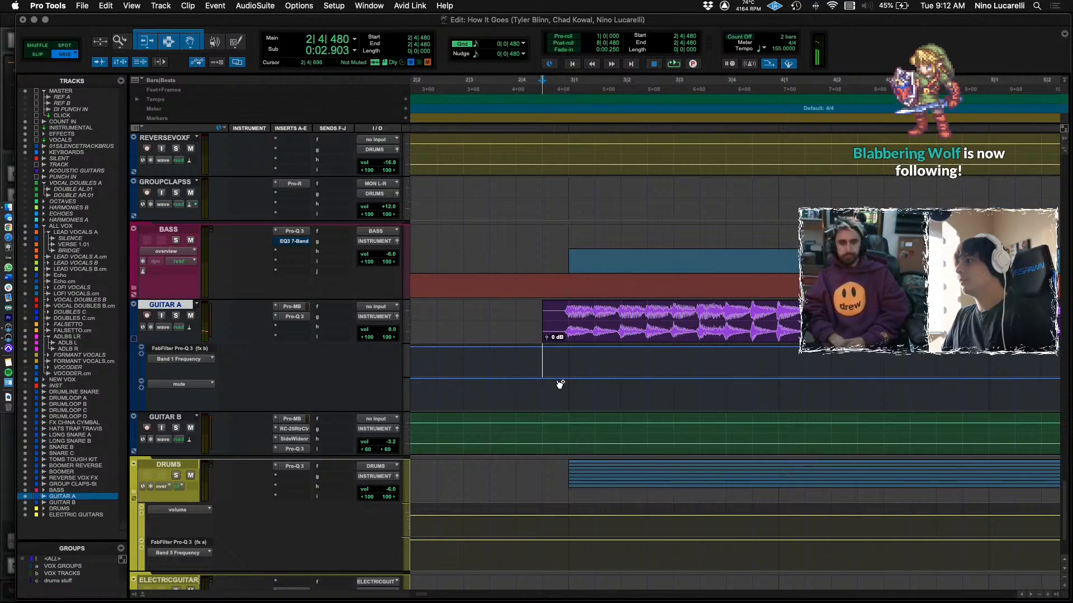
Play the song from bar 2 through bar 16 and examine the Band 1 Frequency automation on the GUITAR A track.
{"action": "scroll", "coordinate": [551, 385], "scroll_direction": "right", "scroll_amount": 15}
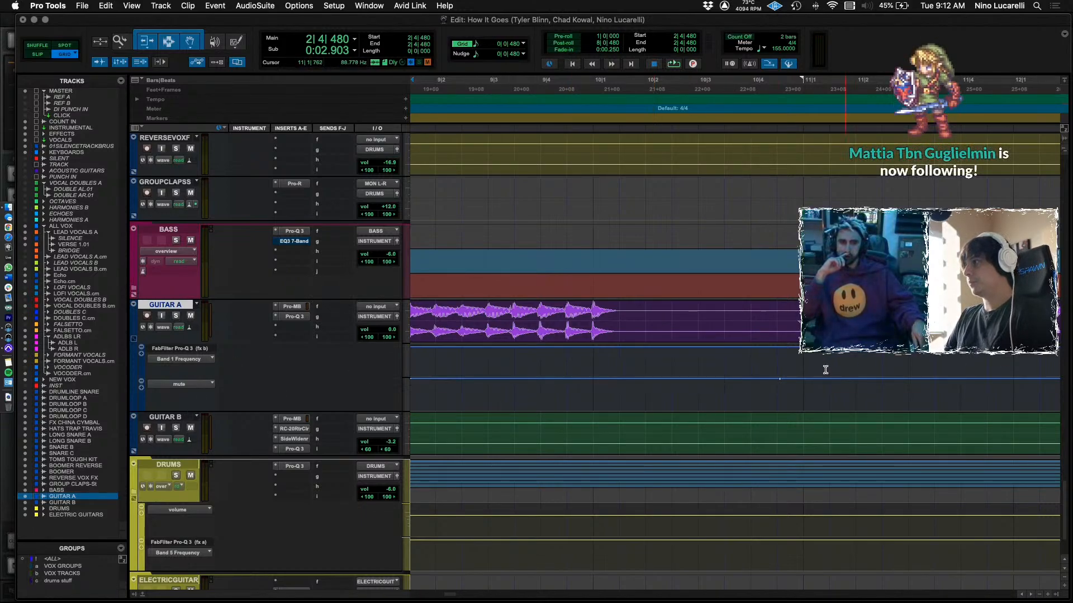
{"action": "scroll", "coordinate": [784, 358], "scroll_direction": "left", "scroll_amount": 15}
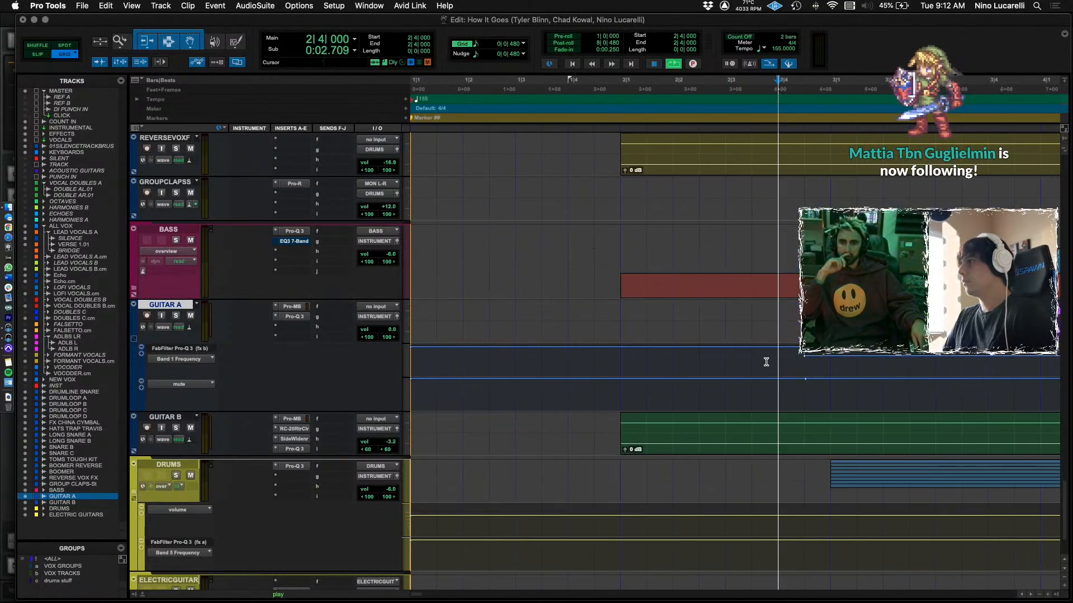
{"action": "key", "text": "r"}
{"action": "scroll", "coordinate": [764, 361], "scroll_direction": "right", "scroll_amount": 3}
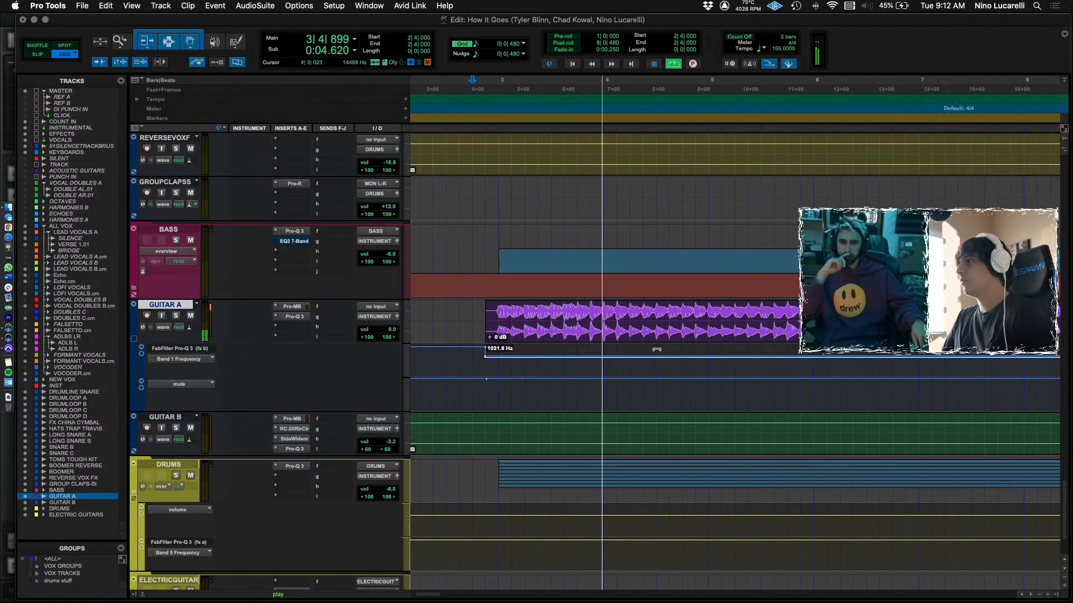
{"action": "scroll", "coordinate": [654, 352], "scroll_direction": "right", "scroll_amount": 2}
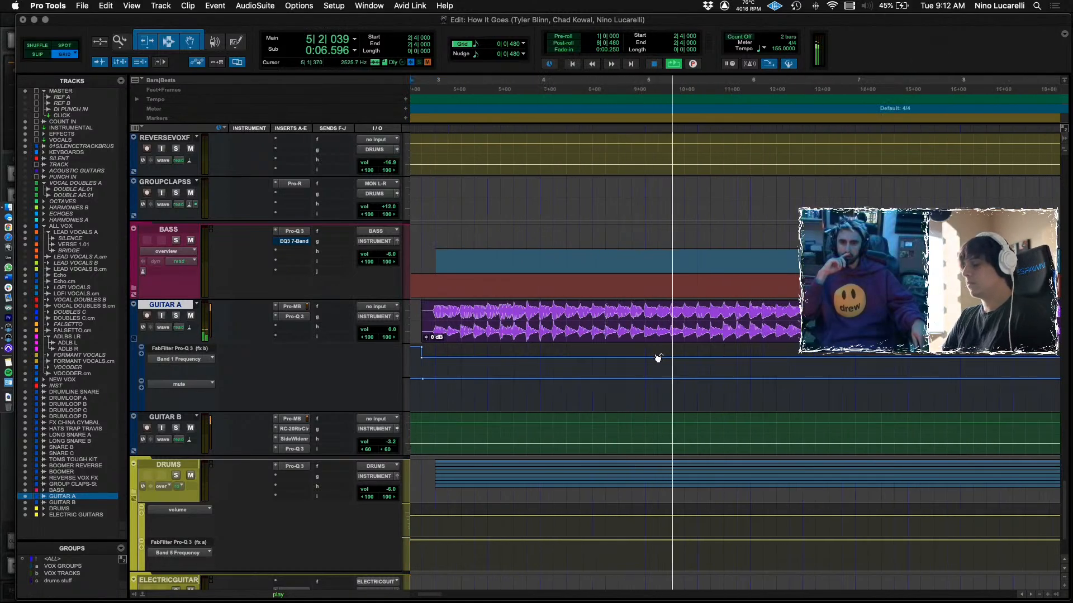
{"action": "key", "text": "r"}
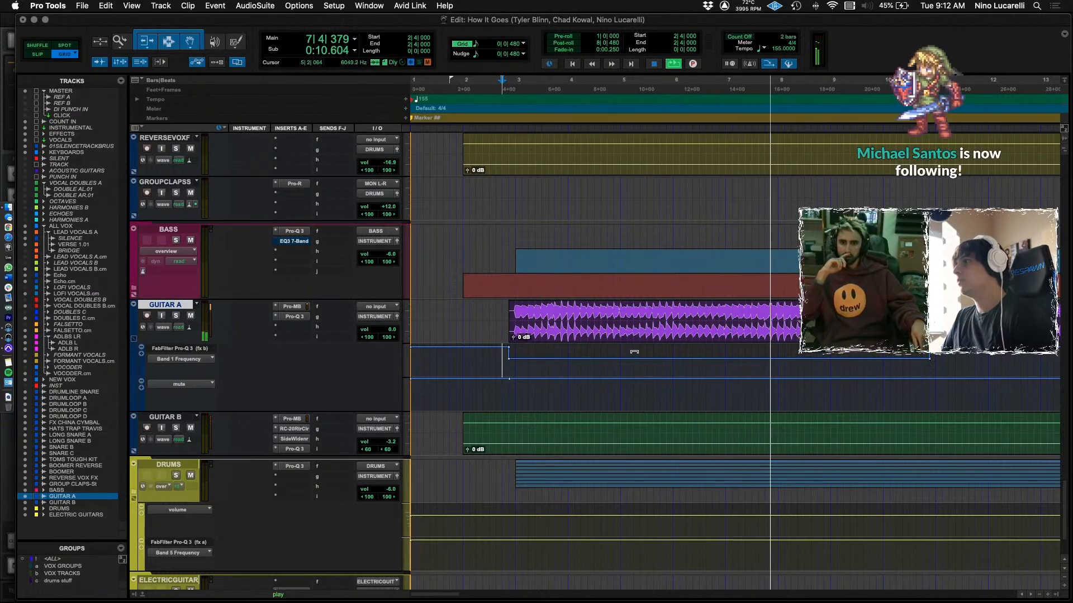
{"action": "scroll", "coordinate": [581, 353], "scroll_direction": "right", "scroll_amount": 2}
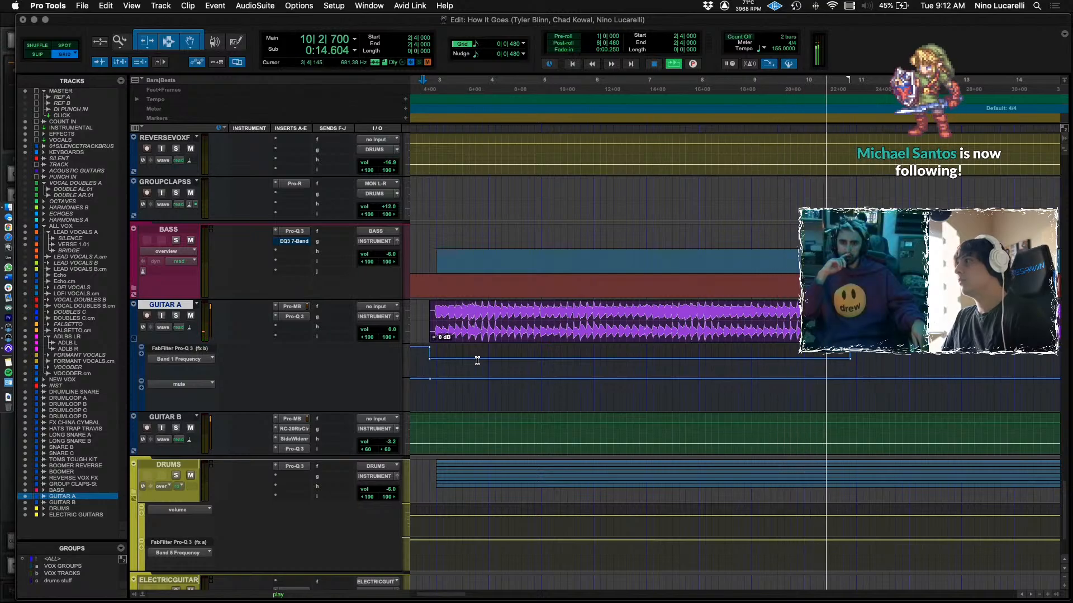
{"action": "scroll", "coordinate": [478, 361], "scroll_direction": "right", "scroll_amount": 10}
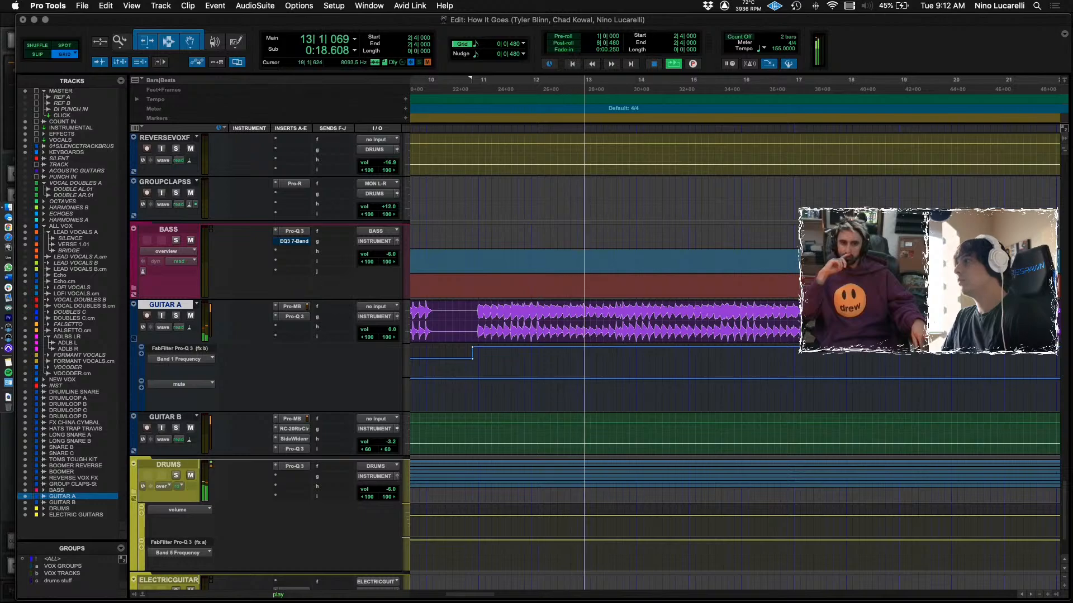
{"action": "scroll", "coordinate": [918, 355], "scroll_direction": "right", "scroll_amount": 6}
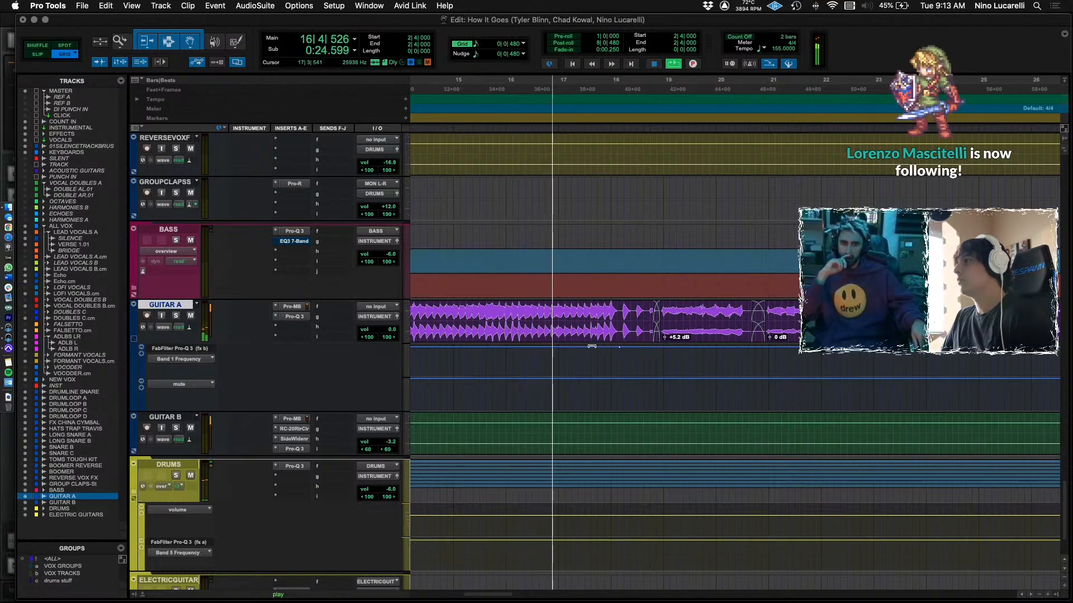
{"action": "scroll", "coordinate": [591, 347], "scroll_direction": "left", "scroll_amount": 6}
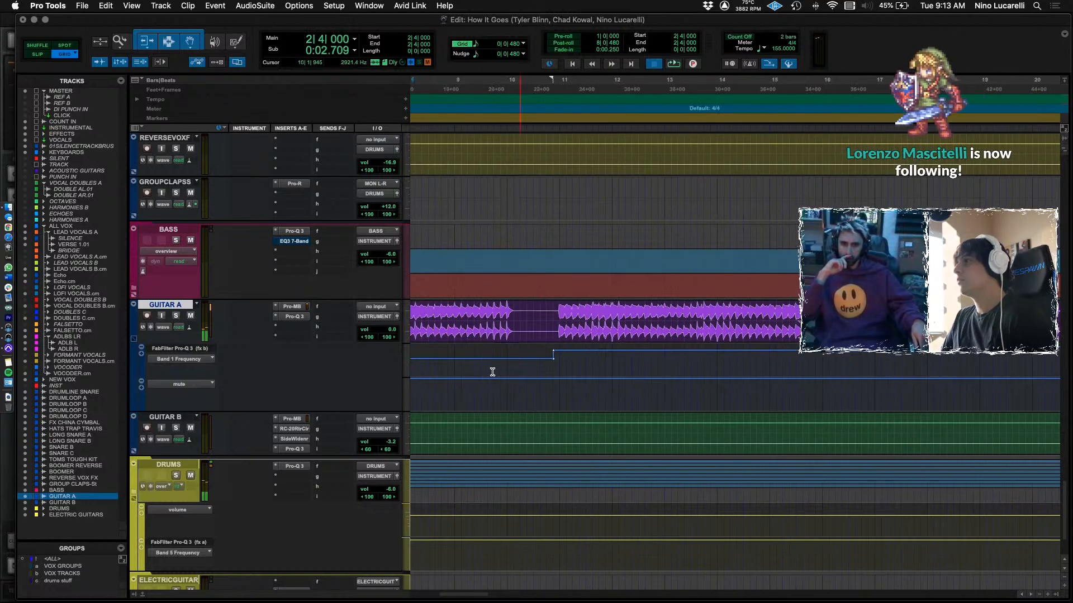
Show GUITAR A's Pro-Q 3 equalizer and play from bar 4 to watch the automated high cut filter.
{"action": "left_click", "coordinate": [293, 318]}
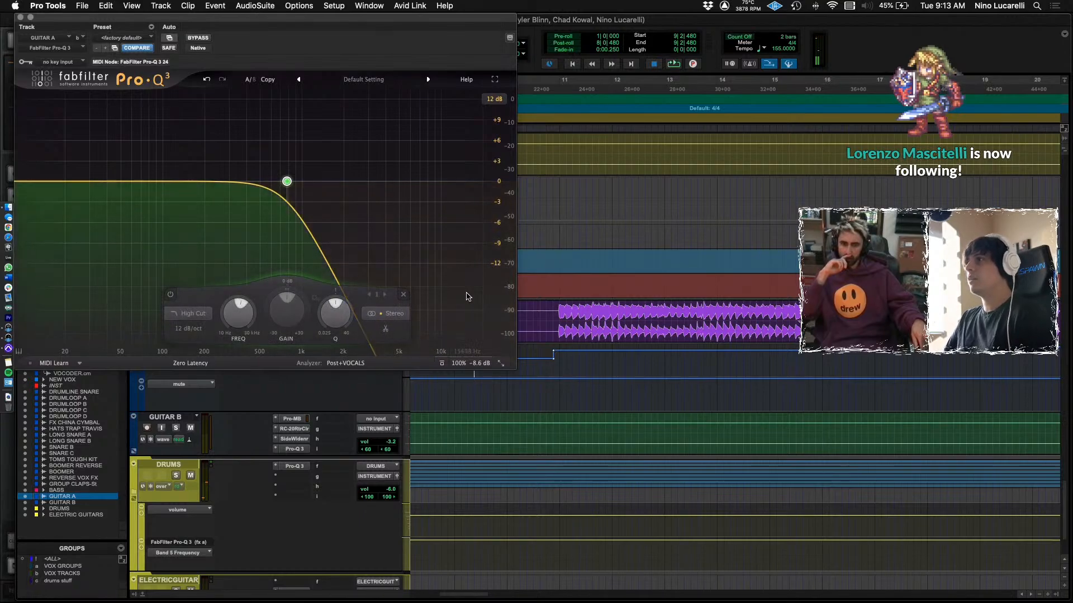
{"action": "scroll", "coordinate": [566, 321], "scroll_direction": "left", "scroll_amount": 8}
{"action": "left_click", "coordinate": [565, 322]}
{"action": "key", "text": "space"}
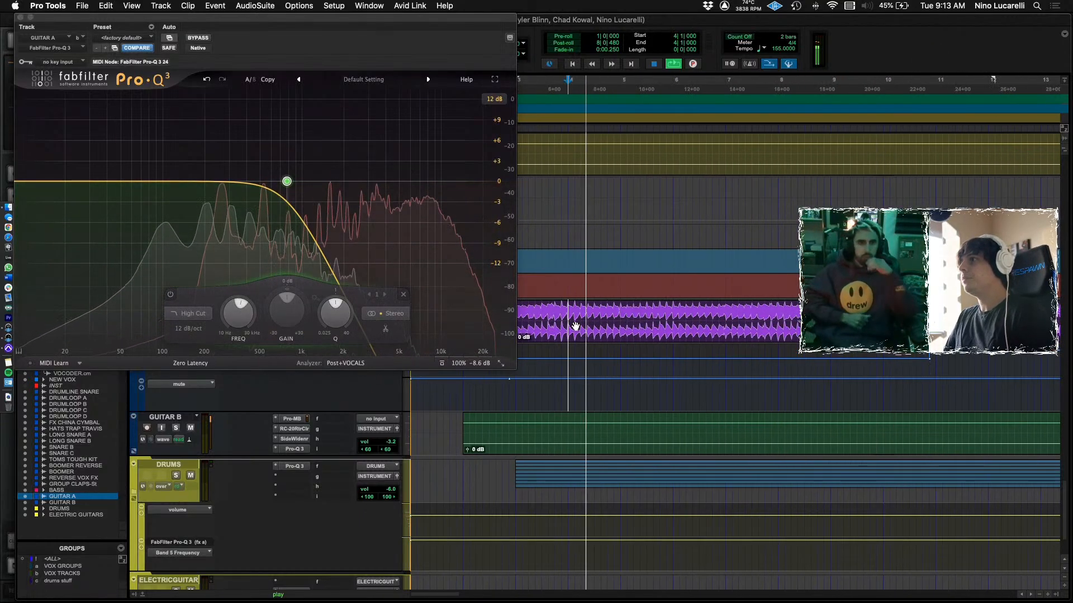
{"action": "mouse_move", "coordinate": [287, 181]}
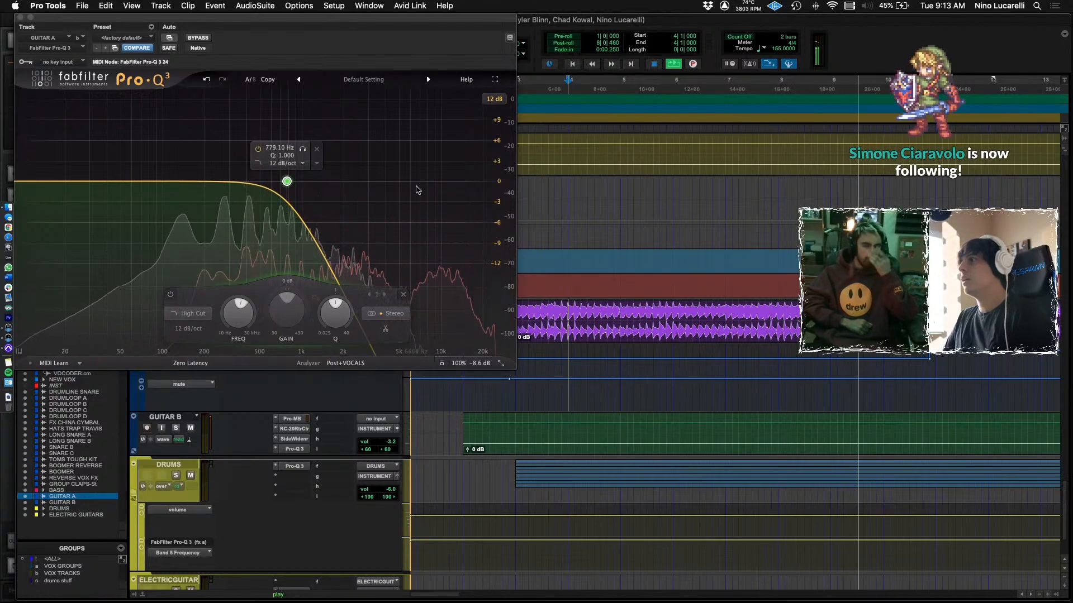
{"action": "scroll", "coordinate": [640, 311], "scroll_direction": "right", "scroll_amount": 10}
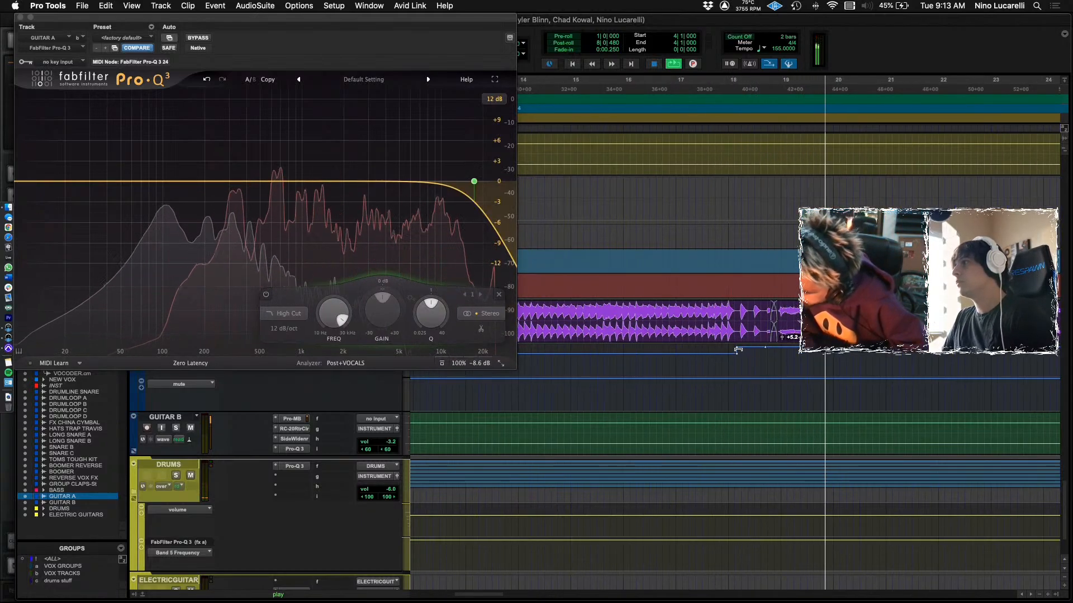
Play from 10|3|480 and watch GUITAR A's high cut follow the second automation step and the ramp near bar 18.
{"action": "left_click", "coordinate": [702, 364]}
{"action": "key", "text": "super+bracketleft"}
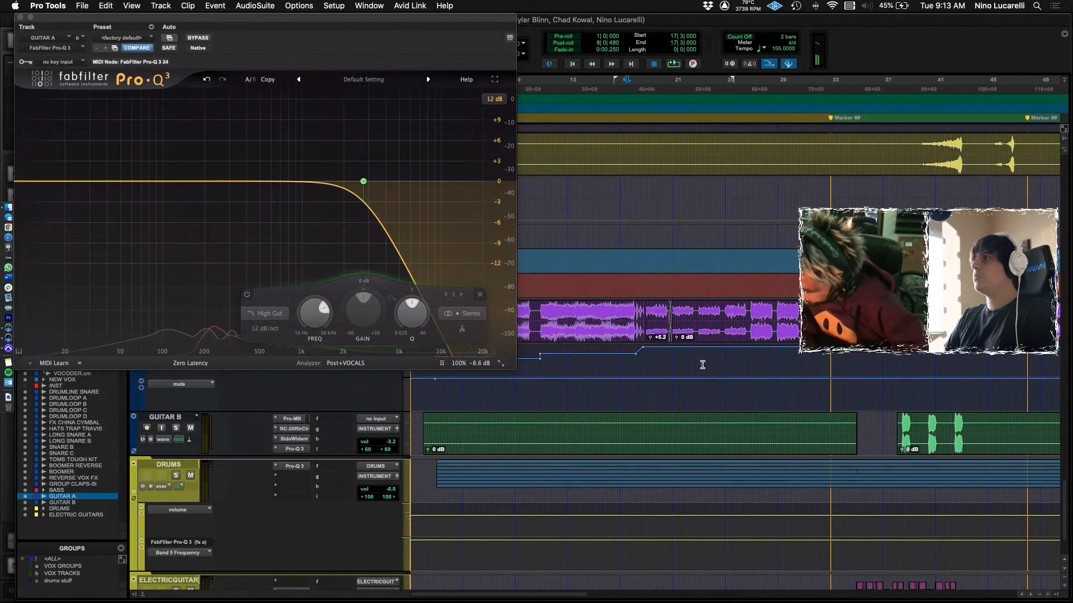
{"action": "scroll", "coordinate": [702, 366], "scroll_direction": "up", "scroll_amount": 6}
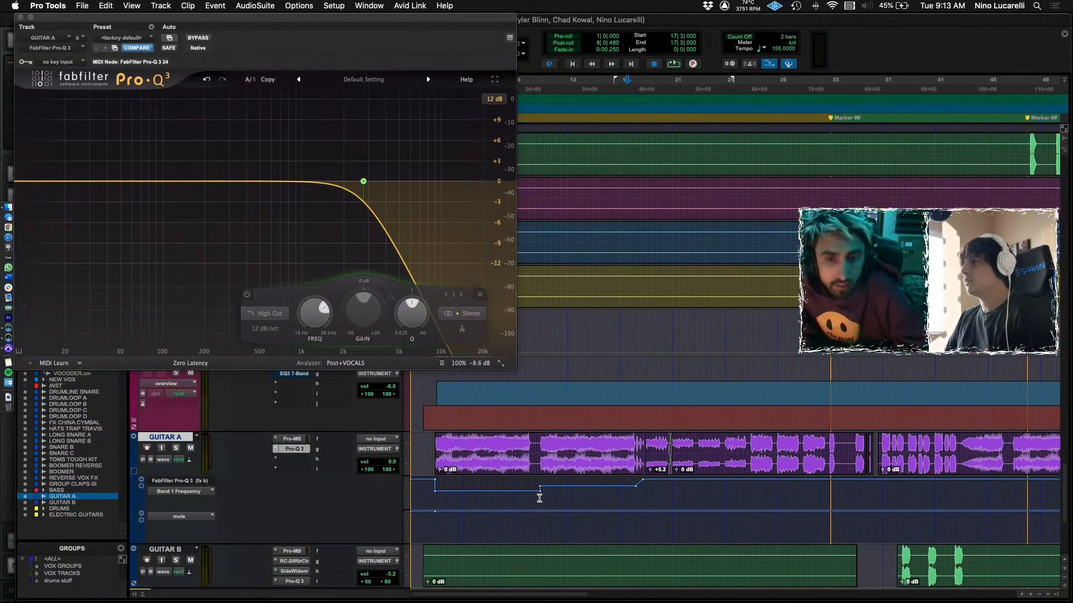
{"action": "left_click", "coordinate": [538, 495]}
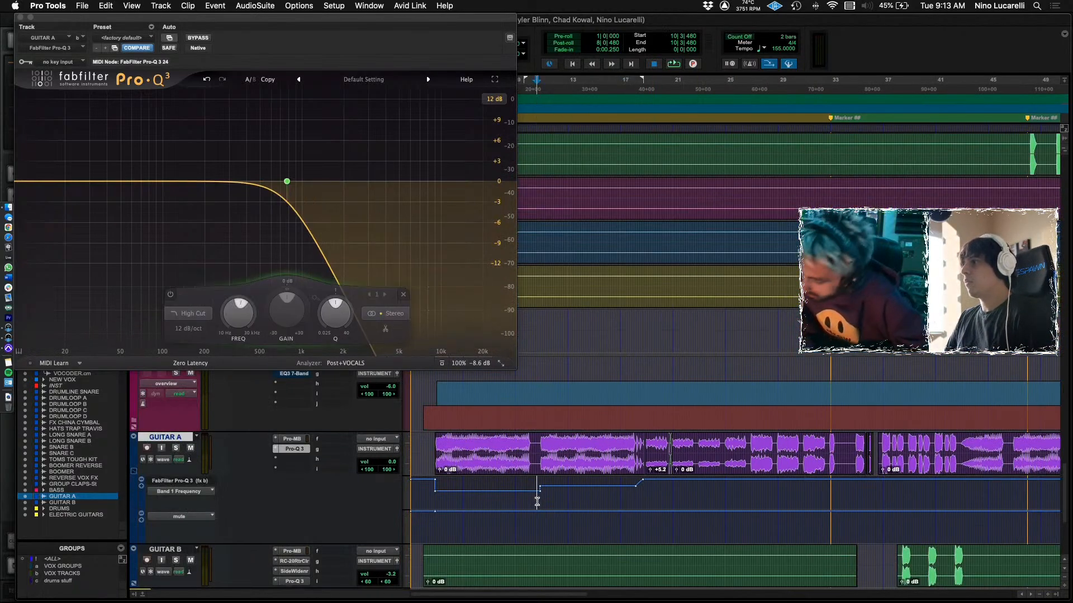
{"action": "key", "text": "space"}
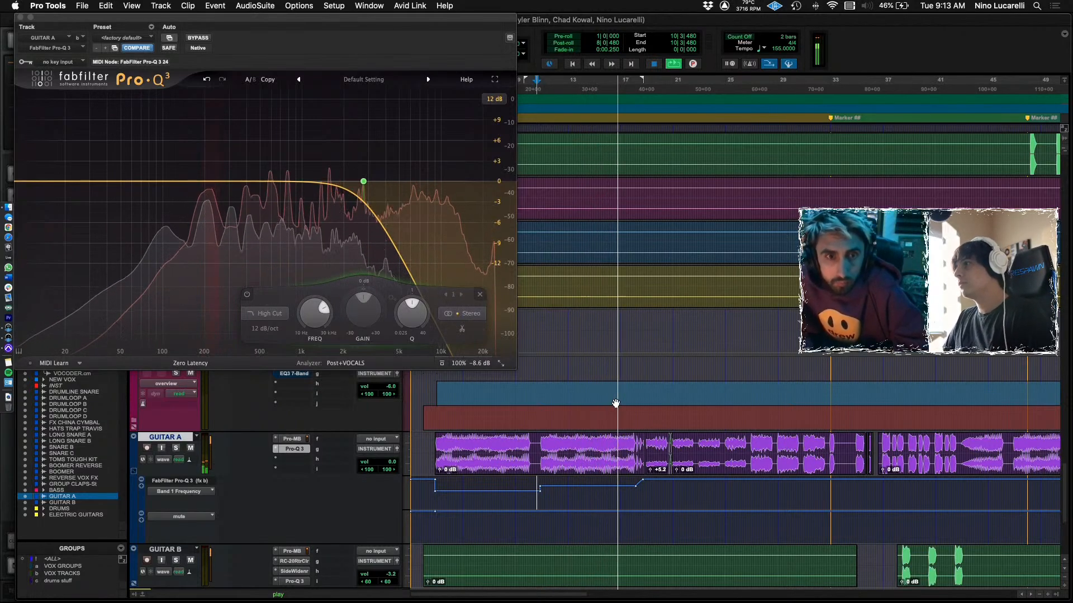
{"action": "scroll", "coordinate": [620, 425], "scroll_direction": "right", "scroll_amount": 5}
{"action": "scroll", "coordinate": [620, 424], "scroll_direction": "down", "scroll_amount": 2}
{"action": "scroll", "coordinate": [622, 429], "scroll_direction": "down", "scroll_amount": 3}
{"action": "scroll", "coordinate": [592, 391], "scroll_direction": "left", "scroll_amount": 5}
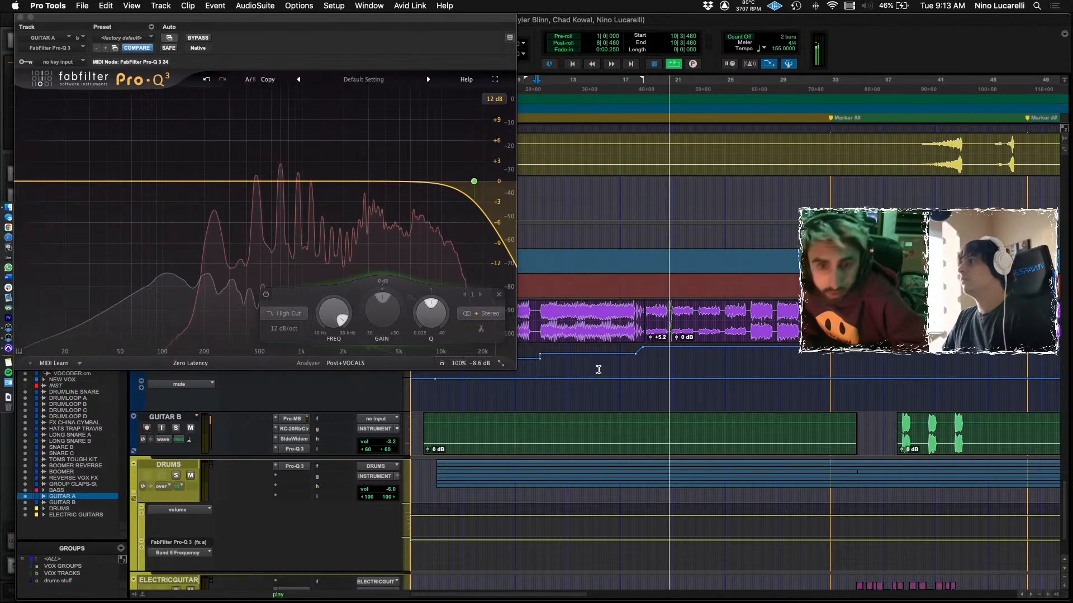
{"action": "scroll", "coordinate": [601, 360], "scroll_direction": "right", "scroll_amount": 5}
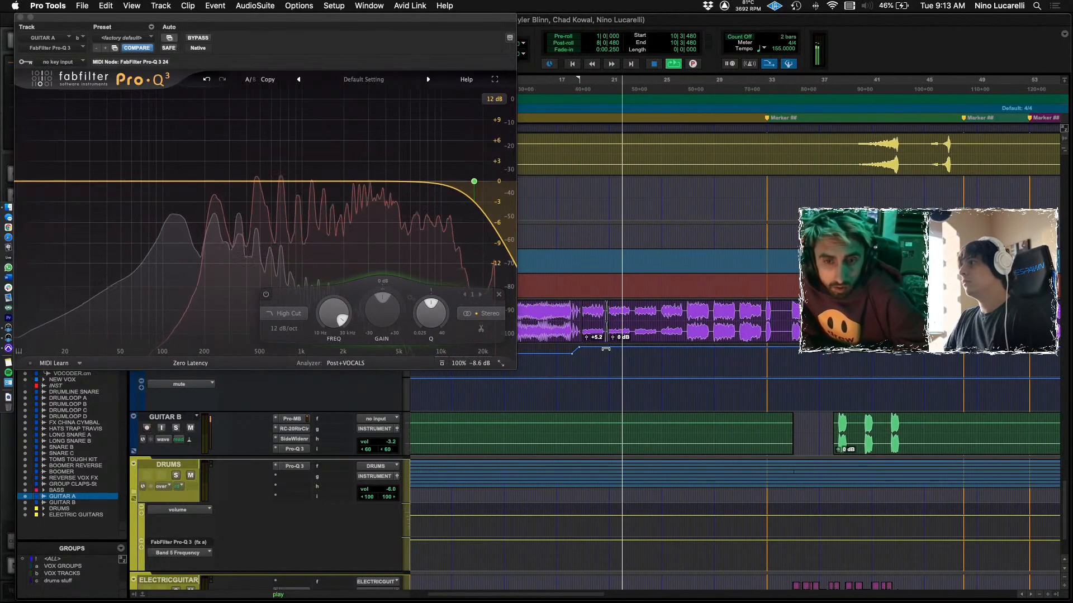
{"action": "key", "text": "space"}
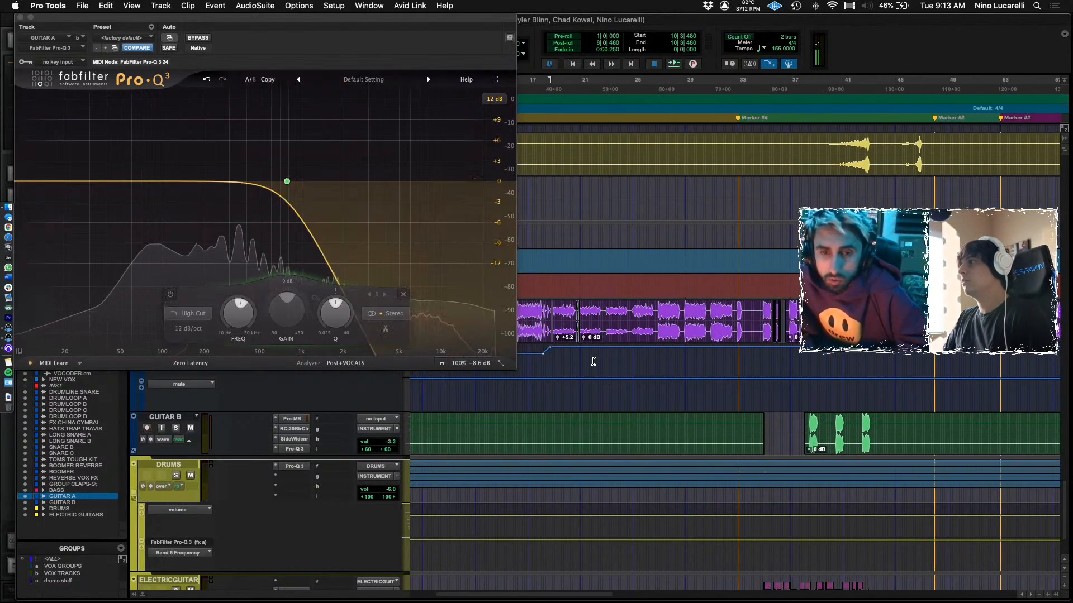
Check the high cut at 19|1|000, just after the automation ramp, and close GUITAR A's Pro-Q 3 window.
{"action": "left_click", "coordinate": [553, 364]}
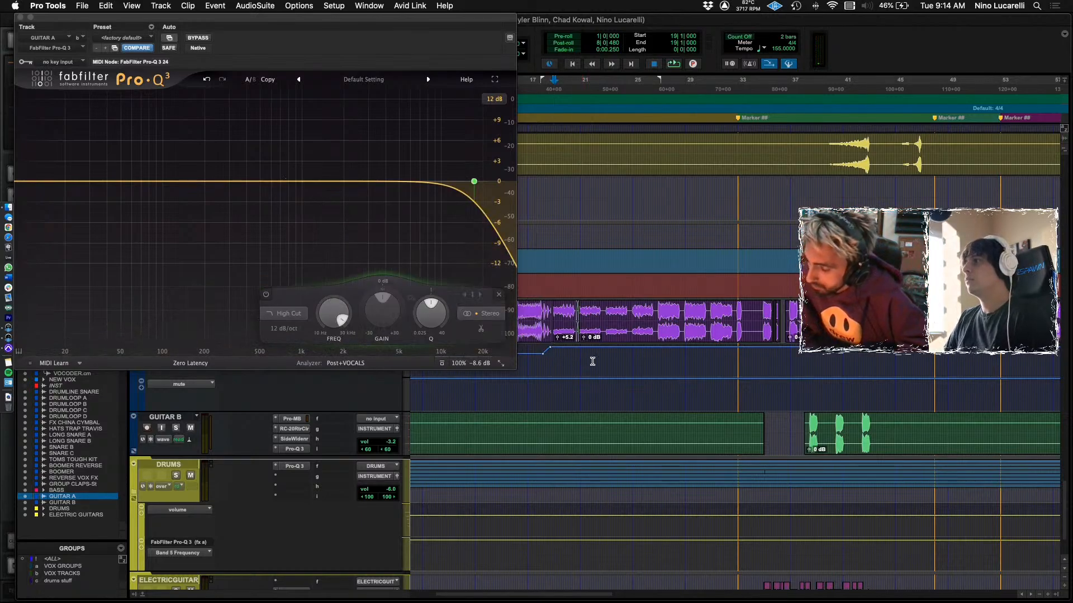
{"action": "key", "text": "super+bracketright"}
{"action": "key", "text": "super+bracketright"}
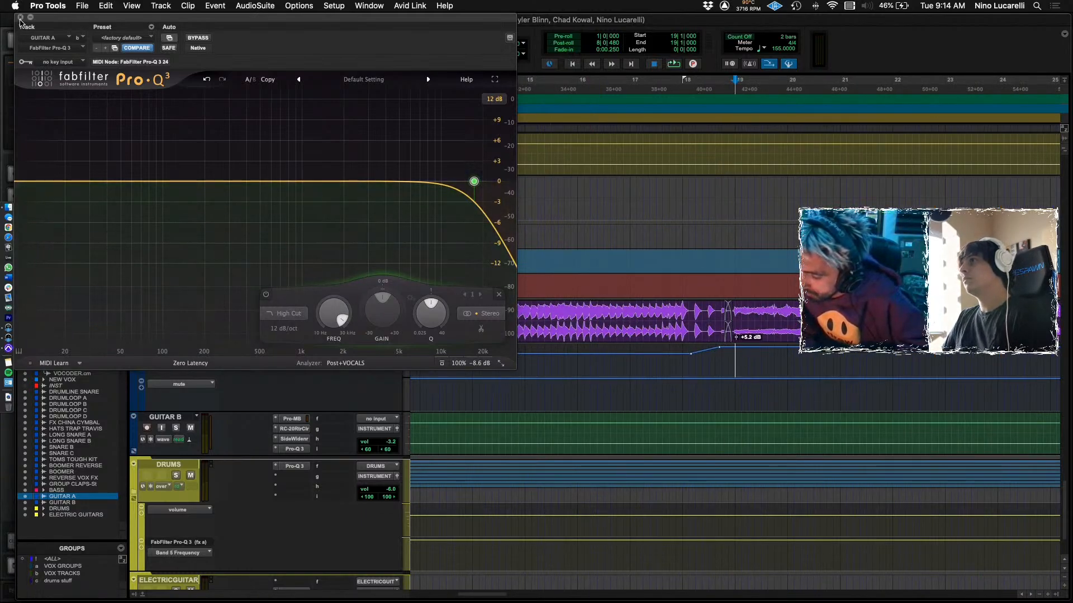
{"action": "left_click", "coordinate": [20, 17]}
Examine the GUITAR A filter automation around bars 17 to 19 and play the transition from bar 17 beat 3.
{"action": "scroll", "coordinate": [821, 383], "scroll_direction": "right", "scroll_amount": 3}
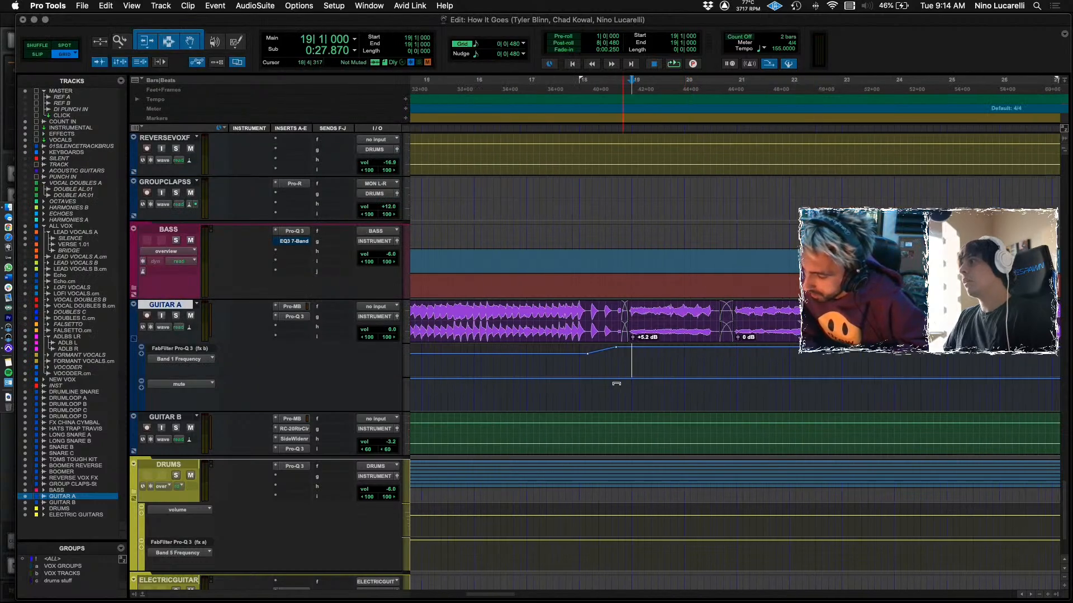
{"action": "key", "text": "super+bracketleft"}
{"action": "key", "text": "super+bracketleft"}
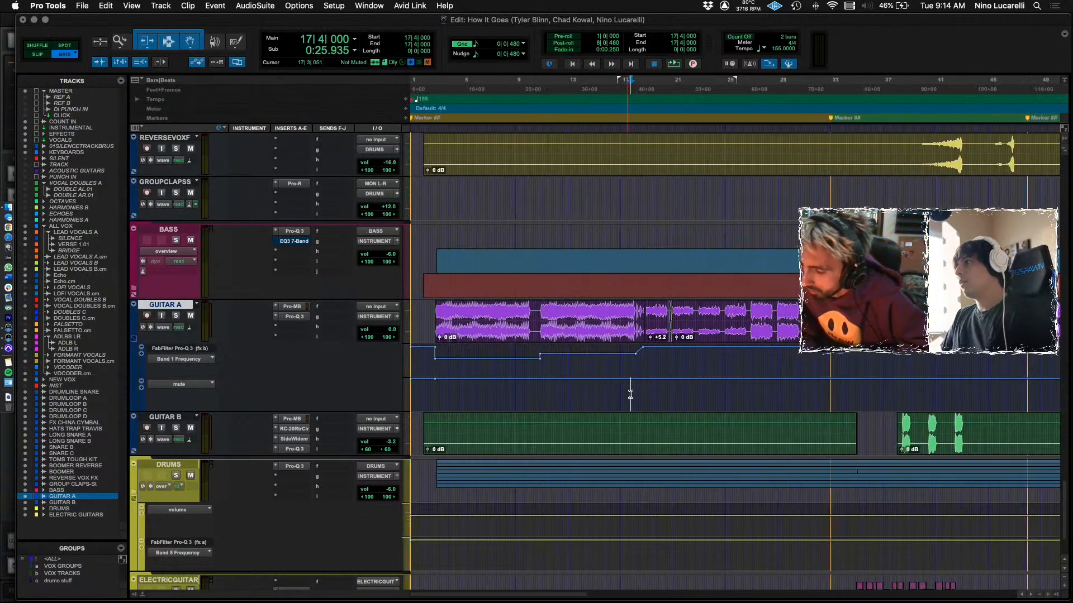
{"action": "scroll", "coordinate": [630, 395], "scroll_direction": "right", "scroll_amount": 2}
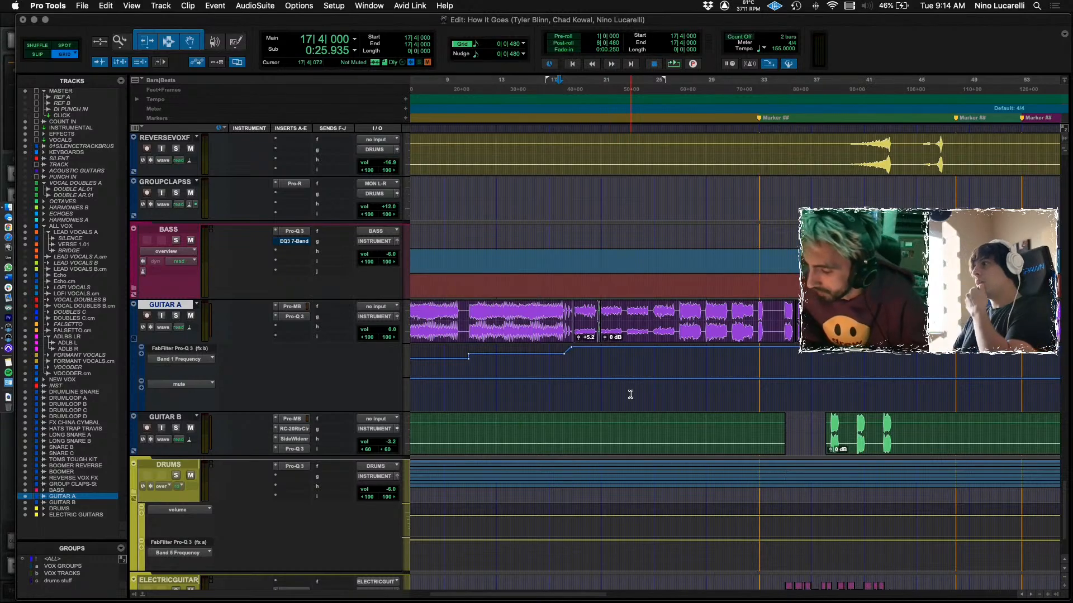
{"action": "scroll", "coordinate": [670, 347], "scroll_direction": "left", "scroll_amount": 2}
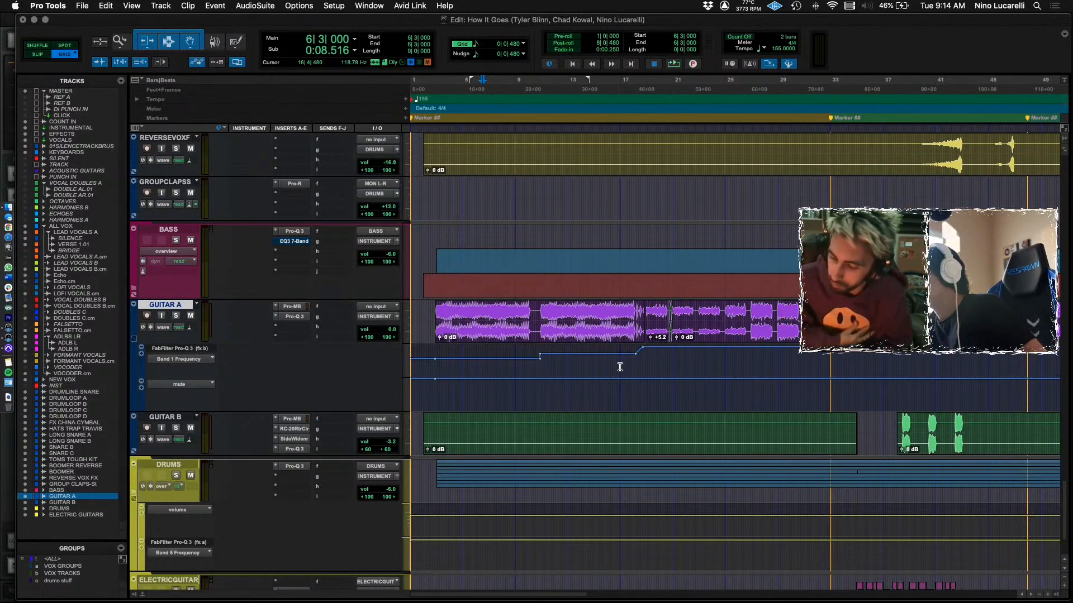
{"action": "left_click", "coordinate": [630, 382]}
{"action": "key", "text": "space"}
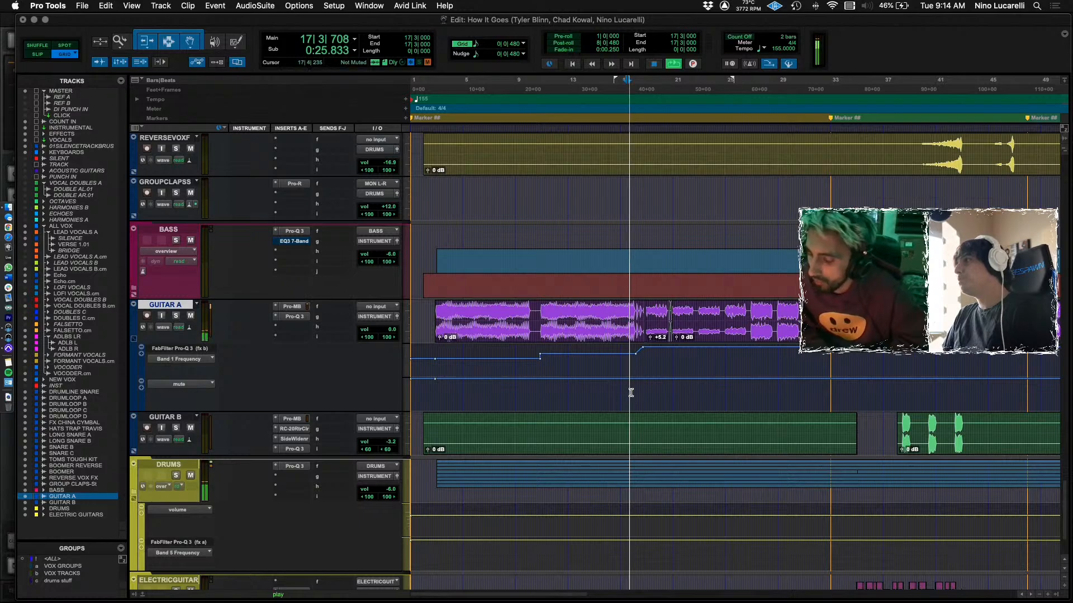
{"action": "key", "text": "super+bracketright"}
{"action": "key", "text": "space"}
{"action": "scroll", "coordinate": [632, 392], "scroll_direction": "right", "scroll_amount": 2}
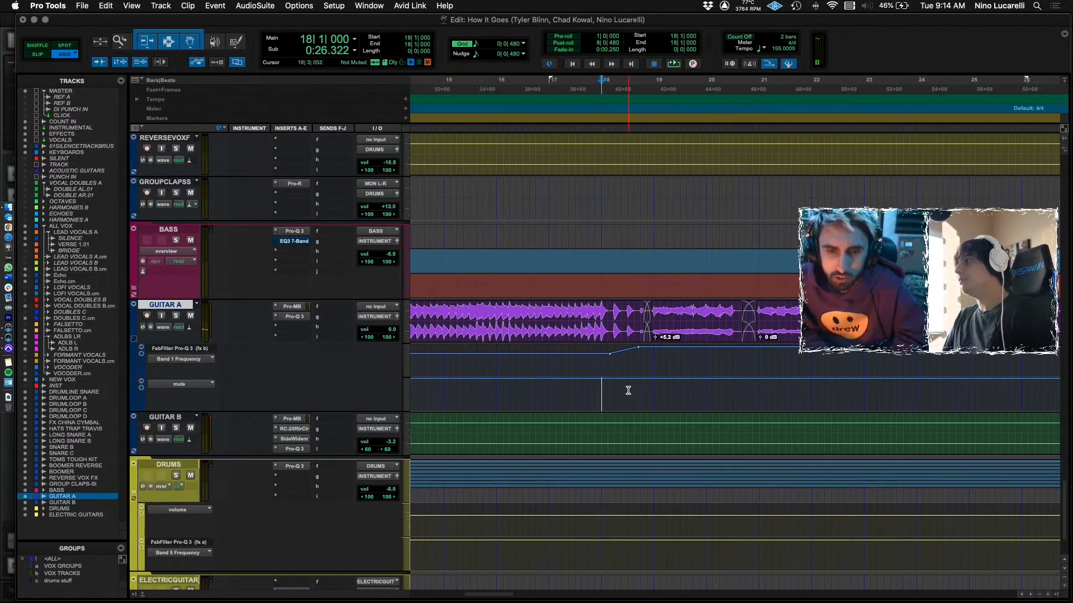
Play the transition from 18|1|000 while searching the drum, keyboard and vocal tracks for the parts sounding there.
{"action": "scroll", "coordinate": [619, 389], "scroll_direction": "up", "scroll_amount": 15}
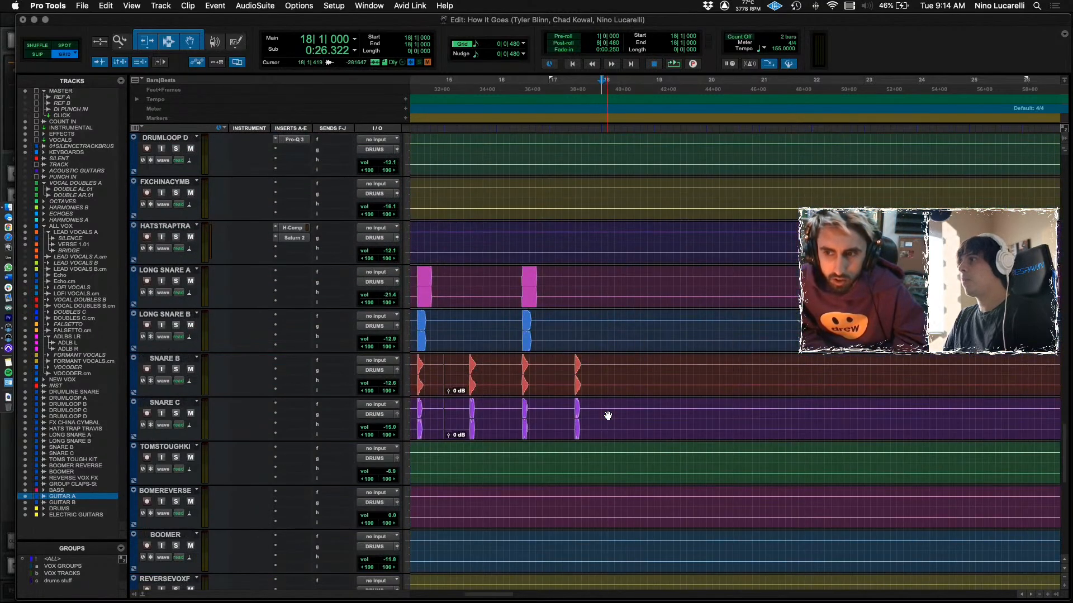
{"action": "key", "text": "space"}
{"action": "scroll", "coordinate": [608, 416], "scroll_direction": "up", "scroll_amount": 15}
{"action": "key", "text": "space"}
{"action": "scroll", "coordinate": [507, 384], "scroll_direction": "up", "scroll_amount": 10}
{"action": "key", "text": "space"}
{"action": "scroll", "coordinate": [585, 398], "scroll_direction": "up", "scroll_amount": 10}
{"action": "key", "text": "space"}
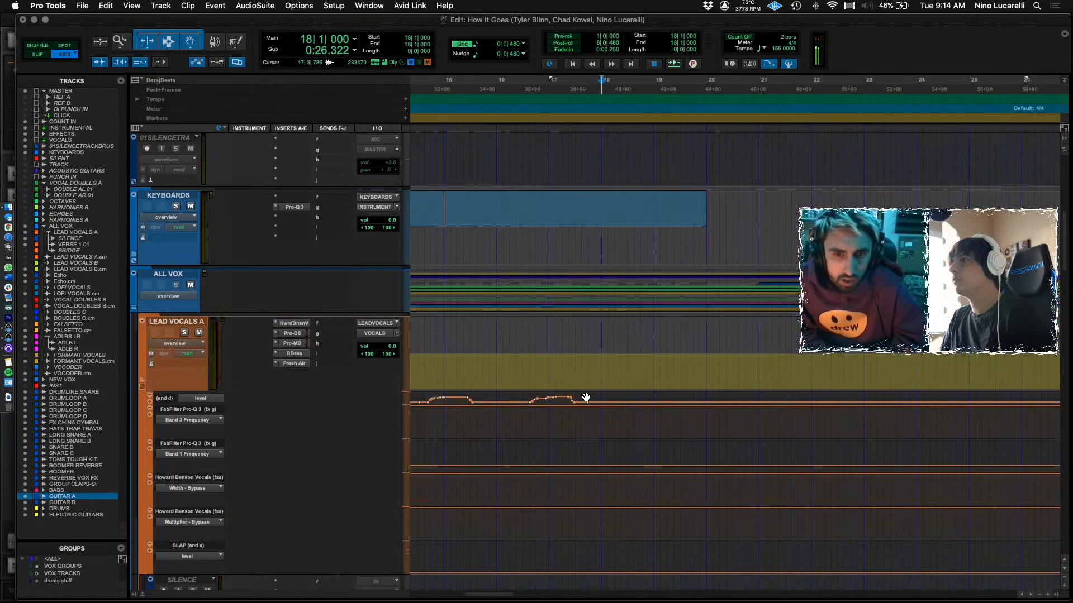
{"action": "scroll", "coordinate": [586, 398], "scroll_direction": "down", "scroll_amount": 10}
{"action": "key", "text": "space"}
{"action": "scroll", "coordinate": [584, 449], "scroll_direction": "down", "scroll_amount": 3}
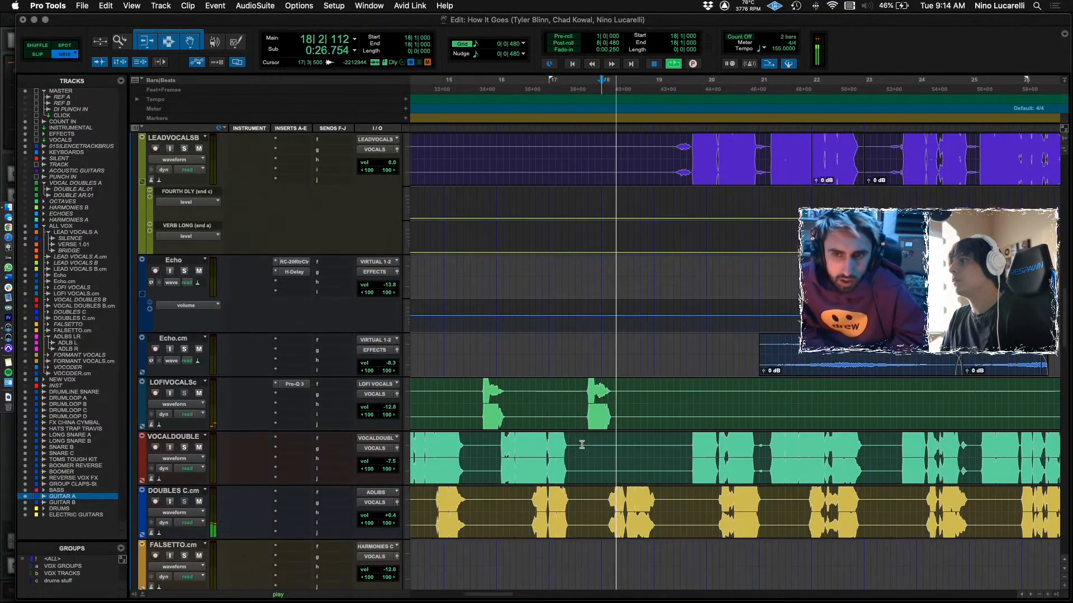
{"action": "key", "text": "space"}
Place the edit cursor at 18|1|480 on the DOUBLES C.cm track and review the keyboard and vocal tracks at that point.
{"action": "left_click", "coordinate": [605, 459]}
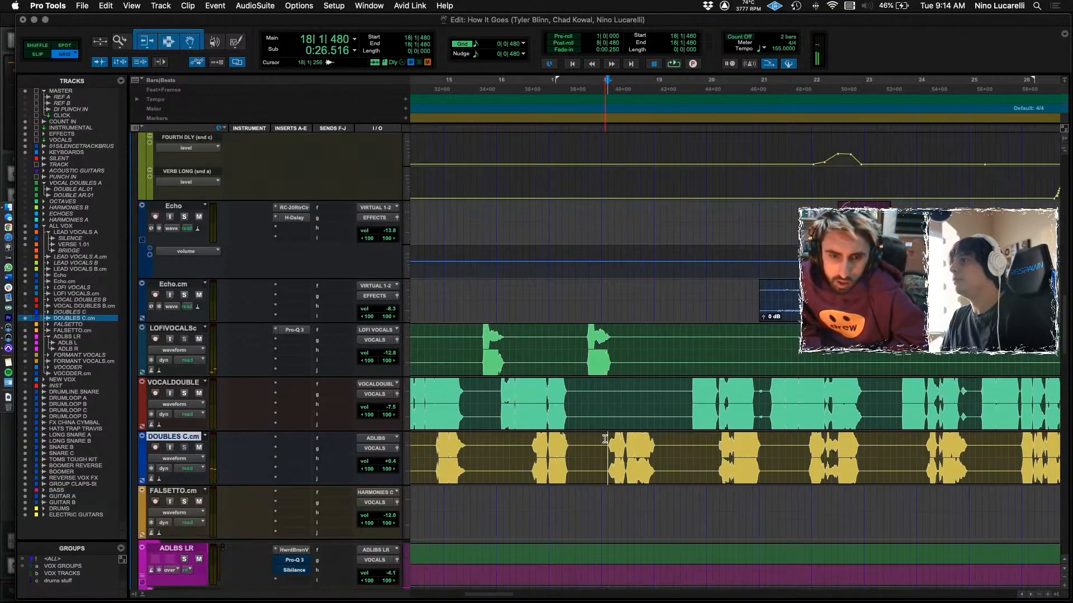
{"action": "scroll", "coordinate": [605, 439], "scroll_direction": "up", "scroll_amount": 10}
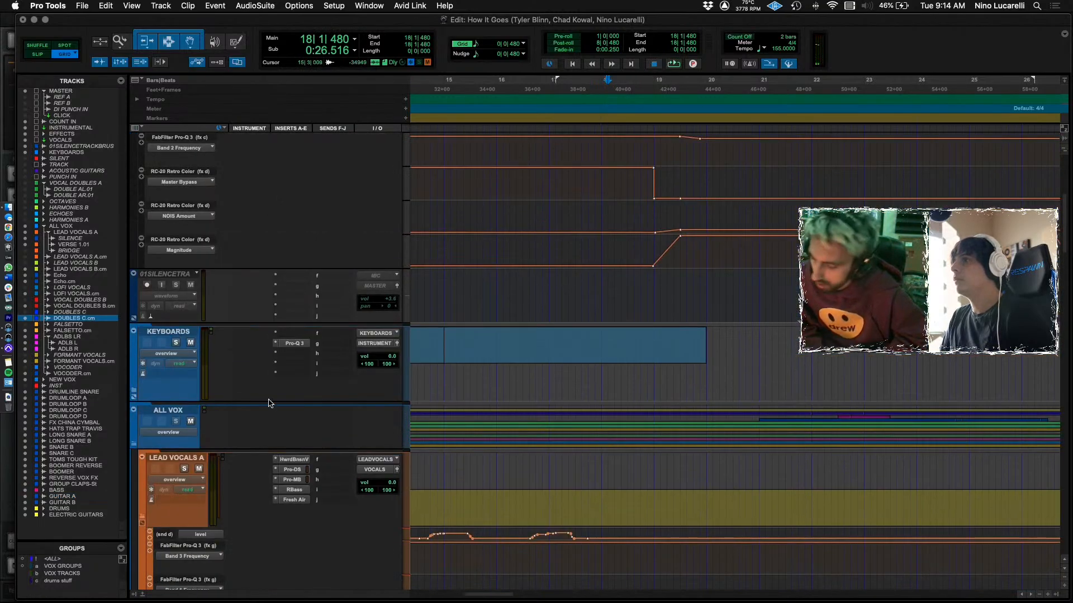
{"action": "scroll", "coordinate": [275, 404], "scroll_direction": "down", "scroll_amount": 10}
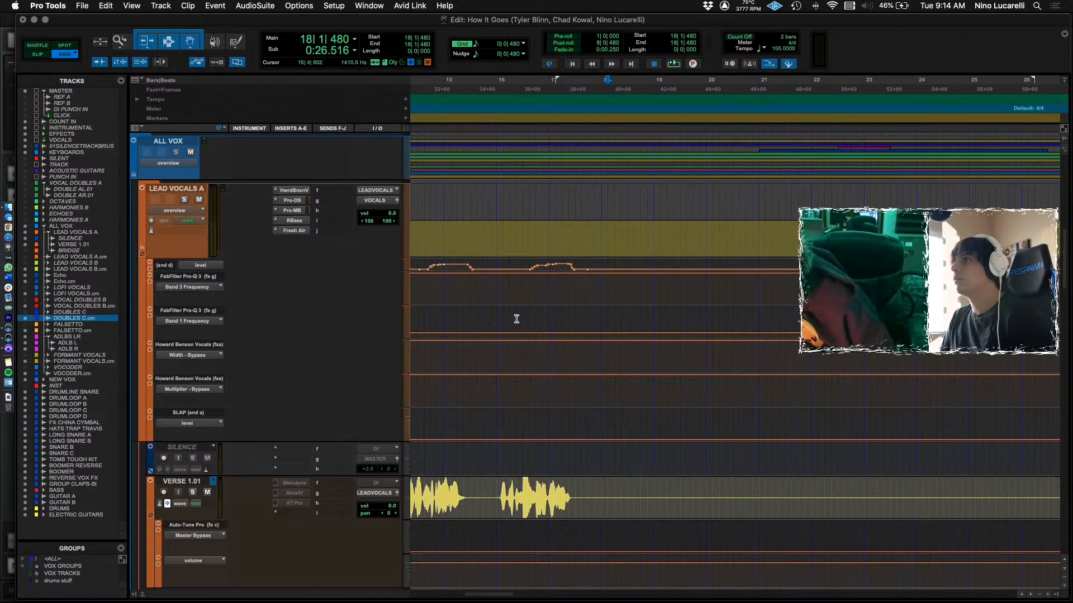
{"action": "scroll", "coordinate": [499, 319], "scroll_direction": "down", "scroll_amount": 10}
{"action": "scroll", "coordinate": [543, 322], "scroll_direction": "down", "scroll_amount": 20}
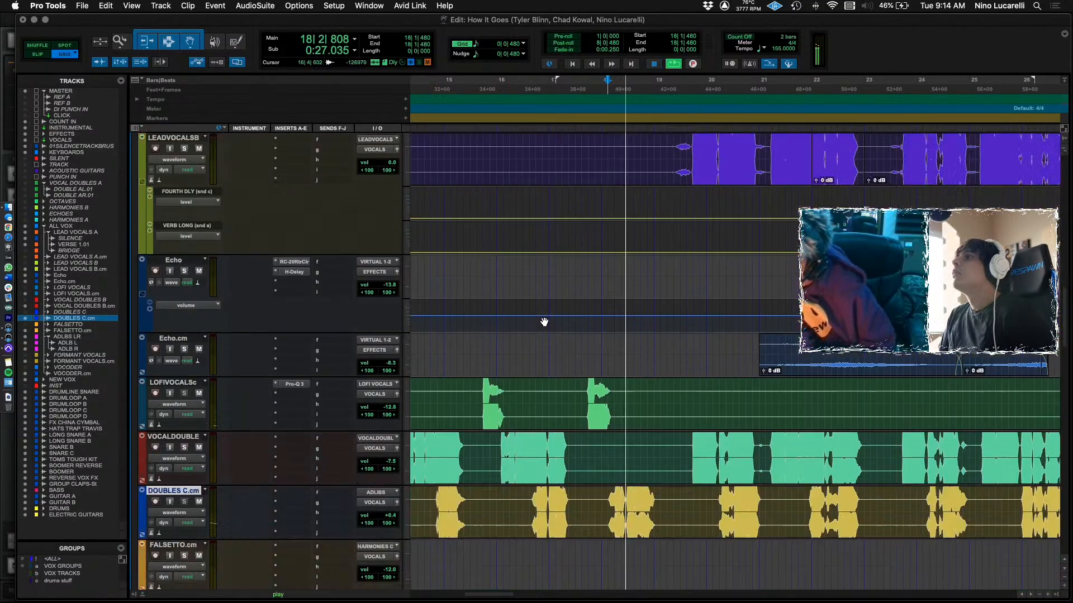
Examine the drum, guitar, keyboard and lead vocal tracks for the part sounding around 18|1|480.
{"action": "scroll", "coordinate": [543, 322], "scroll_direction": "down", "scroll_amount": 6}
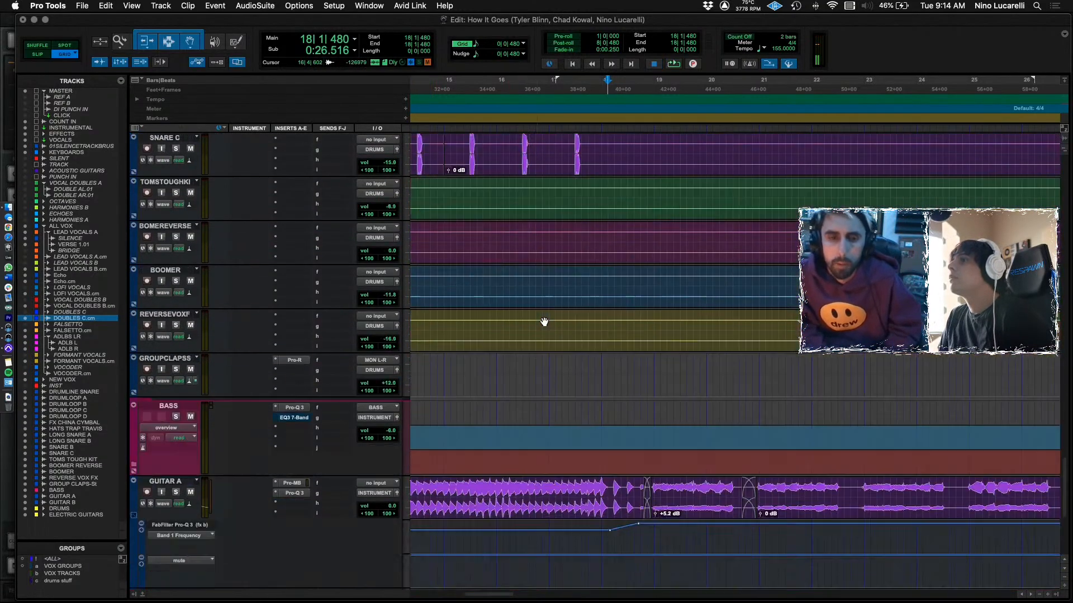
{"action": "scroll", "coordinate": [545, 323], "scroll_direction": "up", "scroll_amount": 20}
{"action": "scroll", "coordinate": [544, 322], "scroll_direction": "up", "scroll_amount": 12}
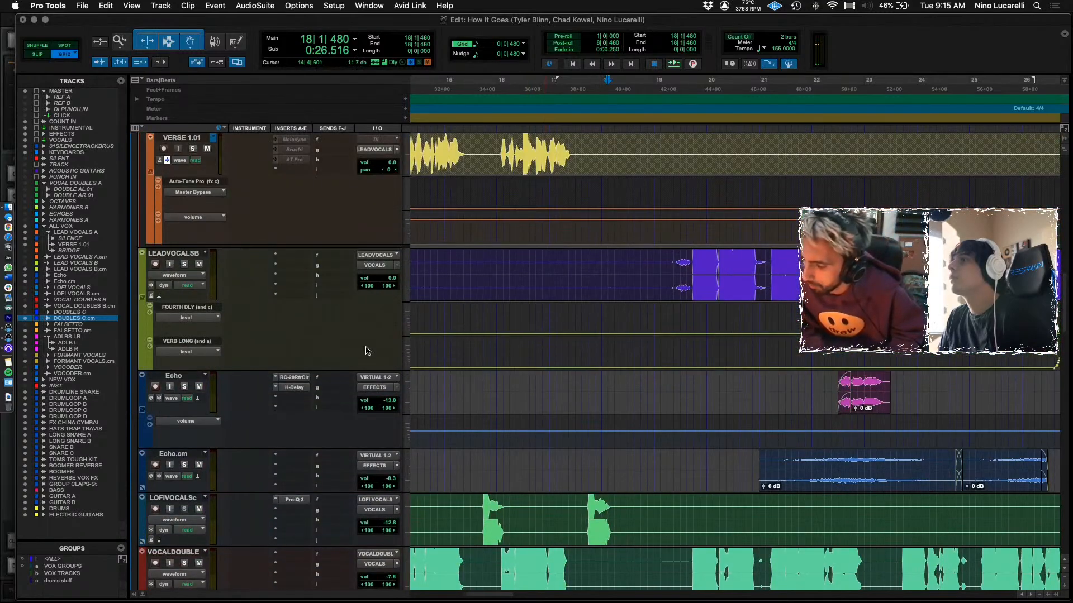
{"action": "scroll", "coordinate": [211, 379], "scroll_direction": "up", "scroll_amount": 10}
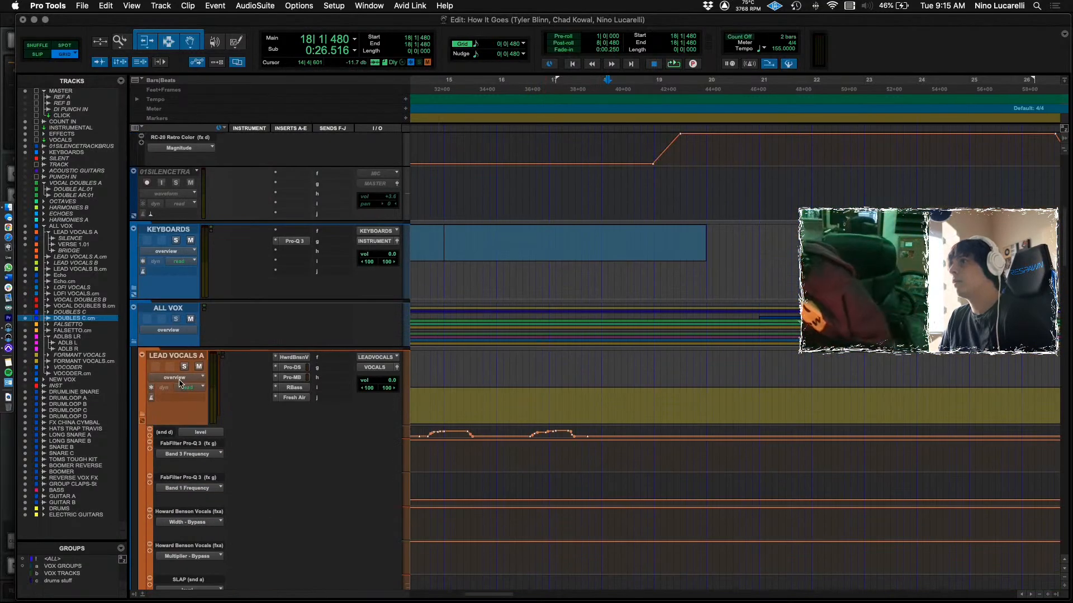
{"action": "scroll", "coordinate": [196, 364], "scroll_direction": "down", "scroll_amount": 7}
{"action": "scroll", "coordinate": [296, 354], "scroll_direction": "up", "scroll_amount": 2}
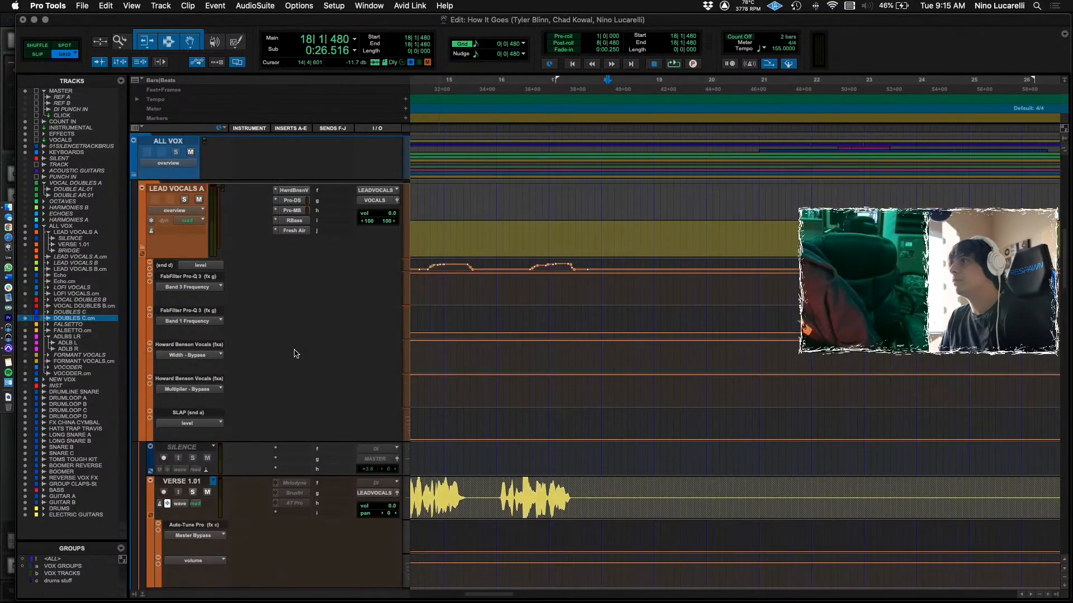
{"action": "scroll", "coordinate": [235, 451], "scroll_direction": "down", "scroll_amount": 2}
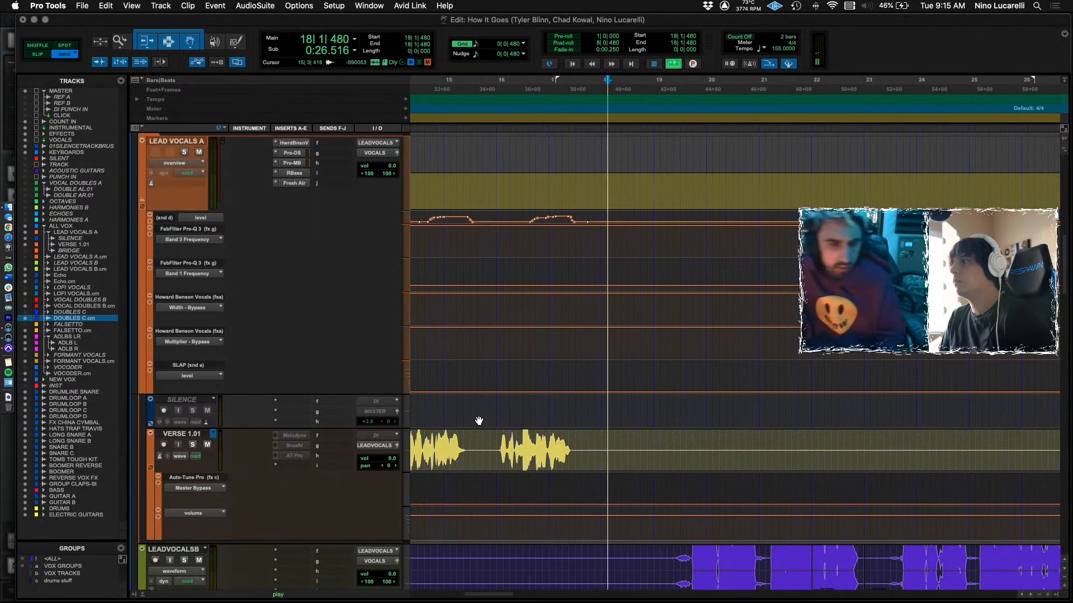
Solo DOUBLES C.cm to audition its part from 18|1|480, clear the solo and play the section with the vocal tracks above.
{"action": "scroll", "coordinate": [474, 420], "scroll_direction": "down", "scroll_amount": 16}
{"action": "left_click", "coordinate": [184, 539]}
{"action": "key", "text": "space"}
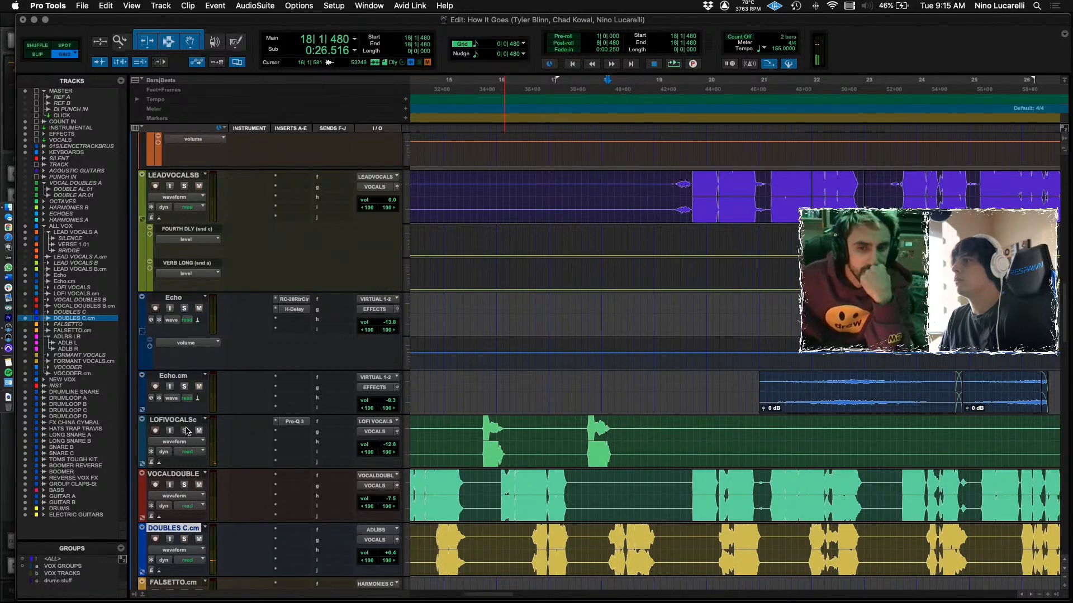
{"action": "key", "text": "space"}
{"action": "scroll", "coordinate": [210, 436], "scroll_direction": "up", "scroll_amount": 6}
{"action": "key", "text": "space"}
{"action": "scroll", "coordinate": [210, 436], "scroll_direction": "up", "scroll_amount": 5}
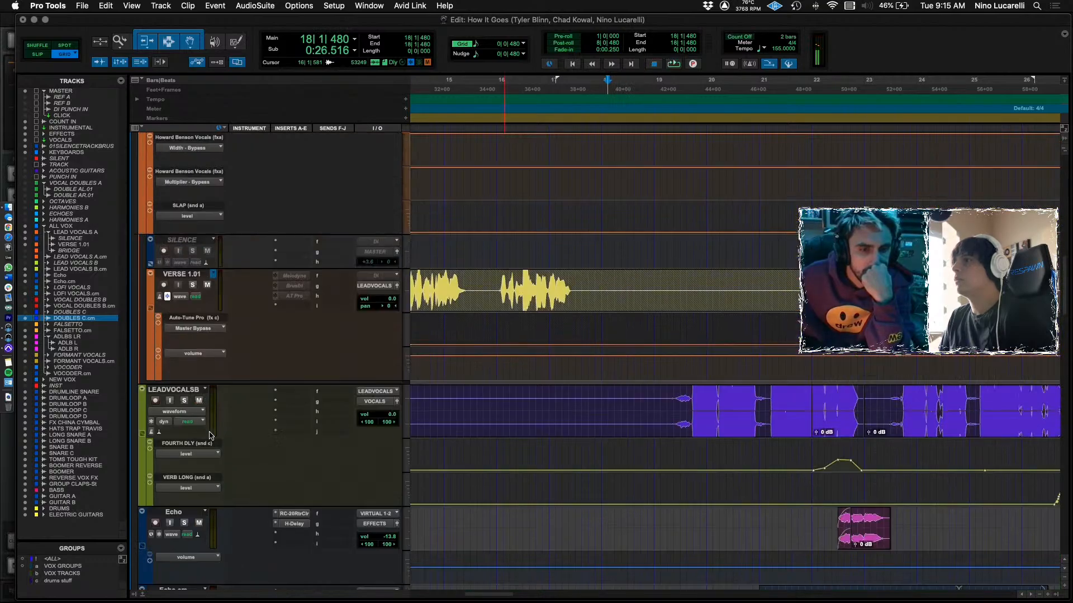
{"action": "key", "text": "space"}
Search the drum, bass, guitar, ad-lib and lead vocal tracks for other parts sounding around bar 18.
{"action": "scroll", "coordinate": [571, 441], "scroll_direction": "down", "scroll_amount": 15}
{"action": "scroll", "coordinate": [571, 440], "scroll_direction": "down", "scroll_amount": 10}
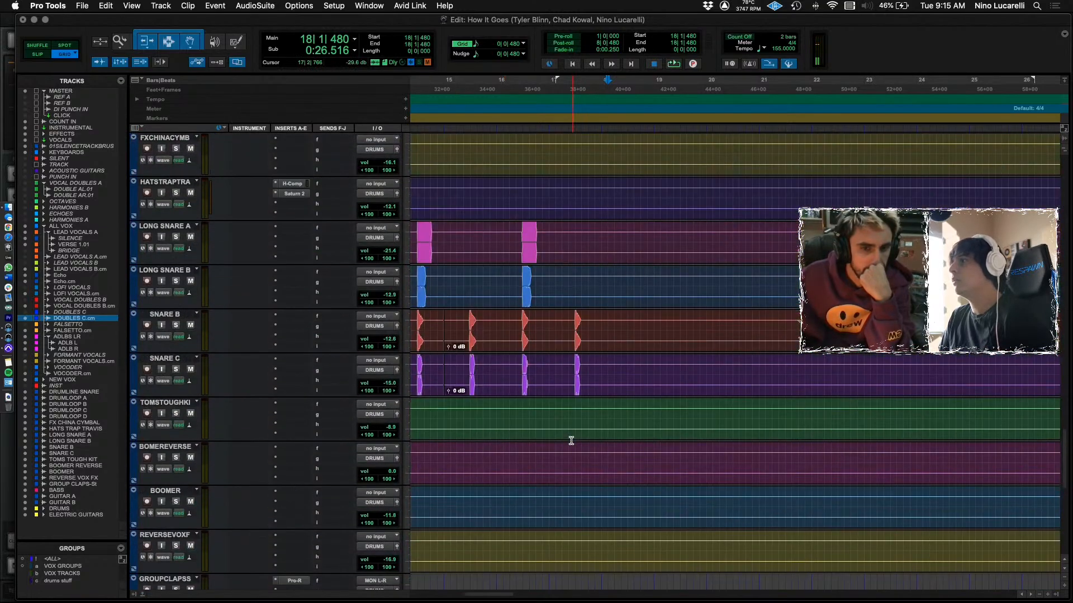
{"action": "scroll", "coordinate": [571, 441], "scroll_direction": "up", "scroll_amount": 5}
{"action": "scroll", "coordinate": [475, 442], "scroll_direction": "down", "scroll_amount": 4}
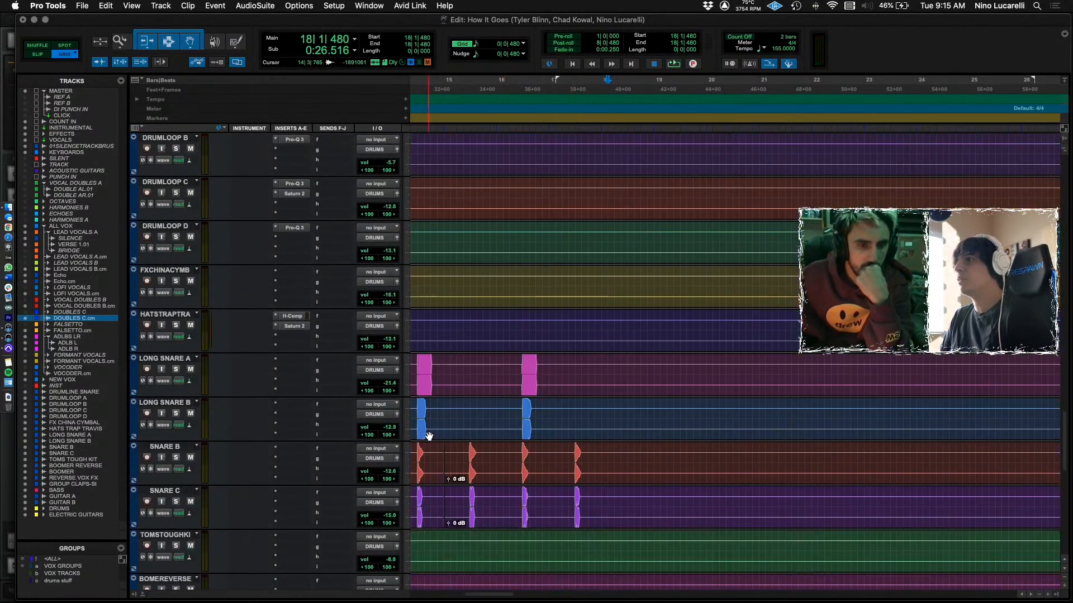
{"action": "scroll", "coordinate": [168, 393], "scroll_direction": "down", "scroll_amount": 7}
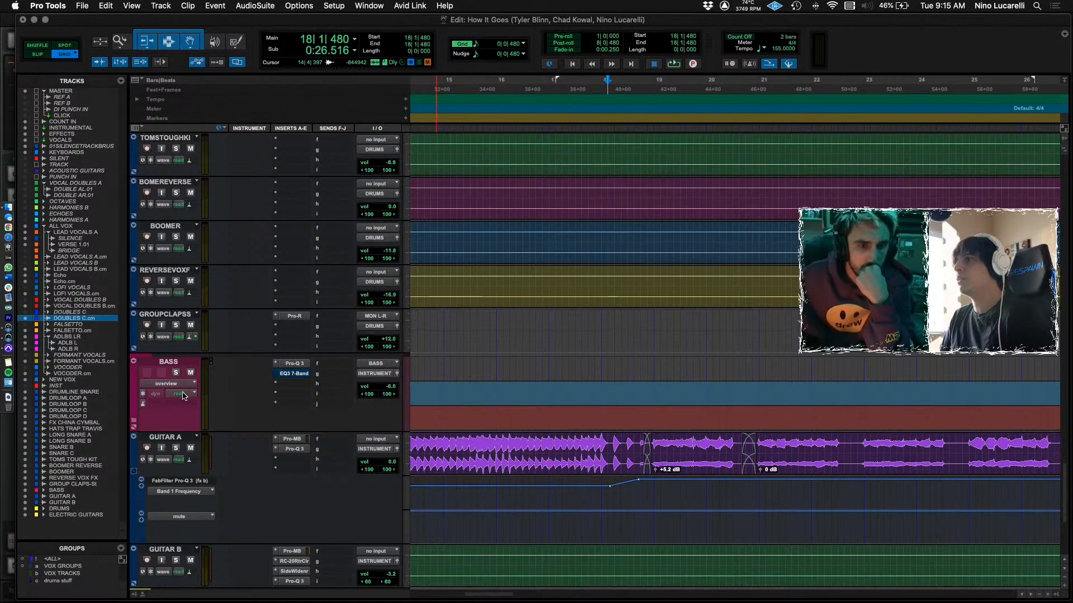
{"action": "scroll", "coordinate": [186, 397], "scroll_direction": "up", "scroll_amount": 15}
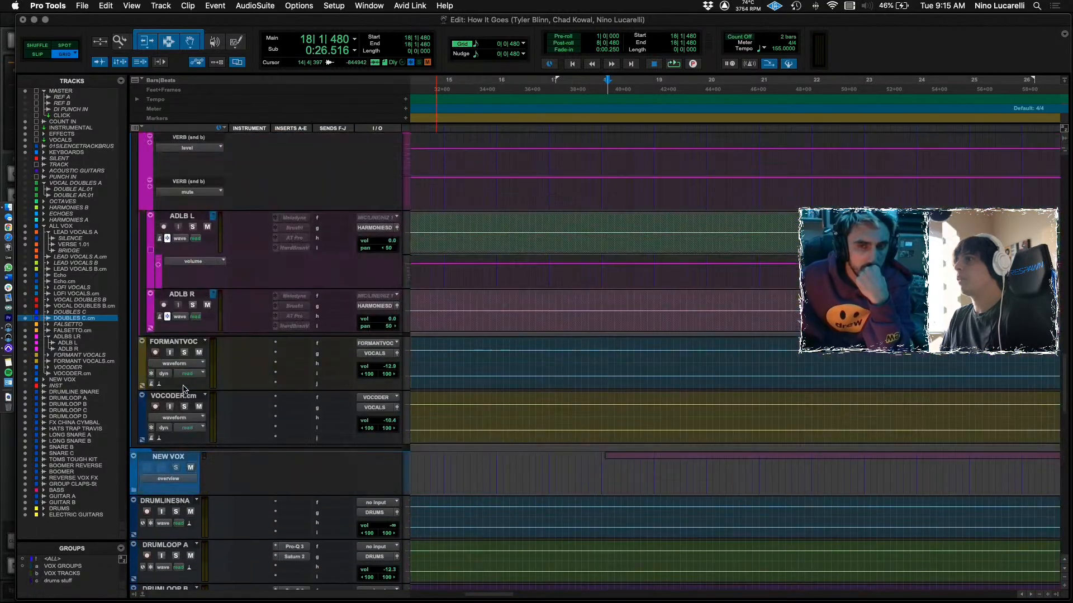
{"action": "scroll", "coordinate": [185, 389], "scroll_direction": "up", "scroll_amount": 5}
{"action": "scroll", "coordinate": [226, 454], "scroll_direction": "up", "scroll_amount": 3}
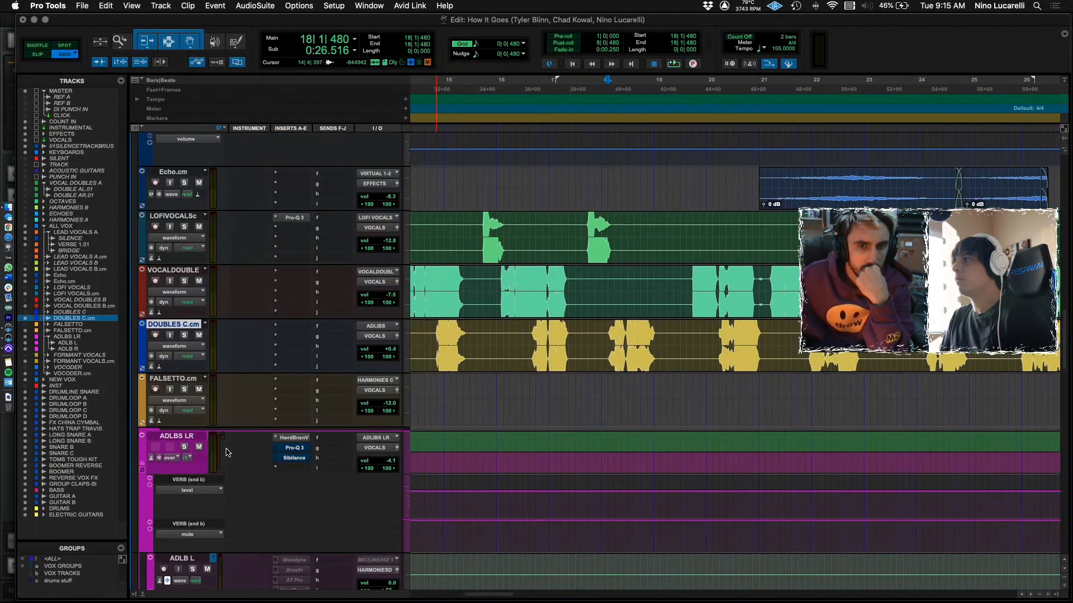
{"action": "scroll", "coordinate": [182, 410], "scroll_direction": "up", "scroll_amount": 7}
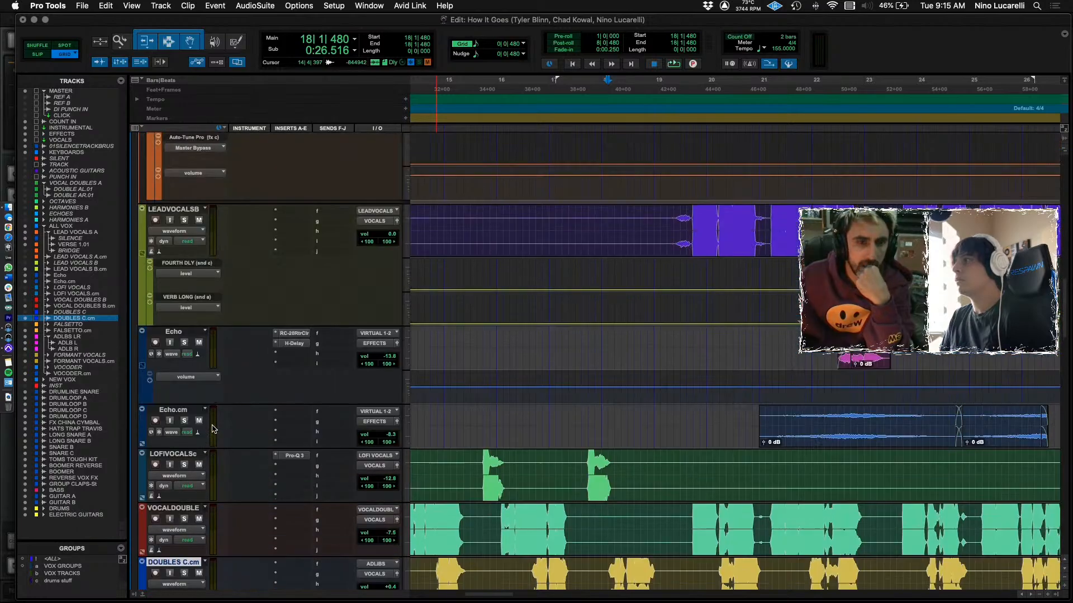
{"action": "scroll", "coordinate": [212, 429], "scroll_direction": "up", "scroll_amount": 2}
{"action": "scroll", "coordinate": [220, 405], "scroll_direction": "up", "scroll_amount": 9}
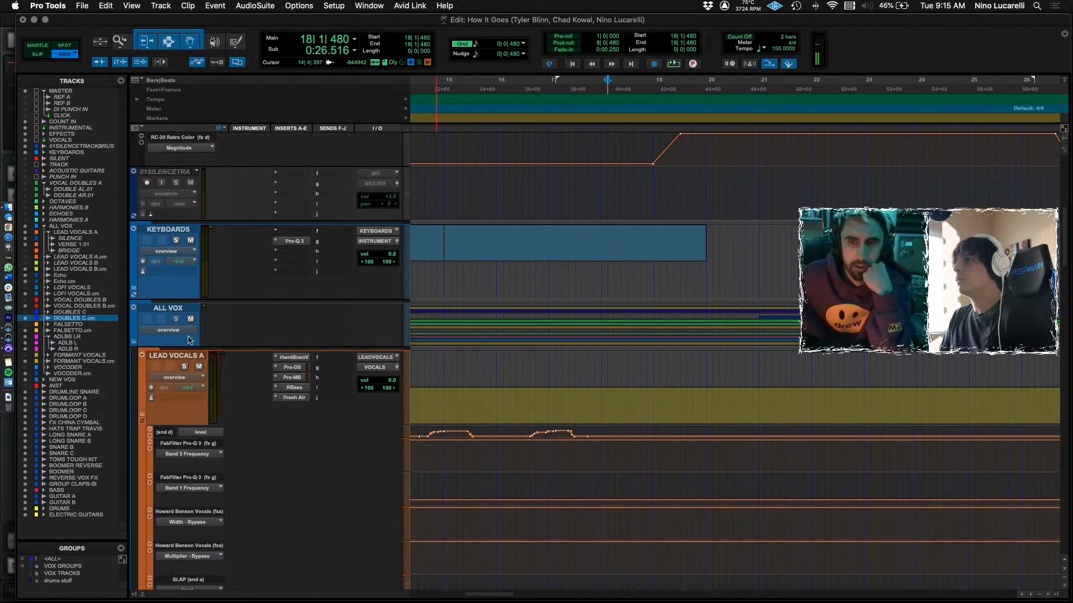
Collapse and reopen the ALL VOX folder and review its vocal tracks down to DOUBLES C.cm.
{"action": "left_click", "coordinate": [135, 345]}
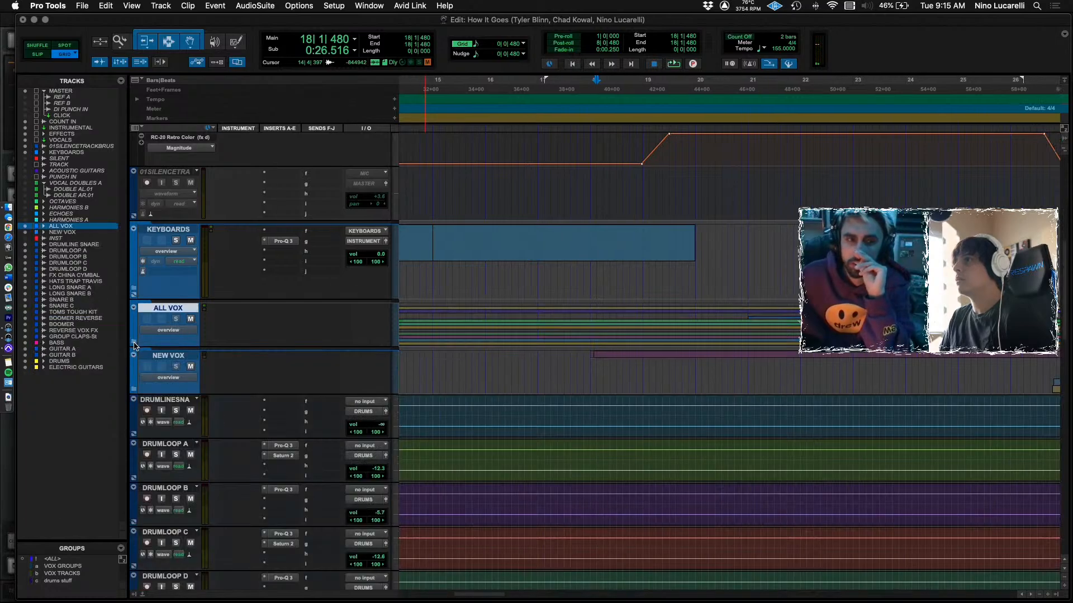
{"action": "left_click", "coordinate": [135, 345]}
{"action": "scroll", "coordinate": [189, 339], "scroll_direction": "down", "scroll_amount": 6}
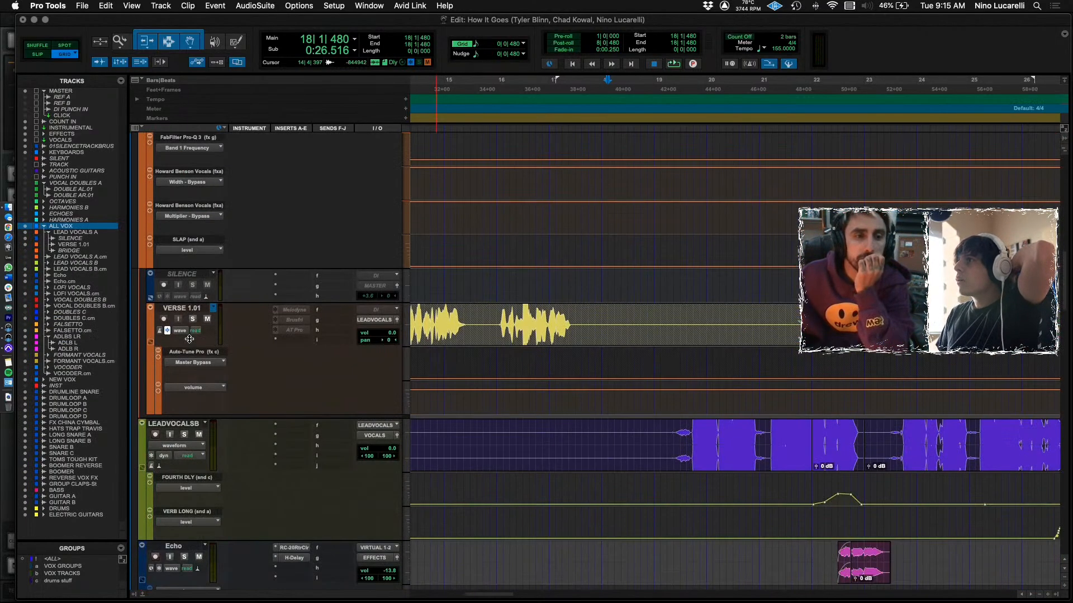
{"action": "scroll", "coordinate": [189, 339], "scroll_direction": "down", "scroll_amount": 5}
{"action": "scroll", "coordinate": [201, 347], "scroll_direction": "down", "scroll_amount": 1}
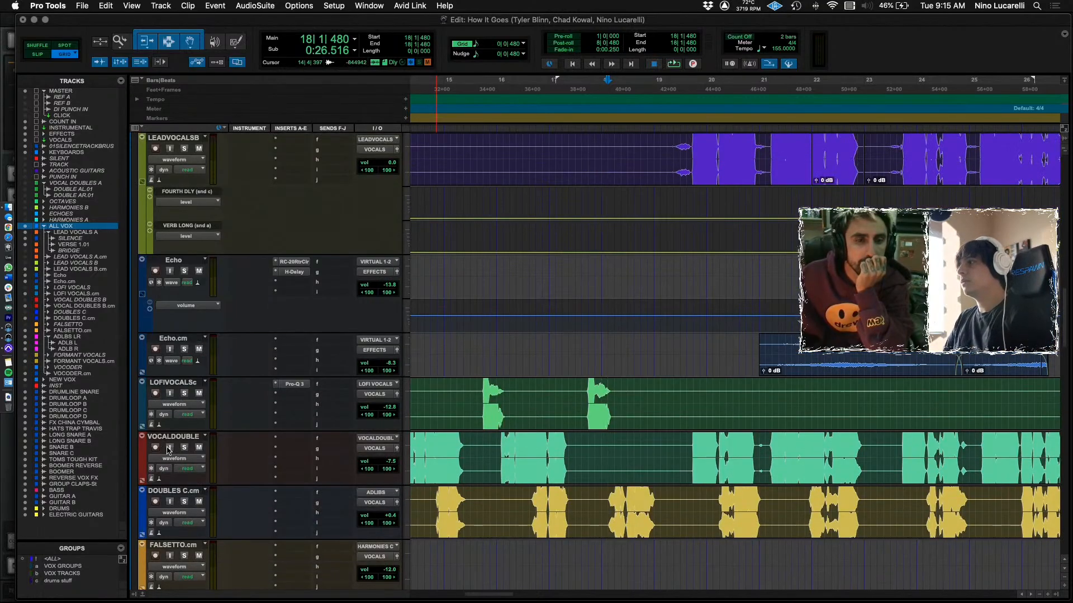
Play DOUBLES C.cm soloed from 18|1|480 while checking the guitar, drum and vocal tracks.
{"action": "scroll", "coordinate": [489, 496], "scroll_direction": "down", "scroll_amount": 20}
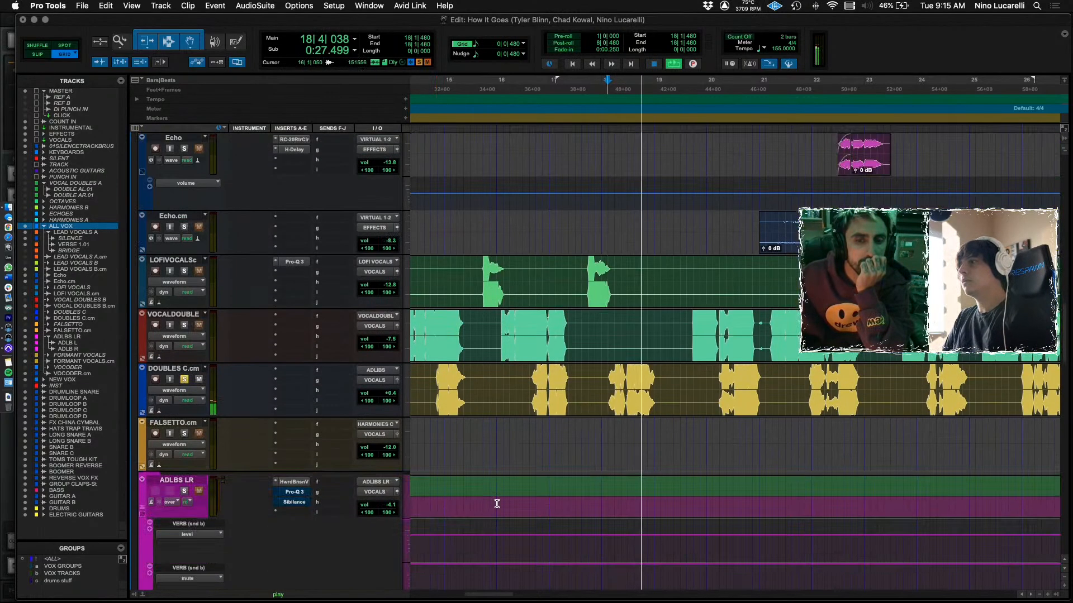
{"action": "scroll", "coordinate": [489, 496], "scroll_direction": "up", "scroll_amount": 10}
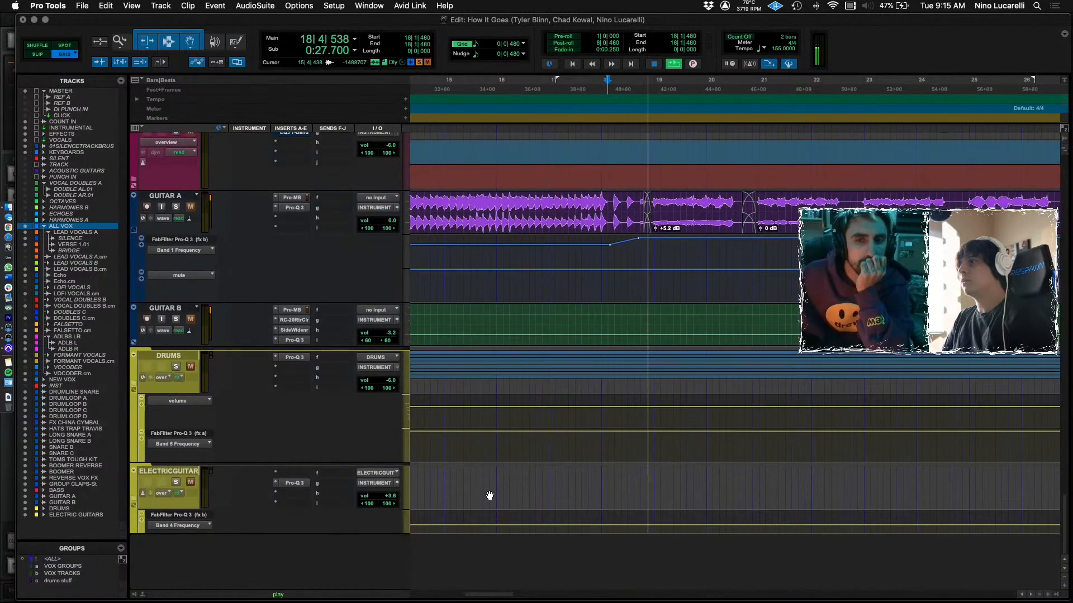
{"action": "key", "text": "space"}
{"action": "scroll", "coordinate": [490, 423], "scroll_direction": "up", "scroll_amount": 6}
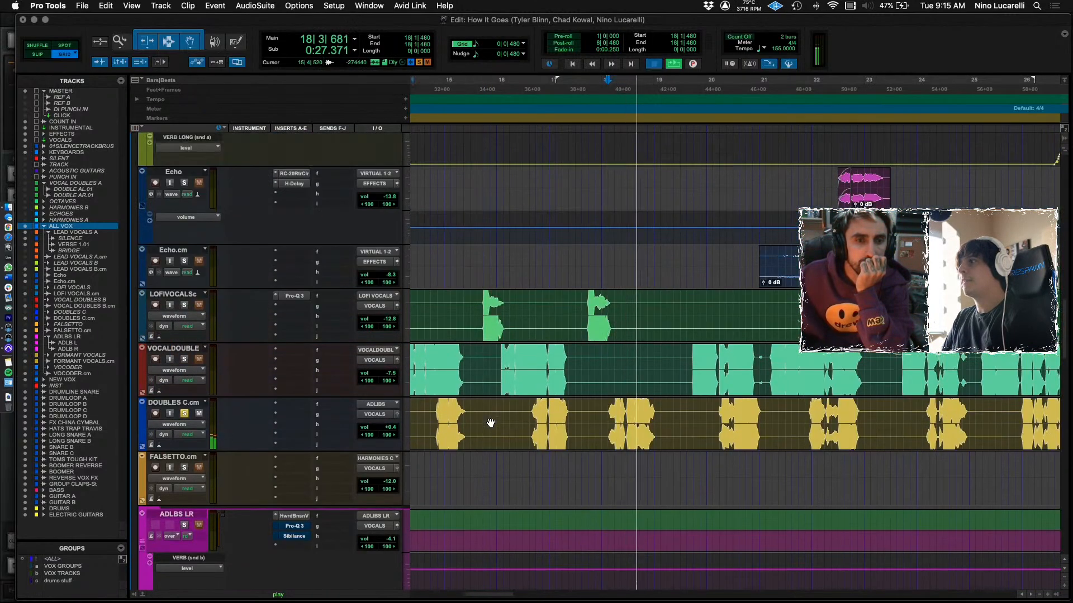
{"action": "scroll", "coordinate": [490, 423], "scroll_direction": "up", "scroll_amount": 8}
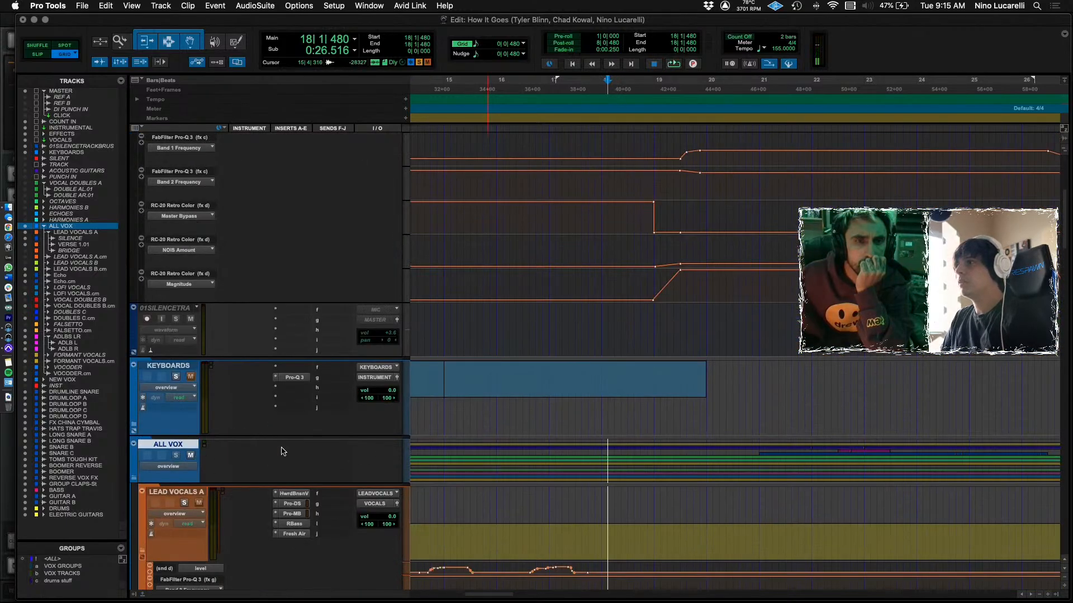
Look through the instrument, ad-lib and vocoder tracks down to NEW VOX for another vocal layer at 18|1|480.
{"action": "scroll", "coordinate": [443, 461], "scroll_direction": "down", "scroll_amount": 15}
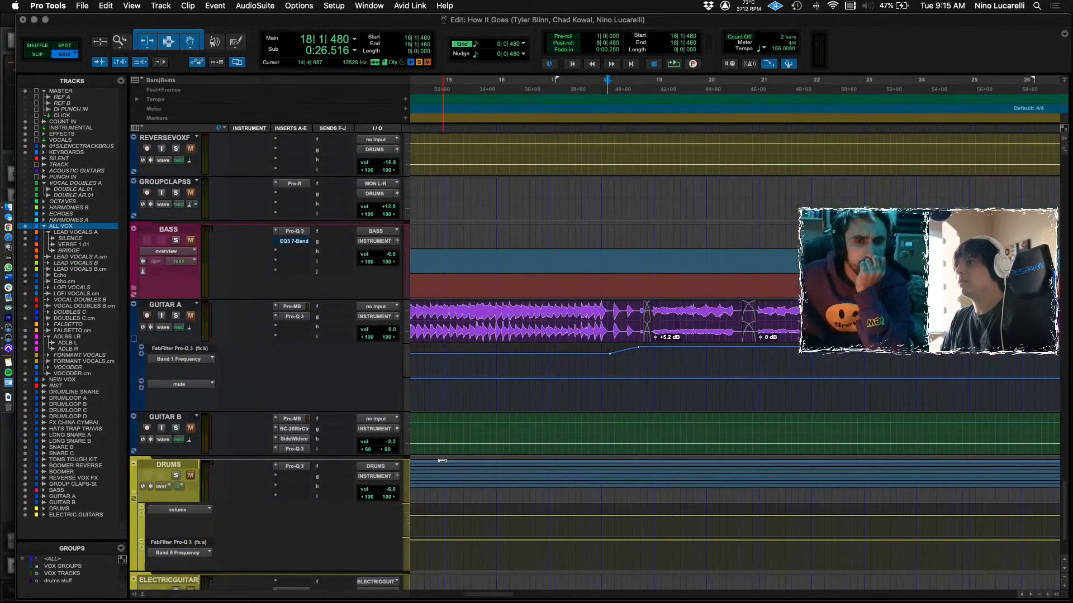
{"action": "scroll", "coordinate": [442, 461], "scroll_direction": "up", "scroll_amount": 10}
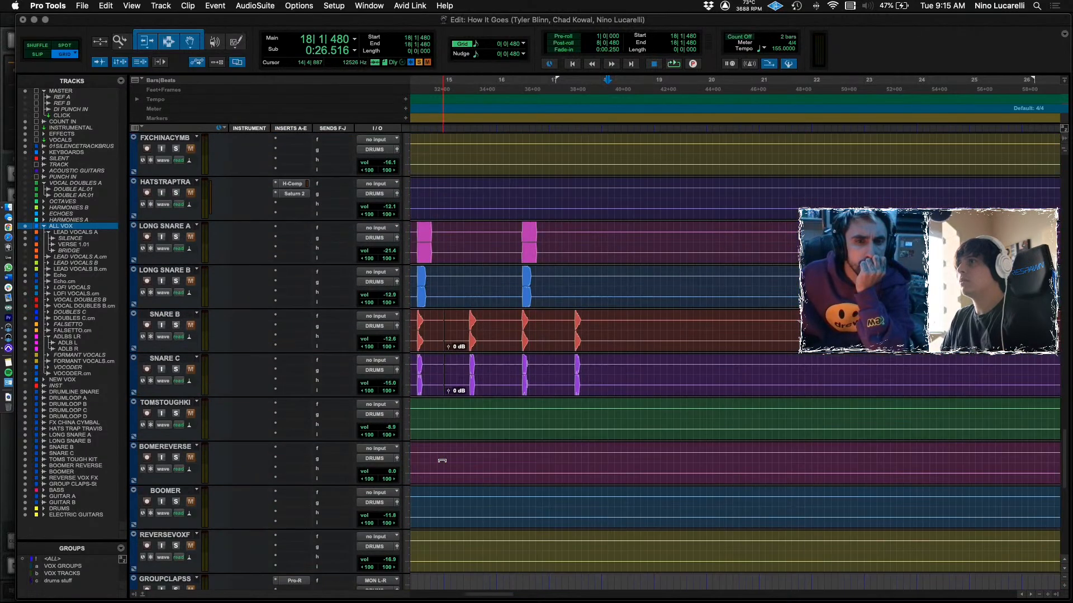
{"action": "scroll", "coordinate": [442, 461], "scroll_direction": "up", "scroll_amount": 6}
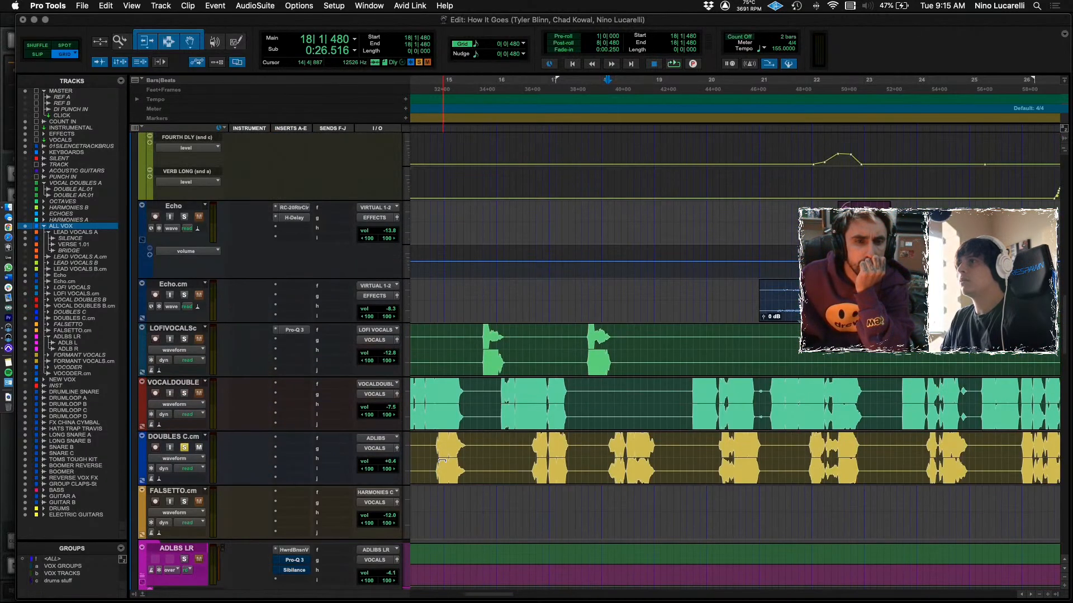
{"action": "scroll", "coordinate": [442, 461], "scroll_direction": "down", "scroll_amount": 4}
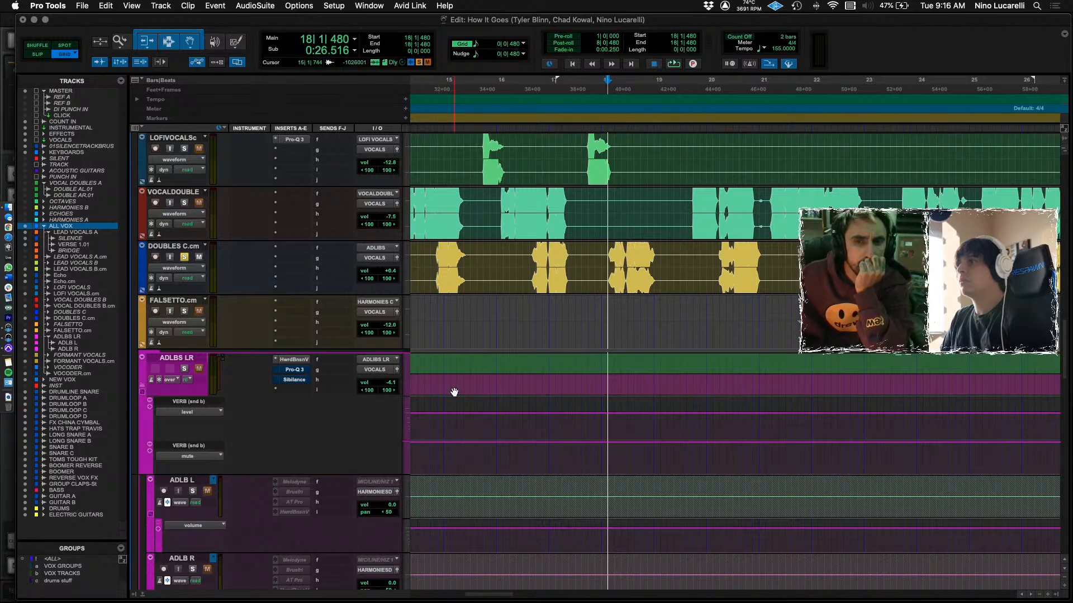
{"action": "scroll", "coordinate": [282, 391], "scroll_direction": "down", "scroll_amount": 6}
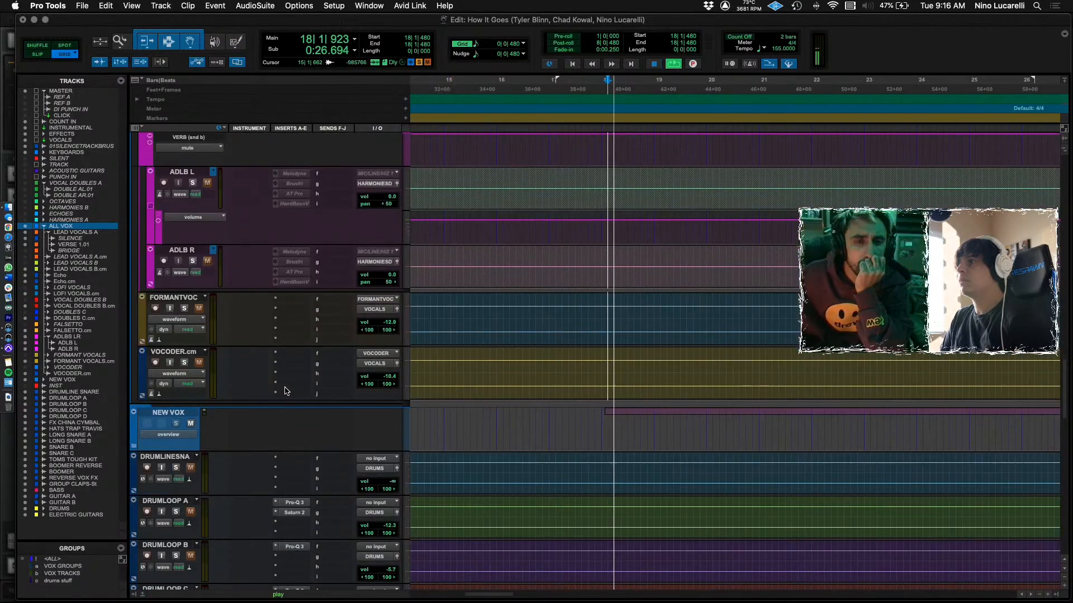
Open the NEW VOX folder to show its ad-lib tracks and play from 18|1|480.
{"action": "key", "text": "space"}
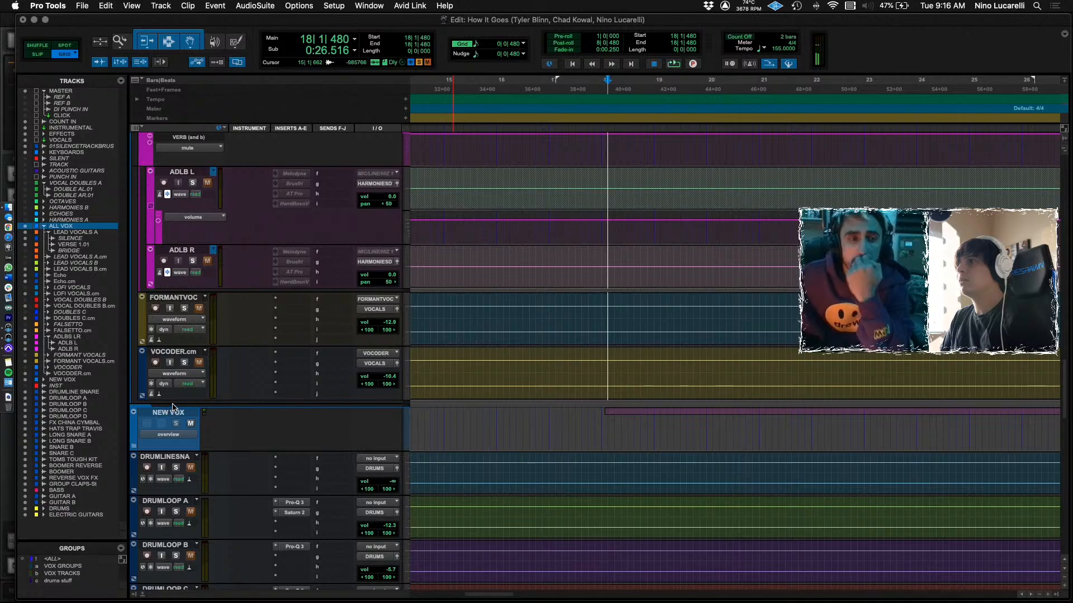
{"action": "left_click", "coordinate": [133, 447]}
{"action": "key", "text": "space"}
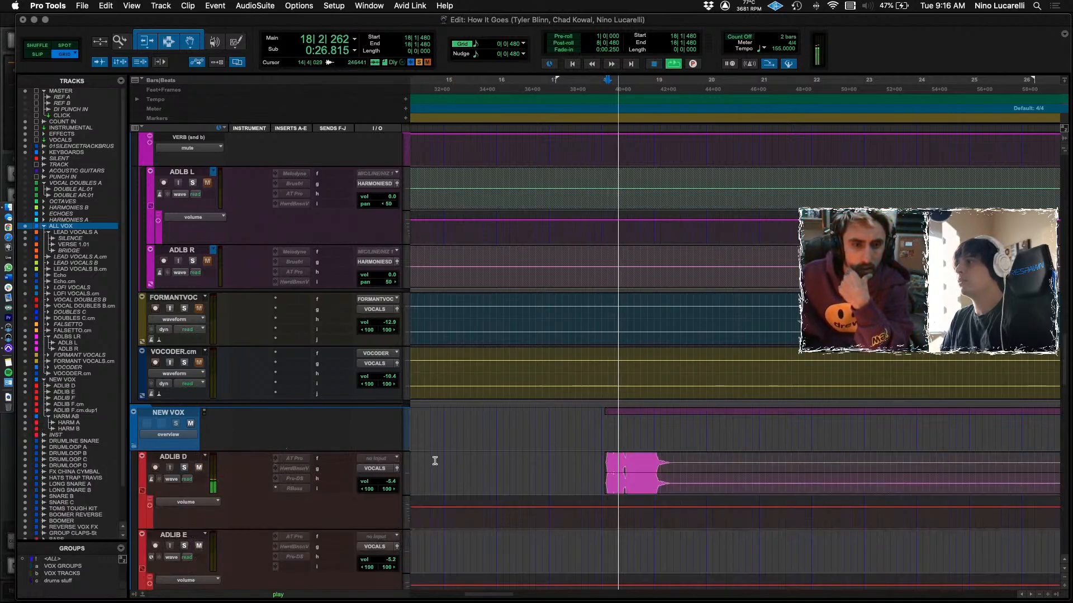
Clear the DOUBLES C.cm solo, solo ADLIB D in the NEW VOX folder and play it from 18|1|480.
{"action": "scroll", "coordinate": [481, 468], "scroll_direction": "up", "scroll_amount": 10}
{"action": "key", "text": "space"}
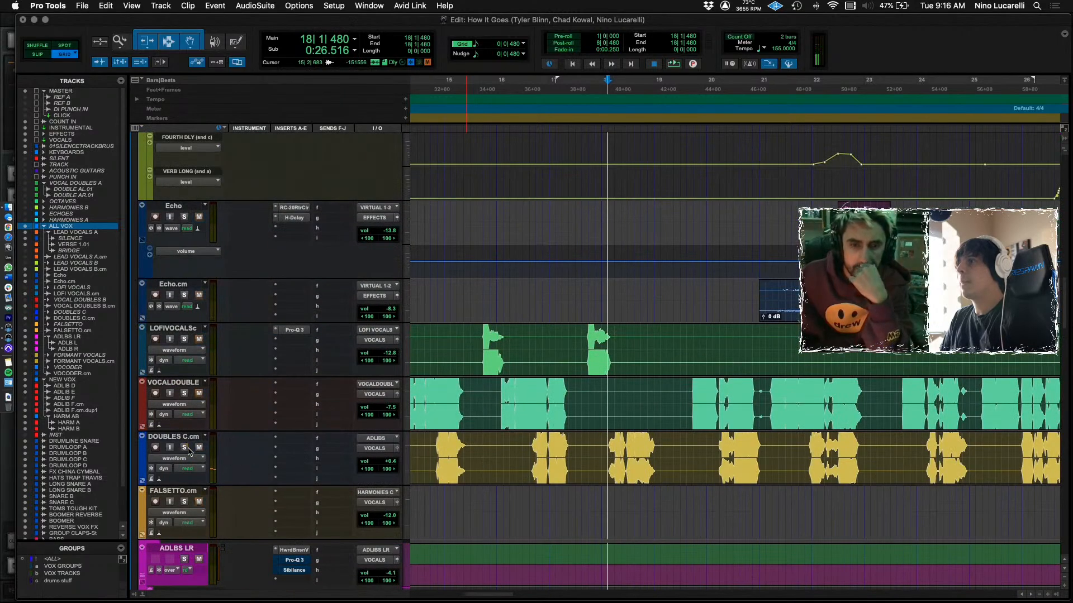
{"action": "scroll", "coordinate": [420, 481], "scroll_direction": "down", "scroll_amount": 10}
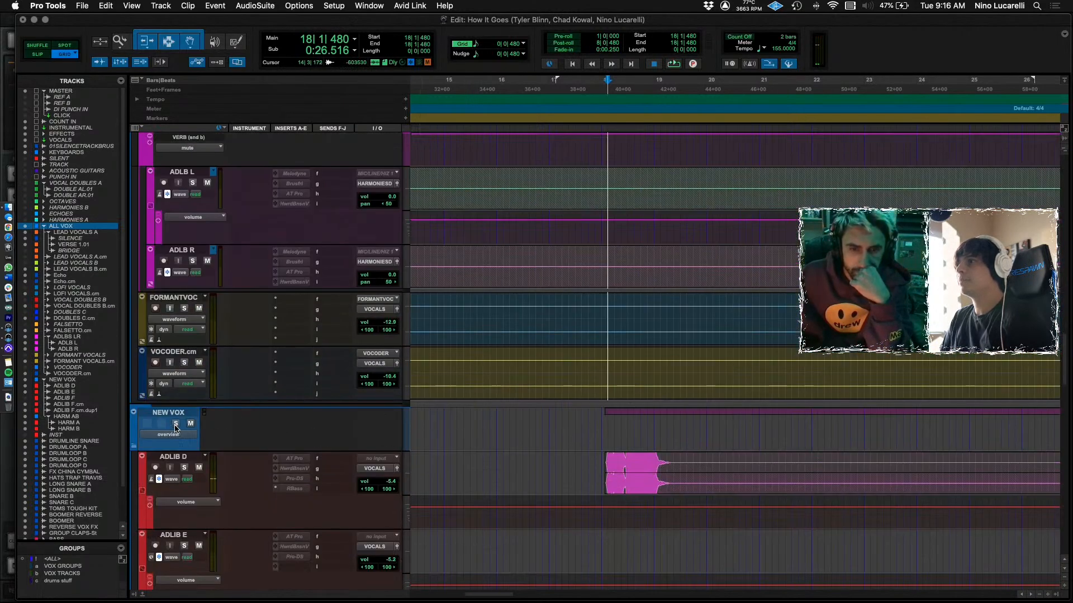
{"action": "key", "text": "space"}
{"action": "key", "text": "space"}
{"action": "left_click", "coordinate": [184, 468]}
{"action": "key", "text": "space"}
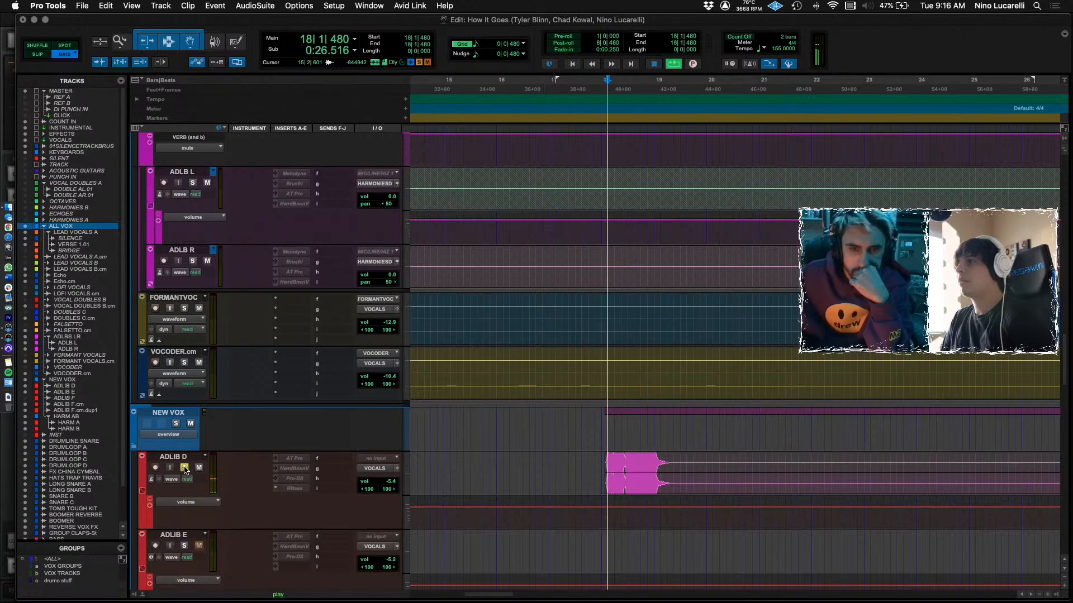
{"action": "key", "text": "space"}
Solo DOUBLES C.cm to hear it from 18|1|480, clear the solo and return to ADLIB D.
{"action": "scroll", "coordinate": [239, 333], "scroll_direction": "up", "scroll_amount": 10}
{"action": "scroll", "coordinate": [239, 333], "scroll_direction": "up", "scroll_amount": 10}
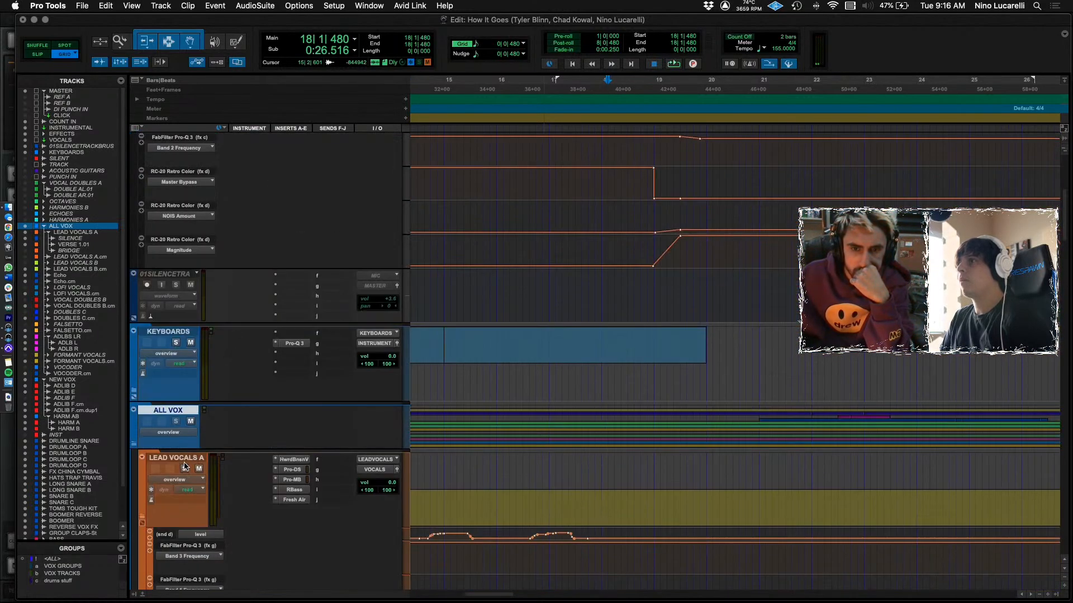
{"action": "scroll", "coordinate": [264, 444], "scroll_direction": "down", "scroll_amount": 15}
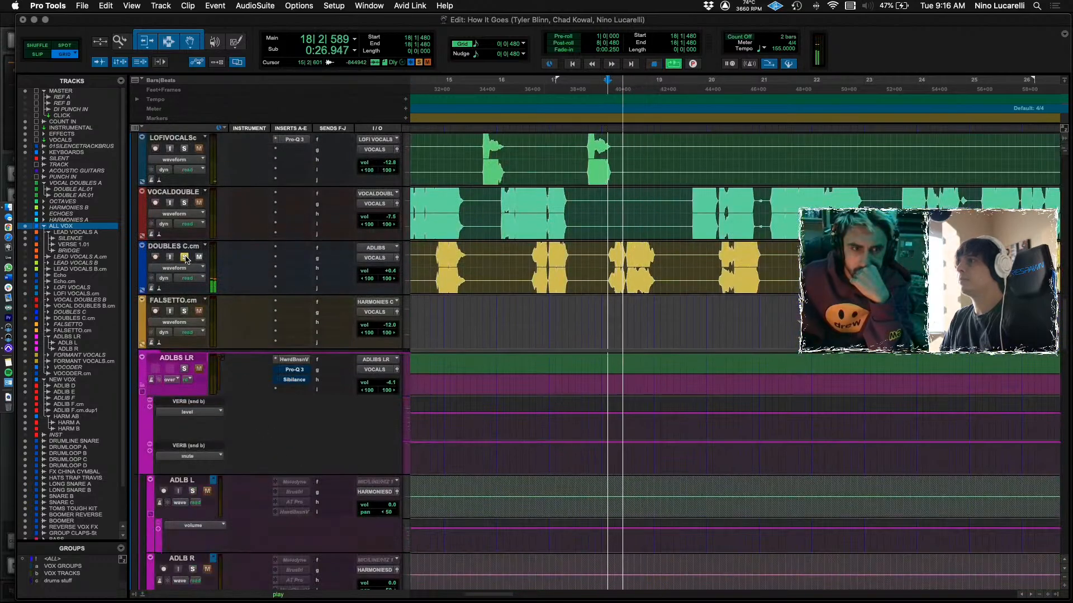
{"action": "key", "text": "space"}
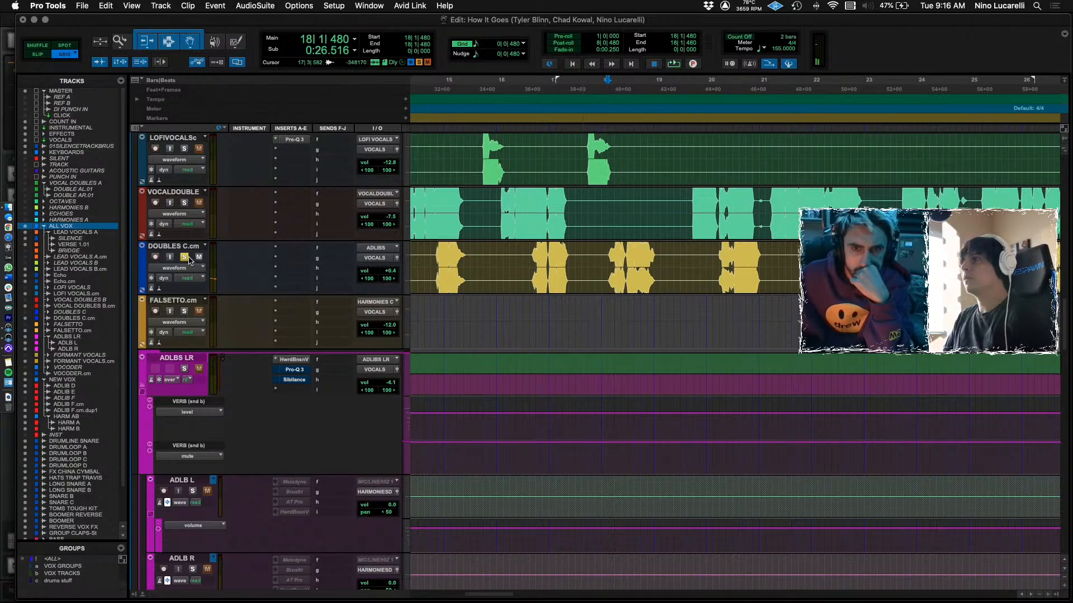
{"action": "scroll", "coordinate": [224, 285], "scroll_direction": "down", "scroll_amount": 15}
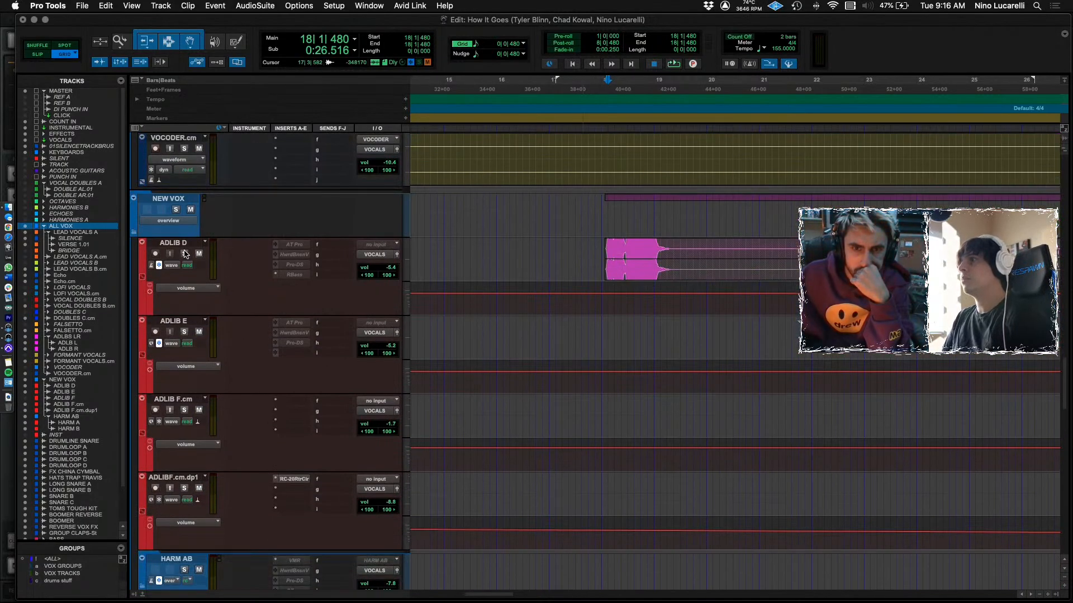
Unfreeze the ADLIB D track to make its inserts and original clip editable.
{"action": "left_click", "coordinate": [635, 267]}
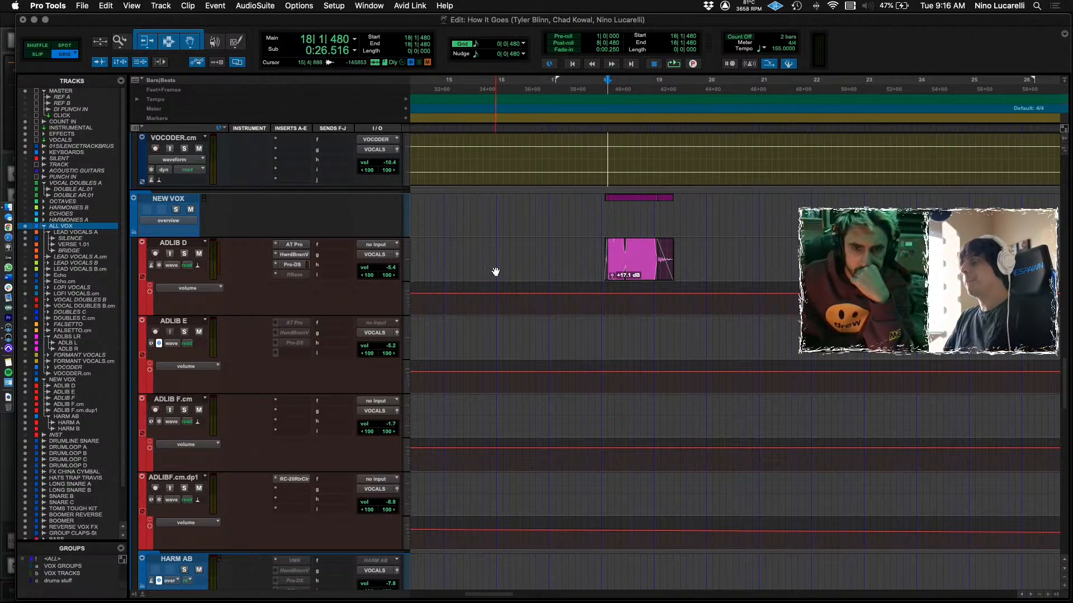
{"action": "key", "text": "super+bracketleft"}
{"action": "key", "text": "super+bracketleft"}
{"action": "key", "text": "super+bracketleft"}
{"action": "key", "text": "super+bracketright"}
{"action": "scroll", "coordinate": [495, 272], "scroll_direction": "right", "scroll_amount": 2}
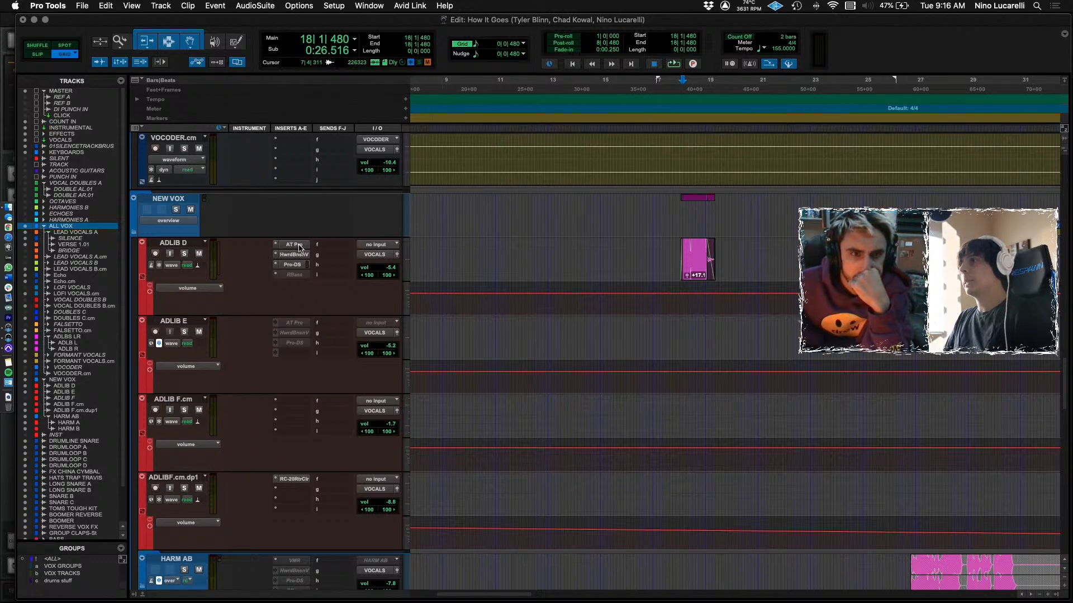
Enable automation for Retune speed in the Auto-Tune Pro insert on ADLIB D.
{"action": "left_click", "coordinate": [295, 245]}
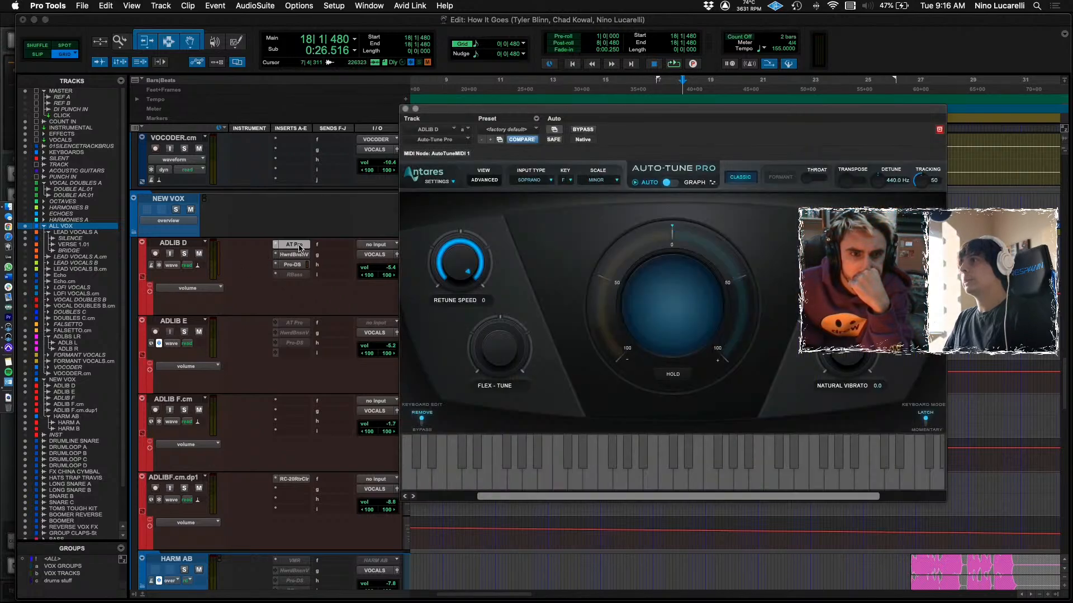
{"action": "right_click", "coordinate": [462, 266]}
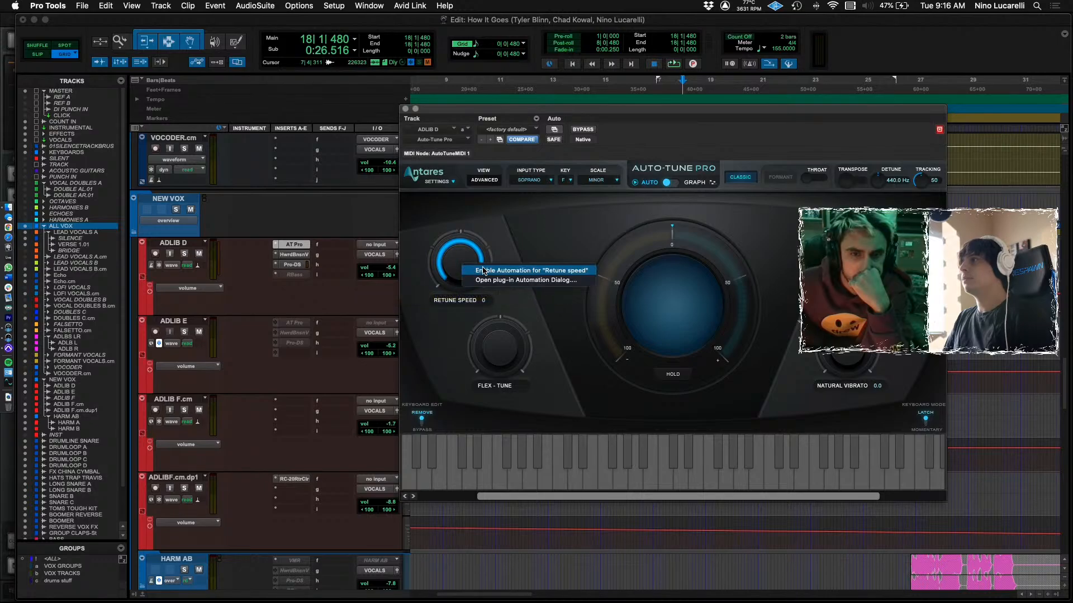
{"action": "left_click", "coordinate": [484, 271]}
{"action": "left_click", "coordinate": [405, 109]}
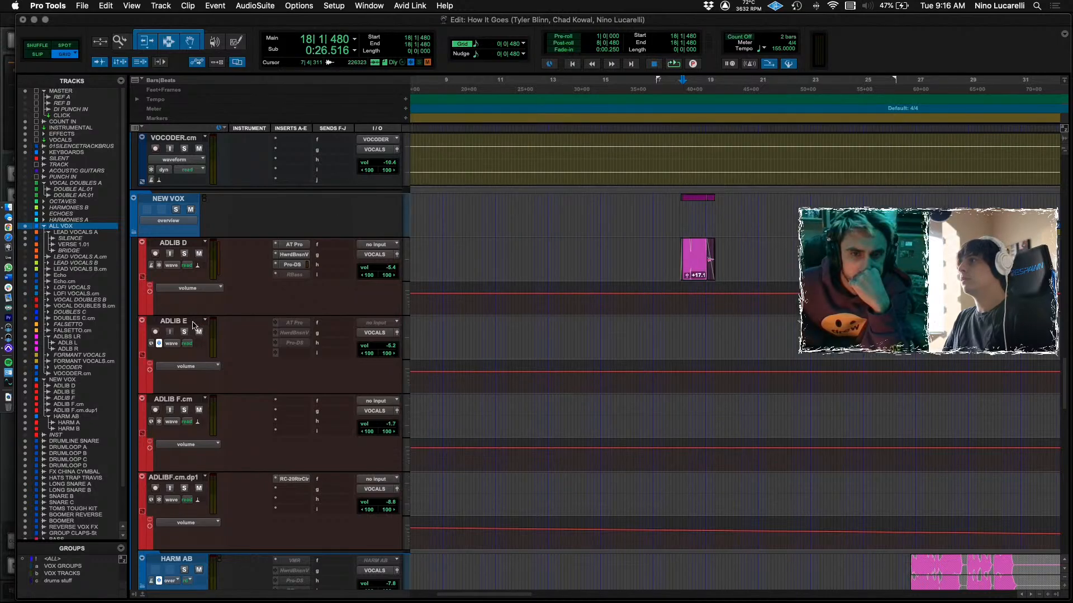
Show the Auto-Tune Pro Retune speed lane under ADLIB D and raise it to about 83 ms across the ad-lib clip.
{"action": "left_click", "coordinate": [187, 288]}
{"action": "mouse_move", "coordinate": [215, 319]}
{"action": "left_click", "coordinate": [310, 320]}
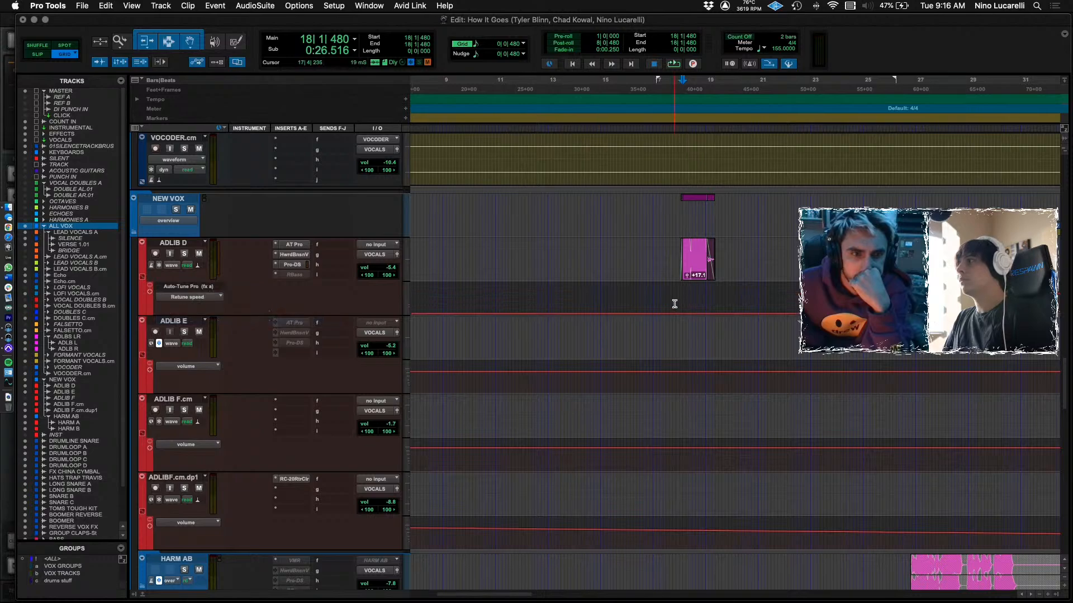
{"action": "left_click_drag", "start_coordinate": [674, 305], "coordinate": [739, 301]}
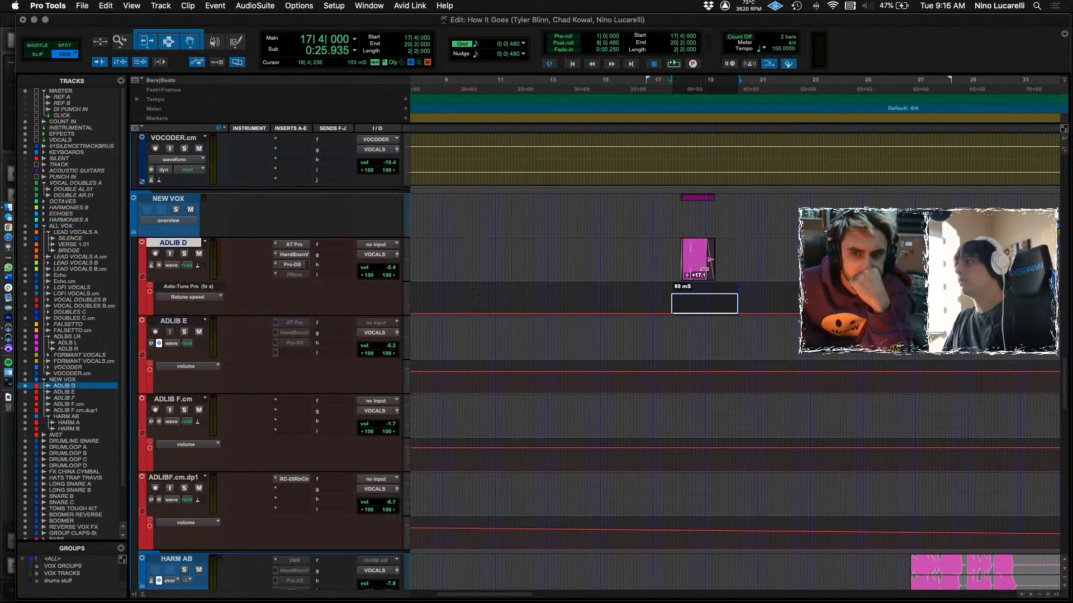
Play the ad-lib from 17|2|480 to hear the Retune speed automation.
{"action": "left_click", "coordinate": [659, 304]}
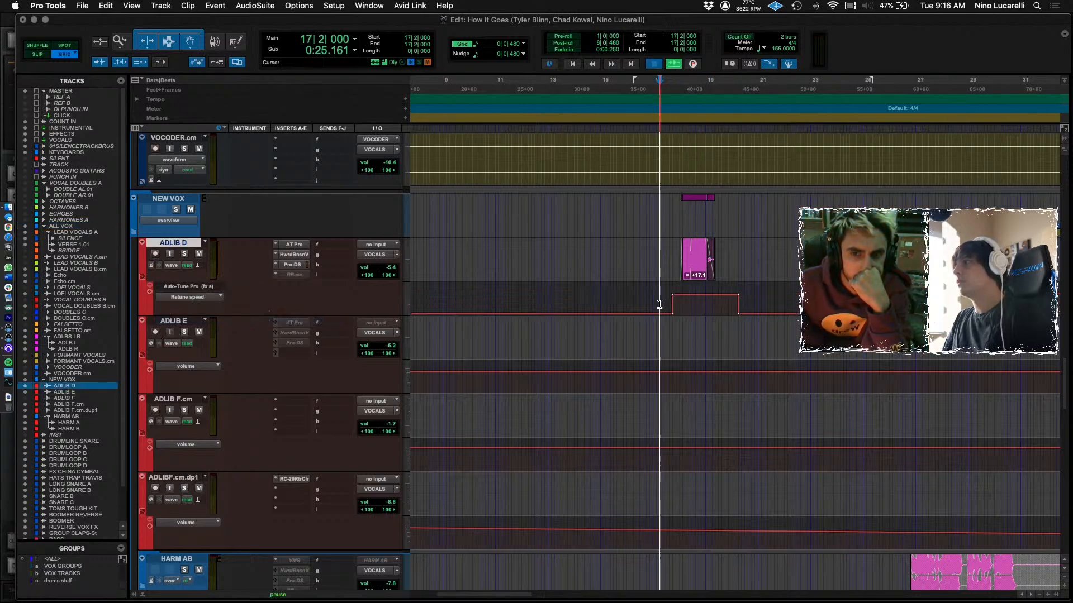
{"action": "key", "text": "space"}
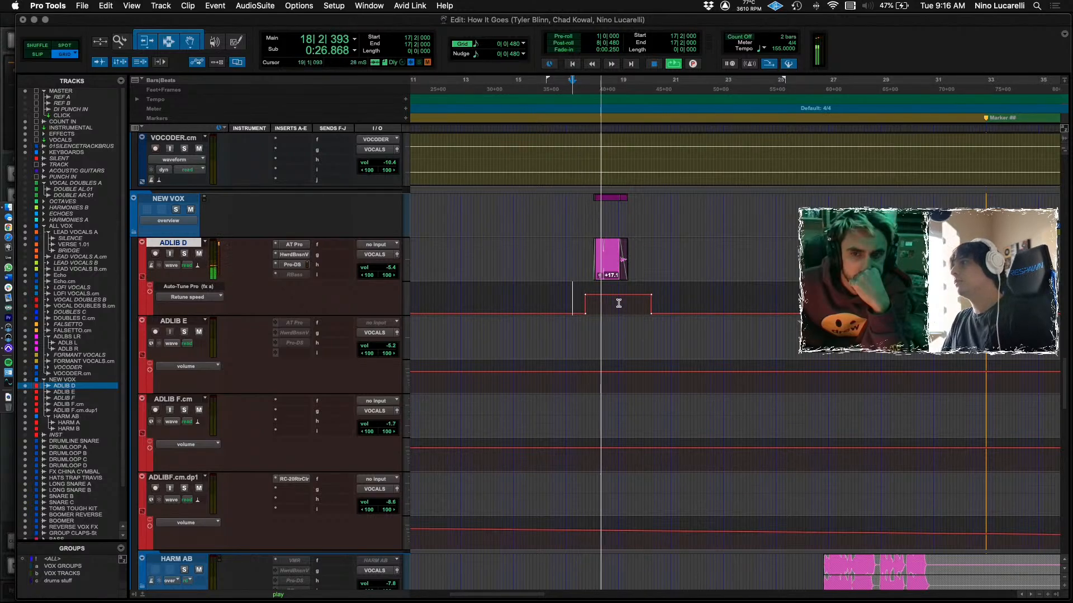
{"action": "key", "text": "space"}
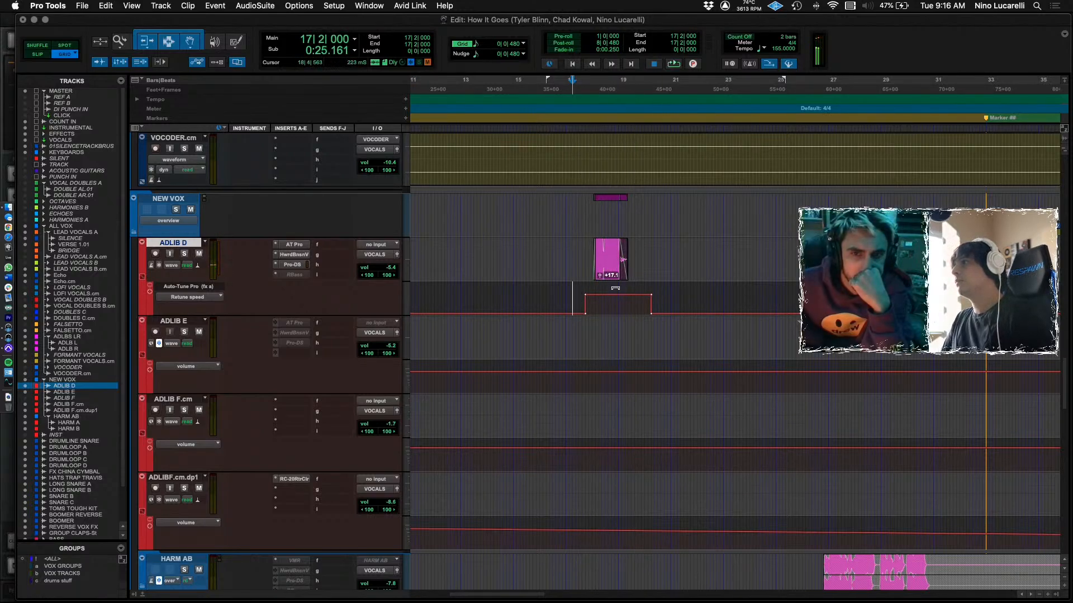
Lower the Retune speed automation across the ad-lib in small amounts, auditioning it from 17|3|480.
{"action": "left_click_drag", "start_coordinate": [615, 292], "coordinate": [616, 295]}
{"action": "left_click", "coordinate": [582, 303]}
{"action": "key", "text": "space"}
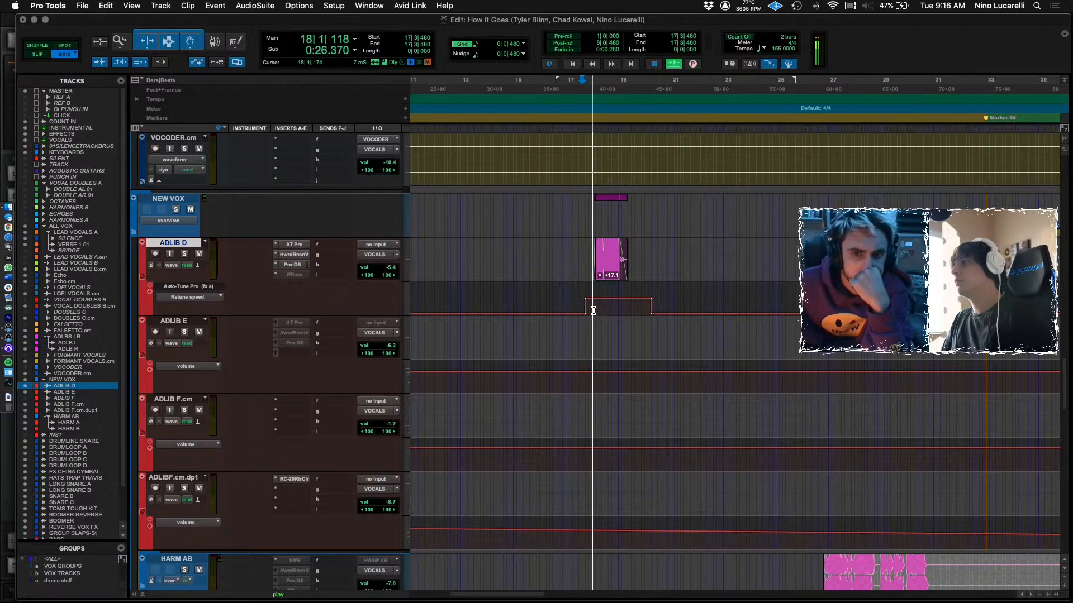
{"action": "key", "text": "space"}
{"action": "key", "text": "space"}
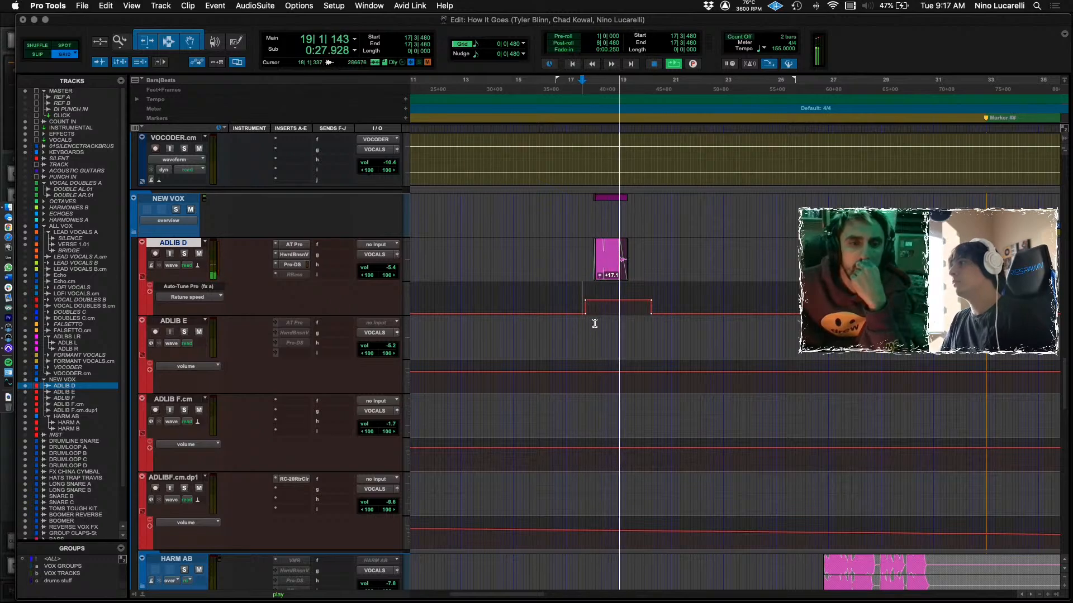
{"action": "key", "text": "space"}
Trim the raised Retune speed section down a little further and play the ad-lib again from 17|3|480.
{"action": "scroll", "coordinate": [606, 299], "scroll_direction": "up", "scroll_amount": 3}
{"action": "scroll", "coordinate": [605, 299], "scroll_direction": "up", "scroll_amount": 2}
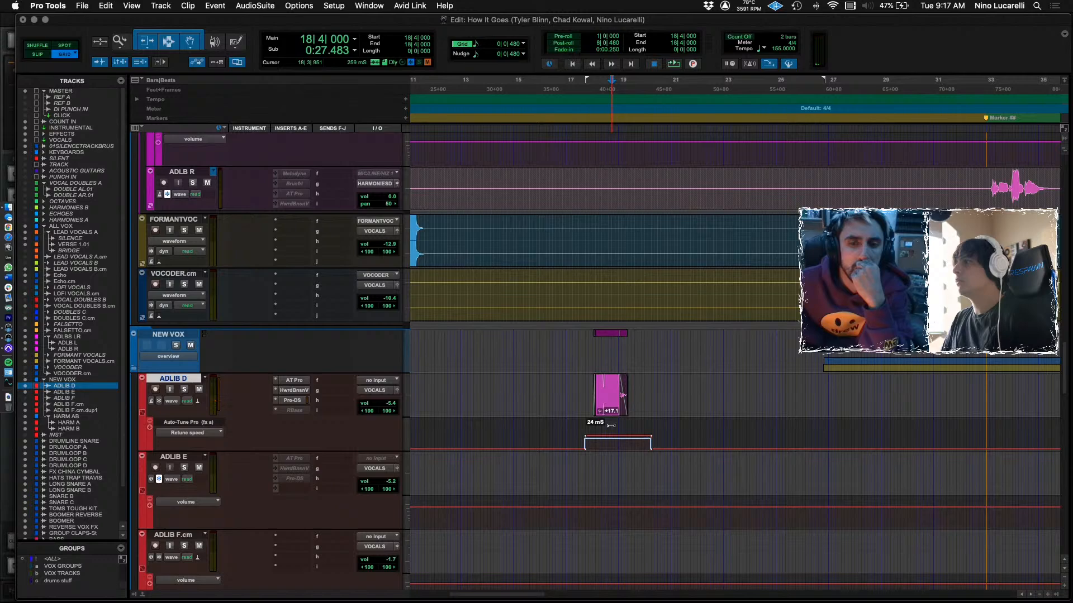
{"action": "left_click", "coordinate": [581, 439]}
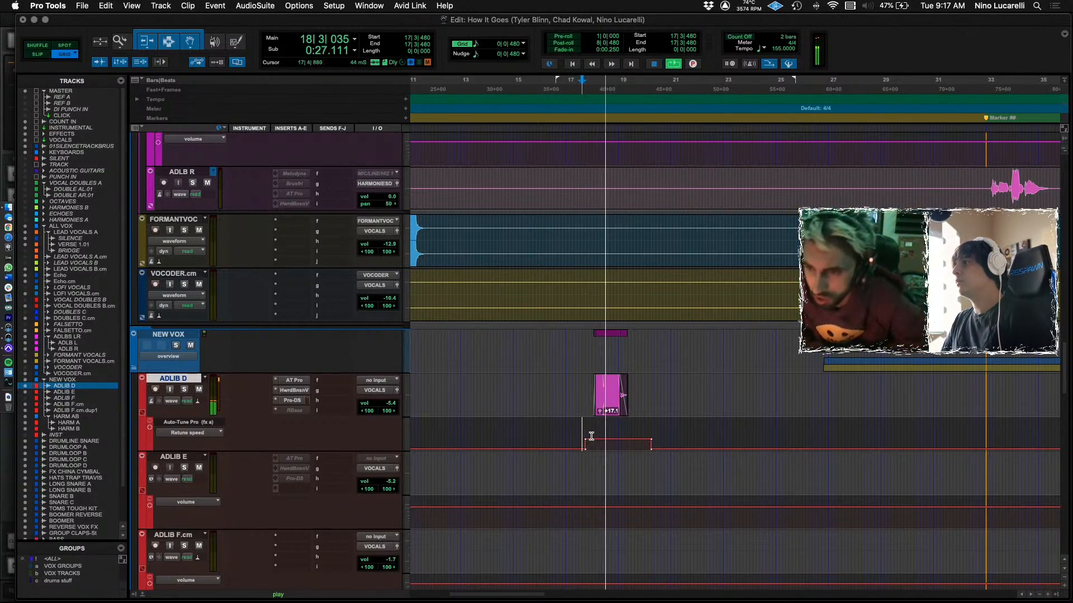
{"action": "key", "text": "space"}
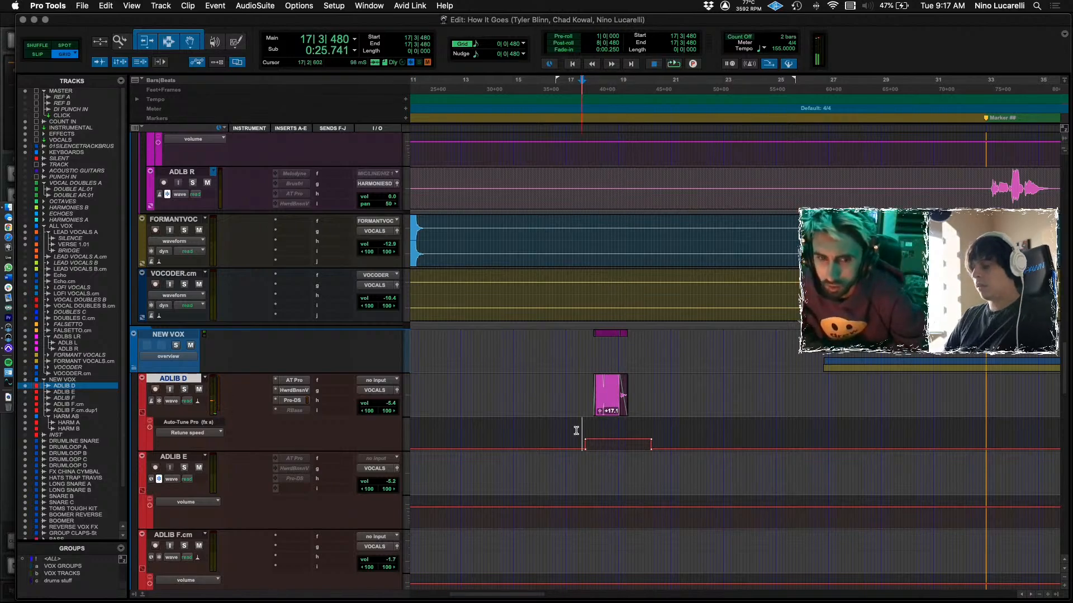
Add a second automation lane under ADLIB D and enable automation for the Space Amount in its Howard Benson Vocals insert.
{"action": "scroll", "coordinate": [249, 419], "scroll_direction": "down", "scroll_amount": 2}
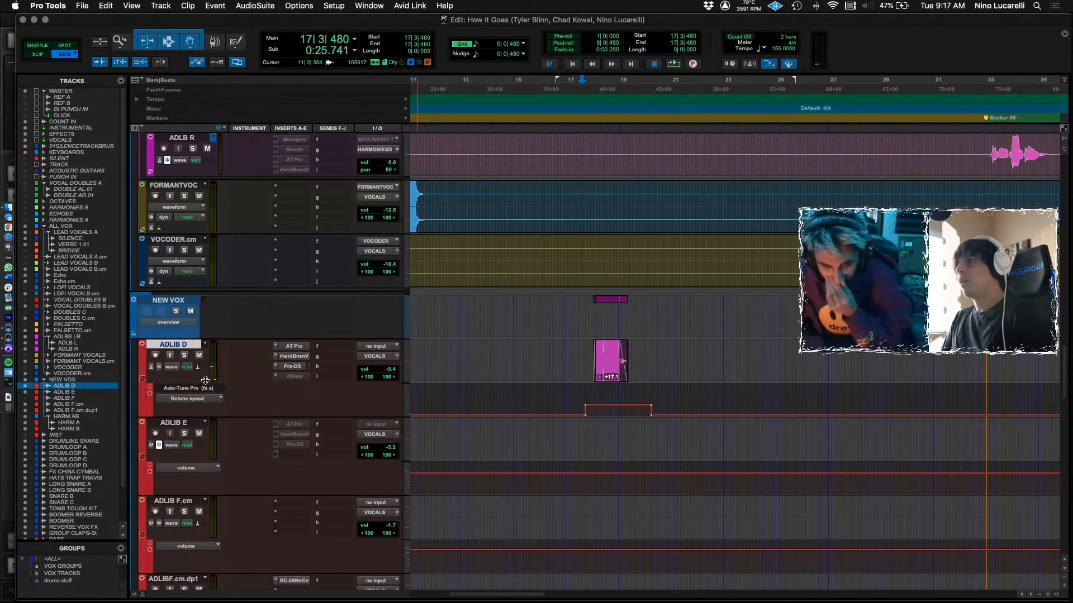
{"action": "scroll", "coordinate": [190, 380], "scroll_direction": "down", "scroll_amount": 3}
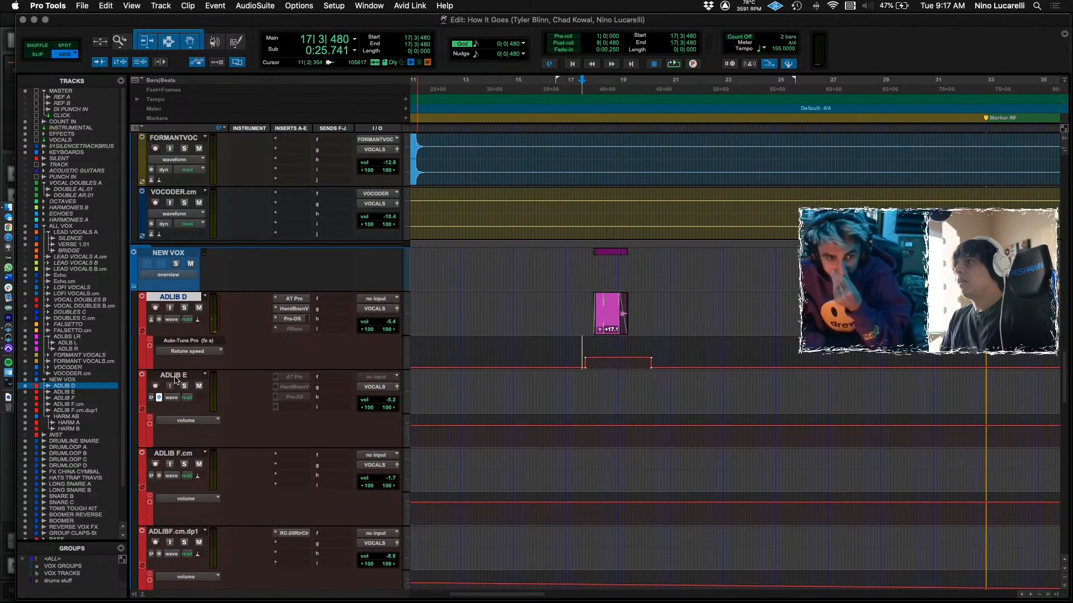
{"action": "left_click", "coordinate": [149, 346]}
{"action": "left_click", "coordinate": [186, 380]}
{"action": "left_click", "coordinate": [187, 380]}
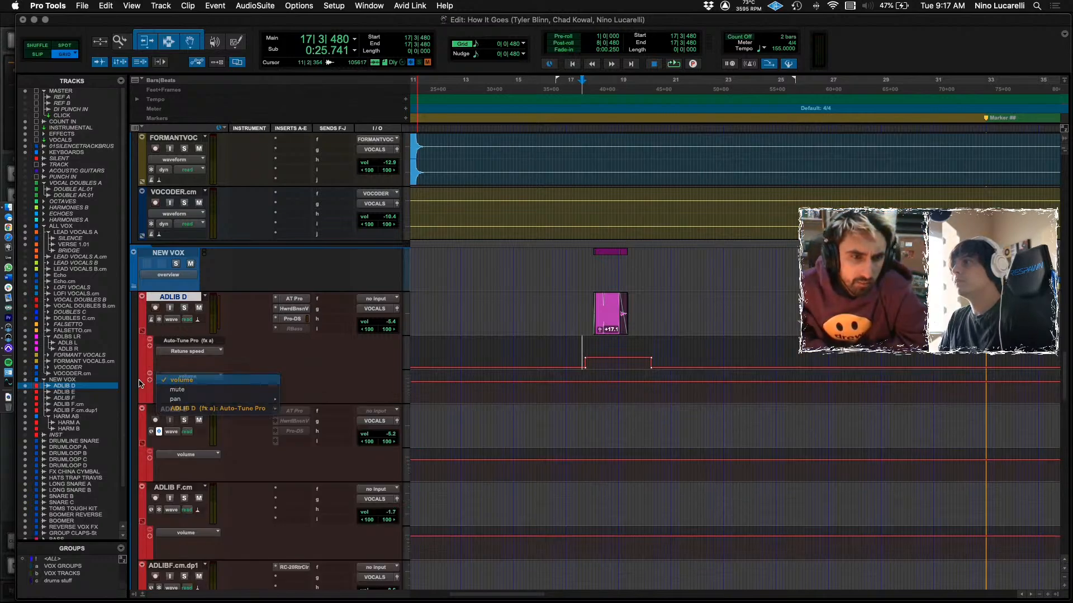
{"action": "left_click", "coordinate": [294, 309]}
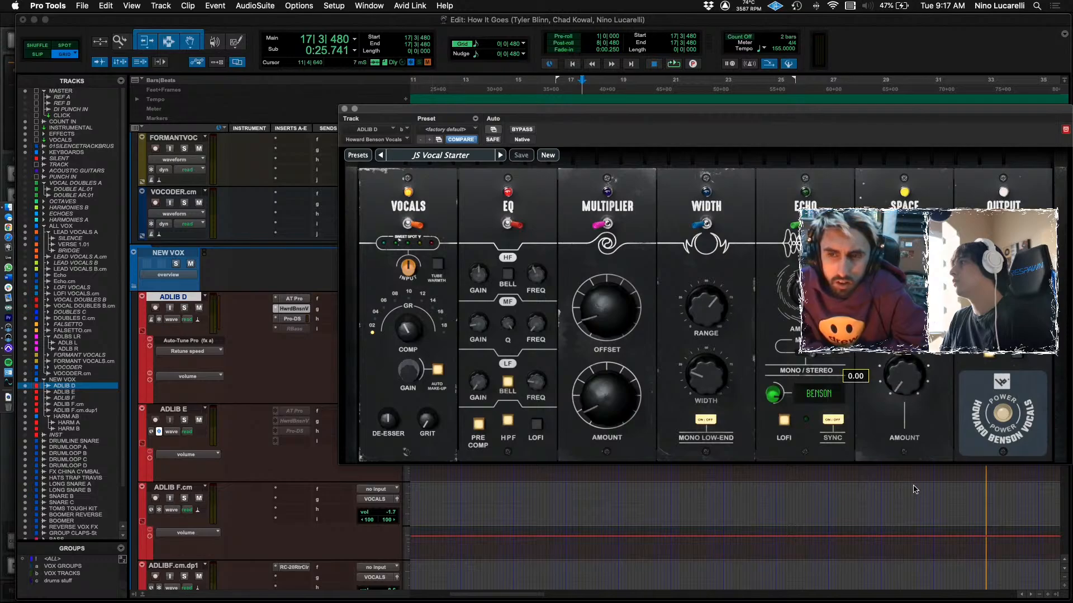
{"action": "left_click", "coordinate": [343, 109]}
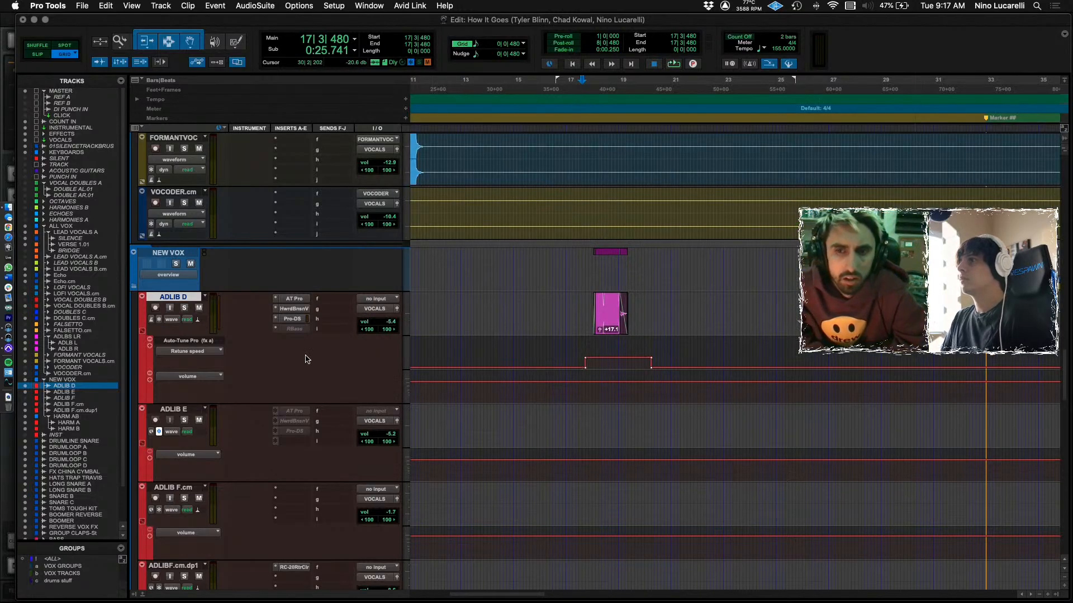
Show Howard Benson Vocals Space - Amount in the new ADLIB D lane and raise it across the ad-lib clip.
{"action": "left_click", "coordinate": [178, 379]}
{"action": "mouse_move", "coordinate": [257, 418]}
{"action": "left_click", "coordinate": [398, 420]}
{"action": "left_click_drag", "start_coordinate": [587, 390], "coordinate": [629, 369]}
Increase the Space - Amount automation over the ad-lib while auditioning it from 17|3|480.
{"action": "left_click", "coordinate": [582, 394]}
{"action": "key", "text": "space"}
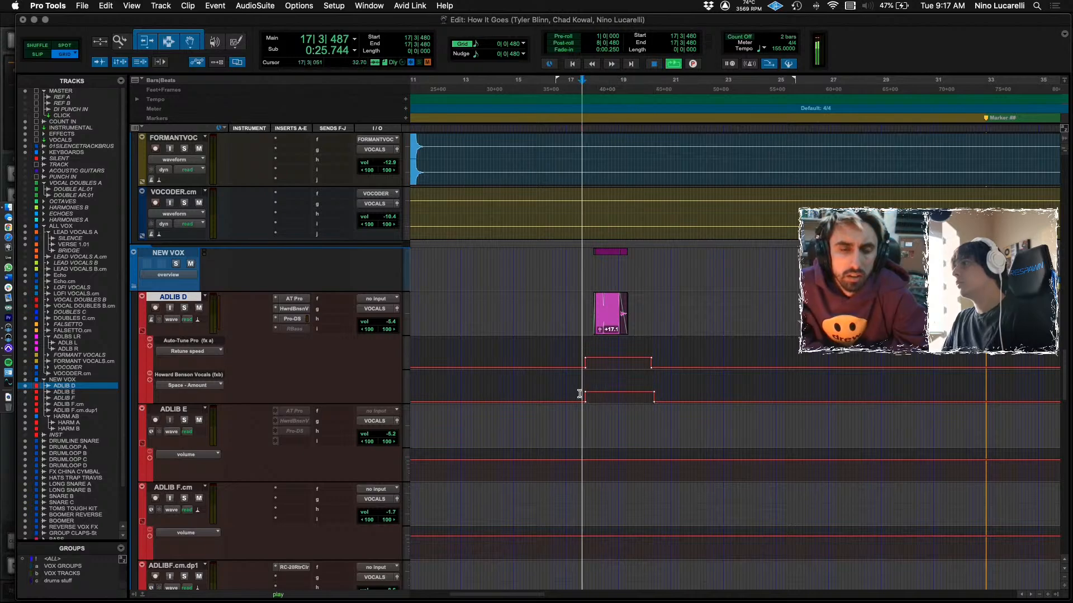
{"action": "left_click_drag", "start_coordinate": [582, 394], "coordinate": [614, 382]}
{"action": "key", "text": "space"}
{"action": "key", "text": "space"}
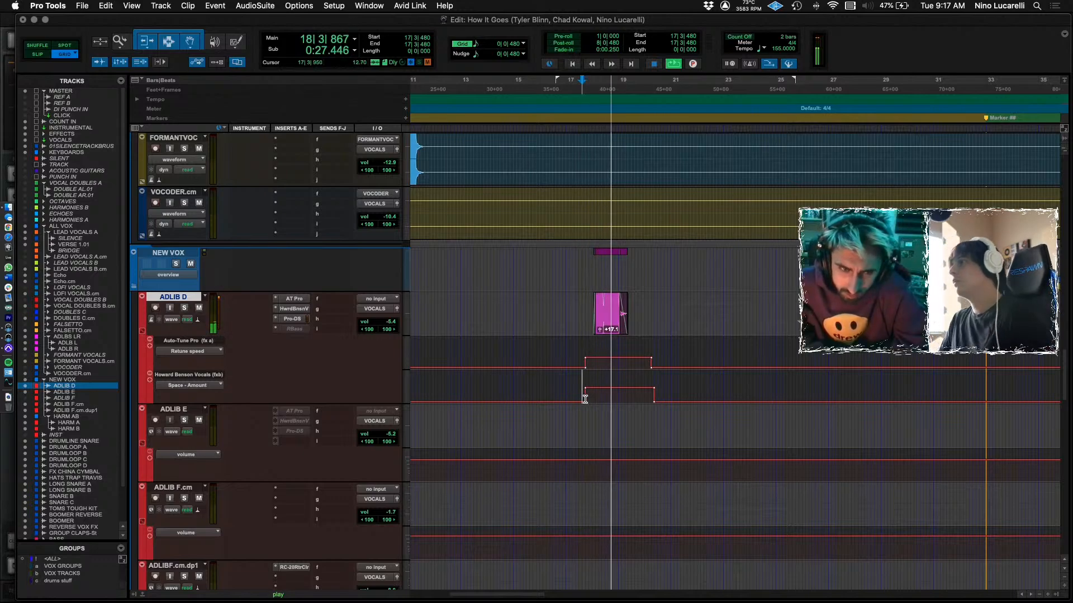
{"action": "key", "text": "space"}
Raise the Space - Amount section further and play the ad-lib from 18|1|480.
{"action": "left_click_drag", "start_coordinate": [611, 371], "coordinate": [612, 371]}
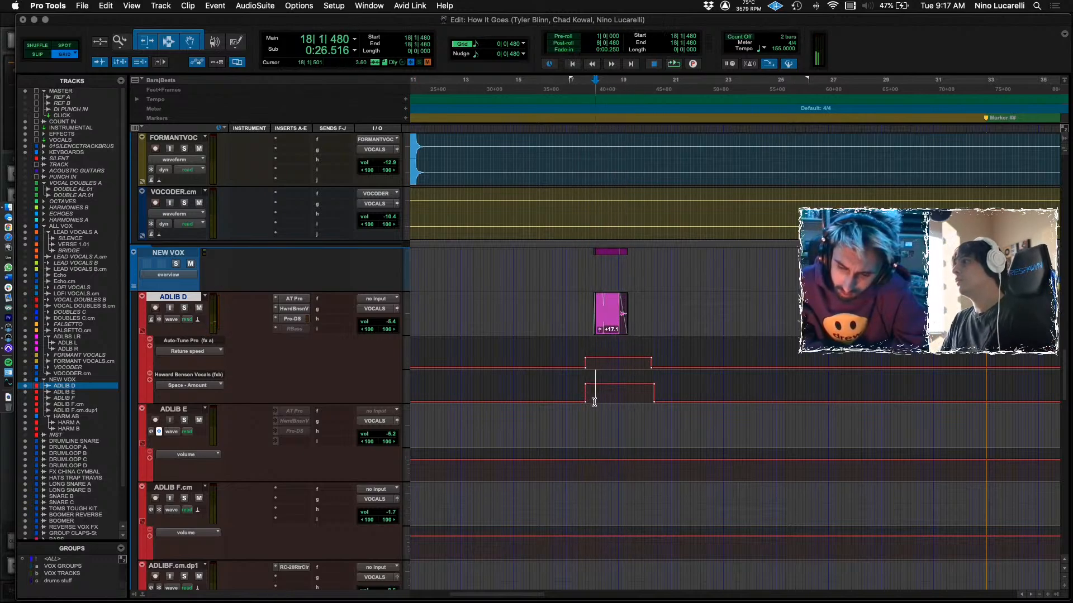
{"action": "key", "text": "space"}
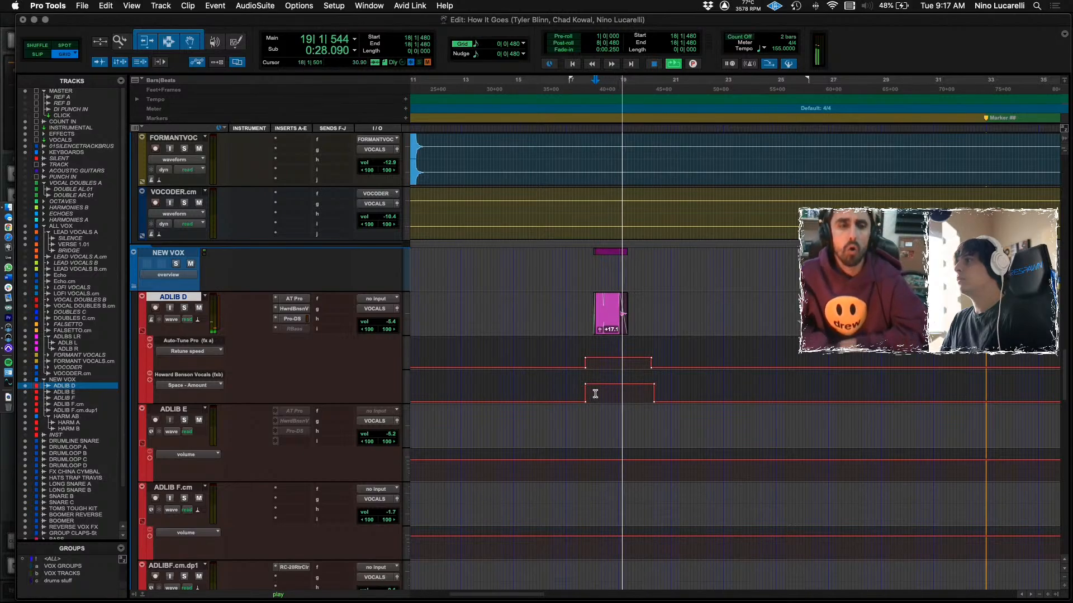
{"action": "key", "text": "space"}
Audition ADLIB D in solo, lower its Space - Amount automation slightly and view the Howard Benson Vocals settings.
{"action": "left_click", "coordinate": [184, 309]}
{"action": "key", "text": "space"}
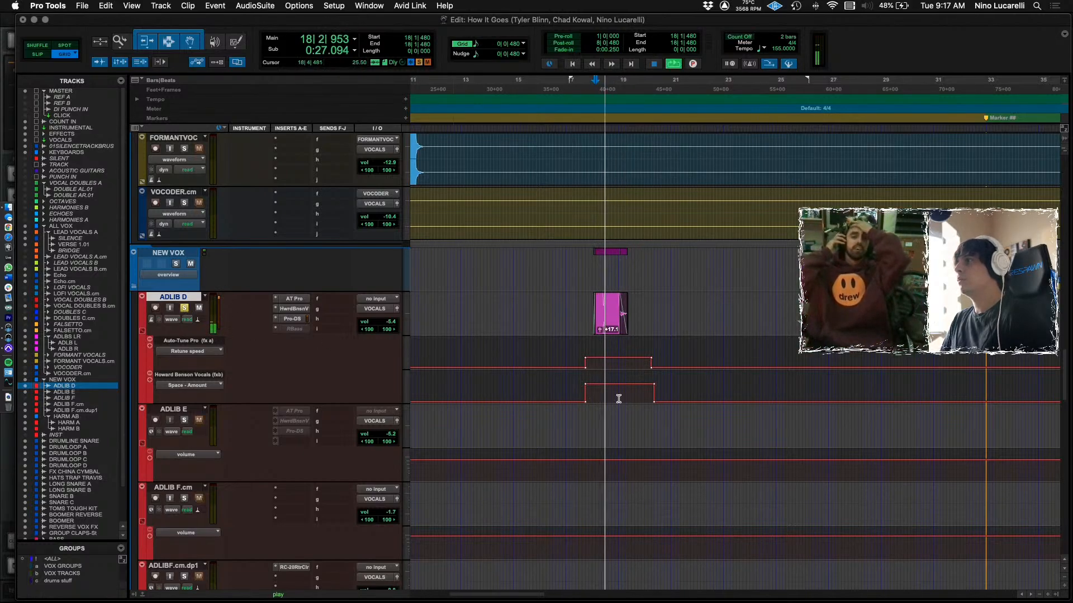
{"action": "key", "text": "space"}
{"action": "key", "text": "space"}
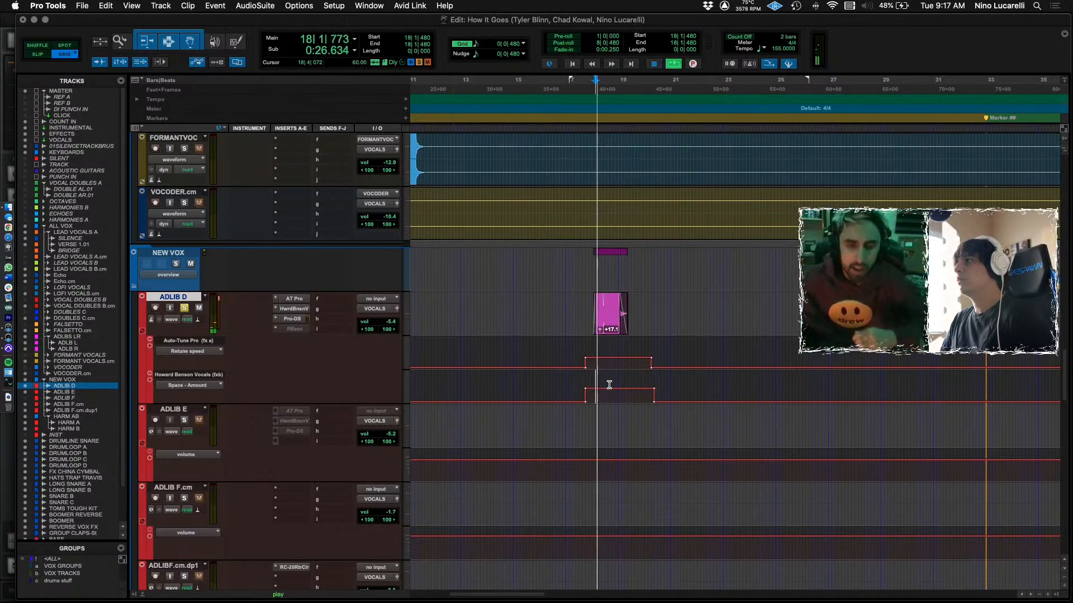
{"action": "key", "text": "space"}
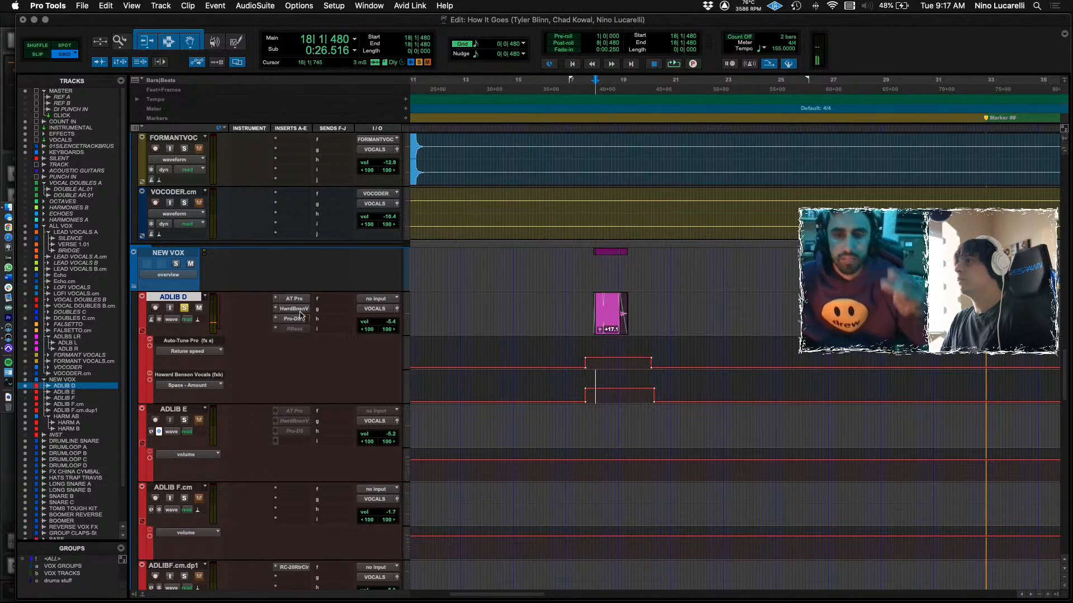
{"action": "left_click", "coordinate": [291, 308]}
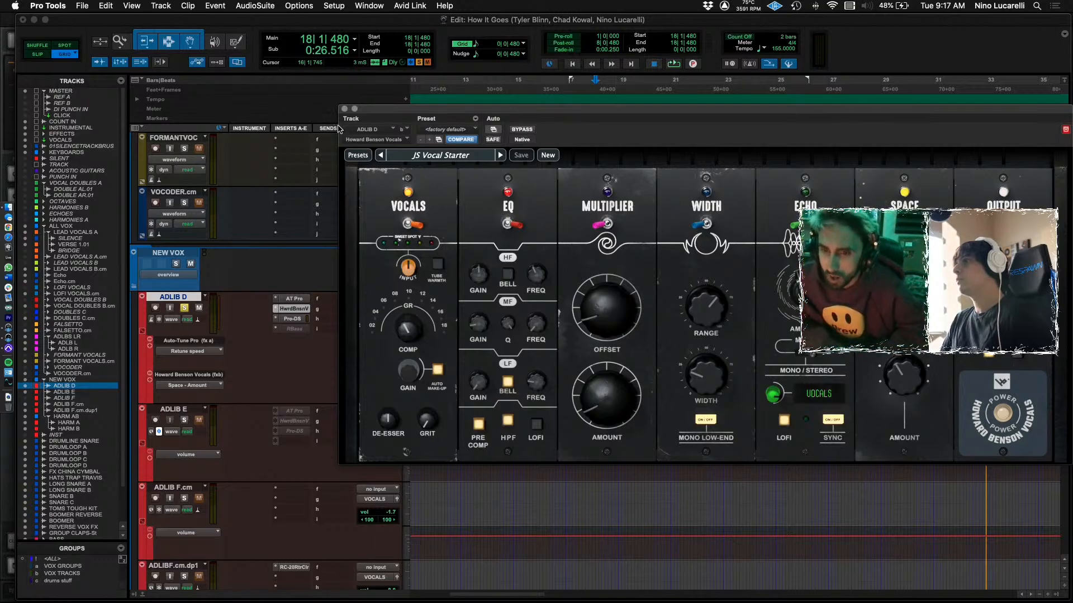
{"action": "left_click", "coordinate": [345, 109]}
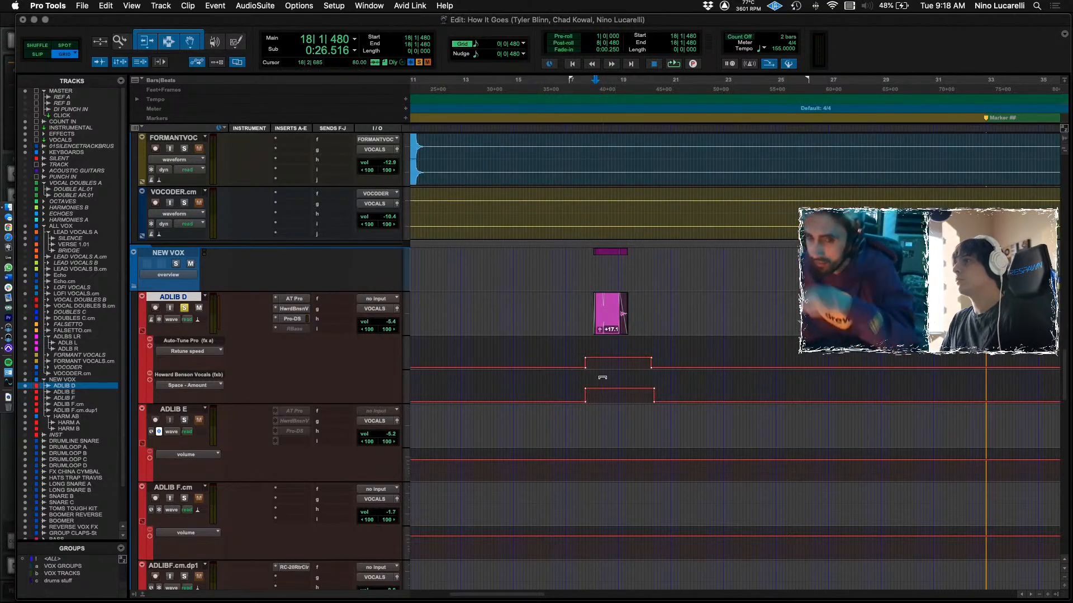
Solo DOUBLES C.cm in place of ADLIB D and play it from 18|1|480.
{"action": "scroll", "coordinate": [603, 379], "scroll_direction": "up", "scroll_amount": 5}
{"action": "scroll", "coordinate": [584, 381], "scroll_direction": "up", "scroll_amount": 2}
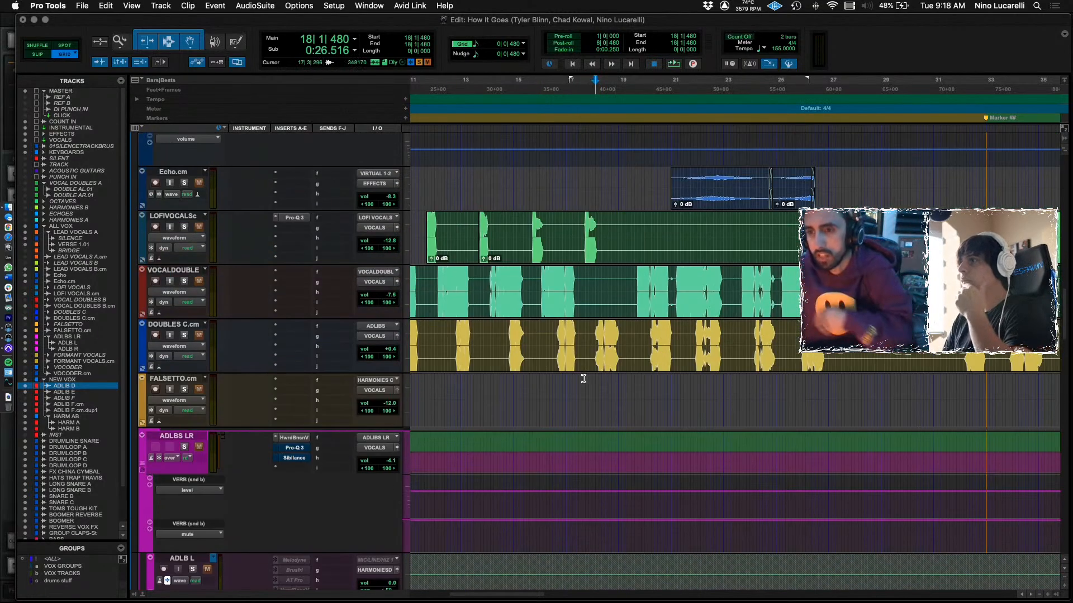
{"action": "key", "text": "space"}
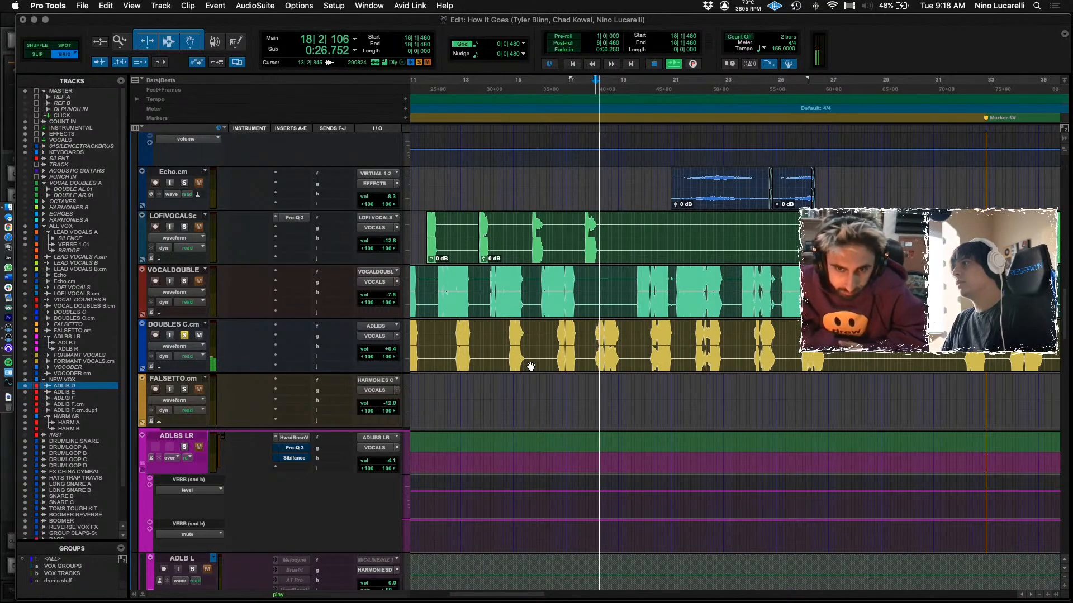
{"action": "scroll", "coordinate": [590, 352], "scroll_direction": "down", "scroll_amount": 3}
{"action": "scroll", "coordinate": [590, 352], "scroll_direction": "down", "scroll_amount": 6}
{"action": "key", "text": "space"}
{"action": "key", "text": "space"}
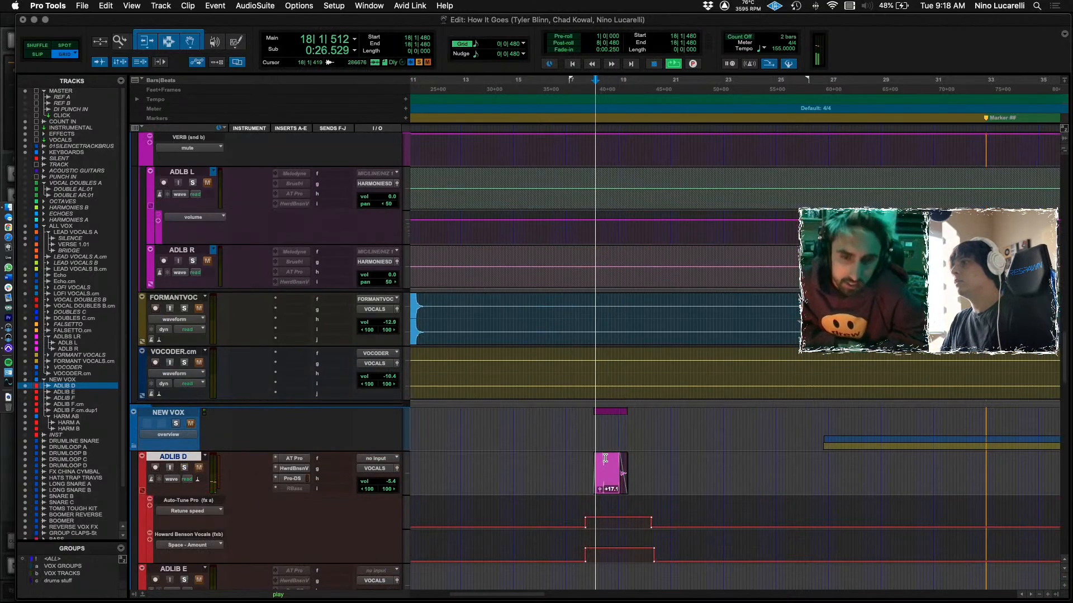
Clear the DOUBLES C.cm solo and play the ad-lib with all tracks from 18|1|480.
{"action": "scroll", "coordinate": [562, 338], "scroll_direction": "up", "scroll_amount": 8}
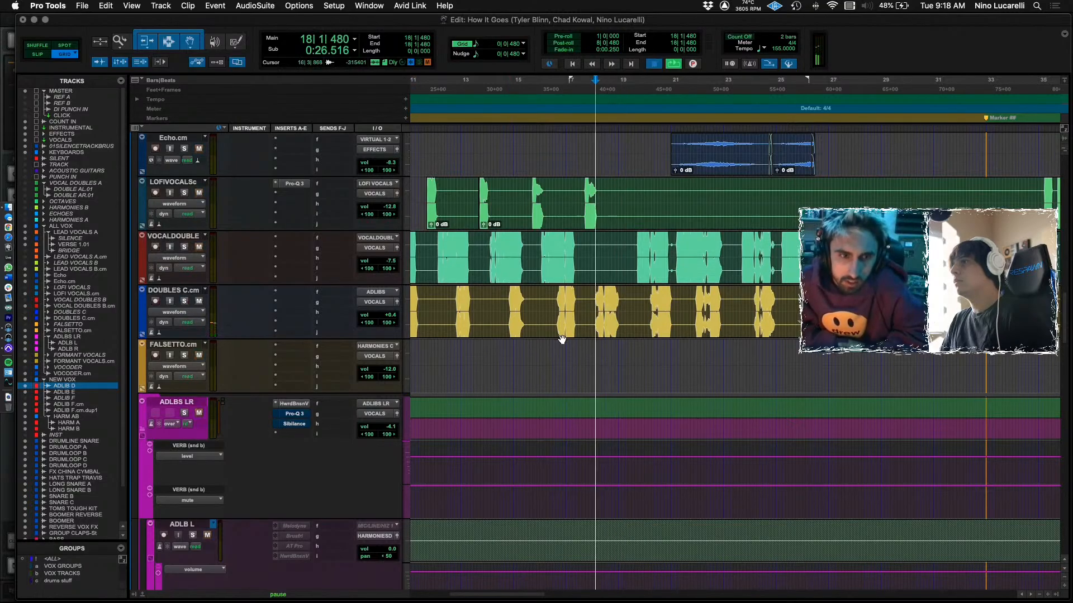
{"action": "scroll", "coordinate": [594, 342], "scroll_direction": "down", "scroll_amount": 9}
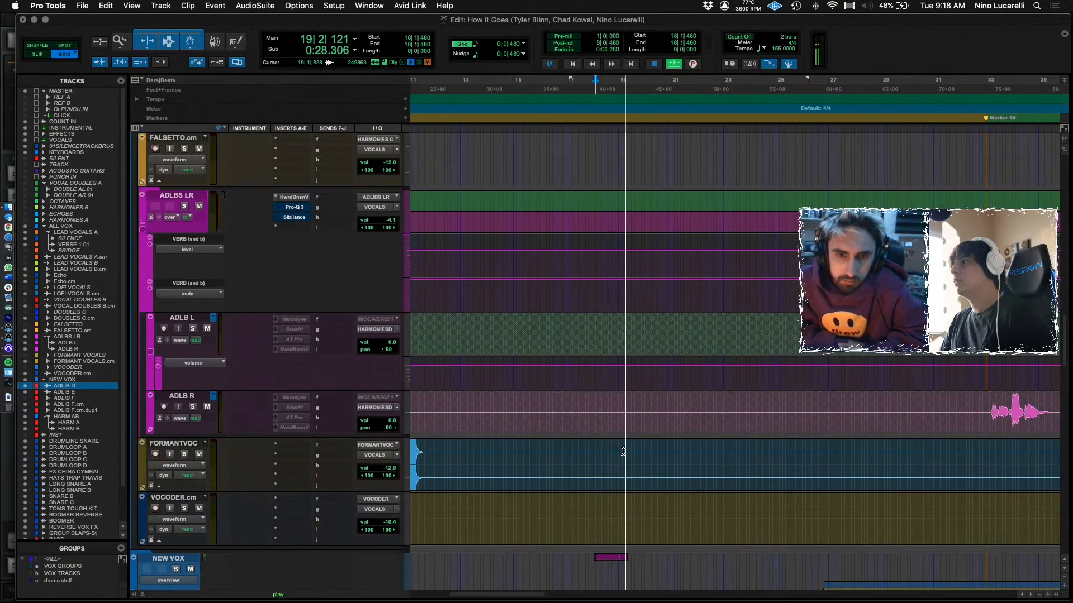
{"action": "key", "text": "space"}
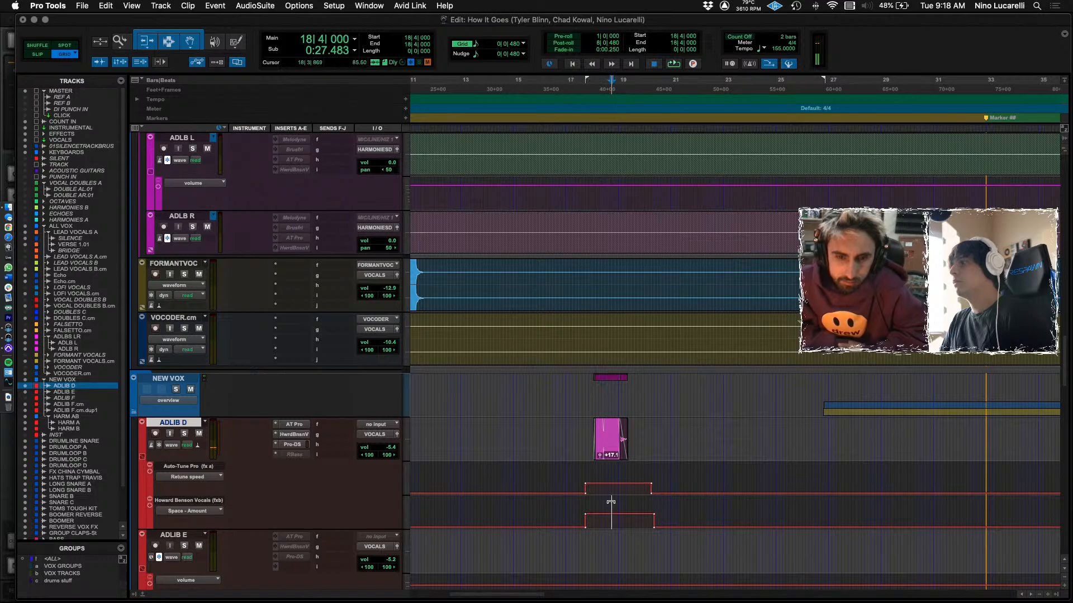
Lower the raised Space - Amount section on ADLIB D and play the ad-lib from 17|4|480.
{"action": "left_click", "coordinate": [590, 508]}
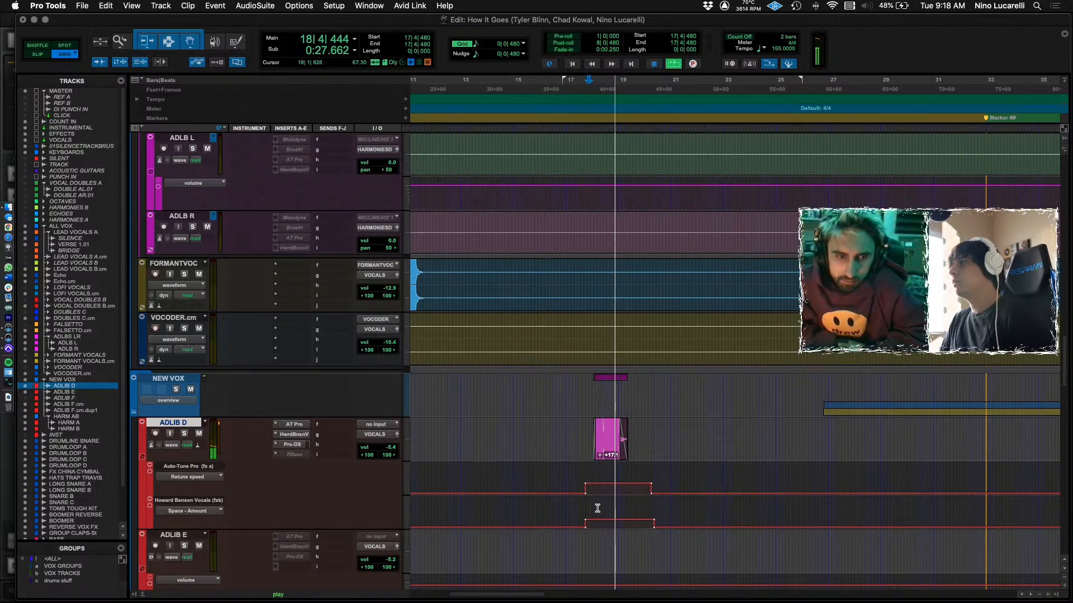
{"action": "key", "text": "space"}
Show DOUBLES C.cm's volume automation, raise the section around bar 18 to about +3.1 dB and play from 17|3|480.
{"action": "scroll", "coordinate": [598, 507], "scroll_direction": "up", "scroll_amount": 10}
{"action": "left_click", "coordinate": [590, 393]}
{"action": "key", "text": "space"}
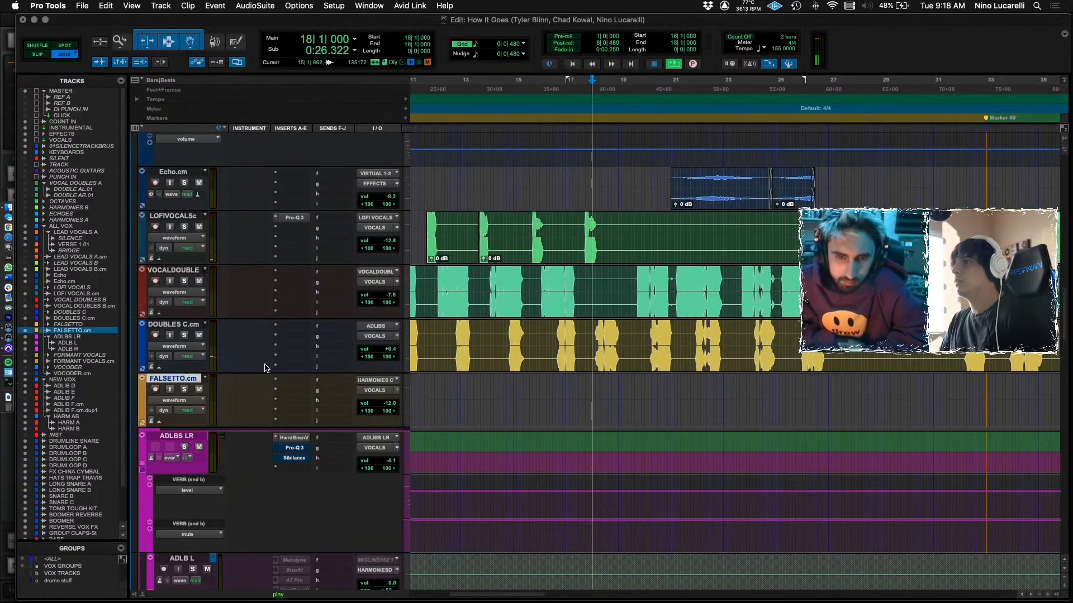
{"action": "key", "text": "space"}
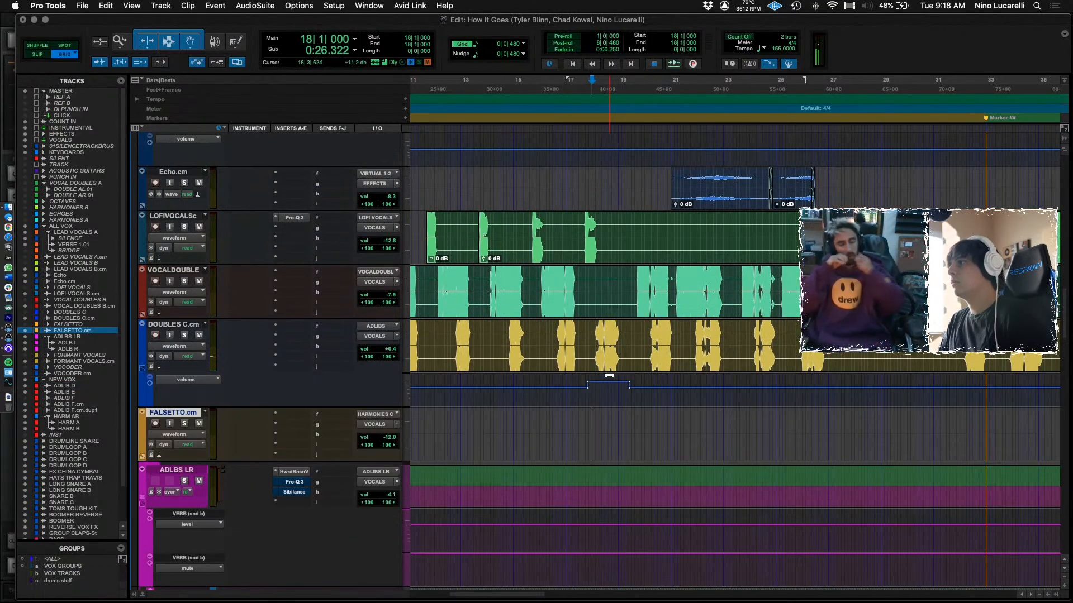
{"action": "left_click", "coordinate": [582, 406]}
{"action": "key", "text": "space"}
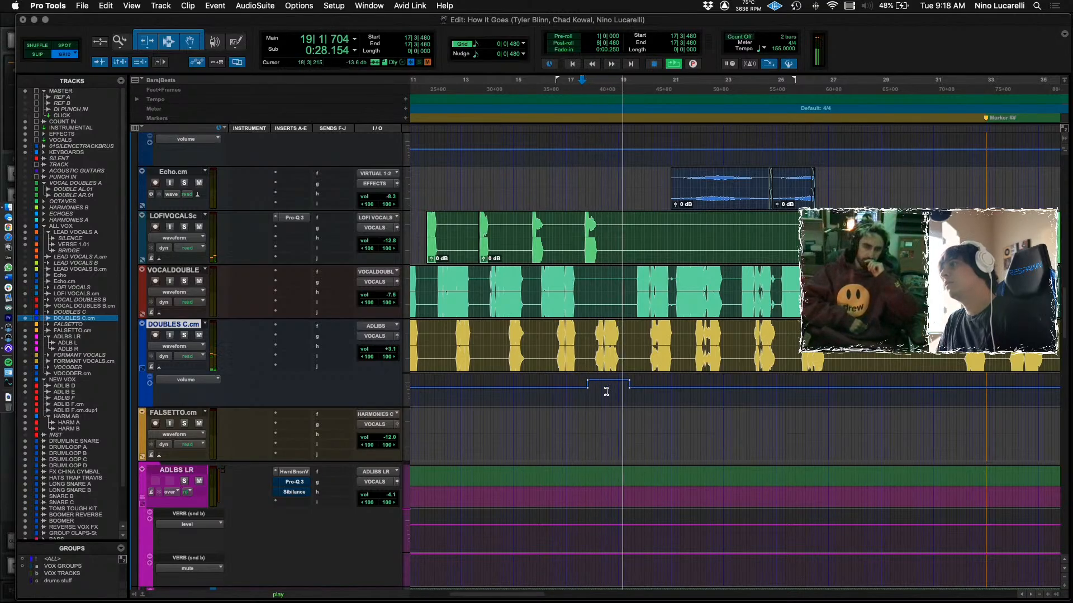
{"action": "scroll", "coordinate": [537, 447], "scroll_direction": "down", "scroll_amount": 10}
{"action": "key", "text": "space"}
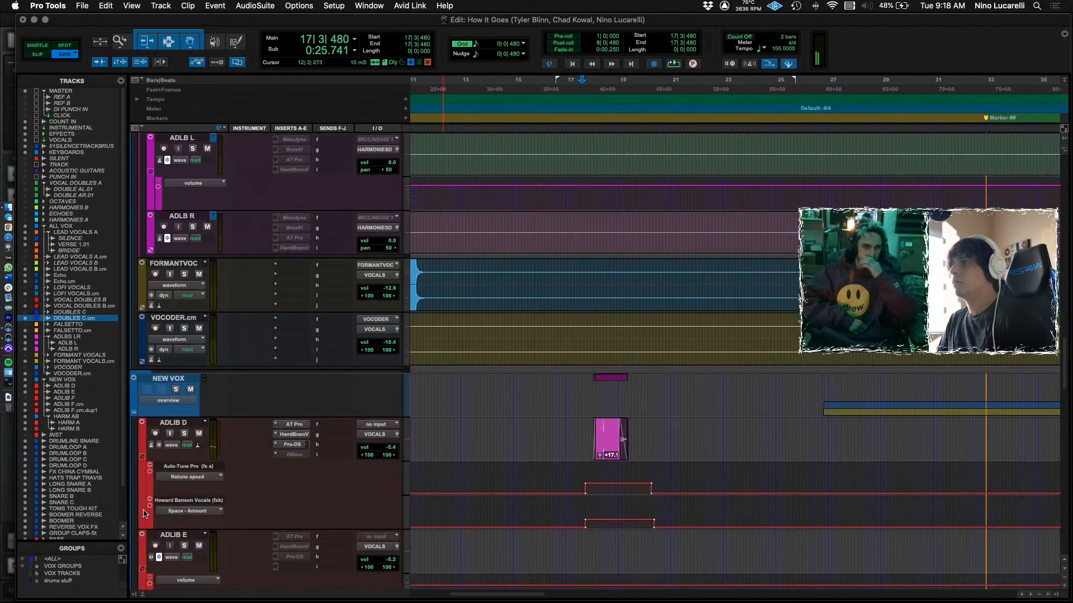
Show a volume automation lane on ADLIB D, lower the section around the ad-lib to about -13.6 dB and play from 17|3|000.
{"action": "scroll", "coordinate": [159, 474], "scroll_direction": "down", "scroll_amount": 3}
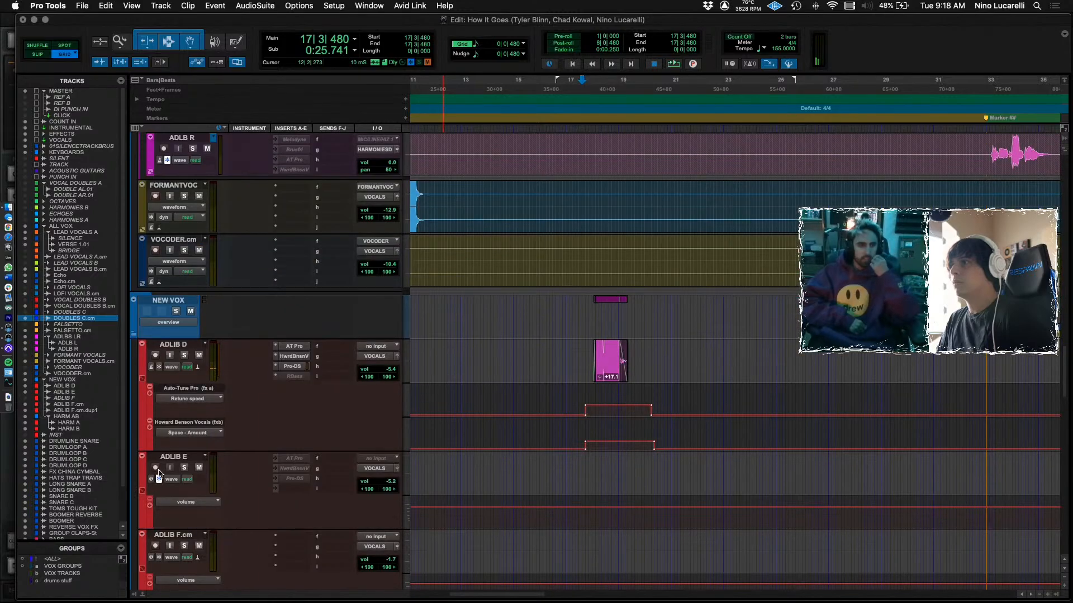
{"action": "left_click", "coordinate": [149, 428]}
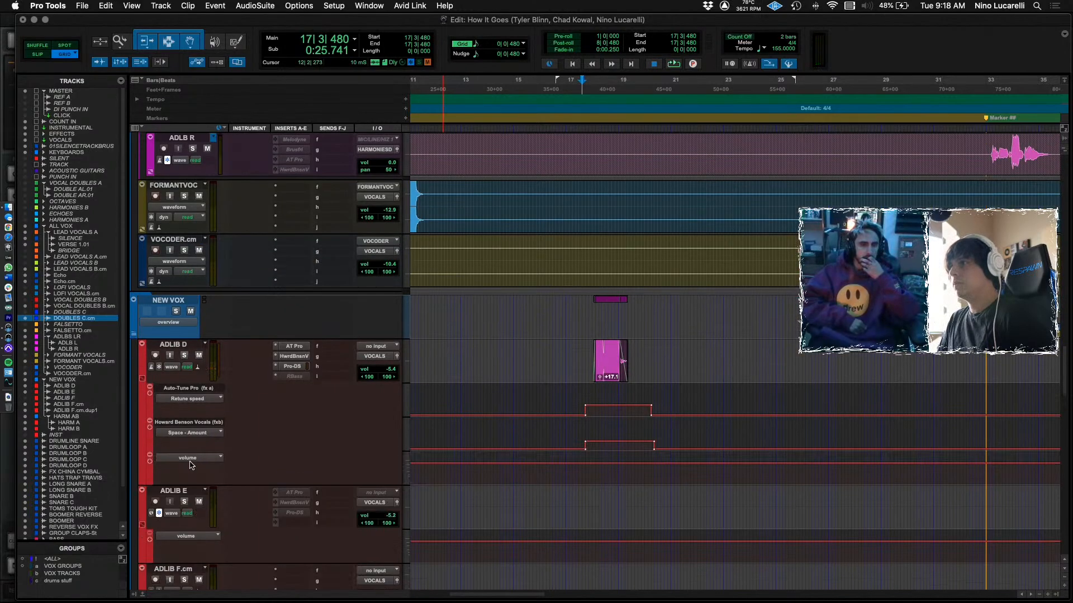
{"action": "left_click_drag", "start_coordinate": [578, 479], "coordinate": [678, 482]}
{"action": "left_click", "coordinate": [578, 477]}
{"action": "key", "text": "space"}
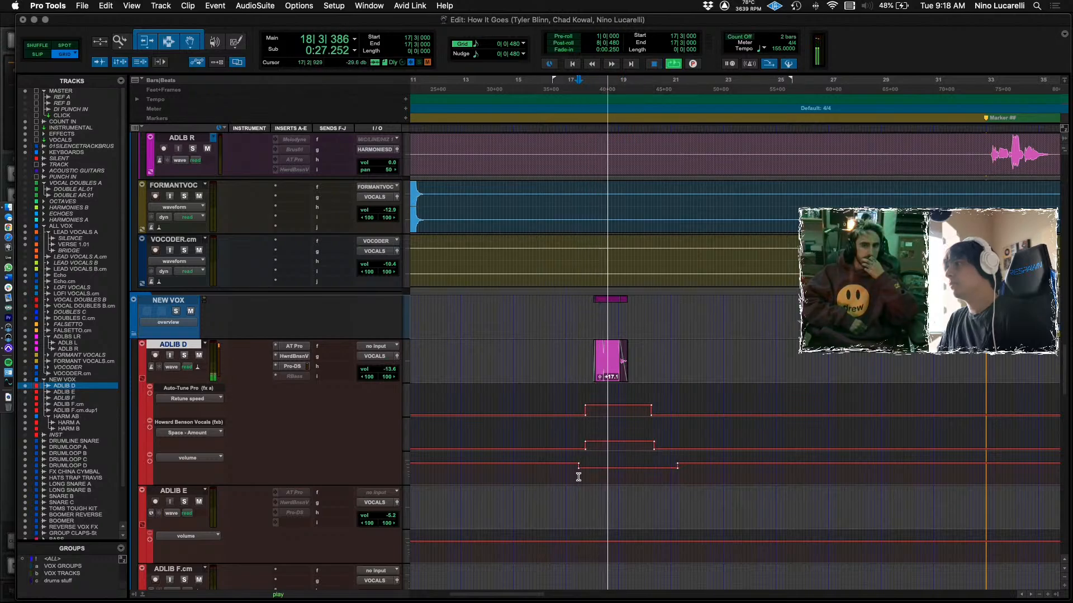
Raise ADLIB D's lowered volume section in stages to about -8.2 dB while playing the ad-lib from 17|3|000.
{"action": "left_click_drag", "start_coordinate": [578, 466], "coordinate": [579, 465]}
{"action": "key", "text": "space"}
{"action": "key", "text": "space"}
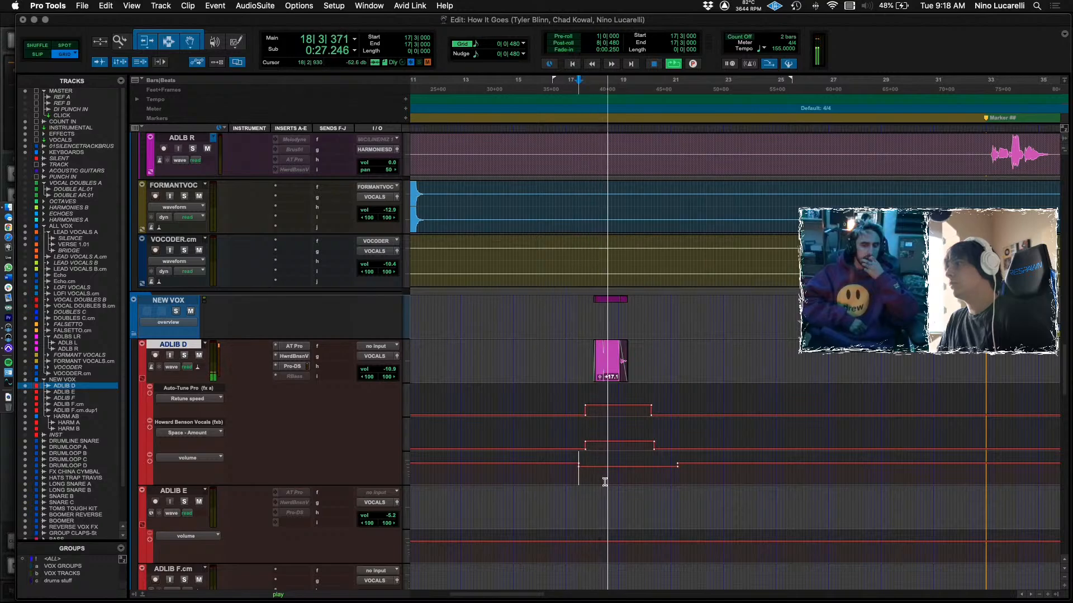
{"action": "left_click_drag", "start_coordinate": [607, 457], "coordinate": [606, 456]}
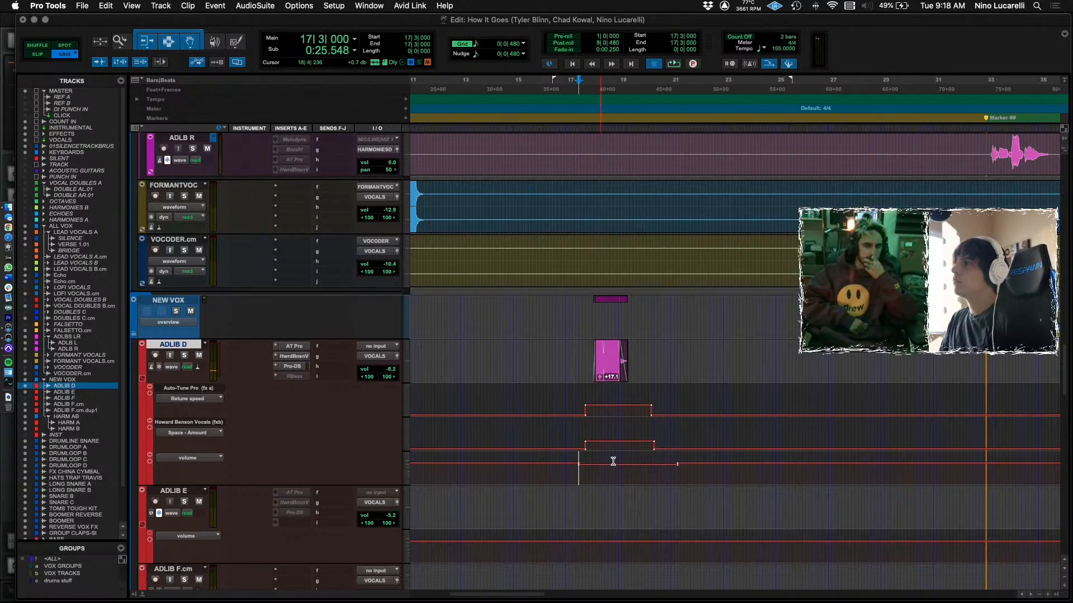
Lower DOUBLES C.cm's raised volume section to about +1.8 dB and play it from 17|3|000.
{"action": "scroll", "coordinate": [609, 457], "scroll_direction": "up", "scroll_amount": 10}
{"action": "key", "text": "space"}
{"action": "key", "text": "space"}
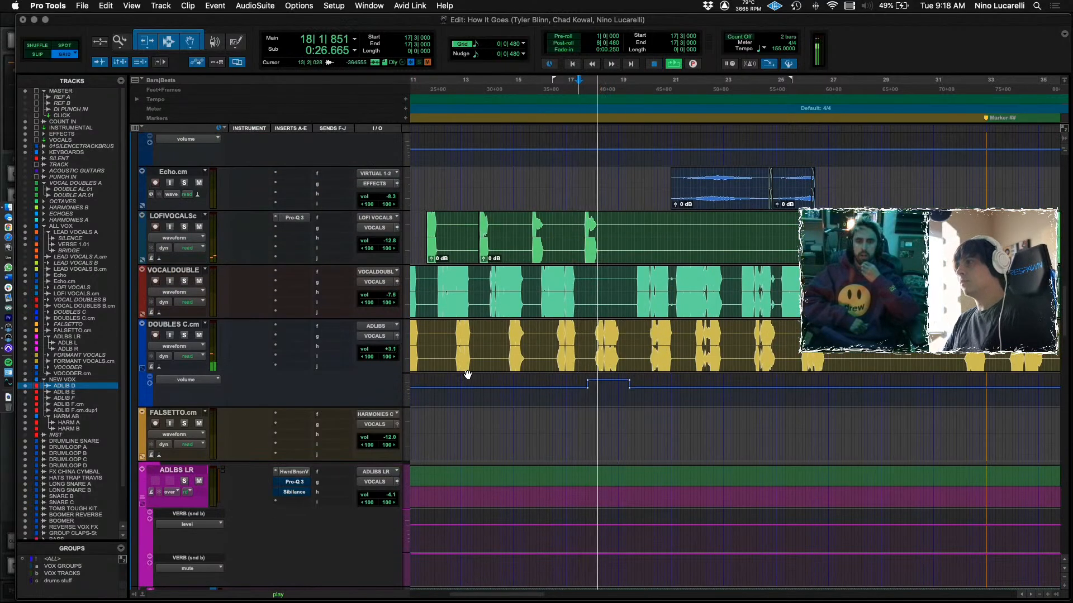
{"action": "key", "text": "space"}
{"action": "left_click_drag", "start_coordinate": [609, 377], "coordinate": [609, 379]}
{"action": "key", "text": "space"}
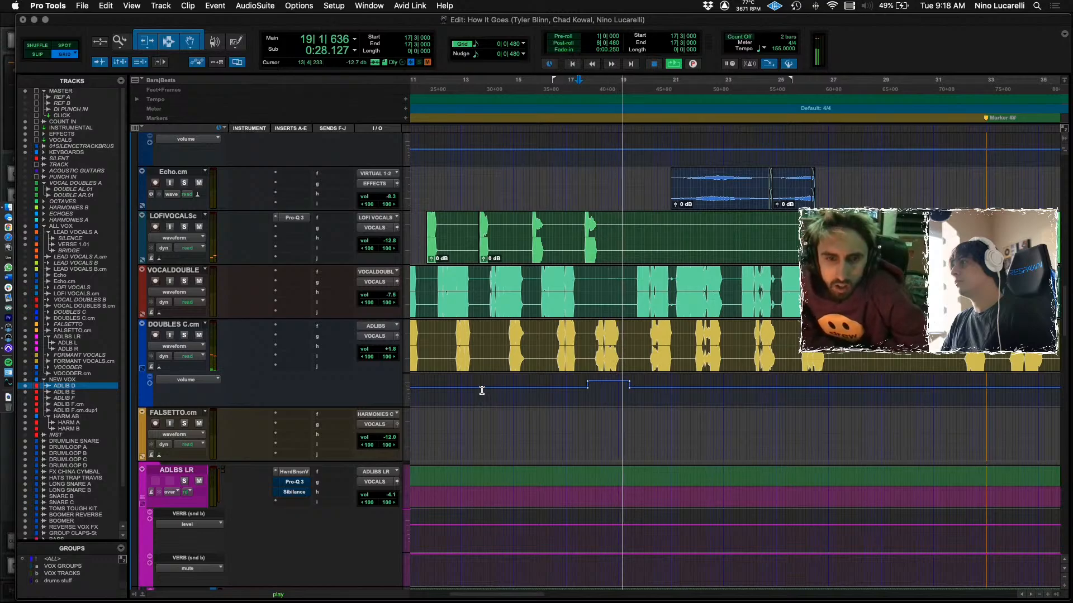
Lower the raised Retune speed section on ADLIB D slightly and play the ad-lib from 17|3|480.
{"action": "scroll", "coordinate": [614, 401], "scroll_direction": "down", "scroll_amount": 5}
{"action": "scroll", "coordinate": [616, 402], "scroll_direction": "down", "scroll_amount": 15}
{"action": "left_click", "coordinate": [592, 376]}
{"action": "scroll", "coordinate": [525, 358], "scroll_direction": "right", "scroll_amount": 3}
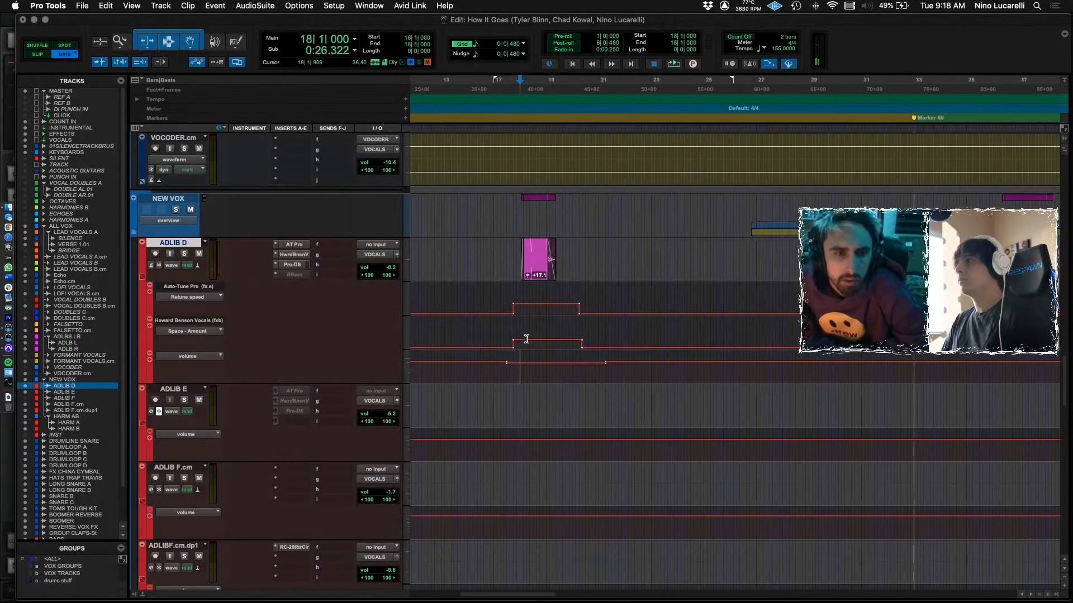
{"action": "scroll", "coordinate": [559, 380], "scroll_direction": "up", "scroll_amount": 10}
{"action": "scroll", "coordinate": [566, 384], "scroll_direction": "up", "scroll_amount": 12}
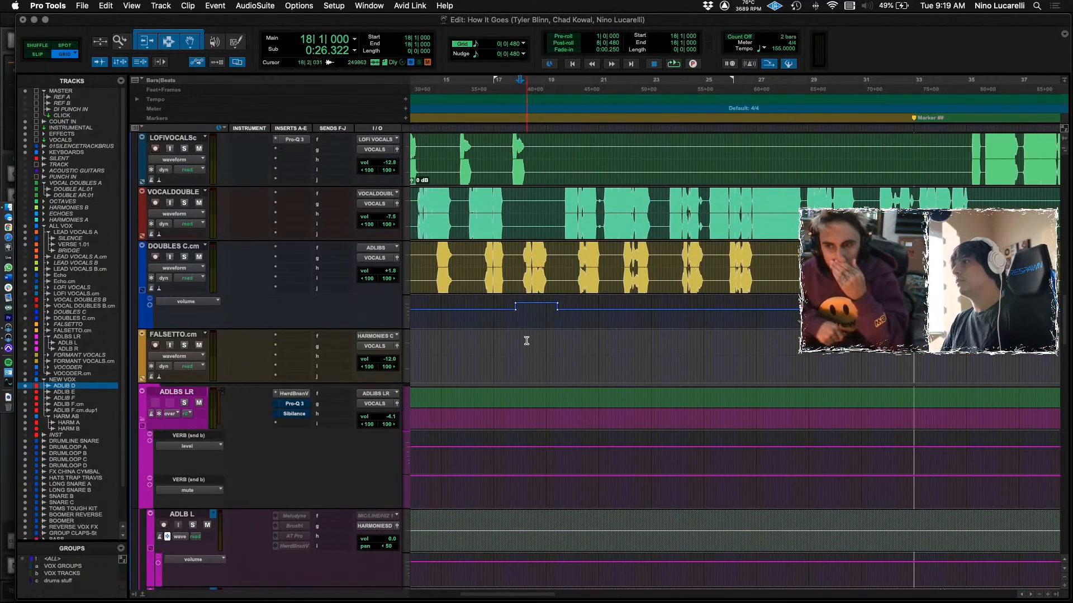
{"action": "scroll", "coordinate": [526, 342], "scroll_direction": "down", "scroll_amount": 10}
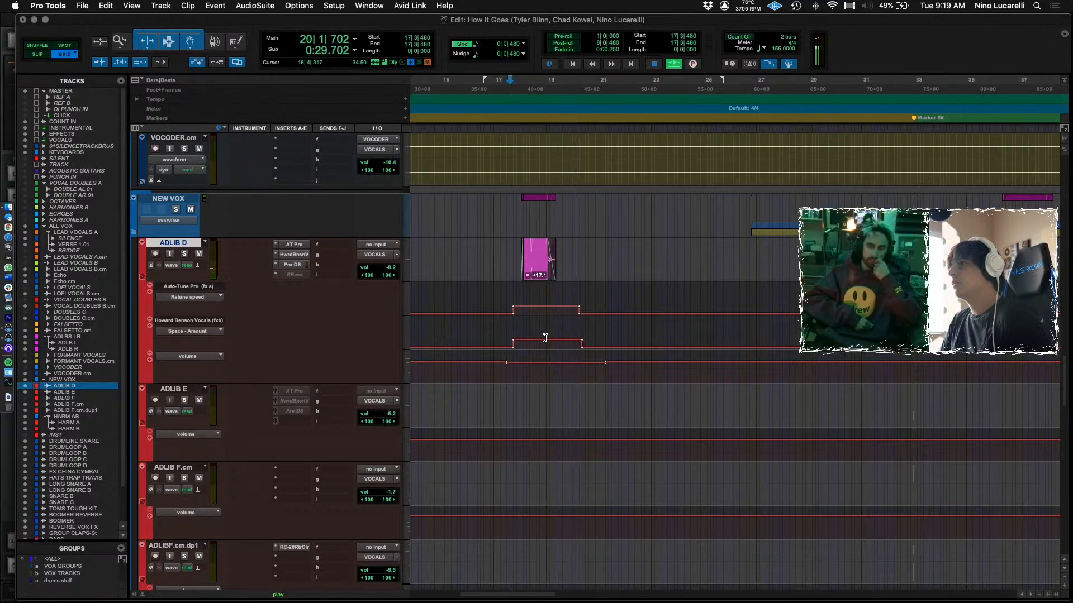
Play the passage from 17|4|480 while comparing the doubles and ad-lib tracks across a wider stretch of the song.
{"action": "scroll", "coordinate": [565, 353], "scroll_direction": "up", "scroll_amount": 5}
{"action": "scroll", "coordinate": [566, 353], "scroll_direction": "up", "scroll_amount": 12}
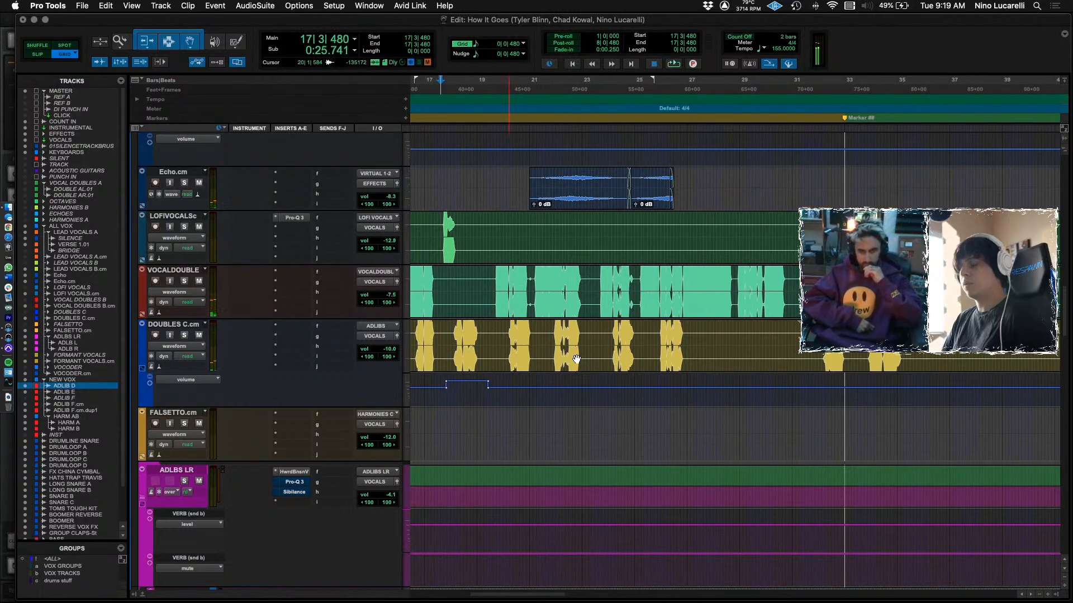
{"action": "scroll", "coordinate": [576, 359], "scroll_direction": "down", "scroll_amount": 7}
{"action": "scroll", "coordinate": [527, 271], "scroll_direction": "left", "scroll_amount": 3}
{"action": "scroll", "coordinate": [539, 288], "scroll_direction": "up", "scroll_amount": 2}
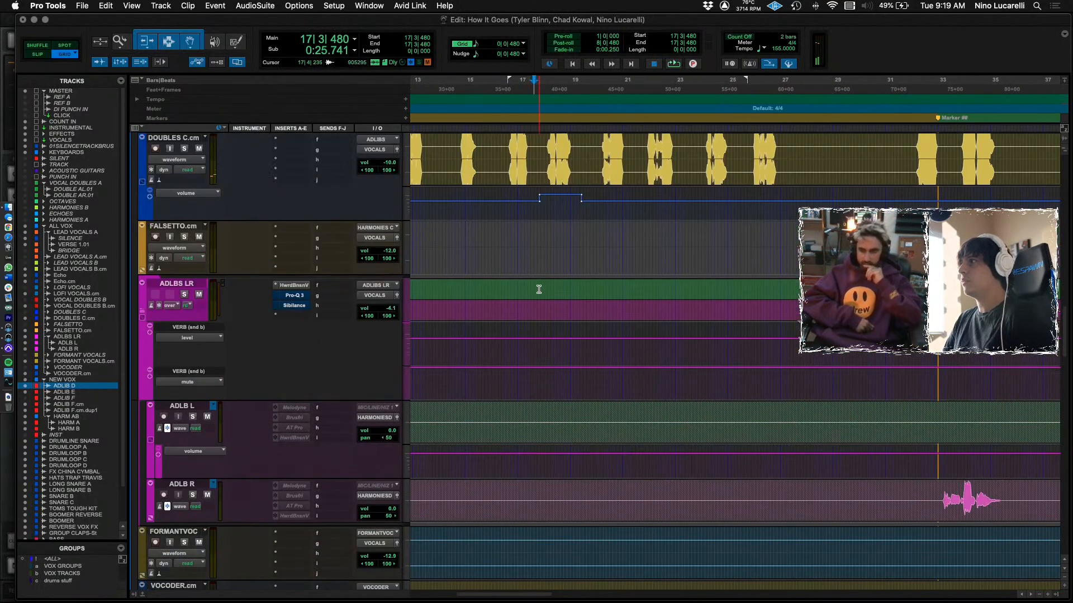
{"action": "left_click", "coordinate": [539, 242]}
{"action": "scroll", "coordinate": [542, 272], "scroll_direction": "down", "scroll_amount": 11}
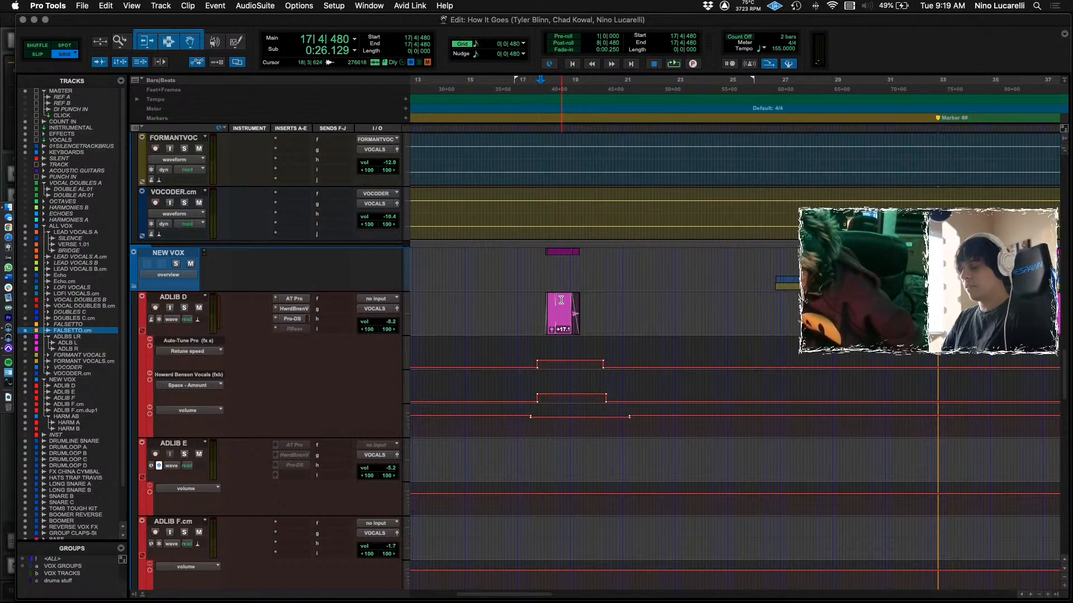
{"action": "key", "text": "super+bracketleft"}
{"action": "scroll", "coordinate": [587, 307], "scroll_direction": "up", "scroll_amount": 10}
{"action": "scroll", "coordinate": [608, 317], "scroll_direction": "down", "scroll_amount": 10}
{"action": "scroll", "coordinate": [608, 318], "scroll_direction": "right", "scroll_amount": 1}
{"action": "scroll", "coordinate": [608, 317], "scroll_direction": "down", "scroll_amount": 4}
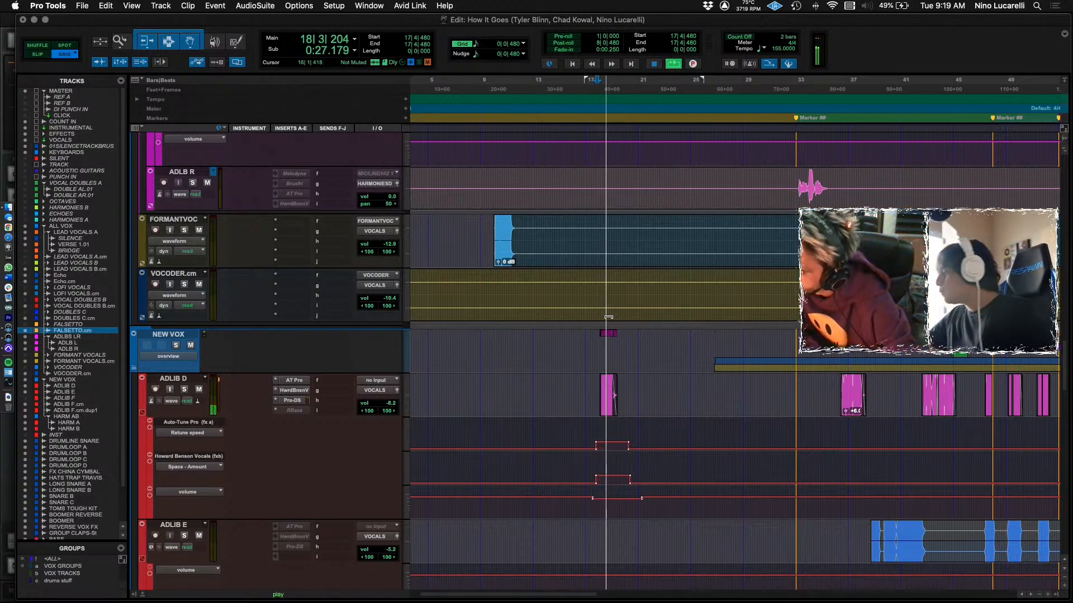
{"action": "key", "text": "space"}
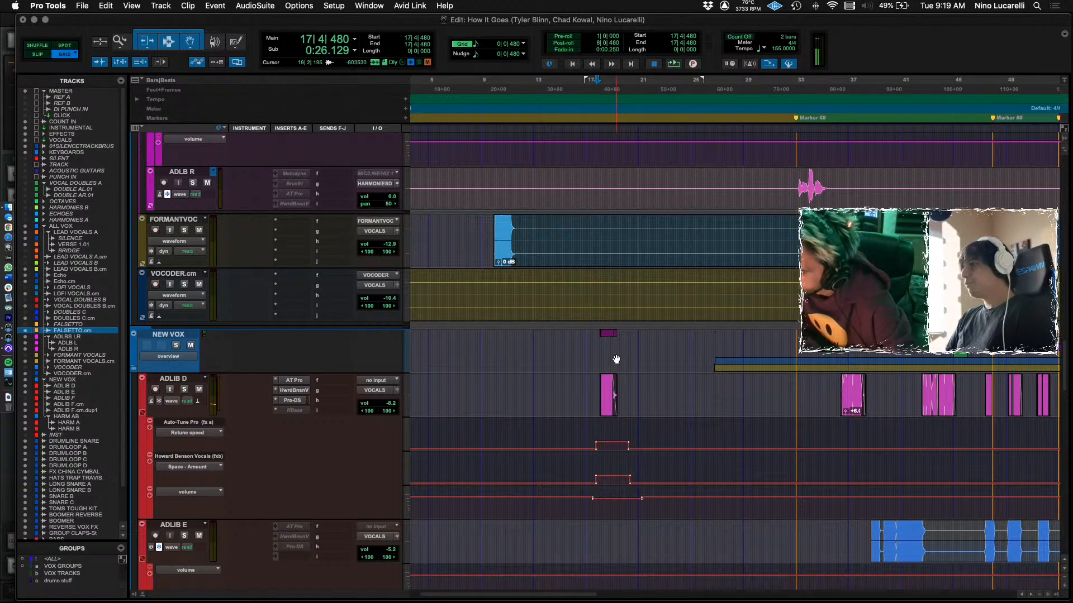
Lower ADLIB D's volume section around the ad-lib to about -12.3 dB and play it from 17|4|480.
{"action": "scroll", "coordinate": [611, 352], "scroll_direction": "down", "scroll_amount": 2}
{"action": "scroll", "coordinate": [620, 352], "scroll_direction": "right", "scroll_amount": 5}
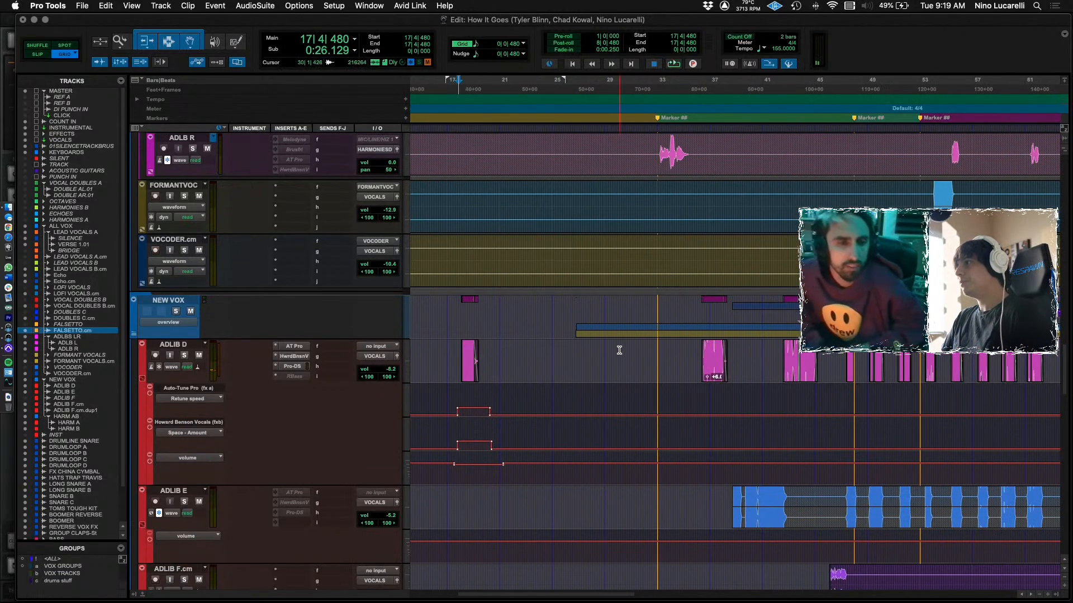
{"action": "left_click", "coordinate": [498, 347]}
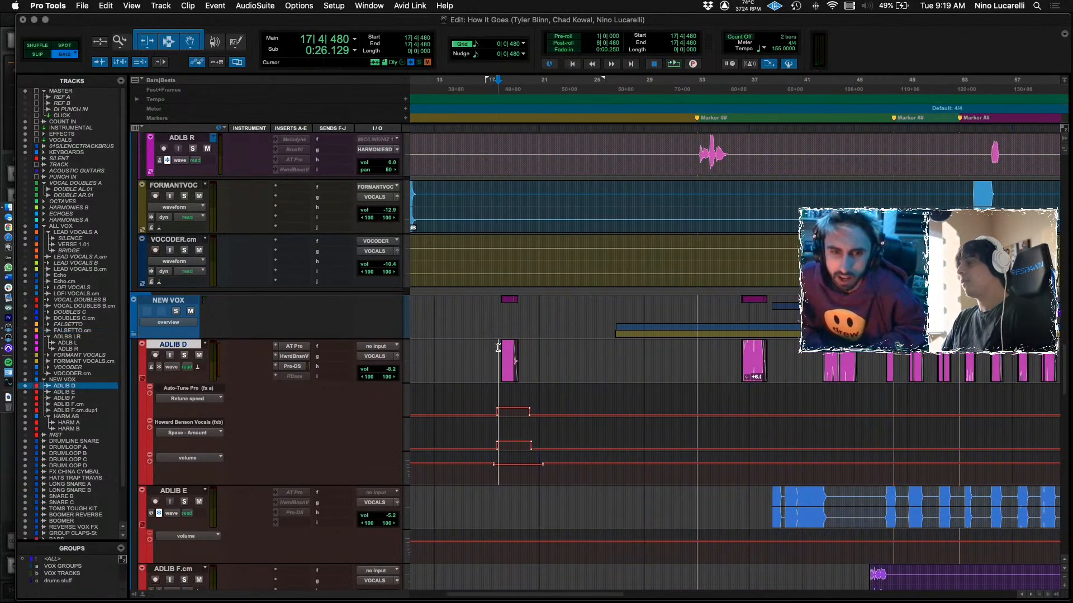
{"action": "key", "text": "super+bracketright"}
{"action": "key", "text": "super+bracketright"}
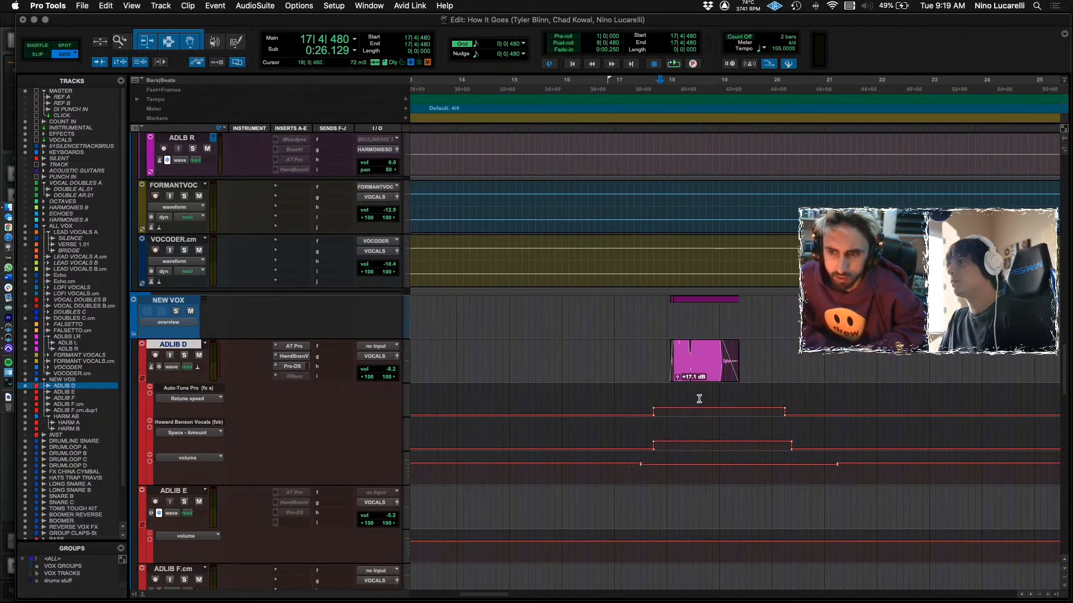
{"action": "scroll", "coordinate": [680, 437], "scroll_direction": "down", "scroll_amount": 2}
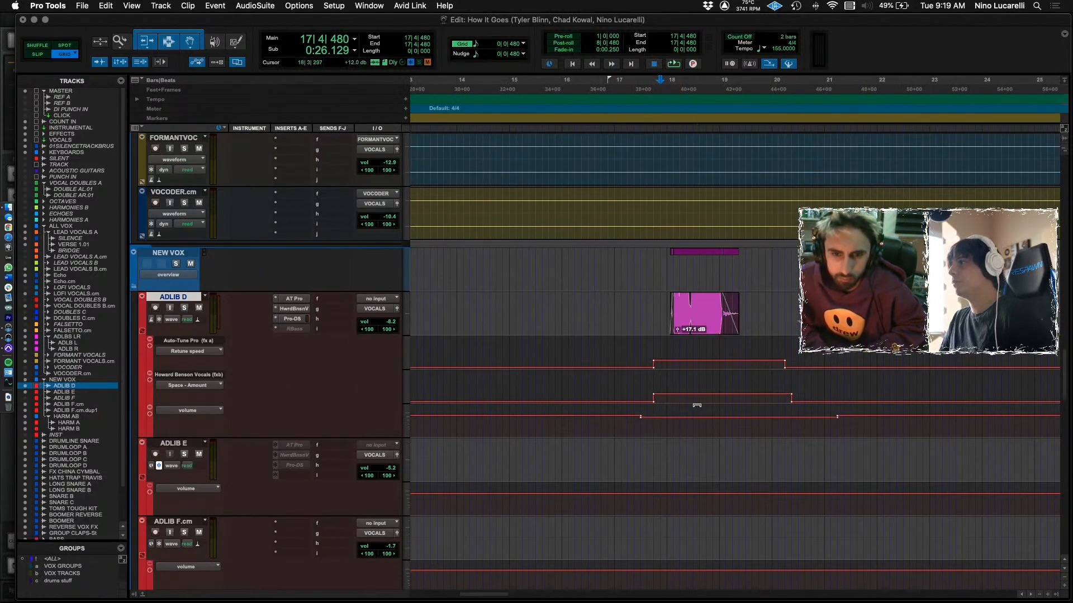
{"action": "left_click_drag", "start_coordinate": [697, 408], "coordinate": [697, 417]}
{"action": "key", "text": "space"}
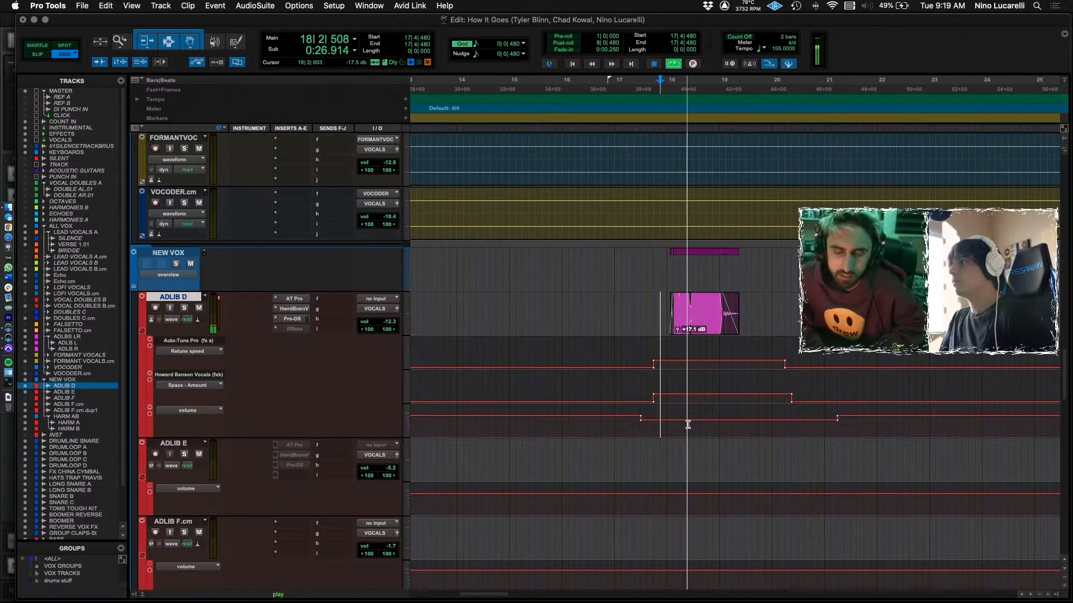
{"action": "key", "text": "space"}
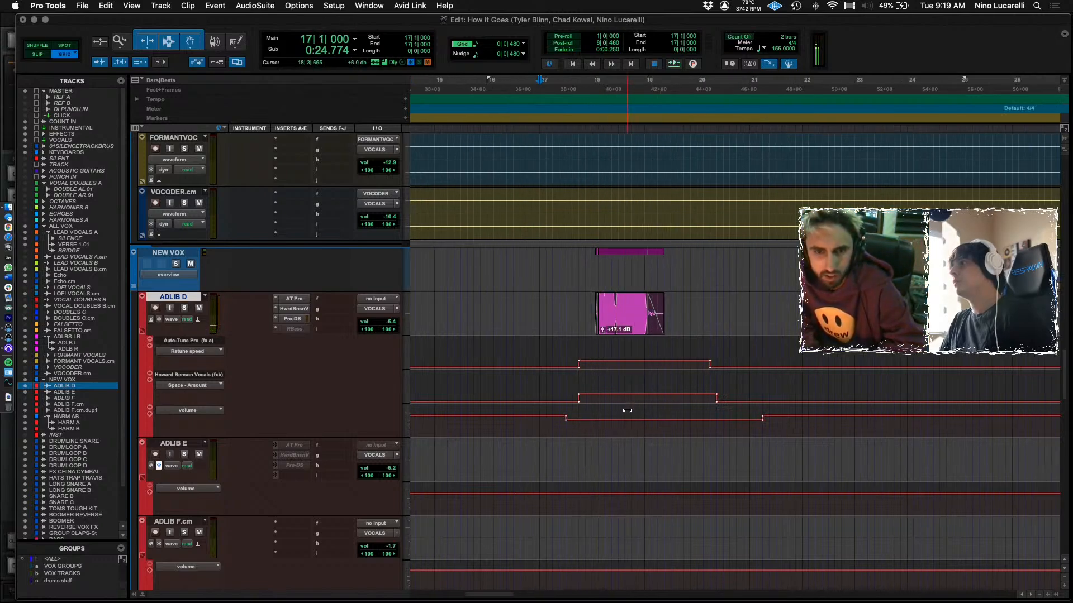
Lower ADLIB D's volume section further to about -23.3 dB and play the lead-in to the ad-lib.
{"action": "left_click_drag", "start_coordinate": [628, 413], "coordinate": [628, 414]}
{"action": "left_click", "coordinate": [526, 423]}
{"action": "key", "text": "space"}
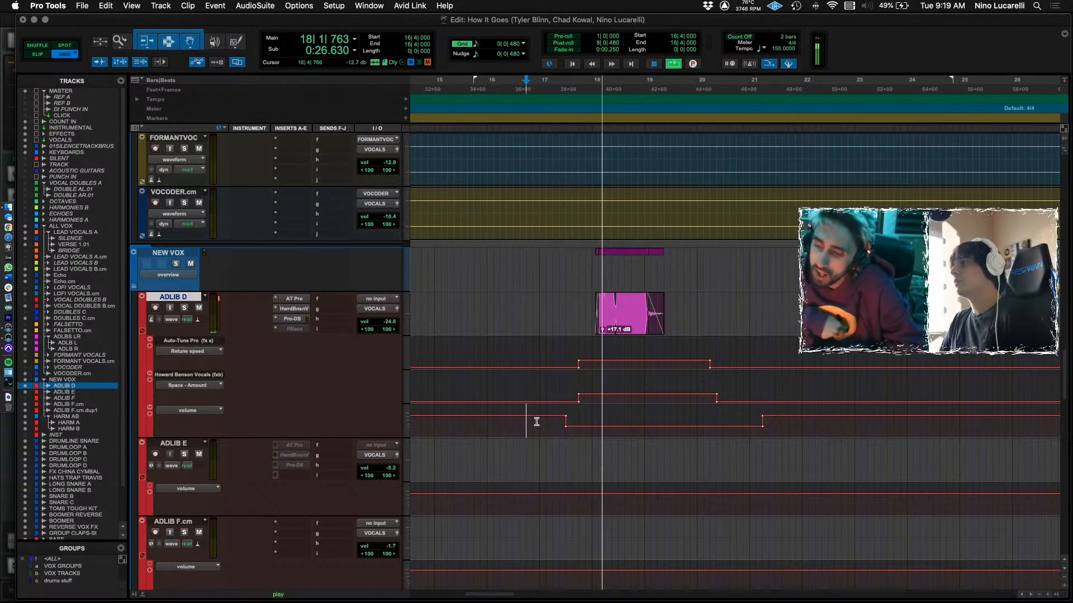
{"action": "key", "text": "space"}
{"action": "key", "text": "space"}
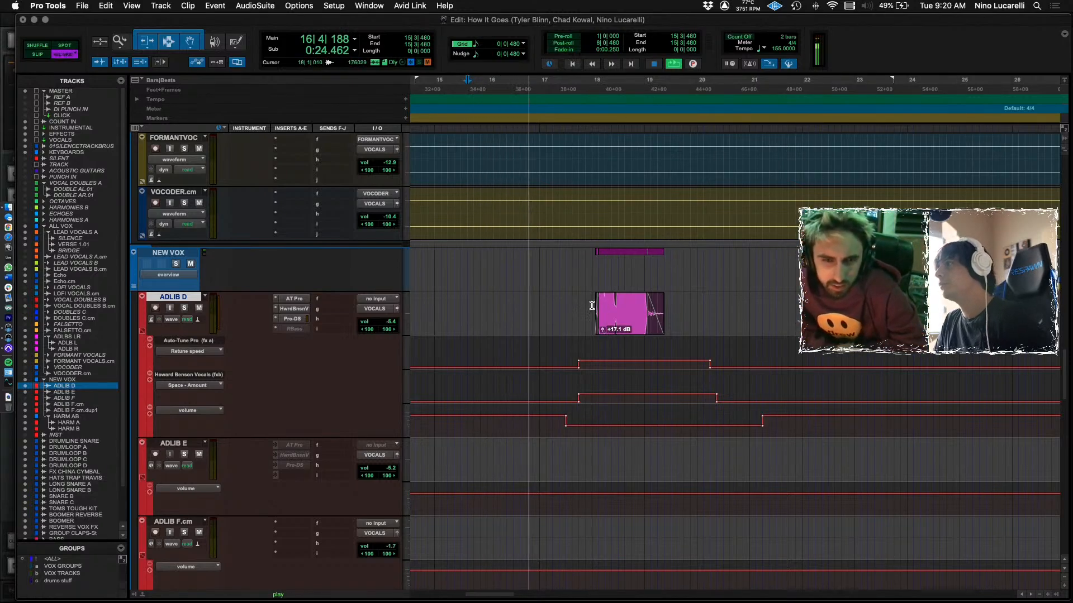
Select the ADLIB D clip with its automation from 18|1|000, move it two beats later to 18|3|000 and play it.
{"action": "left_click_drag", "start_coordinate": [592, 306], "coordinate": [728, 307]}
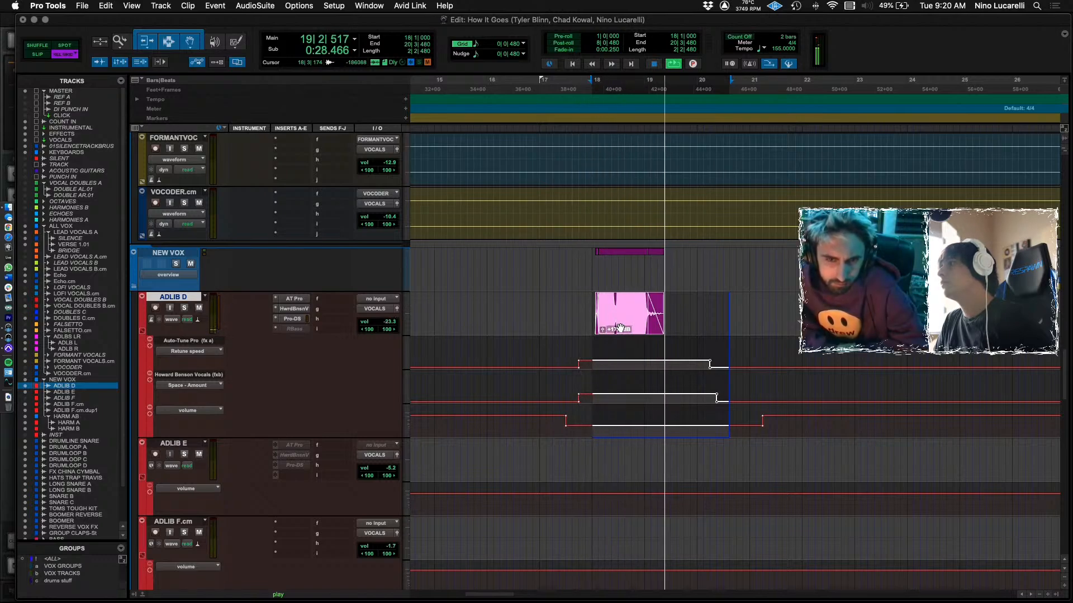
{"action": "key", "text": "space"}
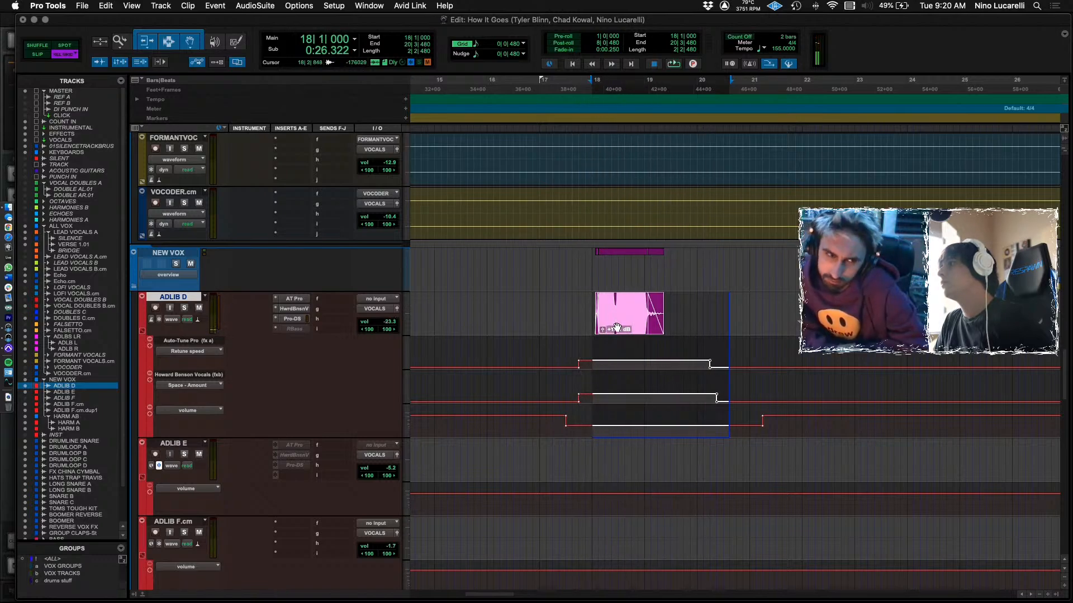
{"action": "left_click_drag", "start_coordinate": [617, 328], "coordinate": [643, 327]}
{"action": "key", "text": "space"}
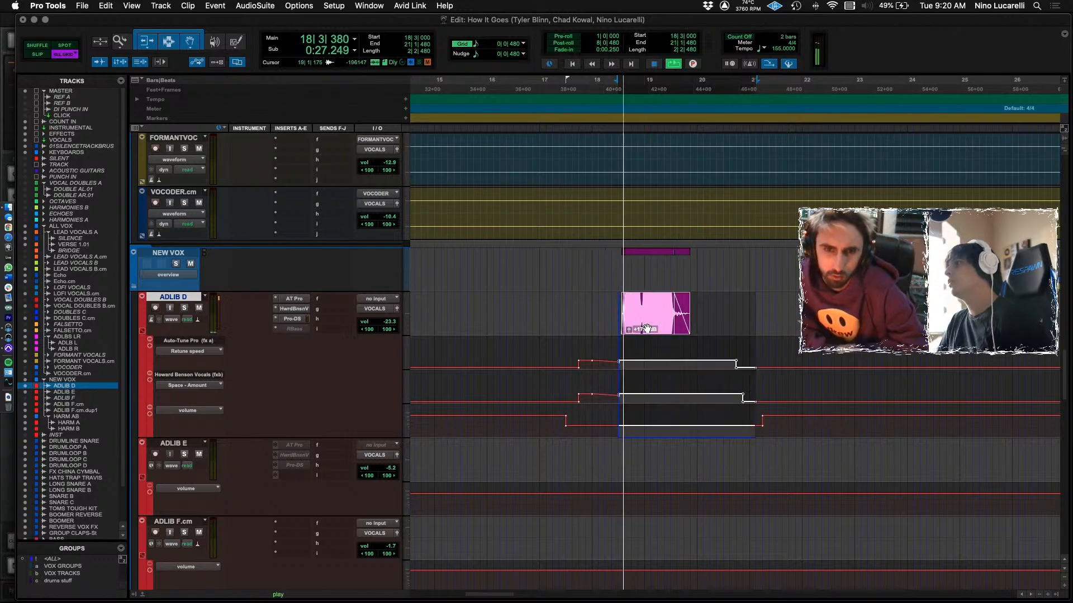
Try the ADLIB D clip and its automation earlier at 17|1|000, with raised volume, playing from 16|1|000.
{"action": "left_click_drag", "start_coordinate": [641, 328], "coordinate": [572, 330]}
{"action": "key", "text": "space"}
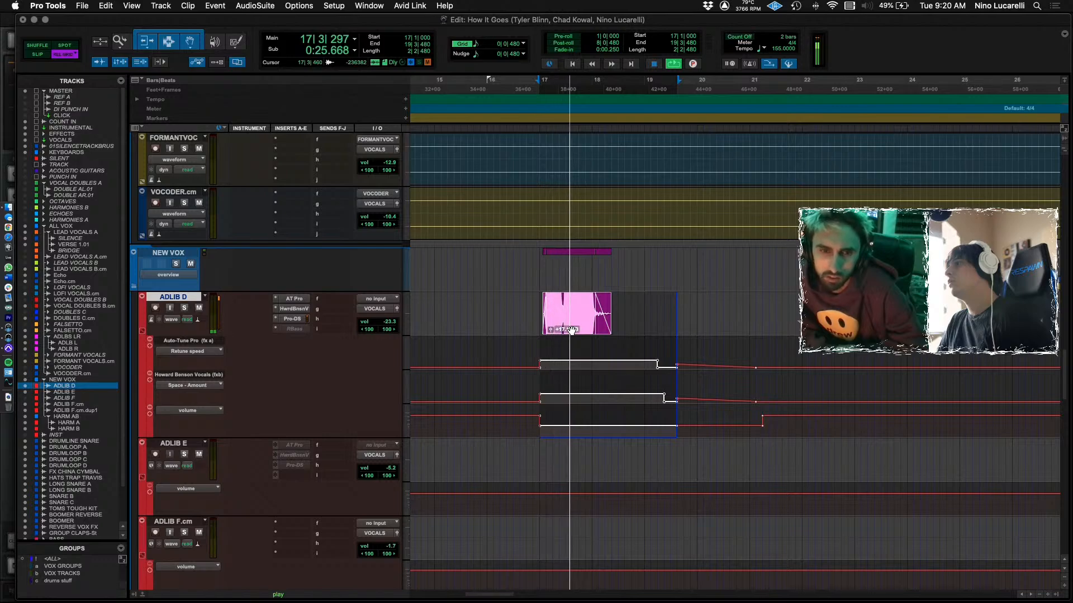
{"action": "key", "text": "space"}
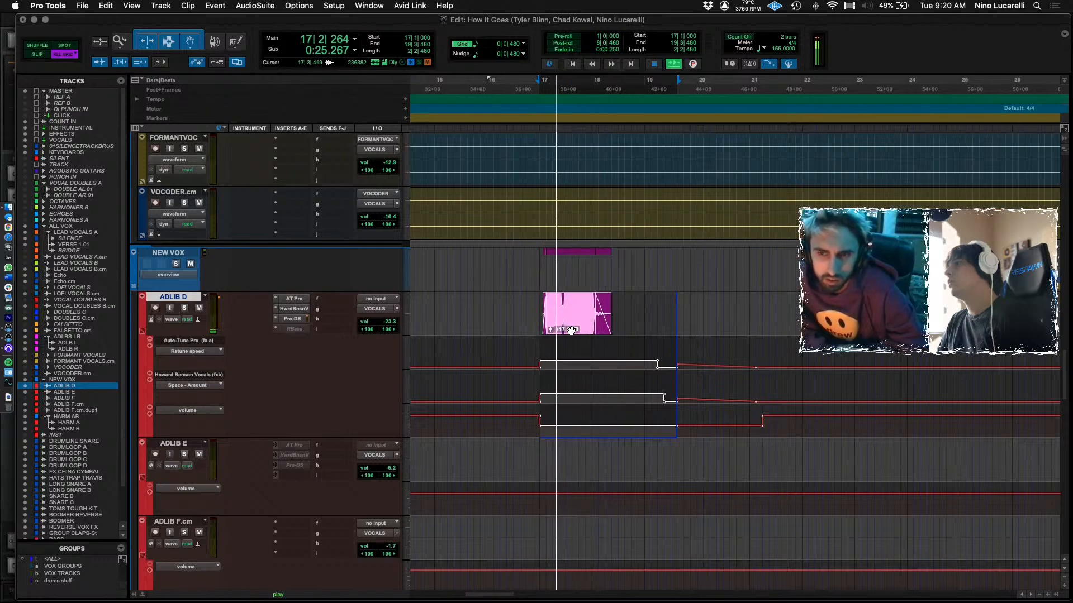
{"action": "left_click", "coordinate": [486, 426]}
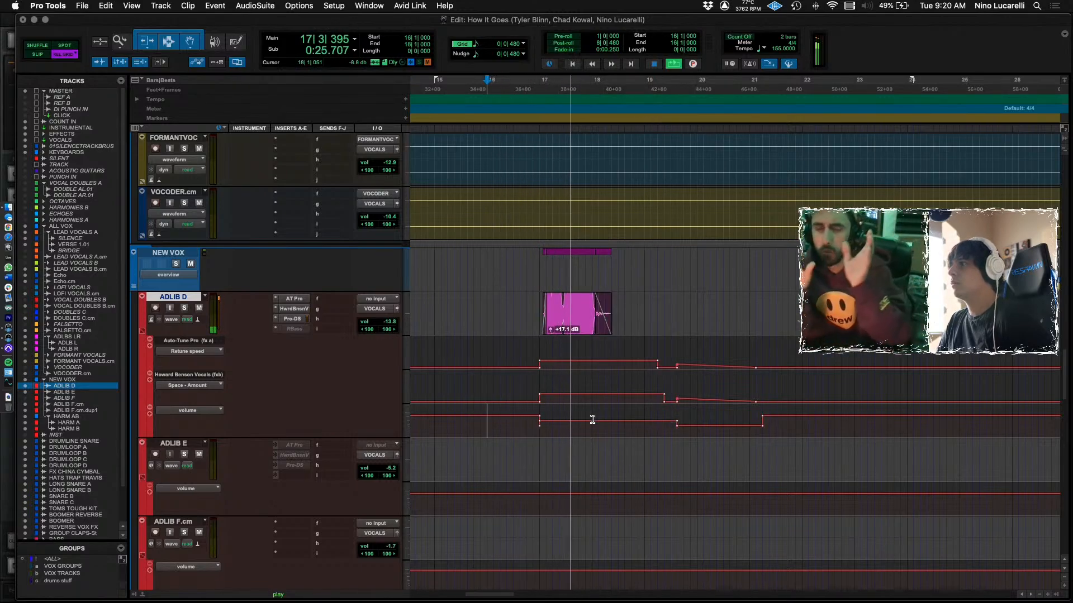
Undo the last ADLIB D volume change and the clip's move to 17|1|000.
{"action": "key", "text": "super+z"}
{"action": "key", "text": "super+z"}
{"action": "left_click", "coordinate": [637, 414]}
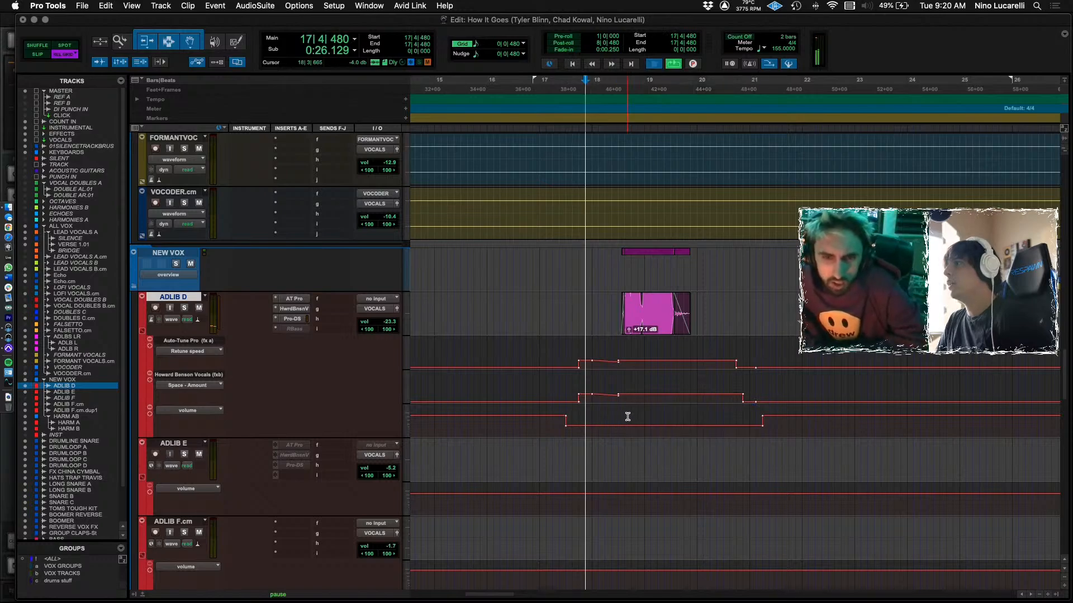
Raise ADLIB D's lowered volume section to about -15.1 dB and remove the raised Retune speed after about 18|2, playing the result from 17|3|000.
{"action": "left_click_drag", "start_coordinate": [637, 413], "coordinate": [641, 413]}
{"action": "left_click", "coordinate": [548, 431]}
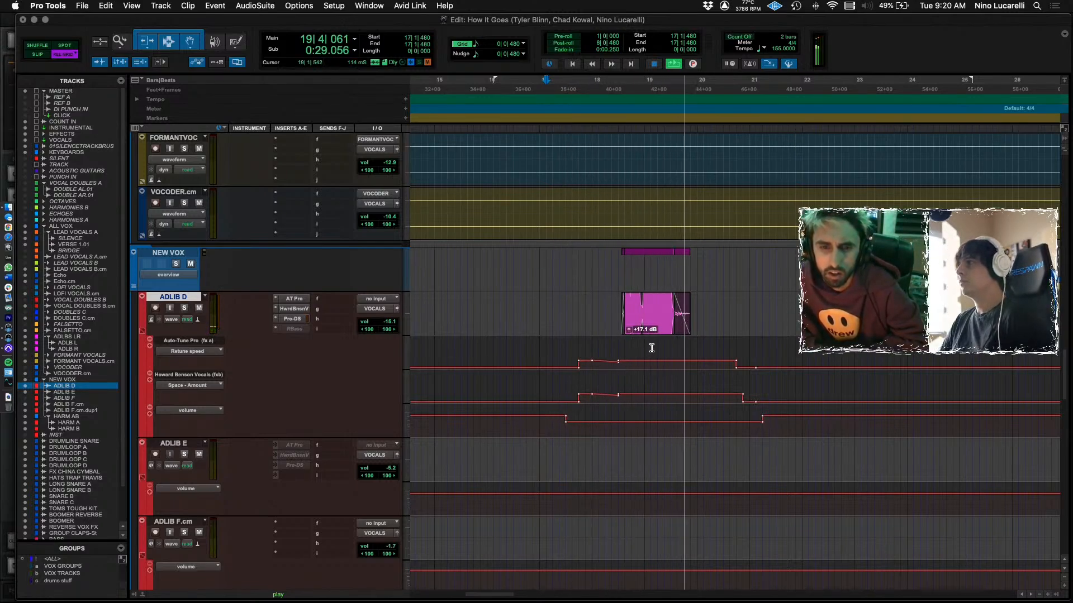
{"action": "left_click_drag", "start_coordinate": [650, 342], "coordinate": [618, 352]}
{"action": "left_click", "coordinate": [564, 351]}
{"action": "key", "text": "space"}
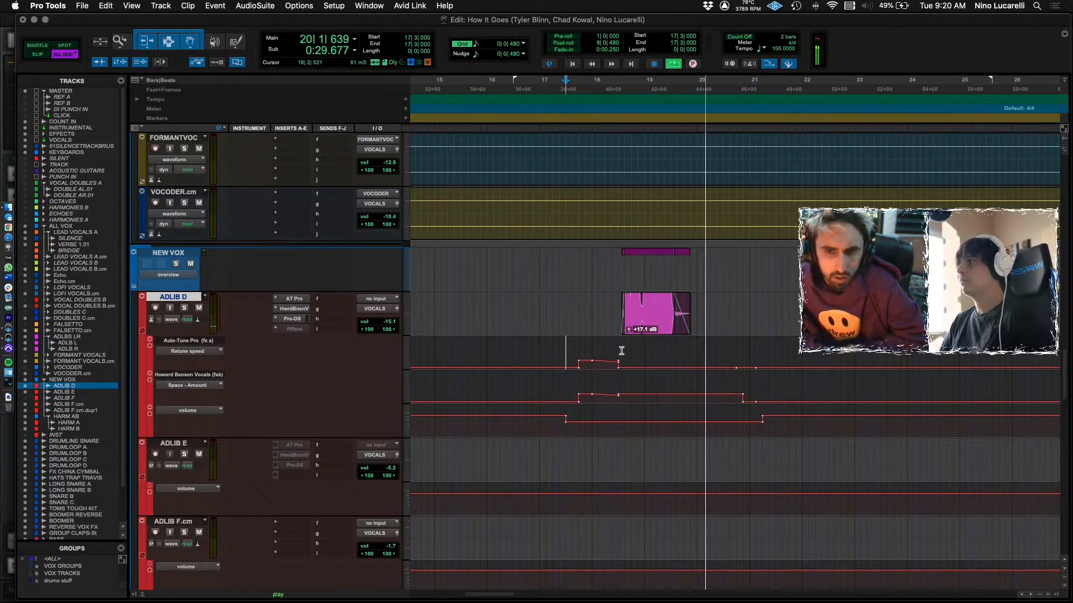
Switch to Slip mode, try the ADLIB D clip slightly later and play it from 18|1|051.
{"action": "key", "text": "F2"}
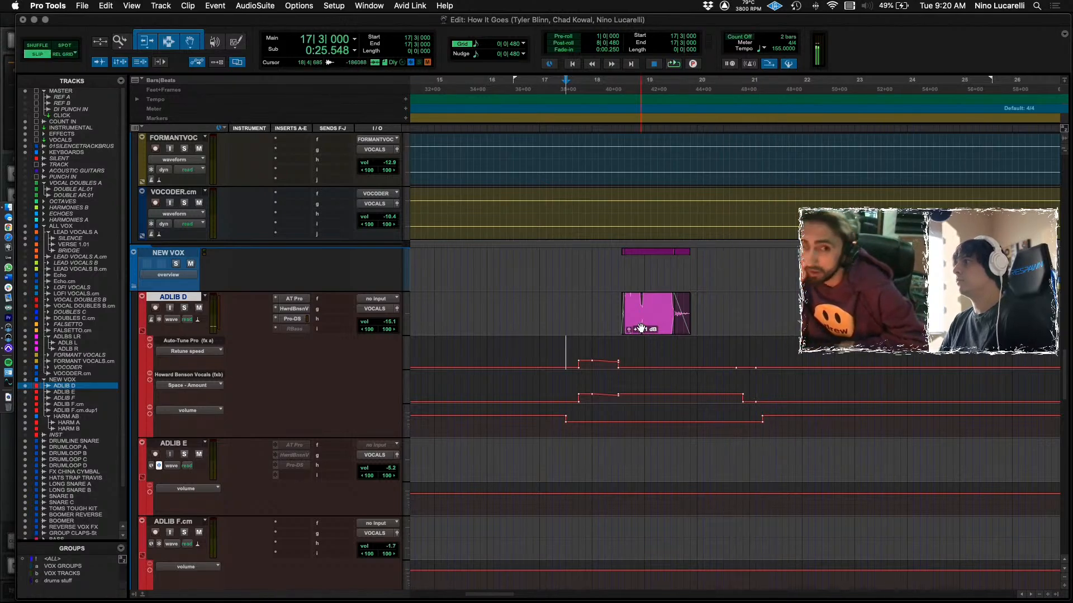
{"action": "left_click_drag", "start_coordinate": [641, 329], "coordinate": [642, 328]}
{"action": "left_click", "coordinate": [593, 307]}
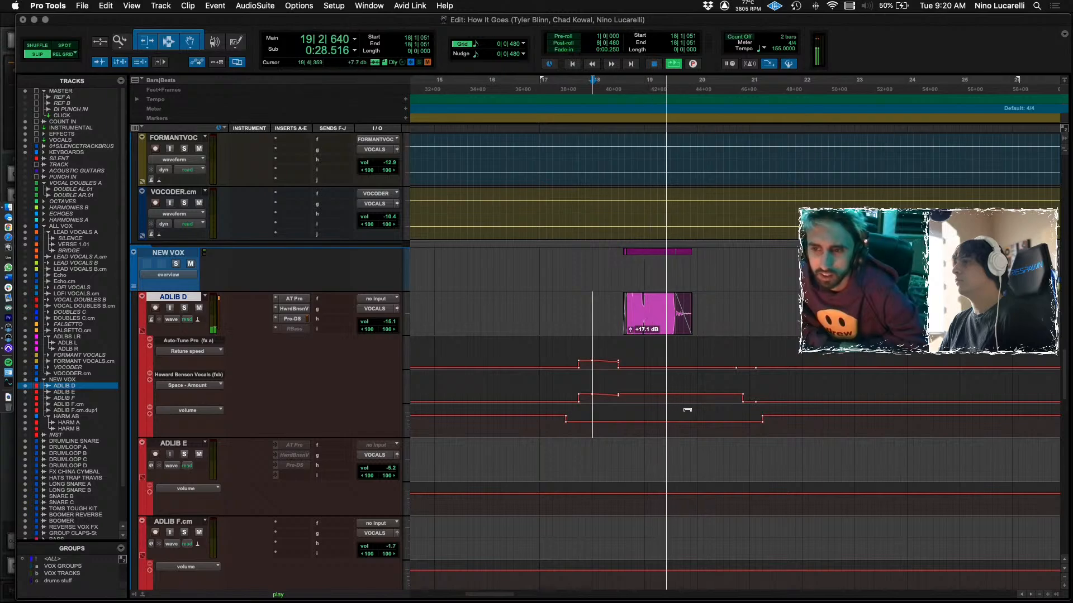
Raise ADLIB D's volume automation across the clip to about +5.6 dB and play it from 18|1|501.
{"action": "left_click", "coordinate": [649, 405]}
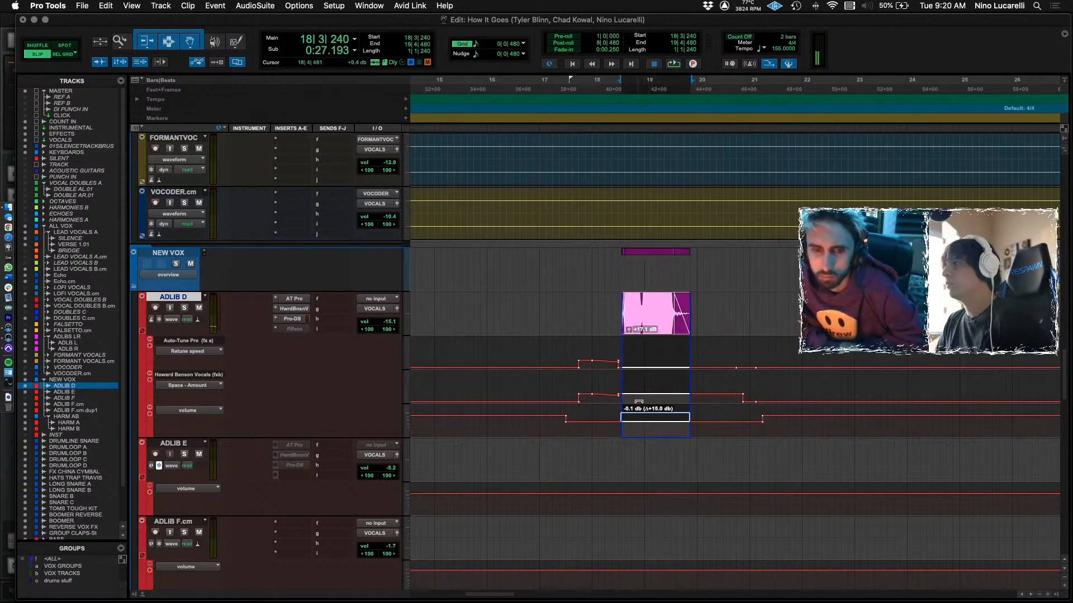
{"action": "left_click", "coordinate": [599, 437]}
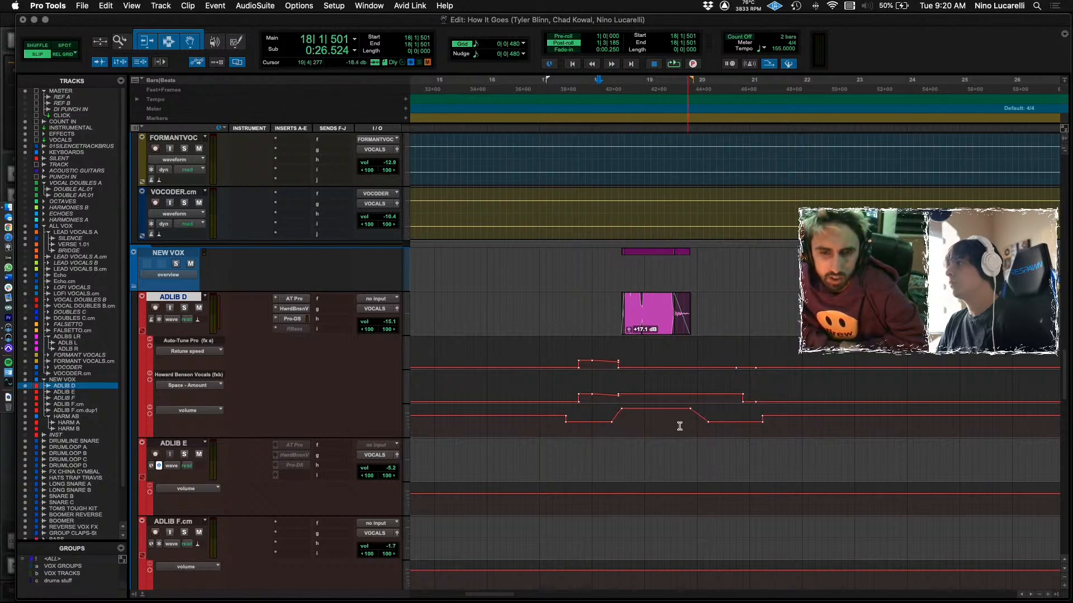
{"action": "key", "text": "space"}
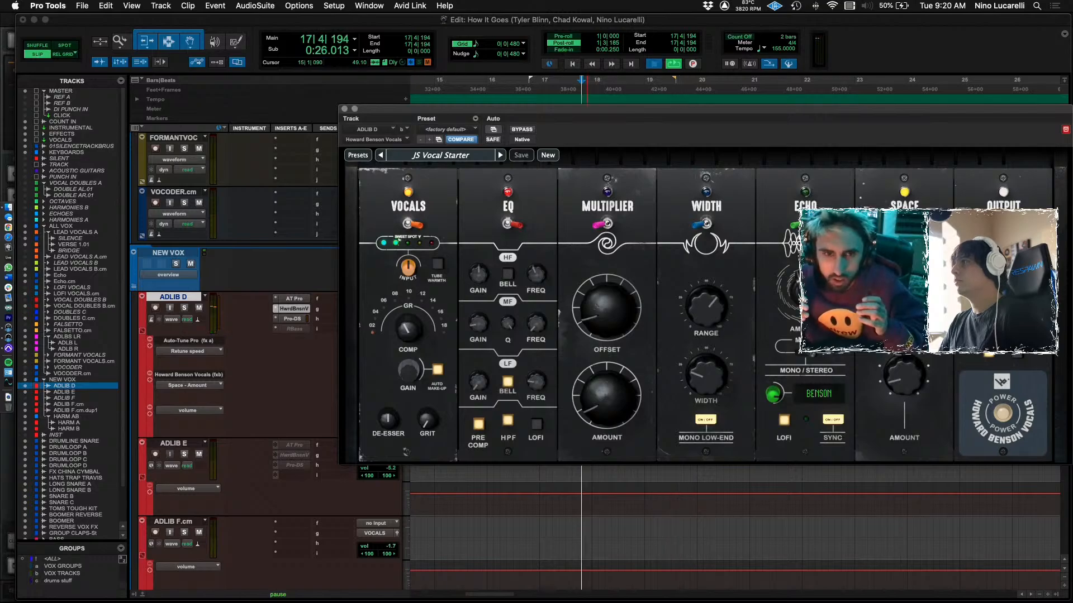
Check the Howard Benson Vocals and Auto-Tune Pro settings on ADLIB D during playback and close both plug-ins.
{"action": "left_click", "coordinate": [344, 109]}
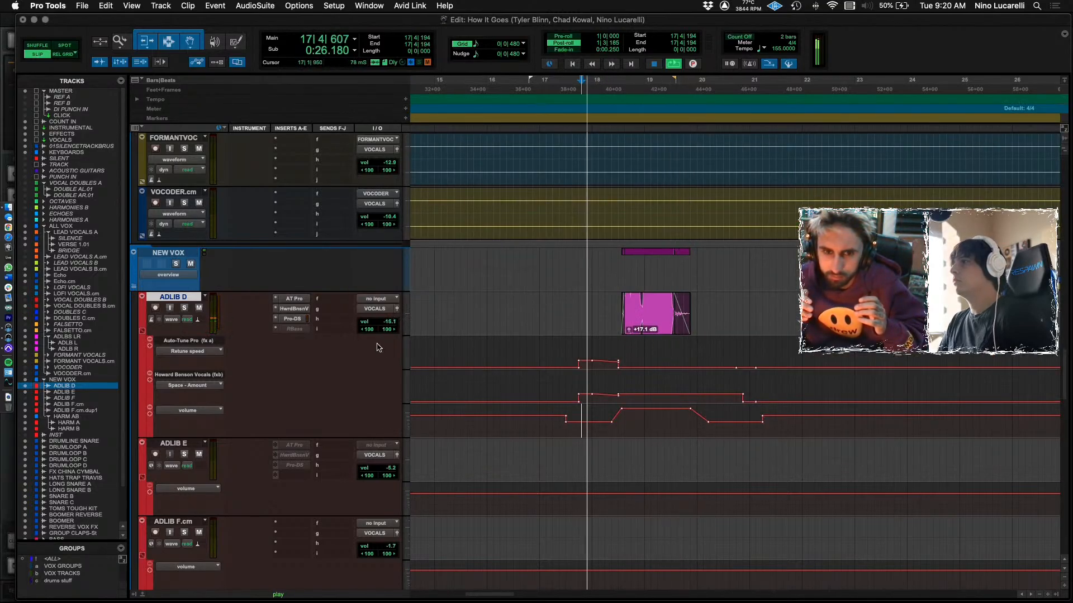
{"action": "left_click", "coordinate": [294, 298]}
{"action": "key", "text": "space"}
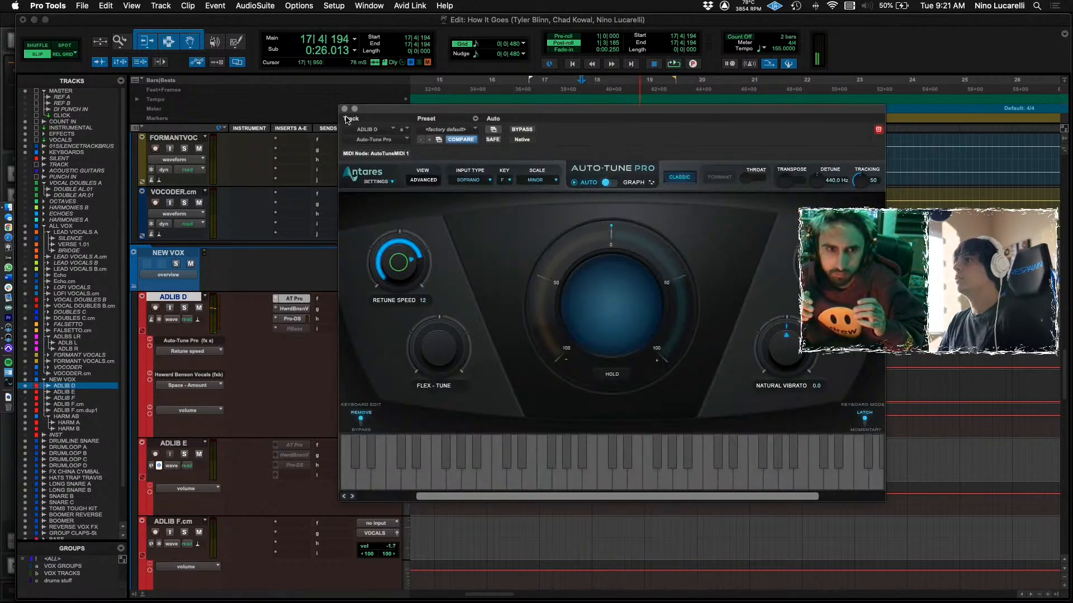
{"action": "left_click", "coordinate": [344, 109]}
Delete ADLIB D's remaining Retune speed automation from 17|1|827 onward and play the ad-lib from 18|1|787.
{"action": "left_click_drag", "start_coordinate": [550, 364], "coordinate": [802, 366]}
{"action": "key", "text": "Delete"}
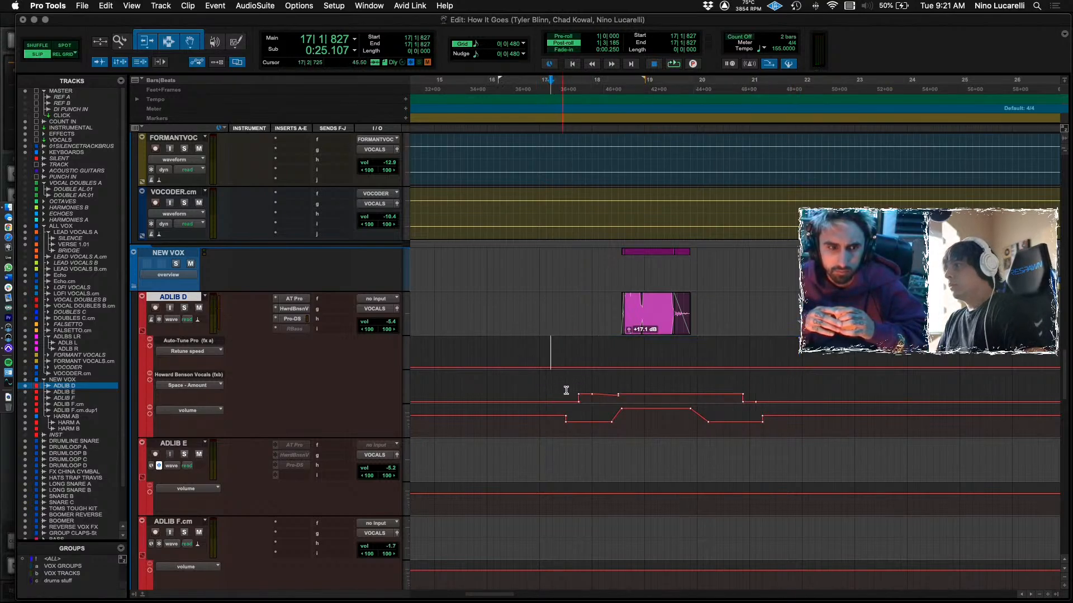
{"action": "key", "text": "space"}
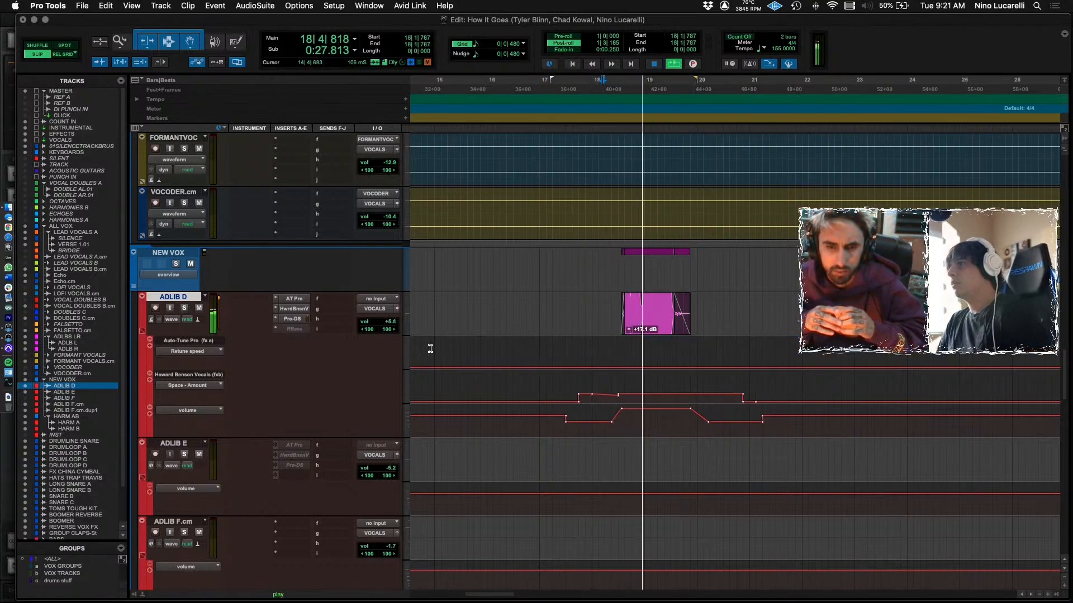
Solo ADLIB D, lower its volume automation across the clip to about -12.4 dB and play it.
{"action": "key", "text": "space"}
{"action": "key", "text": "shift+s"}
{"action": "key", "text": "space"}
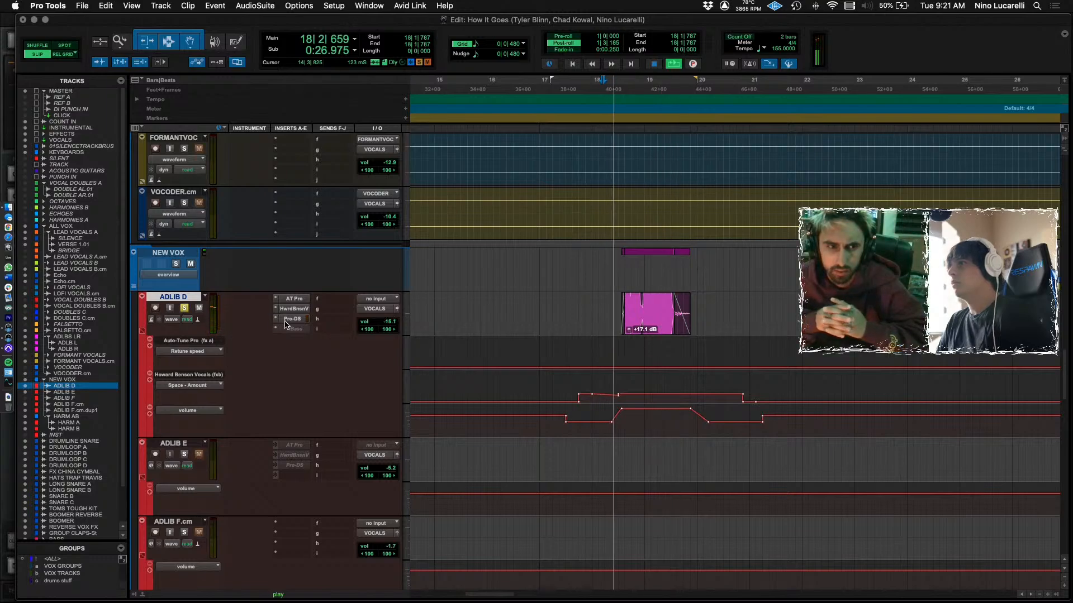
{"action": "key", "text": "space"}
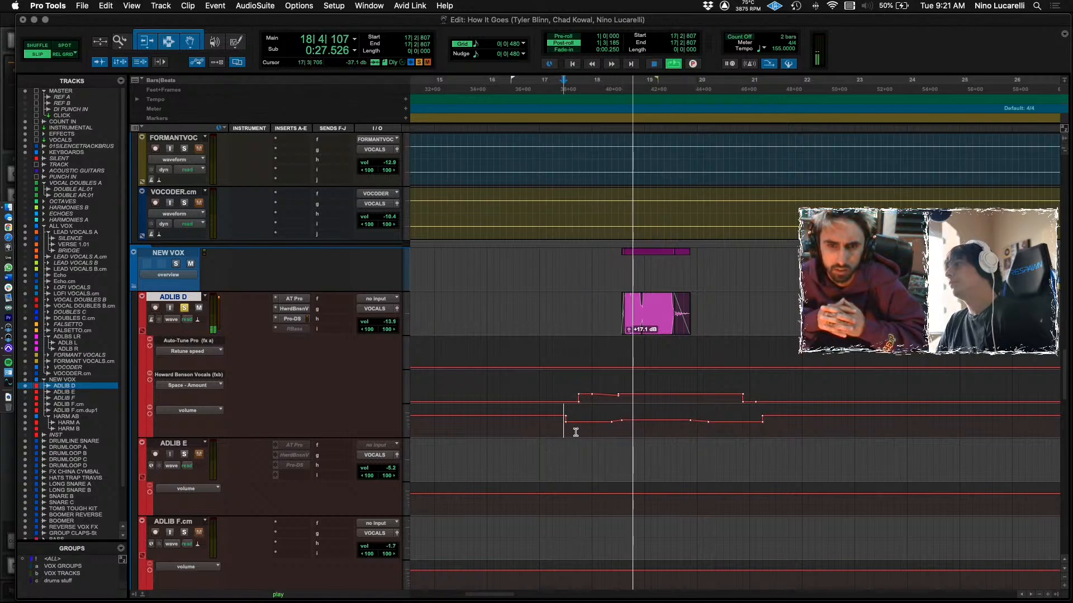
{"action": "key", "text": "space"}
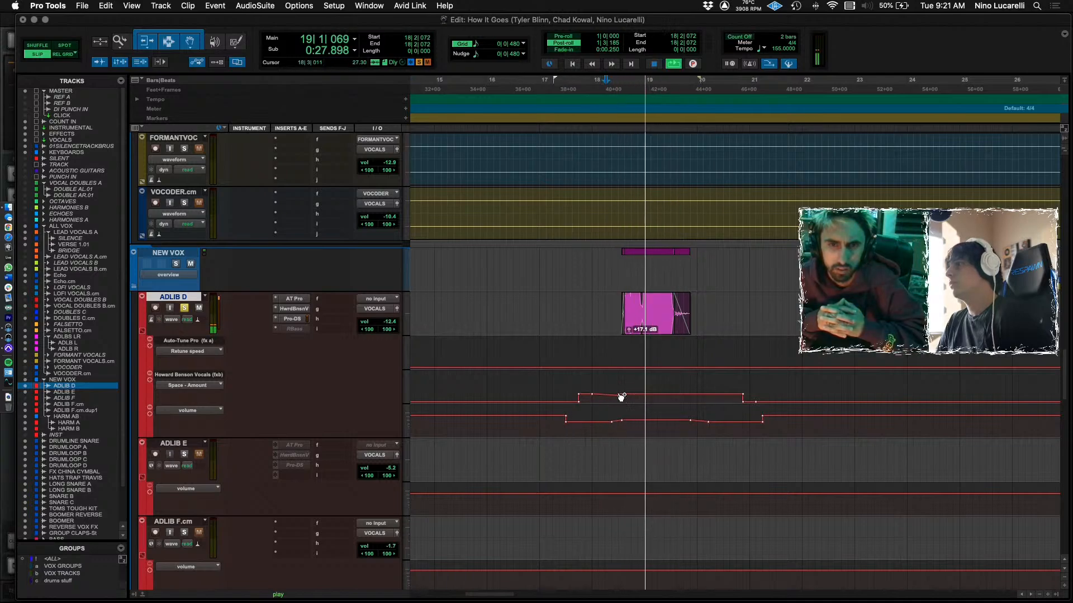
Remove the extra Space Amount breakpoint near 18|2, play from 18|1|337 and check the Howard Benson Vocals settings on ADLIB D.
{"action": "left_click", "coordinate": [596, 402]}
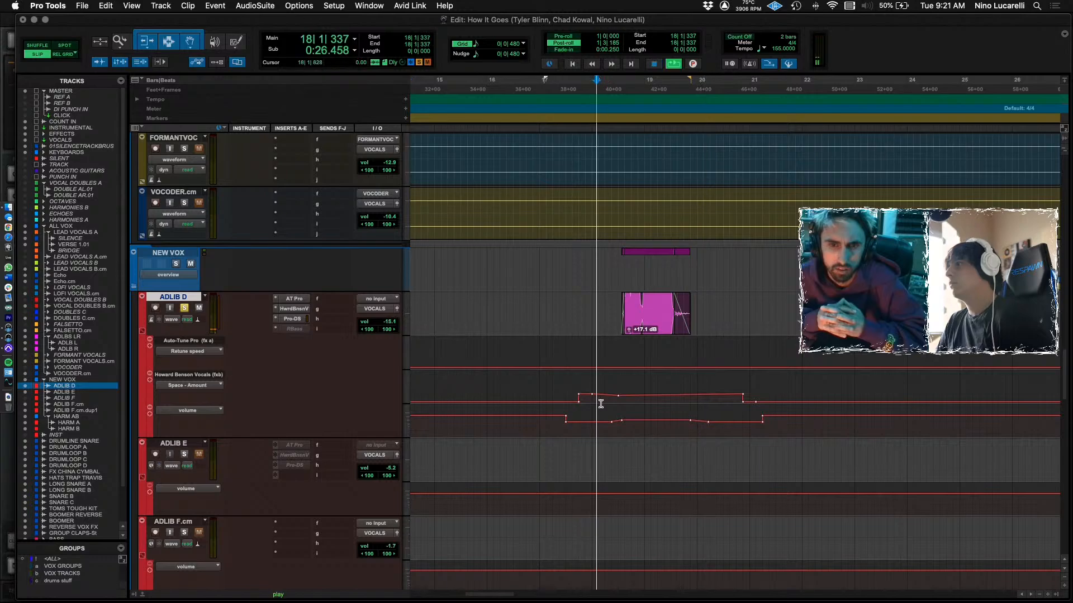
{"action": "left_click", "coordinate": [295, 309]}
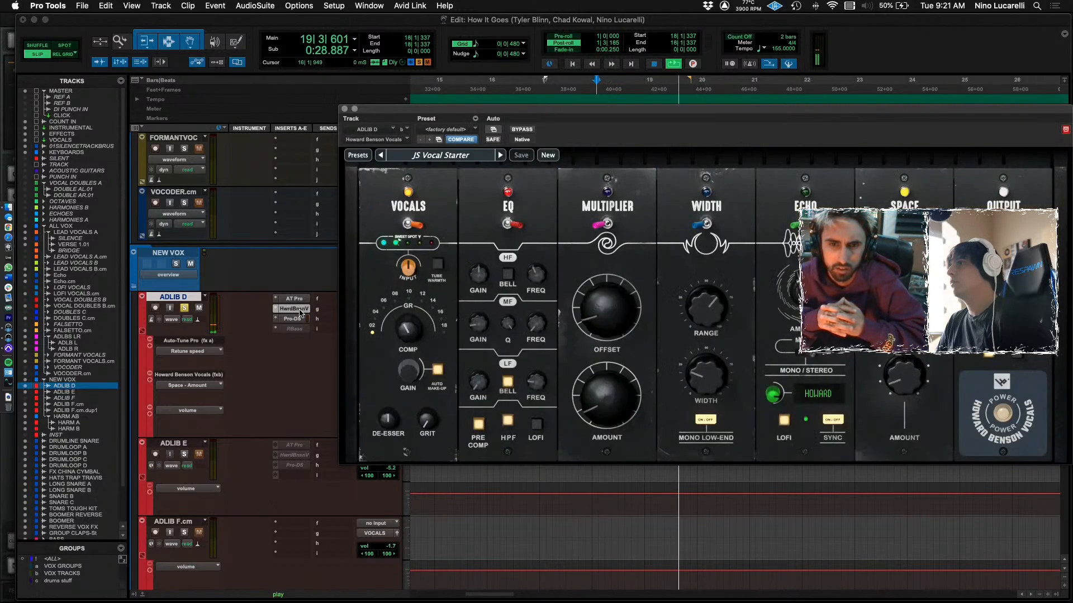
{"action": "left_click", "coordinate": [344, 109]}
Unsolo ADLIB D and play the ad-lib within the full mix from 18|1|337.
{"action": "left_click", "coordinate": [188, 319]}
{"action": "left_click", "coordinate": [202, 320]}
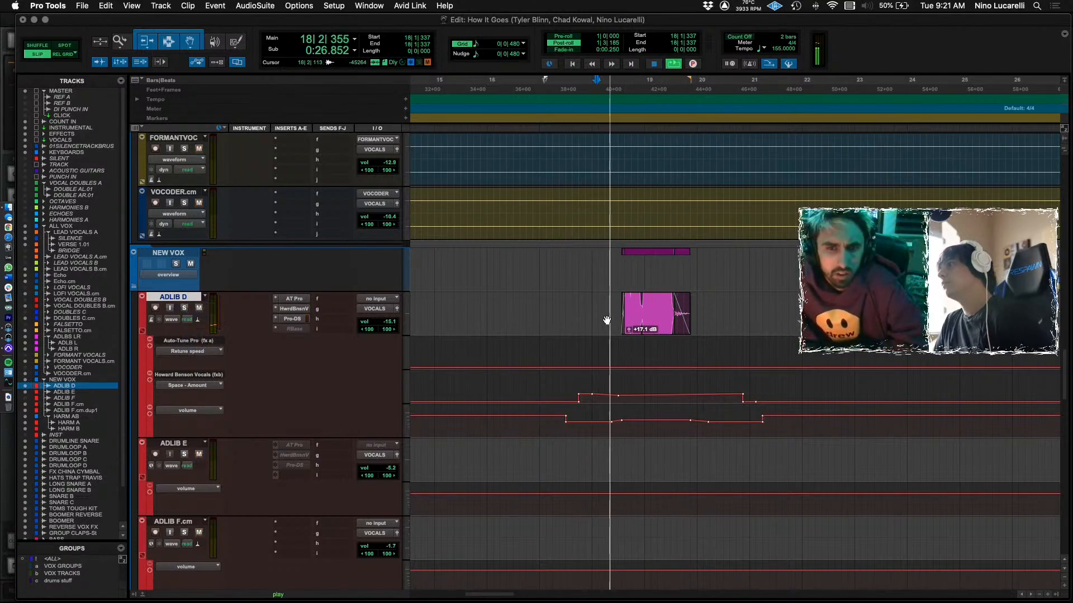
{"action": "key", "text": "space"}
{"action": "key", "text": "space"}
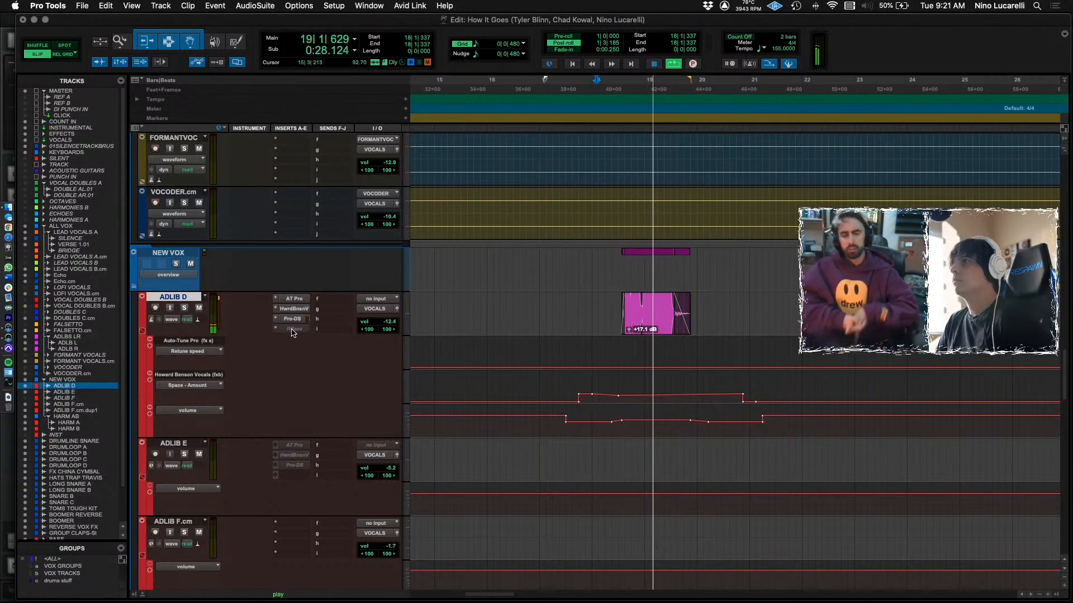
Solo ADLIB D and compare its playback with Auto-Tune Pro and Howard Benson Vocals bypassed.
{"action": "key", "text": "space"}
{"action": "key", "text": "shift+s"}
{"action": "key", "text": "space"}
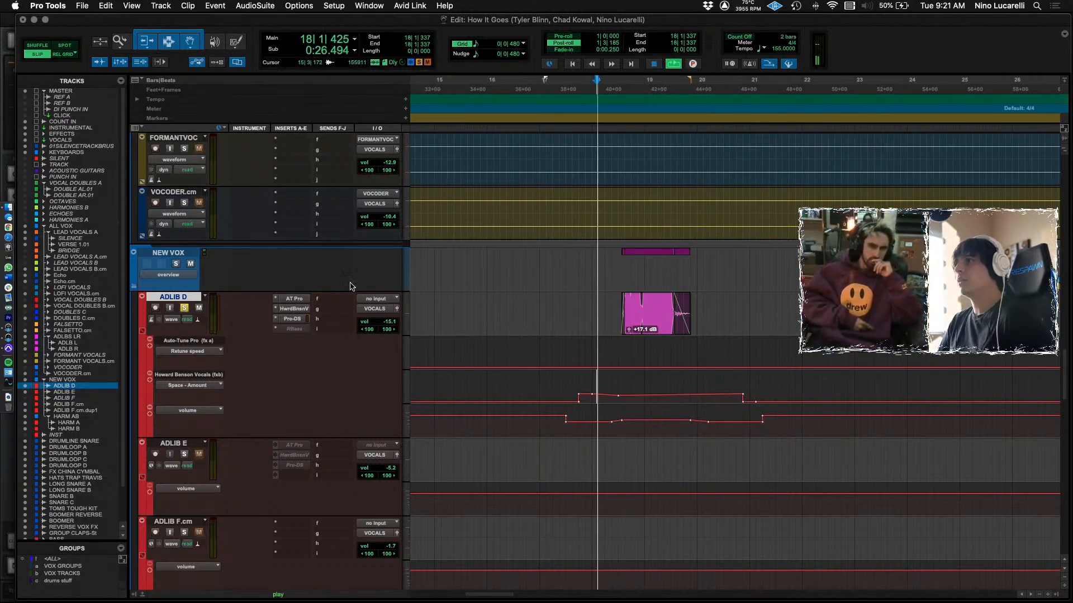
{"action": "key", "text": "space"}
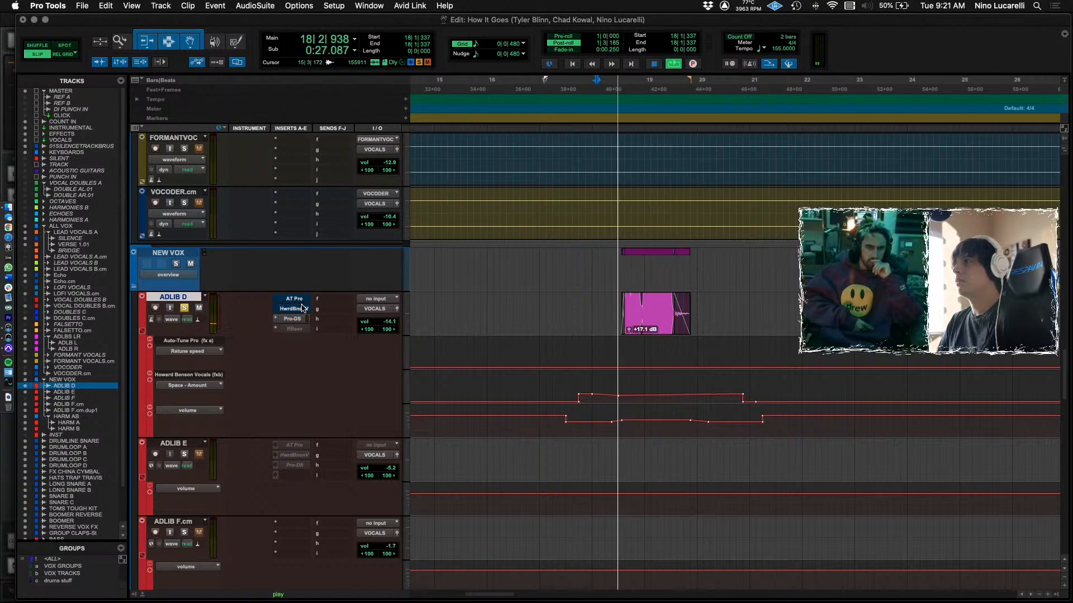
{"action": "key", "text": "space"}
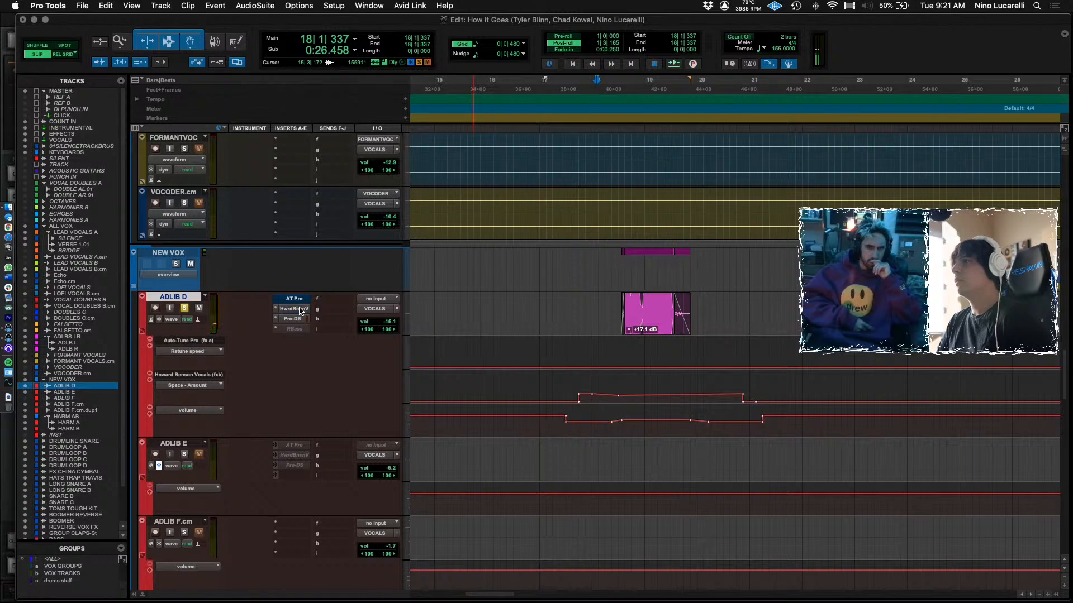
Play the soloed ADLIB D from 18|2|399, re-enable Auto-Tune Pro and bypass Howard Benson Vocals and Pro-DS for comparison.
{"action": "scroll", "coordinate": [610, 299], "scroll_direction": "up", "scroll_amount": 4}
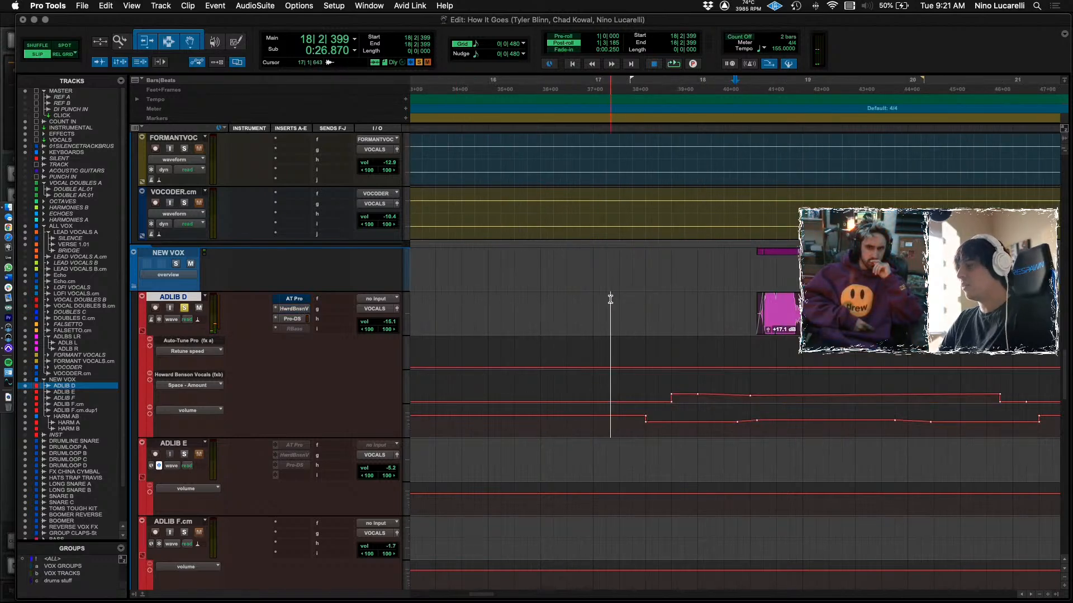
{"action": "key", "text": "space"}
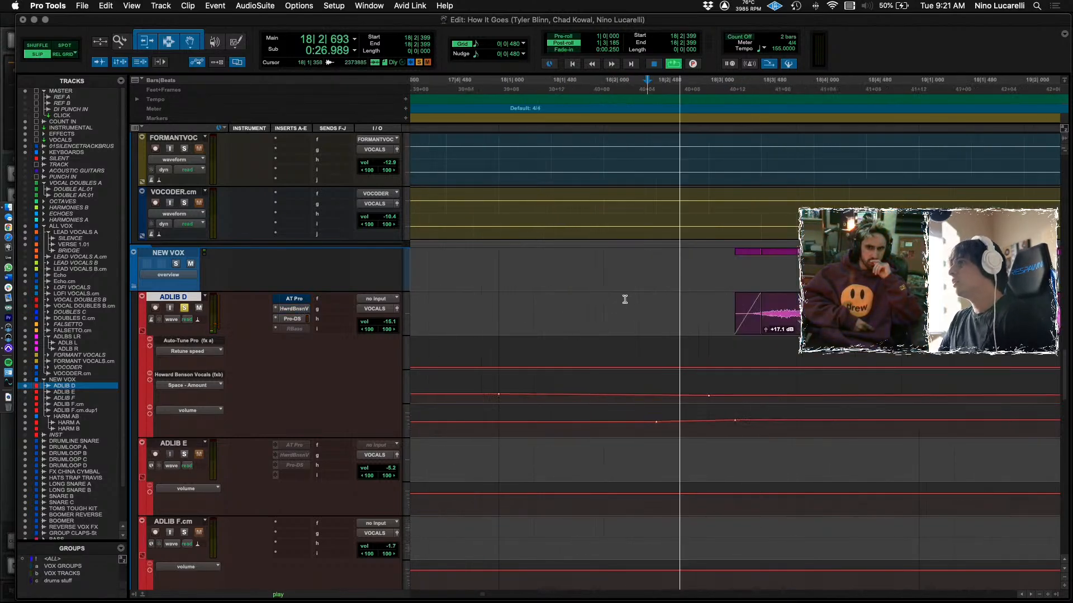
{"action": "scroll", "coordinate": [596, 319], "scroll_direction": "down", "scroll_amount": 1}
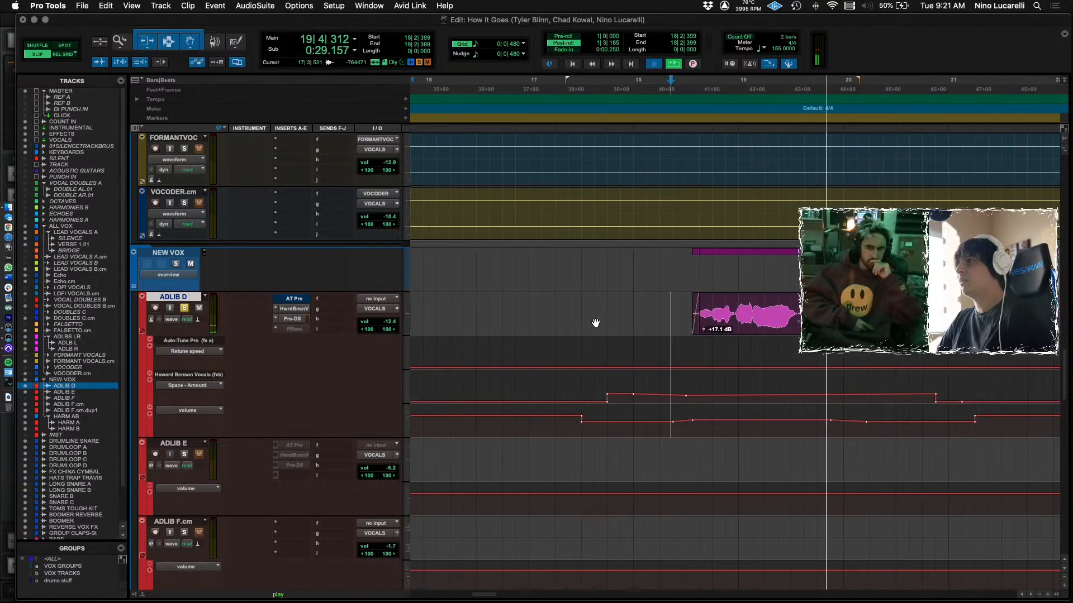
{"action": "key", "text": "space"}
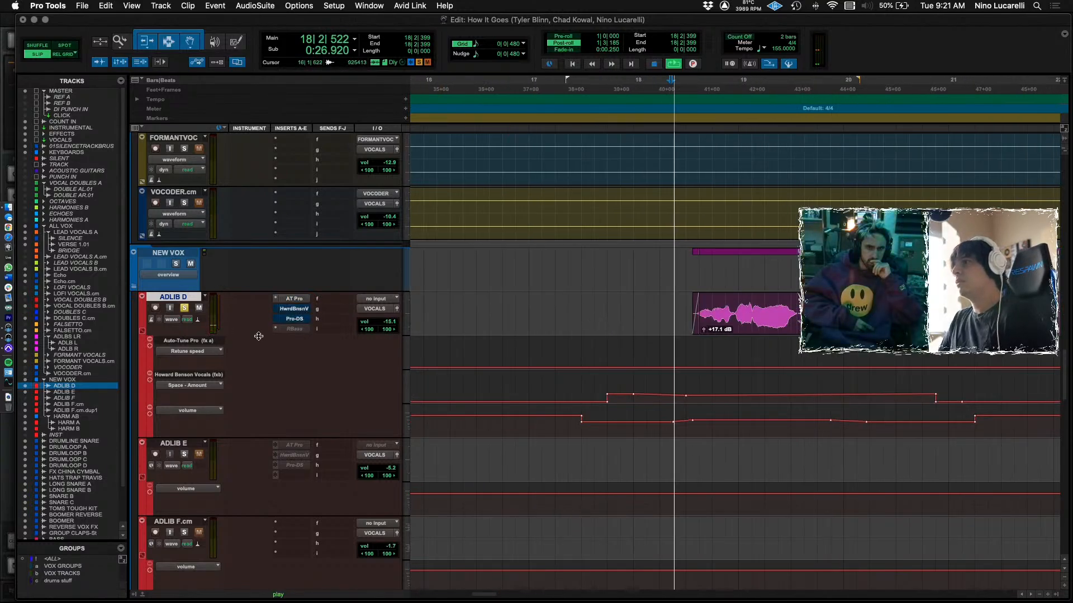
Switch to the Mix window and open the Pro-Q 3 equalizer on the ADLIB D channel.
{"action": "key", "text": "super+equal"}
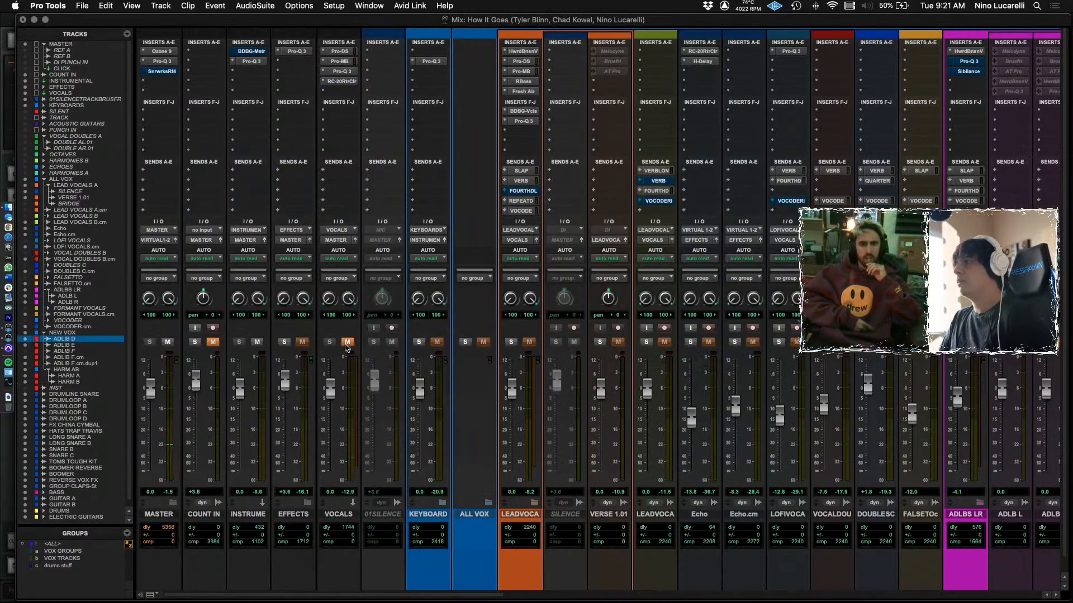
{"action": "scroll", "coordinate": [673, 463], "scroll_direction": "right", "scroll_amount": 10}
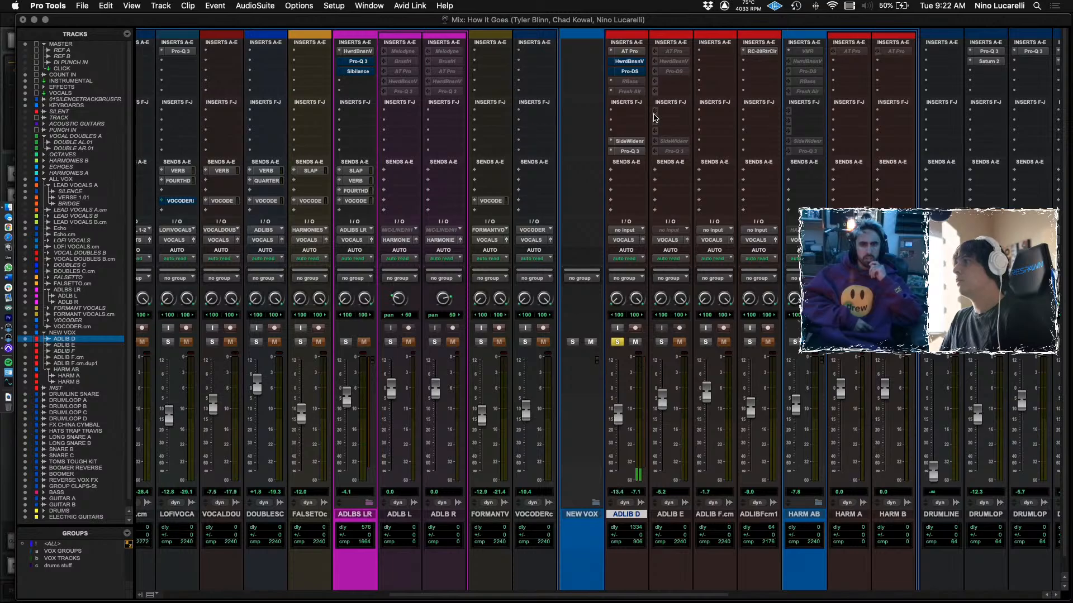
{"action": "left_click", "coordinate": [631, 151]}
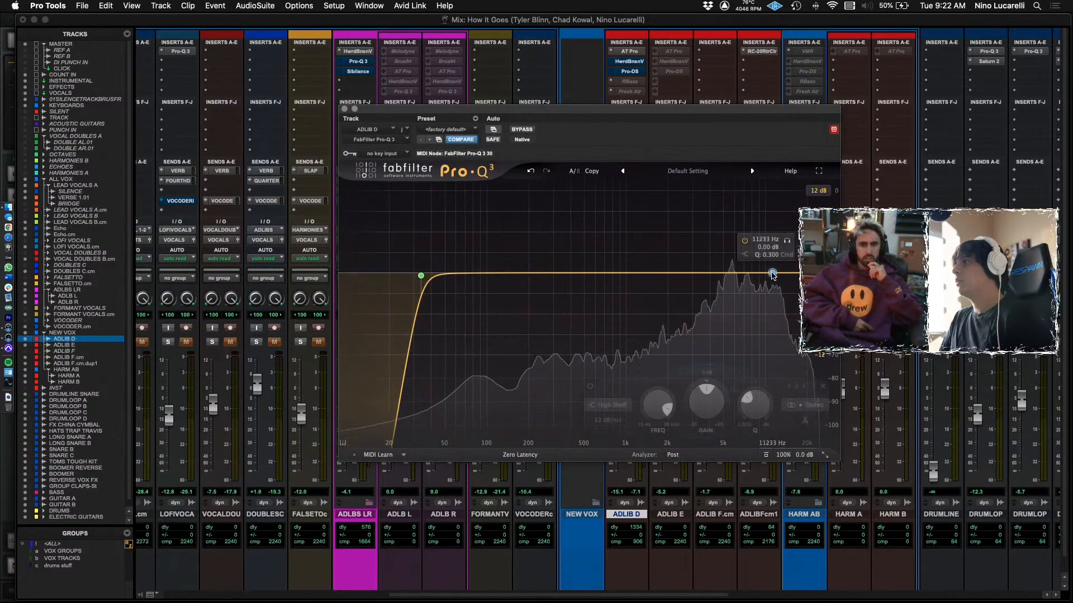
Try the 11233 Hz high-shelf band as a 96 dB/oct High Cut lowered to about 5543 Hz while the ad-lib plays.
{"action": "right_click", "coordinate": [775, 272]}
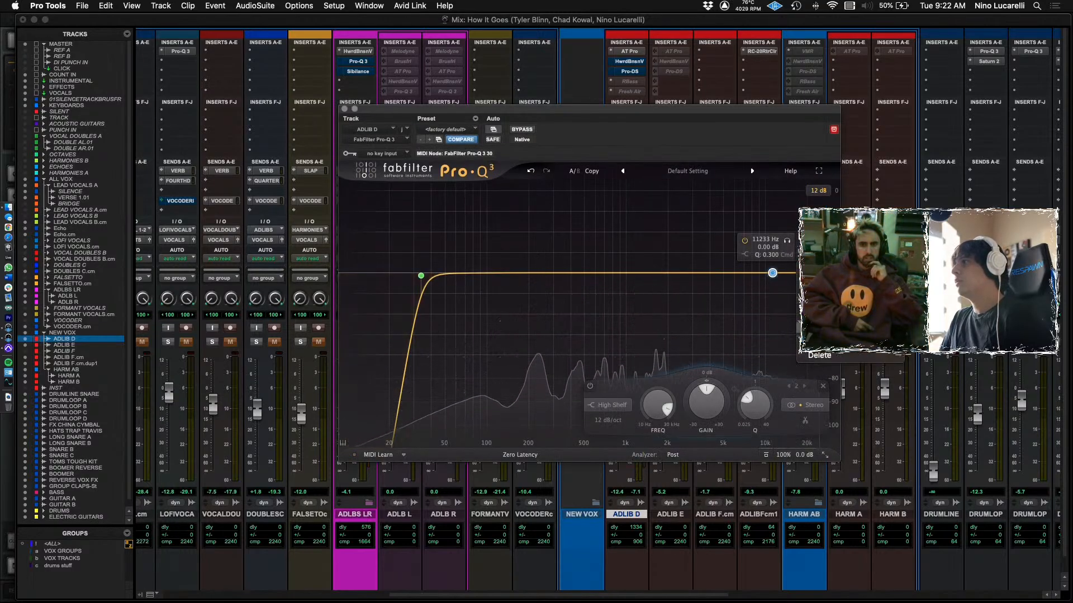
{"action": "mouse_move", "coordinate": [860, 349]}
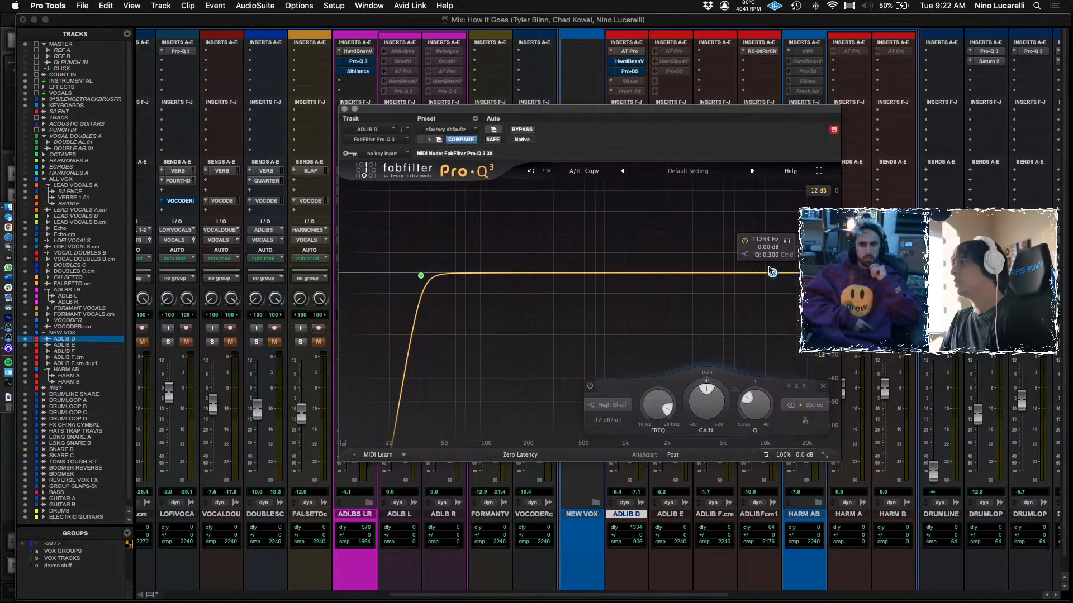
{"action": "left_click", "coordinate": [792, 267]}
{"action": "scroll", "coordinate": [773, 339], "scroll_direction": "up", "scroll_amount": 7}
{"action": "key", "text": "space"}
{"action": "left_click_drag", "start_coordinate": [773, 339], "coordinate": [729, 337]}
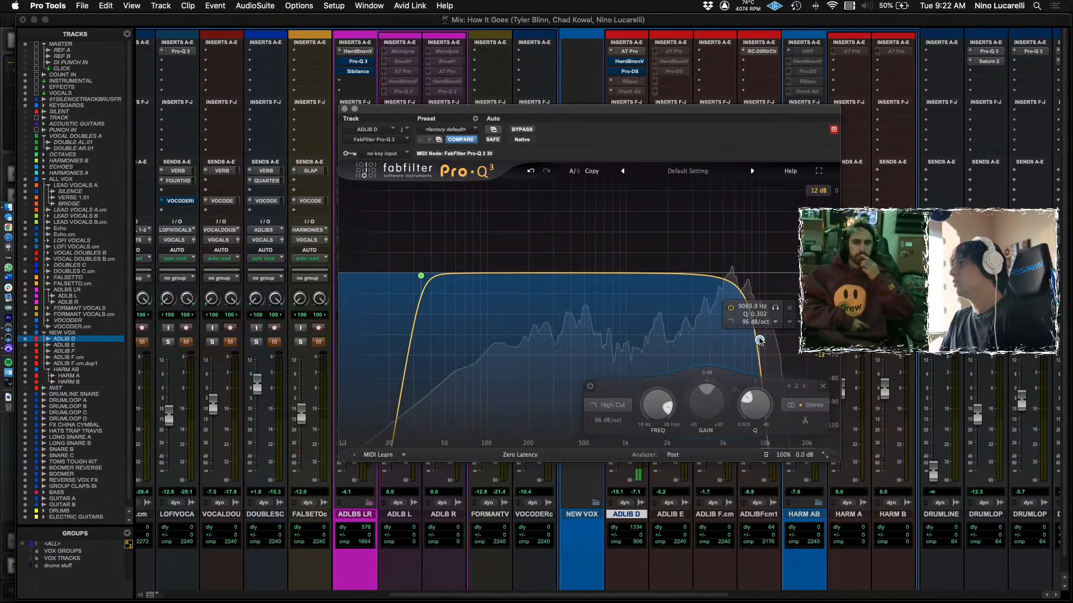
Remove the high-cut band from ADLIB D's Pro-Q 3 and close the equalizer.
{"action": "left_click_drag", "start_coordinate": [660, 274], "coordinate": [671, 337]}
{"action": "left_click_drag", "start_coordinate": [670, 340], "coordinate": [670, 284]}
{"action": "left_click", "coordinate": [701, 307]}
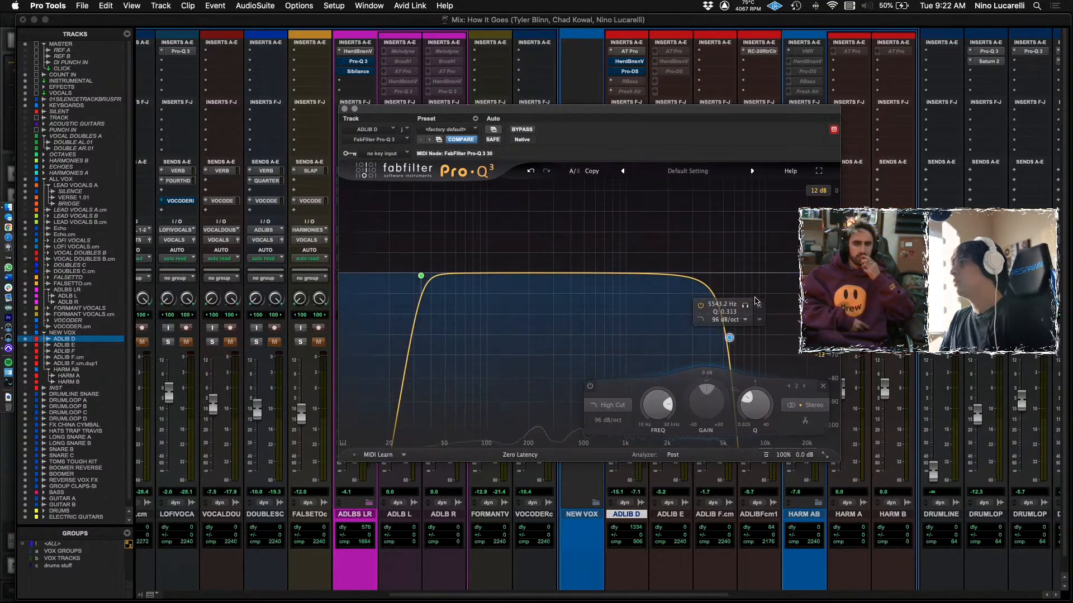
{"action": "left_click", "coordinate": [760, 308]}
{"action": "left_click", "coordinate": [344, 109]}
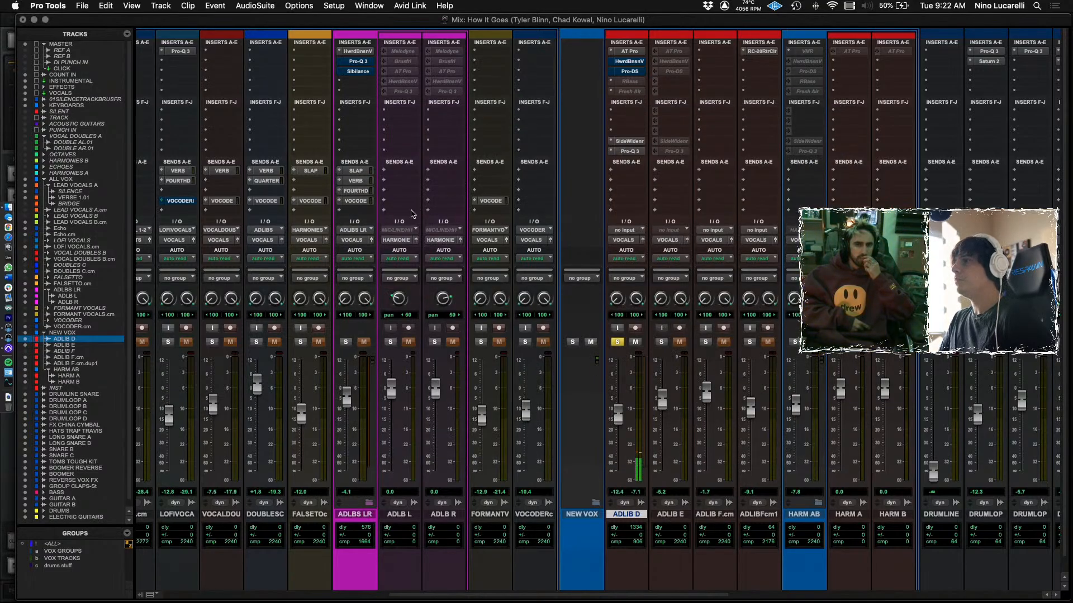
Unsolo ADLIB D, re-enable its Howard Benson Vocals and Pro-DS inserts and open the Howard Benson Vocals settings.
{"action": "left_click", "coordinate": [617, 342]}
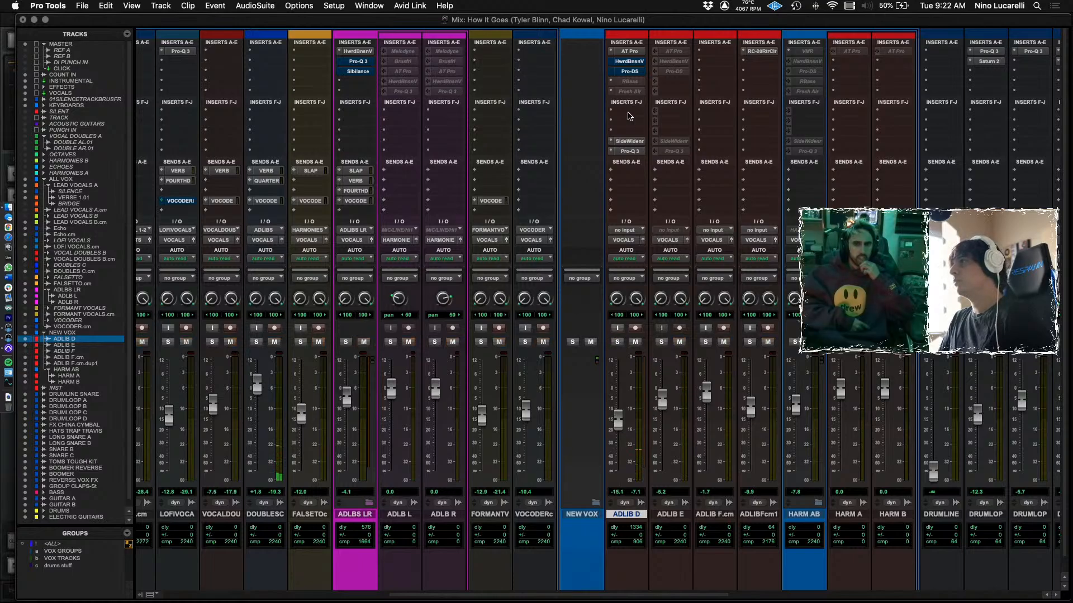
{"action": "left_click", "coordinate": [630, 75], "text": "super"}
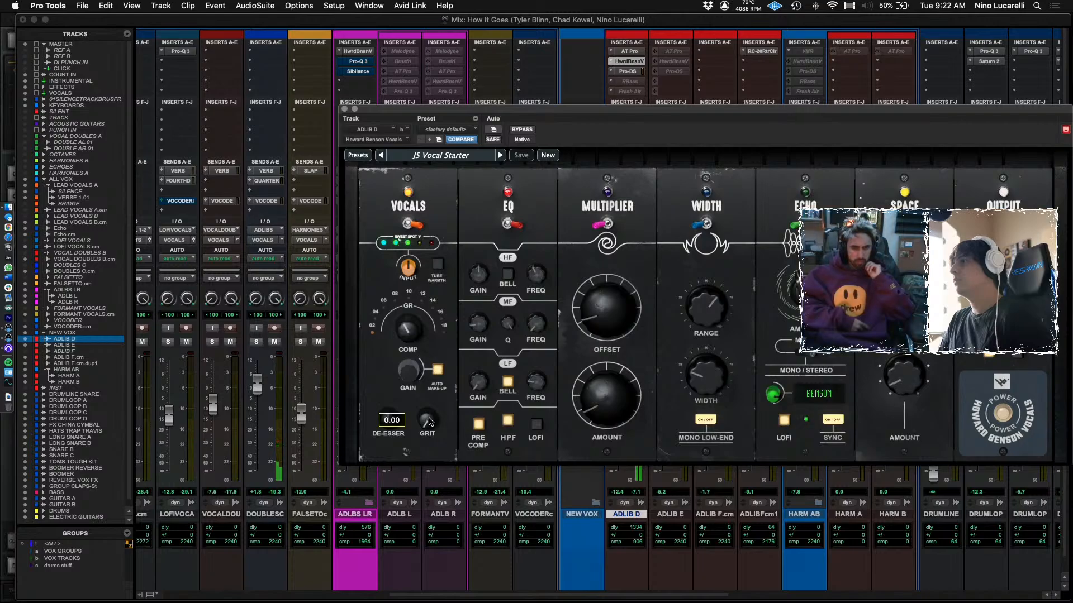
Close the Howard Benson Vocals settings, return to the Edit window and play the ADLIB D clip from about bar 18.
{"action": "left_click", "coordinate": [344, 110]}
{"action": "key", "text": "super+equal"}
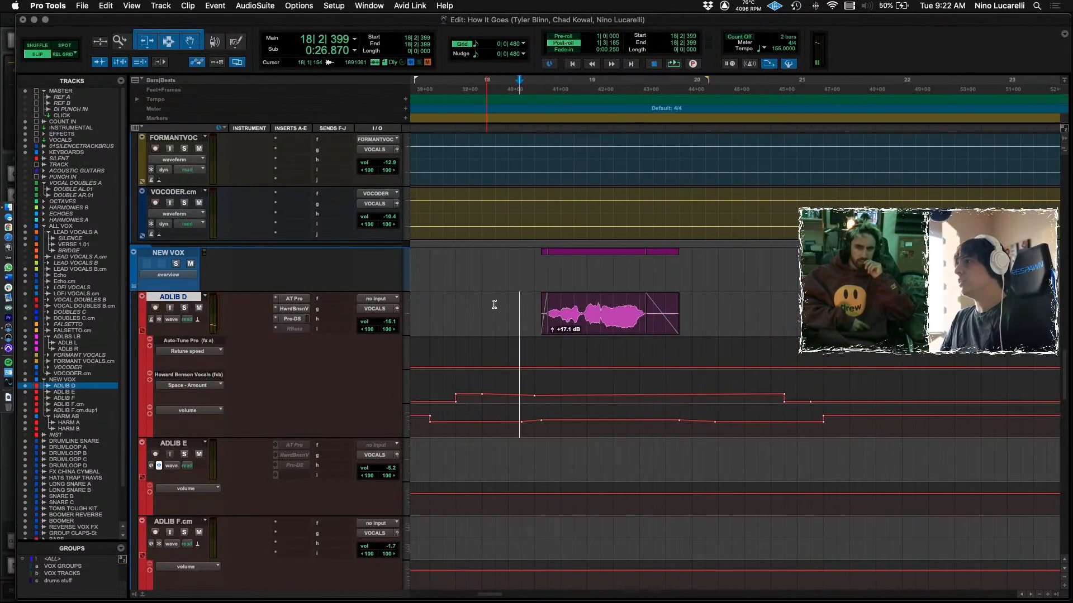
{"action": "left_click_drag", "start_coordinate": [516, 304], "coordinate": [700, 314]}
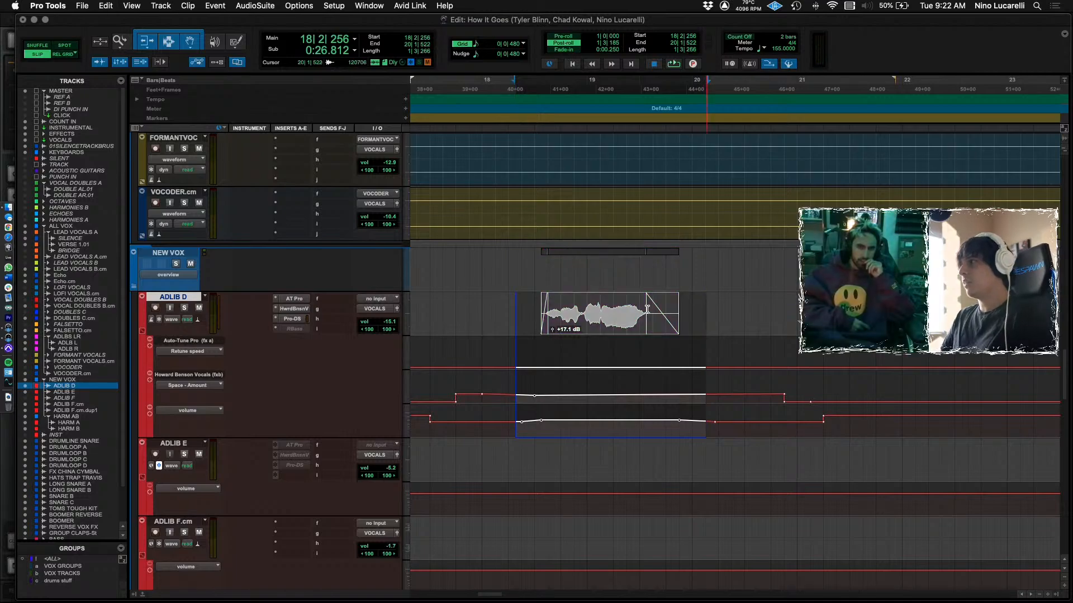
{"action": "left_click", "coordinate": [501, 315]}
{"action": "key", "text": "space"}
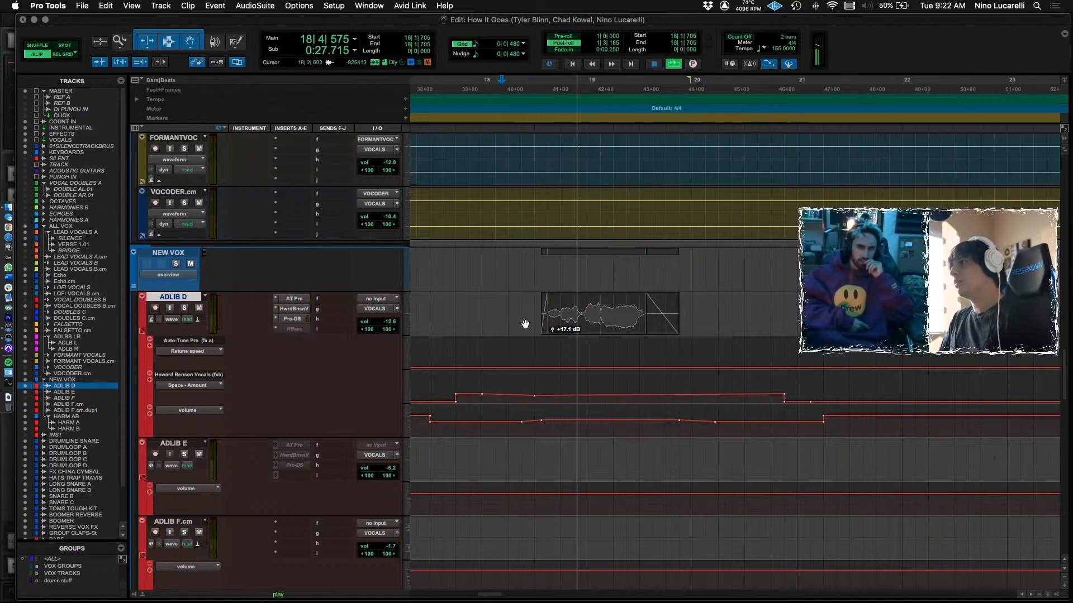
{"action": "key", "text": "space"}
Locate the DOUBLES C.cm track in the Edit window and play its phrase from about bar 17.
{"action": "key", "text": "r"}
{"action": "scroll", "coordinate": [619, 334], "scroll_direction": "up", "scroll_amount": 5}
{"action": "scroll", "coordinate": [619, 334], "scroll_direction": "up", "scroll_amount": 4}
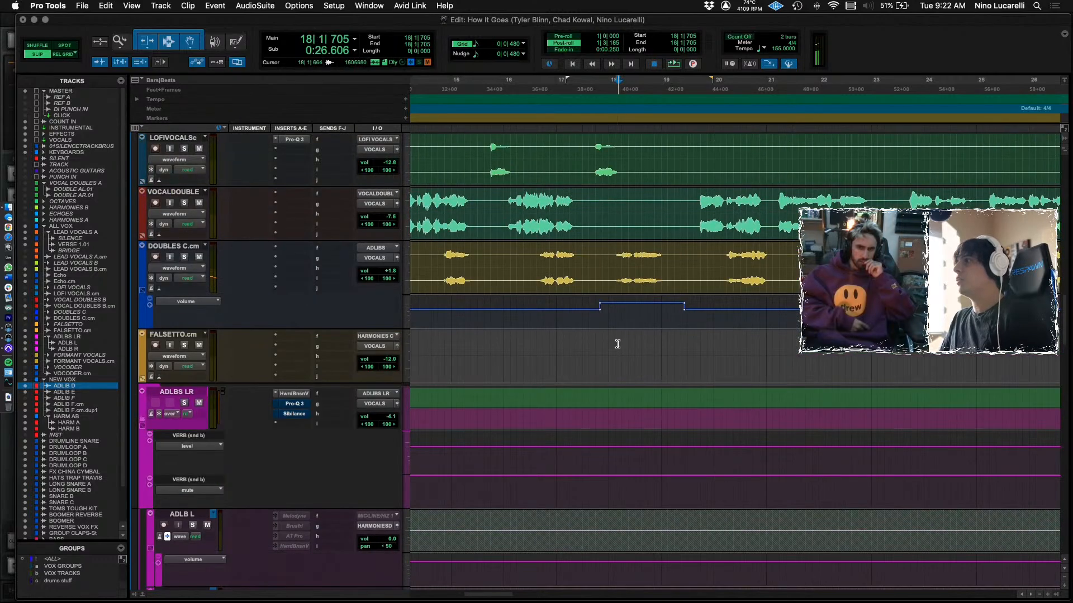
{"action": "left_click", "coordinate": [582, 309]}
{"action": "key", "text": "space"}
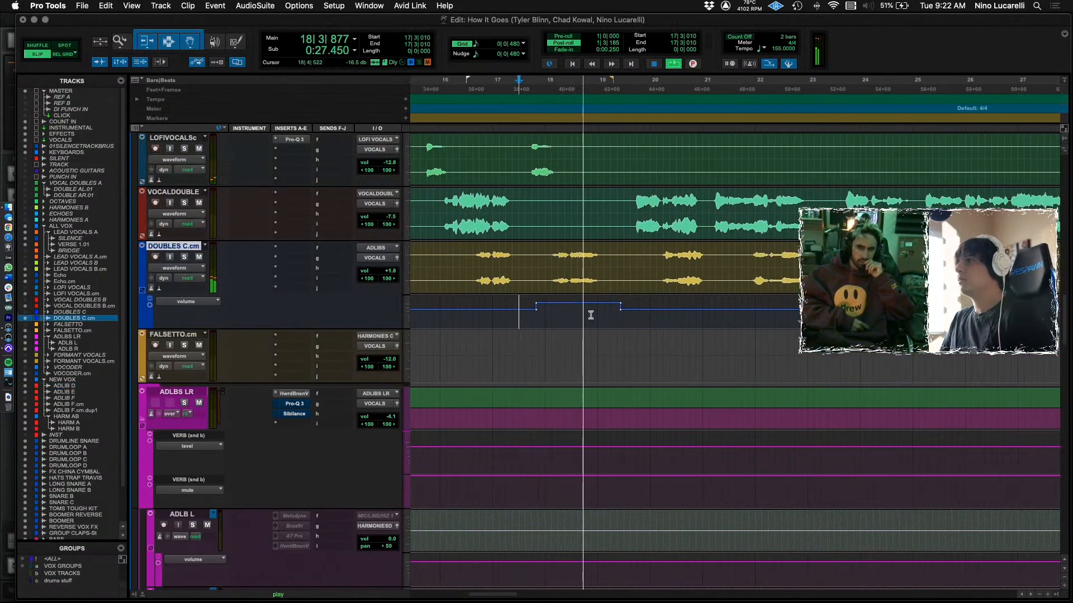
{"action": "key", "text": "space"}
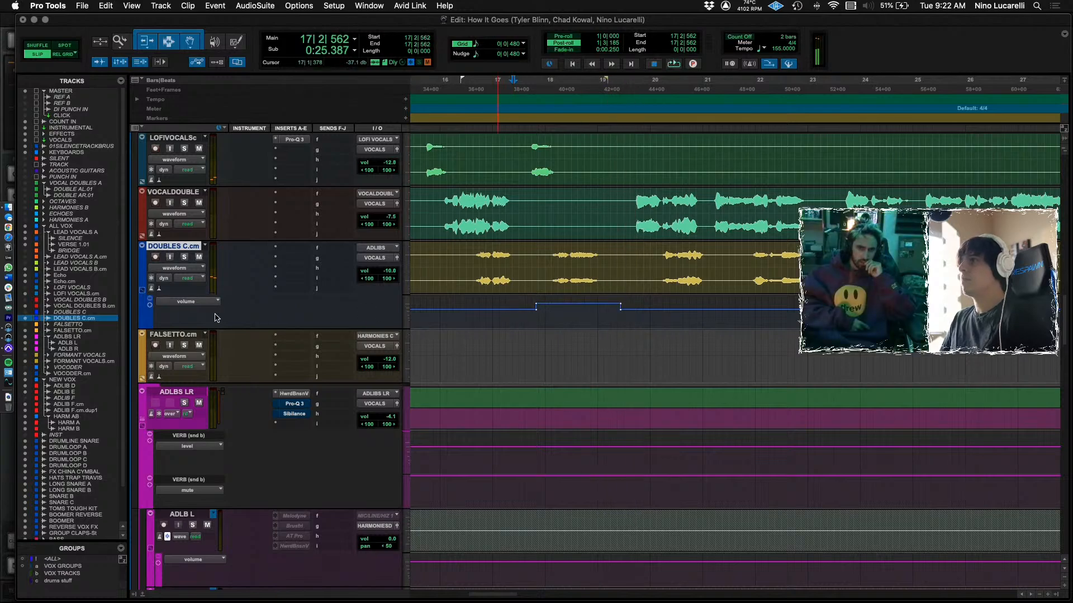
Show VERB send level automation on DOUBLES C.cm and draw a rise peaking at about -24.9 dB midway between bars 18 and 19.
{"action": "left_click", "coordinate": [206, 305]}
{"action": "left_click", "coordinate": [486, 332]}
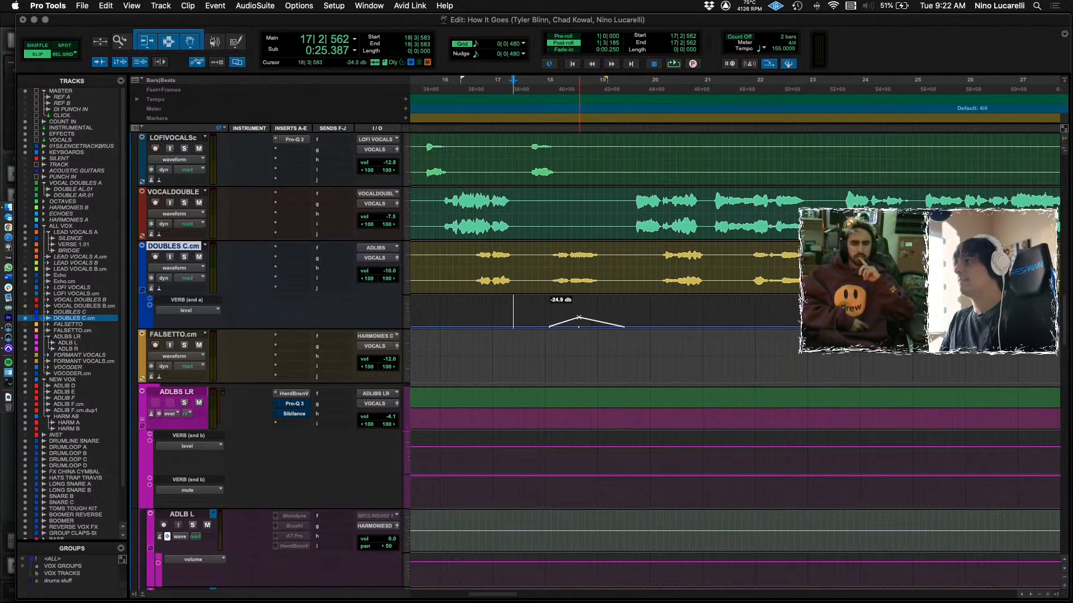
{"action": "key", "text": "space"}
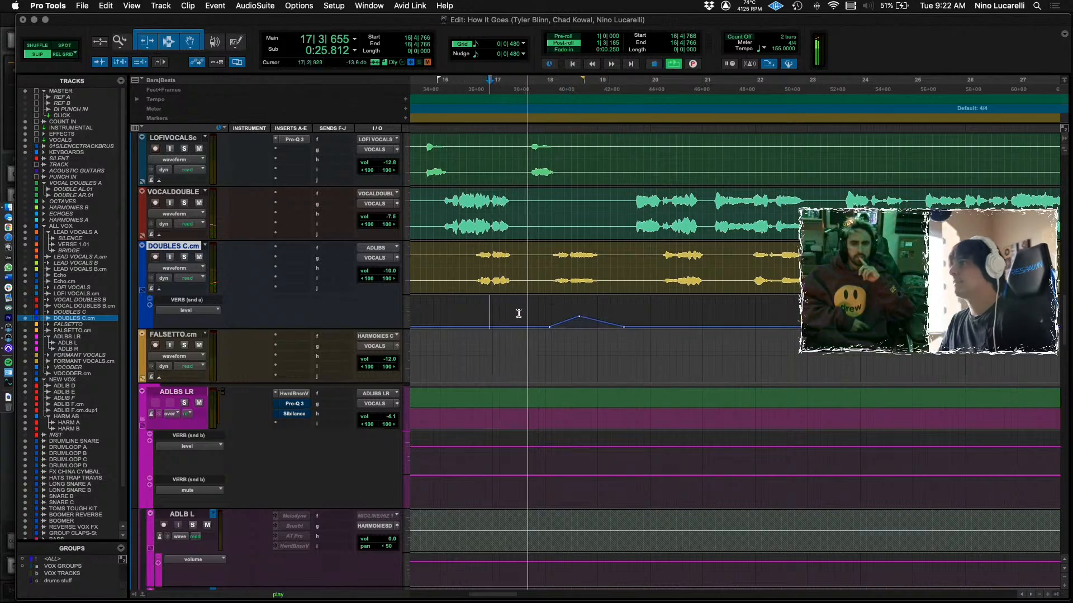
Raise the VERB level peak on DOUBLES C.cm and hold it to about bar 19 with another breakpoint, replaying the phrase.
{"action": "key", "text": "space"}
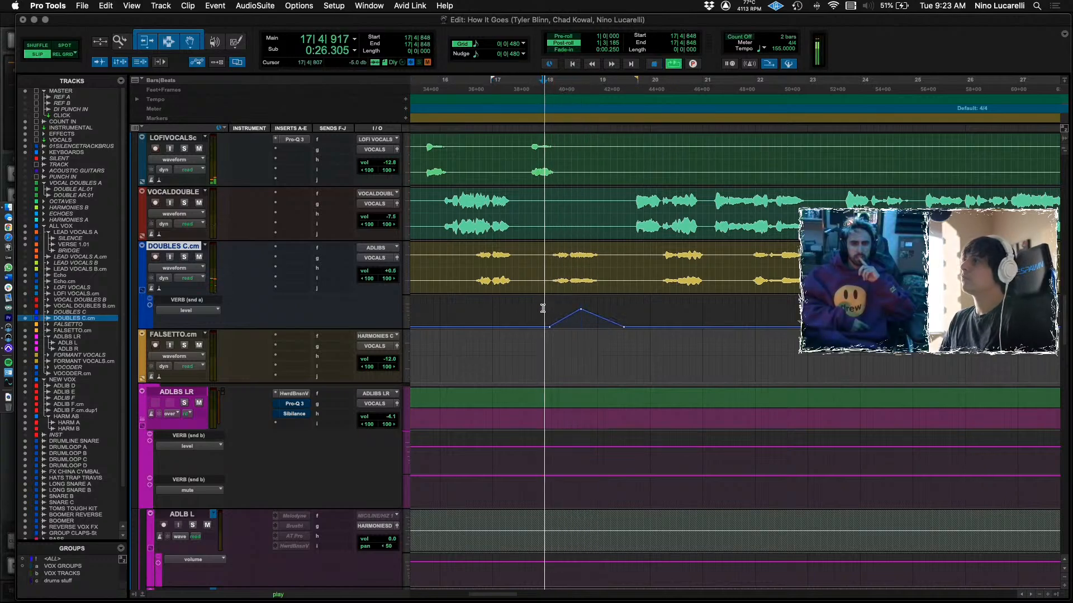
{"action": "key", "text": "space"}
{"action": "left_click", "coordinate": [600, 317]}
{"action": "left_click_drag", "start_coordinate": [599, 317], "coordinate": [602, 308]}
{"action": "key", "text": "space"}
{"action": "left_click", "coordinate": [526, 310]}
{"action": "key", "text": "space"}
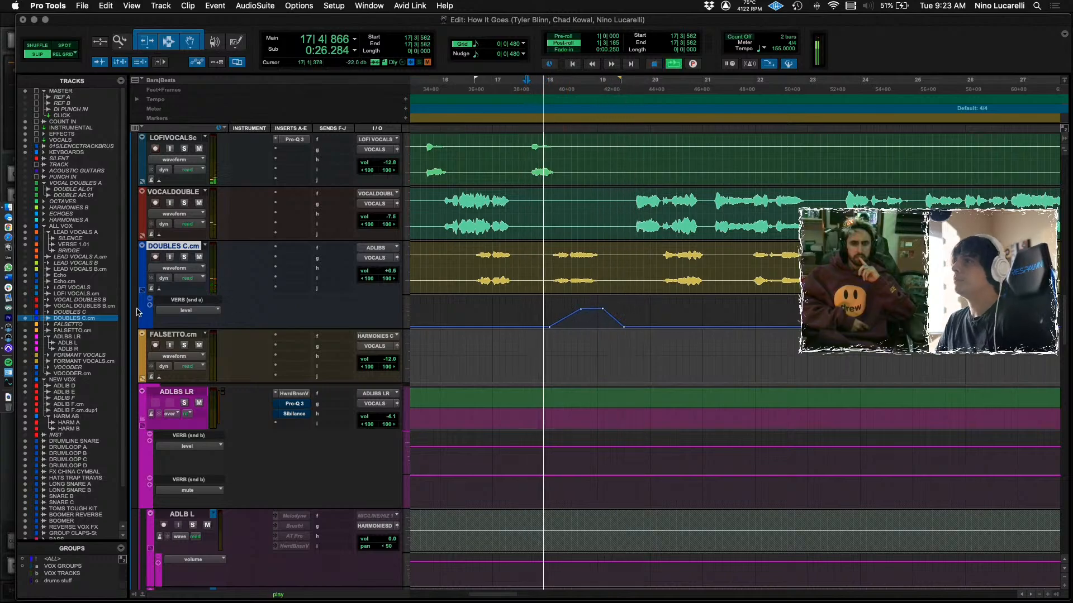
Add an automation lane to DOUBLES C.cm for the QUARTER DELAY send level.
{"action": "left_click", "coordinate": [150, 305]}
{"action": "left_click", "coordinate": [188, 344]}
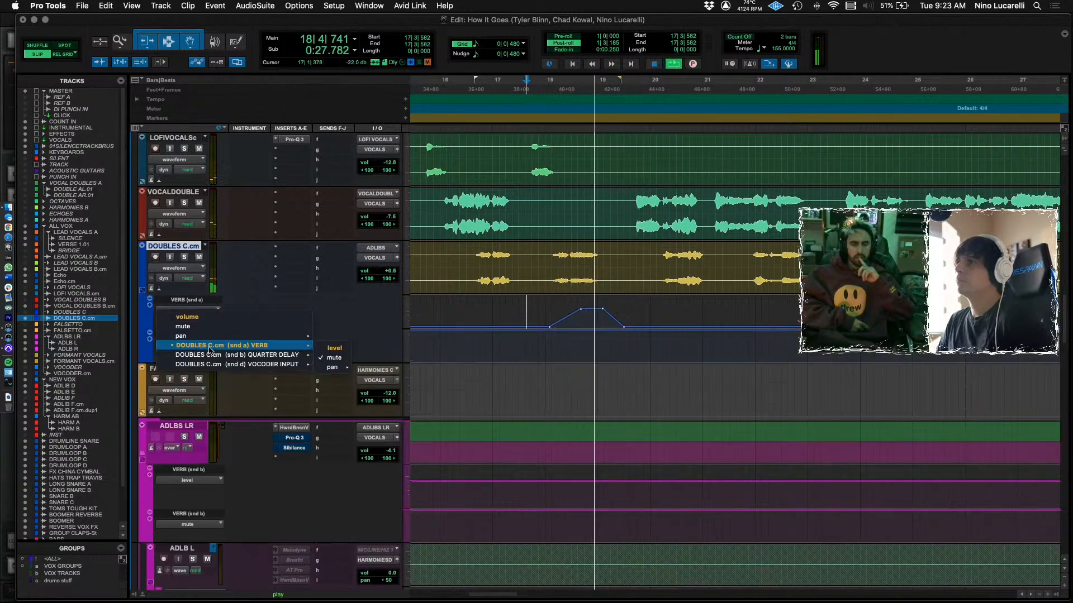
{"action": "left_click", "coordinate": [259, 356]}
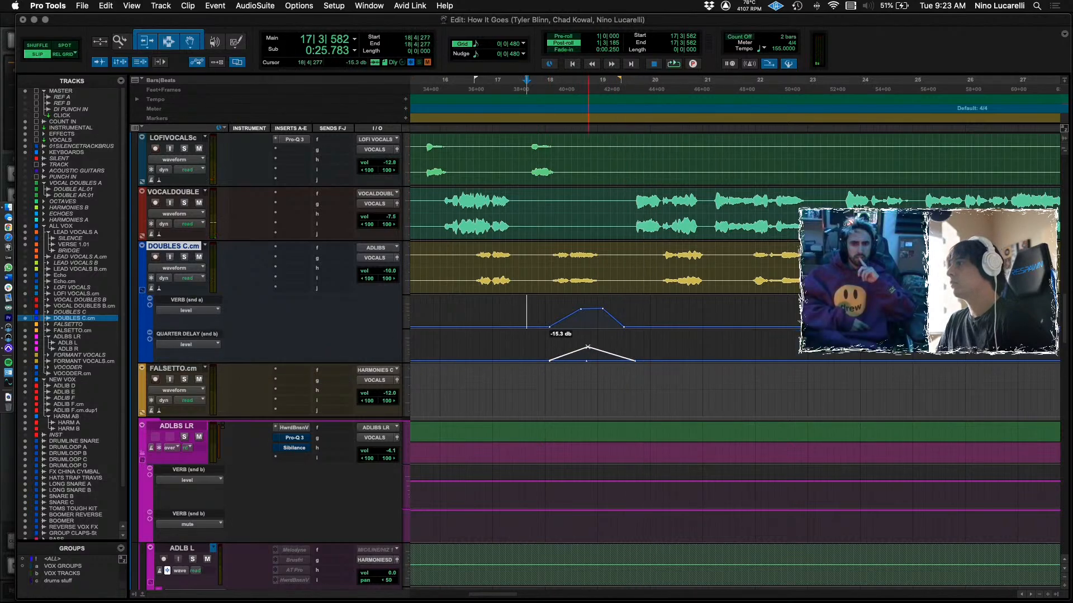
Try a QUARTER DELAY level swell of about -15.3 dB from bar 18 to past bar 19, auditioning and lifting its peak.
{"action": "left_click", "coordinate": [613, 352]}
{"action": "left_click", "coordinate": [539, 346]}
{"action": "key", "text": "space"}
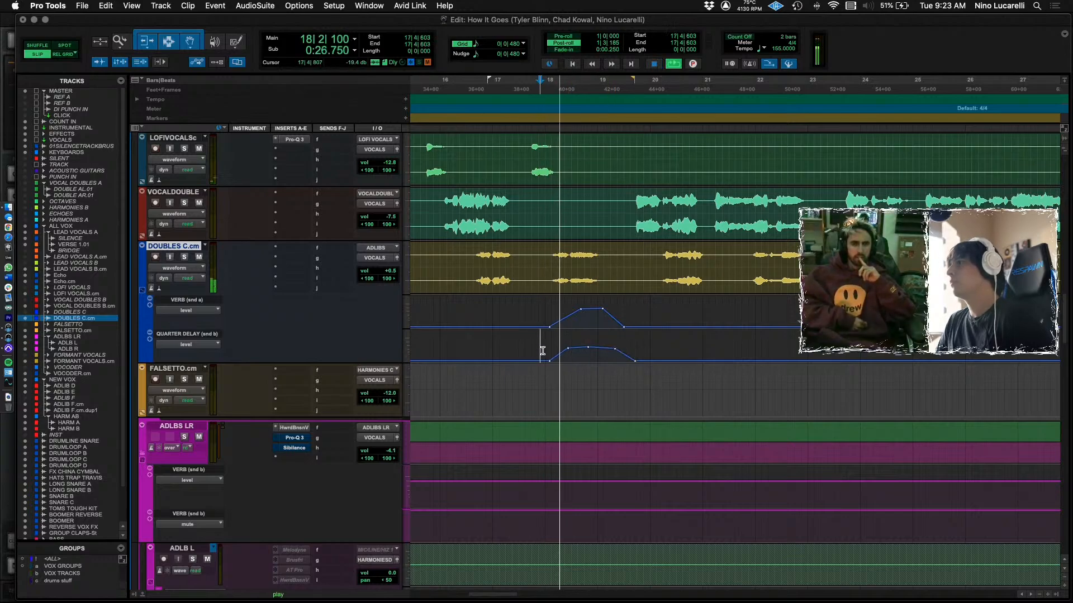
{"action": "key", "text": "space"}
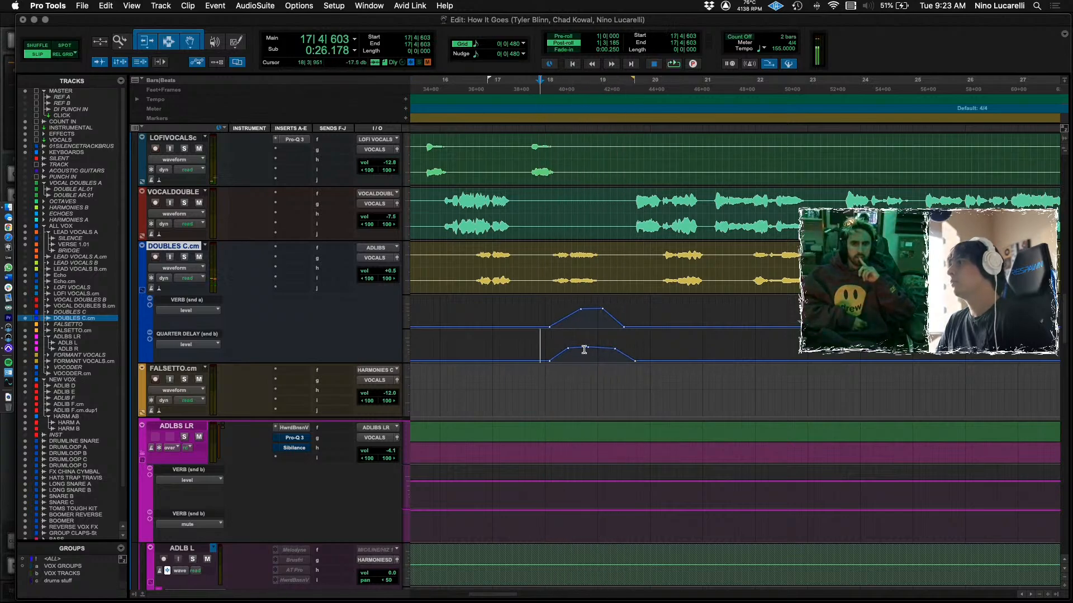
{"action": "key", "text": "space"}
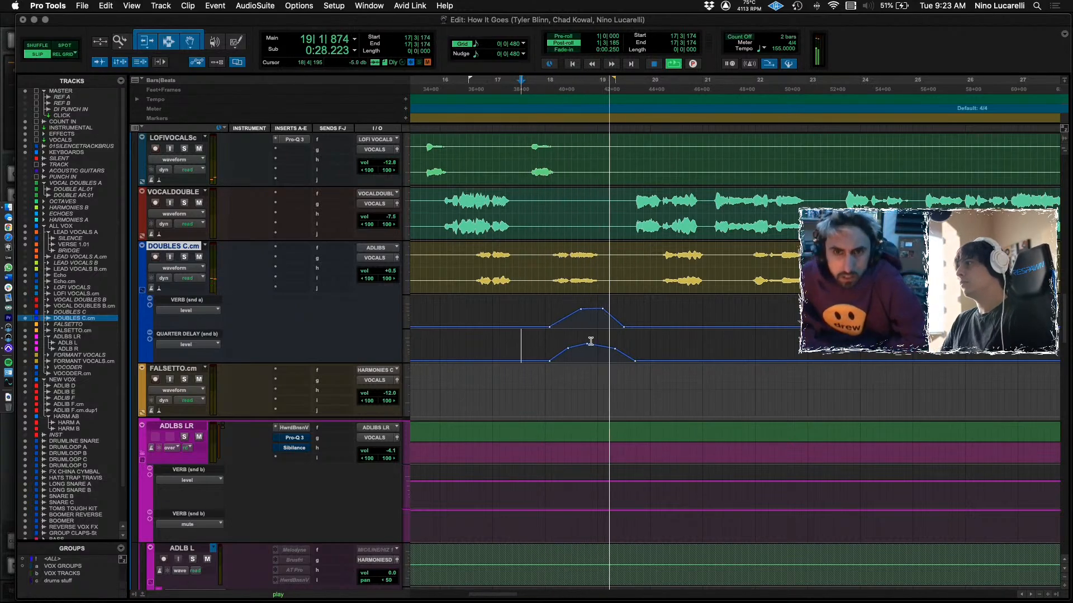
{"action": "key", "text": "space"}
Round the VERB and QUARTER DELAY level curves between bars 18 and 19 with extra breakpoints and play them back.
{"action": "left_click", "coordinate": [587, 308]}
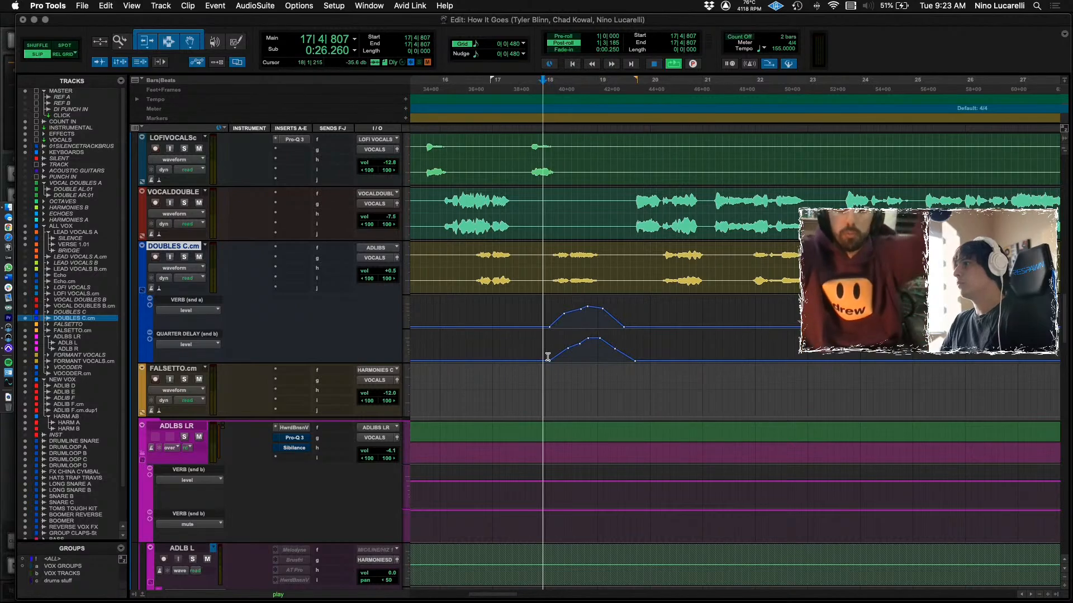
{"action": "key", "text": "space"}
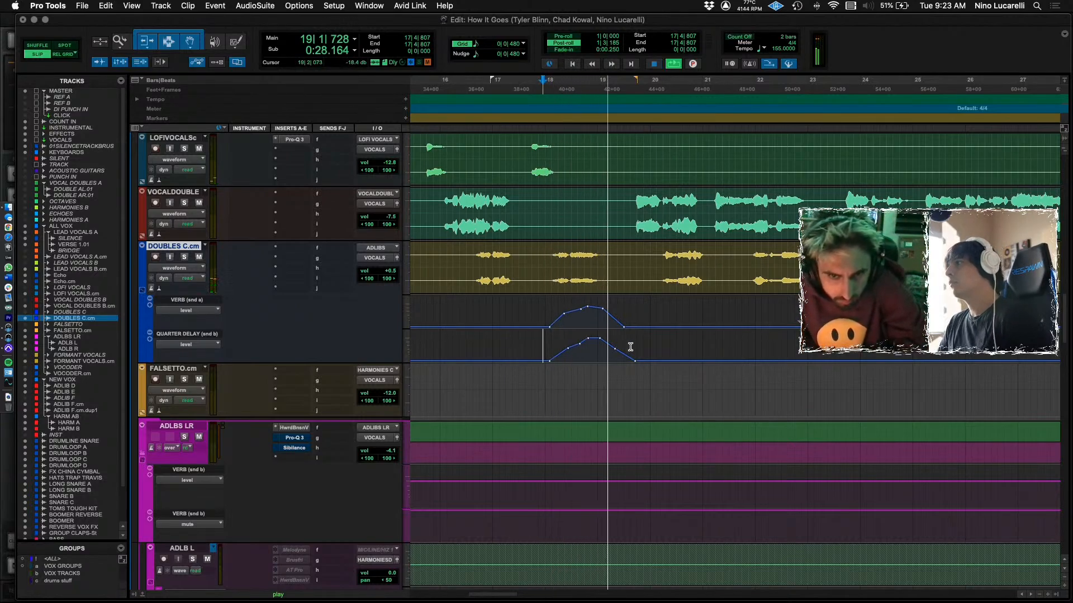
{"action": "key", "text": "space"}
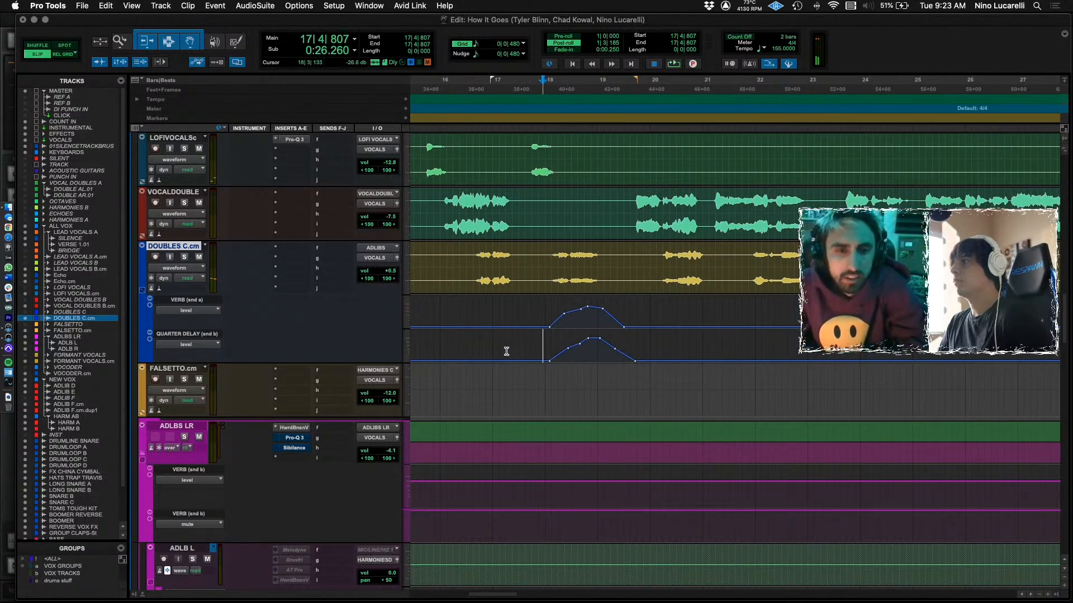
Add a QUARTER DELAY mute lane to DOUBLES C.cm and fine-tune the VERB level peak while replaying the phrase.
{"action": "left_click", "coordinate": [187, 334]}
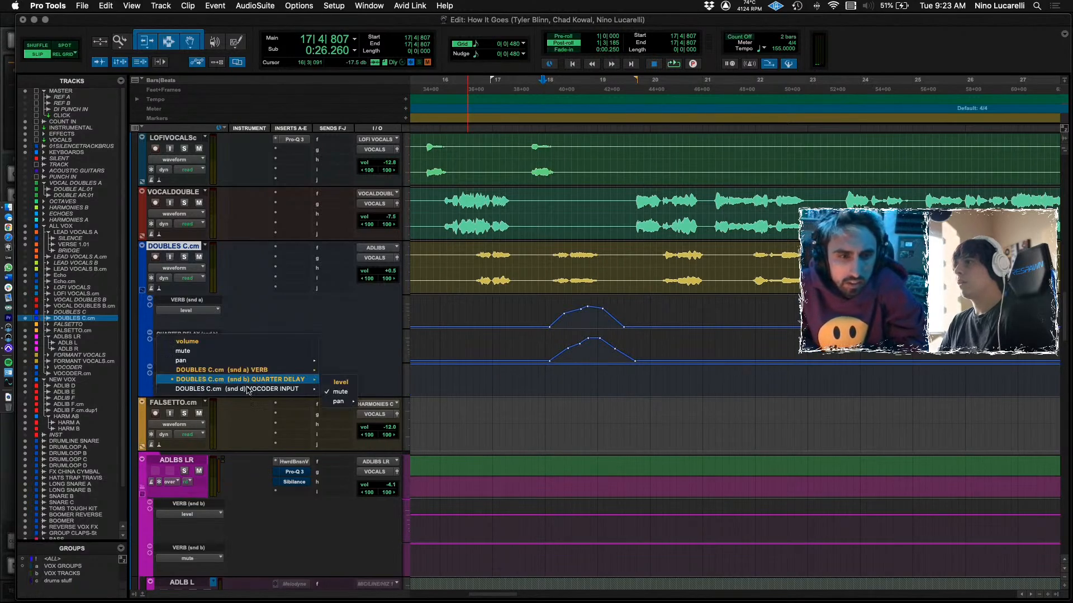
{"action": "left_click", "coordinate": [341, 391]}
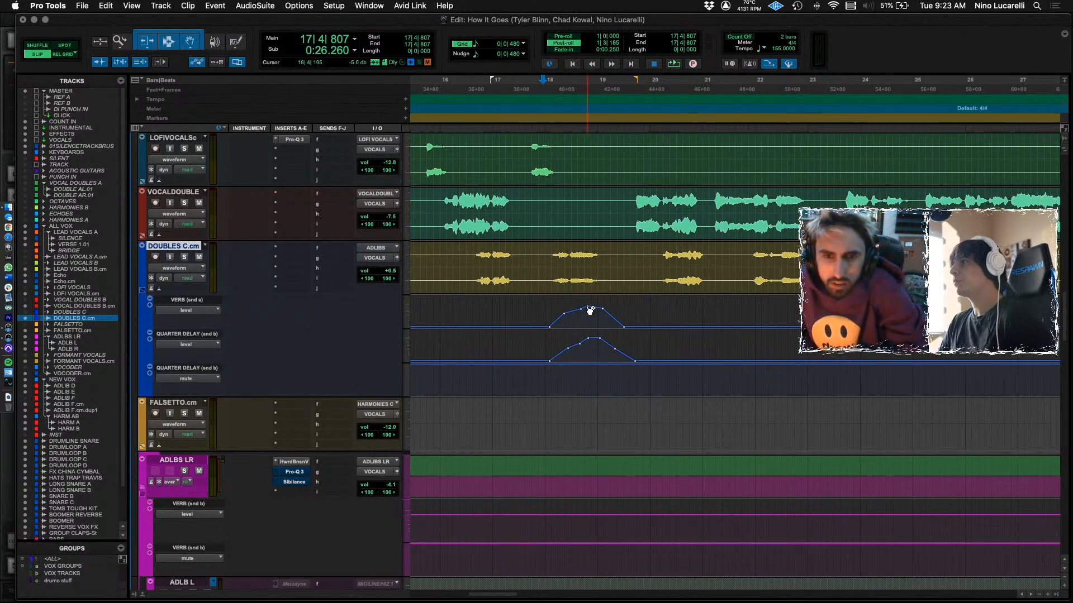
{"action": "key", "text": "space"}
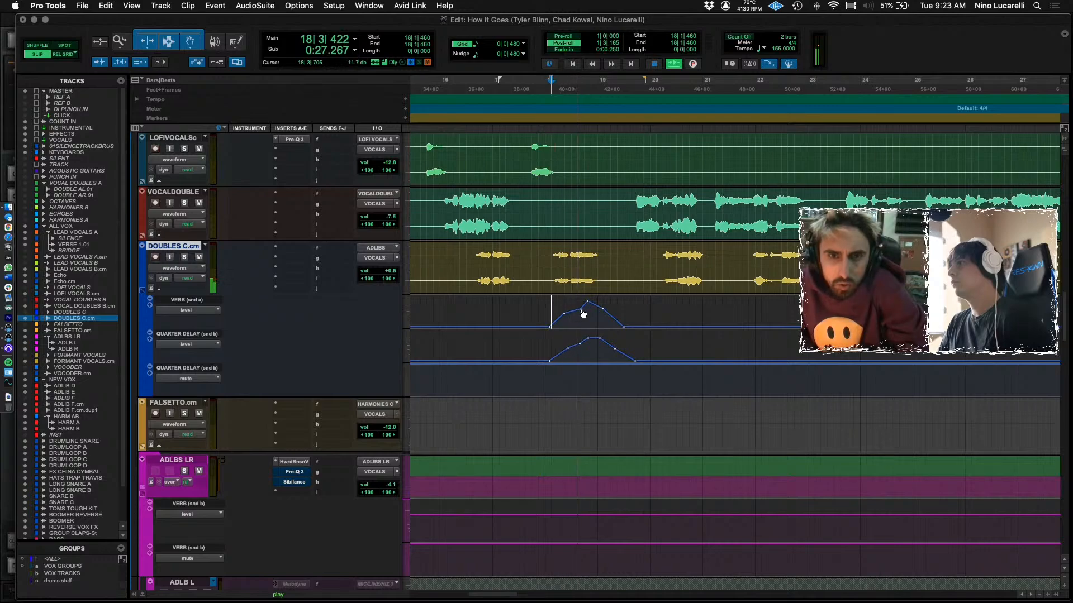
{"action": "key", "text": "space"}
{"action": "key", "text": "space"}
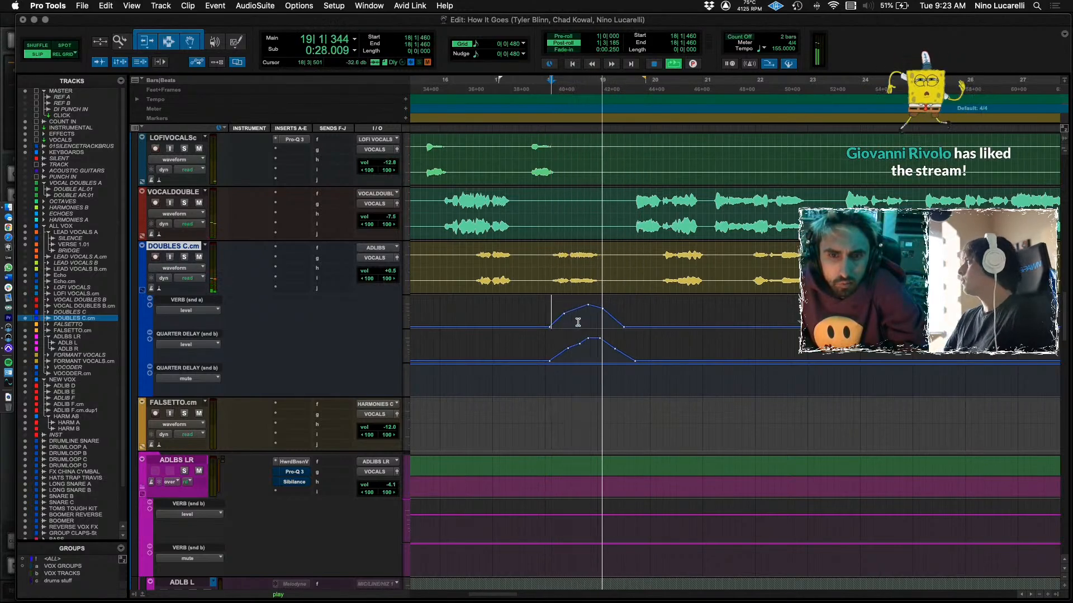
{"action": "left_click", "coordinate": [526, 313]}
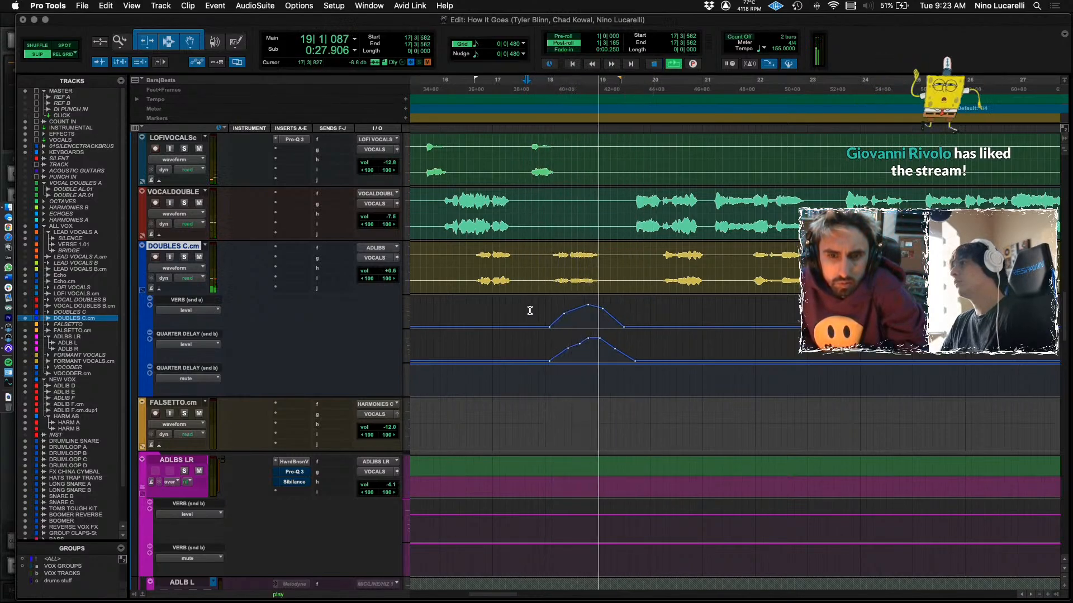
Try a higher QUARTER DELAY level peak with a steeper rise after bar 18 and audition it.
{"action": "key", "text": "space"}
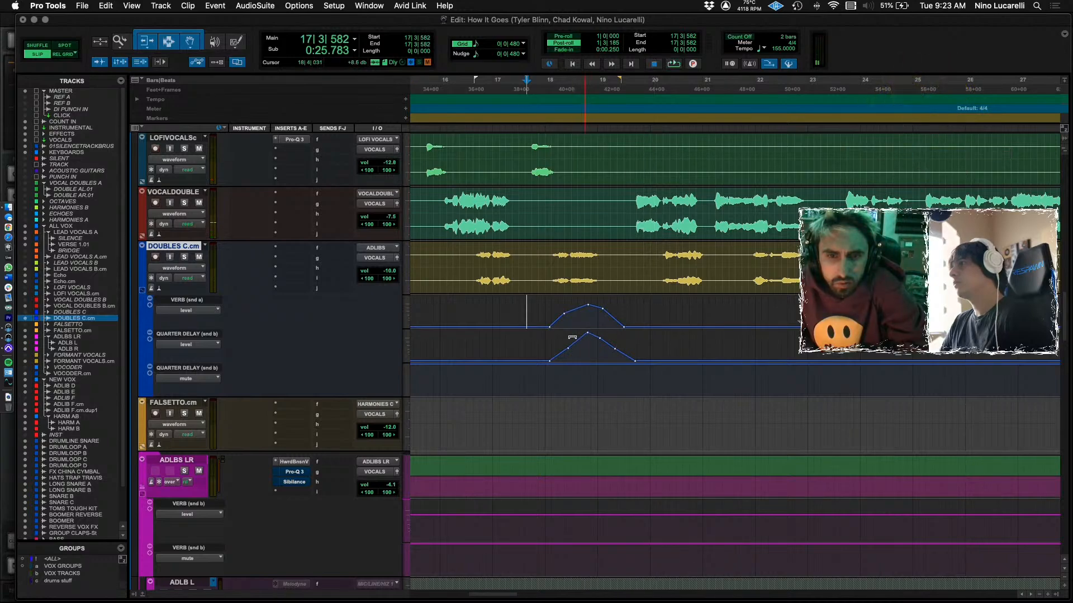
{"action": "key", "text": "space"}
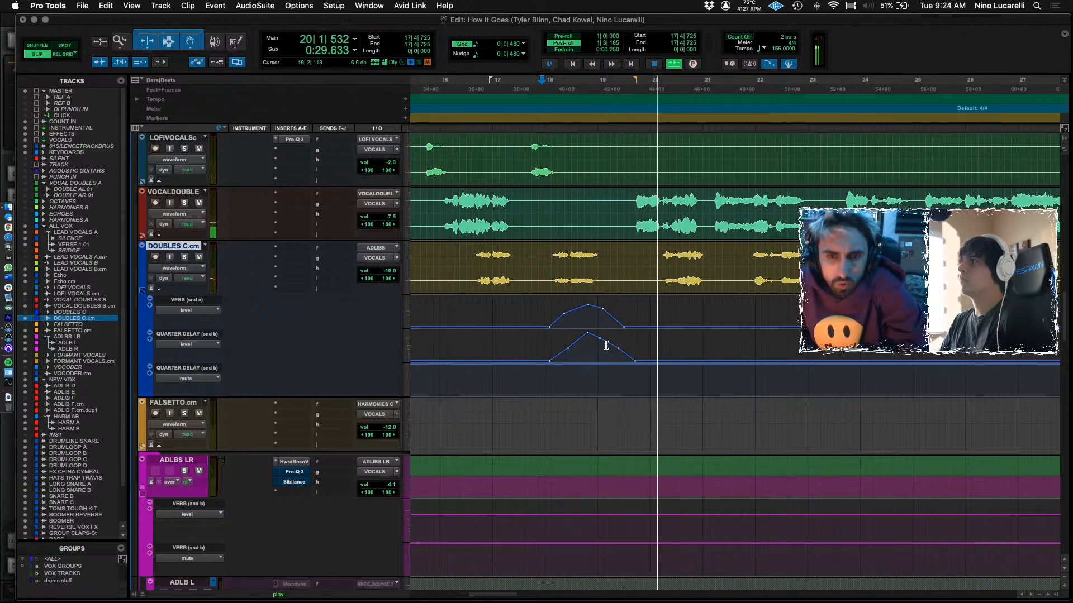
{"action": "left_click", "coordinate": [540, 346]}
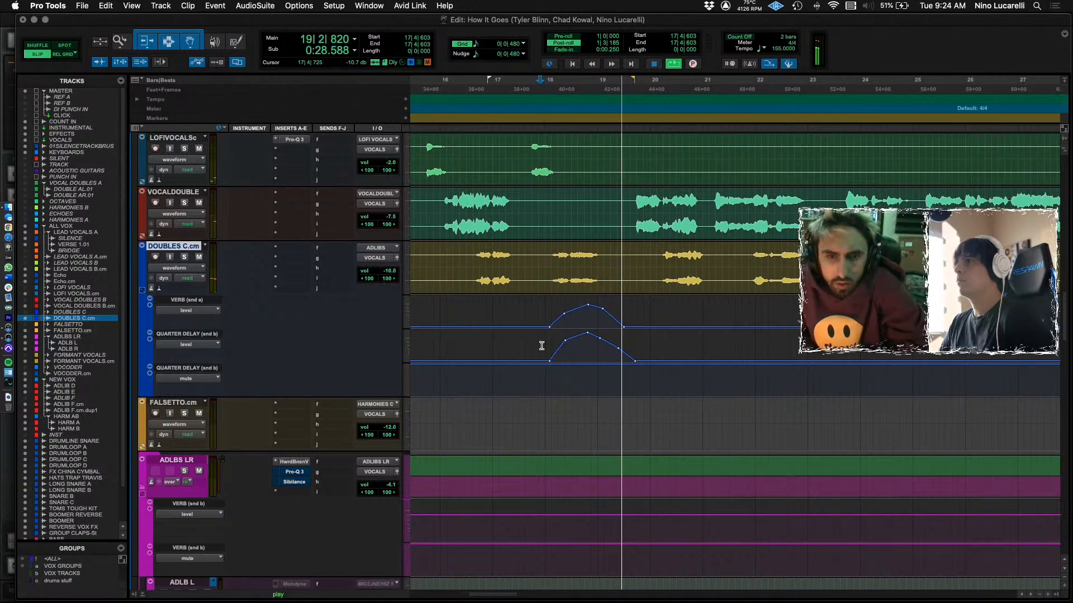
Check the QUARTER DELAY send on the DOUBLES C.cm channel in the Mix window and return to the Edit window.
{"action": "key", "text": "super+equal"}
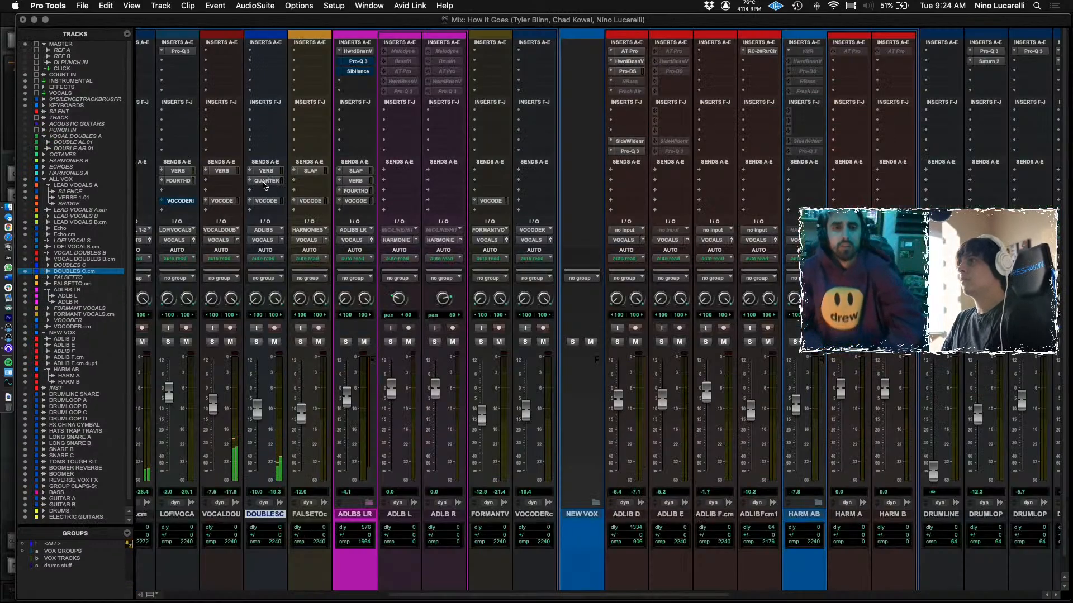
{"action": "left_click", "coordinate": [249, 185]}
{"action": "key", "text": "Escape"}
{"action": "key", "text": "super+equal"}
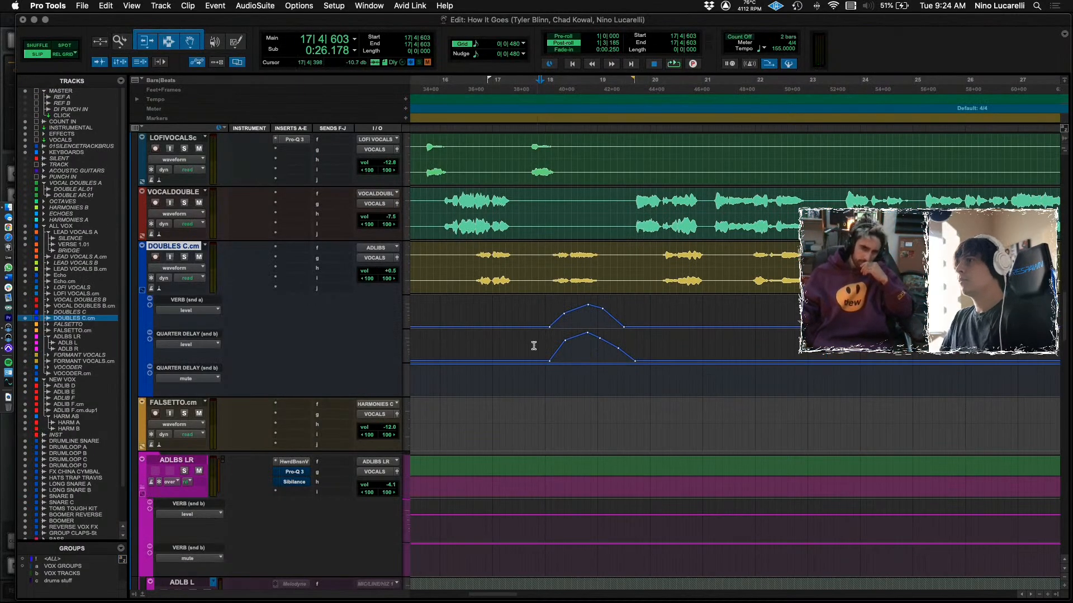
Delete the QUARTER DELAY level automation between about bars 17 and 20 and replay the phrase with only the VERB swell.
{"action": "left_click_drag", "start_coordinate": [522, 346], "coordinate": [663, 347]}
{"action": "key", "text": "Delete"}
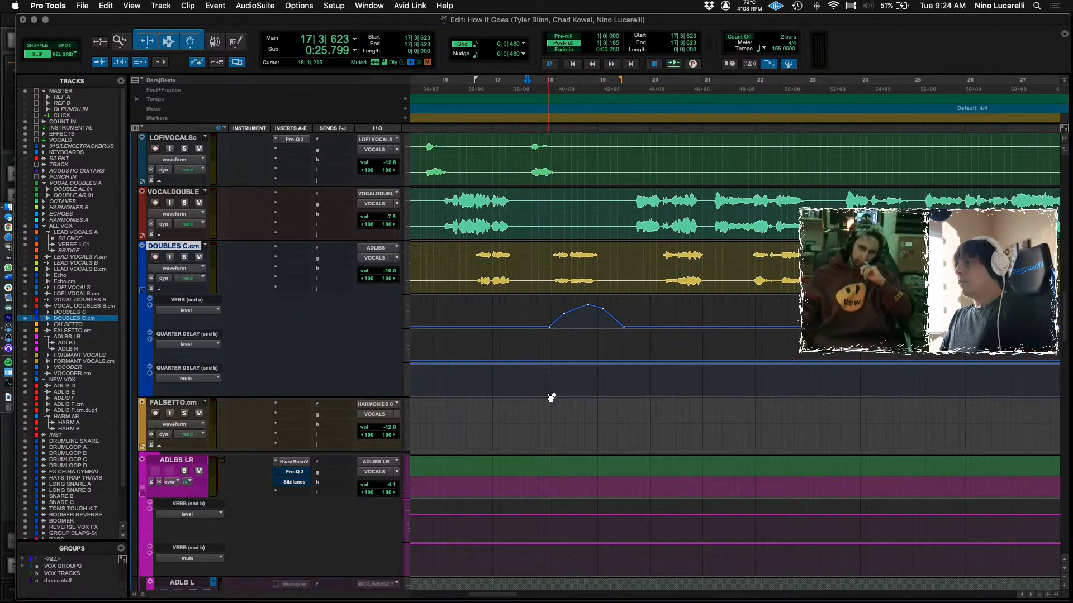
{"action": "key", "text": "space"}
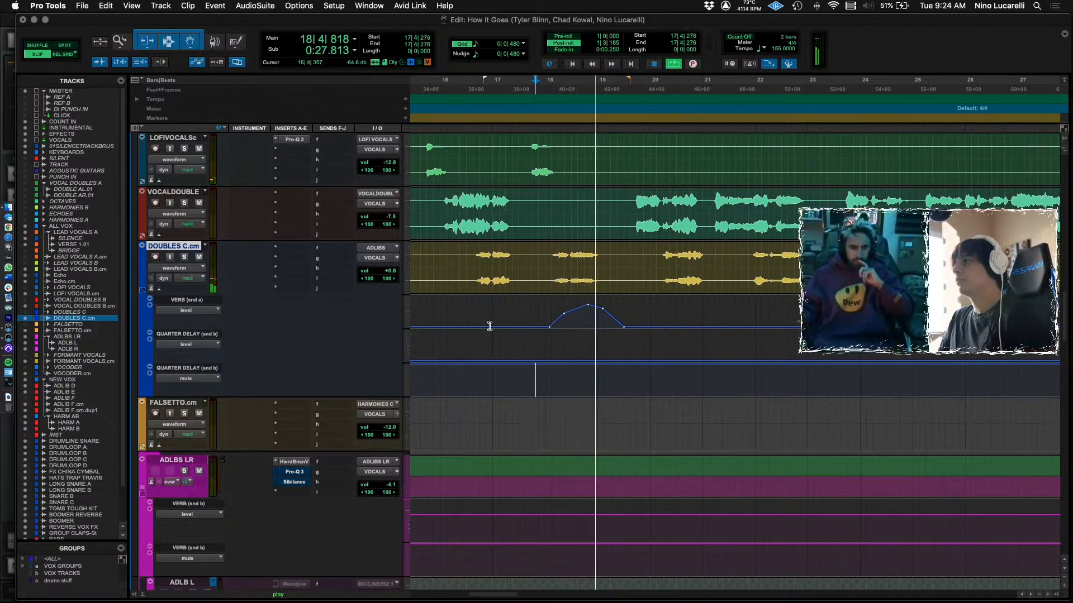
{"action": "scroll", "coordinate": [568, 281], "scroll_direction": "right", "scroll_amount": 3}
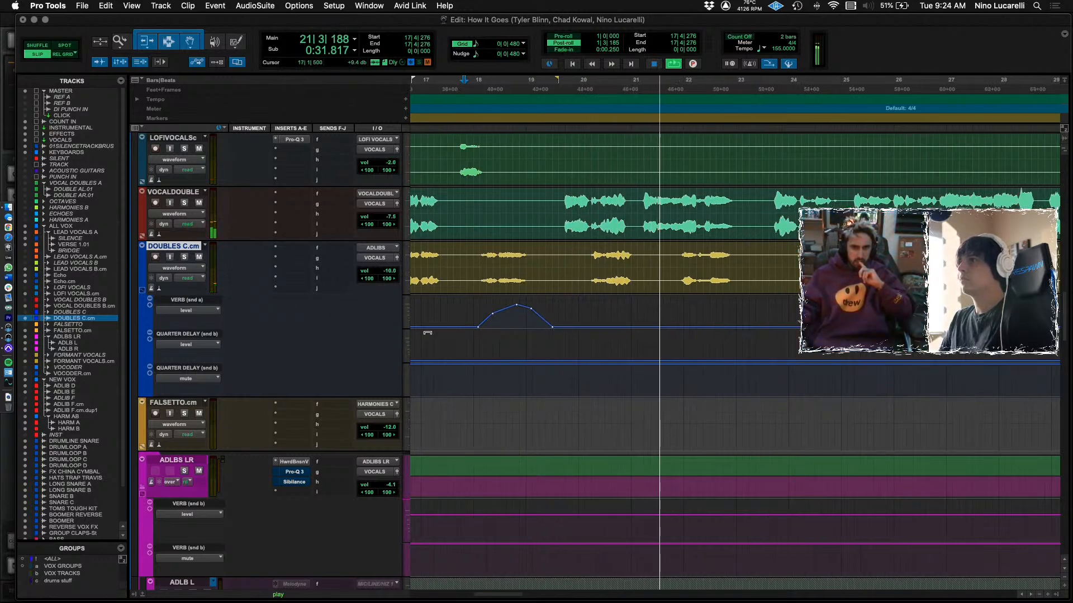
{"action": "scroll", "coordinate": [427, 333], "scroll_direction": "left", "scroll_amount": 3}
{"action": "left_click", "coordinate": [528, 304]}
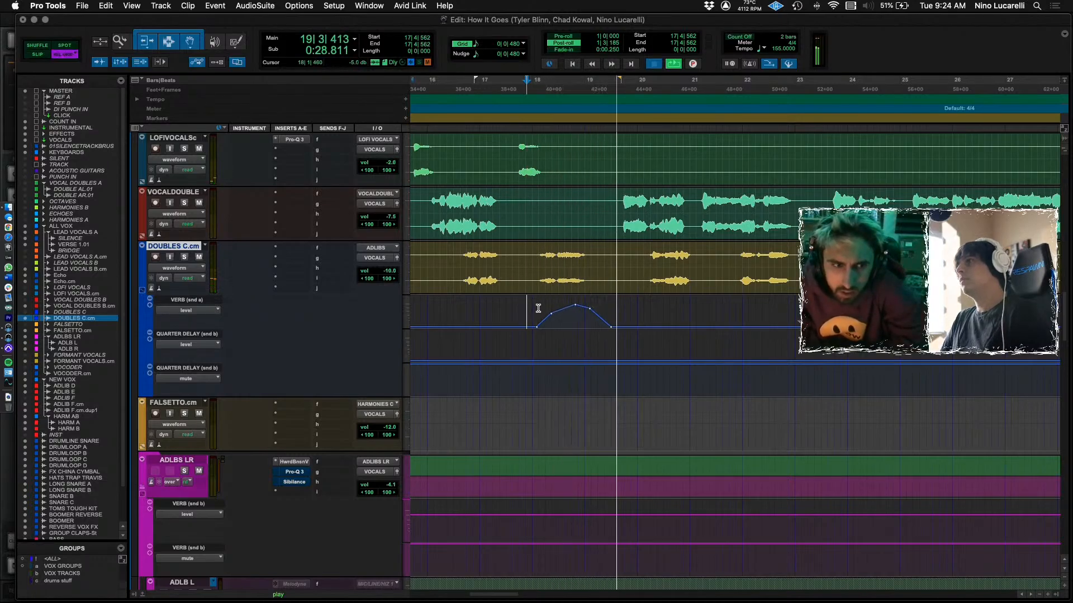
Look over the vocal, ad-lib and drum channels in the Mix window and return to the Edit window.
{"action": "key", "text": "super+equal"}
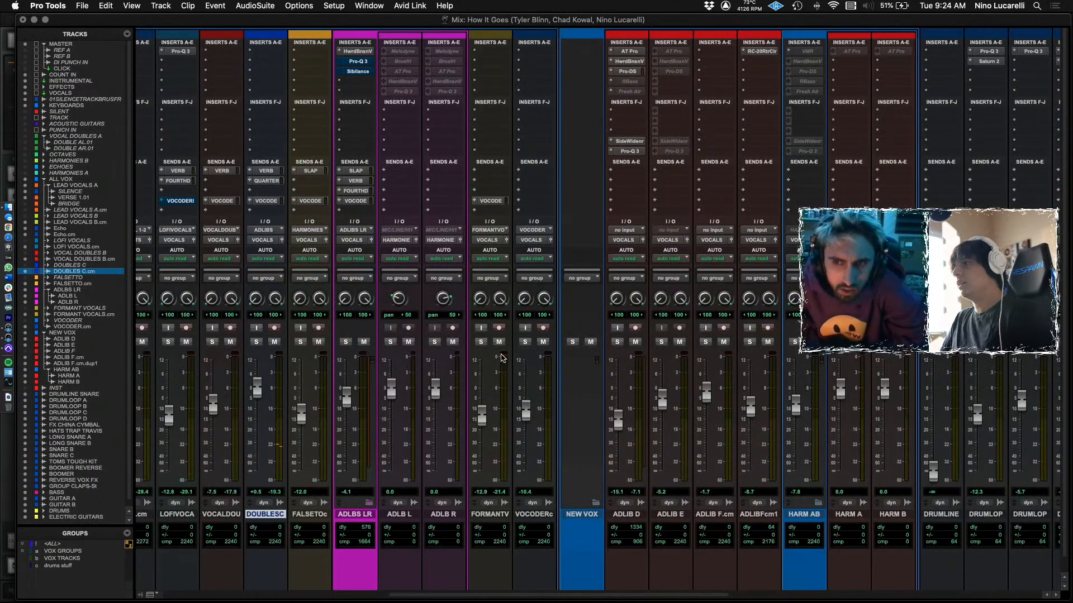
{"action": "scroll", "coordinate": [501, 358], "scroll_direction": "left", "scroll_amount": 1}
{"action": "scroll", "coordinate": [519, 350], "scroll_direction": "right", "scroll_amount": 20}
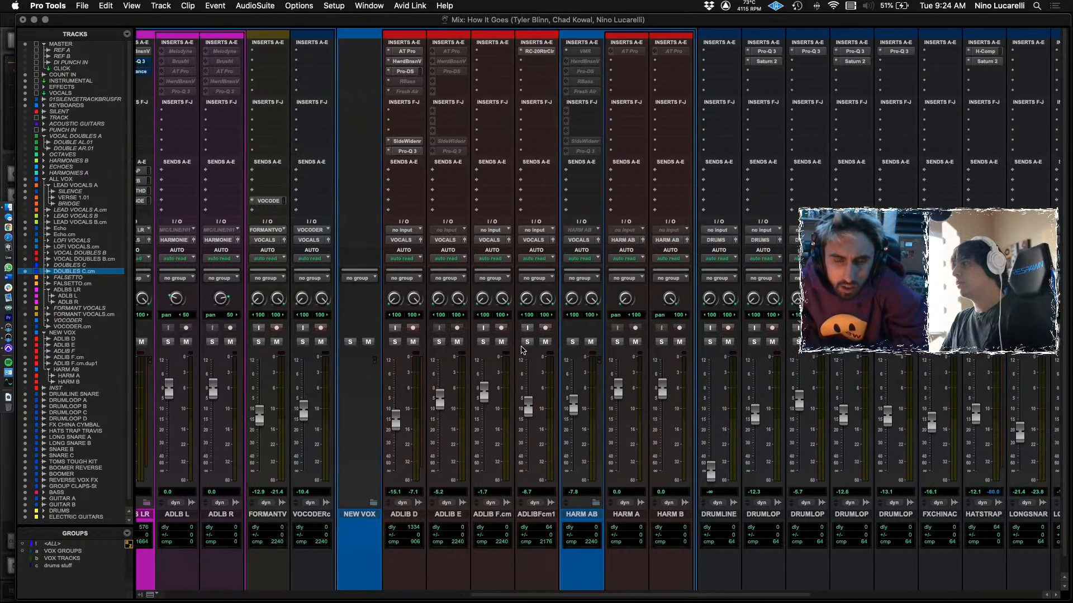
{"action": "key", "text": "super+equal"}
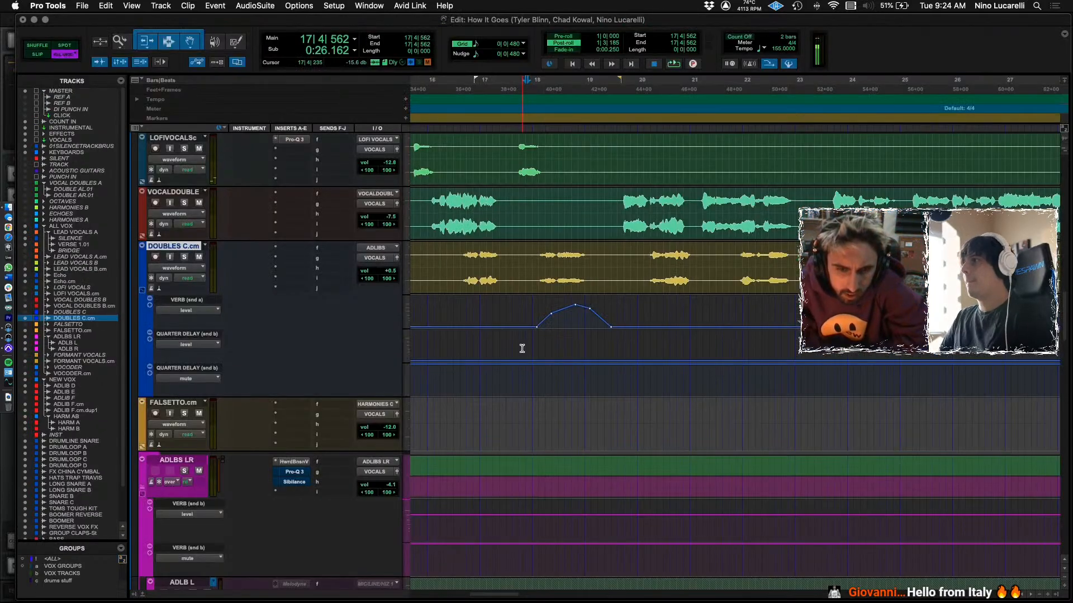
Replay the DOUBLES C.cm phrase from bar 16 beat 2 with only the VERB swell.
{"action": "key", "text": "space"}
{"action": "left_click", "coordinate": [588, 304]}
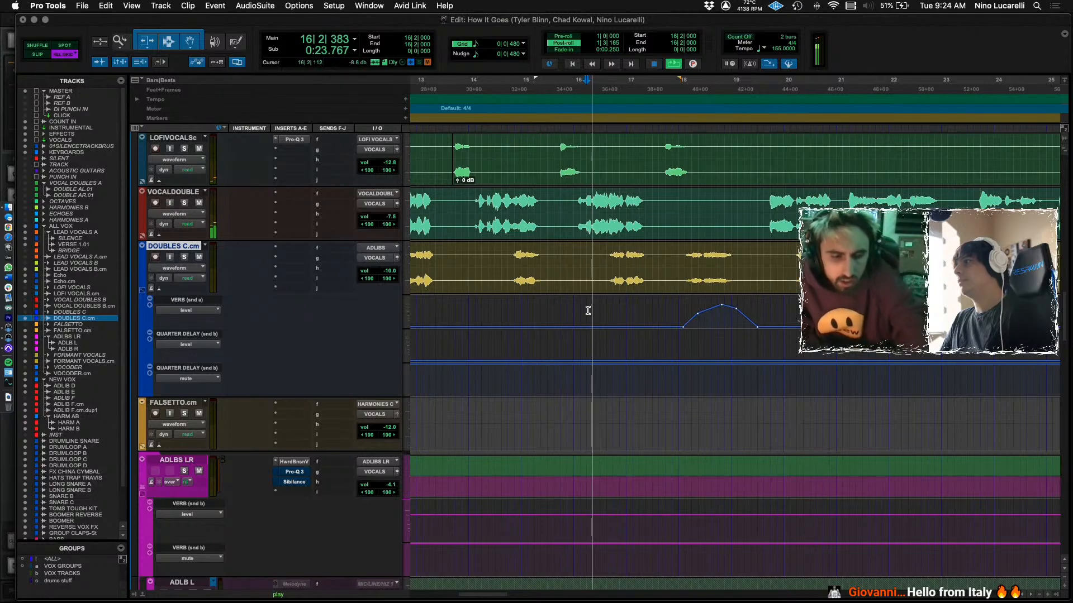
{"action": "key", "text": "space"}
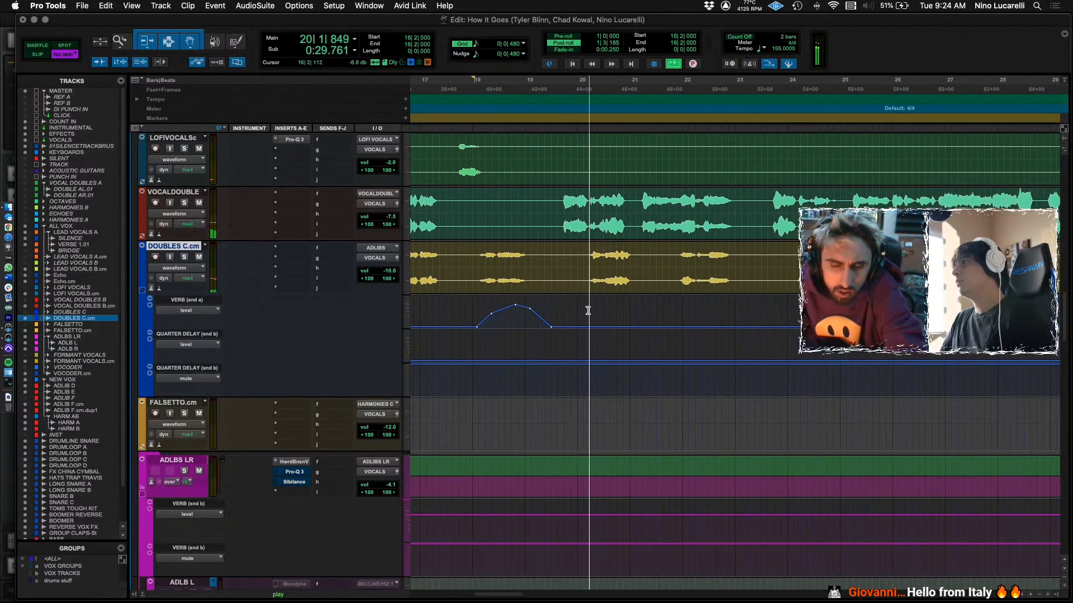
{"action": "key", "text": "space"}
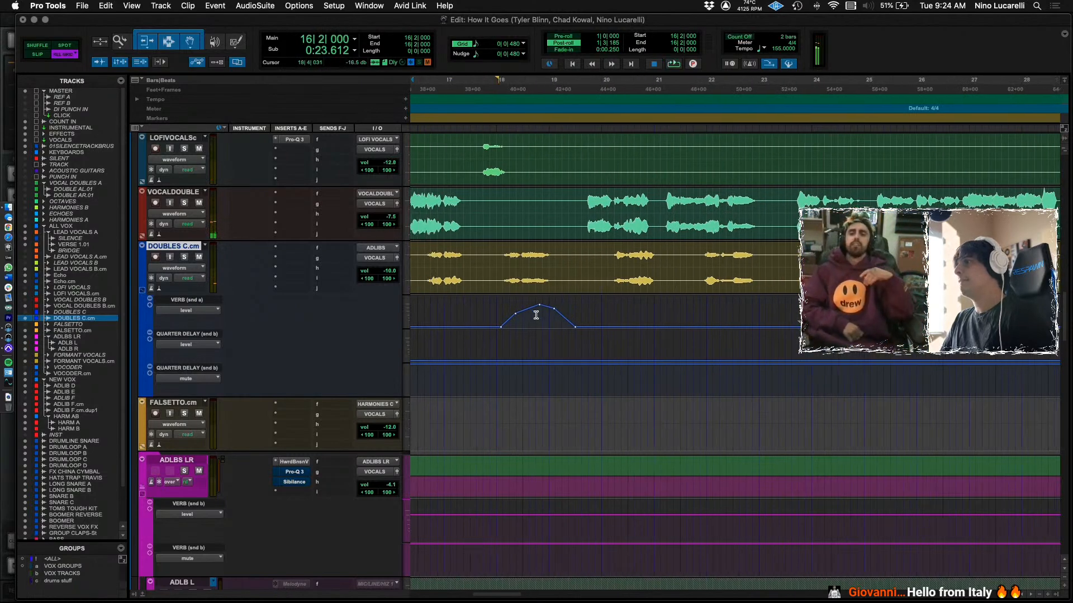
Reroute the QUARTER DELAY send on the DOUBLES C.cm channel to the FOURTH DLY track in the Mix window.
{"action": "key", "text": "super+equal"}
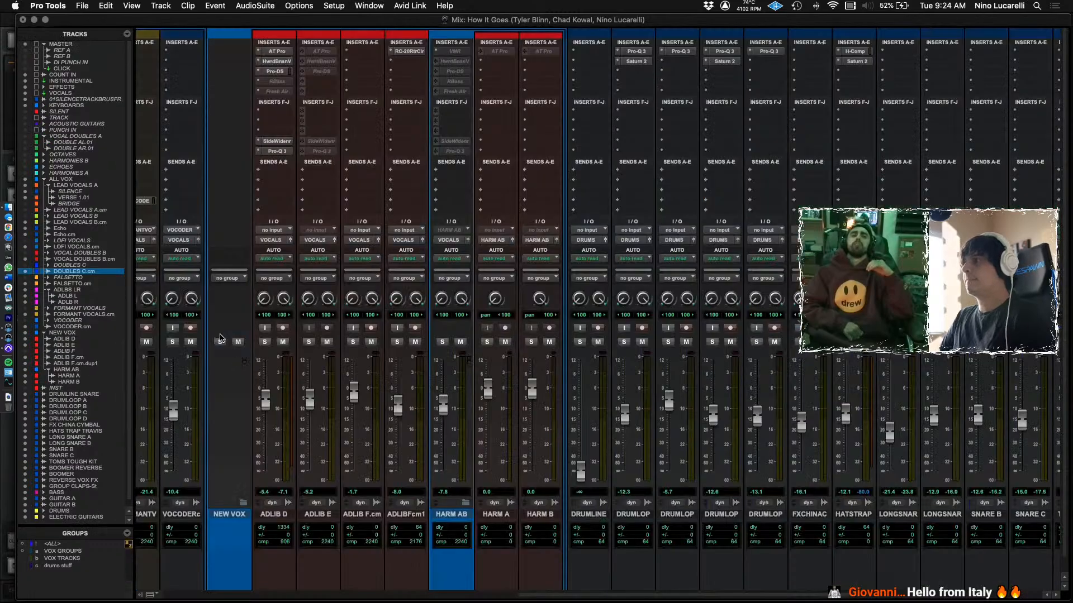
{"action": "scroll", "coordinate": [303, 344], "scroll_direction": "left", "scroll_amount": 3}
{"action": "scroll", "coordinate": [302, 344], "scroll_direction": "left", "scroll_amount": 1}
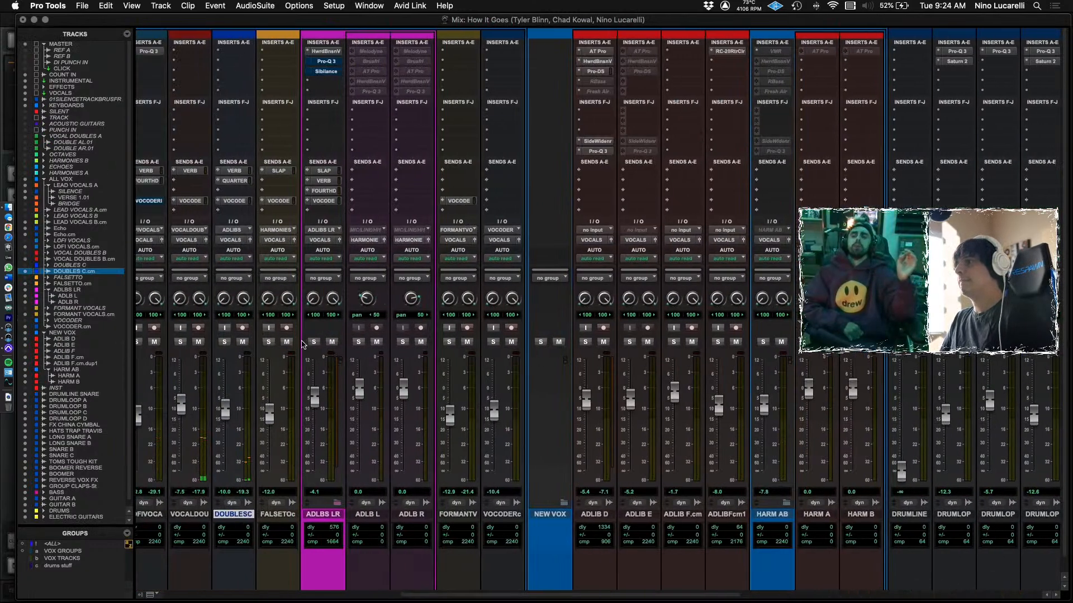
{"action": "scroll", "coordinate": [247, 143], "scroll_direction": "left", "scroll_amount": 2}
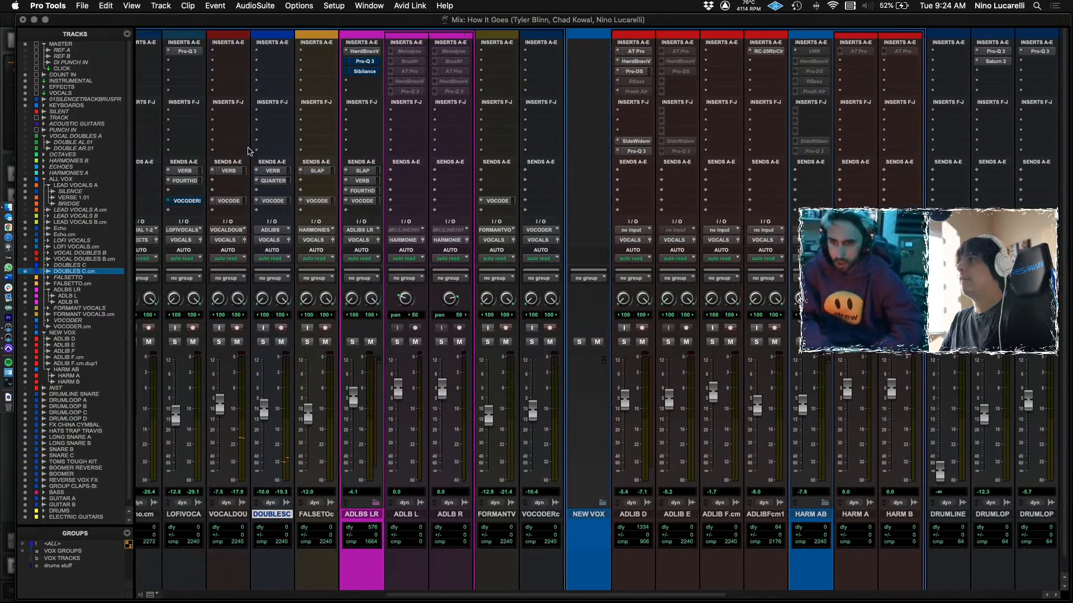
{"action": "left_click", "coordinate": [258, 185]}
{"action": "mouse_move", "coordinate": [312, 239]}
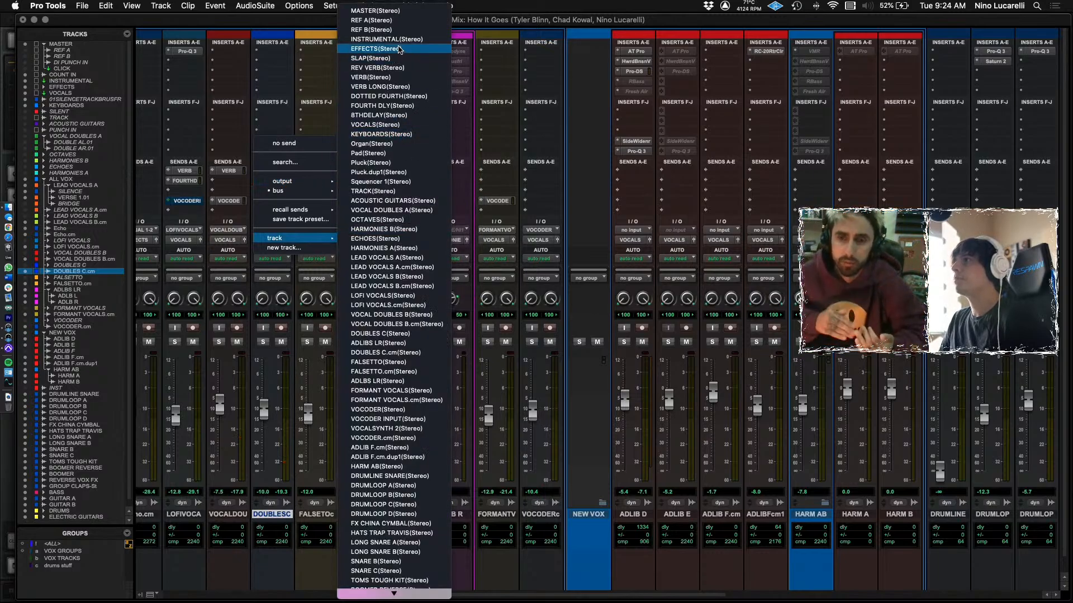
{"action": "left_click", "coordinate": [413, 110]}
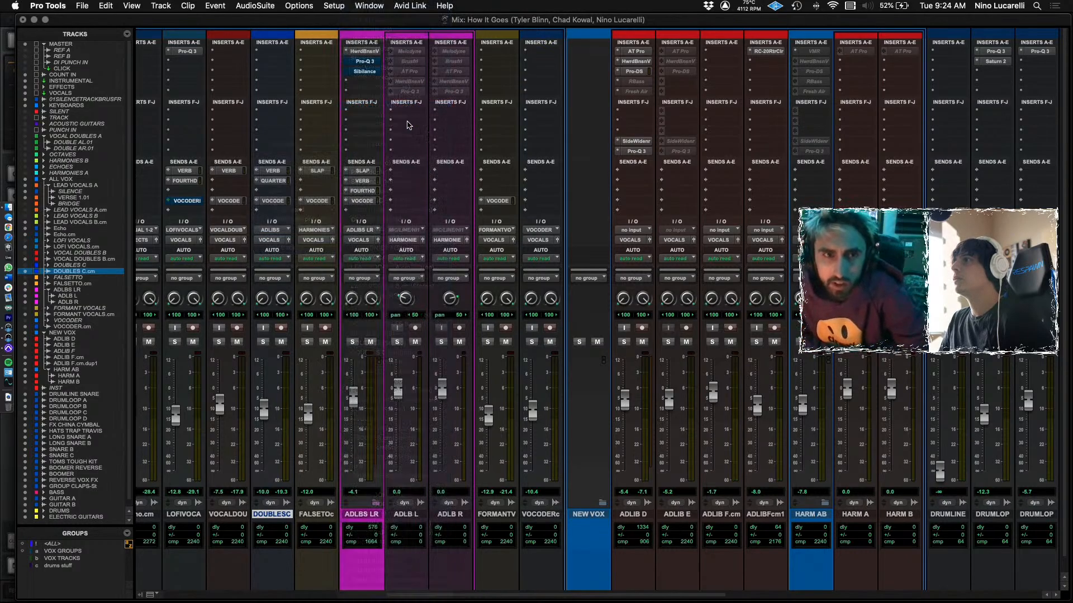
Expand the EFFECTS folder in the Mix window to show its reverb and delay channels.
{"action": "scroll", "coordinate": [397, 201], "scroll_direction": "left", "scroll_amount": 10}
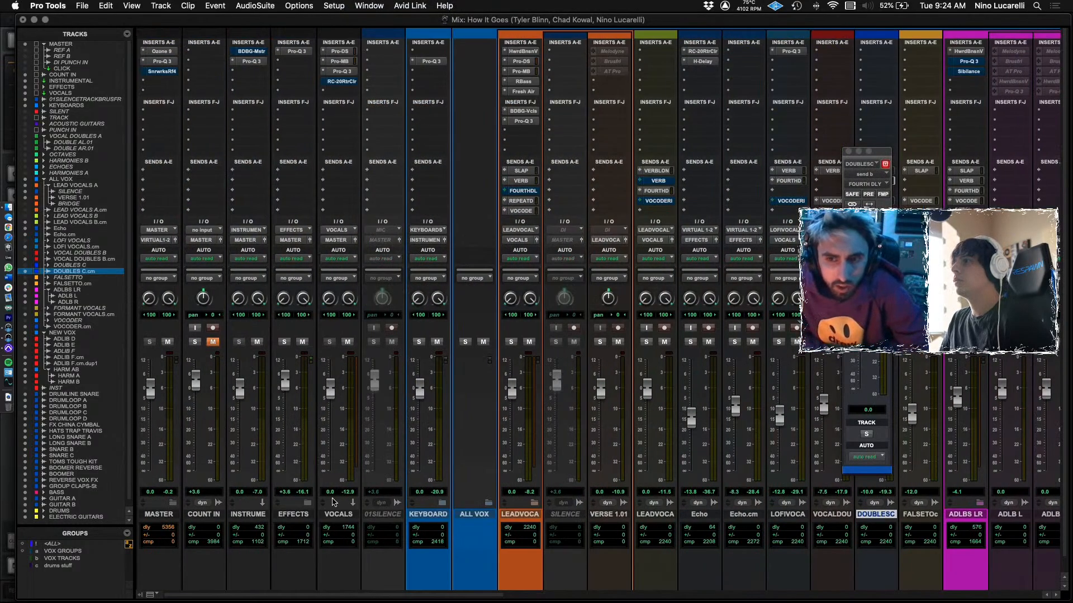
{"action": "left_click", "coordinate": [307, 504]}
{"action": "scroll", "coordinate": [454, 409], "scroll_direction": "right", "scroll_amount": 5}
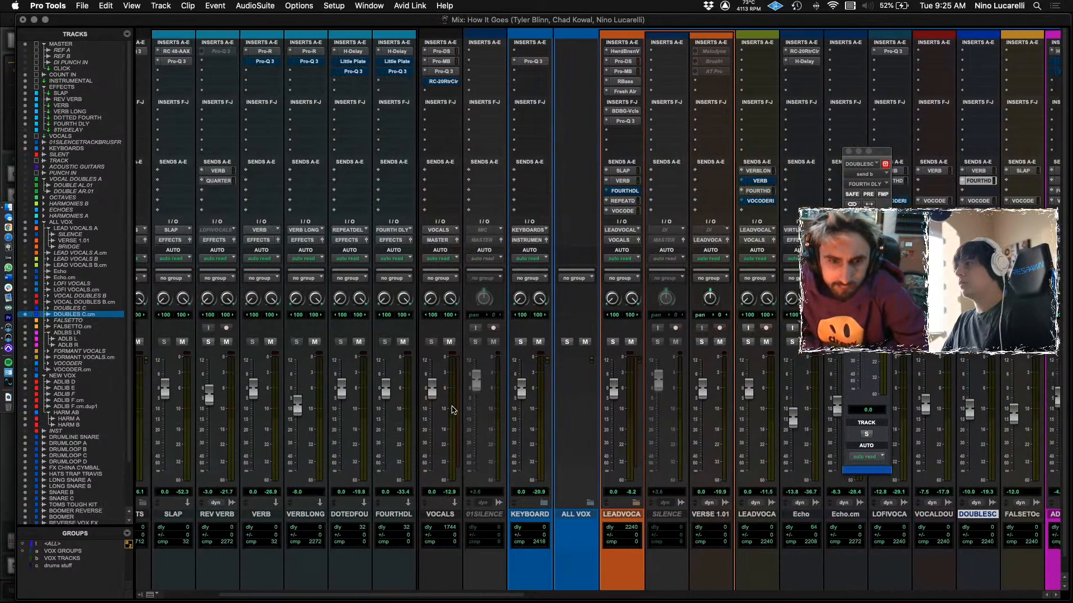
Record a FOURTH DLY send level swell on DOUBLES C.cm in latch mode around bars 17 to 19 and return its automation to read.
{"action": "left_click", "coordinate": [867, 456]}
{"action": "left_click", "coordinate": [868, 477]}
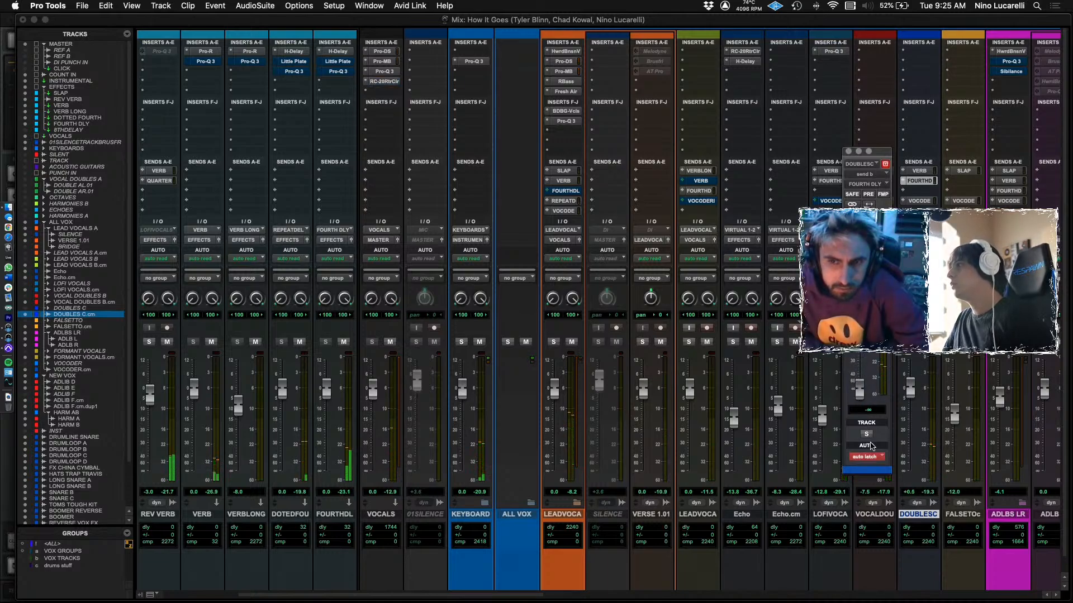
{"action": "left_click", "coordinate": [865, 457]}
{"action": "left_click", "coordinate": [853, 422]}
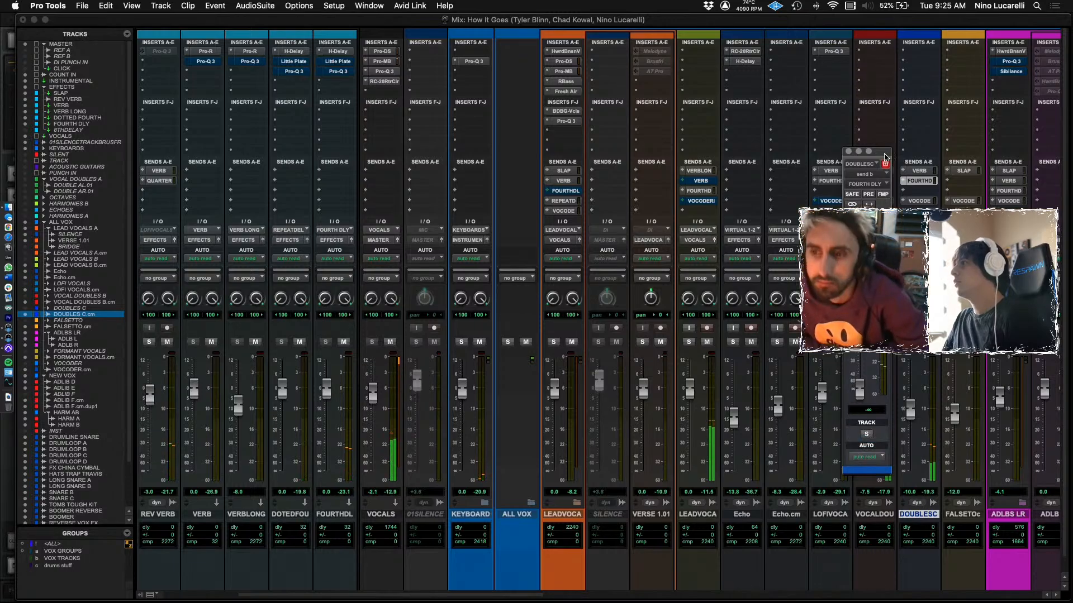
Close the send window and replay the FOURTH DLY and VERB swells from the Edit window.
{"action": "left_click", "coordinate": [849, 151]}
{"action": "key", "text": "super+equal"}
{"action": "key", "text": "space"}
{"action": "key", "text": "space"}
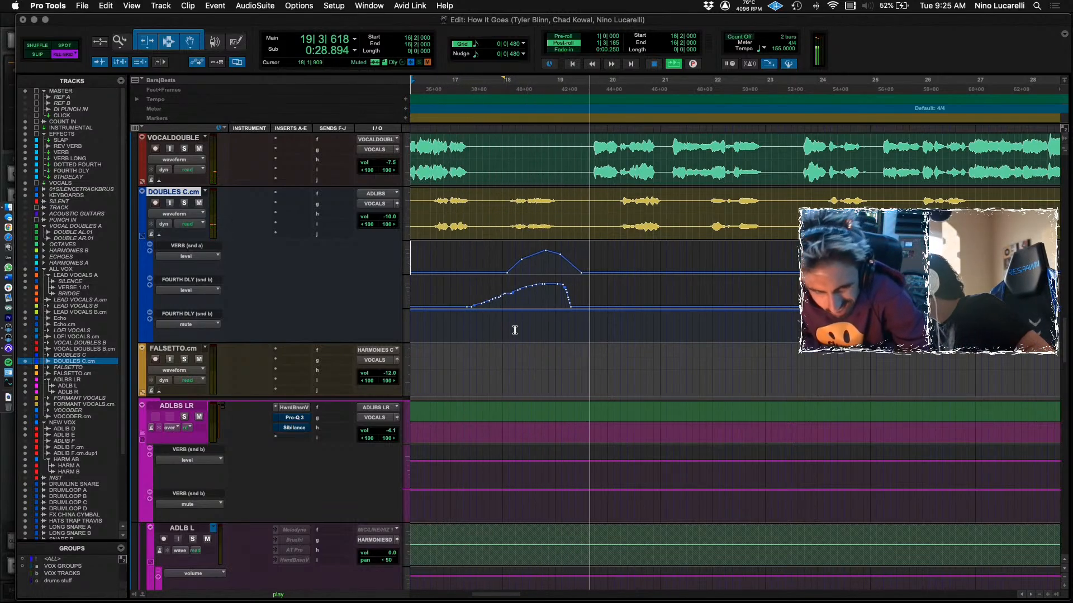
{"action": "key", "text": "space"}
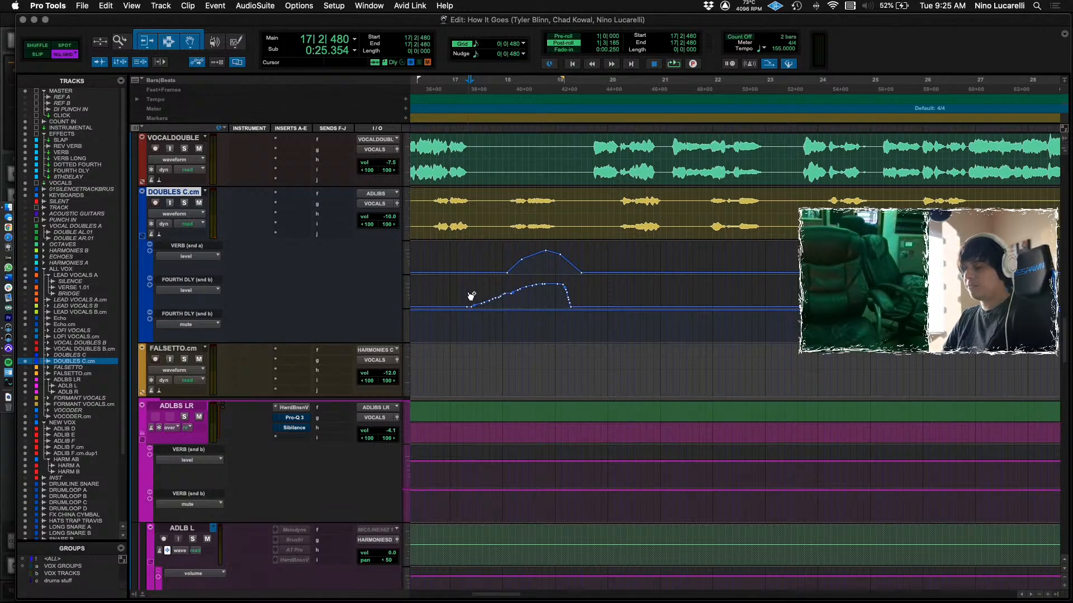
Play the vocals on from bar 17 beat 4, checking the channel levels in the Mix window during playback.
{"action": "key", "text": "r"}
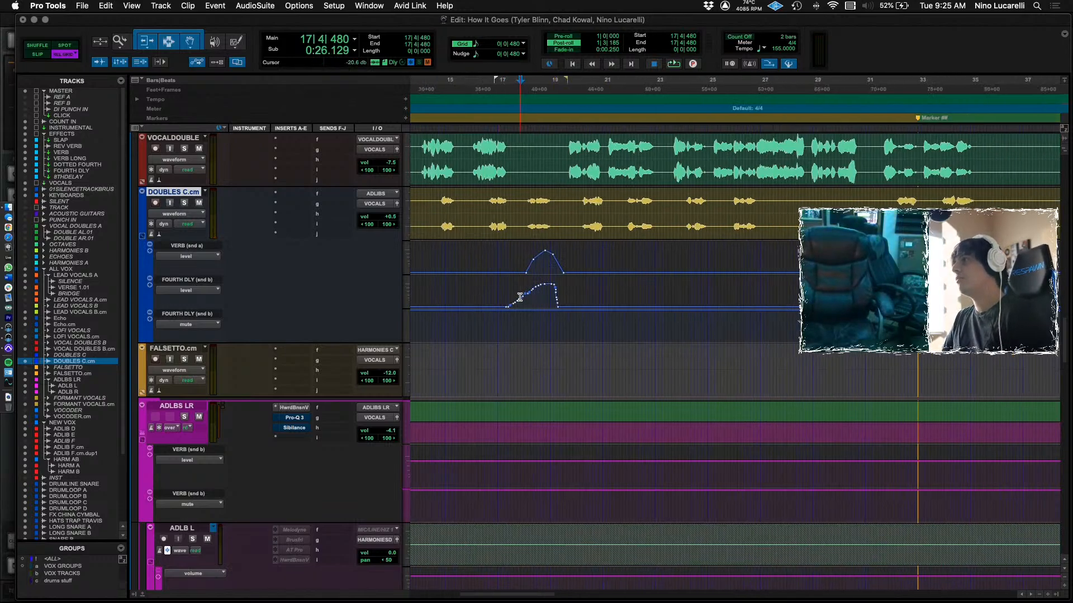
{"action": "key", "text": "space"}
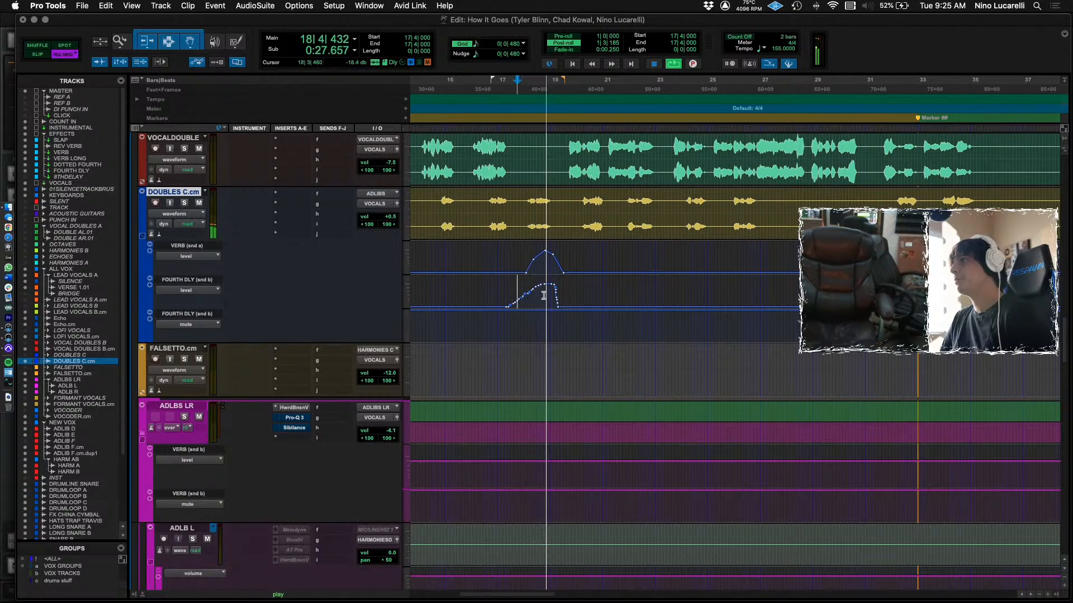
{"action": "key", "text": "super+equal"}
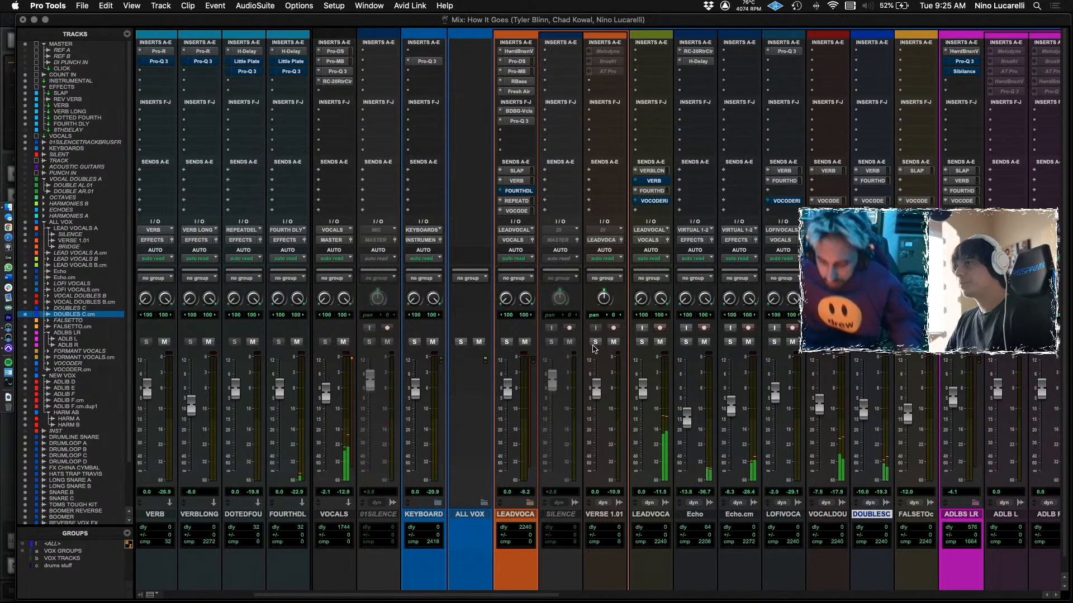
{"action": "key", "text": "super+equal"}
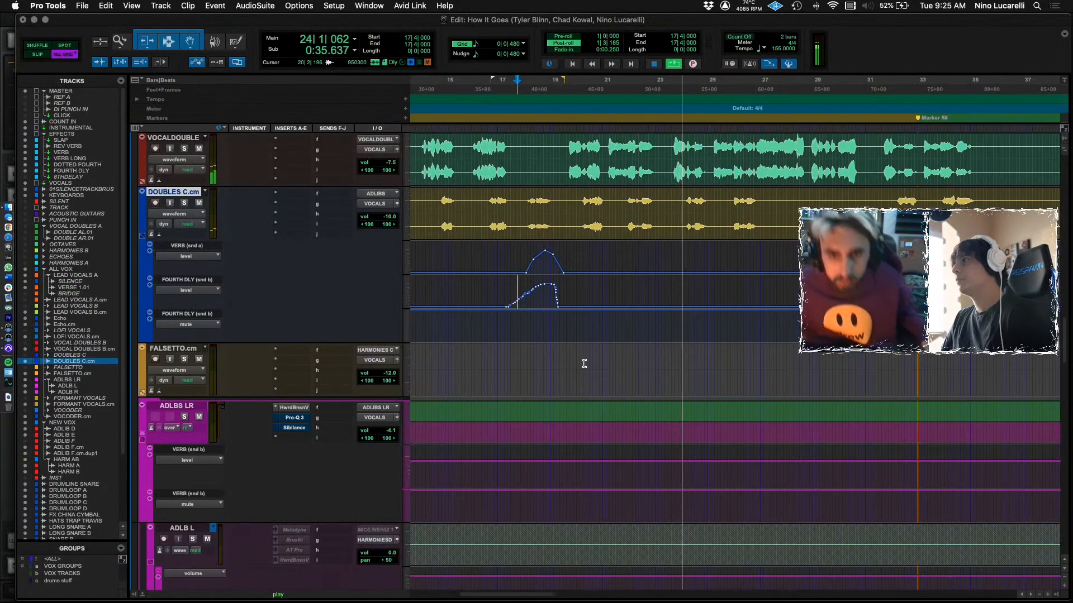
{"action": "scroll", "coordinate": [572, 359], "scroll_direction": "up", "scroll_amount": 3}
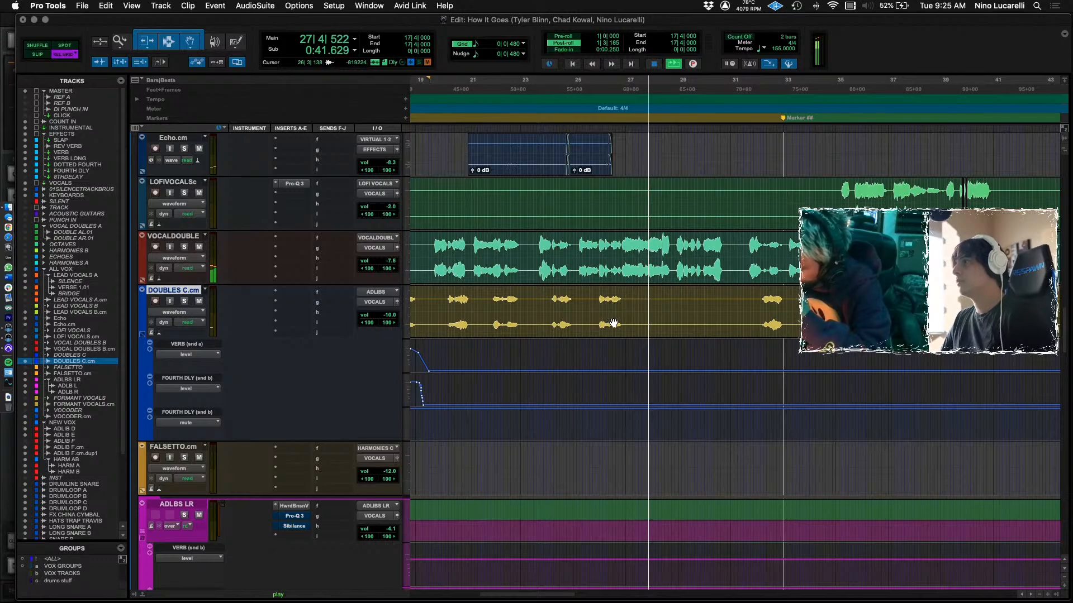
{"action": "scroll", "coordinate": [613, 323], "scroll_direction": "left", "scroll_amount": 2}
{"action": "key", "text": "r"}
{"action": "key", "text": "space"}
Look over the echo, lo-fi and double vocal tracks and audition the passage from bar 16 beat 4.
{"action": "scroll", "coordinate": [634, 328], "scroll_direction": "right", "scroll_amount": 3}
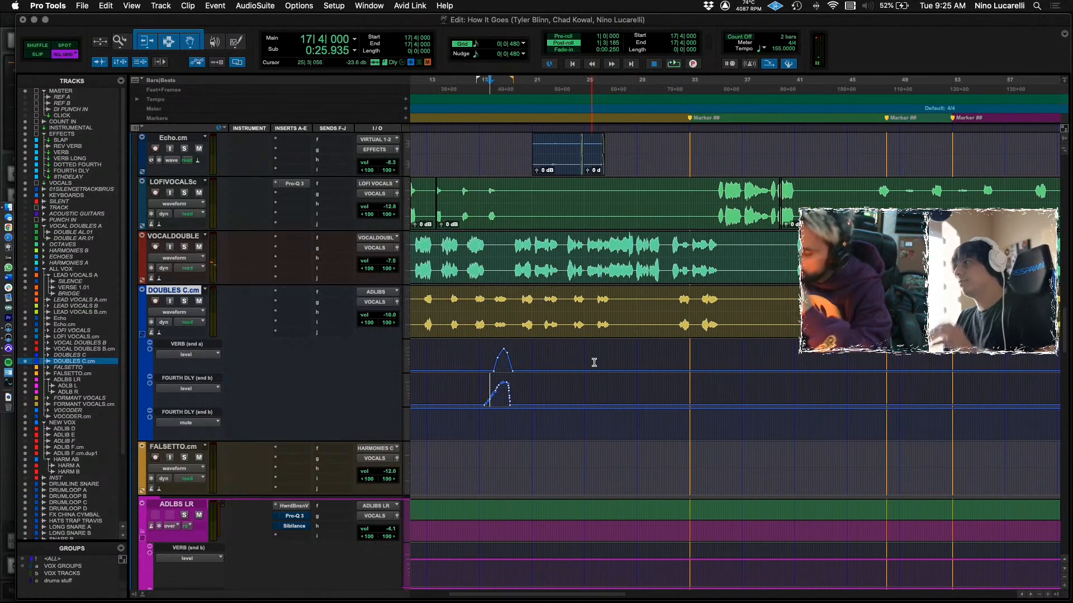
{"action": "scroll", "coordinate": [593, 362], "scroll_direction": "up", "scroll_amount": 3}
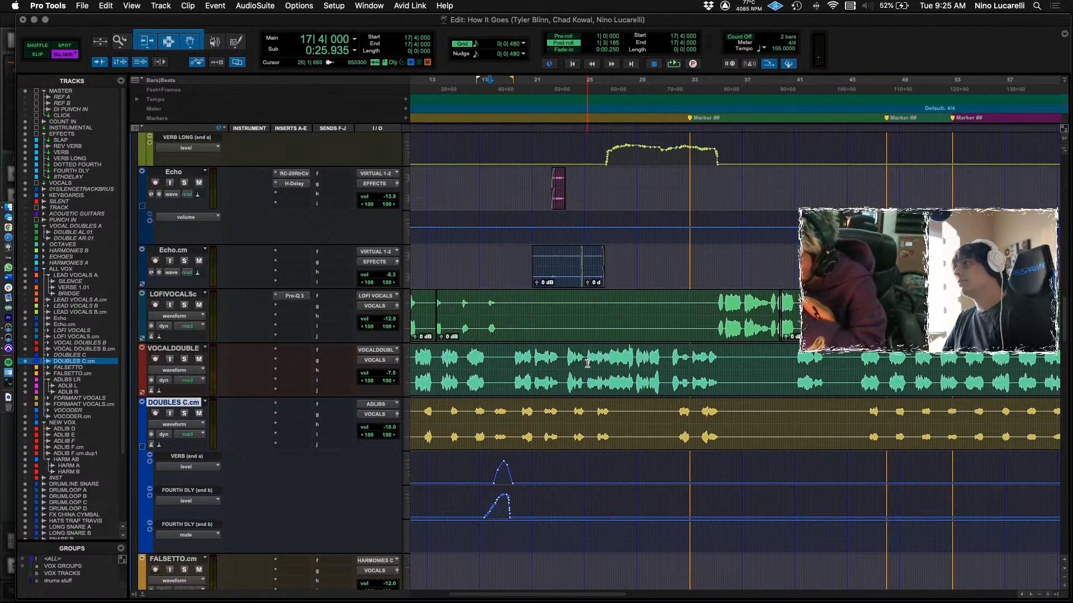
{"action": "left_click", "coordinate": [588, 364]}
{"action": "scroll", "coordinate": [595, 365], "scroll_direction": "down", "scroll_amount": 1}
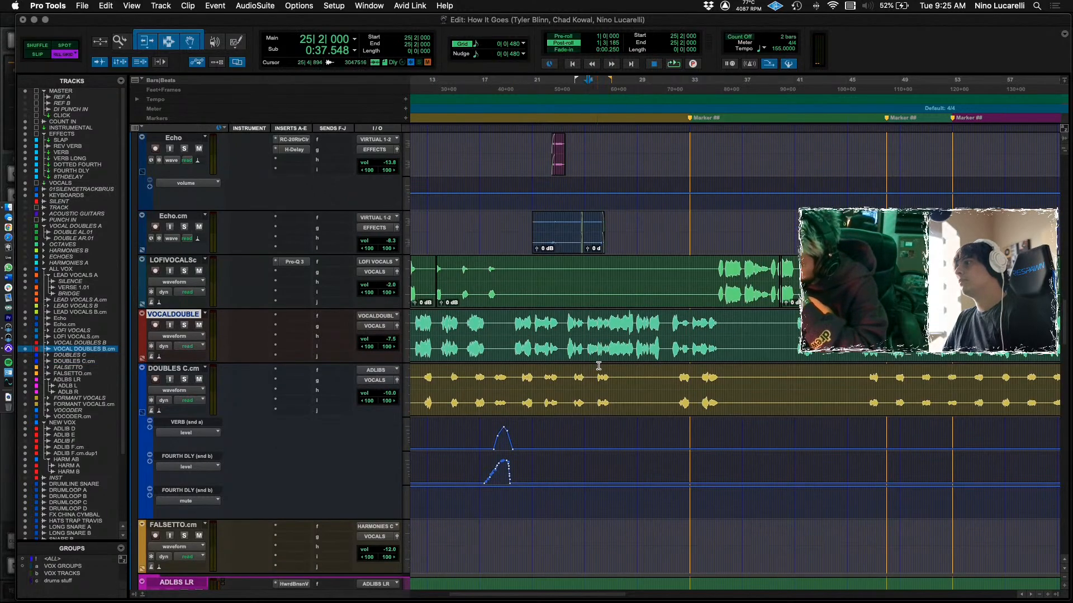
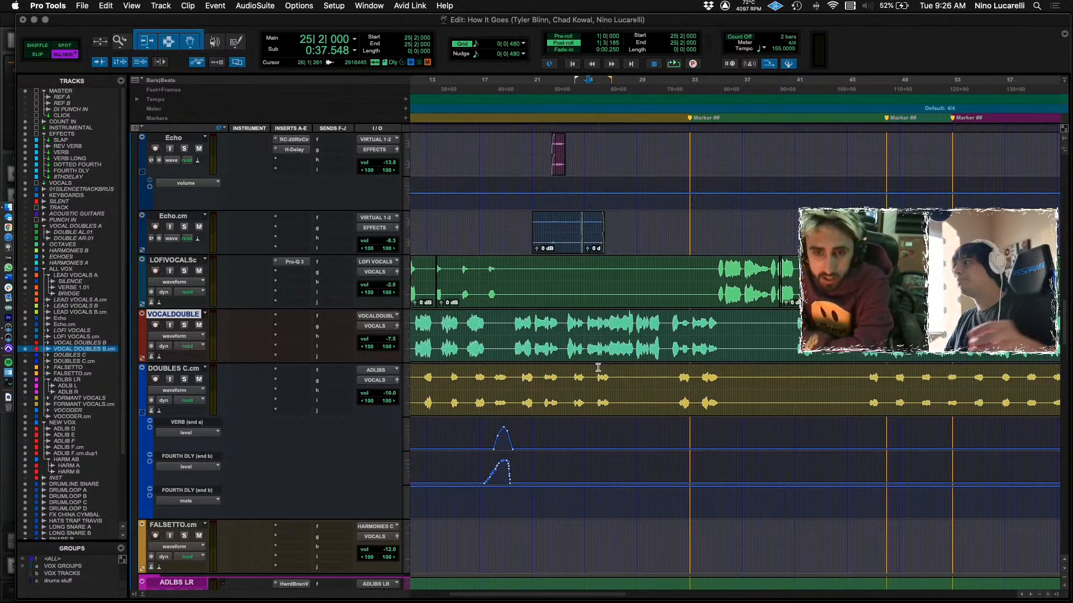
{"action": "scroll", "coordinate": [598, 367], "scroll_direction": "left", "scroll_amount": 5}
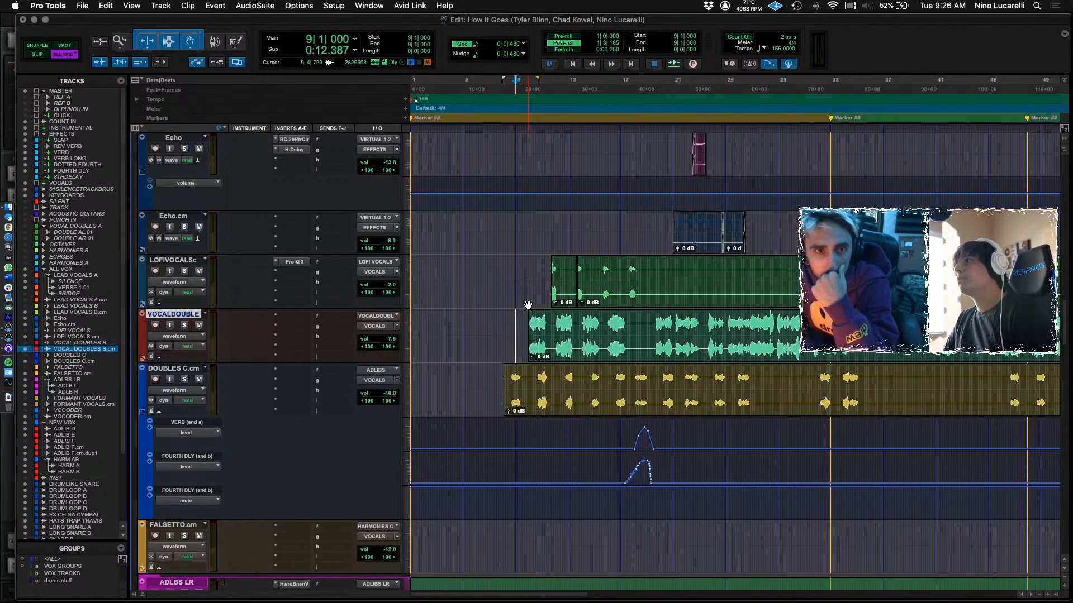
{"action": "key", "text": "p"}
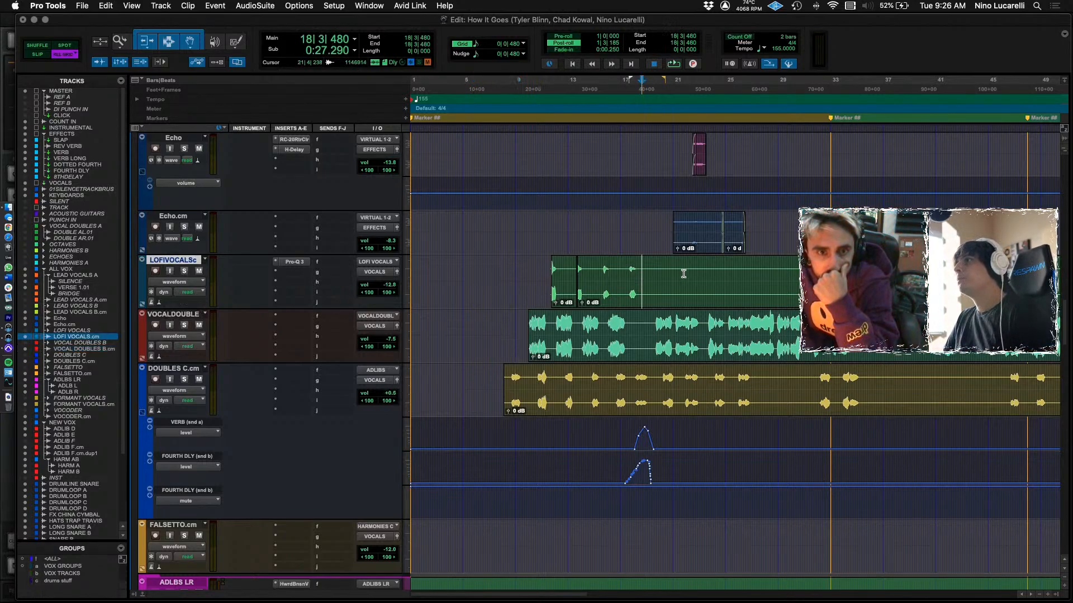
{"action": "left_click", "coordinate": [619, 272]}
{"action": "key", "text": "space"}
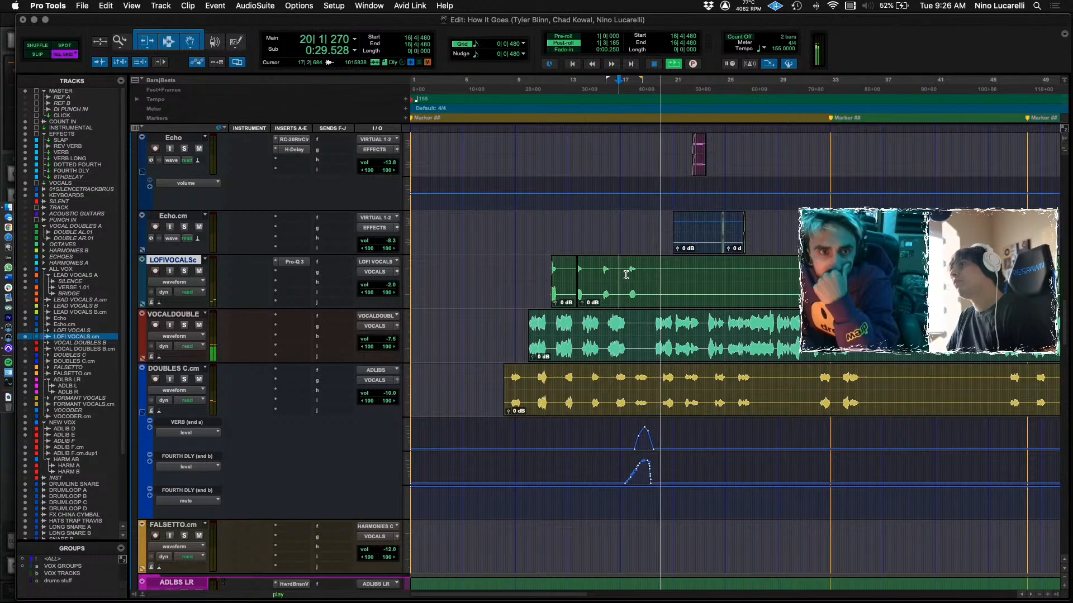
{"action": "key", "text": "space"}
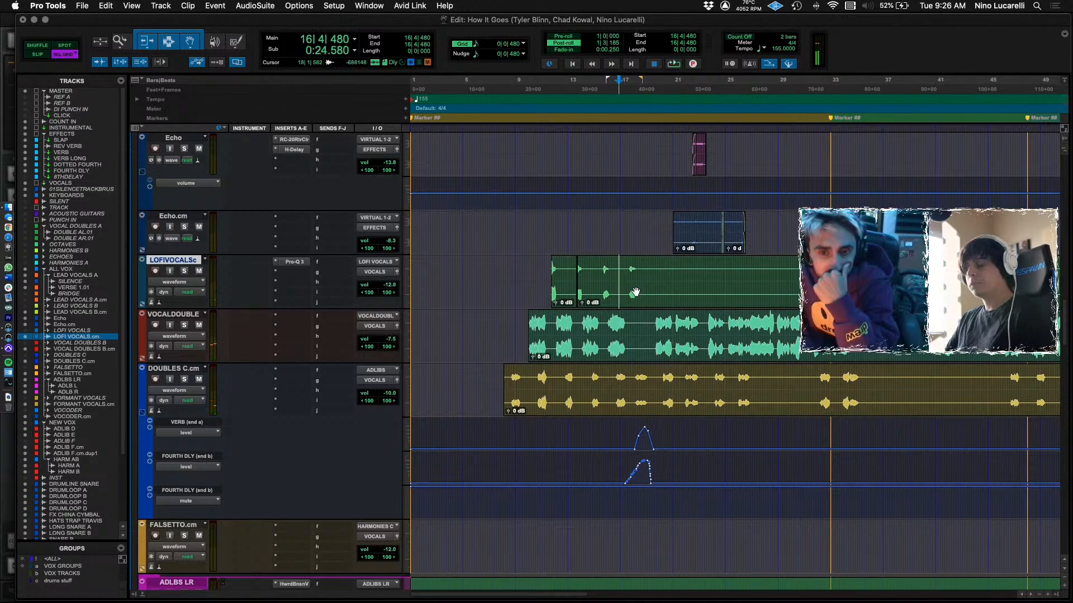
Find the ADLIB D clip after bar 18 and select the range around it from bar 17 beat 4 to about bar 20.
{"action": "key", "text": "super+bracketright"}
{"action": "key", "text": "super+bracketright"}
{"action": "left_click", "coordinate": [768, 380]}
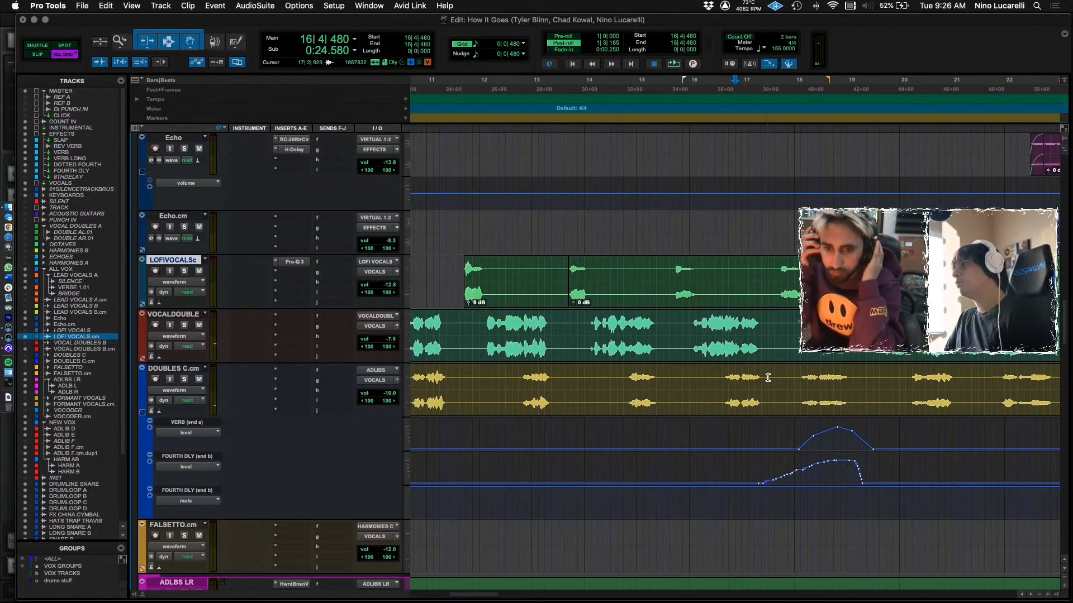
{"action": "scroll", "coordinate": [769, 380], "scroll_direction": "right", "scroll_amount": 2}
{"action": "scroll", "coordinate": [768, 380], "scroll_direction": "down", "scroll_amount": 10}
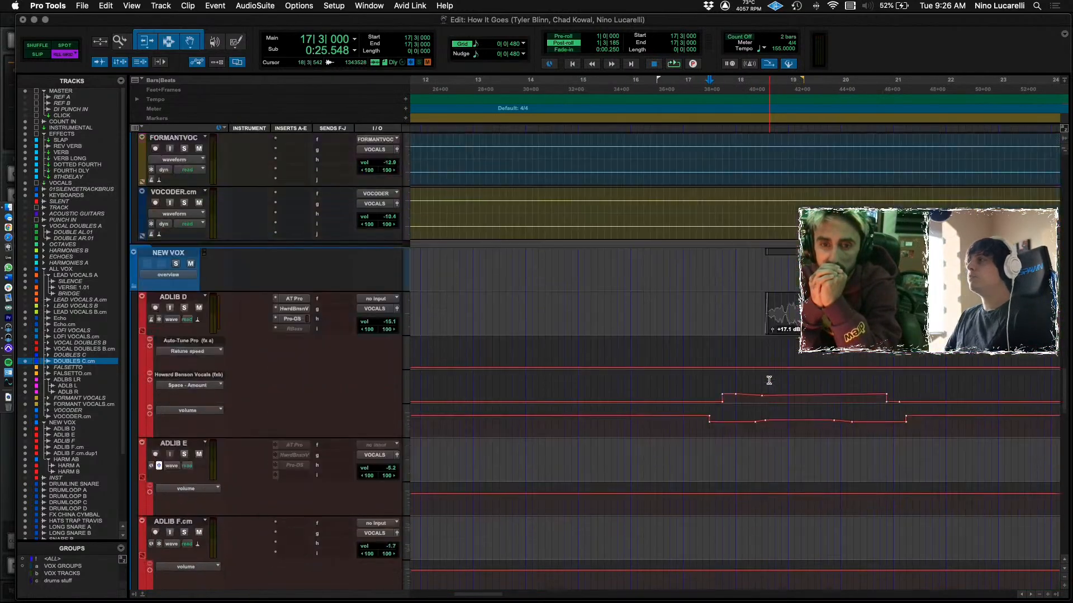
{"action": "left_click", "coordinate": [795, 267]}
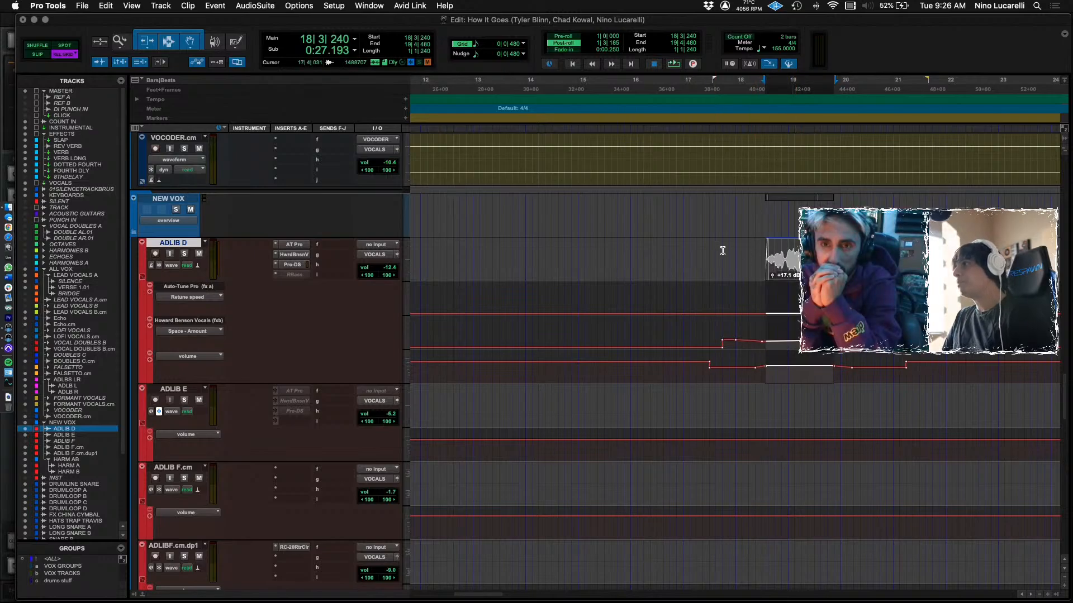
{"action": "left_click_drag", "start_coordinate": [723, 251], "coordinate": [839, 263]}
{"action": "scroll", "coordinate": [799, 395], "scroll_direction": "up", "scroll_amount": 5}
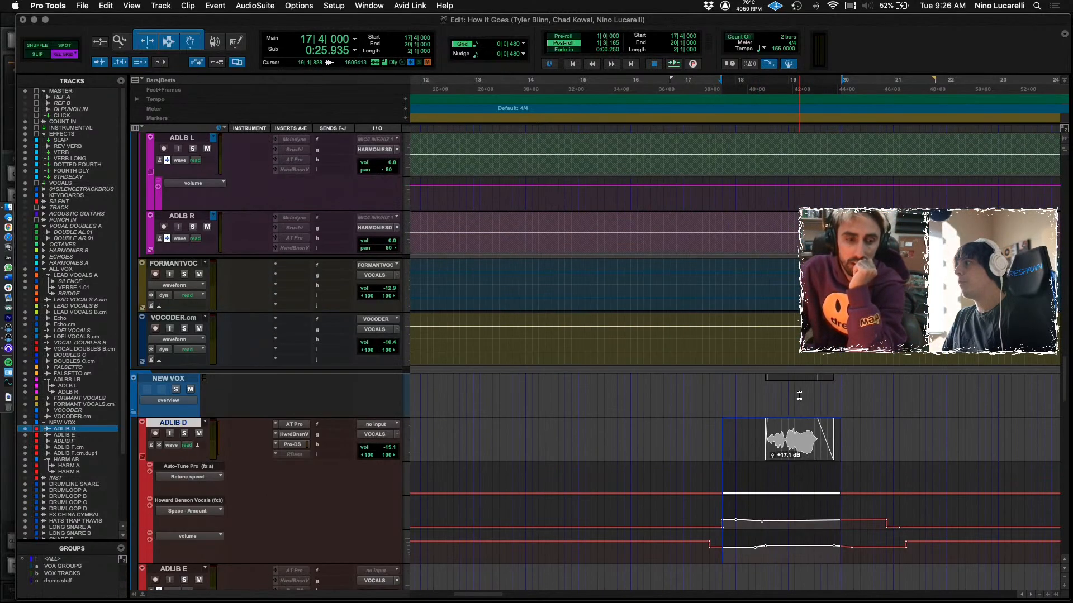
{"action": "scroll", "coordinate": [799, 395], "scroll_direction": "up", "scroll_amount": 10}
Play the DOUBLES C.cm phrase from bar 18 and audition the soloed ADLIB D clip from bar 18 beat 3.
{"action": "left_click", "coordinate": [725, 420]}
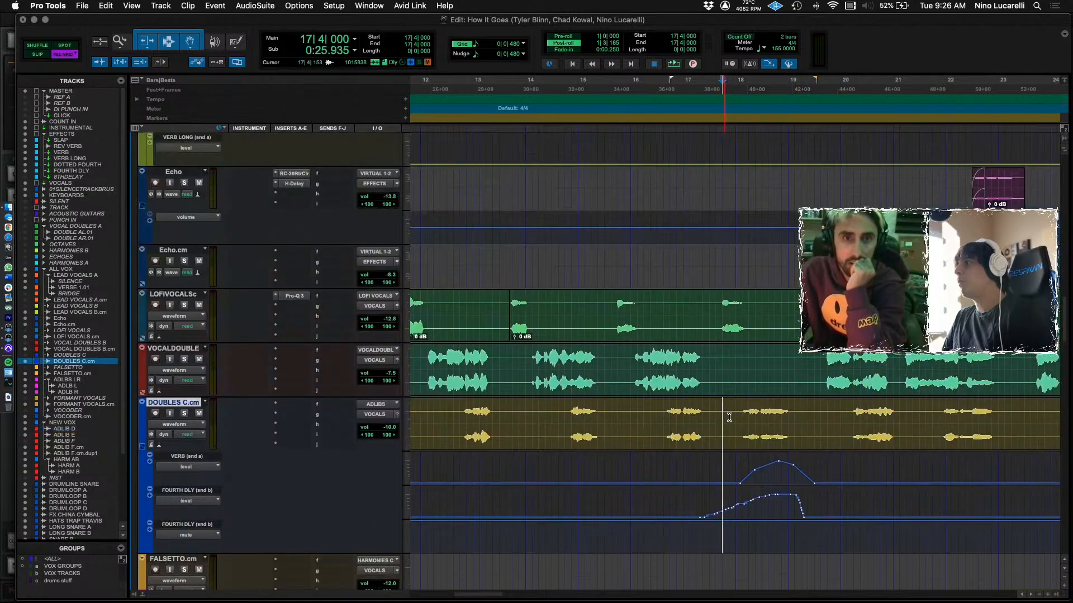
{"action": "key", "text": "space"}
{"action": "scroll", "coordinate": [742, 417], "scroll_direction": "down", "scroll_amount": 5}
{"action": "scroll", "coordinate": [742, 416], "scroll_direction": "down", "scroll_amount": 5}
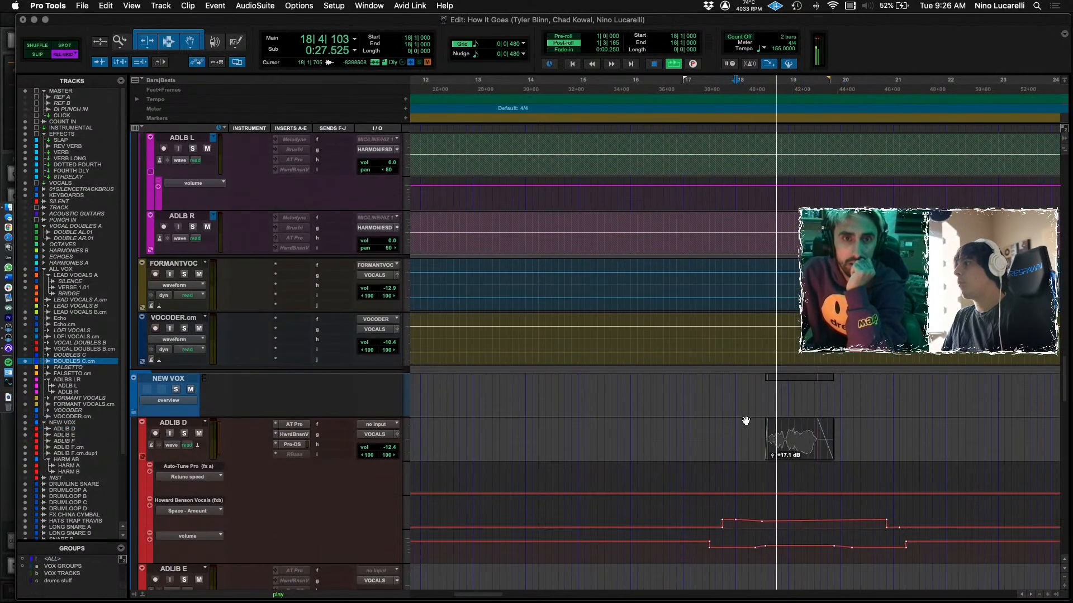
{"action": "left_click", "coordinate": [797, 455]}
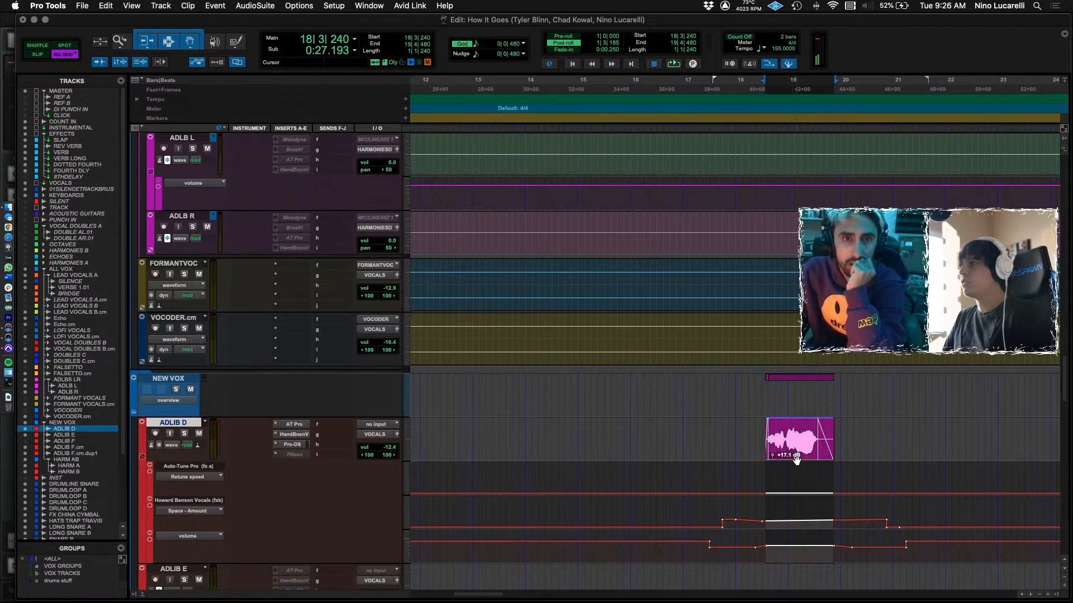
{"action": "left_click", "coordinate": [759, 430]}
{"action": "key", "text": "space"}
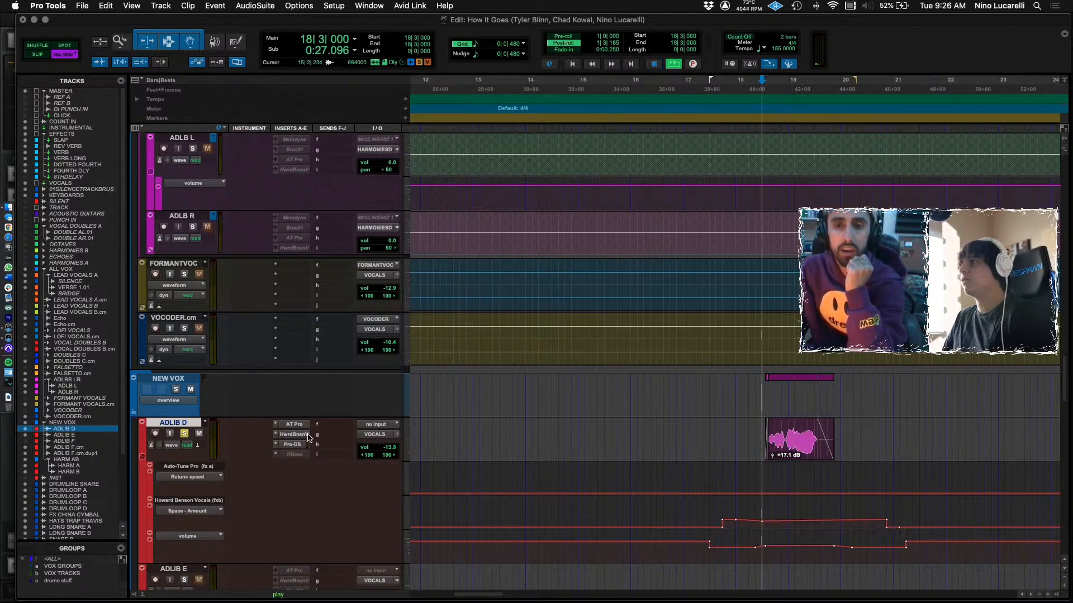
Audition the ADLIB D clip from bar 18 beat 3 and take the ADLIB D track out of solo.
{"action": "key", "text": "space"}
{"action": "key", "text": "space"}
{"action": "key", "text": "space"}
{"action": "left_click", "coordinate": [184, 434]}
{"action": "key", "text": "space"}
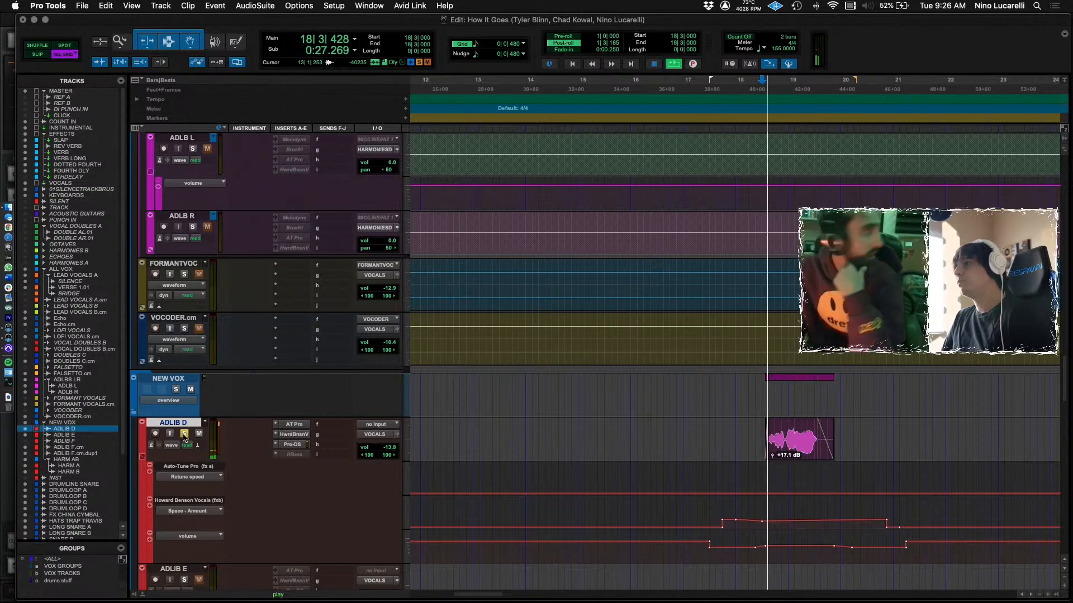
{"action": "key", "text": "space"}
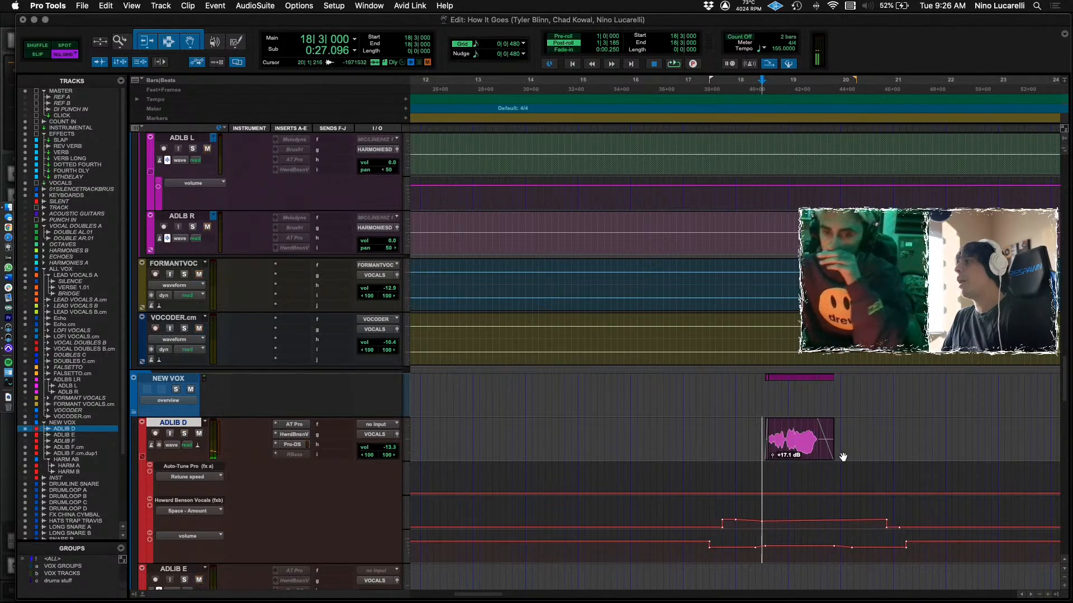
Play ADLIB D unsoloed with the mix from bar 18 beat 3, checking the DOUBLES C.cm send automation during playback.
{"action": "left_click", "coordinate": [792, 452]}
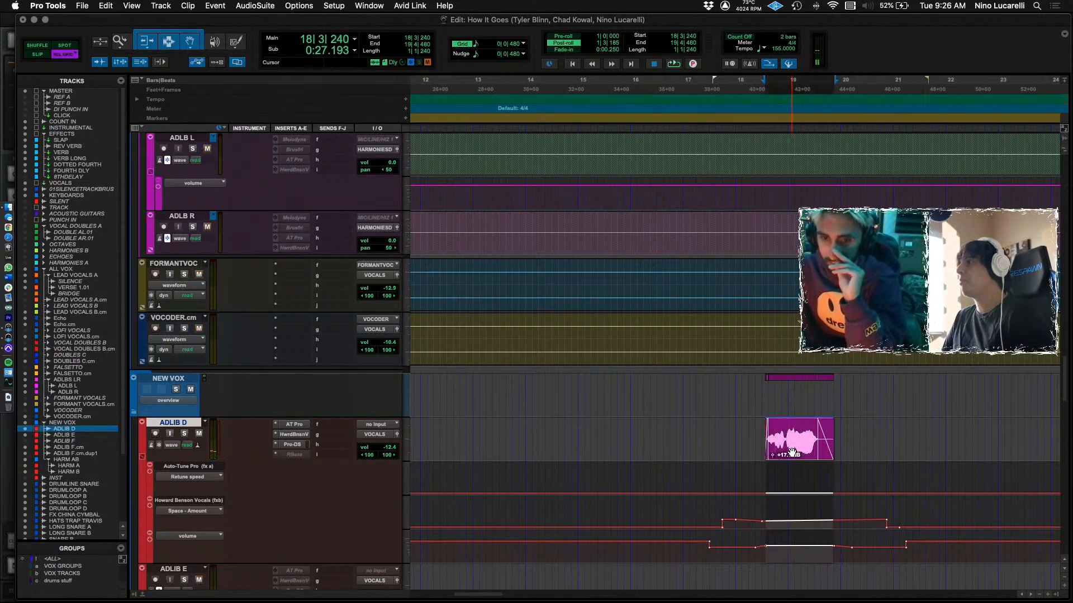
{"action": "left_click", "coordinate": [760, 441]}
{"action": "key", "text": "space"}
{"action": "scroll", "coordinate": [755, 442], "scroll_direction": "up", "scroll_amount": 10}
{"action": "scroll", "coordinate": [753, 442], "scroll_direction": "up", "scroll_amount": 5}
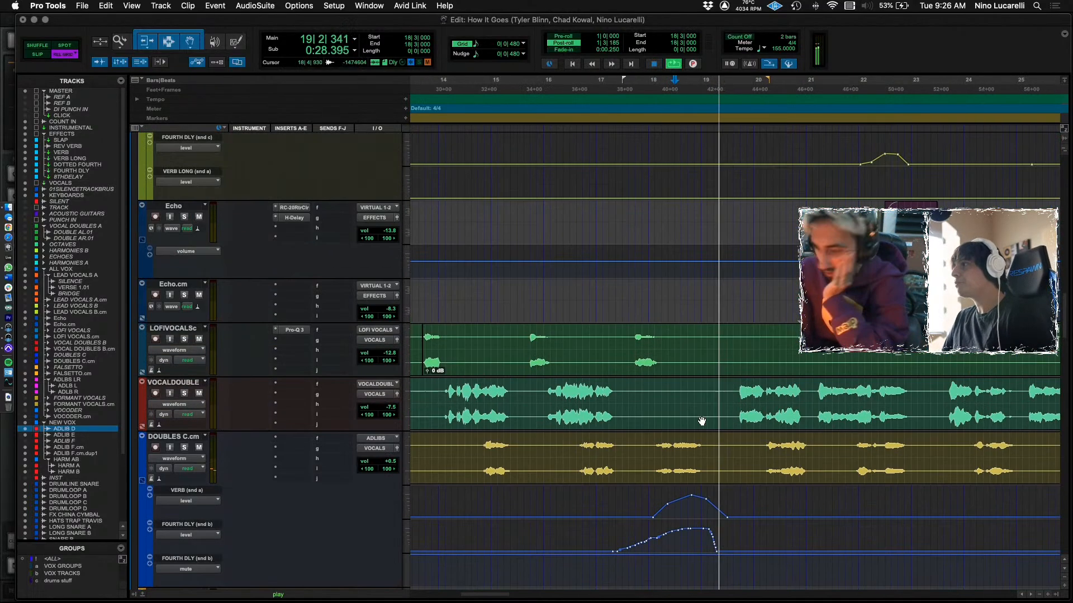
{"action": "key", "text": "space"}
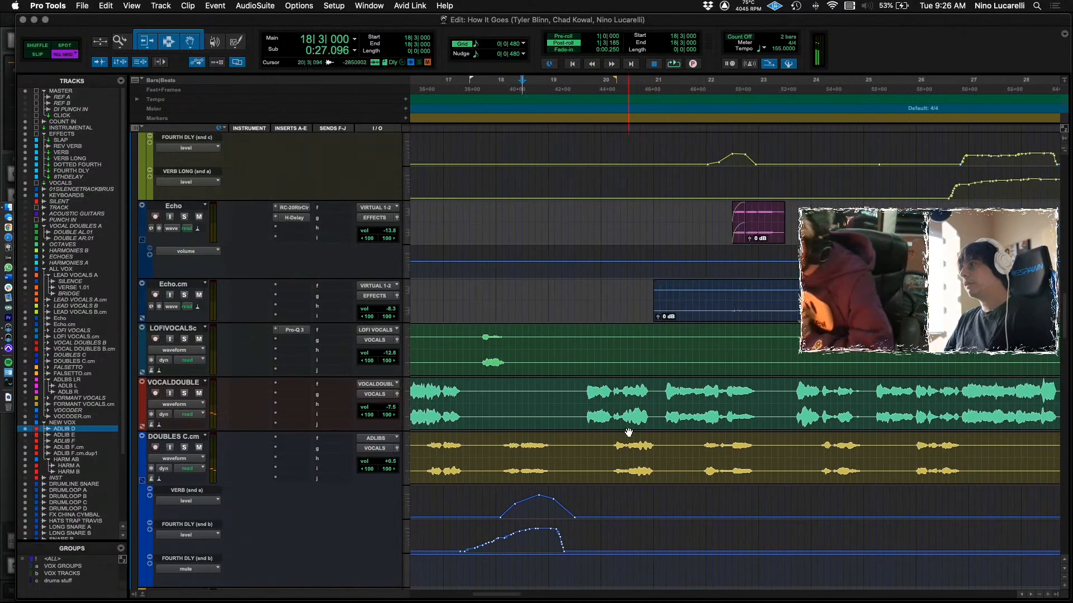
Look over the lead, echo, lo-fi and double vocal tracks on both sides of the DOUBLES C.cm send swells.
{"action": "key", "text": "super+bracketleft"}
{"action": "key", "text": "super+bracketleft"}
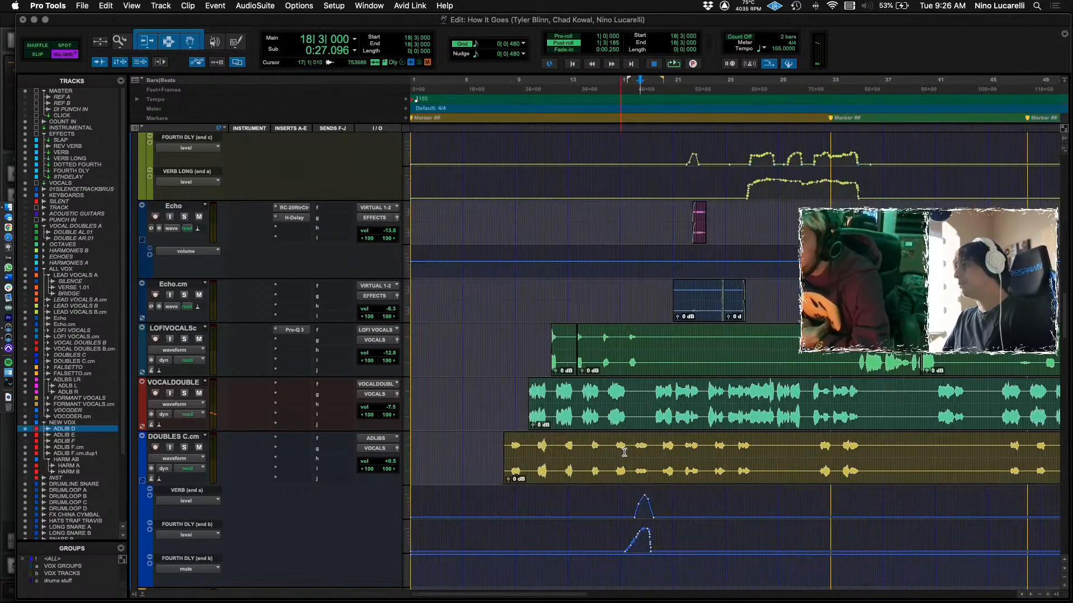
{"action": "scroll", "coordinate": [654, 438], "scroll_direction": "down", "scroll_amount": 3}
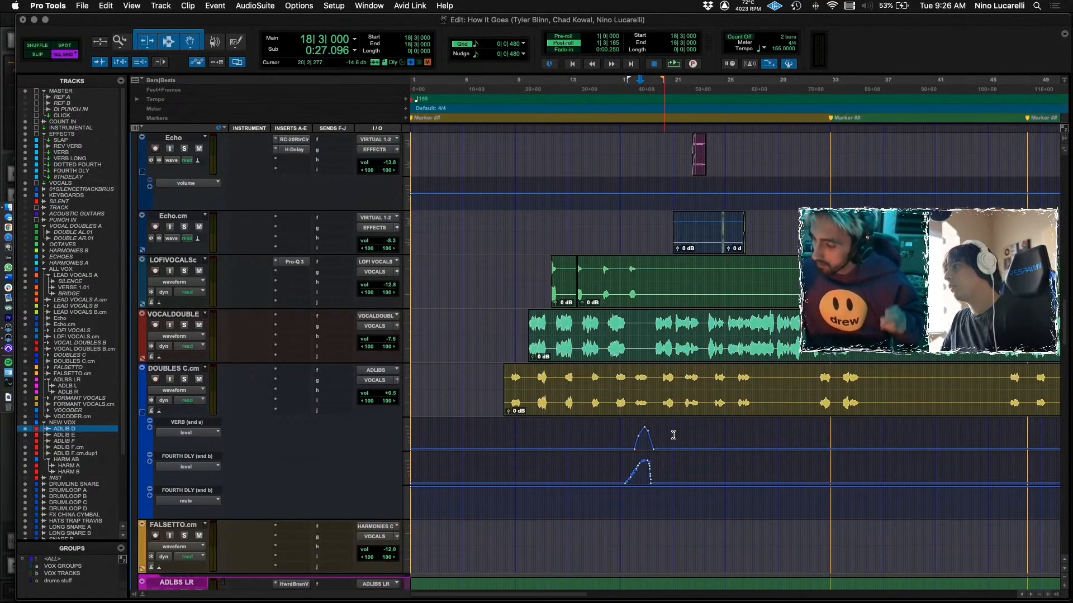
{"action": "scroll", "coordinate": [668, 434], "scroll_direction": "right", "scroll_amount": 3}
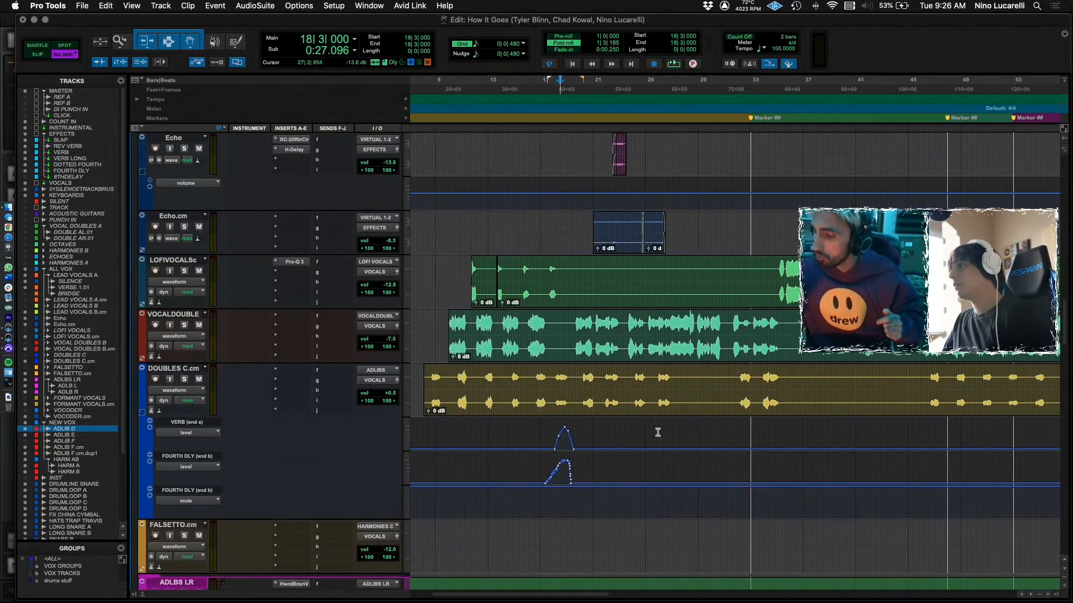
{"action": "left_click", "coordinate": [602, 383]}
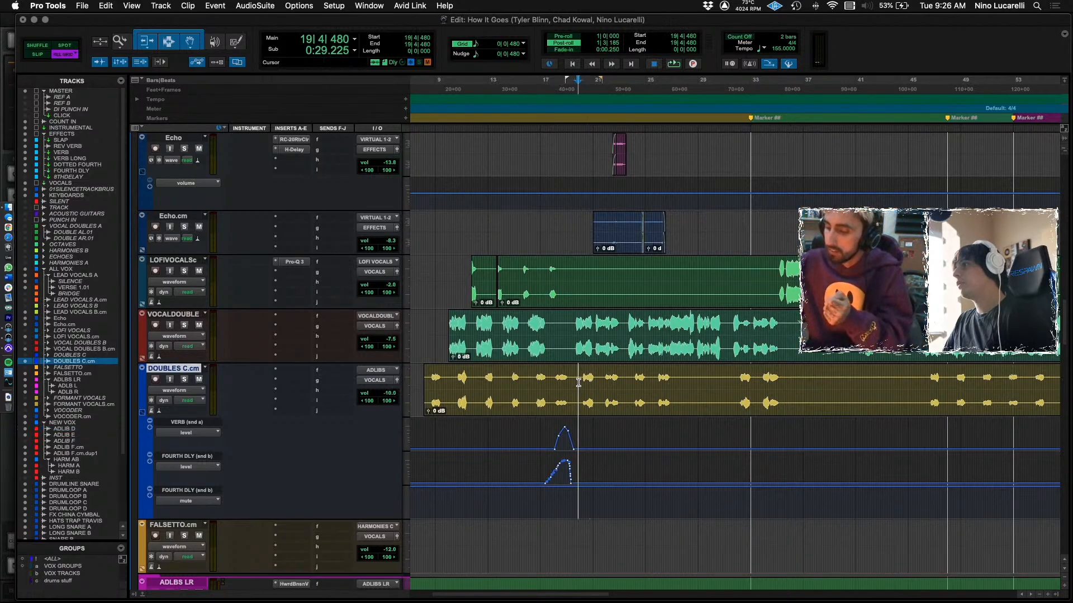
{"action": "key", "text": "super+bracketright"}
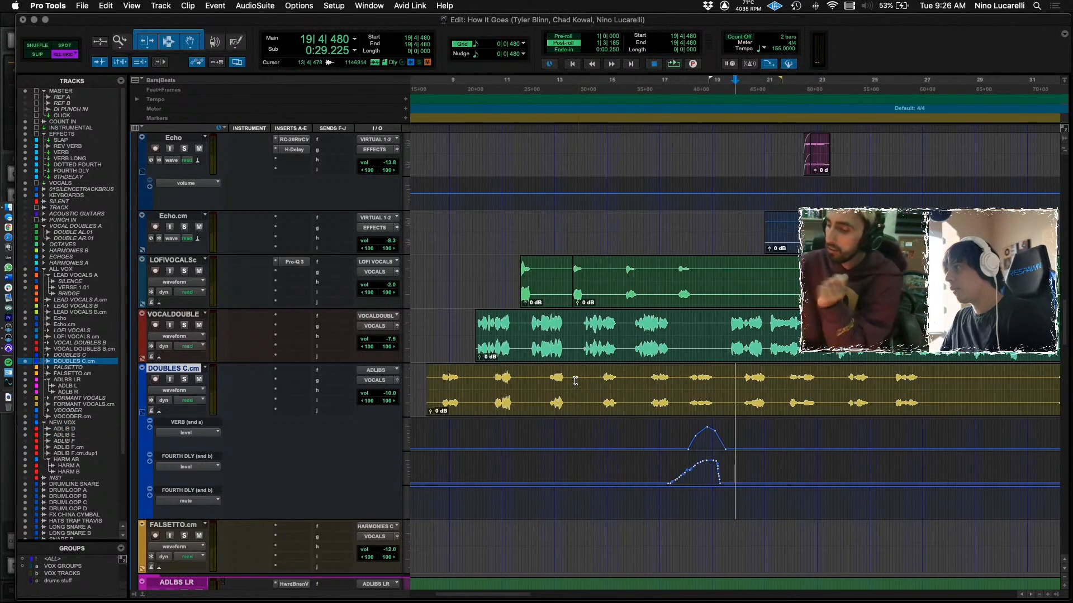
{"action": "scroll", "coordinate": [569, 379], "scroll_direction": "up", "scroll_amount": 15}
{"action": "scroll", "coordinate": [678, 417], "scroll_direction": "right", "scroll_amount": 2}
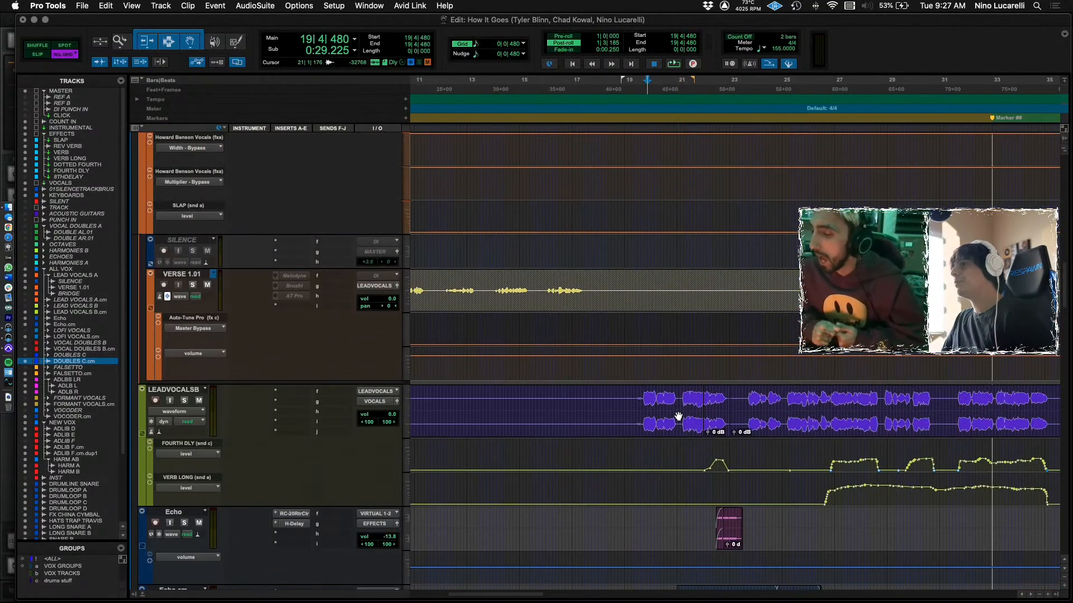
{"action": "scroll", "coordinate": [677, 416], "scroll_direction": "down", "scroll_amount": 10}
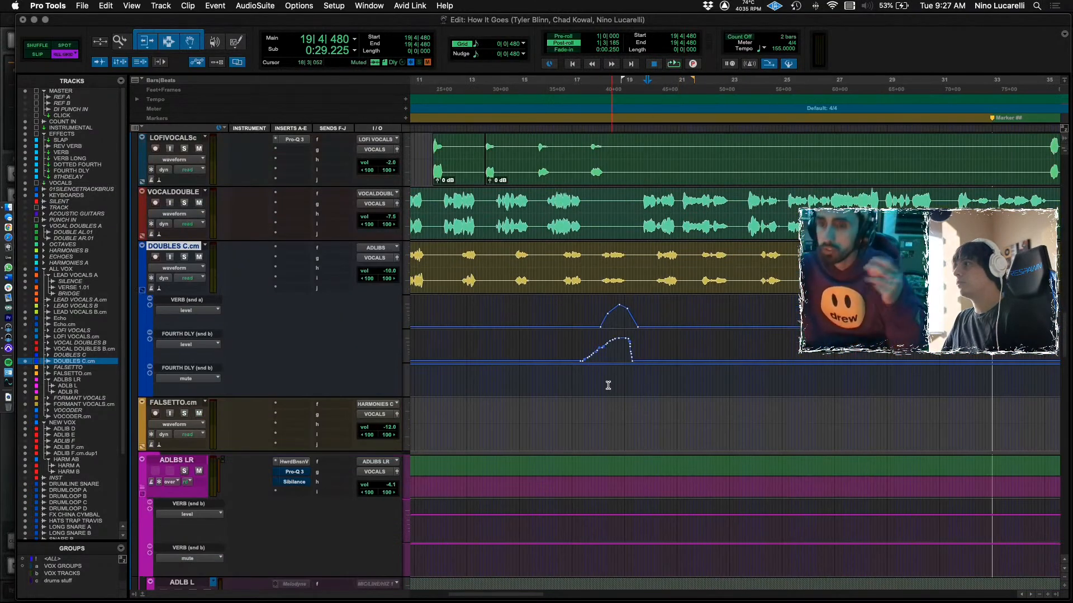
Place the edit cursor at 18|2|480 and open the DRUMS folder down to its acoustic drum MIDI tracks.
{"action": "left_click", "coordinate": [608, 417]}
{"action": "scroll", "coordinate": [607, 416], "scroll_direction": "down", "scroll_amount": 20}
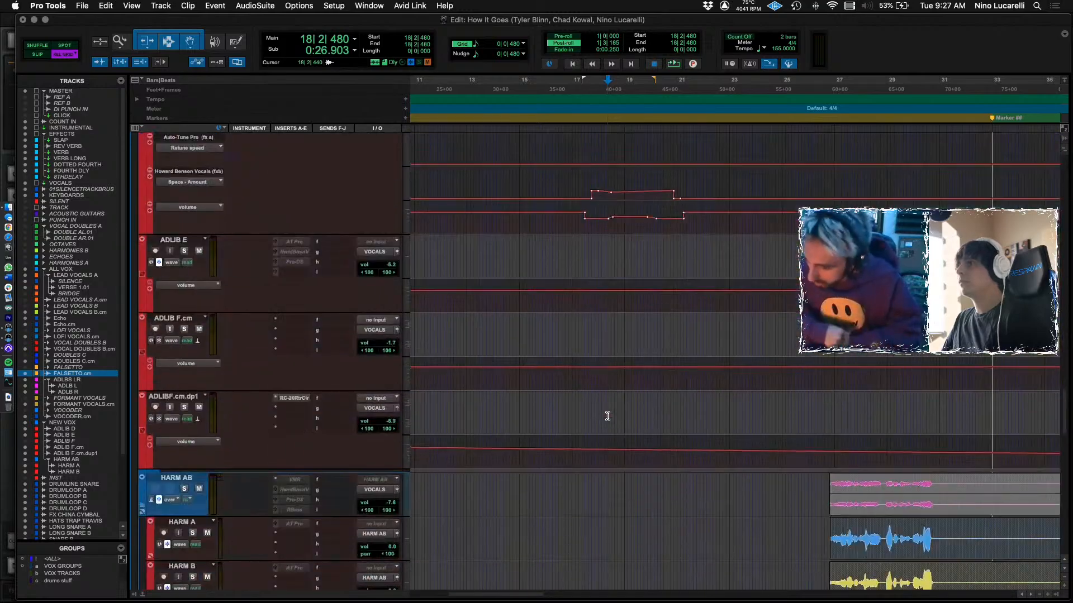
{"action": "scroll", "coordinate": [608, 416], "scroll_direction": "down", "scroll_amount": 5}
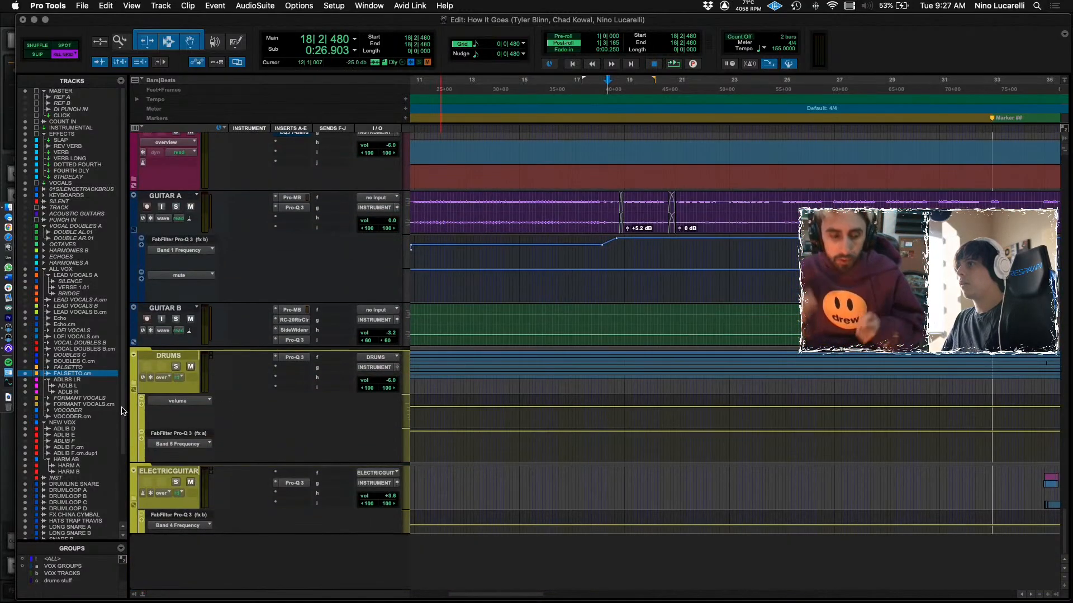
{"action": "left_click", "coordinate": [131, 384]}
{"action": "left_click", "coordinate": [134, 354]}
{"action": "scroll", "coordinate": [575, 428], "scroll_direction": "down", "scroll_amount": 10}
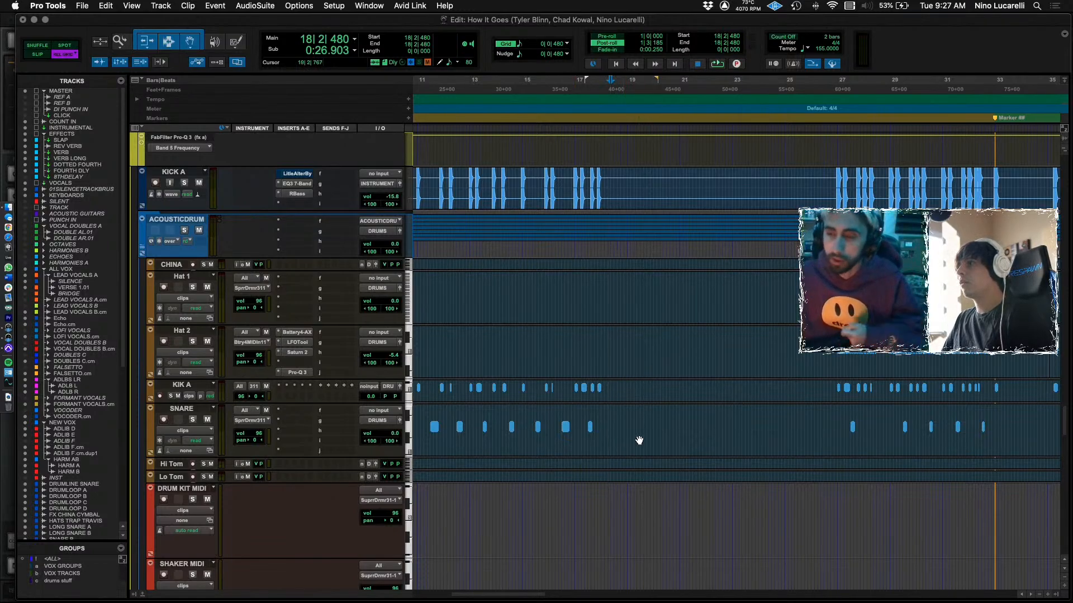
Audition the drum gap on the Hat 1 track from bar 18 beat 2 and again from bar 19 beat 1.
{"action": "left_click", "coordinate": [608, 291]}
{"action": "key", "text": "space"}
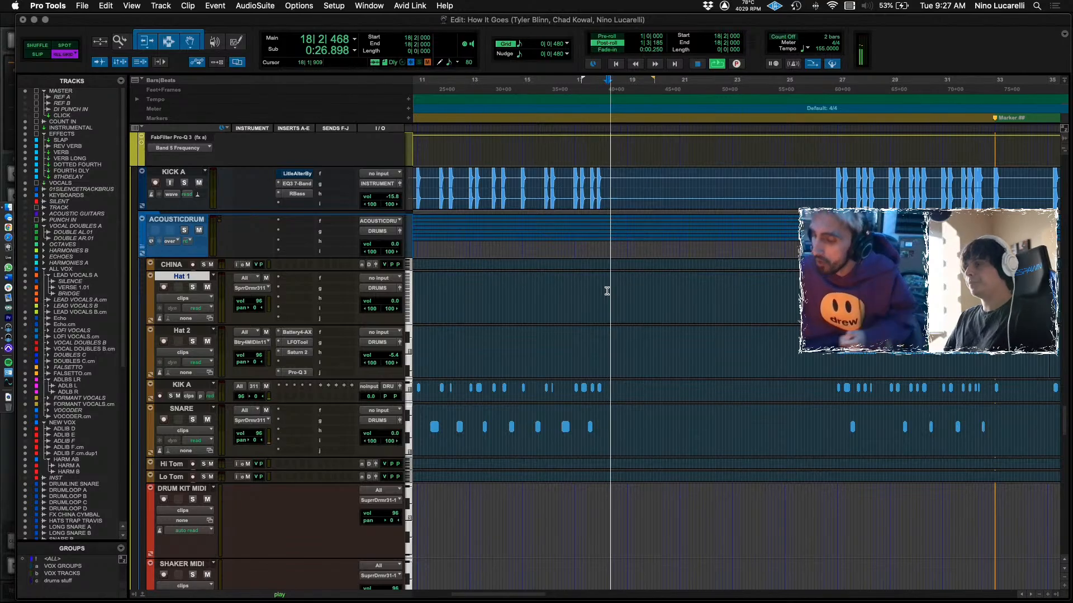
{"action": "key", "text": "t"}
{"action": "key", "text": "space"}
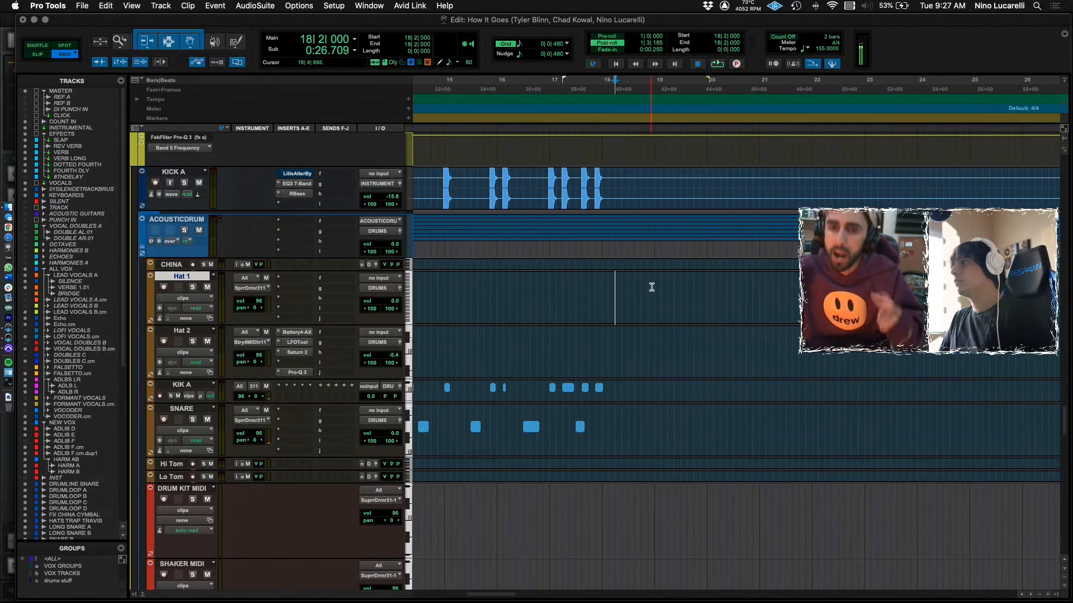
{"action": "key", "text": "space"}
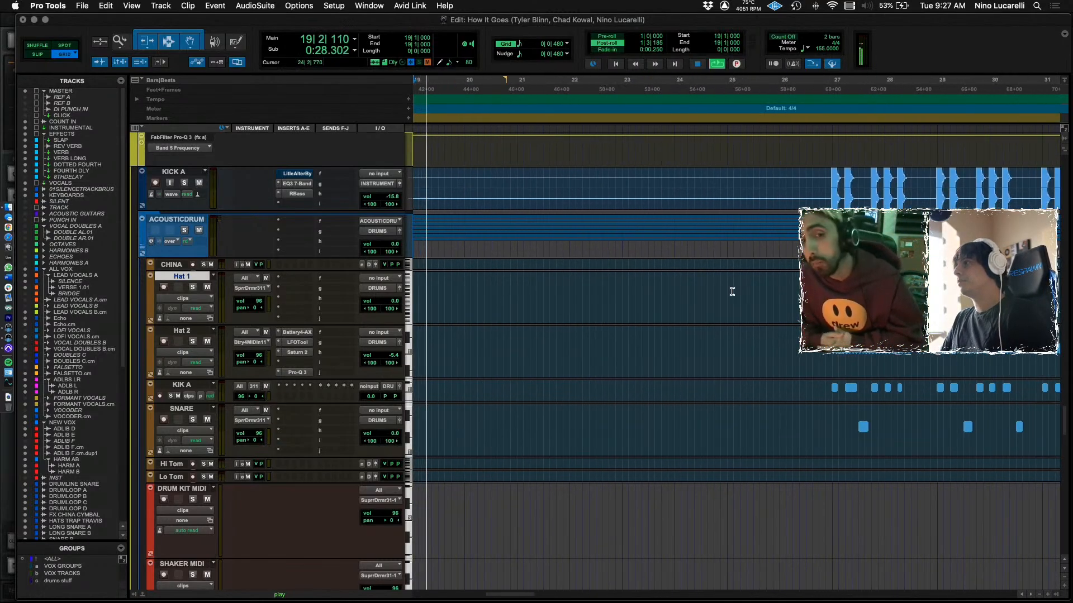
Open Hat 1 in the MIDI Editor, insert a note at bar 19 beat 1 and raise its pitch to C4.
{"action": "double_click", "coordinate": [739, 310]}
{"action": "left_click", "coordinate": [239, 265]}
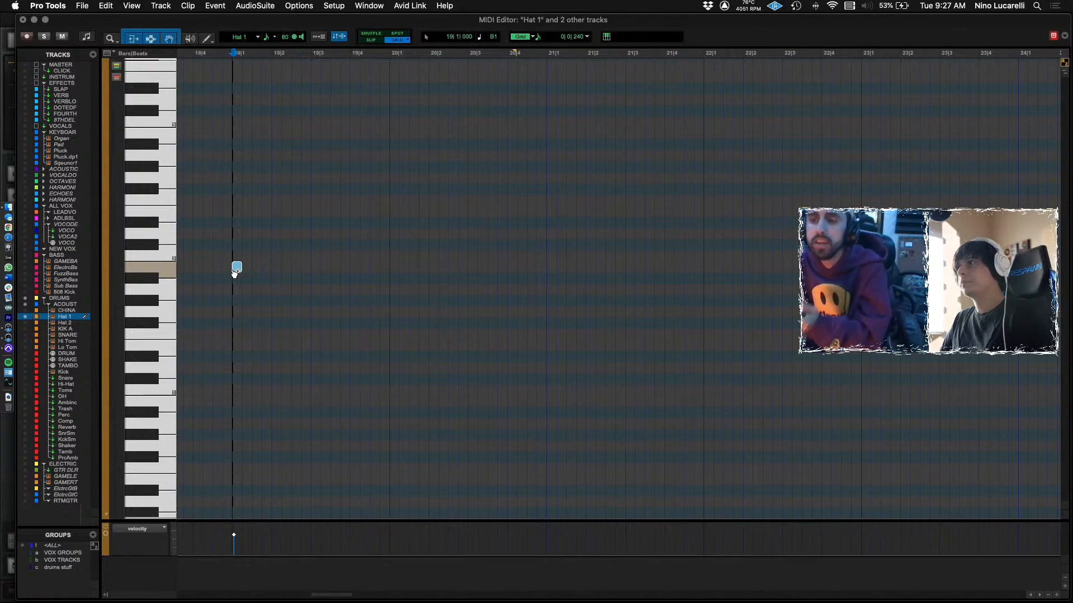
{"action": "key", "text": "Up"}
{"action": "key", "text": "Up"}
{"action": "key", "text": "Up"}
{"action": "key", "text": "Up"}
{"action": "key", "text": "Up"}
{"action": "key", "text": "Up"}
{"action": "key", "text": "Up"}
{"action": "key", "text": "Up"}
{"action": "key", "text": "Up"}
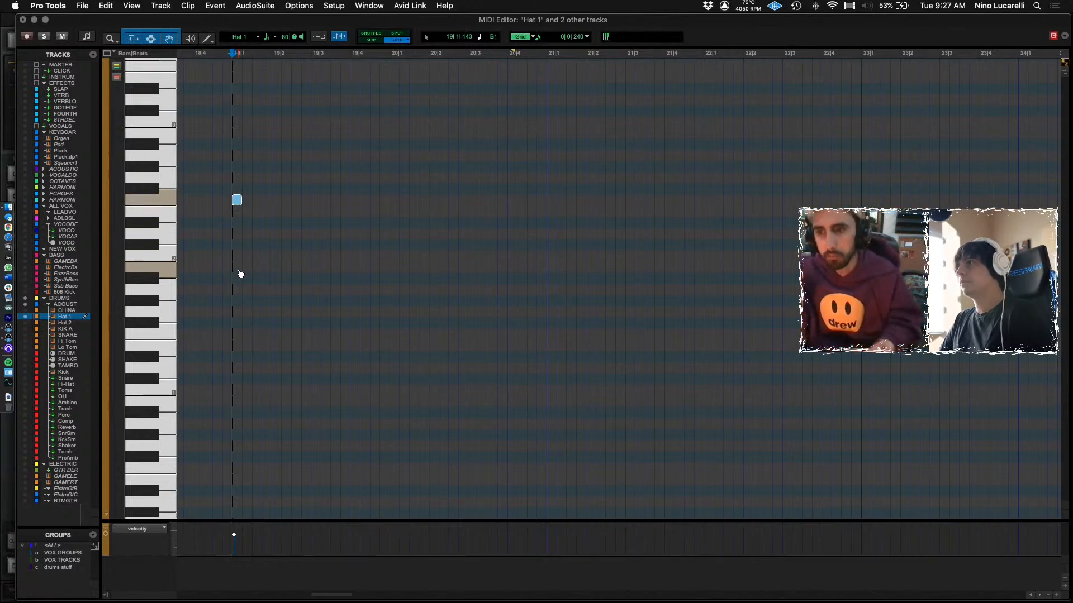
{"action": "key", "text": "Up"}
{"action": "key", "text": "Up"}
{"action": "key", "text": "Up"}
{"action": "key", "text": "Up"}
{"action": "key", "text": "Up"}
{"action": "key", "text": "Up"}
{"action": "key", "text": "Up"}
{"action": "key", "text": "Up"}
{"action": "key", "text": "Up"}
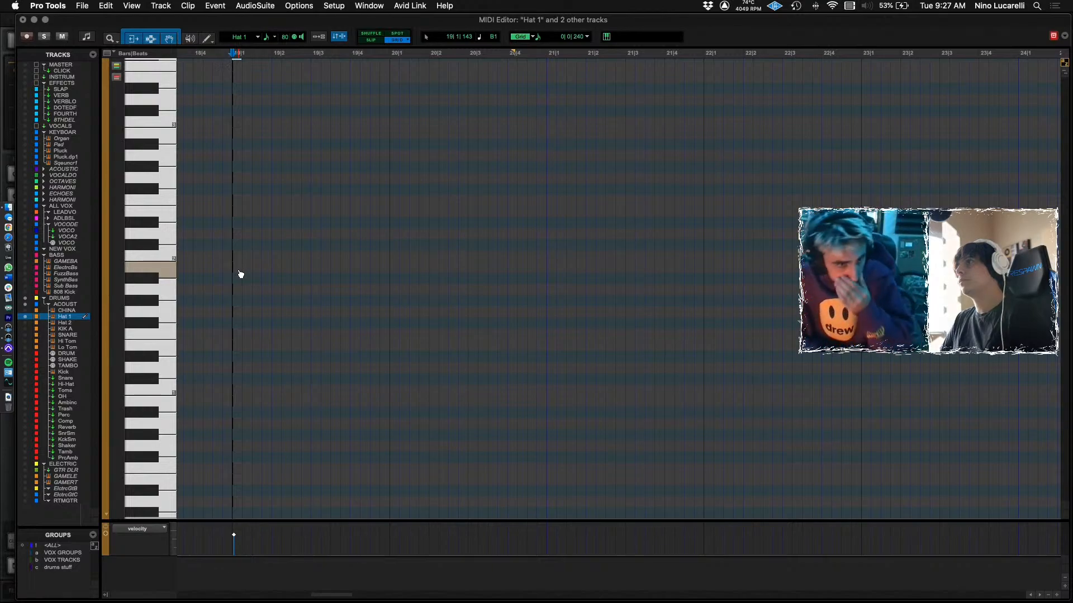
{"action": "scroll", "coordinate": [305, 417], "scroll_direction": "up", "scroll_amount": 5}
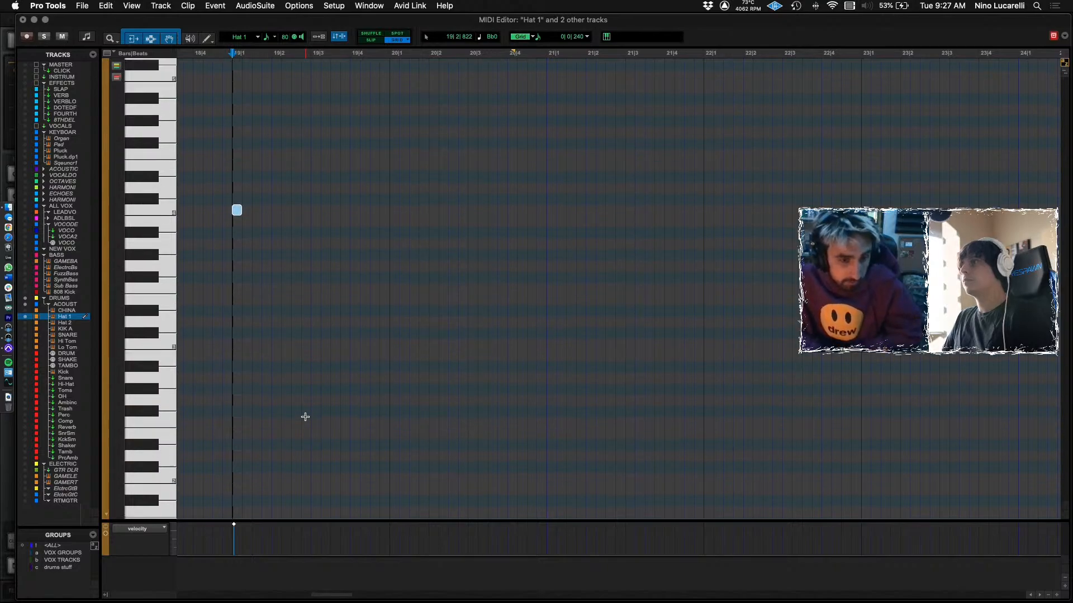
Audition other drum sounds by stepping the bar 19 note up about an octave and back down to C4.
{"action": "key", "text": "Up"}
{"action": "key", "text": "Up"}
{"action": "key", "text": "Up"}
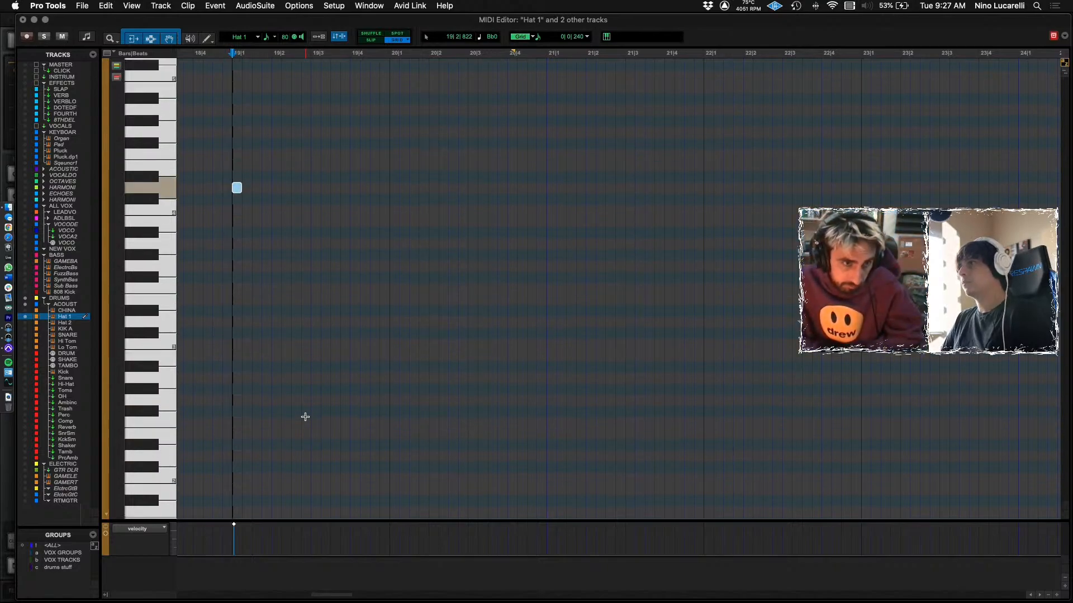
{"action": "key", "text": "Up"}
{"action": "key", "text": "Up"}
{"action": "key", "text": "Up"}
{"action": "key", "text": "Up"}
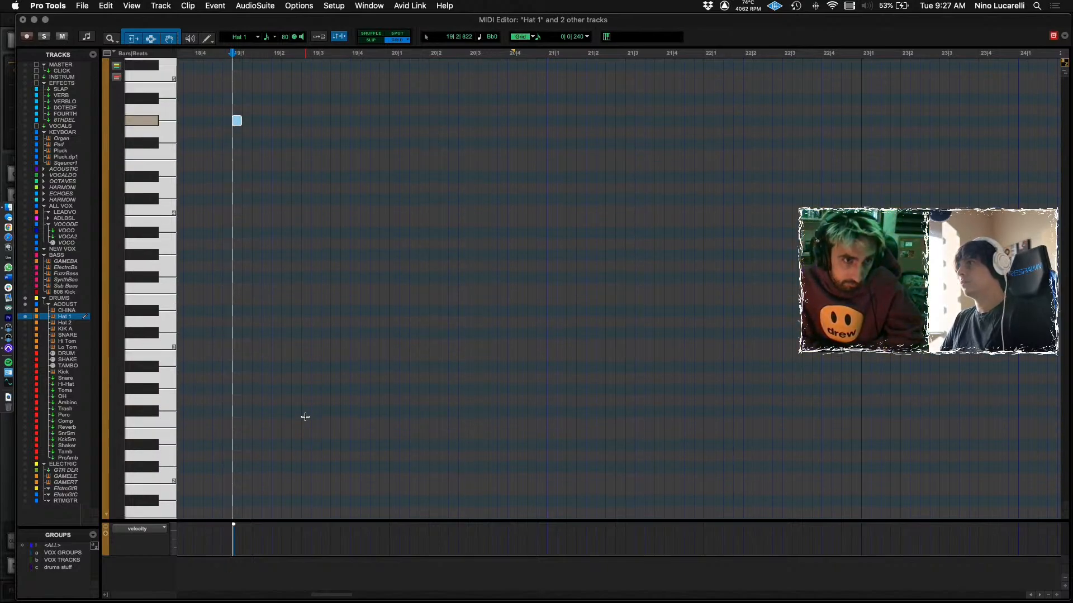
{"action": "key", "text": "Up"}
{"action": "key", "text": "Up"}
{"action": "key", "text": "Up"}
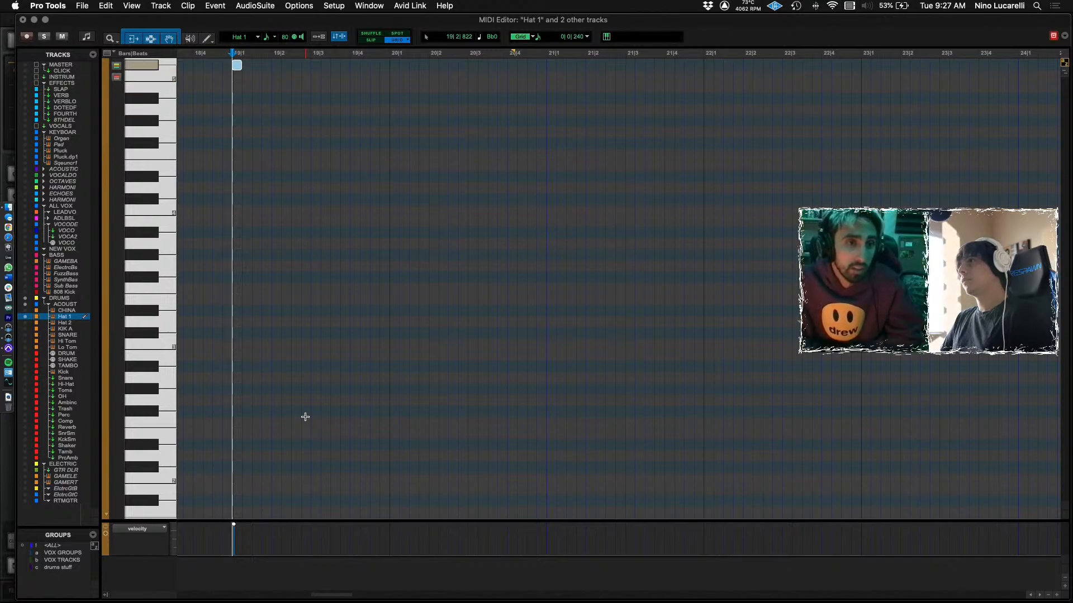
{"action": "key", "text": "Down"}
{"action": "key", "text": "Down"}
{"action": "key", "text": "Down"}
{"action": "key", "text": "Down"}
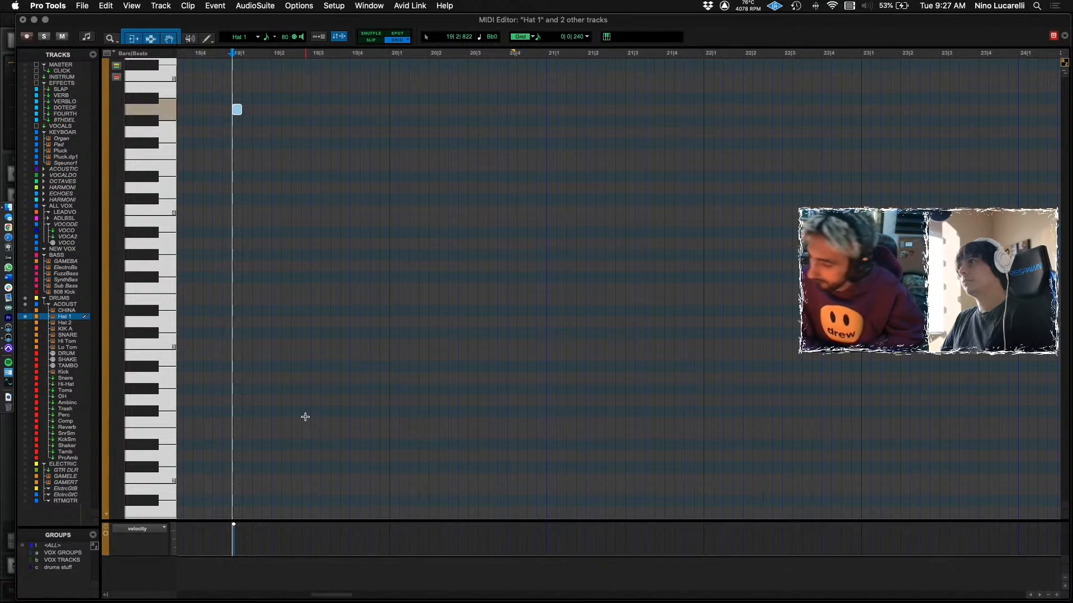
{"action": "key", "text": "Down"}
{"action": "key", "text": "Down"}
{"action": "key", "text": "Down"}
{"action": "key", "text": "Down"}
{"action": "key", "text": "Down"}
{"action": "key", "text": "Down"}
{"action": "key", "text": "Down"}
{"action": "key", "text": "Down"}
{"action": "key", "text": "Down"}
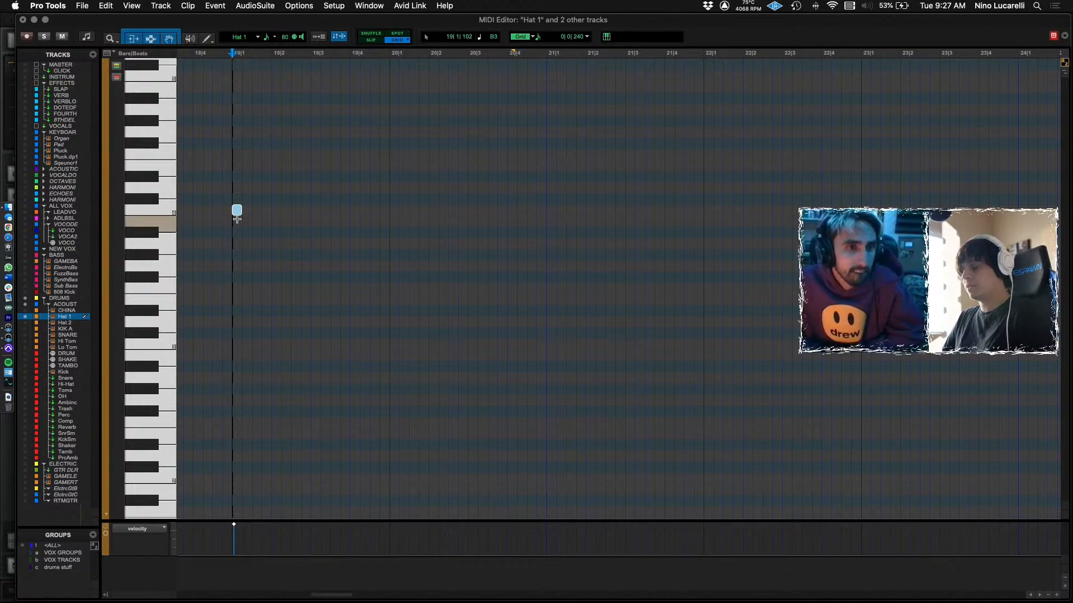
Copy the C4 note up to F4, offset slightly after bar 19 beat 1.
{"action": "key", "text": "super+bracketright"}
{"action": "key", "text": "super+bracketright"}
{"action": "key", "text": "super+bracketright"}
{"action": "left_click_drag", "start_coordinate": [670, 216], "coordinate": [679, 154]}
Move both Hat 1 notes to bar 19 beat 3 and play the passage from bar 18 beat 4.
{"action": "left_click", "coordinate": [444, 144]}
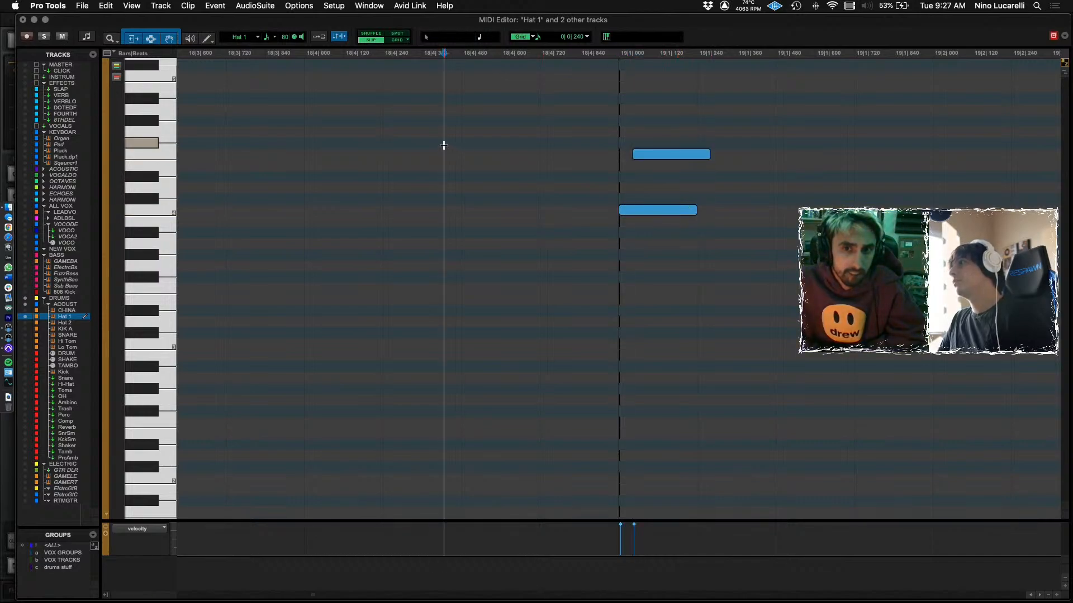
{"action": "key", "text": "super+bracketleft"}
{"action": "key", "text": "super+bracketleft"}
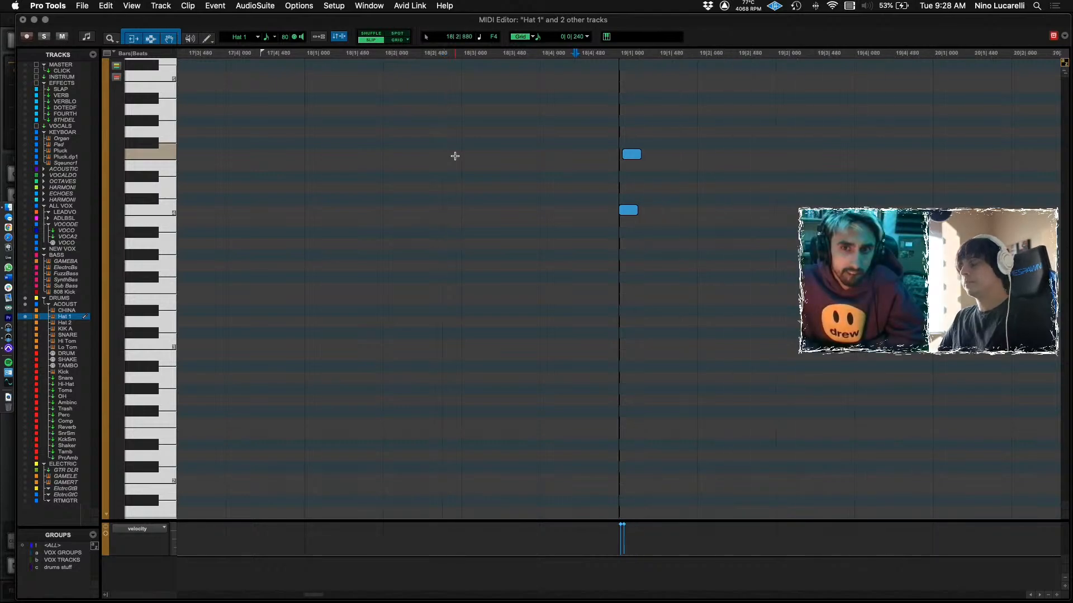
{"action": "left_click_drag", "start_coordinate": [517, 158], "coordinate": [641, 212]}
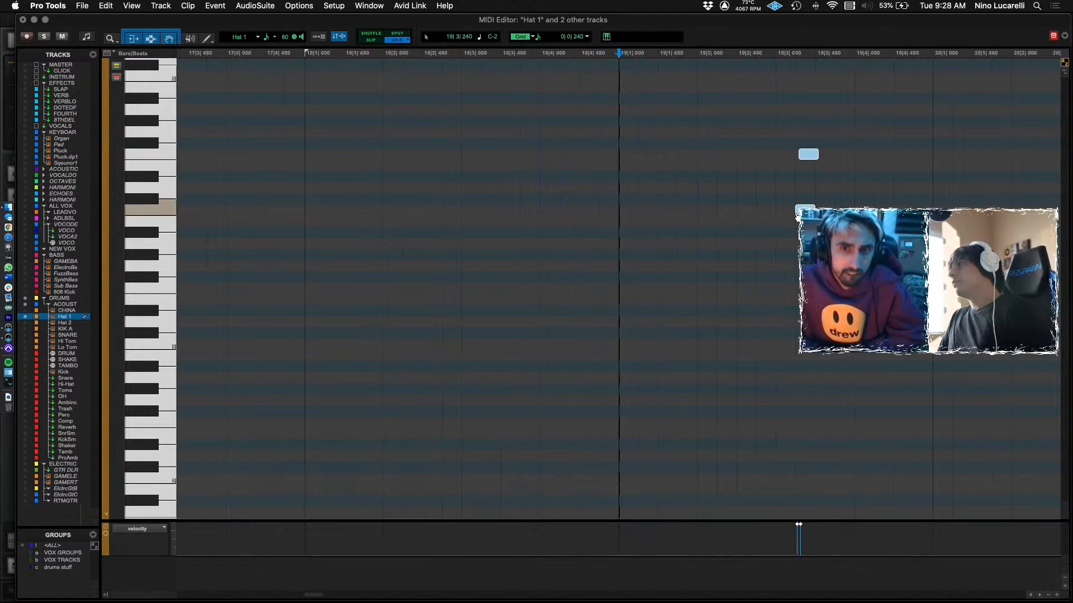
{"action": "left_click", "coordinate": [554, 156]}
{"action": "key", "text": "space"}
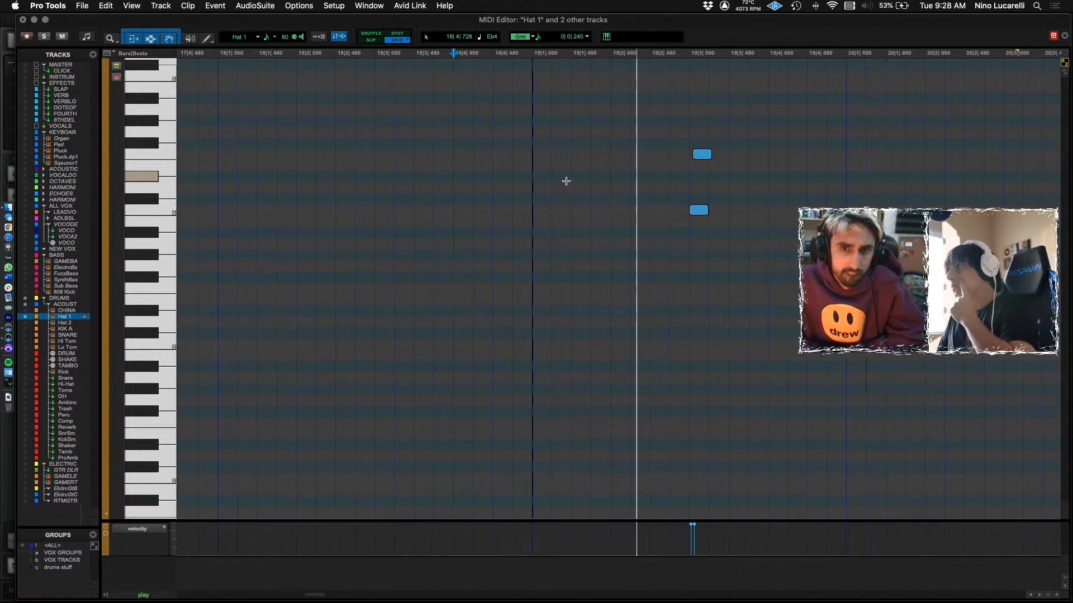
Duplicate the C4 and F4 note pair to bar 20 beat 3.
{"action": "key", "text": "super+bracketleft"}
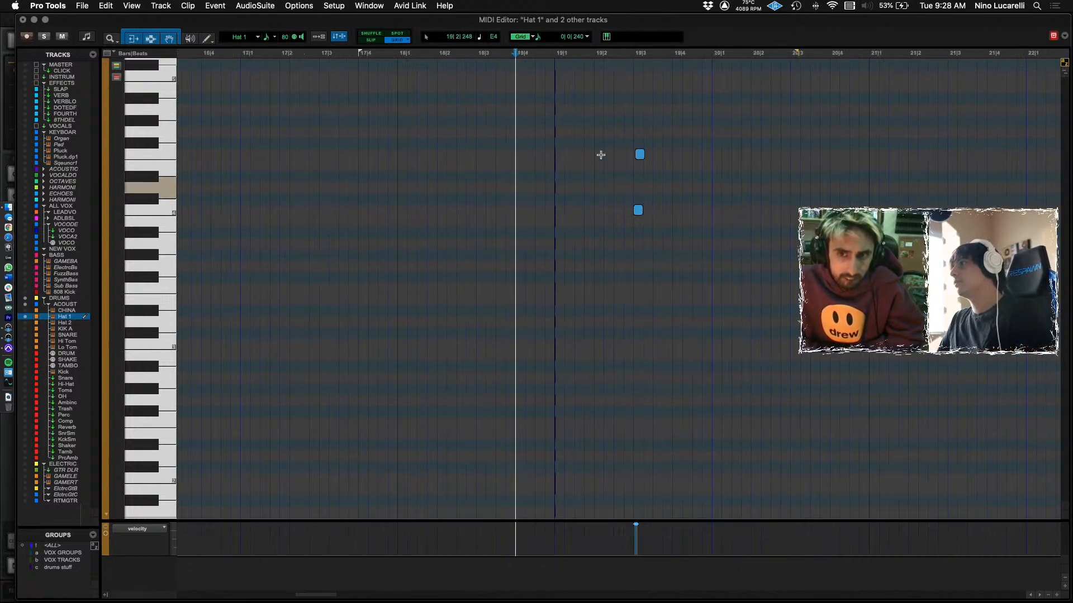
{"action": "left_click_drag", "start_coordinate": [615, 182], "coordinate": [643, 220]}
{"action": "key", "text": "super+d"}
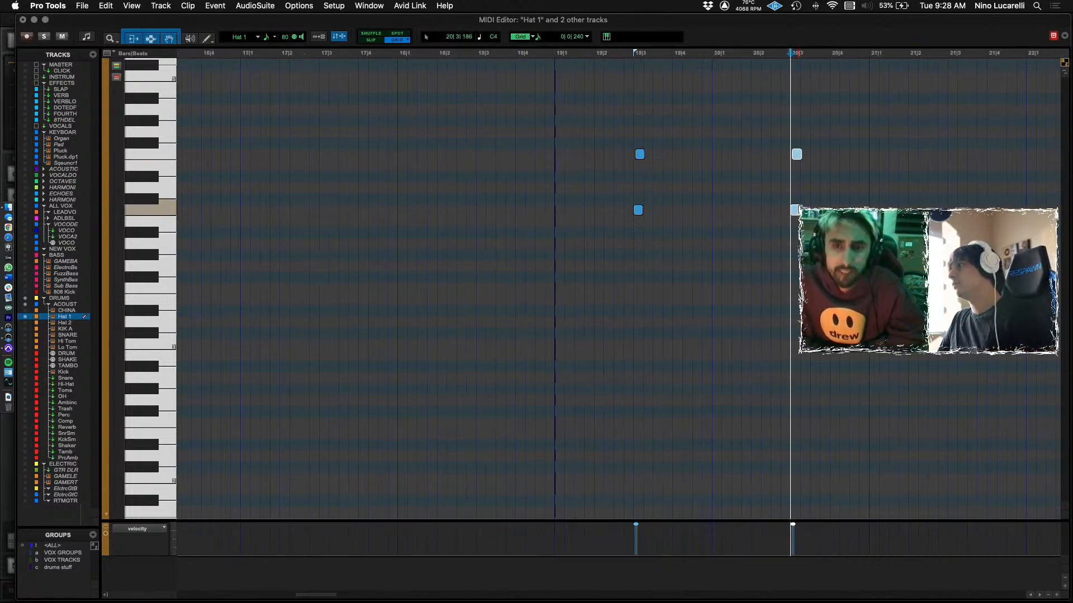
Audition lower and higher pitches for the C4 note at bar 19 beat 3, returning it to C4.
{"action": "left_click", "coordinate": [638, 211]}
{"action": "key", "text": "Down"}
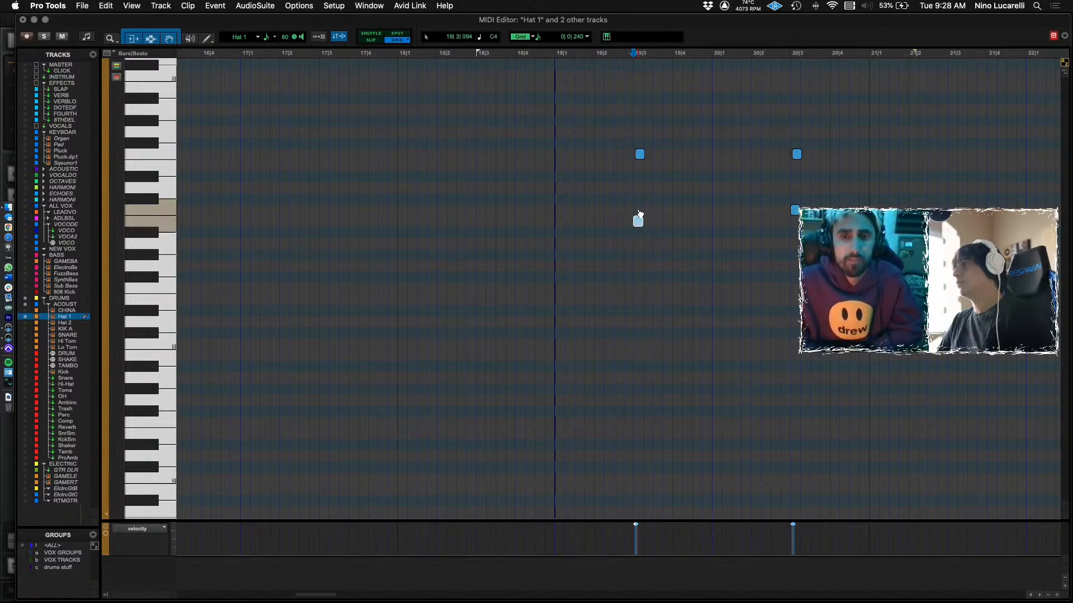
{"action": "key", "text": "Down"}
{"action": "key", "text": "Down"}
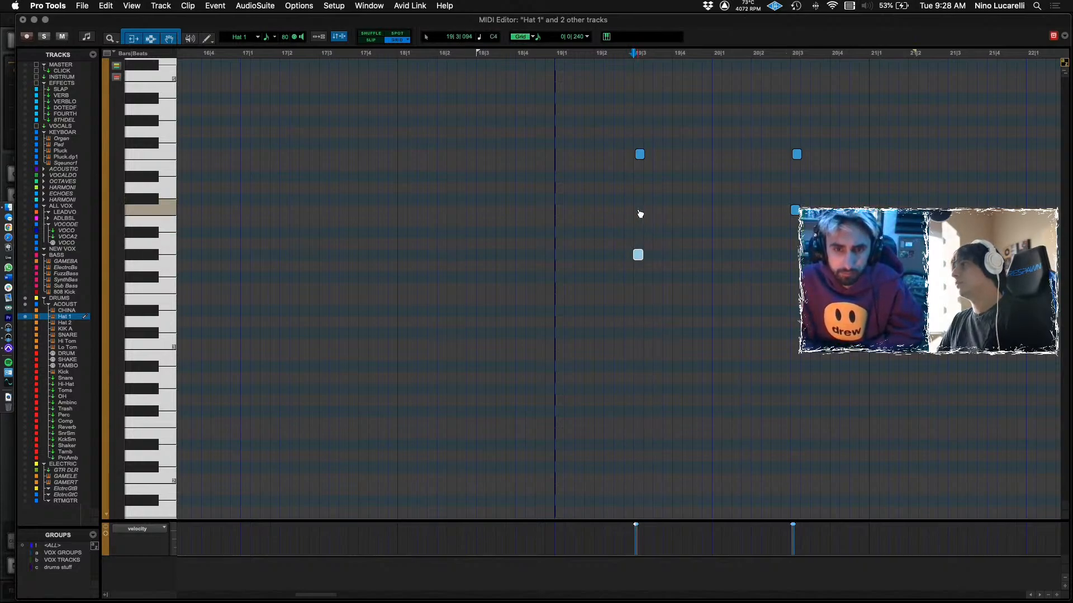
{"action": "key", "text": "Down"}
{"action": "key", "text": "Down"}
{"action": "key", "text": "Down"}
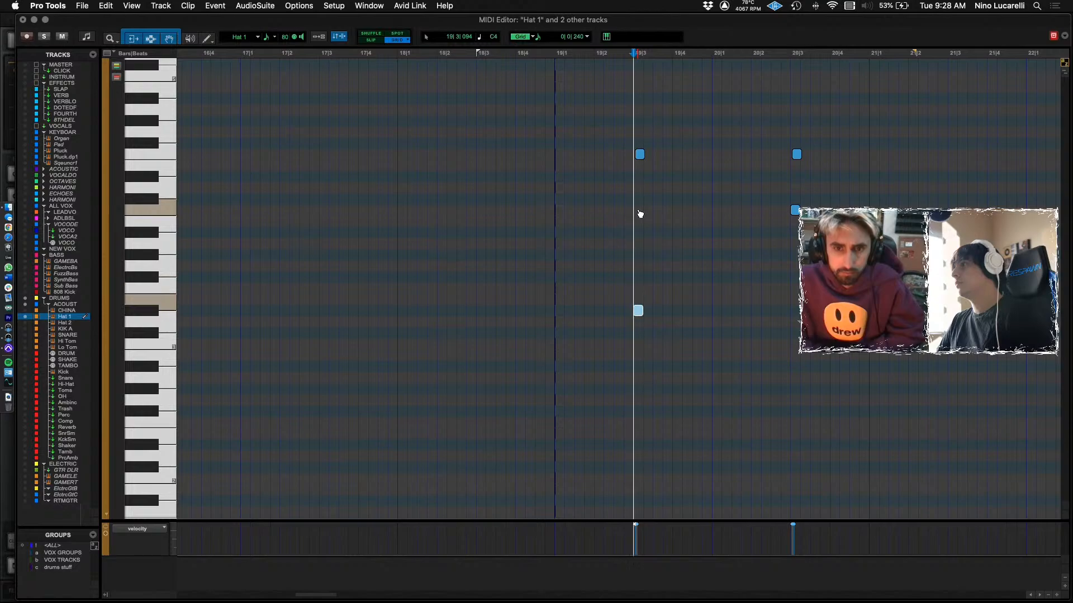
{"action": "key", "text": "Up"}
{"action": "key", "text": "Up"}
{"action": "key", "text": "Up"}
{"action": "key", "text": "Up"}
{"action": "key", "text": "Up"}
{"action": "key", "text": "Up"}
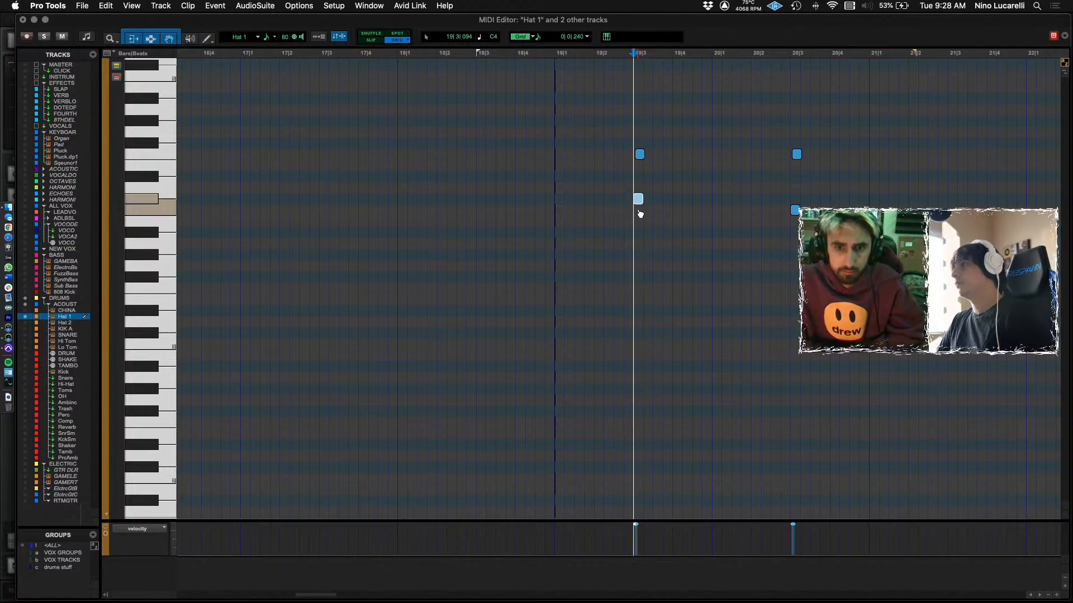
{"action": "key", "text": "Up"}
{"action": "key", "text": "Up"}
{"action": "key", "text": "Up"}
{"action": "key", "text": "Up"}
{"action": "key", "text": "Up"}
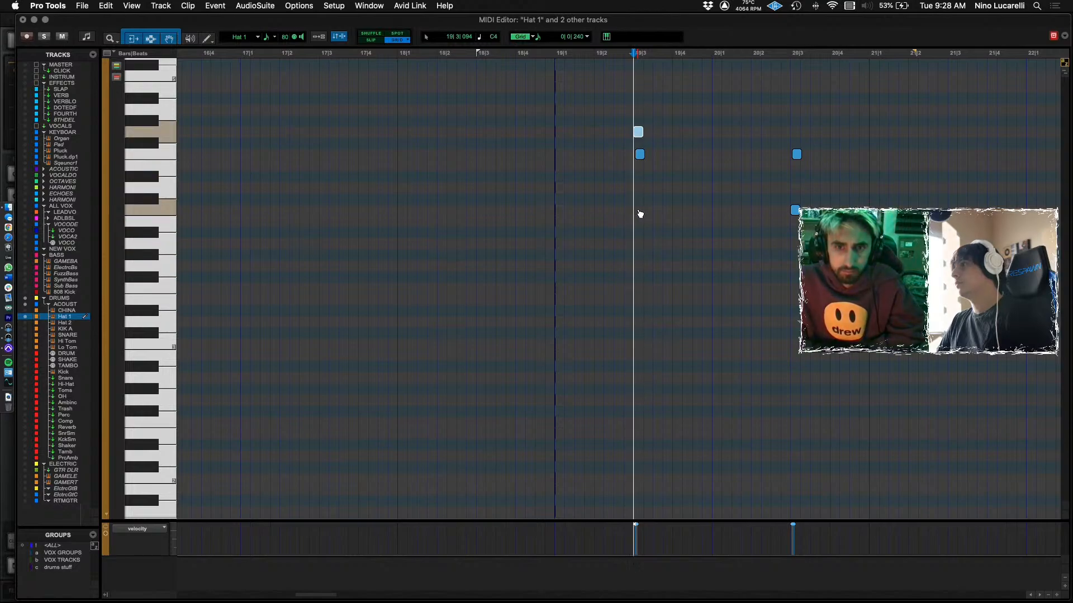
{"action": "key", "text": "Up"}
{"action": "key", "text": "Down"}
{"action": "key", "text": "Down"}
{"action": "key", "text": "Down"}
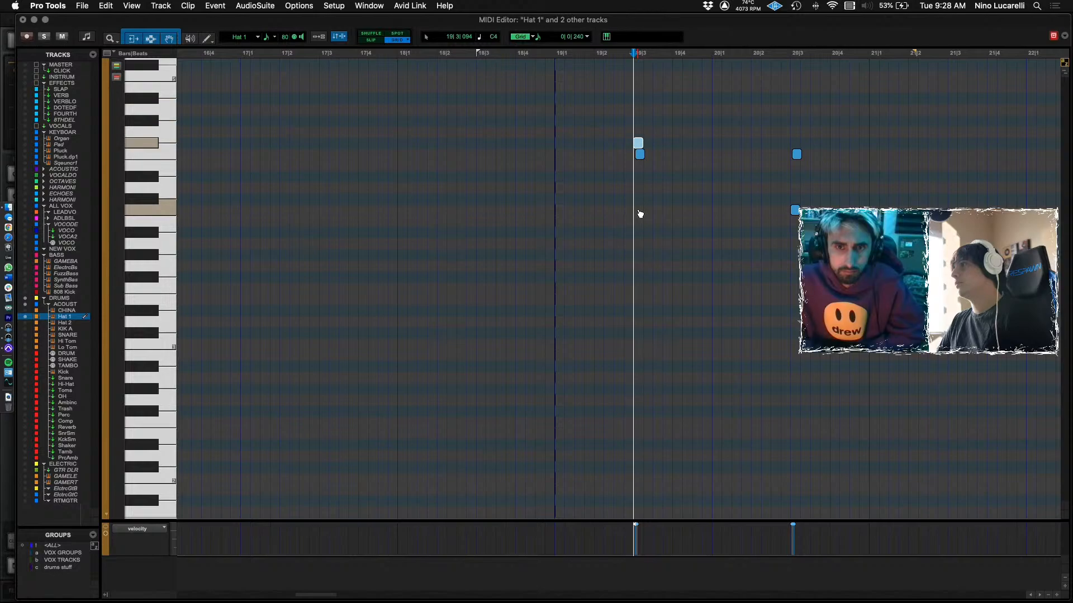
{"action": "key", "text": "Down"}
{"action": "key", "text": "Down"}
{"action": "key", "text": "Down"}
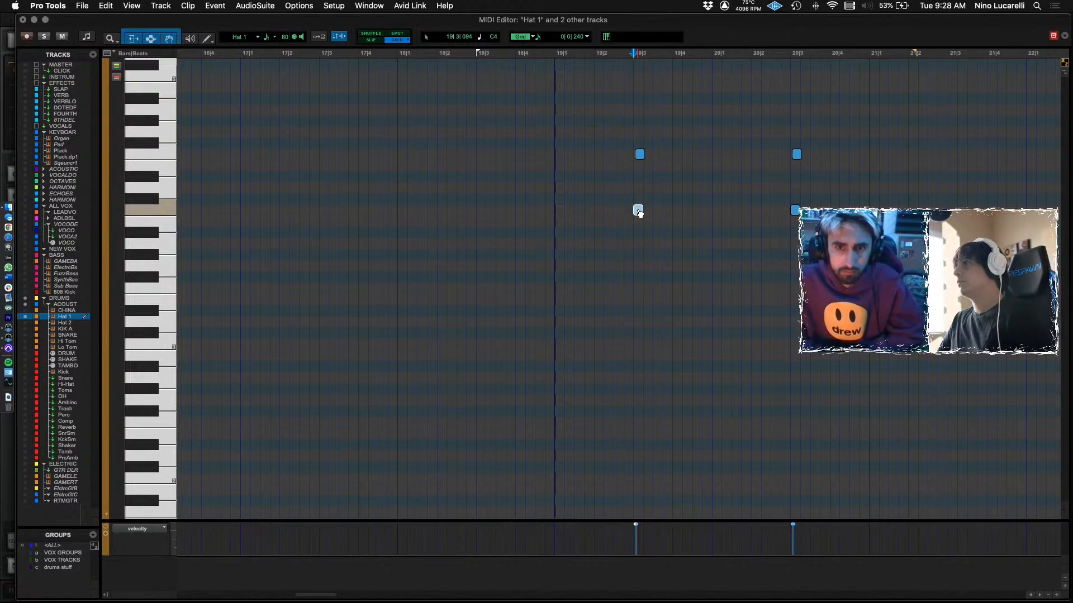
Play both note pairs from bar 19 through bar 20.
{"action": "scroll", "coordinate": [586, 216], "scroll_direction": "right", "scroll_amount": 5}
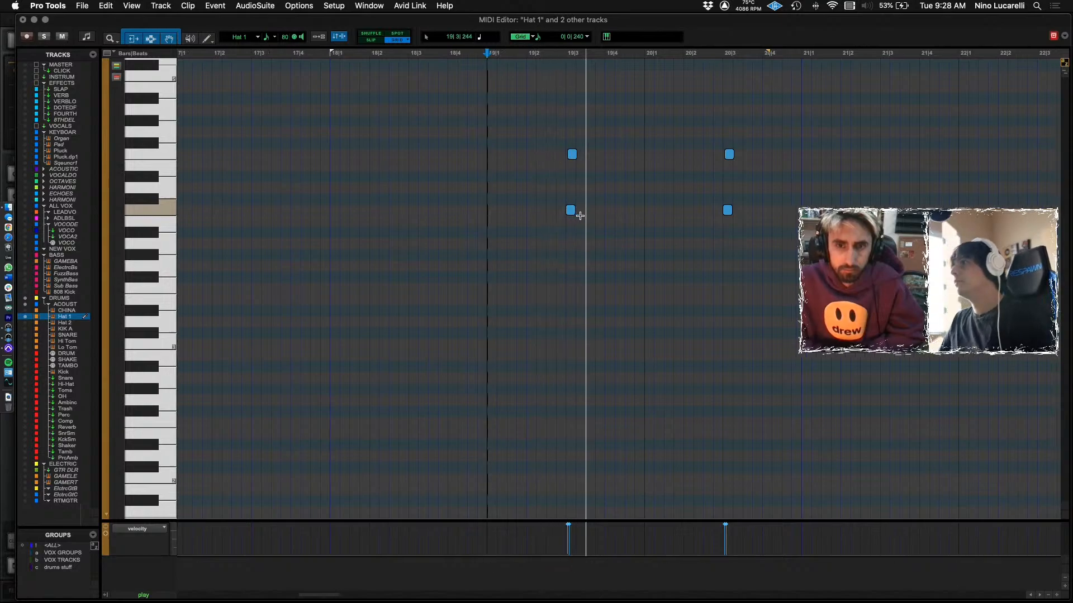
{"action": "scroll", "coordinate": [595, 207], "scroll_direction": "right", "scroll_amount": 2}
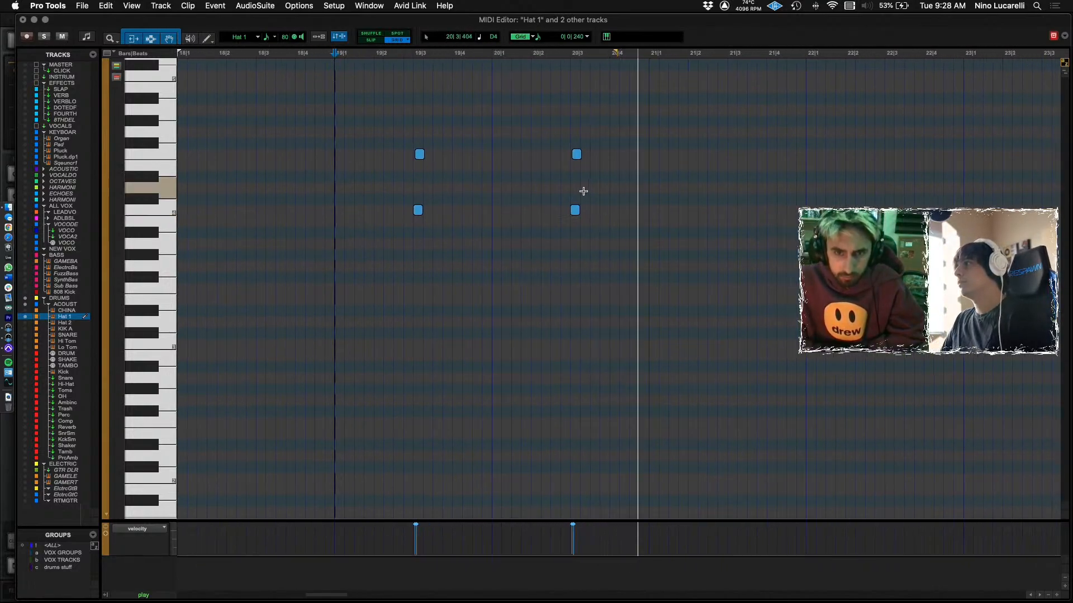
{"action": "key", "text": "space"}
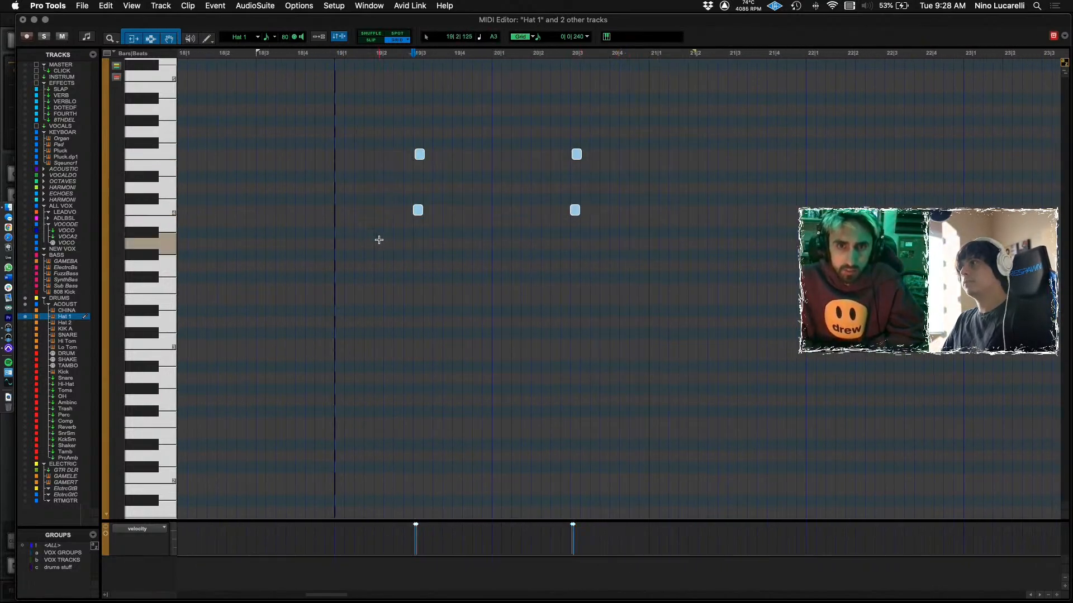
Duplicate the four Hat 1 notes into bars 21 and 22 and play from bar 18 beat 4.
{"action": "key", "text": "super+d"}
{"action": "left_click", "coordinate": [297, 185]}
{"action": "key", "text": "space"}
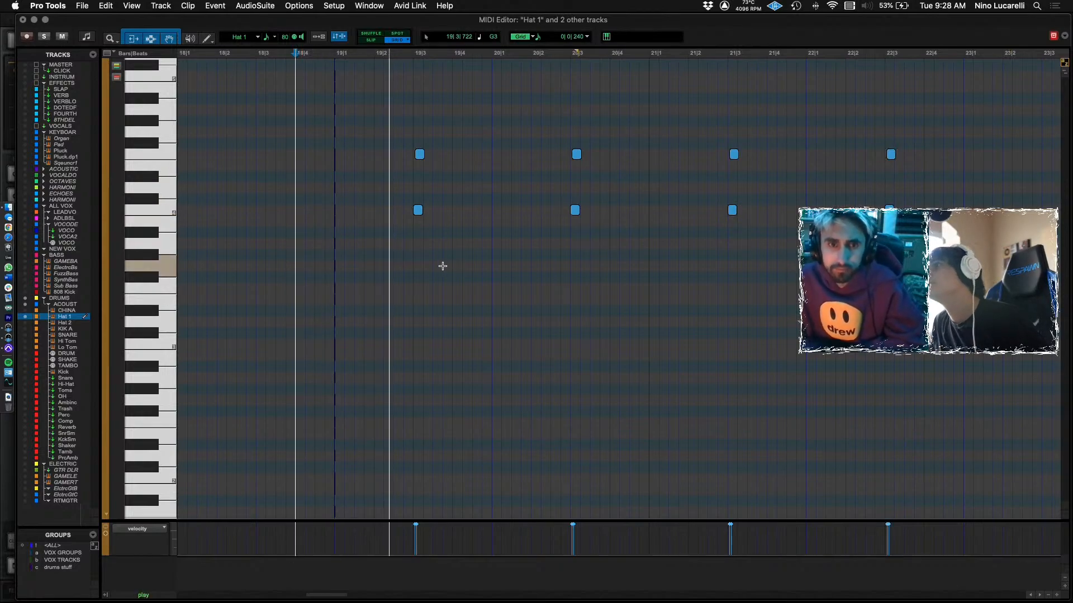
Duplicate the Hat 1 section from bars 19 to 23 in the Edit window and play from bar 24 beat 4.
{"action": "key", "text": "super+equal"}
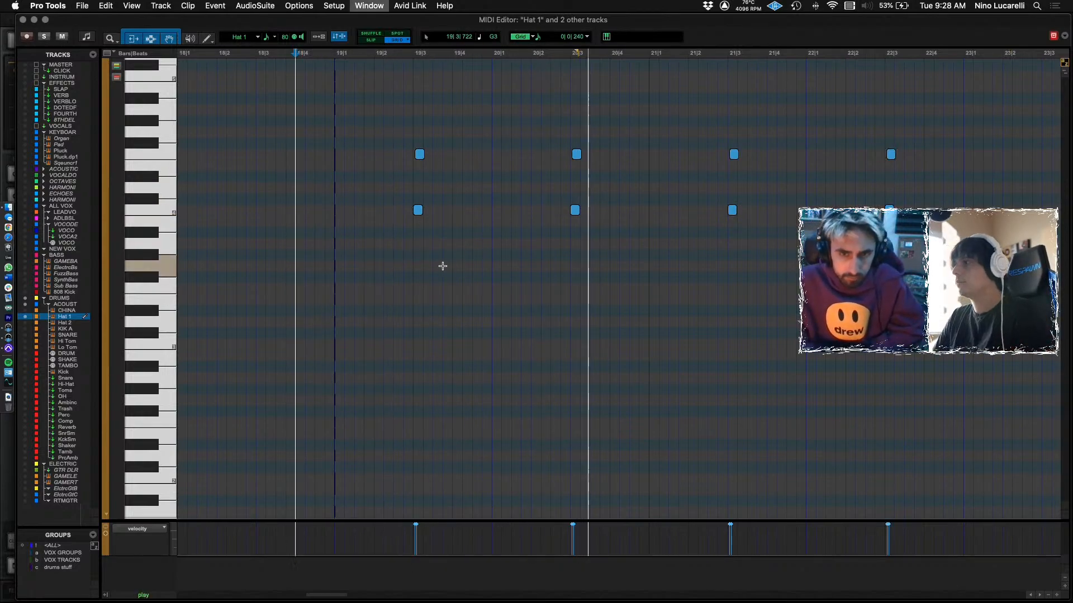
{"action": "left_click", "coordinate": [740, 297]}
{"action": "left_click", "coordinate": [665, 319]}
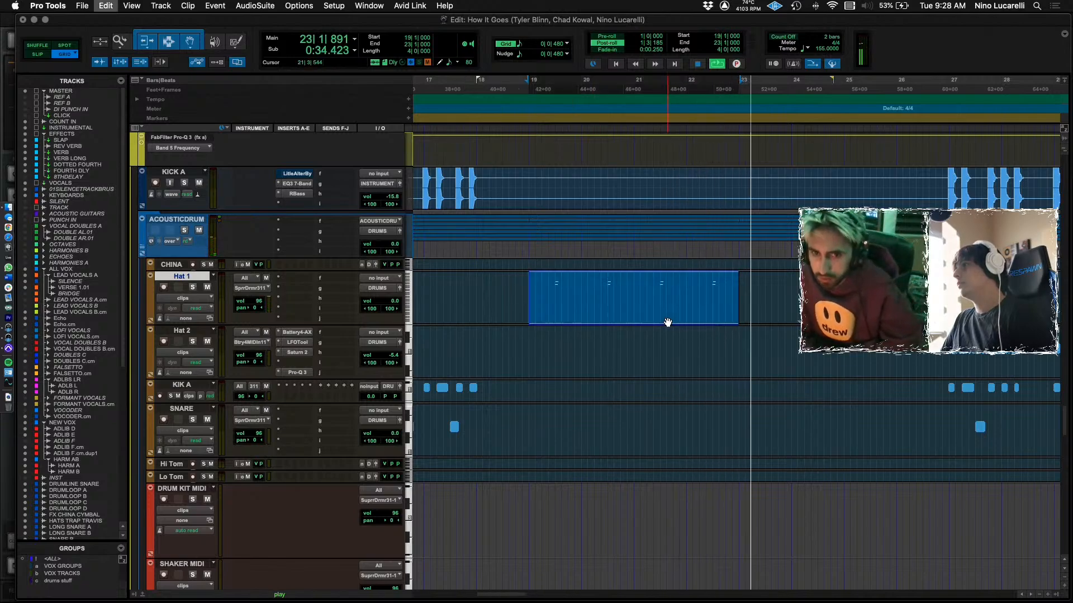
{"action": "key", "text": "ctrl+Tab"}
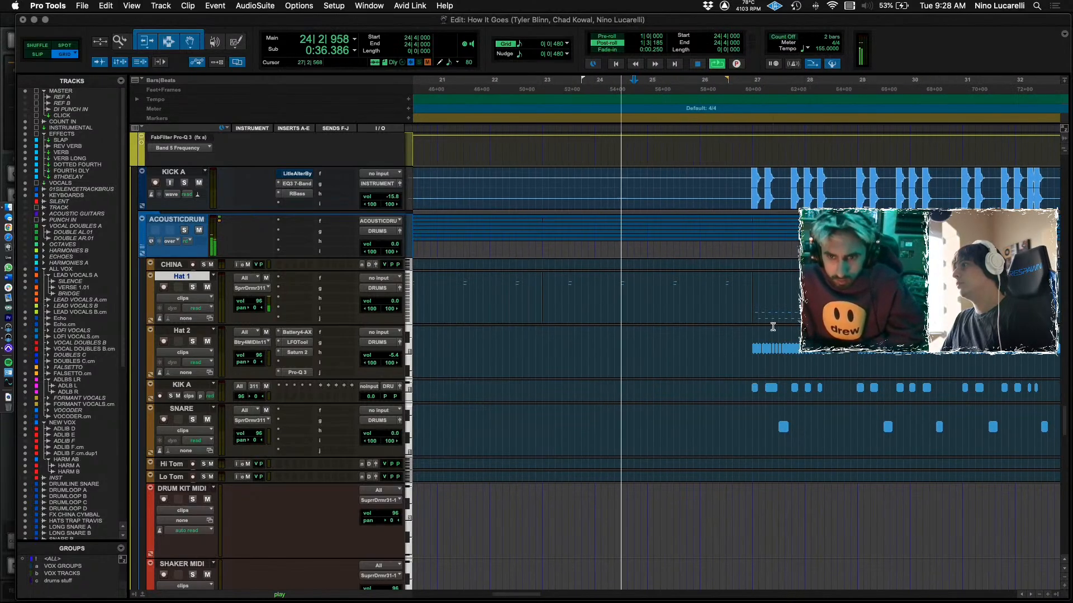
{"action": "key", "text": "super+bracketleft"}
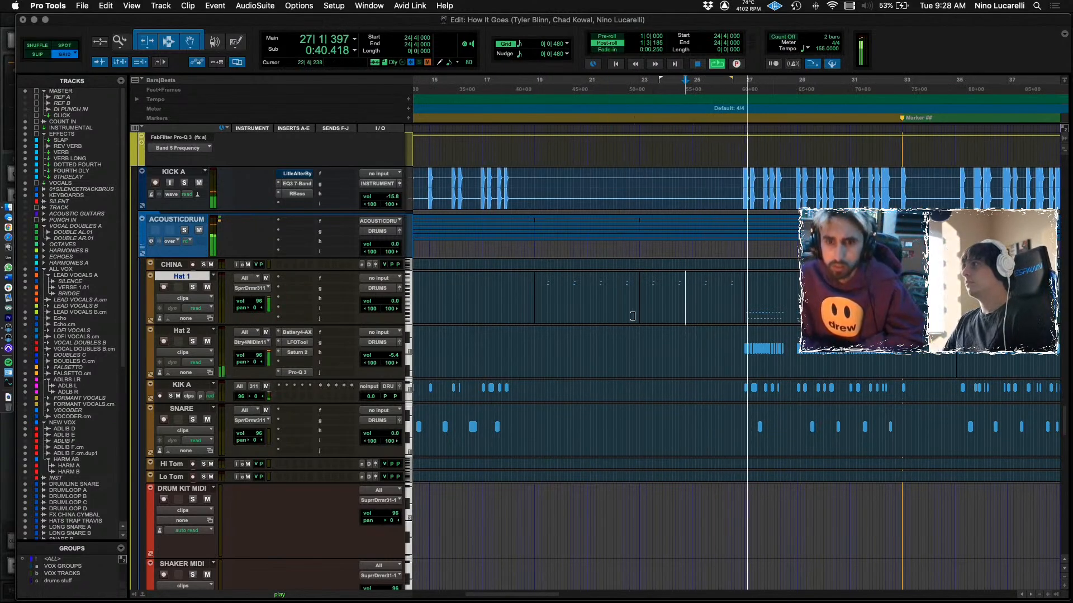
{"action": "key", "text": "space"}
Delete the Hat 1 section between bar 26 beat 2 and bar 27, and play from bar 19.
{"action": "left_click", "coordinate": [547, 347]}
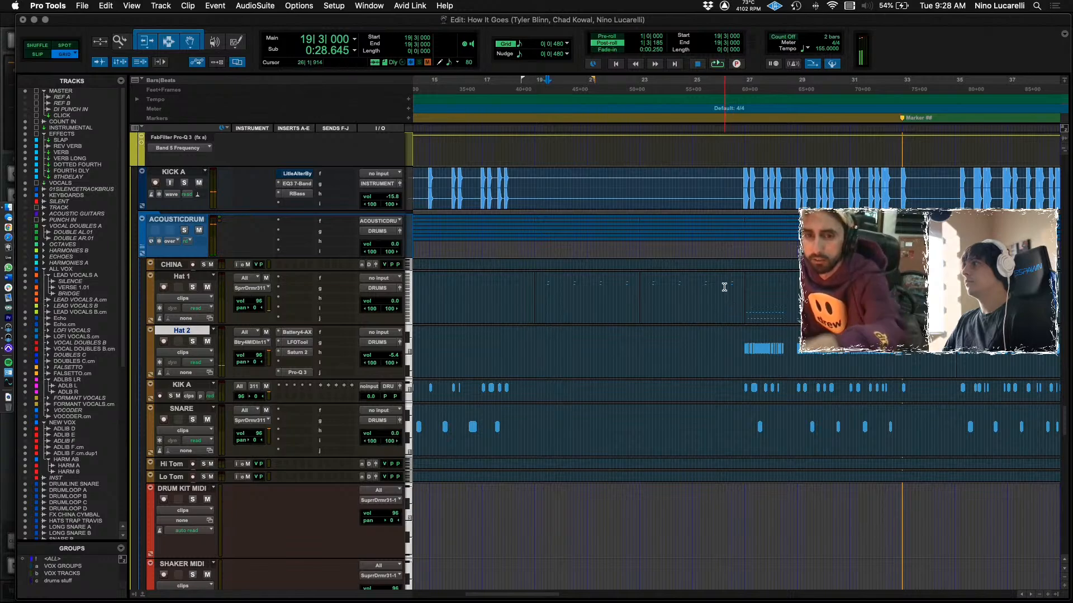
{"action": "left_click", "coordinate": [724, 287]}
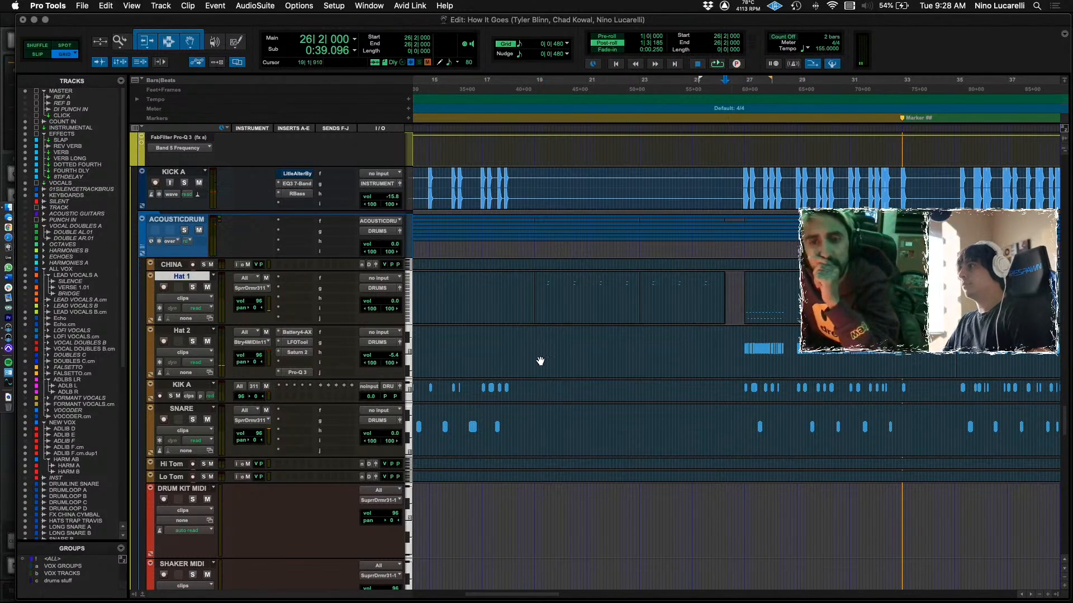
{"action": "key", "text": "space"}
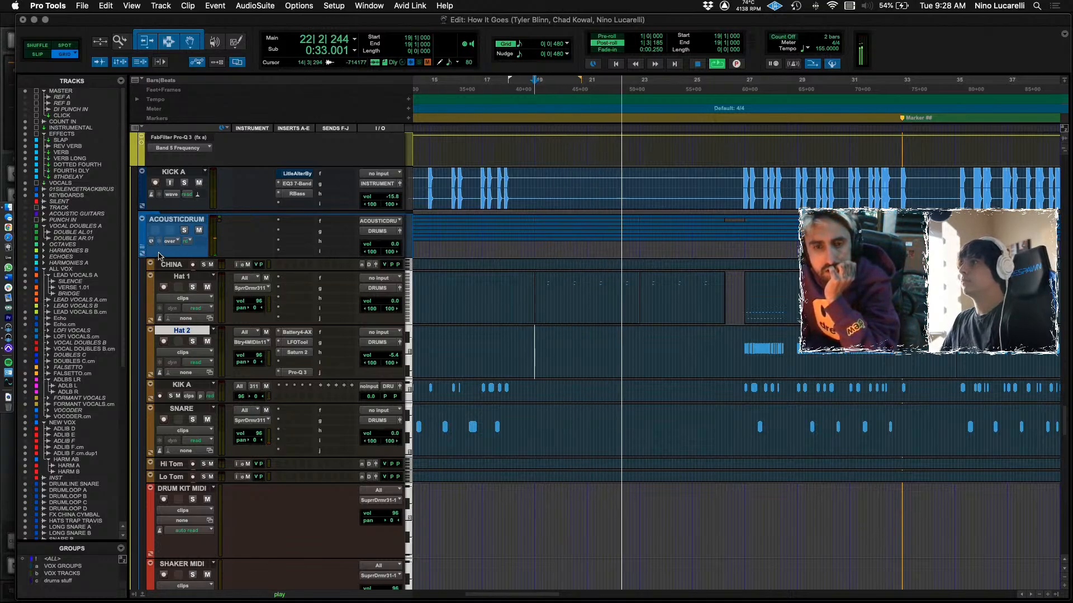
Show the ACOUSTICDRUM volume automation and lower it to -5.4 dB between bars 19 and 27.
{"action": "left_click", "coordinate": [142, 254]}
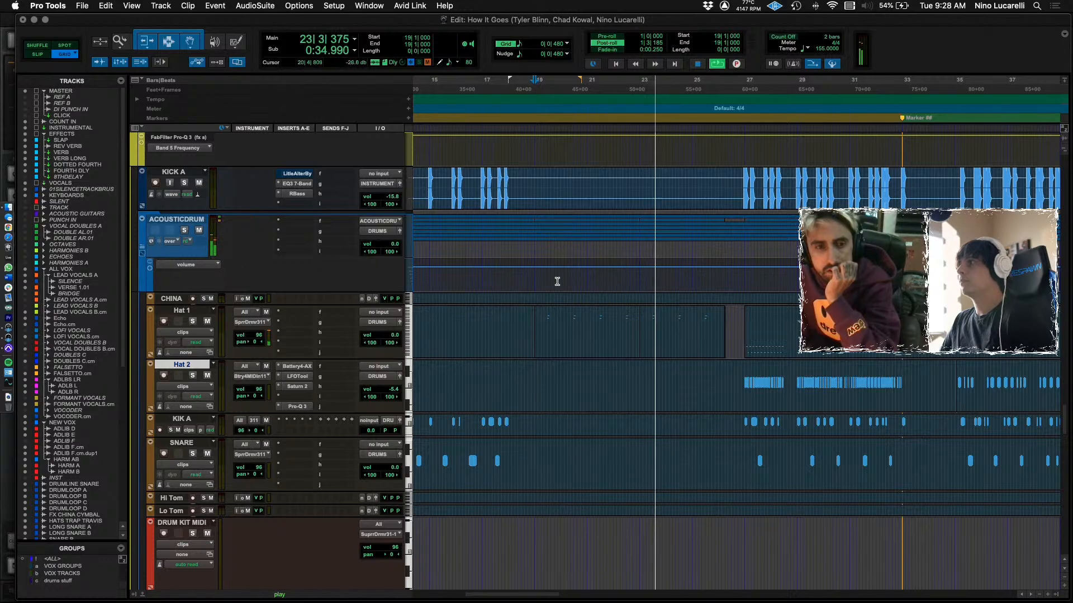
{"action": "left_click_drag", "start_coordinate": [533, 280], "coordinate": [724, 270]}
{"action": "key", "text": "space"}
{"action": "key", "text": "space"}
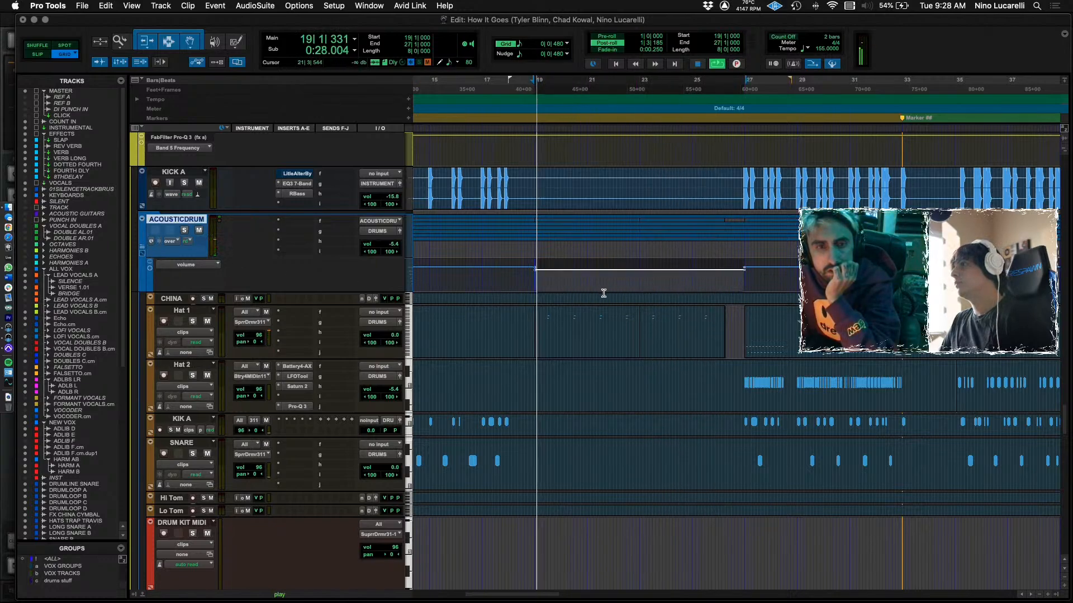
Play from bar 16 beat 4 and set the ACOUSTICDRUM volume between bars 19 and 27 to -4.1 dB.
{"action": "left_click", "coordinate": [474, 285]}
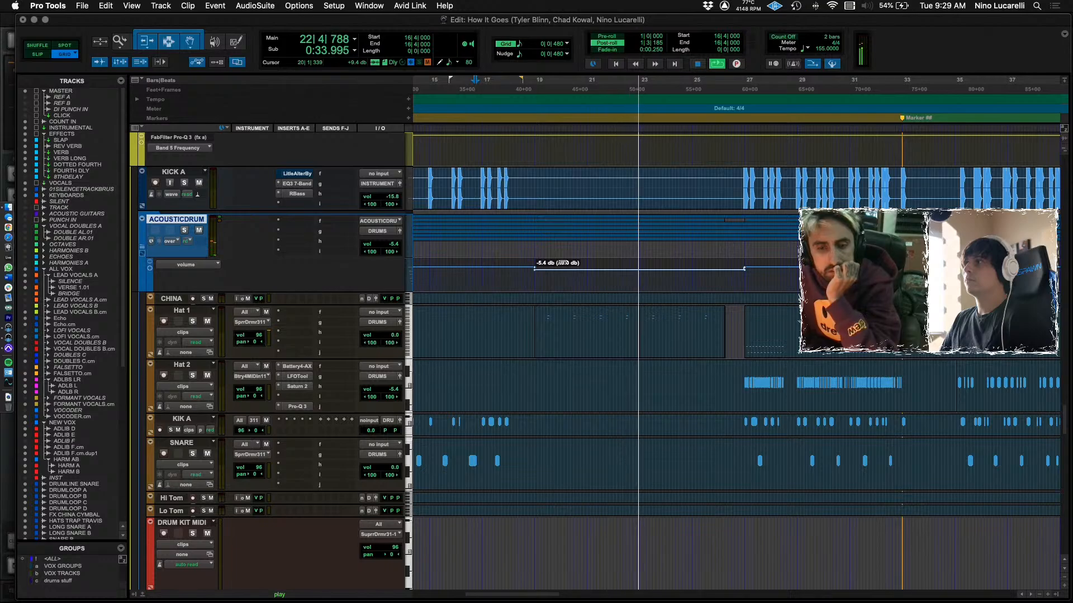
{"action": "left_click", "coordinate": [531, 286]}
{"action": "key", "text": "space"}
{"action": "left_click_drag", "start_coordinate": [562, 263], "coordinate": [562, 262]}
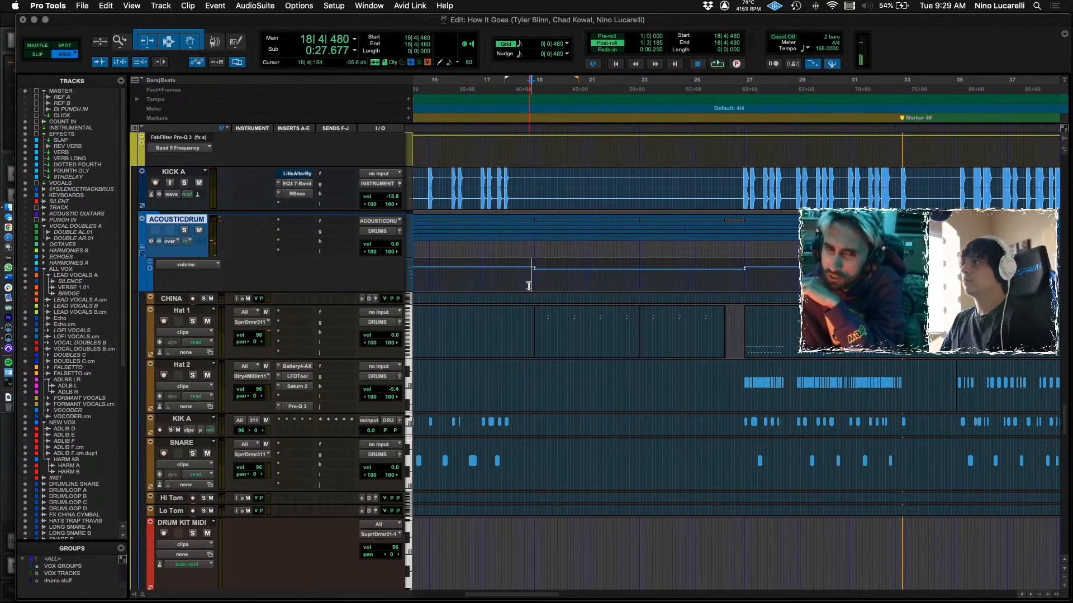
Check the Hat 1 notes from bar 19 to bar 26 beat 2 in the MIDI Editor and play from bar 16 beat 4.
{"action": "left_click_drag", "start_coordinate": [565, 332], "coordinate": [675, 346]}
{"action": "double_click", "coordinate": [583, 348]}
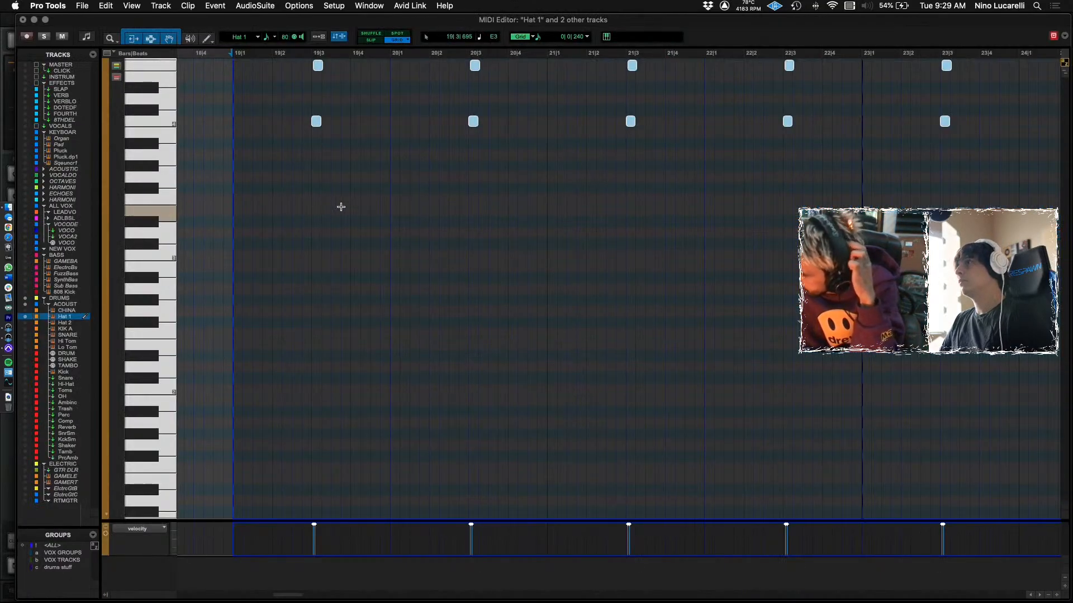
{"action": "key", "text": "super+w"}
{"action": "key", "text": "space"}
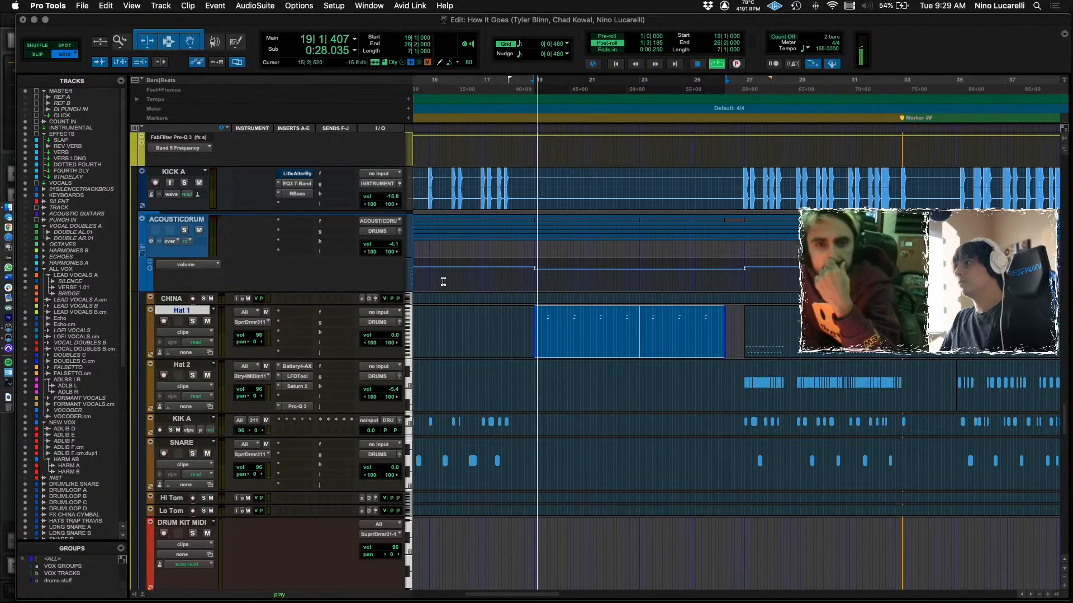
{"action": "left_click", "coordinate": [479, 316]}
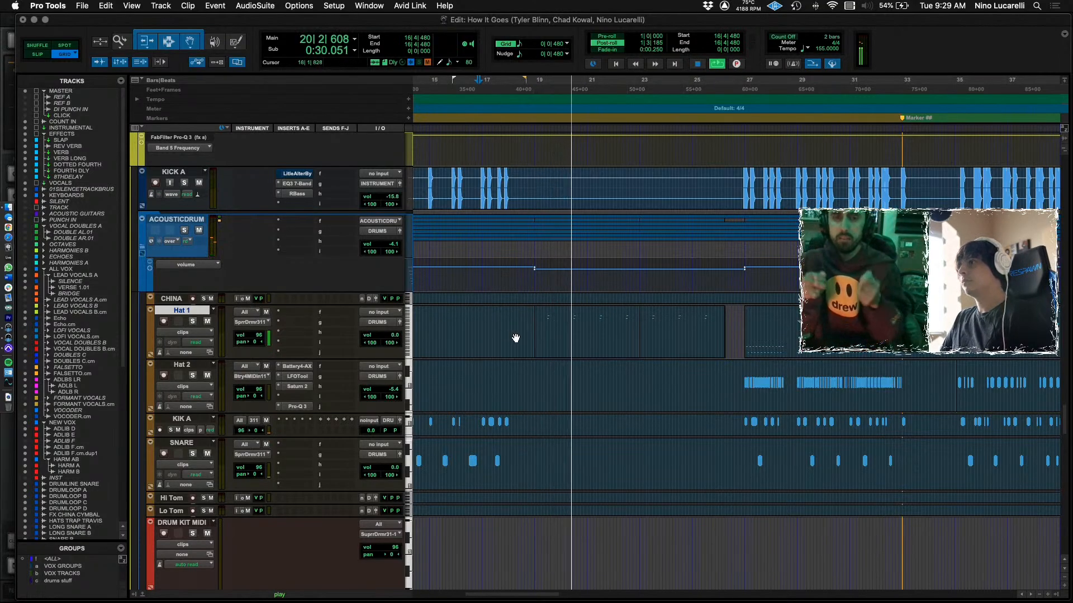
Insert the stereo FabFilter Pro-R reverb on the Comp channel in the Mix window and set its mix to about 50%.
{"action": "key", "text": "super+equal"}
{"action": "scroll", "coordinate": [847, 547], "scroll_direction": "right", "scroll_amount": 15}
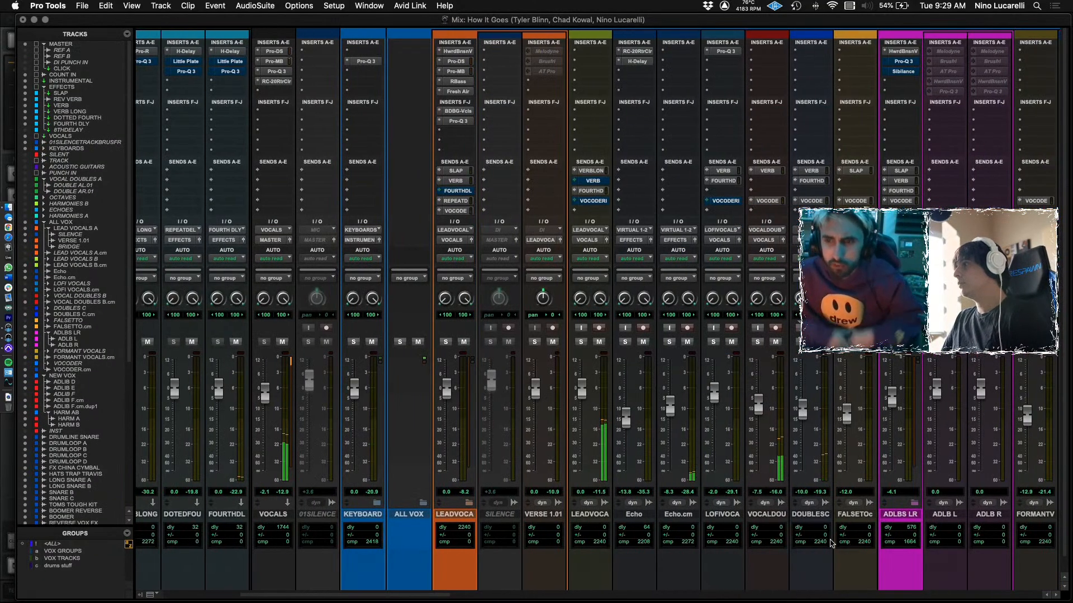
{"action": "scroll", "coordinate": [772, 528], "scroll_direction": "right", "scroll_amount": 10}
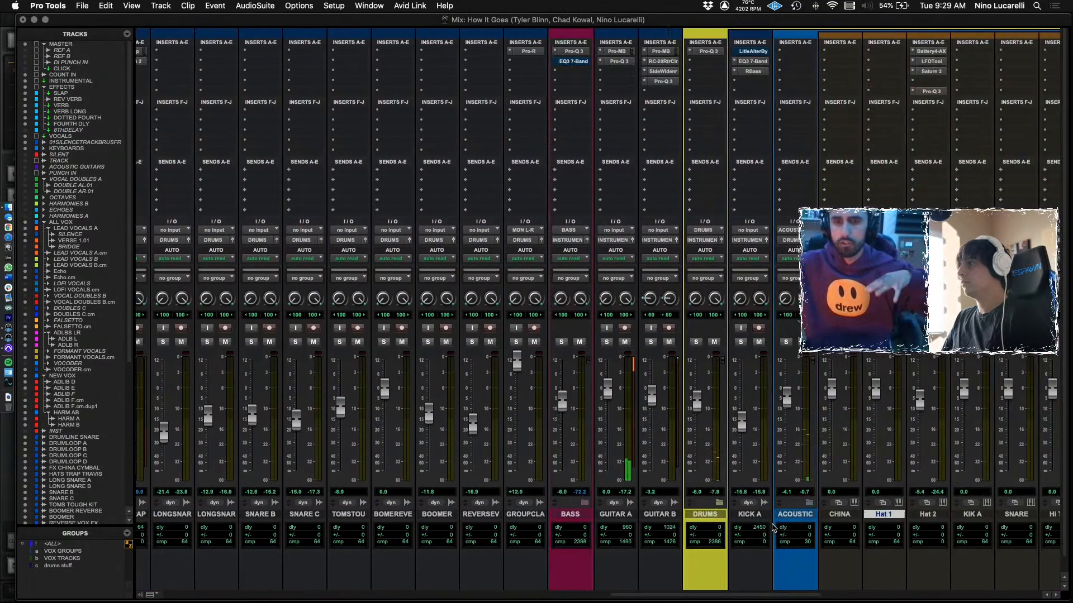
{"action": "scroll", "coordinate": [772, 527], "scroll_direction": "right", "scroll_amount": 15}
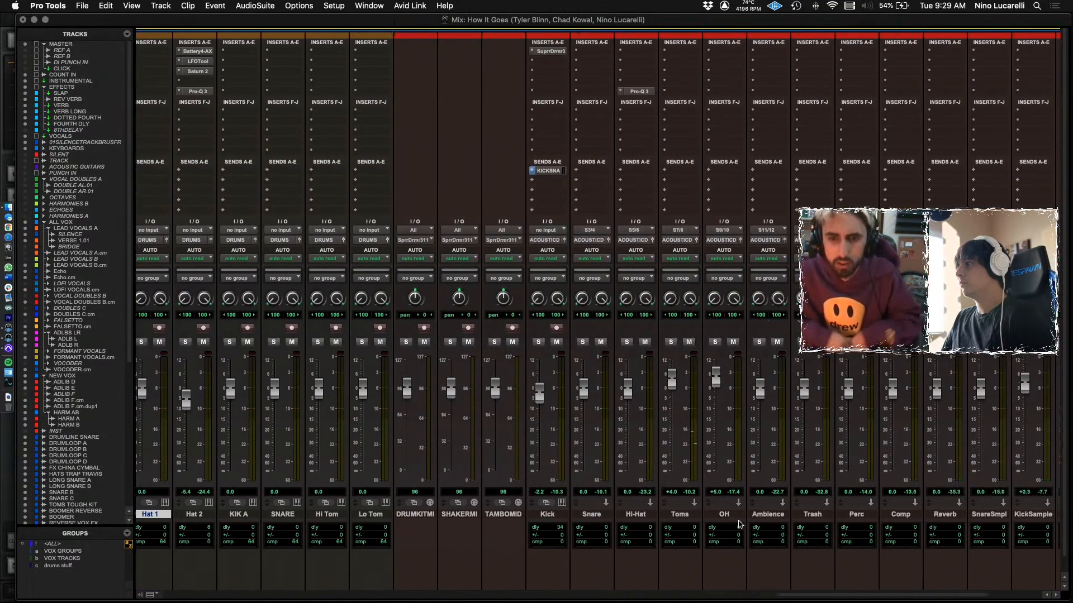
{"action": "scroll", "coordinate": [750, 527], "scroll_direction": "right", "scroll_amount": 3}
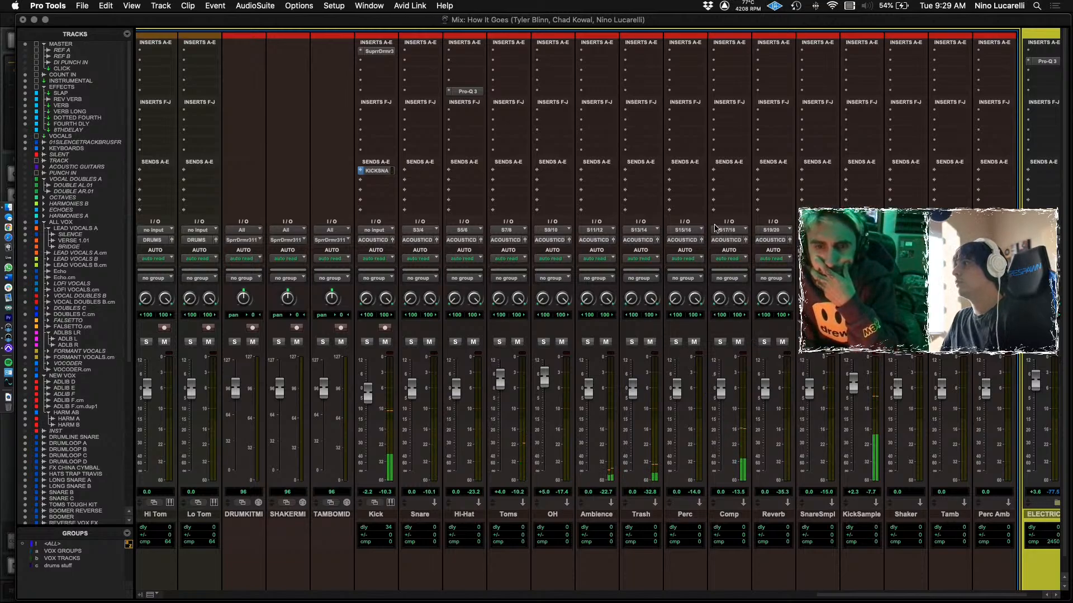
{"action": "left_click", "coordinate": [727, 53]}
{"action": "mouse_move", "coordinate": [775, 52]}
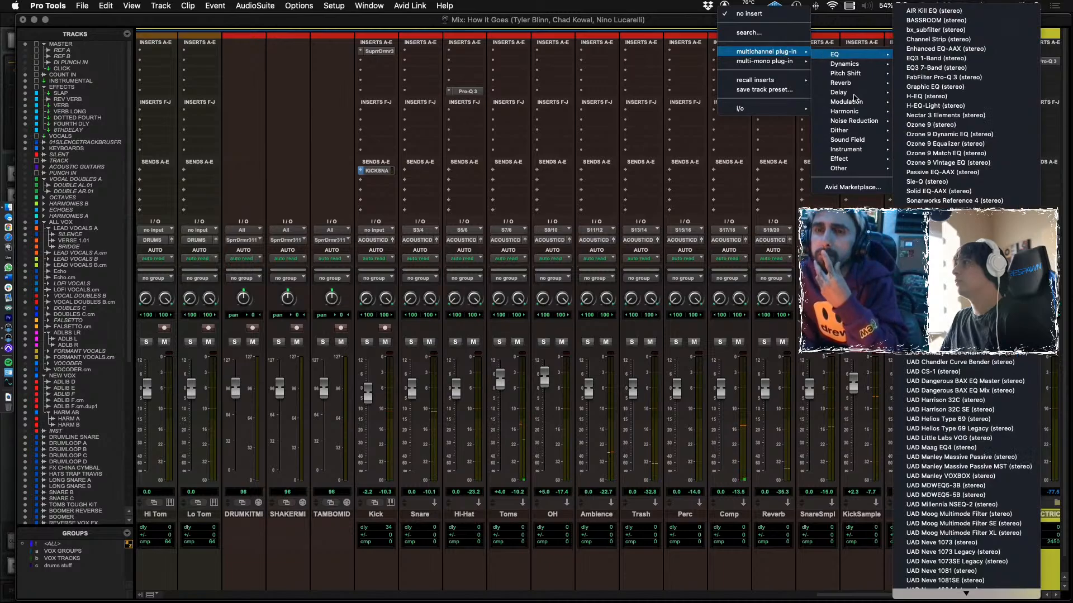
{"action": "mouse_move", "coordinate": [865, 85]}
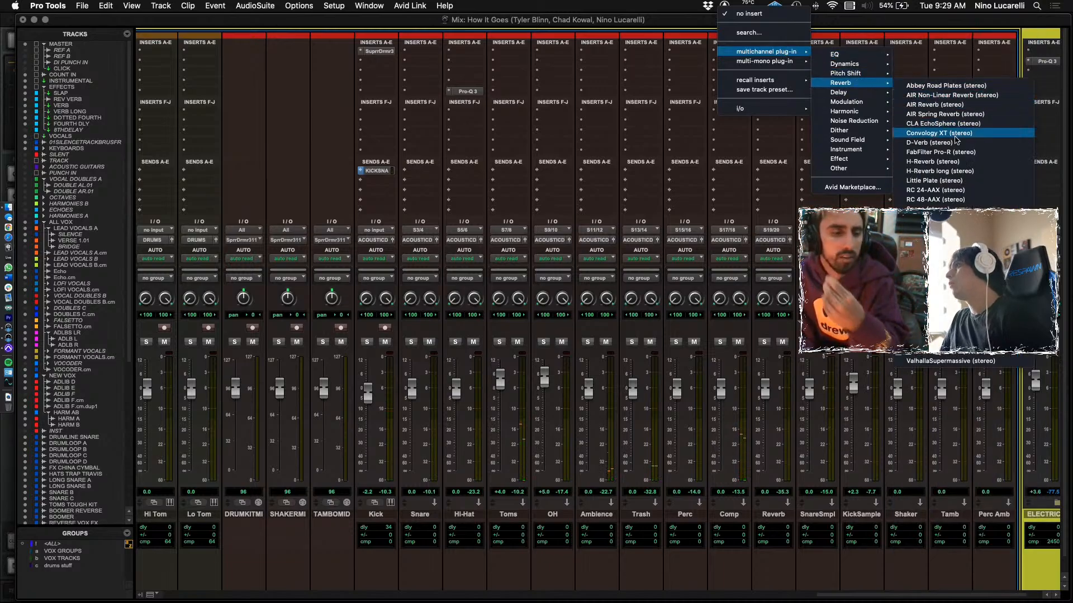
{"action": "left_click", "coordinate": [944, 152]}
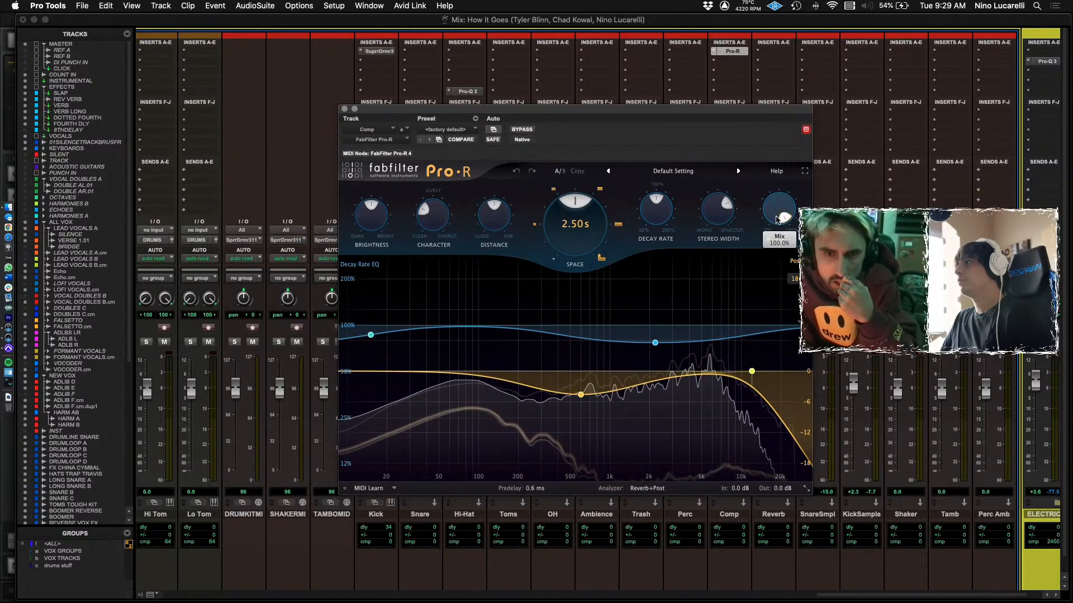
{"action": "left_click_drag", "start_coordinate": [778, 218], "coordinate": [775, 276]}
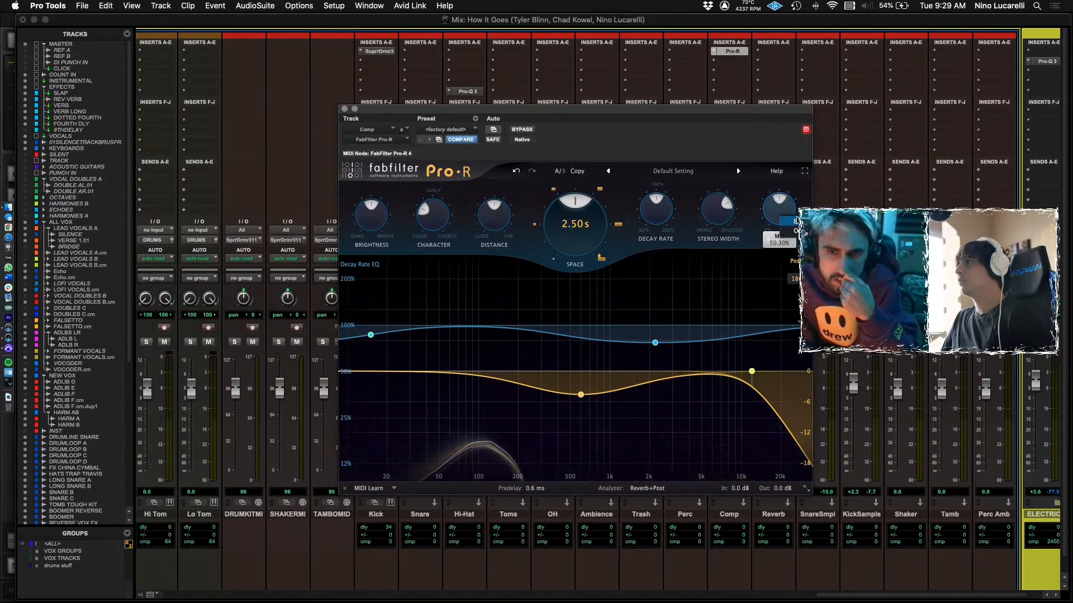
{"action": "left_click", "coordinate": [344, 109]}
Show the Pro-R Mix automation lane under the Comp track in the Edit window and play from bar 16 beat 4.
{"action": "key", "text": "super+equal"}
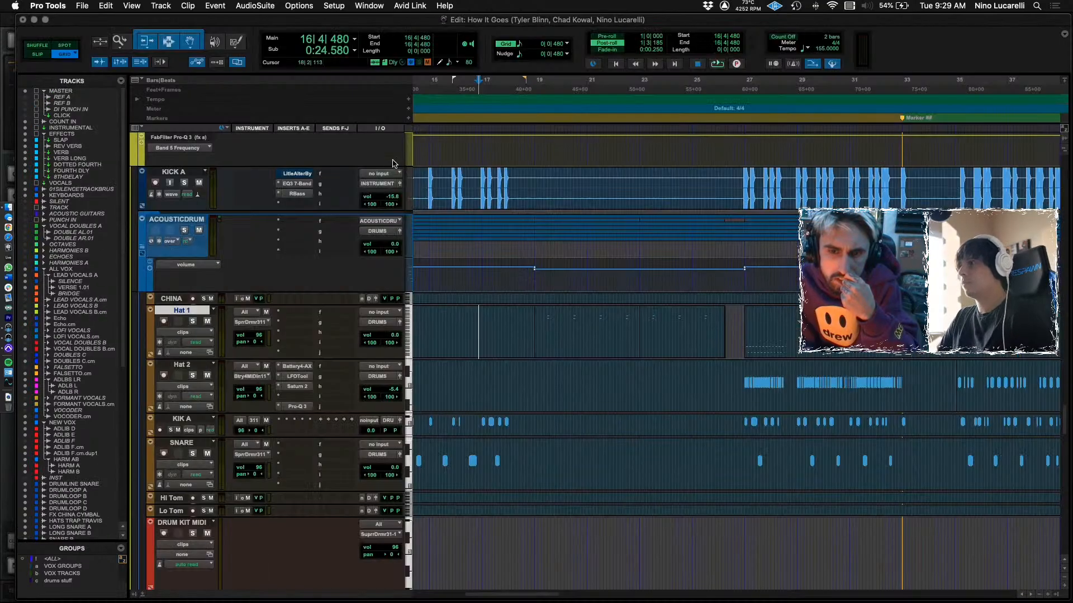
{"action": "scroll", "coordinate": [353, 392], "scroll_direction": "down", "scroll_amount": 15}
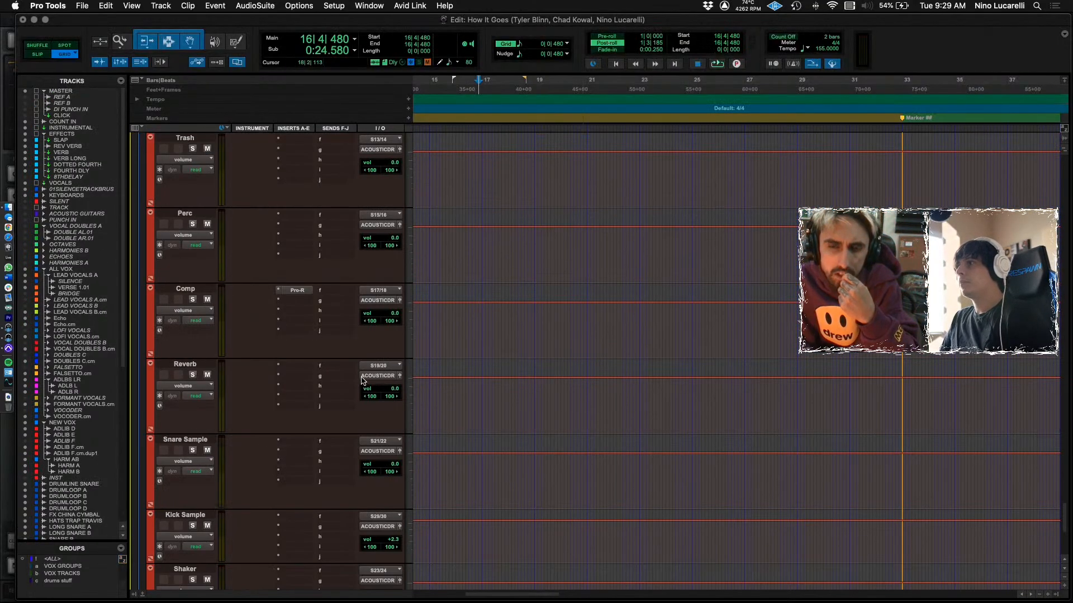
{"action": "scroll", "coordinate": [363, 381], "scroll_direction": "up", "scroll_amount": 6}
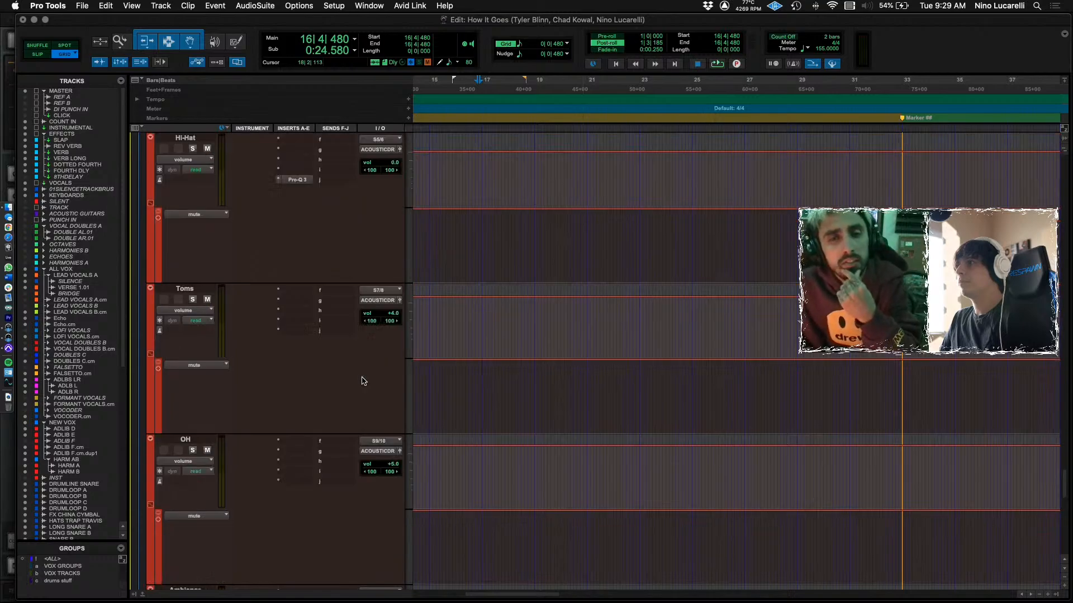
{"action": "scroll", "coordinate": [363, 381], "scroll_direction": "down", "scroll_amount": 5}
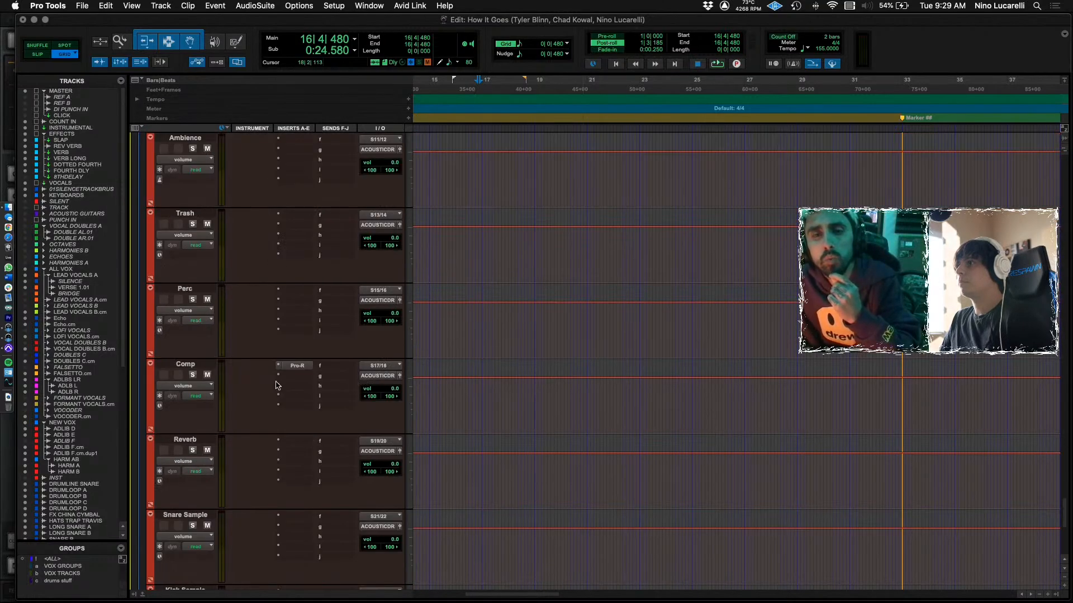
{"action": "left_click", "coordinate": [151, 429]}
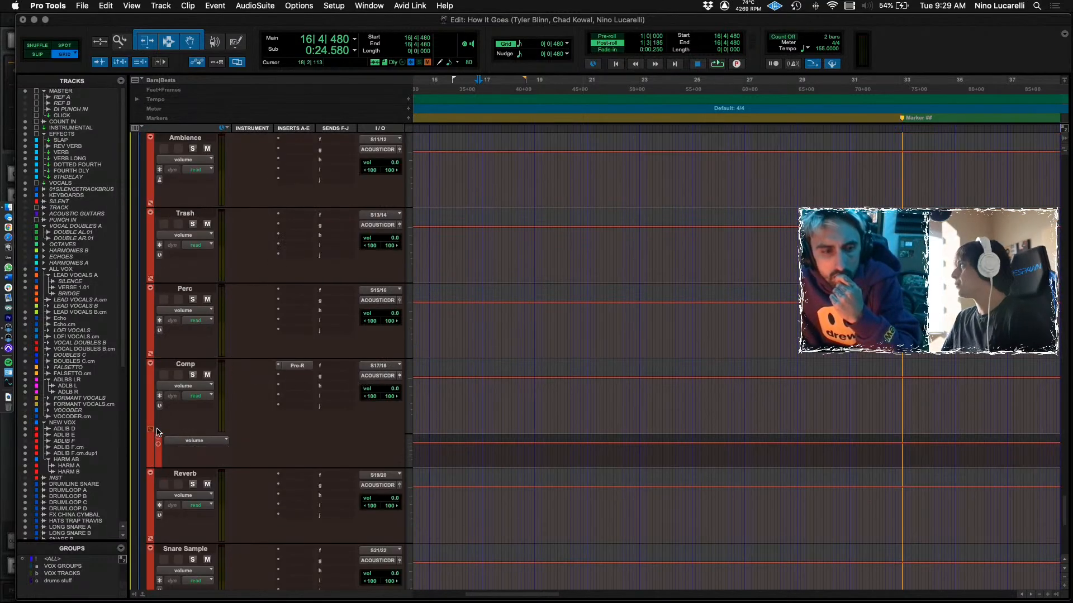
{"action": "left_click", "coordinate": [197, 450]}
{"action": "left_click", "coordinate": [293, 473]}
{"action": "key", "text": "space"}
{"action": "key", "text": "super+bracketright"}
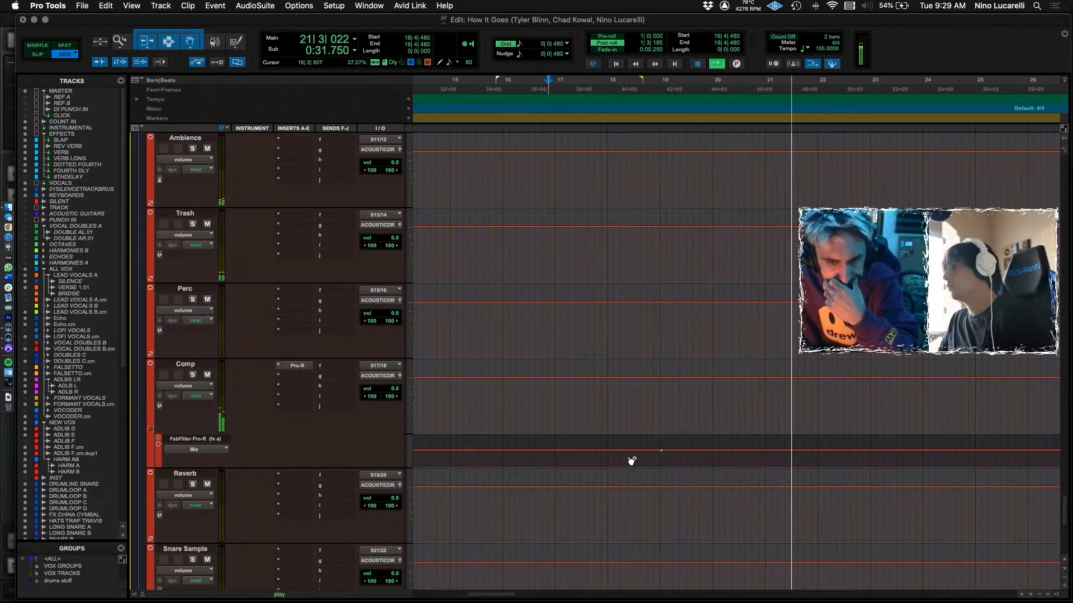
Automate the Comp track's Pro-R mix to 0% before bar 19 and from bar 27 onward, keeping the reverb only between them.
{"action": "left_click_drag", "start_coordinate": [647, 452], "coordinate": [640, 466]}
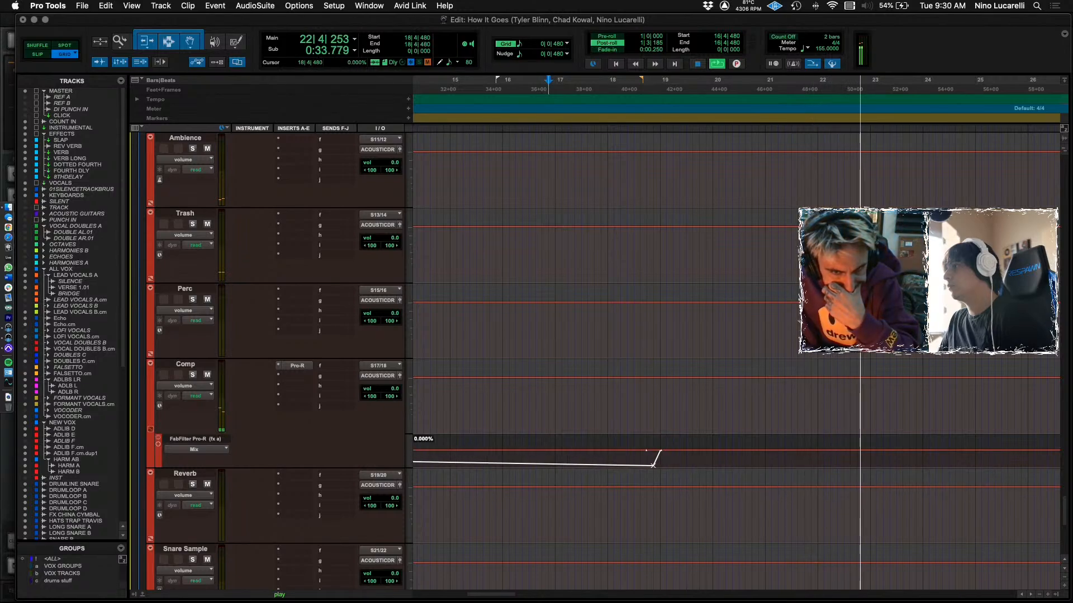
{"action": "key", "text": "super+bracketleft"}
{"action": "key", "text": "super+bracketleft"}
{"action": "scroll", "coordinate": [631, 467], "scroll_direction": "left", "scroll_amount": 2}
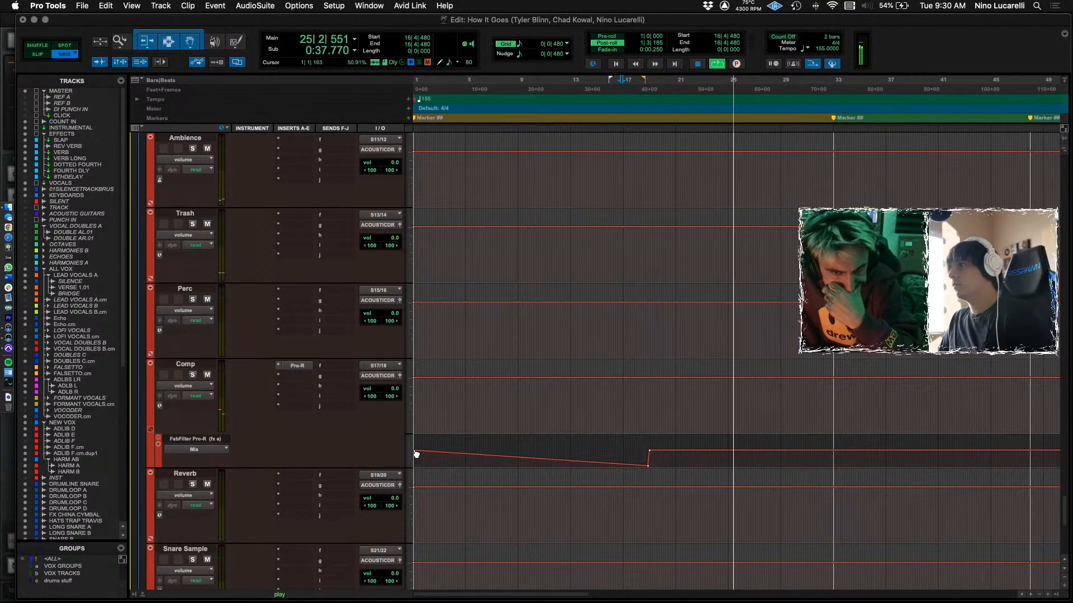
{"action": "key", "text": "super+z"}
{"action": "left_click", "coordinate": [748, 459]}
{"action": "key", "text": "super+bracketright"}
{"action": "key", "text": "super+bracketright"}
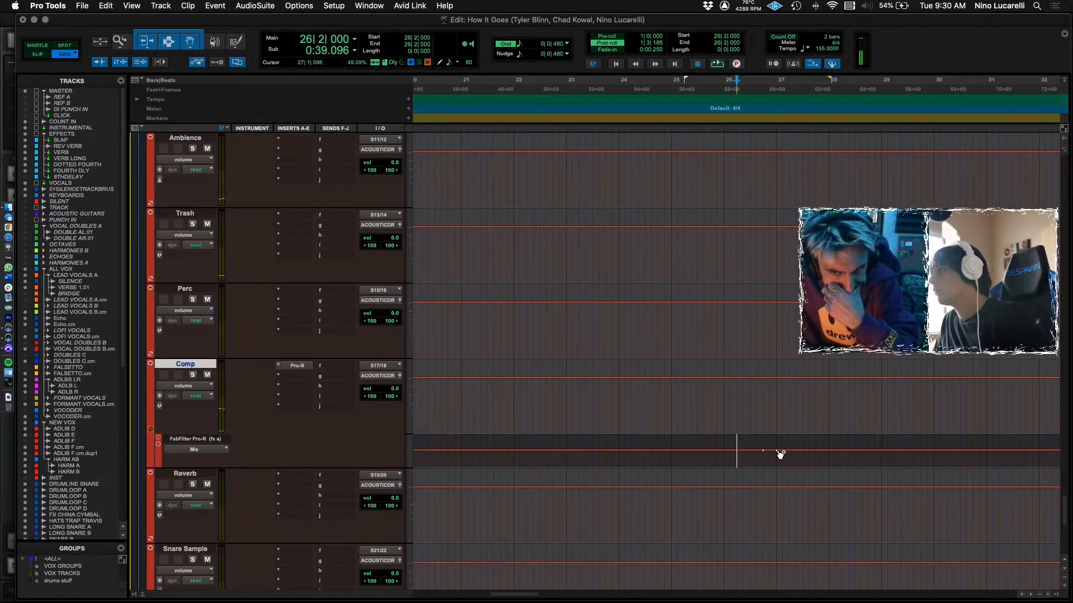
{"action": "key", "text": "super+bracketleft"}
{"action": "key", "text": "super+bracketleft"}
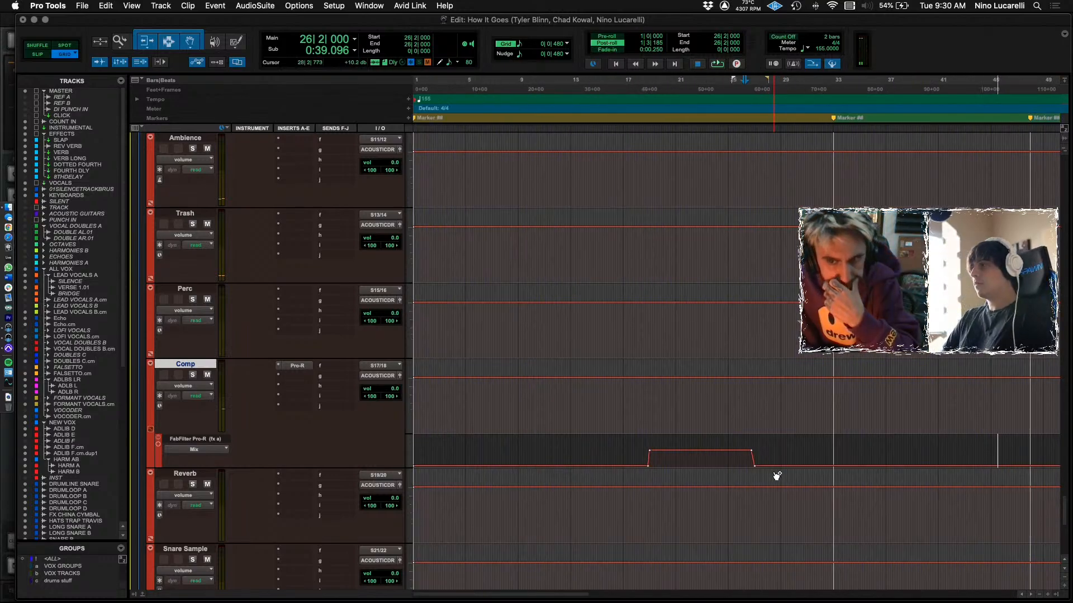
Play from bar 18 beat 4, raise the character and brightness of Comp's Pro-R reverb, adjust its stereo width, and return to the Edit window.
{"action": "left_click", "coordinate": [647, 452]}
{"action": "key", "text": "space"}
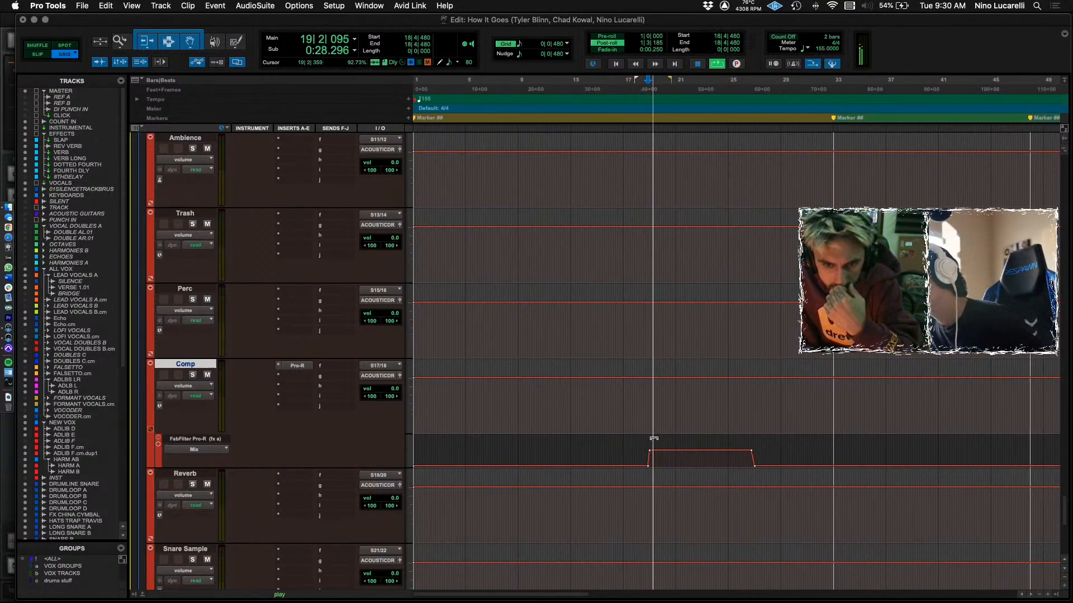
{"action": "key", "text": "super+equal"}
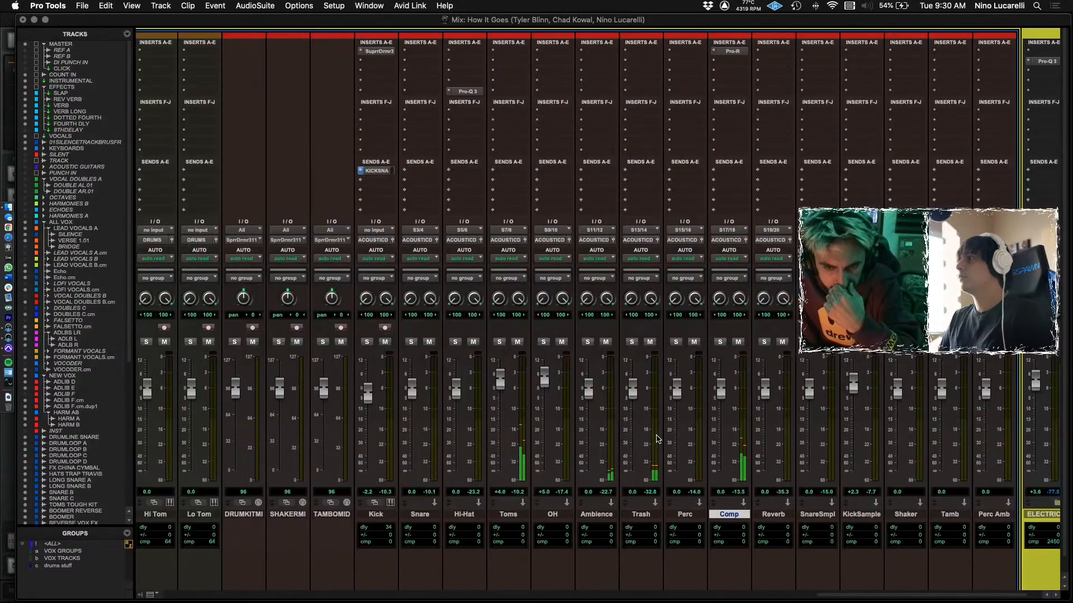
{"action": "scroll", "coordinate": [683, 431], "scroll_direction": "right", "scroll_amount": 3}
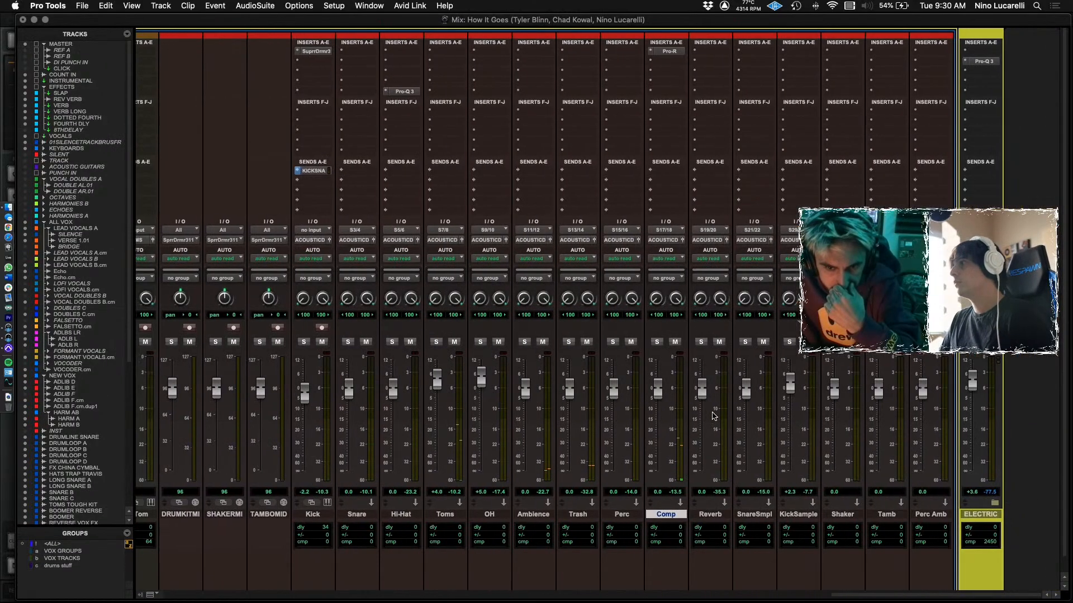
{"action": "left_click", "coordinate": [680, 51]}
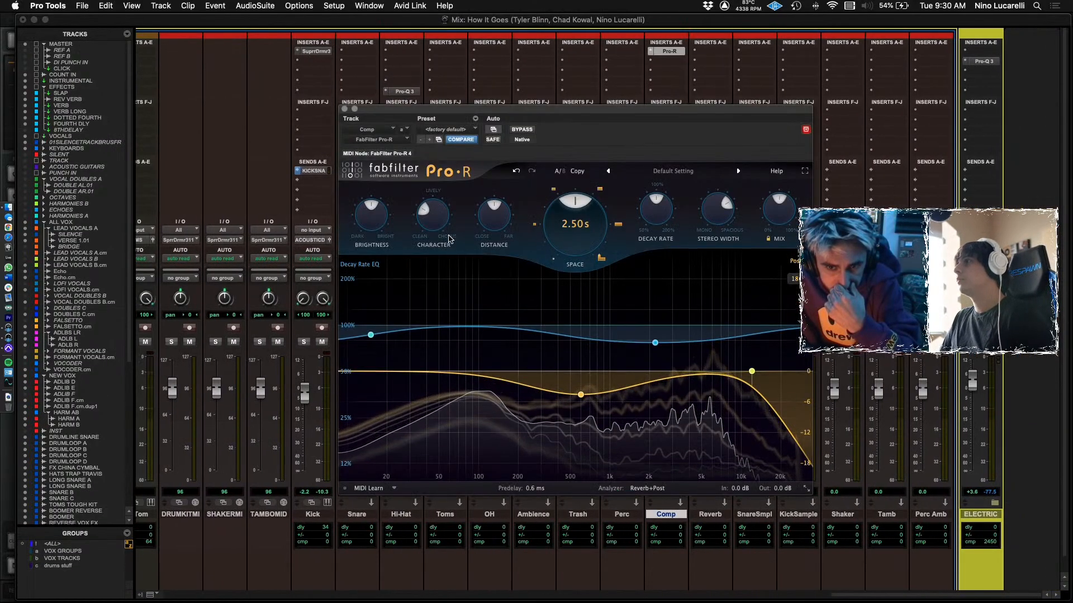
{"action": "left_click_drag", "start_coordinate": [452, 240], "coordinate": [451, 226]}
{"action": "left_click_drag", "start_coordinate": [373, 210], "coordinate": [373, 203]}
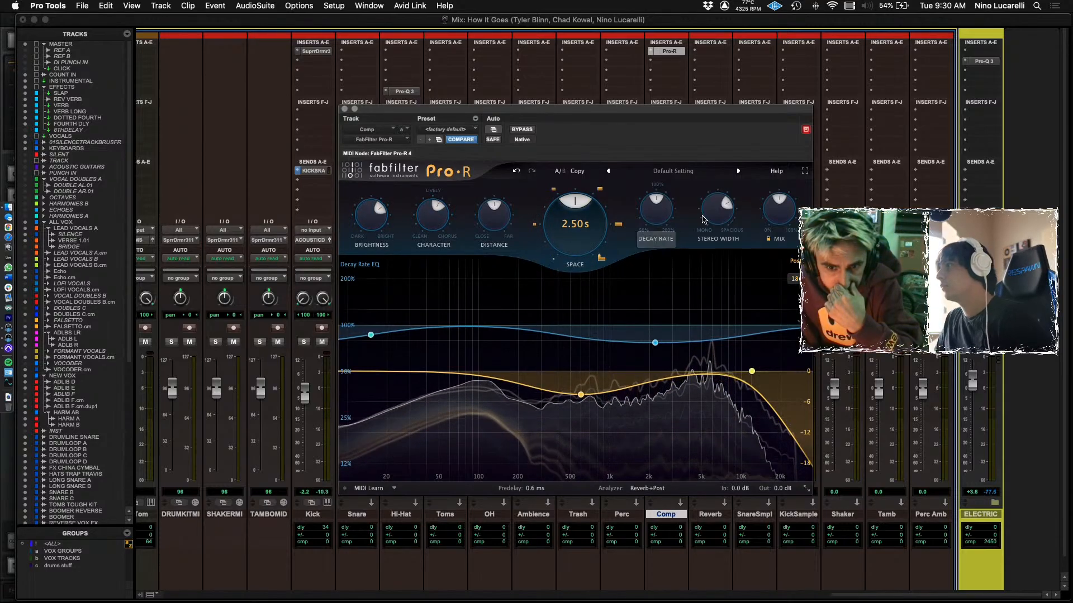
{"action": "left_click_drag", "start_coordinate": [717, 215], "coordinate": [719, 211]}
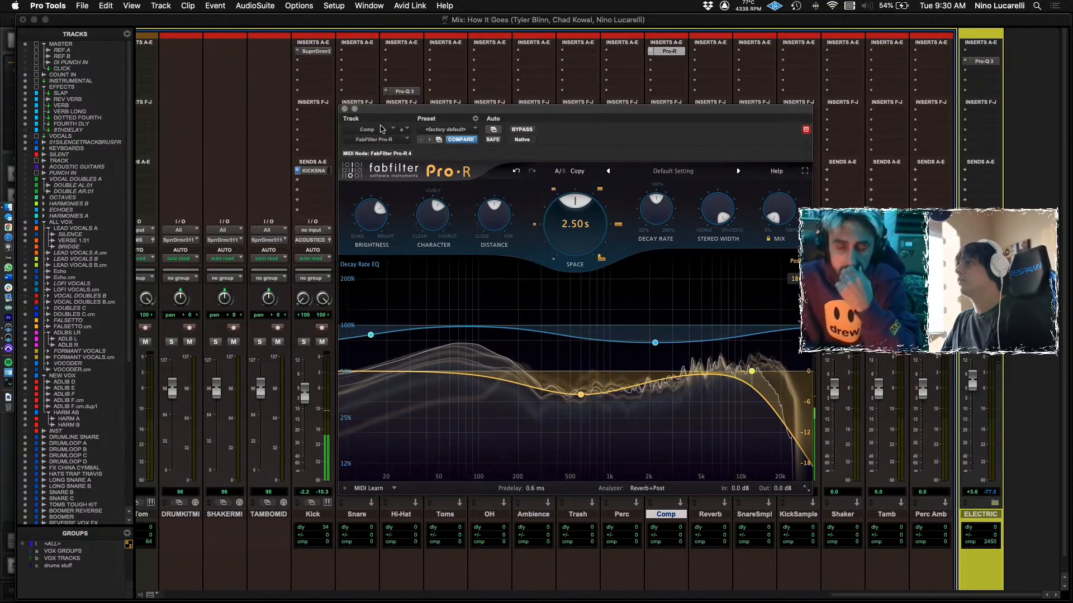
{"action": "key", "text": "super+w"}
{"action": "key", "text": "super+equal"}
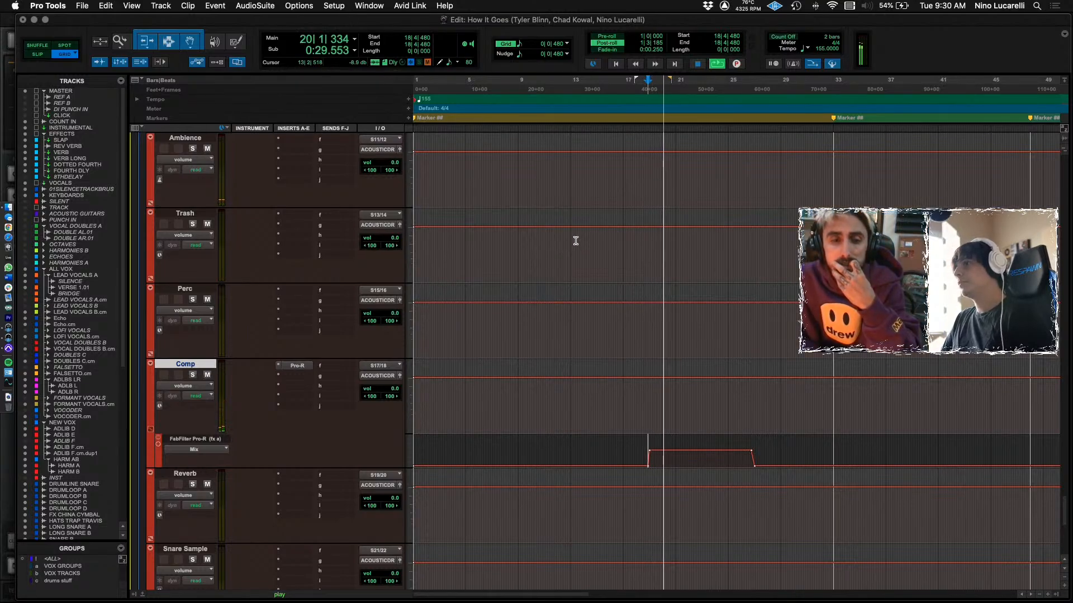
Review the drum tracks during playback and play from bar 25 beat 3 across the end of the Comp reverb automation.
{"action": "scroll", "coordinate": [306, 389], "scroll_direction": "down", "scroll_amount": 10}
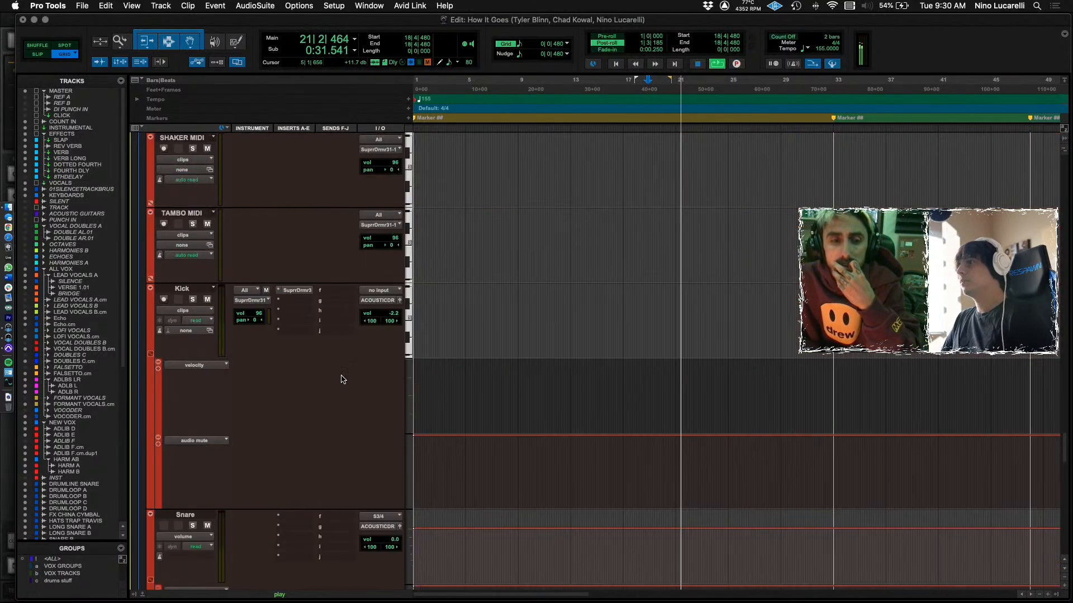
{"action": "scroll", "coordinate": [342, 380], "scroll_direction": "up", "scroll_amount": 3}
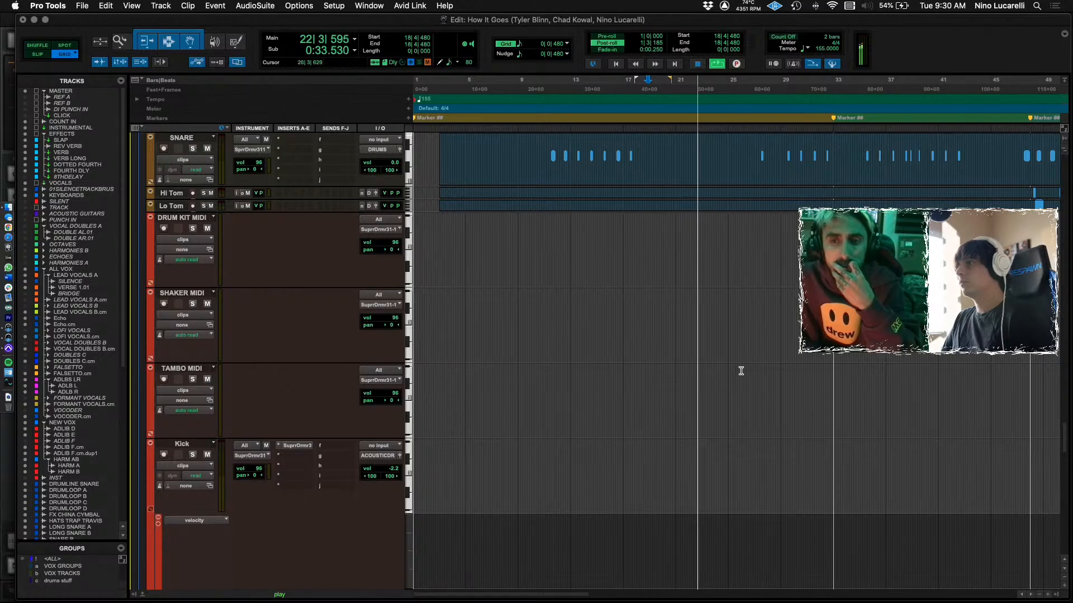
{"action": "scroll", "coordinate": [739, 371], "scroll_direction": "down", "scroll_amount": 10}
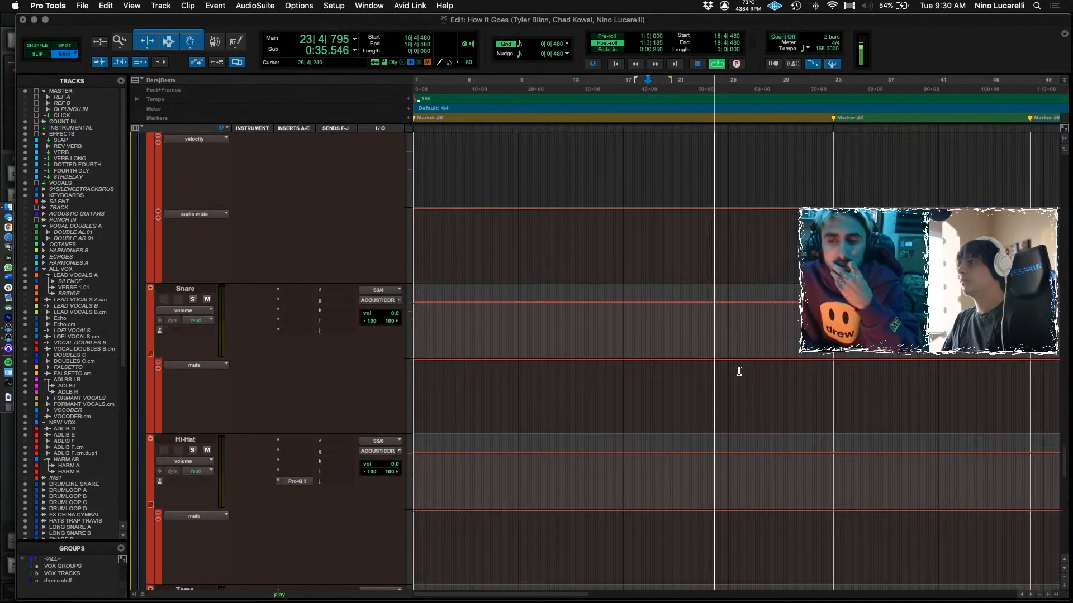
{"action": "scroll", "coordinate": [738, 371], "scroll_direction": "down", "scroll_amount": 6}
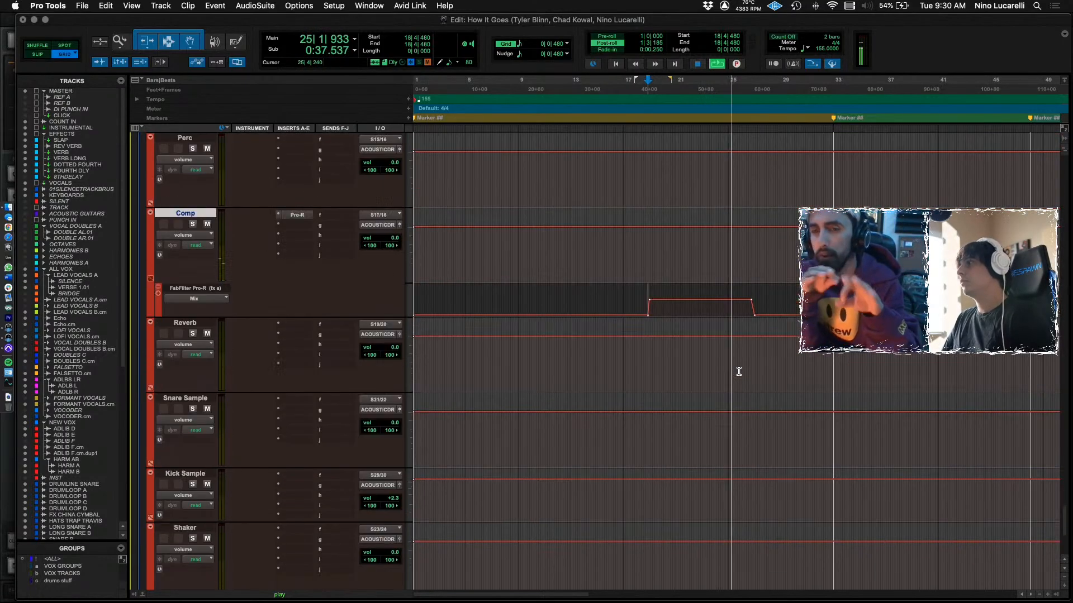
{"action": "key", "text": "space"}
{"action": "scroll", "coordinate": [645, 351], "scroll_direction": "up", "scroll_amount": 5}
{"action": "scroll", "coordinate": [667, 355], "scroll_direction": "right", "scroll_amount": 2}
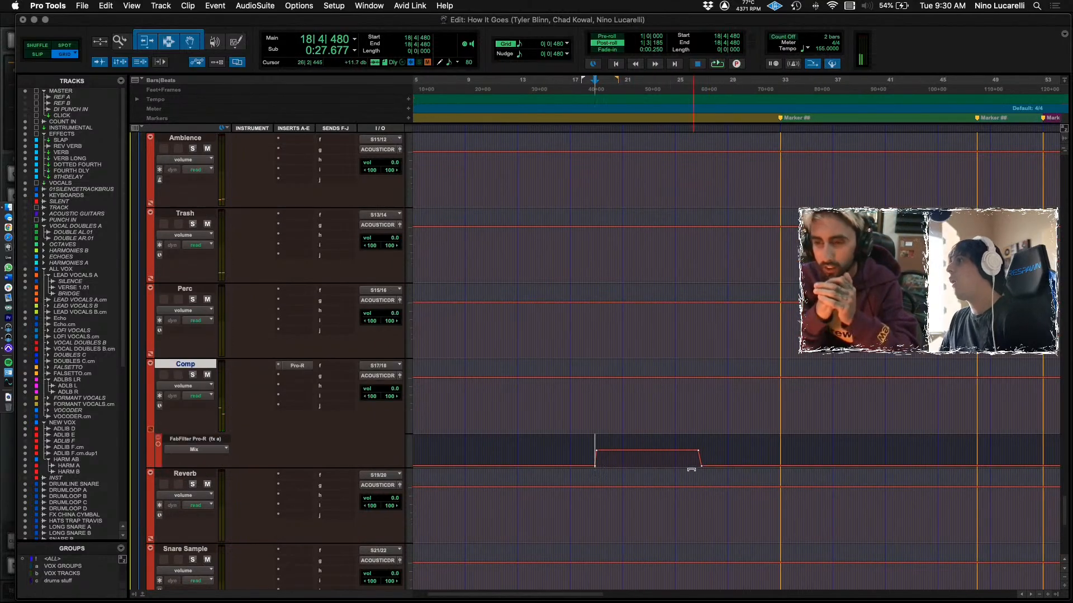
{"action": "key", "text": "space"}
{"action": "scroll", "coordinate": [693, 450], "scroll_direction": "right", "scroll_amount": 2}
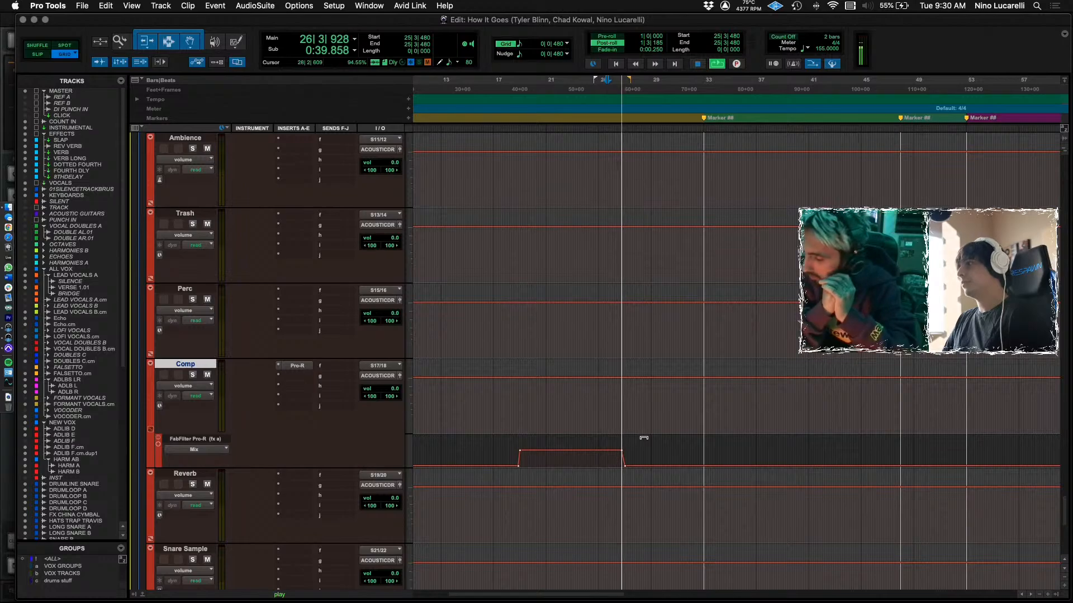
{"action": "key", "text": "space"}
Show the audio volume automation lane under the Hat 2 track around bar 27.
{"action": "scroll", "coordinate": [645, 439], "scroll_direction": "down", "scroll_amount": 10}
{"action": "scroll", "coordinate": [643, 436], "scroll_direction": "up", "scroll_amount": 5}
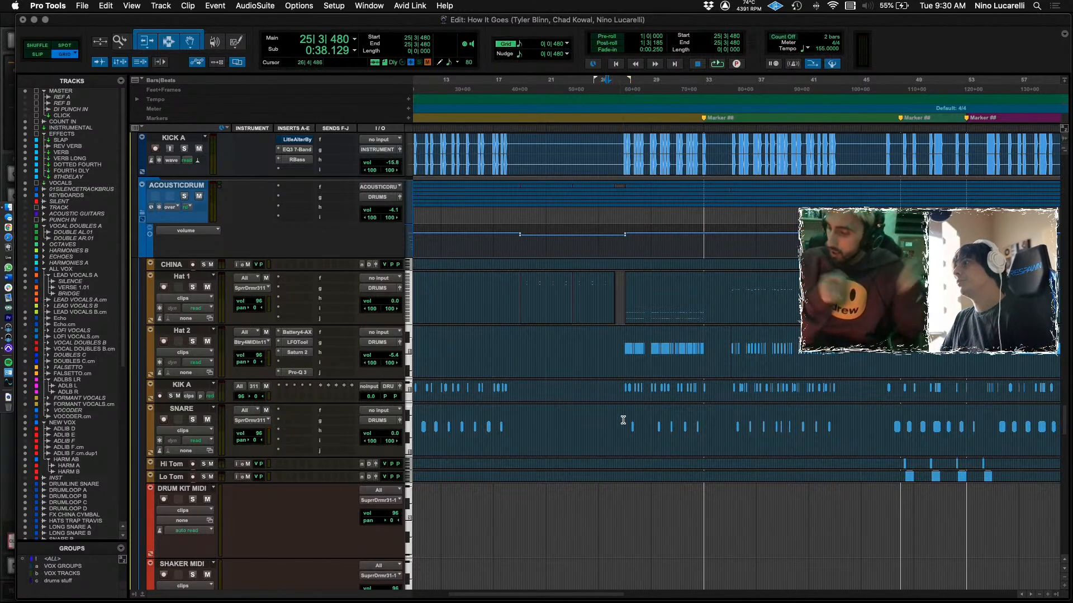
{"action": "key", "text": "t"}
{"action": "key", "text": "t"}
{"action": "key", "text": "t"}
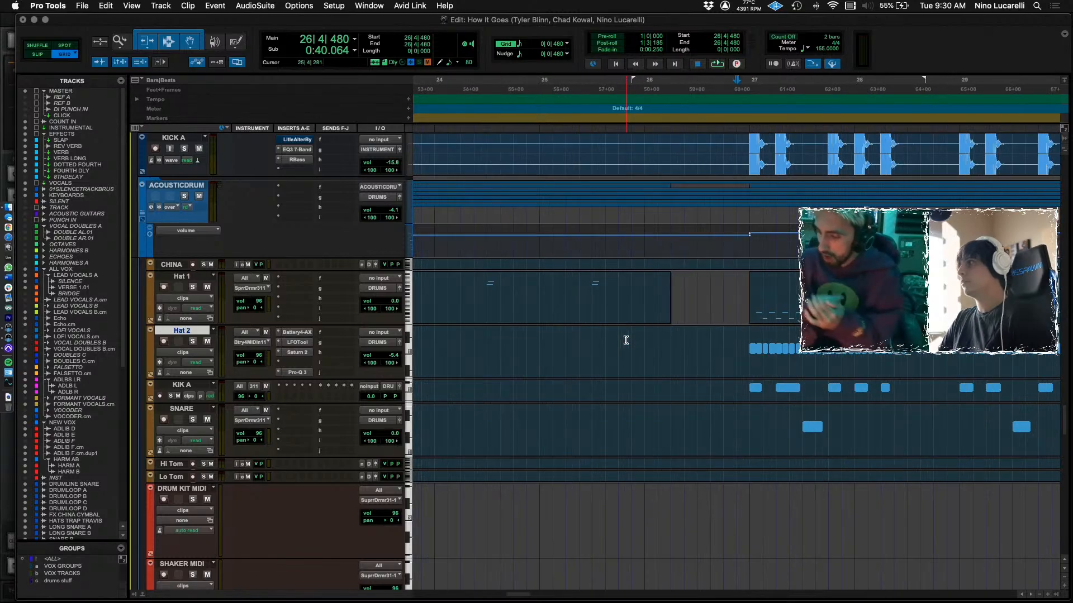
{"action": "scroll", "coordinate": [626, 339], "scroll_direction": "right", "scroll_amount": 5}
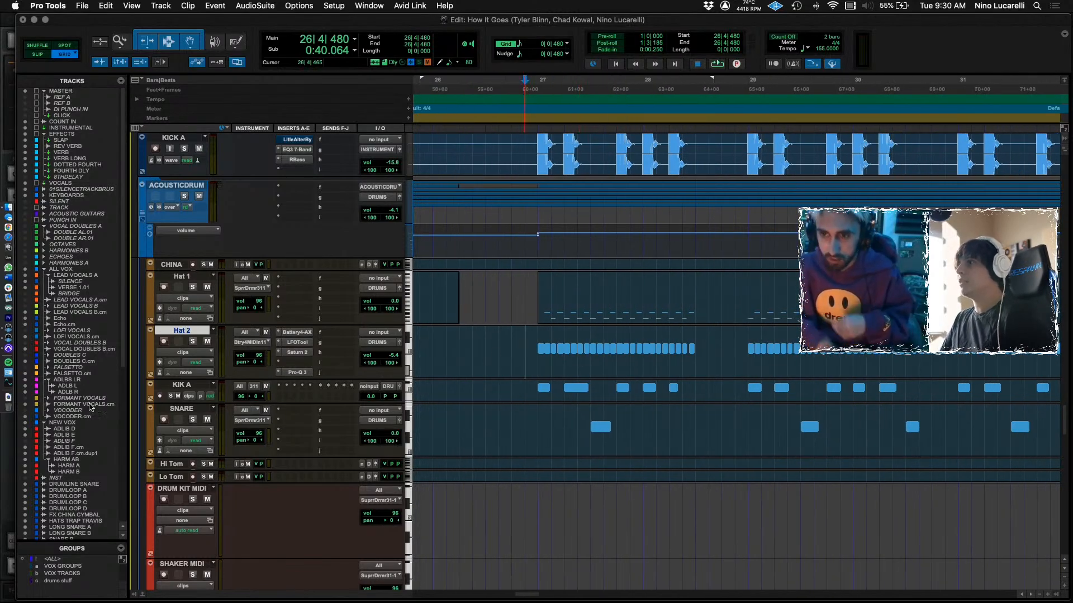
{"action": "left_click", "coordinate": [151, 375]}
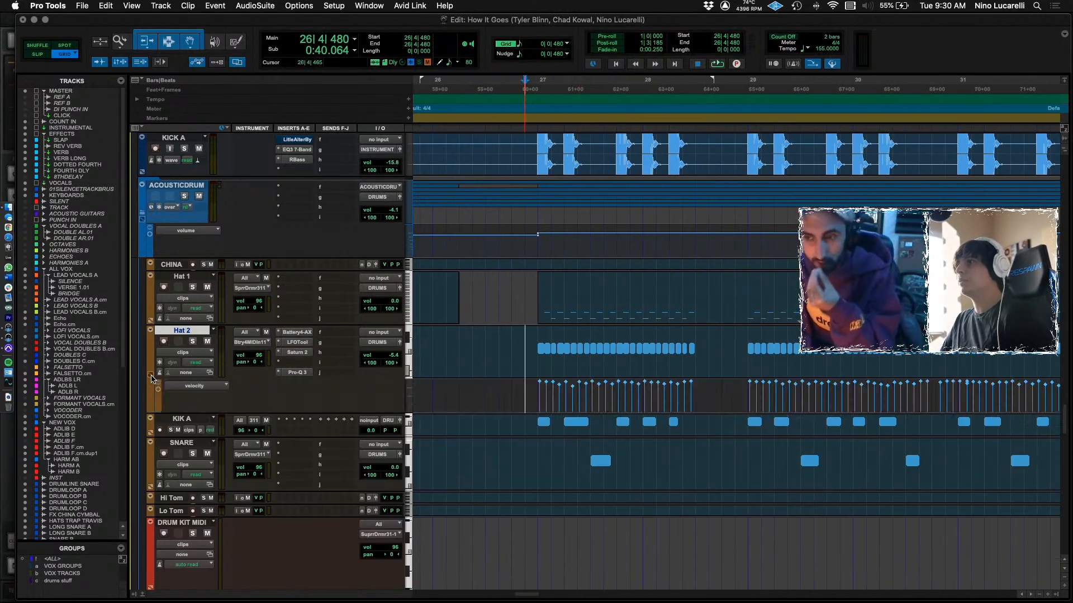
{"action": "left_click", "coordinate": [192, 386]}
{"action": "left_click", "coordinate": [209, 399]}
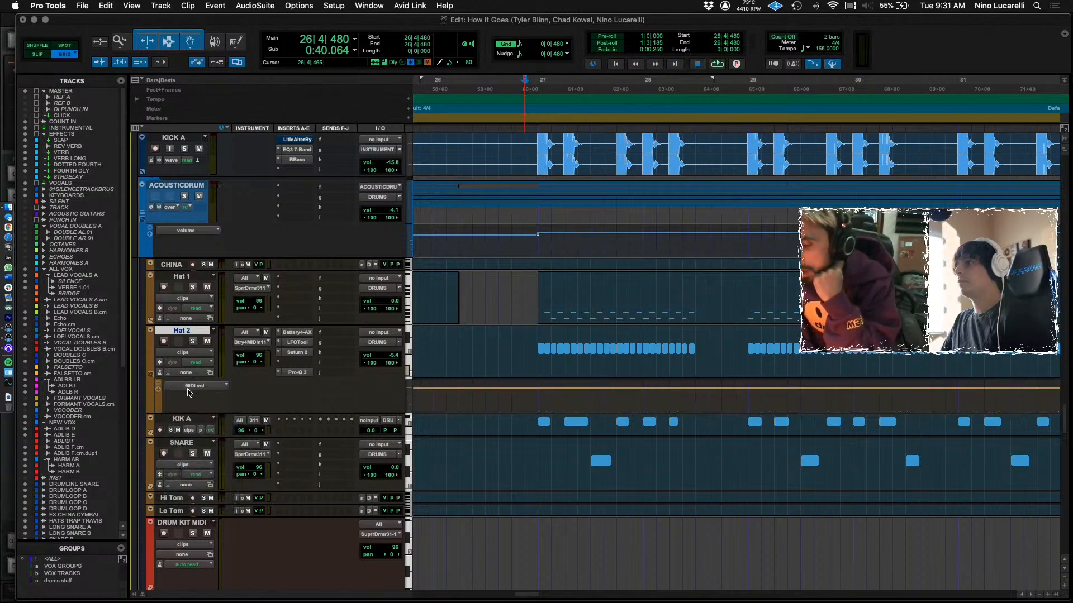
{"action": "left_click", "coordinate": [208, 388]}
{"action": "left_click", "coordinate": [210, 474]}
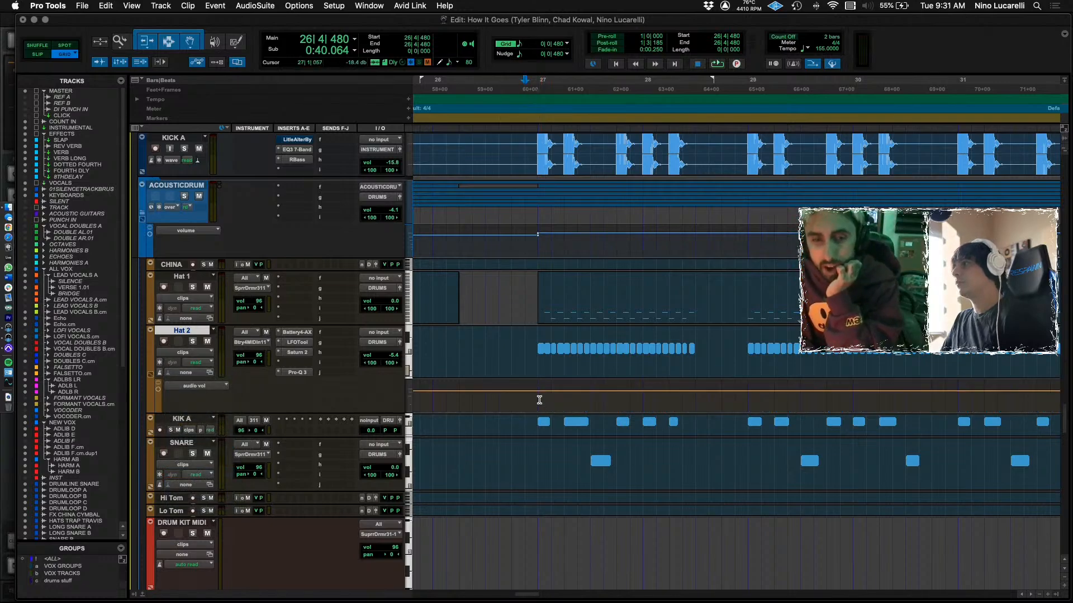
Try lowering the Hat 2 audio volume to about -10.8 dB from bar 26 beat 4 to bar 33 beat 2 during playback.
{"action": "scroll", "coordinate": [539, 400], "scroll_direction": "down", "scroll_amount": 2}
{"action": "scroll", "coordinate": [593, 396], "scroll_direction": "right", "scroll_amount": 2}
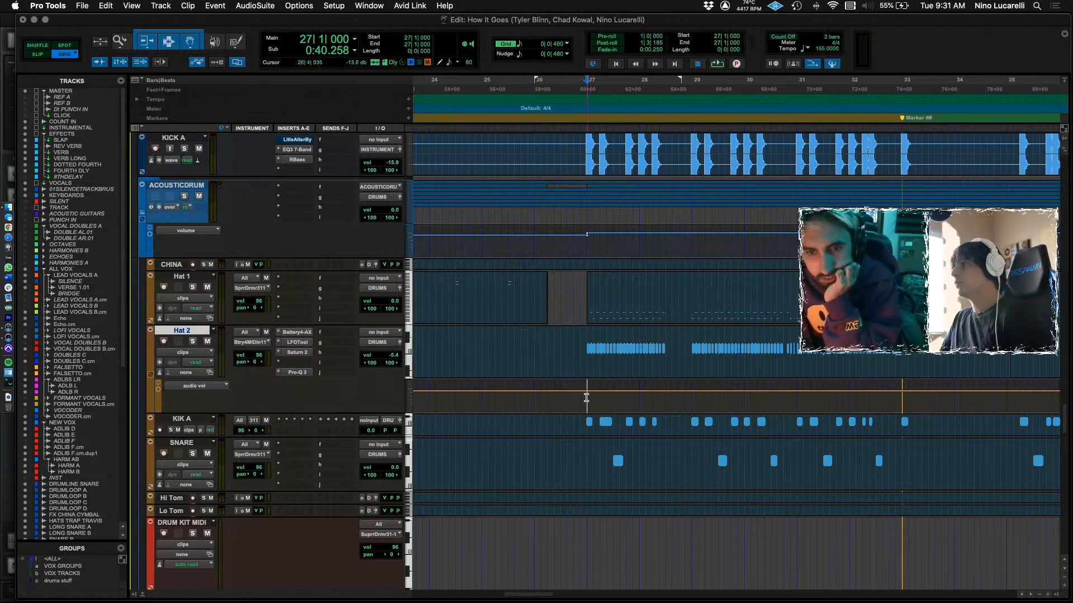
{"action": "scroll", "coordinate": [586, 398], "scroll_direction": "right", "scroll_amount": 1}
{"action": "left_click_drag", "start_coordinate": [543, 397], "coordinate": [892, 401]}
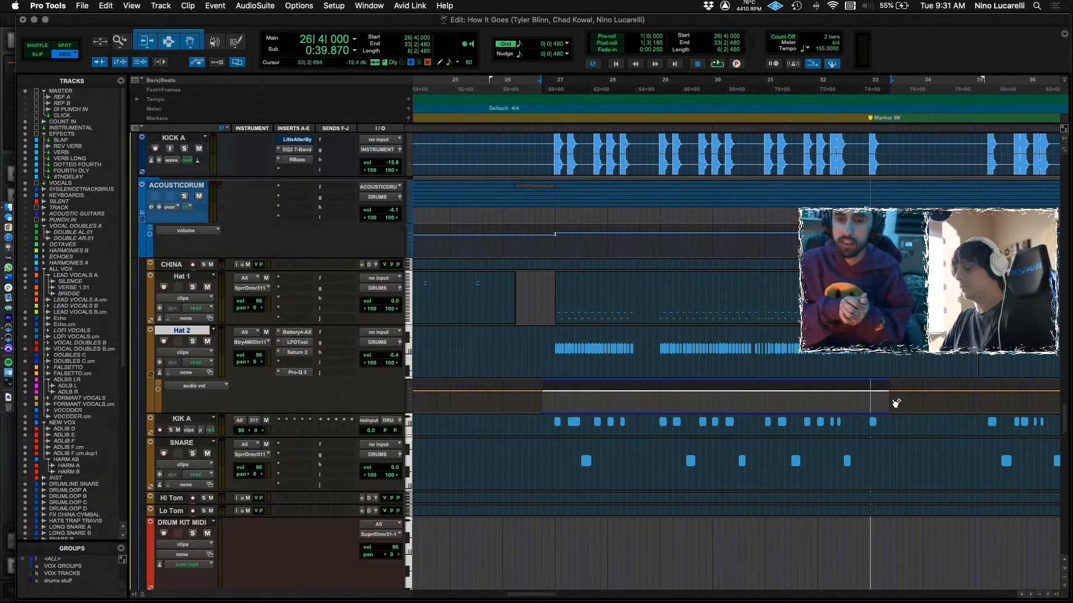
{"action": "key", "text": "alt+a"}
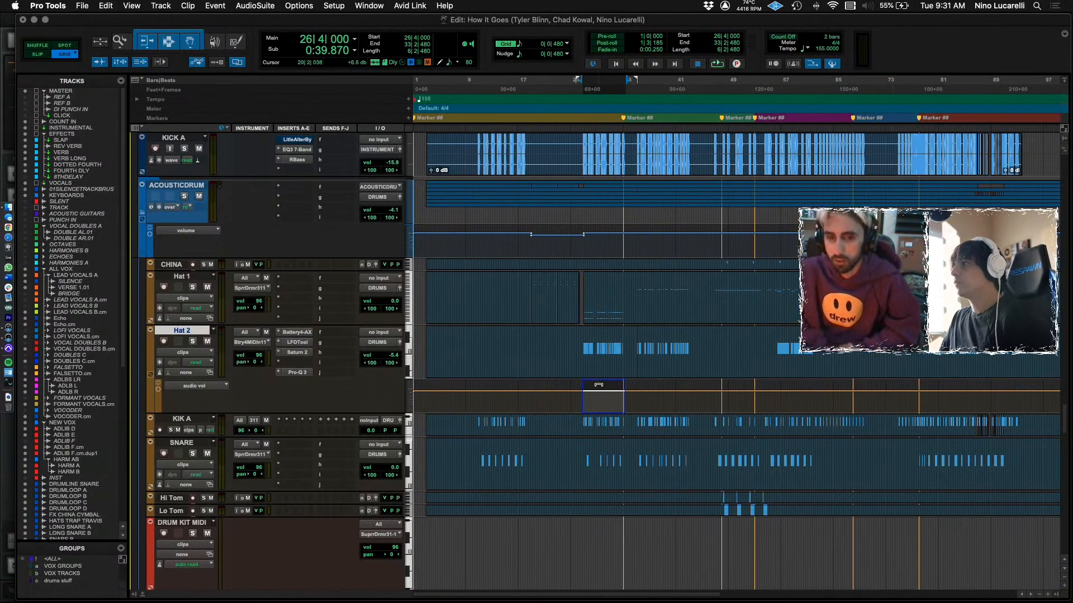
{"action": "key", "text": "super+bracketright"}
{"action": "key", "text": "super+bracketright"}
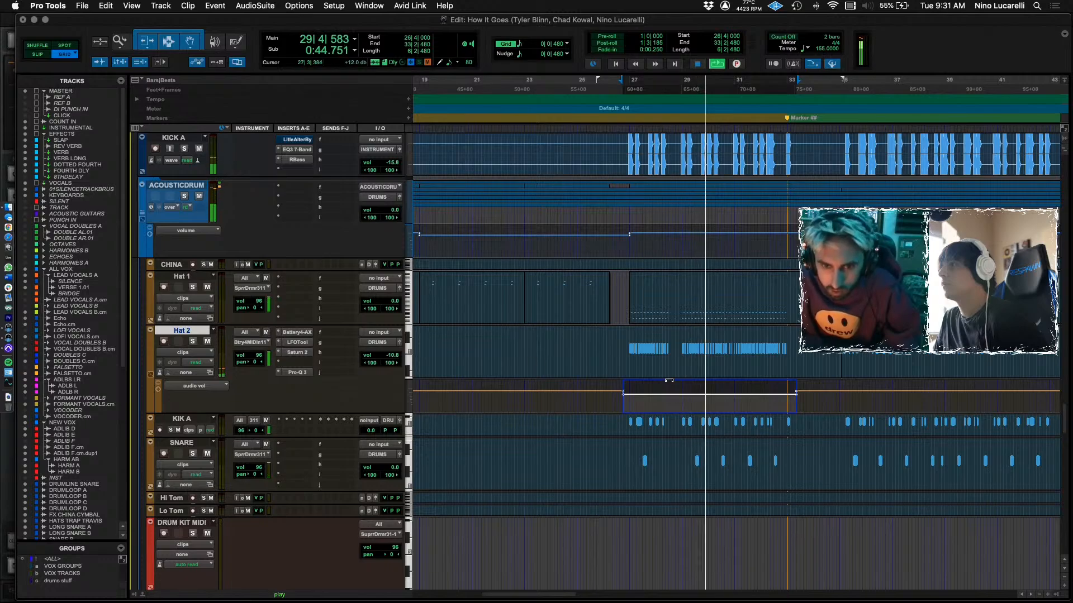
{"action": "key", "text": "space"}
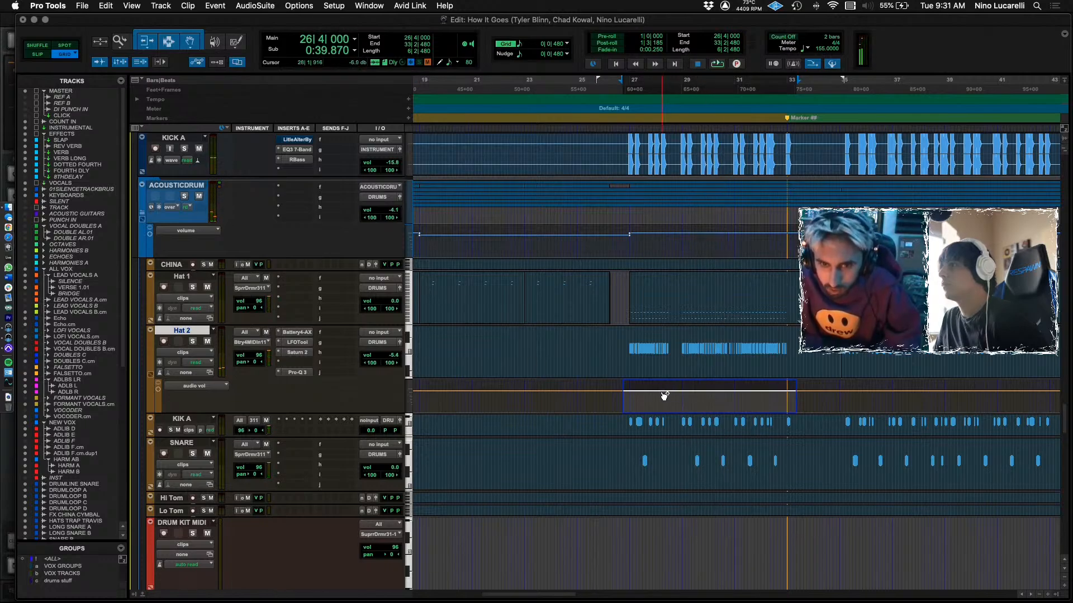
{"action": "left_click", "coordinate": [613, 399]}
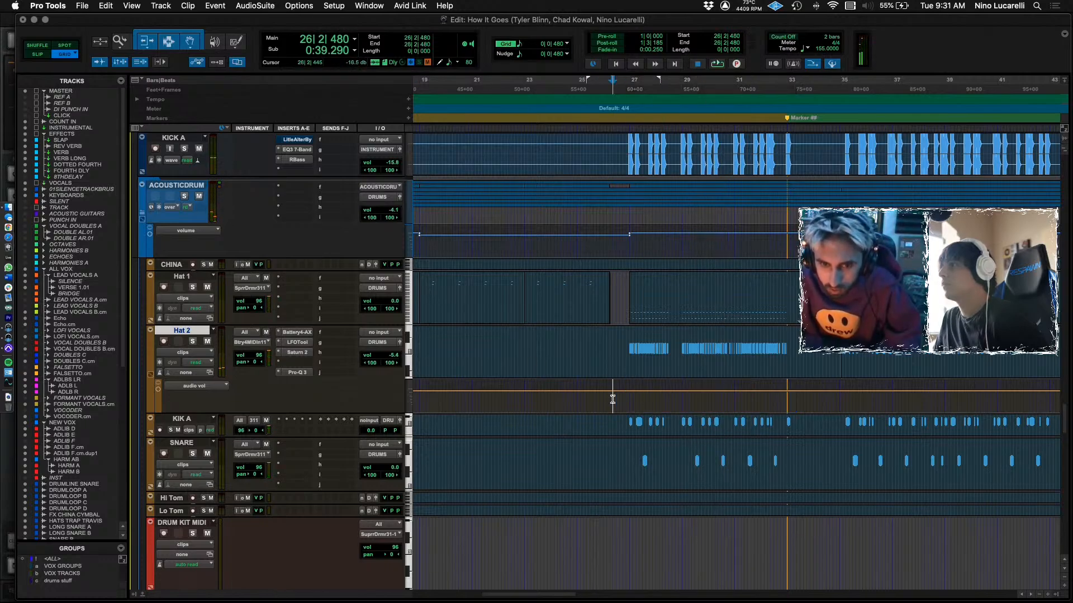
Toggle the solo on Hat 1 and play from bar 26 beat 2 into bar 27 to check the hats.
{"action": "left_click", "coordinate": [192, 287]}
{"action": "left_click", "coordinate": [192, 287]}
{"action": "key", "text": "space"}
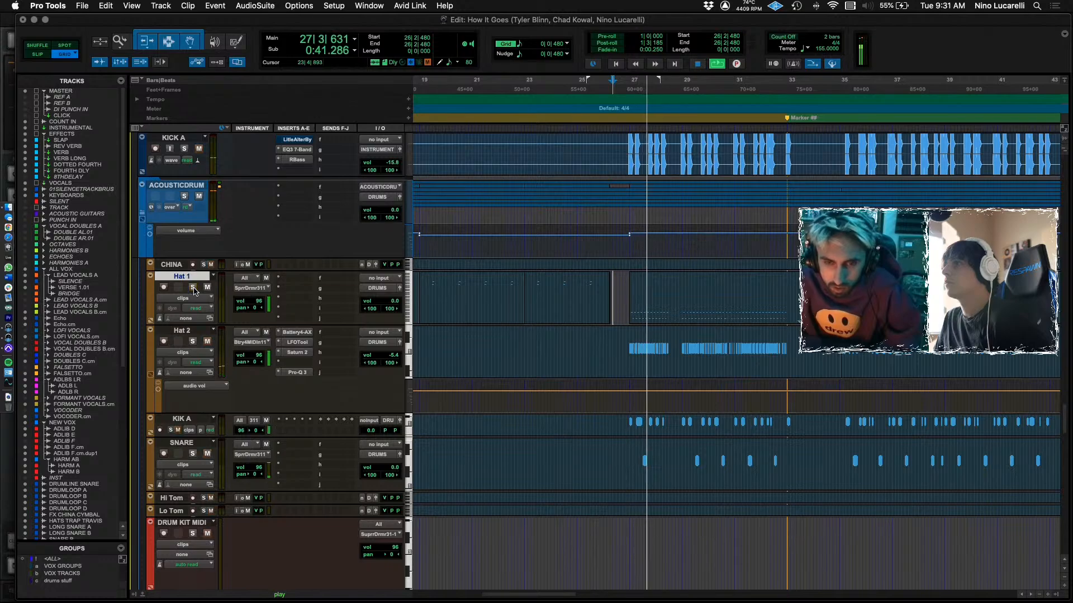
{"action": "key", "text": "space"}
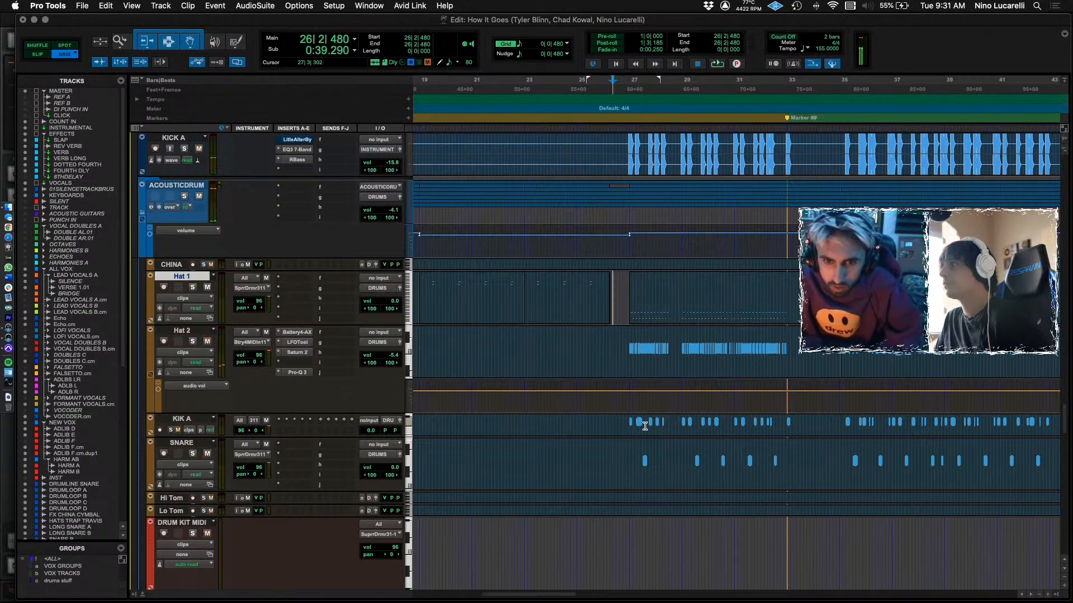
Look through the session's tracks from the MIDI drum tracks up past the drums, guitars and bass to Boomer.
{"action": "scroll", "coordinate": [648, 430], "scroll_direction": "down", "scroll_amount": 5}
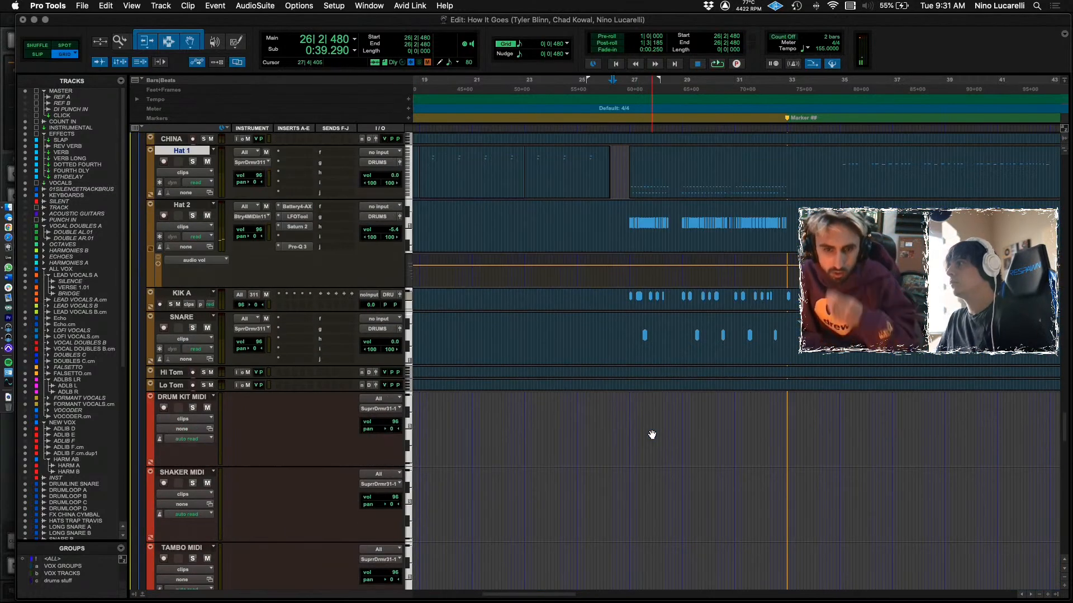
{"action": "scroll", "coordinate": [652, 435], "scroll_direction": "down", "scroll_amount": 3}
{"action": "scroll", "coordinate": [561, 412], "scroll_direction": "up", "scroll_amount": 3}
{"action": "scroll", "coordinate": [465, 365], "scroll_direction": "down", "scroll_amount": 6}
{"action": "scroll", "coordinate": [467, 362], "scroll_direction": "up", "scroll_amount": 8}
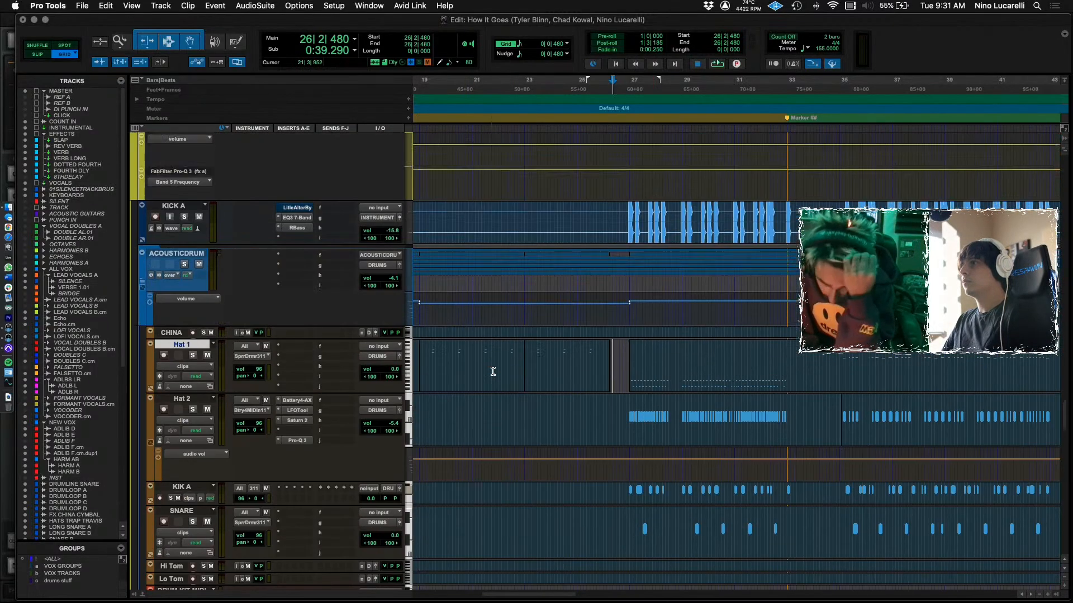
{"action": "scroll", "coordinate": [493, 372], "scroll_direction": "up", "scroll_amount": 5}
{"action": "scroll", "coordinate": [241, 380], "scroll_direction": "down", "scroll_amount": 4}
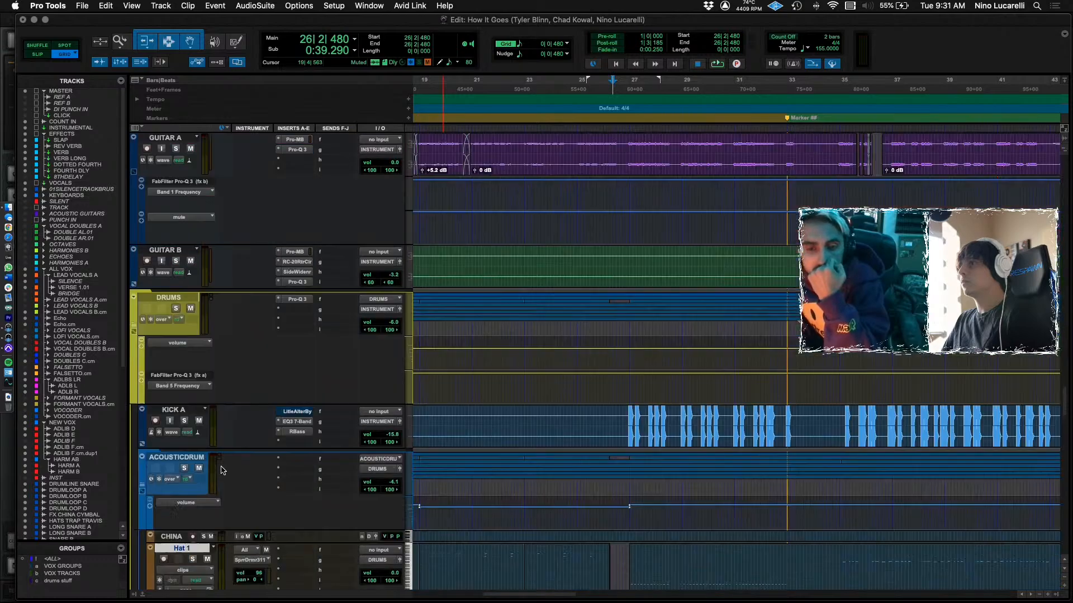
{"action": "scroll", "coordinate": [171, 394], "scroll_direction": "up", "scroll_amount": 6}
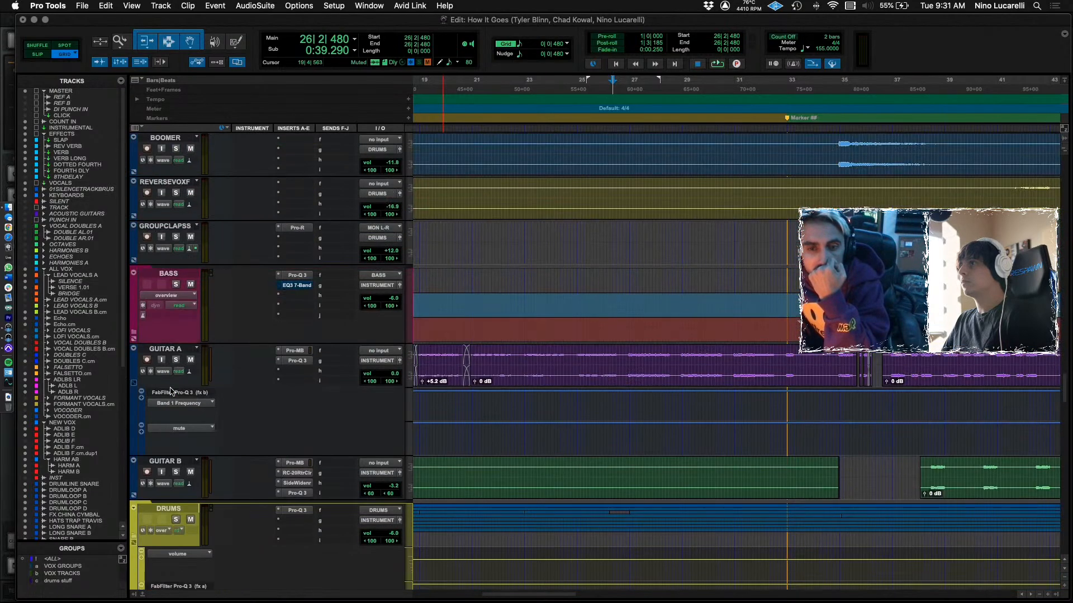
Look through the session's ad-lib, harmony, drum loop, snare and effect tracks around bars 19 to 43.
{"action": "scroll", "coordinate": [170, 393], "scroll_direction": "down", "scroll_amount": 5}
{"action": "scroll", "coordinate": [384, 355], "scroll_direction": "down", "scroll_amount": 20}
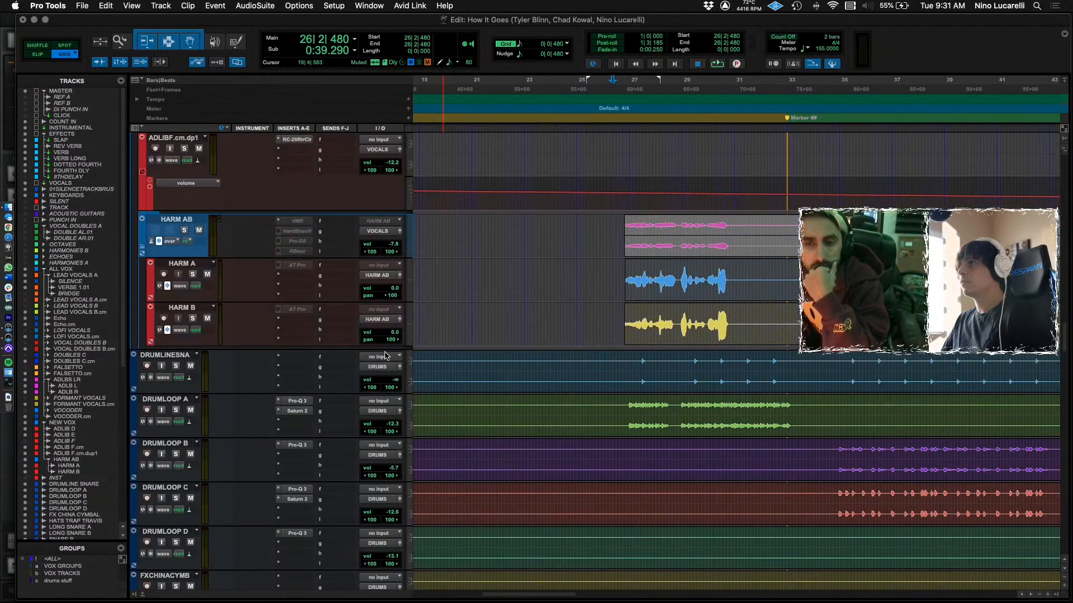
{"action": "scroll", "coordinate": [447, 360], "scroll_direction": "down", "scroll_amount": 10}
{"action": "scroll", "coordinate": [533, 366], "scroll_direction": "up", "scroll_amount": 6}
{"action": "scroll", "coordinate": [573, 383], "scroll_direction": "up", "scroll_amount": 10}
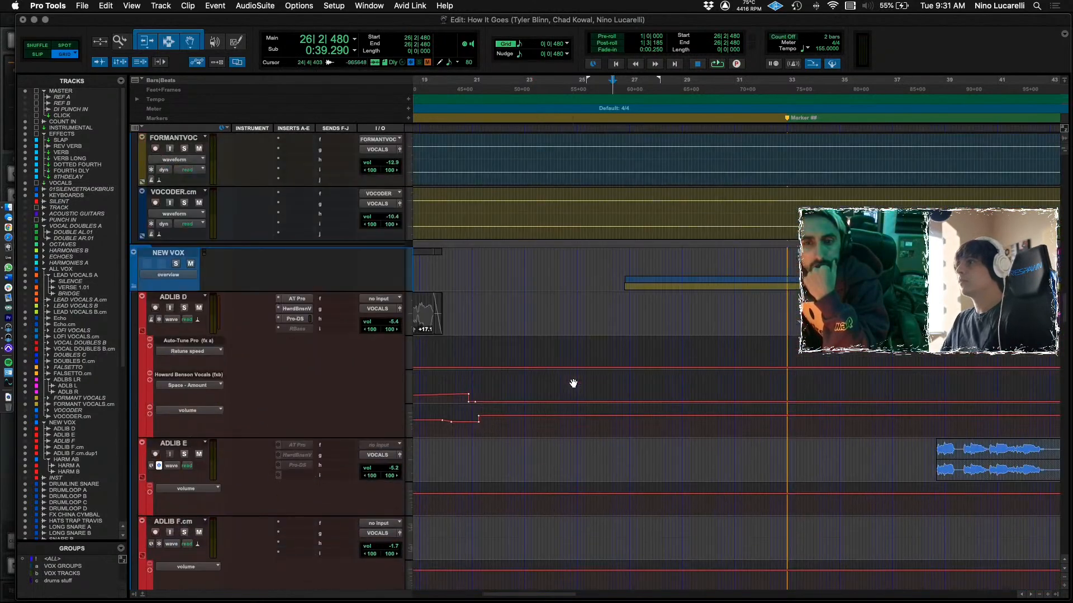
{"action": "scroll", "coordinate": [573, 383], "scroll_direction": "down", "scroll_amount": 10}
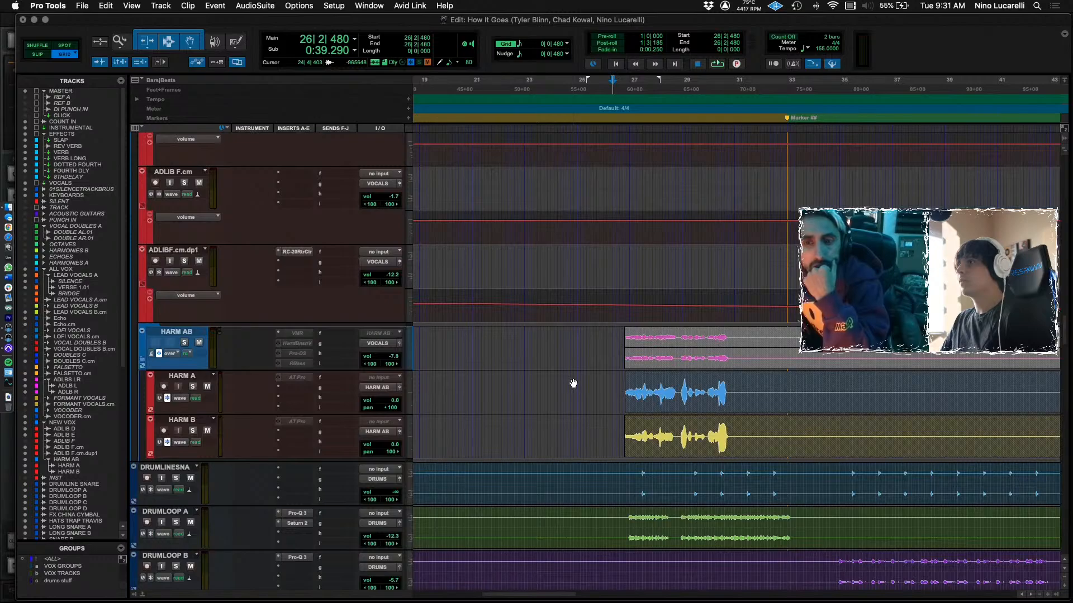
{"action": "scroll", "coordinate": [574, 383], "scroll_direction": "down", "scroll_amount": 10}
{"action": "scroll", "coordinate": [574, 383], "scroll_direction": "up", "scroll_amount": 10}
{"action": "scroll", "coordinate": [573, 383], "scroll_direction": "down", "scroll_amount": 9}
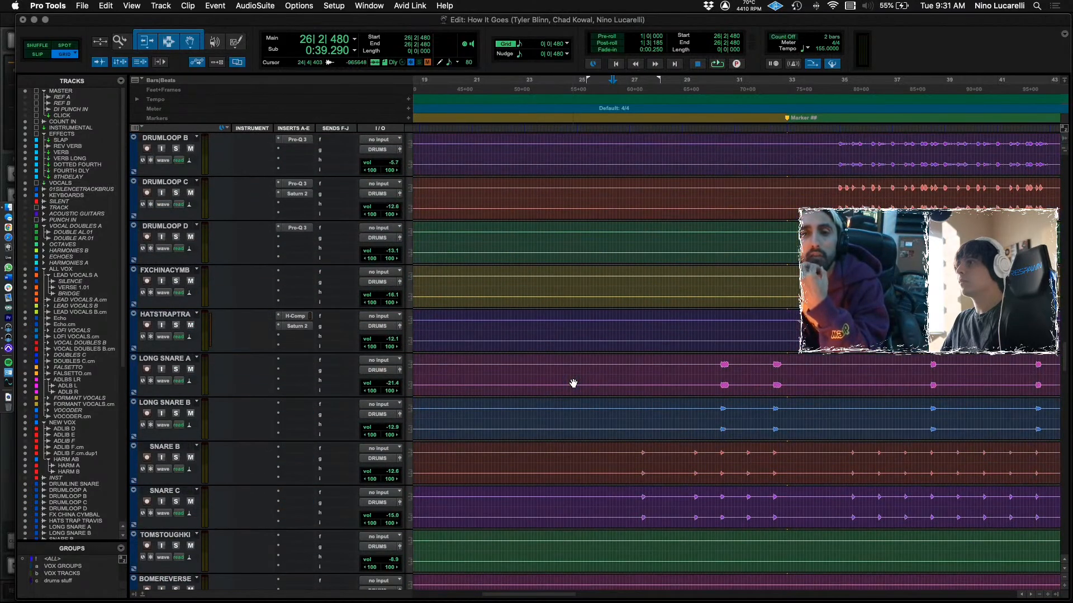
{"action": "scroll", "coordinate": [574, 383], "scroll_direction": "down", "scroll_amount": 10}
{"action": "scroll", "coordinate": [574, 383], "scroll_direction": "up", "scroll_amount": 10}
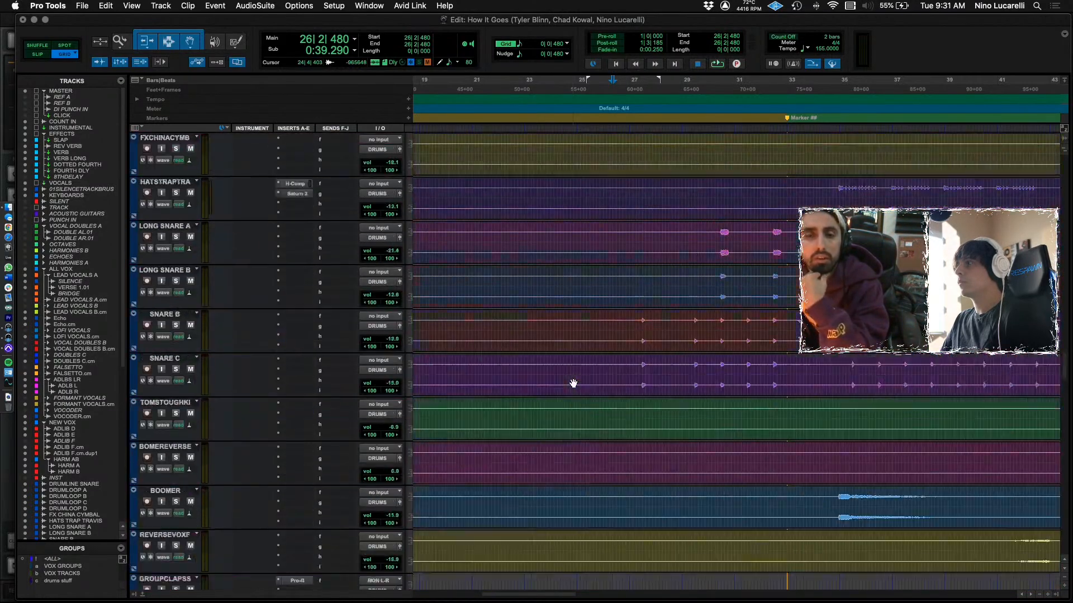
Play the session from bar 26, briefly solo DRUMLOOP A and check the vocal and drum tracks during playback.
{"action": "key", "text": "space"}
{"action": "left_click", "coordinate": [176, 284]}
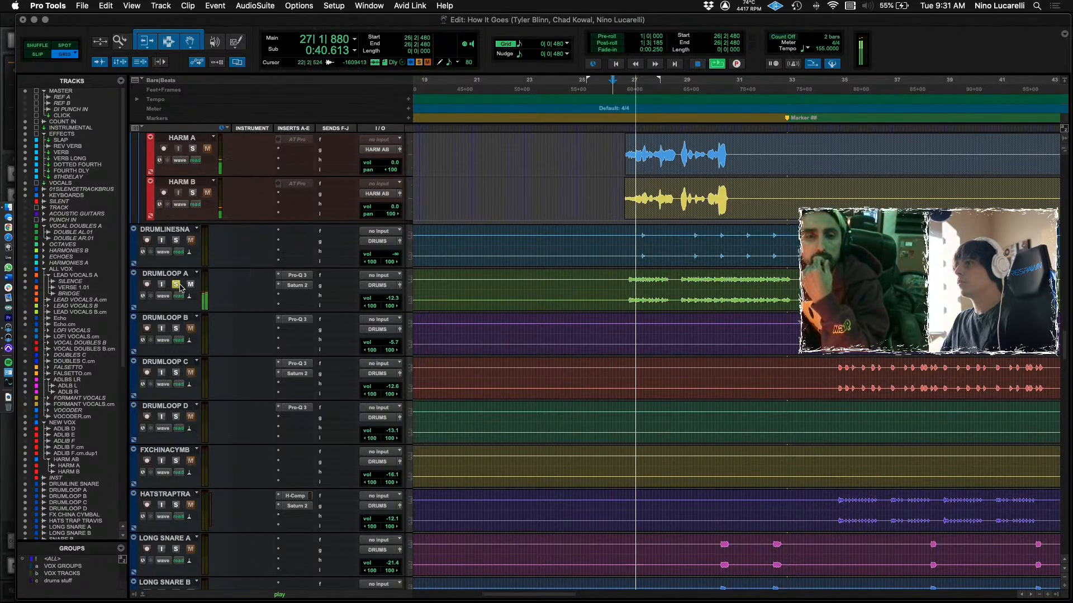
{"action": "scroll", "coordinate": [184, 279], "scroll_direction": "up", "scroll_amount": 5}
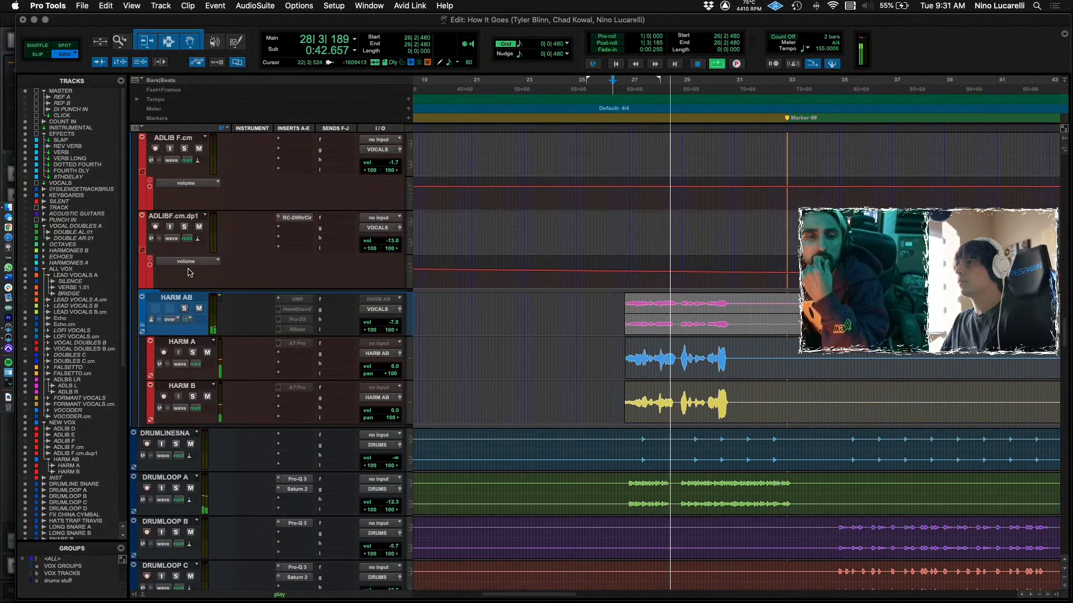
{"action": "scroll", "coordinate": [180, 460], "scroll_direction": "up", "scroll_amount": 10}
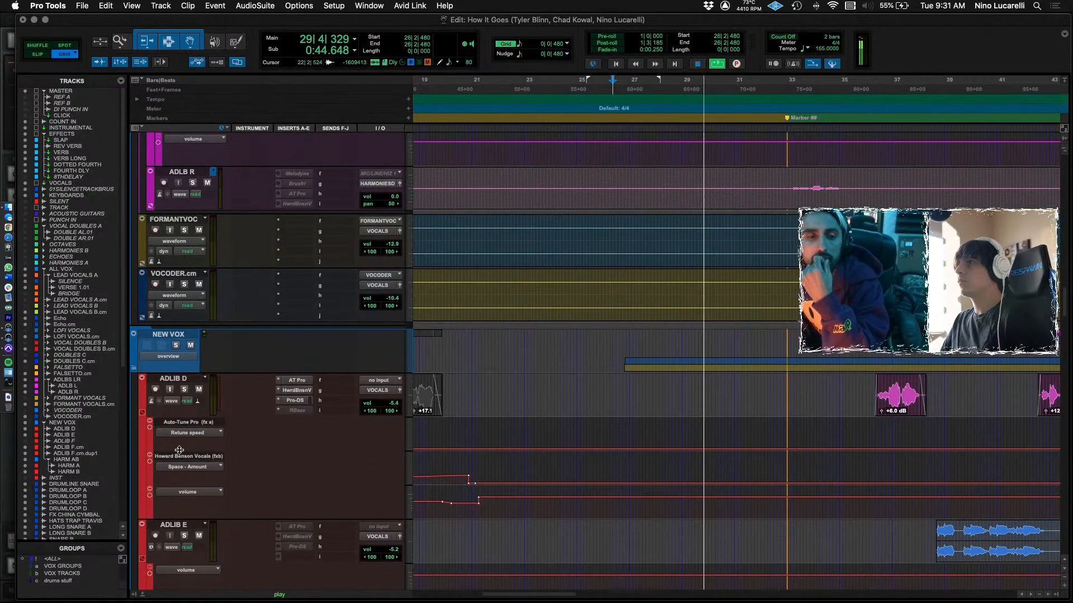
{"action": "scroll", "coordinate": [182, 352], "scroll_direction": "down", "scroll_amount": 15}
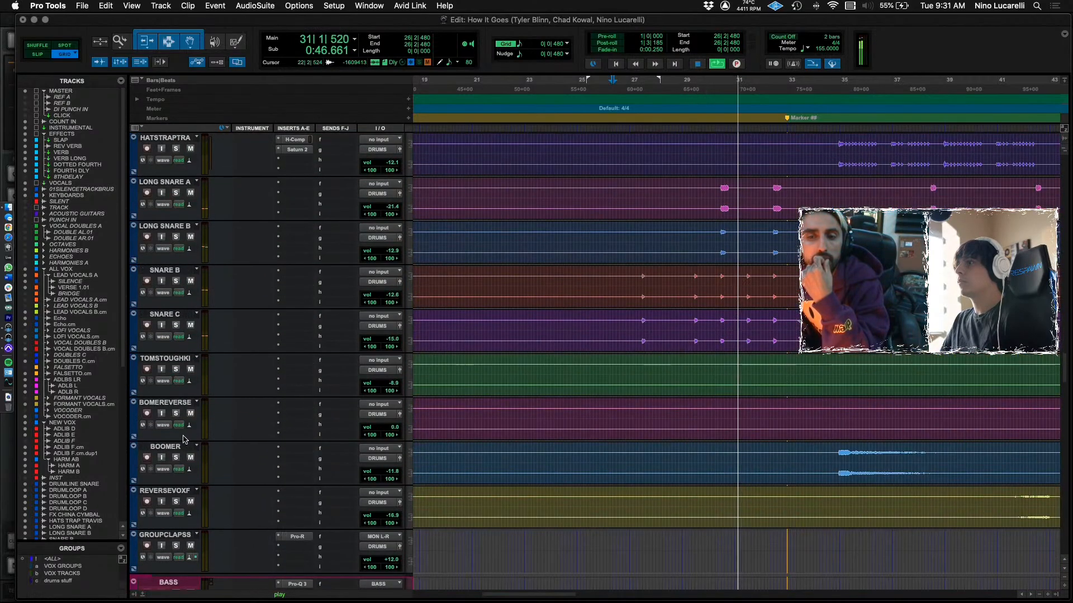
{"action": "scroll", "coordinate": [182, 459], "scroll_direction": "down", "scroll_amount": 10}
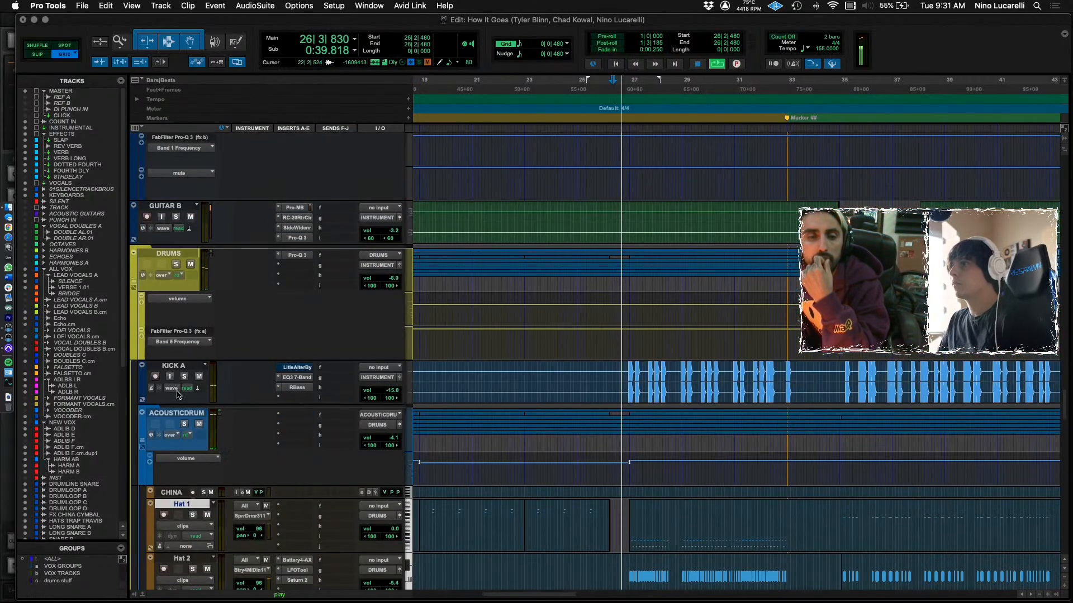
{"action": "scroll", "coordinate": [178, 307], "scroll_direction": "up", "scroll_amount": 15}
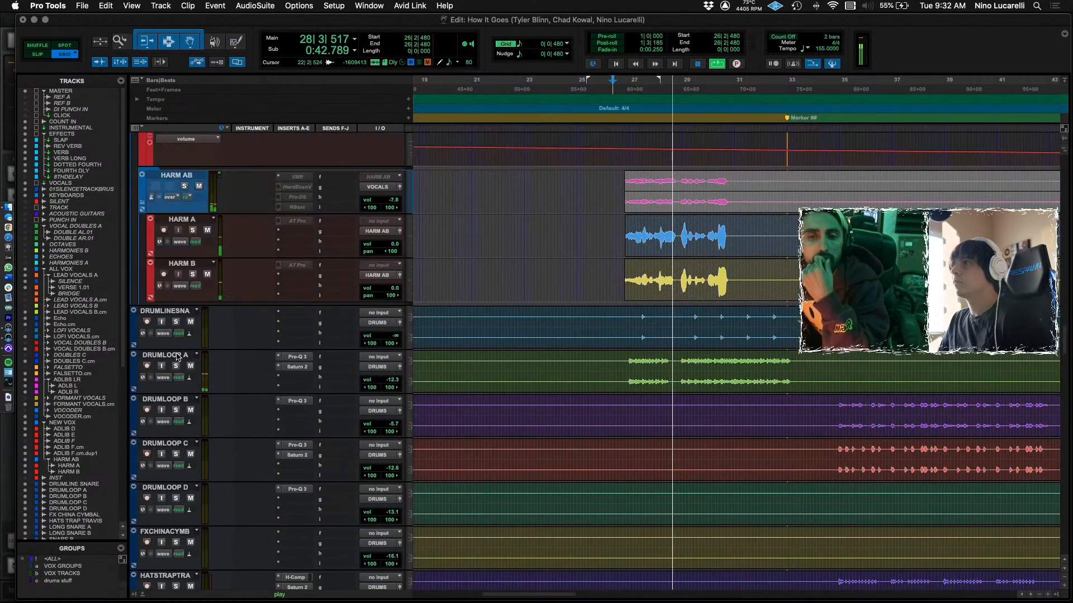
Solo DRUMLOOP A and add a 12 dB/oct high cut at about 3.9 kHz in its Pro-Q 3 equalizer during playback.
{"action": "left_click", "coordinate": [176, 366]}
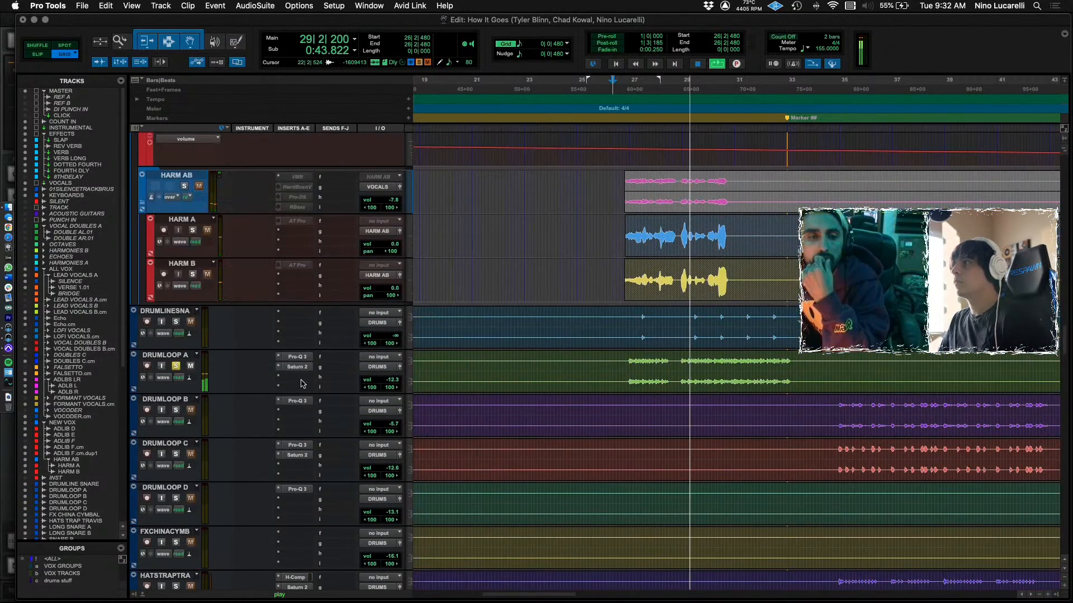
{"action": "key", "text": "space"}
{"action": "left_click", "coordinate": [626, 362]}
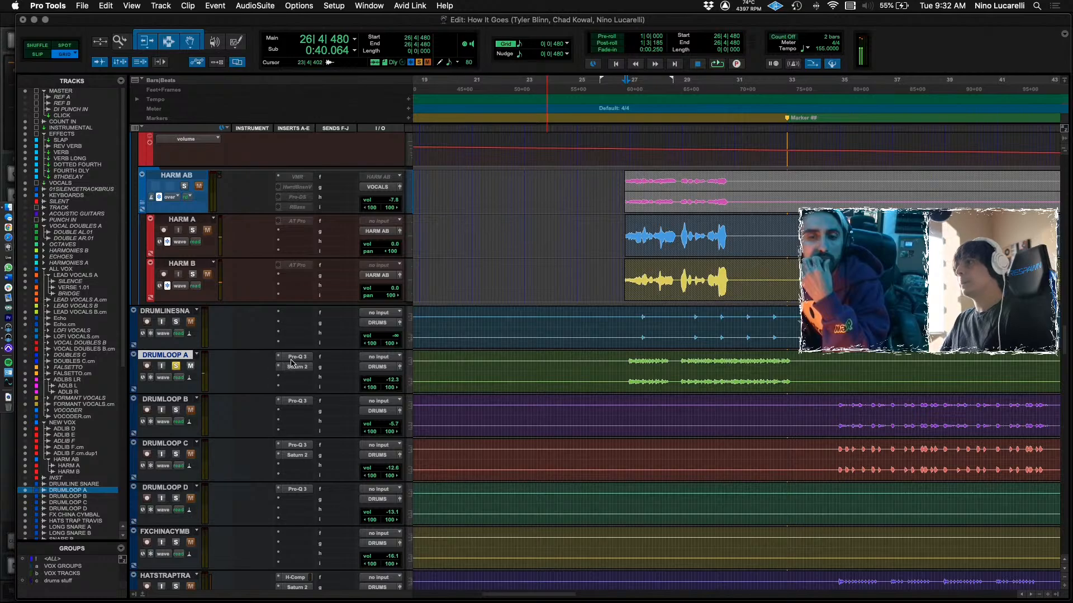
{"action": "left_click", "coordinate": [297, 356]}
{"action": "key", "text": "space"}
{"action": "left_click_drag", "start_coordinate": [821, 274], "coordinate": [710, 275]}
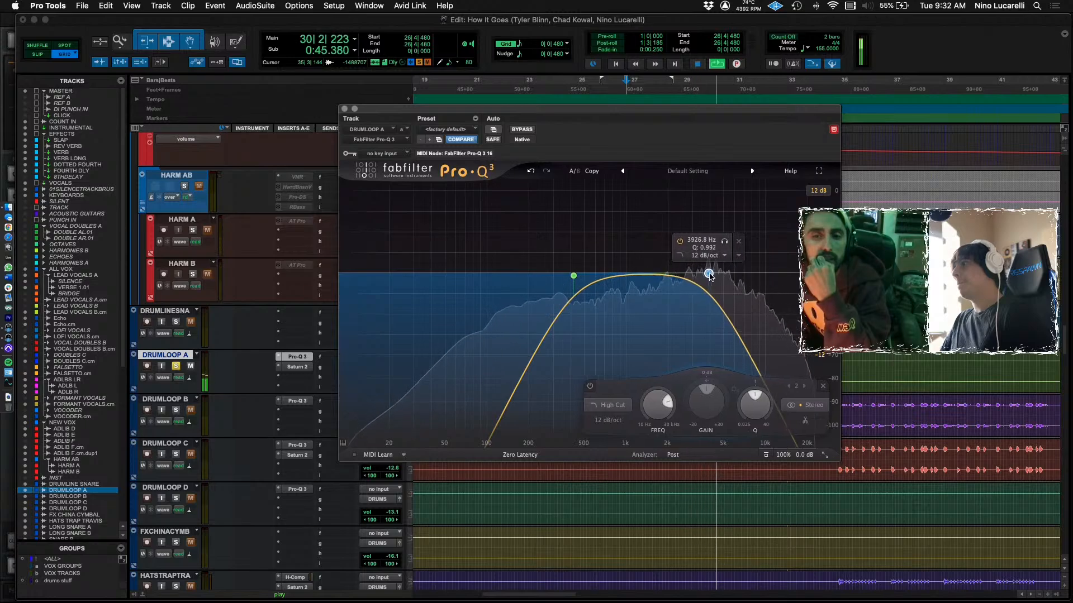
{"action": "left_click", "coordinate": [344, 109]}
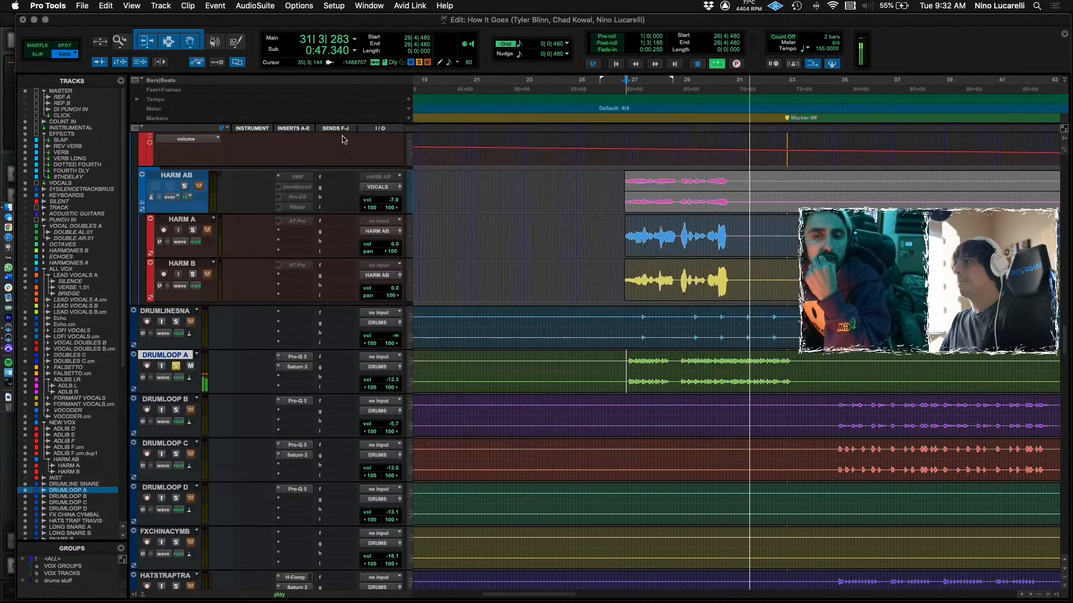
Add a 12 dB/oct high cut near 10 kHz to the Pro-Q 3 equalizer on the Hat 2 track.
{"action": "scroll", "coordinate": [537, 378], "scroll_direction": "down", "scroll_amount": 10}
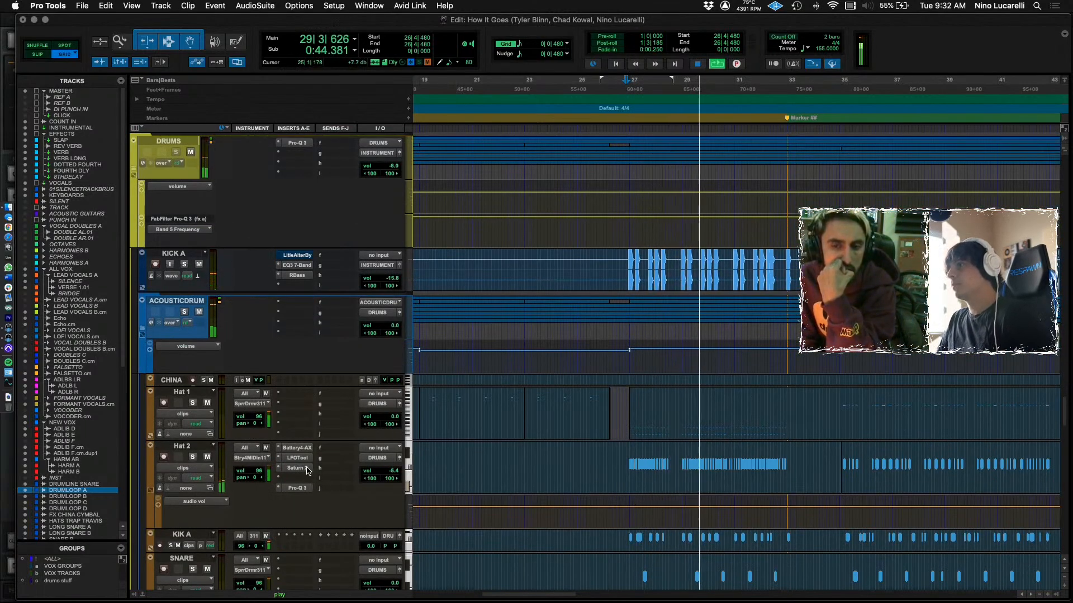
{"action": "left_click", "coordinate": [296, 489]}
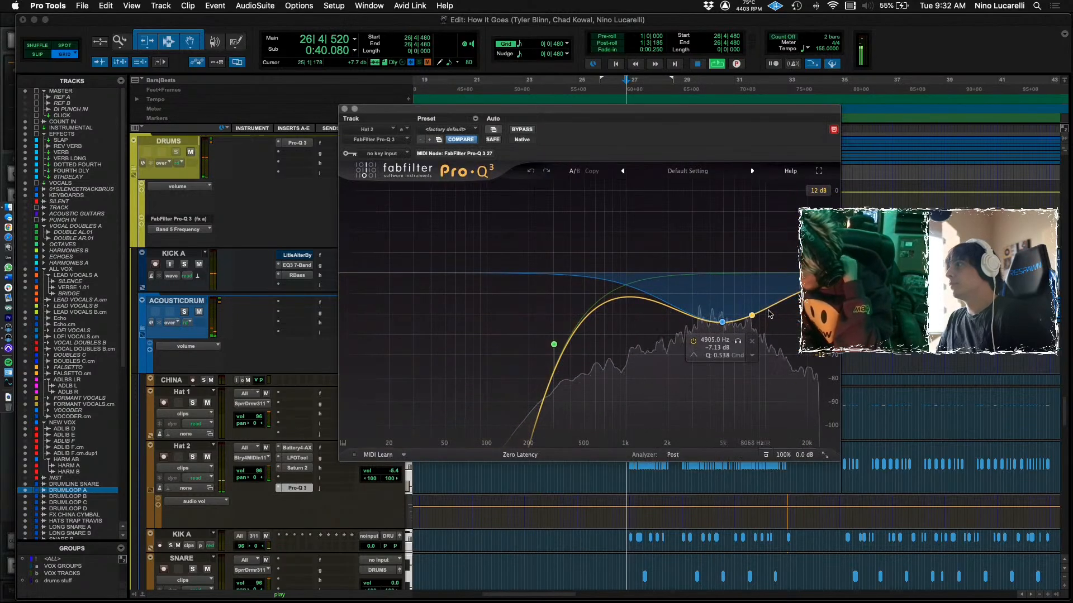
{"action": "left_click_drag", "start_coordinate": [793, 273], "coordinate": [742, 275]}
{"action": "left_click_drag", "start_coordinate": [719, 275], "coordinate": [746, 275]}
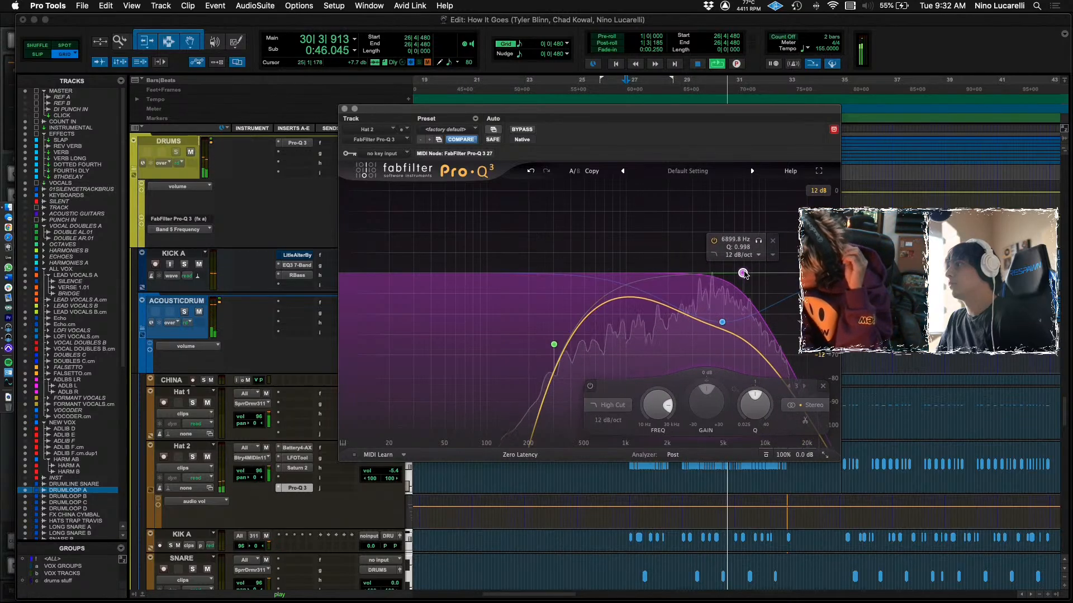
{"action": "left_click", "coordinate": [344, 109]}
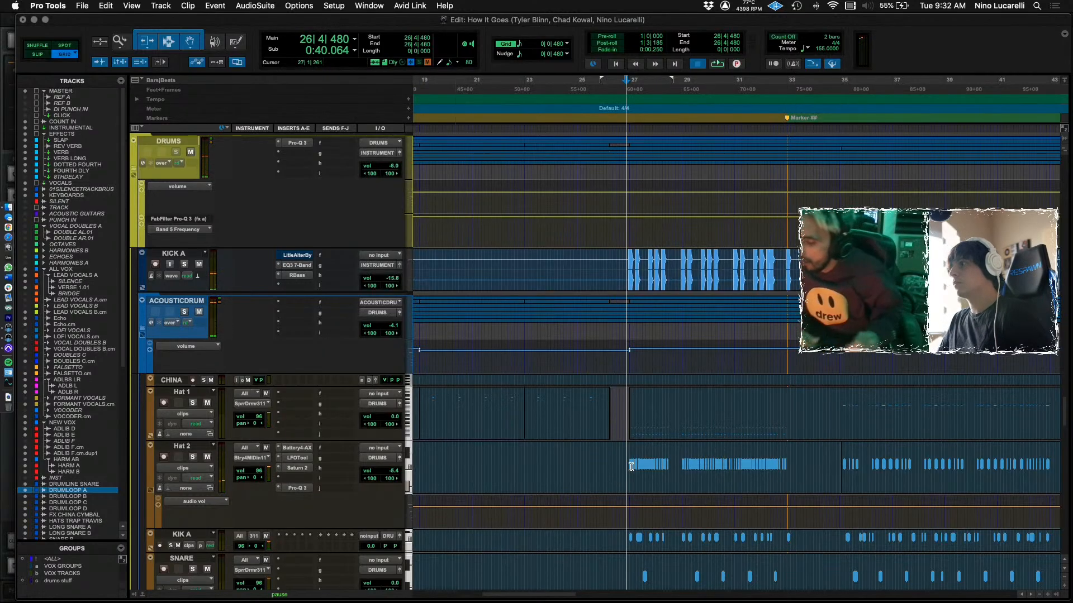
{"action": "left_click", "coordinate": [297, 488]}
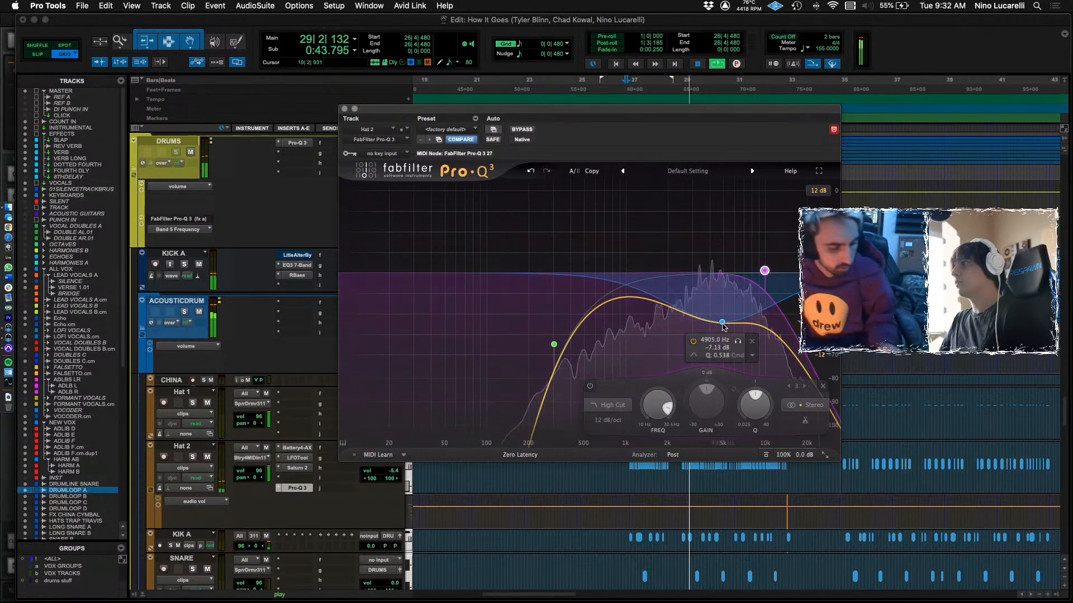
{"action": "key", "text": "super+w"}
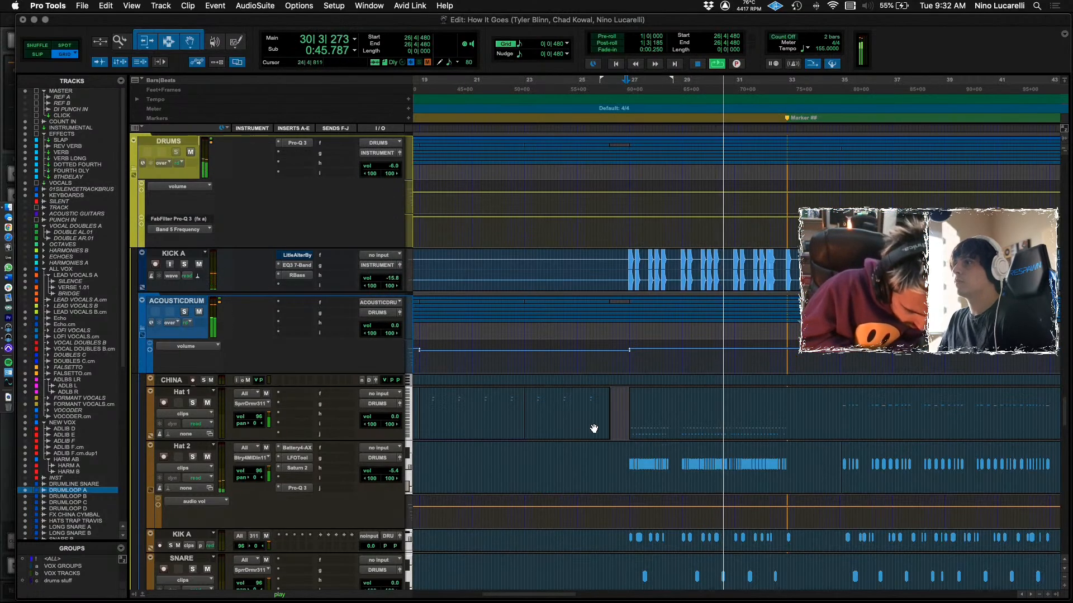
Audition the Hat 2 track soloed from bar 26, and return it to the full mix.
{"action": "scroll", "coordinate": [640, 425], "scroll_direction": "down", "scroll_amount": 5}
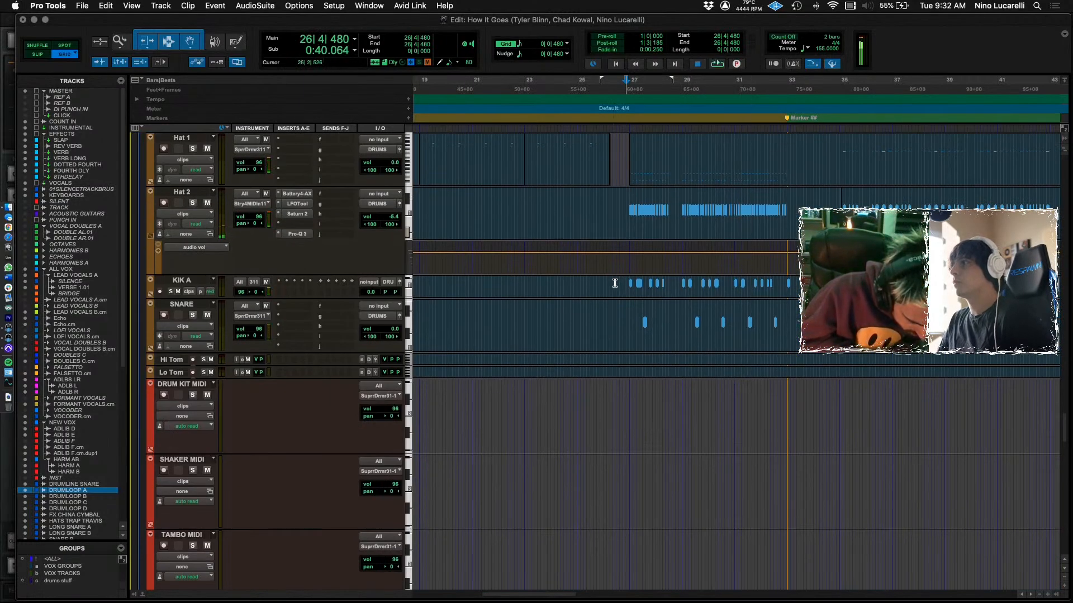
{"action": "scroll", "coordinate": [612, 288], "scroll_direction": "down", "scroll_amount": 15}
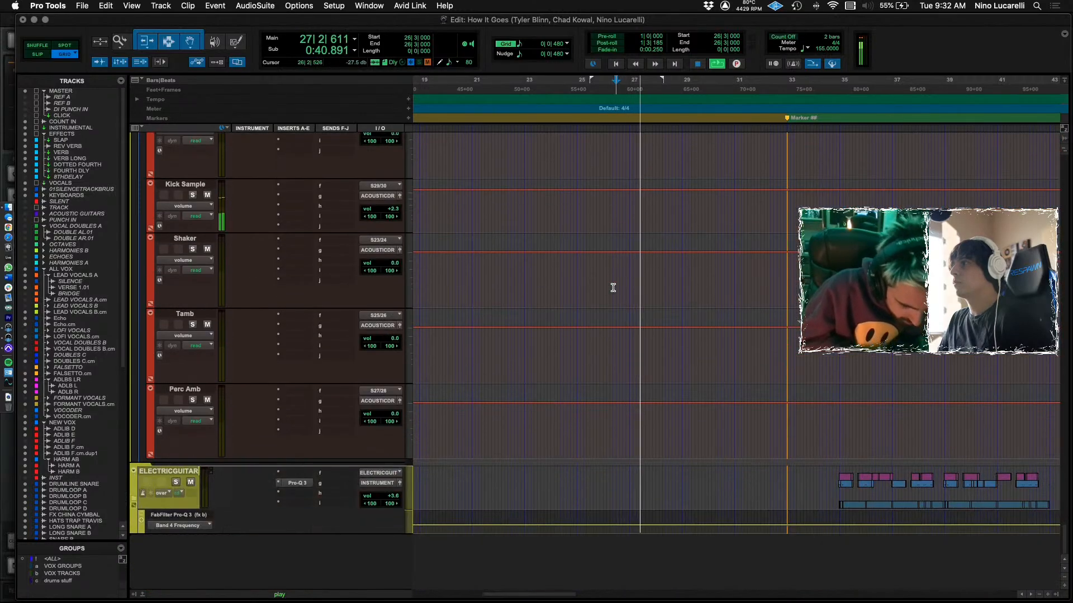
{"action": "scroll", "coordinate": [613, 288], "scroll_direction": "up", "scroll_amount": 15}
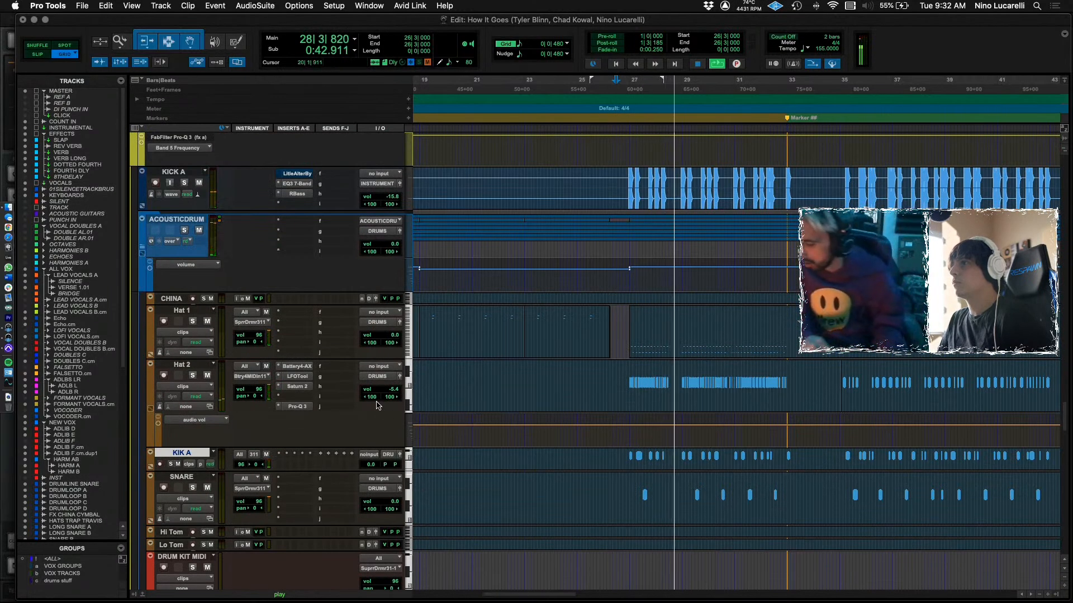
{"action": "left_click", "coordinate": [192, 376]}
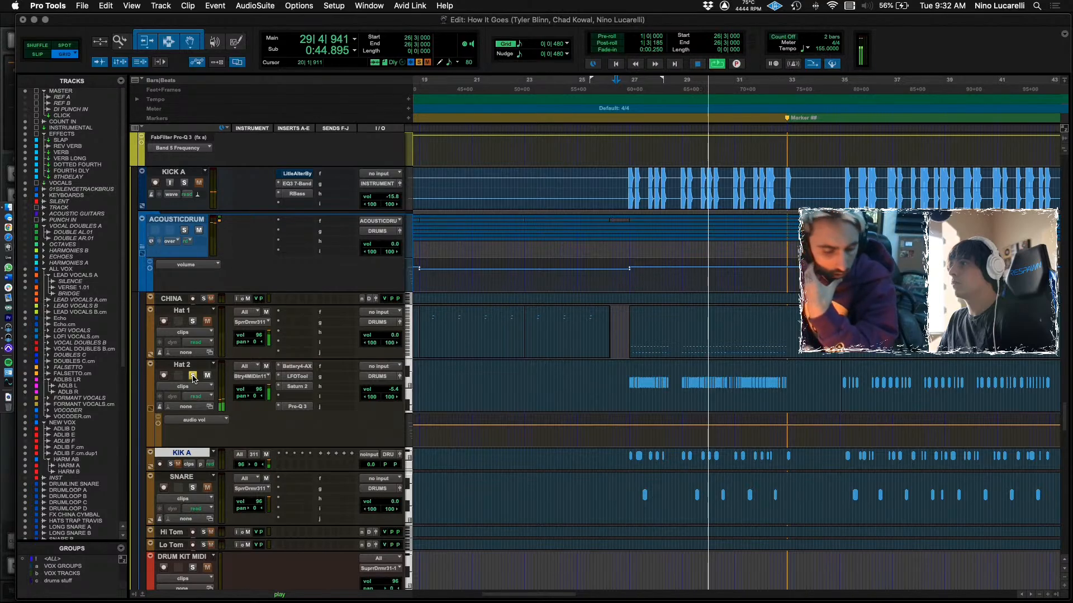
{"action": "key", "text": "space"}
{"action": "key", "text": "space"}
{"action": "left_click", "coordinate": [192, 375]}
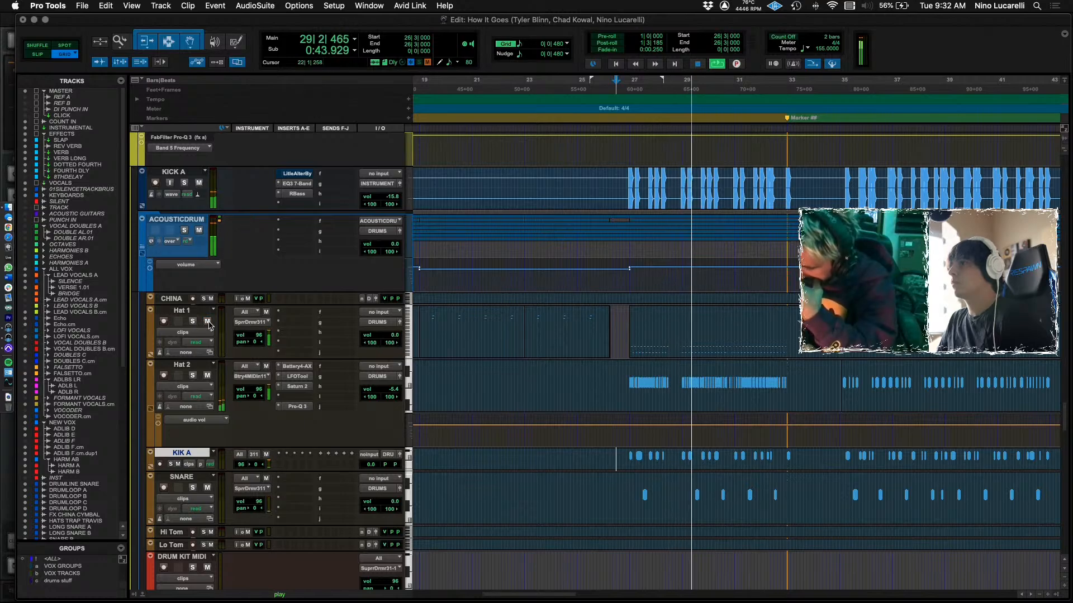
Examine the kick, hat, snare and acoustic drum tracks around bar 27, where the Hat 2 part begins.
{"action": "scroll", "coordinate": [235, 343], "scroll_direction": "down", "scroll_amount": 10}
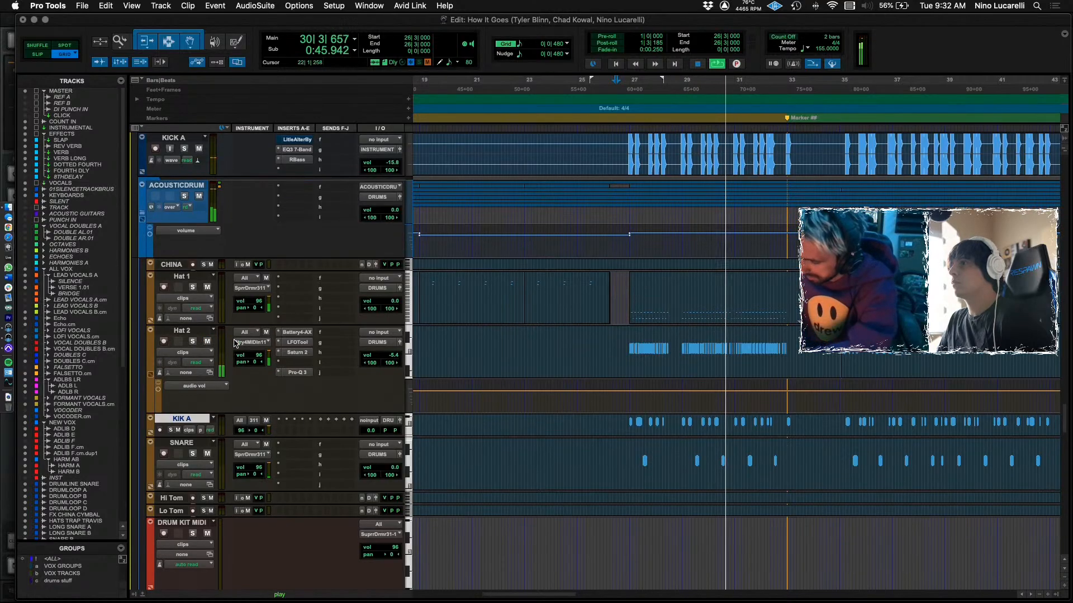
{"action": "scroll", "coordinate": [235, 343], "scroll_direction": "down", "scroll_amount": 10}
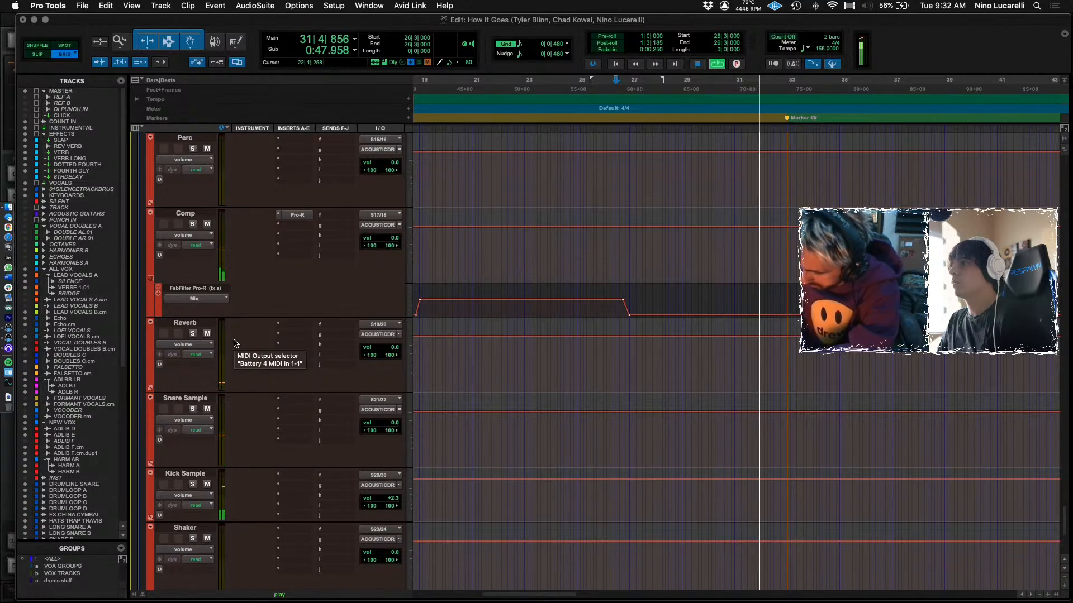
{"action": "scroll", "coordinate": [235, 343], "scroll_direction": "up", "scroll_amount": 15}
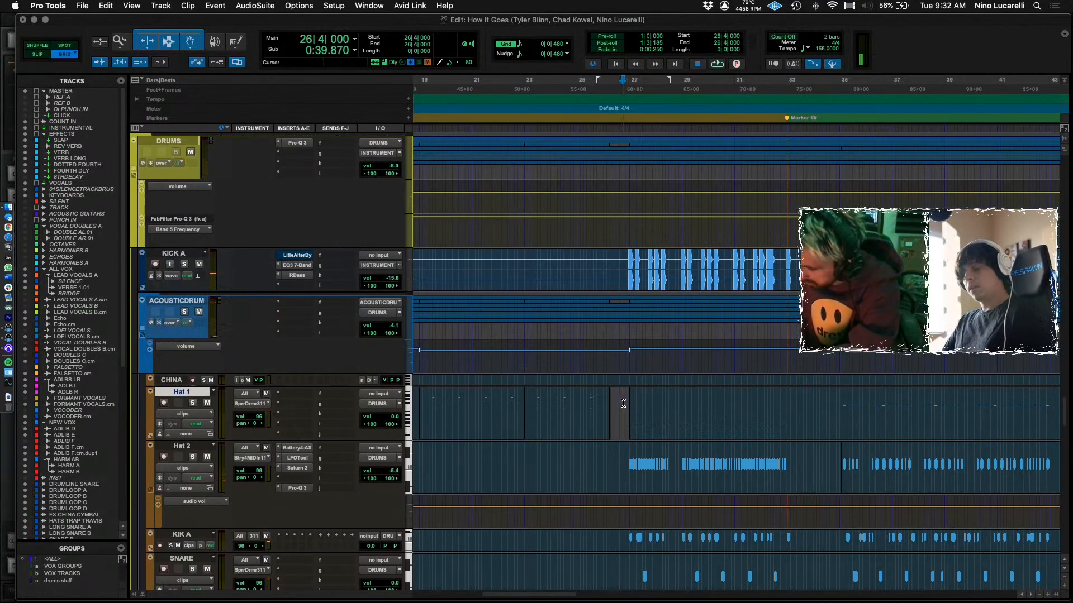
{"action": "scroll", "coordinate": [622, 410], "scroll_direction": "up", "scroll_amount": 2}
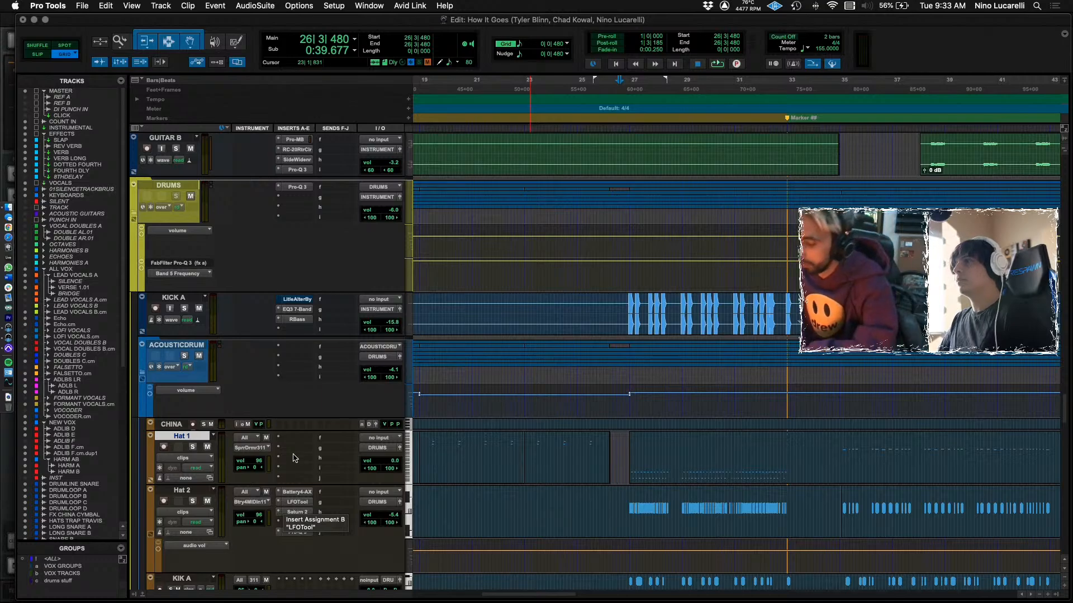
{"action": "scroll", "coordinate": [676, 499], "scroll_direction": "right", "scroll_amount": 2}
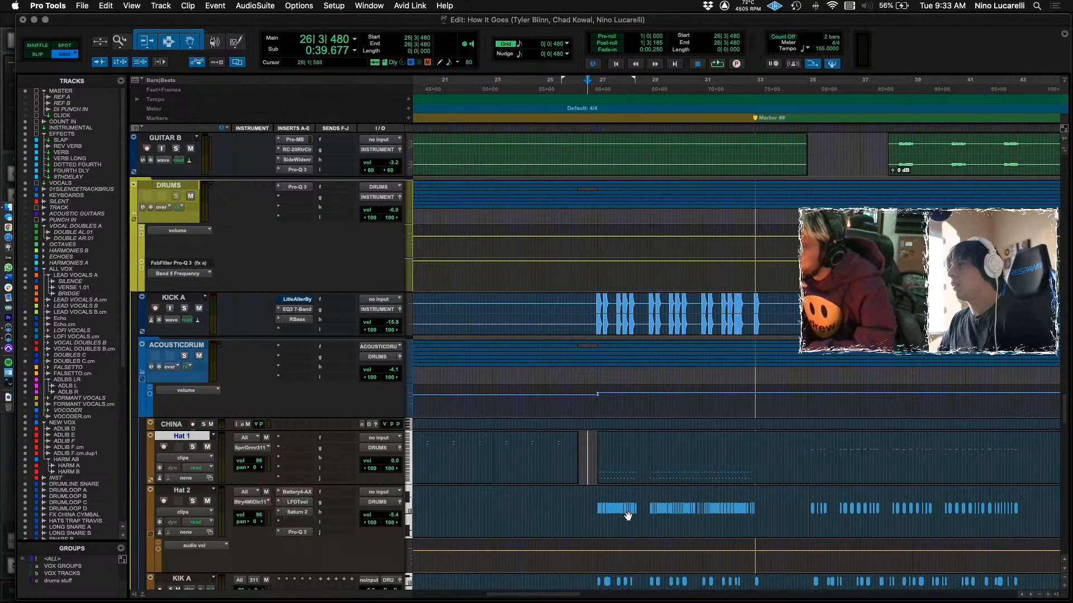
{"action": "scroll", "coordinate": [617, 469], "scroll_direction": "right", "scroll_amount": 2}
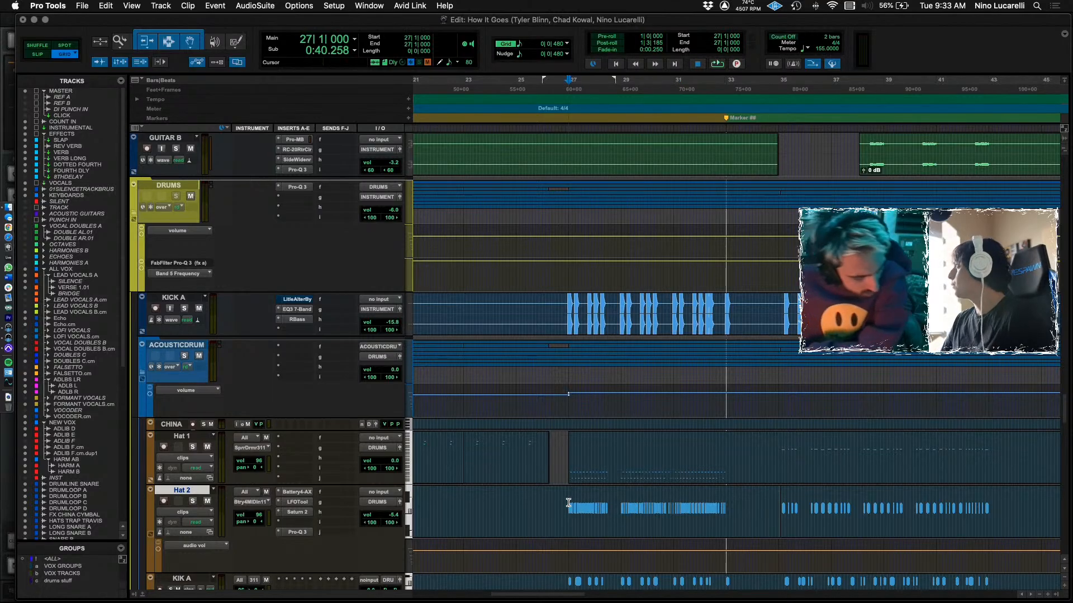
{"action": "scroll", "coordinate": [584, 494], "scroll_direction": "down", "scroll_amount": 3}
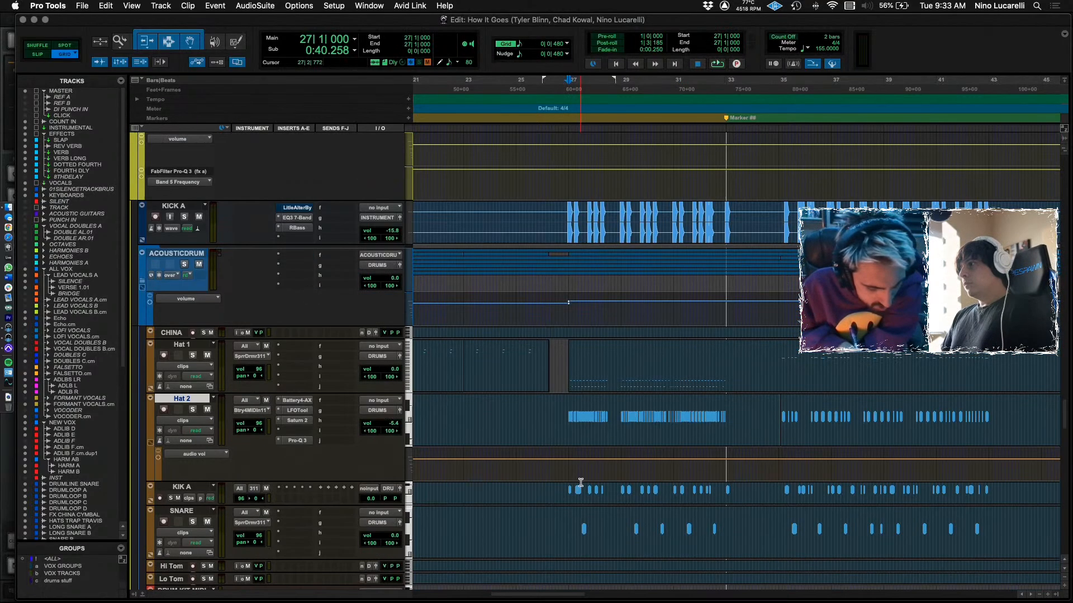
{"action": "scroll", "coordinate": [593, 461], "scroll_direction": "down", "scroll_amount": 1}
{"action": "scroll", "coordinate": [567, 442], "scroll_direction": "down", "scroll_amount": 2}
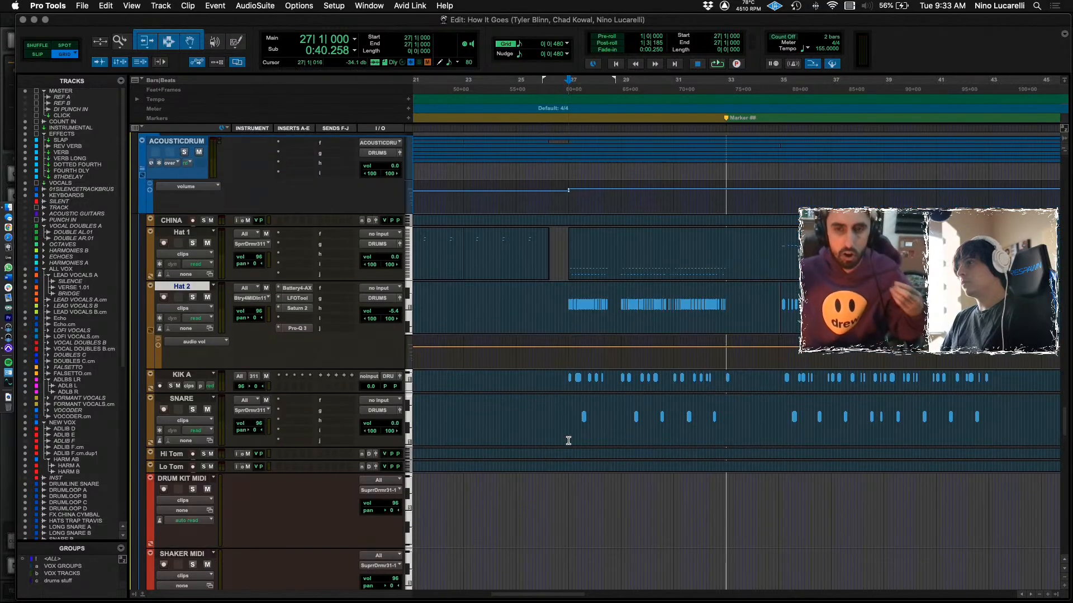
{"action": "scroll", "coordinate": [570, 447], "scroll_direction": "up", "scroll_amount": 3}
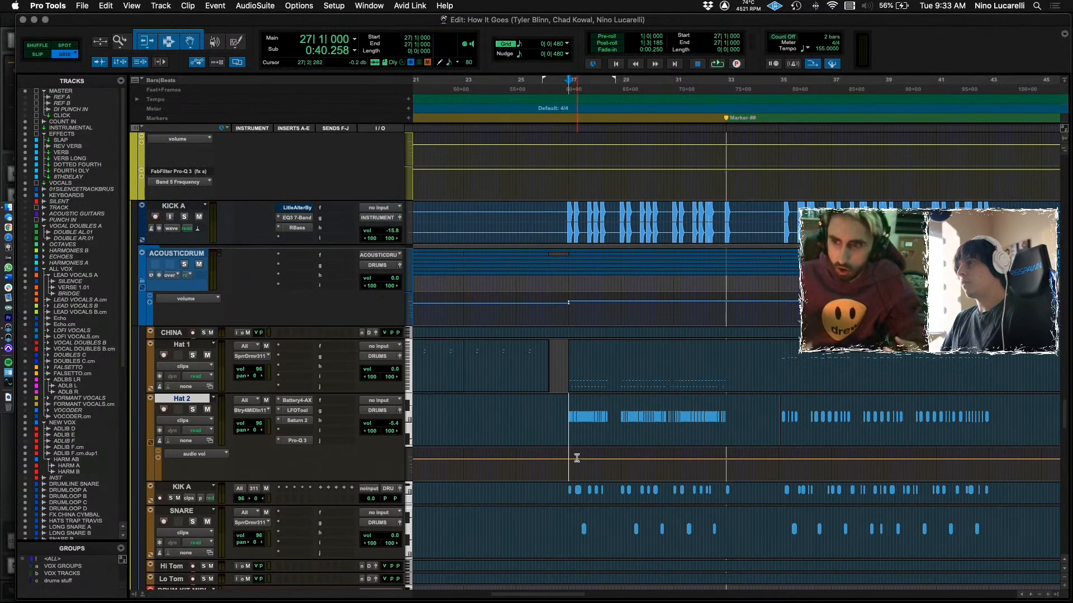
Examine the drum tracks' channels and volume automation in the mixer and timeline, and play briefly from bar 27.
{"action": "scroll", "coordinate": [577, 458], "scroll_direction": "up", "scroll_amount": 1}
{"action": "key", "text": "super+equal"}
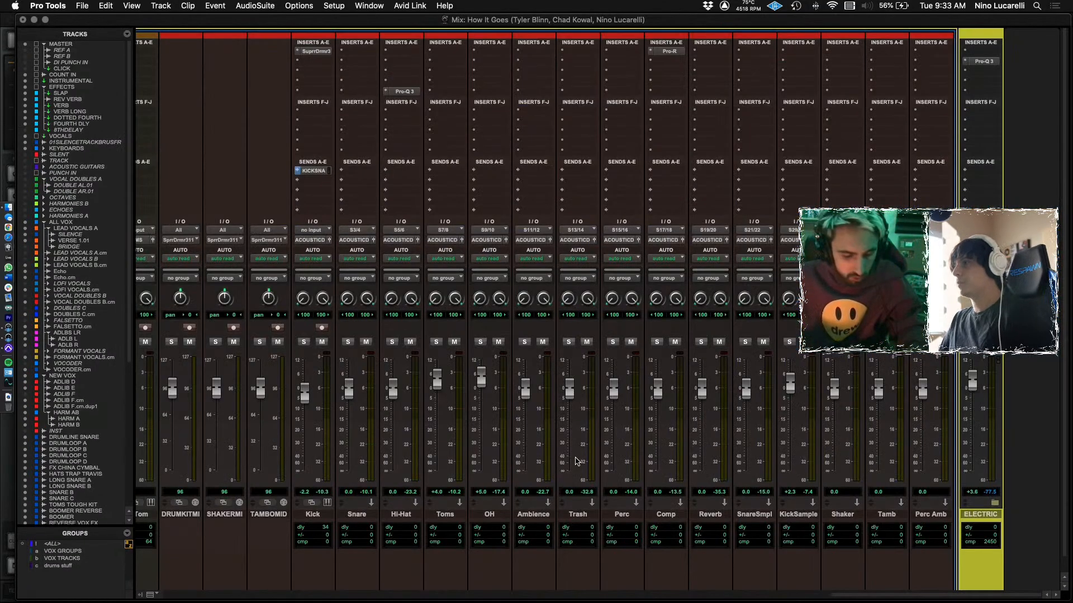
{"action": "scroll", "coordinate": [576, 461], "scroll_direction": "left", "scroll_amount": 10}
{"action": "key", "text": "super+equal"}
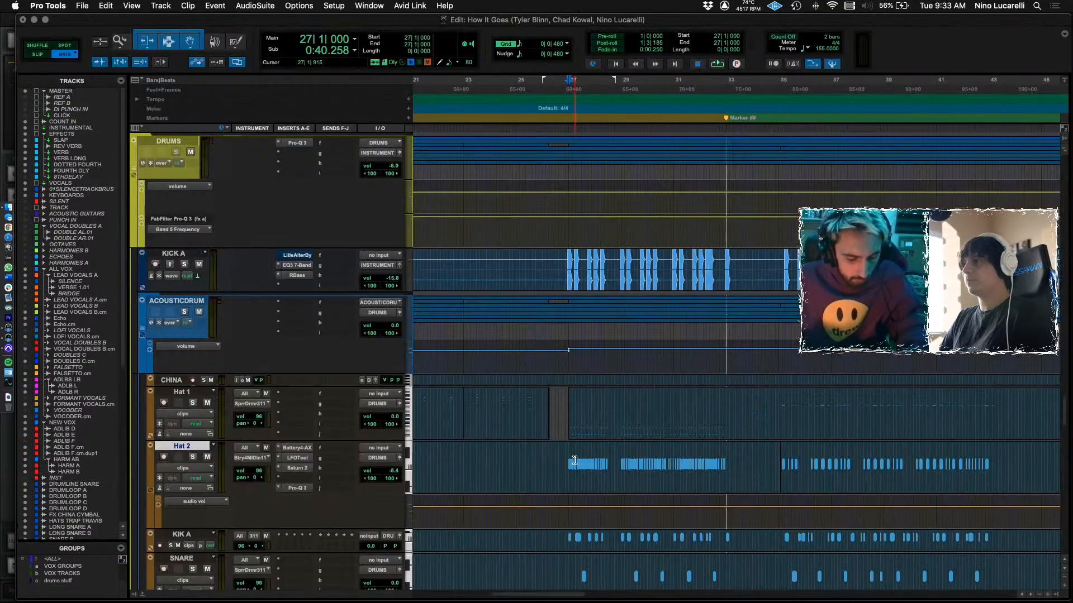
{"action": "scroll", "coordinate": [547, 453], "scroll_direction": "down", "scroll_amount": 20}
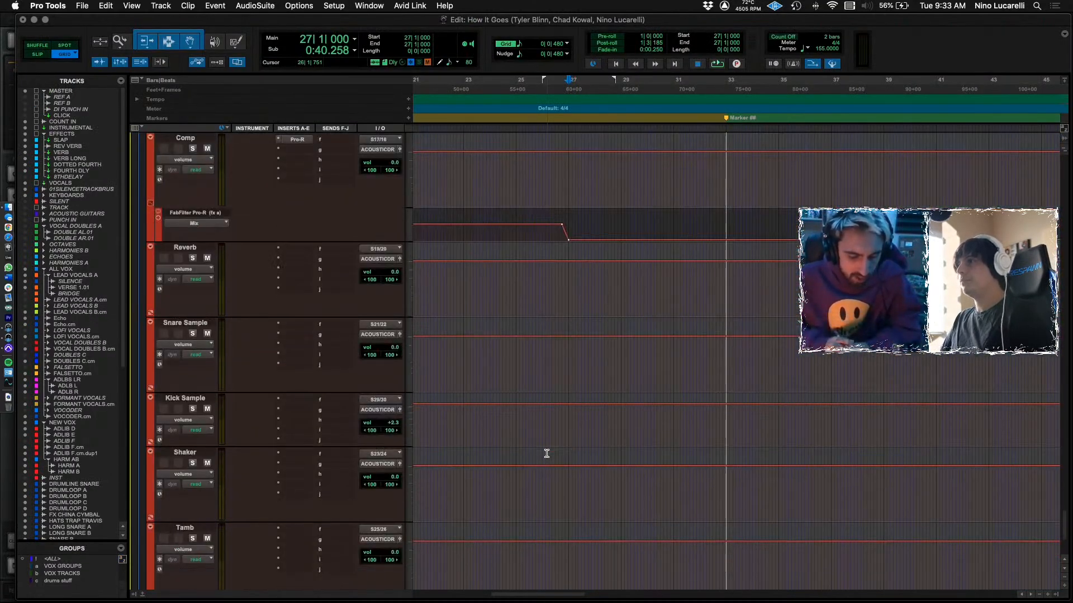
{"action": "scroll", "coordinate": [546, 454], "scroll_direction": "down", "scroll_amount": 4}
{"action": "key", "text": "space"}
{"action": "scroll", "coordinate": [547, 453], "scroll_direction": "up", "scroll_amount": 15}
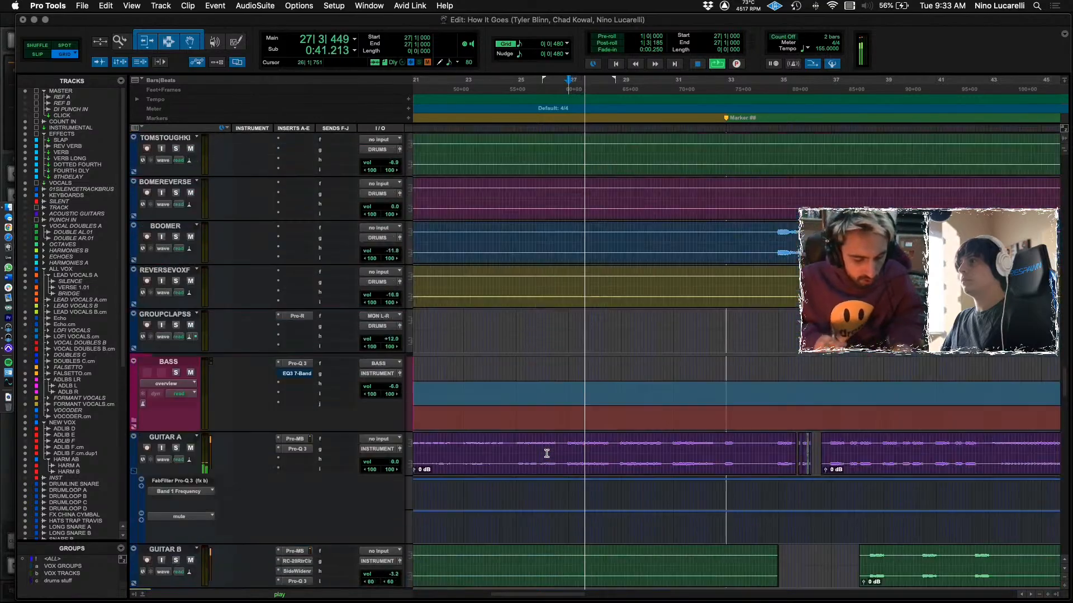
{"action": "key", "text": "space"}
Look through the tracks from the harmony vocals down to the electric guitars for parts around bar 27.
{"action": "scroll", "coordinate": [557, 454], "scroll_direction": "up", "scroll_amount": 10}
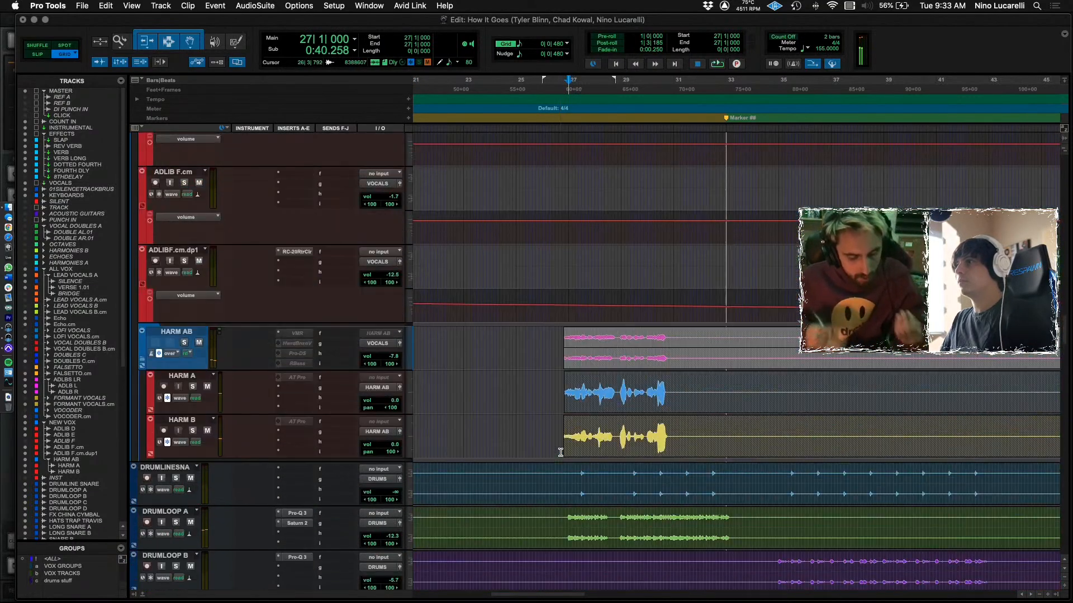
{"action": "scroll", "coordinate": [561, 455], "scroll_direction": "down", "scroll_amount": 10}
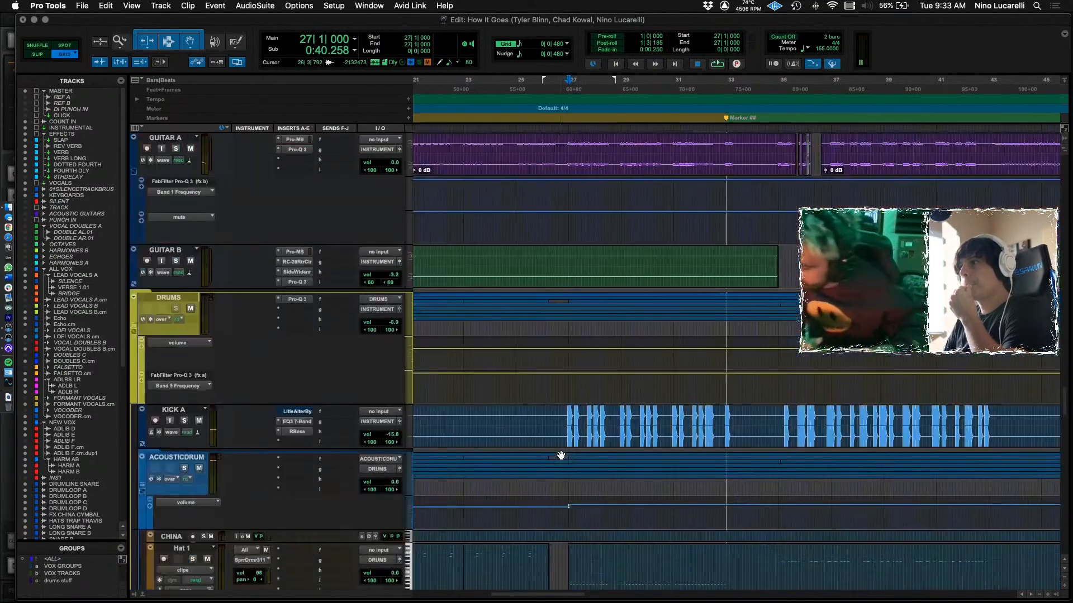
{"action": "scroll", "coordinate": [561, 455], "scroll_direction": "down", "scroll_amount": 10}
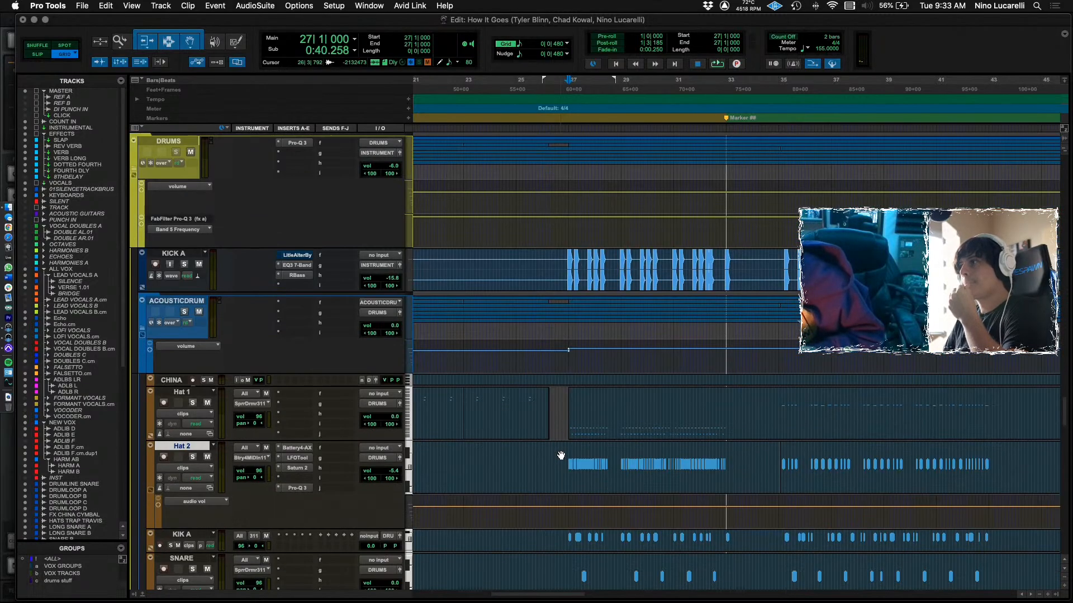
{"action": "scroll", "coordinate": [565, 450], "scroll_direction": "down", "scroll_amount": 6}
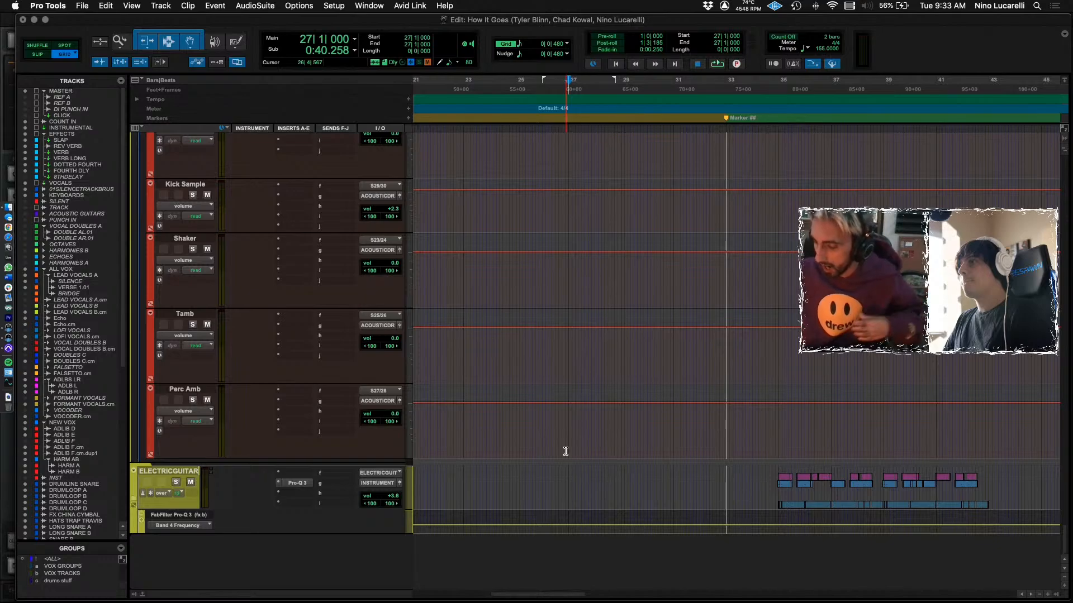
{"action": "scroll", "coordinate": [501, 496], "scroll_direction": "down", "scroll_amount": 5}
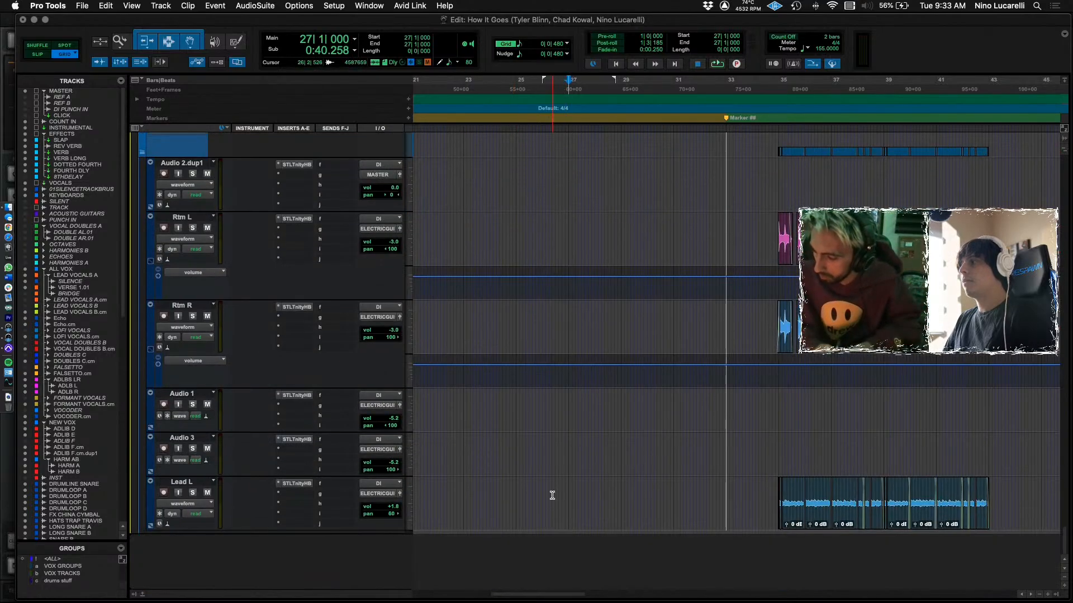
{"action": "scroll", "coordinate": [551, 495], "scroll_direction": "up", "scroll_amount": 10}
{"action": "scroll", "coordinate": [554, 495], "scroll_direction": "up", "scroll_amount": 10}
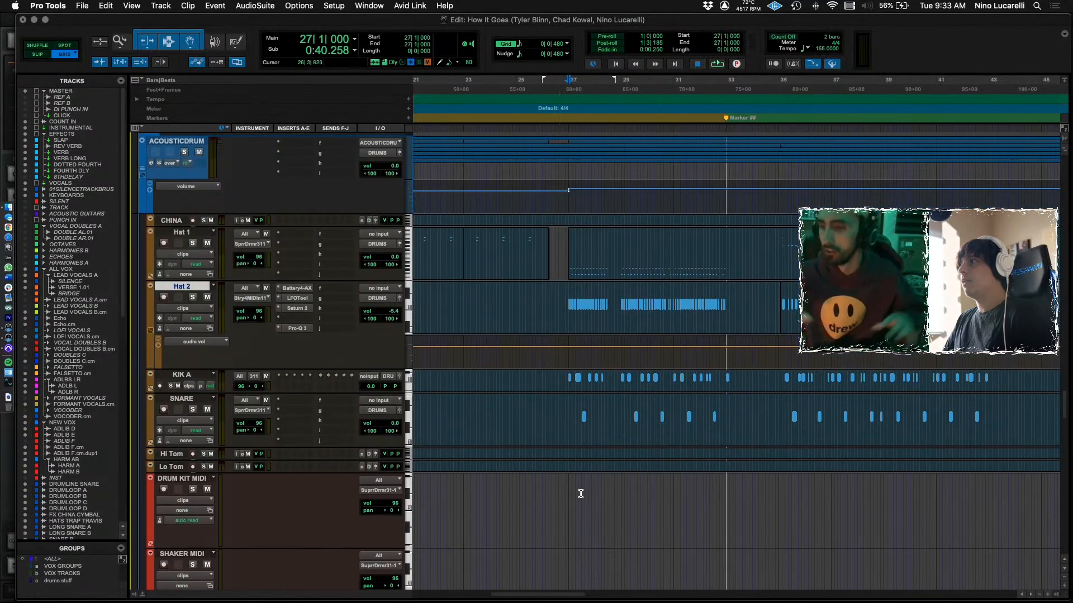
{"action": "scroll", "coordinate": [591, 496], "scroll_direction": "up", "scroll_amount": 6}
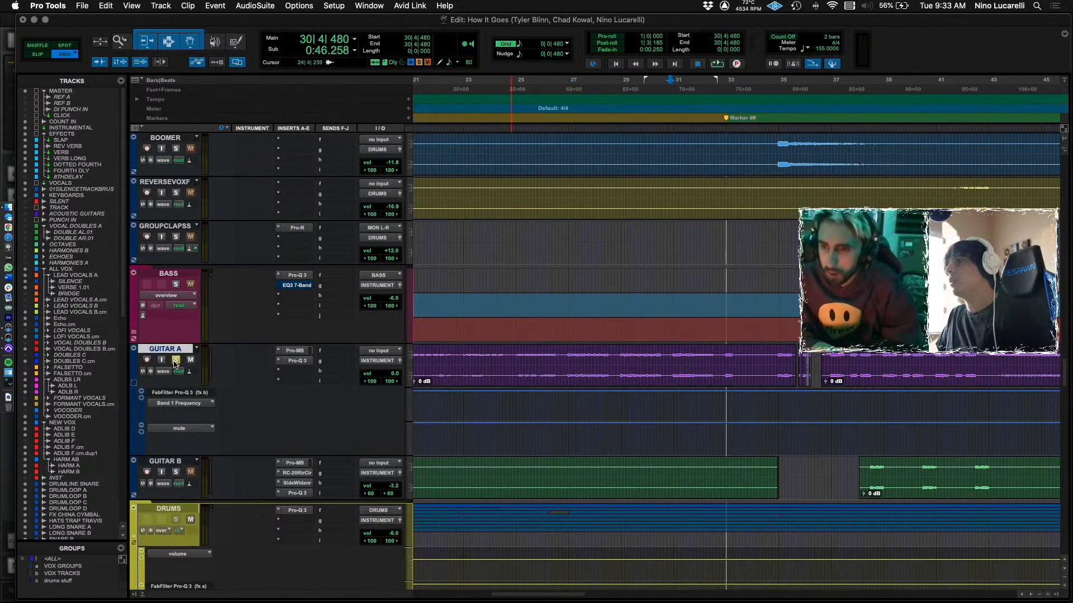
Audition GUITAR A in the mix, and restart playback just before bar 27 where the kick part begins.
{"action": "key", "text": "space"}
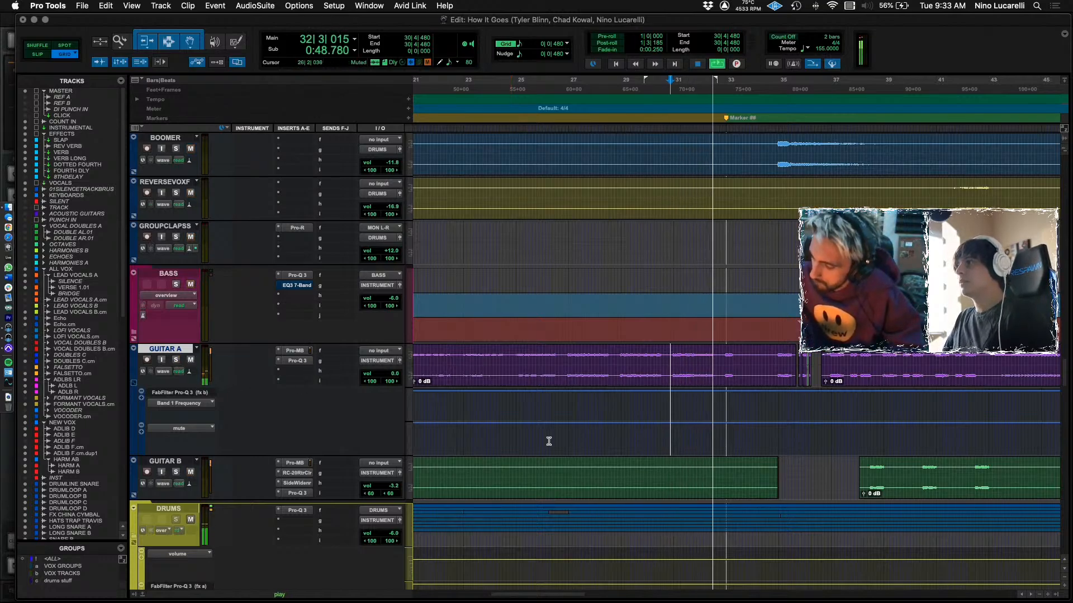
{"action": "scroll", "coordinate": [556, 415], "scroll_direction": "down", "scroll_amount": 5}
{"action": "left_click", "coordinate": [557, 415]}
{"action": "scroll", "coordinate": [526, 307], "scroll_direction": "up", "scroll_amount": 3}
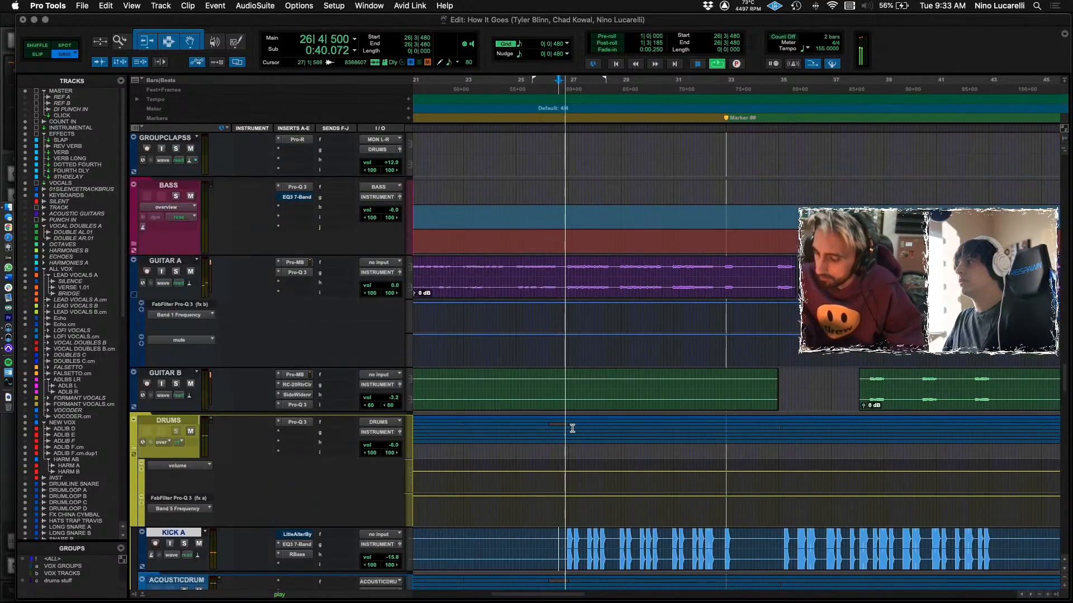
Check GUITAR A's Pro-Q 3 high cut and Band 1 Frequency automation while playing from bar 20.
{"action": "left_click", "coordinate": [305, 274]}
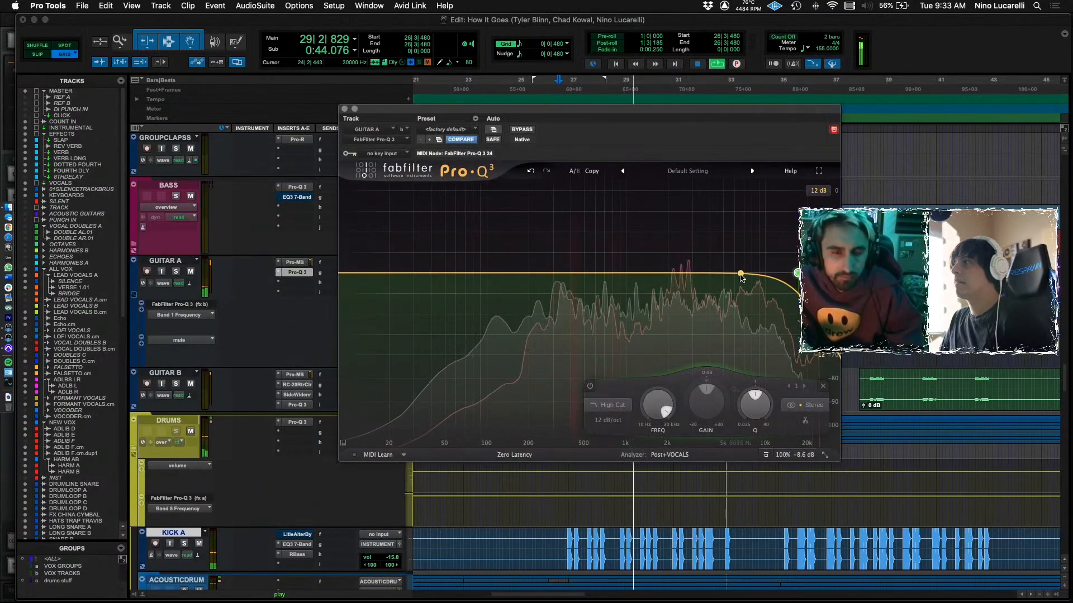
{"action": "left_click_drag", "start_coordinate": [425, 116], "coordinate": [858, 346]}
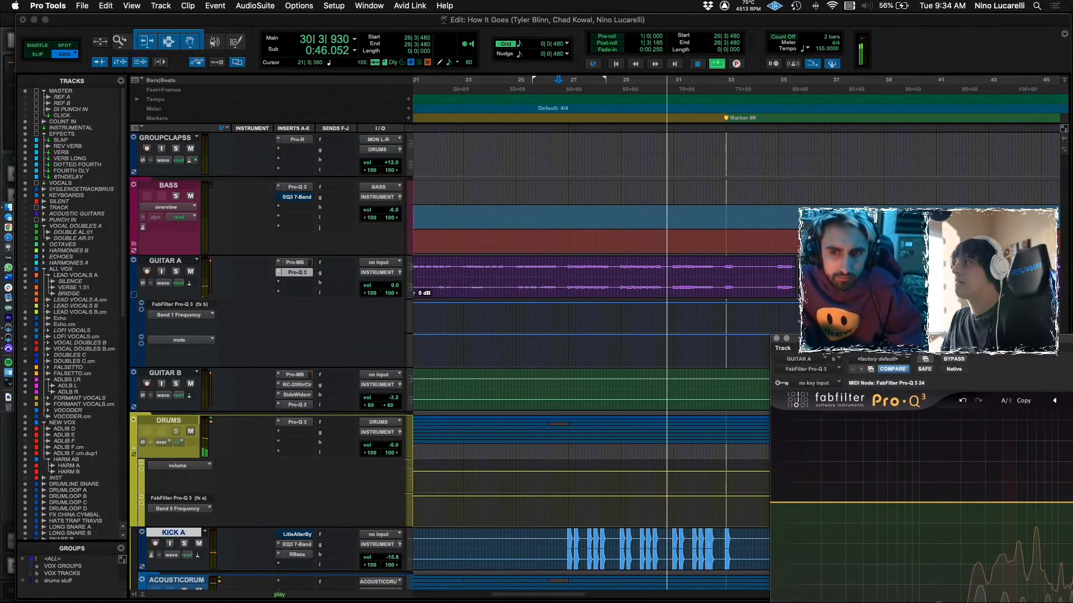
{"action": "scroll", "coordinate": [646, 286], "scroll_direction": "down", "scroll_amount": 2}
{"action": "scroll", "coordinate": [646, 292], "scroll_direction": "up", "scroll_amount": 4}
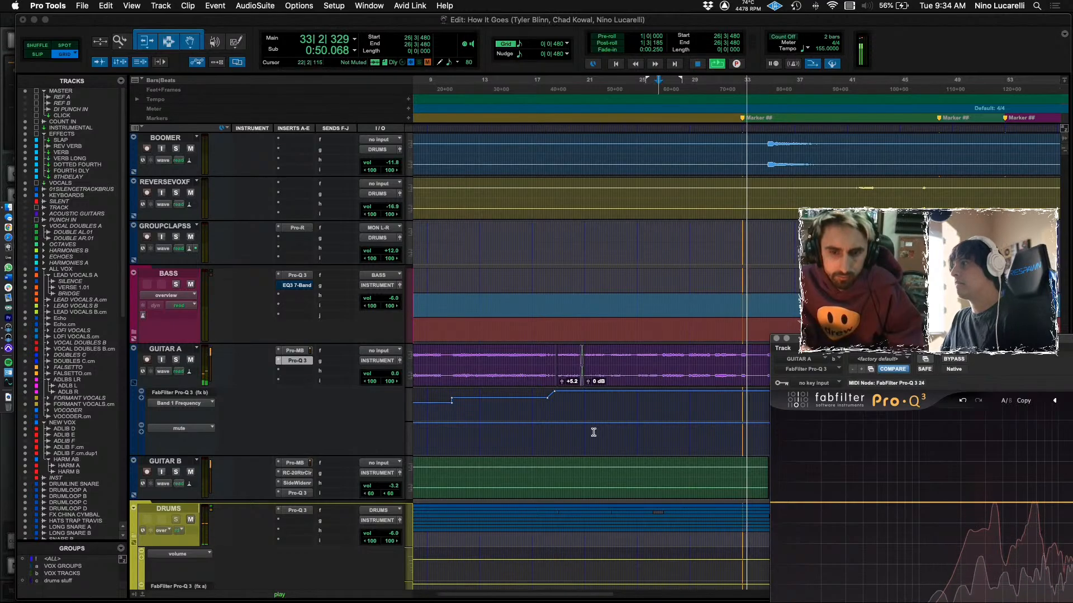
{"action": "left_click", "coordinate": [575, 434]}
{"action": "key", "text": "super+bracketleft"}
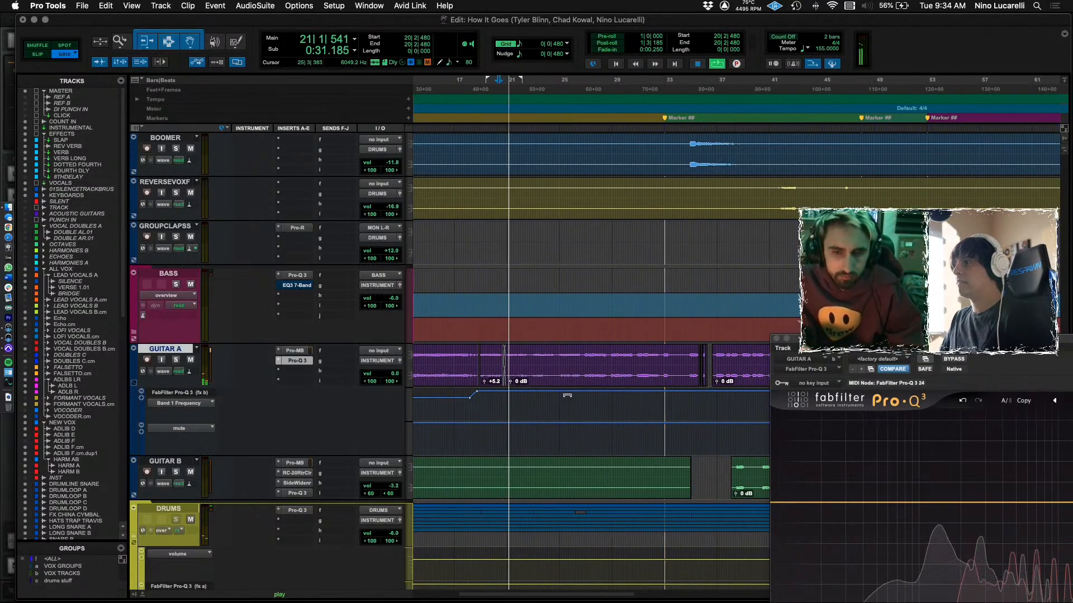
{"action": "key", "text": "super+bracketright"}
{"action": "scroll", "coordinate": [571, 396], "scroll_direction": "right", "scroll_amount": 6}
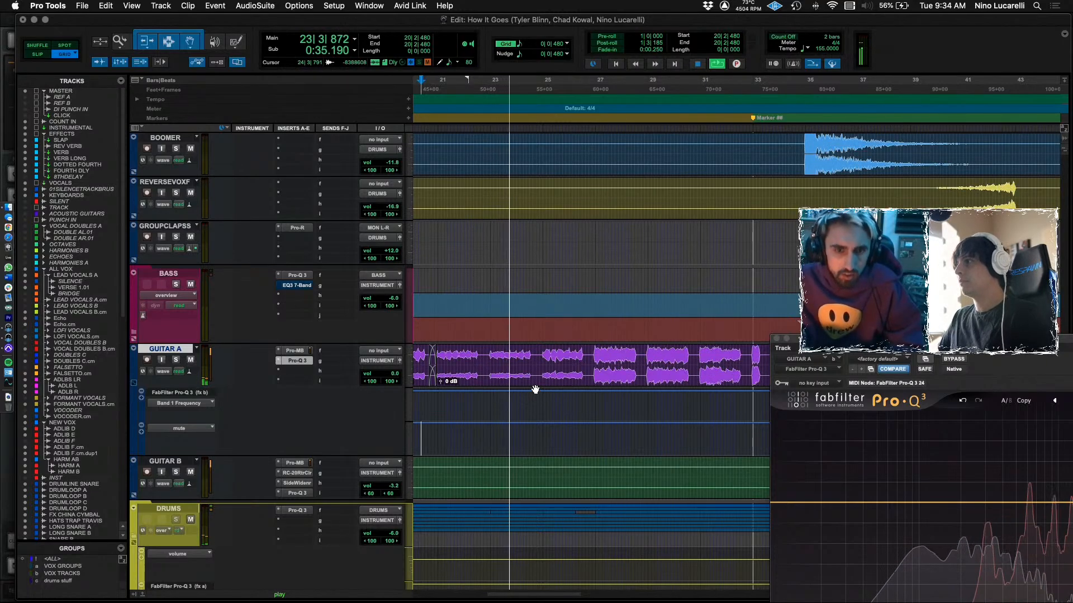
Select the GUITAR A passage from about bar 27 to bar 33 and stop playback.
{"action": "left_click", "coordinate": [578, 350]}
{"action": "scroll", "coordinate": [577, 350], "scroll_direction": "right", "scroll_amount": 1}
{"action": "scroll", "coordinate": [578, 349], "scroll_direction": "right", "scroll_amount": 1}
{"action": "left_click_drag", "start_coordinate": [531, 358], "coordinate": [704, 361]}
{"action": "key", "text": "space"}
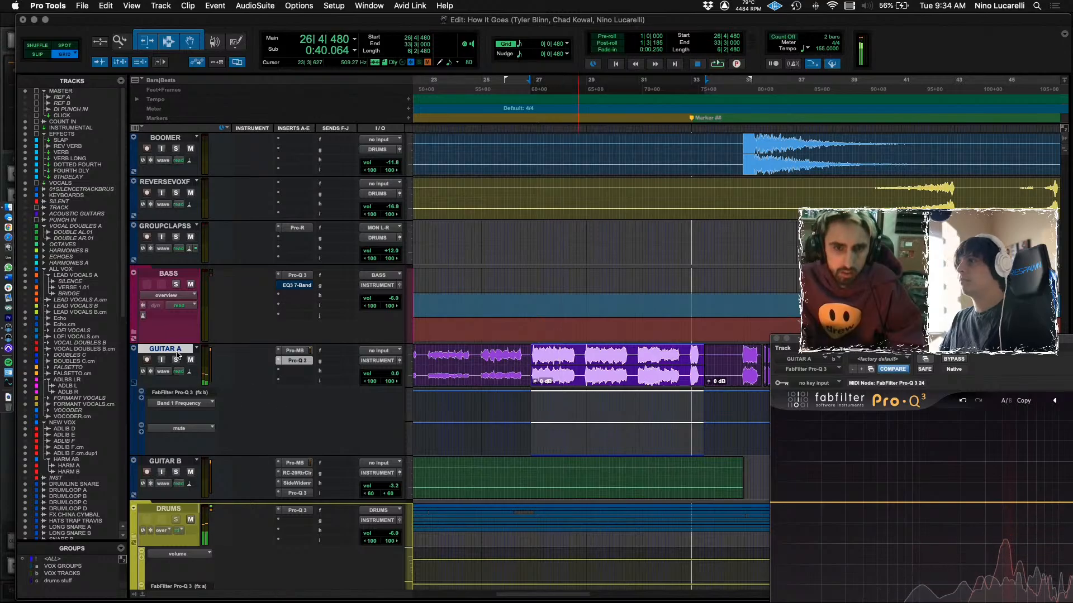
{"action": "scroll", "coordinate": [366, 350], "scroll_direction": "right", "scroll_amount": 2}
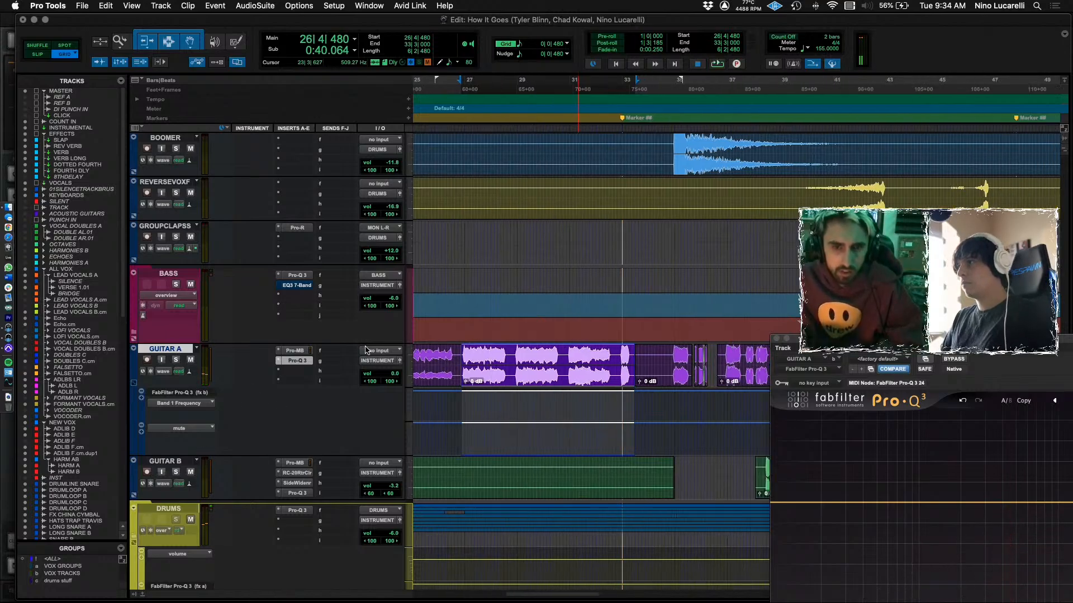
{"action": "key", "text": "super+alt+shift+c"}
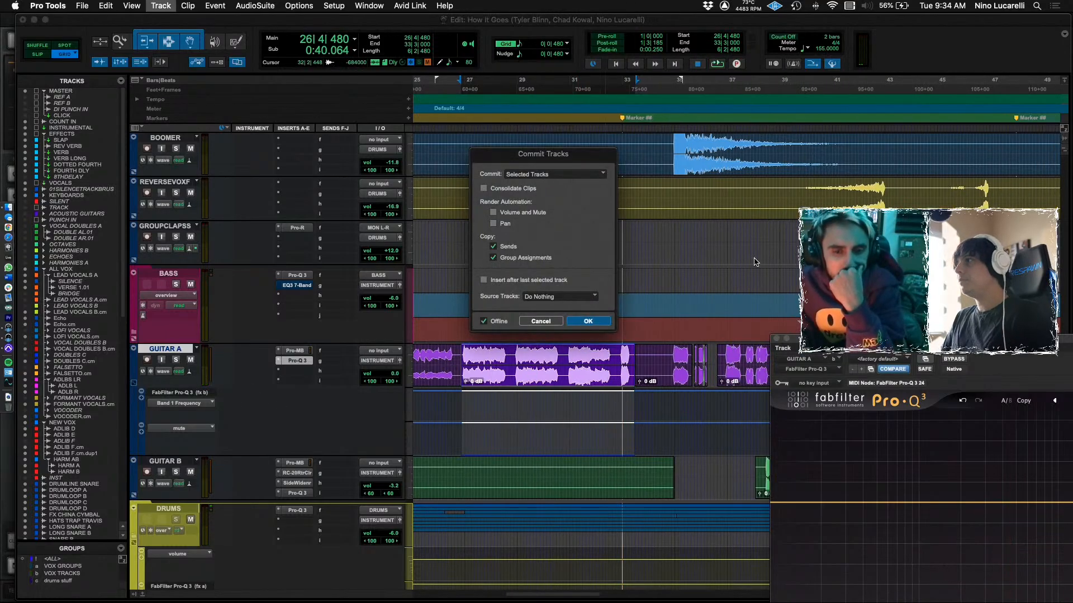
{"action": "left_click", "coordinate": [580, 323]}
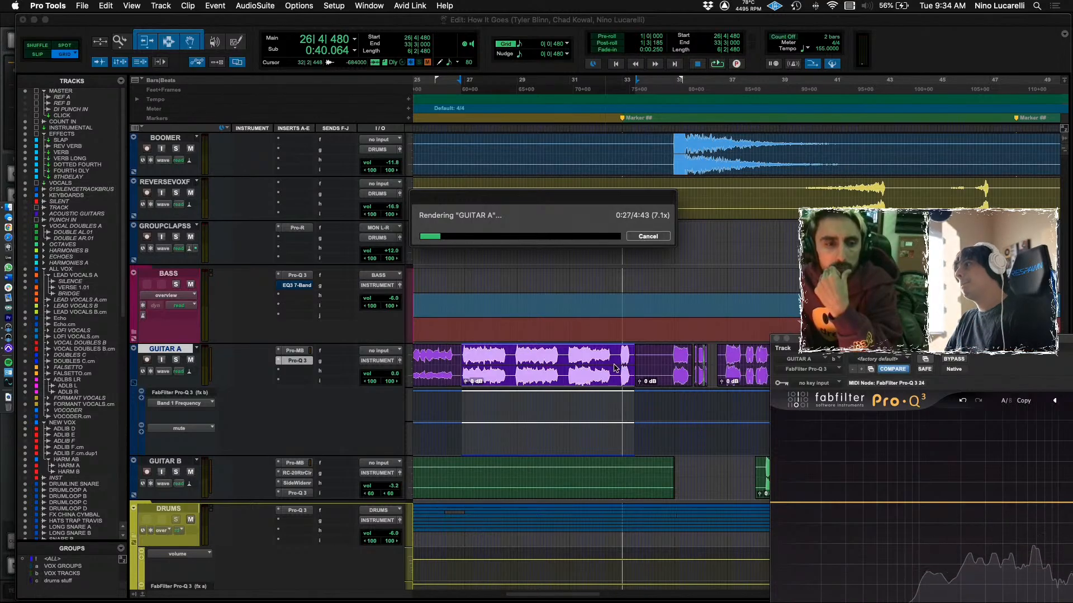
{"action": "key", "text": "super+period"}
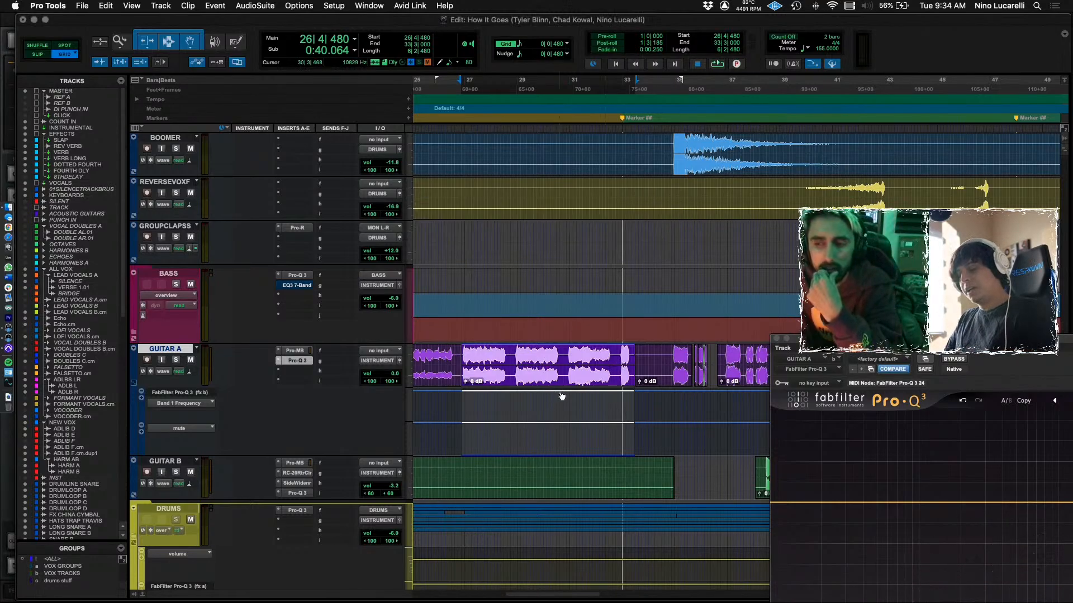
Commit only the selected GUITAR A passage offline to a new track, and close the open Pro-Q 3 window.
{"action": "key", "text": "alt+shift+c"}
{"action": "left_click", "coordinate": [546, 179]}
{"action": "left_click", "coordinate": [588, 323]}
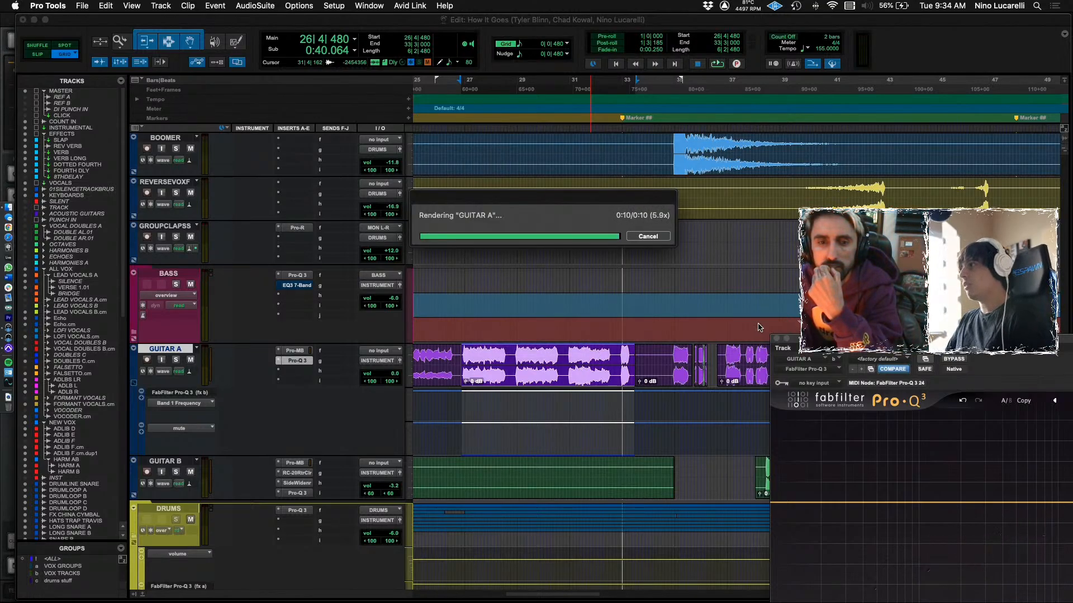
{"action": "left_click", "coordinate": [777, 339]}
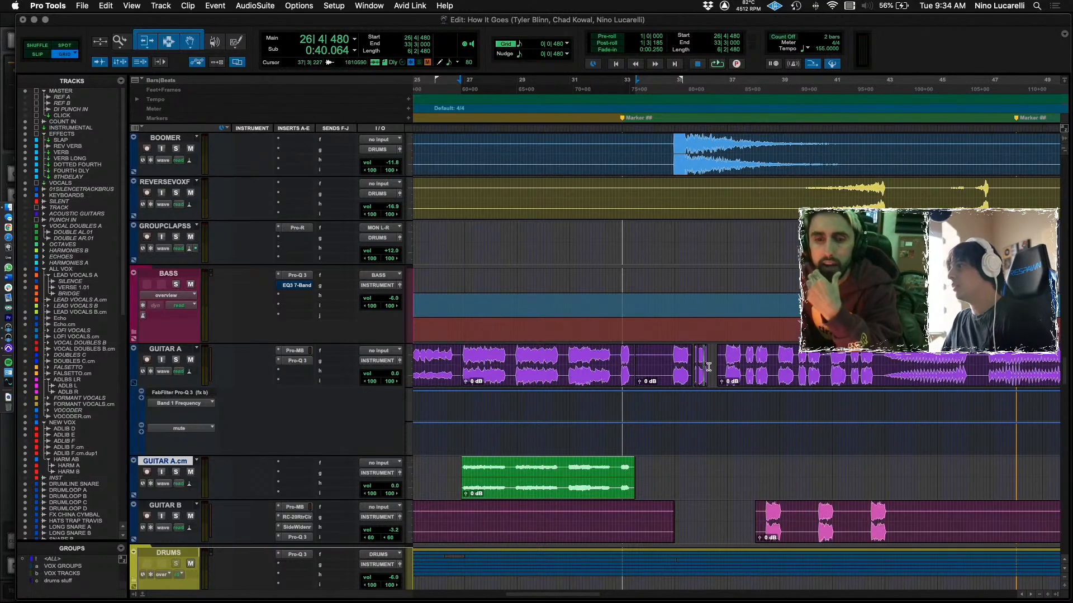
Route the output of GUITAR A.cm to the ELECTRIC GUITARS track.
{"action": "left_click", "coordinate": [378, 473]}
{"action": "mouse_move", "coordinate": [400, 487]}
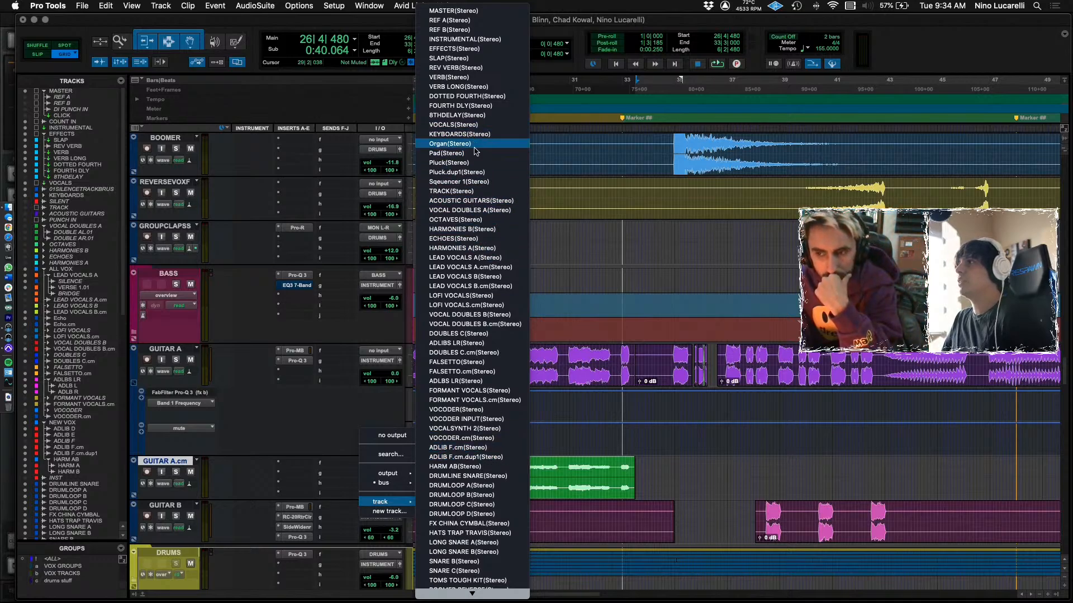
{"action": "scroll", "coordinate": [486, 433], "scroll_direction": "down", "scroll_amount": 3}
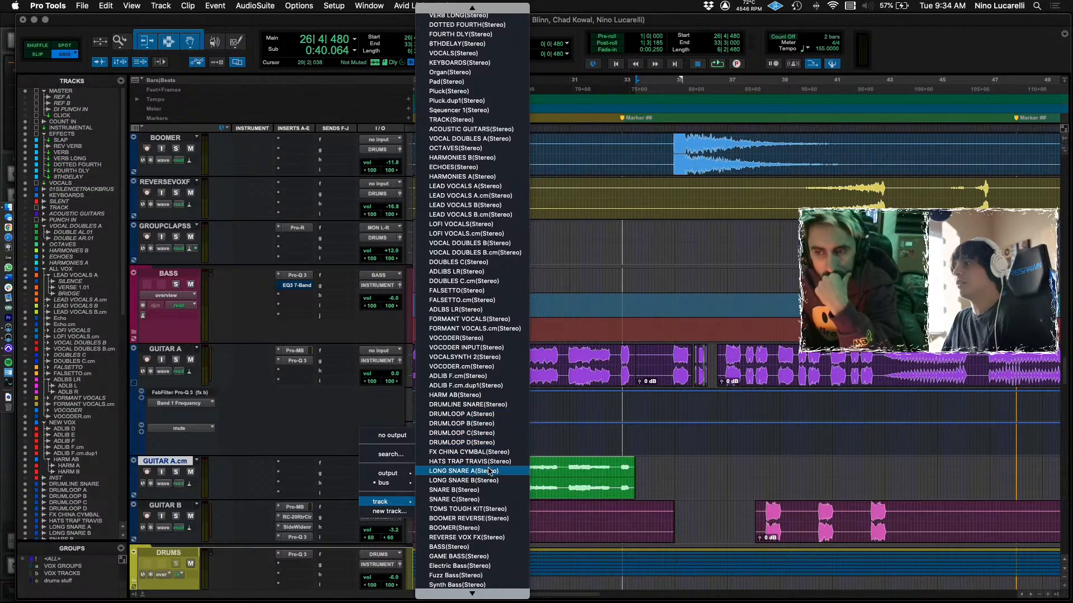
{"action": "scroll", "coordinate": [504, 536], "scroll_direction": "down", "scroll_amount": 2}
{"action": "scroll", "coordinate": [492, 567], "scroll_direction": "down", "scroll_amount": 1}
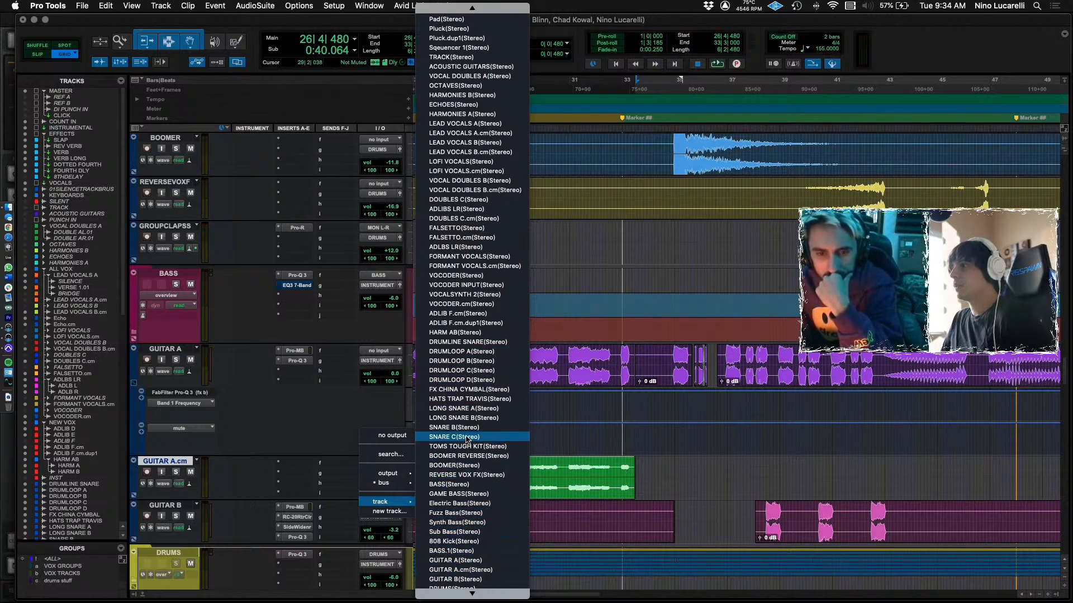
{"action": "scroll", "coordinate": [481, 463], "scroll_direction": "down", "scroll_amount": 2}
{"action": "scroll", "coordinate": [481, 463], "scroll_direction": "down", "scroll_amount": 3}
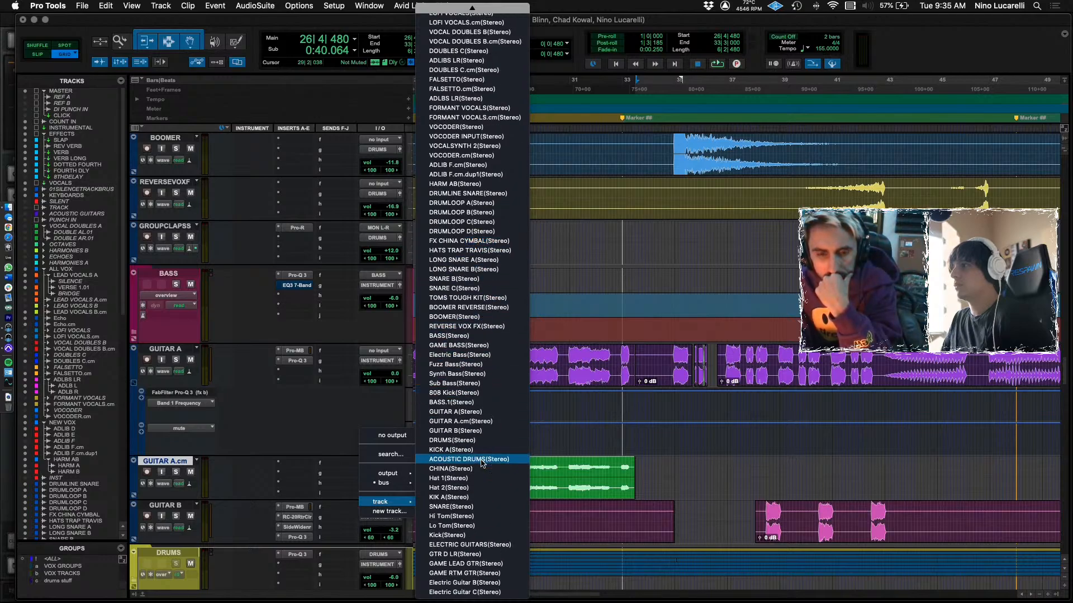
{"action": "left_click", "coordinate": [485, 547]}
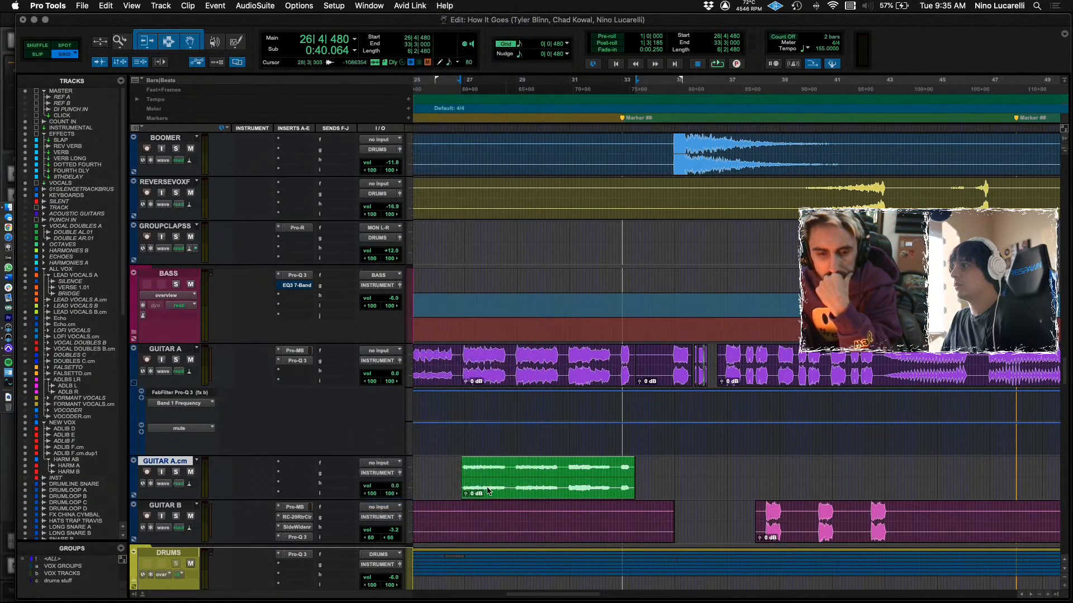
Audition the committed guitar passage from just before bar 27.
{"action": "left_click", "coordinate": [455, 465]}
{"action": "key", "text": "space"}
{"action": "key", "text": "space"}
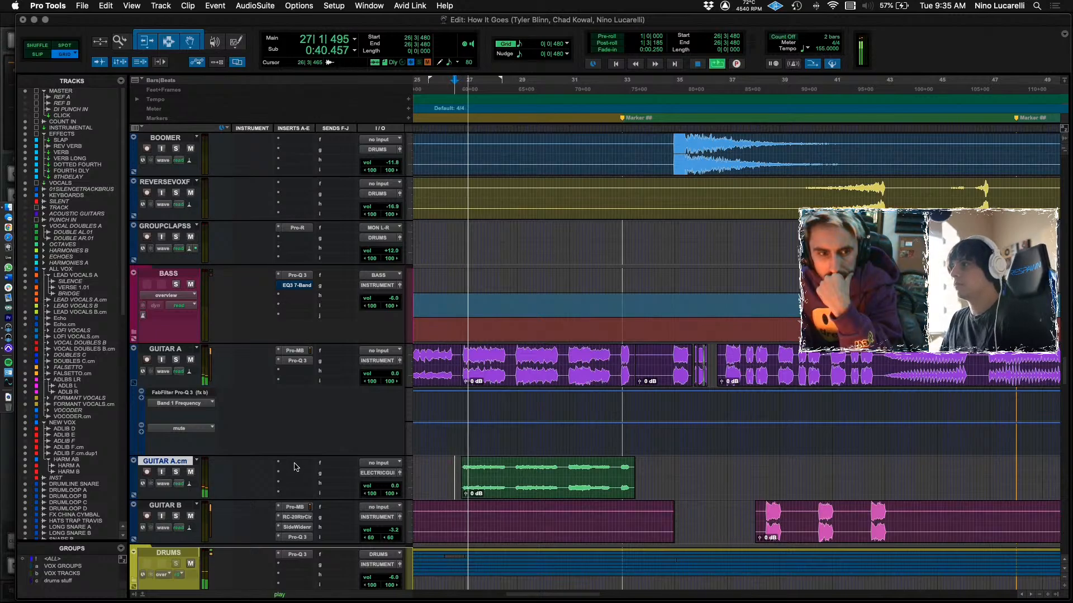
Insert a stereo Solid EQ on the first insert of GUITAR A.cm.
{"action": "left_click", "coordinate": [295, 463]}
{"action": "mouse_move", "coordinate": [335, 464]}
{"action": "mouse_move", "coordinate": [419, 459]}
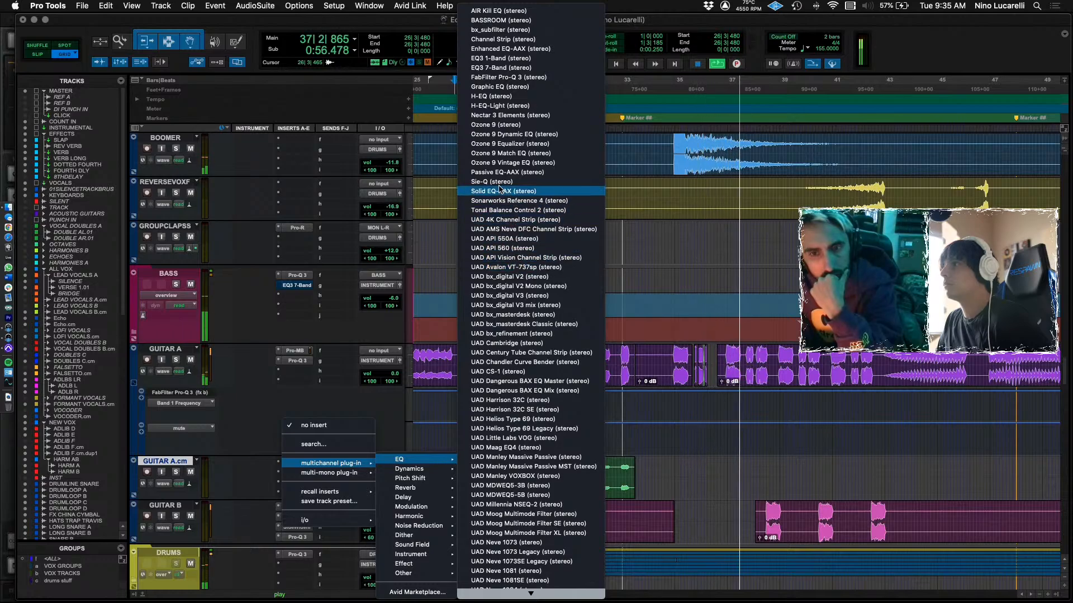
{"action": "left_click", "coordinate": [577, 412]}
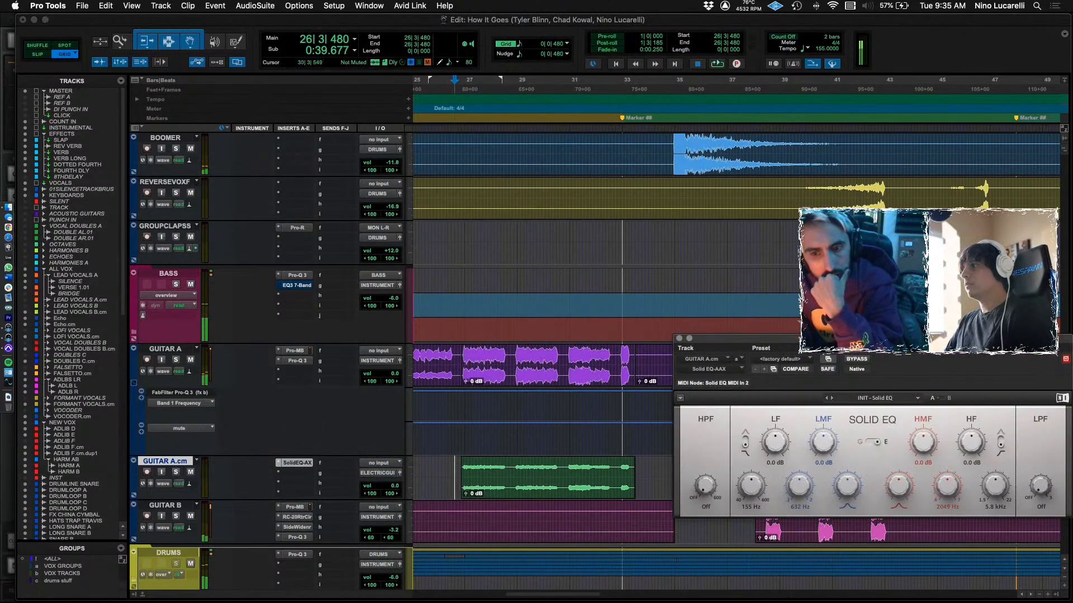
Boost the Solid EQ's HF band by 9.0 dB at 7.7 kHz during playback, close its window and stop playback.
{"action": "left_click_drag", "start_coordinate": [726, 338], "coordinate": [533, 281]}
{"action": "left_click_drag", "start_coordinate": [778, 385], "coordinate": [777, 358]}
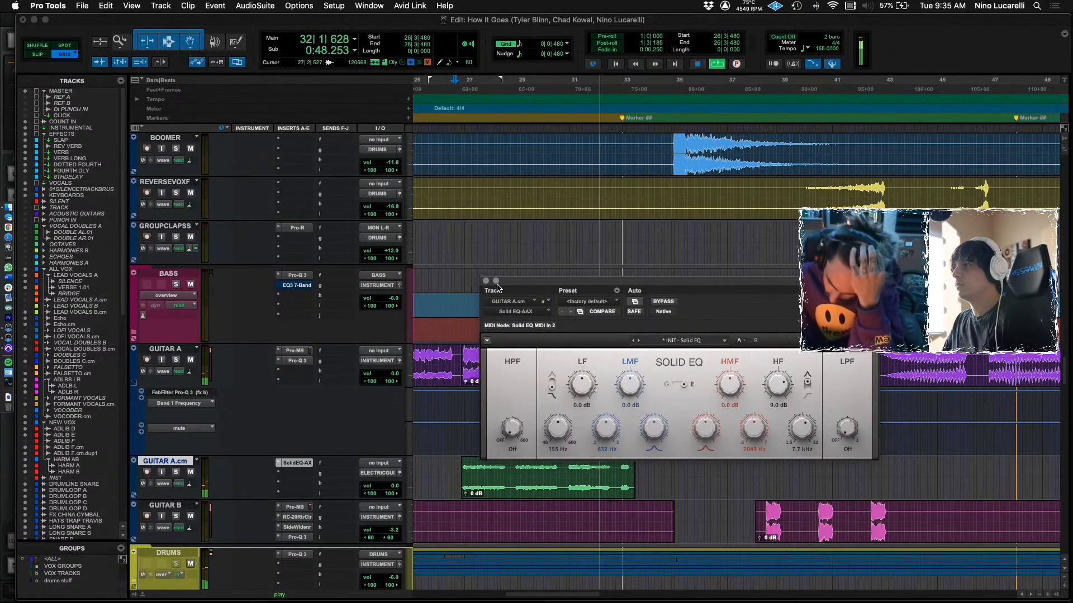
{"action": "left_click", "coordinate": [297, 463]}
{"action": "key", "text": "space"}
{"action": "scroll", "coordinate": [186, 454], "scroll_direction": "down", "scroll_amount": 20}
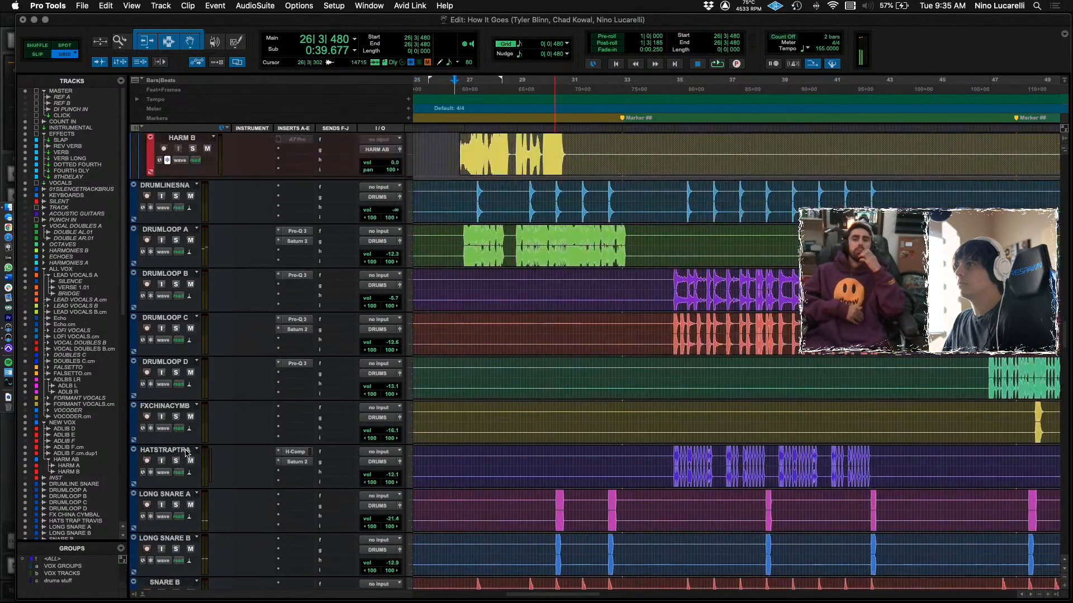
Find the DRUMS folder track in the Edit window and collapse it to hide its member tracks.
{"action": "scroll", "coordinate": [185, 454], "scroll_direction": "down", "scroll_amount": 20}
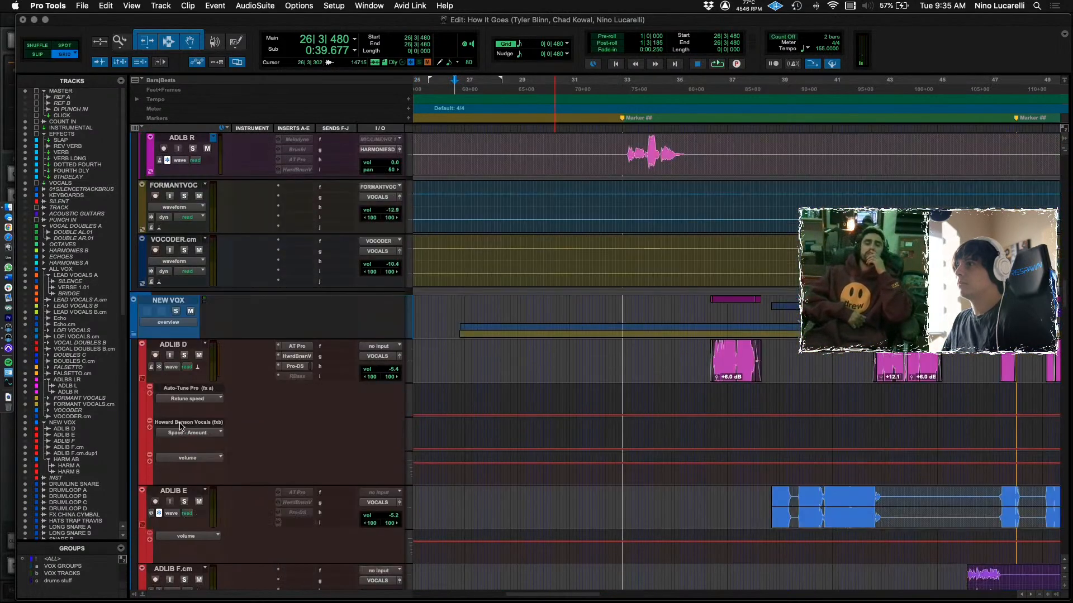
{"action": "scroll", "coordinate": [183, 429], "scroll_direction": "down", "scroll_amount": 5}
{"action": "scroll", "coordinate": [184, 429], "scroll_direction": "up", "scroll_amount": 6}
{"action": "scroll", "coordinate": [175, 347], "scroll_direction": "down", "scroll_amount": 10}
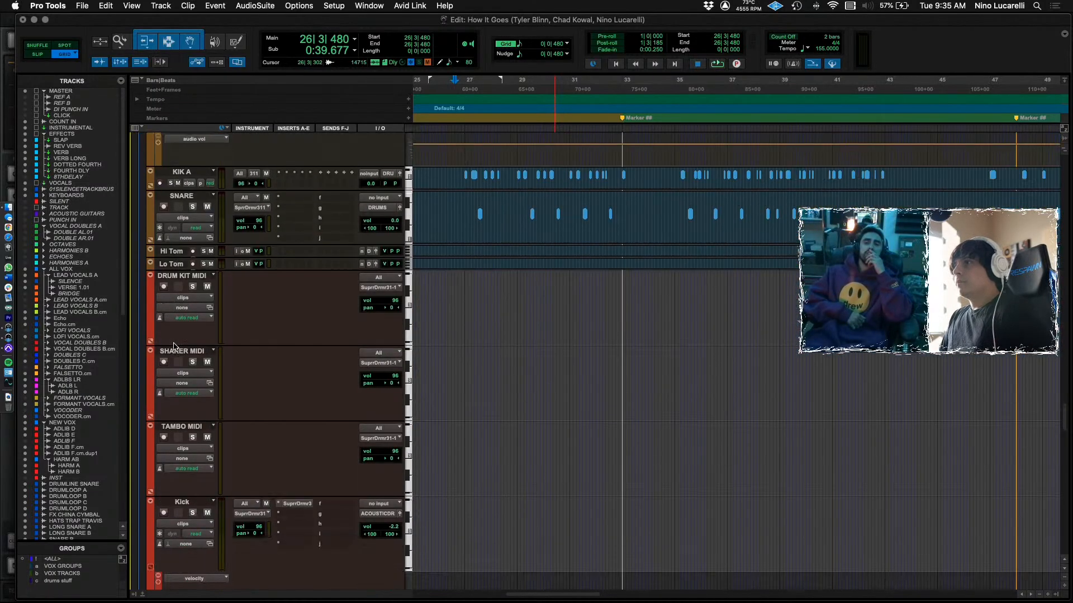
{"action": "scroll", "coordinate": [174, 346], "scroll_direction": "up", "scroll_amount": 8}
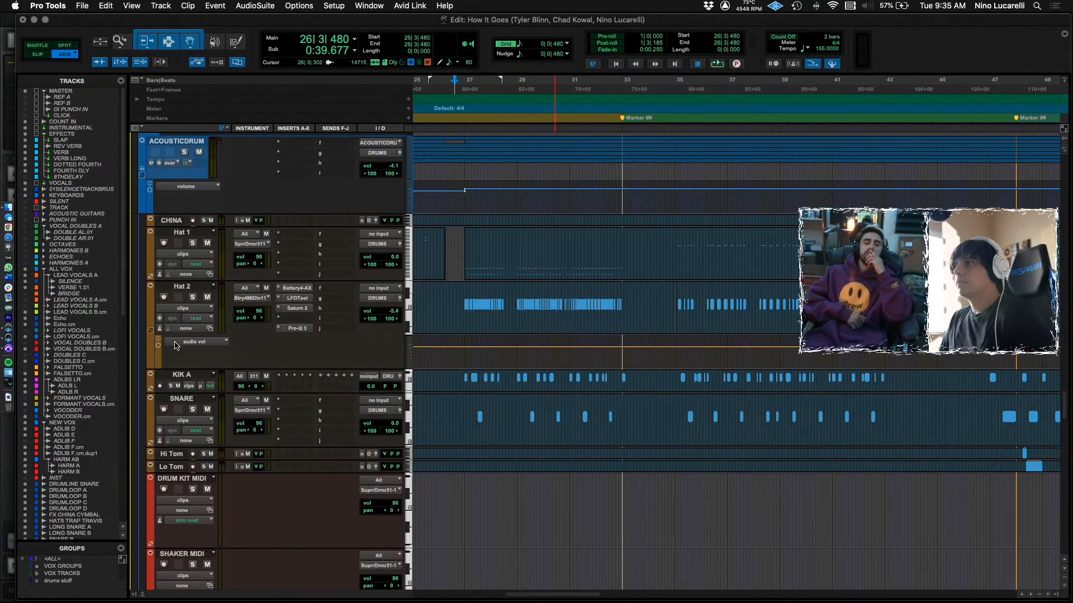
{"action": "scroll", "coordinate": [165, 360], "scroll_direction": "up", "scroll_amount": 8}
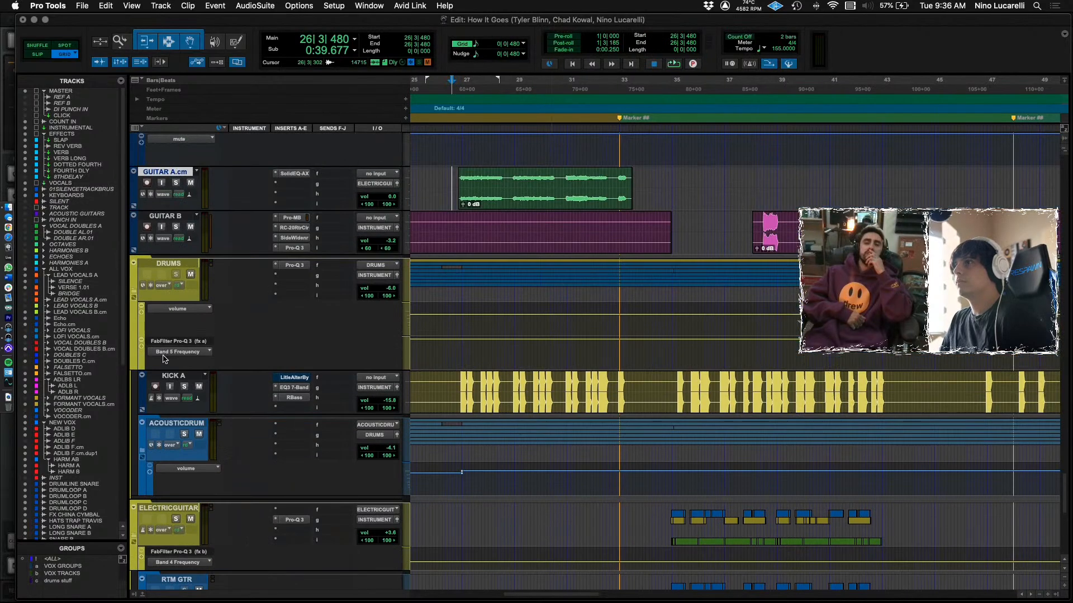
{"action": "left_click", "coordinate": [135, 291]}
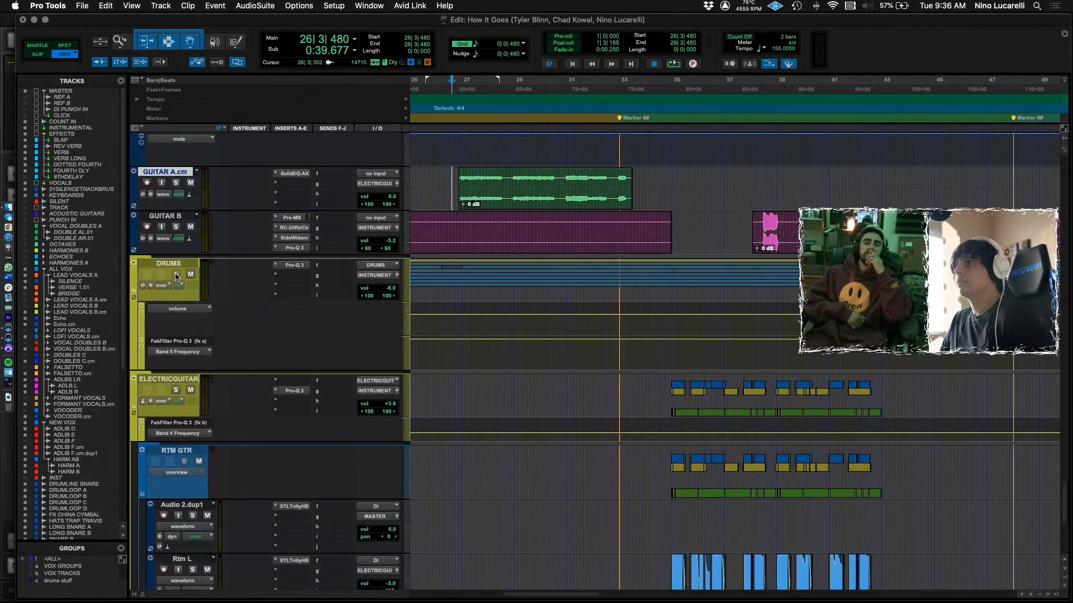
Audition the passage from just before bar 27 in the full mix.
{"action": "key", "text": "space"}
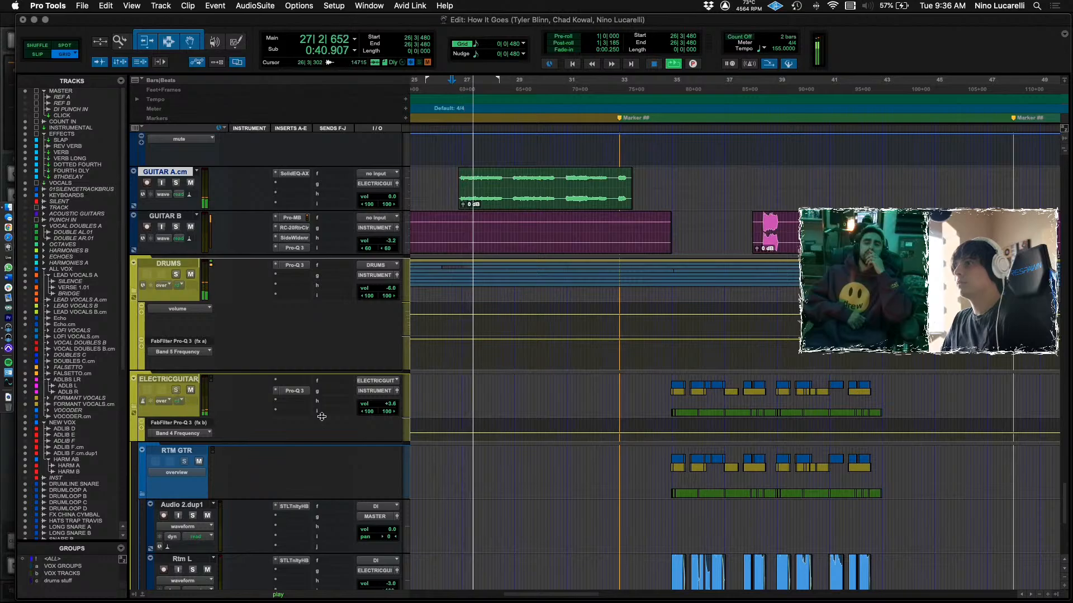
{"action": "scroll", "coordinate": [364, 352], "scroll_direction": "down", "scroll_amount": 5}
{"action": "scroll", "coordinate": [374, 418], "scroll_direction": "down", "scroll_amount": 3}
{"action": "scroll", "coordinate": [280, 313], "scroll_direction": "up", "scroll_amount": 10}
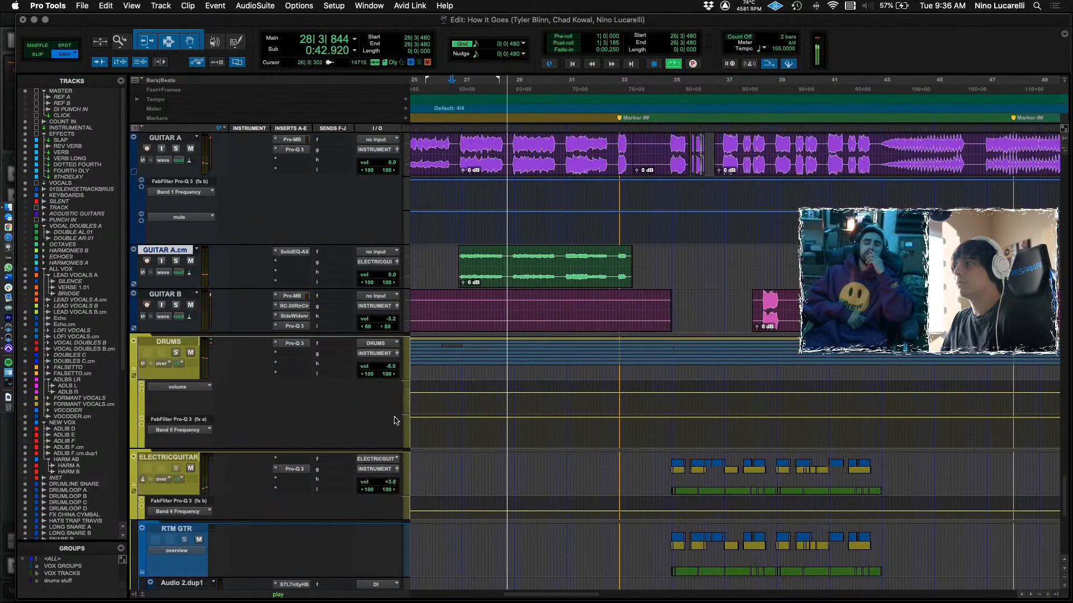
{"action": "key", "text": "space"}
Solo GUITAR A.cm and listen to it from just before bar 27.
{"action": "left_click", "coordinate": [176, 261]}
{"action": "key", "text": "space"}
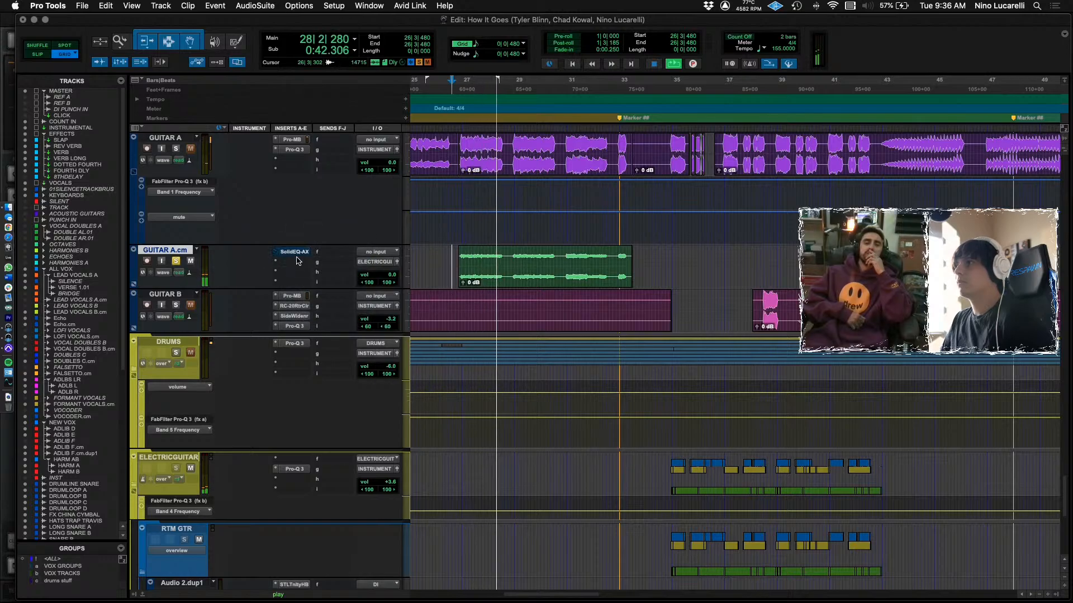
{"action": "key", "text": "space"}
Replace the Solid EQ on the first insert of GUITAR A.cm with a stereo Decapitator.
{"action": "left_click", "coordinate": [276, 255]}
{"action": "mouse_move", "coordinate": [324, 252]}
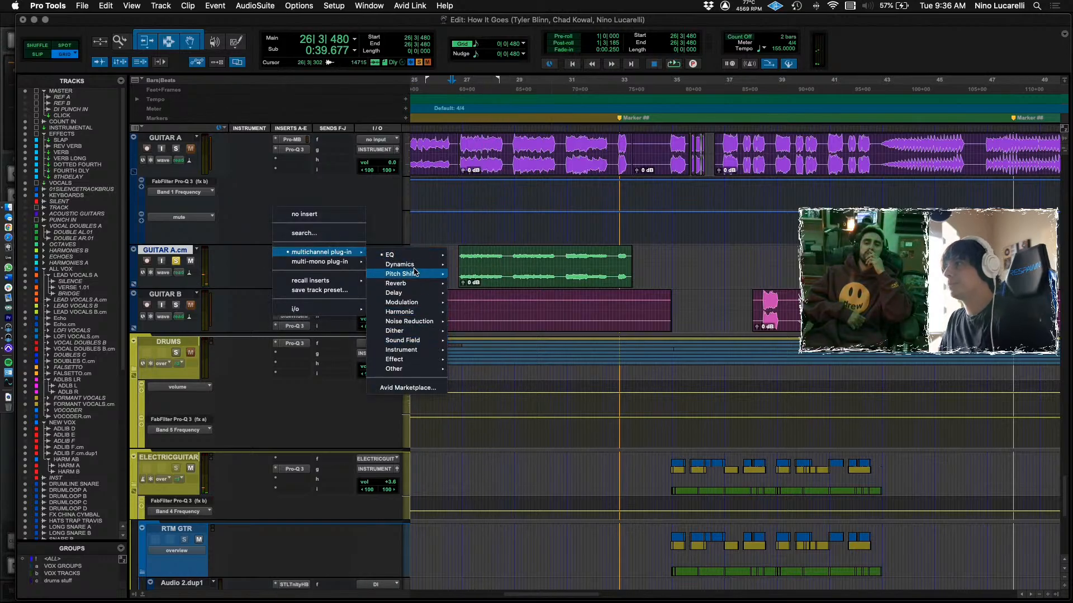
{"action": "mouse_move", "coordinate": [402, 264]}
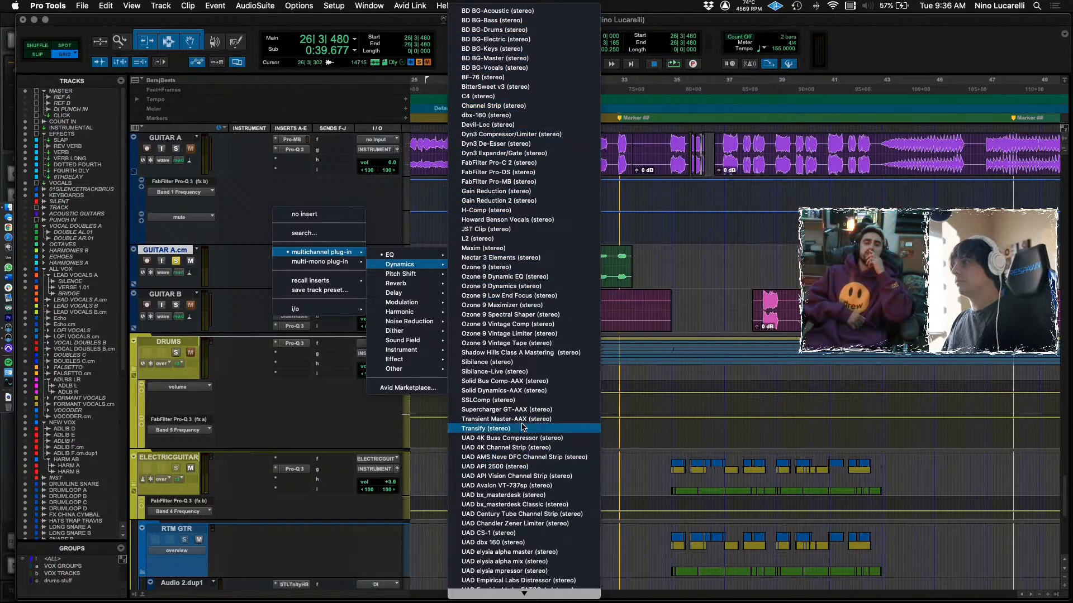
{"action": "mouse_move", "coordinate": [426, 314]}
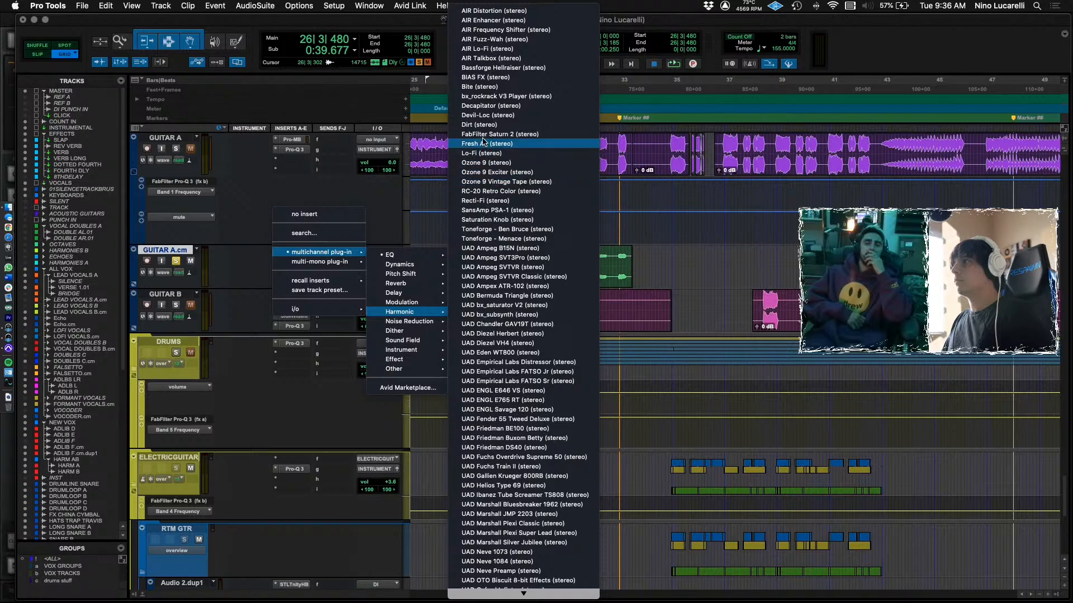
{"action": "left_click", "coordinate": [486, 106]}
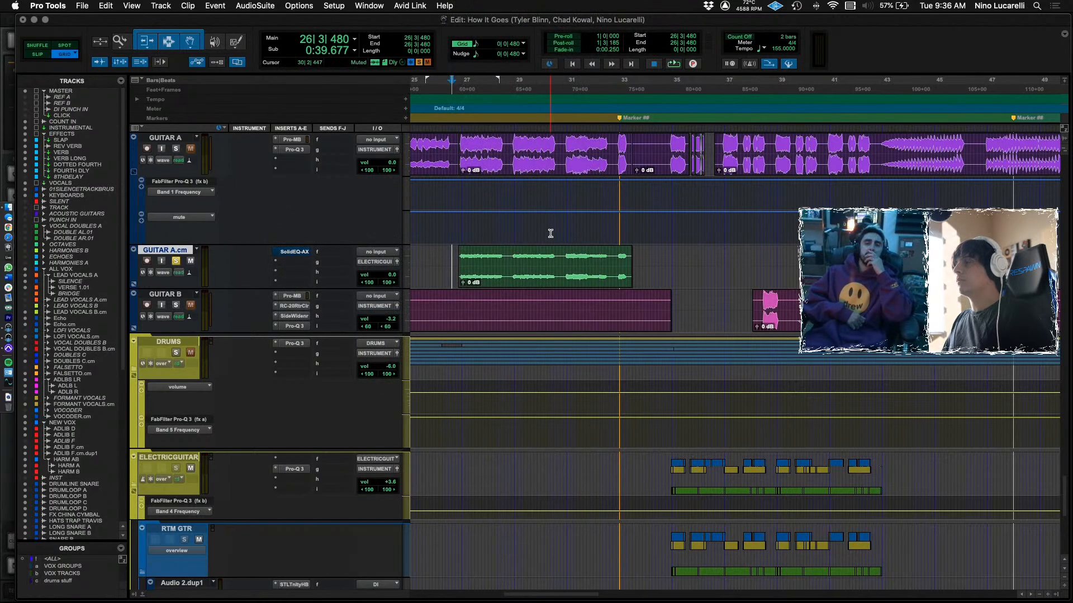
Turn on Punish in the Decapitator during playback and close its window.
{"action": "key", "text": "space"}
{"action": "left_click", "coordinate": [588, 388]}
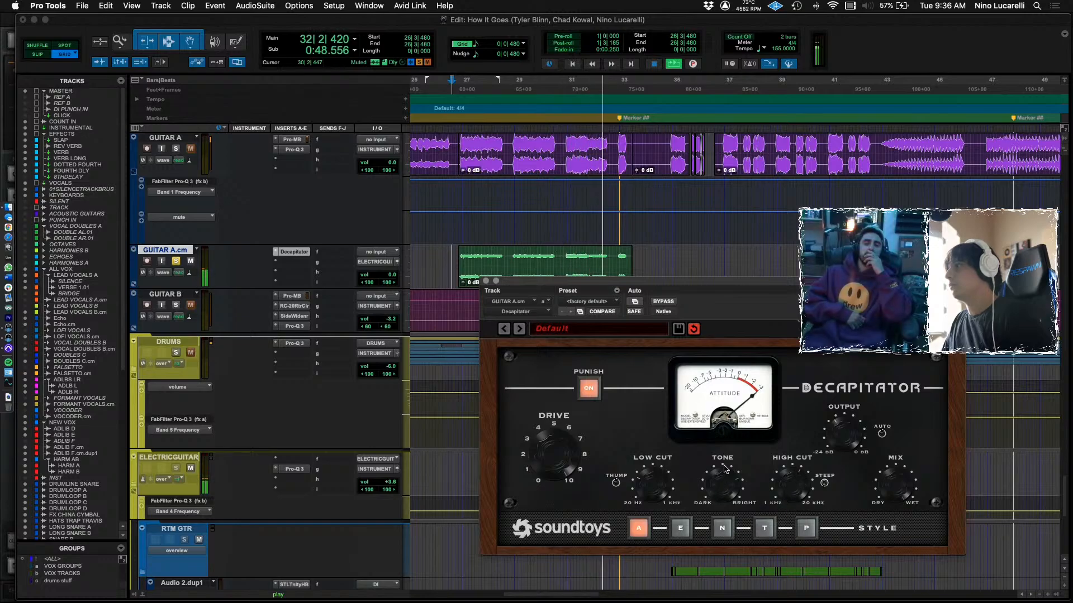
{"action": "left_click", "coordinate": [486, 281]}
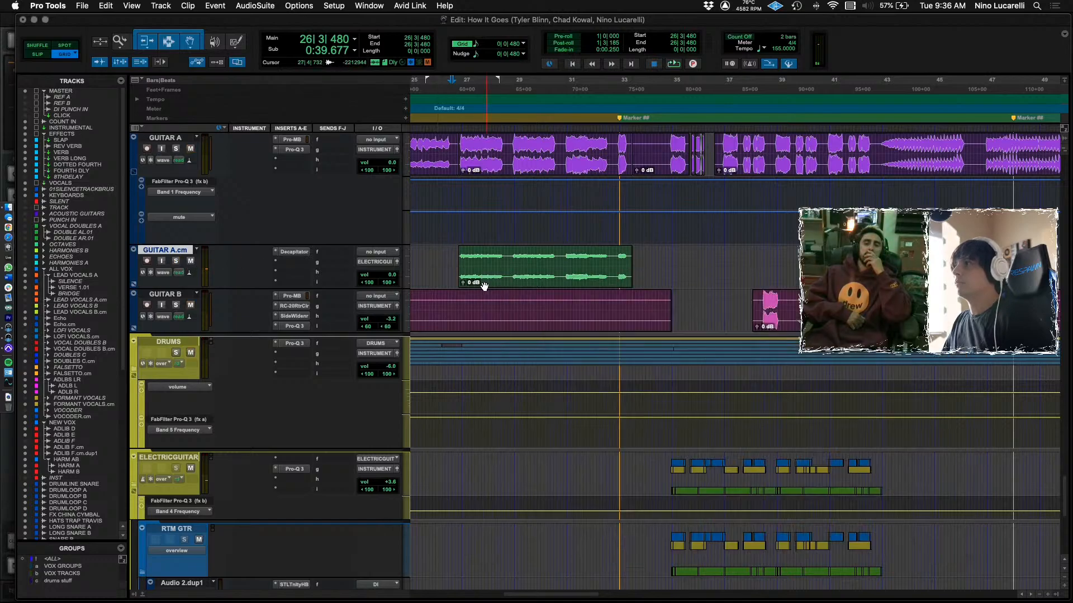
Lower the GUITAR A.cm track volume to -11.3 dB while the mix plays.
{"action": "mouse_move", "coordinate": [386, 279]}
{"action": "left_mouse_down"}
{"action": "mouse_move", "coordinate": [387, 288]}
{"action": "mouse_move", "coordinate": [390, 278]}
{"action": "left_mouse_up"}
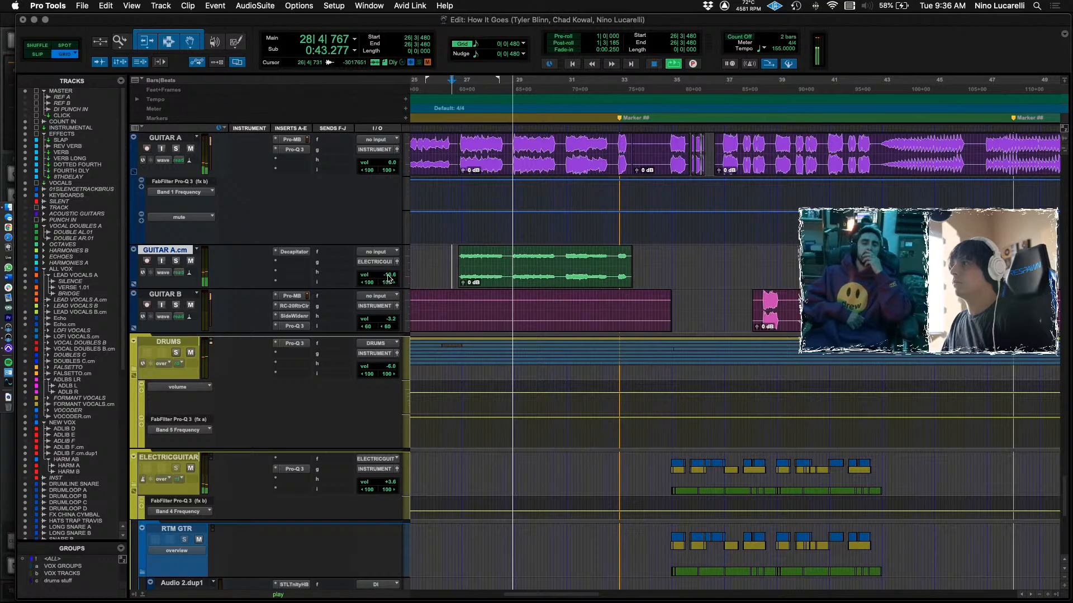
{"action": "left_click", "coordinate": [389, 279]}
{"action": "left_click_drag", "start_coordinate": [389, 279], "coordinate": [390, 279]}
{"action": "scroll", "coordinate": [489, 289], "scroll_direction": "up", "scroll_amount": 3}
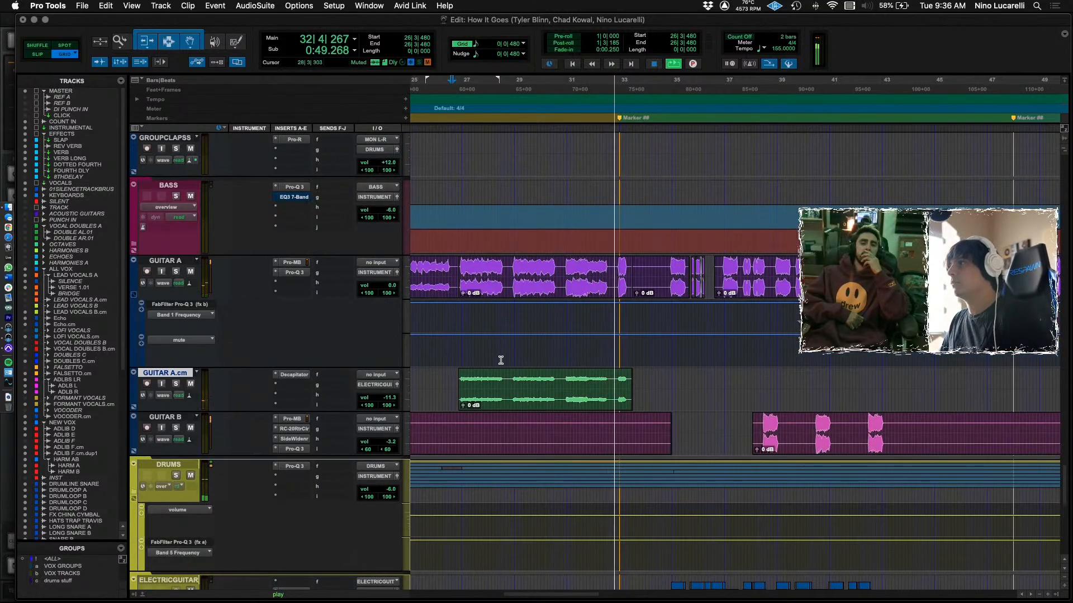
{"action": "scroll", "coordinate": [491, 371], "scroll_direction": "left", "scroll_amount": 1}
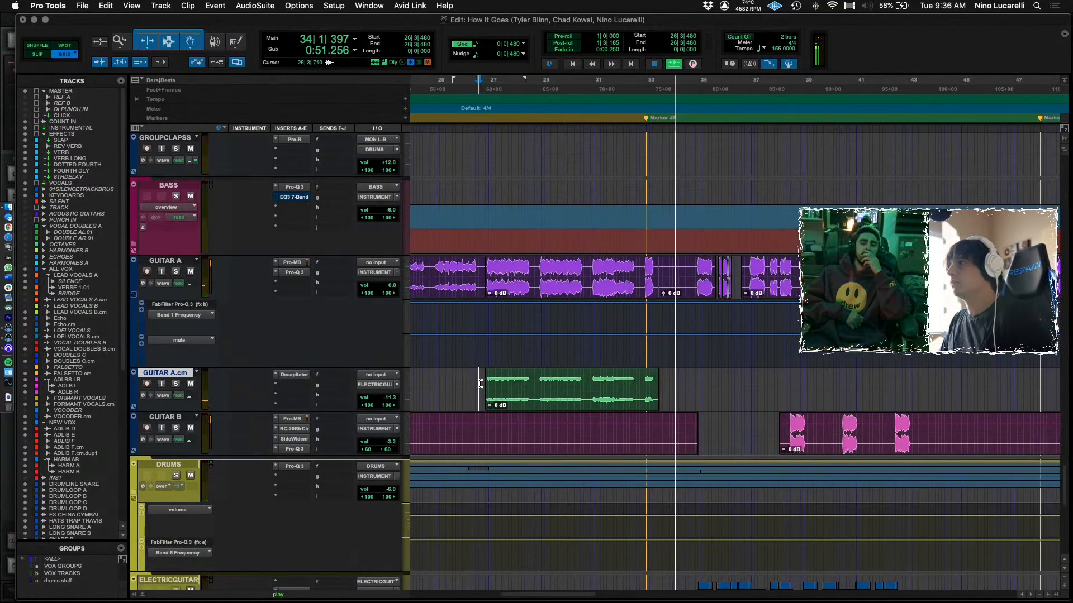
Replay the passage and insert a stereo FabFilter Pro-Q 3 on the second insert of GUITAR A.cm.
{"action": "key", "text": "space"}
{"action": "scroll", "coordinate": [486, 384], "scroll_direction": "down", "scroll_amount": 3}
{"action": "key", "text": "space"}
{"action": "scroll", "coordinate": [498, 383], "scroll_direction": "up", "scroll_amount": 3}
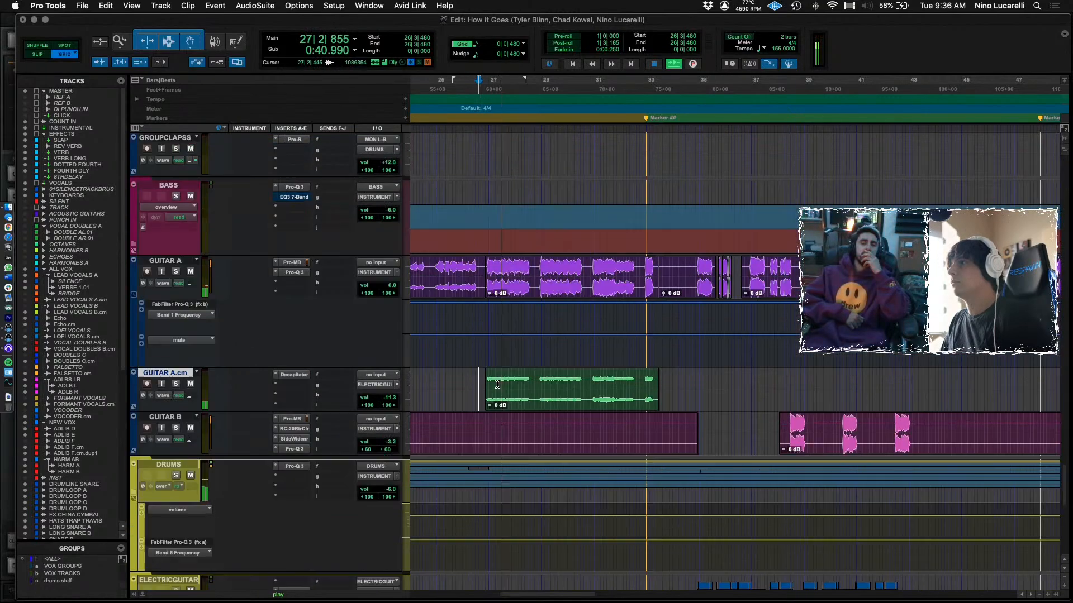
{"action": "left_click", "coordinate": [293, 388]}
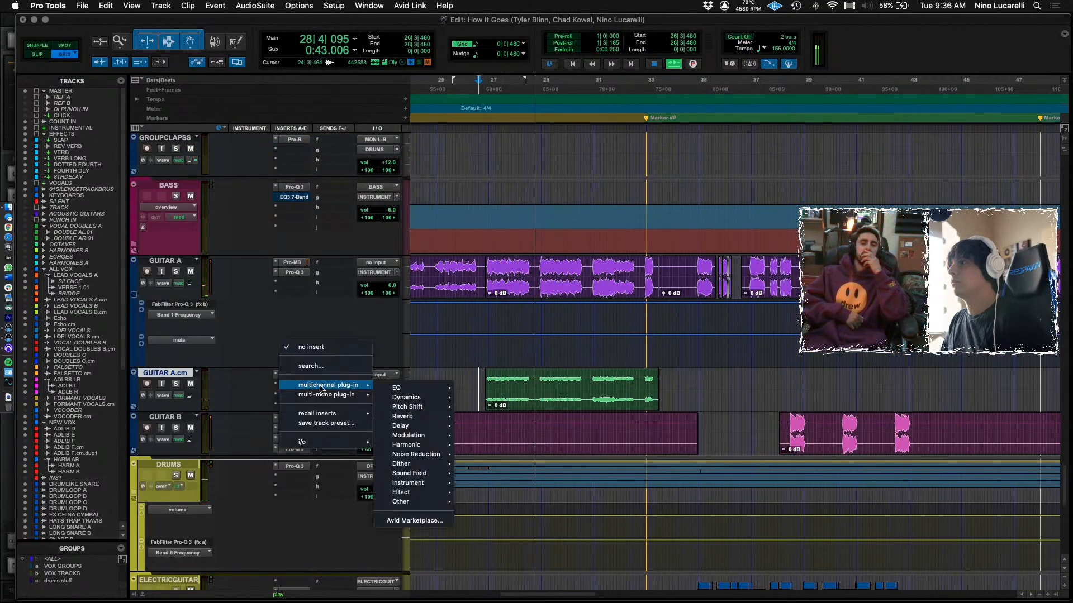
{"action": "mouse_move", "coordinate": [421, 388]}
{"action": "left_click", "coordinate": [505, 77]}
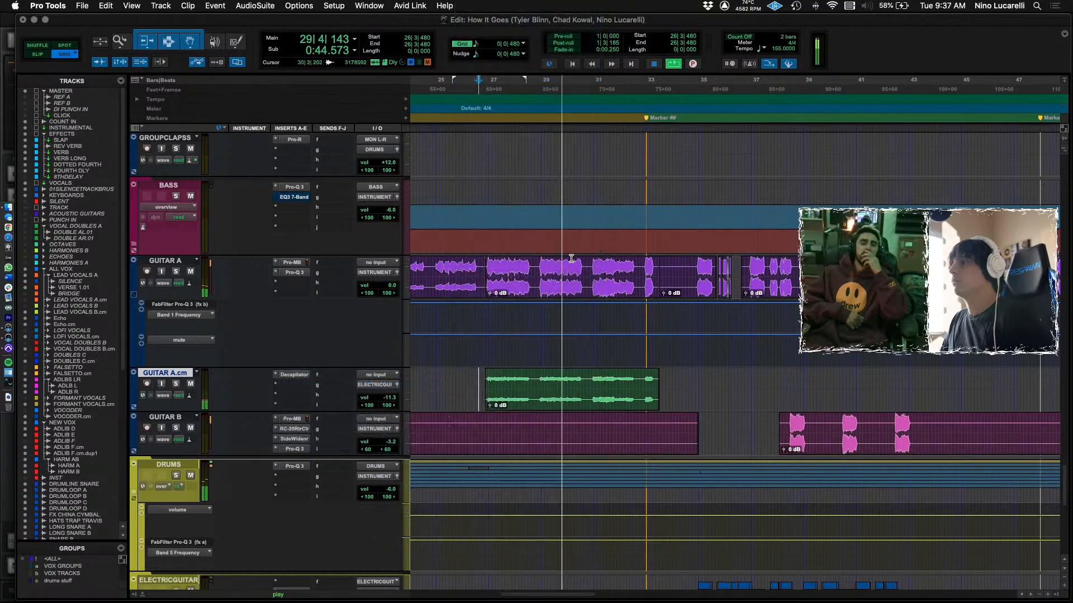
Overlay the VOCALS spectrum in the Pro-Q 3 analyzer, restart playback and move the plug-in window up.
{"action": "left_click", "coordinate": [826, 597]}
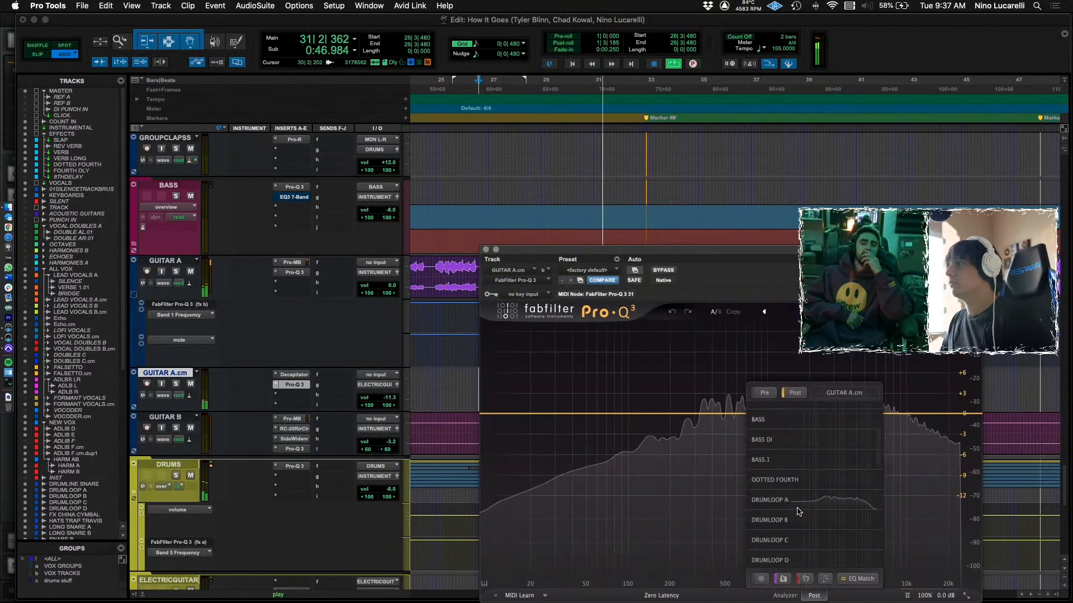
{"action": "left_click", "coordinate": [798, 558]}
{"action": "key", "text": "space"}
{"action": "key", "text": "space"}
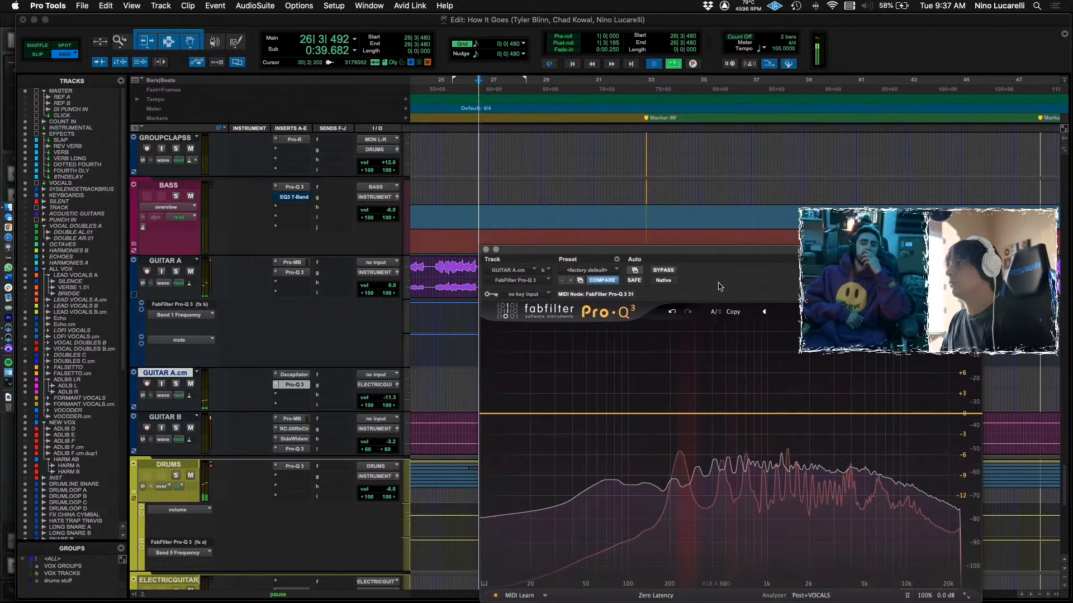
{"action": "left_click_drag", "start_coordinate": [562, 251], "coordinate": [566, 138]}
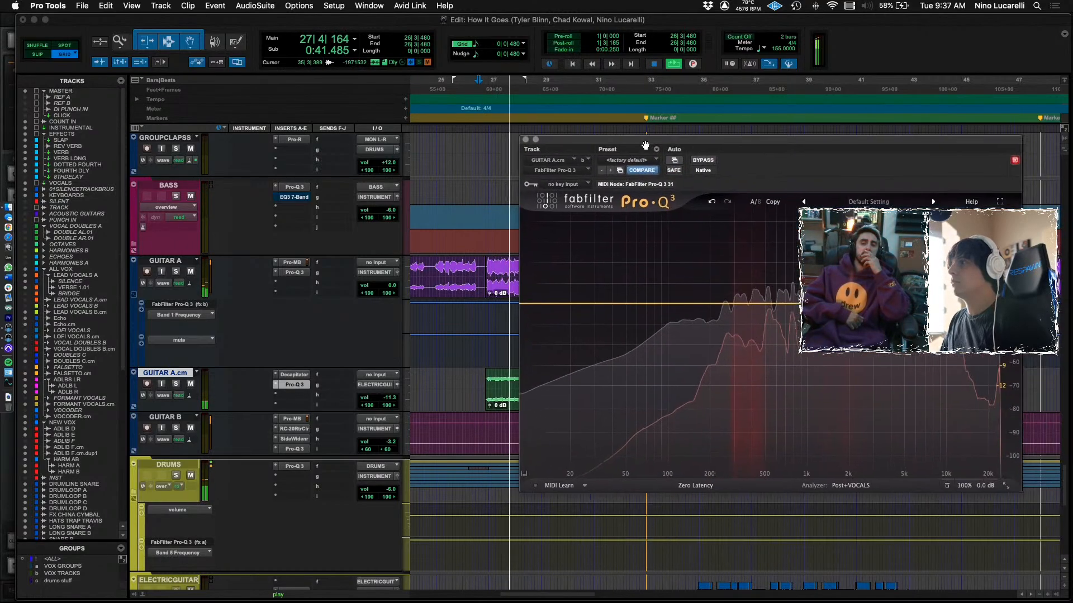
Add a bell band in Pro-Q 3 cutting about 9 dB just above 1 kHz, comparing against the VOCALS spectrum.
{"action": "left_click", "coordinate": [789, 301]}
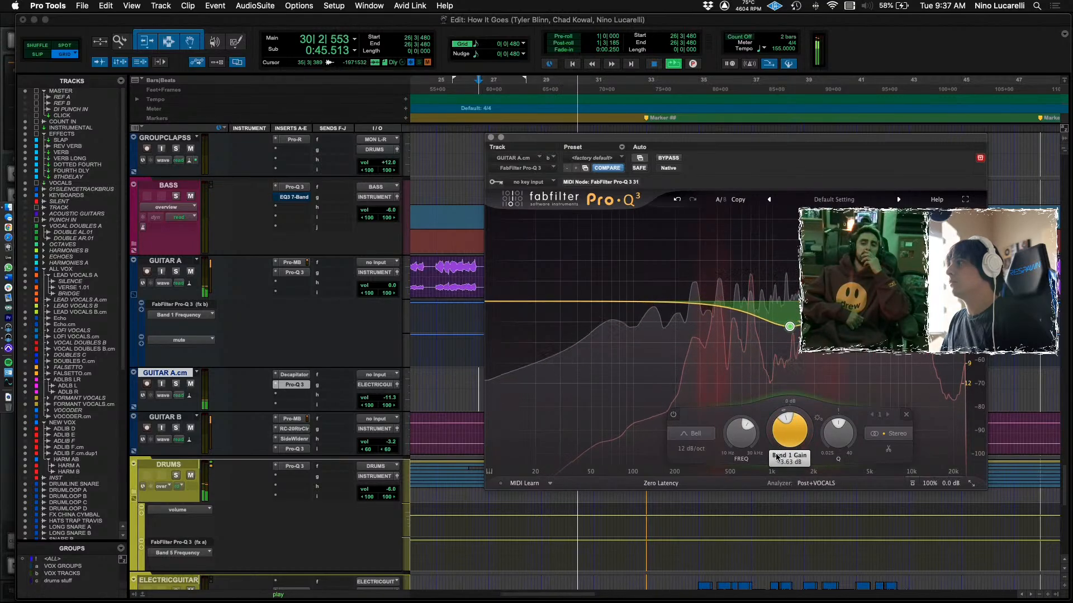
{"action": "left_click", "coordinate": [816, 483]}
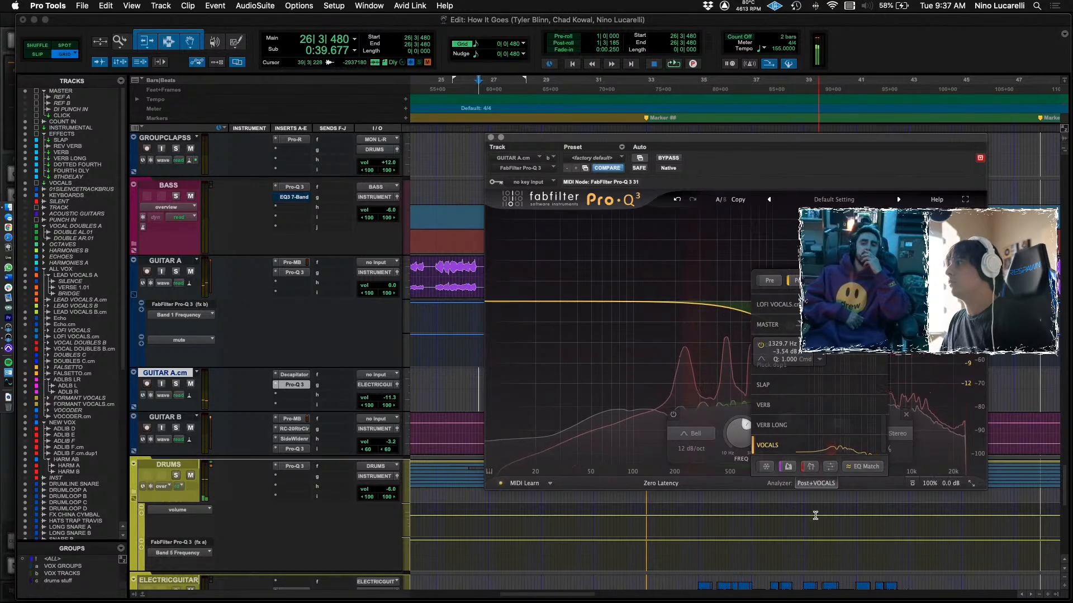
{"action": "left_click", "coordinate": [809, 485]}
{"action": "key", "text": "space"}
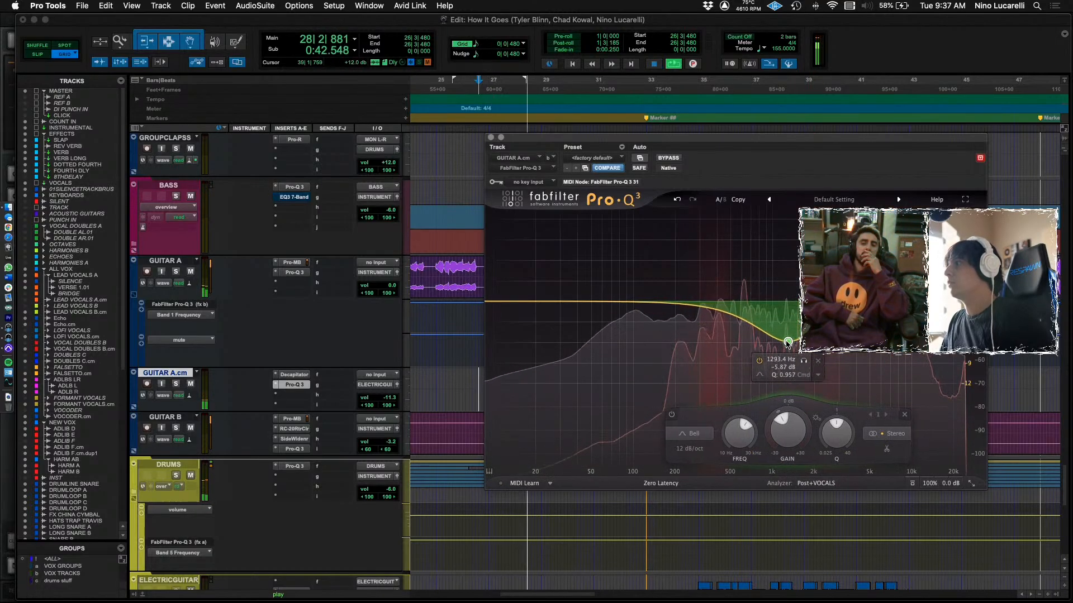
{"action": "left_click_drag", "start_coordinate": [782, 379], "coordinate": [781, 368]}
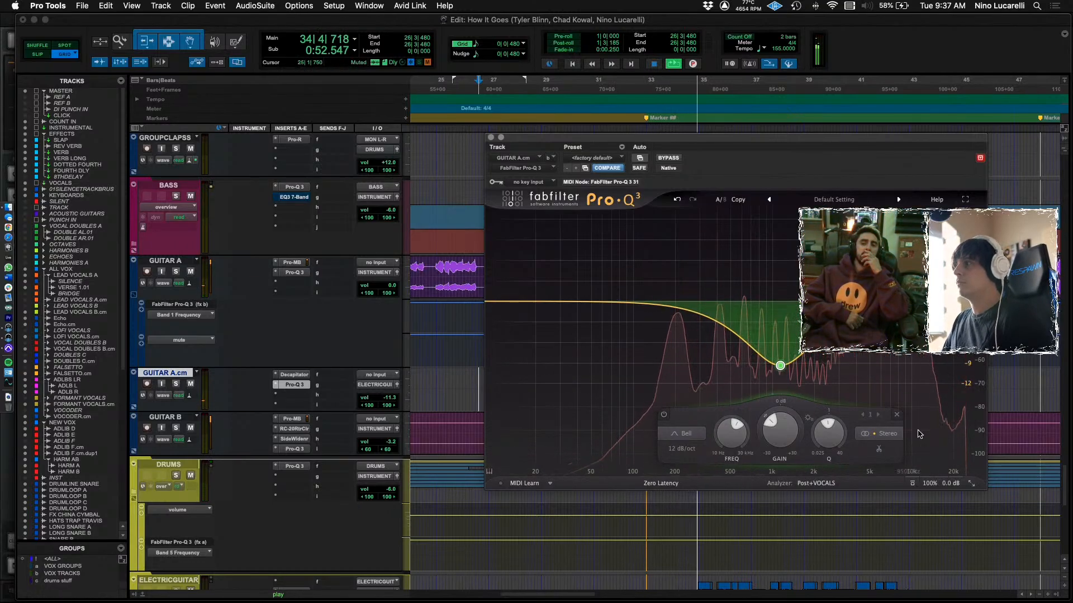
Lower the Pro-Q 3 output level to -6.2 dB and restart playback.
{"action": "left_click_drag", "start_coordinate": [941, 446], "coordinate": [939, 455]}
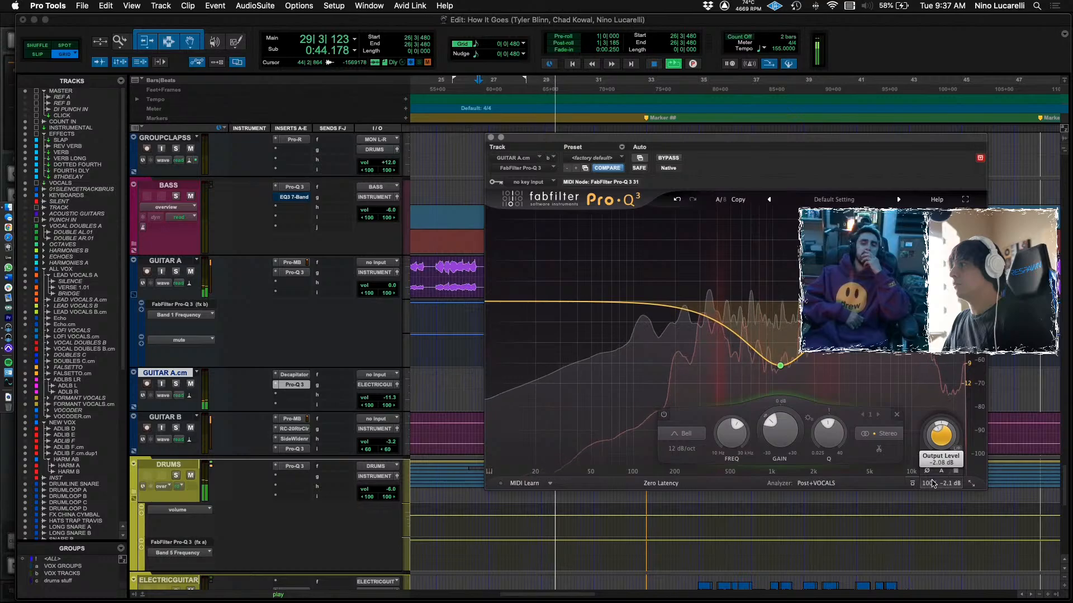
{"action": "left_click_drag", "start_coordinate": [931, 493], "coordinate": [938, 455]}
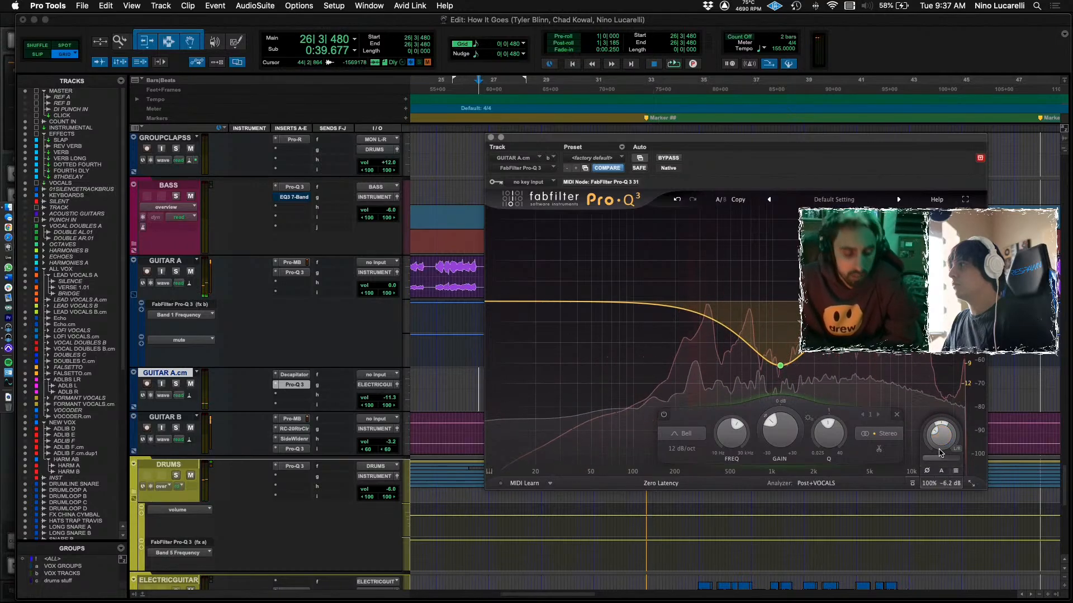
{"action": "key", "text": "space"}
{"action": "key", "text": "space"}
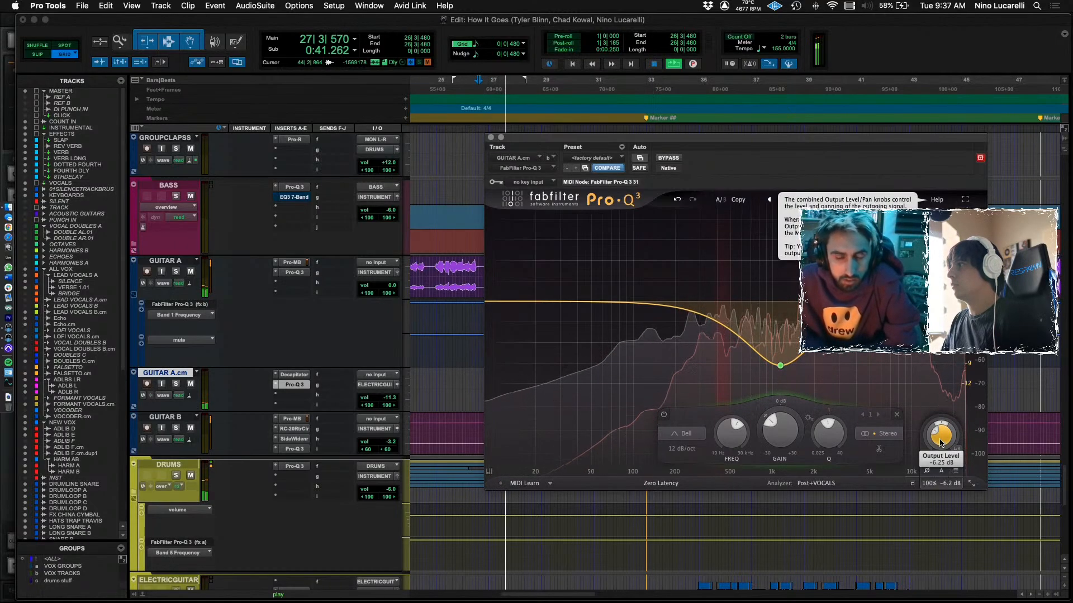
Boost 2.8 dB at 163.5 Hz in Pro-Q 3, add a 12 dB/oct low cut at about 57.6 Hz, and close the window.
{"action": "left_click", "coordinate": [665, 293]}
{"action": "mouse_move", "coordinate": [664, 291]}
{"action": "left_mouse_down"}
{"action": "mouse_move", "coordinate": [705, 245]}
{"action": "mouse_move", "coordinate": [699, 276]}
{"action": "mouse_move", "coordinate": [663, 284]}
{"action": "left_mouse_up"}
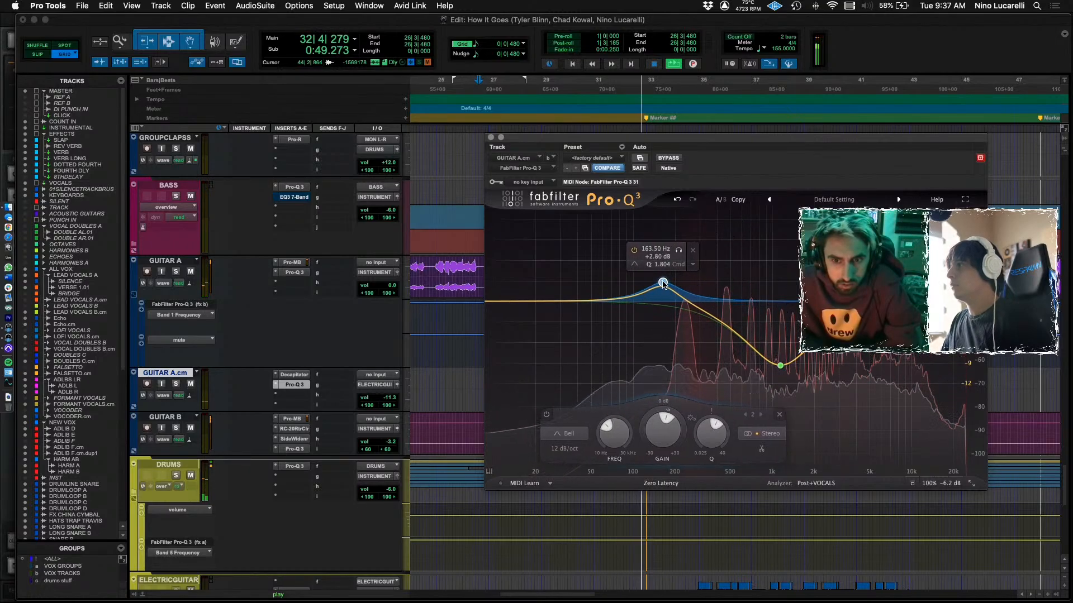
{"action": "left_click_drag", "start_coordinate": [531, 301], "coordinate": [601, 299]}
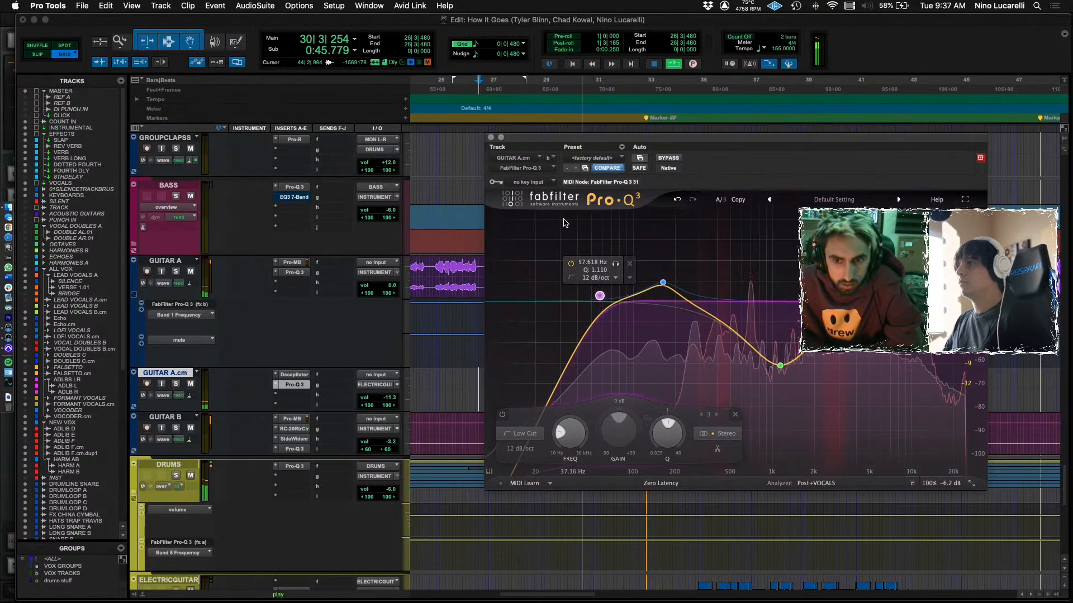
{"action": "key", "text": "super+w"}
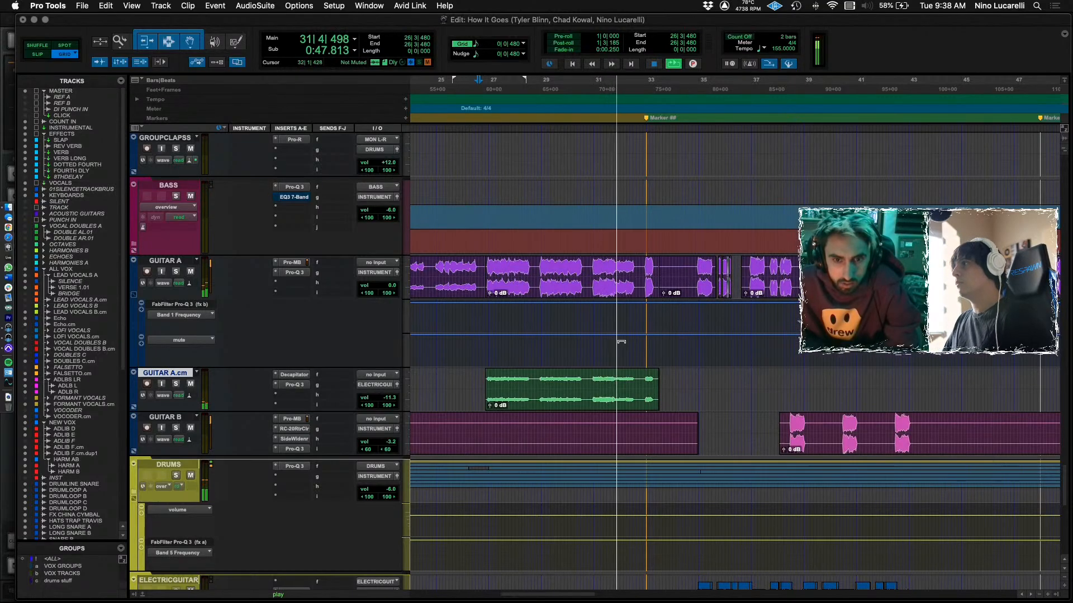
{"action": "scroll", "coordinate": [556, 328], "scroll_direction": "down", "scroll_amount": 8}
{"action": "scroll", "coordinate": [551, 325], "scroll_direction": "up", "scroll_amount": 10}
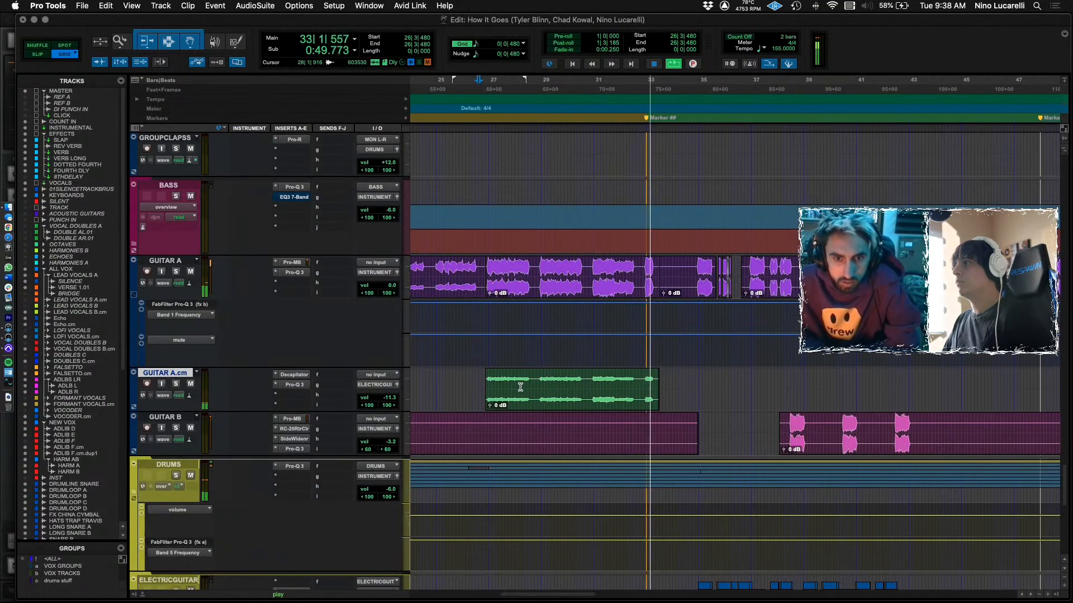
{"action": "scroll", "coordinate": [536, 388], "scroll_direction": "down", "scroll_amount": 2}
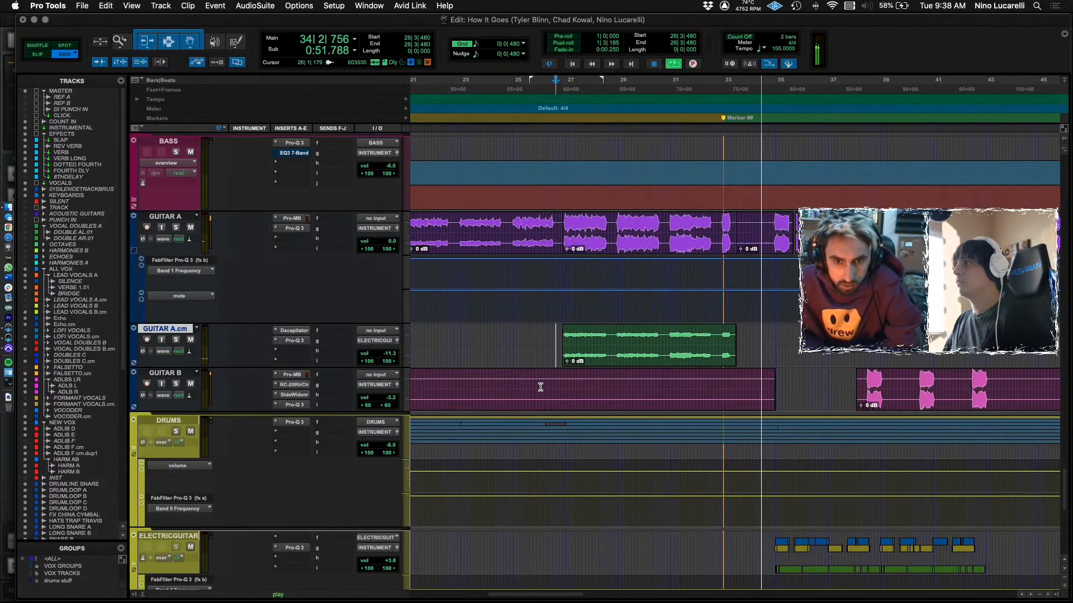
Play the mix from bar 25 on the GUITAR A.cm track and look through the session up to the lead vocals.
{"action": "left_click", "coordinate": [443, 340]}
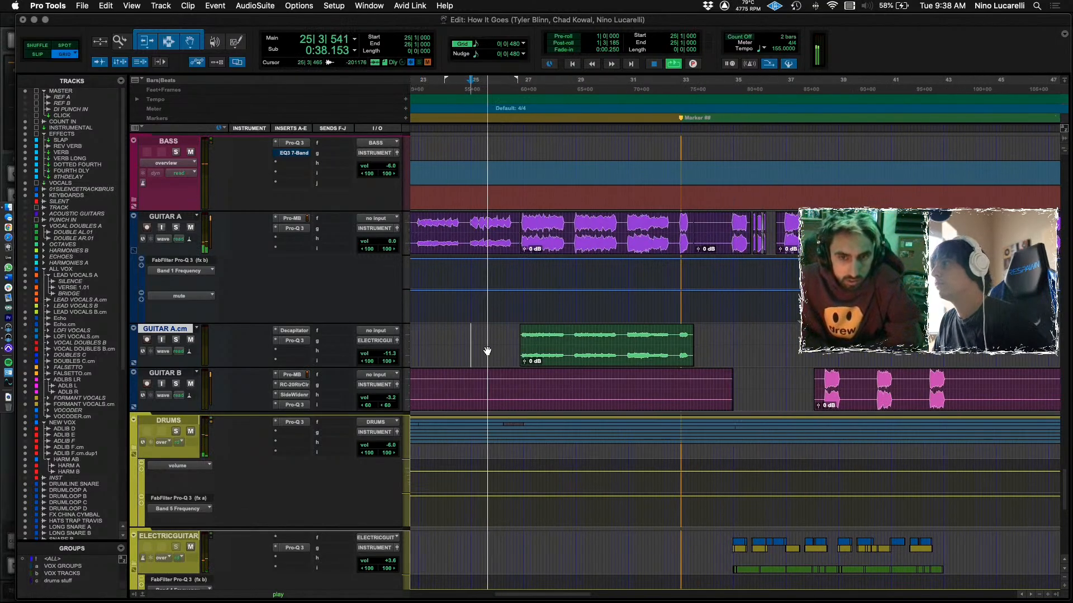
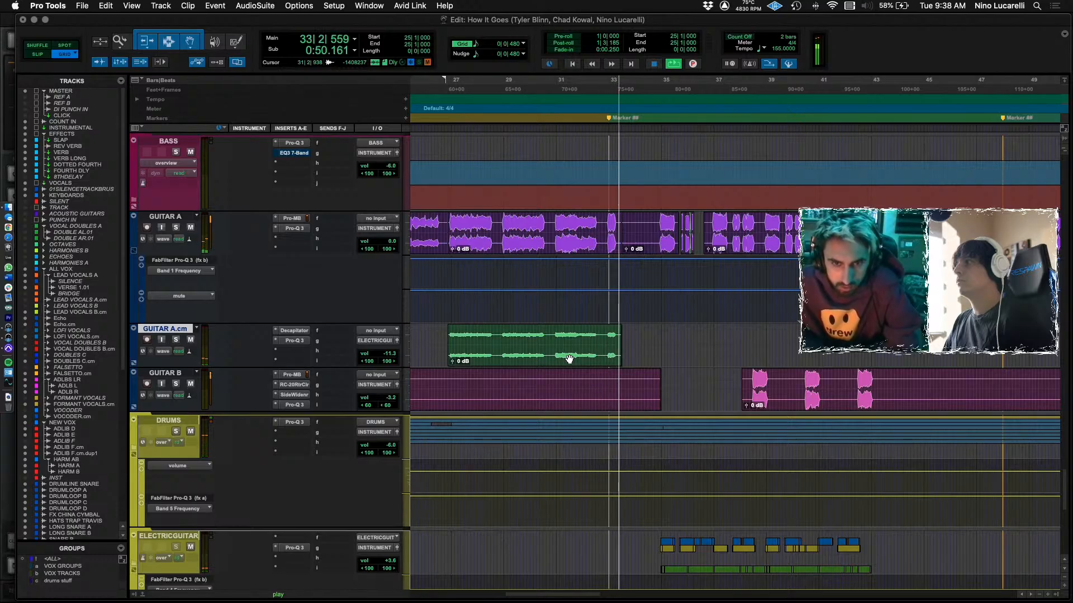
{"action": "scroll", "coordinate": [570, 360], "scroll_direction": "up", "scroll_amount": 15}
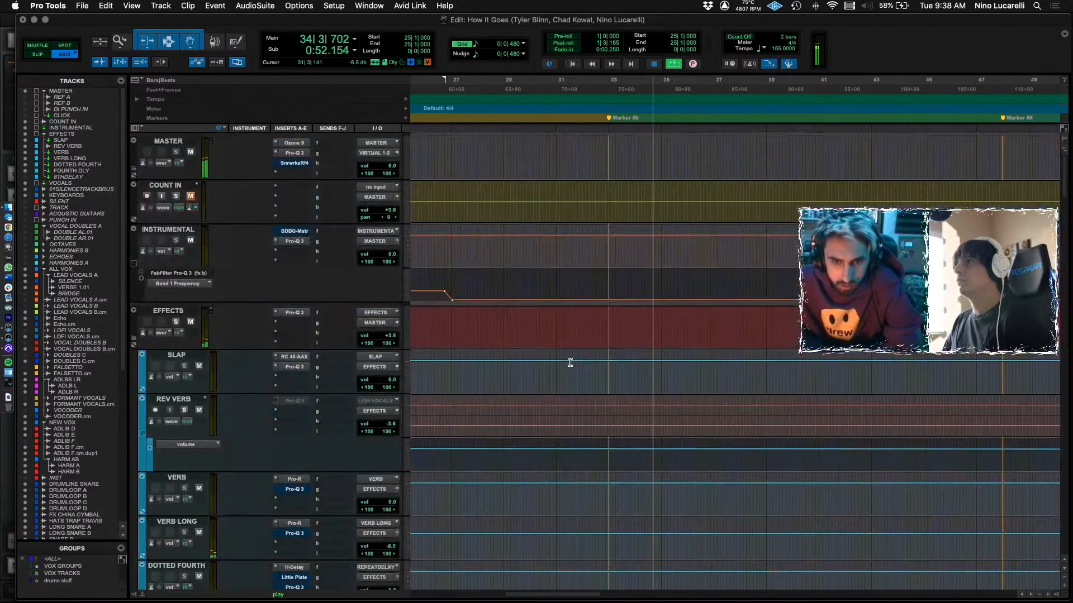
{"action": "scroll", "coordinate": [570, 363], "scroll_direction": "down", "scroll_amount": 15}
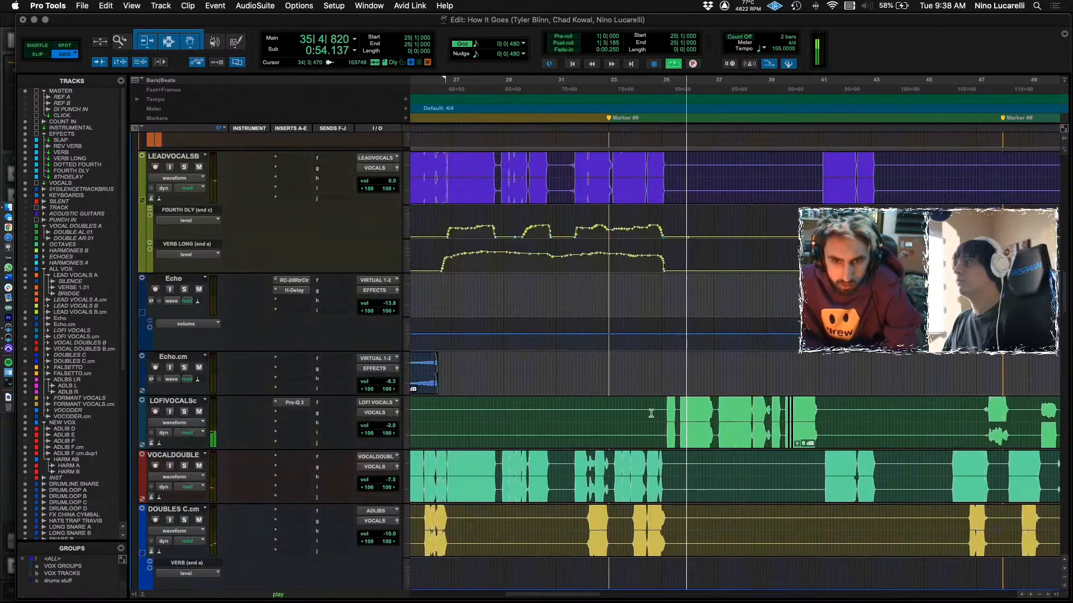
{"action": "scroll", "coordinate": [626, 392], "scroll_direction": "up", "scroll_amount": 5}
{"action": "key", "text": "space"}
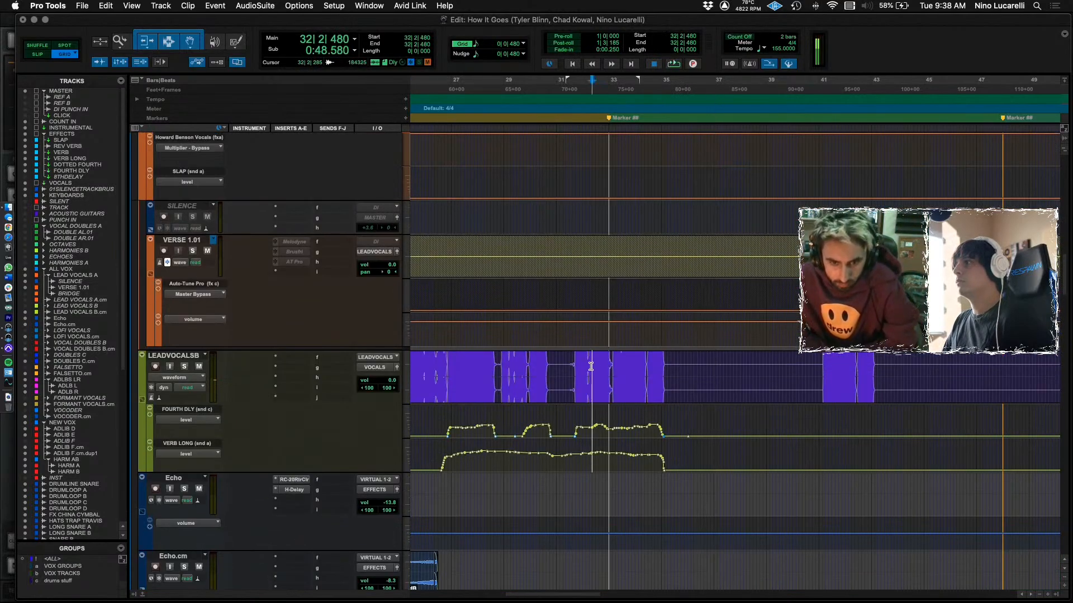
Play LEAD VOCALS B.cm from bar 32, solo it, and replay the break between phrases in bar 34.
{"action": "left_click", "coordinate": [591, 366]}
{"action": "key", "text": "space"}
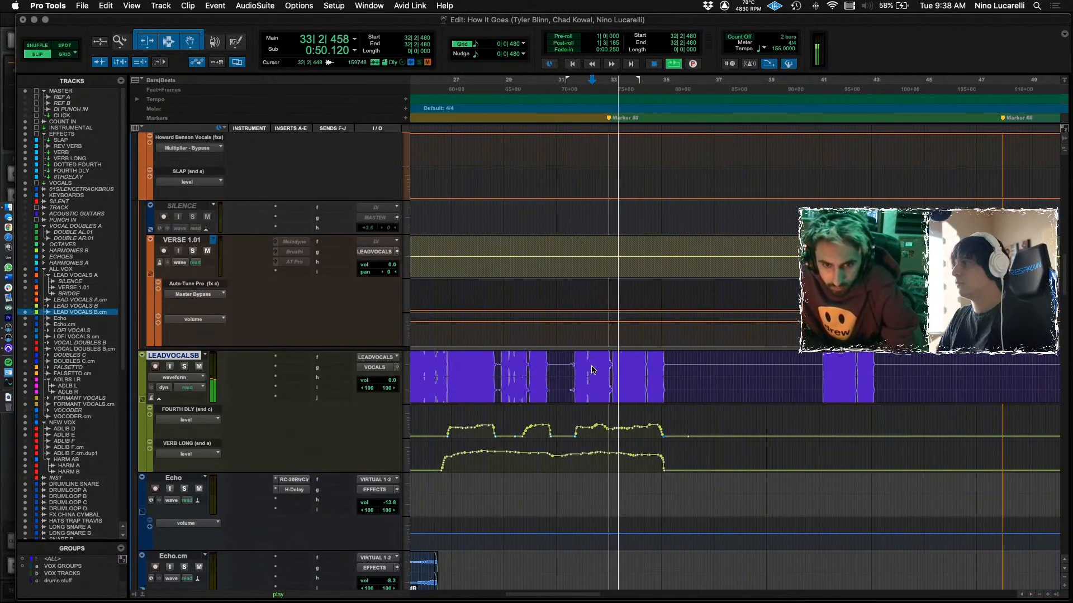
{"action": "key", "text": "super+bracketright"}
{"action": "key", "text": "super+bracketright"}
{"action": "key", "text": "super+bracketright"}
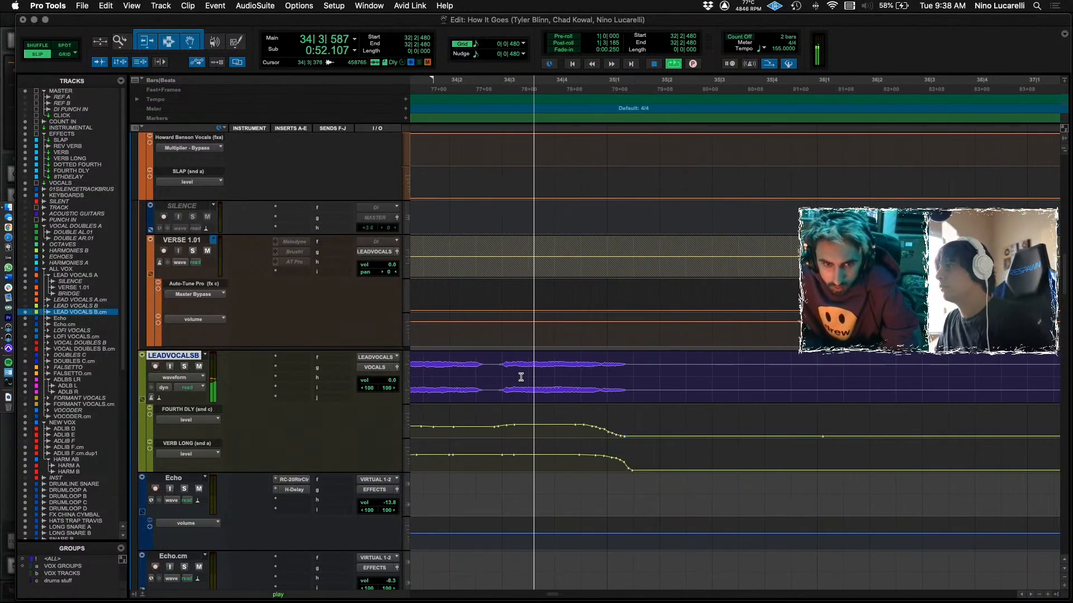
{"action": "key", "text": "space"}
{"action": "left_click", "coordinate": [482, 370]}
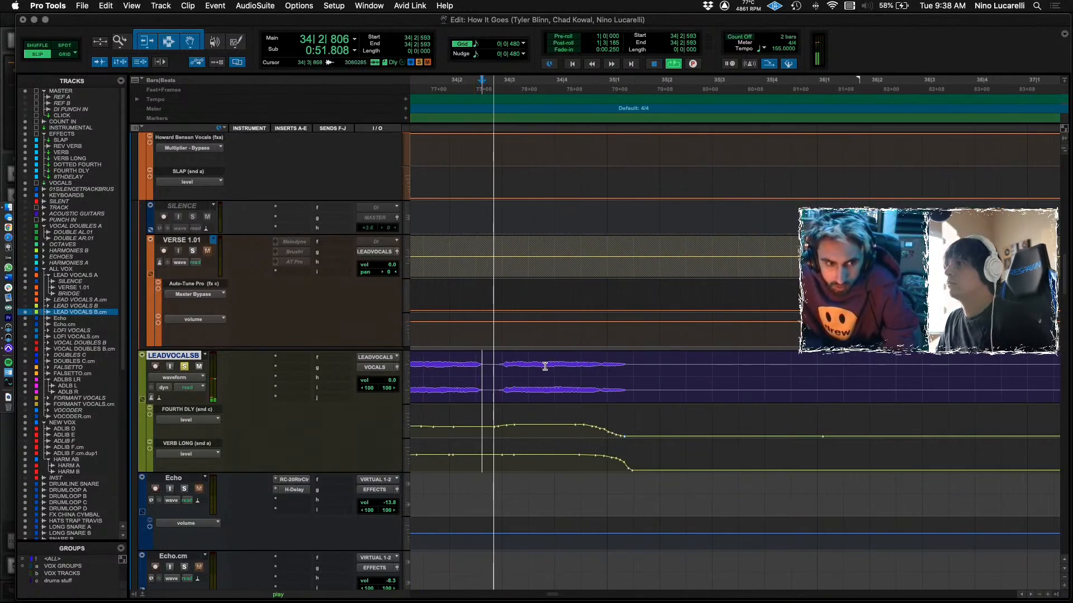
Cut the silence just before 34|3 on LEAD VOCALS B.cm, adding a fade-out before the gap and a fade-in after it.
{"action": "key", "text": "super+alt+bracketright"}
{"action": "key", "text": "super+bracketright"}
{"action": "key", "text": "super+bracketright"}
{"action": "key", "text": "super+bracketright"}
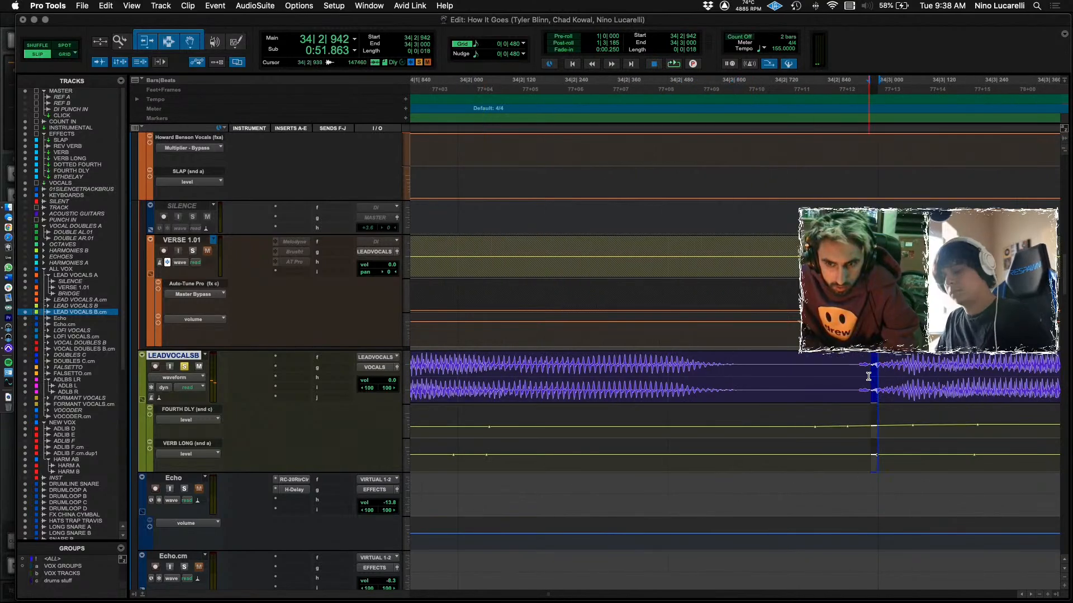
{"action": "left_click_drag", "start_coordinate": [864, 370], "coordinate": [754, 358]}
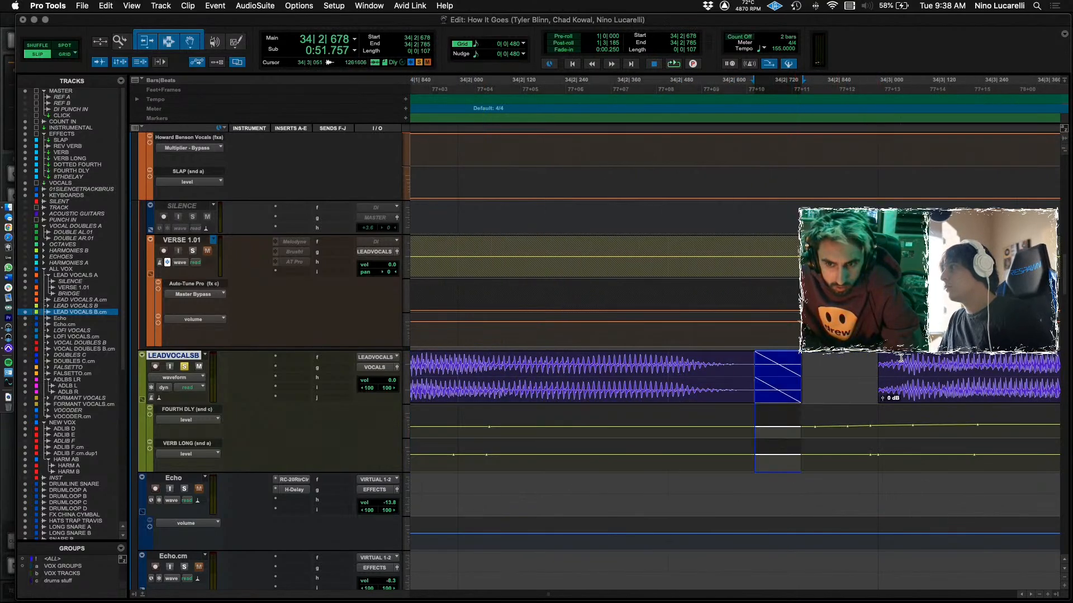
{"action": "mouse_move", "coordinate": [880, 369]}
{"action": "left_mouse_down"}
{"action": "mouse_move", "coordinate": [869, 368]}
{"action": "mouse_move", "coordinate": [890, 357]}
{"action": "left_mouse_up"}
{"action": "left_click", "coordinate": [709, 353]}
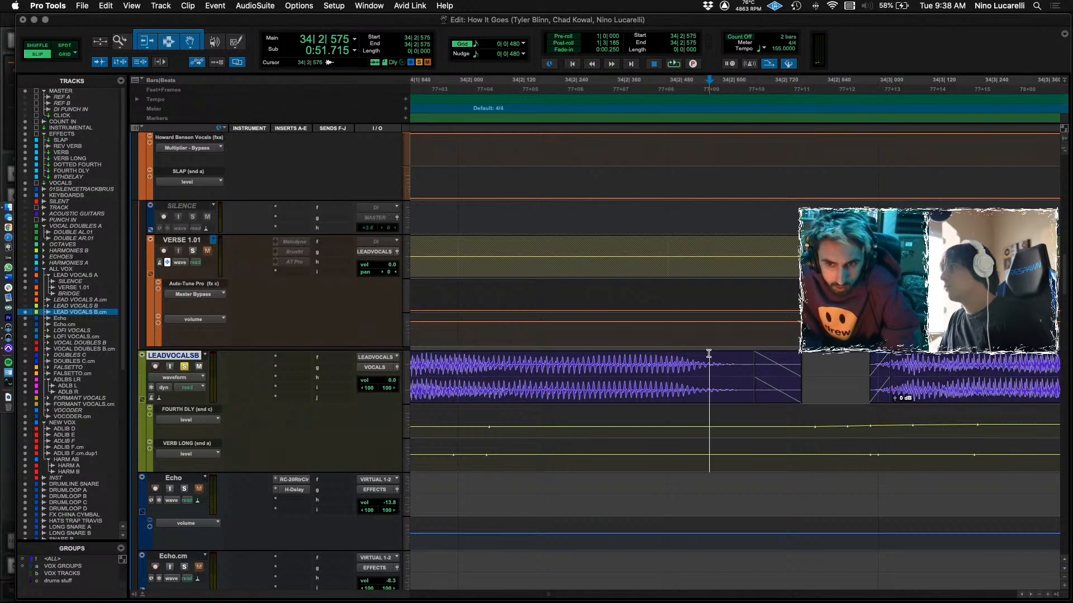
Lengthen the fade-in after the gap with a gradual curve and replay the edit from 34|2|420.
{"action": "scroll", "coordinate": [722, 361], "scroll_direction": "right", "scroll_amount": 10}
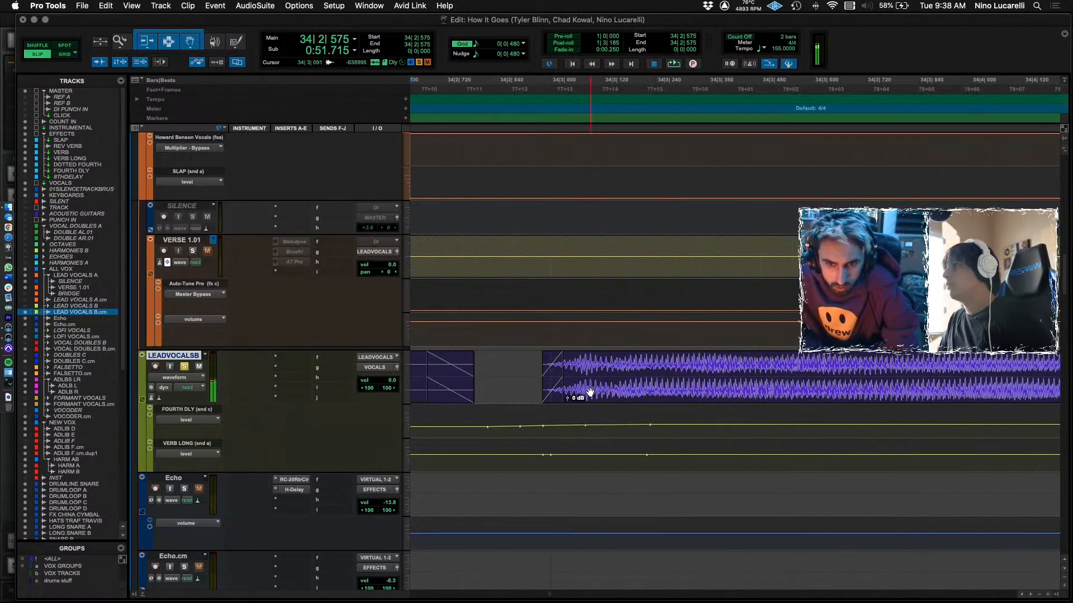
{"action": "left_click_drag", "start_coordinate": [566, 390], "coordinate": [593, 386]}
{"action": "scroll", "coordinate": [575, 391], "scroll_direction": "left", "scroll_amount": 4}
{"action": "left_click", "coordinate": [457, 371]}
{"action": "key", "text": "space"}
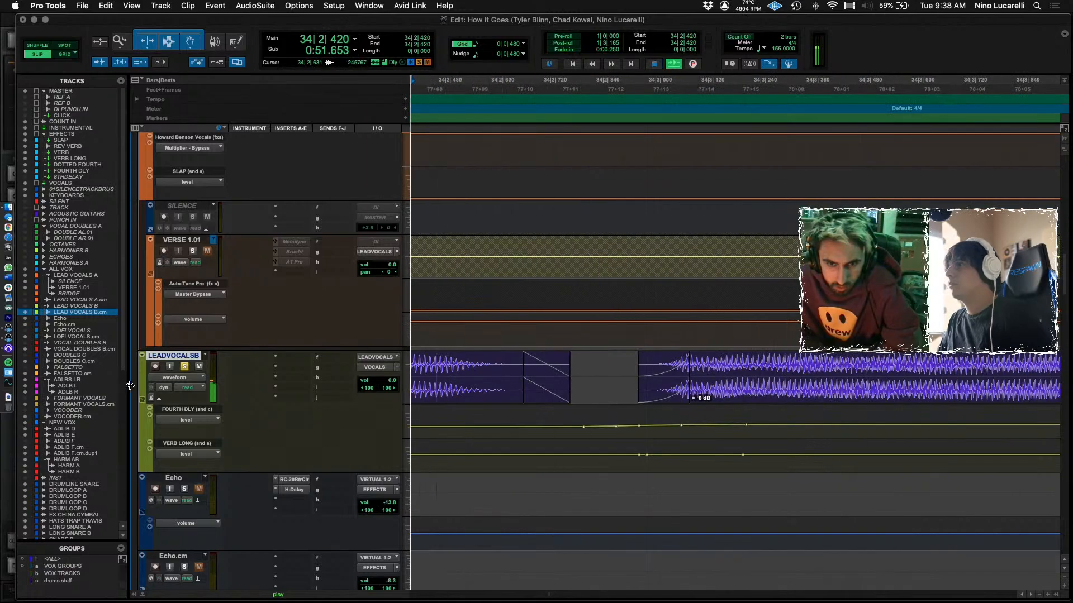
Unsolo LEAD VOCALS B.cm and audition the edited passage in the full mix from bar 33 and from bar 31.
{"action": "key", "text": "space"}
{"action": "key", "text": "super+bracketleft"}
{"action": "key", "text": "super+bracketleft"}
{"action": "left_click", "coordinate": [480, 364]}
{"action": "key", "text": "super+bracketleft"}
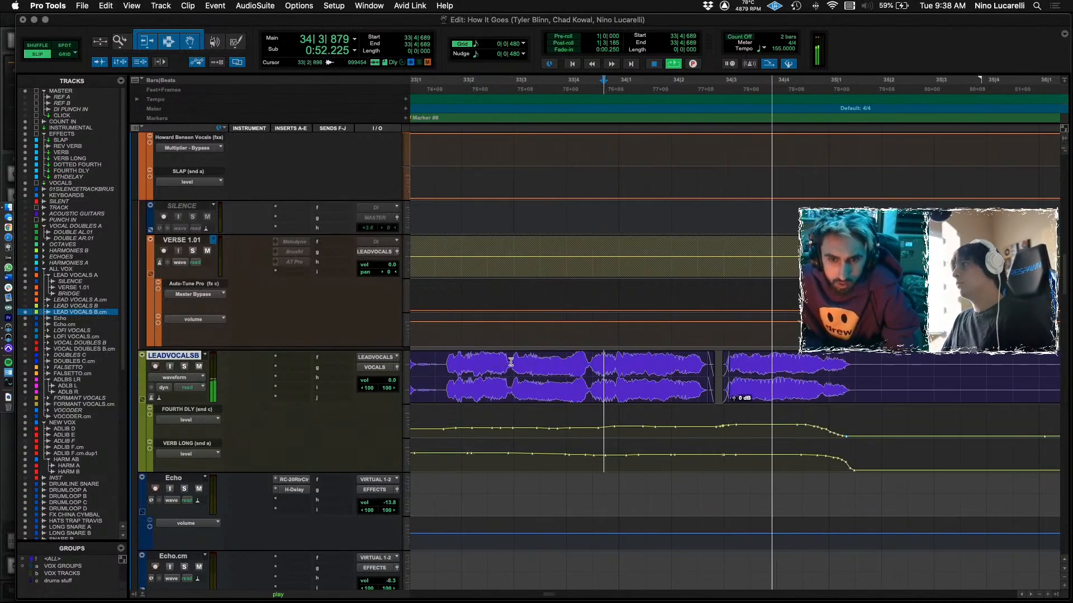
{"action": "key", "text": "super+bracketleft"}
{"action": "key", "text": "super+bracketleft"}
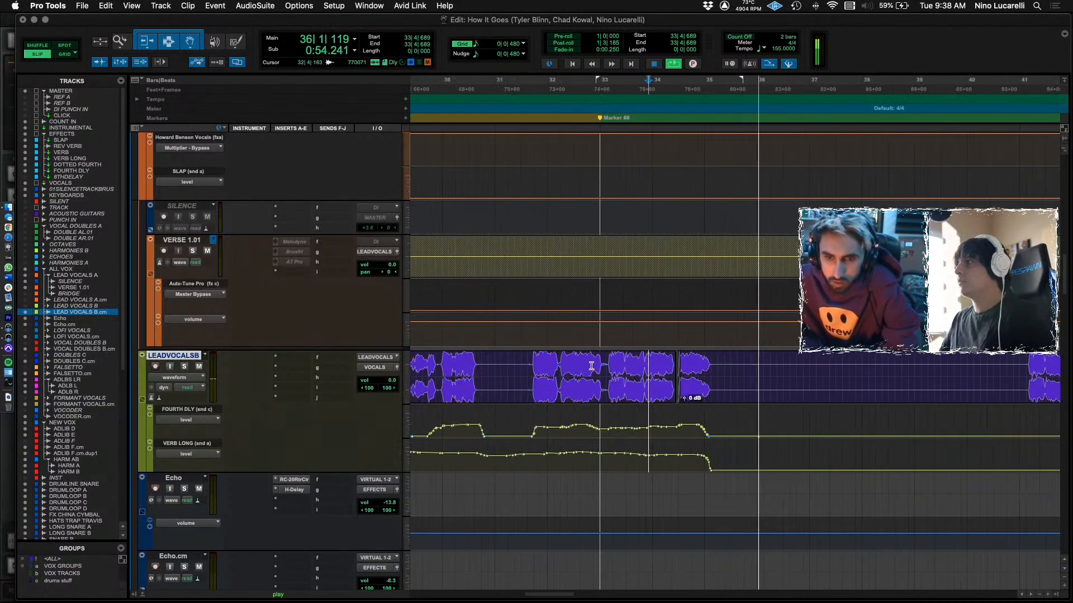
{"action": "left_click", "coordinate": [521, 369]}
Examine the lead, lo-fi and double vocal tracks around bars 31 to 40 during playback, then stop.
{"action": "scroll", "coordinate": [541, 375], "scroll_direction": "down", "scroll_amount": 10}
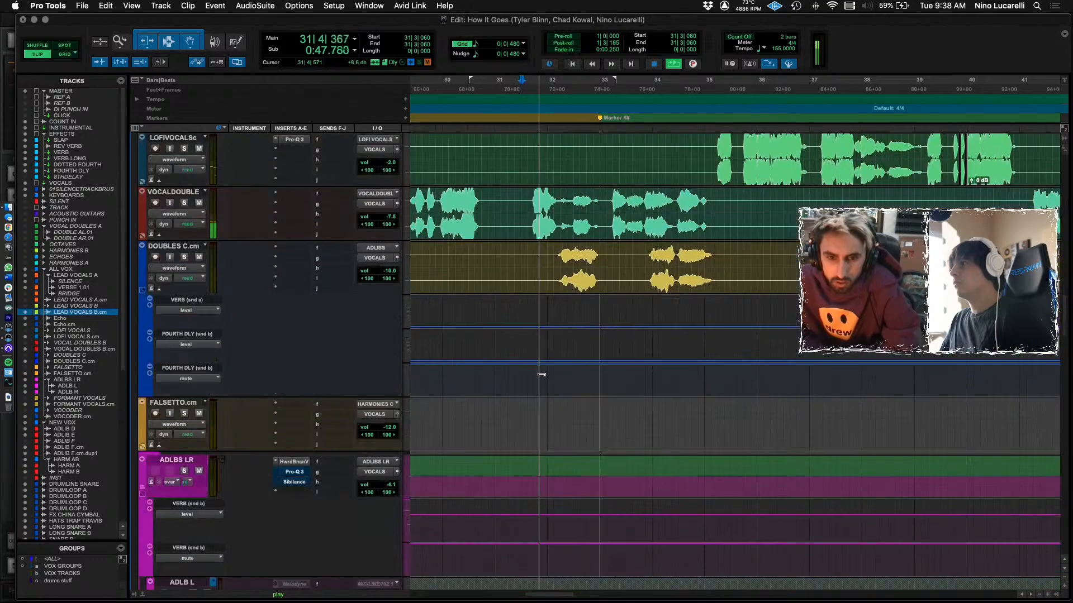
{"action": "scroll", "coordinate": [542, 375], "scroll_direction": "up", "scroll_amount": 3}
{"action": "scroll", "coordinate": [662, 397], "scroll_direction": "up", "scroll_amount": 5}
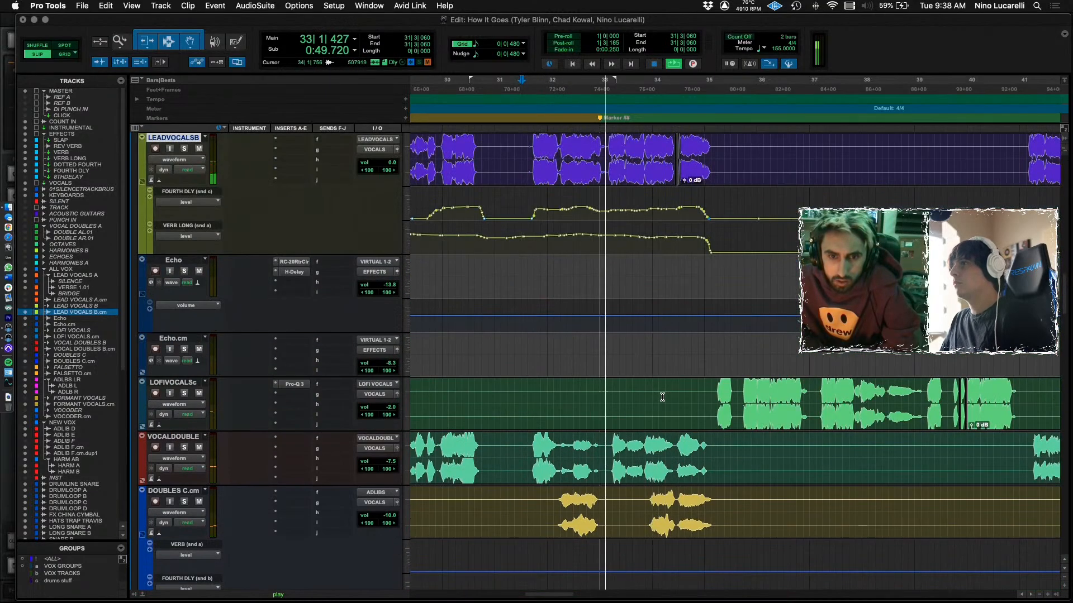
{"action": "scroll", "coordinate": [667, 395], "scroll_direction": "up", "scroll_amount": 1}
{"action": "scroll", "coordinate": [670, 396], "scroll_direction": "up", "scroll_amount": 5}
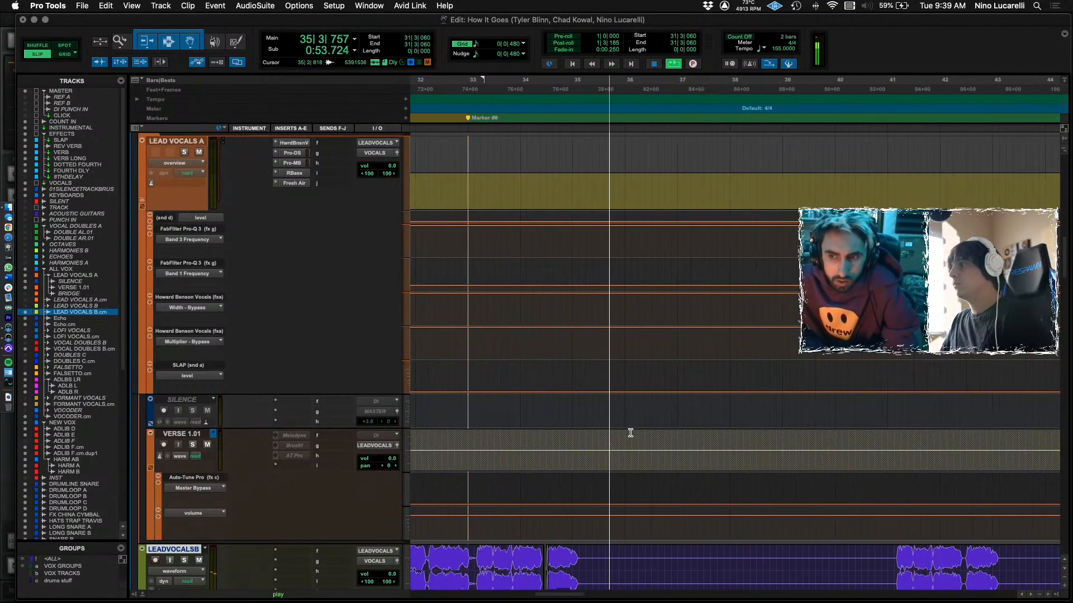
{"action": "scroll", "coordinate": [630, 432], "scroll_direction": "down", "scroll_amount": 2}
{"action": "scroll", "coordinate": [630, 433], "scroll_direction": "down", "scroll_amount": 2}
{"action": "scroll", "coordinate": [630, 430], "scroll_direction": "down", "scroll_amount": 9}
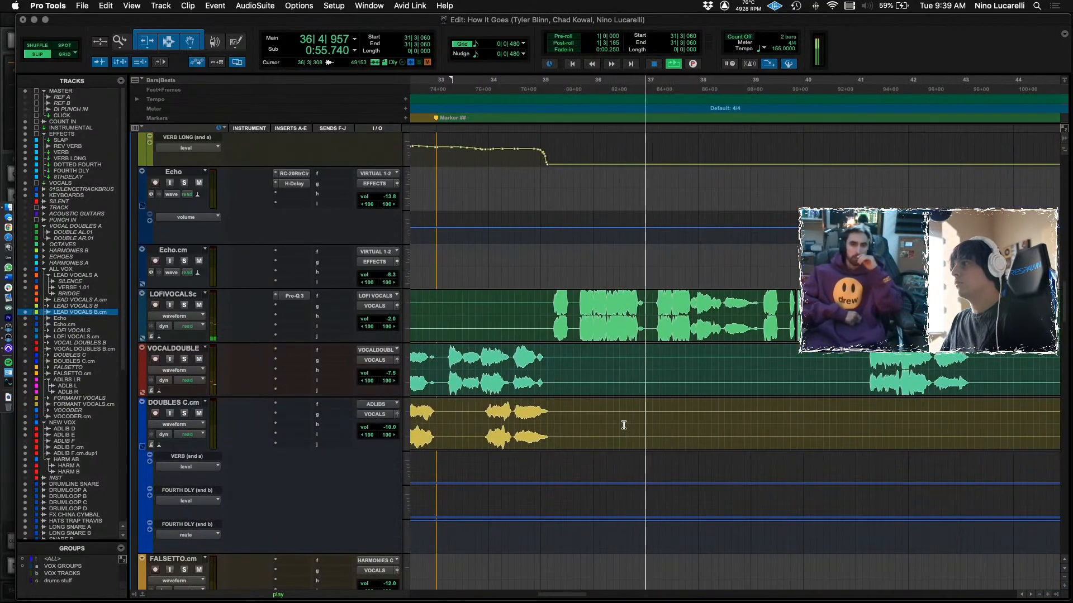
{"action": "key", "text": "r"}
{"action": "key", "text": "r"}
{"action": "scroll", "coordinate": [625, 426], "scroll_direction": "up", "scroll_amount": 3}
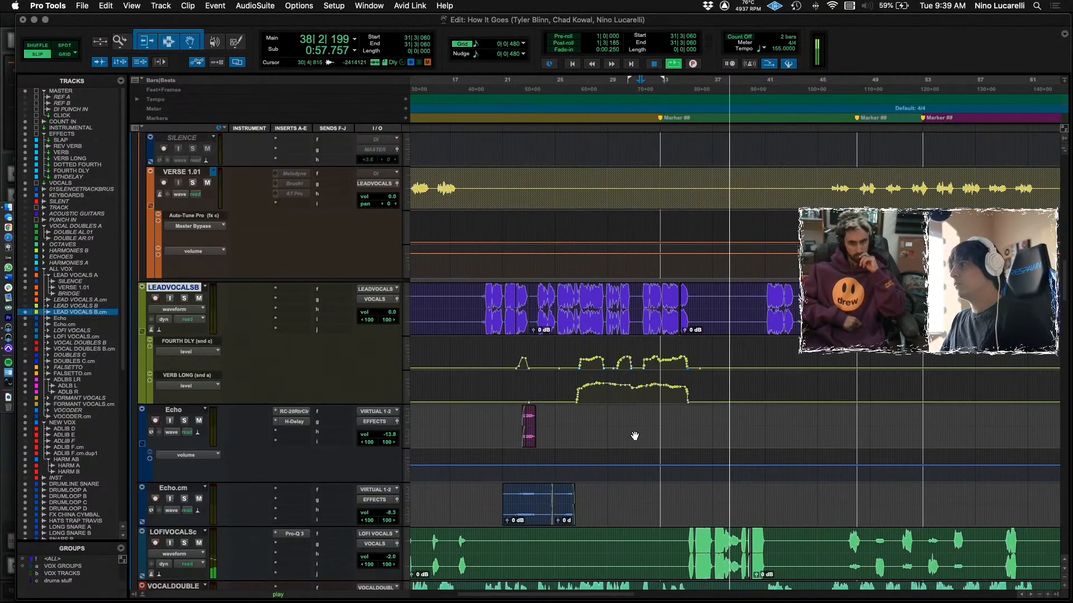
{"action": "scroll", "coordinate": [645, 439], "scroll_direction": "right", "scroll_amount": 3}
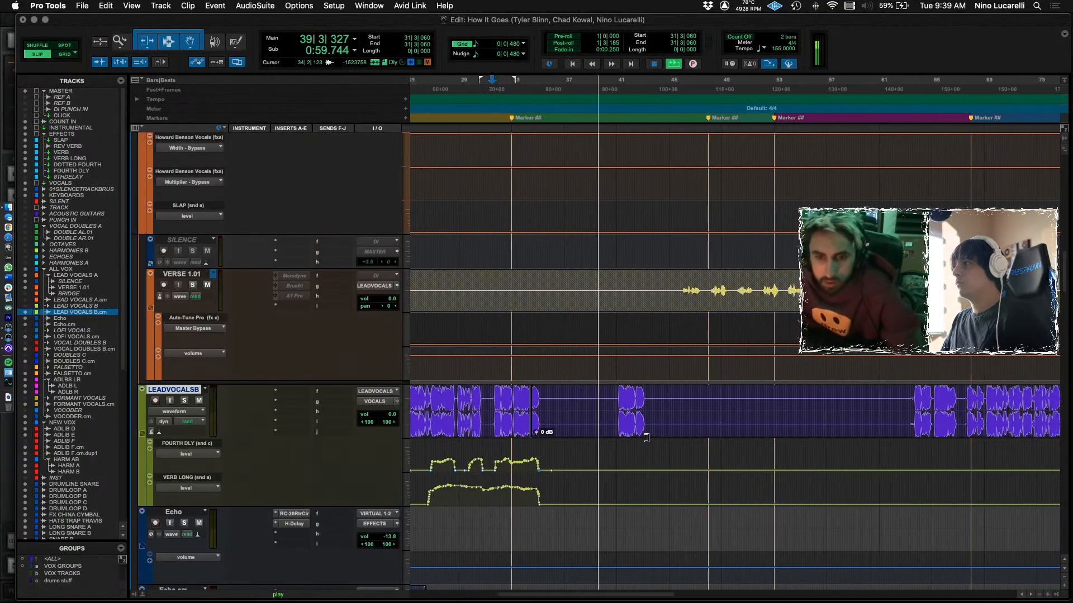
{"action": "scroll", "coordinate": [584, 418], "scroll_direction": "left", "scroll_amount": 2}
{"action": "key", "text": "space"}
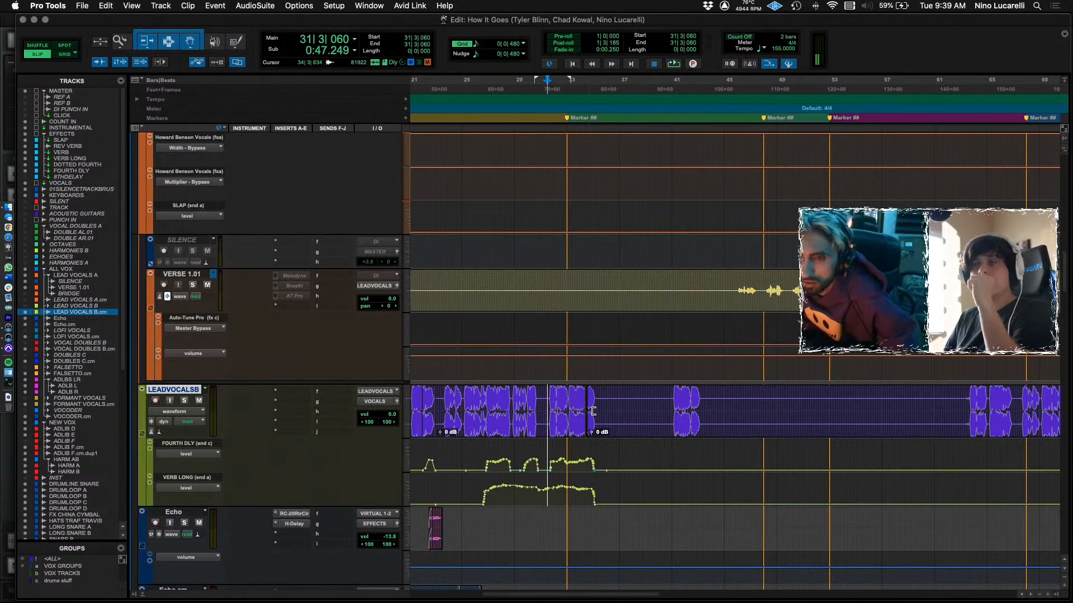
Play from 25|4 on DOUBLES C.cm and examine the harmony and drum loop tracks entering around bar 27.
{"action": "scroll", "coordinate": [594, 411], "scroll_direction": "left", "scroll_amount": 5}
{"action": "scroll", "coordinate": [654, 433], "scroll_direction": "down", "scroll_amount": 3}
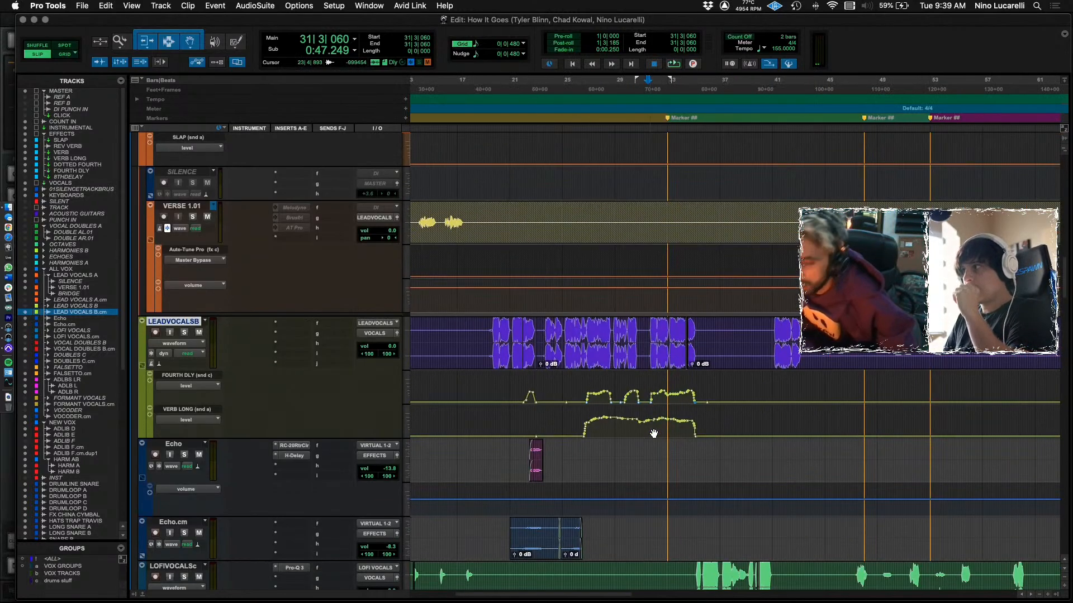
{"action": "left_click", "coordinate": [618, 452]}
{"action": "scroll", "coordinate": [619, 453], "scroll_direction": "down", "scroll_amount": 6}
{"action": "left_click", "coordinate": [574, 305]}
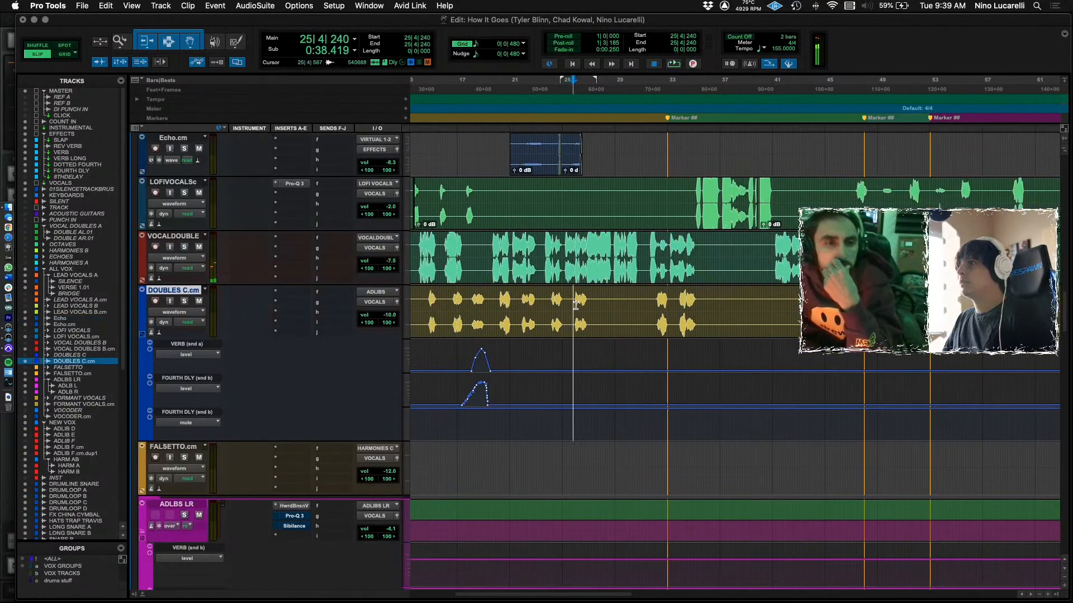
{"action": "key", "text": "space"}
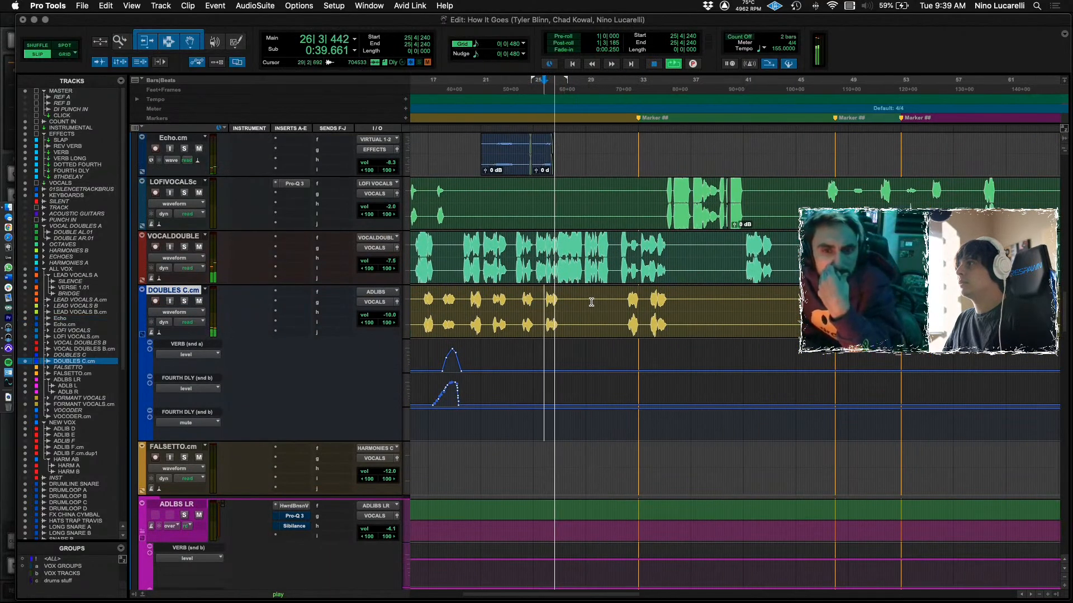
{"action": "scroll", "coordinate": [590, 307], "scroll_direction": "down", "scroll_amount": 10}
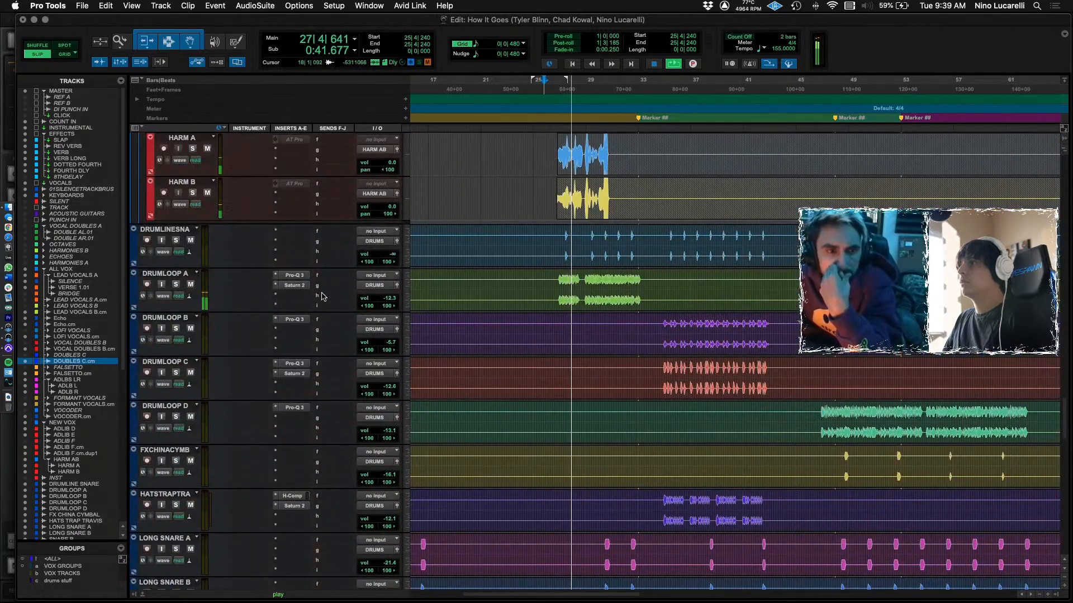
{"action": "scroll", "coordinate": [463, 309], "scroll_direction": "down", "scroll_amount": 5}
{"action": "scroll", "coordinate": [463, 310], "scroll_direction": "up", "scroll_amount": 10}
{"action": "scroll", "coordinate": [455, 299], "scroll_direction": "down", "scroll_amount": 8}
{"action": "scroll", "coordinate": [463, 307], "scroll_direction": "up", "scroll_amount": 8}
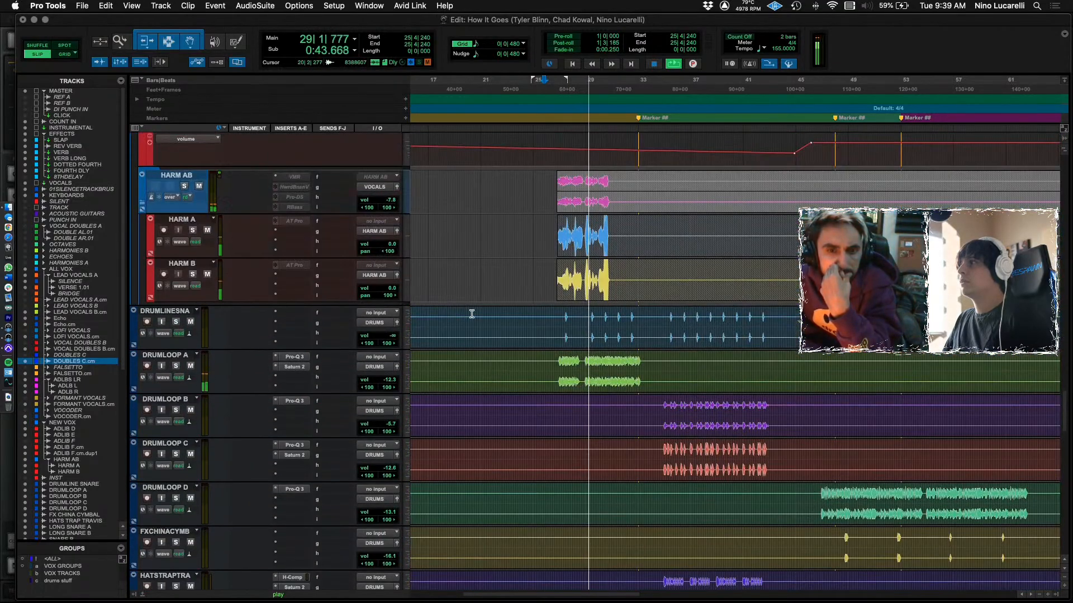
Show the HARM AB volume automation, raise it from about 25|4 to just past bar 33, and replay the section.
{"action": "key", "text": "space"}
{"action": "scroll", "coordinate": [564, 408], "scroll_direction": "down", "scroll_amount": 2}
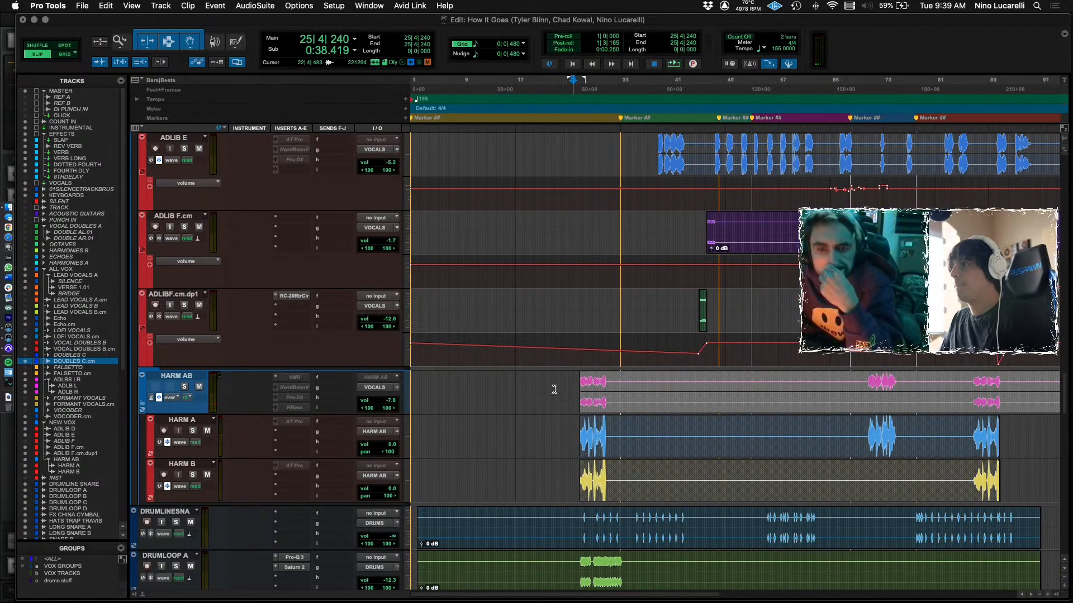
{"action": "left_click", "coordinate": [142, 411]}
{"action": "left_click_drag", "start_coordinate": [573, 439], "coordinate": [598, 417]}
{"action": "left_click", "coordinate": [575, 439]}
{"action": "key", "text": "super+bracketright"}
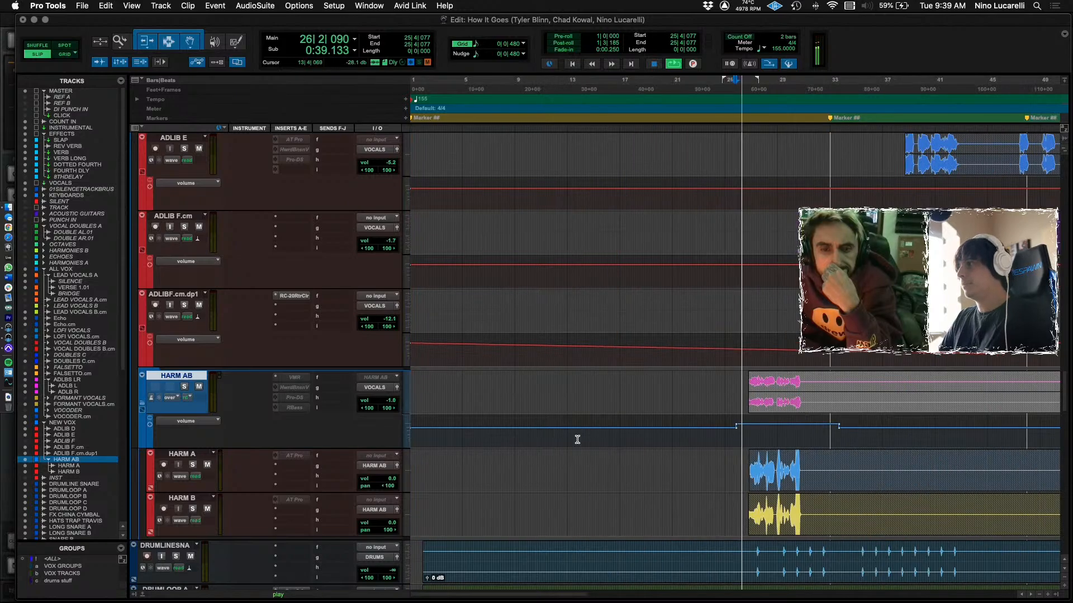
Raise the boosted HARM AB volume section further to about +0.4 dB and replay from 26|4.
{"action": "scroll", "coordinate": [575, 439], "scroll_direction": "right", "scroll_amount": 5}
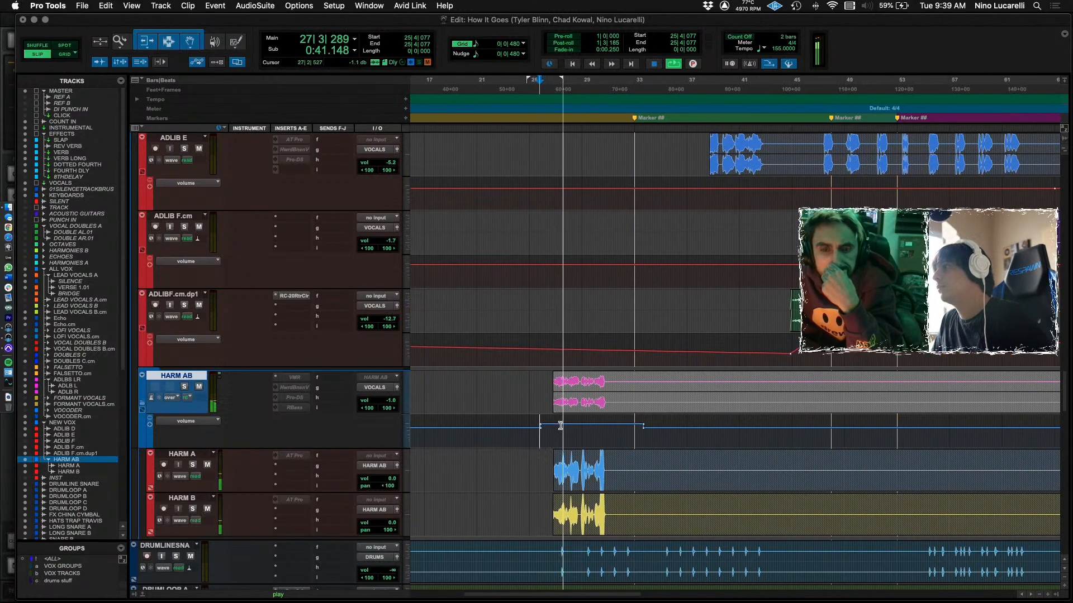
{"action": "left_click_drag", "start_coordinate": [570, 419], "coordinate": [570, 417]}
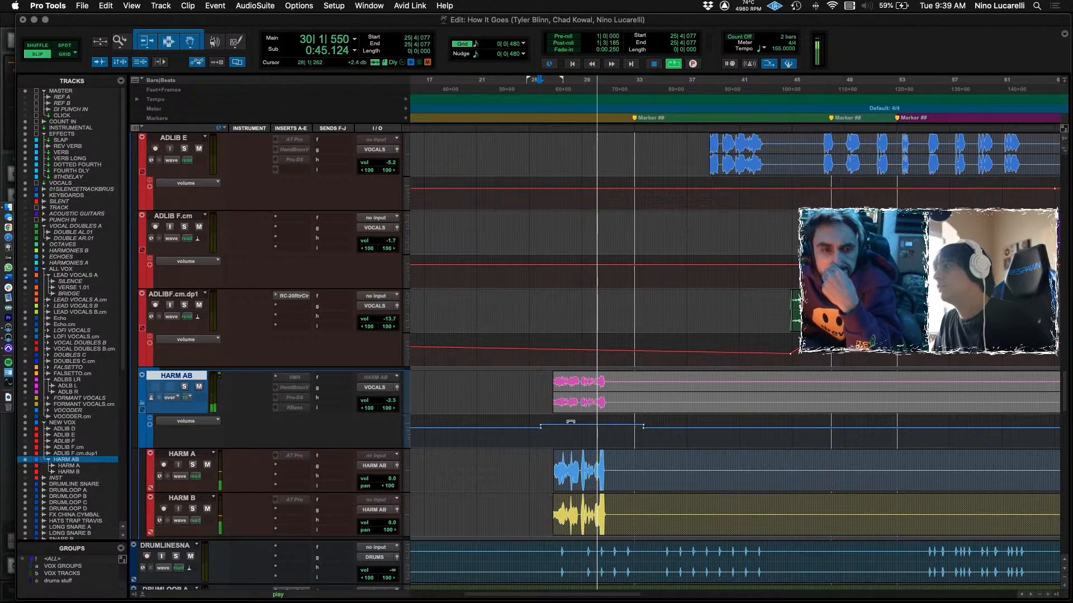
{"action": "left_click", "coordinate": [554, 432]}
{"action": "key", "text": "space"}
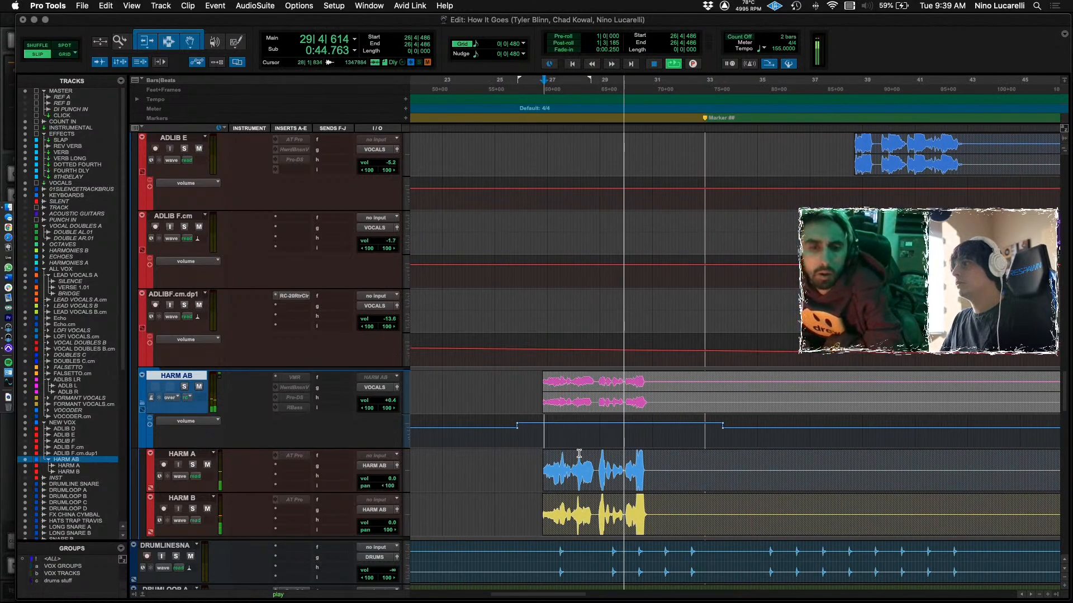
Draw a sloped volume dip on HARM AB in the gap between phrases just before bar 29, and replay from 26|3.
{"action": "key", "text": "space"}
{"action": "left_click", "coordinate": [571, 432]}
{"action": "key", "text": "super+bracketright"}
{"action": "key", "text": "space"}
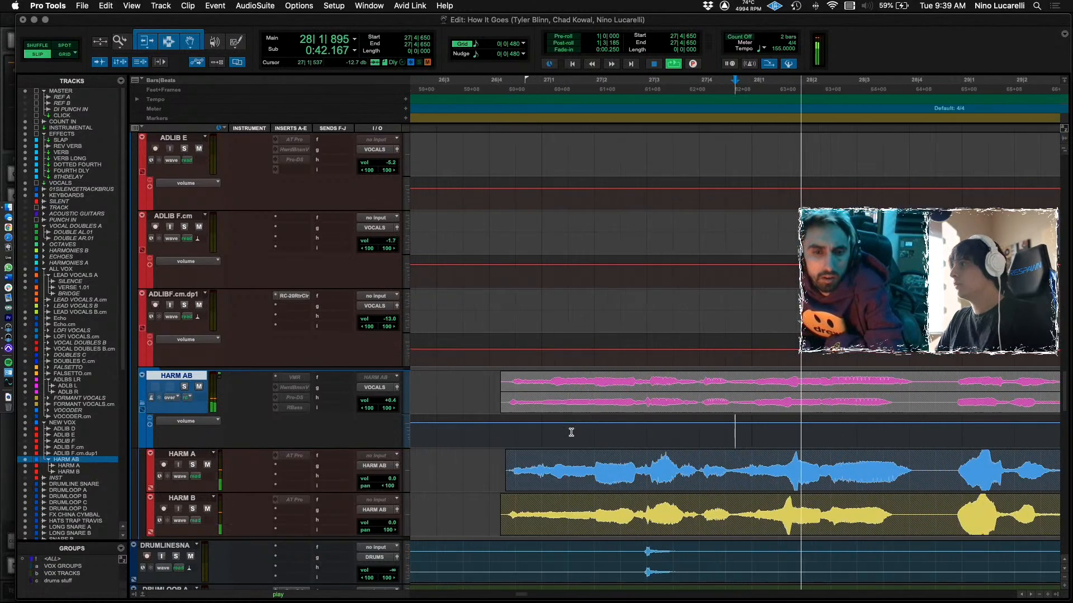
{"action": "key", "text": "space"}
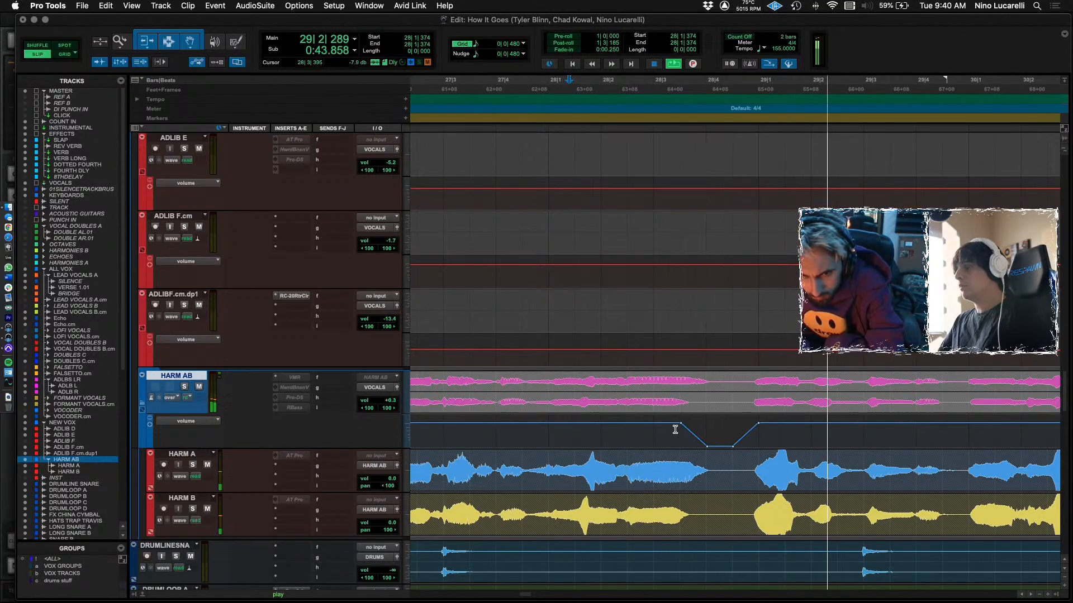
{"action": "key", "text": "super+bracketleft"}
{"action": "key", "text": "super+bracketleft"}
{"action": "left_click", "coordinate": [537, 434]}
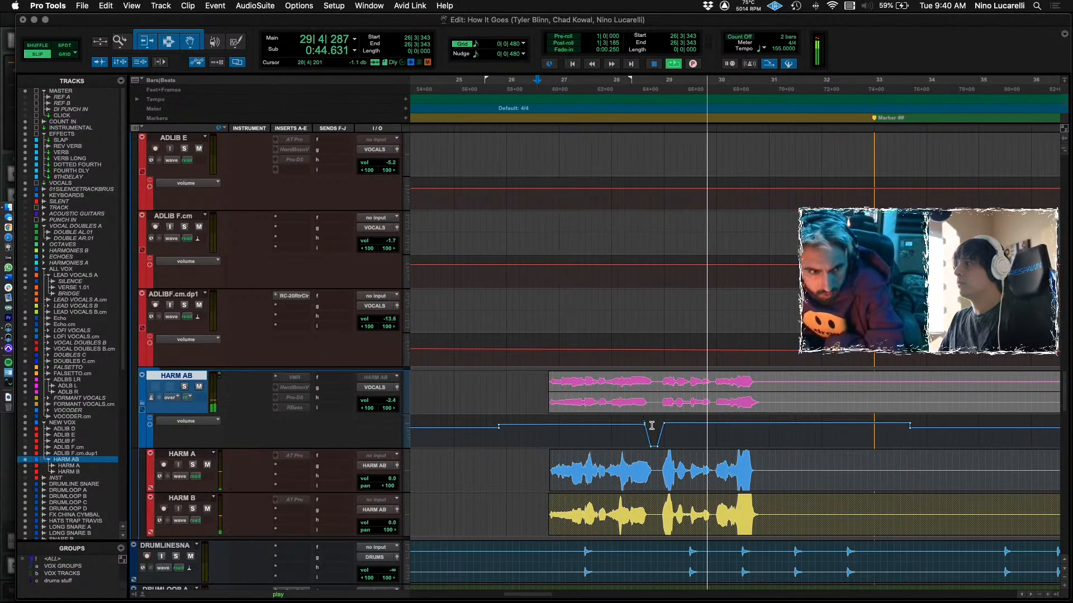
Adjust the HARM AB volume breakpoints on both sides of the dip before bar 29 and replay the phrases.
{"action": "key", "text": "space"}
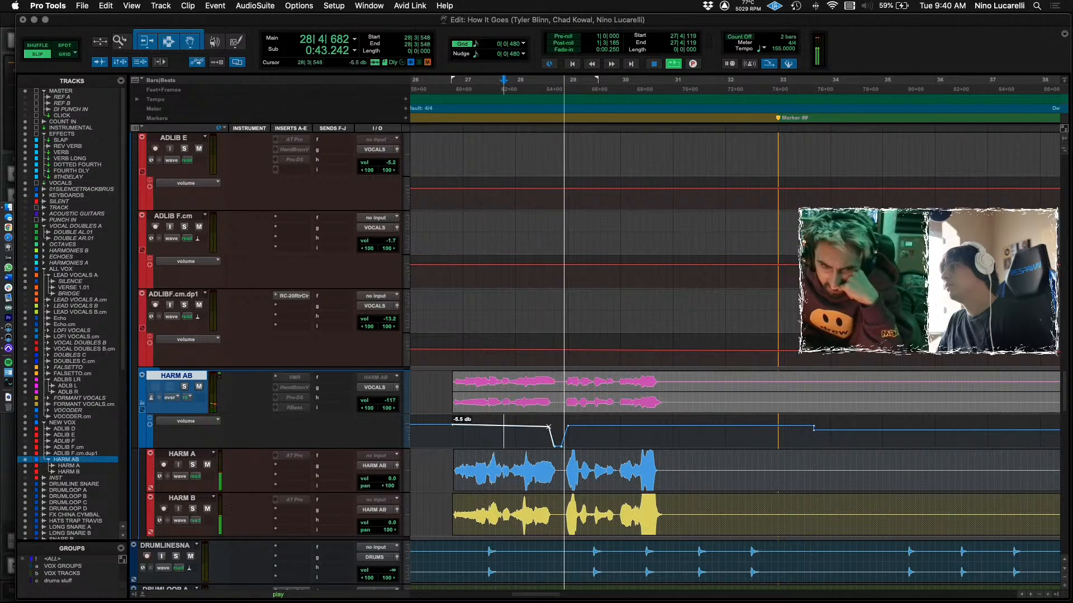
{"action": "left_click", "coordinate": [503, 431]}
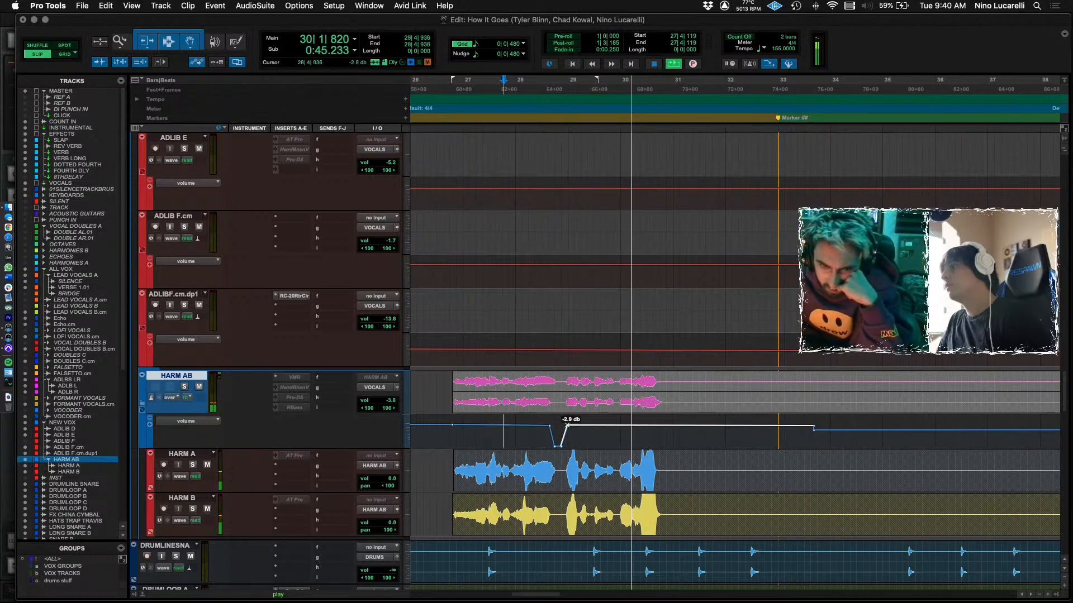
{"action": "left_click", "coordinate": [455, 435]}
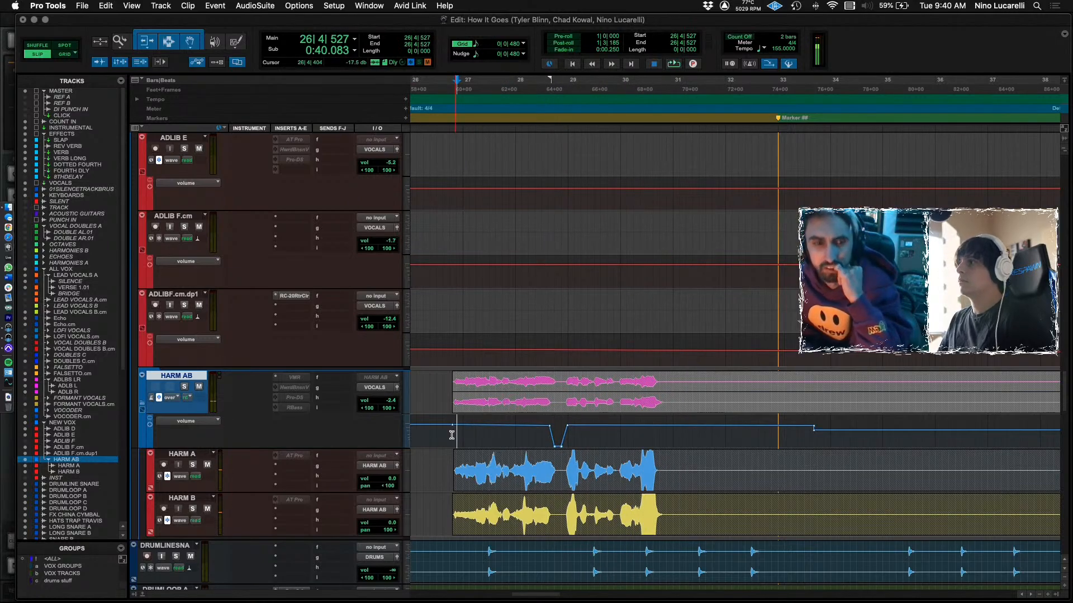
{"action": "key", "text": "super+bracketleft"}
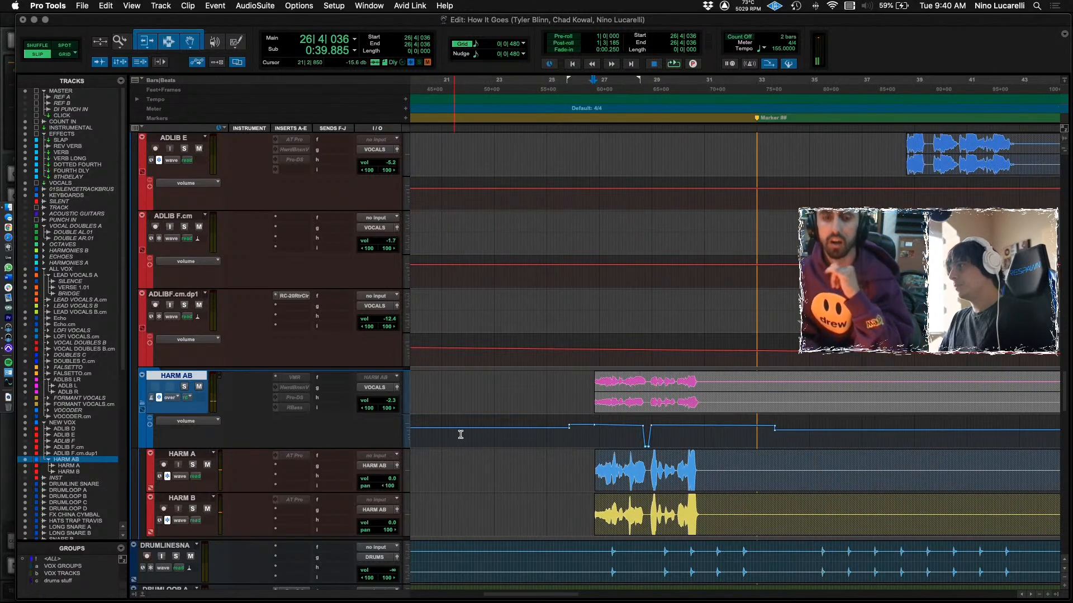
{"action": "scroll", "coordinate": [454, 434], "scroll_direction": "right", "scroll_amount": 4}
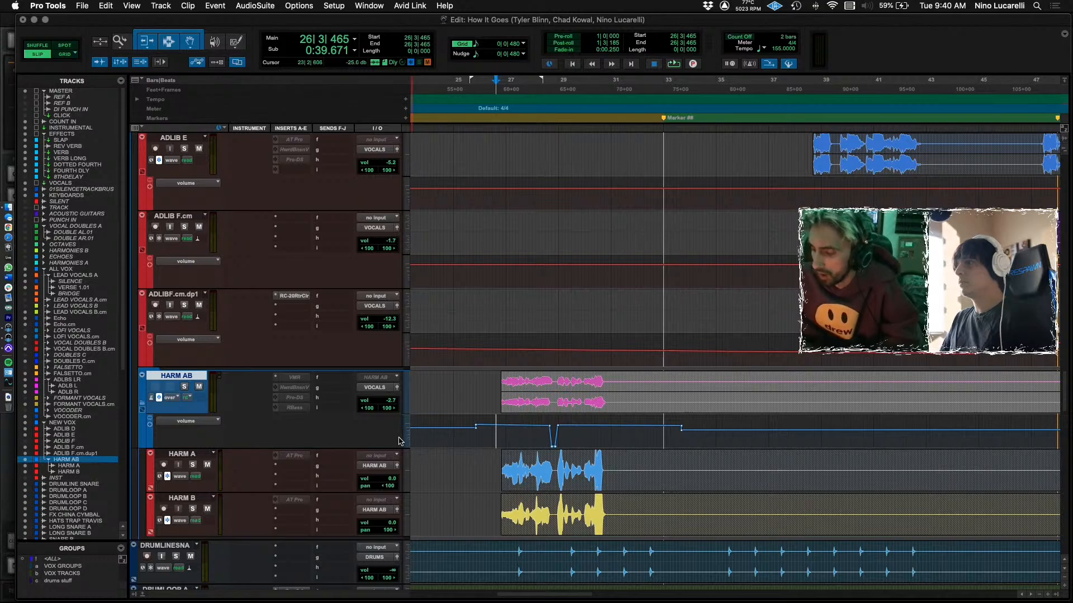
Show a mute automation lane under HARM AB's volume lane and look through the channels in the mixer.
{"action": "left_click", "coordinate": [152, 424]}
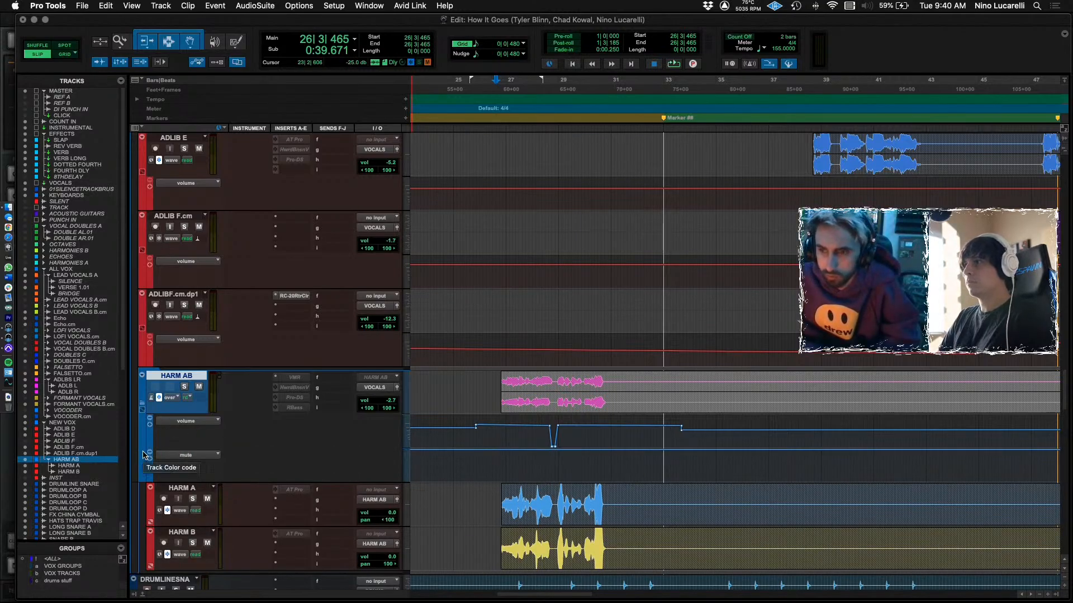
{"action": "key", "text": "super+equal"}
{"action": "scroll", "coordinate": [554, 209], "scroll_direction": "left", "scroll_amount": 3}
{"action": "scroll", "coordinate": [648, 240], "scroll_direction": "left", "scroll_amount": 10}
{"action": "scroll", "coordinate": [648, 240], "scroll_direction": "right", "scroll_amount": 15}
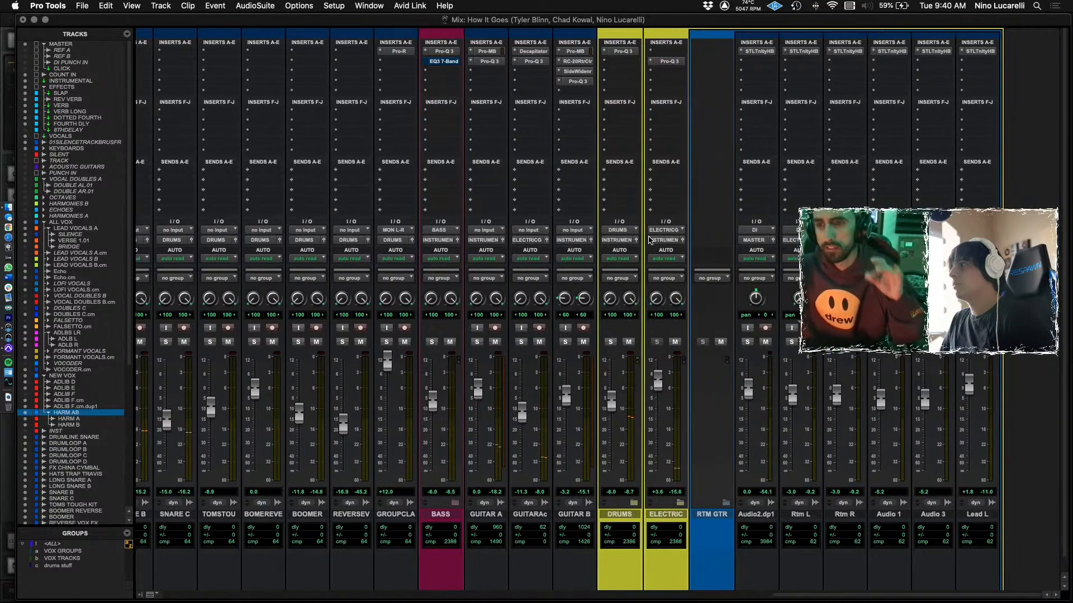
{"action": "scroll", "coordinate": [648, 240], "scroll_direction": "left", "scroll_amount": 15}
{"action": "scroll", "coordinate": [648, 241], "scroll_direction": "right", "scroll_amount": 3}
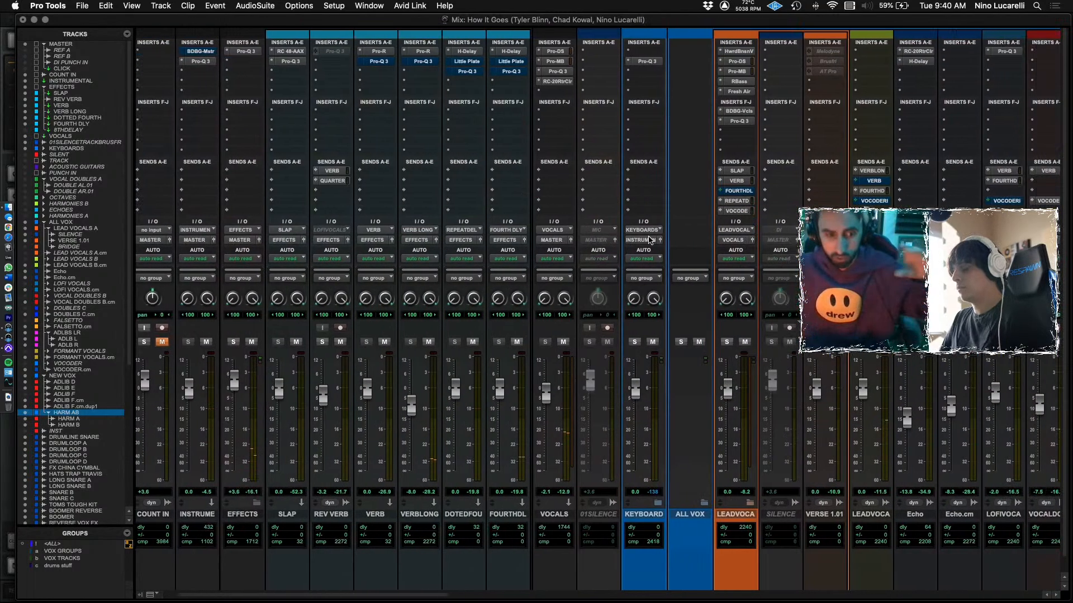
{"action": "key", "text": "super+equal"}
Unfreeze the HARM A and HARM B tracks and check HARM A's Auto-Tune Pro insert and the vocal channels during playback.
{"action": "left_click", "coordinate": [168, 511]}
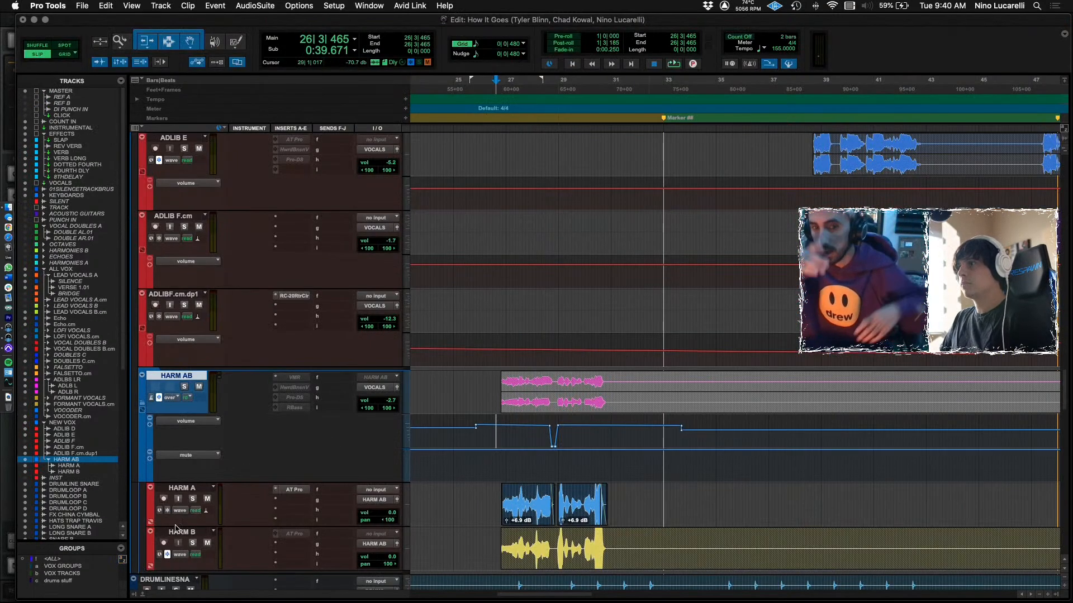
{"action": "left_click", "coordinate": [167, 554]}
{"action": "left_click", "coordinate": [292, 490]}
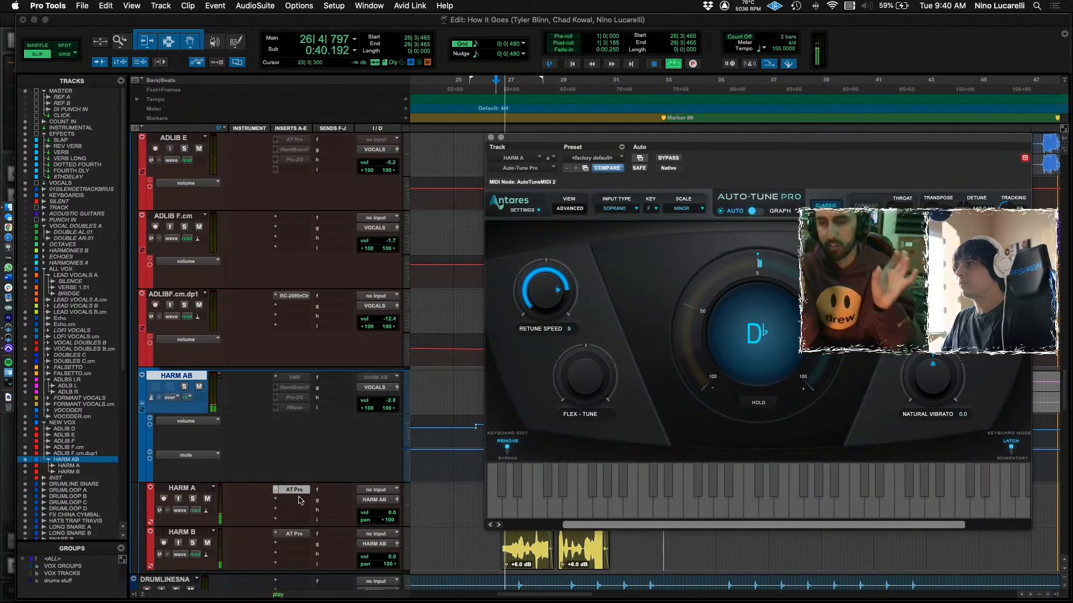
{"action": "left_click", "coordinate": [490, 137]}
{"action": "key", "text": "super+equal"}
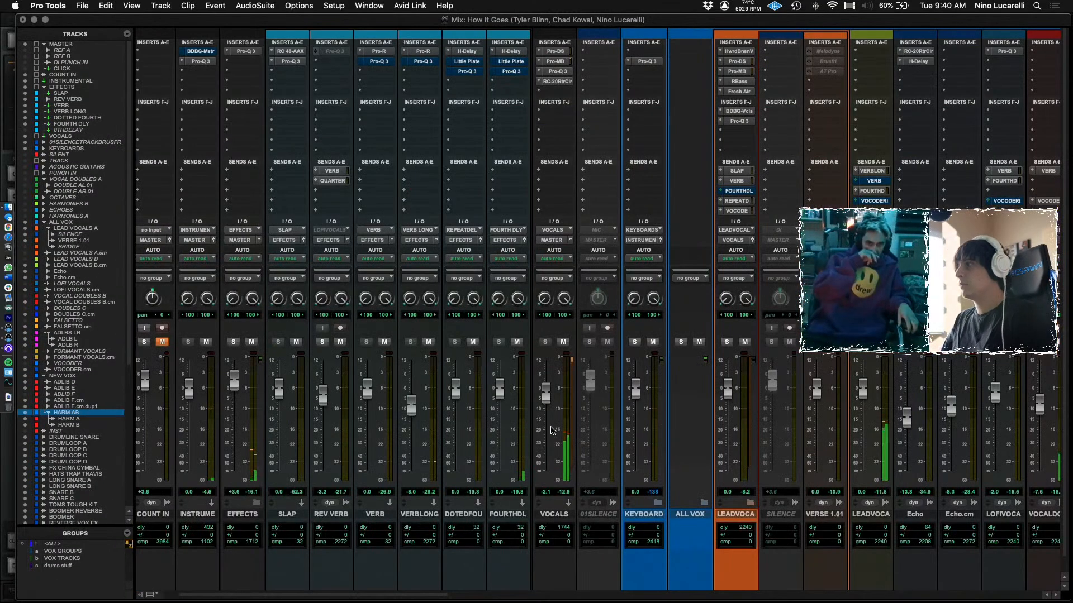
{"action": "scroll", "coordinate": [545, 432], "scroll_direction": "right", "scroll_amount": 10}
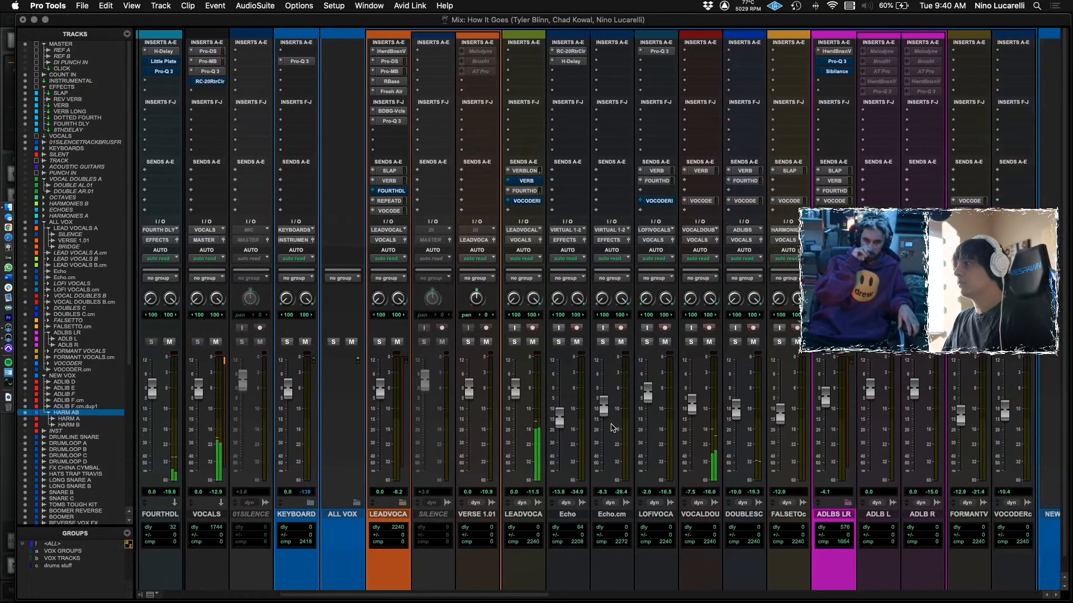
{"action": "key", "text": "super+equal"}
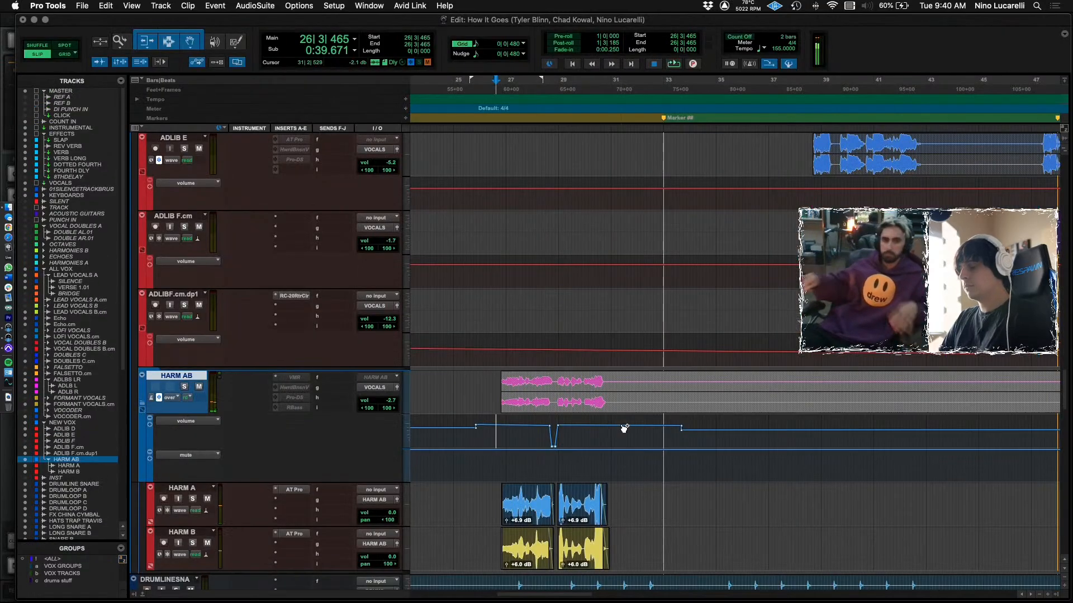
Play from 26|3 on HARM A and add a send at 0.0 dB from HARM AB to the VERB LONG track.
{"action": "left_click", "coordinate": [500, 498]}
{"action": "key", "text": "super+bracketright"}
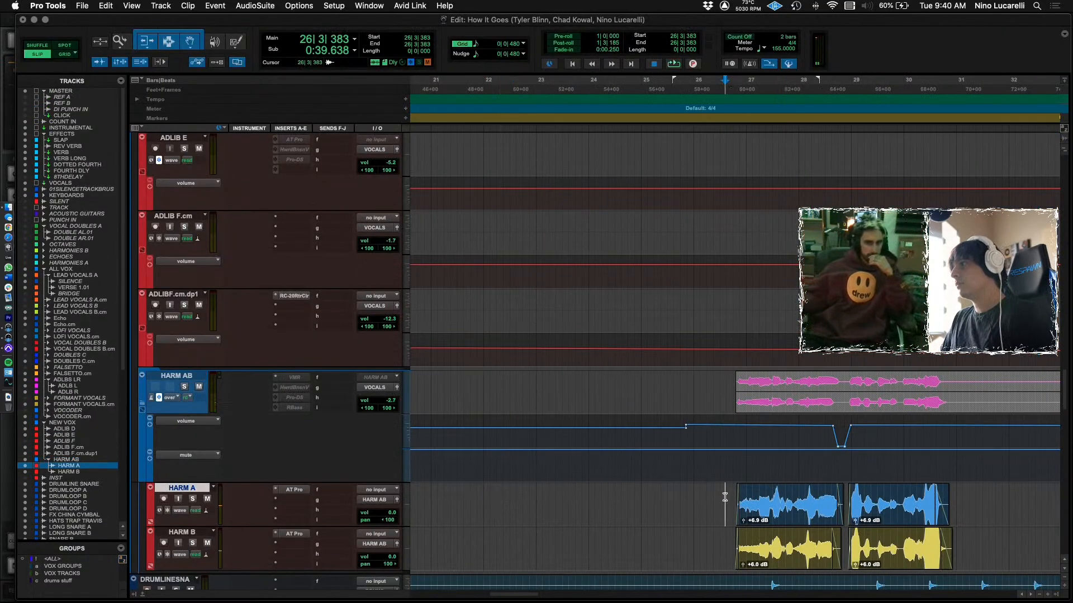
{"action": "key", "text": "super+equal"}
{"action": "scroll", "coordinate": [724, 497], "scroll_direction": "right", "scroll_amount": 2}
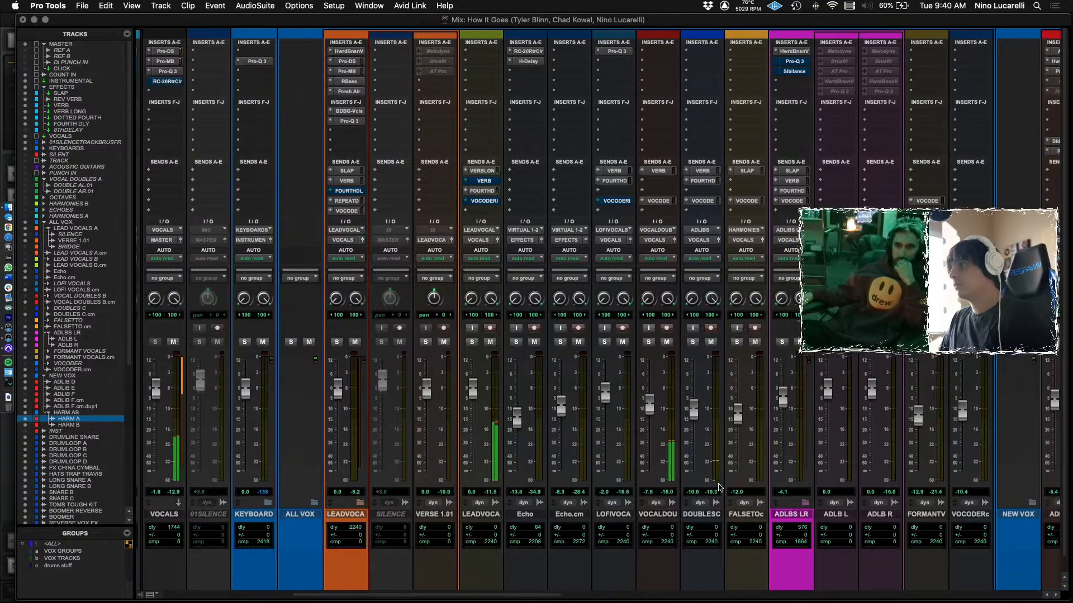
{"action": "scroll", "coordinate": [724, 497], "scroll_direction": "left", "scroll_amount": 2}
{"action": "scroll", "coordinate": [724, 497], "scroll_direction": "left", "scroll_amount": 3}
{"action": "scroll", "coordinate": [554, 451], "scroll_direction": "right", "scroll_amount": 10}
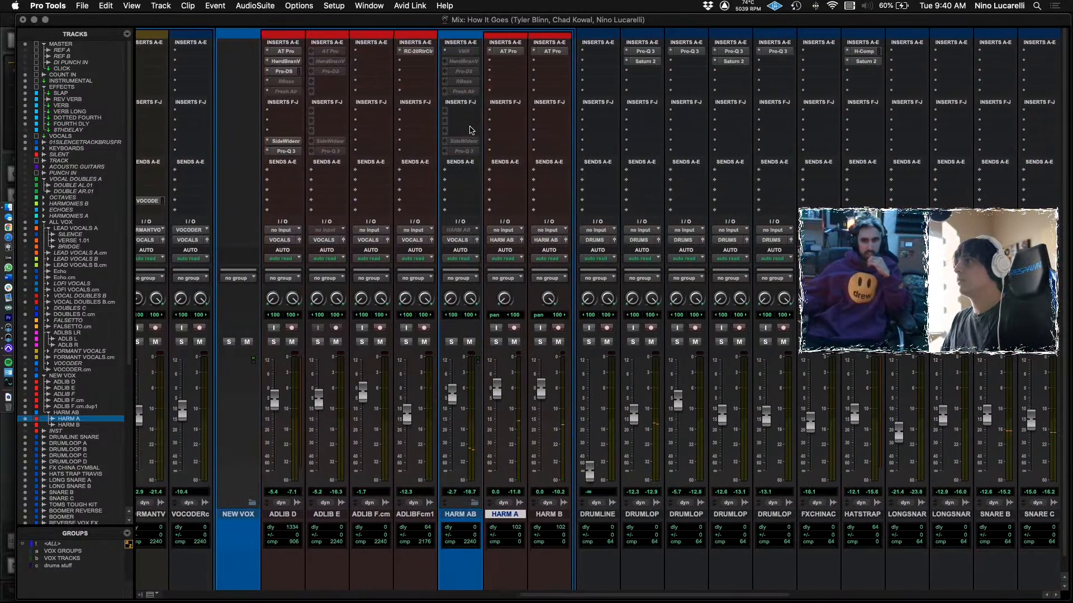
{"action": "left_click", "coordinate": [462, 172]}
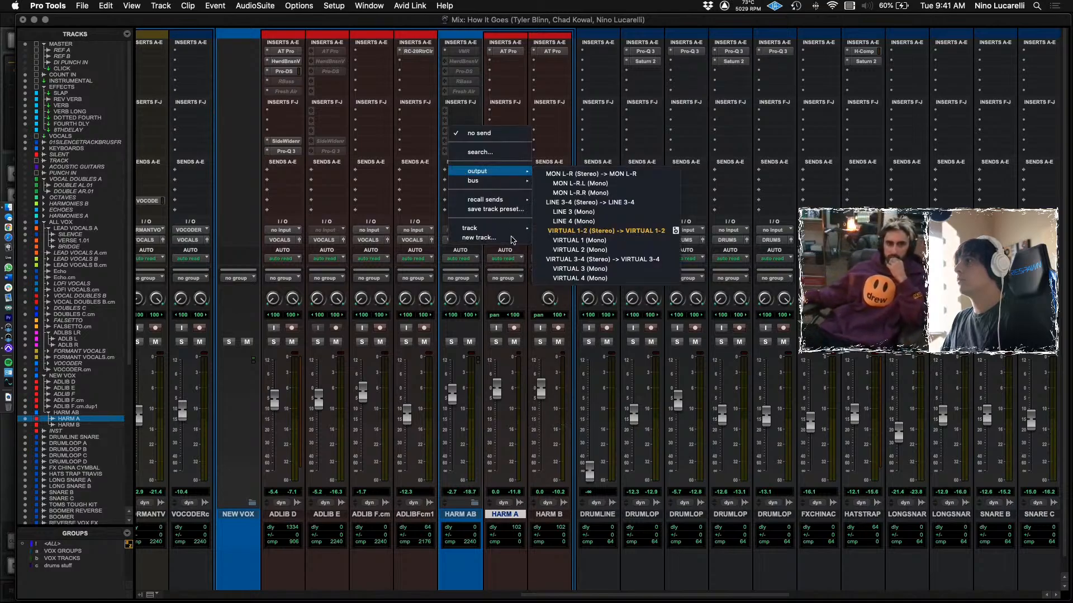
{"action": "mouse_move", "coordinate": [508, 232]}
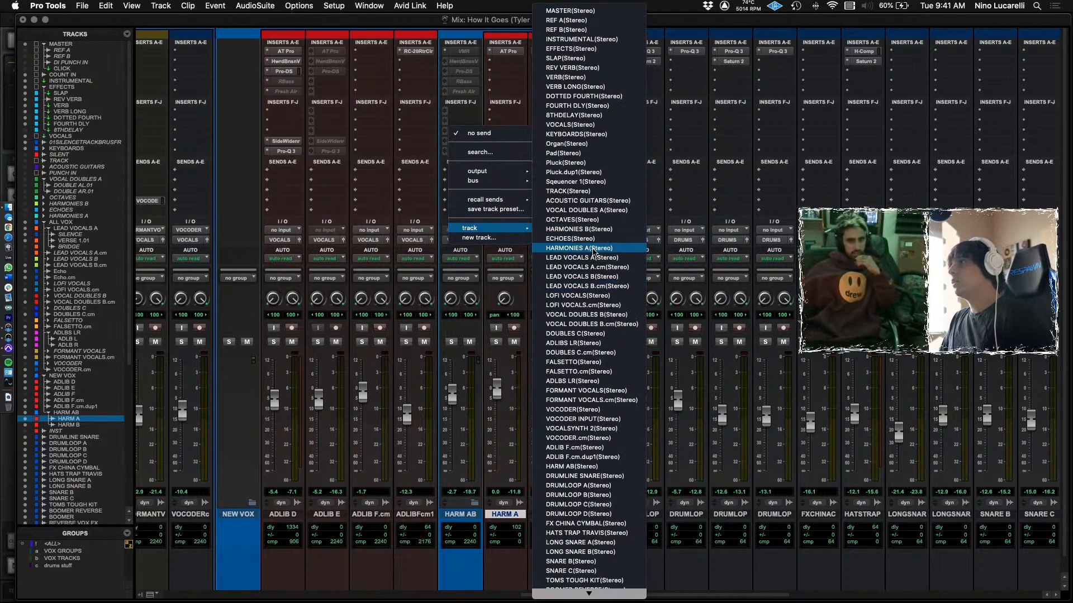
{"action": "left_click", "coordinate": [579, 87]}
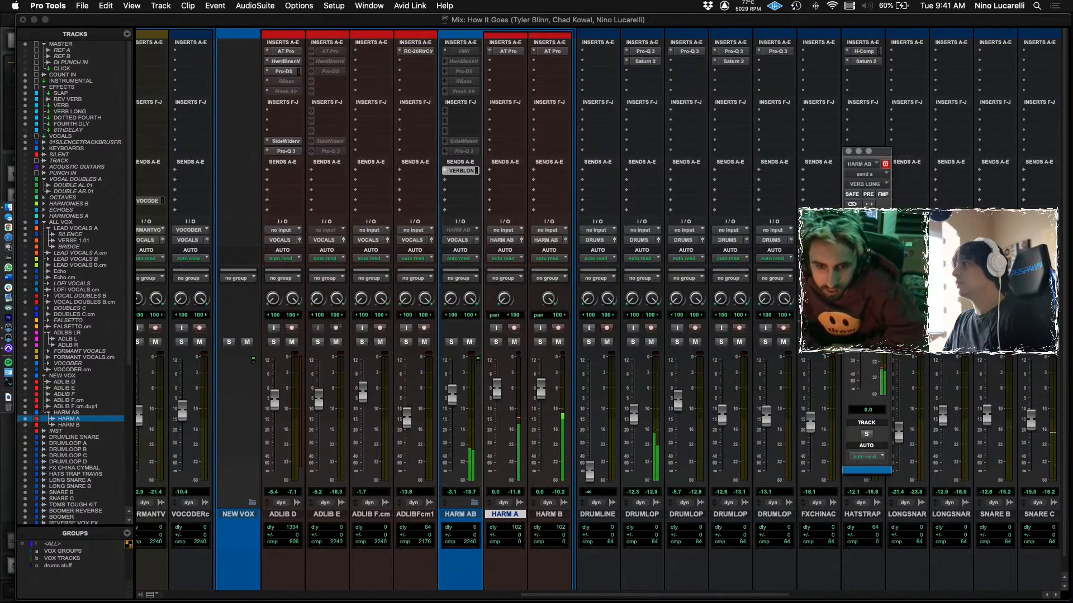
{"action": "left_click", "coordinate": [848, 151]}
Add a second send on HARM AB to the FOURTH DLY track at about -17.7 dB.
{"action": "scroll", "coordinate": [575, 192], "scroll_direction": "left", "scroll_amount": 3}
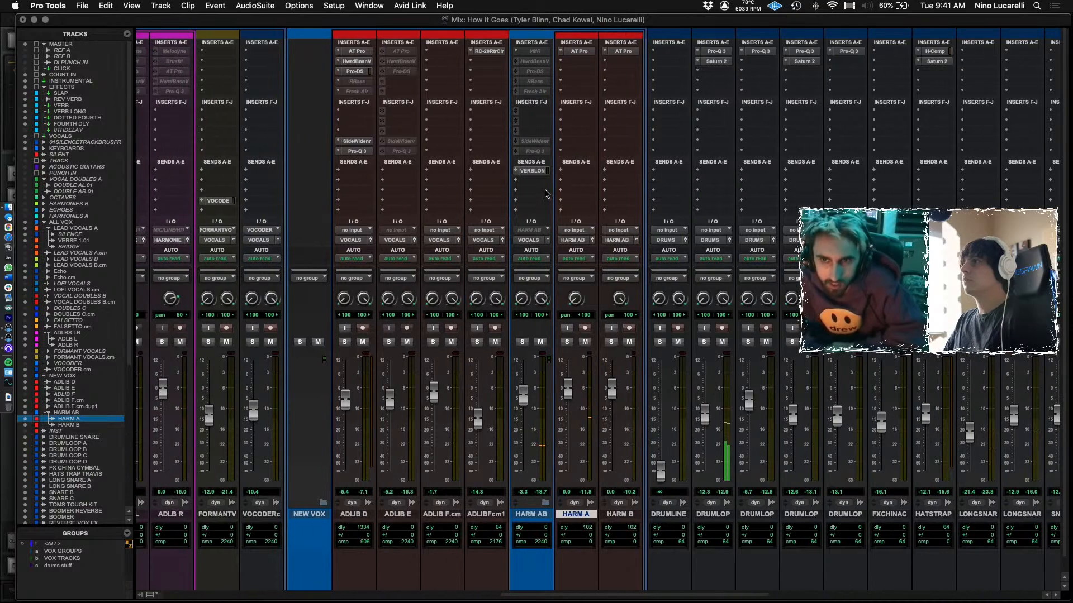
{"action": "scroll", "coordinate": [538, 191], "scroll_direction": "left", "scroll_amount": 10}
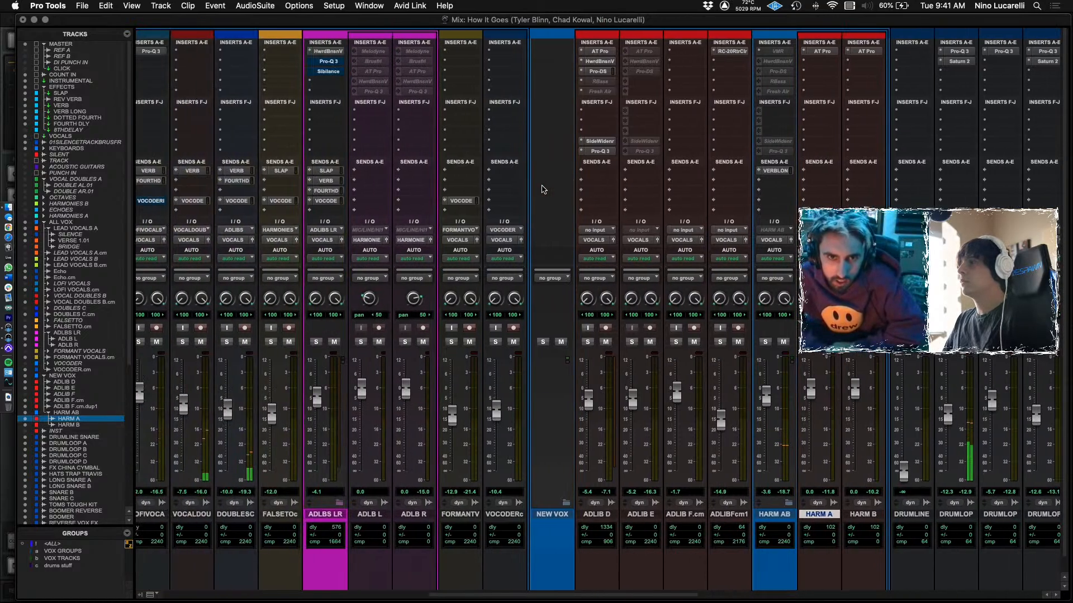
{"action": "scroll", "coordinate": [541, 190], "scroll_direction": "left", "scroll_amount": 2}
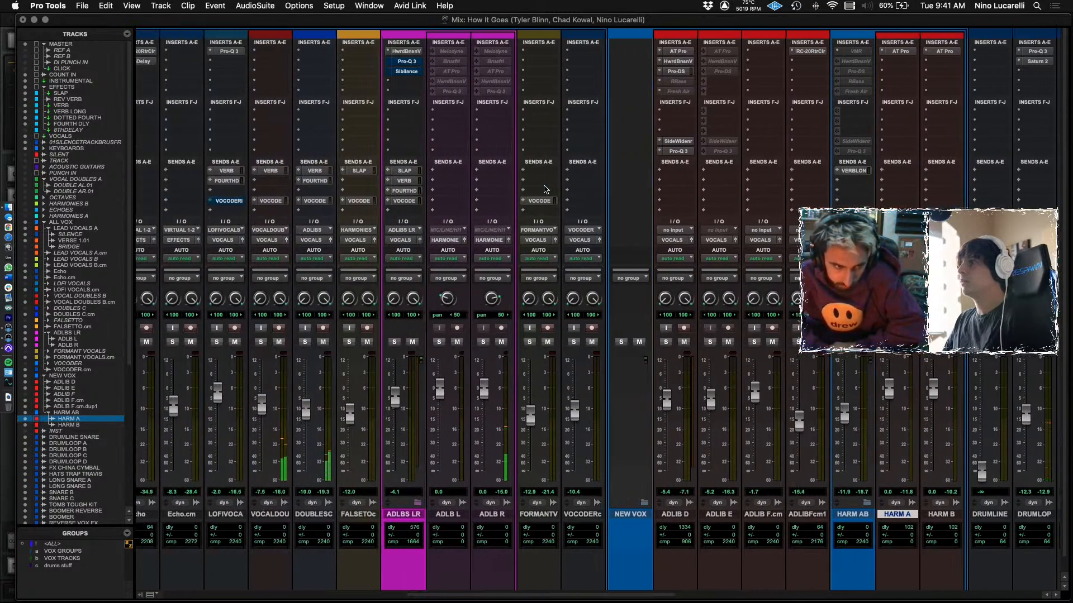
{"action": "left_click", "coordinate": [851, 183]}
{"action": "mouse_move", "coordinate": [865, 191]}
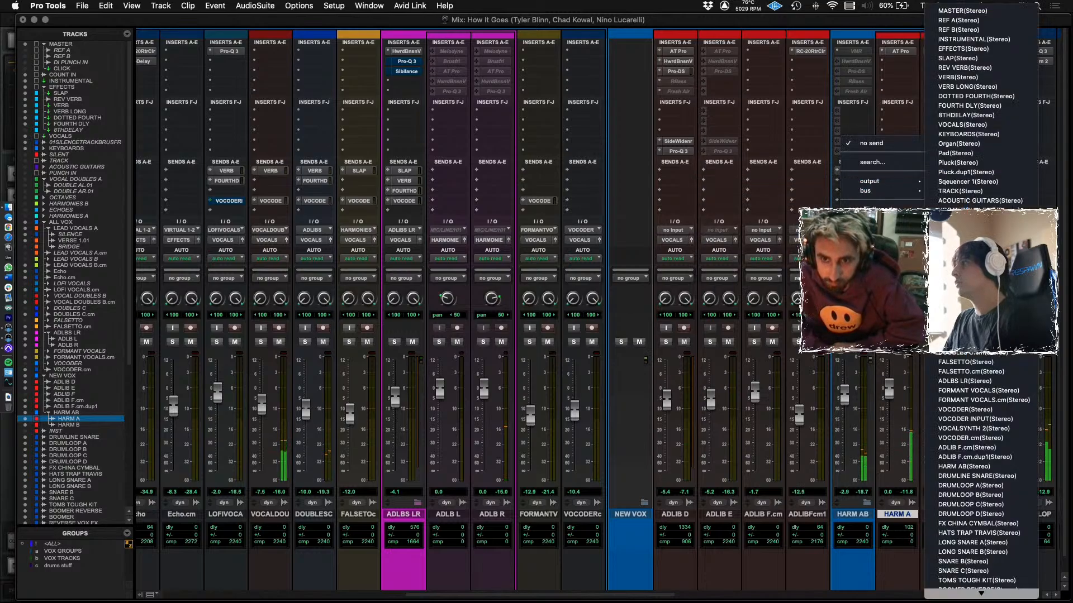
{"action": "left_click", "coordinate": [985, 106]}
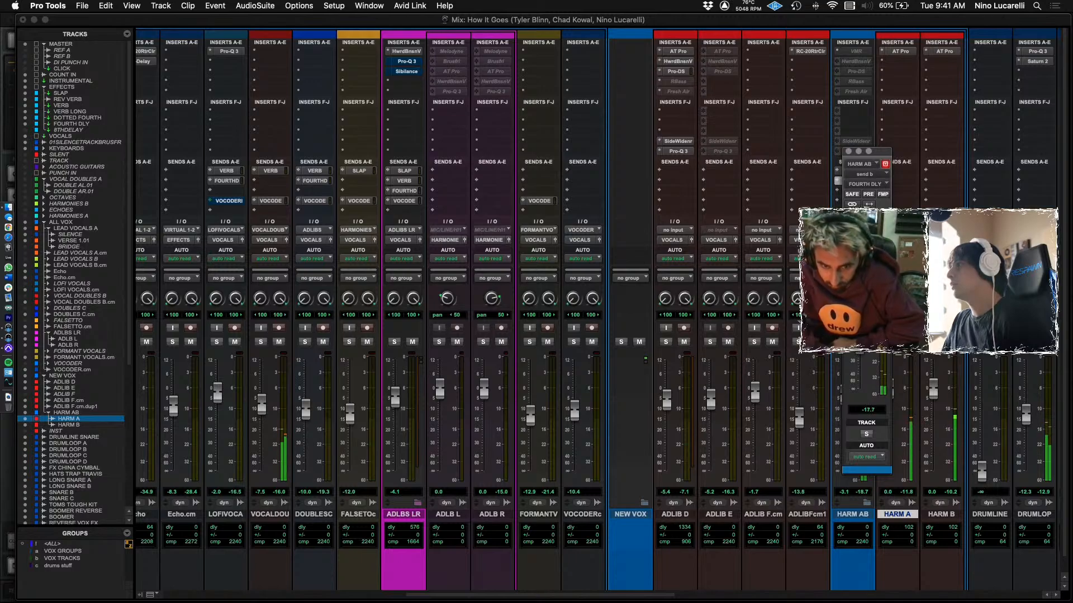
{"action": "left_click", "coordinate": [849, 152]}
Listen through to about bar 35 in the Edit window and examine the harmony clips and the drum loops below them.
{"action": "scroll", "coordinate": [762, 210], "scroll_direction": "right", "scroll_amount": 5}
{"action": "key", "text": "super+equal"}
{"action": "key", "text": "super+bracketleft"}
{"action": "scroll", "coordinate": [774, 208], "scroll_direction": "right", "scroll_amount": 3}
{"action": "scroll", "coordinate": [582, 415], "scroll_direction": "down", "scroll_amount": 4}
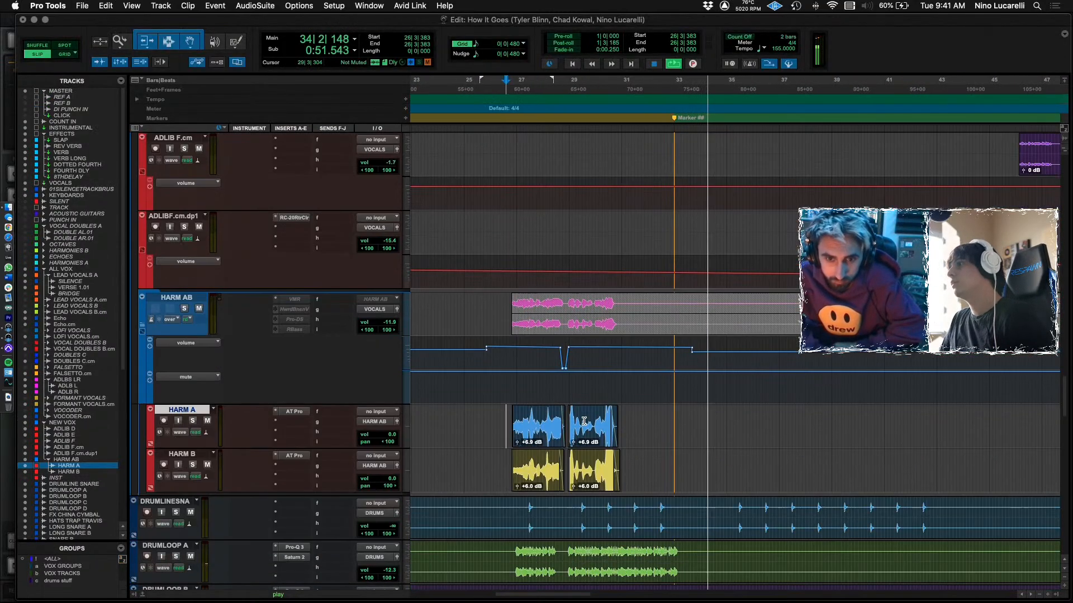
{"action": "scroll", "coordinate": [536, 423], "scroll_direction": "down", "scroll_amount": 3}
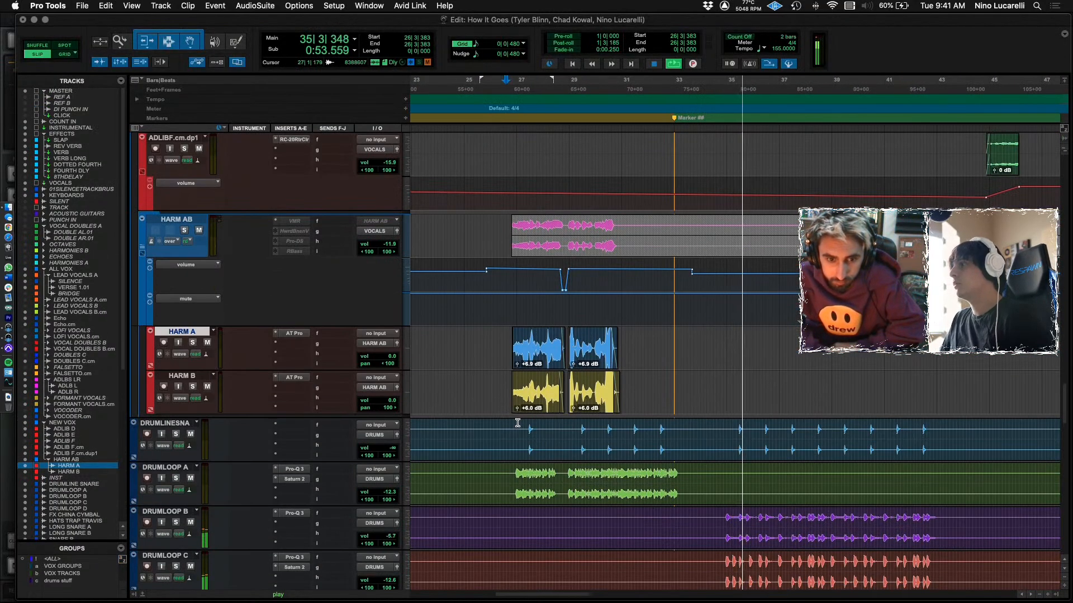
{"action": "scroll", "coordinate": [517, 423], "scroll_direction": "down", "scroll_amount": 1}
{"action": "scroll", "coordinate": [515, 424], "scroll_direction": "up", "scroll_amount": 4}
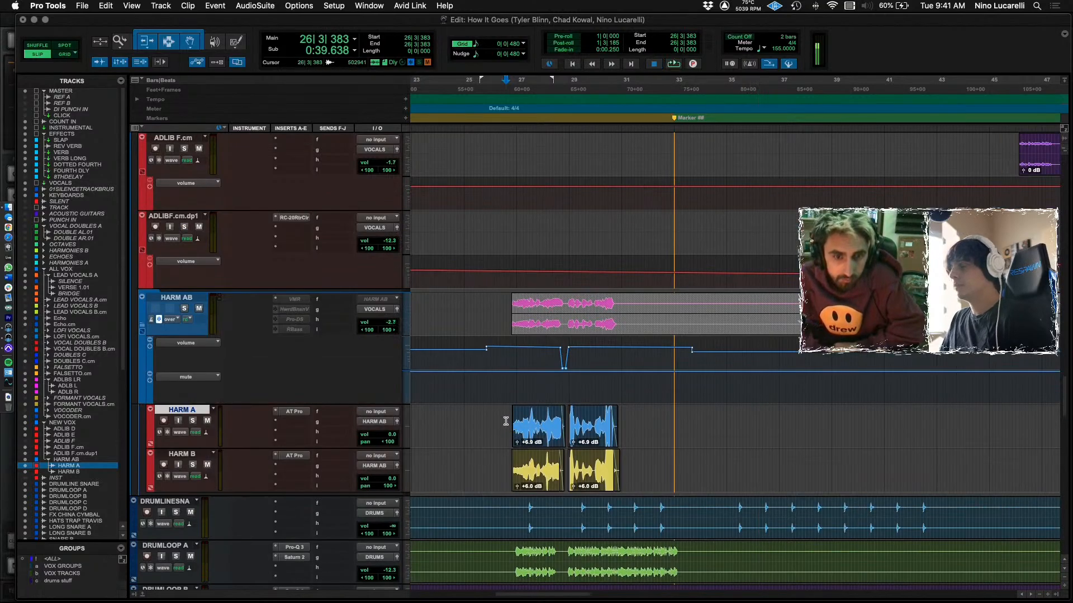
Replay from 26|3 to about bar 41 and examine the drum, snare and harmony tracks over the longer section.
{"action": "key", "text": "super+bracketleft"}
{"action": "key", "text": "space"}
{"action": "scroll", "coordinate": [522, 426], "scroll_direction": "right", "scroll_amount": 3}
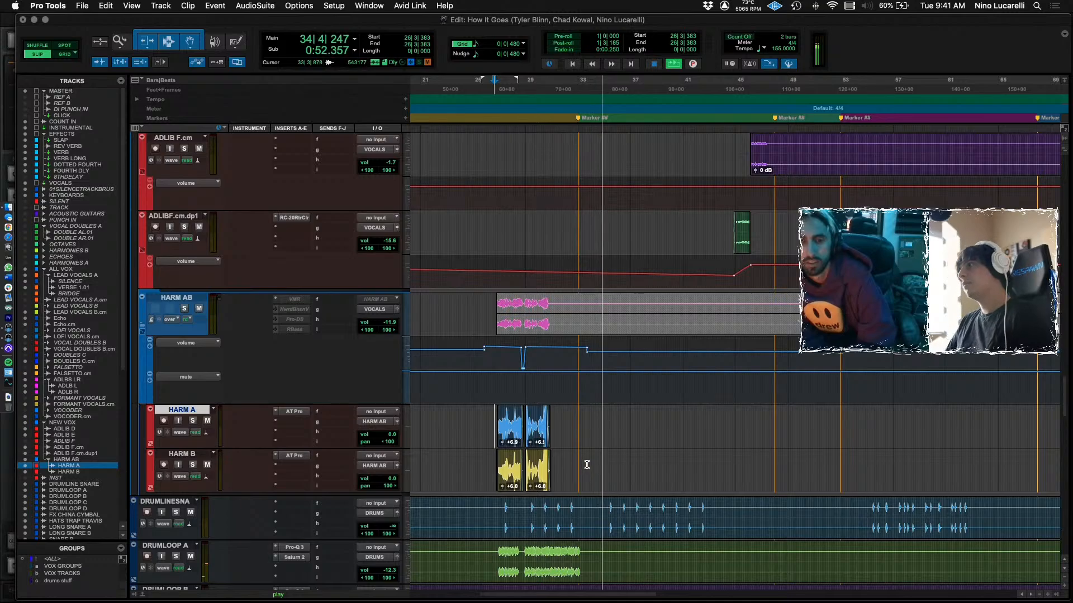
{"action": "scroll", "coordinate": [588, 464], "scroll_direction": "down", "scroll_amount": 10}
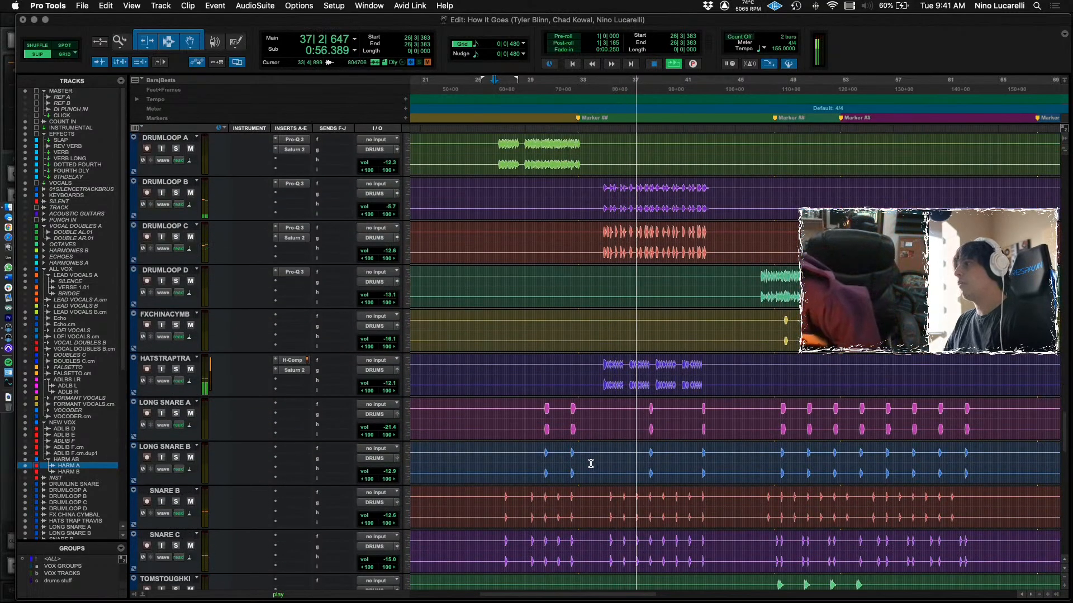
{"action": "scroll", "coordinate": [590, 464], "scroll_direction": "up", "scroll_amount": 4}
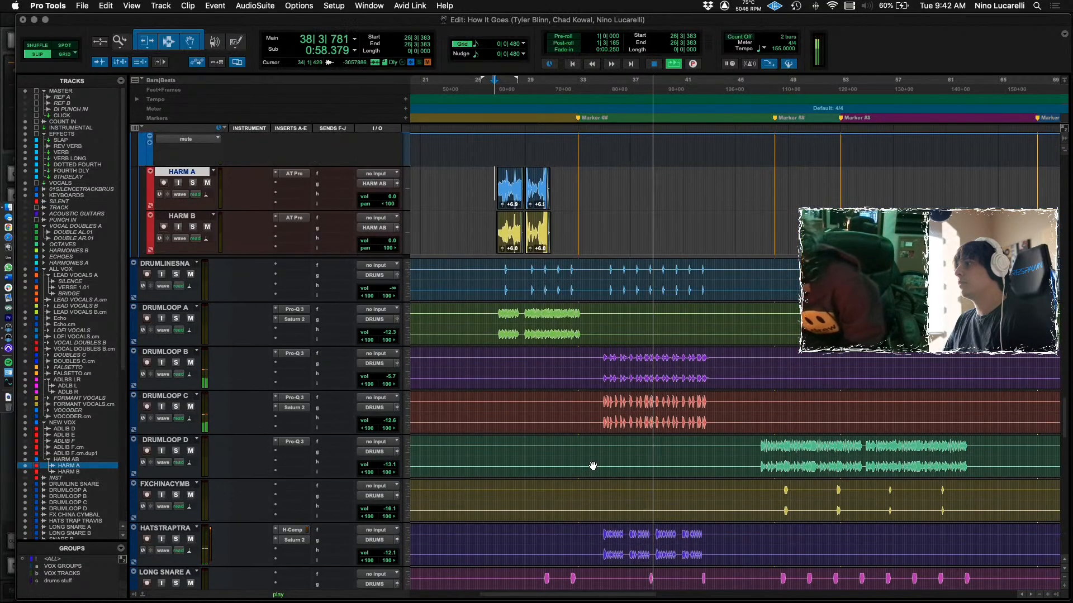
{"action": "scroll", "coordinate": [593, 466], "scroll_direction": "up", "scroll_amount": 4}
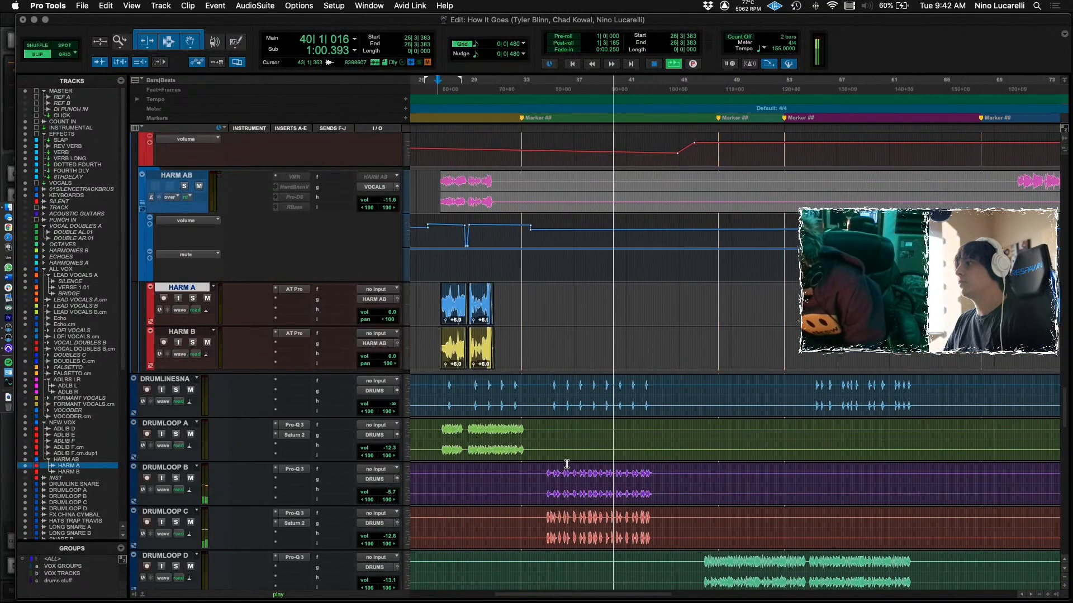
{"action": "scroll", "coordinate": [581, 467], "scroll_direction": "up", "scroll_amount": 3}
{"action": "key", "text": "space"}
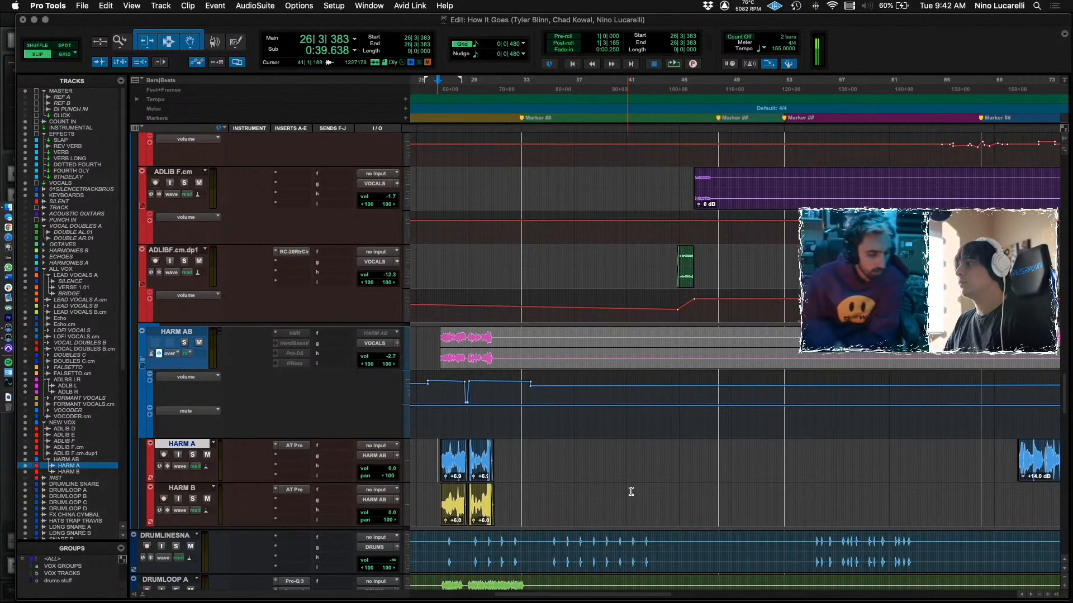
Place the edit cursor at 39|2 on HARM B and clear the selected clips.
{"action": "left_click", "coordinate": [605, 488]}
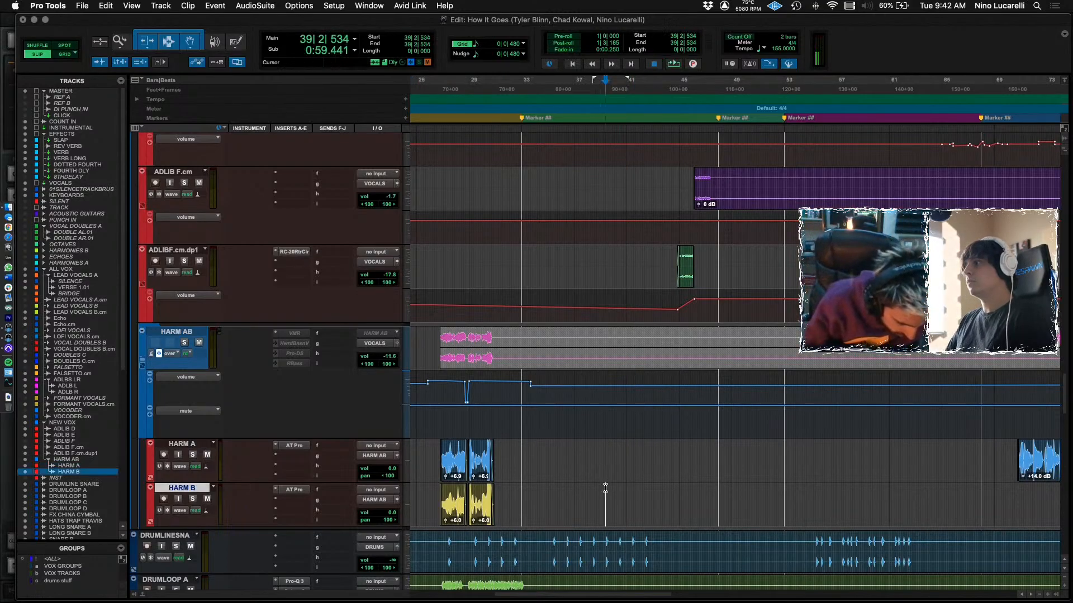
{"action": "key", "text": "Delete"}
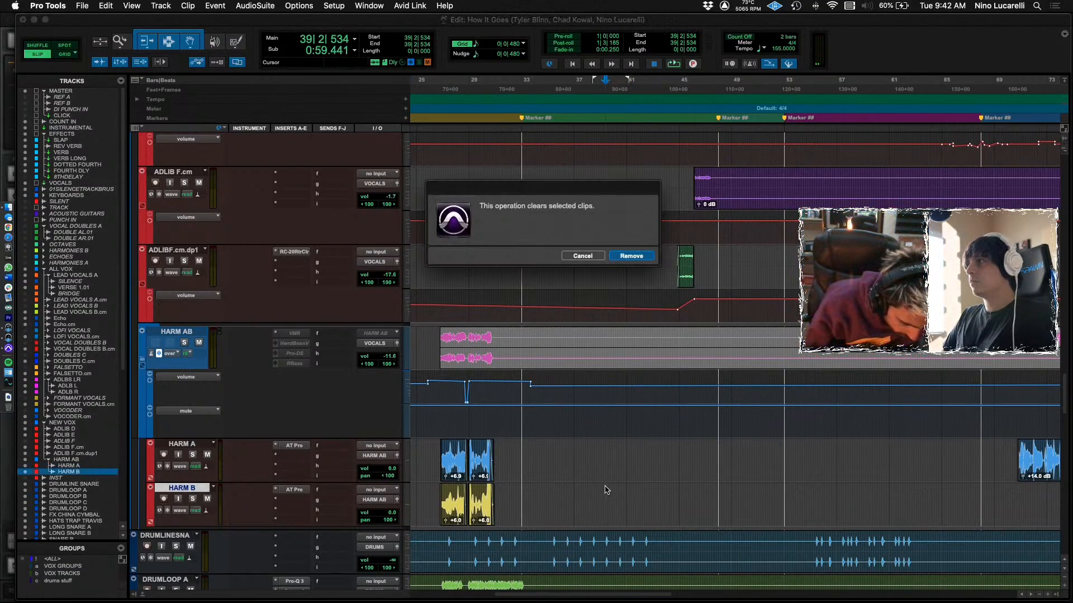
{"action": "key", "text": "Return"}
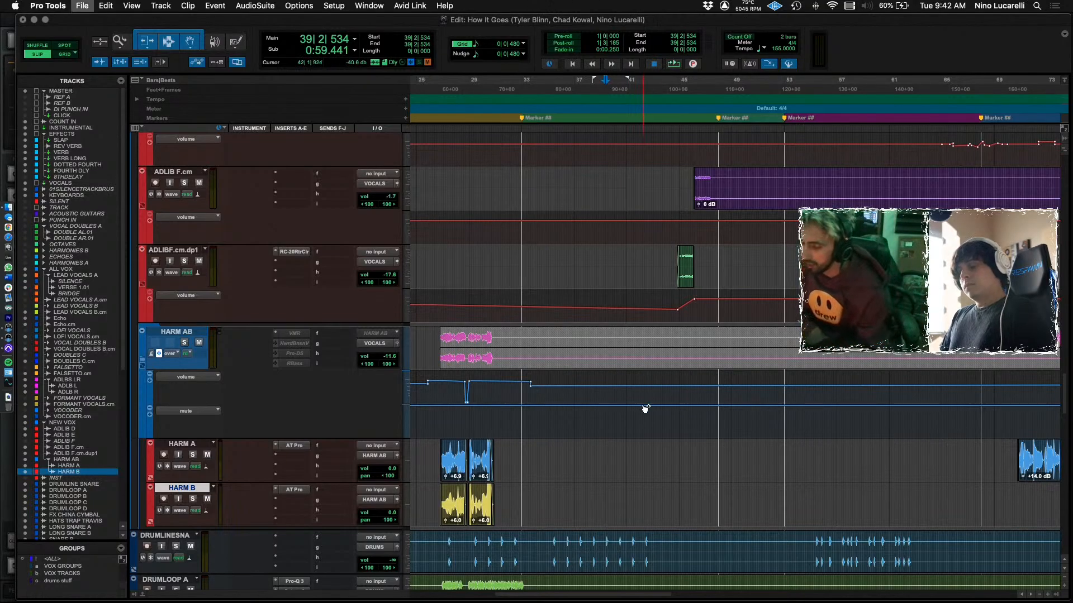
Locate the BOOMER hit near bar 35 below the snare tracks and play it back from about 34|2.
{"action": "scroll", "coordinate": [654, 469], "scroll_direction": "down", "scroll_amount": 8}
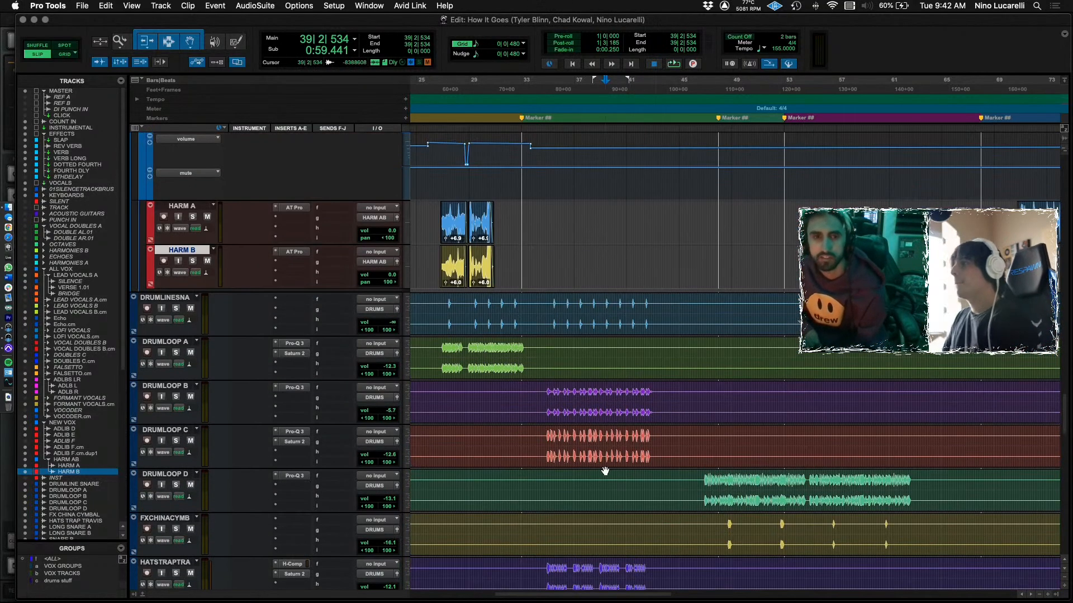
{"action": "left_click", "coordinate": [542, 434]}
{"action": "key", "text": "super+bracketright"}
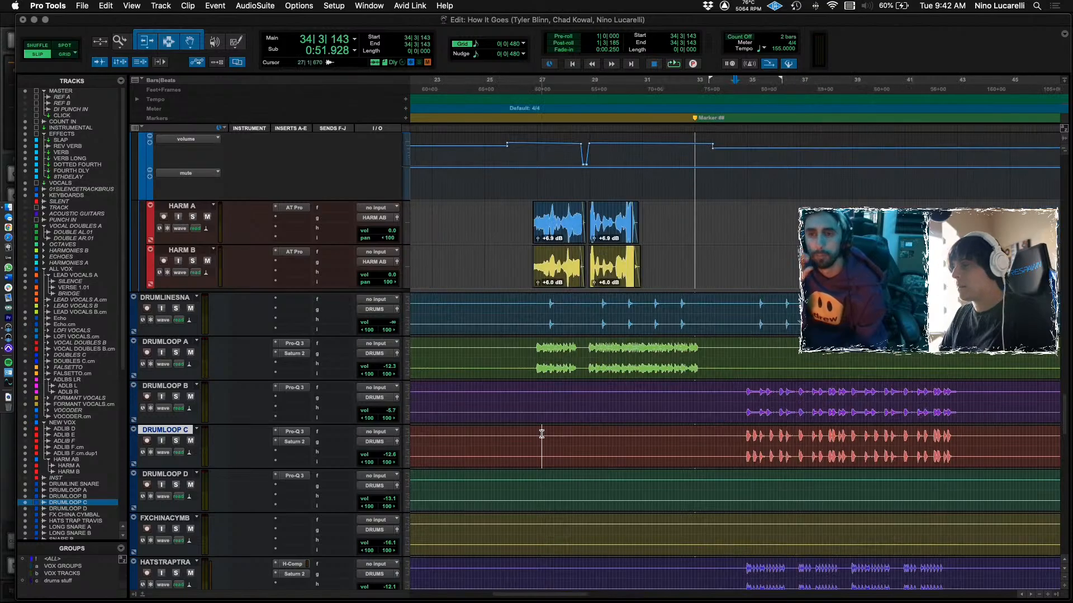
{"action": "scroll", "coordinate": [535, 431], "scroll_direction": "right", "scroll_amount": 3}
{"action": "scroll", "coordinate": [546, 430], "scroll_direction": "down", "scroll_amount": 16}
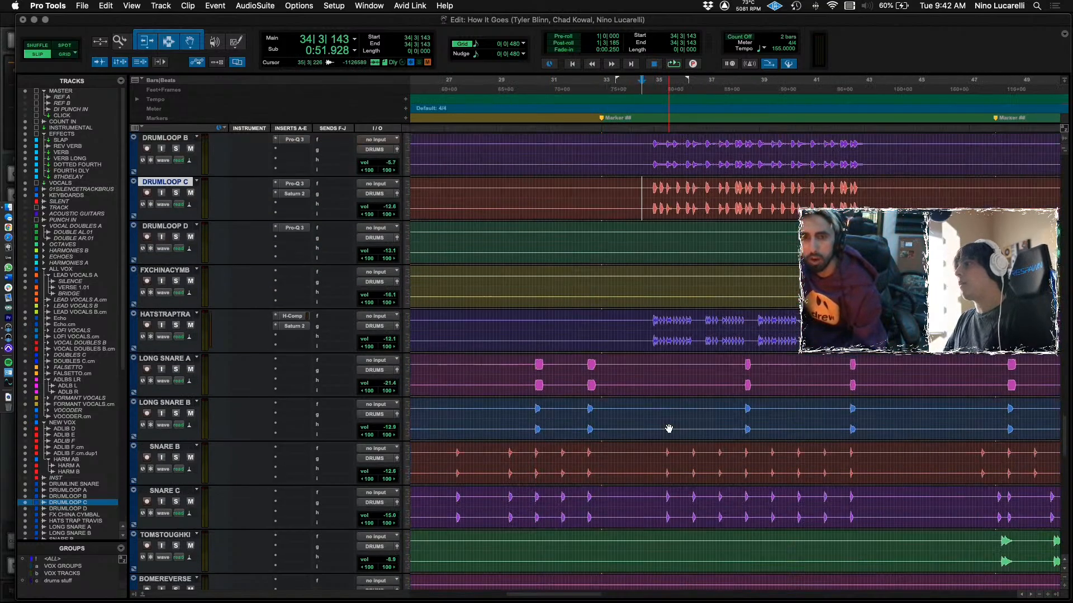
{"action": "scroll", "coordinate": [642, 414], "scroll_direction": "right", "scroll_amount": 2}
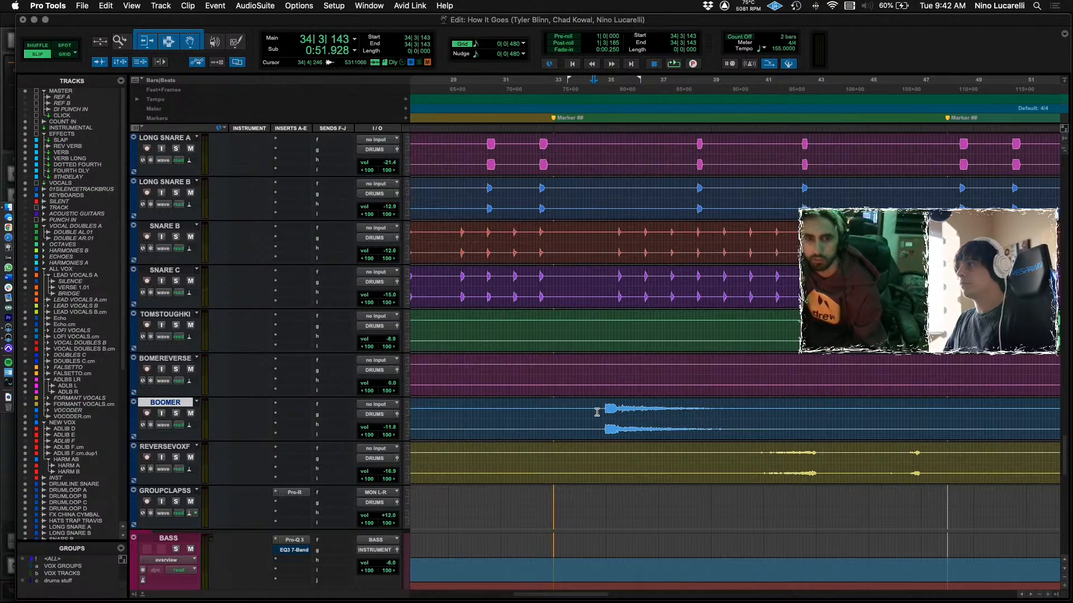
{"action": "key", "text": "space"}
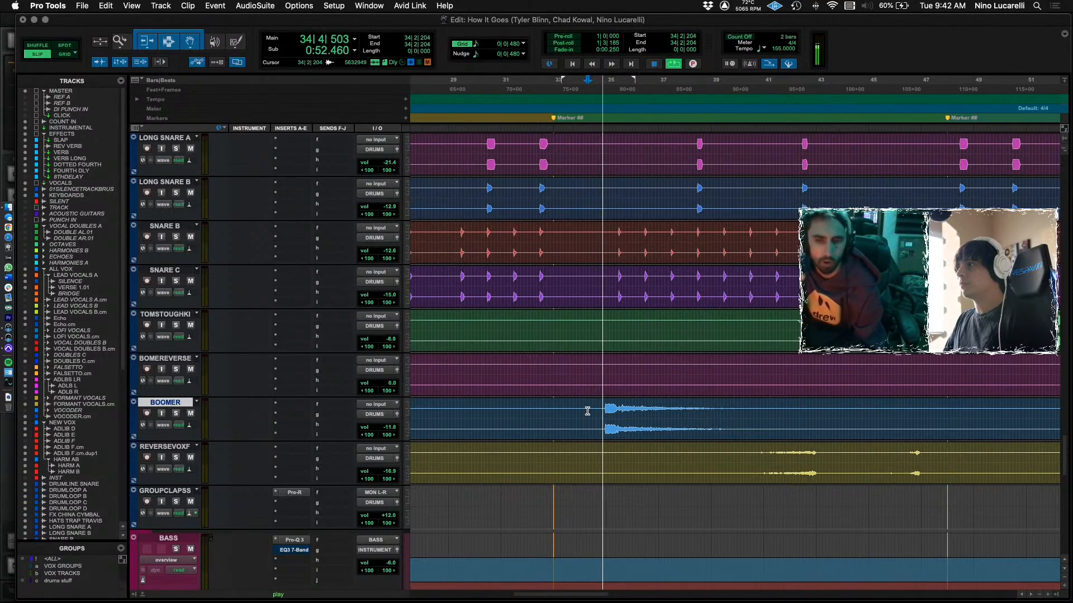
Show BOOMER's volume automation and raise it to about -6.3 dB from 34|2 to 43|3, then replay the hit.
{"action": "double_click", "coordinate": [591, 411]}
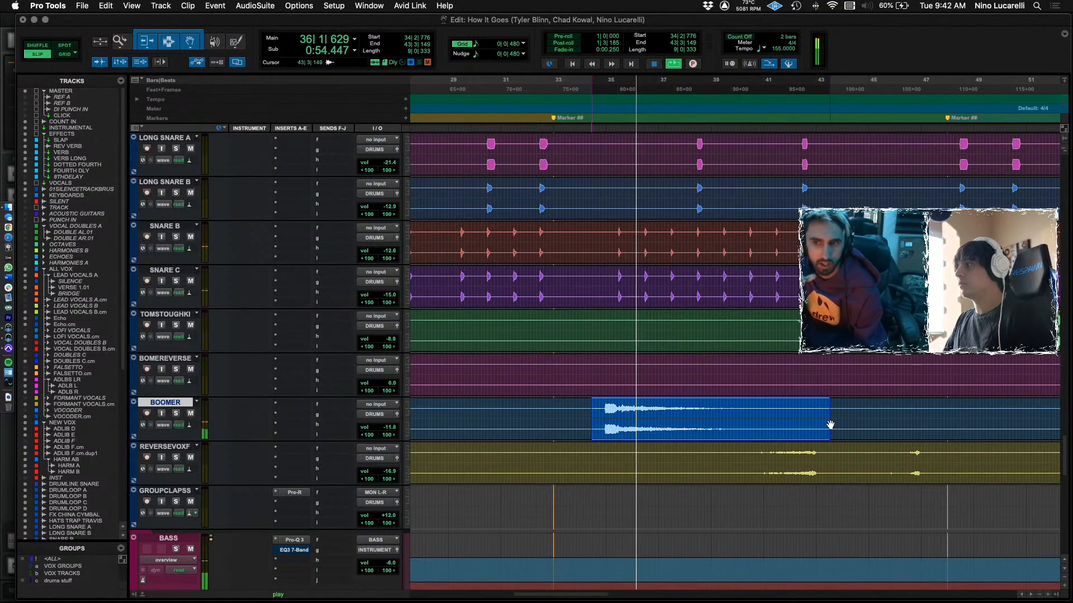
{"action": "key", "text": "space"}
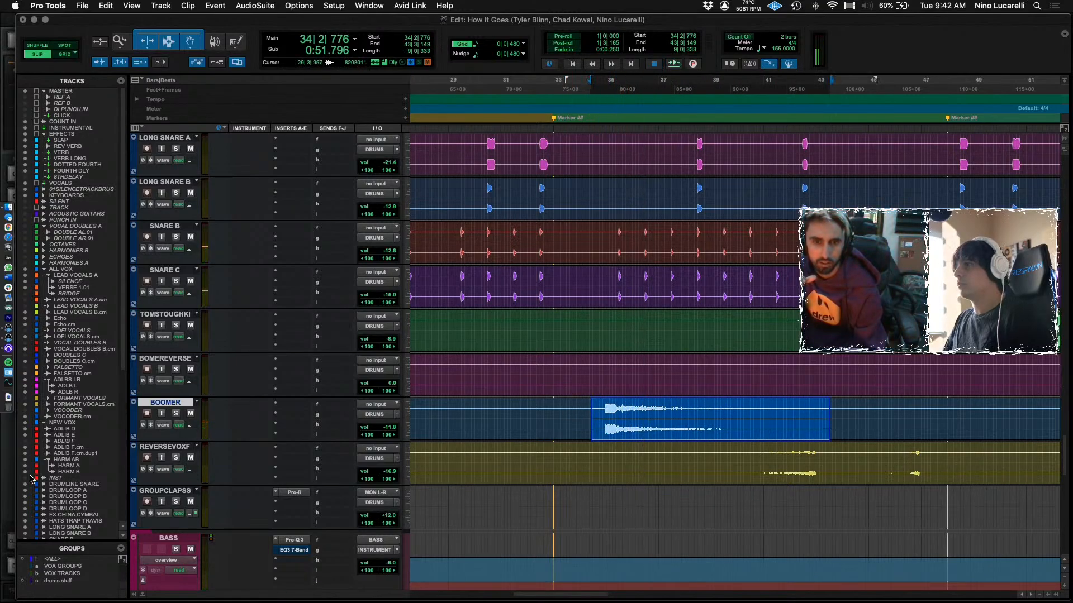
{"action": "left_click", "coordinate": [133, 438]}
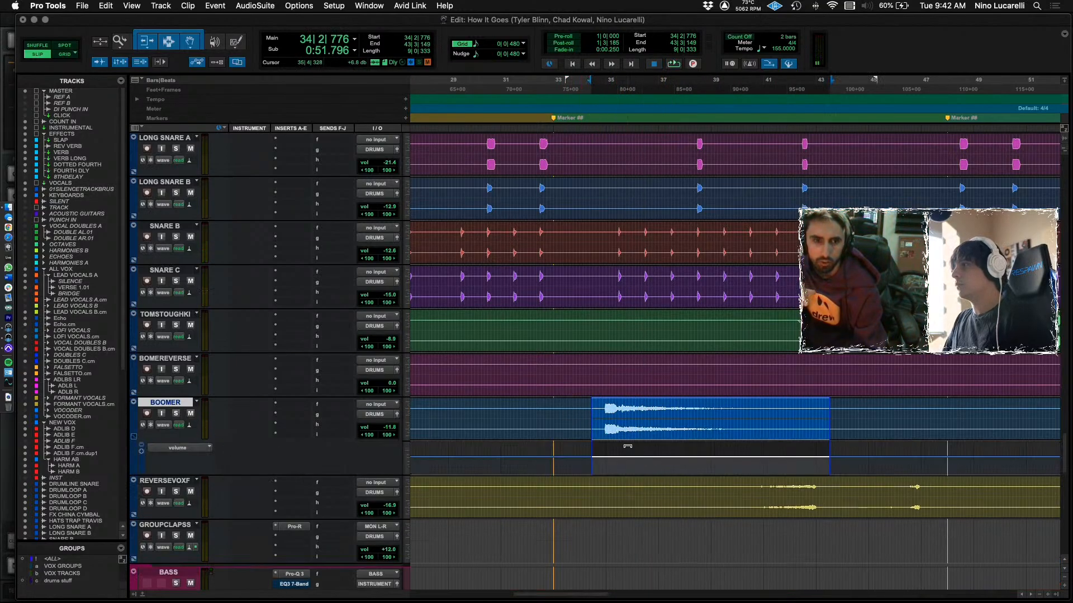
{"action": "left_click", "coordinate": [584, 463]}
{"action": "key", "text": "space"}
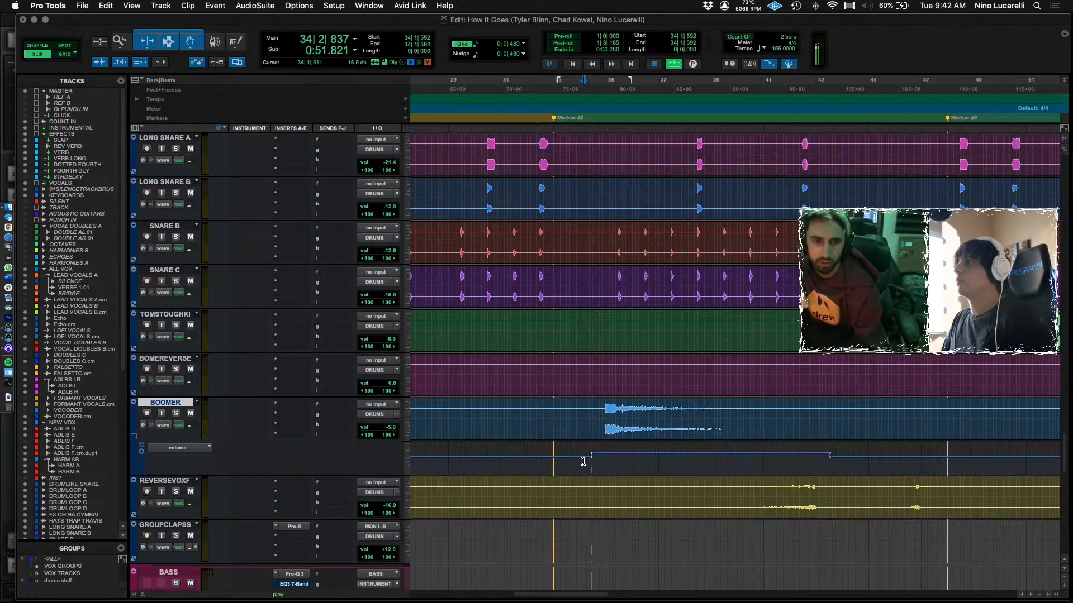
{"action": "left_click_drag", "start_coordinate": [603, 443], "coordinate": [606, 446]}
{"action": "left_click", "coordinate": [582, 472]}
{"action": "key", "text": "super+bracketright"}
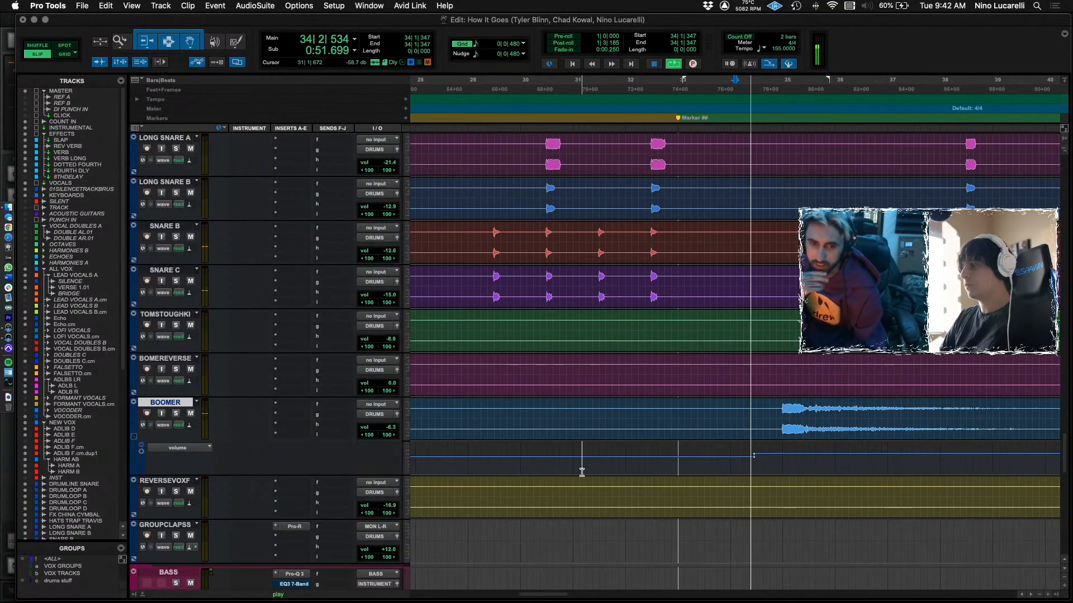
Add a short fade-in at the start of the BOOMER clip, from about 34|4 to 35|1, and replay the transition.
{"action": "left_click", "coordinate": [768, 405]}
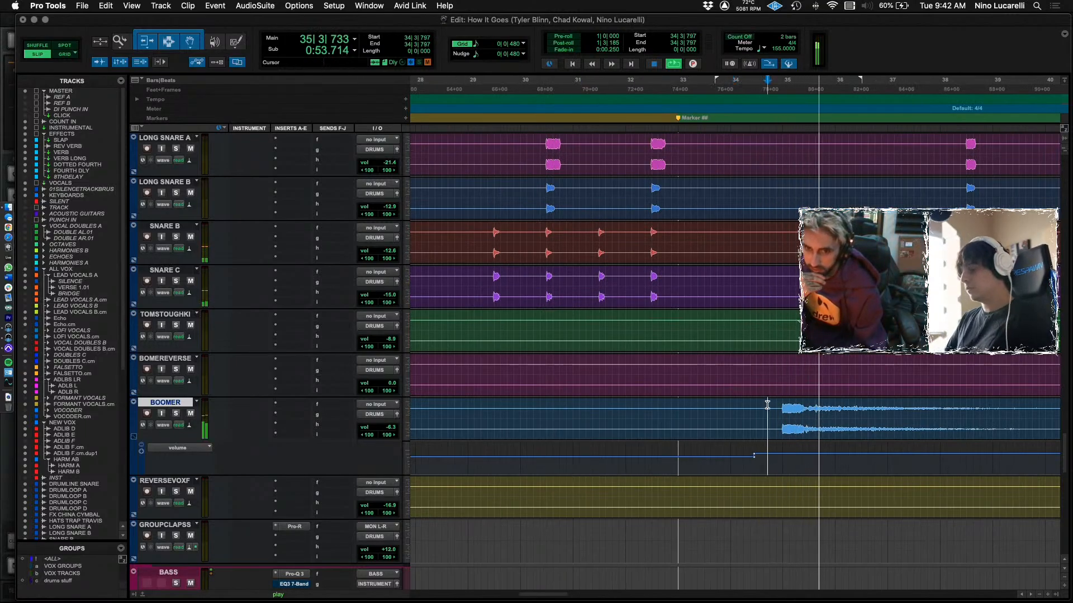
{"action": "key", "text": "super+bracketright"}
{"action": "key", "text": "super+bracketright"}
{"action": "key", "text": "space"}
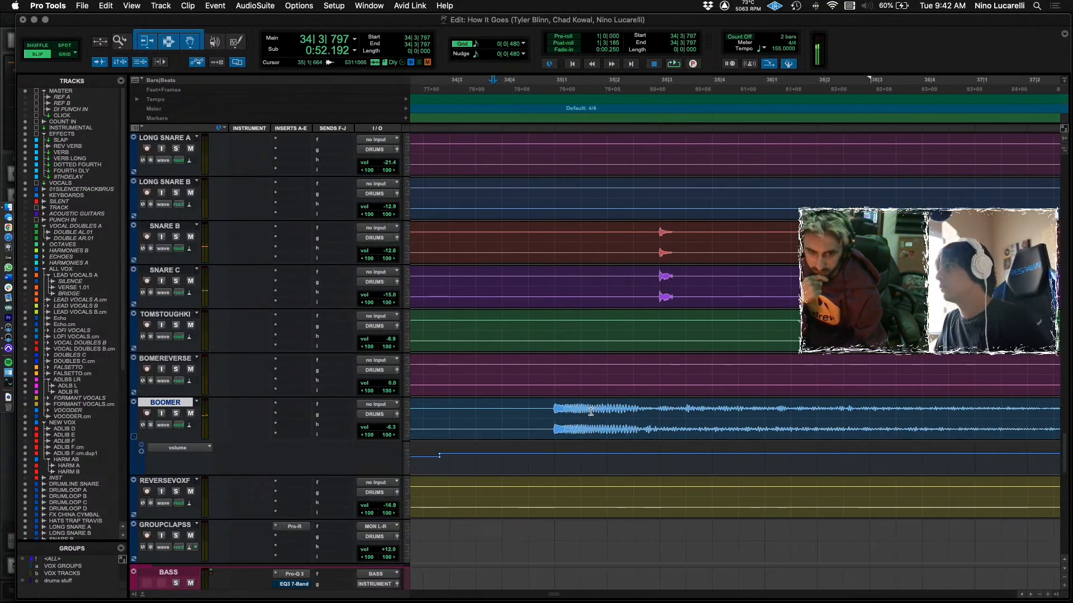
{"action": "left_click_drag", "start_coordinate": [550, 408], "coordinate": [560, 403]}
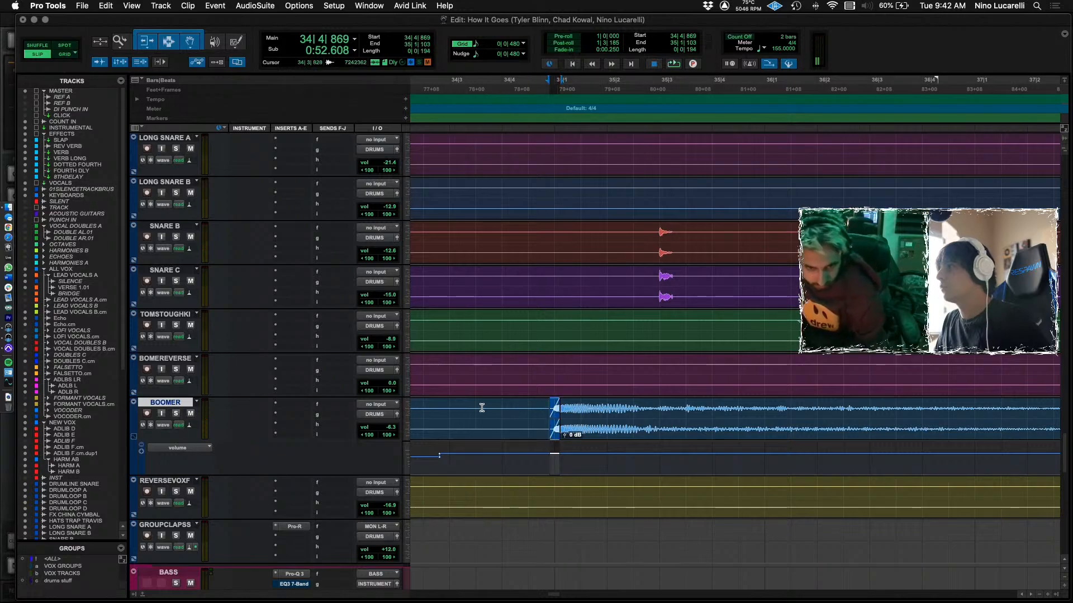
{"action": "key", "text": "space"}
{"action": "key", "text": "super+bracketleft"}
{"action": "key", "text": "super+bracketleft"}
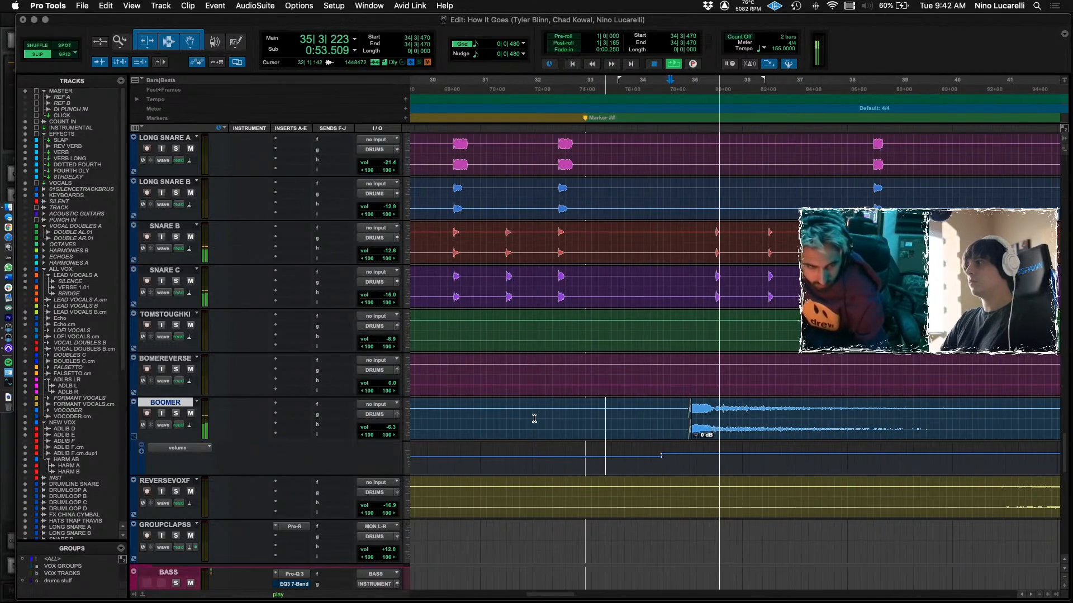
Open the INSTRUMENTAL bus's Pro-Q 3 from the Mix window and place it beside the BOOMER clip in the Edit window.
{"action": "key", "text": "super+equal"}
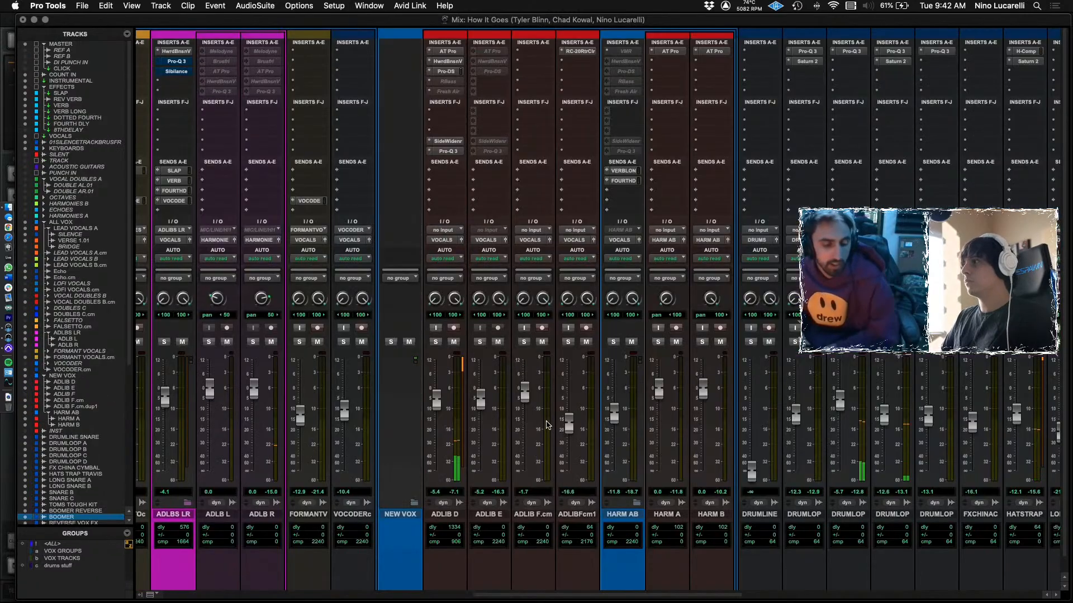
{"action": "scroll", "coordinate": [615, 440], "scroll_direction": "right", "scroll_amount": 5}
{"action": "scroll", "coordinate": [614, 439], "scroll_direction": "left", "scroll_amount": 10}
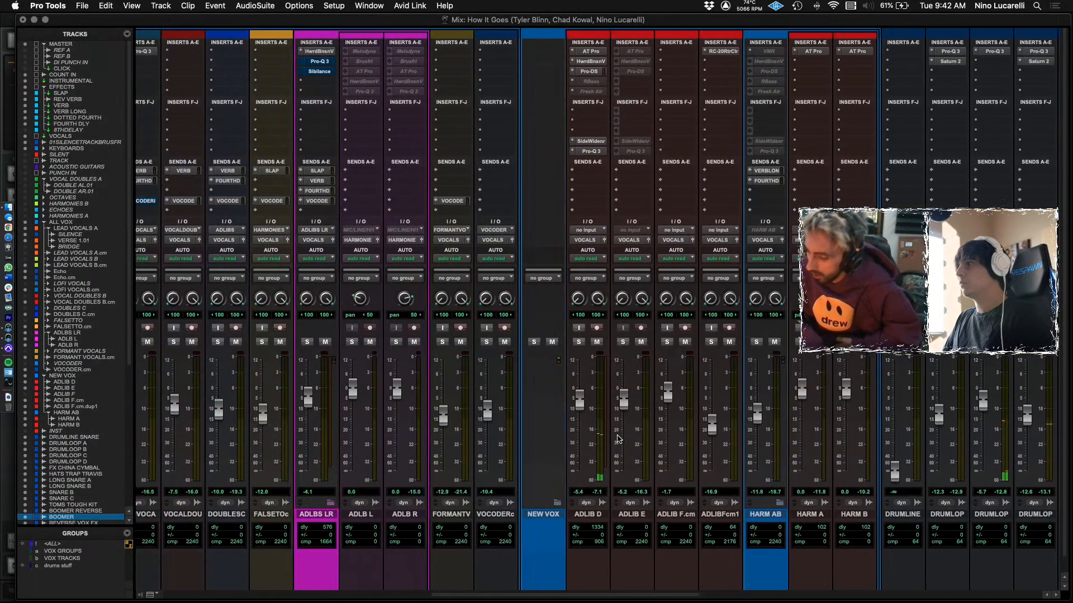
{"action": "scroll", "coordinate": [614, 433], "scroll_direction": "left", "scroll_amount": 3}
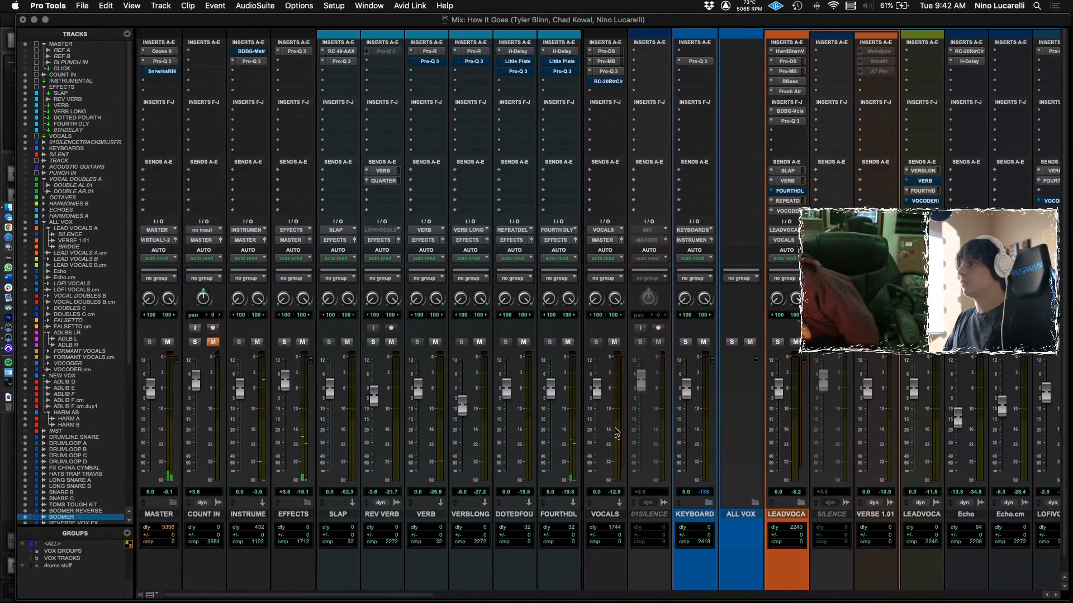
{"action": "left_click", "coordinate": [252, 61]}
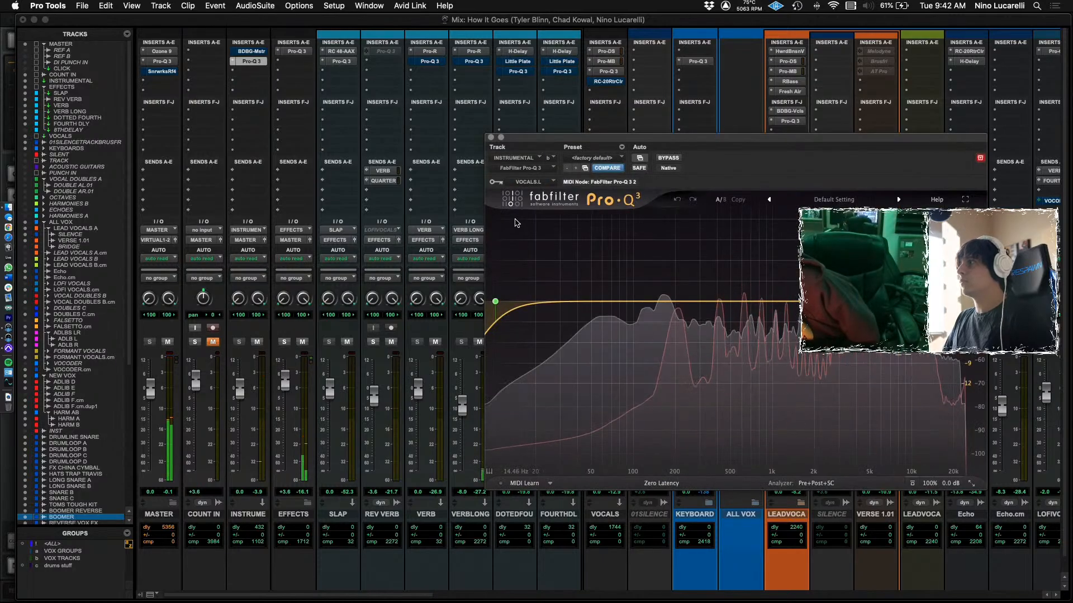
{"action": "key", "text": "super+equal"}
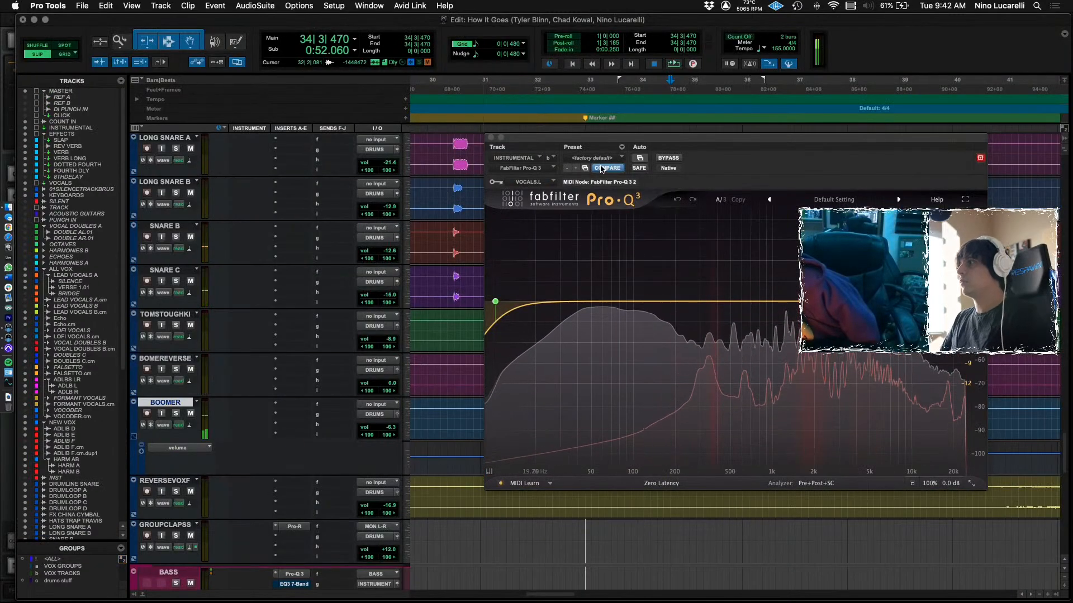
{"action": "left_click_drag", "start_coordinate": [593, 141], "coordinate": [822, 163]}
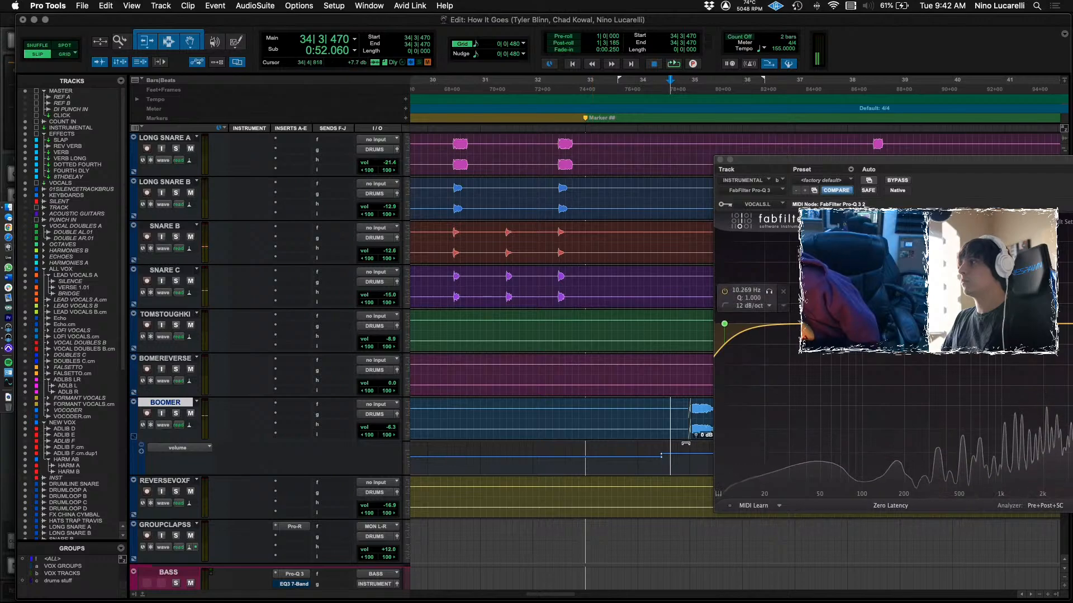
Raise BOOMER's volume automation over the hit to 0.0 dB while replaying it, and close the INSTRUMENTAL bus's Pro-Q 3.
{"action": "key", "text": "space"}
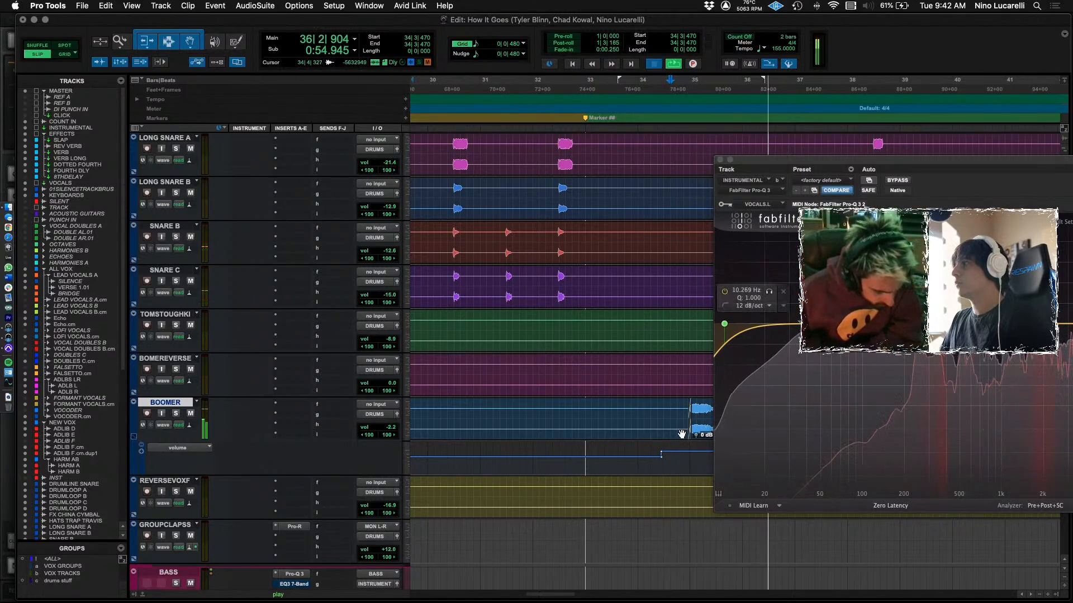
{"action": "key", "text": "space"}
{"action": "key", "text": "space"}
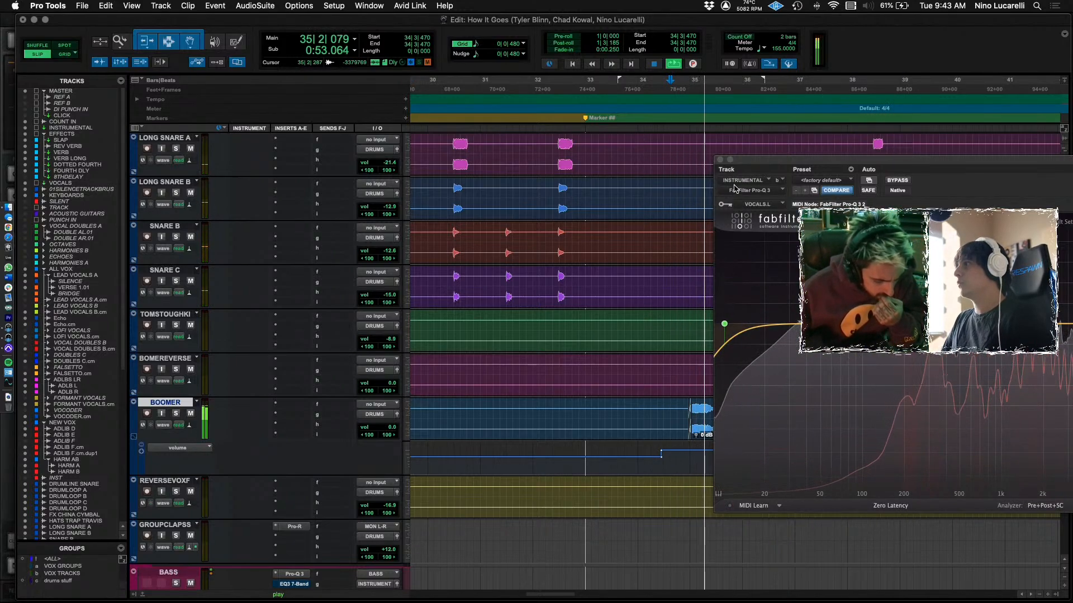
{"action": "left_click", "coordinate": [719, 160]}
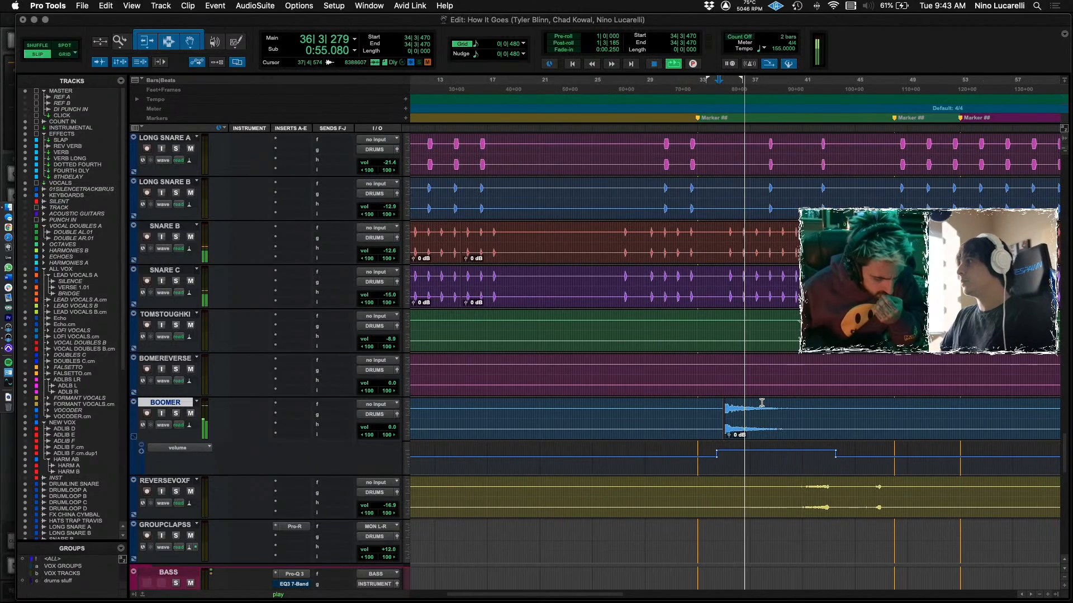
{"action": "key", "text": "super+bracketleft"}
{"action": "key", "text": "super+bracketleft"}
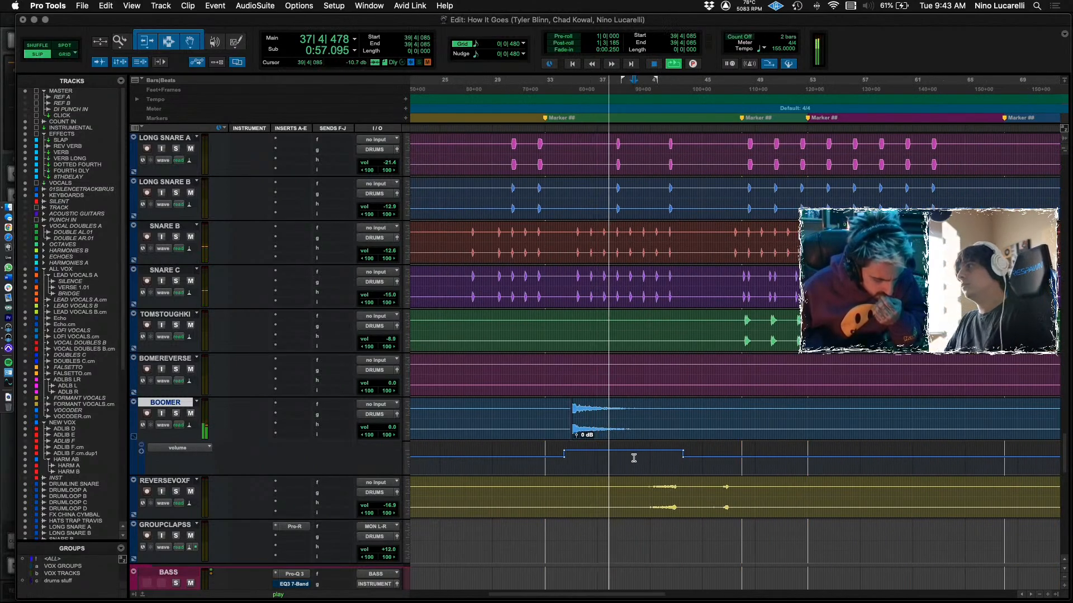
{"action": "key", "text": "space"}
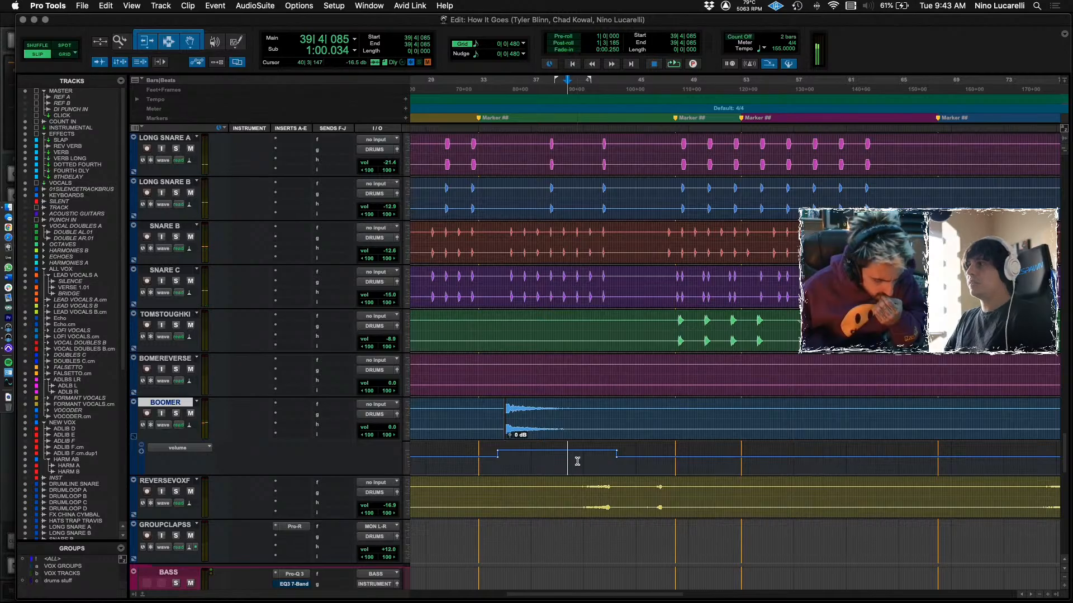
Examine the session's tracks from MASTER and the vocals down to the bass, guitars and drums around bars 33 to 41.
{"action": "scroll", "coordinate": [544, 484], "scroll_direction": "up", "scroll_amount": 20}
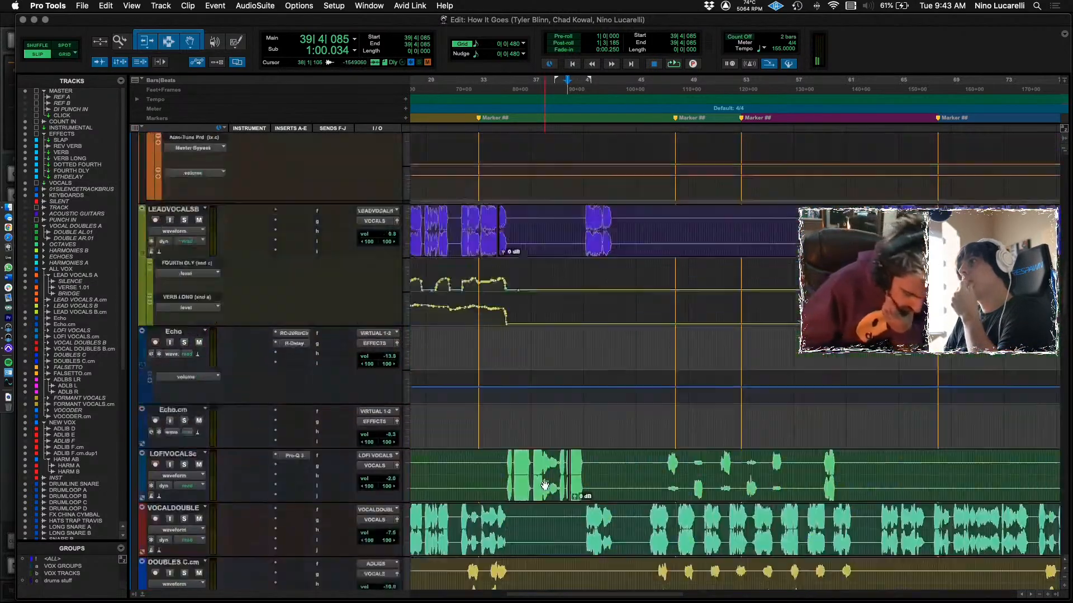
{"action": "scroll", "coordinate": [544, 482], "scroll_direction": "up", "scroll_amount": 5}
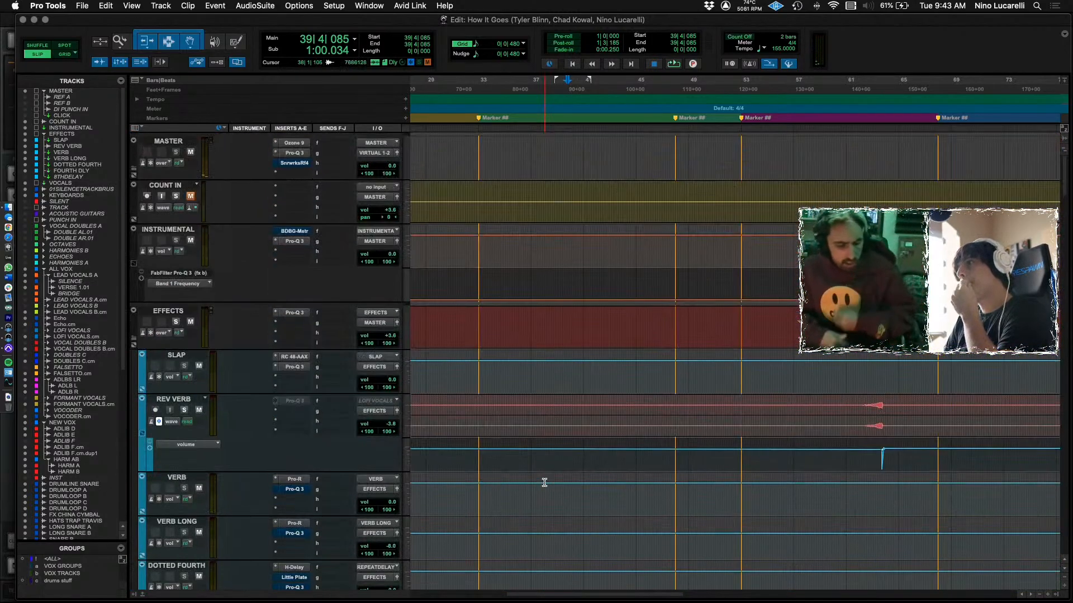
{"action": "scroll", "coordinate": [544, 482], "scroll_direction": "down", "scroll_amount": 20}
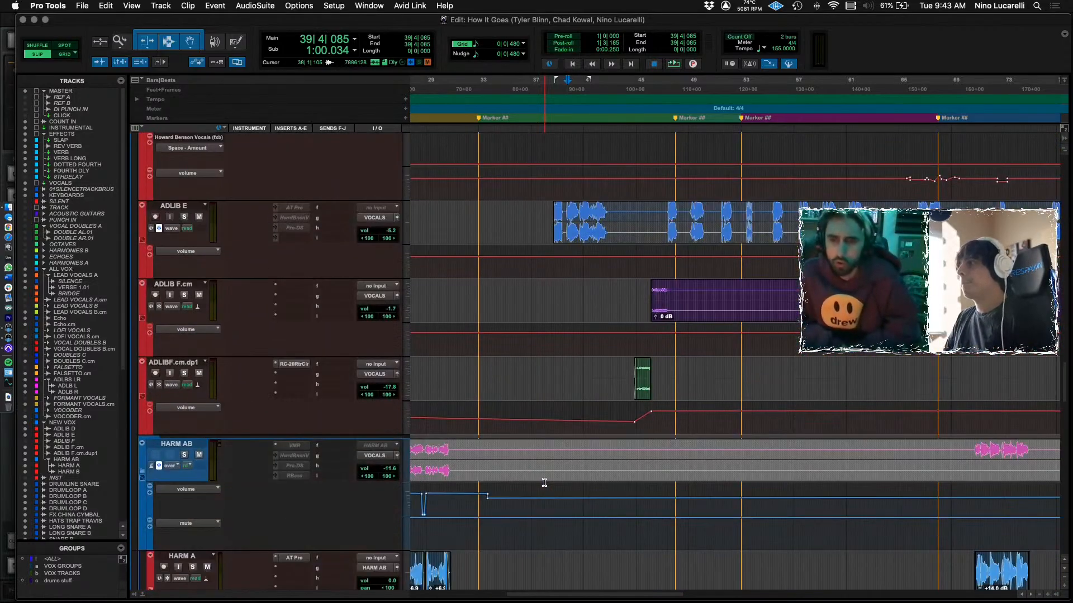
{"action": "scroll", "coordinate": [544, 482], "scroll_direction": "down", "scroll_amount": 15}
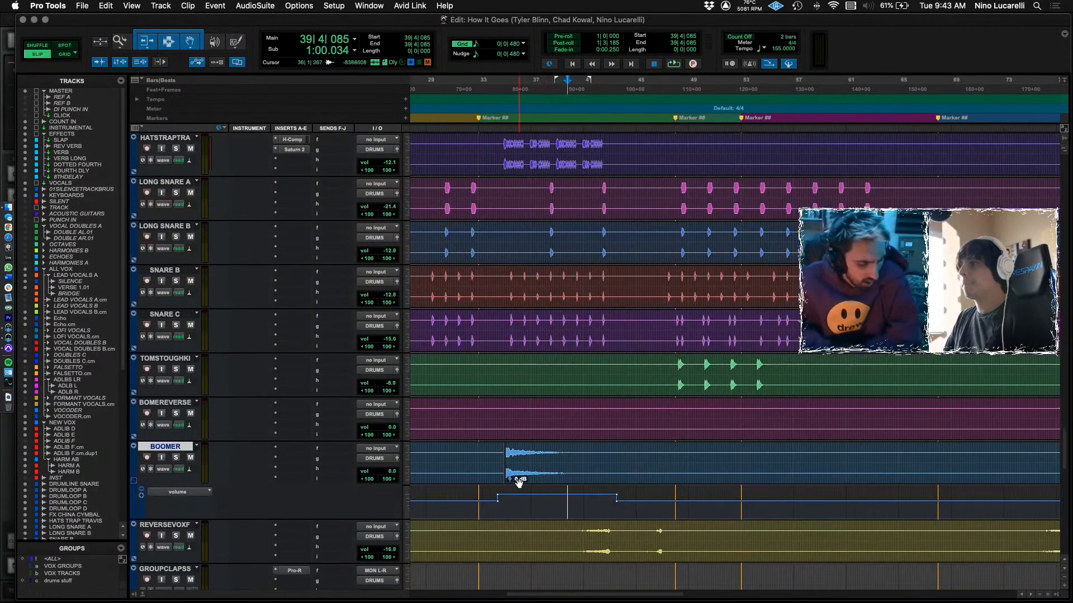
{"action": "scroll", "coordinate": [518, 484], "scroll_direction": "down", "scroll_amount": 15}
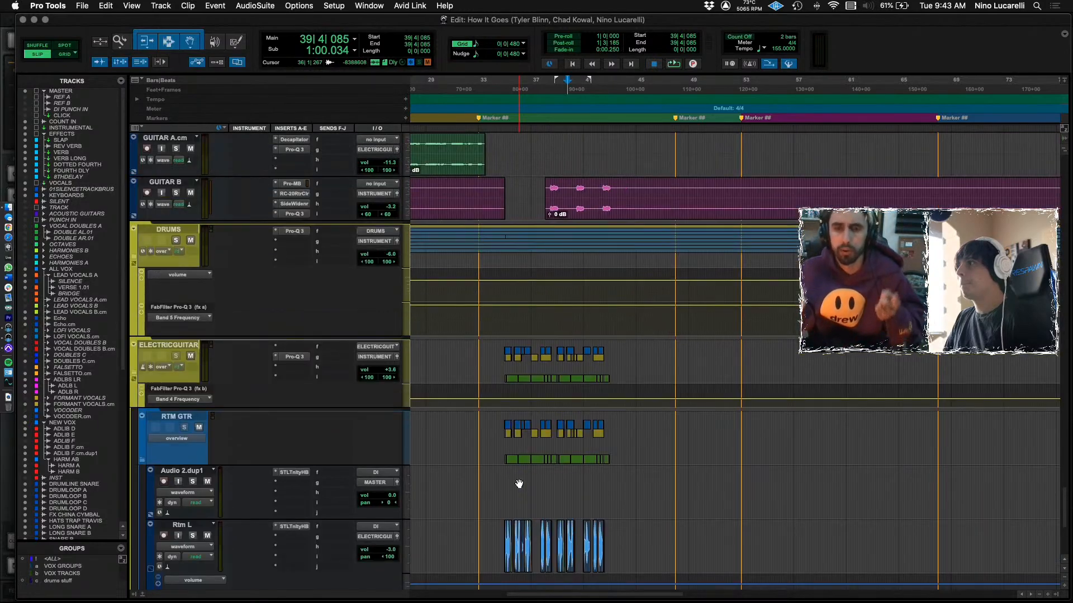
{"action": "scroll", "coordinate": [518, 483], "scroll_direction": "up", "scroll_amount": 3}
{"action": "scroll", "coordinate": [504, 454], "scroll_direction": "up", "scroll_amount": 5}
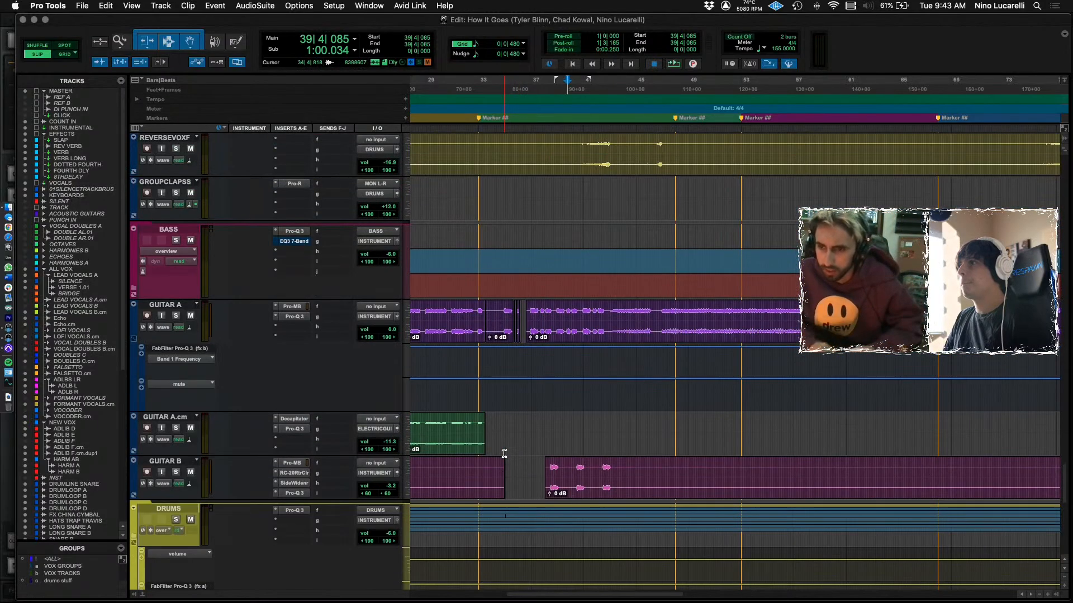
{"action": "scroll", "coordinate": [504, 454], "scroll_direction": "down", "scroll_amount": 15}
{"action": "scroll", "coordinate": [510, 454], "scroll_direction": "up", "scroll_amount": 20}
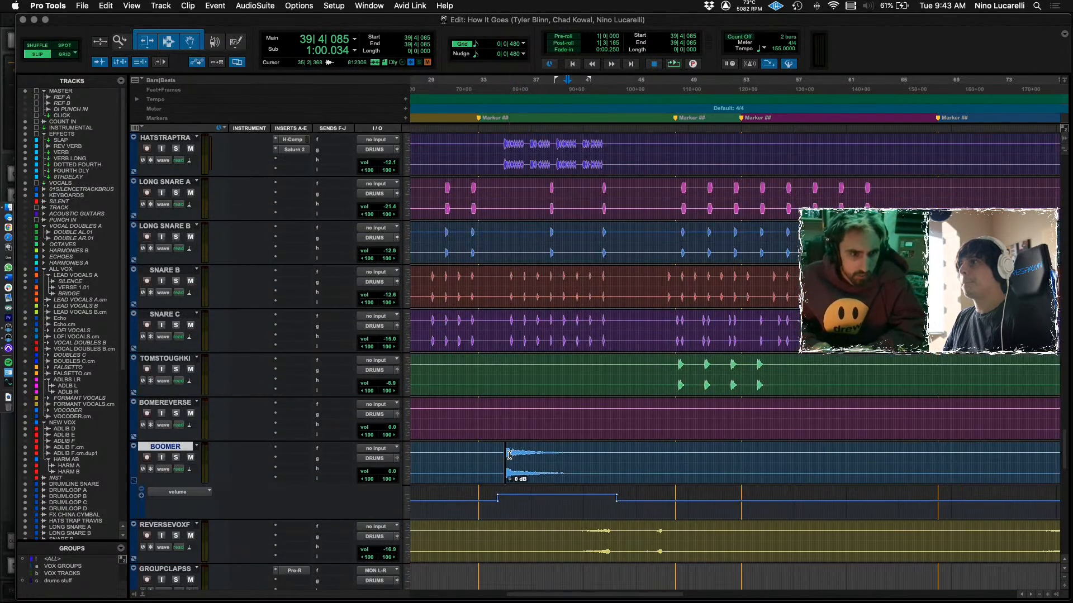
Replay from 39|4 and raise ADLIB E's volume automation to about +0.1 dB from 37|4 to about bar 44.
{"action": "key", "text": "space"}
{"action": "scroll", "coordinate": [509, 455], "scroll_direction": "up", "scroll_amount": 10}
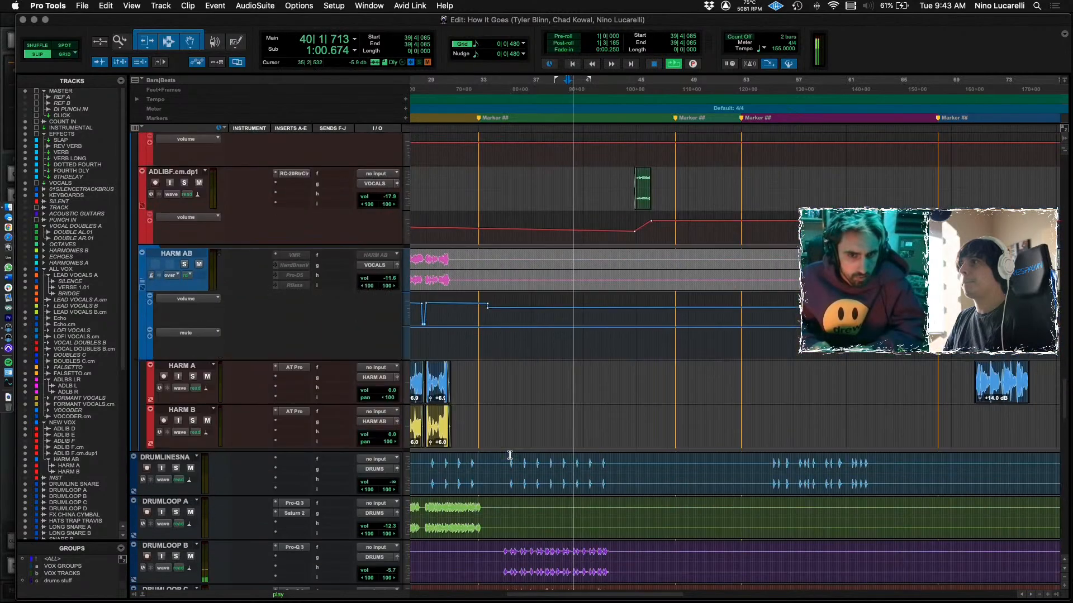
{"action": "scroll", "coordinate": [510, 461], "scroll_direction": "up", "scroll_amount": 5}
{"action": "key", "text": "space"}
{"action": "key", "text": "space"}
{"action": "key", "text": "super+bracketright"}
{"action": "key", "text": "super+bracketright"}
{"action": "key", "text": "space"}
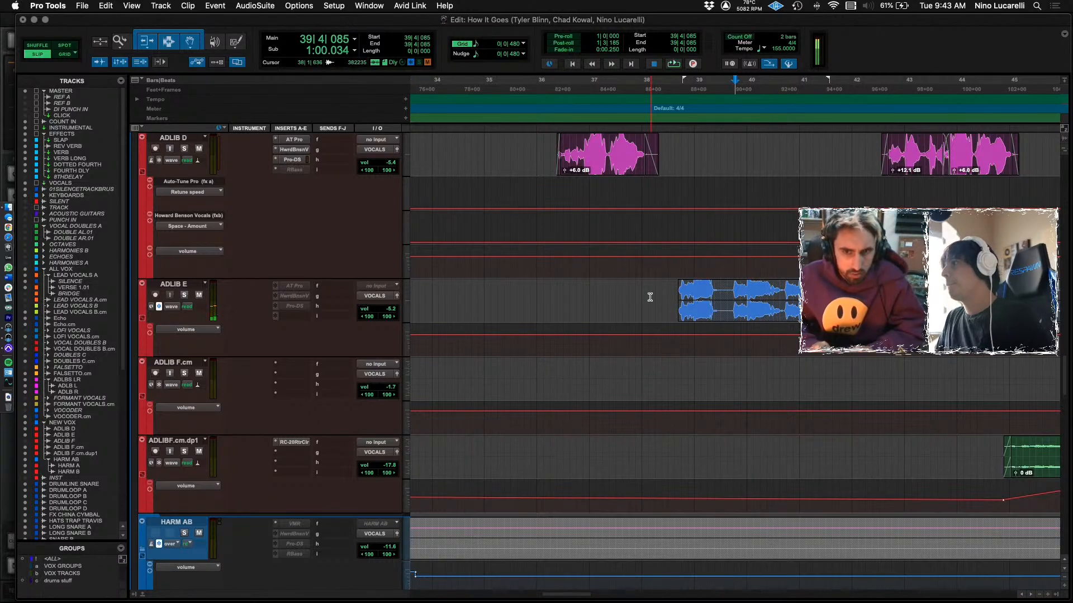
{"action": "left_click_drag", "start_coordinate": [569, 302], "coordinate": [894, 302]}
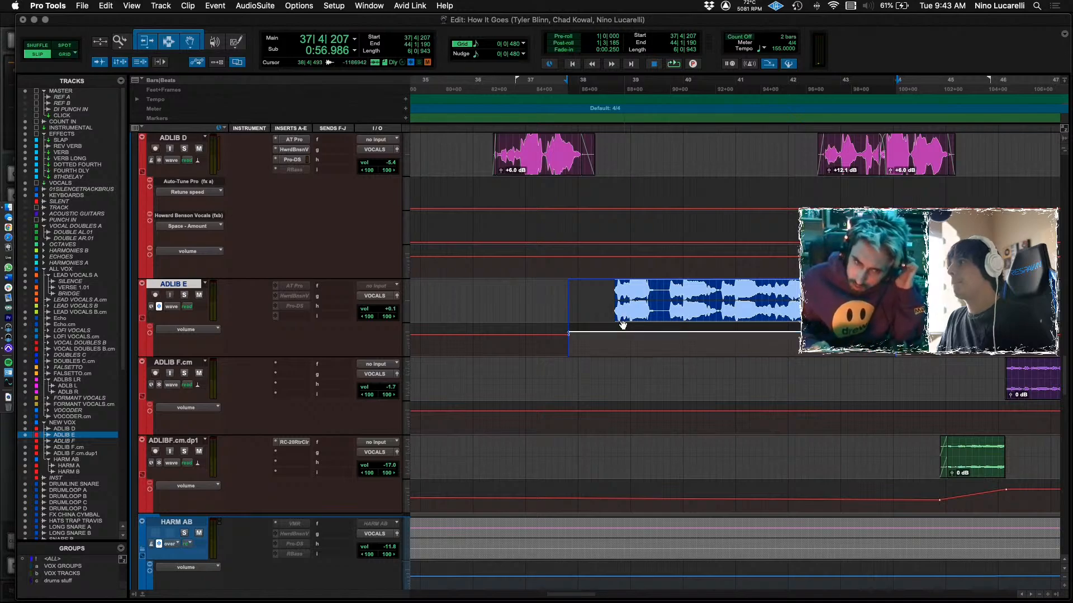
Replay from 37|3 and review ADLIB E's volume automation around bars 37 to 44 against the neighbouring adlib tracks.
{"action": "left_click", "coordinate": [560, 352]}
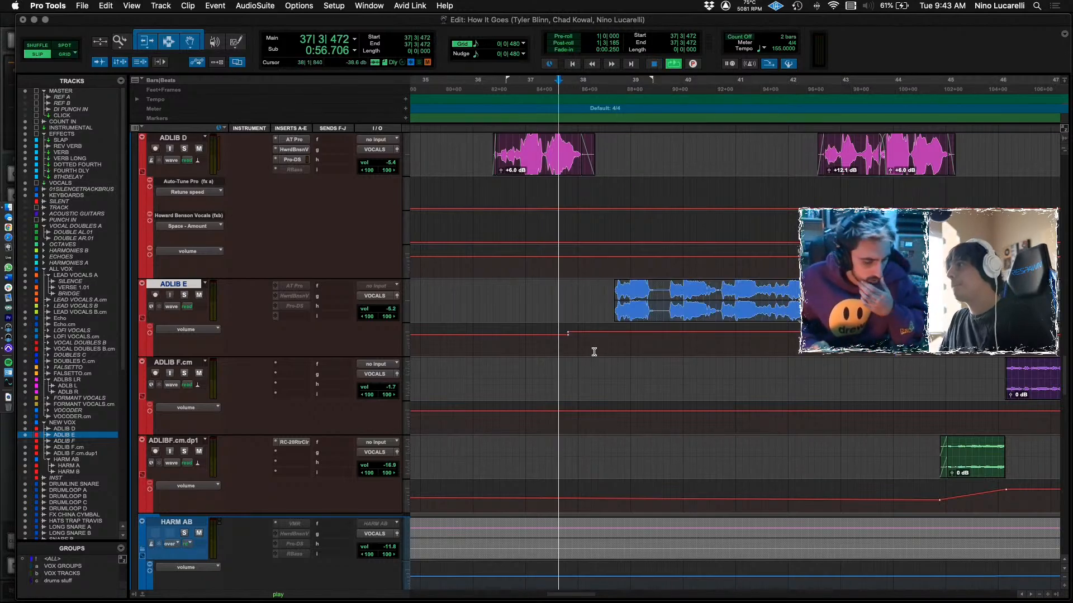
{"action": "key", "text": "space"}
{"action": "scroll", "coordinate": [592, 351], "scroll_direction": "right", "scroll_amount": 3}
{"action": "key", "text": "super+bracketleft"}
{"action": "scroll", "coordinate": [604, 352], "scroll_direction": "right", "scroll_amount": 2}
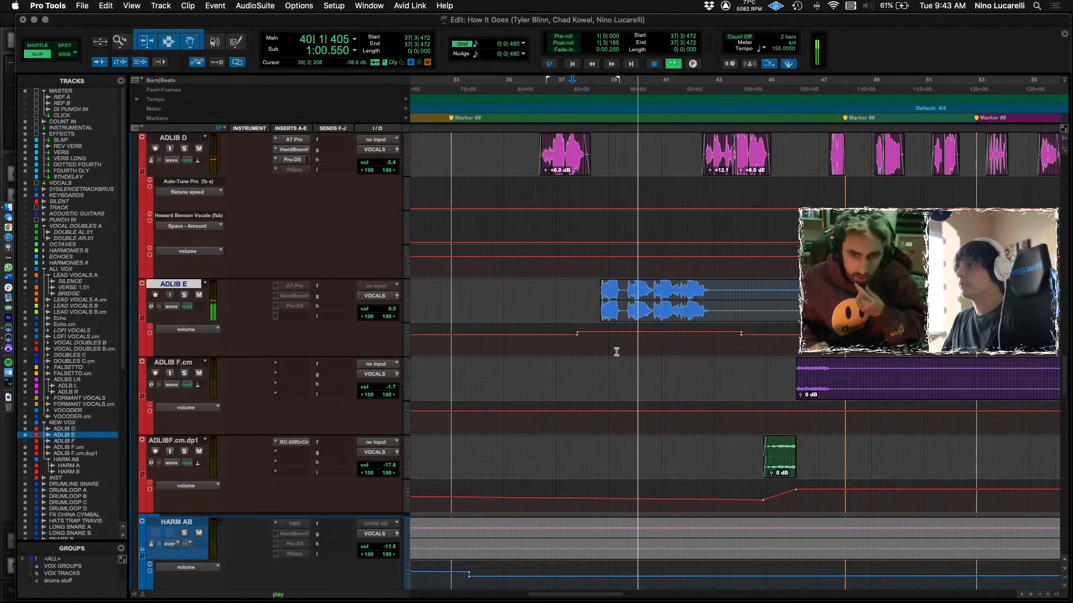
{"action": "scroll", "coordinate": [618, 351], "scroll_direction": "right", "scroll_amount": 10}
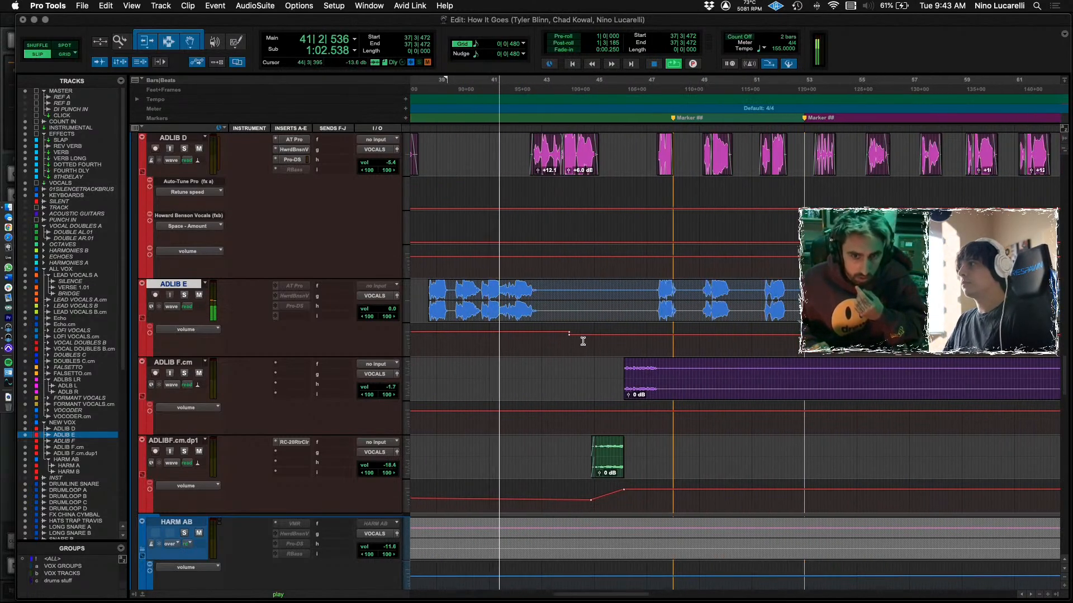
{"action": "scroll", "coordinate": [587, 343], "scroll_direction": "left", "scroll_amount": 6}
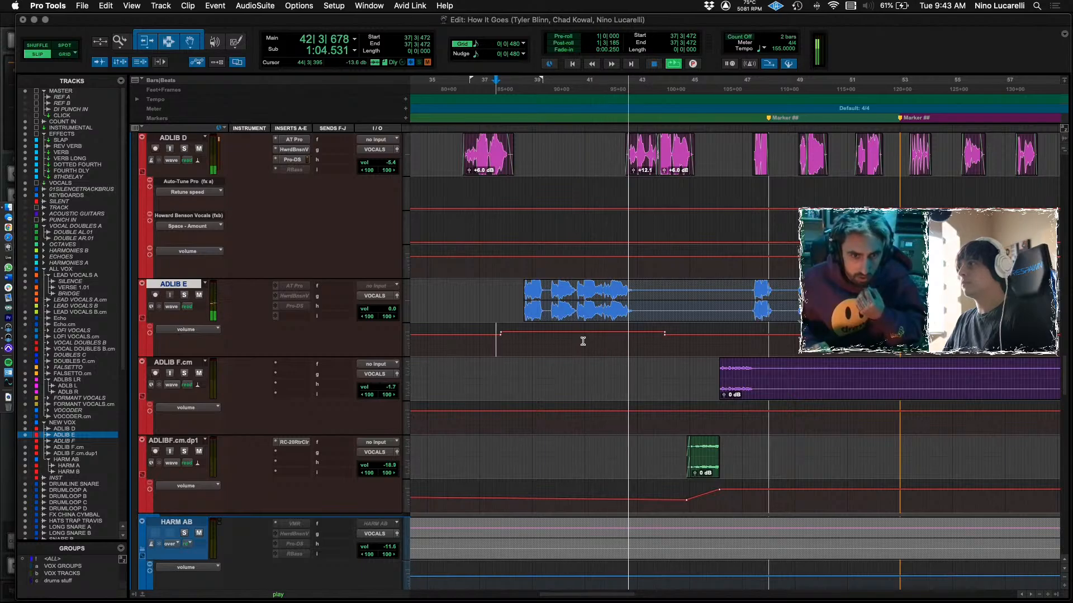
{"action": "scroll", "coordinate": [590, 341], "scroll_direction": "right", "scroll_amount": 6}
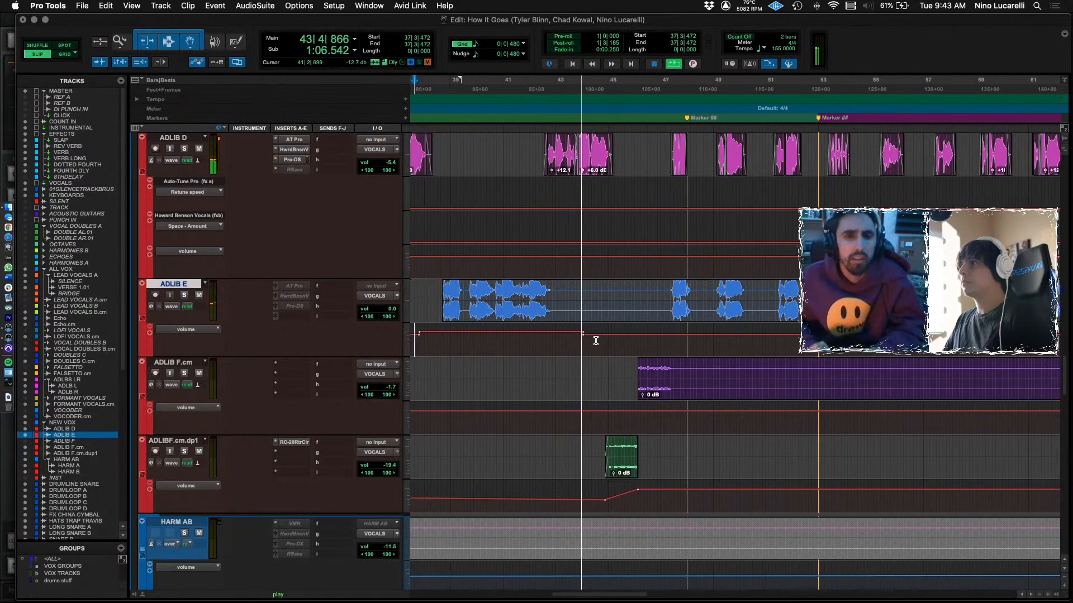
{"action": "key", "text": "space"}
Replay the adlibs from 35|2 and select ADLIB D's volume automation from 35|4 to 38|4.
{"action": "scroll", "coordinate": [626, 354], "scroll_direction": "up", "scroll_amount": 5}
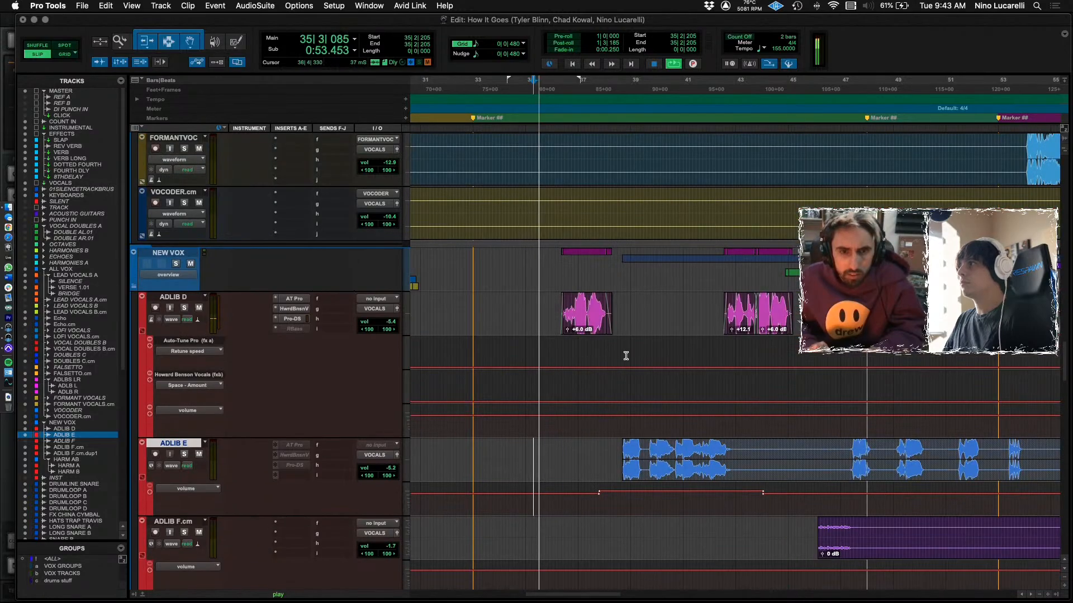
{"action": "scroll", "coordinate": [626, 355], "scroll_direction": "right", "scroll_amount": 7}
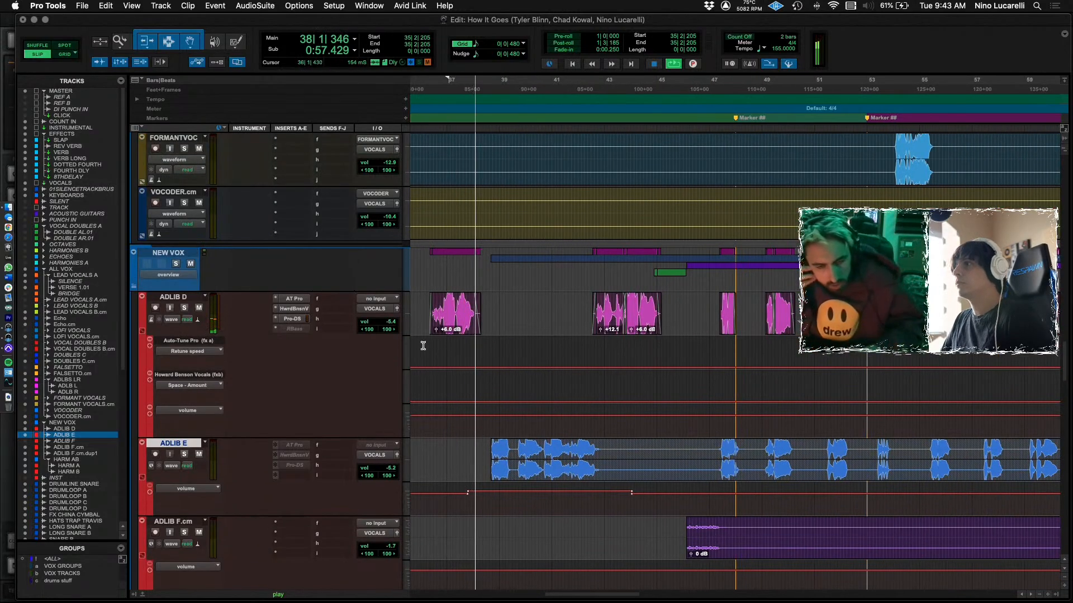
{"action": "left_click_drag", "start_coordinate": [423, 352], "coordinate": [488, 352]}
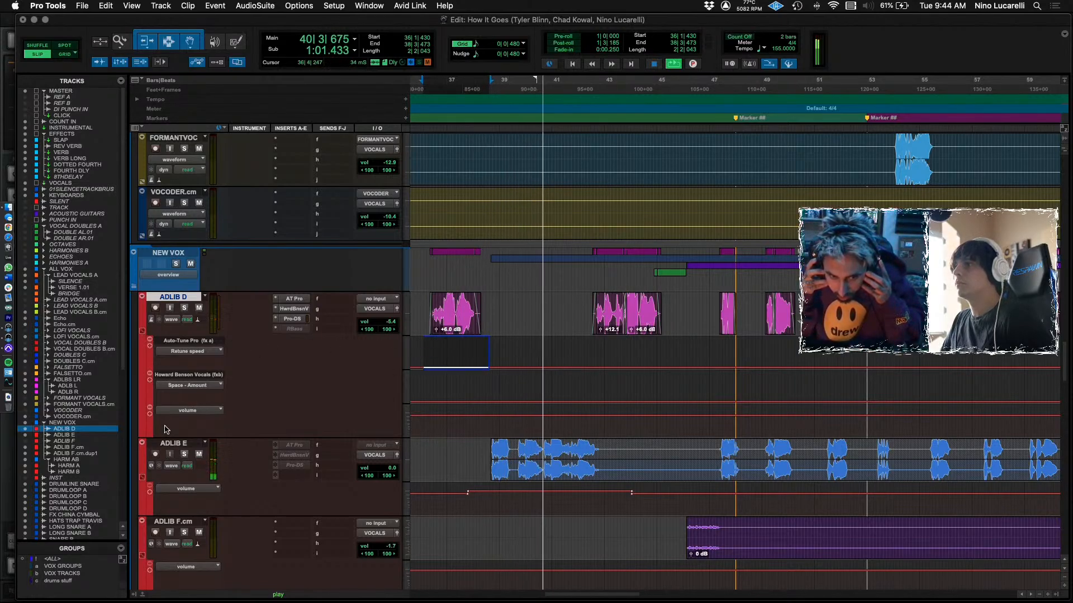
{"action": "left_click_drag", "start_coordinate": [419, 422], "coordinate": [493, 424]}
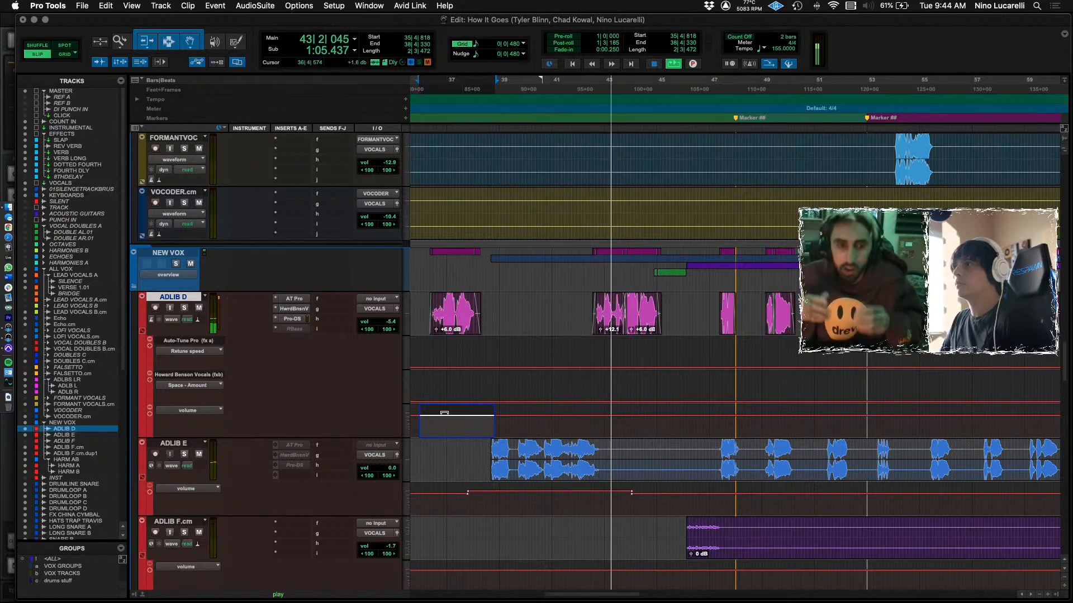
Solo ADLIB E and play it from 38|2.
{"action": "left_click", "coordinate": [484, 509]}
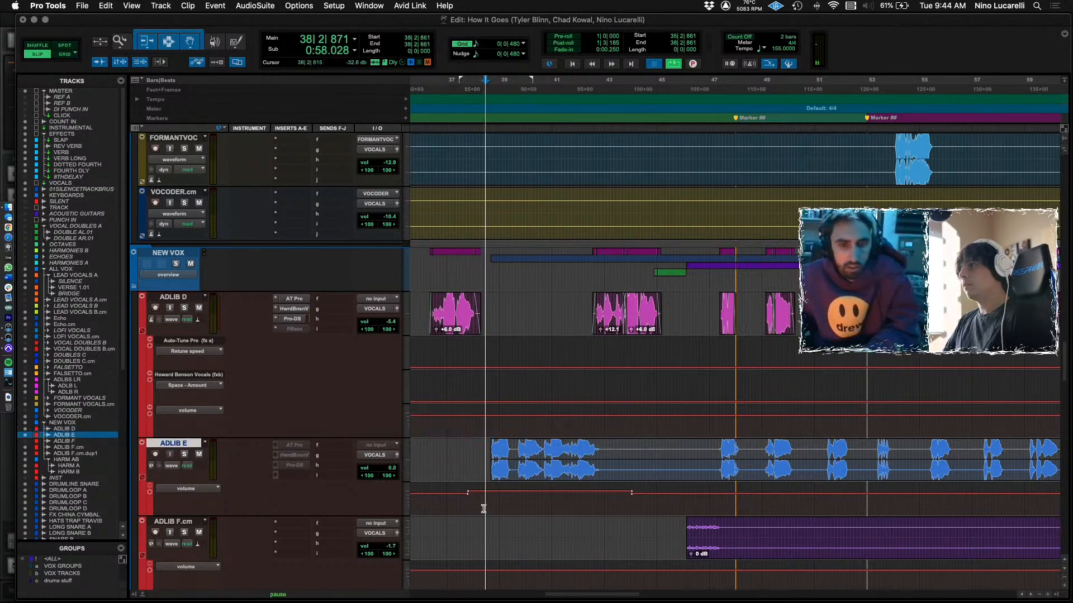
{"action": "left_click", "coordinate": [183, 455]}
{"action": "key", "text": "space"}
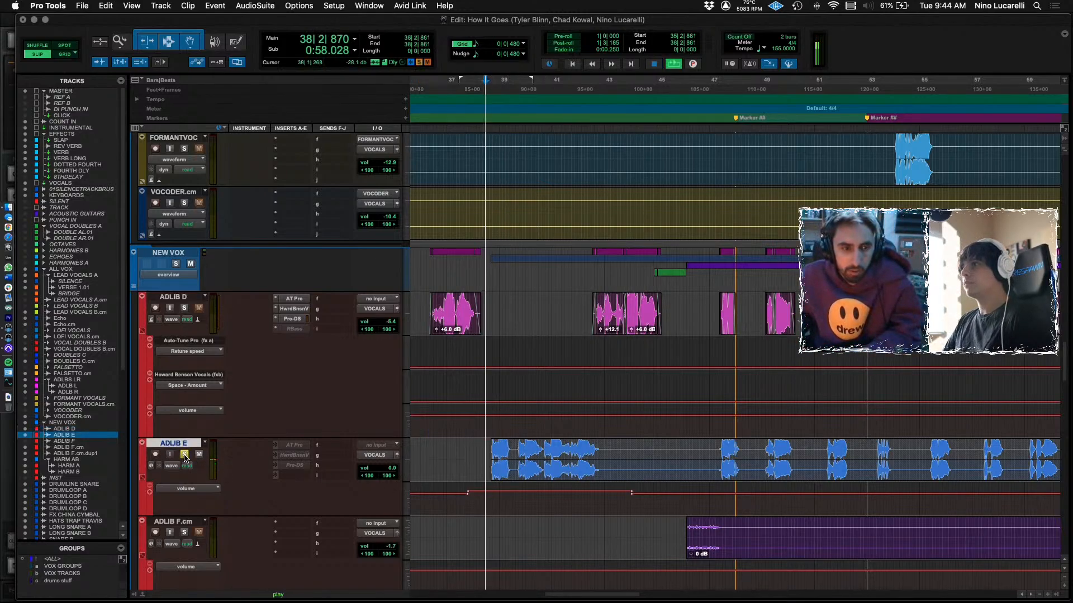
Examine the tracks from HARM AB down to the bass, guitars and RTM GTR folder while ADLIB E is soloed.
{"action": "scroll", "coordinate": [201, 449], "scroll_direction": "down", "scroll_amount": 15}
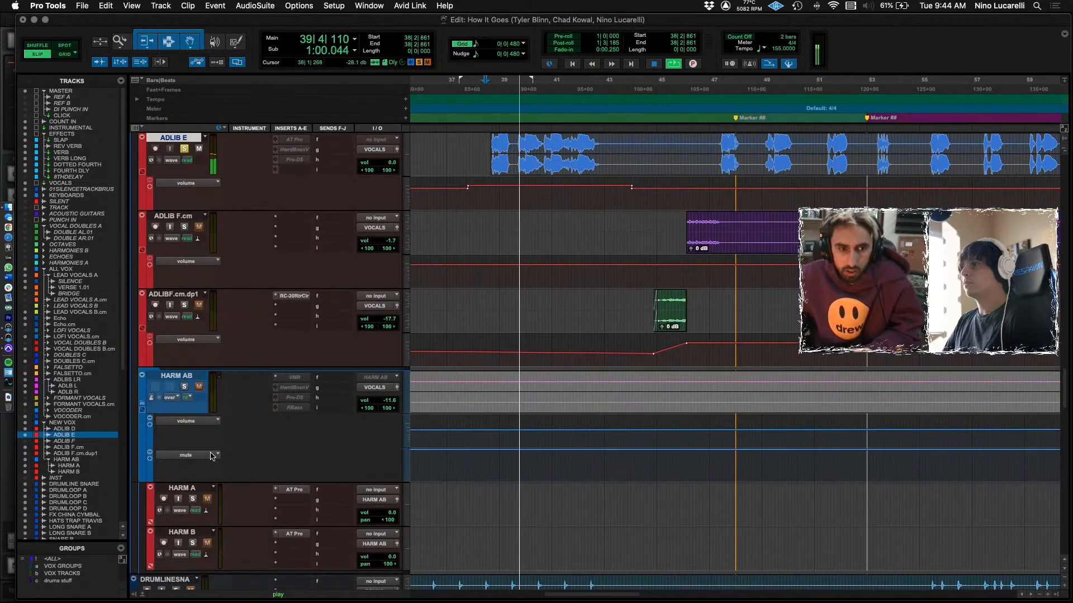
{"action": "scroll", "coordinate": [184, 395], "scroll_direction": "down", "scroll_amount": 10}
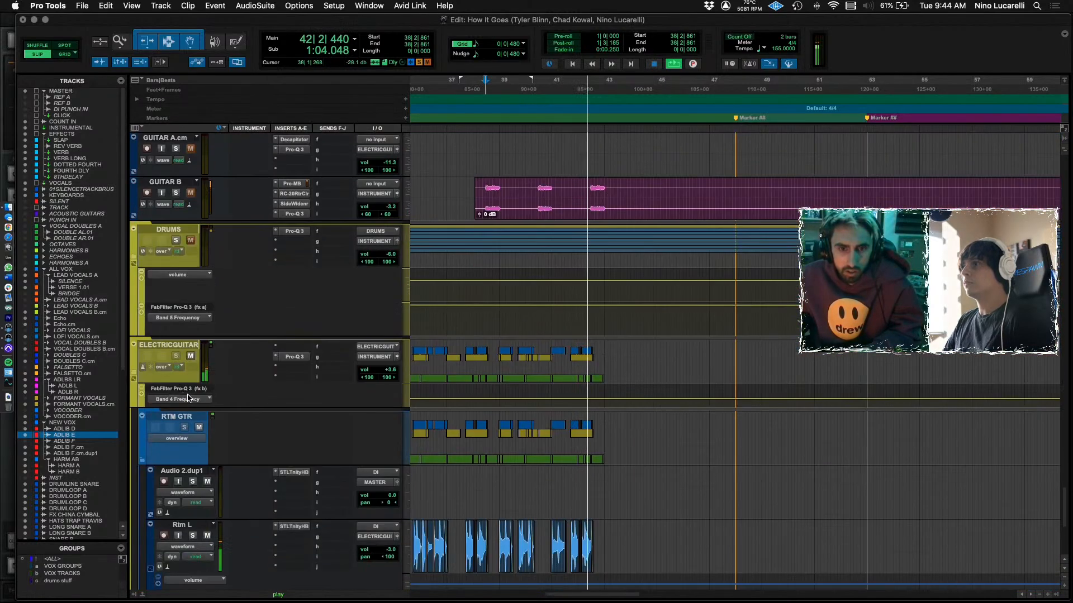
{"action": "key", "text": "space"}
{"action": "scroll", "coordinate": [190, 364], "scroll_direction": "up", "scroll_amount": 2}
{"action": "scroll", "coordinate": [190, 364], "scroll_direction": "down", "scroll_amount": 6}
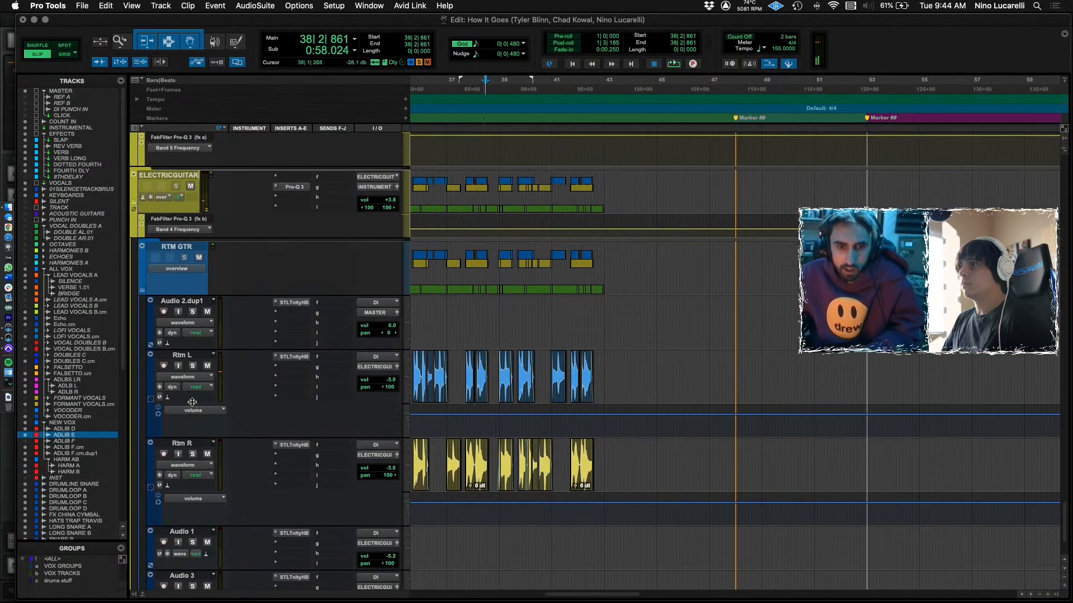
{"action": "scroll", "coordinate": [188, 435], "scroll_direction": "up", "scroll_amount": 5}
{"action": "scroll", "coordinate": [186, 497], "scroll_direction": "up", "scroll_amount": 5}
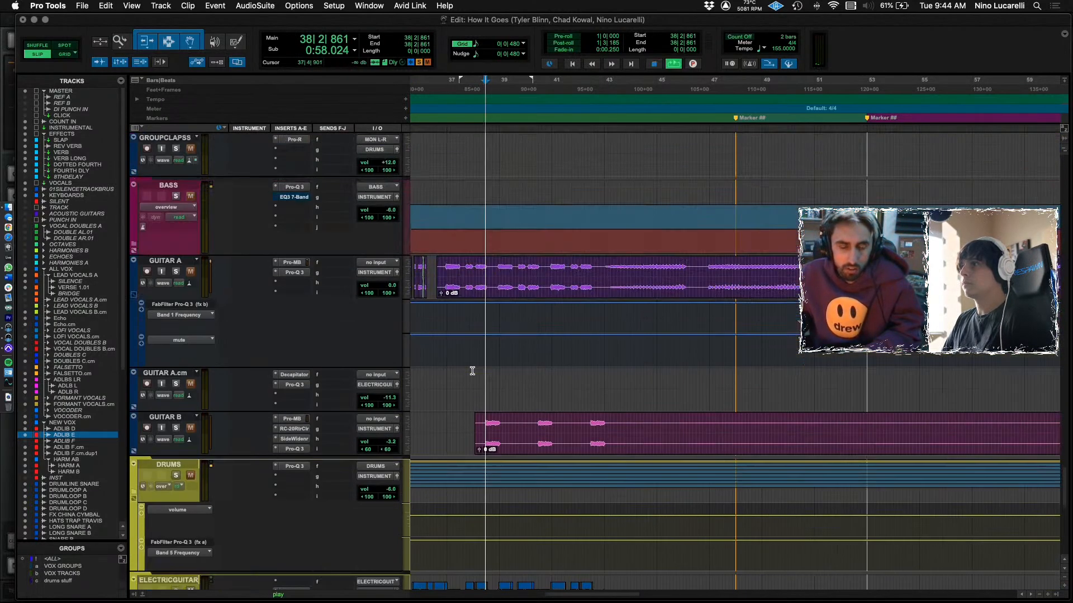
{"action": "scroll", "coordinate": [248, 453], "scroll_direction": "down", "scroll_amount": 10}
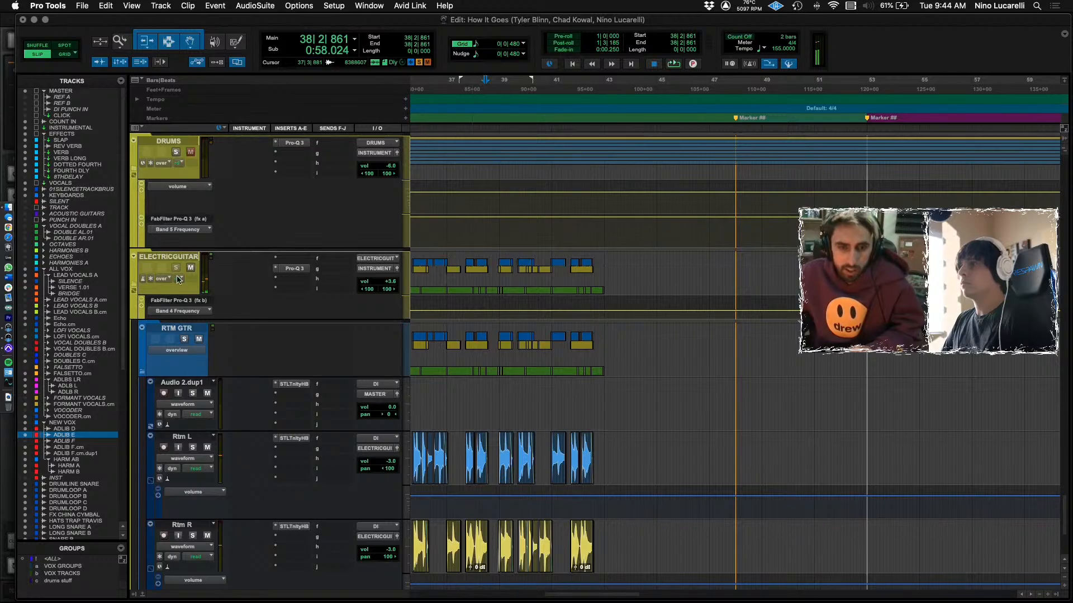
{"action": "scroll", "coordinate": [208, 288], "scroll_direction": "up", "scroll_amount": 5}
Replay the soloed ADLIB E from 38|2 while checking the drum loops, electric guitar bus and Rtm L/R tracks for sound.
{"action": "key", "text": "space"}
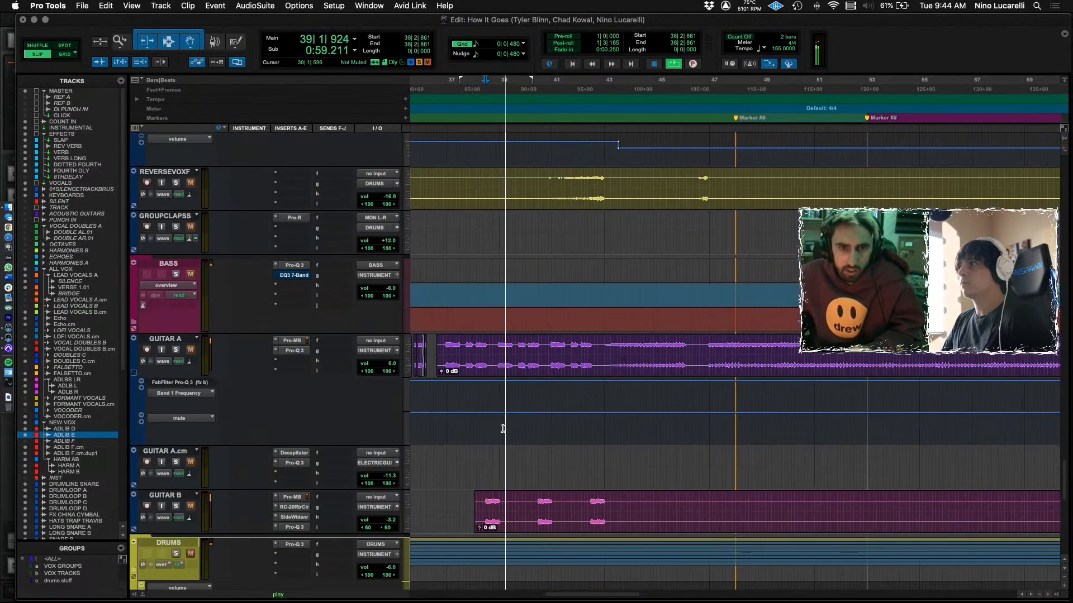
{"action": "scroll", "coordinate": [503, 428], "scroll_direction": "down", "scroll_amount": 15}
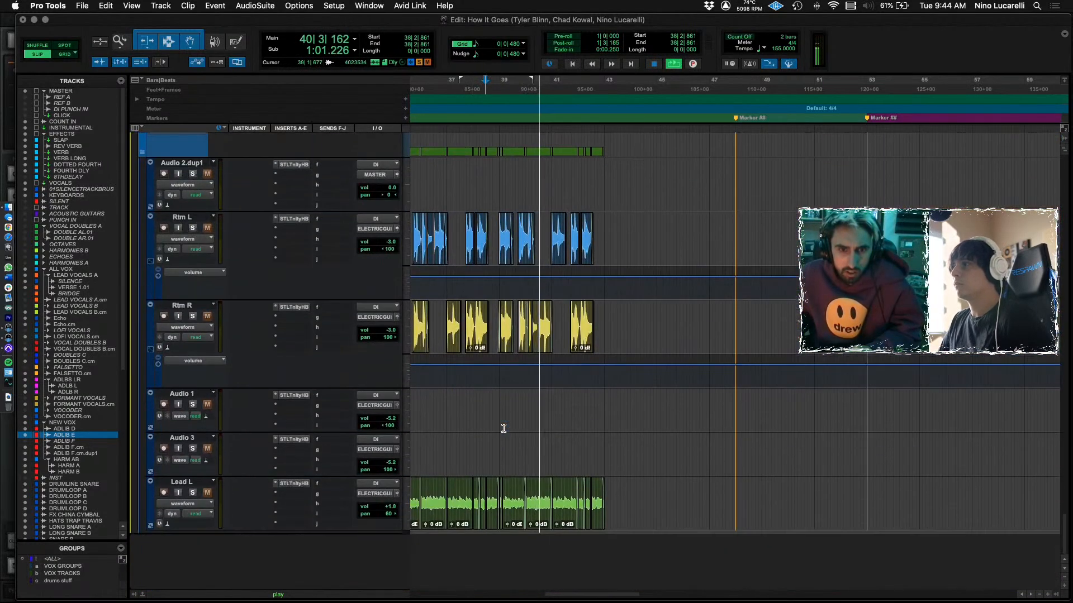
{"action": "scroll", "coordinate": [503, 429], "scroll_direction": "up", "scroll_amount": 12}
{"action": "scroll", "coordinate": [543, 434], "scroll_direction": "up", "scroll_amount": 10}
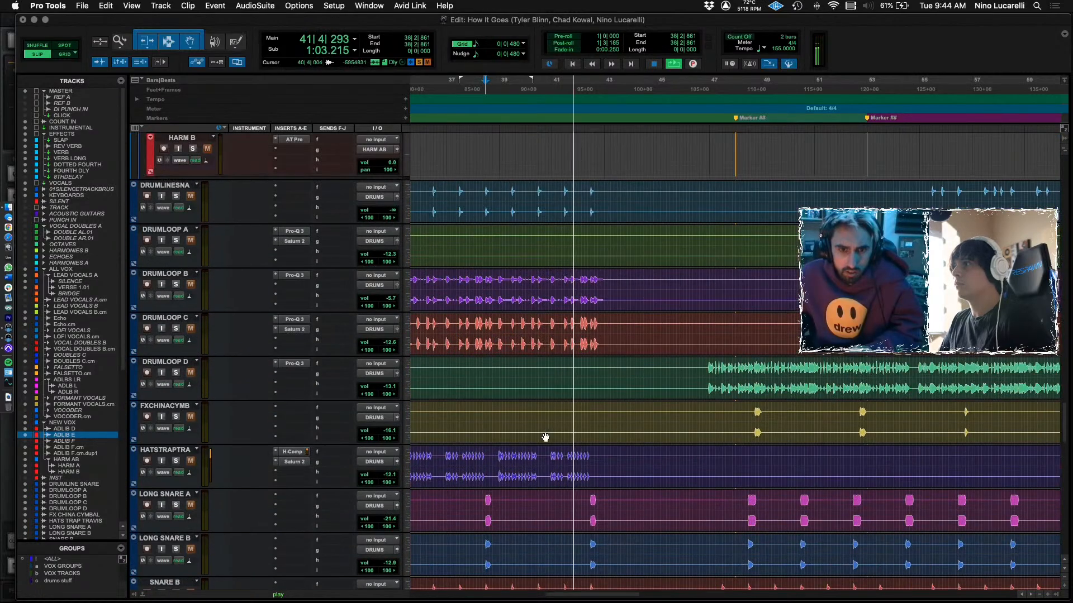
{"action": "key", "text": "space"}
{"action": "scroll", "coordinate": [545, 438], "scroll_direction": "down", "scroll_amount": 12}
{"action": "key", "text": "space"}
{"action": "scroll", "coordinate": [545, 437], "scroll_direction": "down", "scroll_amount": 8}
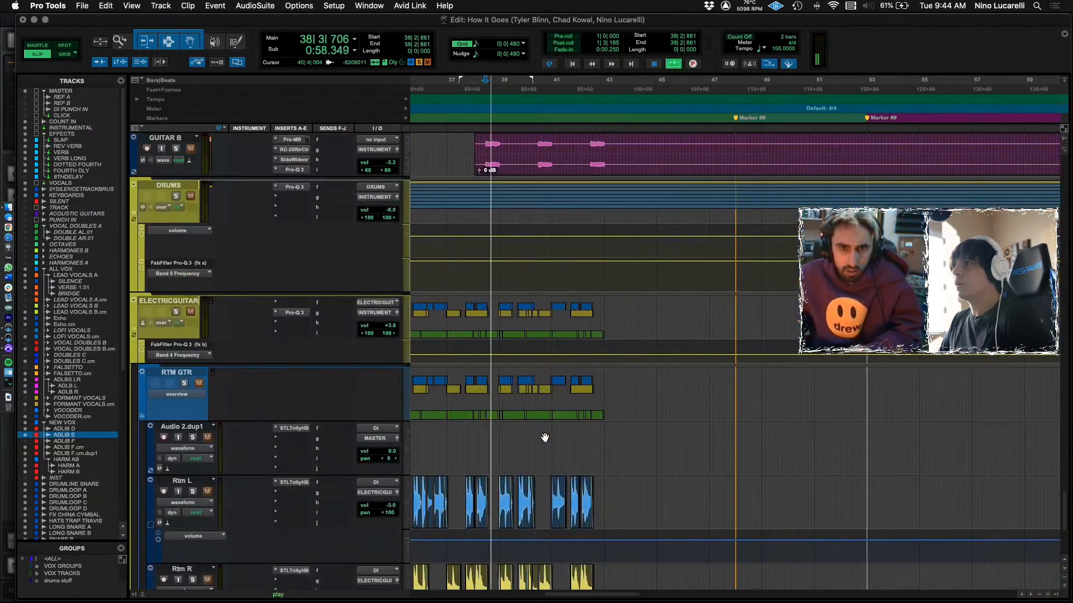
{"action": "scroll", "coordinate": [545, 438], "scroll_direction": "down", "scroll_amount": 8}
{"action": "key", "text": "space"}
{"action": "scroll", "coordinate": [544, 437], "scroll_direction": "up", "scroll_amount": 10}
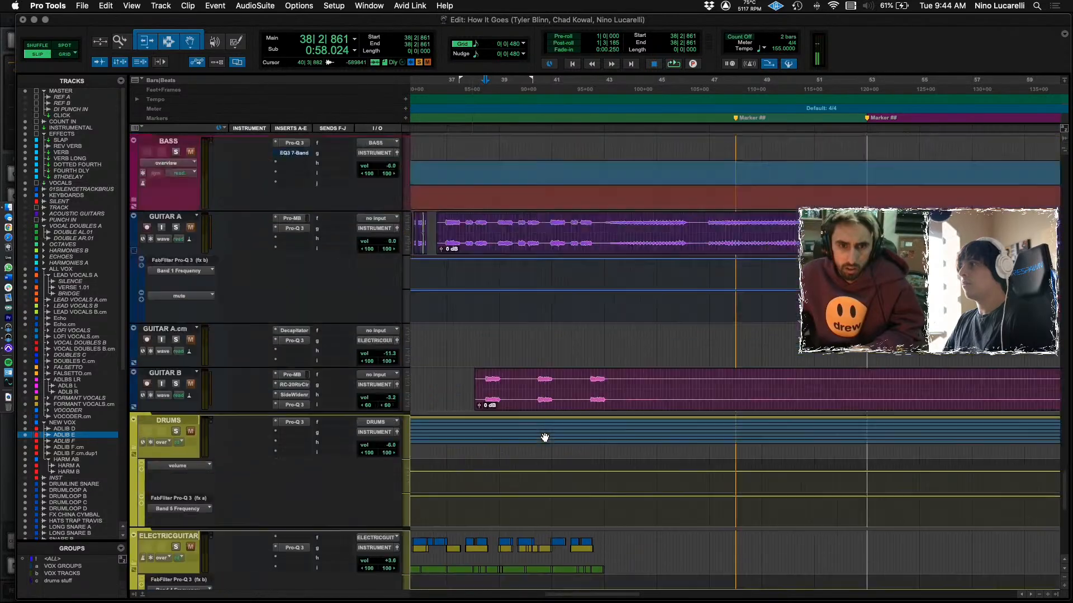
{"action": "scroll", "coordinate": [544, 437], "scroll_direction": "up", "scroll_amount": 12}
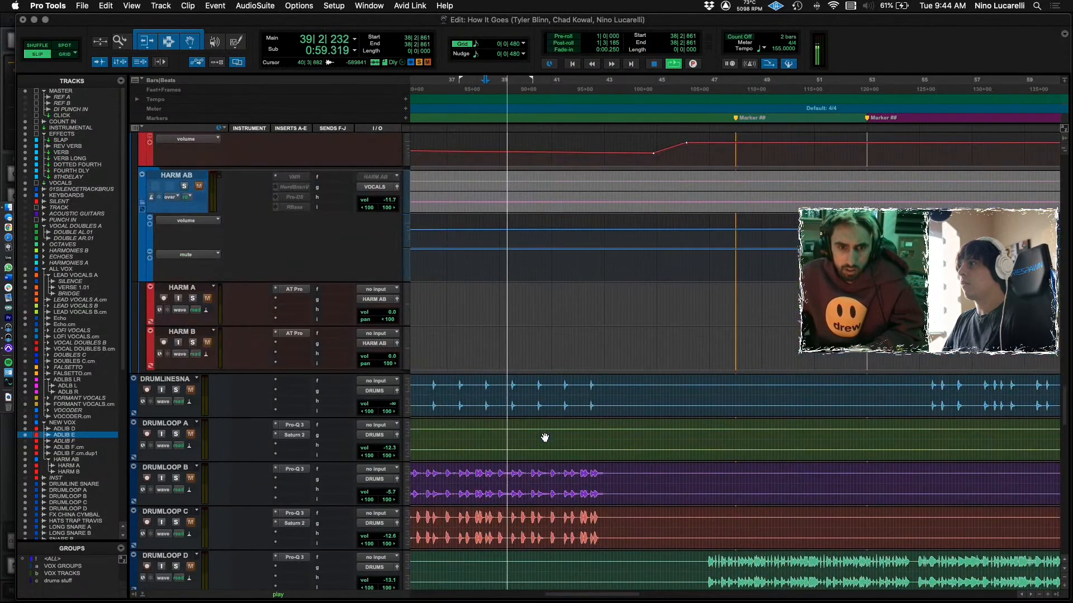
Unfreeze ADLIB E to work on its original clips and play it around bar 39.
{"action": "key", "text": "t"}
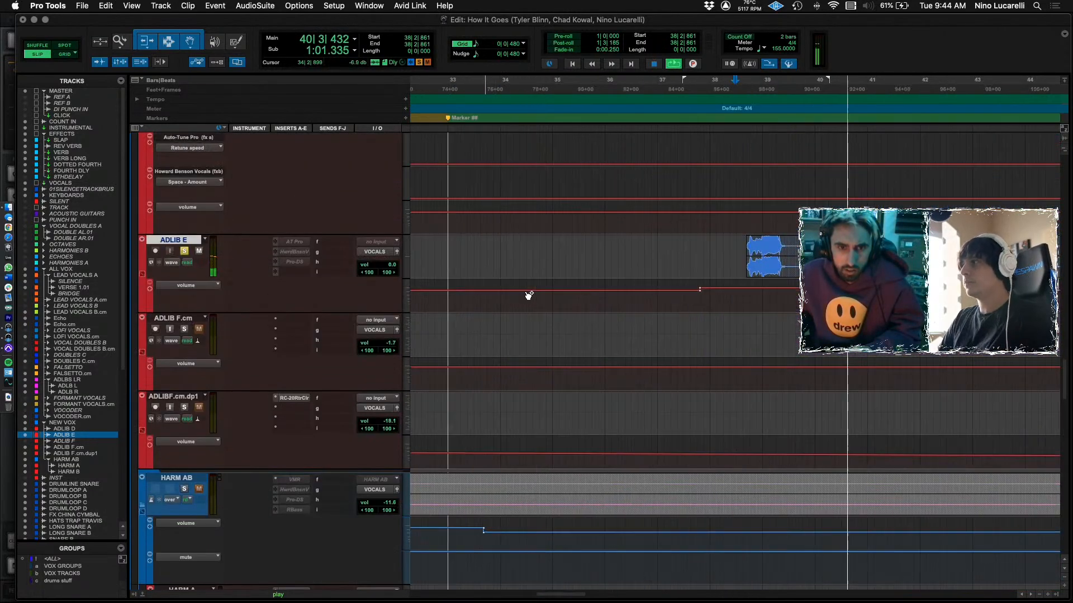
{"action": "scroll", "coordinate": [544, 272], "scroll_direction": "right", "scroll_amount": 5}
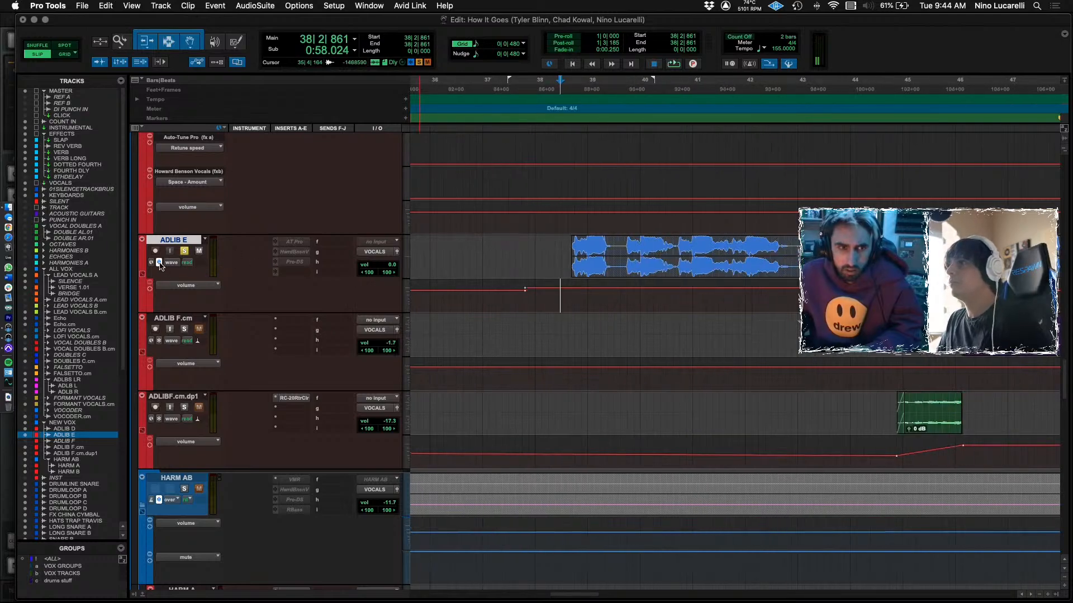
{"action": "left_click", "coordinate": [586, 251]}
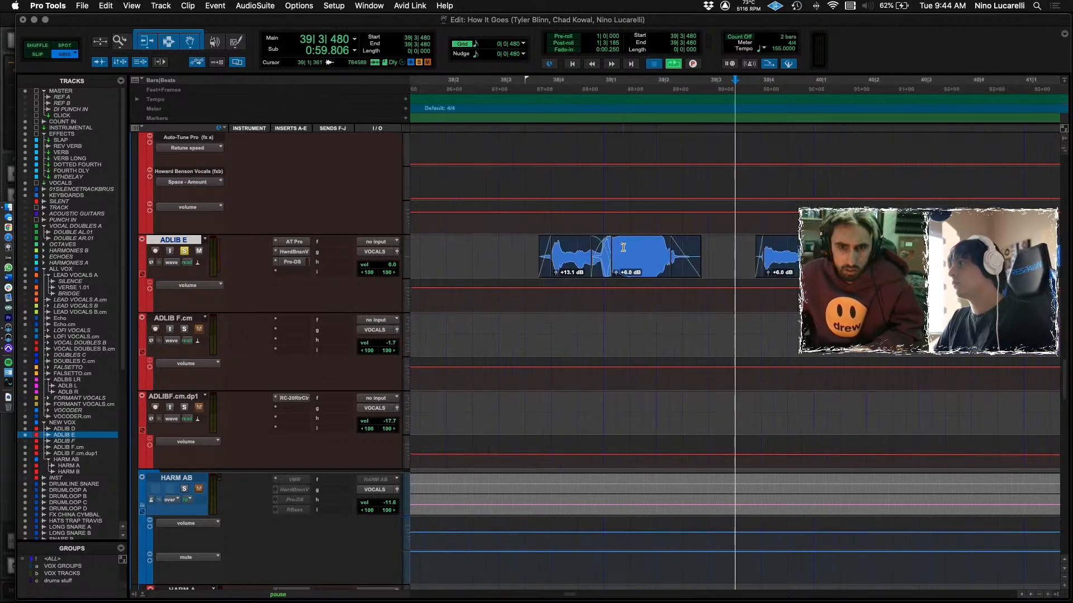
Try copying ADLIB E's word at 40|1 over the one at 41|1 with a crossfade, and replay the phrase.
{"action": "key", "text": "space"}
{"action": "key", "text": "t"}
{"action": "left_click", "coordinate": [689, 247]}
{"action": "left_click_drag", "start_coordinate": [689, 247], "coordinate": [845, 252]}
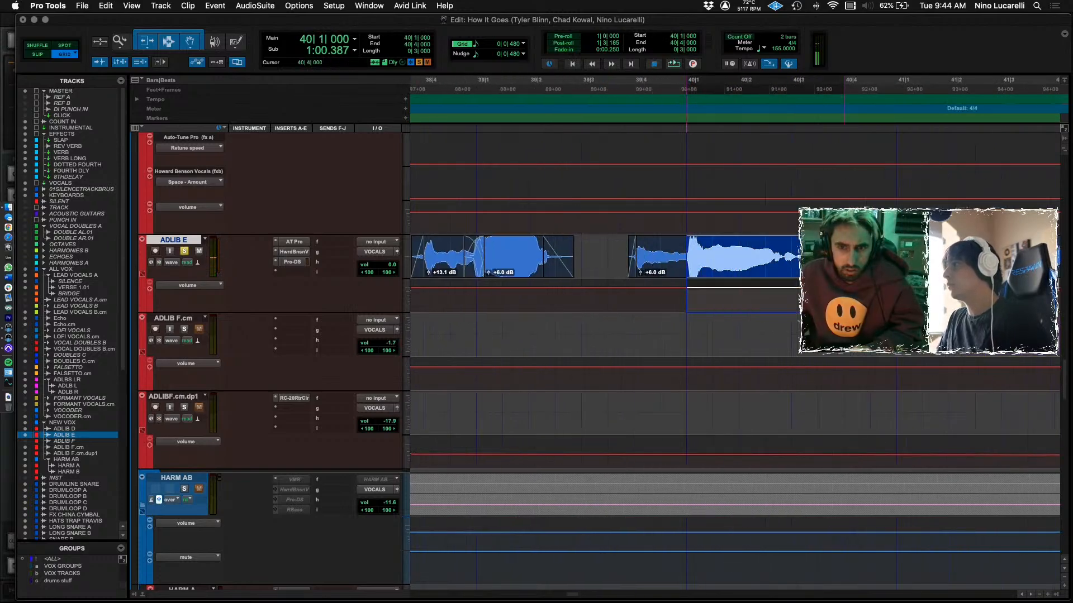
{"action": "left_click", "coordinate": [804, 221]}
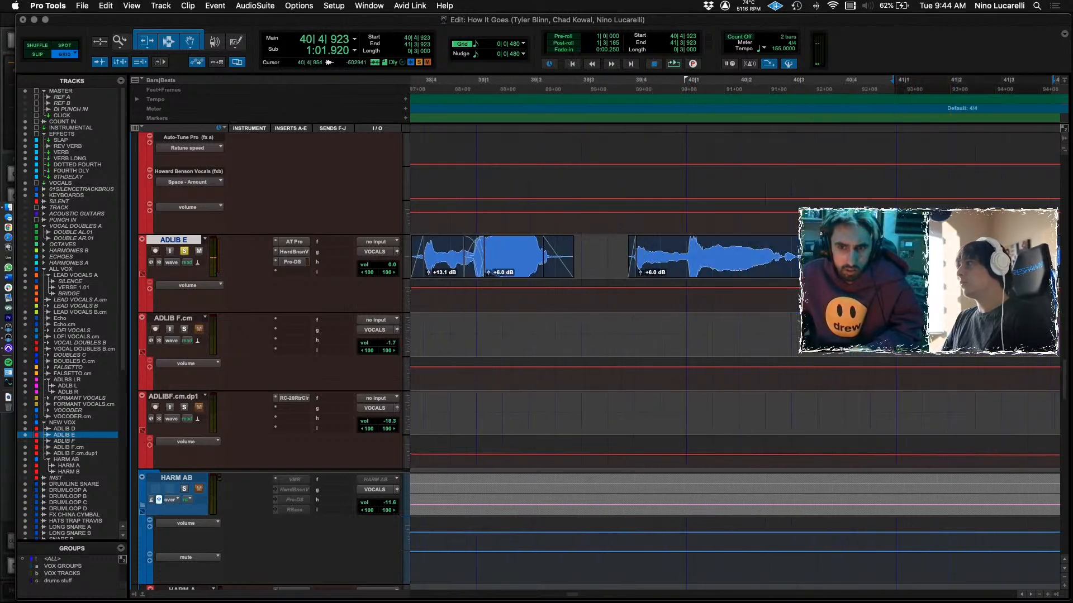
{"action": "key", "text": "space"}
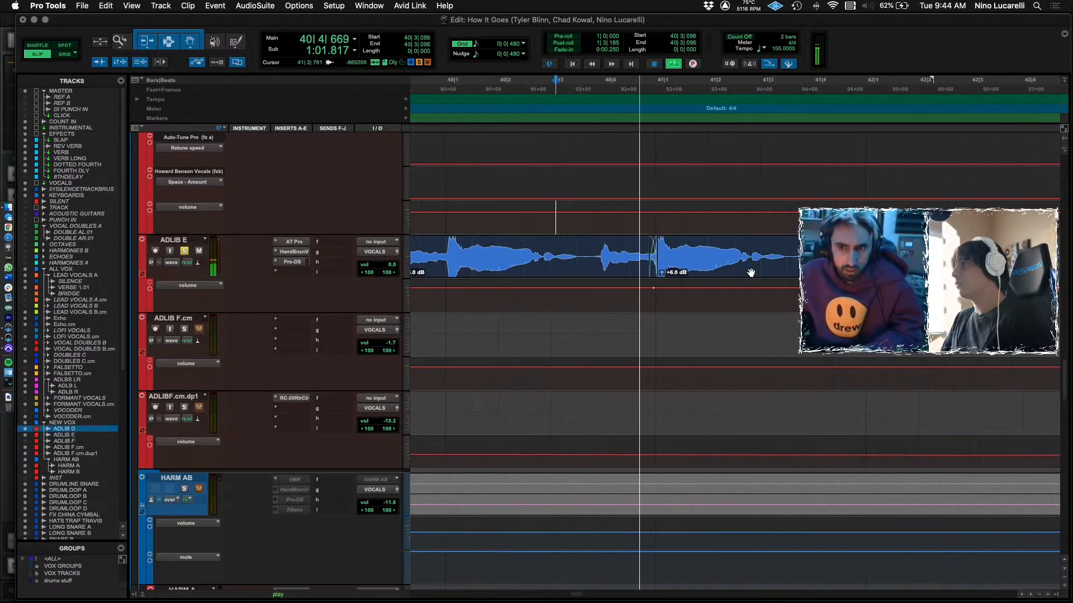
{"action": "left_click", "coordinate": [497, 247]}
{"action": "key", "text": "space"}
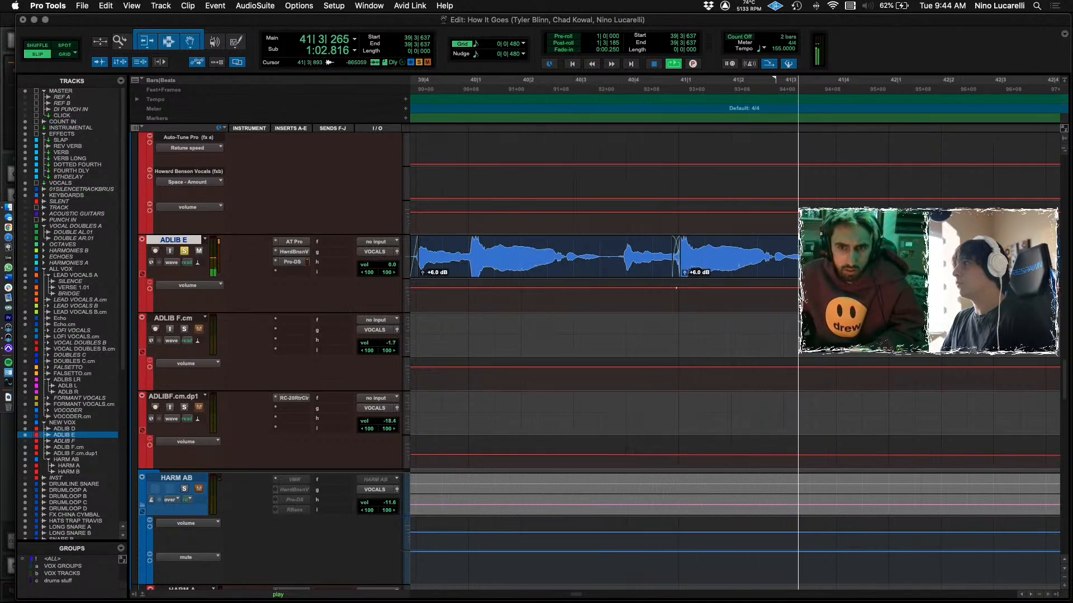
{"action": "key", "text": "space"}
Copy ADLIB E's word at 41|1 onto 42|1, crossfade its start in Slip mode, and replay from 40|4.
{"action": "left_click", "coordinate": [515, 253]}
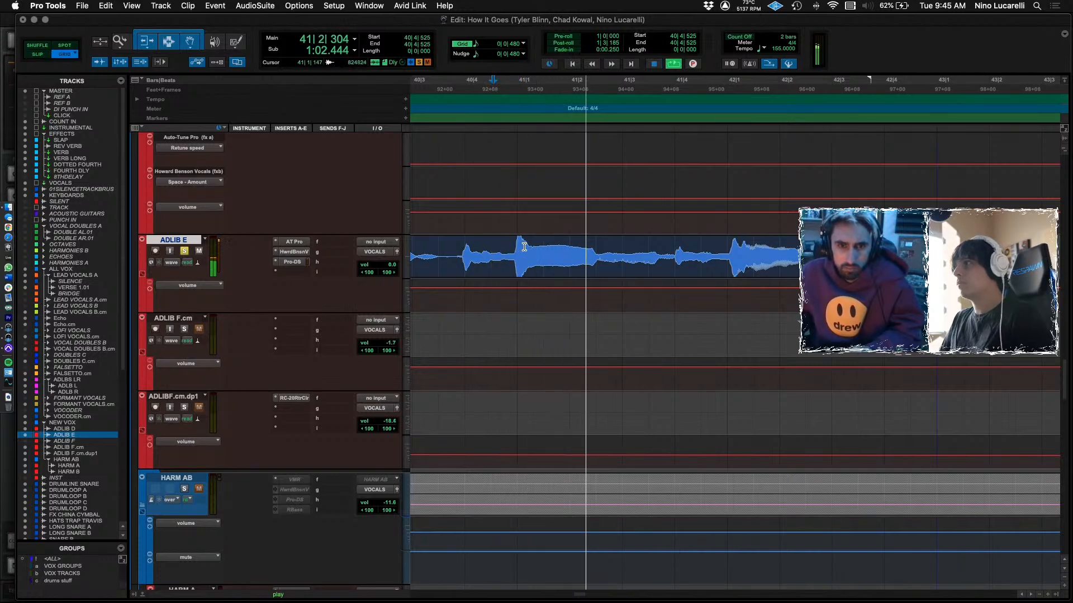
{"action": "key", "text": "space"}
{"action": "left_click_drag", "start_coordinate": [519, 254], "coordinate": [607, 251]}
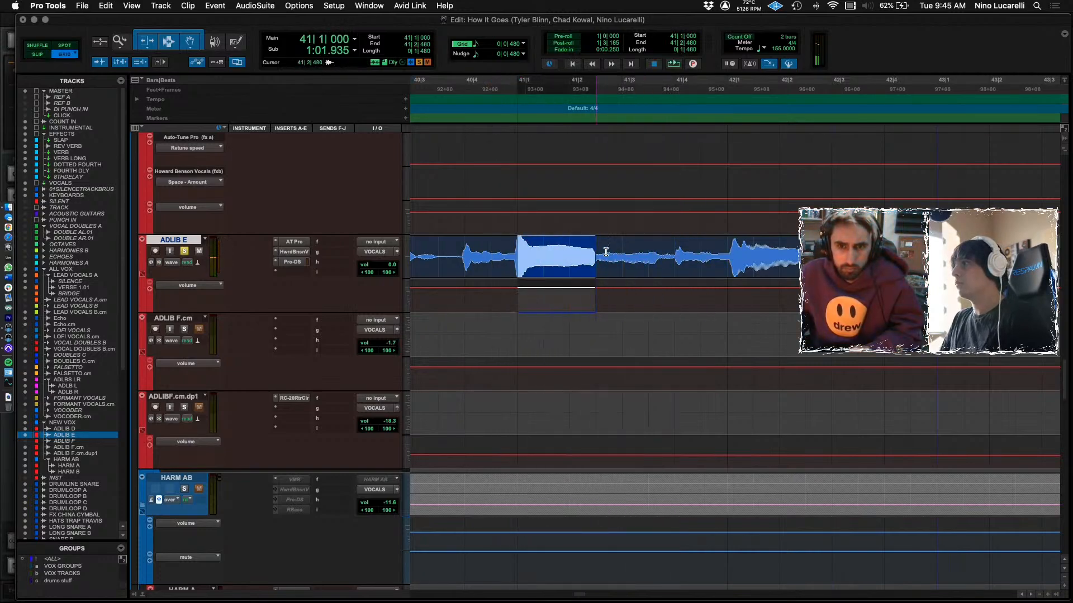
{"action": "left_click", "coordinate": [733, 248]}
{"action": "key", "text": "super+v"}
{"action": "key", "text": "F2"}
{"action": "left_click_drag", "start_coordinate": [728, 275], "coordinate": [724, 274]}
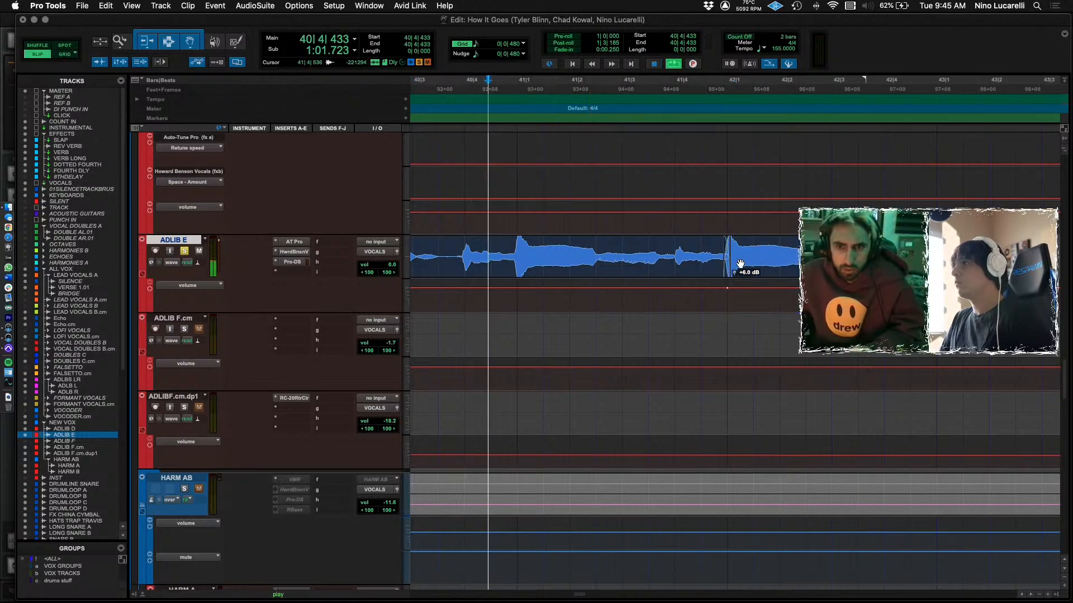
{"action": "key", "text": "space"}
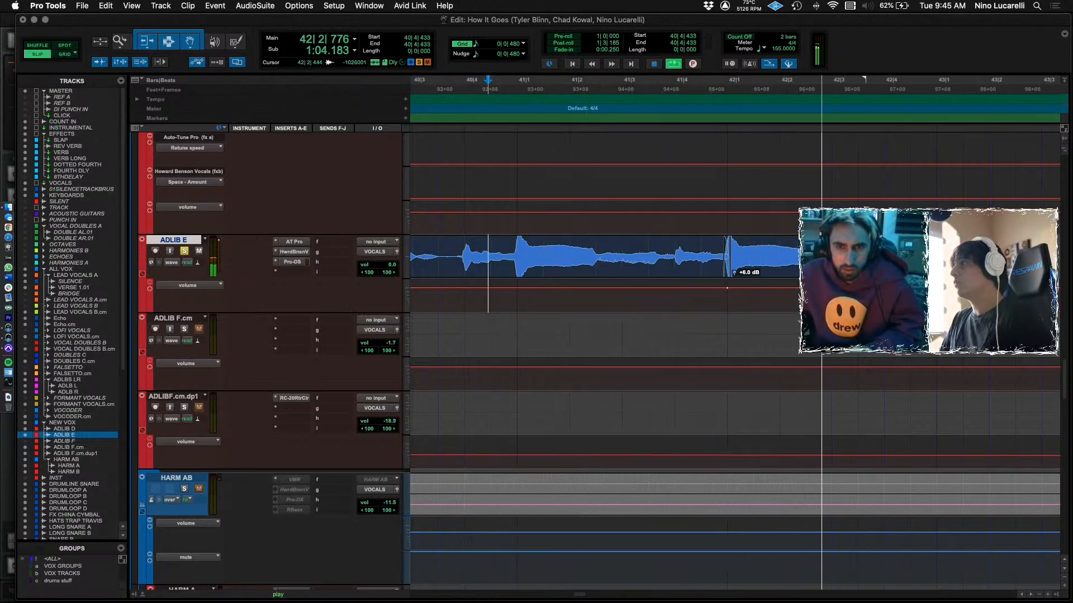
Shift the crossfade after ADLIB E's copied word near 42|3 and replay the phrase from 42|1.
{"action": "left_click_drag", "start_coordinate": [804, 274], "coordinate": [840, 261]}
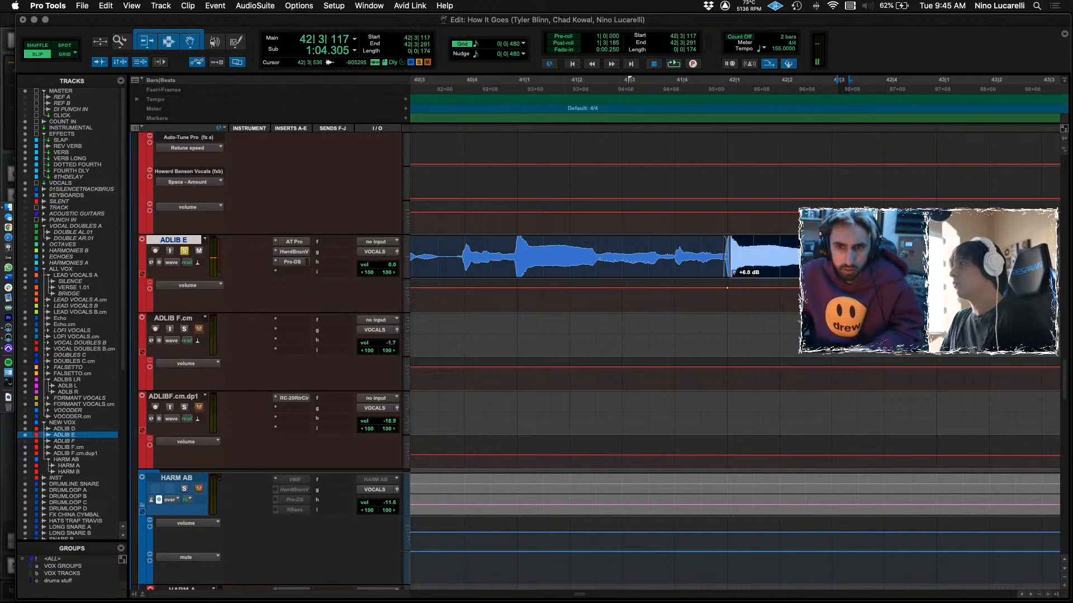
{"action": "left_click", "coordinate": [864, 257]}
{"action": "left_click", "coordinate": [865, 257]}
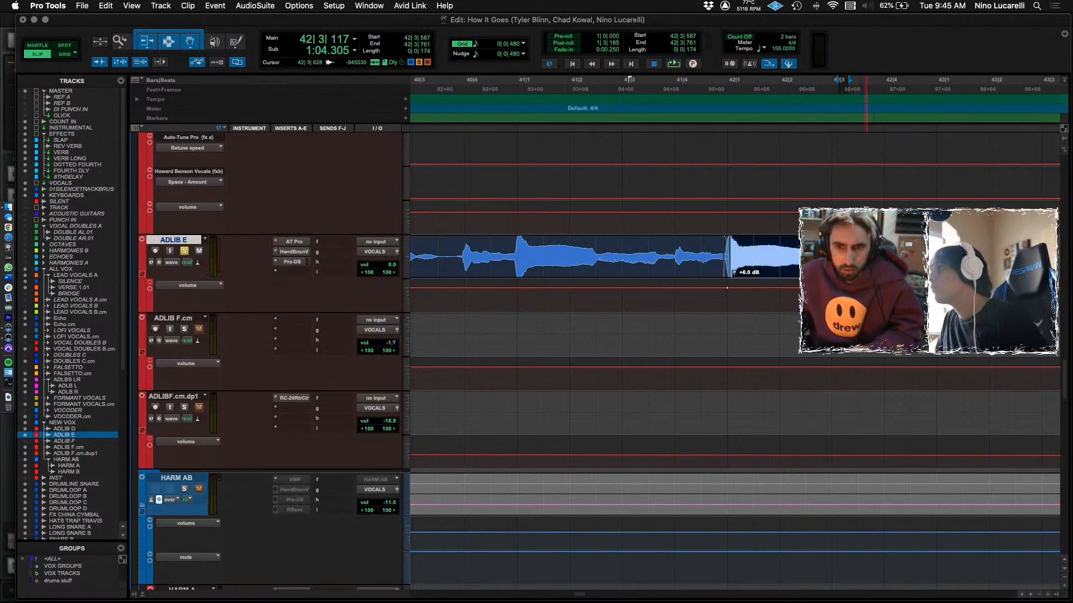
{"action": "left_click", "coordinate": [772, 257]}
{"action": "key", "text": "space"}
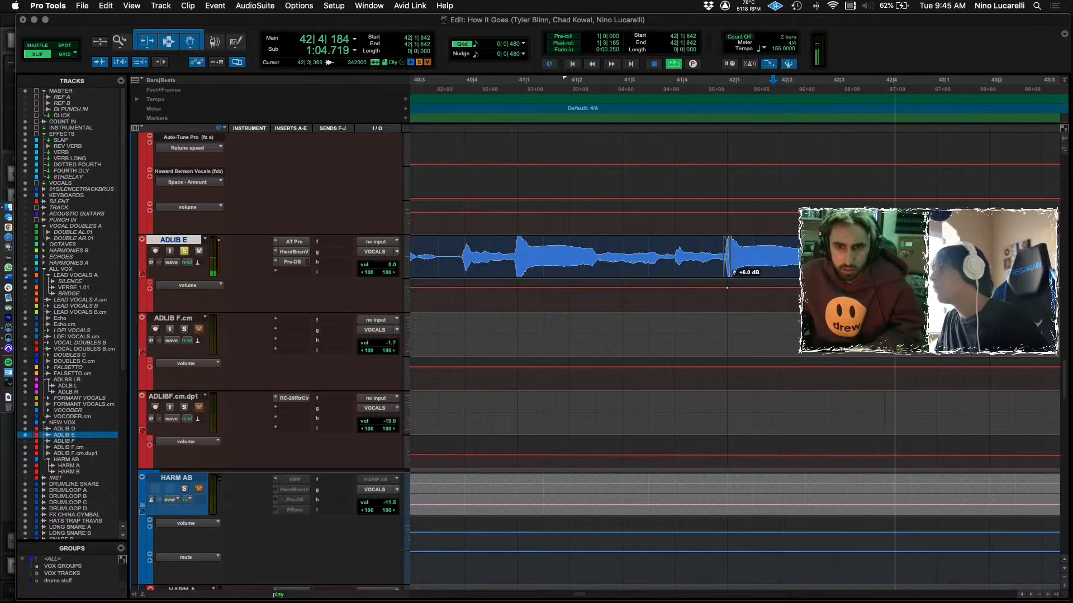
{"action": "key", "text": "space"}
{"action": "left_click", "coordinate": [888, 257]}
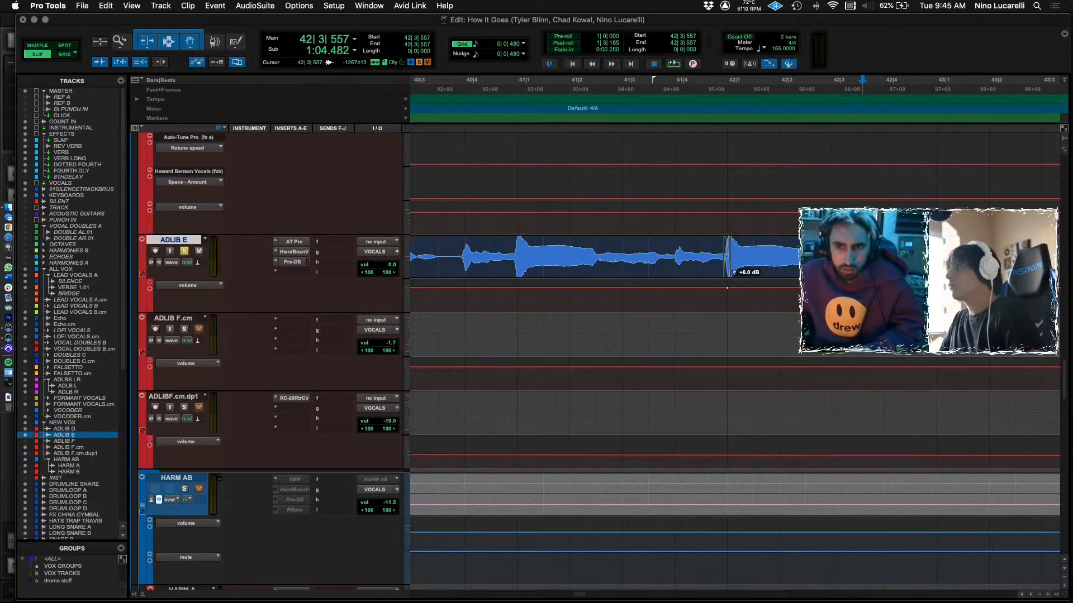
Move ADLIB E's crossfade earlier, to around 42|2, and replay the transition from 41|4.
{"action": "left_click", "coordinate": [855, 257]}
{"action": "mouse_move", "coordinate": [850, 265]}
{"action": "left_mouse_down"}
{"action": "mouse_move", "coordinate": [837, 265]}
{"action": "mouse_move", "coordinate": [878, 265]}
{"action": "mouse_move", "coordinate": [853, 270]}
{"action": "left_mouse_up"}
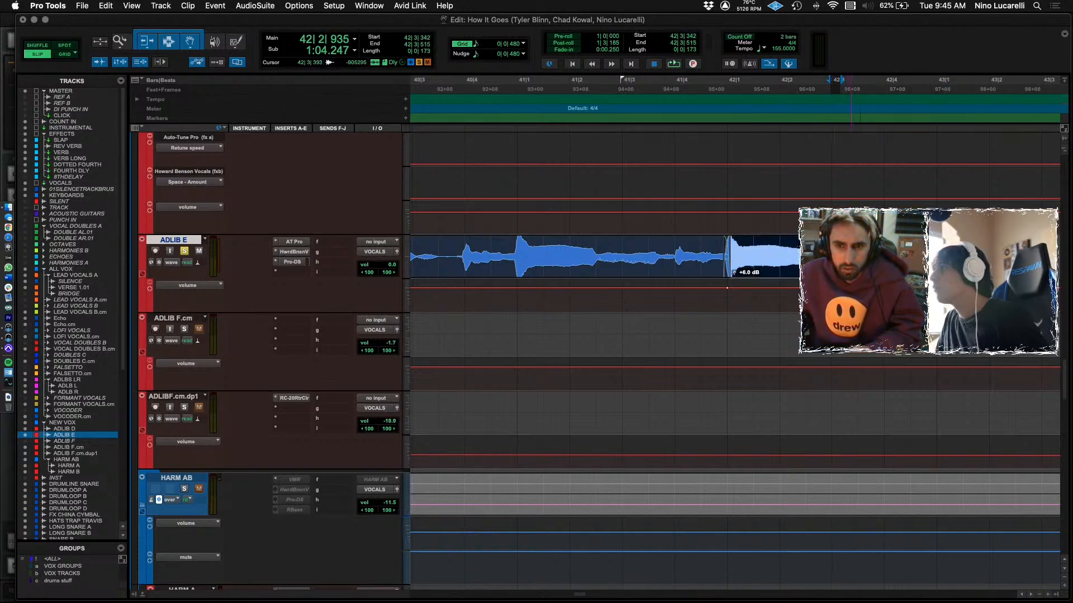
{"action": "left_click", "coordinate": [798, 250]}
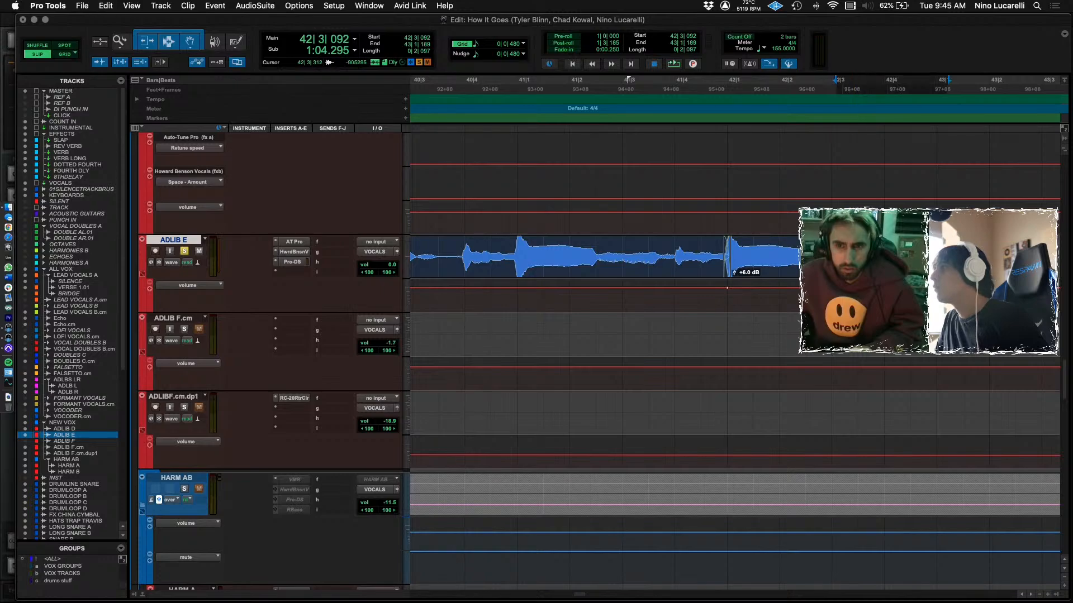
{"action": "key", "text": "space"}
{"action": "mouse_move", "coordinate": [828, 257]}
{"action": "left_mouse_down"}
{"action": "mouse_move", "coordinate": [844, 257]}
{"action": "mouse_move", "coordinate": [807, 257]}
{"action": "left_mouse_up"}
{"action": "left_click", "coordinate": [686, 251]}
{"action": "key", "text": "space"}
{"action": "scroll", "coordinate": [688, 254], "scroll_direction": "right", "scroll_amount": 3}
{"action": "key", "text": "space"}
{"action": "left_click", "coordinate": [641, 249]}
{"action": "key", "text": "space"}
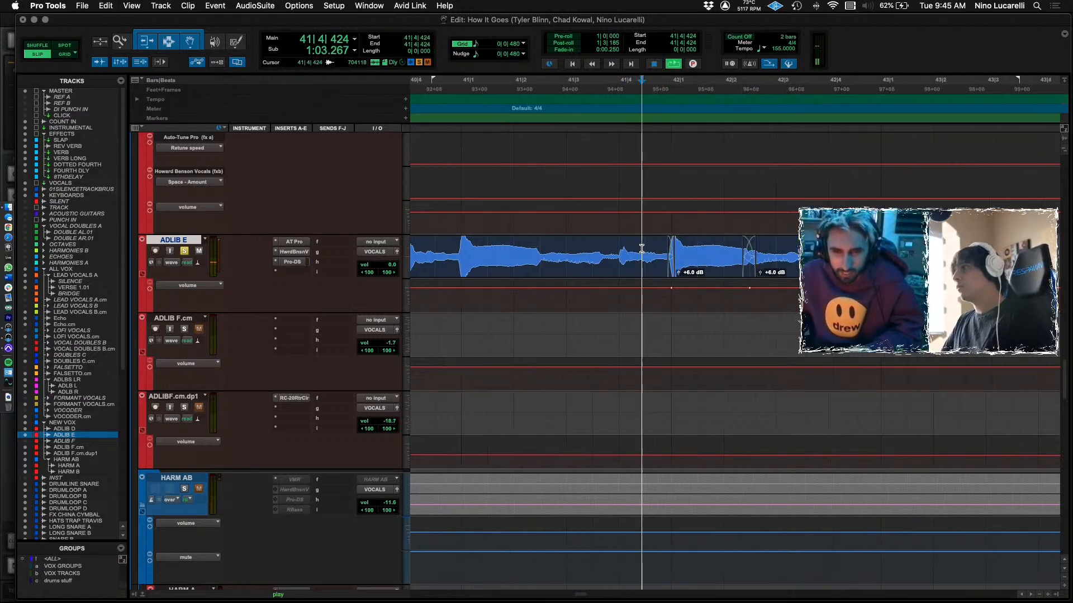
Fine-tune the position of ADLIB E's crossfade around 42|2, replaying it from 41|3 and 41|4.
{"action": "left_click", "coordinate": [753, 272]}
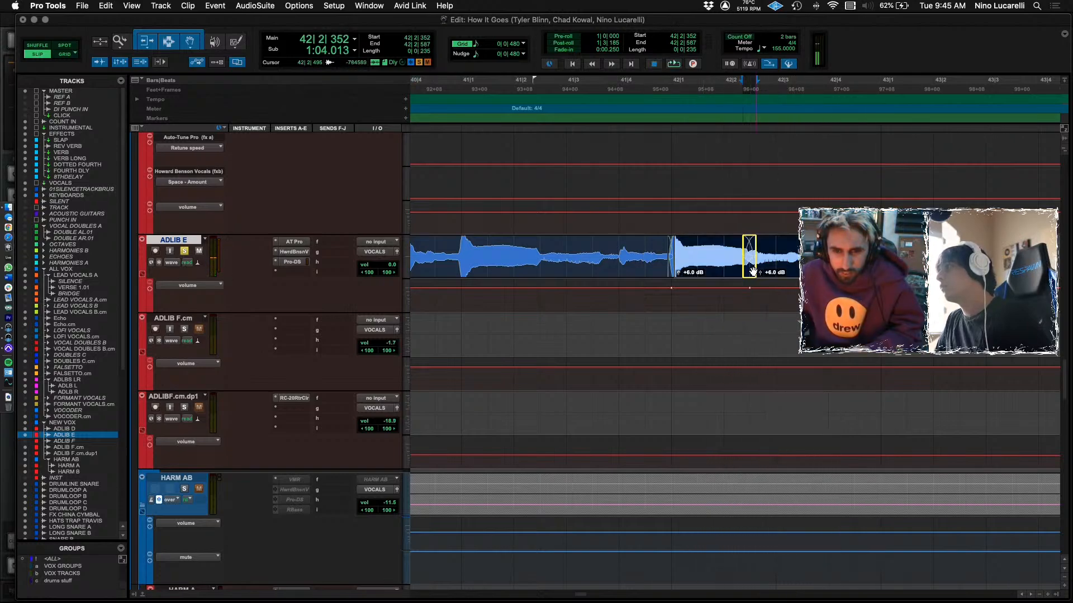
{"action": "left_click", "coordinate": [584, 250]}
{"action": "key", "text": "space"}
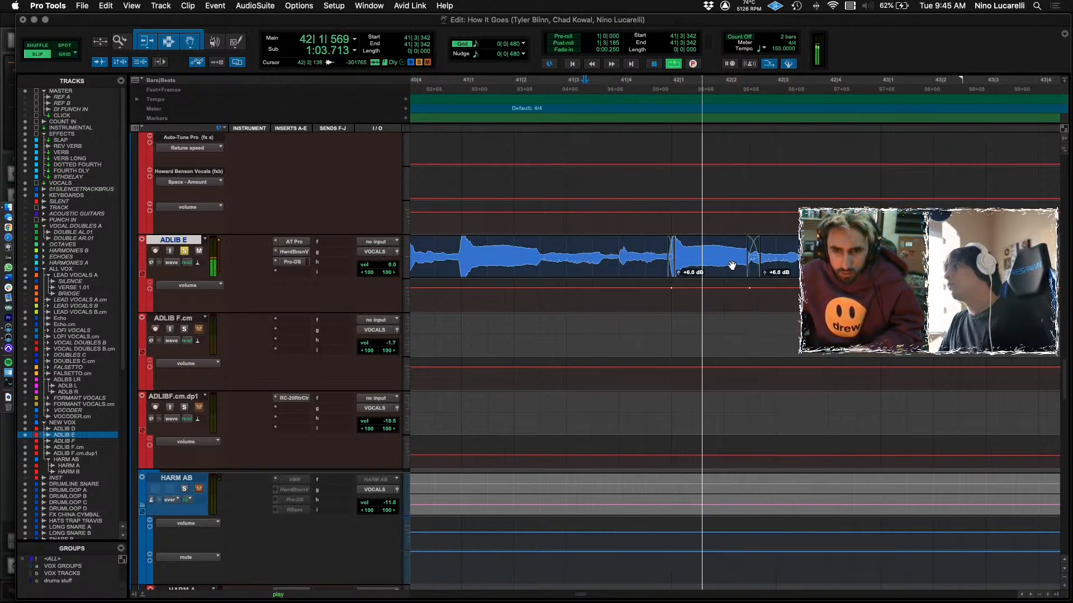
{"action": "key", "text": "space"}
{"action": "left_click_drag", "start_coordinate": [752, 273], "coordinate": [749, 274]}
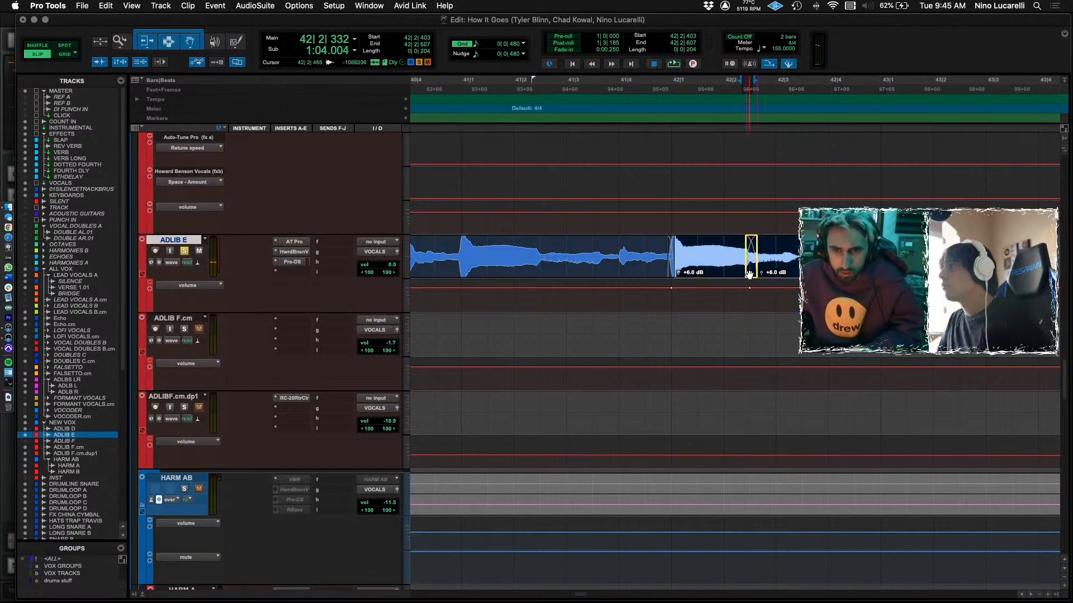
{"action": "left_click", "coordinate": [632, 252]}
{"action": "key", "text": "space"}
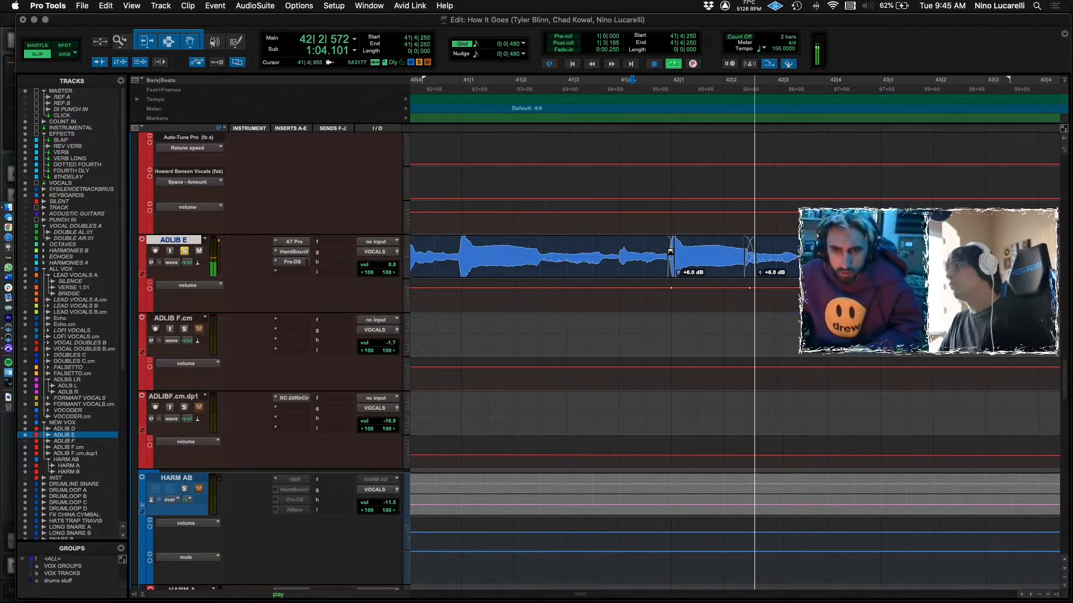
Unsolo ADLIB E and play the repaired adlibs in the full mix from 37|4 into bar 46.
{"action": "key", "text": "super+bracketleft"}
{"action": "key", "text": "super+bracketleft"}
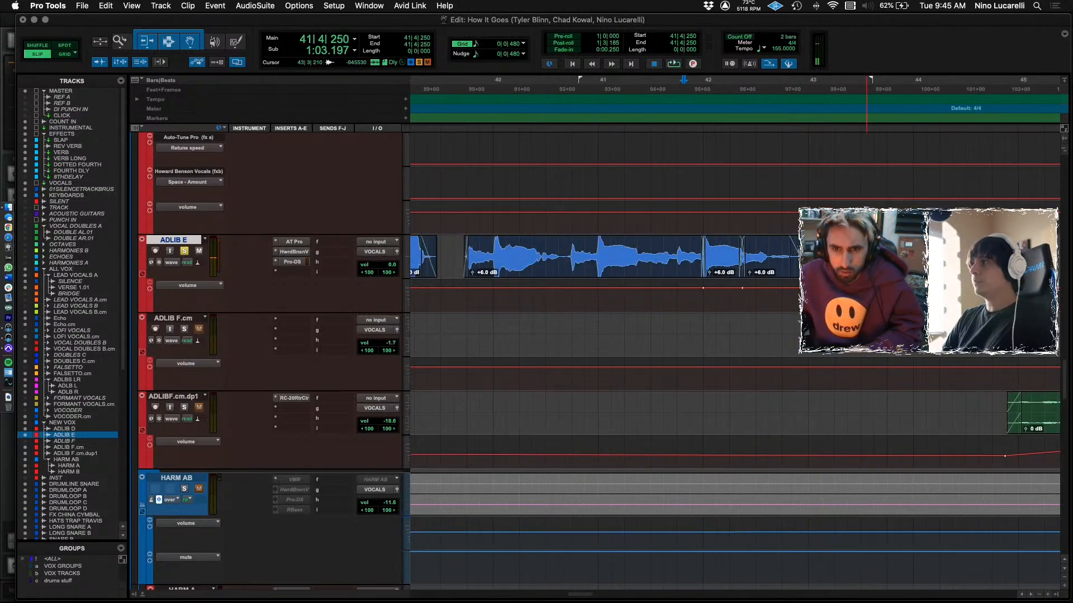
{"action": "left_click", "coordinate": [497, 244]}
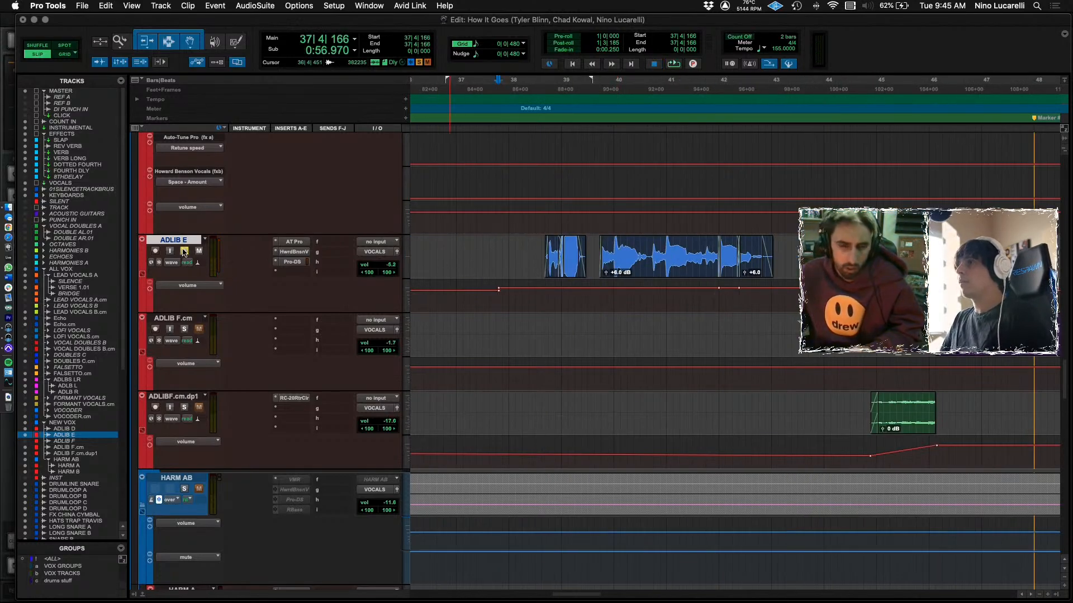
{"action": "key", "text": "space"}
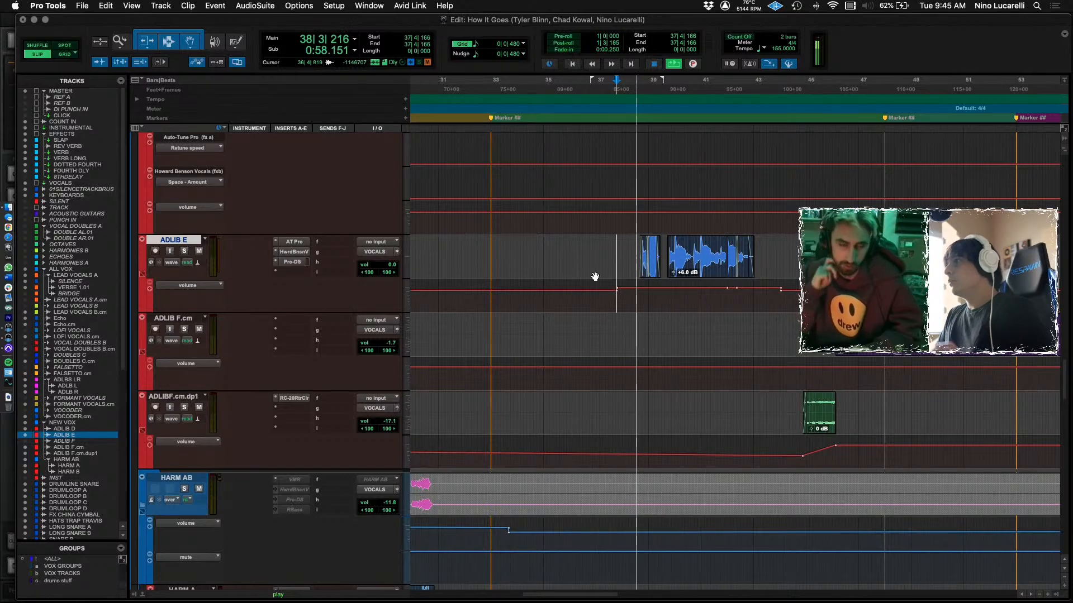
{"action": "scroll", "coordinate": [635, 280], "scroll_direction": "right", "scroll_amount": 3}
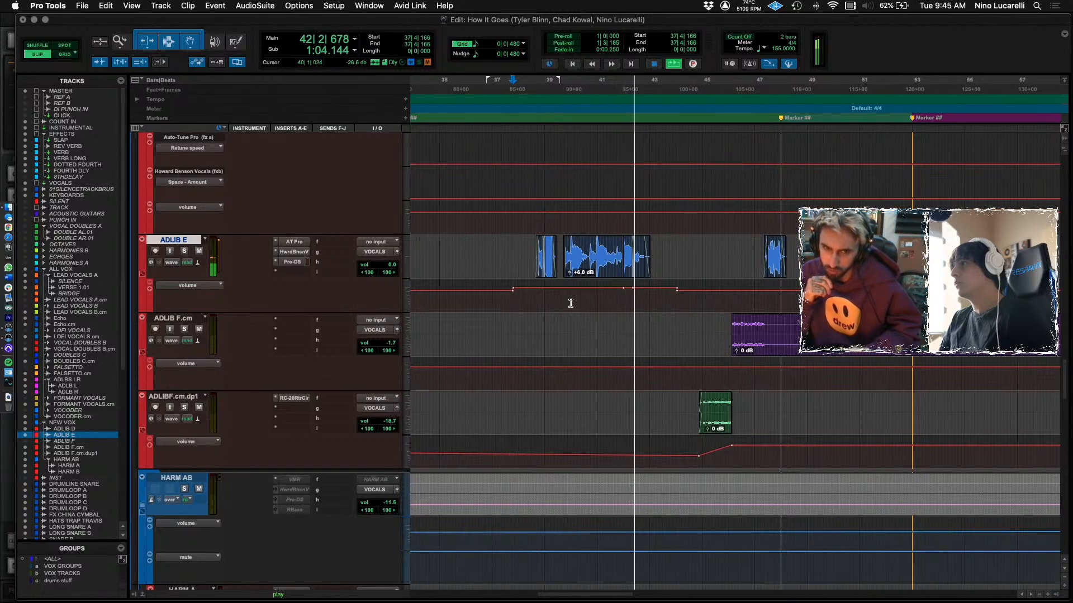
{"action": "scroll", "coordinate": [609, 300], "scroll_direction": "up", "scroll_amount": 5}
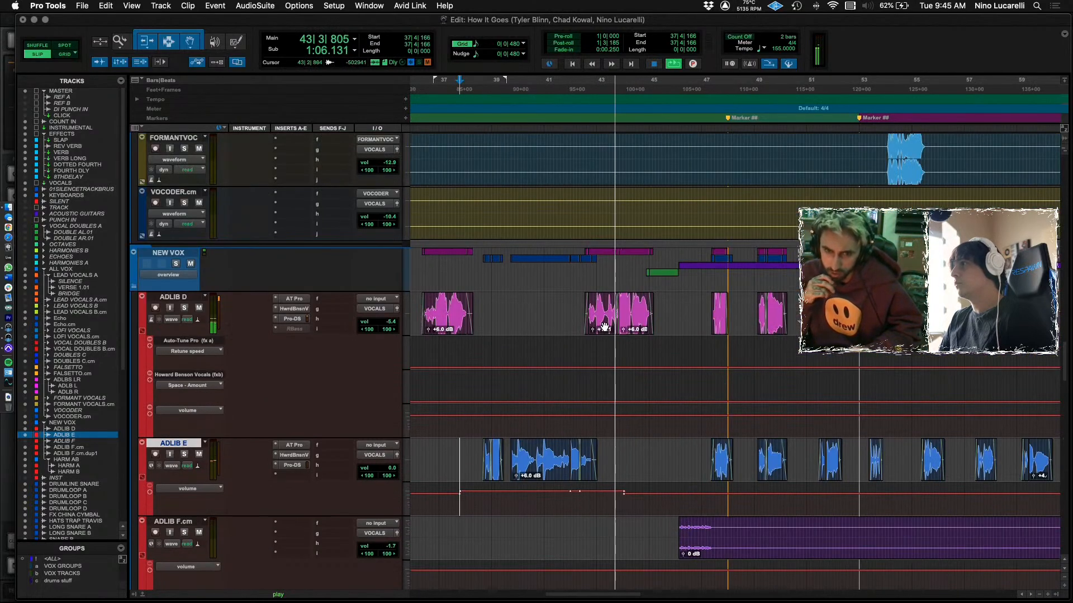
{"action": "scroll", "coordinate": [616, 354], "scroll_direction": "right", "scroll_amount": 1}
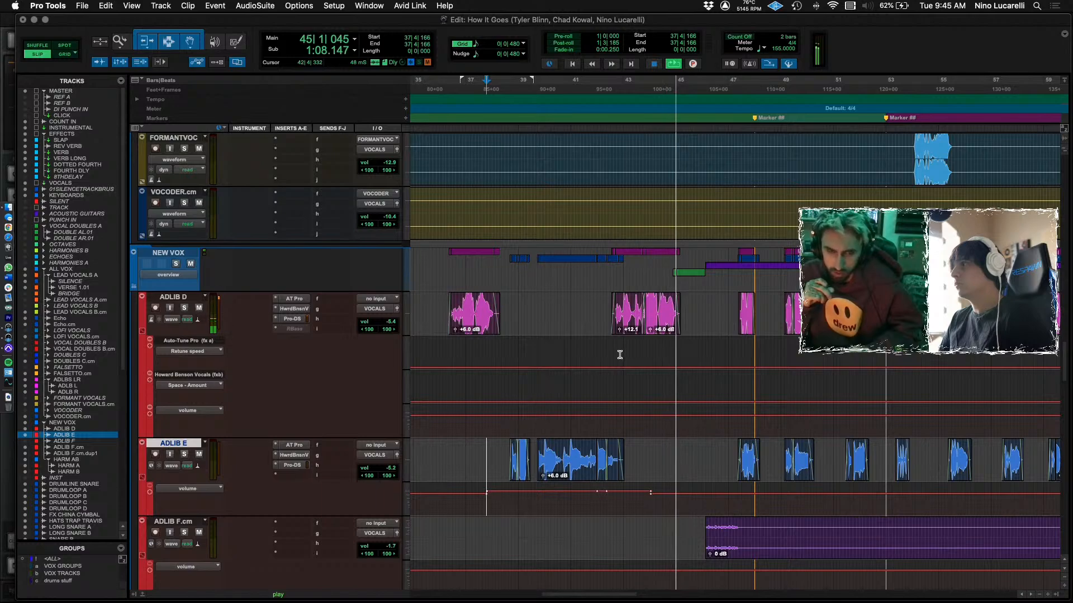
{"action": "scroll", "coordinate": [638, 366], "scroll_direction": "down", "scroll_amount": 1}
{"action": "scroll", "coordinate": [638, 366], "scroll_direction": "right", "scroll_amount": 1}
{"action": "scroll", "coordinate": [638, 366], "scroll_direction": "right", "scroll_amount": 3}
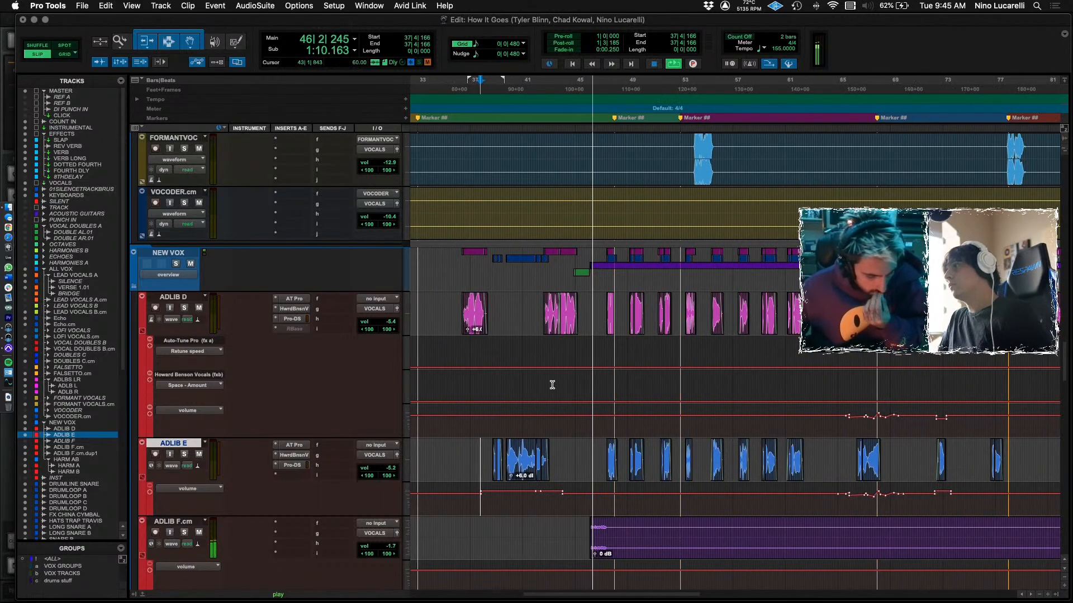
{"action": "key", "text": "space"}
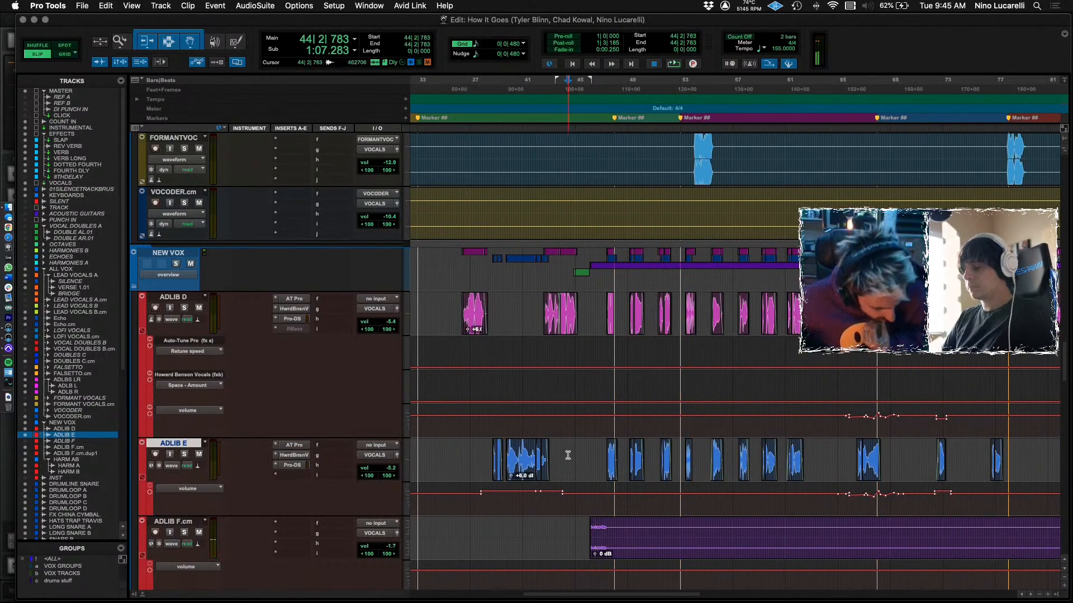
Look over the ADLIB D, ADLIB E and ADLIB F.cm clips and automation between bars 36 and 48.
{"action": "scroll", "coordinate": [568, 456], "scroll_direction": "up", "scroll_amount": 1}
{"action": "scroll", "coordinate": [580, 435], "scroll_direction": "right", "scroll_amount": 3}
{"action": "scroll", "coordinate": [662, 444], "scroll_direction": "down", "scroll_amount": 3}
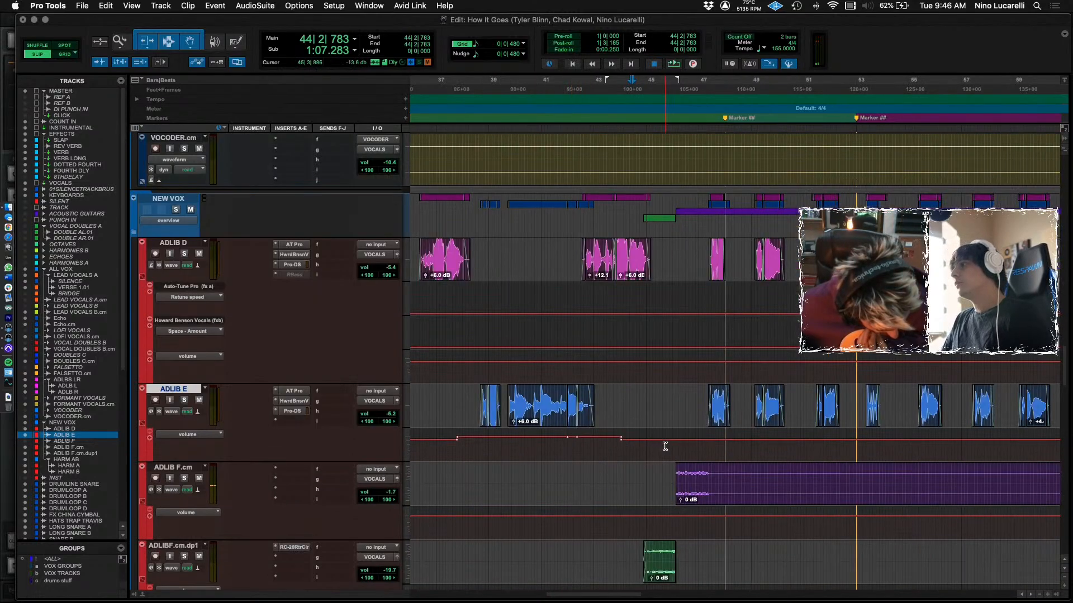
{"action": "scroll", "coordinate": [656, 478], "scroll_direction": "down", "scroll_amount": 3}
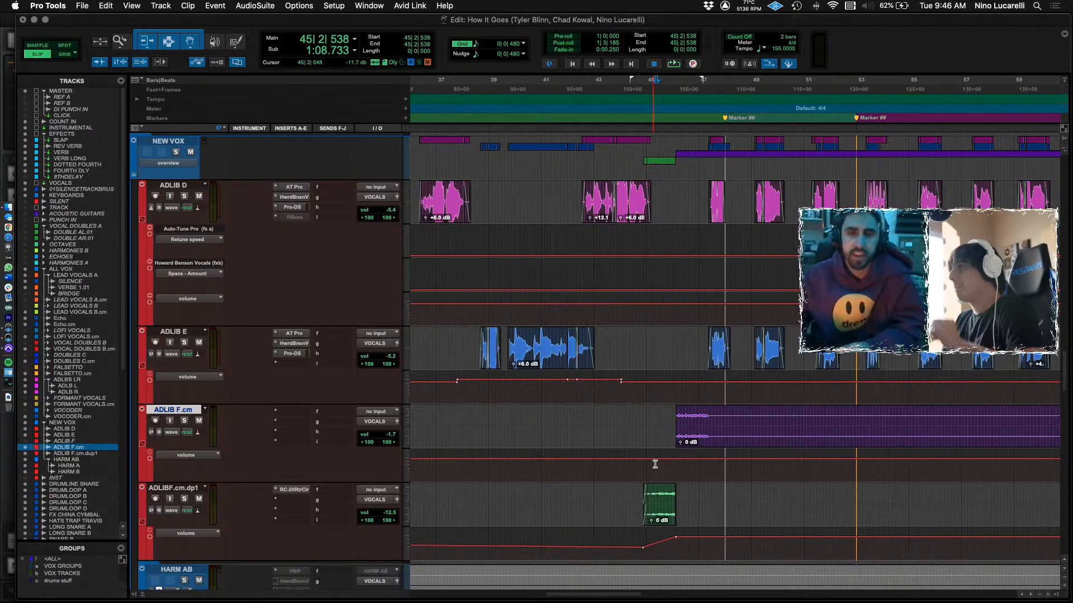
{"action": "scroll", "coordinate": [638, 418], "scroll_direction": "left", "scroll_amount": 1}
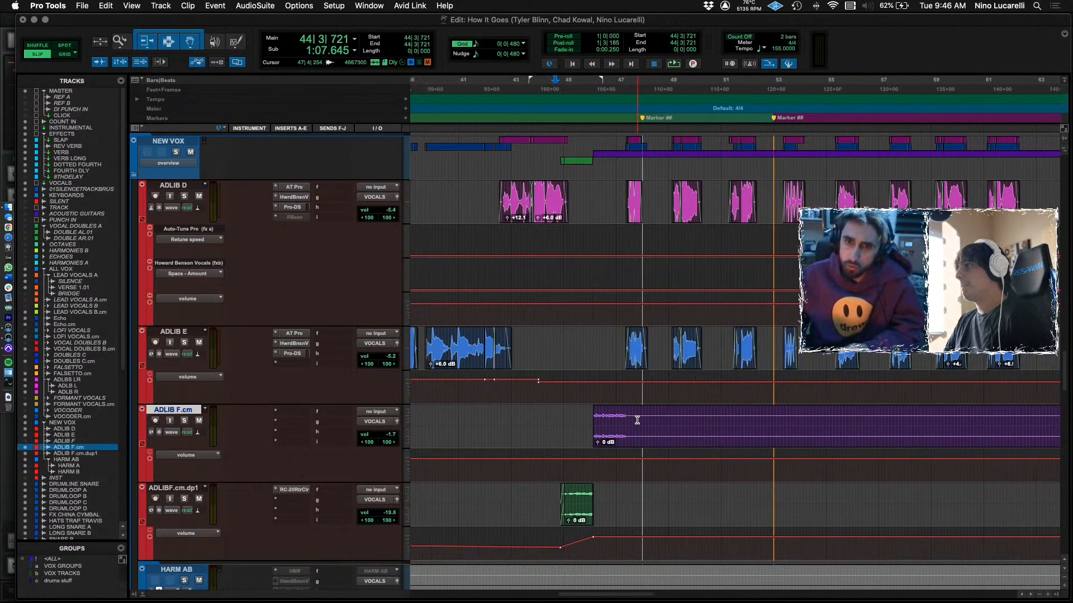
{"action": "left_click", "coordinate": [583, 269]}
{"action": "scroll", "coordinate": [587, 271], "scroll_direction": "up", "scroll_amount": 2}
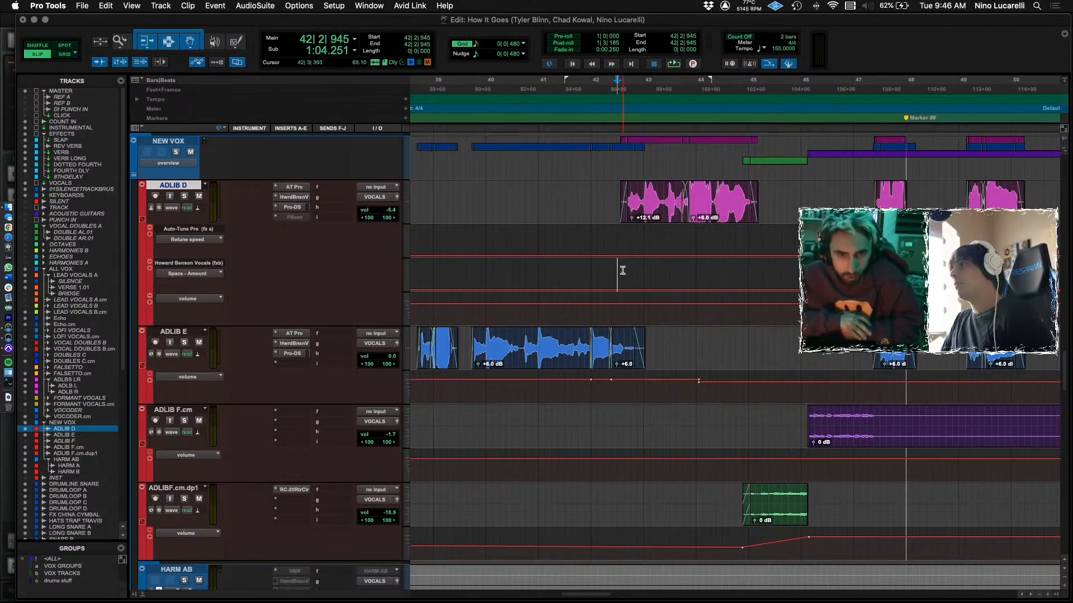
{"action": "scroll", "coordinate": [623, 270], "scroll_direction": "right", "scroll_amount": 3}
{"action": "scroll", "coordinate": [609, 325], "scroll_direction": "up", "scroll_amount": 2}
{"action": "scroll", "coordinate": [605, 328], "scroll_direction": "left", "scroll_amount": 10}
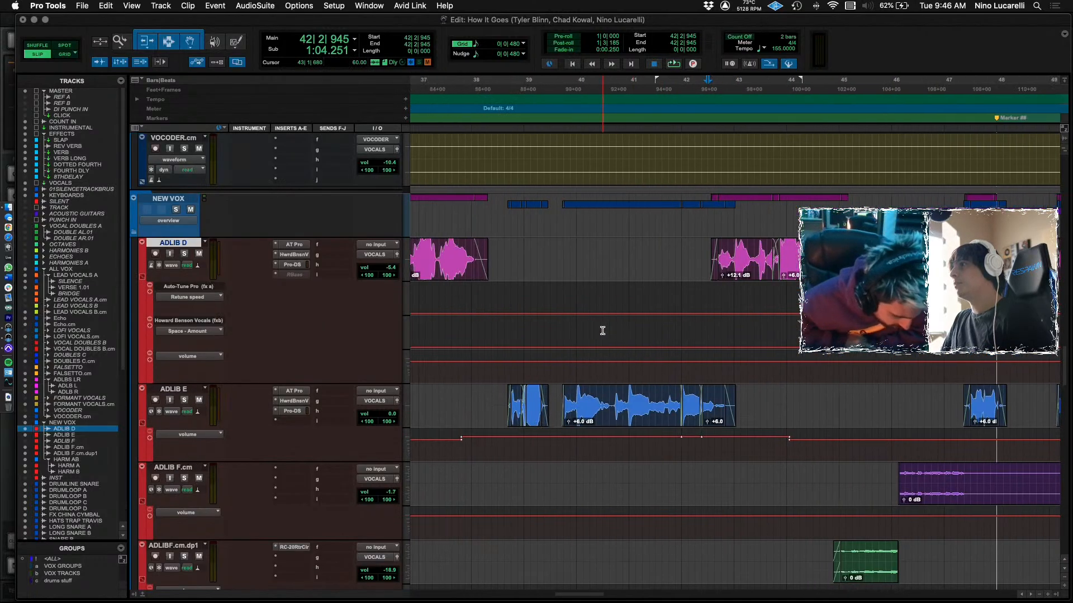
{"action": "scroll", "coordinate": [545, 336], "scroll_direction": "down", "scroll_amount": 3}
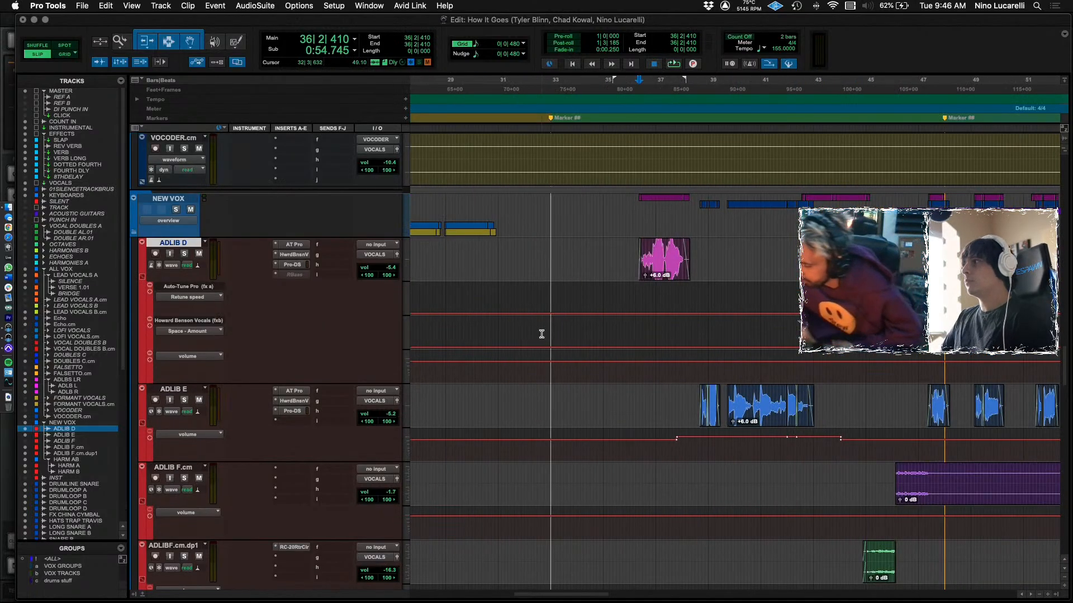
Zoom in on ADLIB D's phrase spanning bars 42 to 45 and play from 42|3.
{"action": "left_click", "coordinate": [656, 329]}
{"action": "scroll", "coordinate": [648, 330], "scroll_direction": "right", "scroll_amount": 4}
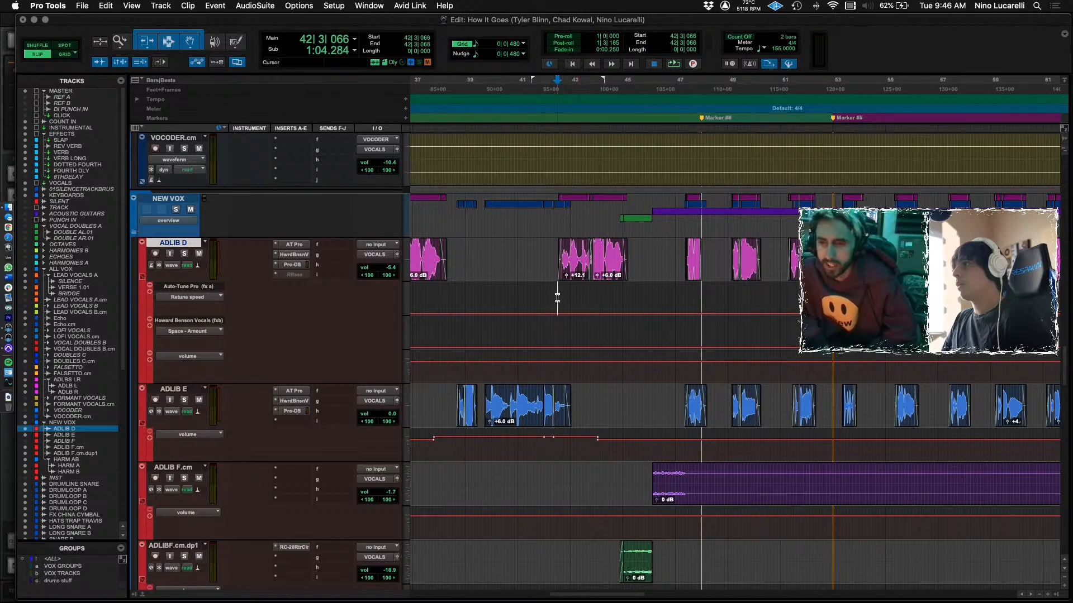
{"action": "scroll", "coordinate": [558, 299], "scroll_direction": "up", "scroll_amount": 5}
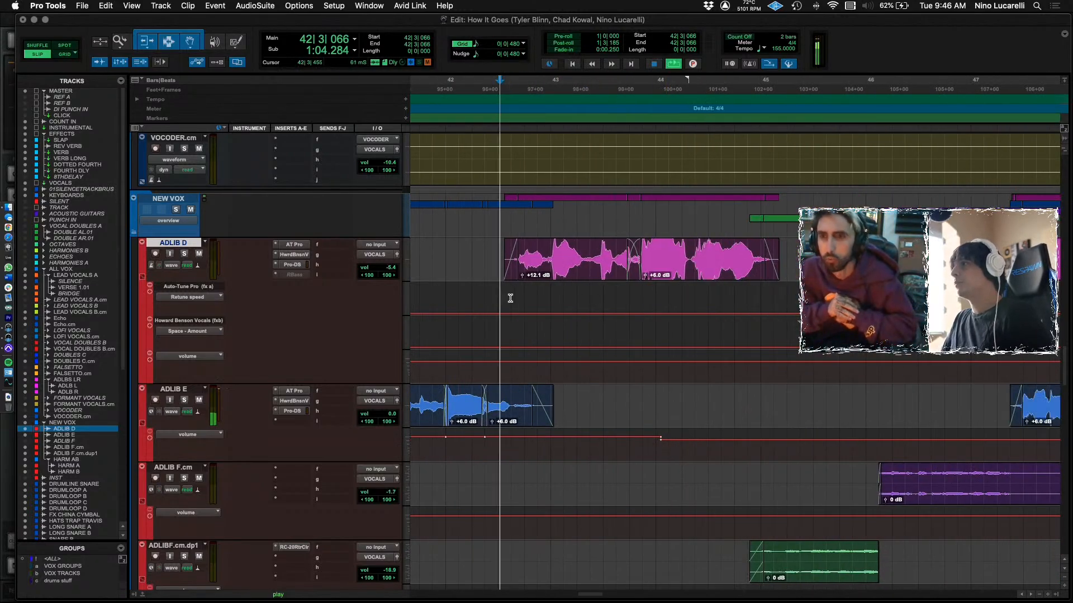
{"action": "key", "text": "space"}
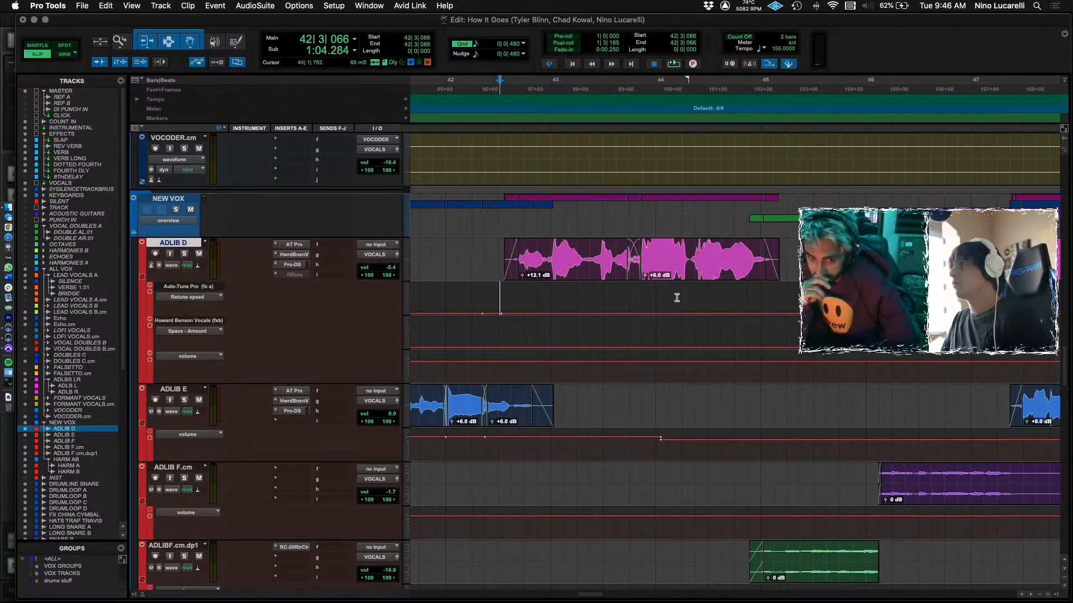
Raise ADLIB D's Auto-Tune Retune speed automation across the phrase at bars 42 to 45 and replay it from 42|2.
{"action": "left_click_drag", "start_coordinate": [625, 286], "coordinate": [626, 274]}
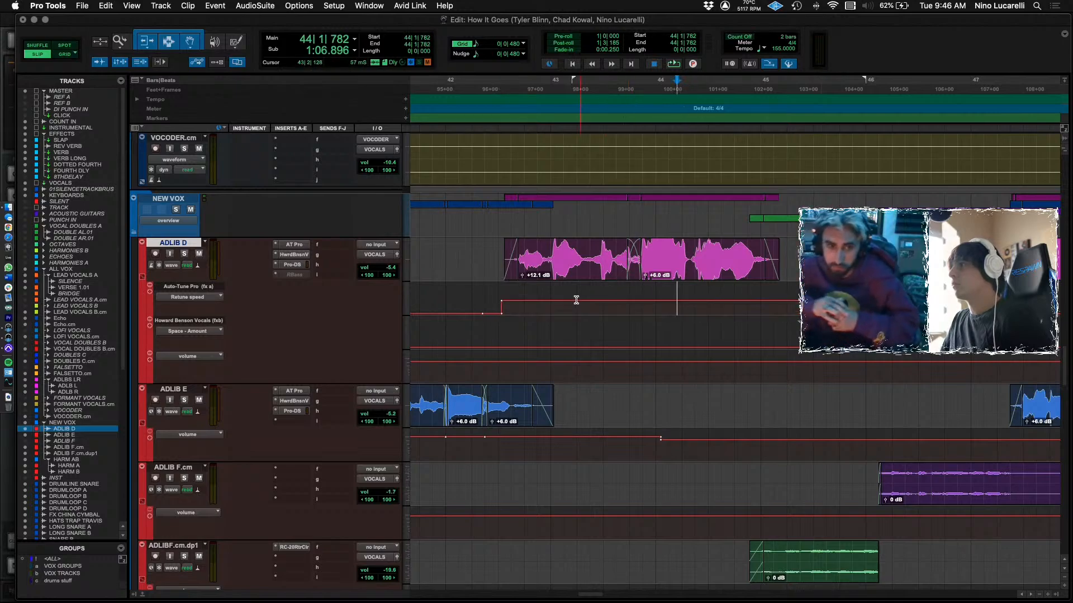
{"action": "key", "text": "space"}
{"action": "left_click_drag", "start_coordinate": [572, 303], "coordinate": [572, 291]}
{"action": "key", "text": "space"}
{"action": "left_click", "coordinate": [490, 307]}
{"action": "key", "text": "space"}
{"action": "key", "text": "super+bracketleft"}
{"action": "key", "text": "super+bracketleft"}
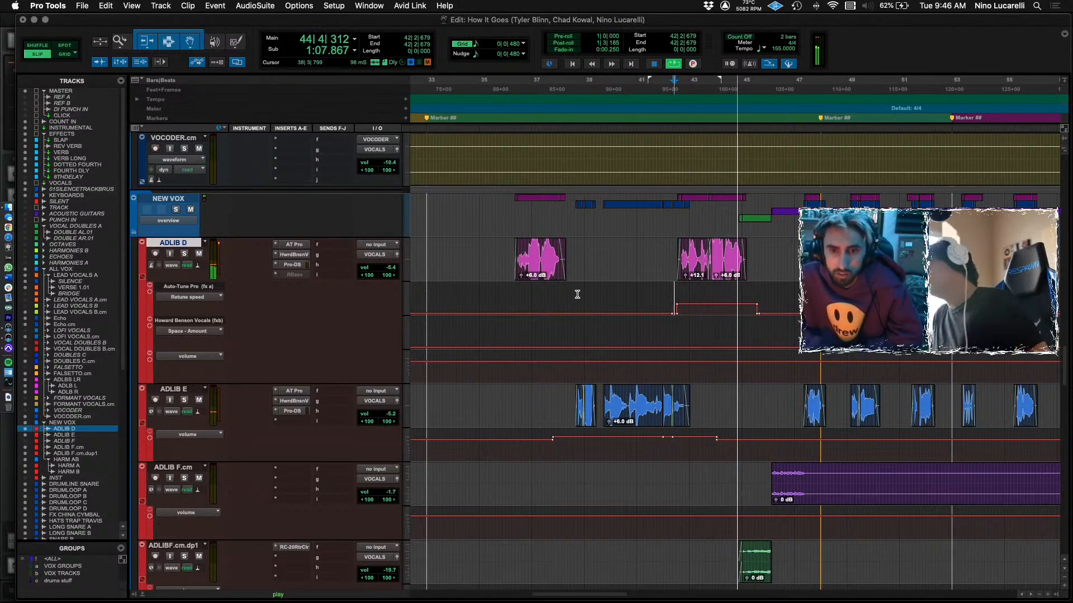
{"action": "scroll", "coordinate": [614, 299], "scroll_direction": "right", "scroll_amount": 3}
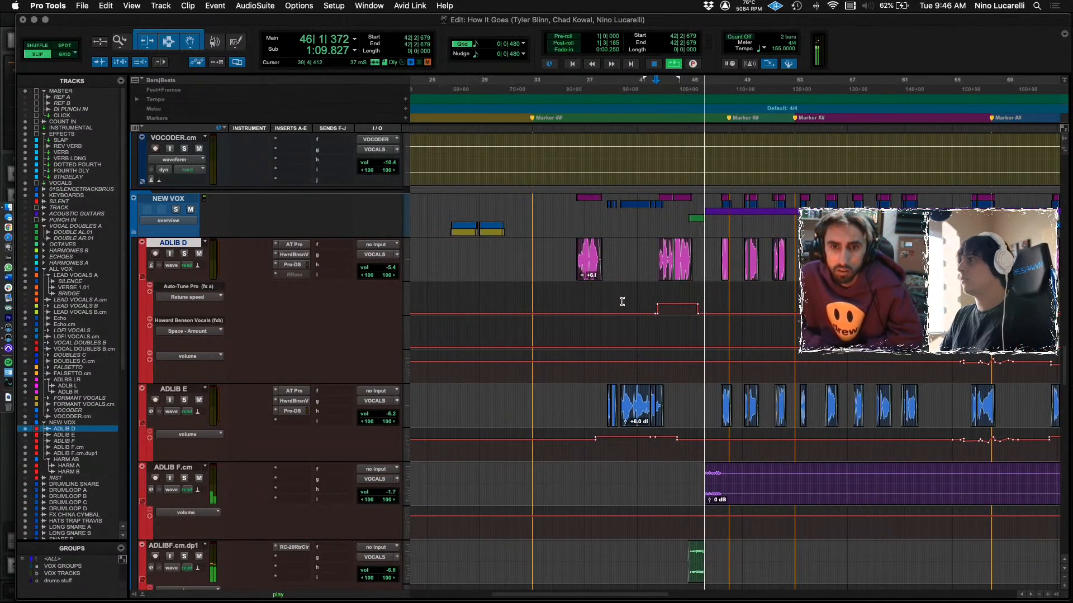
{"action": "key", "text": "super+bracketleft"}
{"action": "key", "text": "space"}
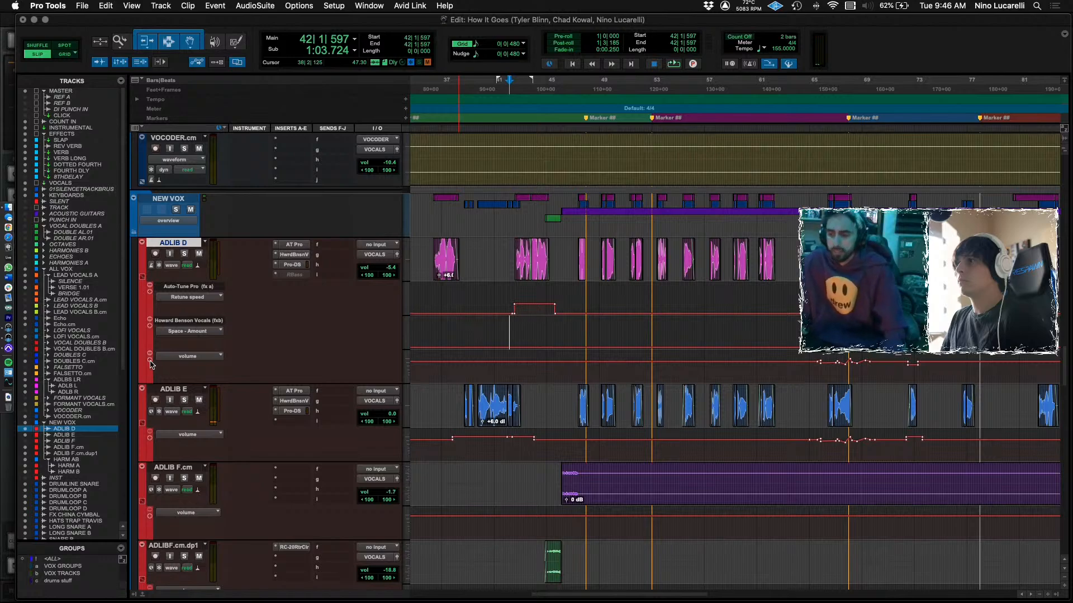
Add another automation lane to ADLIB D, raise its Howard Benson Vocals Space - Amount from 41|4 to 46|1, and play from 42|2.
{"action": "left_click", "coordinate": [150, 360]}
{"action": "left_click", "coordinate": [190, 394]}
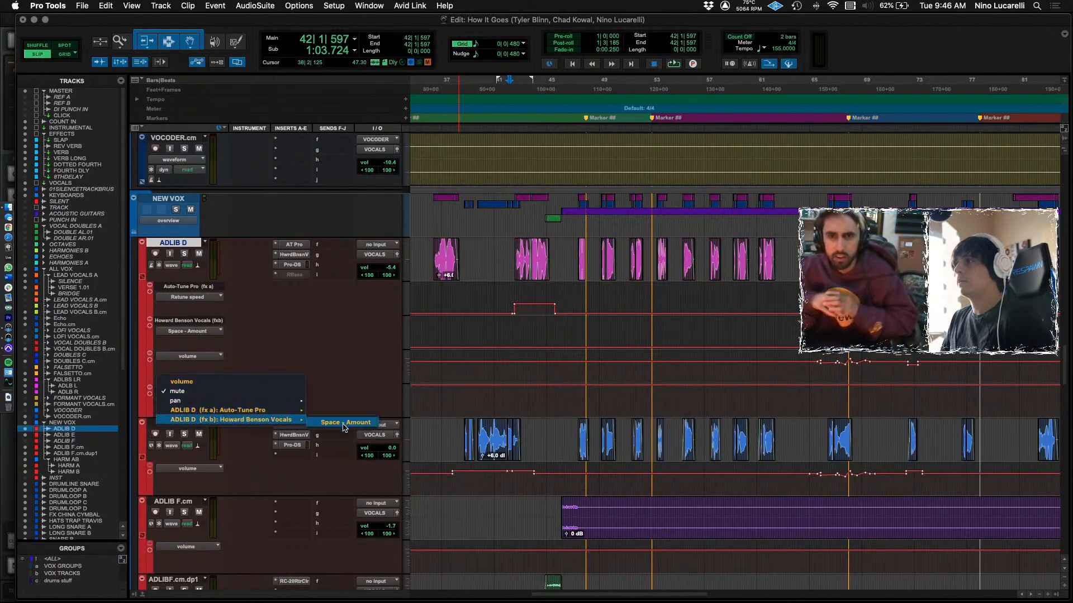
{"action": "left_click", "coordinate": [579, 372]}
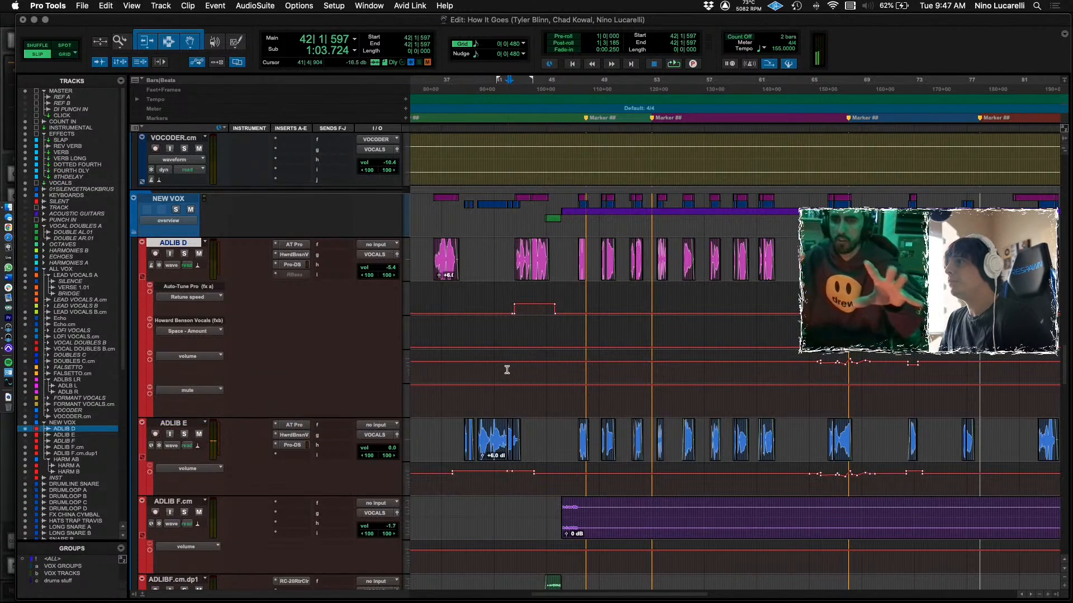
{"action": "left_click_drag", "start_coordinate": [513, 333], "coordinate": [561, 333]}
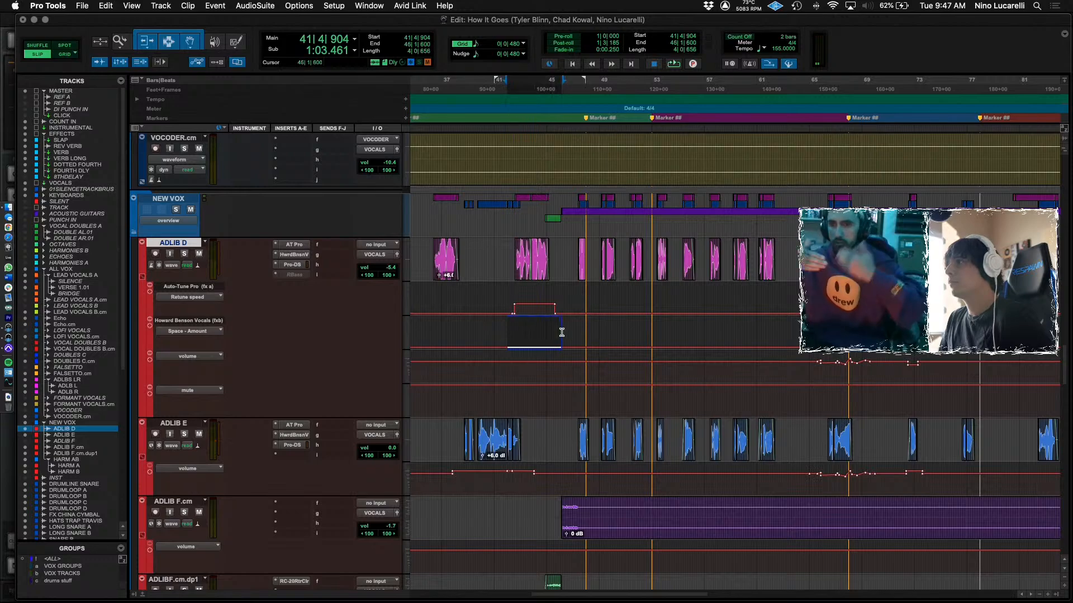
{"action": "left_click", "coordinate": [511, 343]}
{"action": "key", "text": "space"}
Follow the playback past bar 46 and play the mix again from 48|2.
{"action": "key", "text": "super+bracketright"}
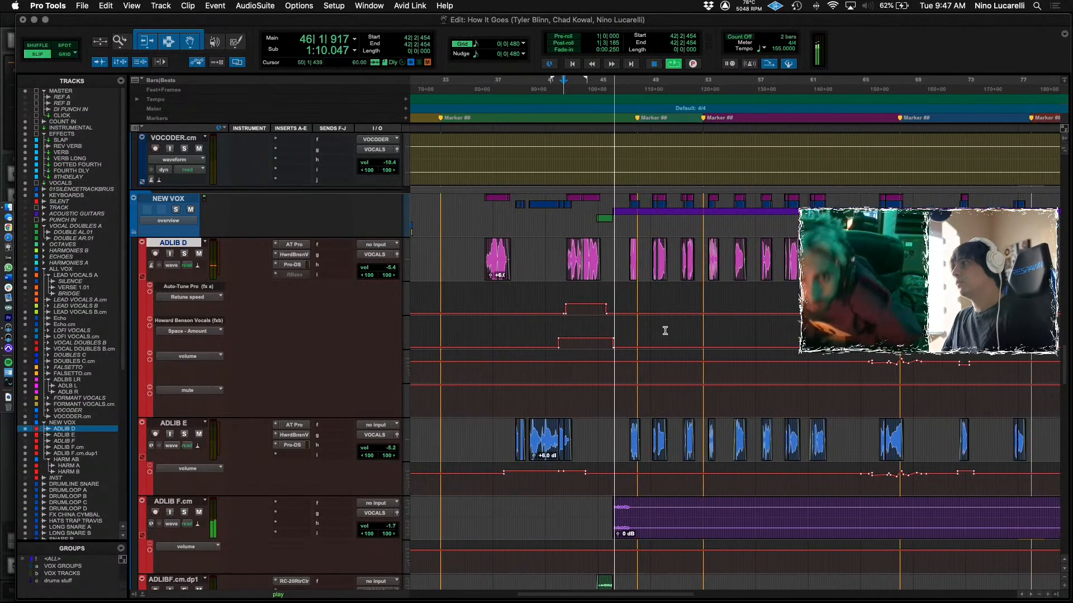
{"action": "key", "text": "super+bracketleft"}
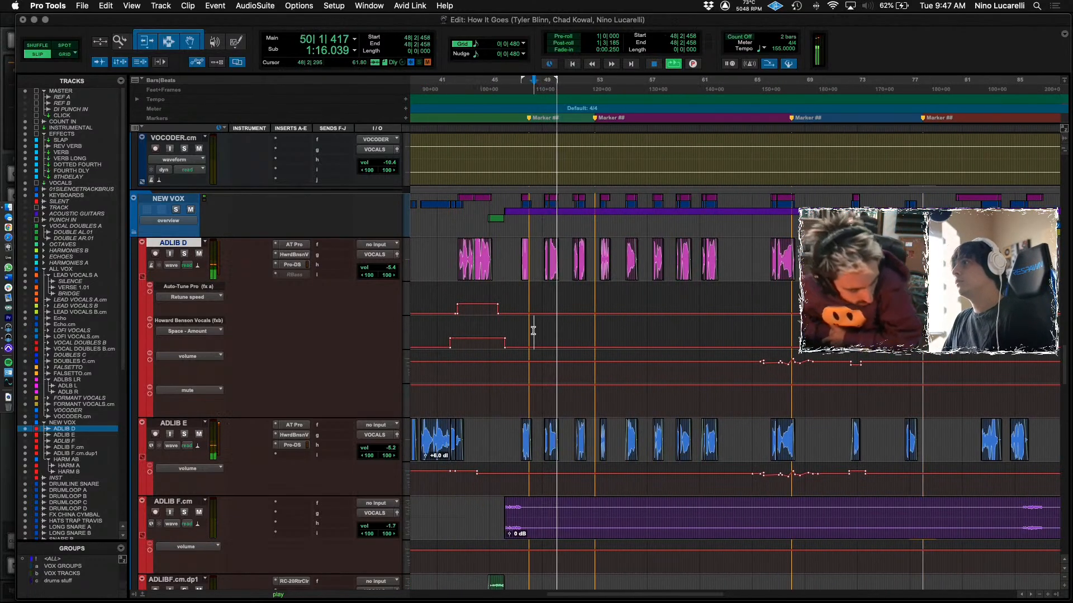
{"action": "key", "text": "space"}
{"action": "left_click", "coordinate": [534, 338]}
Look over the adlib, drum, bass and guitar tracks between bars 41 and 81.
{"action": "scroll", "coordinate": [533, 339], "scroll_direction": "down", "scroll_amount": 10}
{"action": "scroll", "coordinate": [501, 416], "scroll_direction": "down", "scroll_amount": 5}
{"action": "scroll", "coordinate": [502, 410], "scroll_direction": "up", "scroll_amount": 15}
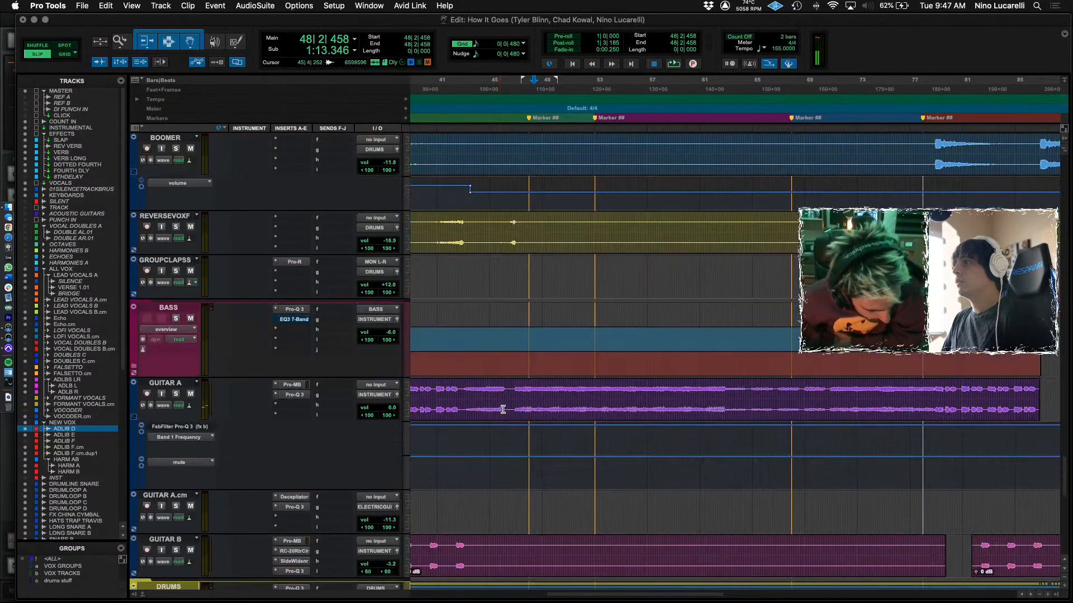
{"action": "scroll", "coordinate": [503, 410], "scroll_direction": "up", "scroll_amount": 3}
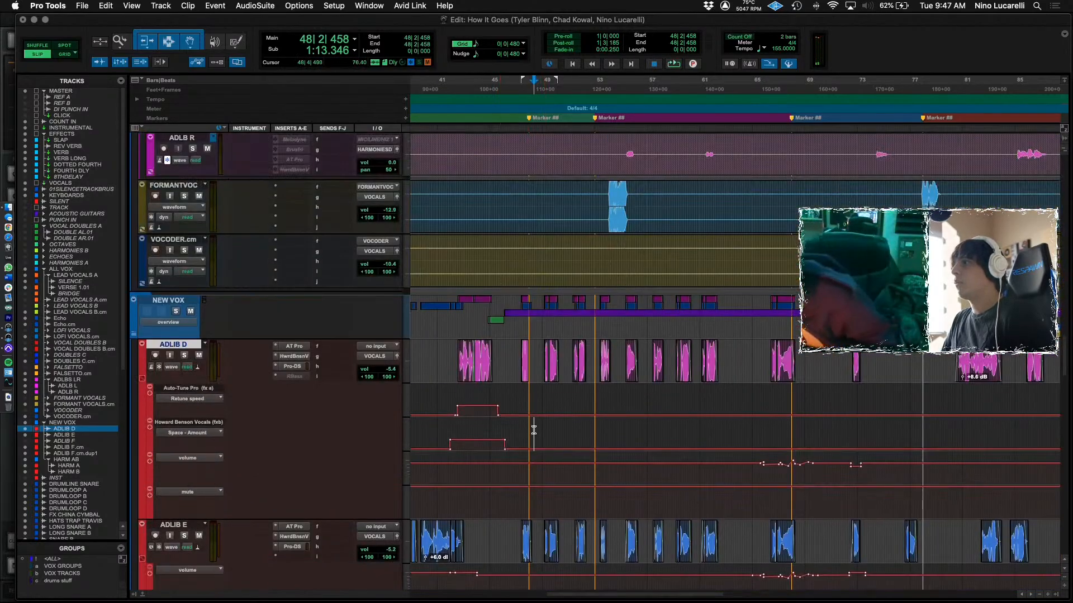
{"action": "scroll", "coordinate": [537, 428], "scroll_direction": "down", "scroll_amount": 15}
{"action": "scroll", "coordinate": [538, 436], "scroll_direction": "down", "scroll_amount": 2}
{"action": "scroll", "coordinate": [539, 432], "scroll_direction": "left", "scroll_amount": 1}
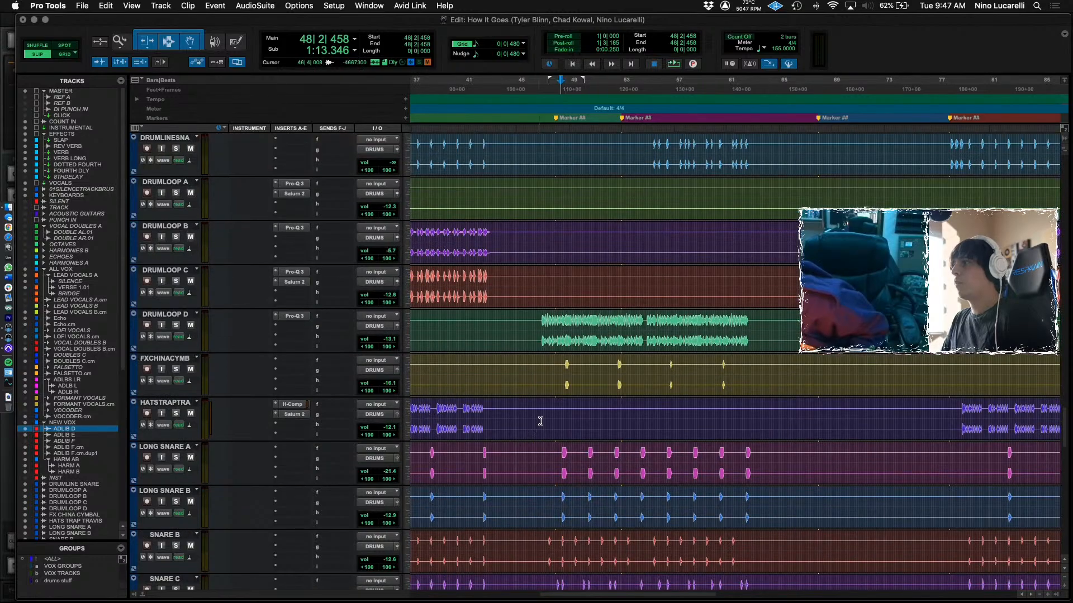
{"action": "scroll", "coordinate": [537, 369], "scroll_direction": "down", "scroll_amount": 15}
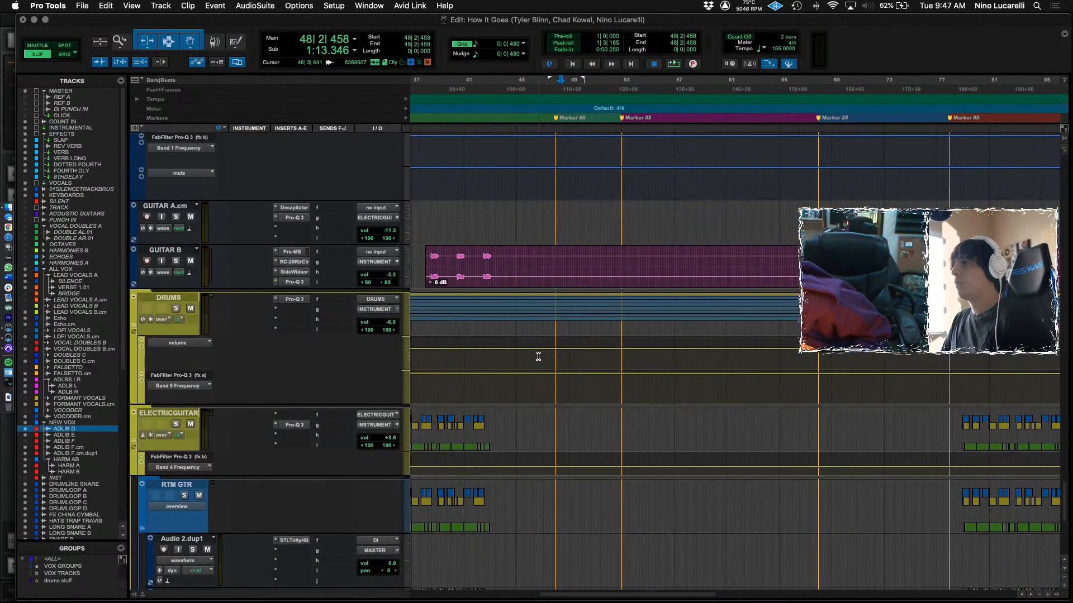
{"action": "scroll", "coordinate": [538, 377], "scroll_direction": "down", "scroll_amount": 6}
{"action": "scroll", "coordinate": [540, 410], "scroll_direction": "up", "scroll_amount": 3}
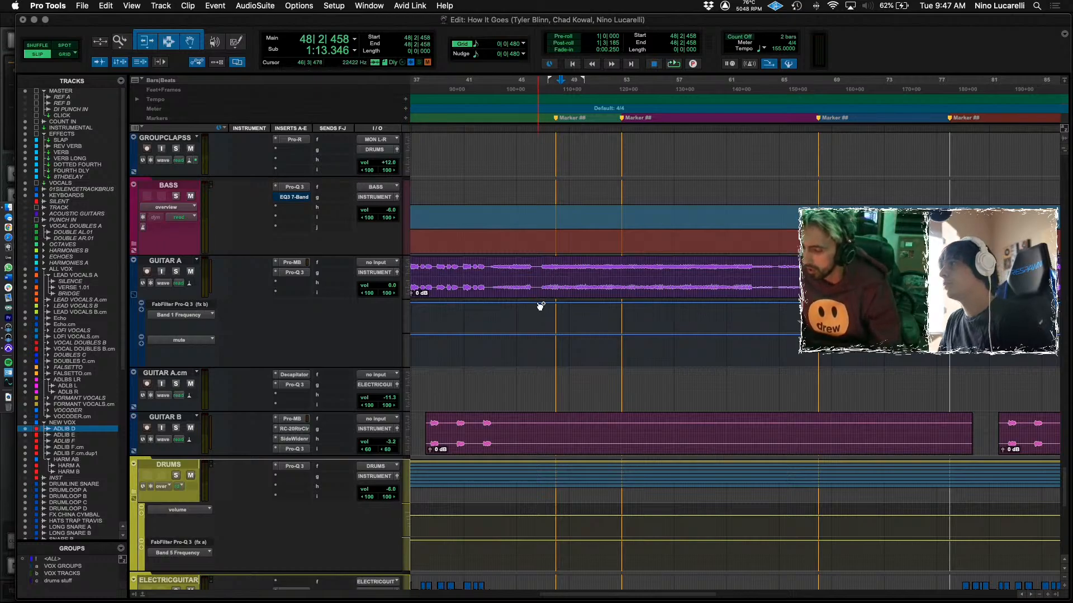
{"action": "scroll", "coordinate": [540, 307], "scroll_direction": "up", "scroll_amount": 1}
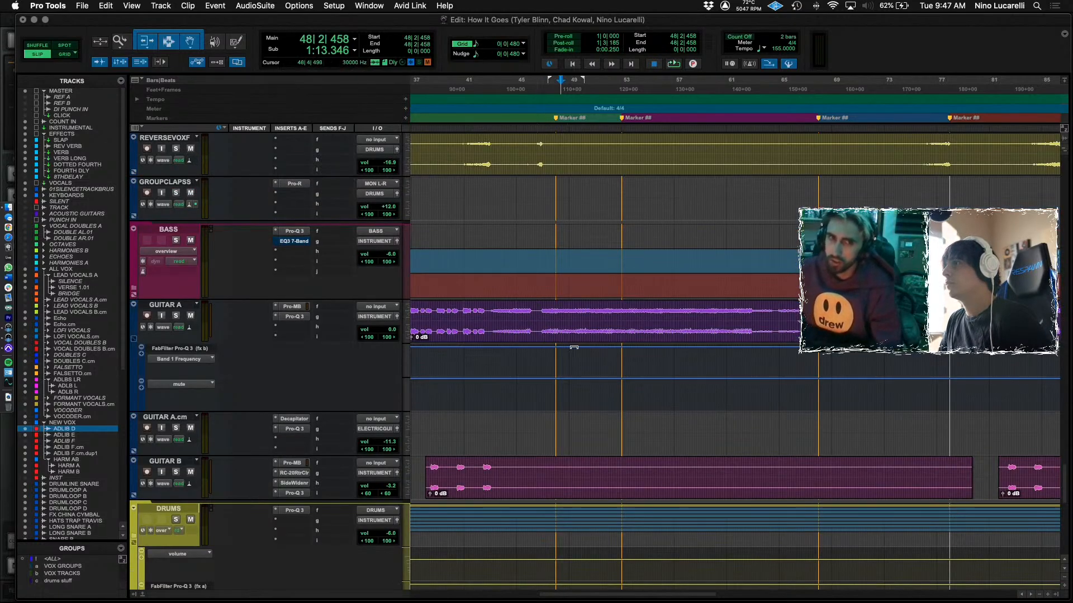
{"action": "scroll", "coordinate": [556, 313], "scroll_direction": "up", "scroll_amount": 2}
Play the earlier part of the song from 18|3 and from 26|3, checking the bass and guitar tracks.
{"action": "left_click", "coordinate": [476, 313]}
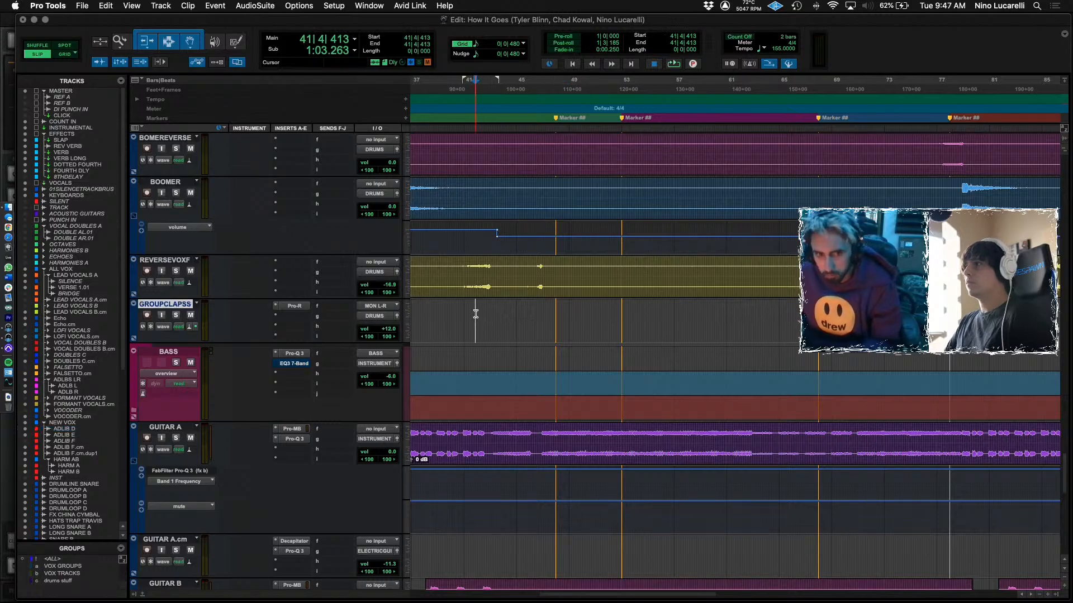
{"action": "scroll", "coordinate": [486, 329], "scroll_direction": "up", "scroll_amount": 5}
{"action": "scroll", "coordinate": [497, 341], "scroll_direction": "left", "scroll_amount": 6}
{"action": "scroll", "coordinate": [499, 342], "scroll_direction": "down", "scroll_amount": 8}
{"action": "scroll", "coordinate": [499, 342], "scroll_direction": "up", "scroll_amount": 2}
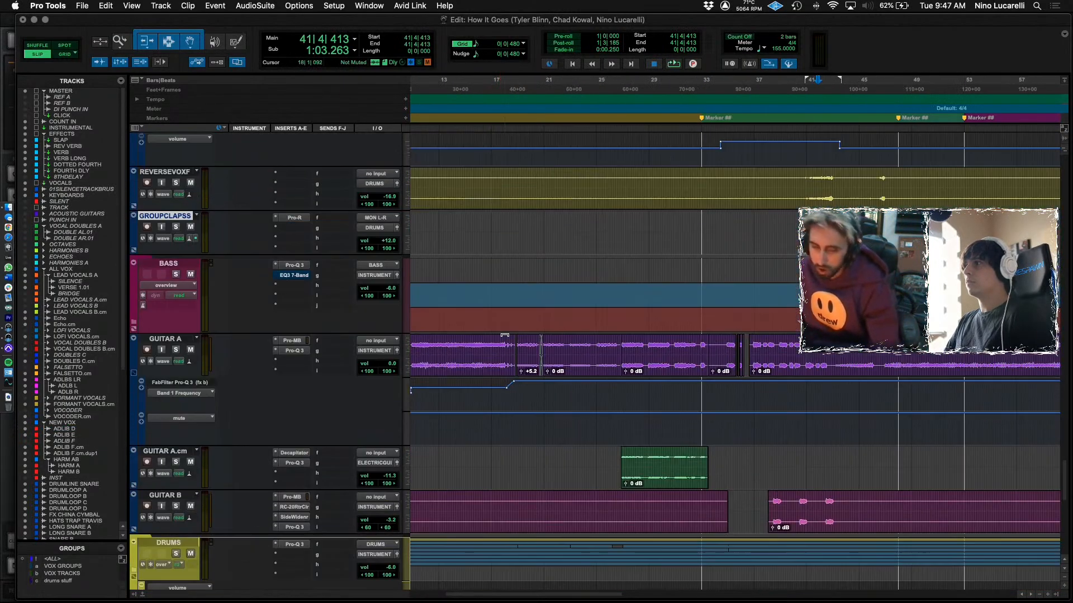
{"action": "left_click", "coordinate": [513, 269]}
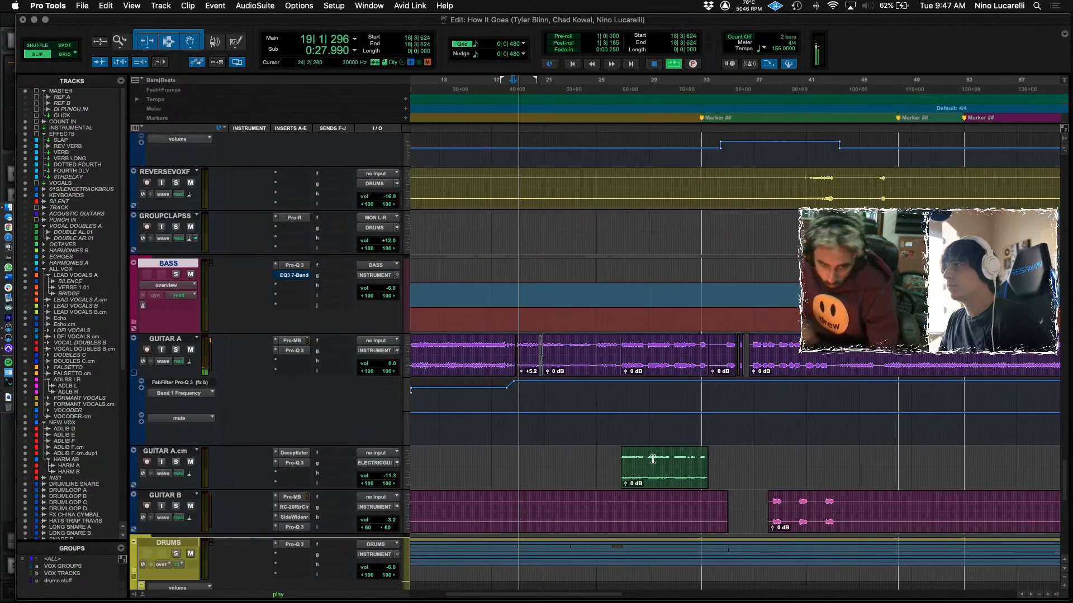
{"action": "left_click_drag", "start_coordinate": [707, 461], "coordinate": [627, 462]}
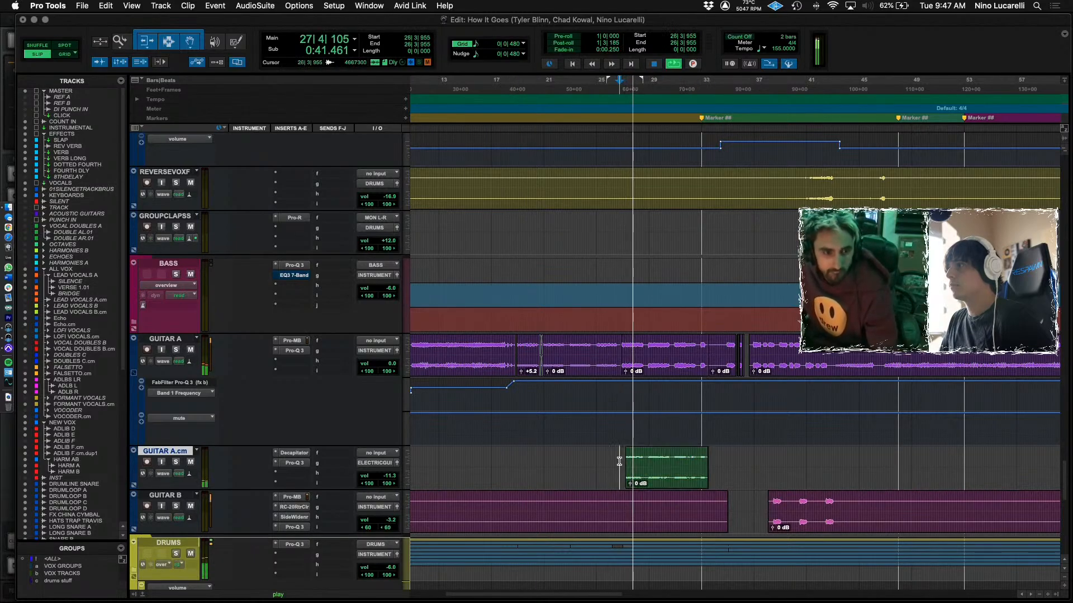
{"action": "left_click", "coordinate": [618, 461]}
{"action": "left_click", "coordinate": [618, 460]}
{"action": "scroll", "coordinate": [626, 458], "scroll_direction": "down", "scroll_amount": 10}
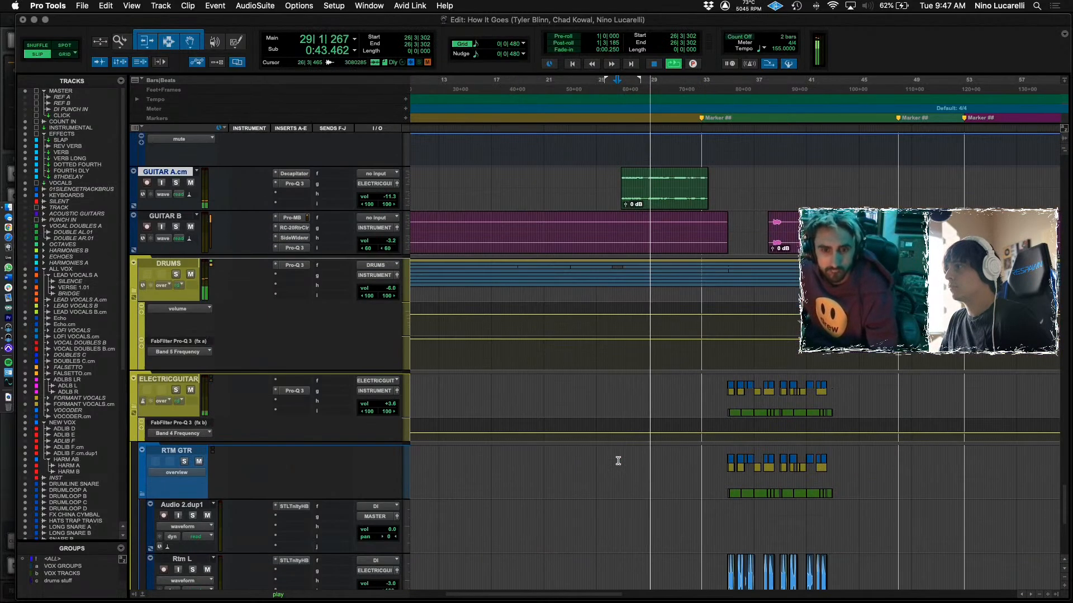
Play the mix from 34|2 while checking the rhythm guitar, snare and BOOMER tracks.
{"action": "key", "text": "space"}
{"action": "key", "text": "space"}
{"action": "scroll", "coordinate": [720, 421], "scroll_direction": "right", "scroll_amount": 3}
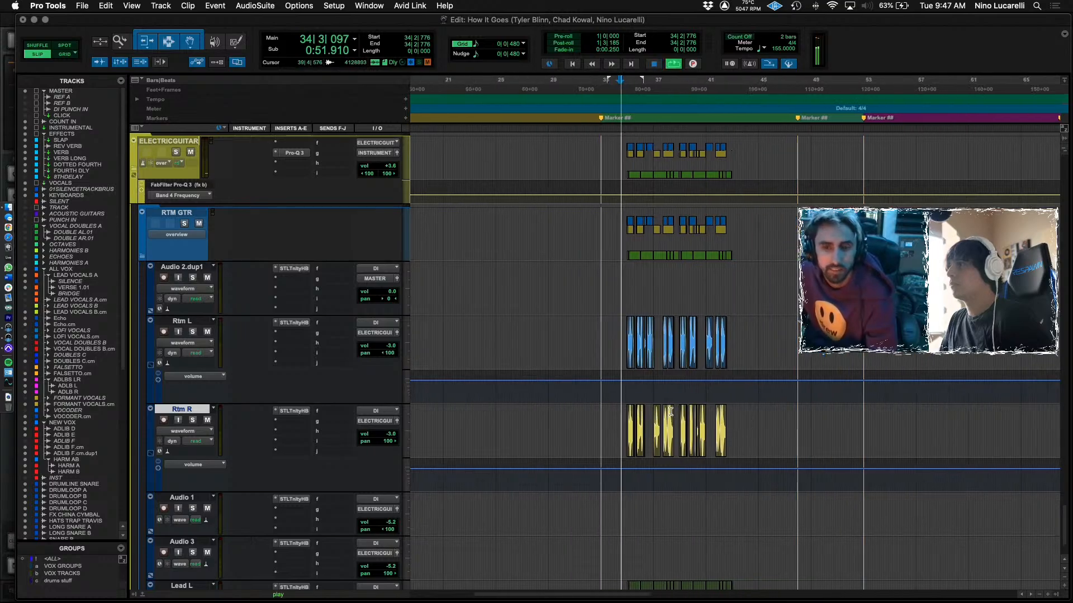
{"action": "scroll", "coordinate": [638, 408], "scroll_direction": "down", "scroll_amount": 3}
{"action": "scroll", "coordinate": [642, 411], "scroll_direction": "down", "scroll_amount": 15}
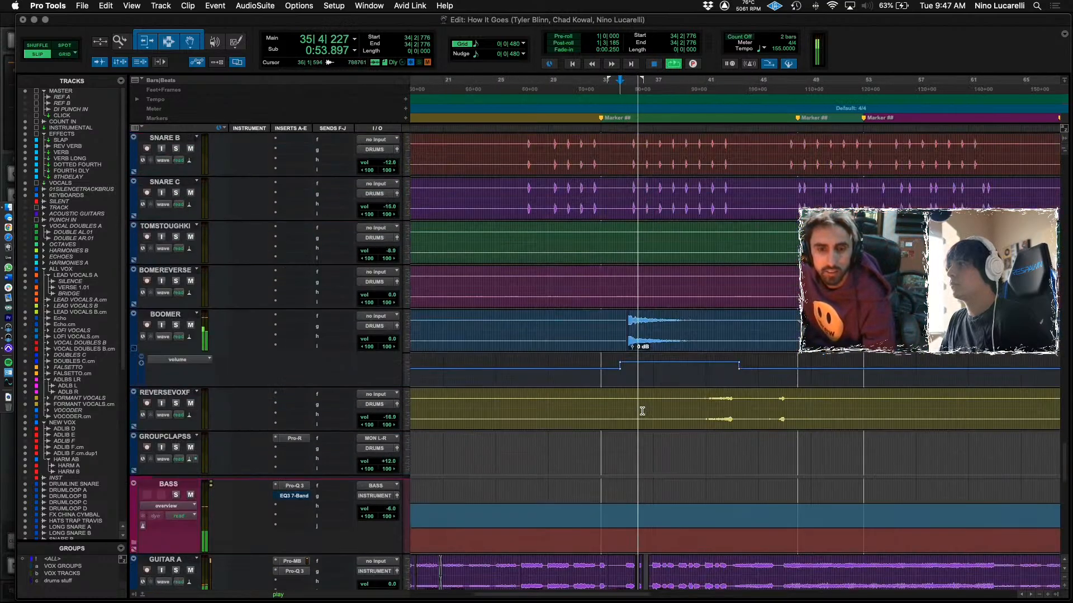
{"action": "key", "text": "space"}
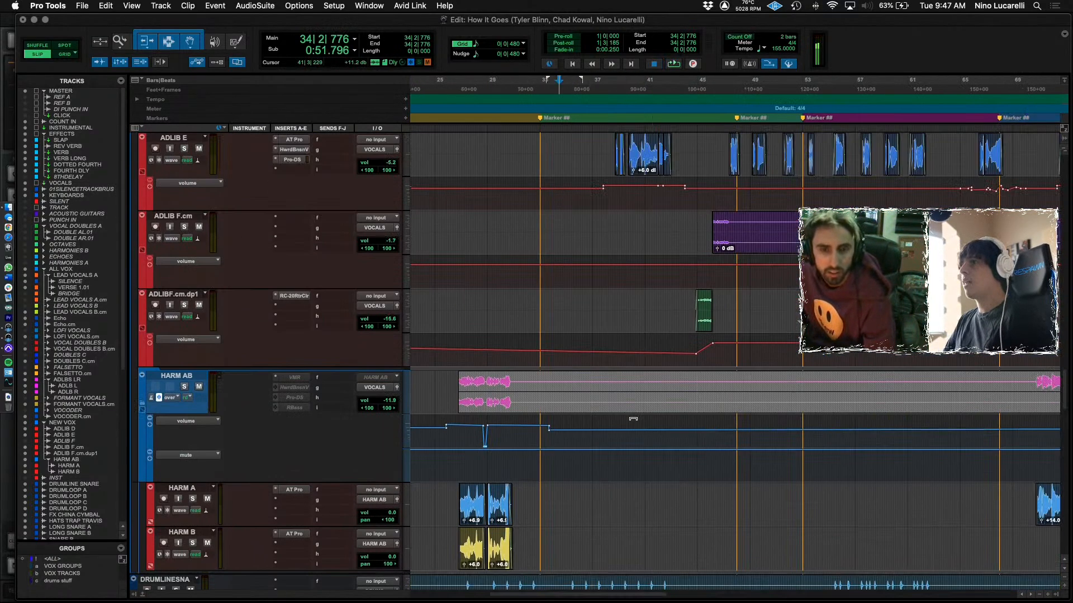
Find the LOFI VOCALS.cm track and play its phrase from 35|1.
{"action": "scroll", "coordinate": [643, 413], "scroll_direction": "up", "scroll_amount": 12}
{"action": "scroll", "coordinate": [614, 410], "scroll_direction": "up", "scroll_amount": 6}
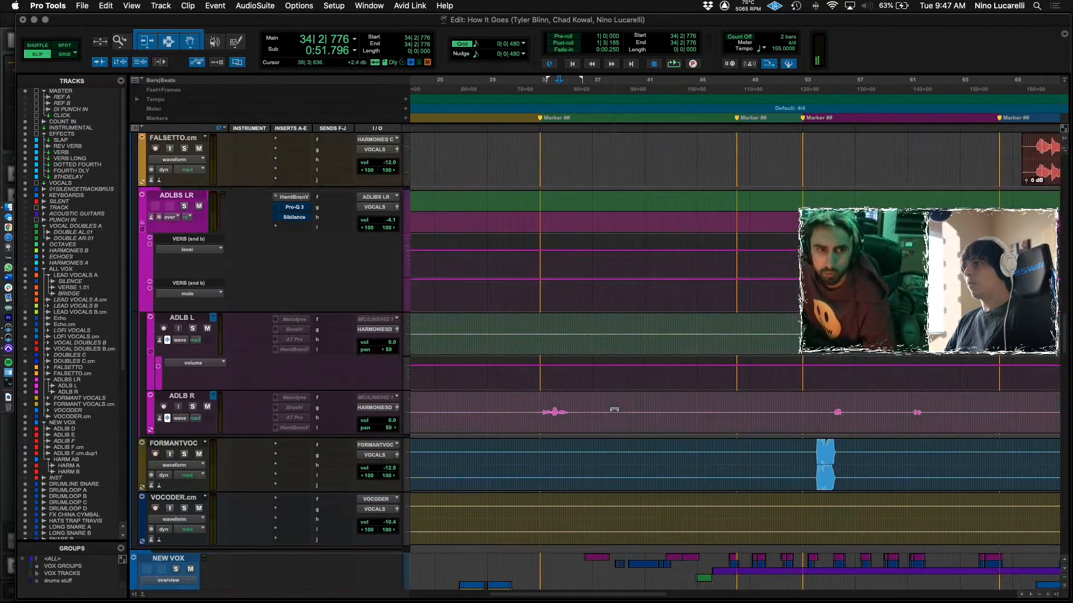
{"action": "scroll", "coordinate": [614, 410], "scroll_direction": "up", "scroll_amount": 1}
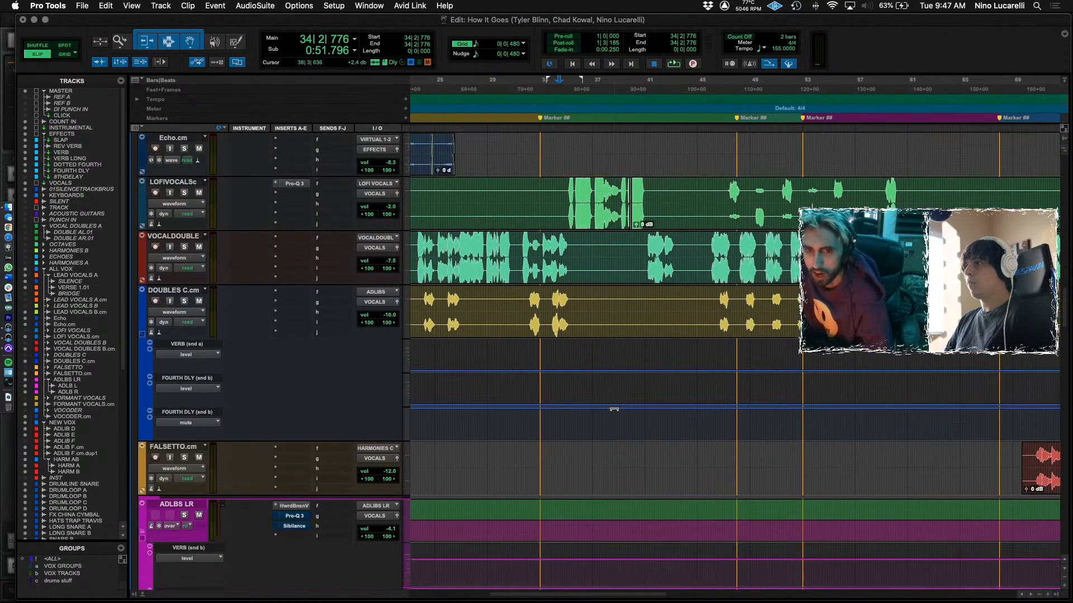
{"action": "scroll", "coordinate": [586, 386], "scroll_direction": "up", "scroll_amount": 1}
{"action": "left_click", "coordinate": [569, 272]}
{"action": "key", "text": "space"}
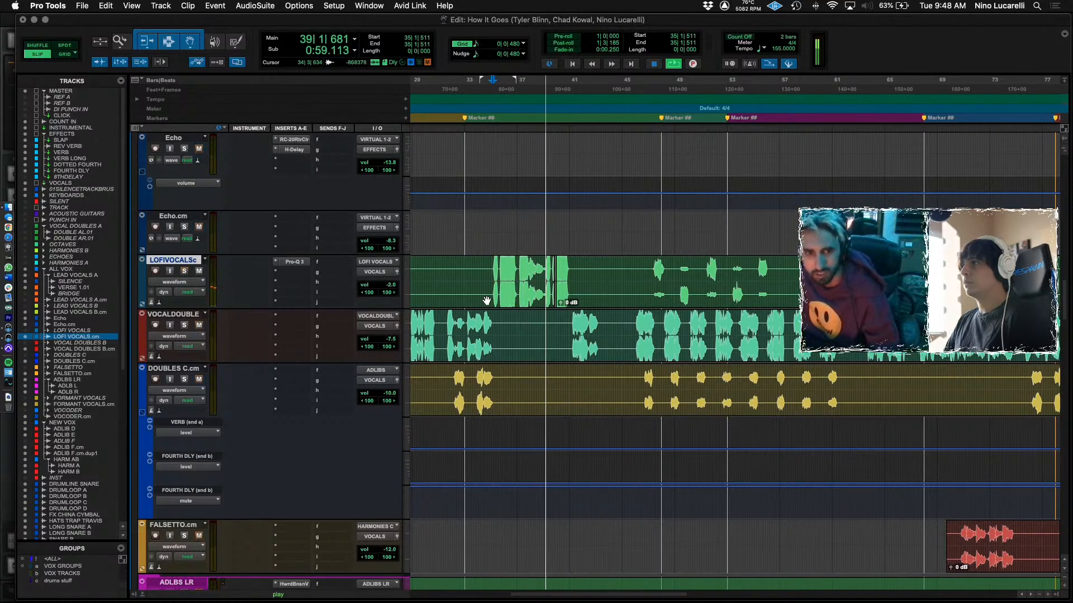
Show LOFI VOCALS.cm's volume automation, raise it to +1.9 dB from 34|4 to 41|1, and replay the phrase.
{"action": "left_click", "coordinate": [142, 304]}
{"action": "key", "text": "space"}
{"action": "left_click_drag", "start_coordinate": [488, 321], "coordinate": [571, 328]}
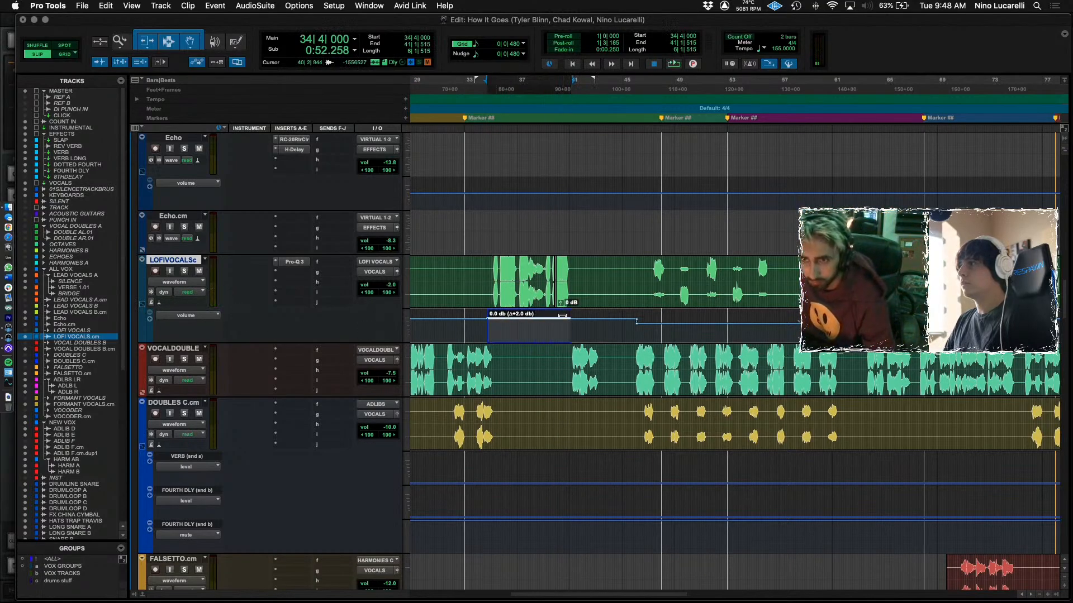
{"action": "key", "text": "space"}
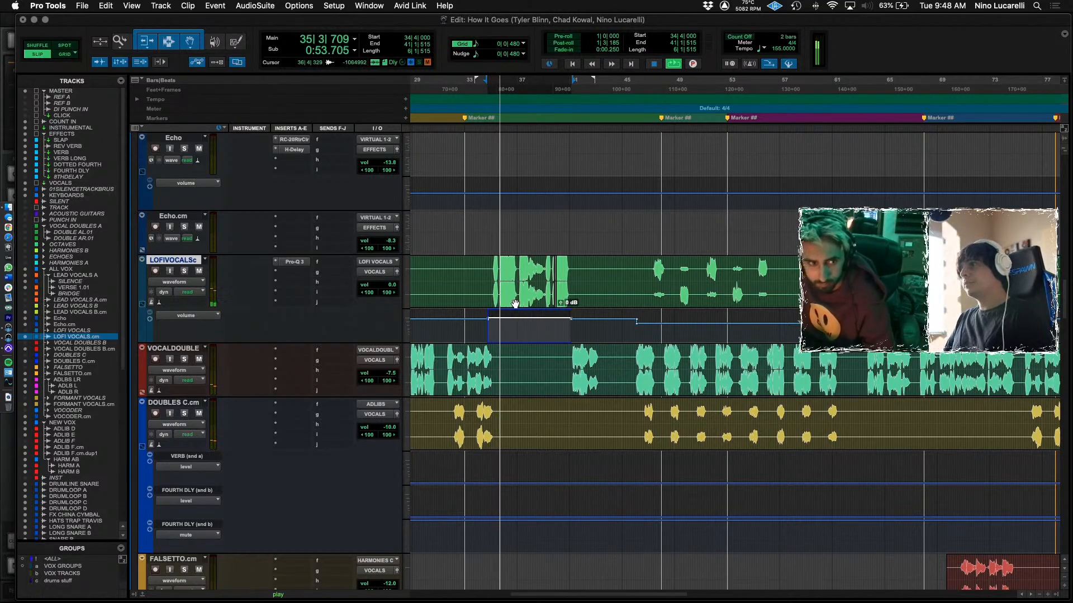
{"action": "mouse_move", "coordinate": [514, 311]}
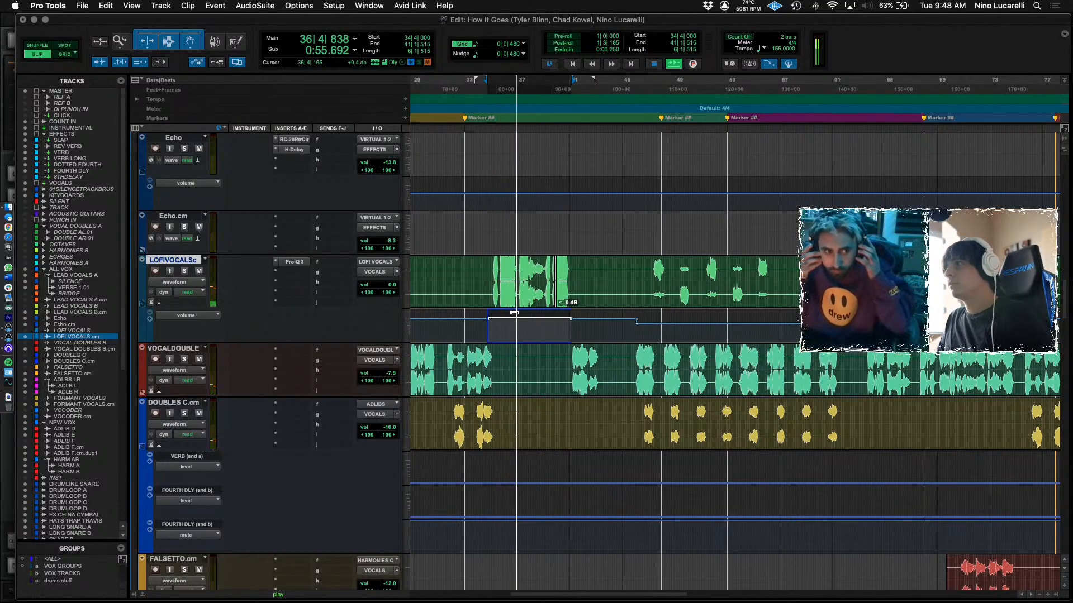
{"action": "left_click_drag", "start_coordinate": [514, 314], "coordinate": [513, 313]}
{"action": "key", "text": "space"}
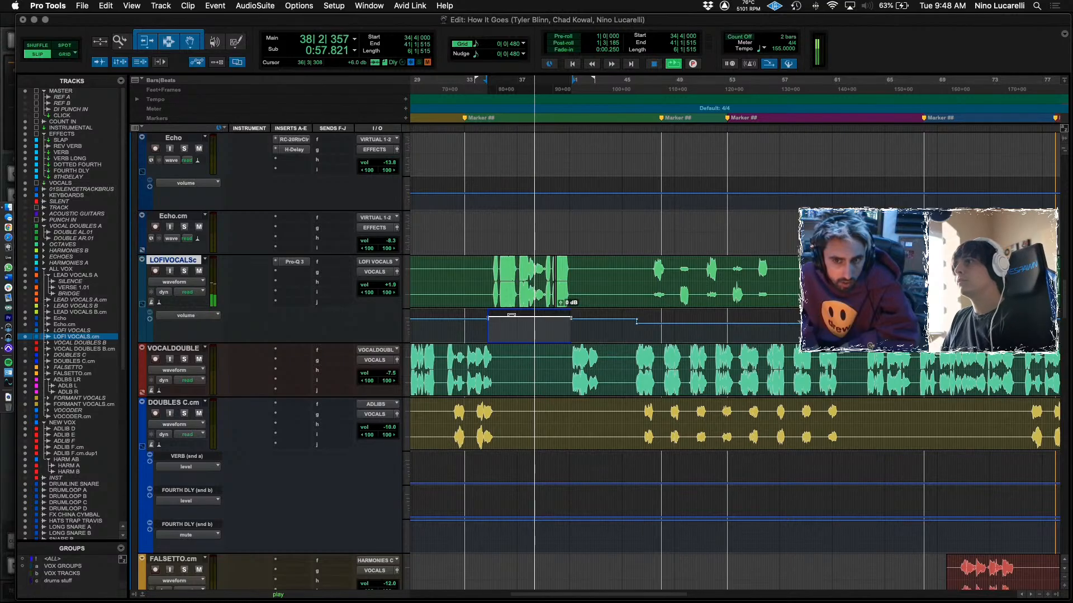
Audition the louder LOFI VOCALS.cm phrase in the mix from 37|2, 40|2 and 34|3.
{"action": "left_click", "coordinate": [523, 329]}
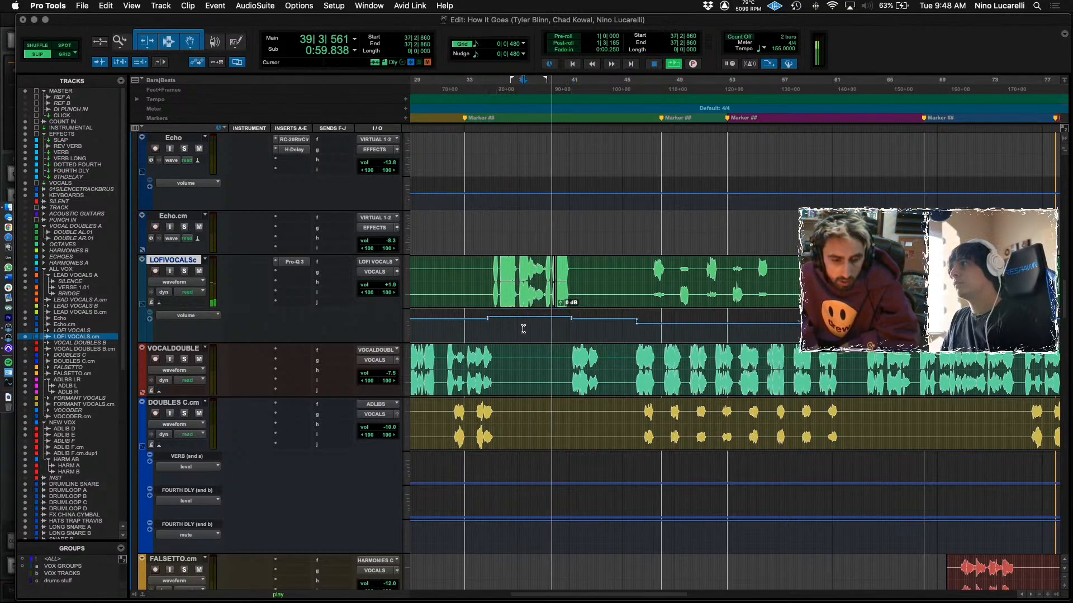
{"action": "key", "text": "space"}
{"action": "left_click", "coordinate": [505, 328]}
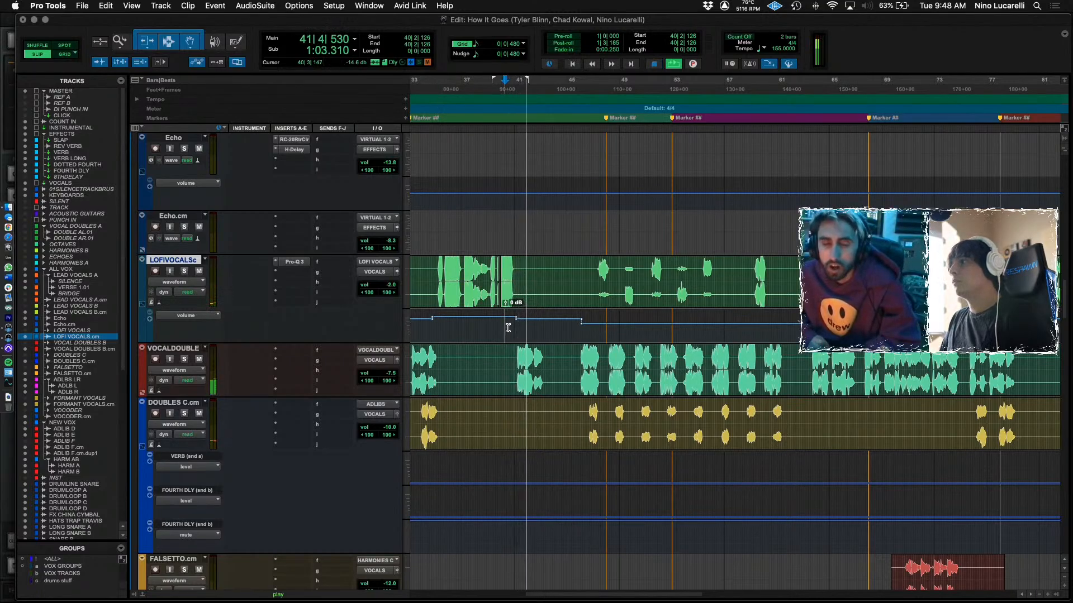
{"action": "scroll", "coordinate": [510, 329], "scroll_direction": "left", "scroll_amount": 3}
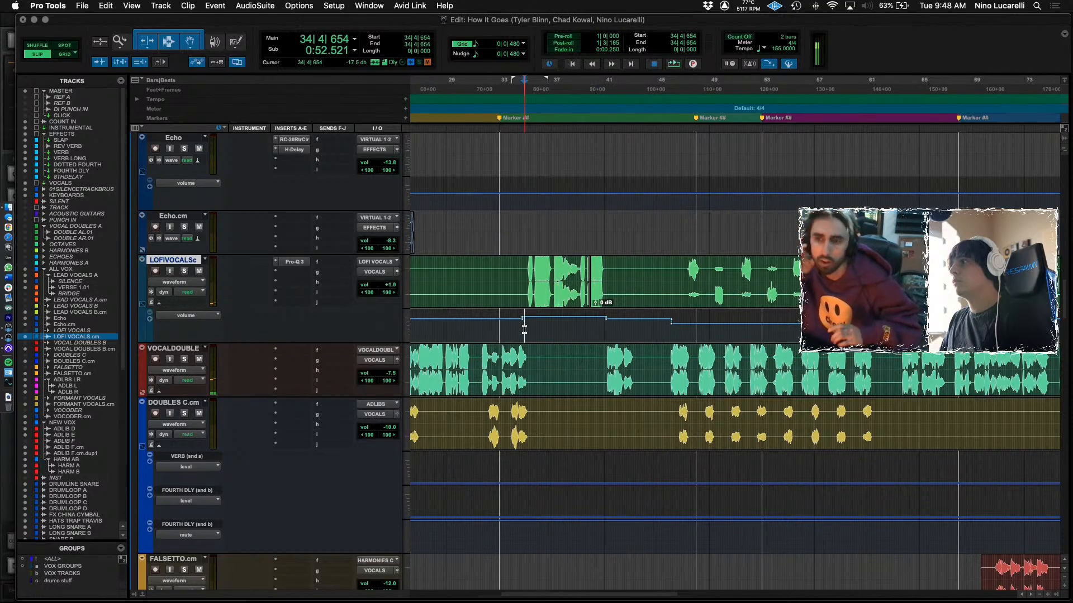
{"action": "scroll", "coordinate": [526, 331], "scroll_direction": "up", "scroll_amount": 2}
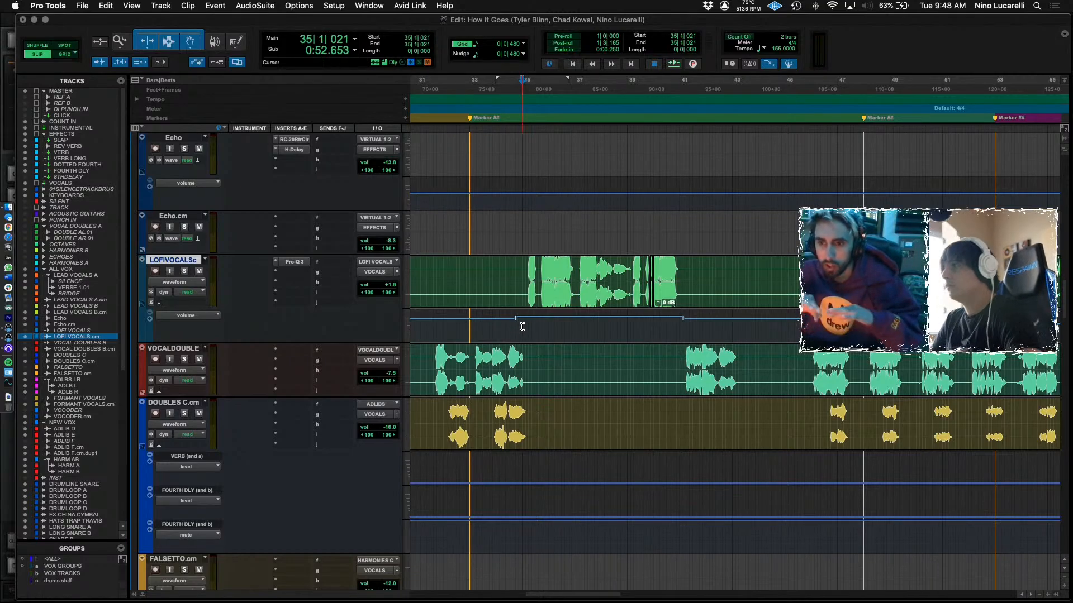
{"action": "left_click", "coordinate": [508, 328]}
{"action": "key", "text": "space"}
Raise LOFI VOCALS.cm's volume automation for the phrase at bars 35 to 41 to +4.0 dB and replay from 34|2.
{"action": "scroll", "coordinate": [559, 313], "scroll_direction": "down", "scroll_amount": 5}
{"action": "scroll", "coordinate": [559, 313], "scroll_direction": "up", "scroll_amount": 4}
{"action": "left_click_drag", "start_coordinate": [567, 241], "coordinate": [567, 236]}
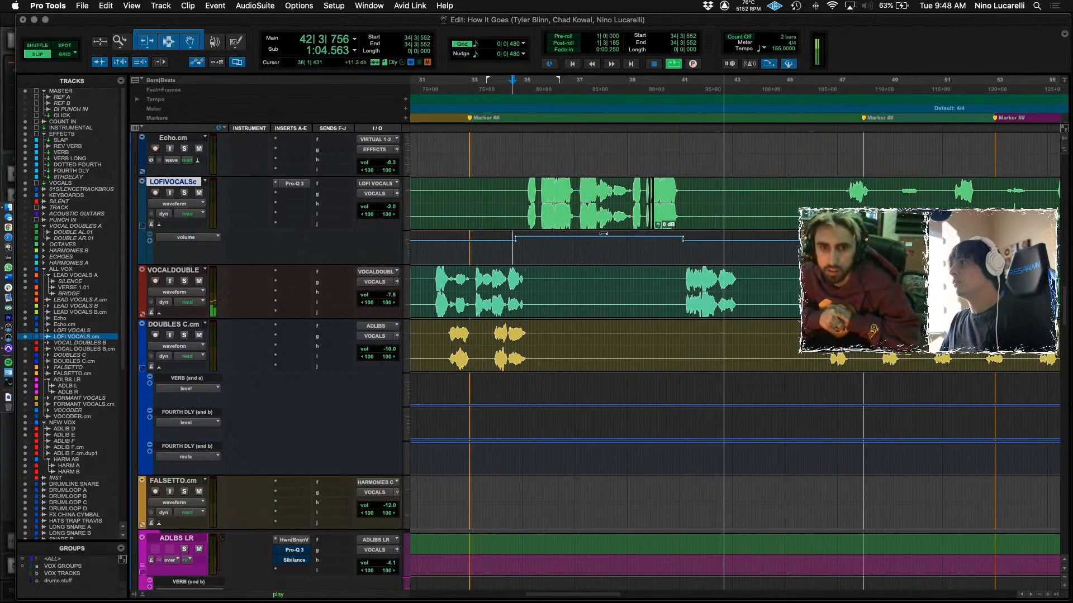
{"action": "key", "text": "space"}
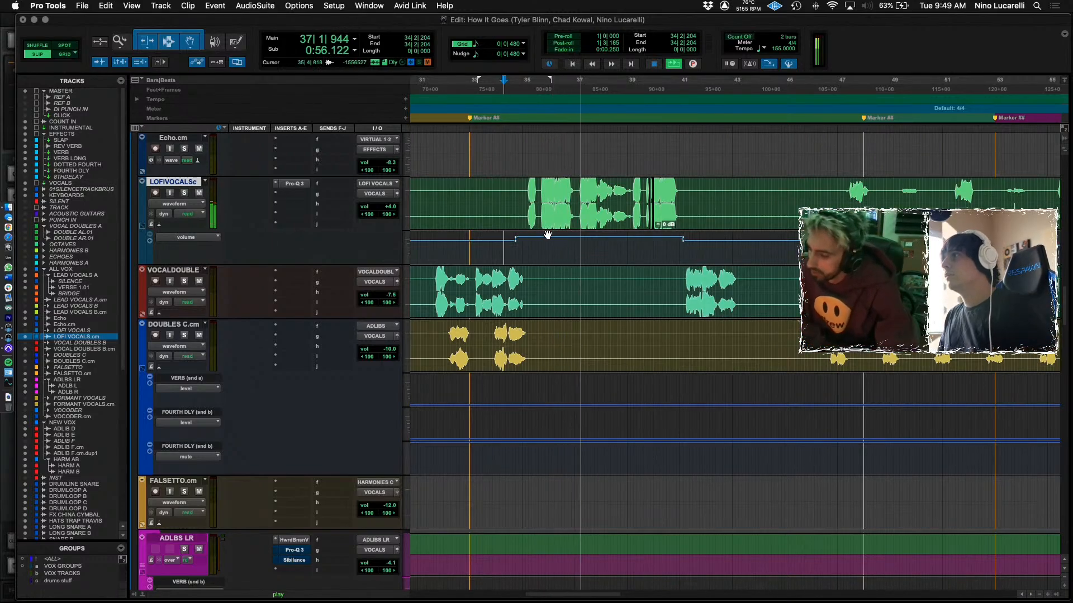
Check the Pro-Q 3 curve on LOFI VOCALS.cm, close it, and place the cursor at 41|1 on VOCAL DOUBLES B.cm with playback stopped.
{"action": "left_click", "coordinate": [295, 183]}
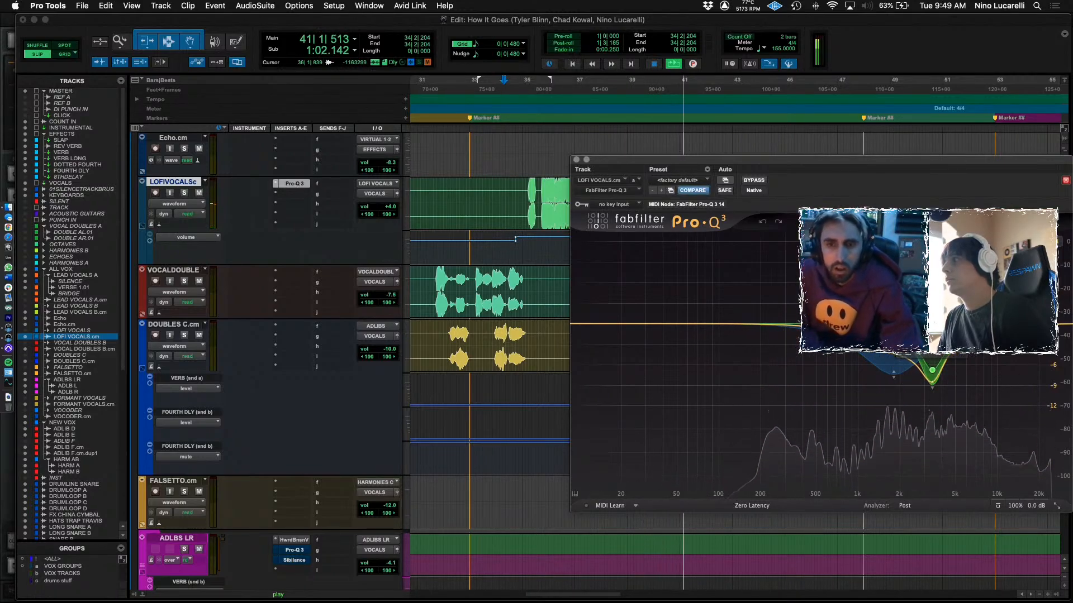
{"action": "left_click", "coordinate": [577, 160]}
{"action": "scroll", "coordinate": [654, 315], "scroll_direction": "right", "scroll_amount": 2}
{"action": "scroll", "coordinate": [654, 315], "scroll_direction": "right", "scroll_amount": 5}
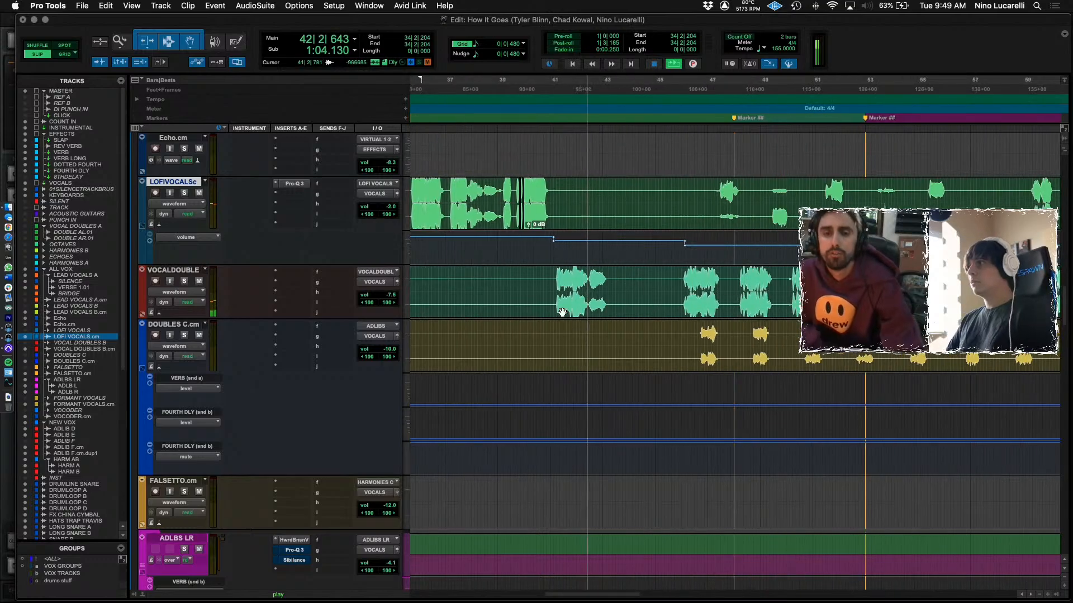
{"action": "left_click", "coordinate": [554, 285]}
{"action": "key", "text": "space"}
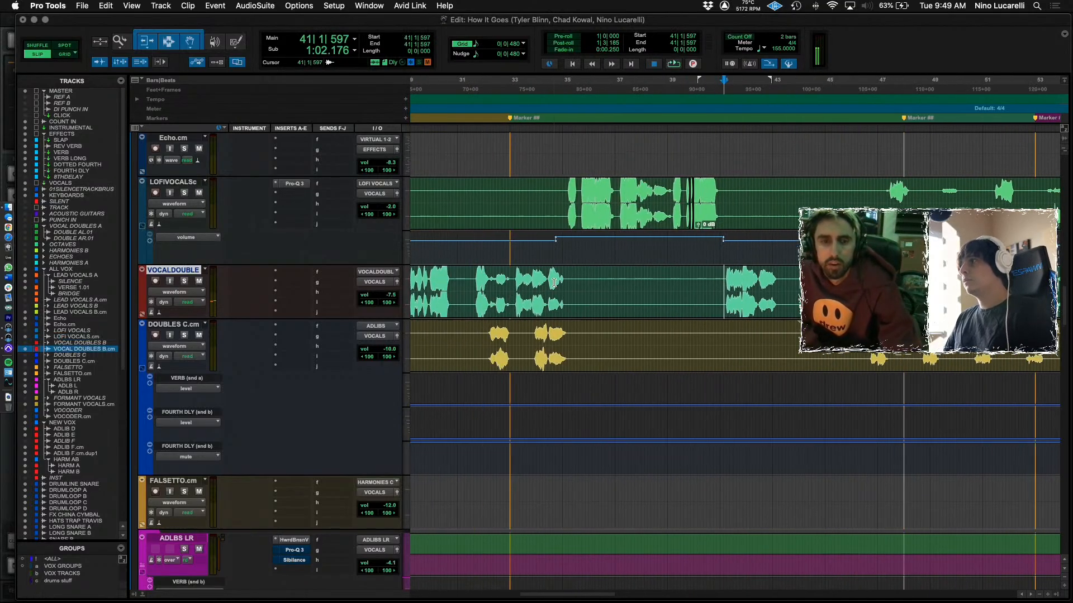
Place the cursor on ADLIB D at 35|3 and audition its phrase around bars 36 to 38.
{"action": "scroll", "coordinate": [555, 284], "scroll_direction": "down", "scroll_amount": 5}
{"action": "scroll", "coordinate": [554, 285], "scroll_direction": "down", "scroll_amount": 5}
{"action": "left_click", "coordinate": [581, 252]}
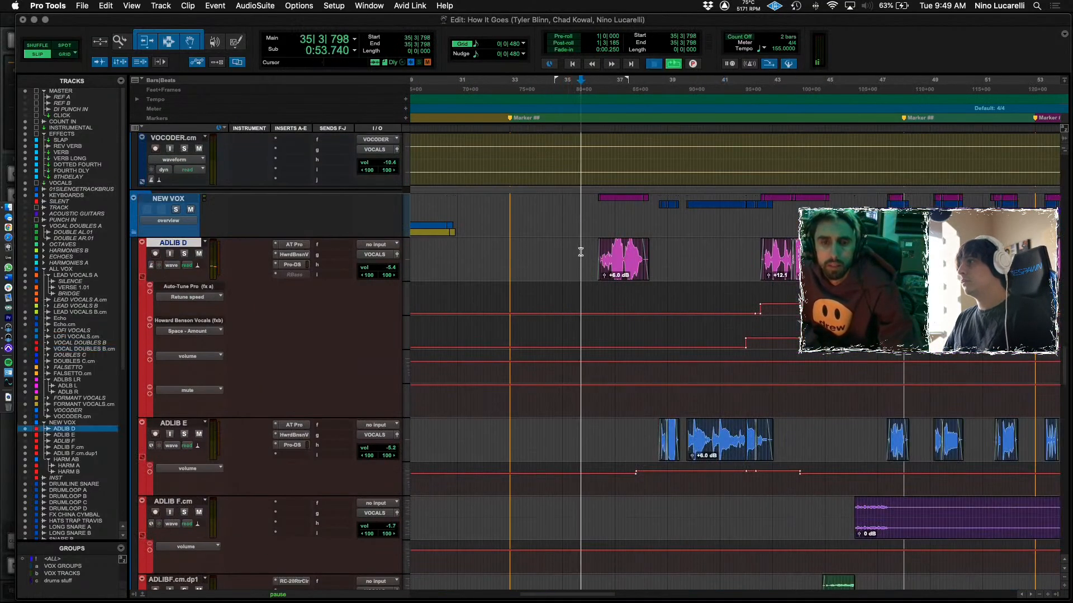
{"action": "scroll", "coordinate": [427, 254], "scroll_direction": "left", "scroll_amount": 6}
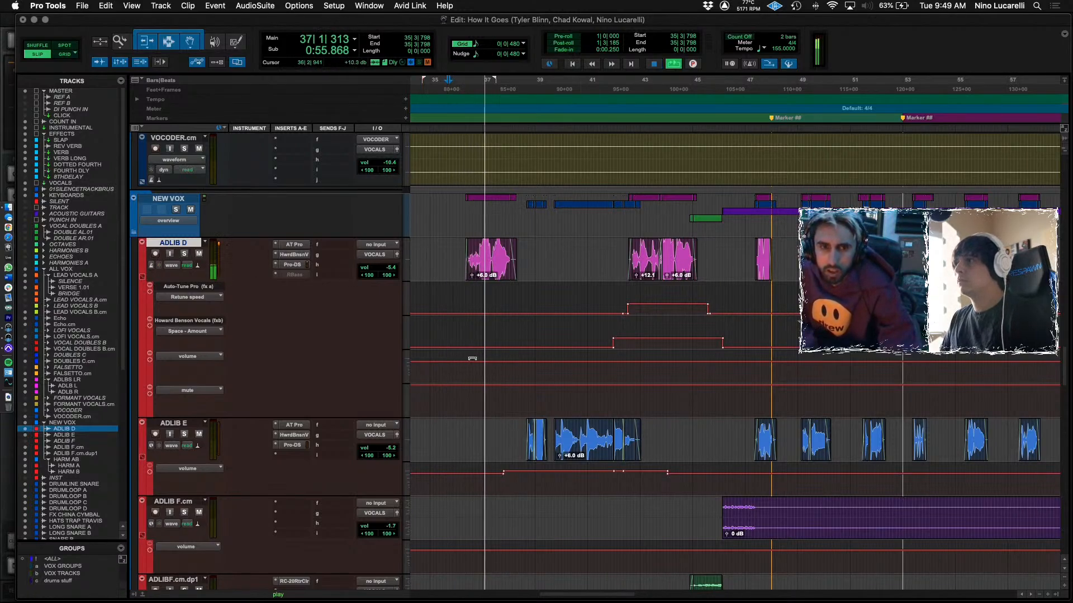
Raise ADLIB D's Howard Benson Vocals Space - Amount automation from about bar 36 to 39 and replay the phrase.
{"action": "left_click_drag", "start_coordinate": [461, 331], "coordinate": [518, 335]}
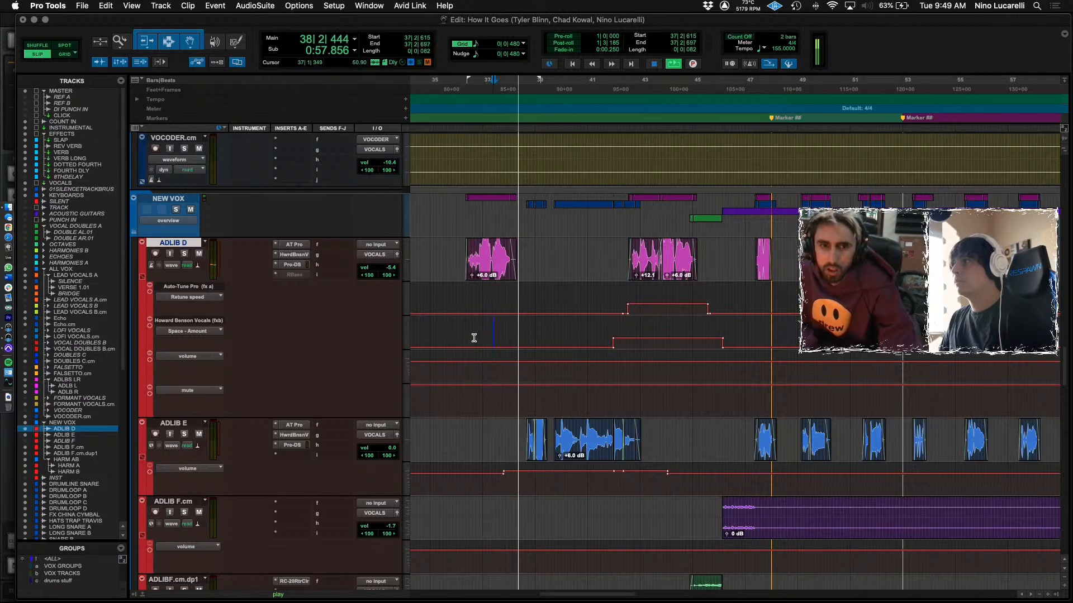
{"action": "left_click_drag", "start_coordinate": [451, 331], "coordinate": [493, 339]}
{"action": "key", "text": "super+bracketleft"}
{"action": "key", "text": "super+bracketleft"}
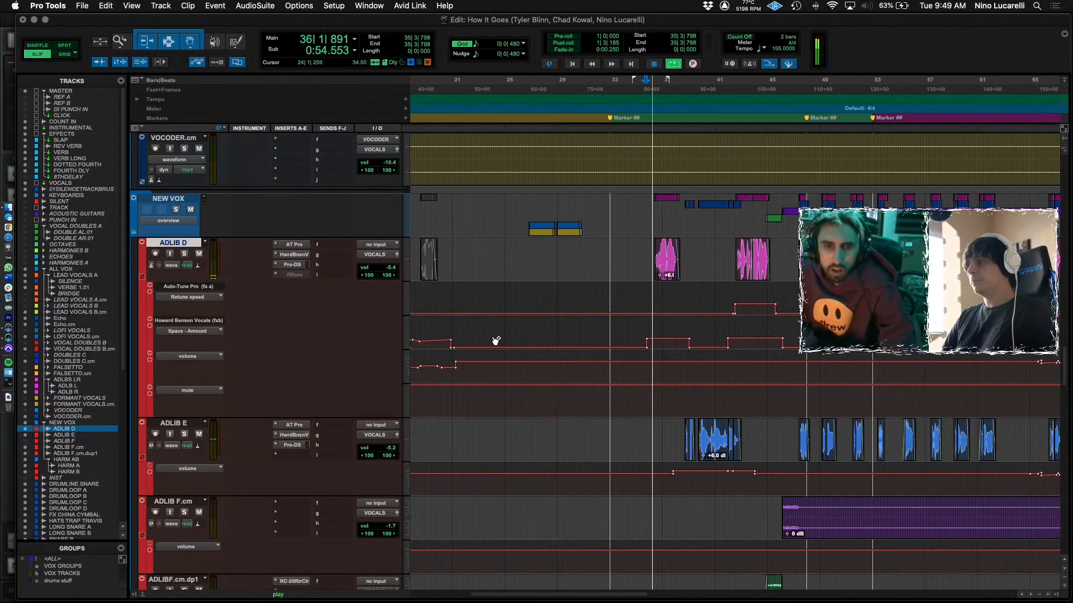
{"action": "key", "text": "super+bracketright"}
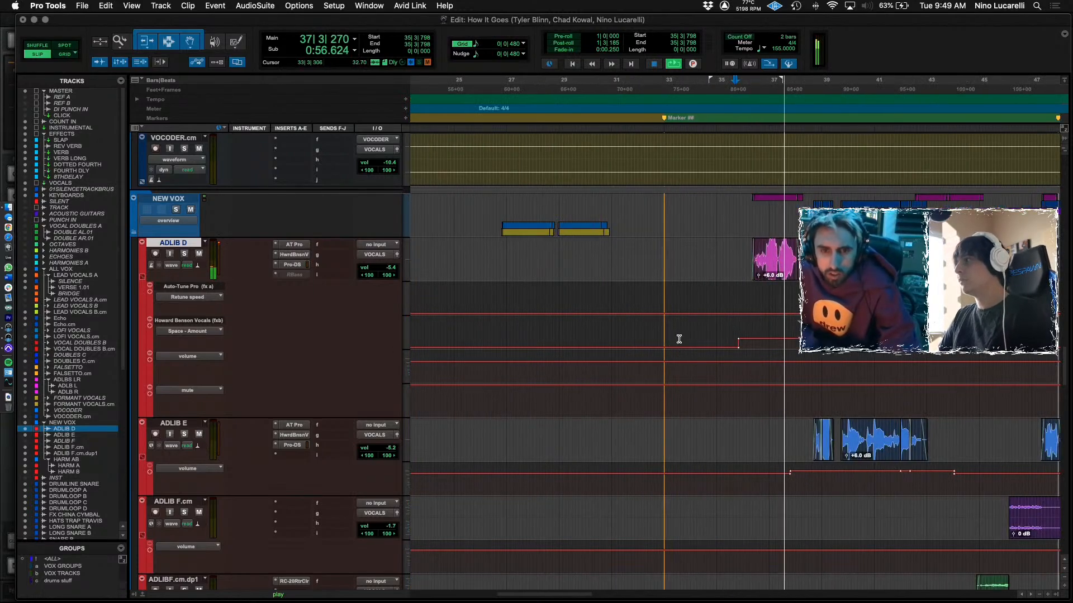
{"action": "key", "text": "super+bracketright"}
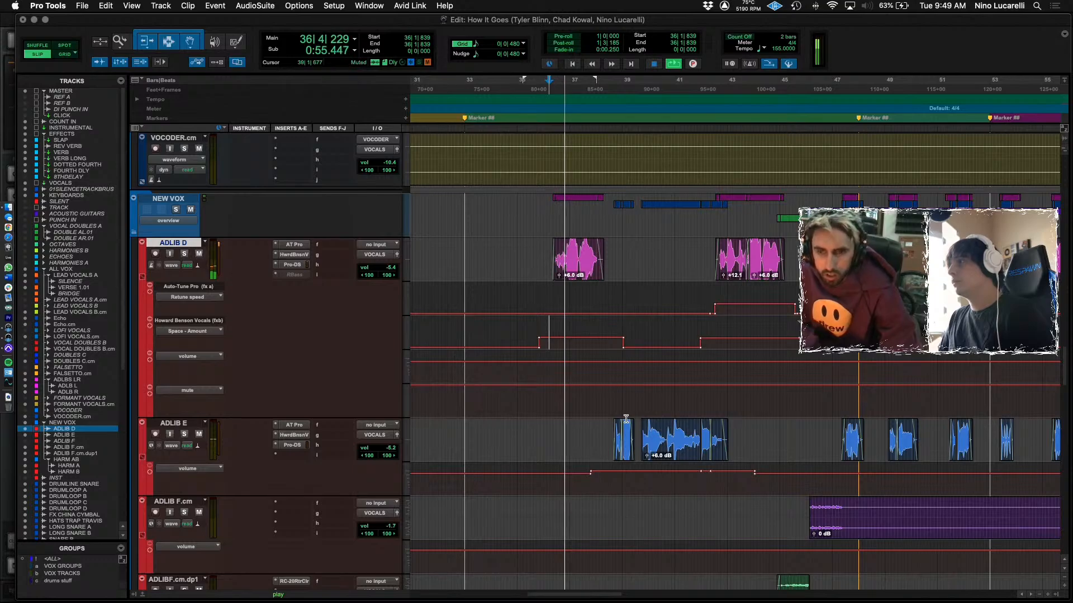
Show ADLIB E's mute automation lane and give ADLIB E a FOURTH DLY send at -17.7 dB.
{"action": "scroll", "coordinate": [632, 418], "scroll_direction": "down", "scroll_amount": 5}
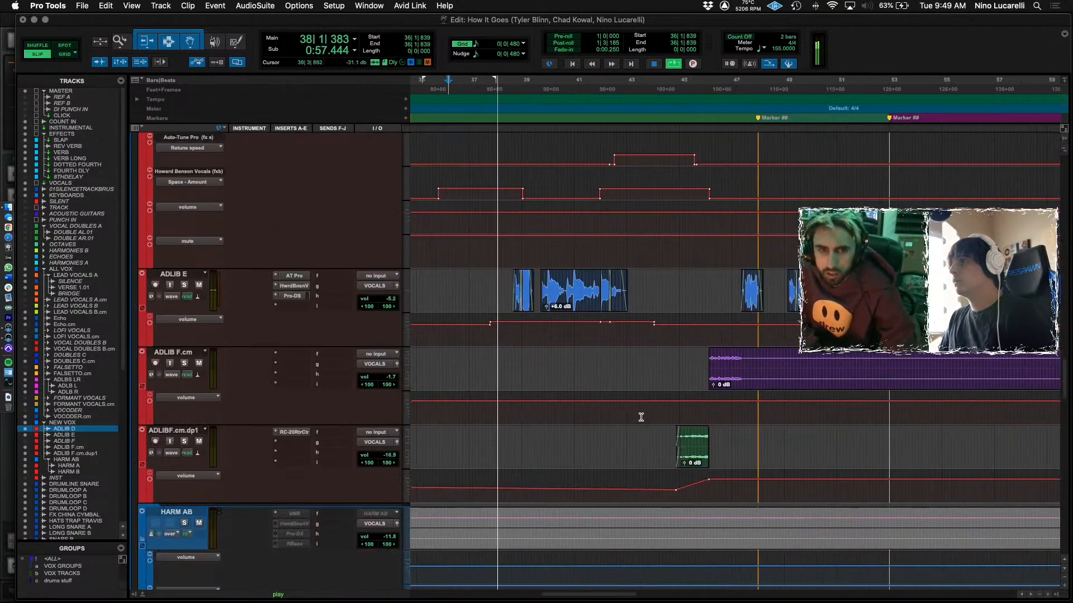
{"action": "scroll", "coordinate": [526, 412], "scroll_direction": "up", "scroll_amount": 3}
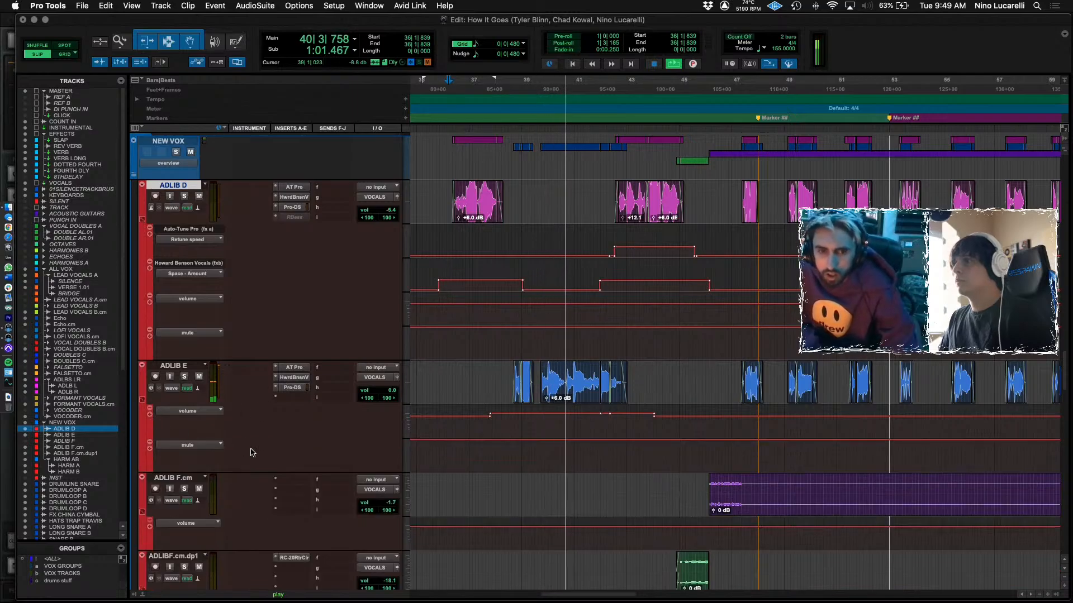
{"action": "key", "text": "super+equal"}
{"action": "scroll", "coordinate": [380, 433], "scroll_direction": "right", "scroll_amount": 10}
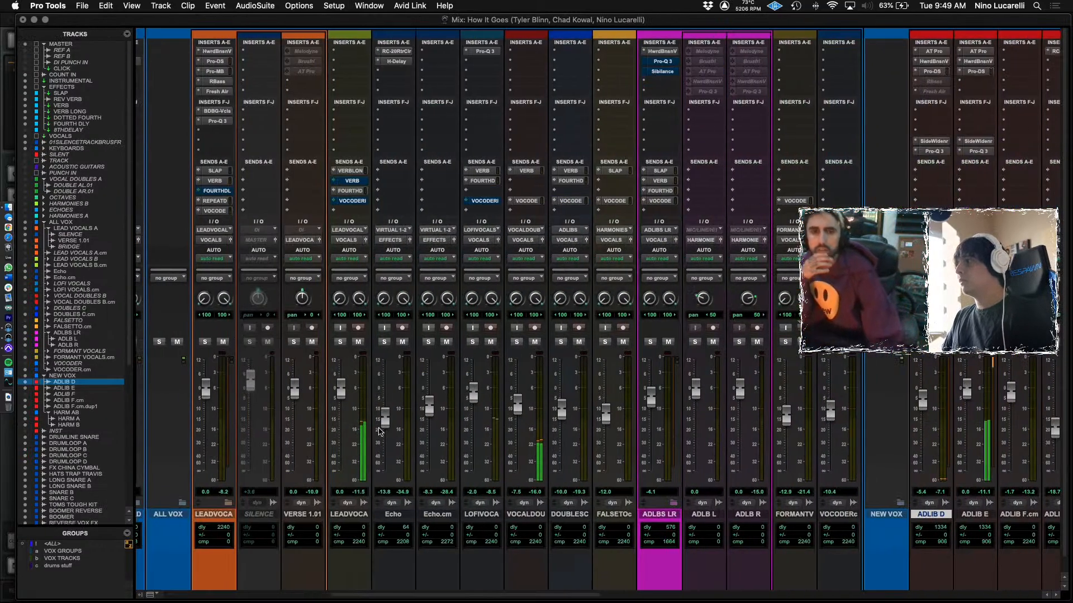
{"action": "scroll", "coordinate": [434, 302], "scroll_direction": "left", "scroll_amount": 2}
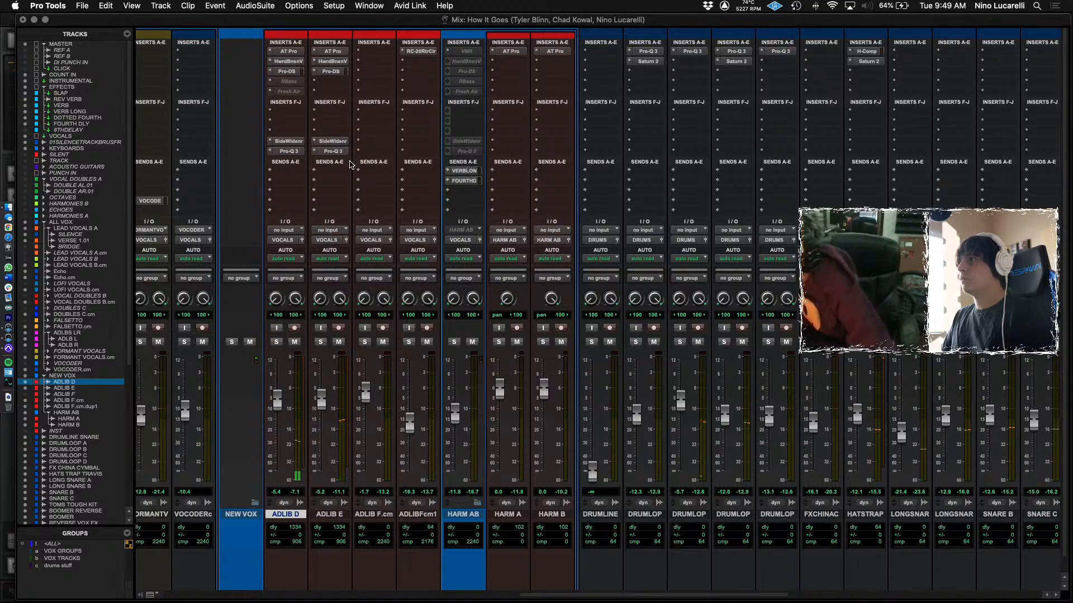
{"action": "scroll", "coordinate": [344, 182], "scroll_direction": "left", "scroll_amount": 1}
{"action": "left_click", "coordinate": [335, 179]}
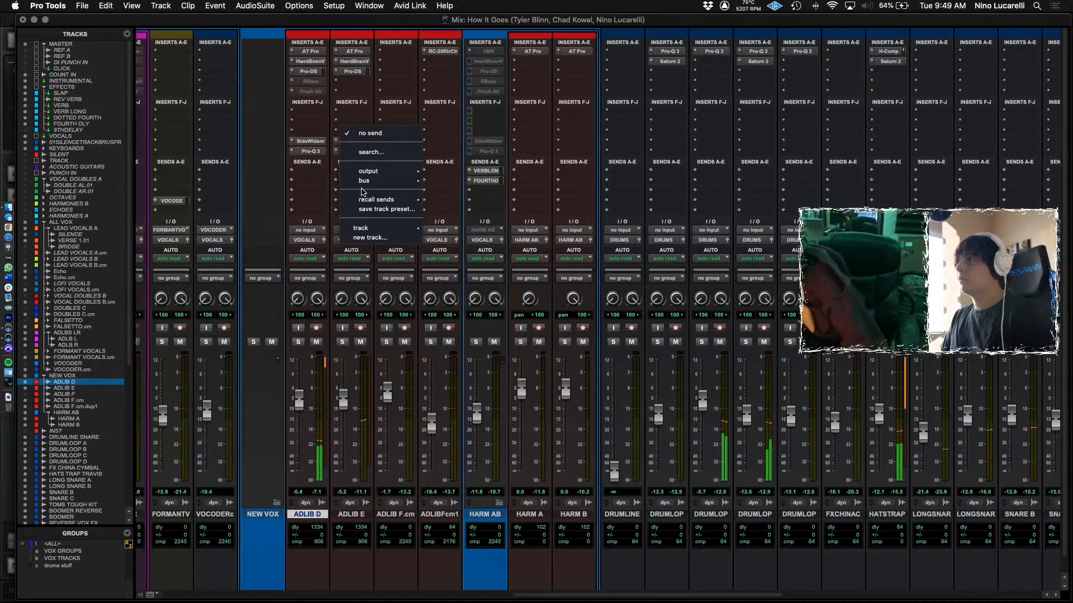
{"action": "mouse_move", "coordinate": [386, 228]}
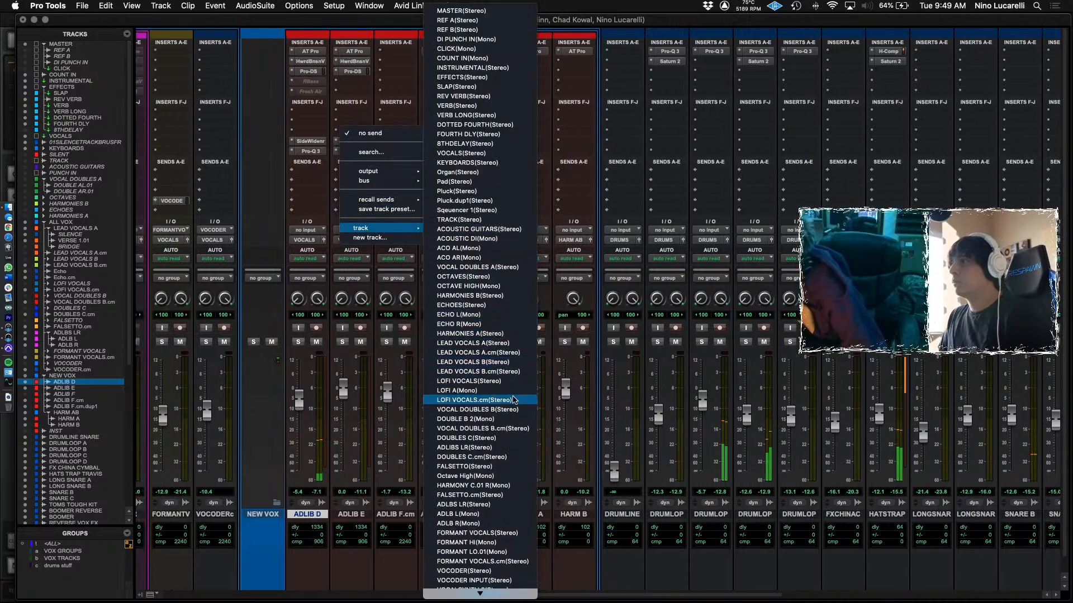
{"action": "left_click", "coordinate": [492, 134]}
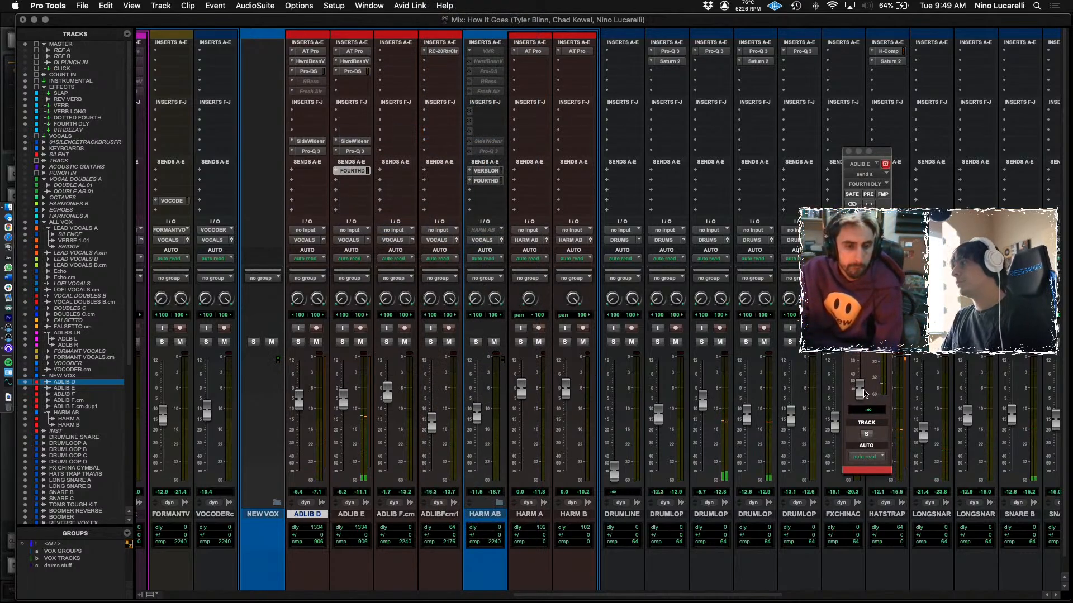
{"action": "key", "text": "super+equal"}
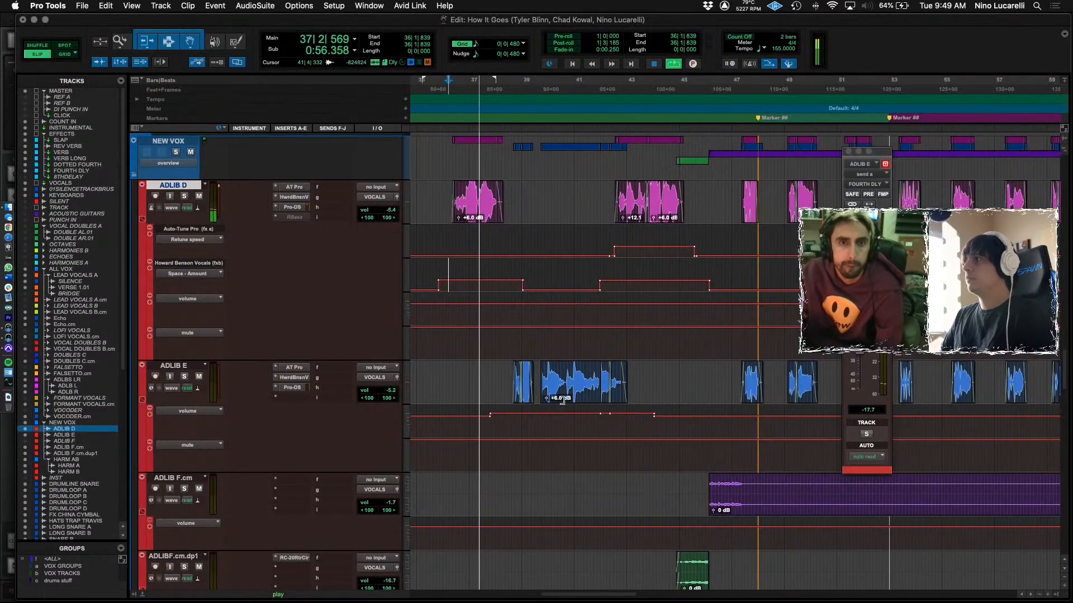
Audition ADLIB E from 38|3, set its FOURTH DLY send to -15.3 dB, and close the send window.
{"action": "left_click", "coordinate": [509, 376]}
{"action": "key", "text": "space"}
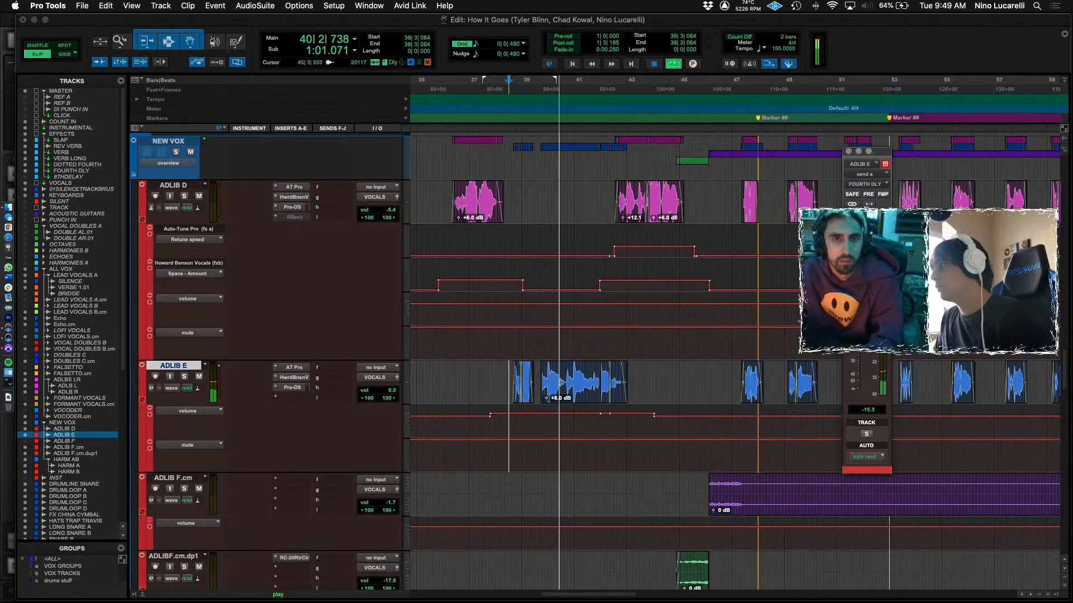
{"action": "left_click", "coordinate": [858, 152]}
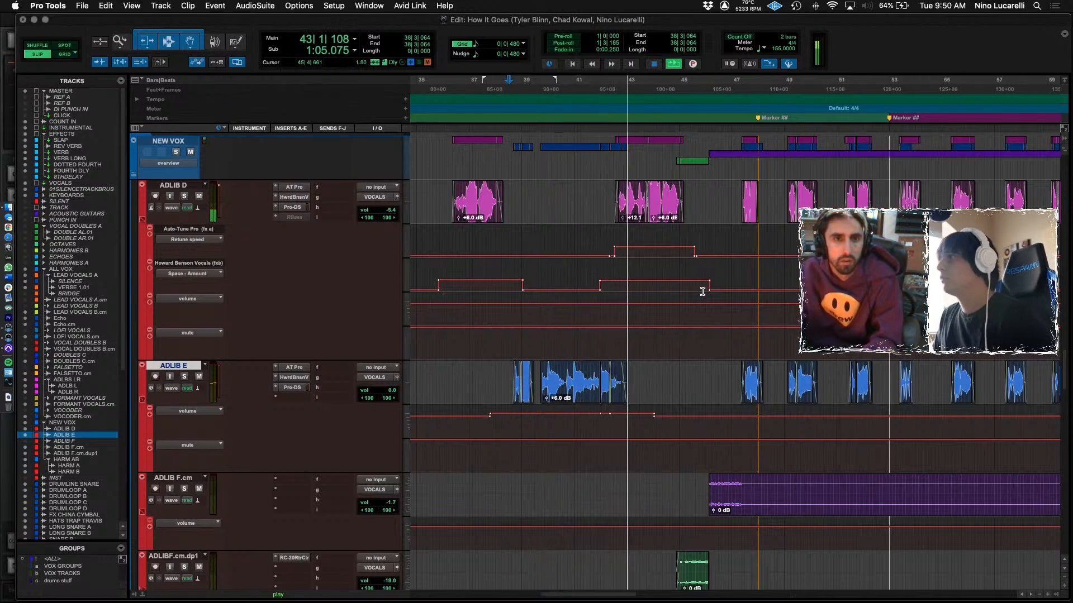
Listen through bar 46 while viewing the adlib tracks, stop playback, and place the cursor at 43|3 on ADLIB E.
{"action": "scroll", "coordinate": [675, 352], "scroll_direction": "down", "scroll_amount": 3}
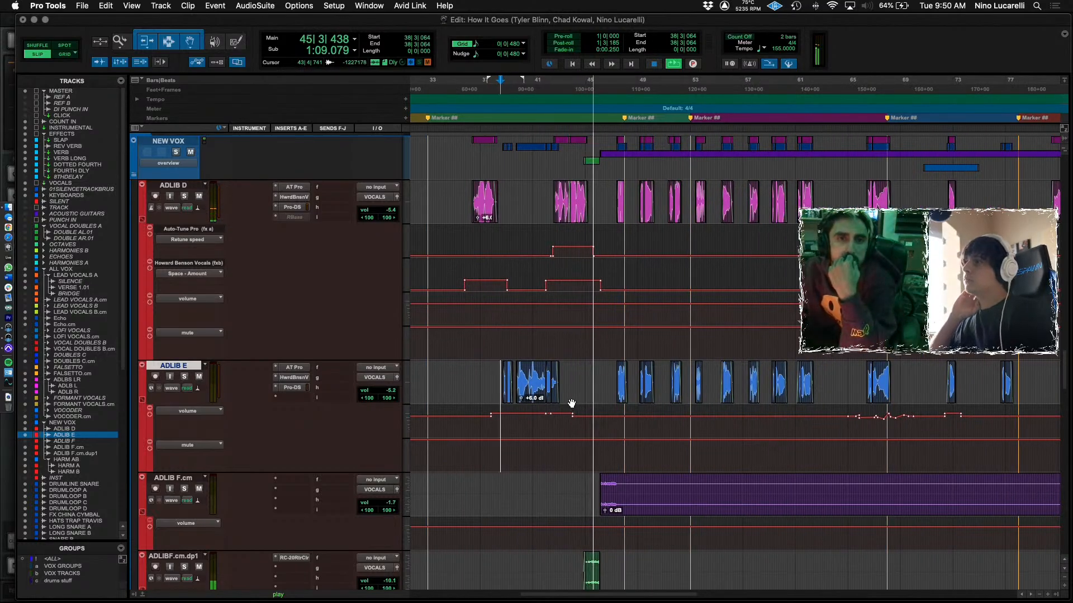
{"action": "scroll", "coordinate": [571, 404], "scroll_direction": "up", "scroll_amount": 3}
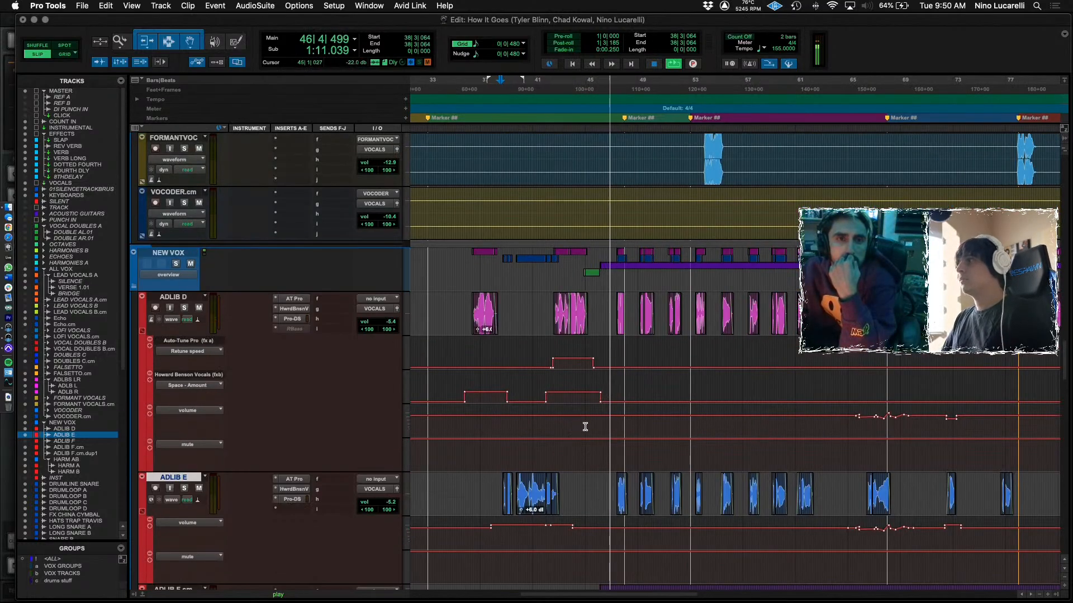
{"action": "scroll", "coordinate": [585, 427], "scroll_direction": "right", "scroll_amount": 4}
{"action": "key", "text": "space"}
{"action": "left_click", "coordinate": [481, 494]}
{"action": "key", "text": "super+bracketright"}
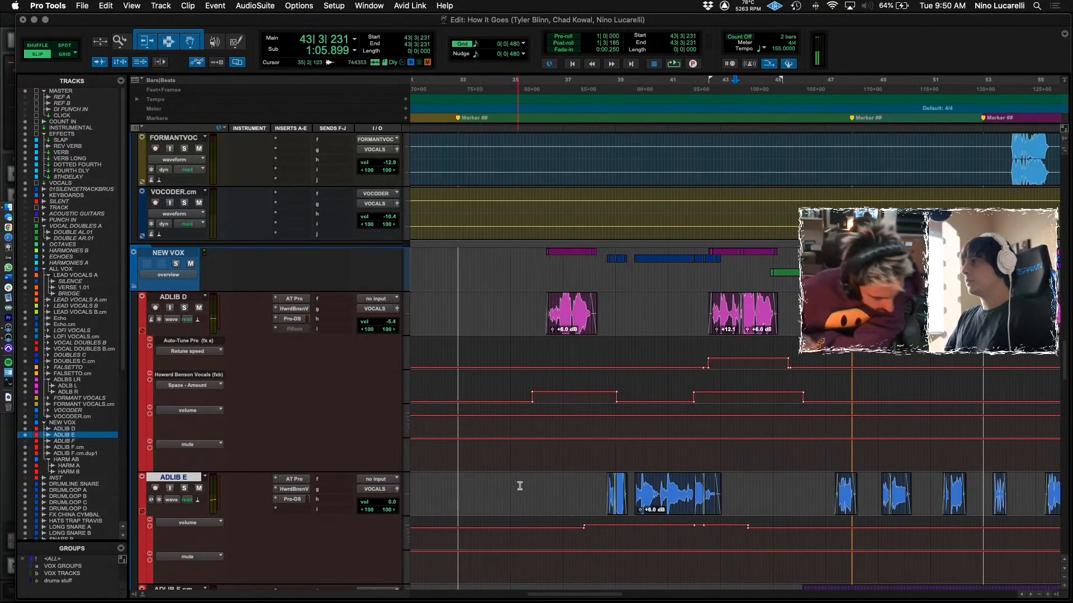
Move the cursor on ADLIB E to 45|1 and on to 47|2, and look over the adlib clips that follow.
{"action": "key", "text": "super+bracketleft"}
{"action": "key", "text": "super+bracketleft"}
{"action": "key", "text": "super+bracketleft"}
{"action": "key", "text": "super+bracketleft"}
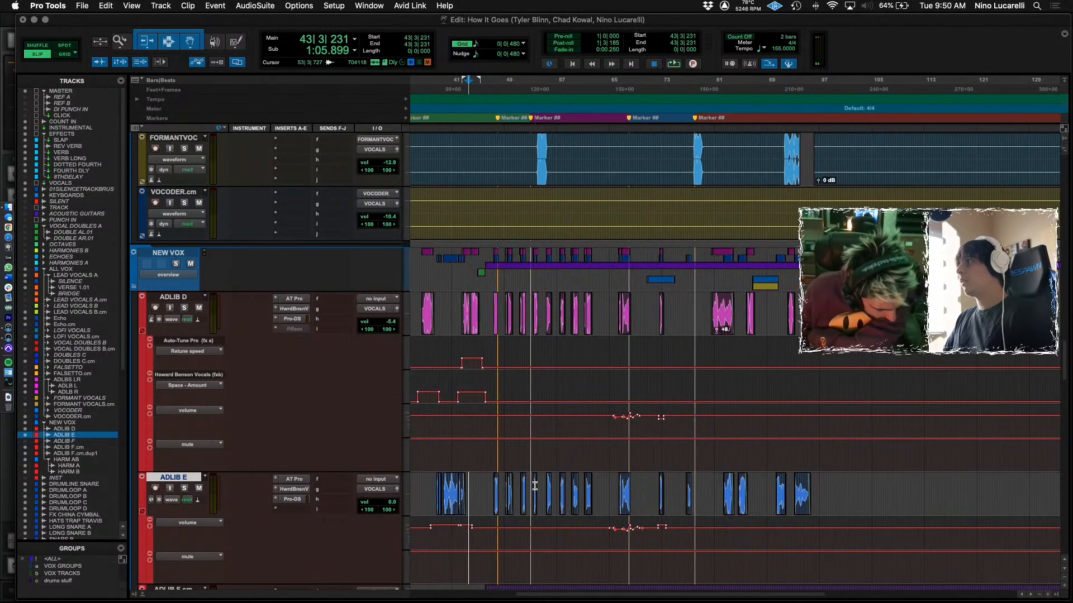
{"action": "left_click", "coordinate": [480, 486]}
{"action": "key", "text": "super+bracketright"}
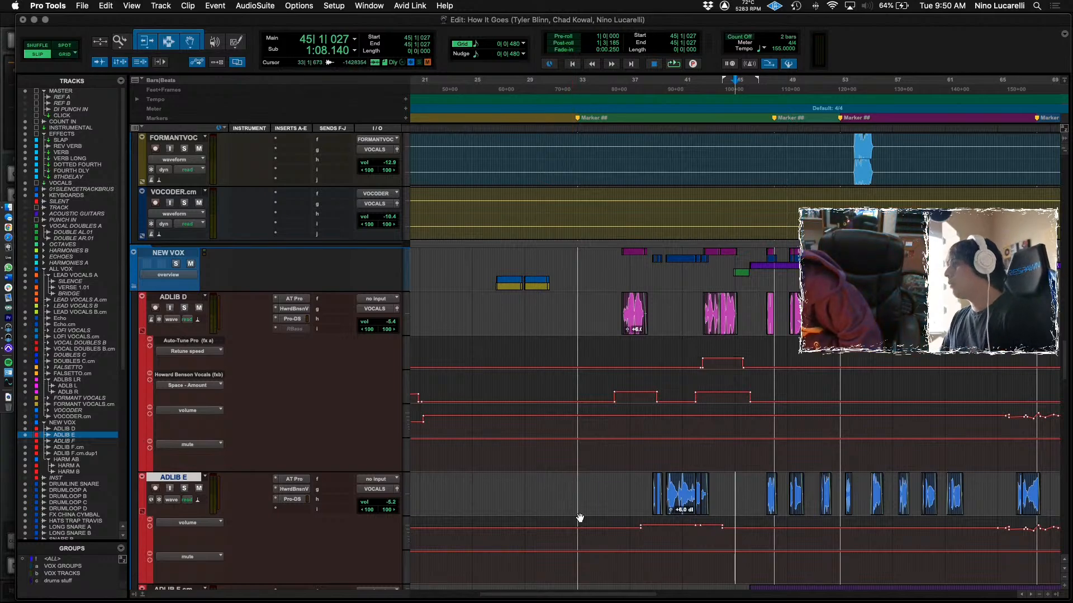
{"action": "scroll", "coordinate": [580, 518], "scroll_direction": "right", "scroll_amount": 5}
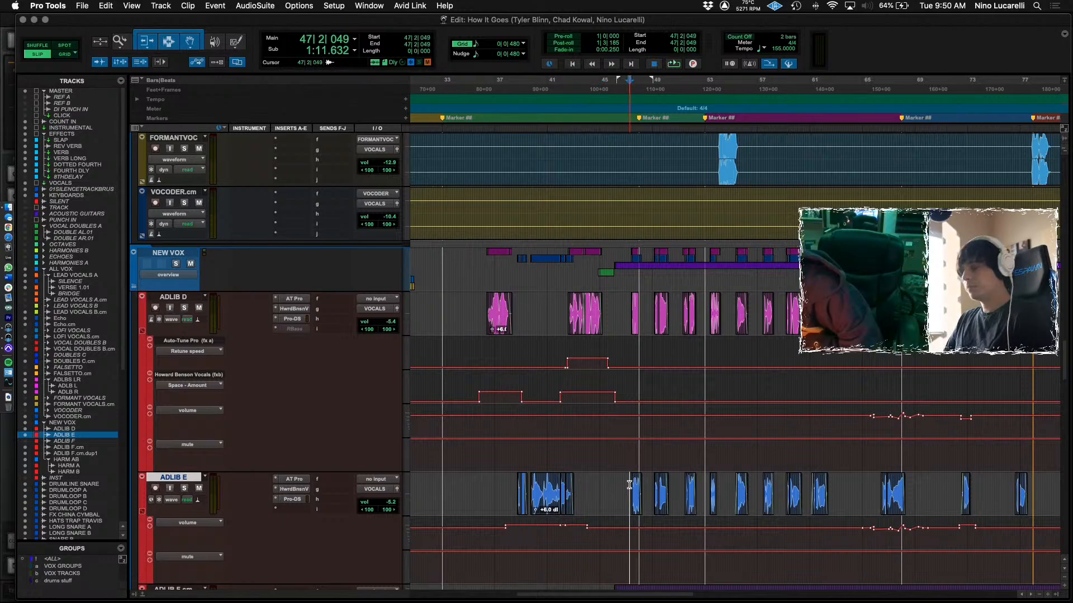
{"action": "scroll", "coordinate": [628, 486], "scroll_direction": "right", "scroll_amount": 3}
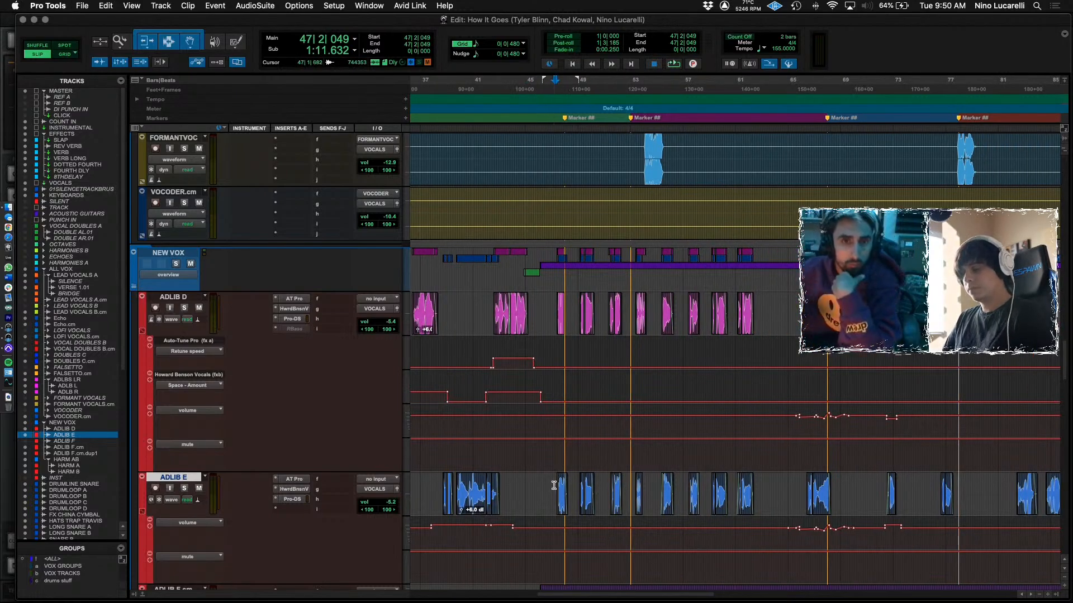
{"action": "scroll", "coordinate": [554, 485], "scroll_direction": "right", "scroll_amount": 2}
{"action": "scroll", "coordinate": [545, 430], "scroll_direction": "down", "scroll_amount": 5}
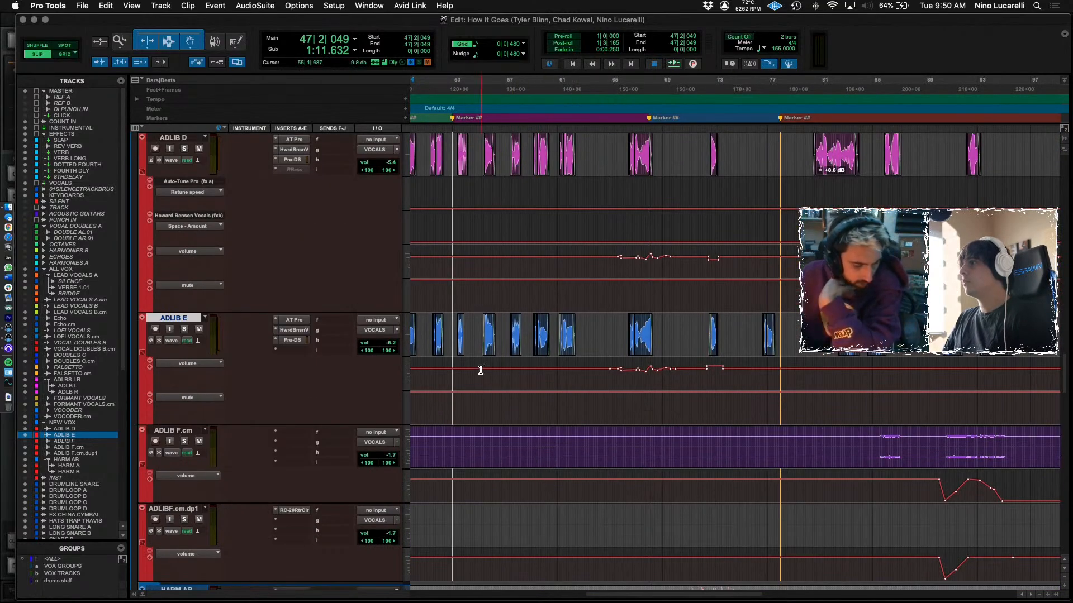
Play the section from 47|2 and look through the harmony, drum, guitar and bass tracks for its parts.
{"action": "key", "text": "space"}
{"action": "scroll", "coordinate": [536, 380], "scroll_direction": "up", "scroll_amount": 3}
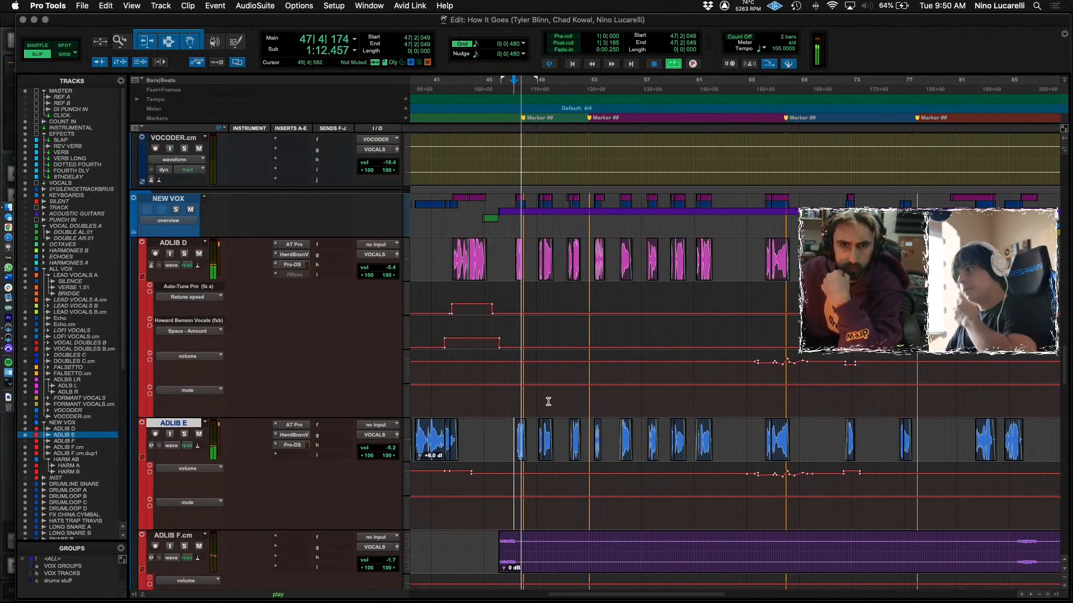
{"action": "scroll", "coordinate": [548, 406], "scroll_direction": "up", "scroll_amount": 4}
{"action": "scroll", "coordinate": [544, 403], "scroll_direction": "down", "scroll_amount": 3}
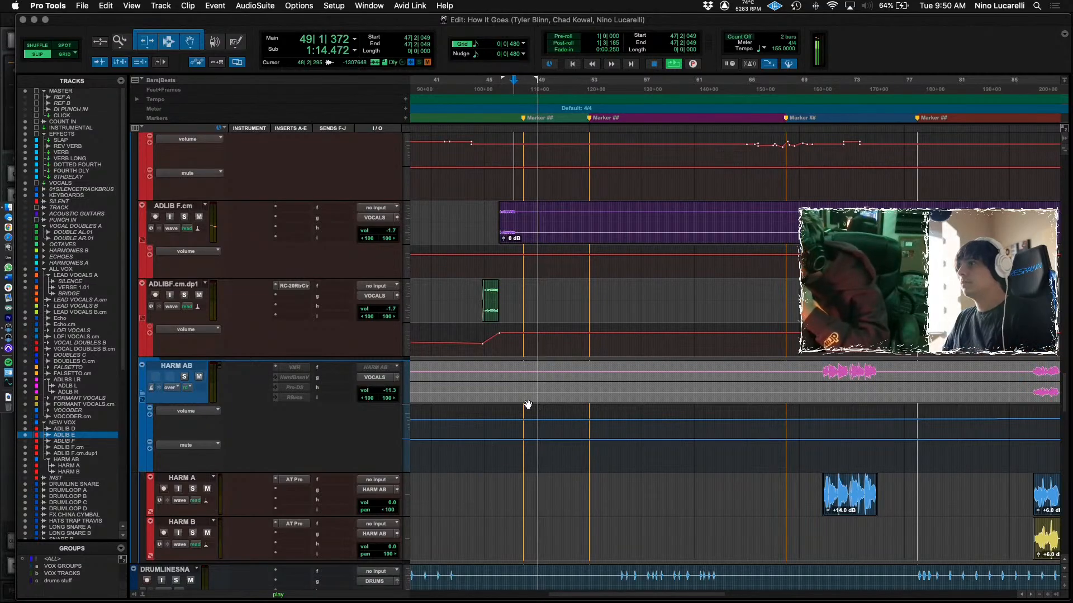
{"action": "scroll", "coordinate": [533, 394], "scroll_direction": "down", "scroll_amount": 10}
{"action": "scroll", "coordinate": [528, 383], "scroll_direction": "down", "scroll_amount": 15}
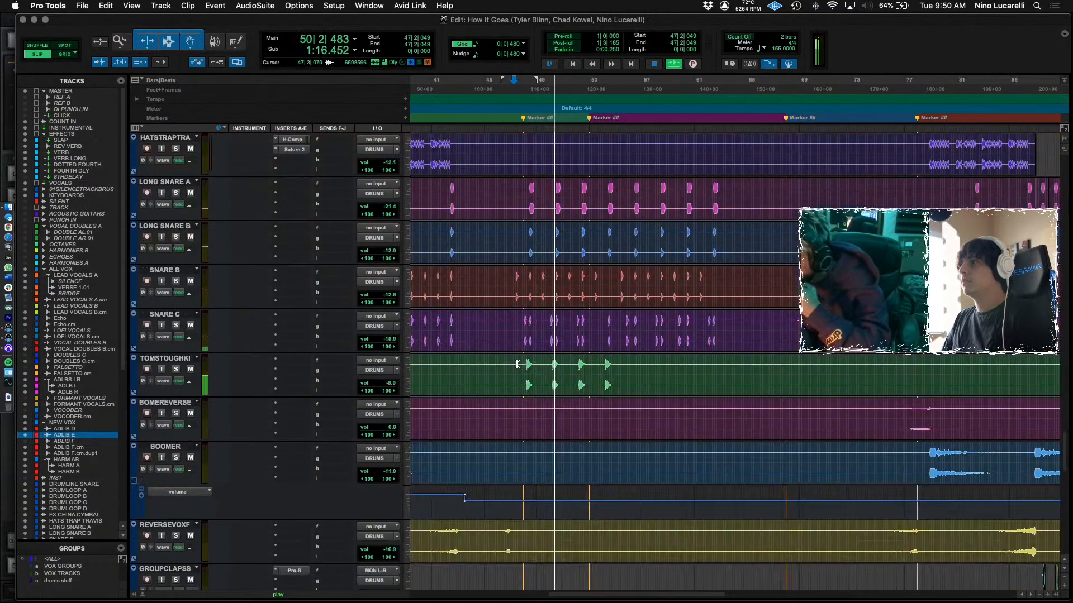
{"action": "scroll", "coordinate": [518, 364], "scroll_direction": "up", "scroll_amount": 15}
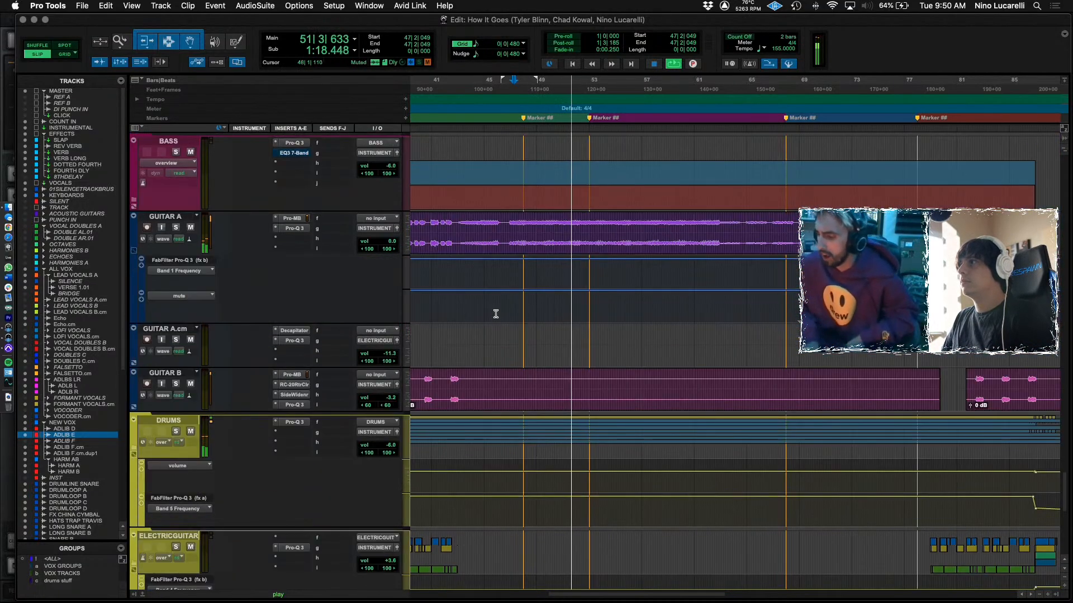
Audition the drums from 46|4 on FX CHINA CYMBAL and from 47|4 on TOMSTOUGHKI.
{"action": "key", "text": "space"}
{"action": "scroll", "coordinate": [508, 324], "scroll_direction": "up", "scroll_amount": 8}
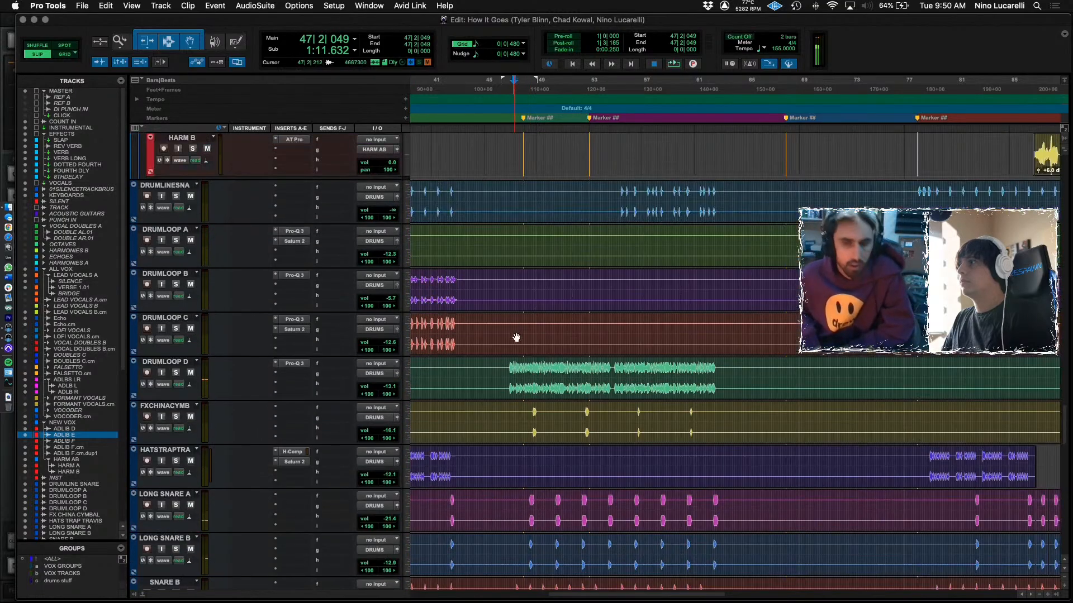
{"action": "left_click", "coordinate": [508, 413]}
{"action": "scroll", "coordinate": [511, 414], "scroll_direction": "down", "scroll_amount": 3}
{"action": "scroll", "coordinate": [521, 414], "scroll_direction": "down", "scroll_amount": 2}
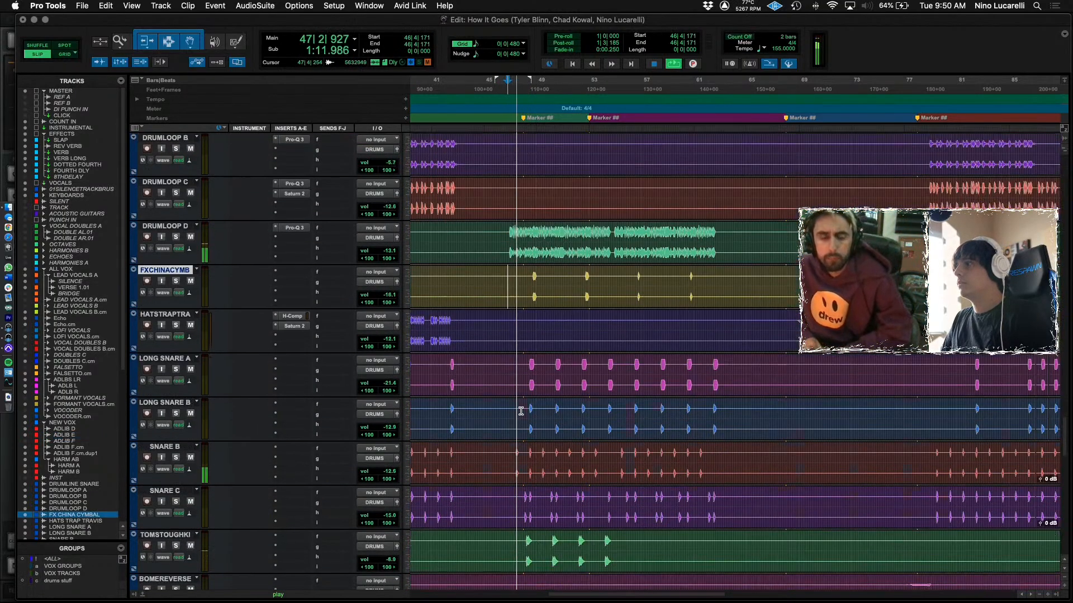
{"action": "scroll", "coordinate": [522, 441], "scroll_direction": "down", "scroll_amount": 3}
{"action": "left_click", "coordinate": [521, 455]}
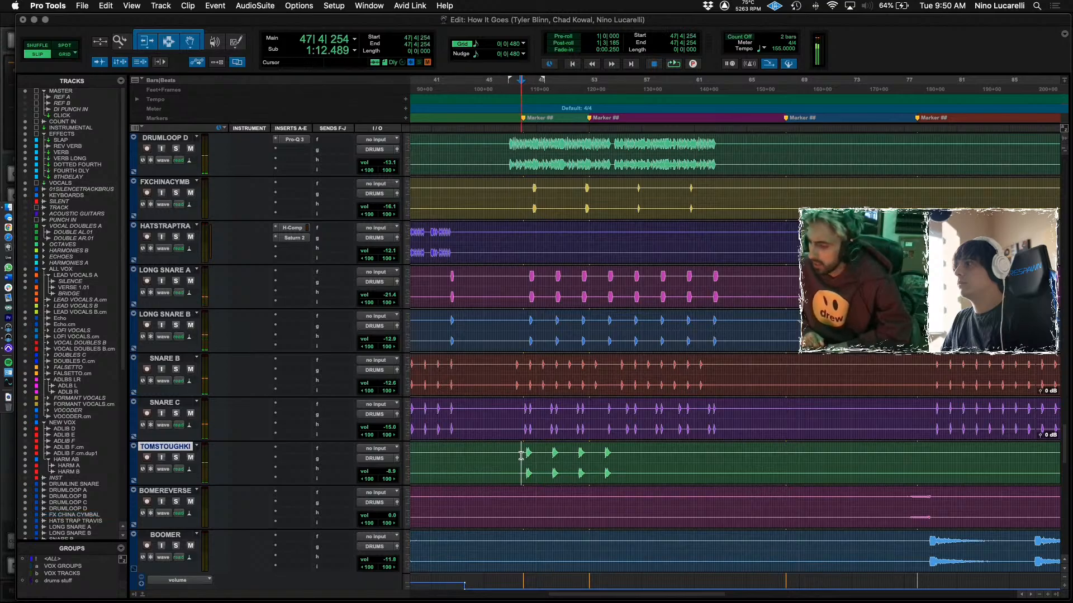
Solo TOMSTOUGHKI, briefly check its volume automation lane, and audition its hits from 48|1.
{"action": "scroll", "coordinate": [521, 456], "scroll_direction": "up", "scroll_amount": 2}
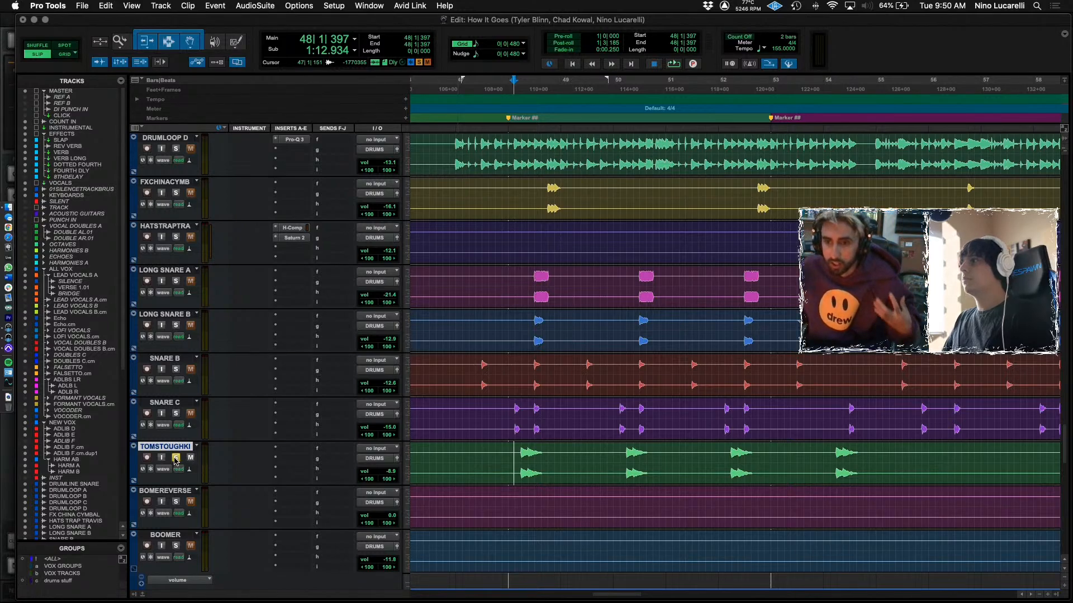
{"action": "left_click", "coordinate": [134, 481]}
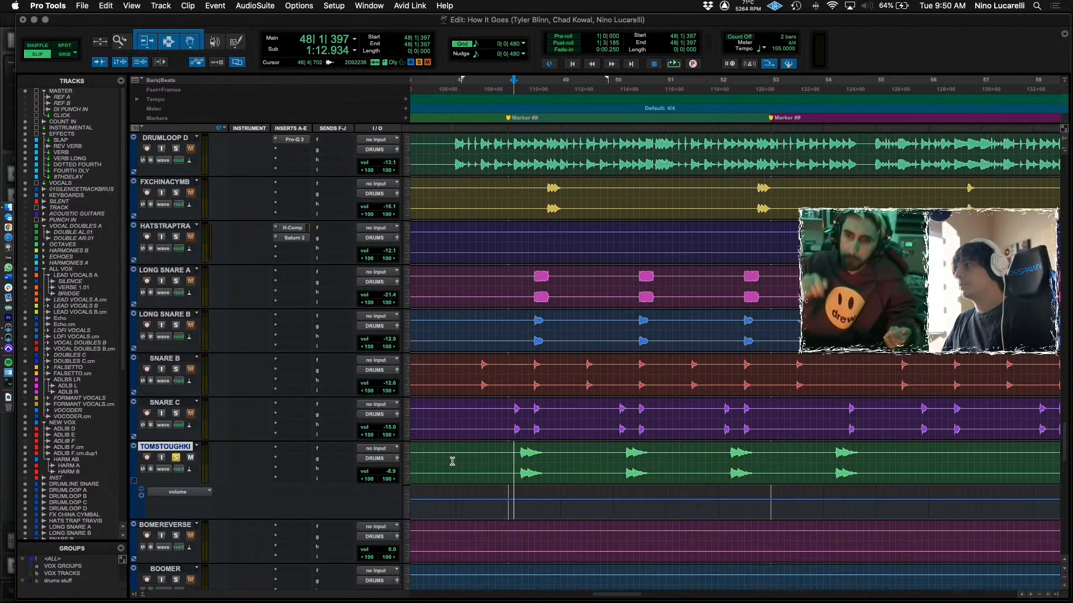
{"action": "left_click", "coordinate": [134, 484]}
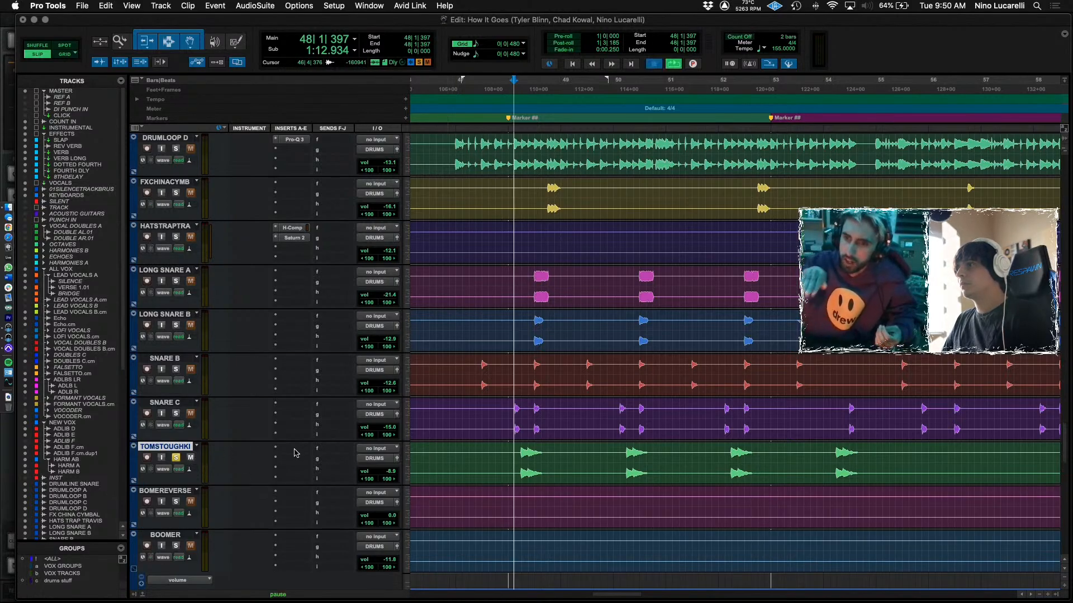
{"action": "key", "text": "space"}
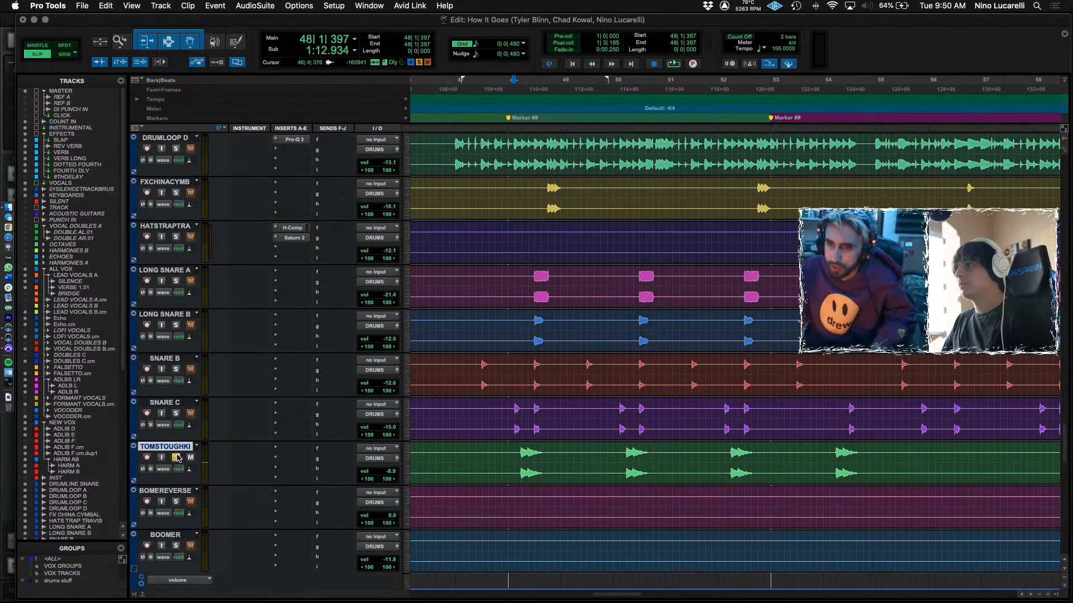
Insert a stereo FabFilter Pro-Q 3 on the first insert slot of TOMSTOUGHKI and audition the track through it.
{"action": "left_click", "coordinate": [298, 447]}
{"action": "mouse_move", "coordinate": [417, 451]}
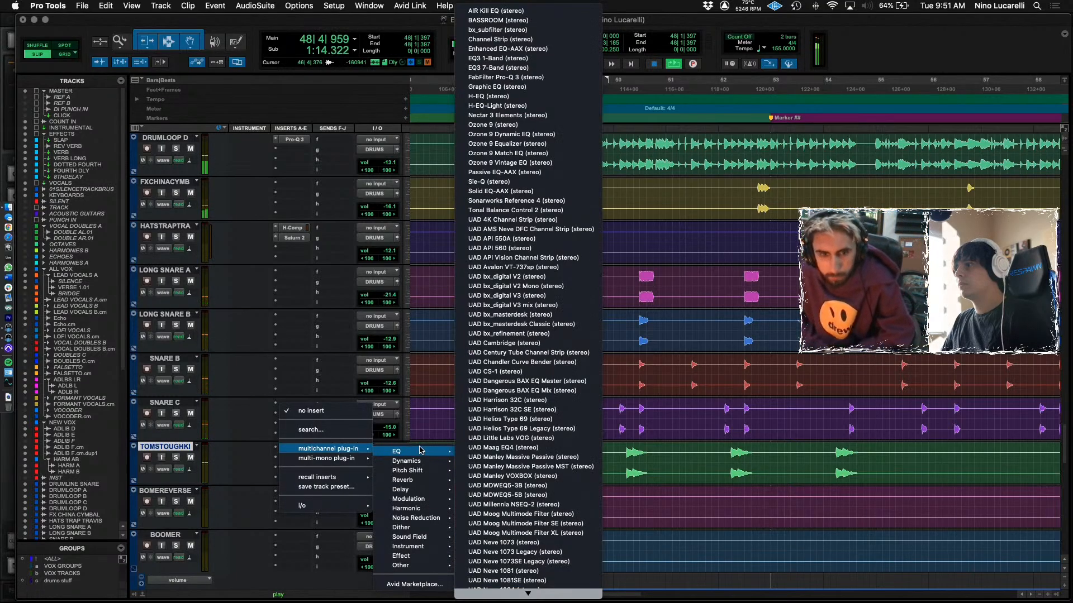
{"action": "left_click", "coordinate": [517, 77]}
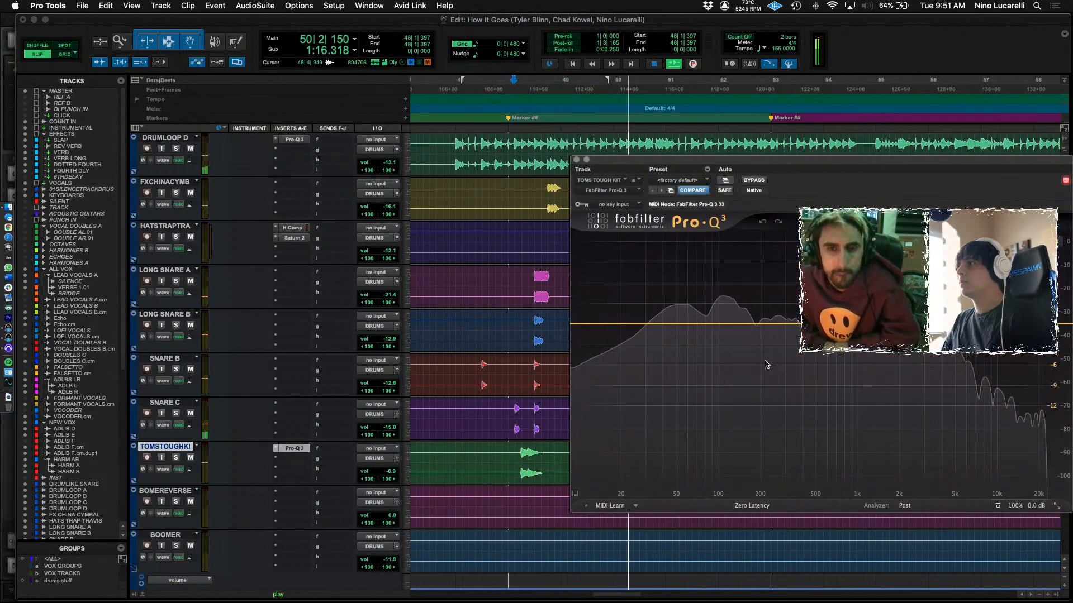
{"action": "key", "text": "space"}
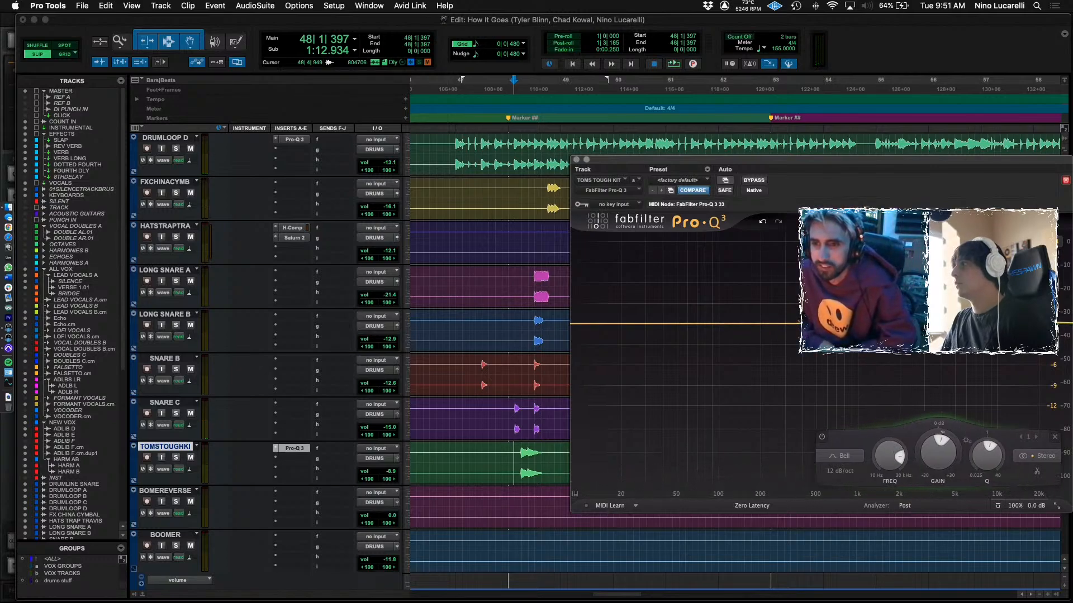
Boost the toms' Pro-Q 3 bell band to about +8.6 dB and shift it down in frequency while replaying from 48|1.
{"action": "key", "text": "space"}
{"action": "left_click_drag", "start_coordinate": [940, 447], "coordinate": [941, 431]}
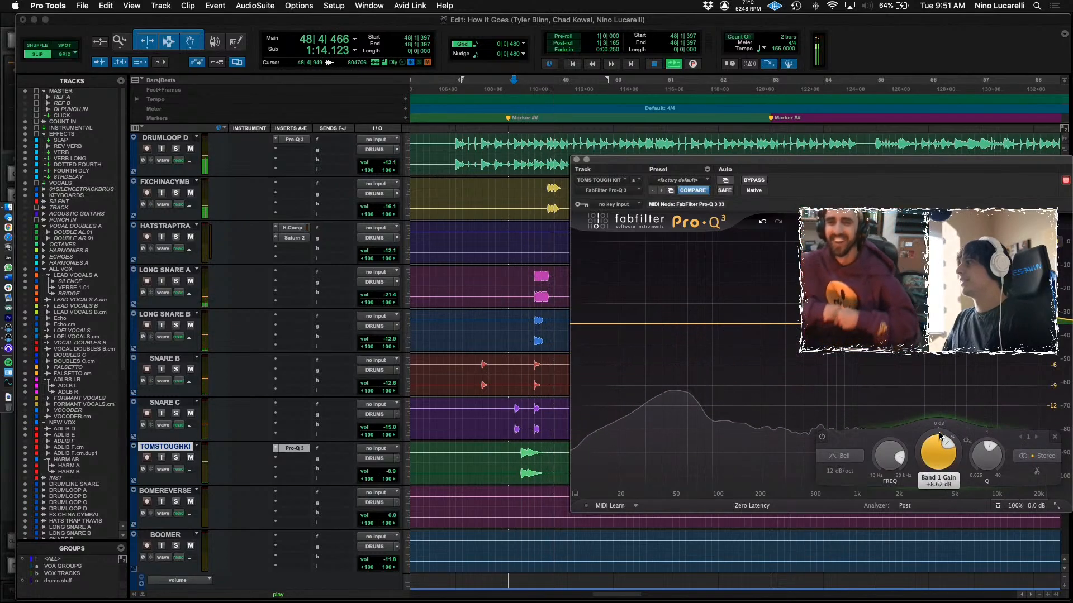
{"action": "key", "text": "space"}
{"action": "key", "text": "space"}
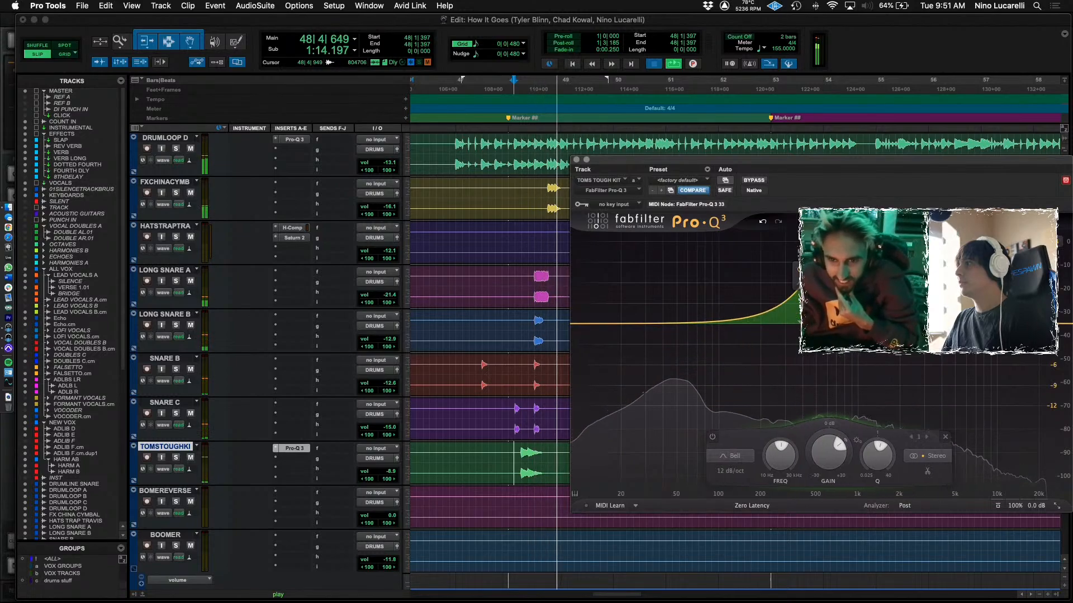
Reduce the bell band's gain and widen its Q to soften the toms' EQ boost, replaying the hits from 48|1.
{"action": "key", "text": "space"}
{"action": "key", "text": "space"}
{"action": "left_click_drag", "start_coordinate": [828, 454], "coordinate": [829, 470]}
{"action": "key", "text": "space"}
{"action": "key", "text": "space"}
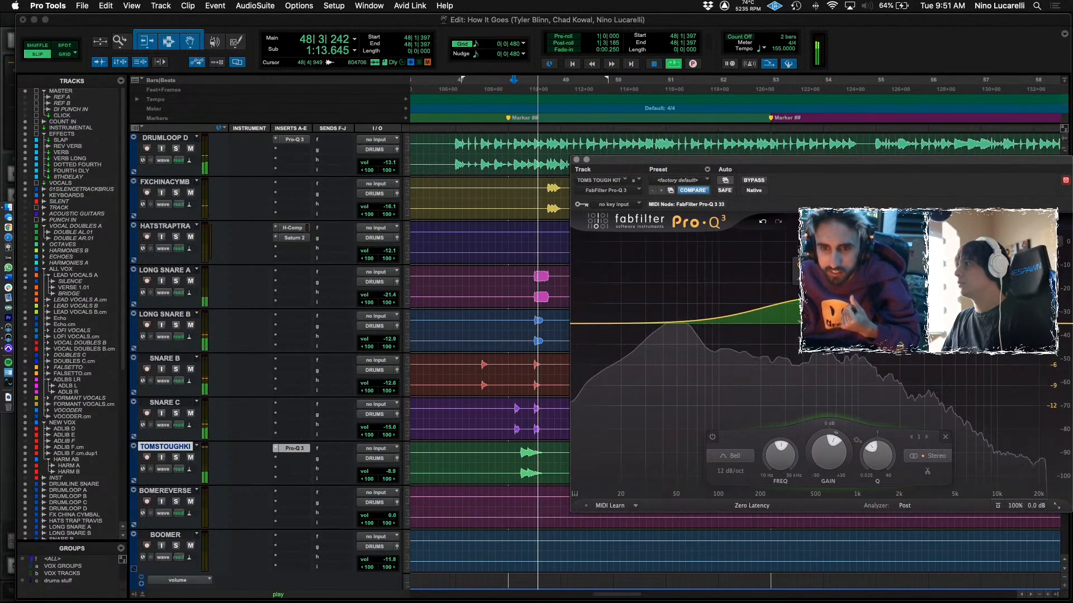
Replay the passage from bar 48 repeatedly to audition the Pro-Q 3 equalizer on the toms track.
{"action": "key", "text": "space"}
{"action": "key", "text": "space"}
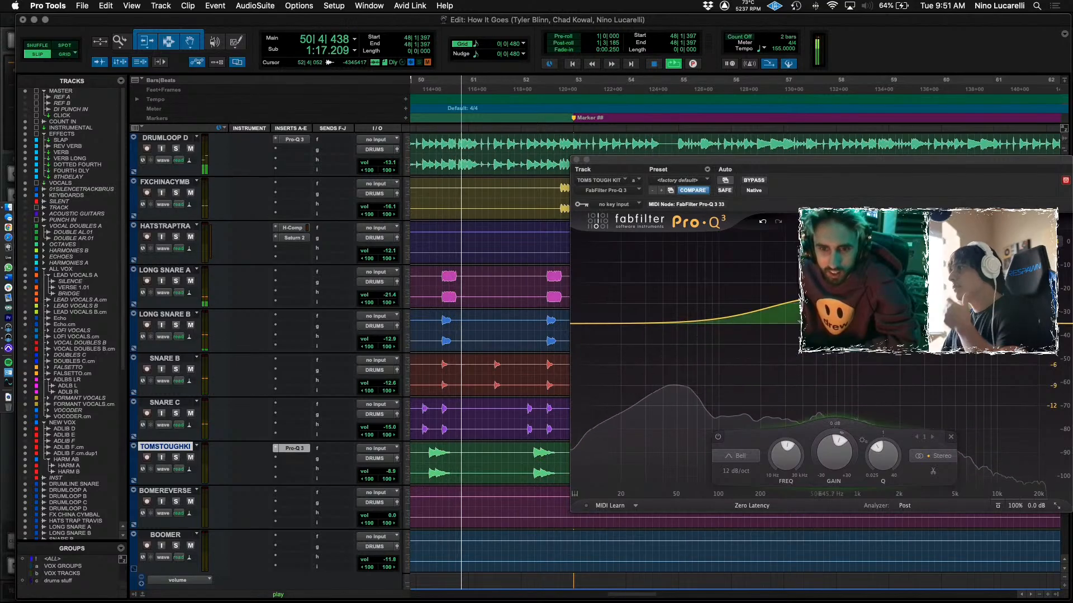
{"action": "key", "text": "space"}
{"action": "key", "text": "space"}
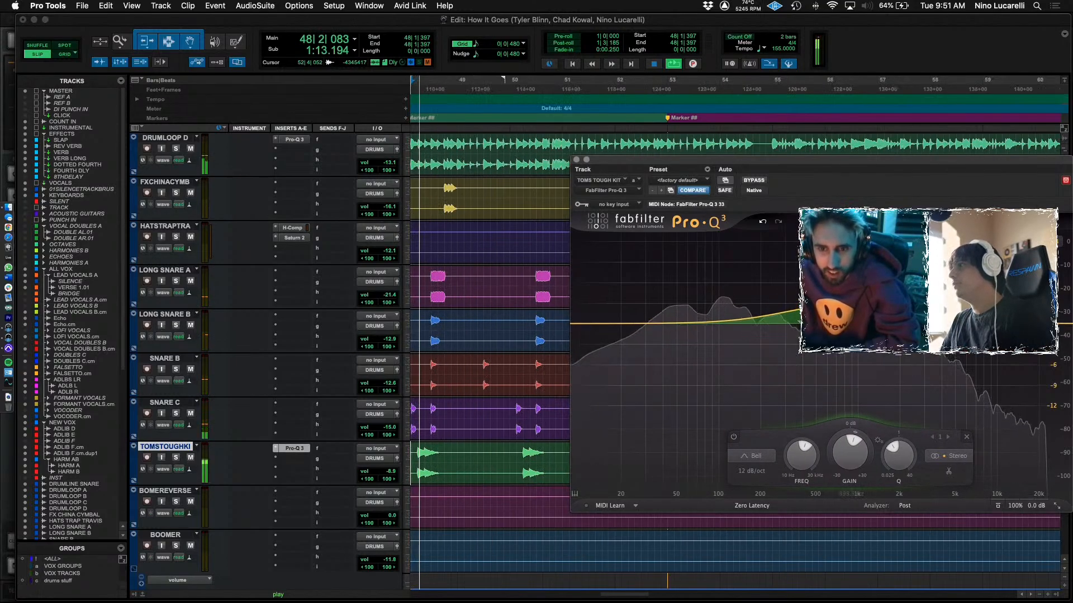
{"action": "key", "text": "space"}
{"action": "key", "text": "space"}
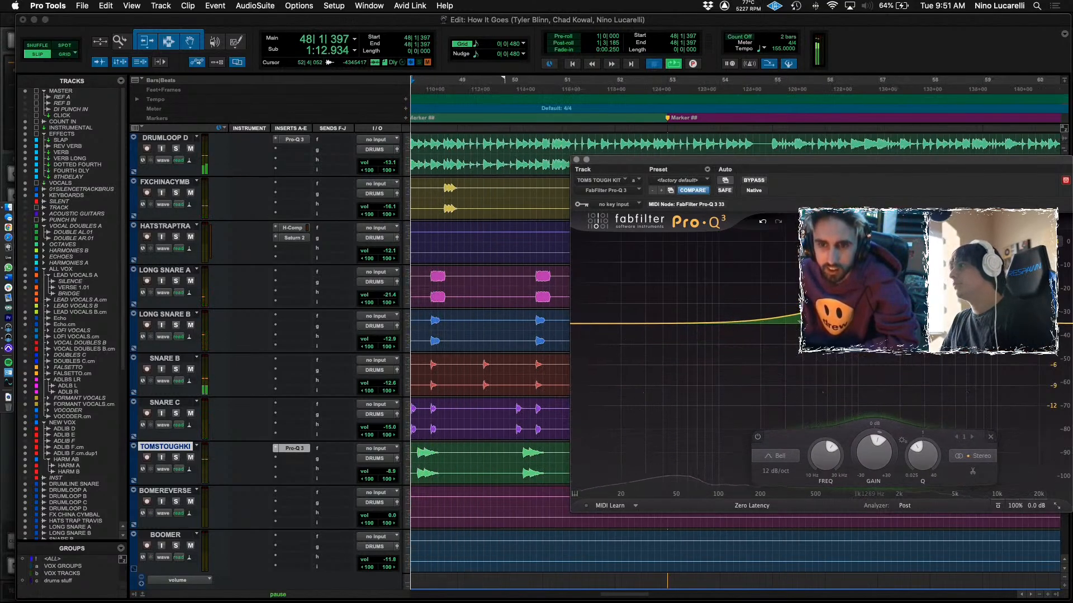
{"action": "right_click", "coordinate": [876, 351]}
{"action": "left_click", "coordinate": [599, 277]}
{"action": "key", "text": "space"}
{"action": "key", "text": "space"}
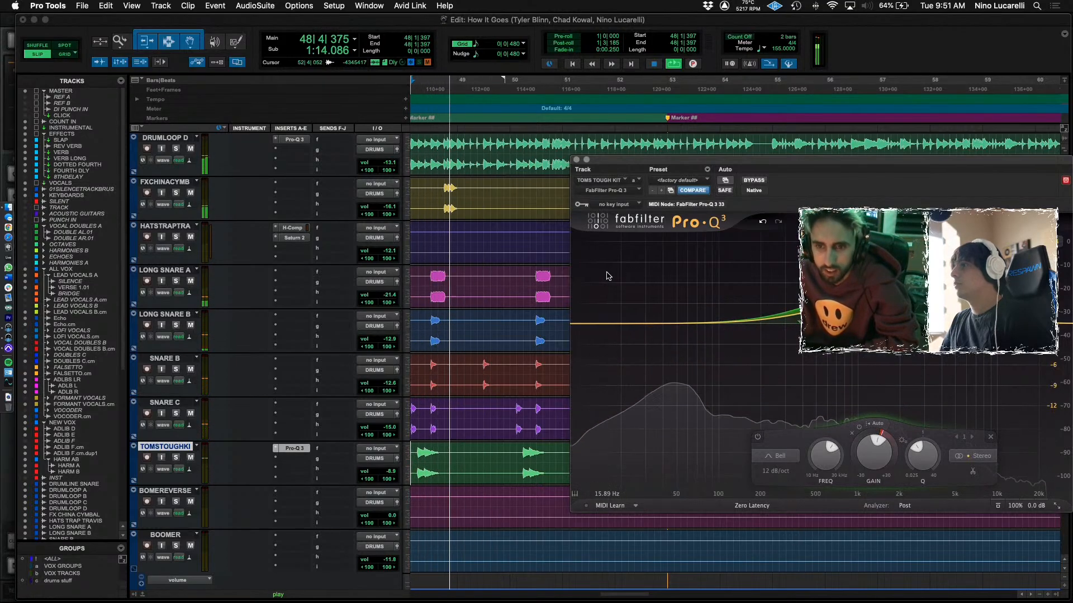
Close the toms track's Pro-Q 3 window and follow the drum clips past bar 52 during playback.
{"action": "key", "text": "super+bracketleft"}
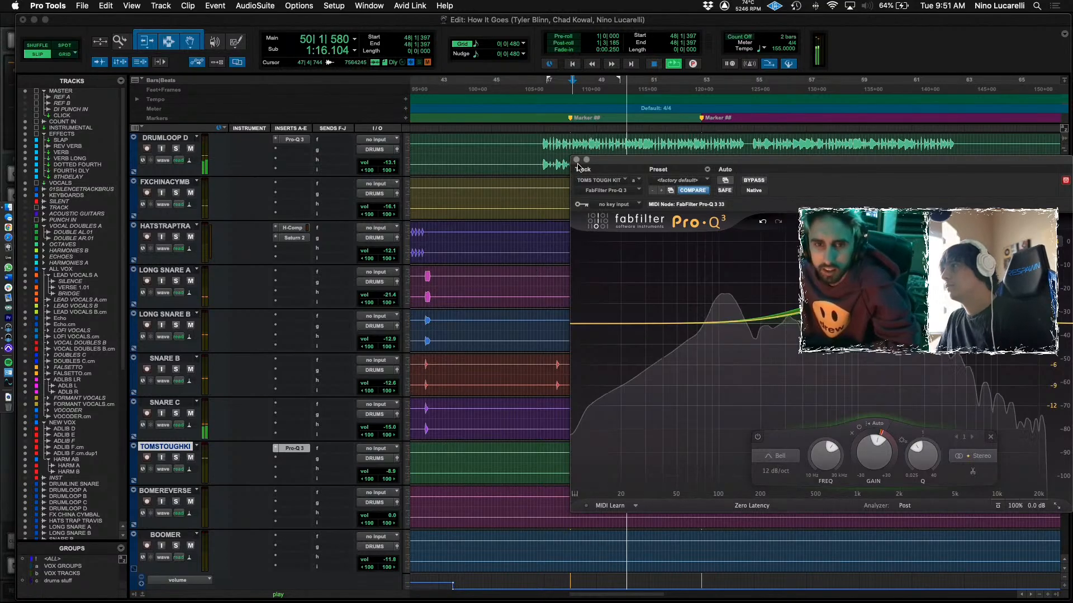
{"action": "key", "text": "super+w"}
{"action": "scroll", "coordinate": [567, 432], "scroll_direction": "right", "scroll_amount": 5}
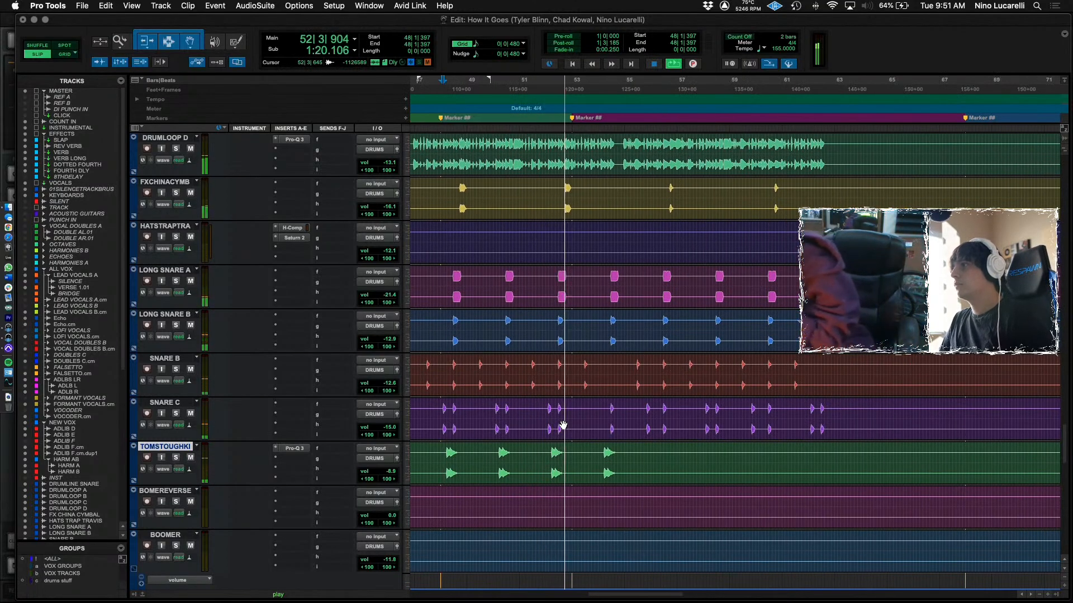
{"action": "scroll", "coordinate": [558, 428], "scroll_direction": "right", "scroll_amount": 3}
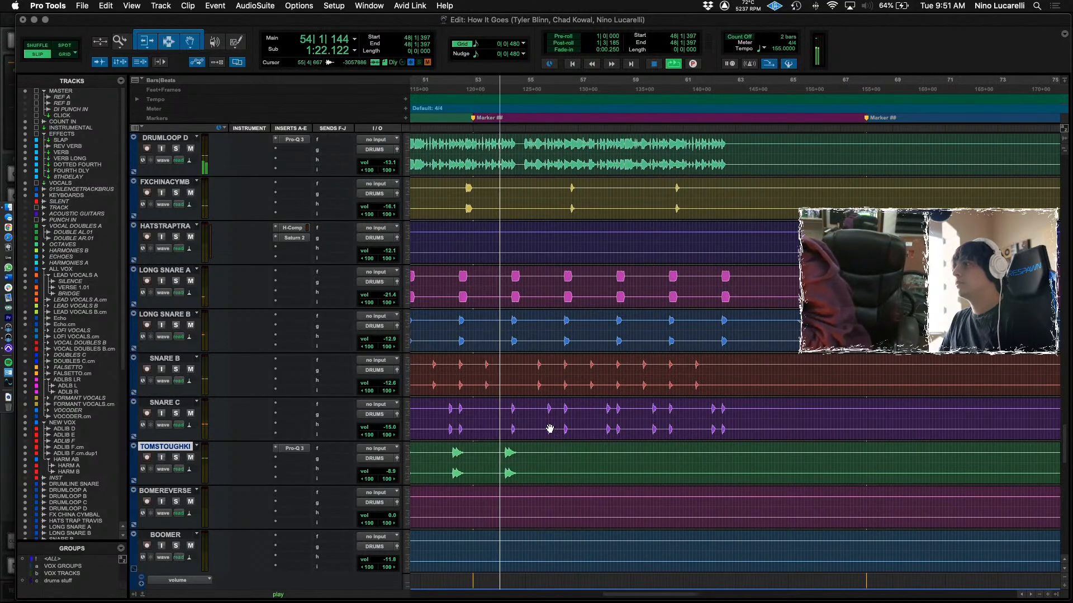
Play the GUITAR A track from bar 46 and check its Pro-Q 3 Band 1 Frequency automation.
{"action": "key", "text": "super+bracketleft"}
{"action": "scroll", "coordinate": [564, 426], "scroll_direction": "up", "scroll_amount": 3}
{"action": "scroll", "coordinate": [558, 414], "scroll_direction": "down", "scroll_amount": 10}
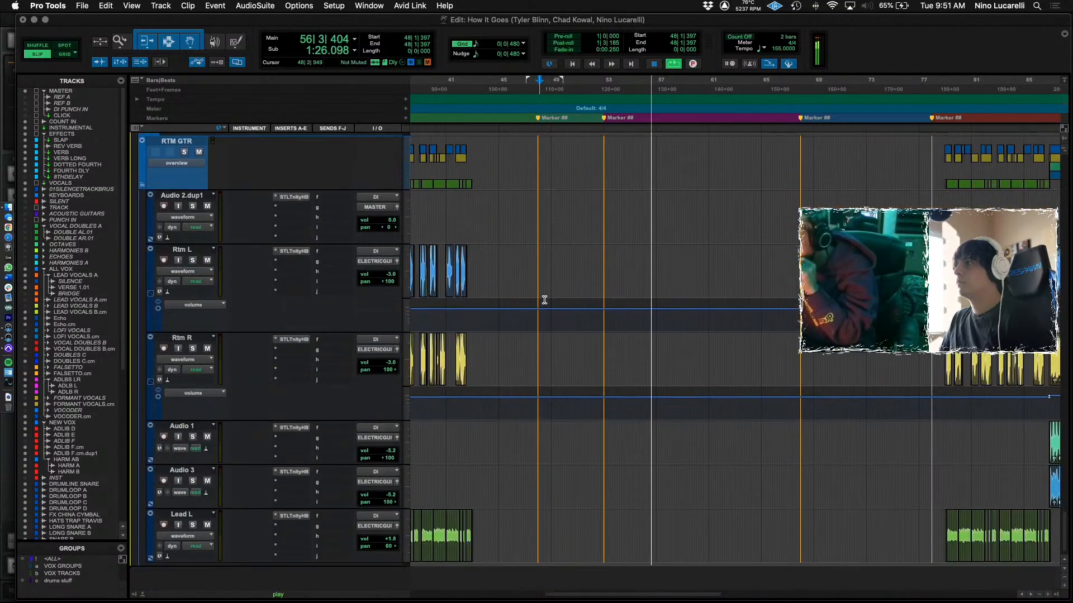
{"action": "scroll", "coordinate": [544, 300], "scroll_direction": "up", "scroll_amount": 8}
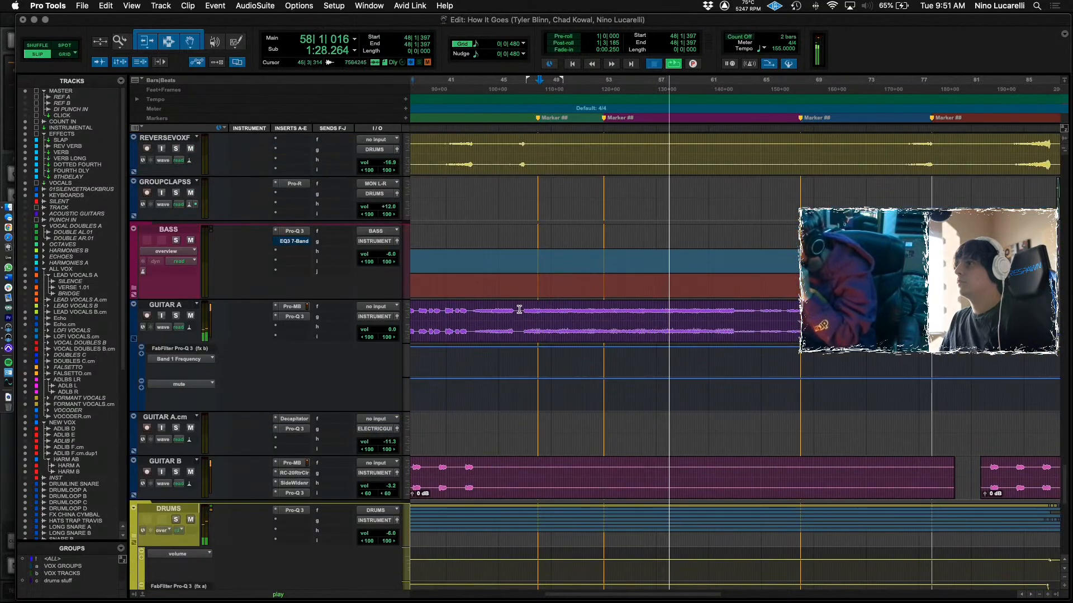
{"action": "key", "text": "super+bracketright"}
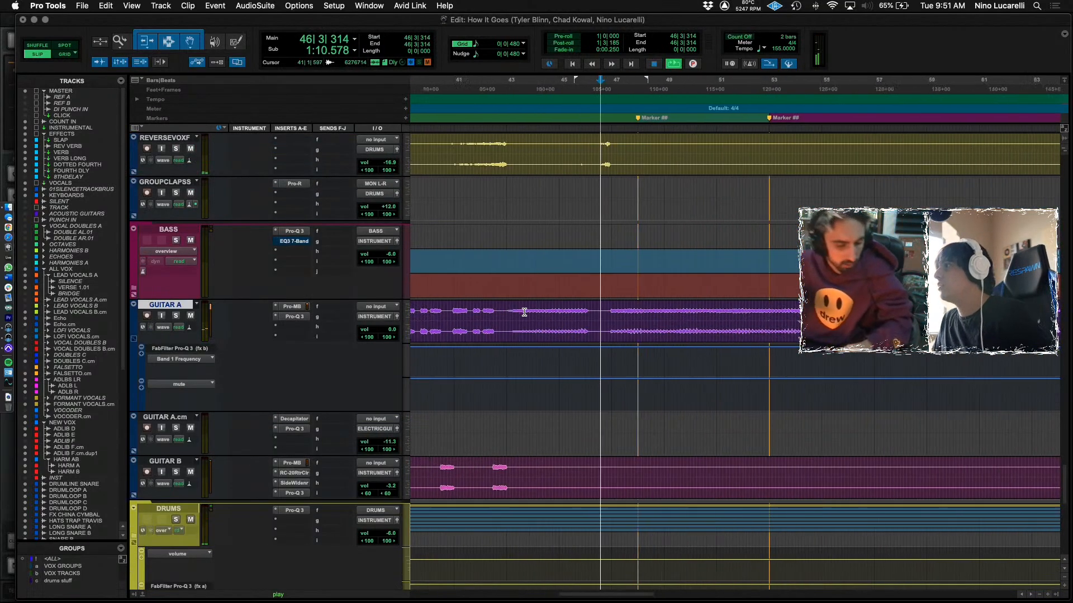
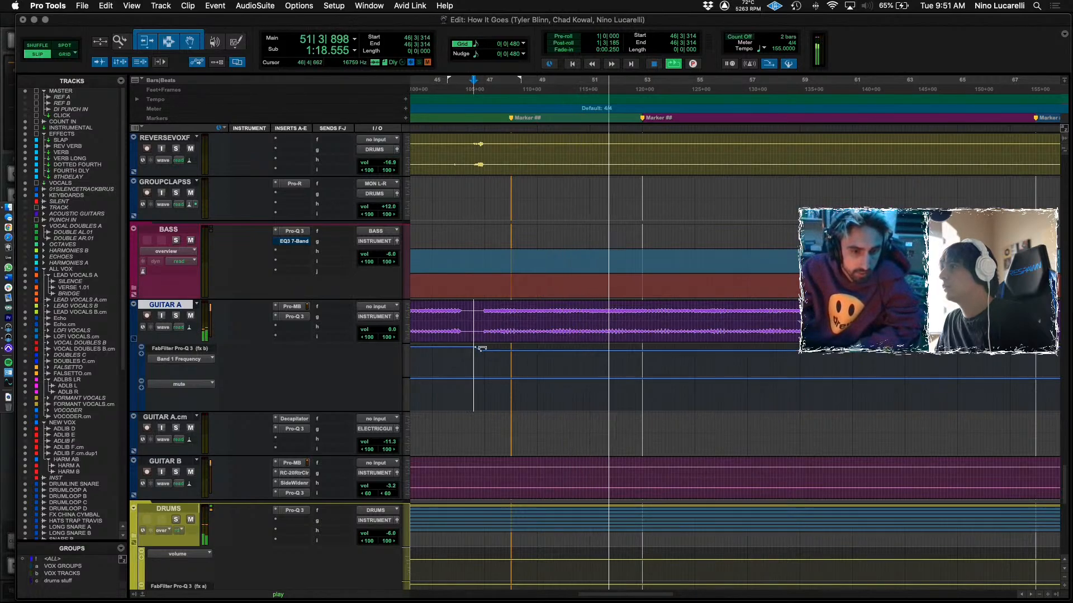
{"action": "mouse_move", "coordinate": [477, 349]}
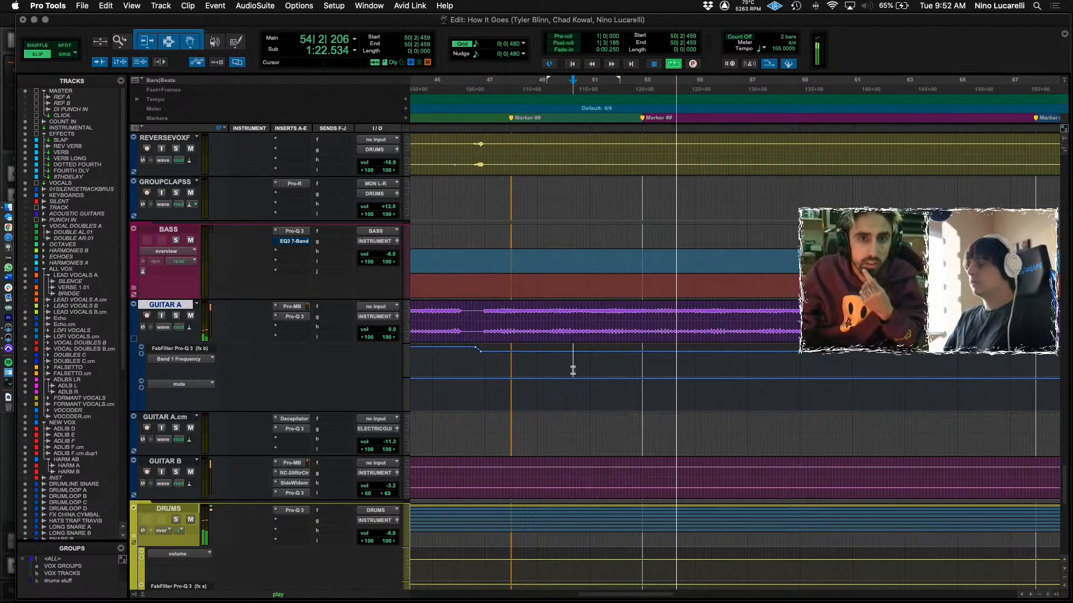
Examine the drum loop, cymbal, snare and tom clips between bars 45 and 63 during playback.
{"action": "key", "text": "super+bracketleft"}
{"action": "scroll", "coordinate": [599, 376], "scroll_direction": "right", "scroll_amount": 2}
{"action": "scroll", "coordinate": [615, 383], "scroll_direction": "up", "scroll_amount": 5}
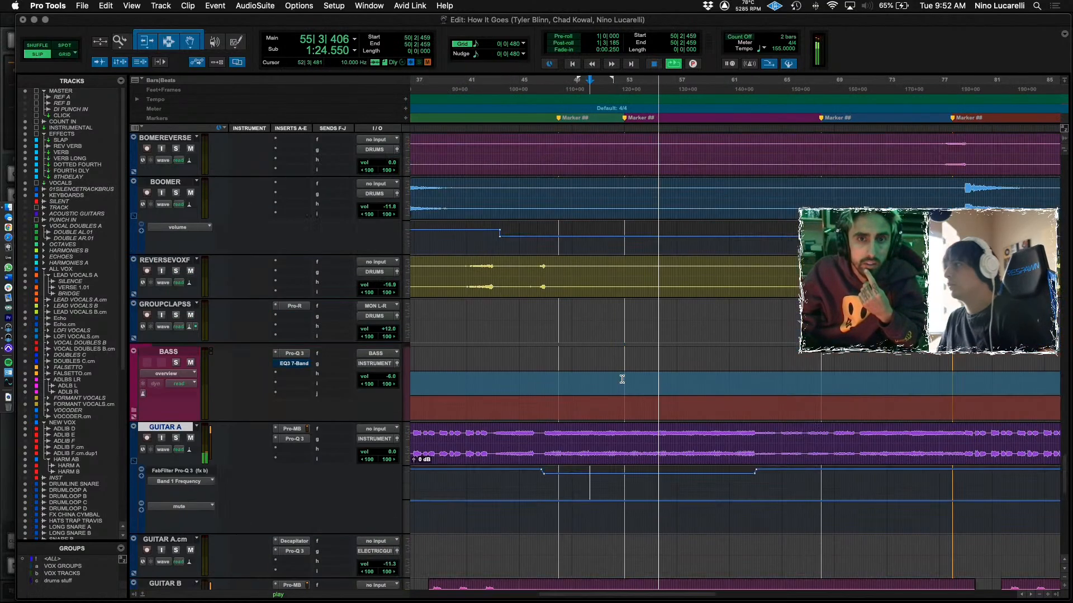
{"action": "scroll", "coordinate": [623, 386], "scroll_direction": "right", "scroll_amount": 5}
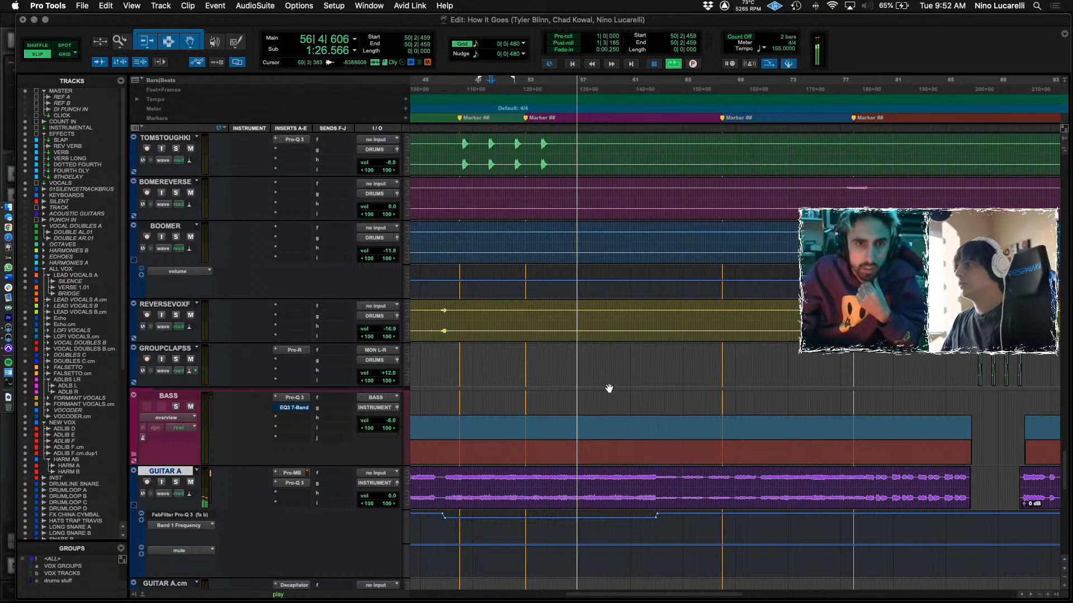
{"action": "scroll", "coordinate": [596, 379], "scroll_direction": "up", "scroll_amount": 7}
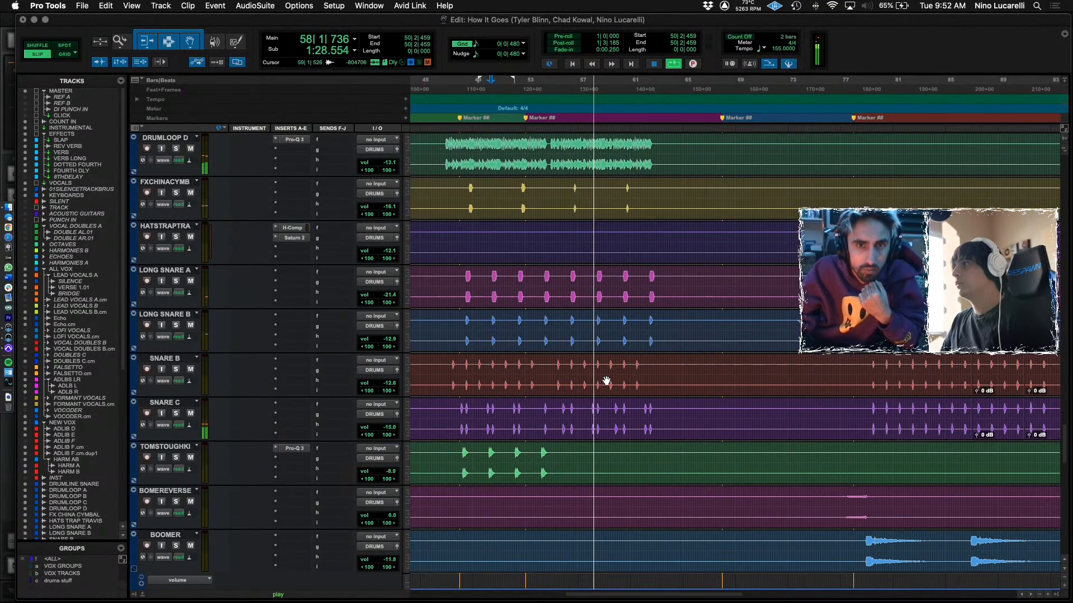
{"action": "scroll", "coordinate": [609, 385], "scroll_direction": "right", "scroll_amount": 2}
{"action": "scroll", "coordinate": [609, 385], "scroll_direction": "up", "scroll_amount": 2}
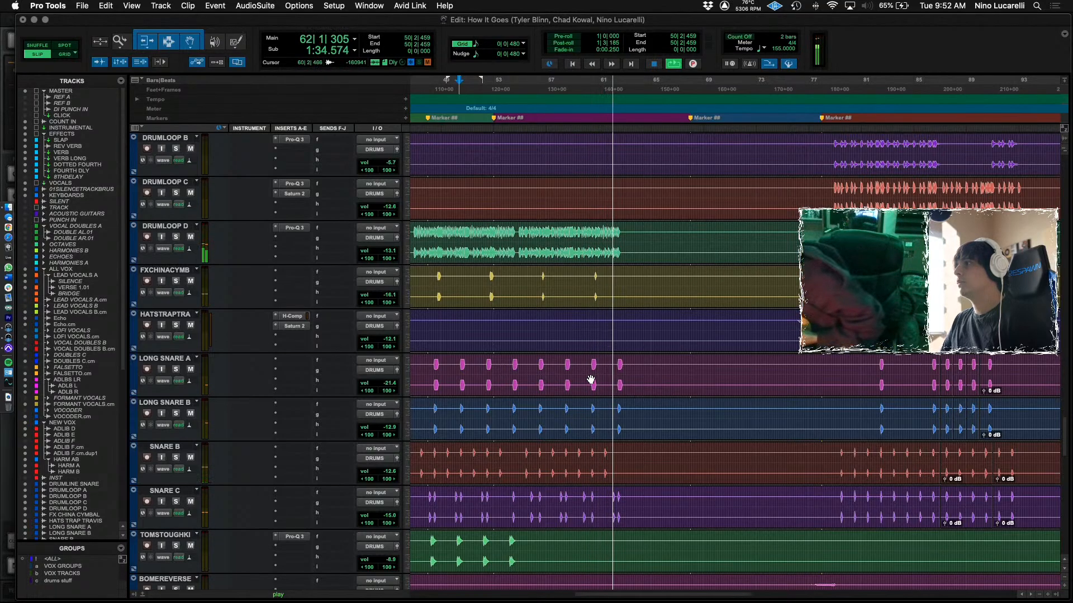
{"action": "scroll", "coordinate": [517, 354], "scroll_direction": "left", "scroll_amount": 4}
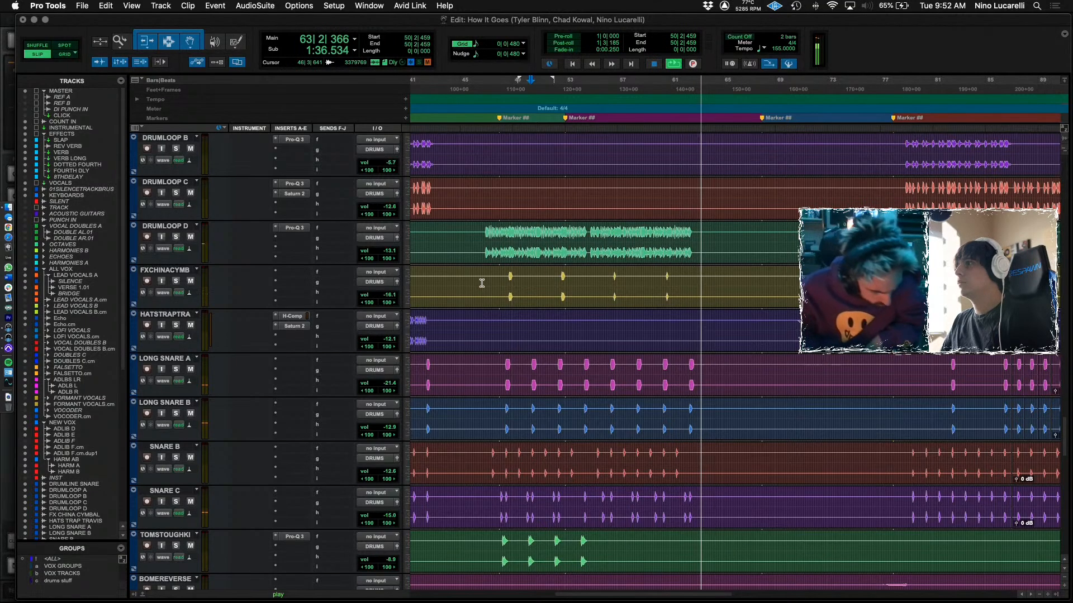
Replay from bar 46 and examine the vocal, drum, bass and guitar channel levels in the Mix window.
{"action": "key", "text": "space"}
{"action": "scroll", "coordinate": [495, 296], "scroll_direction": "down", "scroll_amount": 10}
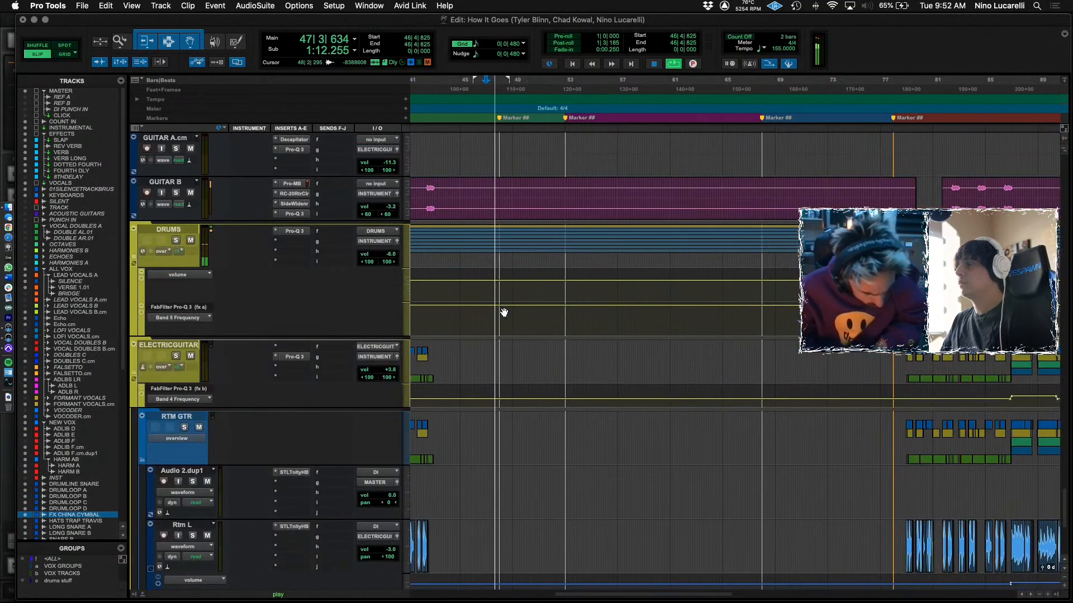
{"action": "key", "text": "super+equal"}
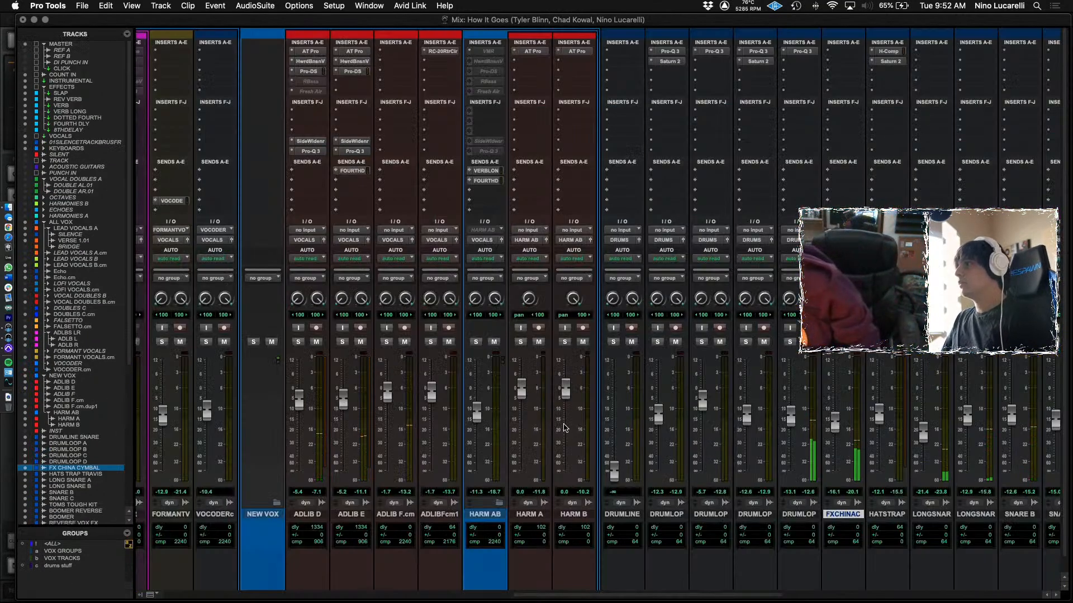
{"action": "scroll", "coordinate": [569, 426], "scroll_direction": "right", "scroll_amount": 10}
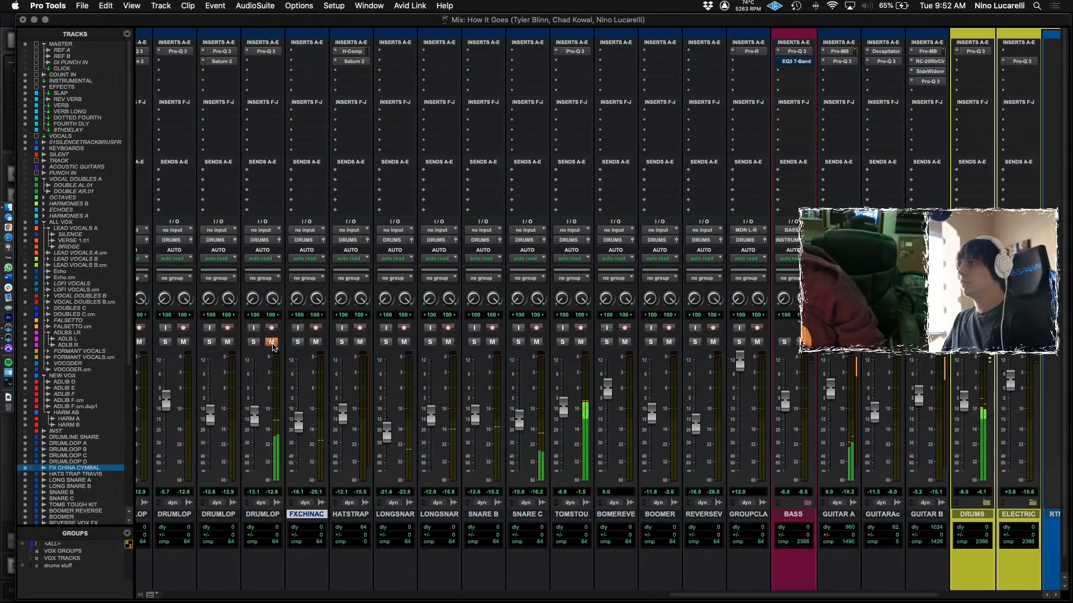
{"action": "scroll", "coordinate": [274, 347], "scroll_direction": "left", "scroll_amount": 10}
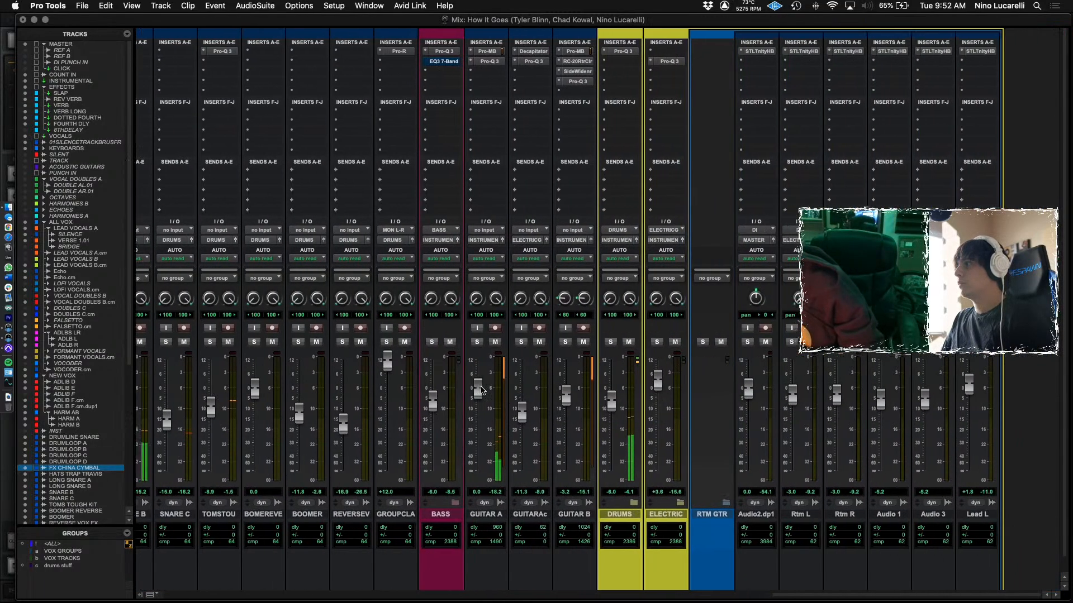
{"action": "scroll", "coordinate": [482, 389], "scroll_direction": "left", "scroll_amount": 1}
{"action": "left_click", "coordinate": [187, 299], "text": "alt"}
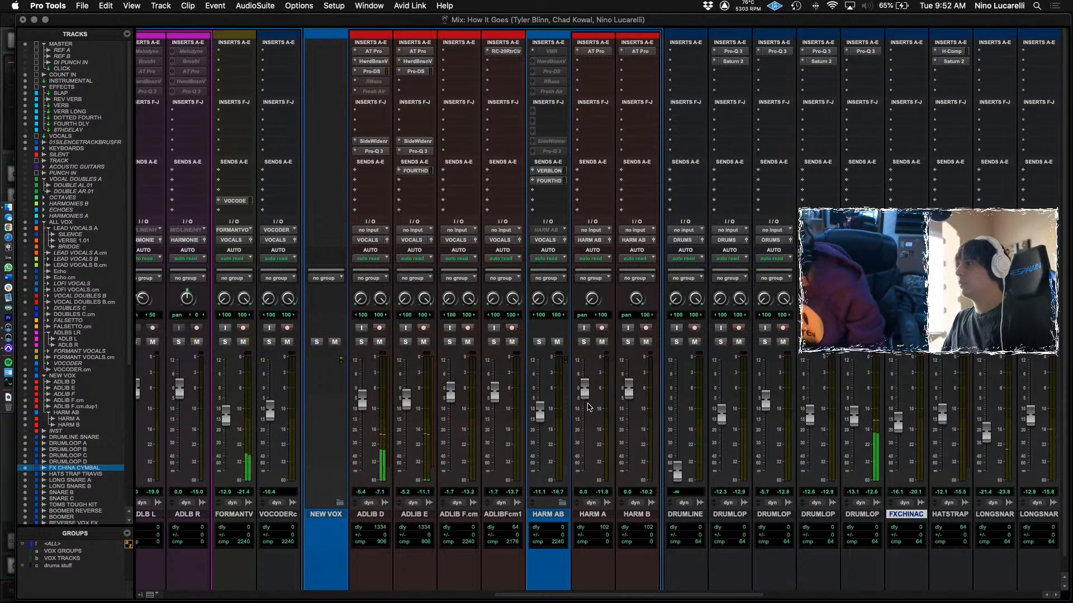
{"action": "scroll", "coordinate": [524, 394], "scroll_direction": "left", "scroll_amount": 8}
{"action": "scroll", "coordinate": [569, 461], "scroll_direction": "right", "scroll_amount": 10}
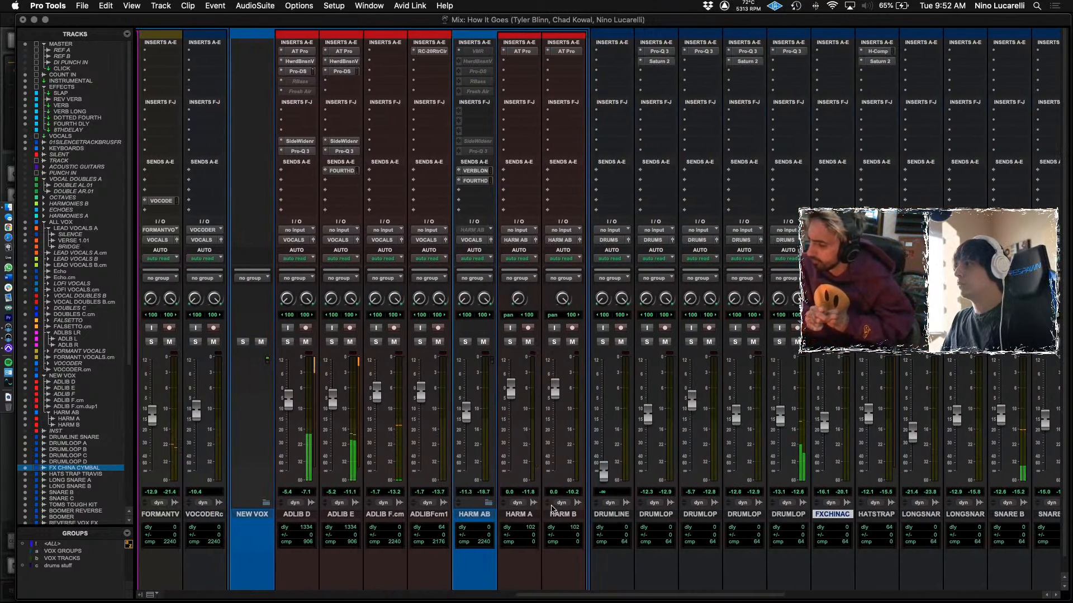
{"action": "scroll", "coordinate": [556, 510], "scroll_direction": "right", "scroll_amount": 2}
{"action": "scroll", "coordinate": [670, 520], "scroll_direction": "right", "scroll_amount": 7}
{"action": "scroll", "coordinate": [826, 531], "scroll_direction": "left", "scroll_amount": 7}
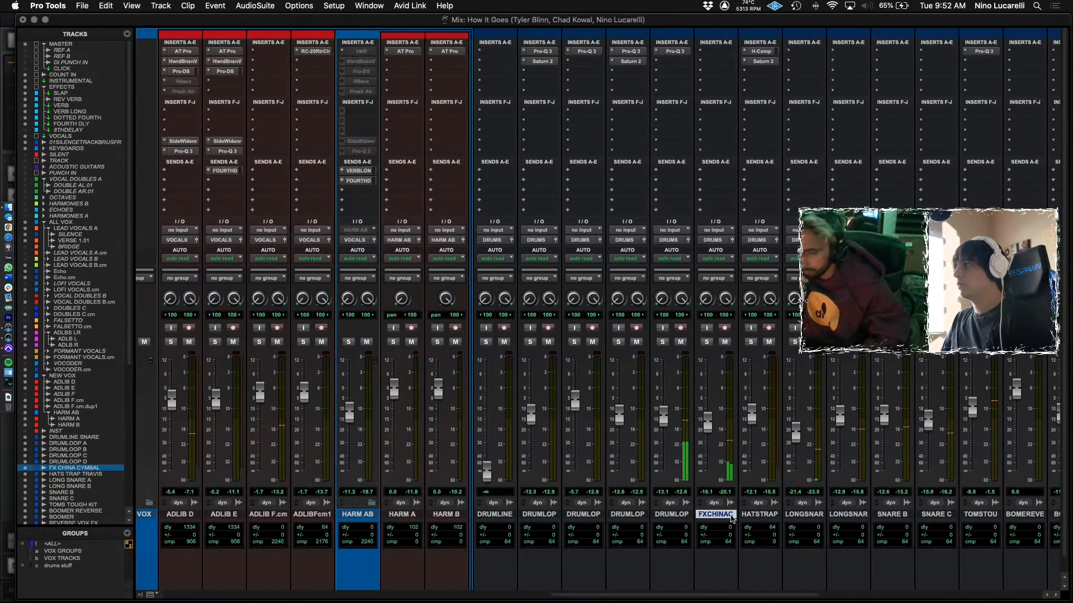
{"action": "scroll", "coordinate": [369, 517], "scroll_direction": "left", "scroll_amount": 4}
{"action": "scroll", "coordinate": [352, 517], "scroll_direction": "left", "scroll_amount": 15}
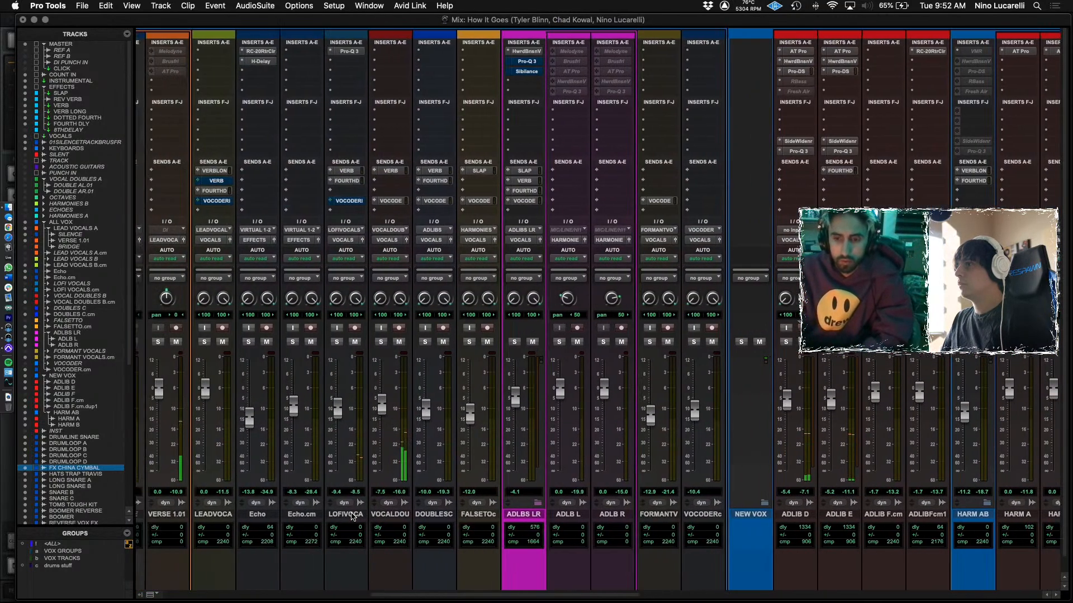
Return to the Edit window and examine the guitar, drum, harmony and ad-lib tracks during playback.
{"action": "key", "text": "super+equal"}
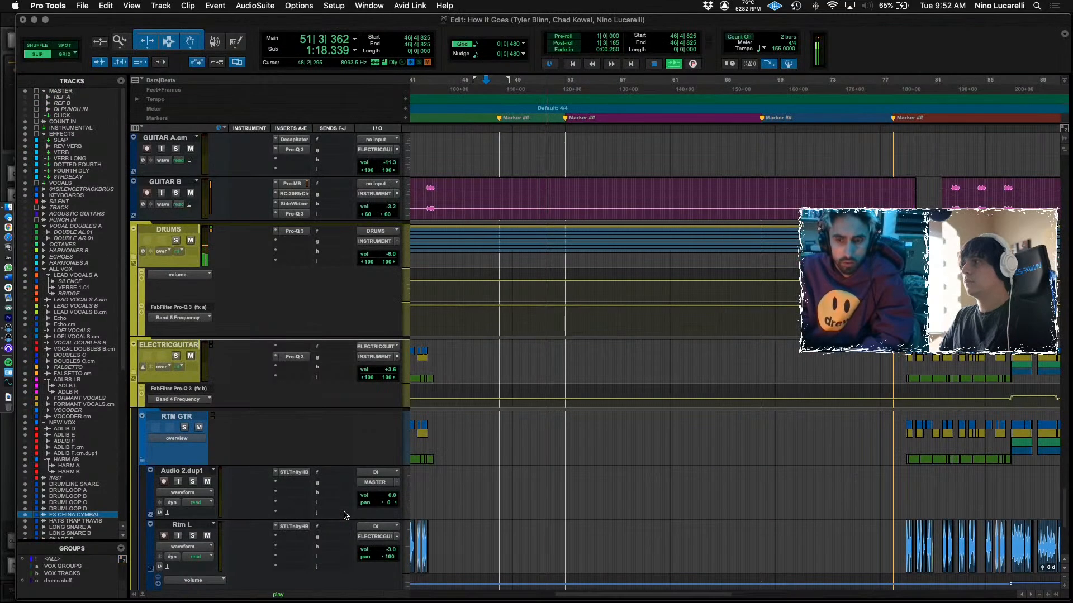
{"action": "scroll", "coordinate": [250, 379], "scroll_direction": "down", "scroll_amount": 5}
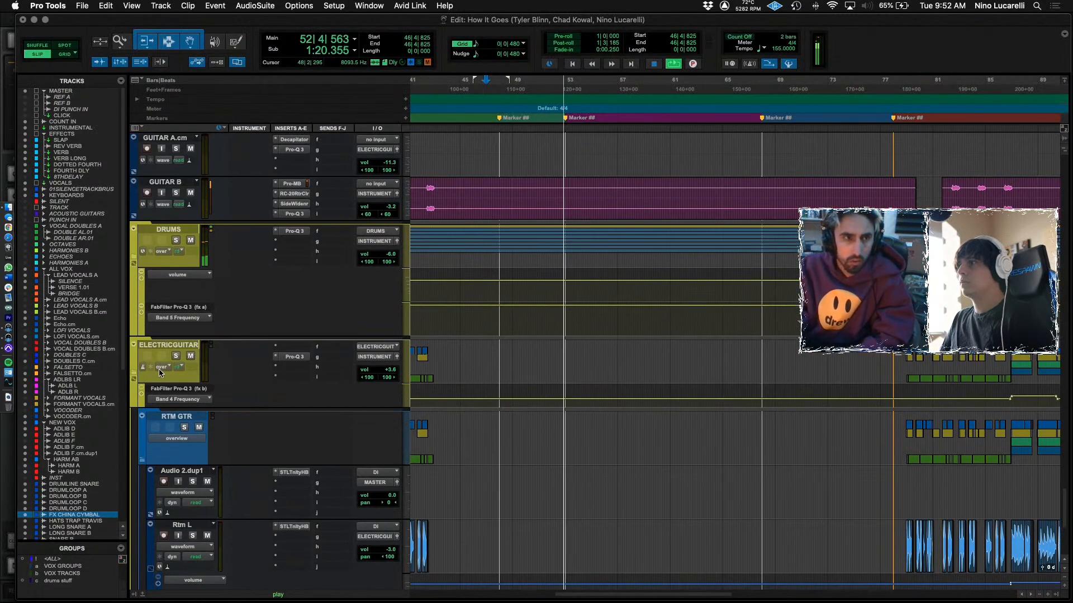
{"action": "scroll", "coordinate": [180, 262], "scroll_direction": "up", "scroll_amount": 7}
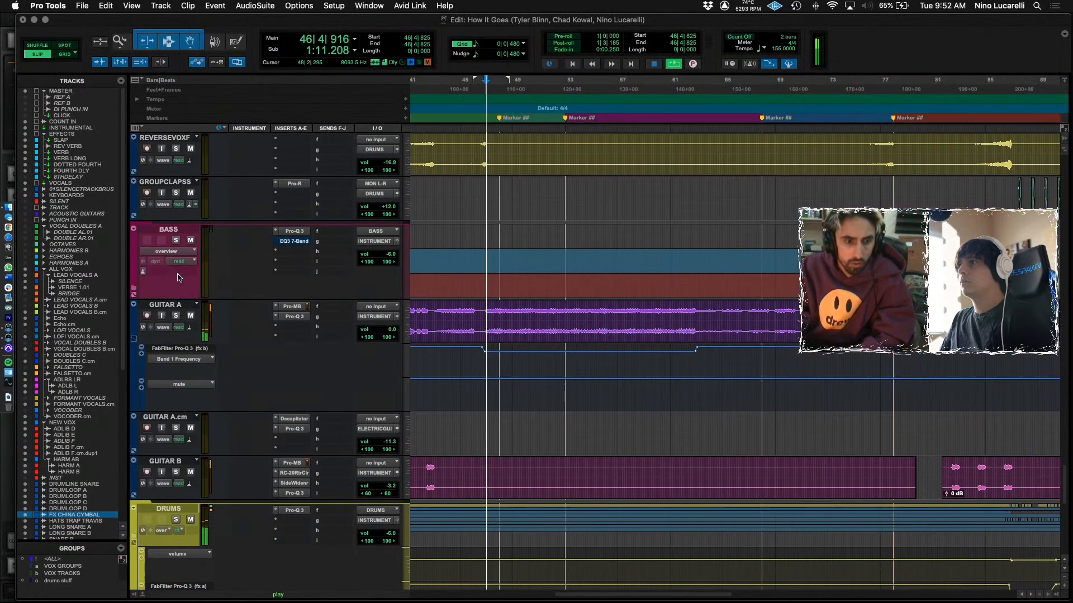
{"action": "scroll", "coordinate": [201, 341], "scroll_direction": "down", "scroll_amount": 6}
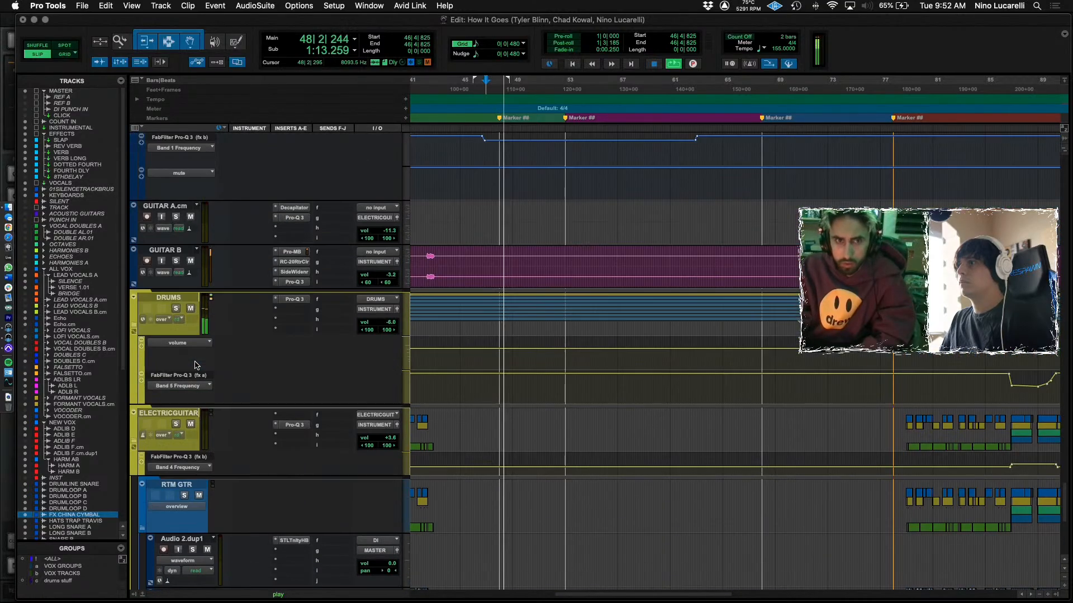
{"action": "scroll", "coordinate": [178, 411], "scroll_direction": "down", "scroll_amount": 20}
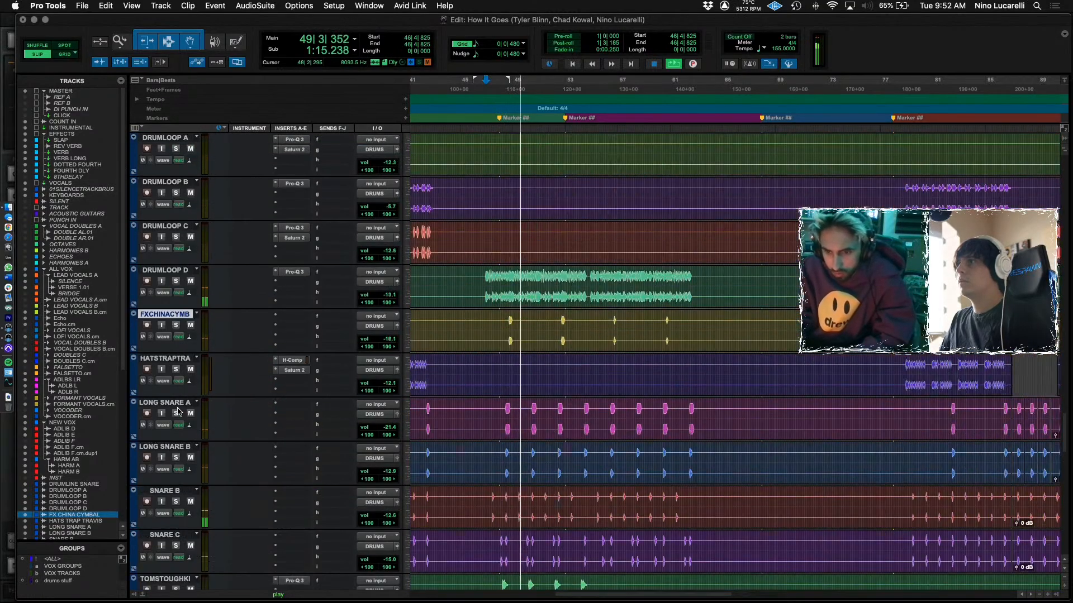
{"action": "scroll", "coordinate": [174, 352], "scroll_direction": "up", "scroll_amount": 8}
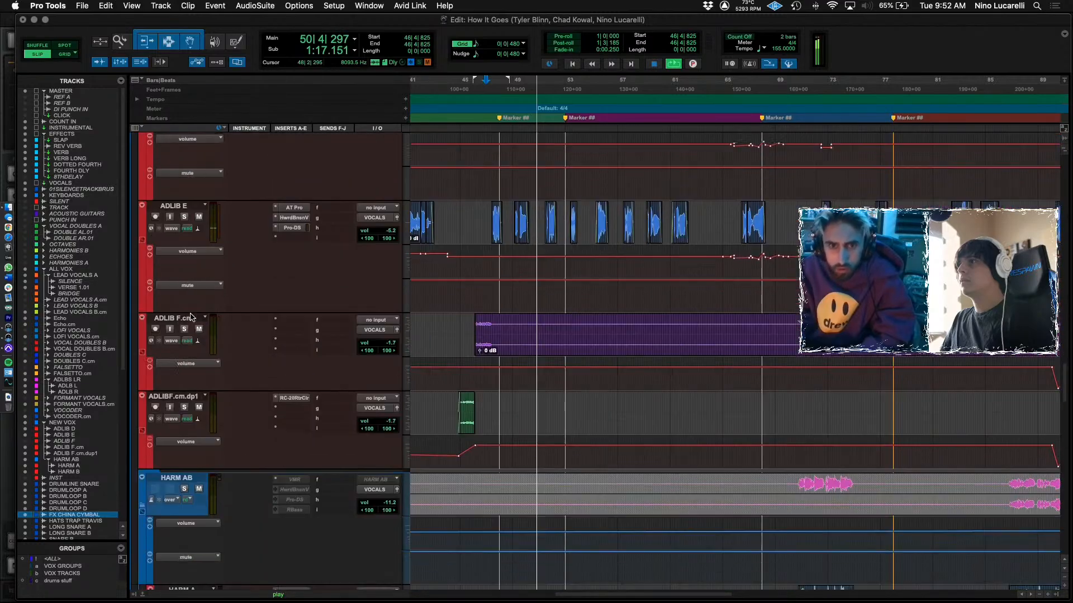
{"action": "scroll", "coordinate": [187, 360], "scroll_direction": "up", "scroll_amount": 12}
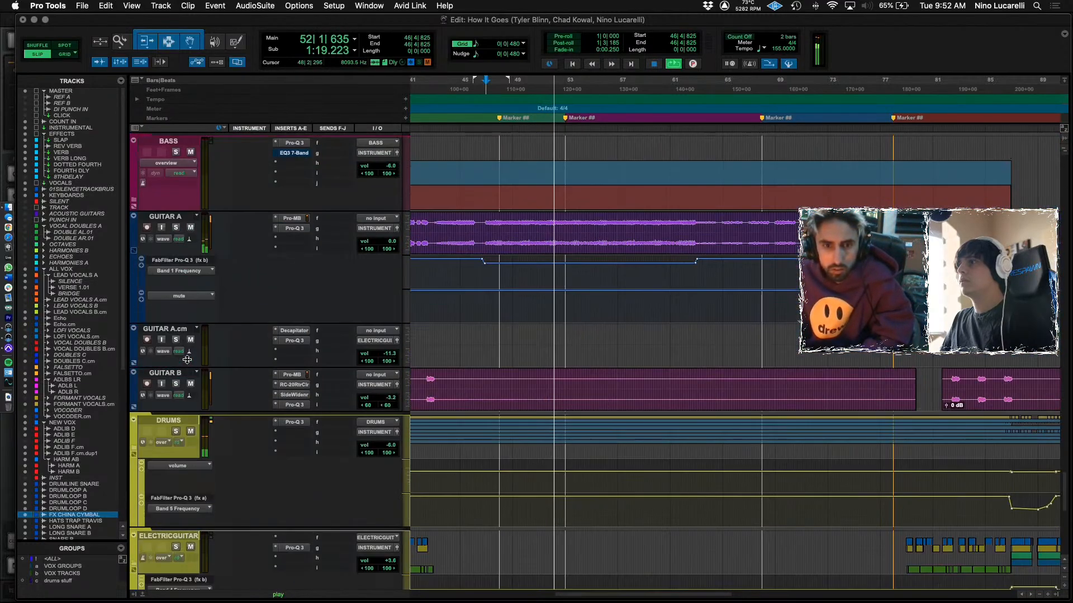
{"action": "scroll", "coordinate": [177, 382], "scroll_direction": "down", "scroll_amount": 6}
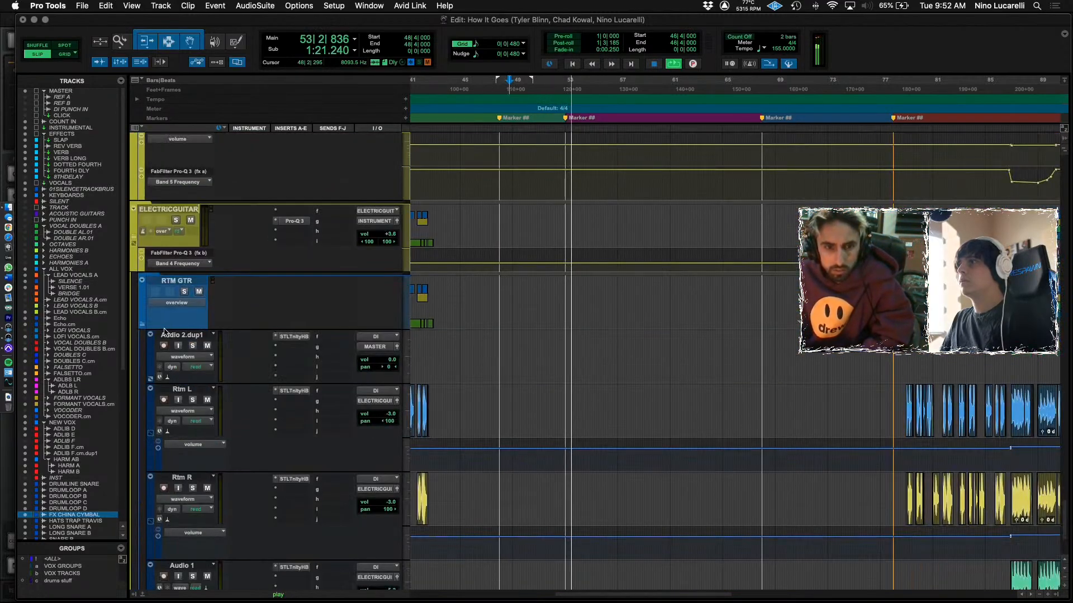
{"action": "scroll", "coordinate": [168, 329], "scroll_direction": "down", "scroll_amount": 12}
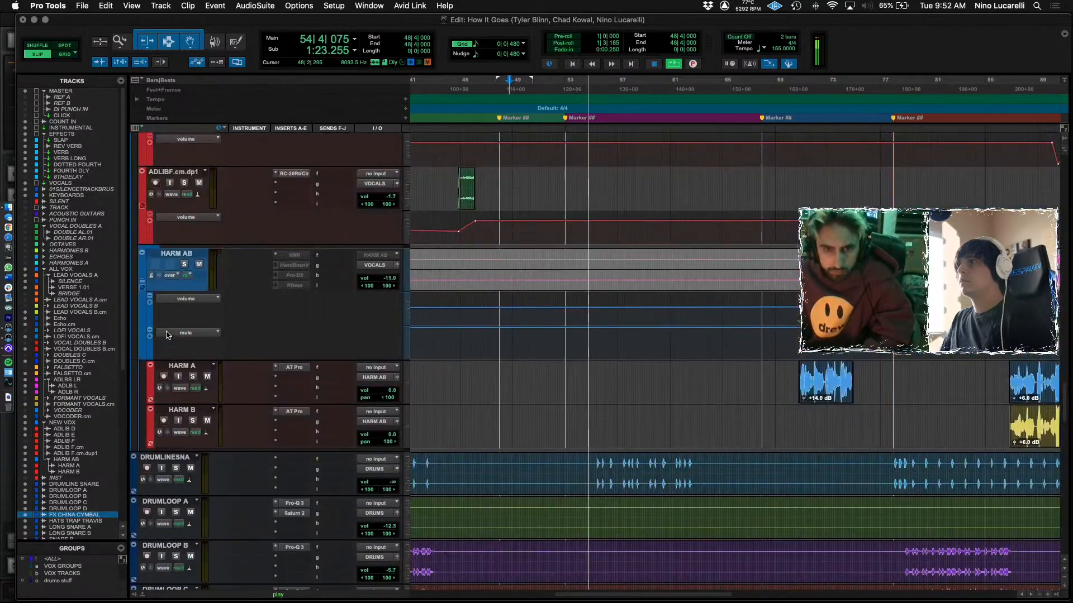
{"action": "scroll", "coordinate": [166, 334], "scroll_direction": "up", "scroll_amount": 15}
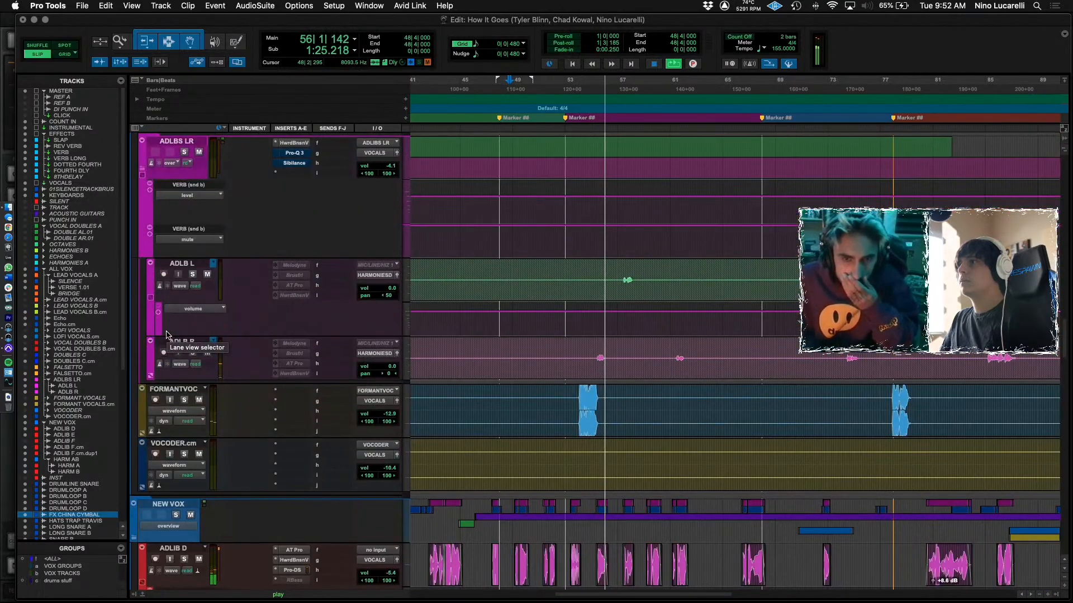
Switch to the Mix window and expand the DRUMS folder and its nested ACOUSTICDRUM folder to show their channels.
{"action": "scroll", "coordinate": [166, 334], "scroll_direction": "up", "scroll_amount": 8}
{"action": "scroll", "coordinate": [166, 334], "scroll_direction": "down", "scroll_amount": 12}
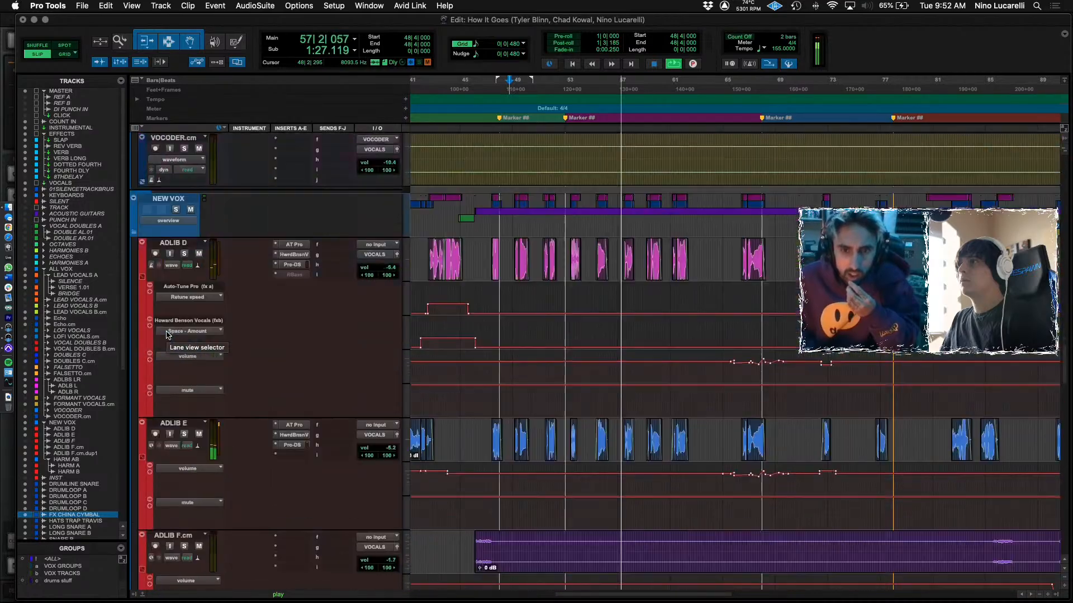
{"action": "scroll", "coordinate": [166, 334], "scroll_direction": "down", "scroll_amount": 15}
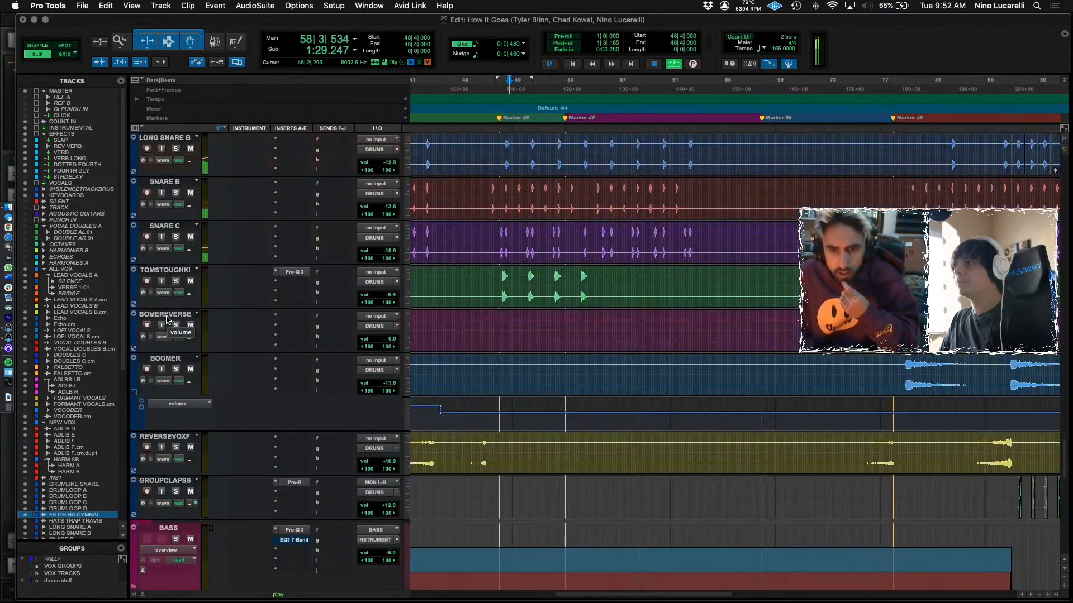
{"action": "scroll", "coordinate": [166, 318], "scroll_direction": "up", "scroll_amount": 10}
{"action": "key", "text": "super+equal"}
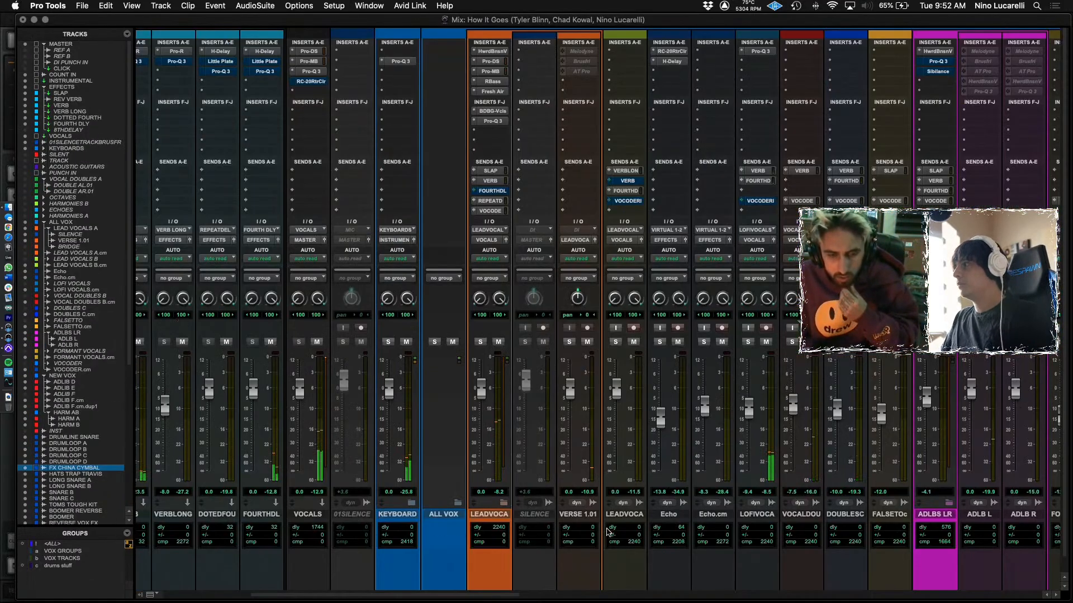
{"action": "scroll", "coordinate": [578, 523], "scroll_direction": "right", "scroll_amount": 15}
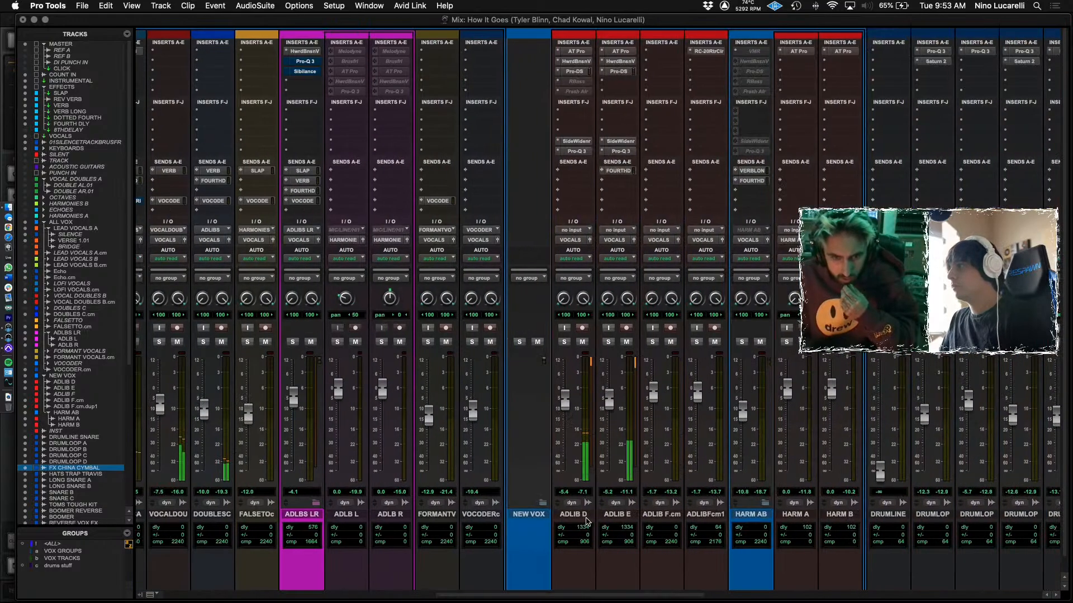
{"action": "scroll", "coordinate": [781, 538], "scroll_direction": "right", "scroll_amount": 15}
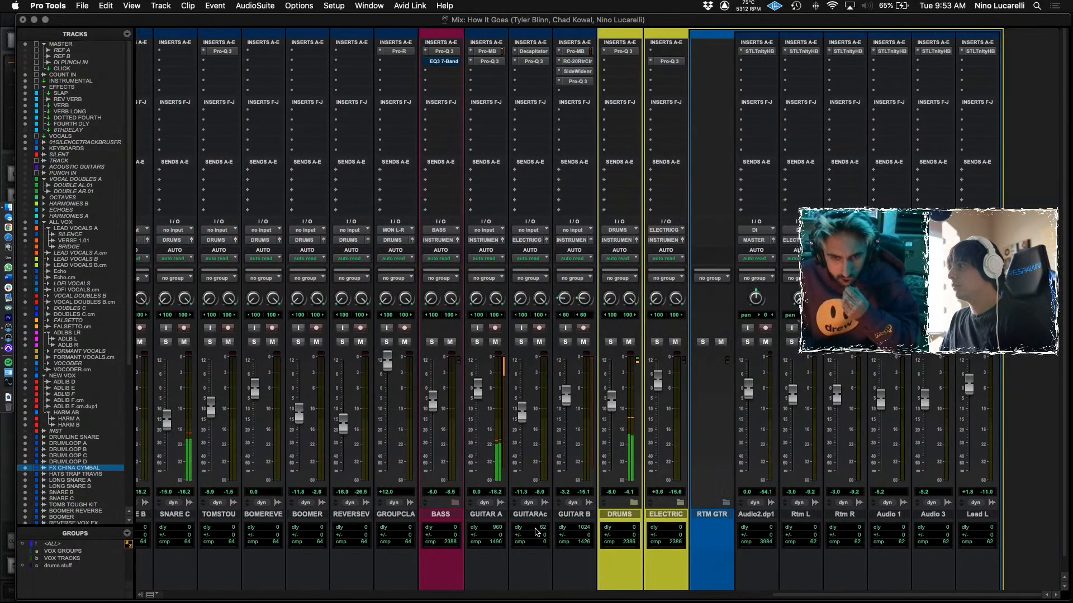
{"action": "left_click", "coordinate": [633, 504]}
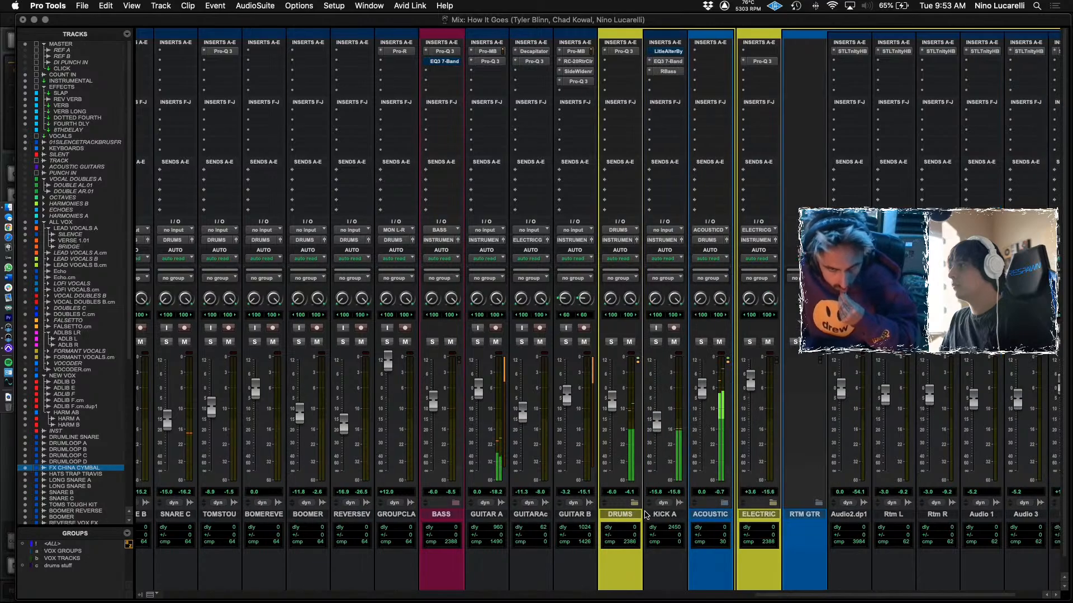
{"action": "scroll", "coordinate": [671, 506], "scroll_direction": "right", "scroll_amount": 3}
{"action": "left_click", "coordinate": [663, 504]}
{"action": "scroll", "coordinate": [663, 512], "scroll_direction": "right", "scroll_amount": 3}
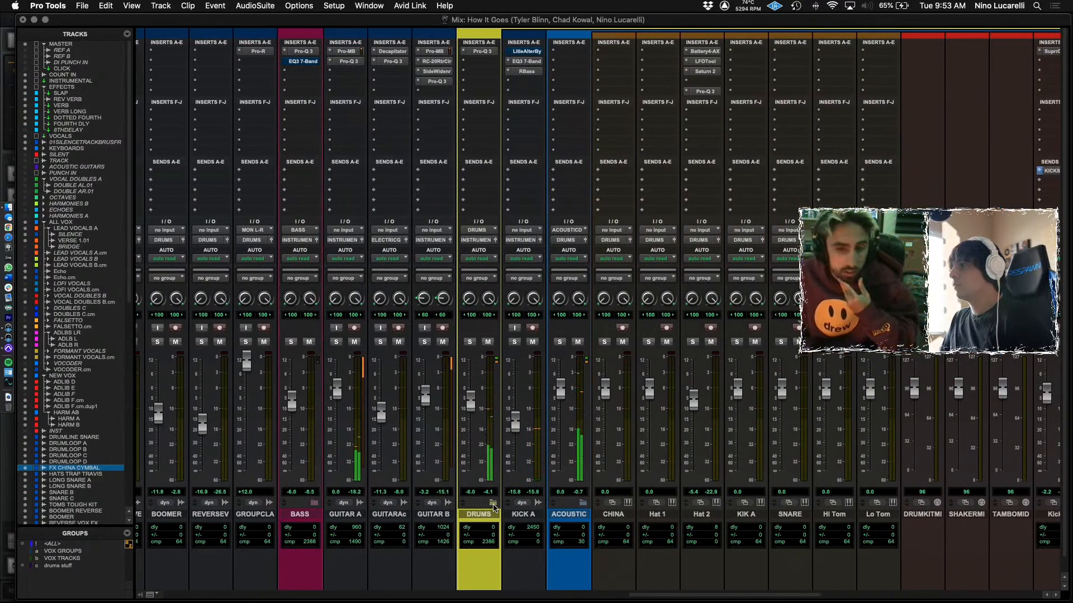
Audition the acoustic kit's Hi-Hat channel briefly in solo, unsolo it and open its Pro-Q 3.
{"action": "scroll", "coordinate": [567, 495], "scroll_direction": "right", "scroll_amount": 20}
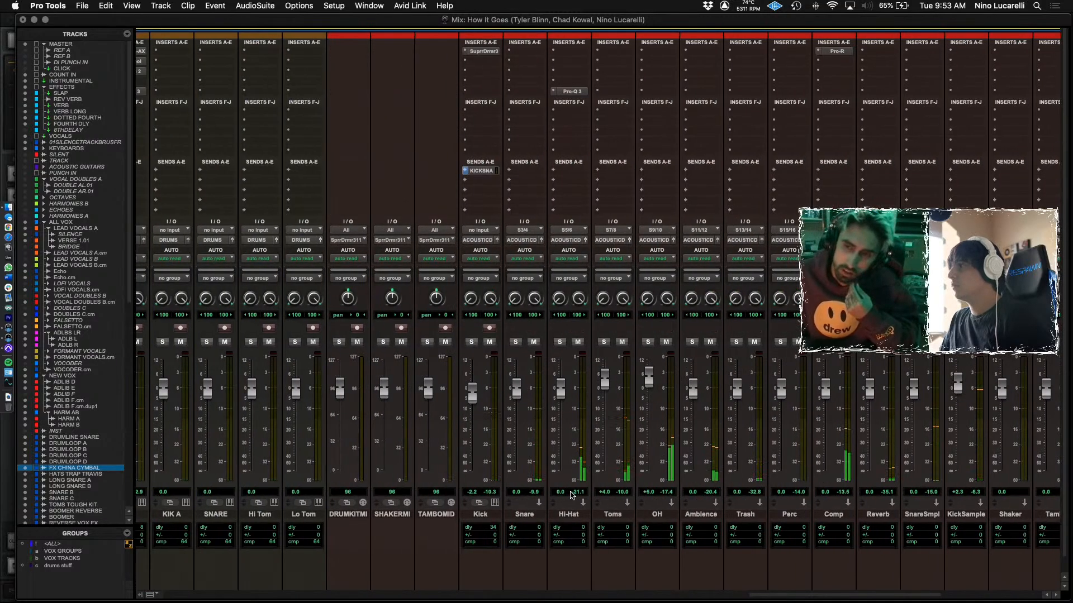
{"action": "scroll", "coordinate": [572, 496], "scroll_direction": "right", "scroll_amount": 3}
{"action": "left_click", "coordinate": [482, 342]}
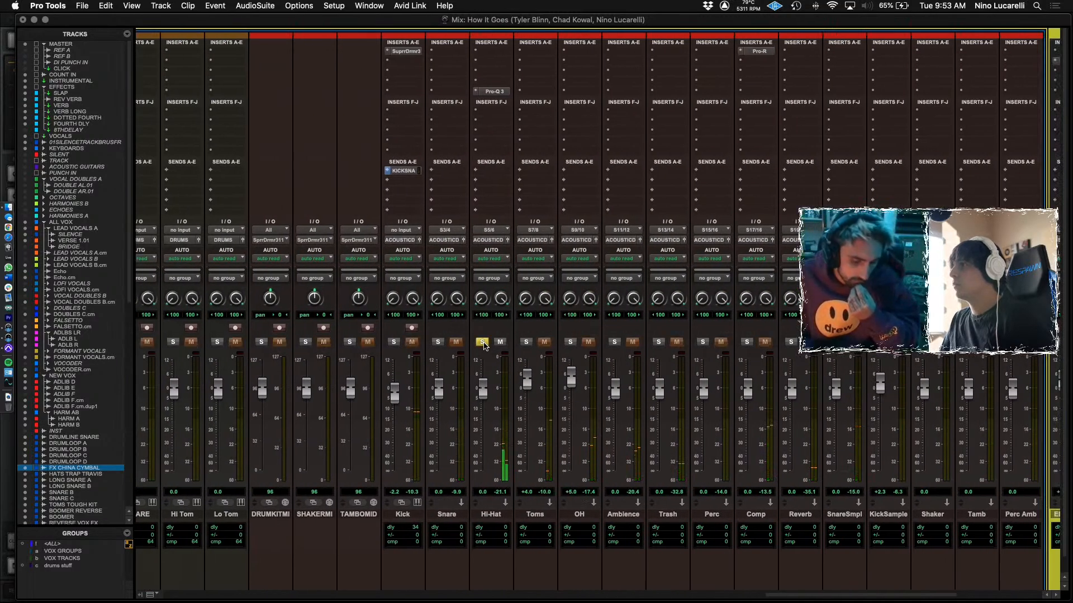
{"action": "left_click", "coordinate": [483, 342]}
{"action": "left_click", "coordinate": [491, 91]}
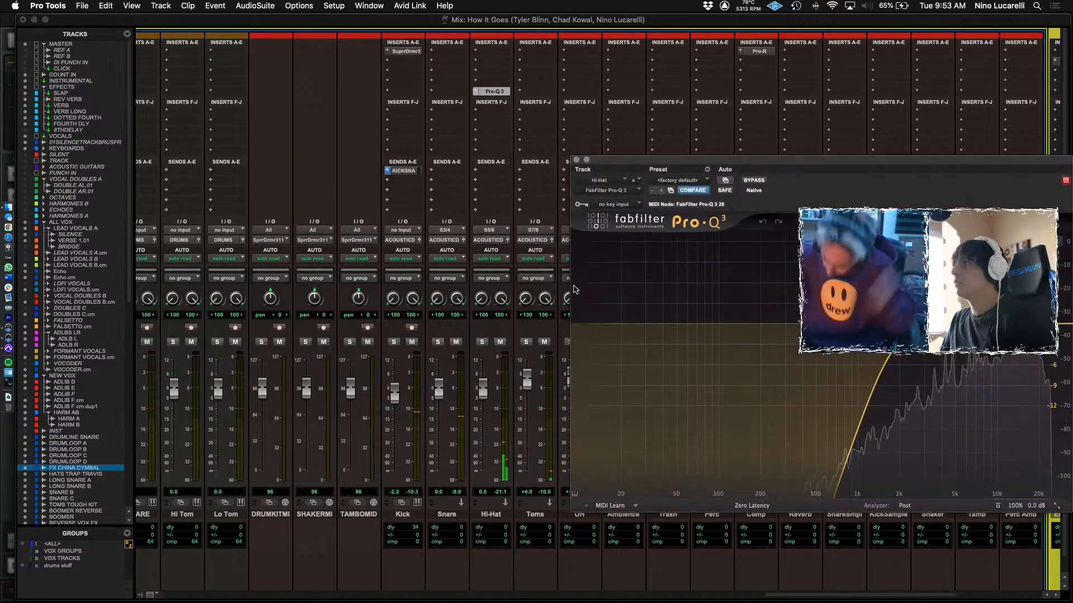
Add a 12 dB/oct high cut and a dynamic bell of -2.85 dB at about 5.9 kHz to the Hi-Hat EQ.
{"action": "left_click", "coordinate": [1022, 336]}
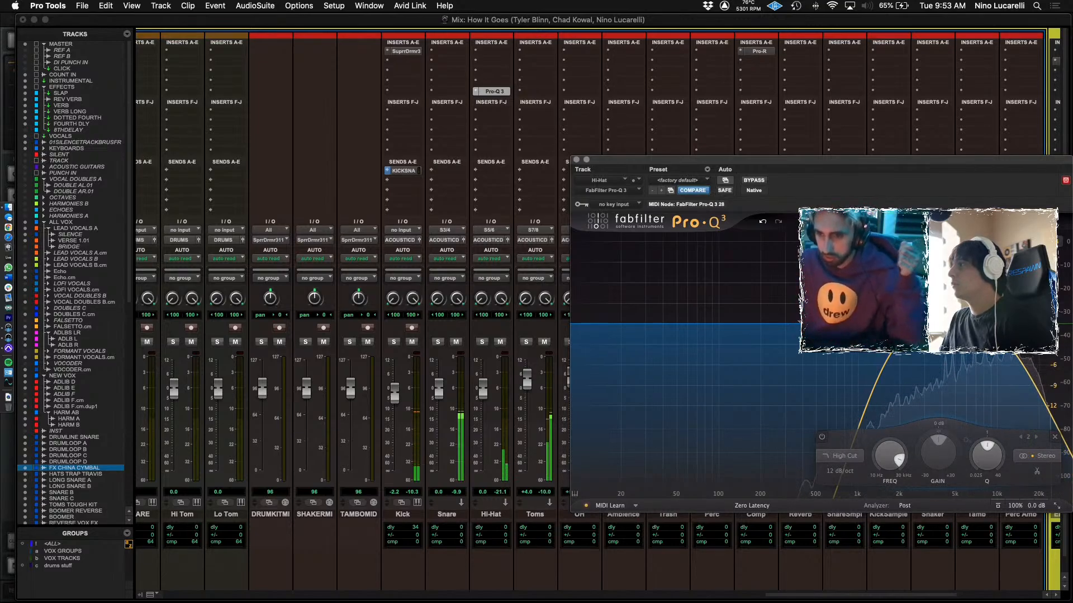
{"action": "left_click", "coordinate": [974, 343]}
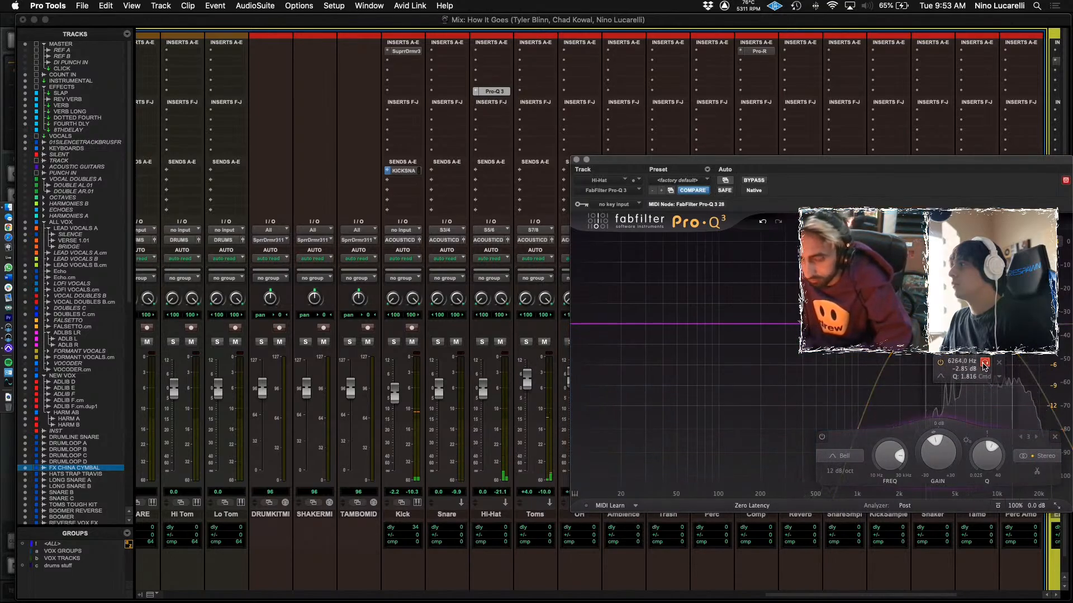
{"action": "key", "text": "space"}
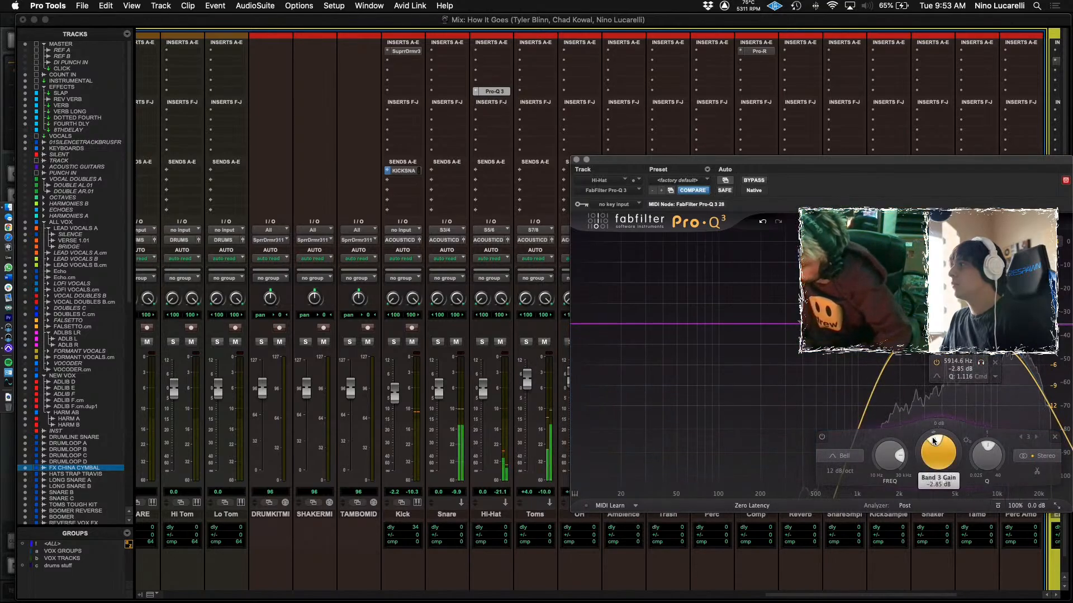
{"action": "left_click_drag", "start_coordinate": [951, 439], "coordinate": [949, 432]}
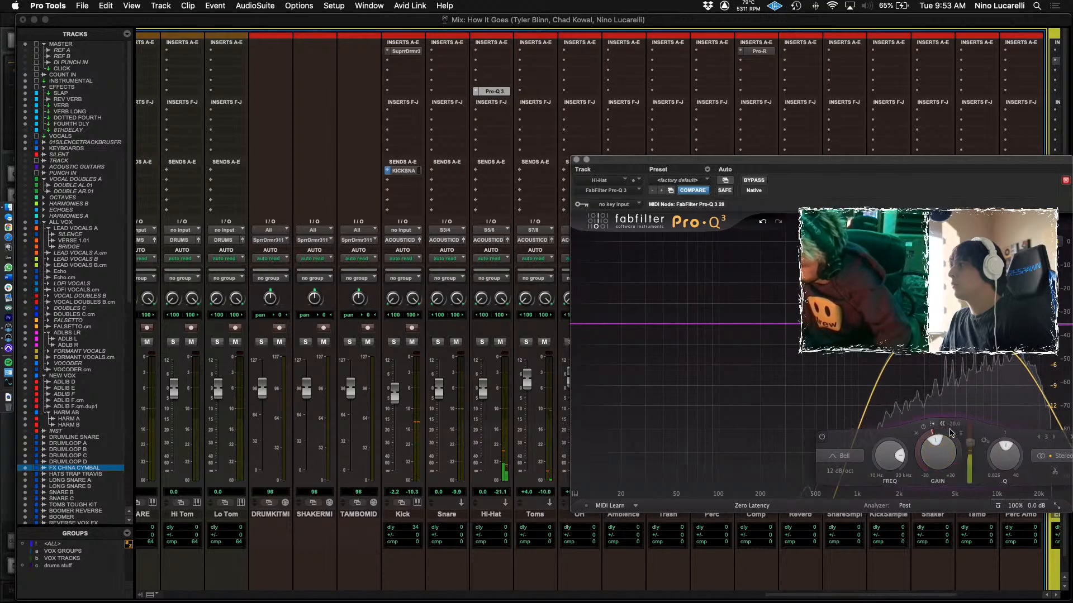
Set the Hi-Hat Pro-Q 3 key input to the left VOCALS bus and close the plug-in.
{"action": "left_click", "coordinate": [614, 205]}
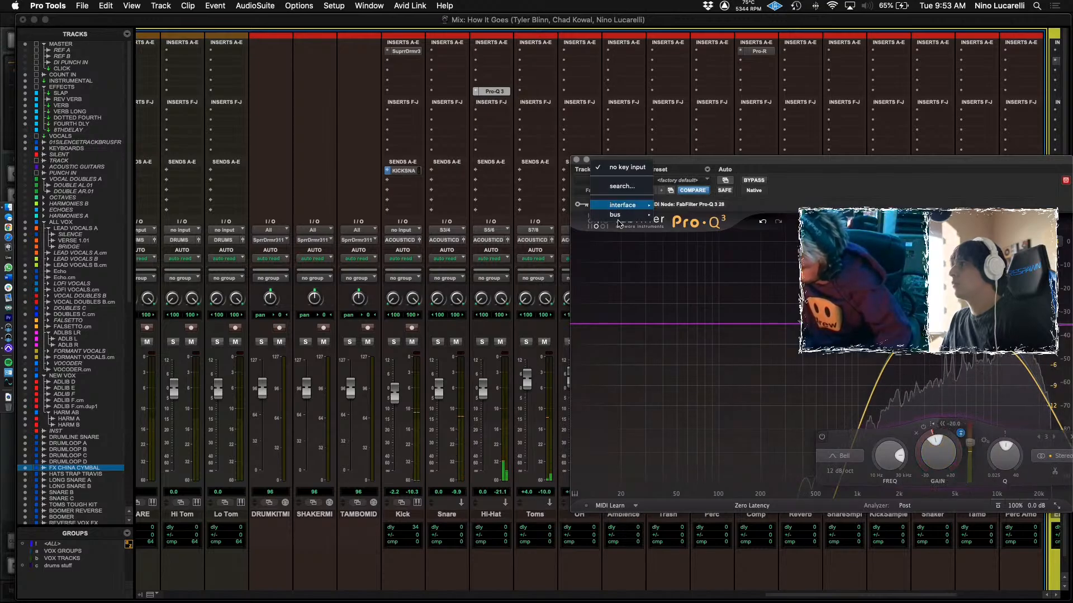
{"action": "mouse_move", "coordinate": [622, 220]}
{"action": "left_click", "coordinate": [703, 334]}
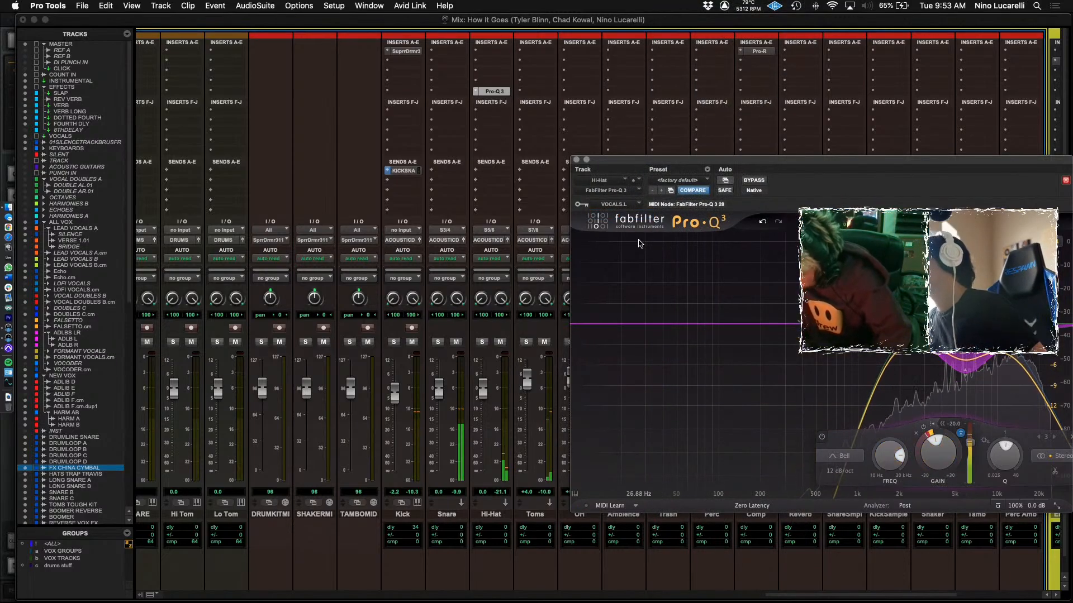
{"action": "left_click", "coordinate": [577, 160]}
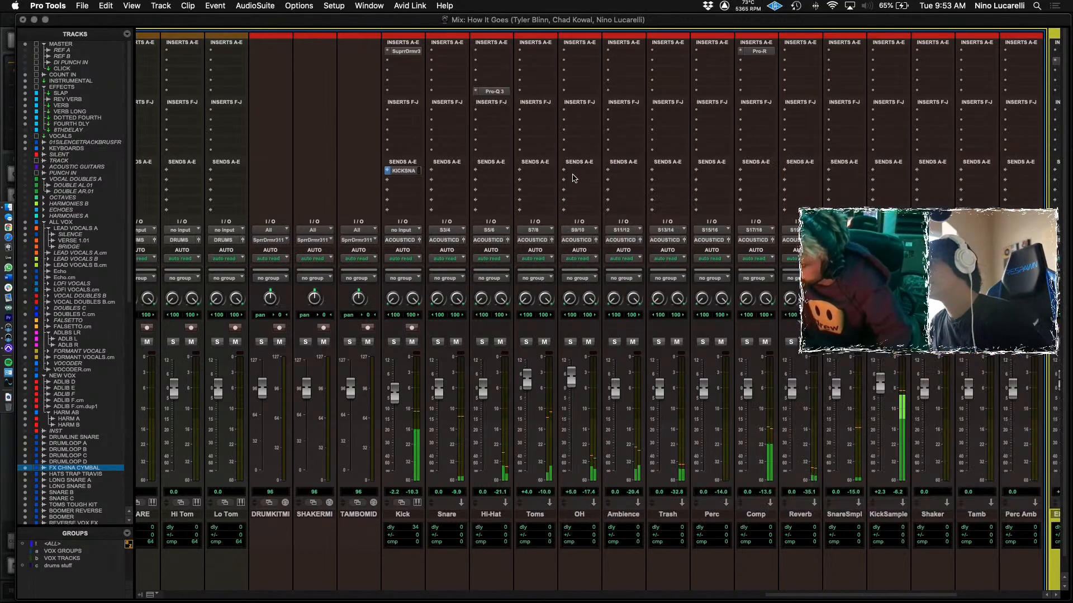
Return to the Edit window and play from bar 54, examining the acoustic drum, bass and guitar tracks.
{"action": "key", "text": "super+equal"}
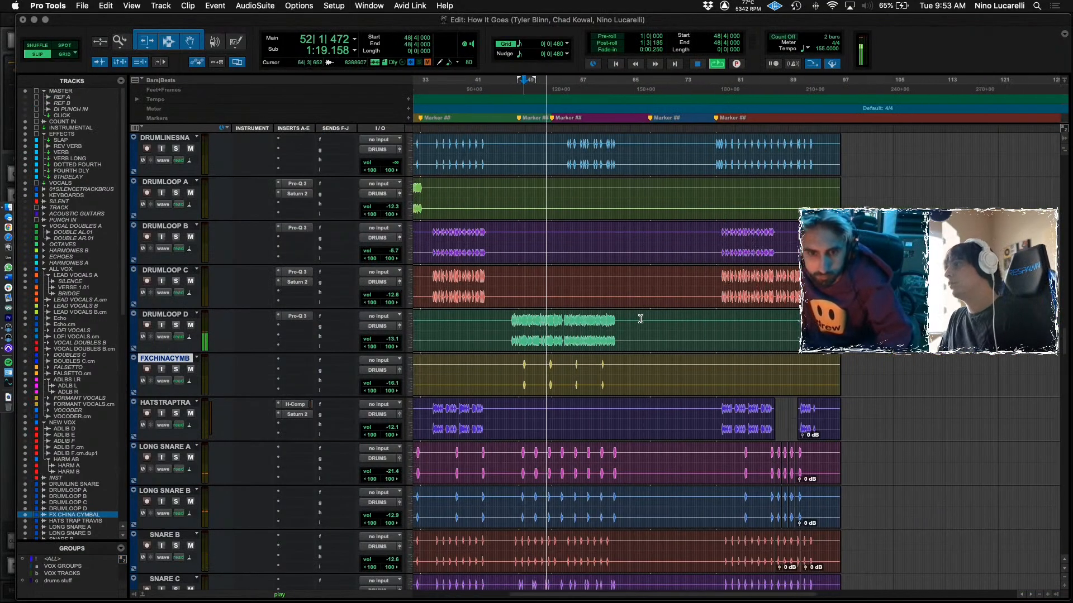
{"action": "left_click", "coordinate": [566, 321]}
{"action": "scroll", "coordinate": [565, 320], "scroll_direction": "down", "scroll_amount": 15}
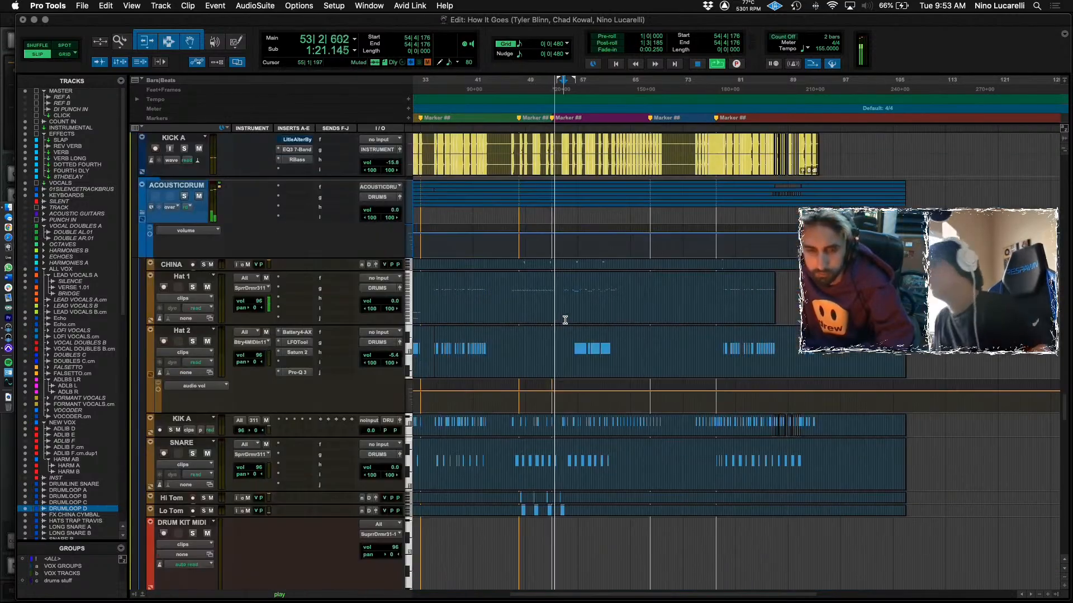
{"action": "scroll", "coordinate": [565, 320], "scroll_direction": "up", "scroll_amount": 10}
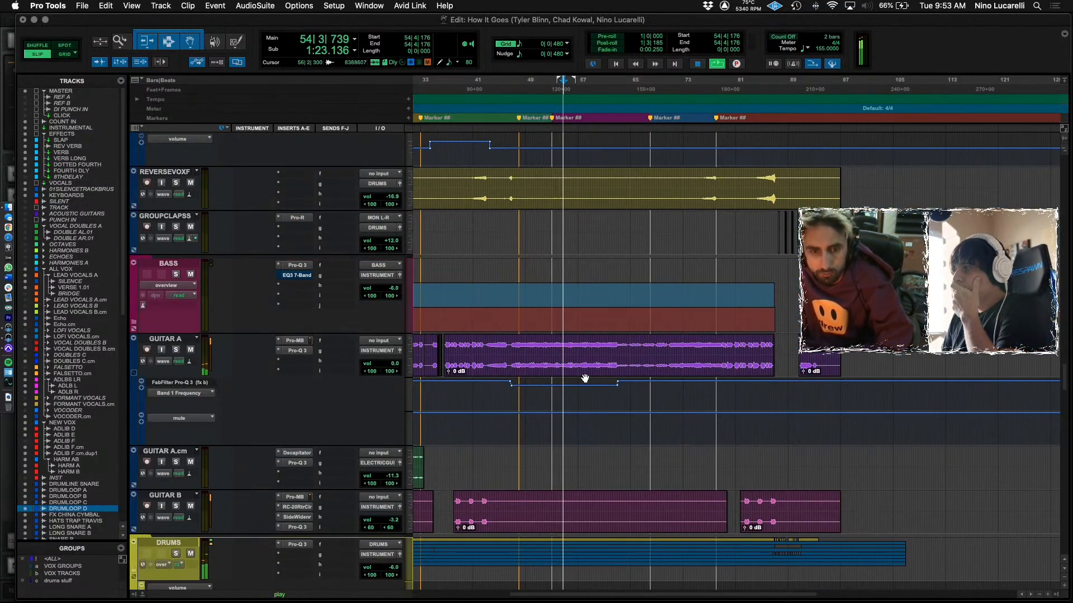
{"action": "key", "text": "super+bracketright"}
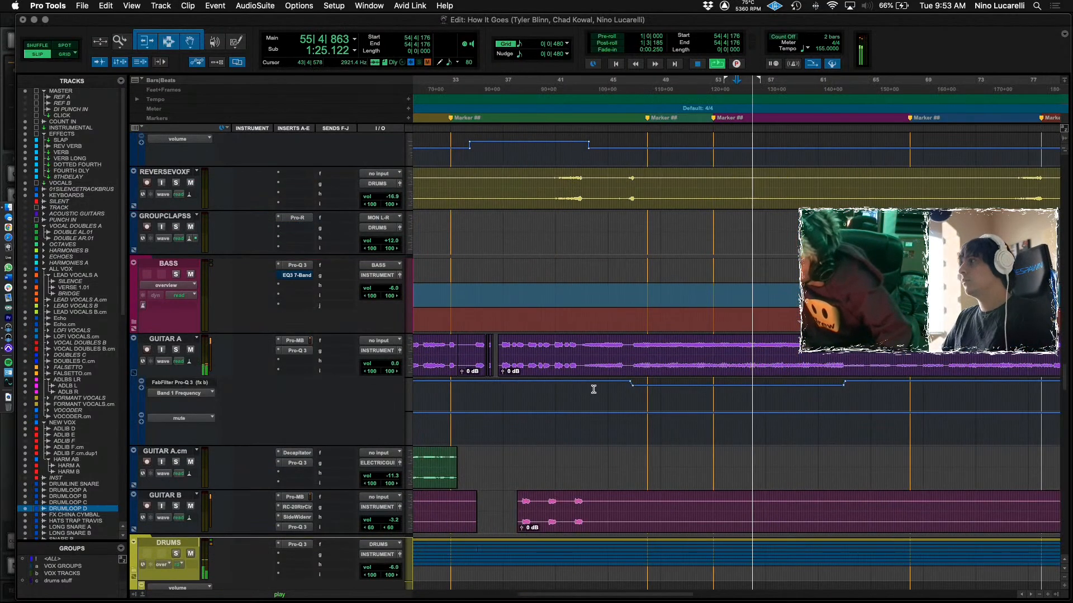
{"action": "scroll", "coordinate": [604, 399], "scroll_direction": "right", "scroll_amount": 3}
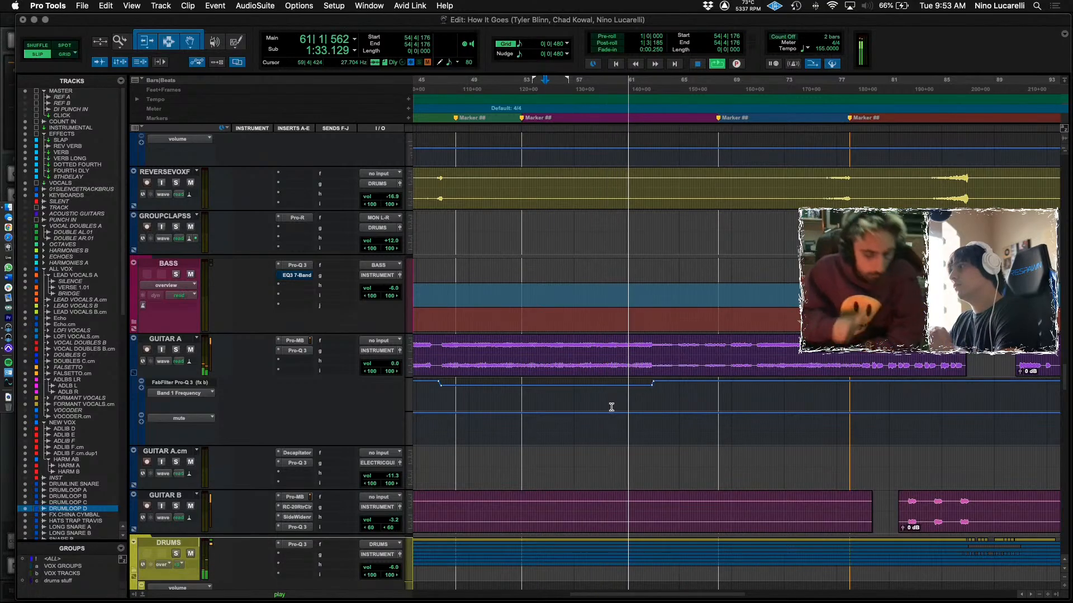
{"action": "scroll", "coordinate": [586, 363], "scroll_direction": "down", "scroll_amount": 10}
{"action": "key", "text": "space"}
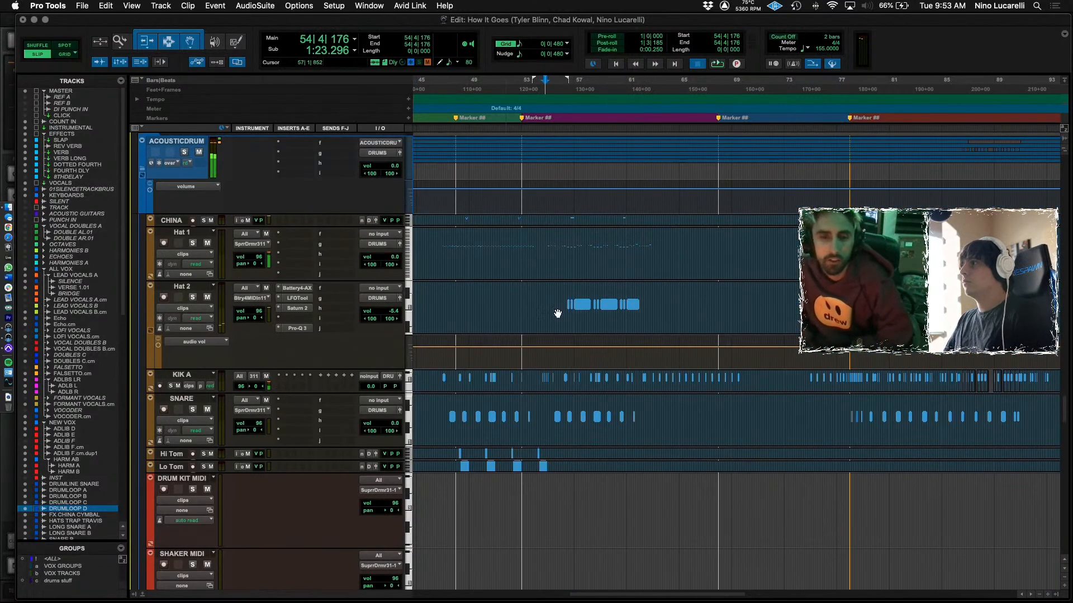
Examine the Hat 2, snare, tom and drum loop clips between bars 47 and 61.
{"action": "left_click", "coordinate": [559, 305]}
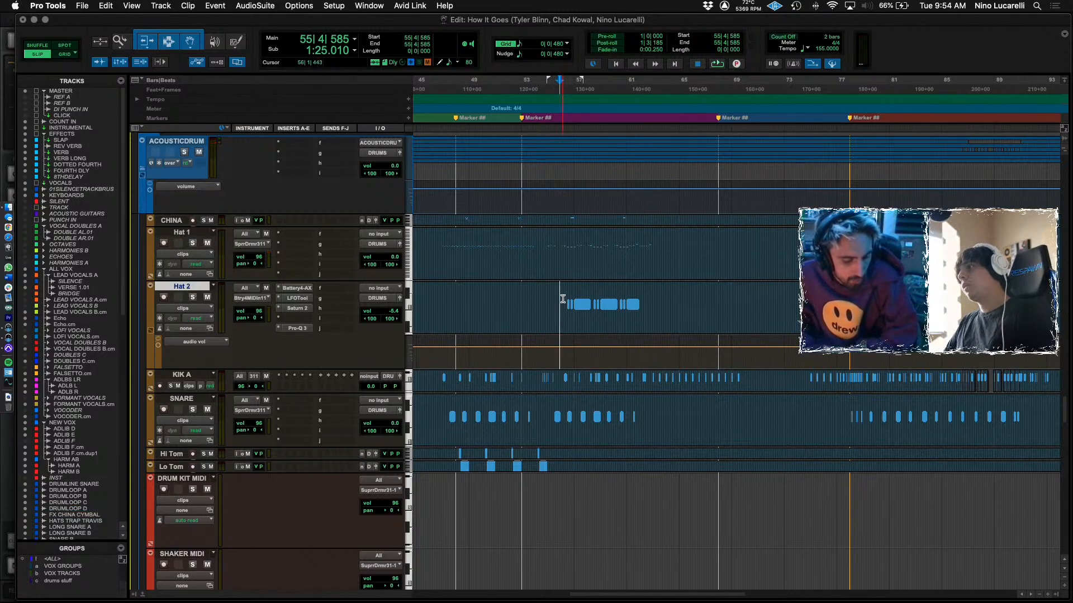
{"action": "key", "text": "super+bracketright"}
{"action": "scroll", "coordinate": [587, 302], "scroll_direction": "right", "scroll_amount": 5}
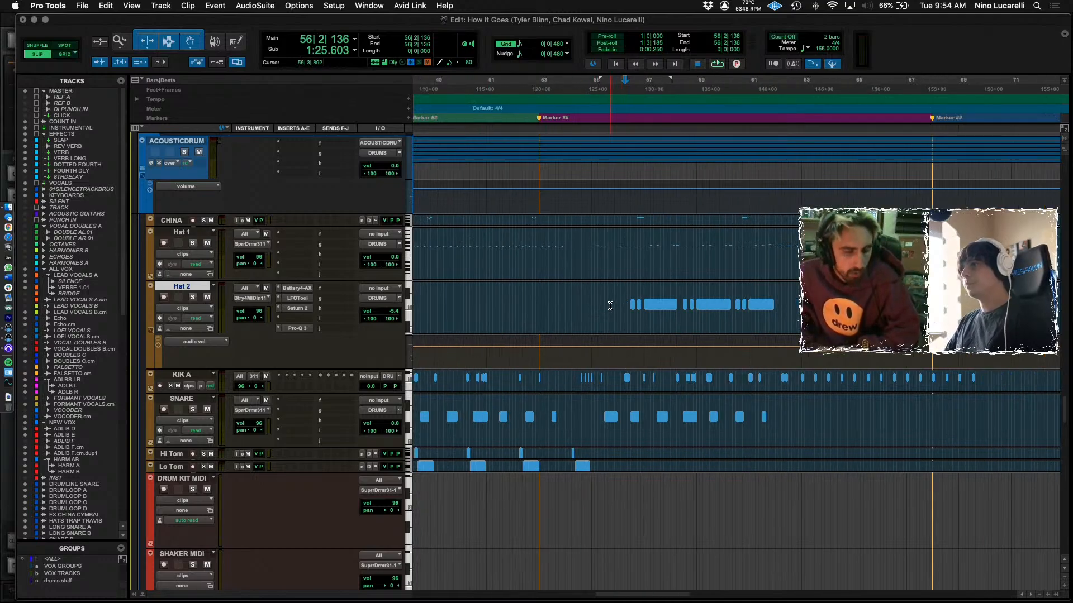
{"action": "scroll", "coordinate": [610, 306], "scroll_direction": "up", "scroll_amount": 15}
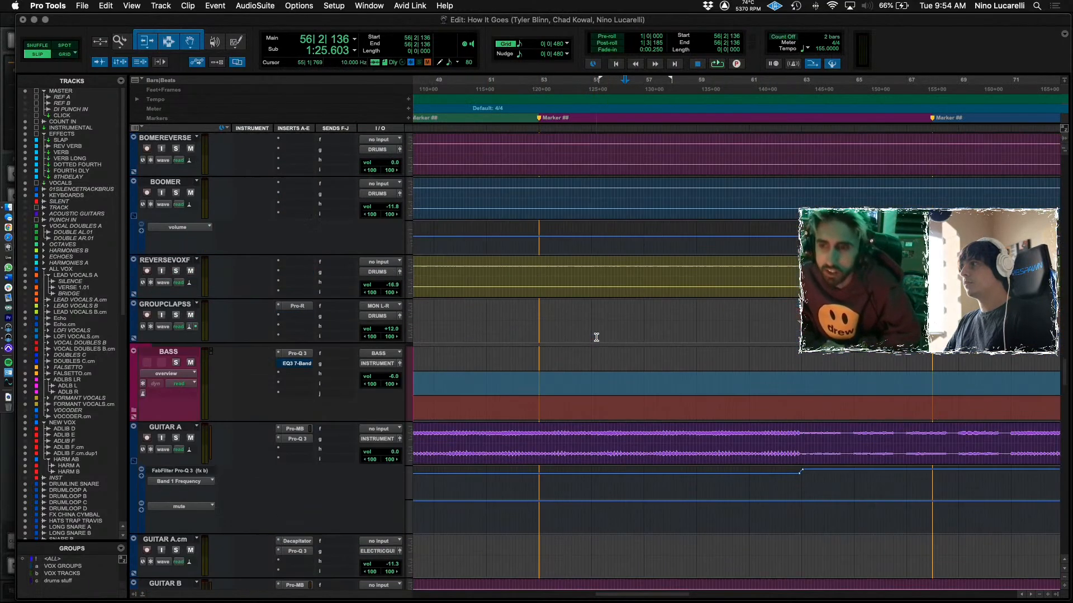
{"action": "scroll", "coordinate": [531, 433], "scroll_direction": "down", "scroll_amount": 15}
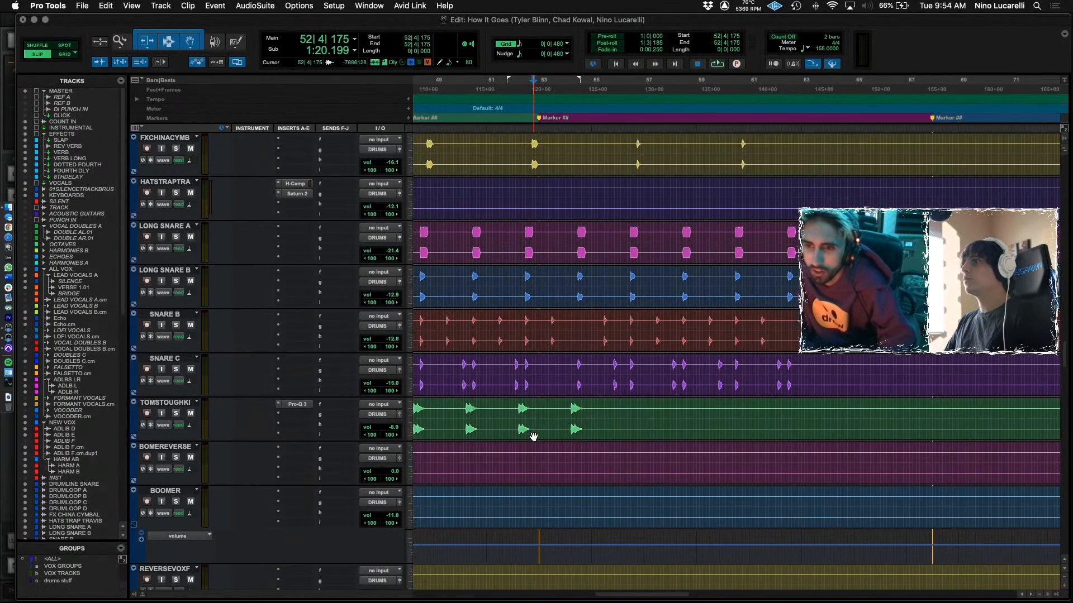
{"action": "scroll", "coordinate": [529, 434], "scroll_direction": "left", "scroll_amount": 5}
{"action": "scroll", "coordinate": [528, 369], "scroll_direction": "up", "scroll_amount": 2}
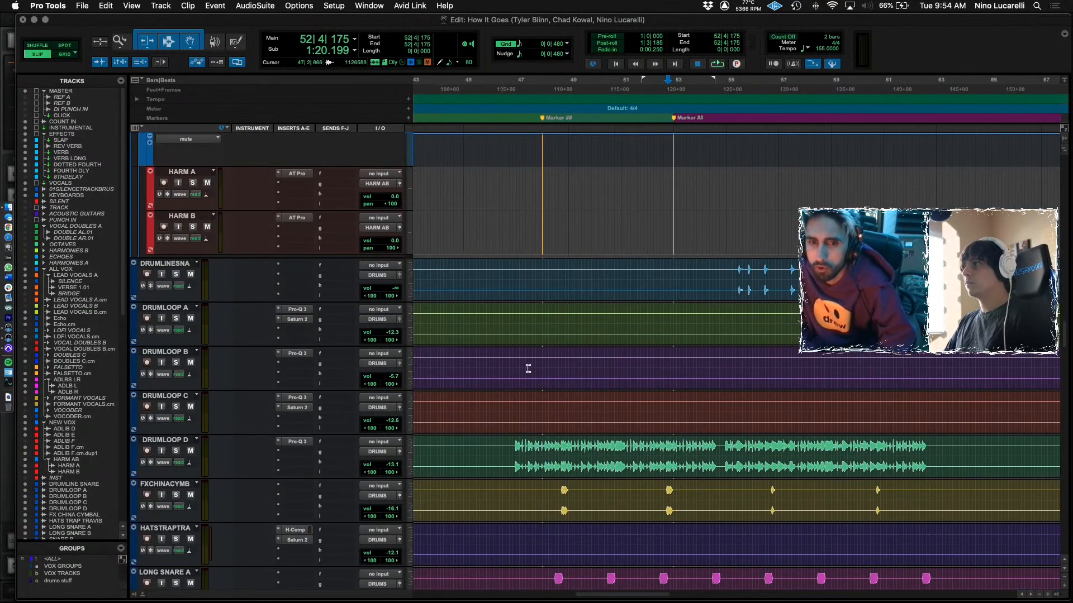
Examine the vocal, effects, guitar and acoustic drum tracks from bar 47 with playback stopped.
{"action": "left_click", "coordinate": [533, 276]}
{"action": "scroll", "coordinate": [546, 391], "scroll_direction": "up", "scroll_amount": 20}
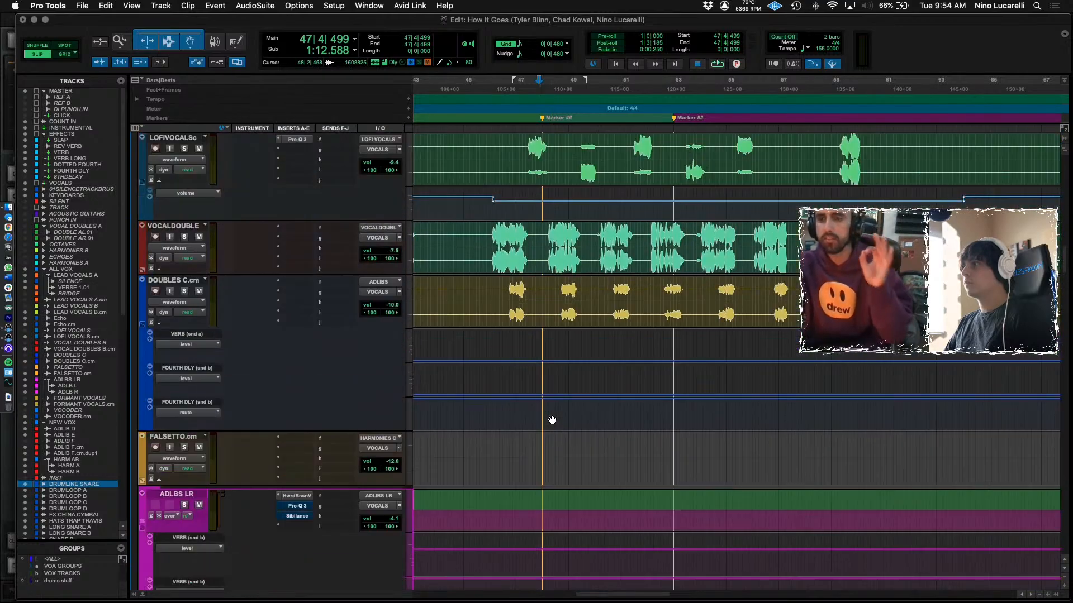
{"action": "scroll", "coordinate": [552, 420], "scroll_direction": "up", "scroll_amount": 15}
{"action": "scroll", "coordinate": [539, 420], "scroll_direction": "up", "scroll_amount": 20}
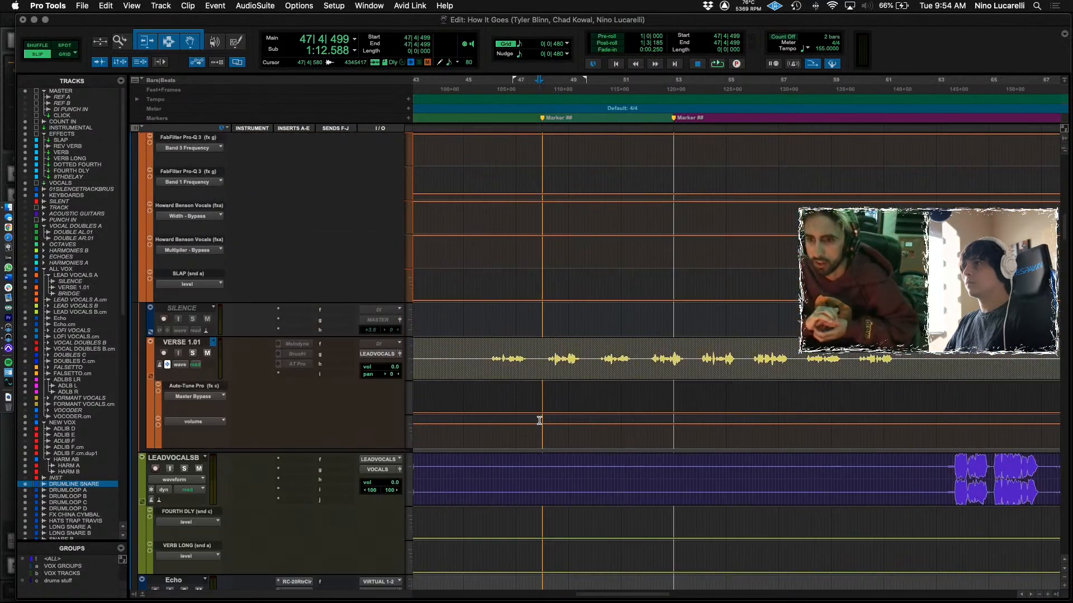
{"action": "scroll", "coordinate": [539, 426], "scroll_direction": "up", "scroll_amount": 12}
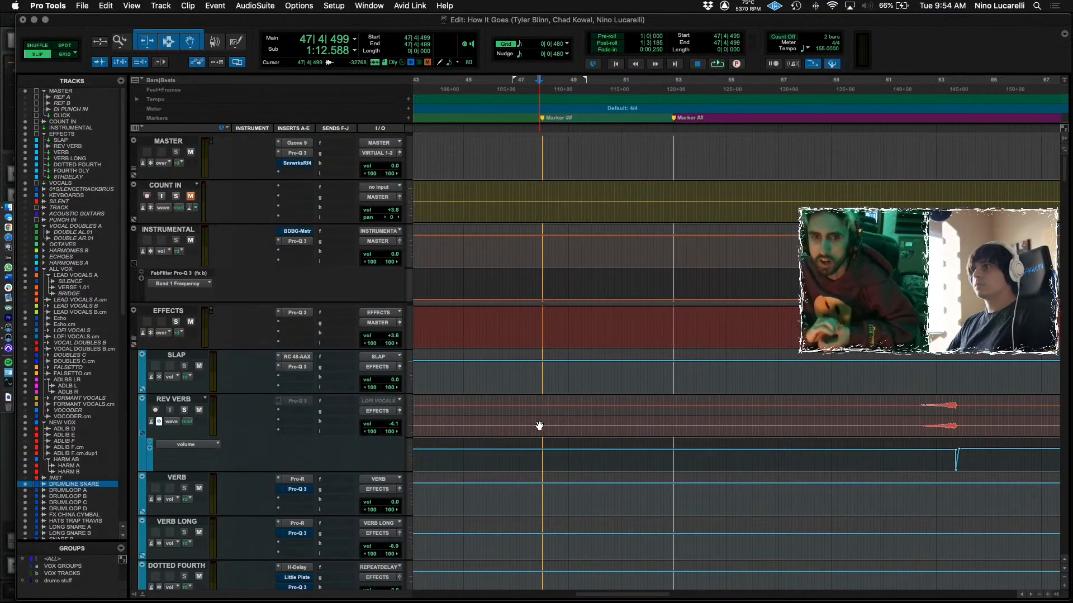
{"action": "scroll", "coordinate": [539, 424], "scroll_direction": "down", "scroll_amount": 20}
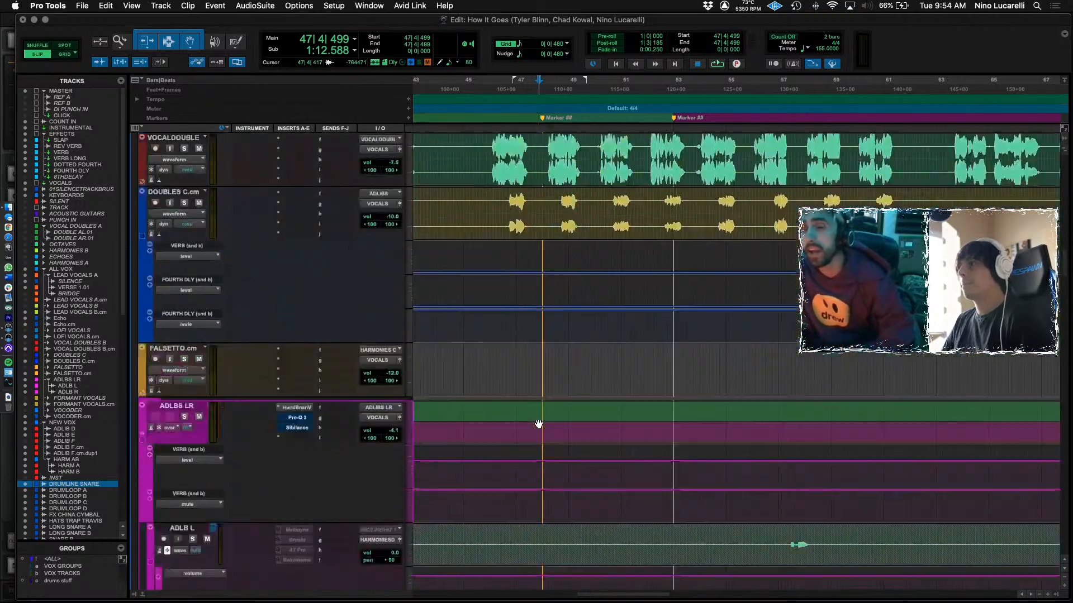
{"action": "scroll", "coordinate": [539, 424], "scroll_direction": "down", "scroll_amount": 20}
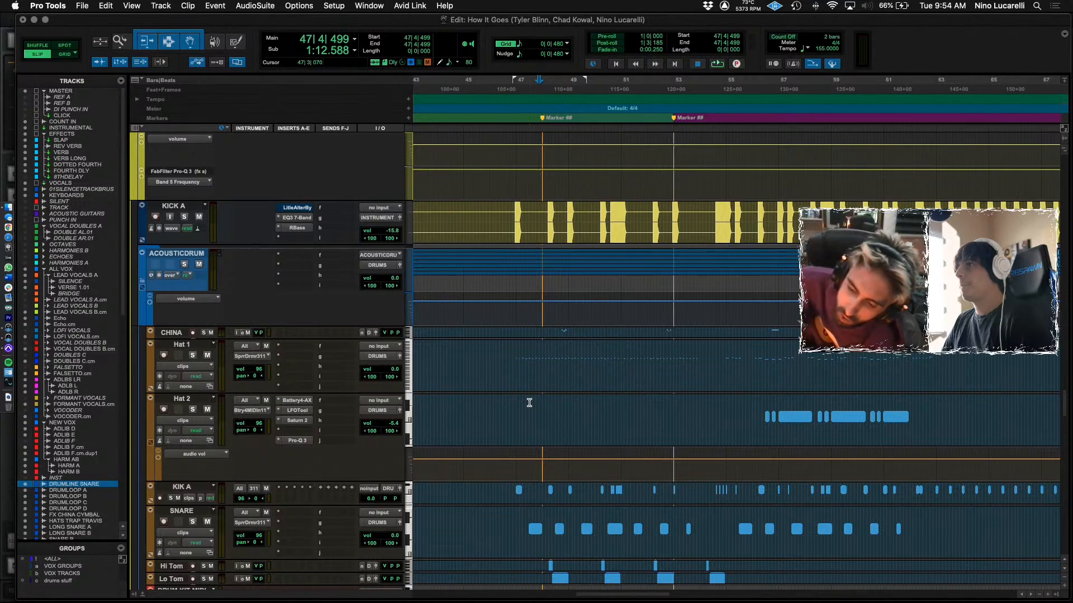
{"action": "scroll", "coordinate": [529, 402], "scroll_direction": "down", "scroll_amount": 20}
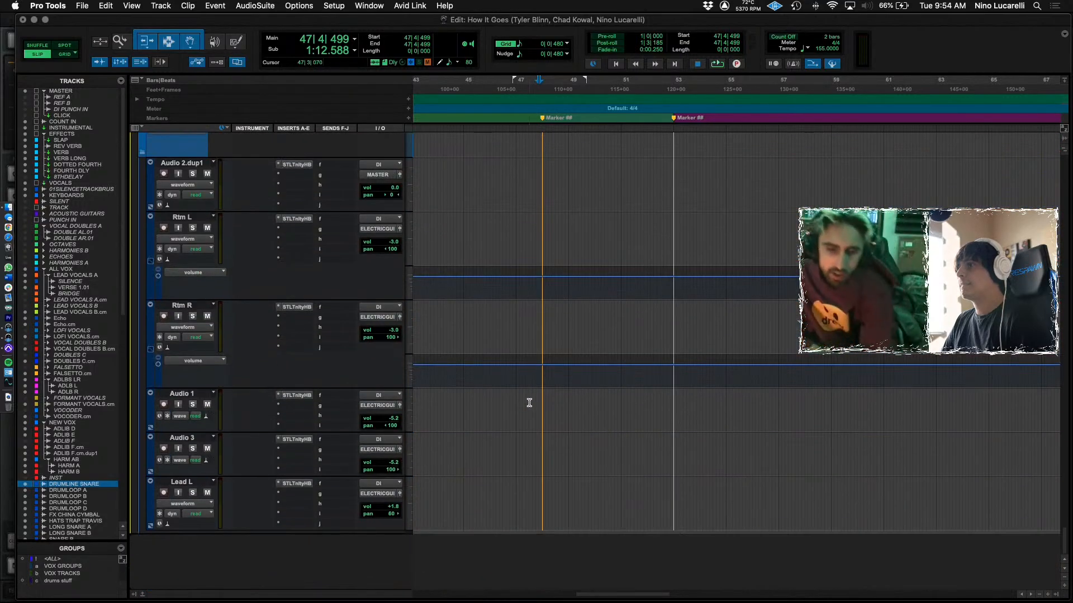
{"action": "scroll", "coordinate": [529, 403], "scroll_direction": "up", "scroll_amount": 20}
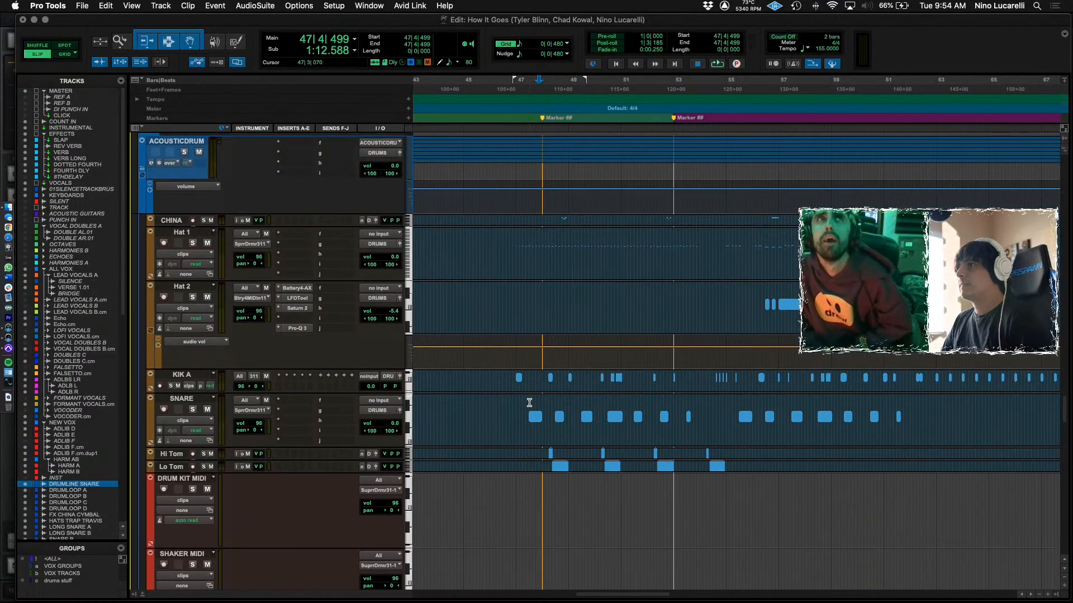
Start playback from bar 47 and expand the KEYBOARDS folder track to show its Pluck tracks.
{"action": "scroll", "coordinate": [529, 403], "scroll_direction": "up", "scroll_amount": 10}
{"action": "scroll", "coordinate": [534, 403], "scroll_direction": "up", "scroll_amount": 15}
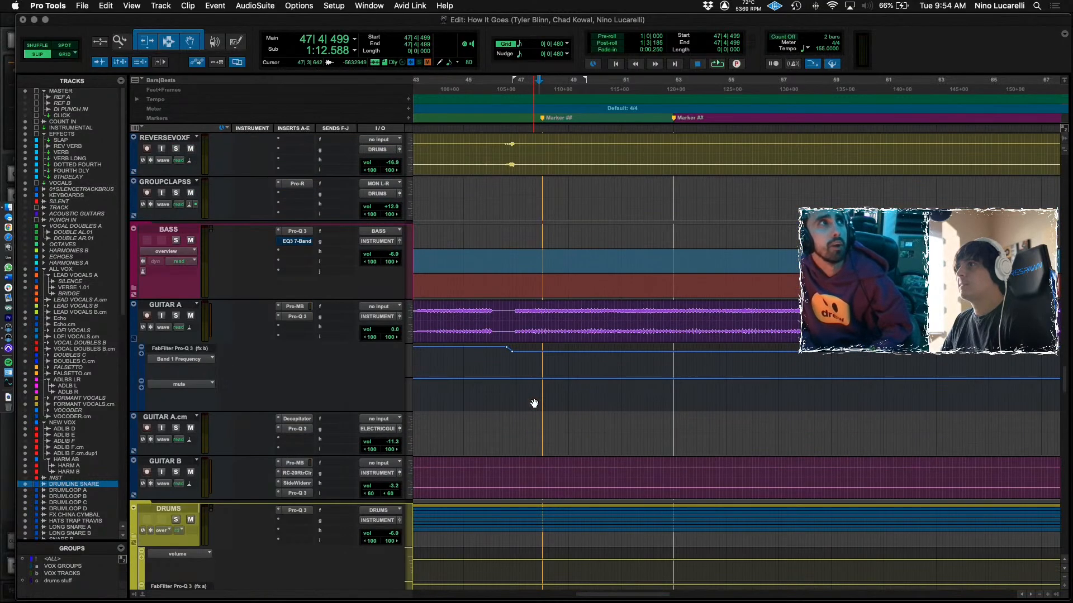
{"action": "scroll", "coordinate": [533, 403], "scroll_direction": "up", "scroll_amount": 2}
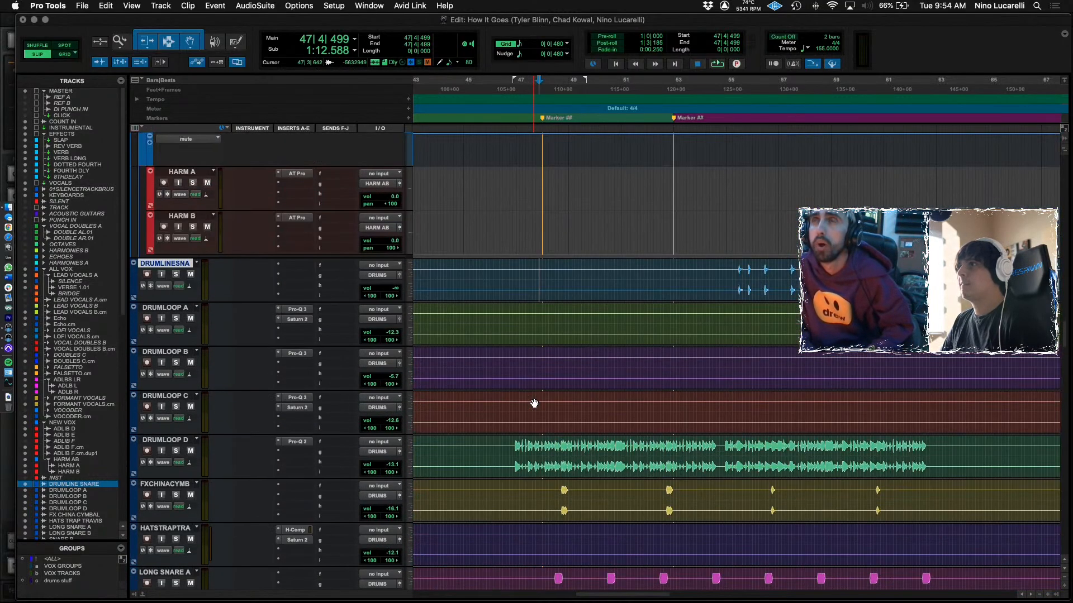
{"action": "scroll", "coordinate": [533, 404], "scroll_direction": "up", "scroll_amount": 15}
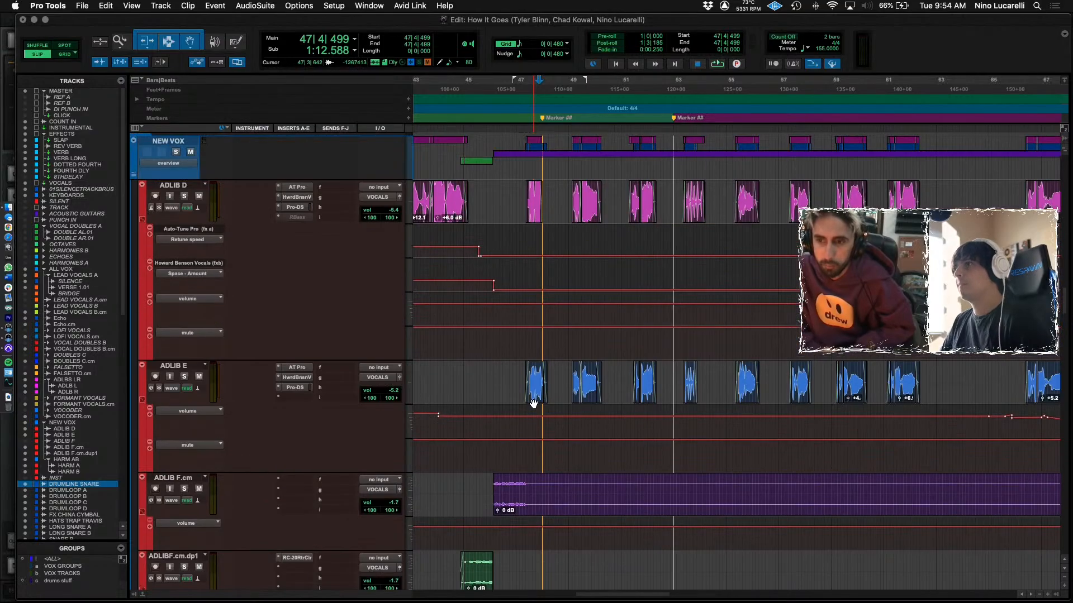
{"action": "scroll", "coordinate": [533, 403], "scroll_direction": "up", "scroll_amount": 10}
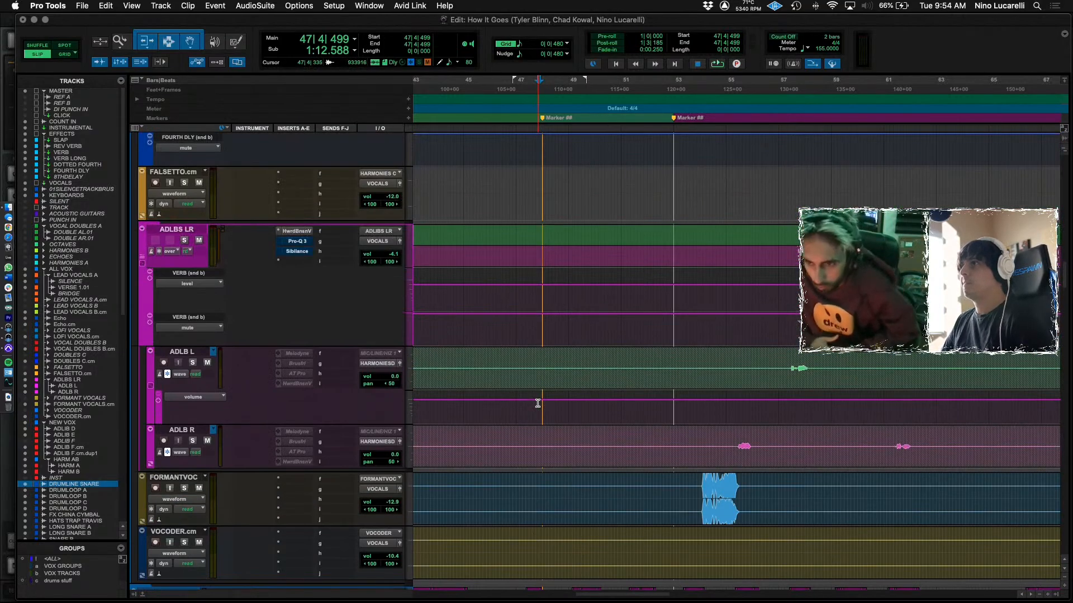
{"action": "scroll", "coordinate": [537, 403], "scroll_direction": "up", "scroll_amount": 15}
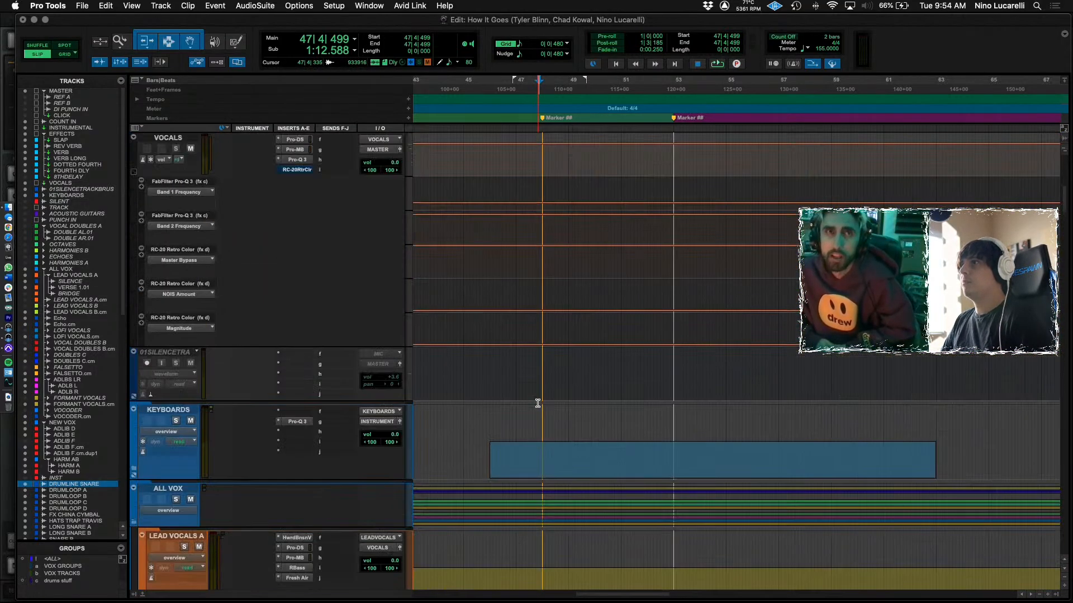
{"action": "scroll", "coordinate": [538, 403], "scroll_direction": "down", "scroll_amount": 5}
{"action": "key", "text": "space"}
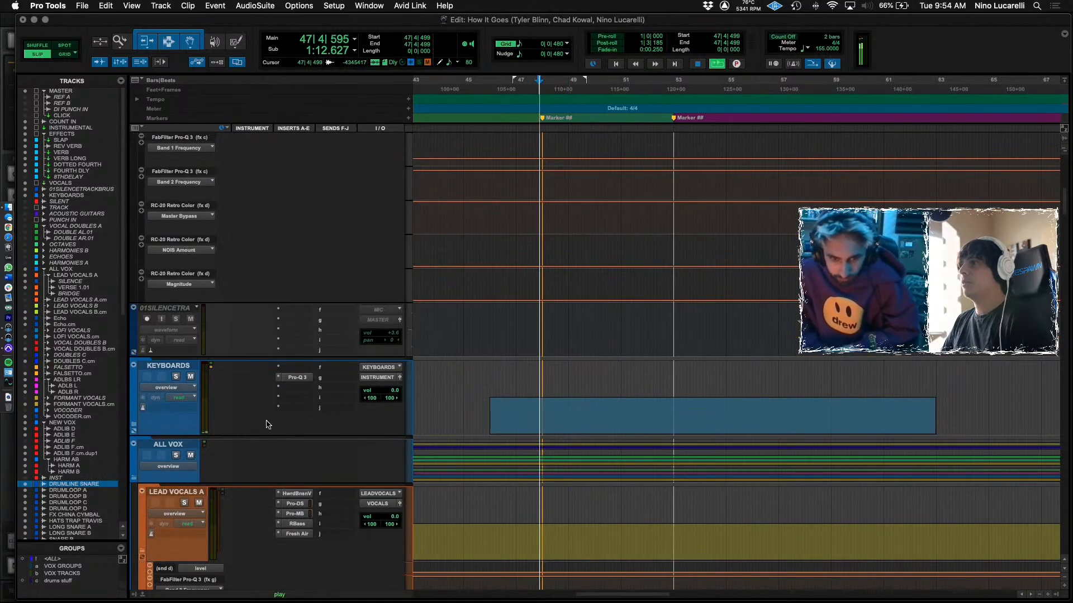
{"action": "scroll", "coordinate": [142, 416], "scroll_direction": "left", "scroll_amount": 2}
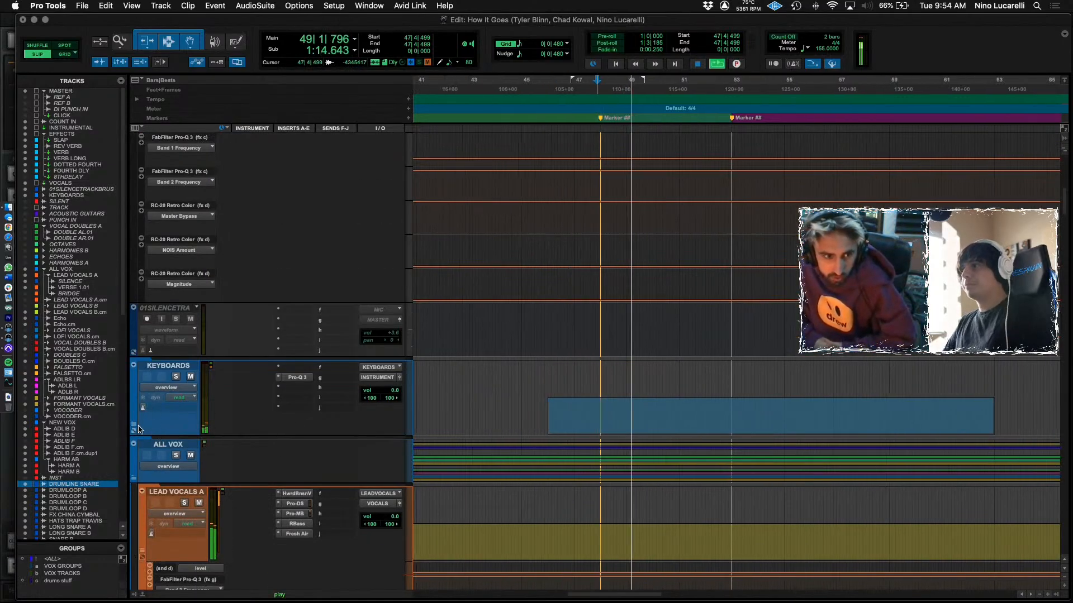
{"action": "left_click", "coordinate": [134, 424]}
{"action": "scroll", "coordinate": [544, 423], "scroll_direction": "down", "scroll_amount": 5}
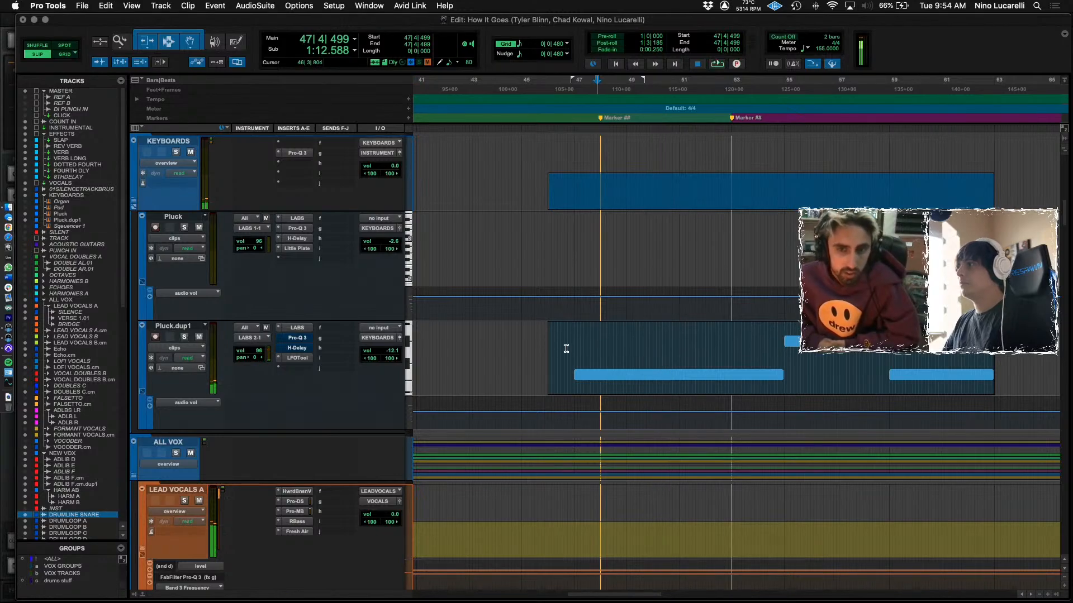
Solo the Pluck.dup1 track, audition it from bar 46 and review its LFOTool settings.
{"action": "left_click", "coordinate": [179, 326]}
{"action": "left_click", "coordinate": [184, 337]}
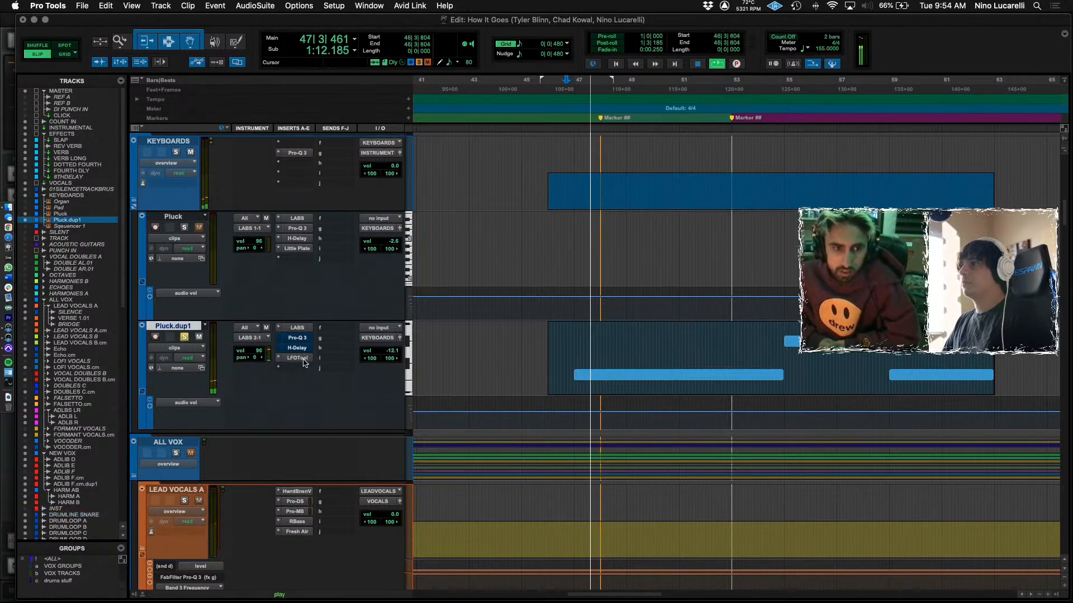
{"action": "left_click", "coordinate": [297, 357]}
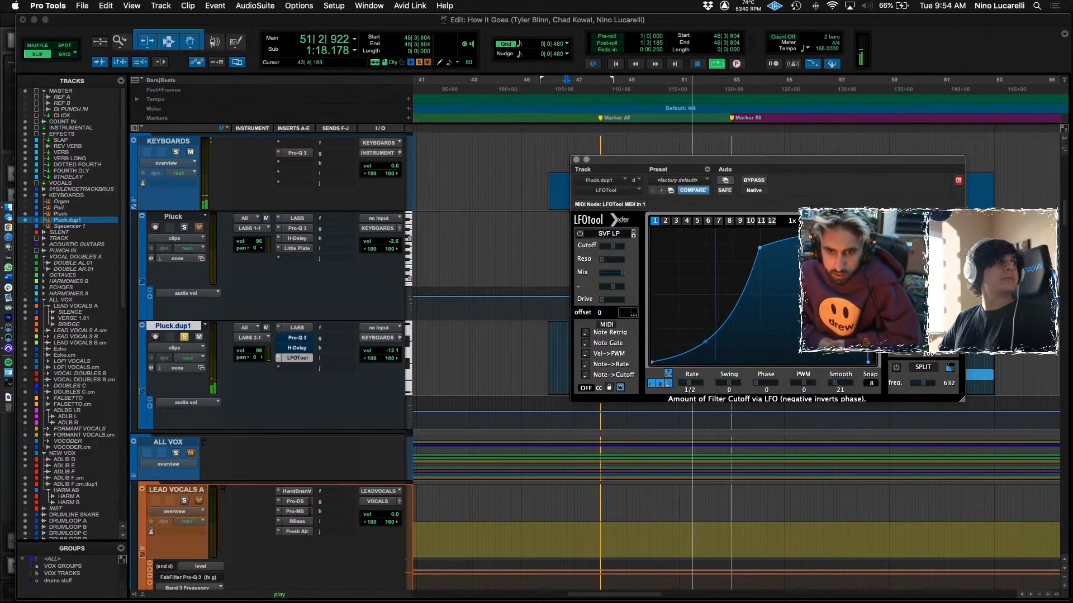
{"action": "key", "text": "space"}
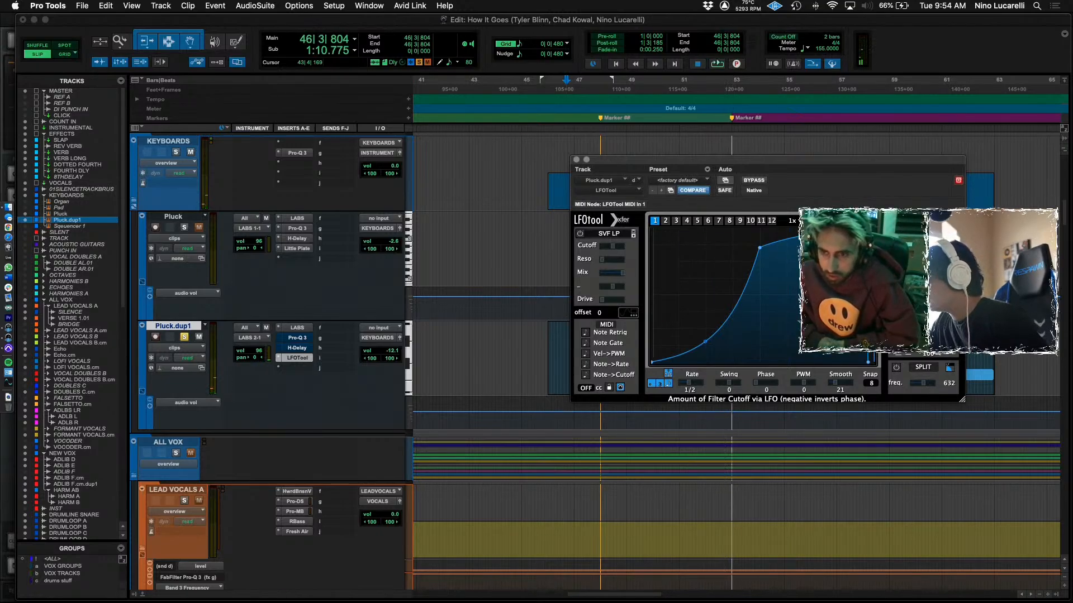
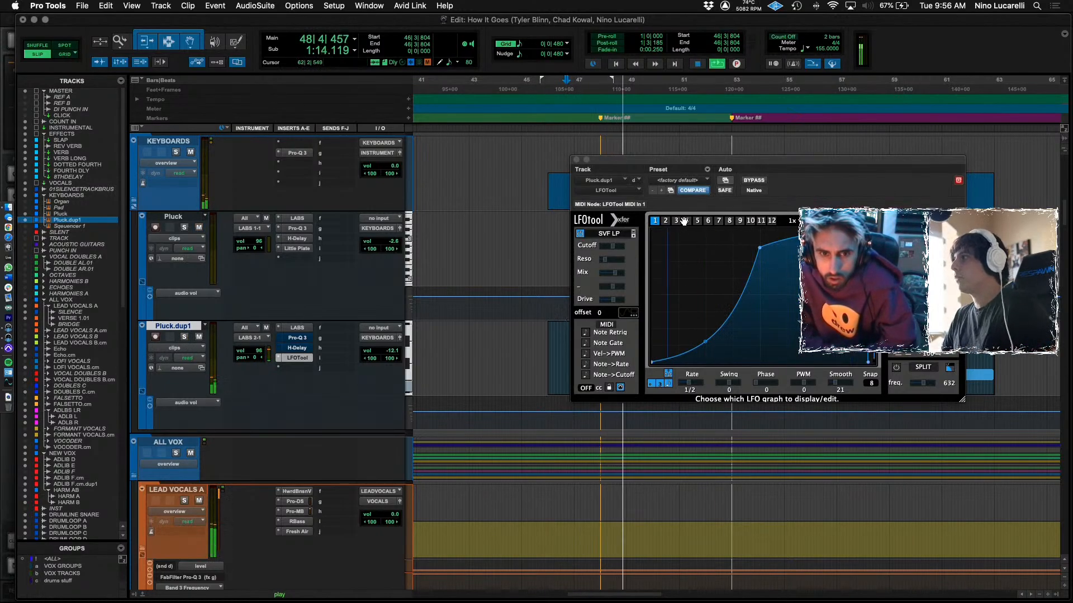
{"action": "left_click", "coordinate": [575, 160]}
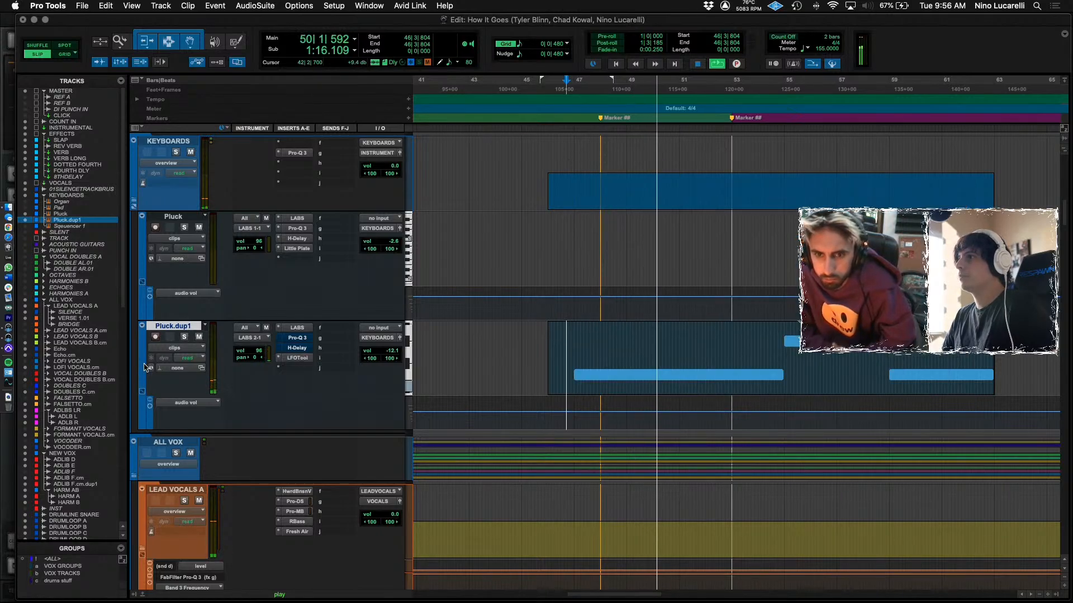
Replay from bar 46 and examine the LABS instrument on Pluck.dup1.
{"action": "key", "text": "space"}
{"action": "left_click", "coordinate": [307, 329]}
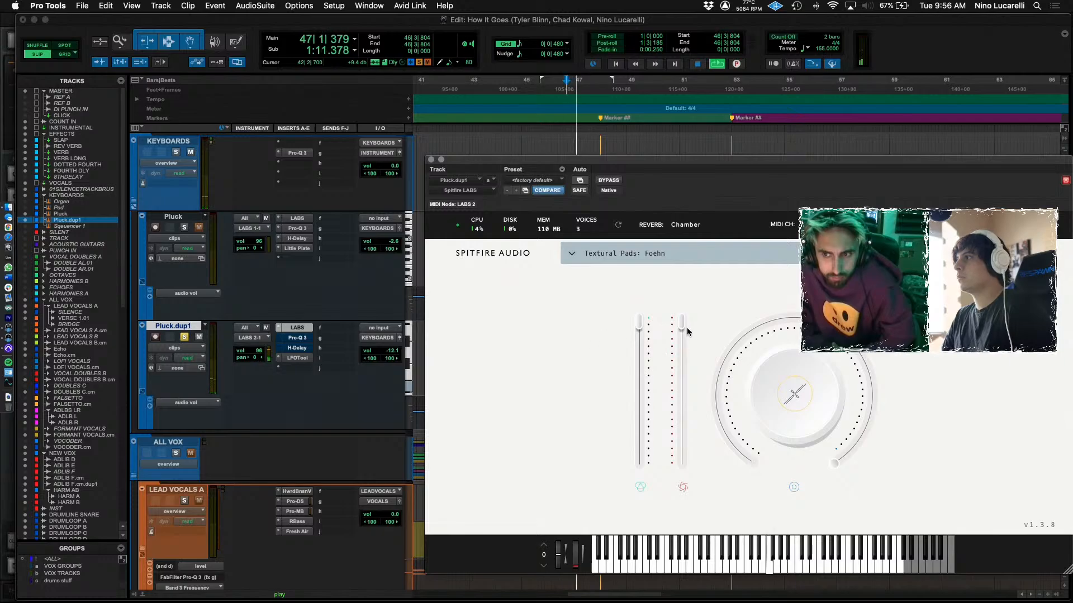
{"action": "left_click", "coordinate": [431, 160]}
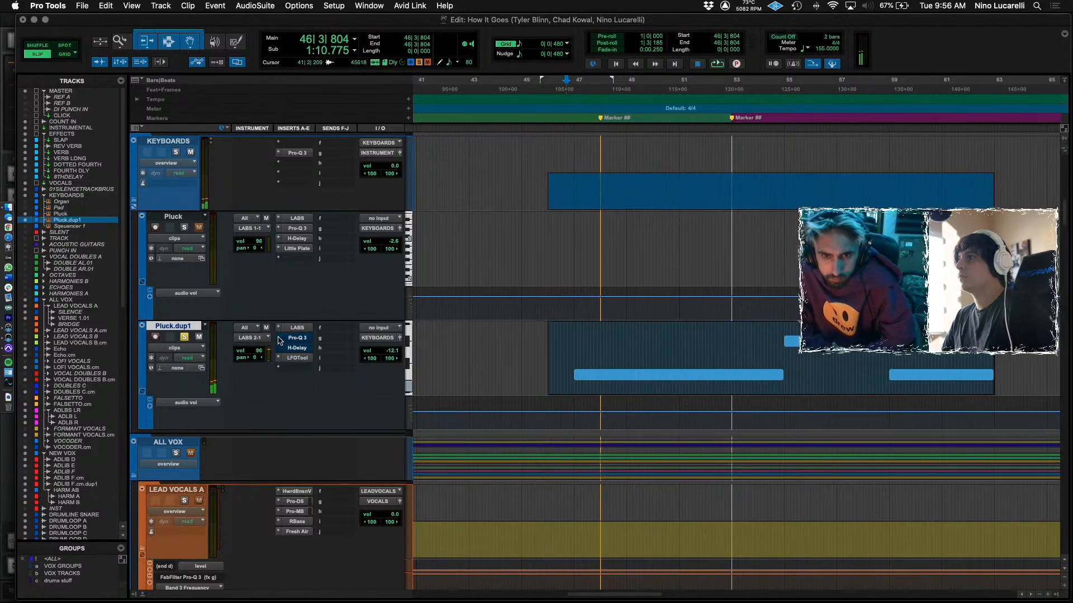
Replace the Pro-Q 3 insert on Pluck.dup1 with the stereo Decapitator and audition it alongside LFOTool.
{"action": "left_click", "coordinate": [281, 338]}
{"action": "mouse_move", "coordinate": [441, 398]}
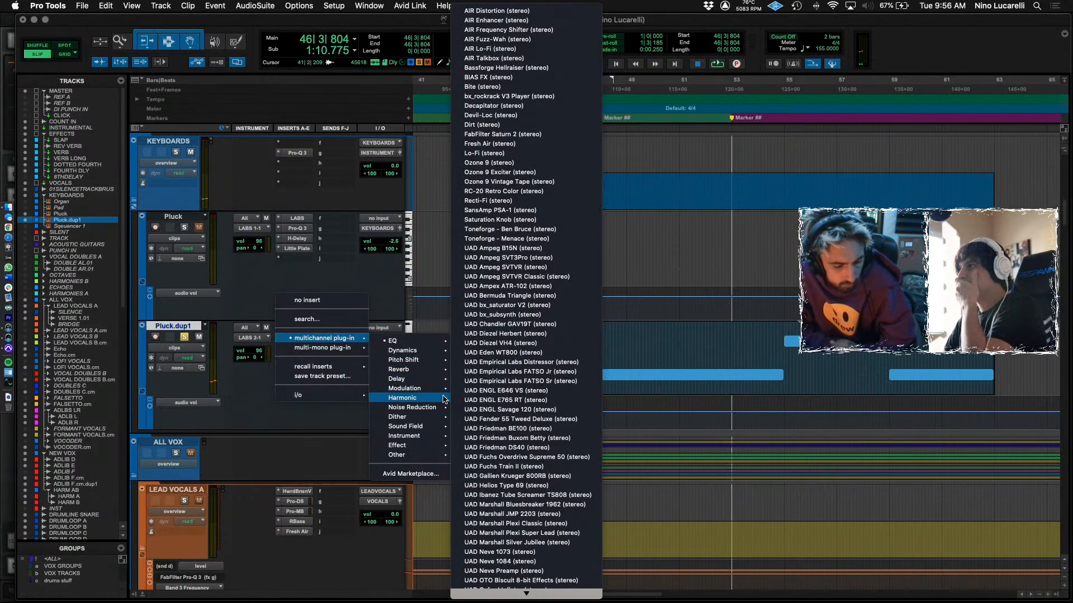
{"action": "left_click", "coordinate": [518, 108]}
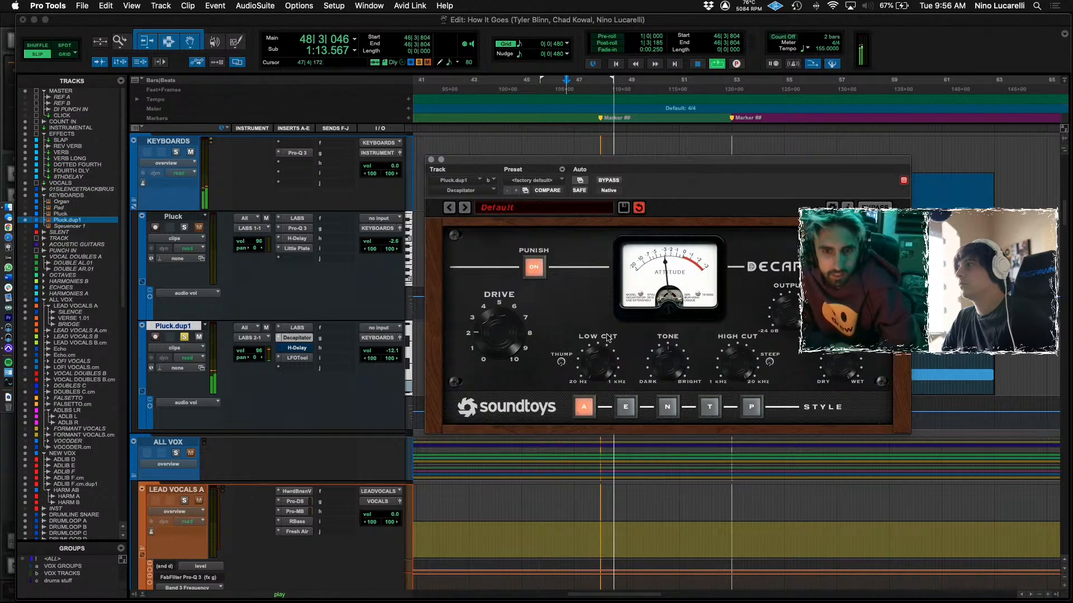
{"action": "left_click", "coordinate": [302, 361]}
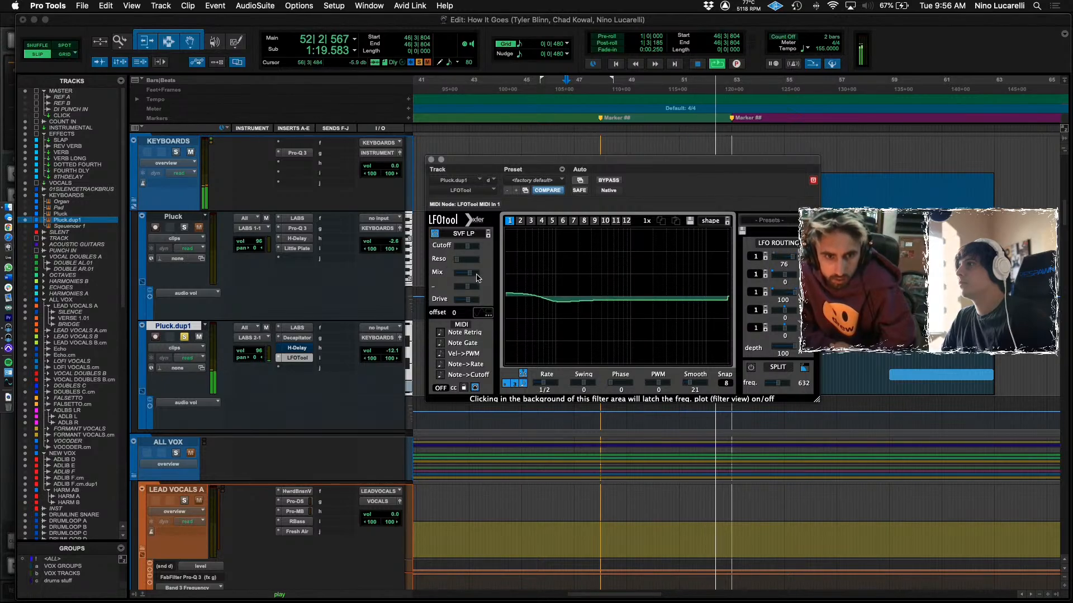
{"action": "left_click", "coordinate": [298, 338]}
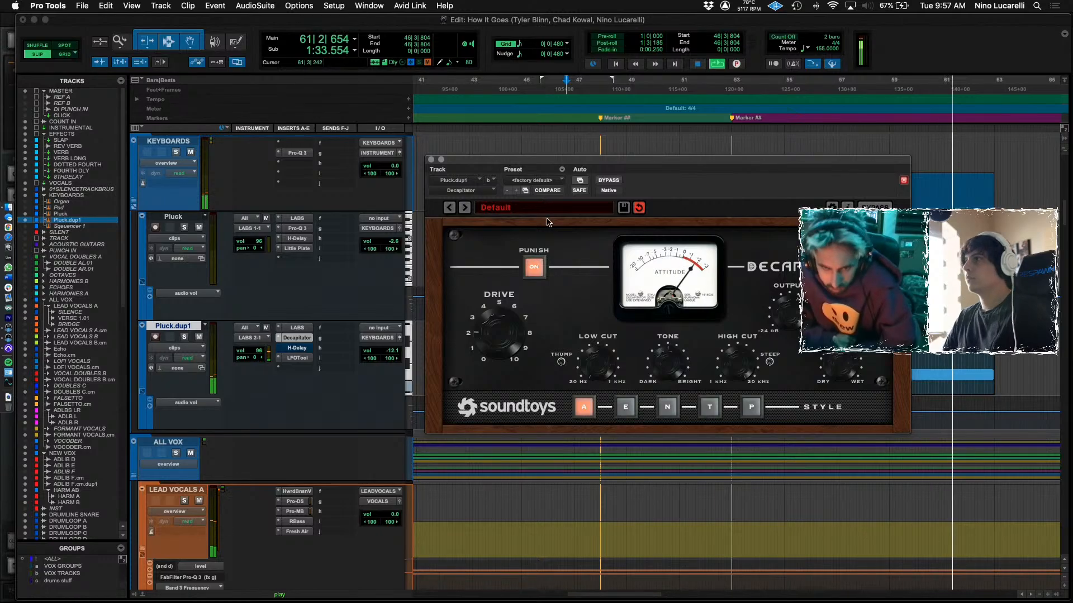
{"action": "key", "text": "super+w"}
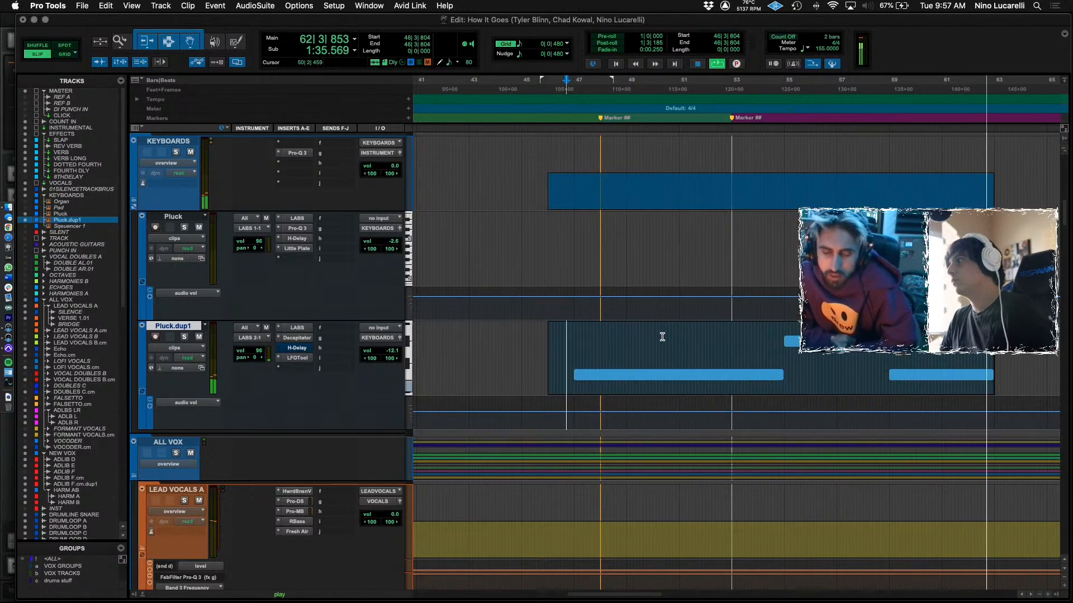
Deepen the low-mid bell cut in the KEYBOARDS Pro-Q 3 to -3.34 dB at 344.10 Hz and close the plug-in.
{"action": "key", "text": "super+bracketleft"}
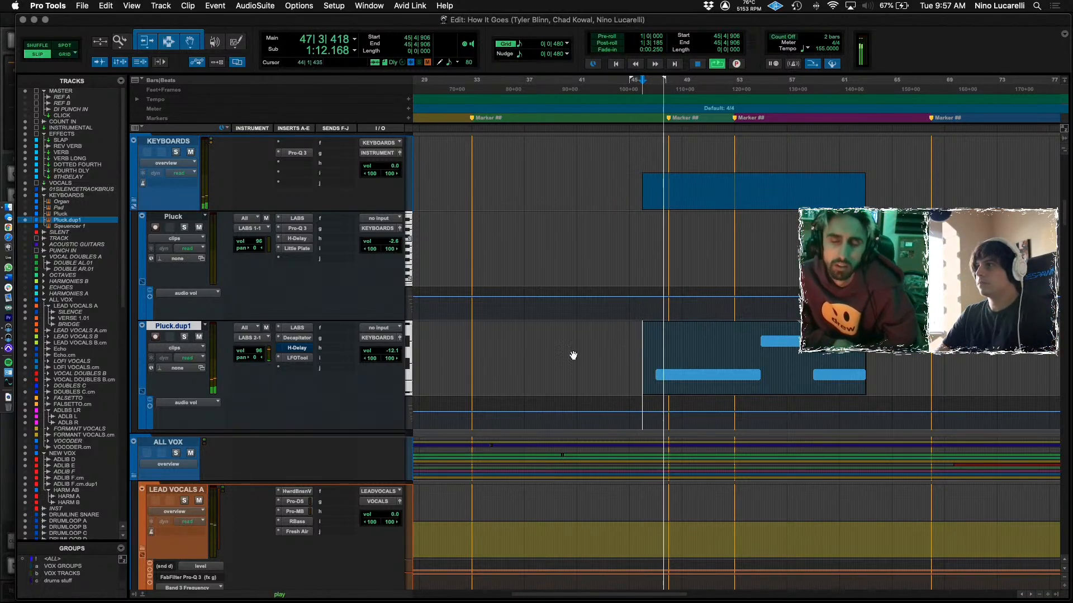
{"action": "left_click", "coordinate": [297, 369]}
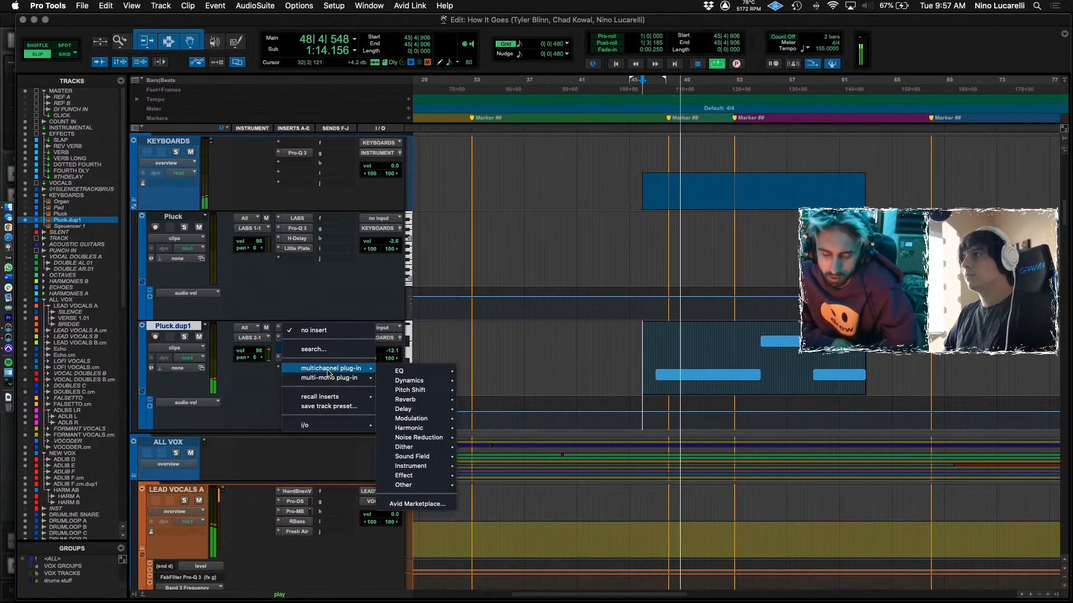
{"action": "key", "text": "Escape"}
{"action": "left_click", "coordinate": [297, 153]}
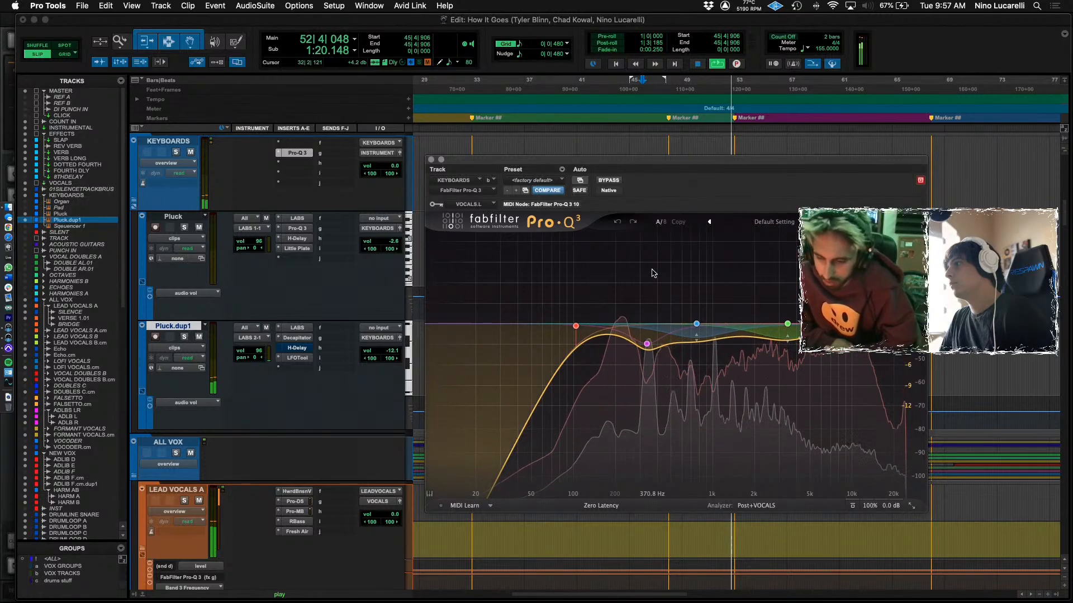
{"action": "left_click", "coordinate": [647, 343]}
{"action": "left_click_drag", "start_coordinate": [647, 344], "coordinate": [648, 351]}
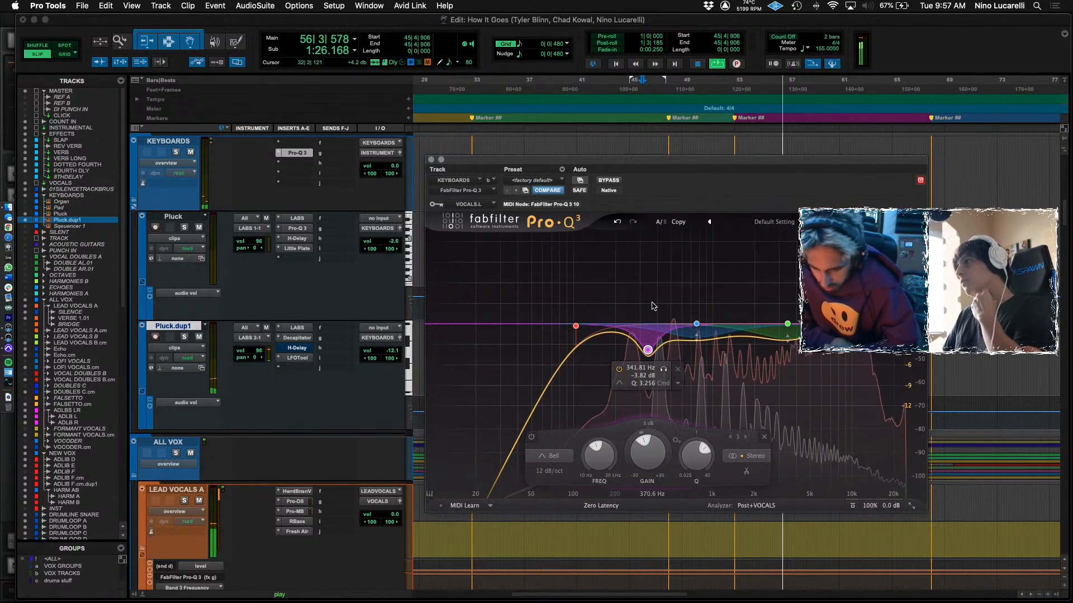
{"action": "left_click_drag", "start_coordinate": [648, 350], "coordinate": [648, 347]}
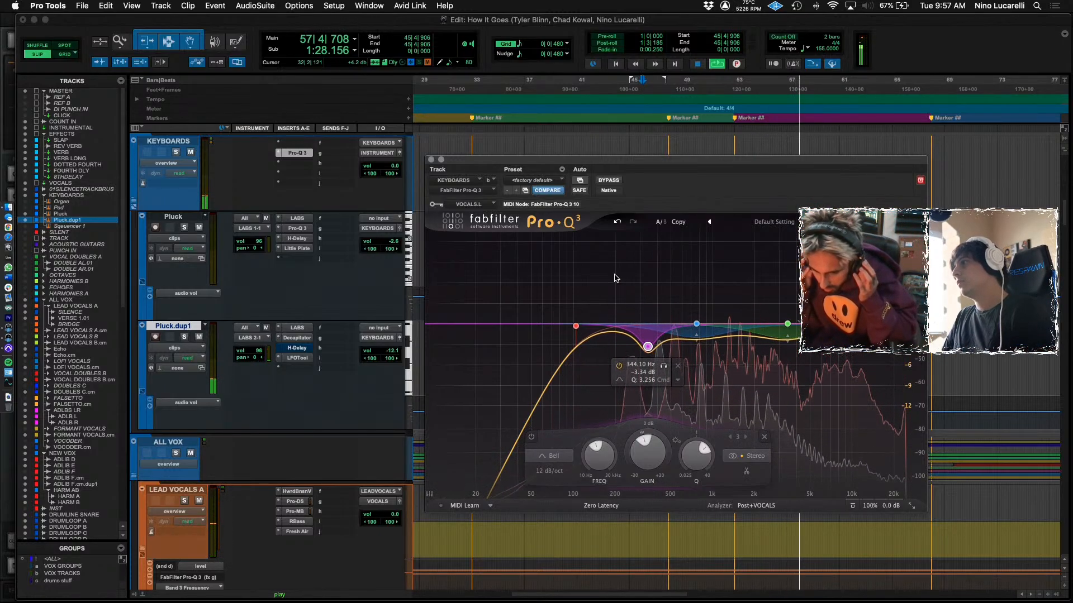
{"action": "left_click", "coordinate": [431, 160]}
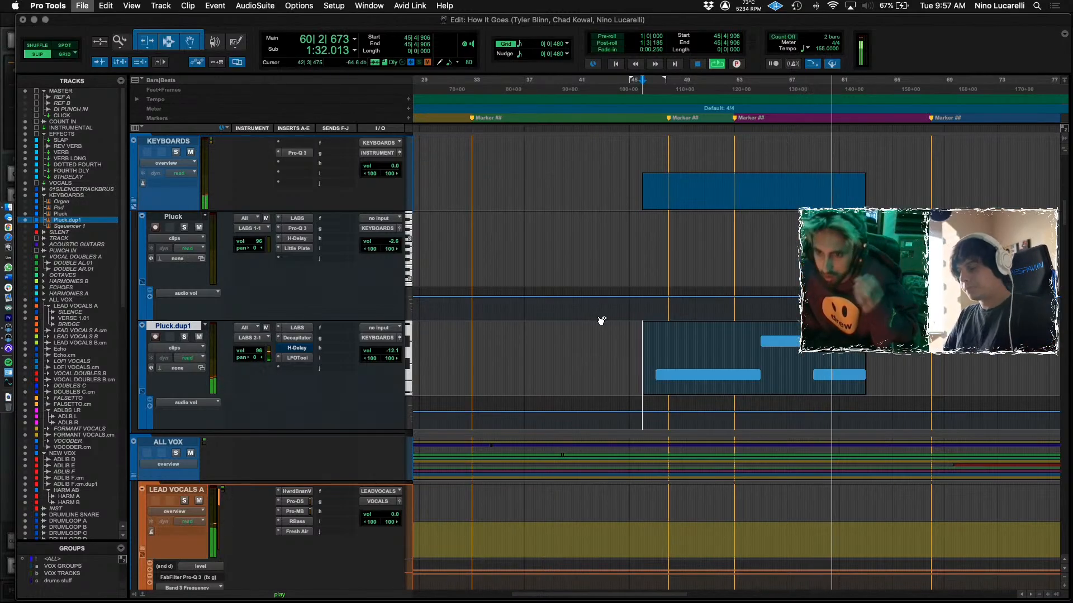
Replay the keyboard part from bar 45 and check the Decapitator on Pluck.dup1.
{"action": "key", "text": "super+bracketleft"}
{"action": "scroll", "coordinate": [603, 326], "scroll_direction": "right", "scroll_amount": 5}
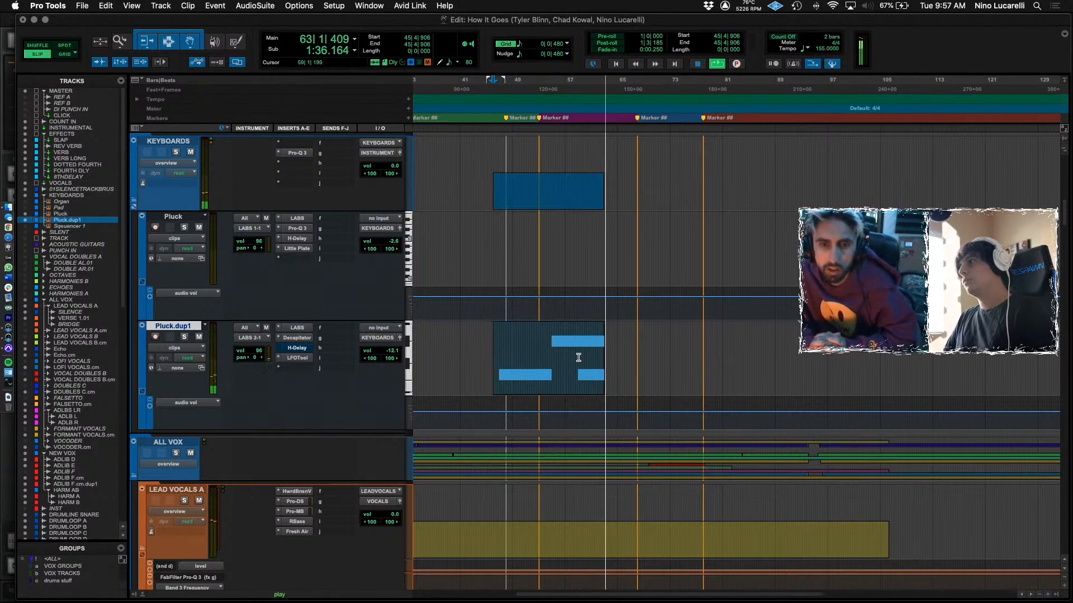
{"action": "key", "text": "space"}
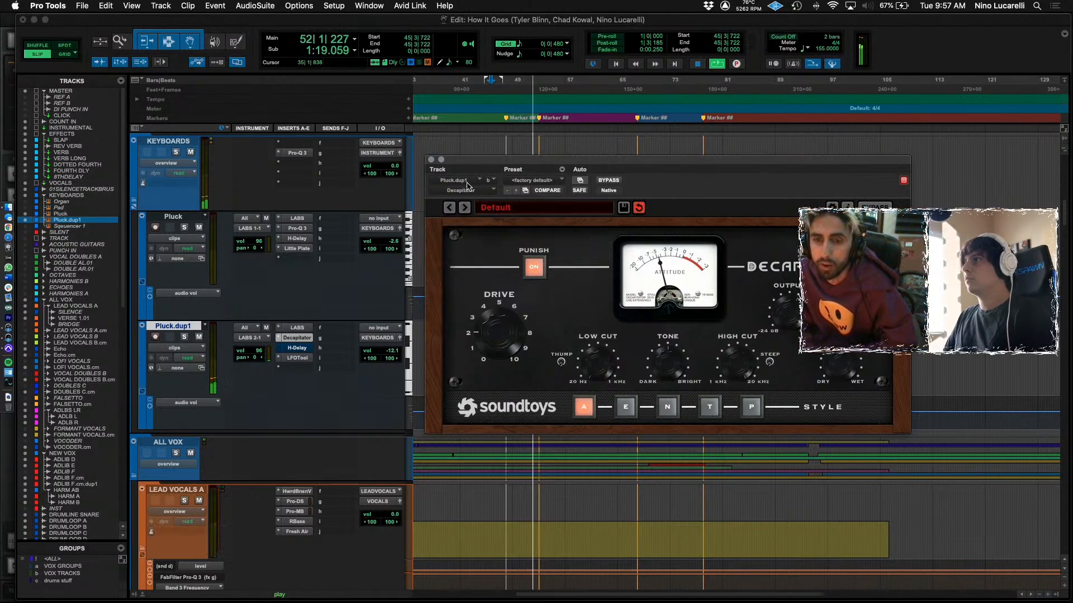
{"action": "left_click", "coordinate": [430, 161]}
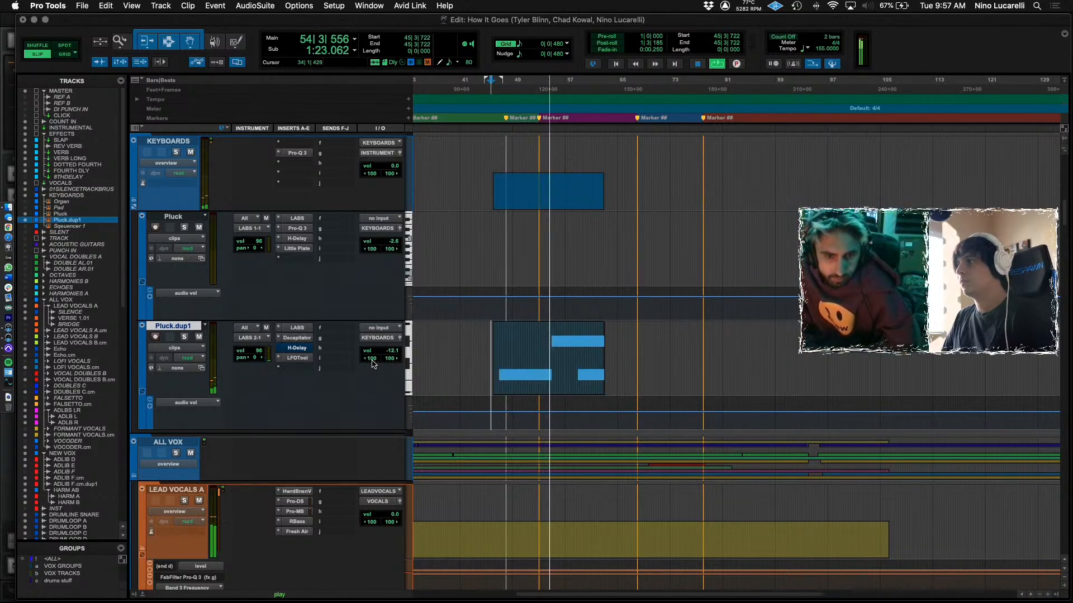
Lower the Pluck.dup1 volume automation to -14.8 dB between bars 45 and 63.
{"action": "scroll", "coordinate": [443, 413], "scroll_direction": "right", "scroll_amount": 3}
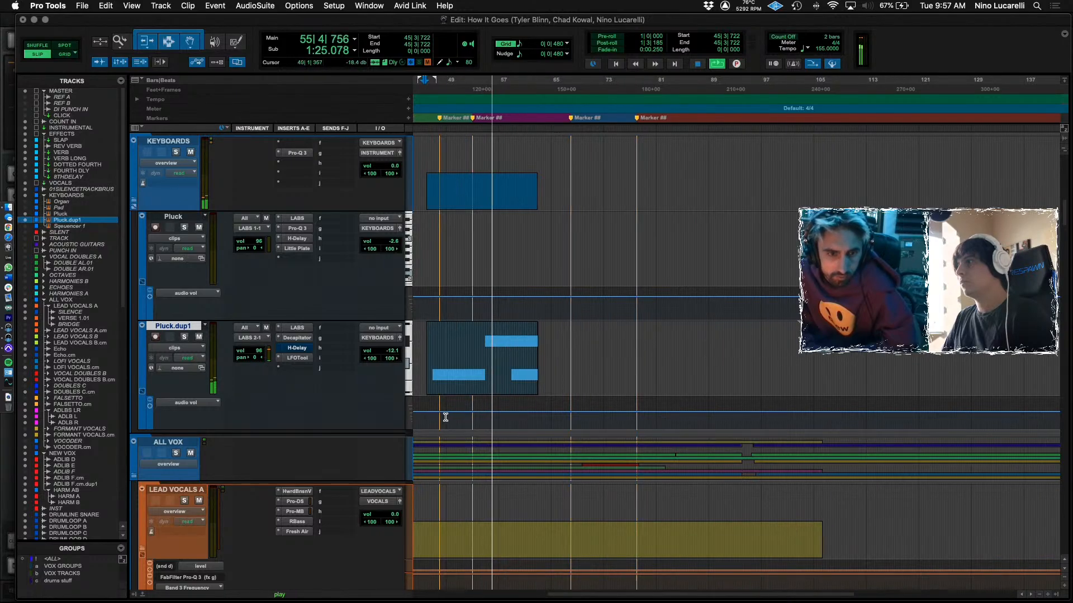
{"action": "left_click_drag", "start_coordinate": [422, 419], "coordinate": [543, 419]}
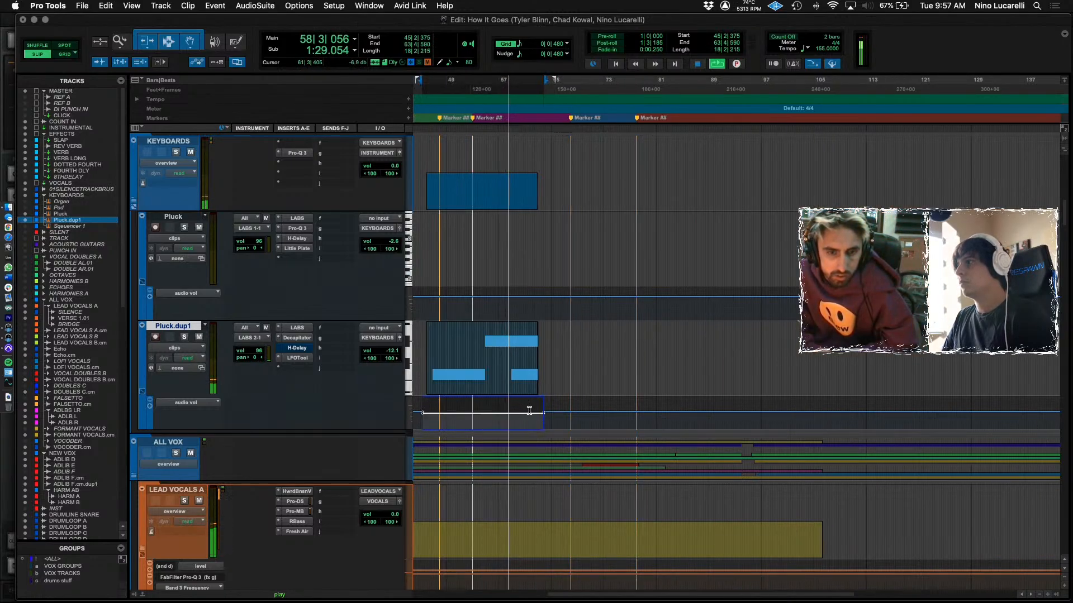
{"action": "scroll", "coordinate": [530, 410], "scroll_direction": "left", "scroll_amount": 3}
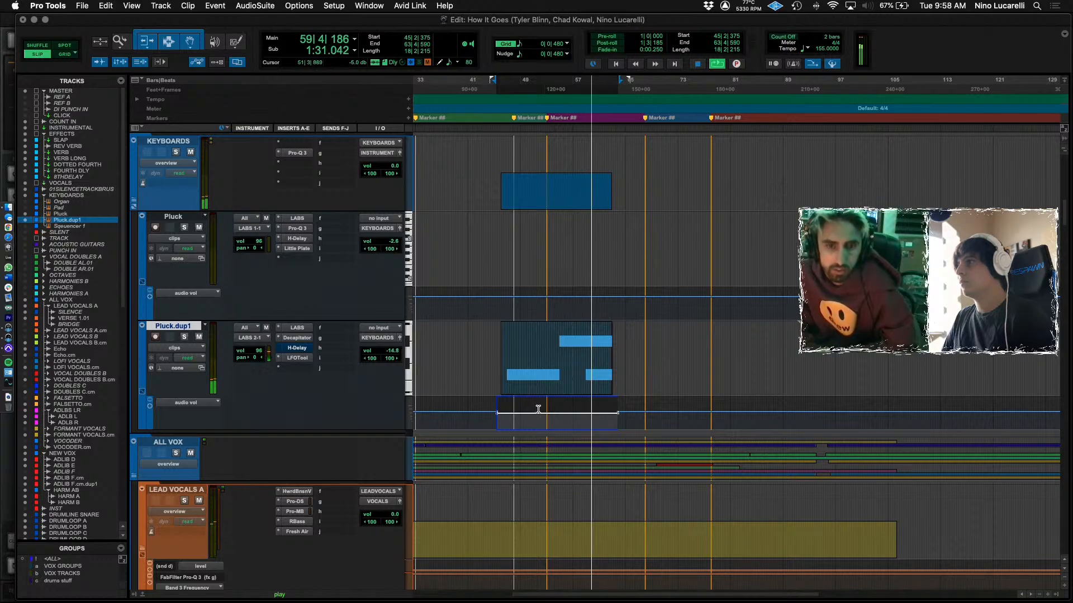
{"action": "scroll", "coordinate": [547, 409], "scroll_direction": "up", "scroll_amount": 3}
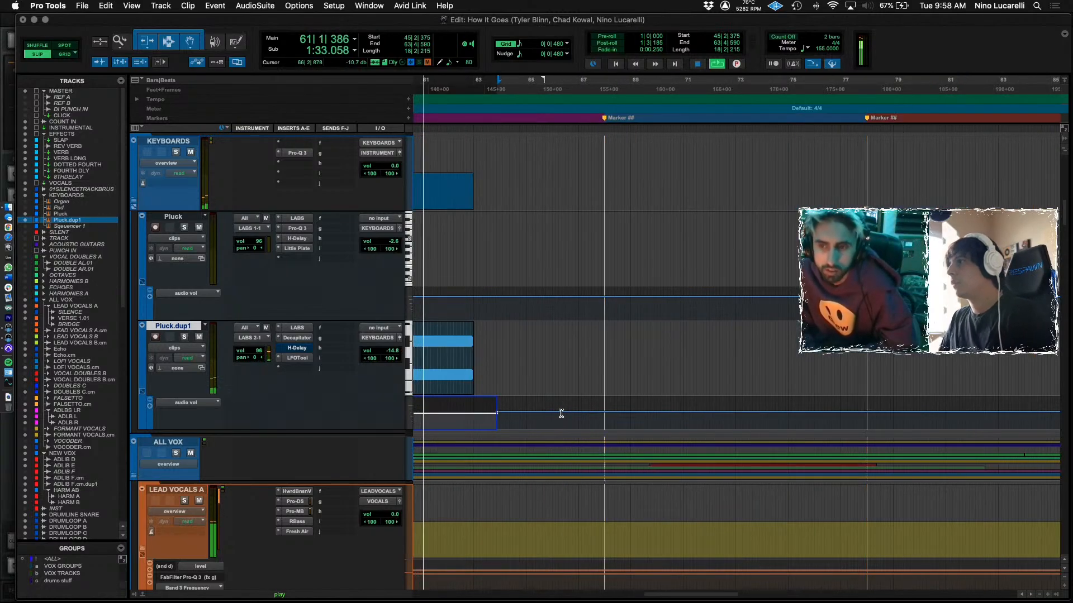
Replay from bar 55, solo Pluck.dup1 and set its LFOTool rate to 1/8.
{"action": "left_click", "coordinate": [637, 416]}
{"action": "scroll", "coordinate": [637, 418], "scroll_direction": "down", "scroll_amount": 2}
{"action": "key", "text": "space"}
{"action": "key", "text": "space"}
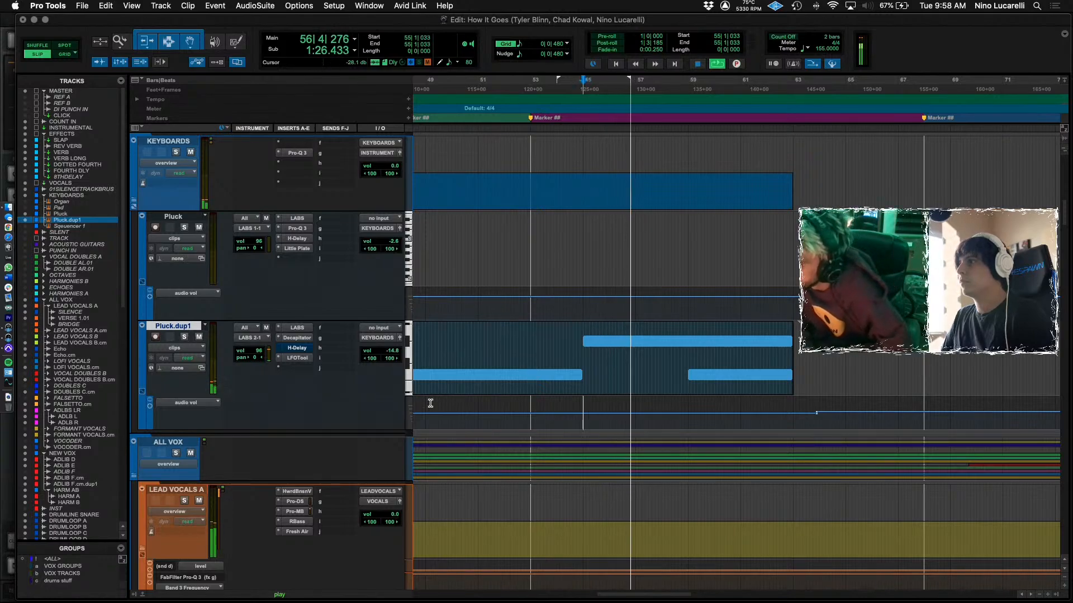
{"action": "left_click", "coordinate": [297, 358]}
{"action": "left_click", "coordinate": [184, 336]}
{"action": "mouse_move", "coordinate": [545, 383]}
{"action": "left_mouse_down"}
{"action": "mouse_move", "coordinate": [574, 381]}
{"action": "mouse_move", "coordinate": [554, 381]}
{"action": "left_mouse_up"}
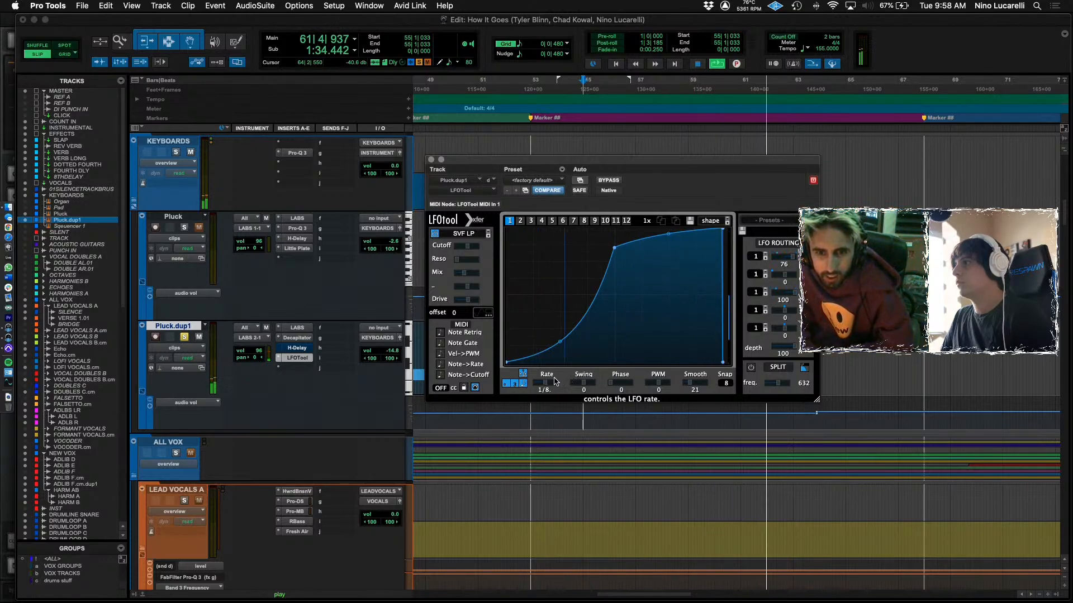
Set the LFOTool rate on Pluck.dup1 to 1/2, close the plug-in, unsolo the track and replay from bar 55.
{"action": "key", "text": "space"}
{"action": "key", "text": "space"}
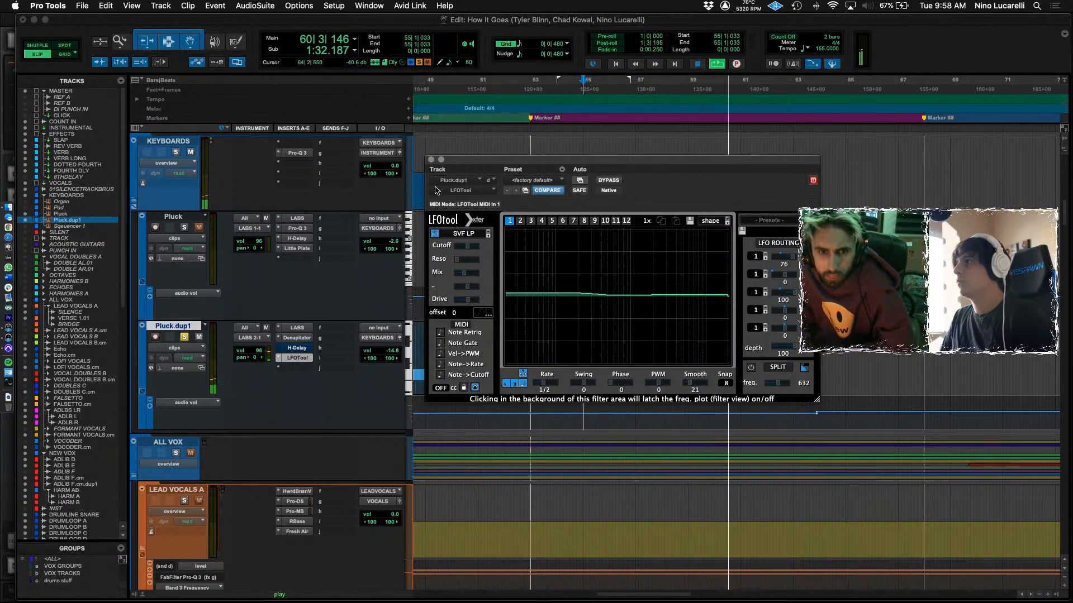
{"action": "left_click", "coordinate": [297, 358]}
{"action": "key", "text": "space"}
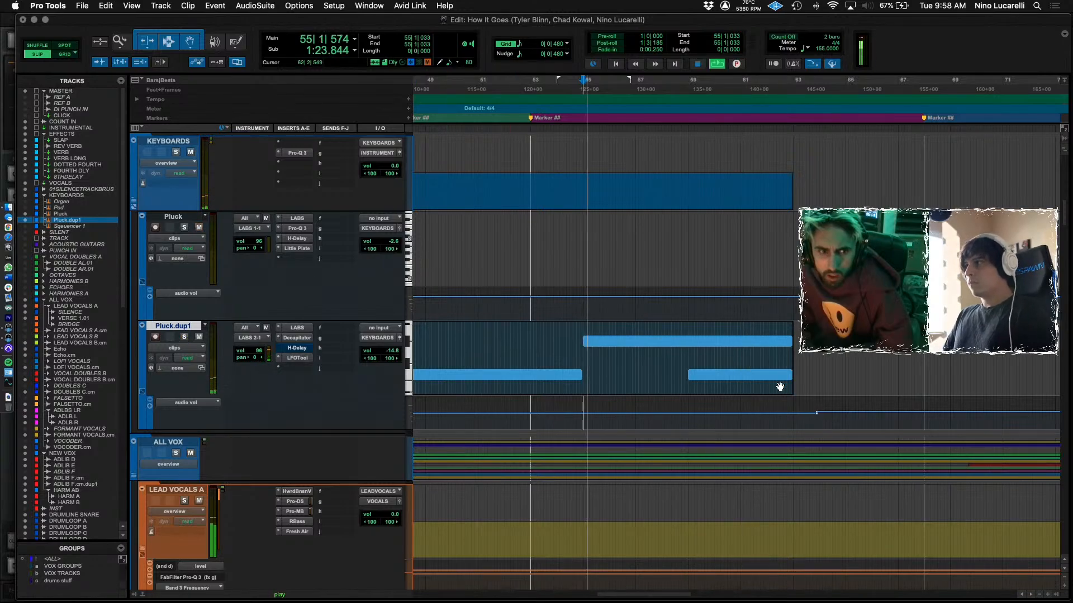
Play the Pluck.dup1 part in the full mix from bar 42 through its end near bar 63.
{"action": "key", "text": "r"}
{"action": "key", "text": "r"}
{"action": "left_click", "coordinate": [726, 367]}
{"action": "key", "text": "space"}
{"action": "left_click", "coordinate": [619, 346]}
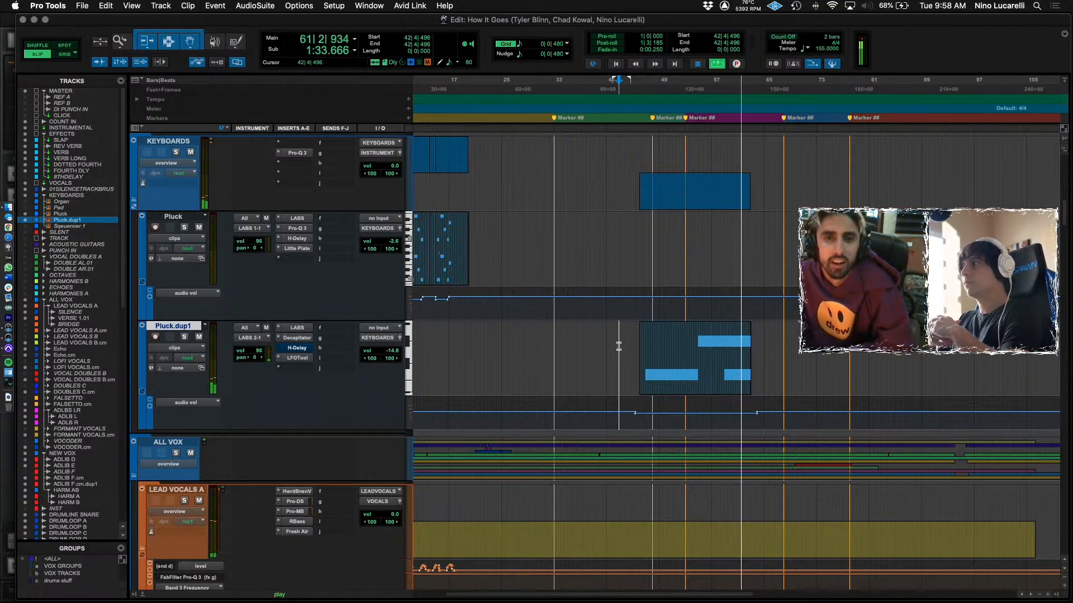
{"action": "left_click", "coordinate": [619, 347]}
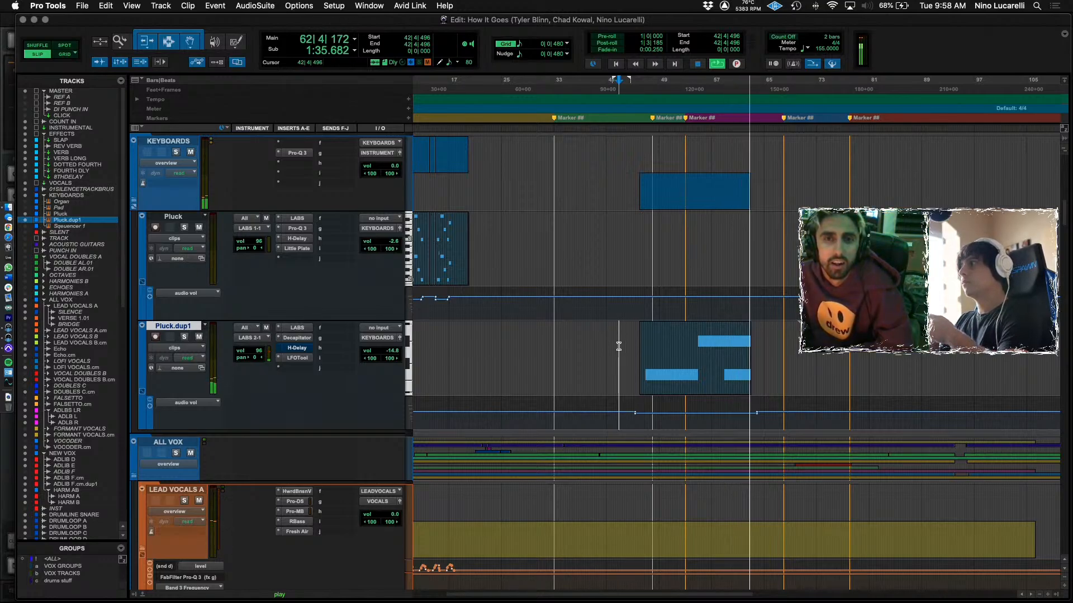
{"action": "key", "text": "space"}
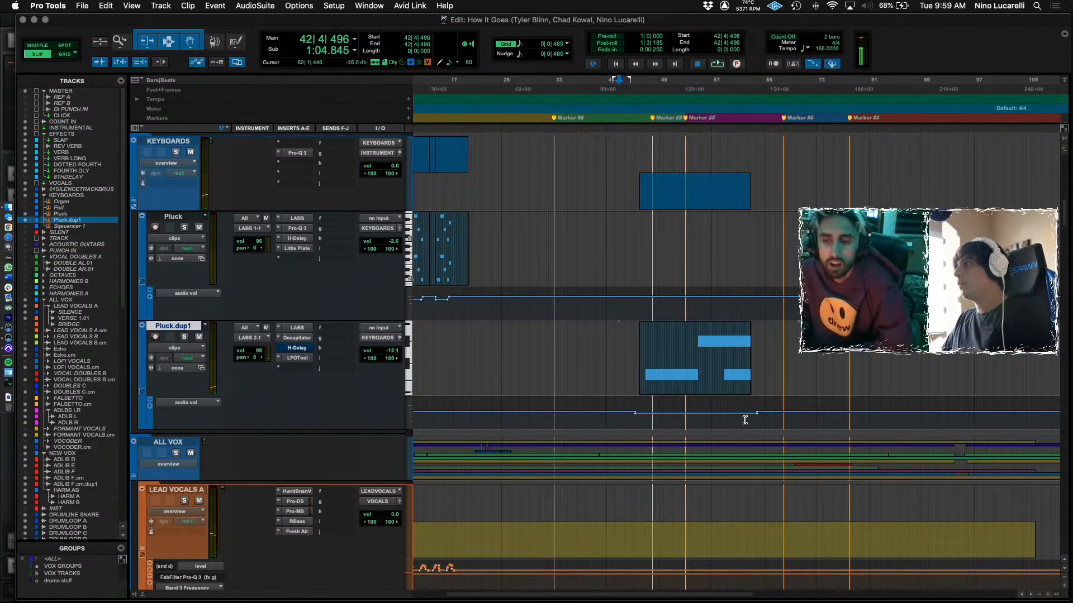
Locate the drum sample tracks below the vocals and place the playback start on SNARE C at bar 47.
{"action": "scroll", "coordinate": [726, 424], "scroll_direction": "right", "scroll_amount": 3}
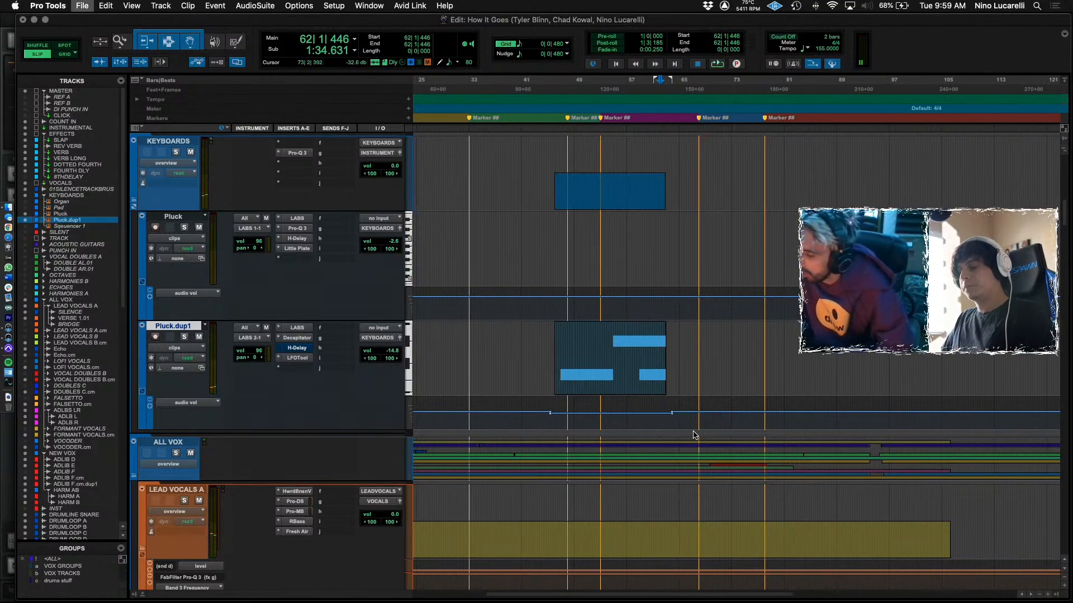
{"action": "scroll", "coordinate": [662, 441], "scroll_direction": "down", "scroll_amount": 3}
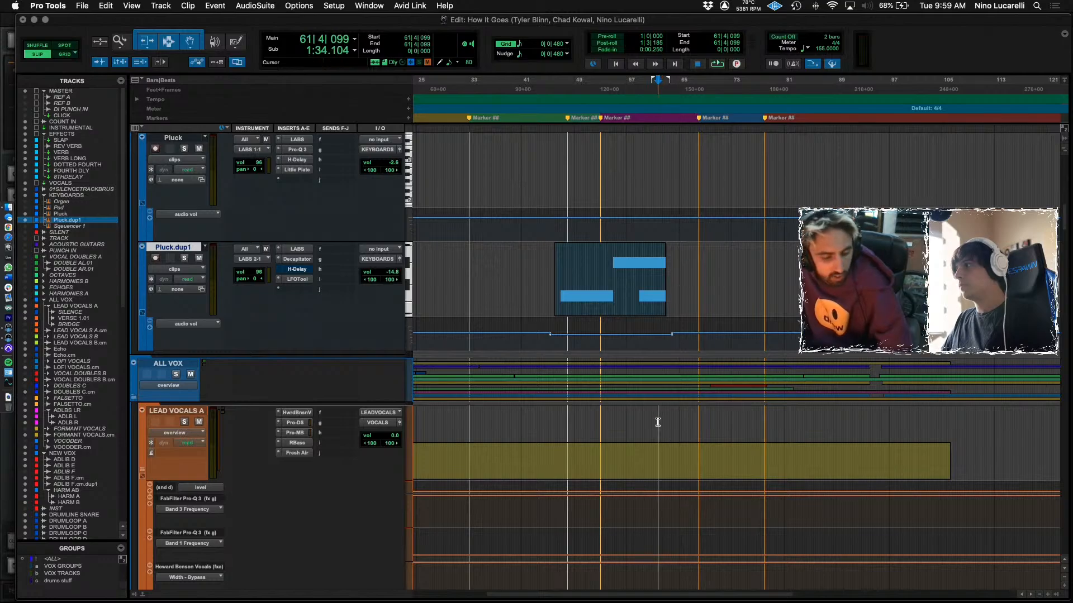
{"action": "left_click", "coordinate": [658, 423]}
{"action": "scroll", "coordinate": [618, 431], "scroll_direction": "down", "scroll_amount": 15}
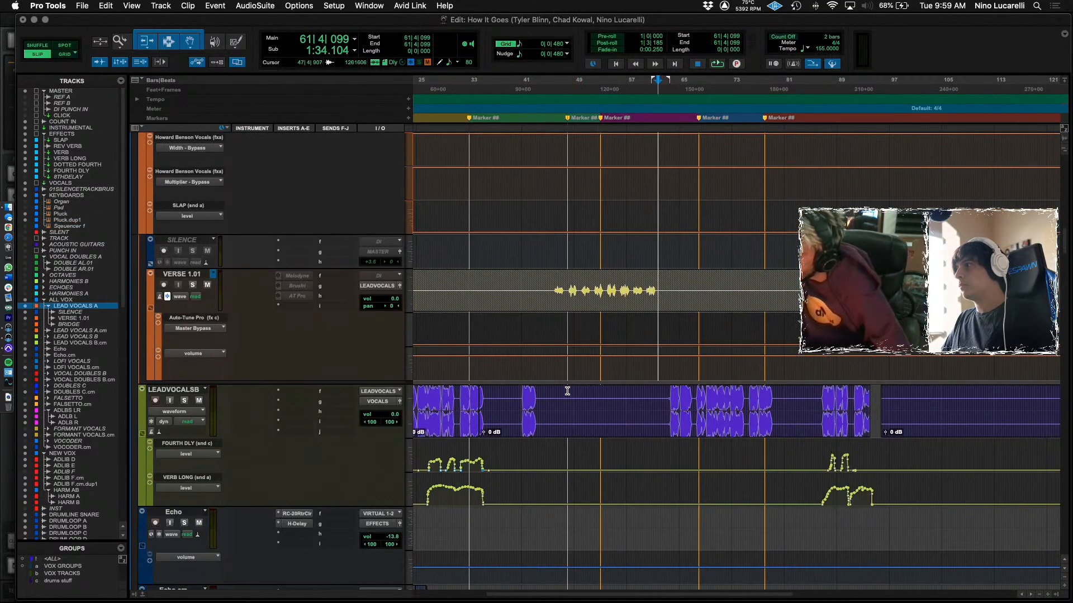
{"action": "left_click", "coordinate": [567, 392]}
{"action": "scroll", "coordinate": [566, 402], "scroll_direction": "down", "scroll_amount": 20}
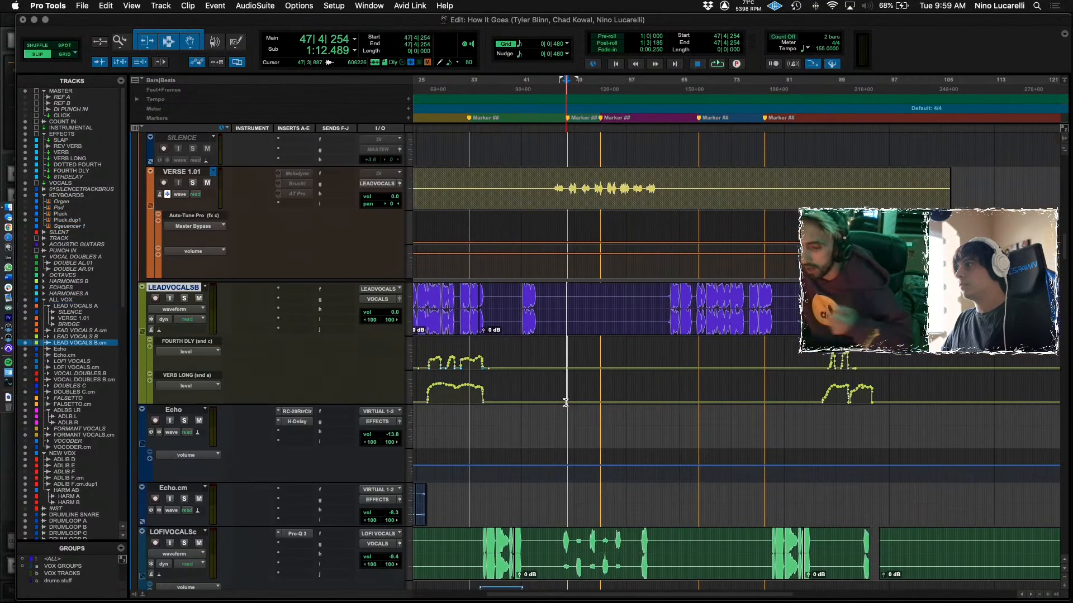
{"action": "scroll", "coordinate": [566, 402], "scroll_direction": "down", "scroll_amount": 20}
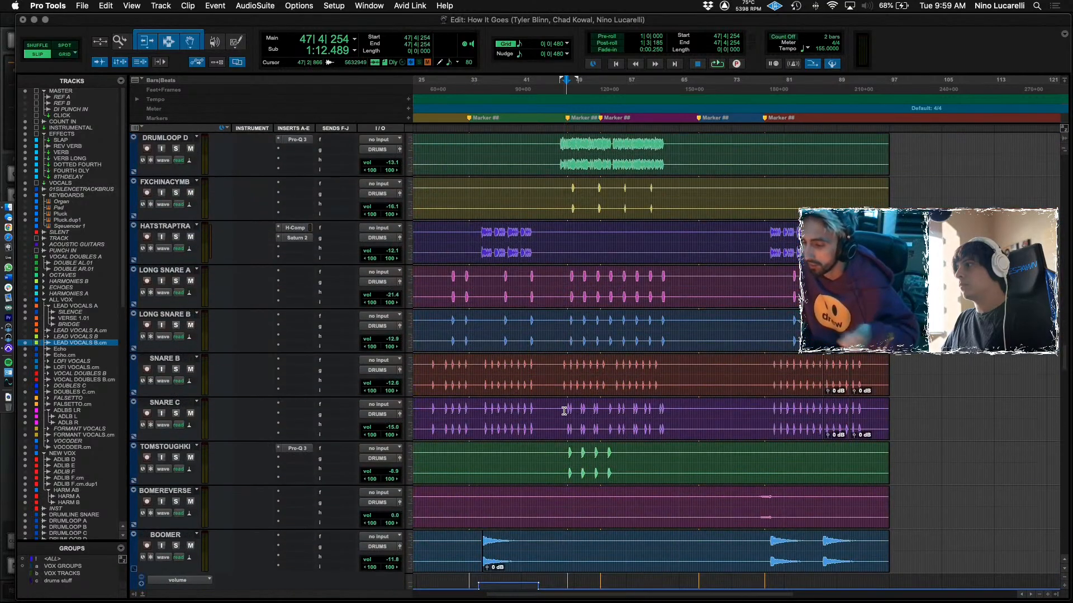
{"action": "left_click", "coordinate": [564, 412]}
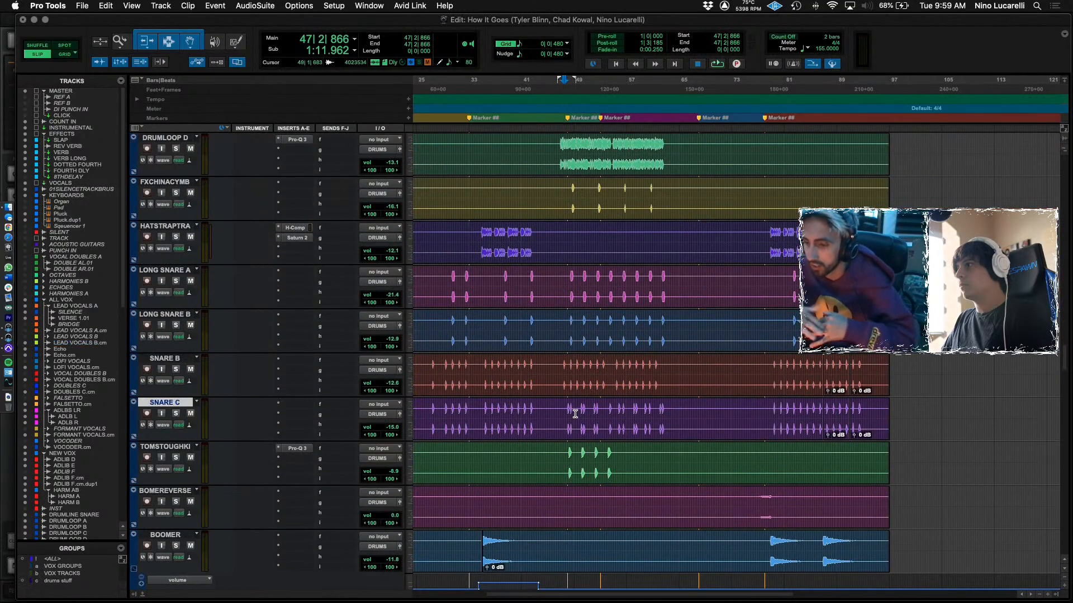
Play the drum section from bar 47 while following the snare and tom tracks up close.
{"action": "key", "text": "super+bracketright"}
{"action": "key", "text": "super+bracketright"}
{"action": "scroll", "coordinate": [577, 414], "scroll_direction": "right", "scroll_amount": 4}
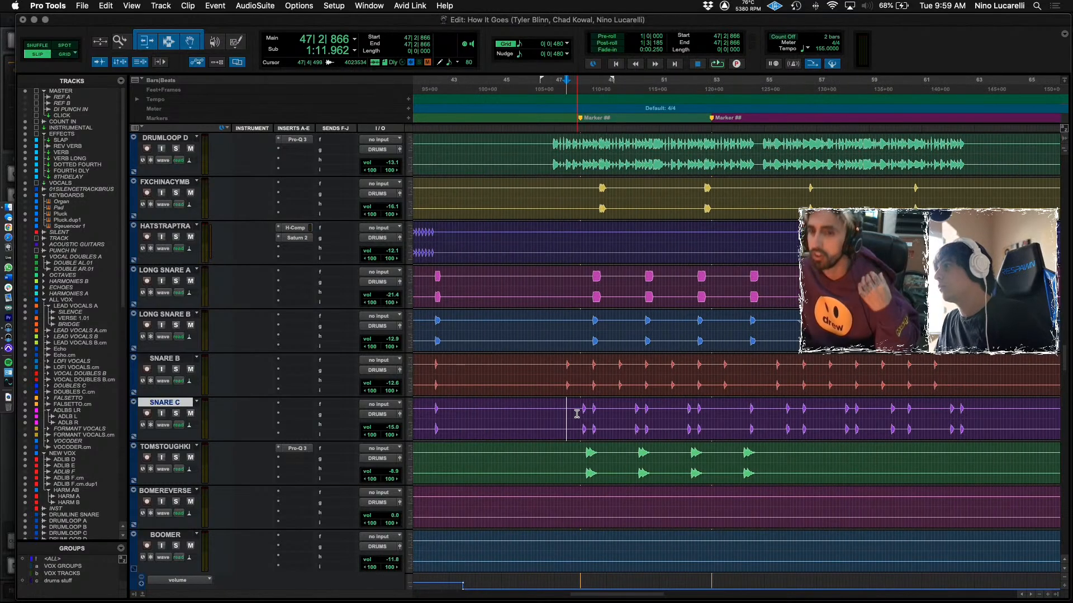
{"action": "scroll", "coordinate": [577, 413], "scroll_direction": "down", "scroll_amount": 1}
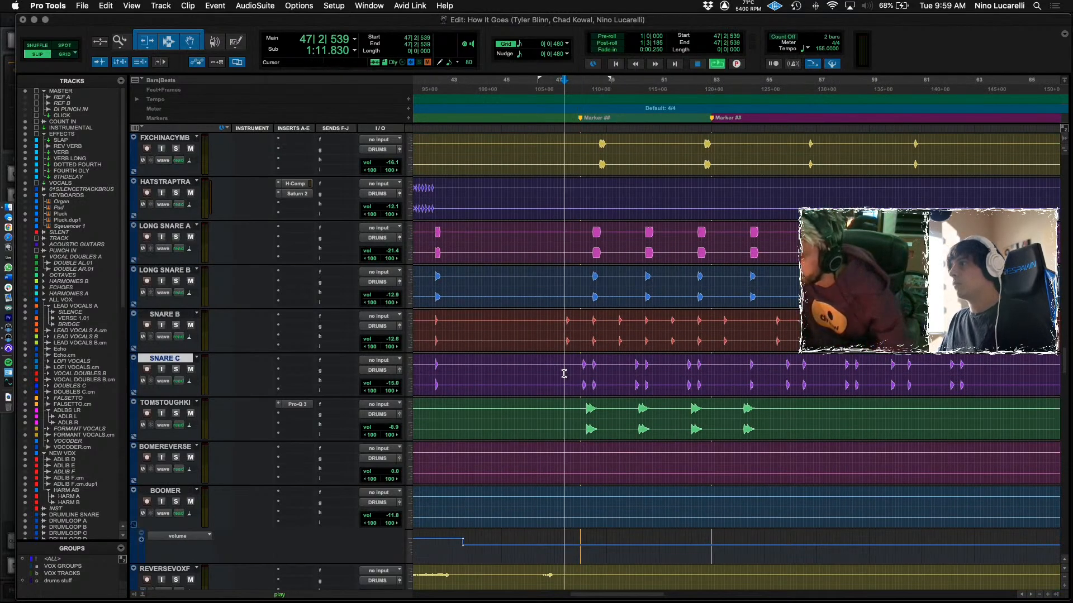
{"action": "key", "text": "space"}
{"action": "scroll", "coordinate": [559, 378], "scroll_direction": "right", "scroll_amount": 2}
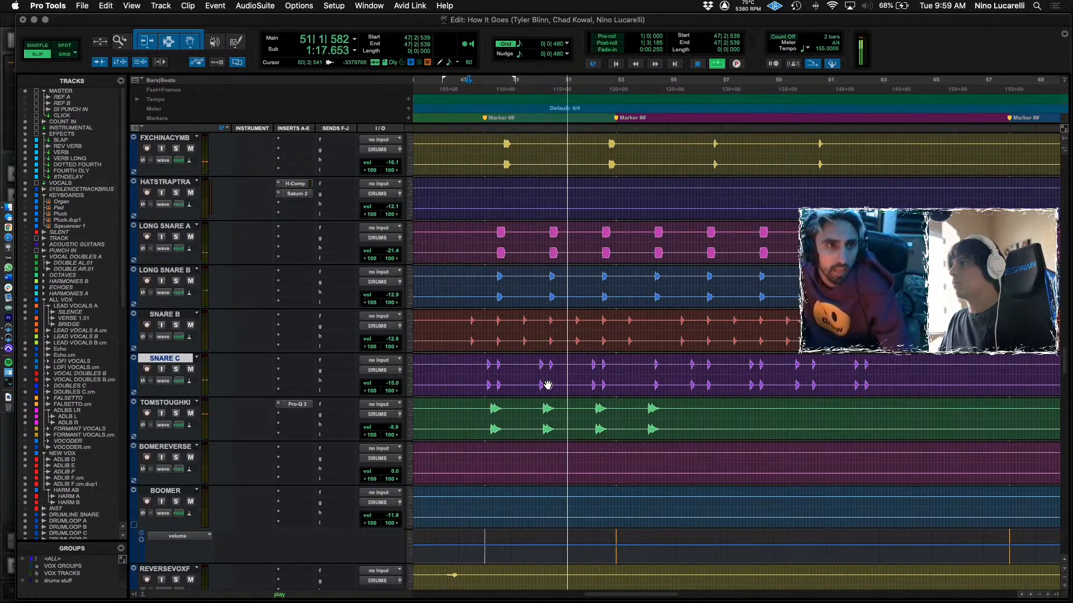
{"action": "scroll", "coordinate": [548, 385], "scroll_direction": "right", "scroll_amount": 2}
{"action": "key", "text": "space"}
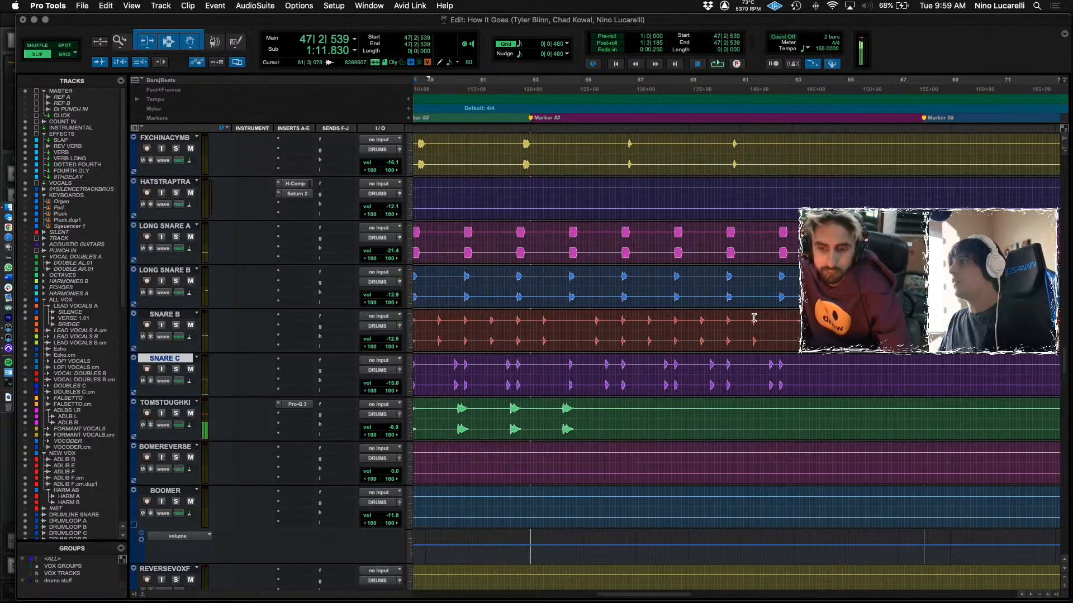
Replay the drums from bars 61 and 62 and look through the drum tracks for the hi-hat part.
{"action": "scroll", "coordinate": [738, 329], "scroll_direction": "right", "scroll_amount": 2}
{"action": "key", "text": "space"}
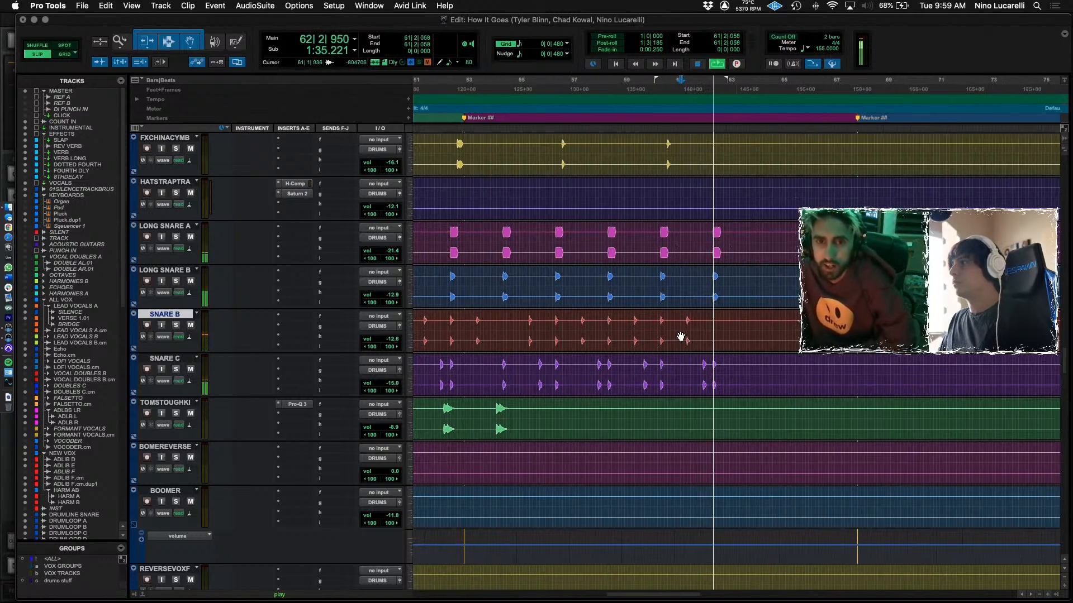
{"action": "left_click", "coordinate": [707, 320]}
{"action": "scroll", "coordinate": [705, 324], "scroll_direction": "down", "scroll_amount": 5}
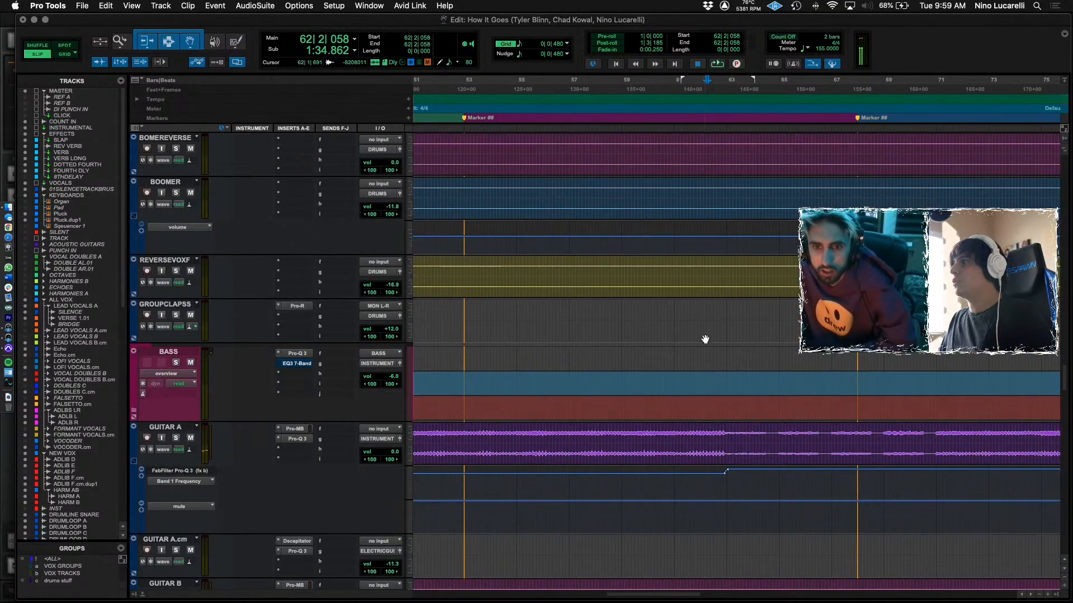
{"action": "scroll", "coordinate": [705, 340], "scroll_direction": "up", "scroll_amount": 5}
{"action": "key", "text": "space"}
{"action": "key", "text": "space"}
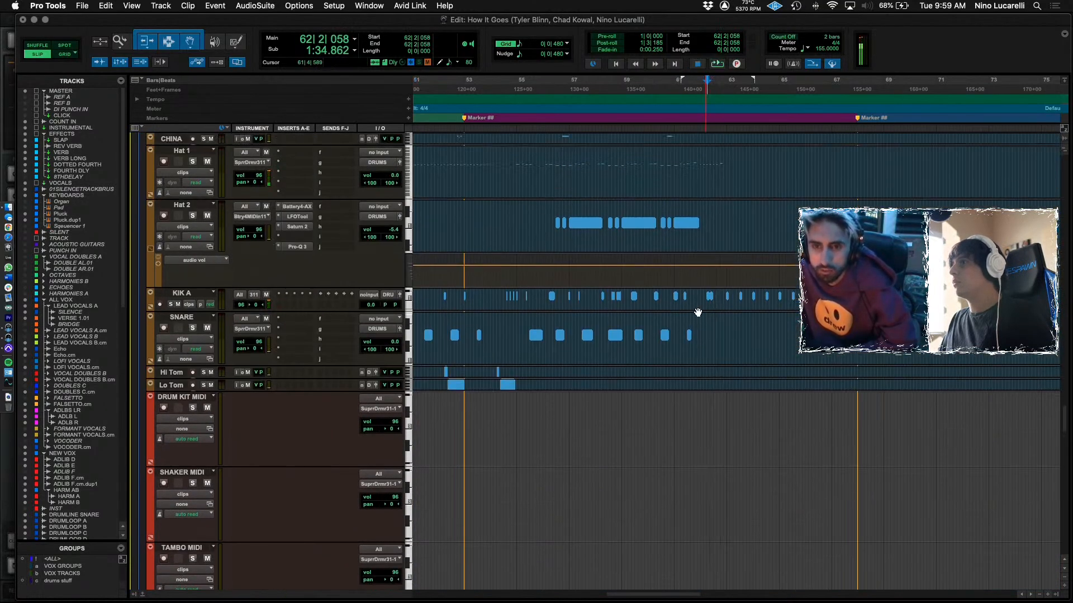
Switch to Grid mode, delete the Hat 1 notes on beat 4 of bar 62 and replay from beat 2 of that bar.
{"action": "scroll", "coordinate": [698, 316], "scroll_direction": "up", "scroll_amount": 4}
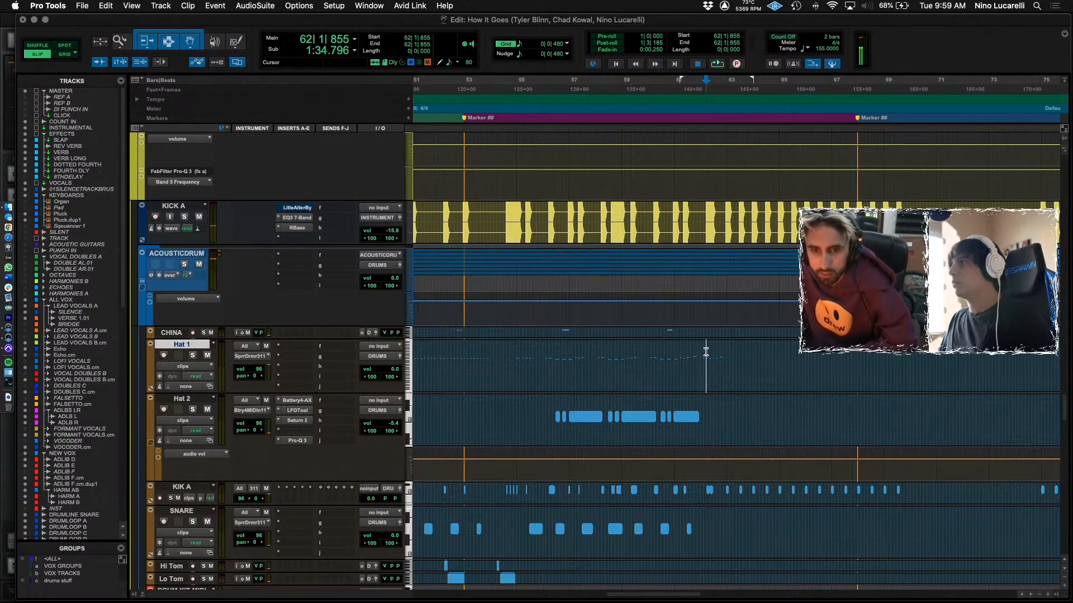
{"action": "key", "text": "ctrl+]"}
{"action": "key", "text": "ctrl+]"}
{"action": "key", "text": "ctrl+]"}
{"action": "key", "text": "space"}
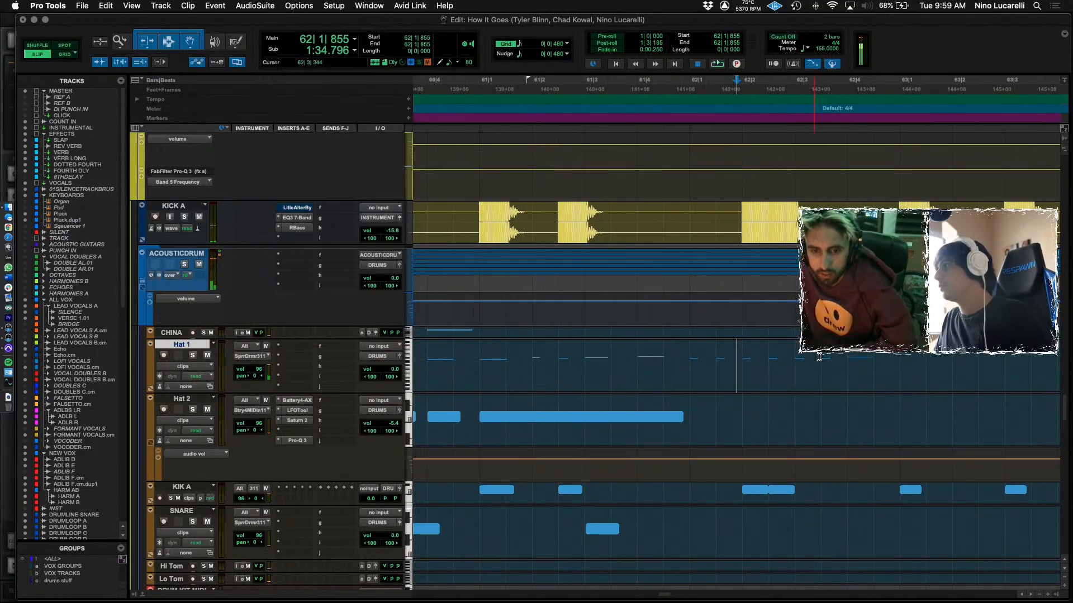
{"action": "left_click_drag", "start_coordinate": [818, 358], "coordinate": [913, 359]}
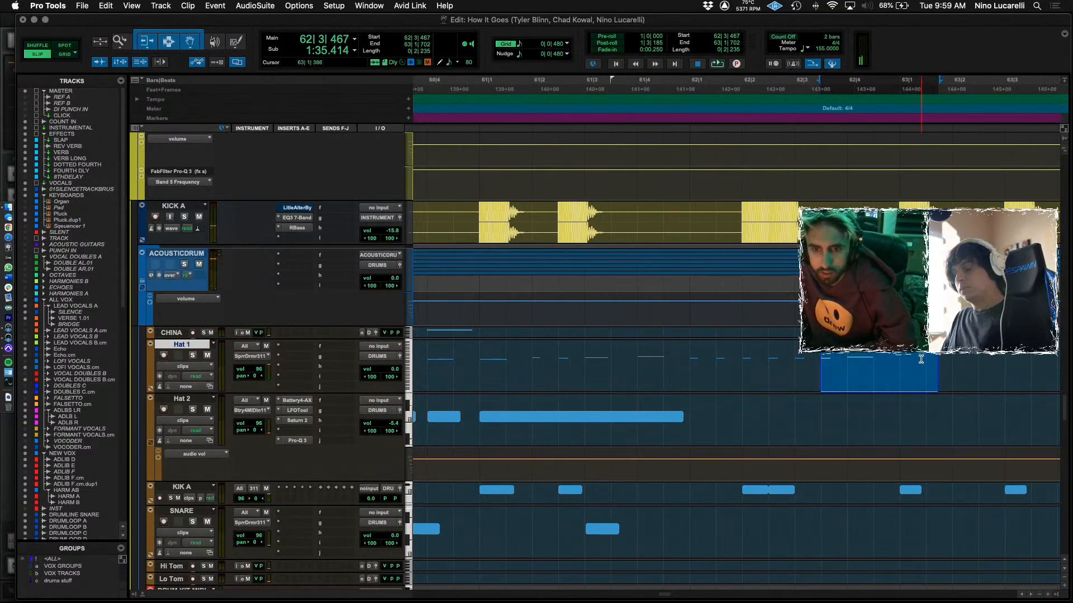
{"action": "left_click", "coordinate": [858, 368]}
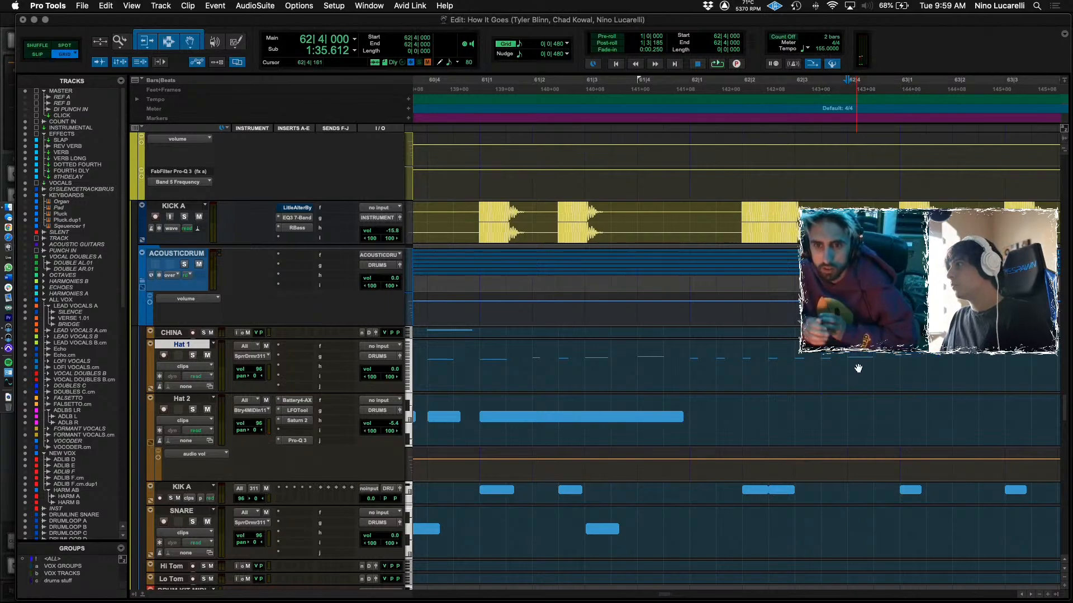
{"action": "left_click", "coordinate": [817, 387]}
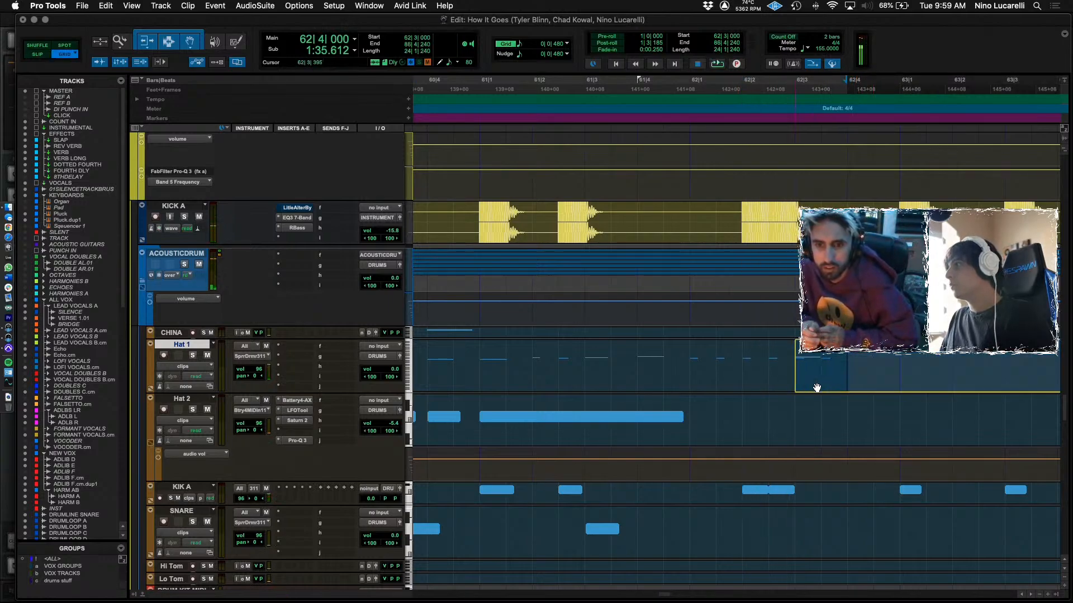
{"action": "left_click", "coordinate": [732, 357]}
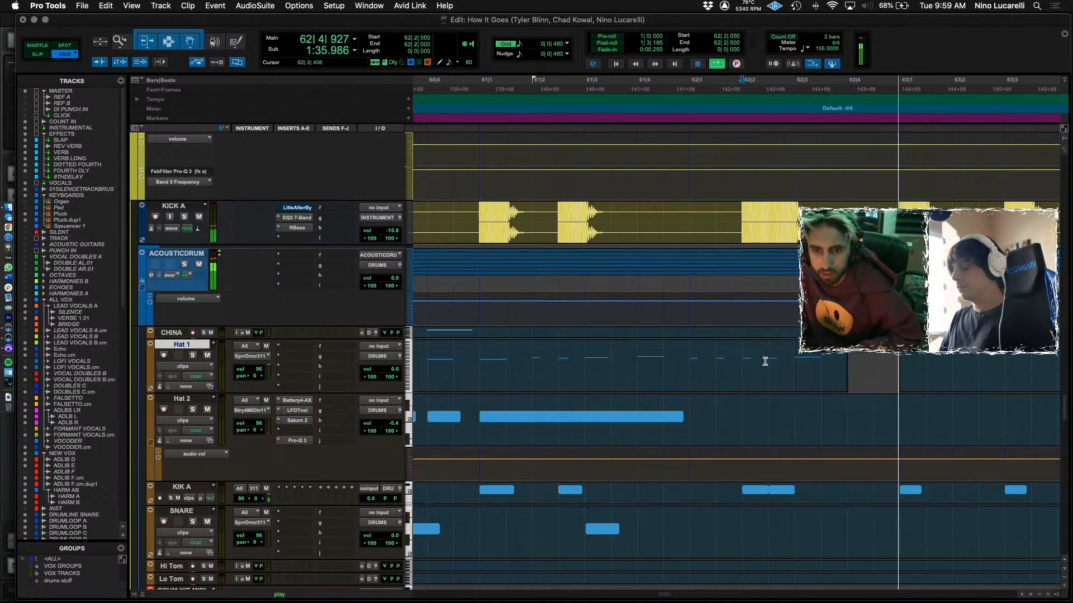
Delete the Hat 1 notes on beat 3 of bar 62 as well.
{"action": "key", "text": "r"}
{"action": "key", "text": "r"}
{"action": "key", "text": "r"}
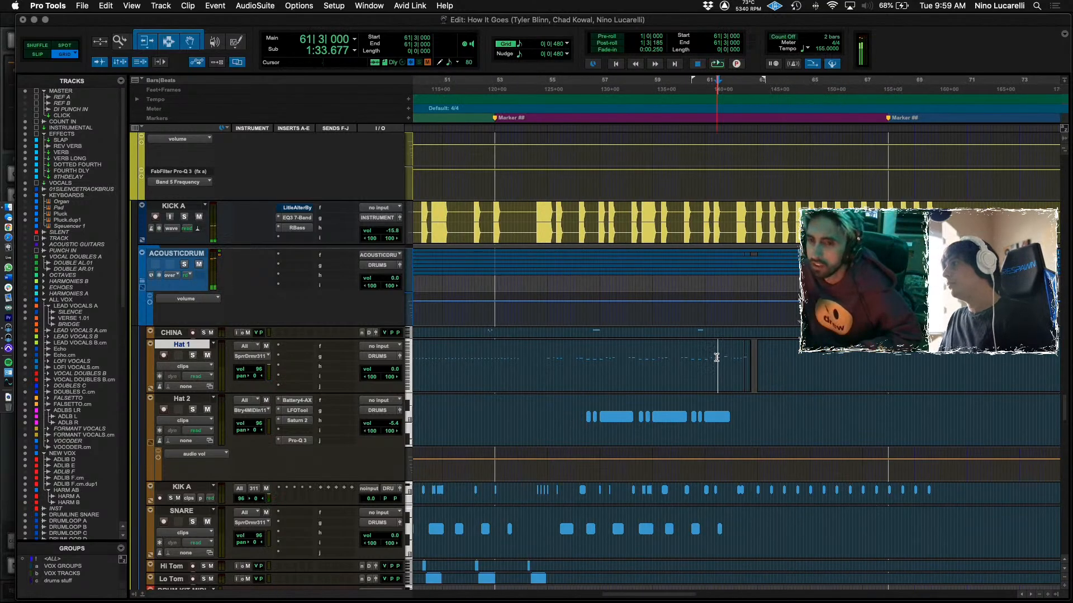
{"action": "key", "text": "t"}
{"action": "key", "text": "t"}
{"action": "key", "text": "t"}
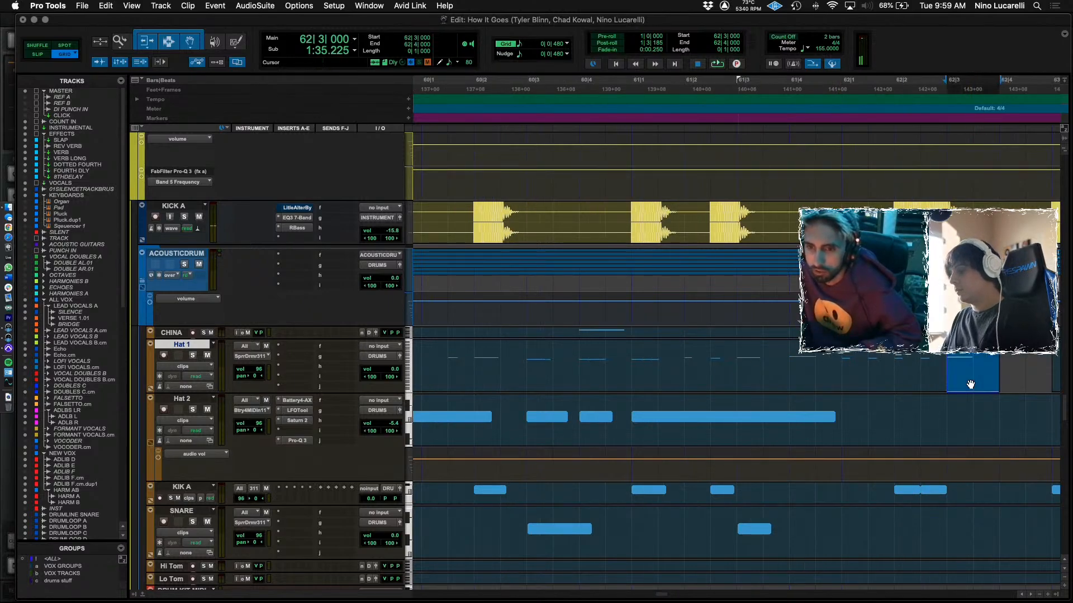
Replay from beat 4 of bar 61 to check the Hat 1 edit against the following section.
{"action": "key", "text": "space"}
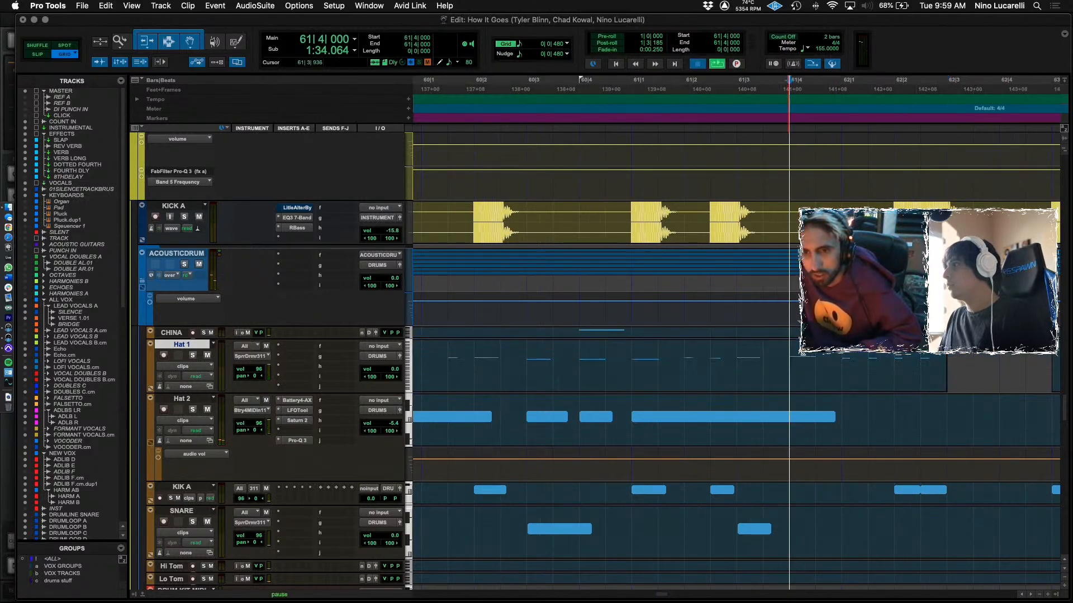
{"action": "key", "text": "r"}
{"action": "key", "text": "r"}
{"action": "scroll", "coordinate": [799, 378], "scroll_direction": "right", "scroll_amount": 5}
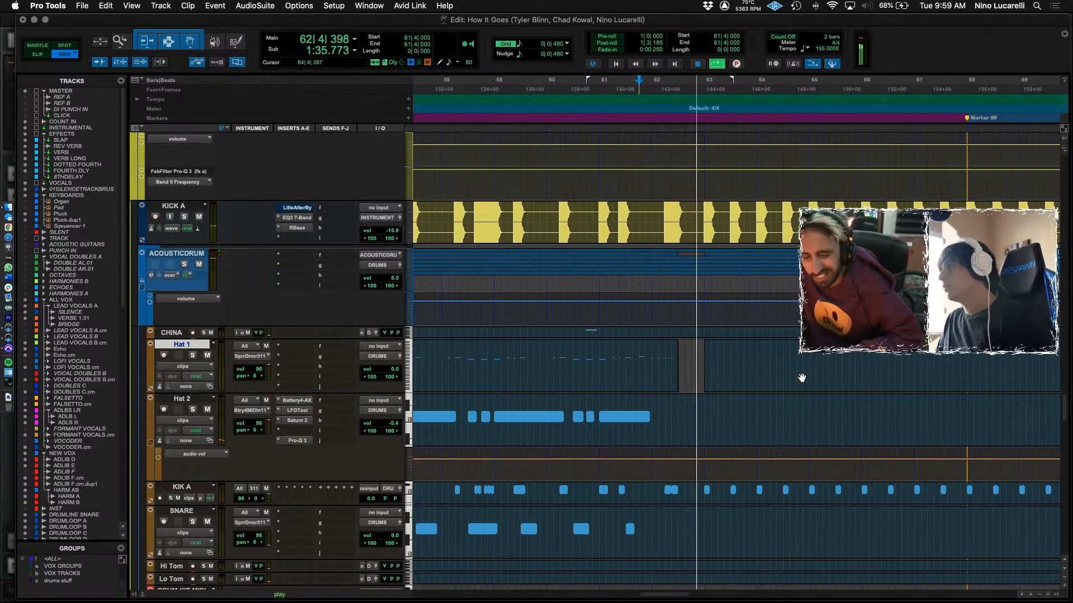
{"action": "key", "text": "r"}
{"action": "key", "text": "r"}
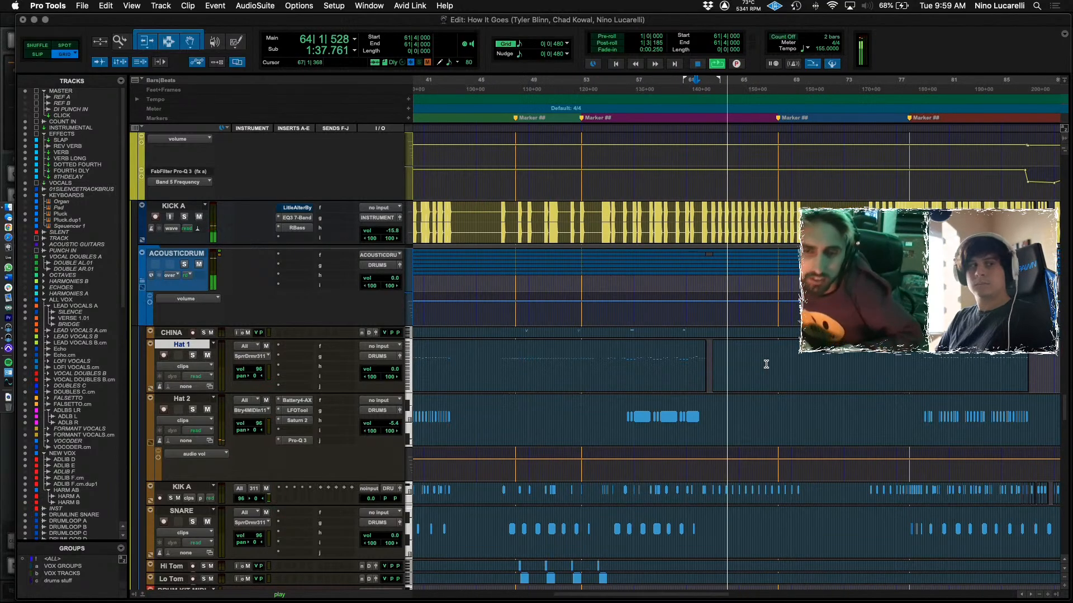
Examine the drum, guitar and bass tracks between bars 65 and 77 while playback continues.
{"action": "scroll", "coordinate": [754, 371], "scroll_direction": "right", "scroll_amount": 5}
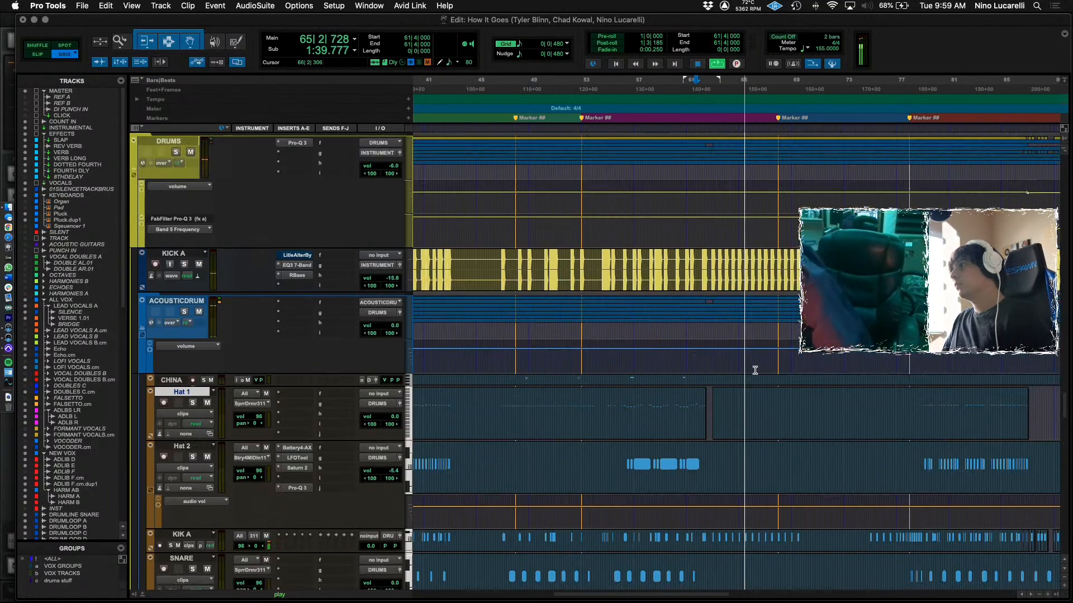
{"action": "scroll", "coordinate": [656, 403], "scroll_direction": "down", "scroll_amount": 2}
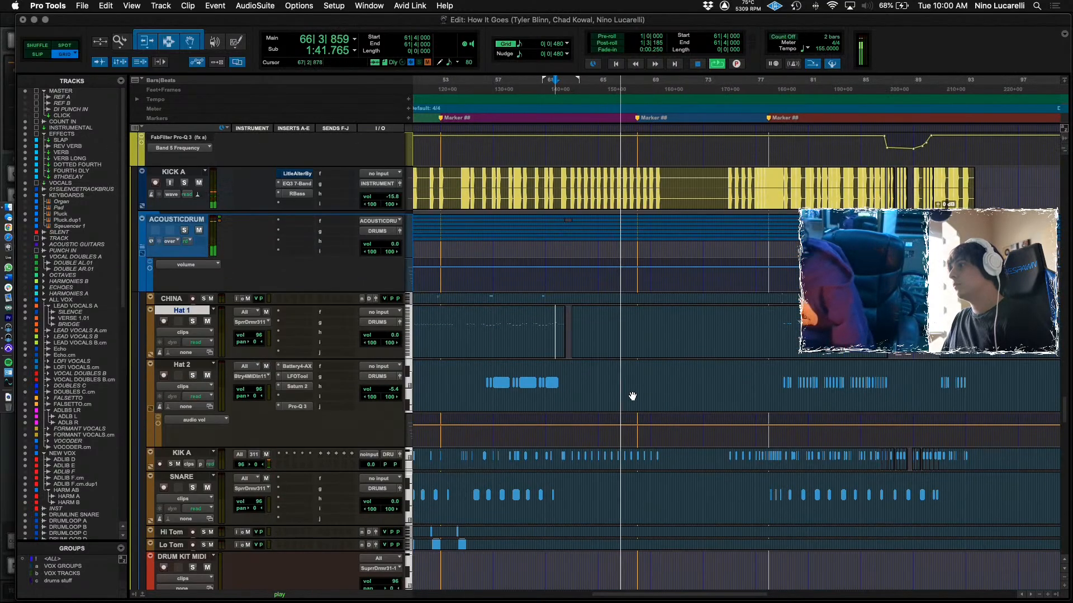
{"action": "scroll", "coordinate": [633, 395], "scroll_direction": "right", "scroll_amount": 5}
{"action": "scroll", "coordinate": [547, 371], "scroll_direction": "left", "scroll_amount": 7}
{"action": "scroll", "coordinate": [546, 371], "scroll_direction": "down", "scroll_amount": 2}
{"action": "scroll", "coordinate": [546, 374], "scroll_direction": "down", "scroll_amount": 1}
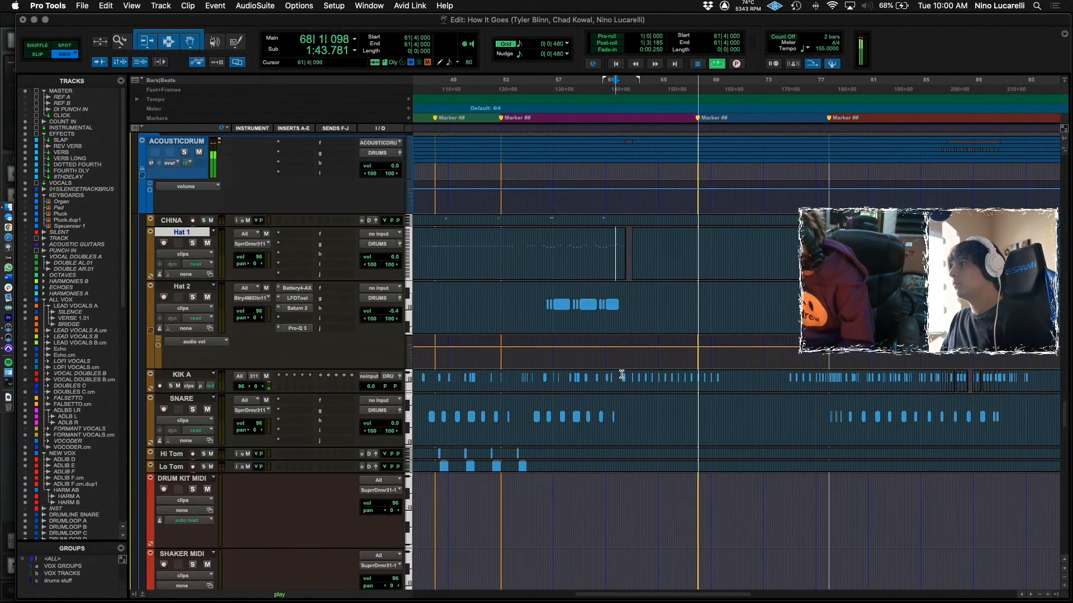
{"action": "scroll", "coordinate": [614, 374], "scroll_direction": "right", "scroll_amount": 3}
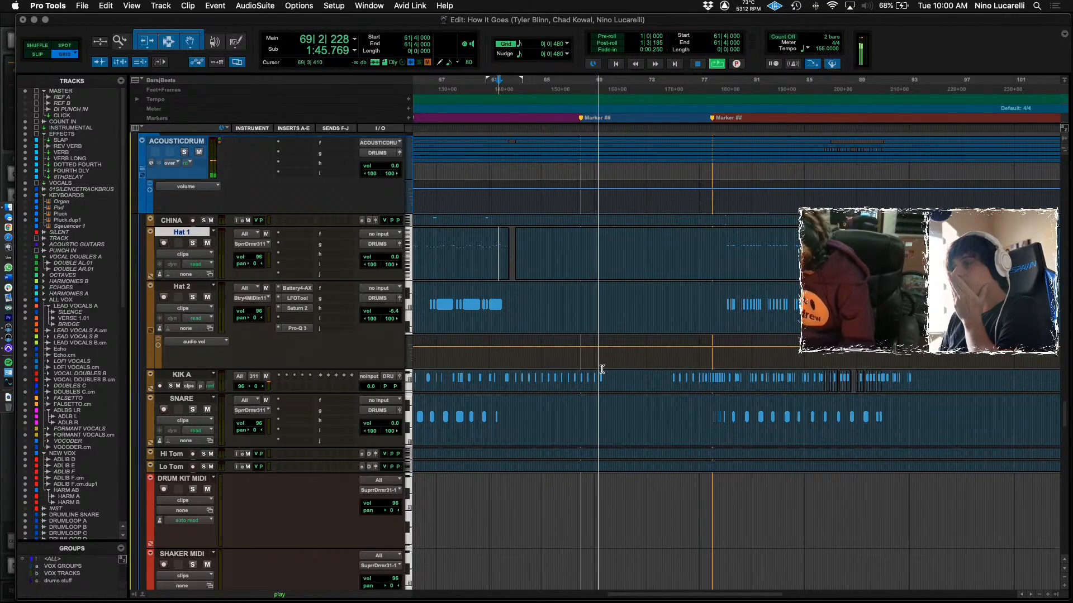
{"action": "scroll", "coordinate": [611, 370], "scroll_direction": "up", "scroll_amount": 5}
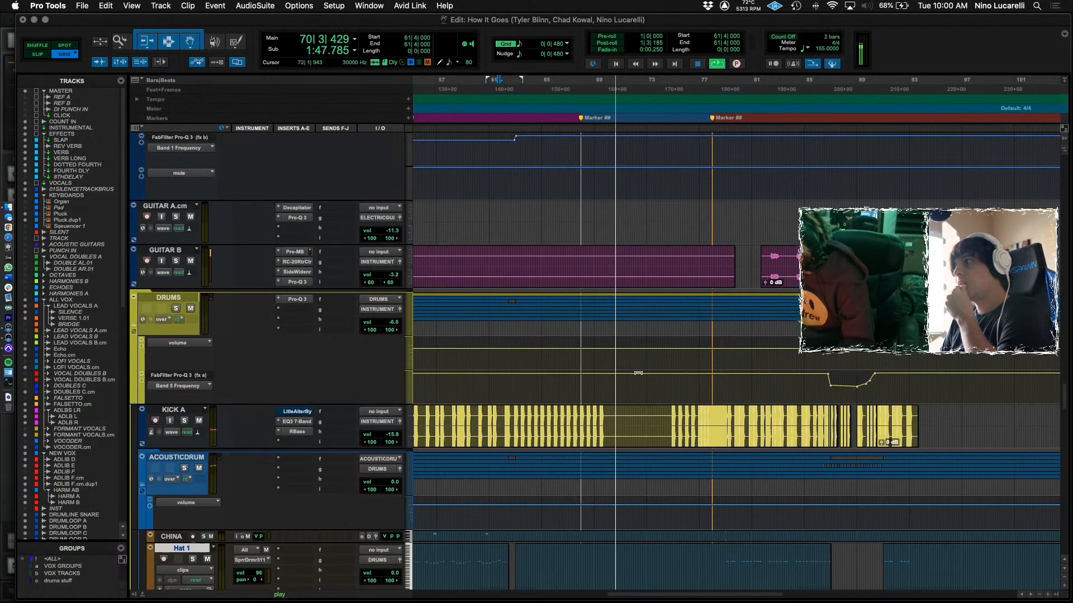
{"action": "scroll", "coordinate": [637, 375], "scroll_direction": "up", "scroll_amount": 2}
{"action": "scroll", "coordinate": [640, 374], "scroll_direction": "right", "scroll_amount": 1}
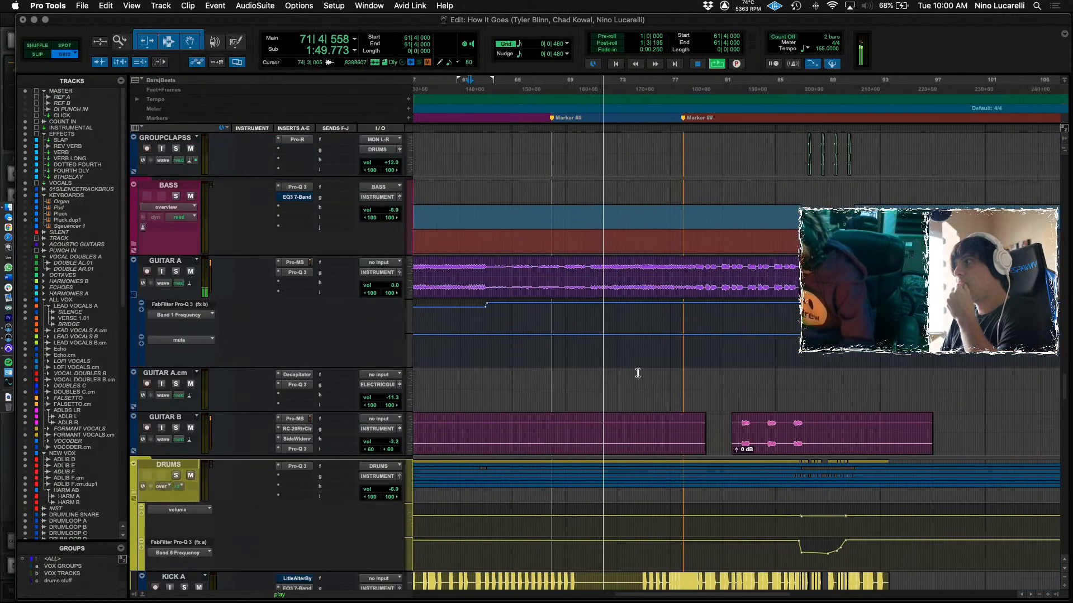
Replay the mix from beat 4 of bar 70 and again from bar 78 to check how GUITAR A leads into the next section.
{"action": "scroll", "coordinate": [637, 373], "scroll_direction": "right", "scroll_amount": 2}
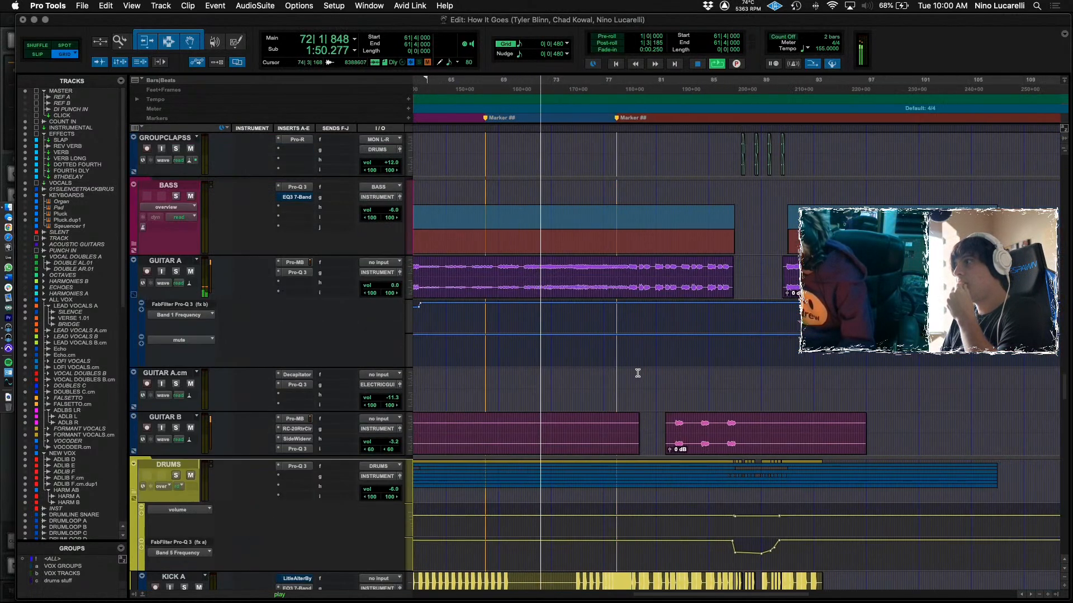
{"action": "left_click", "coordinate": [520, 317]}
{"action": "key", "text": "super+bracketright"}
{"action": "key", "text": "super+bracketright"}
{"action": "key", "text": "space"}
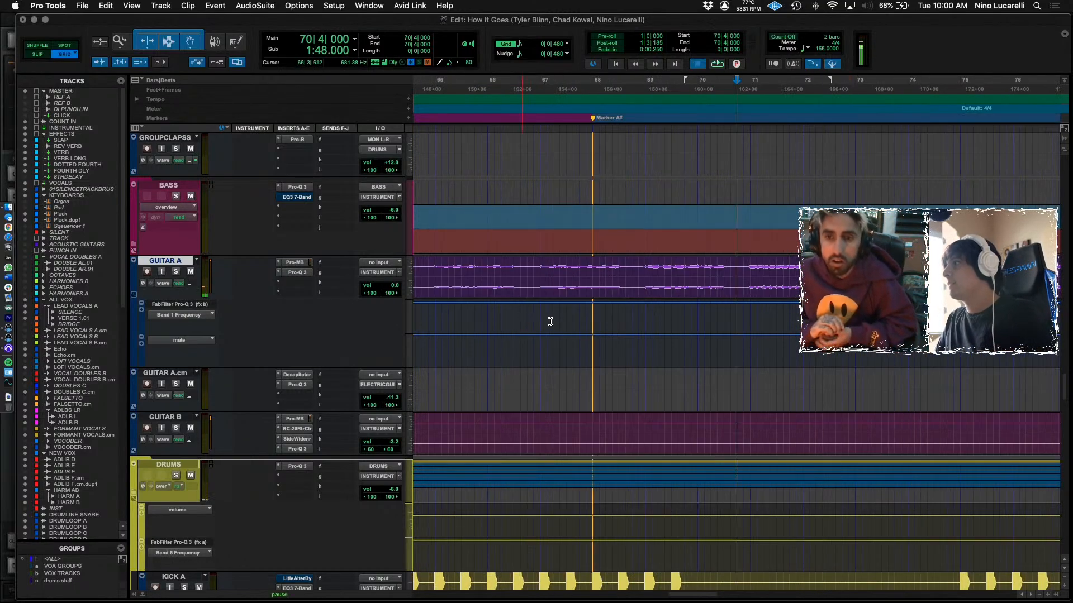
{"action": "key", "text": "space"}
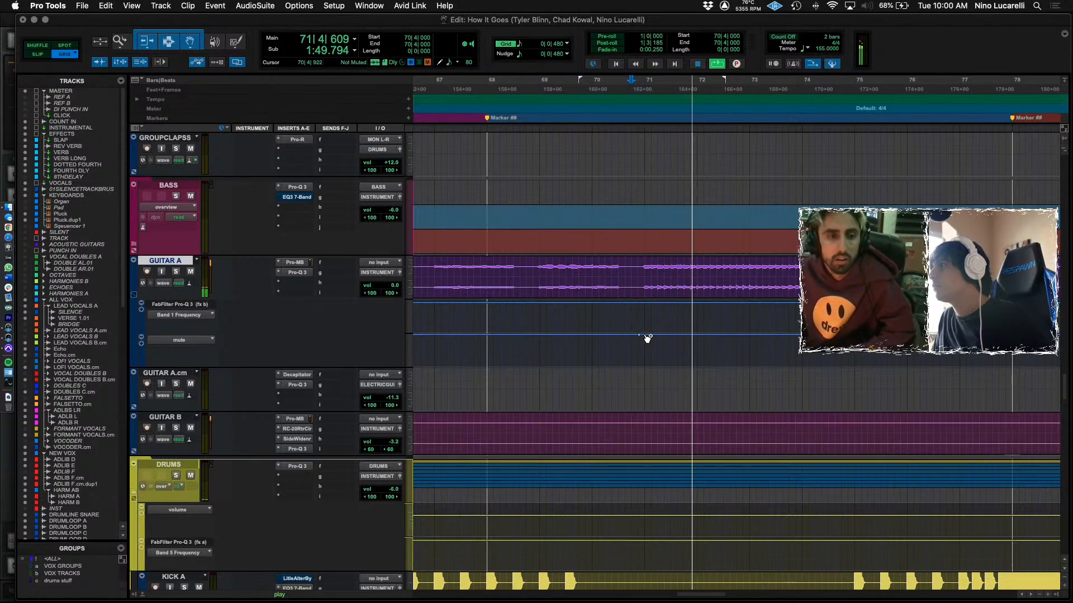
{"action": "key", "text": "space"}
{"action": "key", "text": "space"}
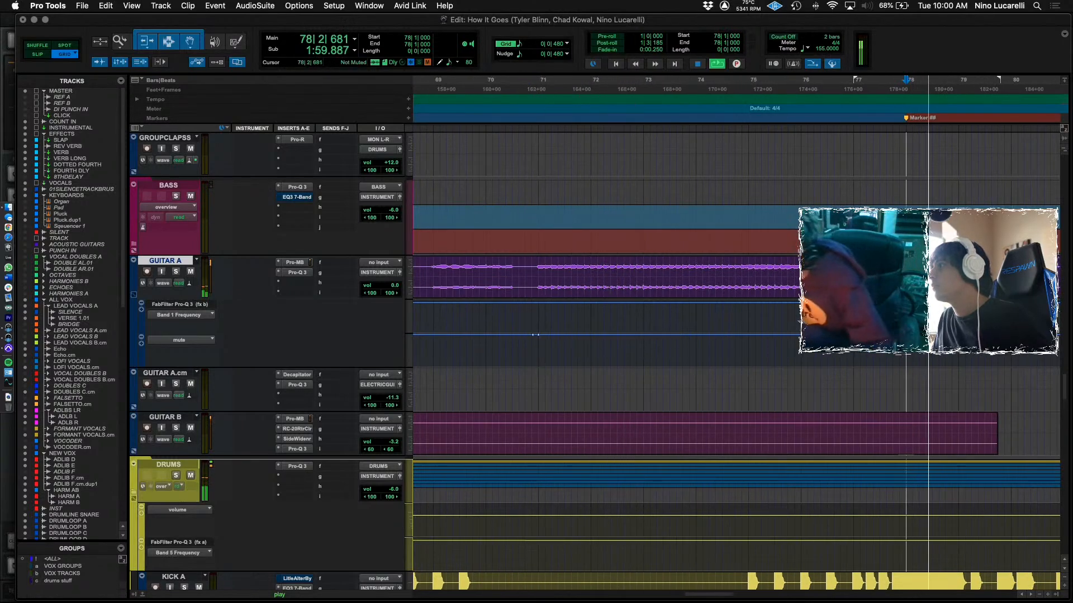
{"action": "key", "text": "space"}
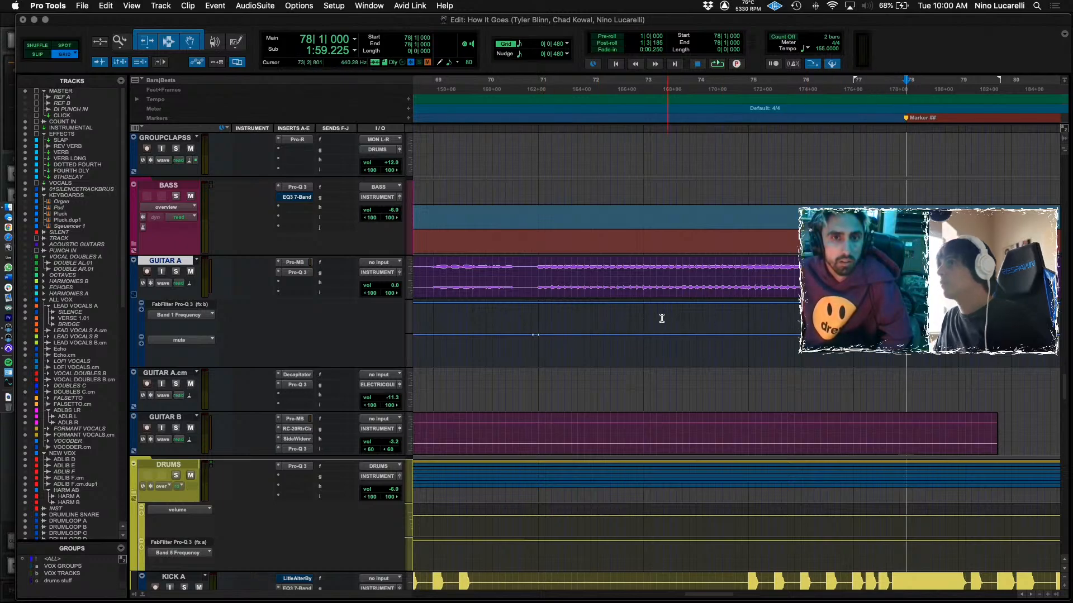
Lower GUITAR A's Pro-Q 3 Band 1 Frequency automation between bars 71 and 78, checking the change during playback.
{"action": "left_click_drag", "start_coordinate": [505, 343], "coordinate": [984, 344]}
{"action": "key", "text": "Left"}
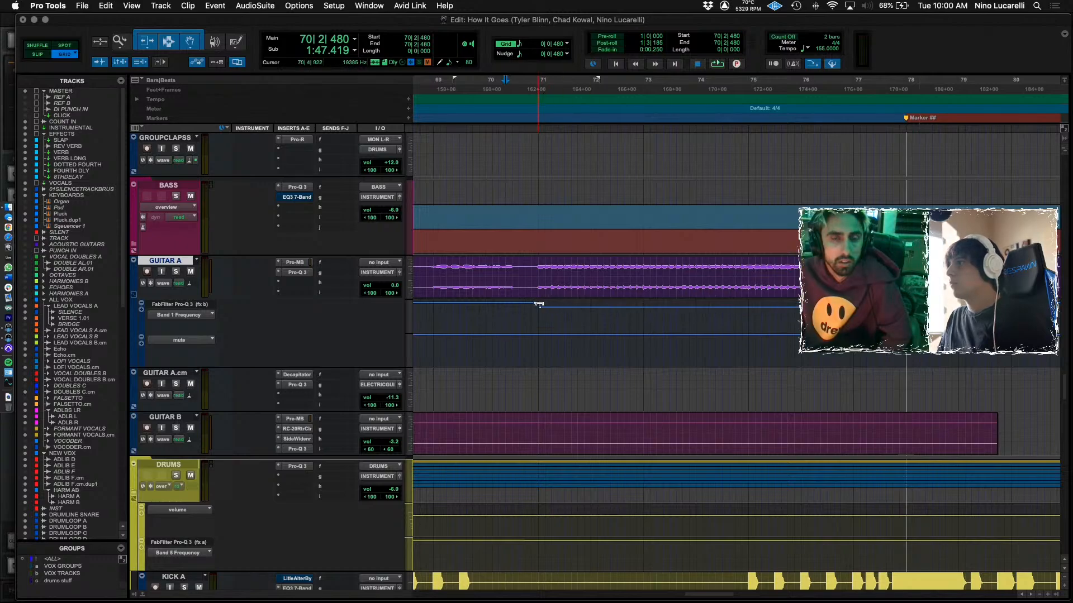
{"action": "key", "text": "space"}
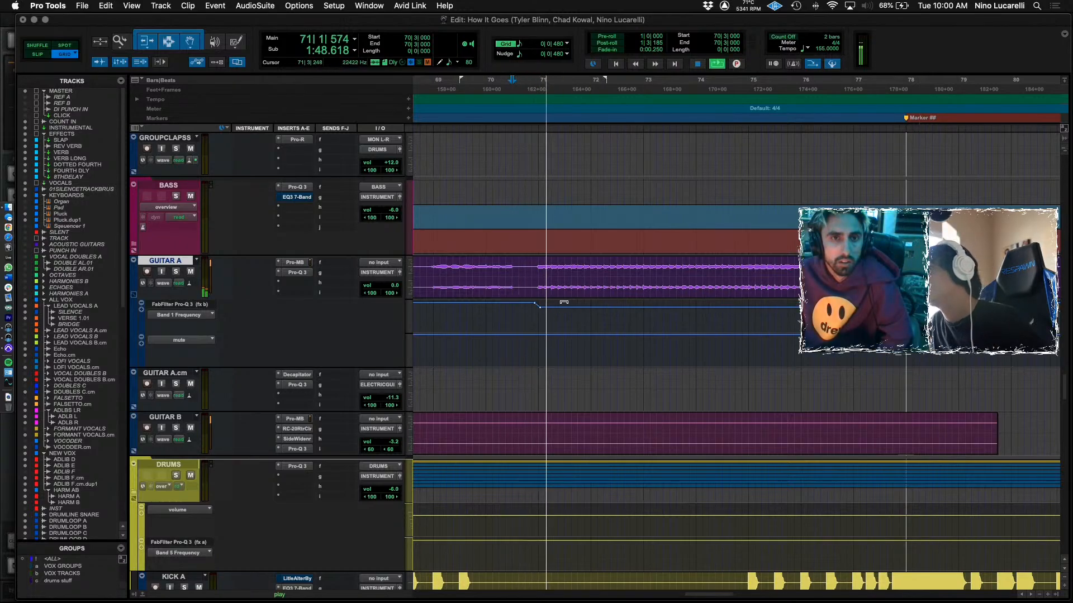
{"action": "left_click", "coordinate": [540, 309]}
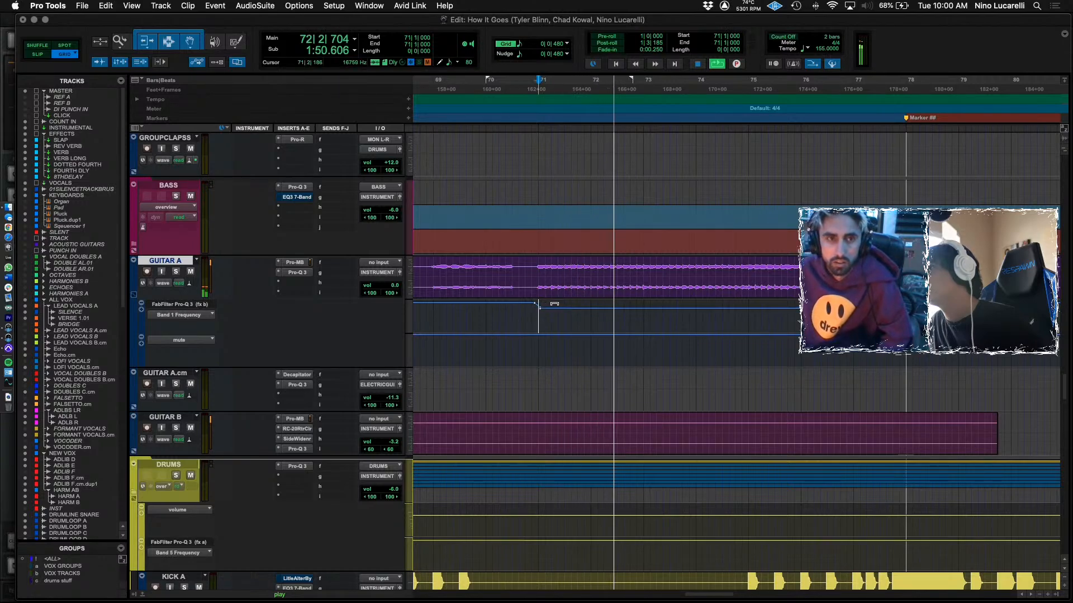
{"action": "left_click", "coordinate": [540, 307]}
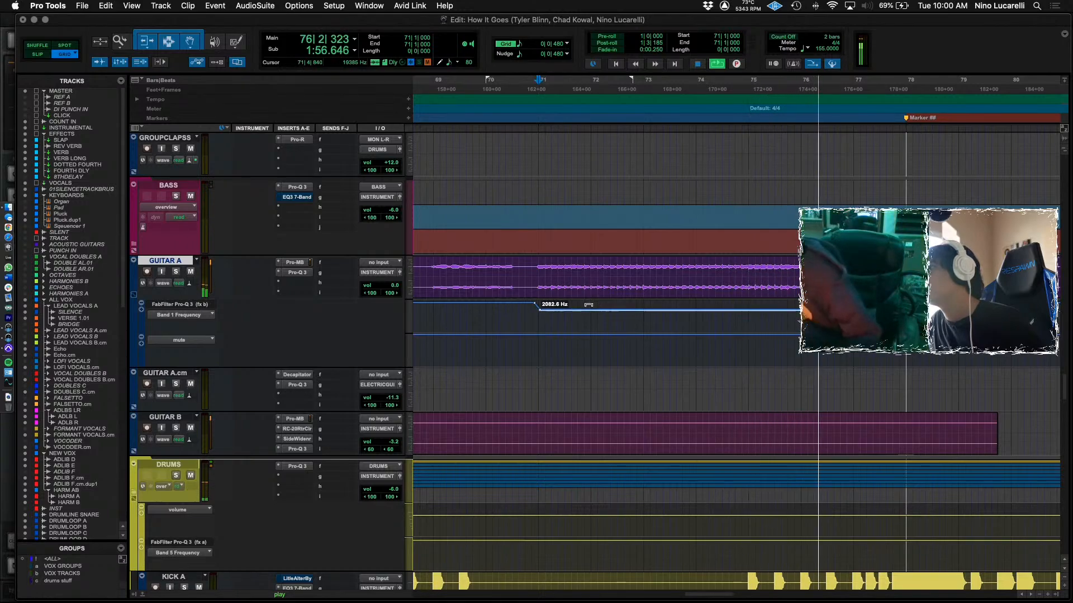
{"action": "left_click_drag", "start_coordinate": [582, 305], "coordinate": [581, 306]}
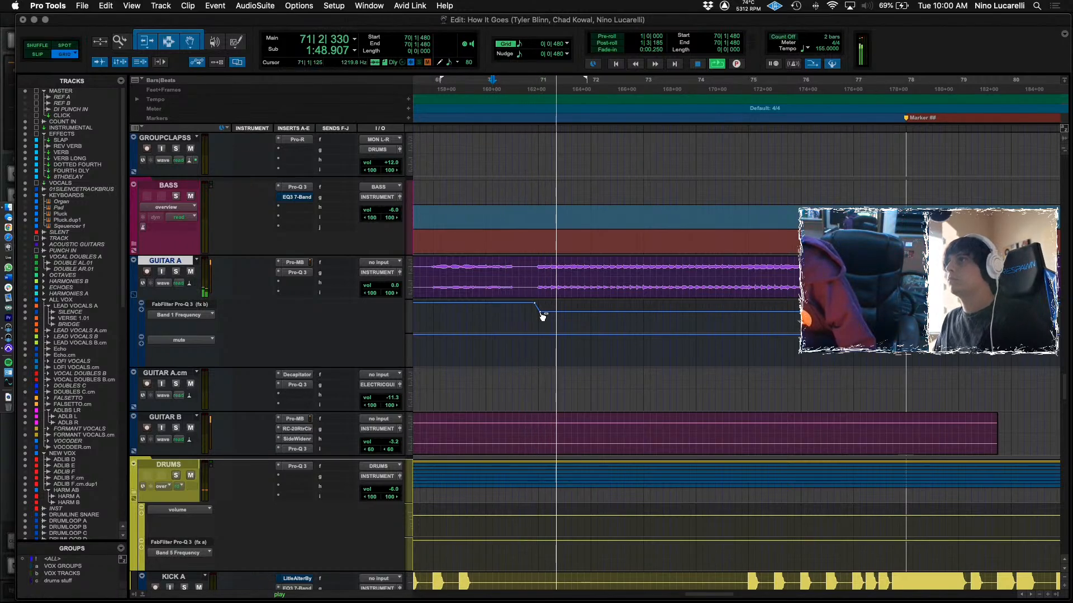
{"action": "left_click_drag", "start_coordinate": [541, 312], "coordinate": [541, 316]}
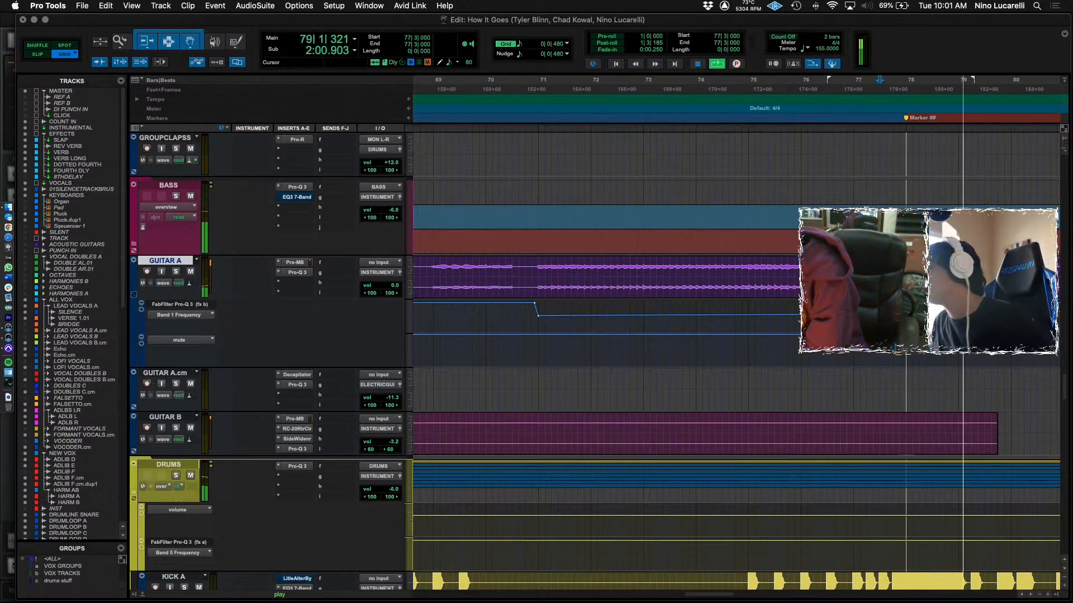
Split the GUITAR A clip just before bar 79 in Slip mode.
{"action": "scroll", "coordinate": [633, 325], "scroll_direction": "down", "scroll_amount": 3}
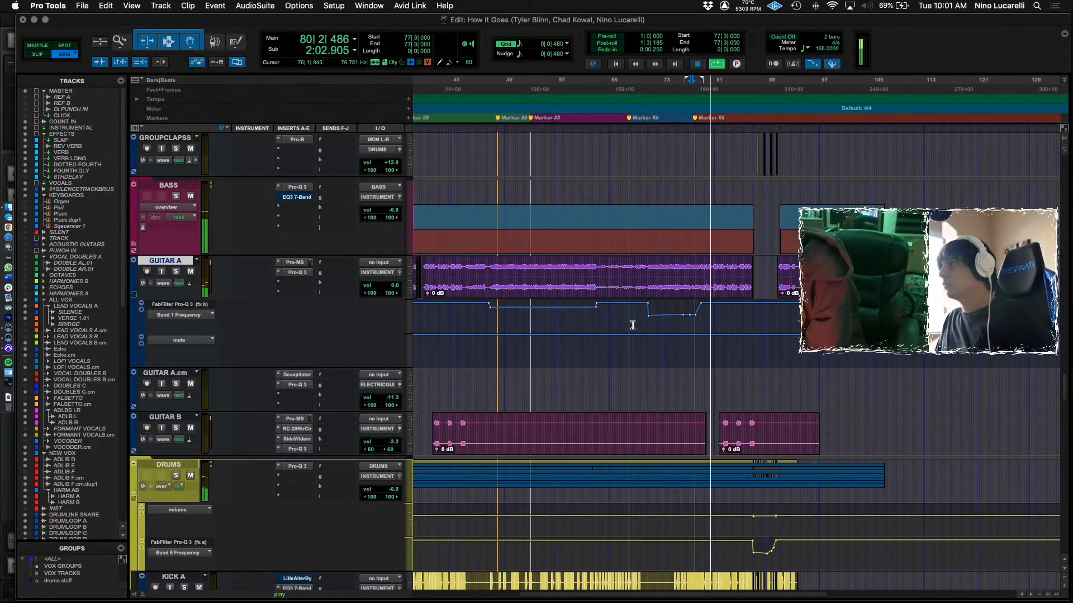
{"action": "scroll", "coordinate": [632, 326], "scroll_direction": "left", "scroll_amount": 5}
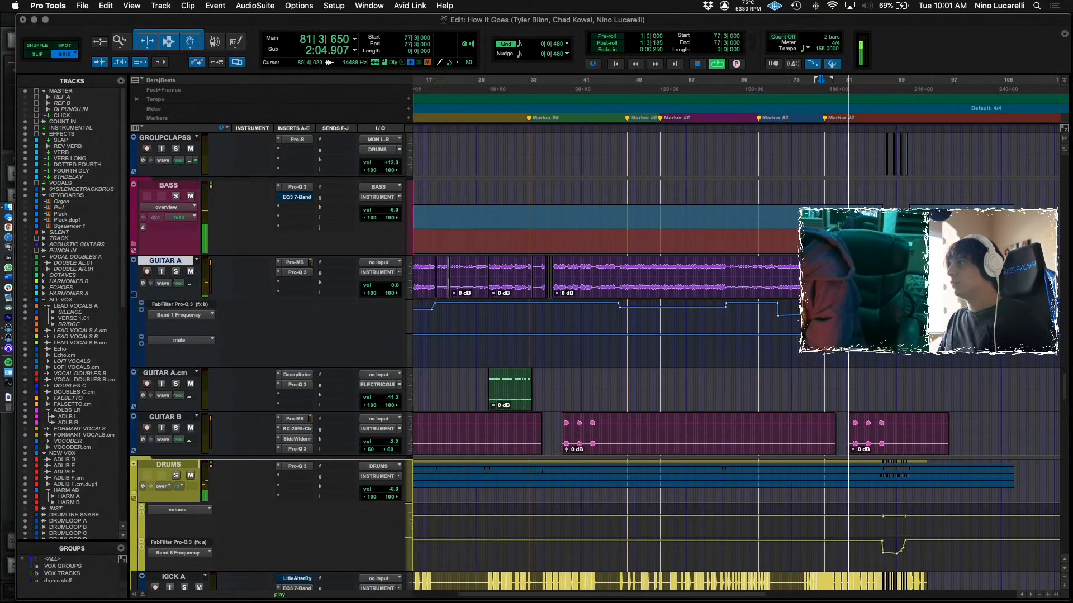
{"action": "scroll", "coordinate": [833, 273], "scroll_direction": "up", "scroll_amount": 4}
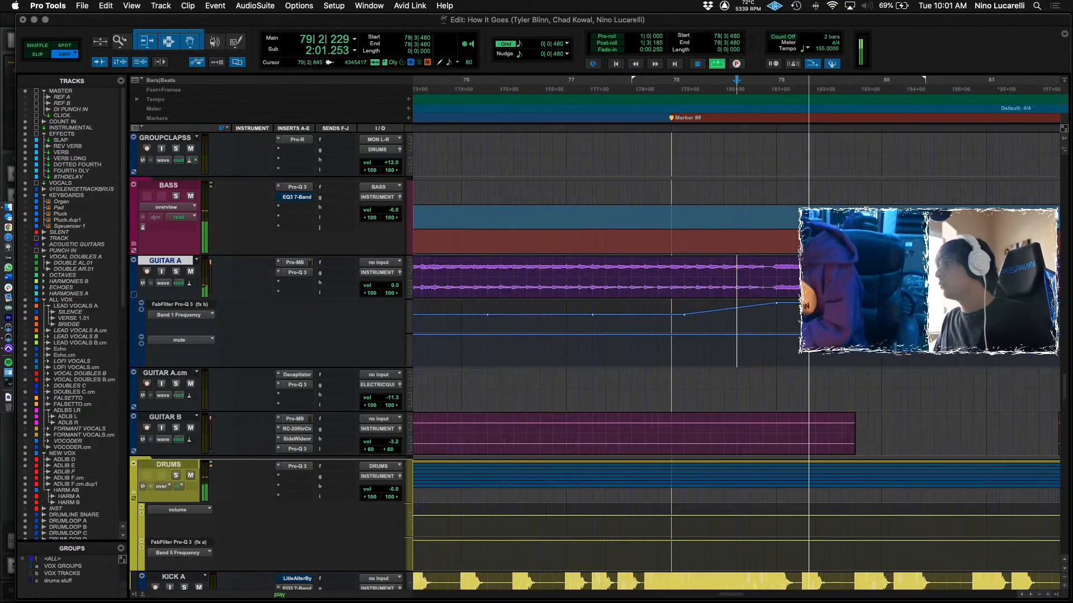
{"action": "key", "text": "space"}
{"action": "left_click", "coordinate": [770, 274]}
{"action": "scroll", "coordinate": [770, 273], "scroll_direction": "down", "scroll_amount": 3}
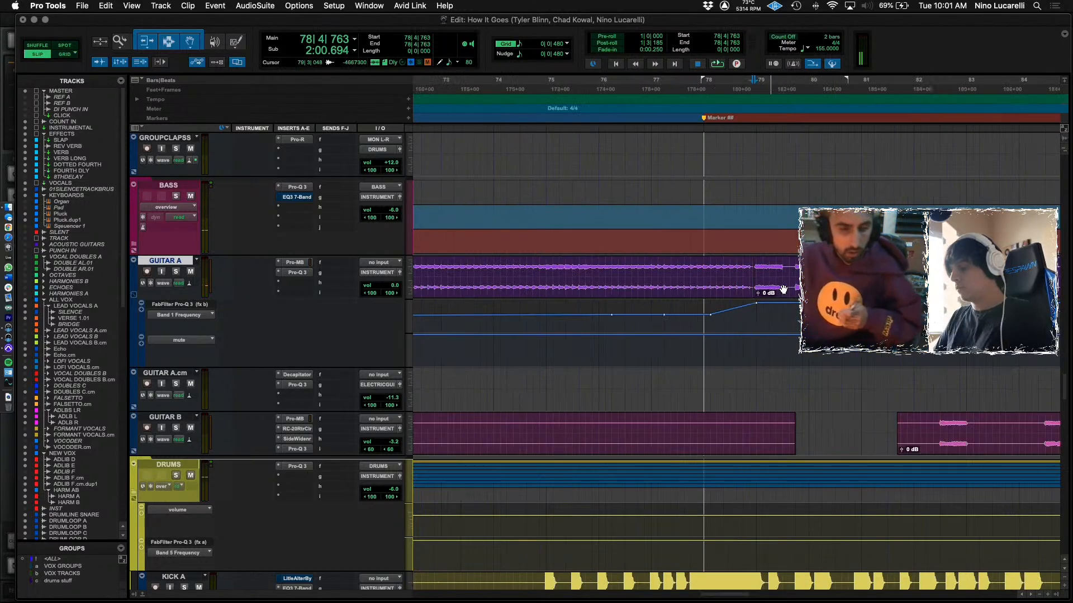
Copy the GUITAR A clip running up to bar 87 onto GUITAR A.cm, accept the Band 1 Frequency automation and replay from bar 78.
{"action": "left_click", "coordinate": [954, 274], "text": "shift"}
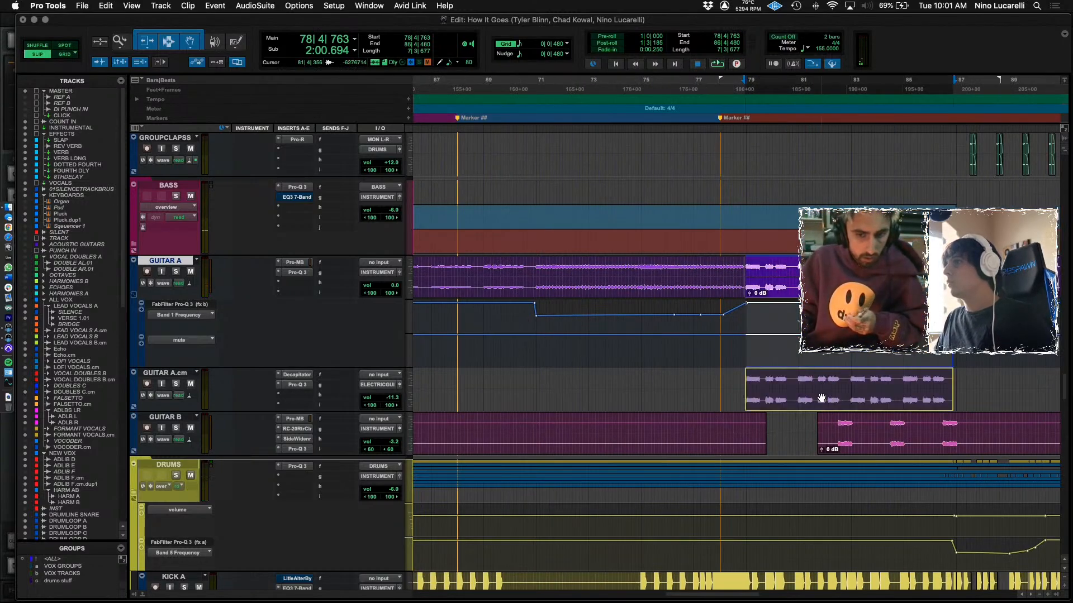
{"action": "key", "text": "super+v"}
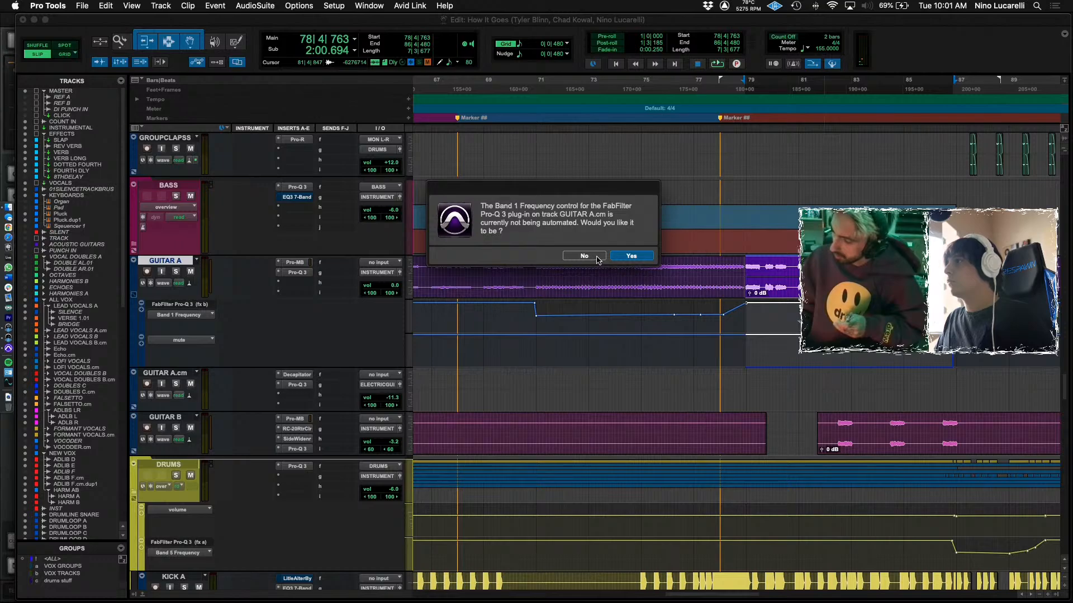
{"action": "left_click", "coordinate": [617, 256]}
{"action": "left_click", "coordinate": [730, 384]}
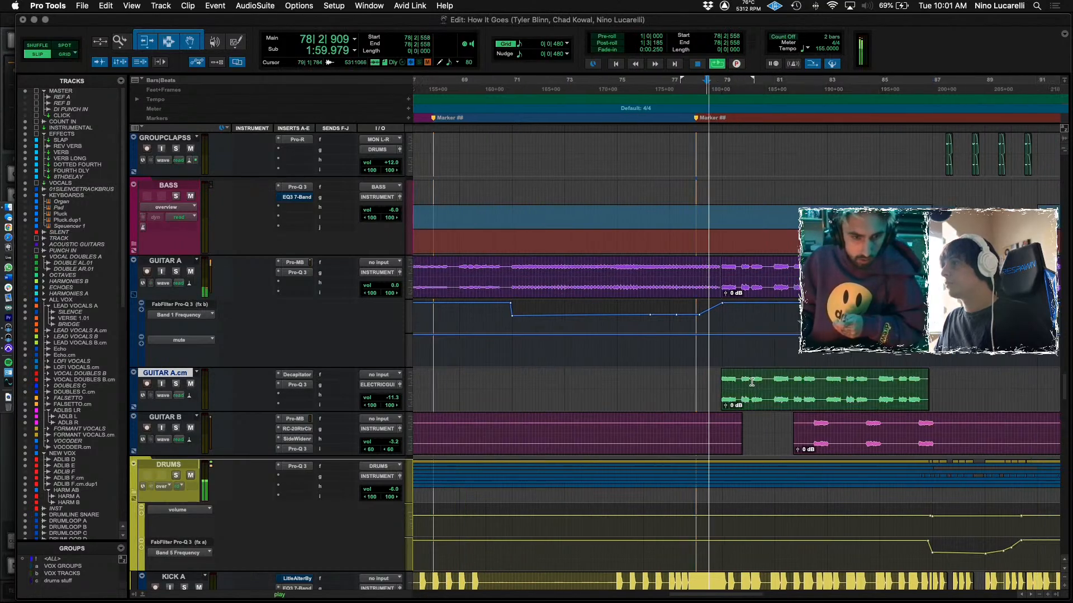
{"action": "key", "text": "super+bracketleft"}
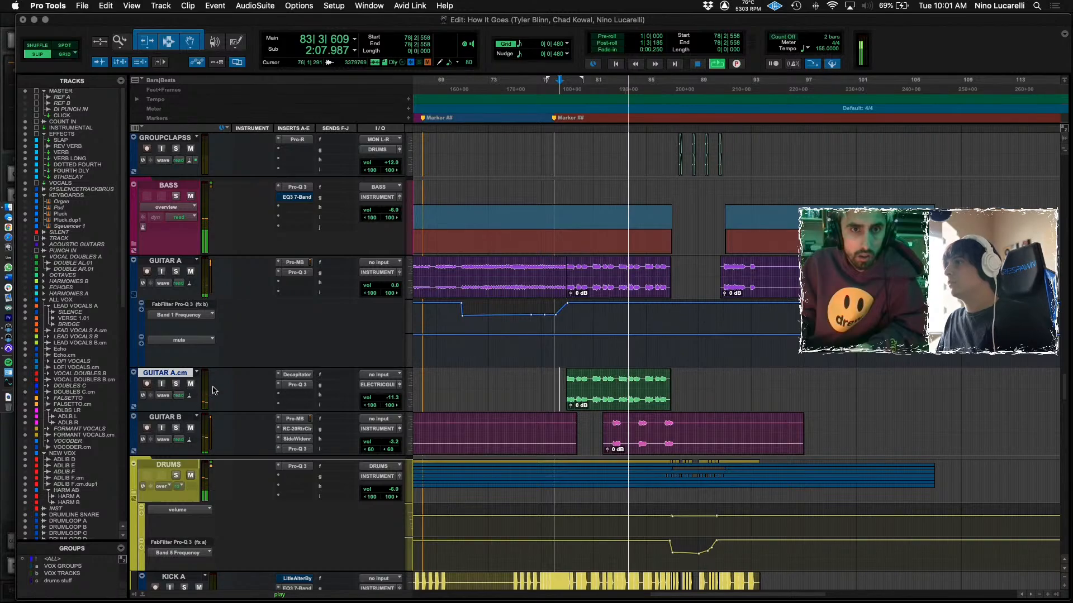
{"action": "double_click", "coordinate": [184, 374]}
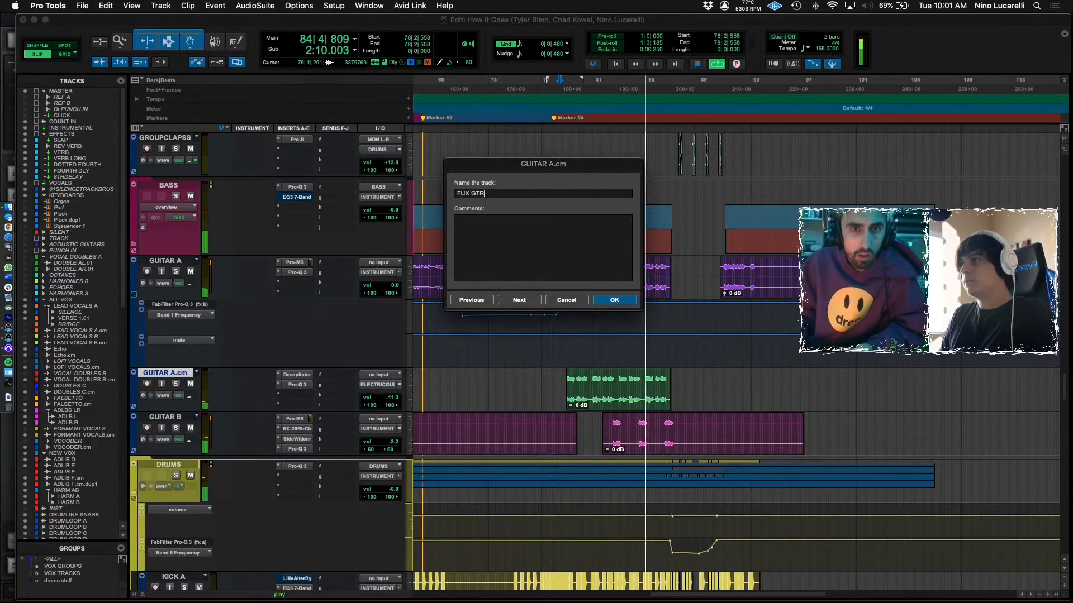
{"action": "type", "text": "FUX GTR"}
{"action": "key", "text": "Return"}
{"action": "double_click", "coordinate": [151, 374]}
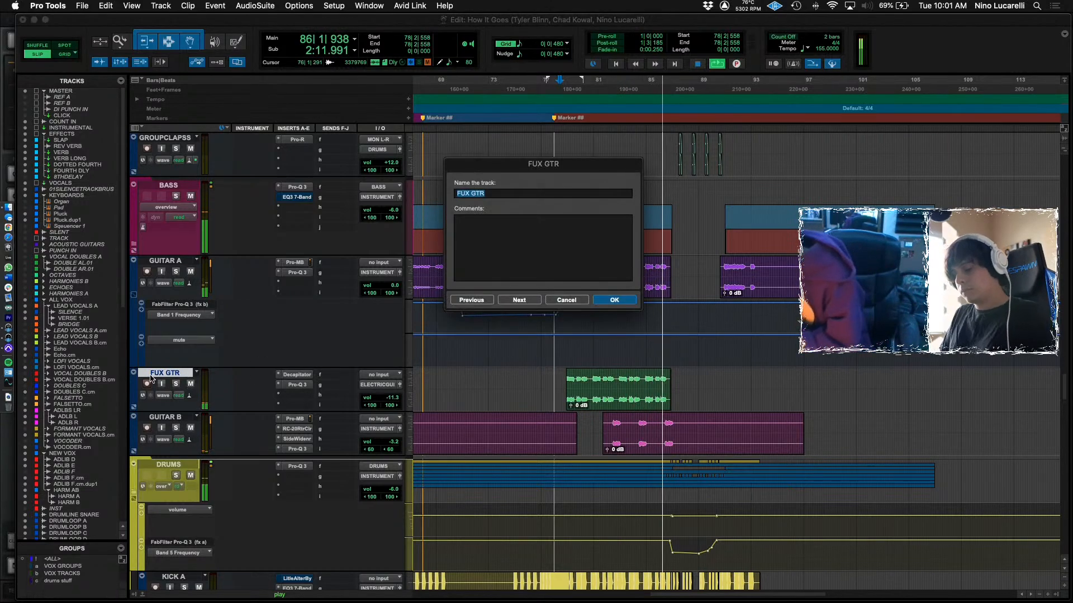
{"action": "key", "text": "Return"}
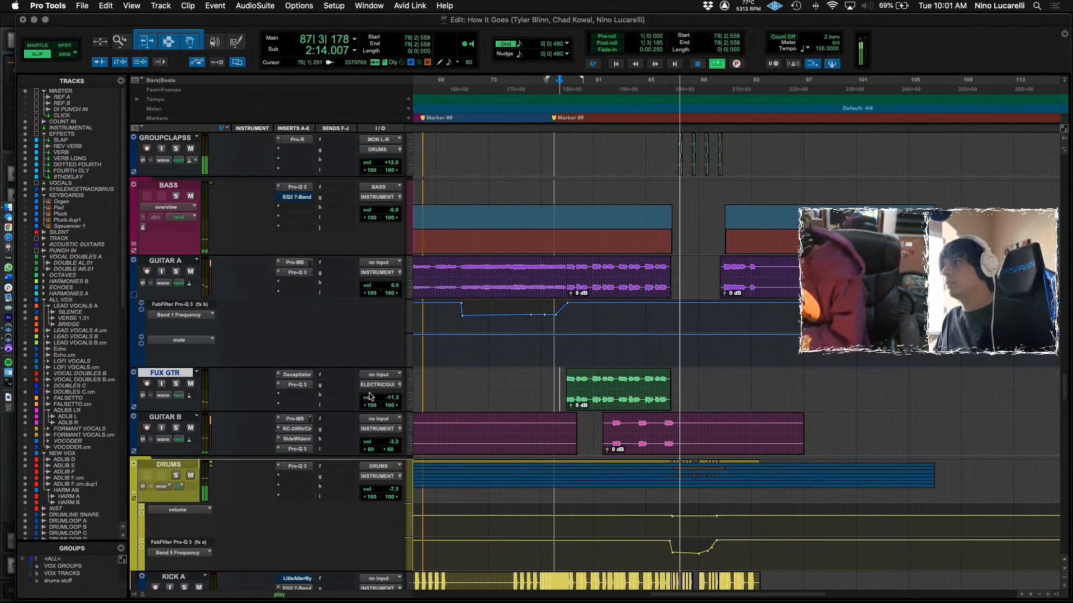
{"action": "double_click", "coordinate": [165, 372]}
{"action": "type", "text": "GUZZ GTR"}
{"action": "key", "text": "Return"}
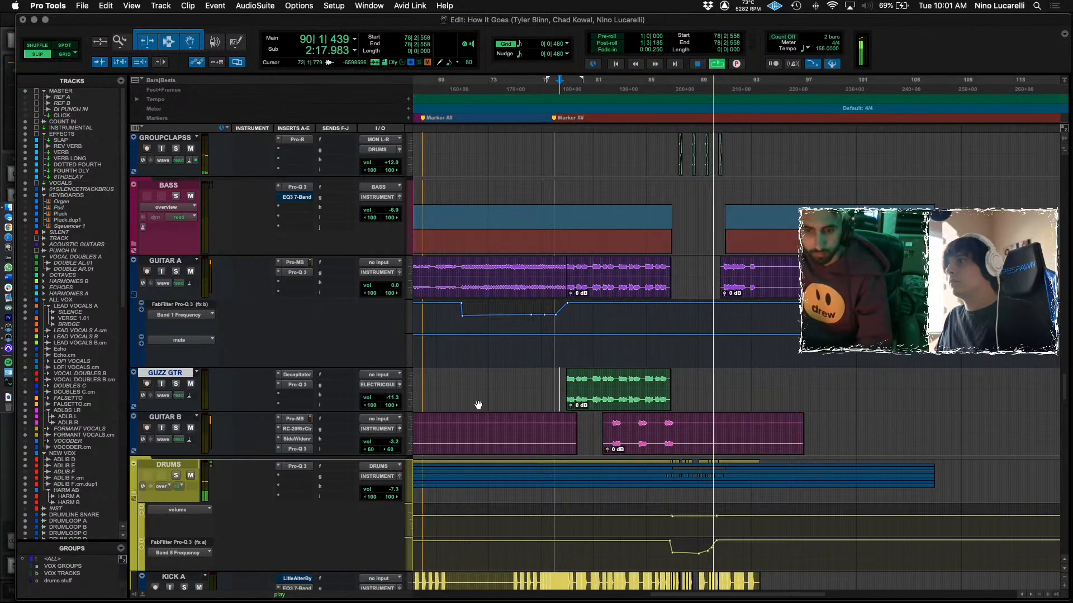
Rename the GUZZ GTR track as FUZZ GTR.
{"action": "double_click", "coordinate": [165, 373]}
{"action": "type", "text": "FUZZ GTR"}
{"action": "key", "text": "Return"}
Copy the last GUITAR A clip, starting around bar 90, onto FUZZ GTR, accept the automation and replay from bar 89.
{"action": "key", "text": "space"}
{"action": "left_click", "coordinate": [694, 384]}
{"action": "left_click_drag", "start_coordinate": [761, 296], "coordinate": [706, 383]}
{"action": "left_click", "coordinate": [631, 255]}
{"action": "left_click", "coordinate": [701, 385]}
{"action": "key", "text": "space"}
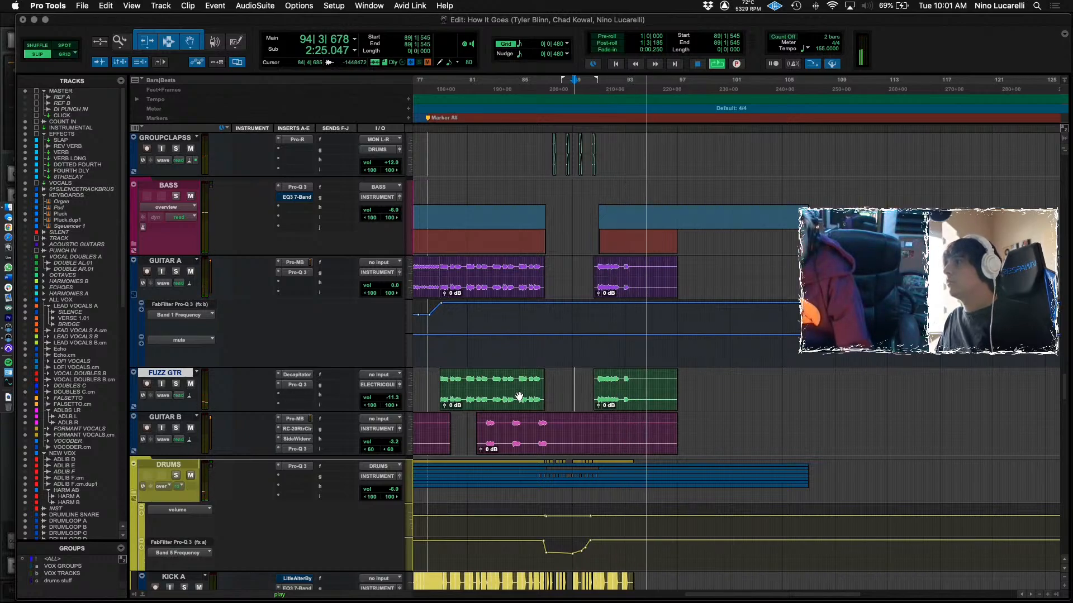
Replay from beat 3 of bar 76 to check the FUZZ GTR clips against the mix.
{"action": "scroll", "coordinate": [504, 387], "scroll_direction": "left", "scroll_amount": 3}
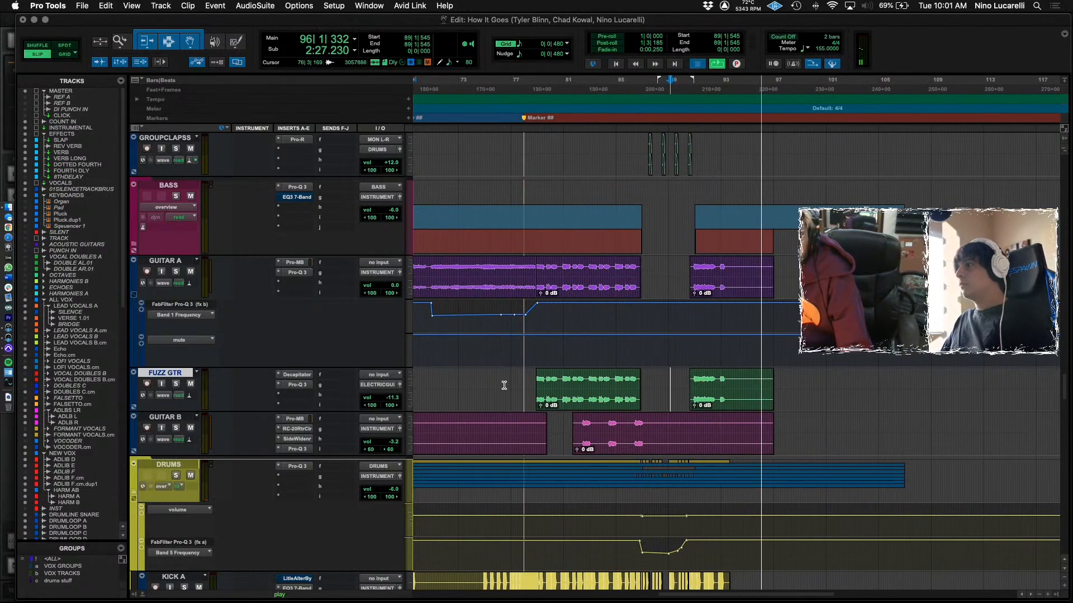
{"action": "key", "text": "super+bracketright"}
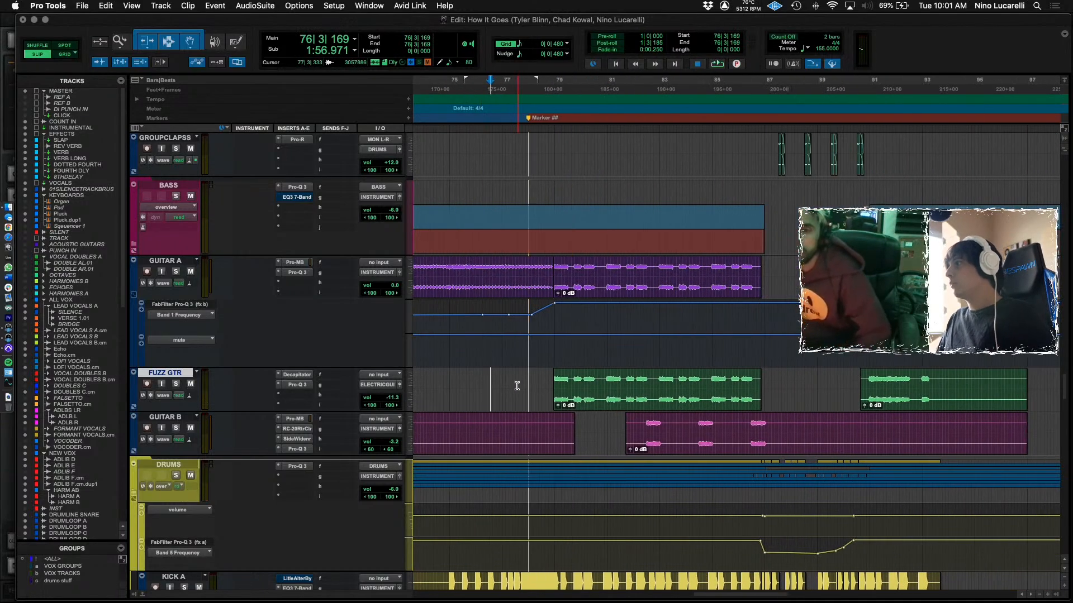
{"action": "key", "text": "space"}
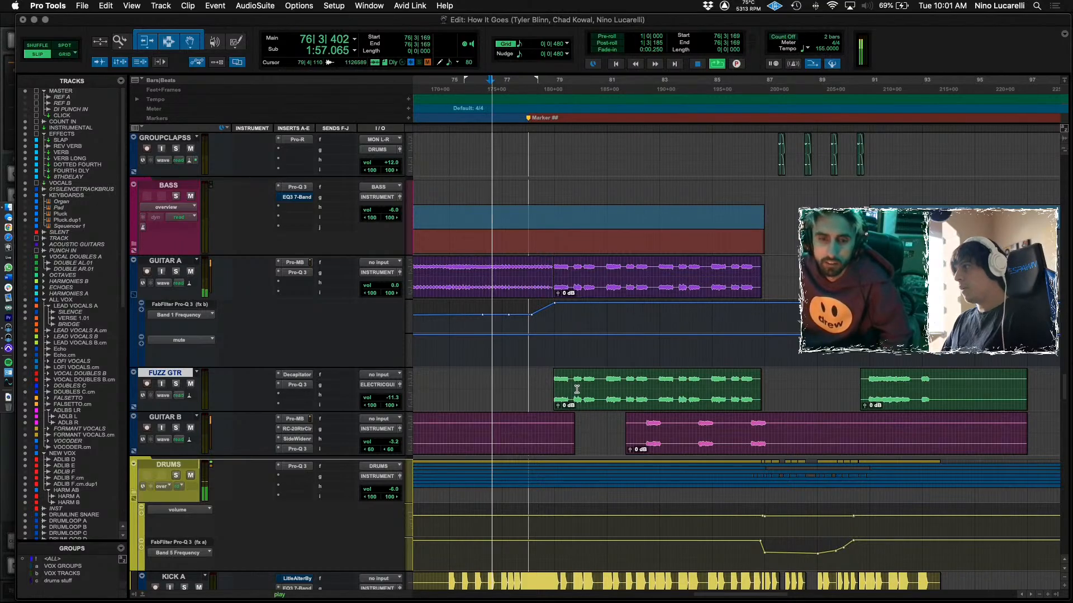
Raise the BOOMER volume automation to 0.0 dB across the late boom hits by removing the breakpoint that lowers it.
{"action": "scroll", "coordinate": [581, 391], "scroll_direction": "down", "scroll_amount": 10}
{"action": "scroll", "coordinate": [592, 391], "scroll_direction": "up", "scroll_amount": 10}
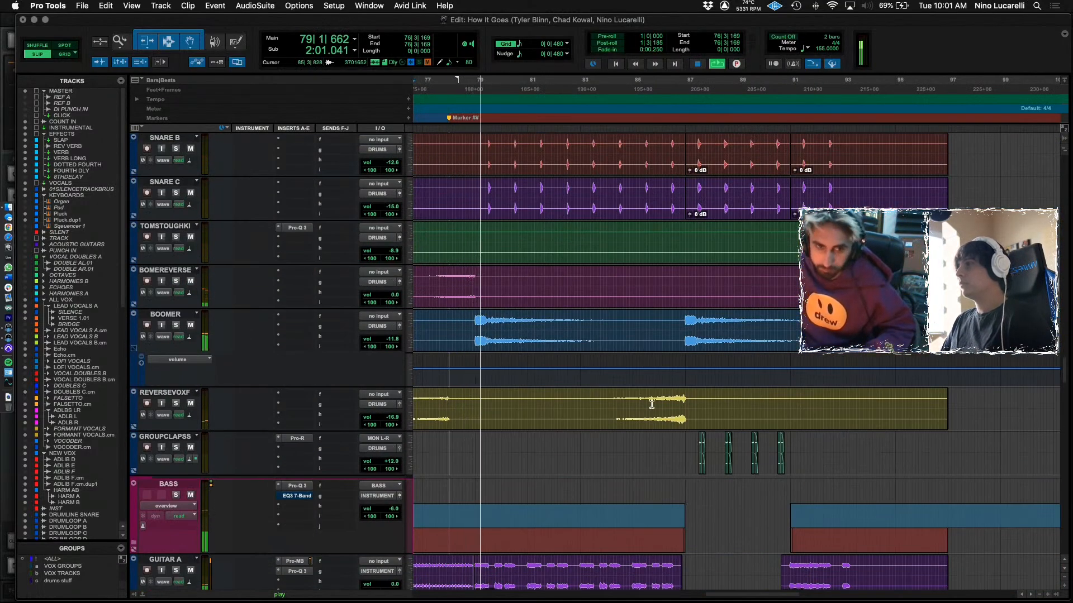
{"action": "scroll", "coordinate": [546, 368], "scroll_direction": "left", "scroll_amount": 2}
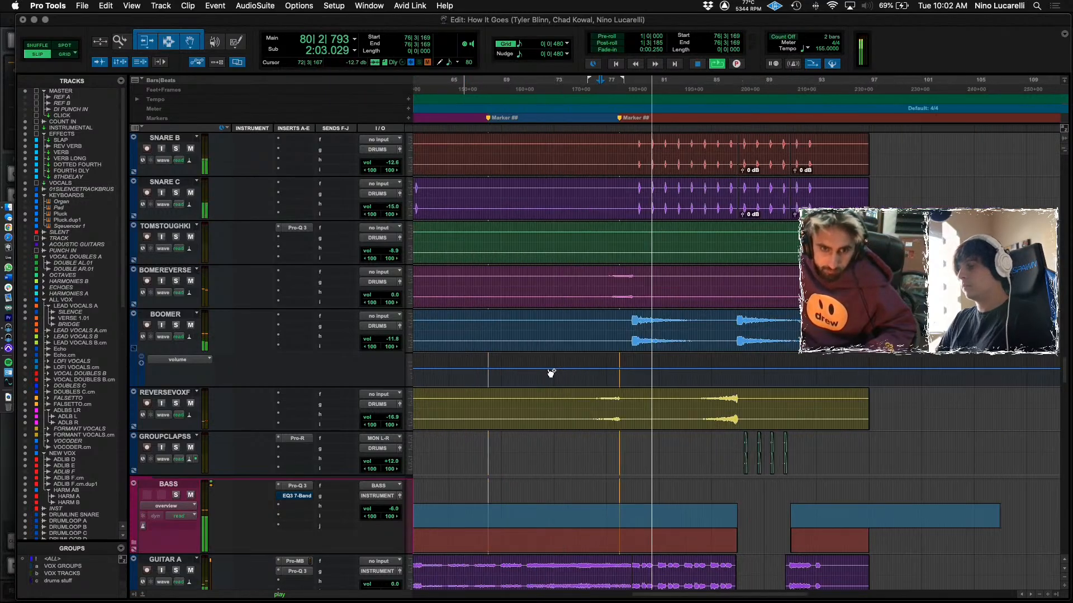
{"action": "key", "text": "super+bracketleft"}
{"action": "key", "text": "super+bracketleft"}
{"action": "key", "text": "super+bracketleft"}
{"action": "left_click", "coordinate": [522, 368], "text": "alt"}
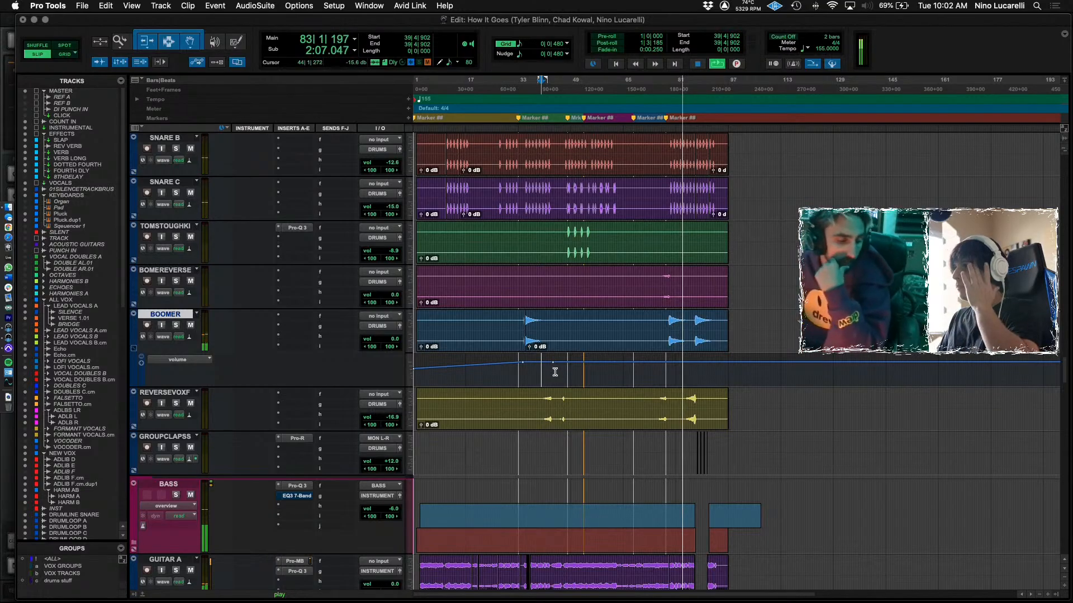
{"action": "left_click", "coordinate": [543, 380]}
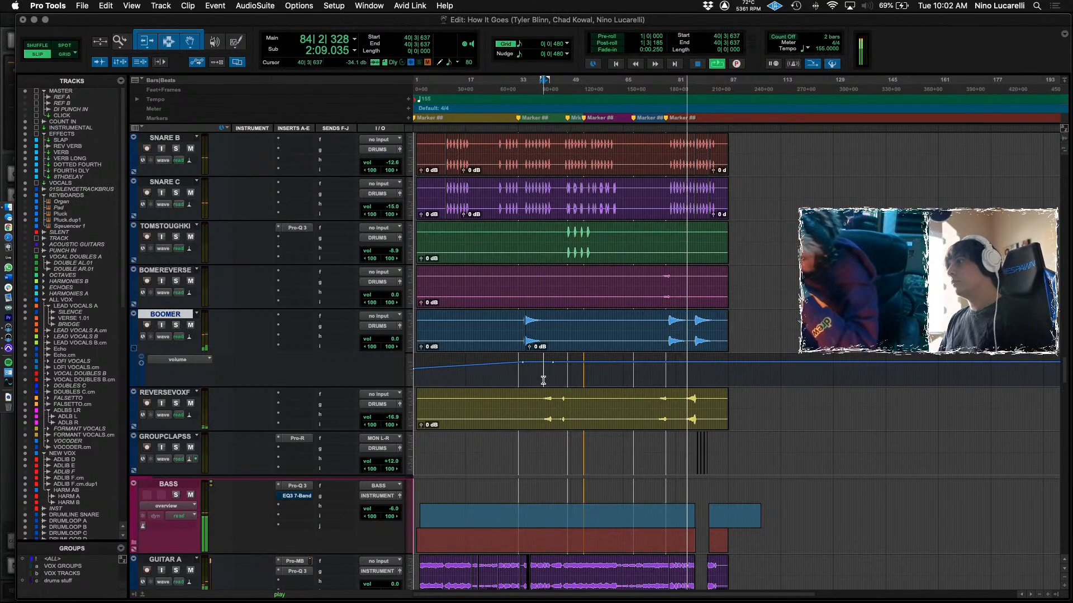
Split the BOOMER clip before its bar 87 hit and move that hit to bar 91 in Grid mode.
{"action": "scroll", "coordinate": [544, 380], "scroll_direction": "right", "scroll_amount": 3}
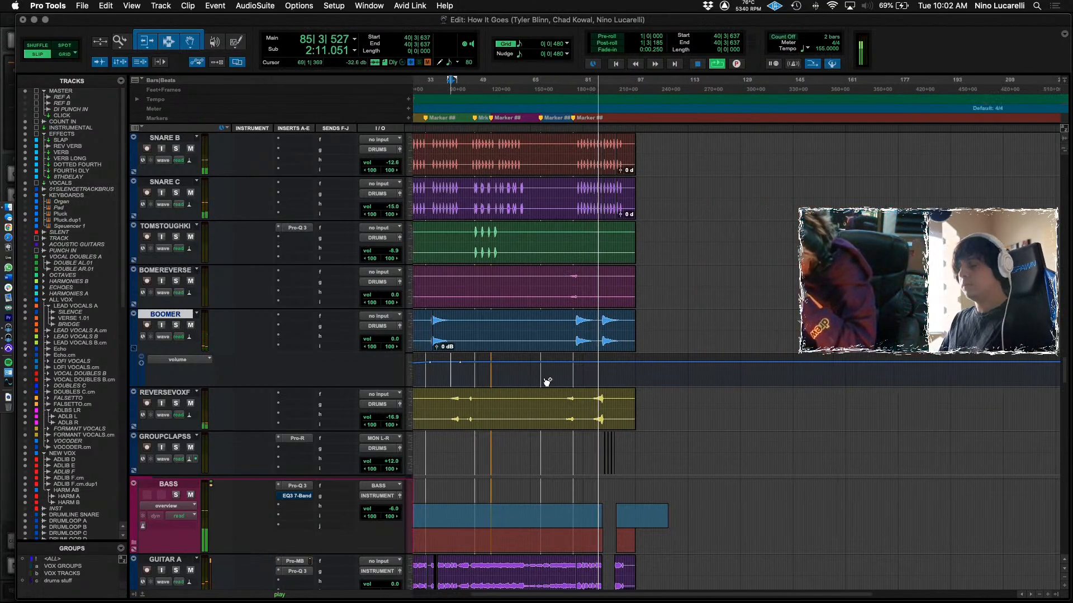
{"action": "key", "text": "super+bracketright"}
{"action": "key", "text": "super+bracketright"}
{"action": "scroll", "coordinate": [542, 380], "scroll_direction": "left", "scroll_amount": 5}
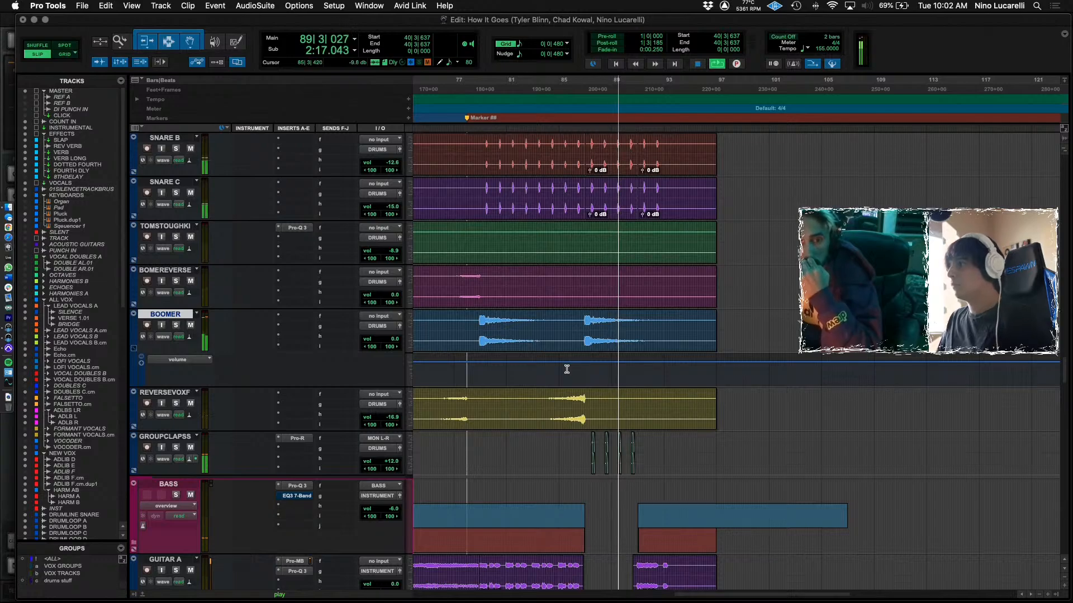
{"action": "key", "text": "super+bracketright"}
{"action": "scroll", "coordinate": [568, 369], "scroll_direction": "left", "scroll_amount": 3}
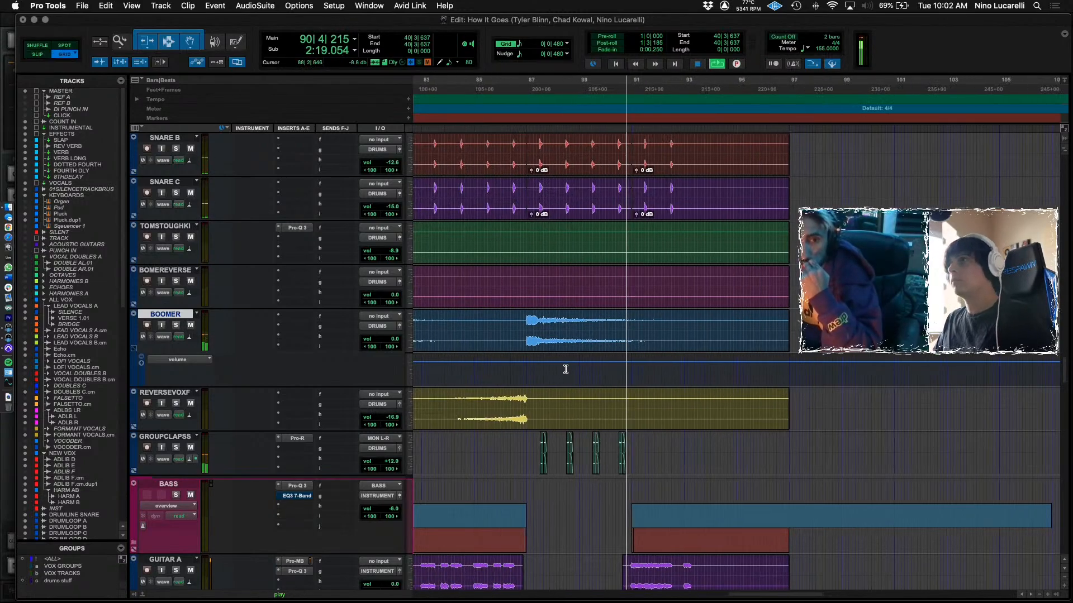
{"action": "key", "text": "space"}
{"action": "left_click_drag", "start_coordinate": [546, 346], "coordinate": [639, 348]}
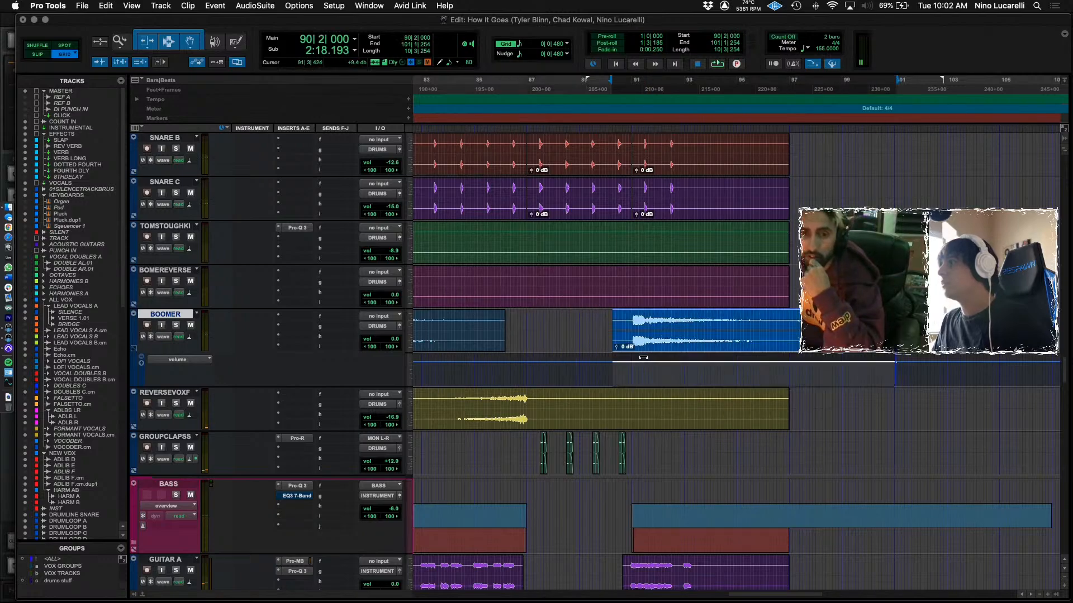
Ramp the REVERSEVOXF volume automation up to -6.5 dB by the end of its swell at bar 87 and replay the transition.
{"action": "left_click", "coordinate": [468, 406]}
{"action": "key", "text": "space"}
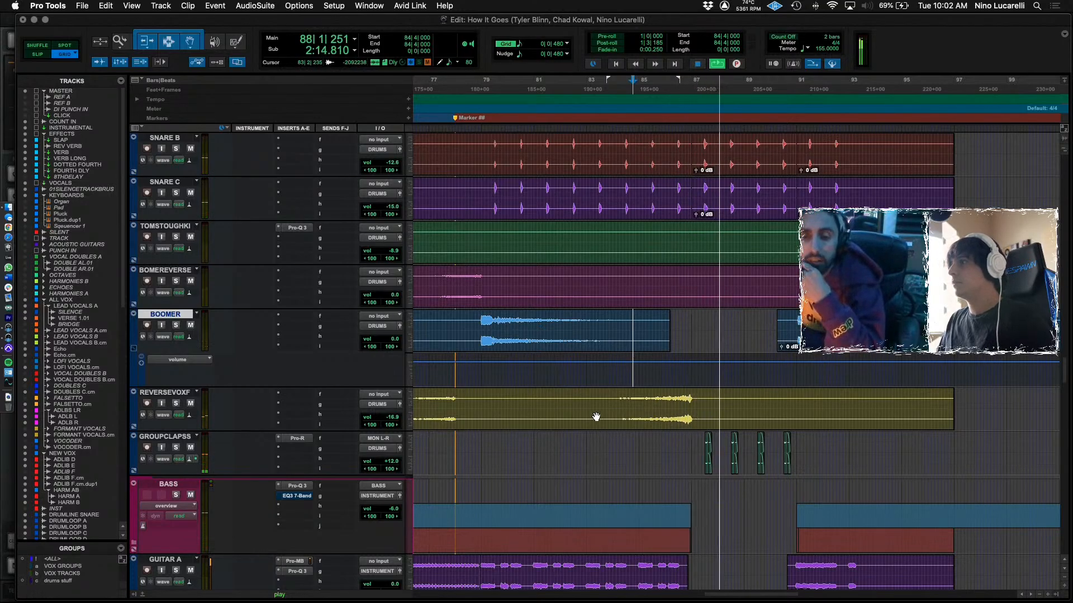
{"action": "left_click", "coordinate": [133, 426]}
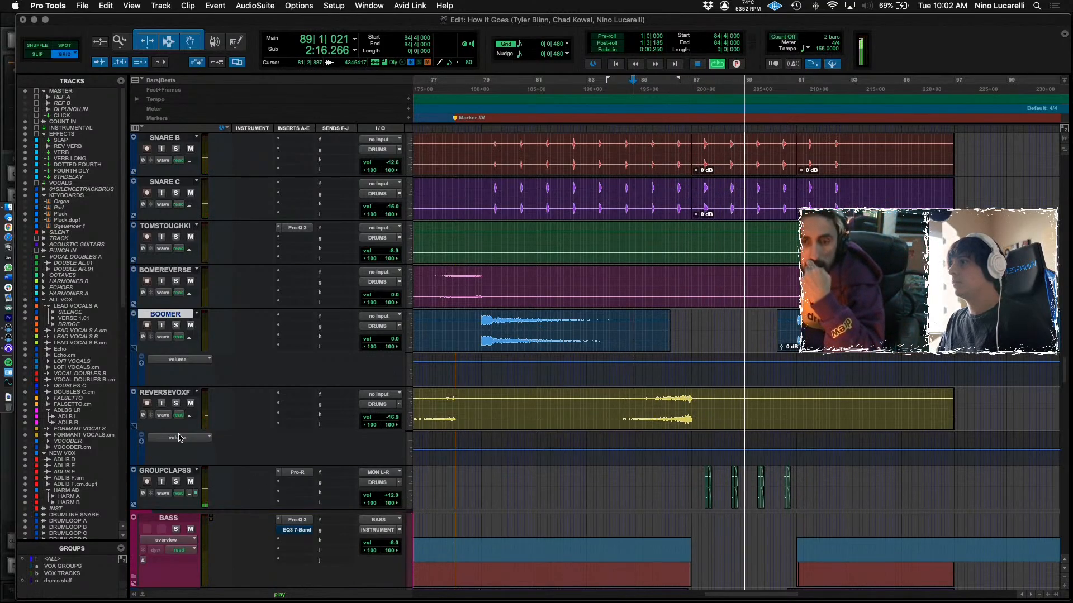
{"action": "left_click", "coordinate": [689, 450]}
{"action": "left_click_drag", "start_coordinate": [689, 450], "coordinate": [688, 444]}
{"action": "key", "text": "space"}
{"action": "left_click", "coordinate": [632, 455]}
{"action": "key", "text": "space"}
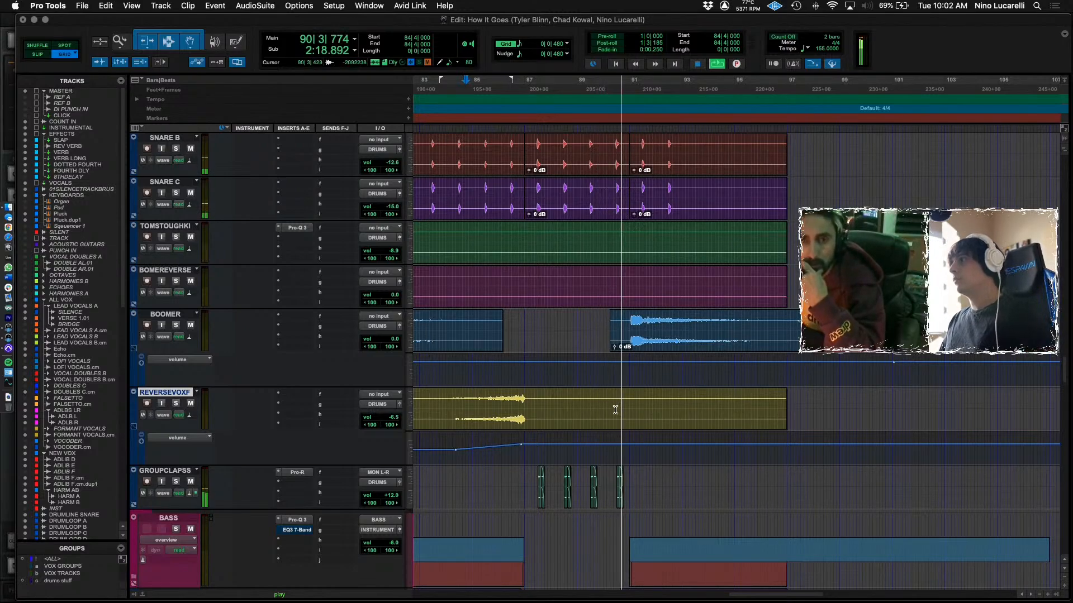
{"action": "key", "text": "space"}
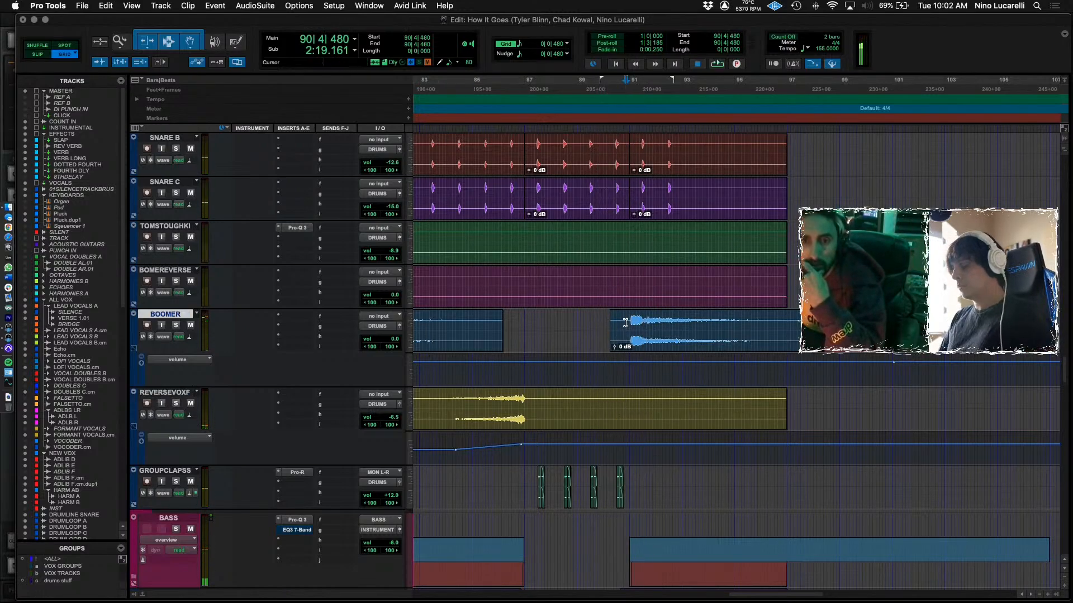
Trim the empty lead-in off the bar 91 BOOMER clip in Slip mode, giving its start a short fade-in.
{"action": "key", "text": "super+bracketright"}
{"action": "key", "text": "super+bracketright"}
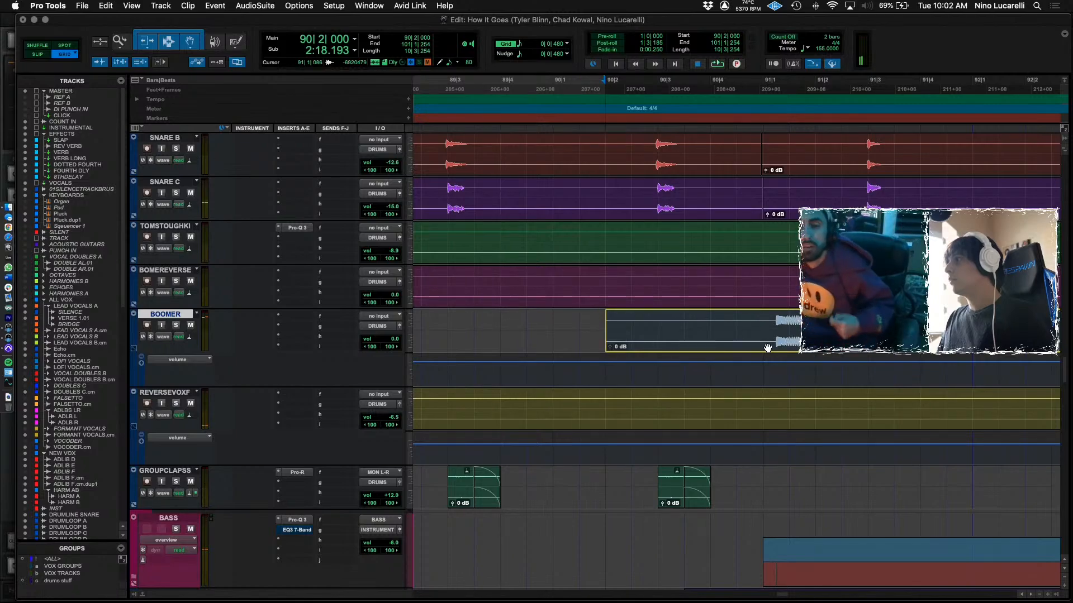
{"action": "left_click", "coordinate": [772, 332]}
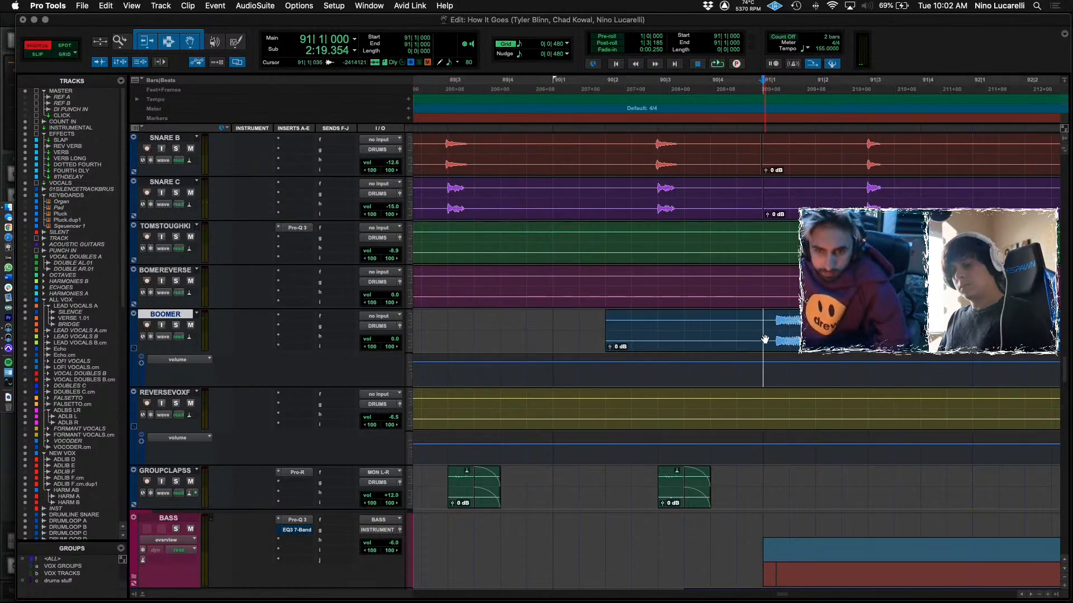
{"action": "mouse_move", "coordinate": [762, 341]}
{"action": "left_mouse_down"}
{"action": "mouse_move", "coordinate": [679, 341]}
{"action": "mouse_move", "coordinate": [887, 341]}
{"action": "mouse_move", "coordinate": [735, 331]}
{"action": "mouse_move", "coordinate": [757, 322]}
{"action": "left_mouse_up"}
{"action": "key", "text": "space"}
{"action": "key", "text": "space"}
{"action": "key", "text": "F2"}
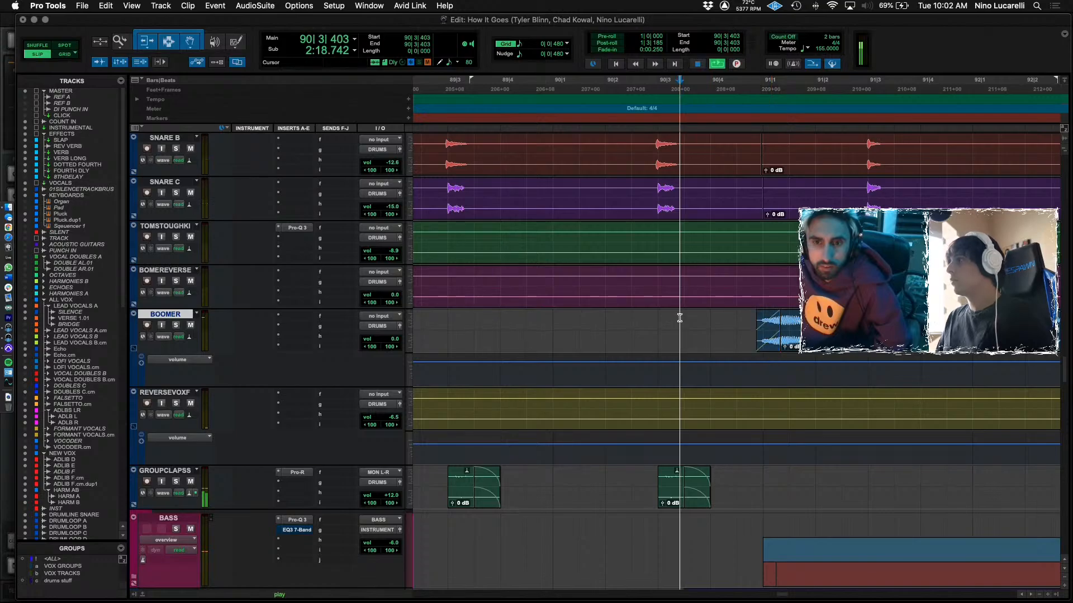
{"action": "key", "text": "space"}
Replay from beat 4 of bar 89 to check the trimmed BOOMER hit against the guitar and drum tracks.
{"action": "key", "text": "super+bracketleft"}
{"action": "key", "text": "super+bracketleft"}
{"action": "key", "text": "super+bracketleft"}
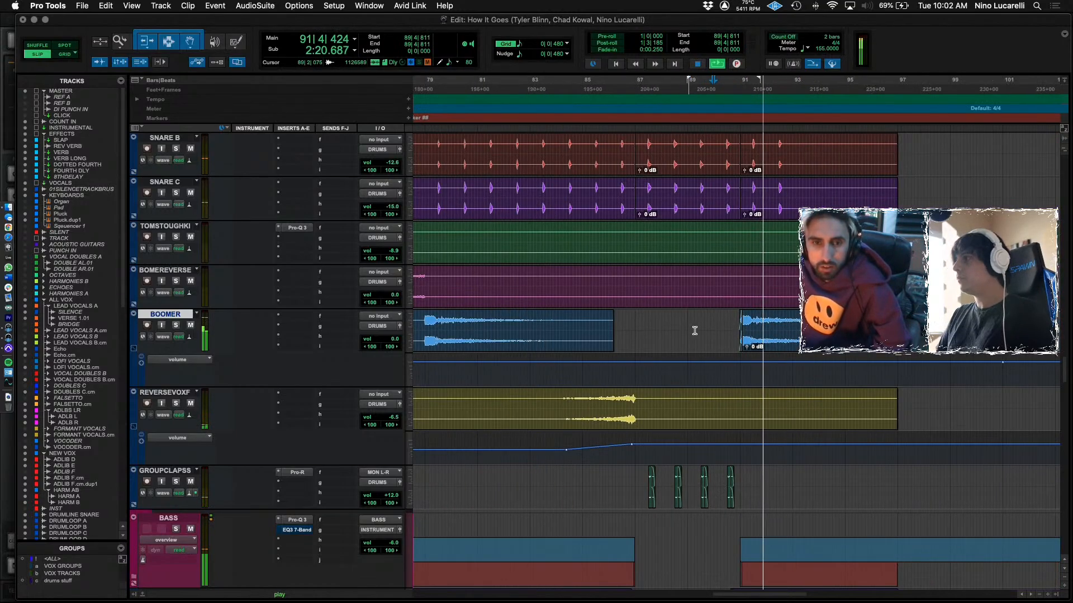
{"action": "scroll", "coordinate": [693, 348], "scroll_direction": "down", "scroll_amount": 8}
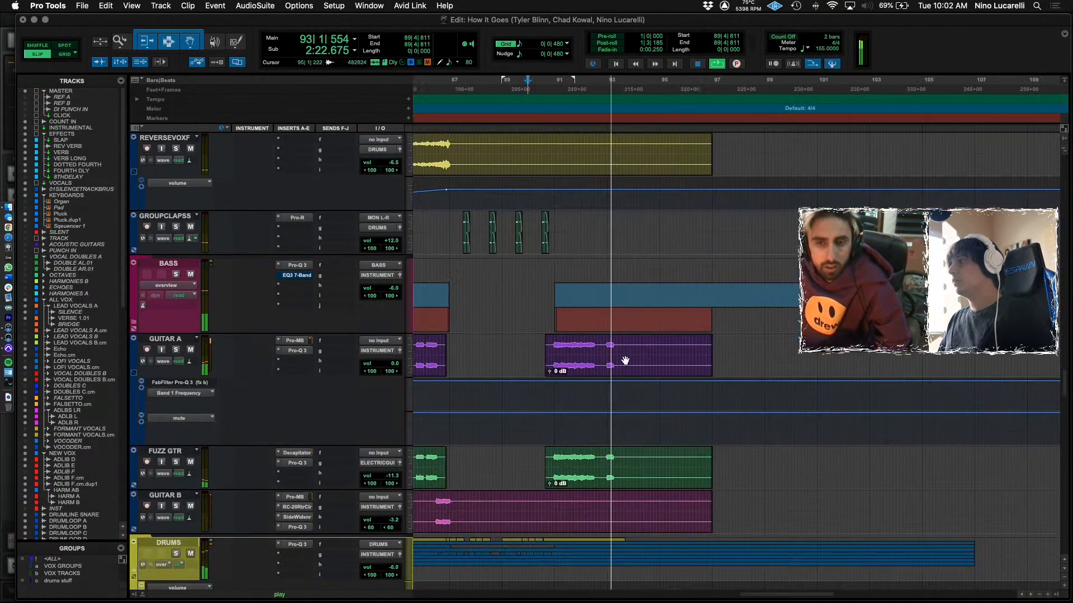
{"action": "scroll", "coordinate": [615, 359], "scroll_direction": "down", "scroll_amount": 2}
{"action": "scroll", "coordinate": [592, 360], "scroll_direction": "down", "scroll_amount": 5}
{"action": "scroll", "coordinate": [579, 382], "scroll_direction": "up", "scroll_amount": 5}
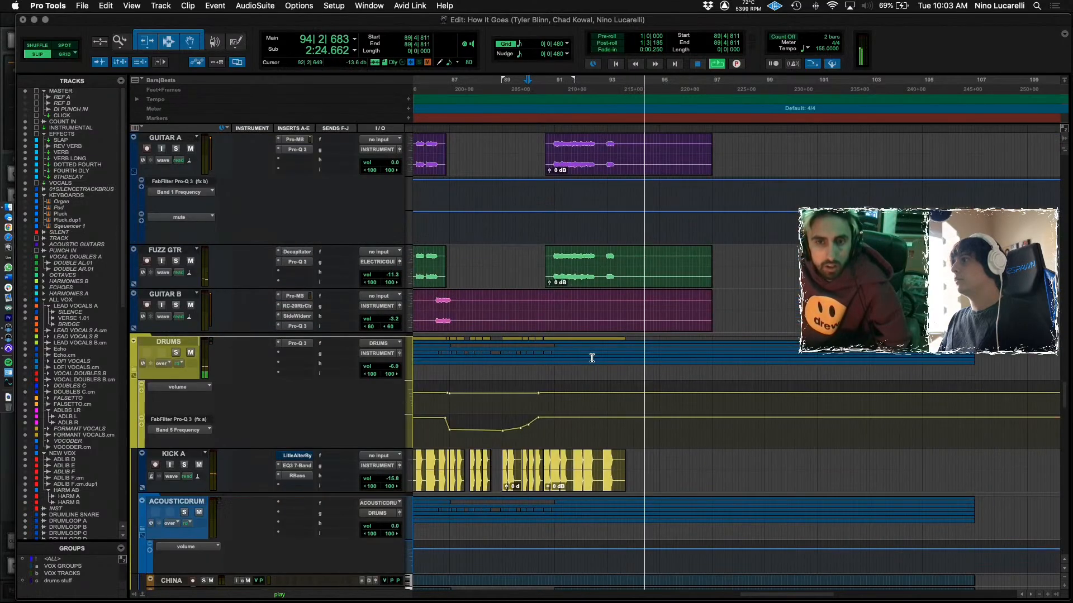
Replay from beat 4 of bar 85 to check the transition through bar 87 against the guitar and drum automation.
{"action": "scroll", "coordinate": [526, 350], "scroll_direction": "left", "scroll_amount": 3}
{"action": "left_click", "coordinate": [512, 341]}
{"action": "scroll", "coordinate": [525, 344], "scroll_direction": "down", "scroll_amount": 3}
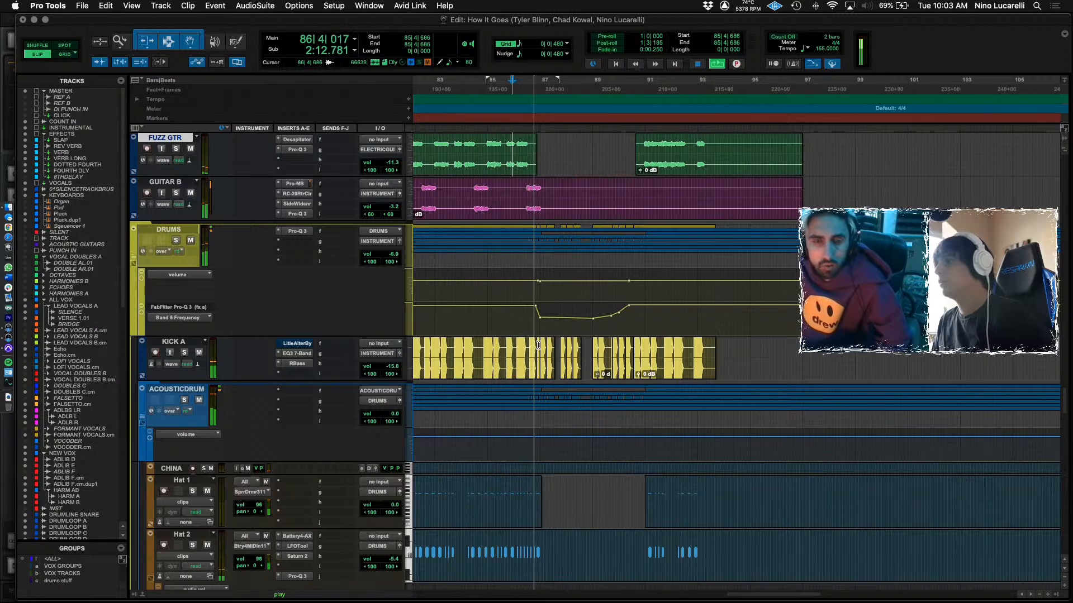
{"action": "scroll", "coordinate": [539, 346], "scroll_direction": "down", "scroll_amount": 10}
{"action": "scroll", "coordinate": [541, 349], "scroll_direction": "up", "scroll_amount": 10}
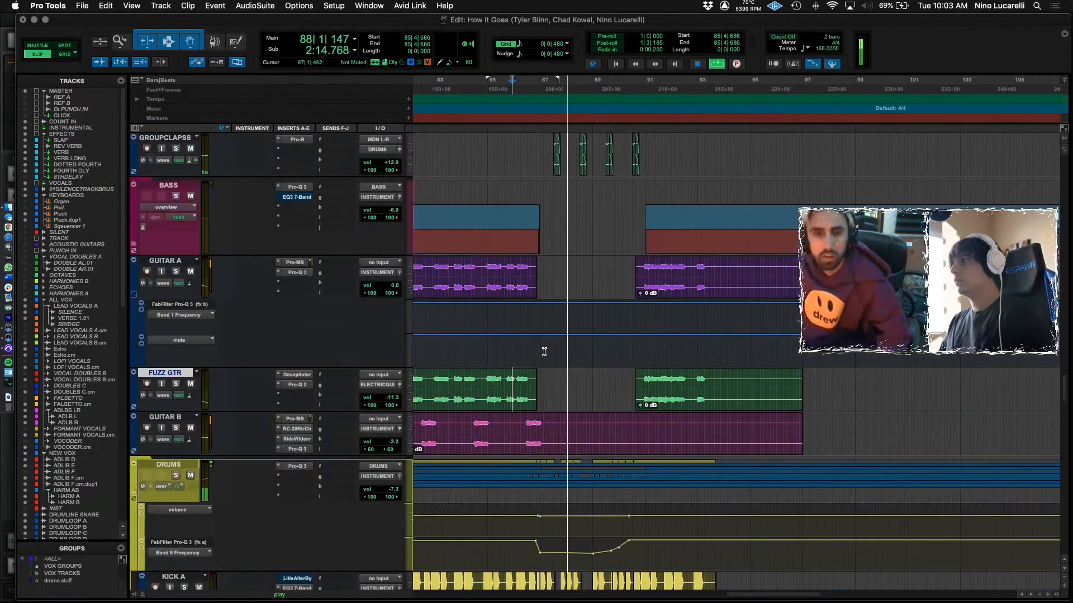
{"action": "scroll", "coordinate": [554, 357], "scroll_direction": "up", "scroll_amount": 5}
{"action": "key", "text": "space"}
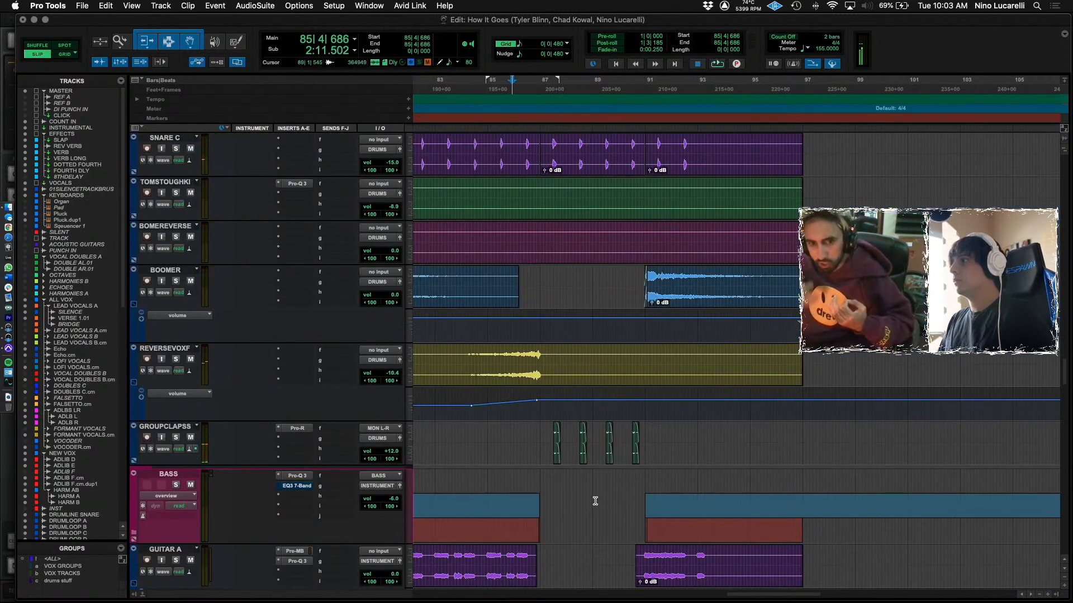
Replay from beat 4 of bar 88 while examining the snare, BOOMER and drum tracks leading into bar 91.
{"action": "scroll", "coordinate": [591, 499], "scroll_direction": "down", "scroll_amount": 8}
{"action": "scroll", "coordinate": [595, 437], "scroll_direction": "up", "scroll_amount": 1}
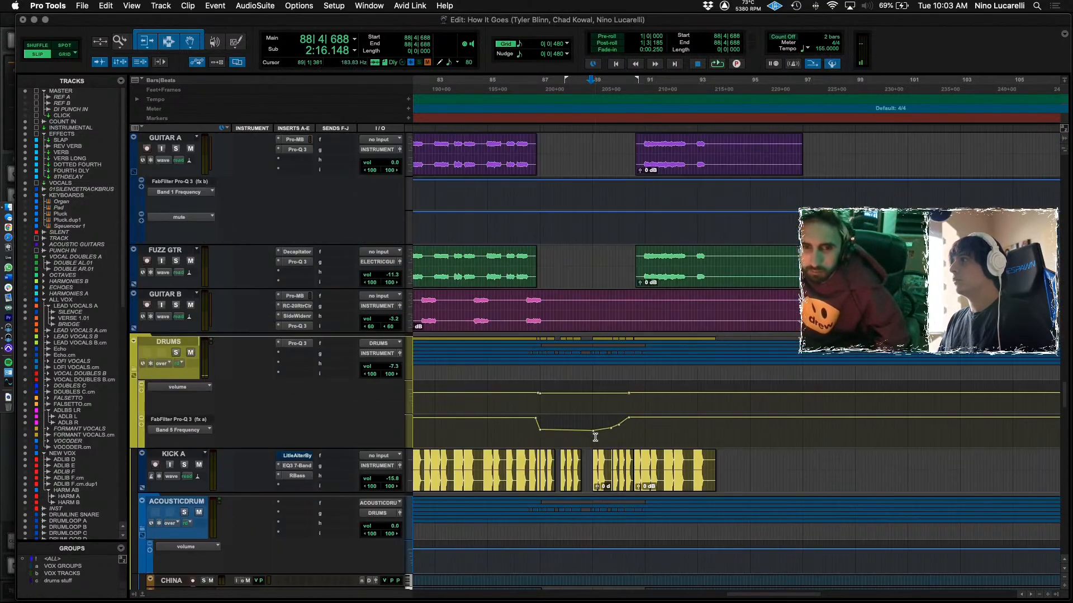
{"action": "key", "text": "space"}
{"action": "scroll", "coordinate": [620, 436], "scroll_direction": "up", "scroll_amount": 8}
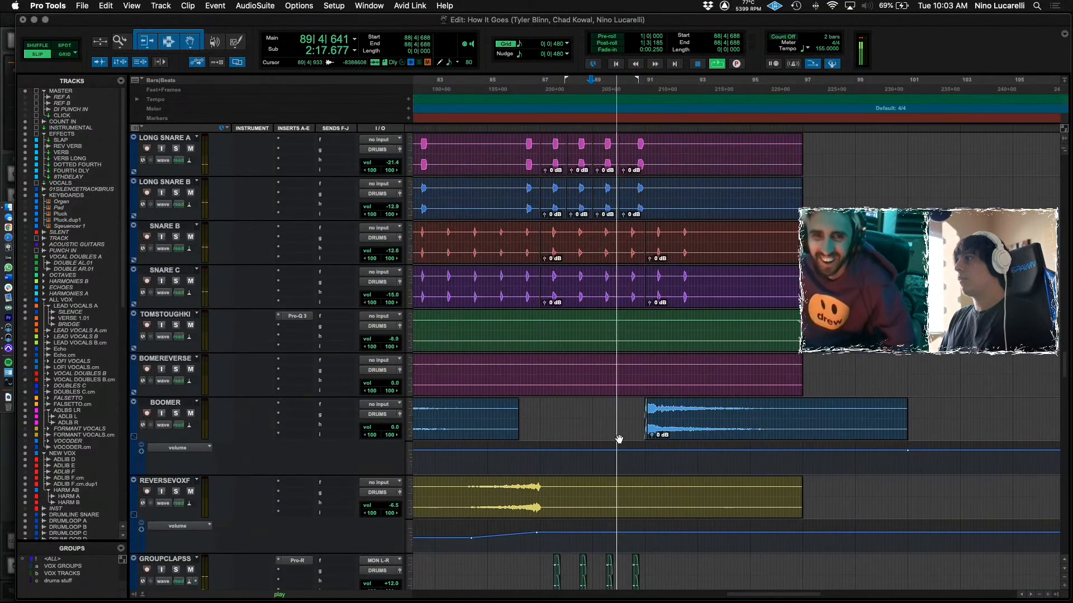
{"action": "scroll", "coordinate": [619, 439], "scroll_direction": "down", "scroll_amount": 10}
{"action": "key", "text": "space"}
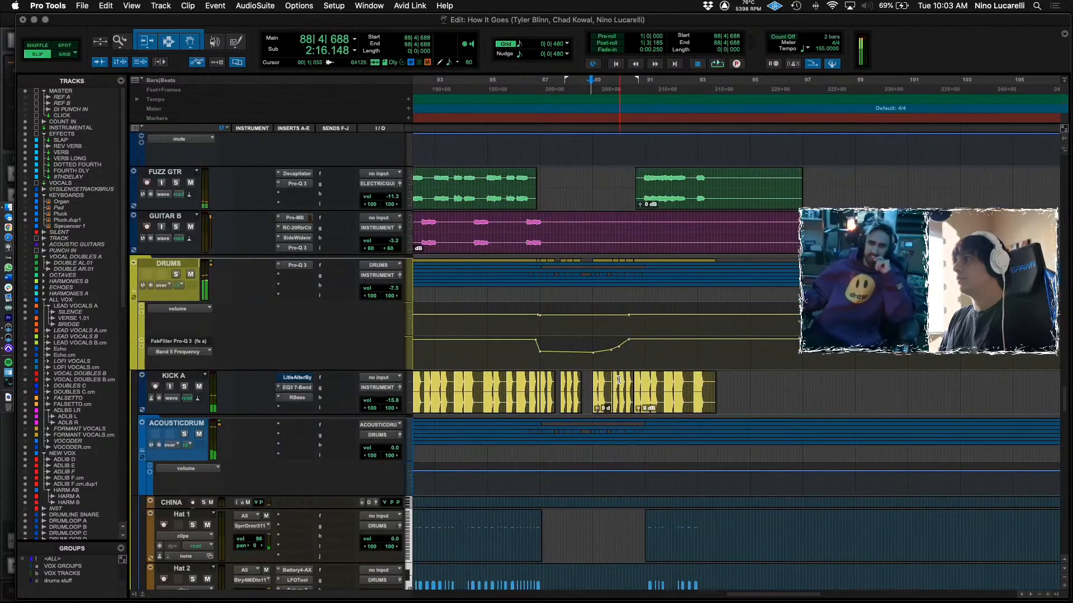
Replay from beat 3 of bar 89 while examining the level meters of the bass, guitar and percussion tracks.
{"action": "left_click", "coordinate": [609, 411]}
{"action": "key", "text": "space"}
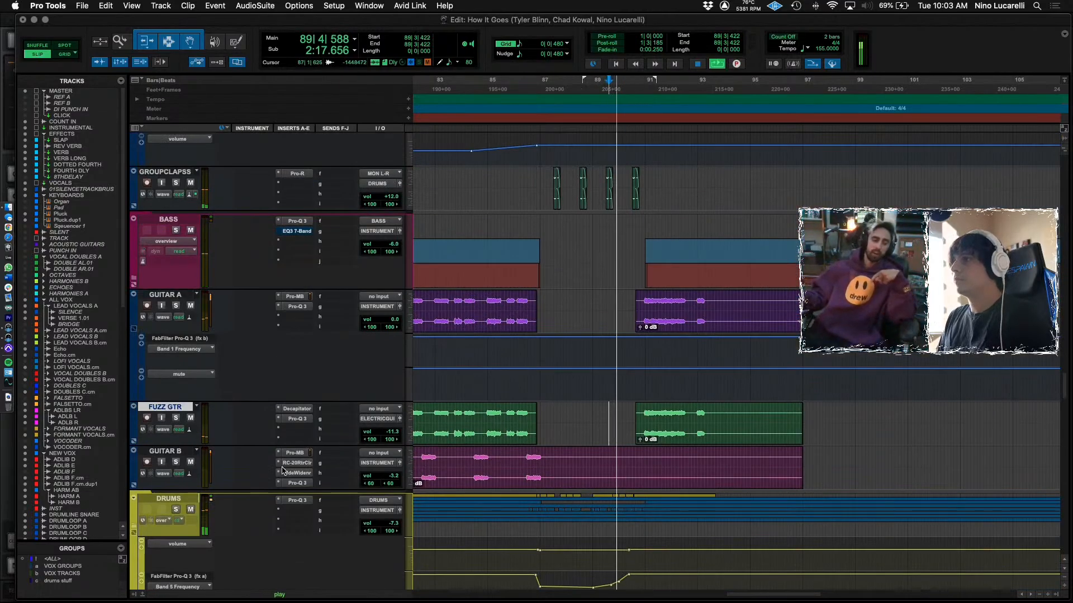
{"action": "scroll", "coordinate": [166, 313], "scroll_direction": "up", "scroll_amount": 2}
{"action": "scroll", "coordinate": [166, 313], "scroll_direction": "up", "scroll_amount": 7}
{"action": "key", "text": "space"}
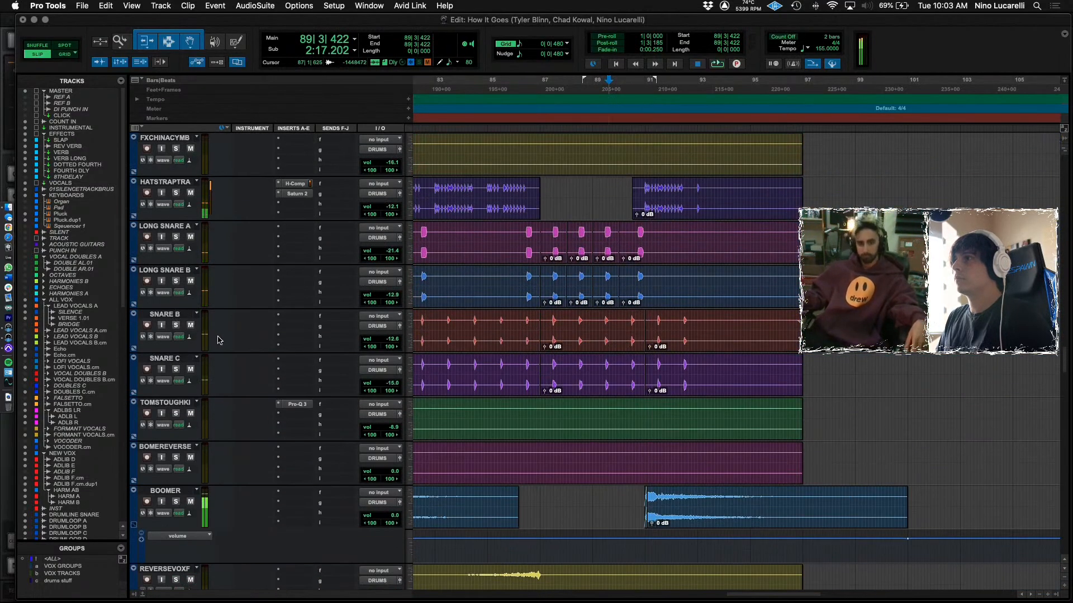
Collapse the HARM AB, NEW VOX and ADLBS LR folder tracks.
{"action": "scroll", "coordinate": [303, 344], "scroll_direction": "down", "scroll_amount": 8}
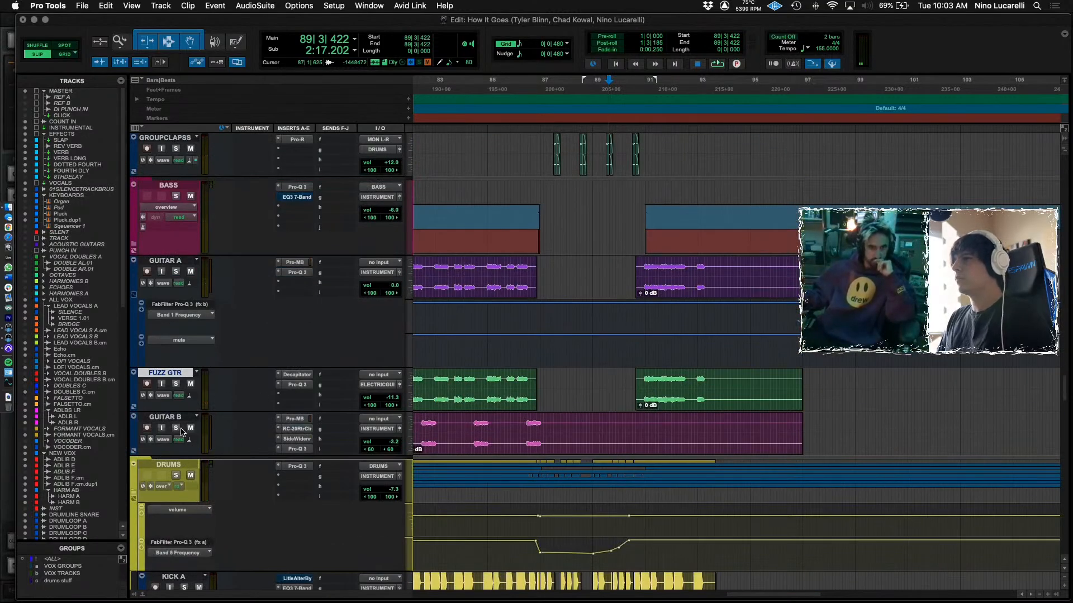
{"action": "scroll", "coordinate": [179, 401], "scroll_direction": "up", "scroll_amount": 3}
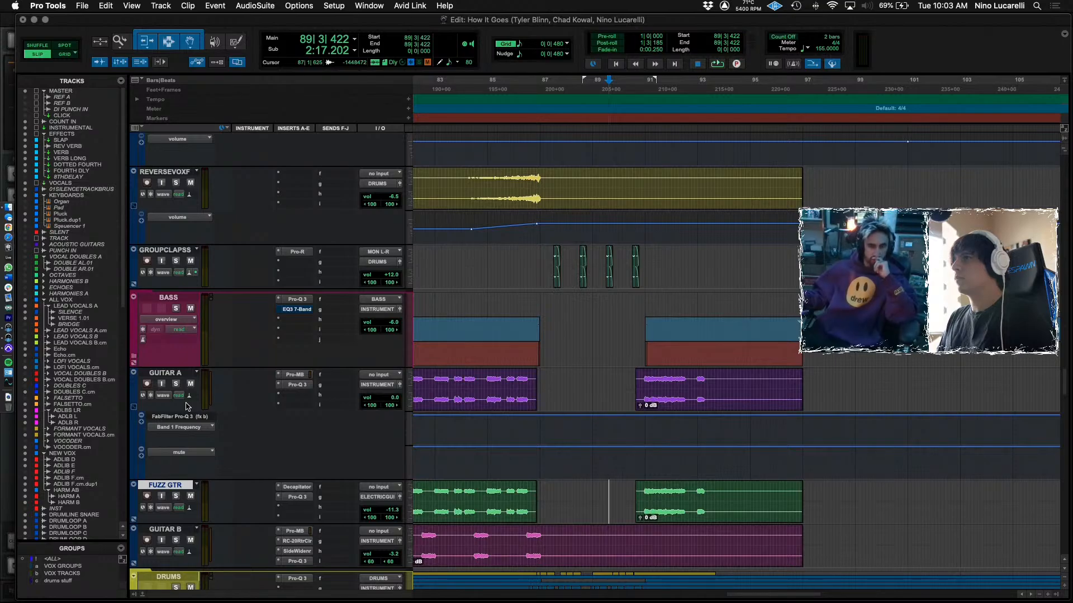
{"action": "scroll", "coordinate": [186, 406], "scroll_direction": "down", "scroll_amount": 12}
{"action": "scroll", "coordinate": [189, 407], "scroll_direction": "up", "scroll_amount": 8}
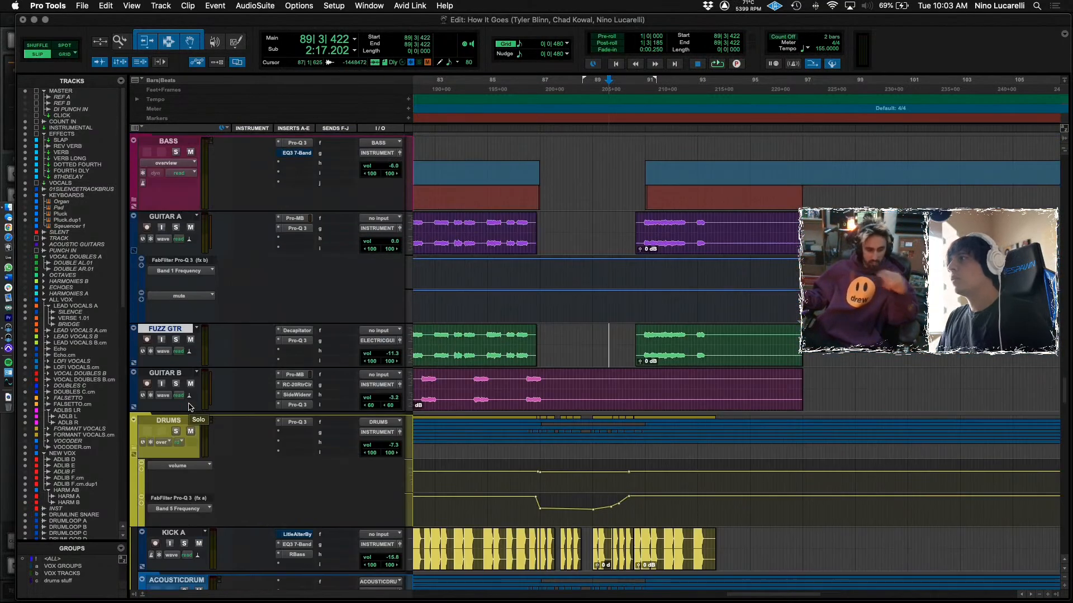
{"action": "scroll", "coordinate": [189, 407], "scroll_direction": "down", "scroll_amount": 20}
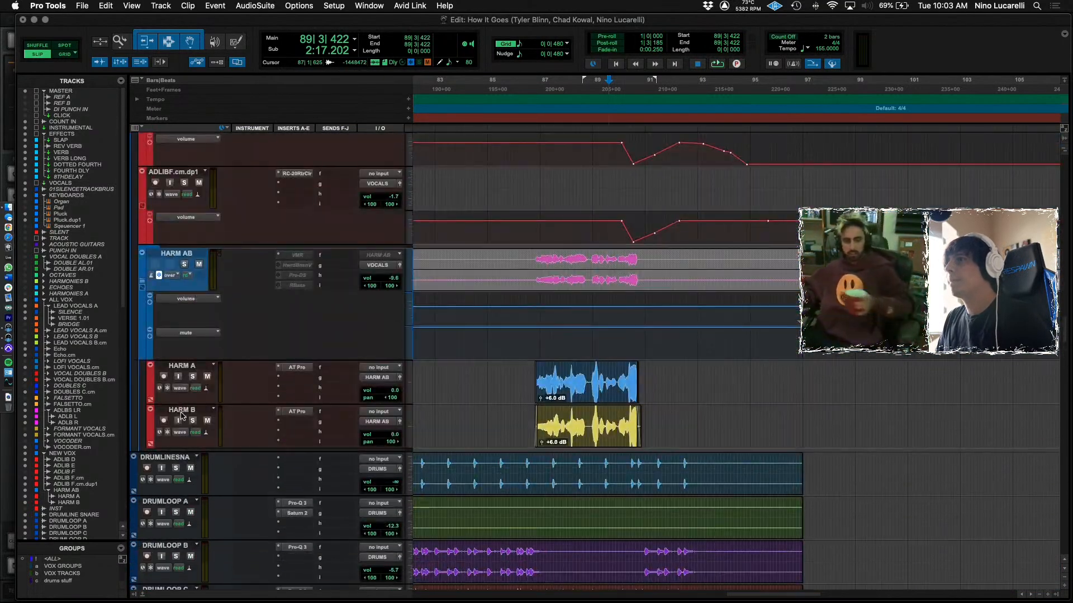
{"action": "left_click", "coordinate": [141, 285]}
{"action": "scroll", "coordinate": [161, 320], "scroll_direction": "up", "scroll_amount": 10}
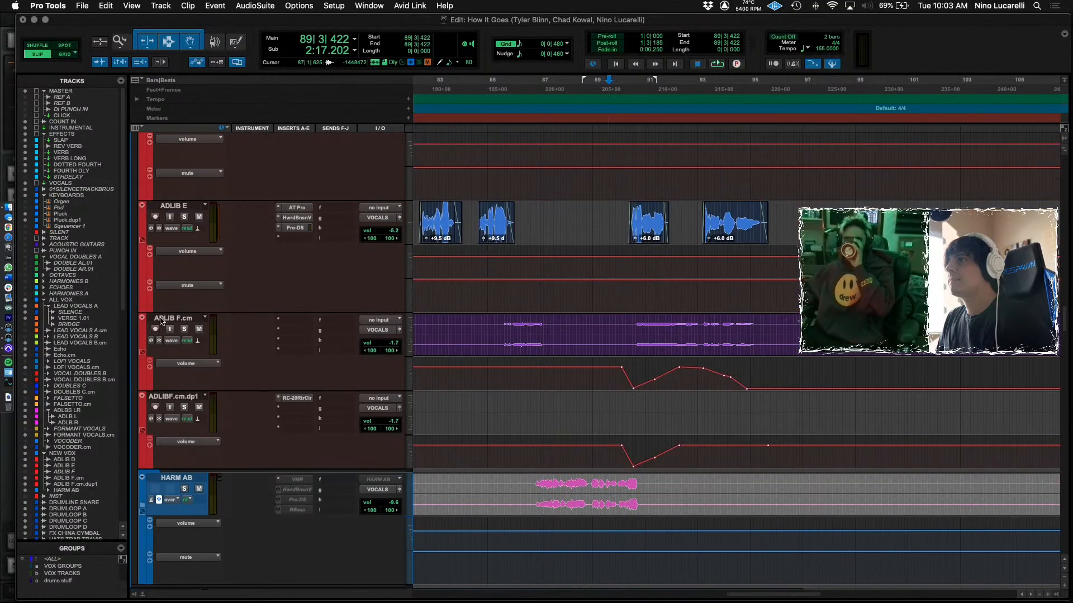
{"action": "left_click", "coordinate": [133, 367]}
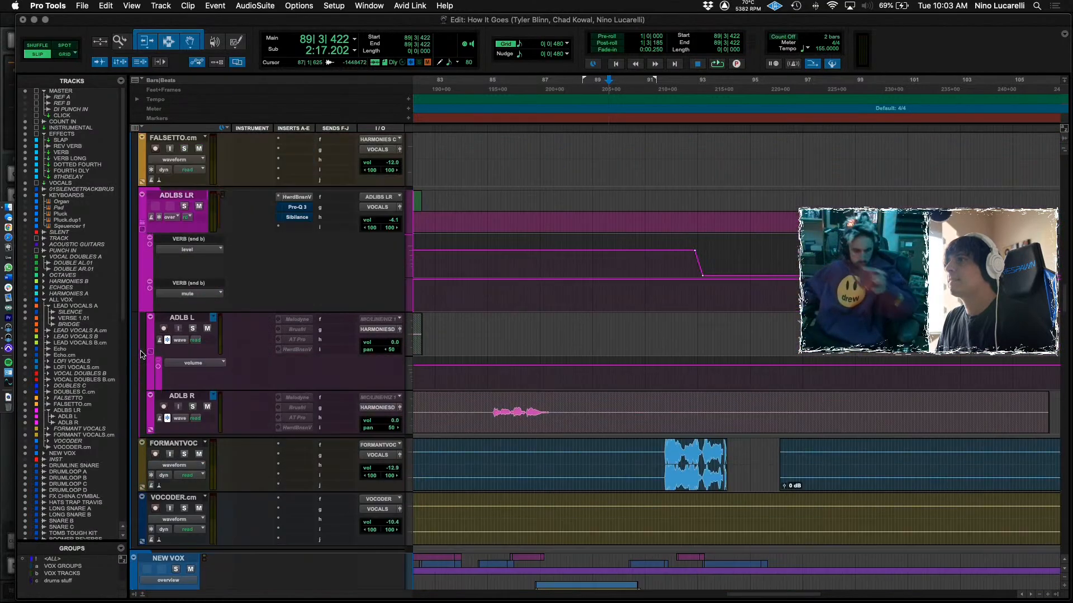
{"action": "left_click", "coordinate": [142, 195]}
{"action": "scroll", "coordinate": [156, 271], "scroll_direction": "up", "scroll_amount": 10}
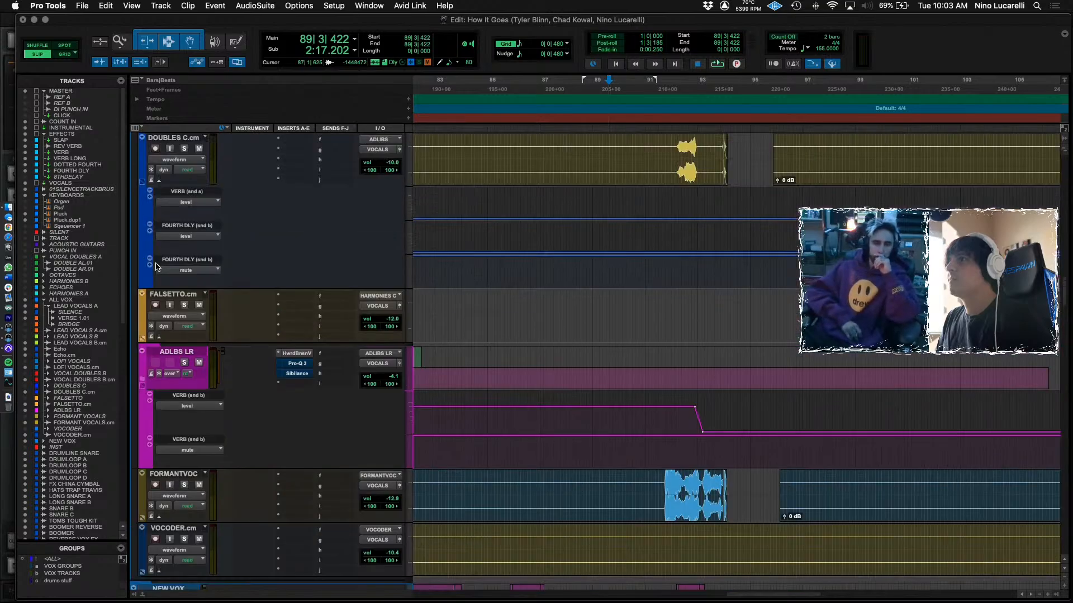
{"action": "scroll", "coordinate": [154, 266], "scroll_direction": "up", "scroll_amount": 10}
Replay from beat 3 of bar 89 to check the lead vocals and doubles into the bar 91 BOOMER hit.
{"action": "key", "text": "space"}
{"action": "scroll", "coordinate": [589, 429], "scroll_direction": "down", "scroll_amount": 12}
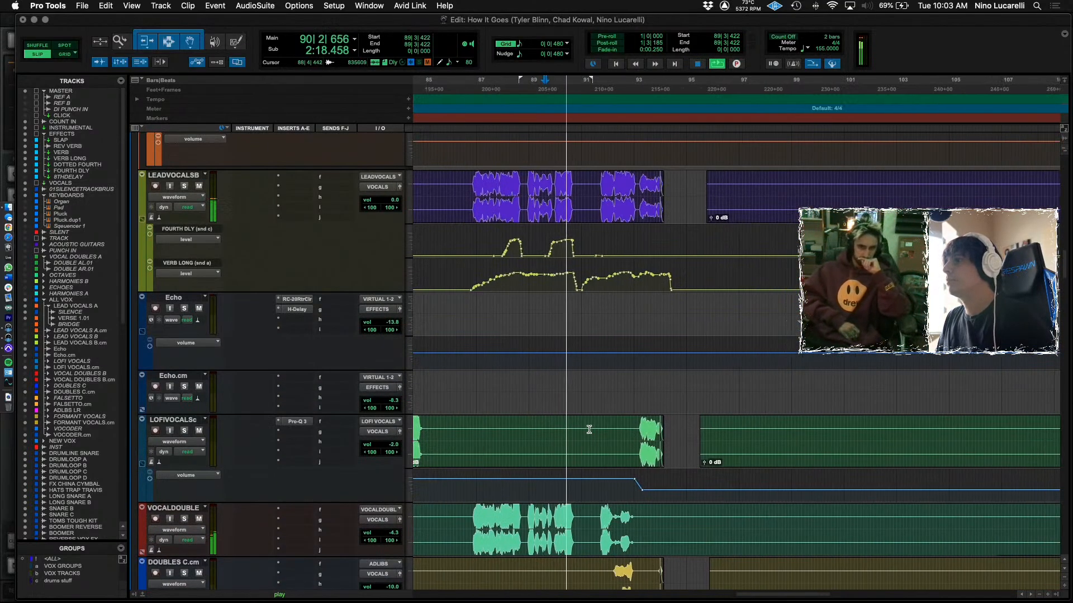
{"action": "scroll", "coordinate": [589, 429], "scroll_direction": "down", "scroll_amount": 20}
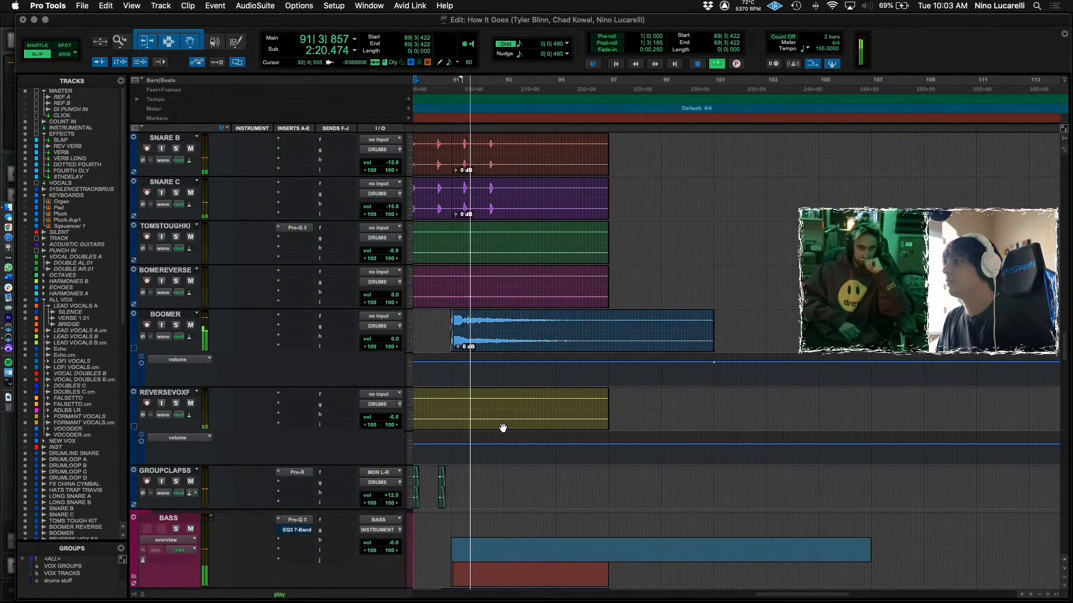
{"action": "key", "text": "space"}
Locate the electric guitar tracks and examine the rhythm guitar clips around bars 89 to 91 during playback.
{"action": "scroll", "coordinate": [514, 433], "scroll_direction": "down", "scroll_amount": 15}
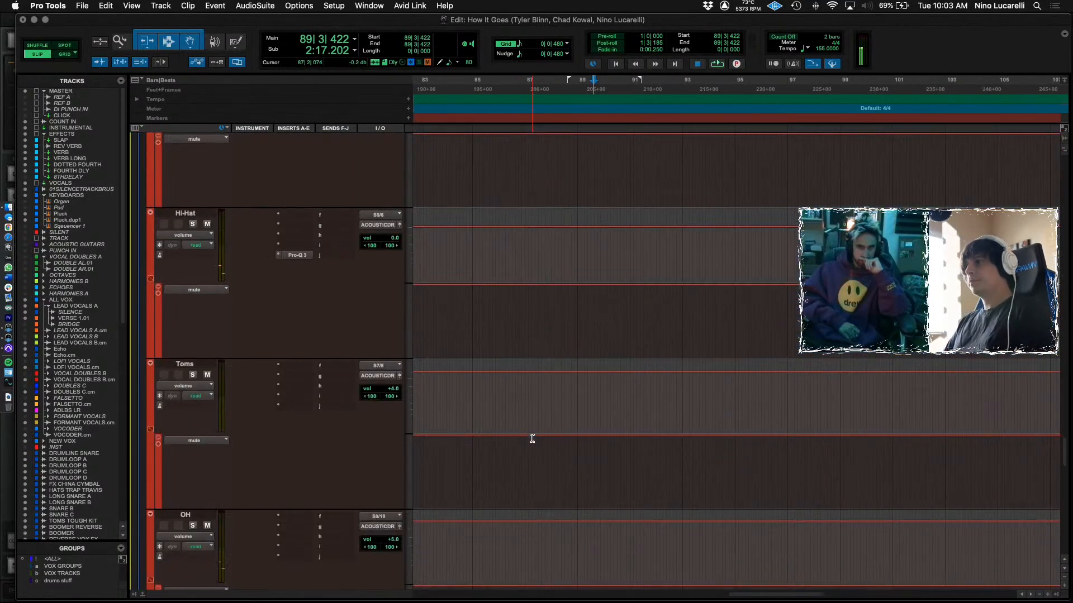
{"action": "scroll", "coordinate": [531, 439], "scroll_direction": "down", "scroll_amount": 10}
{"action": "scroll", "coordinate": [532, 439], "scroll_direction": "up", "scroll_amount": 5}
{"action": "scroll", "coordinate": [532, 439], "scroll_direction": "down", "scroll_amount": 5}
{"action": "key", "text": "space"}
{"action": "key", "text": "super+bracketright"}
{"action": "key", "text": "space"}
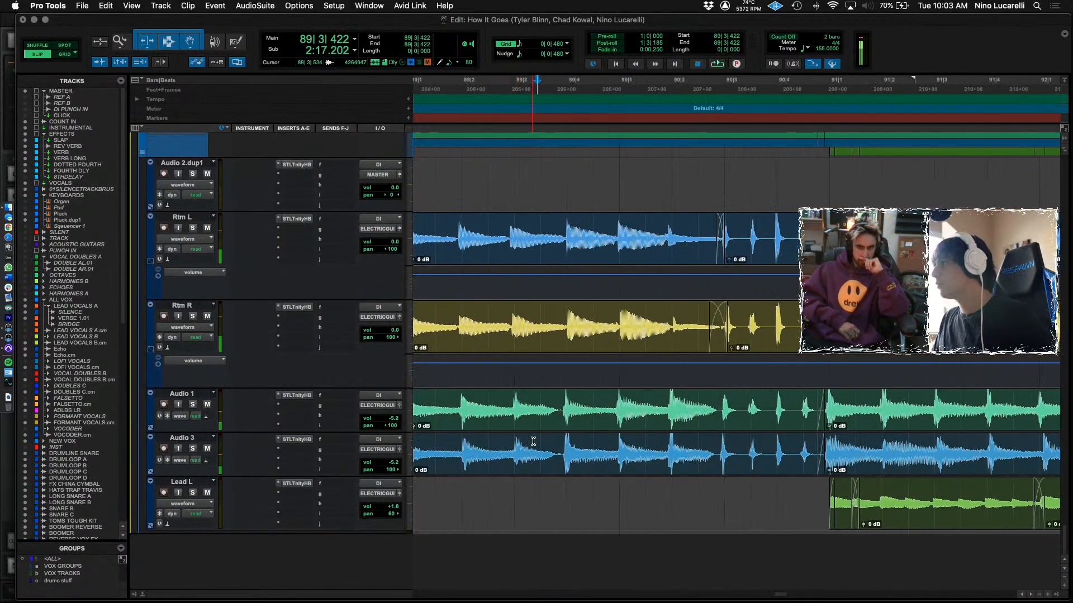
Show a volume automation lane below the ELECTRICGUITAR folder's filter lane and replay from beat 3 of bar 89.
{"action": "scroll", "coordinate": [220, 318], "scroll_direction": "up", "scroll_amount": 5}
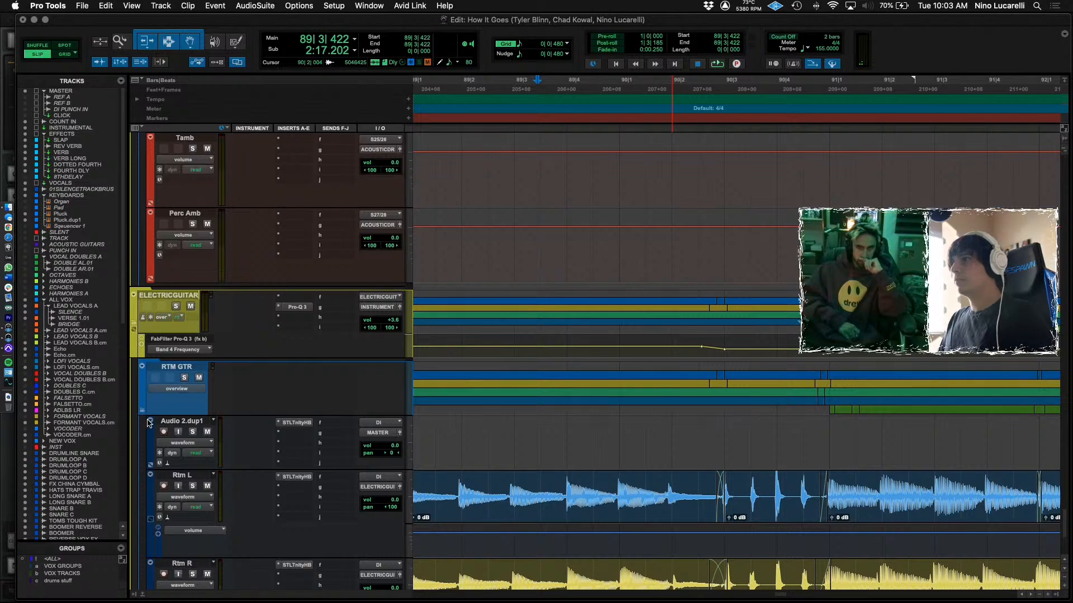
{"action": "left_click", "coordinate": [144, 350]}
{"action": "key", "text": "space"}
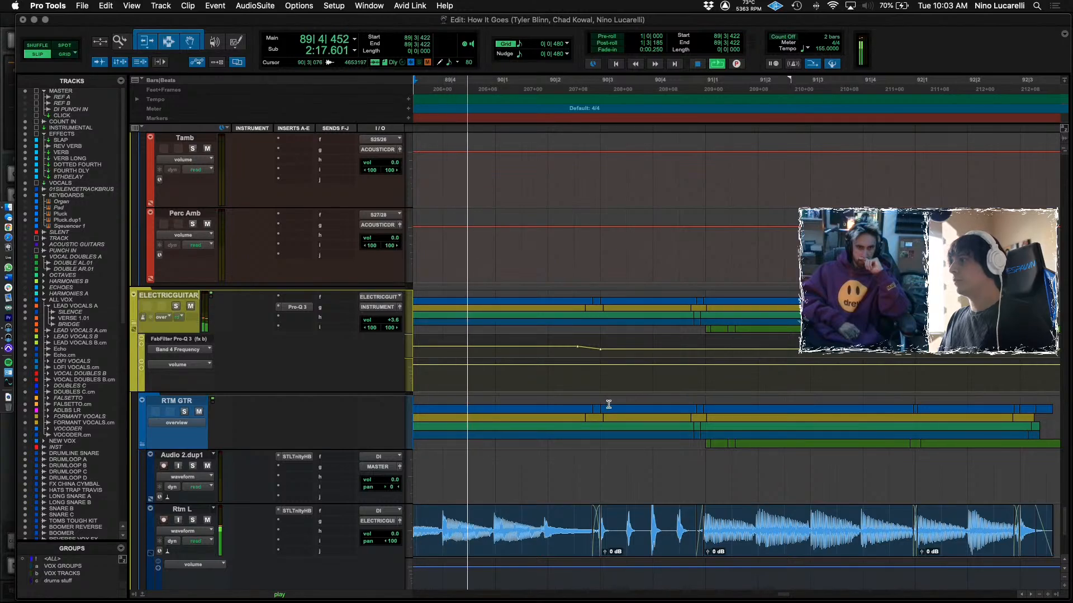
{"action": "key", "text": "space"}
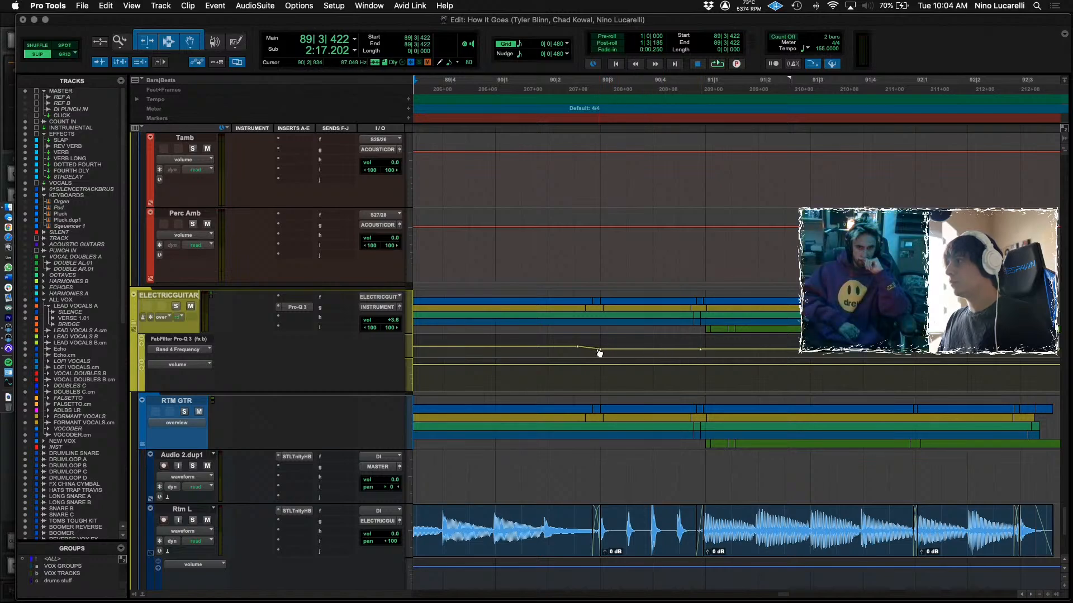
Try to raise the ELECTRICGUITAR Pro-Q 3 Band 4 Frequency automation between beat 3 of bar 90 and bar 91.
{"action": "left_click_drag", "start_coordinate": [606, 353], "coordinate": [692, 349]}
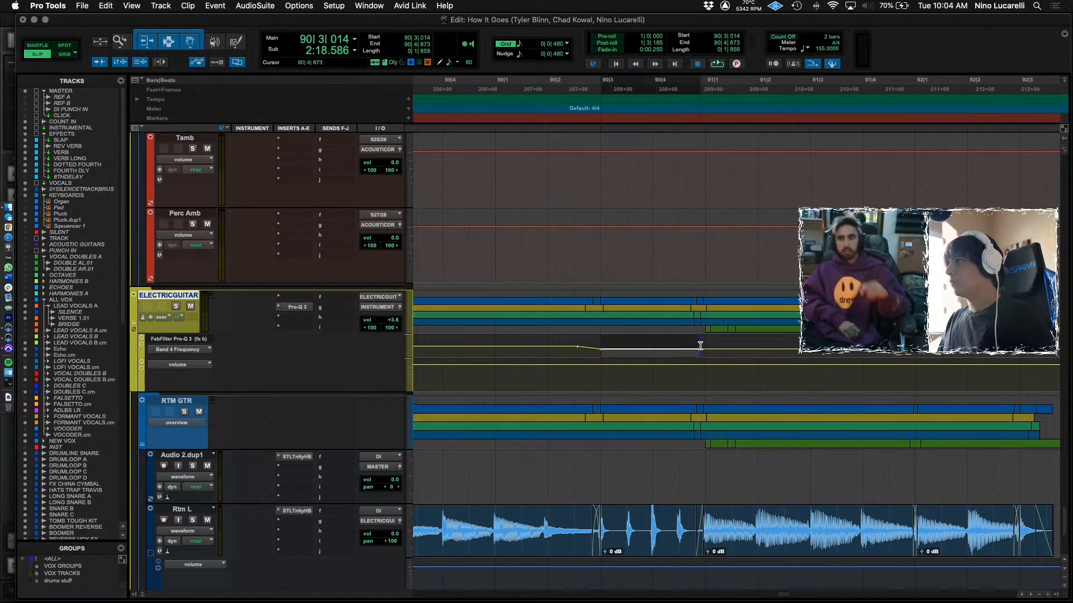
{"action": "left_click_drag", "start_coordinate": [601, 350], "coordinate": [696, 345]}
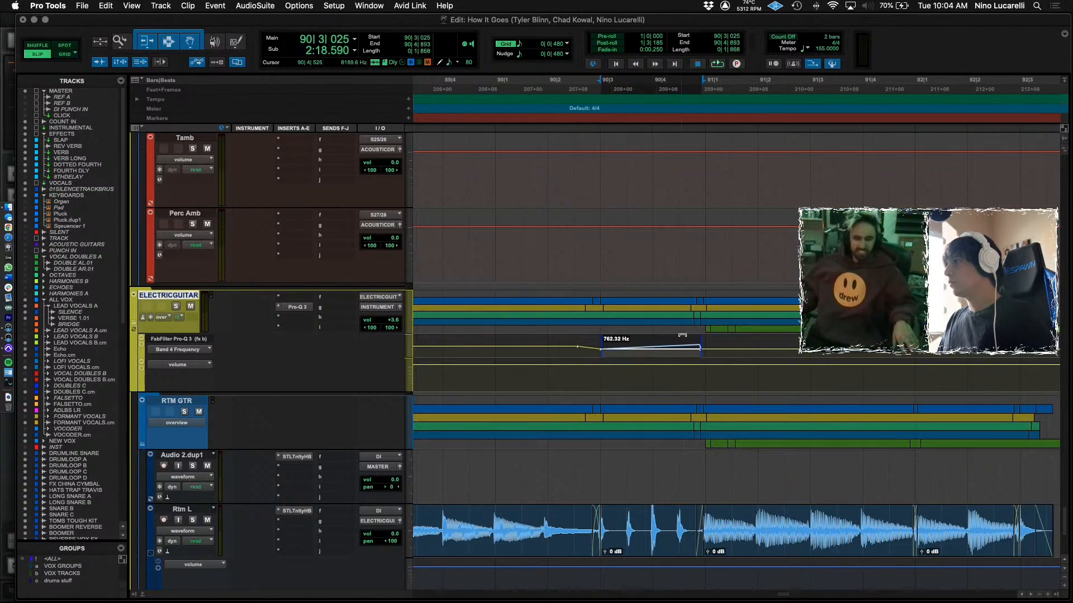
{"action": "left_click", "coordinate": [596, 379]}
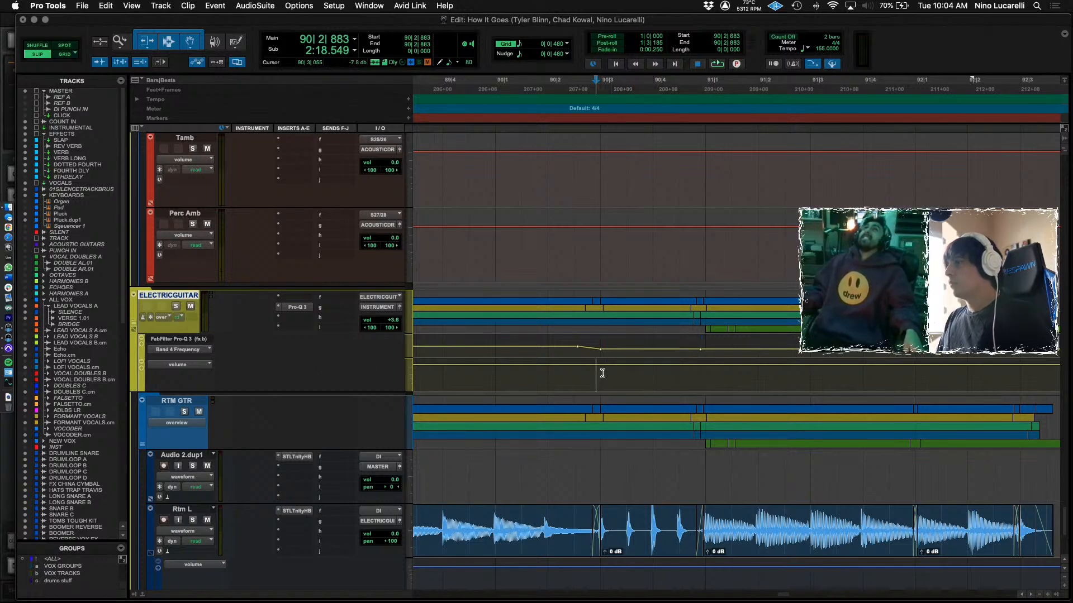
Raise the ELECTRICGUITAR volume automation slightly between beat 3 of bar 90 and bar 91, and play back the change.
{"action": "left_click_drag", "start_coordinate": [596, 376], "coordinate": [668, 371]}
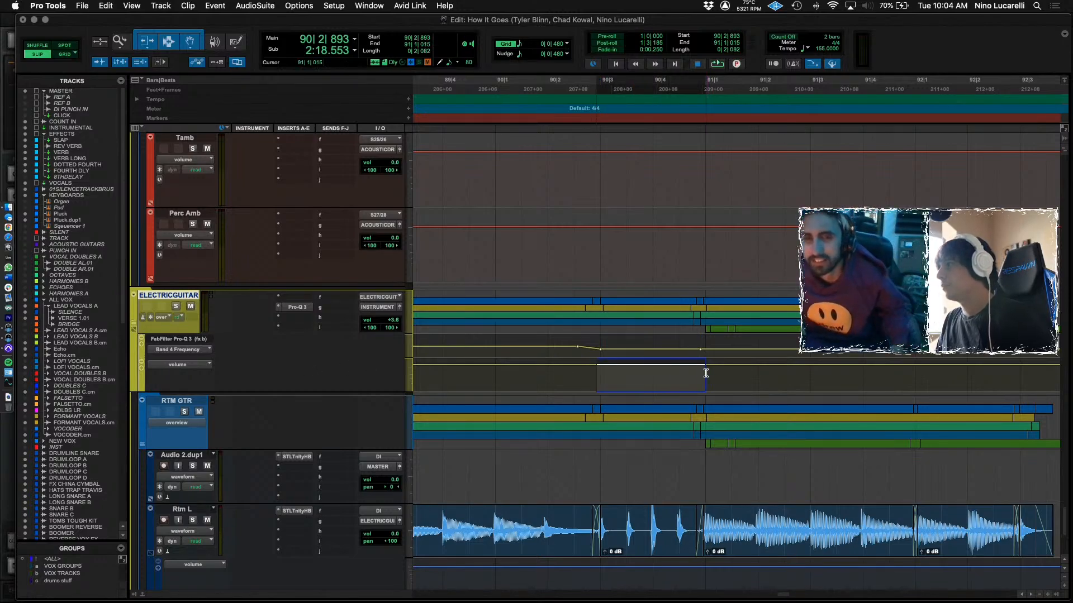
{"action": "left_click_drag", "start_coordinate": [681, 358], "coordinate": [681, 361]}
{"action": "left_click", "coordinate": [548, 371]}
{"action": "key", "text": "space"}
{"action": "key", "text": "space"}
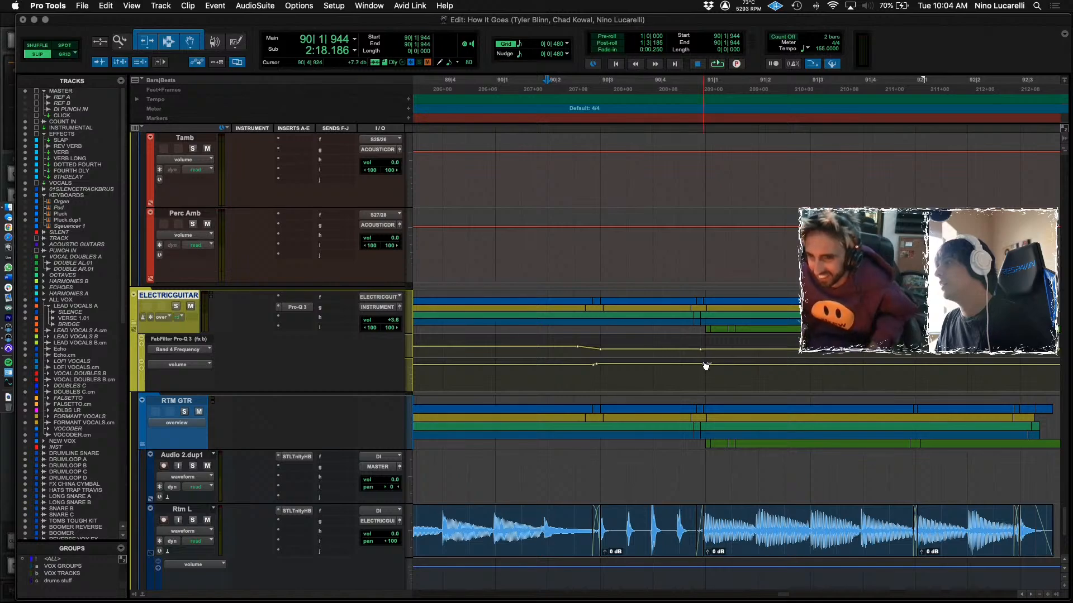
Replay the electric guitar volume change from beat 2 of bar 90 and again from just before bar 90.
{"action": "key", "text": "space"}
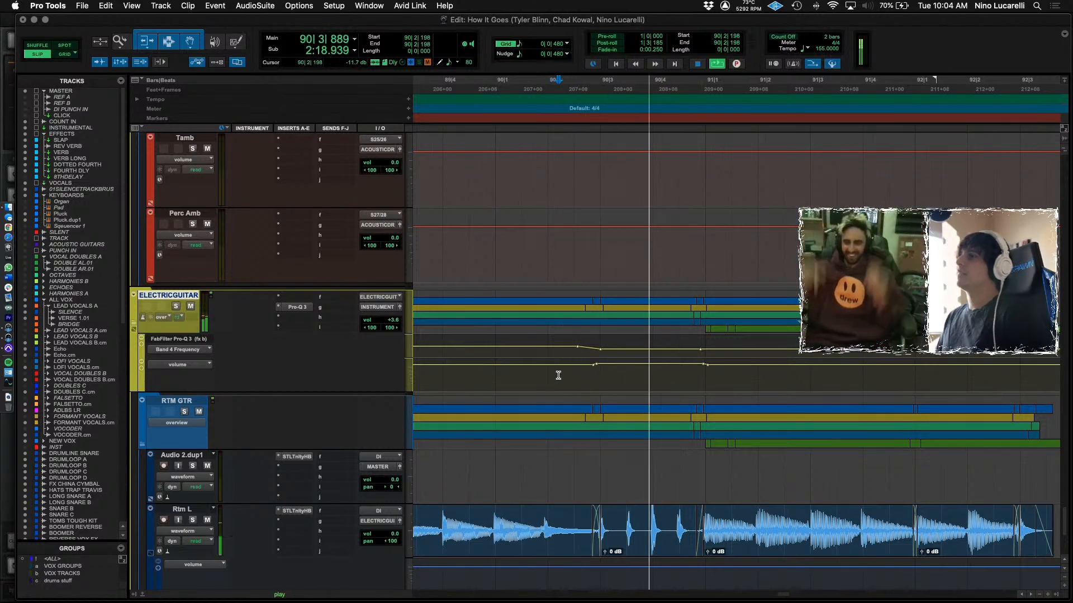
{"action": "left_click", "coordinate": [558, 375]}
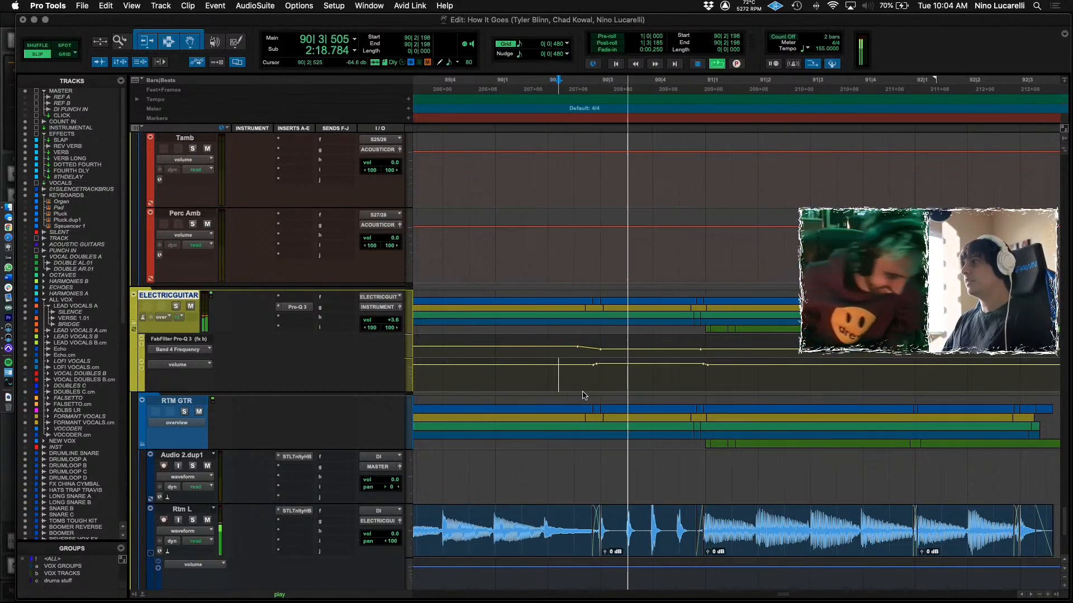
{"action": "left_click", "coordinate": [500, 379]}
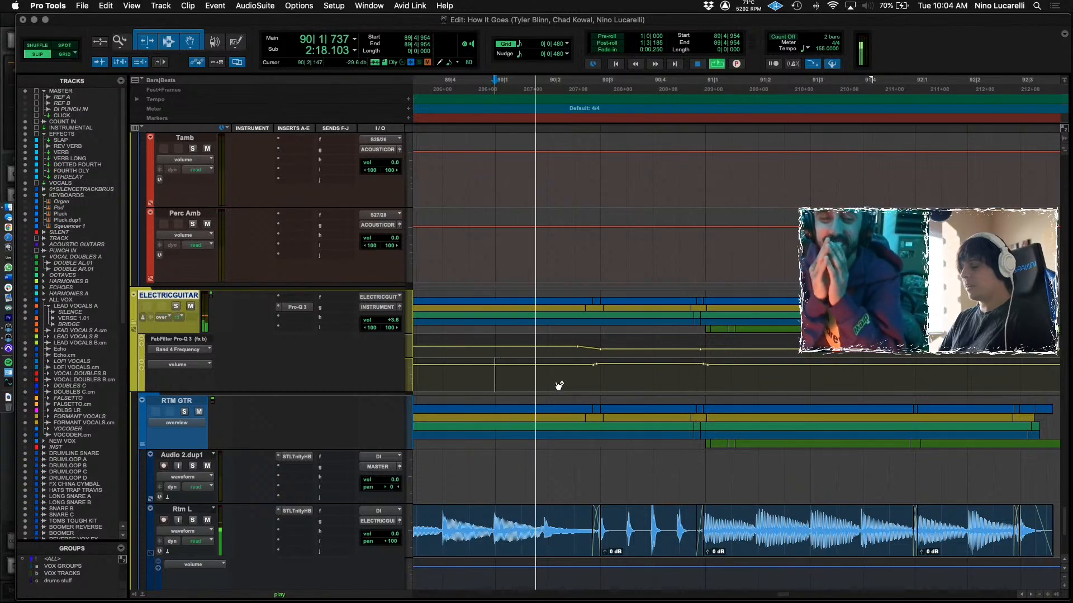
{"action": "key", "text": "super+bracketleft"}
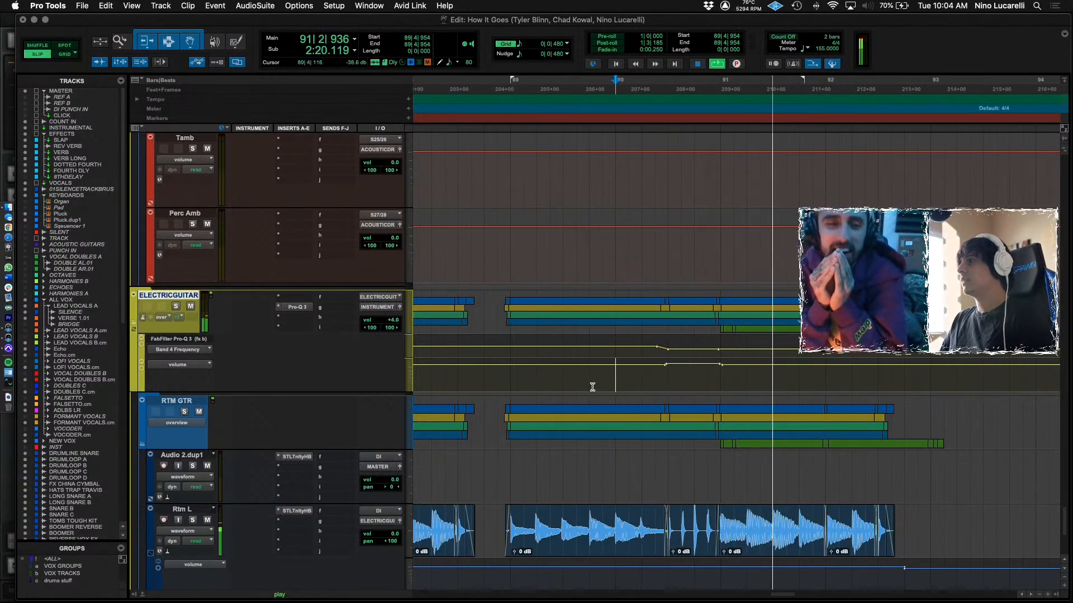
{"action": "key", "text": "super+bracketleft"}
{"action": "key", "text": "super+bracketleft"}
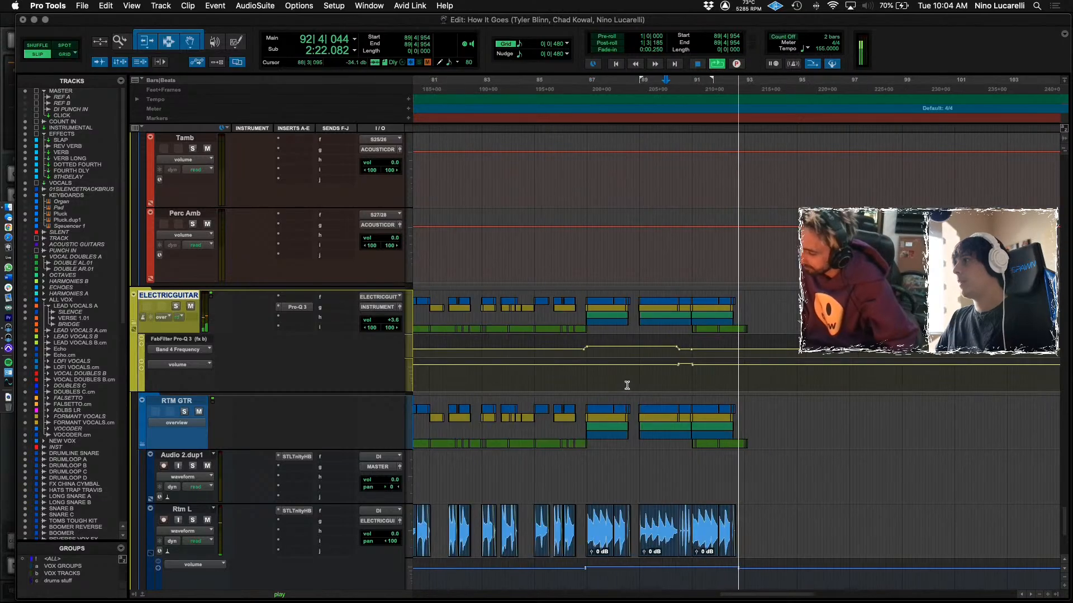
Look through the guitar, drum and vocal tracks around bars 91 to 96 during playback to find the ending vocals.
{"action": "scroll", "coordinate": [627, 388], "scroll_direction": "up", "scroll_amount": 8}
{"action": "scroll", "coordinate": [627, 388], "scroll_direction": "down", "scroll_amount": 15}
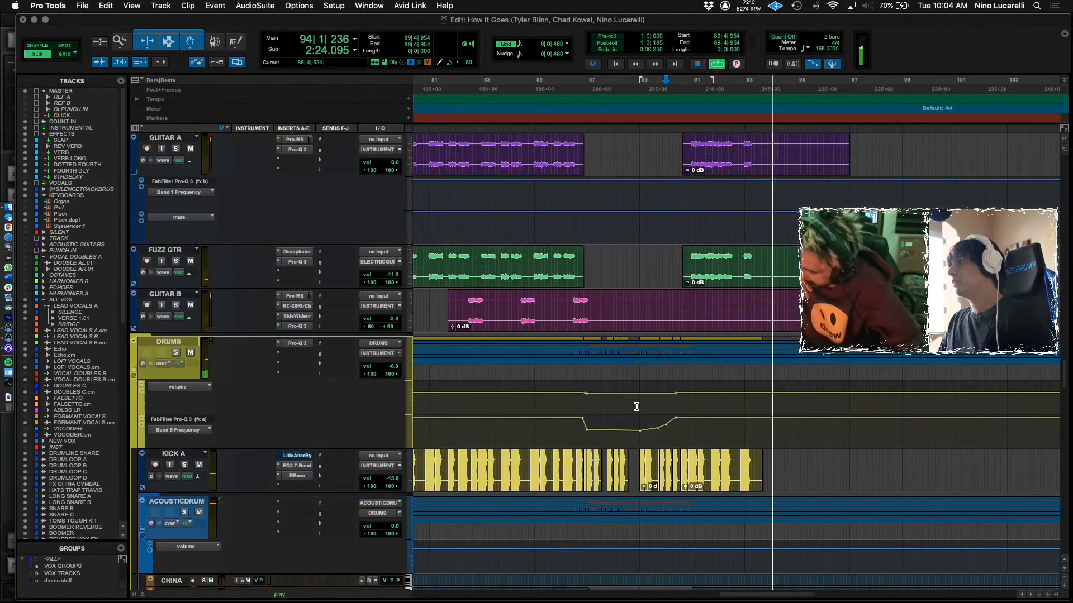
{"action": "scroll", "coordinate": [637, 408], "scroll_direction": "up", "scroll_amount": 12}
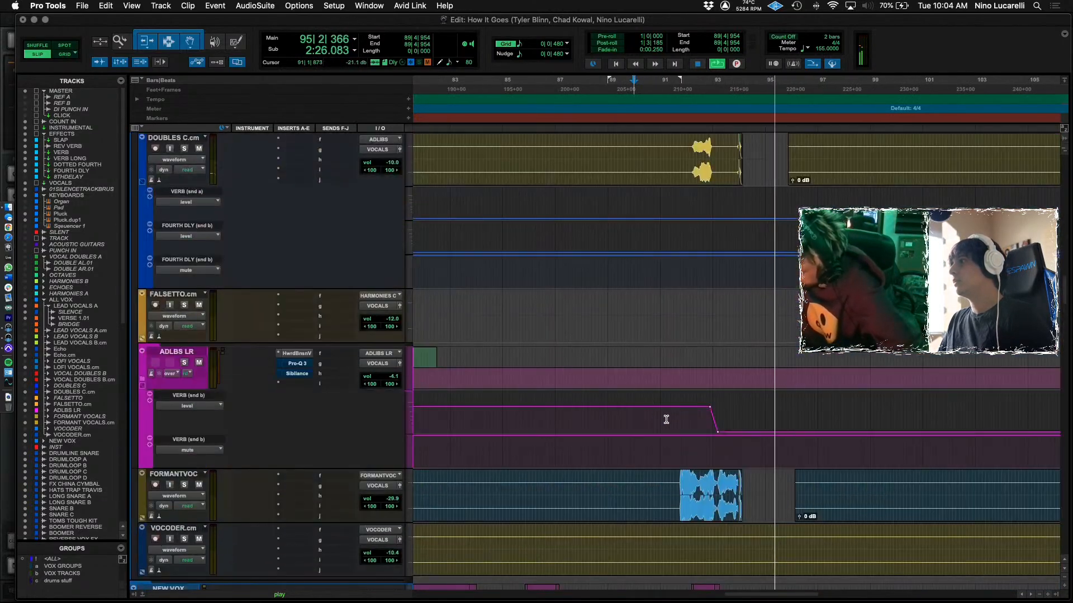
{"action": "scroll", "coordinate": [666, 419], "scroll_direction": "up", "scroll_amount": 15}
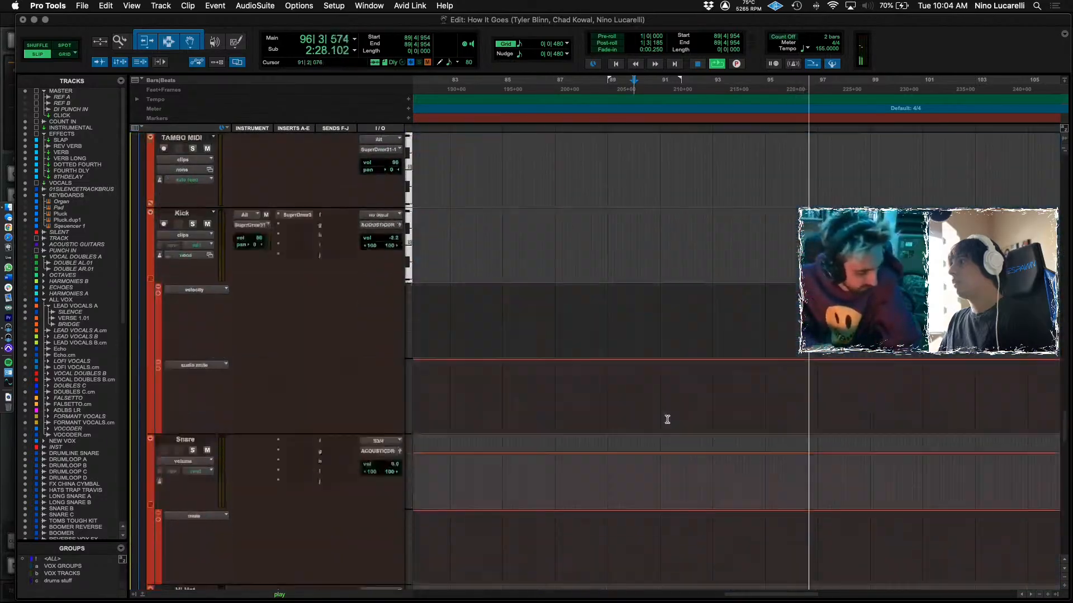
{"action": "scroll", "coordinate": [667, 419], "scroll_direction": "up", "scroll_amount": 15}
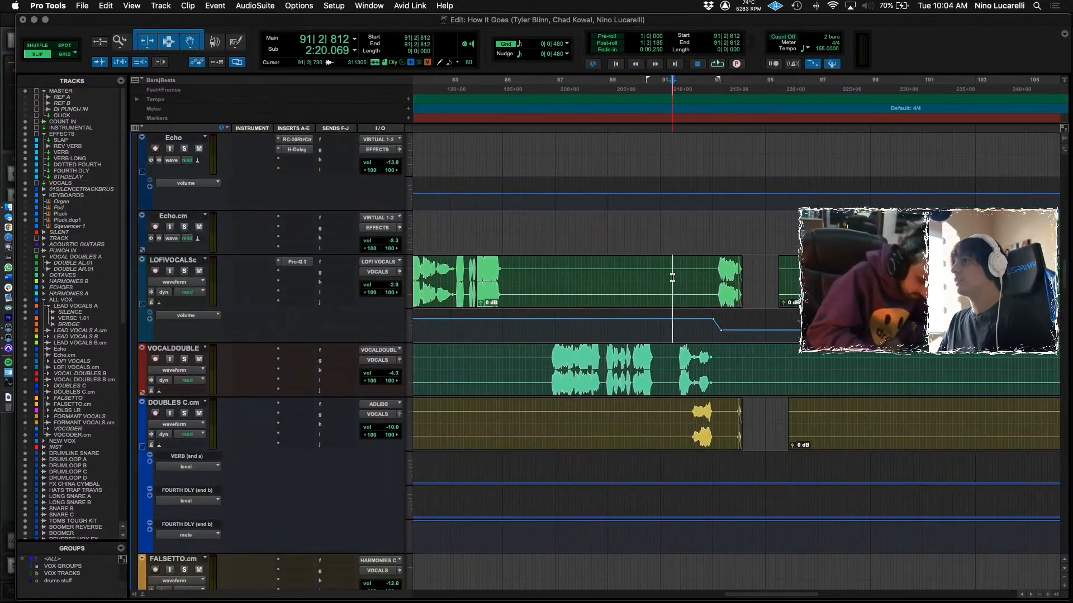
Play from beat 2 of bar 91 and examine the vocal double, ad-lib and formant clips leading to bar 94.
{"action": "left_click", "coordinate": [672, 278]}
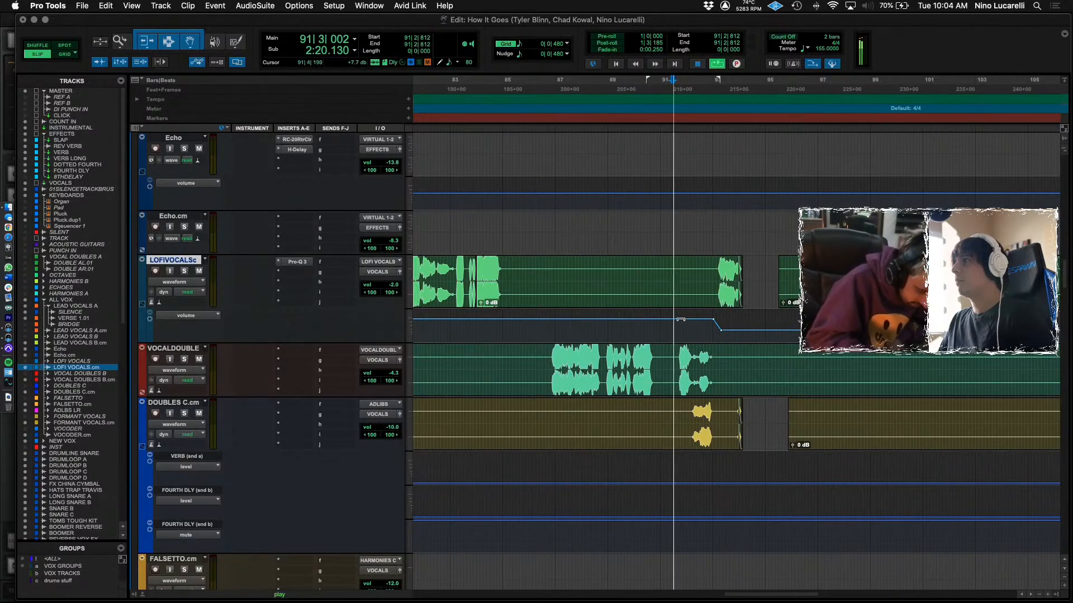
{"action": "key", "text": "space"}
{"action": "key", "text": "super+bracketright"}
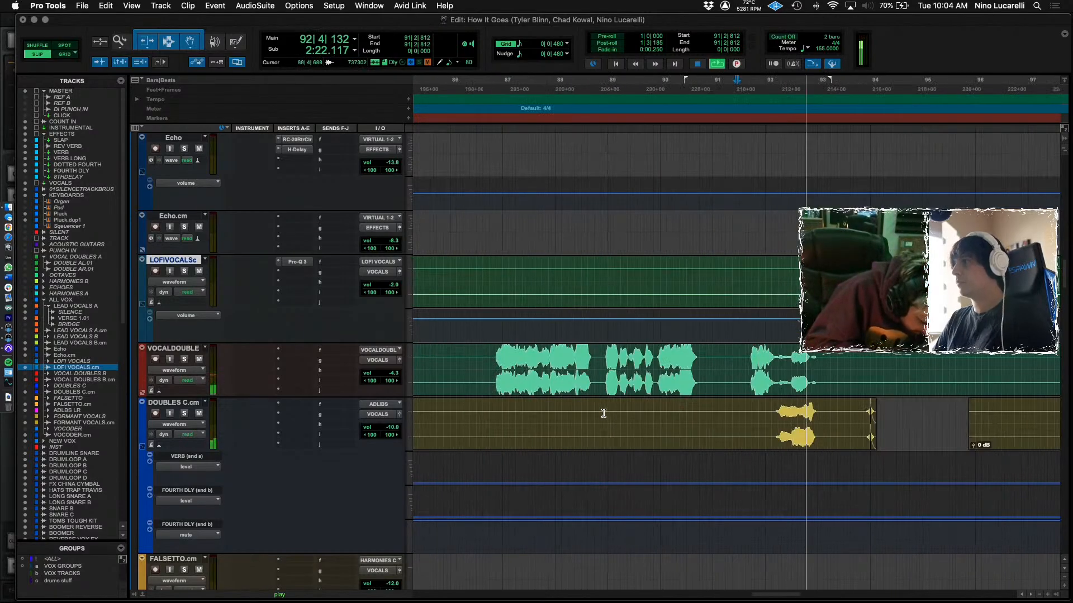
{"action": "scroll", "coordinate": [603, 414], "scroll_direction": "down", "scroll_amount": 15}
{"action": "scroll", "coordinate": [609, 436], "scroll_direction": "up", "scroll_amount": 8}
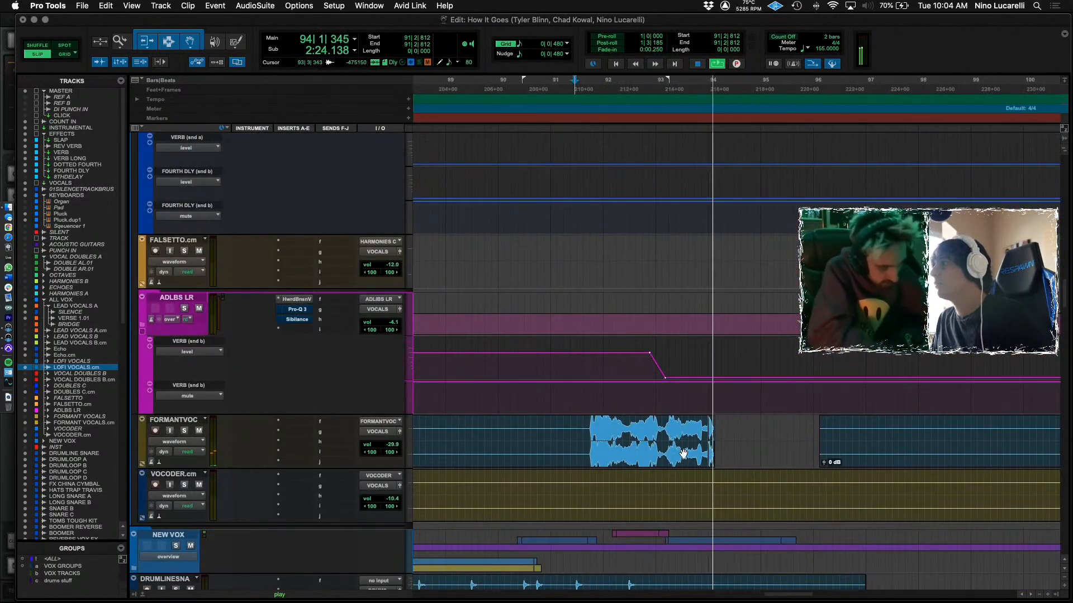
Replay from beat 2 of bar 91 at the FORMANT VOCALS clip and compare it with the lead and lo-fi vocals.
{"action": "left_click", "coordinate": [612, 447]}
{"action": "scroll", "coordinate": [609, 442], "scroll_direction": "down", "scroll_amount": 5}
{"action": "scroll", "coordinate": [592, 437], "scroll_direction": "up", "scroll_amount": 10}
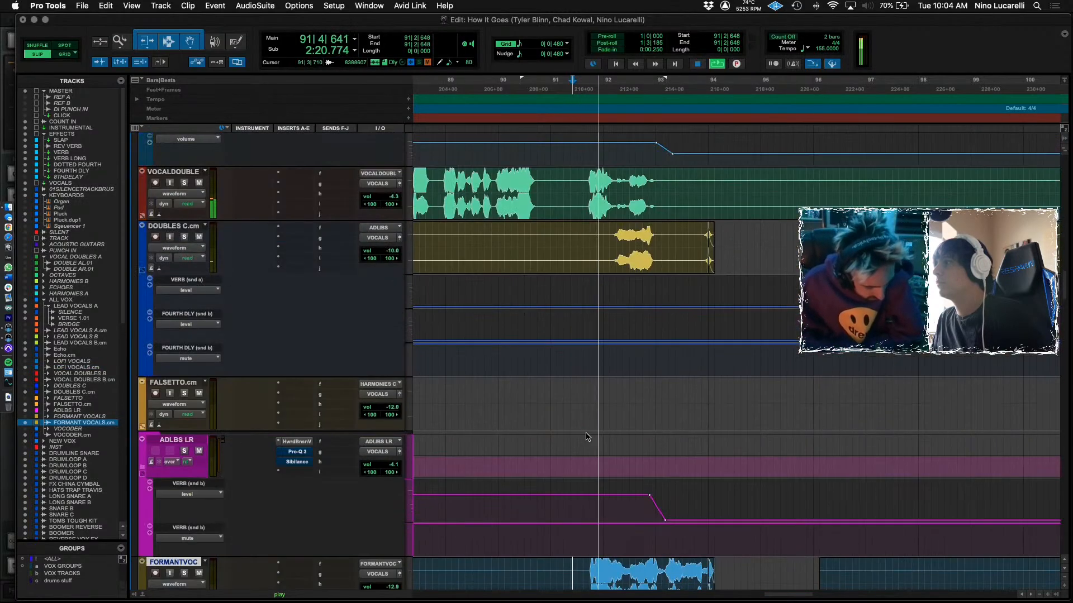
{"action": "scroll", "coordinate": [586, 435], "scroll_direction": "up", "scroll_amount": 6}
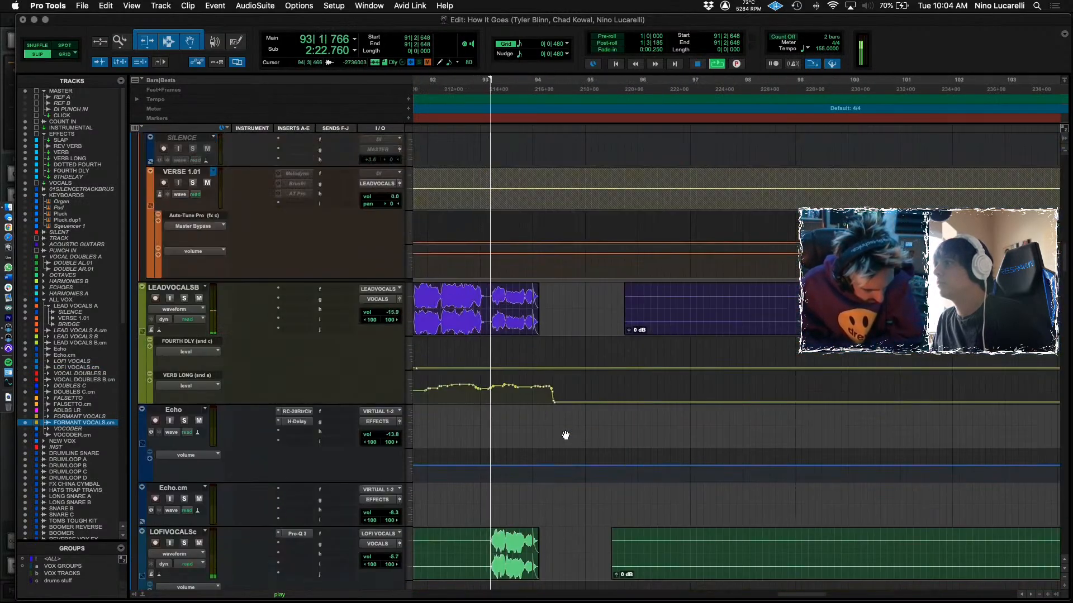
{"action": "scroll", "coordinate": [569, 435], "scroll_direction": "down", "scroll_amount": 4}
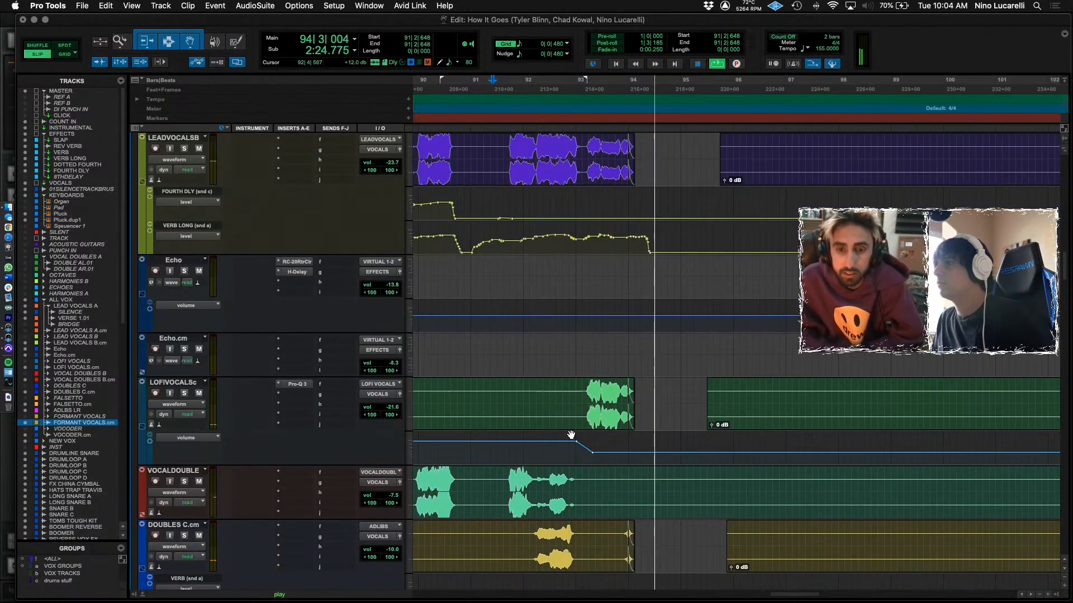
Play from beat 4 of bar 92 and audition the LOFI VOCALS.cm track in solo.
{"action": "key", "text": "space"}
{"action": "left_click", "coordinate": [569, 397]}
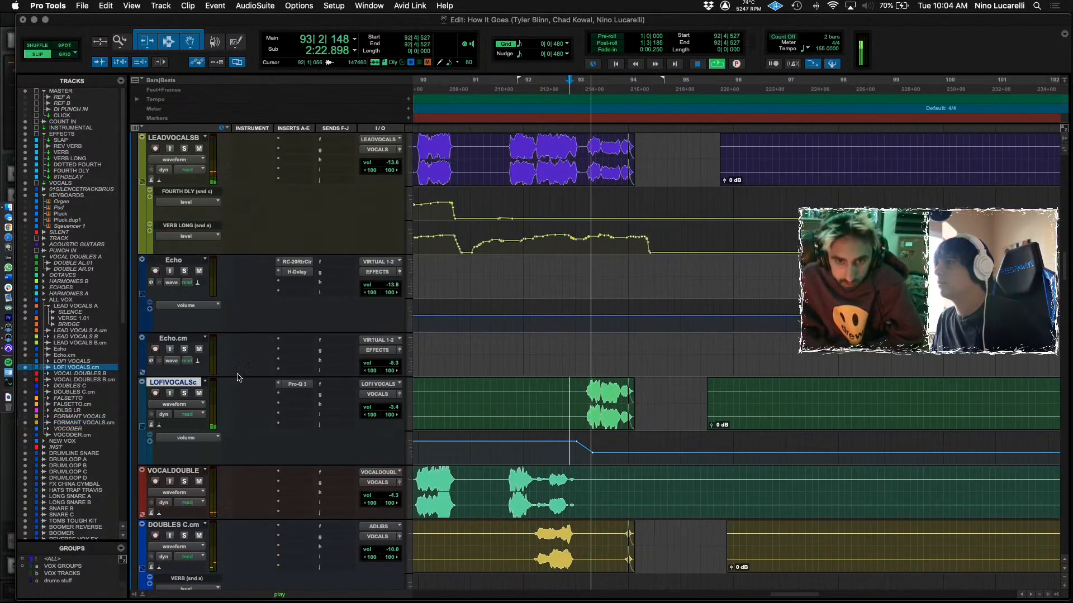
{"action": "left_click", "coordinate": [184, 395]}
{"action": "key", "text": "space"}
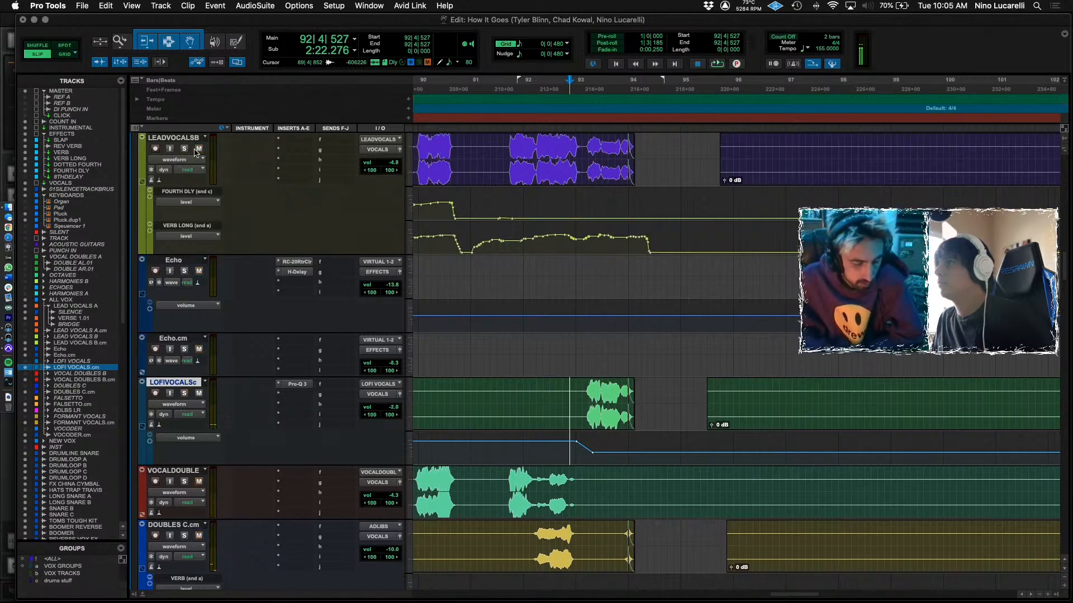
{"action": "key", "text": "space"}
{"action": "scroll", "coordinate": [531, 334], "scroll_direction": "up", "scroll_amount": 2}
{"action": "key", "text": "space"}
Audition the FORMANT VOCALS.cm track in solo from beat 4 of bar 92.
{"action": "left_click", "coordinate": [184, 220]}
{"action": "scroll", "coordinate": [398, 292], "scroll_direction": "up", "scroll_amount": 7}
{"action": "scroll", "coordinate": [493, 341], "scroll_direction": "down", "scroll_amount": 13}
{"action": "scroll", "coordinate": [493, 340], "scroll_direction": "down", "scroll_amount": 12}
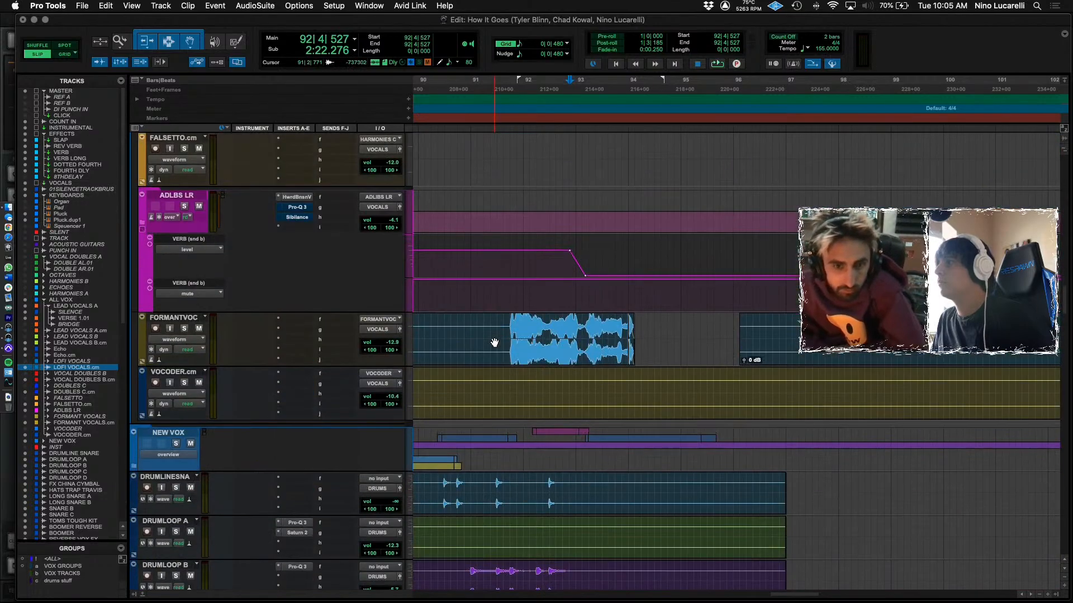
{"action": "key", "text": "space"}
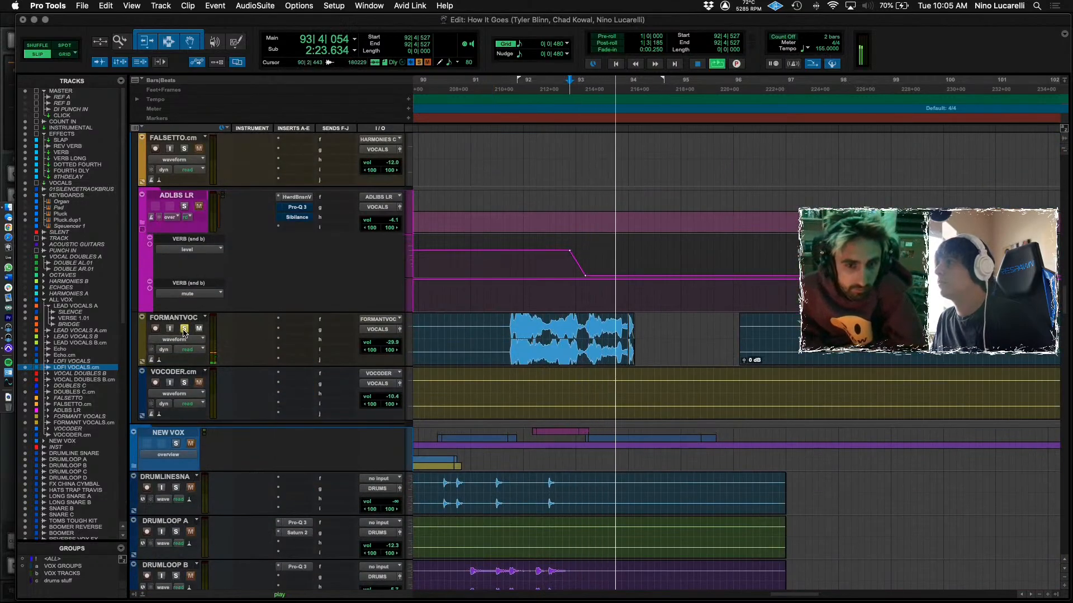
{"action": "key", "text": "space"}
Expand the NEW VOX folder and play from beat 4 of bar 92 to check the ADLIB D and ADLIB E clips.
{"action": "scroll", "coordinate": [539, 406], "scroll_direction": "down", "scroll_amount": 11}
{"action": "key", "text": "space"}
{"action": "scroll", "coordinate": [540, 406], "scroll_direction": "down", "scroll_amount": 1}
{"action": "scroll", "coordinate": [539, 406], "scroll_direction": "up", "scroll_amount": 7}
{"action": "key", "text": "space"}
{"action": "left_click", "coordinate": [134, 285]}
{"action": "key", "text": "space"}
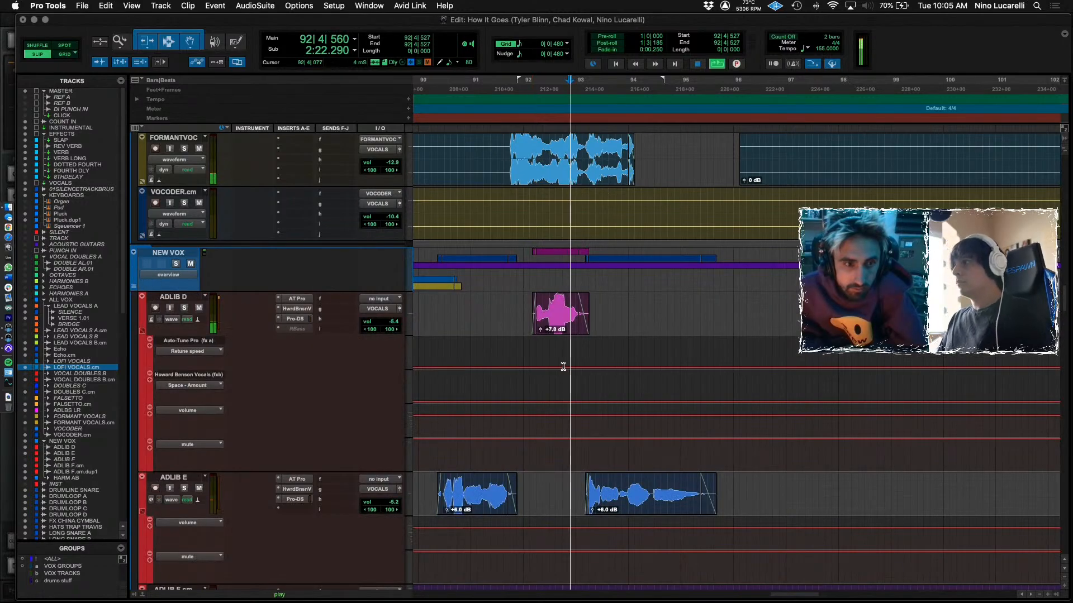
{"action": "scroll", "coordinate": [491, 493], "scroll_direction": "down", "scroll_amount": 1}
{"action": "key", "text": "space"}
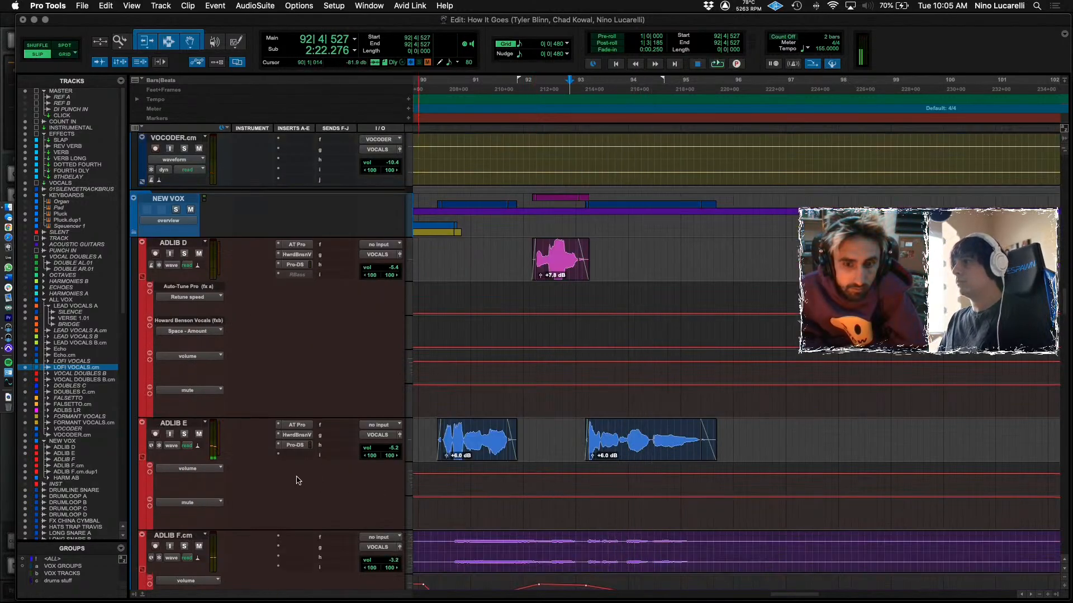
Show another automation lane below ADLIB E's mute lane and inspect the track's Auto-Tune Pro settings.
{"action": "left_click", "coordinate": [150, 507]}
{"action": "scroll", "coordinate": [265, 488], "scroll_direction": "down", "scroll_amount": 2}
{"action": "left_click", "coordinate": [196, 431]}
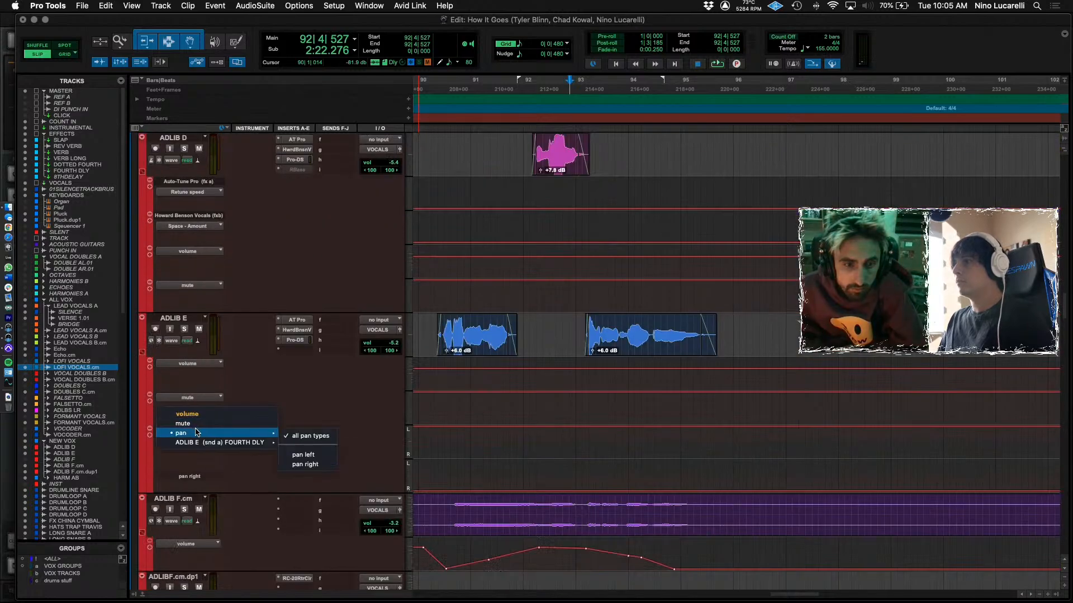
{"action": "left_click", "coordinate": [299, 320]}
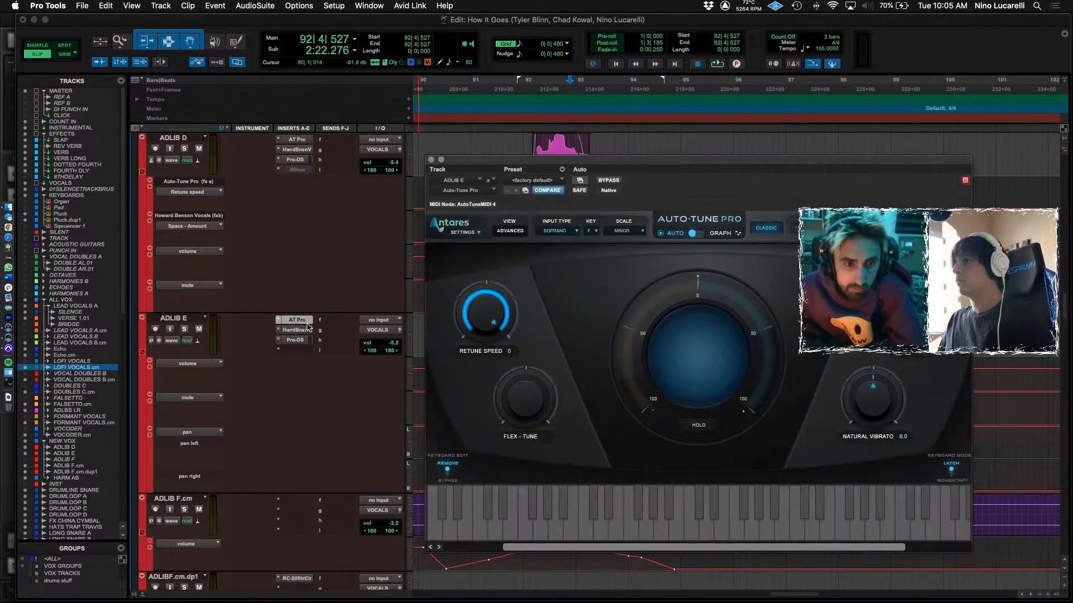
{"action": "left_click", "coordinate": [431, 160]}
Play the ad-lib clips from beat 4 of bar 92 and again from beat 1 of bar 90 in the full mix.
{"action": "key", "text": "space"}
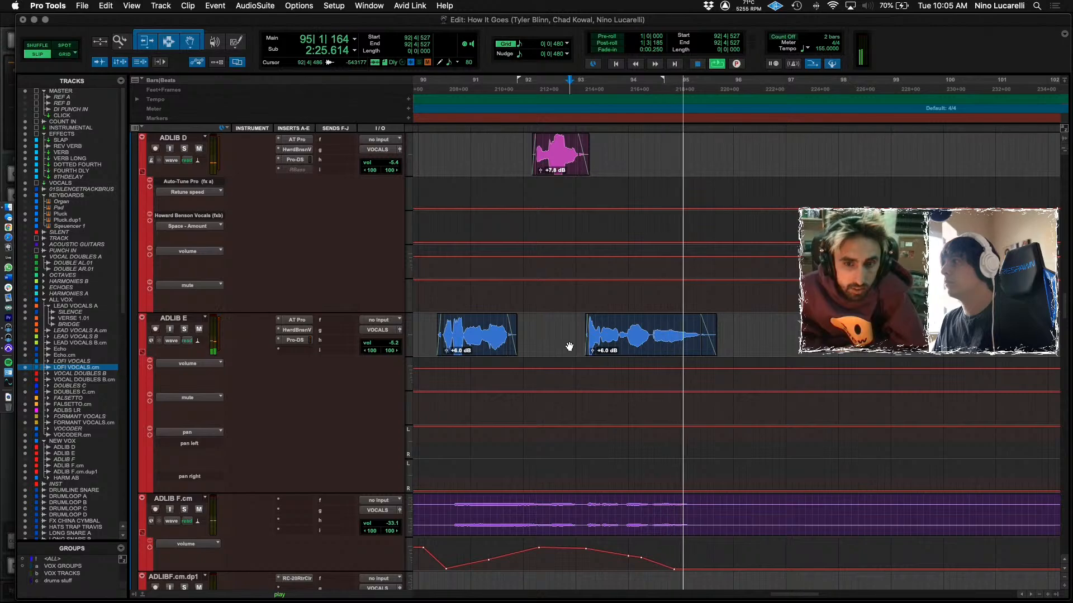
{"action": "scroll", "coordinate": [569, 347], "scroll_direction": "up", "scroll_amount": 1}
{"action": "left_click", "coordinate": [425, 375]}
{"action": "key", "text": "space"}
{"action": "scroll", "coordinate": [492, 393], "scroll_direction": "up", "scroll_amount": 3}
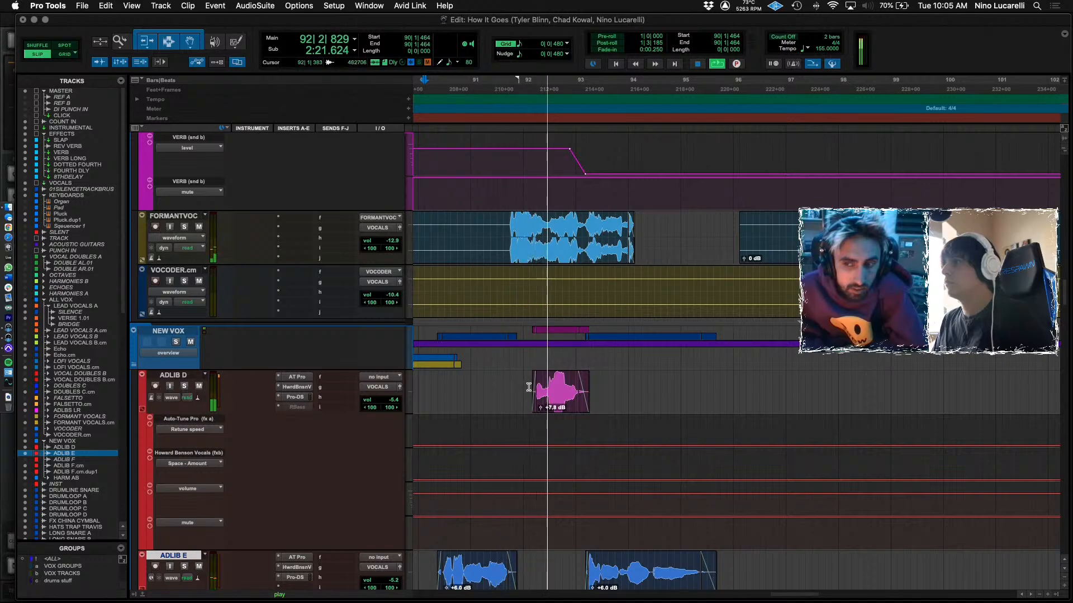
{"action": "scroll", "coordinate": [528, 387], "scroll_direction": "down", "scroll_amount": 1}
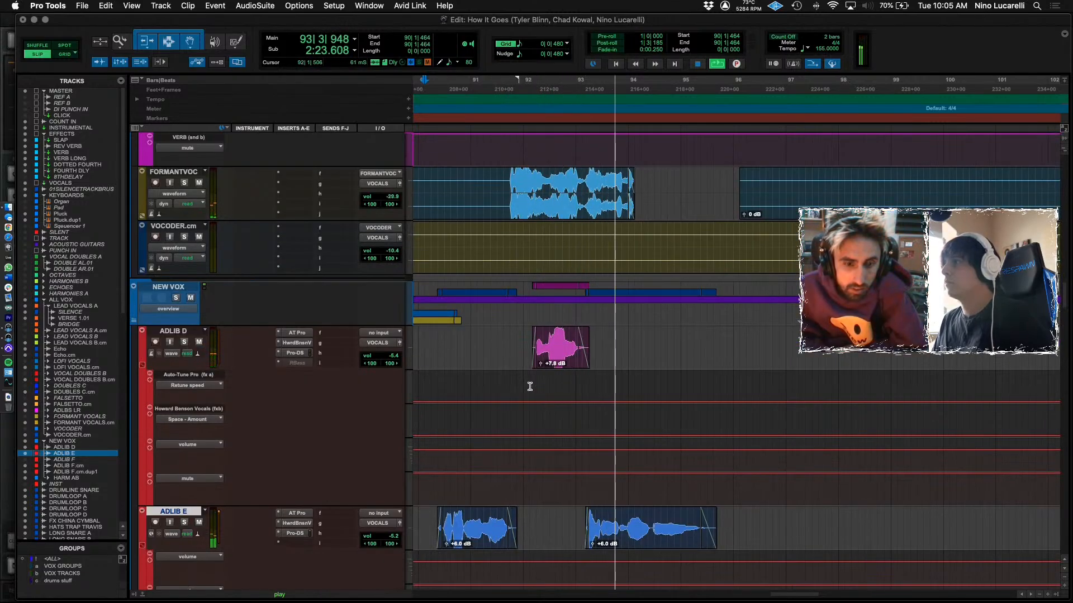
{"action": "scroll", "coordinate": [530, 387], "scroll_direction": "up", "scroll_amount": 2}
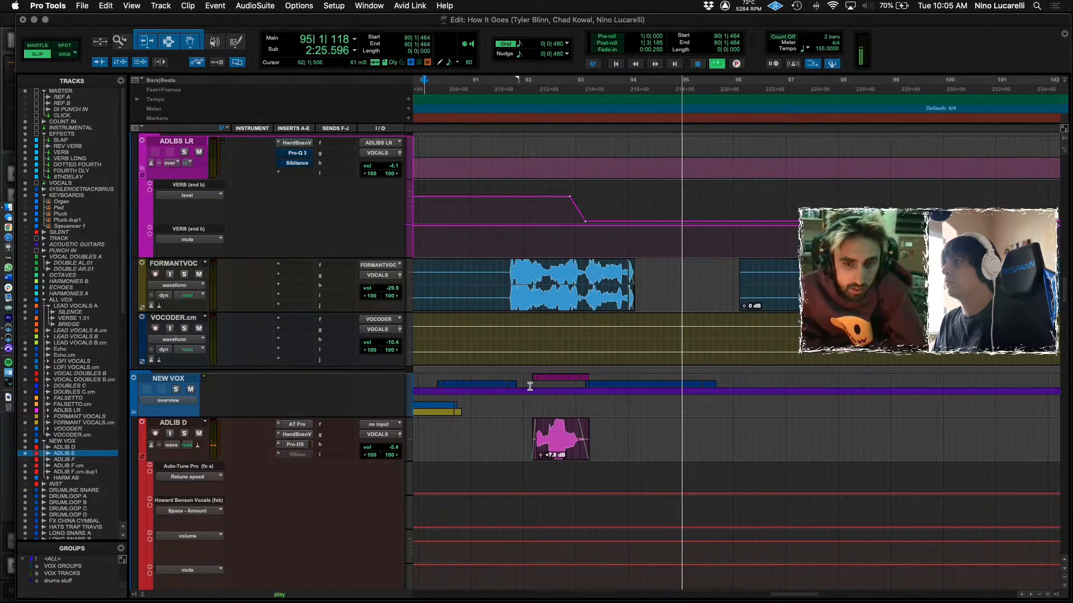
{"action": "scroll", "coordinate": [530, 387], "scroll_direction": "down", "scroll_amount": 2}
Solo the ADLIB E track and play its second clip from bar 93.
{"action": "left_click", "coordinate": [576, 492]}
{"action": "left_click", "coordinate": [184, 489]}
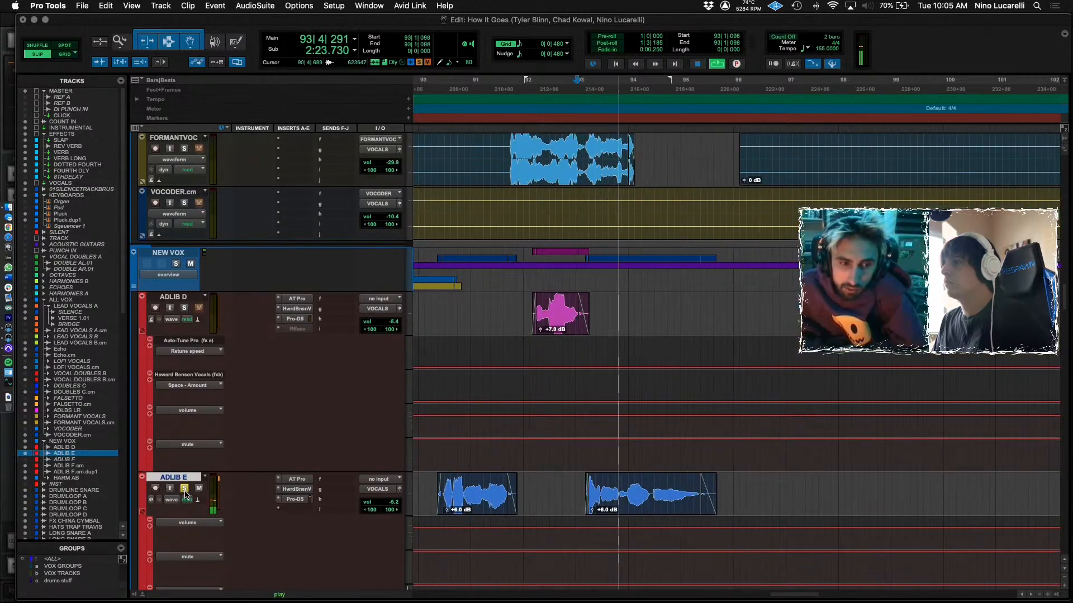
{"action": "key", "text": "space"}
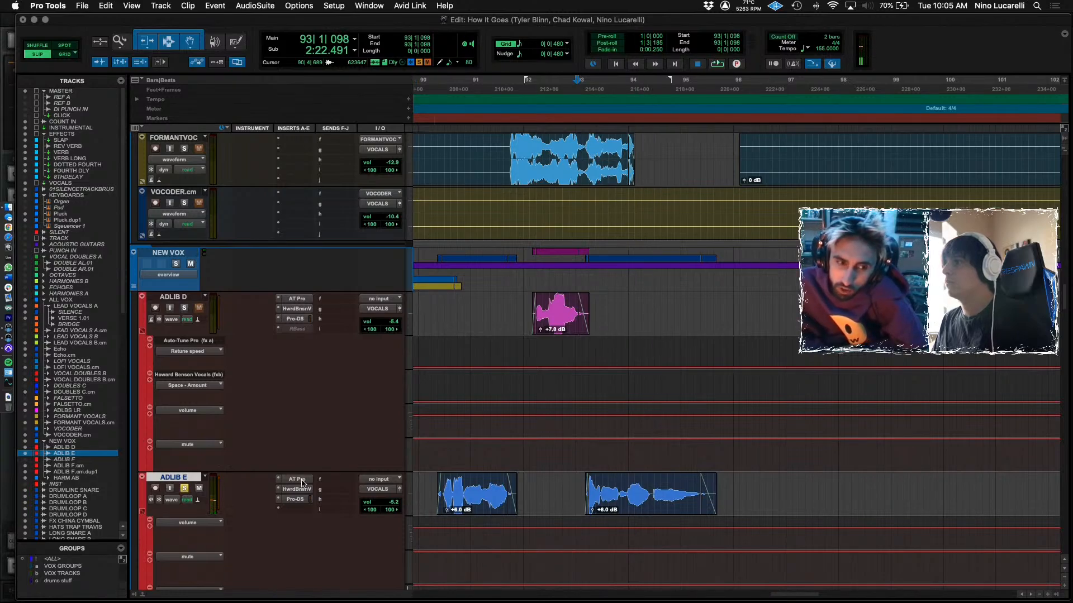
Enable Auto-Tune Pro Retune speed automation on ADLIB E and display it in the lane that shows pan.
{"action": "left_click", "coordinate": [296, 479]}
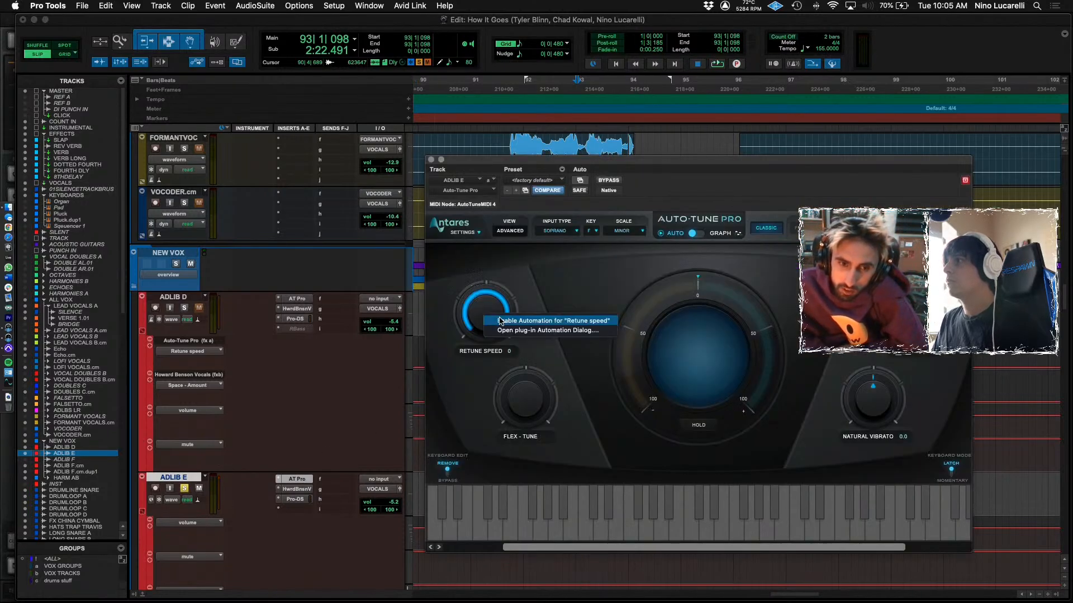
{"action": "left_click", "coordinate": [431, 160]}
{"action": "scroll", "coordinate": [506, 340], "scroll_direction": "down", "scroll_amount": 5}
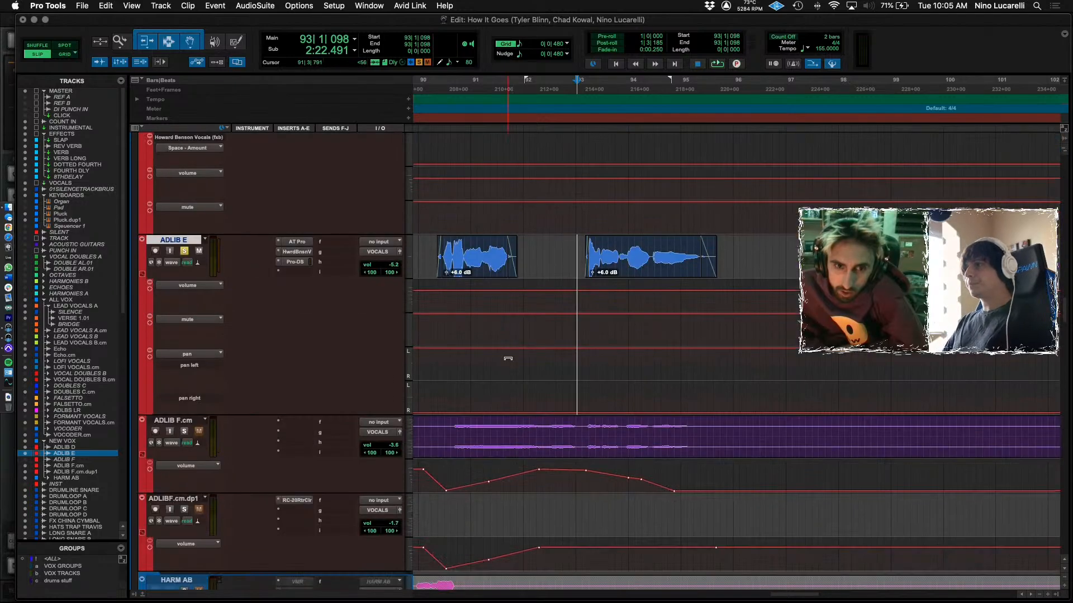
{"action": "left_click", "coordinate": [202, 355]}
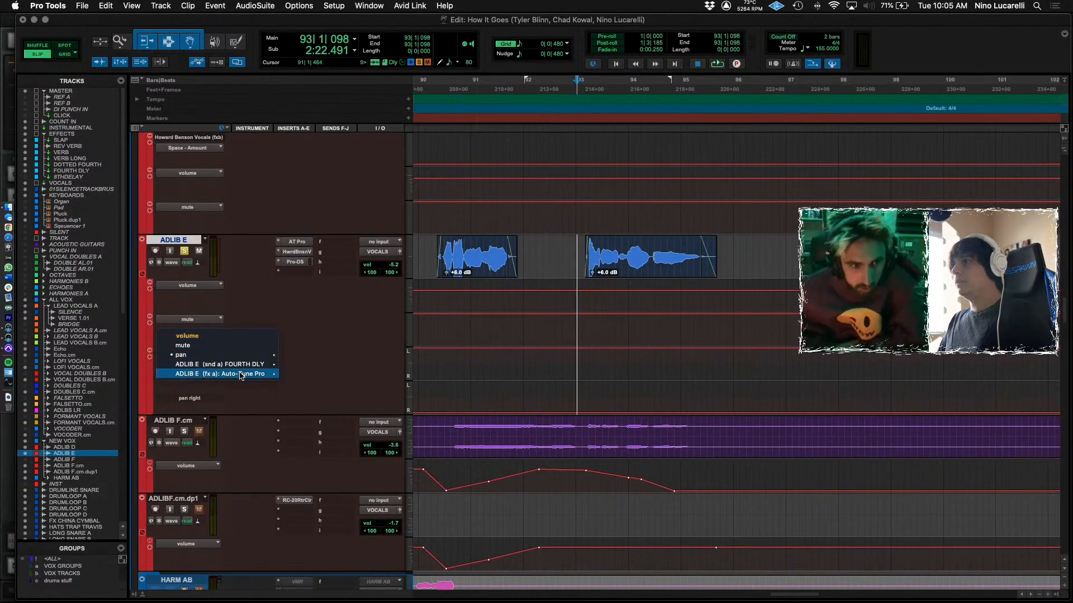
{"action": "left_click", "coordinate": [310, 377]}
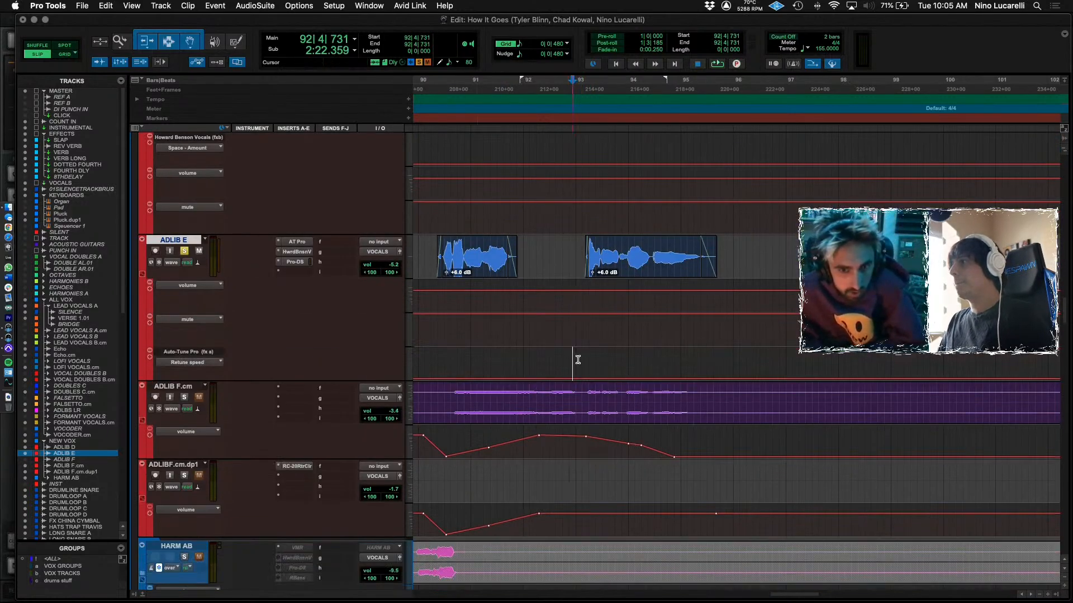
Raise ADLIB E's Auto-Tune Retune speed automation from the end of bar 92 to beat 2 of bar 96 and play it back.
{"action": "left_click_drag", "start_coordinate": [573, 359], "coordinate": [751, 358]}
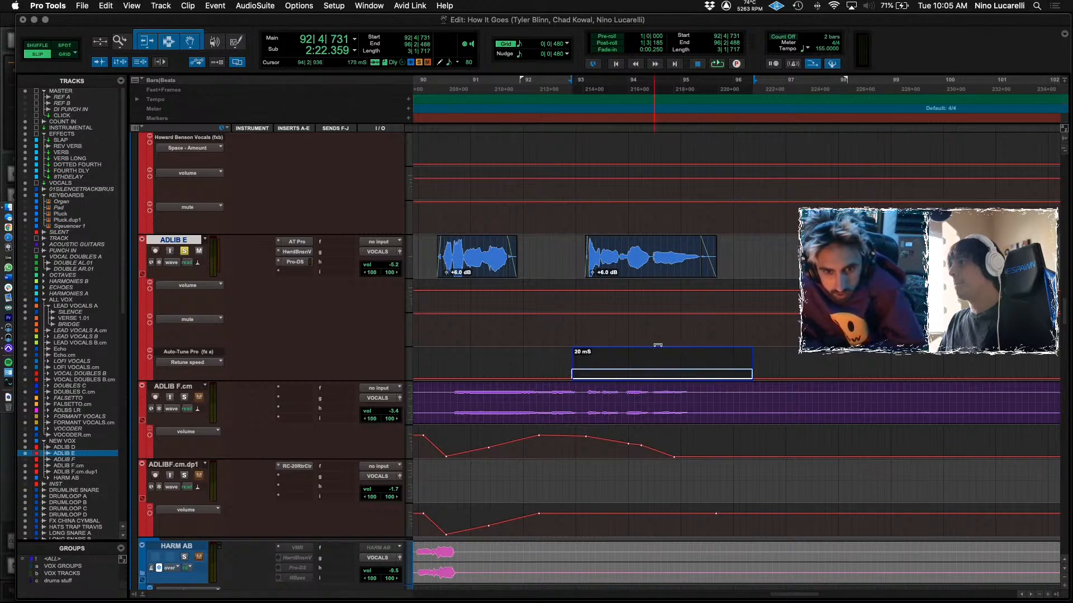
{"action": "left_click_drag", "start_coordinate": [659, 345], "coordinate": [658, 343]}
{"action": "key", "text": "space"}
{"action": "left_click", "coordinate": [561, 367]}
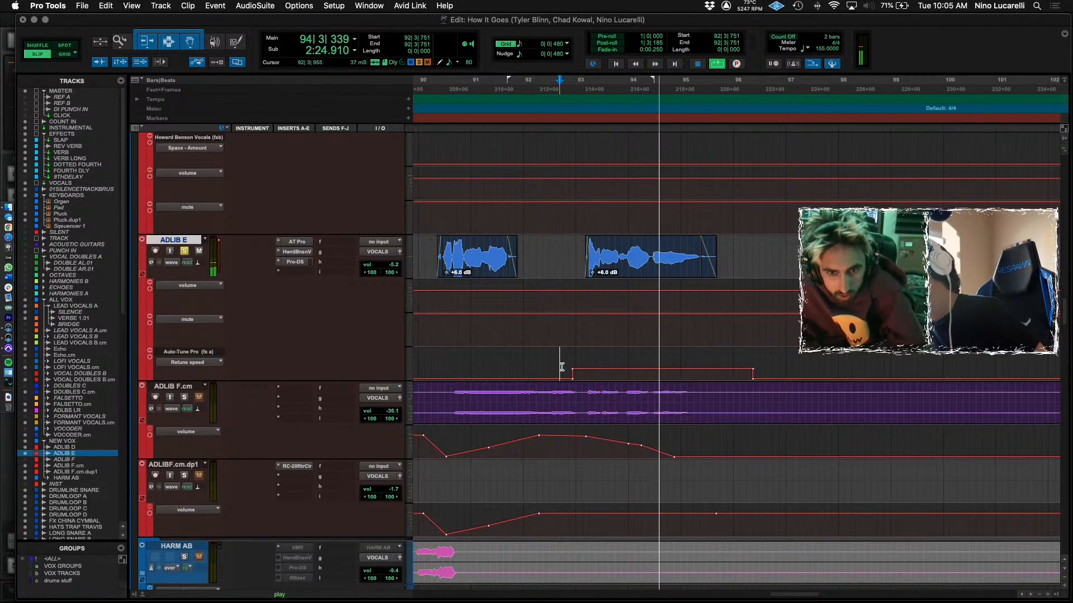
{"action": "key", "text": "space"}
{"action": "key", "text": "space"}
Raise the start of ADLIB E's Retune speed section to a peak that slopes down to the start of bar 94.
{"action": "scroll", "coordinate": [563, 318], "scroll_direction": "up", "scroll_amount": 3}
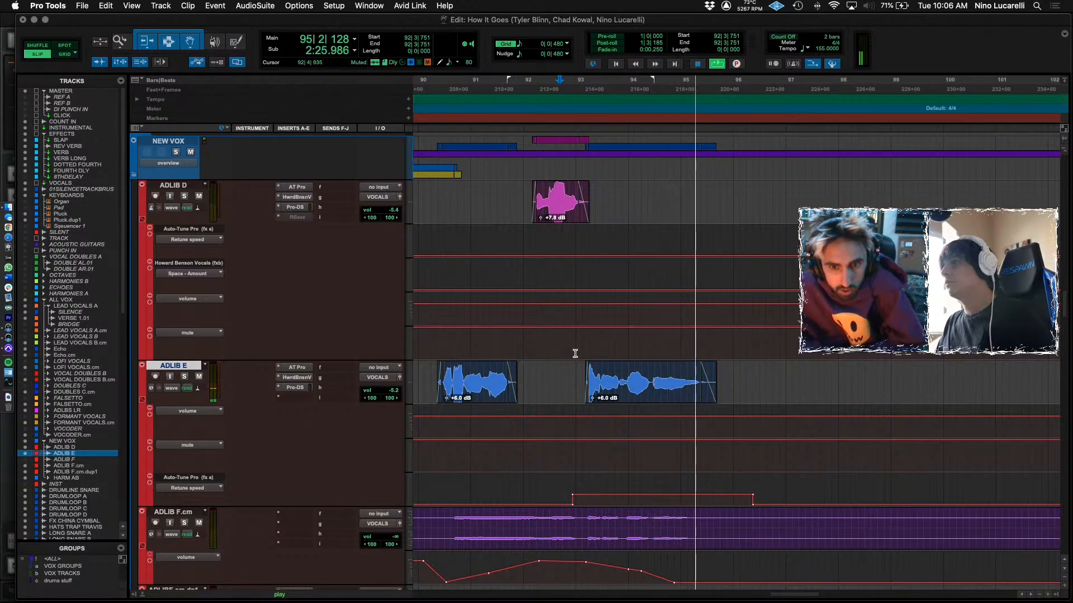
{"action": "scroll", "coordinate": [577, 357], "scroll_direction": "up", "scroll_amount": 6}
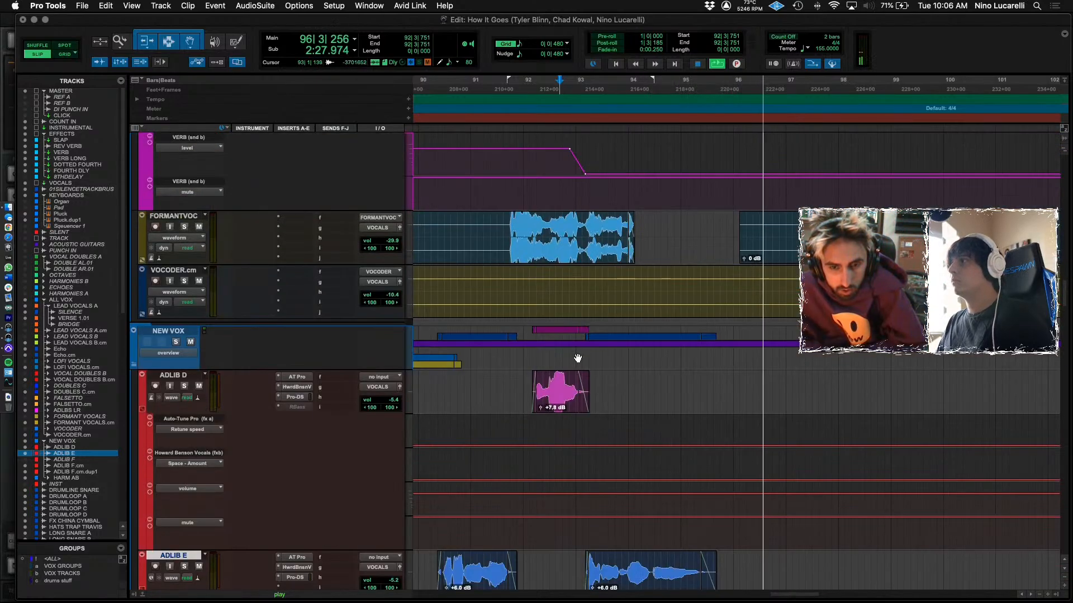
{"action": "scroll", "coordinate": [577, 358], "scroll_direction": "down", "scroll_amount": 6}
{"action": "key", "text": "space"}
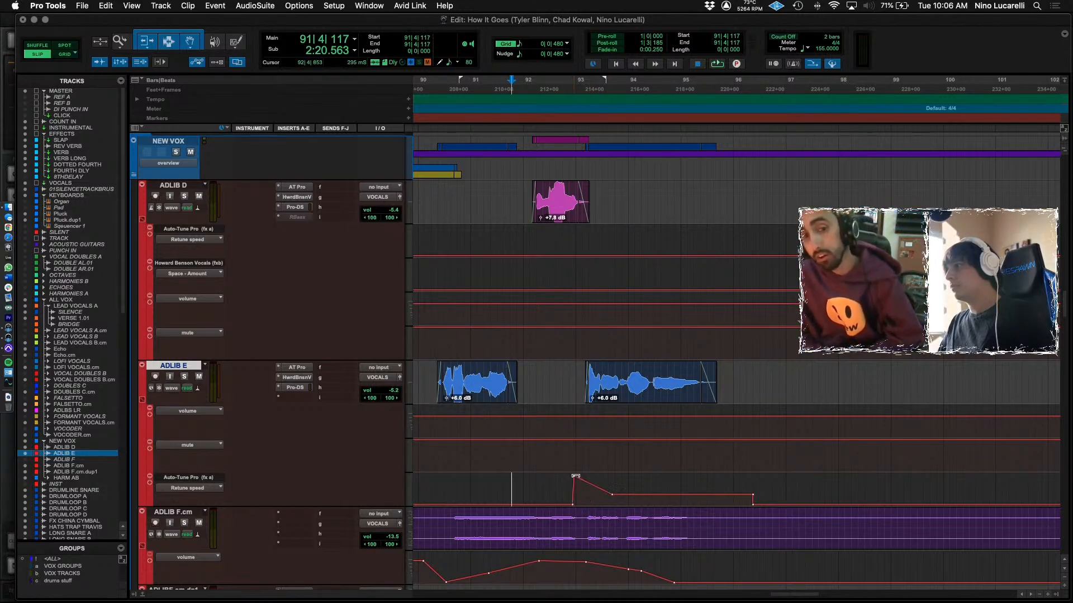
{"action": "key", "text": "space"}
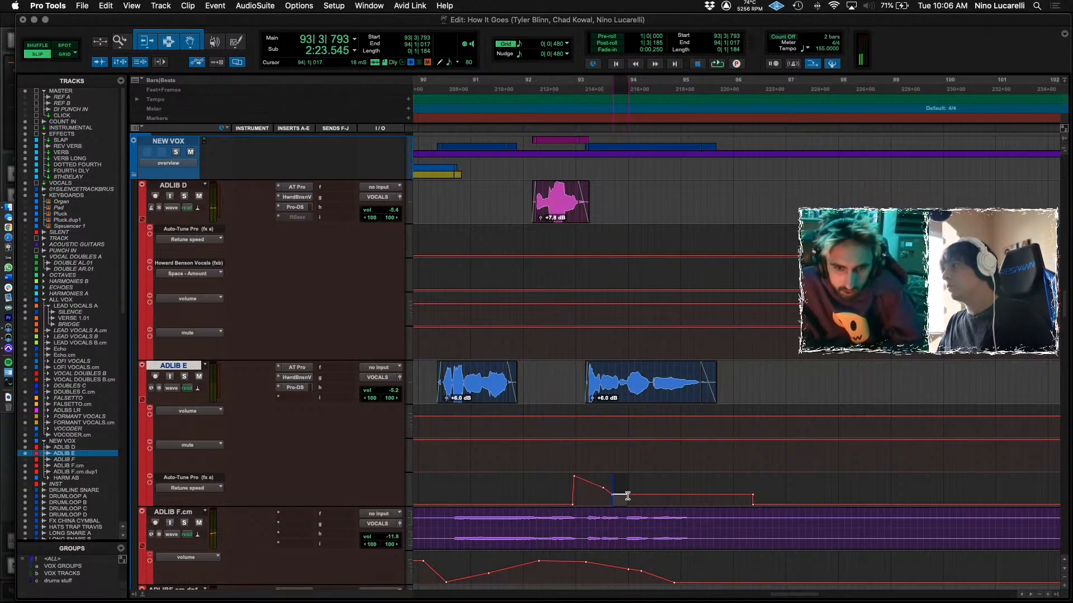
{"action": "key", "text": "space"}
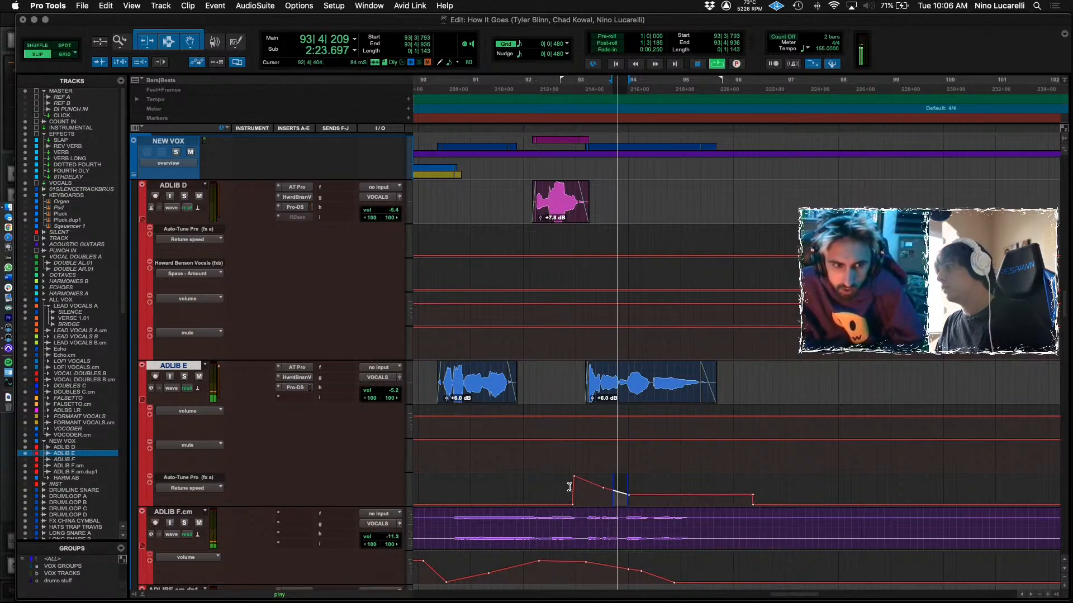
Raise the Retune speed breakpoint near beat 3 of bar 93 on ADLIB E and replay from beat 4 of bar 92.
{"action": "left_click", "coordinate": [569, 487]}
{"action": "key", "text": "space"}
{"action": "left_click_drag", "start_coordinate": [603, 488], "coordinate": [607, 480]}
{"action": "key", "text": "space"}
{"action": "left_click", "coordinate": [566, 486]}
{"action": "key", "text": "space"}
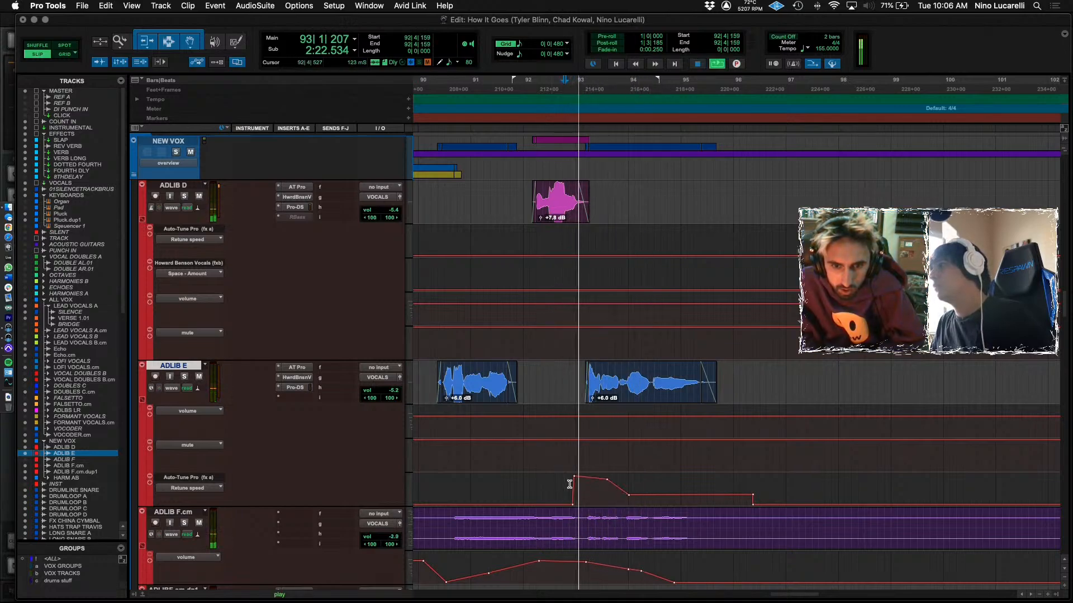
Display ADLIB E's FOURTH DLY send level in the lane that shows mute and lower it from bar 93 to bar 94.
{"action": "left_click", "coordinate": [199, 444]}
{"action": "left_click", "coordinate": [537, 501]}
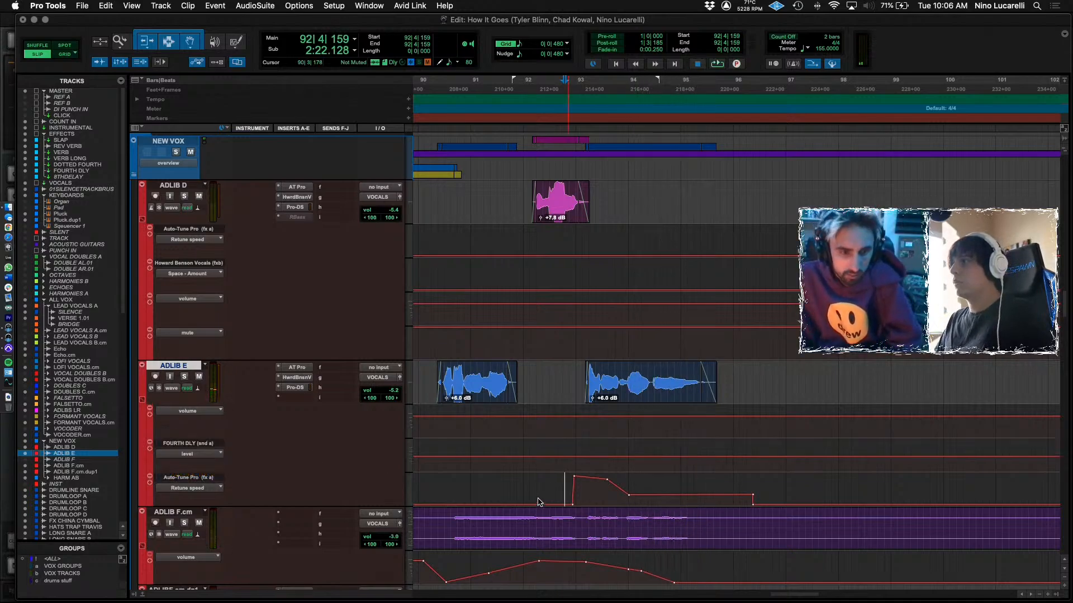
{"action": "left_click_drag", "start_coordinate": [580, 463], "coordinate": [629, 462]}
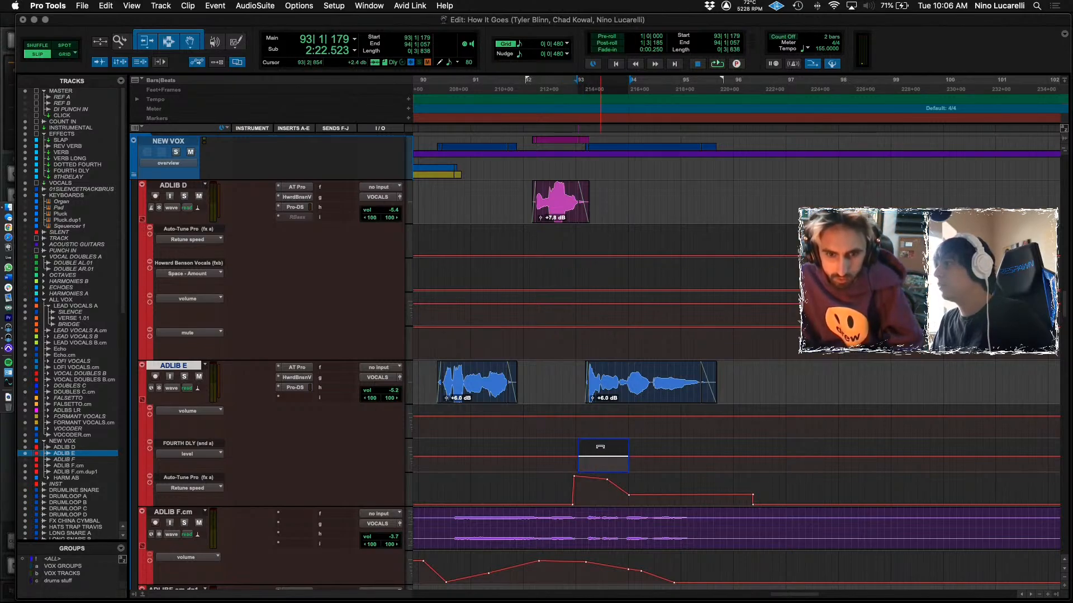
{"action": "left_click", "coordinate": [572, 456]}
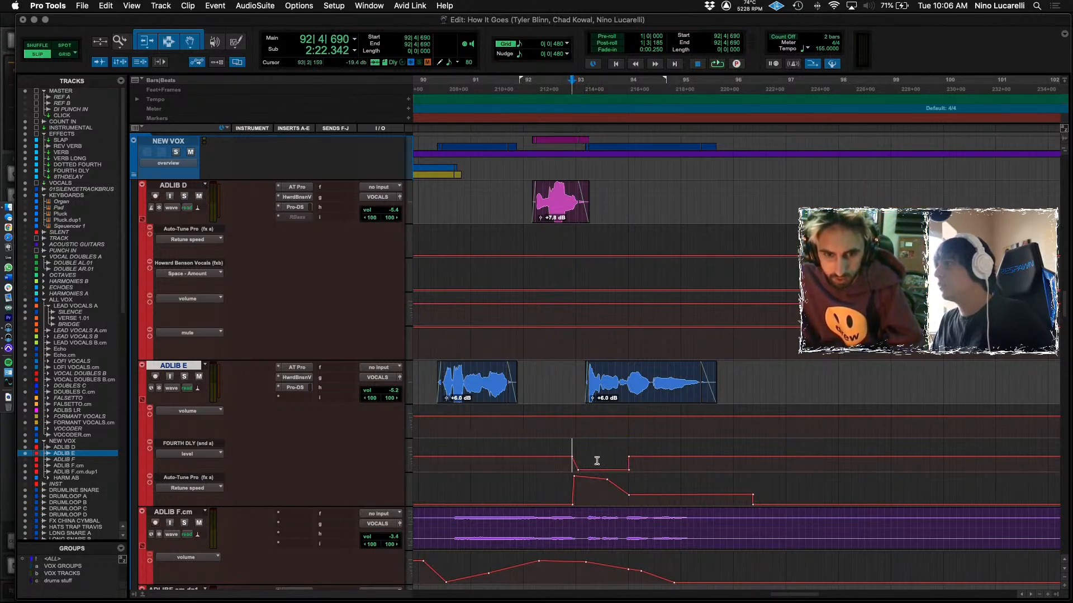
{"action": "key", "text": "space"}
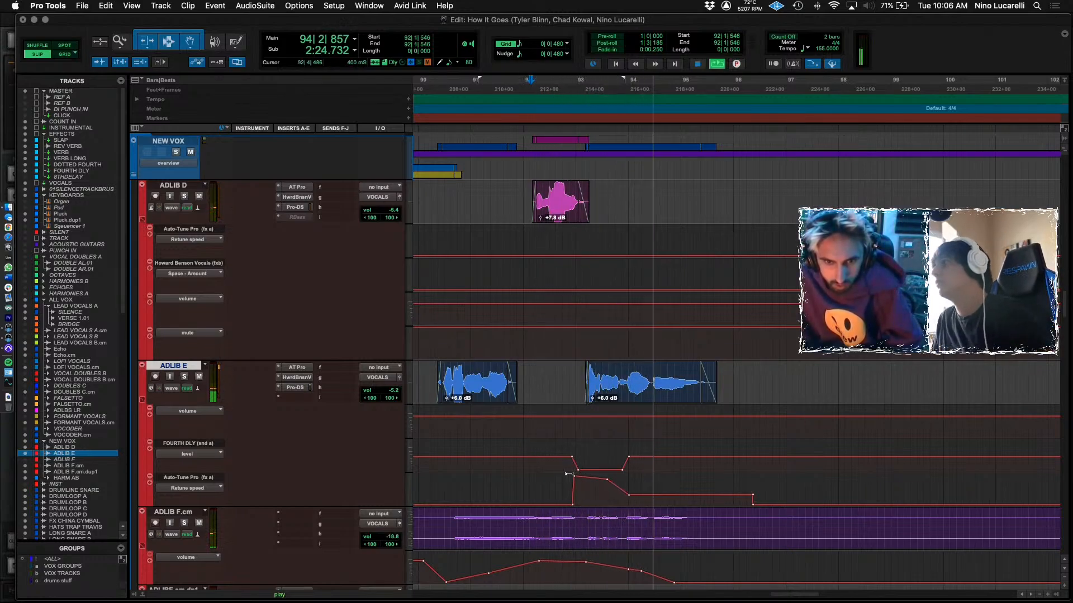
{"action": "key", "text": "space"}
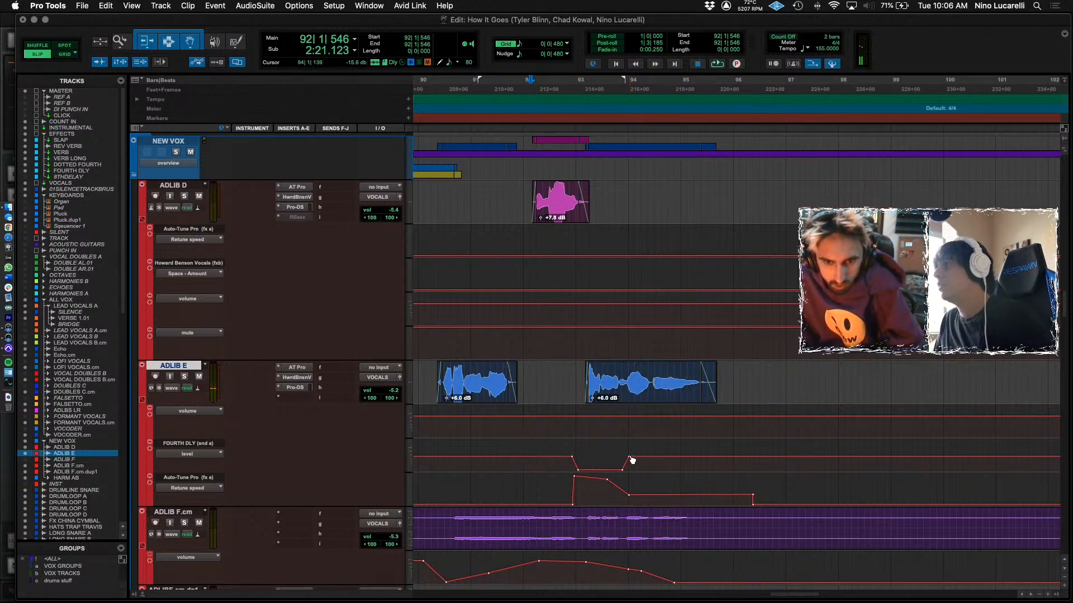
Extend ADLIB E's lowered FOURTH DLY send level through the end of the song and replay from beat 2 of bar 92.
{"action": "mouse_move", "coordinate": [637, 464]}
{"action": "left_mouse_down"}
{"action": "mouse_move", "coordinate": [647, 471]}
{"action": "mouse_move", "coordinate": [654, 458]}
{"action": "left_mouse_up"}
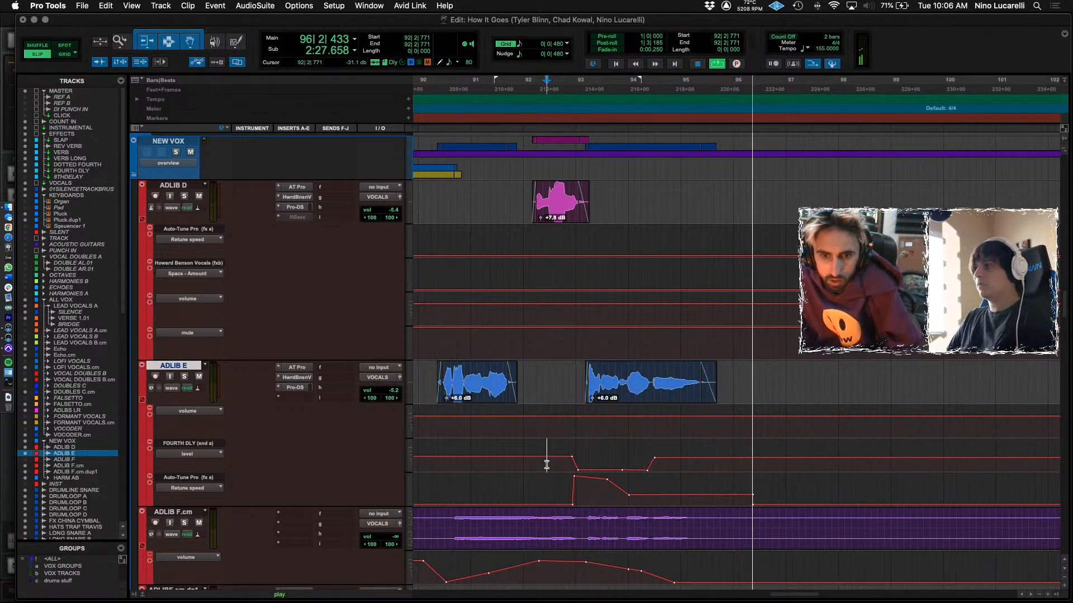
{"action": "key", "text": "super+bracketleft"}
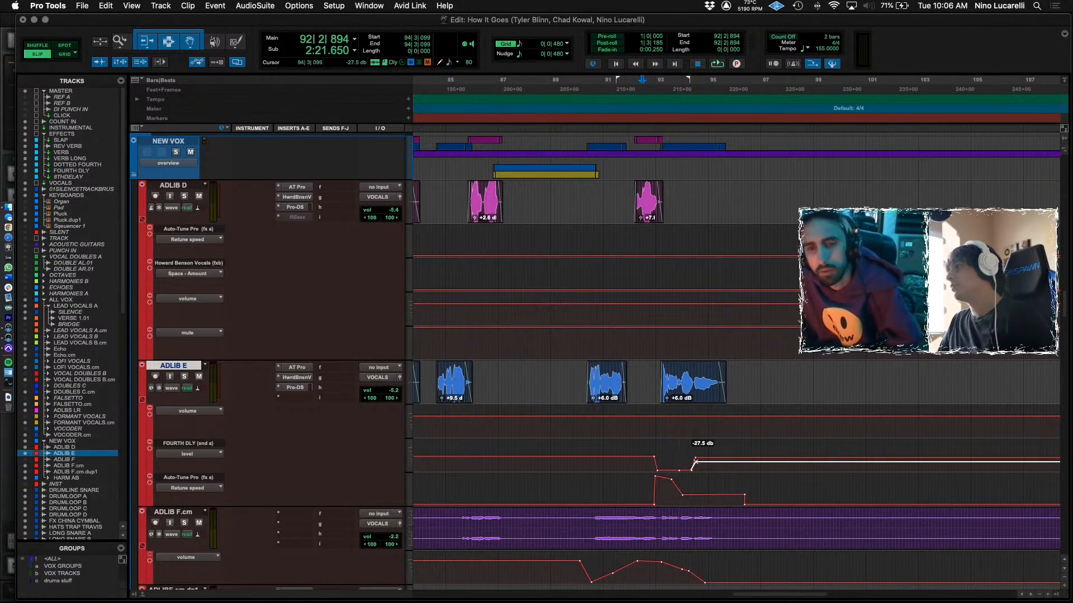
{"action": "key", "text": "space"}
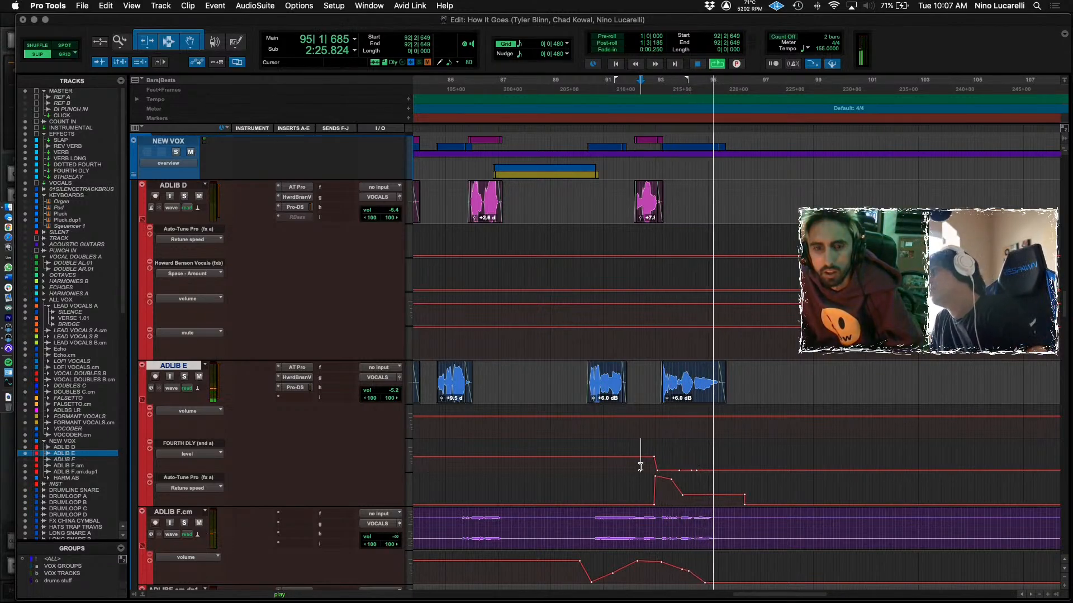
Switch to Grid editing and play the BOOMER track's hit from beat 4 of bar 90.
{"action": "scroll", "coordinate": [640, 466], "scroll_direction": "up", "scroll_amount": 5}
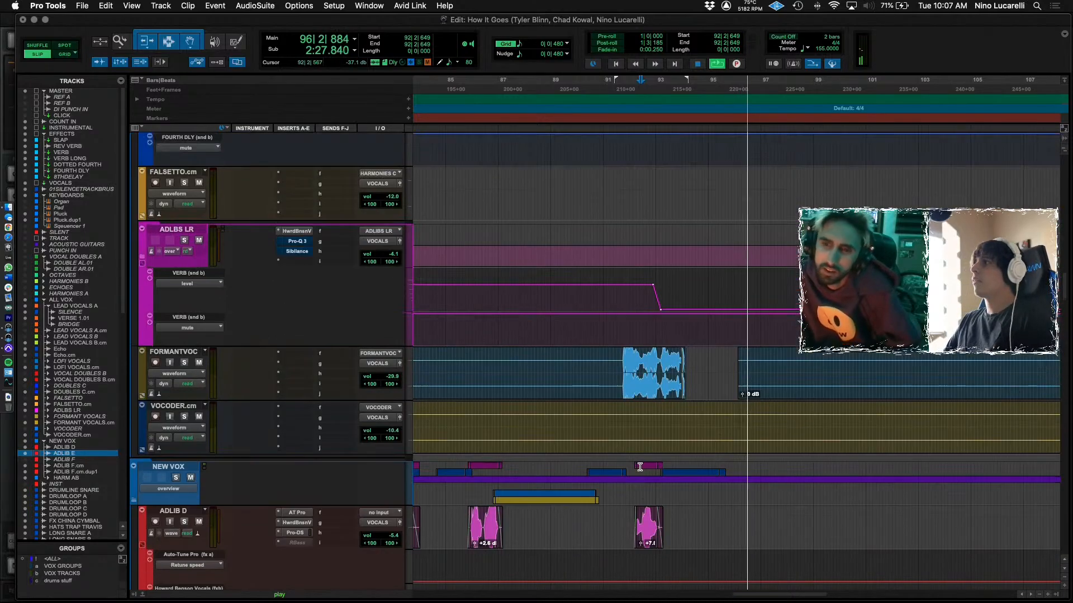
{"action": "scroll", "coordinate": [688, 468], "scroll_direction": "up", "scroll_amount": 15}
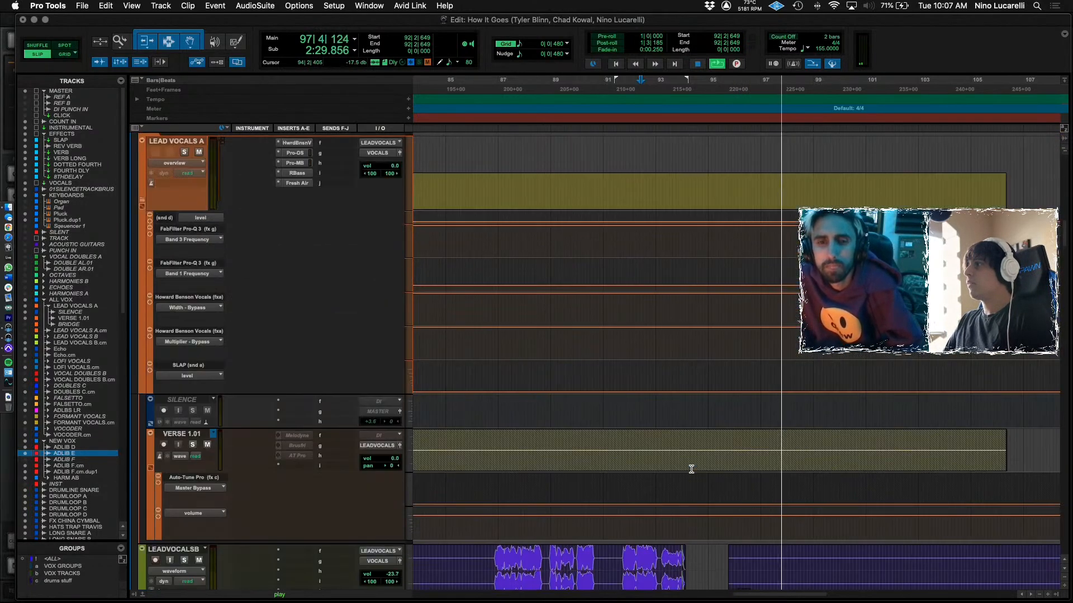
{"action": "scroll", "coordinate": [691, 469], "scroll_direction": "down", "scroll_amount": 15}
{"action": "scroll", "coordinate": [688, 455], "scroll_direction": "down", "scroll_amount": 15}
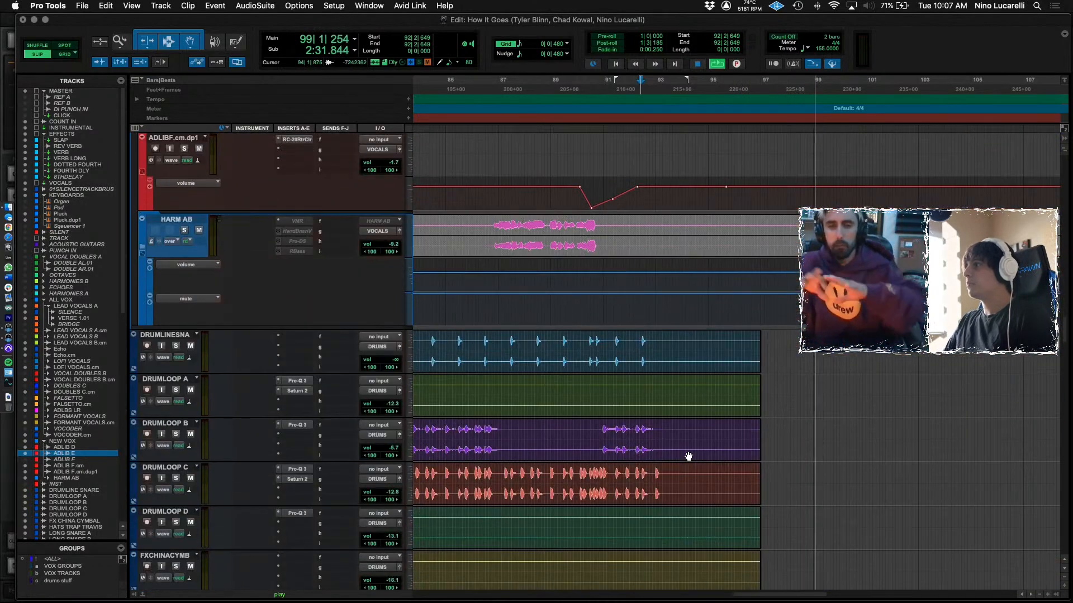
{"action": "key", "text": "space"}
{"action": "left_click", "coordinate": [588, 367]}
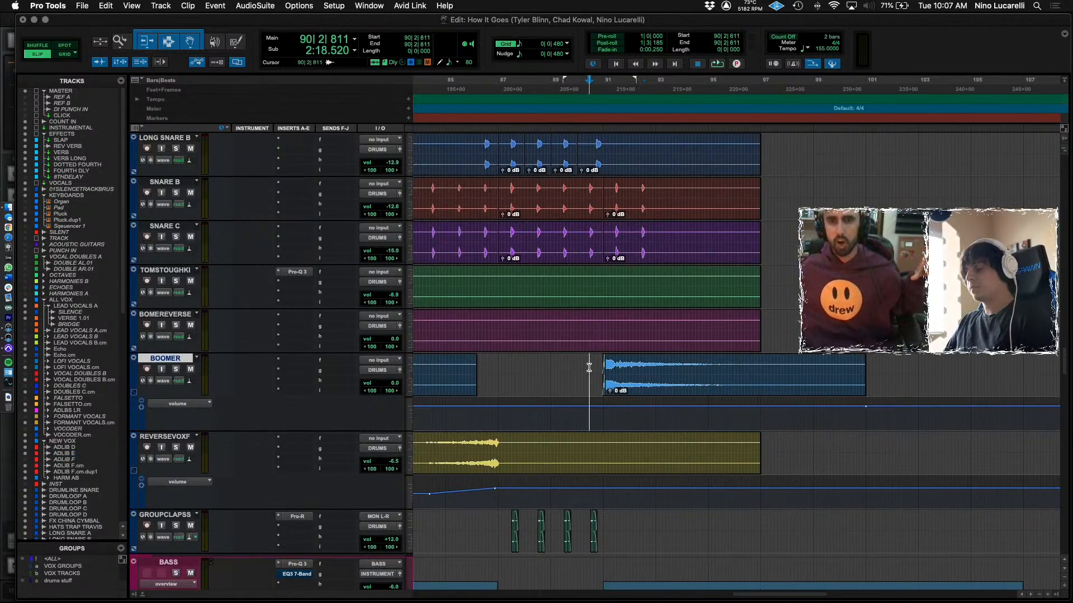
{"action": "key", "text": "super+bracketright"}
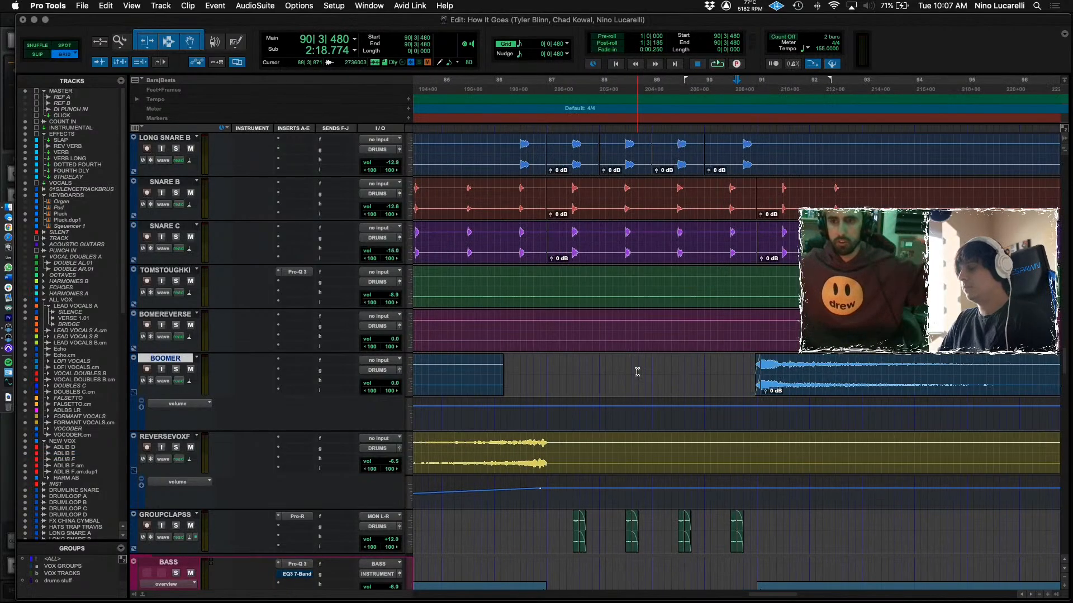
{"action": "scroll", "coordinate": [647, 371], "scroll_direction": "right", "scroll_amount": 5}
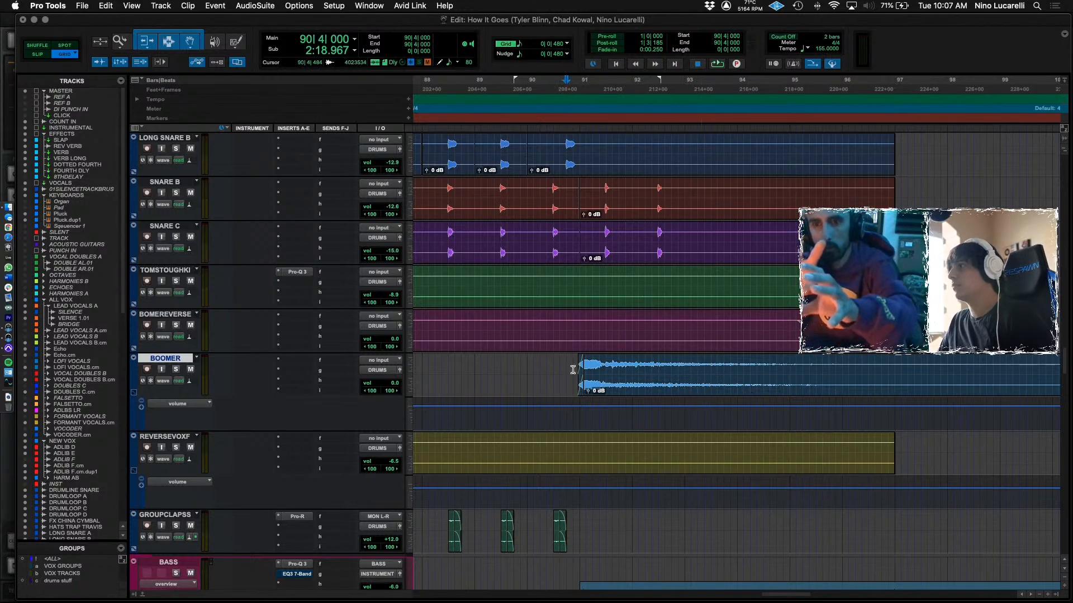
{"action": "key", "text": "space"}
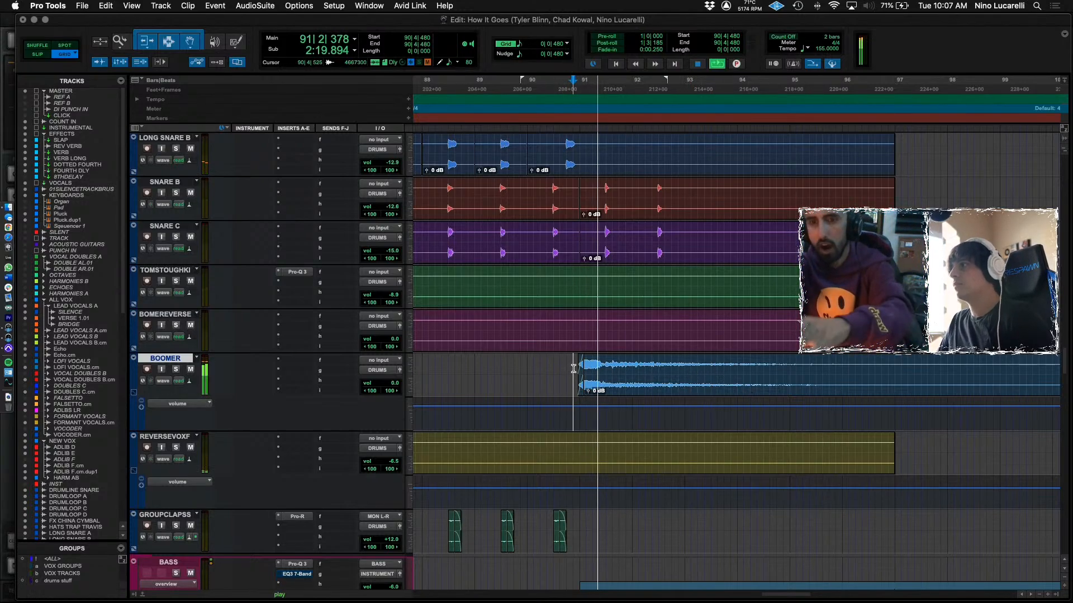
{"action": "key", "text": "space"}
Fade out the BOOMER hit from bar 92 to bar 93, delete its tail beyond bar 93 and play the result.
{"action": "left_click", "coordinate": [685, 374]}
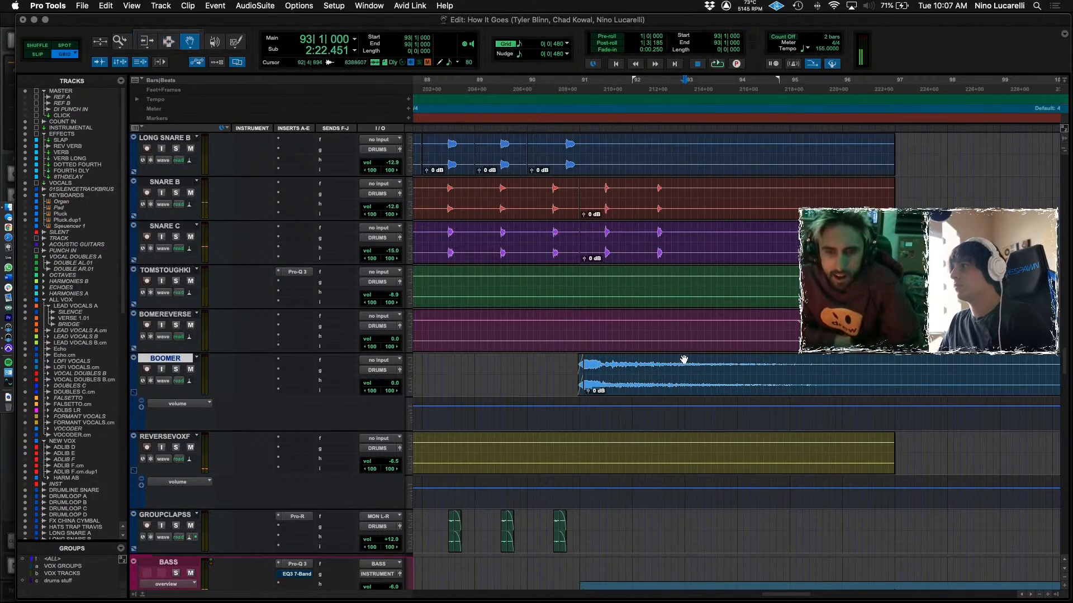
{"action": "left_click", "coordinate": [684, 359]}
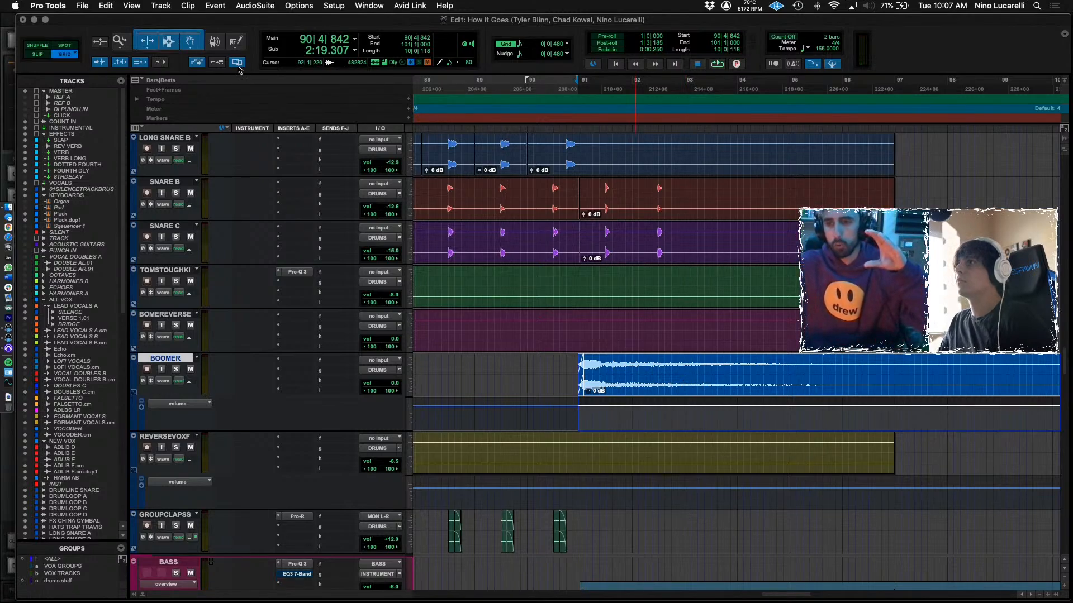
{"action": "left_click_drag", "start_coordinate": [674, 369], "coordinate": [648, 393]}
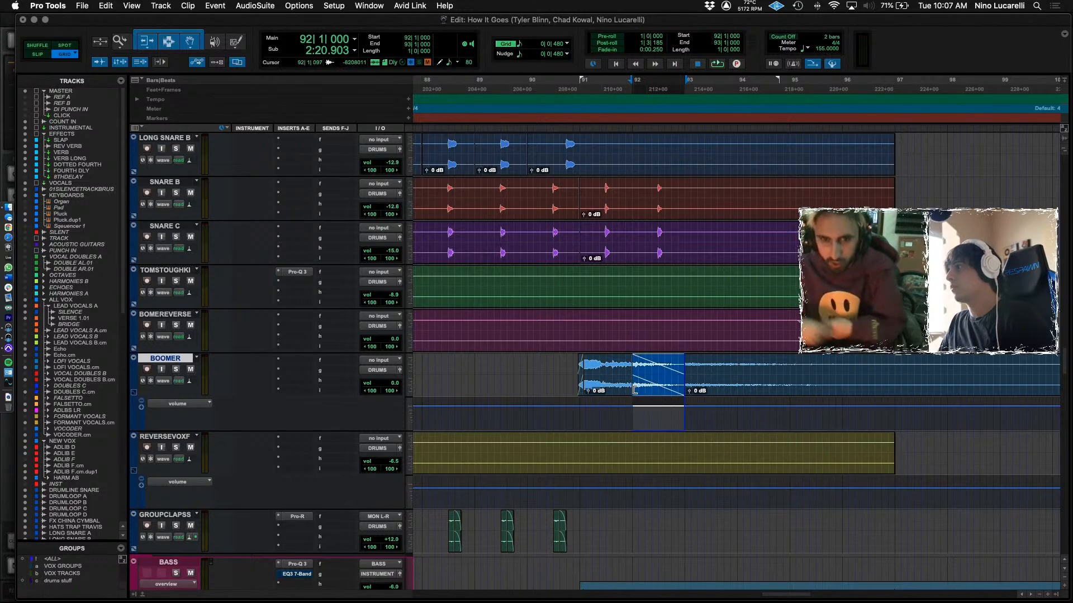
{"action": "left_click", "coordinate": [756, 395]}
{"action": "key", "text": "Delete"}
{"action": "left_click", "coordinate": [567, 368]}
{"action": "key", "text": "space"}
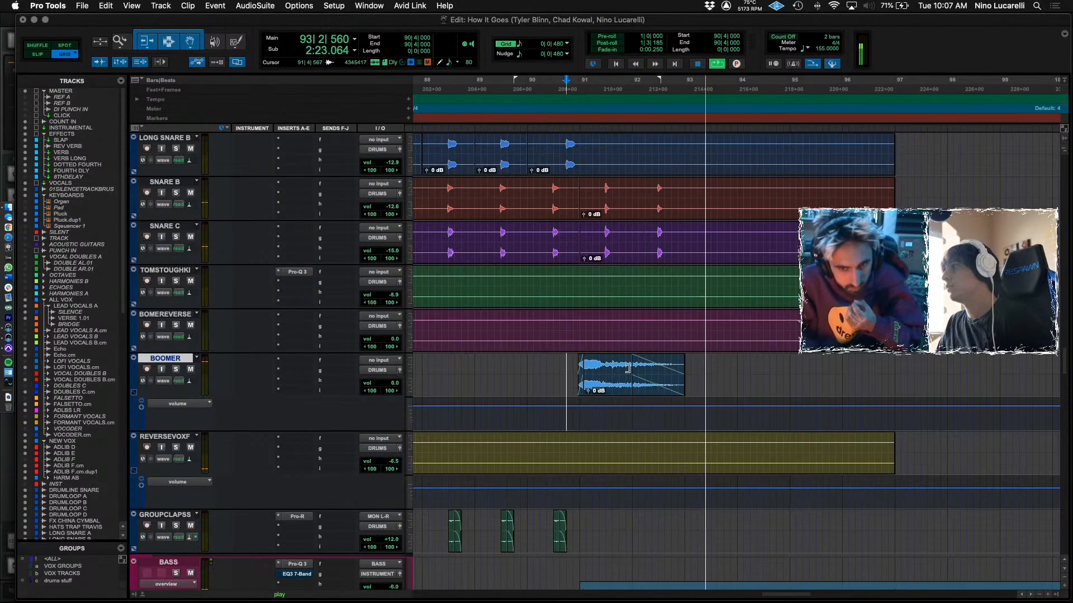
Play the ending from beat 4 of bar 90 and examine the ADLIB E automation lanes and the drum tracks around it.
{"action": "scroll", "coordinate": [687, 390], "scroll_direction": "up", "scroll_amount": 15}
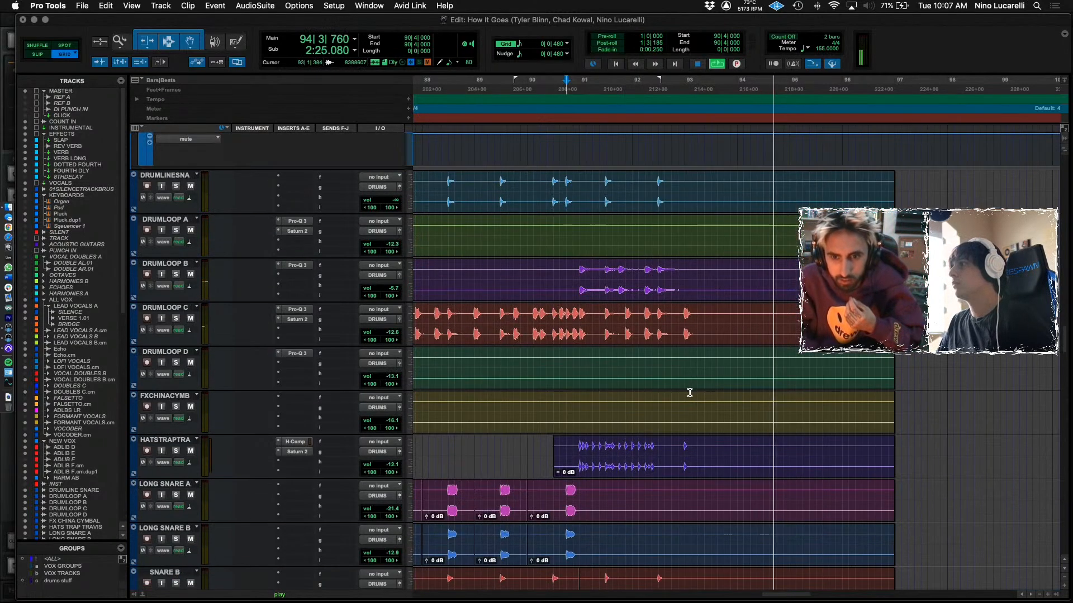
{"action": "scroll", "coordinate": [689, 393], "scroll_direction": "up", "scroll_amount": 5}
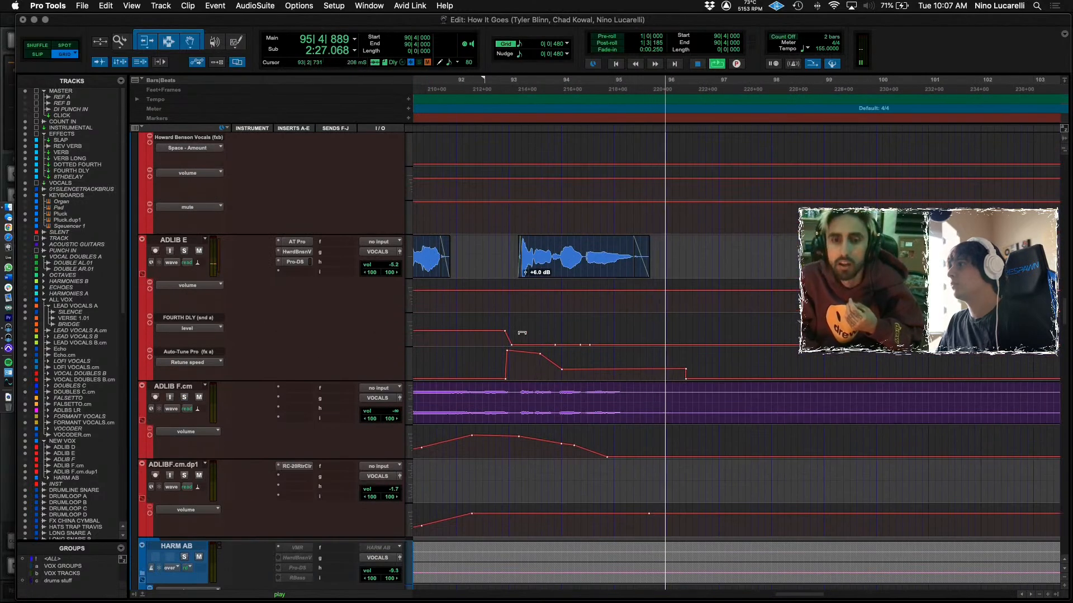
{"action": "key", "text": "space"}
{"action": "left_click", "coordinate": [513, 250]}
{"action": "key", "text": "super+bracketleft"}
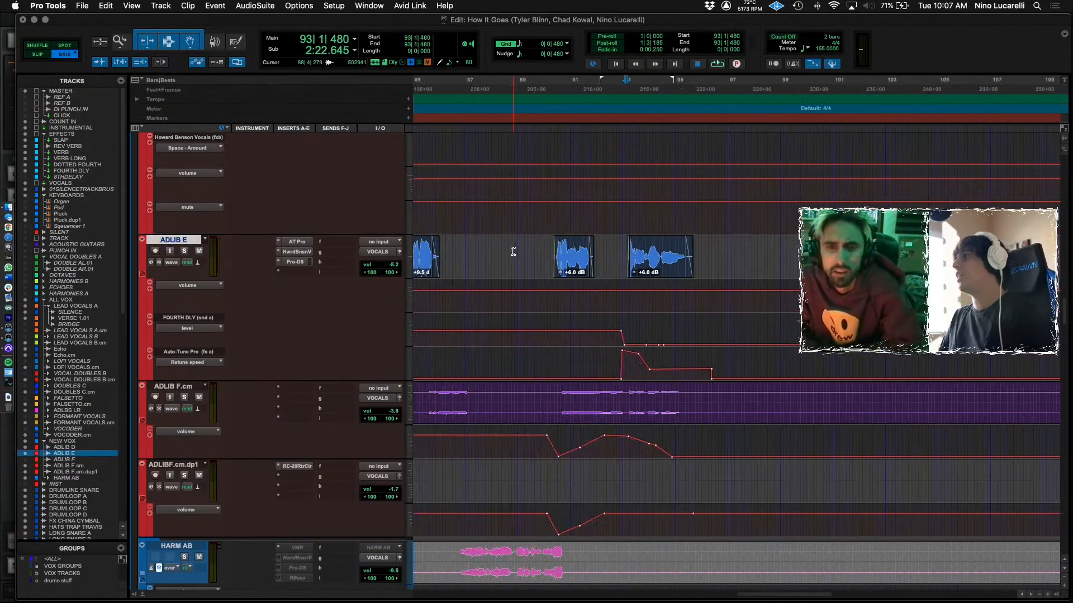
{"action": "scroll", "coordinate": [607, 251], "scroll_direction": "down", "scroll_amount": 15}
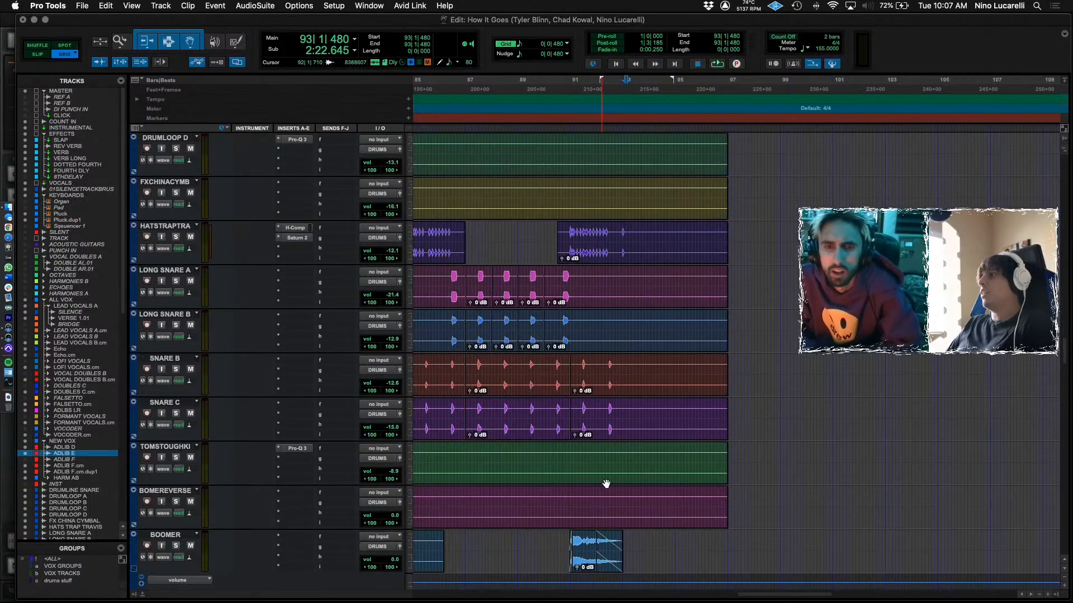
{"action": "left_click", "coordinate": [568, 535]}
{"action": "key", "text": "space"}
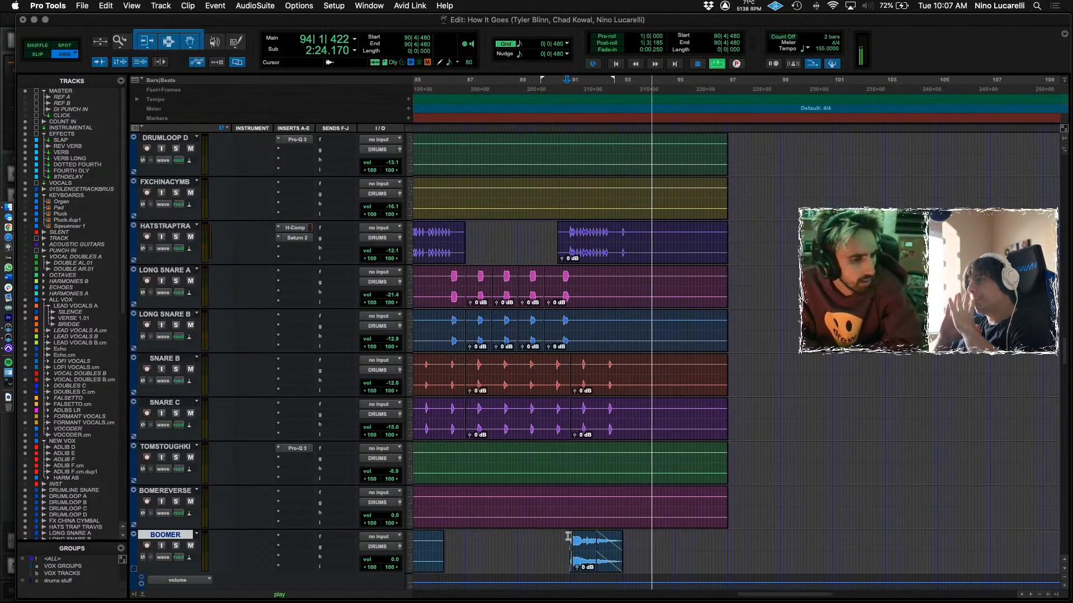
{"action": "key", "text": "r"}
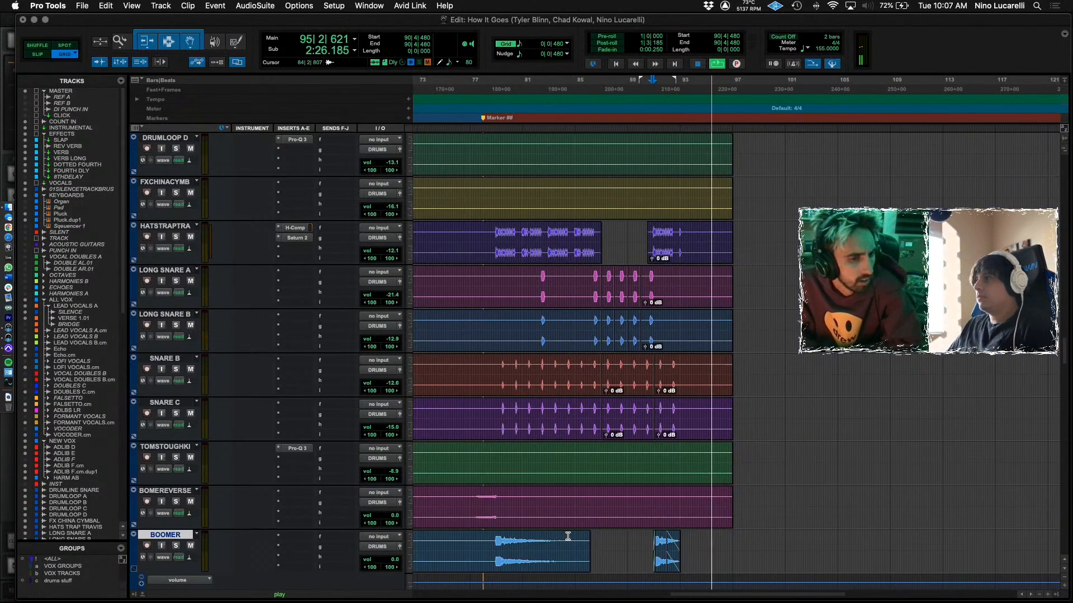
{"action": "scroll", "coordinate": [653, 507], "scroll_direction": "up", "scroll_amount": 10}
{"action": "scroll", "coordinate": [656, 507], "scroll_direction": "up", "scroll_amount": 5}
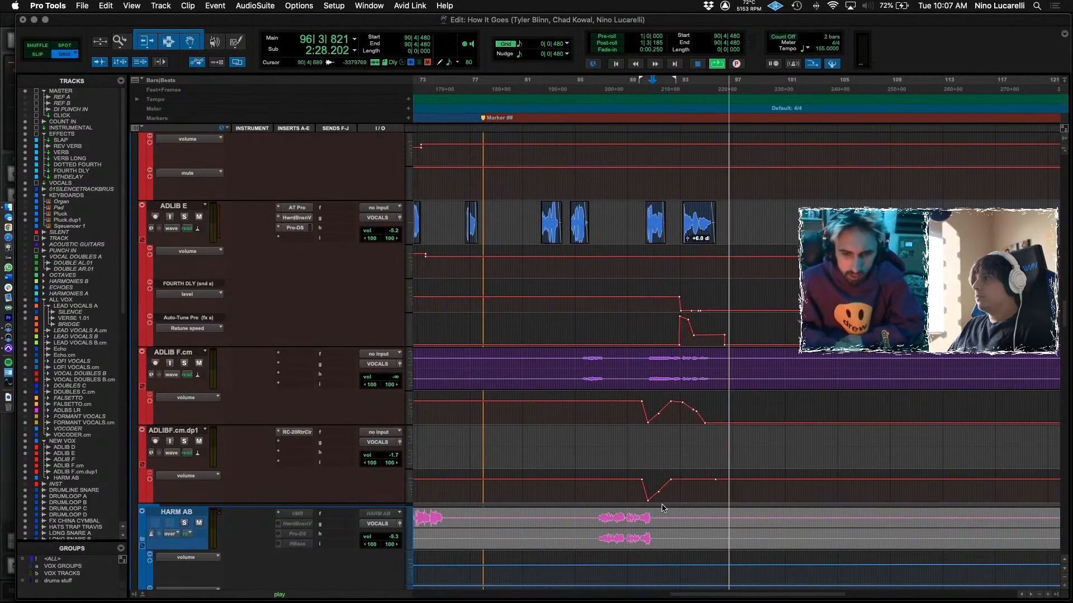
{"action": "scroll", "coordinate": [662, 507], "scroll_direction": "right", "scroll_amount": 5}
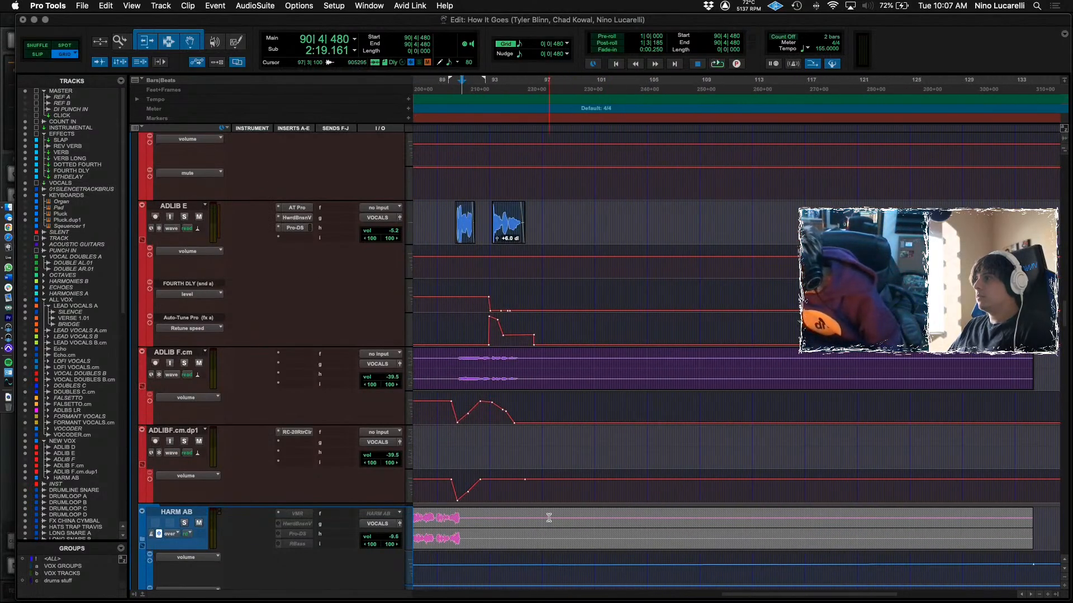
Examine the drum and MIDI tracks and play the song from beat 4 of bar 67.
{"action": "scroll", "coordinate": [550, 518], "scroll_direction": "down", "scroll_amount": 20}
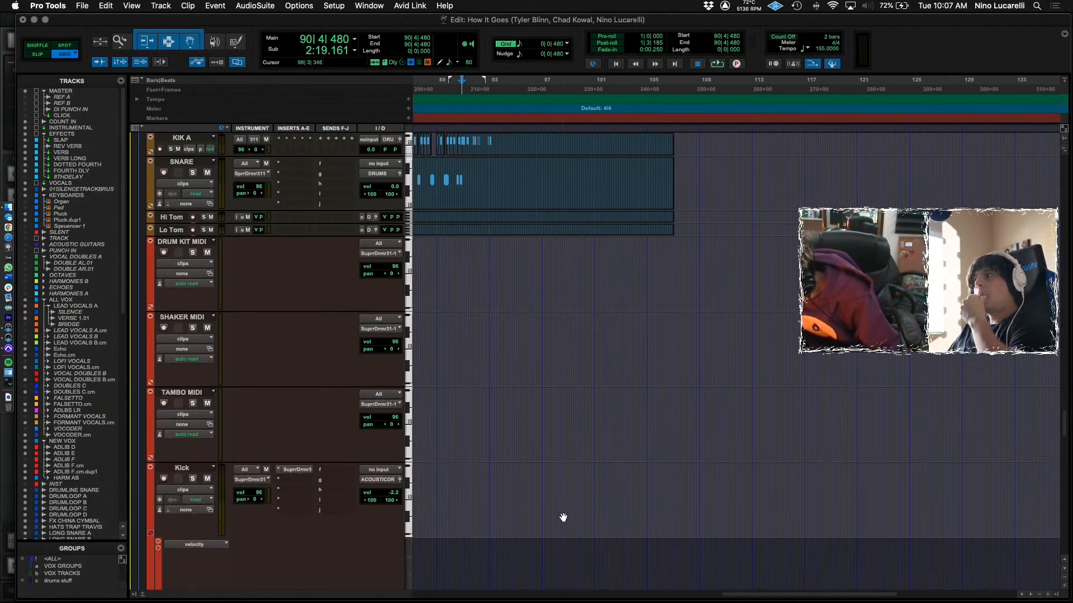
{"action": "scroll", "coordinate": [562, 517], "scroll_direction": "down", "scroll_amount": 20}
{"action": "scroll", "coordinate": [563, 518], "scroll_direction": "up", "scroll_amount": 10}
{"action": "scroll", "coordinate": [485, 426], "scroll_direction": "up", "scroll_amount": 5}
{"action": "scroll", "coordinate": [490, 427], "scroll_direction": "left", "scroll_amount": 5}
{"action": "key", "text": "space"}
{"action": "scroll", "coordinate": [561, 489], "scroll_direction": "up", "scroll_amount": 10}
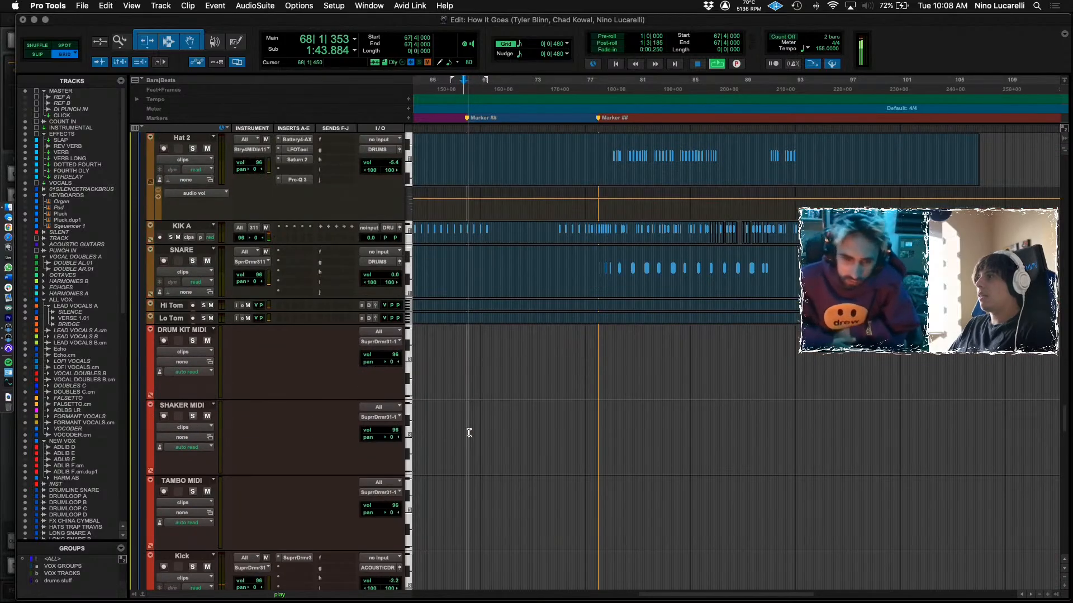
{"action": "key", "text": "space"}
Play from bar 75 and examine the kick, ad-lib, lead vocal, keyboard and drum loop tracks.
{"action": "scroll", "coordinate": [565, 559], "scroll_direction": "down", "scroll_amount": 15}
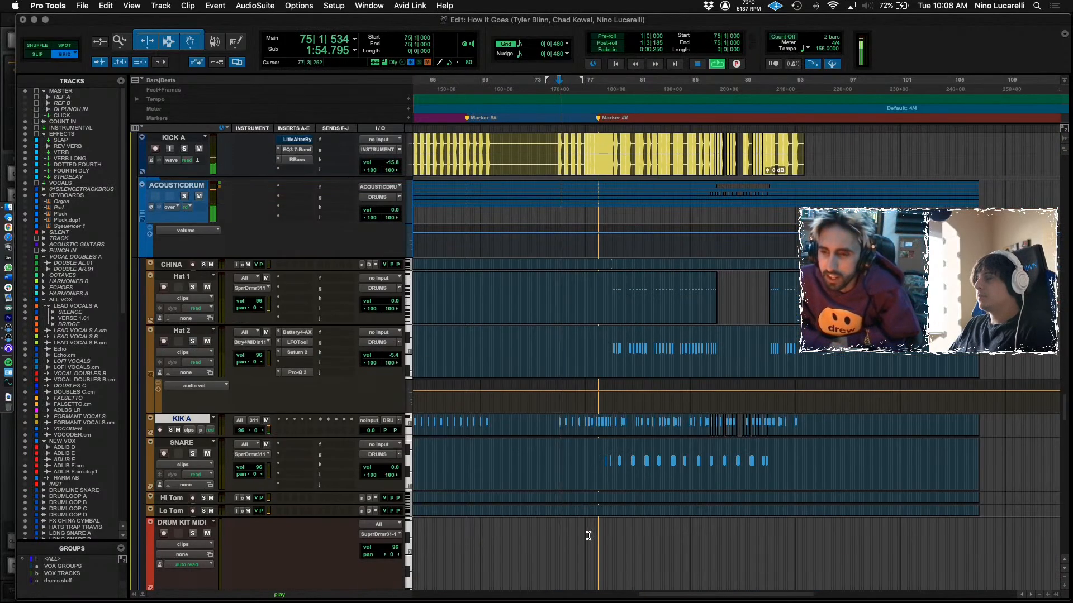
{"action": "scroll", "coordinate": [587, 530], "scroll_direction": "up", "scroll_amount": 15}
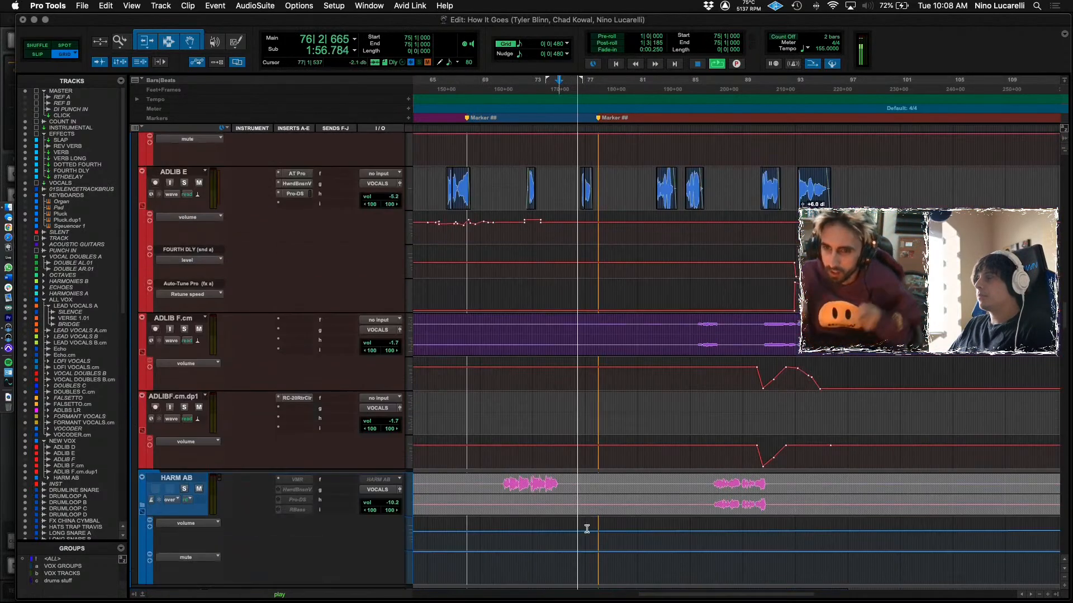
{"action": "scroll", "coordinate": [583, 521], "scroll_direction": "up", "scroll_amount": 15}
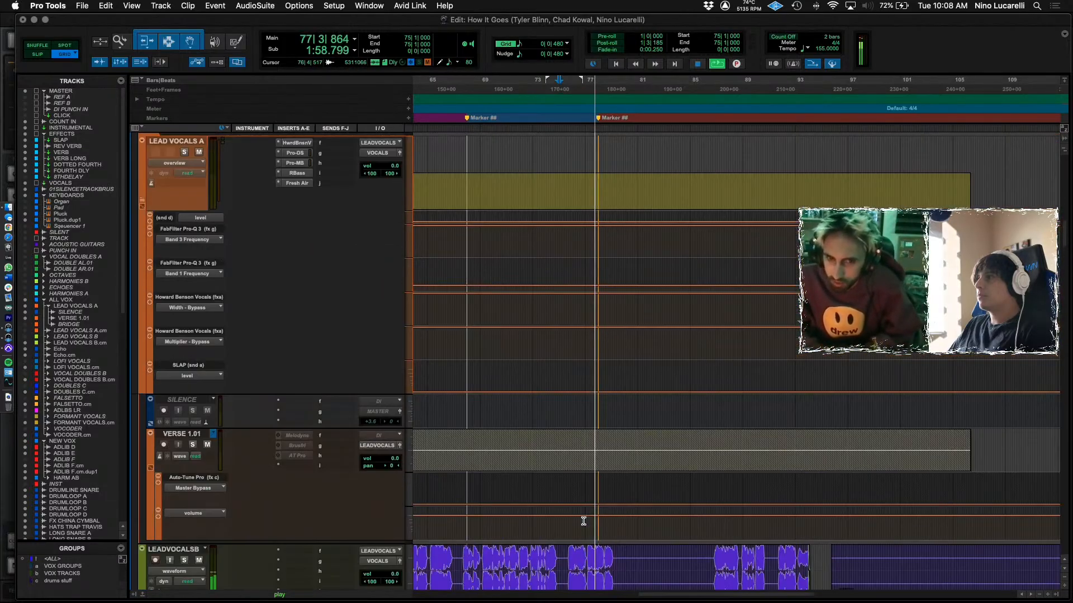
{"action": "scroll", "coordinate": [584, 454], "scroll_direction": "down", "scroll_amount": 15}
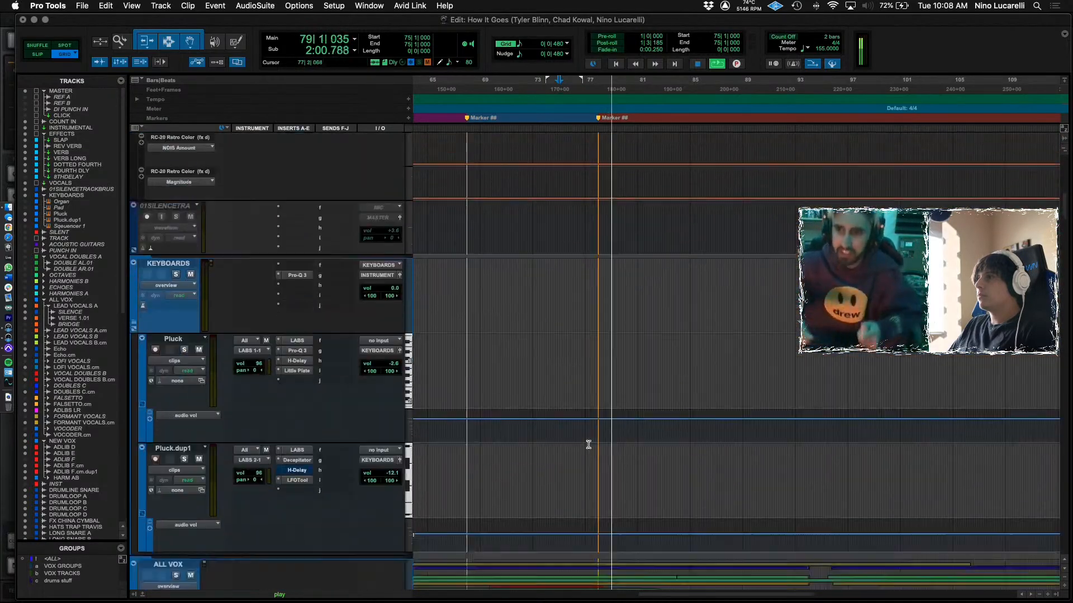
{"action": "scroll", "coordinate": [590, 444], "scroll_direction": "down", "scroll_amount": 15}
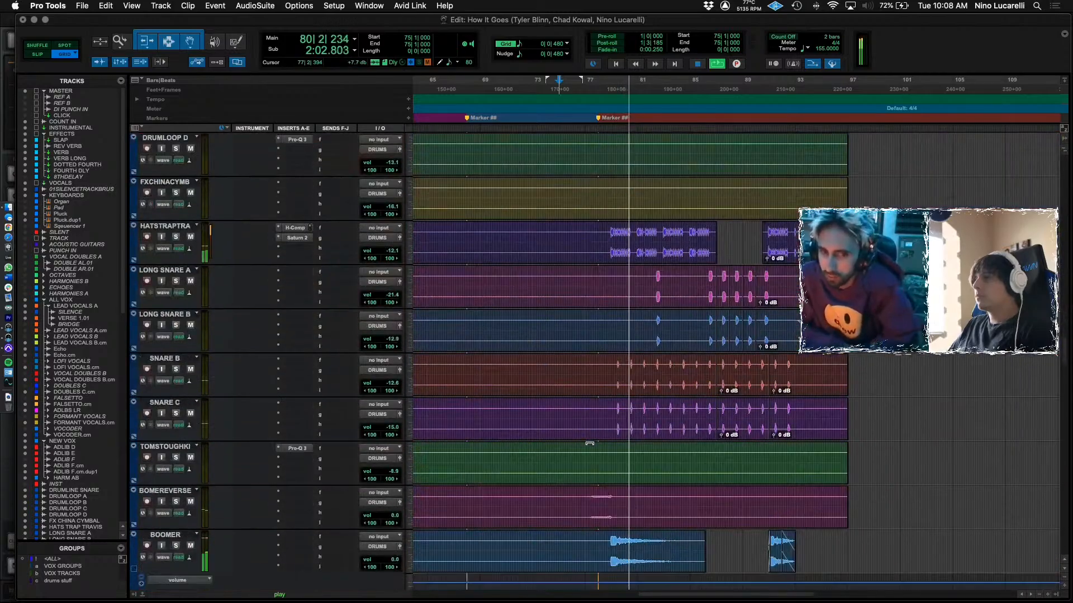
{"action": "scroll", "coordinate": [600, 426], "scroll_direction": "up", "scroll_amount": 8}
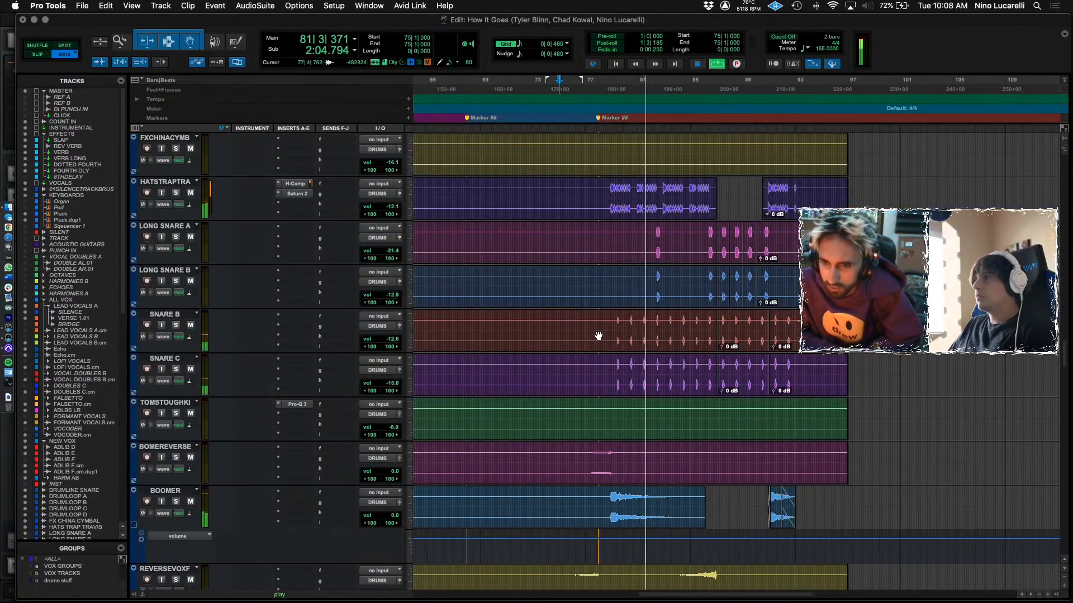
Play the trap hats from beat 2 of bar 78 and the drumline snare entrance from beat 3 of bar 77.
{"action": "left_click", "coordinate": [604, 193]}
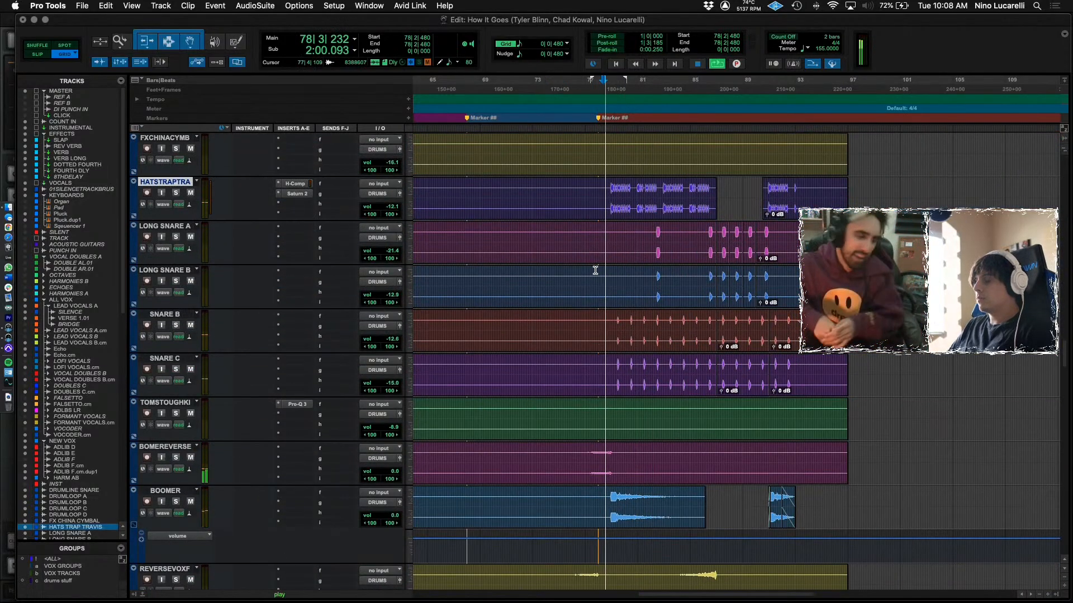
{"action": "key", "text": "super+bracketright"}
{"action": "scroll", "coordinate": [686, 356], "scroll_direction": "up", "scroll_amount": 3}
{"action": "scroll", "coordinate": [693, 391], "scroll_direction": "up", "scroll_amount": 3}
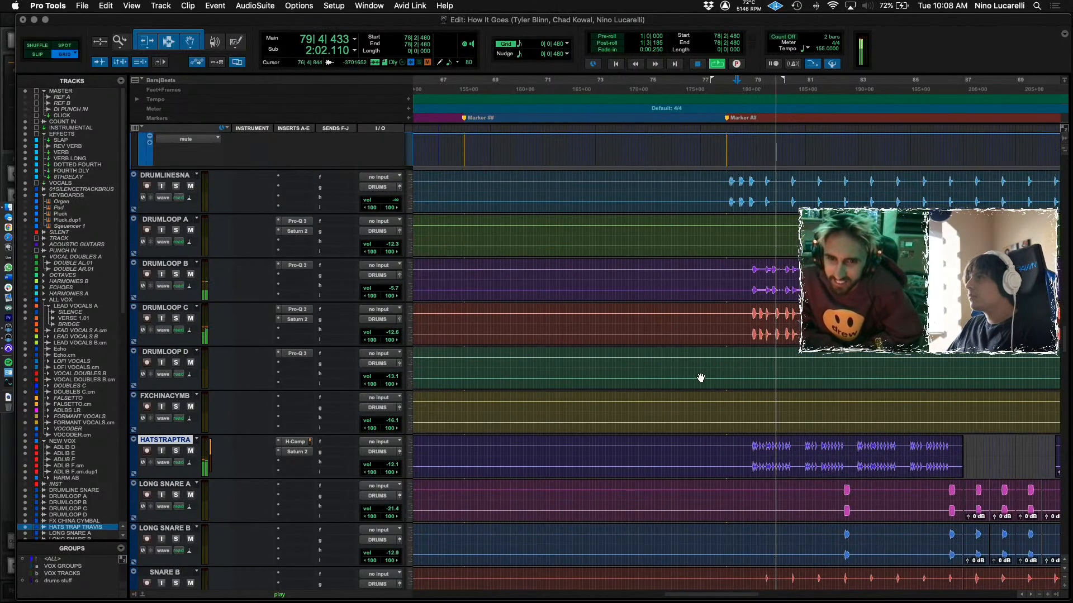
{"action": "left_click", "coordinate": [720, 182]}
{"action": "scroll", "coordinate": [559, 234], "scroll_direction": "up", "scroll_amount": 2}
{"action": "key", "text": "space"}
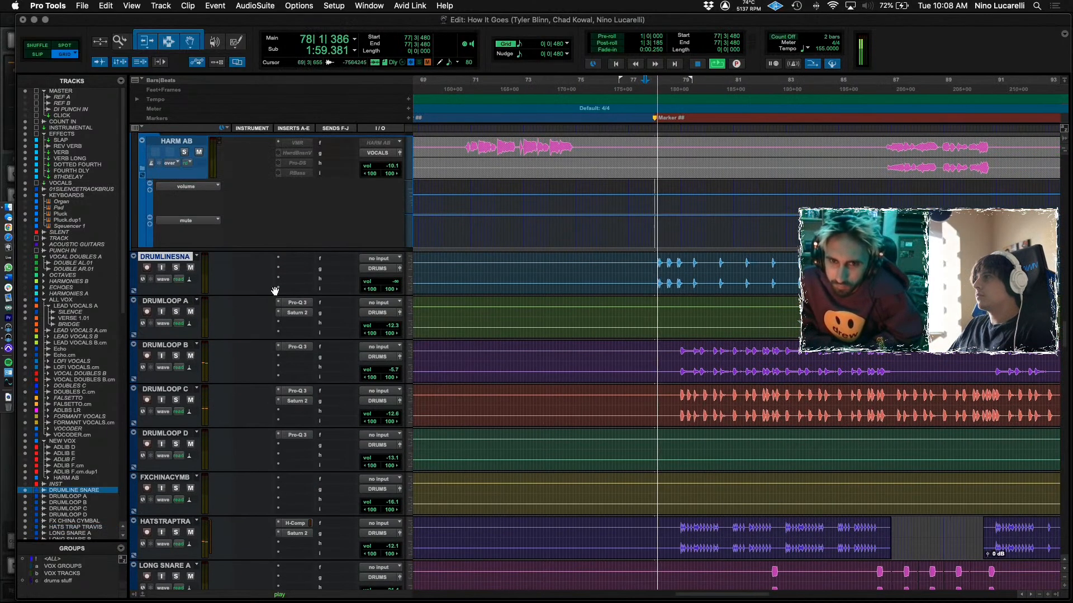
Raise the Snare output track's volume automation to +6.4 dB from bar 77 to beat 2 of bar 79.
{"action": "scroll", "coordinate": [513, 380], "scroll_direction": "up", "scroll_amount": 2}
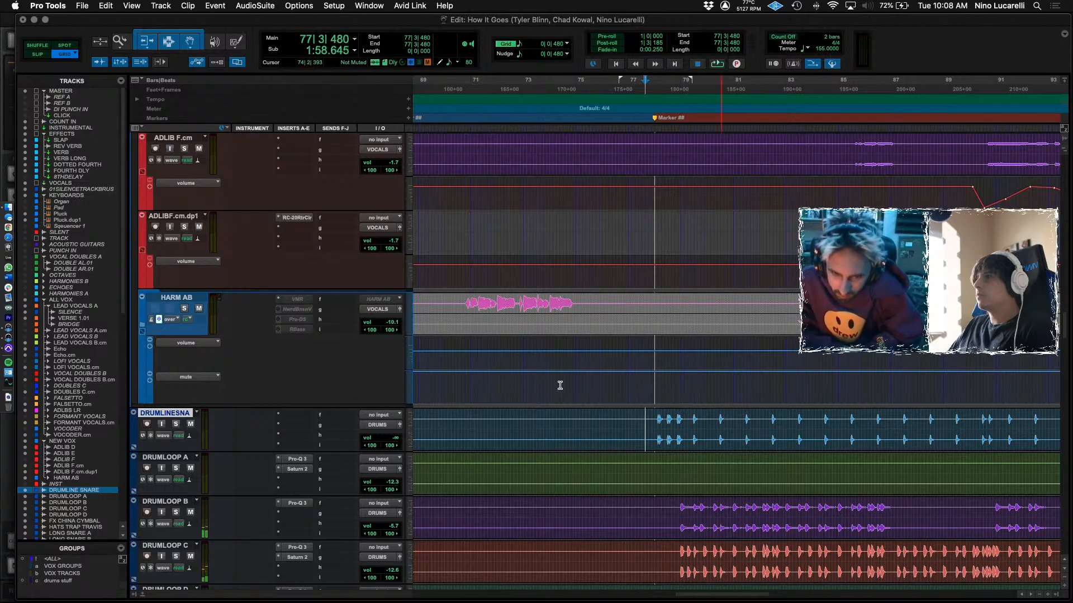
{"action": "scroll", "coordinate": [560, 386], "scroll_direction": "down", "scroll_amount": 15}
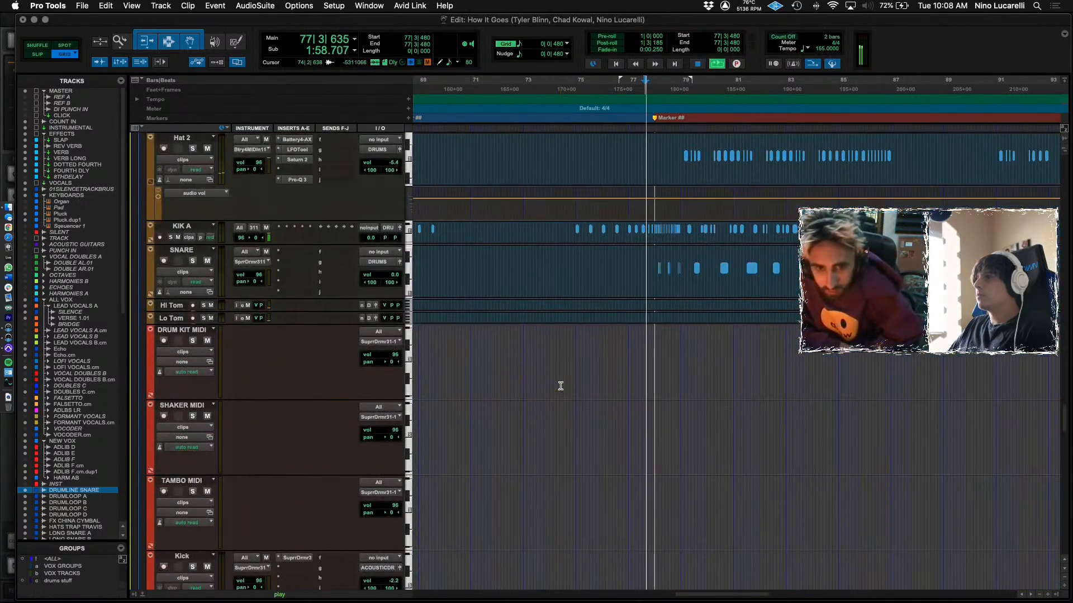
{"action": "scroll", "coordinate": [560, 386], "scroll_direction": "down", "scroll_amount": 15}
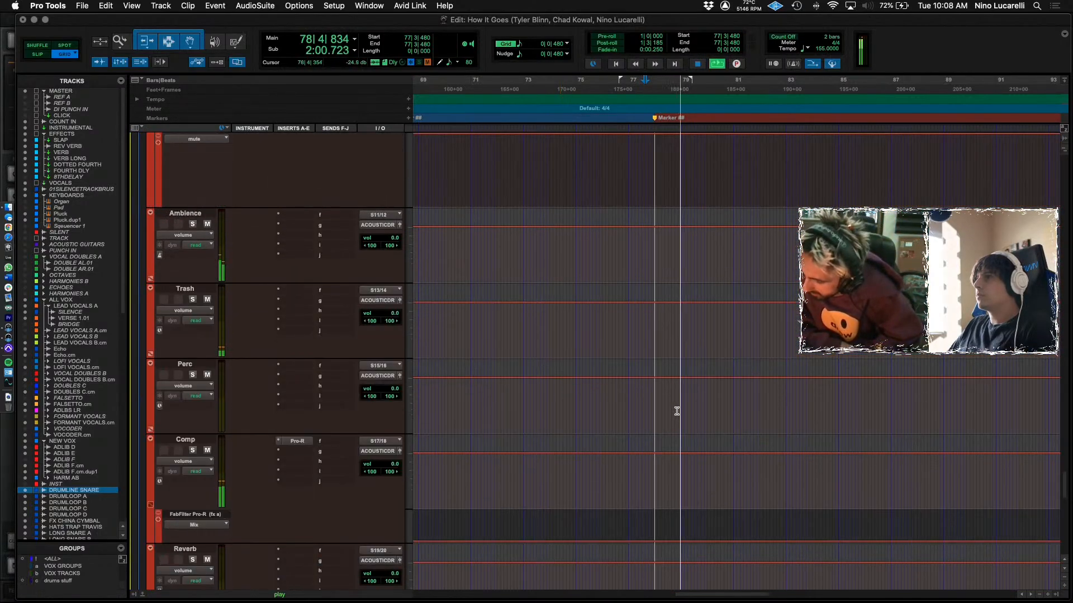
{"action": "scroll", "coordinate": [682, 394], "scroll_direction": "up", "scroll_amount": 2}
{"action": "scroll", "coordinate": [682, 394], "scroll_direction": "up", "scroll_amount": 3}
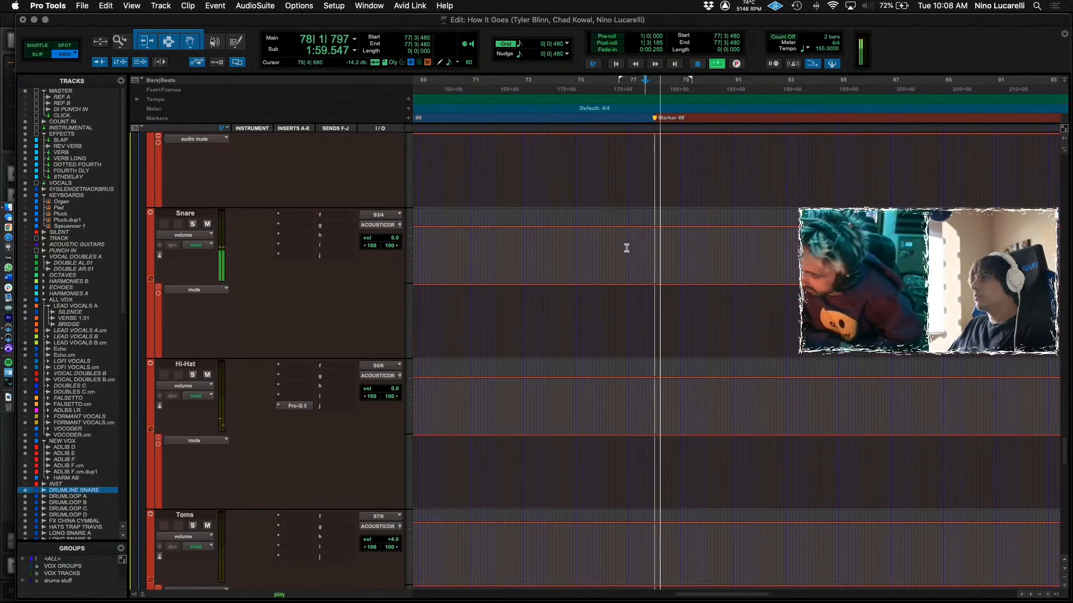
{"action": "left_click_drag", "start_coordinate": [693, 254], "coordinate": [687, 250]}
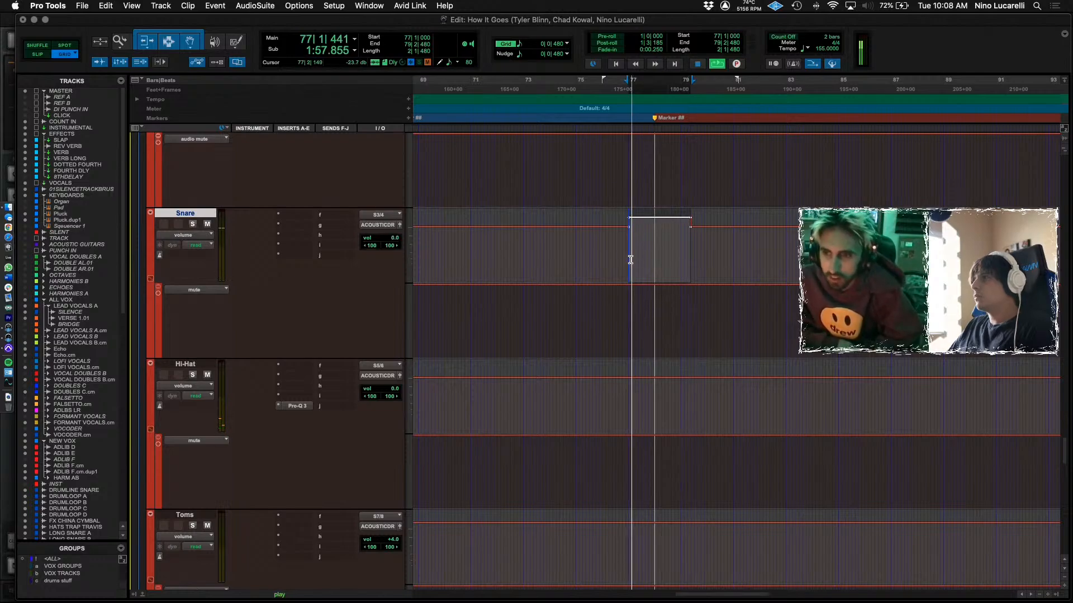
Raise the Ambience track's volume automation to +8.1 dB from bar 77 to beat 2 of bar 79 and replay from beat 2 of bar 76.
{"action": "scroll", "coordinate": [588, 263], "scroll_direction": "up", "scroll_amount": 5}
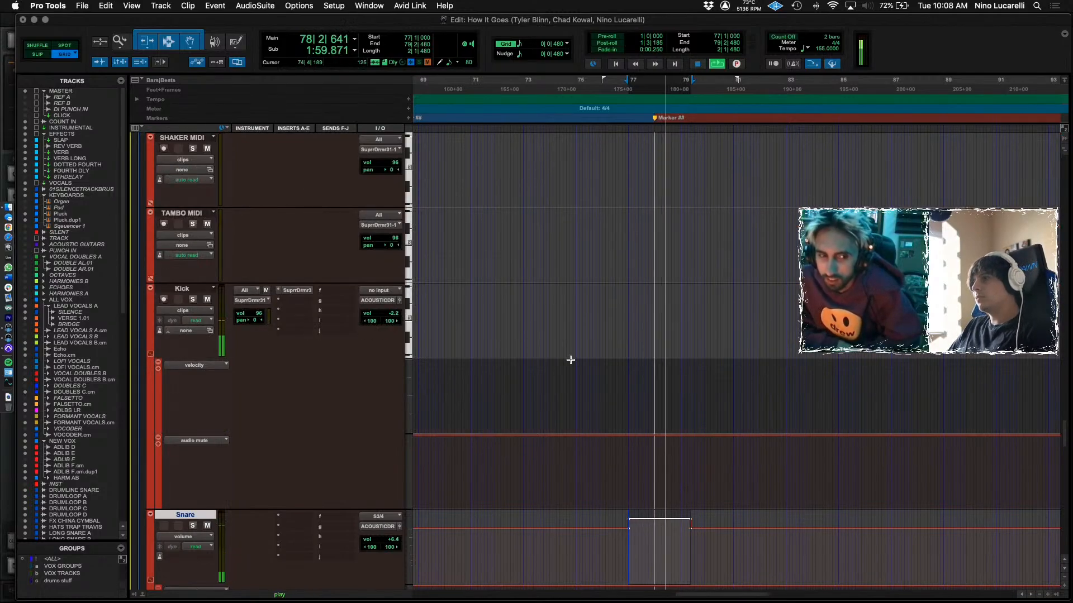
{"action": "scroll", "coordinate": [629, 444], "scroll_direction": "down", "scroll_amount": 7}
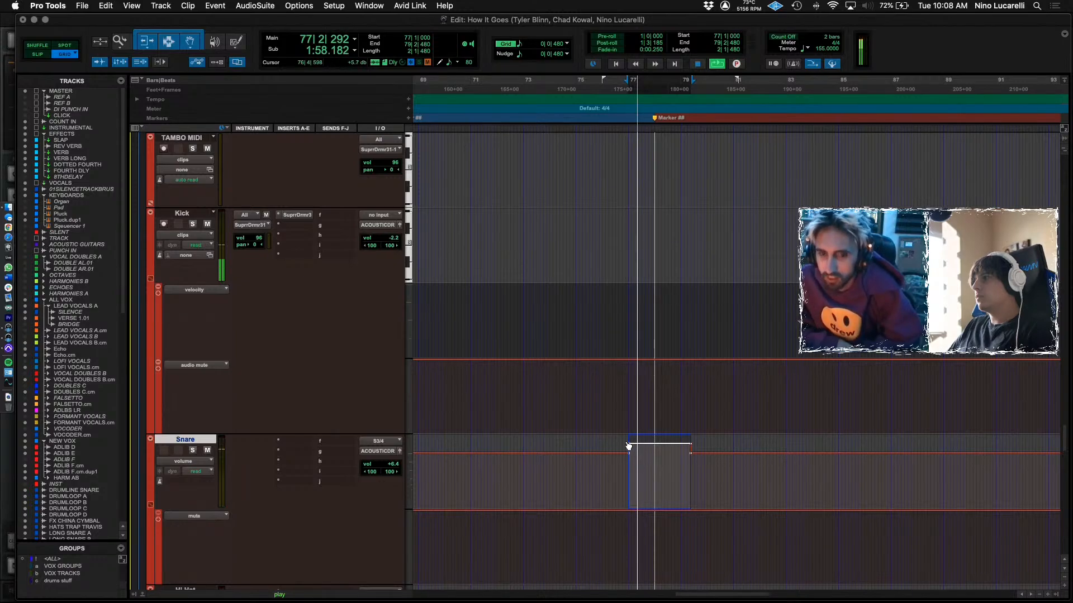
{"action": "scroll", "coordinate": [632, 435], "scroll_direction": "down", "scroll_amount": 2}
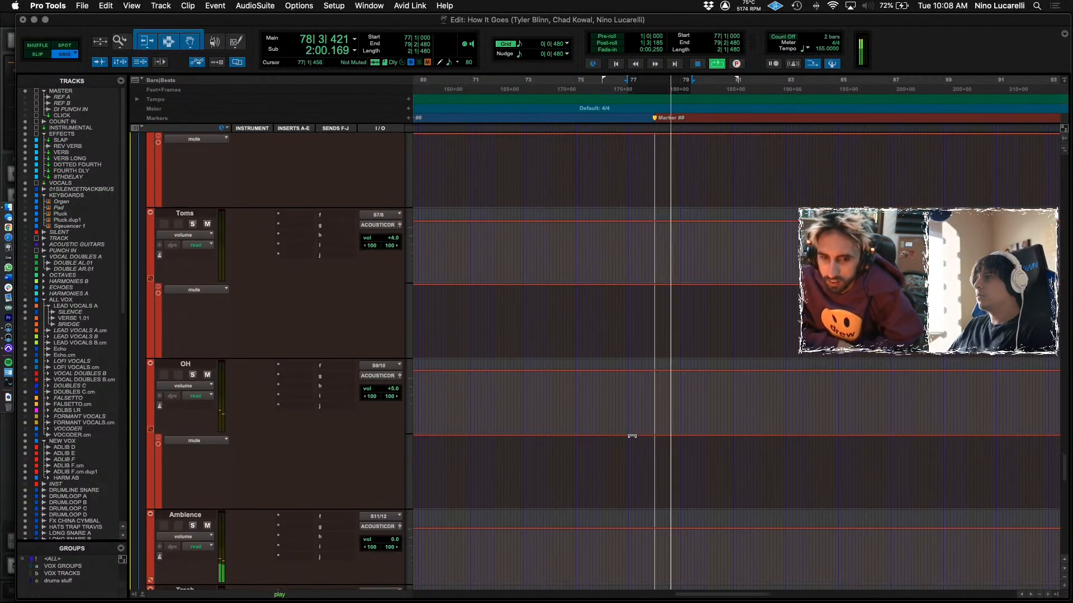
{"action": "key", "text": "space"}
{"action": "left_click_drag", "start_coordinate": [628, 550], "coordinate": [669, 521]}
{"action": "key", "text": "space"}
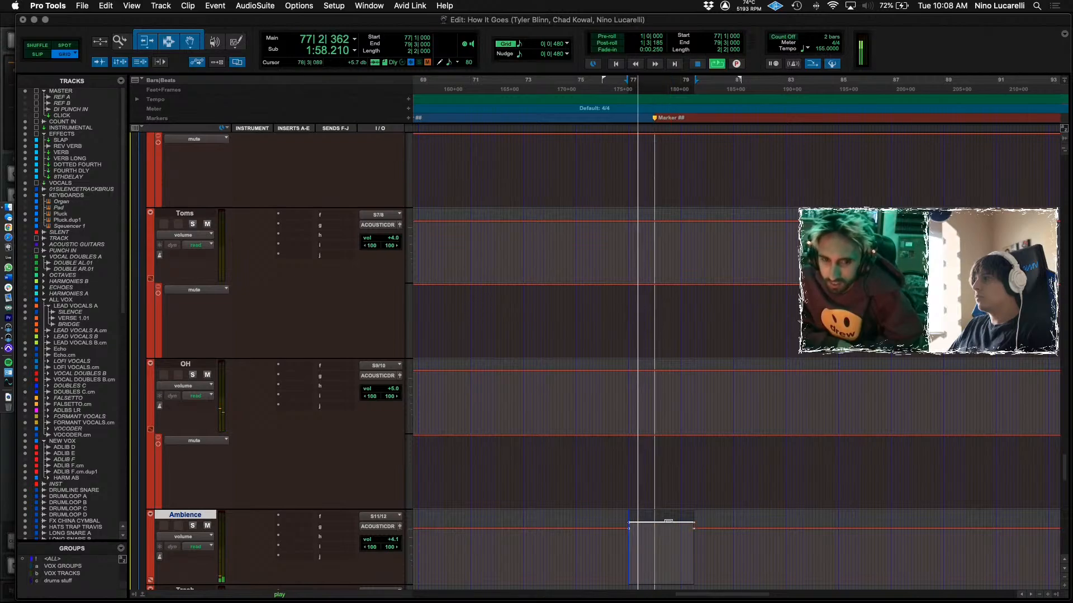
{"action": "left_click_drag", "start_coordinate": [667, 518], "coordinate": [668, 517]}
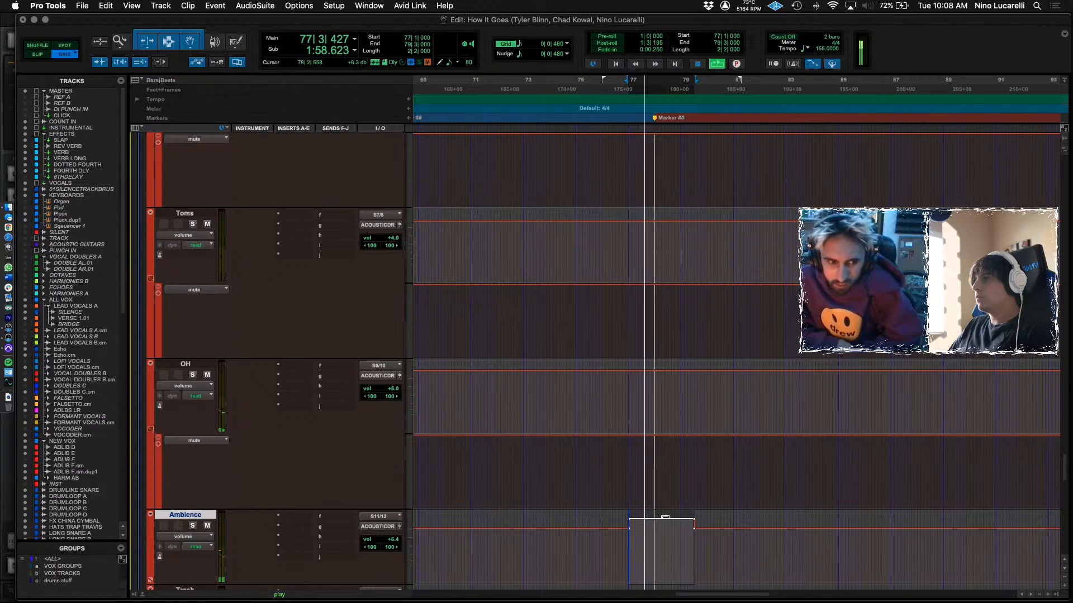
{"action": "left_click_drag", "start_coordinate": [665, 518], "coordinate": [666, 515]}
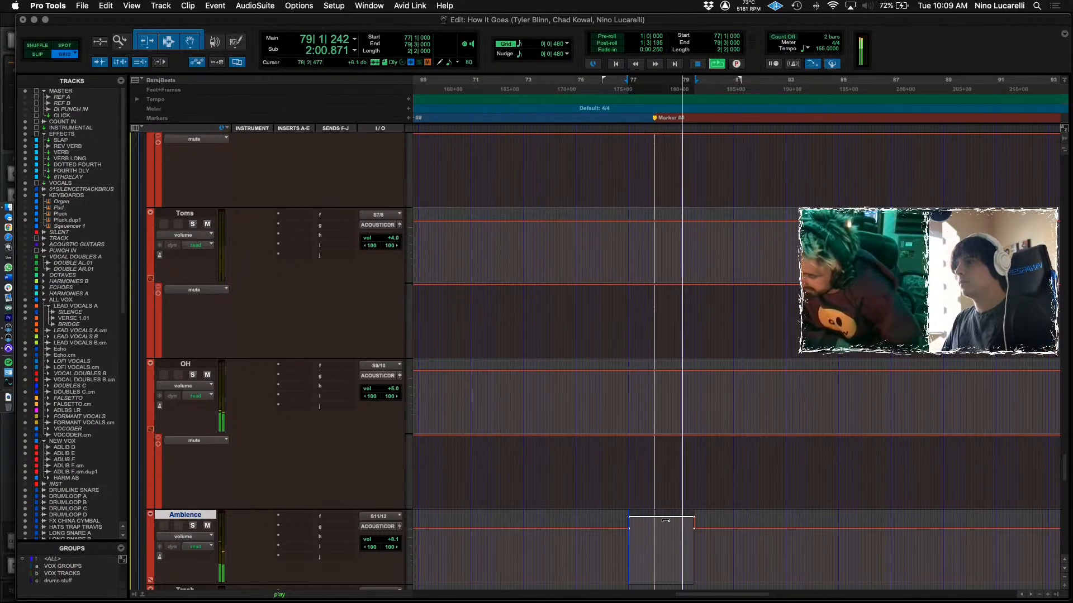
{"action": "left_click", "coordinate": [609, 552]}
{"action": "key", "text": "space"}
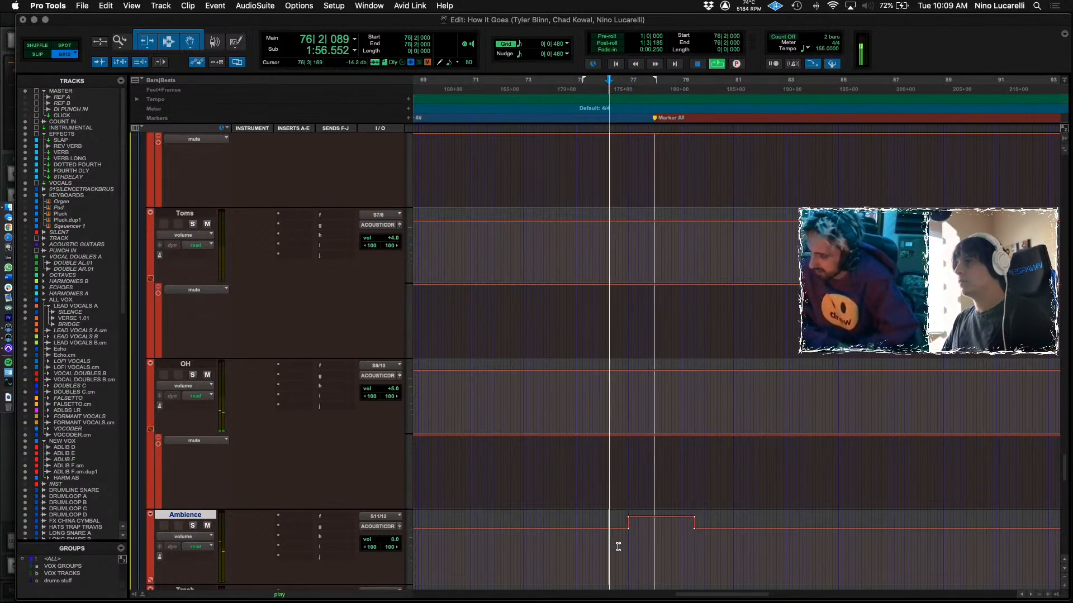
Try raising the OH track's volume automation from bar 77 to bar 79 and listen from beat 3 of bar 76.
{"action": "left_click_drag", "start_coordinate": [628, 421], "coordinate": [696, 414]}
{"action": "left_click_drag", "start_coordinate": [663, 366], "coordinate": [663, 361]}
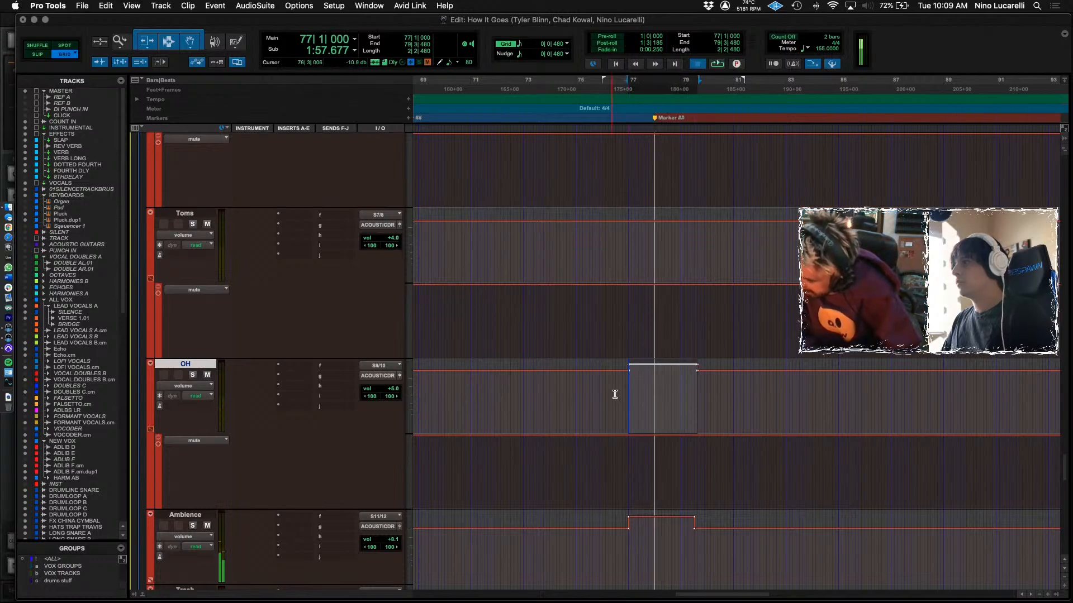
{"action": "left_click", "coordinate": [614, 395]}
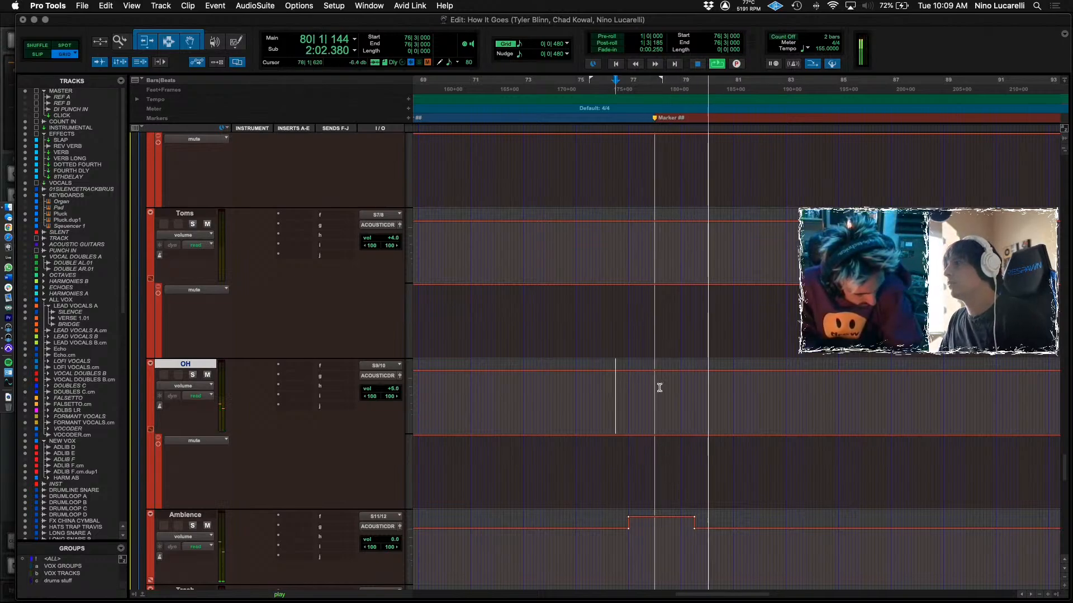
Play from beat 3 of bar 76 and examine the drum output tracks from Kick to Comp for further level changes.
{"action": "key", "text": "space"}
{"action": "scroll", "coordinate": [650, 393], "scroll_direction": "down", "scroll_amount": 5}
{"action": "key", "text": "space"}
{"action": "scroll", "coordinate": [650, 394], "scroll_direction": "up", "scroll_amount": 10}
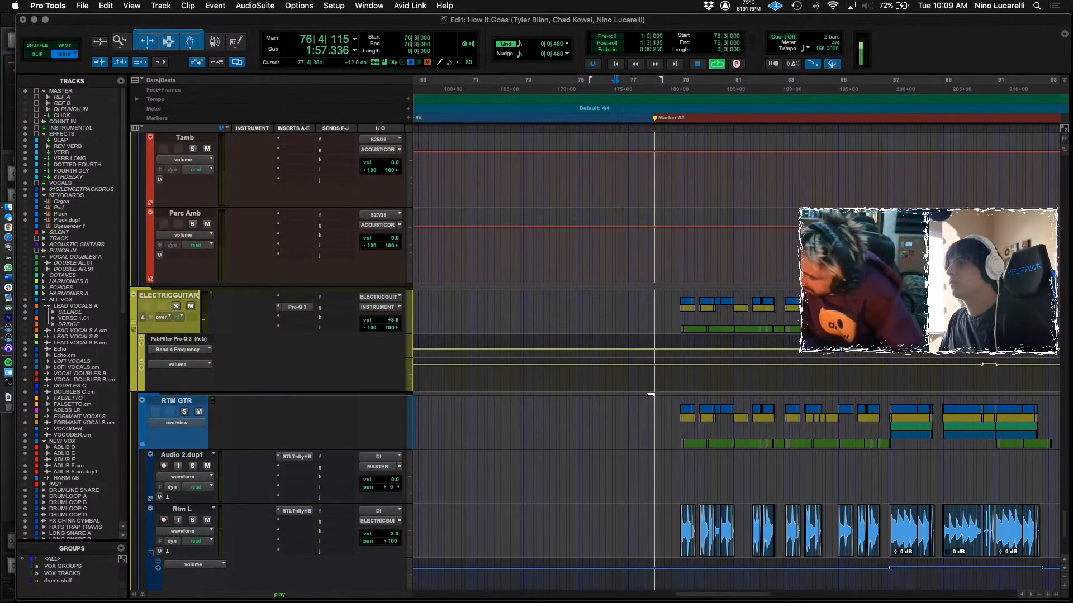
{"action": "scroll", "coordinate": [650, 394], "scroll_direction": "down", "scroll_amount": 5}
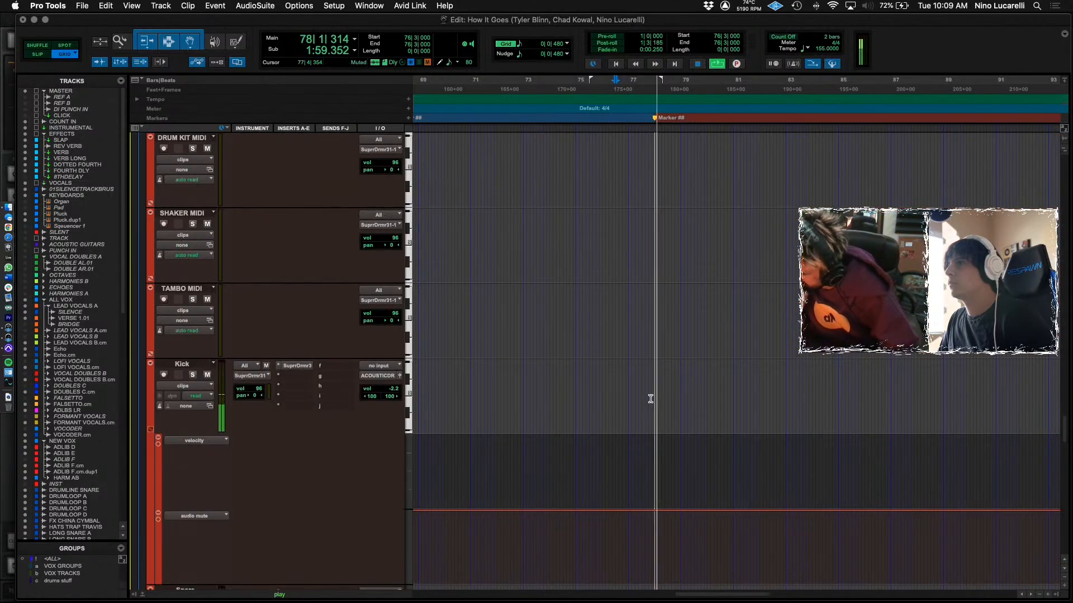
{"action": "scroll", "coordinate": [650, 398], "scroll_direction": "down", "scroll_amount": 3}
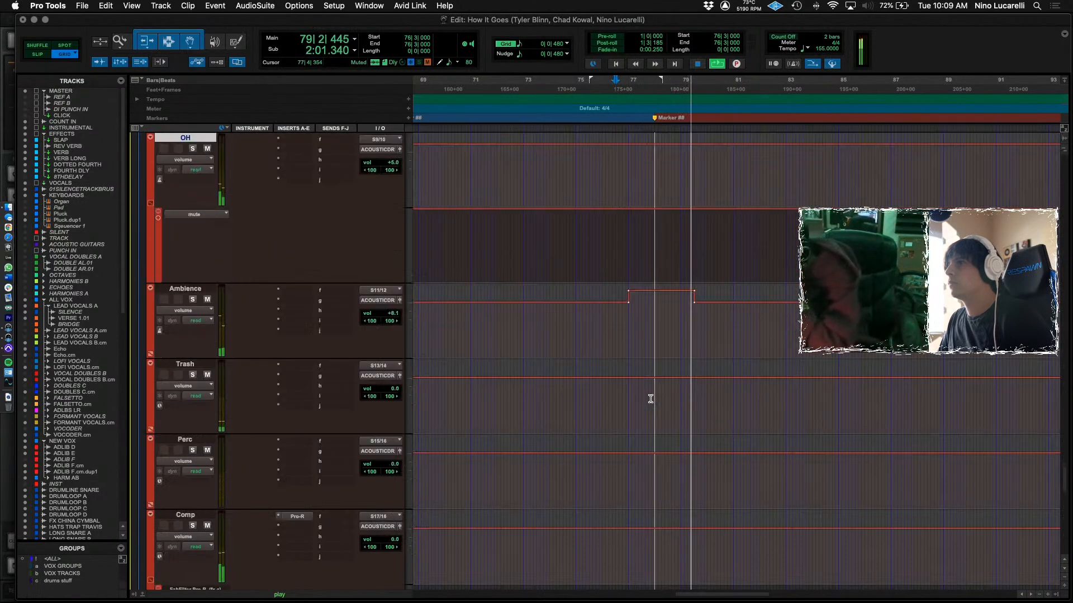
{"action": "scroll", "coordinate": [650, 397], "scroll_direction": "down", "scroll_amount": 3}
{"action": "key", "text": "space"}
{"action": "key", "text": "space"}
Try raising the Comp track's volume automation to +5.3 dB from beat 4 of bar 76 through bar 78.
{"action": "left_click_drag", "start_coordinate": [626, 481], "coordinate": [680, 479]}
{"action": "key", "text": "space"}
{"action": "left_click_drag", "start_coordinate": [659, 438], "coordinate": [658, 439]}
{"action": "key", "text": "space"}
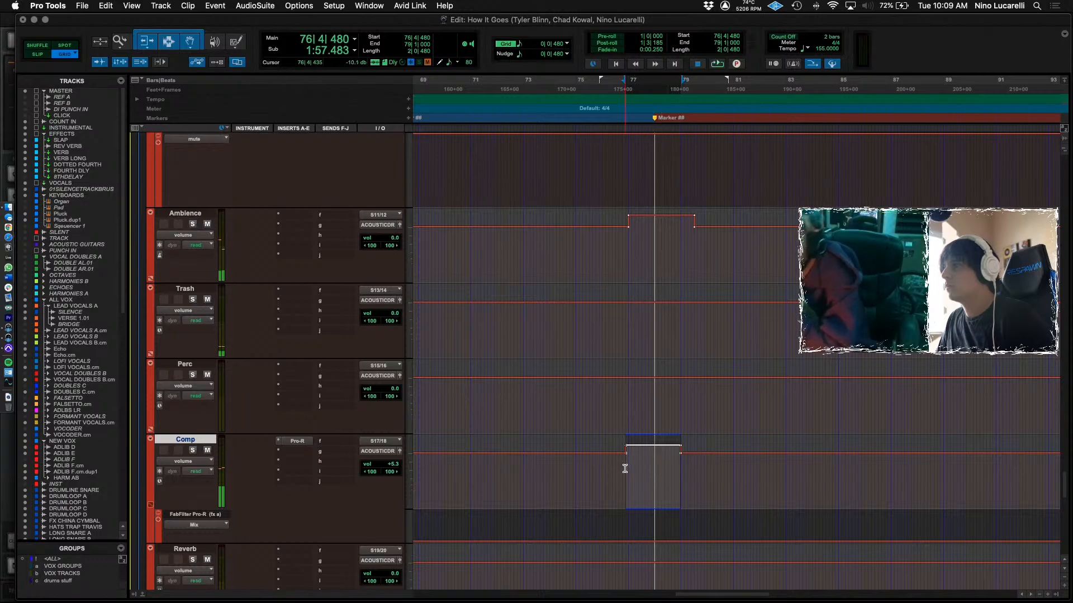
Raise the Comp track's volume automation from beat 1 to the end of bar 78 and replay from beat 3 of bar 77.
{"action": "key", "text": "super+bracketright"}
{"action": "key", "text": "super+bracketright"}
{"action": "key", "text": "space"}
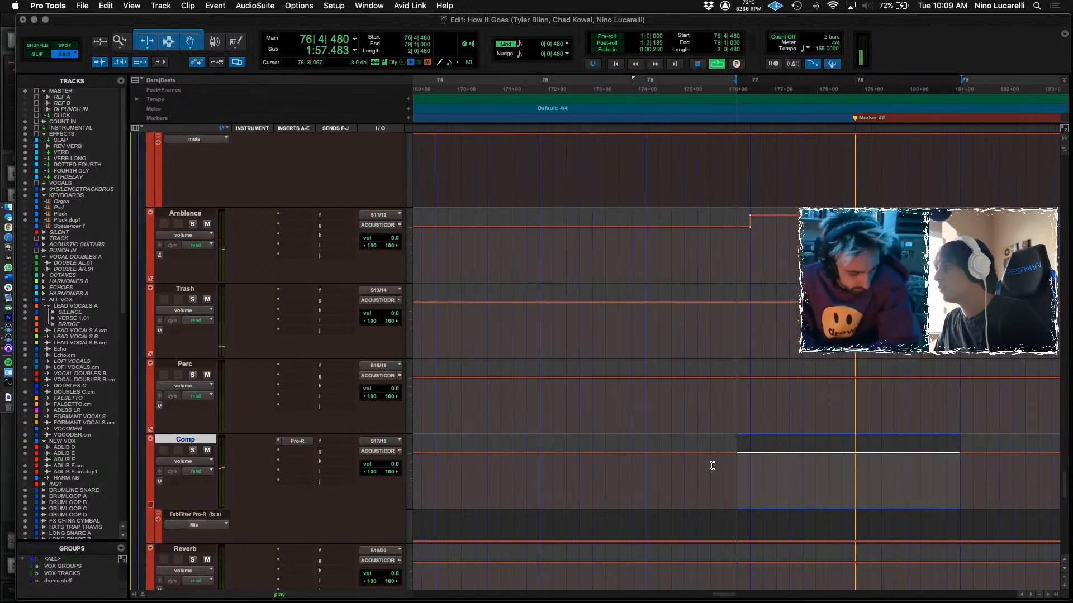
{"action": "left_click", "coordinate": [626, 473]}
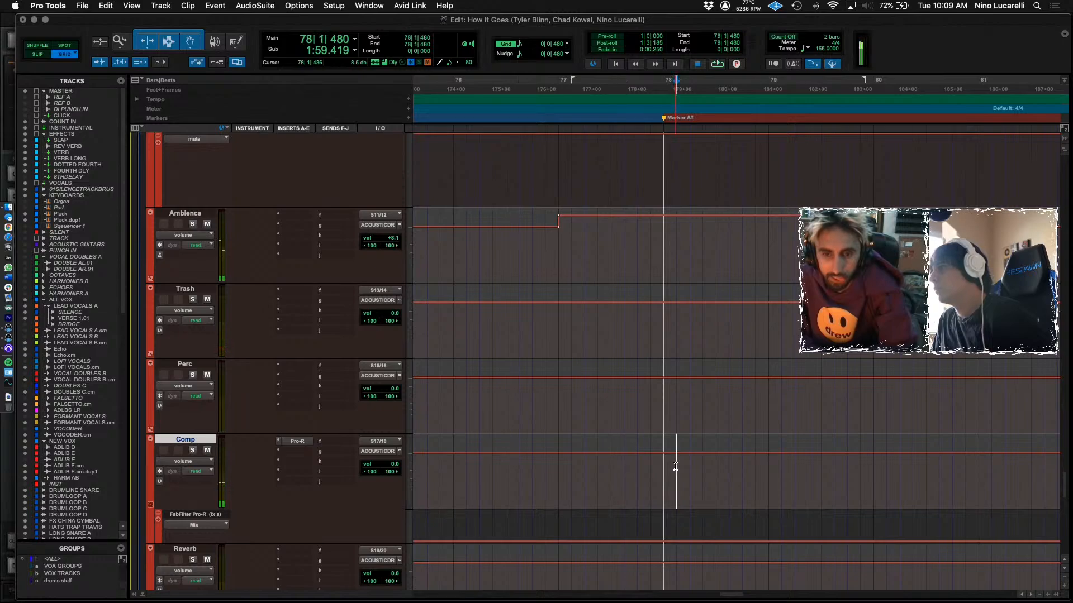
{"action": "key", "text": "space"}
{"action": "left_click_drag", "start_coordinate": [676, 467], "coordinate": [759, 471]}
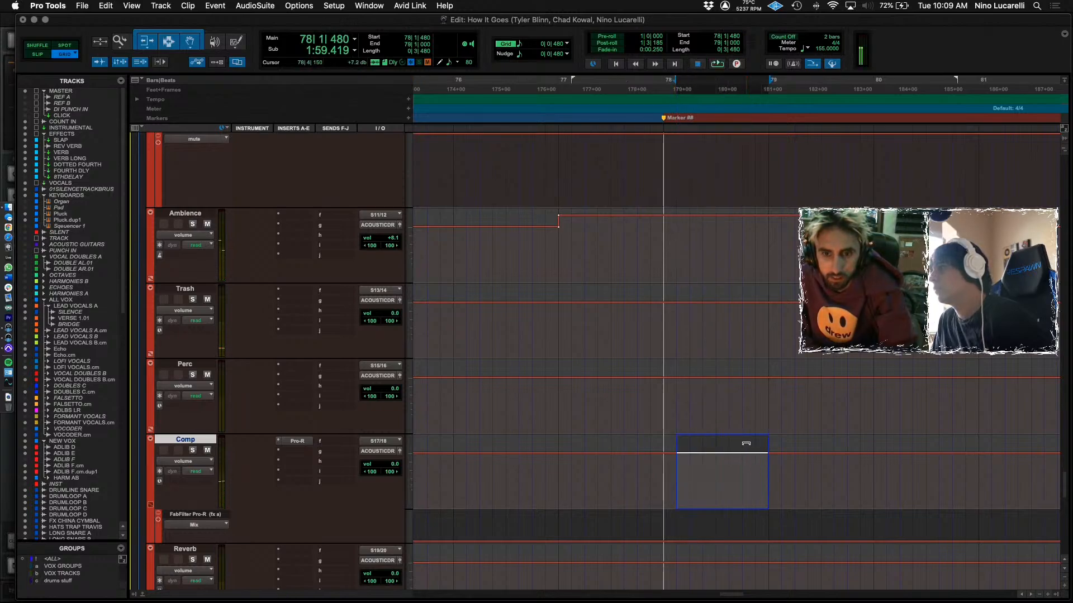
{"action": "left_click", "coordinate": [637, 470]}
{"action": "key", "text": "space"}
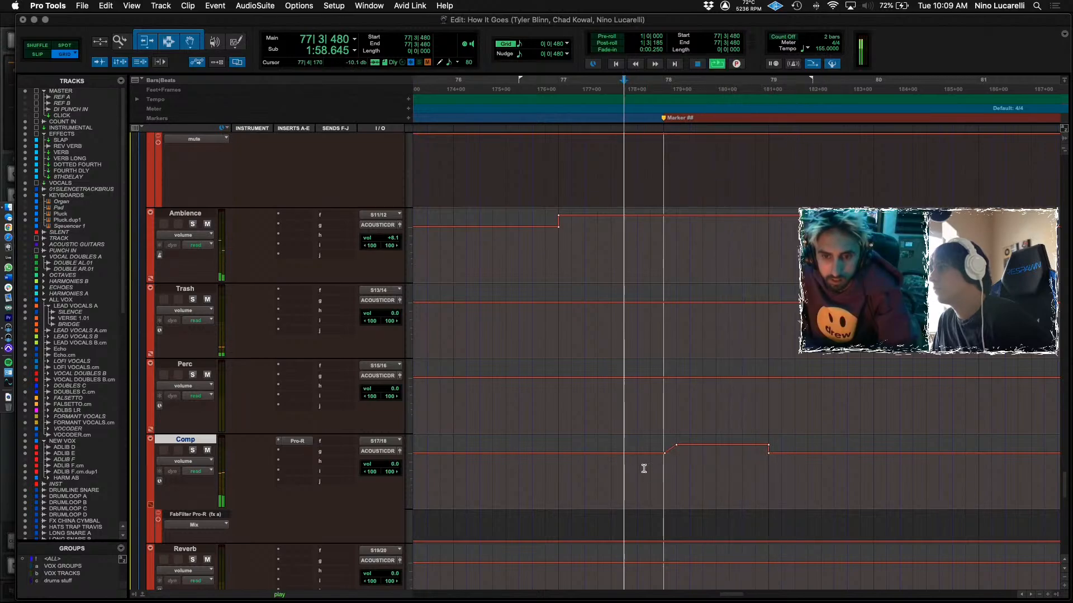
Remove the early raised breakpoint in Comp's bar 78 volume boost to form a gradual ramp and replay from beat 4 of bar 77.
{"action": "left_click", "coordinate": [676, 445], "text": "alt"}
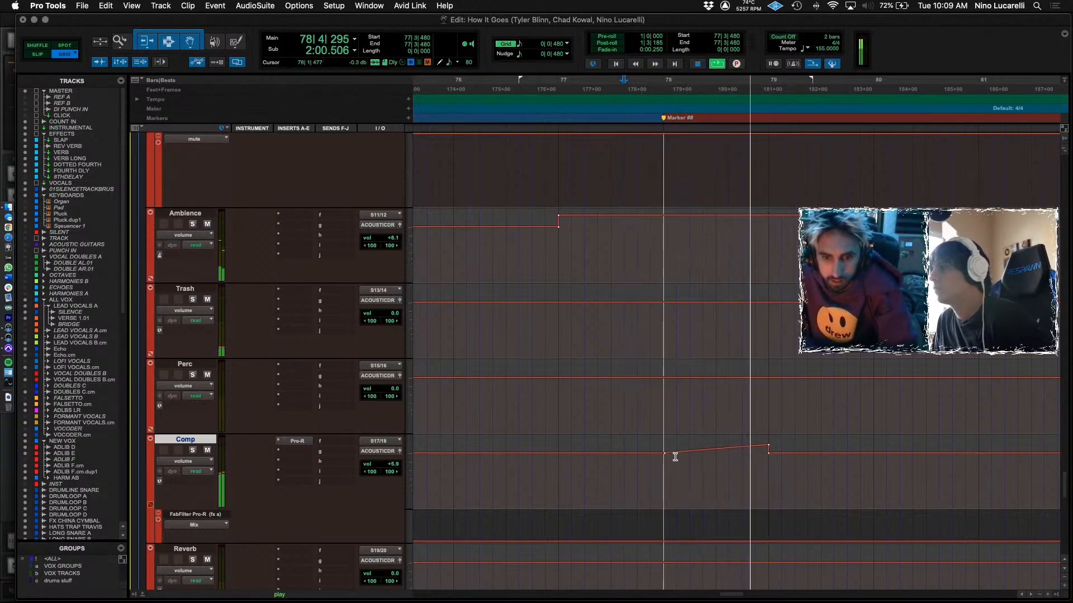
{"action": "left_click", "coordinate": [659, 470]}
{"action": "key", "text": "space"}
{"action": "left_click", "coordinate": [651, 469]}
{"action": "key", "text": "r"}
{"action": "key", "text": "r"}
{"action": "key", "text": "r"}
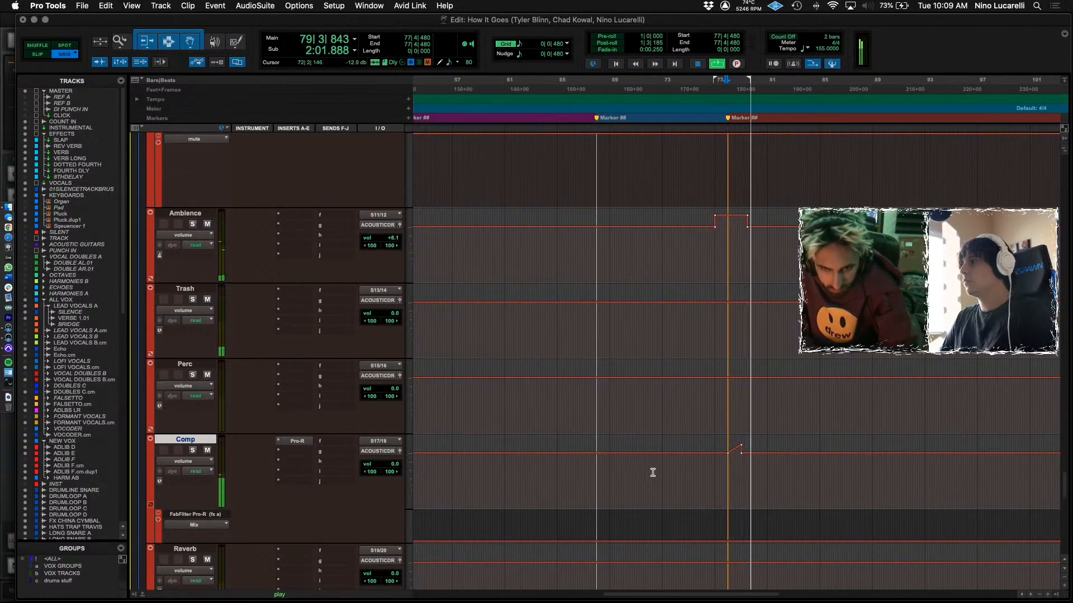
Look over the remaining drum output tracks, then solo the acoustic Snare track and replay from beat 1 of bar 76.
{"action": "scroll", "coordinate": [641, 475], "scroll_direction": "down", "scroll_amount": 1}
{"action": "scroll", "coordinate": [684, 462], "scroll_direction": "down", "scroll_amount": 7}
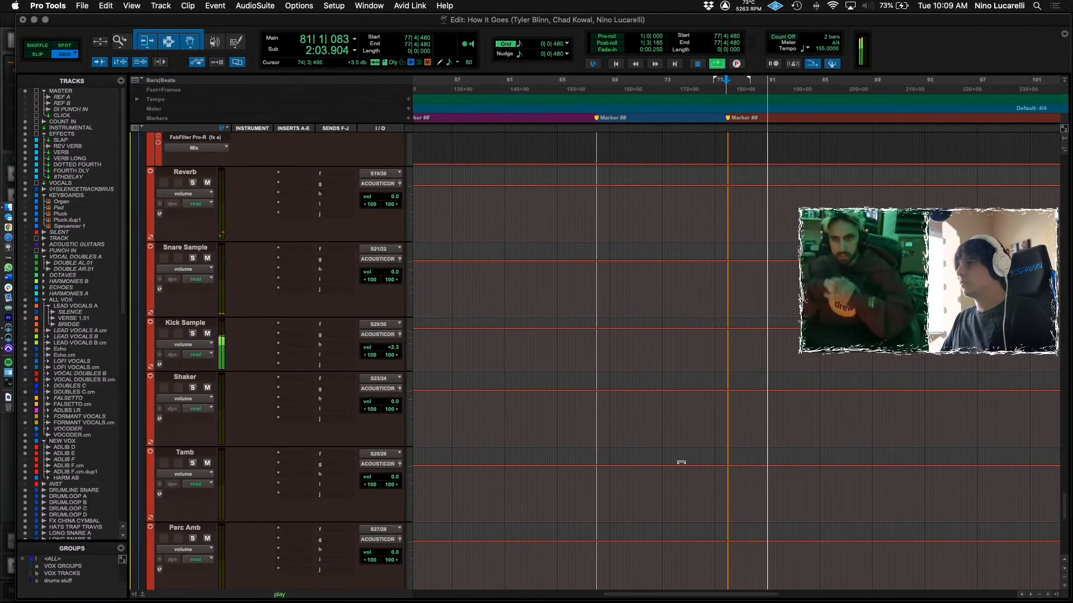
{"action": "scroll", "coordinate": [713, 449], "scroll_direction": "up", "scroll_amount": 12}
{"action": "left_click", "coordinate": [704, 549]}
{"action": "scroll", "coordinate": [704, 549], "scroll_direction": "up", "scroll_amount": 6}
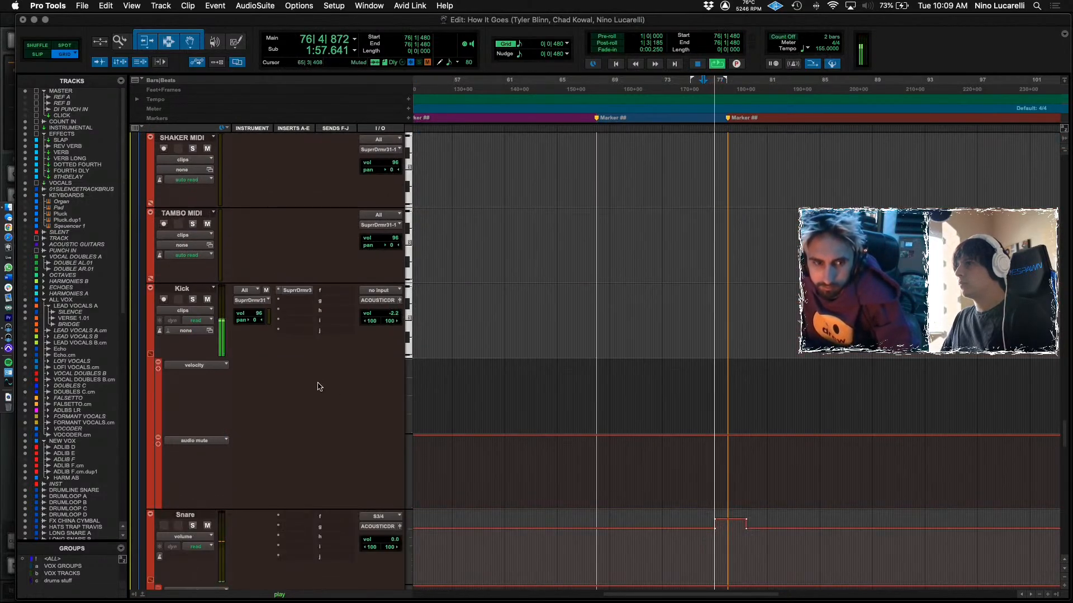
{"action": "key", "text": "shift+s"}
{"action": "key", "text": "space"}
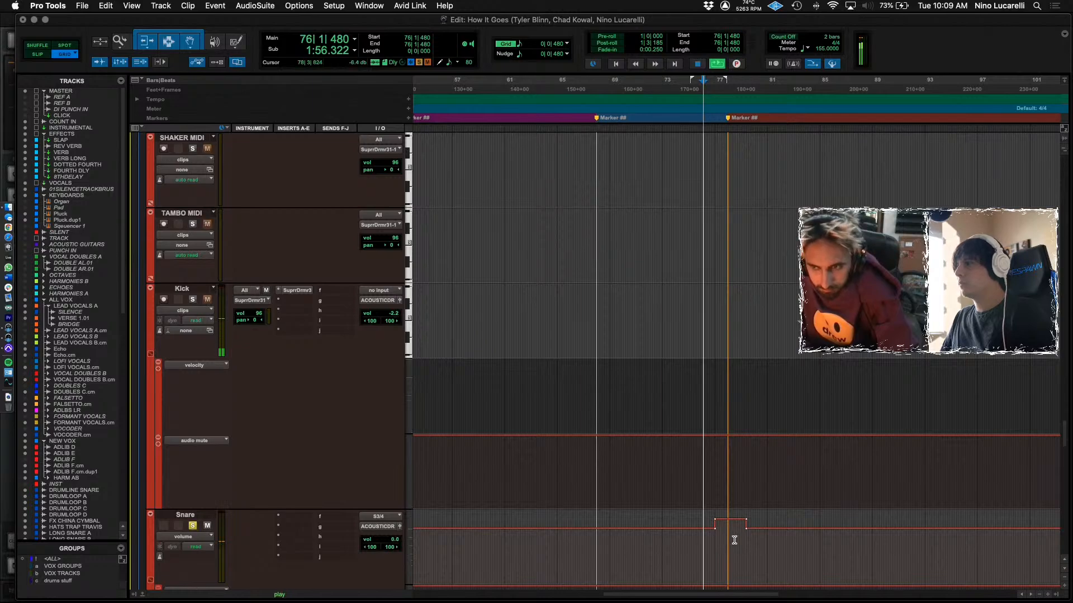
Insert the stereo Decapitator harmonic plug-in on the acoustic Snare track.
{"action": "left_click", "coordinate": [296, 519]}
{"action": "mouse_move", "coordinate": [336, 517]}
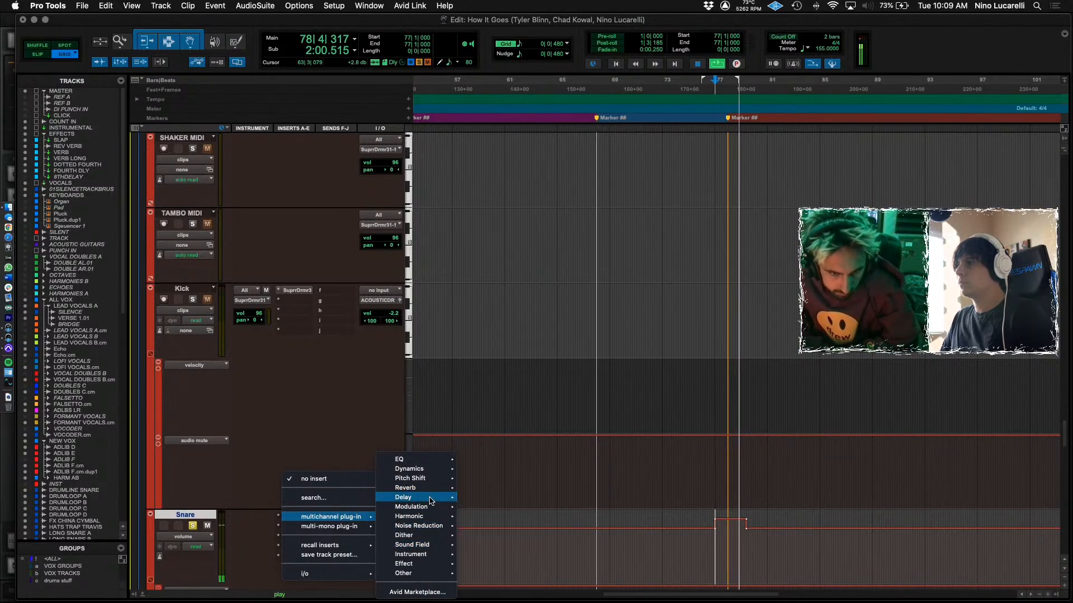
{"action": "mouse_move", "coordinate": [424, 516]}
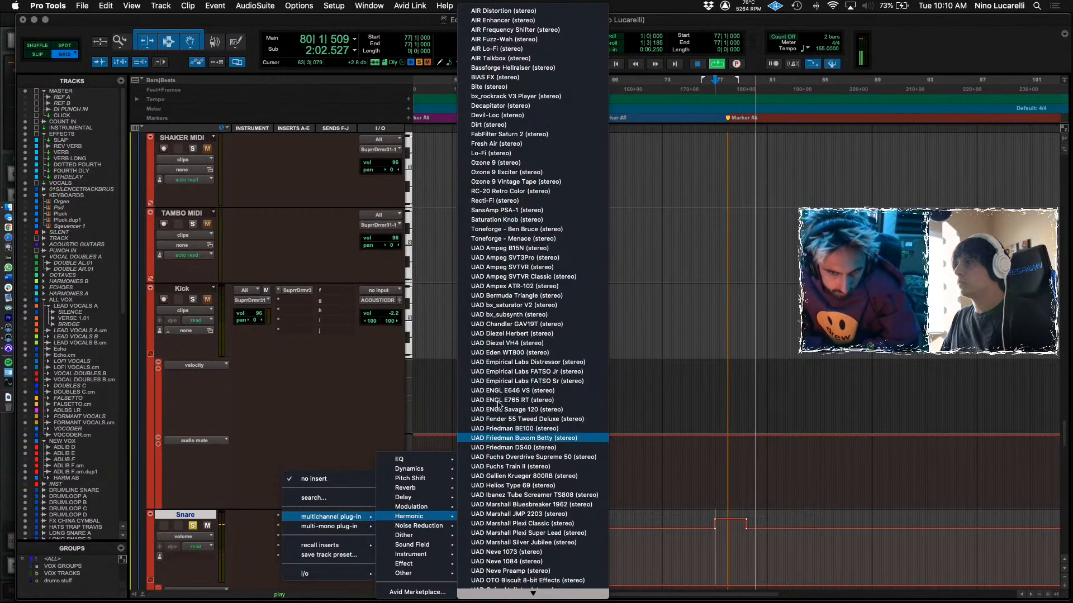
{"action": "left_click", "coordinate": [514, 106]}
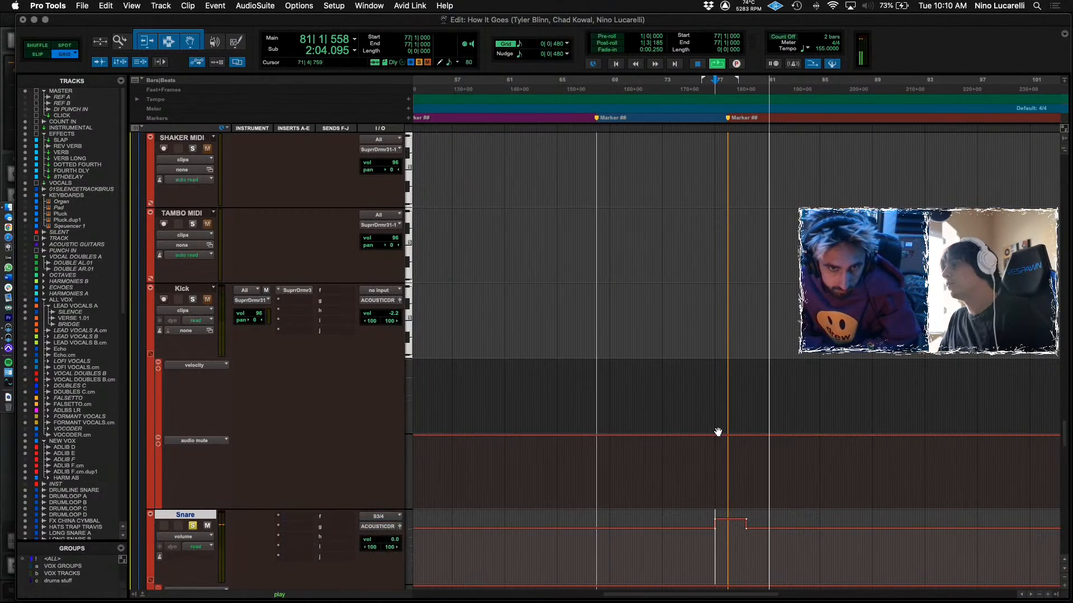
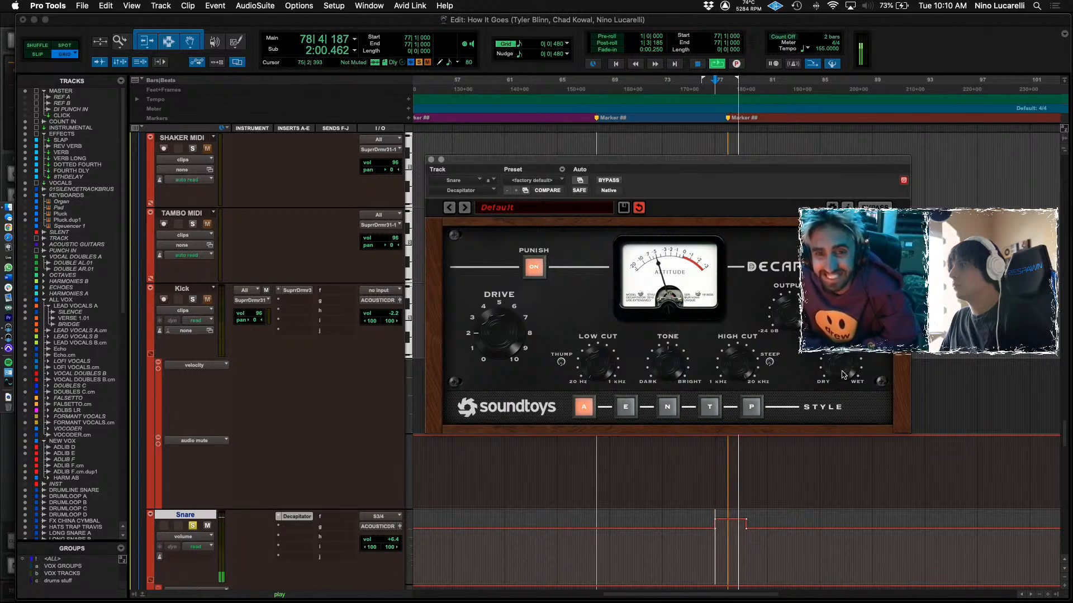
Enable automation of Decapitator's bypass on the Snare track and show the Bypass lane in place of the mute lane.
{"action": "left_click", "coordinate": [611, 179], "text": "ctrl+alt+super"}
{"action": "left_click", "coordinate": [627, 185]}
{"action": "left_click", "coordinate": [431, 160]}
{"action": "key", "text": "space"}
{"action": "scroll", "coordinate": [208, 411], "scroll_direction": "down", "scroll_amount": 3}
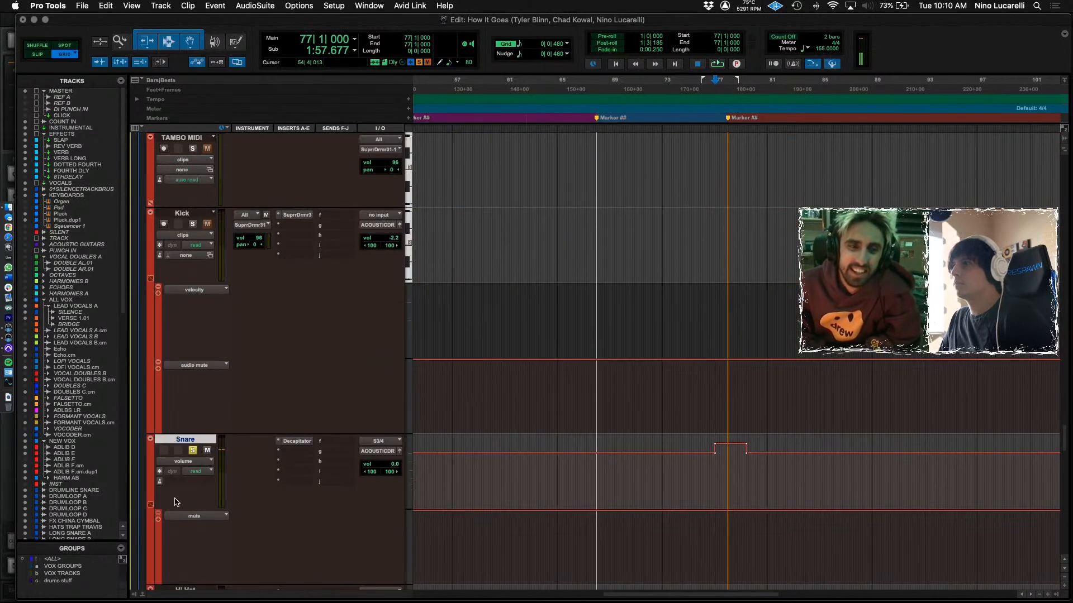
{"action": "scroll", "coordinate": [162, 522], "scroll_direction": "down", "scroll_amount": 3}
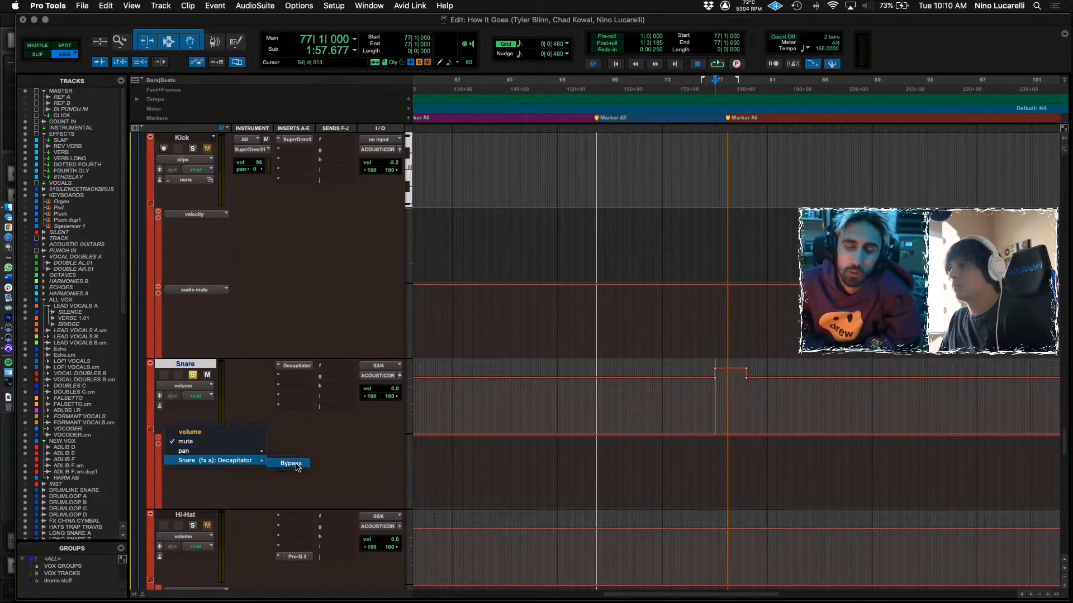
{"action": "left_click", "coordinate": [290, 464]}
{"action": "scroll", "coordinate": [718, 467], "scroll_direction": "up", "scroll_amount": 2}
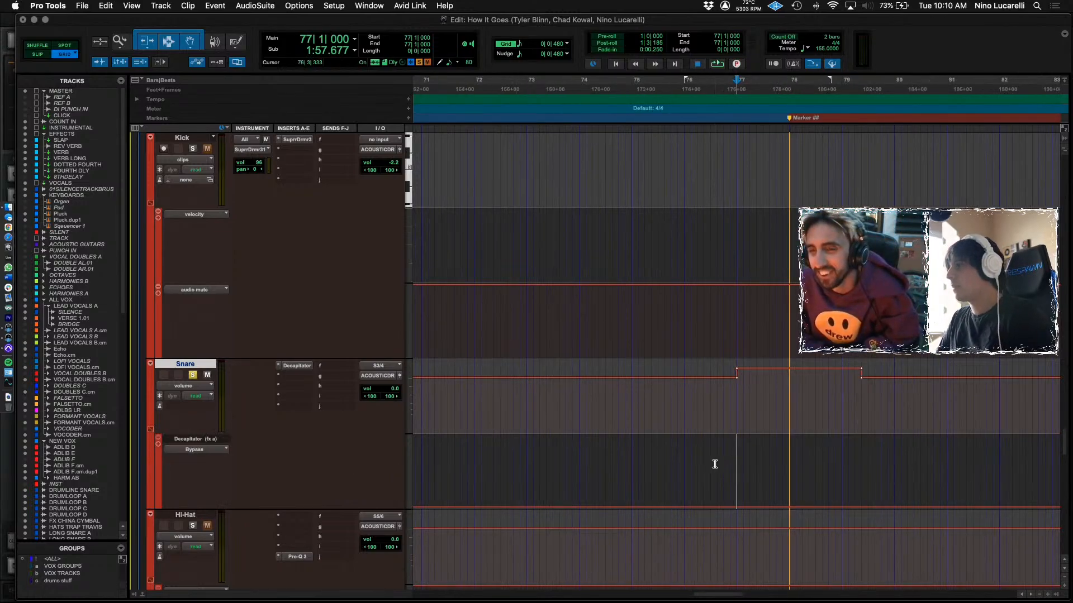
Automate Decapitator as bypassed except across the Snare's volume boost from bar 77 into bar 79, then replay from bar 76 unsoloed.
{"action": "left_click", "coordinate": [737, 472]}
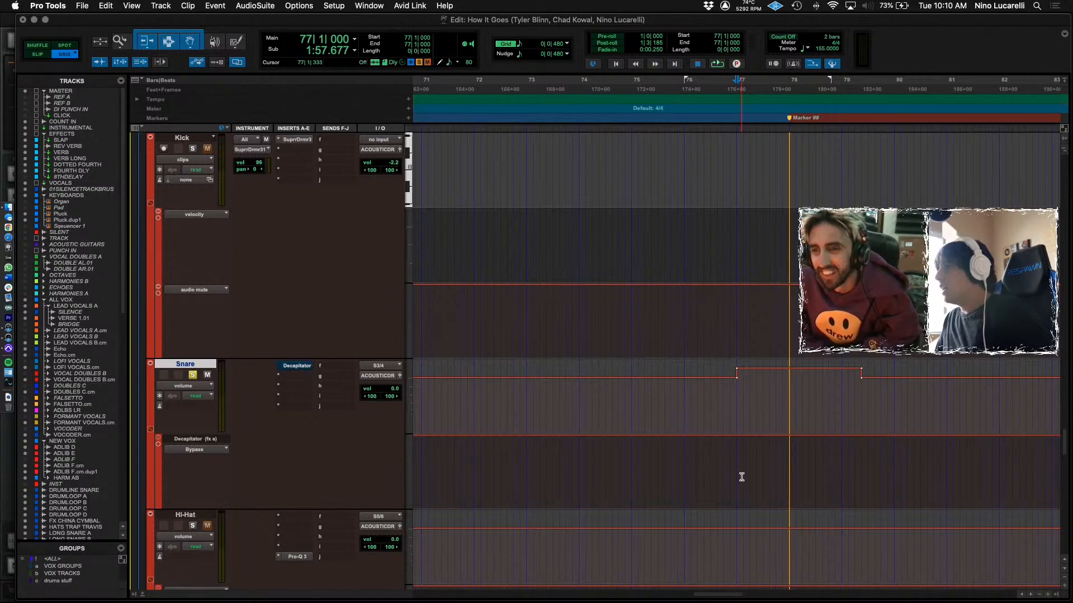
{"action": "left_click_drag", "start_coordinate": [741, 475], "coordinate": [810, 498]}
{"action": "left_click", "coordinate": [693, 472]}
{"action": "key", "text": "space"}
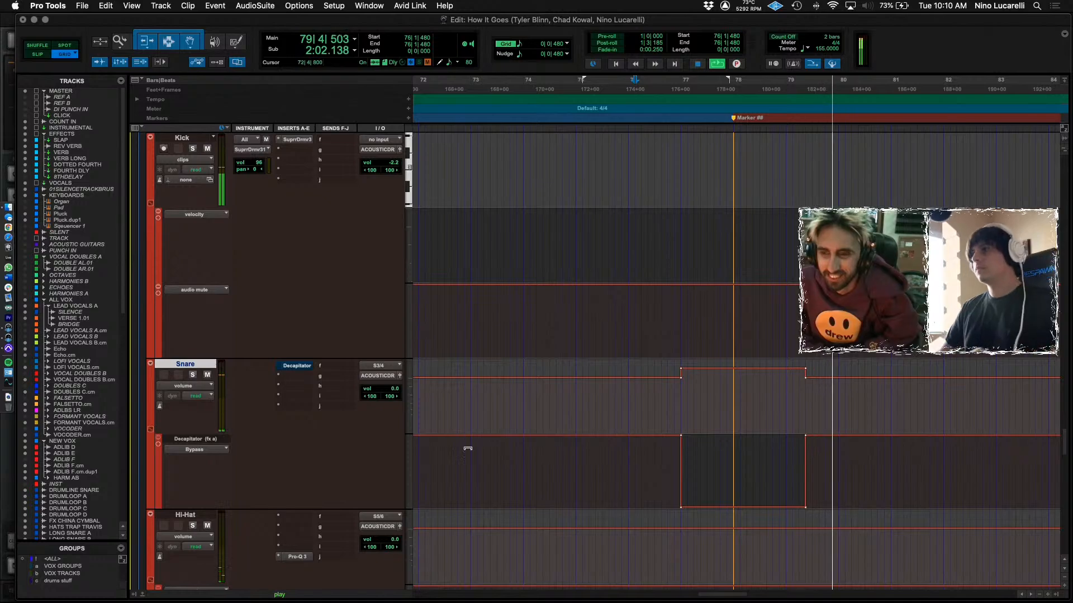
Replay from bar 76 with the Snare's Decapitator open and check its automated bypass switching.
{"action": "key", "text": "space"}
{"action": "left_click", "coordinate": [296, 366]}
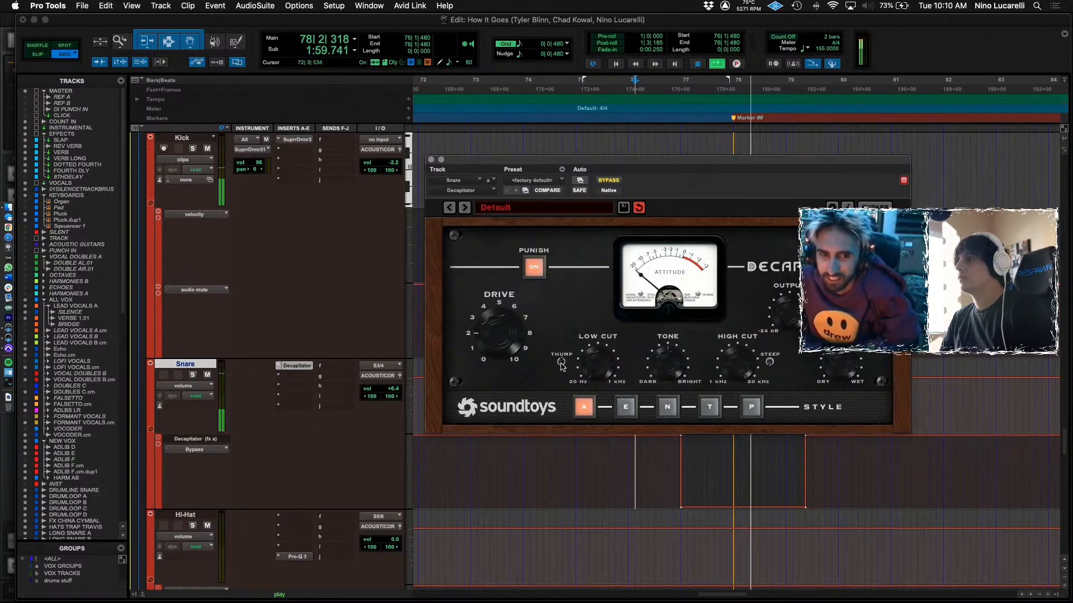
{"action": "left_click", "coordinate": [609, 180]}
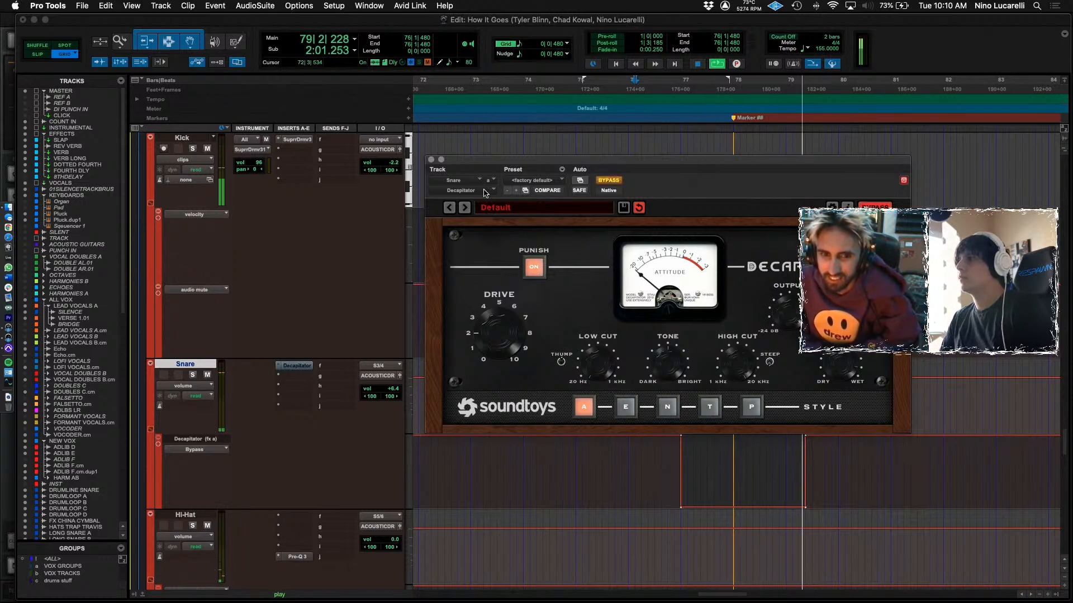
{"action": "left_click", "coordinate": [431, 160]}
{"action": "key", "text": "space"}
{"action": "scroll", "coordinate": [693, 434], "scroll_direction": "right", "scroll_amount": 2}
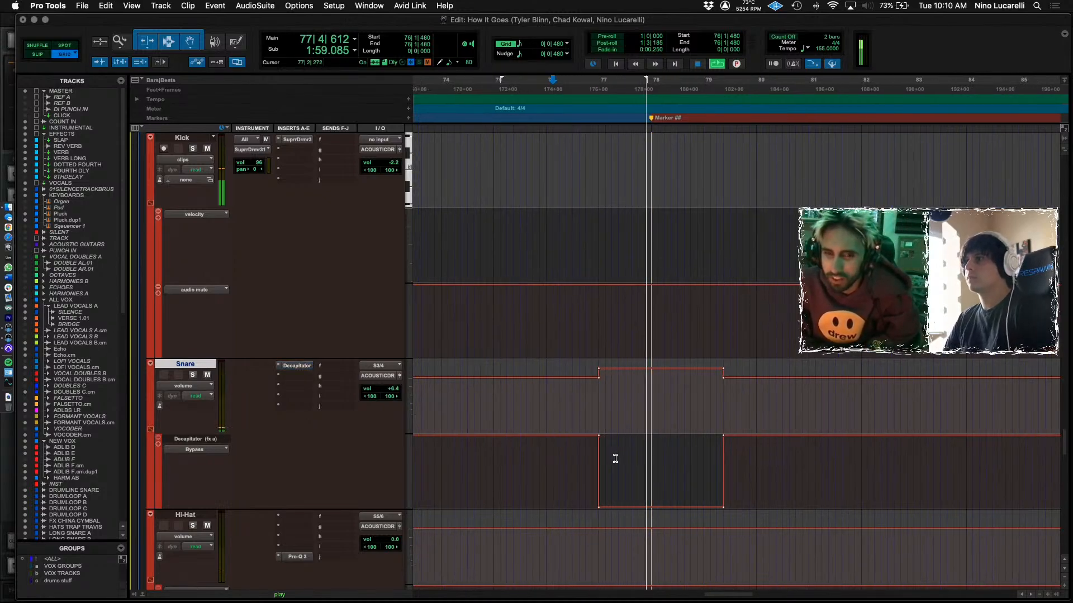
Look through the drum tracks and play from bar 77 with the KIK A track soloed.
{"action": "left_click", "coordinate": [599, 466]}
{"action": "scroll", "coordinate": [599, 466], "scroll_direction": "down", "scroll_amount": 5}
{"action": "scroll", "coordinate": [600, 467], "scroll_direction": "down", "scroll_amount": 15}
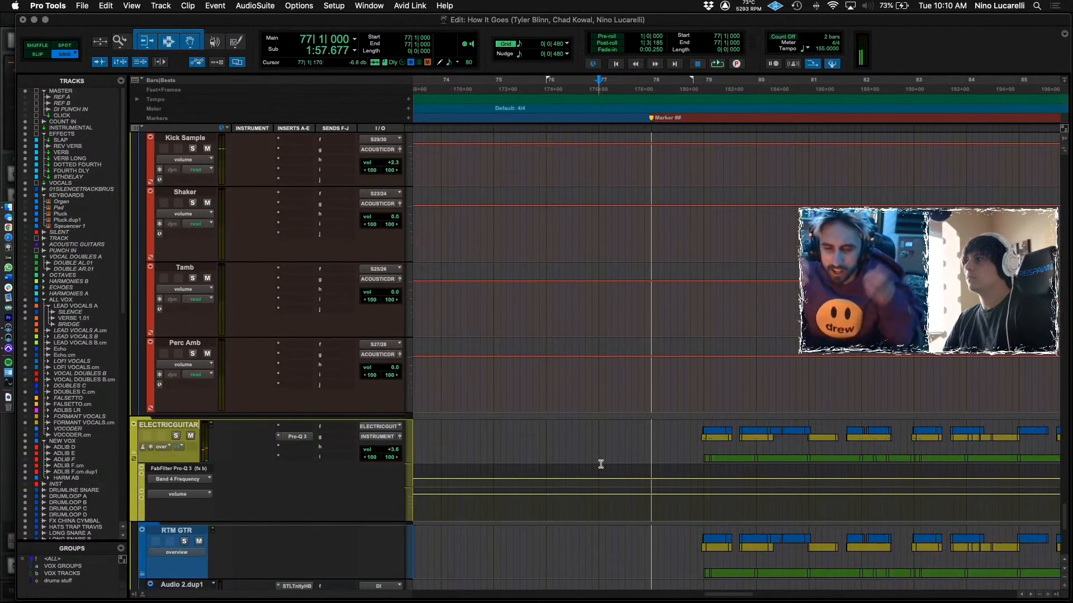
{"action": "scroll", "coordinate": [601, 464], "scroll_direction": "up", "scroll_amount": 14}
{"action": "scroll", "coordinate": [600, 464], "scroll_direction": "up", "scroll_amount": 5}
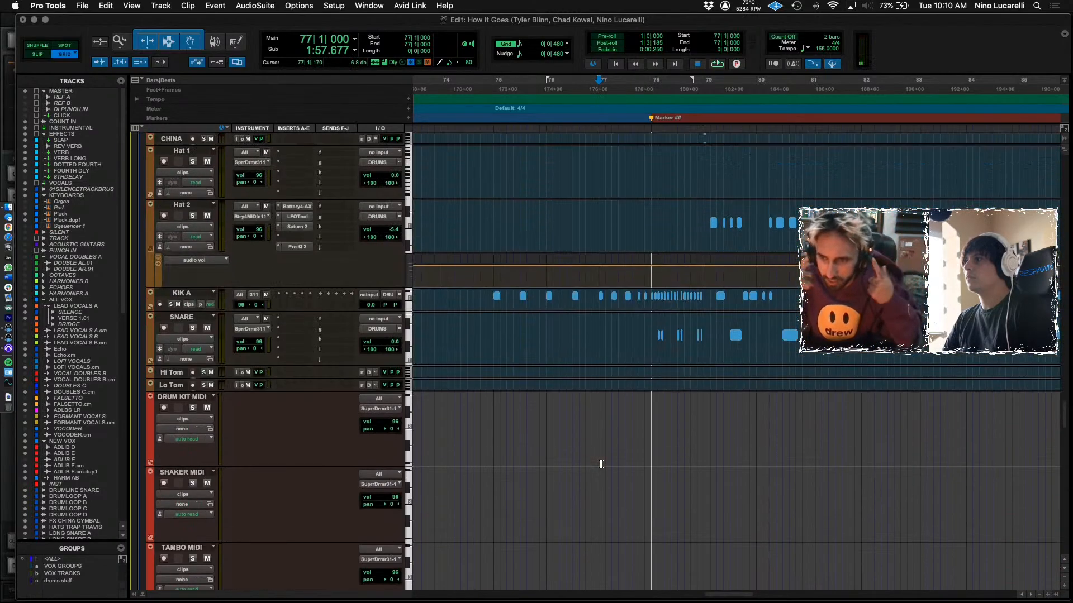
{"action": "key", "text": "space"}
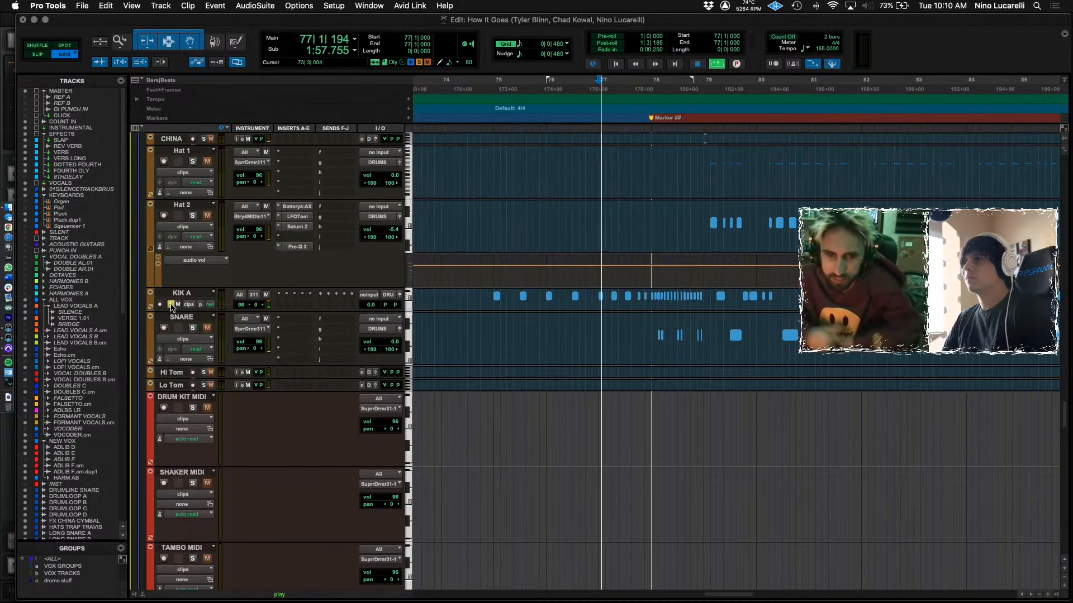
Play from beat 4 of bar 76, then from bar 78, checking the SNARE instrument track with its solo.
{"action": "left_click", "coordinate": [589, 325]}
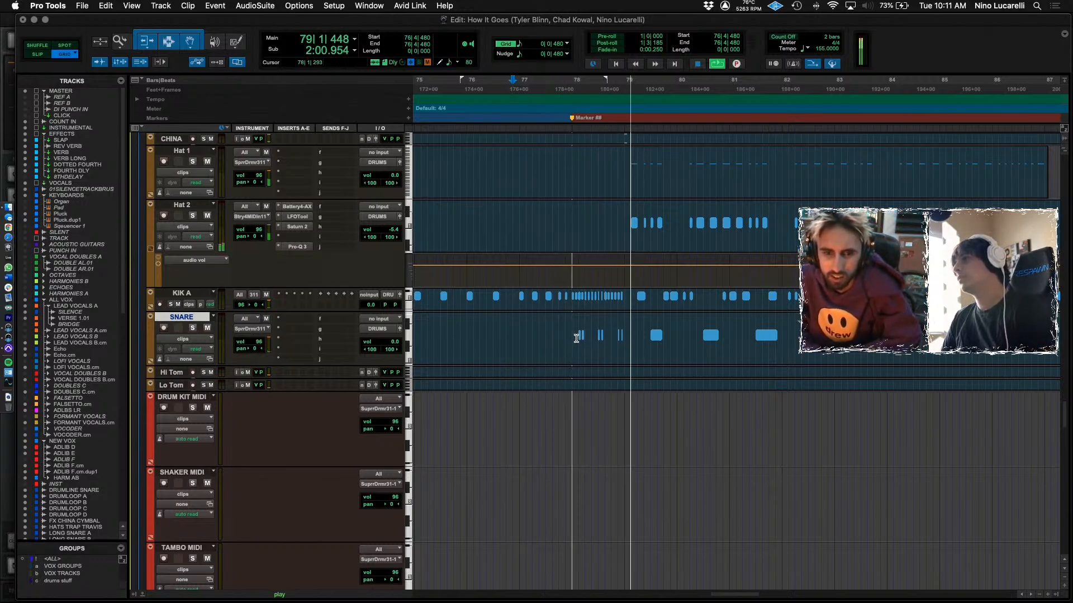
{"action": "left_click", "coordinate": [573, 327]}
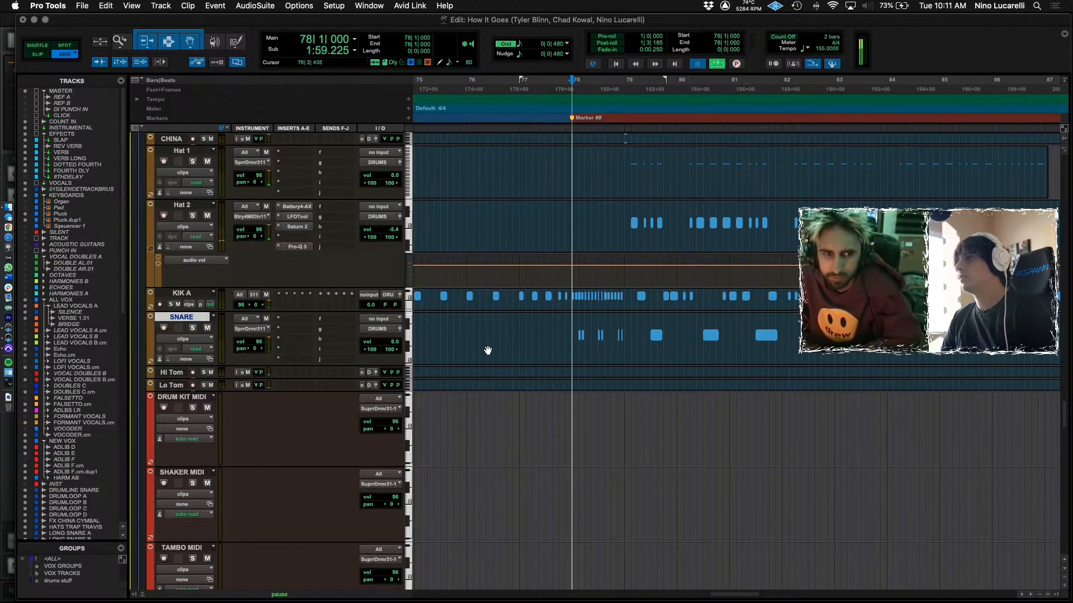
{"action": "left_click", "coordinate": [193, 328]}
{"action": "left_click", "coordinate": [192, 328]}
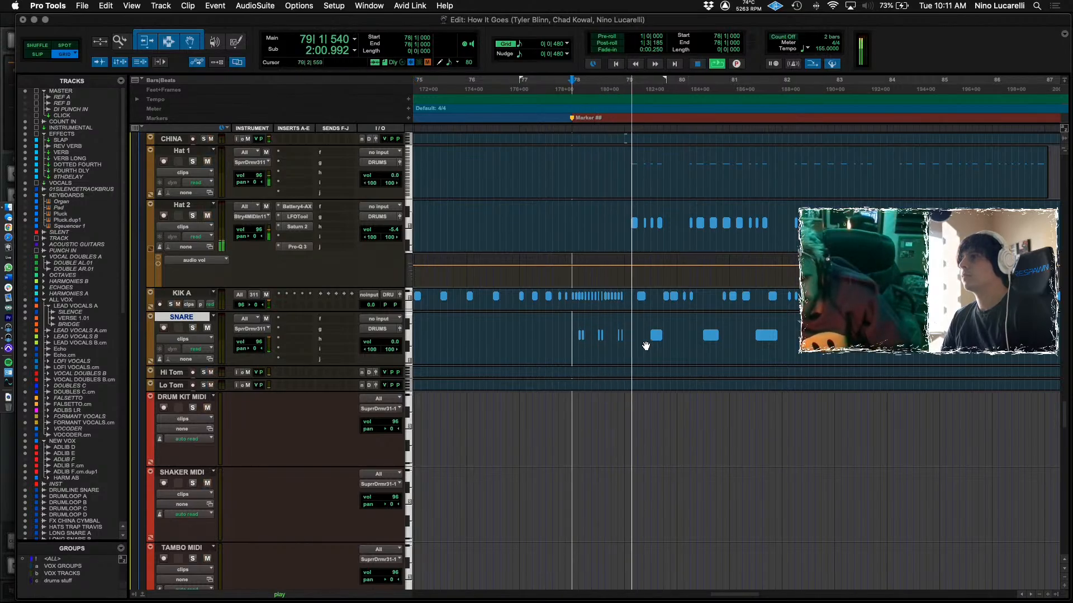
Replay from bar 78 and examine the tracks from FUZZ GTR through the acoustic drum outputs to ELECTRIC GUITARS.
{"action": "scroll", "coordinate": [643, 346], "scroll_direction": "up", "scroll_amount": 10}
{"action": "key", "text": "space"}
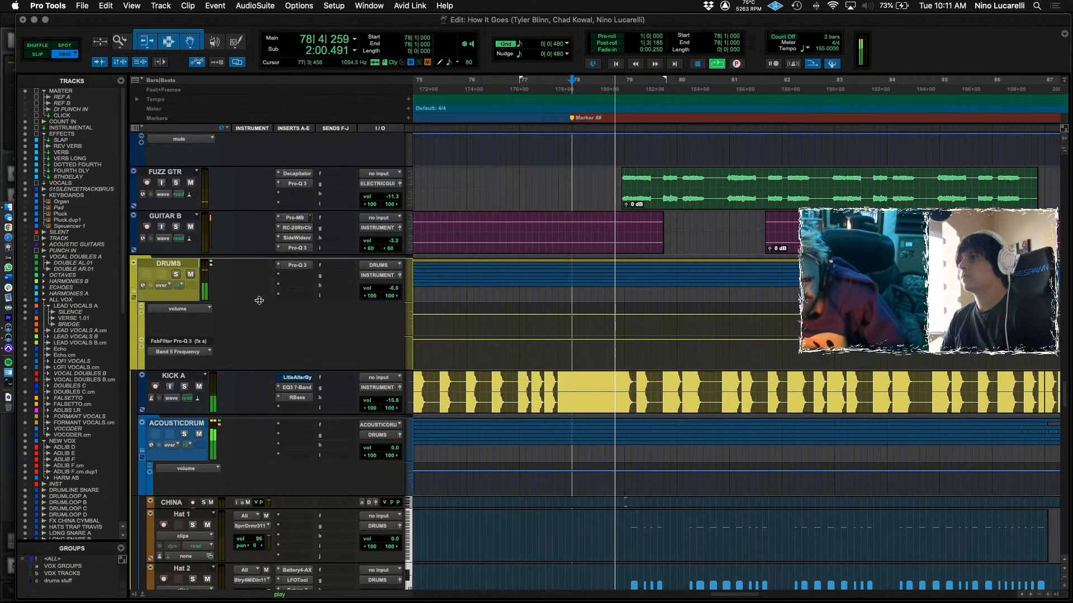
{"action": "scroll", "coordinate": [650, 366], "scroll_direction": "down", "scroll_amount": 5}
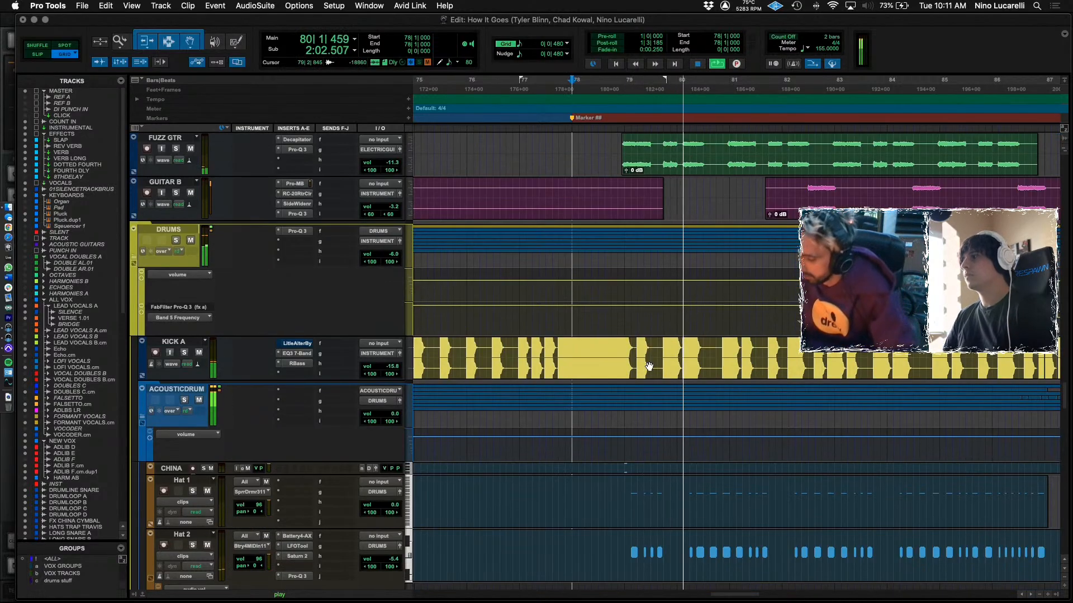
{"action": "scroll", "coordinate": [641, 390], "scroll_direction": "down", "scroll_amount": 2}
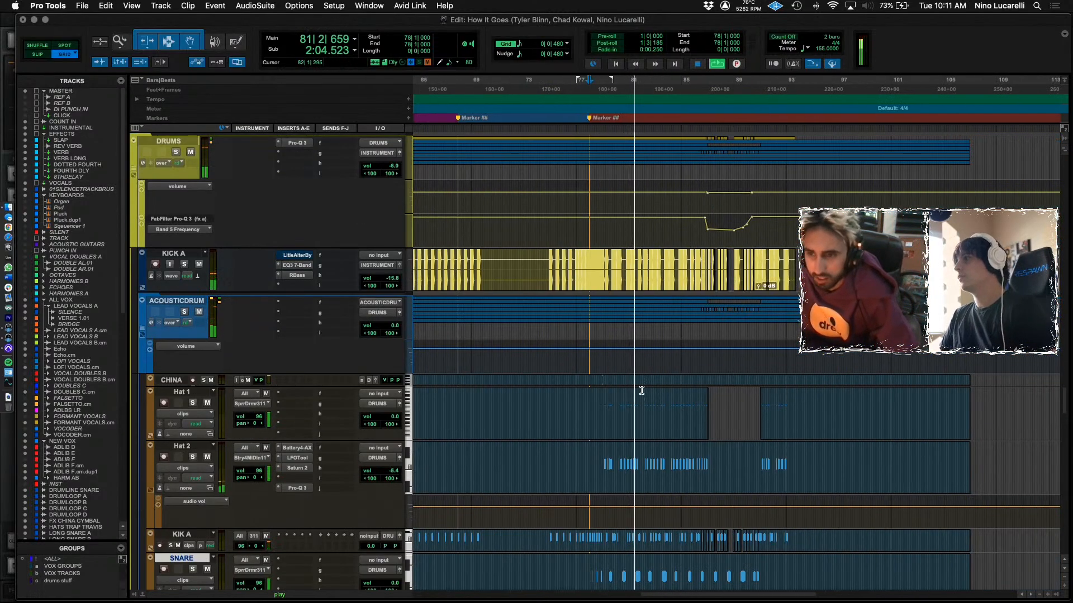
{"action": "scroll", "coordinate": [641, 394], "scroll_direction": "down", "scroll_amount": 12}
{"action": "scroll", "coordinate": [640, 395], "scroll_direction": "down", "scroll_amount": 15}
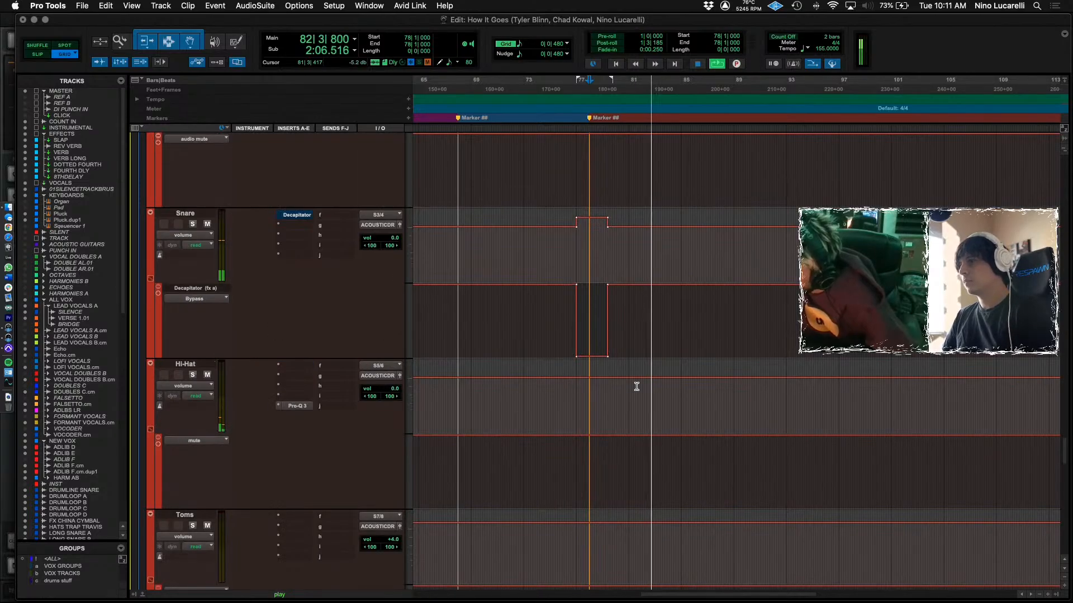
{"action": "scroll", "coordinate": [636, 388], "scroll_direction": "down", "scroll_amount": 10}
{"action": "scroll", "coordinate": [606, 421], "scroll_direction": "down", "scroll_amount": 1}
{"action": "key", "text": "space"}
{"action": "scroll", "coordinate": [548, 418], "scroll_direction": "up", "scroll_amount": 10}
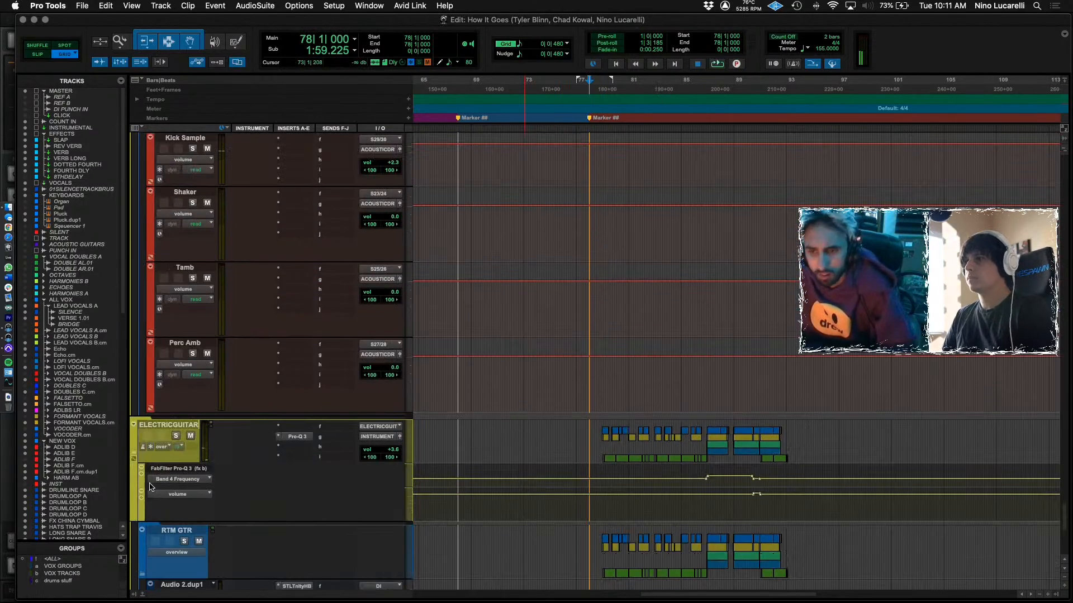
Collapse the ELECTRIC GUITARS and DRUMS folder tracks to hide their member tracks.
{"action": "scroll", "coordinate": [149, 538], "scroll_direction": "down", "scroll_amount": 2}
{"action": "scroll", "coordinate": [134, 402], "scroll_direction": "up", "scroll_amount": 2}
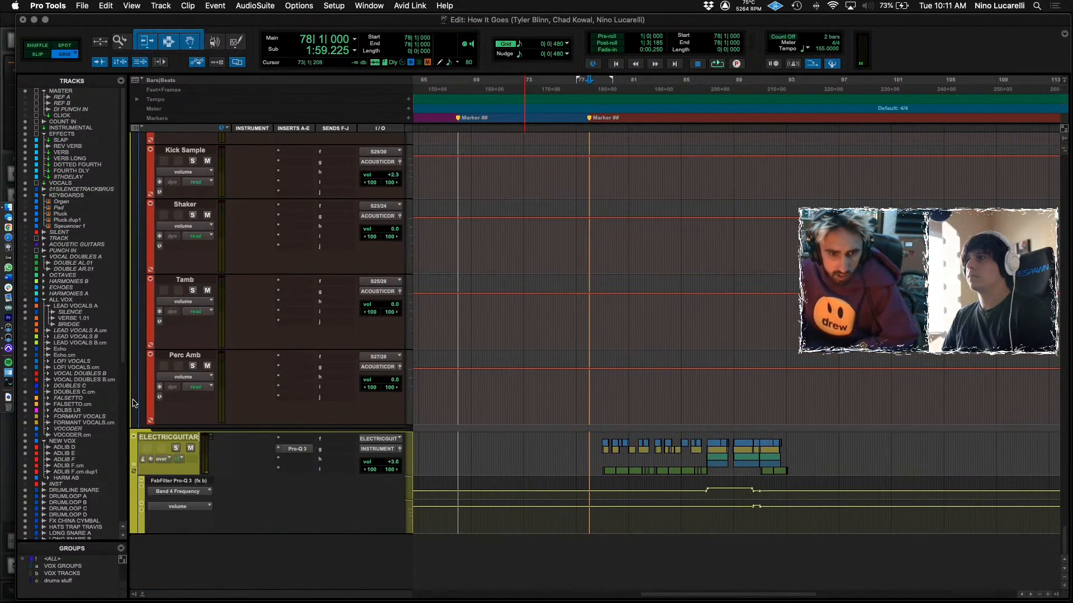
{"action": "scroll", "coordinate": [596, 394], "scroll_direction": "up", "scroll_amount": 10}
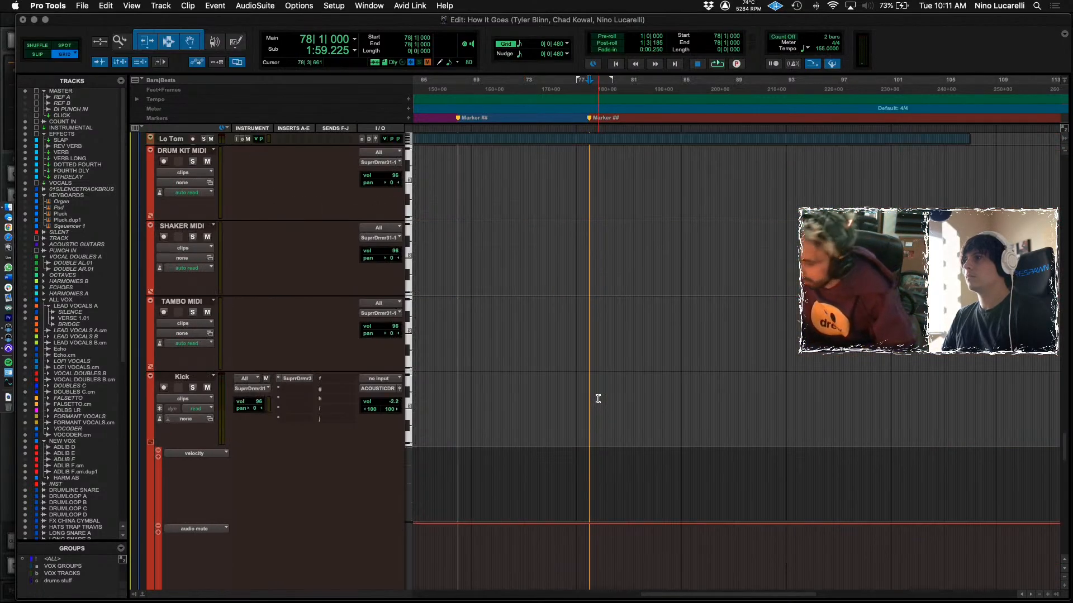
{"action": "scroll", "coordinate": [641, 417], "scroll_direction": "up", "scroll_amount": 5}
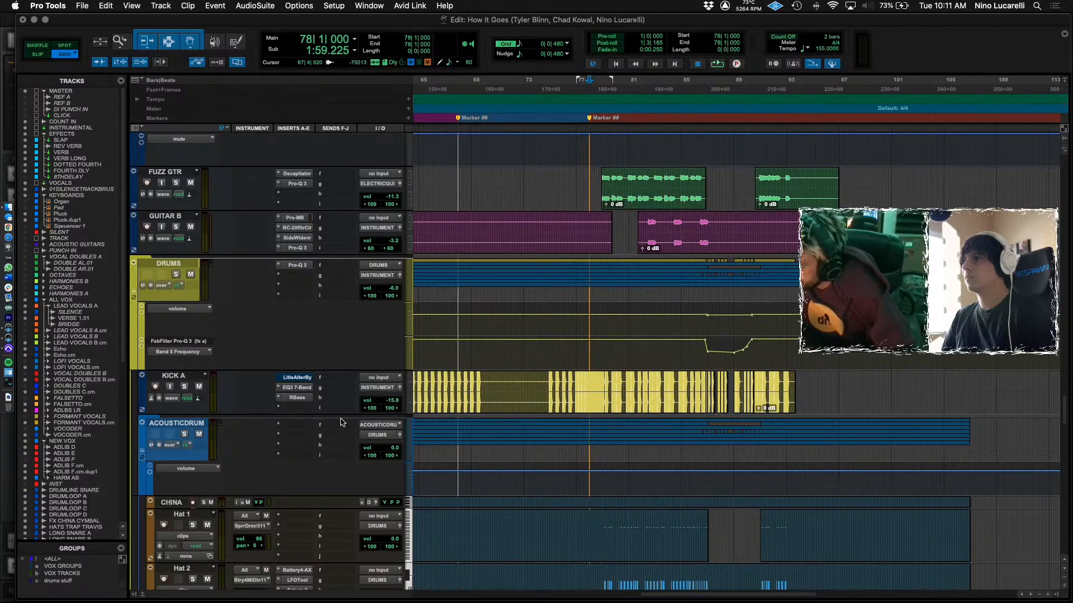
{"action": "left_click", "coordinate": [134, 295]}
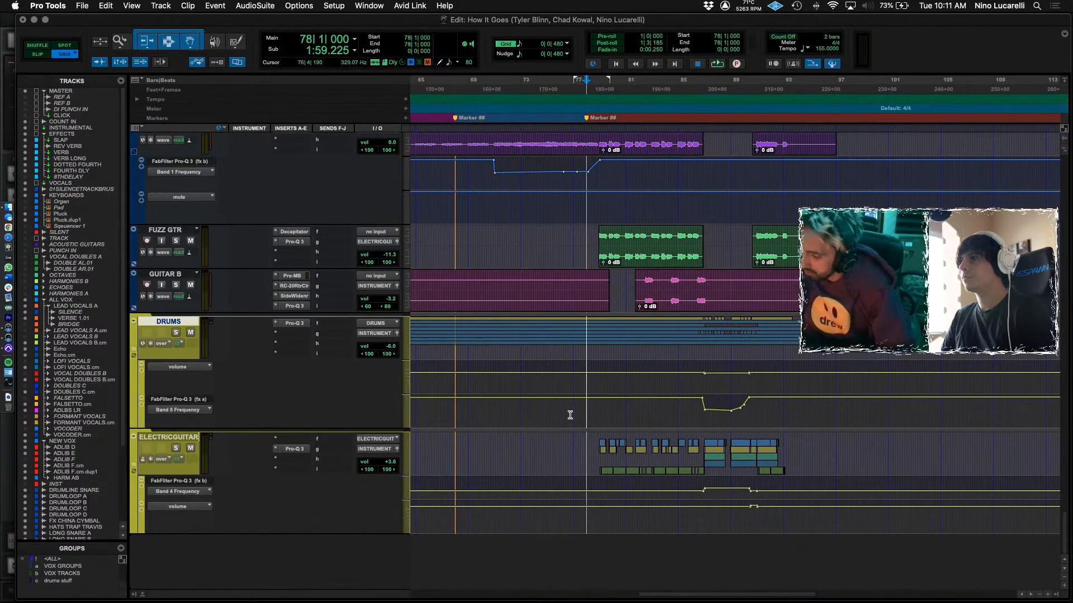
Route the GUITAR A track's output to the ELECTRIC GUITARS track.
{"action": "scroll", "coordinate": [575, 416], "scroll_direction": "up", "scroll_amount": 3}
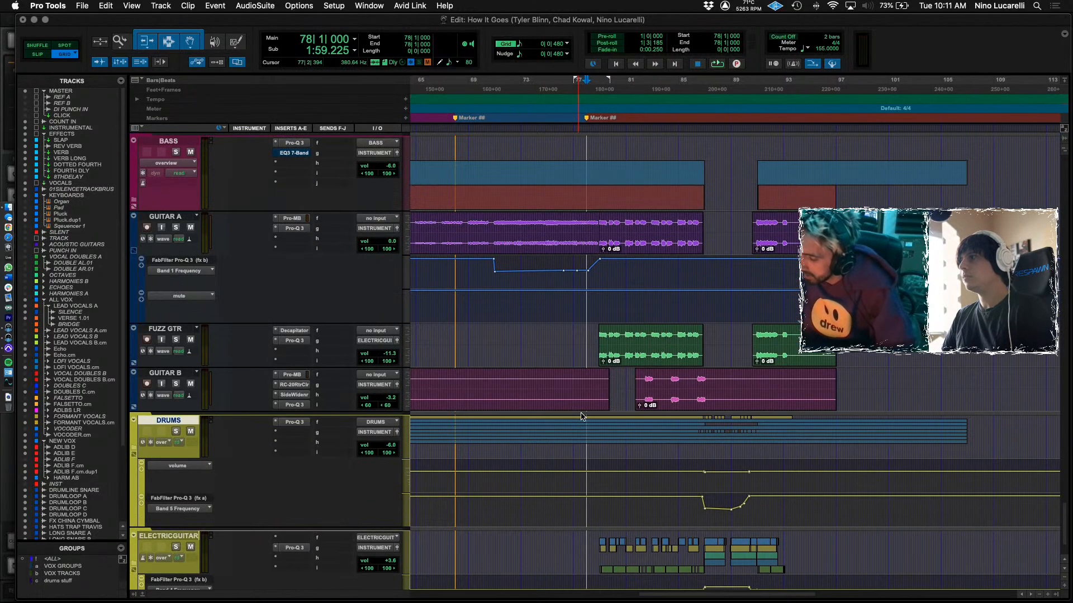
{"action": "left_click", "coordinate": [596, 385]}
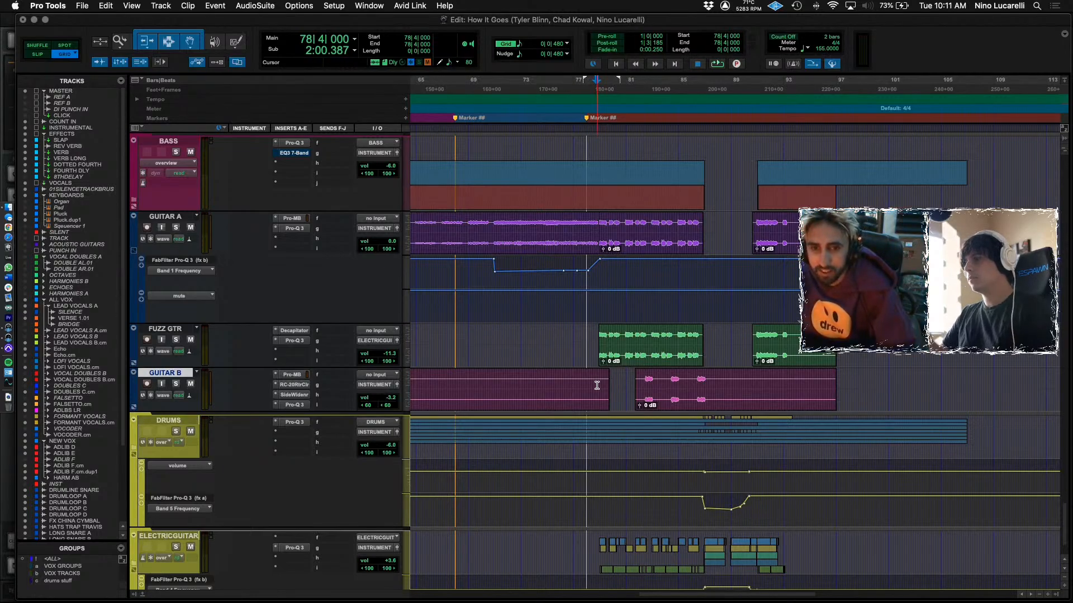
{"action": "scroll", "coordinate": [591, 366], "scroll_direction": "up", "scroll_amount": 1}
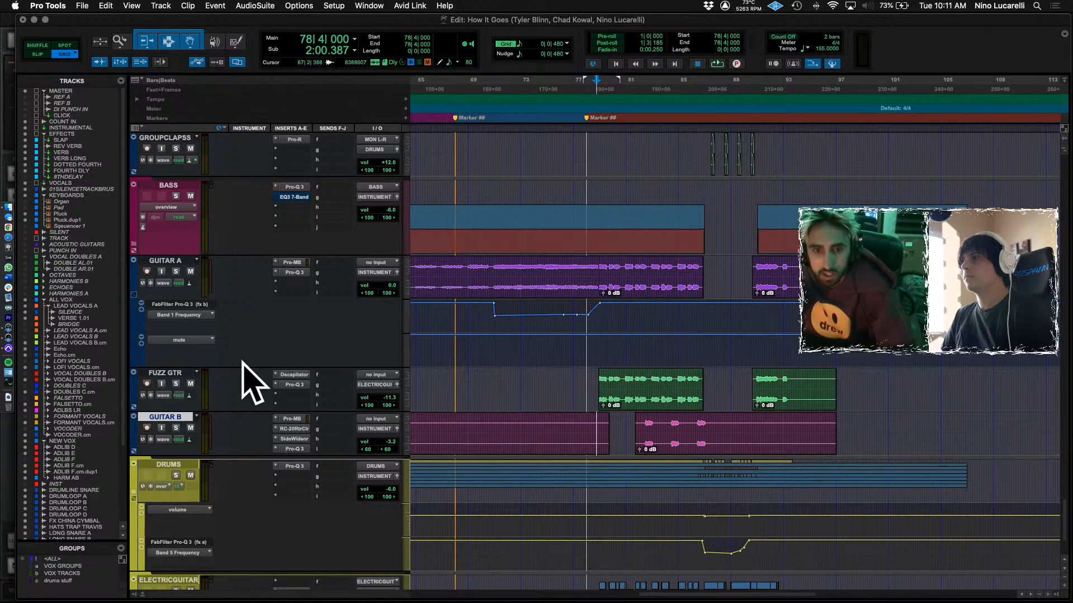
{"action": "left_click", "coordinate": [380, 276]}
{"action": "mouse_move", "coordinate": [403, 302]}
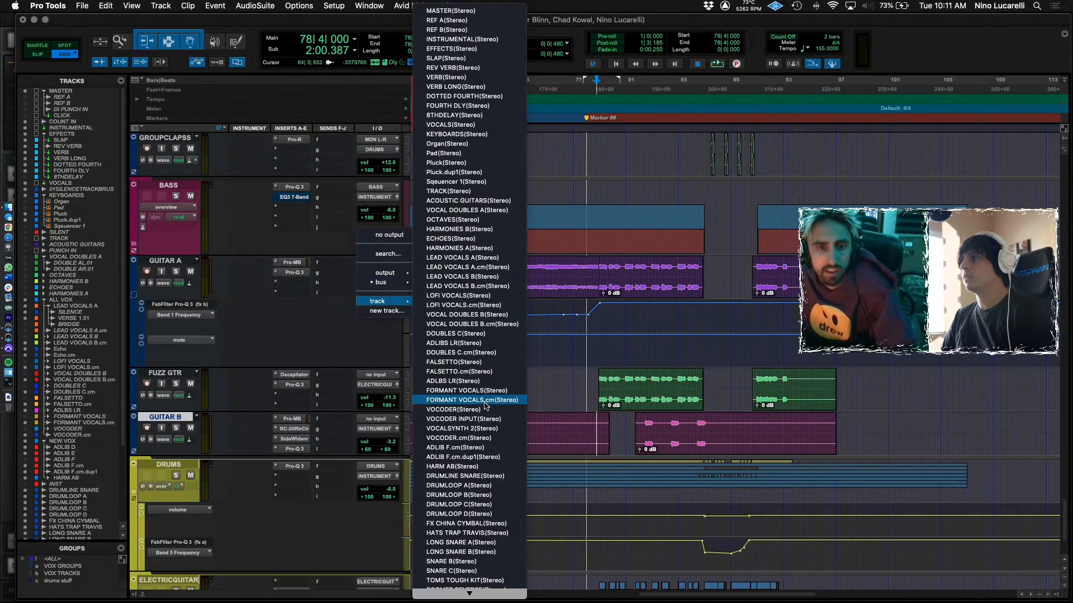
{"action": "scroll", "coordinate": [492, 536], "scroll_direction": "down", "scroll_amount": 10}
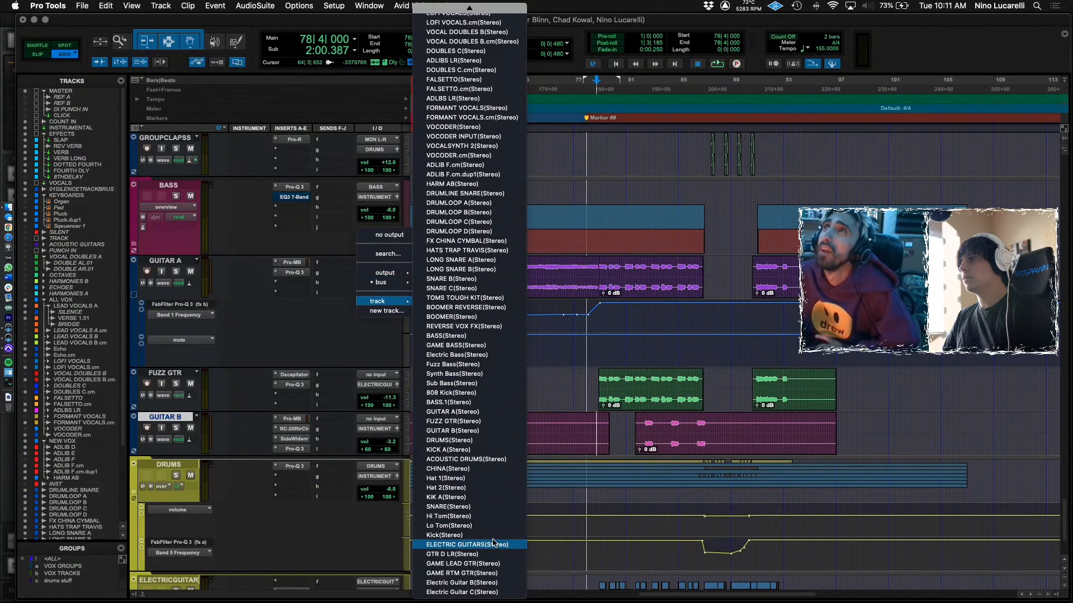
{"action": "key", "text": "Escape"}
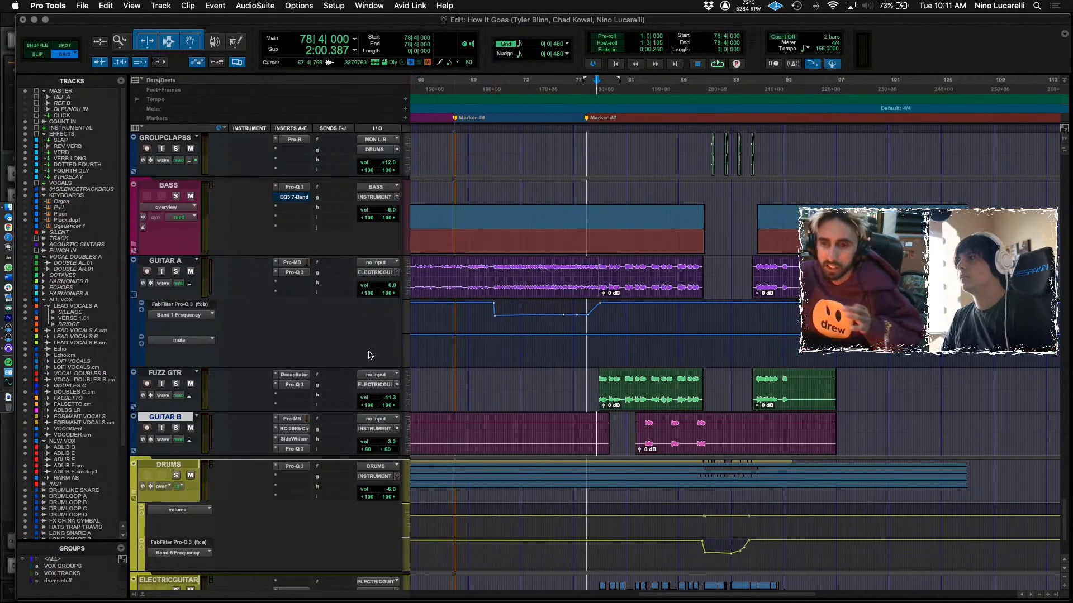
Set the input of the GROUPCLAPSS track to the DRUMS bus.
{"action": "scroll", "coordinate": [369, 355], "scroll_direction": "up", "scroll_amount": 2}
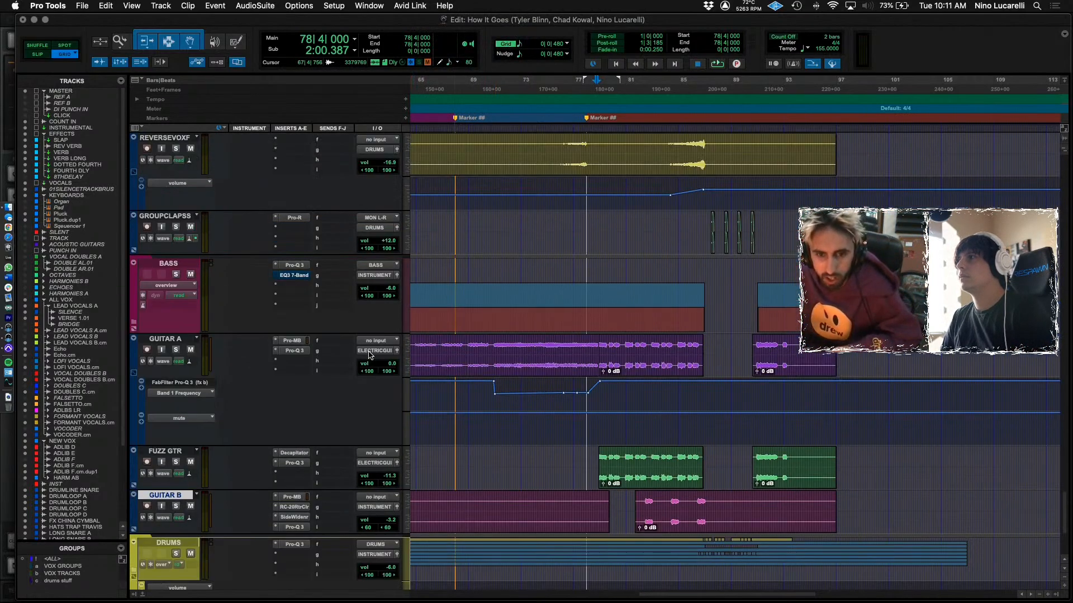
{"action": "left_click", "coordinate": [382, 219]}
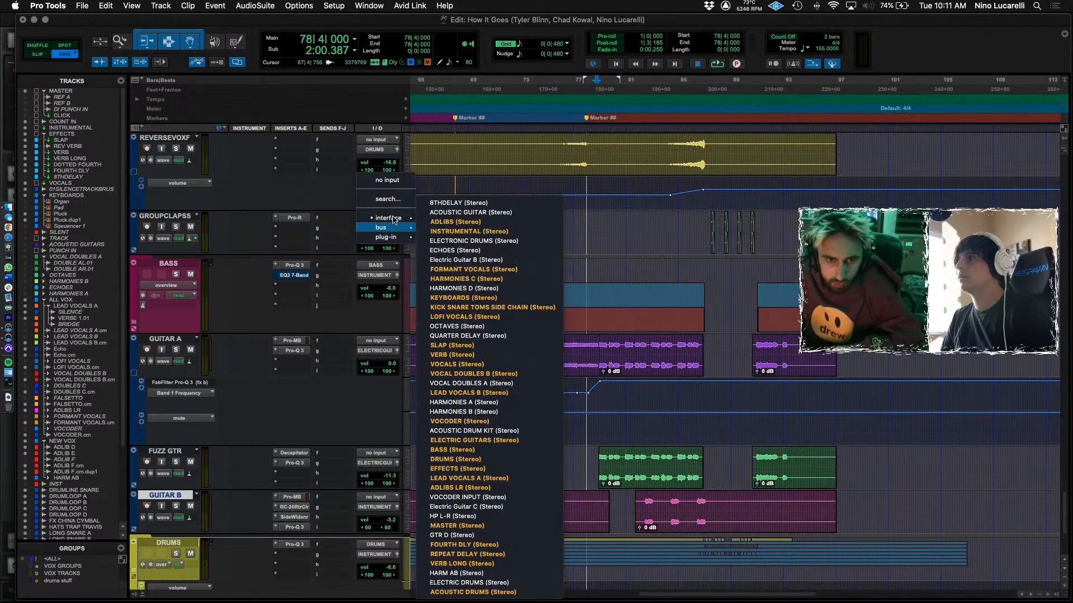
{"action": "mouse_move", "coordinate": [397, 233]}
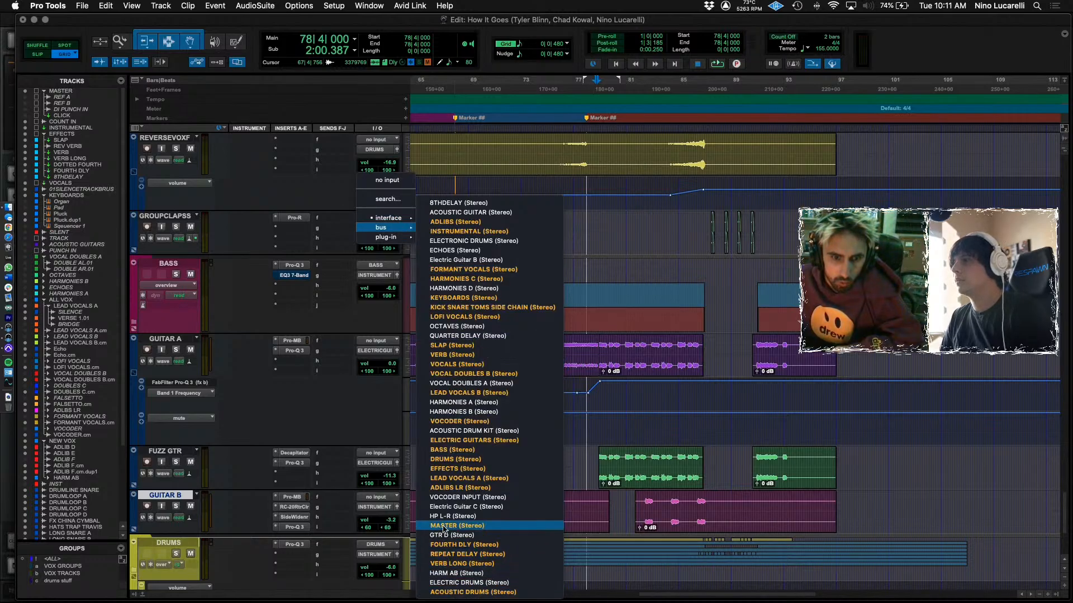
{"action": "left_click", "coordinate": [446, 460]}
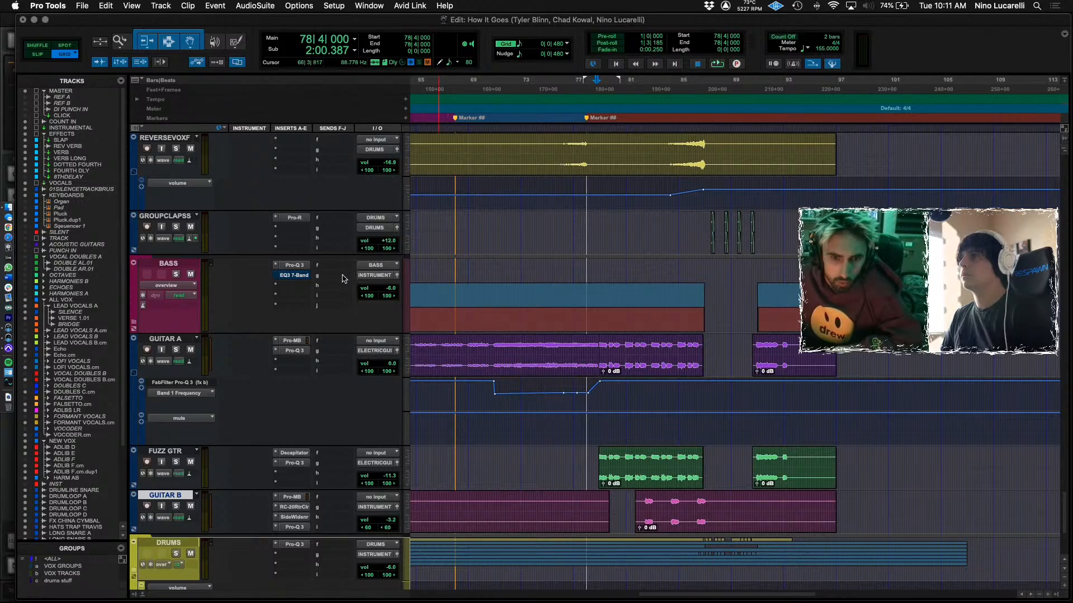
Play the session from bar 78 to listen to the section after the marker.
{"action": "scroll", "coordinate": [186, 229], "scroll_direction": "up", "scroll_amount": 1}
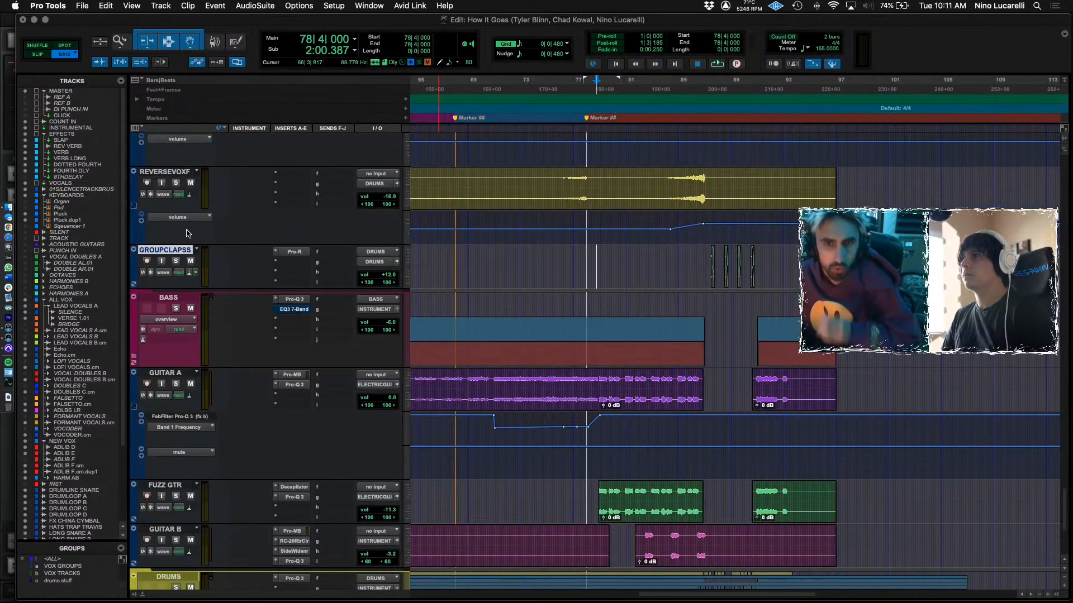
{"action": "scroll", "coordinate": [186, 190], "scroll_direction": "up", "scroll_amount": 3}
{"action": "key", "text": "space"}
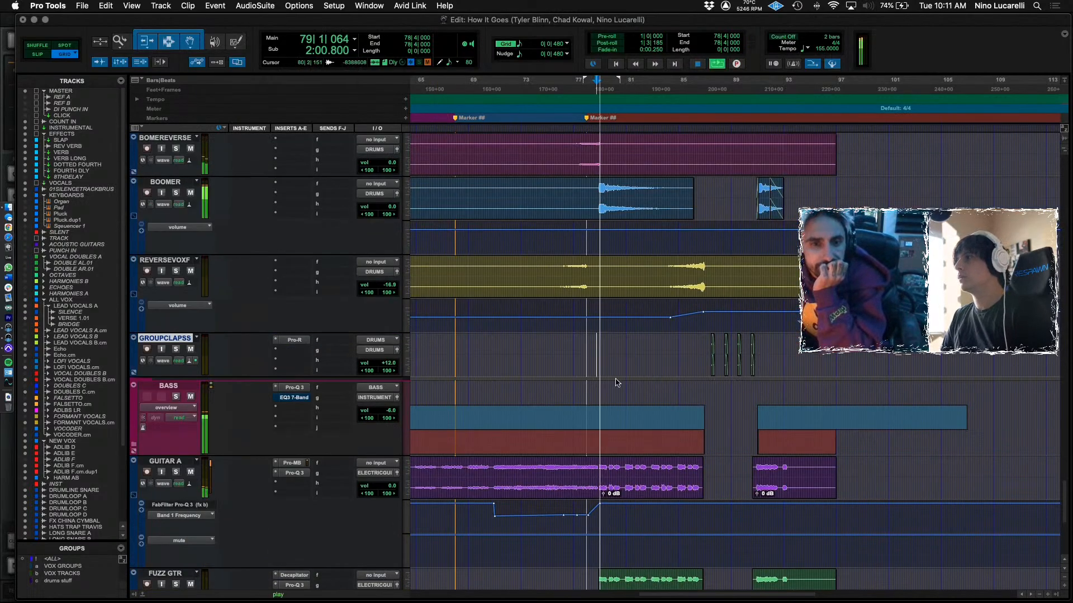
{"action": "scroll", "coordinate": [634, 406], "scroll_direction": "down", "scroll_amount": 5}
Play on from bar 82 and examine the drum tracks against the playback.
{"action": "left_click", "coordinate": [644, 416]}
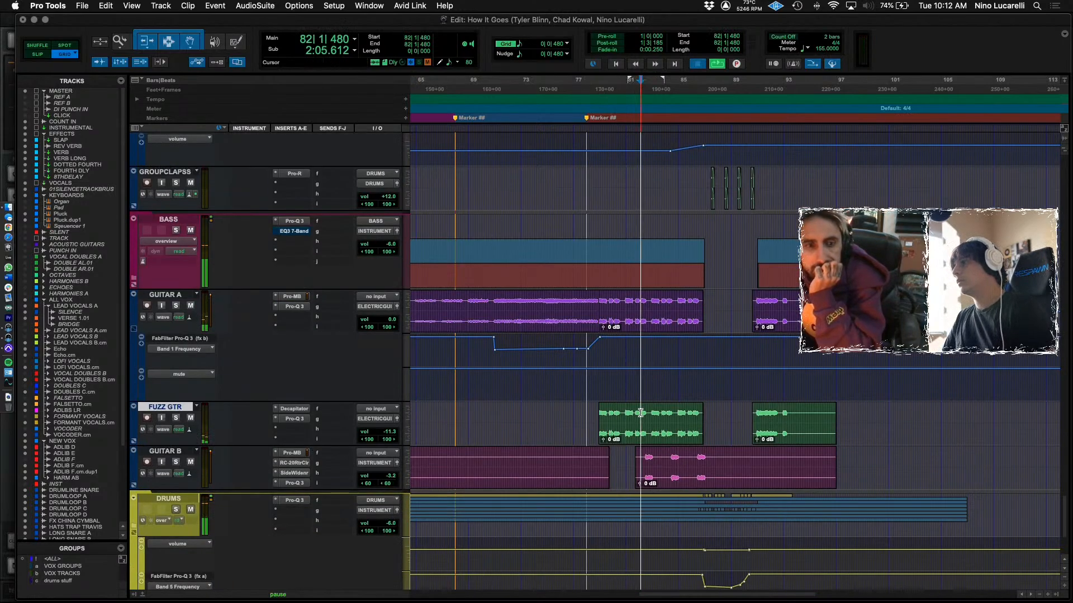
{"action": "scroll", "coordinate": [645, 416], "scroll_direction": "down", "scroll_amount": 2}
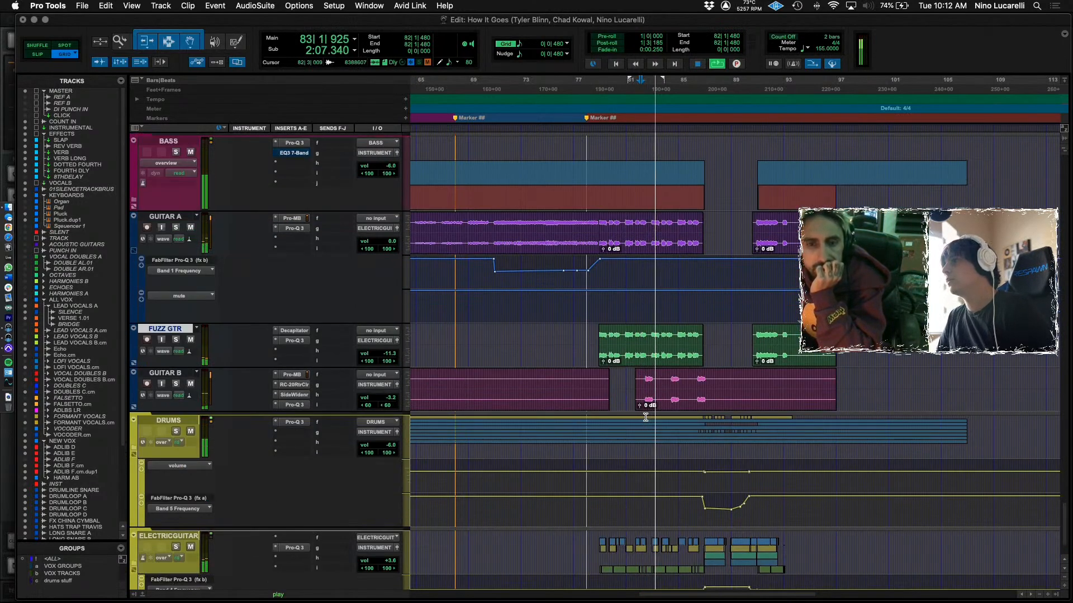
{"action": "scroll", "coordinate": [642, 418], "scroll_direction": "up", "scroll_amount": 5}
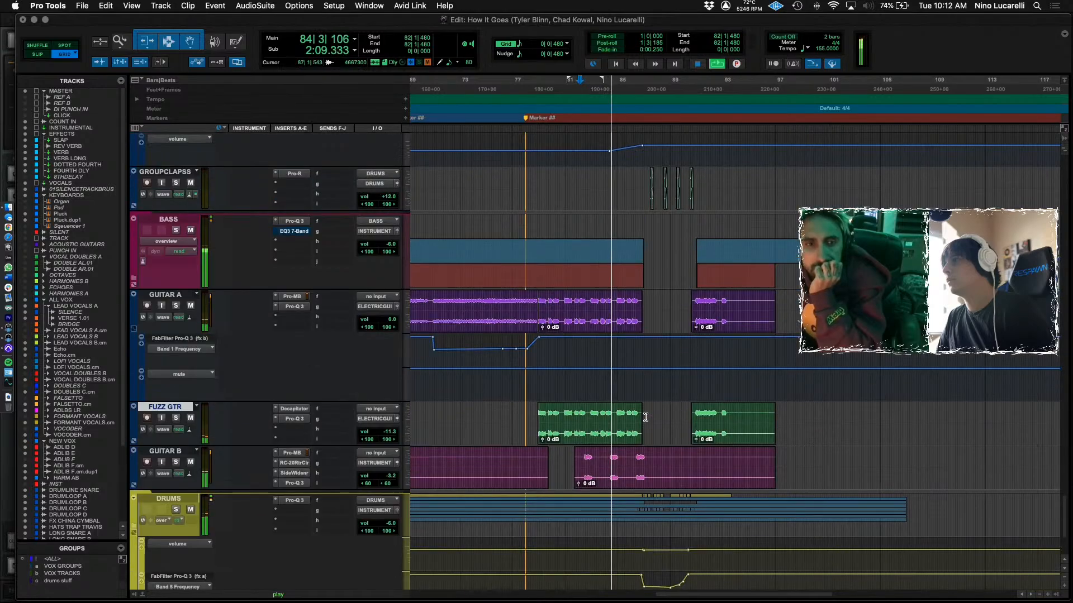
{"action": "scroll", "coordinate": [634, 418], "scroll_direction": "up", "scroll_amount": 10}
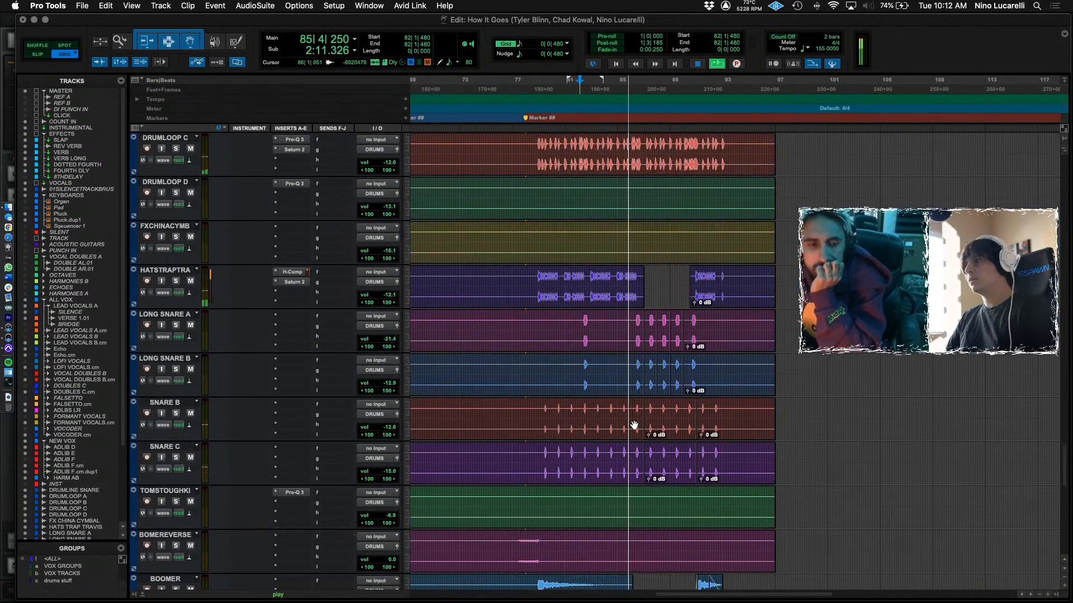
{"action": "scroll", "coordinate": [626, 422], "scroll_direction": "up", "scroll_amount": 2}
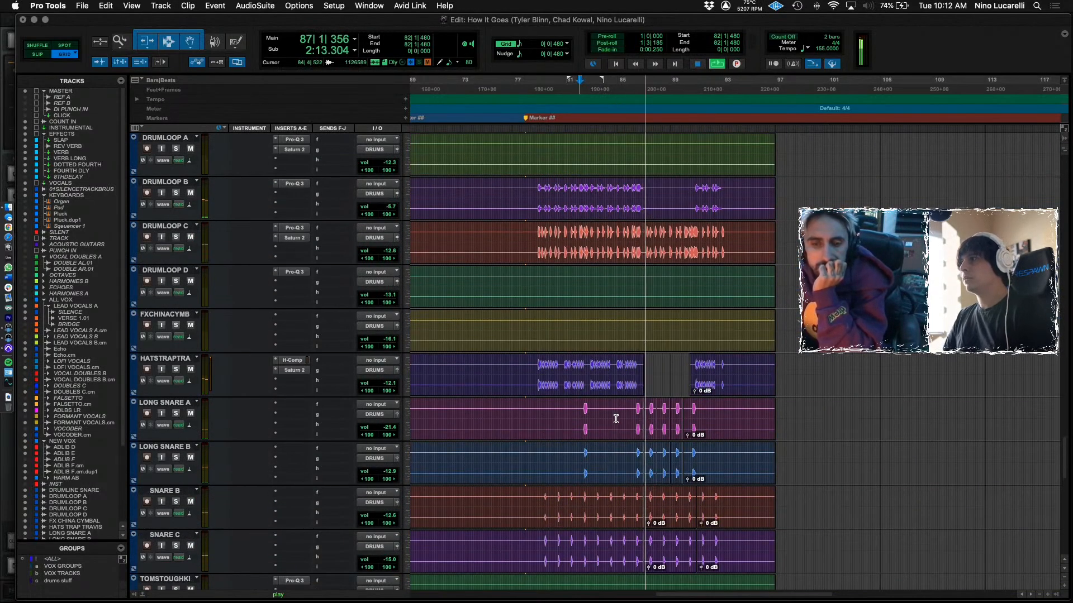
{"action": "scroll", "coordinate": [616, 418], "scroll_direction": "right", "scroll_amount": 2}
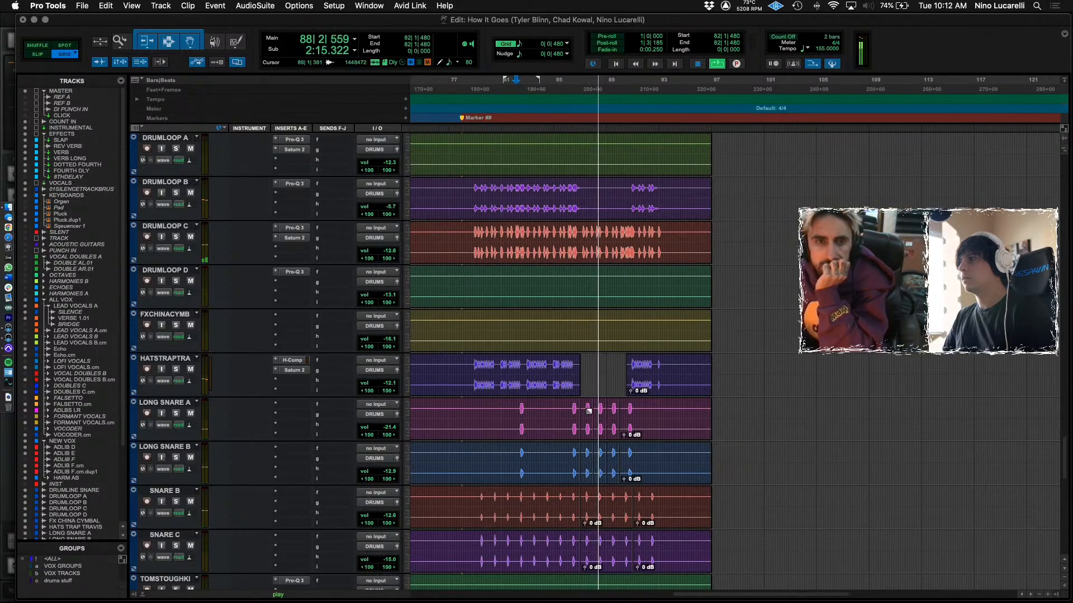
Play from bar 86 beat 3 and solo the ELECTRICGUITAR track to hear it alone.
{"action": "left_click", "coordinate": [574, 313]}
{"action": "key", "text": "space"}
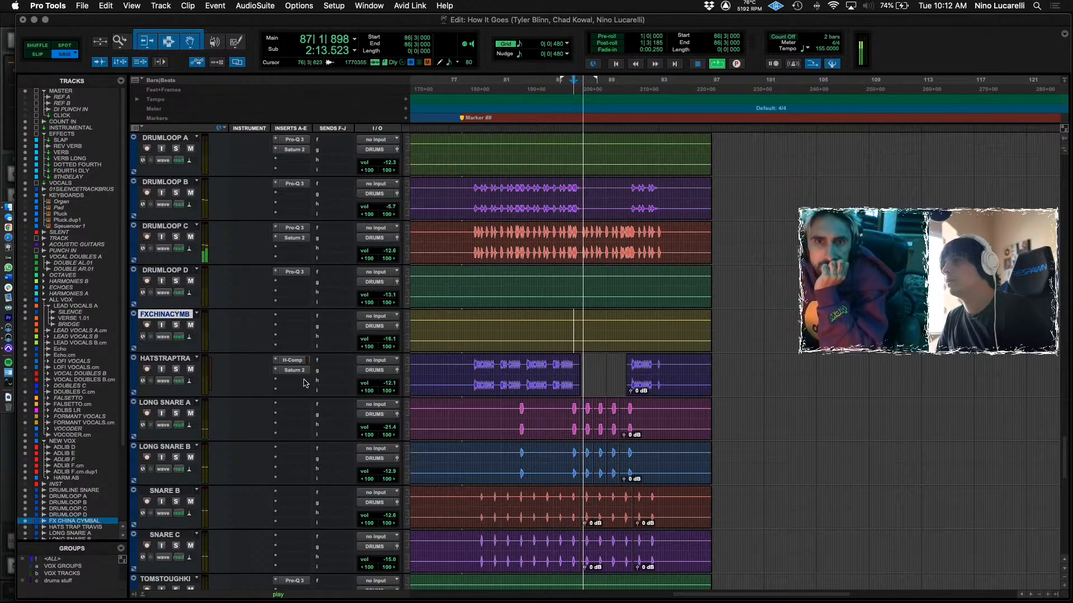
{"action": "scroll", "coordinate": [301, 383], "scroll_direction": "down", "scroll_amount": 15}
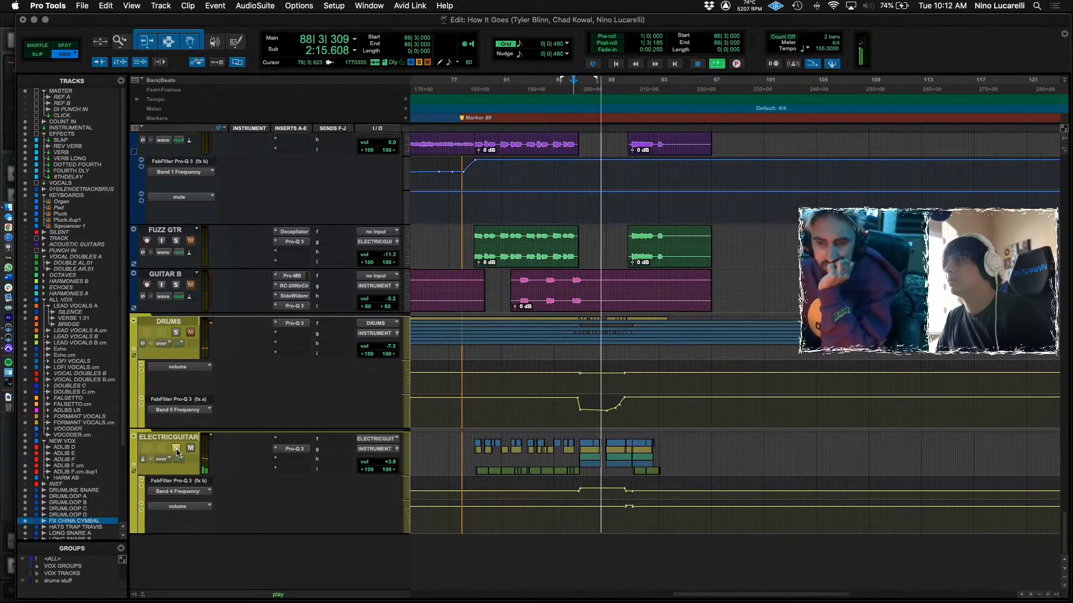
Solo the GROUPCLAPSS track and play it from bar 86 beat 3.
{"action": "scroll", "coordinate": [180, 452], "scroll_direction": "up", "scroll_amount": 4}
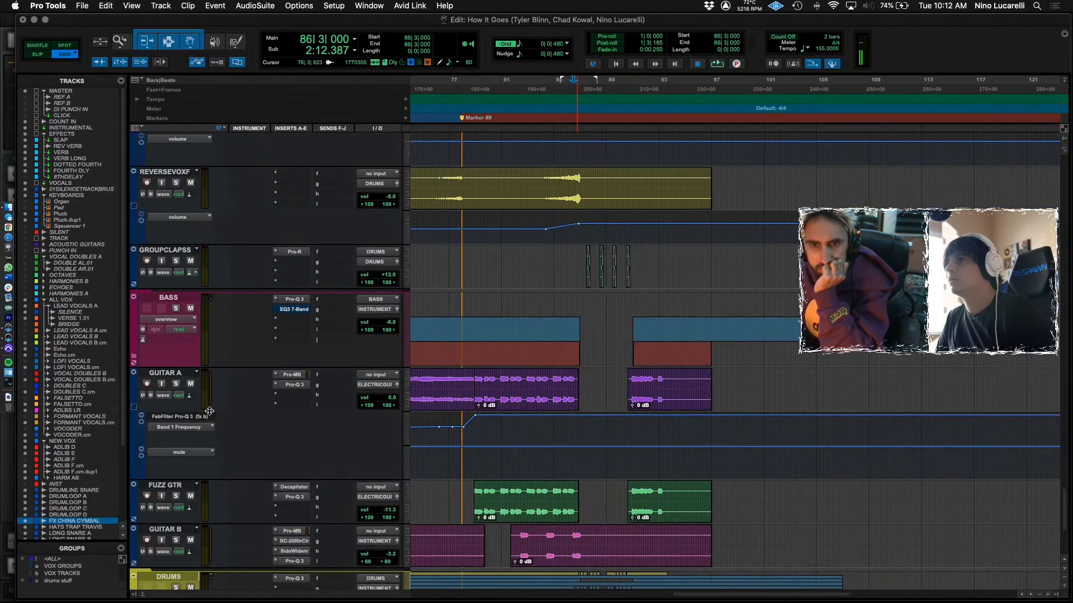
{"action": "scroll", "coordinate": [176, 354], "scroll_direction": "up", "scroll_amount": 3}
{"action": "key", "text": "space"}
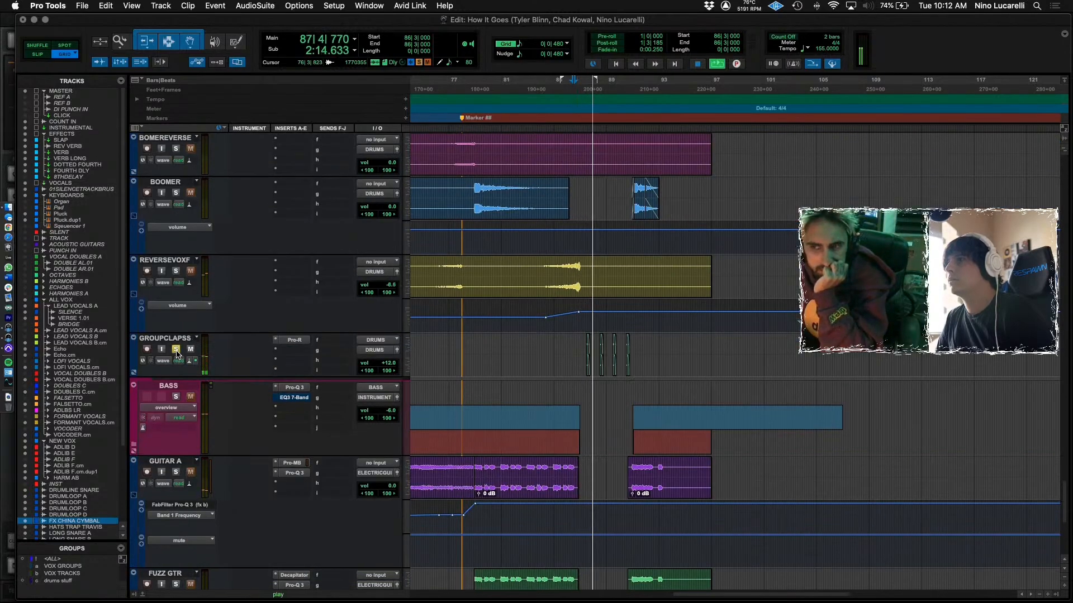
Solo the VOCALDOUBLE track and play it from bar 88.
{"action": "scroll", "coordinate": [222, 358], "scroll_direction": "down", "scroll_amount": 10}
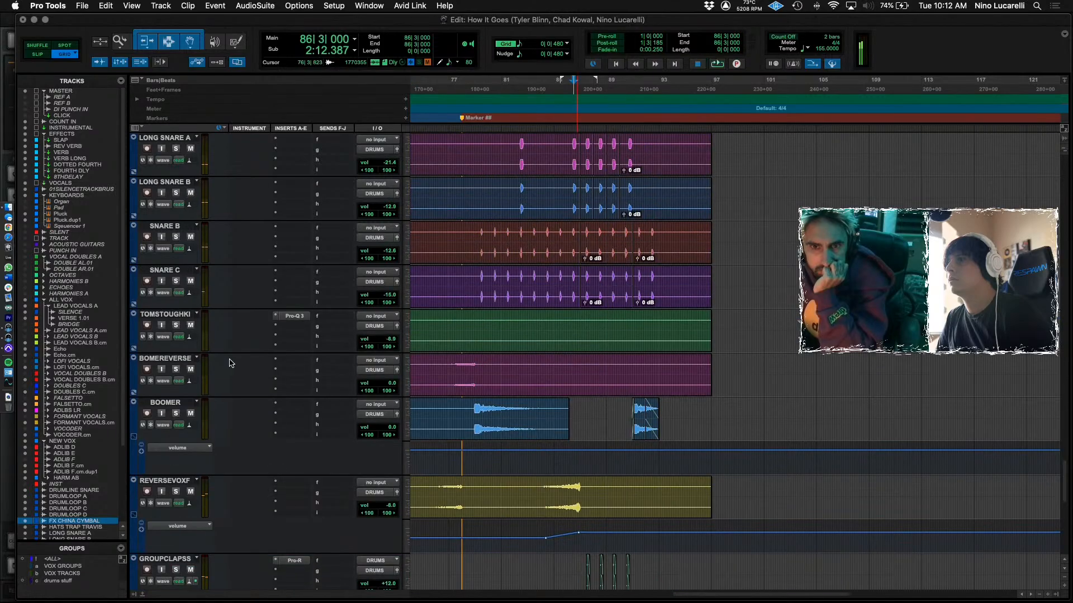
{"action": "scroll", "coordinate": [232, 363], "scroll_direction": "up", "scroll_amount": 8}
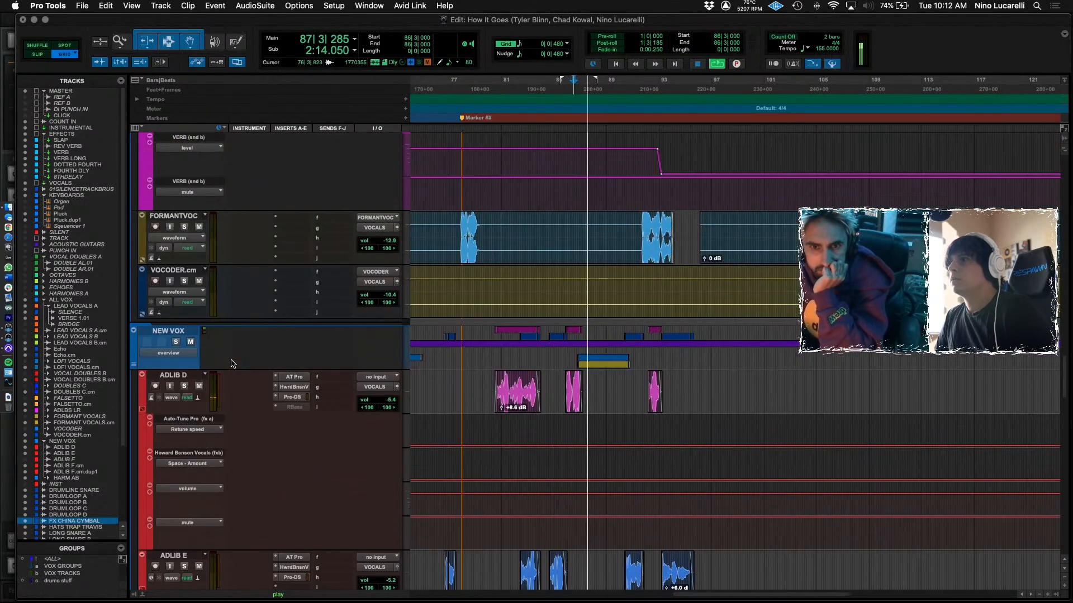
{"action": "scroll", "coordinate": [231, 364], "scroll_direction": "up", "scroll_amount": 4}
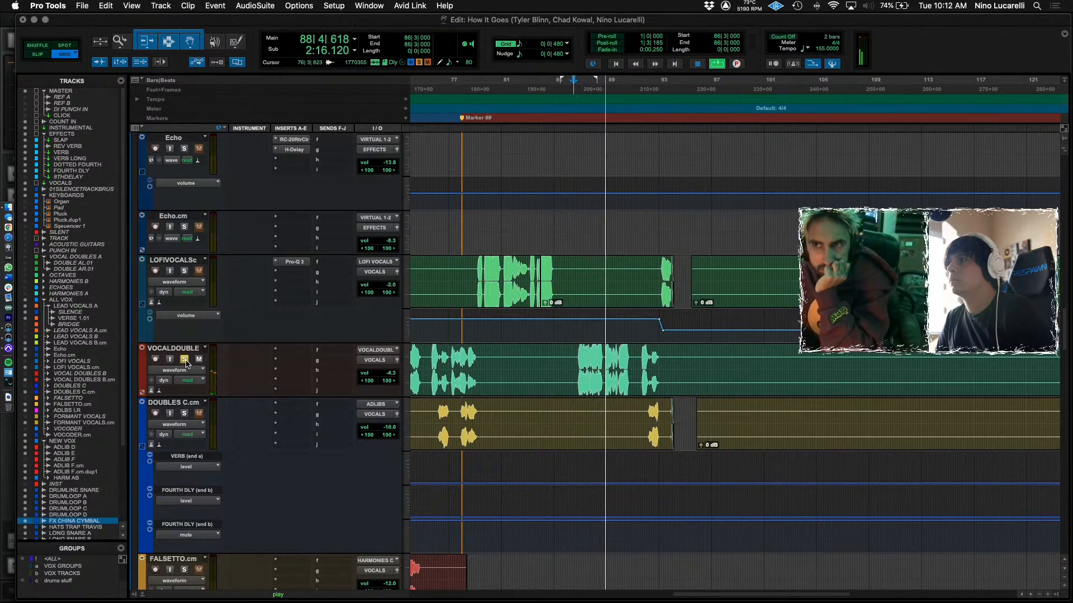
{"action": "left_click", "coordinate": [594, 348]}
{"action": "key", "text": "space"}
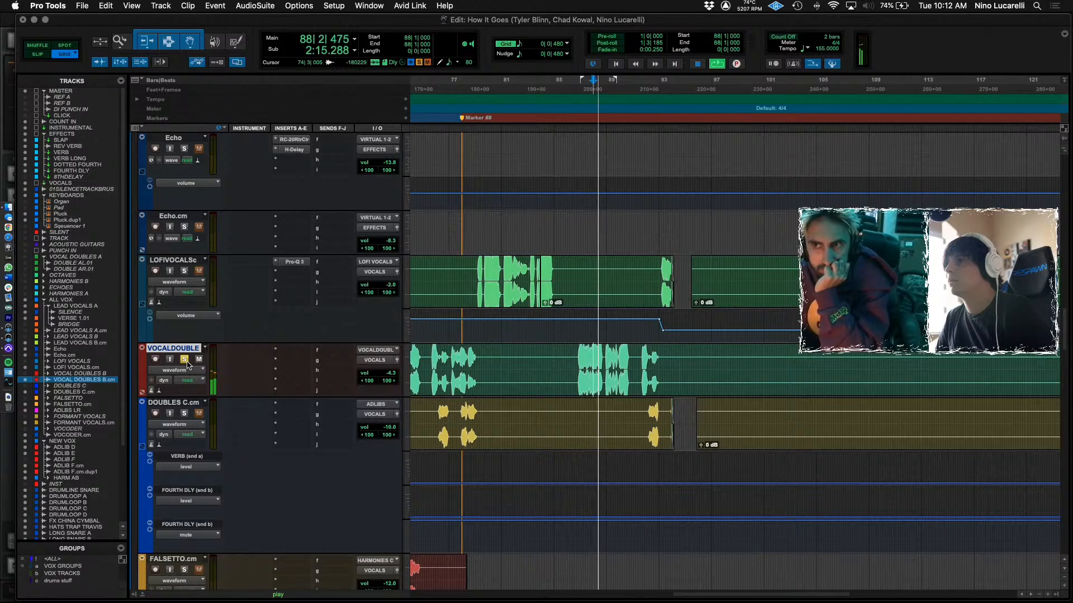
Solo the LEADVOCALSB track and play its phrase from bar 86 beat 4.
{"action": "scroll", "coordinate": [190, 342], "scroll_direction": "up", "scroll_amount": 4}
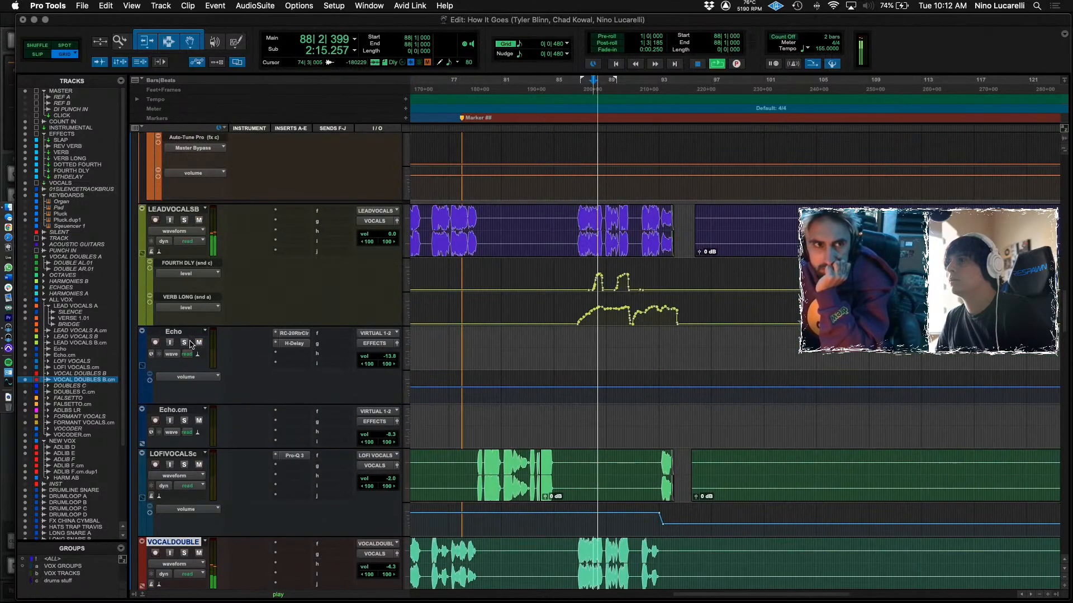
{"action": "key", "text": "space"}
{"action": "scroll", "coordinate": [579, 286], "scroll_direction": "up", "scroll_amount": 5}
{"action": "left_click", "coordinate": [606, 288]}
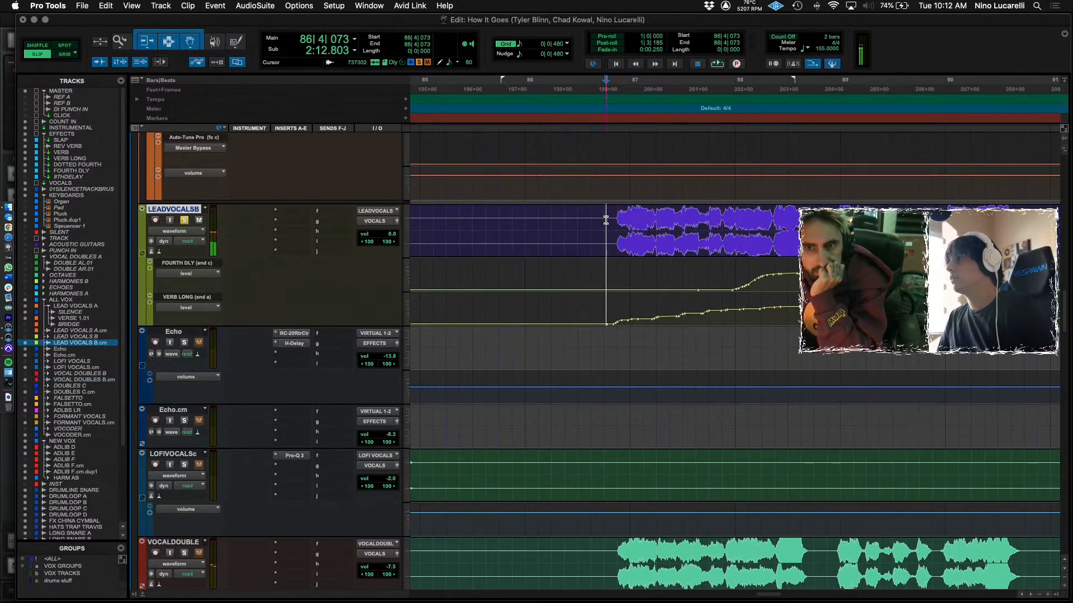
{"action": "scroll", "coordinate": [207, 321], "scroll_direction": "up", "scroll_amount": 2}
{"action": "scroll", "coordinate": [208, 323], "scroll_direction": "up", "scroll_amount": 2}
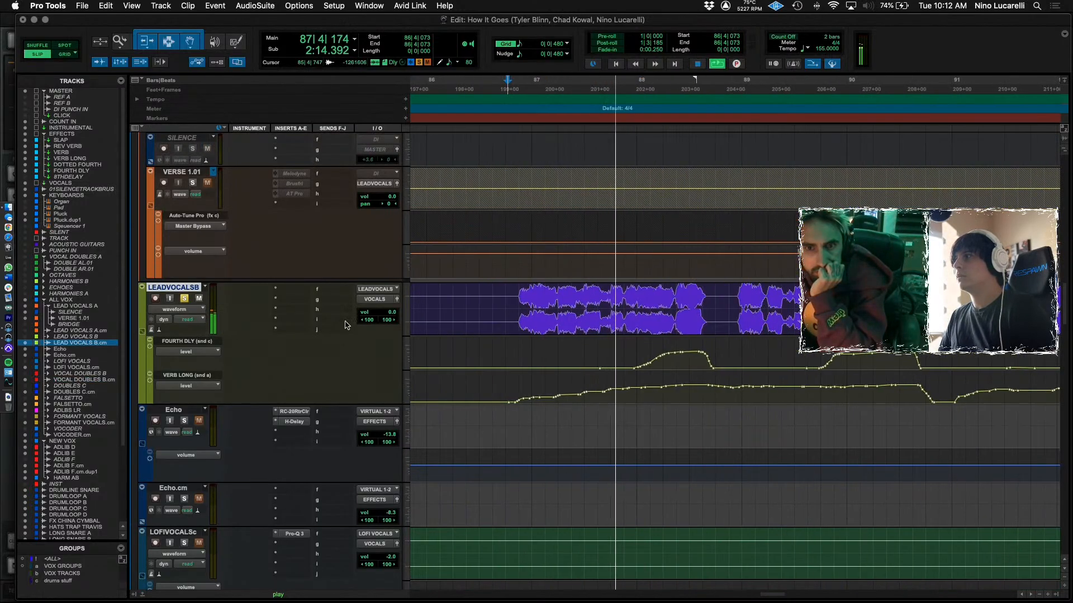
{"action": "key", "text": "space"}
{"action": "key", "text": "space"}
Solo the VOCALS master track and play all the vocals from bar 86 beat 4.
{"action": "scroll", "coordinate": [342, 343], "scroll_direction": "up", "scroll_amount": 5}
{"action": "scroll", "coordinate": [438, 377], "scroll_direction": "up", "scroll_amount": 12}
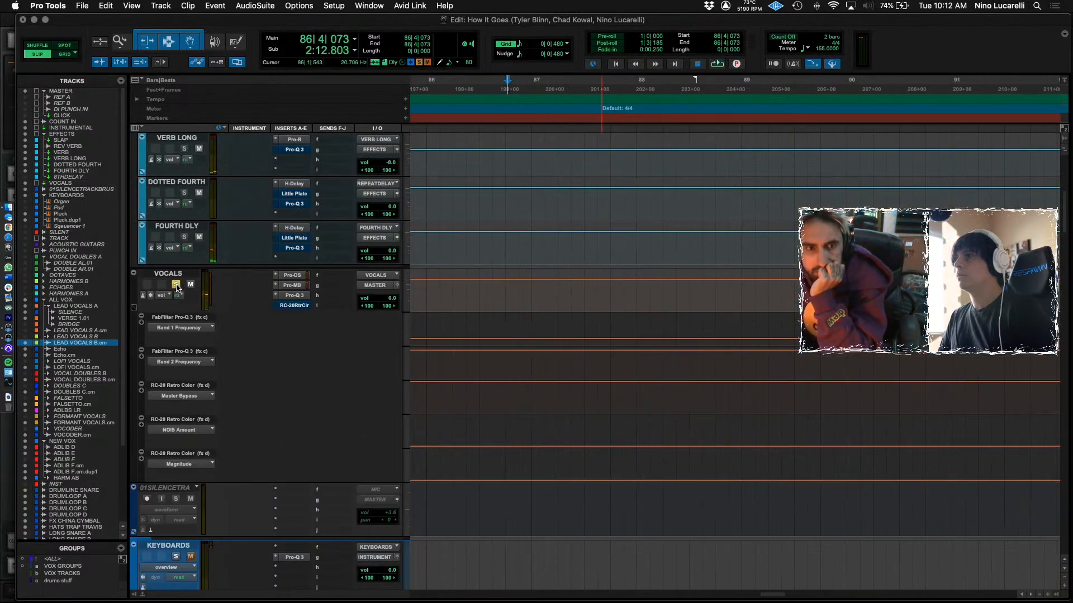
{"action": "key", "text": "space"}
{"action": "scroll", "coordinate": [207, 293], "scroll_direction": "up", "scroll_amount": 5}
{"action": "scroll", "coordinate": [227, 297], "scroll_direction": "down", "scroll_amount": 6}
{"action": "scroll", "coordinate": [580, 373], "scroll_direction": "down", "scroll_amount": 8}
{"action": "scroll", "coordinate": [579, 373], "scroll_direction": "down", "scroll_amount": 8}
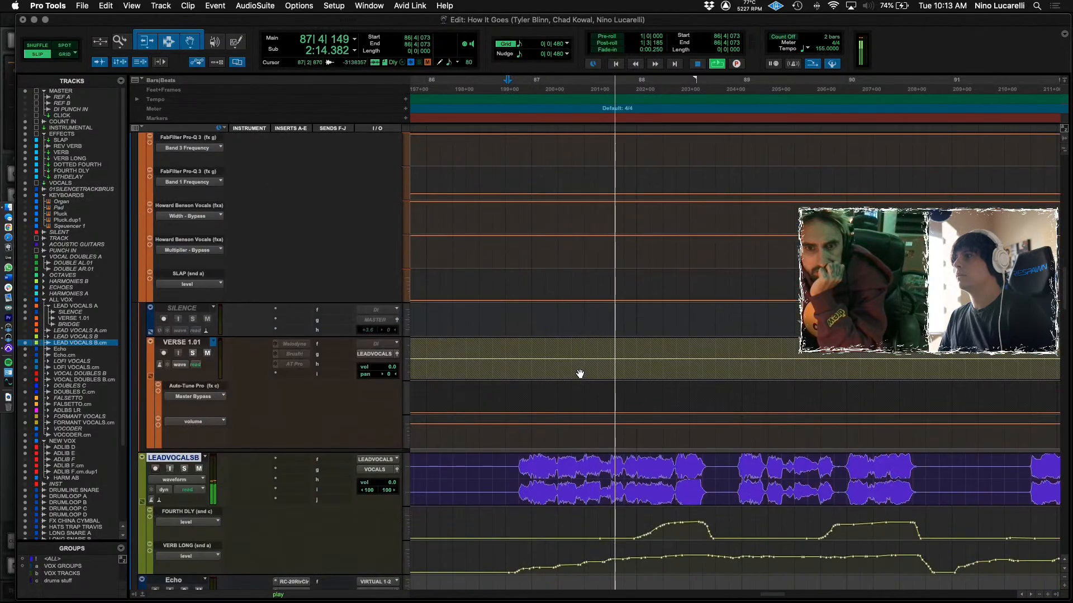
Replay the vocals from bar 86 beat 4 and solo the VOCALDOUBLE track.
{"action": "key", "text": "space"}
{"action": "scroll", "coordinate": [476, 441], "scroll_direction": "down", "scroll_amount": 8}
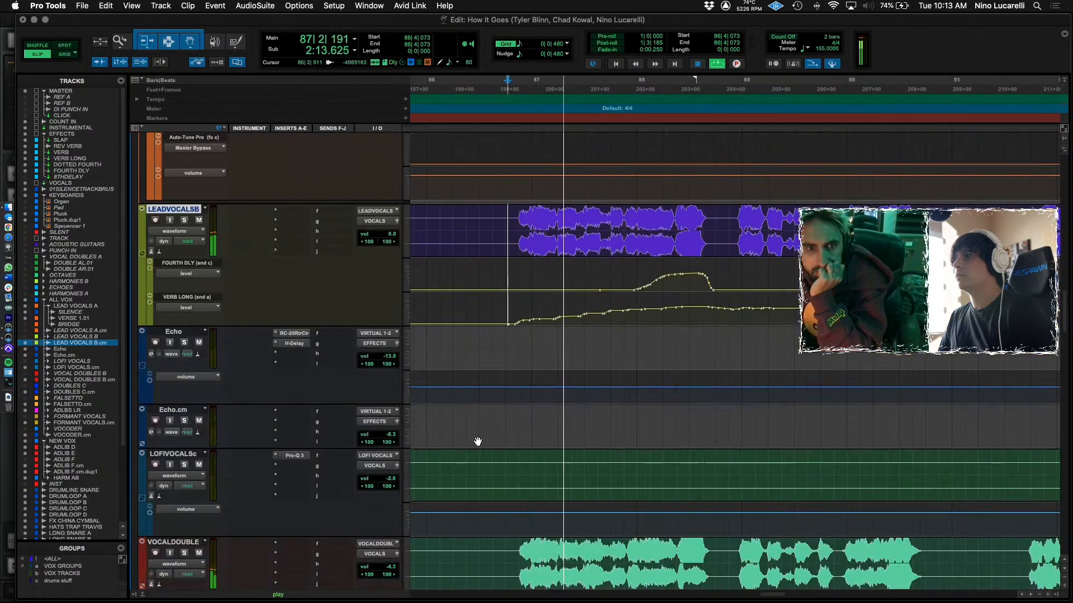
{"action": "scroll", "coordinate": [411, 411], "scroll_direction": "down", "scroll_amount": 8}
{"action": "left_click", "coordinate": [183, 183]}
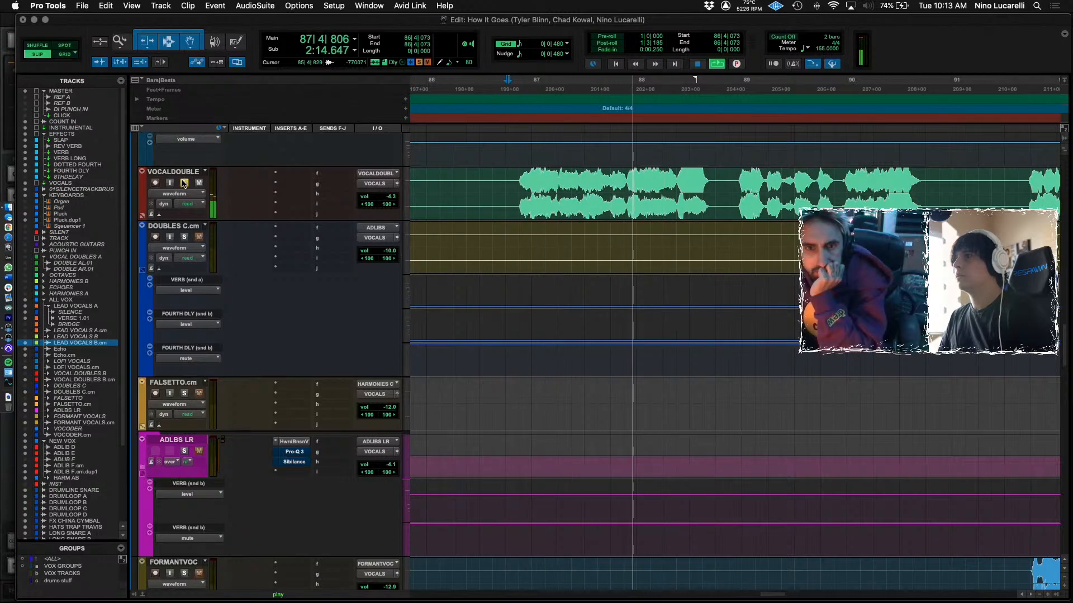
Check the NEW VOX tracks during playback from bar 86 beat 4, toggling solo on ADLIB F.cm.
{"action": "scroll", "coordinate": [517, 418], "scroll_direction": "down", "scroll_amount": 15}
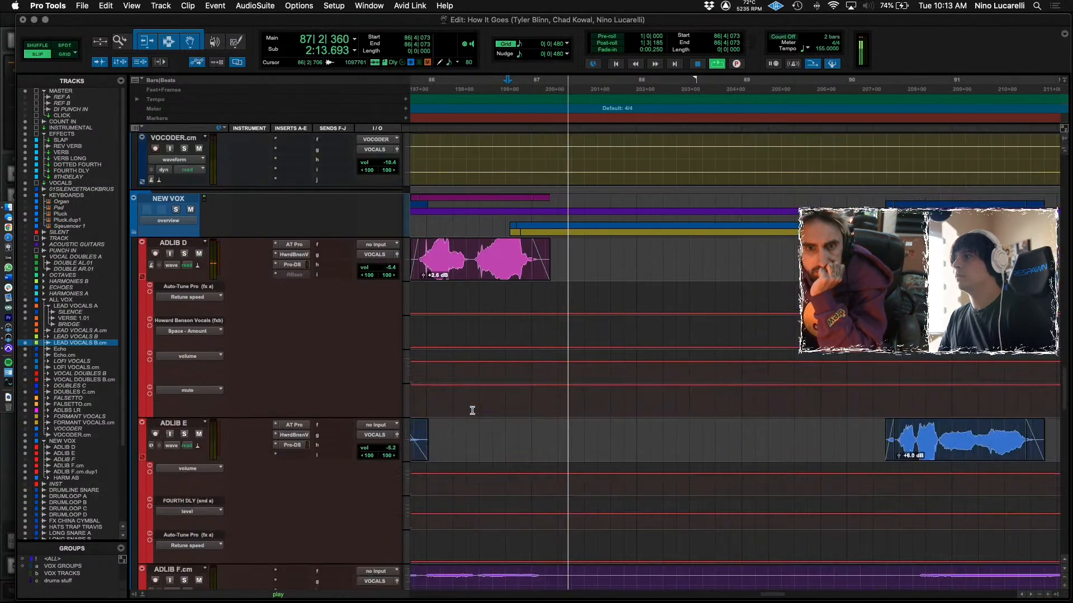
{"action": "scroll", "coordinate": [497, 415], "scroll_direction": "down", "scroll_amount": 20}
{"action": "scroll", "coordinate": [498, 415], "scroll_direction": "up", "scroll_amount": 20}
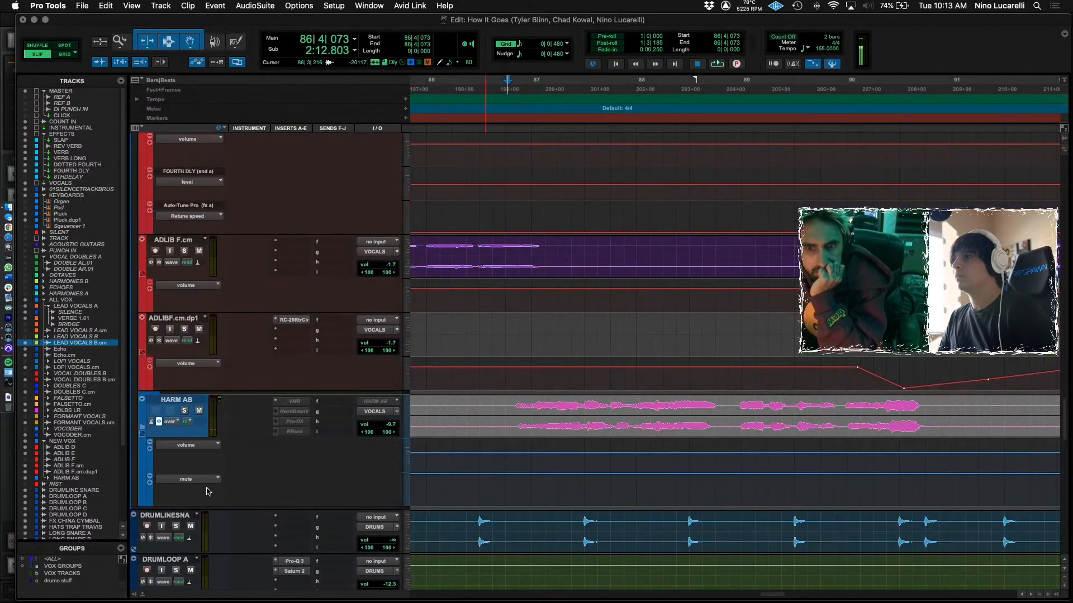
{"action": "scroll", "coordinate": [209, 490], "scroll_direction": "up", "scroll_amount": 10}
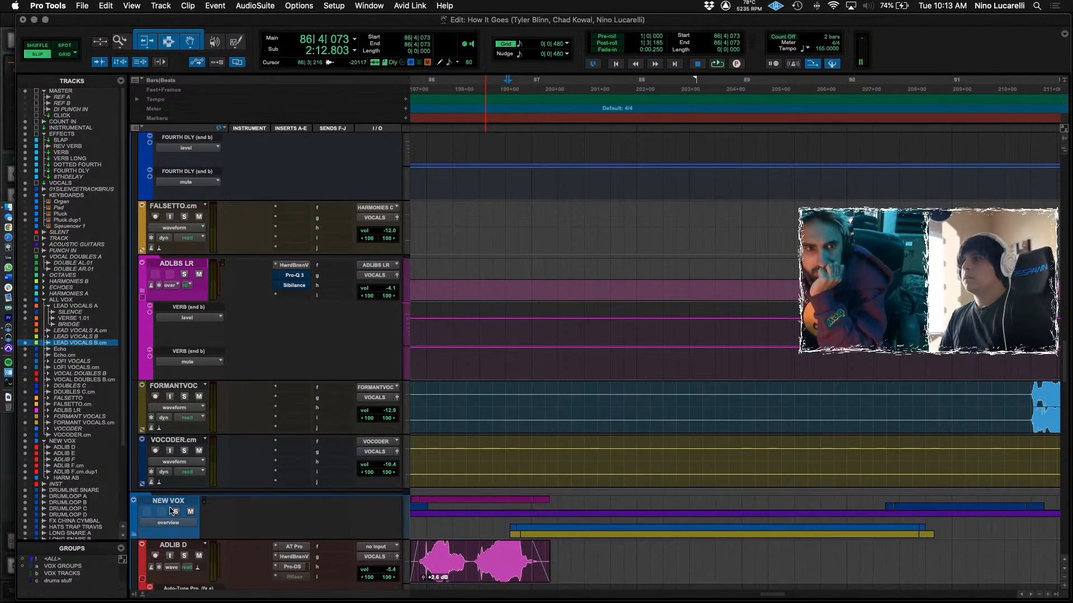
{"action": "scroll", "coordinate": [171, 511], "scroll_direction": "down", "scroll_amount": 10}
{"action": "key", "text": "space"}
{"action": "left_click", "coordinate": [185, 476]}
{"action": "key", "text": "space"}
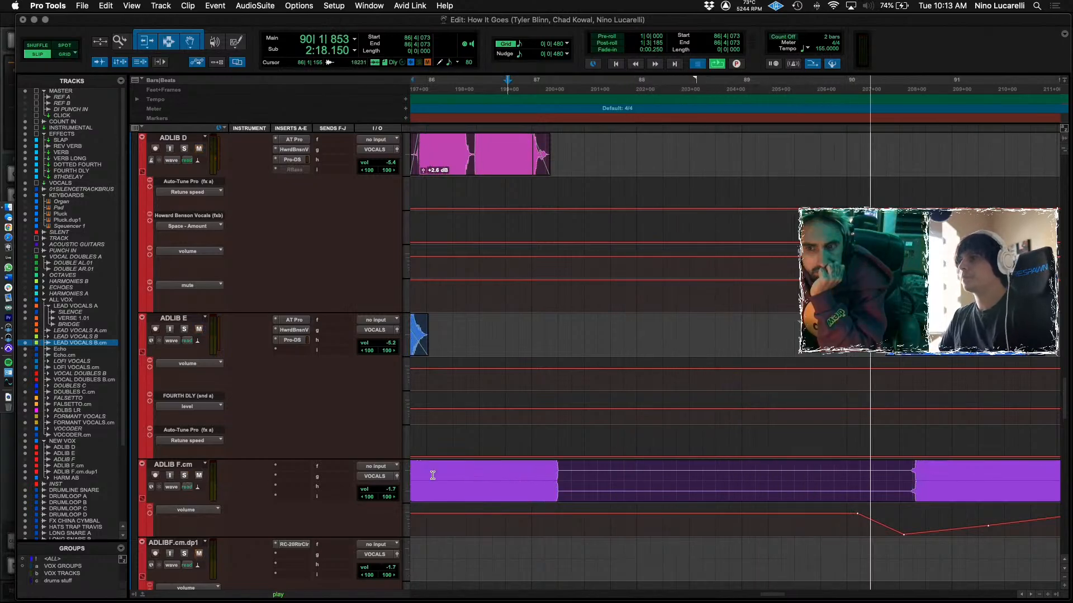
{"action": "key", "text": "space"}
{"action": "key", "text": "space"}
Solo the VOCALDOUBLE track and play it from just after the start of bar 87.
{"action": "scroll", "coordinate": [647, 435], "scroll_direction": "up", "scroll_amount": 15}
{"action": "left_click", "coordinate": [185, 281]}
{"action": "key", "text": "space"}
{"action": "left_click", "coordinate": [548, 304]}
{"action": "key", "text": "space"}
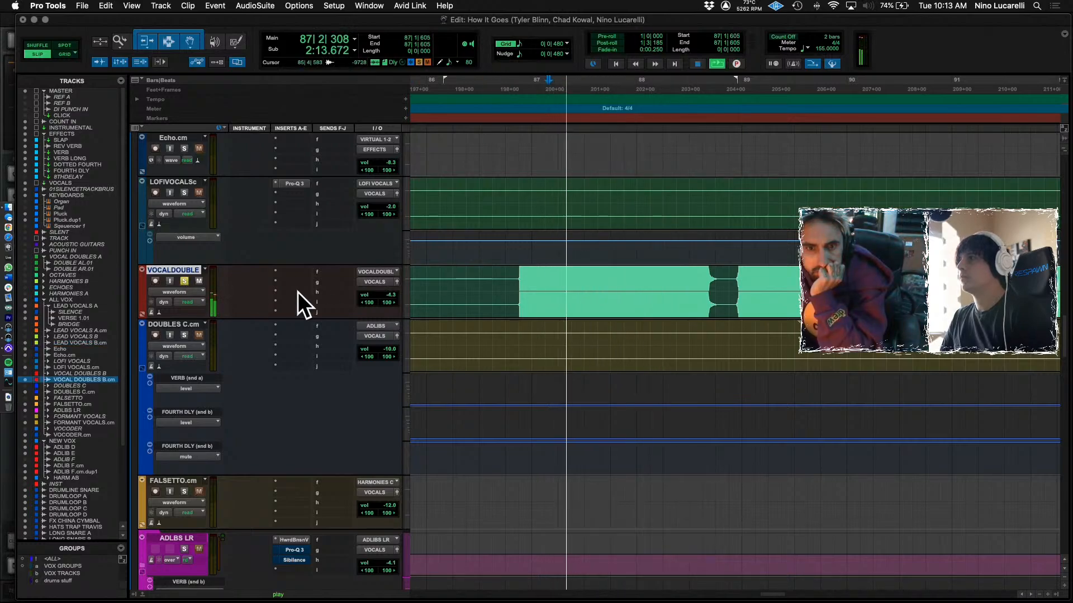
Solo the LEADVOCALSB track and play it from bar 87 beat 2.
{"action": "scroll", "coordinate": [516, 330], "scroll_direction": "up", "scroll_amount": 2}
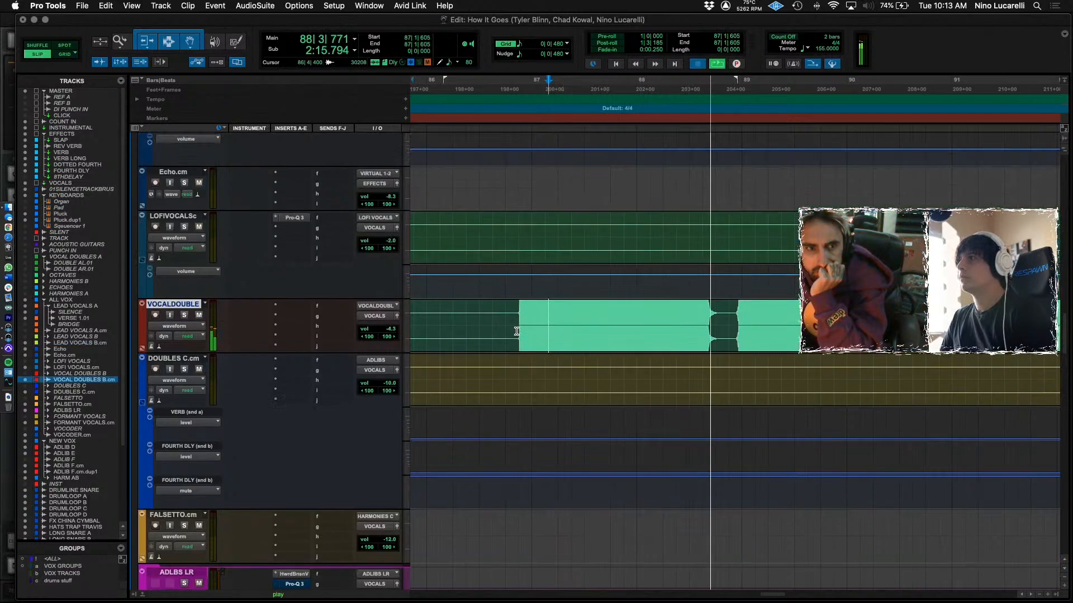
{"action": "scroll", "coordinate": [502, 318], "scroll_direction": "up", "scroll_amount": 10}
{"action": "key", "text": "space"}
{"action": "key", "text": "space"}
{"action": "scroll", "coordinate": [250, 335], "scroll_direction": "up", "scroll_amount": 12}
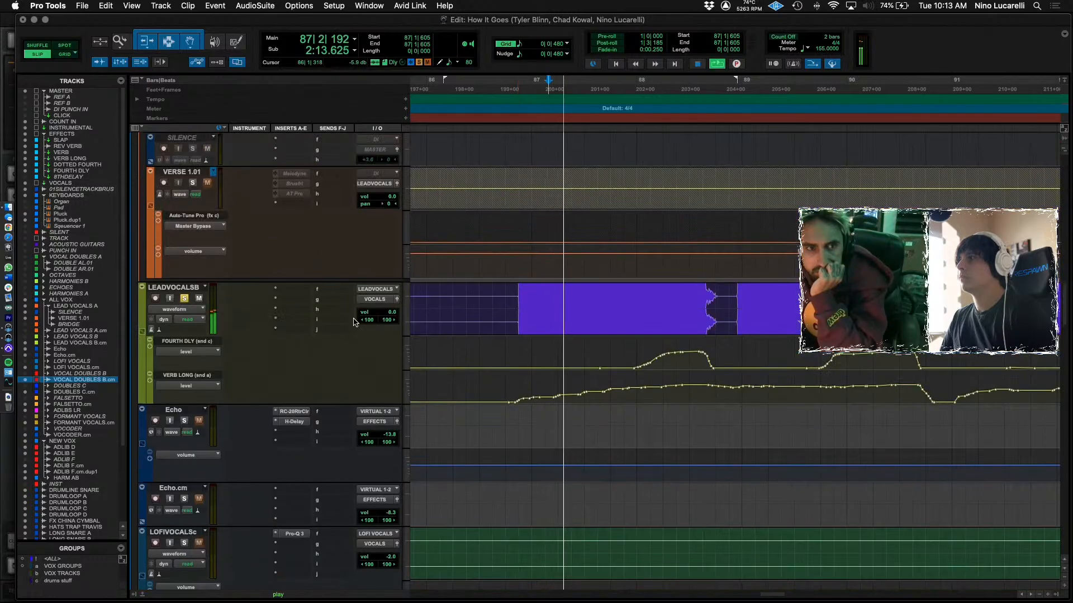
{"action": "key", "text": "space"}
{"action": "left_click", "coordinate": [579, 401]}
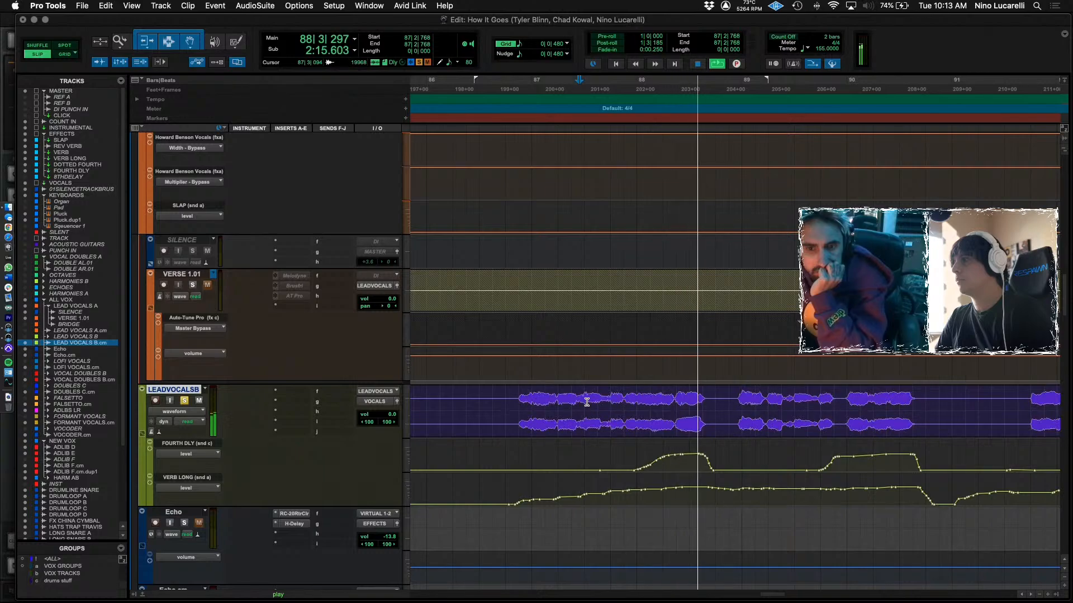
Replay from bar 86 beat 4, clearing the solo on LEADVOCALSB and muting the track to compare.
{"action": "key", "text": "space"}
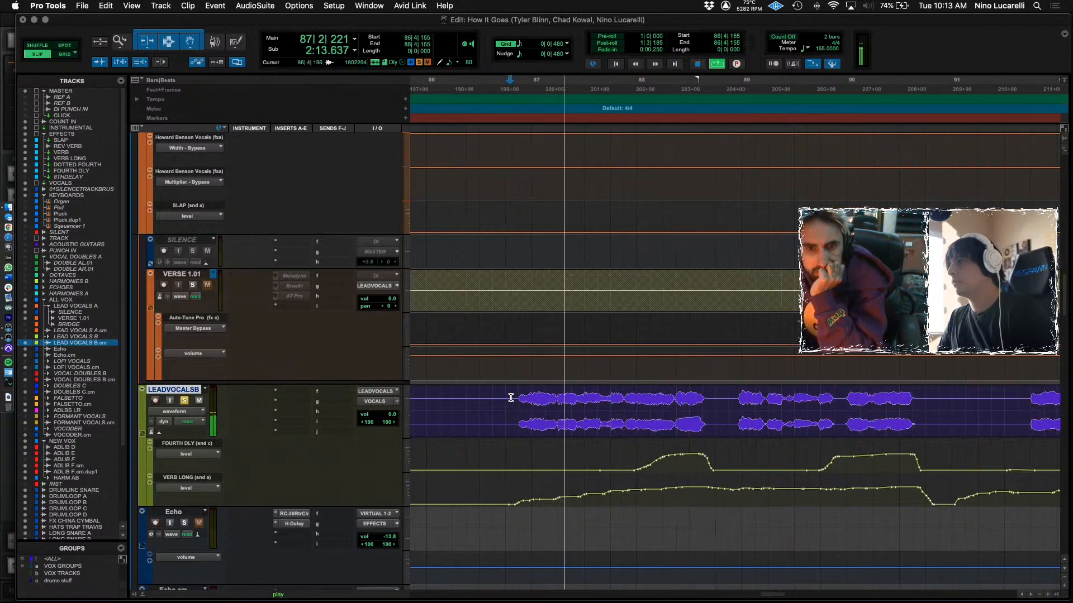
{"action": "key", "text": "space"}
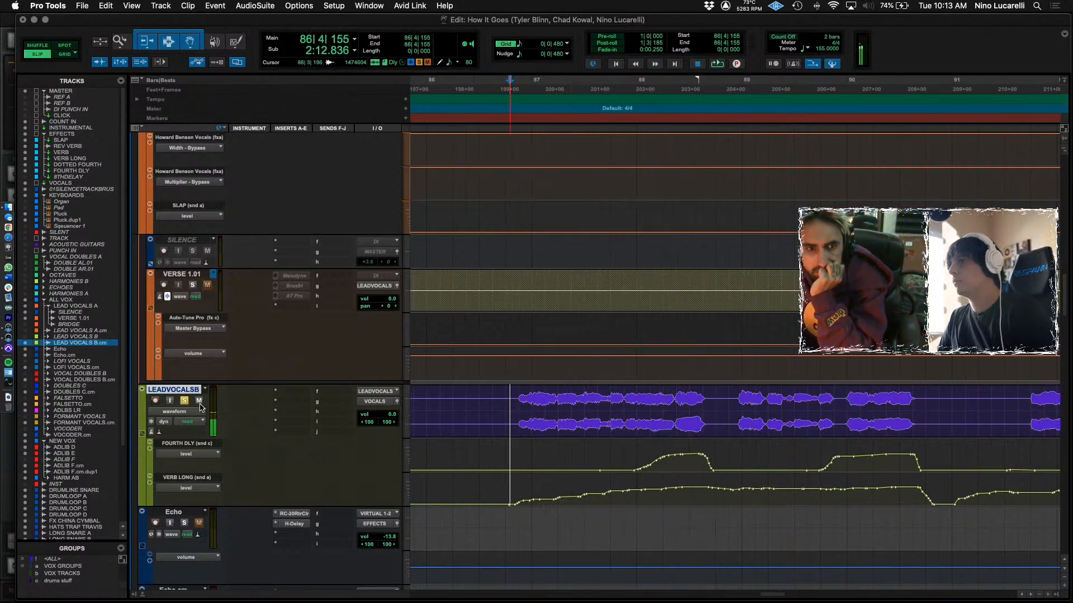
{"action": "key", "text": "space"}
{"action": "scroll", "coordinate": [514, 427], "scroll_direction": "up", "scroll_amount": 2}
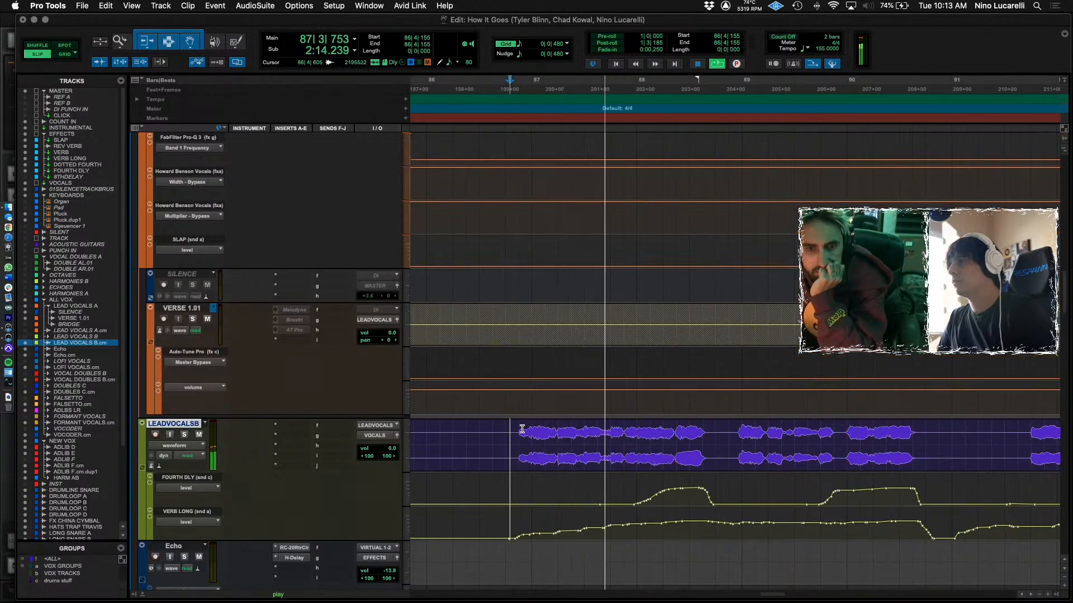
{"action": "key", "text": "space"}
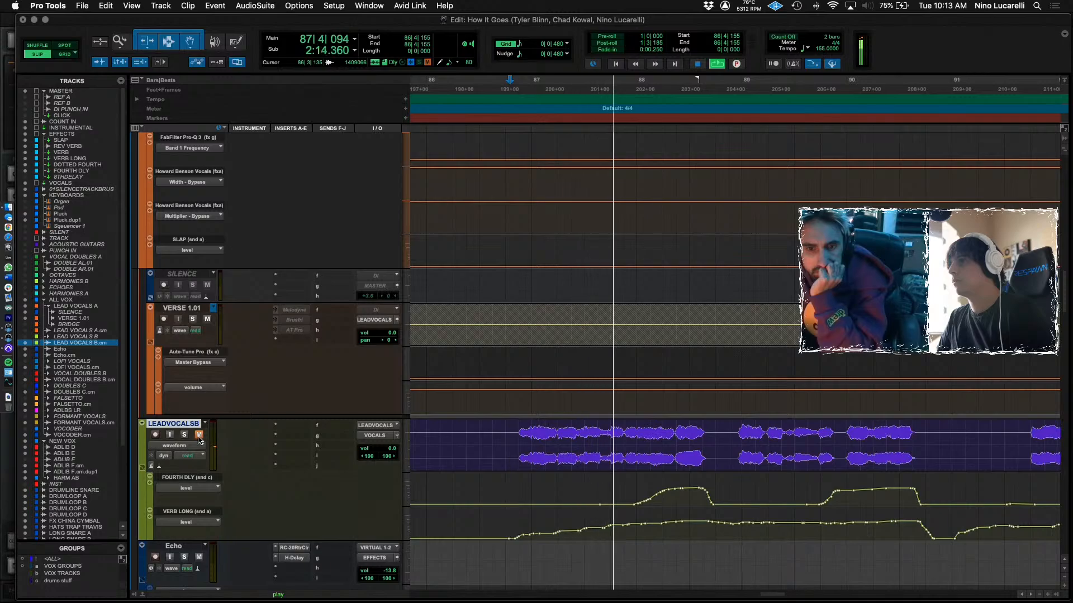
Audition the mix from bar 86 beat 4 with the VOCALS group track muted.
{"action": "key", "text": "space"}
{"action": "scroll", "coordinate": [288, 446], "scroll_direction": "up", "scroll_amount": 6}
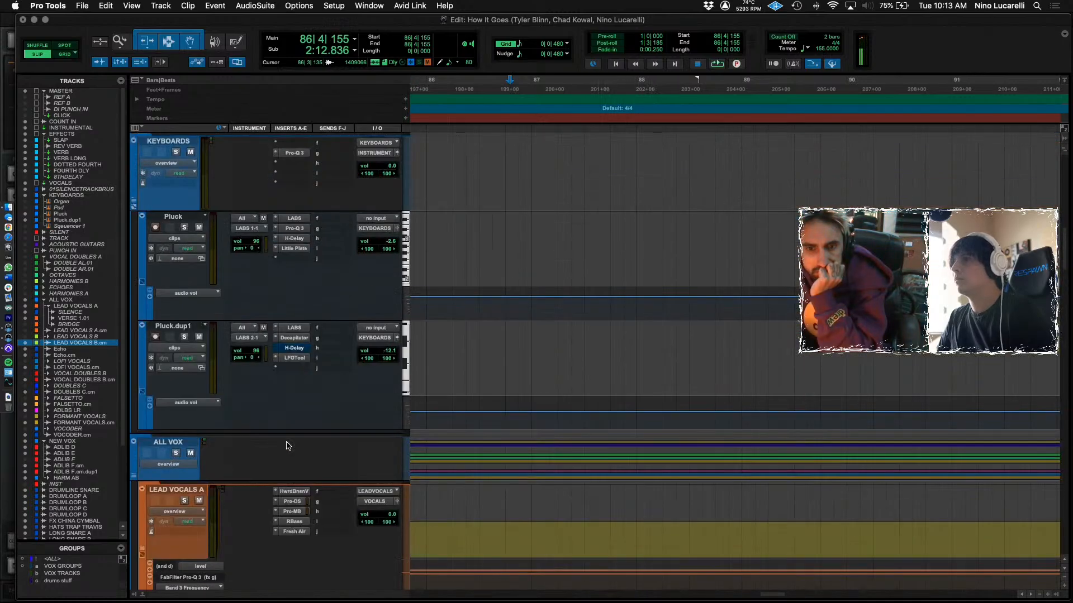
{"action": "scroll", "coordinate": [222, 419], "scroll_direction": "up", "scroll_amount": 10}
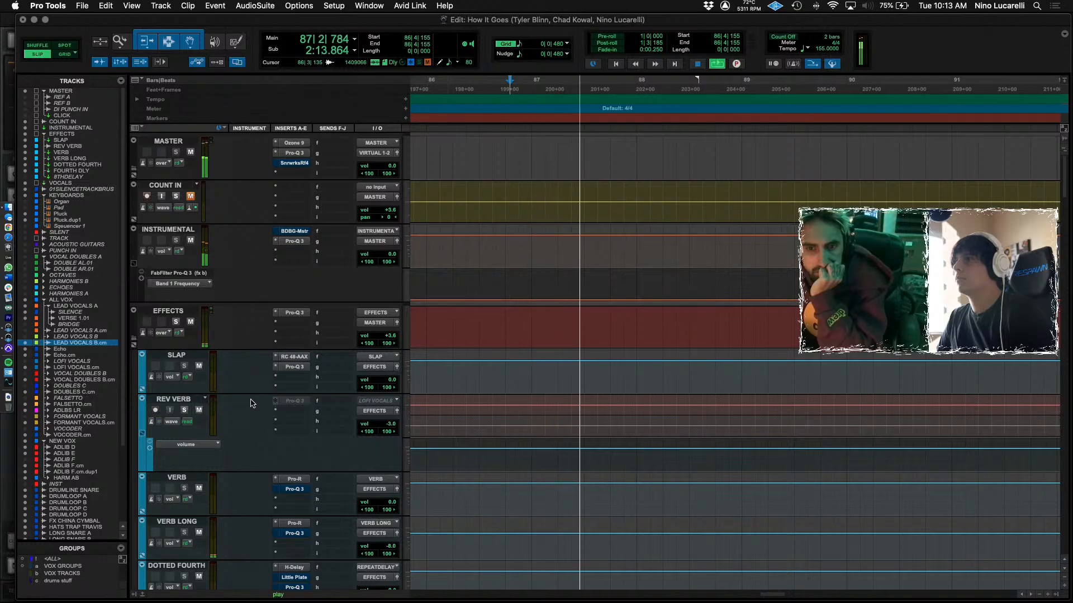
{"action": "scroll", "coordinate": [240, 363], "scroll_direction": "down", "scroll_amount": 8}
{"action": "key", "text": "space"}
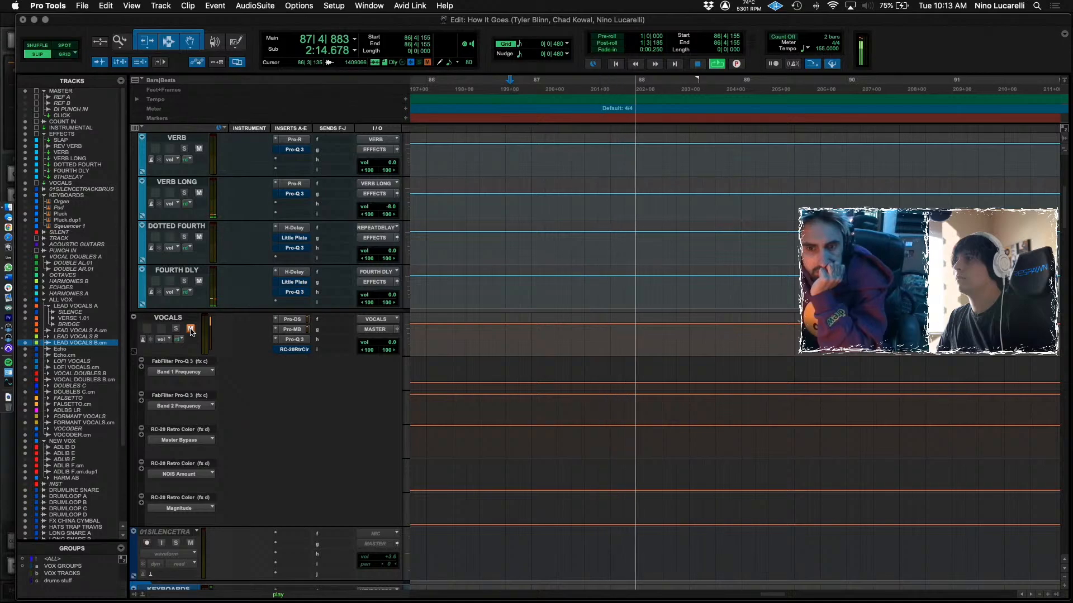
Replay from bar 86 beat 4 and check the vocal tracks from LEADVOCALSB down to NEW VOX.
{"action": "scroll", "coordinate": [253, 345], "scroll_direction": "down", "scroll_amount": 10}
{"action": "key", "text": "space"}
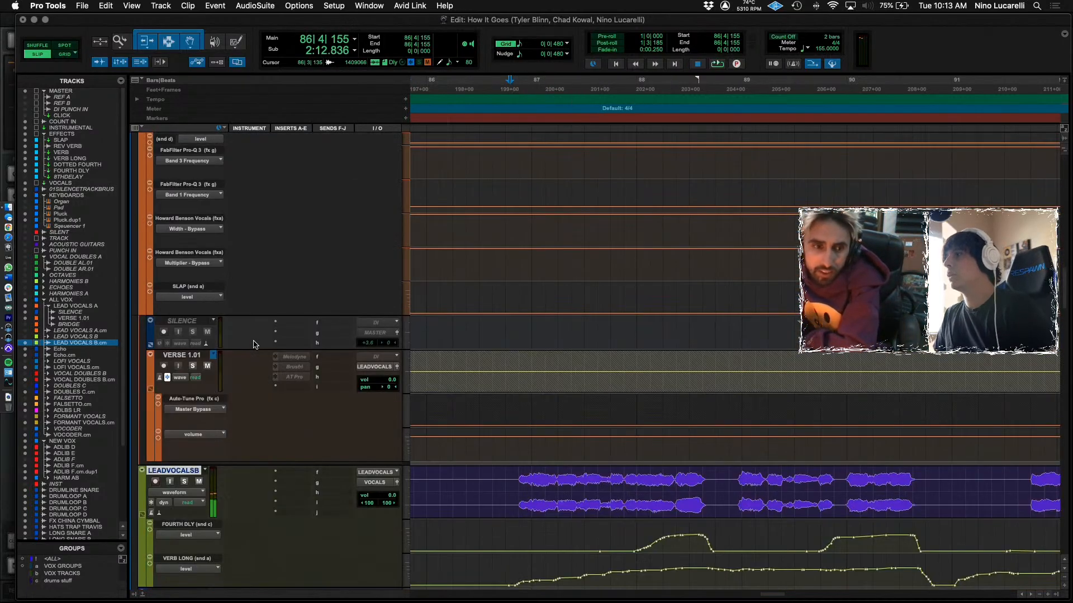
{"action": "scroll", "coordinate": [253, 345], "scroll_direction": "down", "scroll_amount": 6}
{"action": "key", "text": "space"}
{"action": "scroll", "coordinate": [234, 344], "scroll_direction": "down", "scroll_amount": 5}
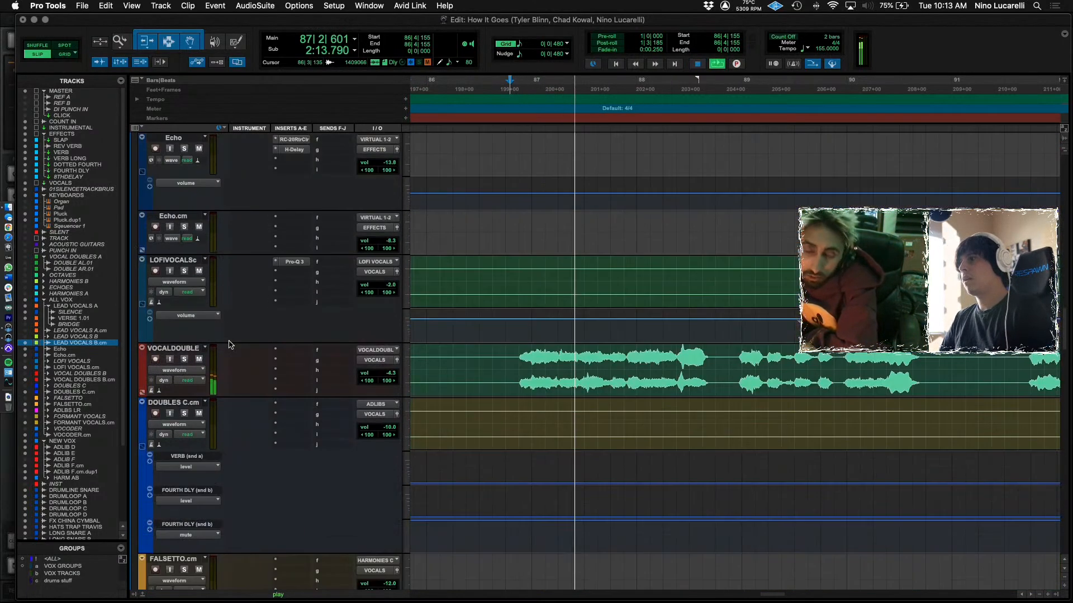
{"action": "scroll", "coordinate": [235, 352], "scroll_direction": "down", "scroll_amount": 10}
{"action": "key", "text": "space"}
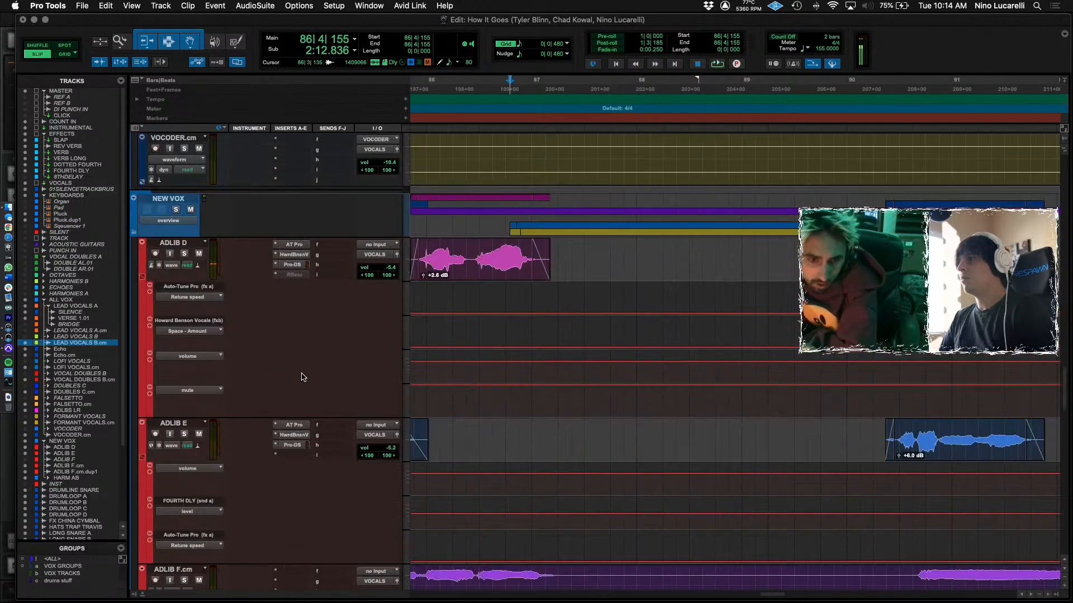
Mute the HARM AB track and listen to the mix from bar 86 beat 4.
{"action": "key", "text": "space"}
{"action": "scroll", "coordinate": [321, 347], "scroll_direction": "down", "scroll_amount": 8}
{"action": "scroll", "coordinate": [321, 348], "scroll_direction": "down", "scroll_amount": 3}
{"action": "left_click", "coordinate": [200, 308]}
{"action": "key", "text": "space"}
{"action": "key", "text": "space"}
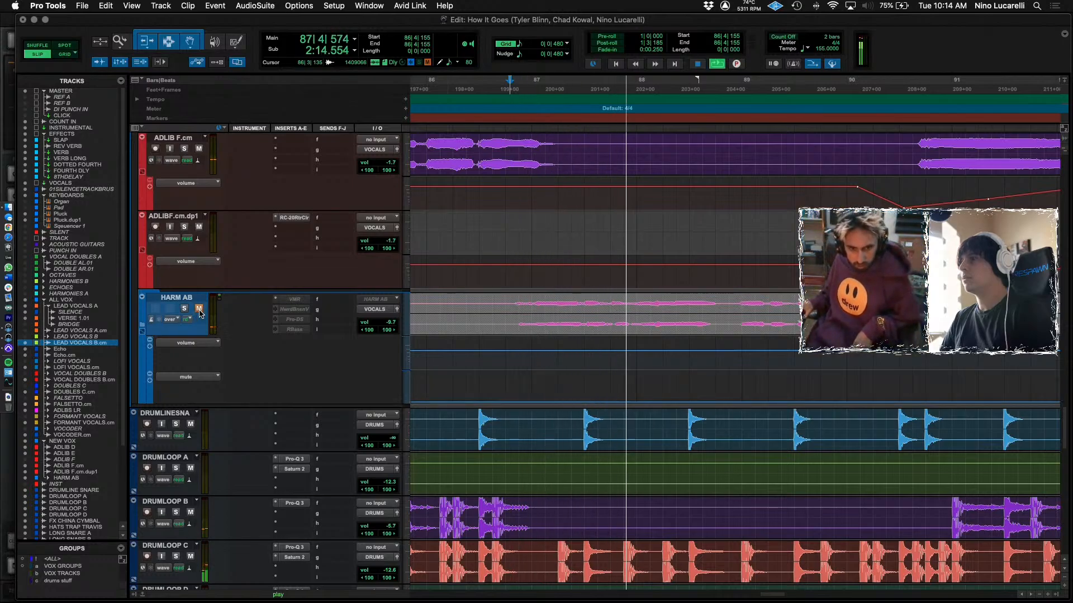
Toggle the mute on DRUMLOOP C and play the track from 86|4|809 and from 87|1|480.
{"action": "scroll", "coordinate": [195, 380], "scroll_direction": "down", "scroll_amount": 3}
{"action": "left_click", "coordinate": [191, 435]}
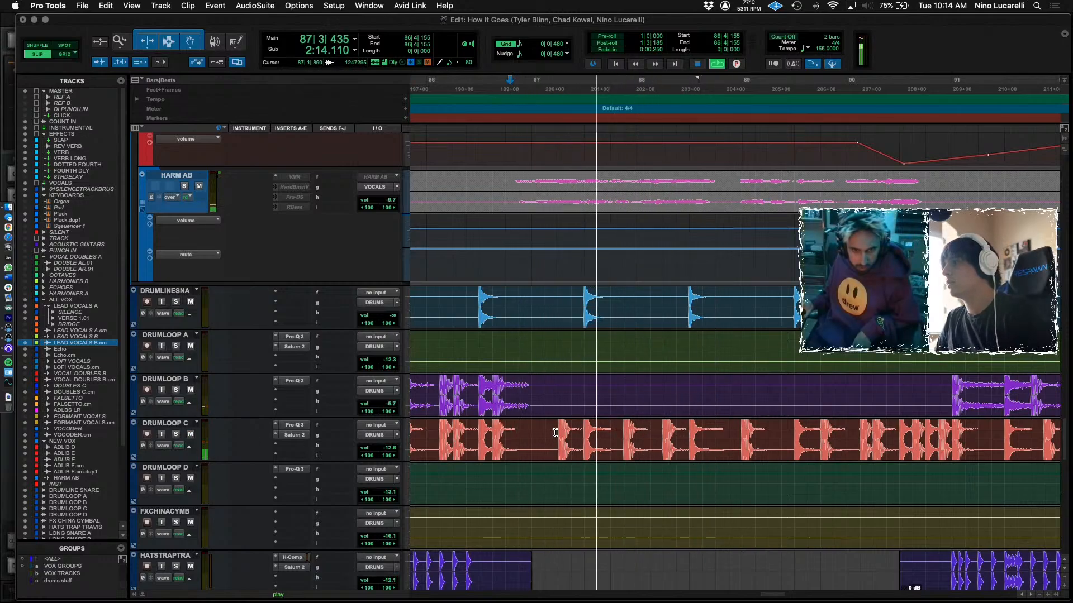
{"action": "left_click", "coordinate": [528, 433]}
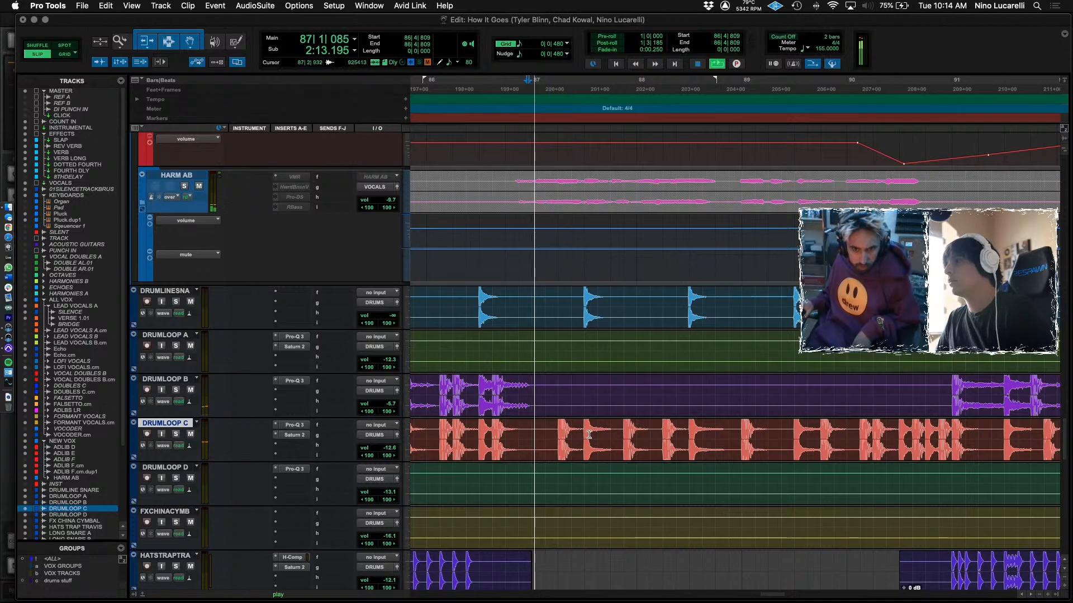
{"action": "left_click_drag", "start_coordinate": [608, 434], "coordinate": [624, 434]}
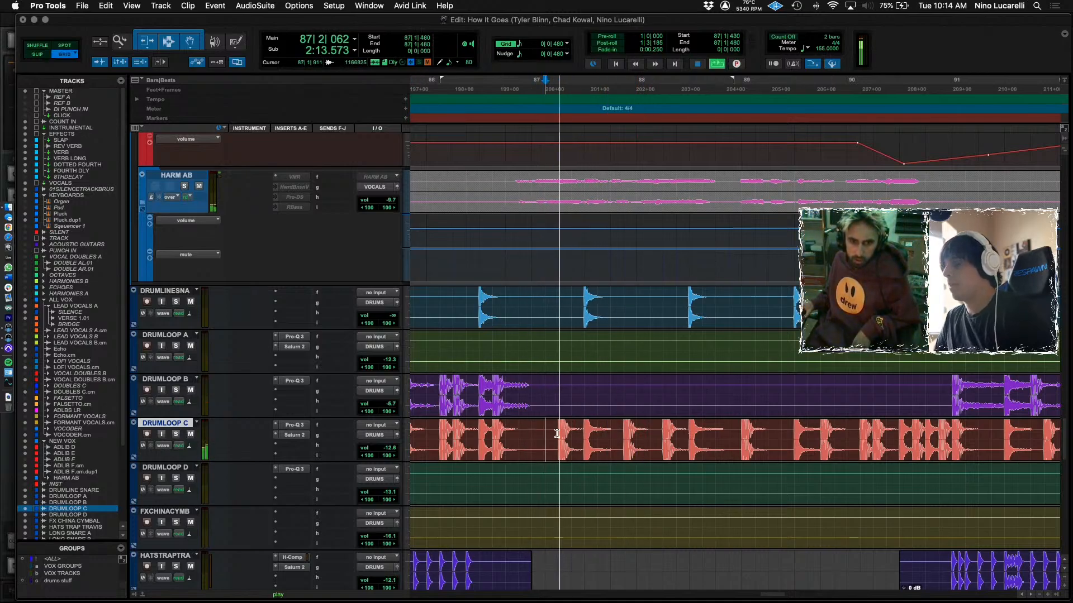
Delete the one-beat section of DRUMLOOP C starting at 87|4|480.
{"action": "key", "text": "super+bracketright"}
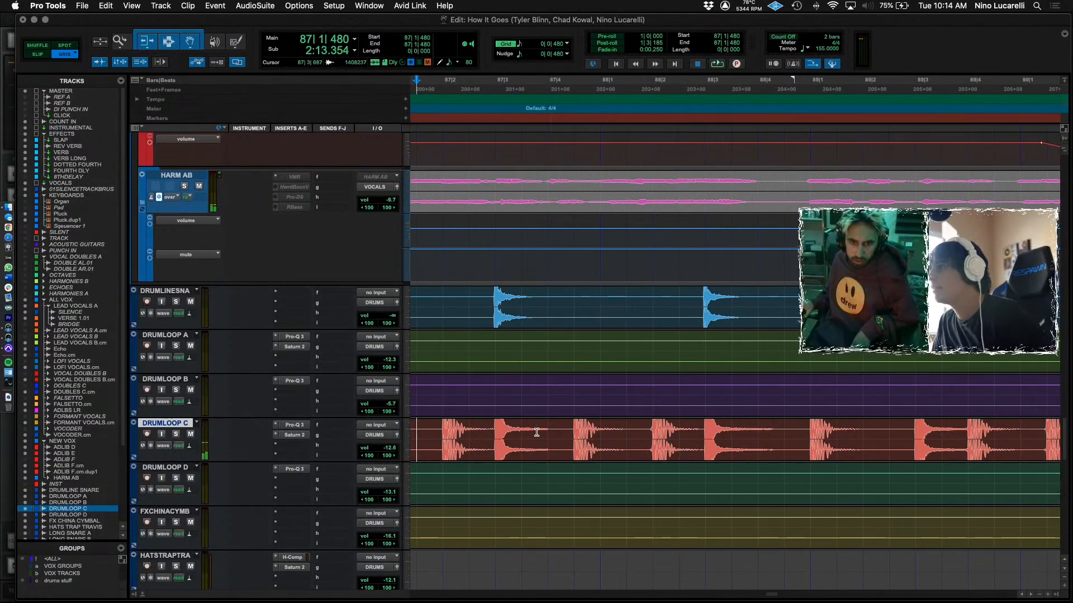
{"action": "key", "text": "space"}
{"action": "left_click", "coordinate": [571, 433]}
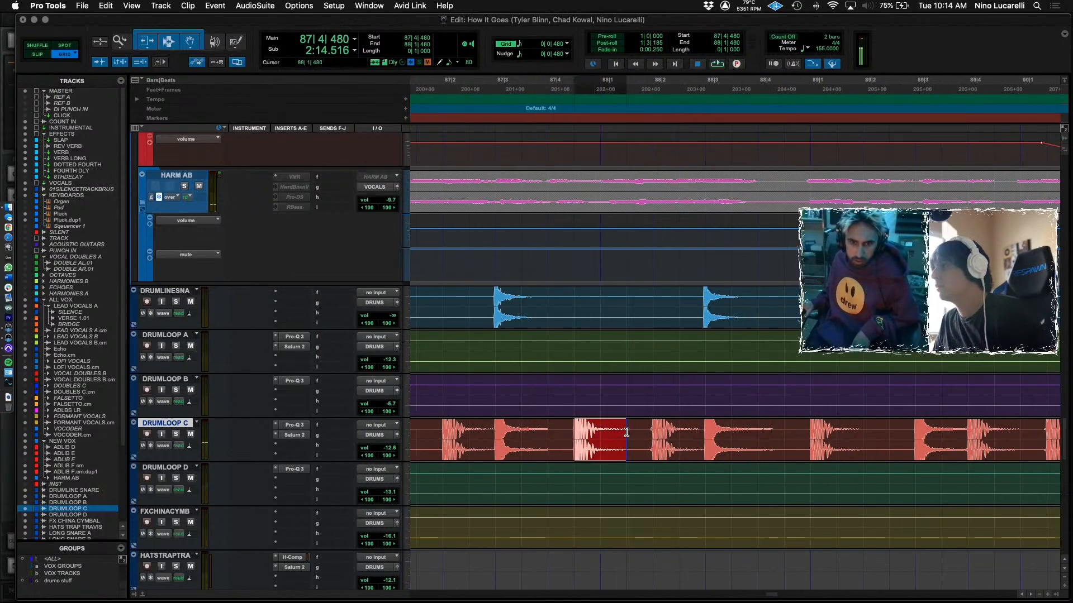
{"action": "key", "text": "Delete"}
Fade DRUMLOOP C out from 87|3|480 into the gap and back in after it, and play from 87|1|480.
{"action": "left_click_drag", "start_coordinate": [573, 422], "coordinate": [522, 424]}
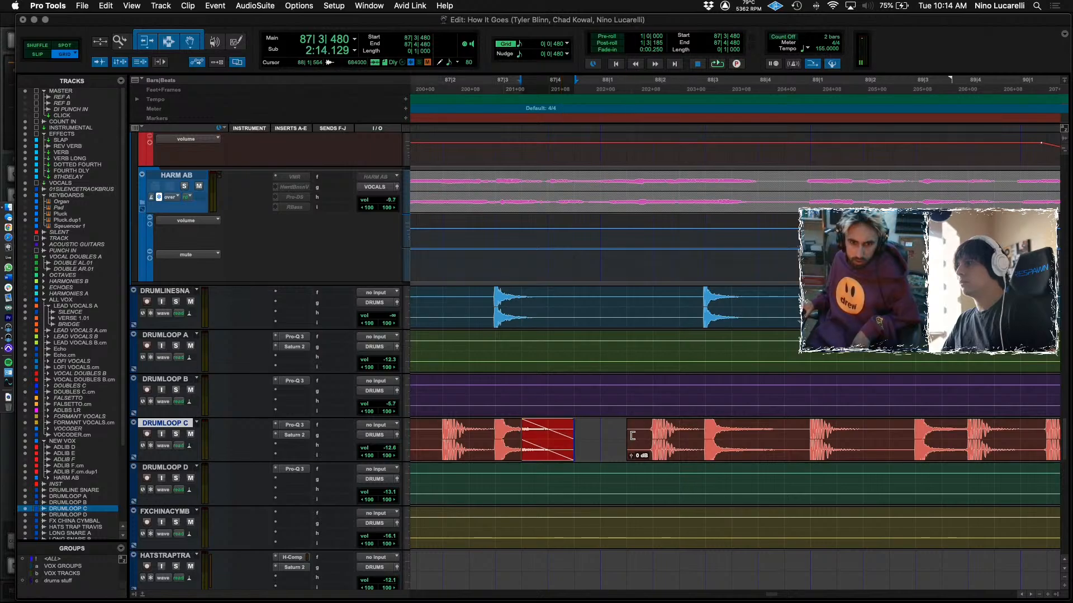
{"action": "left_click_drag", "start_coordinate": [628, 422], "coordinate": [649, 428]}
{"action": "key", "text": "space"}
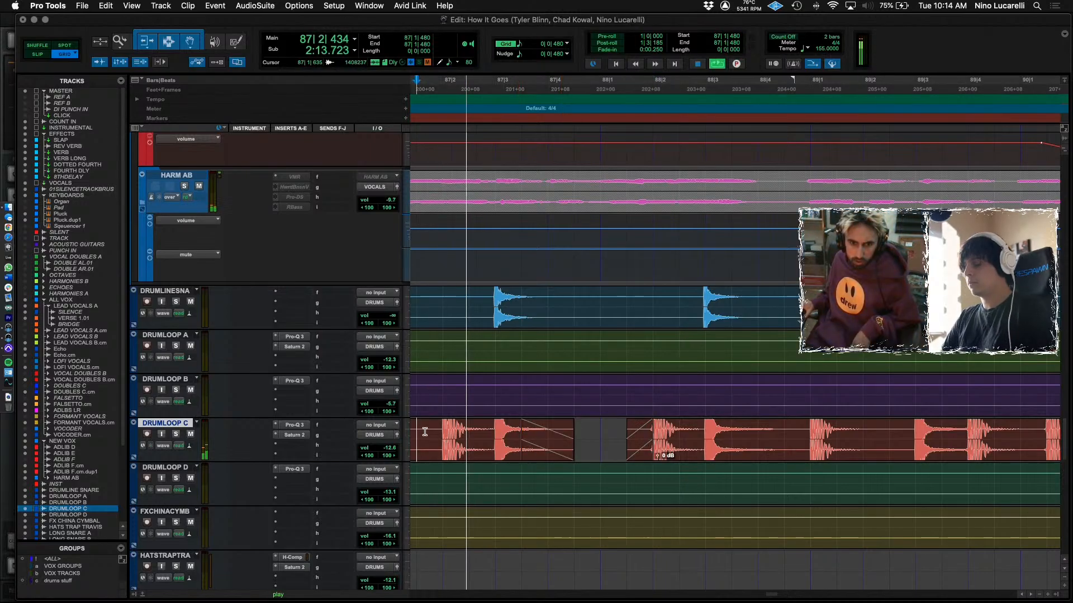
Listen to the edited drum loop from 87|1|480 while checking the vocal and adlib tracks around it.
{"action": "key", "text": "super+bracketleft"}
{"action": "key", "text": "super+bracketleft"}
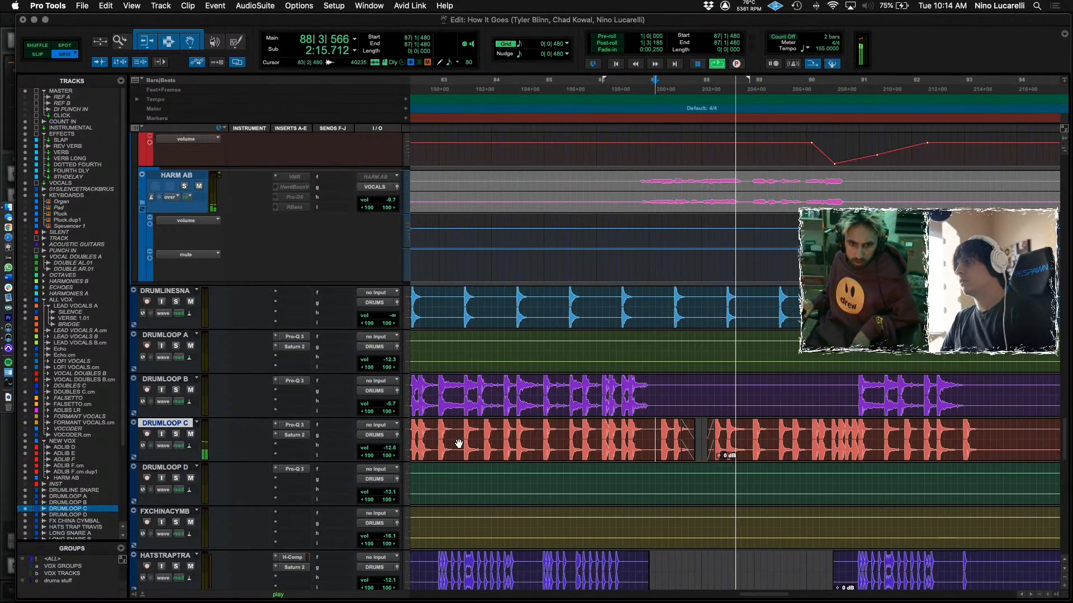
{"action": "scroll", "coordinate": [458, 443], "scroll_direction": "up", "scroll_amount": 10}
{"action": "scroll", "coordinate": [461, 443], "scroll_direction": "up", "scroll_amount": 10}
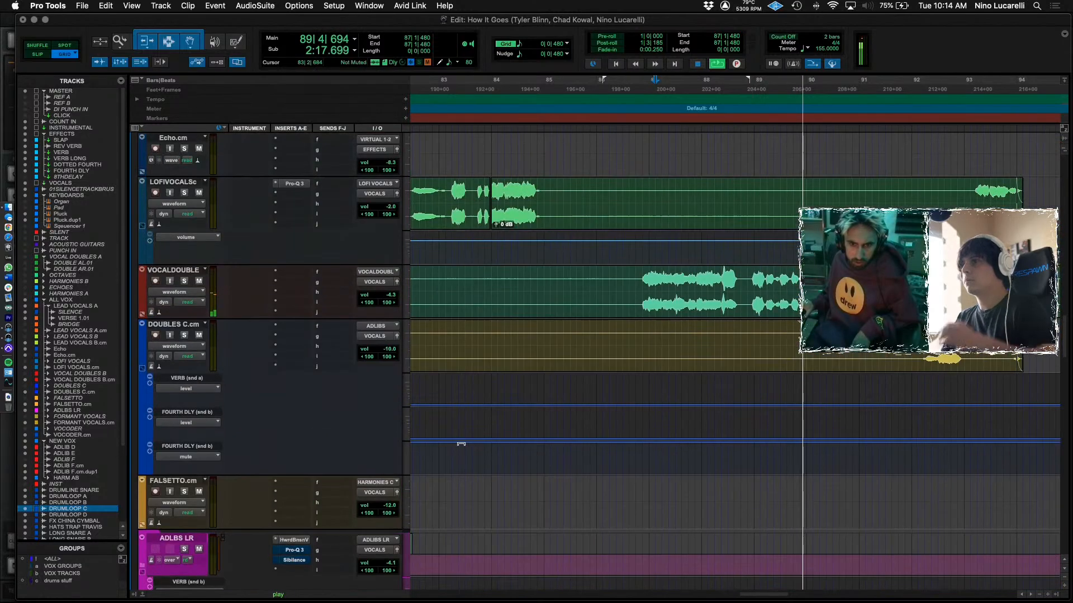
{"action": "scroll", "coordinate": [764, 477], "scroll_direction": "down", "scroll_amount": 15}
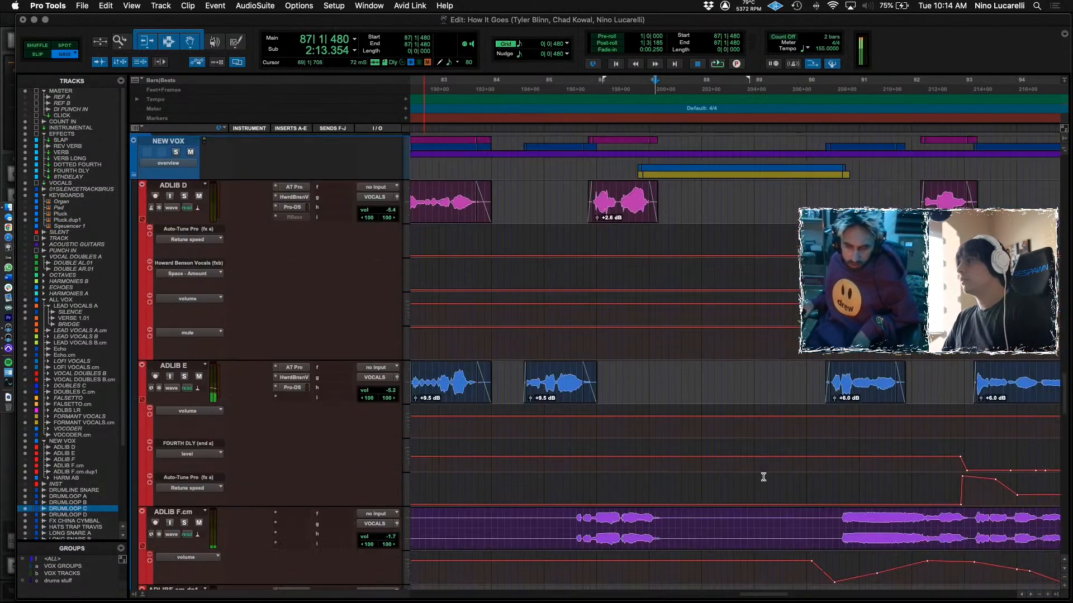
{"action": "key", "text": "space"}
{"action": "key", "text": "space"}
Cut DRUMLOOP C between about bar 88 beat 4 and bar 89 beat 2, fading both edges of the gap.
{"action": "left_click_drag", "start_coordinate": [748, 552], "coordinate": [766, 552]}
{"action": "key", "text": "Delete"}
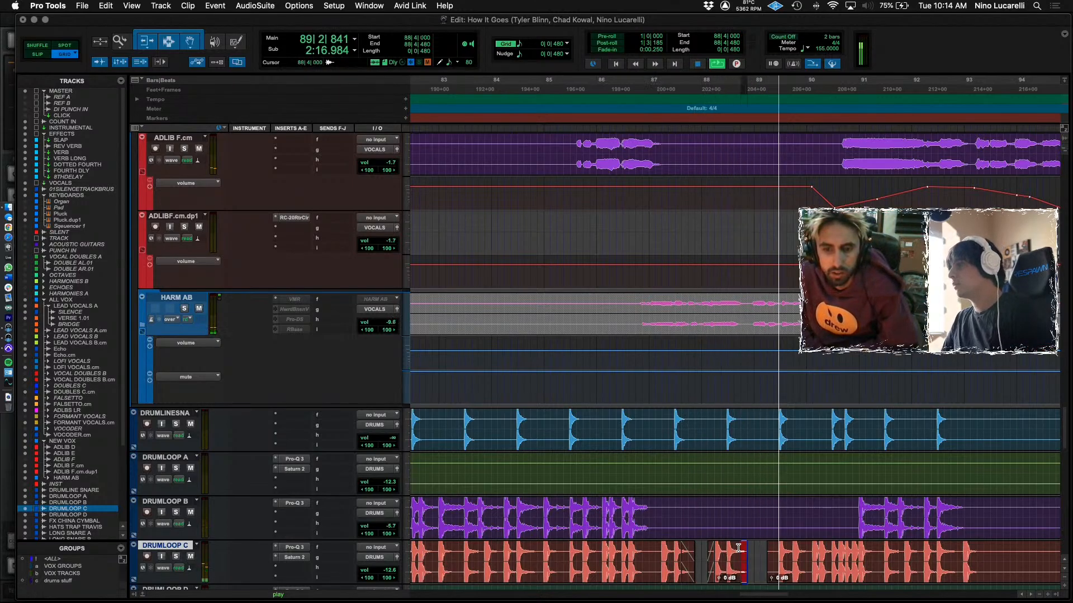
{"action": "key", "text": "Delete"}
Play DRUMLOOP C from 89|2|000 and from 89|4|000 to find the next hits to remove.
{"action": "key", "text": "space"}
{"action": "key", "text": "space"}
{"action": "key", "text": "super+bracketright"}
{"action": "key", "text": "super+bracketright"}
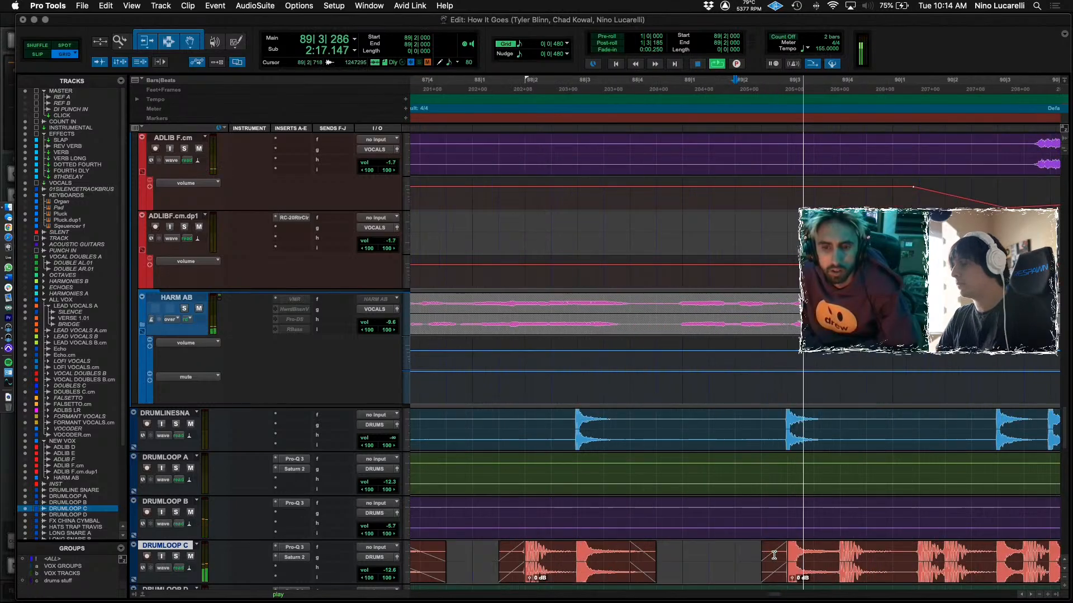
{"action": "key", "text": "space"}
{"action": "left_click", "coordinate": [566, 553]}
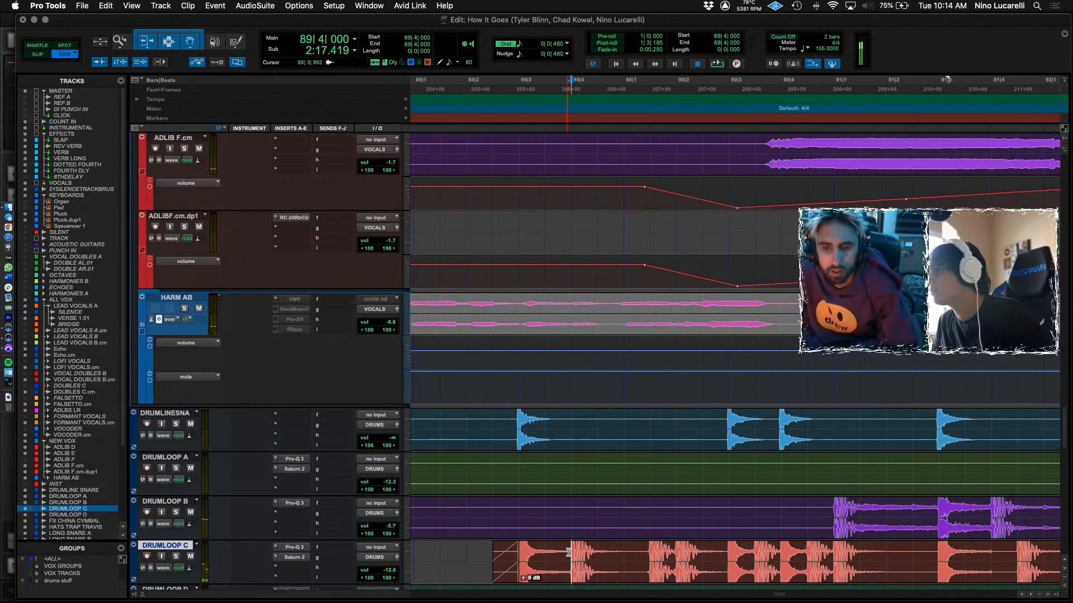
{"action": "key", "text": "space"}
Delete the DRUMLOOP C hits after bar 90 beat 1 and fade the next clip in from 90|2|480.
{"action": "left_click_drag", "start_coordinate": [650, 556], "coordinate": [724, 481]}
{"action": "key", "text": "Delete"}
{"action": "left_click", "coordinate": [711, 563]}
{"action": "left_click", "coordinate": [714, 355]}
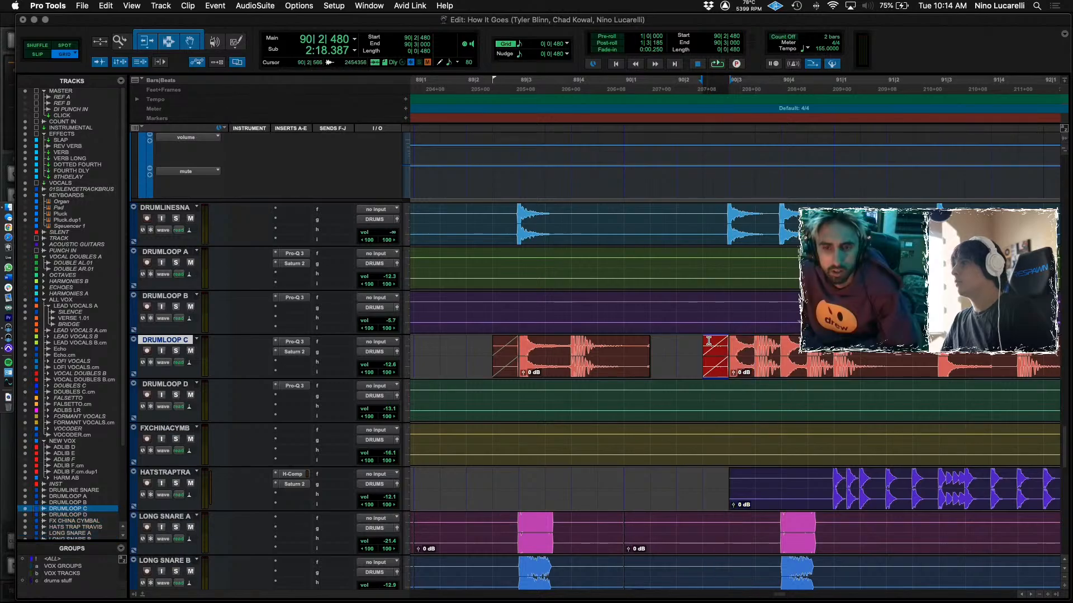
Replace the fade-in before bar 90 beat 3 with a tight clip start, and fade out the preceding DRUMLOOP C clip.
{"action": "key", "text": "Delete"}
{"action": "left_click", "coordinate": [718, 350]}
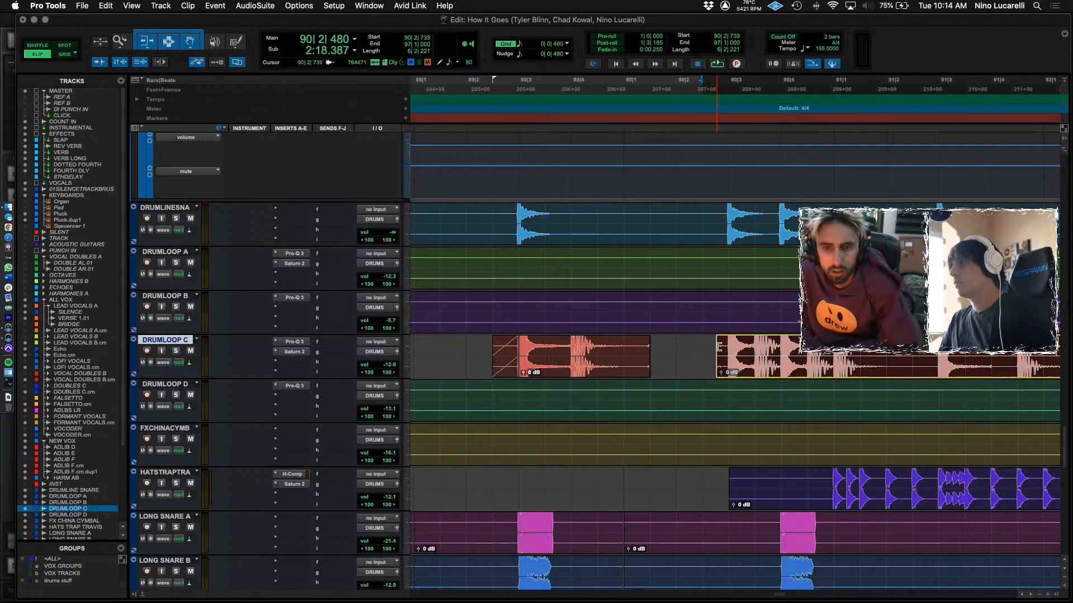
{"action": "left_click_drag", "start_coordinate": [726, 342], "coordinate": [729, 343]}
{"action": "left_click_drag", "start_coordinate": [648, 339], "coordinate": [621, 338]}
Play the DRUMLOOP C edits from 89|2|320 with the wider arrangement in view.
{"action": "key", "text": "space"}
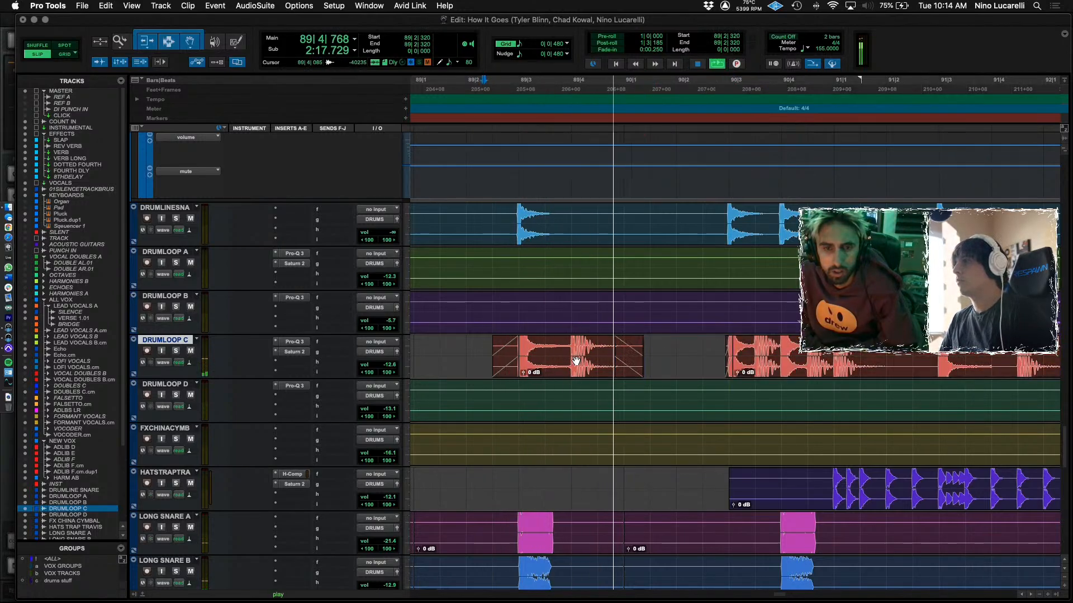
{"action": "key", "text": "space"}
{"action": "key", "text": "super+bracketleft"}
{"action": "key", "text": "super+bracketleft"}
{"action": "key", "text": "super+bracketleft"}
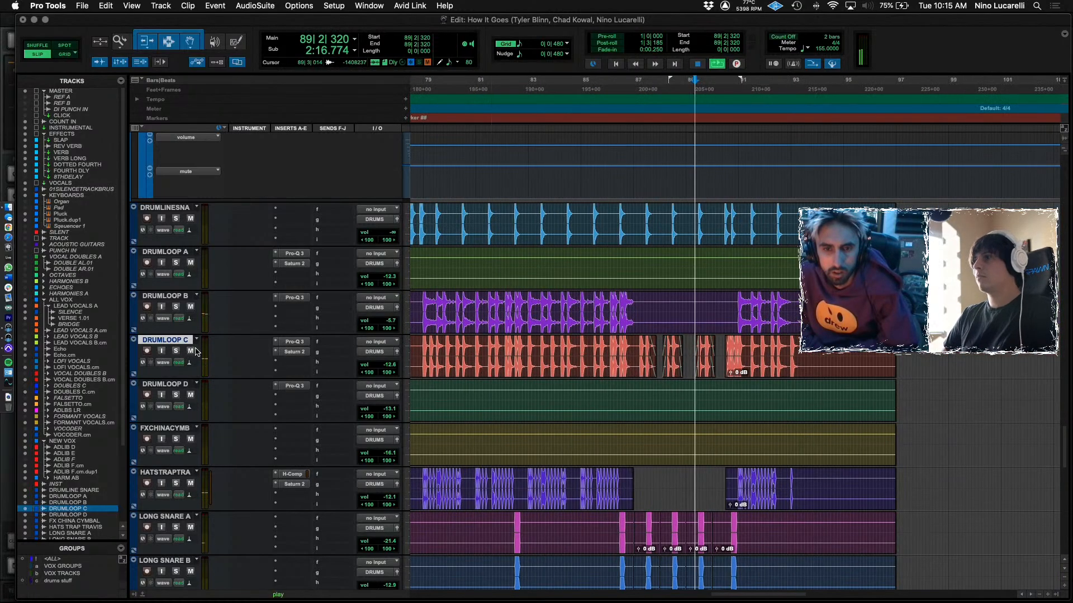
Replay from 89|2|320 while checking the INSTRUMENTAL and VOCALS group tracks.
{"action": "scroll", "coordinate": [193, 356], "scroll_direction": "up", "scroll_amount": 10}
{"action": "key", "text": "space"}
{"action": "scroll", "coordinate": [193, 356], "scroll_direction": "up", "scroll_amount": 10}
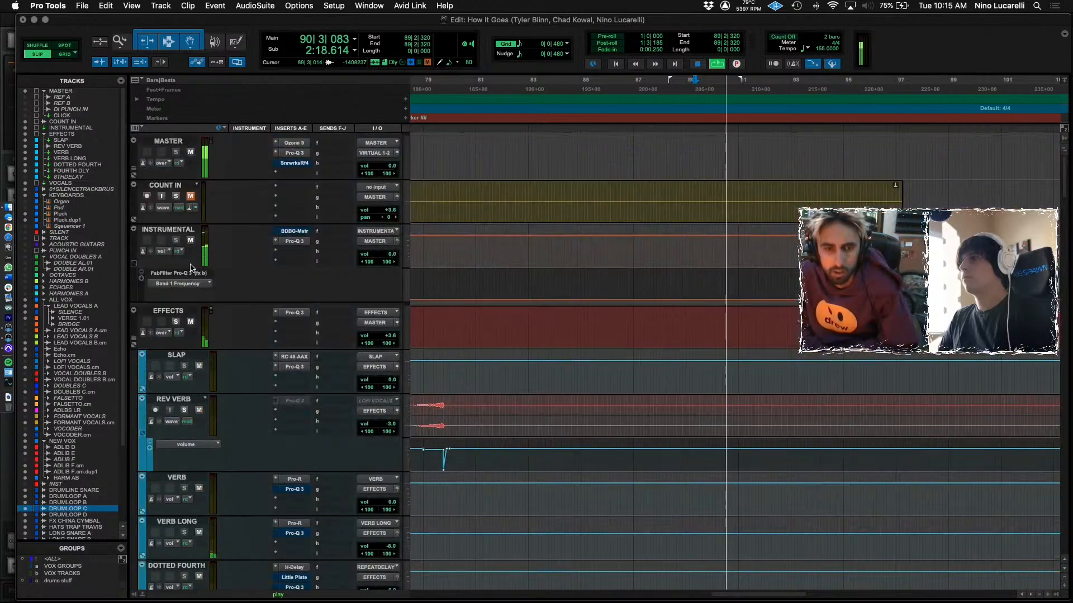
{"action": "scroll", "coordinate": [228, 468], "scroll_direction": "down", "scroll_amount": 5}
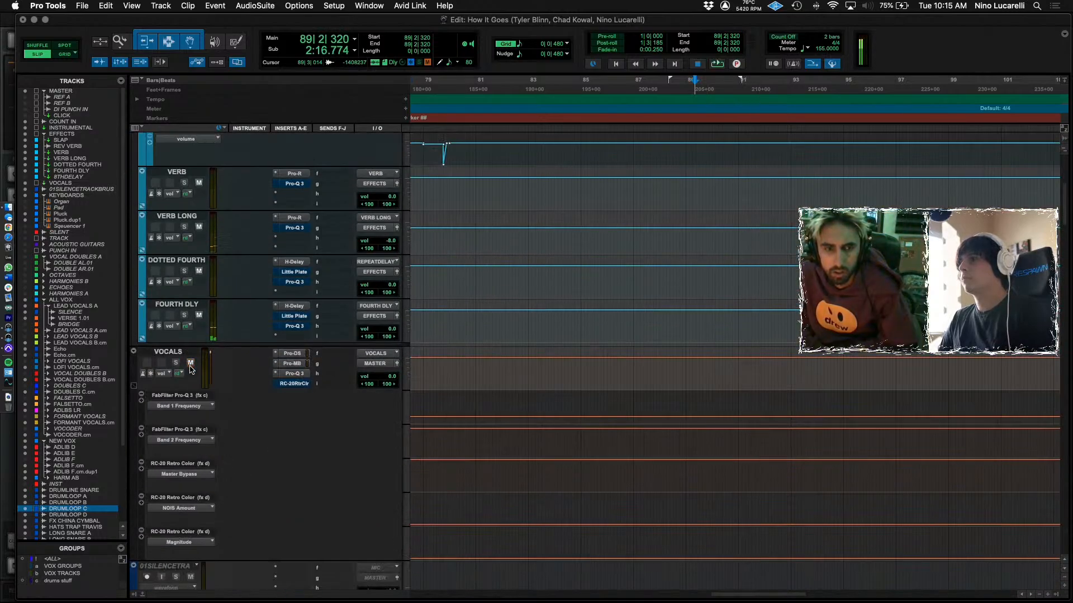
{"action": "key", "text": "space"}
{"action": "key", "text": "space"}
{"action": "scroll", "coordinate": [615, 444], "scroll_direction": "down", "scroll_amount": 15}
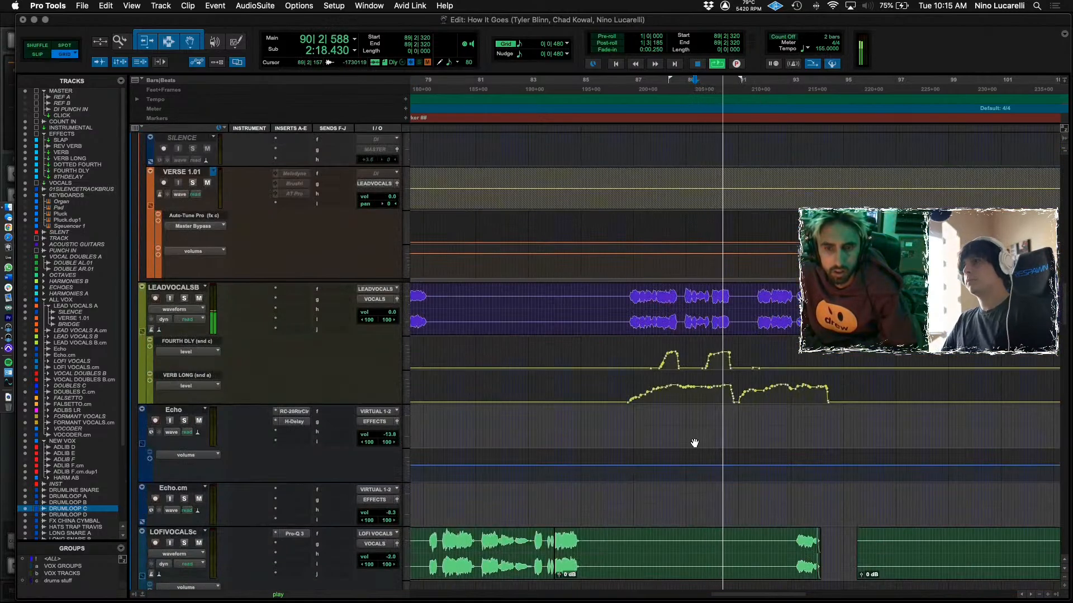
Play from 86|1|000 and examine the LEADVOCALSB send automation and the VOCALDOUBLE clips through bar 91.
{"action": "left_click", "coordinate": [607, 300]}
{"action": "key", "text": "space"}
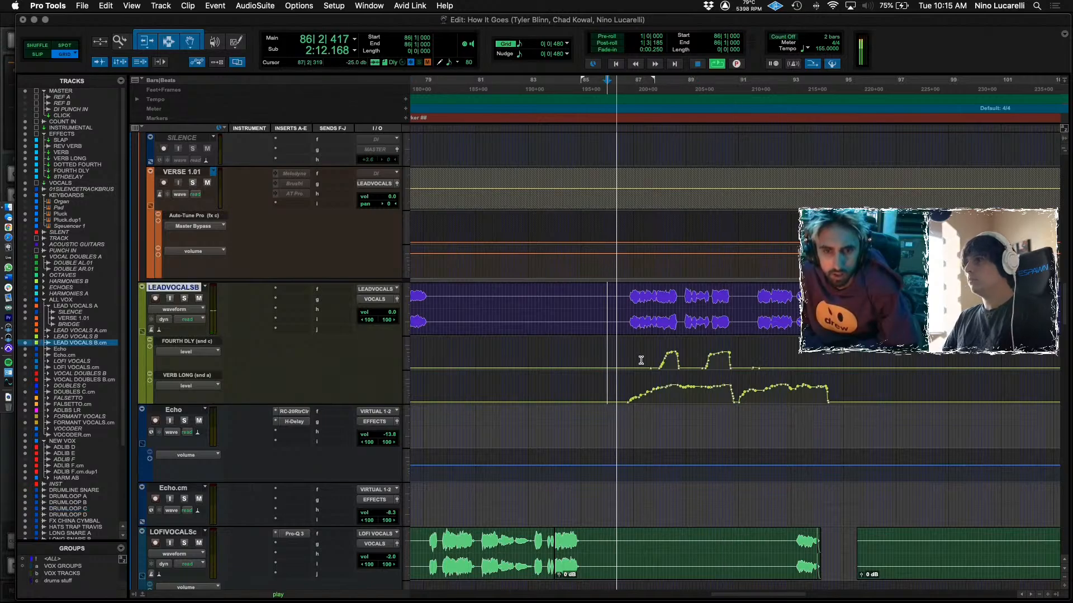
{"action": "scroll", "coordinate": [641, 360], "scroll_direction": "left", "scroll_amount": 3}
{"action": "scroll", "coordinate": [642, 363], "scroll_direction": "down", "scroll_amount": 6}
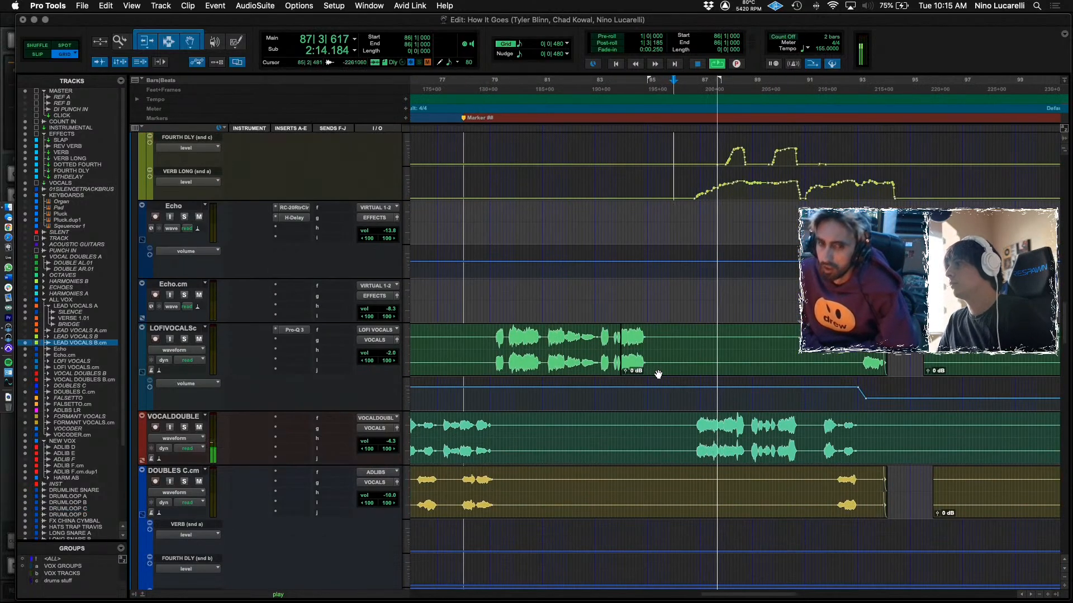
{"action": "scroll", "coordinate": [658, 375], "scroll_direction": "up", "scroll_amount": 2}
{"action": "scroll", "coordinate": [658, 375], "scroll_direction": "right", "scroll_amount": 5}
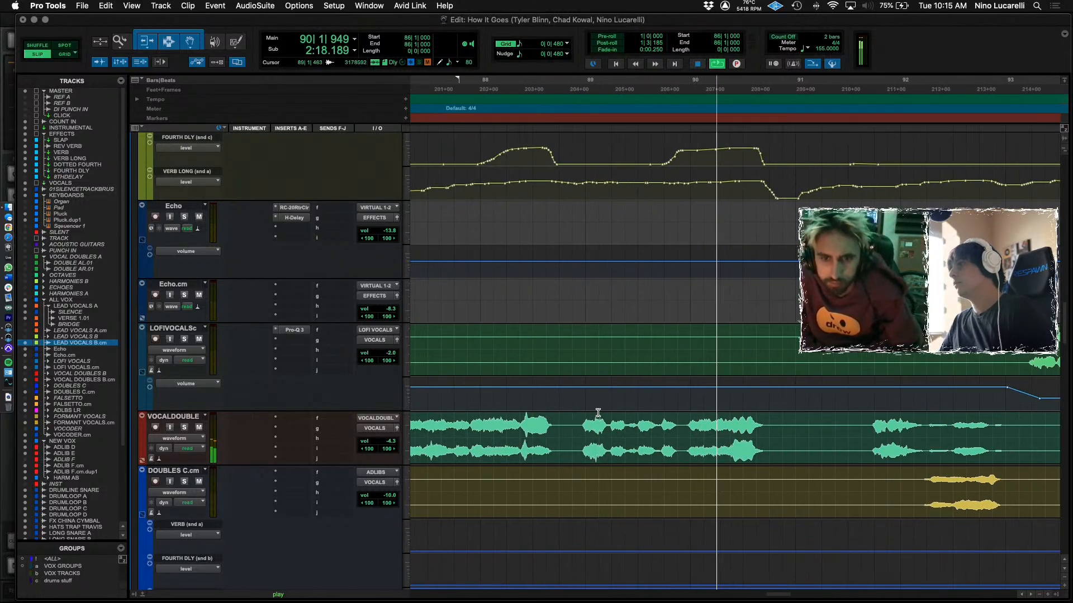
{"action": "scroll", "coordinate": [597, 412], "scroll_direction": "down", "scroll_amount": 2}
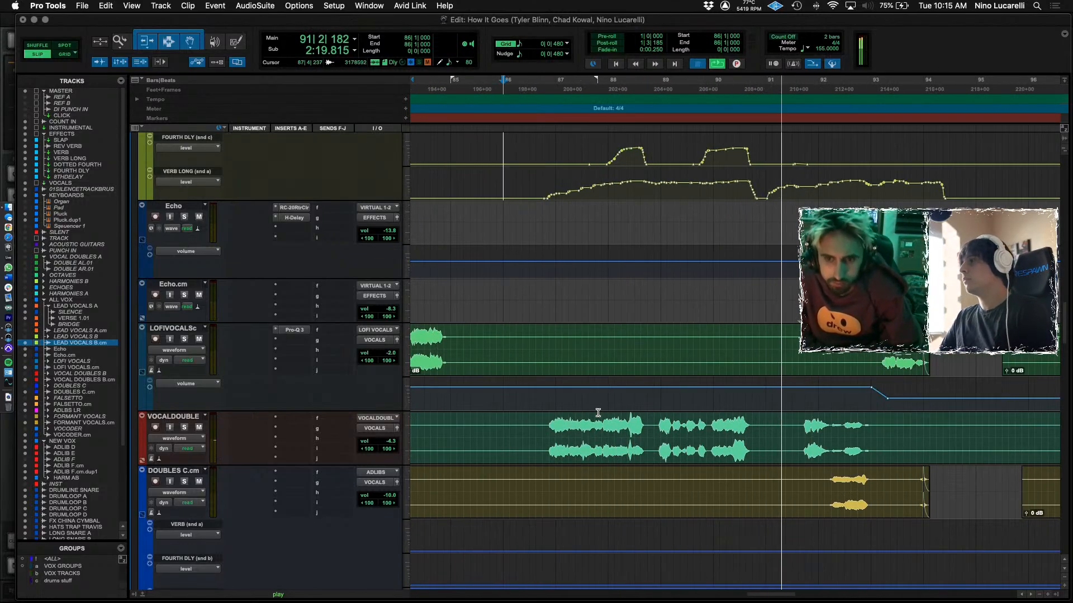
Go past the VOCALDOUBLE and ad-lib tracks and expand the HARM AB folder into HARM A and HARM B.
{"action": "left_click", "coordinate": [540, 427]}
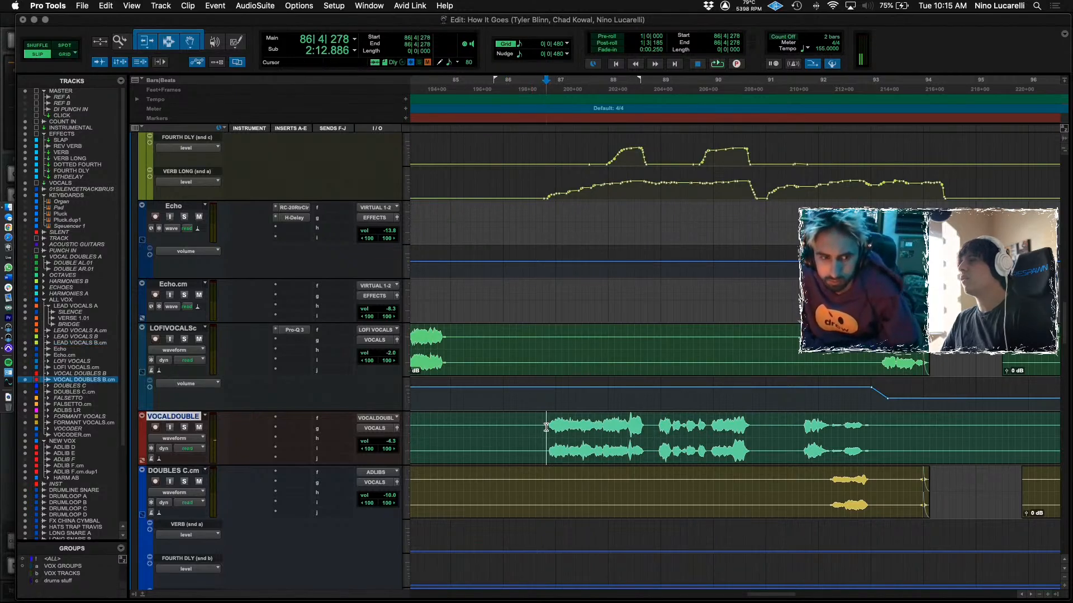
{"action": "scroll", "coordinate": [546, 427], "scroll_direction": "up", "scroll_amount": 4}
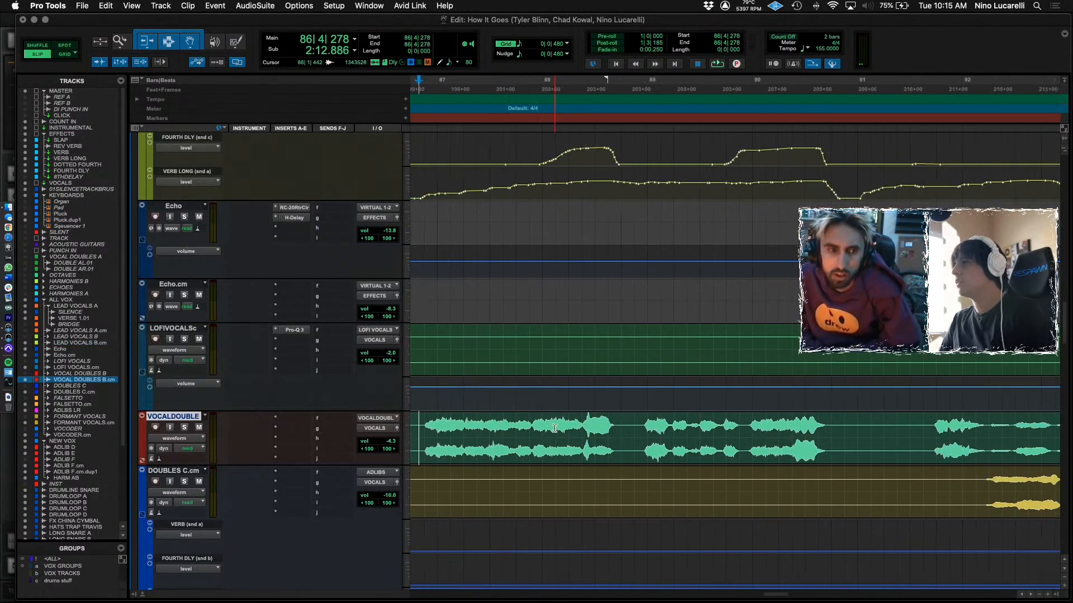
{"action": "left_click", "coordinate": [499, 428]}
{"action": "scroll", "coordinate": [500, 429], "scroll_direction": "down", "scroll_amount": 6}
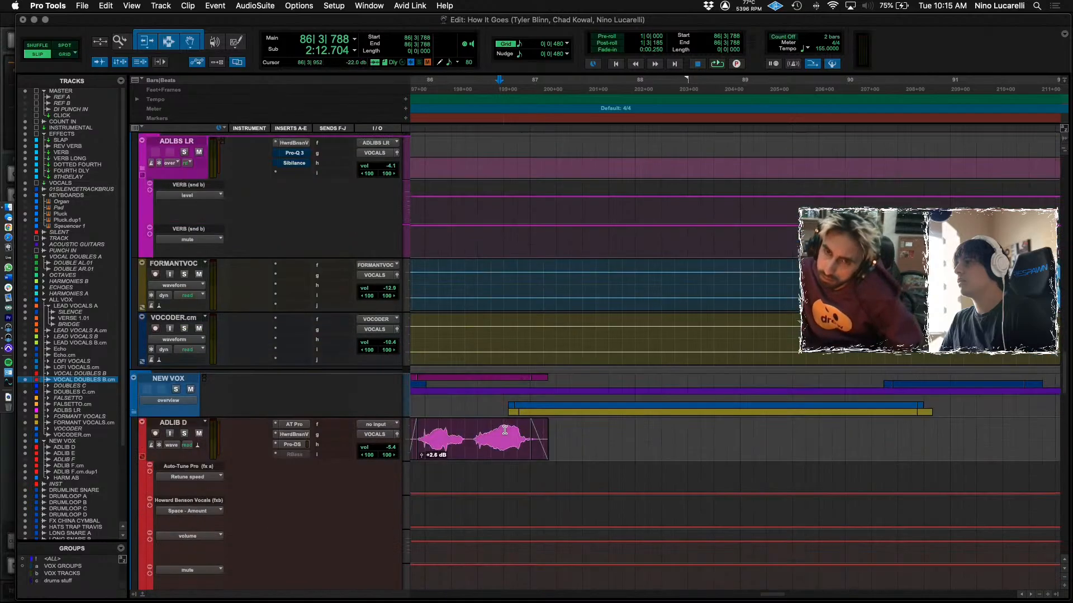
{"action": "scroll", "coordinate": [521, 429], "scroll_direction": "down", "scroll_amount": 6}
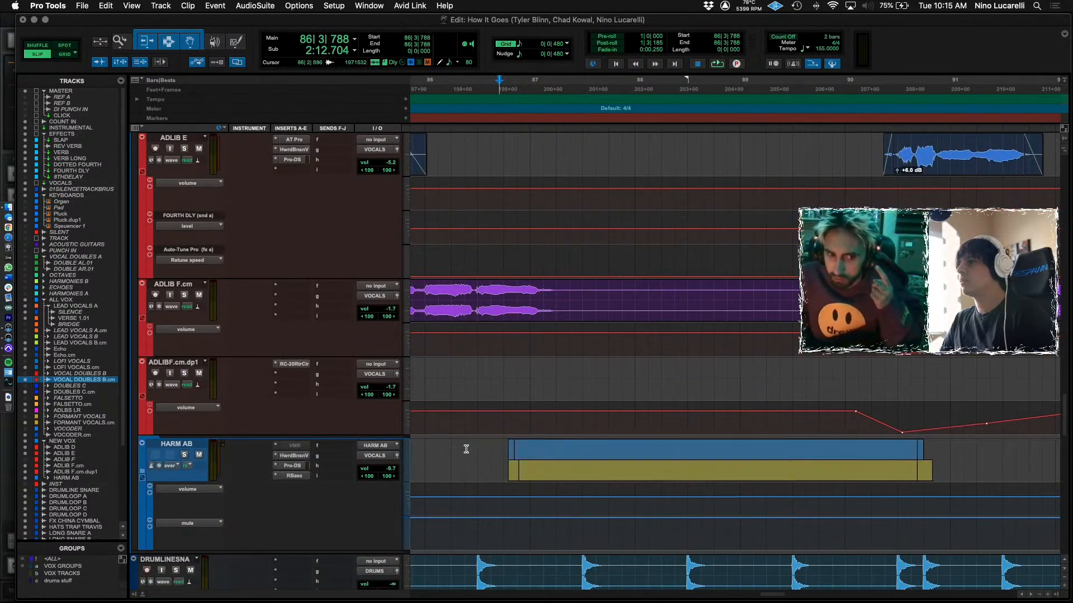
{"action": "left_click", "coordinate": [467, 450]}
{"action": "scroll", "coordinate": [468, 449], "scroll_direction": "down", "scroll_amount": 3}
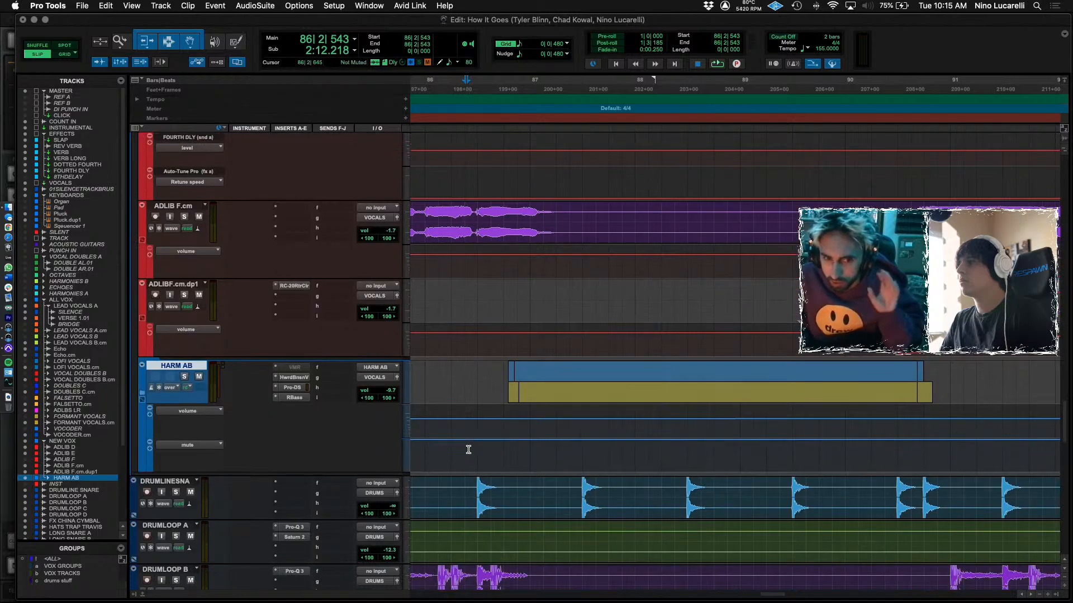
{"action": "left_click", "coordinate": [143, 396]}
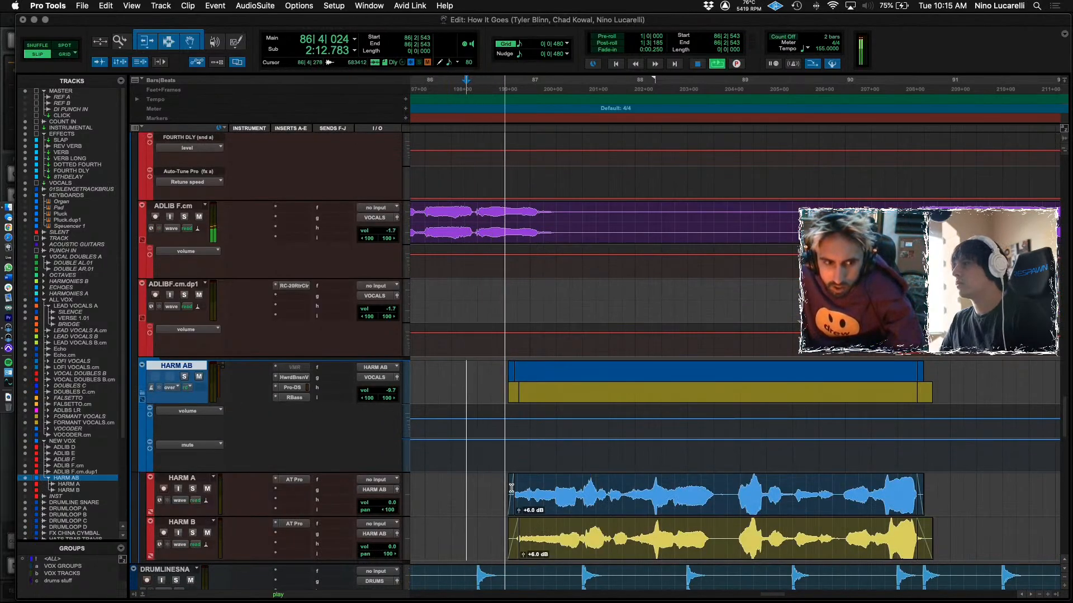
Play from 86|2|543 and examine the HARM A and HARM B waveforms between bars 86 and 90 up close.
{"action": "key", "text": "t"}
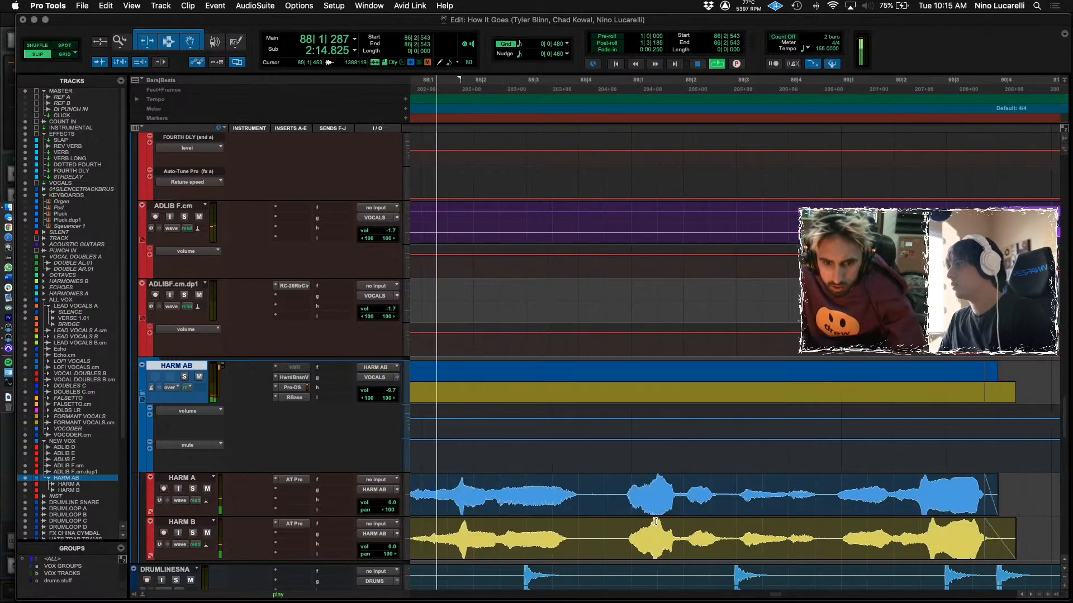
{"action": "scroll", "coordinate": [655, 522], "scroll_direction": "right", "scroll_amount": 3}
{"action": "scroll", "coordinate": [655, 521], "scroll_direction": "down", "scroll_amount": 1}
{"action": "scroll", "coordinate": [598, 513], "scroll_direction": "left", "scroll_amount": 3}
{"action": "key", "text": "space"}
{"action": "scroll", "coordinate": [593, 520], "scroll_direction": "left", "scroll_amount": 5}
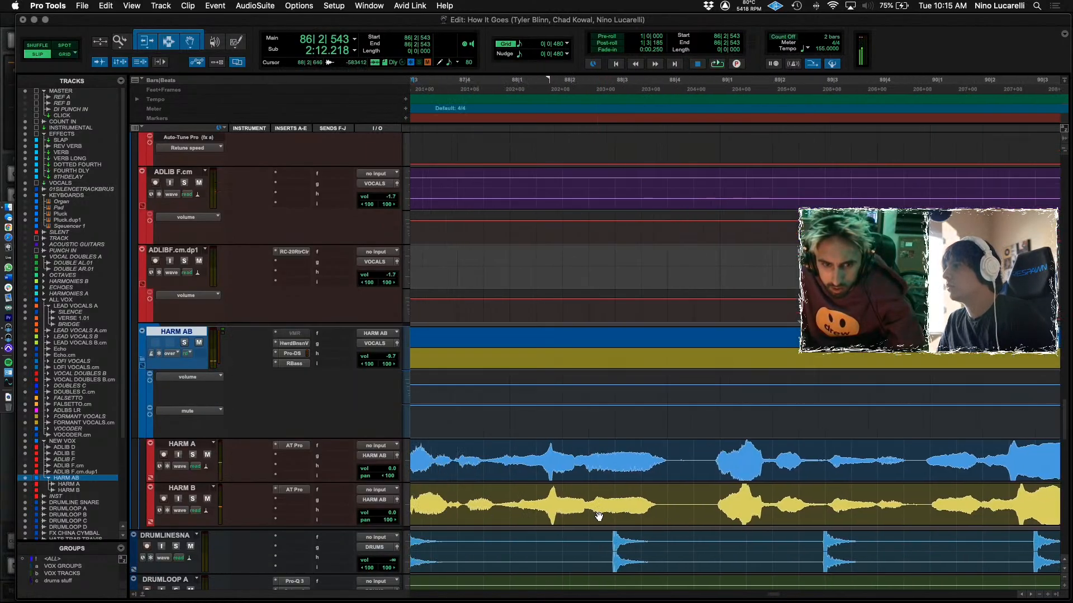
{"action": "scroll", "coordinate": [701, 519], "scroll_direction": "right", "scroll_amount": 1}
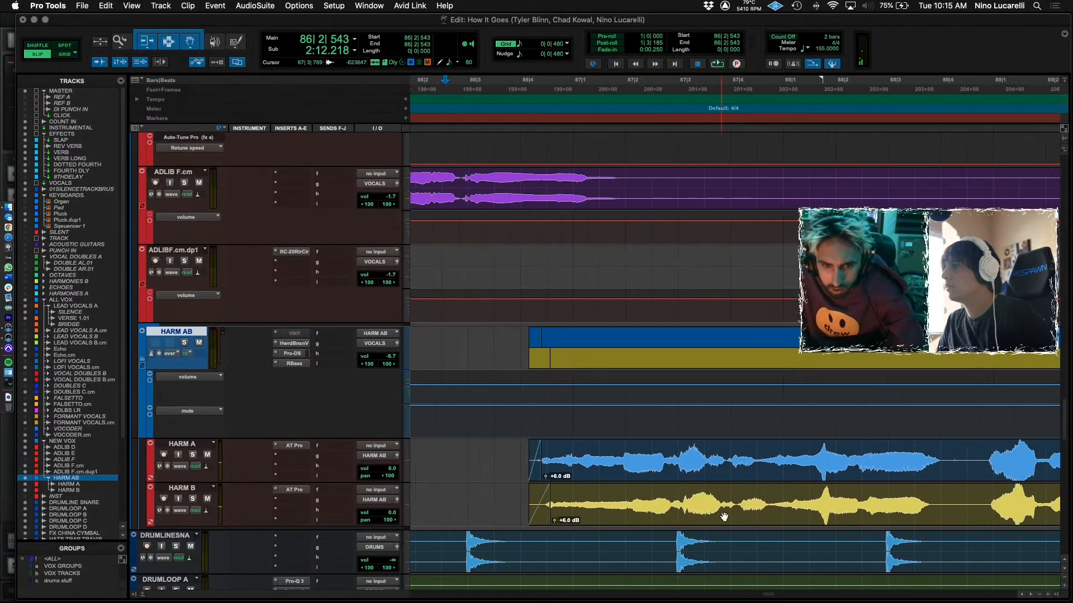
Shift the HARM B clip slightly earlier at bar 86 beat 4 and play from 86|3|829.
{"action": "left_click", "coordinate": [516, 497]}
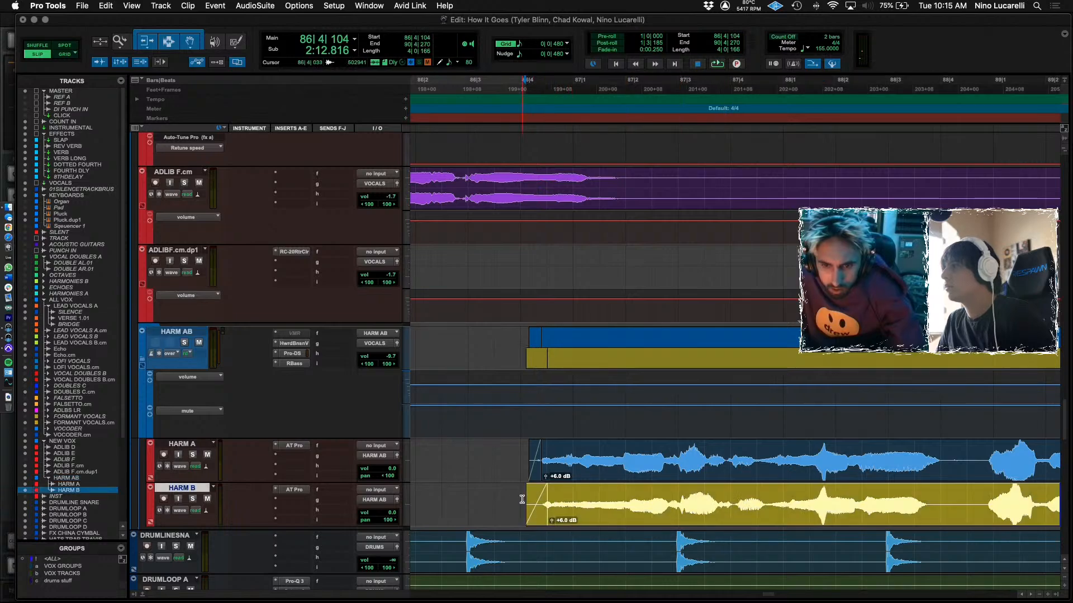
{"action": "scroll", "coordinate": [515, 498], "scroll_direction": "right", "scroll_amount": 1}
{"action": "key", "text": "space"}
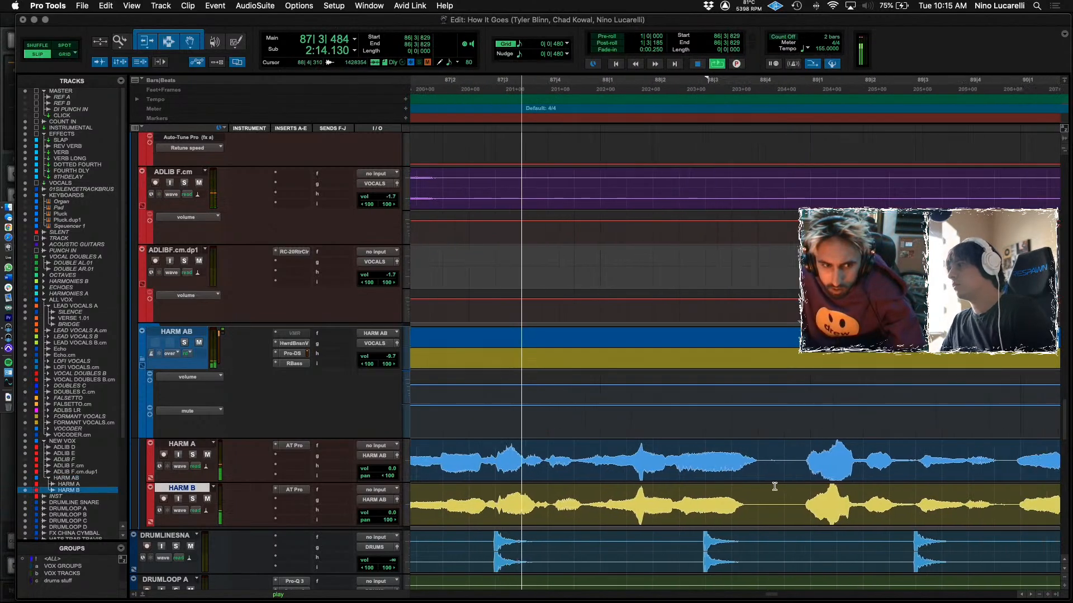
Cut the quiet gap between the HARM A phrases late in bar 88, fade both edges, and play from 88|1|656.
{"action": "left_click", "coordinate": [758, 455]}
{"action": "left_click_drag", "start_coordinate": [757, 451], "coordinate": [816, 466]}
{"action": "left_click", "coordinate": [636, 468]}
{"action": "key", "text": "space"}
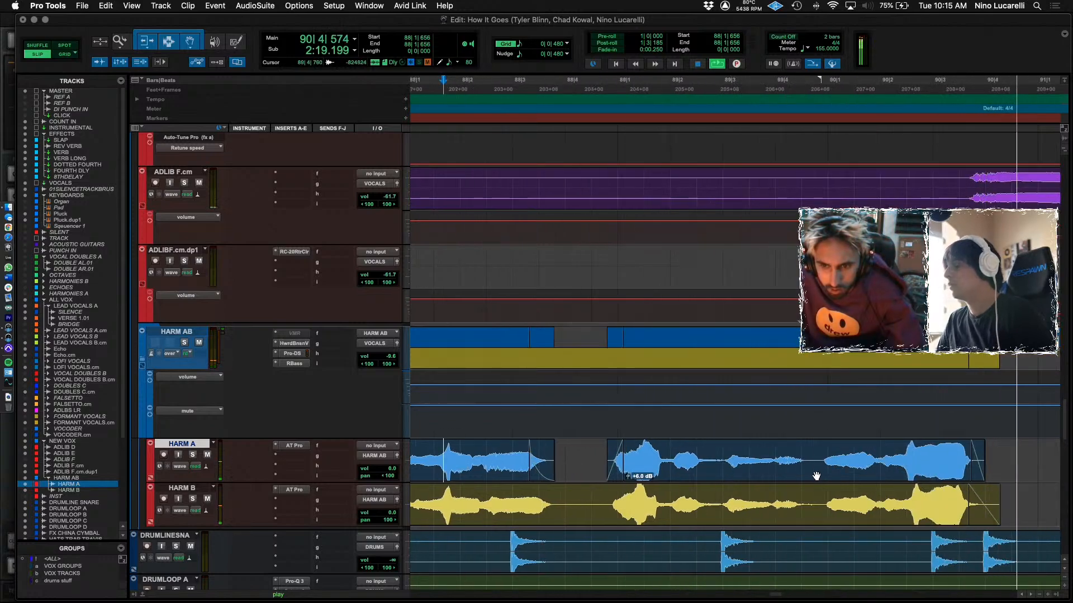
Play the harmonies from 86|3|543 with HARM A and HARM B soloed.
{"action": "key", "text": "space"}
{"action": "key", "text": "super+bracketleft"}
{"action": "key", "text": "space"}
{"action": "left_click", "coordinate": [192, 454]}
{"action": "left_click", "coordinate": [181, 488]}
{"action": "left_click", "coordinate": [193, 498]}
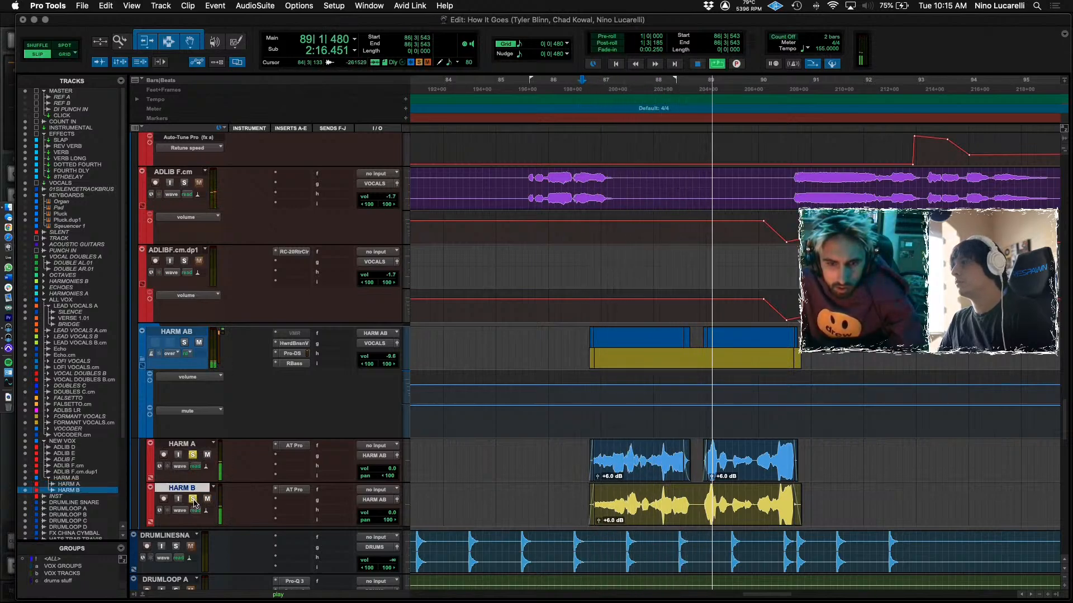
Play the full mix from 86|3|094 with a wide arrangement view, and collapse the HARM AB folder.
{"action": "left_click", "coordinate": [575, 452]}
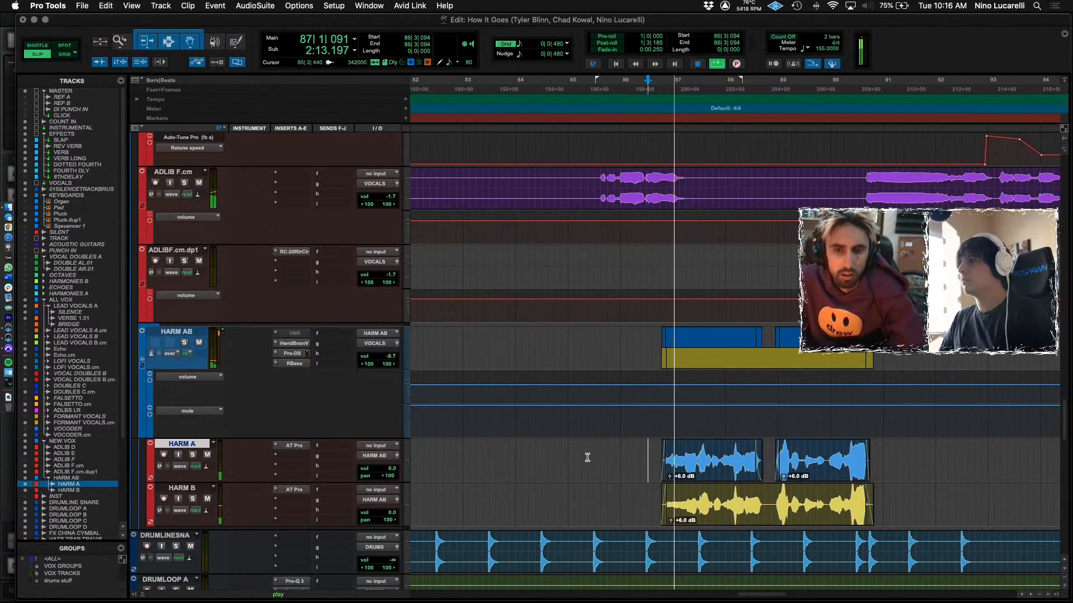
{"action": "key", "text": "r"}
{"action": "key", "text": "r"}
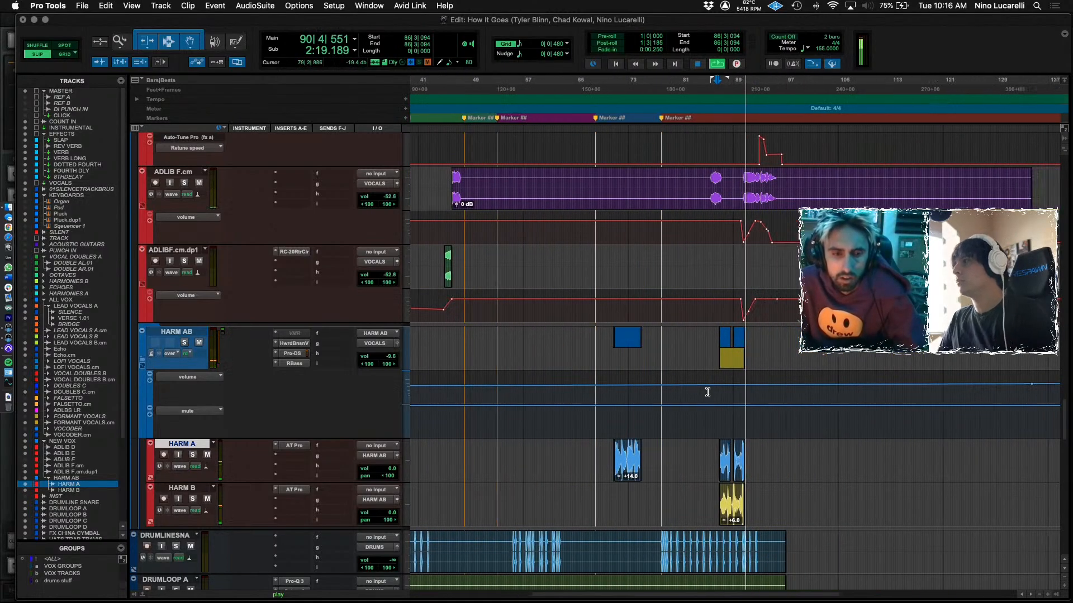
{"action": "key", "text": "r"}
{"action": "left_click", "coordinate": [143, 363]}
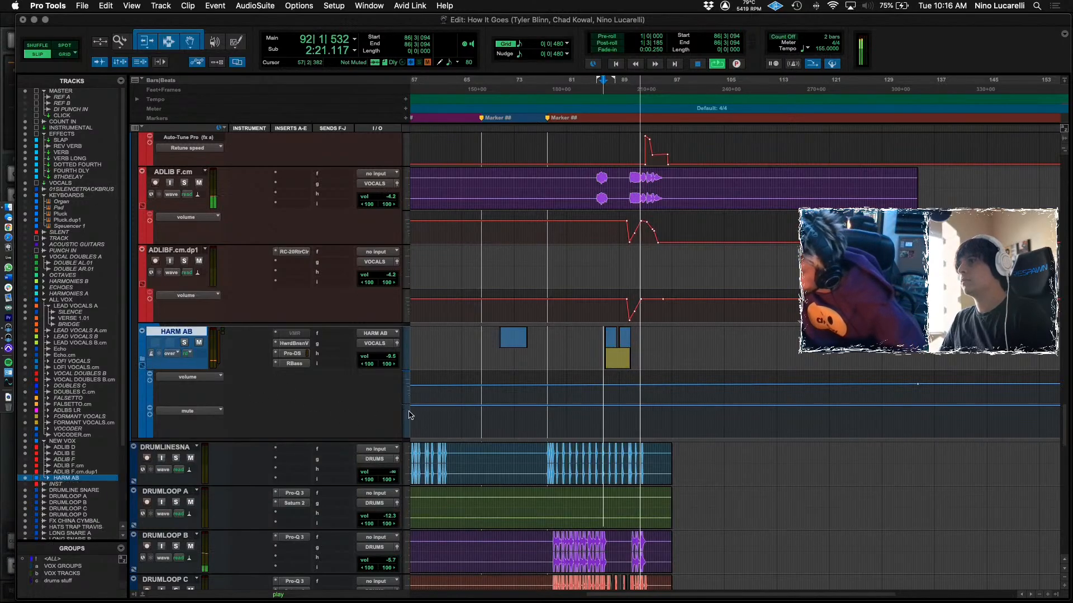
Play from 91|3|587 at the ADLIB D clips and collapse the NEW VOX folder.
{"action": "scroll", "coordinate": [546, 435], "scroll_direction": "up", "scroll_amount": 10}
{"action": "scroll", "coordinate": [546, 435], "scroll_direction": "up", "scroll_amount": 5}
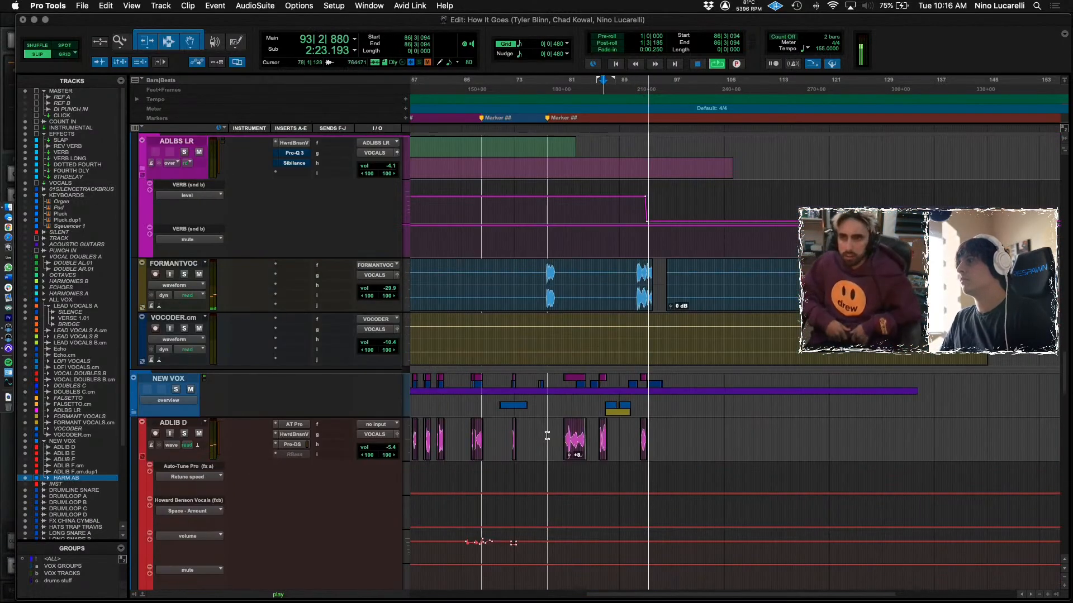
{"action": "scroll", "coordinate": [587, 408], "scroll_direction": "down", "scroll_amount": 3}
{"action": "left_click", "coordinate": [635, 388]}
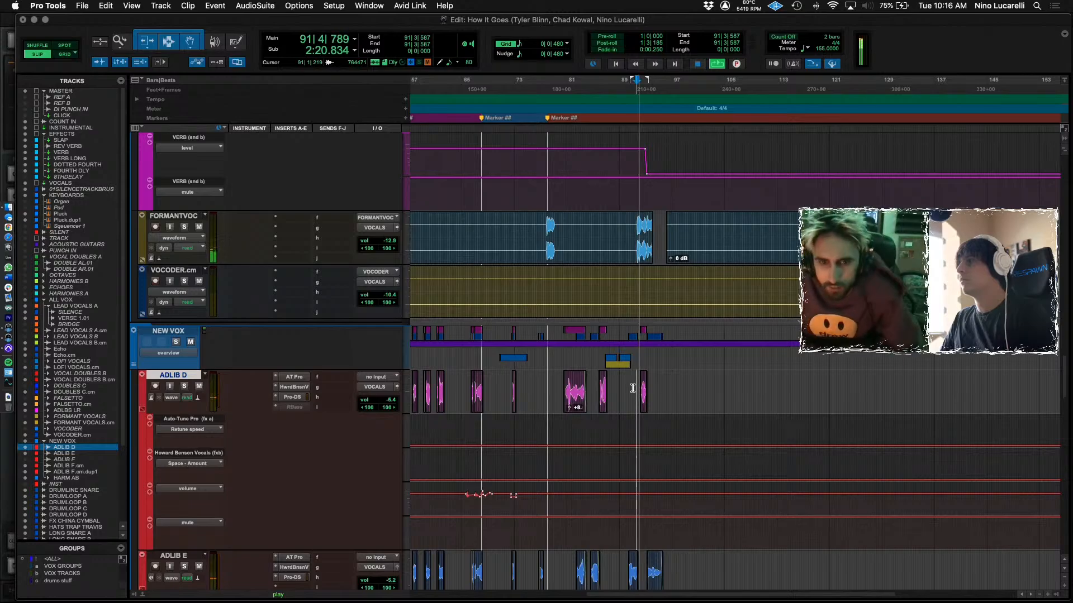
{"action": "left_click", "coordinate": [134, 367]}
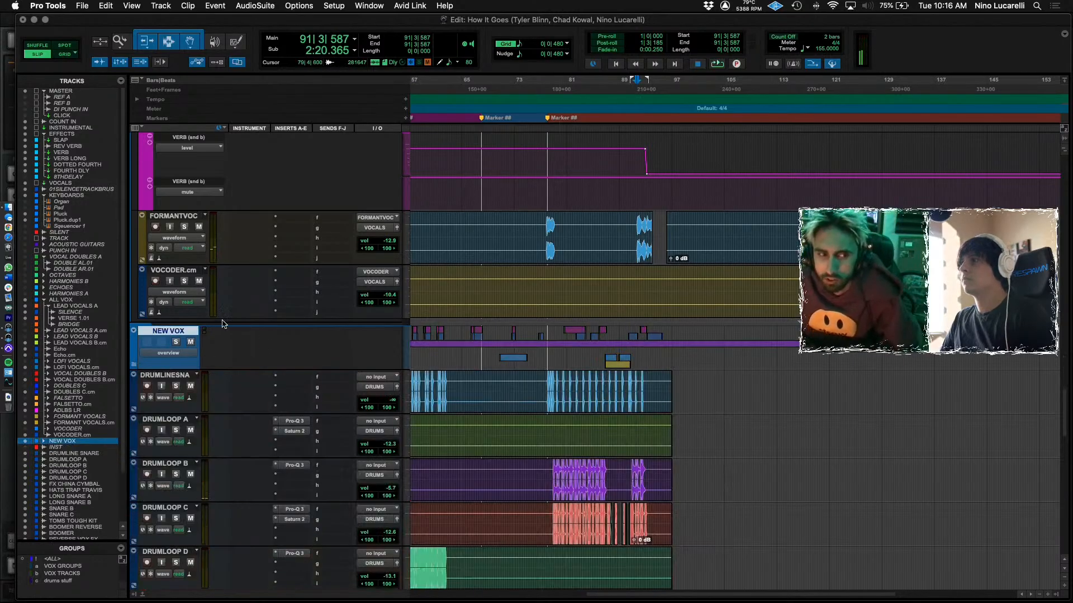
Play from 86|1|502 while checking the group claps, bass and guitar tracks across the drop to bar 91.
{"action": "scroll", "coordinate": [279, 319], "scroll_direction": "up", "scroll_amount": 3}
{"action": "scroll", "coordinate": [337, 303], "scroll_direction": "down", "scroll_amount": 15}
{"action": "scroll", "coordinate": [337, 304], "scroll_direction": "down", "scroll_amount": 5}
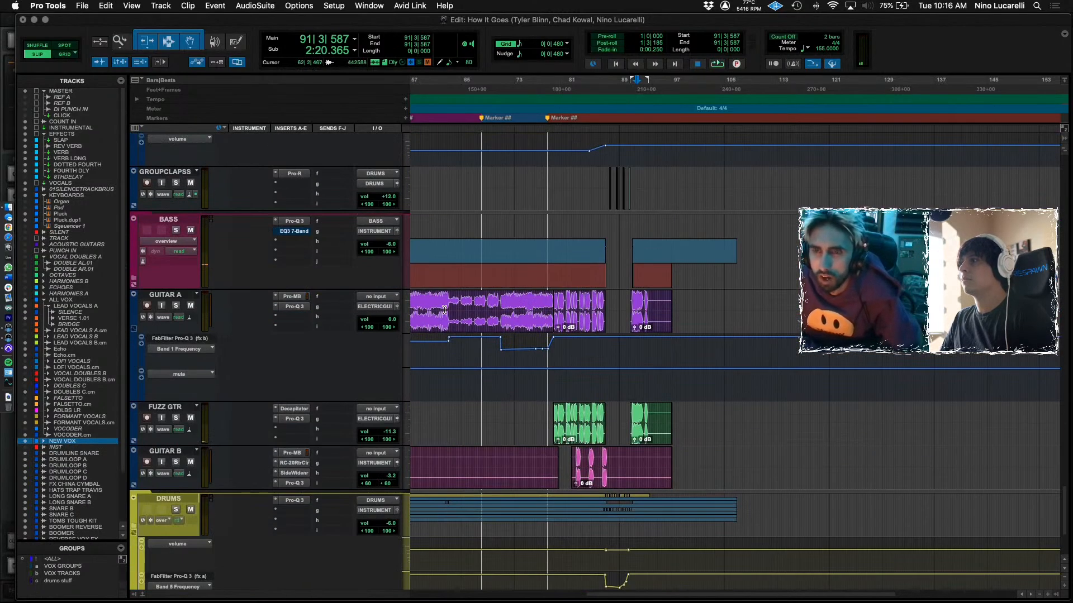
{"action": "scroll", "coordinate": [581, 372], "scroll_direction": "up", "scroll_amount": 2}
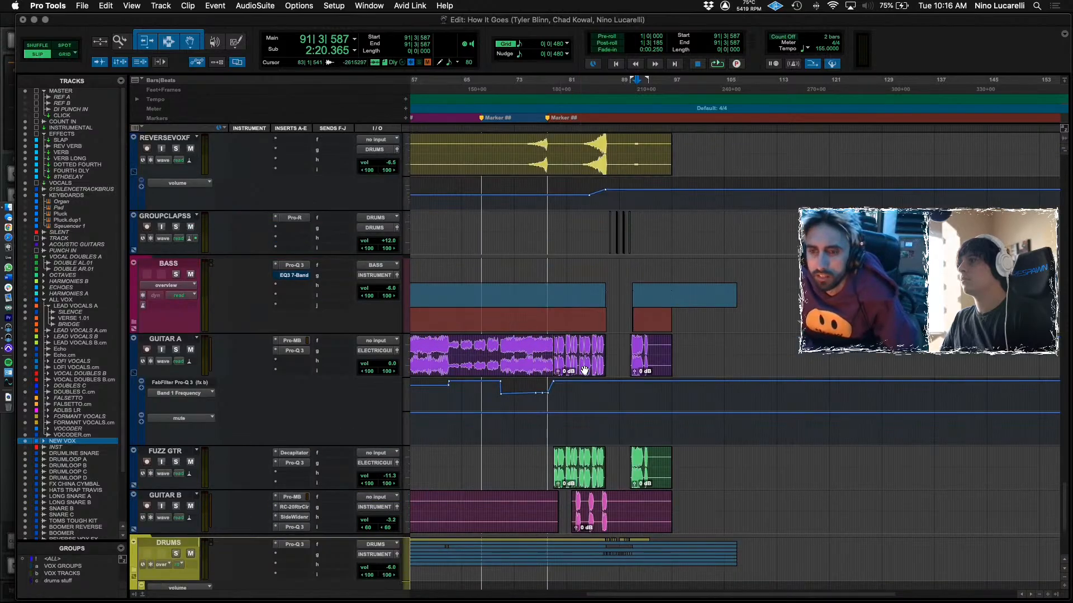
{"action": "left_click", "coordinate": [601, 223]}
{"action": "key", "text": "super+]"}
{"action": "key", "text": "super+]"}
{"action": "key", "text": "super+]"}
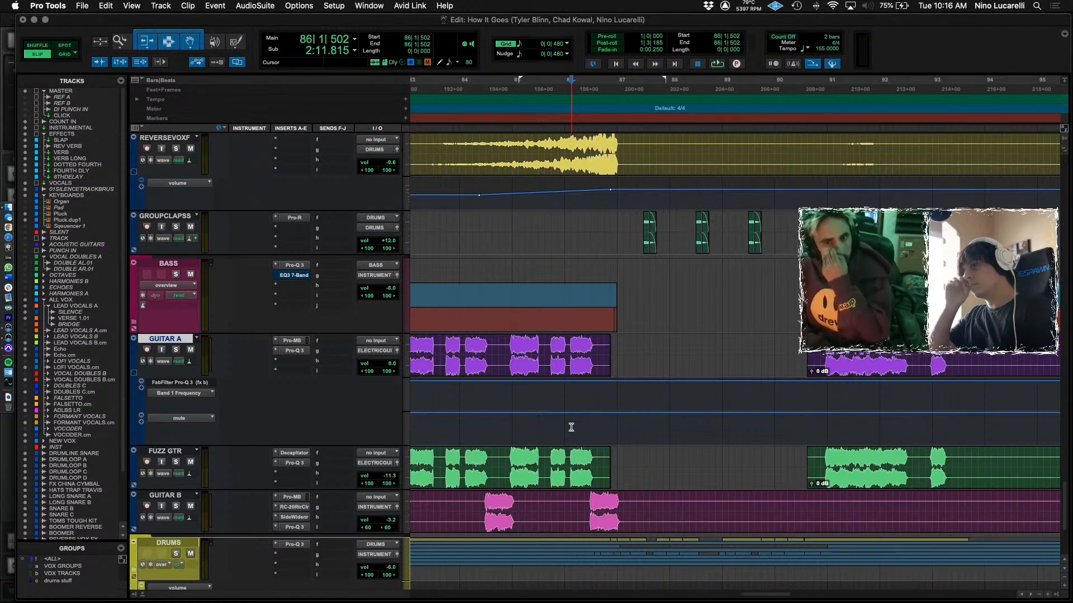
{"action": "scroll", "coordinate": [594, 431], "scroll_direction": "right", "scroll_amount": 3}
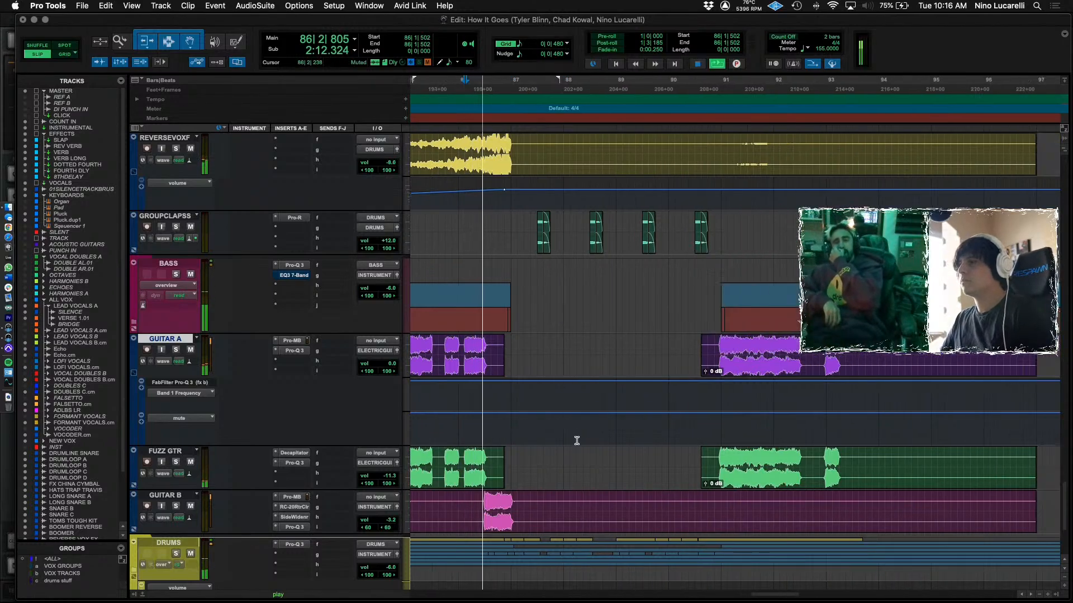
{"action": "scroll", "coordinate": [506, 440], "scroll_direction": "right", "scroll_amount": 2}
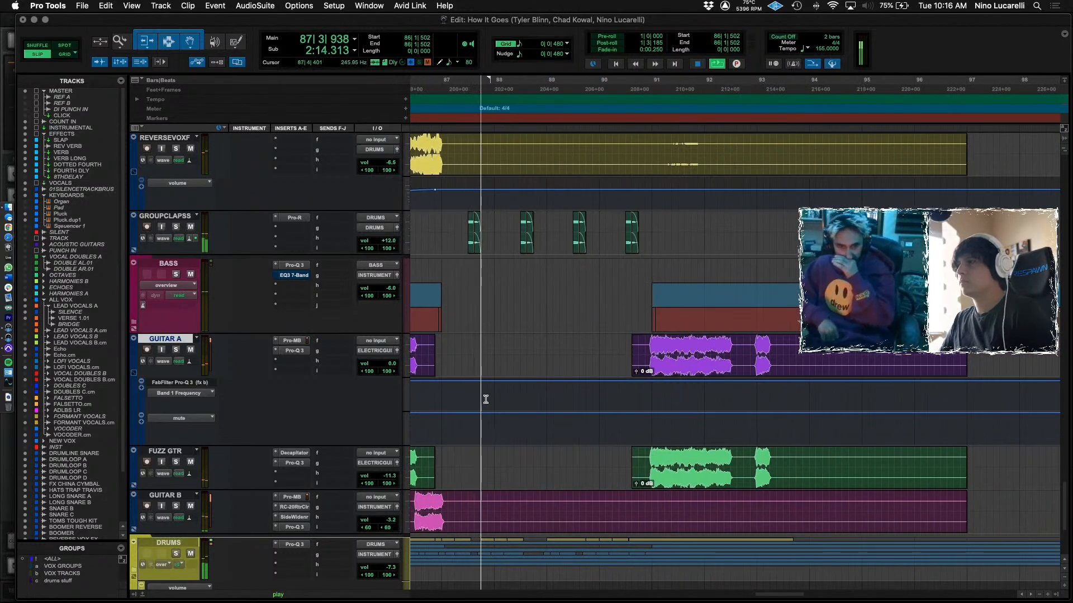
Play from 90|2|729 while checking the DRUMS and ELECTRICGUITAR groups and the individual drum tracks.
{"action": "key", "text": "space"}
{"action": "left_click", "coordinate": [622, 347]}
{"action": "key", "text": "space"}
{"action": "scroll", "coordinate": [617, 352], "scroll_direction": "down", "scroll_amount": 5}
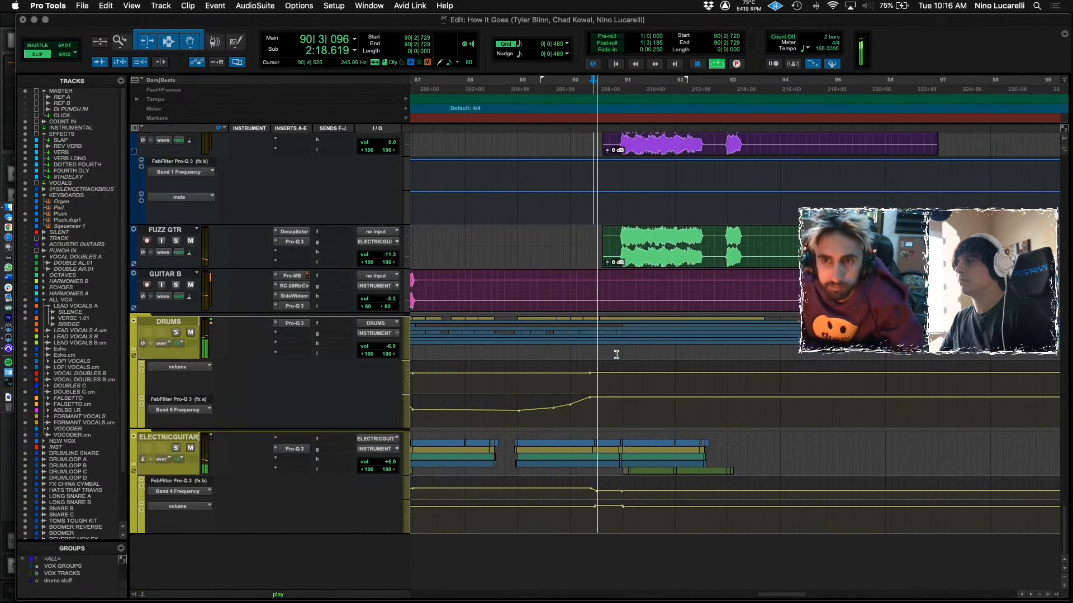
{"action": "scroll", "coordinate": [564, 359], "scroll_direction": "down", "scroll_amount": 5}
{"action": "scroll", "coordinate": [591, 375], "scroll_direction": "down", "scroll_amount": 5}
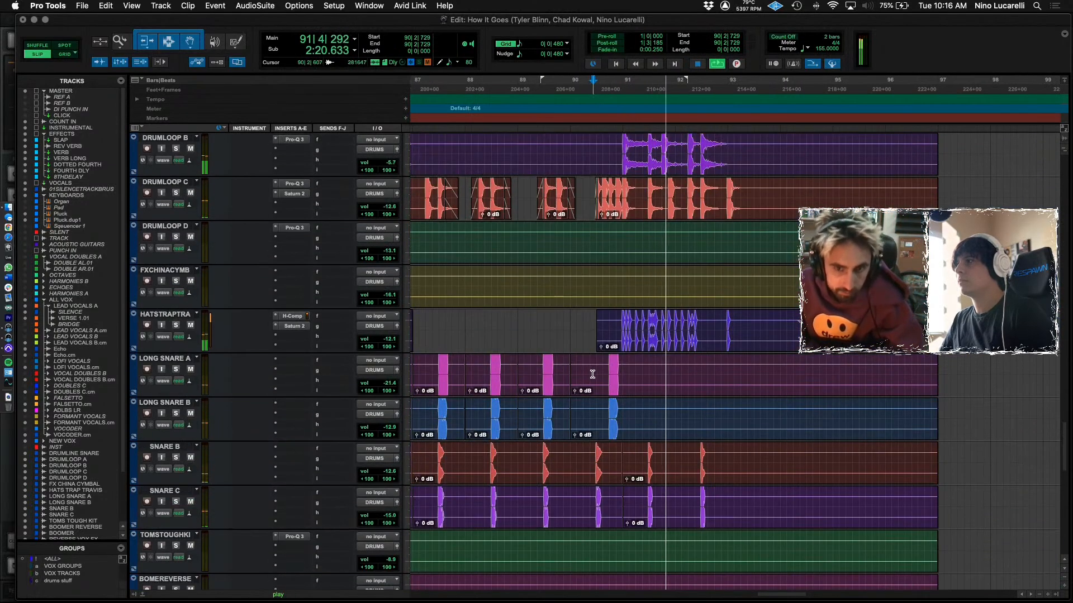
Play the end of the DRUMLOOP B hits from 92|2|567.
{"action": "scroll", "coordinate": [595, 375], "scroll_direction": "up", "scroll_amount": 3}
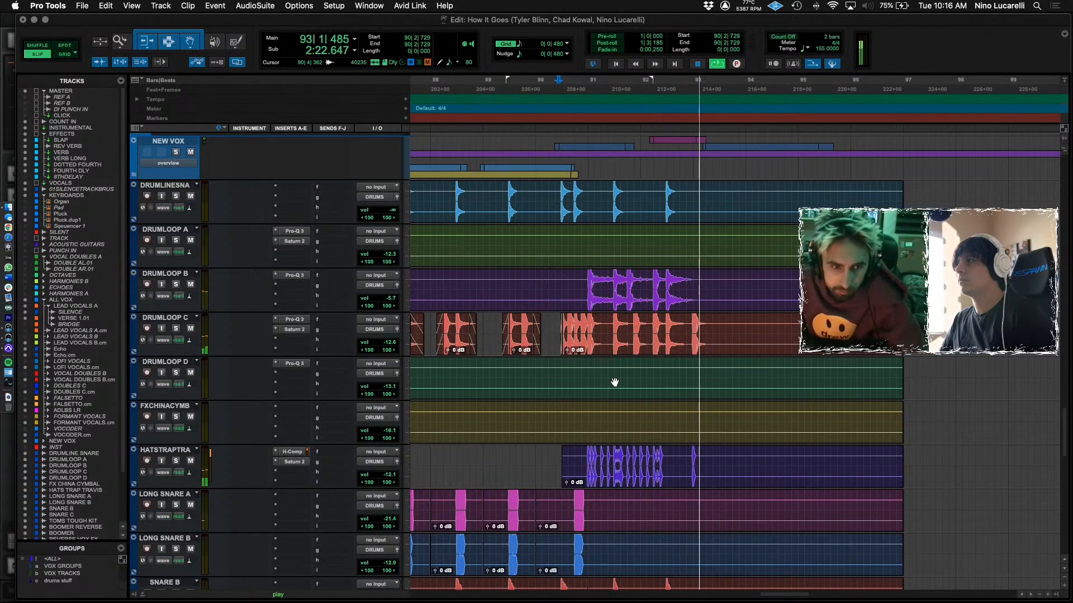
{"action": "left_click", "coordinate": [661, 281]}
{"action": "key", "text": "space"}
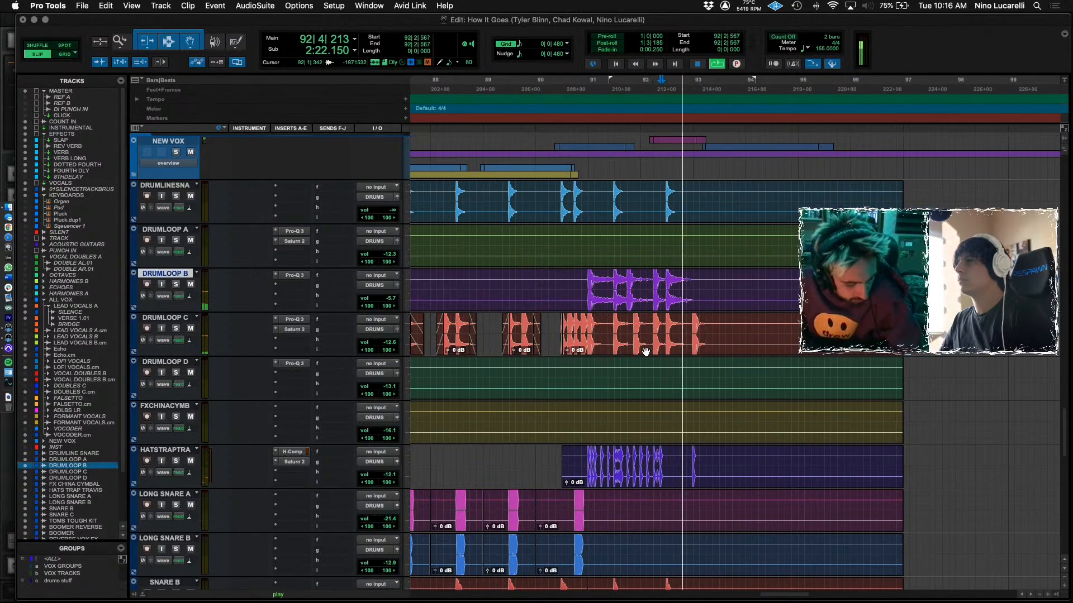
Play from 91|1|301 while checking the BOOMER, BASS and guitar tracks and the DRUMS group automation.
{"action": "scroll", "coordinate": [660, 380], "scroll_direction": "up", "scroll_amount": 4}
{"action": "left_click", "coordinate": [600, 391]}
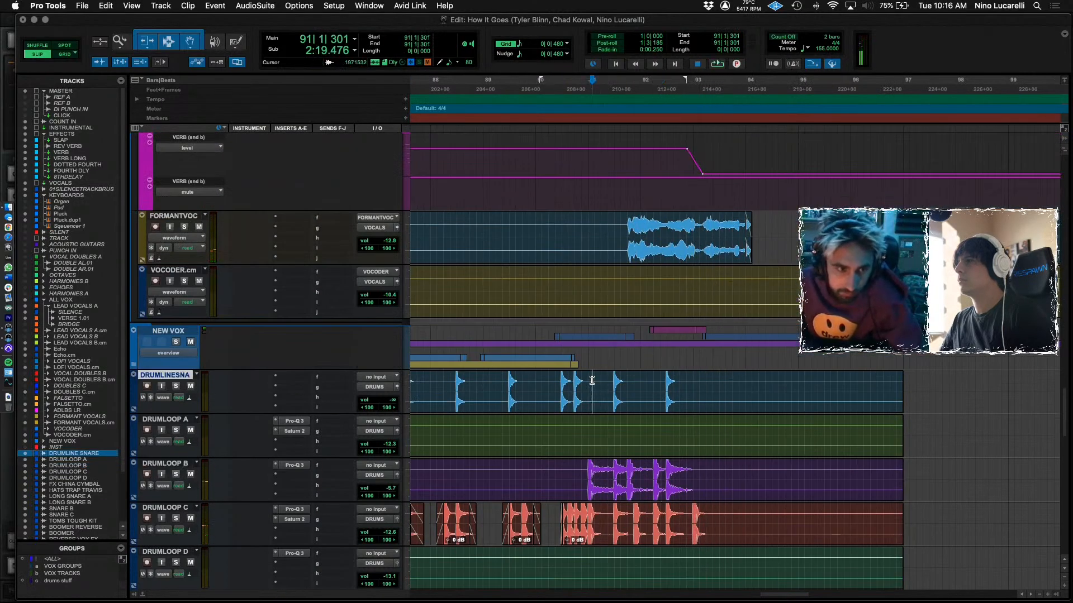
{"action": "scroll", "coordinate": [601, 382], "scroll_direction": "down", "scroll_amount": 15}
{"action": "key", "text": "space"}
{"action": "scroll", "coordinate": [604, 381], "scroll_direction": "down", "scroll_amount": 1}
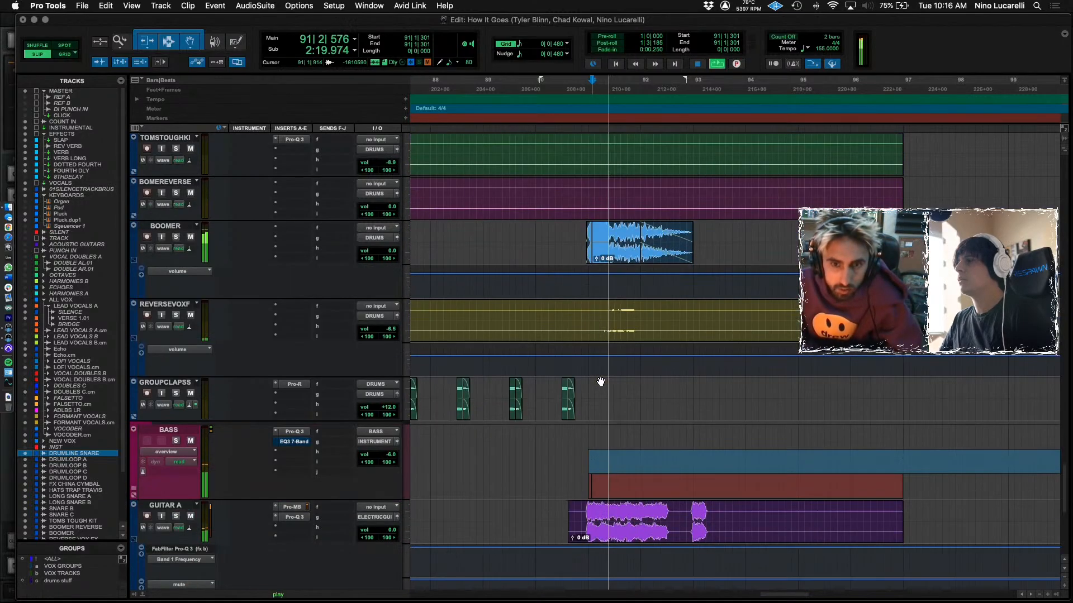
{"action": "scroll", "coordinate": [600, 380], "scroll_direction": "down", "scroll_amount": 8}
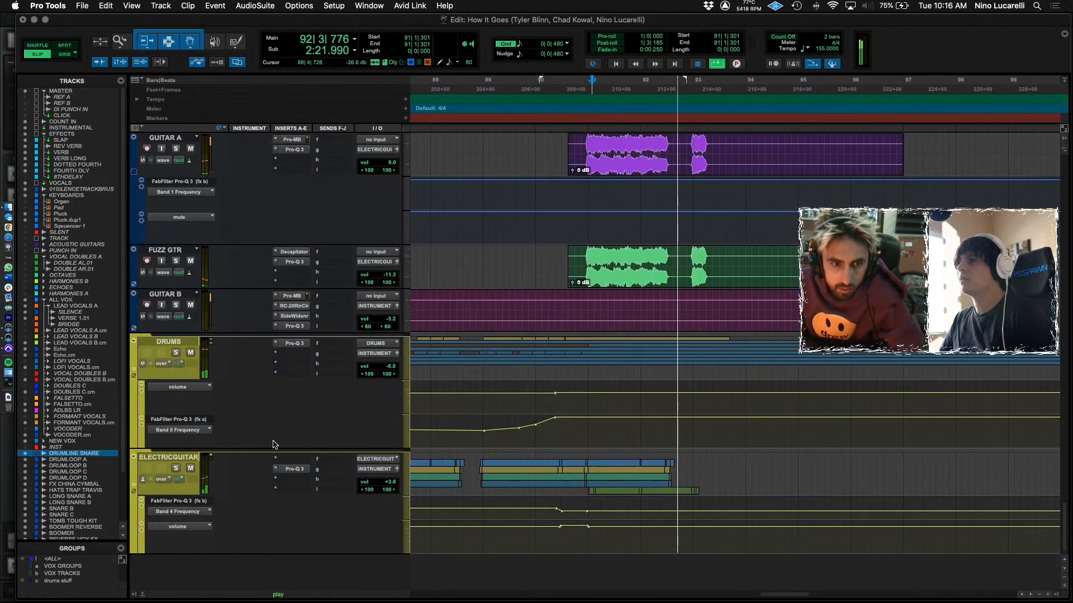
{"action": "scroll", "coordinate": [186, 310], "scroll_direction": "up", "scroll_amount": 2}
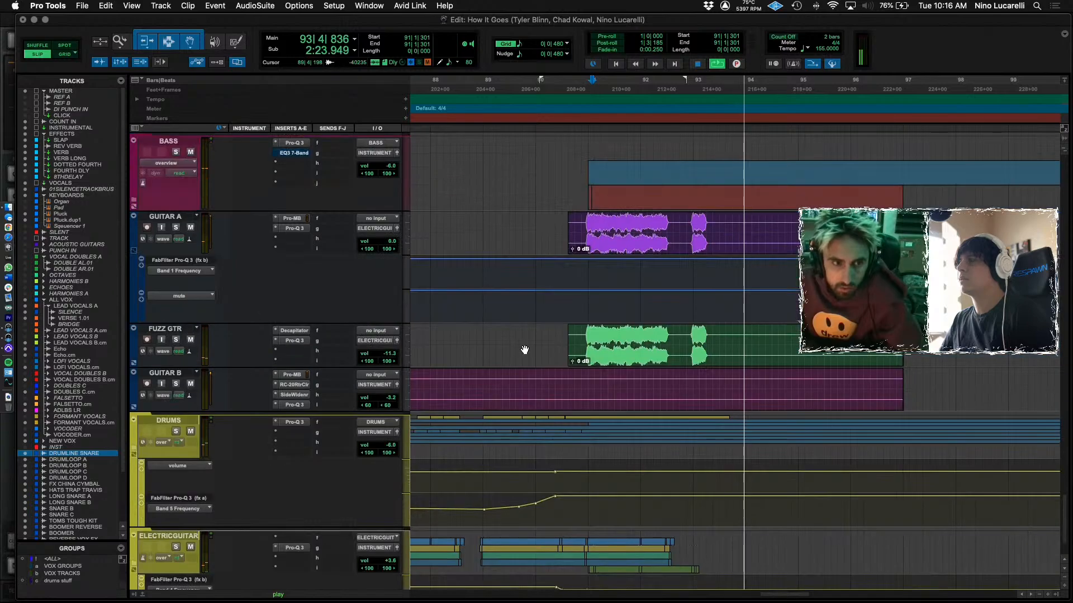
Show the FUZZ GTR volume automation lane and play the guitar entrance from 90|2|934.
{"action": "left_click", "coordinate": [561, 346]}
{"action": "key", "text": "space"}
{"action": "left_click", "coordinate": [135, 364]}
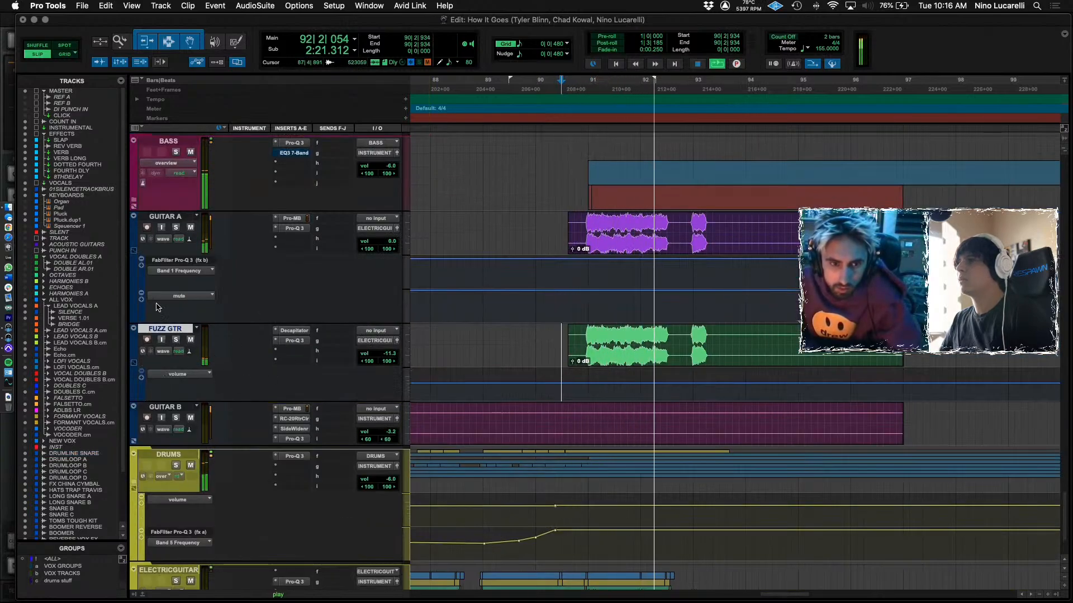
{"action": "left_click", "coordinate": [176, 228]}
{"action": "key", "text": "space"}
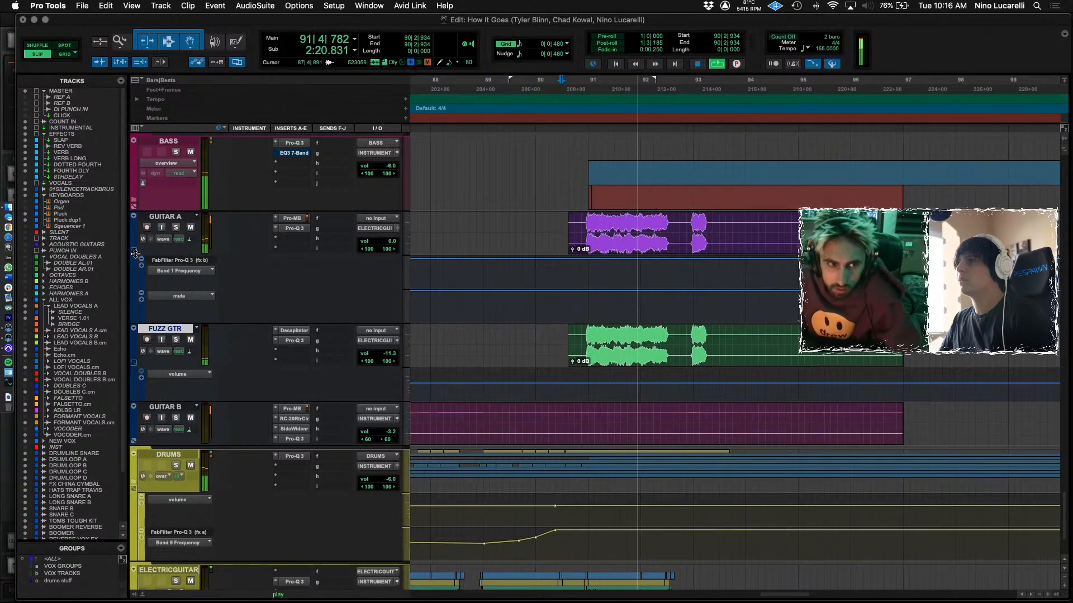
{"action": "scroll", "coordinate": [516, 354], "scroll_direction": "up", "scroll_amount": 4}
{"action": "scroll", "coordinate": [516, 354], "scroll_direction": "up", "scroll_amount": 5}
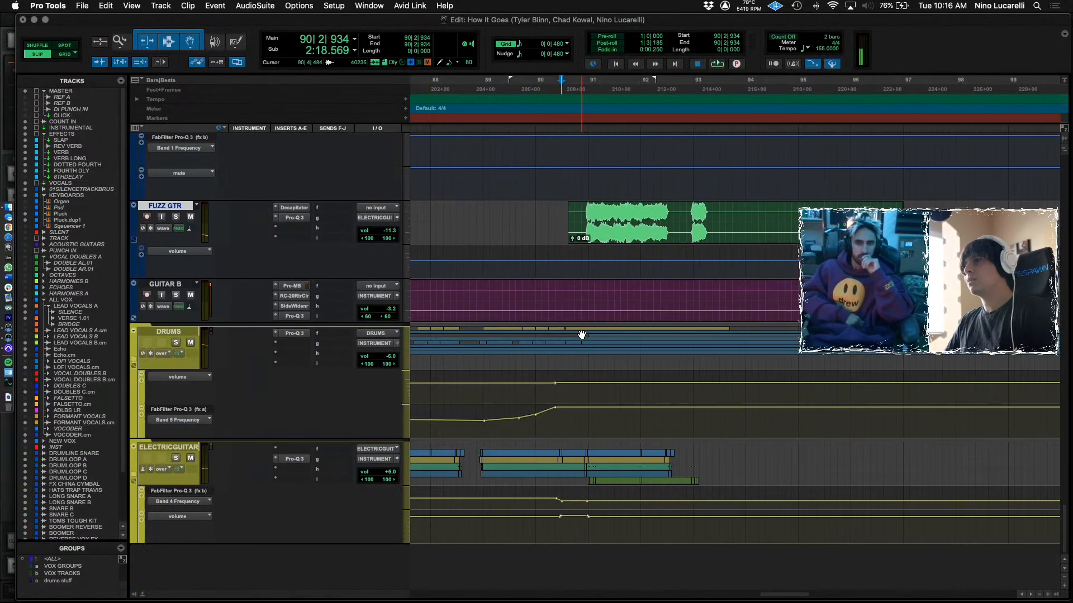
Play from 90|2|934 and 90|4|525 while checking the GROUPCLAPSS, BASS, guitar and DRUMS tracks.
{"action": "key", "text": "space"}
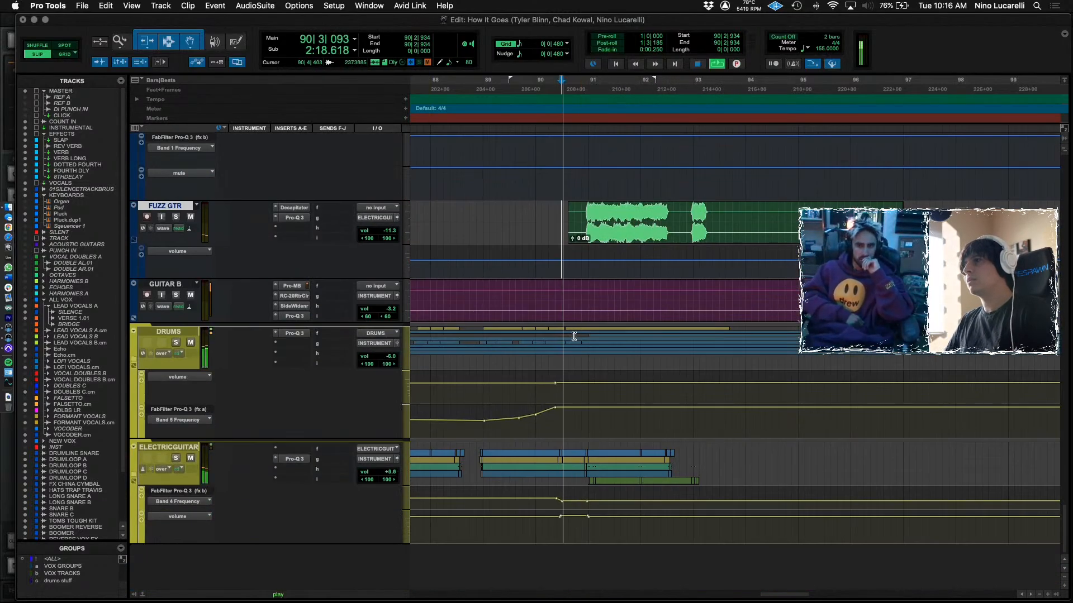
{"action": "scroll", "coordinate": [577, 335], "scroll_direction": "up", "scroll_amount": 5}
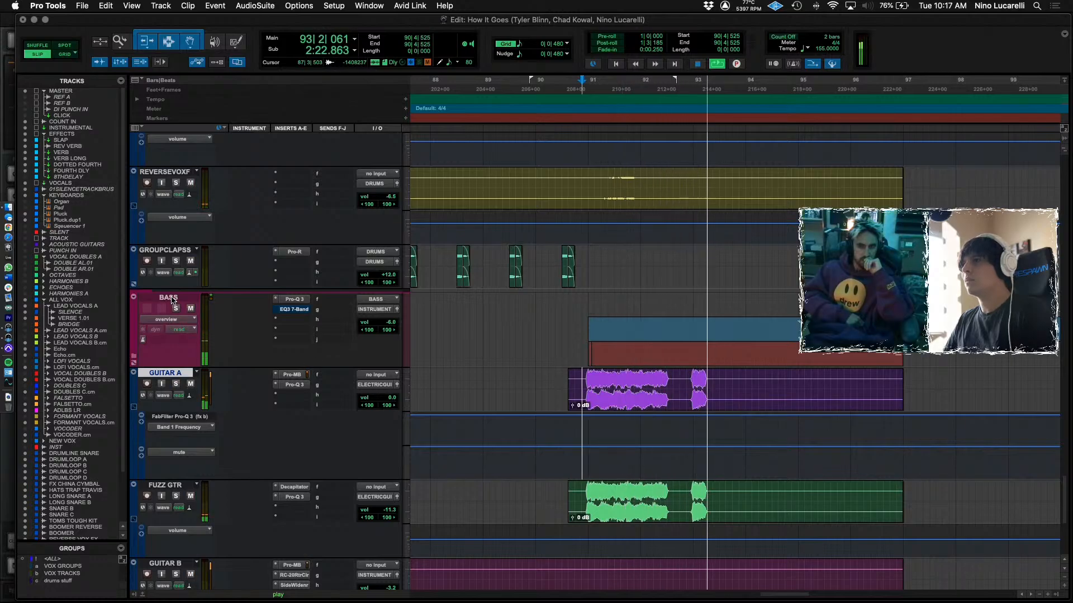
{"action": "scroll", "coordinate": [171, 311], "scroll_direction": "down", "scroll_amount": 5}
{"action": "scroll", "coordinate": [173, 312], "scroll_direction": "down", "scroll_amount": 2}
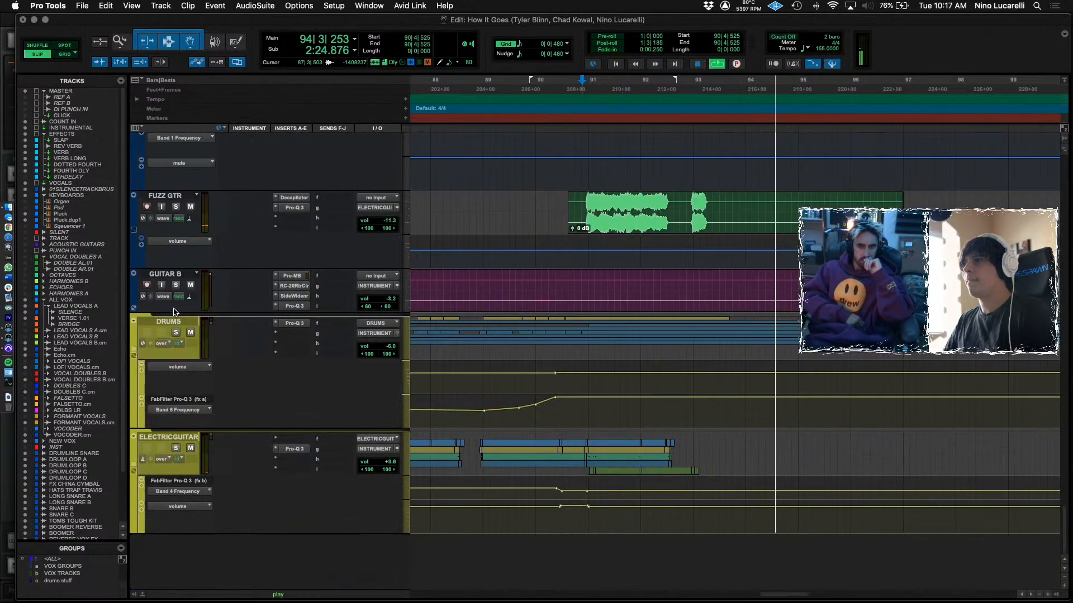
Move the ELECTRICGUITAR folder below BASS, put GUITAR A, FUZZ GTR and GUITAR B inside it, and play from 90|4|525.
{"action": "left_click_drag", "start_coordinate": [180, 441], "coordinate": [150, 488]}
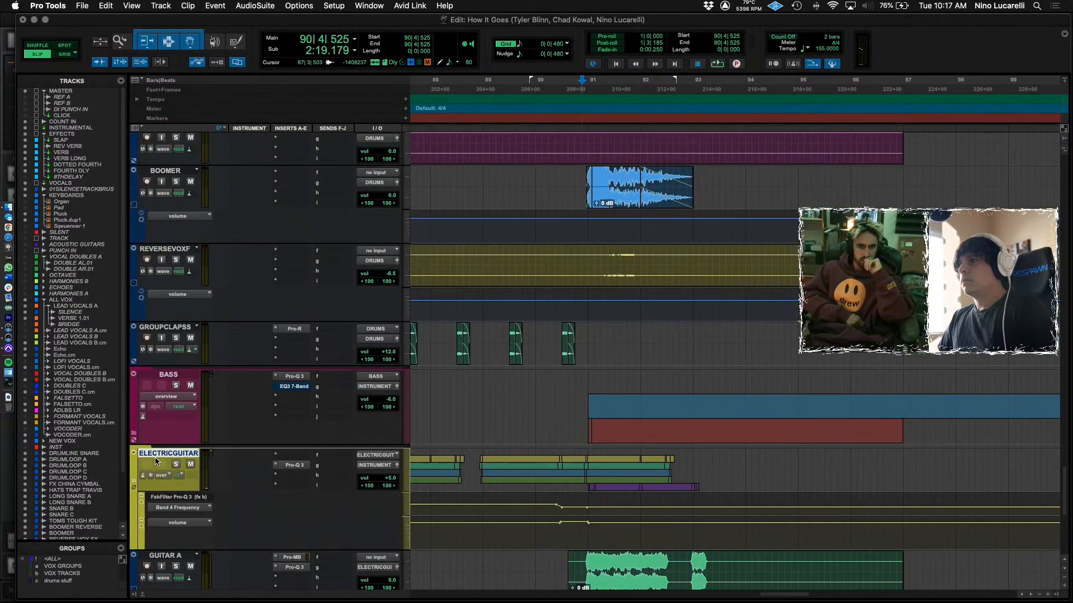
{"action": "scroll", "coordinate": [187, 461], "scroll_direction": "down", "scroll_amount": 8}
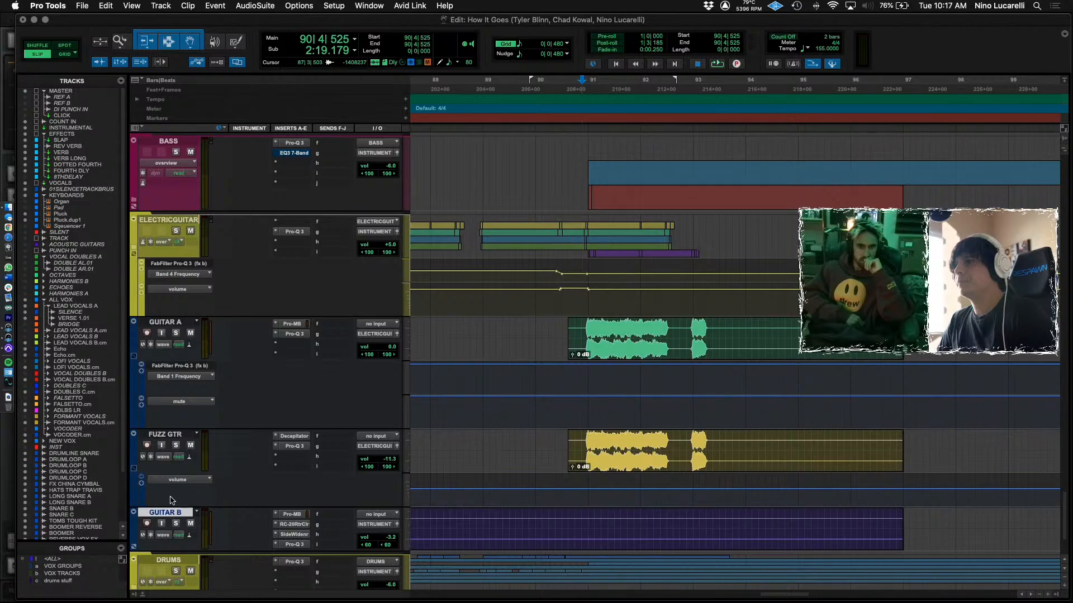
{"action": "left_click", "coordinate": [172, 324], "text": "shift"}
{"action": "left_click_drag", "start_coordinate": [172, 324], "coordinate": [182, 242]}
{"action": "key", "text": "space"}
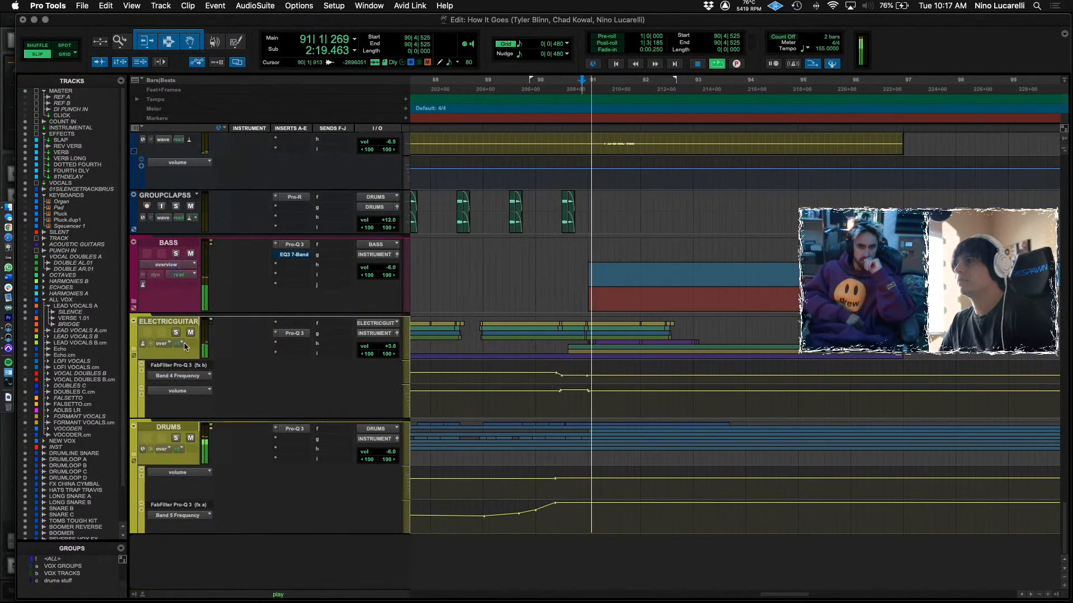
Move all loose drum tracks from DRUMLINESNA through GROUPCLAPSS into the DRUMS folder.
{"action": "scroll", "coordinate": [207, 335], "scroll_direction": "up", "scroll_amount": 6}
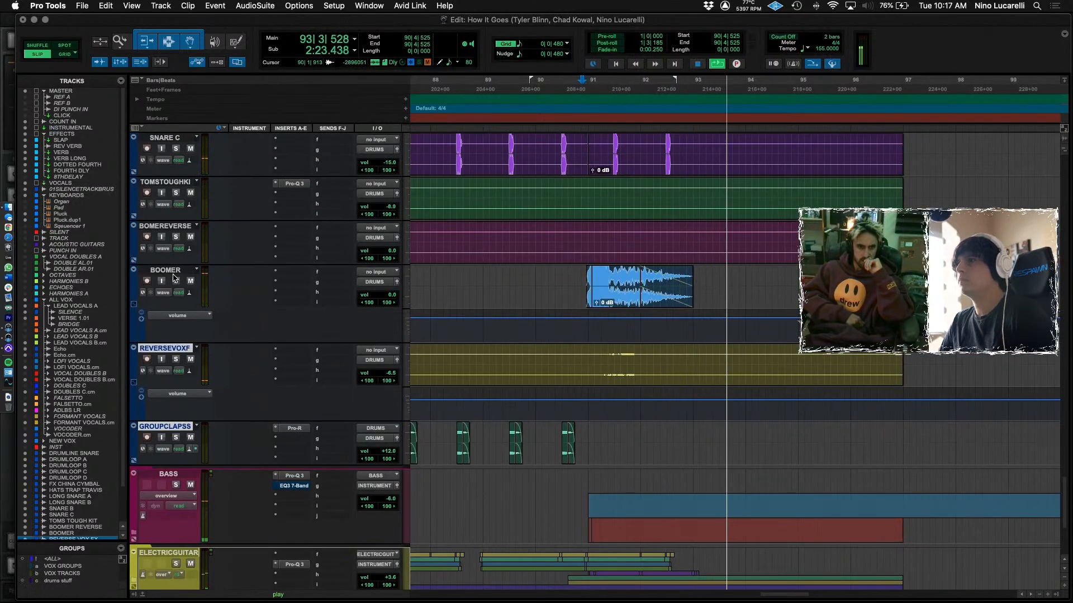
{"action": "scroll", "coordinate": [178, 314], "scroll_direction": "up", "scroll_amount": 1}
{"action": "key", "text": "space"}
{"action": "scroll", "coordinate": [178, 314], "scroll_direction": "up", "scroll_amount": 10}
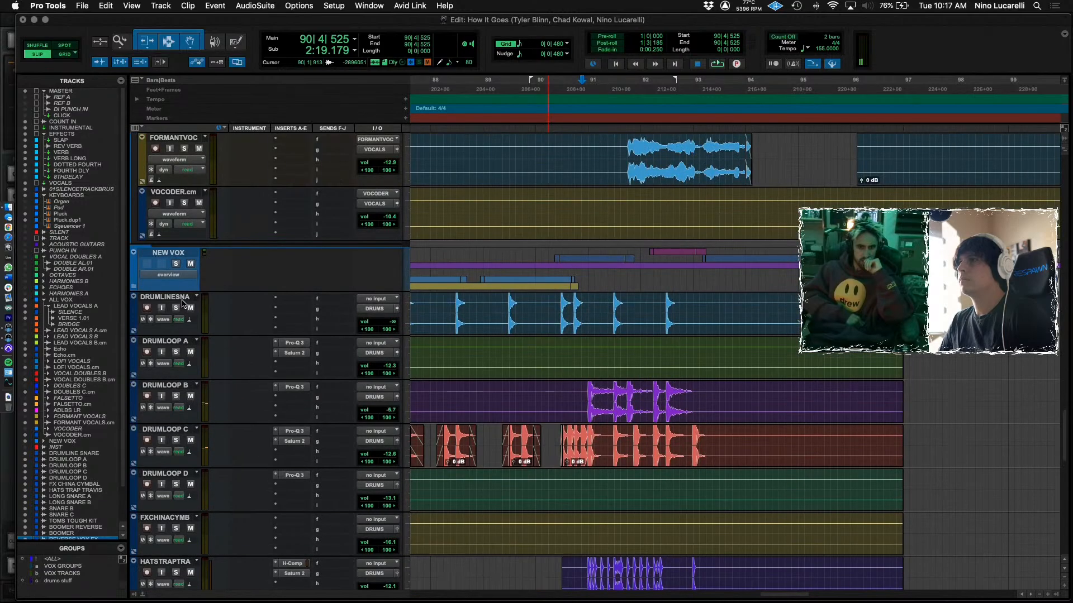
{"action": "left_click", "coordinate": [170, 297], "text": "shift"}
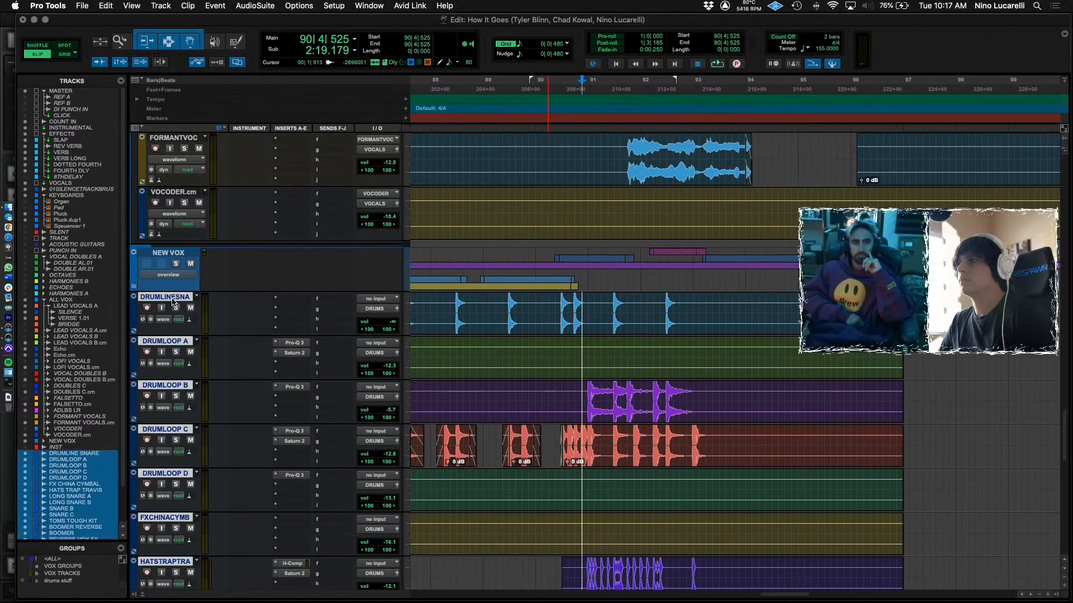
{"action": "scroll", "coordinate": [172, 309], "scroll_direction": "down", "scroll_amount": 15}
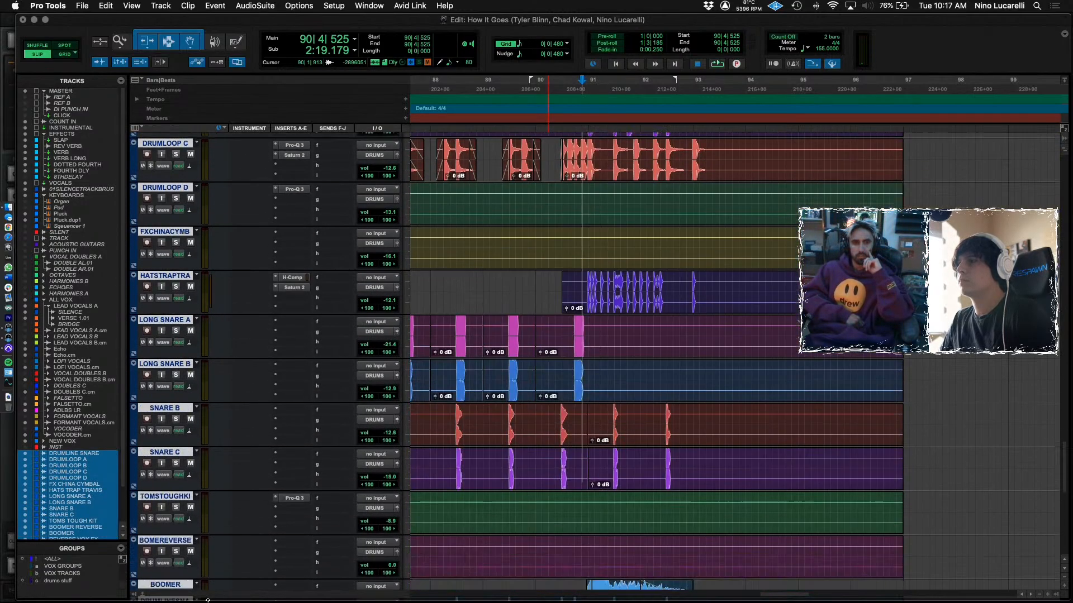
{"action": "scroll", "coordinate": [190, 486], "scroll_direction": "down", "scroll_amount": 10}
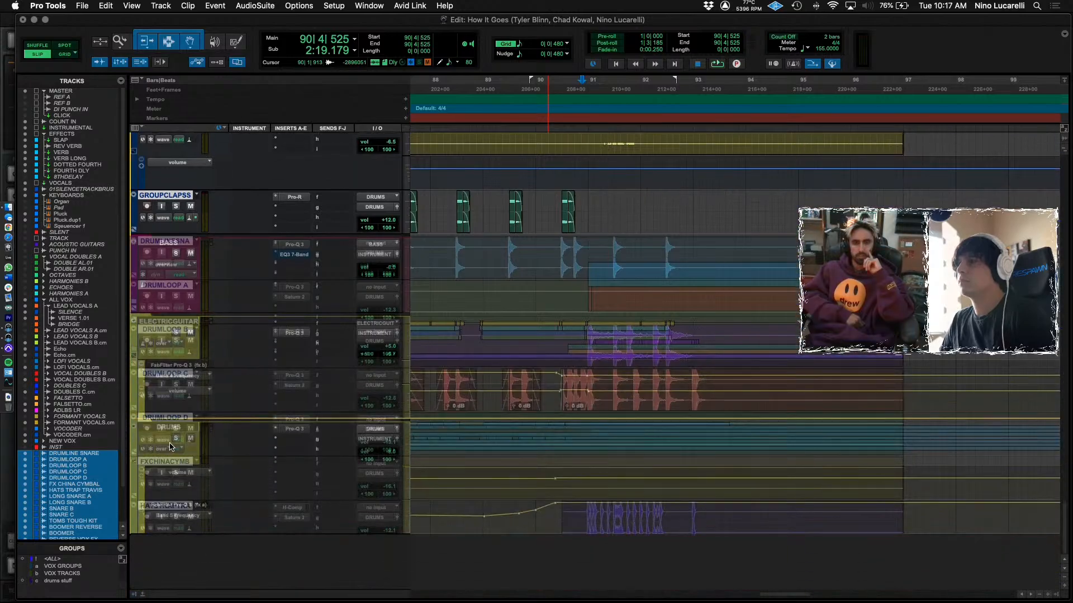
Place the moved drum tracks directly beneath KICK A inside the DRUMS folder, and collapse the folder.
{"action": "scroll", "coordinate": [179, 455], "scroll_direction": "up", "scroll_amount": 5}
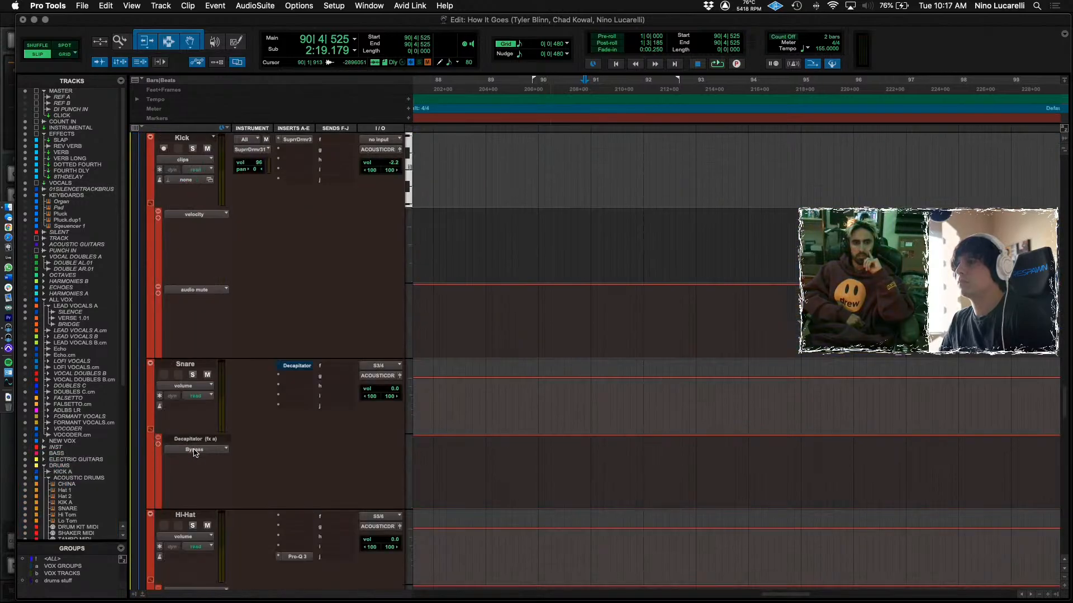
{"action": "scroll", "coordinate": [195, 454], "scroll_direction": "up", "scroll_amount": 2}
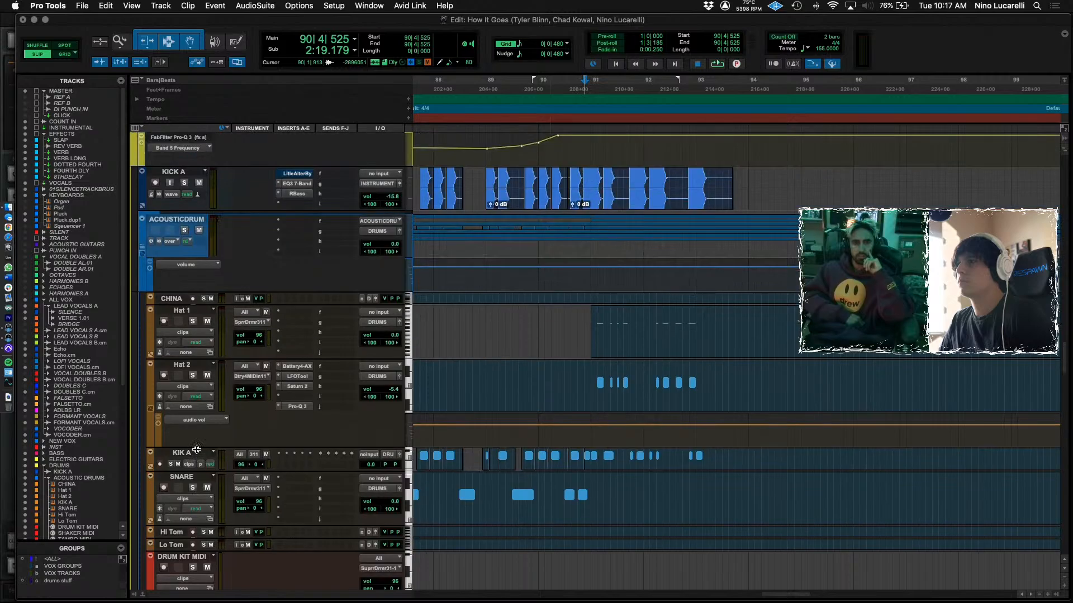
{"action": "scroll", "coordinate": [146, 271], "scroll_direction": "down", "scroll_amount": 15}
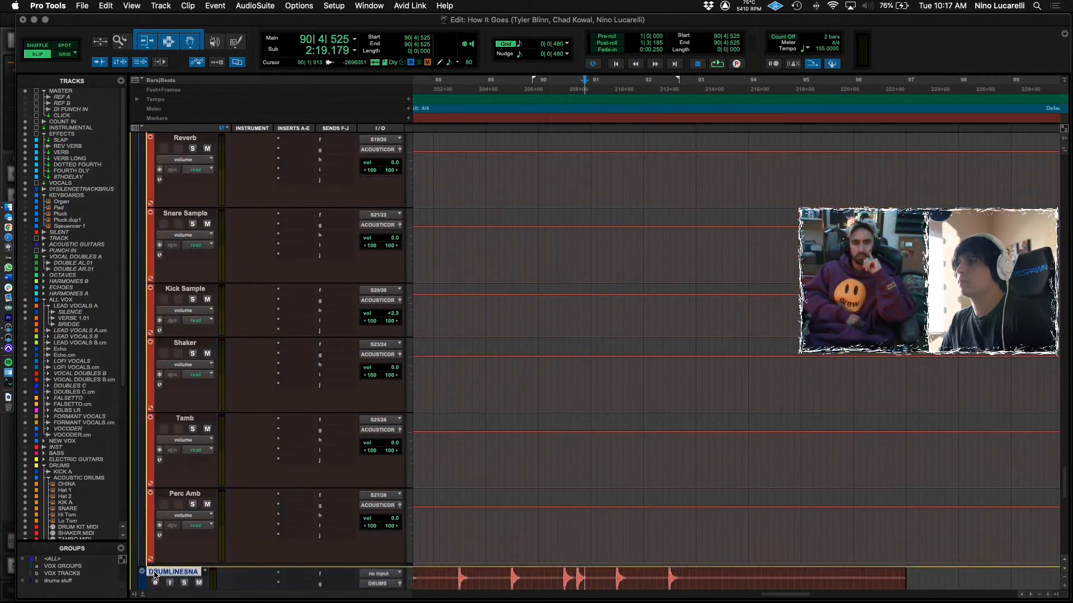
{"action": "left_click_drag", "start_coordinate": [172, 577], "coordinate": [178, 320]}
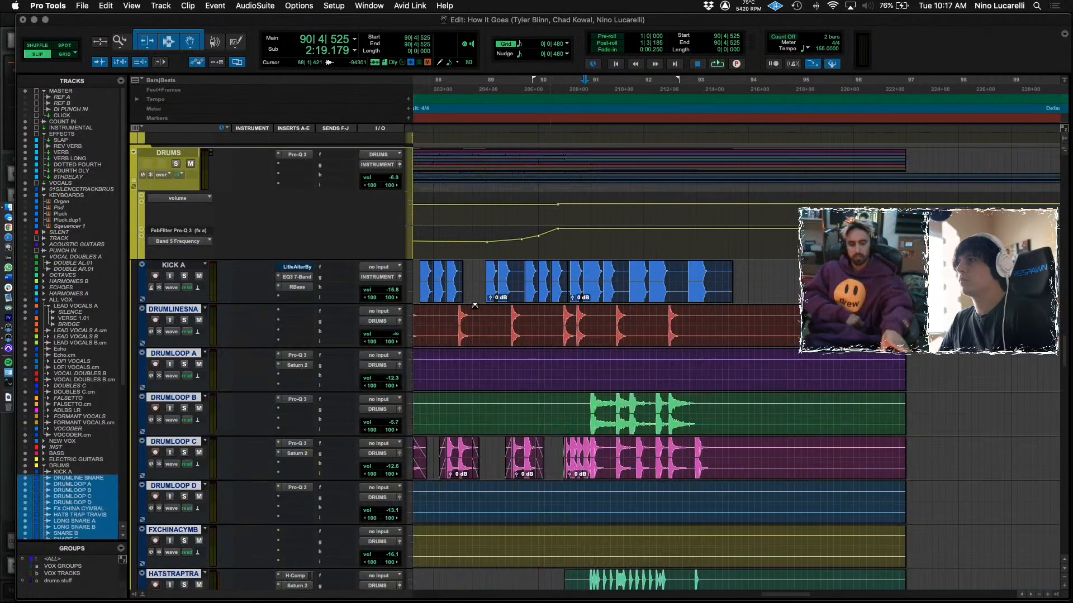
{"action": "left_click", "coordinate": [134, 152]}
Play from 90|4|525 and from 90|3|341 while checking the ad-lib, lead, echo and lo-fi vocal tracks.
{"action": "key", "text": "space"}
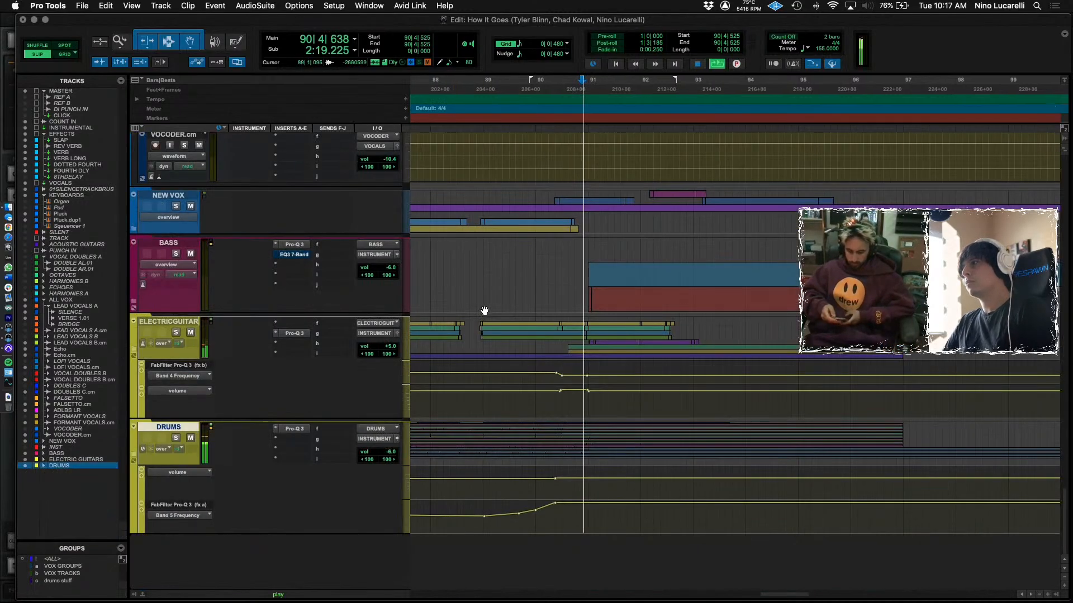
{"action": "scroll", "coordinate": [483, 403], "scroll_direction": "up", "scroll_amount": 3}
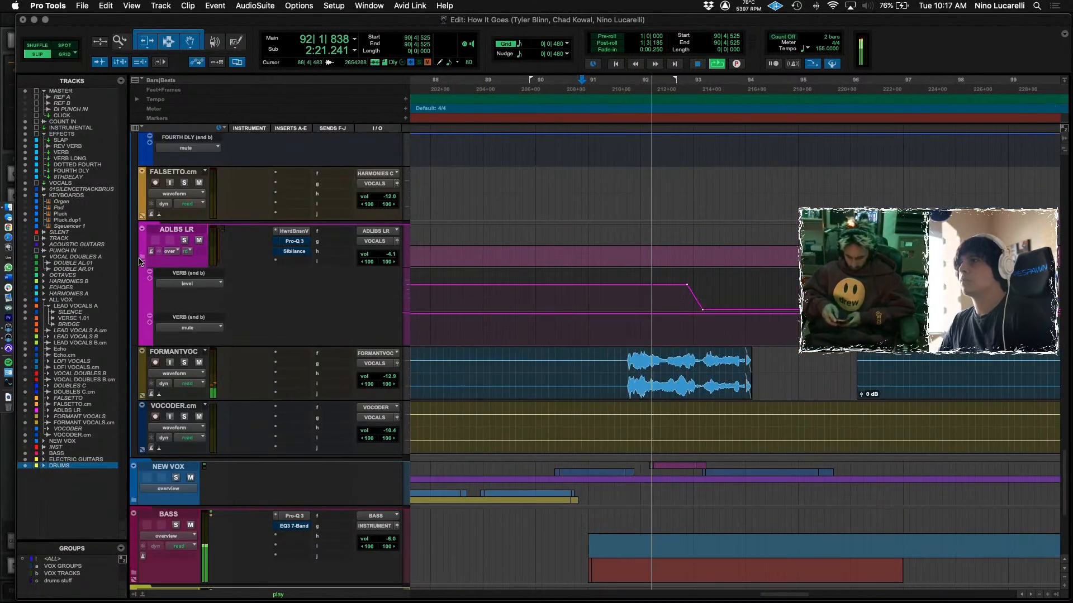
{"action": "scroll", "coordinate": [227, 297], "scroll_direction": "up", "scroll_amount": 6}
{"action": "scroll", "coordinate": [180, 362], "scroll_direction": "up", "scroll_amount": 5}
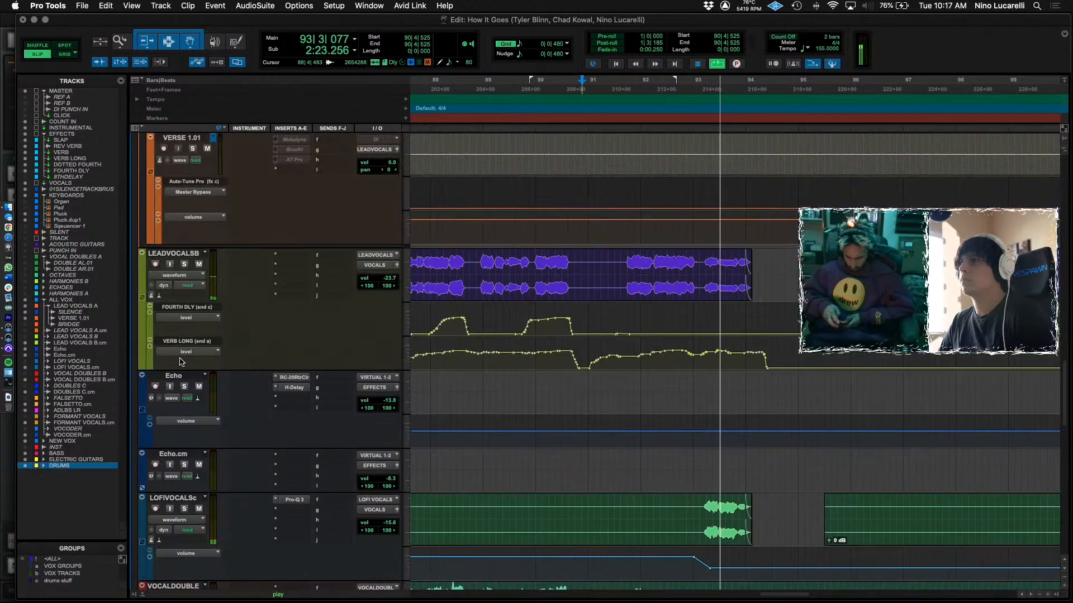
{"action": "left_click", "coordinate": [702, 465]}
{"action": "scroll", "coordinate": [702, 465], "scroll_direction": "down", "scroll_amount": 2}
{"action": "left_click", "coordinate": [568, 437]}
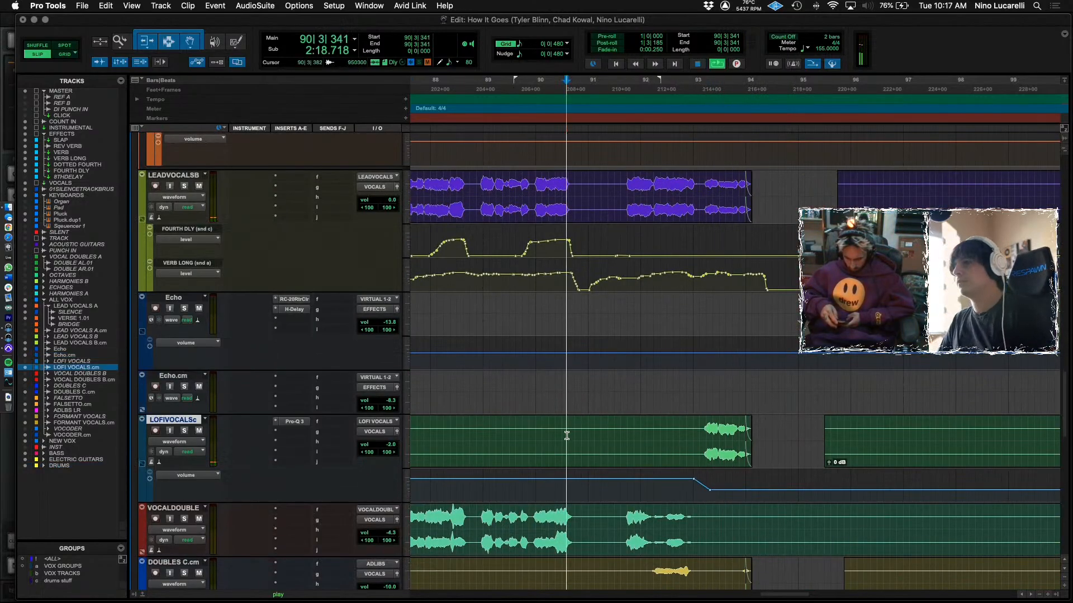
Expand the ELECTRICGUITAR folder and play its guitar tracks from the middle of bar 90.
{"action": "scroll", "coordinate": [568, 437], "scroll_direction": "down", "scroll_amount": 5}
{"action": "scroll", "coordinate": [568, 437], "scroll_direction": "down", "scroll_amount": 1}
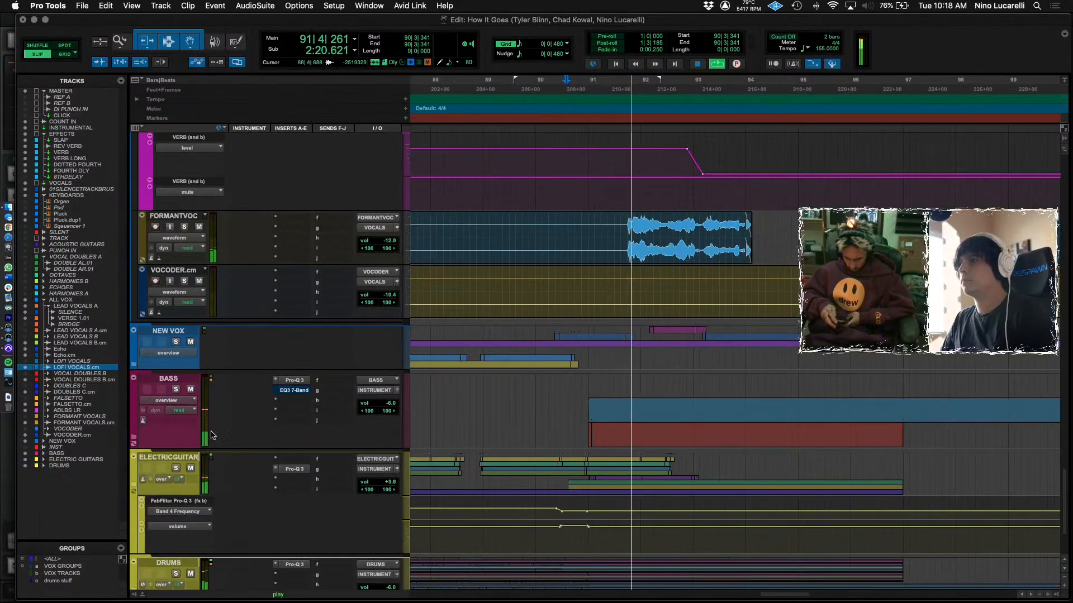
{"action": "scroll", "coordinate": [212, 434], "scroll_direction": "down", "scroll_amount": 3}
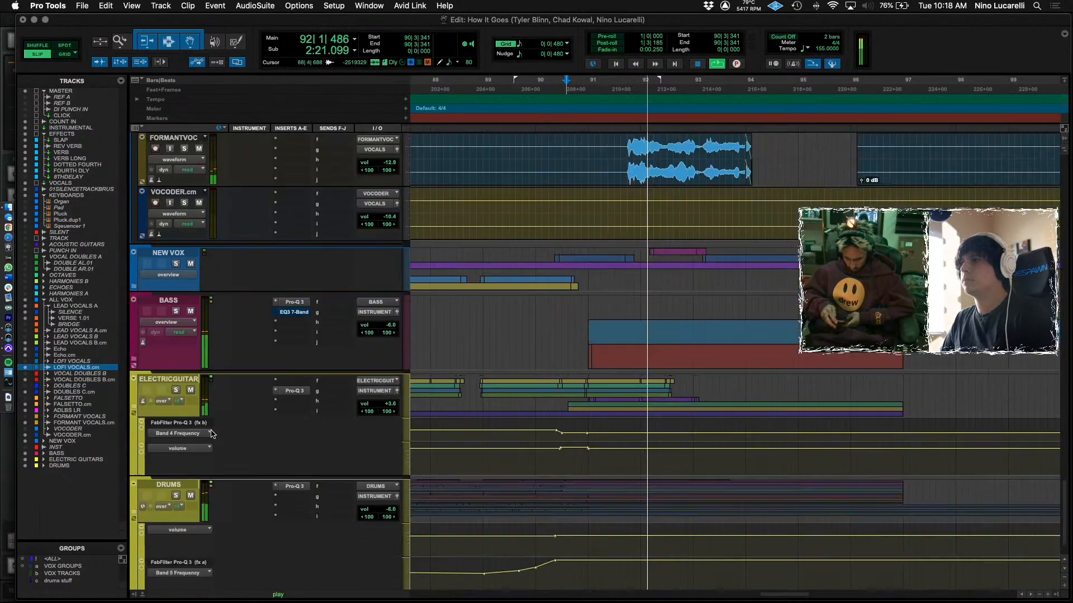
{"action": "left_click", "coordinate": [134, 410]}
{"action": "scroll", "coordinate": [560, 386], "scroll_direction": "down", "scroll_amount": 5}
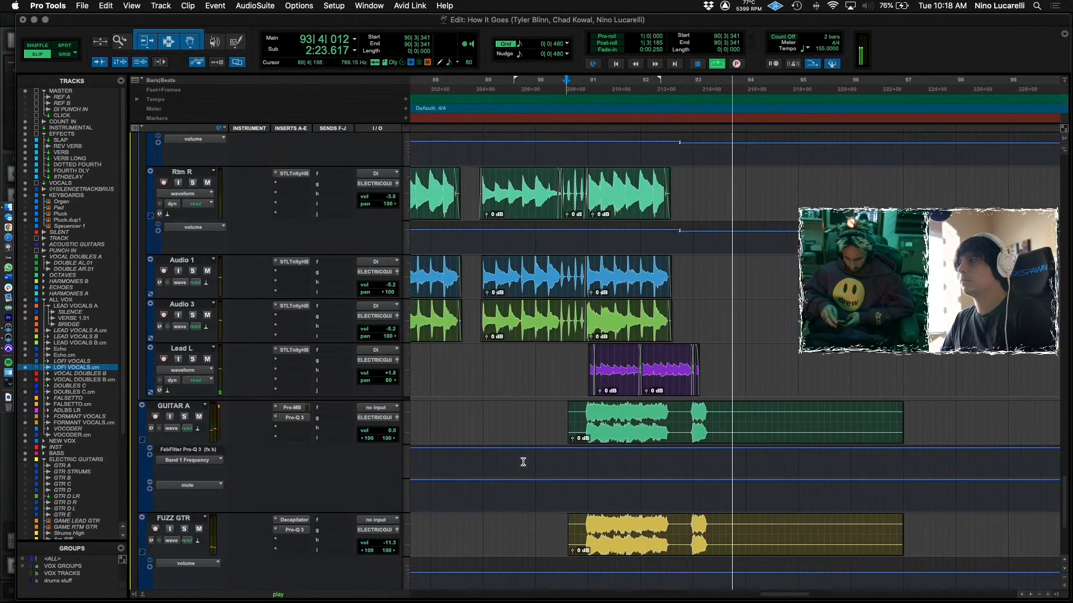
{"action": "left_click", "coordinate": [550, 357]}
{"action": "key", "text": "space"}
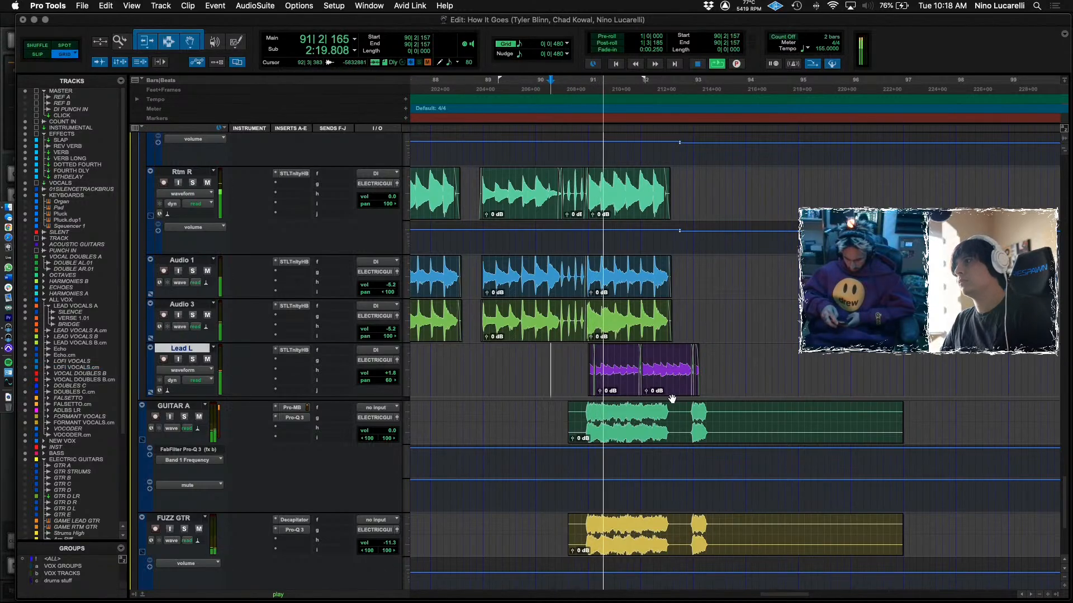
Delete the GUITAR A audio from 92|4|000 onward, and play from 91|4|000.
{"action": "left_click_drag", "start_coordinate": [682, 415], "coordinate": [930, 420]}
{"action": "key", "text": "Delete"}
{"action": "left_click", "coordinate": [628, 419]}
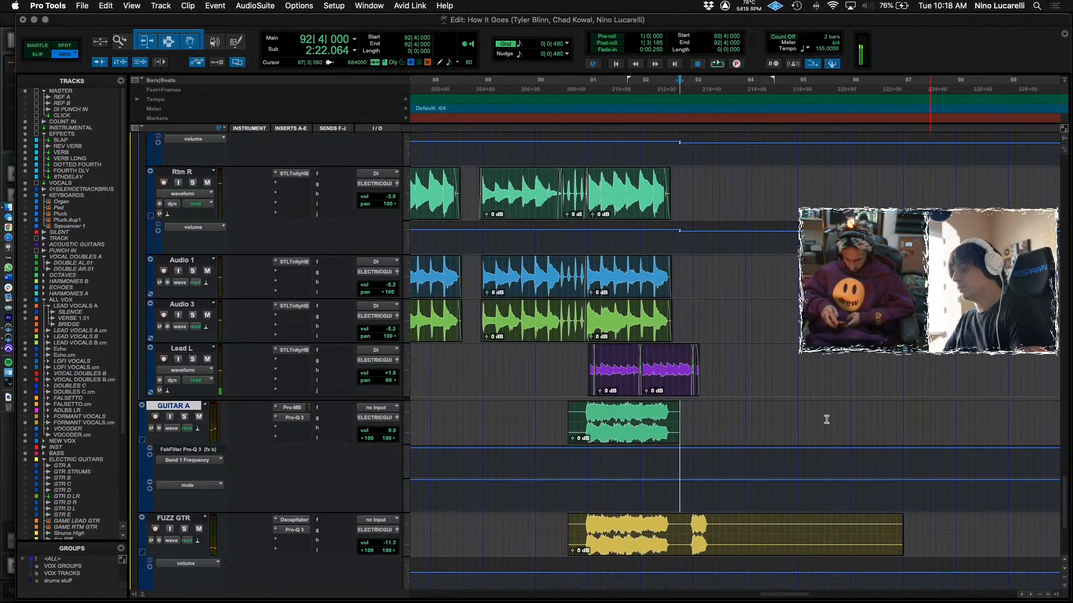
{"action": "key", "text": "space"}
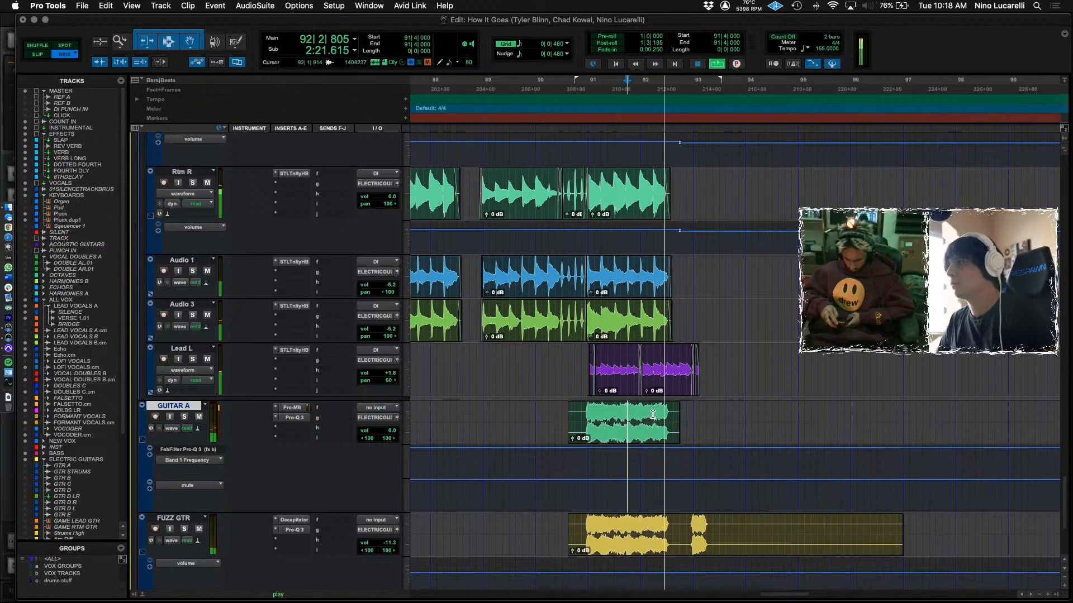
Try shortening the Lead L guitar's ending to about 92|3|480 with a fade-out, and play it from 90|4|480.
{"action": "key", "text": "super+bracketright"}
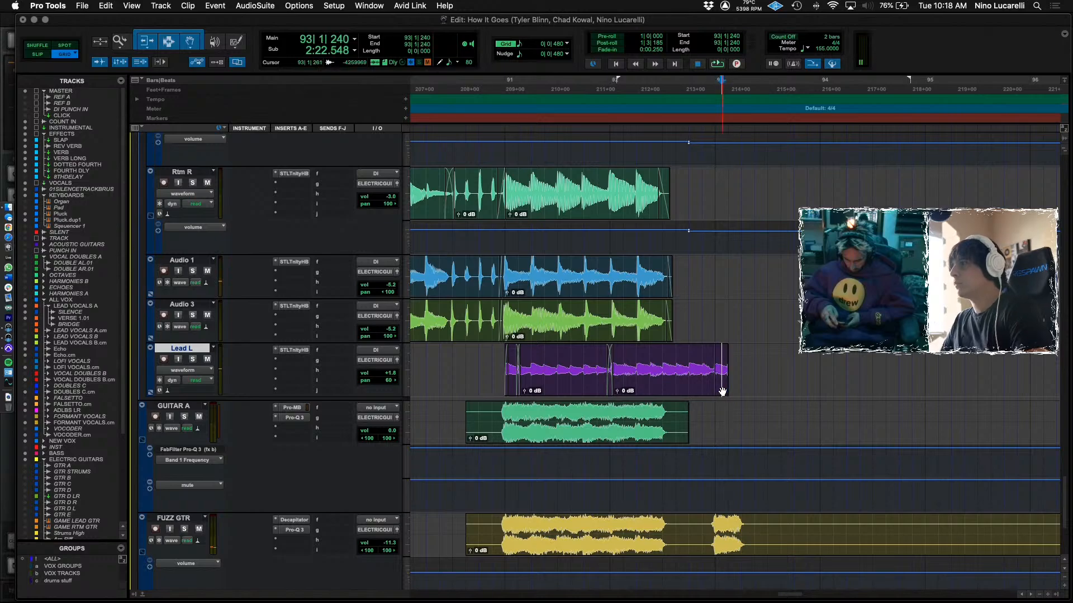
{"action": "left_click_drag", "start_coordinate": [711, 370], "coordinate": [657, 359]}
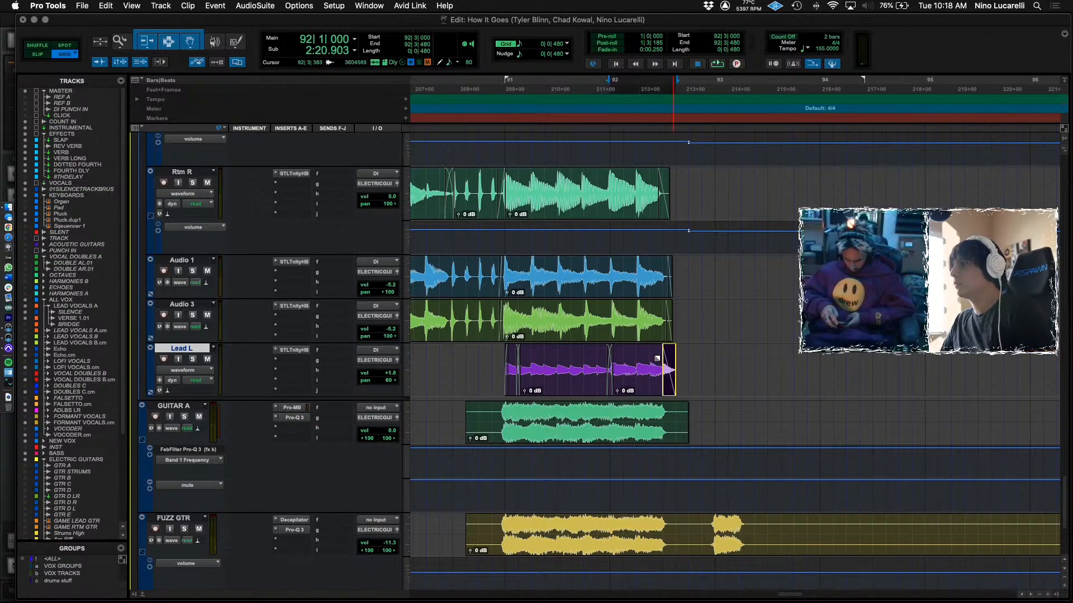
{"action": "key", "text": "space"}
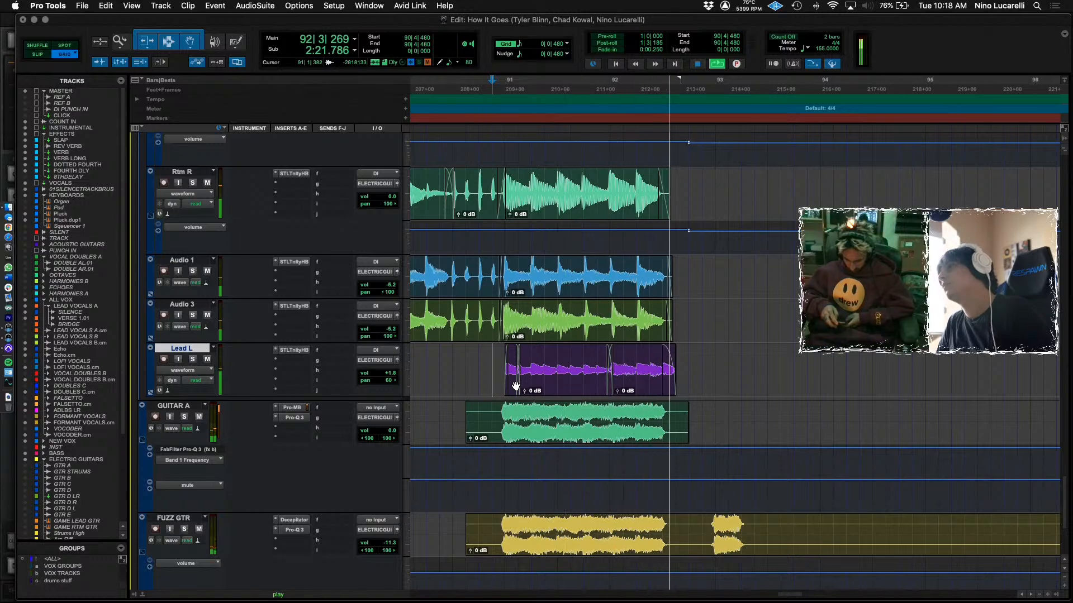
{"action": "key", "text": "space"}
Extend the Lead L ending back into bar 93 with a crossfade at the seam, and play from 91|1|000.
{"action": "left_click_drag", "start_coordinate": [668, 388], "coordinate": [726, 385]}
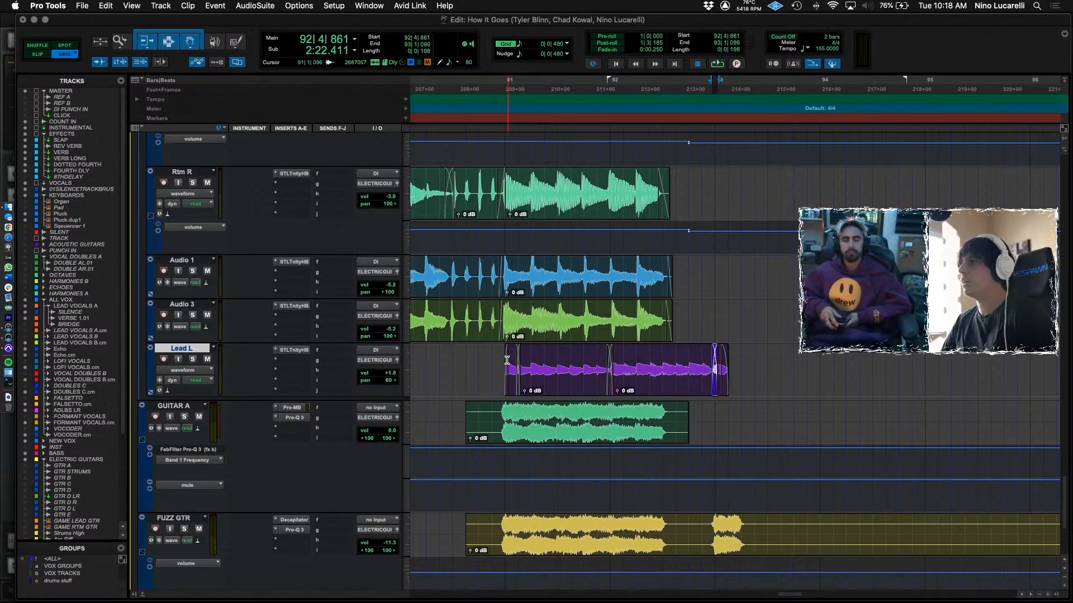
{"action": "key", "text": "space"}
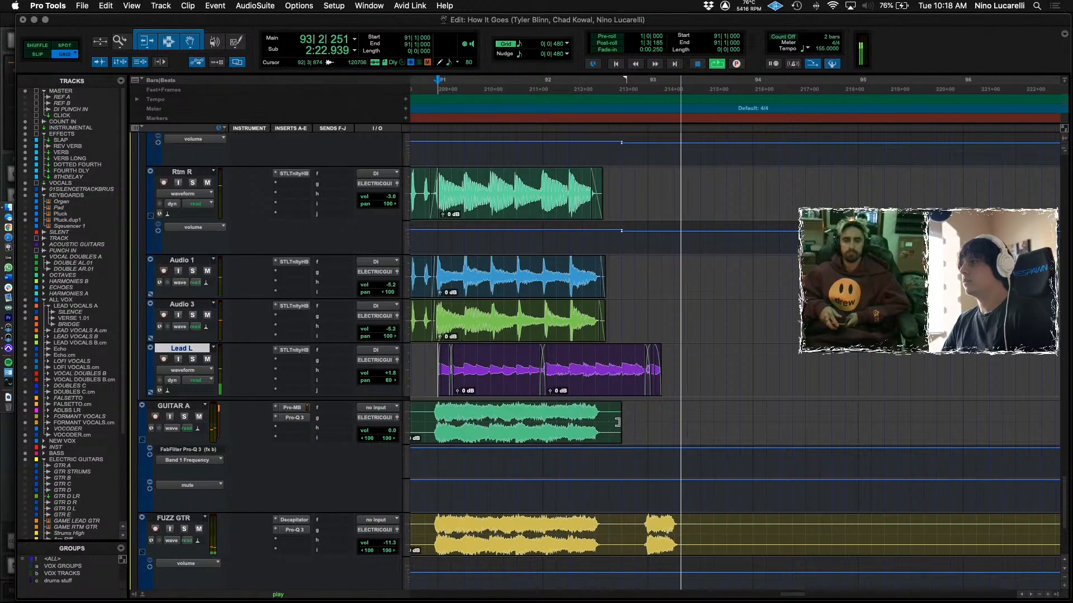
Delete the FUZZ GTR audio from 92|4|000 into bar 94, fade out the clip end from 92|3|000, and play it.
{"action": "left_click_drag", "start_coordinate": [643, 527], "coordinate": [769, 528]}
{"action": "key", "text": "Delete"}
{"action": "key", "text": "space"}
{"action": "left_click_drag", "start_coordinate": [629, 528], "coordinate": [597, 528]}
{"action": "left_click", "coordinate": [675, 530]}
{"action": "key", "text": "space"}
{"action": "scroll", "coordinate": [665, 526], "scroll_direction": "up", "scroll_amount": 8}
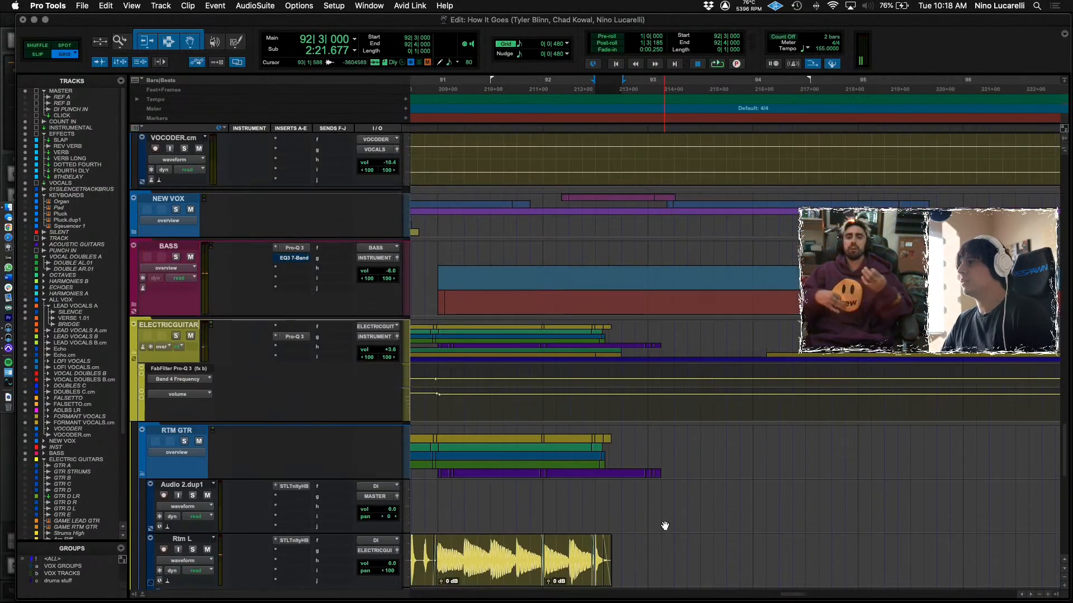
{"action": "scroll", "coordinate": [665, 525], "scroll_direction": "down", "scroll_amount": 8}
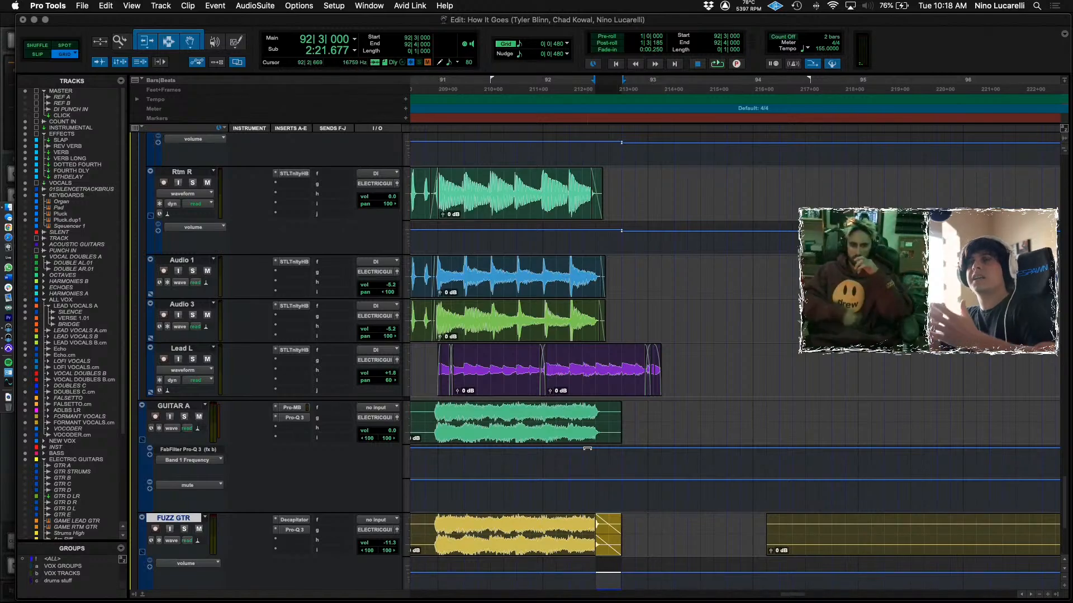
Extend the faded FUZZ GTR clip past its second hit in bar 93, and extend GUITAR A to the same end.
{"action": "key", "text": "super+v"}
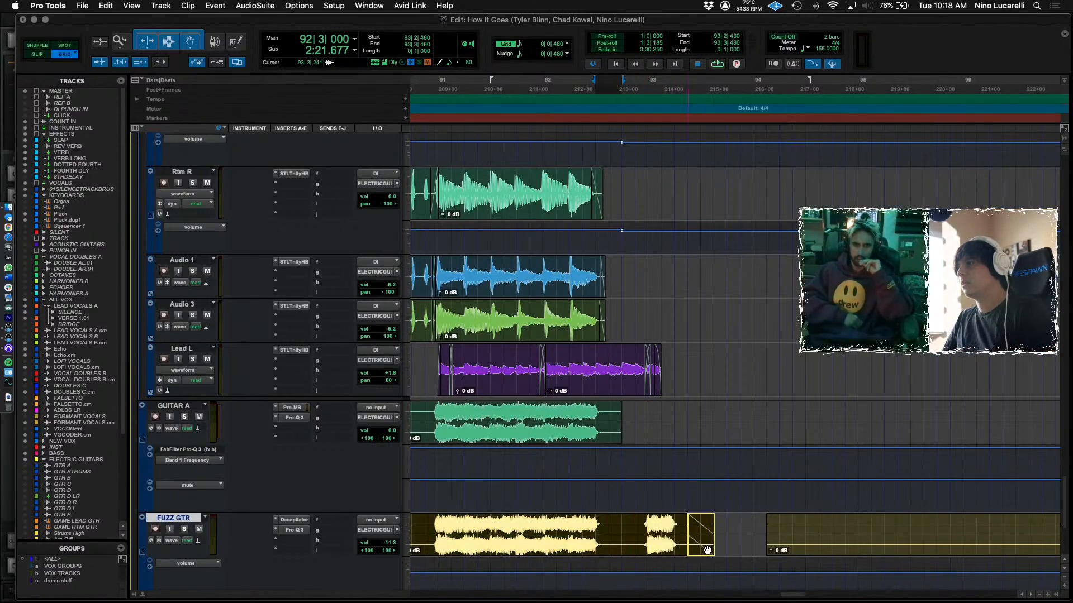
{"action": "left_click_drag", "start_coordinate": [618, 423], "coordinate": [713, 423]}
Try extending the Audio 3 guitar clip through bar 93, undo the extension, and play from 92|2|480.
{"action": "left_click_drag", "start_coordinate": [604, 321], "coordinate": [737, 321]}
{"action": "key", "text": "super+z"}
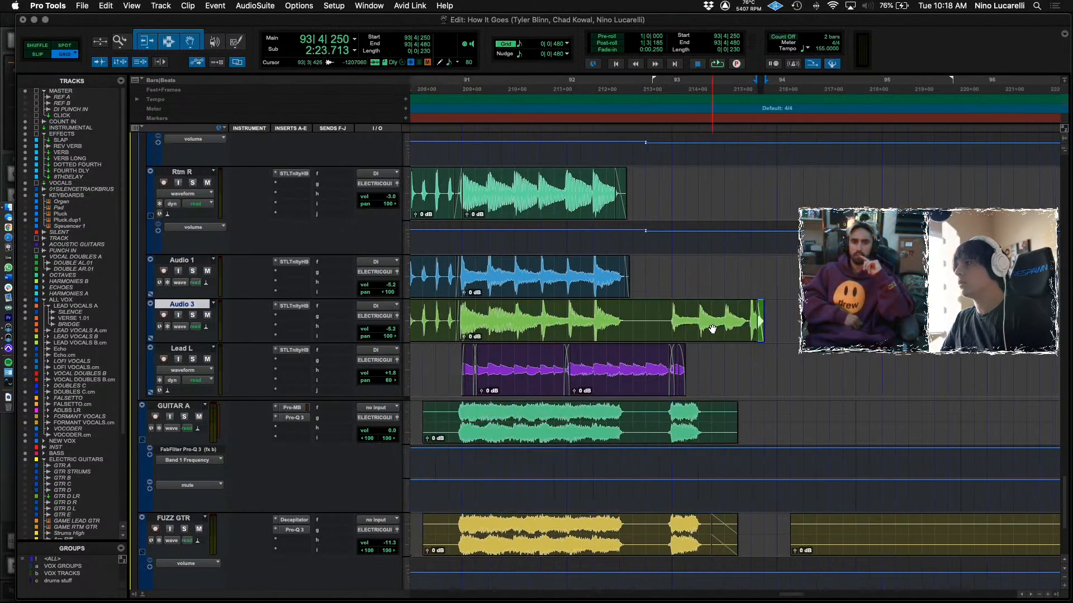
{"action": "scroll", "coordinate": [629, 315], "scroll_direction": "right", "scroll_amount": 2}
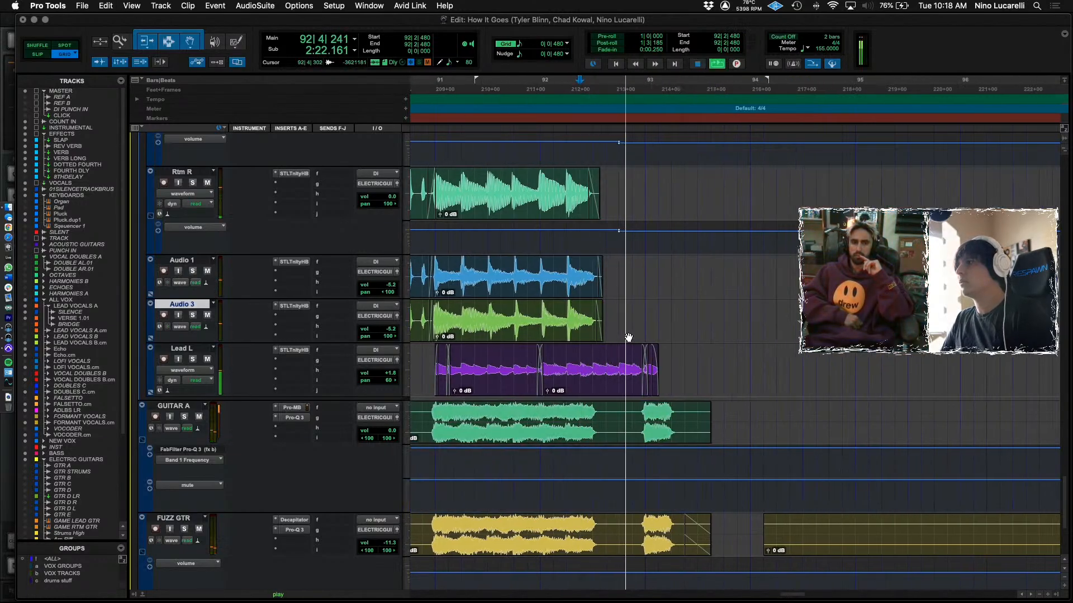
Collapse the KEYBOARDS and ALL VOX folders and expand the DRUMS folder to show its tracks.
{"action": "scroll", "coordinate": [637, 330], "scroll_direction": "down", "scroll_amount": 5}
{"action": "scroll", "coordinate": [632, 339], "scroll_direction": "up", "scroll_amount": 2}
{"action": "scroll", "coordinate": [632, 339], "scroll_direction": "down", "scroll_amount": 10}
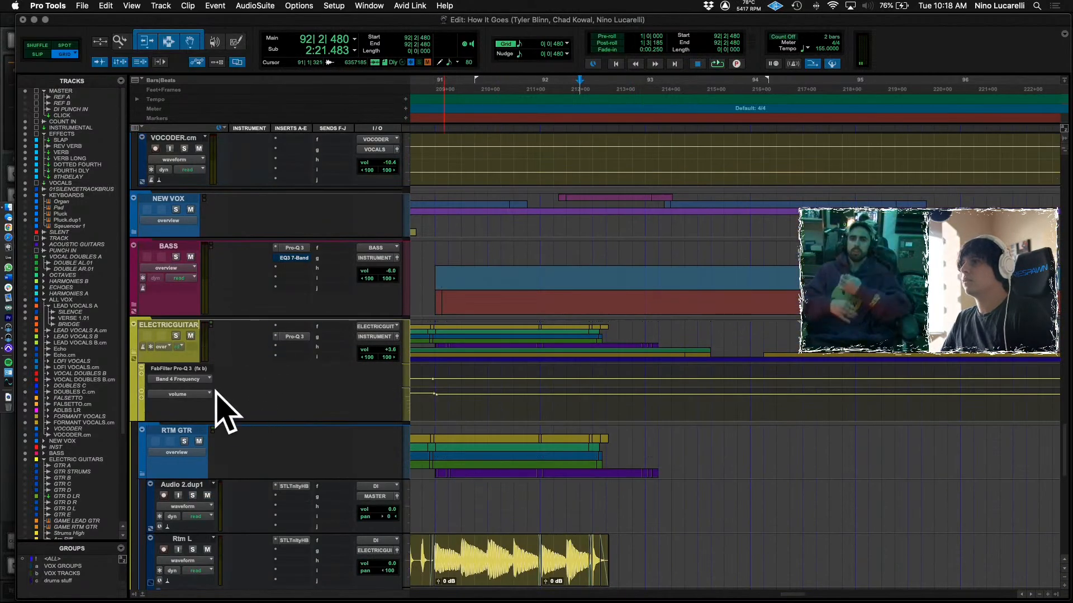
{"action": "scroll", "coordinate": [189, 318], "scroll_direction": "up", "scroll_amount": 8}
{"action": "scroll", "coordinate": [189, 319], "scroll_direction": "up", "scroll_amount": 10}
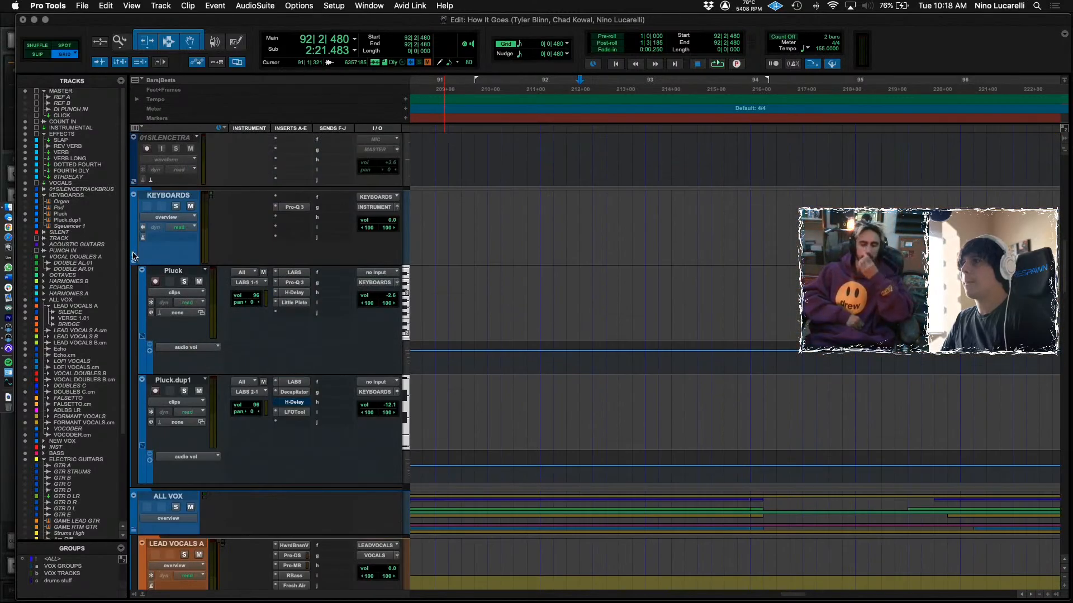
{"action": "left_click", "coordinate": [134, 256]}
{"action": "left_click", "coordinate": [133, 307]}
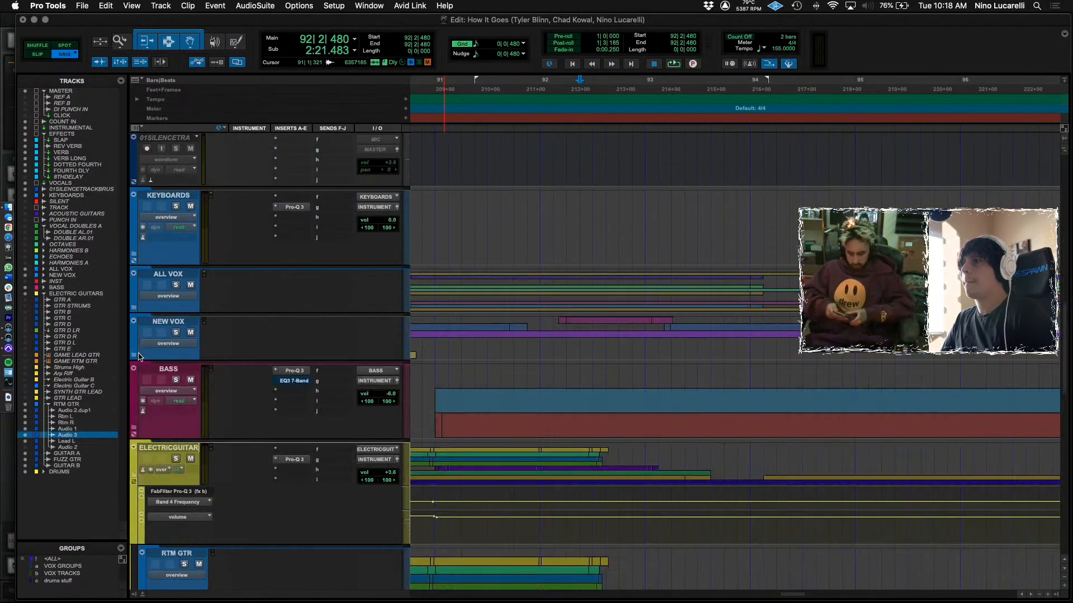
{"action": "scroll", "coordinate": [176, 345], "scroll_direction": "down", "scroll_amount": 3}
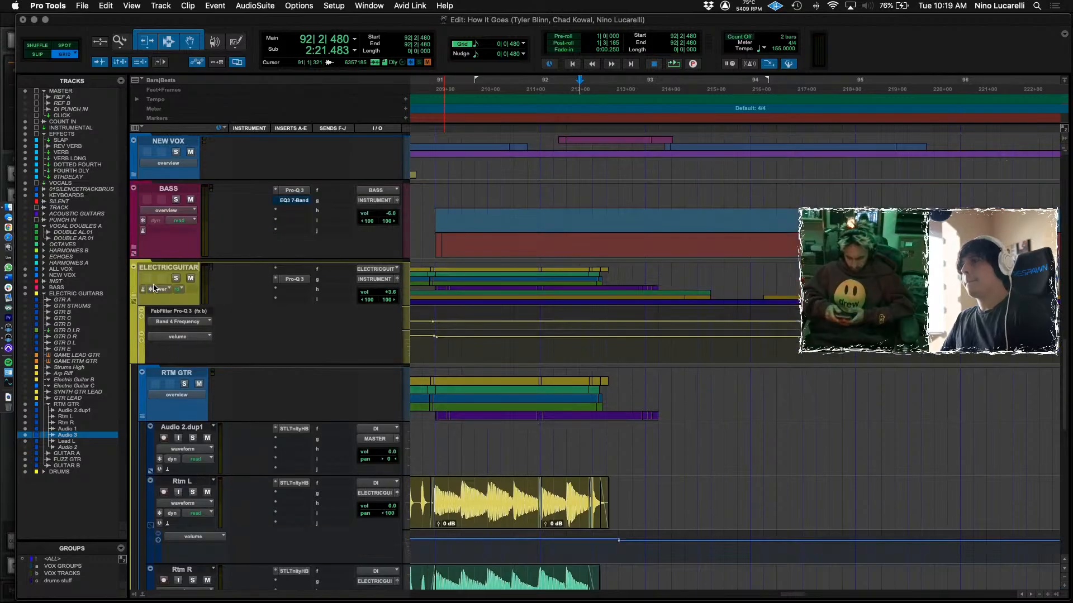
{"action": "scroll", "coordinate": [139, 253], "scroll_direction": "down", "scroll_amount": 10}
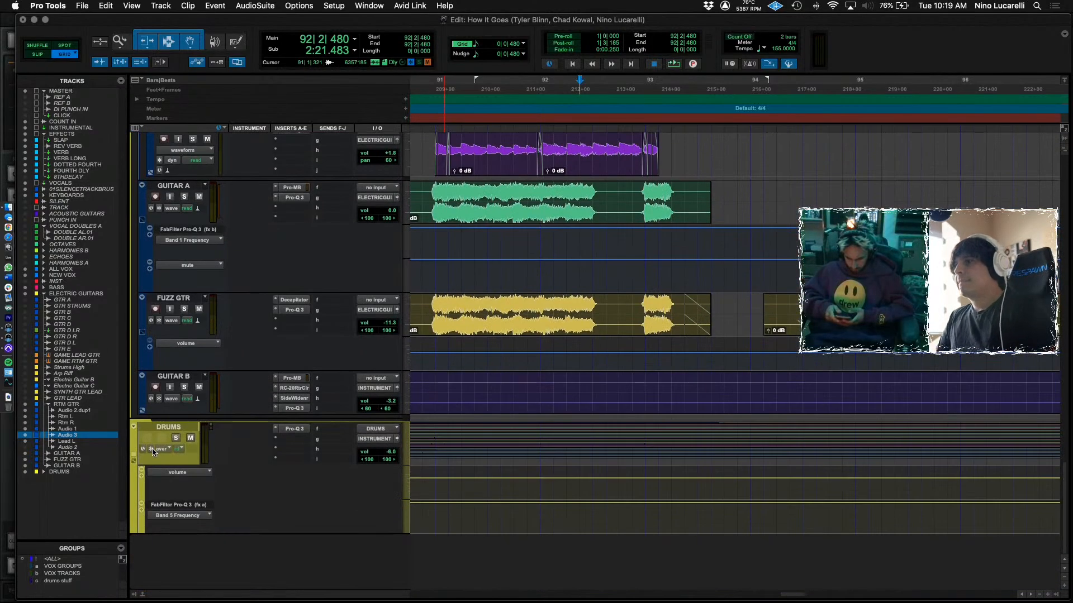
{"action": "left_click", "coordinate": [134, 427]}
{"action": "scroll", "coordinate": [643, 463], "scroll_direction": "down", "scroll_amount": 8}
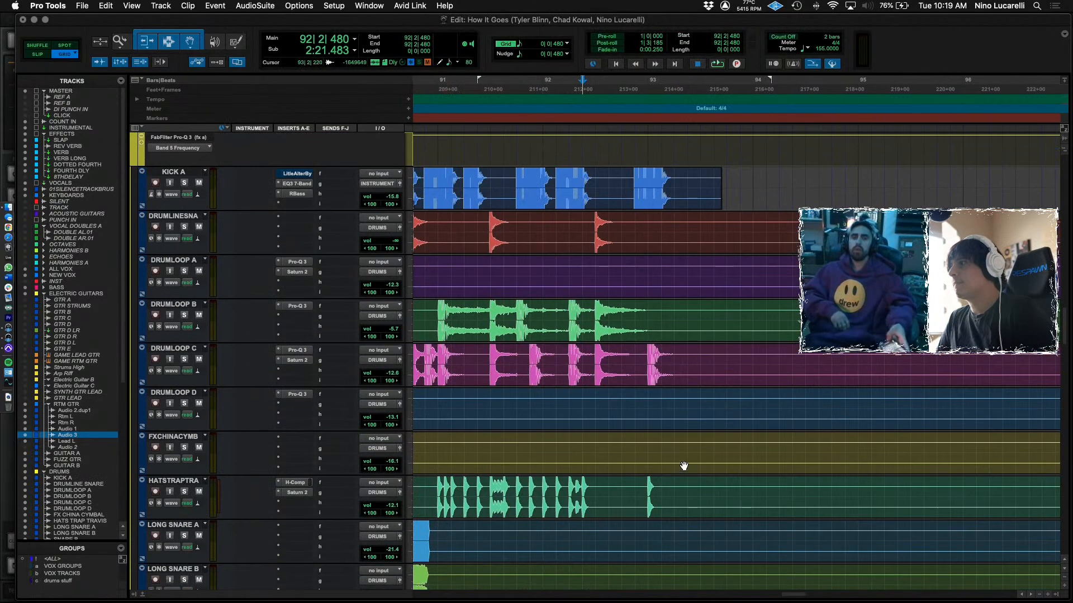
Delete the KIK A MIDI hit just before bar 93, clearing from 92|2|955, and play from 91|4|812.
{"action": "left_click", "coordinate": [604, 355]}
{"action": "scroll", "coordinate": [587, 355], "scroll_direction": "down", "scroll_amount": 15}
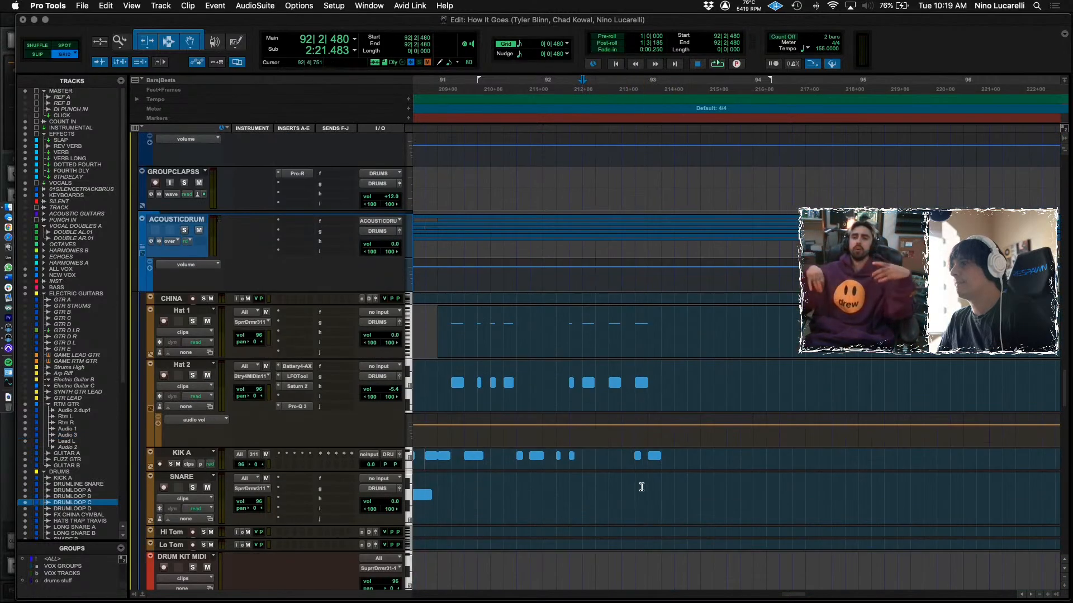
{"action": "left_click_drag", "start_coordinate": [642, 455], "coordinate": [595, 451]}
{"action": "key", "text": "F2"}
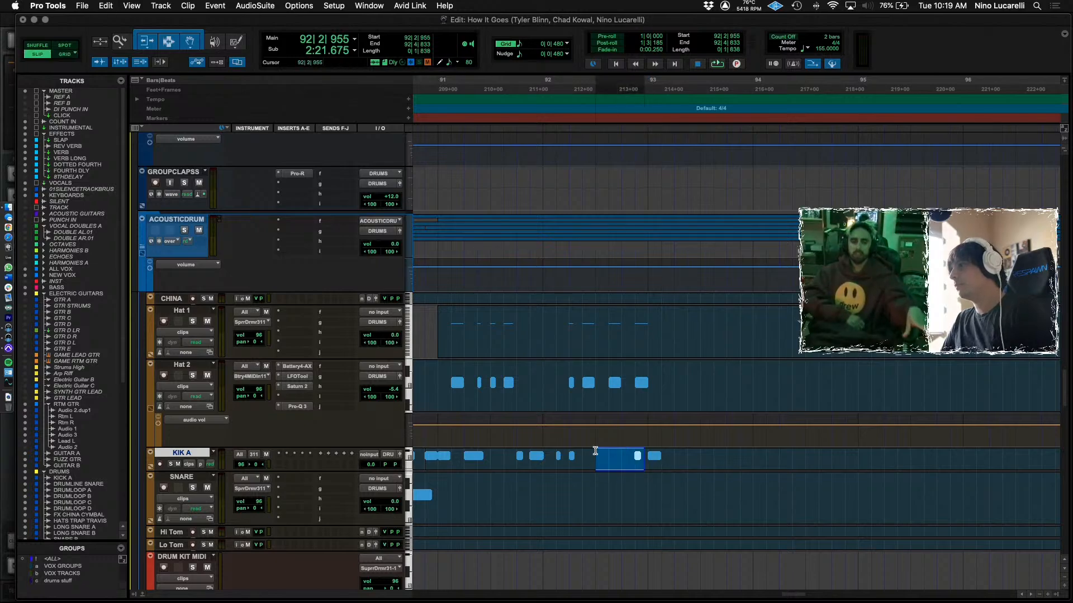
{"action": "key", "text": "Delete"}
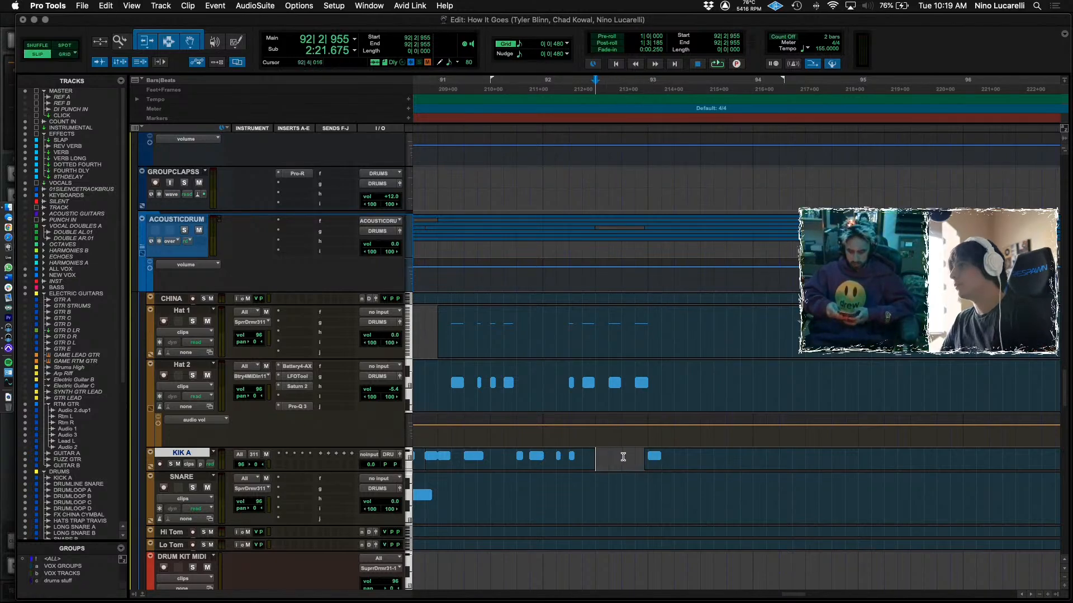
{"action": "key", "text": "space"}
{"action": "scroll", "coordinate": [625, 456], "scroll_direction": "down", "scroll_amount": 5}
{"action": "left_click", "coordinate": [537, 343]}
{"action": "scroll", "coordinate": [579, 383], "scroll_direction": "up", "scroll_amount": 6}
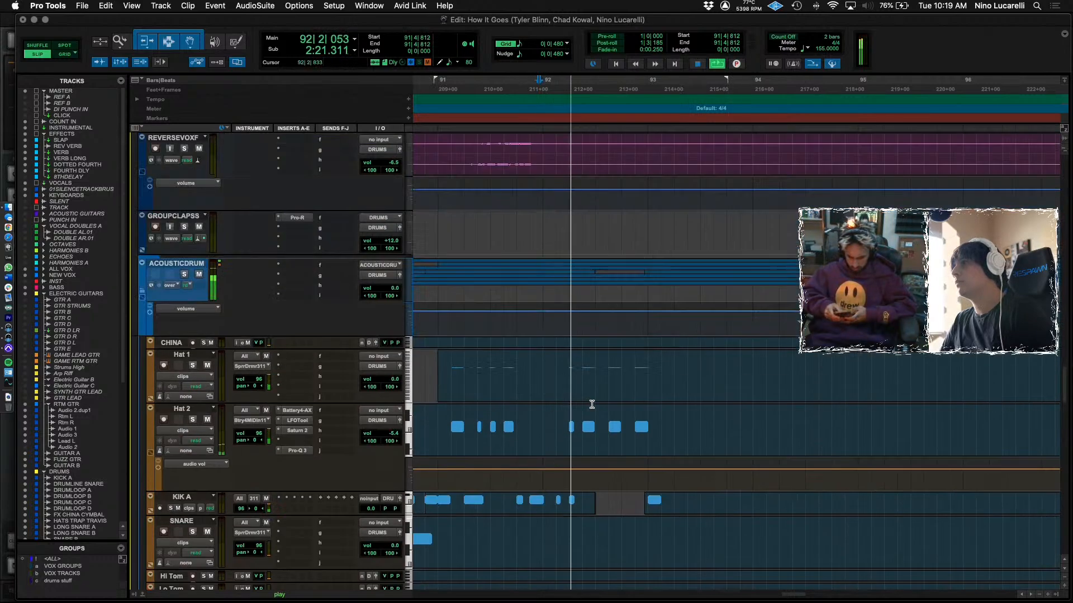
Delete the last Hat 2 note from 92|4|363 and the last Hat 1 note beside it, and play from 92|1|833.
{"action": "left_click", "coordinate": [629, 413]}
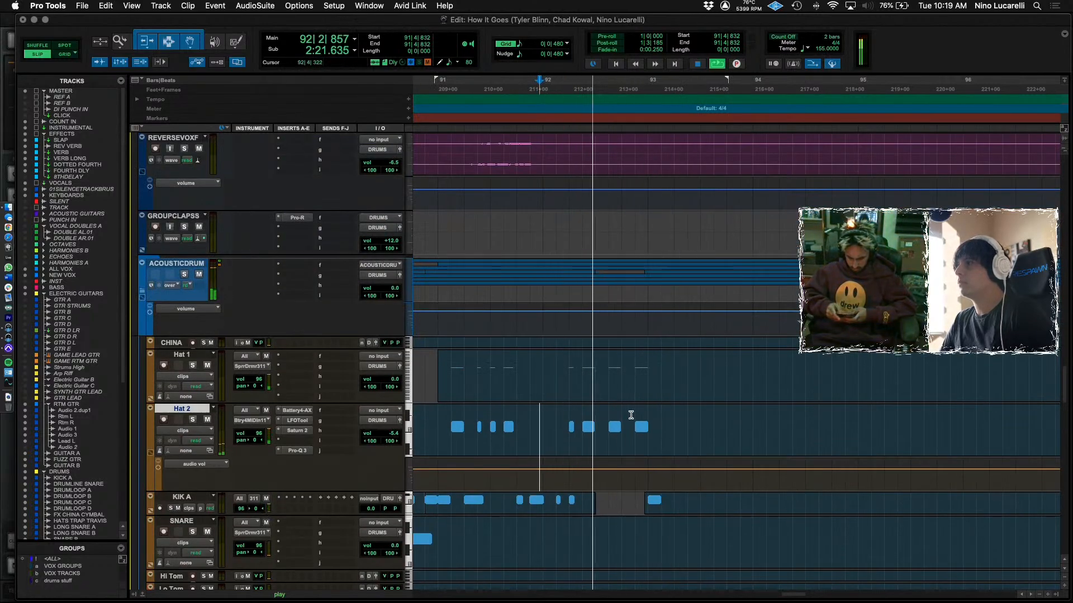
{"action": "key", "text": "space"}
{"action": "left_click_drag", "start_coordinate": [632, 417], "coordinate": [652, 420]}
{"action": "key", "text": "Delete"}
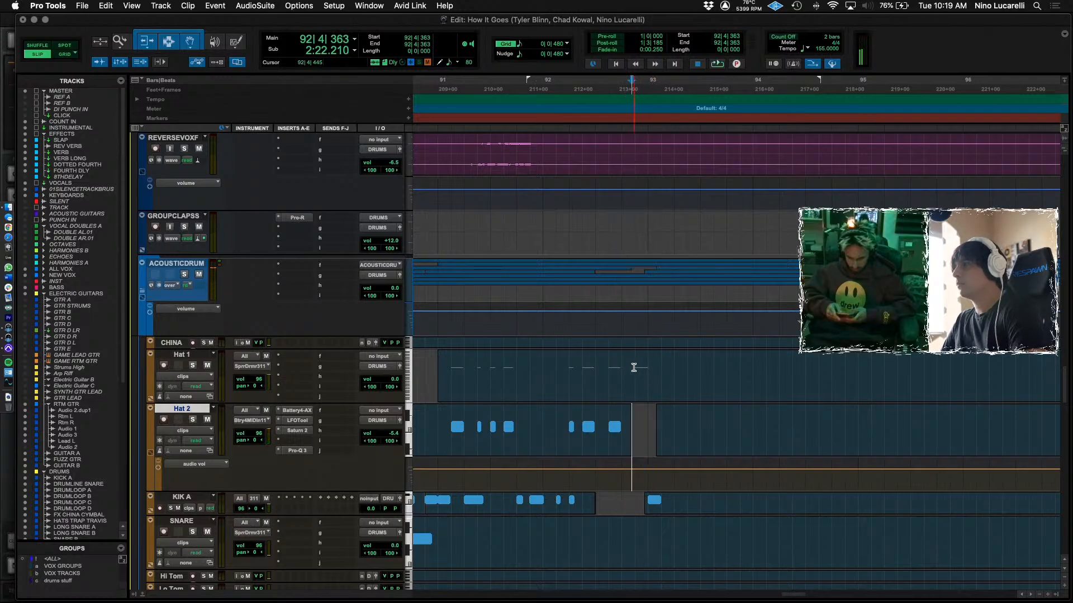
{"action": "left_click_drag", "start_coordinate": [634, 364], "coordinate": [671, 364]}
{"action": "key", "text": "Delete"}
{"action": "key", "text": "space"}
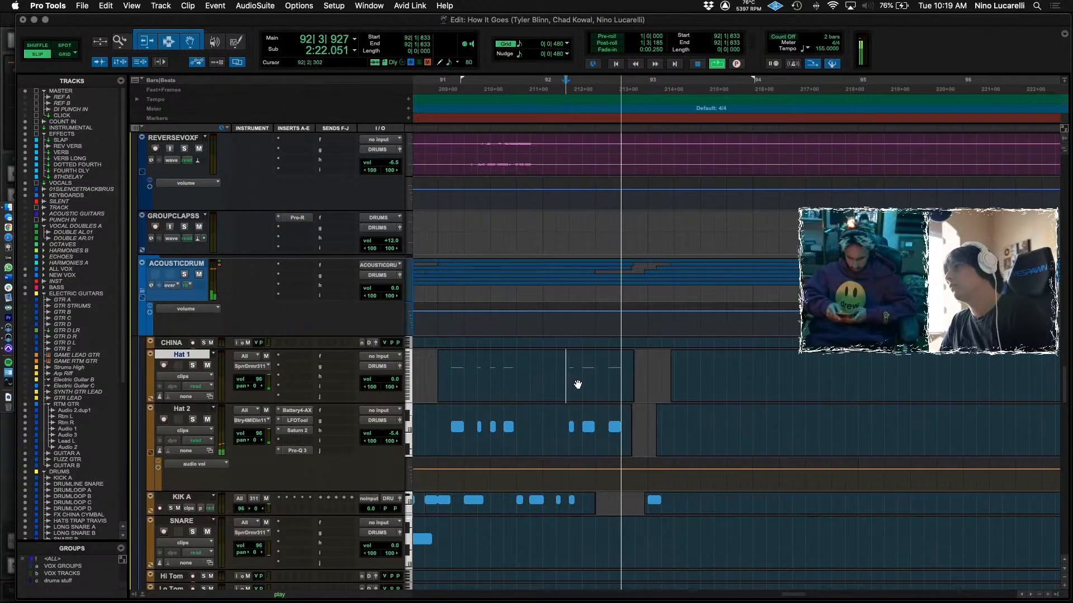
Examine the drum tracks and the clips inside the BASS folder around bars 92 to 93 while playing from 92|1|833.
{"action": "scroll", "coordinate": [590, 390], "scroll_direction": "down", "scroll_amount": 10}
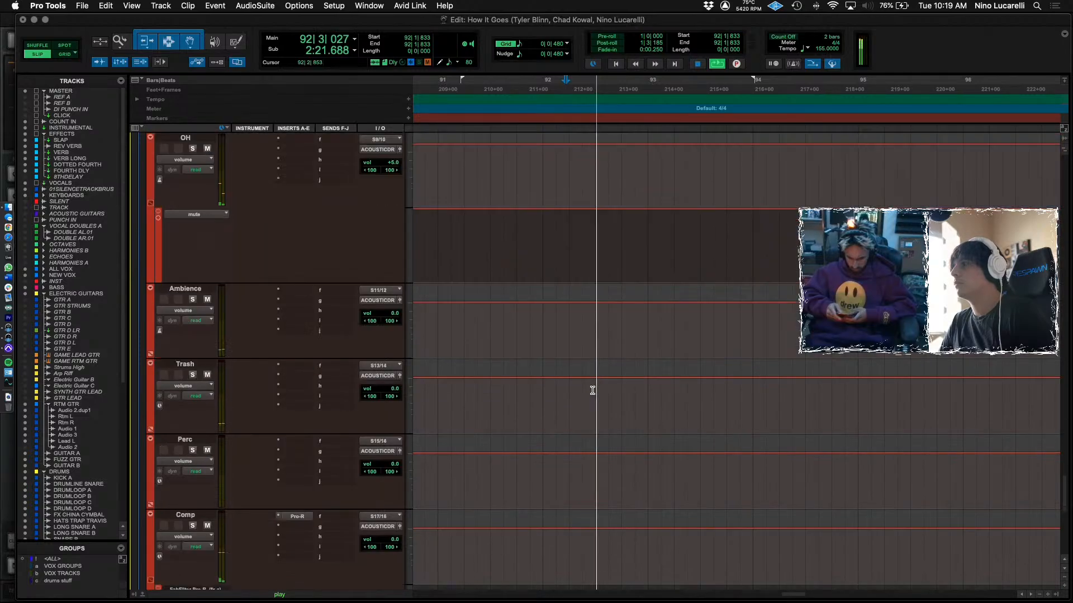
{"action": "scroll", "coordinate": [592, 390], "scroll_direction": "up", "scroll_amount": 10}
{"action": "key", "text": "space"}
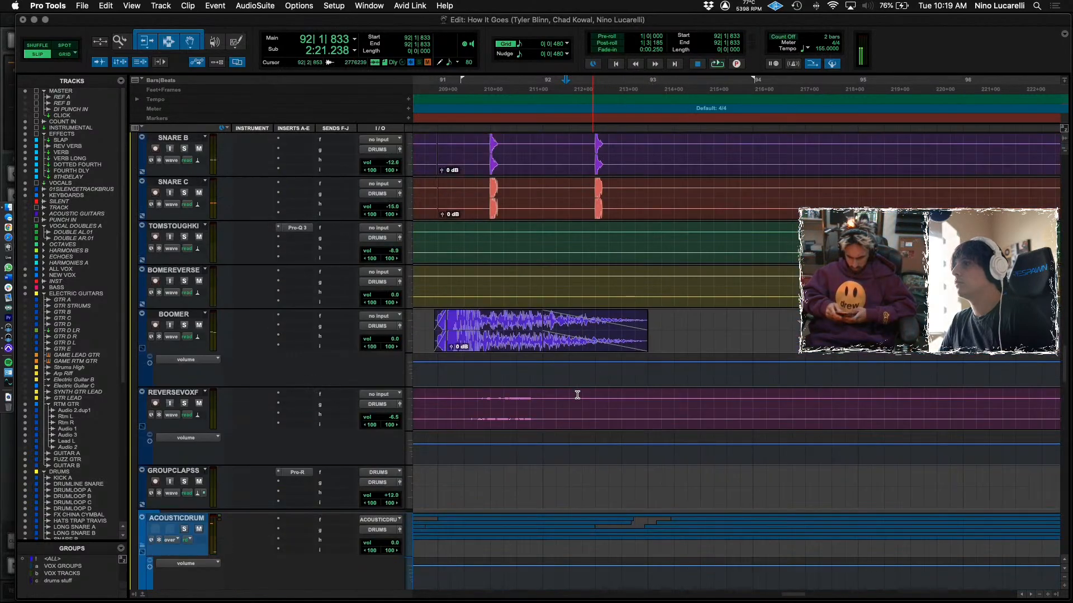
{"action": "scroll", "coordinate": [189, 431], "scroll_direction": "up", "scroll_amount": 15}
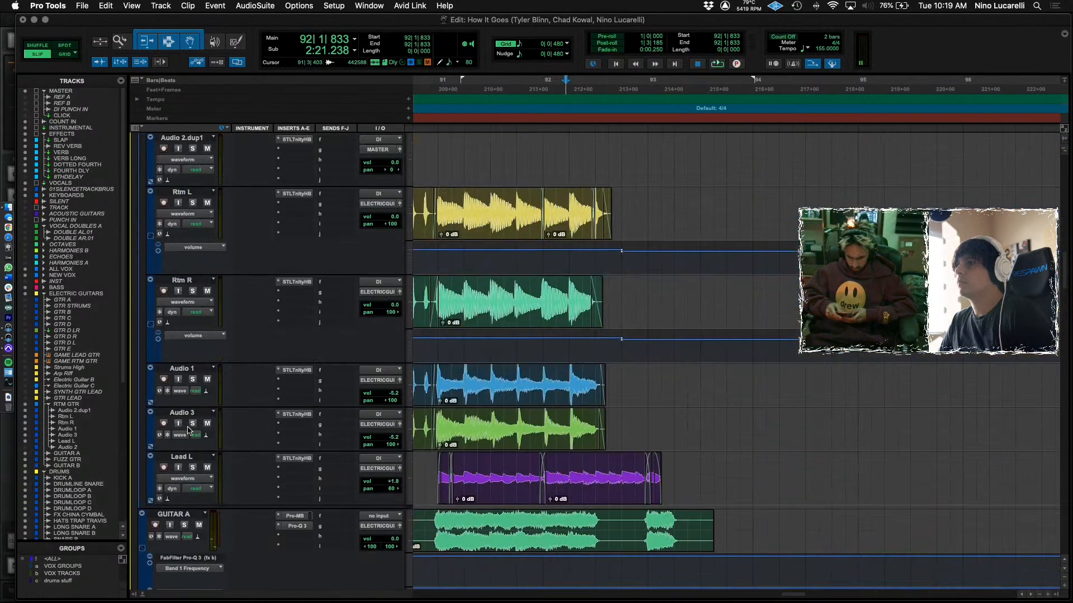
{"action": "scroll", "coordinate": [190, 430], "scroll_direction": "up", "scroll_amount": 8}
{"action": "left_click", "coordinate": [134, 380]}
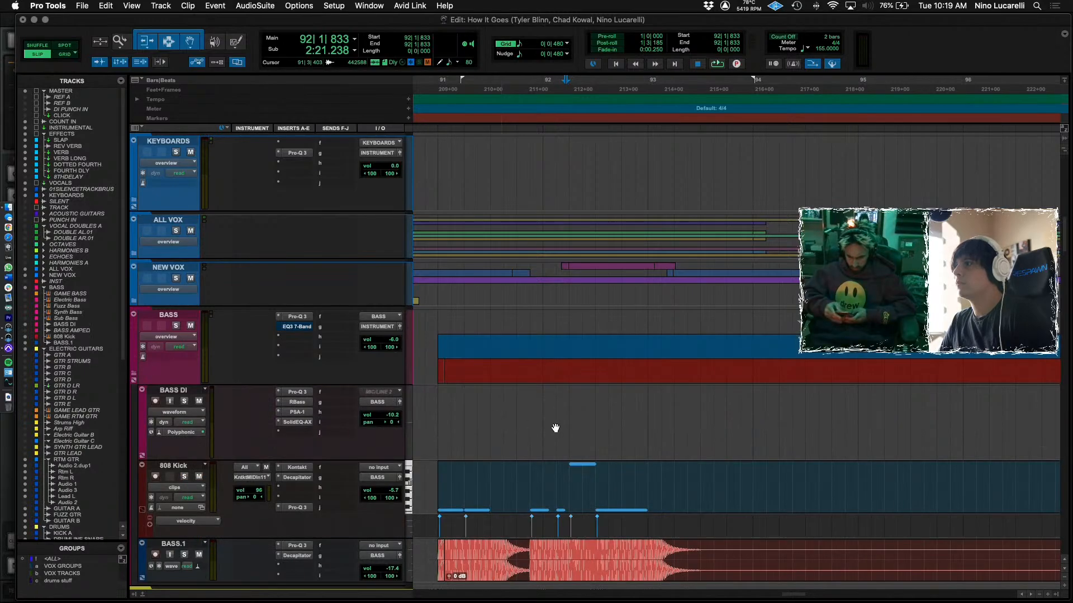
{"action": "scroll", "coordinate": [559, 430], "scroll_direction": "down", "scroll_amount": 3}
{"action": "scroll", "coordinate": [604, 423], "scroll_direction": "down", "scroll_amount": 2}
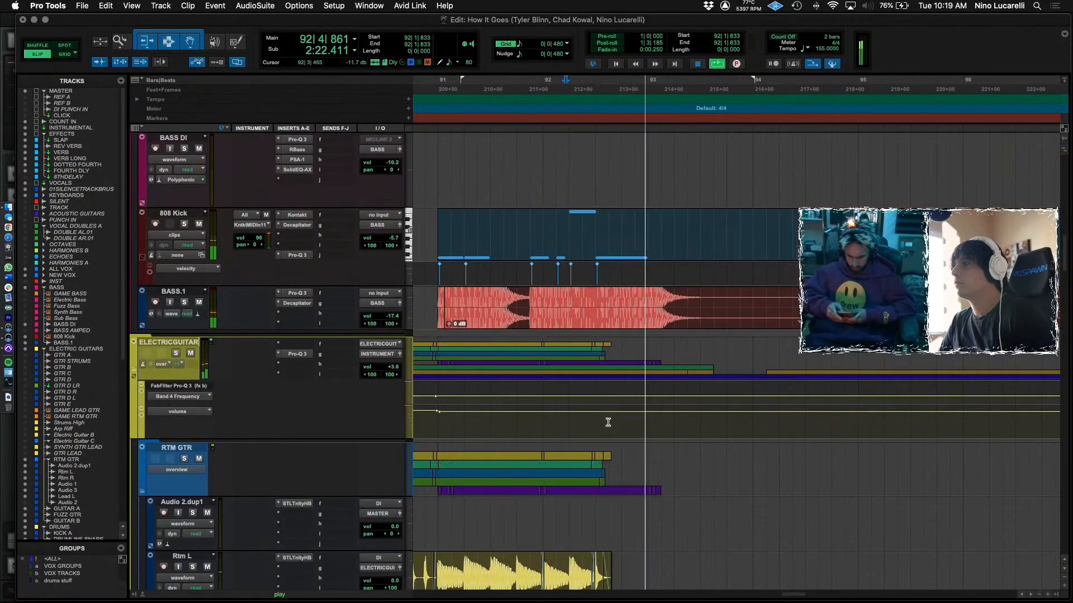
{"action": "key", "text": "space"}
{"action": "scroll", "coordinate": [154, 255], "scroll_direction": "up", "scroll_amount": 3}
{"action": "key", "text": "space"}
End the DRUMLOOP B clip at 92|4|480 with a fade-out from 92|3|480, and play it from 92|1|480.
{"action": "scroll", "coordinate": [320, 325], "scroll_direction": "down", "scroll_amount": 15}
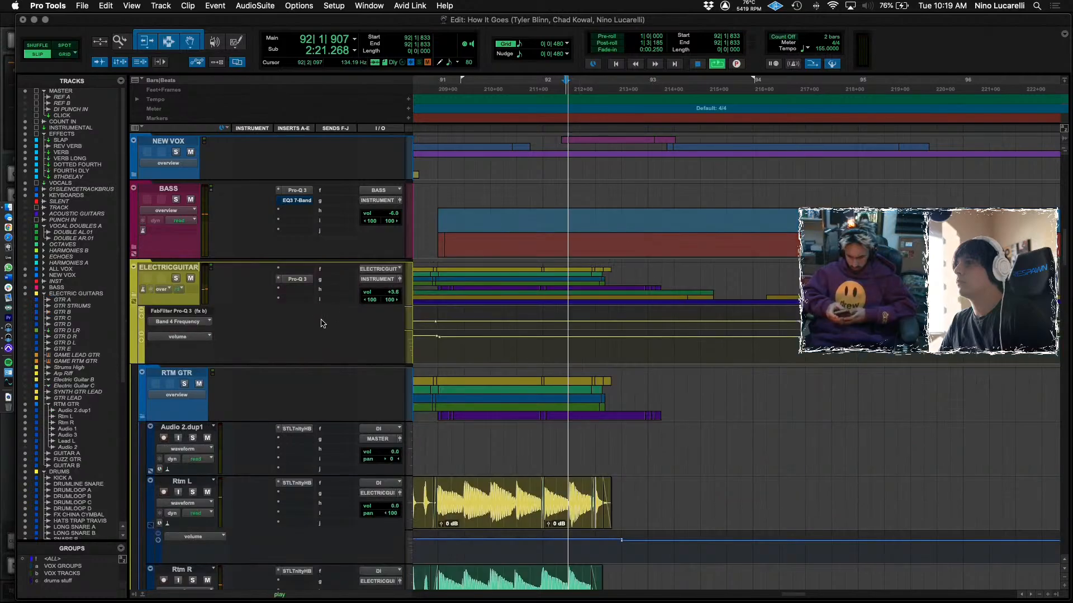
{"action": "scroll", "coordinate": [319, 326], "scroll_direction": "down", "scroll_amount": 5}
{"action": "key", "text": "space"}
{"action": "scroll", "coordinate": [594, 419], "scroll_direction": "up", "scroll_amount": 4}
{"action": "key", "text": "space"}
{"action": "scroll", "coordinate": [649, 421], "scroll_direction": "down", "scroll_amount": 10}
{"action": "key", "text": "space"}
{"action": "scroll", "coordinate": [652, 420], "scroll_direction": "up", "scroll_amount": 8}
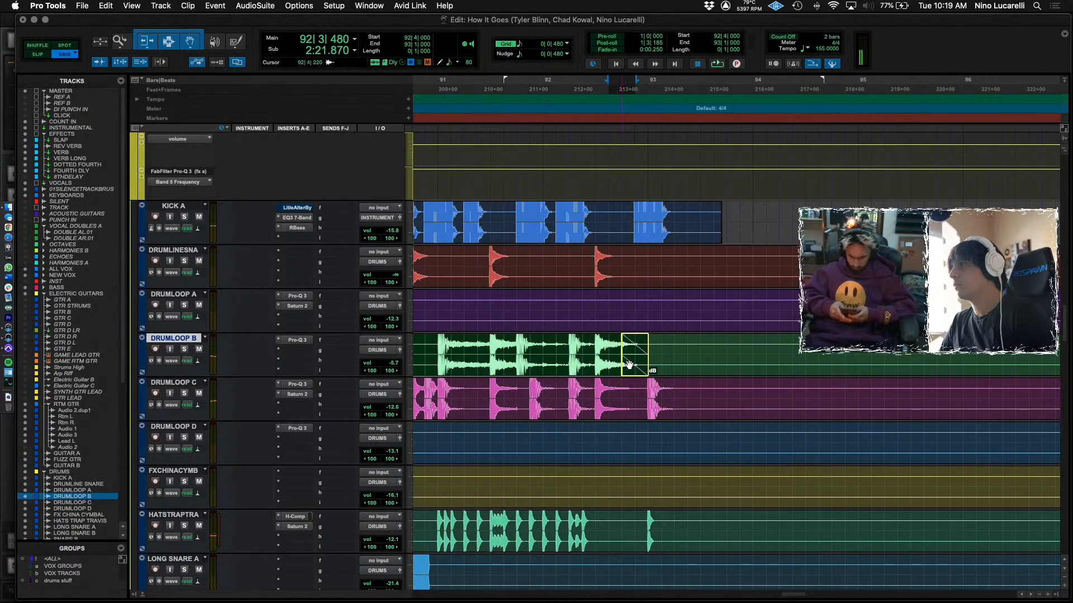
{"action": "left_click", "coordinate": [619, 366]}
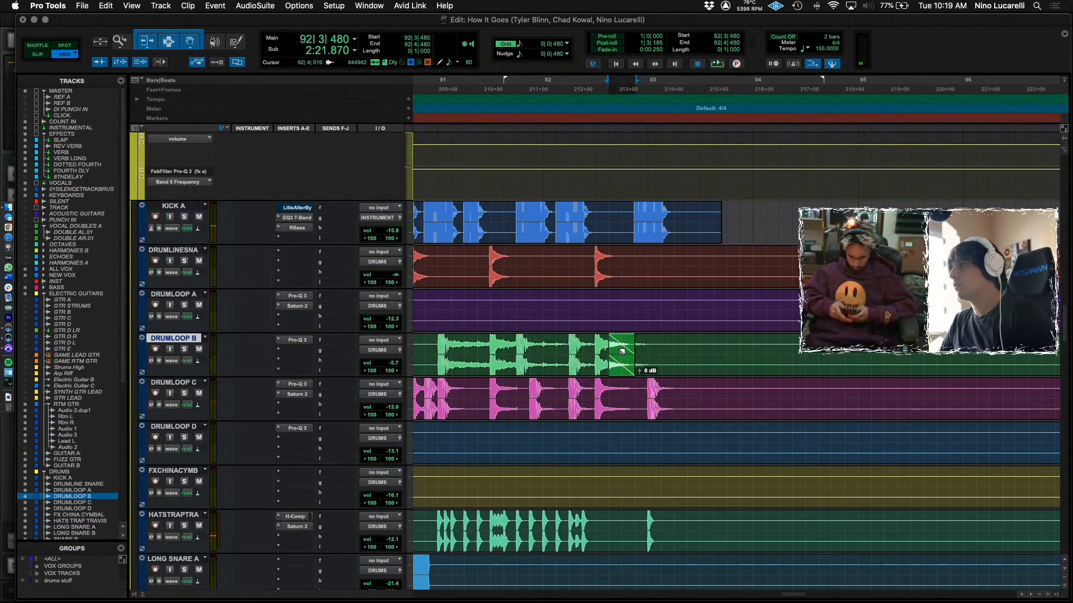
{"action": "left_click", "coordinate": [550, 345]}
{"action": "key", "text": "space"}
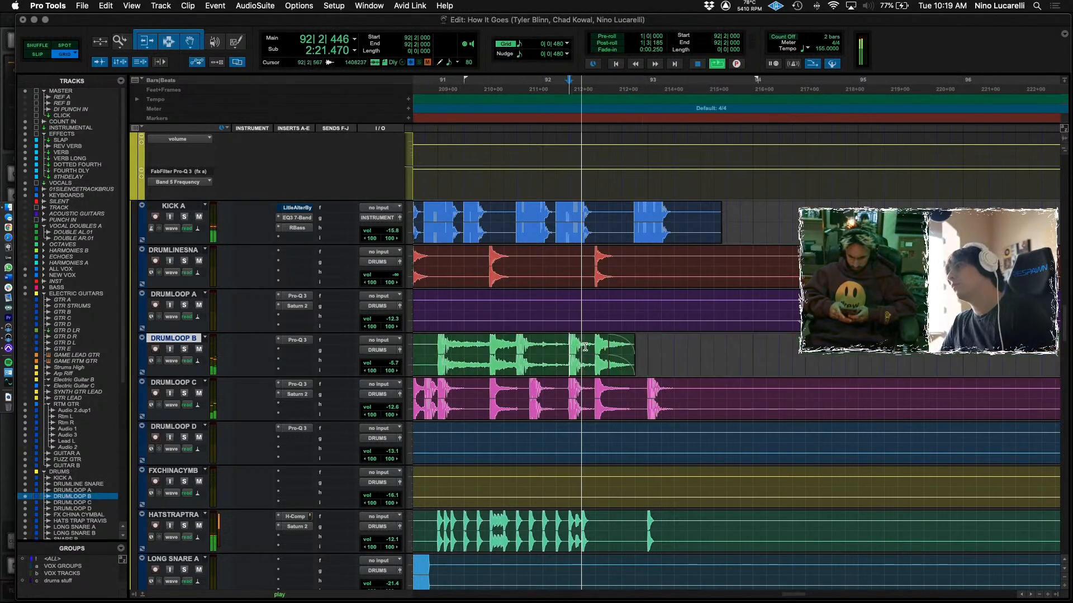
{"action": "key", "text": "space"}
{"action": "key", "text": "space"}
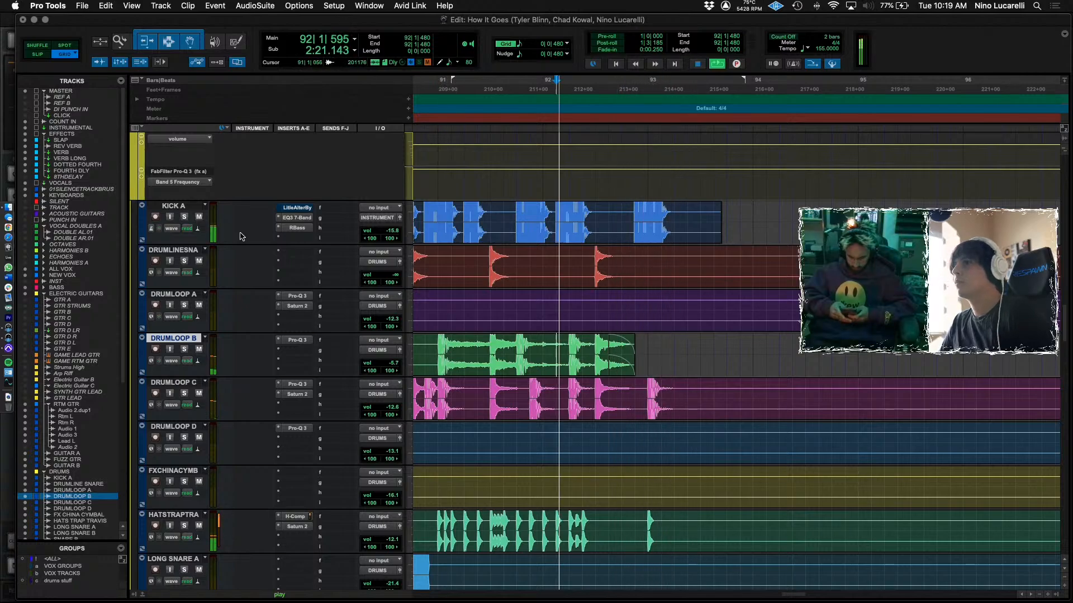
Solo KICK A, trim its clip end slightly, and delete its audio from 92|3|000 to 93|1|000.
{"action": "left_click", "coordinate": [184, 217]}
{"action": "key", "text": "space"}
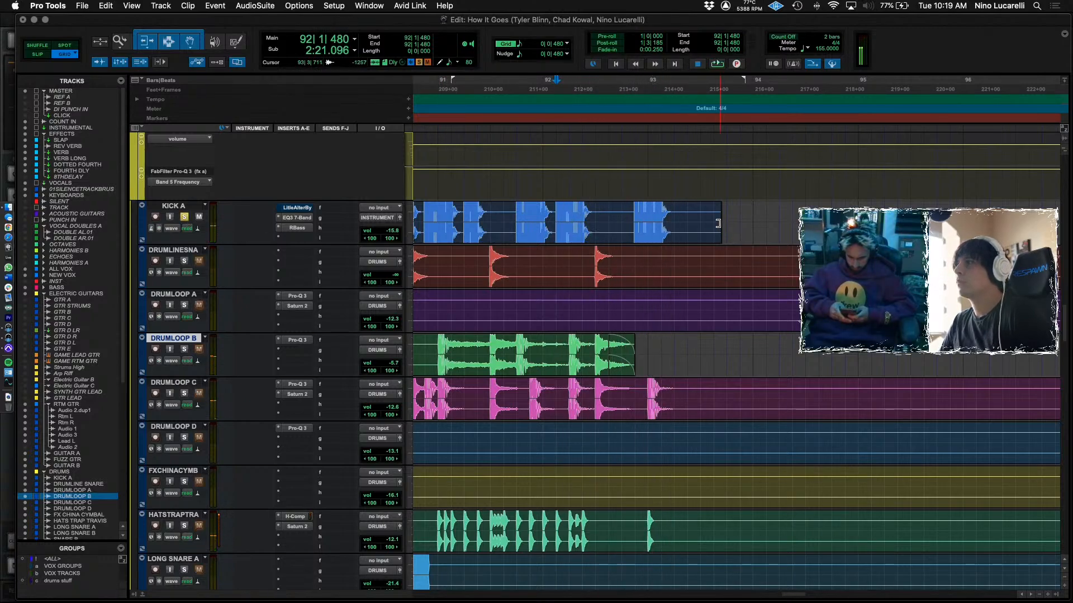
{"action": "left_click", "coordinate": [707, 223]}
{"action": "left_click_drag", "start_coordinate": [650, 215], "coordinate": [603, 212]}
{"action": "key", "text": "Delete"}
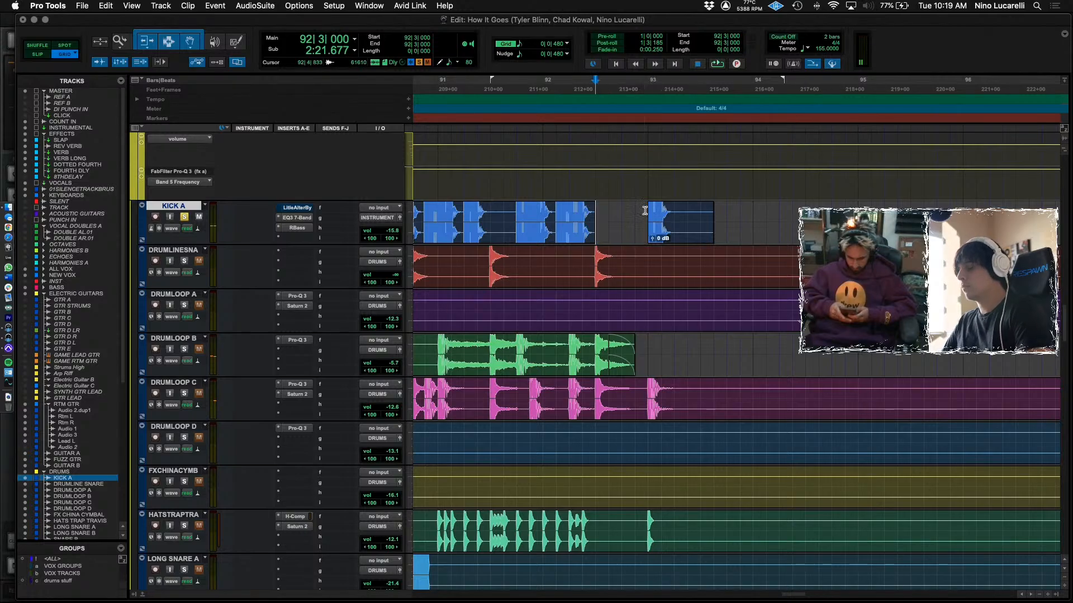
{"action": "key", "text": "space"}
Inspect the soloed KICK A clip edges around the gap before 93|1|000 up close and listen to them.
{"action": "key", "text": "super+bracketright"}
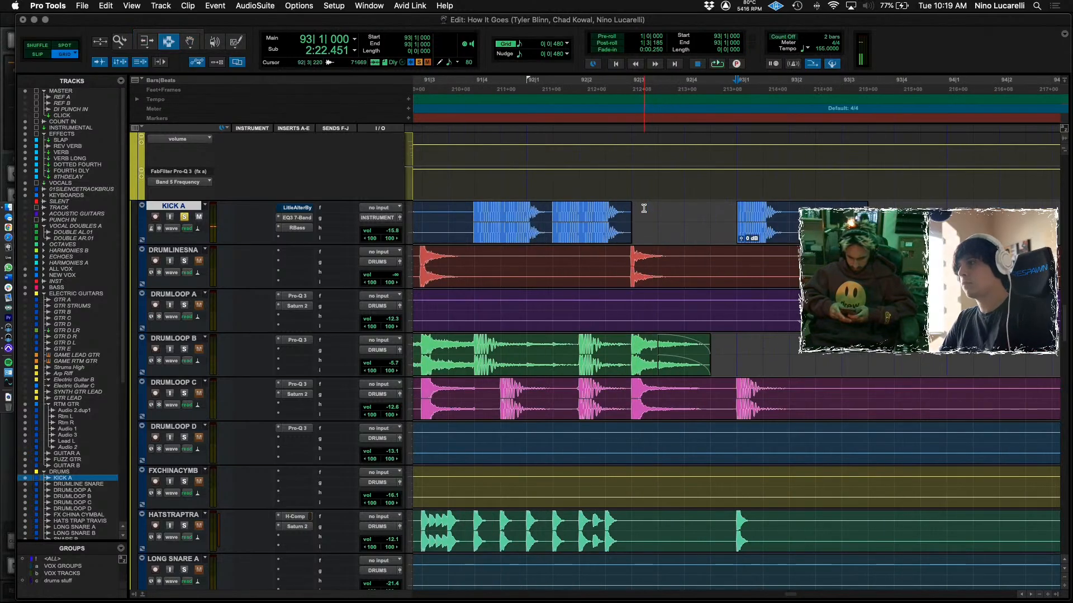
{"action": "key", "text": "super+bracketright"}
{"action": "key", "text": "super+bracketright"}
{"action": "key", "text": "super+bracketright"}
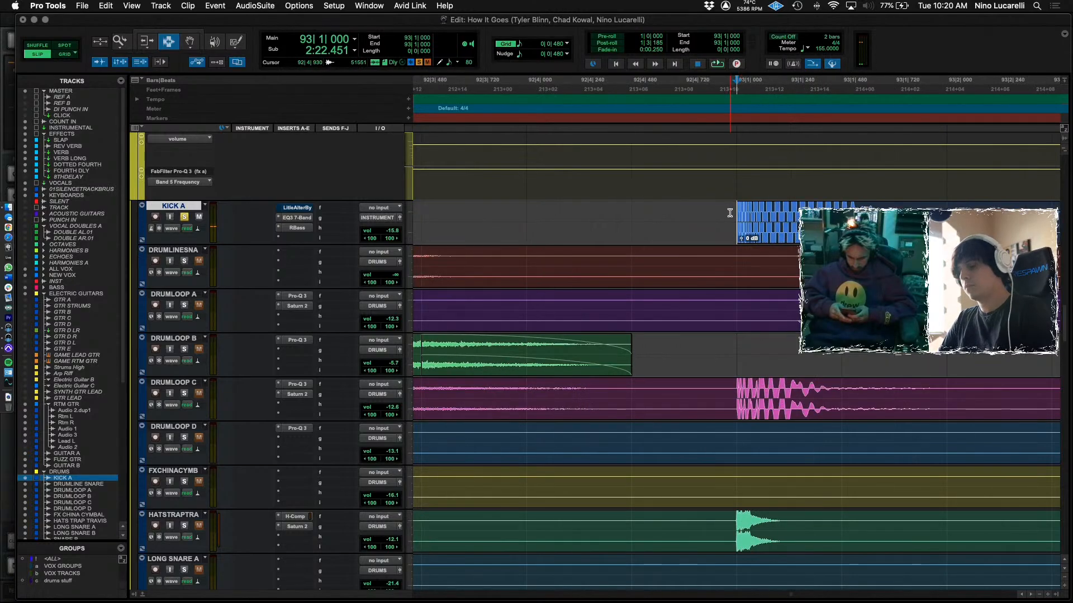
{"action": "left_click", "coordinate": [640, 206]}
{"action": "key", "text": "space"}
{"action": "key", "text": "super+bracketleft"}
{"action": "key", "text": "super+bracketleft"}
{"action": "key", "text": "space"}
{"action": "left_click", "coordinate": [576, 210]}
{"action": "key", "text": "space"}
{"action": "key", "text": "space"}
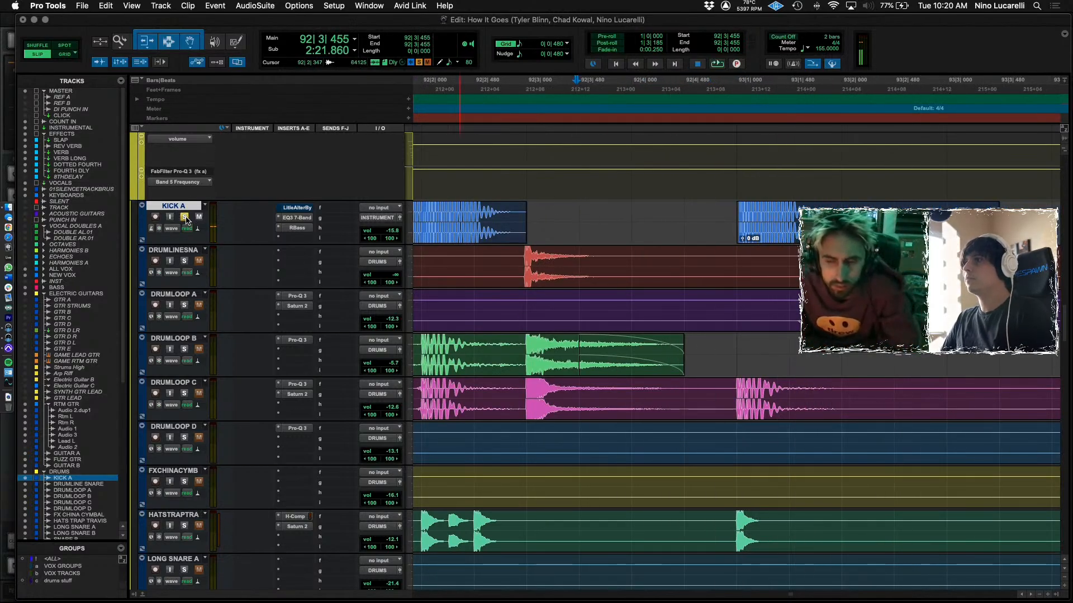
Take KICK A out of solo and play the full mix from 90|3|480 on the acoustic SNARE track.
{"action": "key", "text": "space"}
{"action": "key", "text": "super+bracketleft"}
{"action": "key", "text": "super+bracketleft"}
{"action": "scroll", "coordinate": [726, 383], "scroll_direction": "down", "scroll_amount": 15}
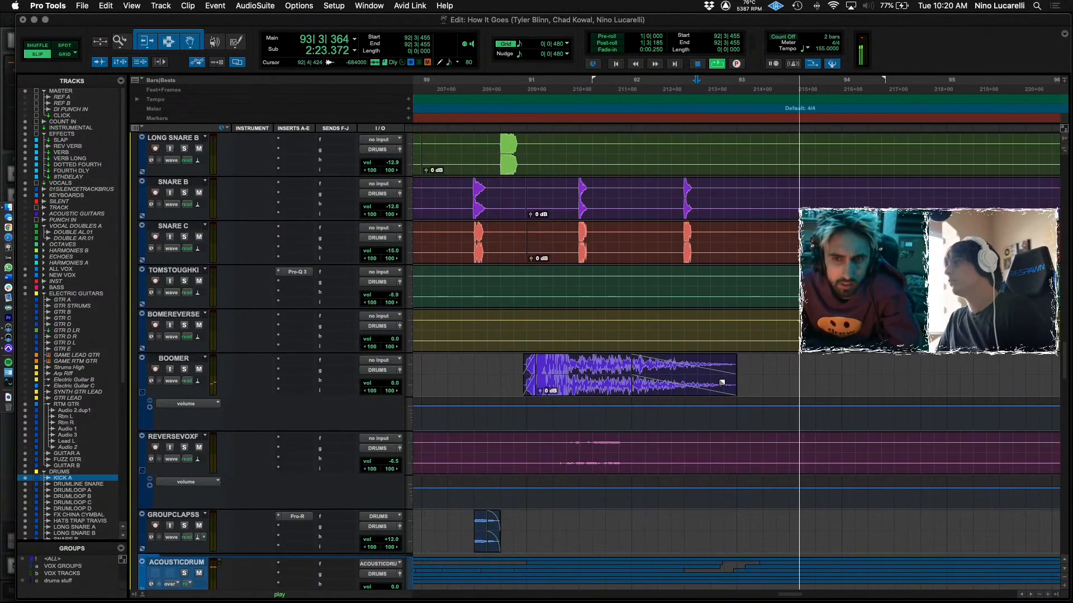
{"action": "scroll", "coordinate": [726, 384], "scroll_direction": "down", "scroll_amount": 8}
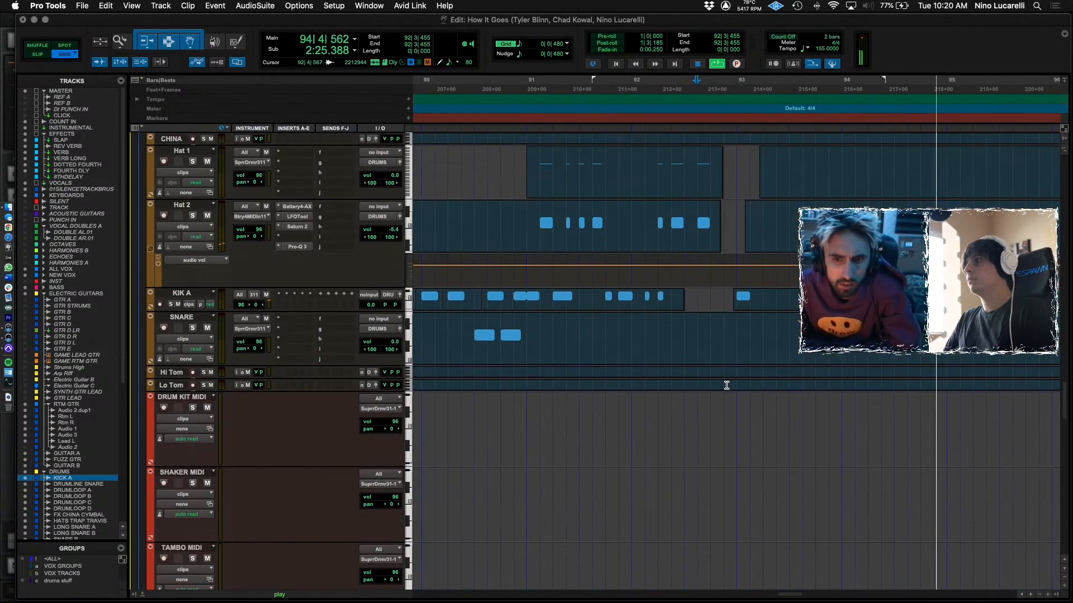
{"action": "left_click", "coordinate": [536, 321]}
{"action": "key", "text": "super+bracketleft"}
{"action": "key", "text": "super+bracketleft"}
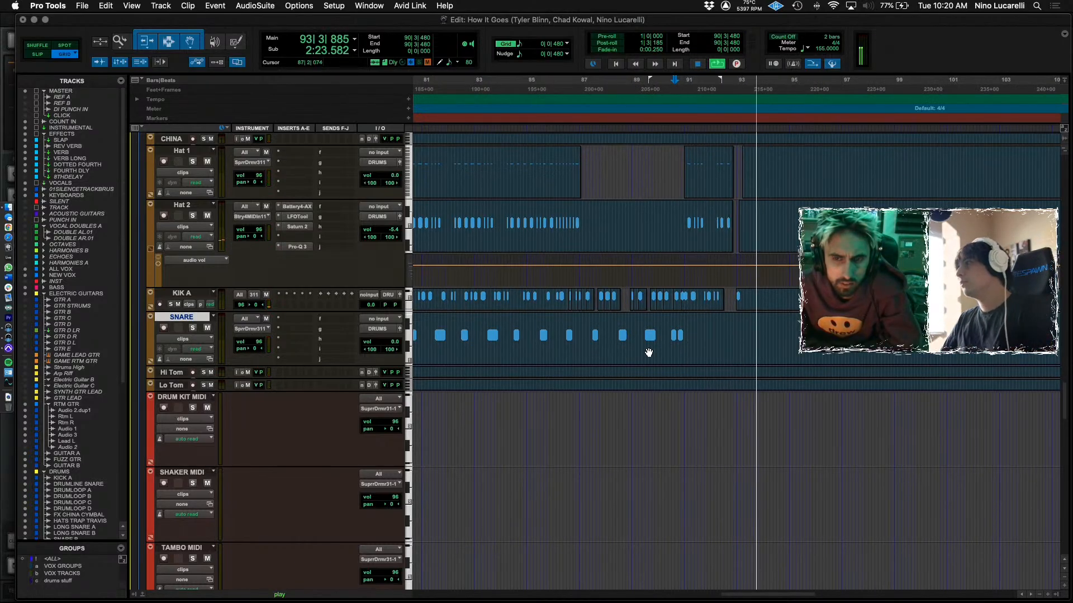
Play the ending from 92|1|000 and check the guitar, bass, drum and sample tracks for parts that still sound there.
{"action": "scroll", "coordinate": [671, 363], "scroll_direction": "up", "scroll_amount": 6}
{"action": "scroll", "coordinate": [694, 380], "scroll_direction": "up", "scroll_amount": 5}
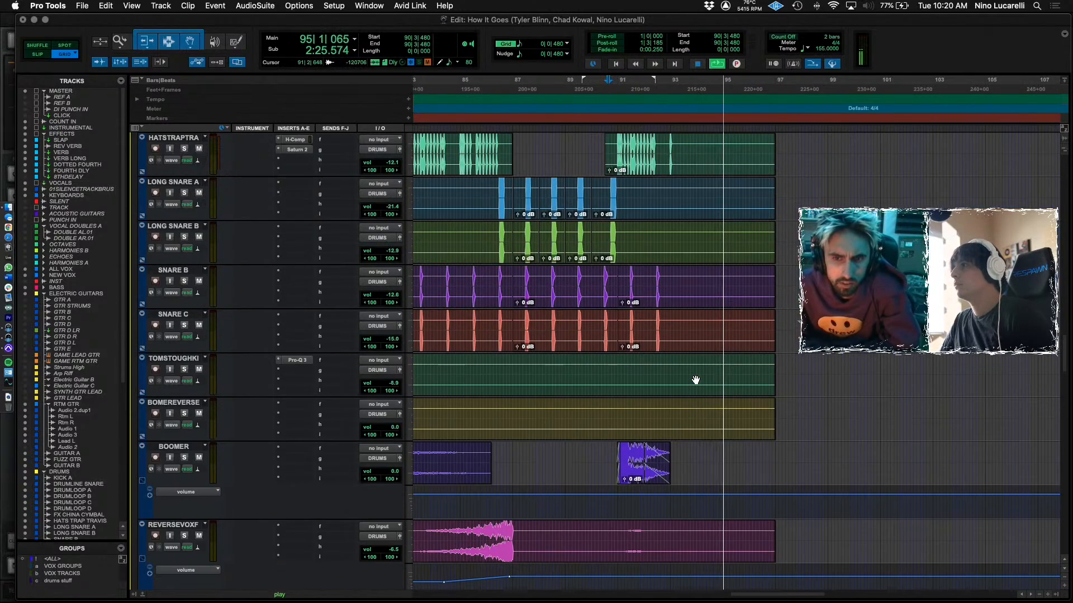
{"action": "scroll", "coordinate": [695, 379], "scroll_direction": "down", "scroll_amount": 12}
{"action": "scroll", "coordinate": [695, 380], "scroll_direction": "down", "scroll_amount": 6}
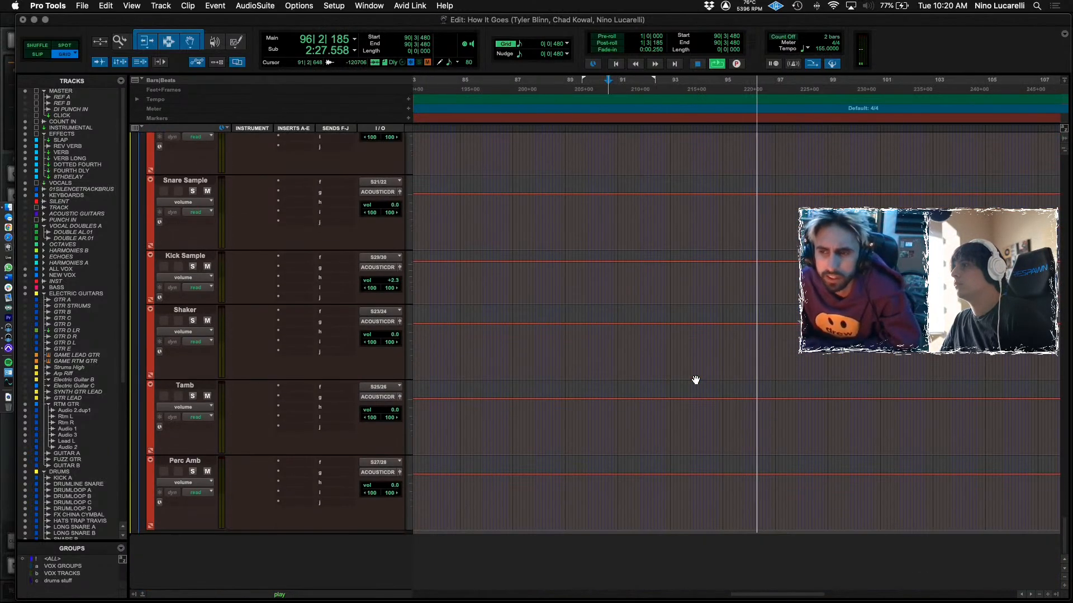
{"action": "scroll", "coordinate": [695, 377], "scroll_direction": "up", "scroll_amount": 10}
{"action": "left_click", "coordinate": [602, 411]}
{"action": "left_click", "coordinate": [646, 294]}
{"action": "scroll", "coordinate": [670, 342], "scroll_direction": "down", "scroll_amount": 8}
{"action": "scroll", "coordinate": [671, 343], "scroll_direction": "up", "scroll_amount": 10}
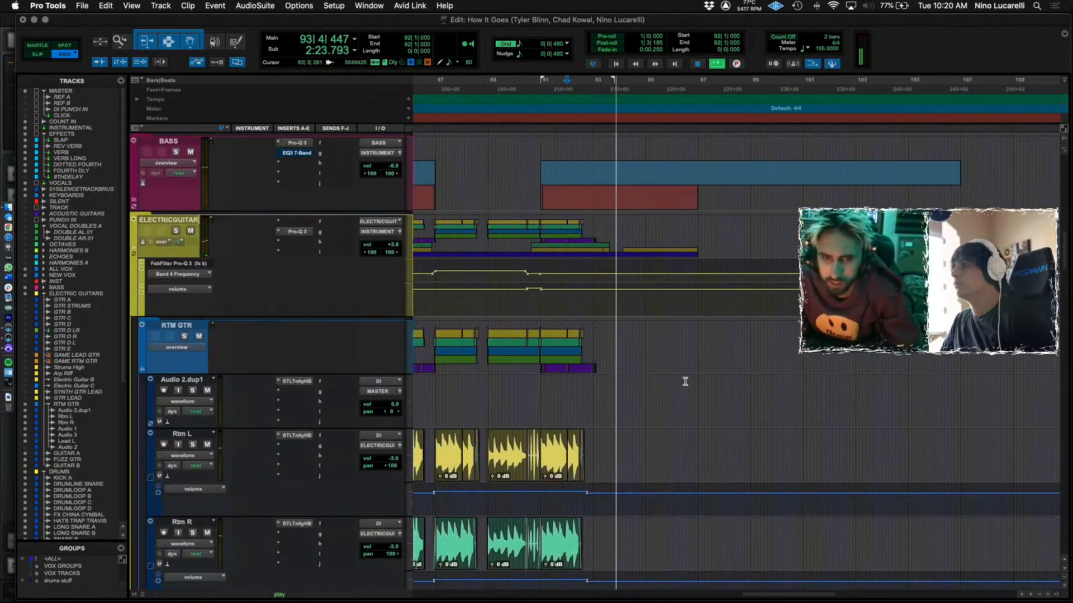
{"action": "scroll", "coordinate": [676, 377], "scroll_direction": "down", "scroll_amount": 10}
{"action": "scroll", "coordinate": [663, 372], "scroll_direction": "down", "scroll_amount": 15}
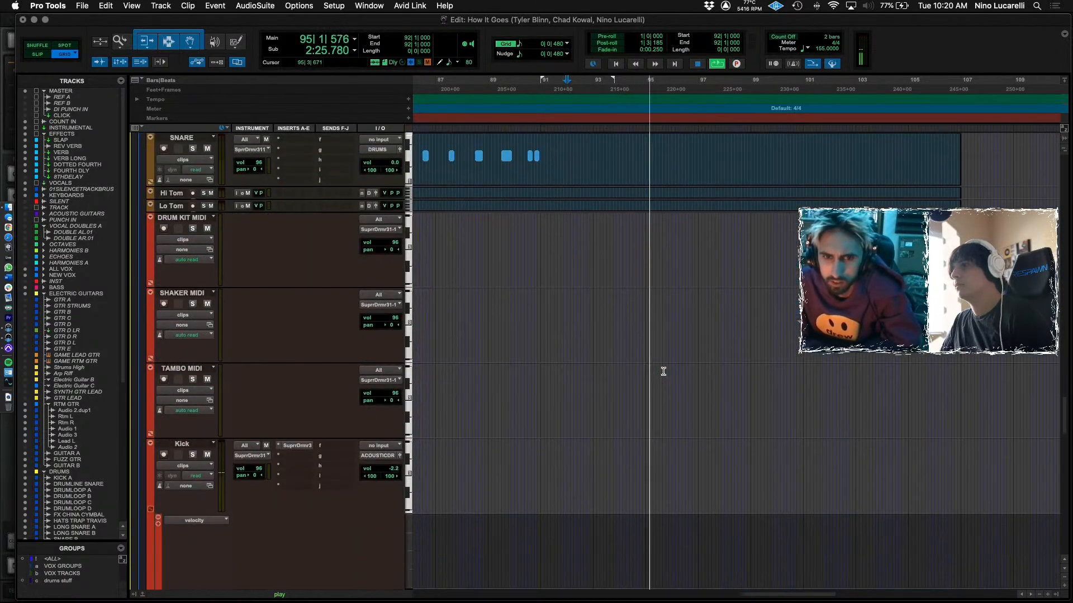
{"action": "scroll", "coordinate": [664, 370], "scroll_direction": "up", "scroll_amount": 20}
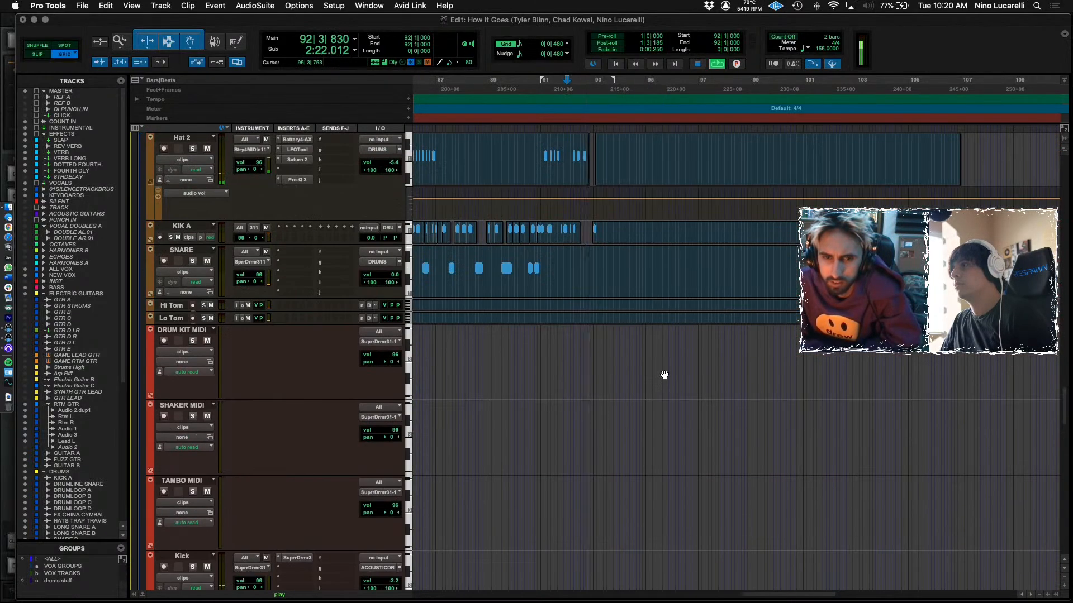
{"action": "scroll", "coordinate": [596, 428], "scroll_direction": "up", "scroll_amount": 15}
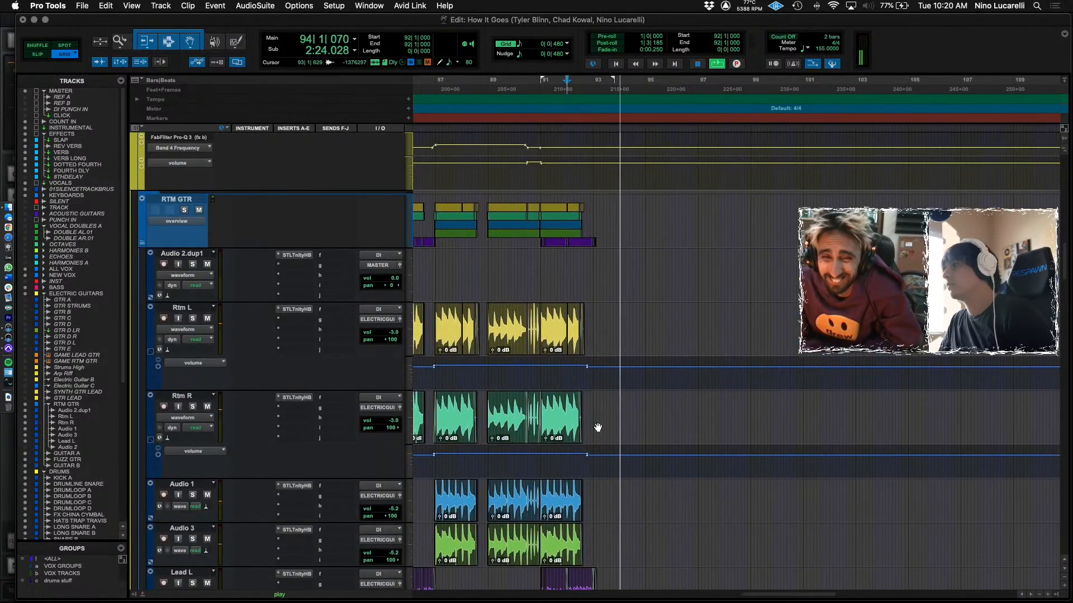
{"action": "scroll", "coordinate": [280, 472], "scroll_direction": "down", "scroll_amount": 1}
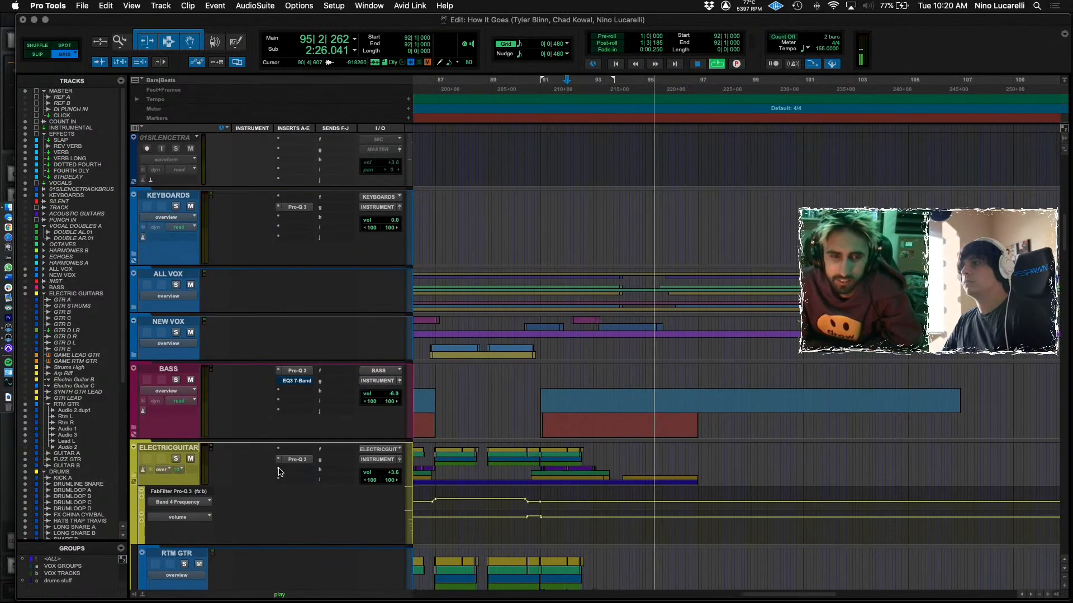
Open the NEW VOX folder and inspect its adlib clips up close while playing from 92|1|000.
{"action": "left_click", "coordinate": [135, 355]}
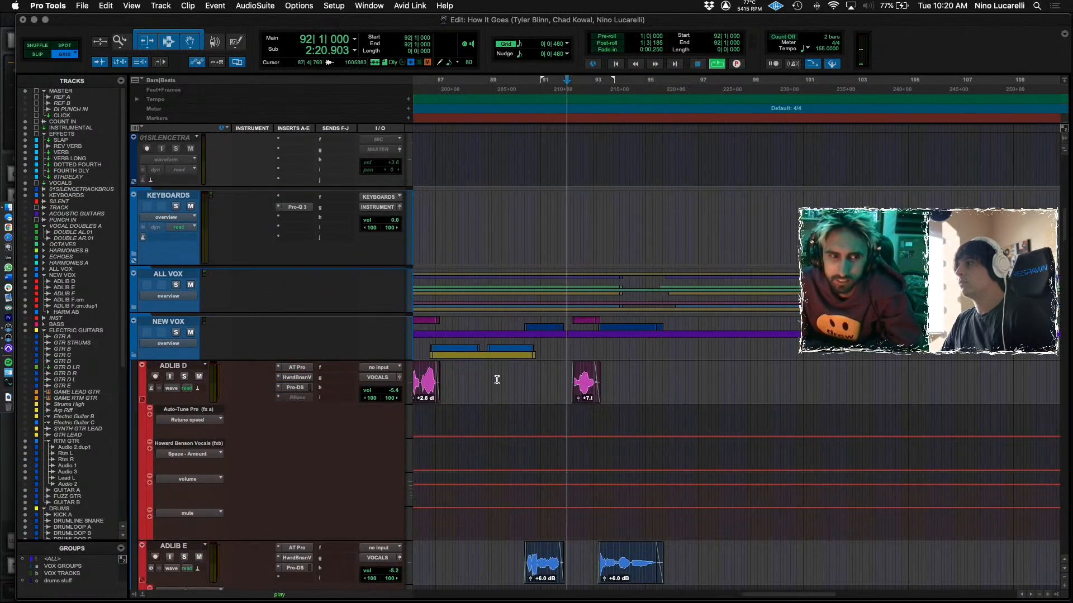
{"action": "key", "text": "super+bracketright"}
{"action": "key", "text": "super+bracketright"}
{"action": "scroll", "coordinate": [596, 445], "scroll_direction": "down", "scroll_amount": 10}
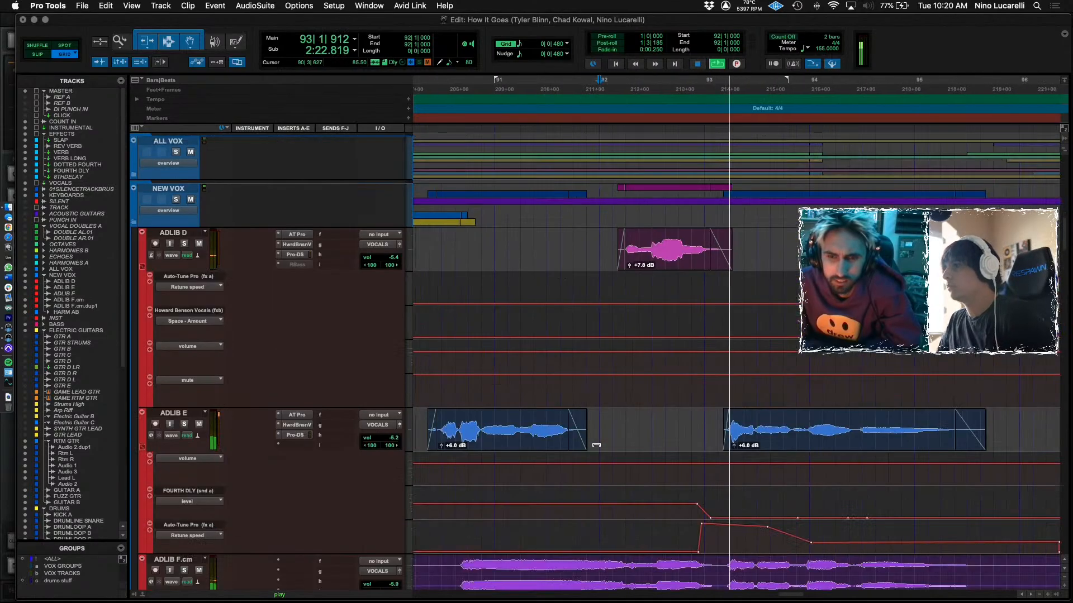
{"action": "key", "text": "space"}
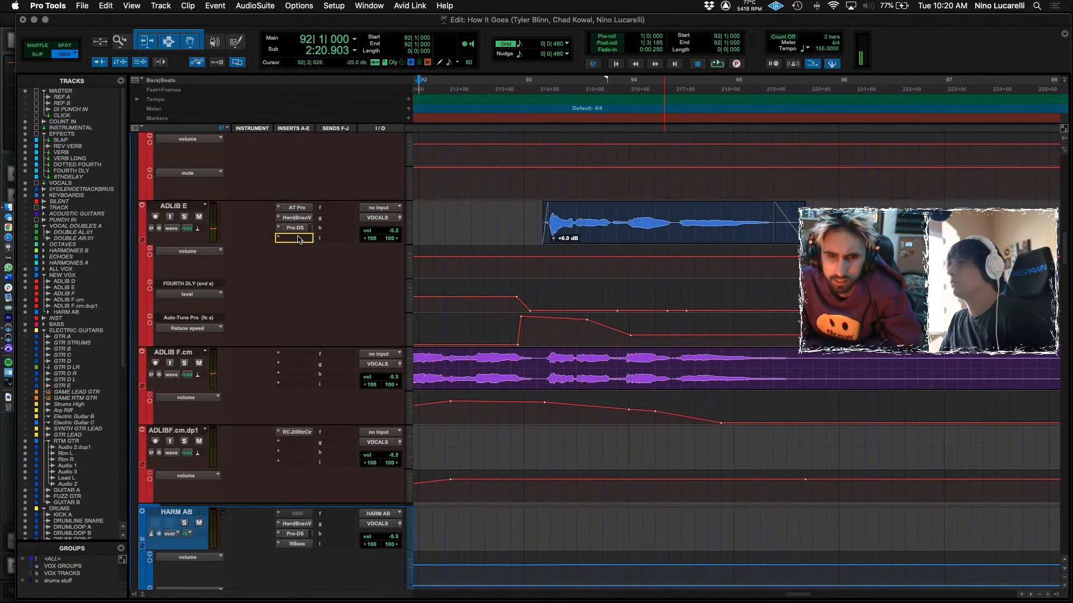
Shift ADLIB E's inserts down one slot, select its clip at 93|1|695 and add mono Melodyne as the first insert.
{"action": "left_click_drag", "start_coordinate": [300, 219], "coordinate": [298, 217]}
{"action": "left_click", "coordinate": [602, 239]}
{"action": "left_click", "coordinate": [294, 210]}
{"action": "mouse_move", "coordinate": [306, 212]}
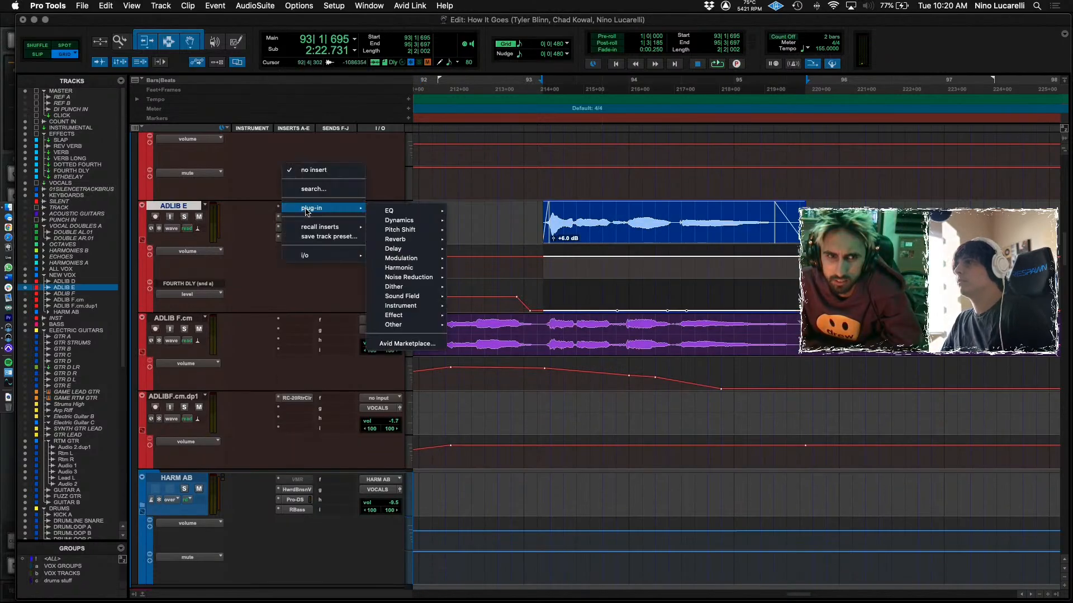
{"action": "mouse_move", "coordinate": [419, 328]}
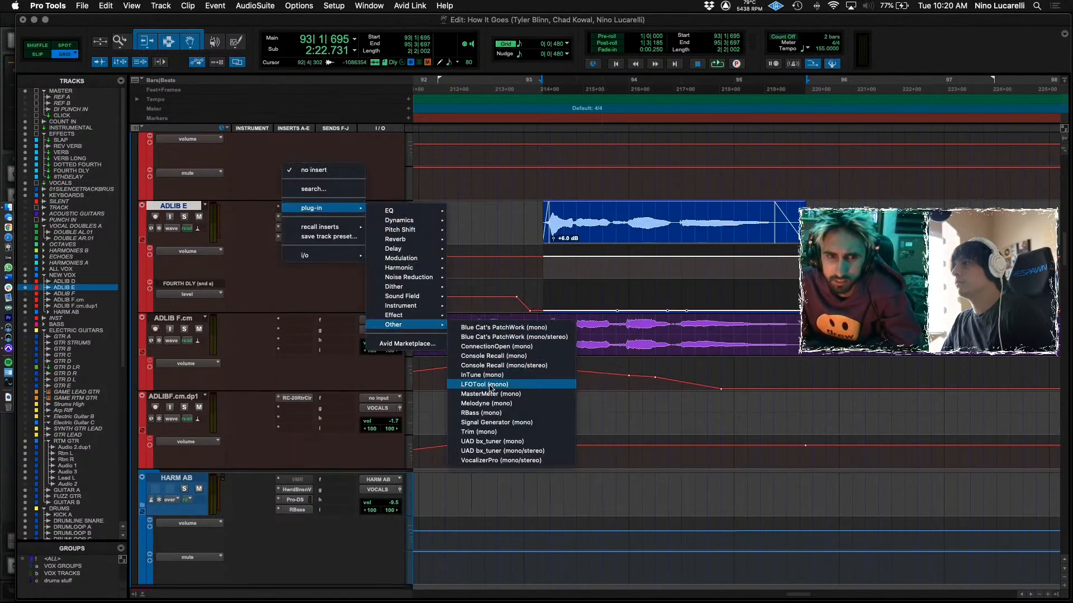
{"action": "left_click", "coordinate": [486, 403]}
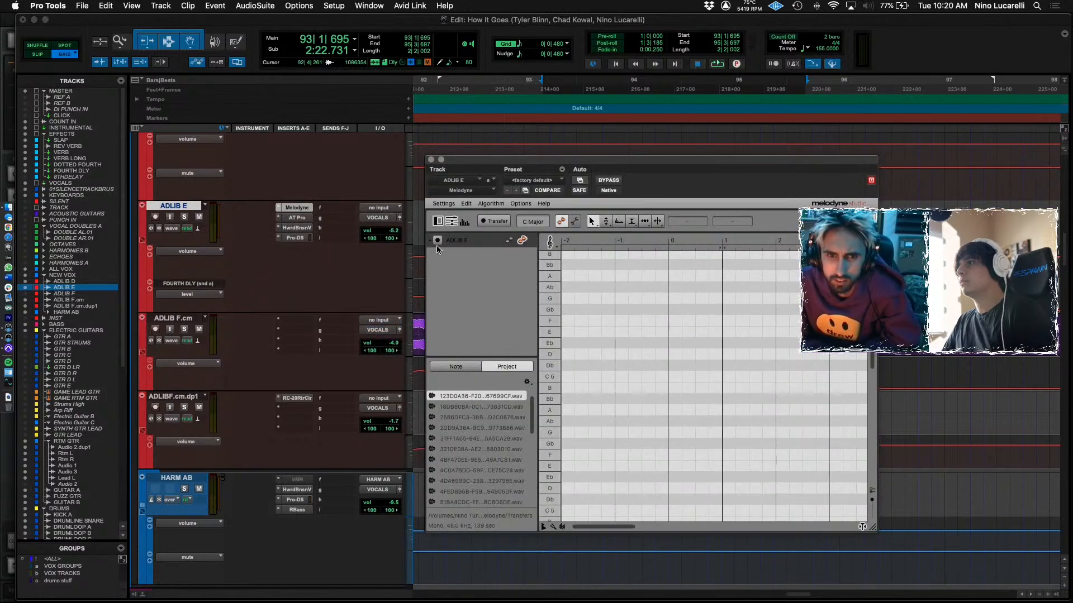
Transfer the ADLIB E clip at 93|1|695 into Melodyne and bring up its notes with the Pitch tool active.
{"action": "key", "text": "space"}
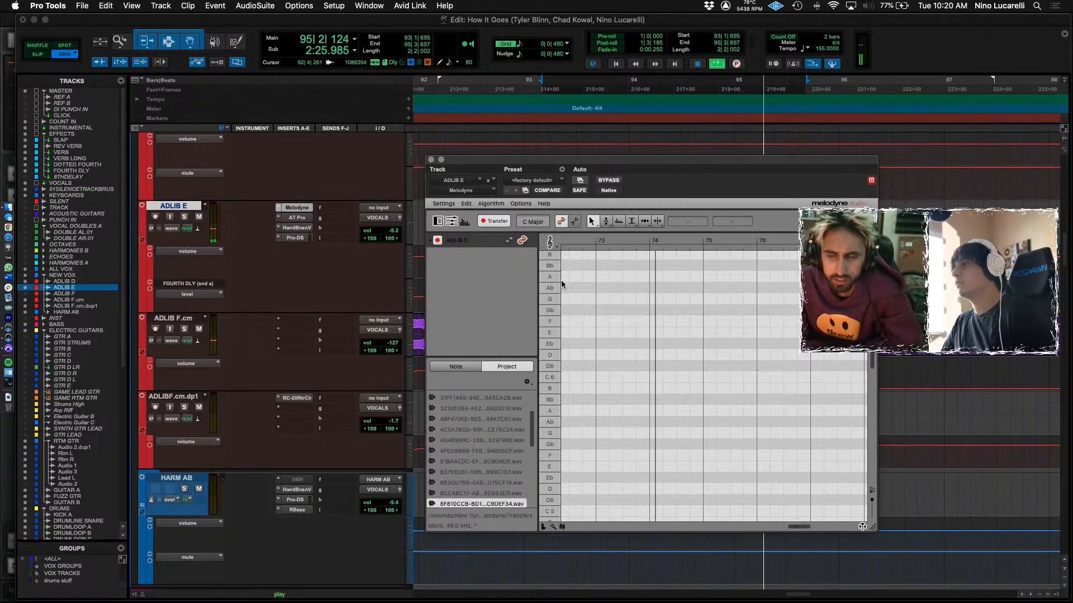
{"action": "right_click", "coordinate": [646, 314]}
{"action": "left_click", "coordinate": [663, 250]}
{"action": "left_click_drag", "start_coordinate": [804, 524], "coordinate": [743, 470]}
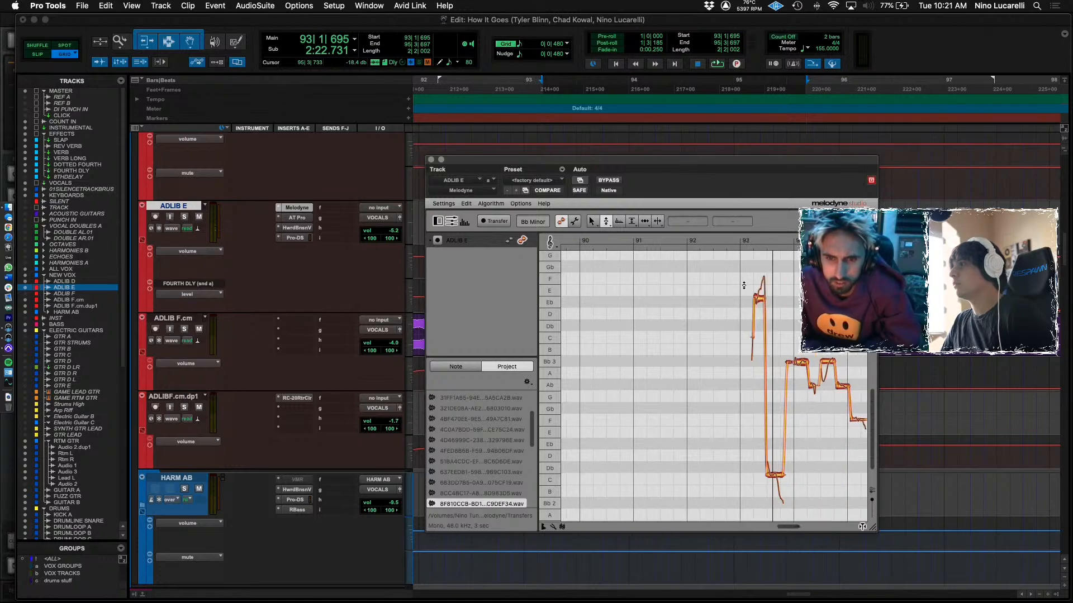
Tune the low note before bar 94 to C 3 and split the high note near bar 93 with the Note Separation tool.
{"action": "scroll", "coordinate": [743, 285], "scroll_direction": "right", "scroll_amount": 2}
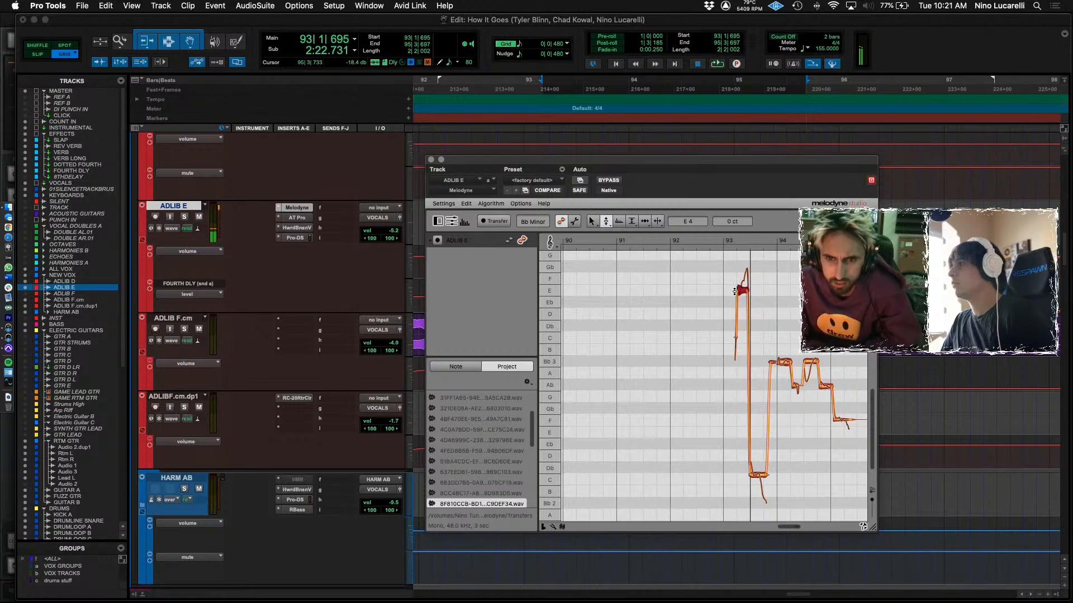
{"action": "right_click", "coordinate": [744, 305]}
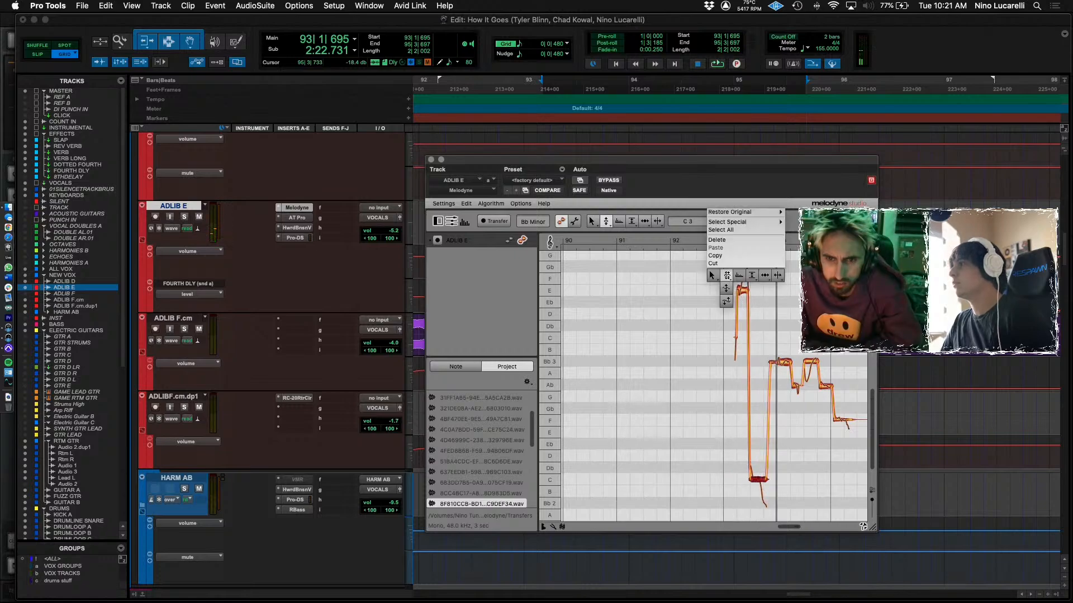
{"action": "left_click", "coordinate": [781, 286]}
Use the Pitch tool to retune the two parts of the split high note to Eb 4 and F 4.
{"action": "right_click", "coordinate": [780, 300]}
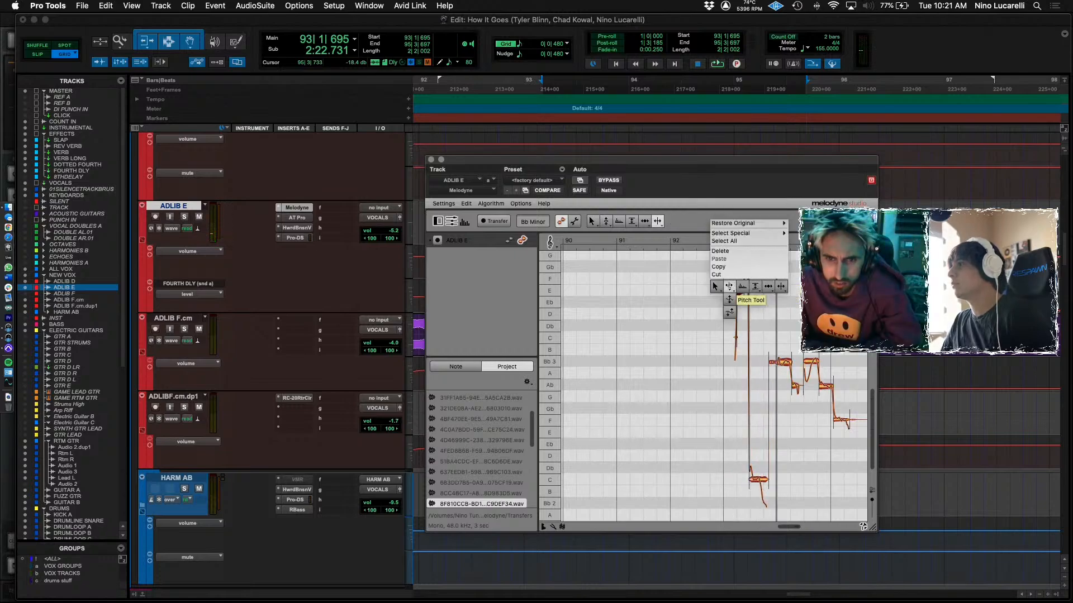
{"action": "left_click", "coordinate": [729, 286]}
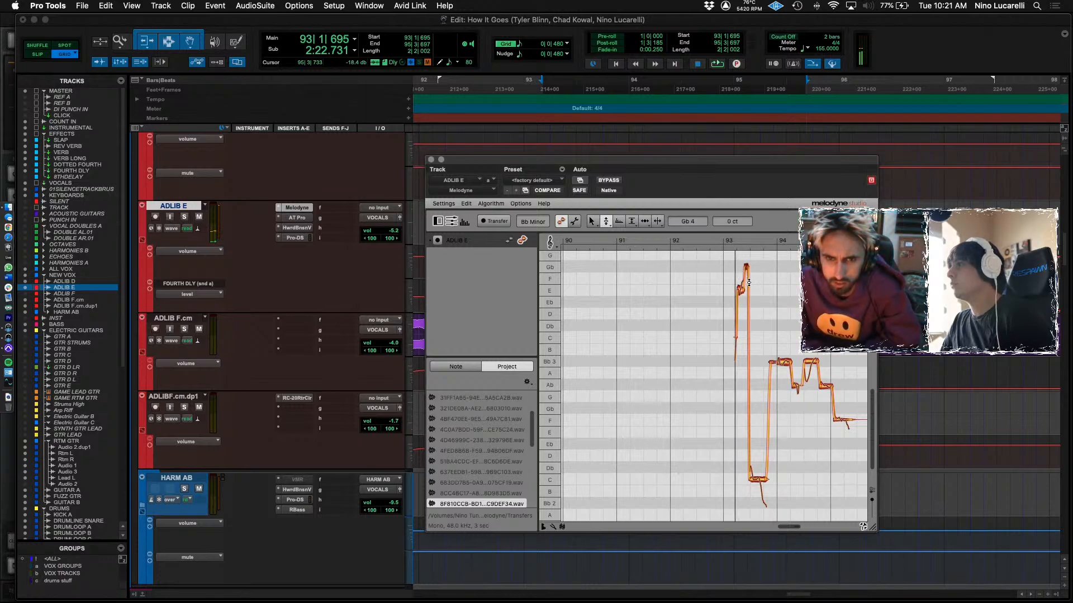
{"action": "scroll", "coordinate": [723, 349], "scroll_direction": "right", "scroll_amount": 2}
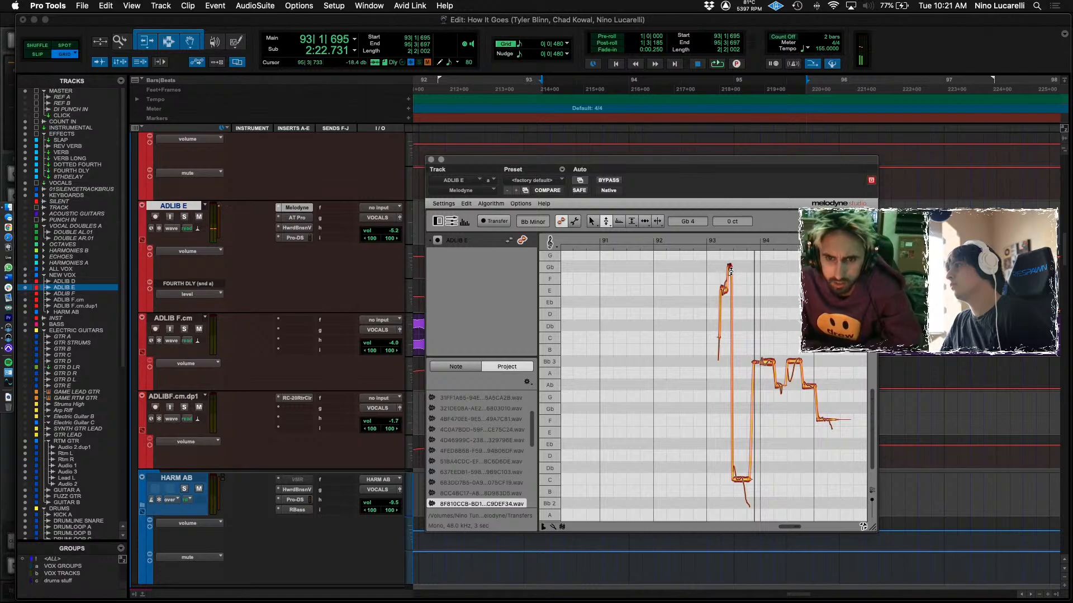
{"action": "left_click_drag", "start_coordinate": [730, 272], "coordinate": [728, 284]}
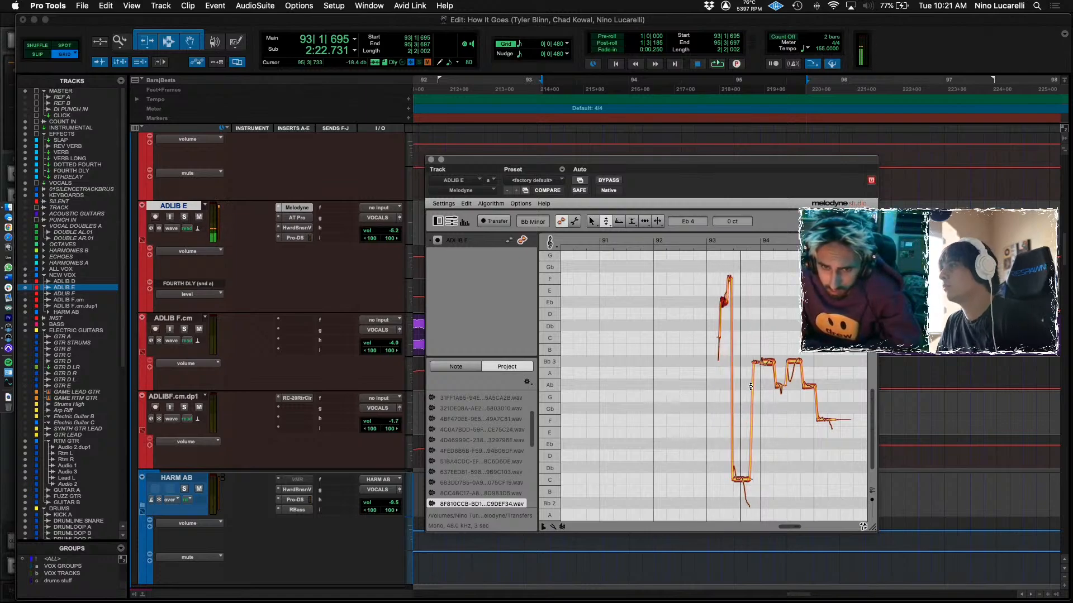
Redo the split in the high note near bar 93, tune its upper part to F 4 at +12 ct, and audition it.
{"action": "right_click", "coordinate": [725, 304]}
{"action": "left_click", "coordinate": [735, 295]}
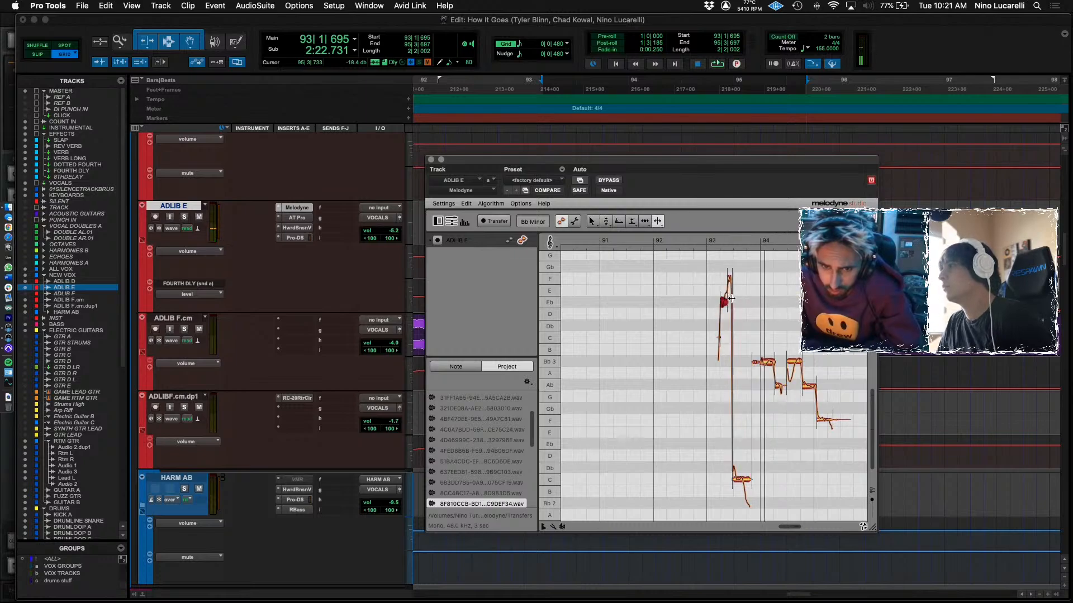
{"action": "right_click", "coordinate": [770, 281]}
{"action": "left_click", "coordinate": [715, 301]}
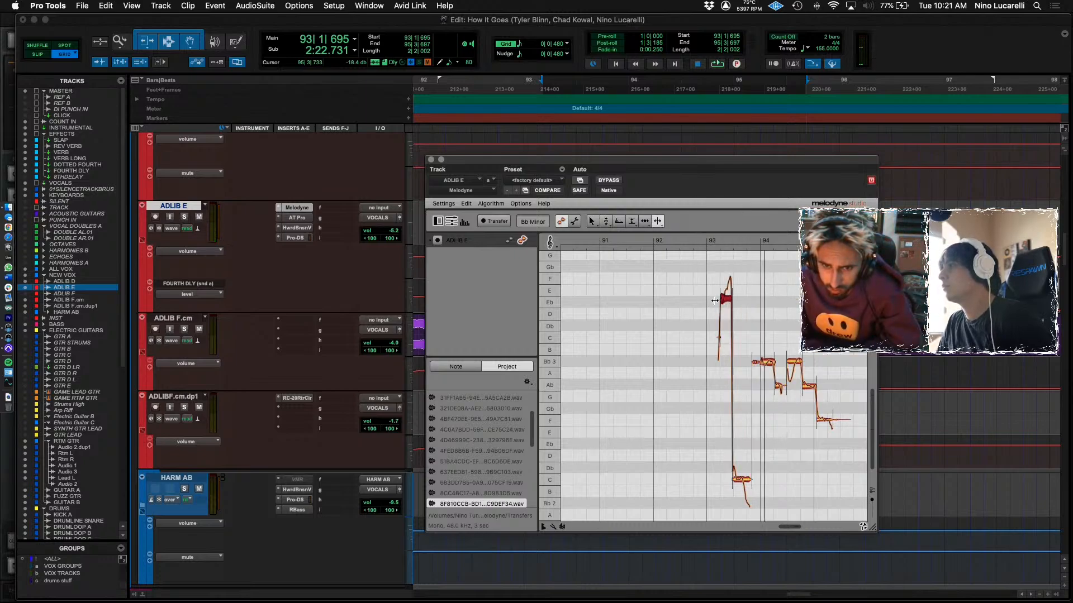
{"action": "right_click", "coordinate": [742, 287]}
{"action": "left_click", "coordinate": [716, 284]}
{"action": "left_click", "coordinate": [728, 280]}
{"action": "key", "text": "space"}
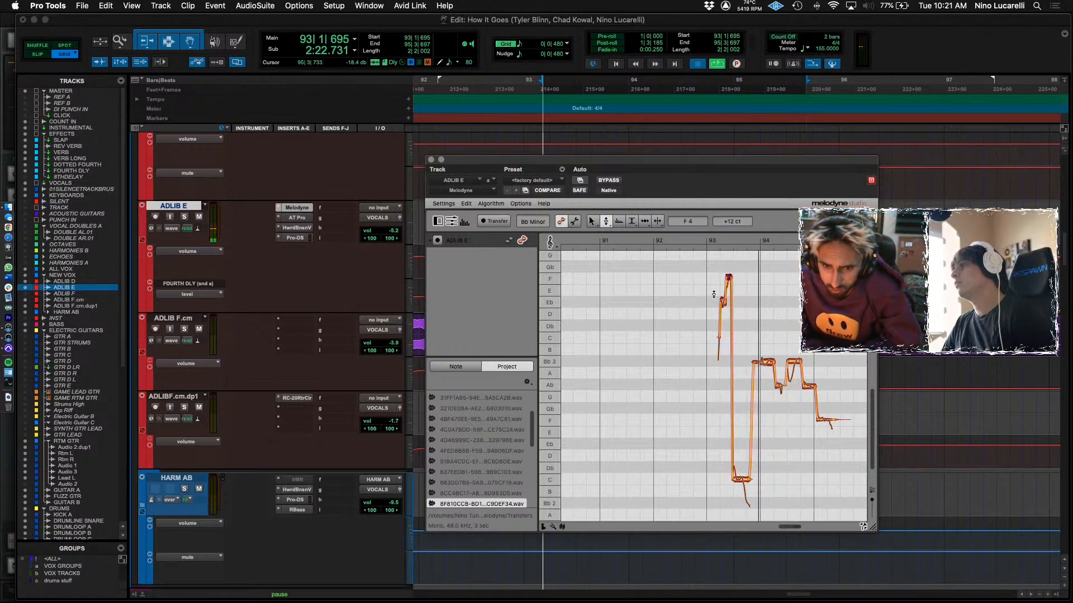
{"action": "key", "text": "space"}
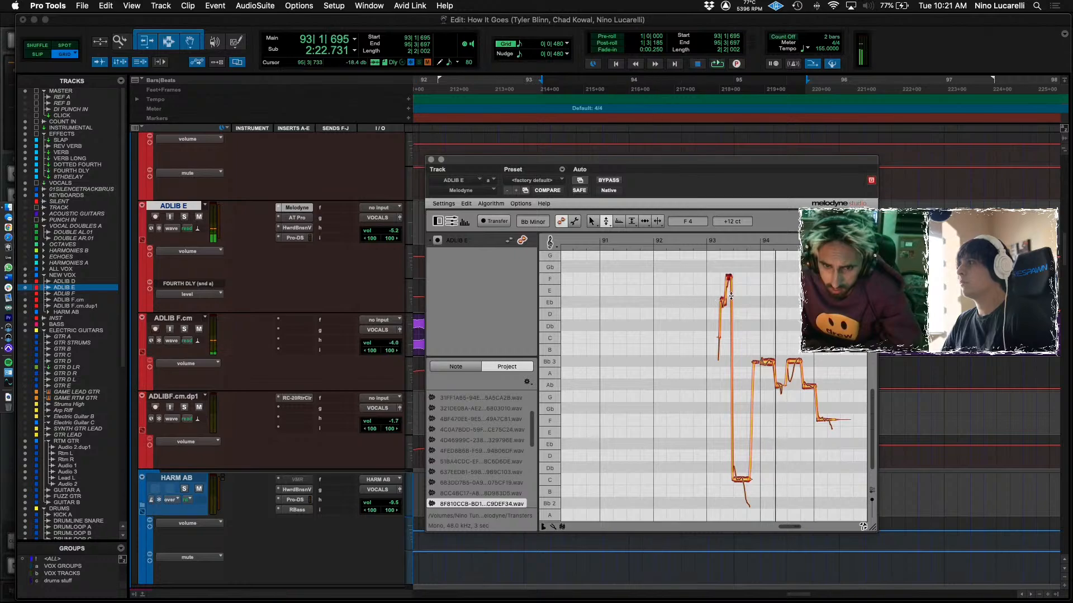
Split the second Bb 3 note after bar 94, lower its opening part to Ab 3, and play the phrase.
{"action": "right_click", "coordinate": [785, 296]}
{"action": "key", "text": "space"}
{"action": "right_click", "coordinate": [789, 330]}
{"action": "left_click", "coordinate": [756, 330]}
{"action": "key", "text": "space"}
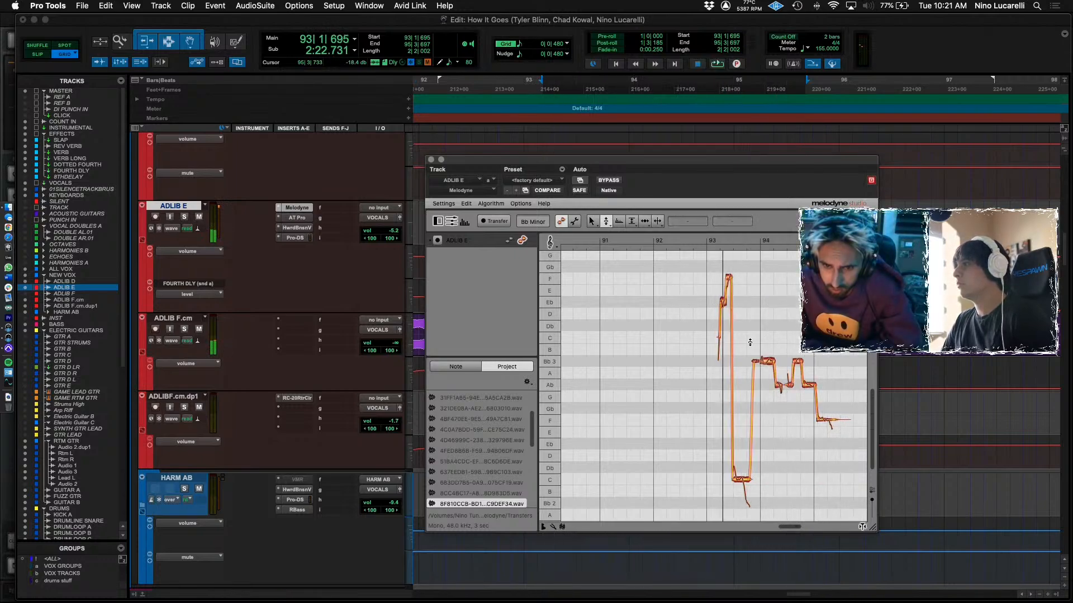
Close Melodyne, play the ending from 93|1|000, and reopen Melodyne on ADLIB E.
{"action": "left_click", "coordinate": [432, 160]}
{"action": "left_click", "coordinate": [523, 212]}
{"action": "key", "text": "space"}
{"action": "key", "text": "space"}
{"action": "key", "text": "space"}
{"action": "left_click", "coordinate": [297, 207]}
{"action": "key", "text": "space"}
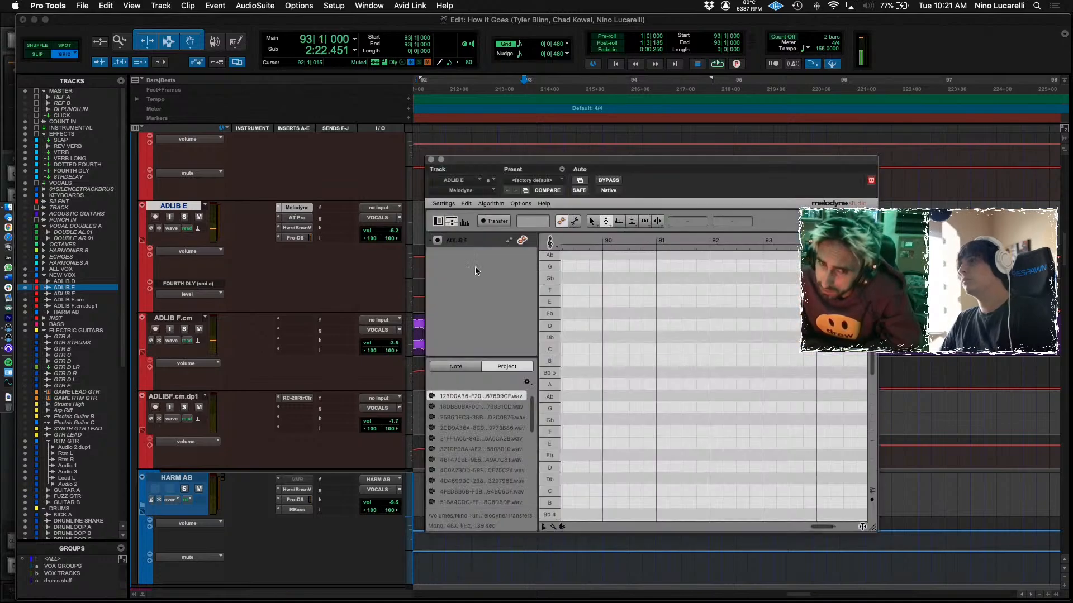
Bring up ADLIB E's notes from bar 93 in Melodyne and audition the phrase around the low C 3 note.
{"action": "key", "text": "space"}
{"action": "right_click", "coordinate": [568, 361]}
{"action": "left_click", "coordinate": [611, 416]}
{"action": "key", "text": "space"}
{"action": "right_click", "coordinate": [611, 415]}
{"action": "left_click", "coordinate": [596, 429]}
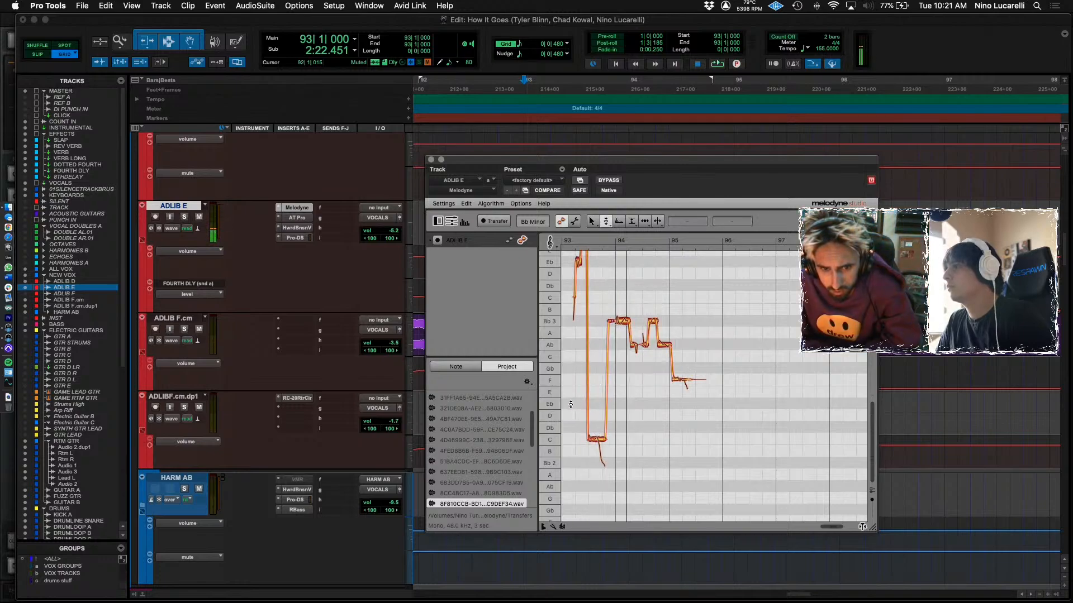
Fine-tune the high F 4 note near bar 93 to -19 ct and play the phrase from 93|1|000.
{"action": "scroll", "coordinate": [586, 263], "scroll_direction": "up", "scroll_amount": 2}
{"action": "right_click", "coordinate": [571, 171]}
{"action": "left_click", "coordinate": [613, 226]}
{"action": "right_click", "coordinate": [607, 261]}
{"action": "left_click", "coordinate": [583, 281]}
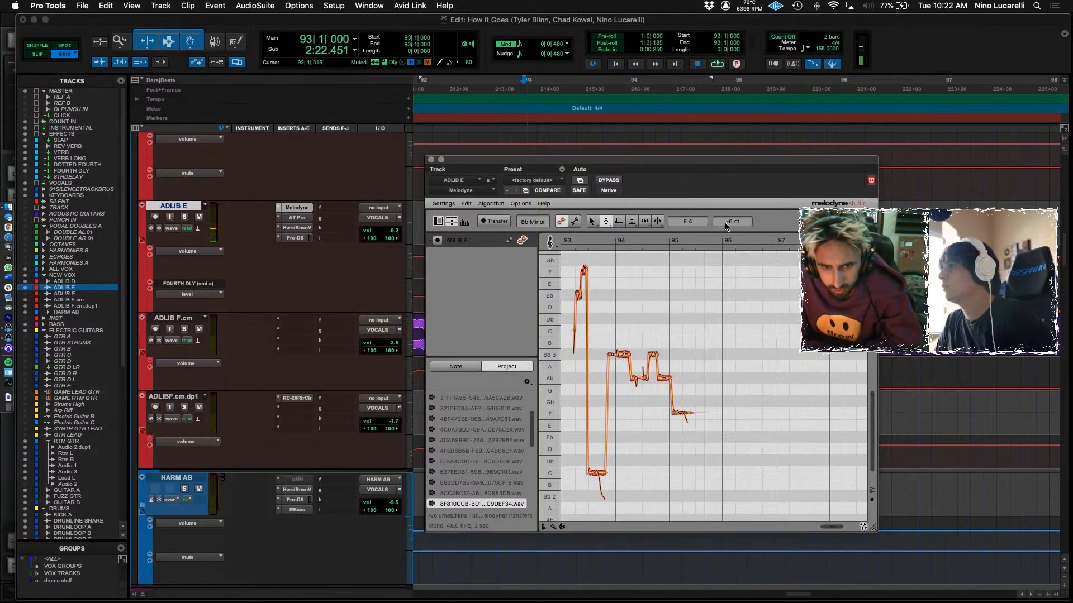
{"action": "key", "text": "space"}
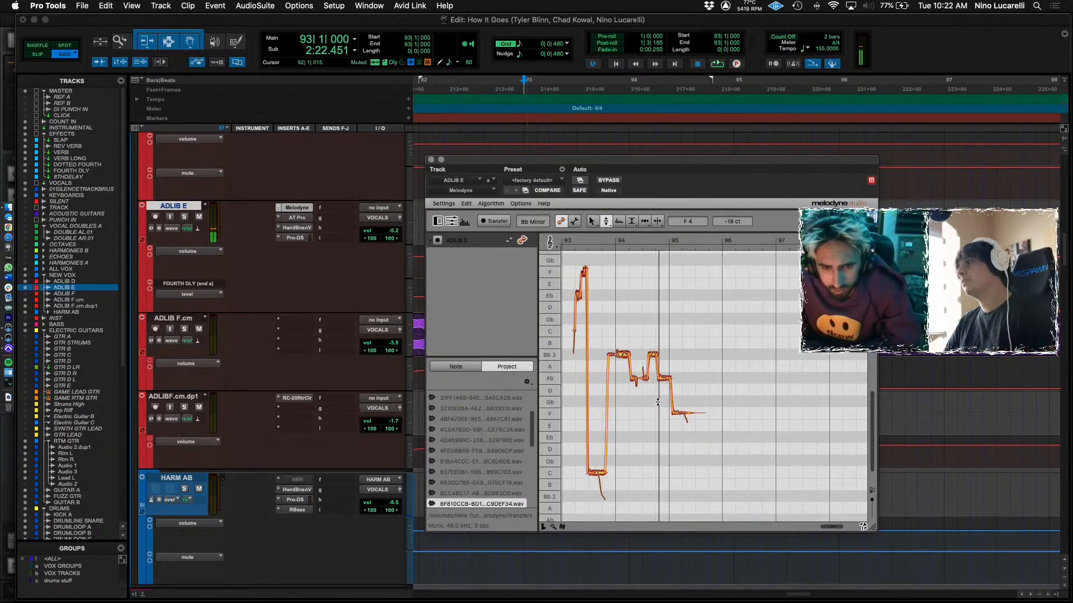
{"action": "key", "text": "space"}
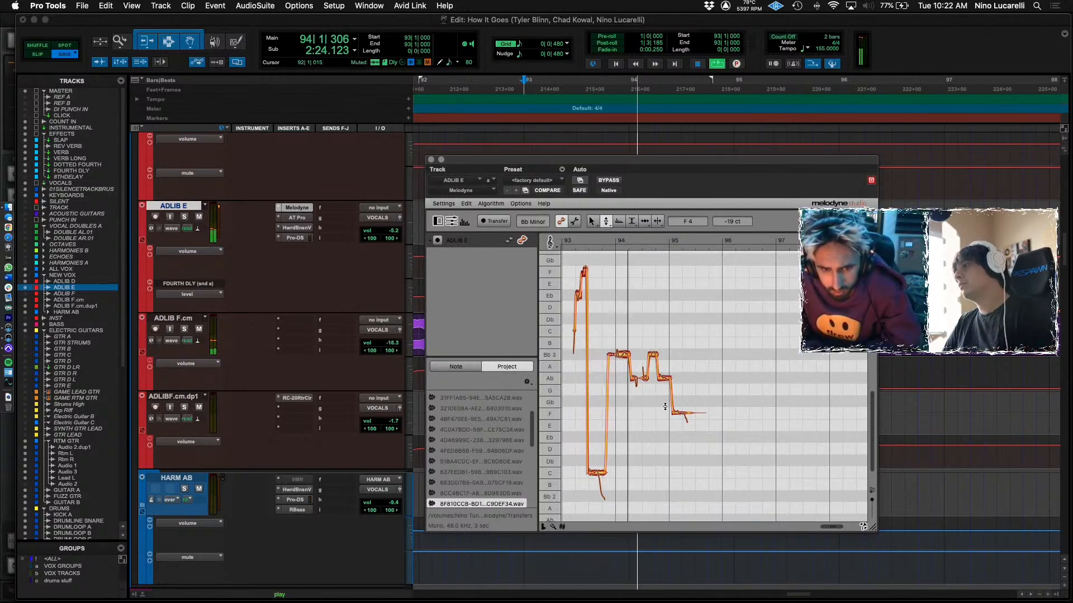
Close Melodyne, select the ADLIB E clip at 93|1|695 and try bypassing the track's Pro-DS and Howard Benson Vocals inserts.
{"action": "key", "text": "super+w"}
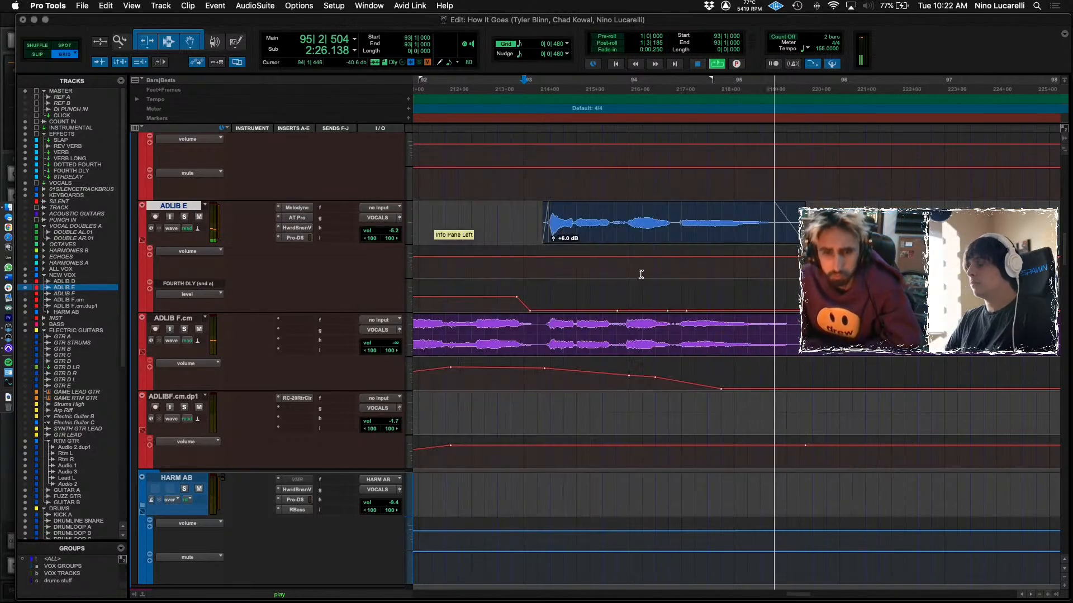
{"action": "key", "text": "super+bracketleft"}
{"action": "key", "text": "super+bracketleft"}
{"action": "left_click", "coordinate": [721, 223]}
{"action": "left_click", "coordinate": [300, 238], "text": "super"}
{"action": "left_click", "coordinate": [297, 228], "text": "super"}
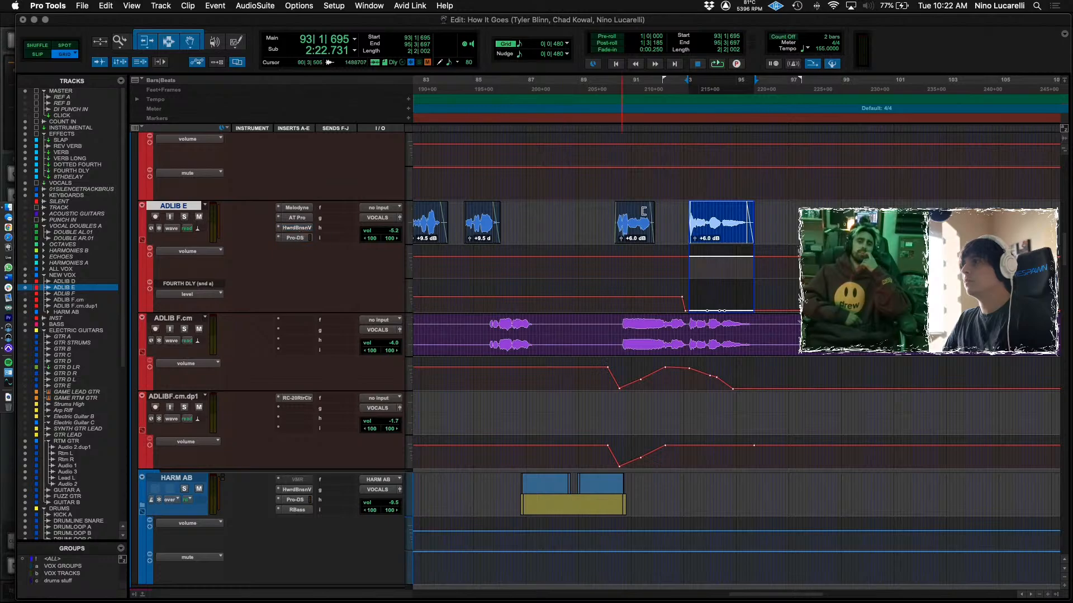
Play the ending from 90|2|000 on ADLIB E with more of the song's timeline in view.
{"action": "left_click", "coordinate": [612, 212]}
{"action": "key", "text": "space"}
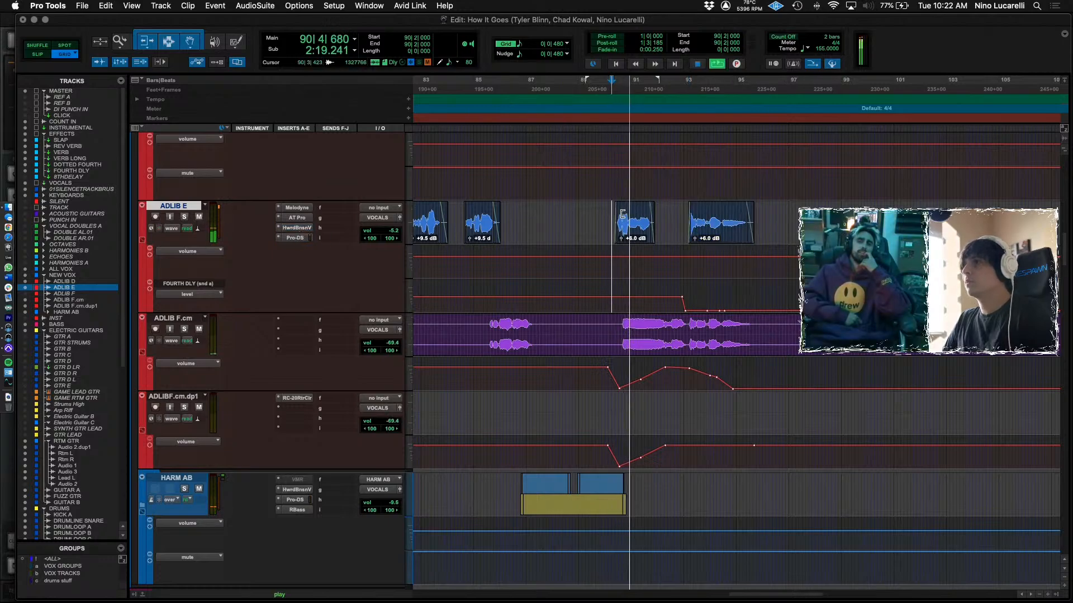
{"action": "key", "text": "super+bracketleft"}
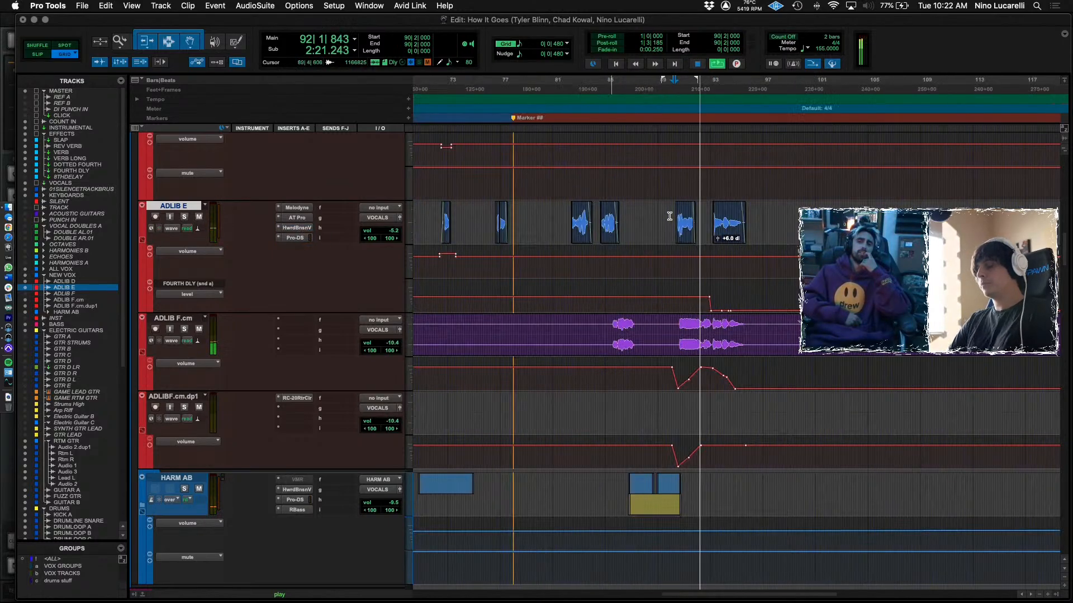
Solo ADLIB F.cm, audition it from 92|4|480 and lower its volume automation just after bar 93.
{"action": "scroll", "coordinate": [665, 235], "scroll_direction": "right", "scroll_amount": 3}
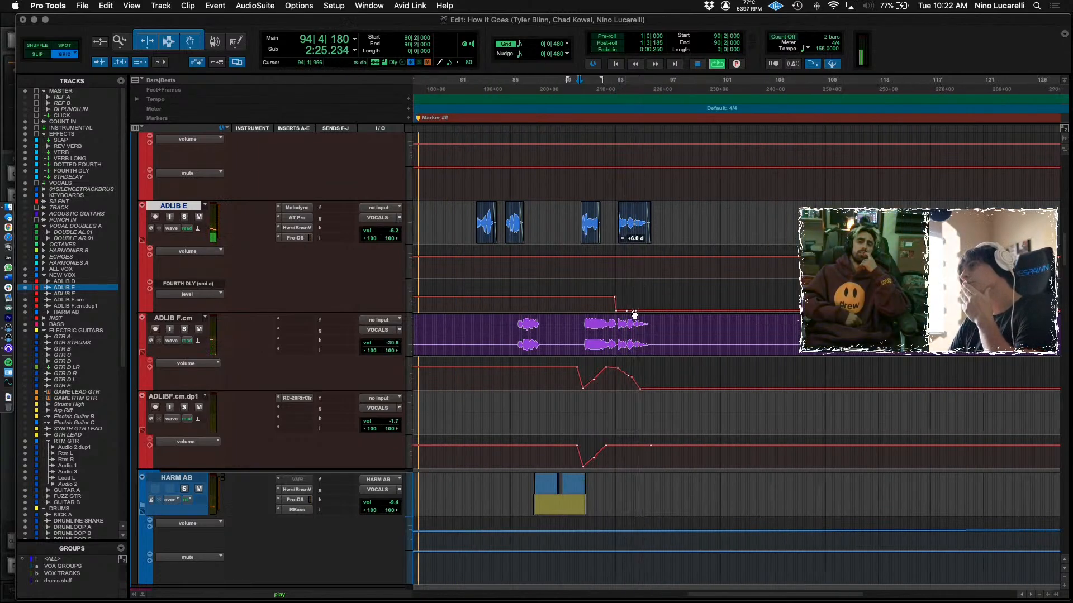
{"action": "scroll", "coordinate": [616, 256], "scroll_direction": "down", "scroll_amount": 3}
{"action": "left_click", "coordinate": [616, 256]}
{"action": "key", "text": "shift+s"}
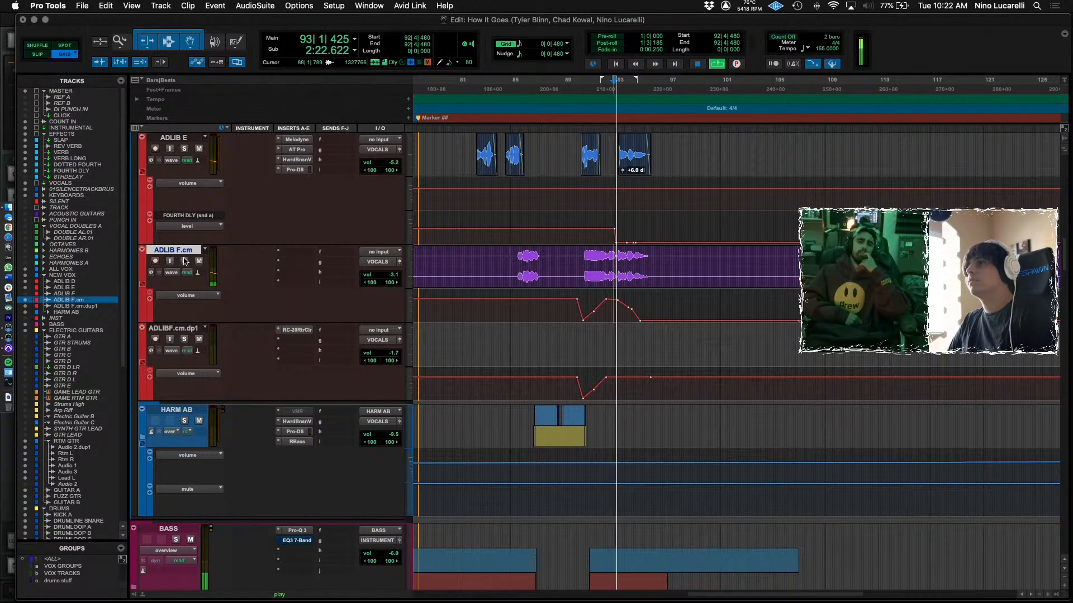
{"action": "key", "text": "super+bracketright"}
{"action": "key", "text": "super+bracketright"}
{"action": "key", "text": "super+bracketright"}
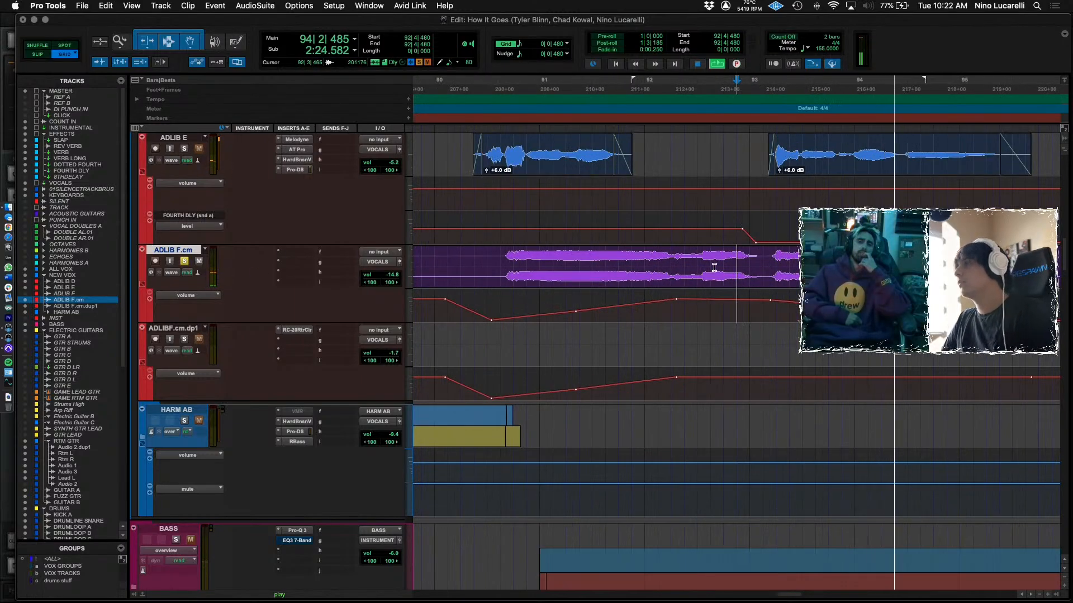
{"action": "scroll", "coordinate": [794, 266], "scroll_direction": "right", "scroll_amount": 3}
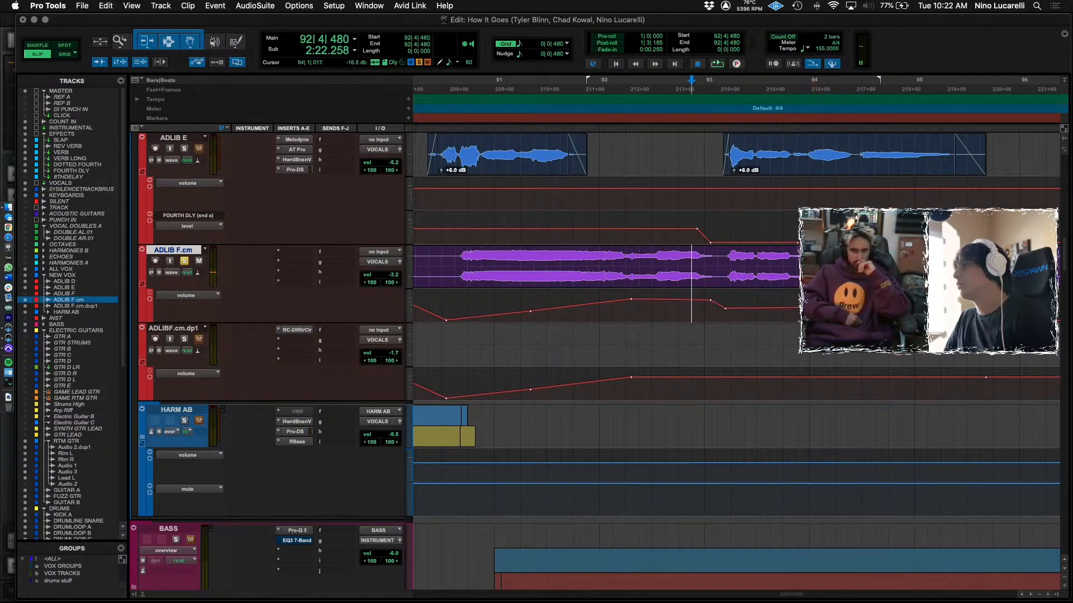
Unsolo ADLIB F.cm, replay the ending in the full mix and lower its volume automation after bar 93 further.
{"action": "key", "text": "space"}
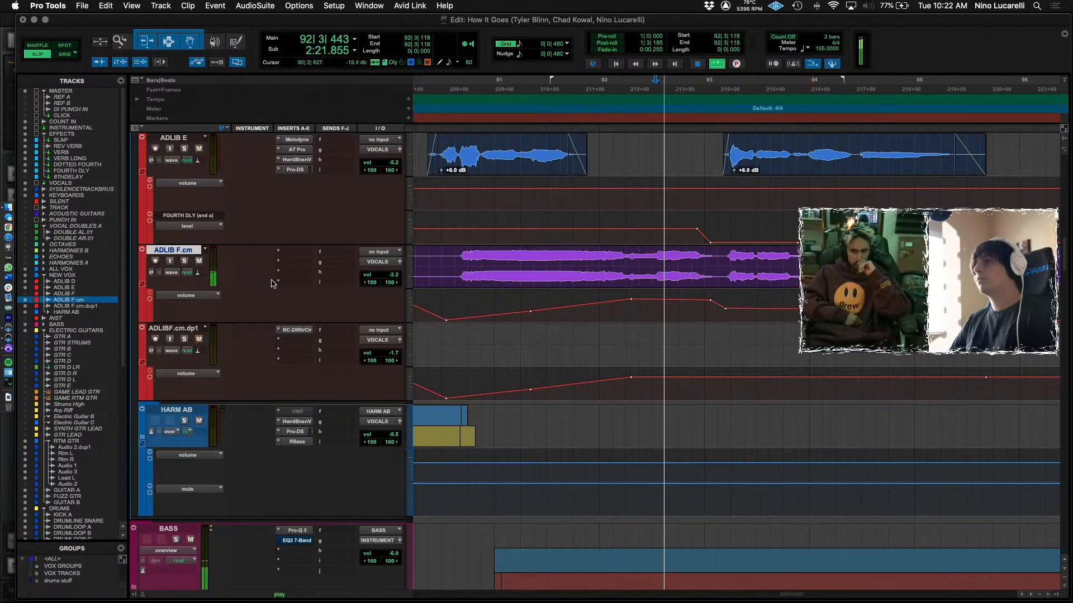
{"action": "scroll", "coordinate": [538, 325], "scroll_direction": "down", "scroll_amount": 4, "text": "alt"}
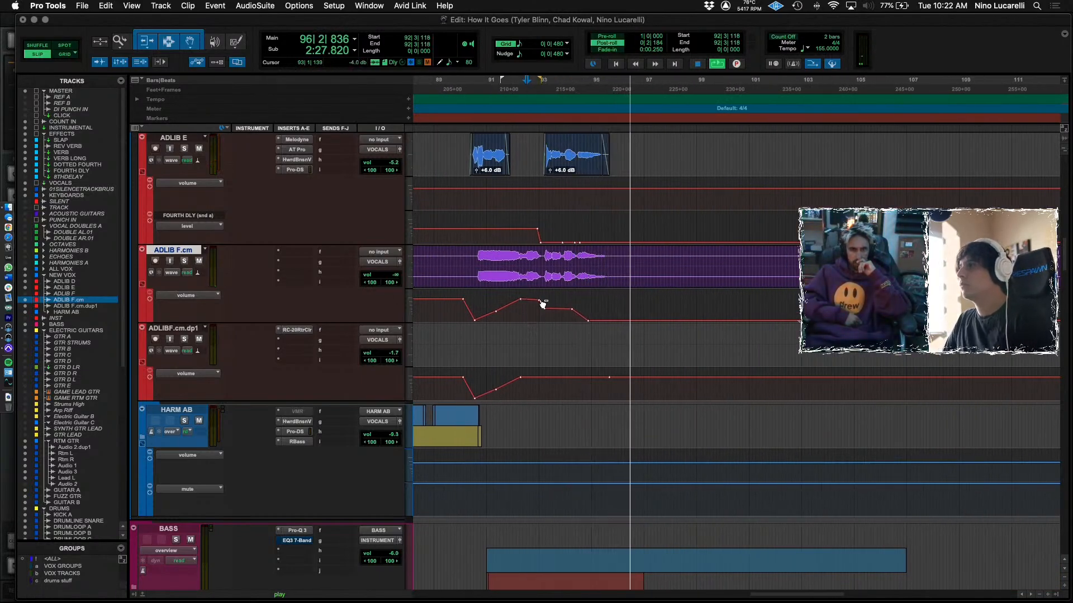
{"action": "left_click", "coordinate": [505, 312]}
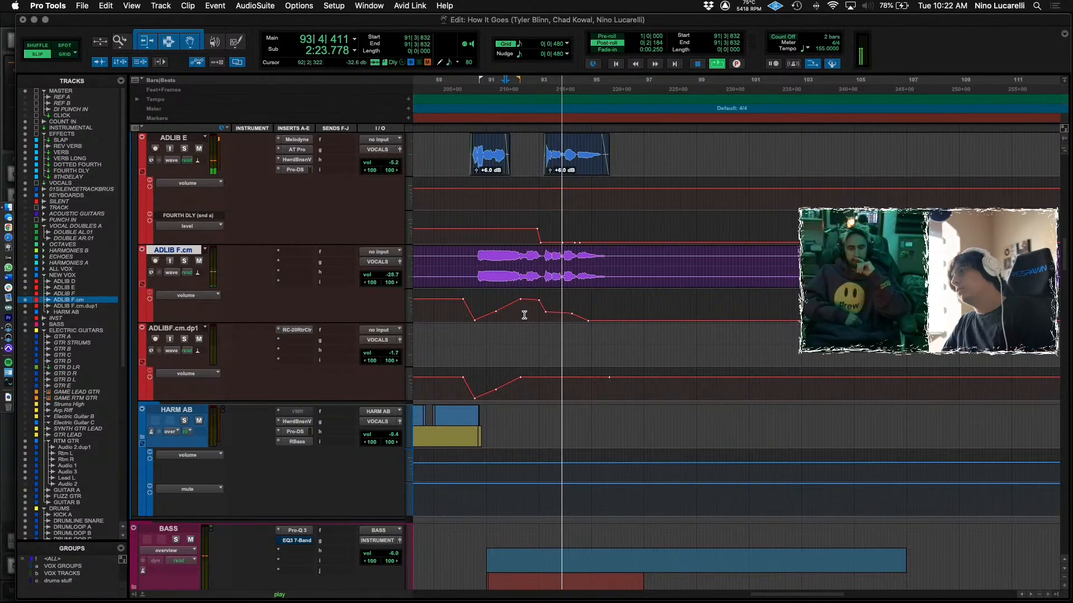
{"action": "scroll", "coordinate": [525, 319], "scroll_direction": "up", "scroll_amount": 1}
{"action": "scroll", "coordinate": [542, 330], "scroll_direction": "up", "scroll_amount": 4}
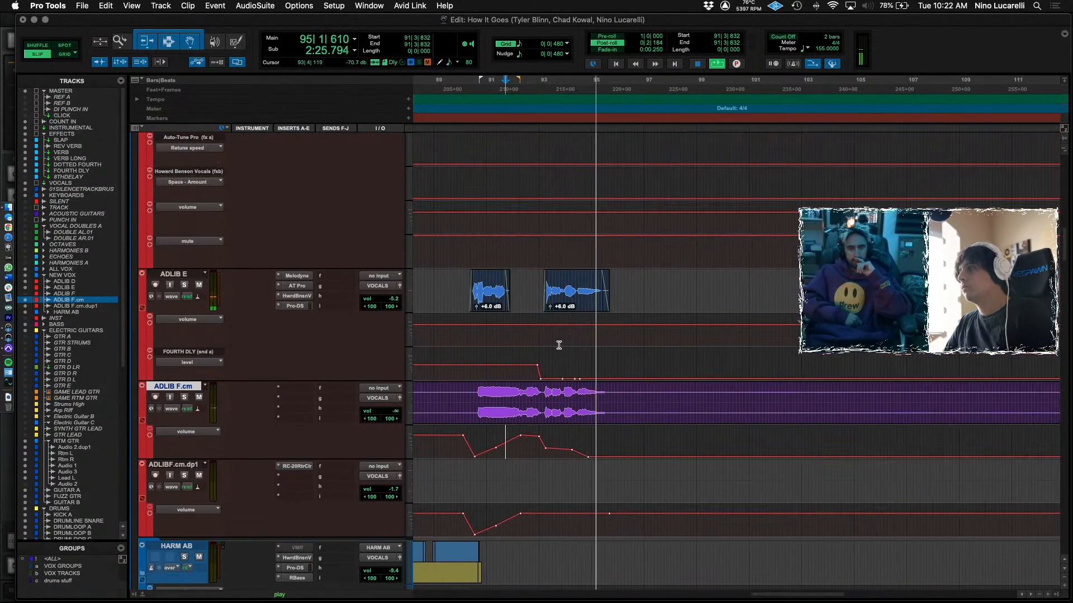
Check the Auto-Tune Pro settings on ADLIB E, close the plug-in and resume playback from 91|3|832.
{"action": "key", "text": "space"}
{"action": "left_click", "coordinate": [297, 286]}
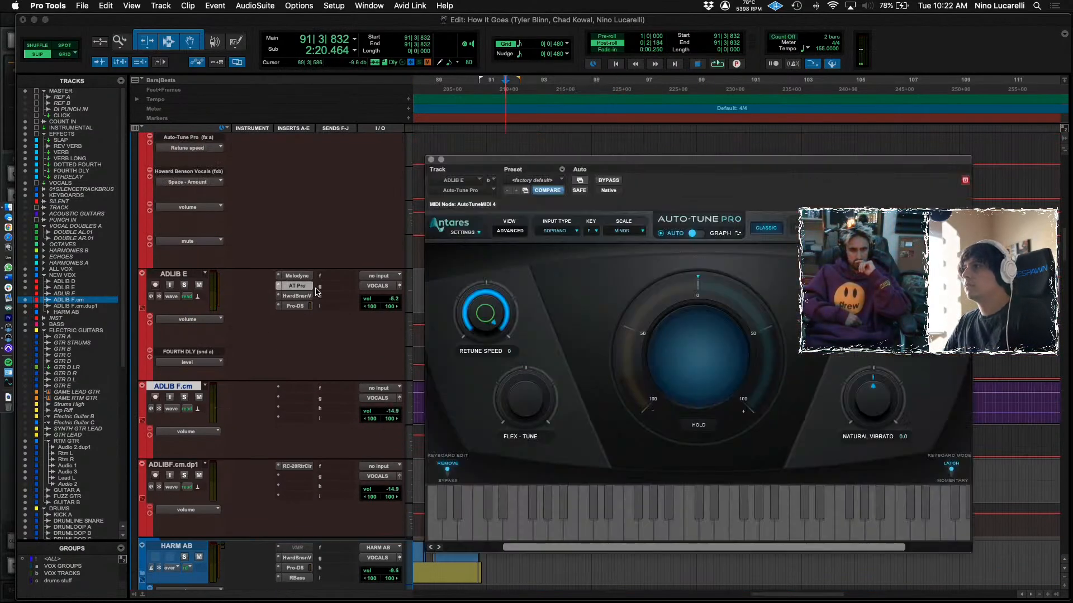
{"action": "left_click", "coordinate": [433, 161]}
{"action": "key", "text": "space"}
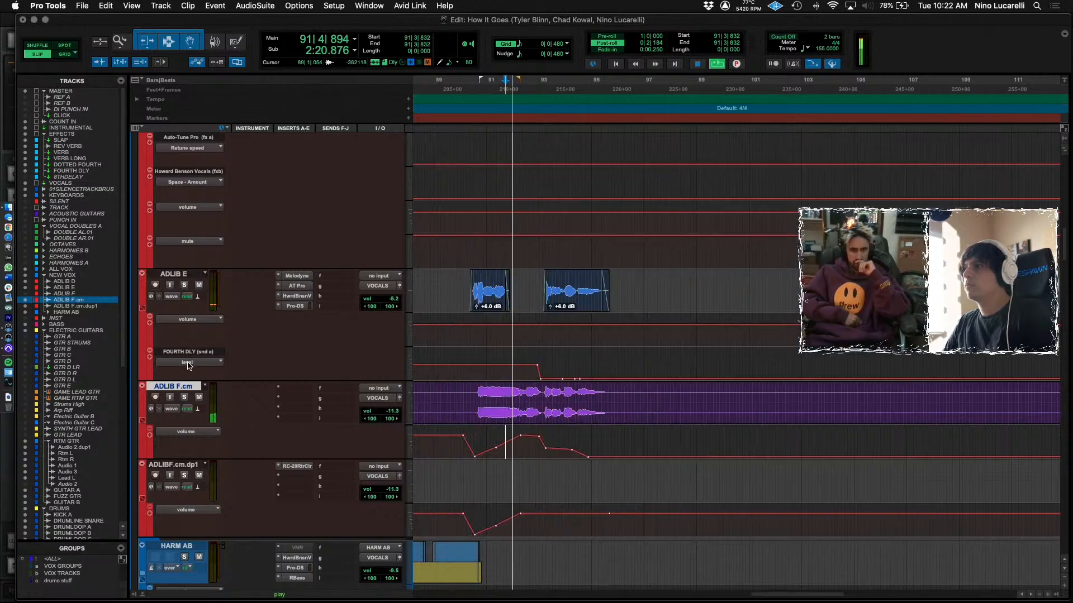
Show ADLIB E's Auto-Tune Pro Retune speed automation, raise the breakpoint near 93|1|547 to 315 ms and play from 92|2|894.
{"action": "left_click", "coordinate": [195, 319]}
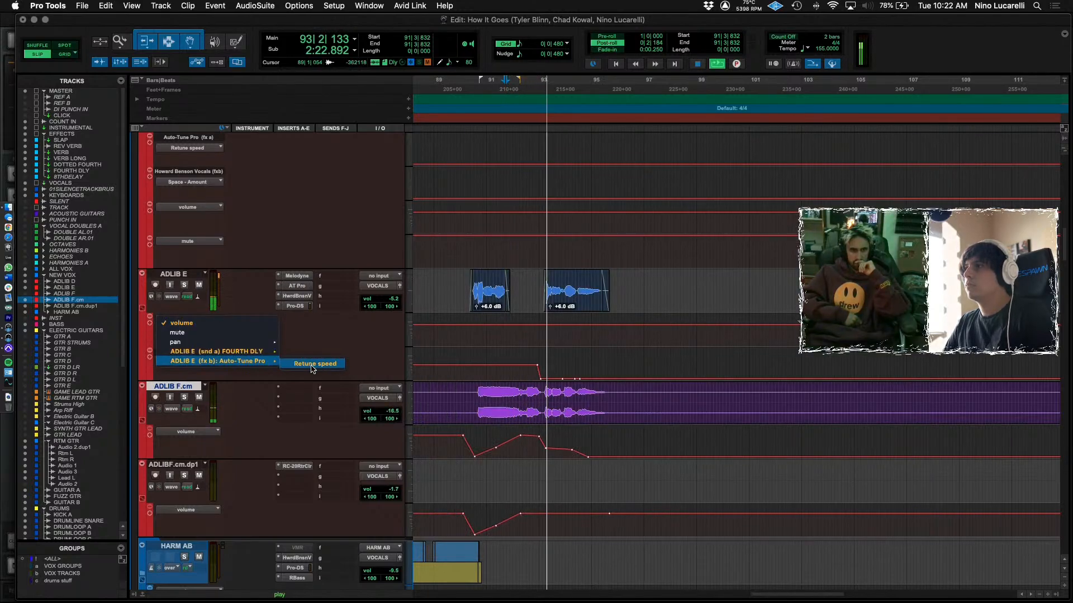
{"action": "left_click", "coordinate": [310, 362]}
{"action": "left_click_drag", "start_coordinate": [537, 317], "coordinate": [542, 316]}
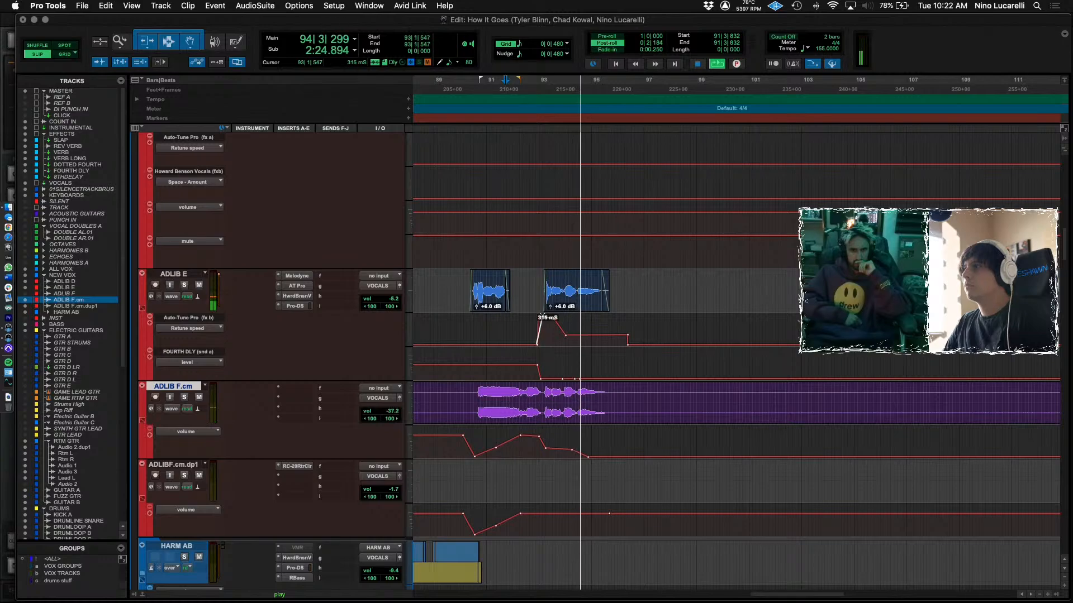
{"action": "left_click", "coordinate": [526, 327]}
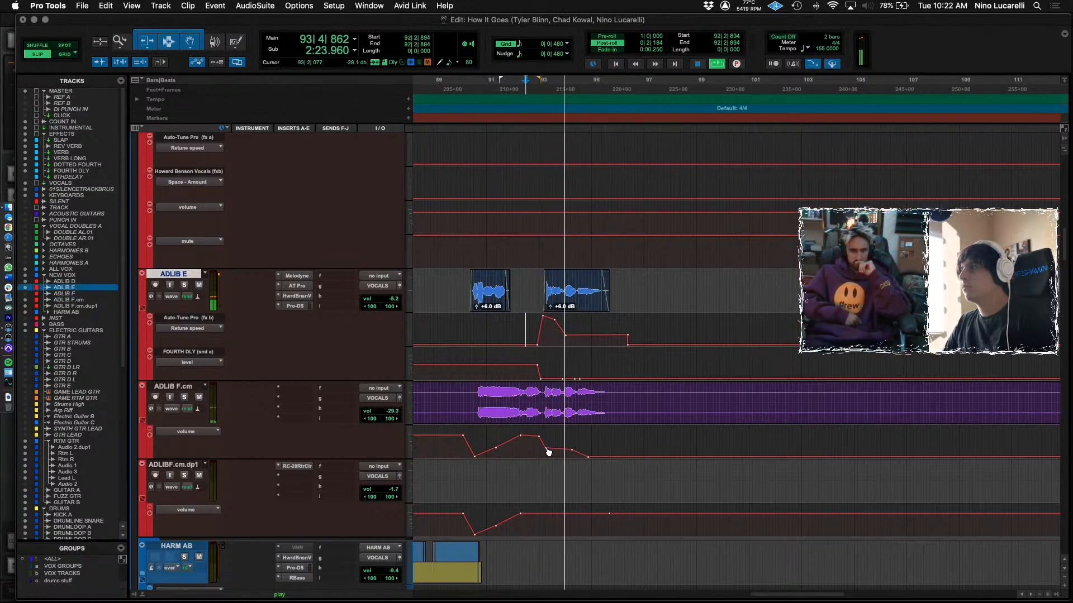
{"action": "scroll", "coordinate": [547, 452], "scroll_direction": "right", "scroll_amount": 2}
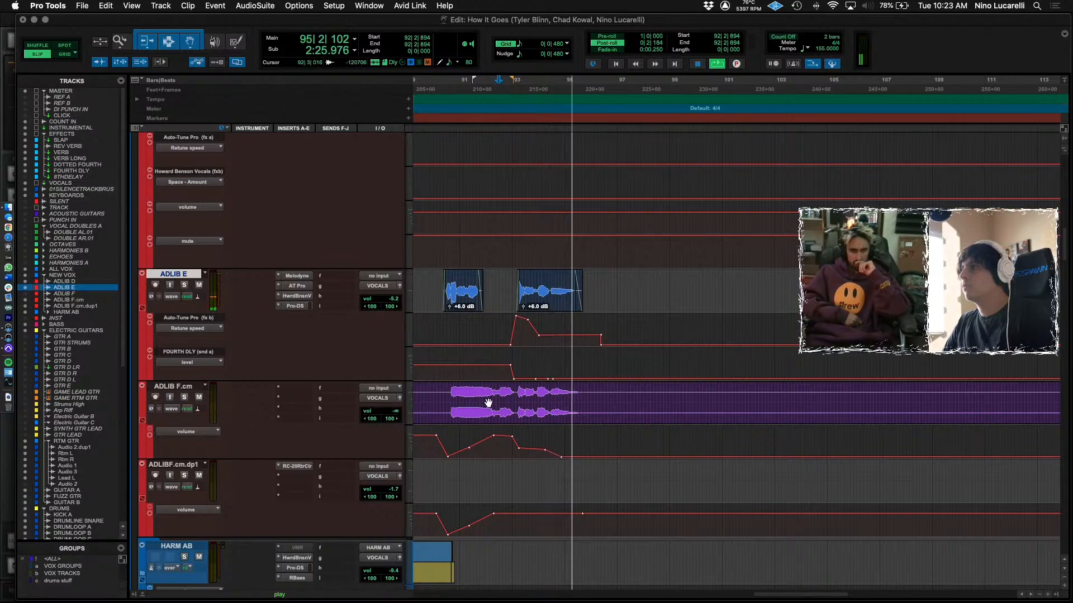
{"action": "key", "text": "space"}
Collapse the NEW VOX folder track and play the ending from 89|4|034 to review the rhythm guitars.
{"action": "scroll", "coordinate": [237, 319], "scroll_direction": "up", "scroll_amount": 10}
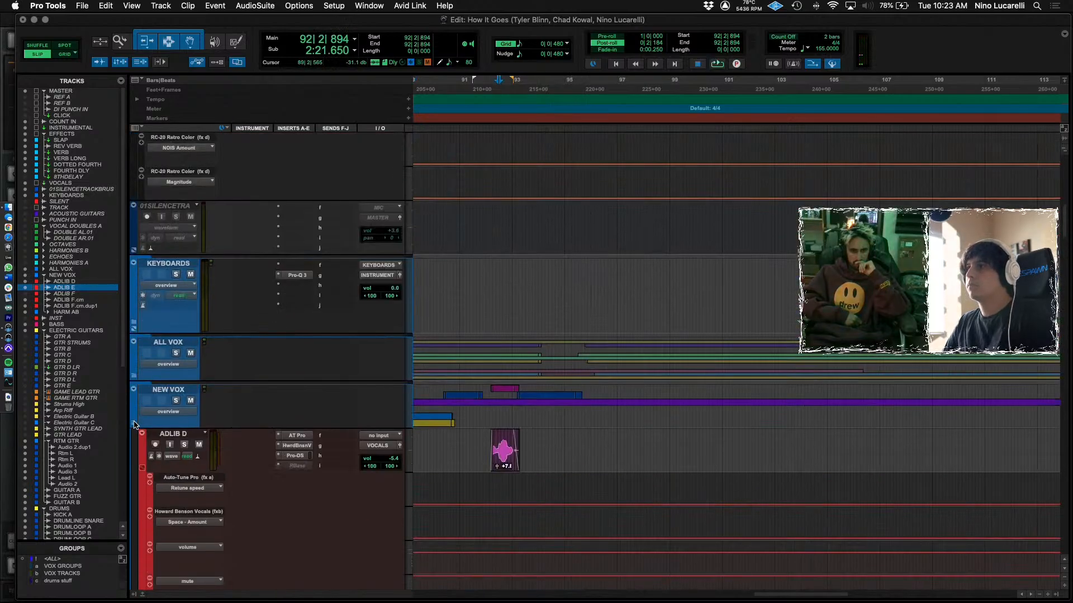
{"action": "left_click", "coordinate": [134, 389]}
{"action": "scroll", "coordinate": [442, 336], "scroll_direction": "down", "scroll_amount": 5}
{"action": "left_click", "coordinate": [427, 447]}
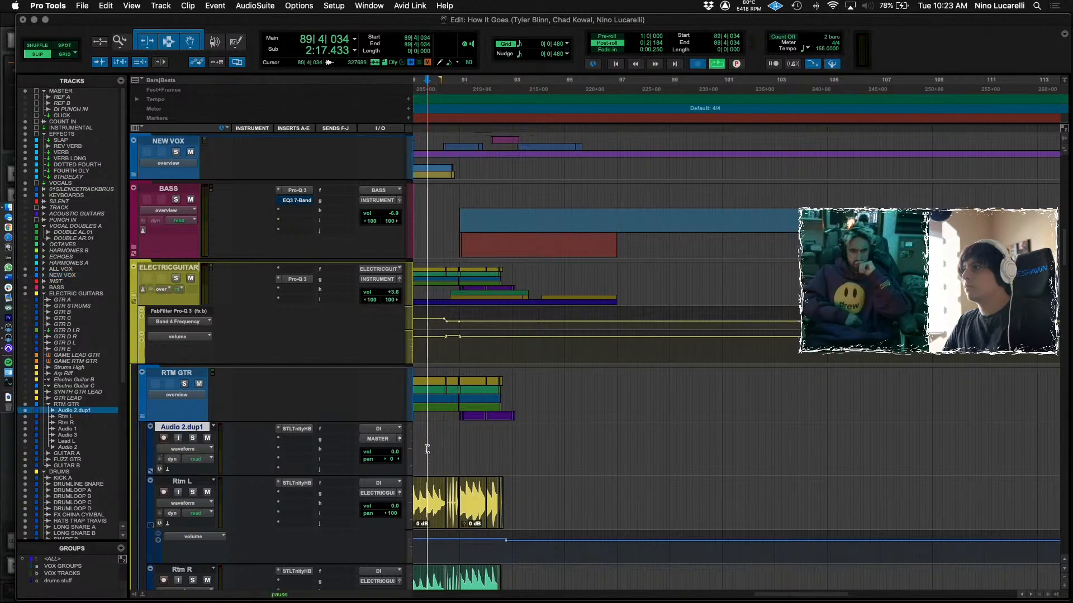
{"action": "key", "text": "space"}
{"action": "scroll", "coordinate": [462, 430], "scroll_direction": "down", "scroll_amount": 5}
{"action": "scroll", "coordinate": [470, 392], "scroll_direction": "left", "scroll_amount": 3}
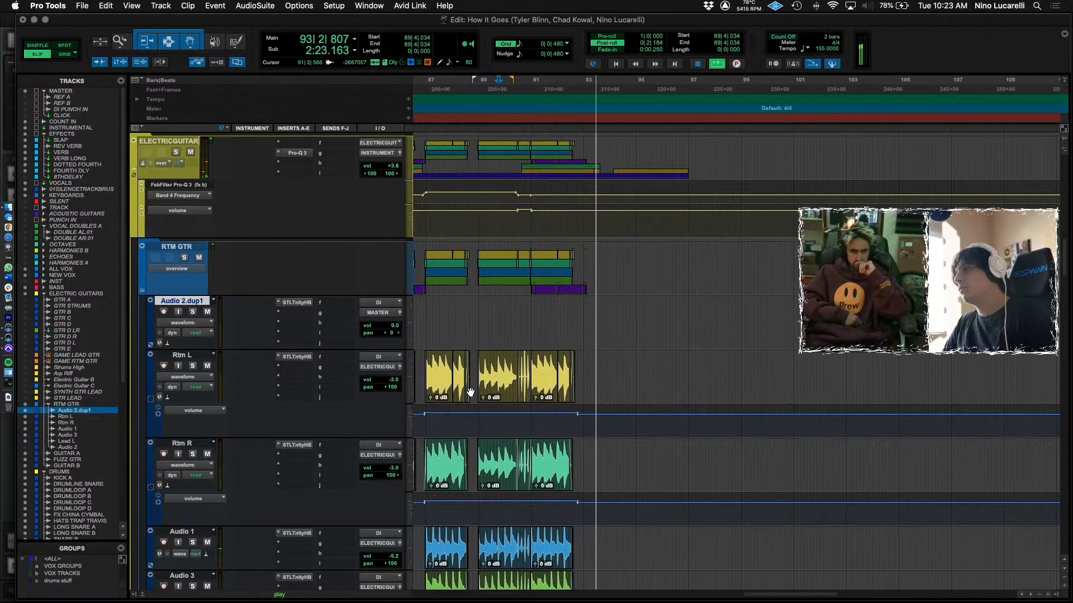
{"action": "scroll", "coordinate": [598, 391], "scroll_direction": "down", "scroll_amount": 6}
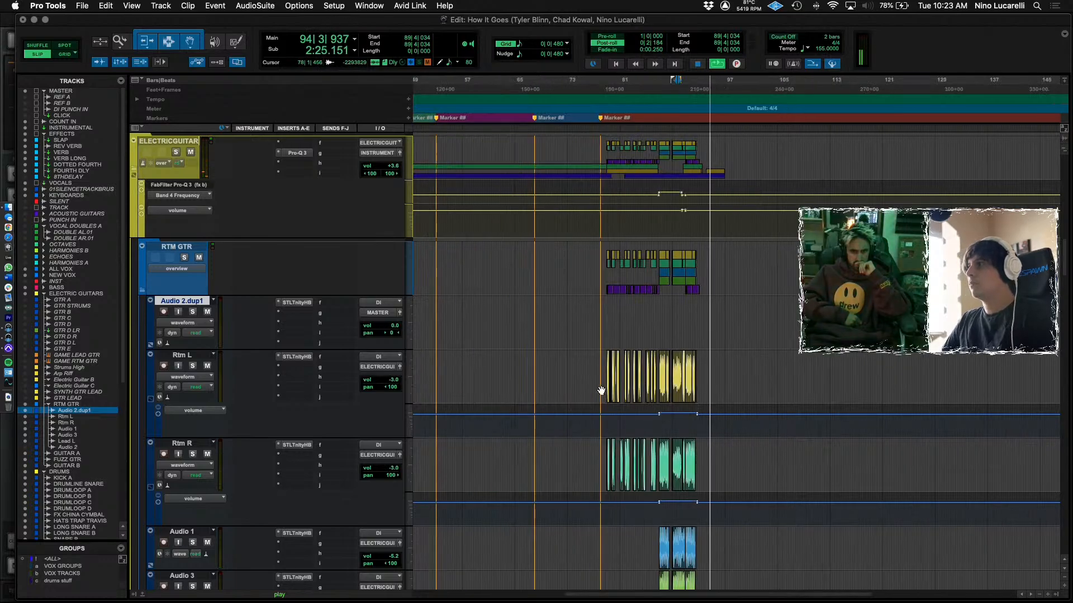
{"action": "scroll", "coordinate": [592, 408], "scroll_direction": "up", "scroll_amount": 5}
{"action": "scroll", "coordinate": [589, 420], "scroll_direction": "up", "scroll_amount": 3}
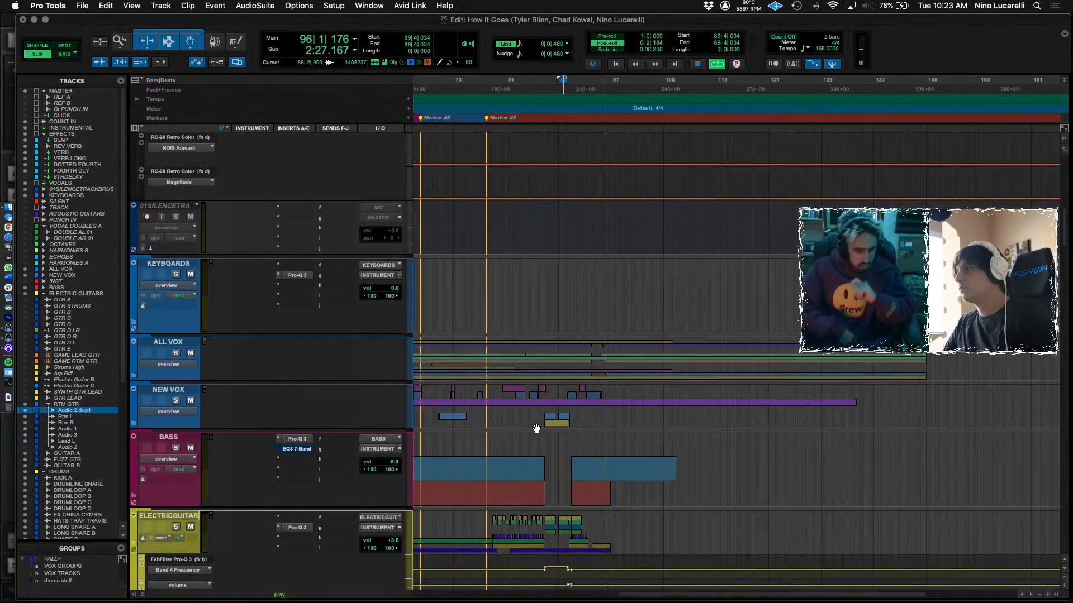
Stop at 83|3|255 on BASS, show the whole song and play from 11|4|558 on the DRUMLINE SNARE track.
{"action": "left_click", "coordinate": [522, 441]}
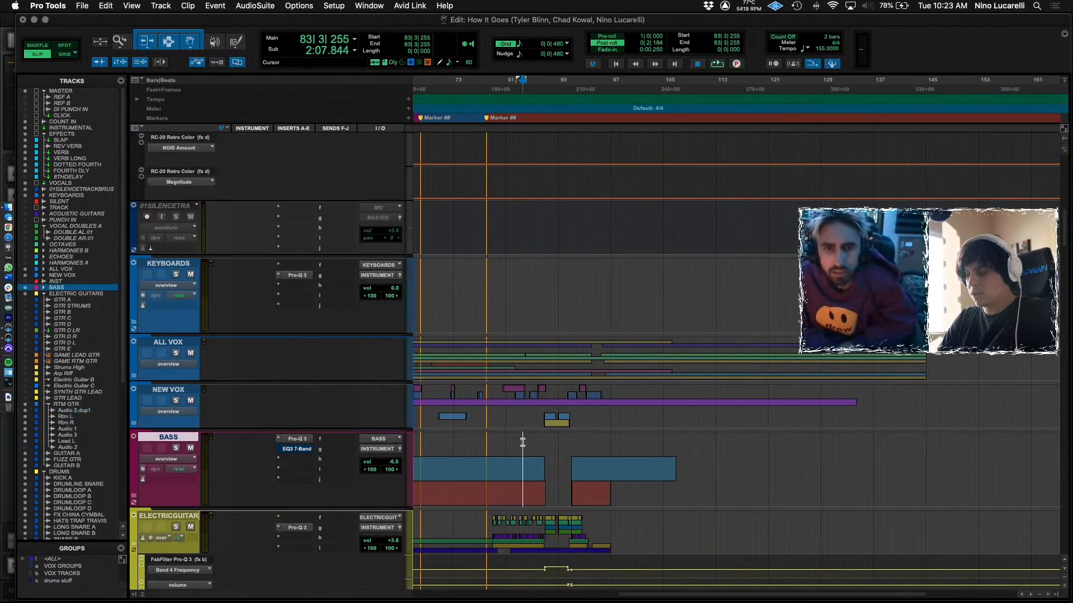
{"action": "key", "text": "BackSpace"}
{"action": "left_click", "coordinate": [642, 259]}
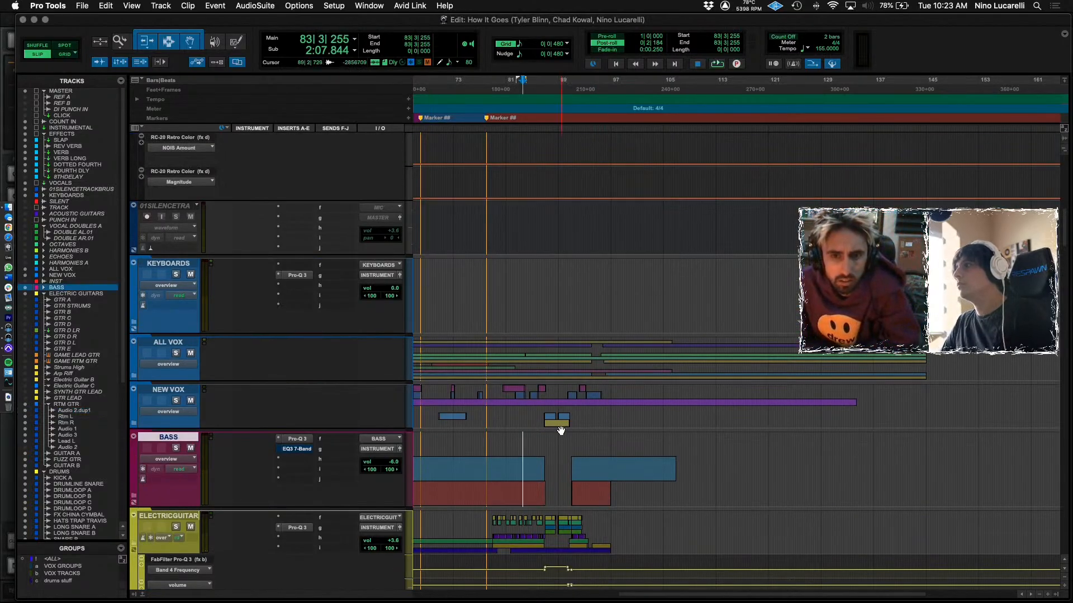
{"action": "scroll", "coordinate": [561, 429], "scroll_direction": "left", "scroll_amount": 4}
{"action": "scroll", "coordinate": [566, 424], "scroll_direction": "down", "scroll_amount": 3}
{"action": "key", "text": "super+bracketleft"}
{"action": "key", "text": "super+bracketleft"}
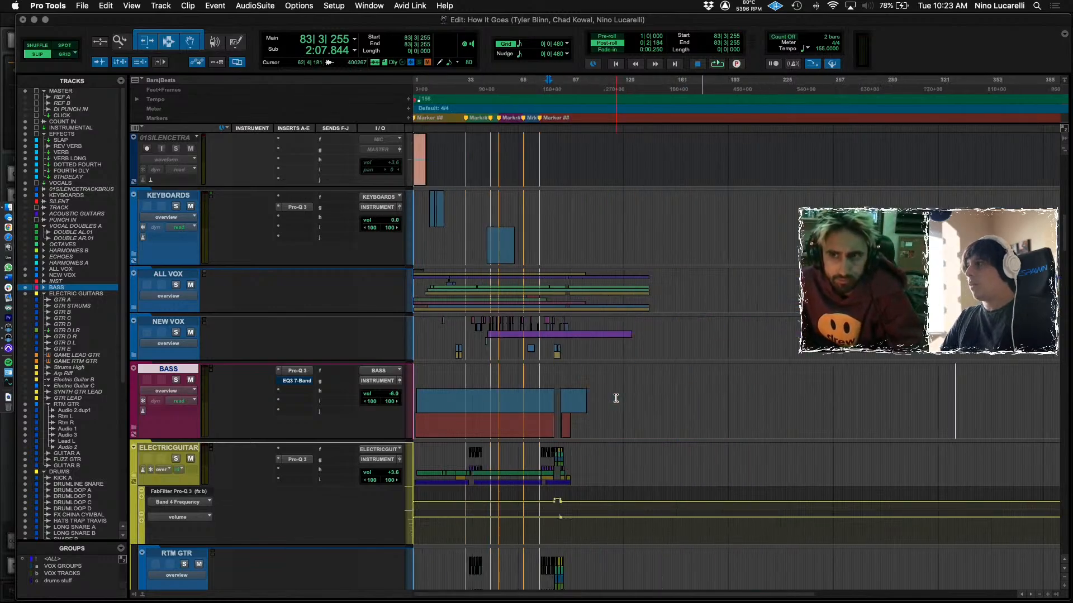
{"action": "scroll", "coordinate": [552, 387], "scroll_direction": "down", "scroll_amount": 12}
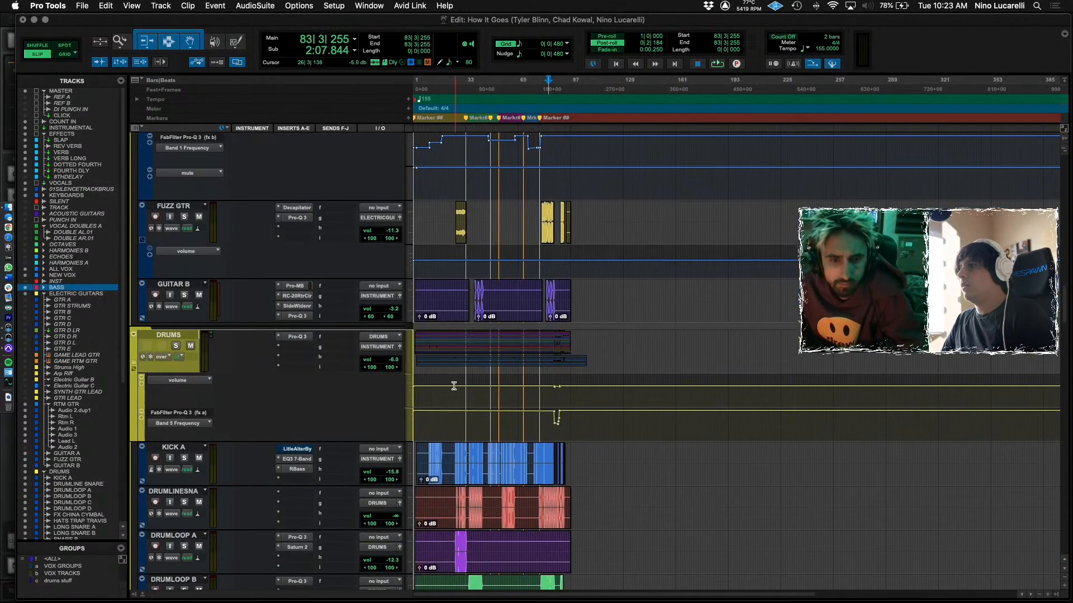
{"action": "scroll", "coordinate": [439, 426], "scroll_direction": "down", "scroll_amount": 2}
{"action": "left_click", "coordinate": [431, 462]}
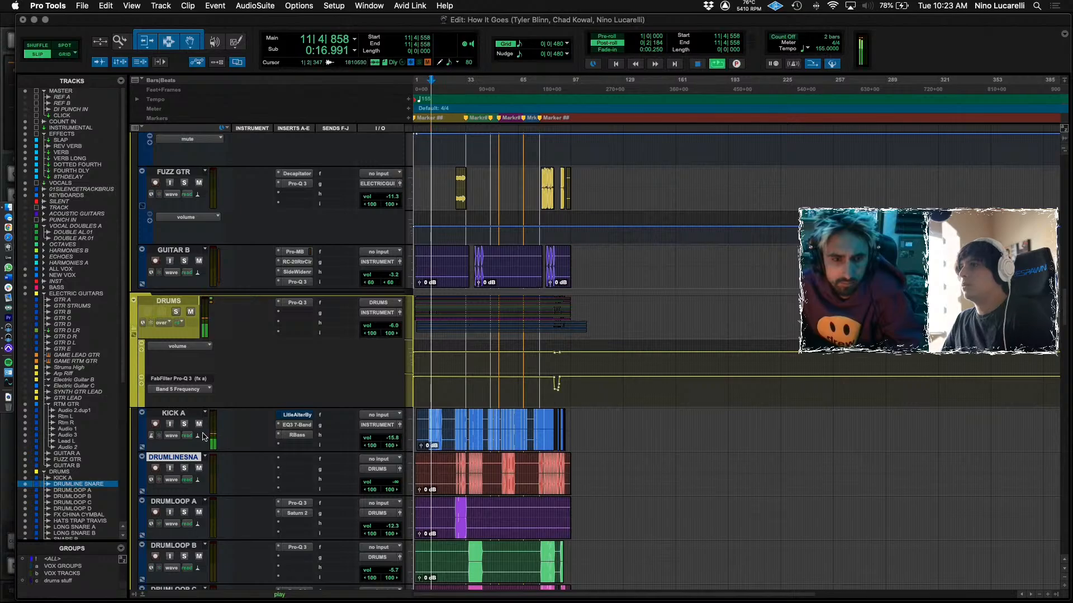
Collapse the DRUMS and ELECTRIC GUITARS folder tracks.
{"action": "left_click", "coordinate": [136, 333]}
{"action": "scroll", "coordinate": [167, 363], "scroll_direction": "up", "scroll_amount": 8}
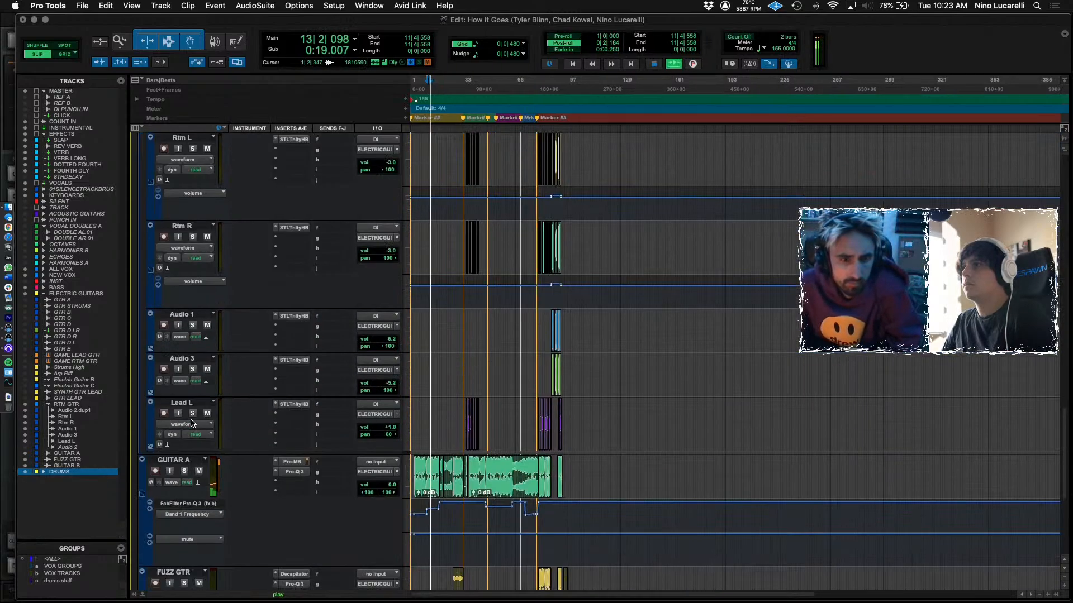
{"action": "scroll", "coordinate": [137, 166], "scroll_direction": "up", "scroll_amount": 8}
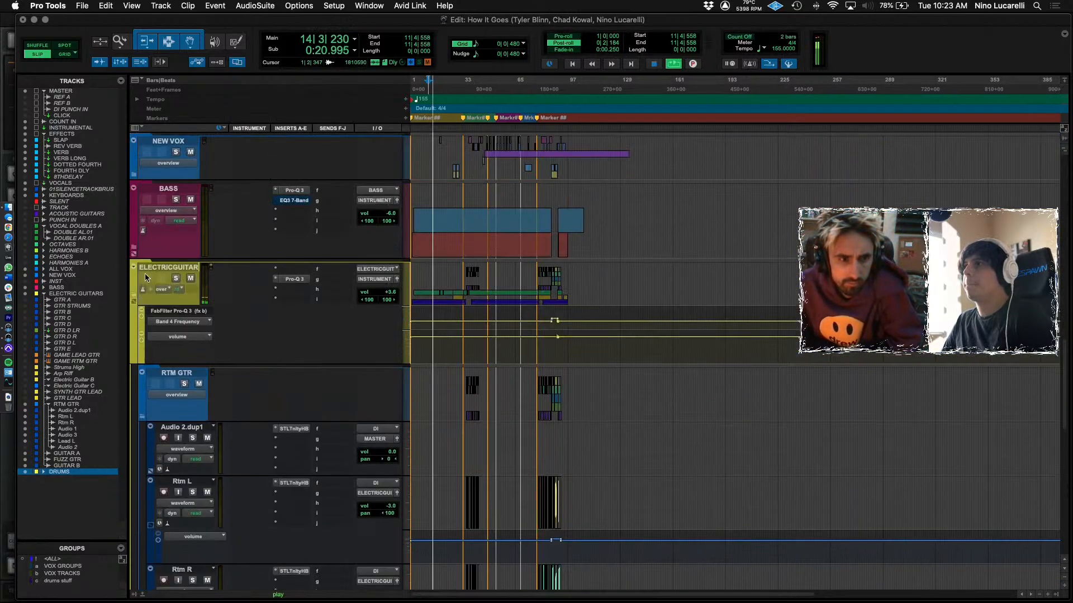
{"action": "left_click", "coordinate": [133, 267]}
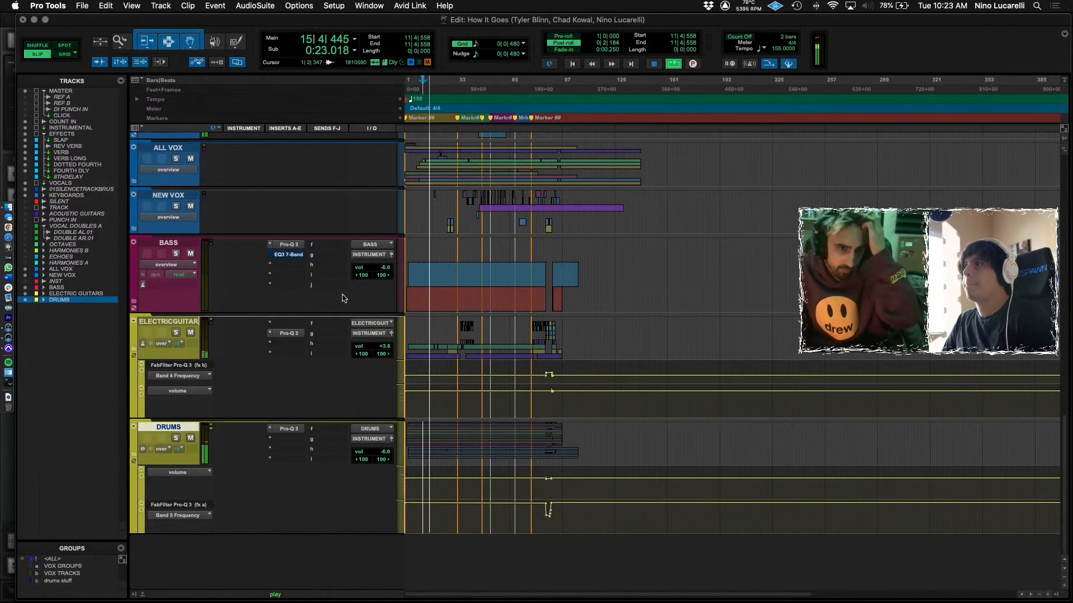
Play the song's opening from 1|4|062 on ELECTRIC GUITARS and expand that folder track.
{"action": "left_click", "coordinate": [414, 324]}
{"action": "key", "text": "space"}
{"action": "key", "text": "space"}
{"action": "key", "text": "super+bracketright"}
{"action": "key", "text": "super+bracketright"}
{"action": "key", "text": "super+bracketright"}
{"action": "left_click", "coordinate": [415, 334]}
{"action": "left_click", "coordinate": [133, 321]}
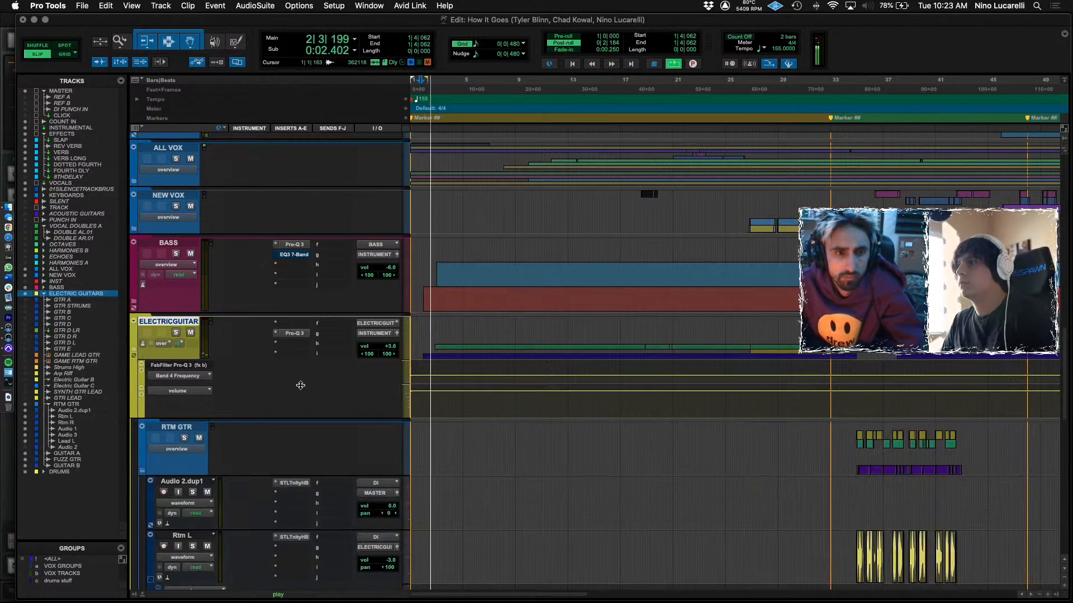
Open GUITAR A's Pro-Q 3, set the track's volume to +10.0 and audition from 26|3|302 on FUZZ GTR.
{"action": "scroll", "coordinate": [451, 400], "scroll_direction": "down", "scroll_amount": 10}
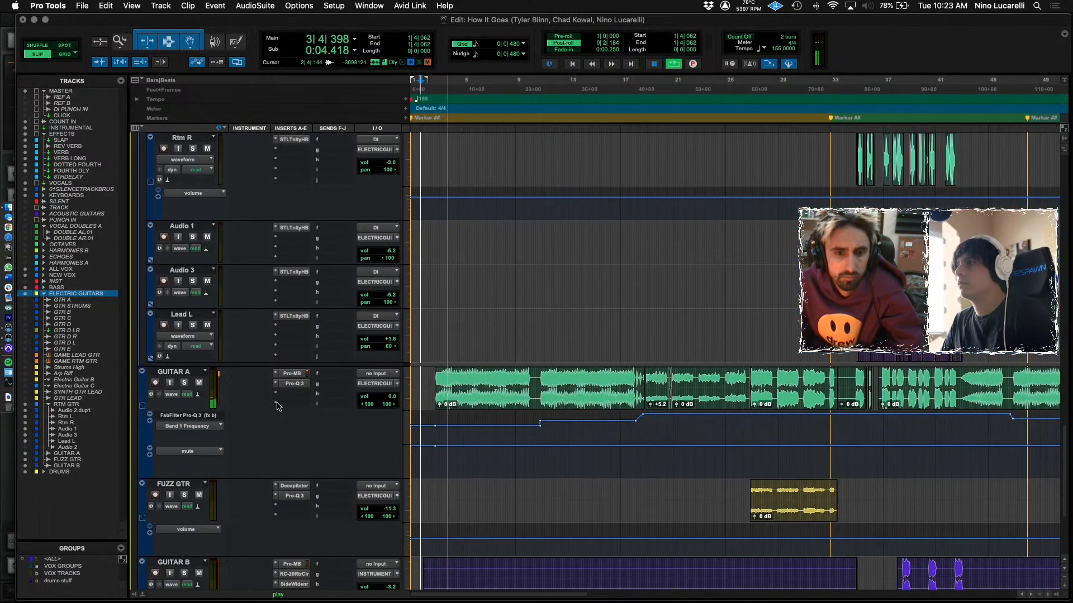
{"action": "left_click_drag", "start_coordinate": [391, 397], "coordinate": [394, 392]}
{"action": "left_click", "coordinate": [295, 384]}
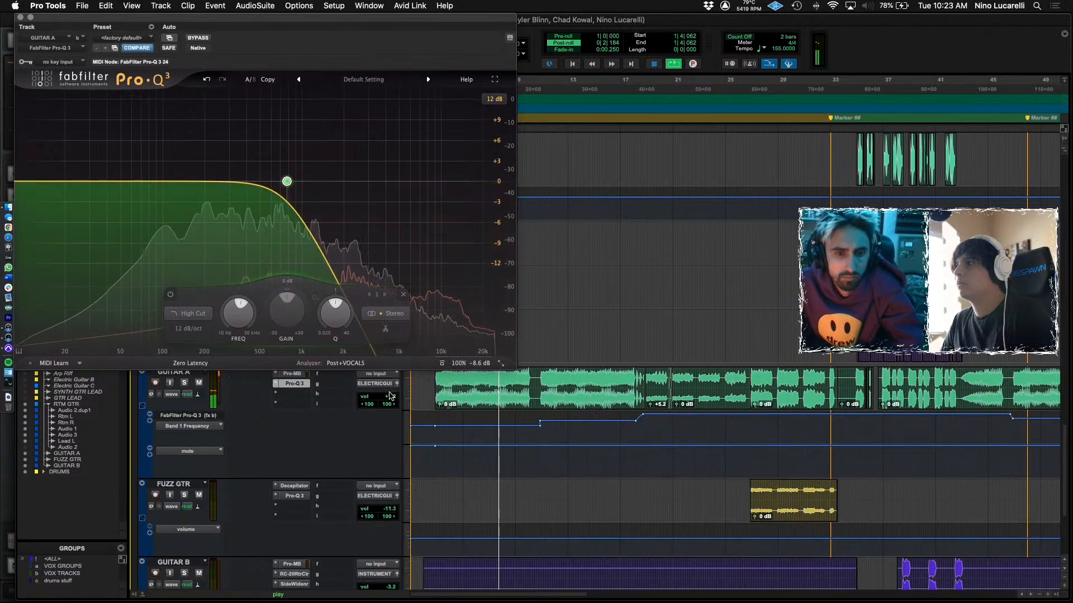
{"action": "left_click_drag", "start_coordinate": [390, 396], "coordinate": [392, 399]}
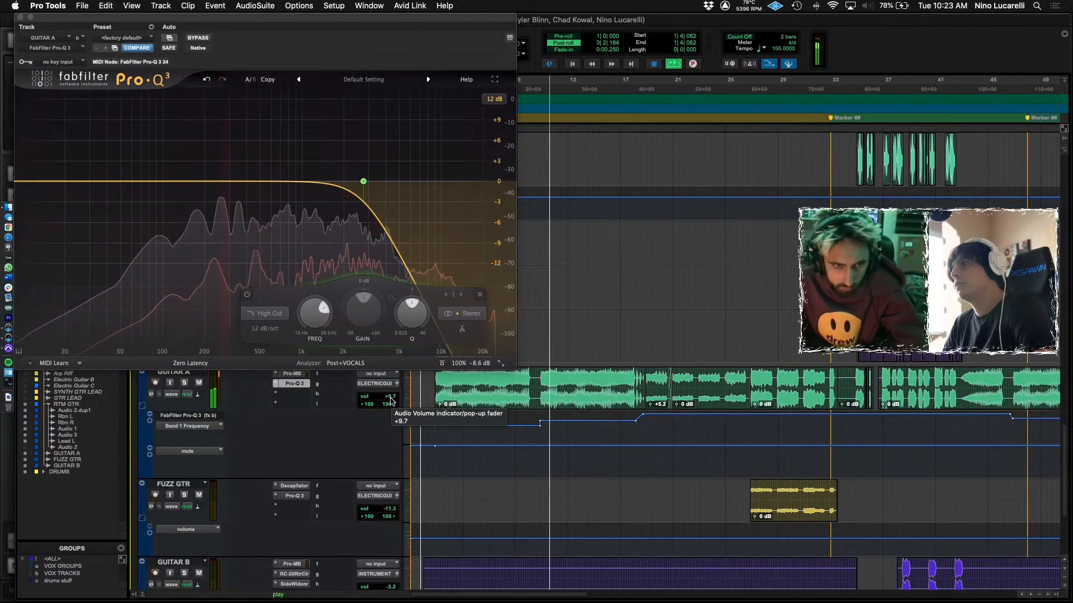
{"action": "left_click_drag", "start_coordinate": [392, 399], "coordinate": [391, 397]}
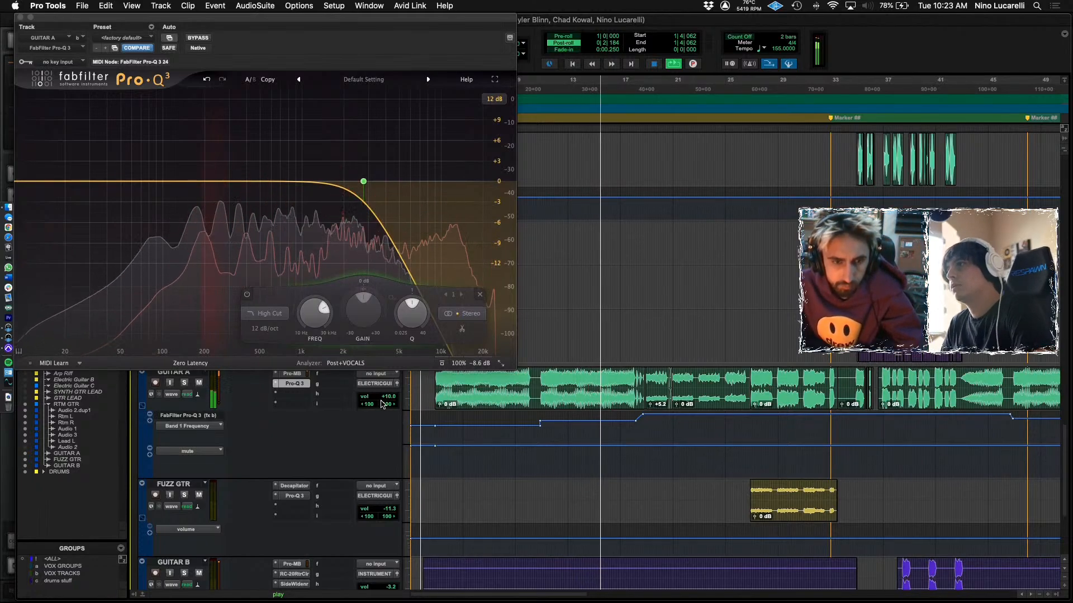
{"action": "left_click_drag", "start_coordinate": [391, 400], "coordinate": [390, 396]}
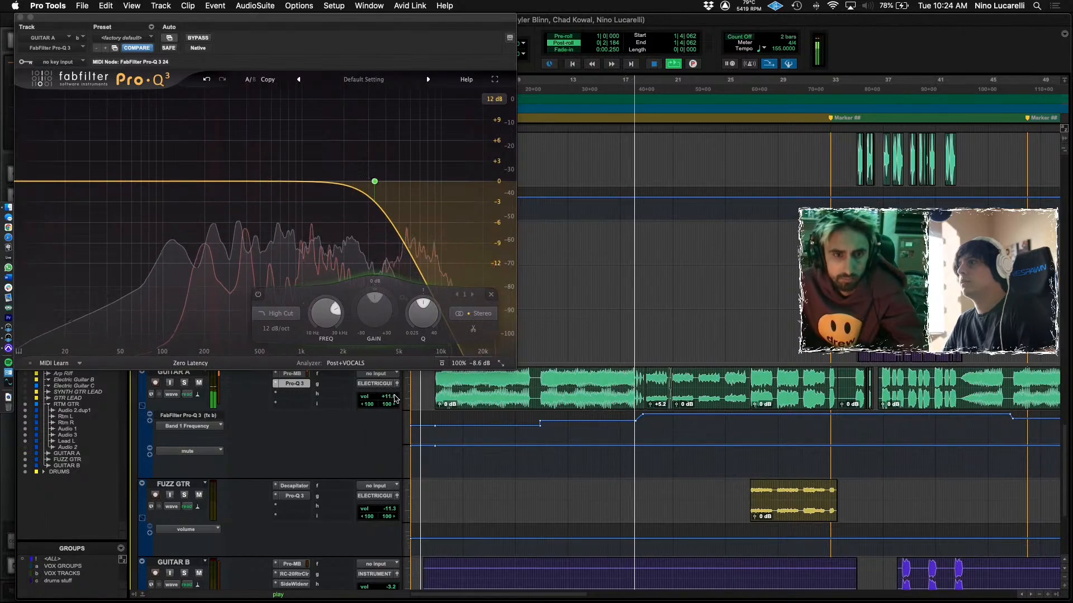
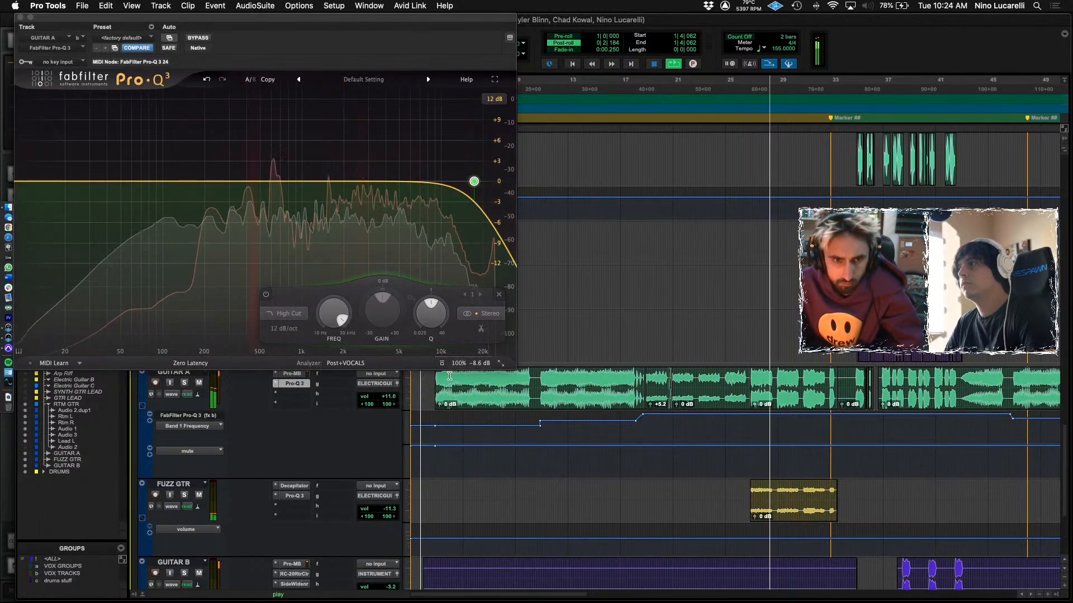
{"action": "left_click_drag", "start_coordinate": [391, 397], "coordinate": [392, 404]}
{"action": "left_click", "coordinate": [749, 492]}
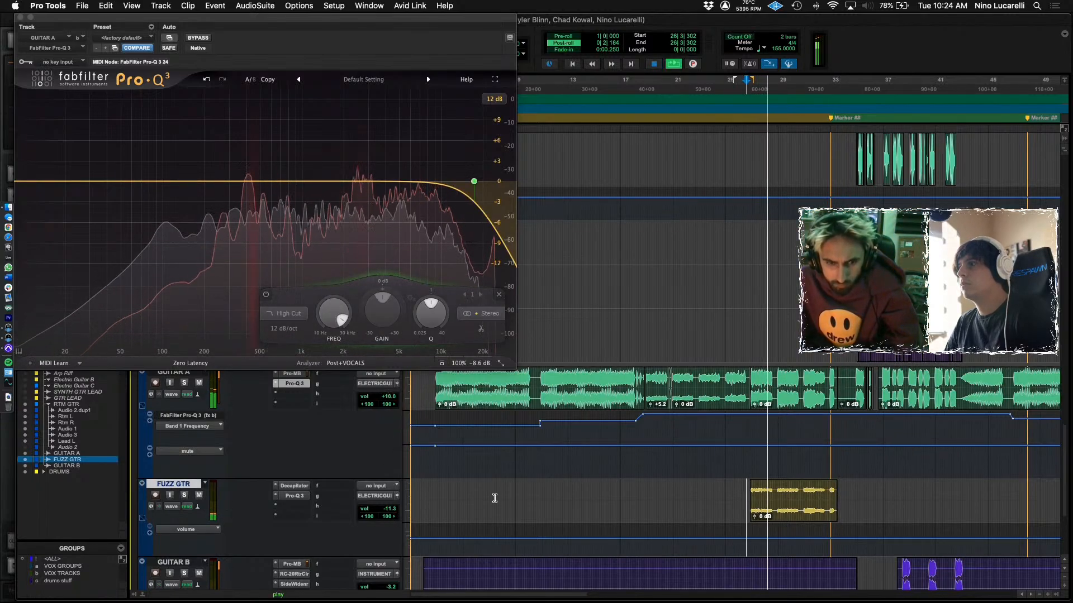
Set the FUZZ GTR track's volume to -10.0 during playback and check its clip between bars 27 and 33.
{"action": "scroll", "coordinate": [494, 498], "scroll_direction": "right", "scroll_amount": 2}
{"action": "left_click_drag", "start_coordinate": [391, 509], "coordinate": [388, 516]}
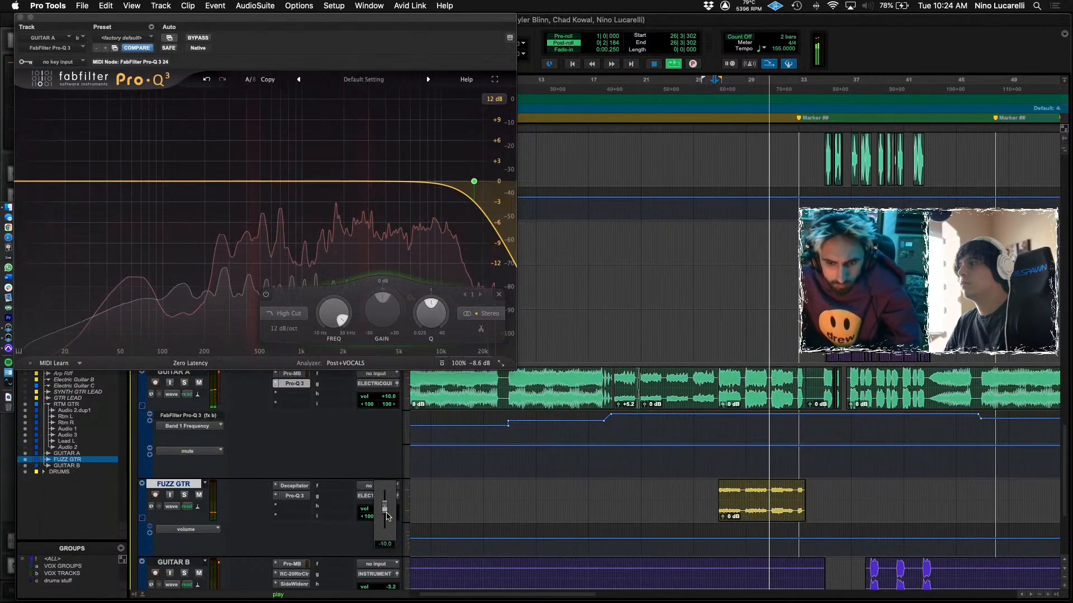
{"action": "scroll", "coordinate": [611, 511], "scroll_direction": "right", "scroll_amount": 4}
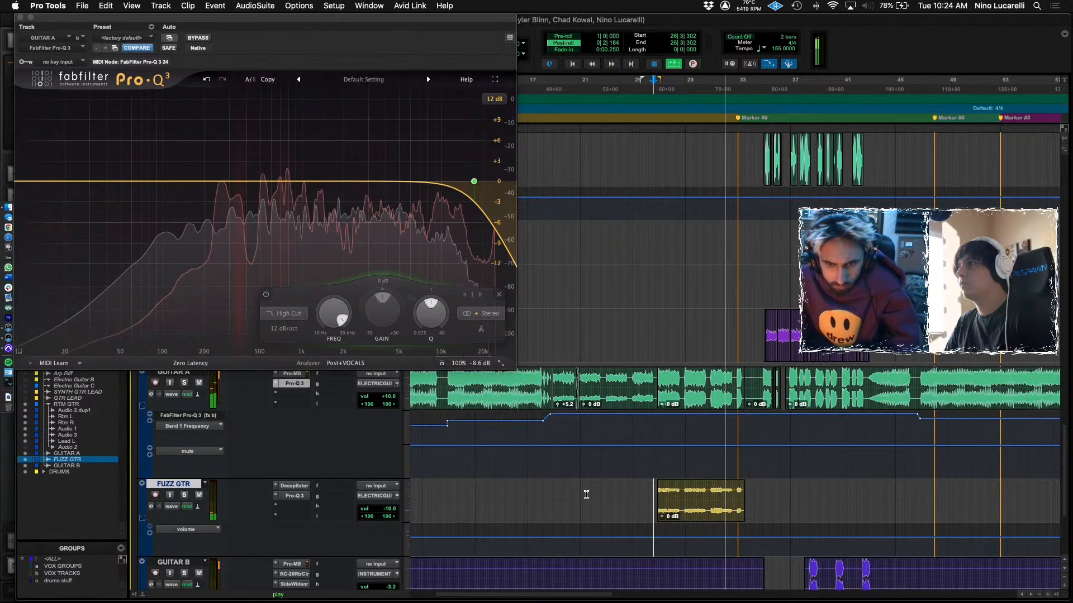
{"action": "scroll", "coordinate": [656, 497], "scroll_direction": "up", "scroll_amount": 3}
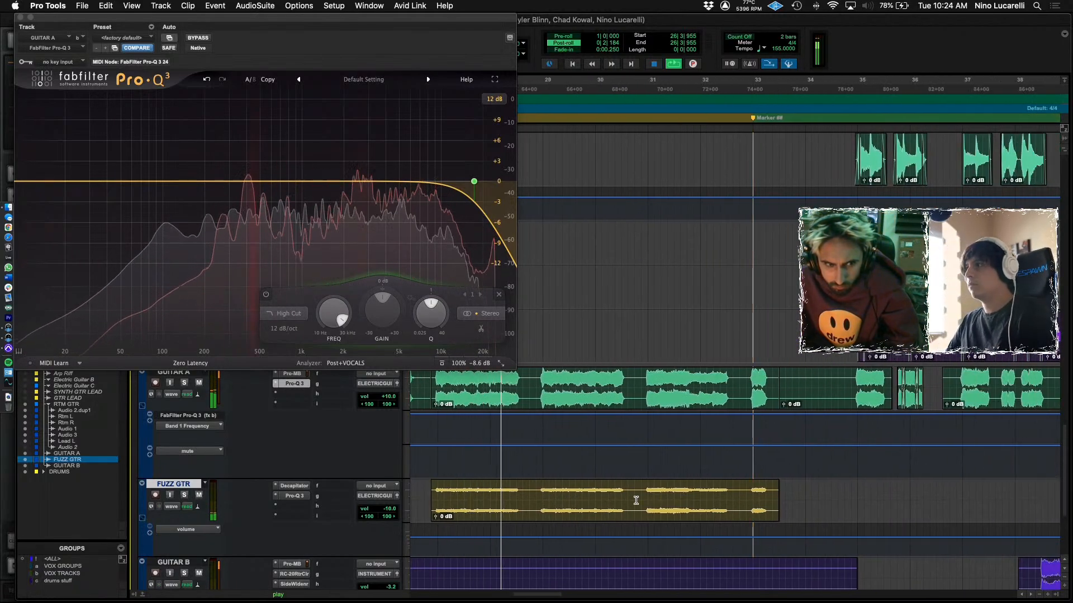
{"action": "scroll", "coordinate": [645, 503], "scroll_direction": "left", "scroll_amount": 6}
{"action": "left_click", "coordinate": [199, 495]}
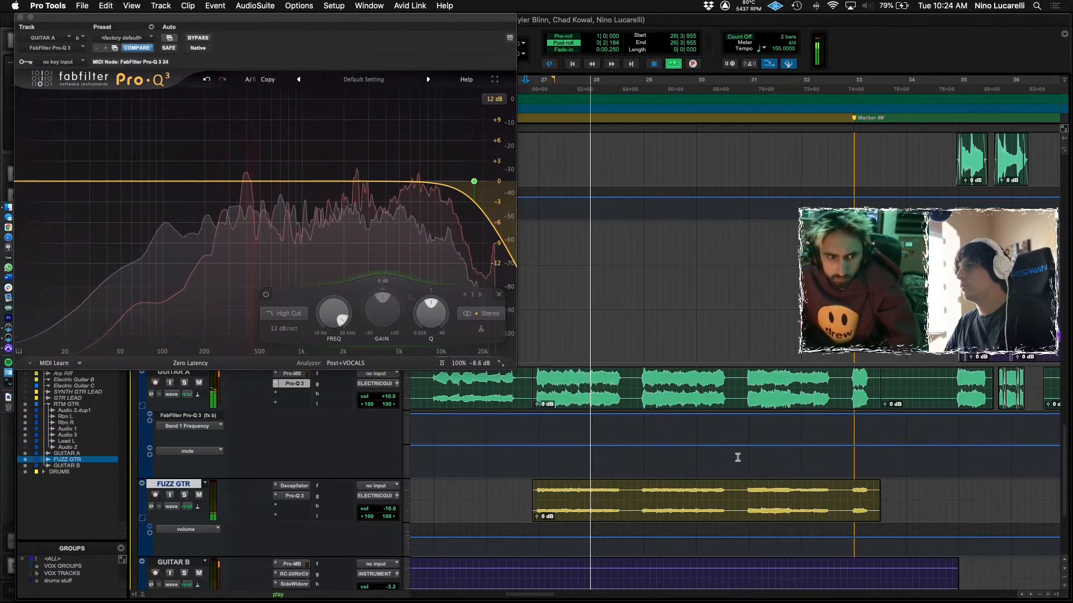
Show volume automation in GUITAR A's mute lane and lower the volume slightly through about the first half of bar 31.
{"action": "left_click", "coordinate": [220, 451]}
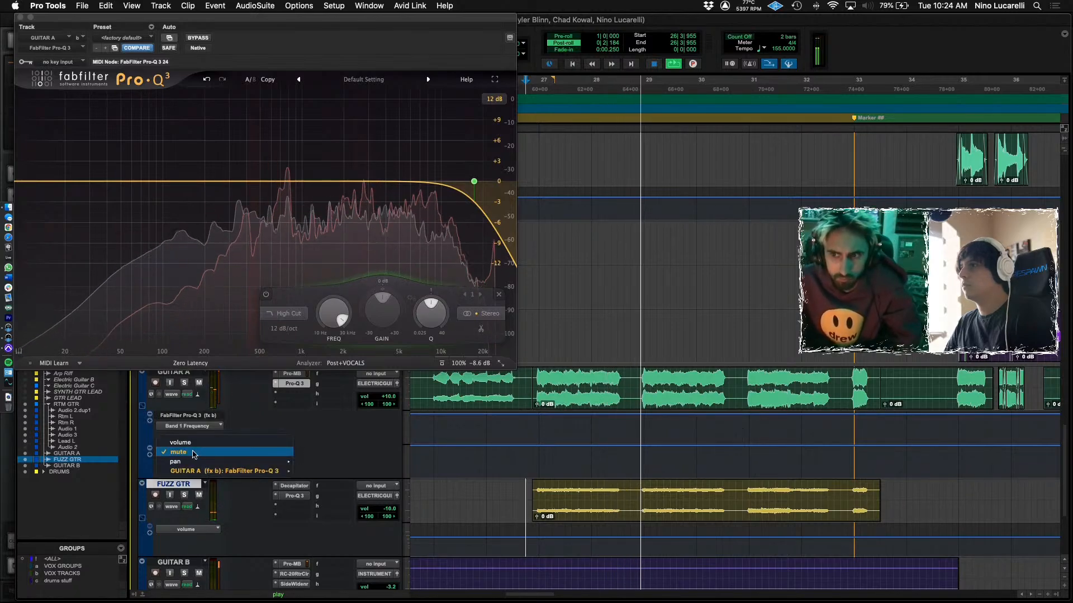
{"action": "left_click", "coordinate": [222, 443]}
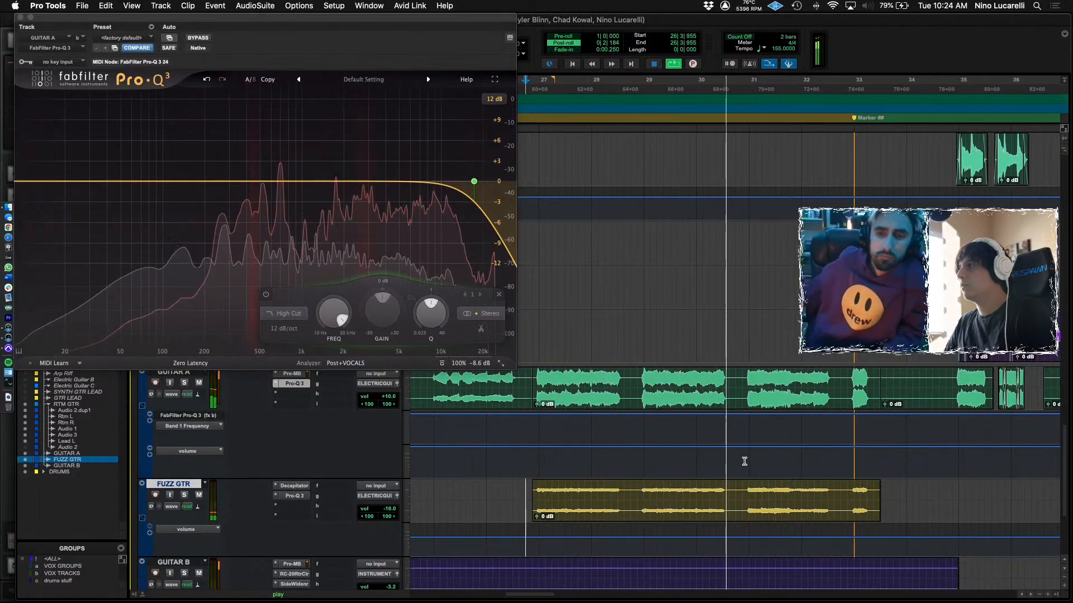
{"action": "left_click_drag", "start_coordinate": [742, 454], "coordinate": [831, 456]}
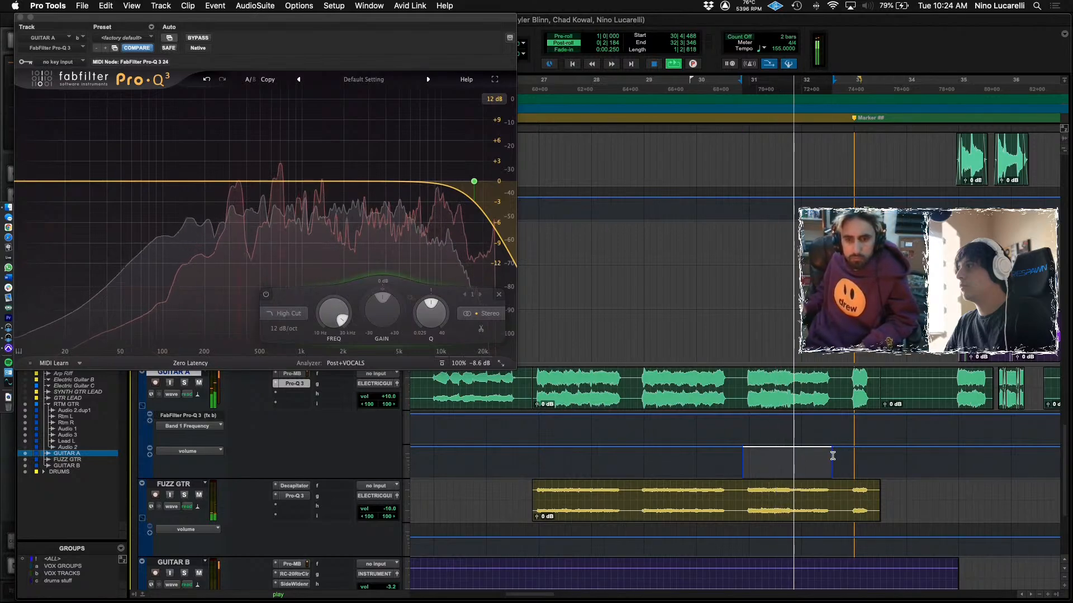
{"action": "left_click_drag", "start_coordinate": [741, 457], "coordinate": [780, 460]}
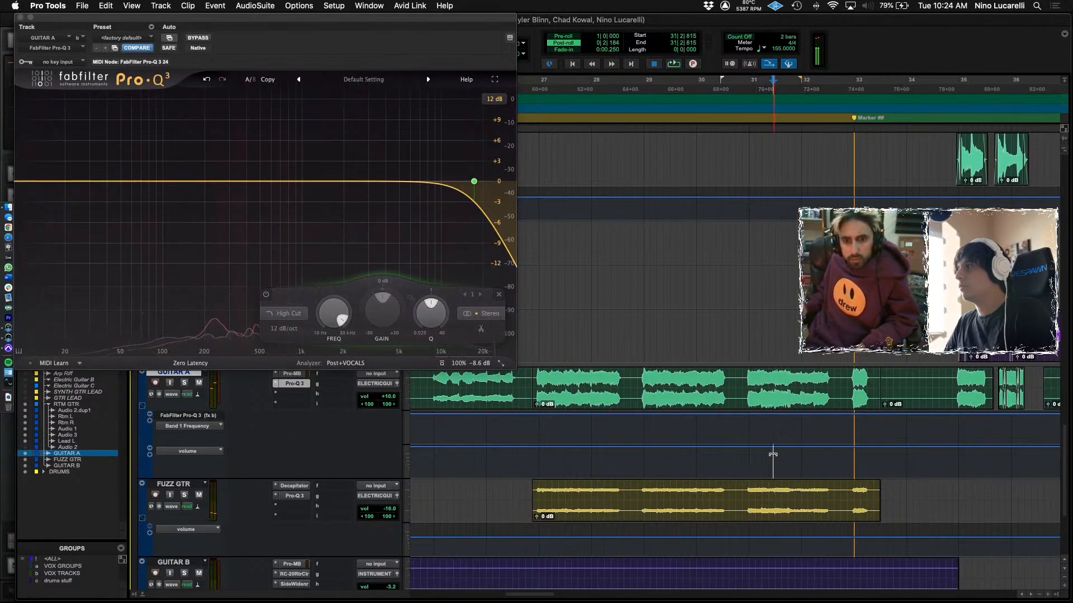
{"action": "left_click", "coordinate": [774, 457]}
Audition from 30|3|549, deepen GUITAR A's bar 31 volume dip with a ramped end, and replay from 29|4|774.
{"action": "key", "text": "space"}
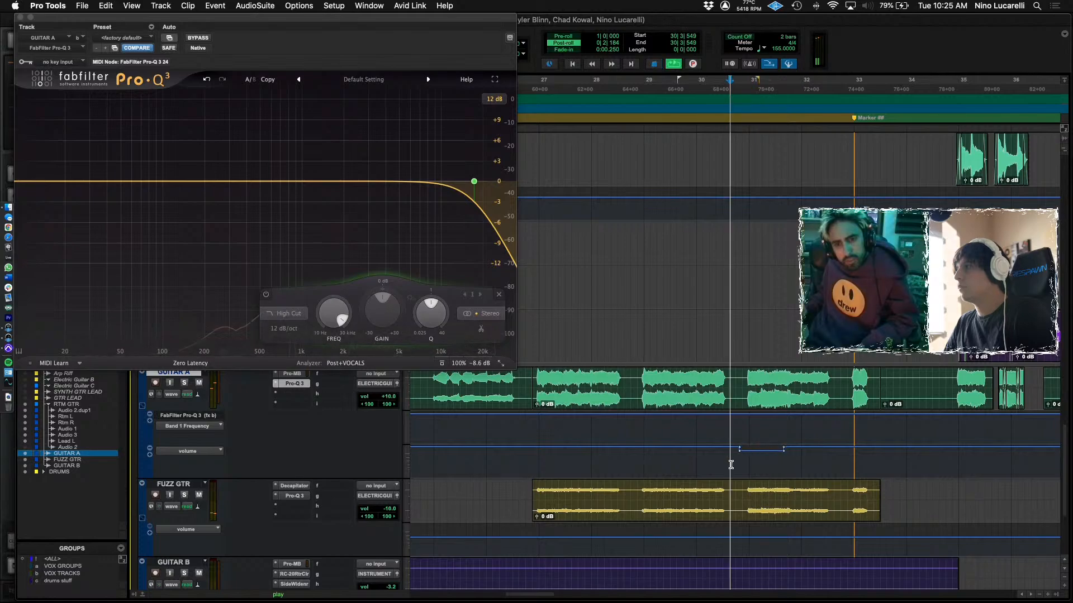
{"action": "key", "text": "space"}
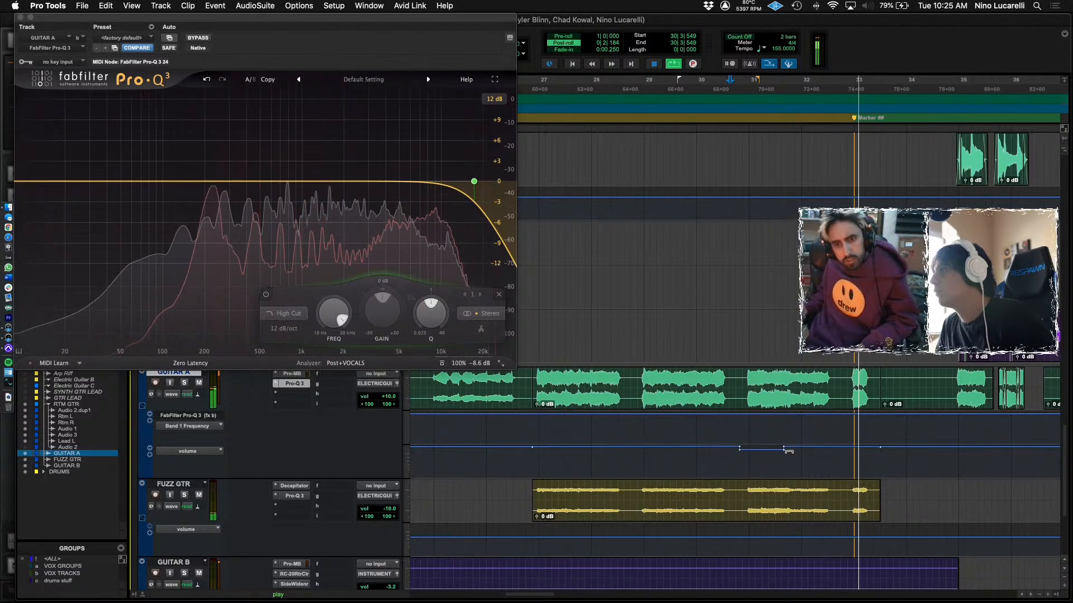
{"action": "mouse_move", "coordinate": [791, 449]}
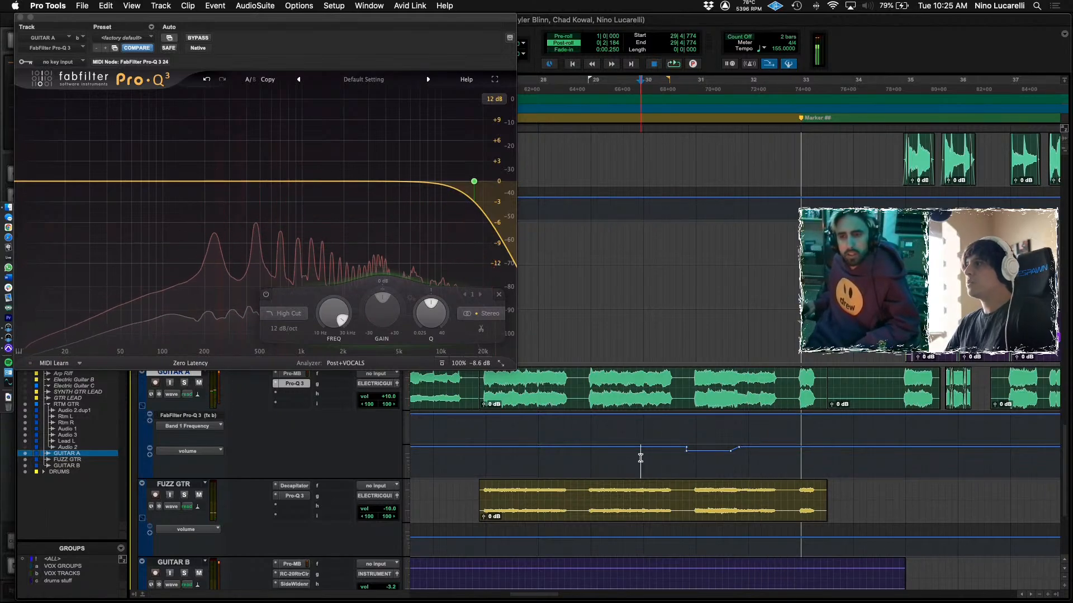
{"action": "key", "text": "space"}
{"action": "key", "text": "super+bracketleft"}
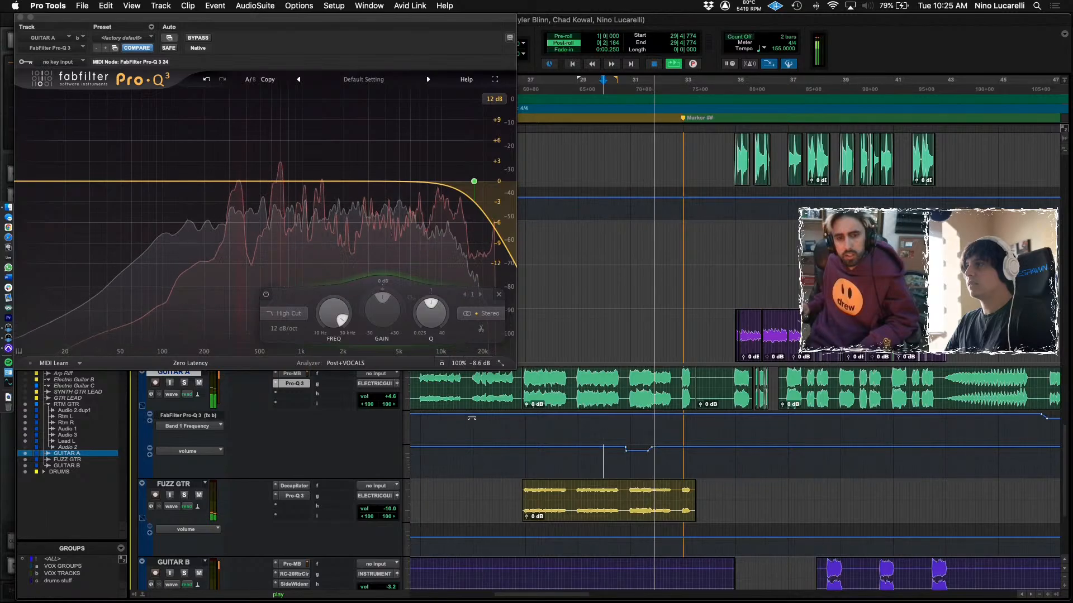
Close GUITAR A's Pro-Q 3 and play from 24|4|403 on GUITAR A while reviewing the surrounding tracks.
{"action": "key", "text": "super+w"}
{"action": "scroll", "coordinate": [599, 387], "scroll_direction": "down", "scroll_amount": 5}
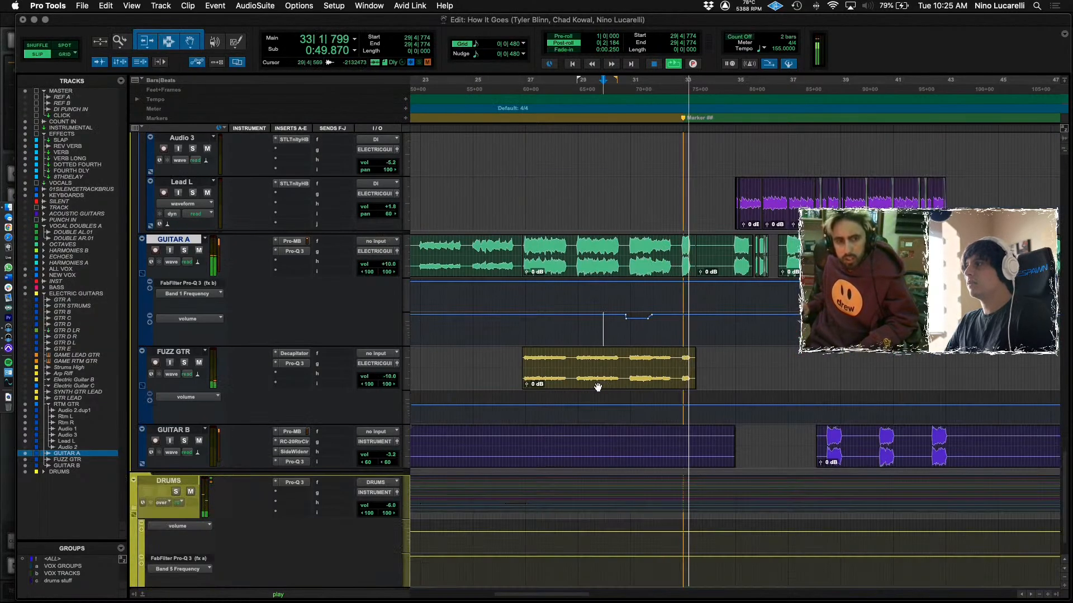
{"action": "scroll", "coordinate": [603, 385], "scroll_direction": "up", "scroll_amount": 10}
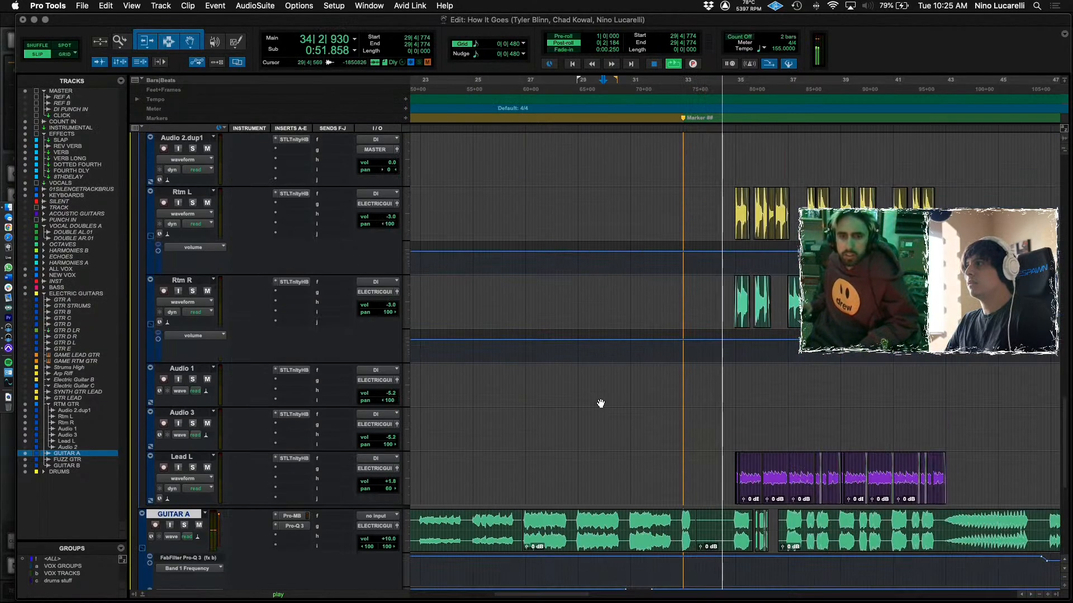
{"action": "scroll", "coordinate": [576, 391], "scroll_direction": "down", "scroll_amount": 4}
{"action": "scroll", "coordinate": [549, 394], "scroll_direction": "down", "scroll_amount": 1}
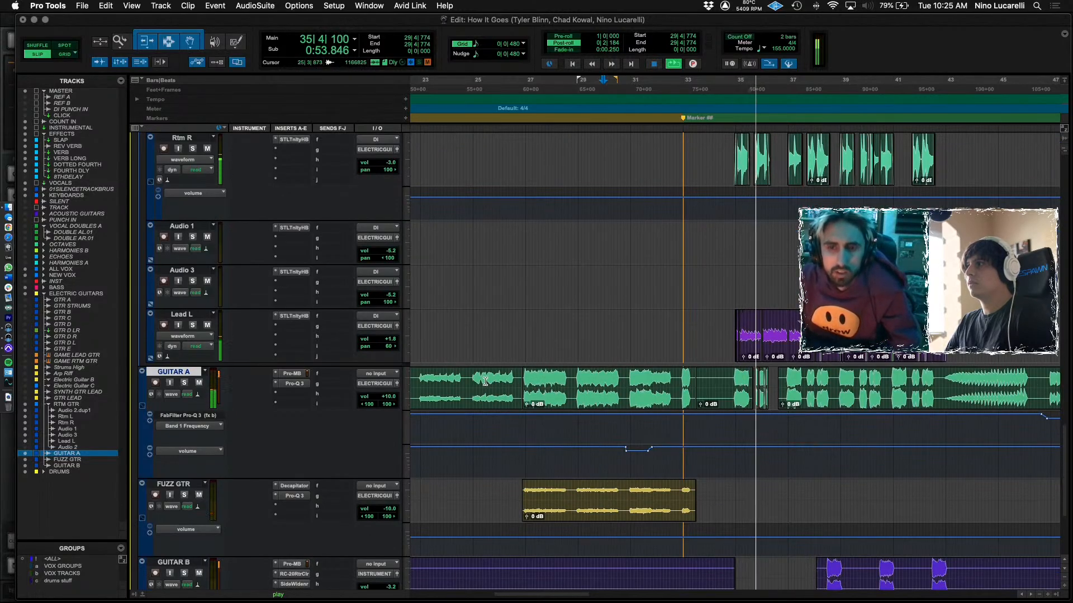
{"action": "left_click", "coordinate": [469, 398]}
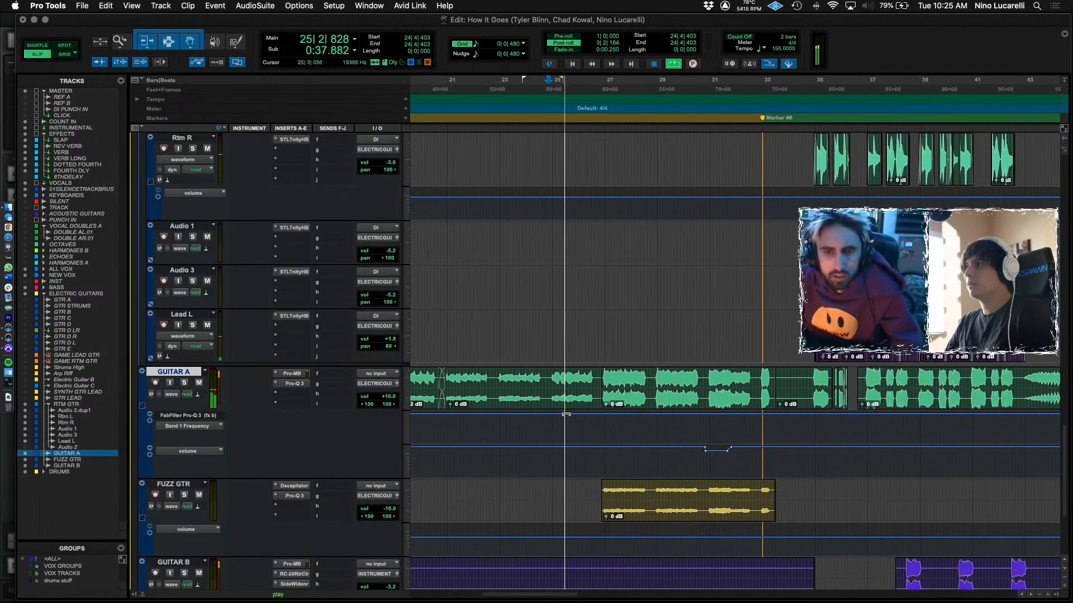
{"action": "scroll", "coordinate": [581, 416], "scroll_direction": "up", "scroll_amount": 6}
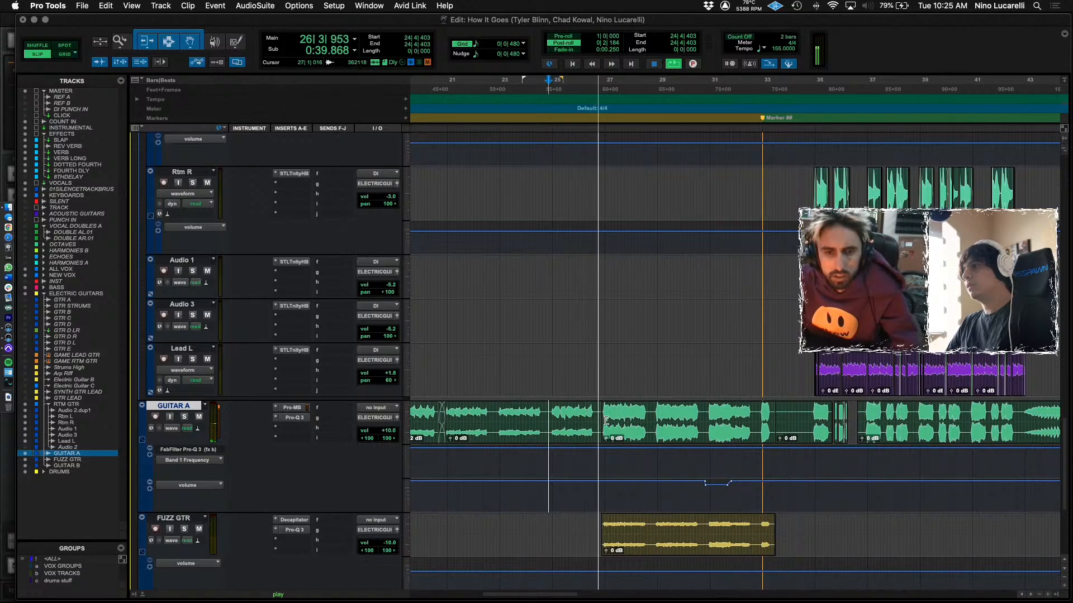
{"action": "scroll", "coordinate": [607, 424], "scroll_direction": "up", "scroll_amount": 6}
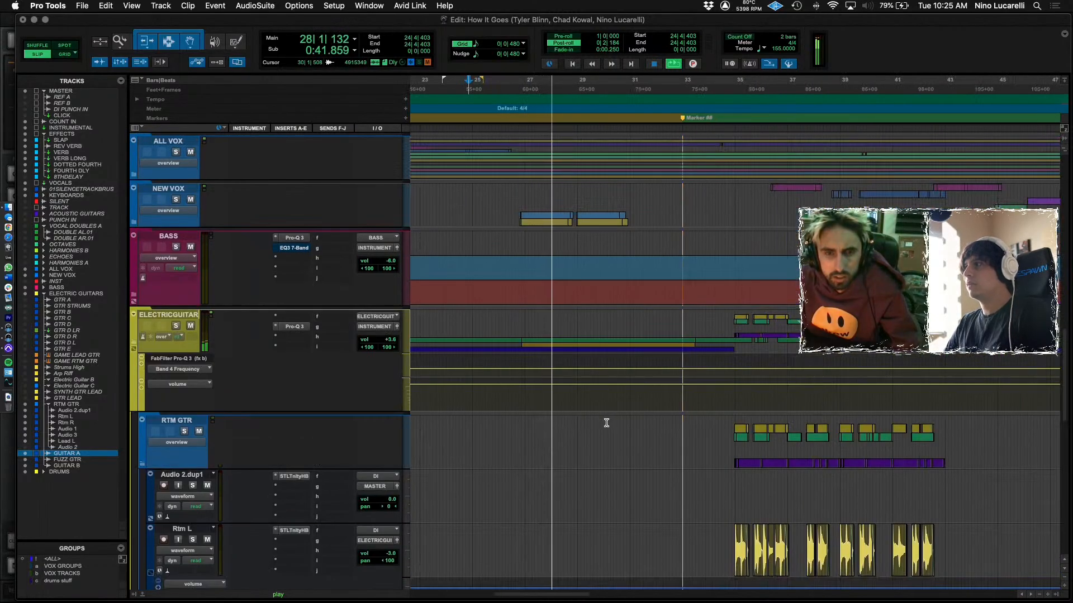
{"action": "scroll", "coordinate": [609, 423], "scroll_direction": "down", "scroll_amount": 12}
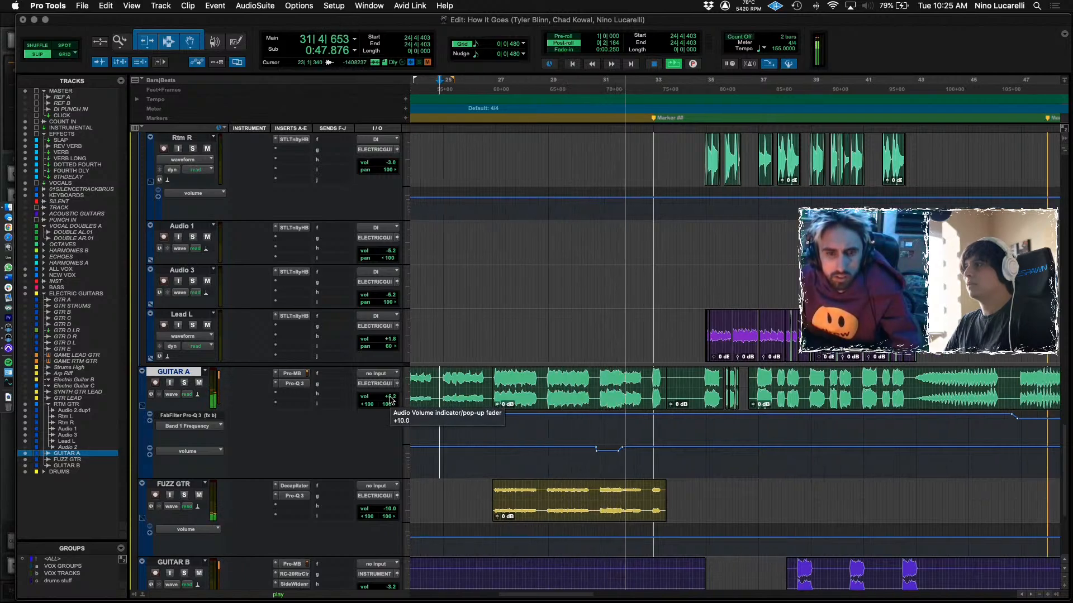
Set the FUZZ GTR track's volume to -4.0, auditioning its part from 26|2|036 and 26|2|853.
{"action": "left_click", "coordinate": [476, 493]}
{"action": "key", "text": "space"}
{"action": "left_click_drag", "start_coordinate": [386, 510], "coordinate": [390, 515]}
{"action": "left_click", "coordinate": [485, 506]}
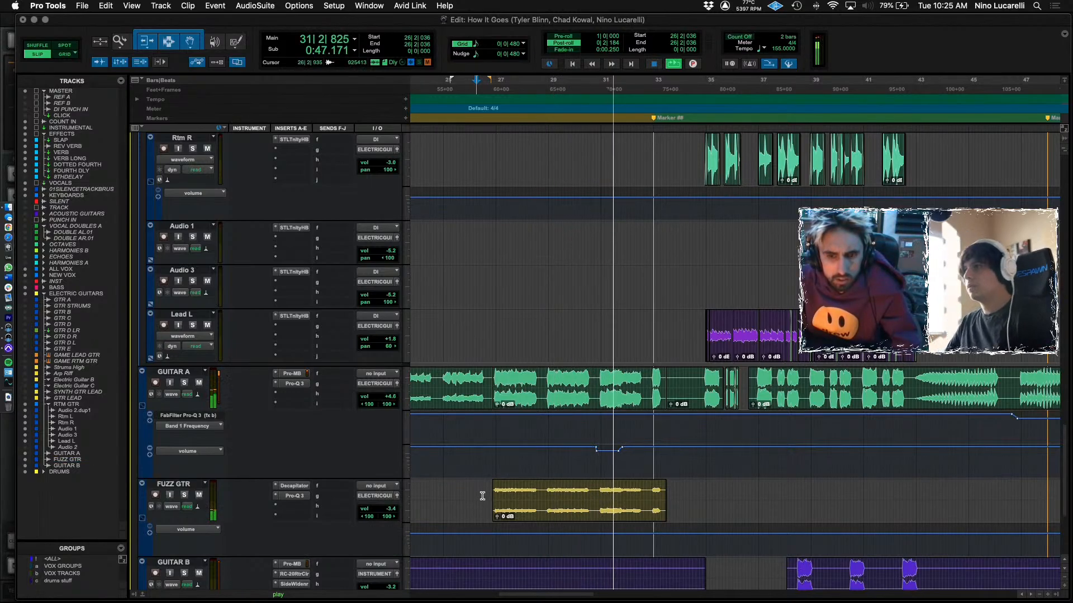
{"action": "left_click_drag", "start_coordinate": [391, 509], "coordinate": [391, 516]}
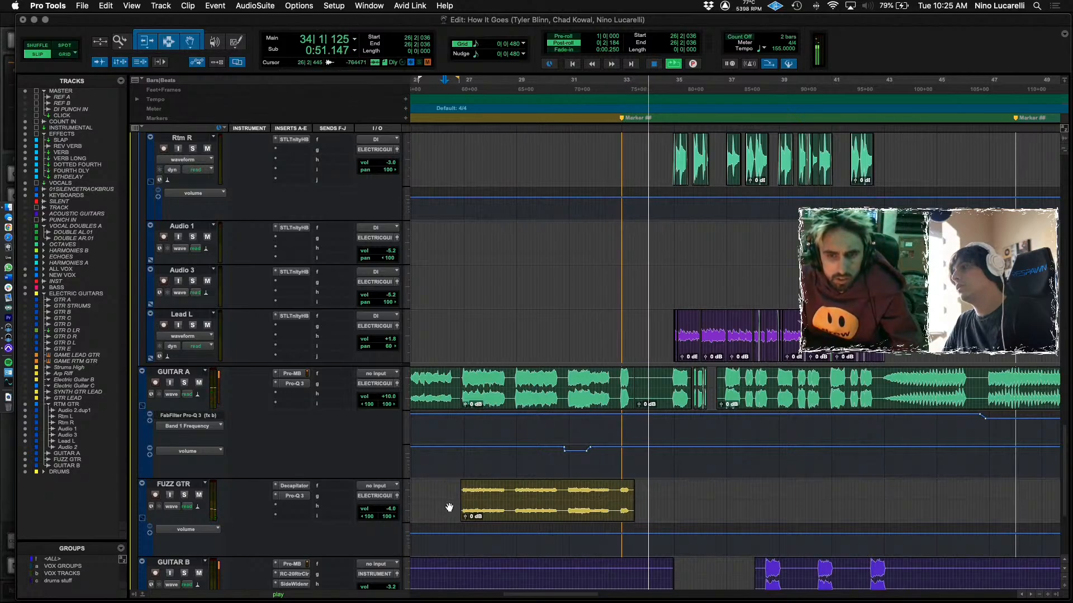
{"action": "left_click", "coordinate": [455, 500]}
Review the tracks across the whole song during playback and inspect the Ozone 9 Maximizer on MASTER.
{"action": "scroll", "coordinate": [458, 495], "scroll_direction": "down", "scroll_amount": 4}
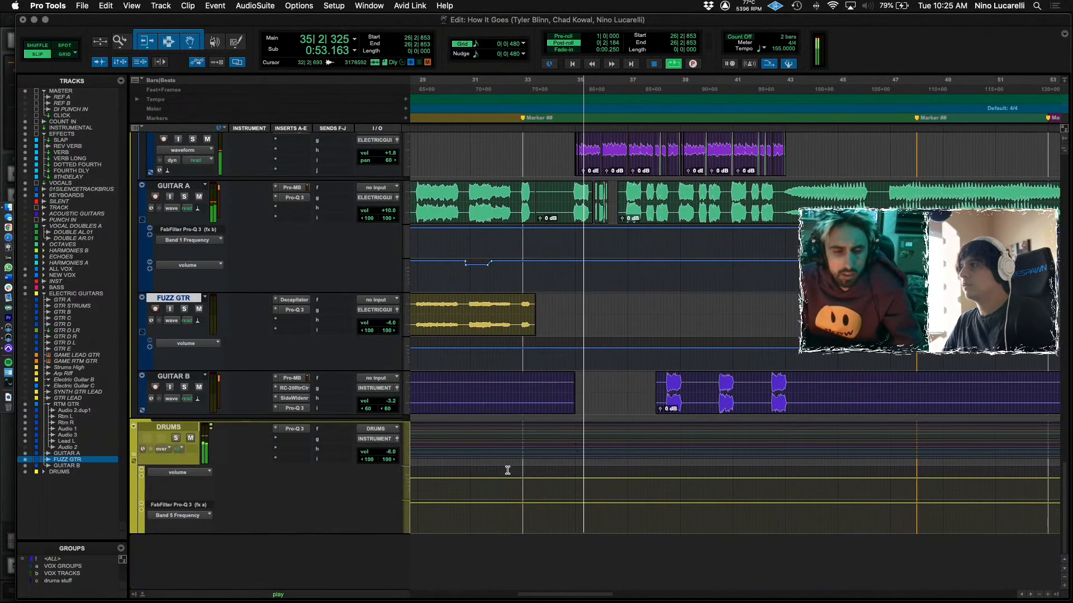
{"action": "scroll", "coordinate": [529, 471], "scroll_direction": "up", "scroll_amount": 6}
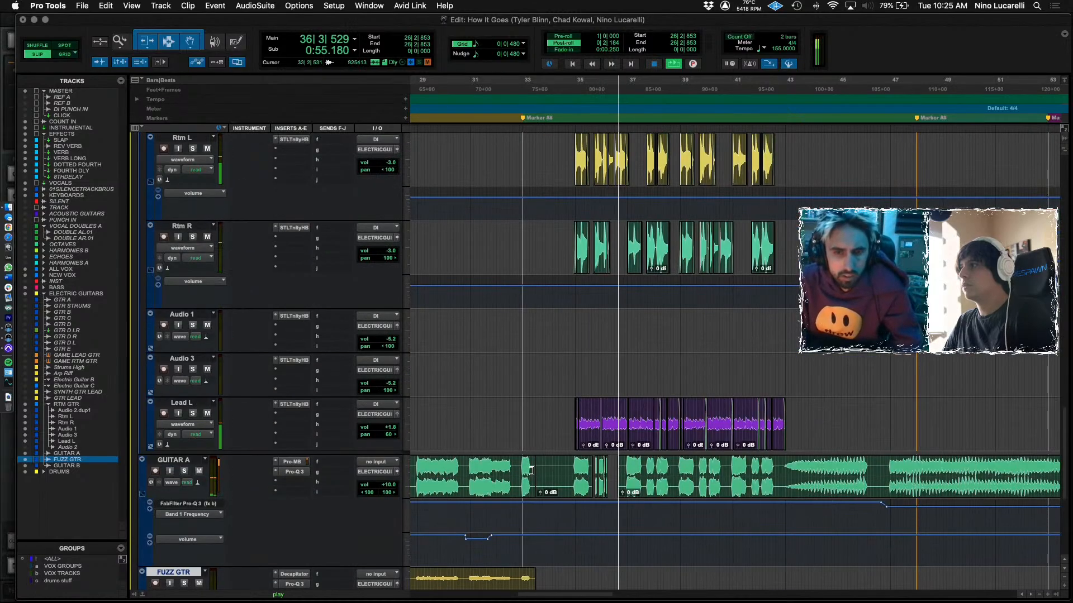
{"action": "scroll", "coordinate": [530, 471], "scroll_direction": "right", "scroll_amount": 2}
{"action": "scroll", "coordinate": [533, 472], "scroll_direction": "down", "scroll_amount": 2}
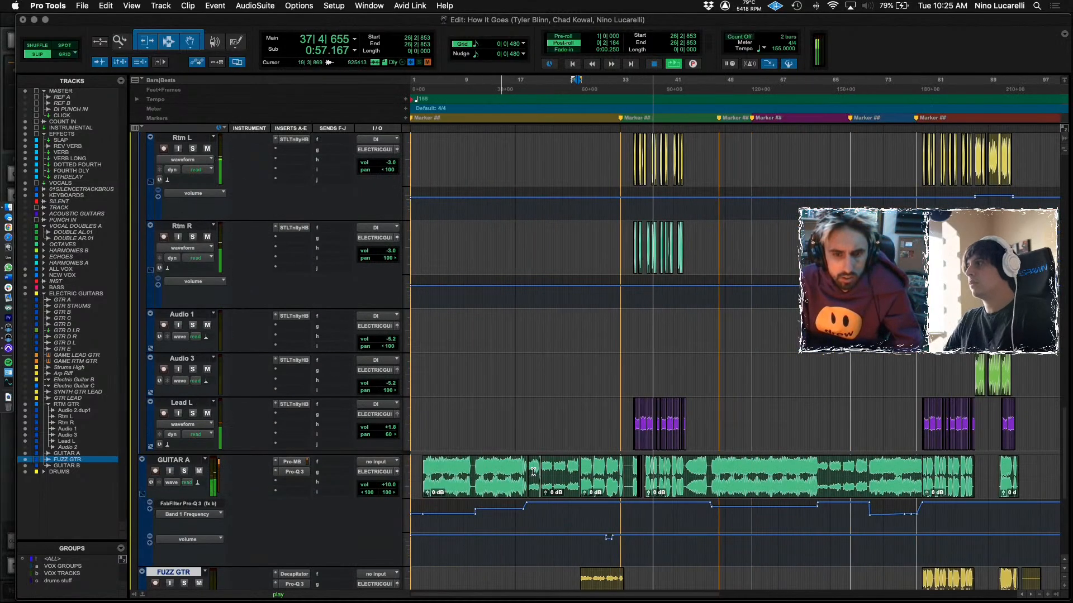
{"action": "scroll", "coordinate": [534, 472], "scroll_direction": "down", "scroll_amount": 8}
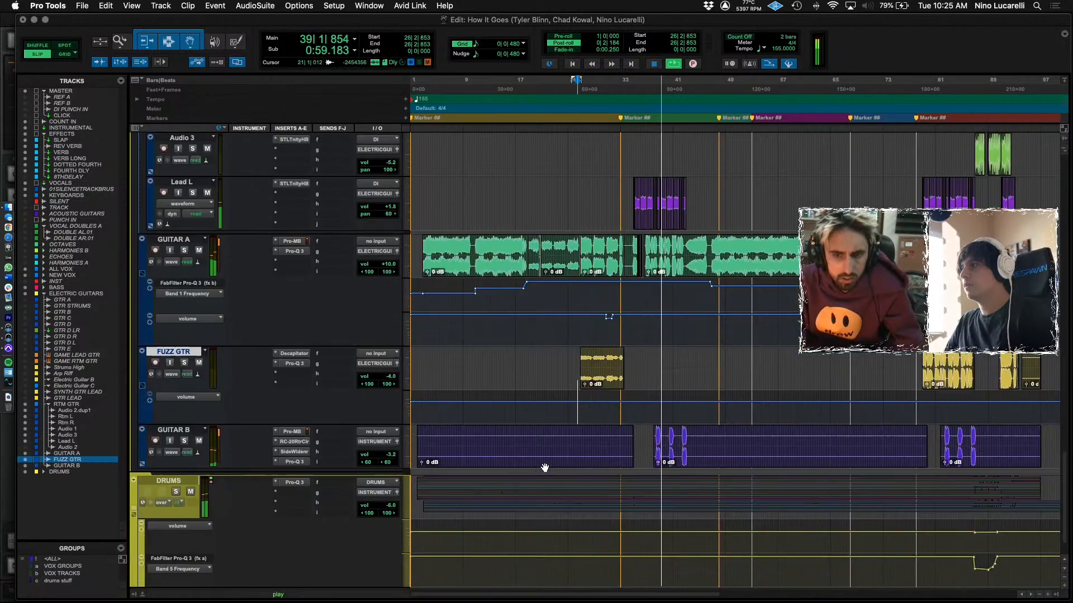
{"action": "scroll", "coordinate": [598, 464], "scroll_direction": "up", "scroll_amount": 10}
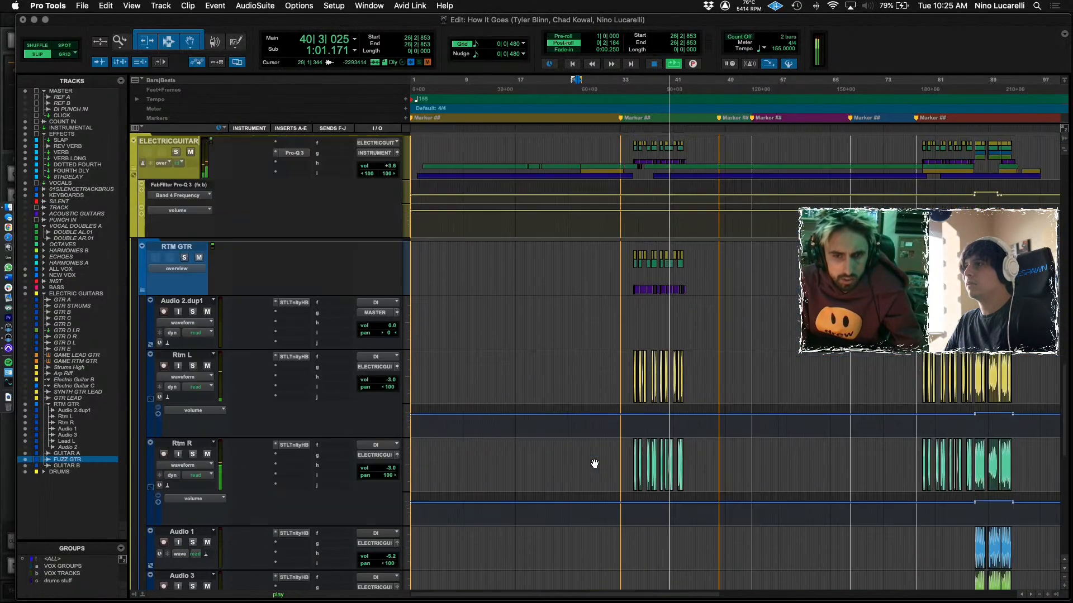
{"action": "scroll", "coordinate": [595, 463], "scroll_direction": "up", "scroll_amount": 6}
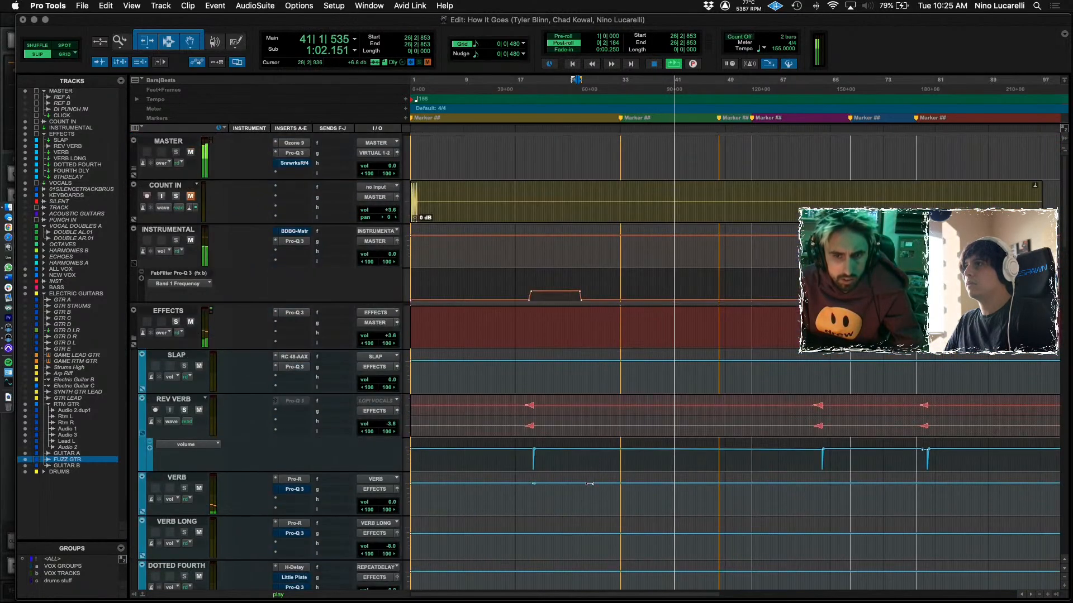
{"action": "left_click", "coordinate": [302, 144]}
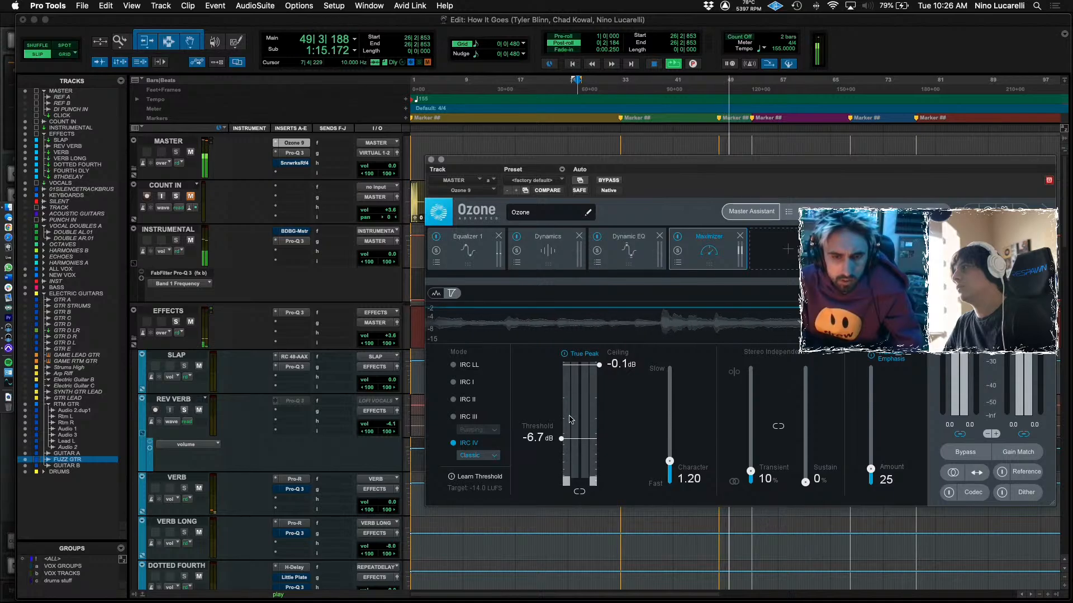
{"action": "left_click", "coordinate": [431, 160]}
Inspect the Pro-Q 3 curve on the BASS track and look over the guitar tracks during playback.
{"action": "scroll", "coordinate": [558, 441], "scroll_direction": "down", "scroll_amount": 15}
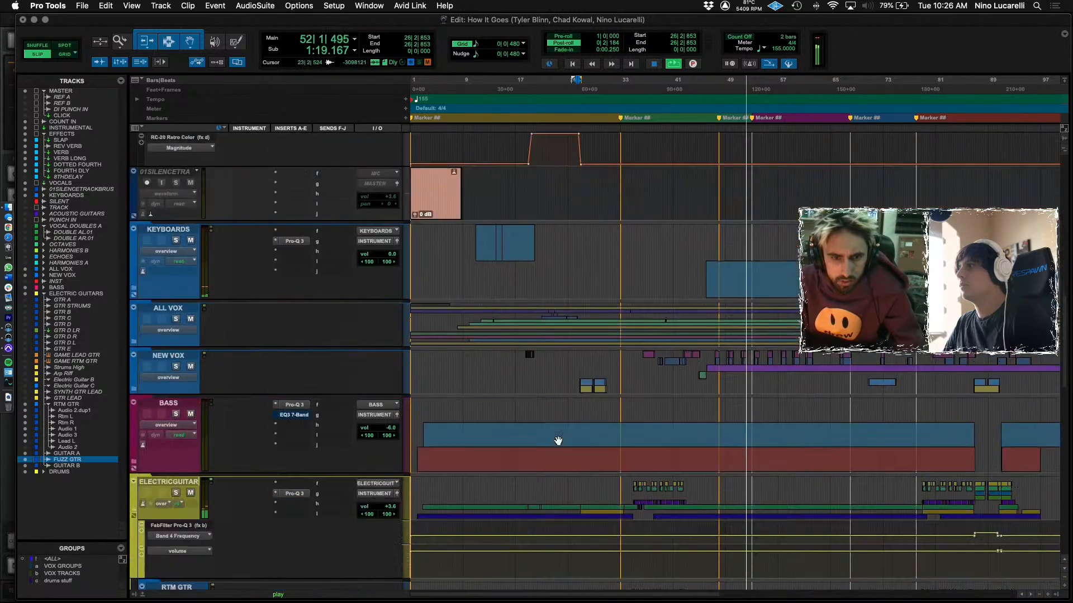
{"action": "scroll", "coordinate": [557, 441], "scroll_direction": "up", "scroll_amount": 15}
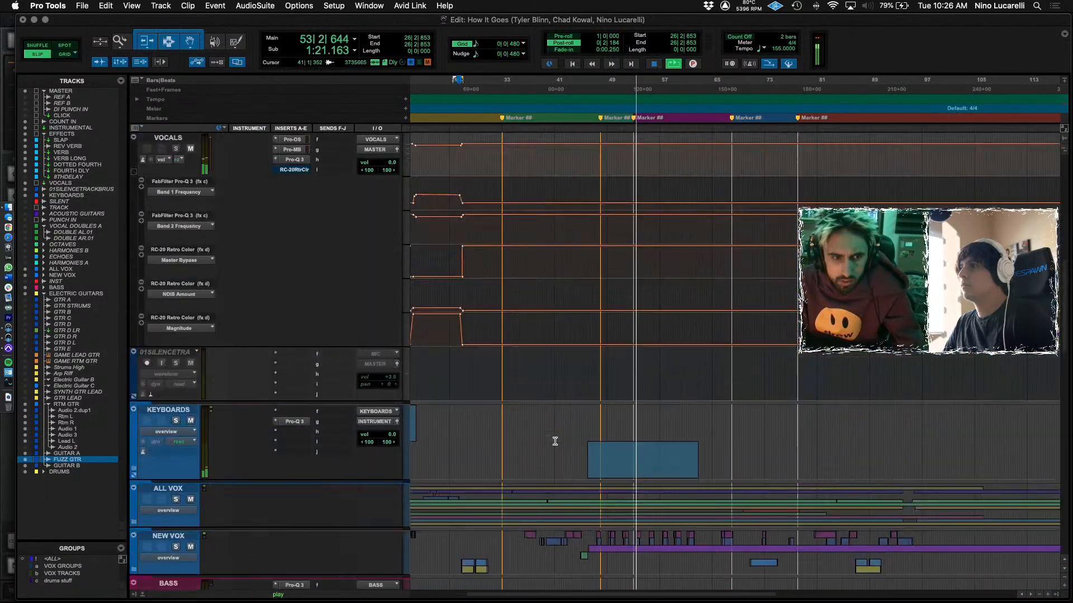
{"action": "scroll", "coordinate": [515, 463], "scroll_direction": "up", "scroll_amount": 10}
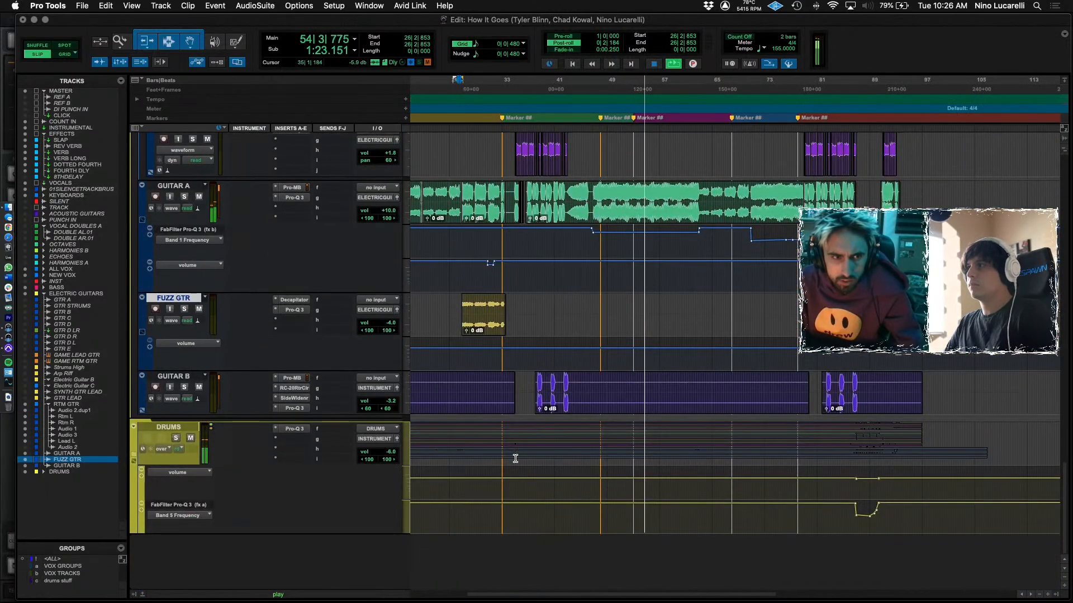
{"action": "scroll", "coordinate": [517, 458], "scroll_direction": "down", "scroll_amount": 4}
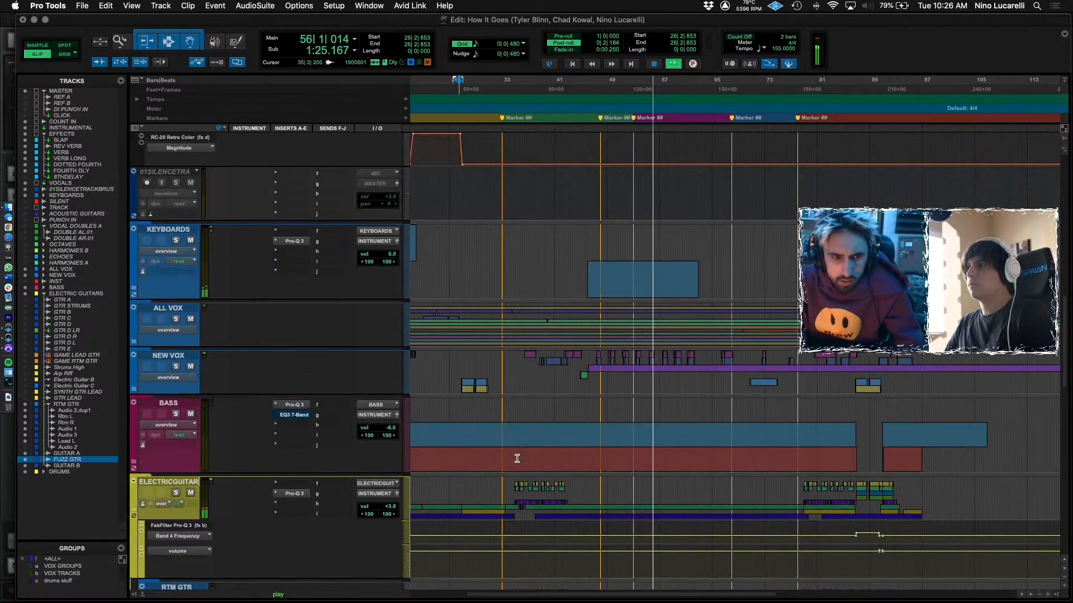
{"action": "left_click", "coordinate": [296, 405]}
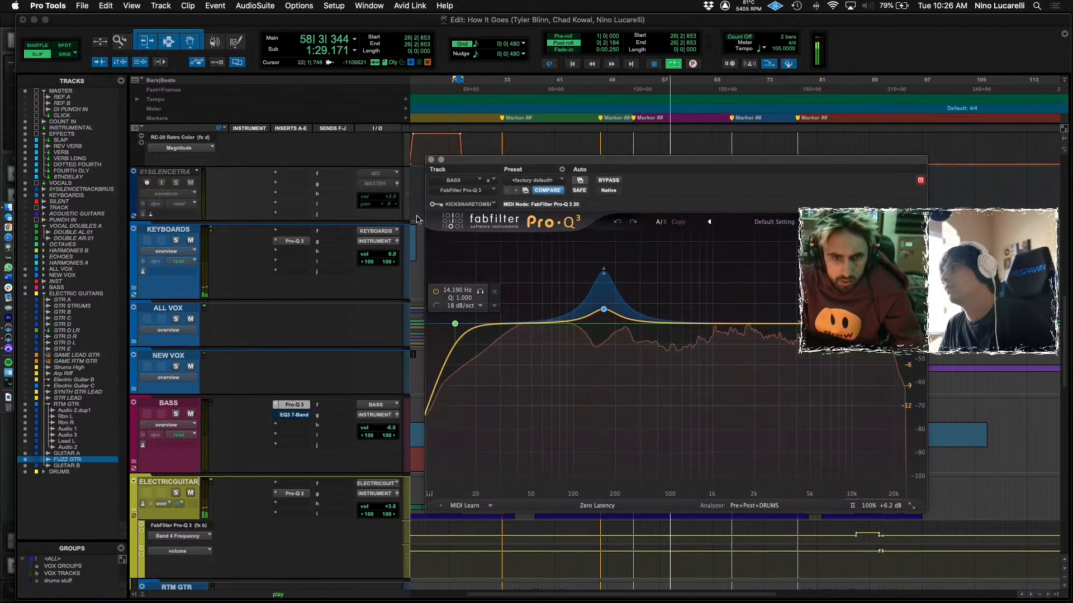
{"action": "left_click", "coordinate": [433, 161]}
{"action": "scroll", "coordinate": [265, 415], "scroll_direction": "up", "scroll_amount": 10}
{"action": "scroll", "coordinate": [265, 415], "scroll_direction": "down", "scroll_amount": 15}
{"action": "scroll", "coordinate": [528, 409], "scroll_direction": "down", "scroll_amount": 10}
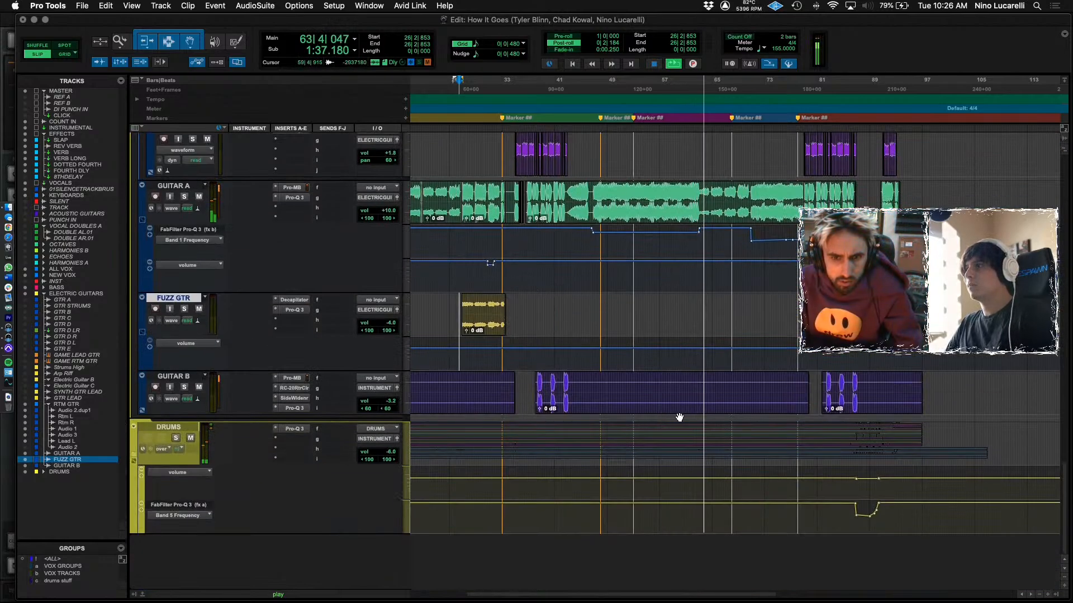
{"action": "scroll", "coordinate": [679, 418], "scroll_direction": "up", "scroll_amount": 5}
{"action": "scroll", "coordinate": [680, 418], "scroll_direction": "right", "scroll_amount": 3}
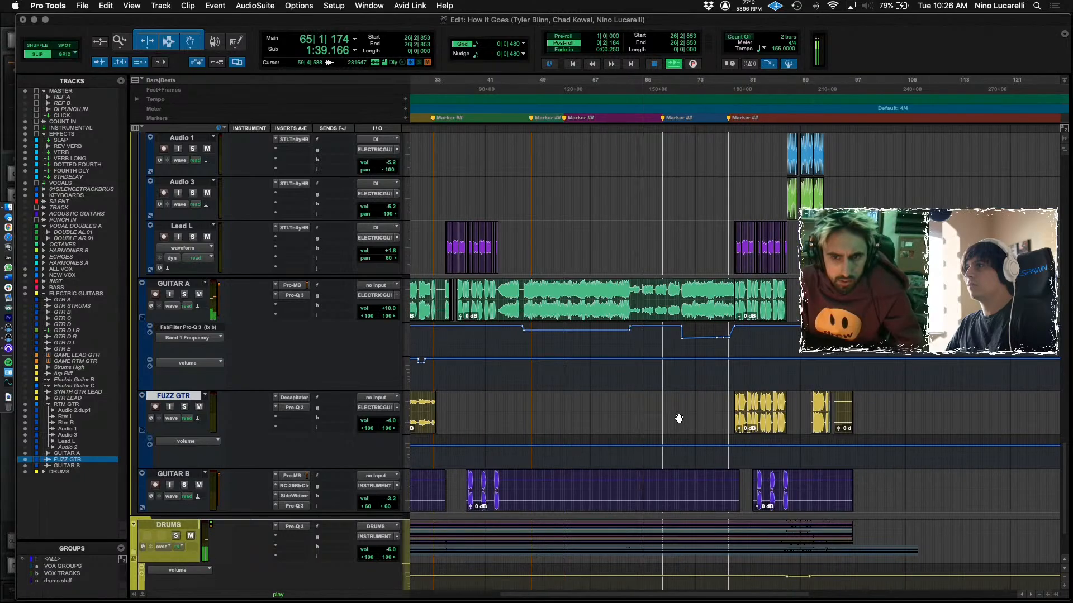
Review the vocal, bass and guitar tracks during playback between about bars 65 and 75.
{"action": "scroll", "coordinate": [679, 419], "scroll_direction": "up", "scroll_amount": 15}
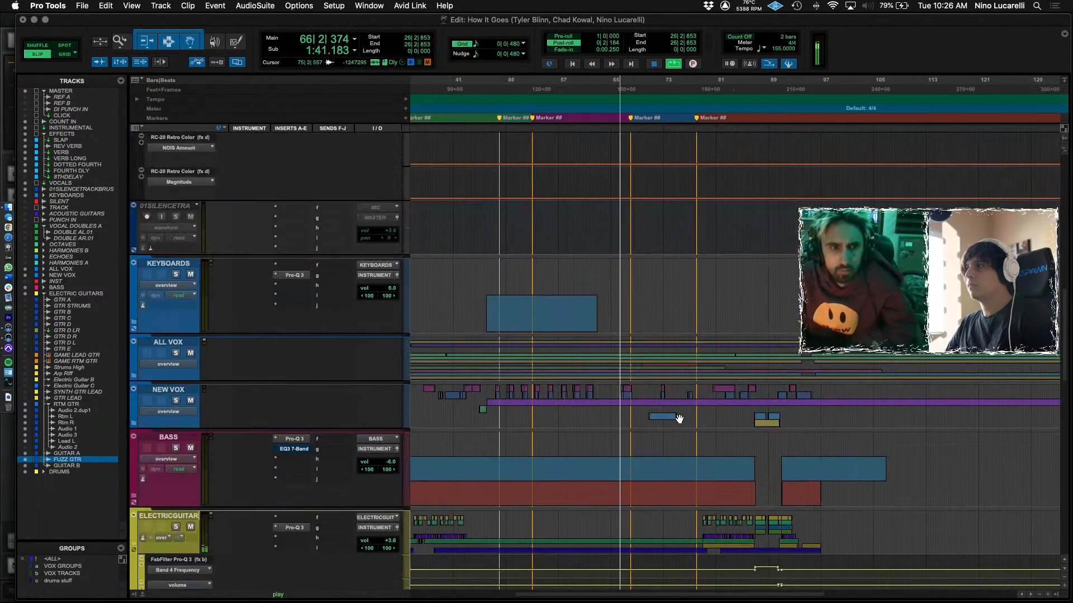
{"action": "scroll", "coordinate": [679, 419], "scroll_direction": "right", "scroll_amount": 5}
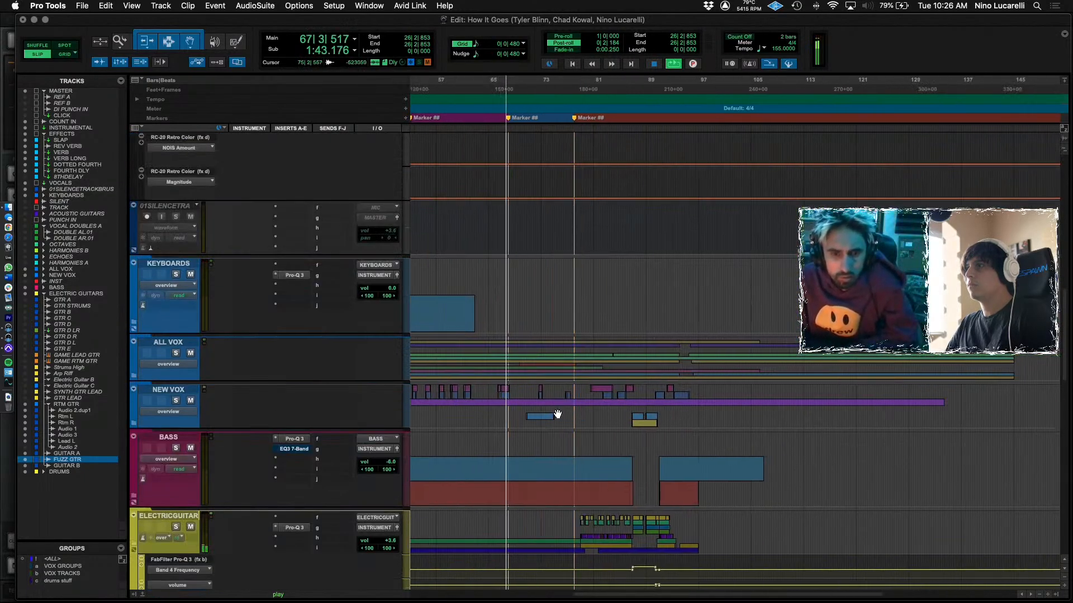
{"action": "scroll", "coordinate": [557, 414], "scroll_direction": "left", "scroll_amount": 2}
{"action": "scroll", "coordinate": [556, 414], "scroll_direction": "down", "scroll_amount": 10}
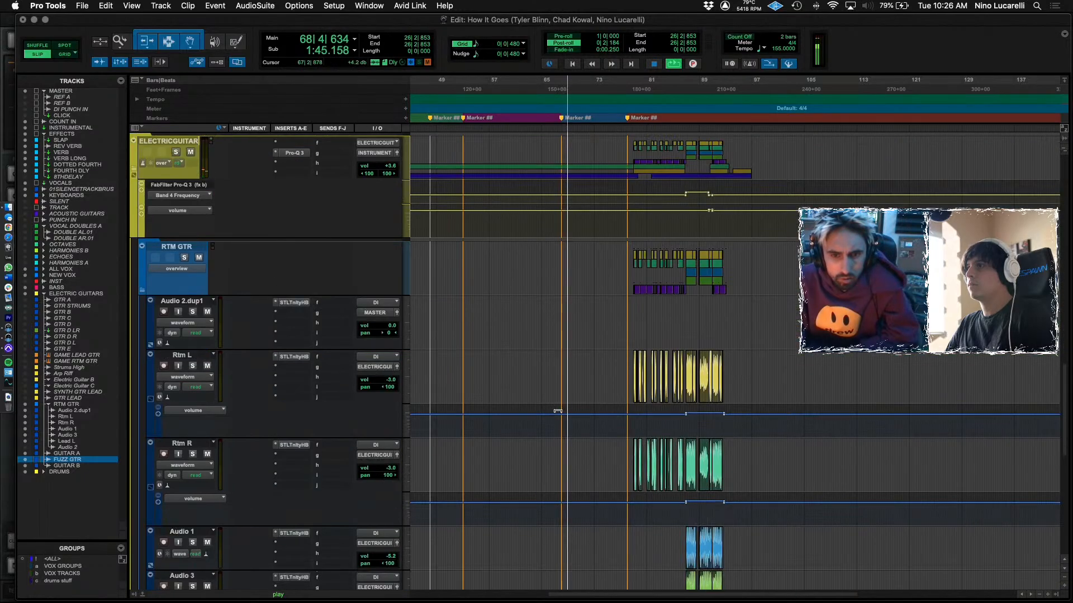
{"action": "scroll", "coordinate": [561, 410], "scroll_direction": "up", "scroll_amount": 5}
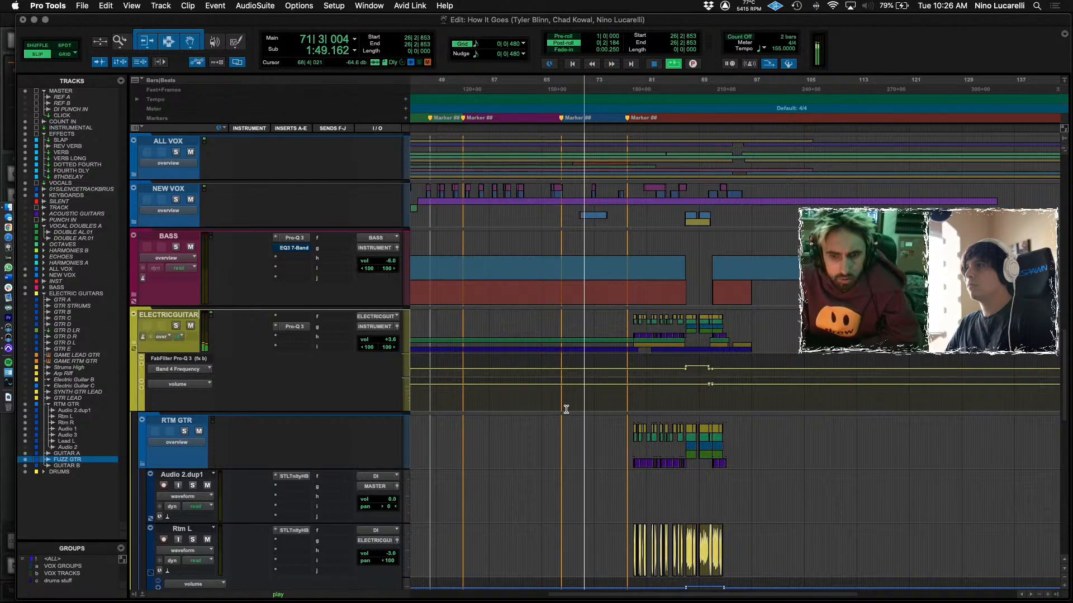
{"action": "scroll", "coordinate": [566, 410], "scroll_direction": "up", "scroll_amount": 6}
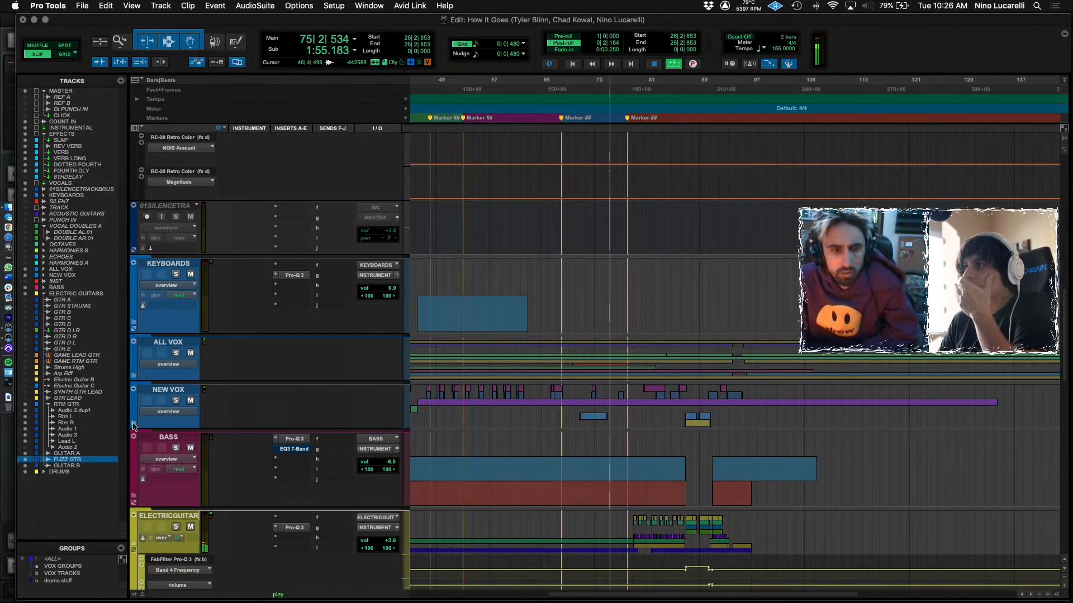
{"action": "left_click", "coordinate": [173, 391]}
{"action": "scroll", "coordinate": [596, 423], "scroll_direction": "down", "scroll_amount": 15}
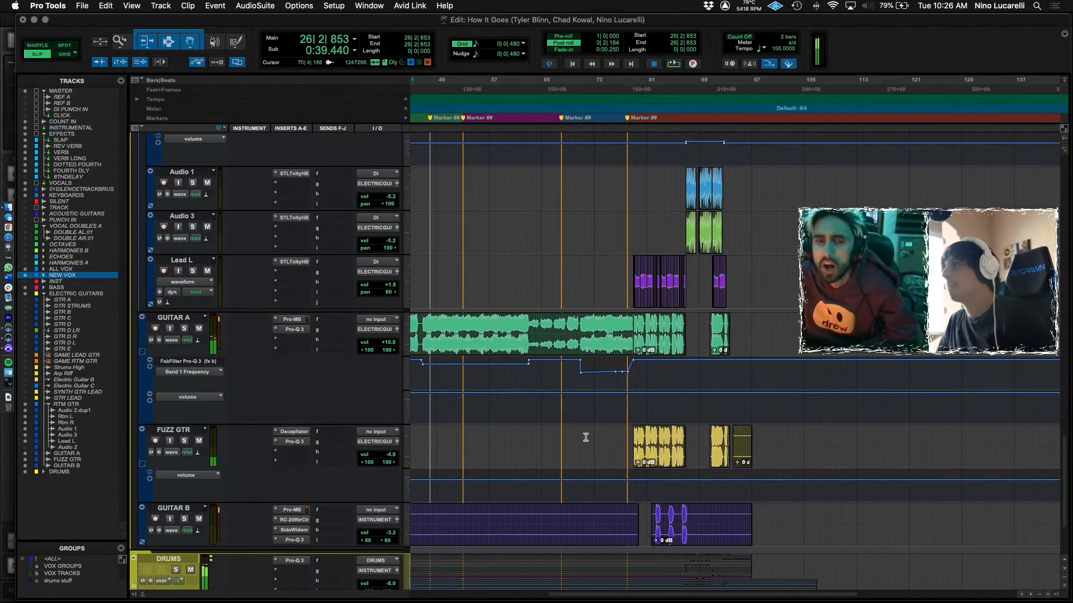
Play from 70|4|186 on FUZZ GTR while looking over the surrounding guitar tracks at a closer timeline zoom.
{"action": "left_click", "coordinate": [585, 437]}
{"action": "key", "text": "space"}
{"action": "key", "text": "super+bracketright"}
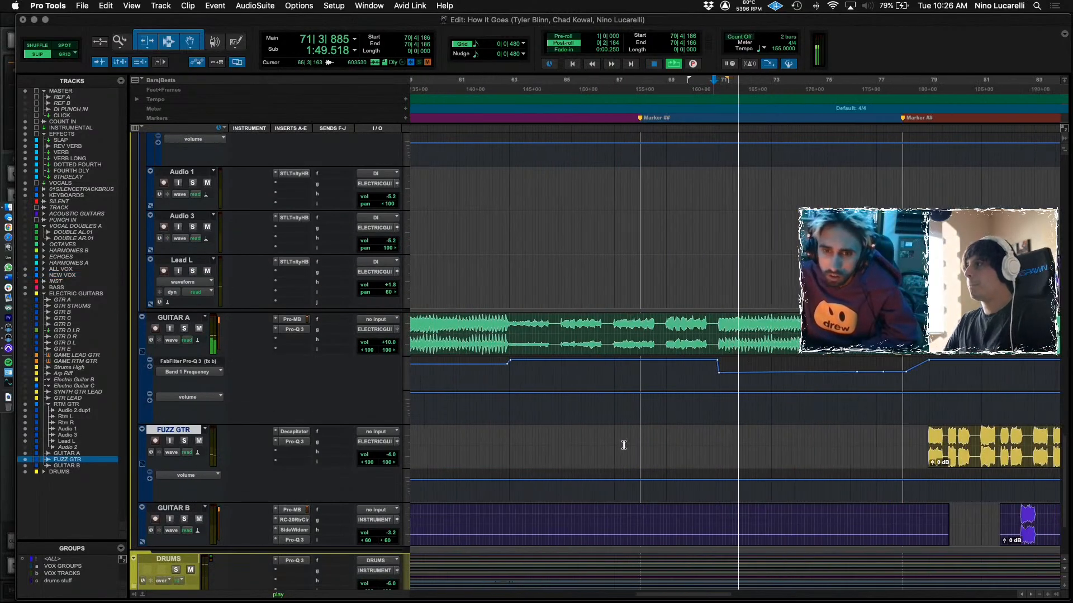
{"action": "key", "text": "super+bracketright"}
{"action": "scroll", "coordinate": [622, 443], "scroll_direction": "down", "scroll_amount": 5}
{"action": "scroll", "coordinate": [223, 398], "scroll_direction": "up", "scroll_amount": 10}
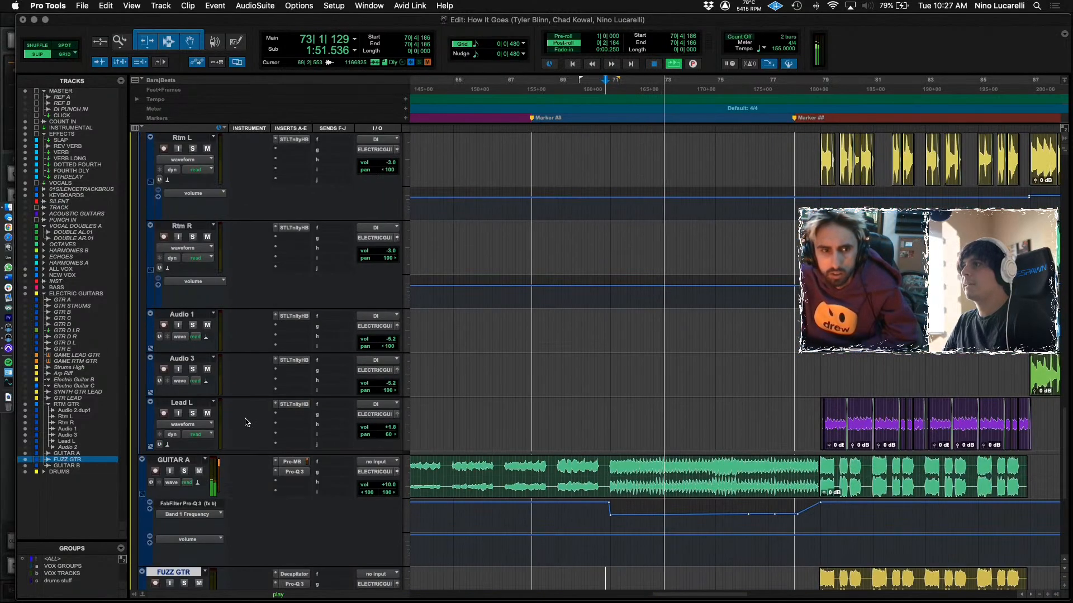
Expand the NEW VOX folder track and rename it NEW ADLIBS.
{"action": "scroll", "coordinate": [218, 380], "scroll_direction": "up", "scroll_amount": 4}
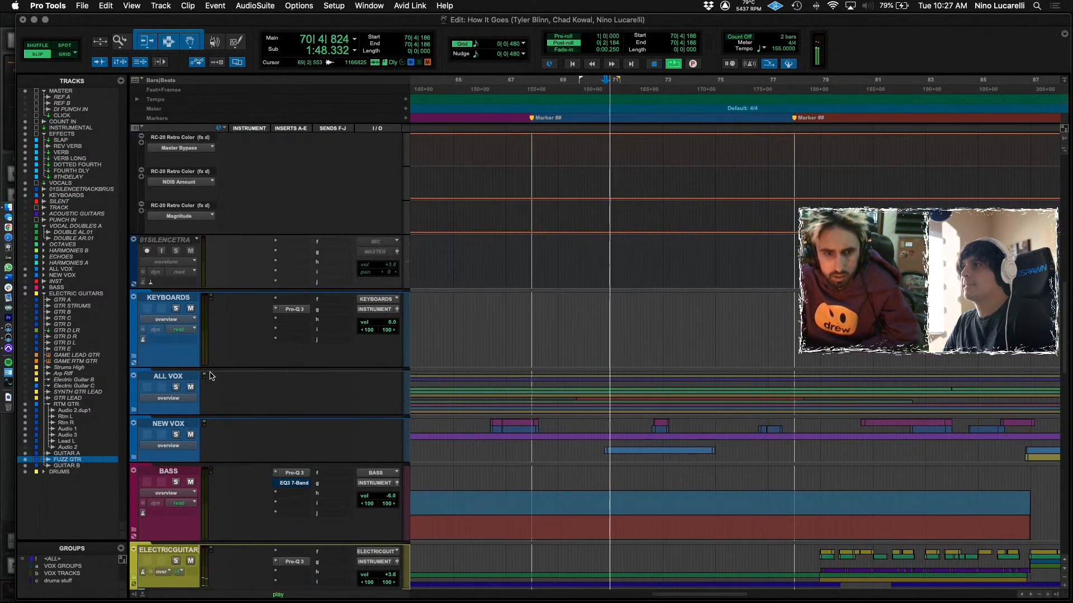
{"action": "scroll", "coordinate": [213, 372], "scroll_direction": "down", "scroll_amount": 2}
{"action": "left_click", "coordinate": [134, 300]}
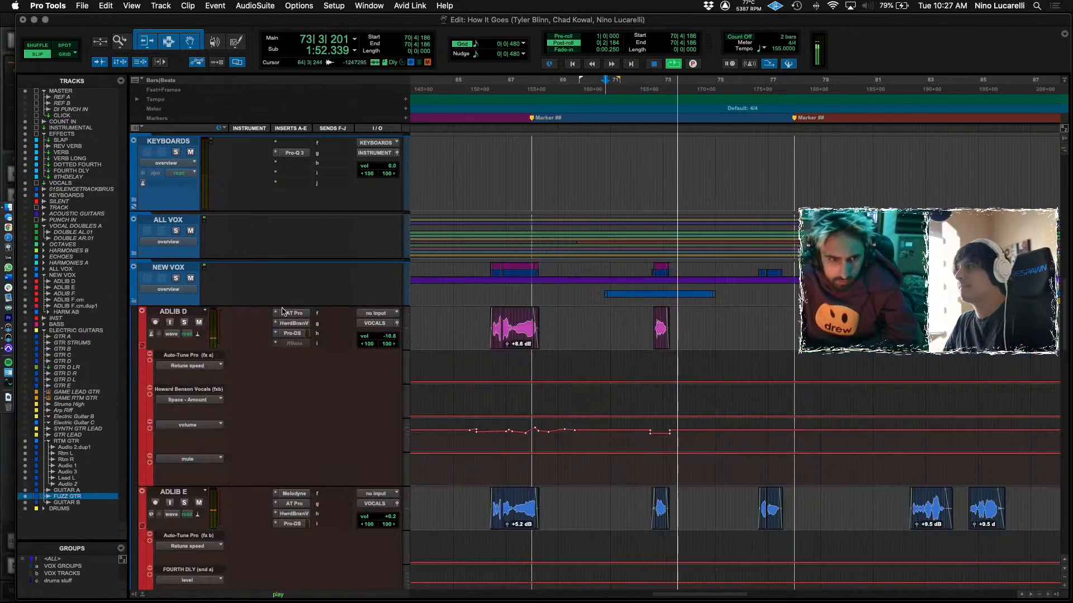
{"action": "double_click", "coordinate": [179, 269]}
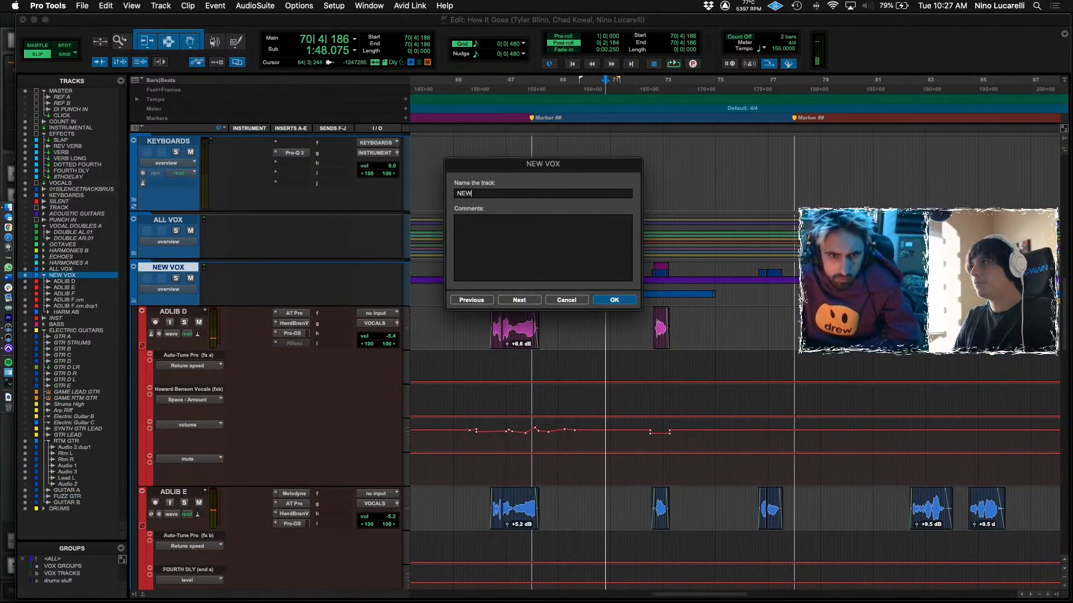
{"action": "type", "text": "NEW ADLIBS"}
{"action": "key", "text": "Return"}
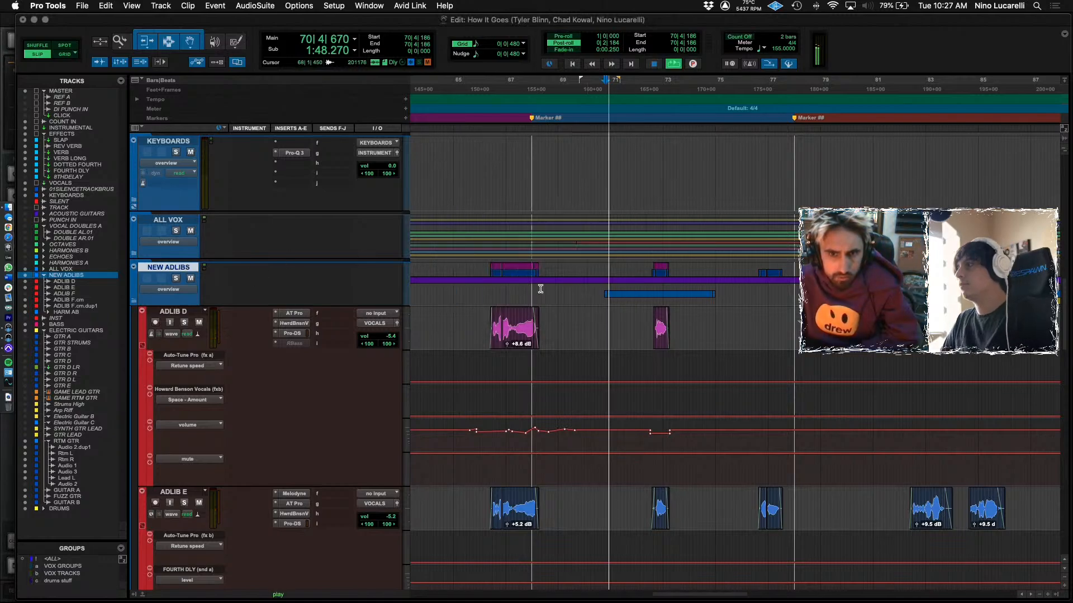
Lower ADLIB E's FOURTH DLY send level between about bars 72 and 74 and audition it from 70|4|023.
{"action": "scroll", "coordinate": [410, 459], "scroll_direction": "down", "scroll_amount": 5}
{"action": "key", "text": "space"}
{"action": "left_click_drag", "start_coordinate": [641, 414], "coordinate": [701, 415]}
{"action": "left_click", "coordinate": [604, 416]}
{"action": "key", "text": "space"}
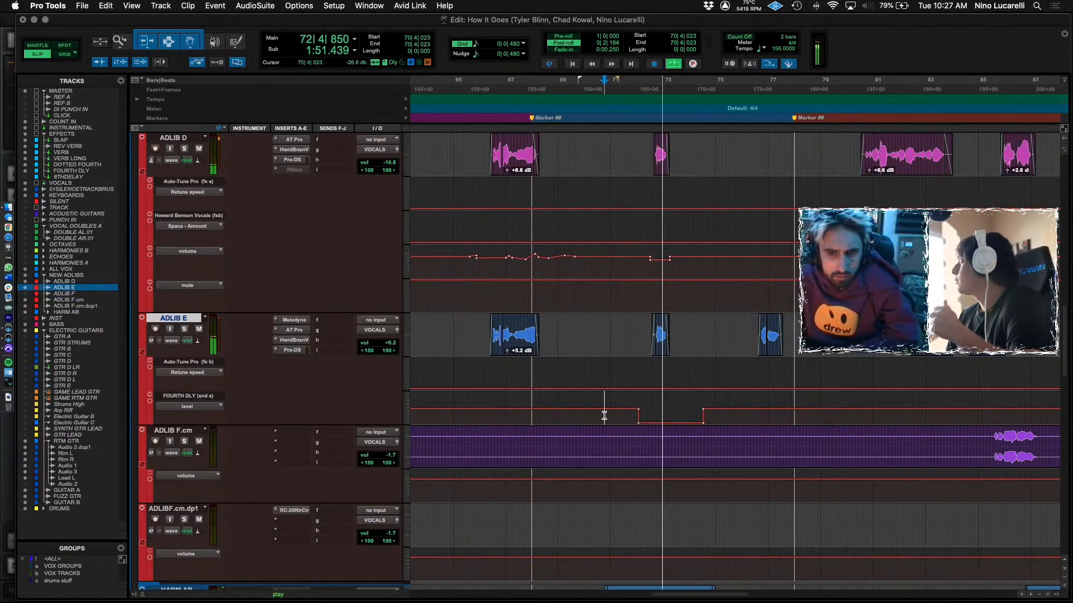
Look over the adlib tracks and their automation during playback, and collapse the NEW ADLIBS folder.
{"action": "scroll", "coordinate": [620, 410], "scroll_direction": "right", "scroll_amount": 2}
{"action": "scroll", "coordinate": [619, 413], "scroll_direction": "up", "scroll_amount": 2}
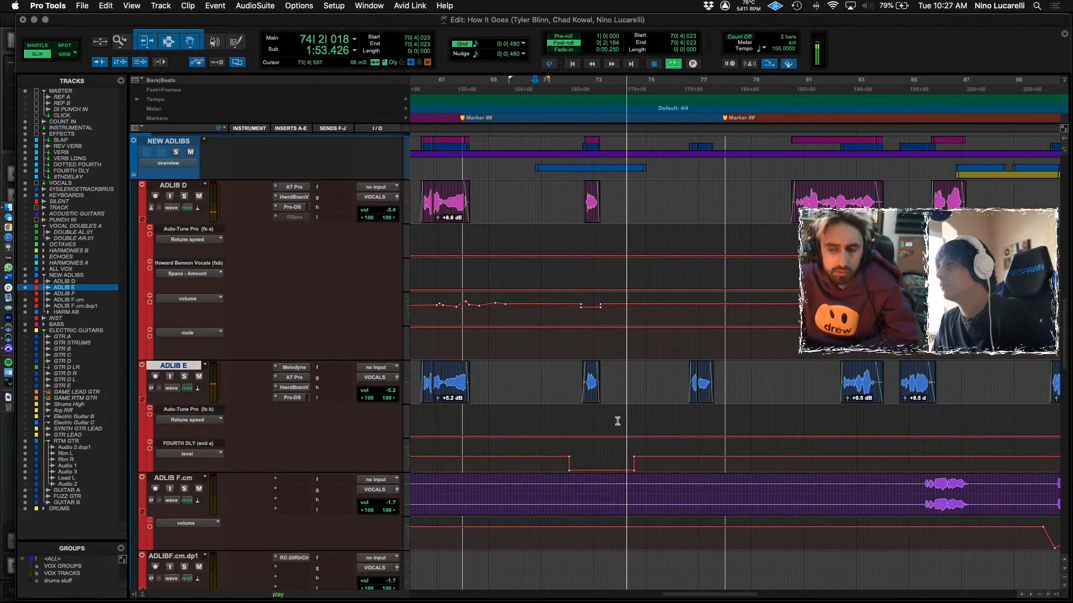
{"action": "scroll", "coordinate": [616, 427], "scroll_direction": "up", "scroll_amount": 5}
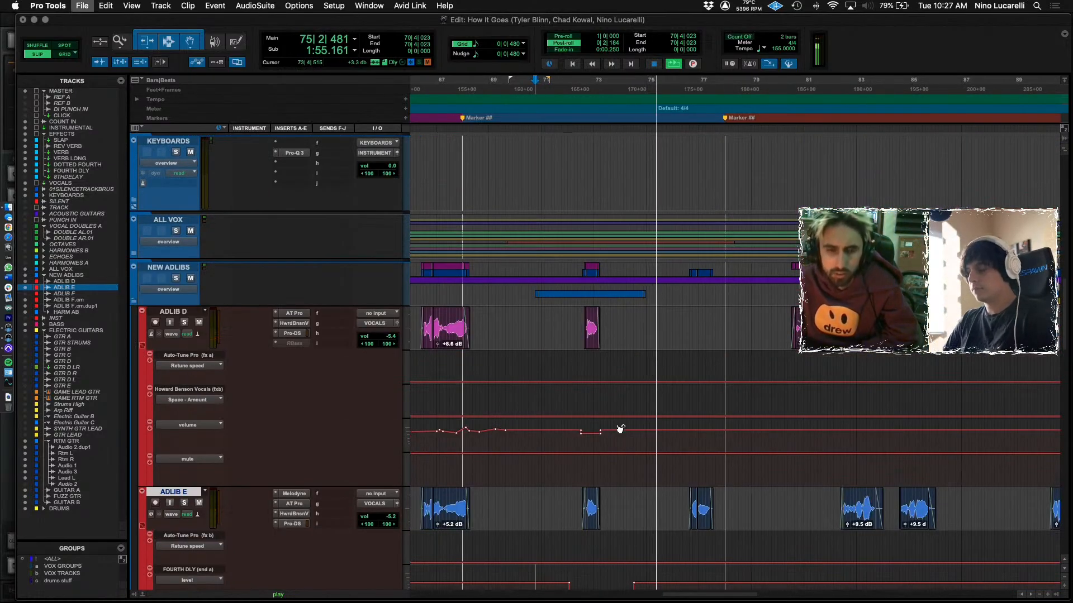
{"action": "scroll", "coordinate": [619, 429], "scroll_direction": "down", "scroll_amount": 2}
{"action": "scroll", "coordinate": [632, 429], "scroll_direction": "up", "scroll_amount": 4}
{"action": "scroll", "coordinate": [636, 431], "scroll_direction": "right", "scroll_amount": 2}
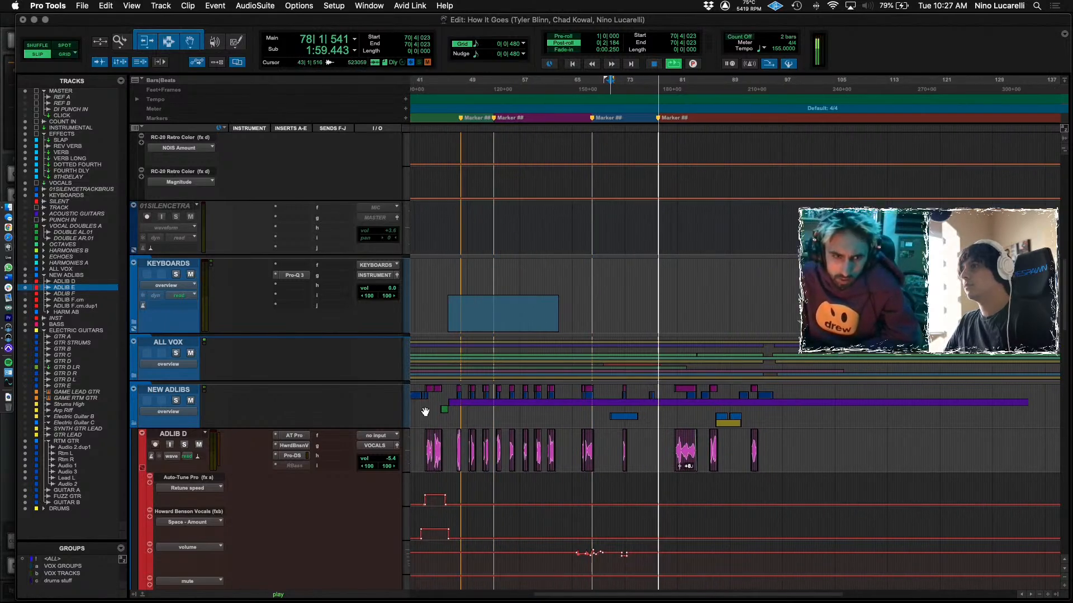
{"action": "left_click", "coordinate": [135, 425]}
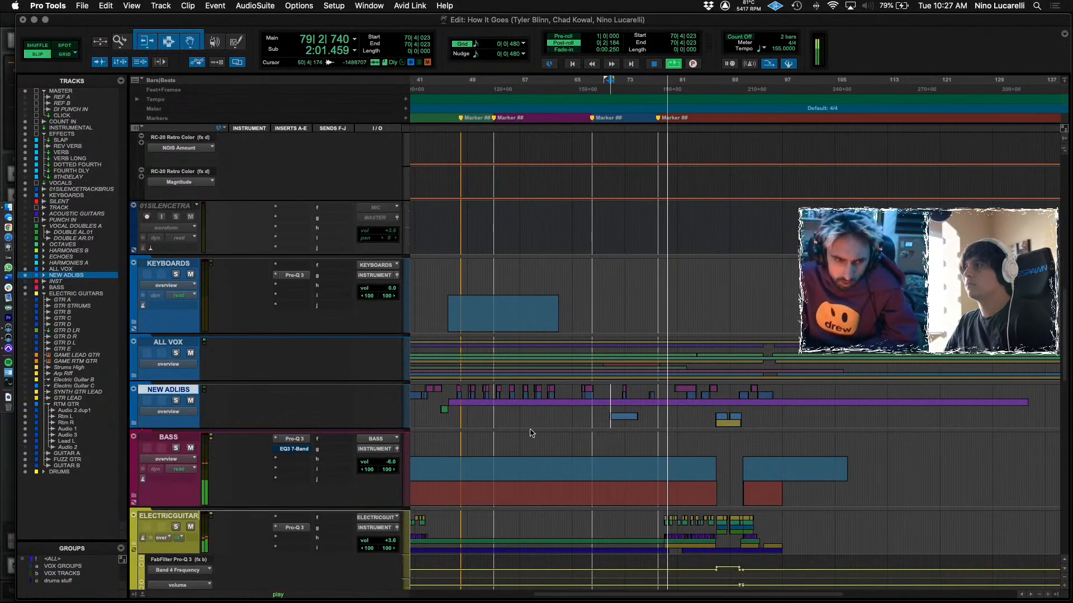
Expand the BASS folder and hide its BASS DI track.
{"action": "scroll", "coordinate": [574, 433], "scroll_direction": "down", "scroll_amount": 6}
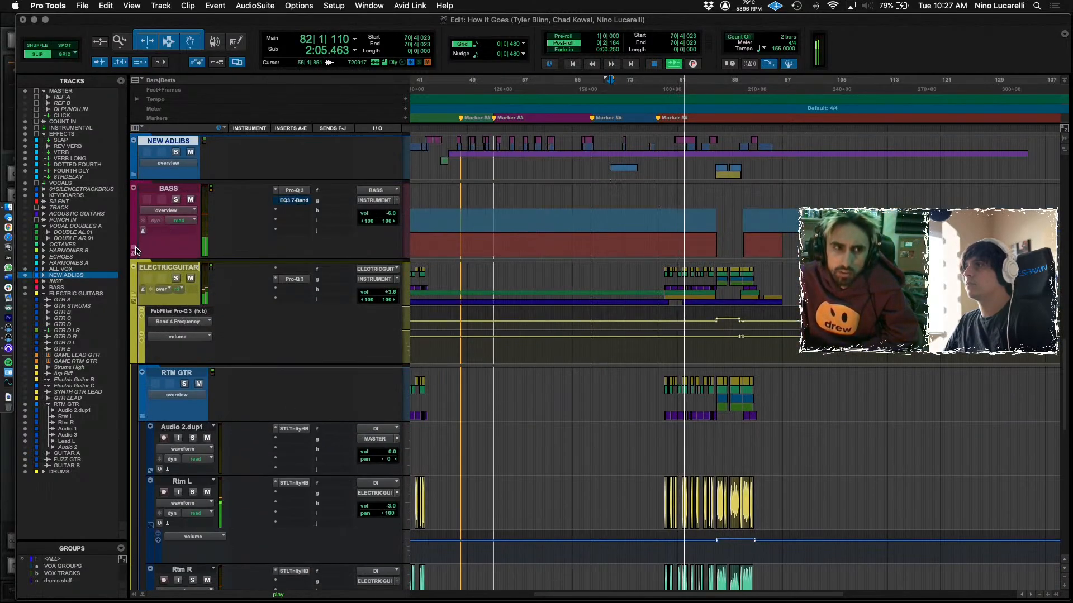
{"action": "left_click", "coordinate": [136, 250]}
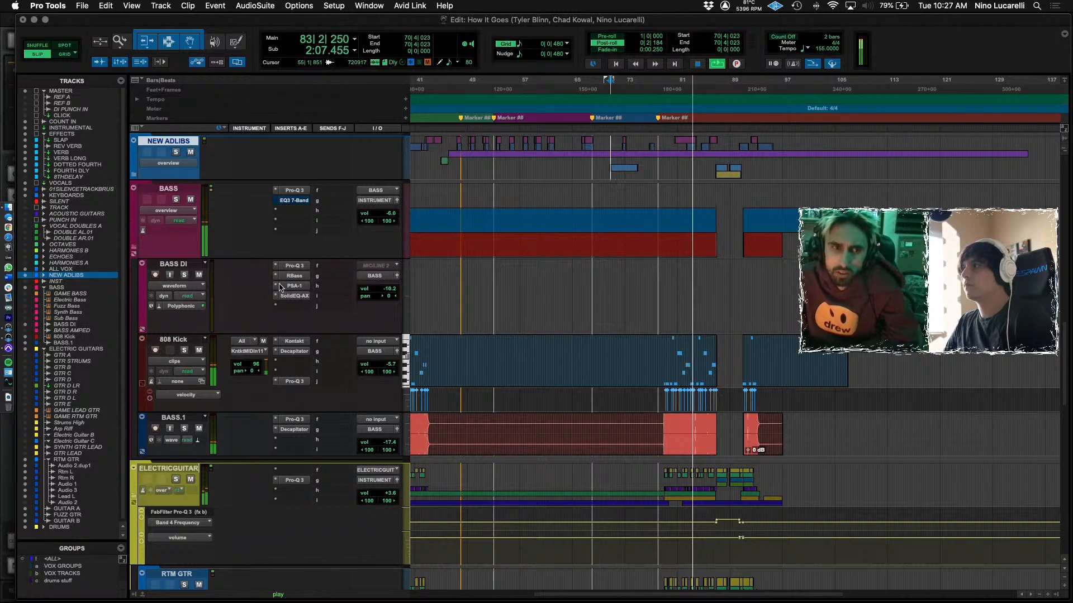
{"action": "right_click", "coordinate": [190, 265]}
{"action": "left_click", "coordinate": [223, 275]}
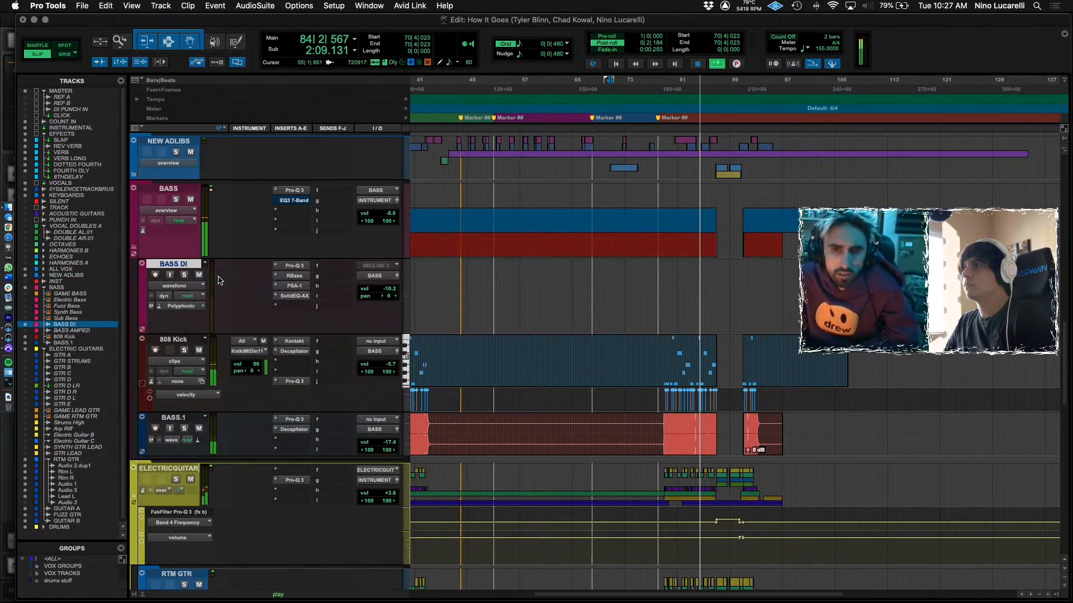
Playing from 78|1|456, add a +3.36 dB bell boost at 53.182 Hz with Q 1.000 in the BASS track's Pro-Q 3.
{"action": "left_click", "coordinate": [659, 350]}
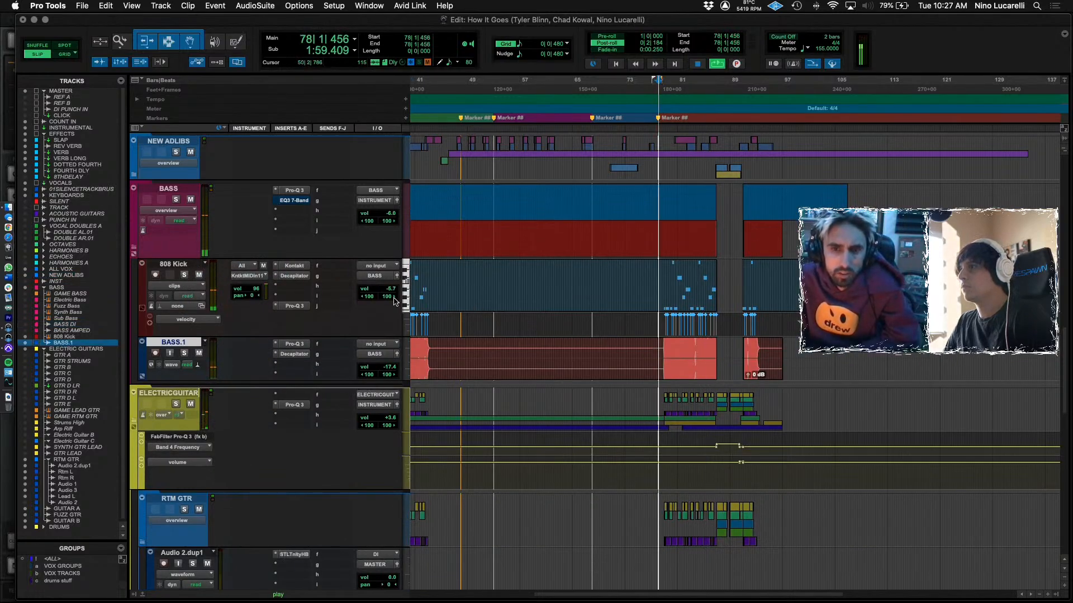
{"action": "left_click", "coordinate": [297, 190]}
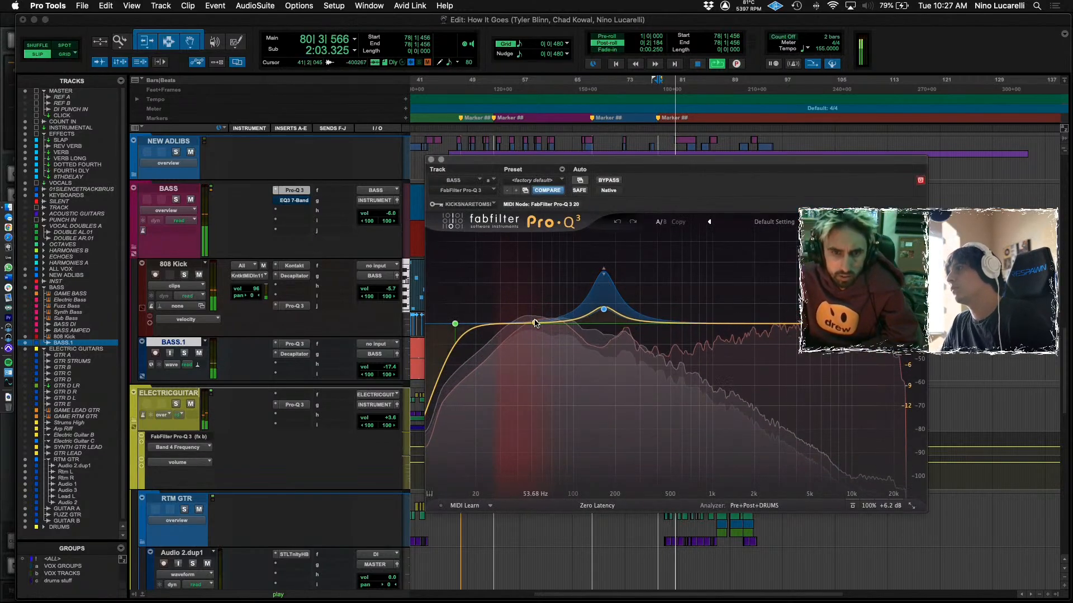
{"action": "left_click", "coordinate": [535, 324]}
{"action": "right_click", "coordinate": [536, 324]}
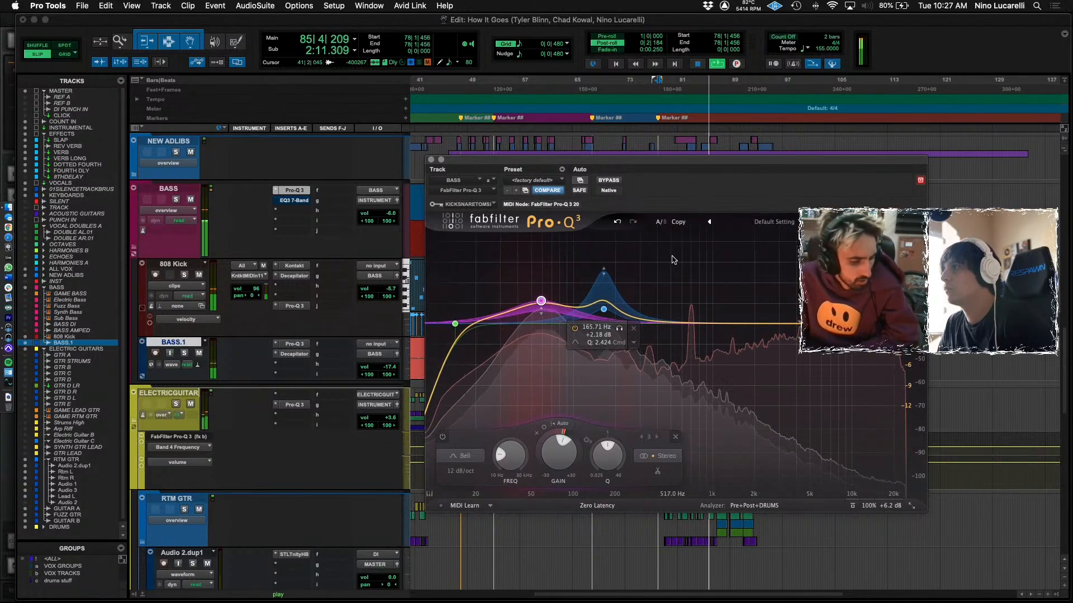
{"action": "left_click_drag", "start_coordinate": [546, 302], "coordinate": [535, 303]}
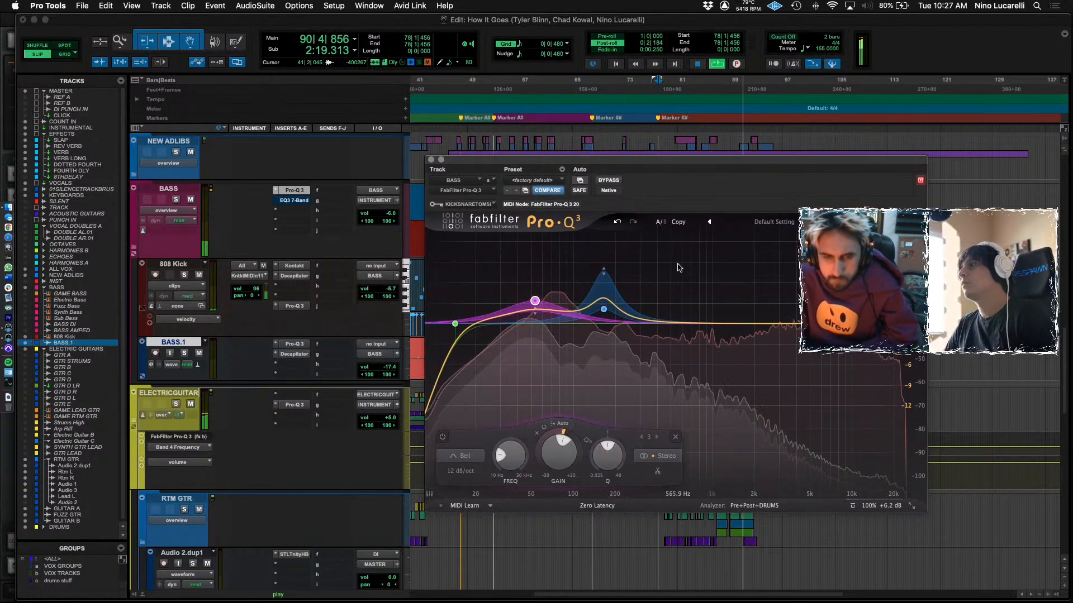
{"action": "mouse_move", "coordinate": [535, 302]}
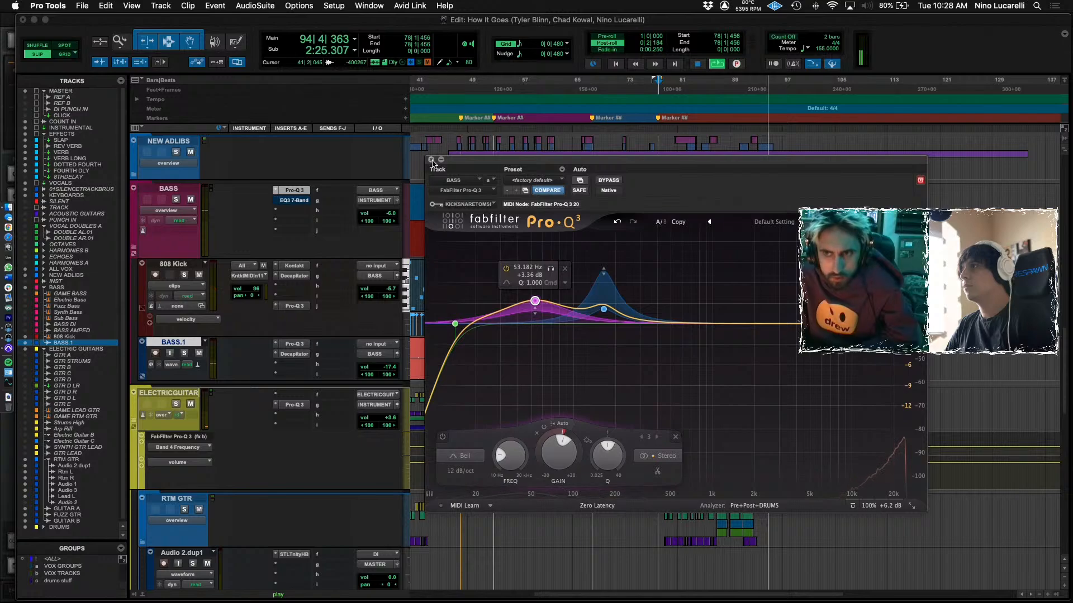
{"action": "left_click", "coordinate": [430, 160]}
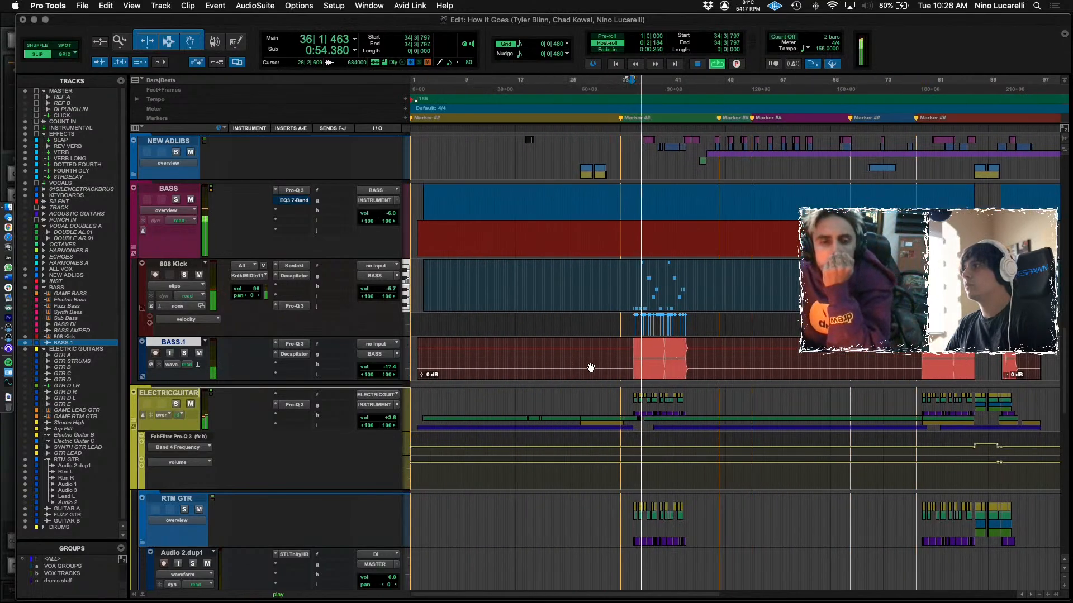
Inspect the Sonarworks Reference 4 plug-in on MASTER during playback from 34|3|797 and dismiss its update notice.
{"action": "scroll", "coordinate": [591, 367], "scroll_direction": "down", "scroll_amount": 6}
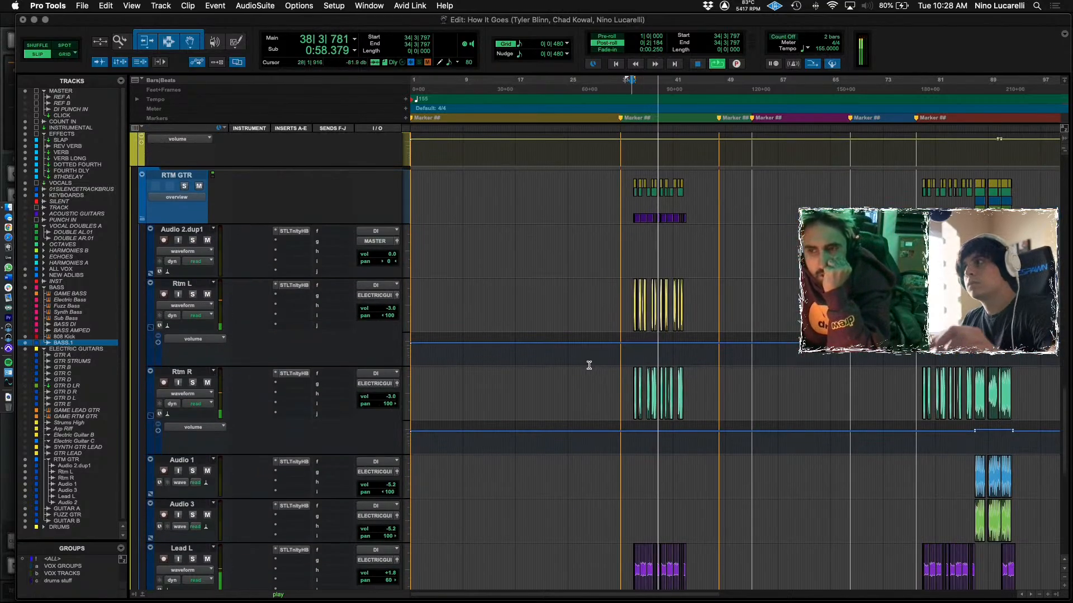
{"action": "scroll", "coordinate": [589, 366], "scroll_direction": "up", "scroll_amount": 15}
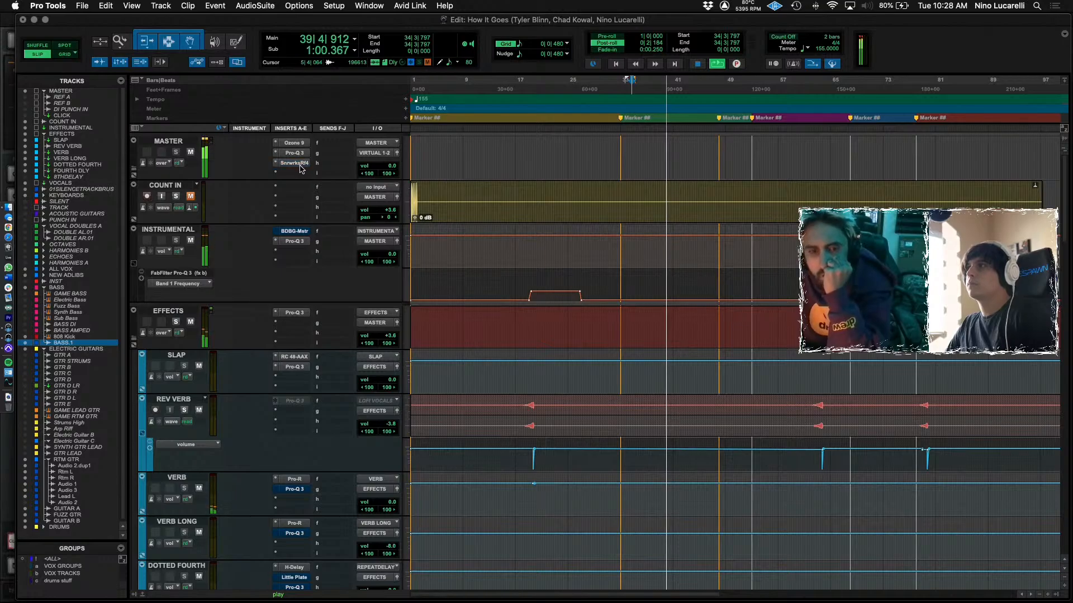
{"action": "left_click", "coordinate": [298, 165]}
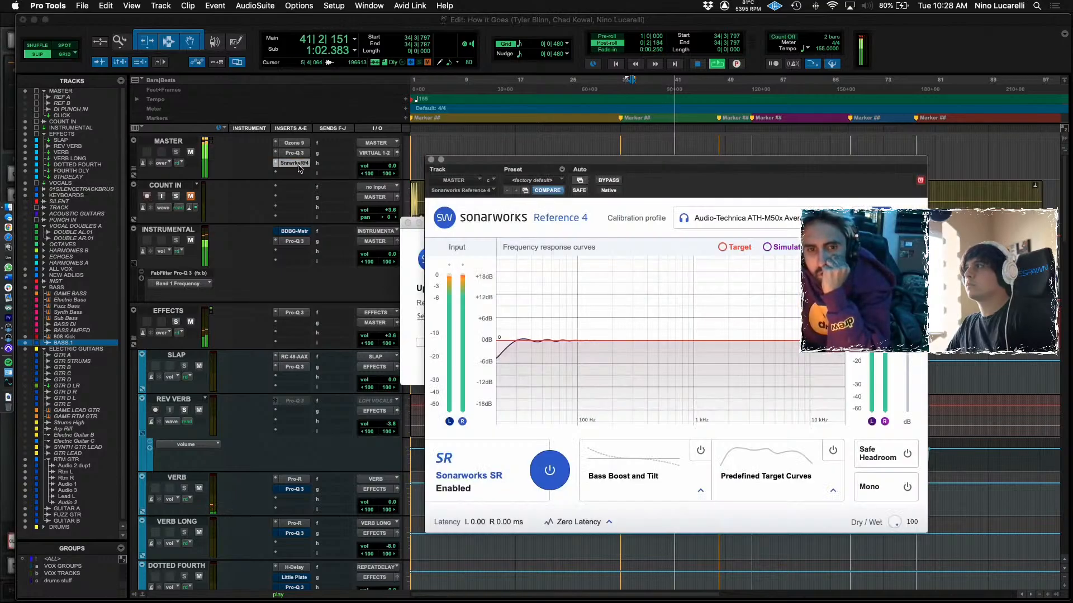
{"action": "left_click", "coordinate": [430, 160]}
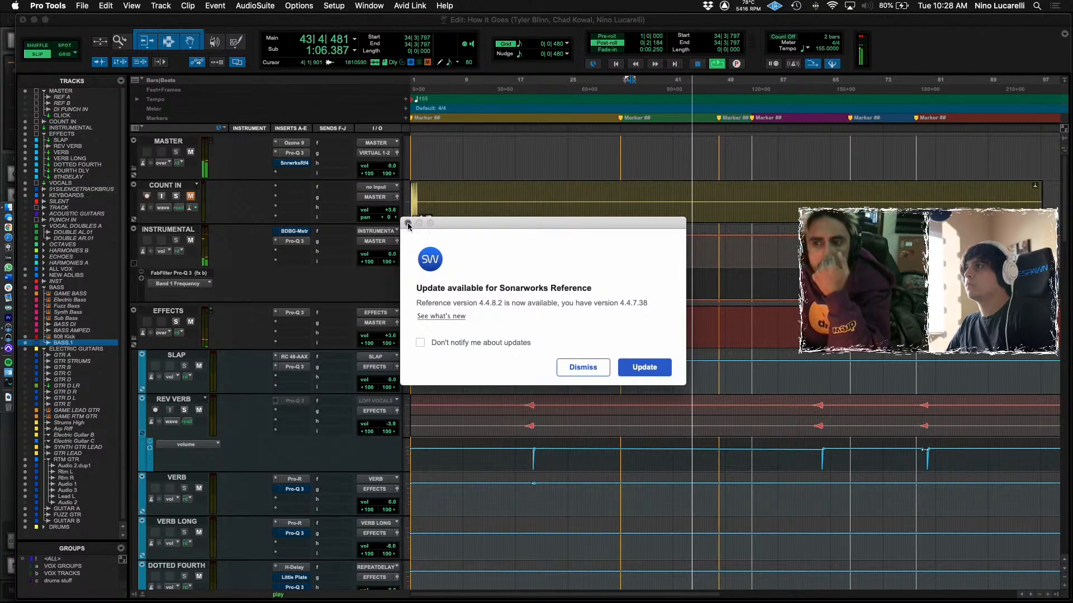
{"action": "left_click", "coordinate": [408, 224]}
Play from 8|1|576 and review the guitar tracks, including GUITAR A's Band 1 Frequency automation.
{"action": "scroll", "coordinate": [484, 264], "scroll_direction": "down", "scroll_amount": 12}
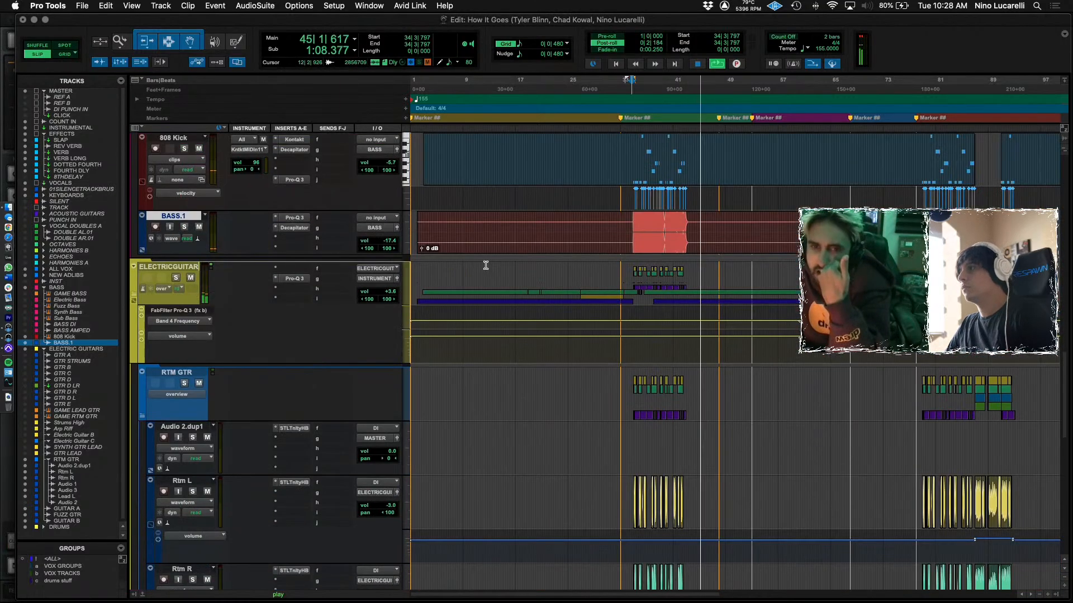
{"action": "scroll", "coordinate": [471, 288], "scroll_direction": "down", "scroll_amount": 4}
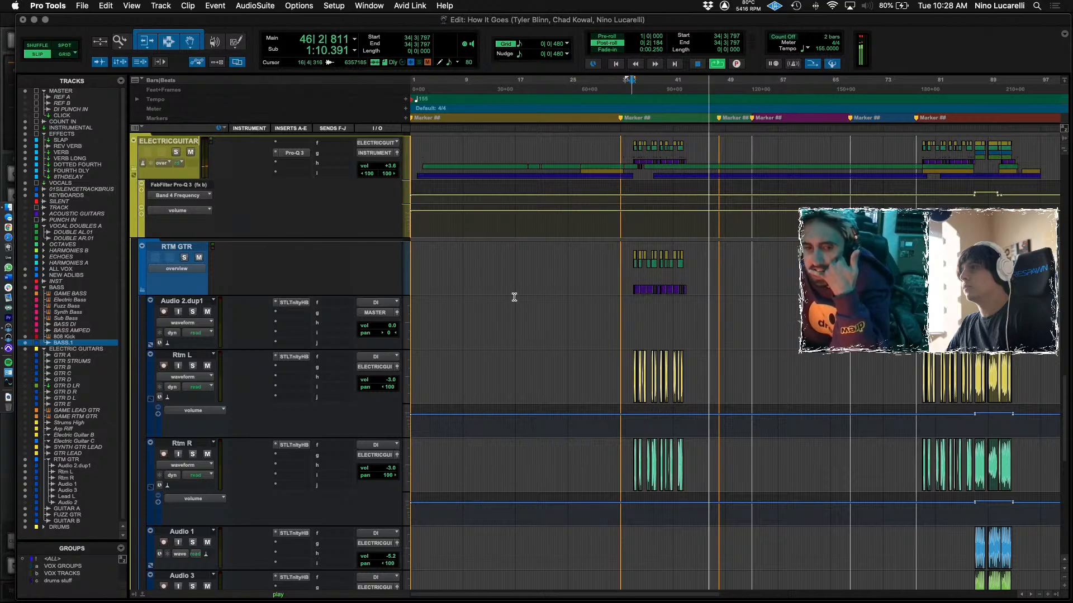
{"action": "scroll", "coordinate": [514, 297], "scroll_direction": "up", "scroll_amount": 15}
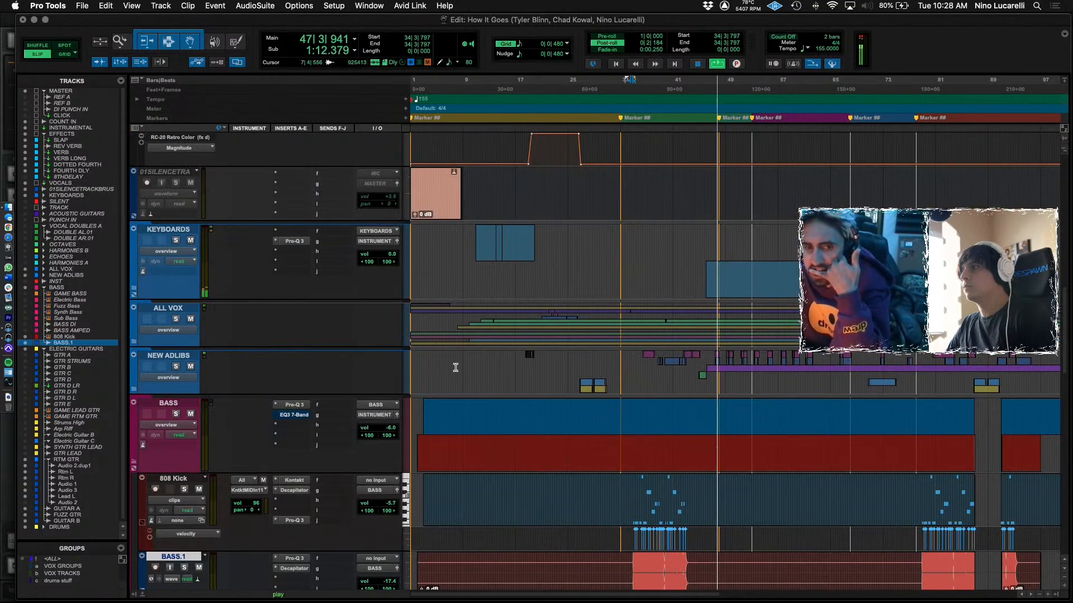
{"action": "left_click", "coordinate": [456, 367]}
{"action": "scroll", "coordinate": [459, 366], "scroll_direction": "down", "scroll_amount": 15}
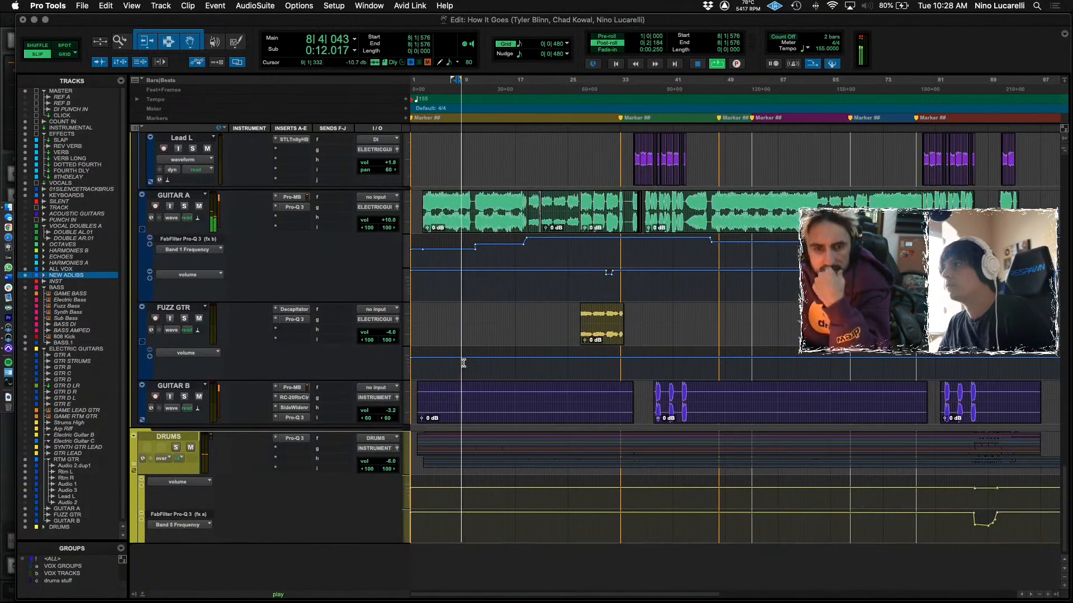
{"action": "scroll", "coordinate": [464, 289], "scroll_direction": "up", "scroll_amount": 3}
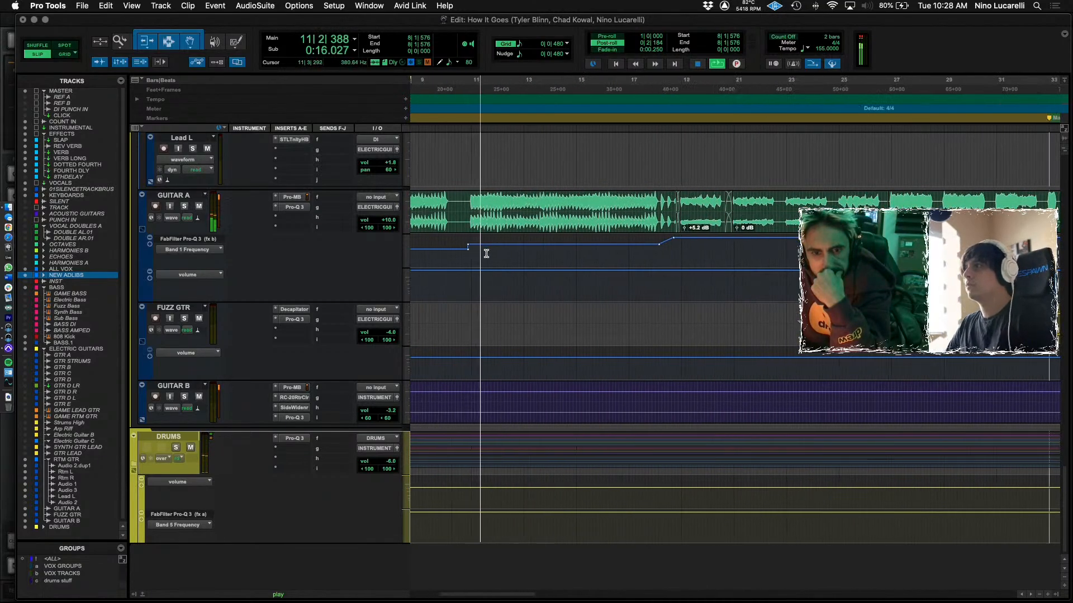
Expand the KEYBOARDS folder and play its Pluck track from 10|3|619.
{"action": "scroll", "coordinate": [492, 296], "scroll_direction": "up", "scroll_amount": 2}
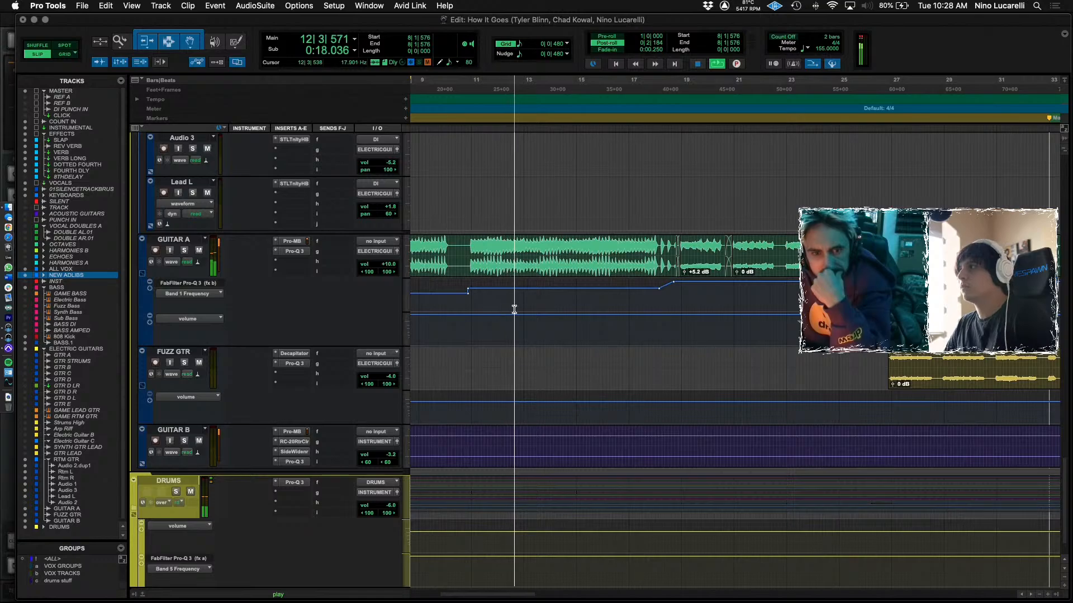
{"action": "scroll", "coordinate": [514, 306], "scroll_direction": "left", "scroll_amount": 1}
{"action": "scroll", "coordinate": [548, 324], "scroll_direction": "up", "scroll_amount": 2}
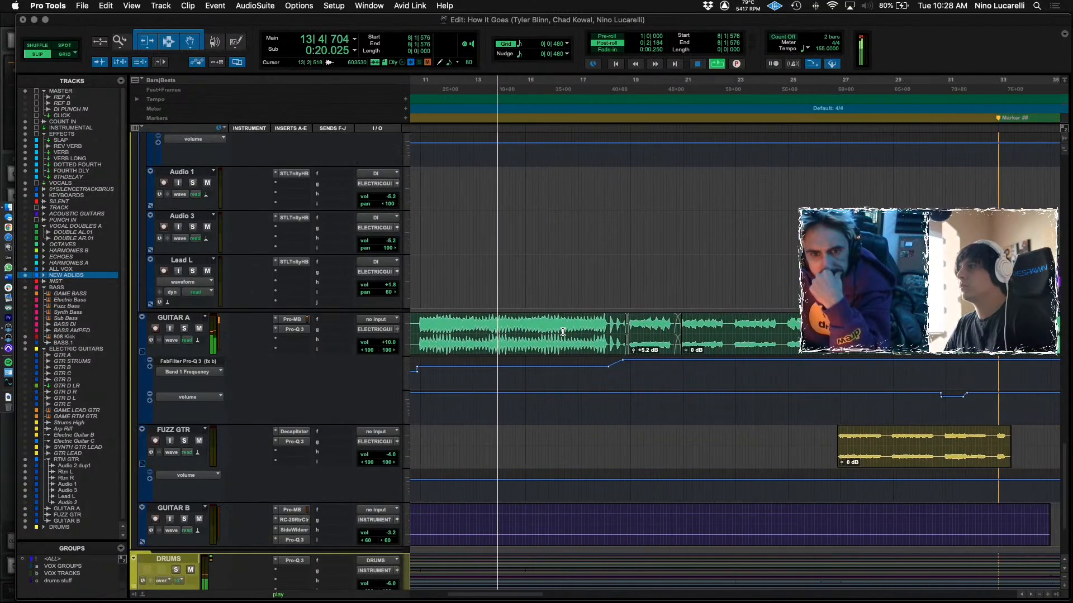
{"action": "scroll", "coordinate": [548, 335], "scroll_direction": "up", "scroll_amount": 10}
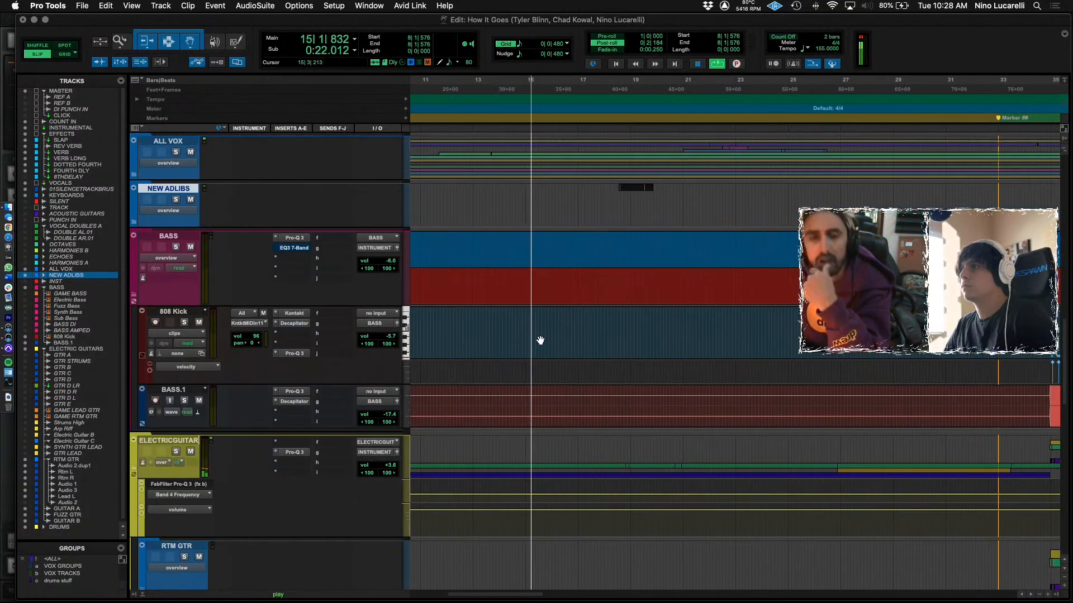
{"action": "scroll", "coordinate": [540, 340], "scroll_direction": "up", "scroll_amount": 5}
{"action": "scroll", "coordinate": [551, 342], "scroll_direction": "right", "scroll_amount": 1}
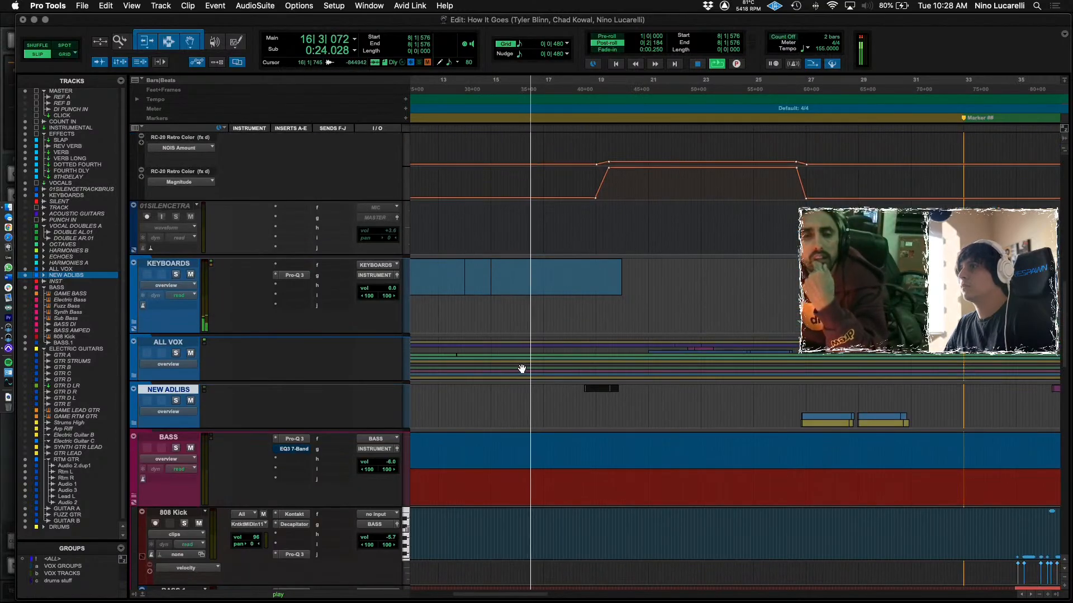
{"action": "left_click", "coordinate": [134, 323]}
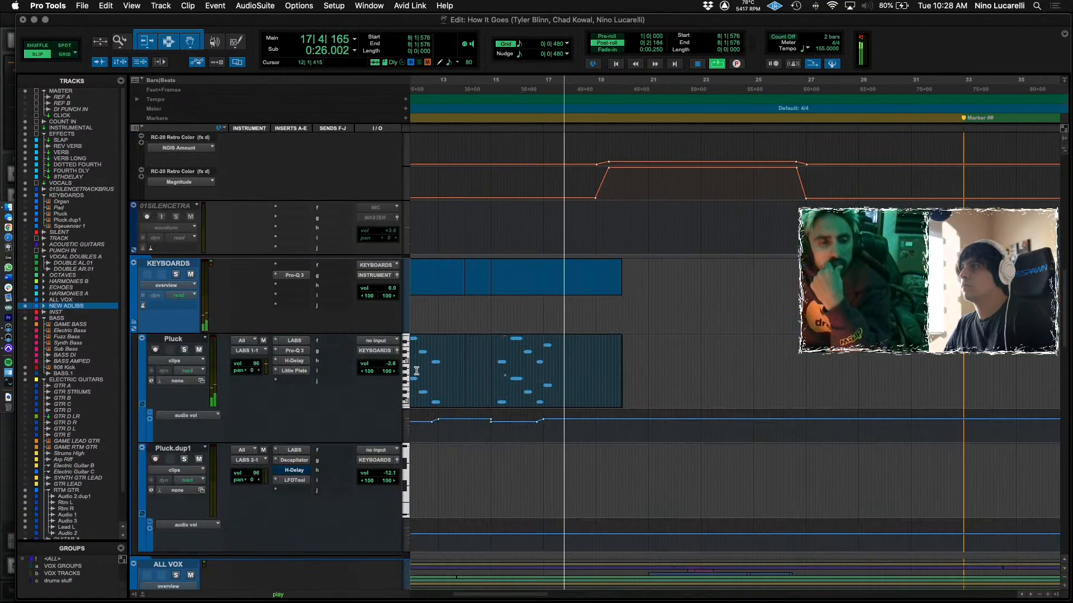
{"action": "left_click", "coordinate": [510, 431]}
{"action": "left_click", "coordinate": [421, 429]}
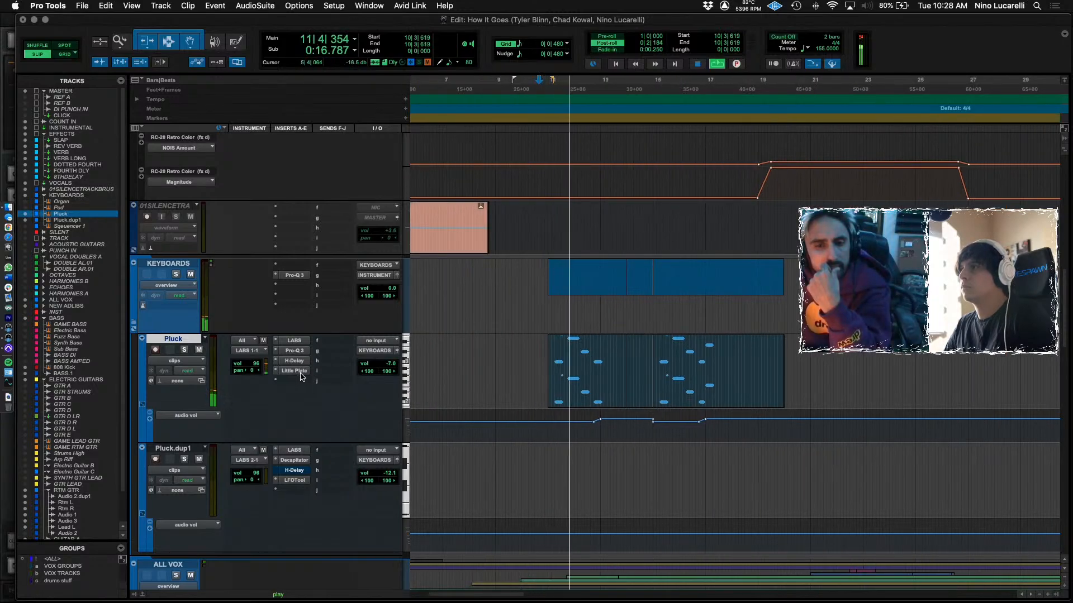
Shift Pluck's H-Delay and Little Plate down one insert slot, add a stereo Decapitator before them, and audition it in playback.
{"action": "key", "text": "space"}
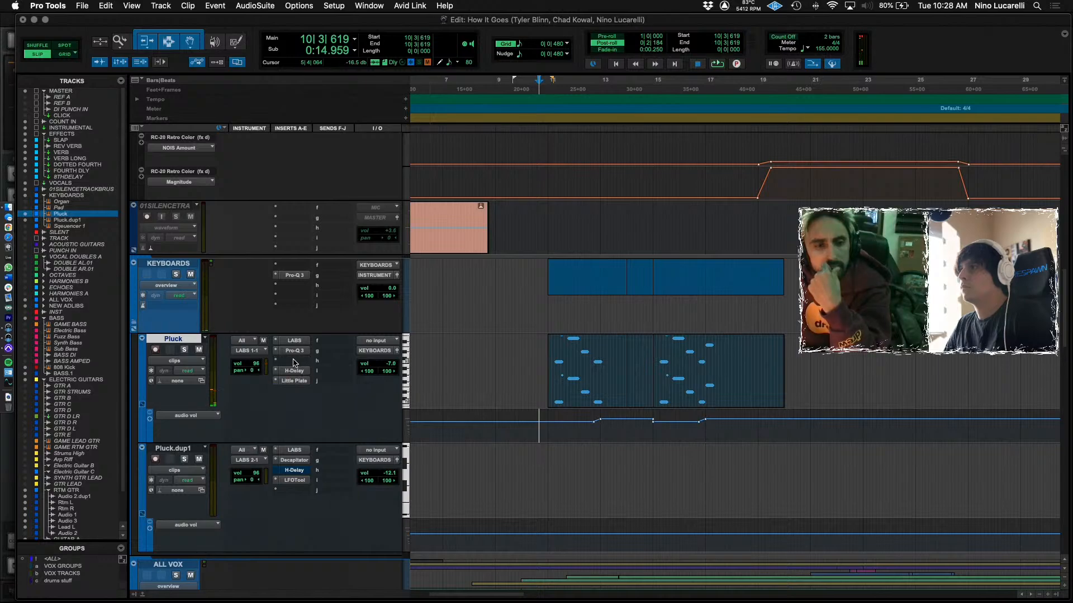
{"action": "left_click", "coordinate": [295, 363]}
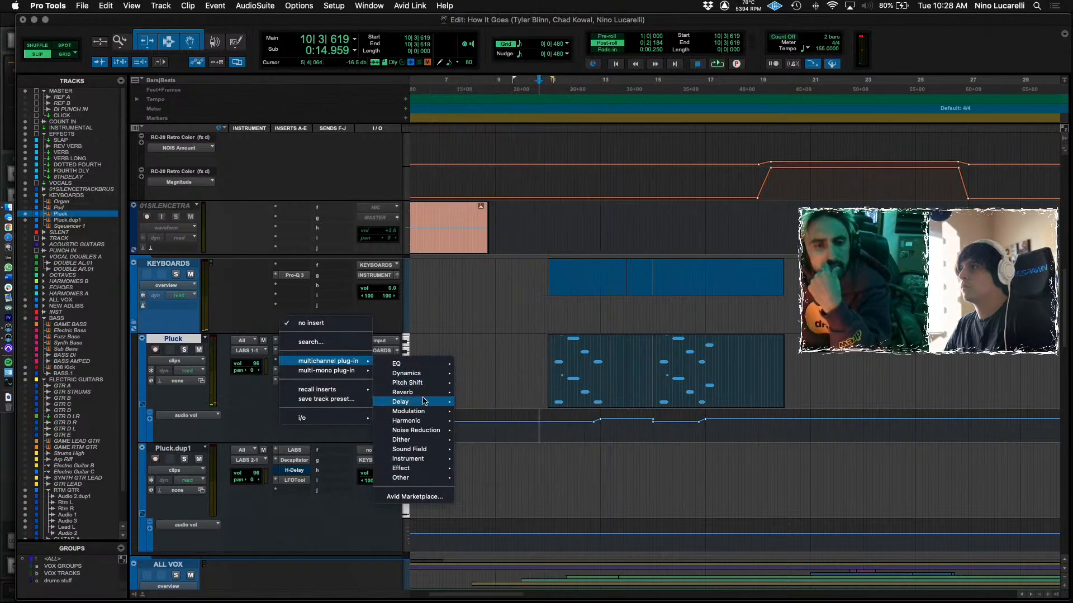
{"action": "mouse_move", "coordinate": [414, 421]}
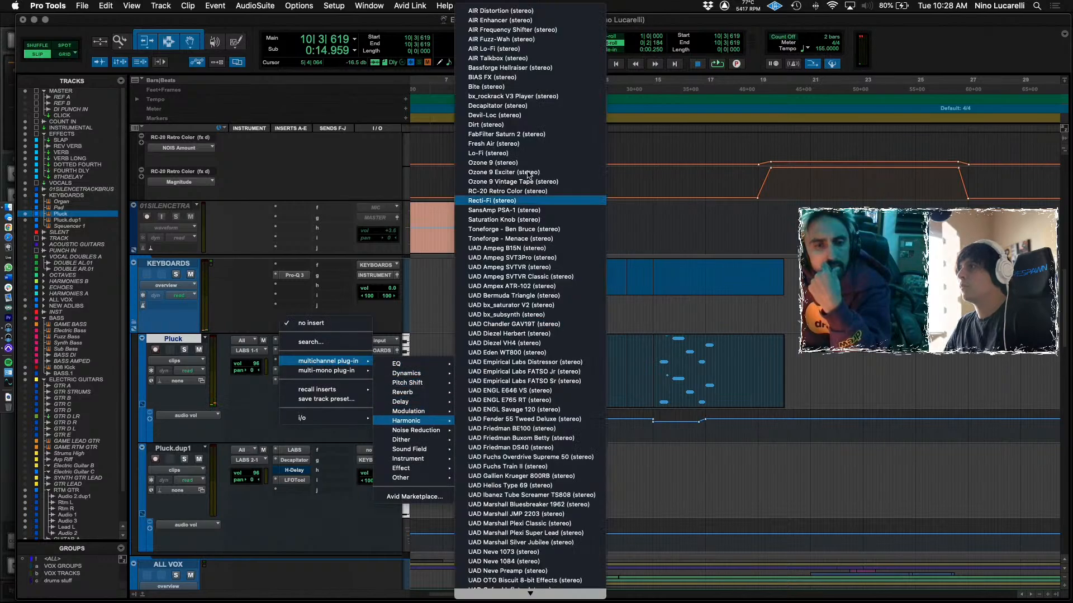
{"action": "left_click", "coordinate": [510, 106]}
{"action": "key", "text": "space"}
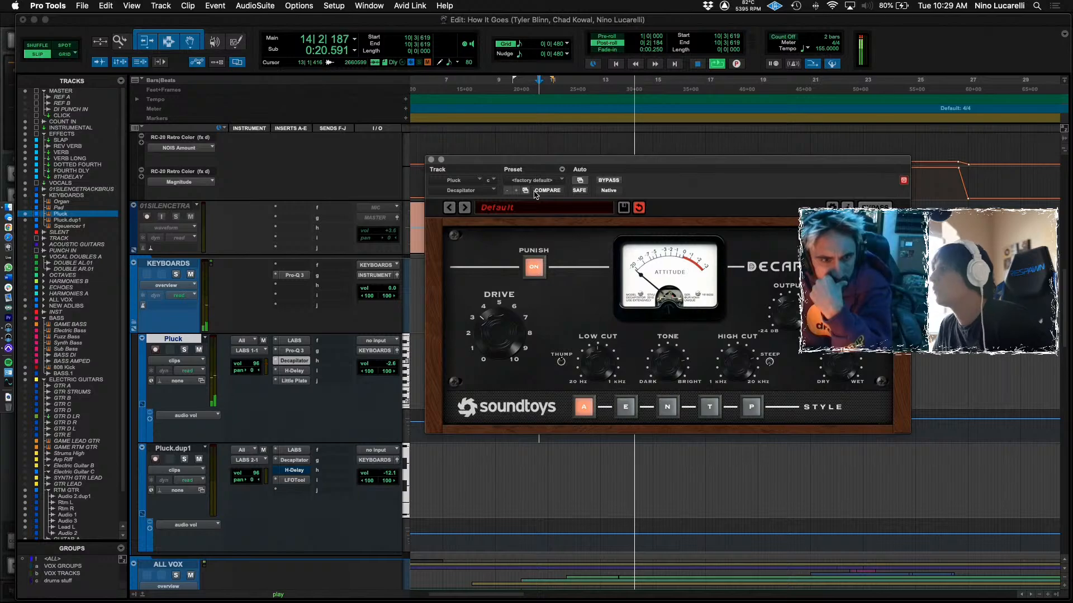
{"action": "left_click_drag", "start_coordinate": [523, 166], "coordinate": [630, 170]}
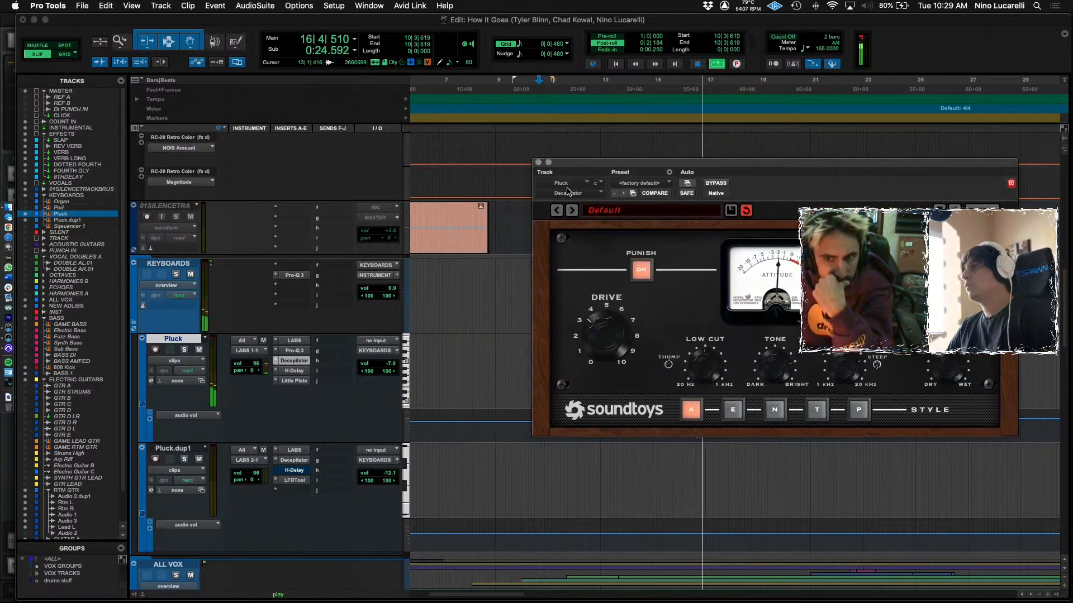
{"action": "left_click", "coordinate": [538, 163]}
In Pluck's Pro-Q 3, set the green cut to 374.23 Hz, -8.71 dB, Q 0.915, make it dynamic, and lower the red band's frequency.
{"action": "scroll", "coordinate": [616, 376], "scroll_direction": "right", "scroll_amount": 2}
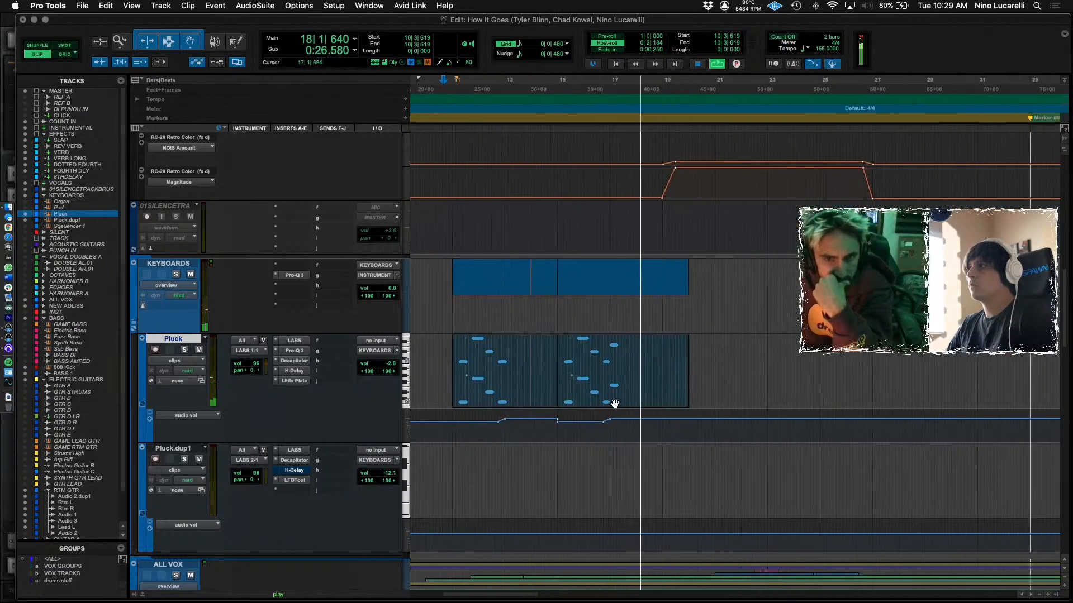
{"action": "key", "text": "super+bracketleft"}
{"action": "key", "text": "super+bracketleft"}
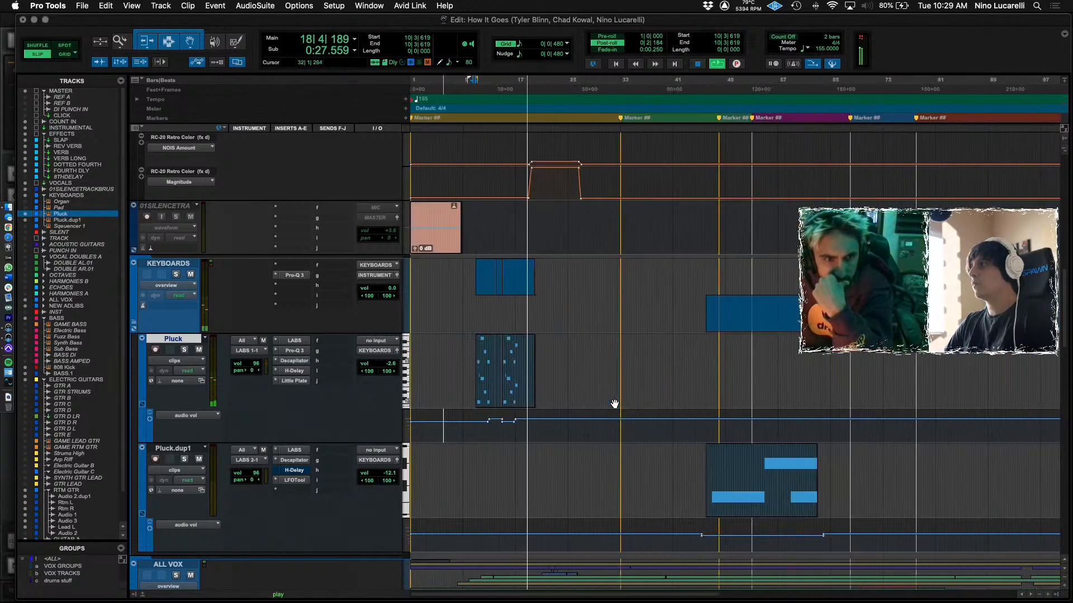
{"action": "left_click", "coordinate": [471, 352]}
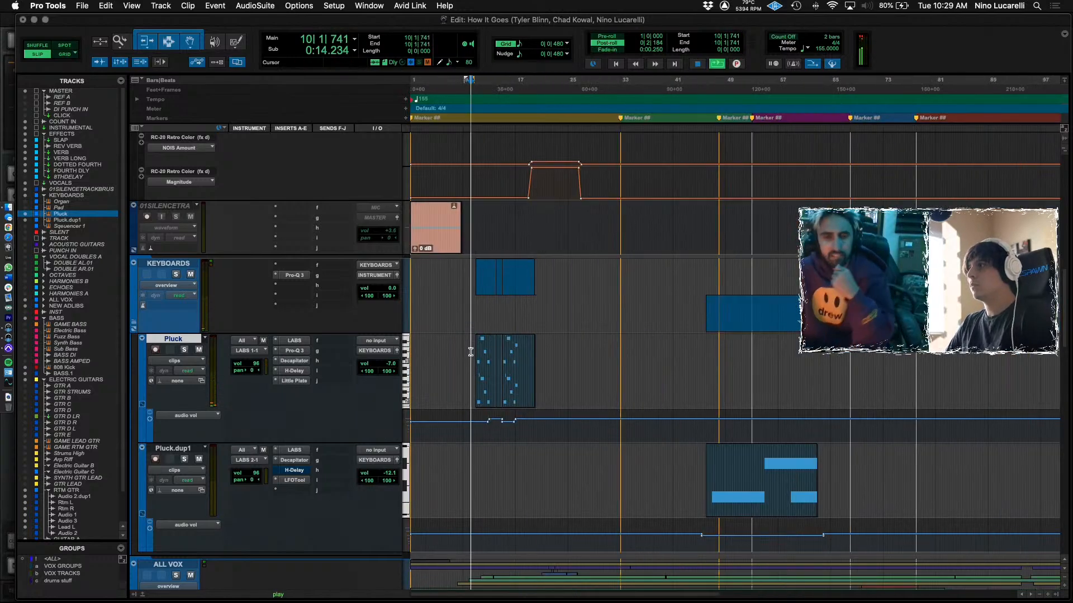
{"action": "left_click", "coordinate": [294, 351]}
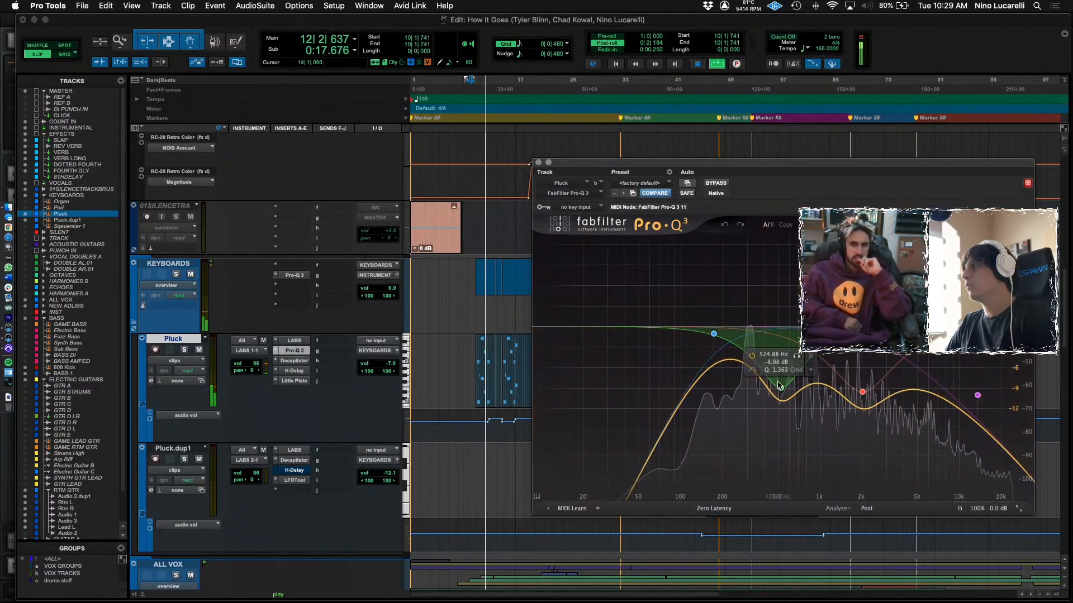
{"action": "left_click_drag", "start_coordinate": [781, 388], "coordinate": [760, 385]}
{"action": "scroll", "coordinate": [759, 386], "scroll_direction": "down", "scroll_amount": 3}
{"action": "right_click", "coordinate": [760, 386]}
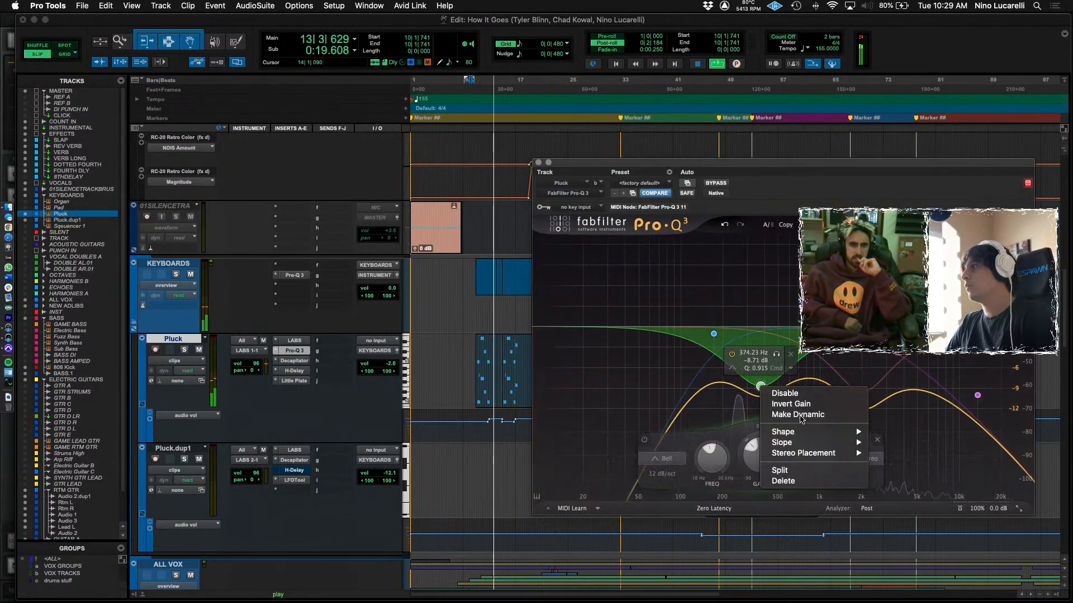
{"action": "left_click", "coordinate": [782, 407]}
{"action": "mouse_move", "coordinate": [862, 392]}
{"action": "left_mouse_down"}
{"action": "mouse_move", "coordinate": [865, 383]}
{"action": "mouse_move", "coordinate": [862, 391]}
{"action": "left_mouse_up"}
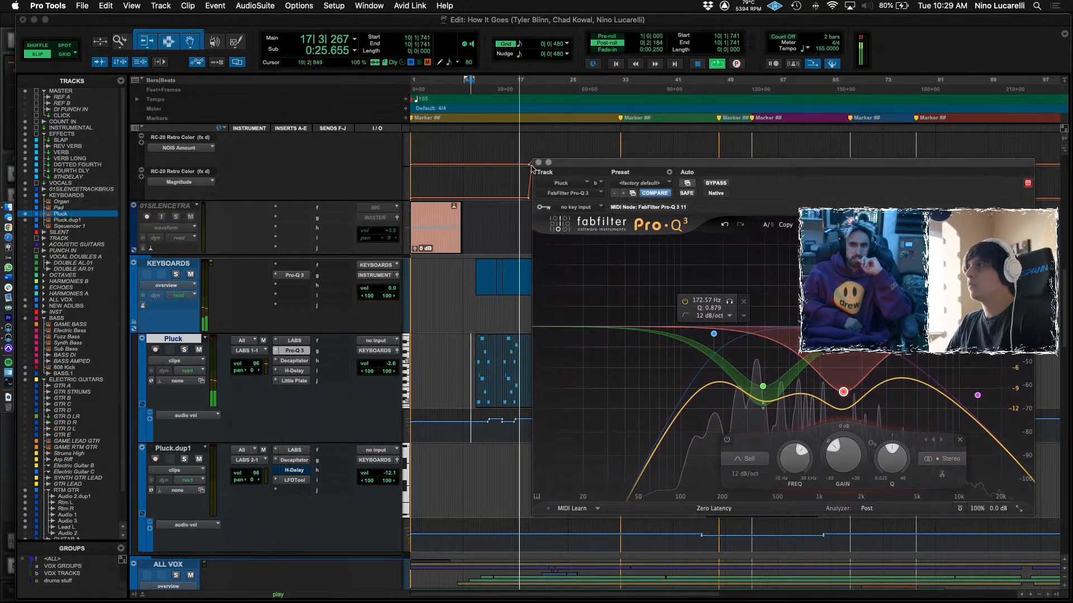
{"action": "key", "text": "super+w"}
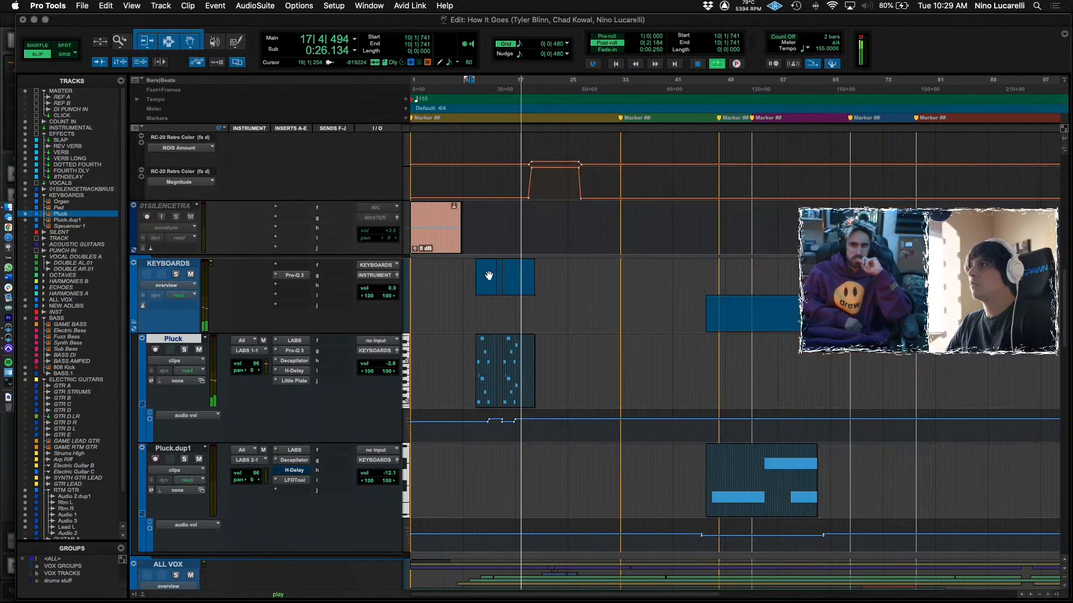
Review Pluck's H-Delay settings during playback and solo the Pluck track from 10|2|762.
{"action": "left_click", "coordinate": [294, 372]}
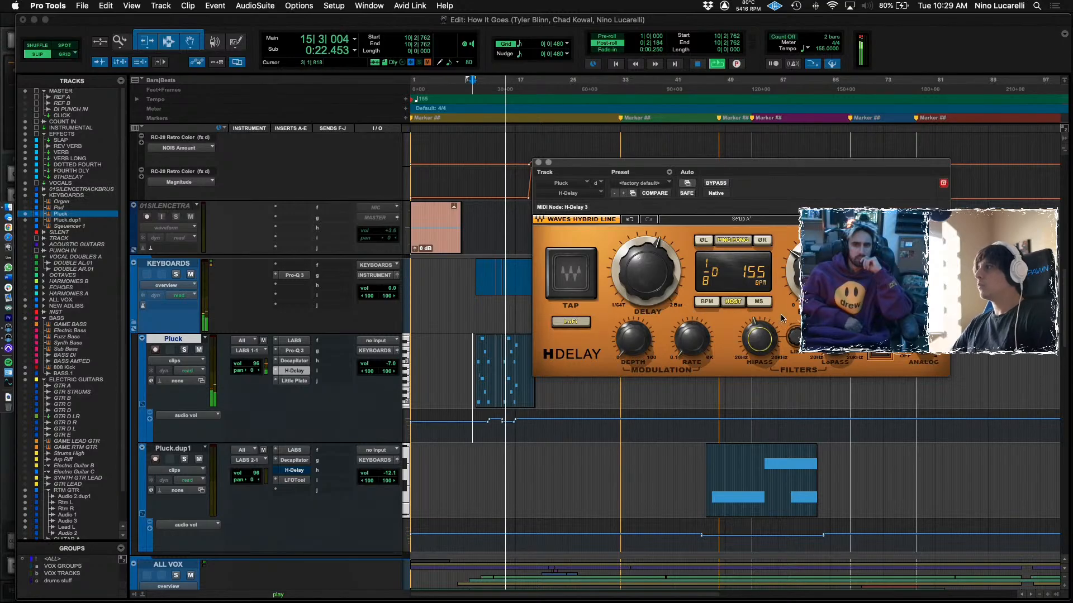
{"action": "left_click", "coordinate": [538, 162]}
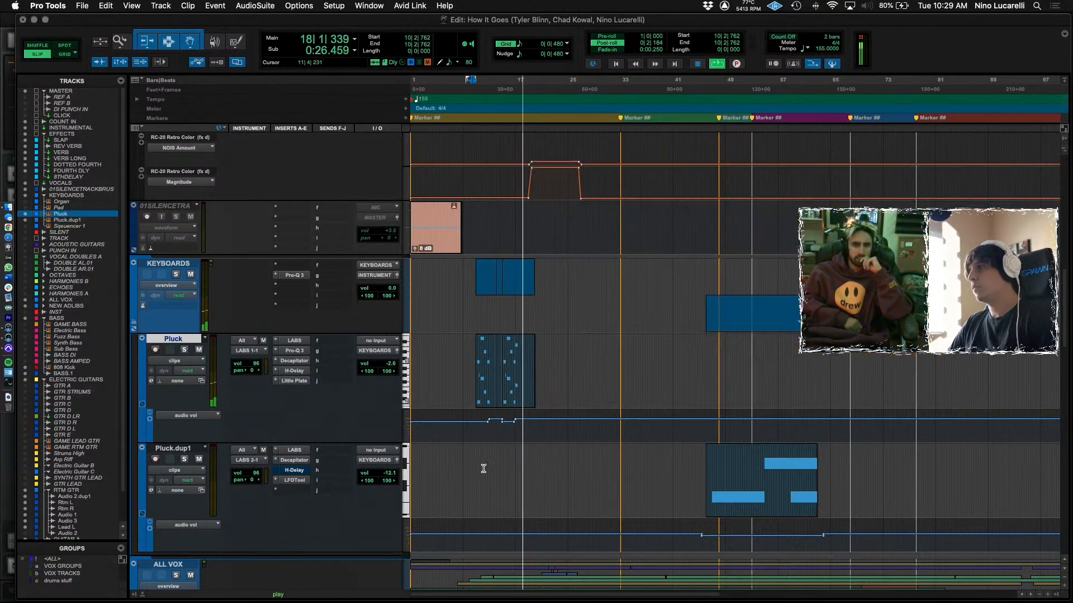
{"action": "key", "text": "super+bracketleft"}
{"action": "key", "text": "space"}
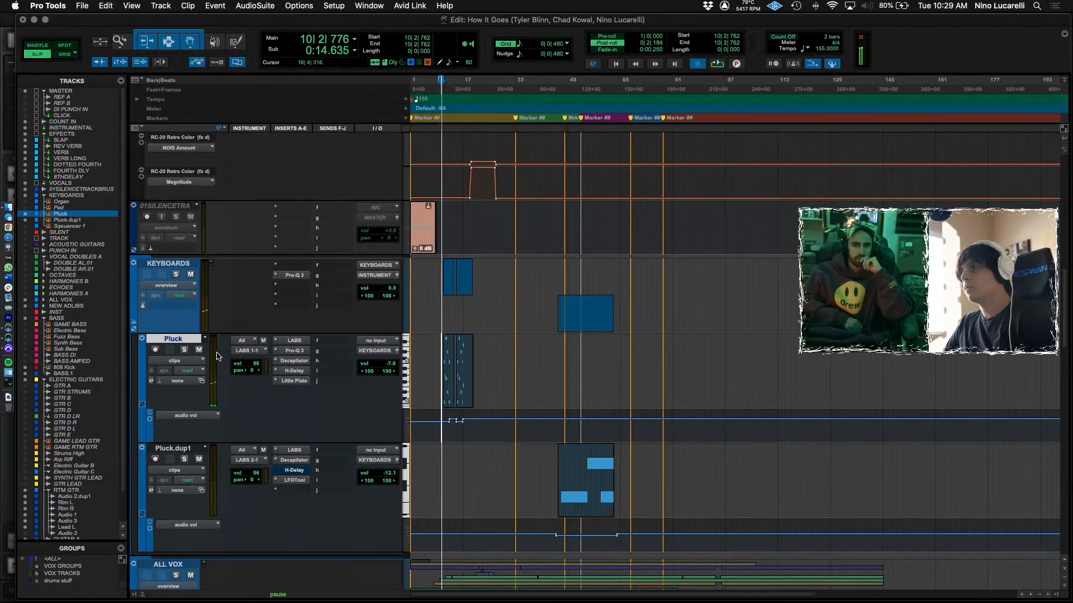
{"action": "key", "text": "super+bracketright"}
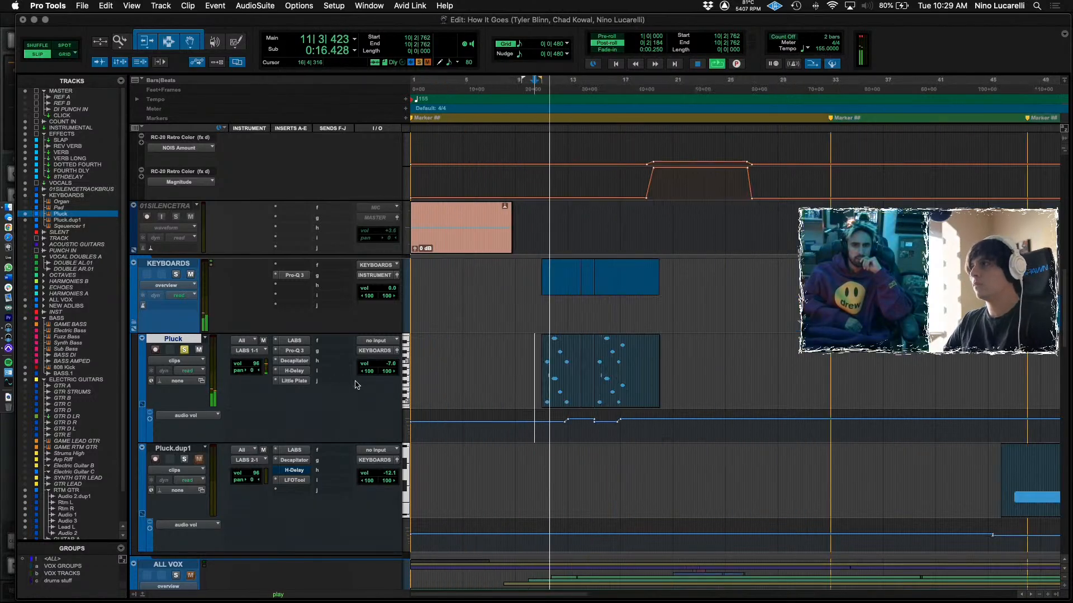
Set Pluck's H-Delay time to 1/8, unsolo the track, and play it in the full mix from 10|2|762.
{"action": "left_click", "coordinate": [301, 371]}
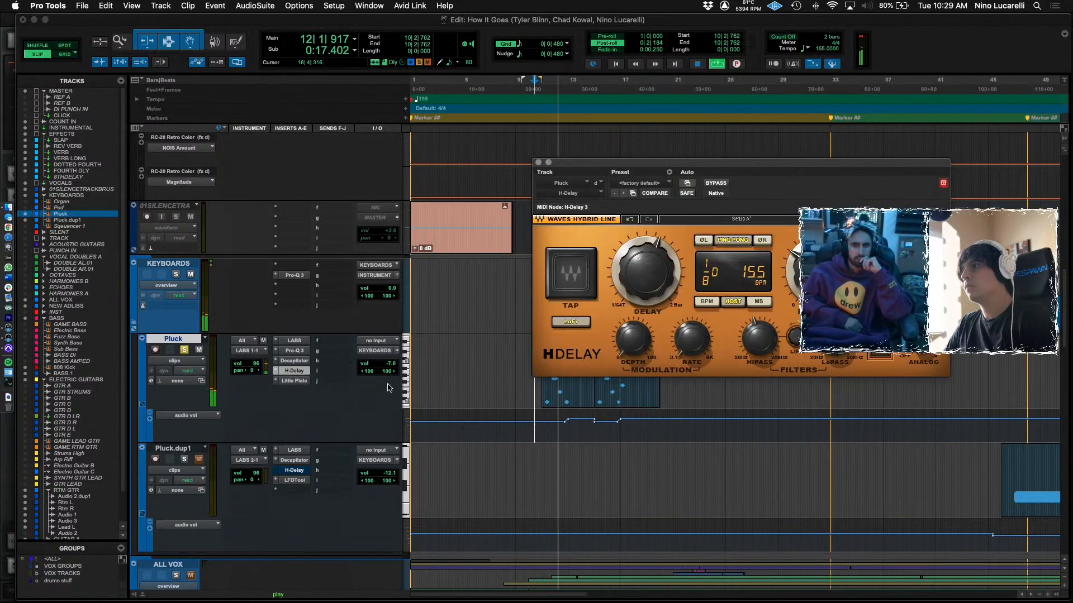
{"action": "left_click", "coordinate": [184, 352]}
{"action": "key", "text": "space"}
{"action": "key", "text": "space"}
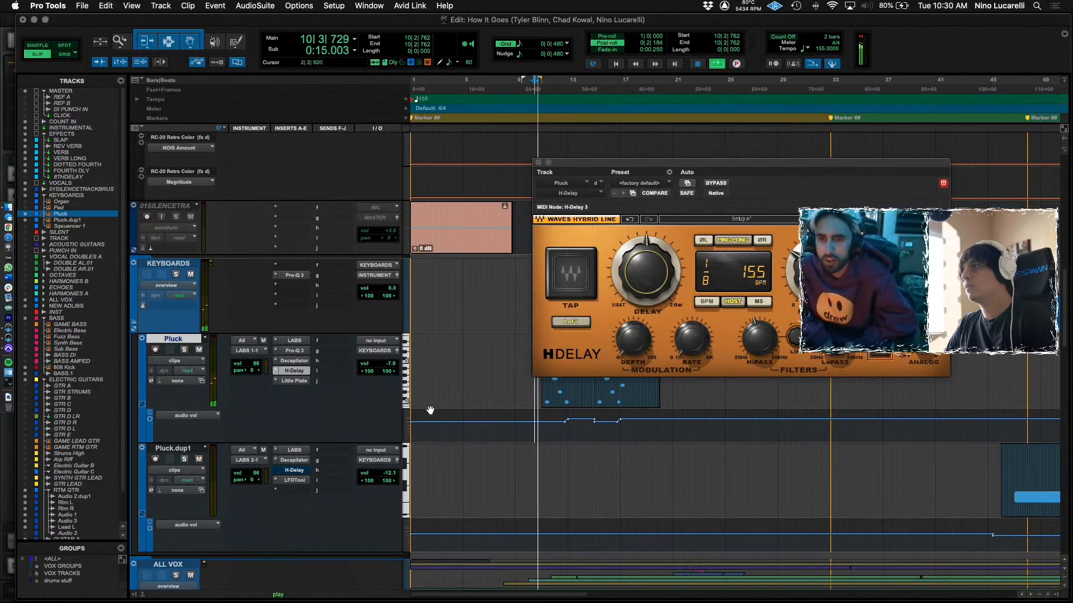
Solo Pluck and audition the Mandolin: Fingered 2 preset in its LABS instrument with the second slider raised to maximum.
{"action": "left_click", "coordinate": [184, 351]}
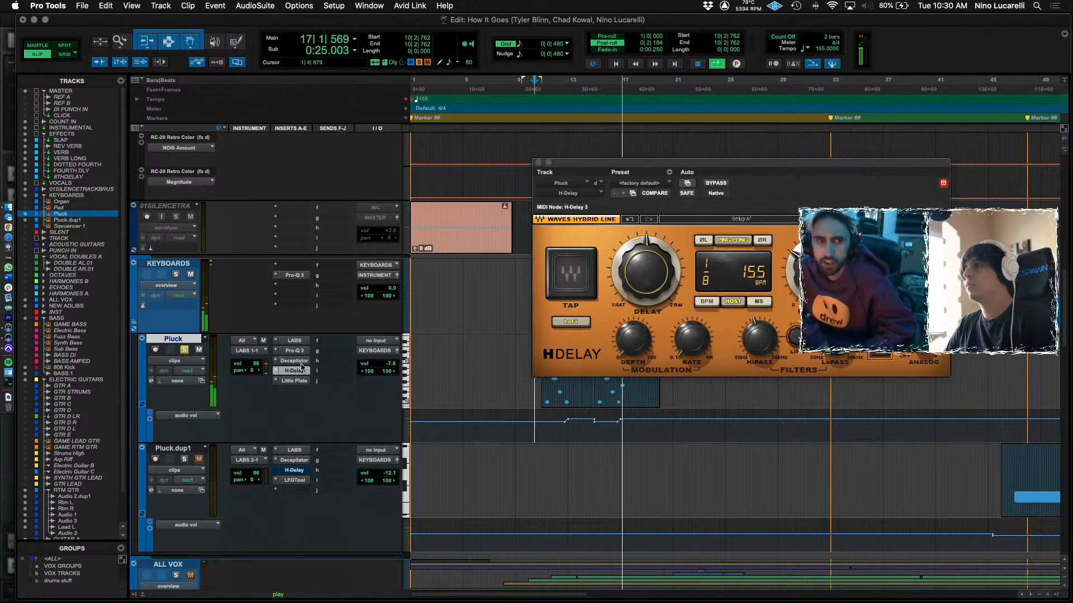
{"action": "key", "text": "space"}
{"action": "key", "text": "space"}
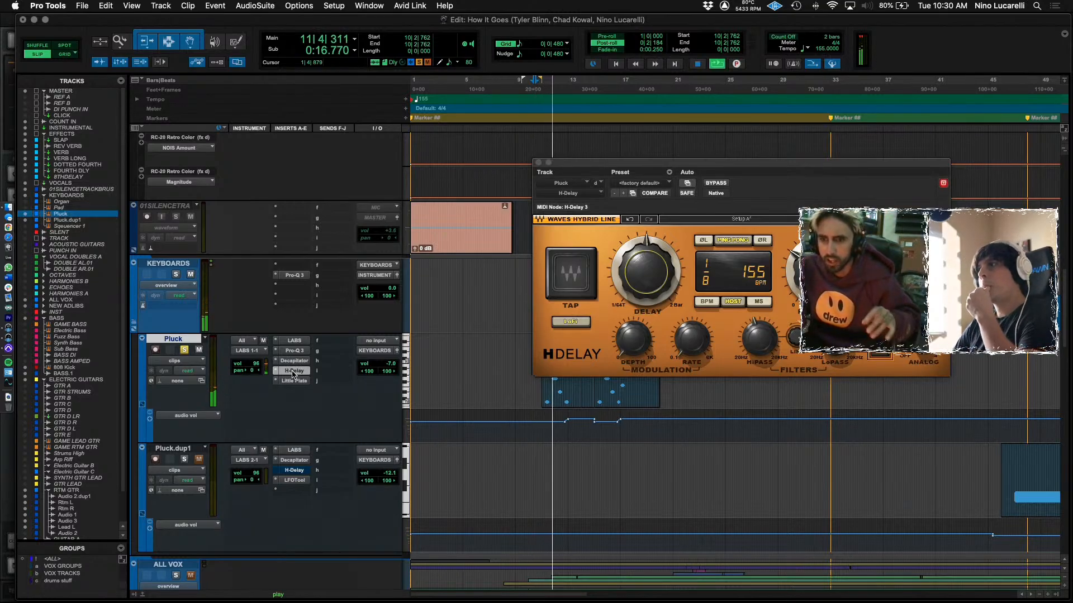
{"action": "left_click", "coordinate": [294, 341]}
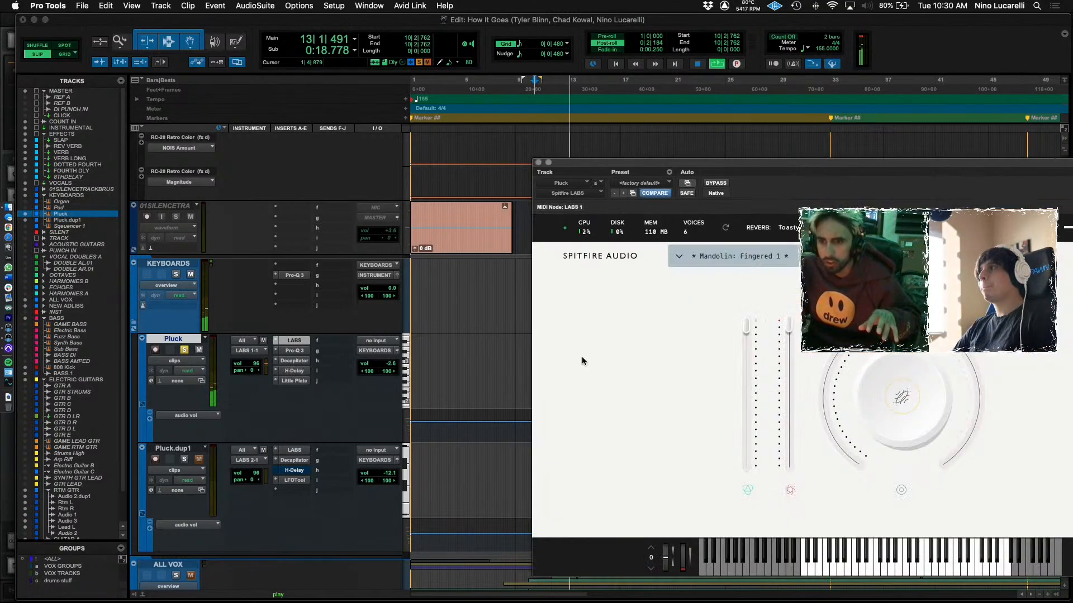
{"action": "key", "text": "space"}
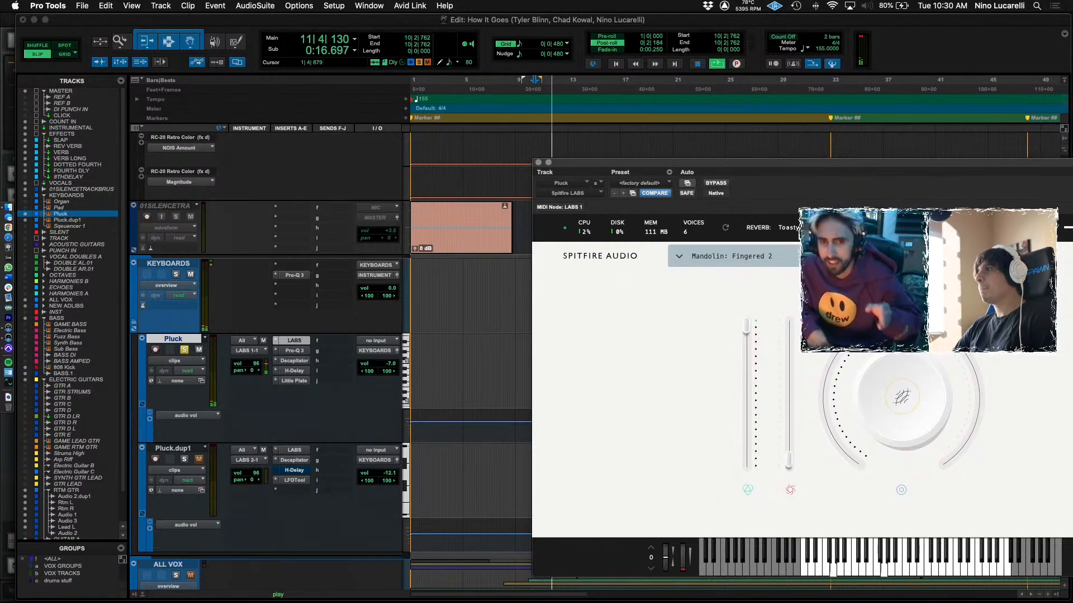
{"action": "left_click_drag", "start_coordinate": [790, 461], "coordinate": [789, 327]}
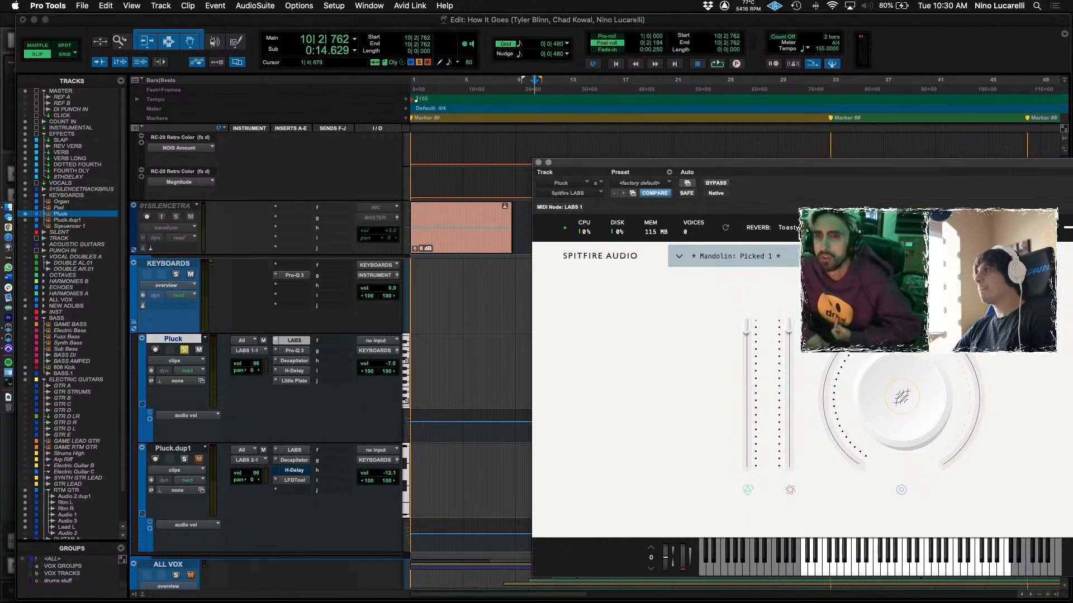
Play the soloed Pluck part from 11|2|027 with the Mandolin: Picked 1 preset in LABS and reposition the plug-in window.
{"action": "left_click_drag", "start_coordinate": [597, 163], "coordinate": [782, 179]}
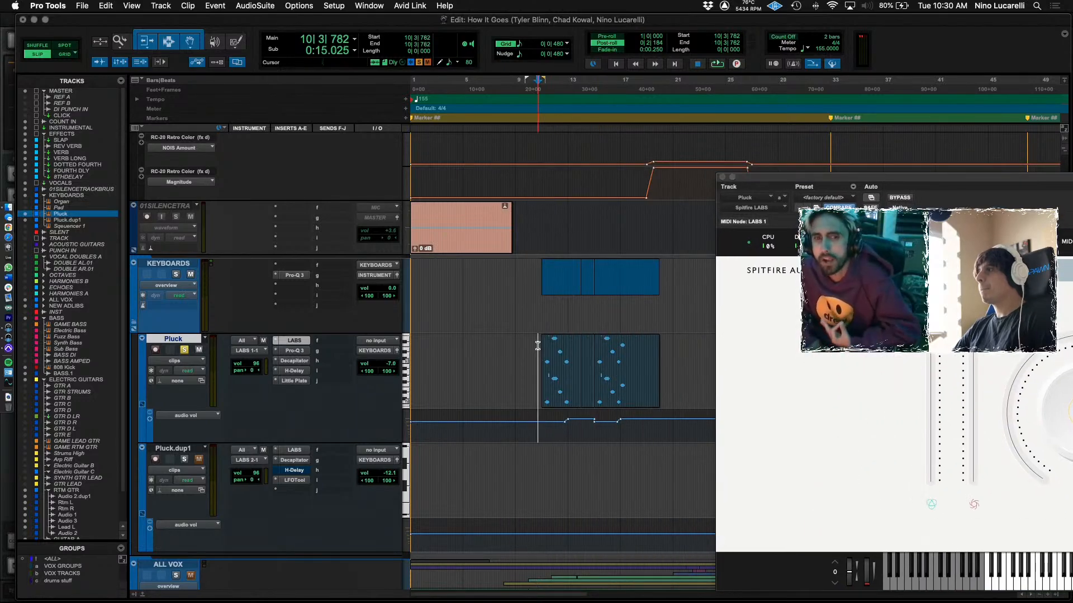
{"action": "scroll", "coordinate": [537, 346], "scroll_direction": "up", "scroll_amount": 3}
{"action": "key", "text": "space"}
{"action": "left_click_drag", "start_coordinate": [980, 211], "coordinate": [624, 153]}
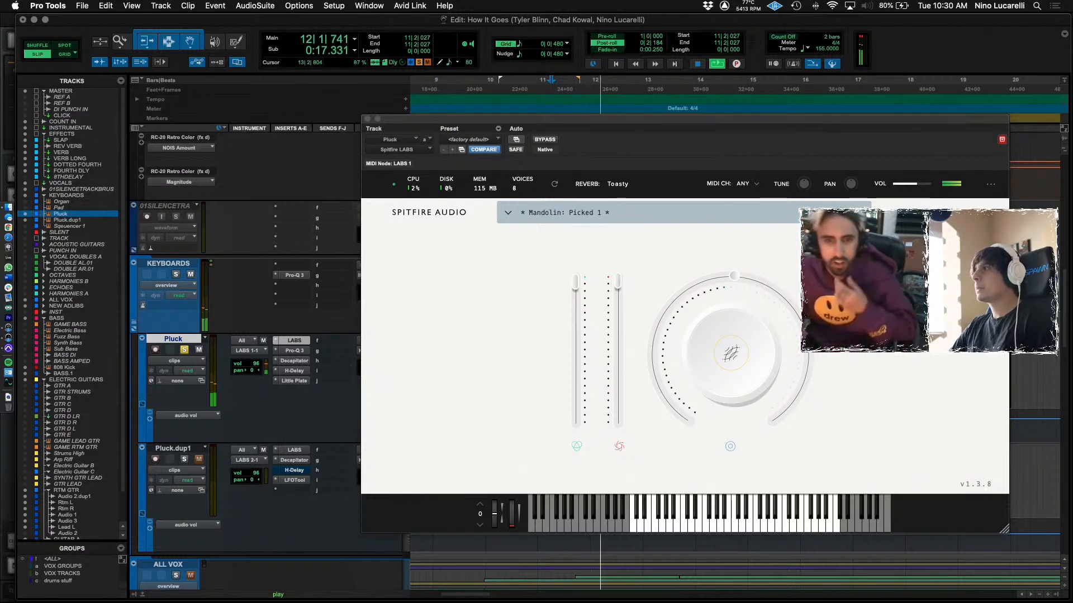
Audition the Mandolin: Picked 2 and Mandolin: Picked Ensemble presets in LABS, raising the second slider to maximum for each.
{"action": "left_click", "coordinate": [861, 213]}
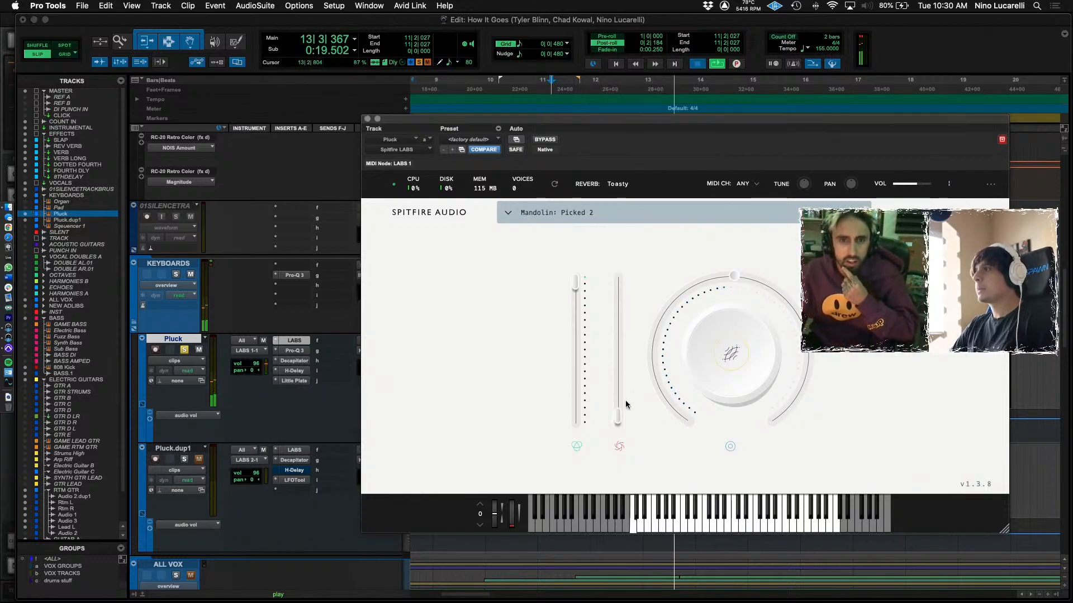
{"action": "key", "text": "space"}
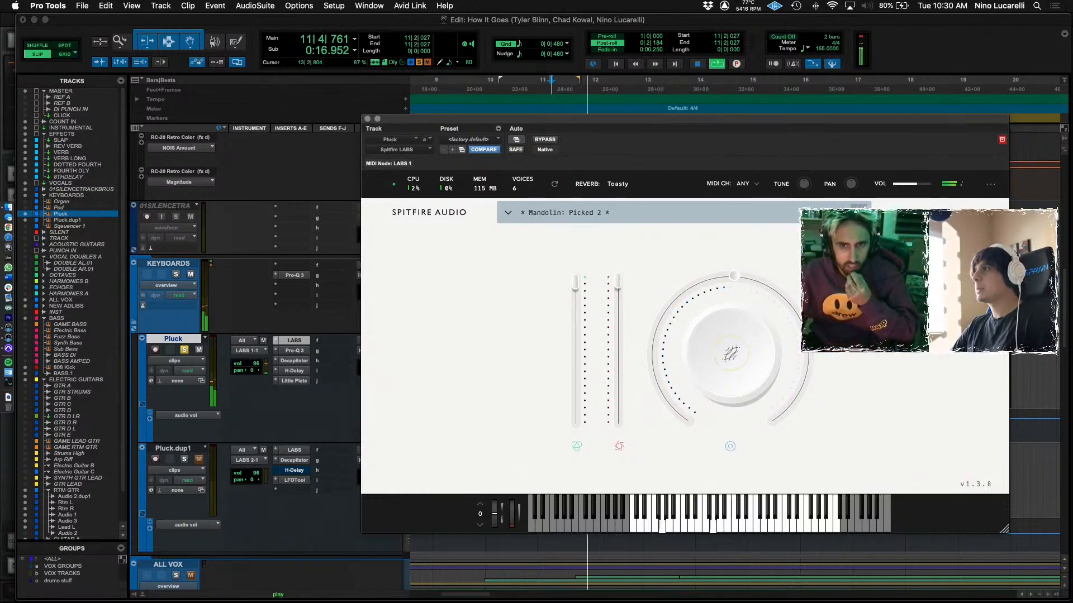
{"action": "left_click", "coordinate": [861, 213]}
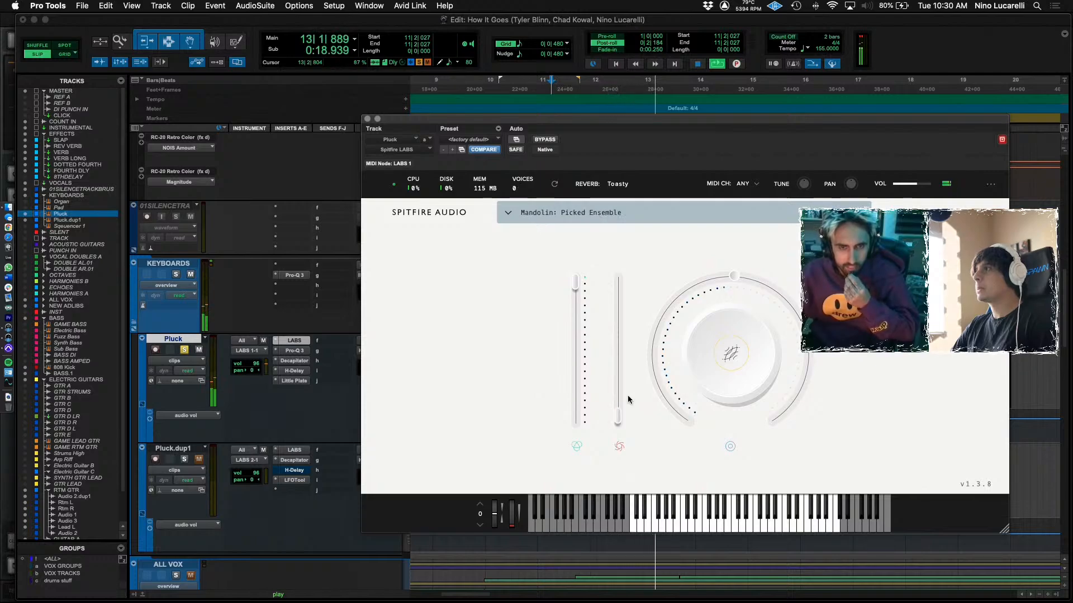
{"action": "left_click_drag", "start_coordinate": [617, 416], "coordinate": [610, 253]}
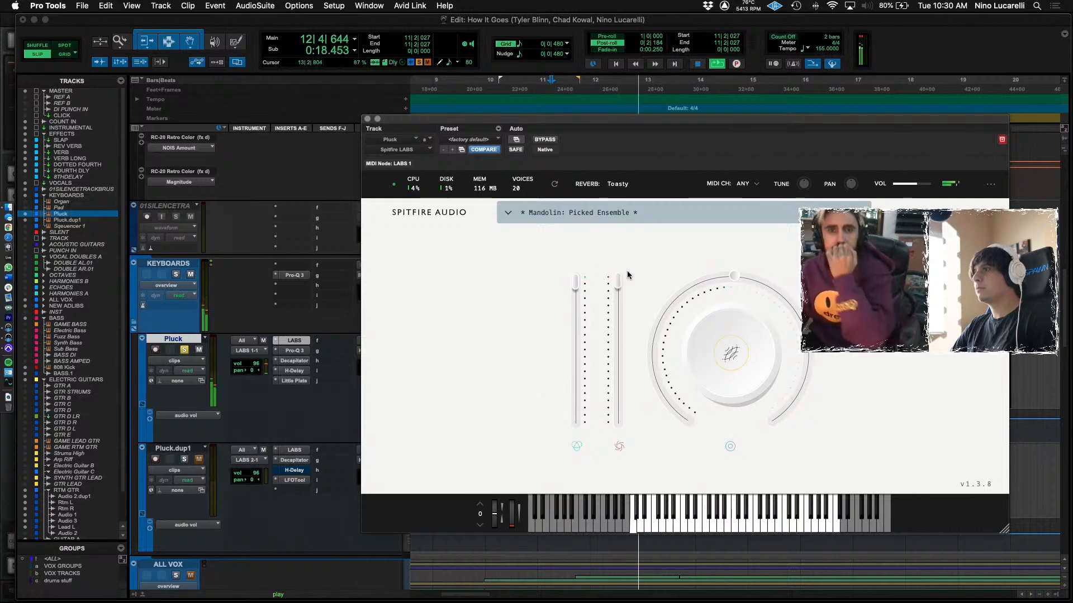
Add Electric Guitar to the LABS preset filters and audition Moon Guitar: Ensemble with the second slider raised to maximum.
{"action": "left_click", "coordinate": [507, 213]}
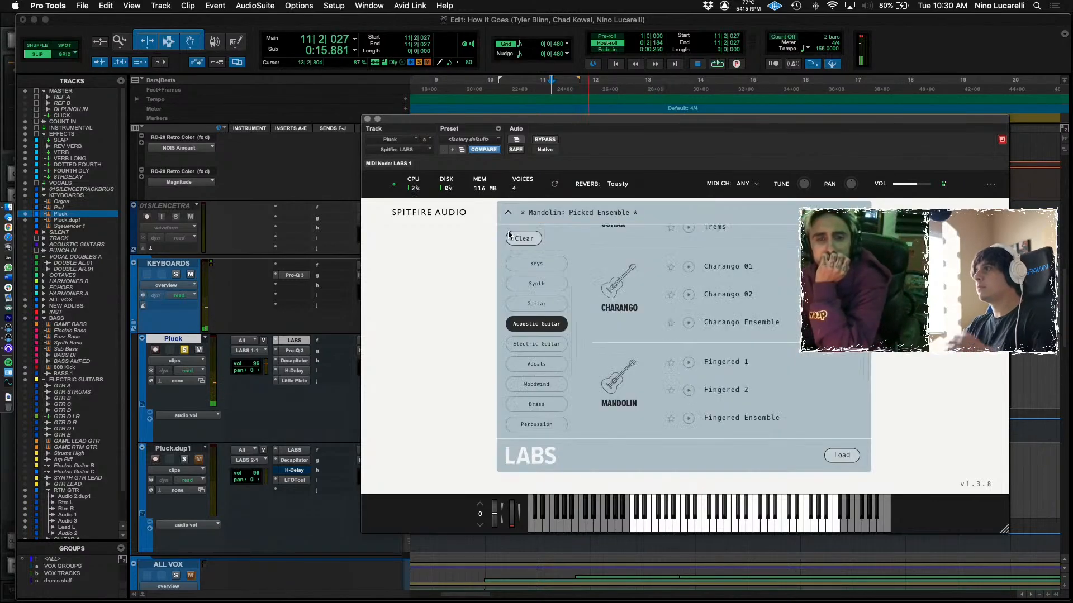
{"action": "left_click", "coordinate": [545, 345]}
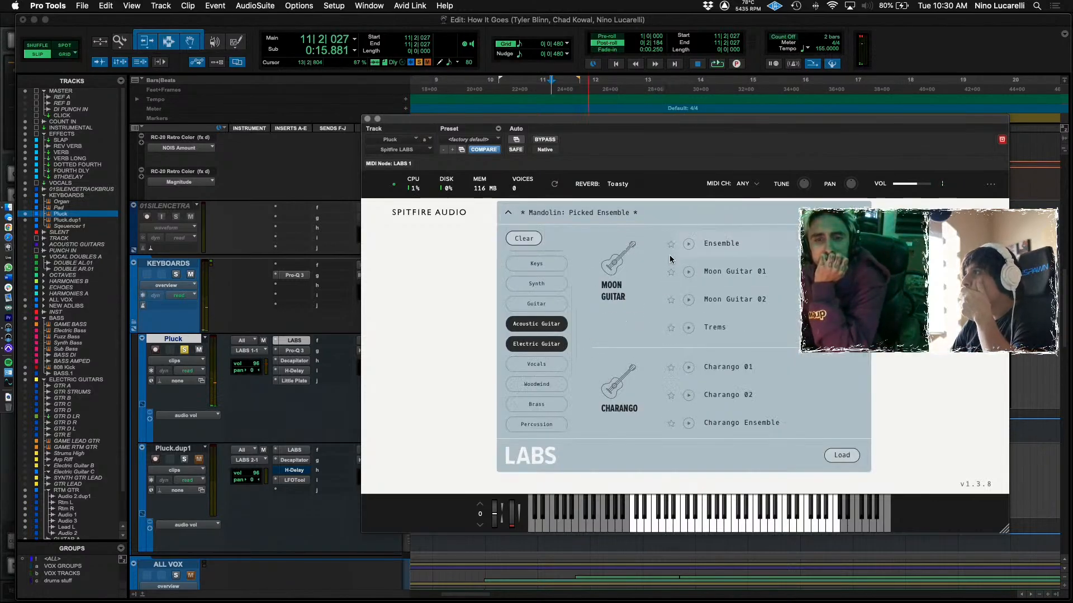
{"action": "left_click", "coordinate": [702, 250]}
{"action": "left_click_drag", "start_coordinate": [617, 418], "coordinate": [640, 242]}
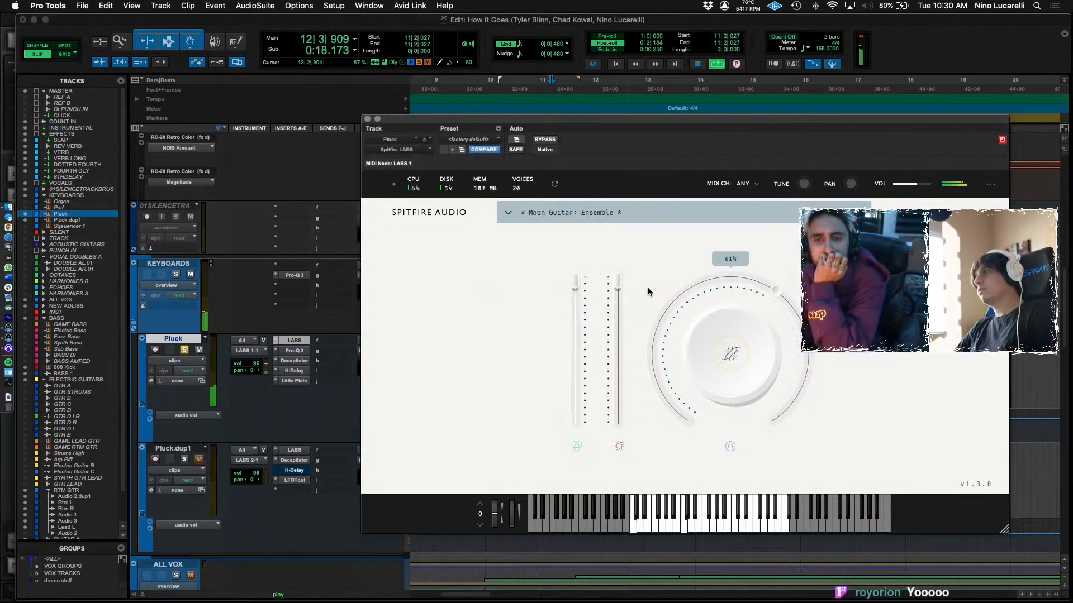
Add Woodwind to the LABS preset filters, stop playback, and browse the Tape Orchestra presets for another Pluck sound.
{"action": "left_click", "coordinate": [513, 213]}
{"action": "scroll", "coordinate": [655, 383], "scroll_direction": "down", "scroll_amount": 3}
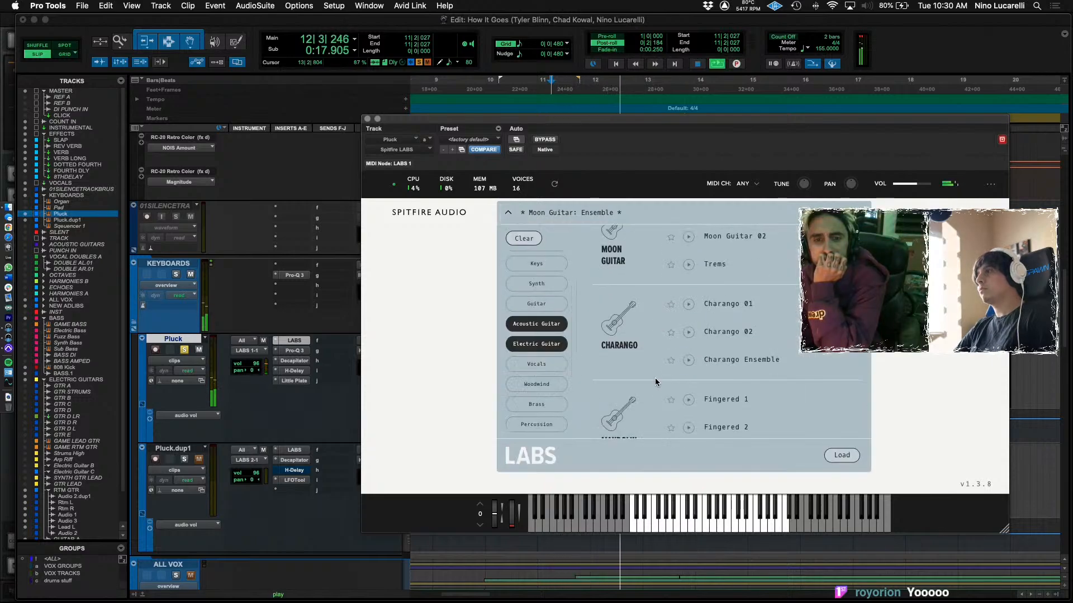
{"action": "left_click", "coordinate": [547, 385]}
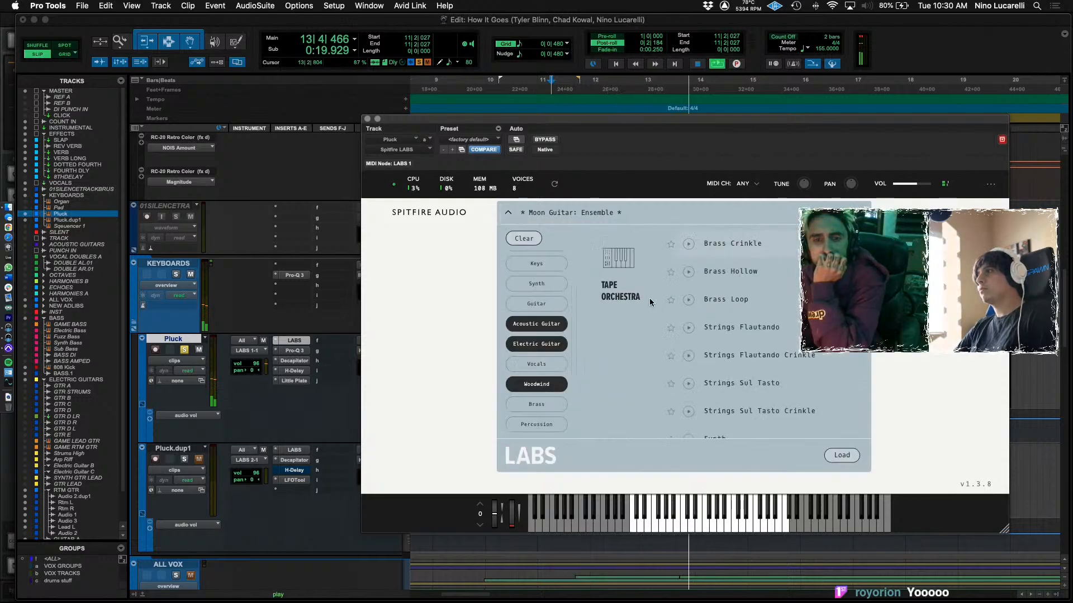
{"action": "key", "text": "space"}
{"action": "scroll", "coordinate": [739, 389], "scroll_direction": "down", "scroll_amount": 3}
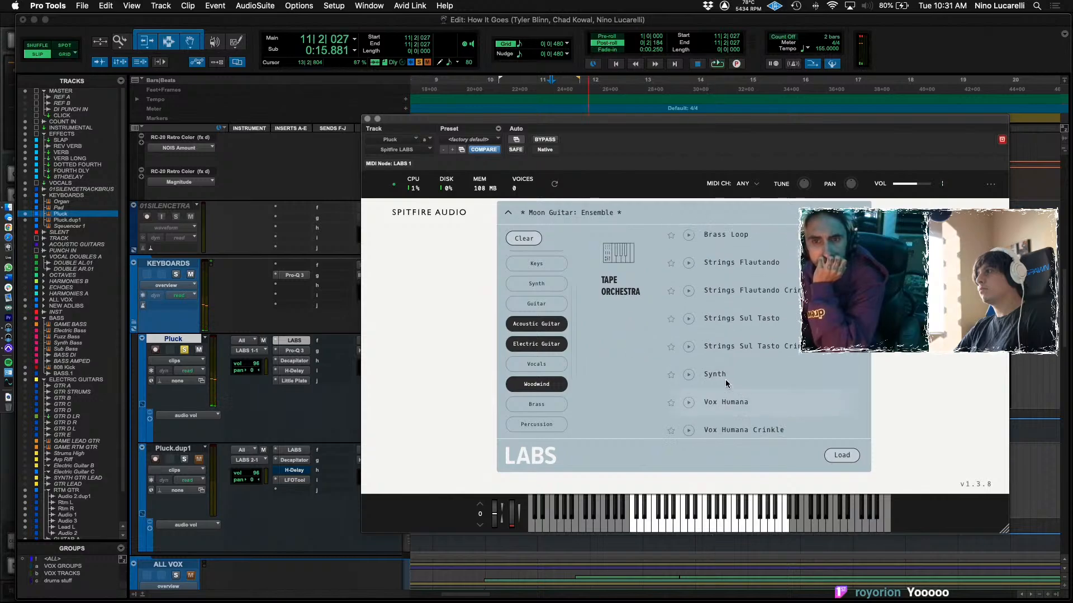
Load the Tape Orchestra: Synth preset in the Pluck track's LABS instrument and audition it.
{"action": "left_click", "coordinate": [736, 386]}
{"action": "key", "text": "space"}
{"action": "key", "text": "space"}
Remove the Woodwind, Acoustic Guitar and Electric Guitar filters from the LABS preset browser.
{"action": "left_click", "coordinate": [508, 212]}
{"action": "scroll", "coordinate": [568, 373], "scroll_direction": "down", "scroll_amount": 2}
{"action": "scroll", "coordinate": [698, 380], "scroll_direction": "down", "scroll_amount": 8}
{"action": "scroll", "coordinate": [714, 384], "scroll_direction": "down", "scroll_amount": 5}
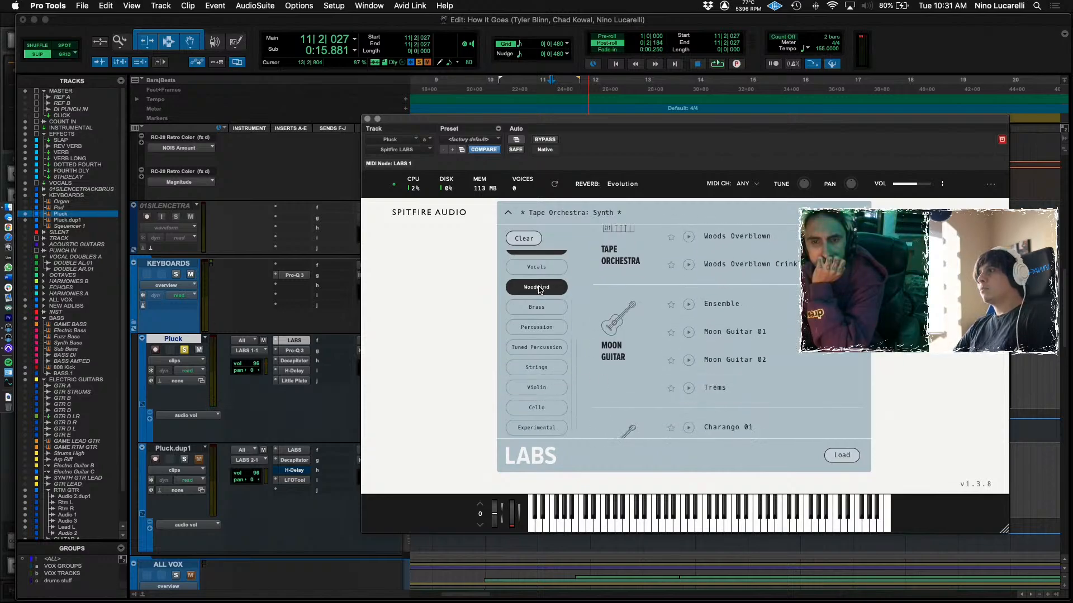
{"action": "left_click", "coordinate": [537, 389]}
{"action": "scroll", "coordinate": [691, 273], "scroll_direction": "down", "scroll_amount": 3}
{"action": "left_click", "coordinate": [525, 386]}
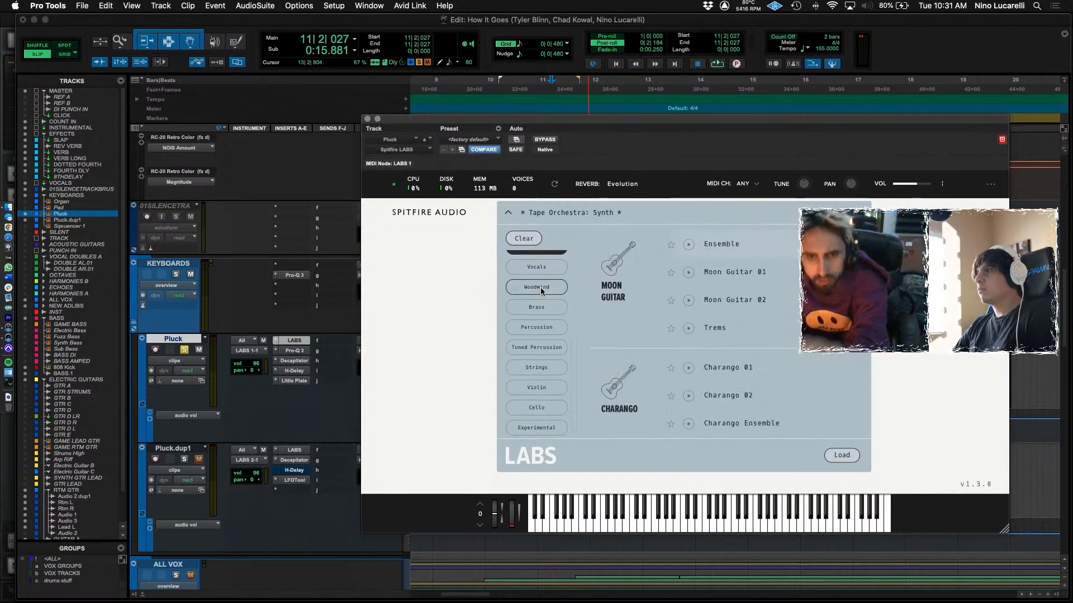
{"action": "scroll", "coordinate": [539, 313], "scroll_direction": "up", "scroll_amount": 2}
{"action": "scroll", "coordinate": [543, 300], "scroll_direction": "down", "scroll_amount": 2}
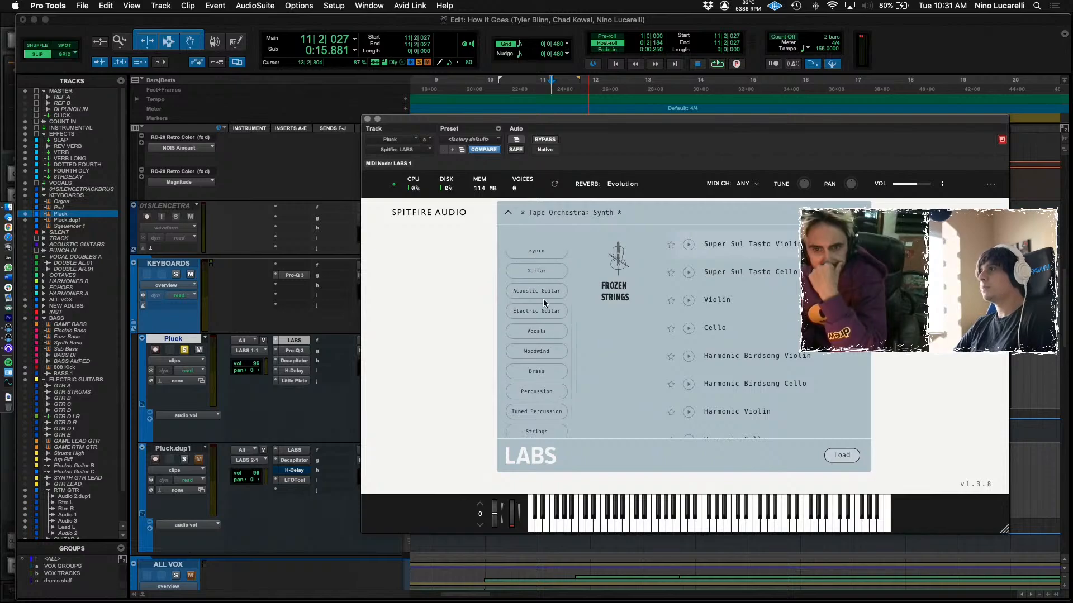
{"action": "scroll", "coordinate": [548, 324], "scroll_direction": "up", "scroll_amount": 4}
{"action": "scroll", "coordinate": [541, 317], "scroll_direction": "up", "scroll_amount": 3}
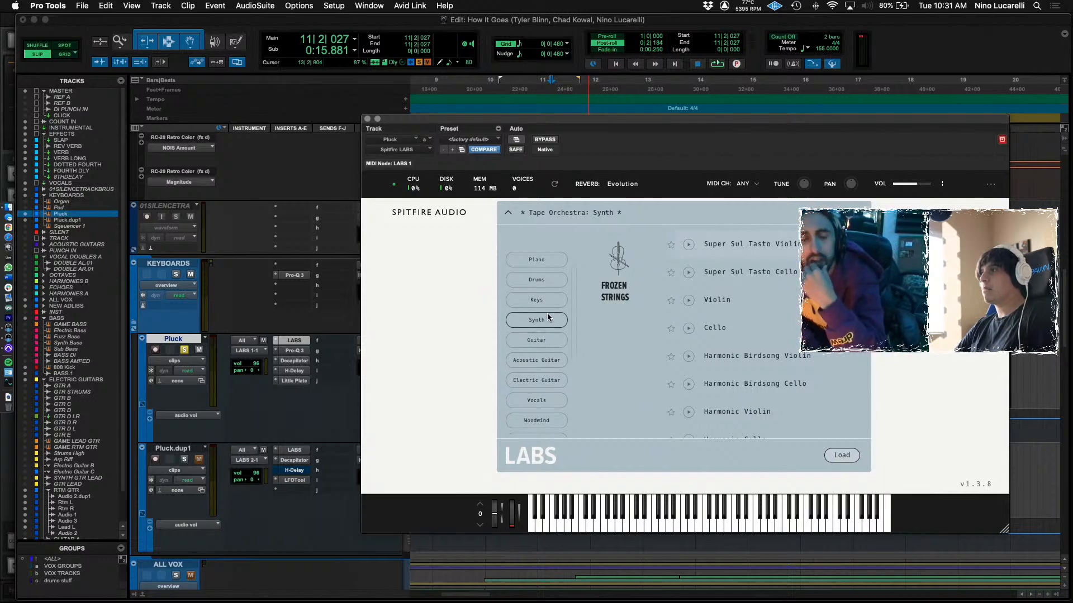
Filter the LABS presets by Synth and load Textural Pads: Oseny to audition it.
{"action": "left_click", "coordinate": [549, 338]}
{"action": "left_click", "coordinate": [546, 339]}
{"action": "scroll", "coordinate": [548, 313], "scroll_direction": "down", "scroll_amount": 1}
{"action": "left_click", "coordinate": [550, 309]}
{"action": "scroll", "coordinate": [720, 368], "scroll_direction": "down", "scroll_amount": 1}
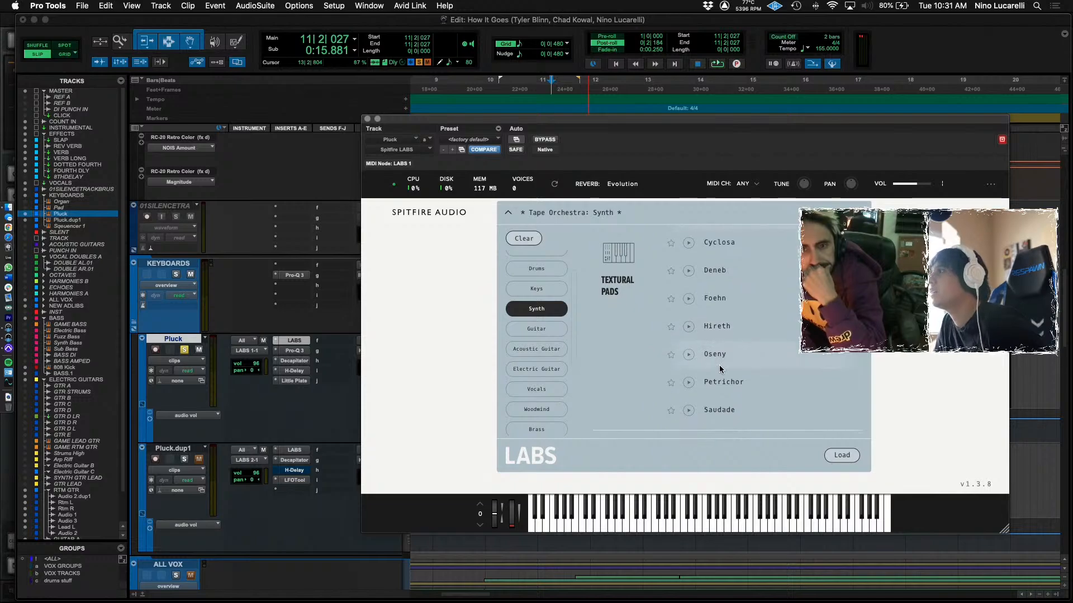
{"action": "left_click", "coordinate": [719, 357]}
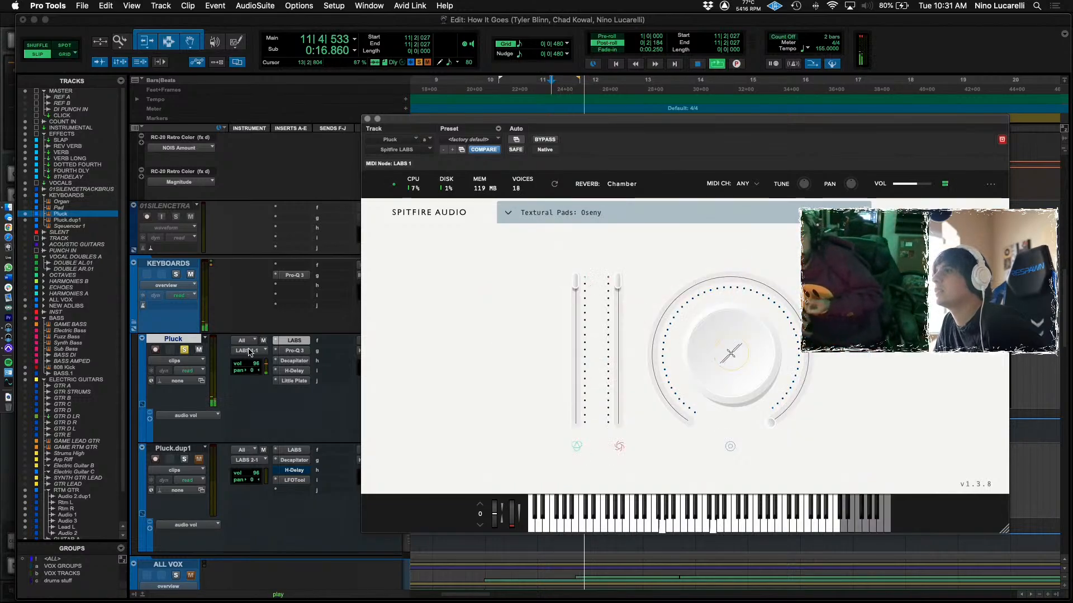
Replace the Synth filter with Tuned Percussion, load the Hand Bells: Hand Bells preset and play it back.
{"action": "left_click", "coordinate": [509, 213]}
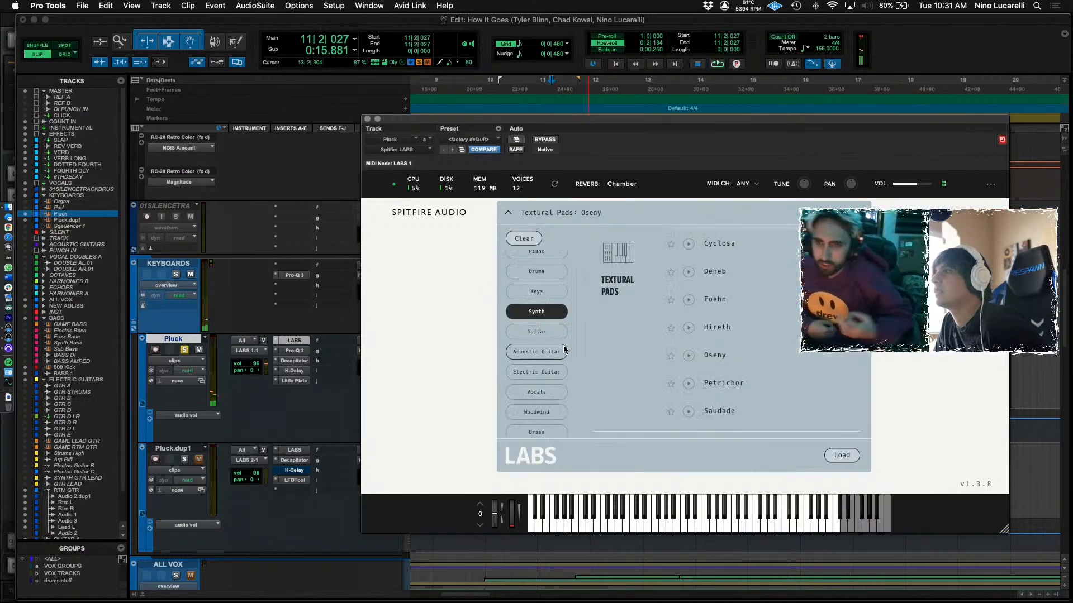
{"action": "scroll", "coordinate": [558, 402], "scroll_direction": "down", "scroll_amount": 2}
{"action": "left_click", "coordinate": [536, 282]}
{"action": "scroll", "coordinate": [549, 401], "scroll_direction": "down", "scroll_amount": 1}
{"action": "scroll", "coordinate": [549, 401], "scroll_direction": "down", "scroll_amount": 1}
{"action": "left_click", "coordinate": [537, 385]}
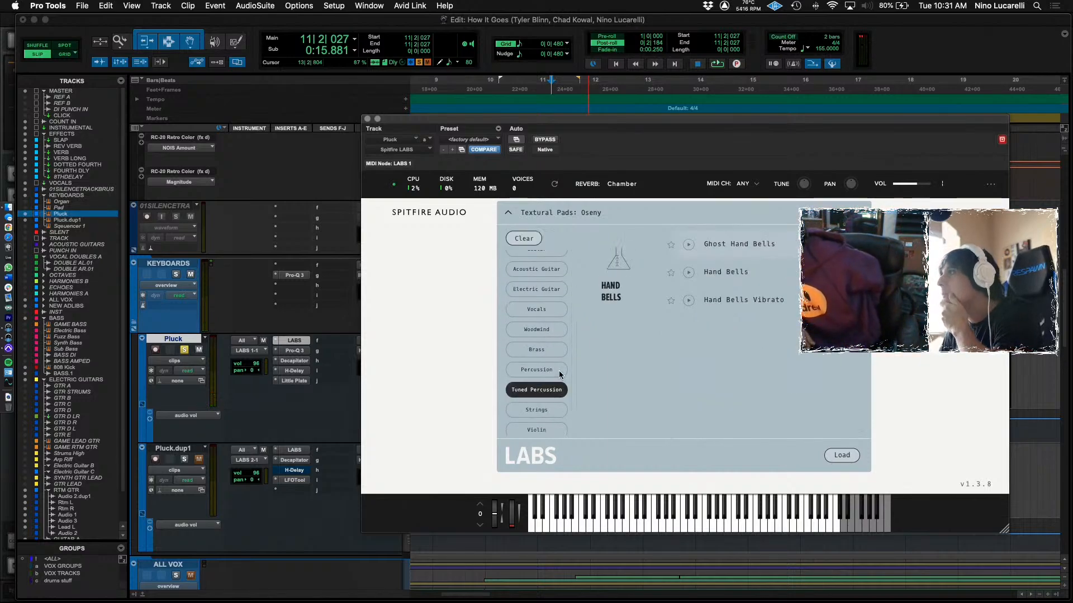
{"action": "left_click", "coordinate": [733, 271]}
{"action": "key", "text": "space"}
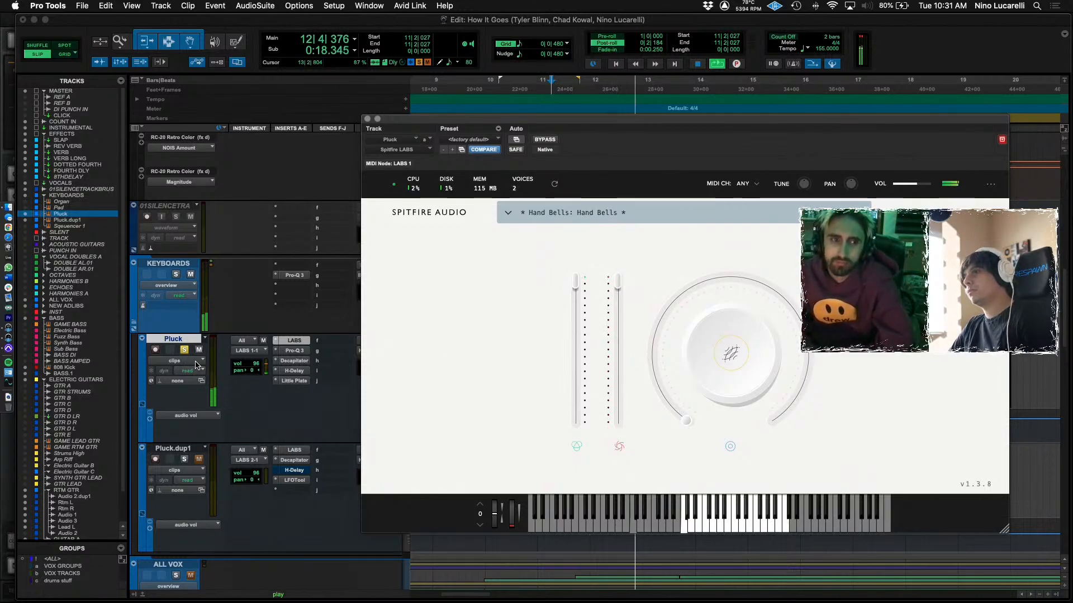
Unsolo the Pluck track to hear the bells in the full mix and close the LABS window.
{"action": "left_click", "coordinate": [185, 350]}
{"action": "key", "text": "space"}
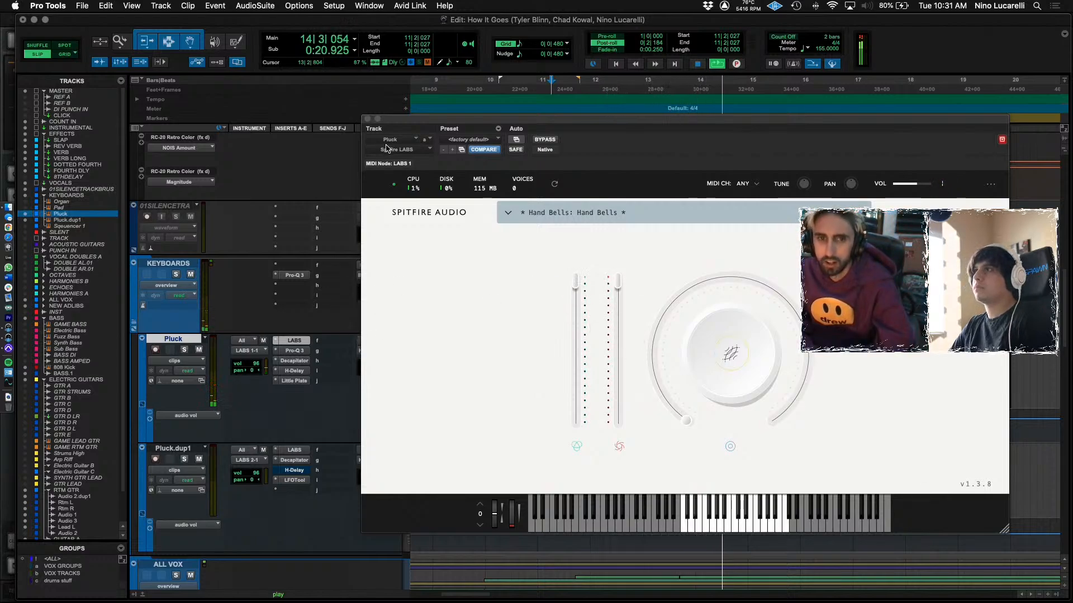
{"action": "left_click", "coordinate": [367, 119]}
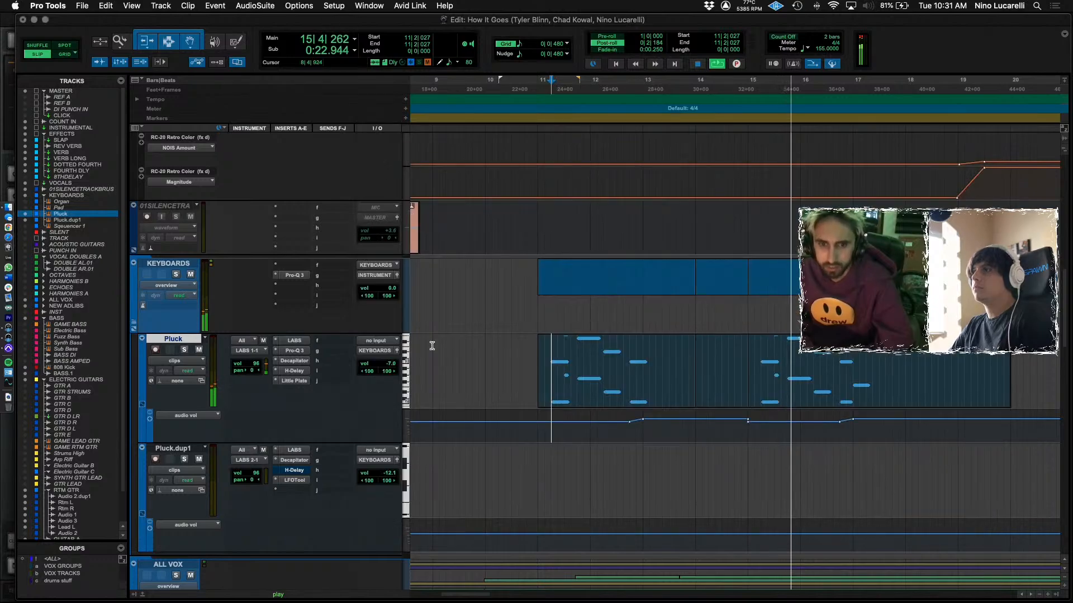
{"action": "key", "text": "space"}
In the Pluck track's Pro-Q 3, set the high cut to about 3623 Hz and move the green bell cut to about 588 Hz at -9 dB.
{"action": "left_click", "coordinate": [302, 350]}
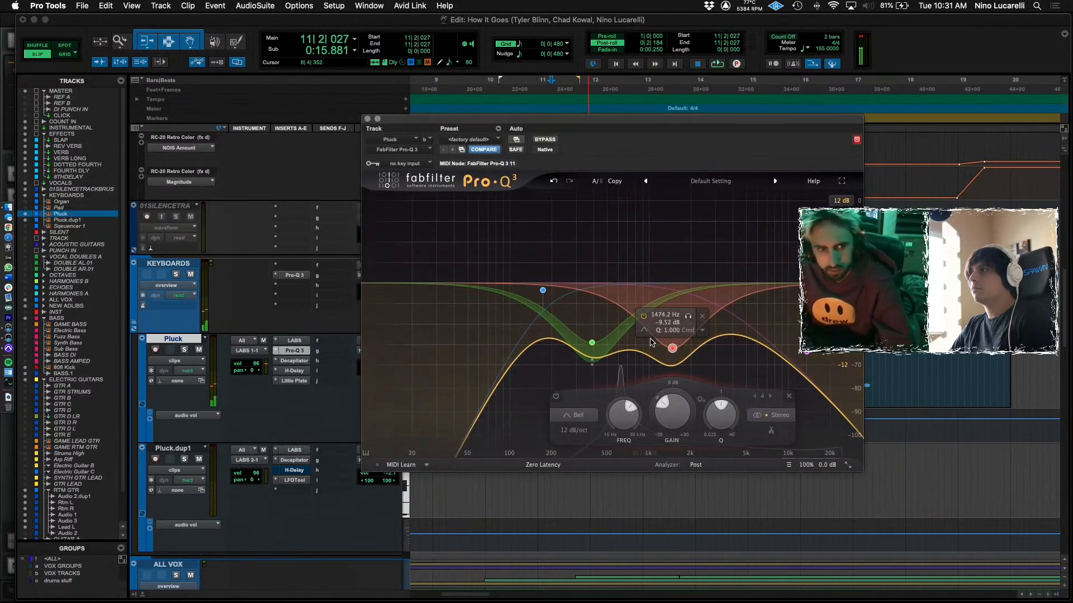
{"action": "key", "text": "space"}
{"action": "left_click_drag", "start_coordinate": [737, 350], "coordinate": [728, 352]}
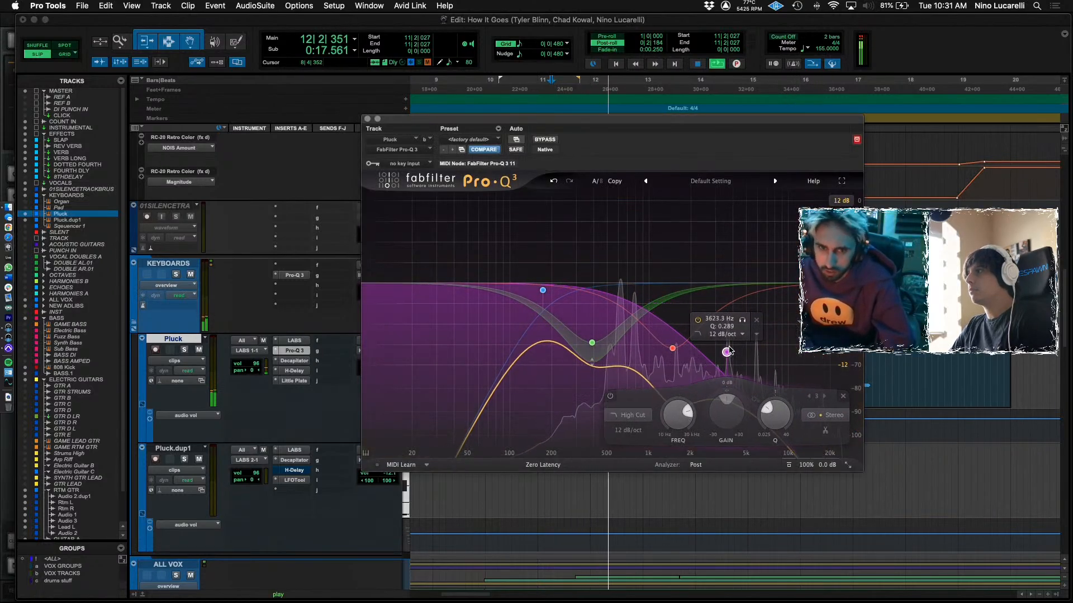
{"action": "left_click_drag", "start_coordinate": [592, 343], "coordinate": [603, 344]}
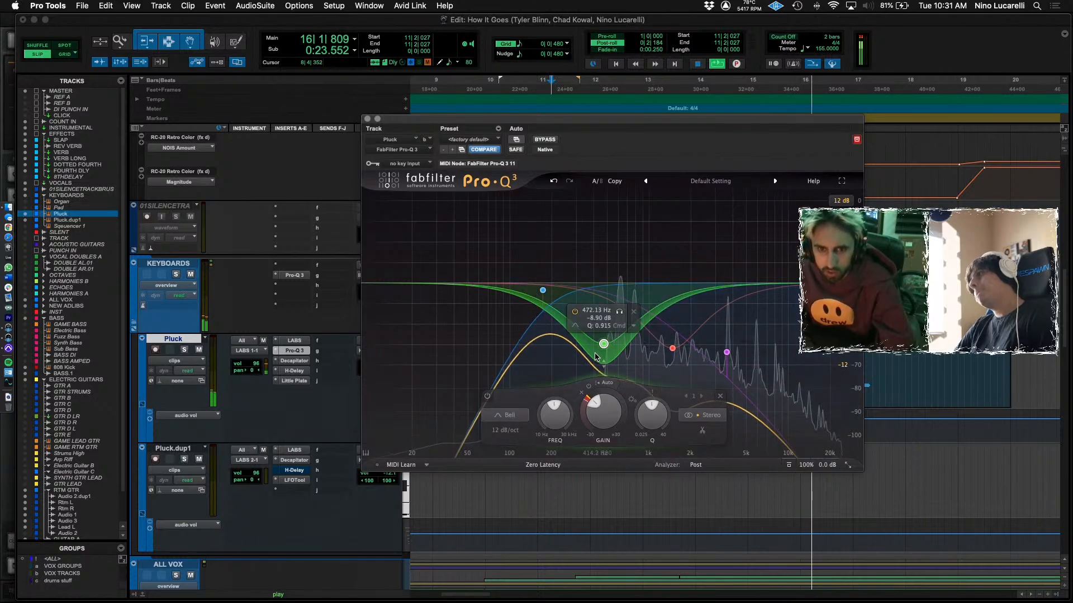
{"action": "left_click_drag", "start_coordinate": [595, 358], "coordinate": [608, 359]}
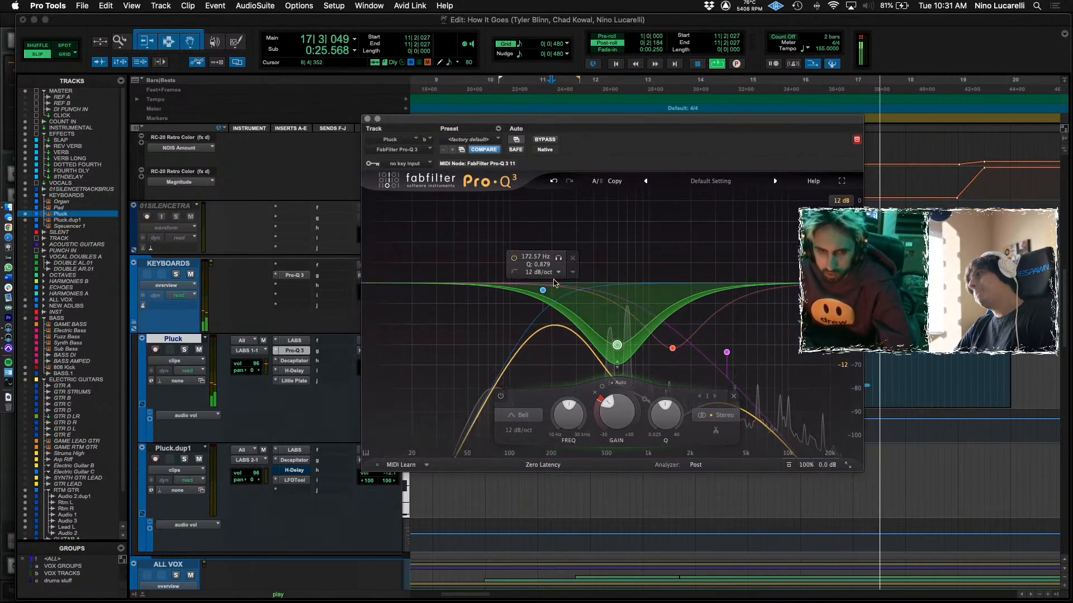
{"action": "key", "text": "space"}
{"action": "key", "text": "space"}
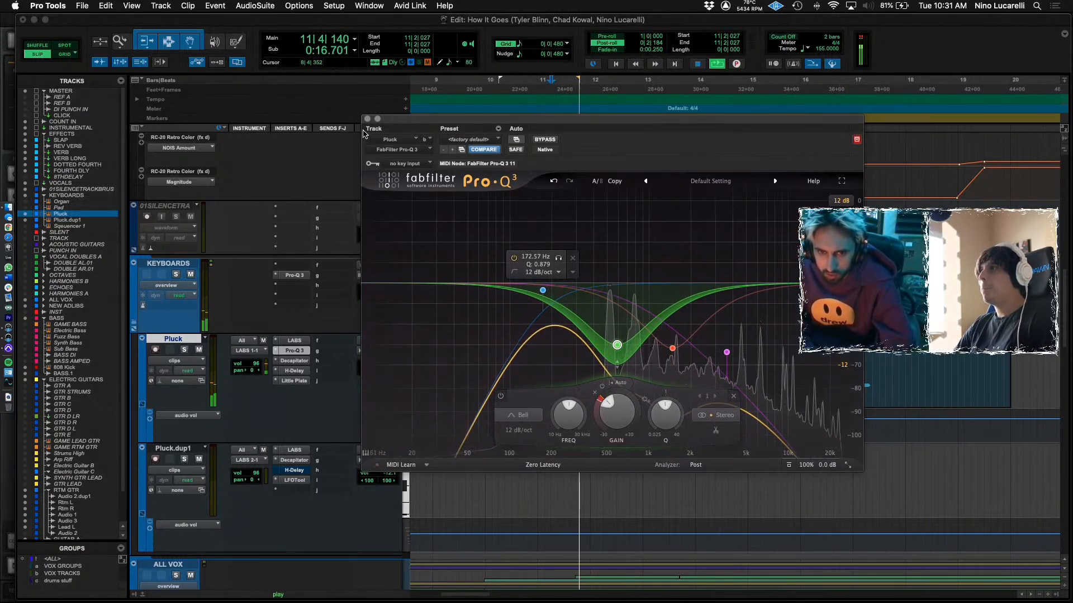
Solo the Pluck track and audition it with its Decapitator settings open.
{"action": "left_click", "coordinate": [367, 119]}
{"action": "key", "text": "shift+s"}
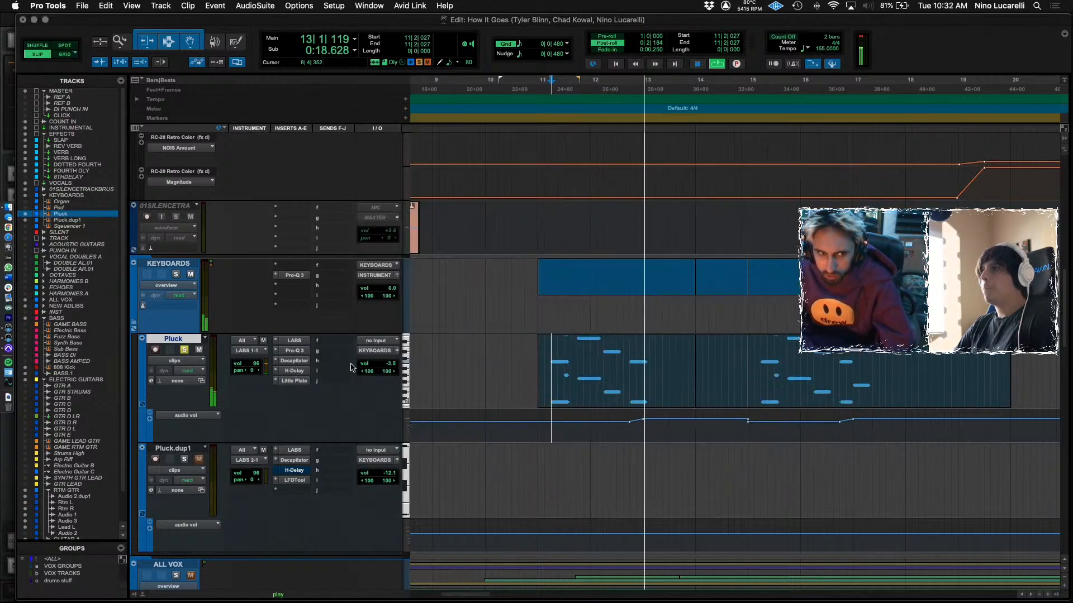
{"action": "left_click", "coordinate": [302, 361]}
{"action": "key", "text": "space"}
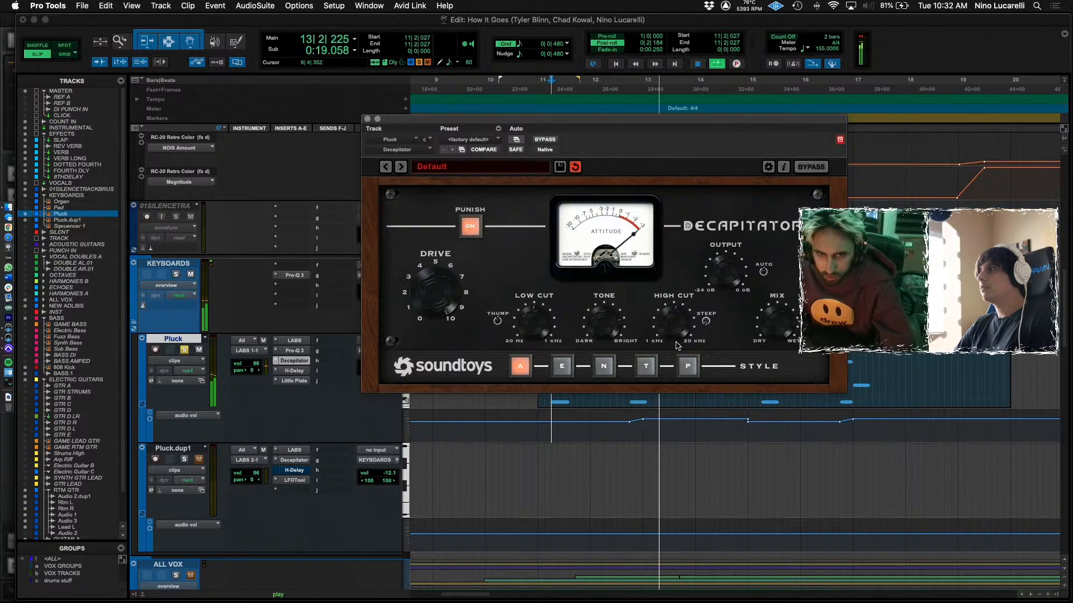
{"action": "key", "text": "space"}
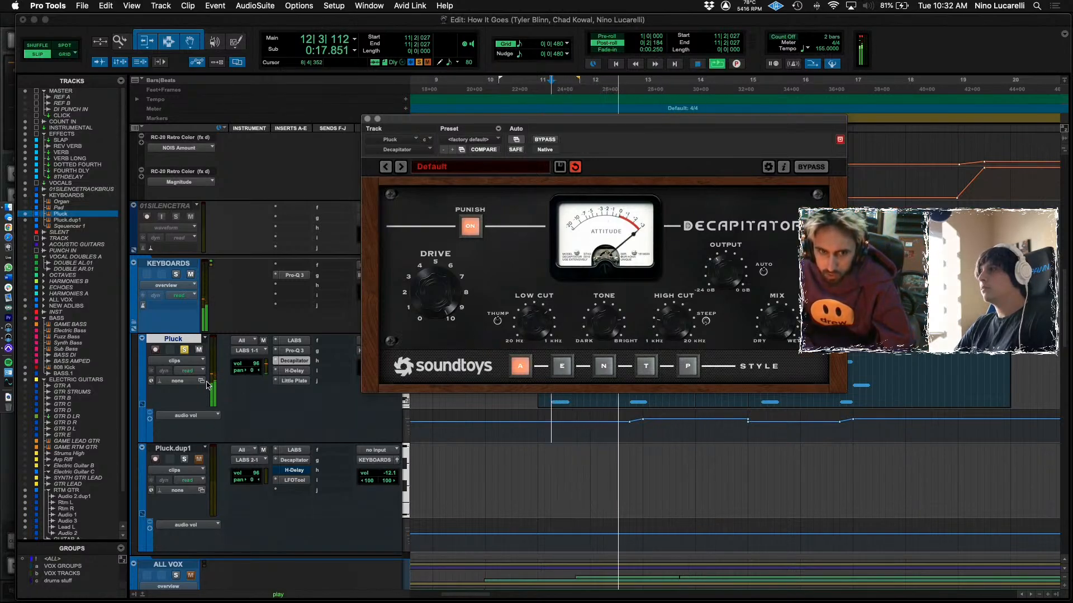
Unsolo the Pluck track, close Decapitator and listen to the part in the full mix.
{"action": "left_click", "coordinate": [184, 350]}
{"action": "key", "text": "space"}
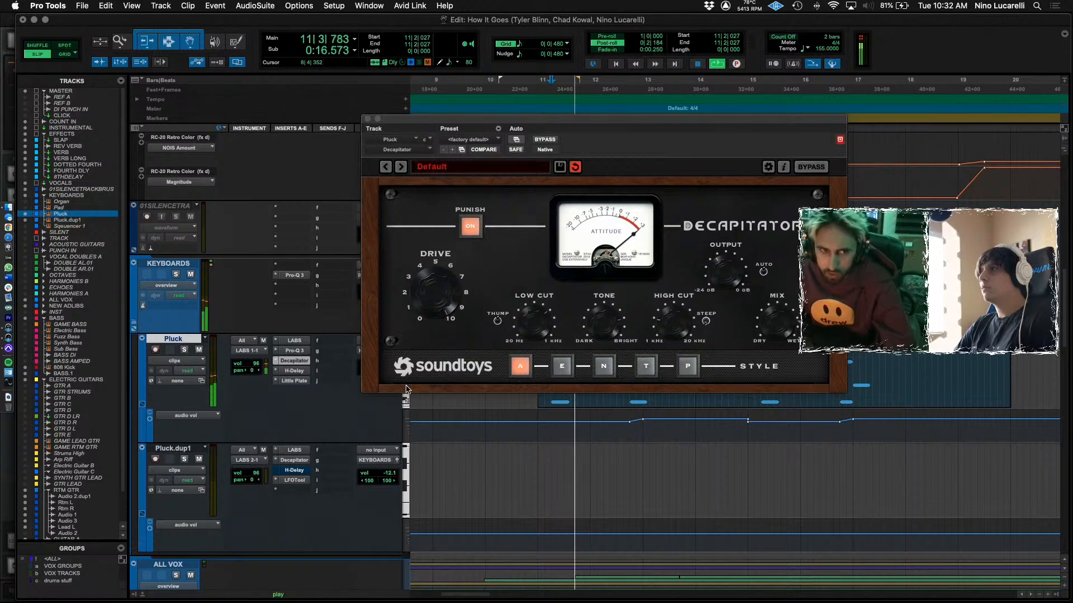
{"action": "key", "text": "super+w"}
{"action": "key", "text": "space"}
{"action": "left_click_drag", "start_coordinate": [391, 362], "coordinate": [394, 361]}
{"action": "key", "text": "space"}
{"action": "key", "text": "space"}
Set the output level of the Pluck track's Pro-Q 3 to about -0.8 dB during playback.
{"action": "left_click", "coordinate": [295, 351]}
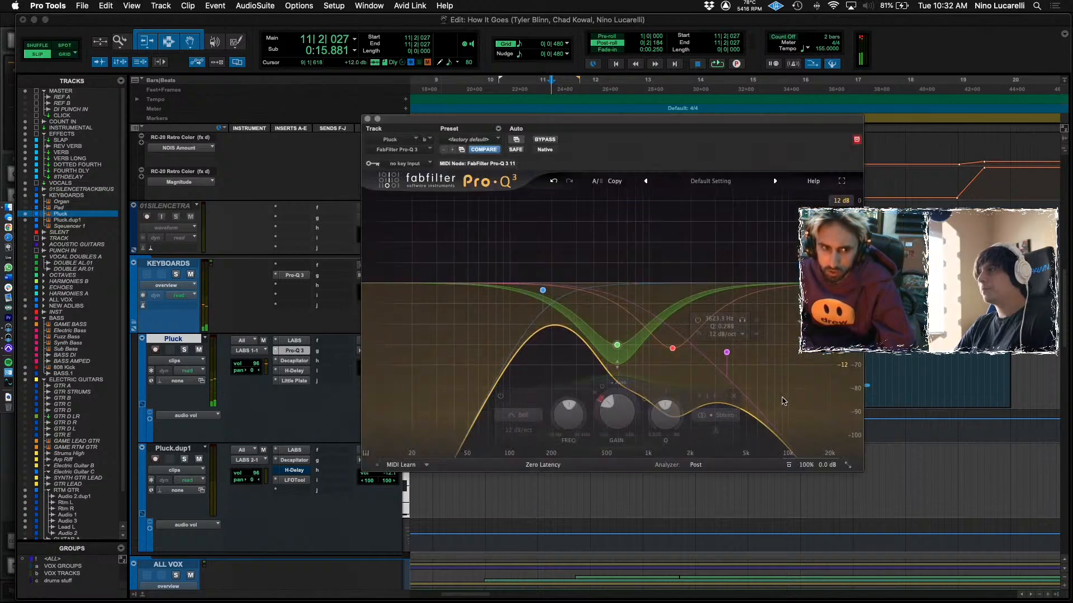
{"action": "key", "text": "space"}
{"action": "left_click_drag", "start_coordinate": [821, 425], "coordinate": [819, 490]}
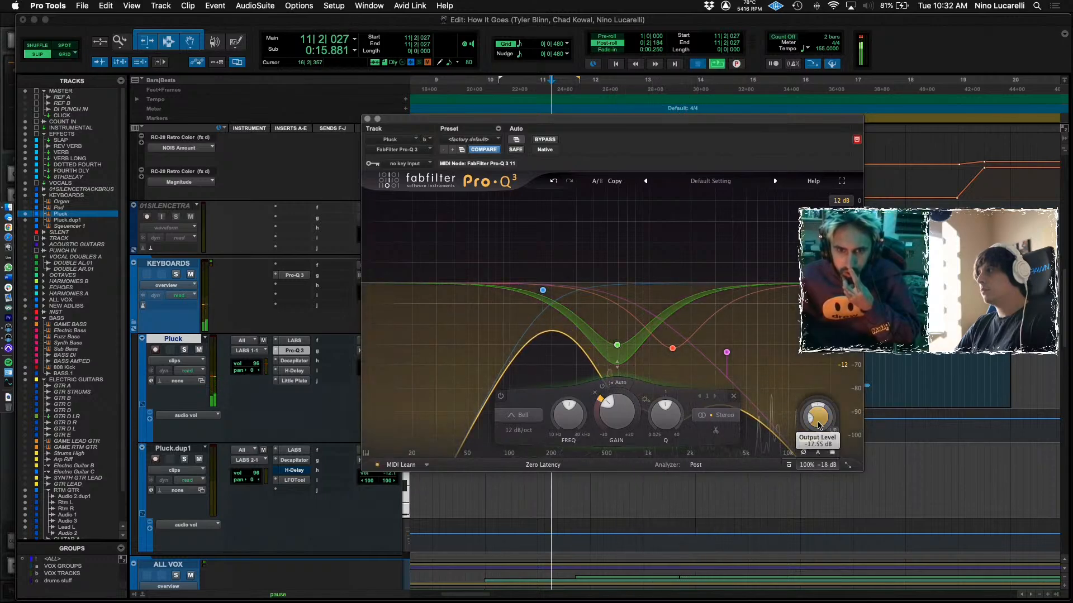
{"action": "left_click_drag", "start_coordinate": [819, 424], "coordinate": [819, 363]}
Open Decapitator on the Pluck track again and check its drive and output settings during playback.
{"action": "left_click", "coordinate": [295, 361]}
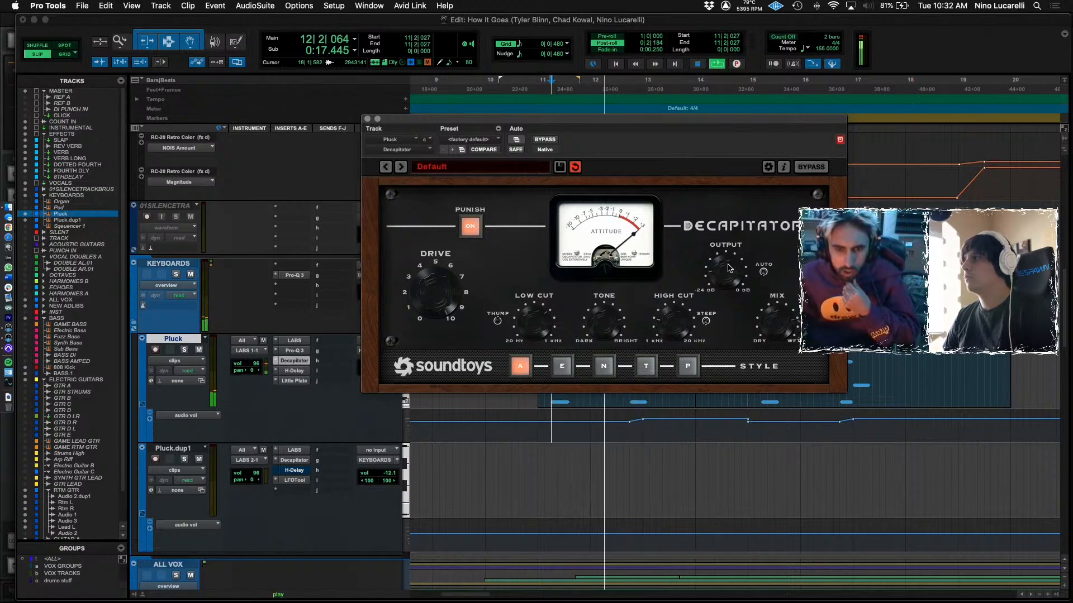
{"action": "key", "text": "space"}
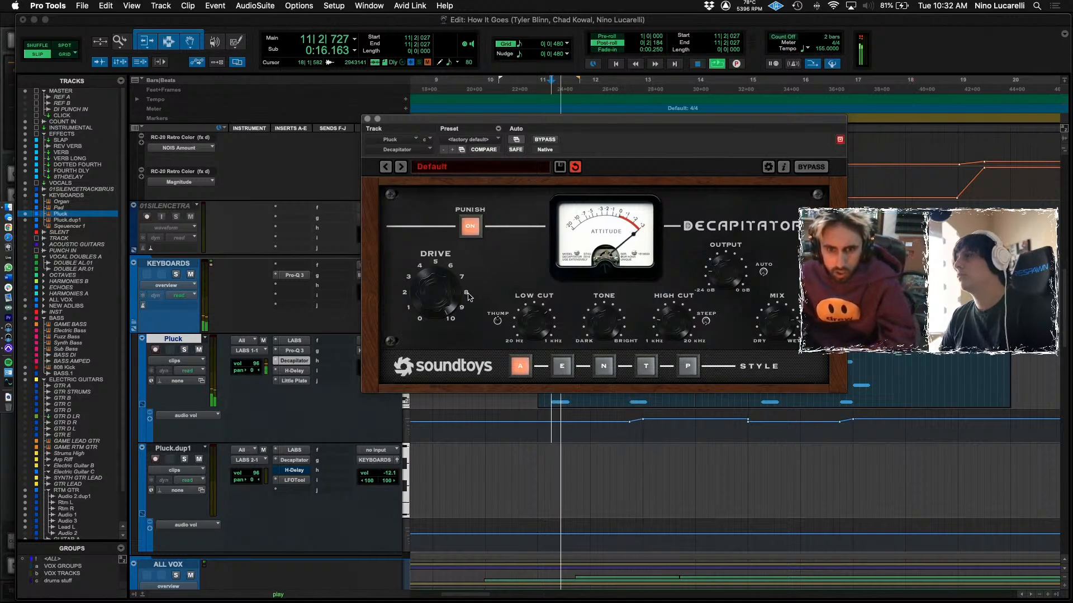
{"action": "key", "text": "space"}
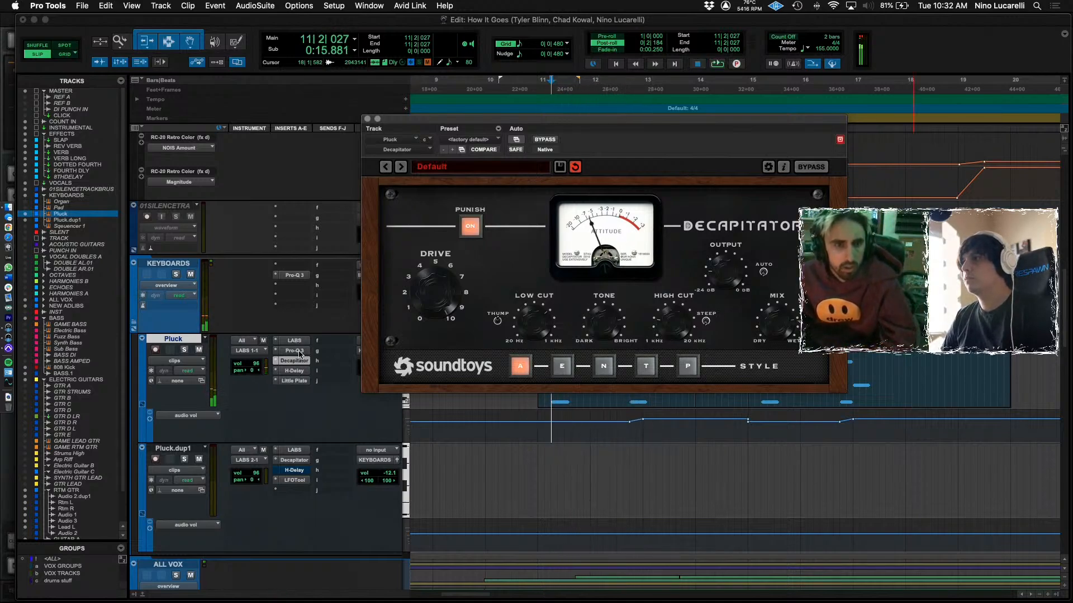
{"action": "key", "text": "space"}
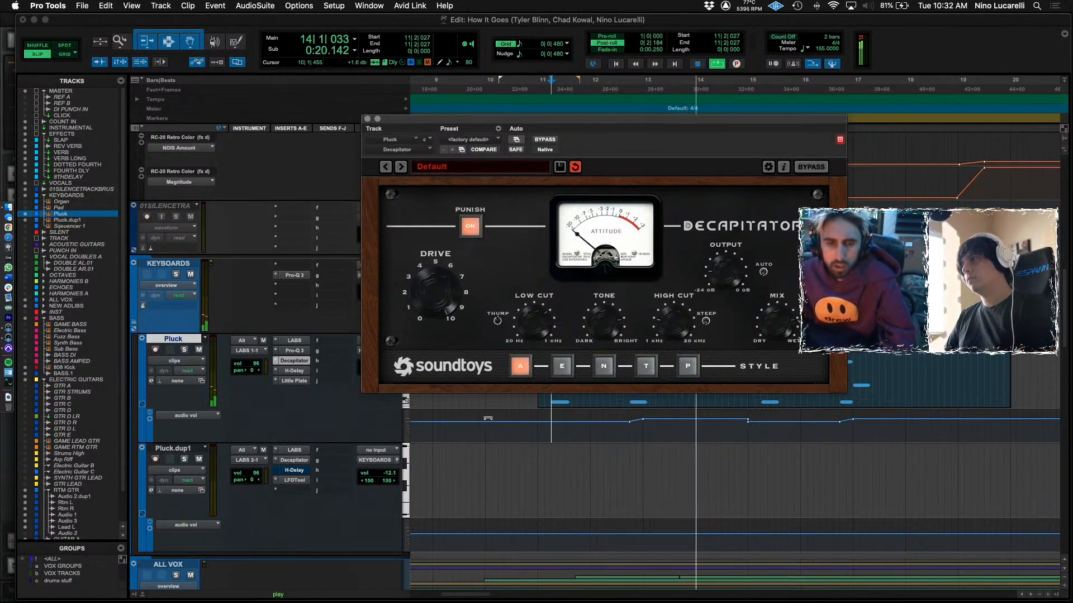
In the Pluck track's Pro-Q 3, deepen the green bell cut to about -25 dB at 515 Hz and steepen the low cut to 48 dB/oct.
{"action": "left_click", "coordinate": [294, 351]}
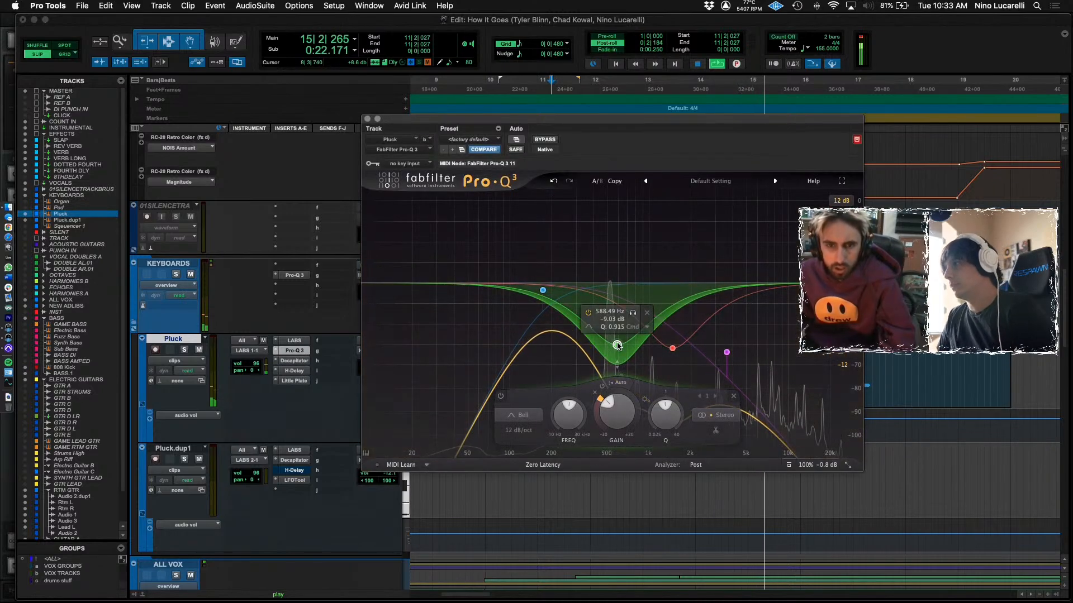
{"action": "left_click_drag", "start_coordinate": [612, 316], "coordinate": [609, 353]}
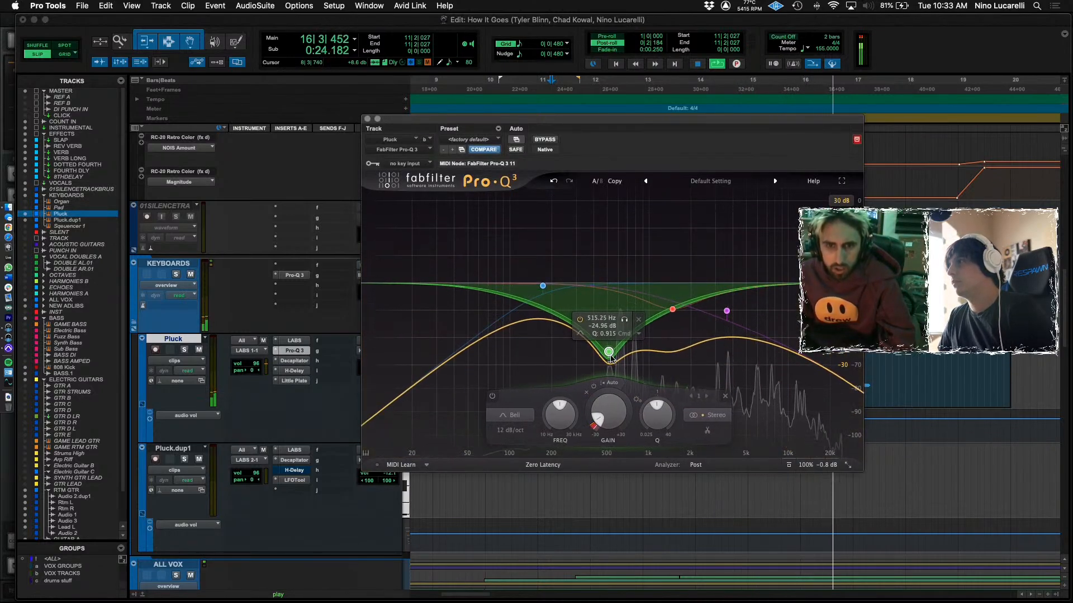
{"action": "left_click", "coordinate": [543, 287]}
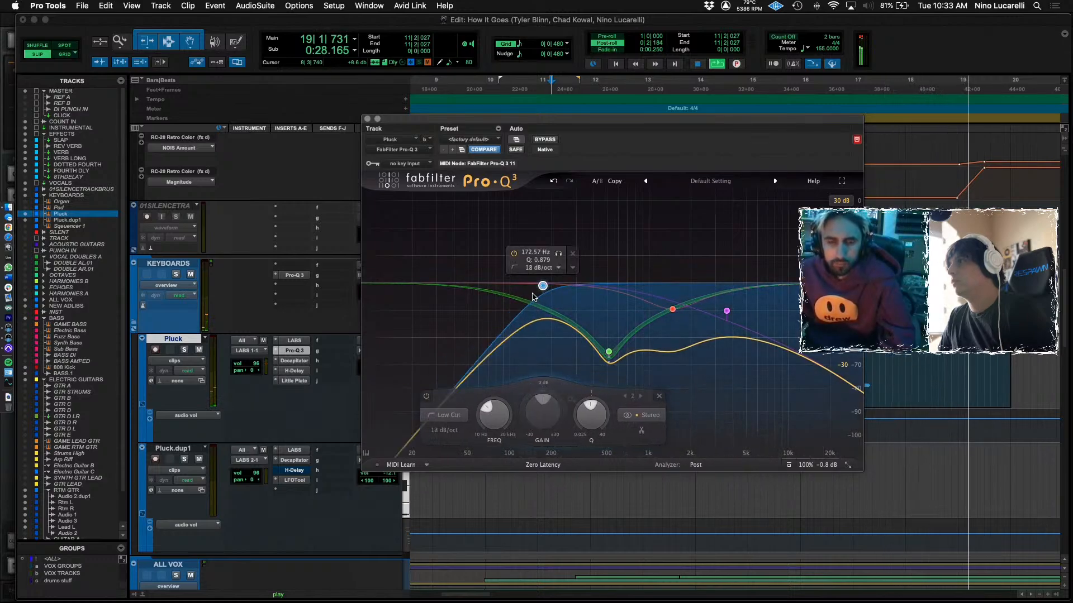
{"action": "left_click", "coordinate": [542, 288], "text": "alt+shift"}
{"action": "left_click", "coordinate": [543, 288], "text": "alt+shift"}
{"action": "left_click", "coordinate": [542, 288], "text": "alt+shift"}
{"action": "left_click", "coordinate": [543, 288], "text": "alt+shift"}
{"action": "key", "text": "space"}
{"action": "key", "text": "space"}
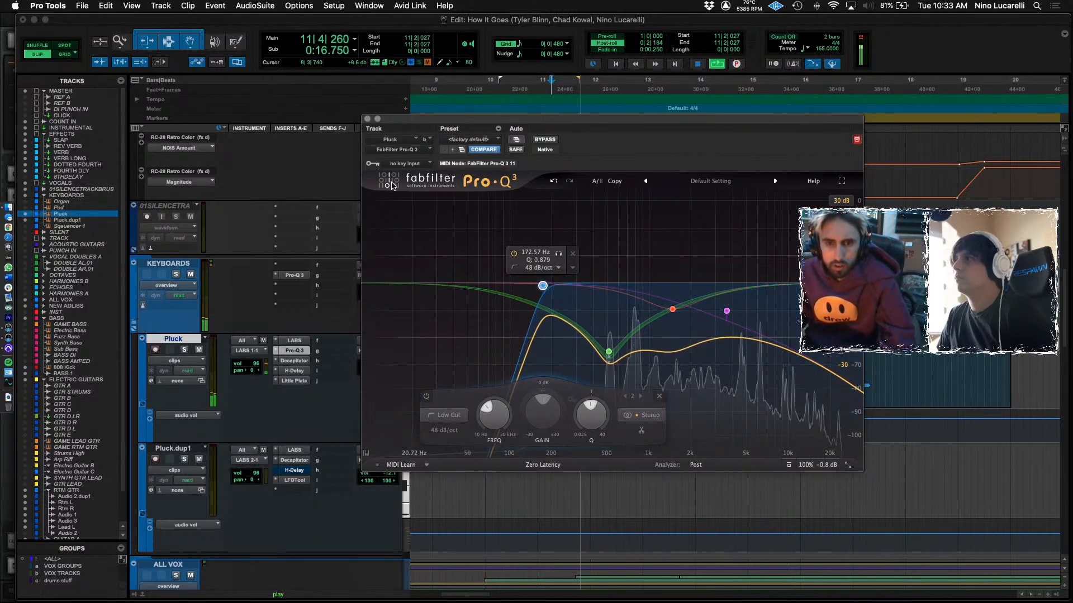
{"action": "left_click", "coordinate": [367, 119]}
{"action": "key", "text": "space"}
Add the Violin filter in the LABS preset browser, load Frozen Strings: Harmonic Violin and play it back.
{"action": "left_click", "coordinate": [292, 341]}
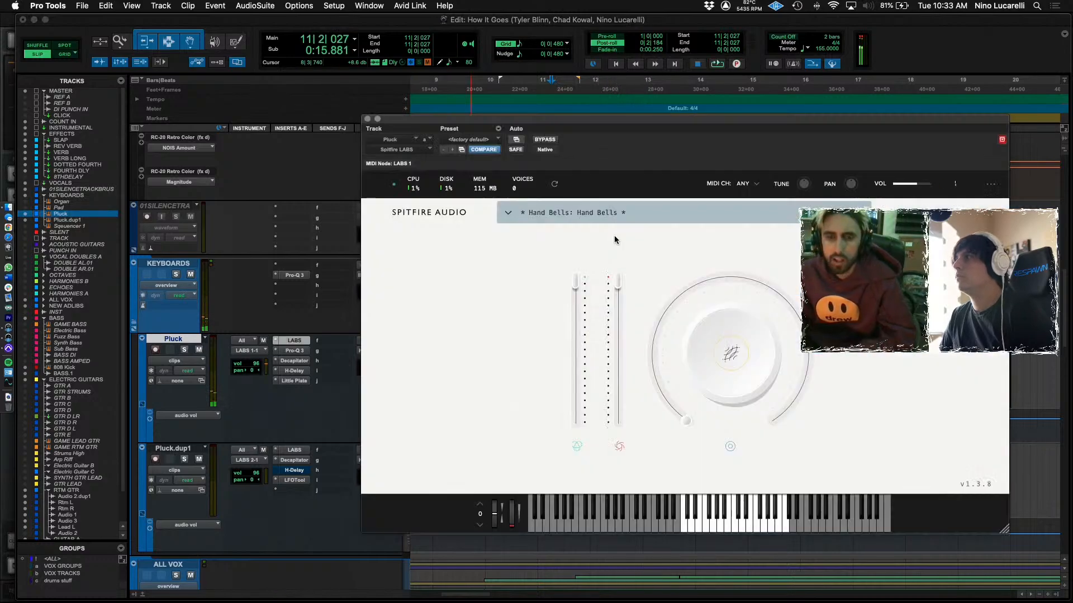
{"action": "left_click", "coordinate": [507, 213]}
{"action": "scroll", "coordinate": [553, 394], "scroll_direction": "down", "scroll_amount": 3}
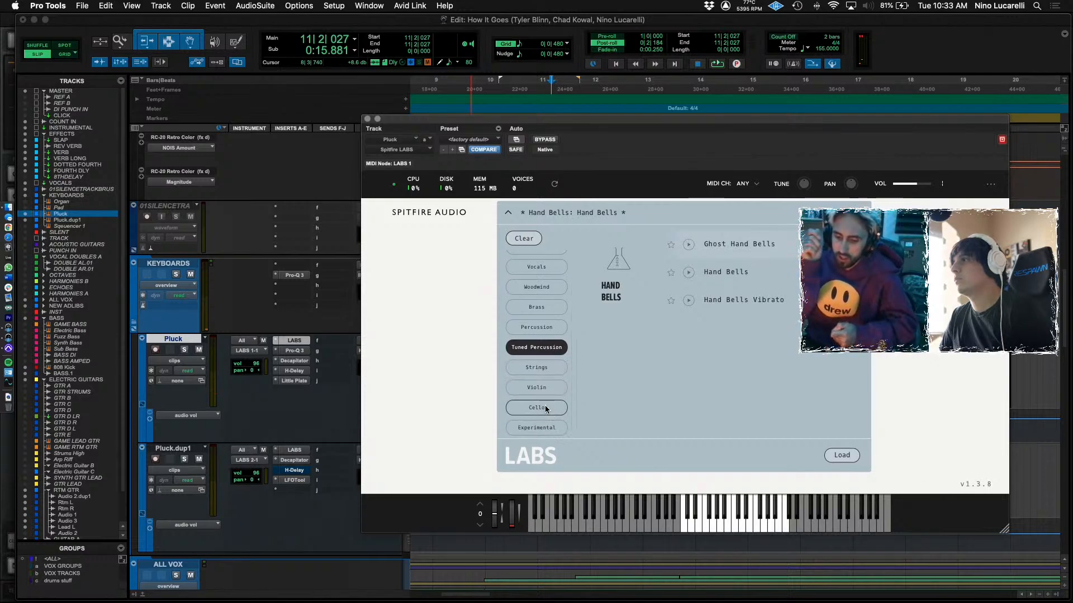
{"action": "left_click", "coordinate": [538, 390]}
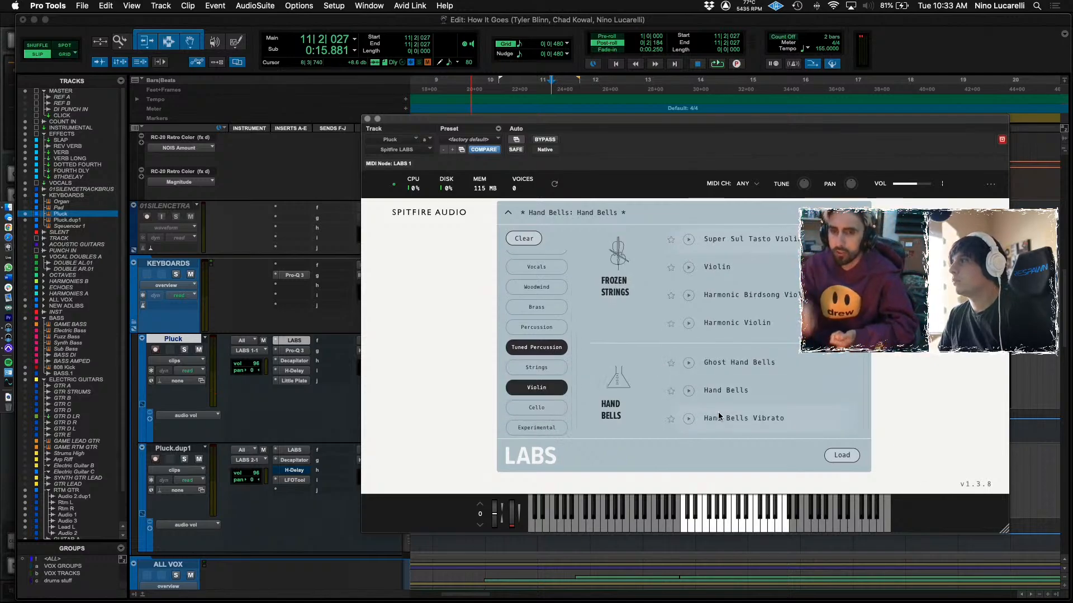
{"action": "left_click", "coordinate": [730, 329]}
{"action": "key", "text": "space"}
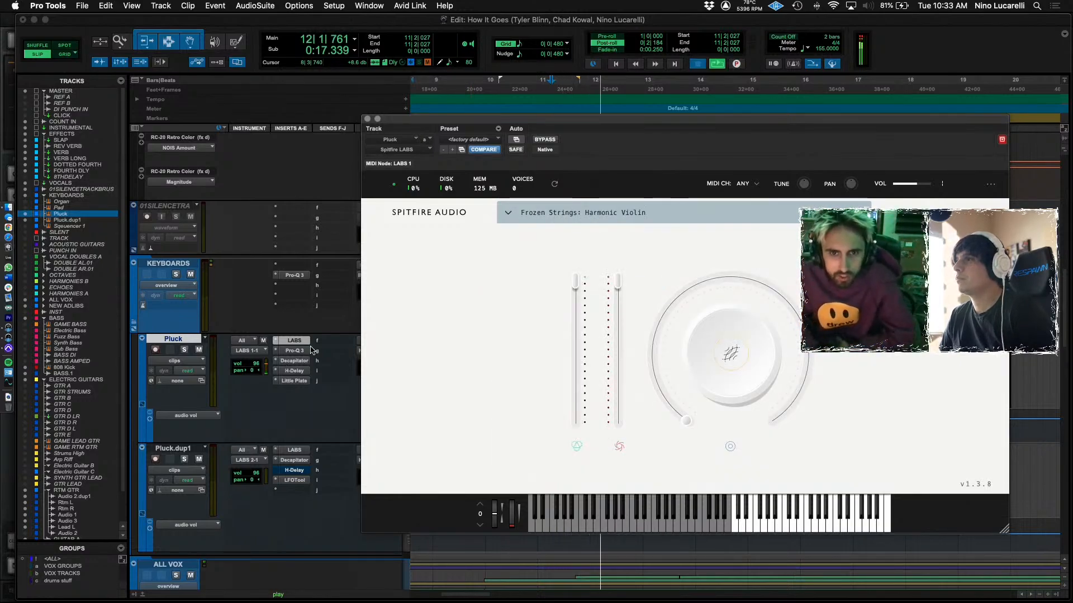
Stop playback and switch the LABS preset browser's filter to Piano.
{"action": "left_click_drag", "start_coordinate": [401, 123], "coordinate": [510, 142]}
{"action": "key", "text": "space"}
{"action": "left_click", "coordinate": [619, 231]}
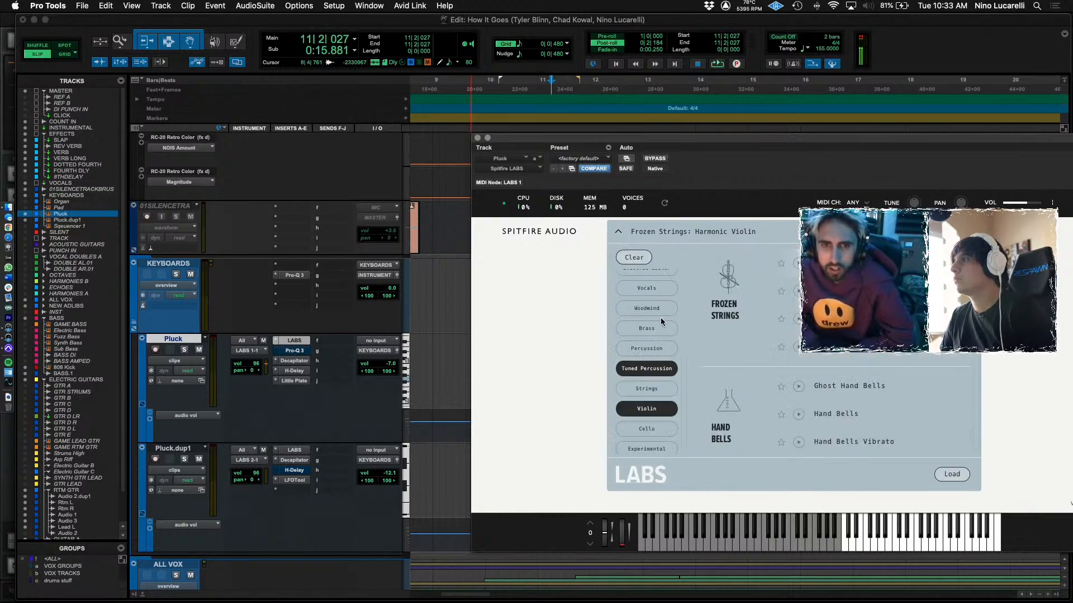
{"action": "left_click", "coordinate": [646, 279]}
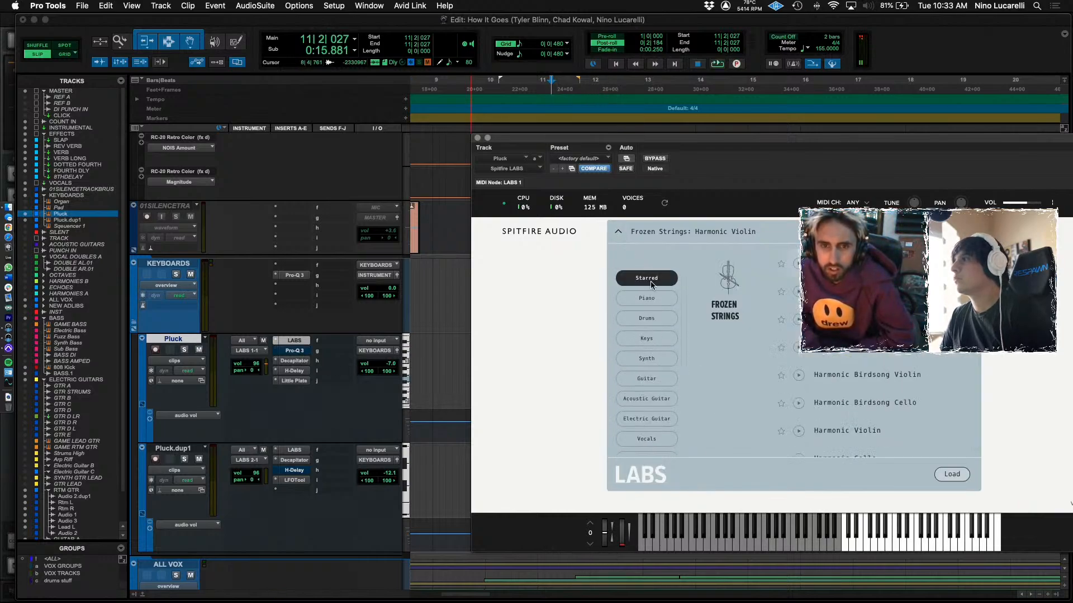
{"action": "left_click", "coordinate": [647, 298]}
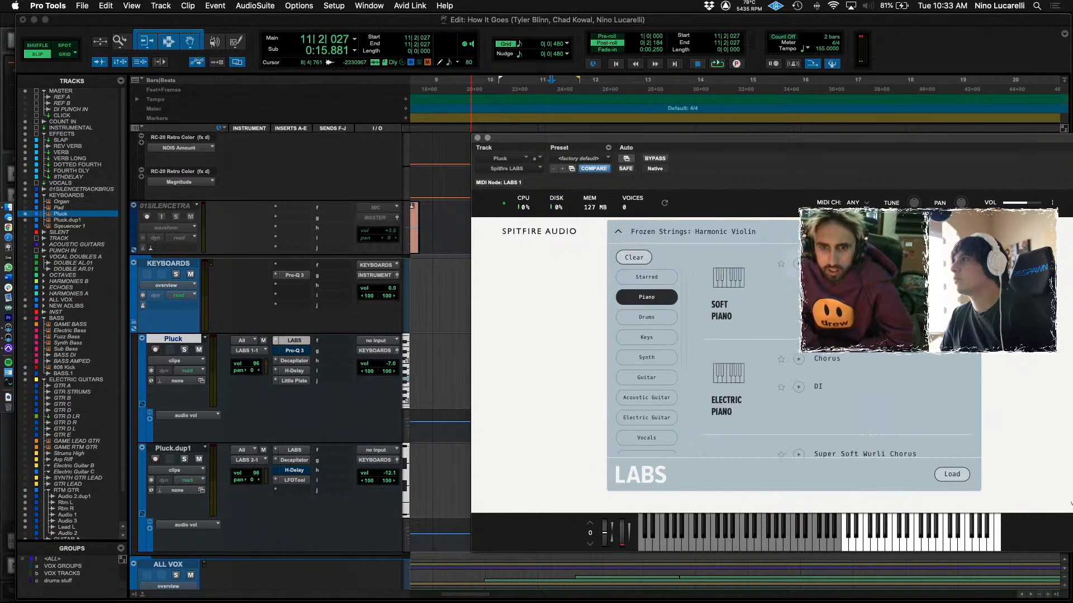
Load the Soft Piano: Soft Piano preset, play it back and raise its second slider.
{"action": "left_click", "coordinate": [832, 264]}
{"action": "key", "text": "space"}
{"action": "left_click_drag", "start_coordinate": [727, 434], "coordinate": [737, 322]}
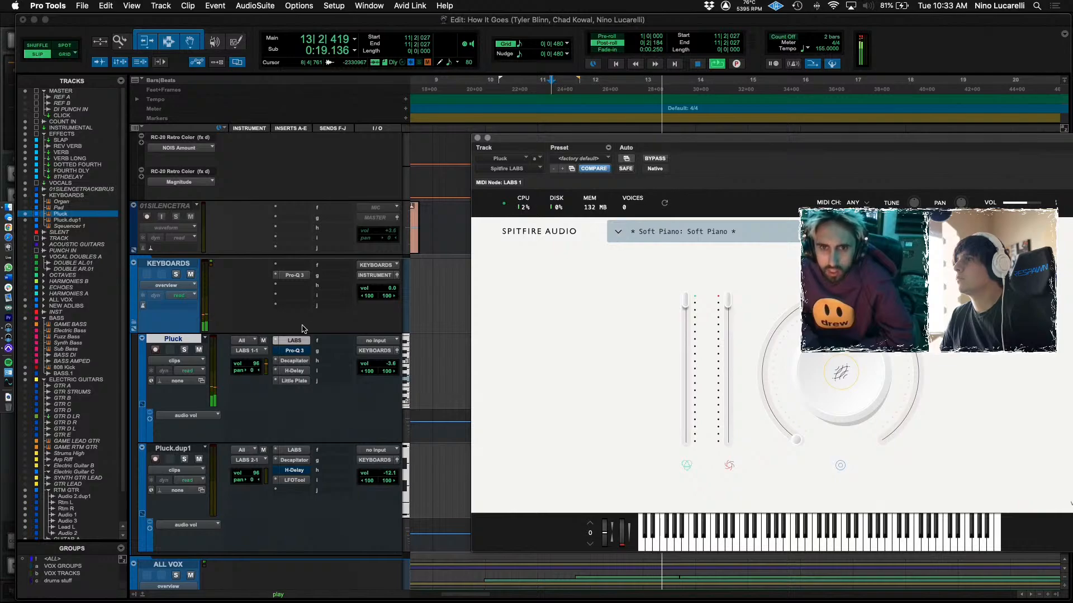
Load the Electric Piano: Chorus preset in LABS during playback and close the plug-in window.
{"action": "left_click", "coordinate": [618, 231]}
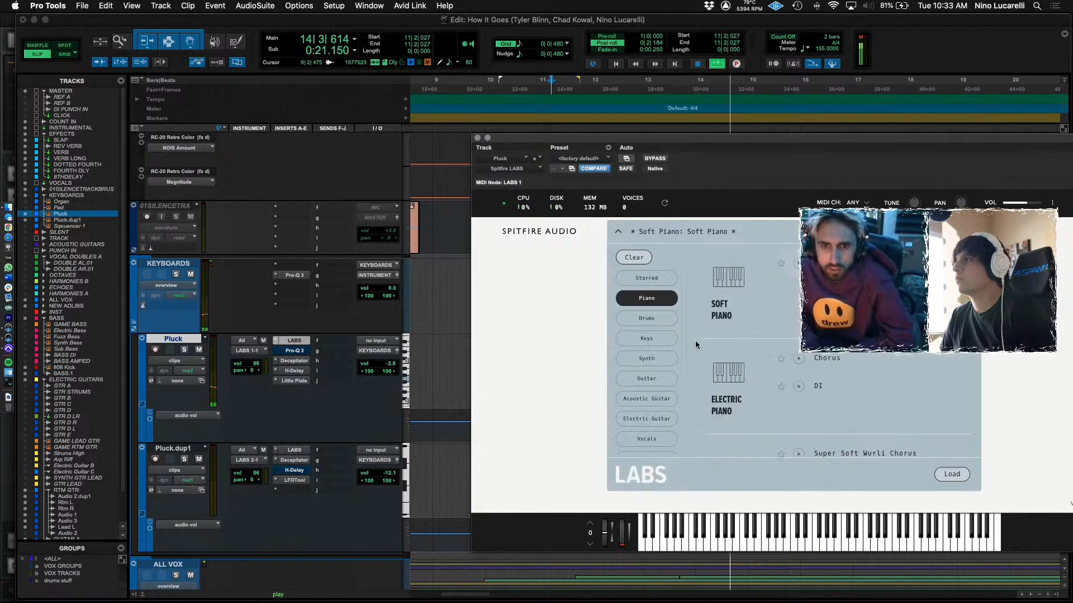
{"action": "left_click", "coordinate": [822, 361]}
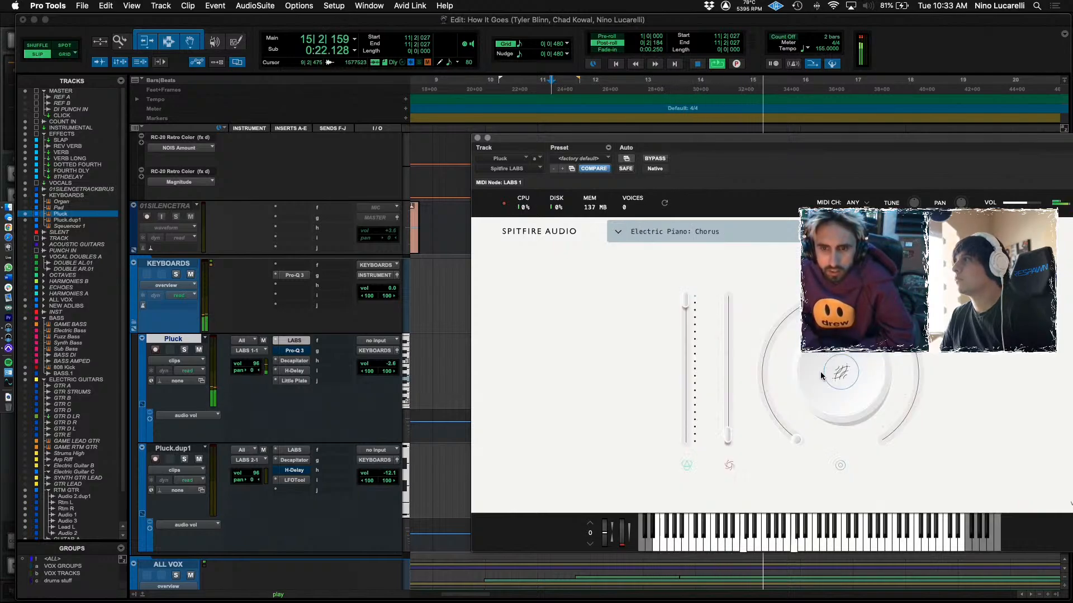
{"action": "left_click", "coordinate": [618, 232]}
{"action": "left_click", "coordinate": [476, 138]}
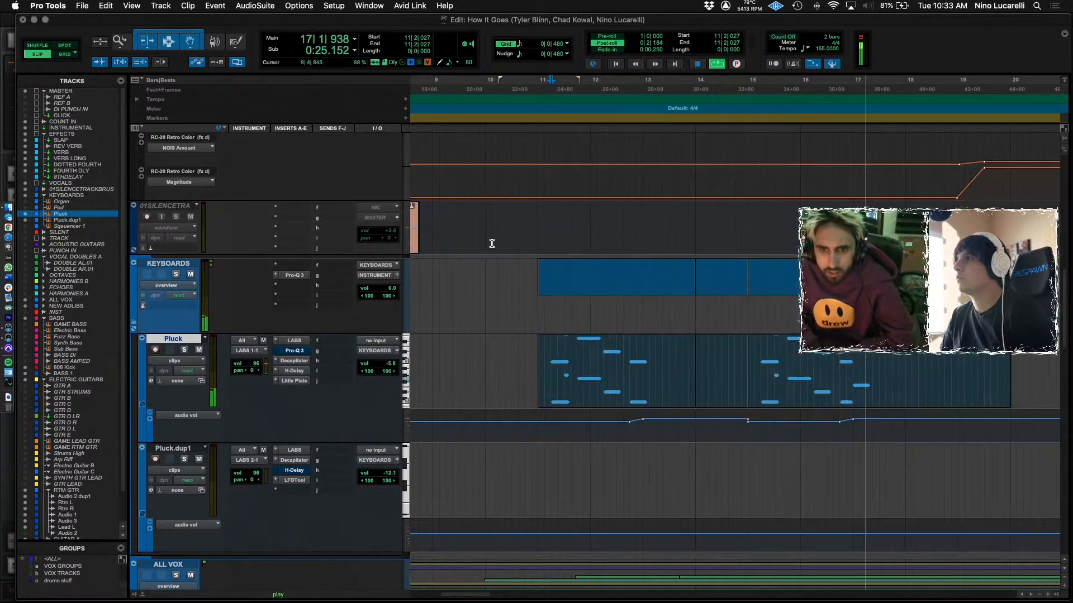
Solo the Pluck track and play it from just before its clip while checking its Decapitator settings.
{"action": "left_click", "coordinate": [532, 357]}
{"action": "left_click", "coordinate": [184, 350]}
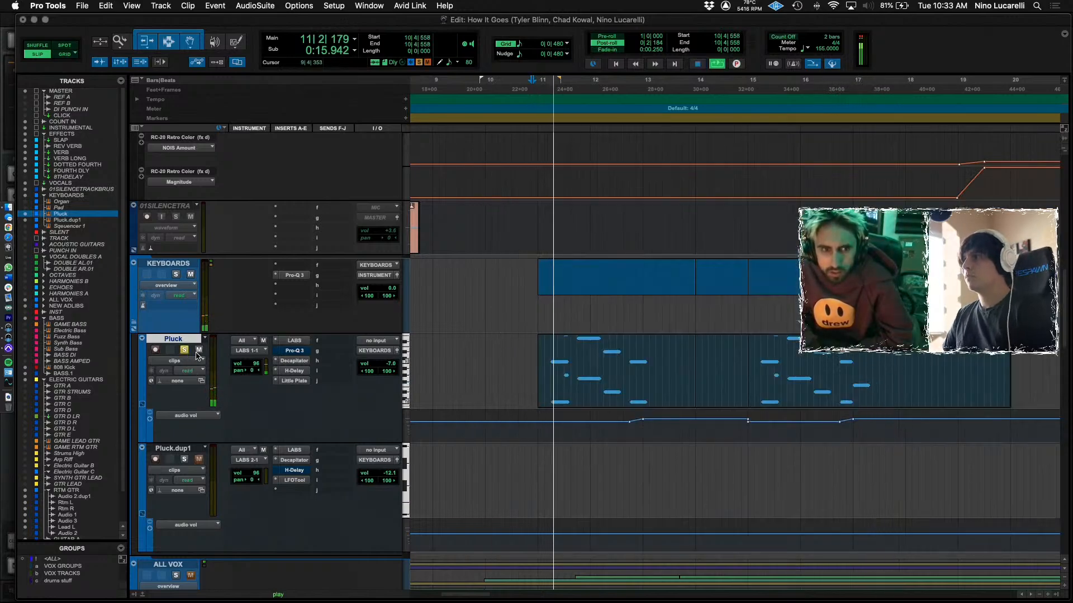
{"action": "left_click", "coordinate": [295, 361]}
{"action": "key", "text": "space"}
{"action": "key", "text": "space"}
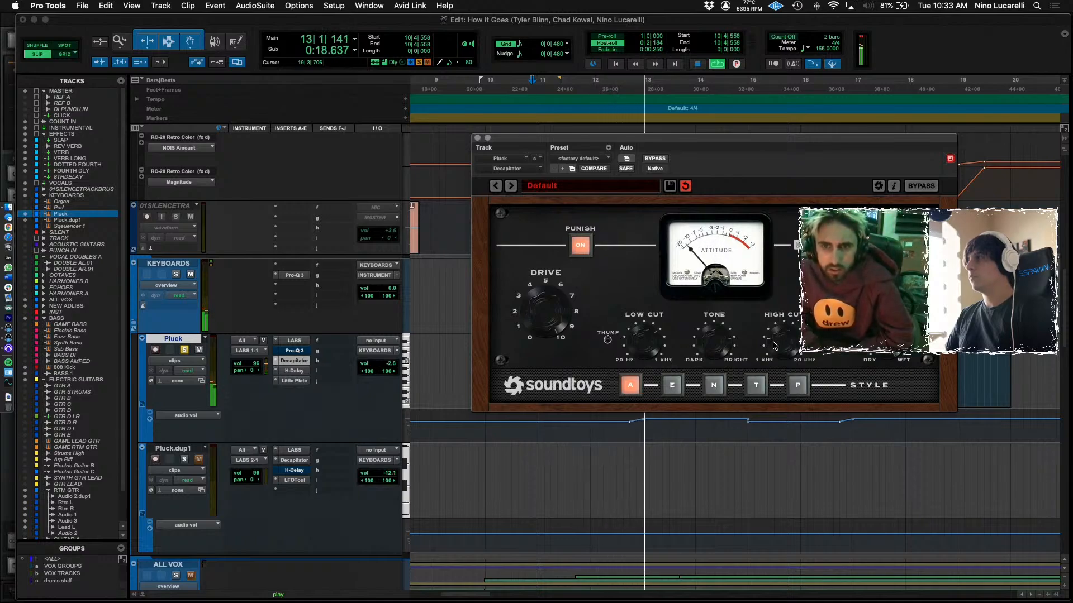
{"action": "left_click", "coordinate": [294, 361]}
{"action": "key", "text": "space"}
Add a second automation lane under the Pluck track and set it to the sustain (64) controller.
{"action": "left_click", "coordinate": [150, 419]}
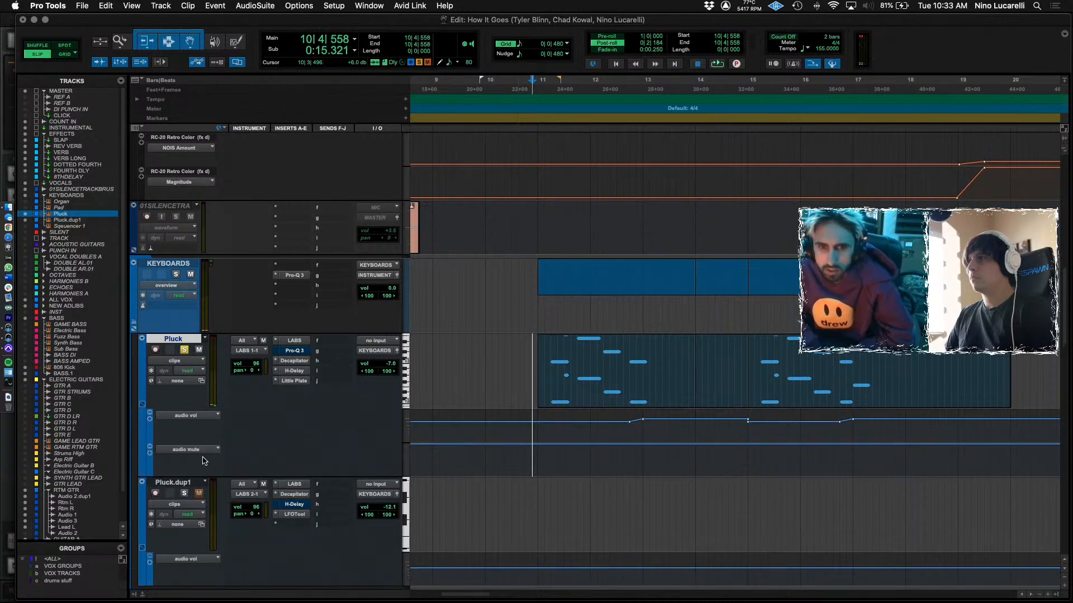
{"action": "left_click", "coordinate": [186, 451]}
{"action": "mouse_move", "coordinate": [200, 423]}
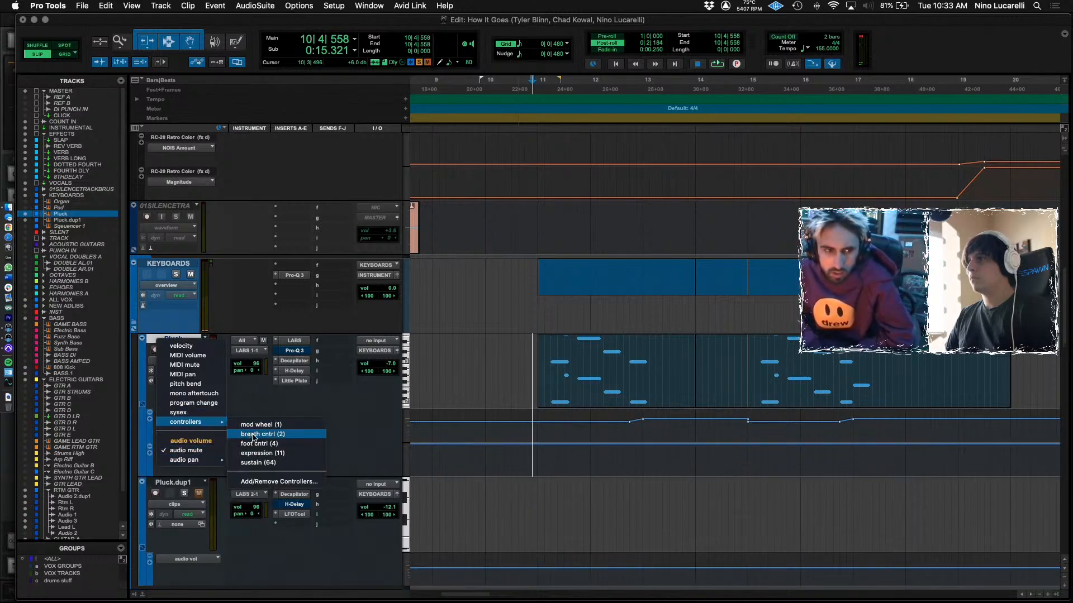
{"action": "left_click", "coordinate": [263, 471]}
Raise the Pluck clip's sustain automation to maximum from bar 11 and drop it to minimum from 11|2|000 to 11|2|480.
{"action": "key", "text": "super+bracketright"}
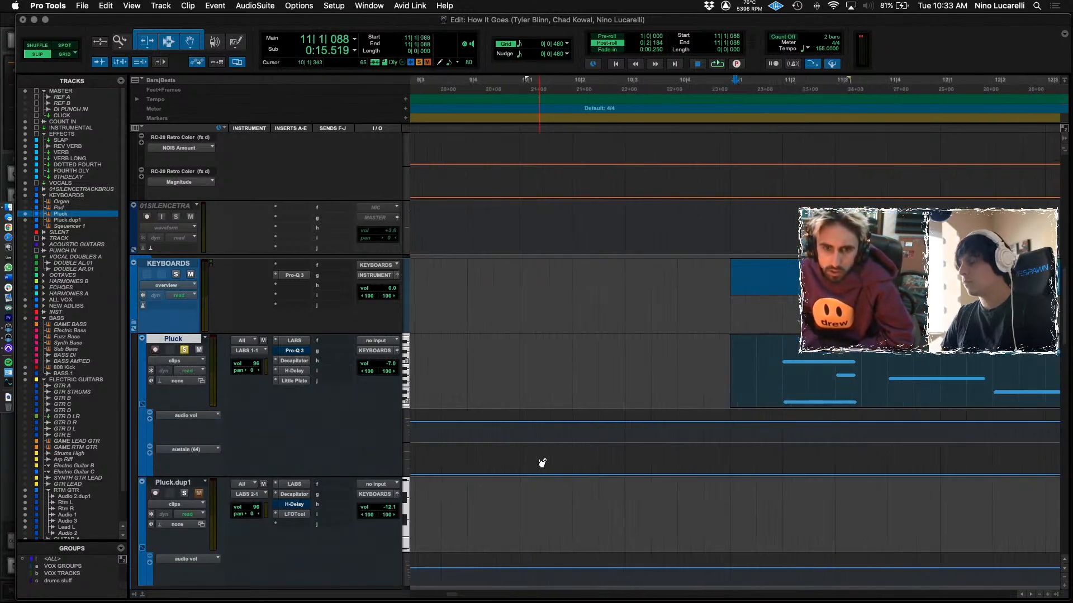
{"action": "key", "text": "super+bracketright"}
{"action": "left_click_drag", "start_coordinate": [457, 450], "coordinate": [470, 402]}
{"action": "left_click_drag", "start_coordinate": [525, 455], "coordinate": [559, 454]}
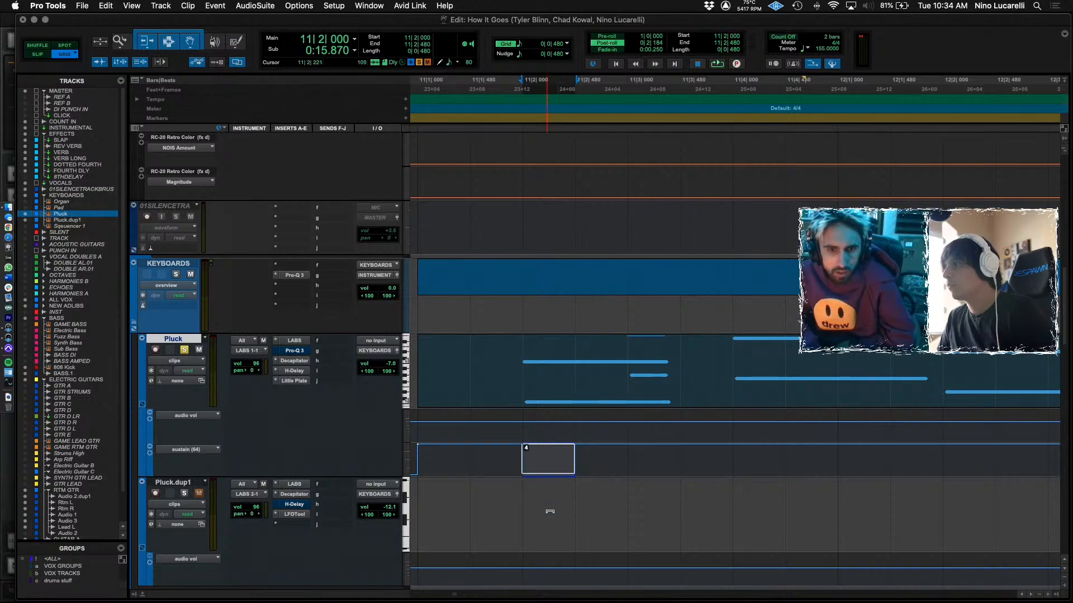
{"action": "left_click_drag", "start_coordinate": [550, 508], "coordinate": [547, 548]}
Set the grid to 0|0|240 and shorten the sustain drop at 11|2 to 240 ticks.
{"action": "left_click", "coordinate": [502, 472]}
{"action": "left_click_drag", "start_coordinate": [529, 462], "coordinate": [609, 468]}
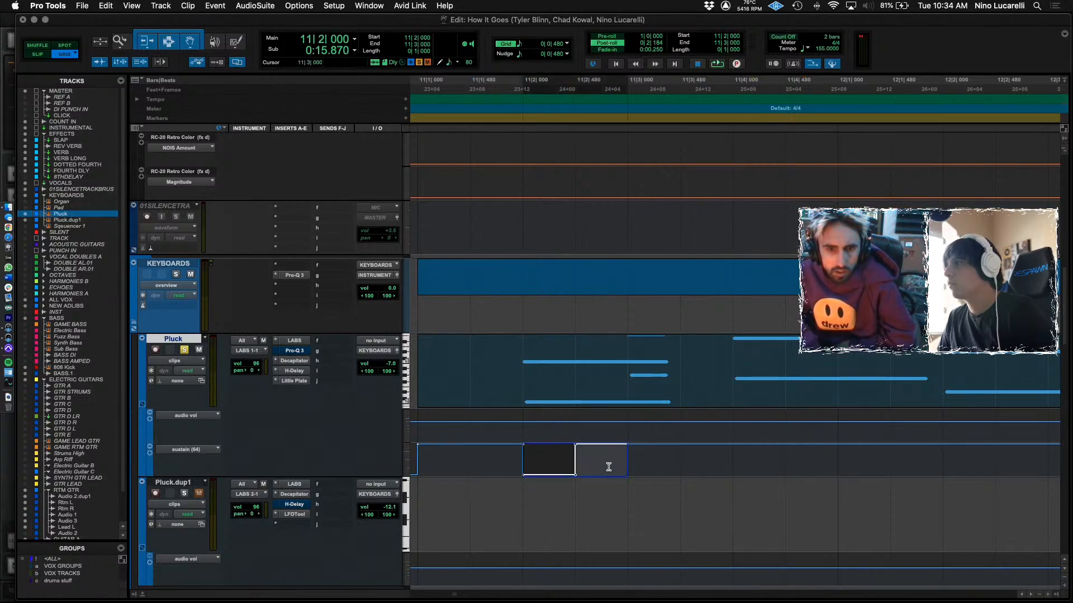
{"action": "left_click", "coordinate": [635, 467]}
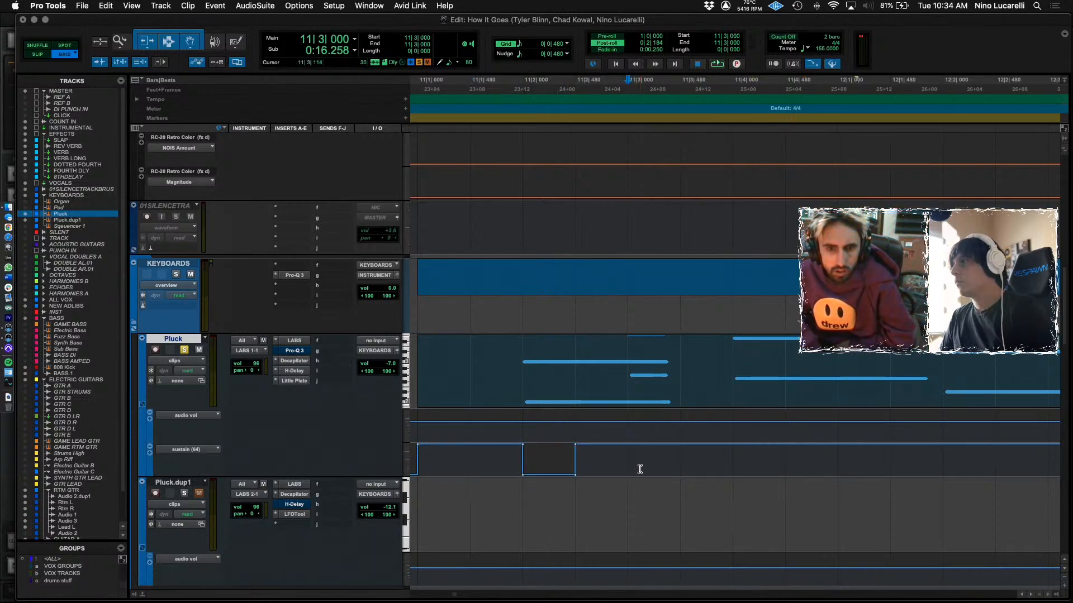
{"action": "left_click", "coordinate": [551, 44]}
{"action": "left_click", "coordinate": [553, 54]}
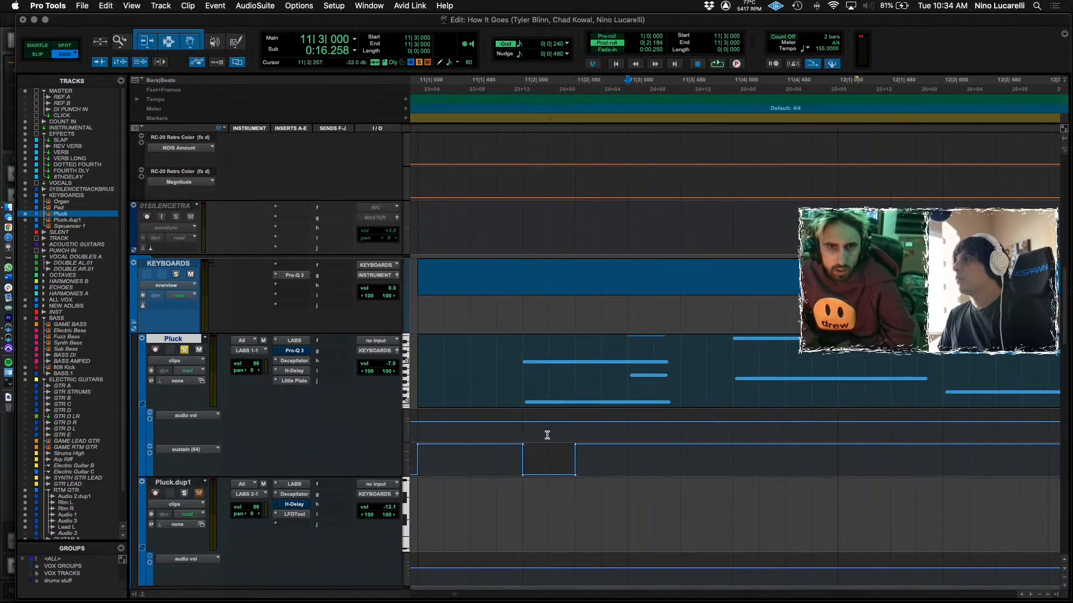
{"action": "left_click", "coordinate": [576, 446]}
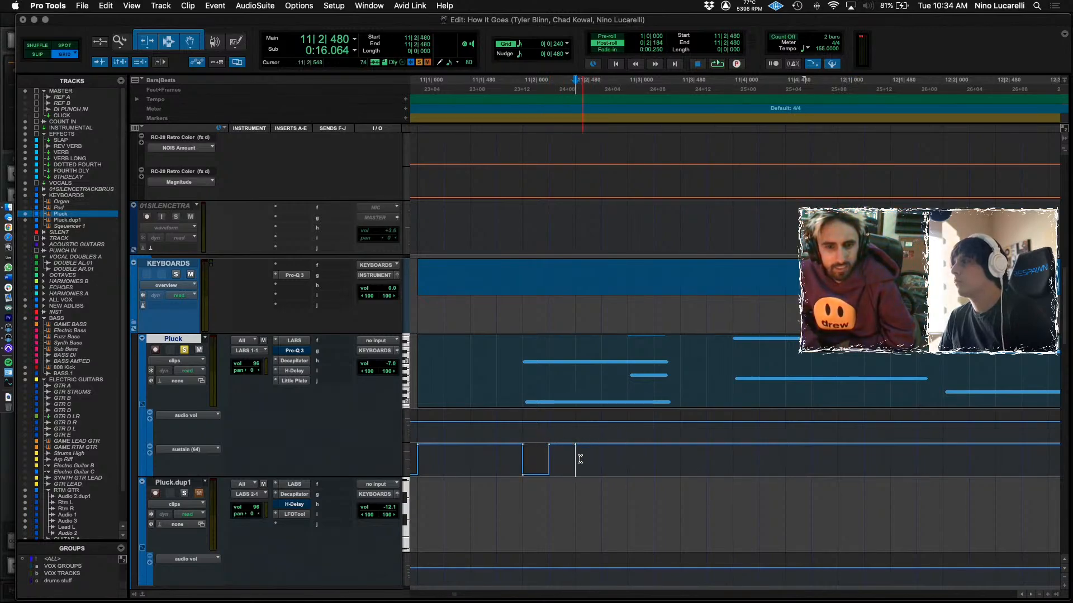
Duplicate the one-beat sustain segment from 11|2 onto beats 11|3 and 11|4.
{"action": "left_click_drag", "start_coordinate": [522, 456], "coordinate": [627, 462]}
{"action": "key", "text": "super+d"}
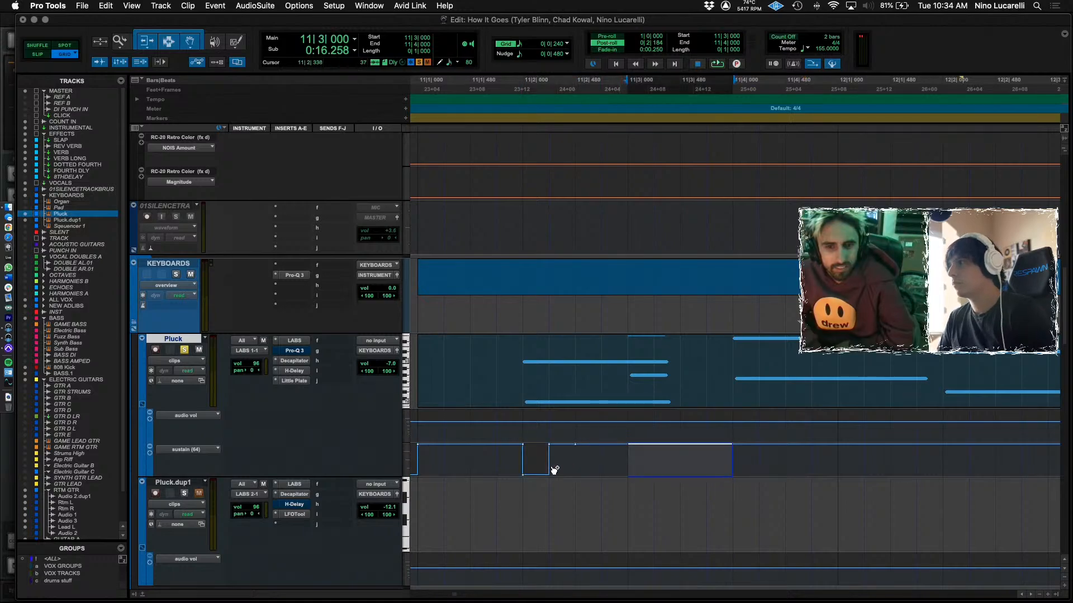
{"action": "left_click", "coordinate": [507, 461]}
{"action": "scroll", "coordinate": [558, 459], "scroll_direction": "right", "scroll_amount": 3}
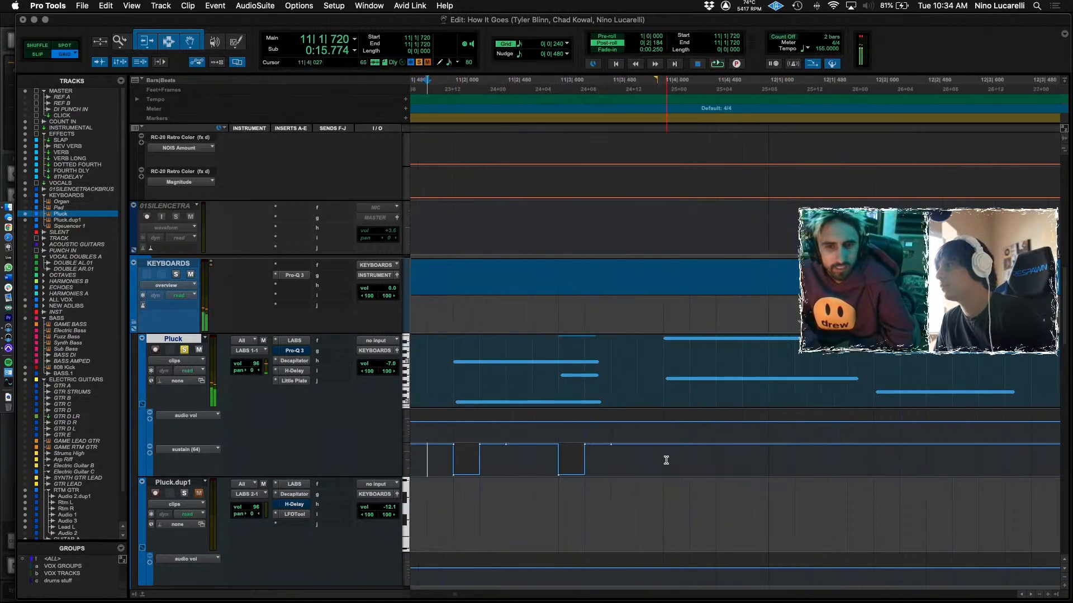
{"action": "left_click_drag", "start_coordinate": [562, 458], "coordinate": [670, 466]}
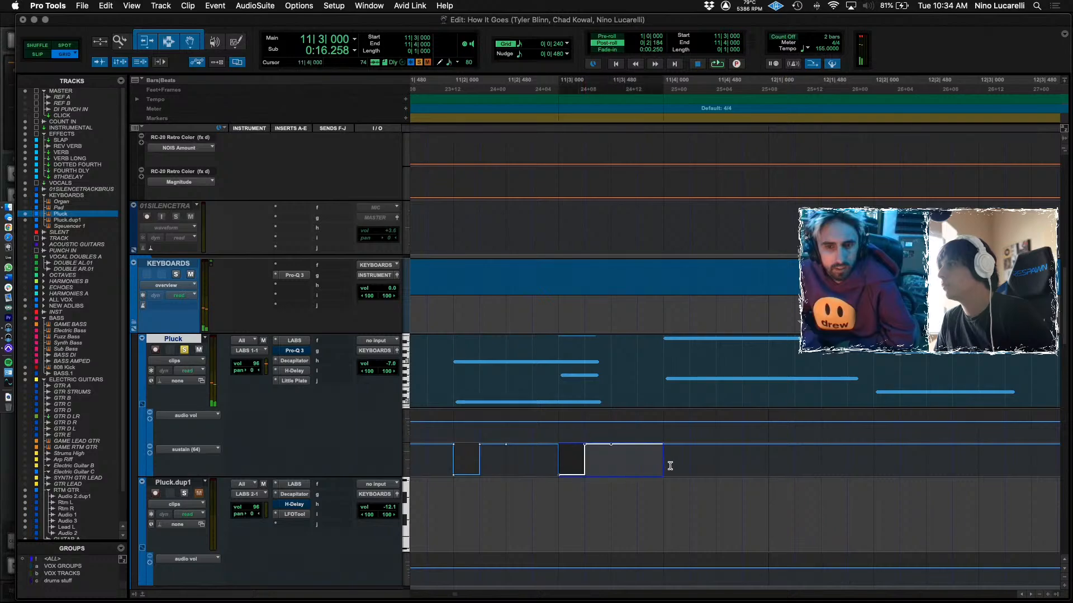
{"action": "key", "text": "super+d"}
Duplicate a two-beat section of the sustain pattern so drops also fall at 12|2 and 12|4.
{"action": "left_click_drag", "start_coordinate": [530, 461], "coordinate": [708, 469]}
{"action": "key", "text": "super+d"}
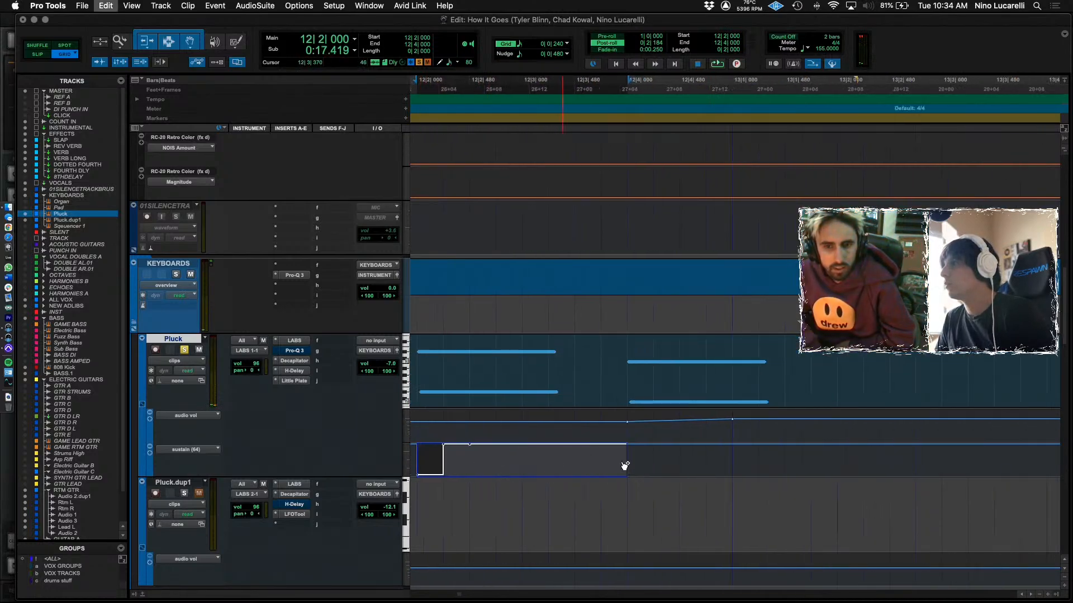
{"action": "key", "text": "super+d"}
{"action": "left_click", "coordinate": [680, 467]}
{"action": "key", "text": "super+bracketleft"}
{"action": "key", "text": "super+bracketleft"}
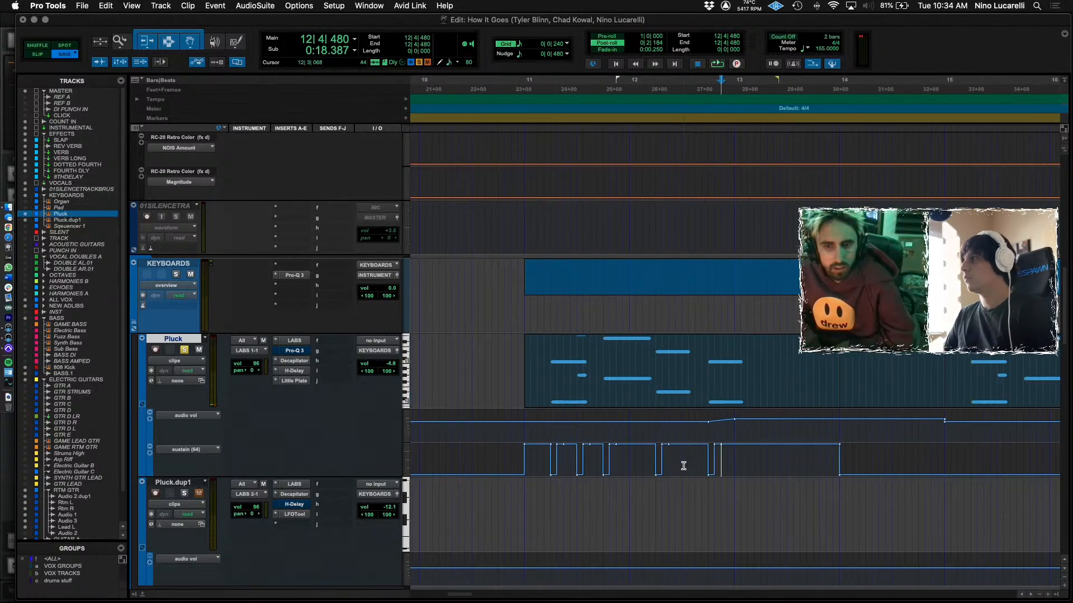
Play the Pluck part from just before bar 11 and remove the drop in its sustain automation at bar 14.
{"action": "scroll", "coordinate": [683, 465], "scroll_direction": "right", "scroll_amount": 2}
{"action": "left_click", "coordinate": [482, 459]}
{"action": "key", "text": "space"}
{"action": "scroll", "coordinate": [492, 456], "scroll_direction": "right", "scroll_amount": 8}
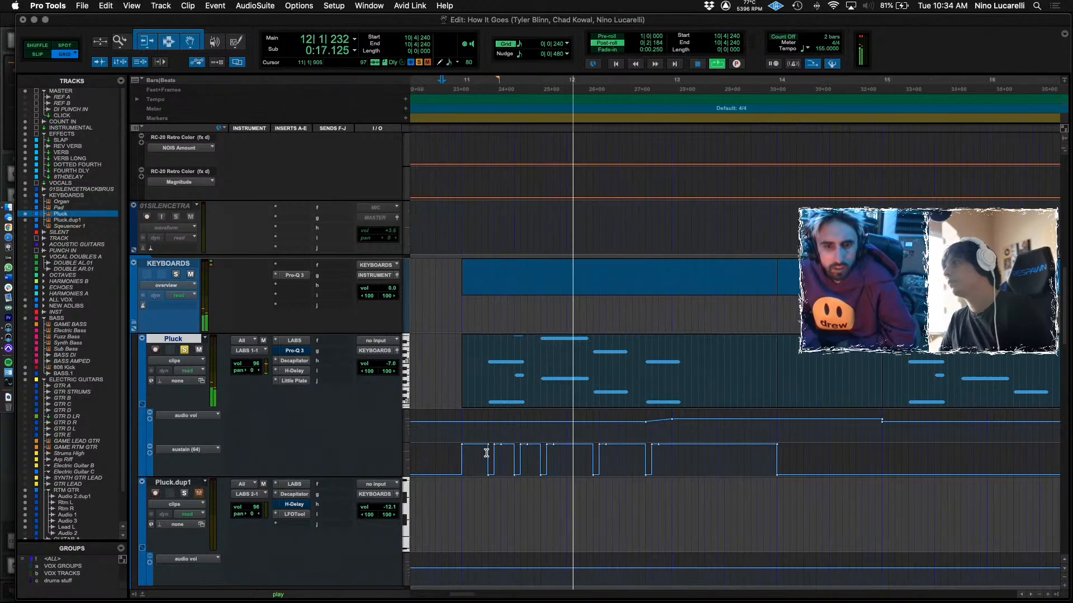
{"action": "scroll", "coordinate": [507, 459], "scroll_direction": "right", "scroll_amount": 2}
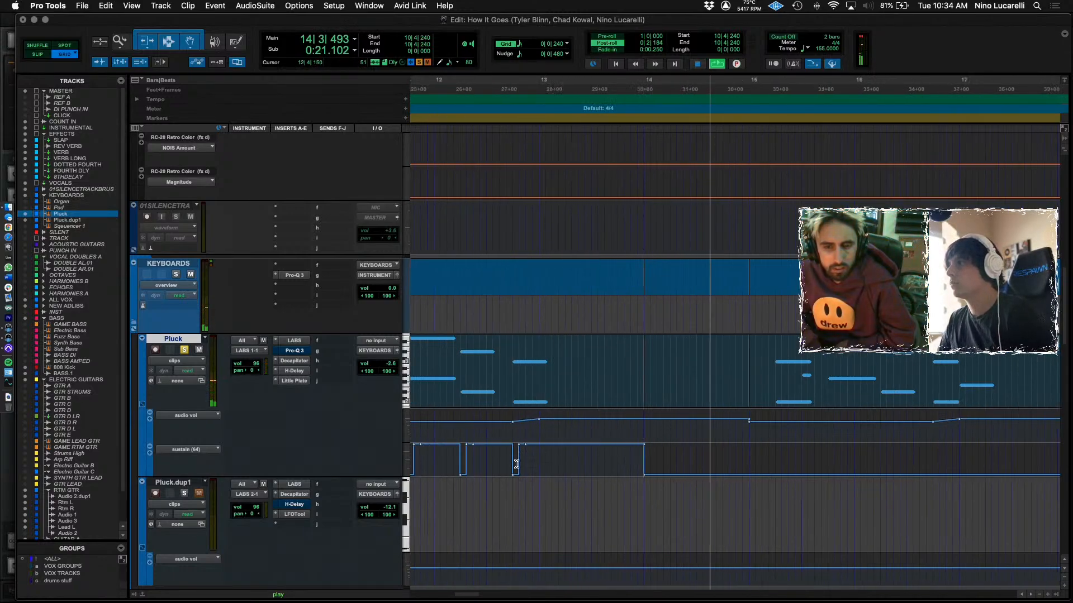
{"action": "key", "text": "space"}
{"action": "scroll", "coordinate": [698, 466], "scroll_direction": "left", "scroll_amount": 3}
{"action": "left_click", "coordinate": [705, 475], "text": "alt"}
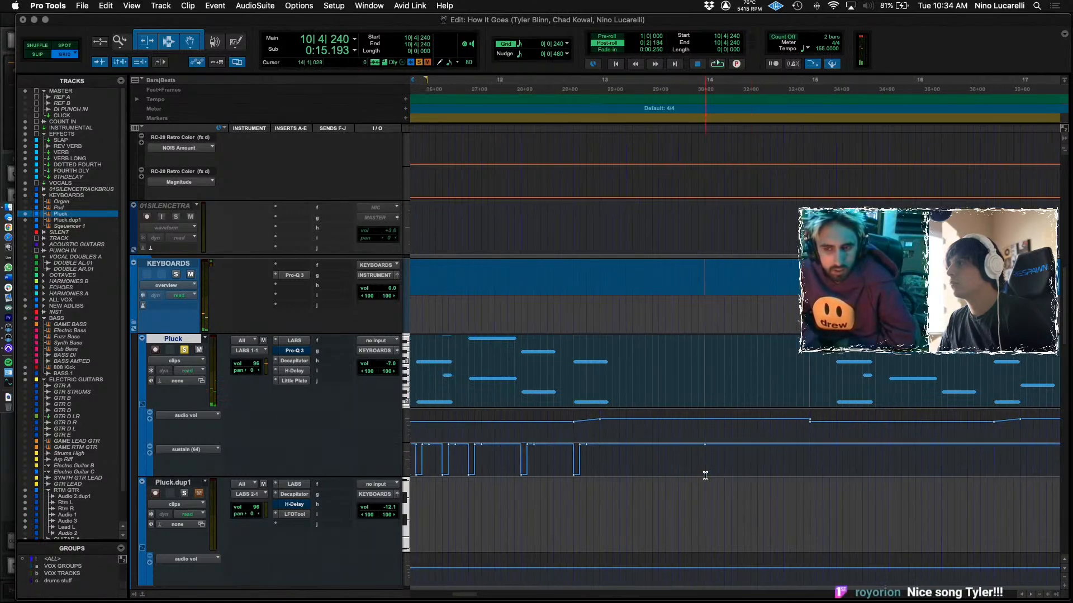
Duplicate the Pluck sustain automation of bars 11 through 14 so that it repeats from bar 15.
{"action": "scroll", "coordinate": [708, 450], "scroll_direction": "left", "scroll_amount": 6}
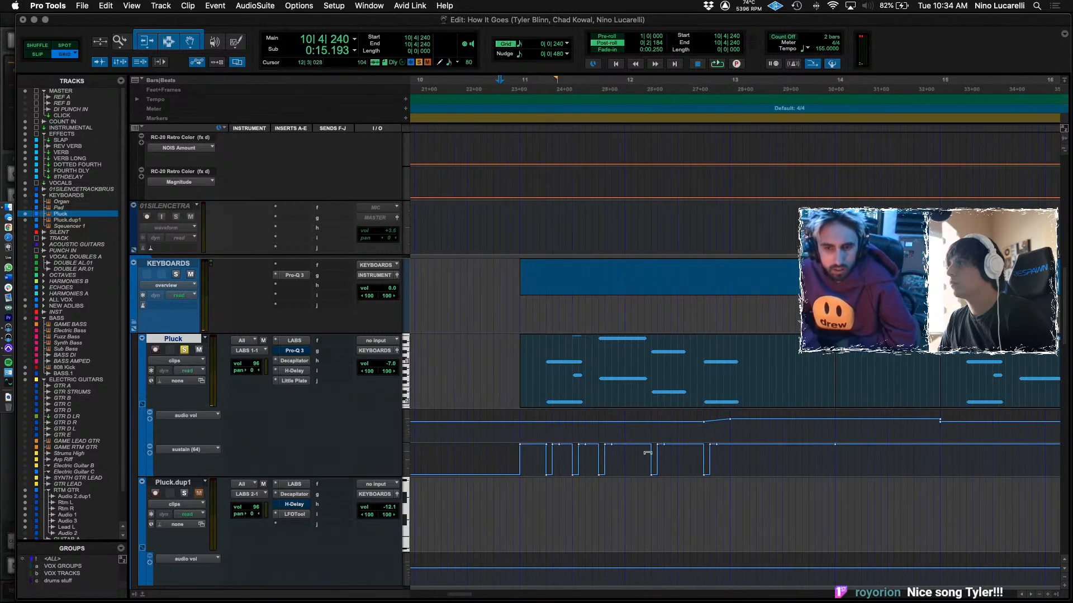
{"action": "left_click_drag", "start_coordinate": [516, 458], "coordinate": [936, 462]}
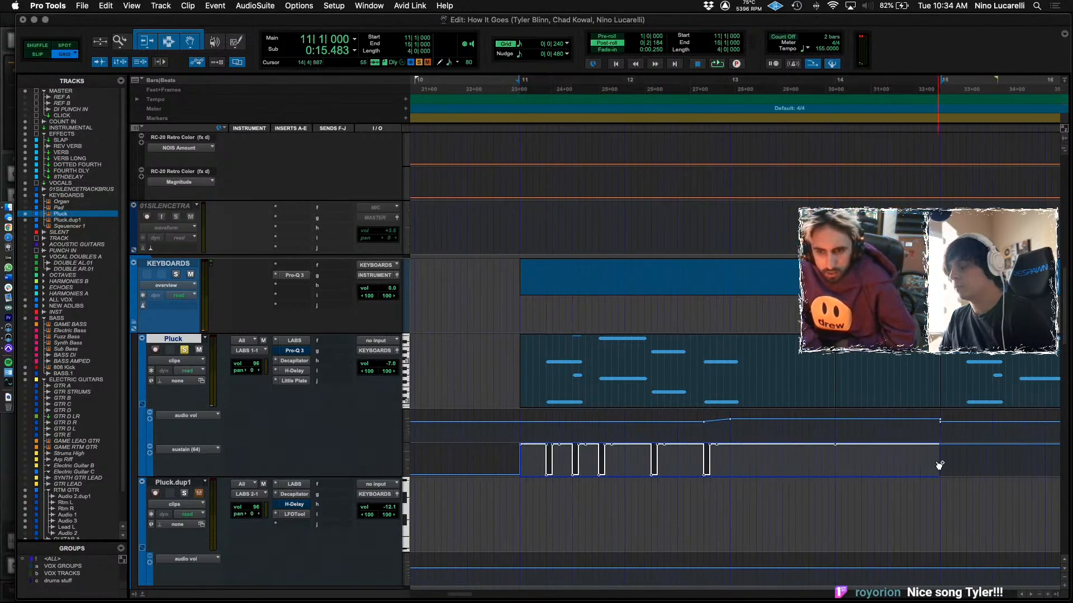
{"action": "key", "text": "super+d"}
{"action": "scroll", "coordinate": [894, 467], "scroll_direction": "right", "scroll_amount": 15}
Duplicate the sustain drop at 16|4 onto the start of bar 17 and play back from 16|2|720.
{"action": "left_click_drag", "start_coordinate": [763, 464], "coordinate": [790, 466]}
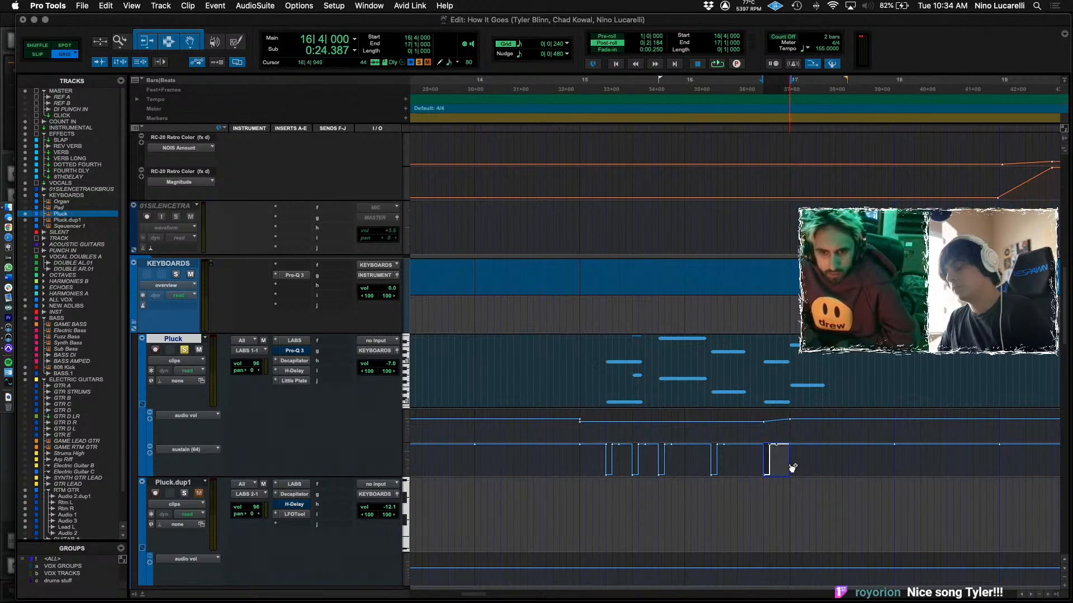
{"action": "left_click", "coordinate": [728, 464]}
{"action": "key", "text": "space"}
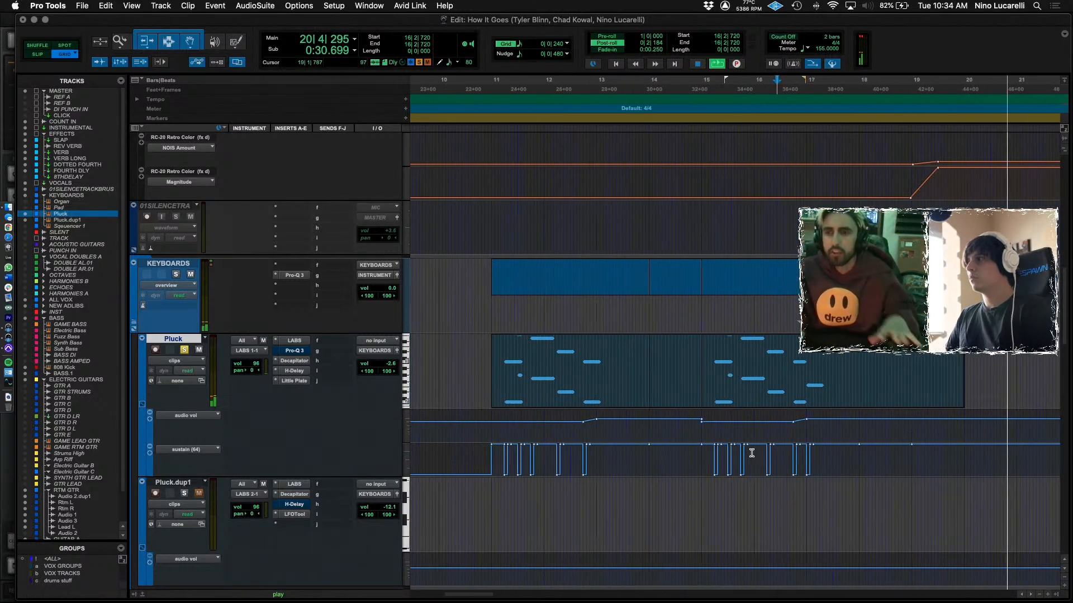
{"action": "key", "text": "space"}
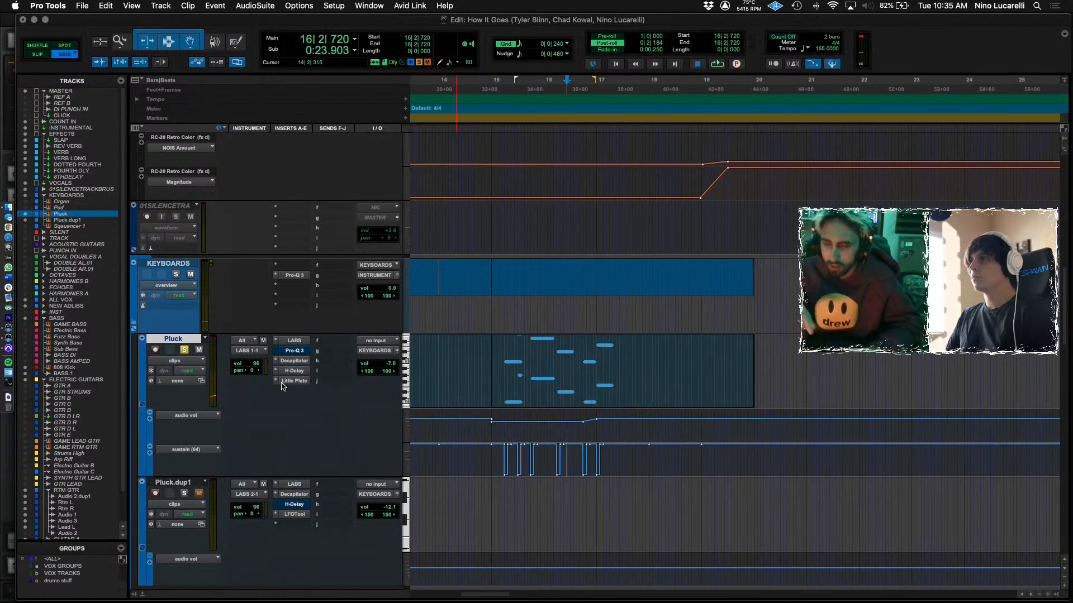
{"action": "left_click", "coordinate": [277, 354]}
{"action": "mouse_move", "coordinate": [321, 351]}
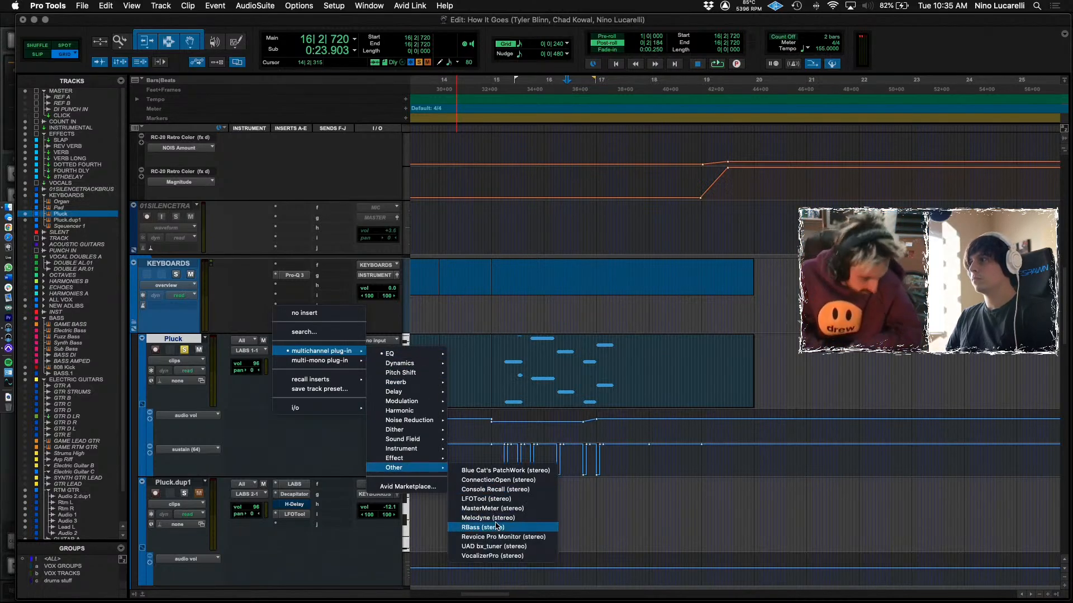
{"action": "left_click", "coordinate": [222, 414]}
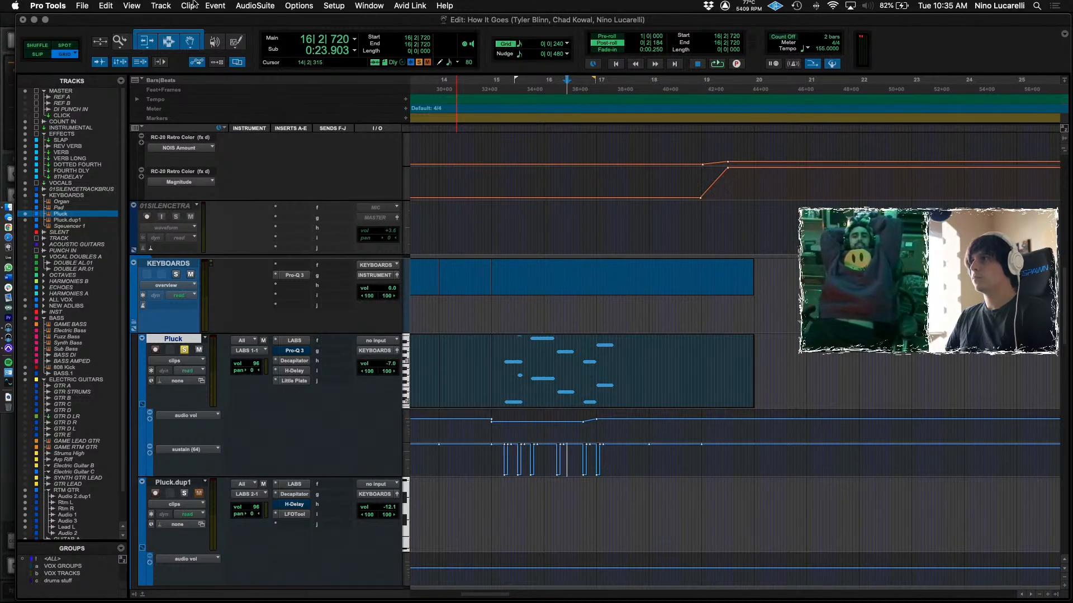
Show the Inserts F-J column in the Edit window.
{"action": "left_click", "coordinate": [132, 6]}
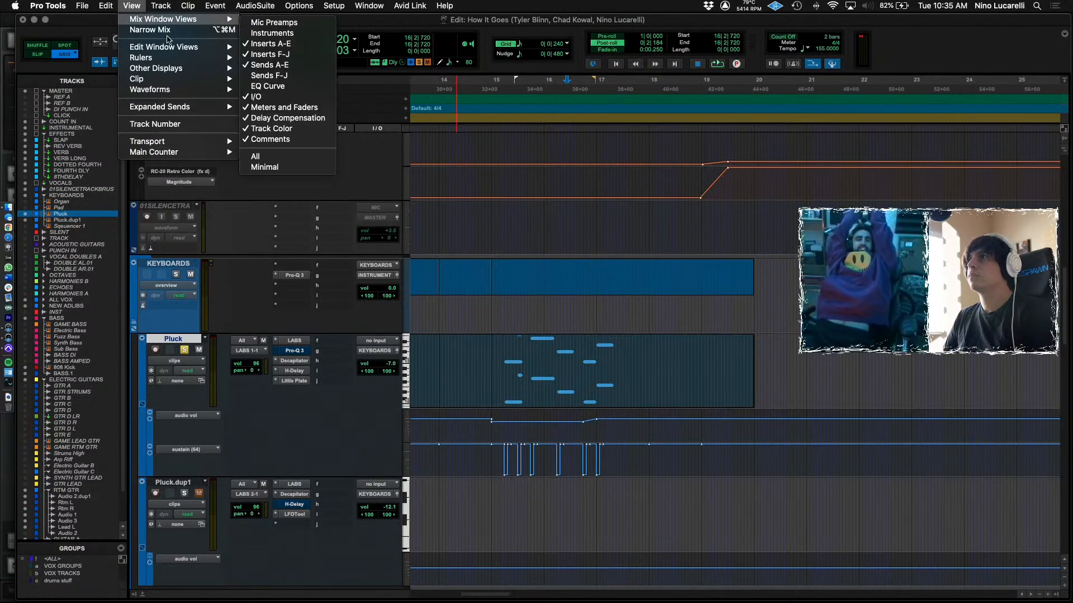
{"action": "mouse_move", "coordinate": [168, 47]}
{"action": "left_click", "coordinate": [323, 96]}
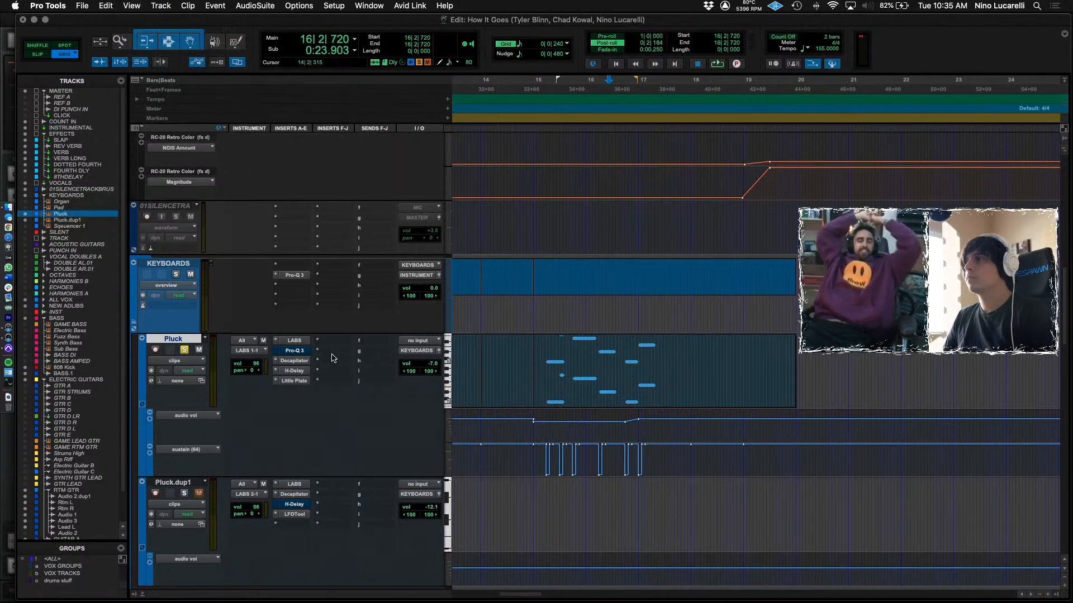
{"action": "left_click", "coordinate": [332, 346]}
{"action": "mouse_move", "coordinate": [391, 342]}
{"action": "mouse_move", "coordinate": [450, 463]}
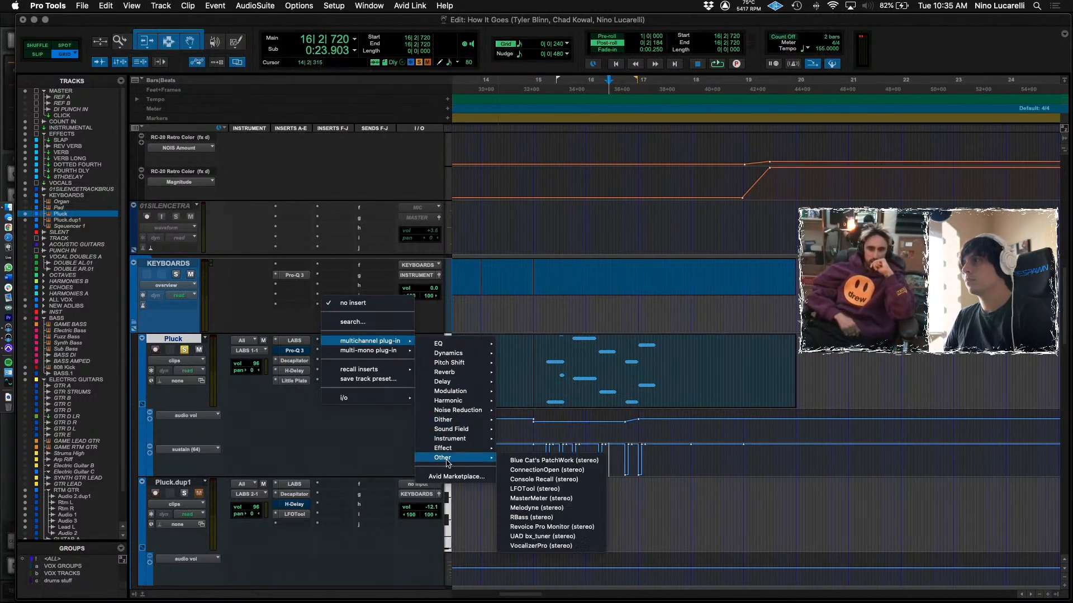
{"action": "left_click", "coordinate": [550, 498]}
Insert LFOTool (stereo) in insert slot F of the Pluck track, in place of MasterMeter.
{"action": "left_click", "coordinate": [318, 344]}
{"action": "mouse_move", "coordinate": [318, 345]}
{"action": "mouse_move", "coordinate": [449, 458]}
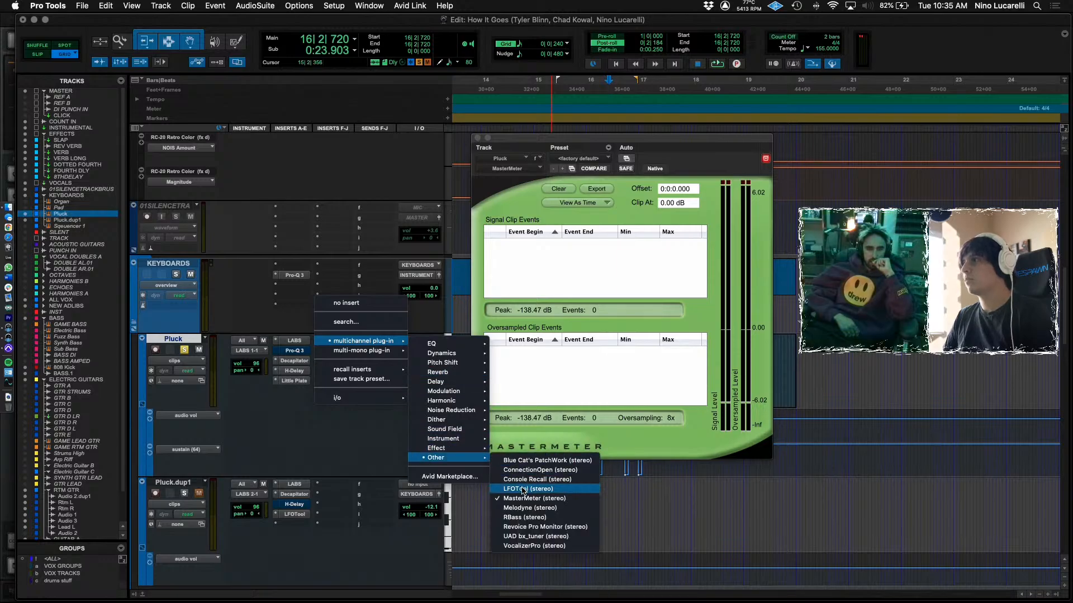
{"action": "left_click", "coordinate": [522, 490]}
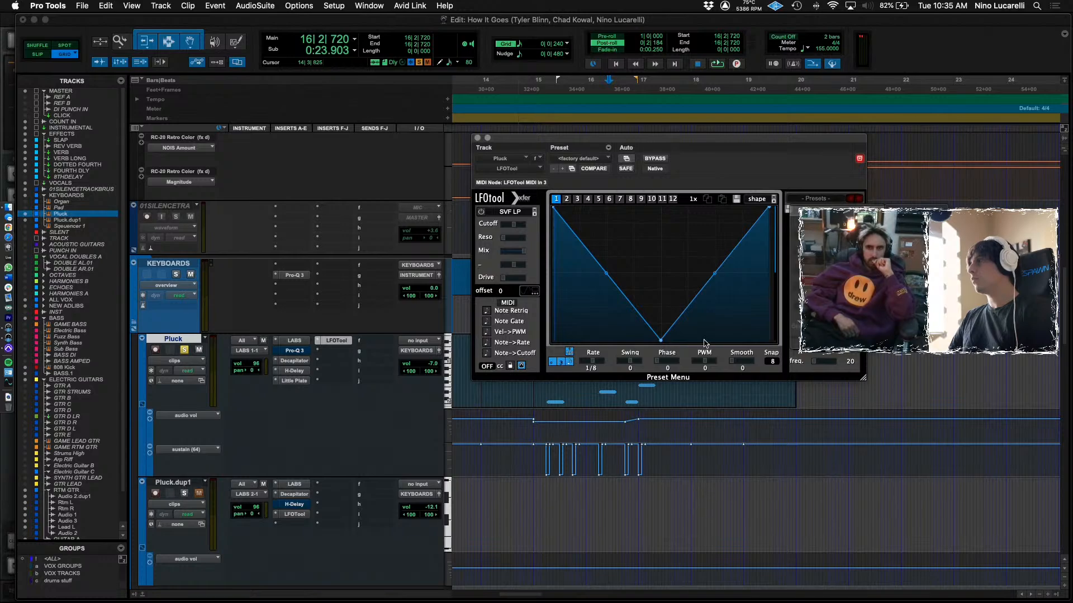
Load the Sidechain-1 shape in LFOTool with rate 1/4 and smooth 16, and close the plug-in window.
{"action": "left_click_drag", "start_coordinate": [553, 290], "coordinate": [543, 350]}
{"action": "left_click_drag", "start_coordinate": [732, 362], "coordinate": [749, 370]}
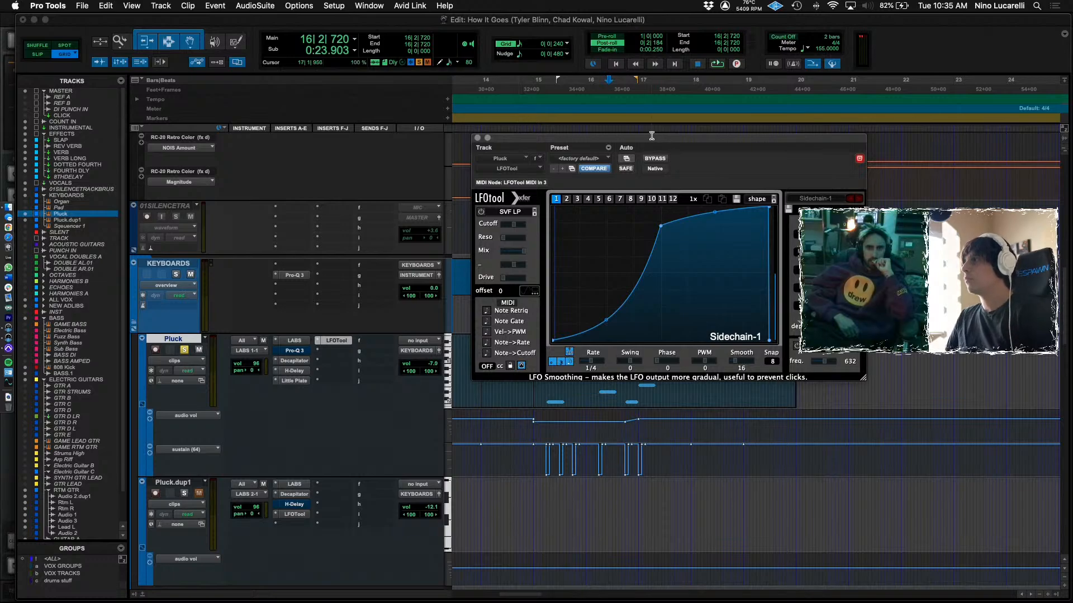
{"action": "left_click", "coordinate": [477, 139]}
Add another automation lane under Pluck and set it to LFOTool Master Bypass.
{"action": "left_click", "coordinate": [149, 452]}
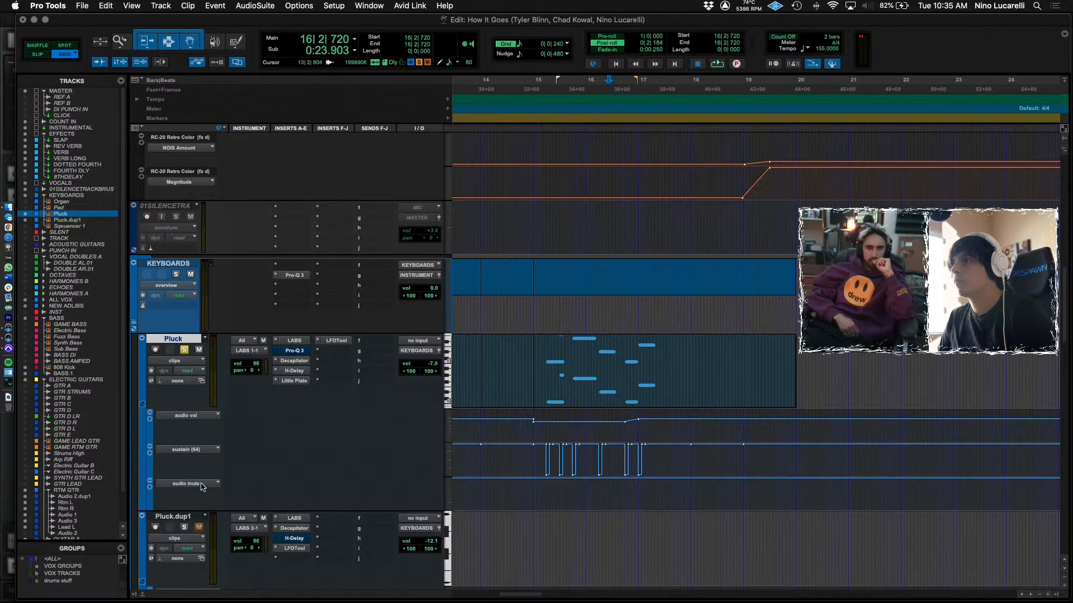
{"action": "left_click", "coordinate": [187, 483]}
{"action": "left_click", "coordinate": [185, 506]}
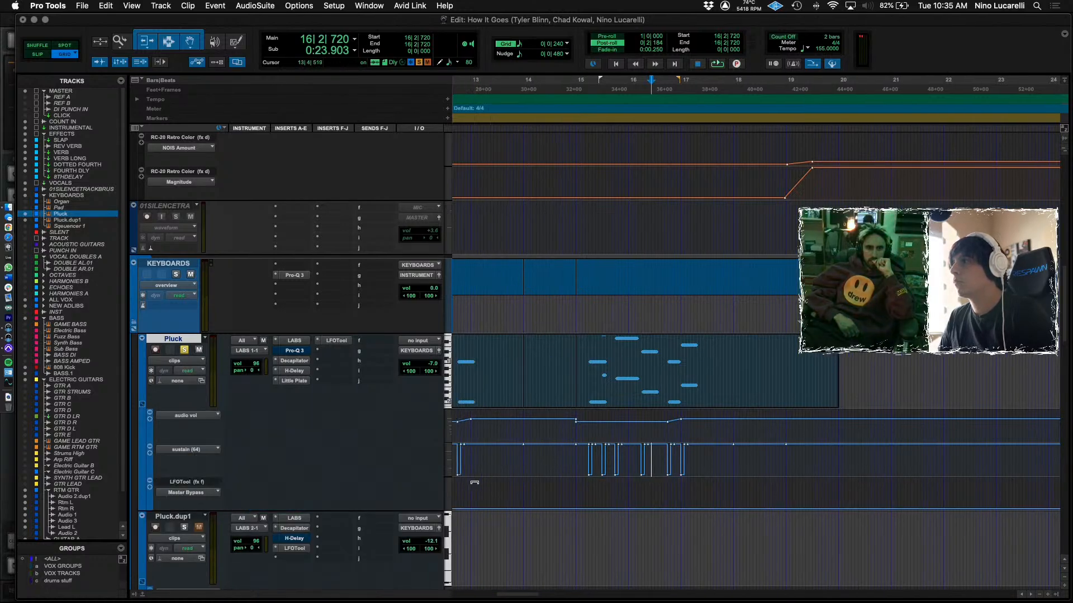
Automate the LFOTool Master Bypass to off from 12|4 to about 15|2 and play back from 12|2.
{"action": "scroll", "coordinate": [486, 492], "scroll_direction": "left", "scroll_amount": 3}
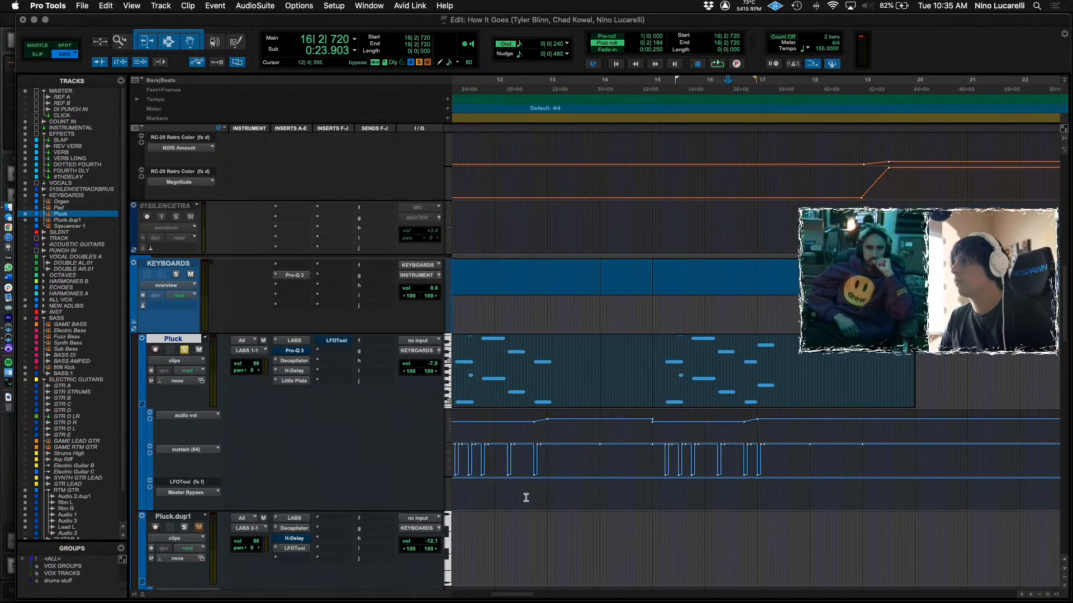
{"action": "key", "text": "space"}
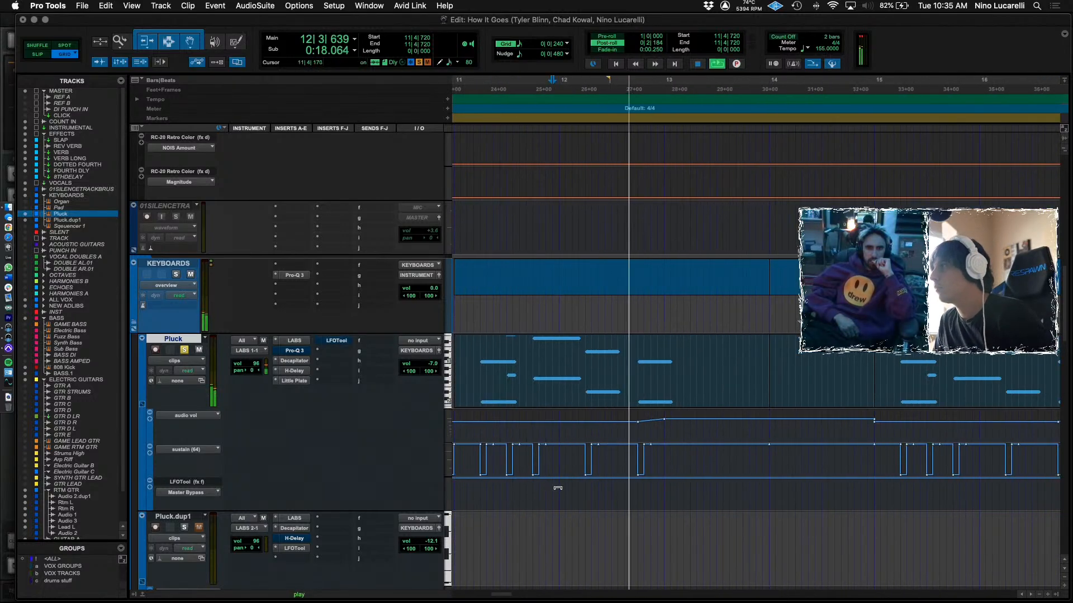
{"action": "left_click_drag", "start_coordinate": [637, 492], "coordinate": [875, 497]}
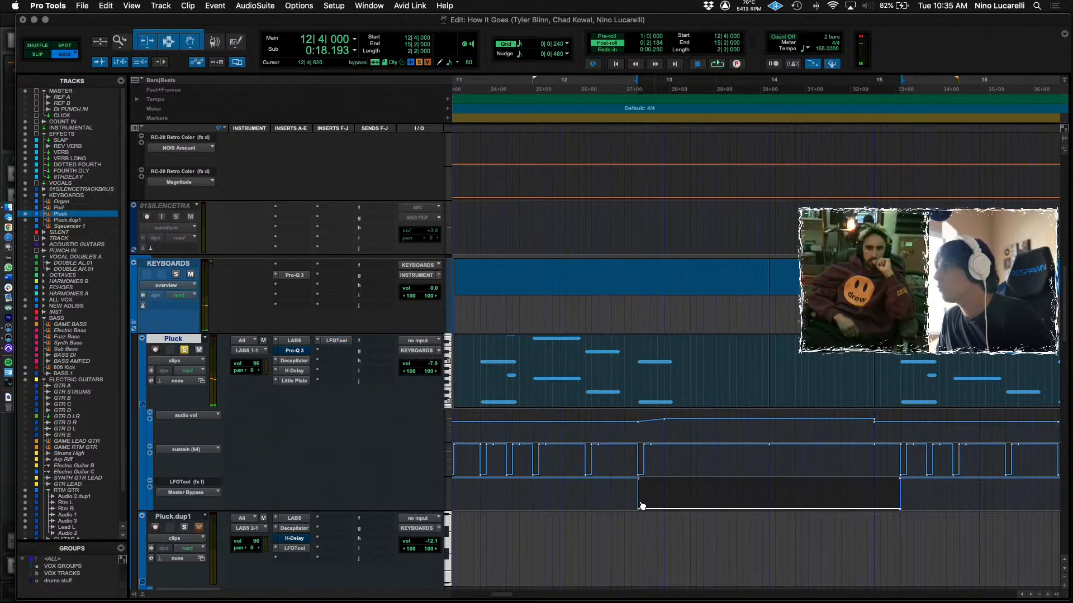
{"action": "left_click", "coordinate": [585, 496]}
{"action": "key", "text": "space"}
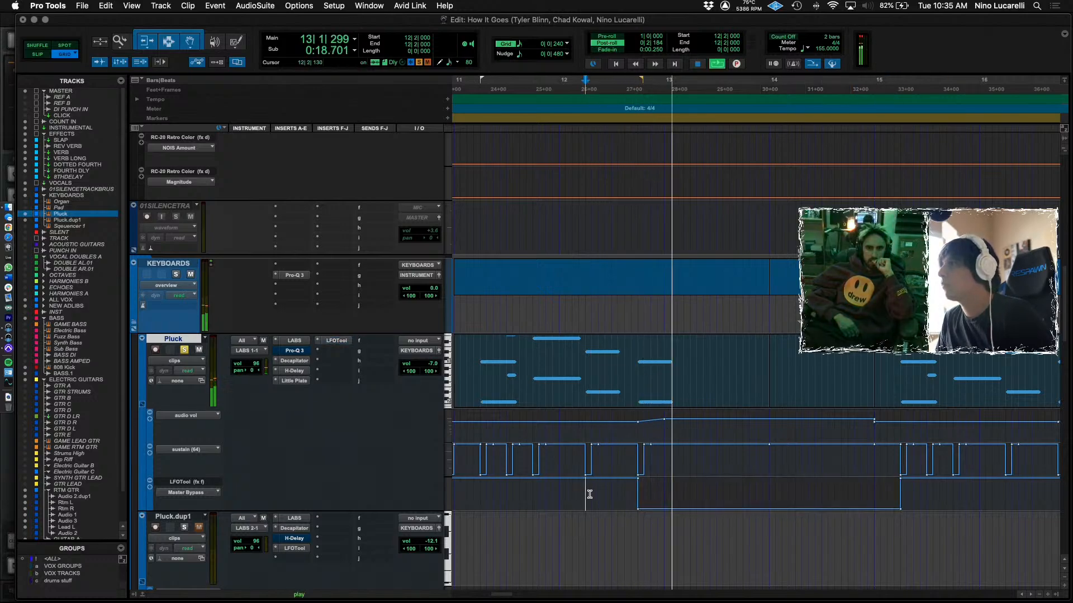
Set the LFOTool rate to 1/2 and audition the Pluck part from 12|2.
{"action": "key", "text": "space"}
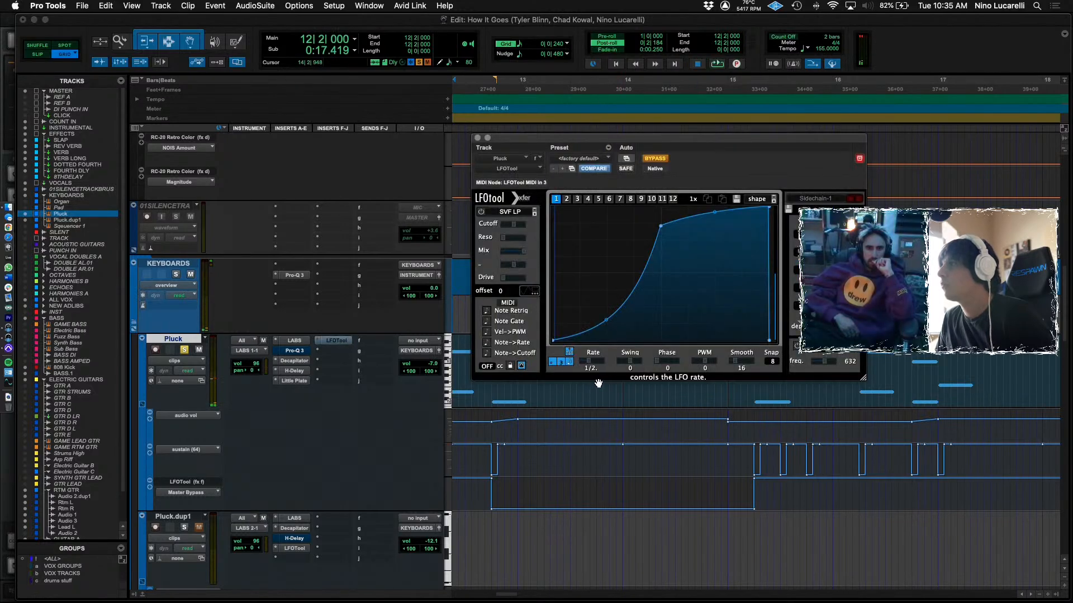
{"action": "left_click", "coordinate": [459, 497]}
{"action": "key", "text": "space"}
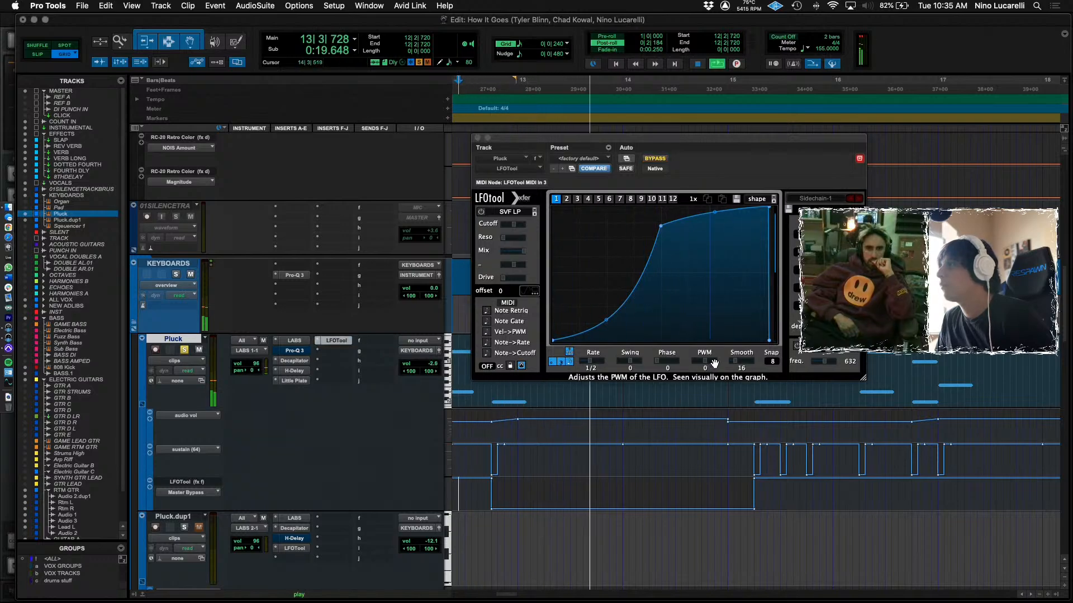
Unsolo the Pluck track and listen to it within the mix from 10|4|240.
{"action": "key", "text": "space"}
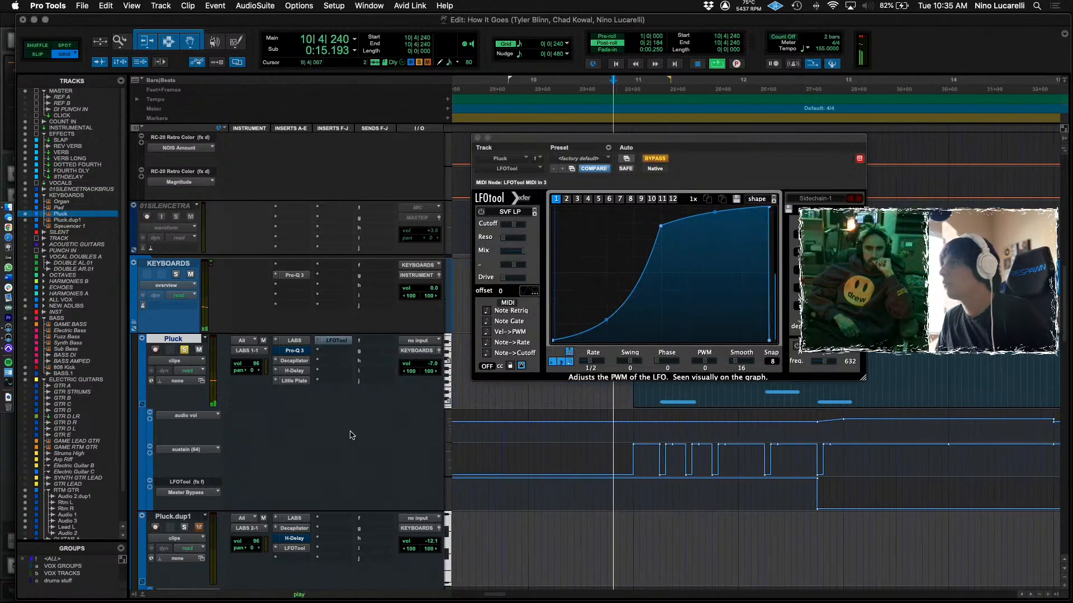
{"action": "key", "text": "space"}
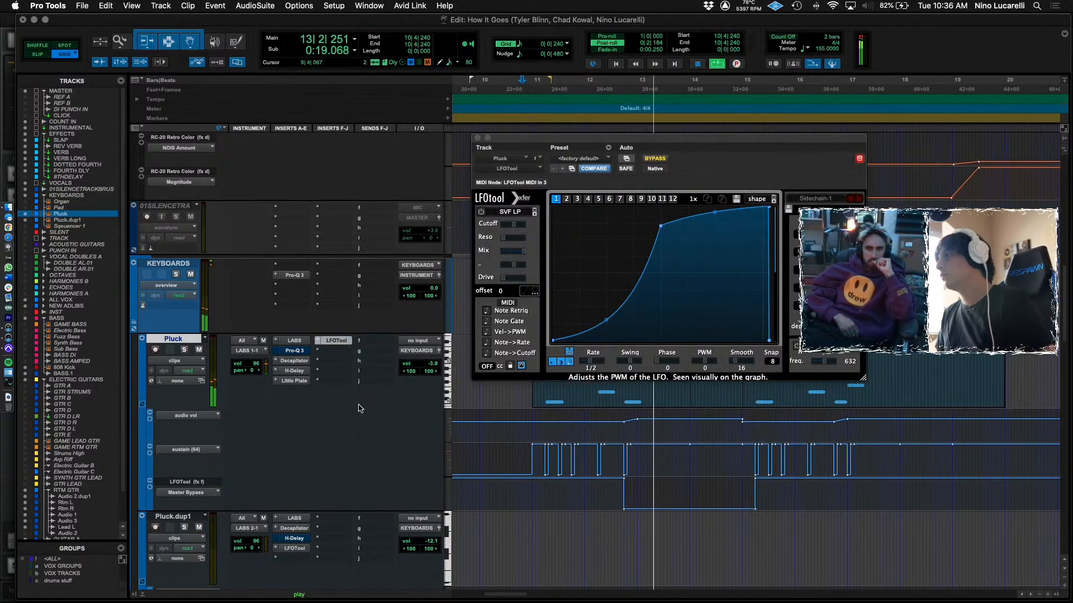
{"action": "key", "text": "space"}
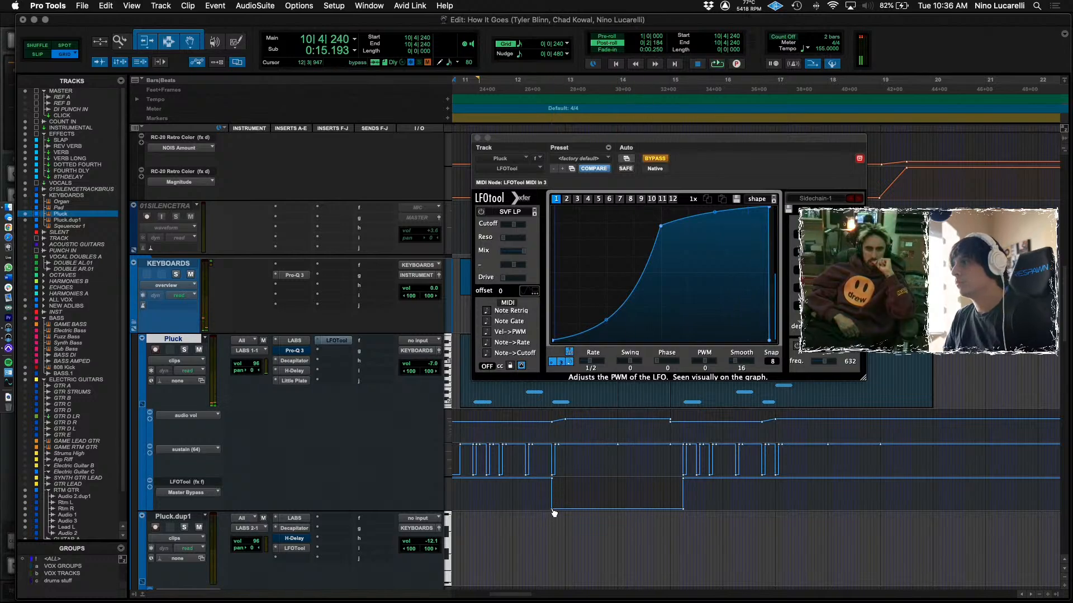
{"action": "key", "text": "space"}
{"action": "key", "text": "space"}
Adjust the LFOTool bypass automation so the effect is active from bar 13 to bar 15, and play from 12|1|480.
{"action": "left_click_drag", "start_coordinate": [565, 497], "coordinate": [670, 500]}
{"action": "left_click_drag", "start_coordinate": [562, 492], "coordinate": [648, 509]}
{"action": "left_click", "coordinate": [520, 491]}
{"action": "key", "text": "space"}
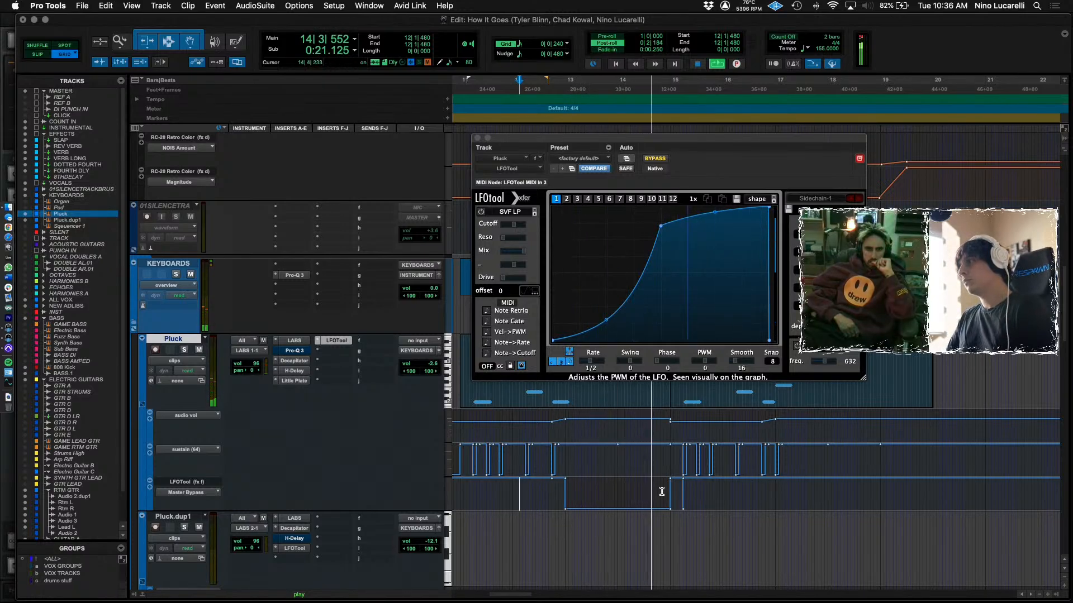
Listen from 14|4|720, turn the LFOTool bypass automation off from bar 17 onward, and play back from 16|3|480.
{"action": "scroll", "coordinate": [690, 497], "scroll_direction": "left", "scroll_amount": 2}
{"action": "left_click", "coordinate": [697, 497]}
{"action": "key", "text": "space"}
{"action": "key", "text": "super+bracketright"}
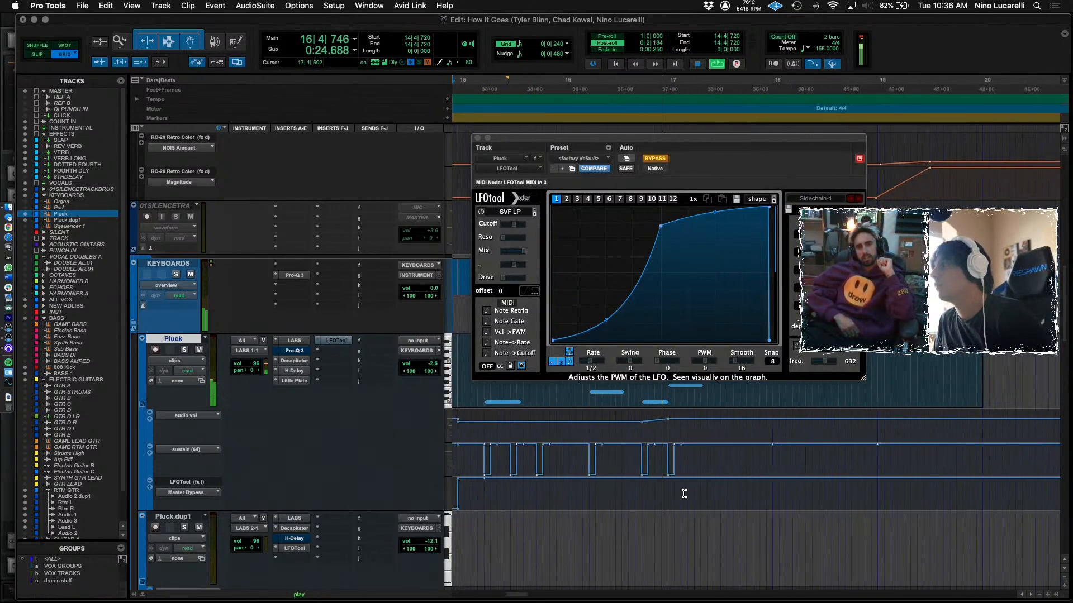
{"action": "scroll", "coordinate": [545, 498], "scroll_direction": "left", "scroll_amount": 2}
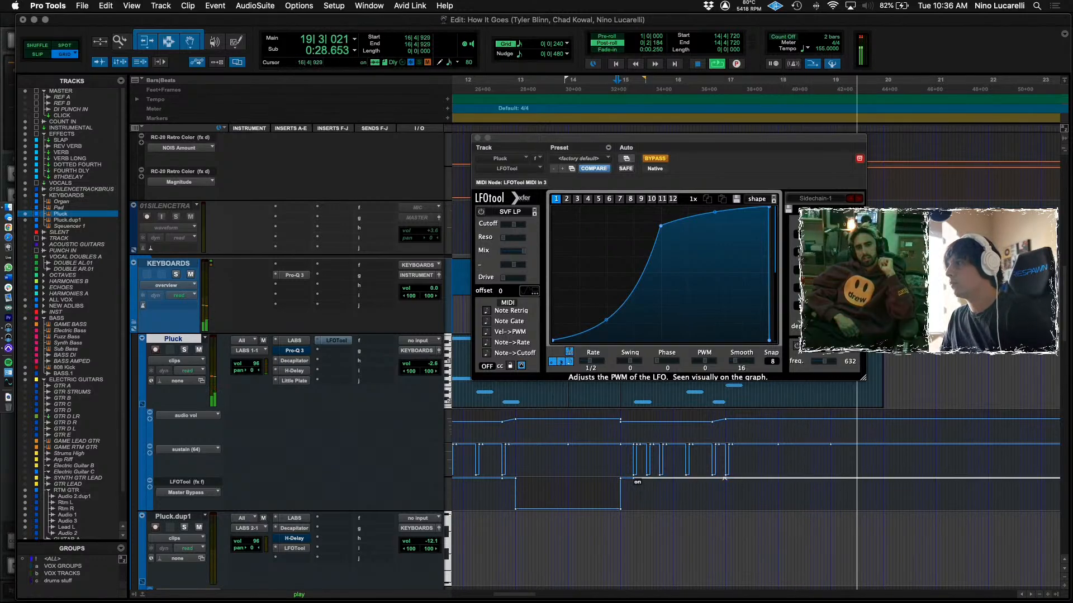
{"action": "left_click_drag", "start_coordinate": [726, 481], "coordinate": [725, 509]}
{"action": "key", "text": "space"}
{"action": "left_click", "coordinate": [706, 509]}
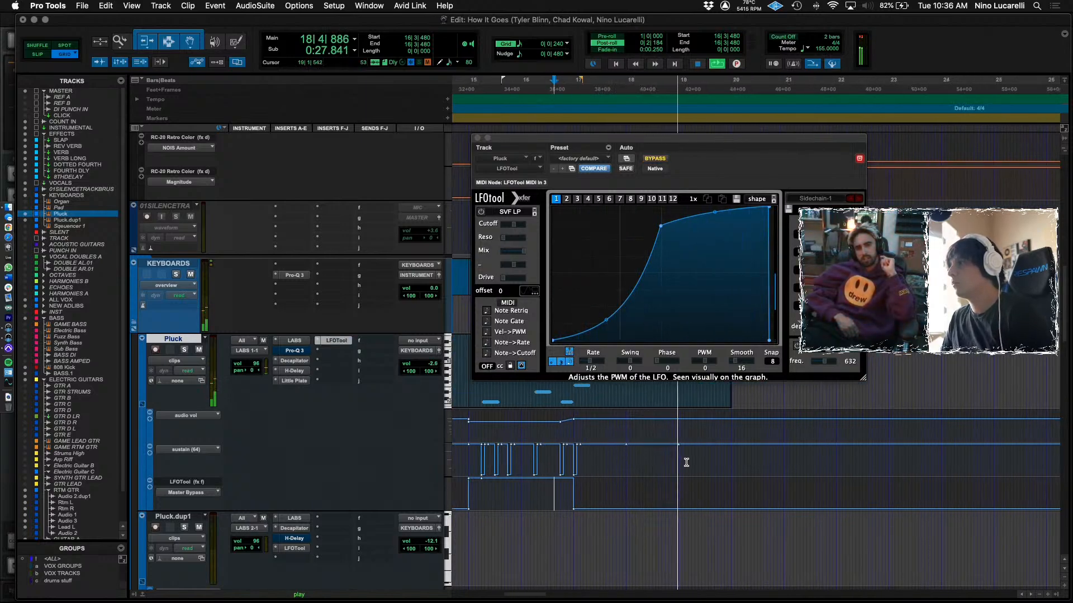
Drop the Pluck sustain automation to its minimum from bar 19 onward and play back from 16|4|240.
{"action": "key", "text": "space"}
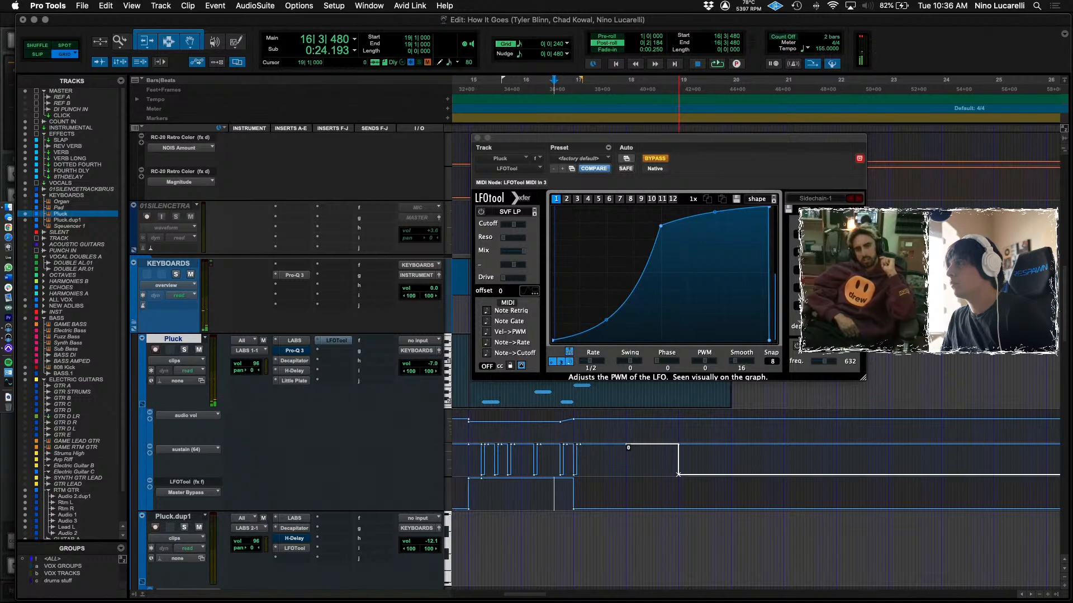
{"action": "left_click", "coordinate": [634, 476]}
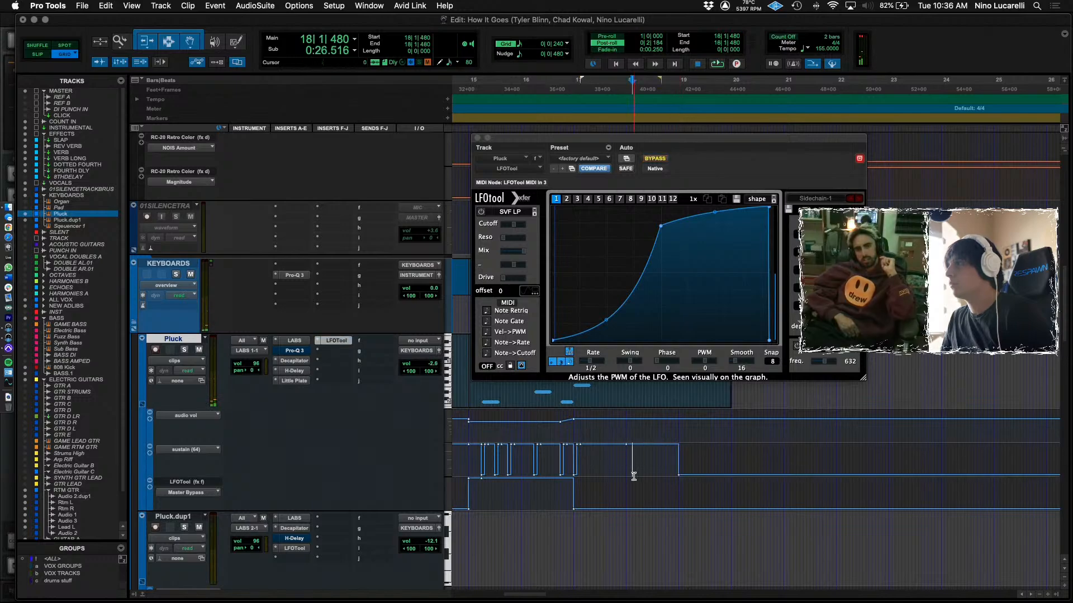
{"action": "left_click", "coordinate": [563, 498]}
{"action": "key", "text": "space"}
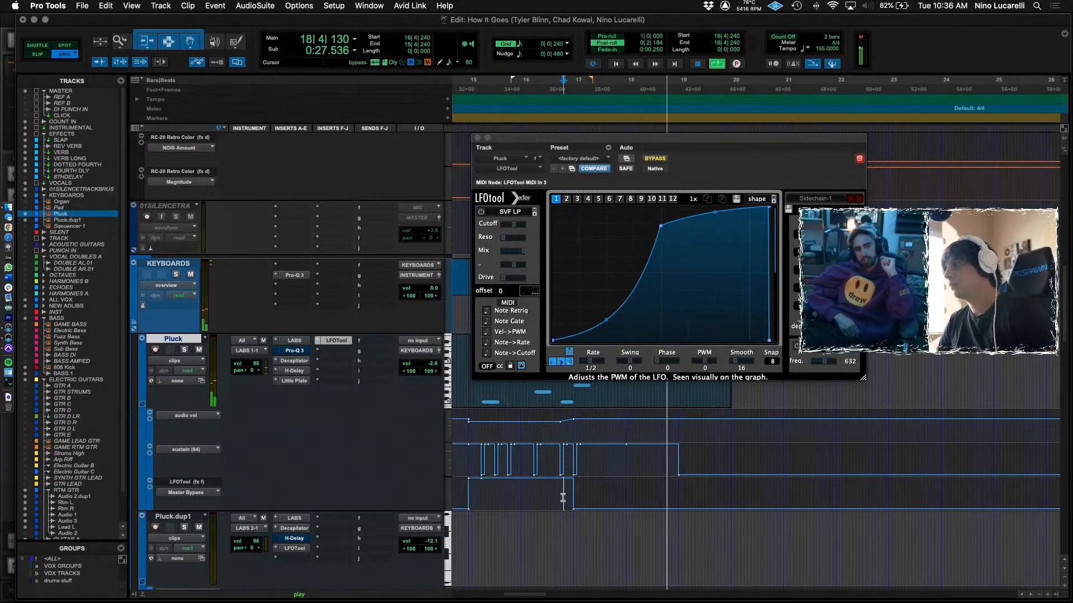
Fade the Pluck audio volume automation down to silence between about bar 18 and bar 19.
{"action": "key", "text": "r"}
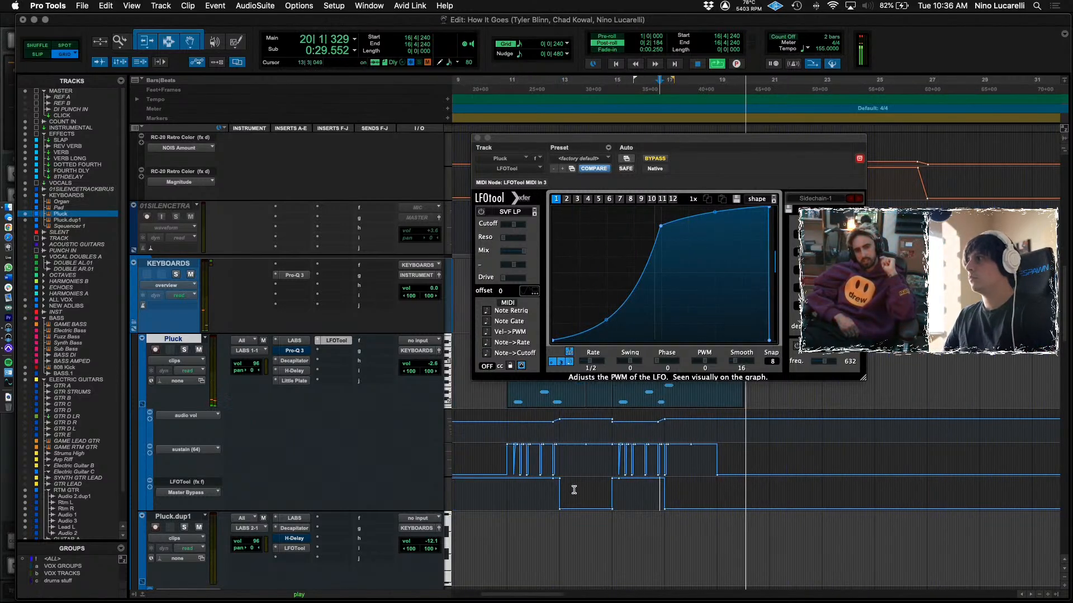
{"action": "left_click", "coordinate": [707, 419], "text": "super"}
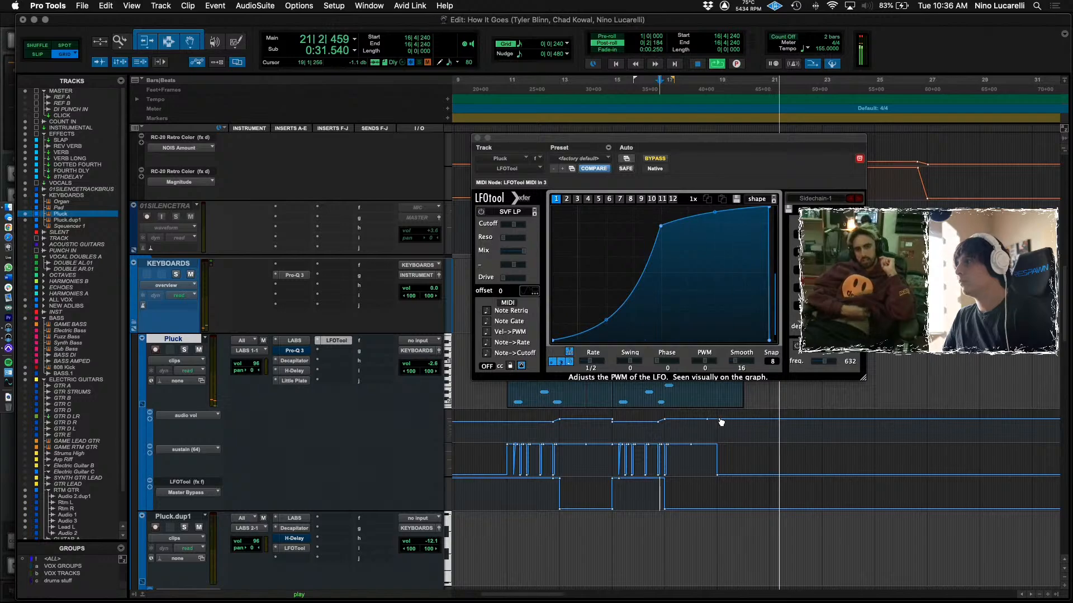
{"action": "key", "text": "space"}
{"action": "left_click_drag", "start_coordinate": [719, 419], "coordinate": [715, 441]}
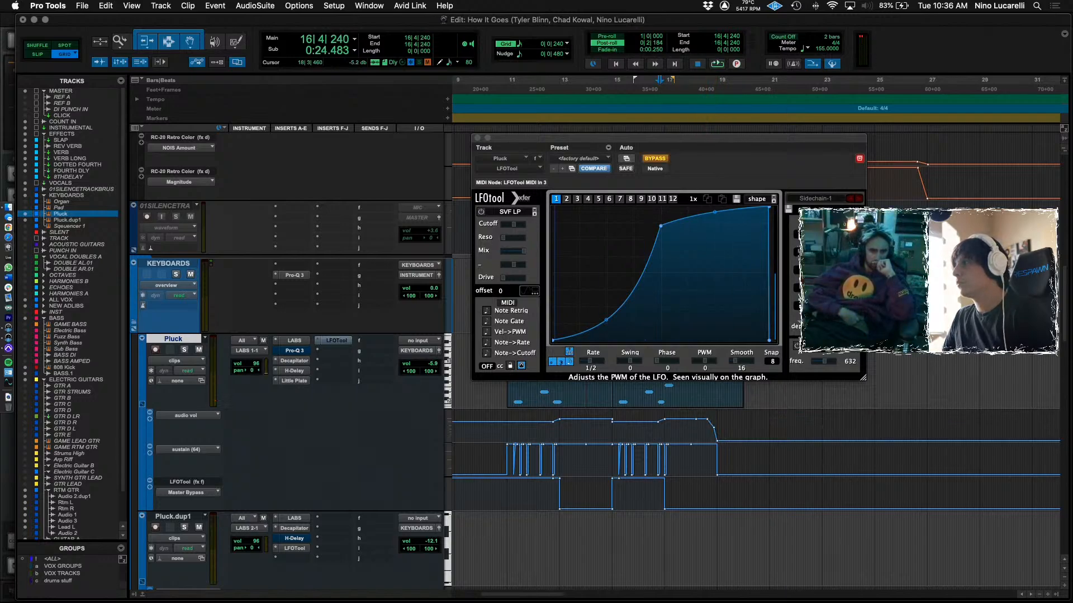
Listen to the volume fade from 17|1|240 and close the LFOTool window.
{"action": "key", "text": "space"}
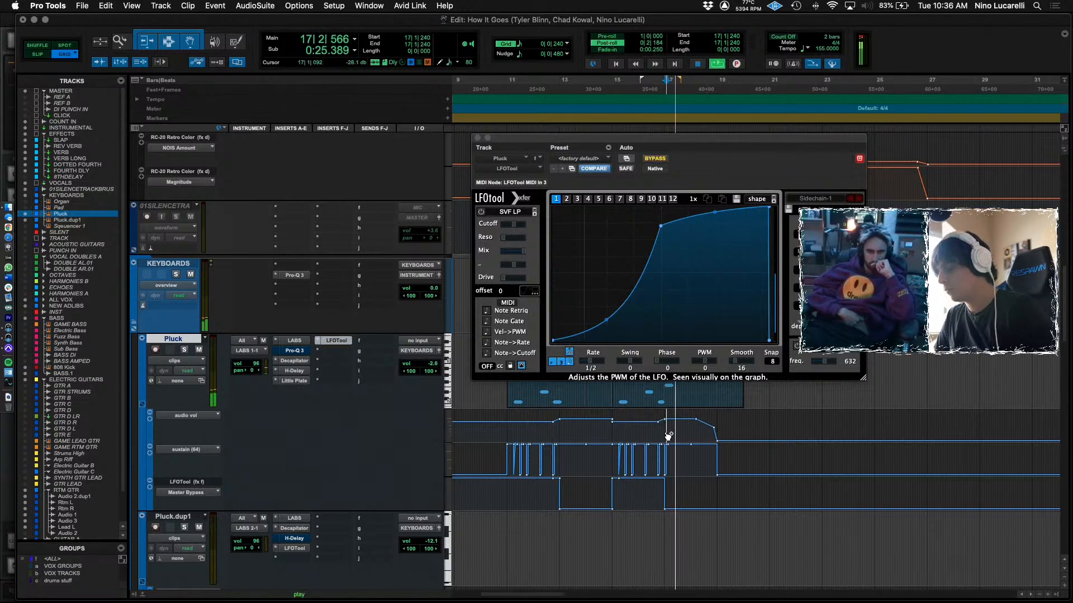
{"action": "key", "text": "super+]"}
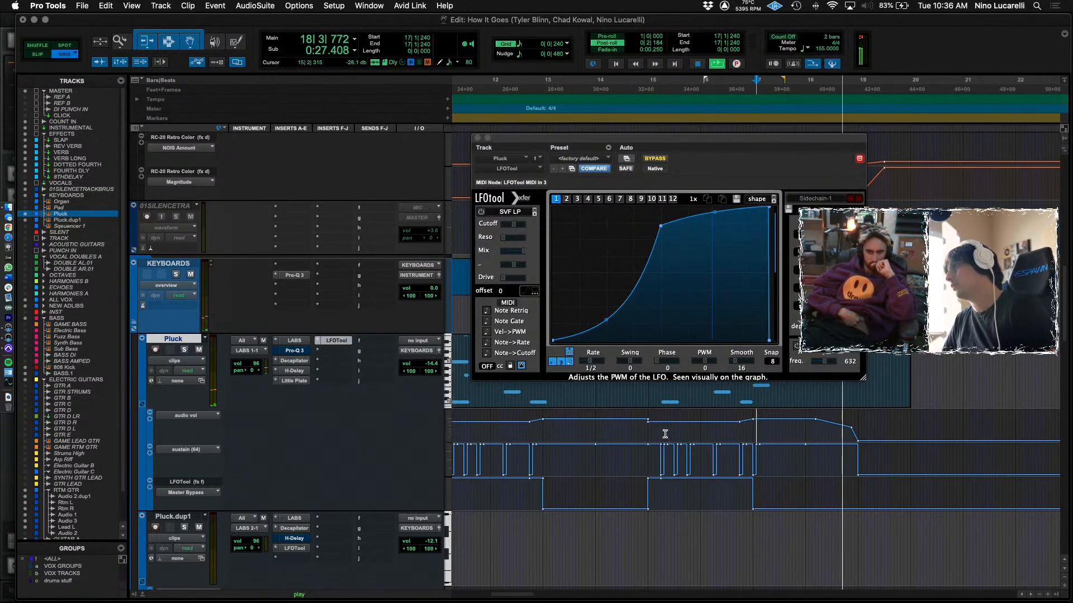
{"action": "key", "text": "super+["}
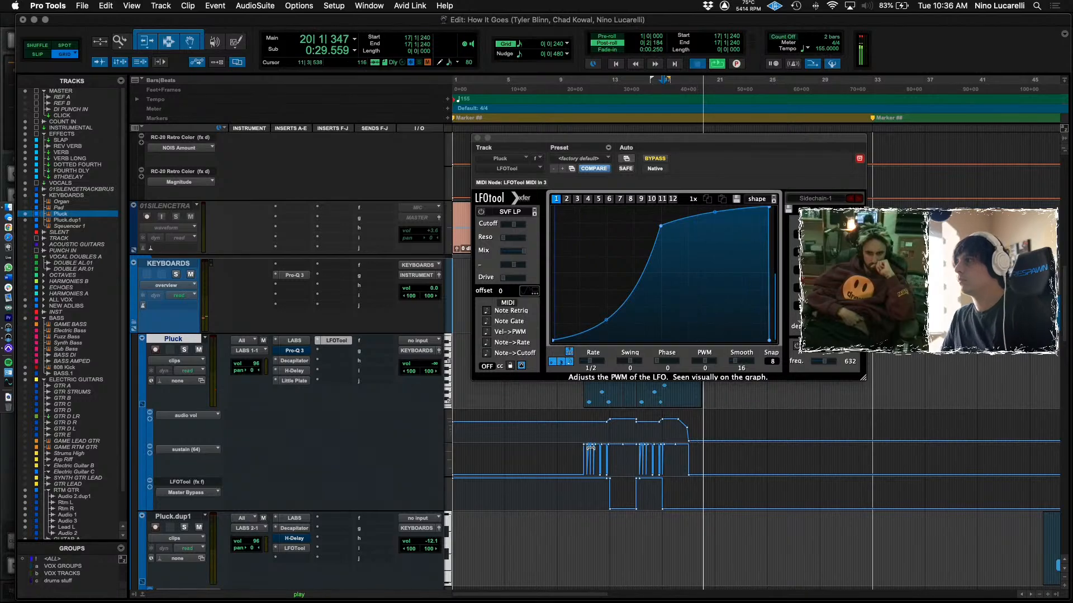
{"action": "key", "text": "space"}
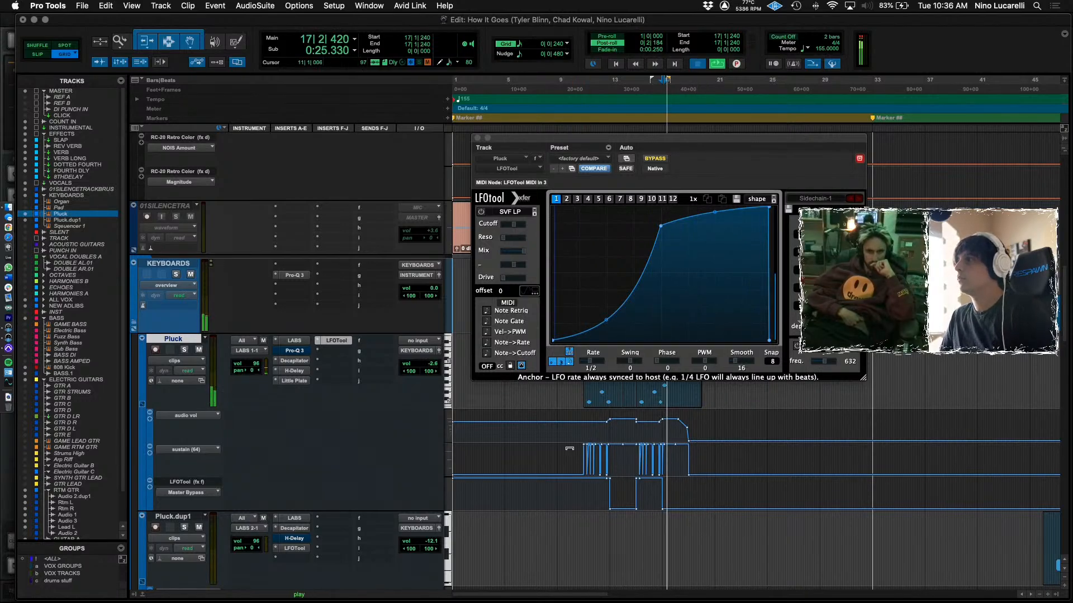
{"action": "left_click", "coordinate": [476, 138]}
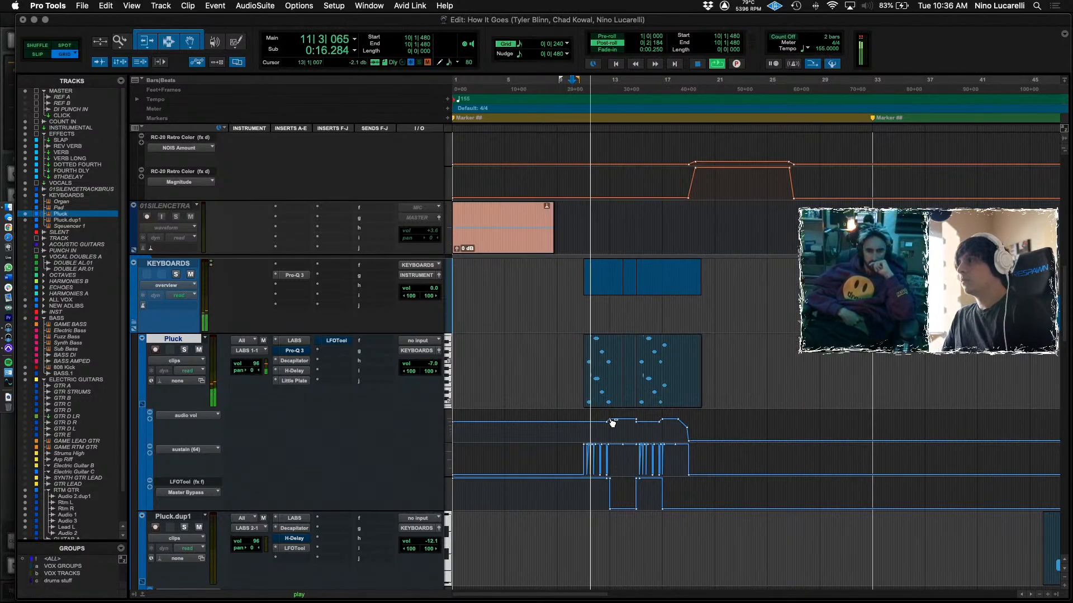
Try removing a breakpoint from the Pluck volume automation near bar 13 and undo the edit.
{"action": "left_click", "coordinate": [679, 422], "text": "alt"}
{"action": "key", "text": "super+z"}
{"action": "key", "text": "super+z"}
{"action": "key", "text": "super+z"}
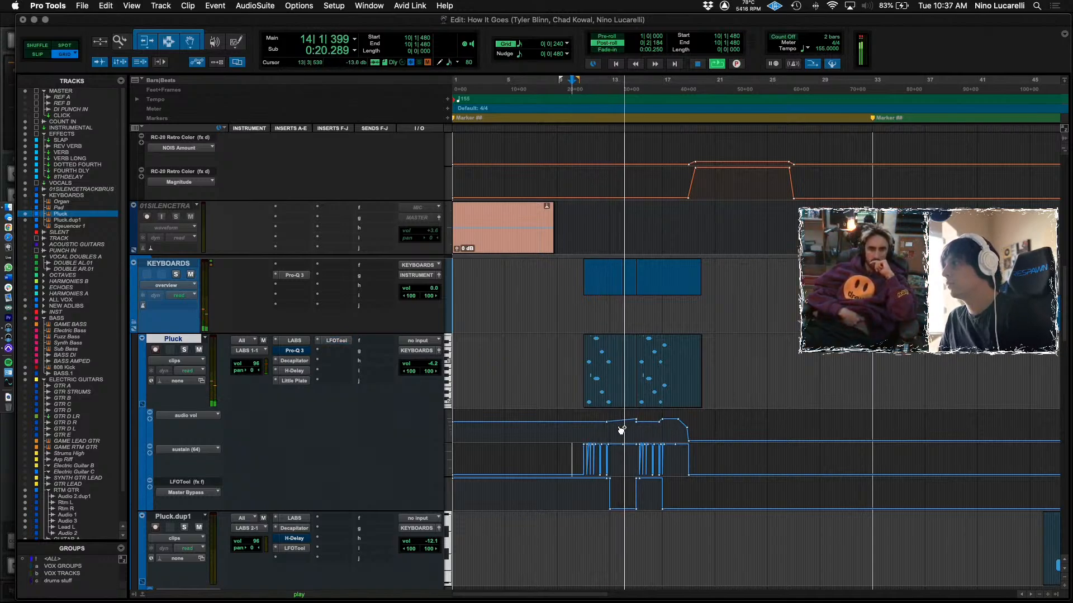
Play the Pluck part from 10|4|240 to recheck its automation.
{"action": "key", "text": "space"}
{"action": "key", "text": "t"}
{"action": "key", "text": "t"}
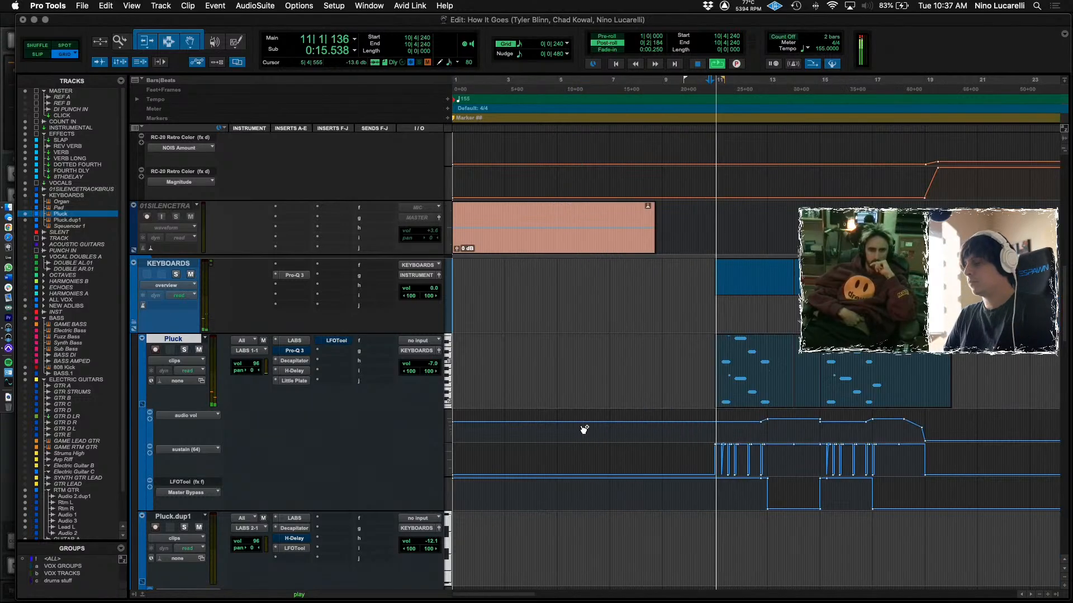
{"action": "scroll", "coordinate": [603, 426], "scroll_direction": "right", "scroll_amount": 4}
Open the Pluck clip in the MIDI Editor, switch to Slip mode, inspect the notes around 12|3, and close the editor.
{"action": "double_click", "coordinate": [697, 404]}
{"action": "left_click", "coordinate": [638, 362]}
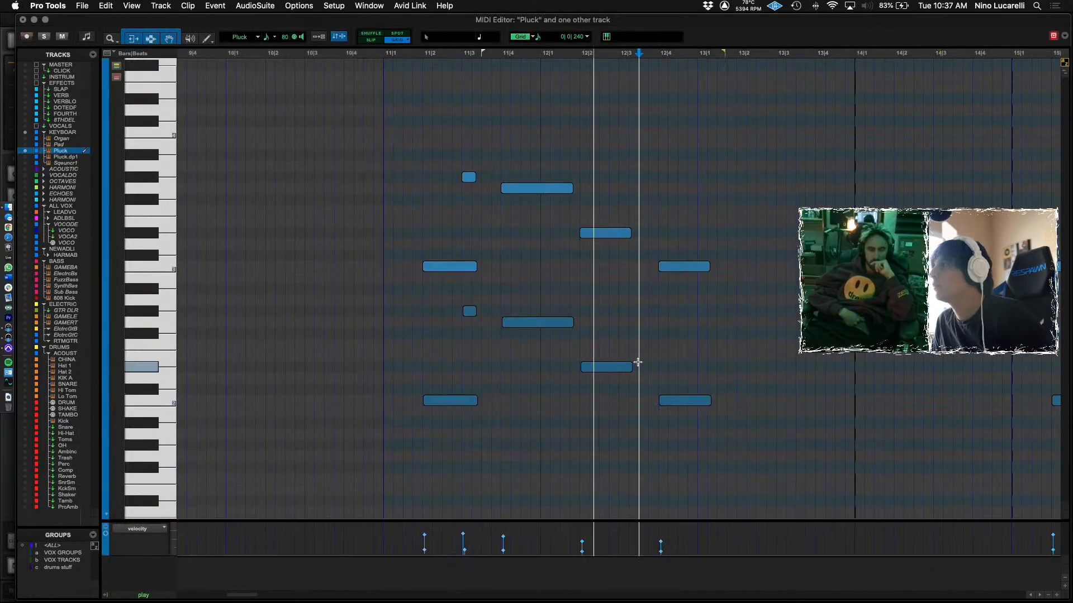
{"action": "key", "text": "t"}
{"action": "key", "text": "F2"}
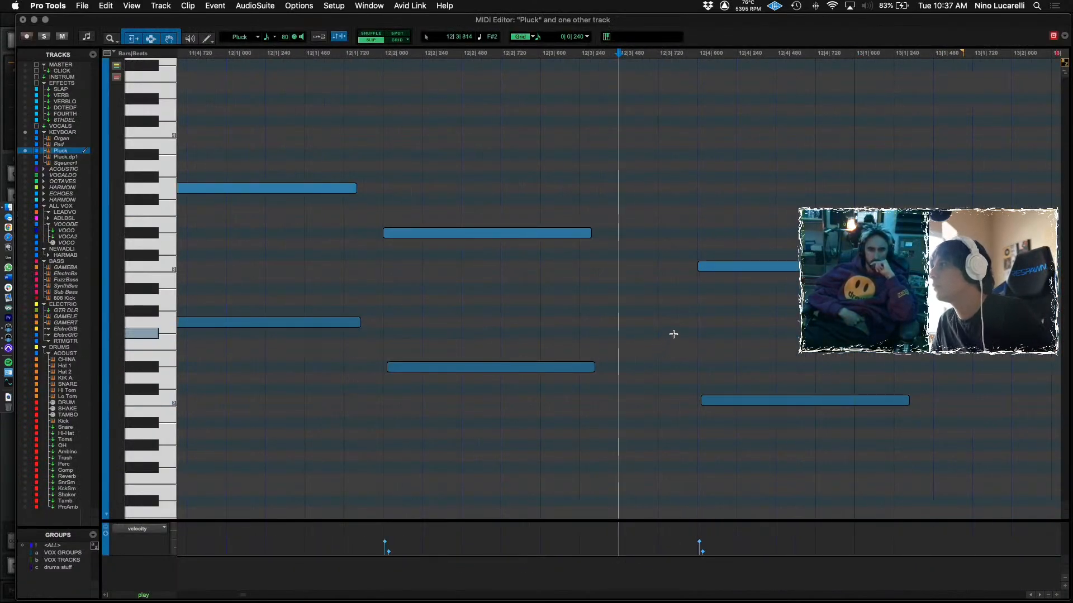
{"action": "key", "text": "super+w"}
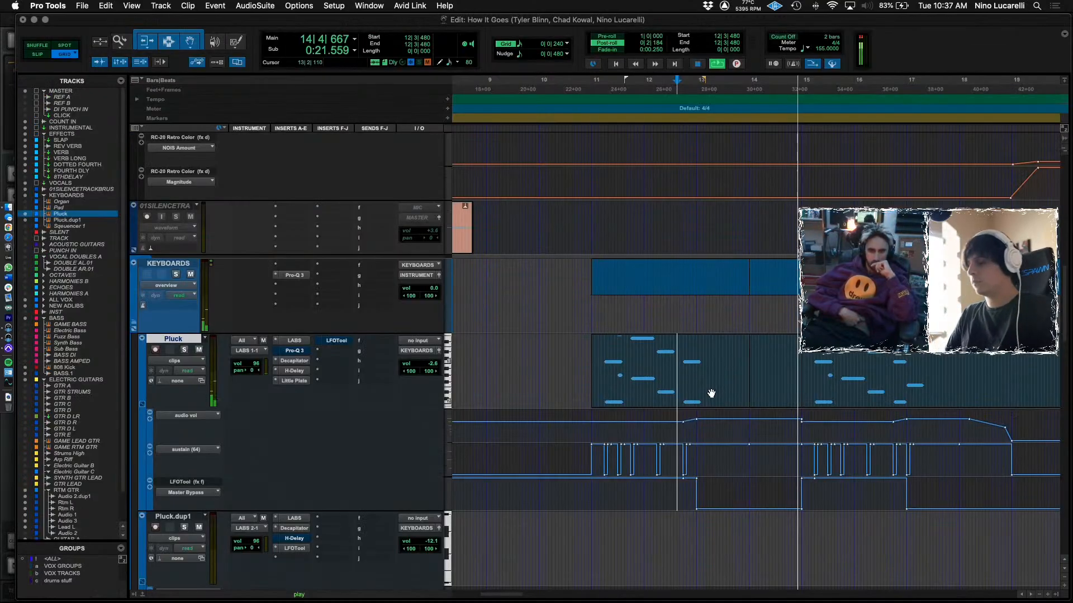
Review the Pluck clip and its automation across the arrangement, examining the volume curve from bar 15 to about bar 19.
{"action": "key", "text": "r"}
{"action": "key", "text": "r"}
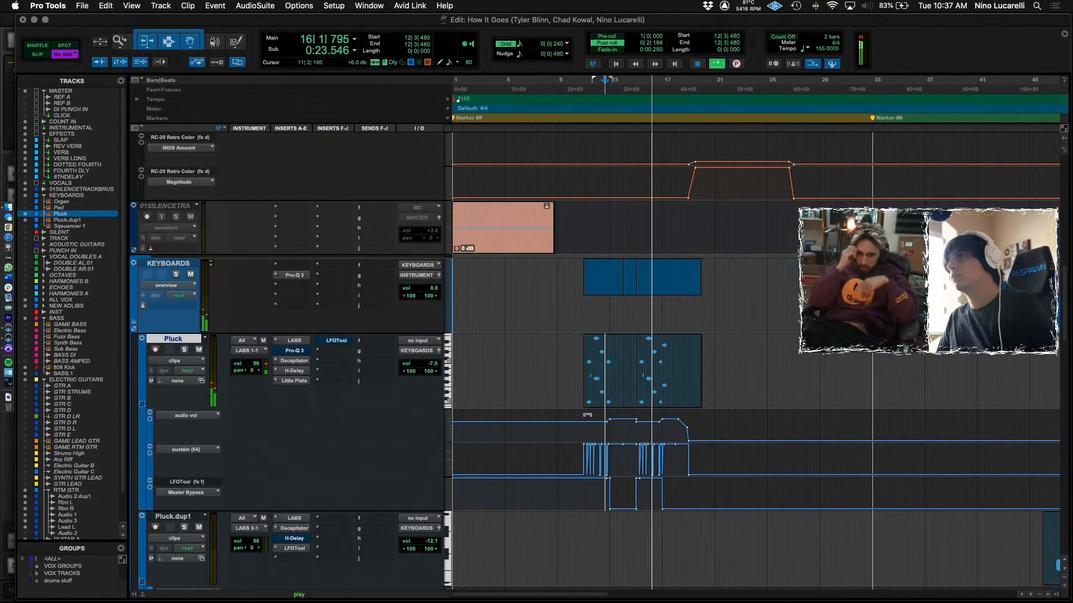
{"action": "scroll", "coordinate": [587, 415], "scroll_direction": "right", "scroll_amount": 3}
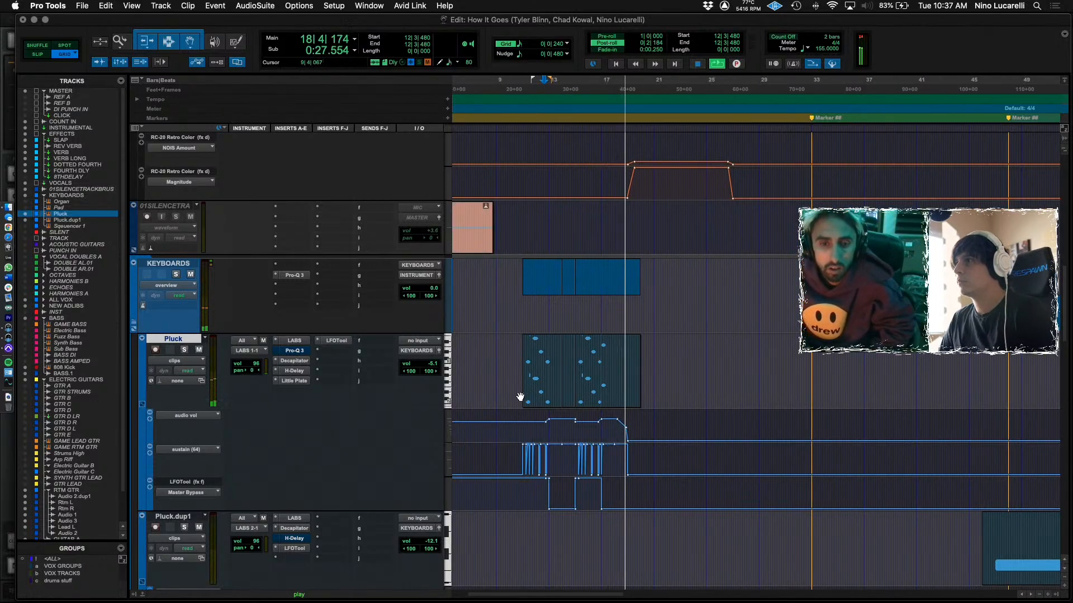
{"action": "key", "text": "r"}
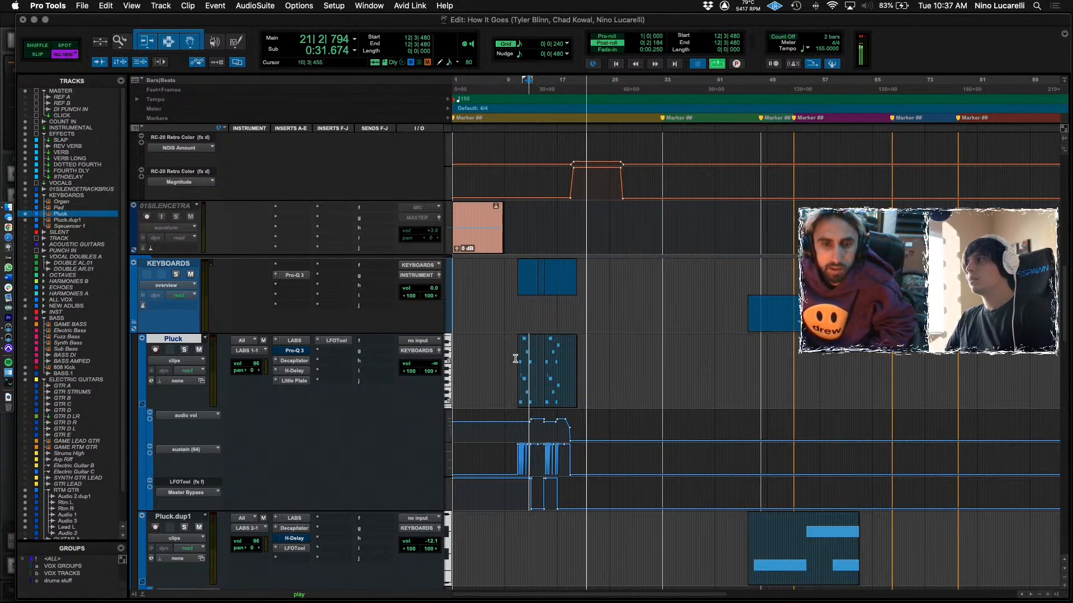
{"action": "key", "text": "t"}
{"action": "key", "text": "t"}
{"action": "key", "text": "t"}
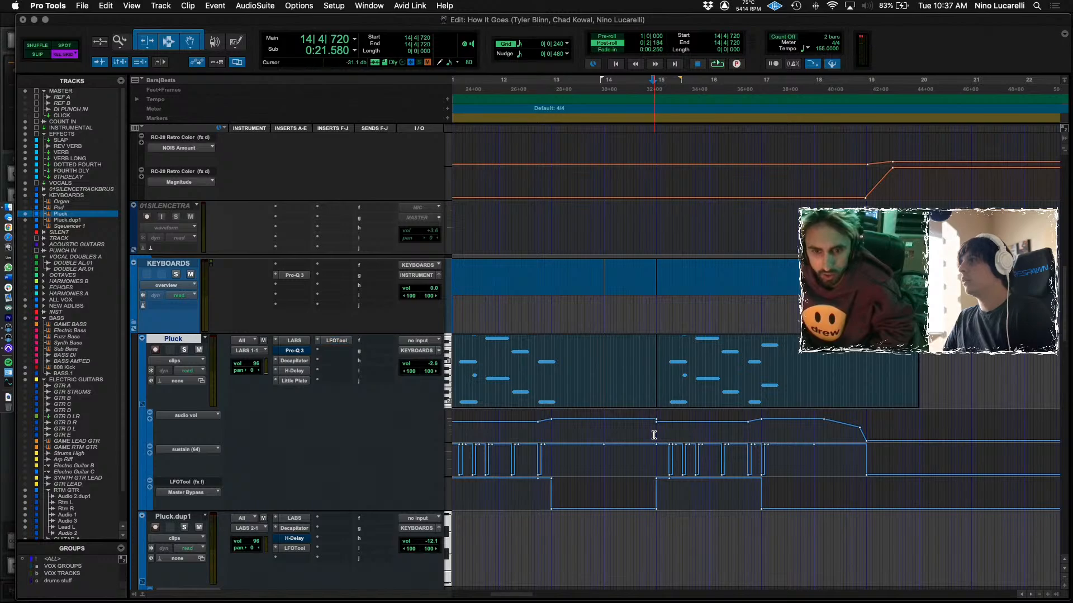
{"action": "scroll", "coordinate": [643, 441], "scroll_direction": "right", "scroll_amount": 2}
{"action": "left_click_drag", "start_coordinate": [629, 434], "coordinate": [831, 443]}
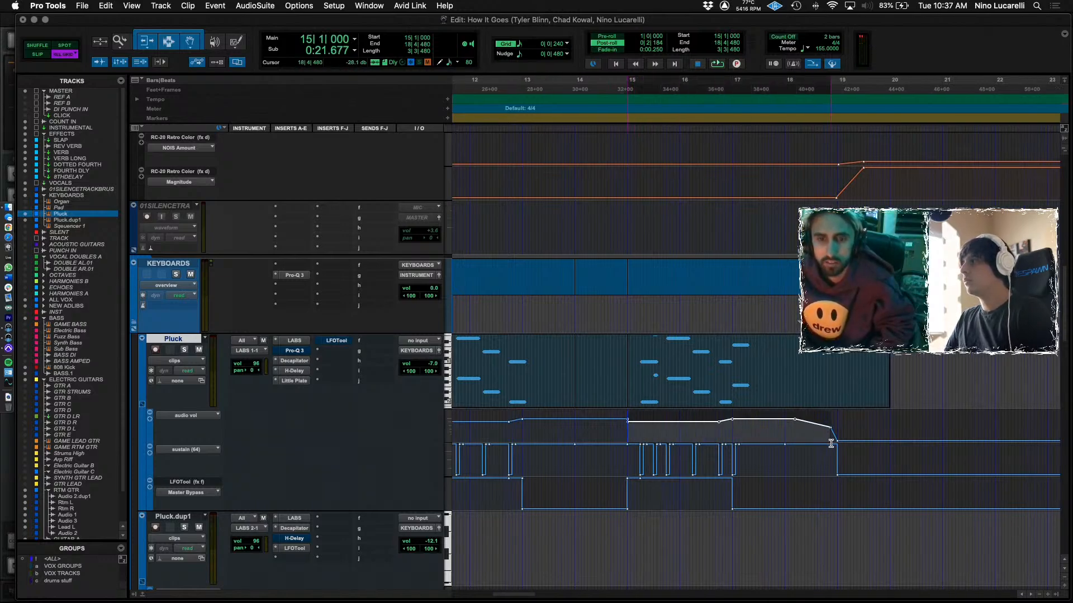
{"action": "left_click", "coordinate": [636, 431]}
{"action": "scroll", "coordinate": [677, 468], "scroll_direction": "right", "scroll_amount": 5}
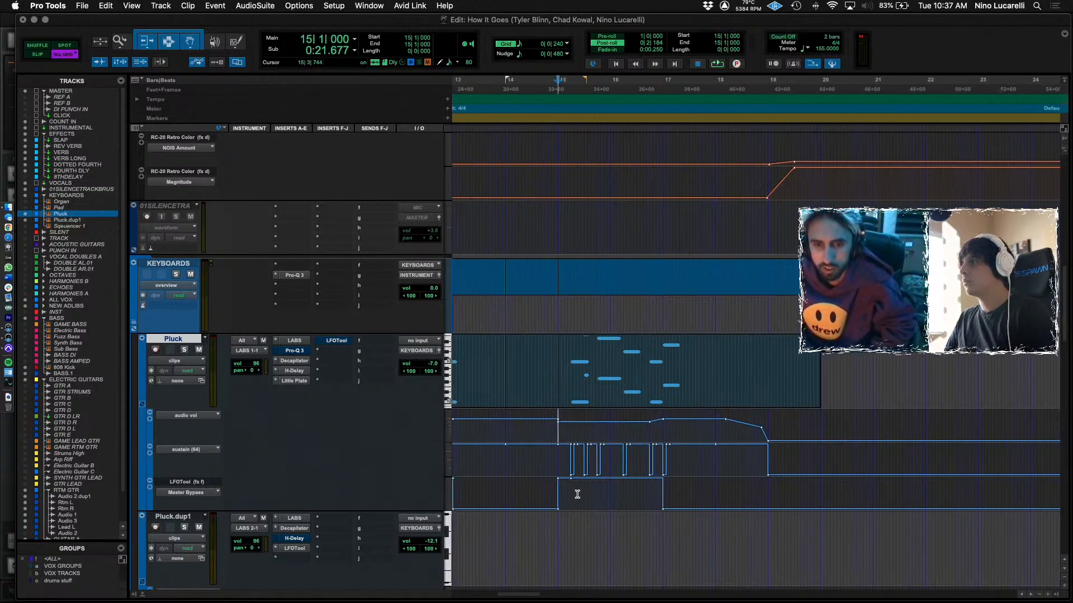
Play from 14|4|720 and remove the Pluck volume breakpoints just after bars 17 and 18.
{"action": "key", "text": "space"}
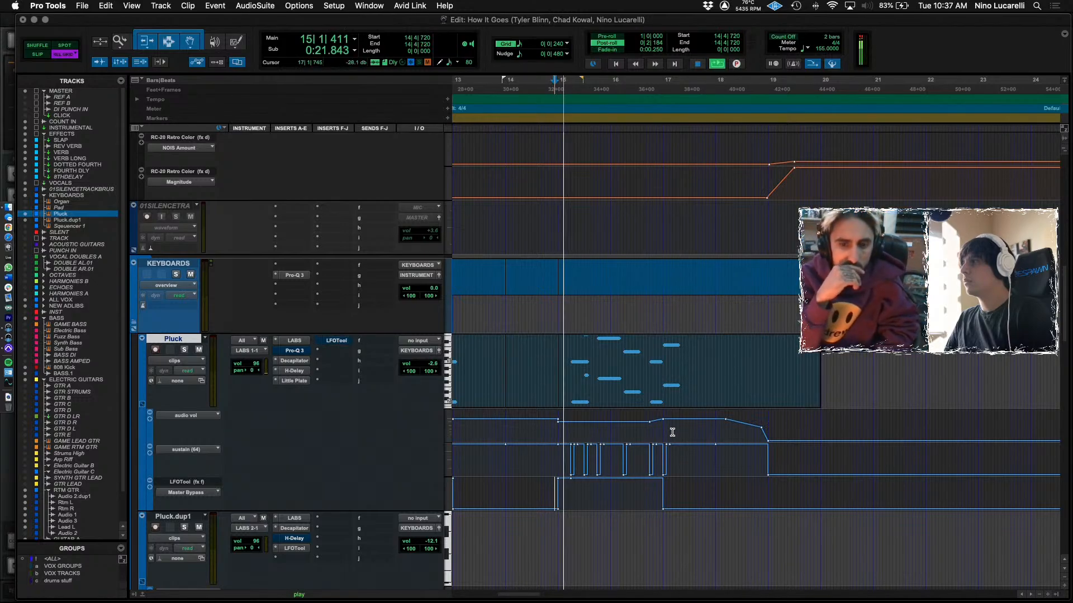
{"action": "left_click", "coordinate": [664, 420], "text": "alt"}
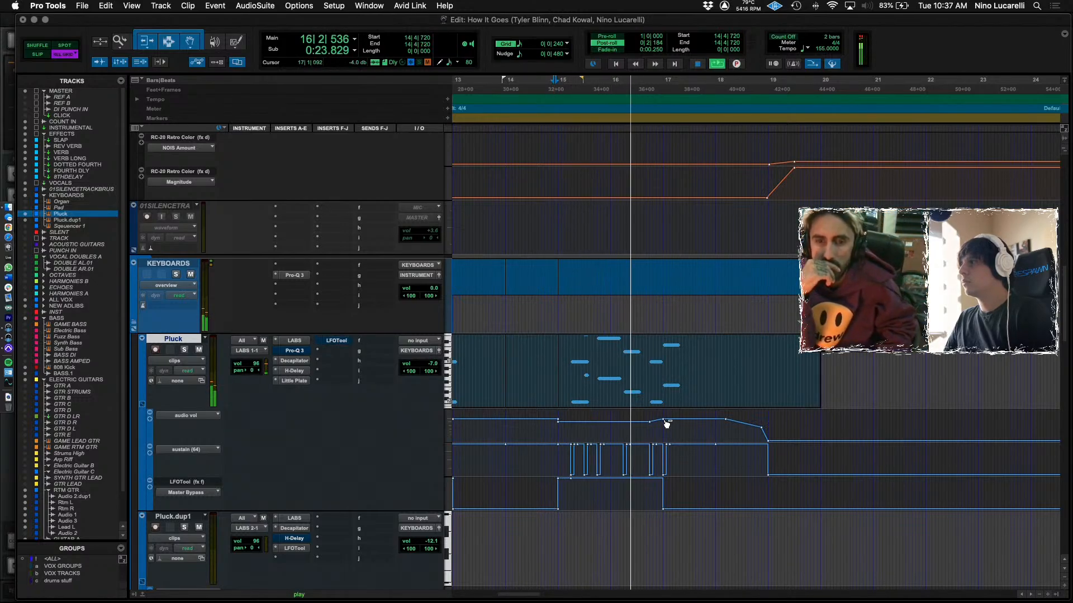
{"action": "left_click", "coordinate": [725, 420], "text": "alt"}
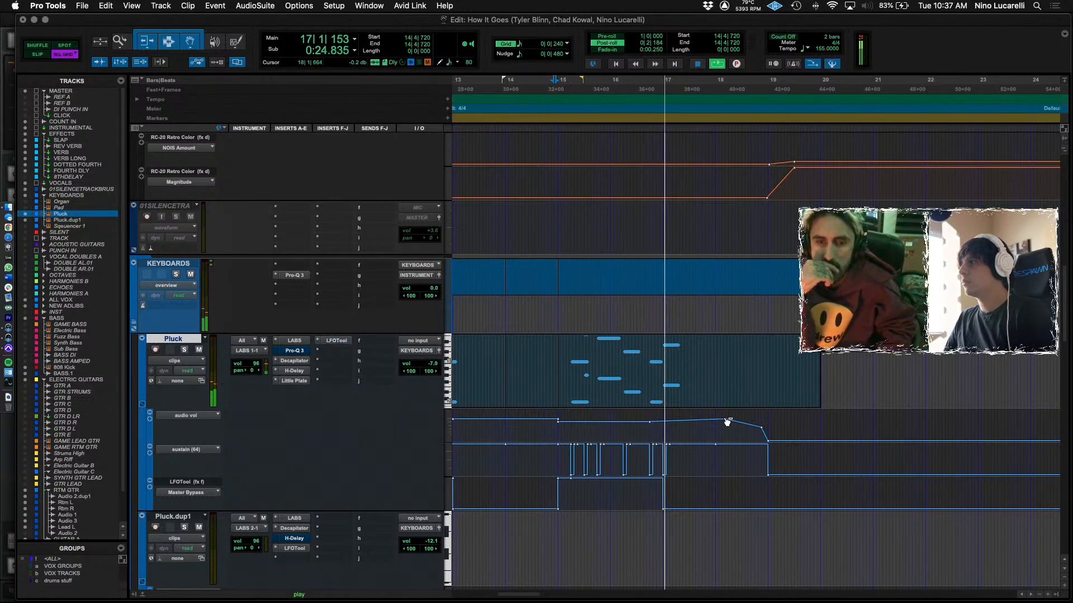
{"action": "left_click", "coordinate": [604, 431]}
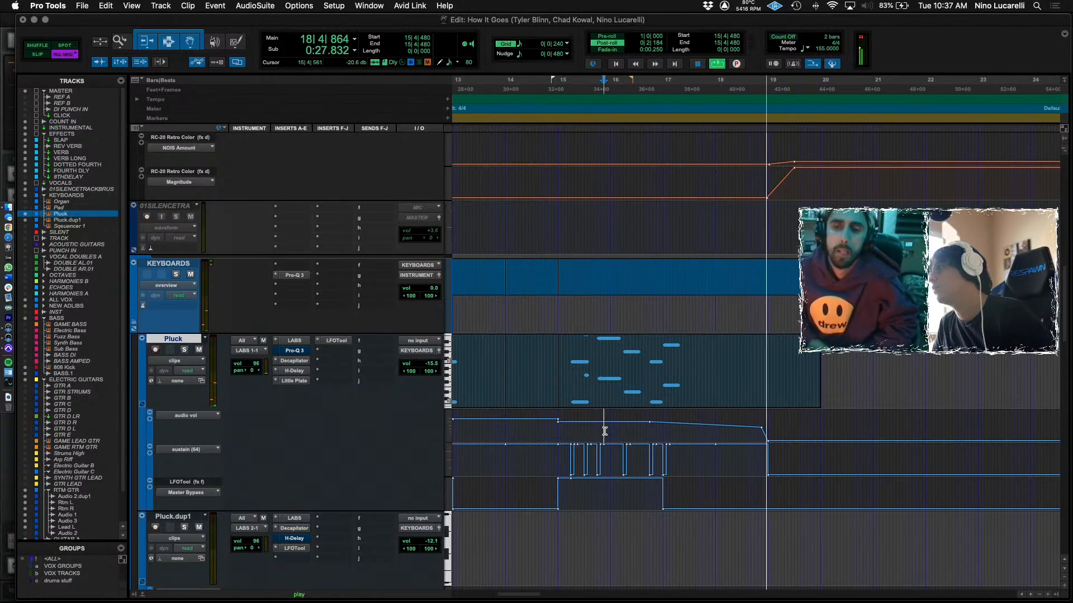
Rename the Pluck.dup1 track as Drone.
{"action": "key", "text": "alt+a"}
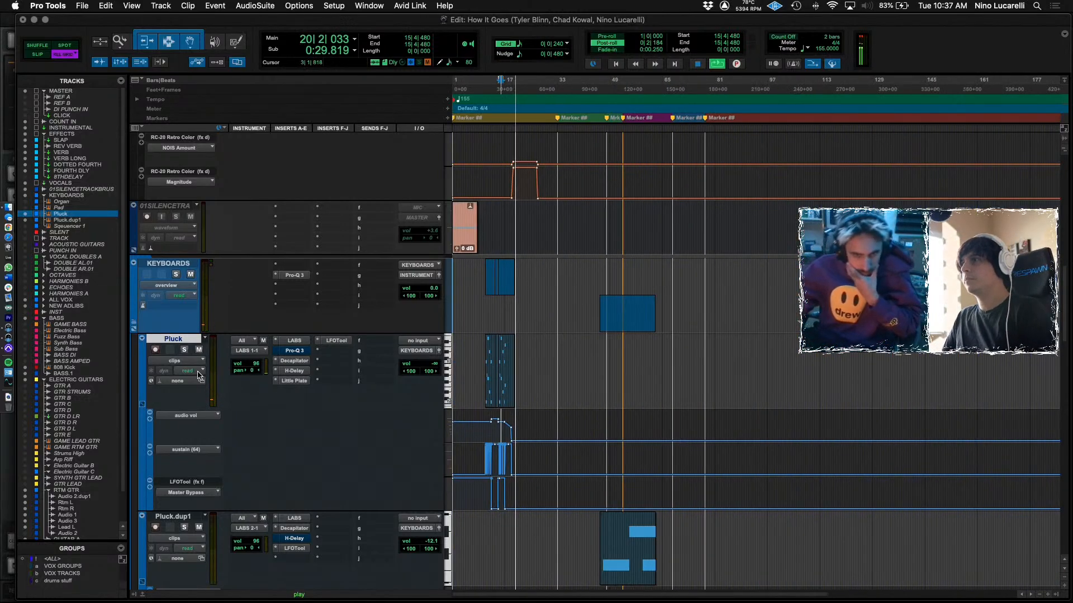
{"action": "left_click", "coordinate": [137, 325]}
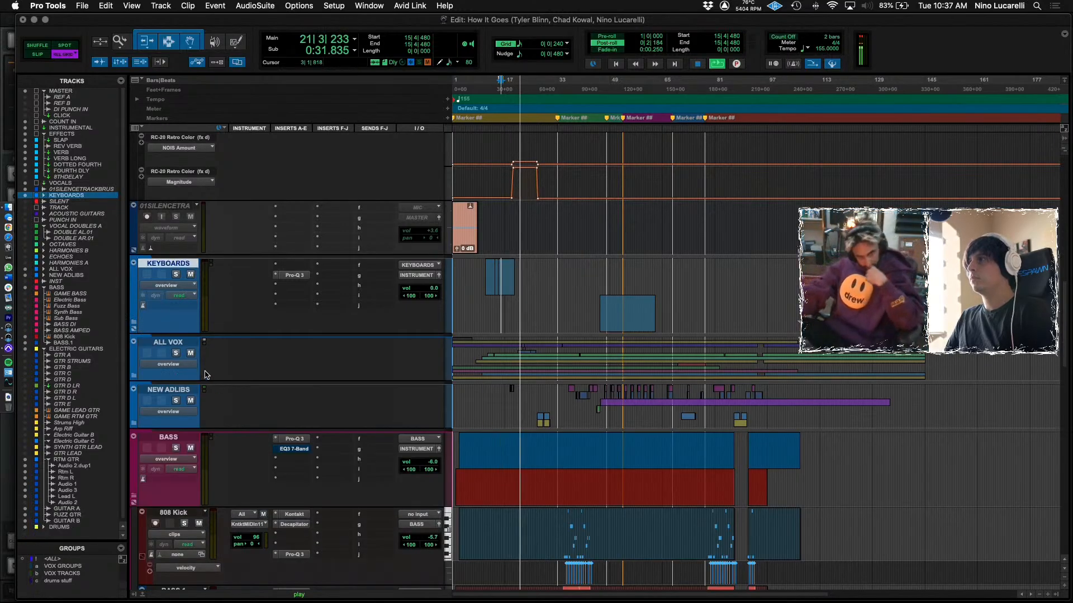
{"action": "left_click", "coordinate": [135, 324]}
{"action": "scroll", "coordinate": [157, 334], "scroll_direction": "down", "scroll_amount": 5}
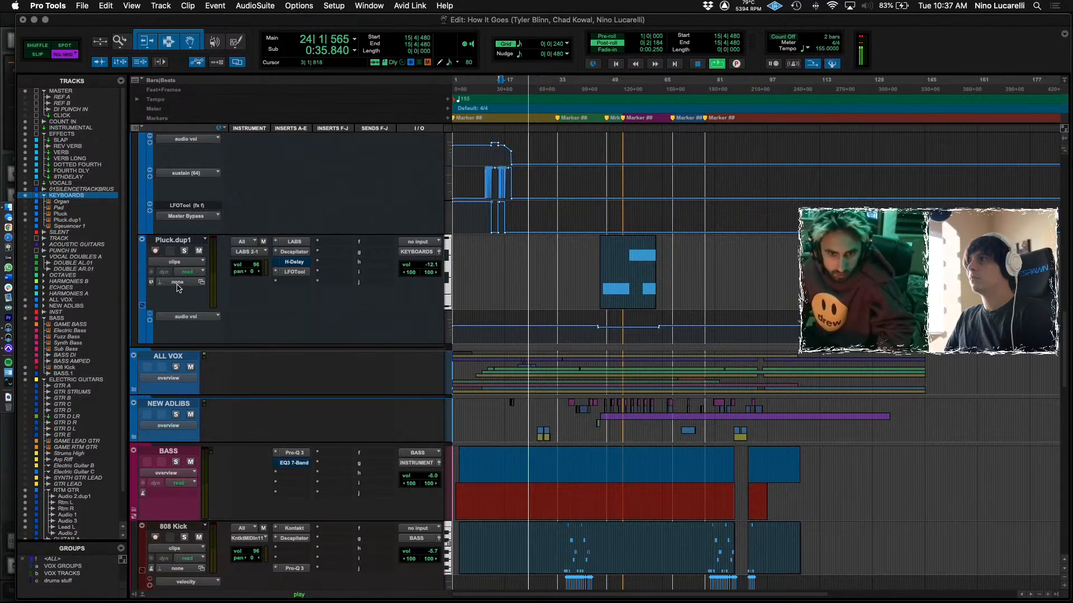
{"action": "double_click", "coordinate": [168, 240]}
{"action": "type", "text": "Drone"}
{"action": "key", "text": "Return"}
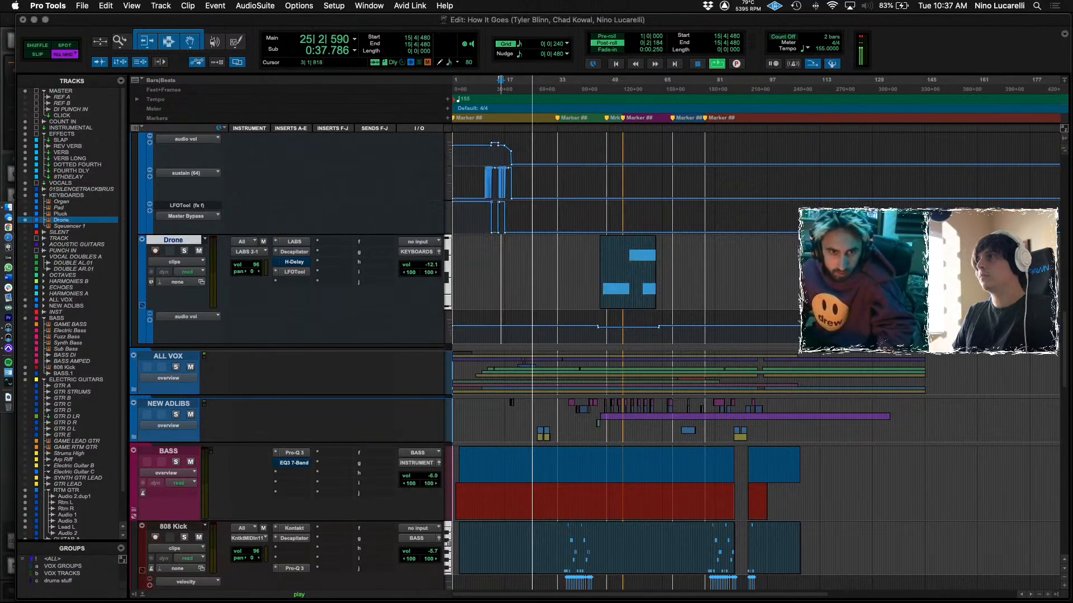
Collapse the KEYBOARDS folder, and hide and deactivate the 01SILENCE track above it.
{"action": "scroll", "coordinate": [135, 365], "scroll_direction": "up", "scroll_amount": 6}
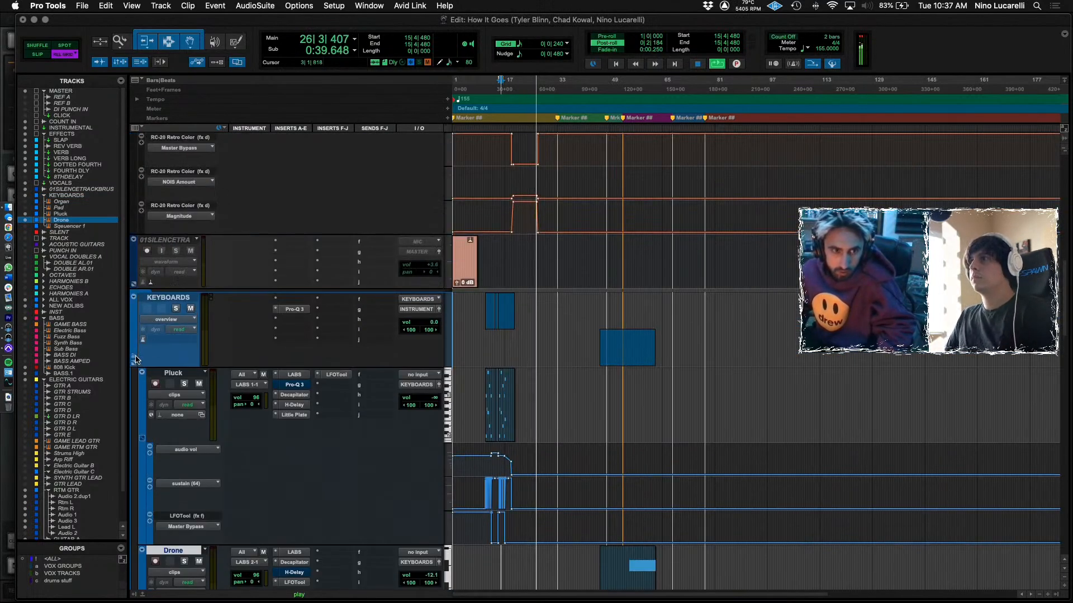
{"action": "left_click", "coordinate": [136, 359]}
{"action": "left_click", "coordinate": [165, 240]}
{"action": "right_click", "coordinate": [175, 239]}
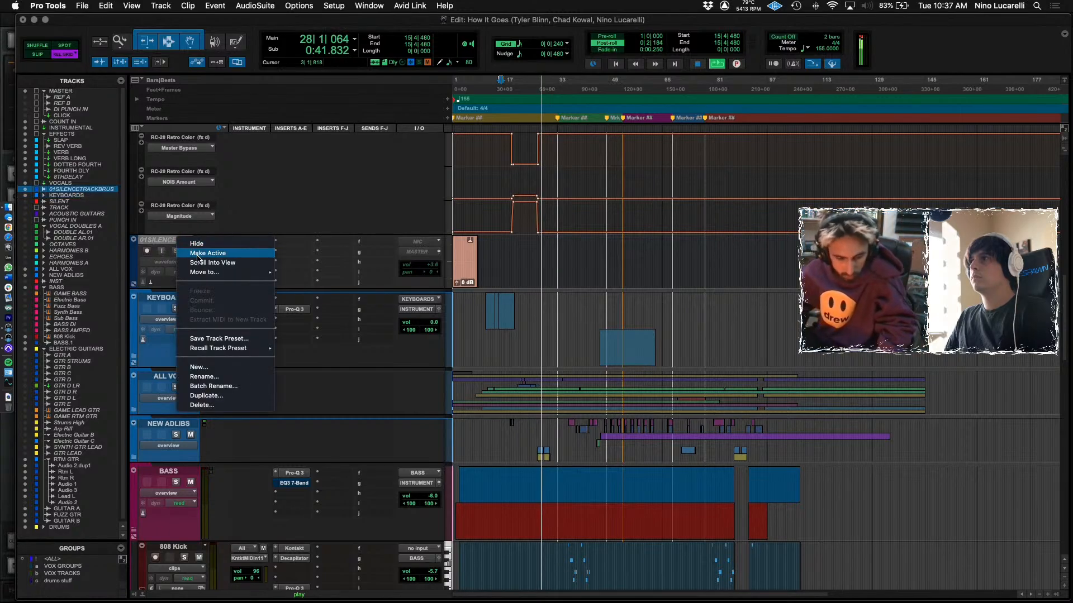
{"action": "left_click", "coordinate": [198, 253]}
{"action": "right_click", "coordinate": [177, 240]}
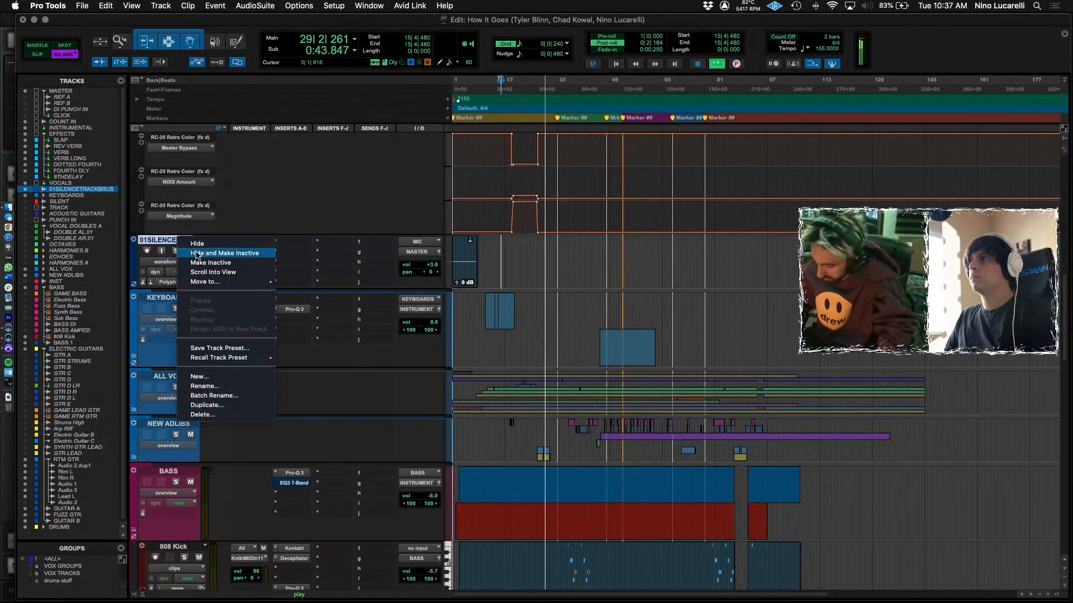
{"action": "left_click", "coordinate": [196, 253]}
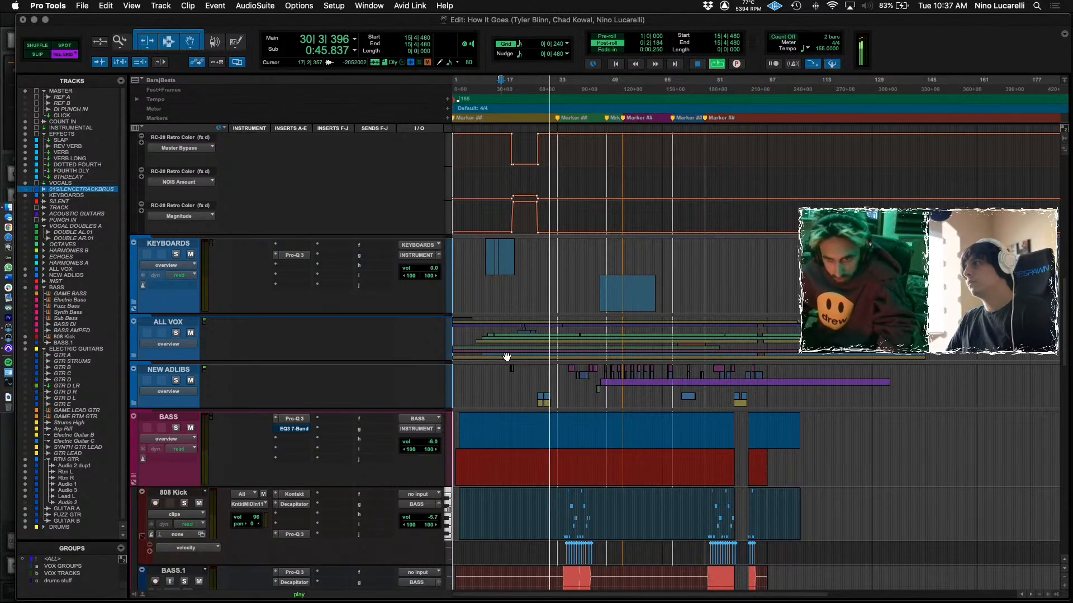
Stop playback and examine the bass and rhythm guitar tracks around the marker at bar 33.
{"action": "scroll", "coordinate": [507, 357], "scroll_direction": "down", "scroll_amount": 5}
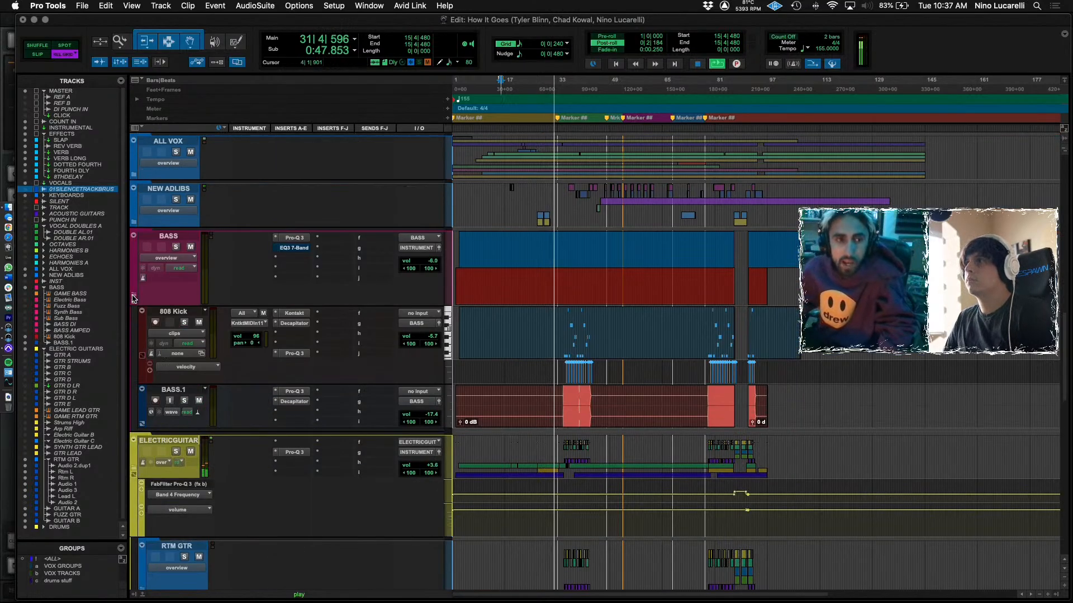
{"action": "key", "text": "space"}
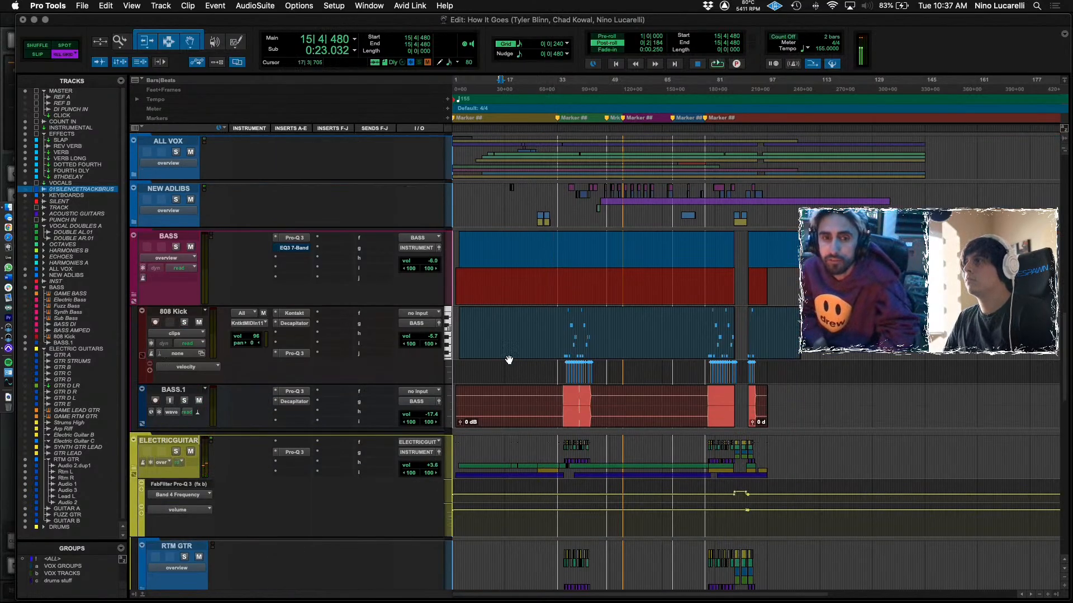
{"action": "left_click", "coordinate": [557, 319]}
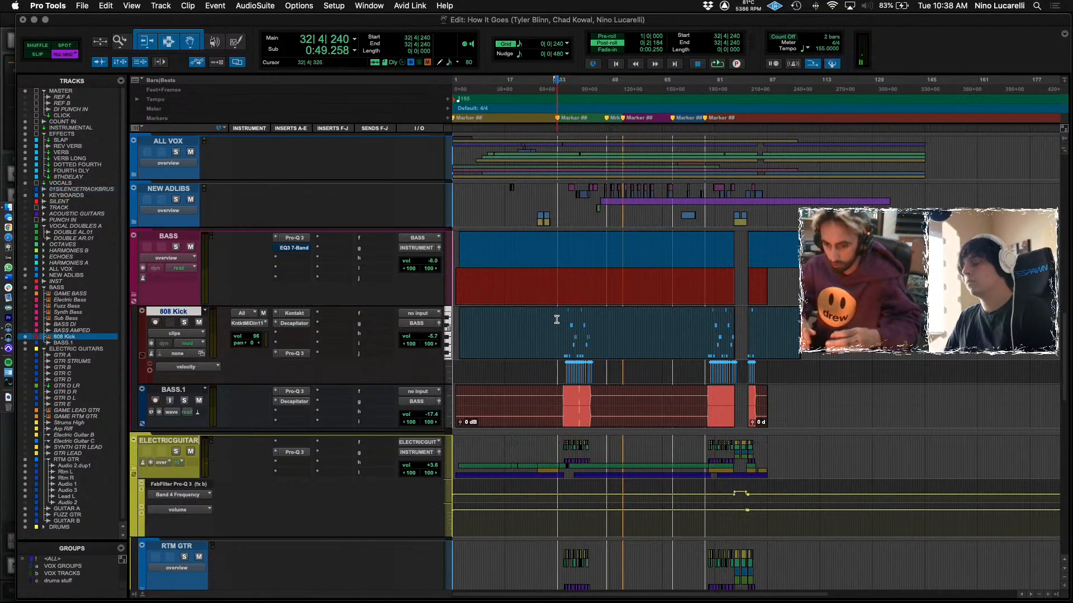
{"action": "key", "text": "super+bracketright"}
{"action": "key", "text": "super+bracketright"}
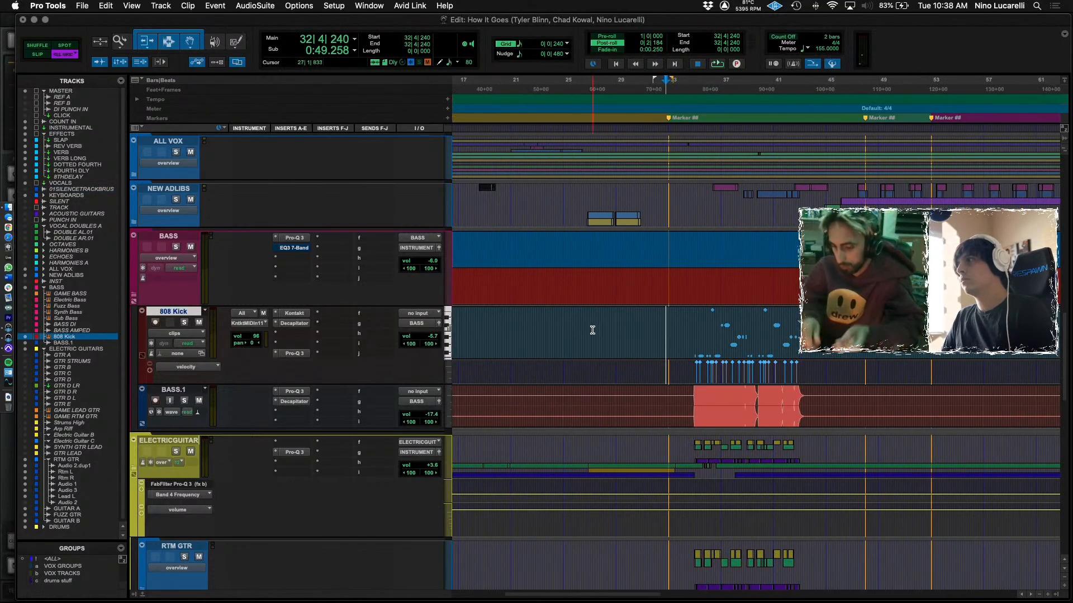
{"action": "scroll", "coordinate": [659, 341], "scroll_direction": "down", "scroll_amount": 10}
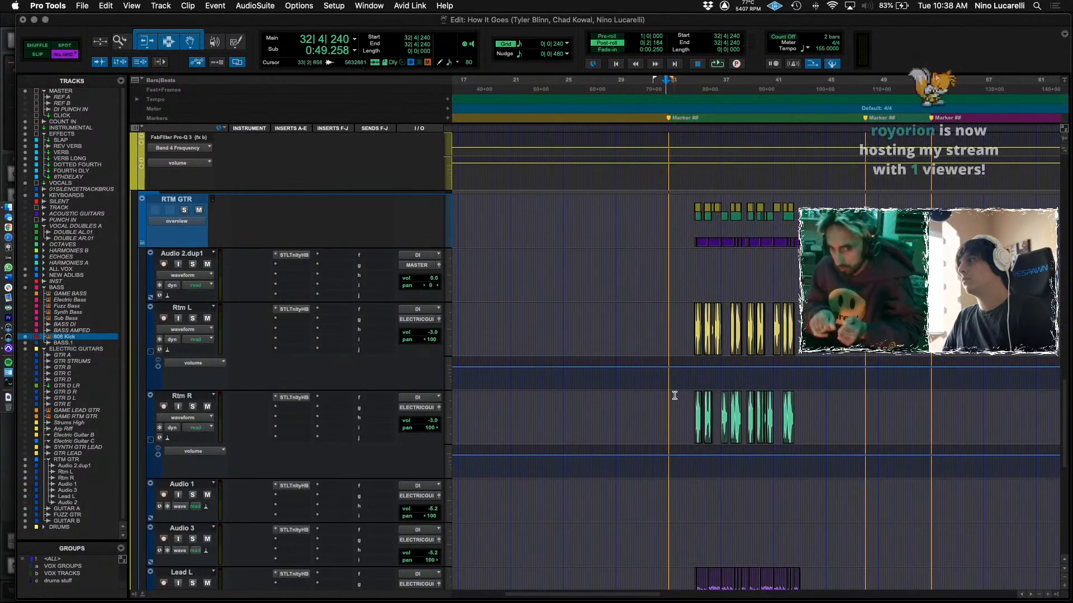
{"action": "left_click", "coordinate": [668, 406]}
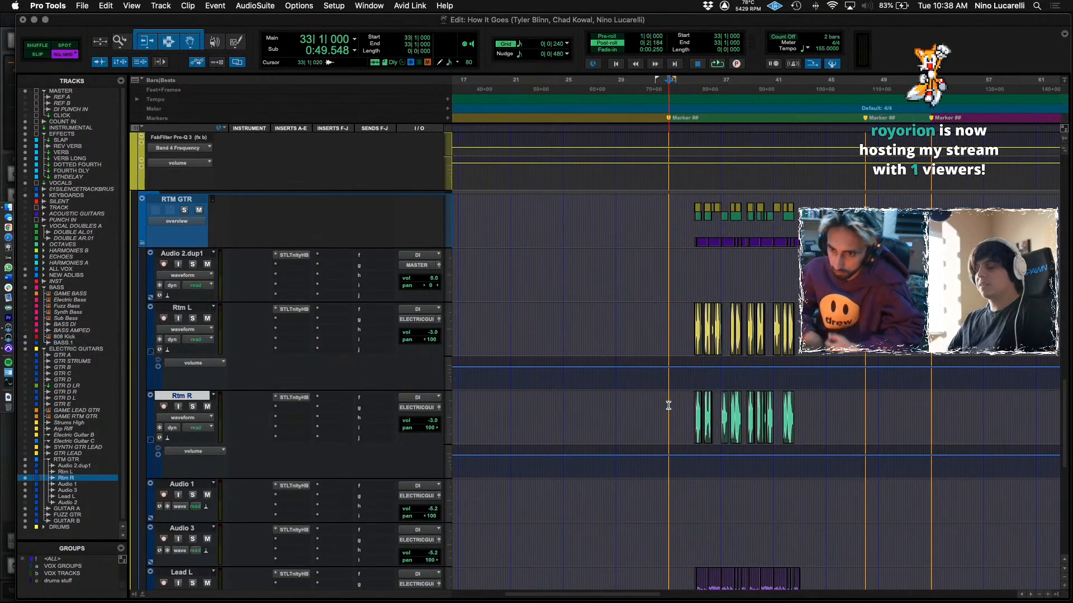
{"action": "key", "text": "super+bracketleft"}
{"action": "scroll", "coordinate": [677, 406], "scroll_direction": "up", "scroll_amount": 3}
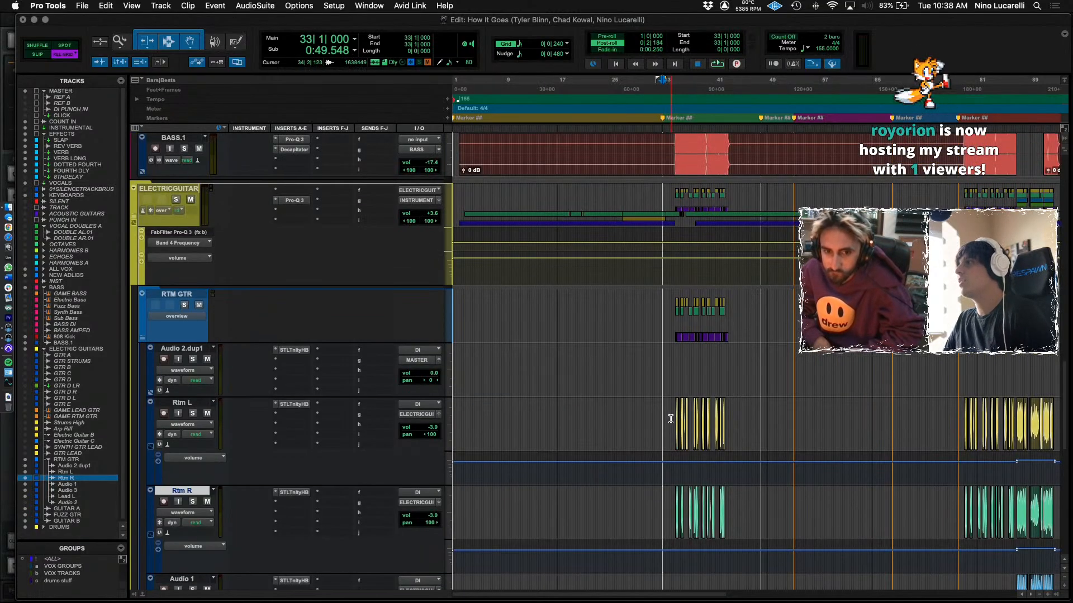
Play the rhythm guitar section from 34|2|240 and save the session.
{"action": "left_click", "coordinate": [671, 410]}
{"action": "key", "text": "space"}
{"action": "key", "text": "super+s"}
{"action": "key", "text": "super+bracketright"}
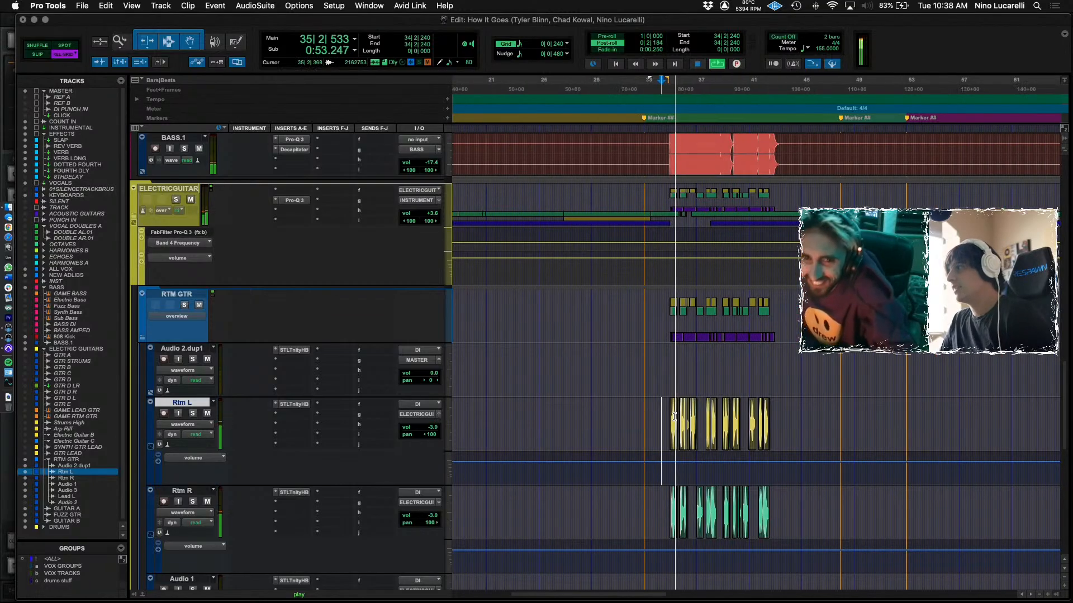
Listen briefly from 27|2 and look over the keyboard, vocal, bass and guitar tracks before the marker at bar 33.
{"action": "left_click", "coordinate": [567, 385]}
{"action": "scroll", "coordinate": [565, 398], "scroll_direction": "up", "scroll_amount": 8}
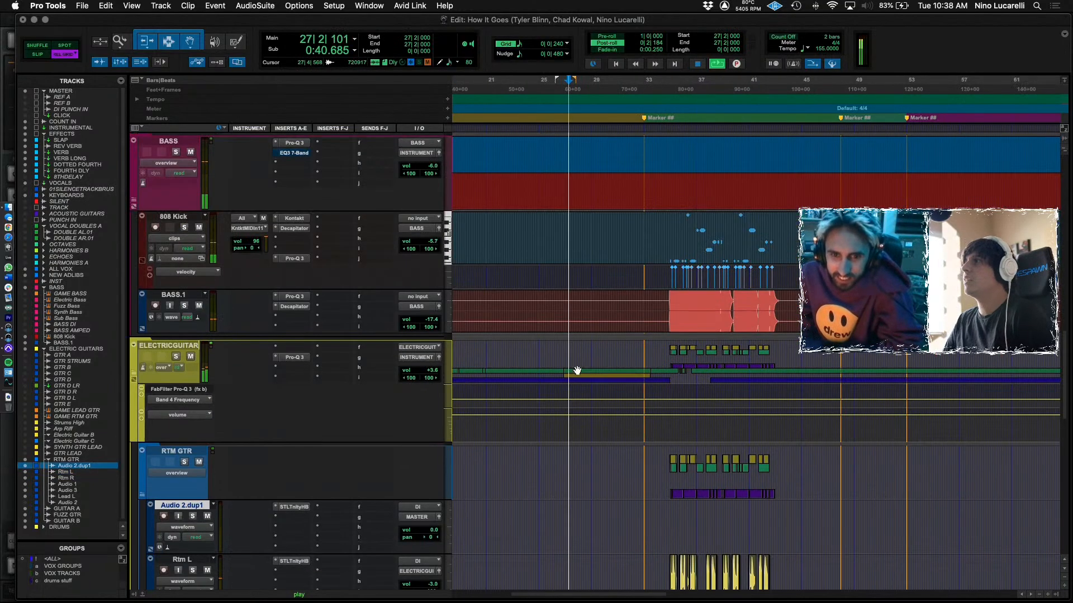
{"action": "scroll", "coordinate": [565, 398], "scroll_direction": "up", "scroll_amount": 1}
{"action": "key", "text": "space"}
{"action": "scroll", "coordinate": [575, 532], "scroll_direction": "down", "scroll_amount": 10}
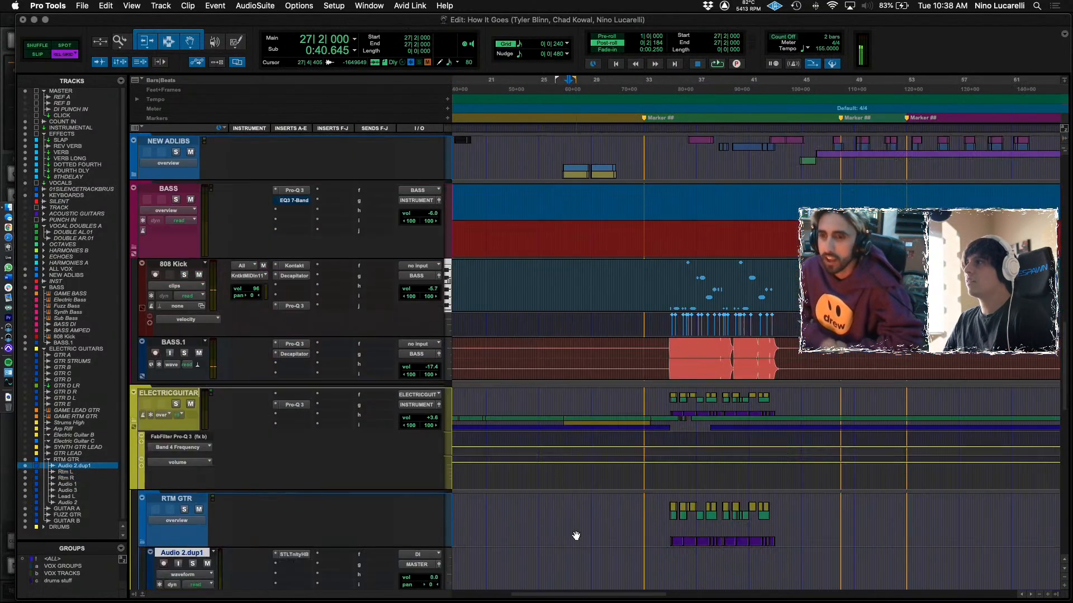
{"action": "scroll", "coordinate": [563, 506], "scroll_direction": "up", "scroll_amount": 3}
{"action": "scroll", "coordinate": [562, 507], "scroll_direction": "up", "scroll_amount": 3}
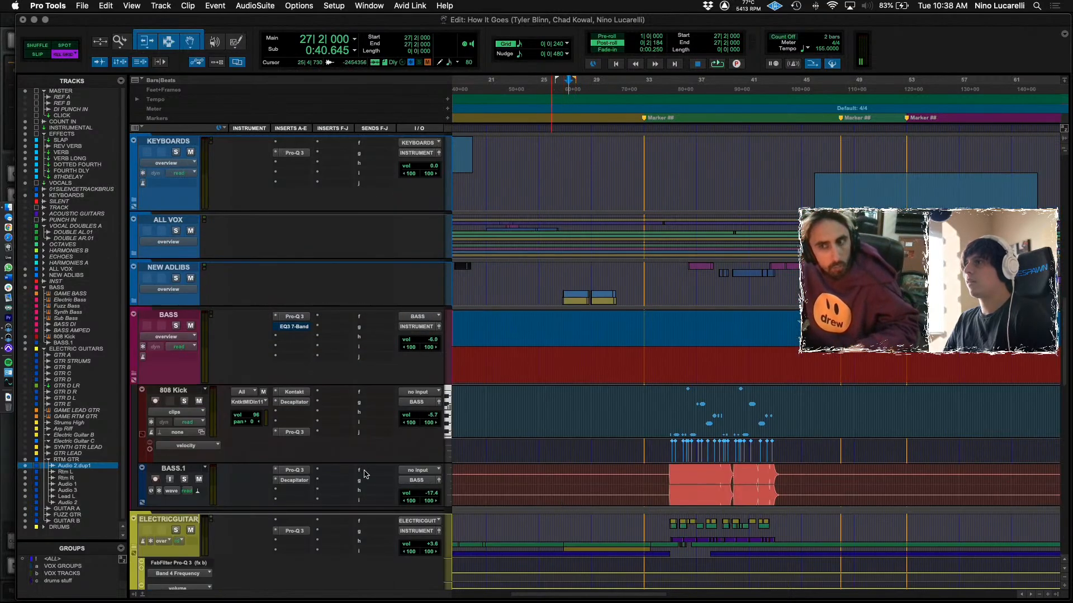
Place the edit cursor at 25|2, and show and activate the Electric Bass track in the BASS folder.
{"action": "left_click", "coordinate": [542, 407]}
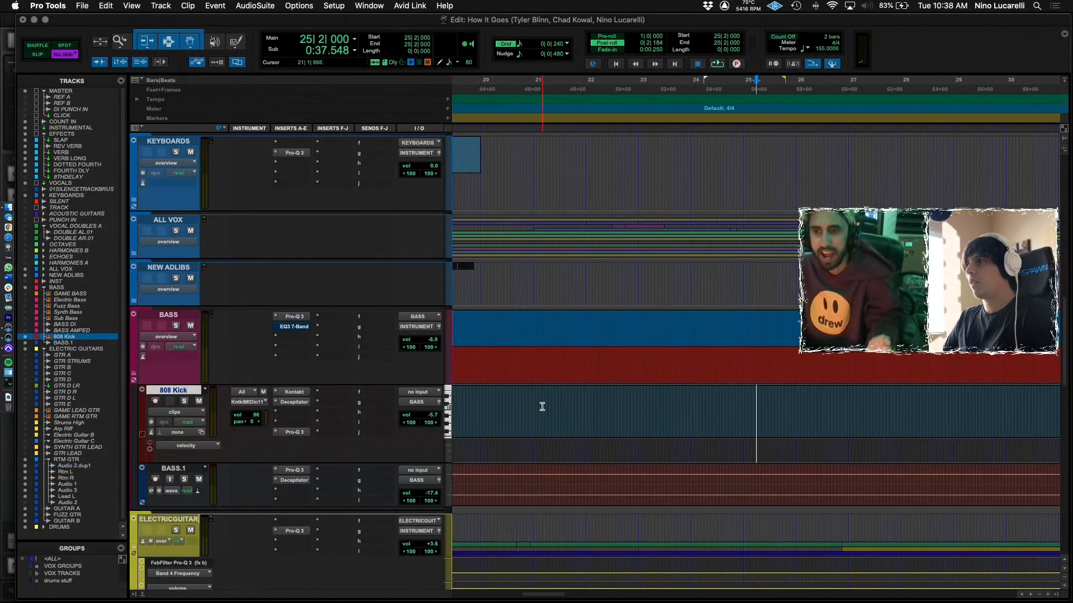
{"action": "key", "text": "super+bracketright"}
{"action": "key", "text": "super+bracketright"}
{"action": "scroll", "coordinate": [542, 407], "scroll_direction": "down", "scroll_amount": 2}
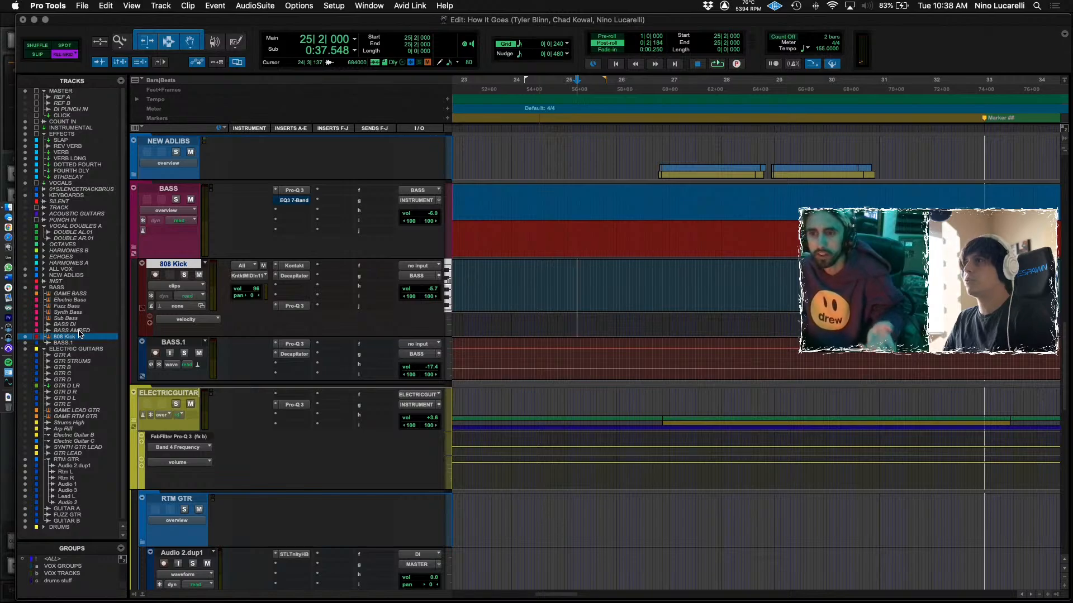
{"action": "left_click", "coordinate": [85, 325]}
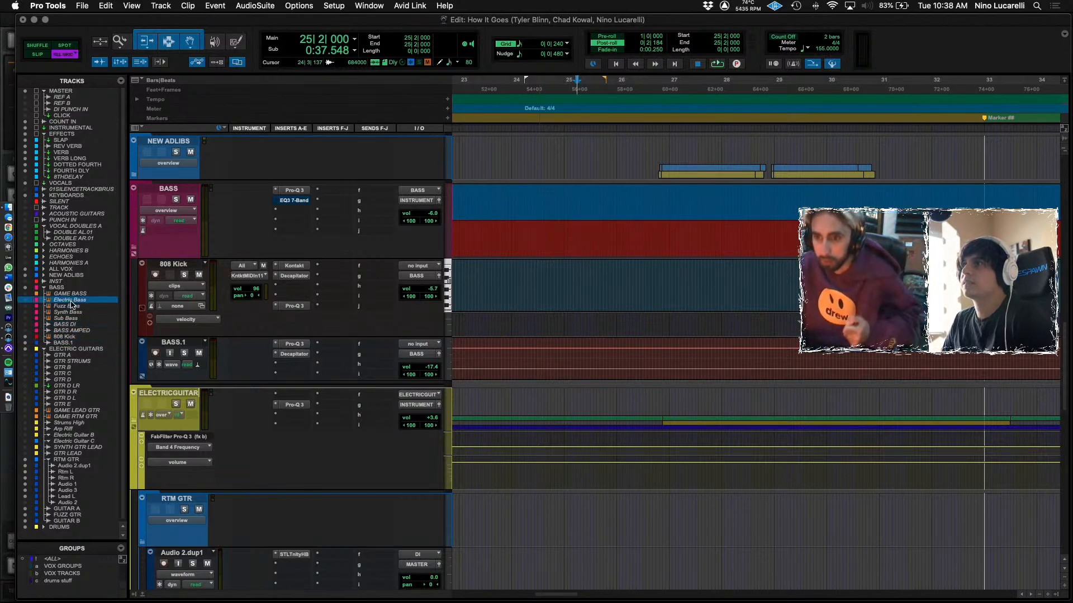
{"action": "right_click", "coordinate": [71, 304]}
{"action": "left_click", "coordinate": [92, 311]}
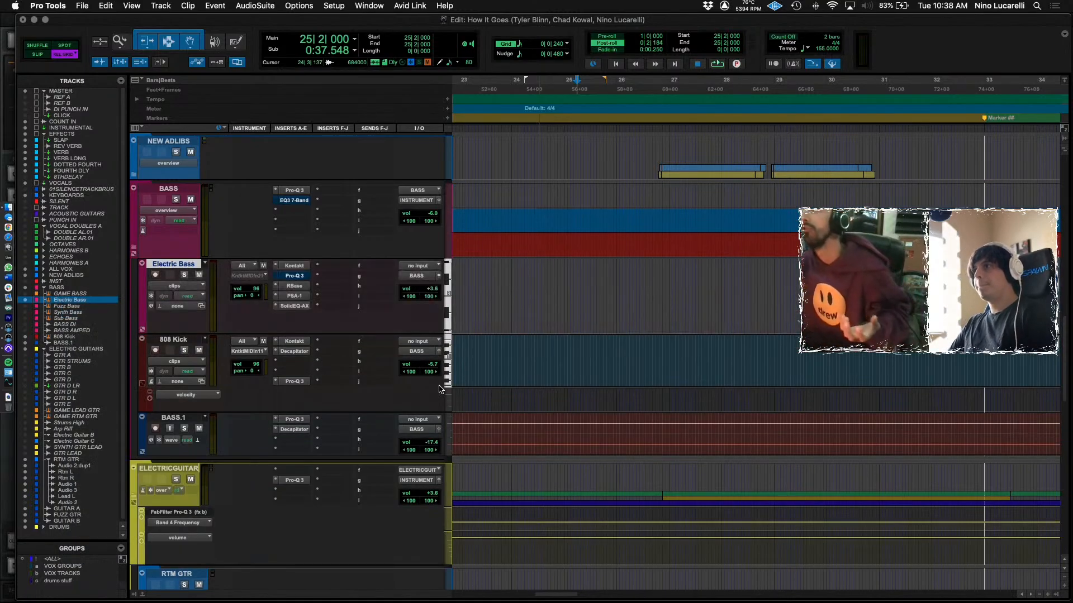
Create an empty MIDI clip on the Electric Bass track from bar 27 to bar 33 and open it in the MIDI Editor.
{"action": "key", "text": "r"}
{"action": "key", "text": "space"}
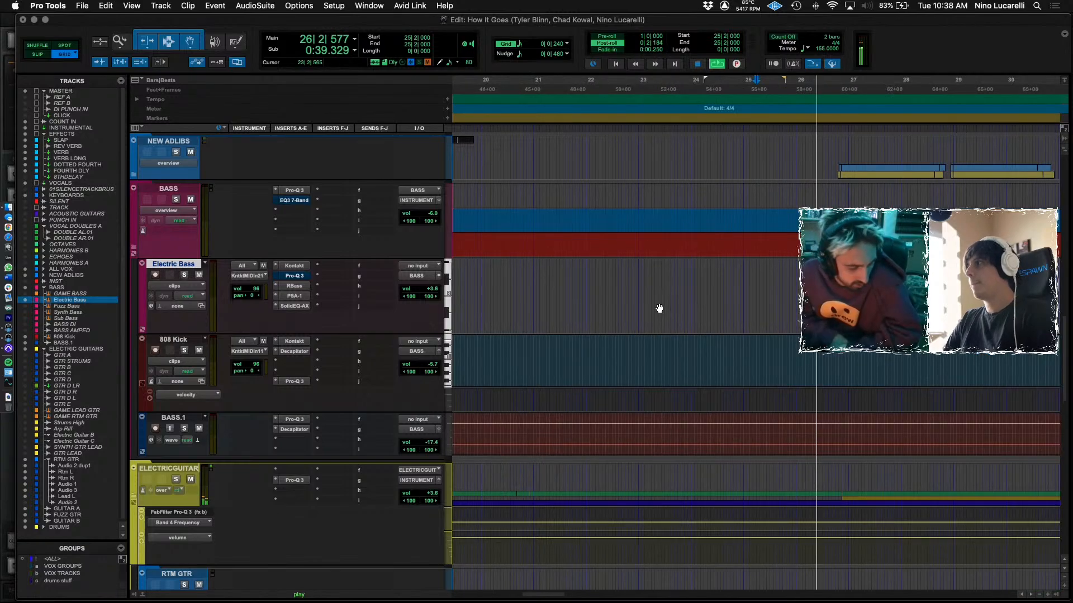
{"action": "key", "text": "t"}
{"action": "left_click_drag", "start_coordinate": [659, 293], "coordinate": [975, 293]}
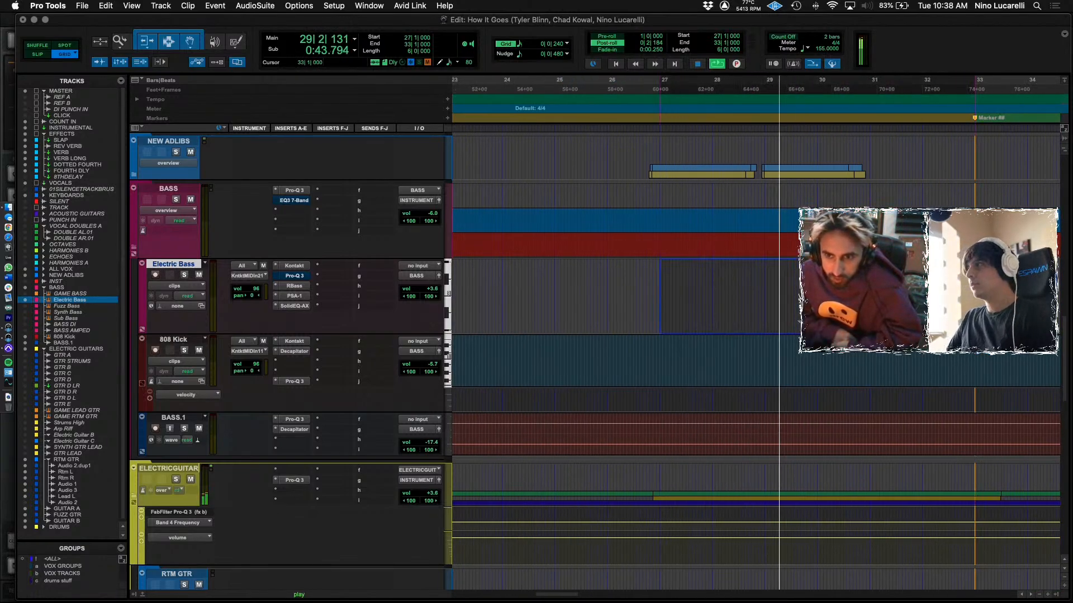
{"action": "left_click", "coordinate": [738, 323]}
{"action": "double_click", "coordinate": [721, 323]}
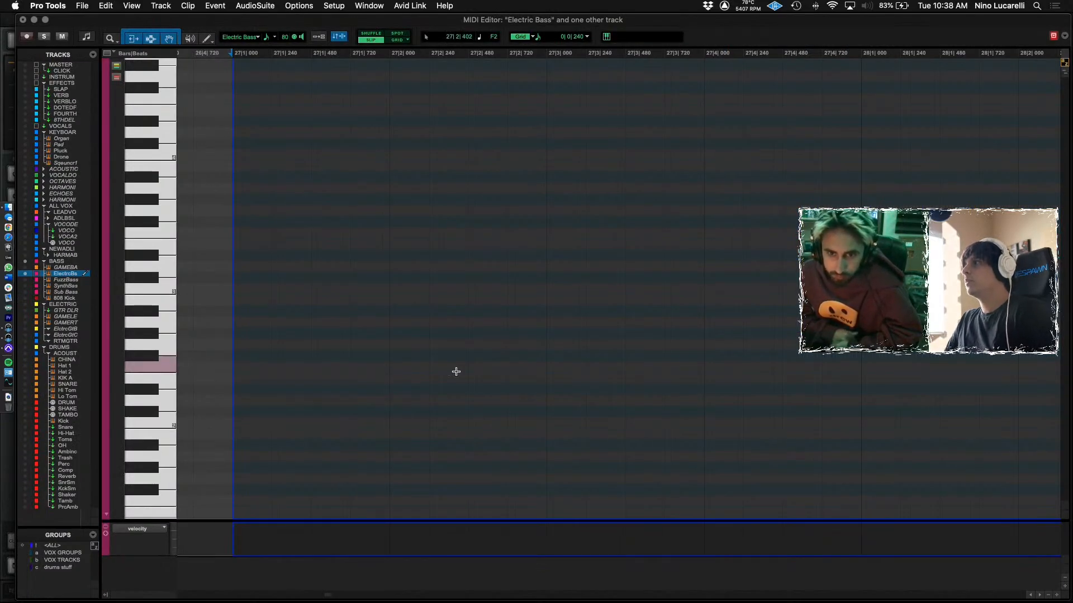
Enter three consecutive G2 notes of equal length starting at 27|1, trying the first one an octave lower.
{"action": "left_click", "coordinate": [248, 349]}
{"action": "key", "text": "super+z"}
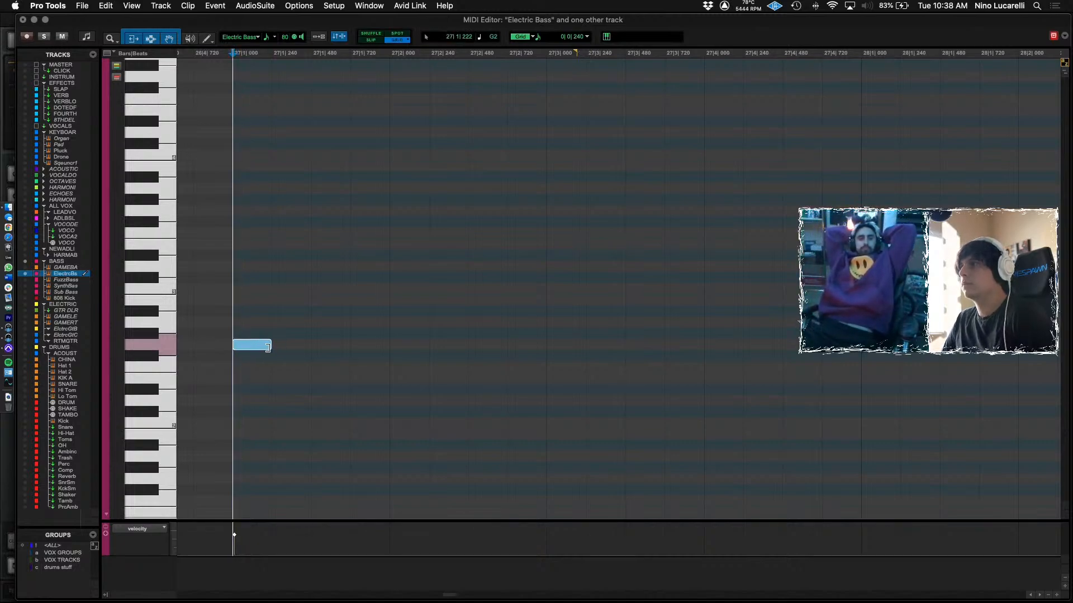
{"action": "key", "text": "shift+Down"}
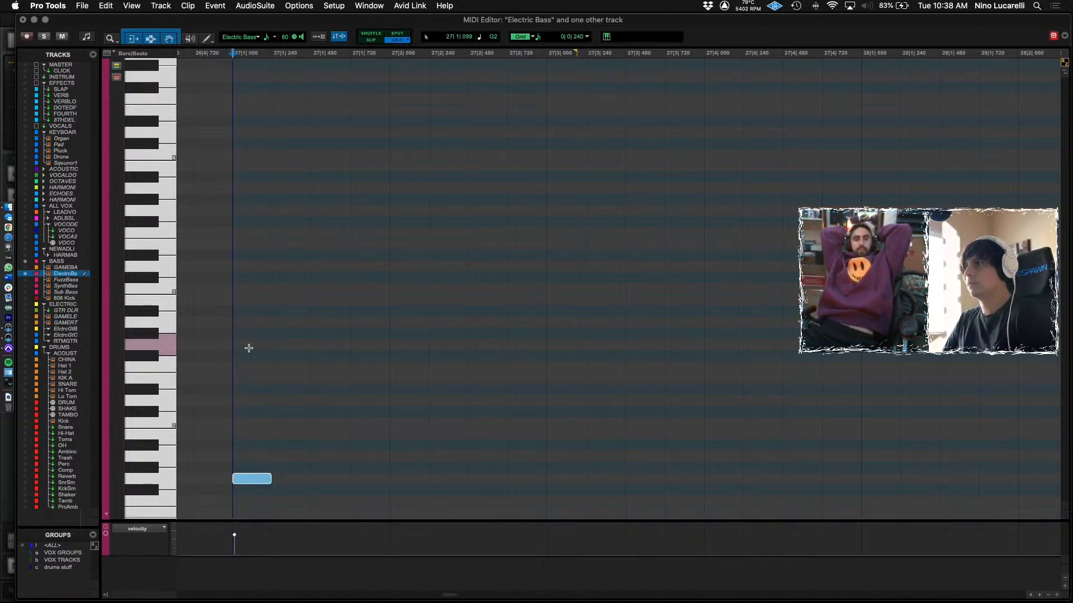
{"action": "key", "text": "shift+Up"}
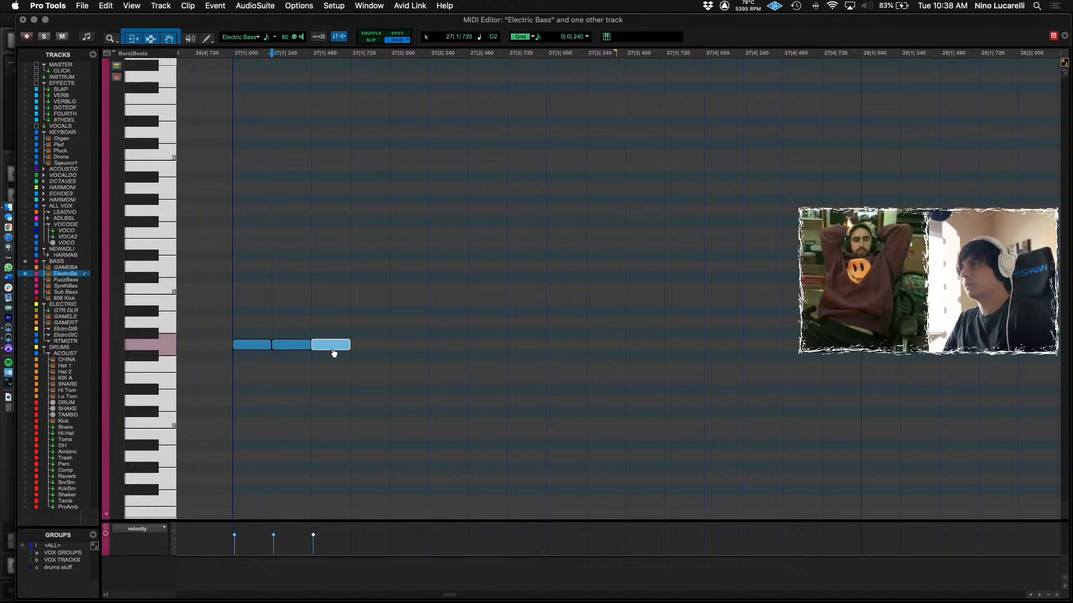
Space the three bass notes one beat apart from 27|1 and transpose them down a semitone to F#2.
{"action": "left_click_drag", "start_coordinate": [285, 328], "coordinate": [580, 347]}
{"action": "left_click", "coordinate": [342, 370]}
{"action": "left_click", "coordinate": [228, 271]}
{"action": "key", "text": "space"}
{"action": "left_click_drag", "start_coordinate": [647, 313], "coordinate": [157, 345]}
{"action": "key", "text": "ctrl+Down"}
{"action": "key", "text": "ctrl+bracketleft"}
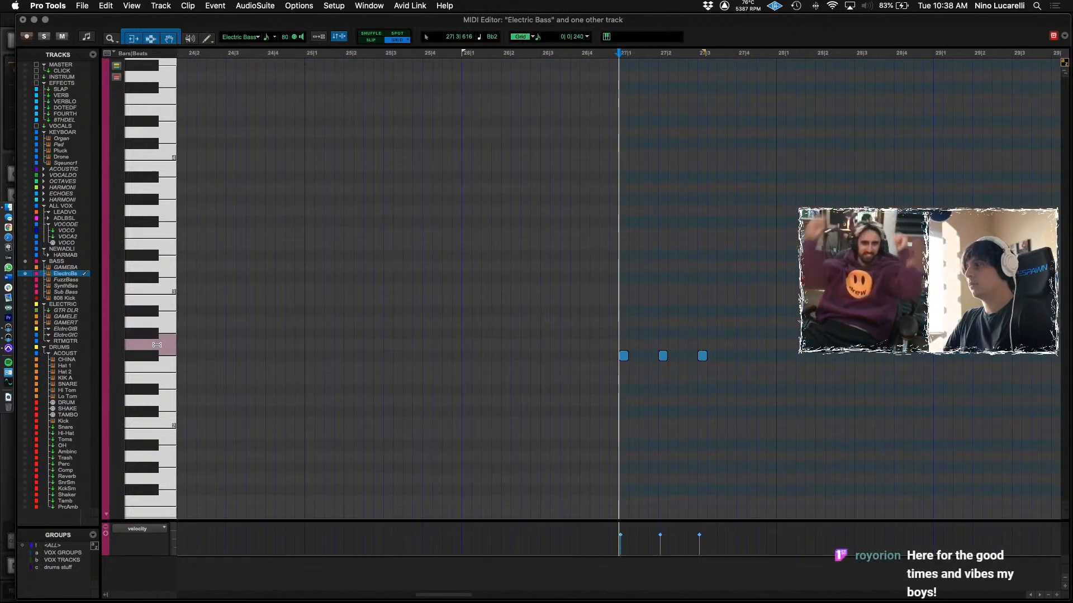
Lengthen the three F#2 notes to one full beat each, undoing a trial move of the second note to G2.
{"action": "left_click", "coordinate": [502, 391]}
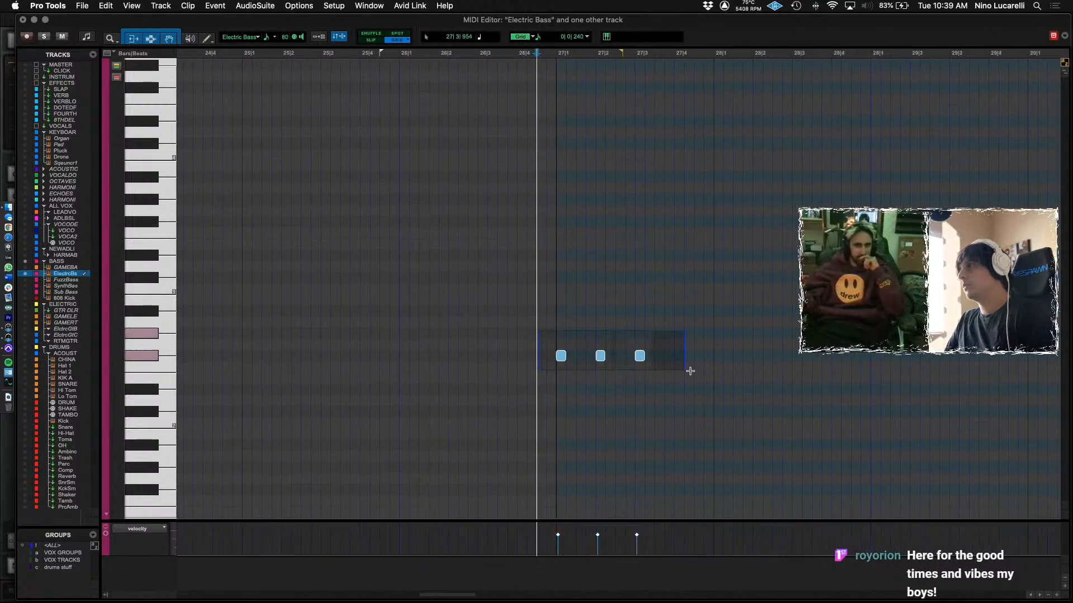
{"action": "left_click", "coordinate": [586, 357]}
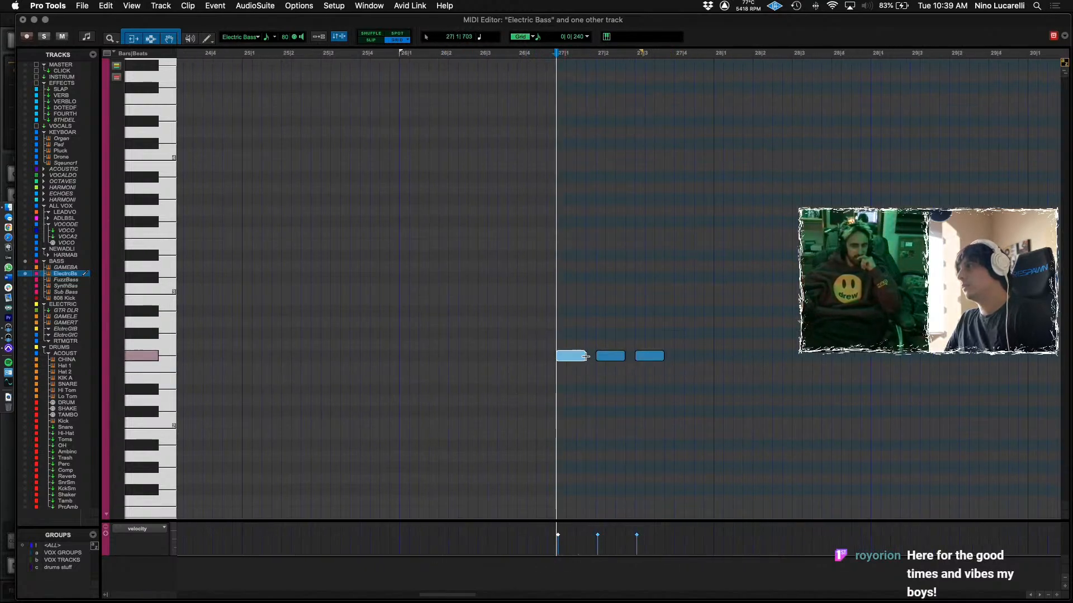
{"action": "left_click", "coordinate": [621, 357]}
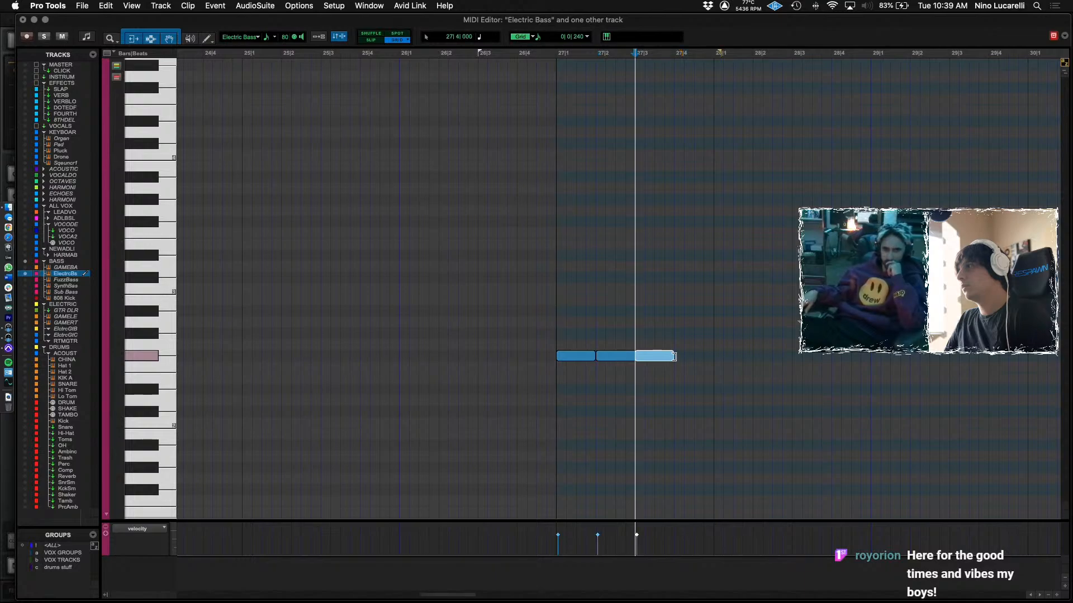
{"action": "left_click_drag", "start_coordinate": [637, 358], "coordinate": [642, 345]}
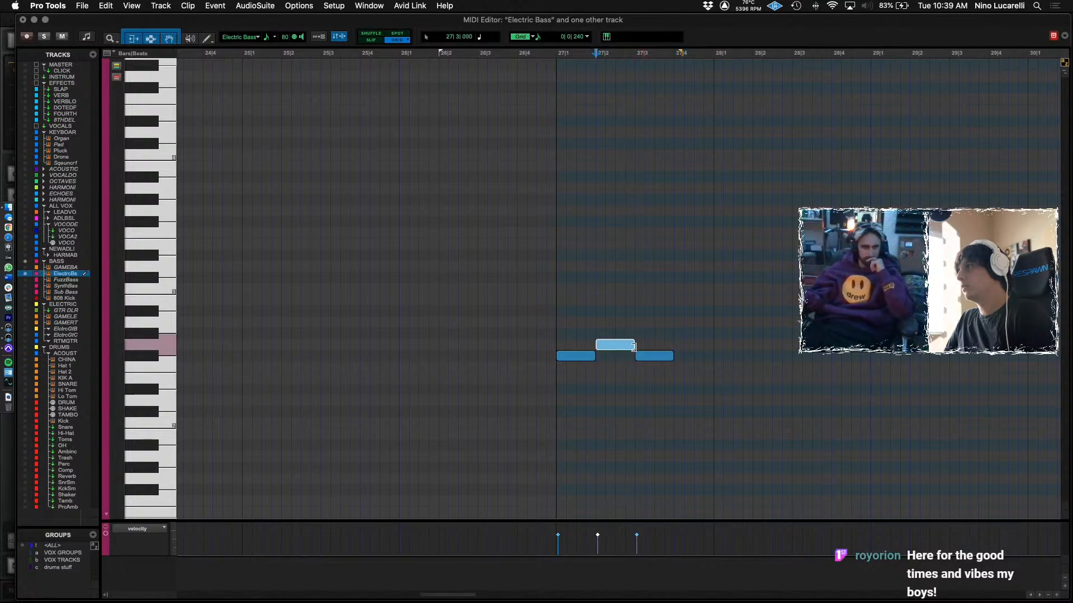
{"action": "key", "text": "super+z"}
Audition the bass notes, reset the Electric Bass volume to 0.0 dB, and bypass its RBass, PSA-1 and SolidEQ-AX inserts.
{"action": "key", "text": "space"}
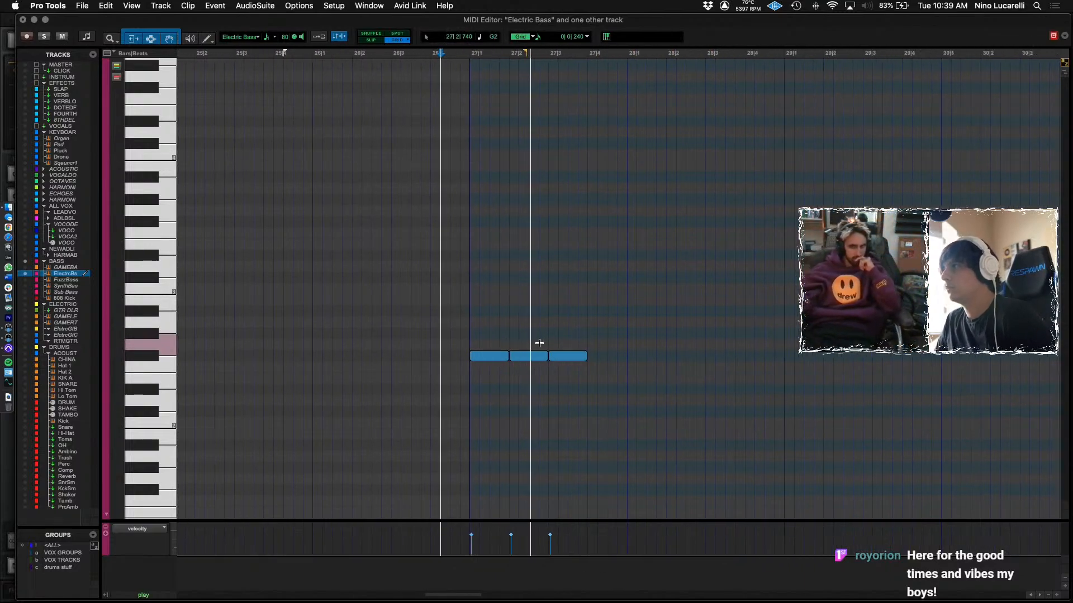
{"action": "key", "text": "space"}
{"action": "left_click_drag", "start_coordinate": [621, 343], "coordinate": [498, 361]}
{"action": "key", "text": "ctrl+equal"}
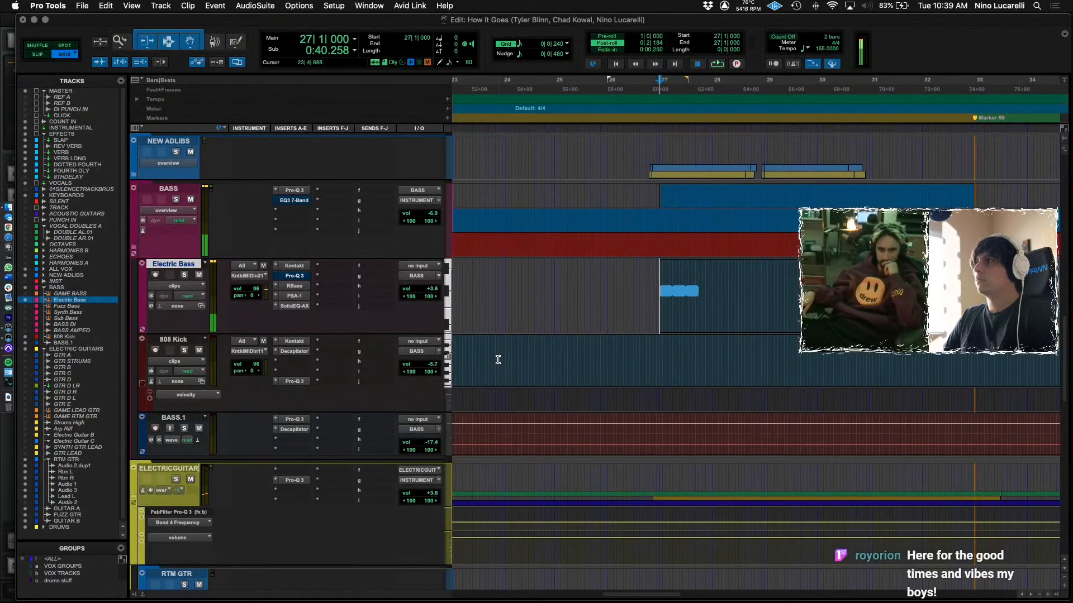
{"action": "left_click", "coordinate": [431, 292], "text": "alt"}
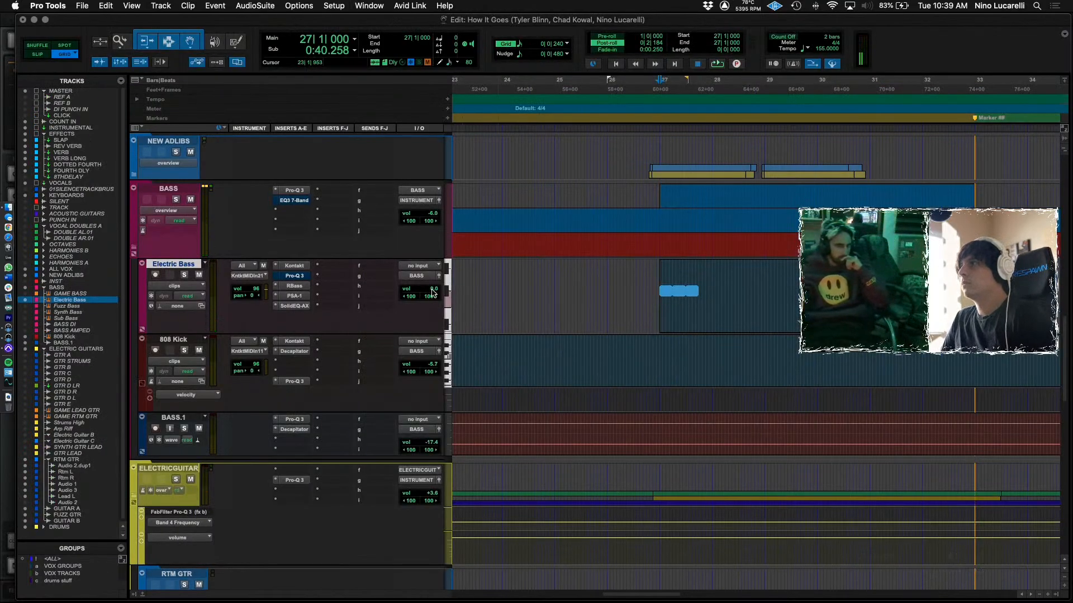
{"action": "key", "text": "space"}
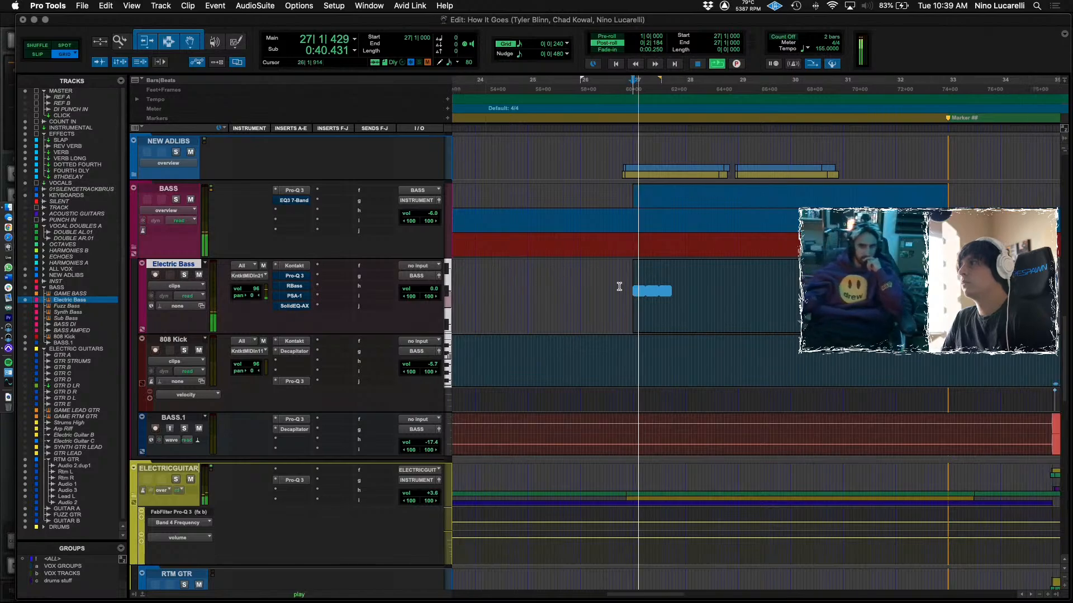
{"action": "key", "text": "ctrl+equal"}
{"action": "key", "text": "space"}
Transpose the three bass notes down to F2 and add a matching group of three G#2 notes starting at 27|4.
{"action": "left_click_drag", "start_coordinate": [357, 271], "coordinate": [223, 287]}
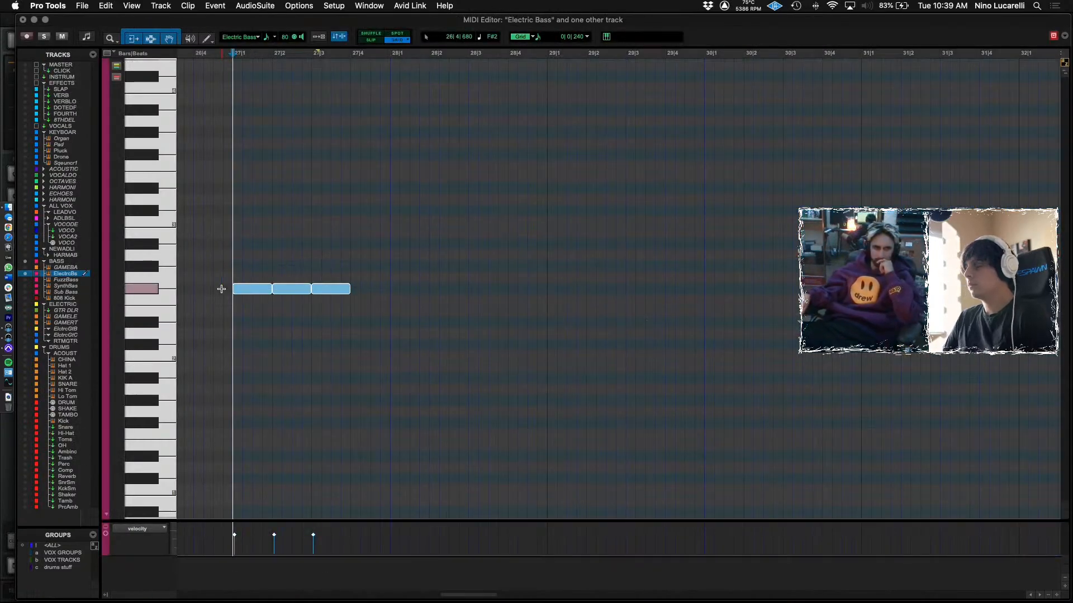
{"action": "key", "text": "Down"}
{"action": "key", "text": "space"}
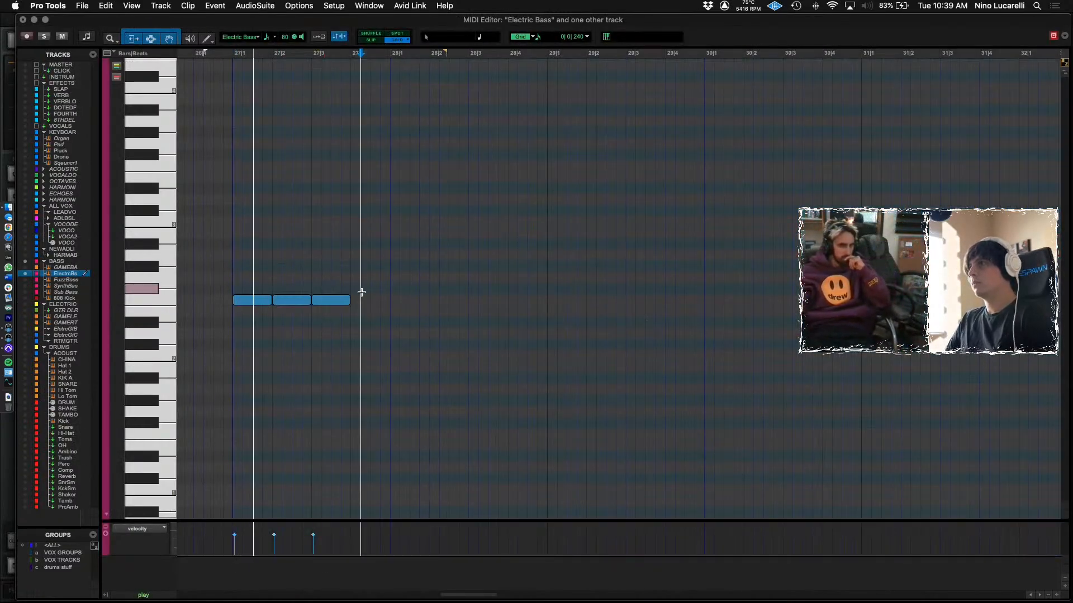
{"action": "left_click_drag", "start_coordinate": [395, 272], "coordinate": [240, 266]}
{"action": "left_click", "coordinate": [240, 266]}
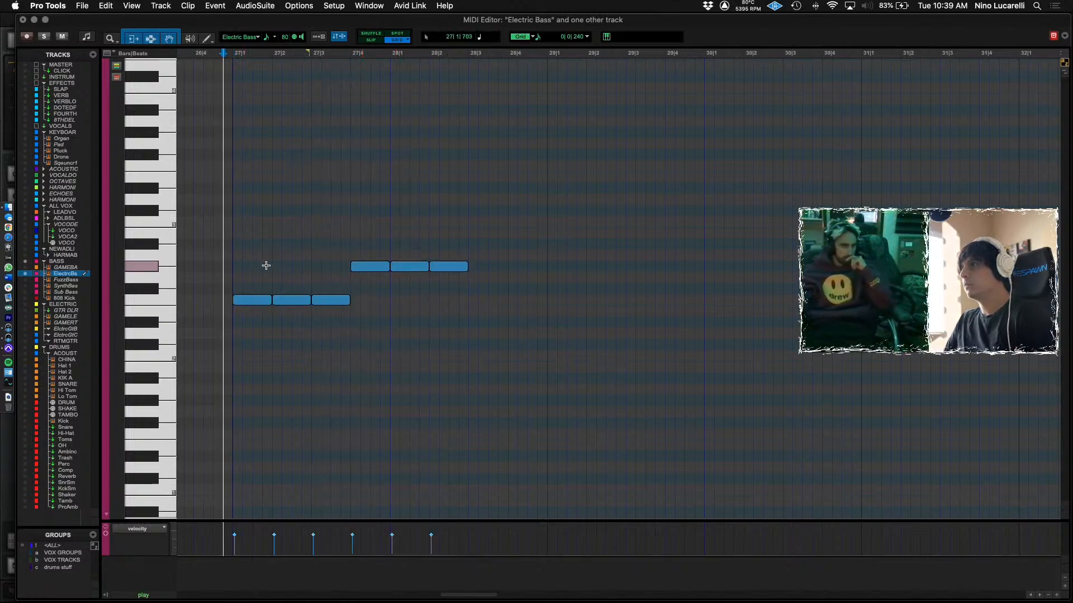
{"action": "scroll", "coordinate": [356, 340], "scroll_direction": "right", "scroll_amount": 1}
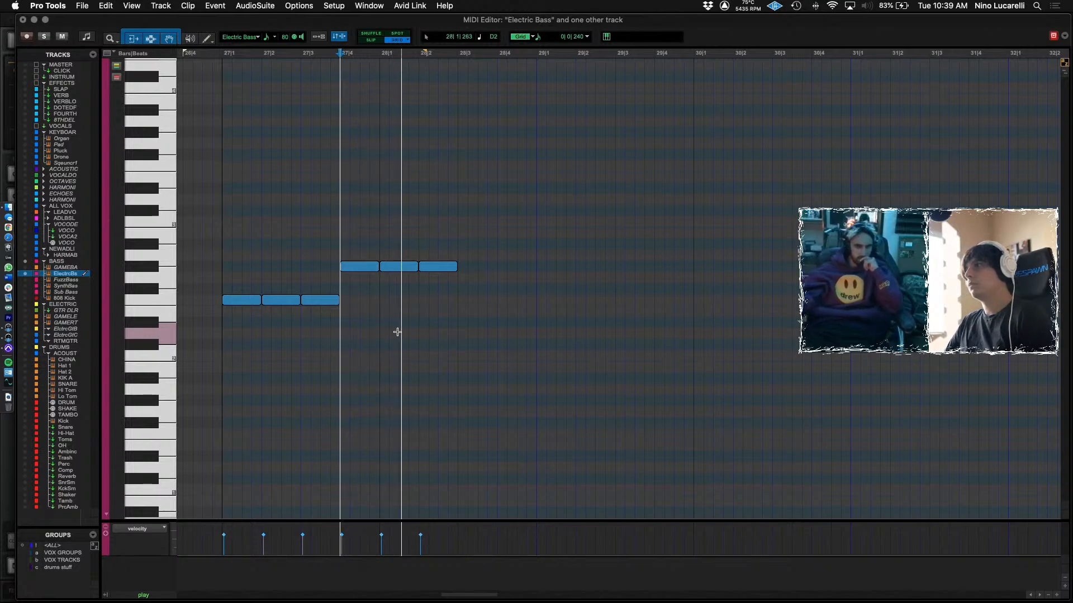
Add two more groups of three one-beat notes, Bb2 starting at 29|1 and C#3 starting at 29|4.
{"action": "key", "text": "space"}
{"action": "left_click_drag", "start_coordinate": [496, 246], "coordinate": [556, 249]}
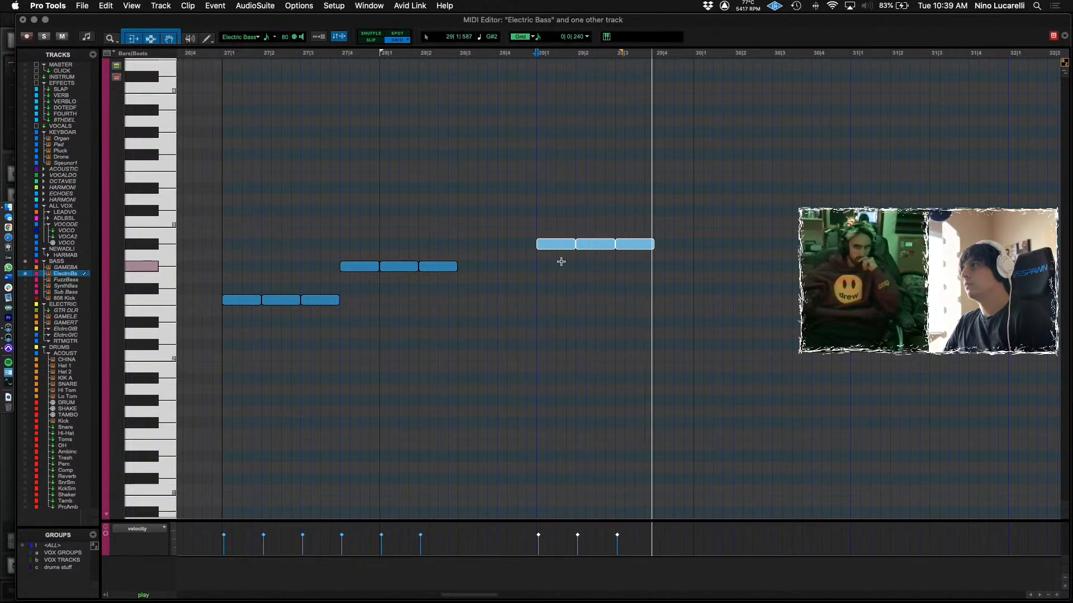
{"action": "key", "text": "space"}
{"action": "left_click_drag", "start_coordinate": [637, 246], "coordinate": [662, 210]}
{"action": "left_click", "coordinate": [438, 234]}
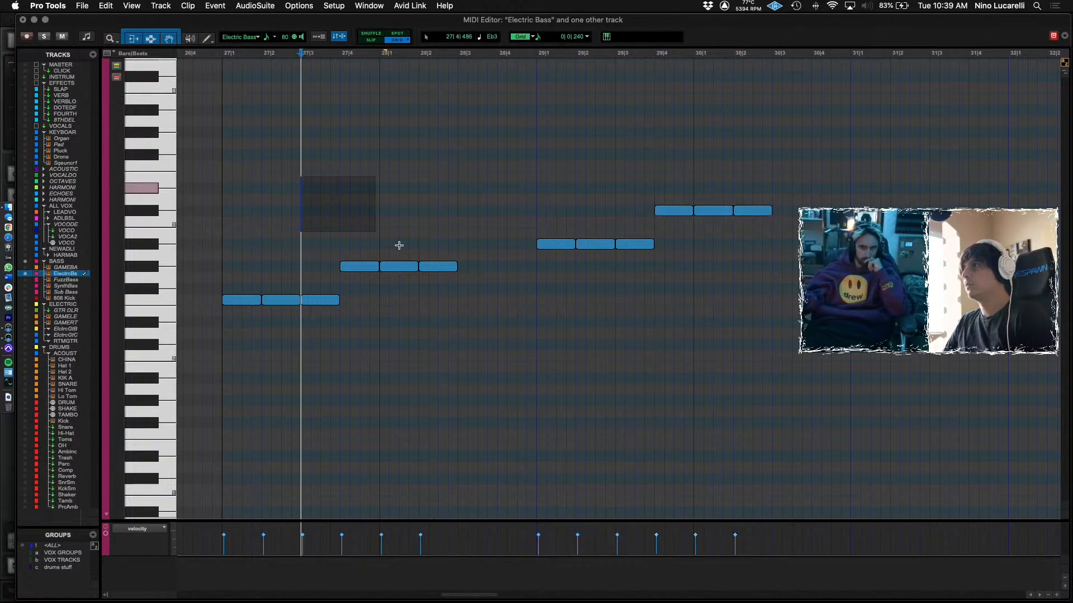
Play through the four note groups and duplicate the whole pattern to start at 31|1.
{"action": "key", "text": "super+a"}
{"action": "key", "text": "space"}
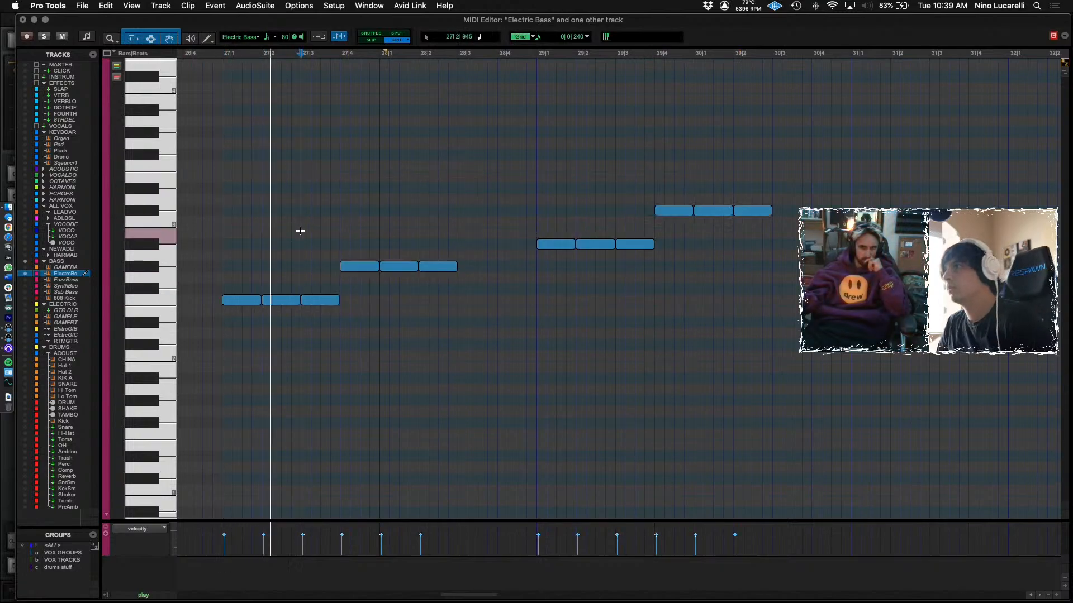
{"action": "key", "text": "space"}
{"action": "left_click_drag", "start_coordinate": [352, 255], "coordinate": [451, 273]}
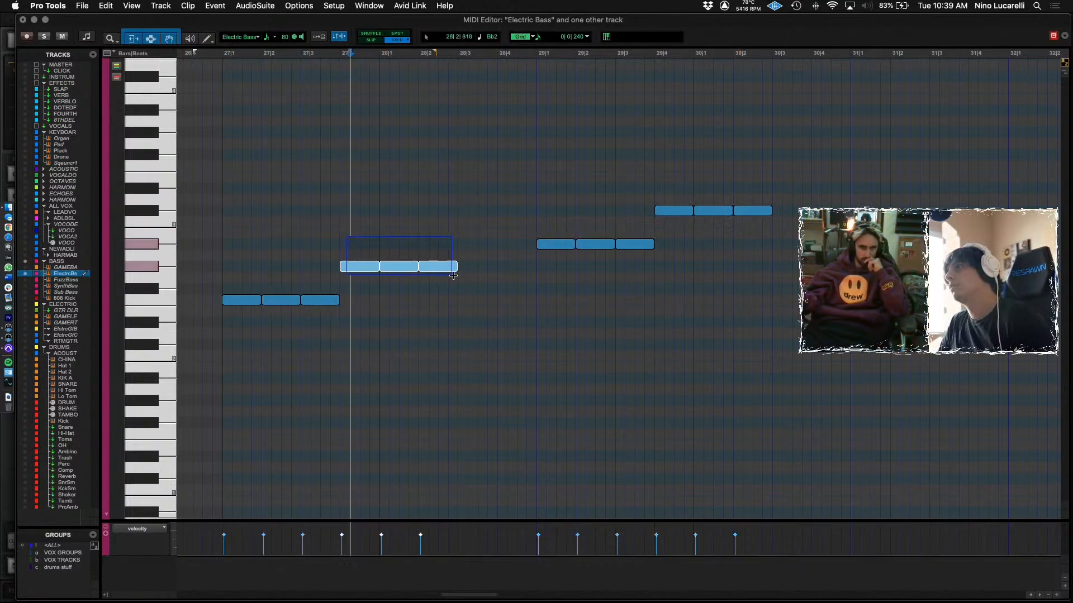
{"action": "left_click", "coordinate": [224, 259]}
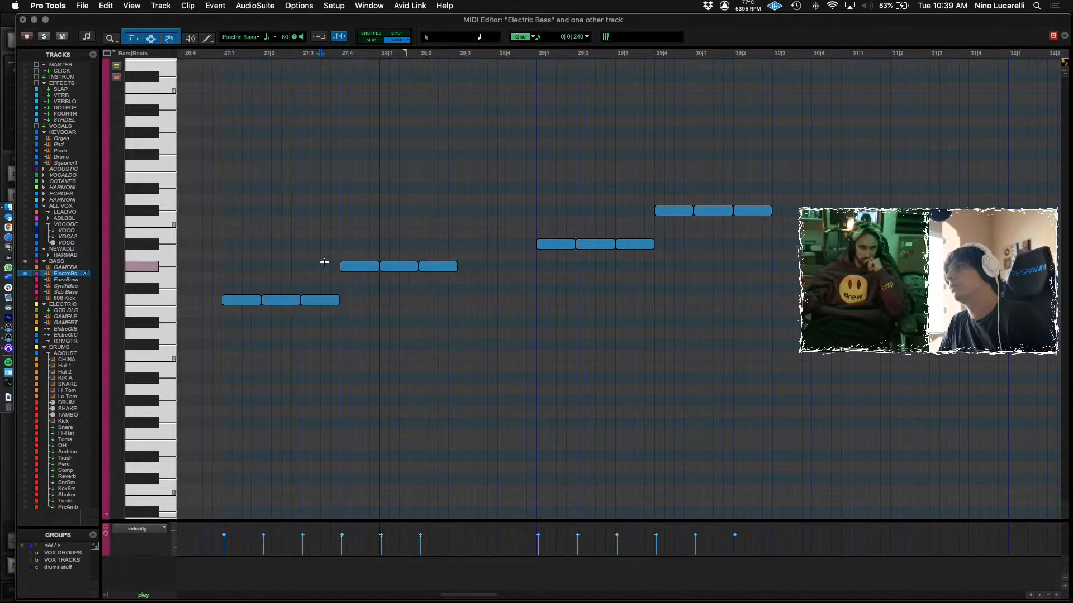
{"action": "left_click", "coordinate": [518, 262]}
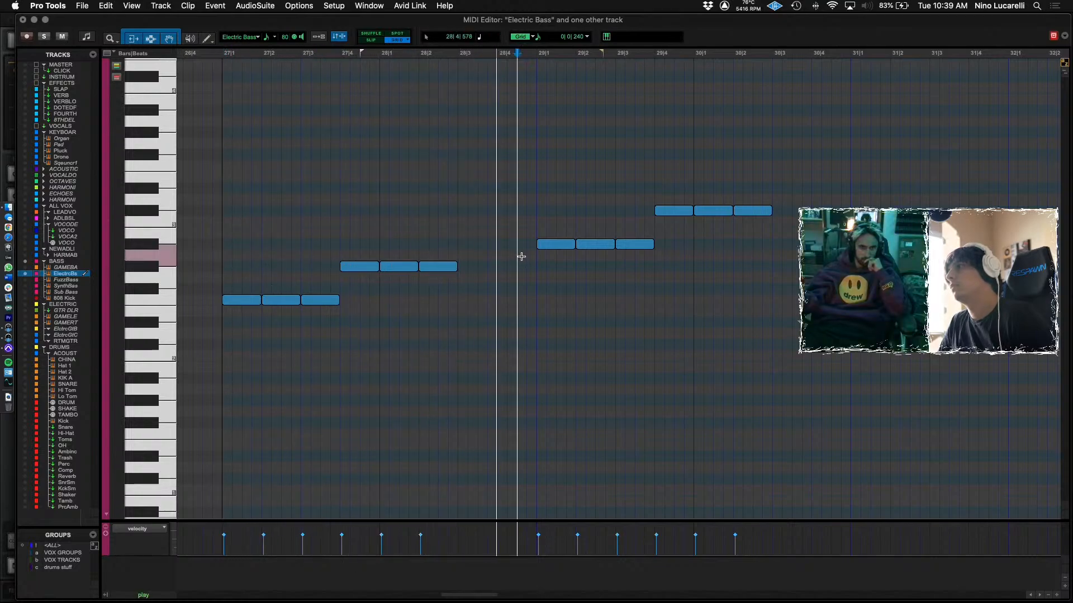
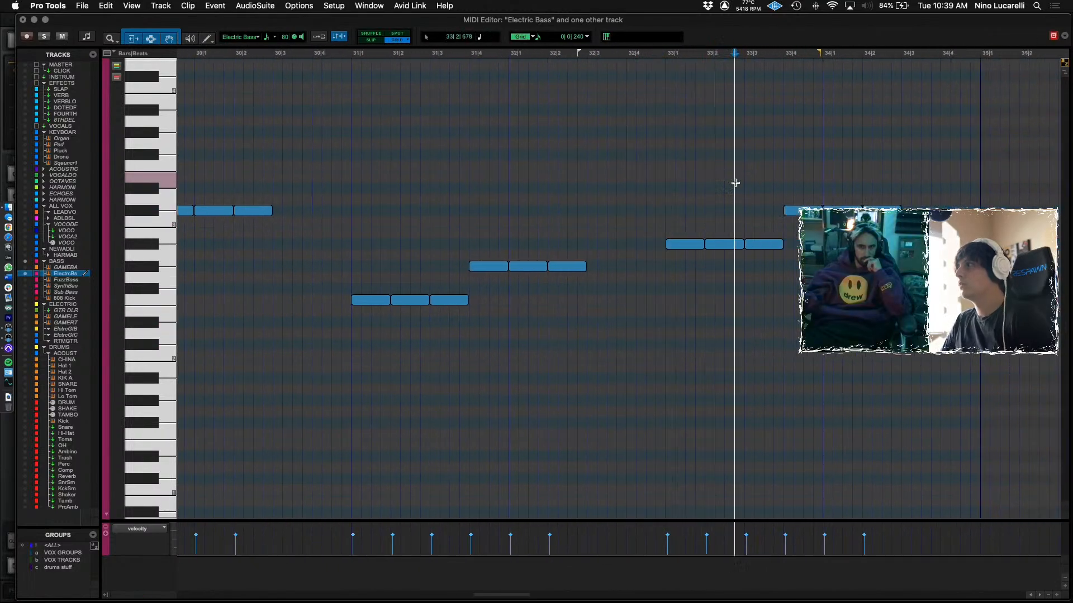
Delete the notes ending the repeated pattern except the Bb2 at 33|1, and shorten that note to about half a beat.
{"action": "key", "text": "Delete"}
{"action": "left_click", "coordinate": [666, 307]}
{"action": "left_click_drag", "start_coordinate": [702, 244], "coordinate": [686, 249]}
{"action": "key", "text": "r"}
{"action": "key", "text": "r"}
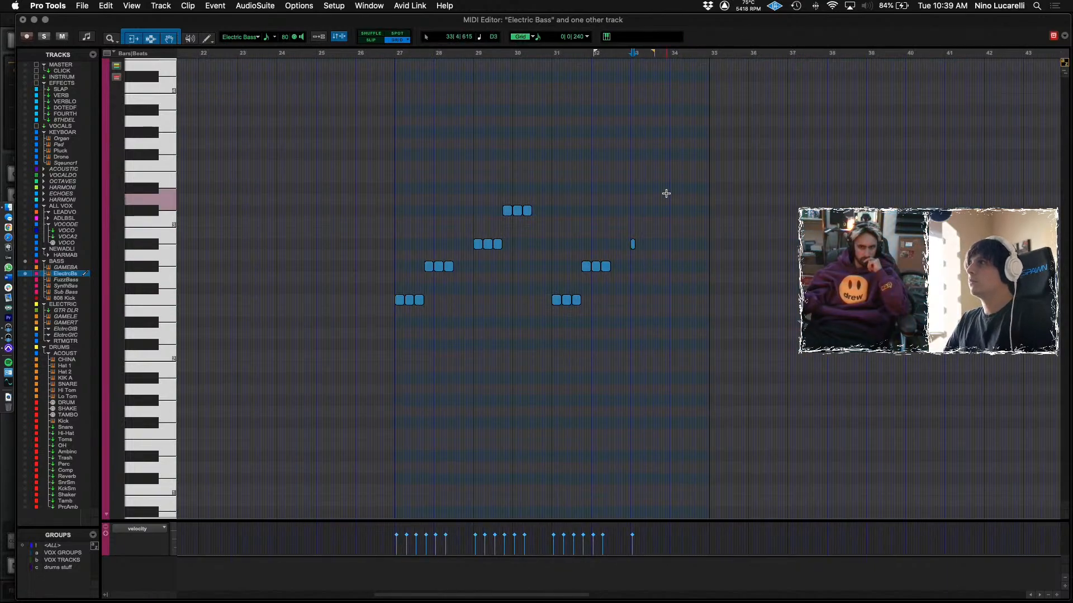
Select all the Electric Bass notes and transpose them down one octave.
{"action": "left_click_drag", "start_coordinate": [666, 192], "coordinate": [392, 320]}
{"action": "key", "text": "shift+Down"}
{"action": "left_click", "coordinate": [384, 347]}
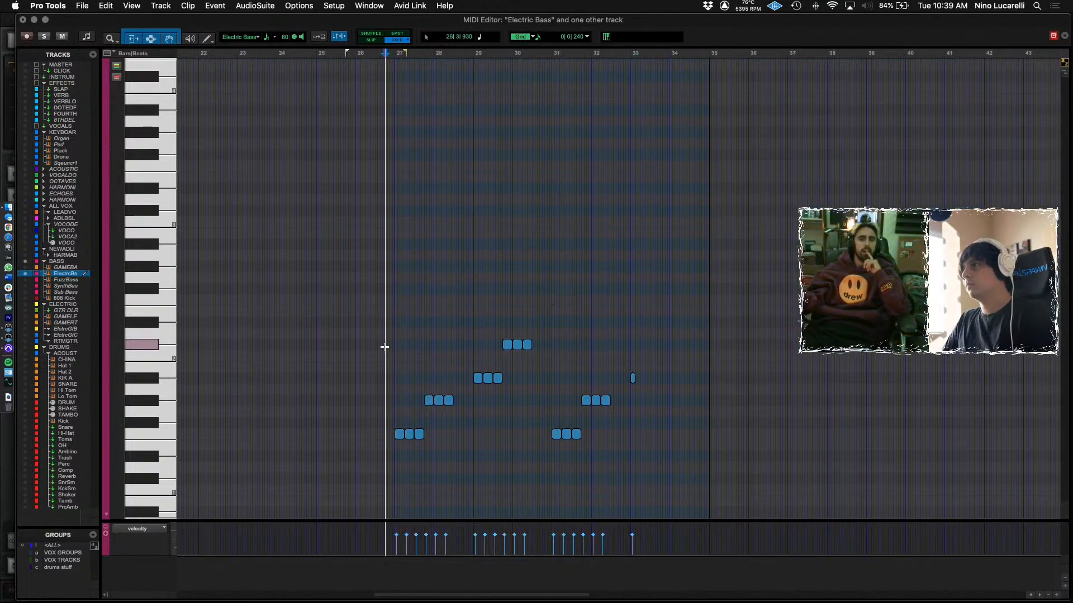
Play the bass line from 27|4|240 in the Edit window and set the Electric Bass volume to -5.9 dB.
{"action": "left_click", "coordinate": [427, 323]}
{"action": "key", "text": "ctrl+equal"}
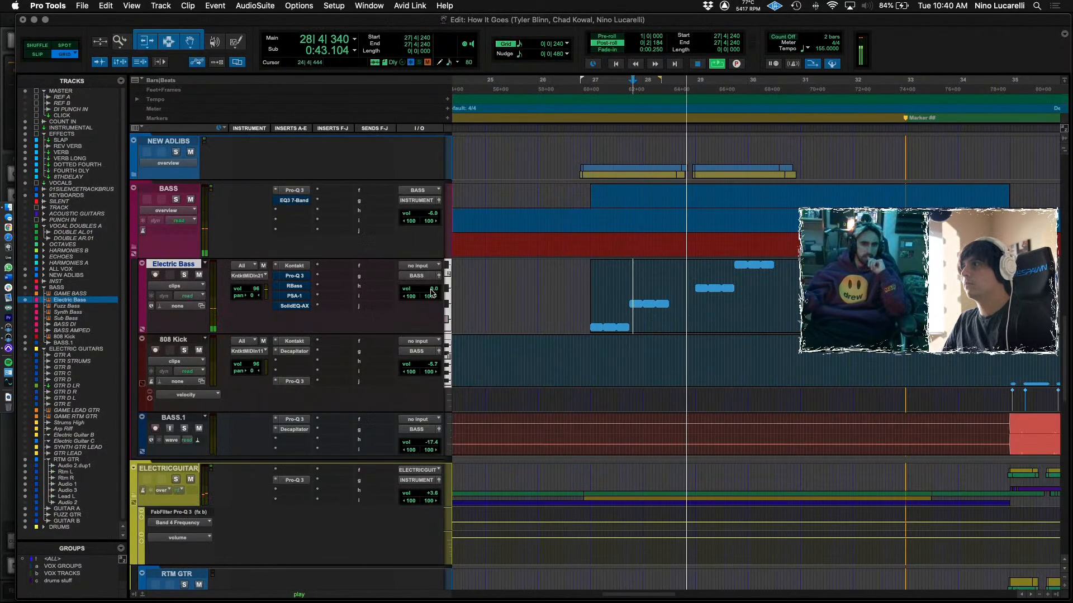
{"action": "key", "text": "space"}
{"action": "key", "text": "space"}
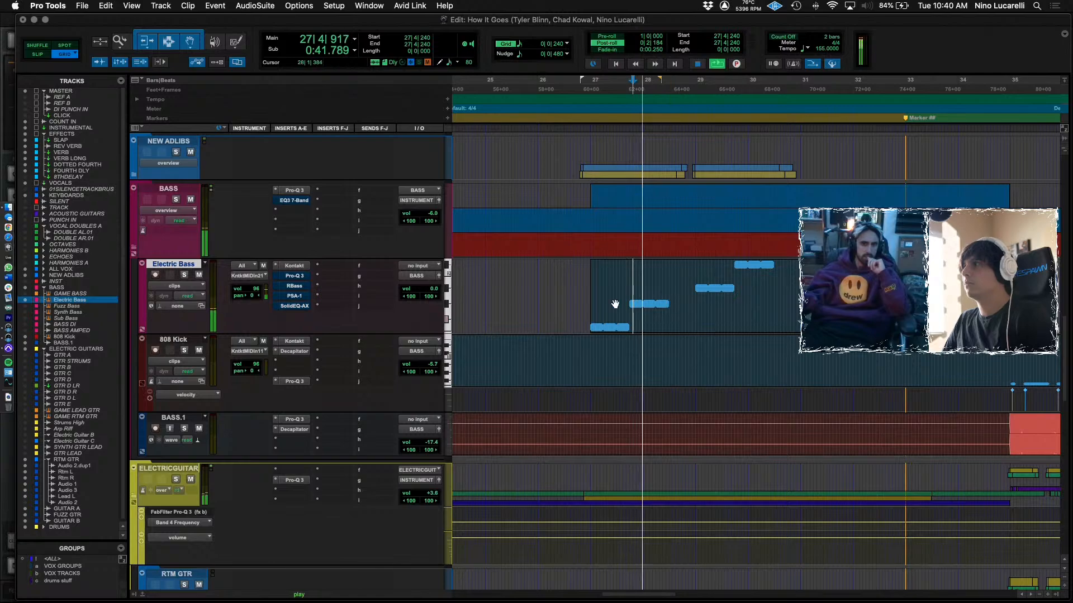
{"action": "left_click_drag", "start_coordinate": [433, 288], "coordinate": [431, 294]}
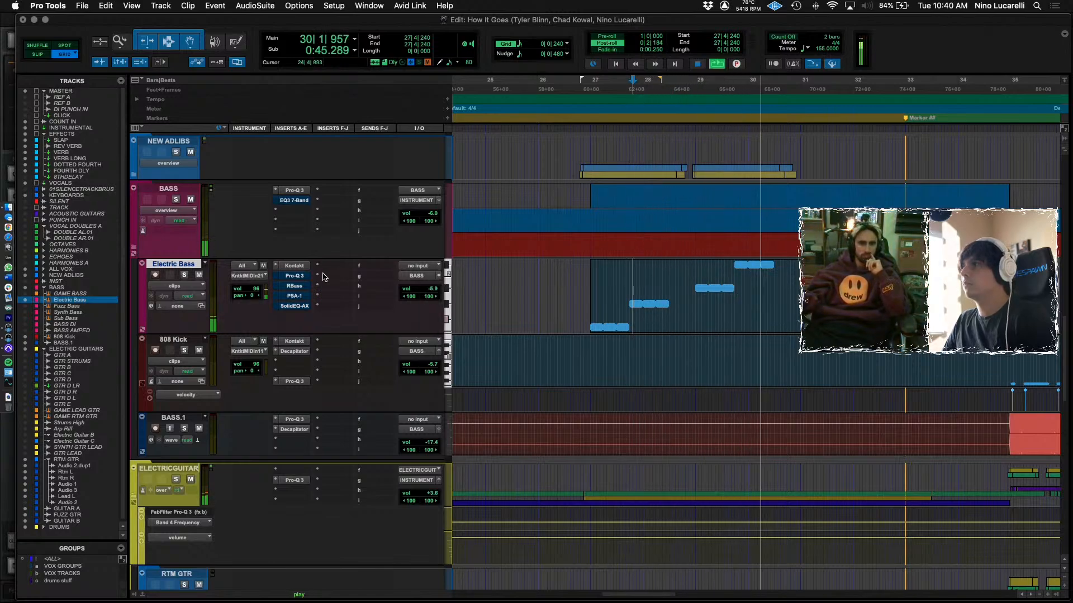
Inspect the BASS track's Pro-Q 3 curve during playback, then close it and reopen the Electric Bass clip in the MIDI Editor.
{"action": "left_click", "coordinate": [295, 190]}
{"action": "left_click_drag", "start_coordinate": [222, 26], "coordinate": [518, 111]}
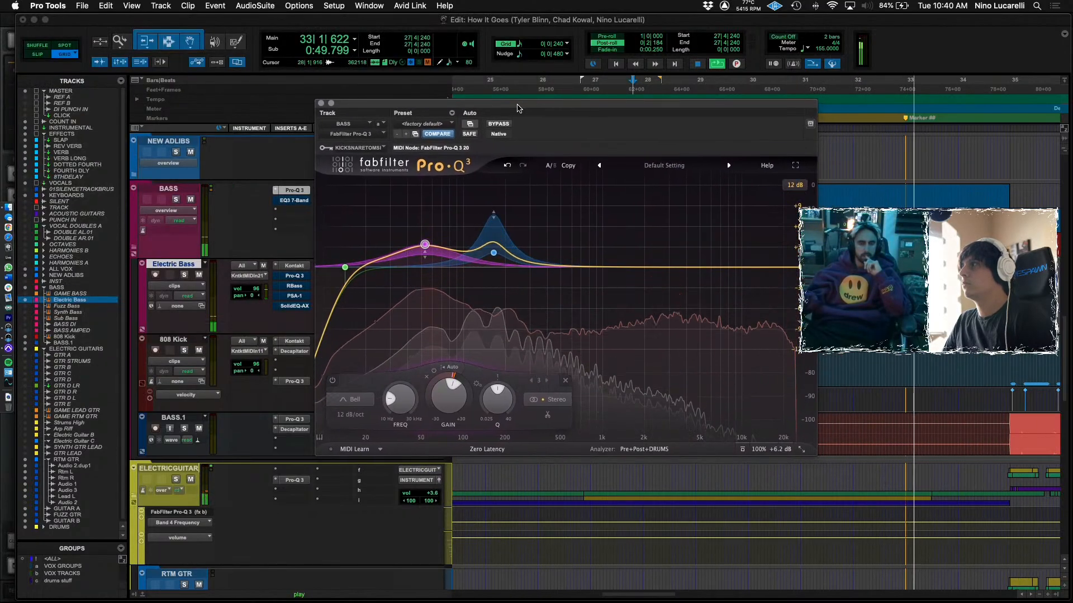
{"action": "key", "text": "space"}
{"action": "double_click", "coordinate": [909, 300]}
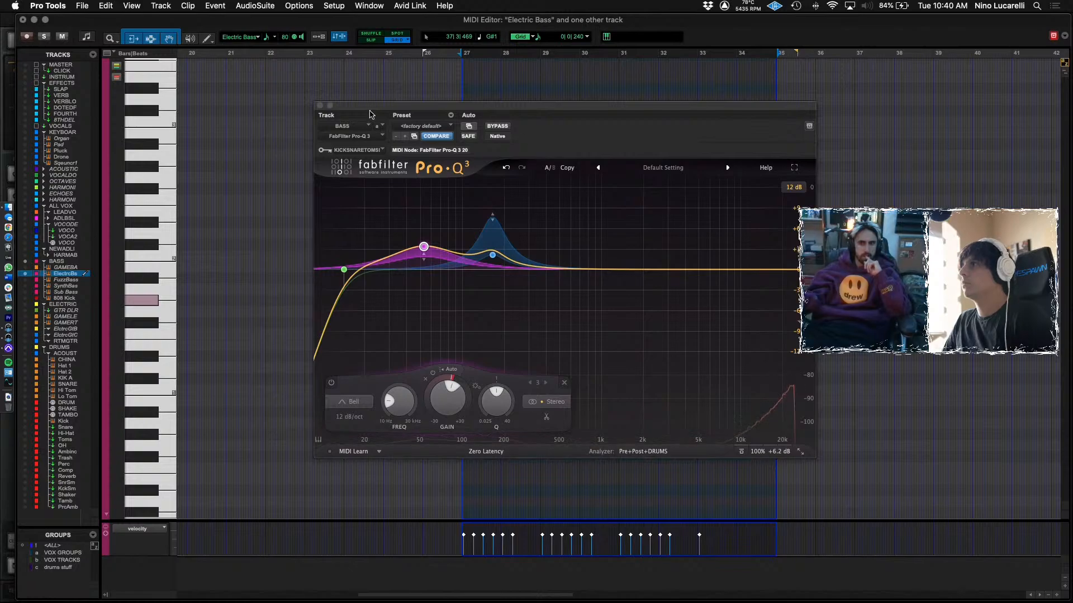
{"action": "left_click", "coordinate": [320, 106]}
Play the end of the bass line and place the edit cursor shortly before the single note at 33|1.
{"action": "left_click", "coordinate": [681, 280]}
{"action": "key", "text": "space"}
{"action": "key", "text": "t"}
{"action": "key", "text": "t"}
{"action": "key", "text": "t"}
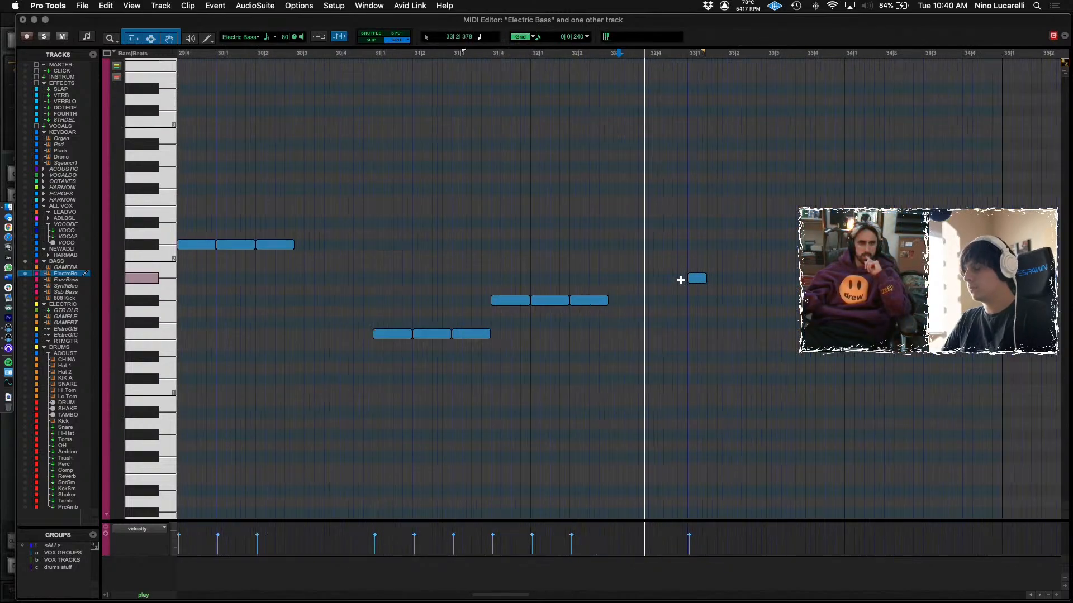
{"action": "left_click", "coordinate": [699, 230]}
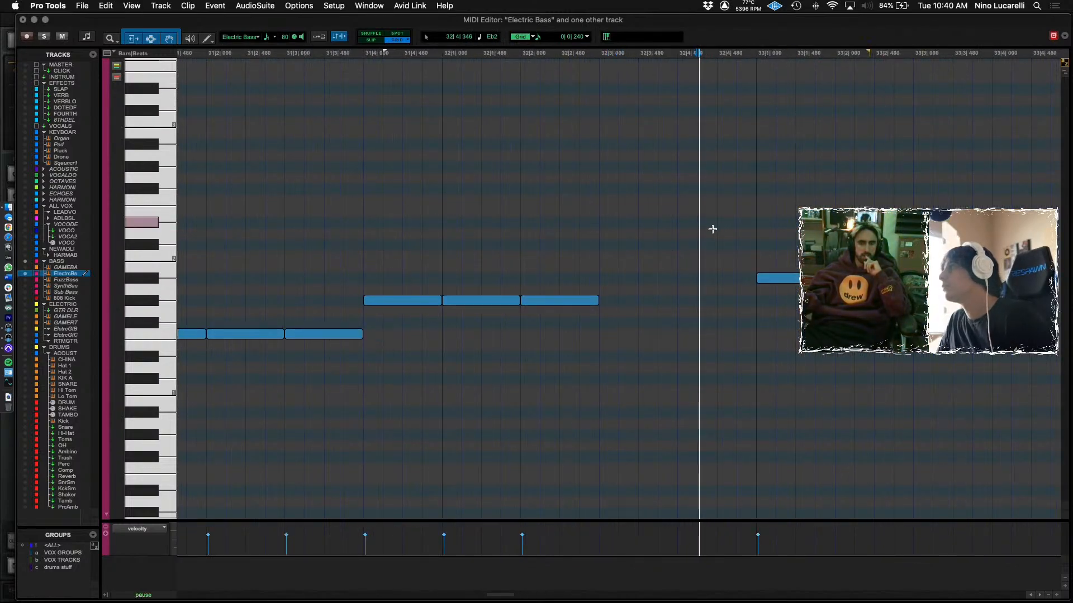
Play the end of the Electric Bass line from 32|2|000 and close the MIDI Editor.
{"action": "left_click", "coordinate": [734, 233]}
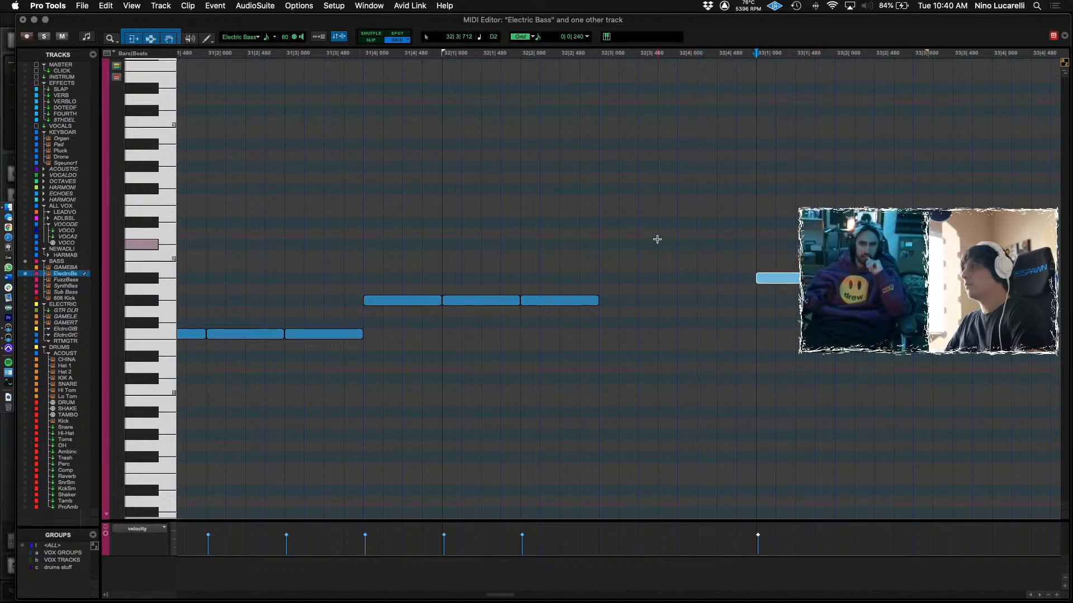
{"action": "left_click", "coordinate": [517, 218]}
{"action": "key", "text": "super+w"}
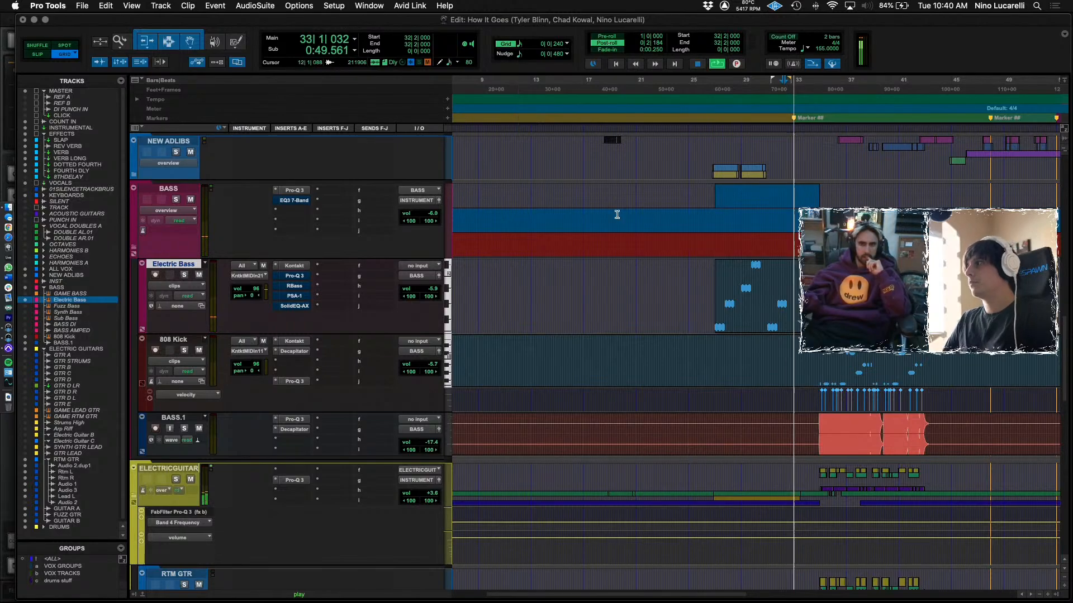
Open the Electric Bass track's Pro-Q 3 and set its output level to about +3.7 dB during playback.
{"action": "left_click", "coordinate": [295, 276]}
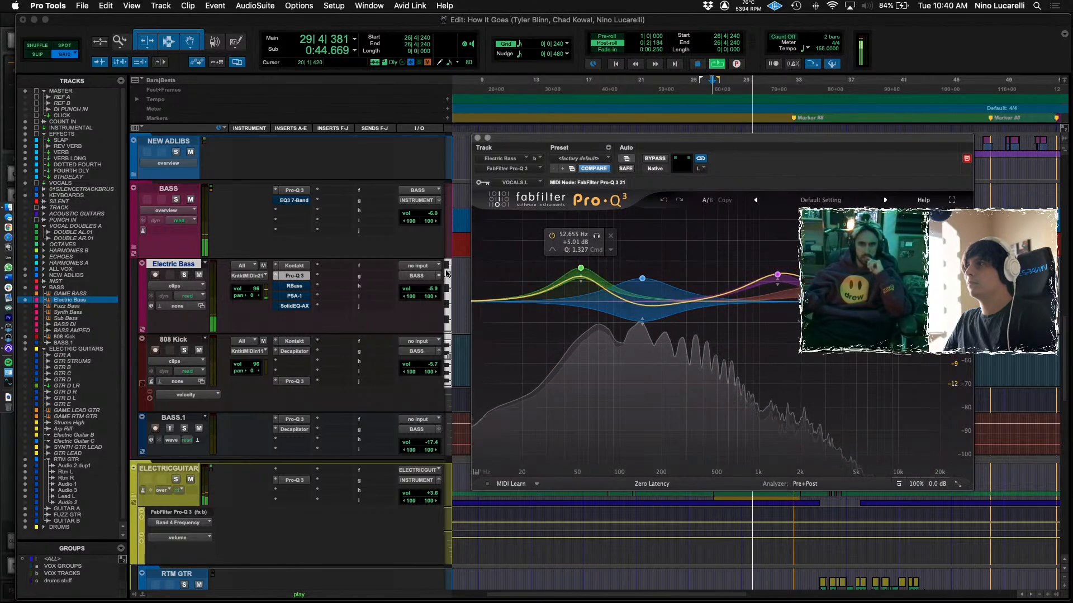
{"action": "key", "text": "space"}
{"action": "key", "text": "space"}
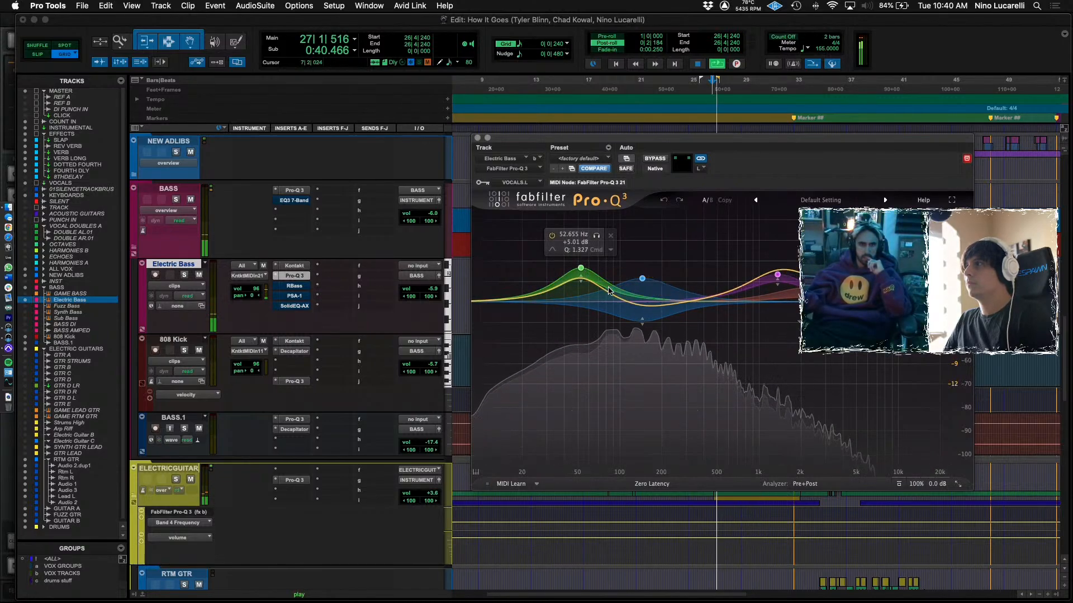
{"action": "mouse_move", "coordinate": [932, 450]}
{"action": "left_click_drag", "start_coordinate": [929, 447], "coordinate": [937, 411]}
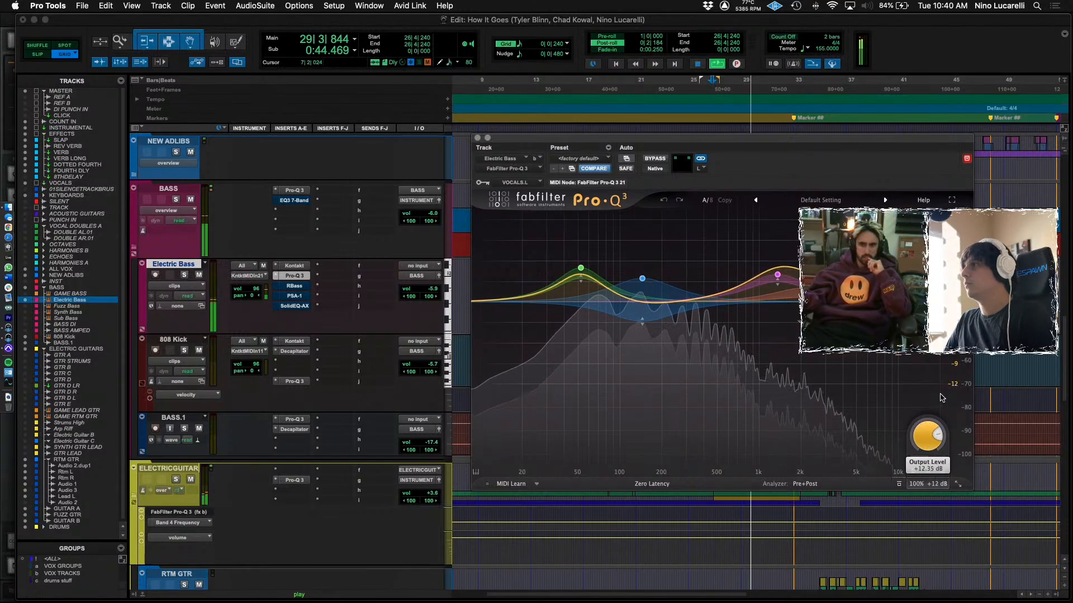
{"action": "key", "text": "space"}
{"action": "key", "text": "space"}
{"action": "left_click_drag", "start_coordinate": [943, 399], "coordinate": [928, 452]}
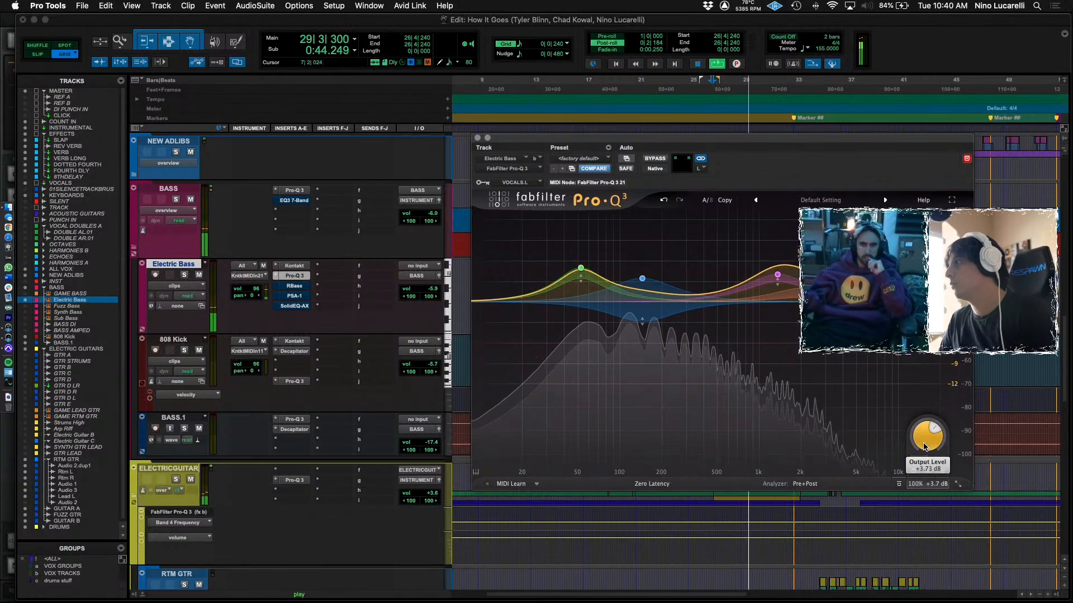
Lower the Electric Bass Pro-Q 3's low-mid bell, shift its upper bell to about 2162 Hz with less gain, and close the EQ.
{"action": "mouse_move", "coordinate": [665, 272]}
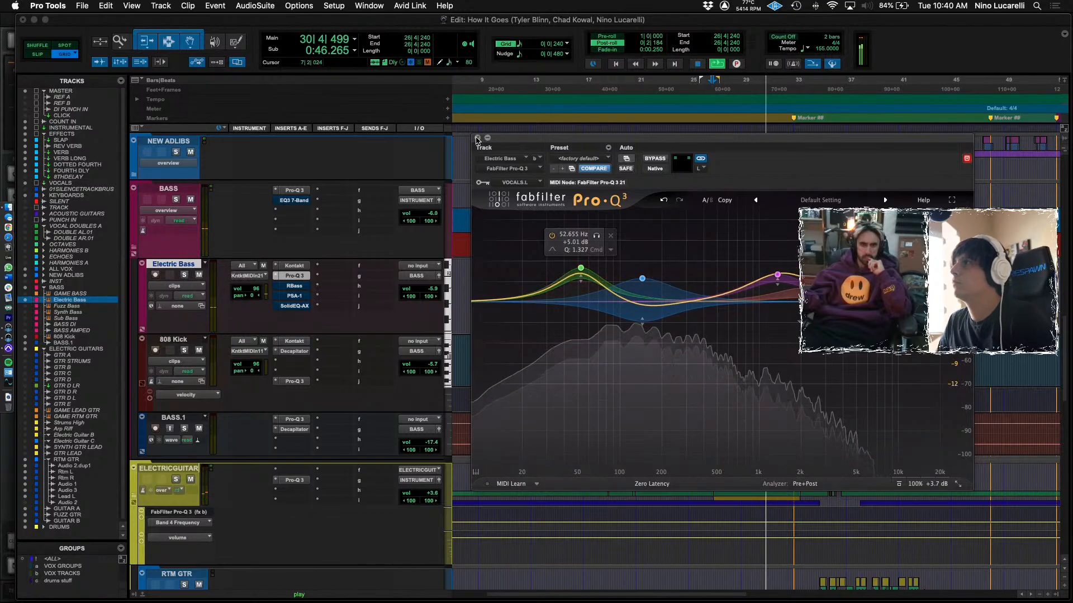
{"action": "left_click_drag", "start_coordinate": [642, 278], "coordinate": [642, 291]}
{"action": "left_click_drag", "start_coordinate": [789, 279], "coordinate": [817, 293]}
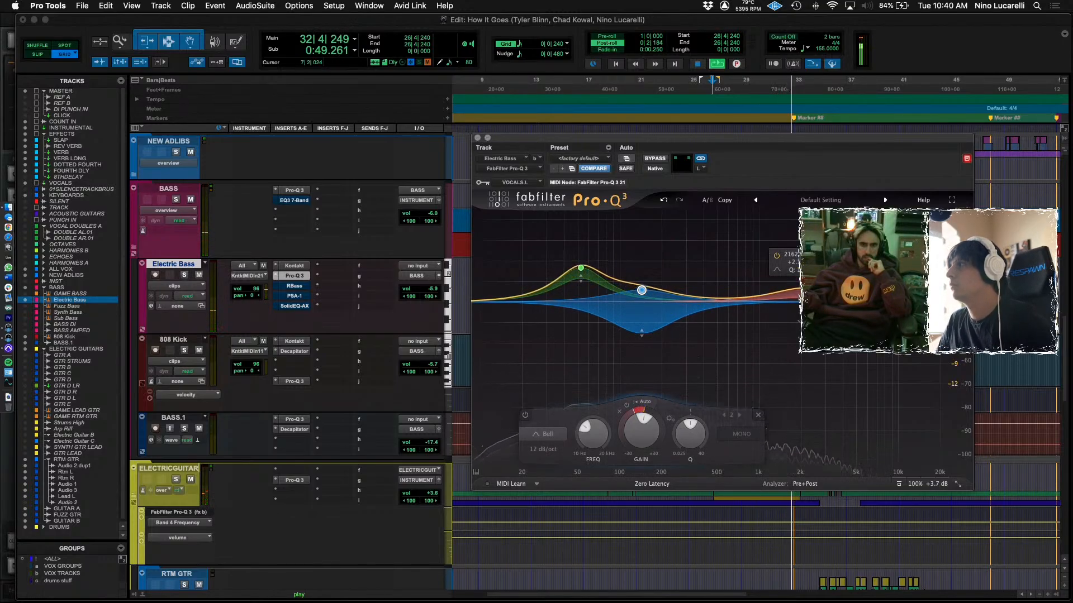
{"action": "left_click", "coordinate": [487, 138]}
Play the bass section from 25|4|720 and set the Electric Bass volume to -10.1 dB.
{"action": "left_click", "coordinate": [696, 349]}
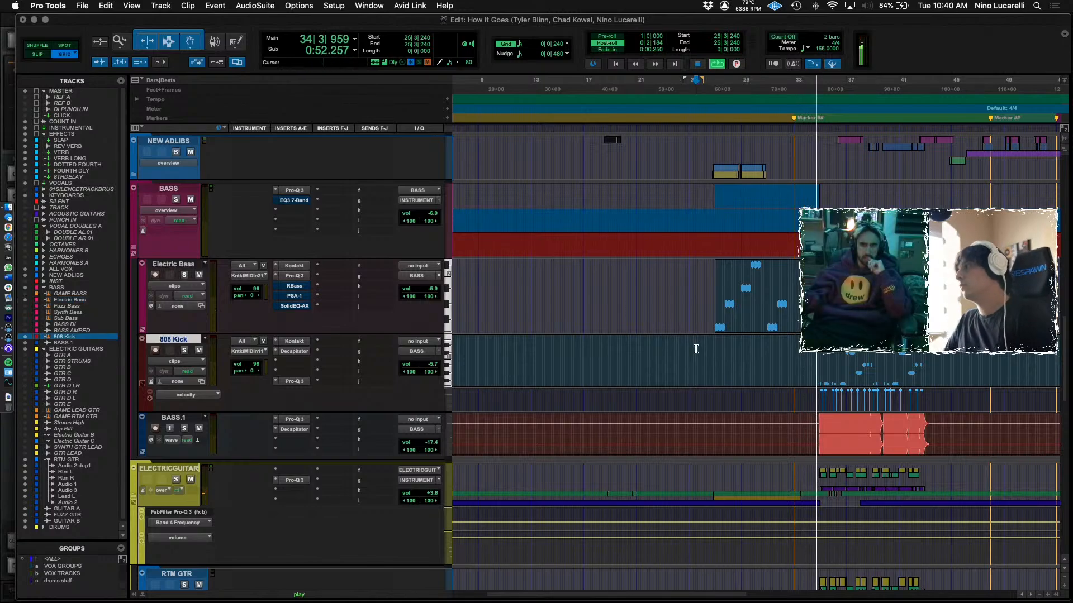
{"action": "scroll", "coordinate": [665, 350], "scroll_direction": "right", "scroll_amount": 3}
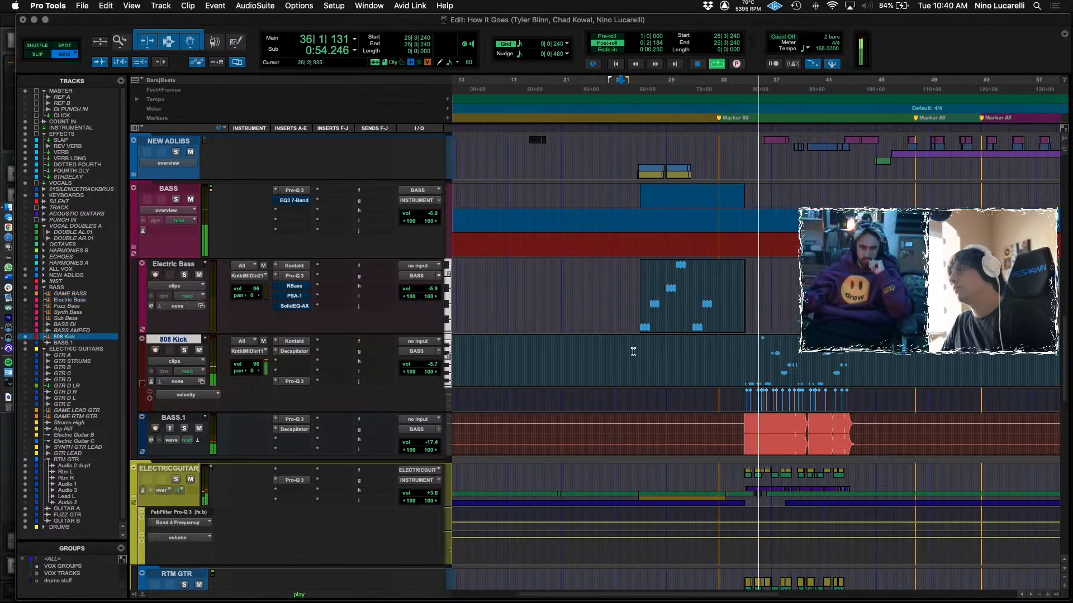
{"action": "left_click", "coordinate": [625, 353]}
{"action": "key", "text": "space"}
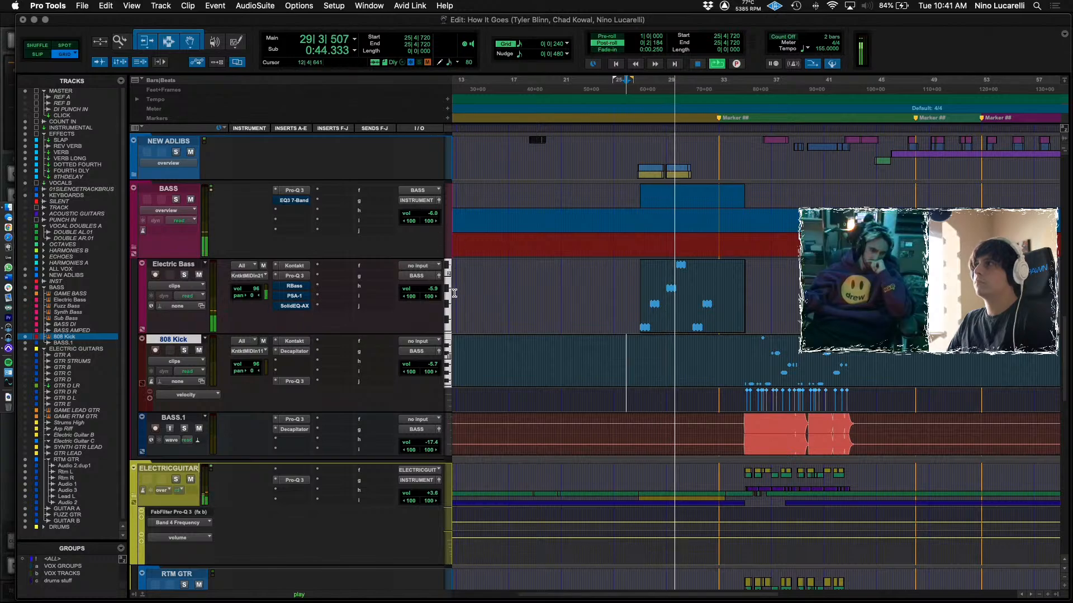
{"action": "left_click_drag", "start_coordinate": [433, 288], "coordinate": [434, 294]}
{"action": "key", "text": "space"}
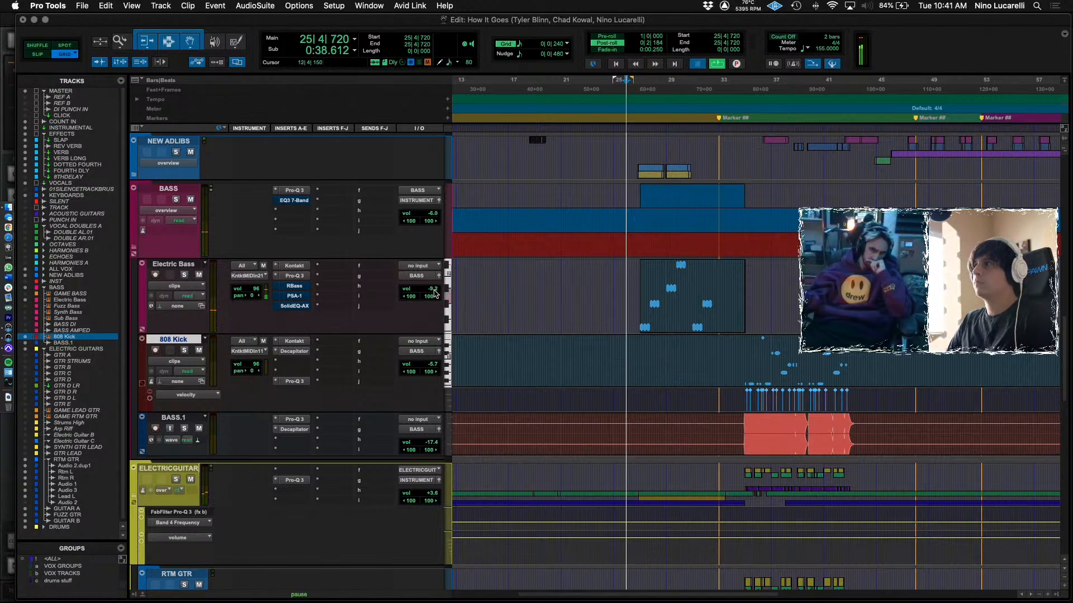
{"action": "left_click", "coordinate": [435, 294], "text": "super"}
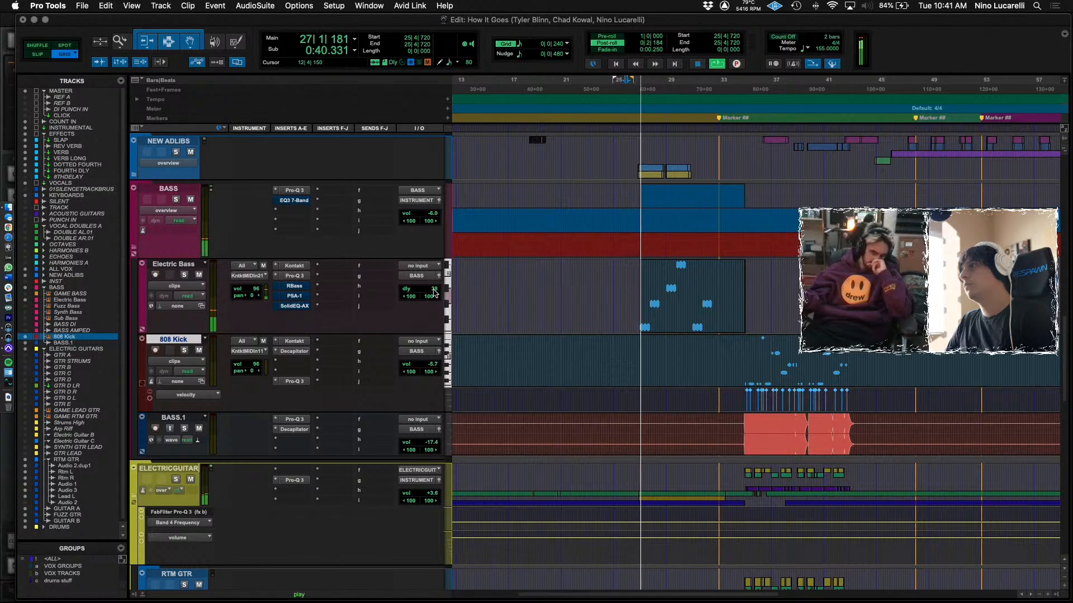
{"action": "left_click_drag", "start_coordinate": [434, 295], "coordinate": [432, 299]}
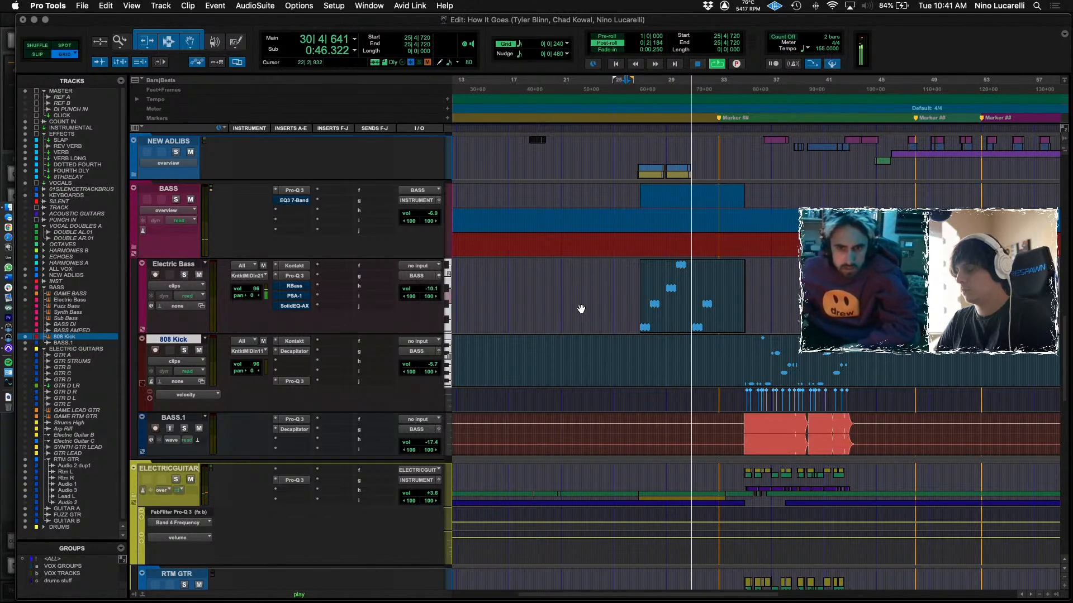
Look through the bass, guitar and effects tracks around bars 33 to 42 during playback.
{"action": "key", "text": "super+bracketleft"}
{"action": "scroll", "coordinate": [581, 309], "scroll_direction": "right", "scroll_amount": 3}
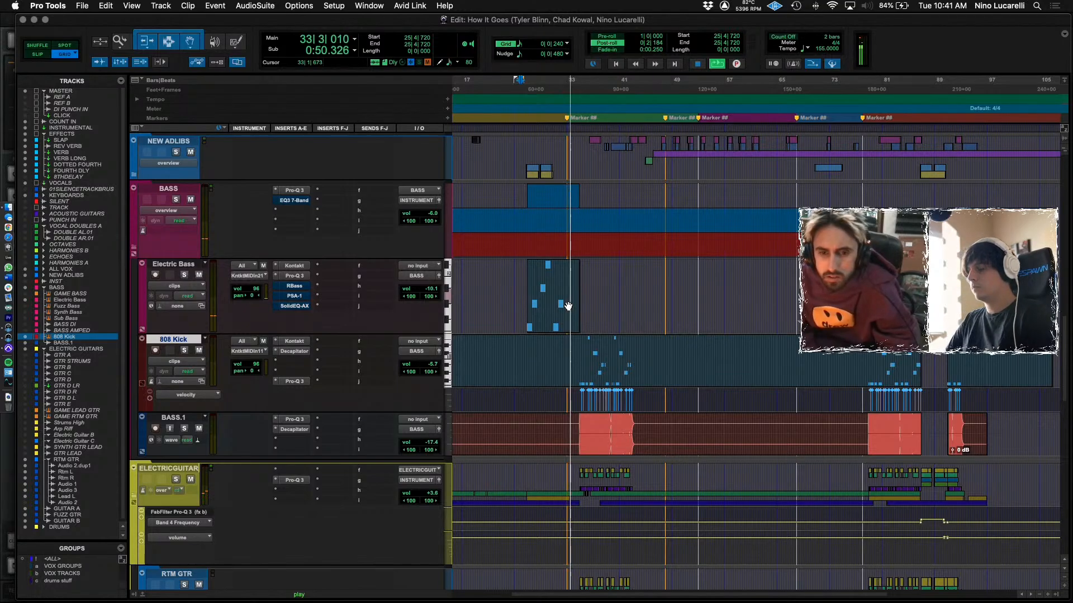
{"action": "key", "text": "super+bracketright"}
{"action": "scroll", "coordinate": [568, 306], "scroll_direction": "right", "scroll_amount": 1}
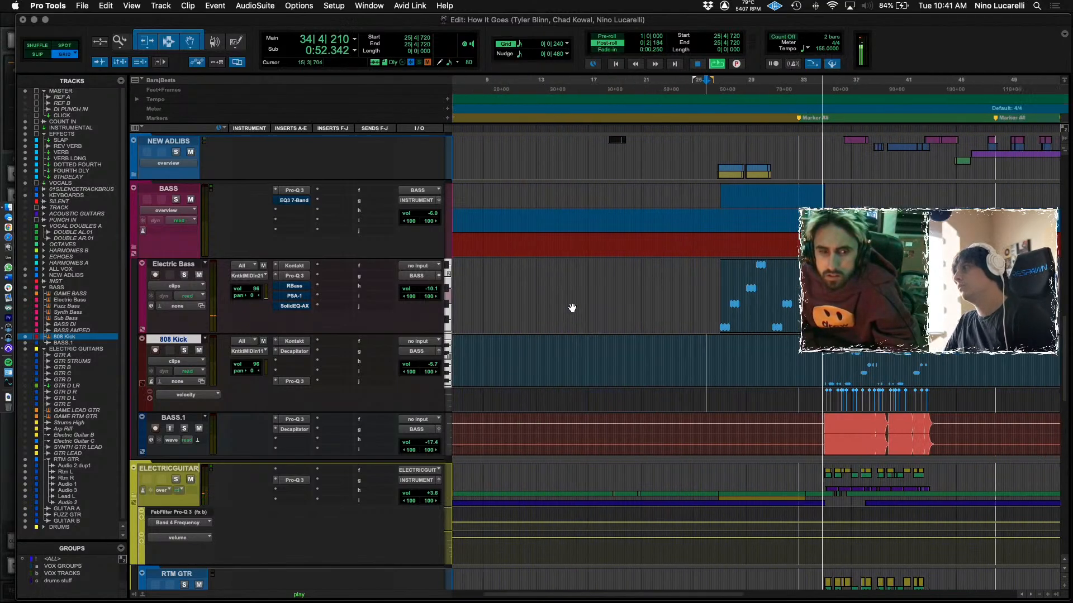
{"action": "scroll", "coordinate": [615, 312], "scroll_direction": "right", "scroll_amount": 3}
{"action": "scroll", "coordinate": [647, 318], "scroll_direction": "down", "scroll_amount": 15}
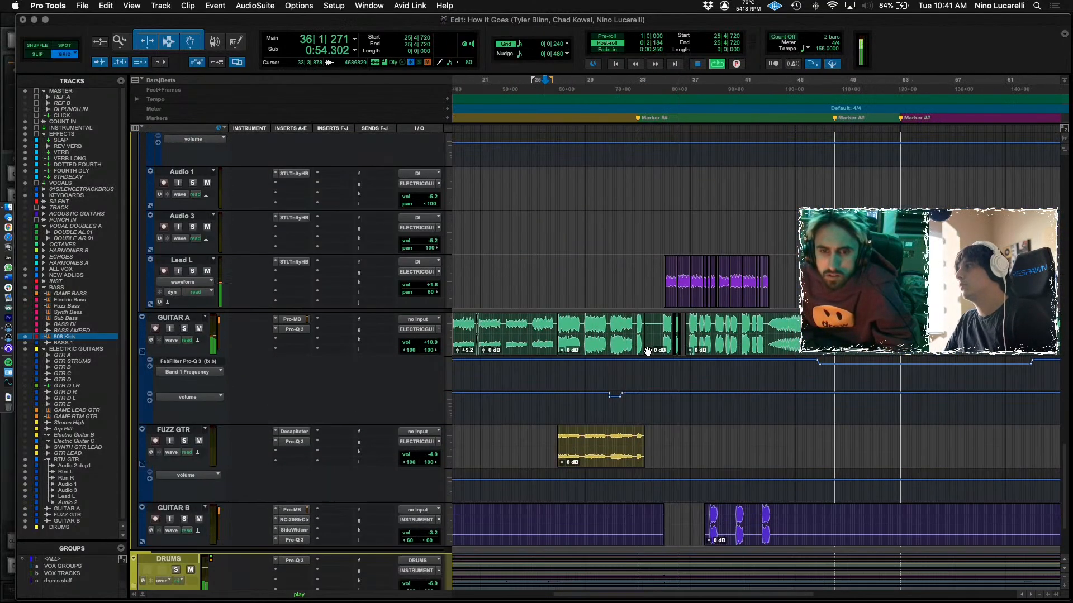
{"action": "scroll", "coordinate": [647, 351], "scroll_direction": "up", "scroll_amount": 15}
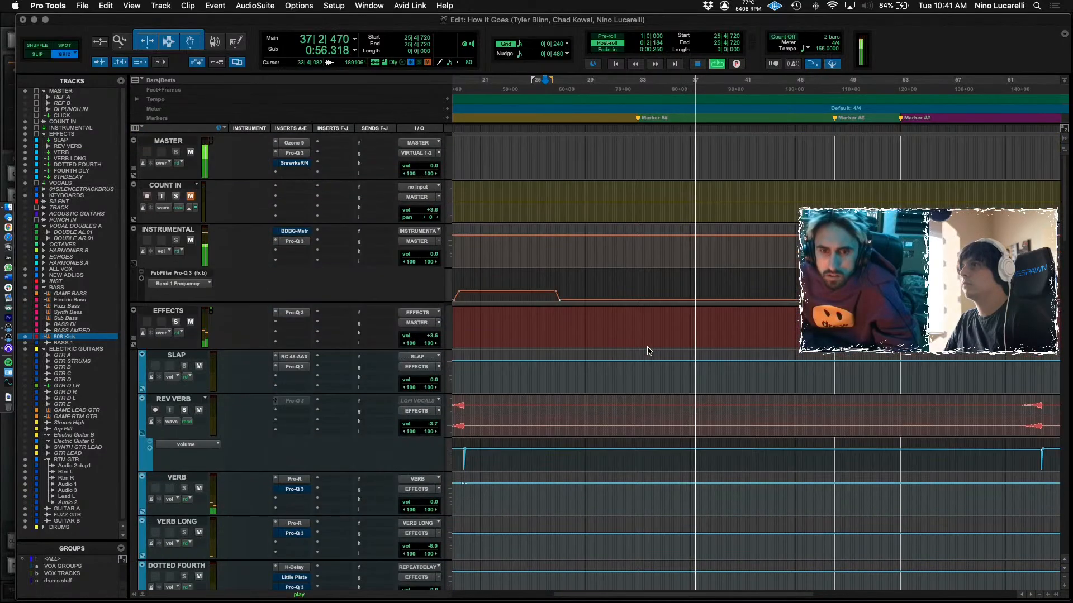
{"action": "scroll", "coordinate": [648, 351], "scroll_direction": "down", "scroll_amount": 15}
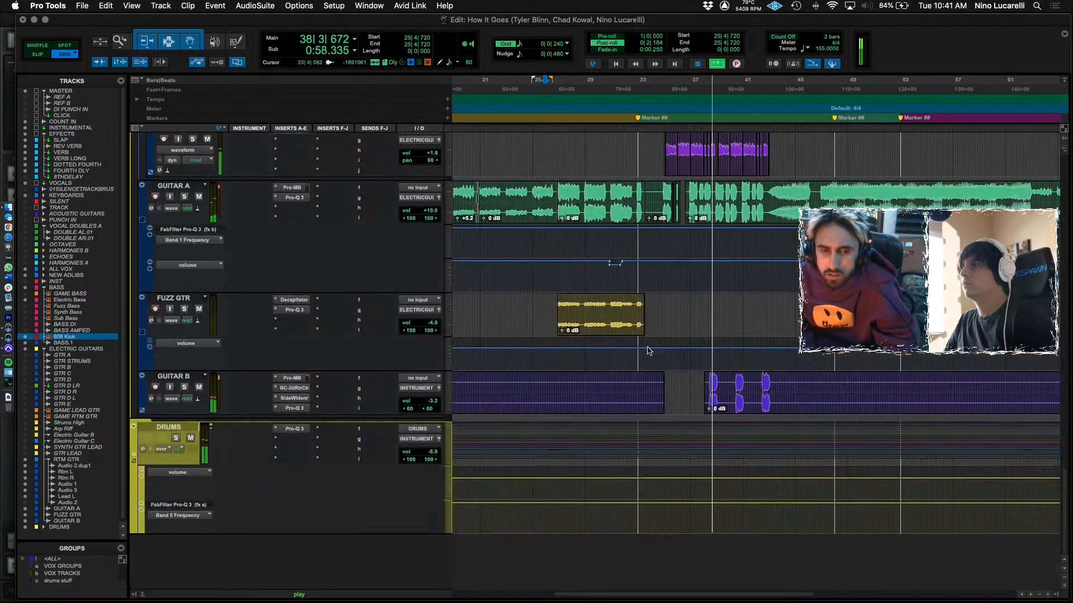
{"action": "scroll", "coordinate": [648, 350], "scroll_direction": "up", "scroll_amount": 4}
{"action": "scroll", "coordinate": [649, 357], "scroll_direction": "right", "scroll_amount": 1}
{"action": "scroll", "coordinate": [642, 372], "scroll_direction": "up", "scroll_amount": 2}
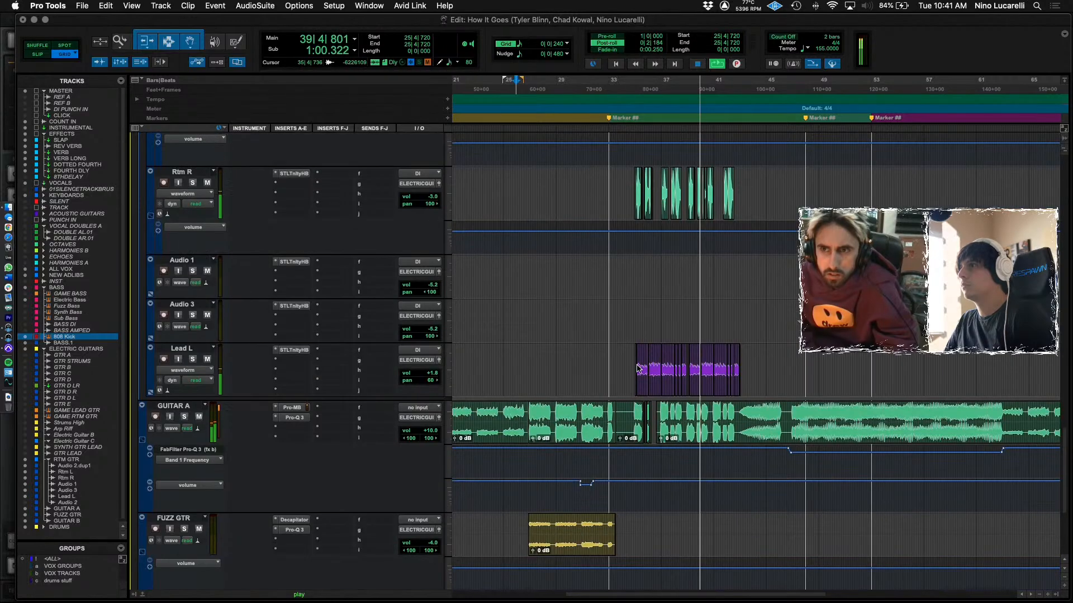
{"action": "scroll", "coordinate": [638, 383], "scroll_direction": "up", "scroll_amount": 3}
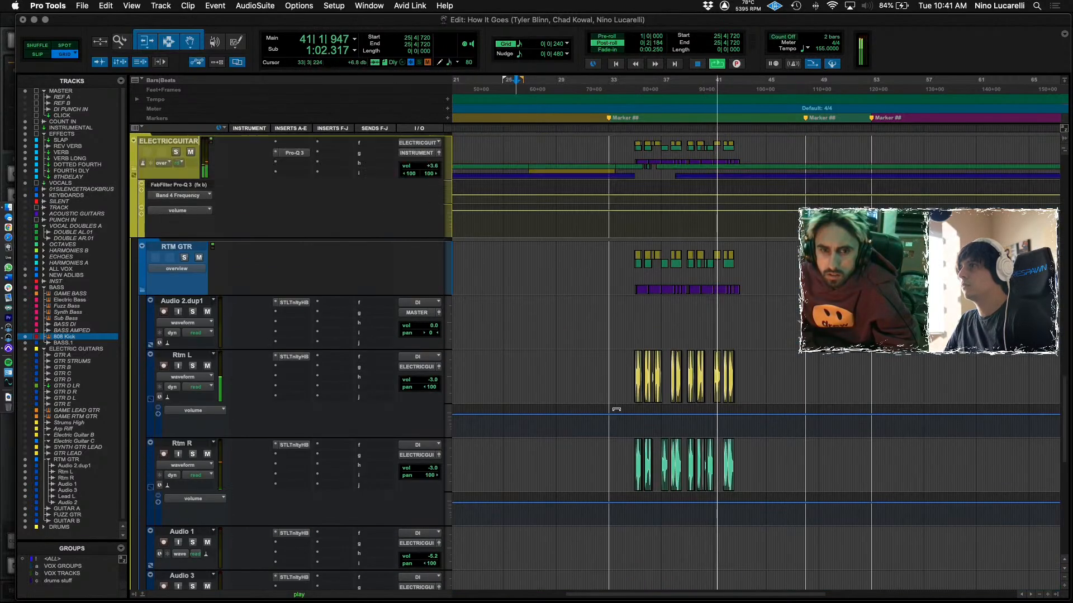
{"action": "scroll", "coordinate": [625, 391], "scroll_direction": "up", "scroll_amount": 2}
{"action": "scroll", "coordinate": [623, 405], "scroll_direction": "right", "scroll_amount": 2}
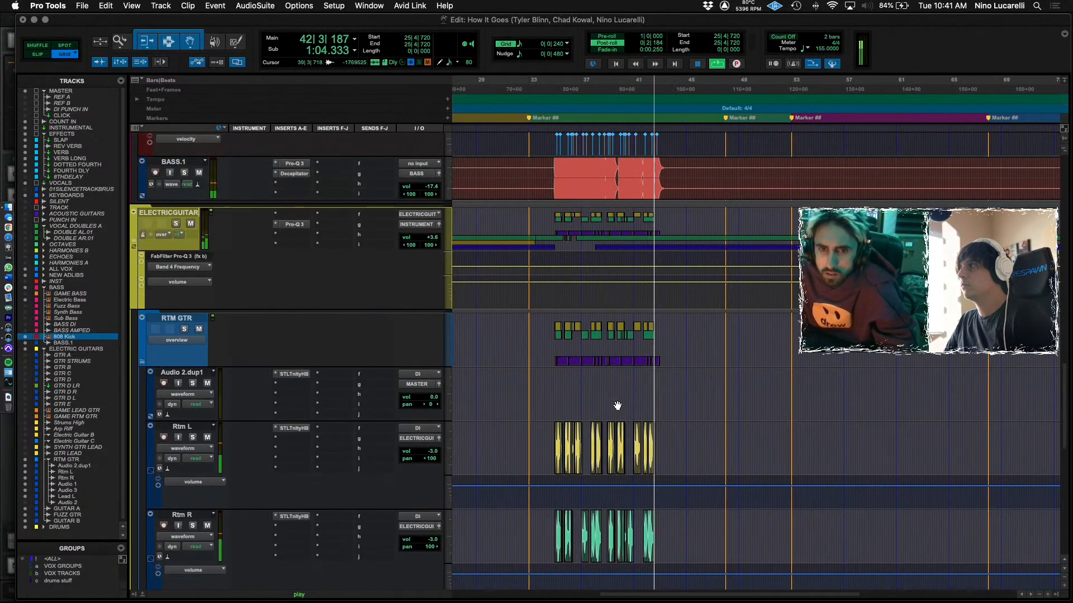
{"action": "scroll", "coordinate": [587, 403], "scroll_direction": "up", "scroll_amount": 2}
Play from 32|4|480, expand the ALL VOX folder and solo the LEADVOCALSB track.
{"action": "left_click", "coordinate": [528, 306]}
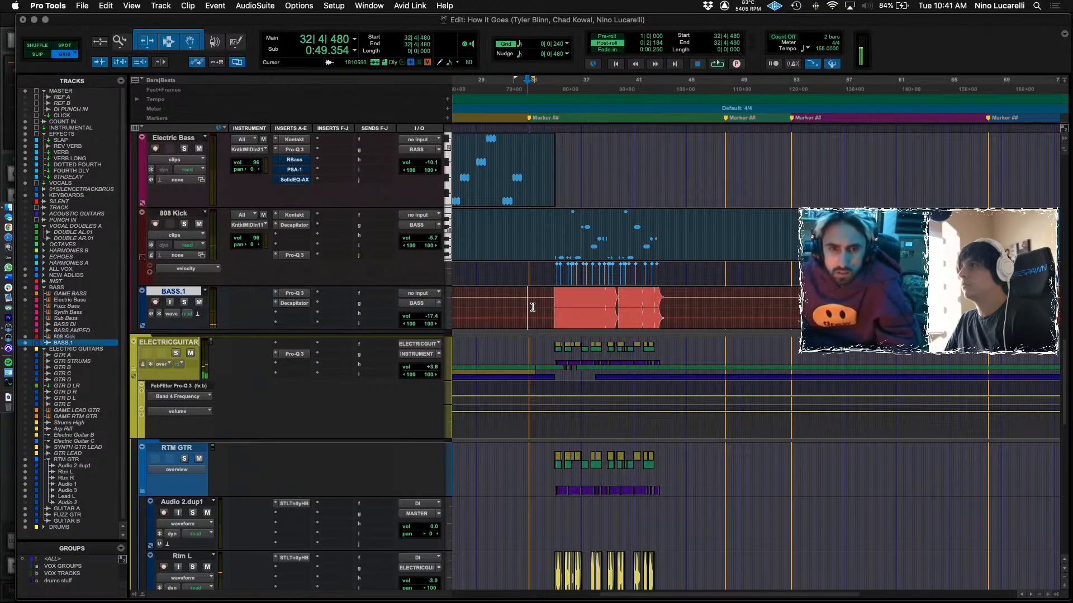
{"action": "scroll", "coordinate": [475, 339], "scroll_direction": "up", "scroll_amount": 6}
{"action": "scroll", "coordinate": [475, 340], "scroll_direction": "up", "scroll_amount": 10}
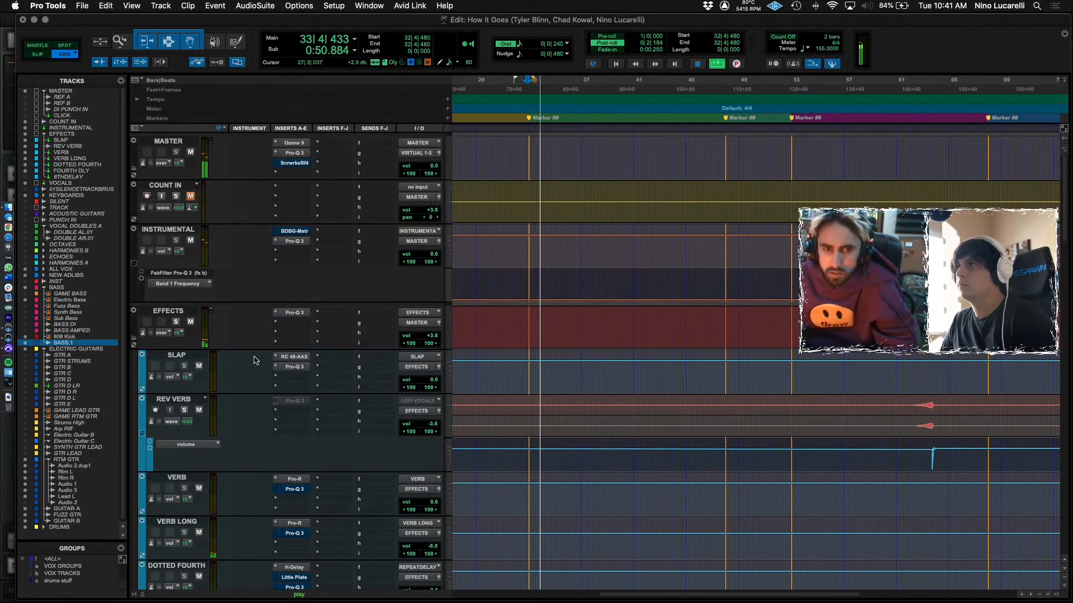
{"action": "scroll", "coordinate": [252, 362], "scroll_direction": "down", "scroll_amount": 4}
{"action": "scroll", "coordinate": [252, 361], "scroll_direction": "down", "scroll_amount": 4}
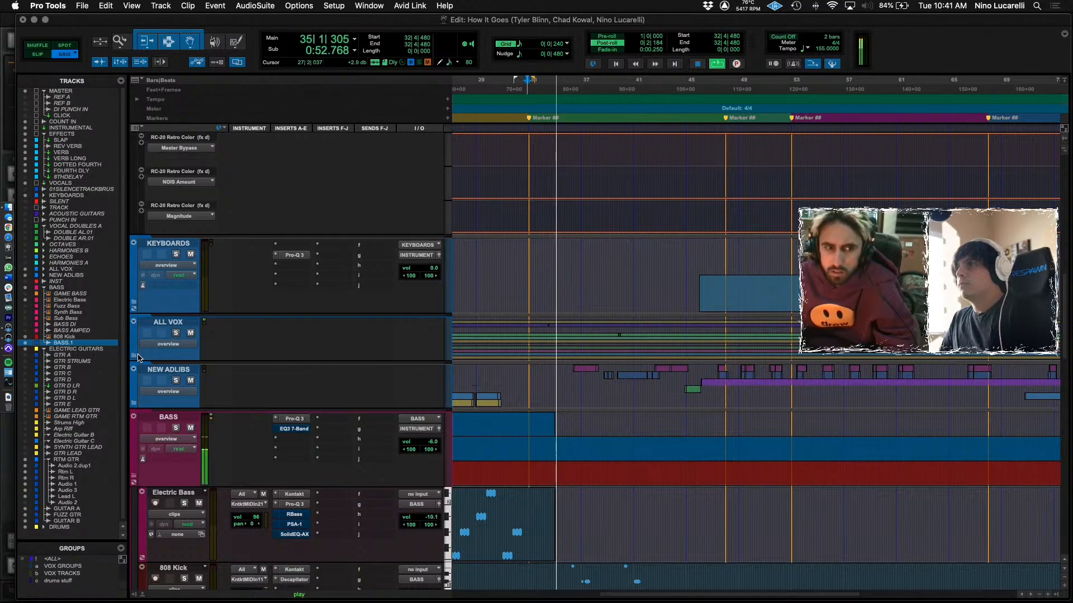
{"action": "scroll", "coordinate": [516, 368], "scroll_direction": "down", "scroll_amount": 5}
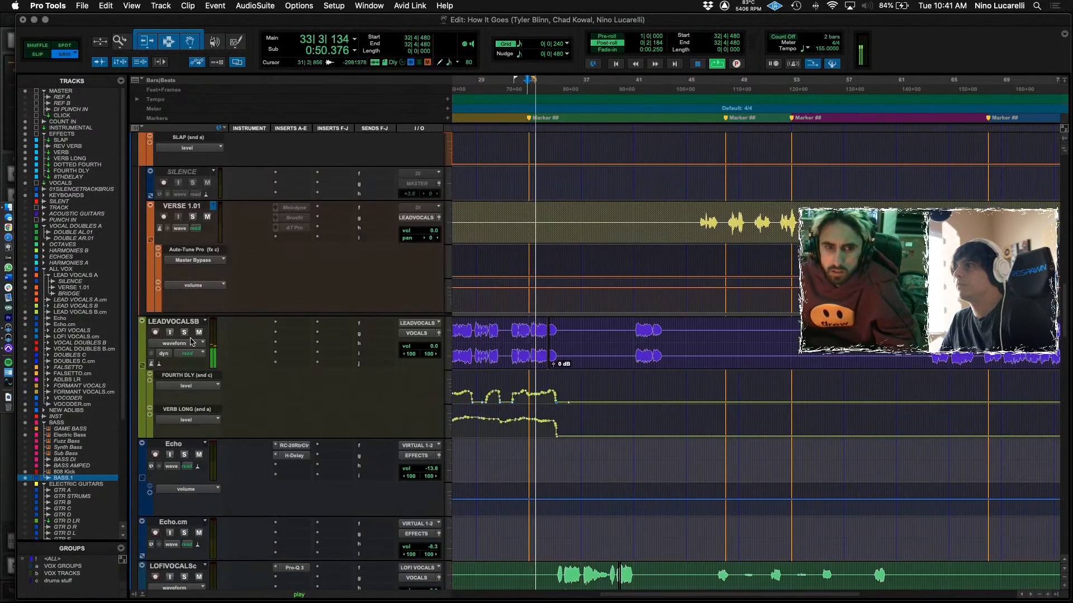
{"action": "key", "text": "super+bracketright"}
{"action": "key", "text": "super+bracketright"}
{"action": "key", "text": "super+bracketright"}
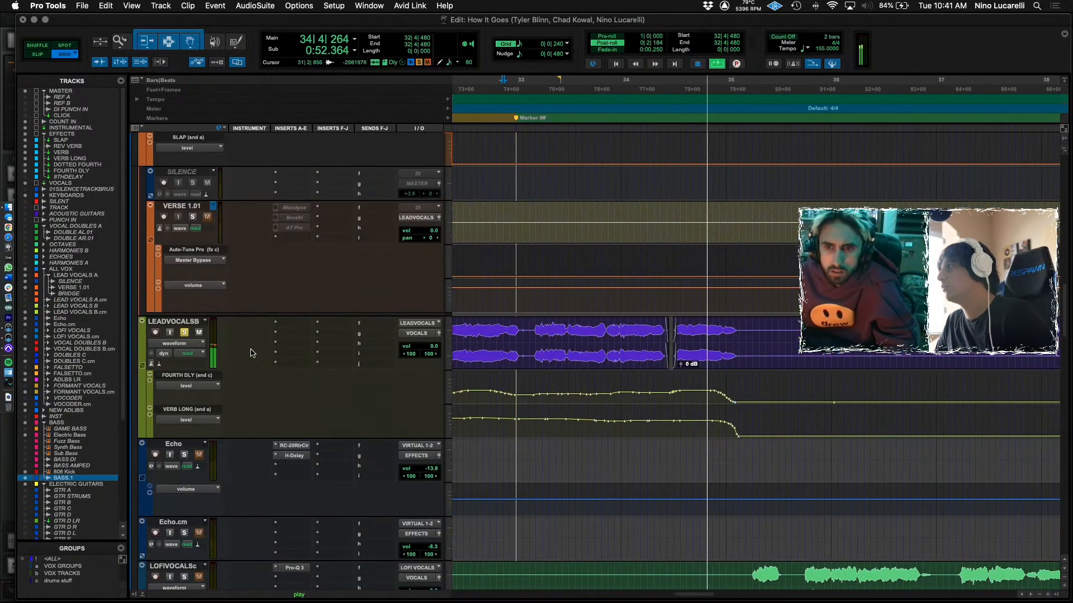
Play the soloed LEADVOCALSB phrase around bar 42 from 42|2|720 to check how it sounds.
{"action": "key", "text": "space"}
{"action": "key", "text": "super+bracketleft"}
{"action": "key", "text": "super+bracketleft"}
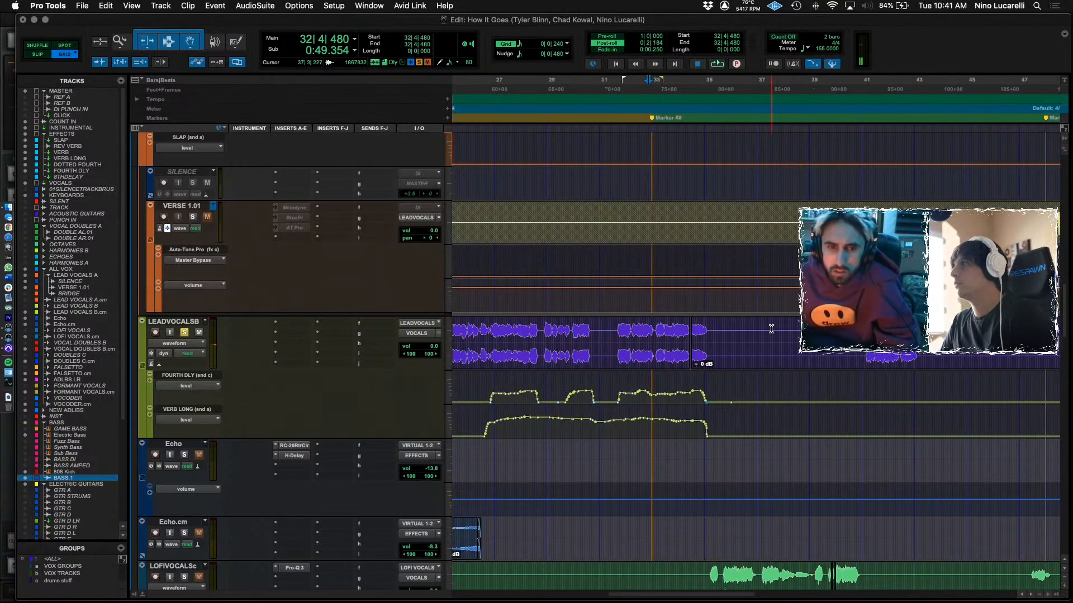
{"action": "left_click", "coordinate": [899, 336]}
{"action": "key", "text": "super+bracketright"}
{"action": "key", "text": "super+bracketright"}
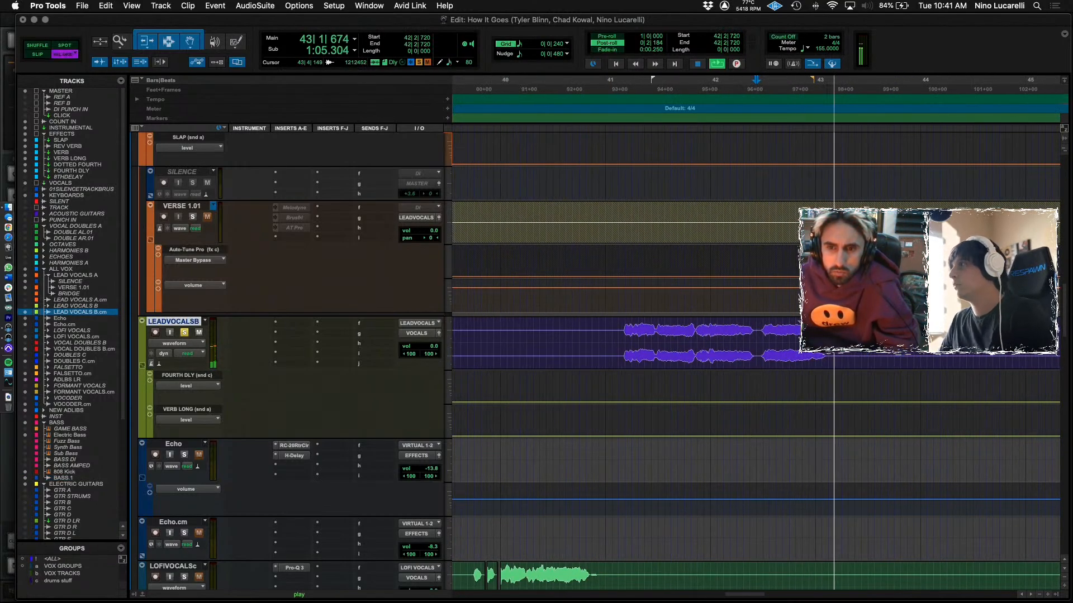
{"action": "scroll", "coordinate": [772, 320], "scroll_direction": "left", "scroll_amount": 2}
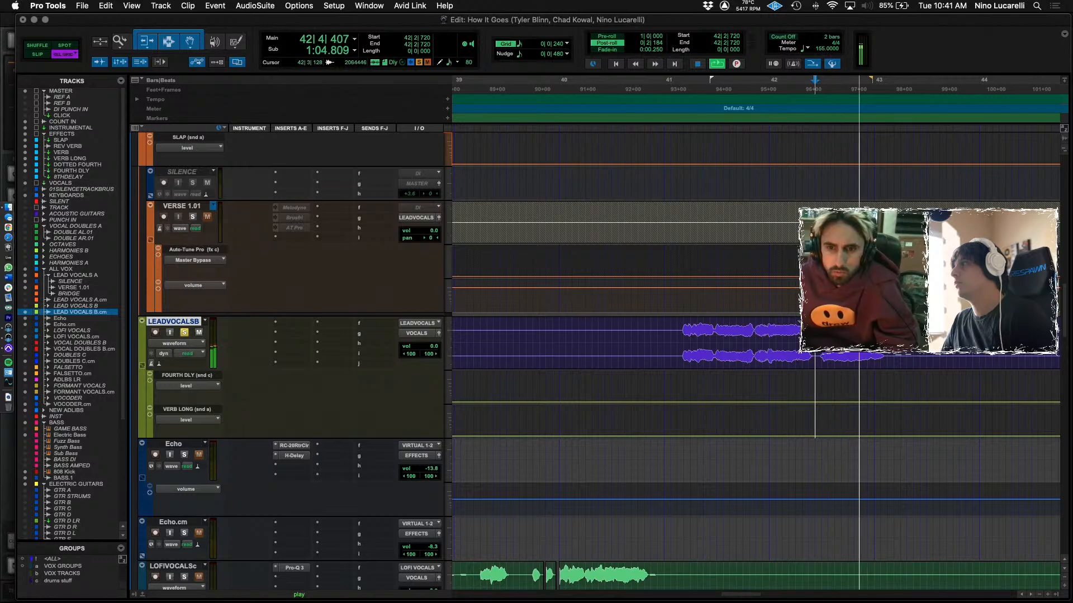
{"action": "key", "text": "space"}
Play the soloed LEADVOCALSB phrase from 32|3|240 and examine the join between its clips around 34|3.
{"action": "key", "text": "super+bracketleft"}
{"action": "key", "text": "super+bracketleft"}
{"action": "scroll", "coordinate": [665, 332], "scroll_direction": "left", "scroll_amount": 3}
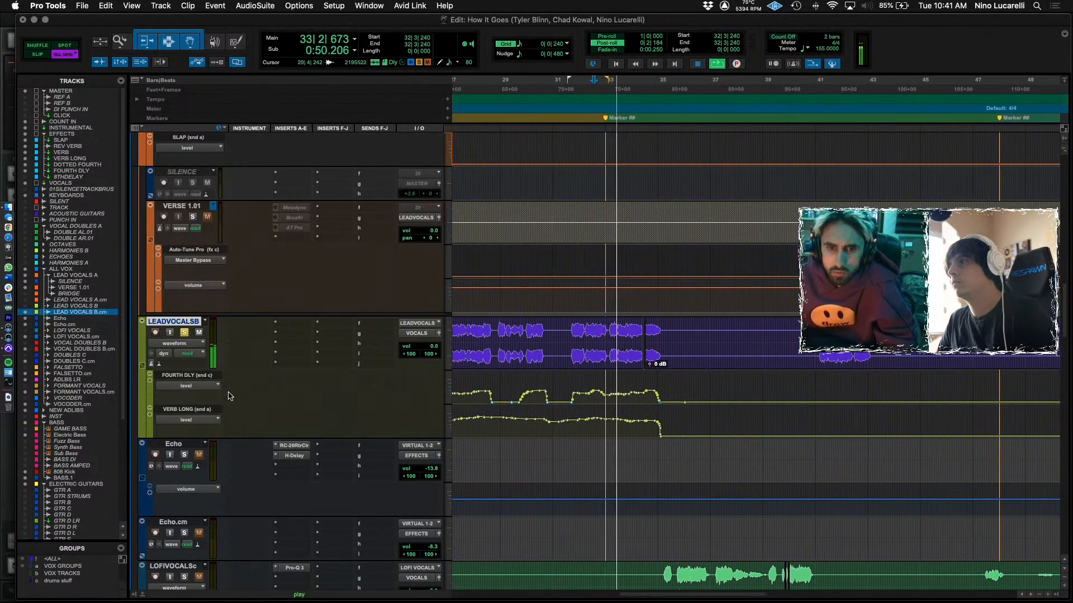
{"action": "key", "text": "super+bracketright"}
{"action": "key", "text": "super+bracketright"}
{"action": "key", "text": "super+bracketright"}
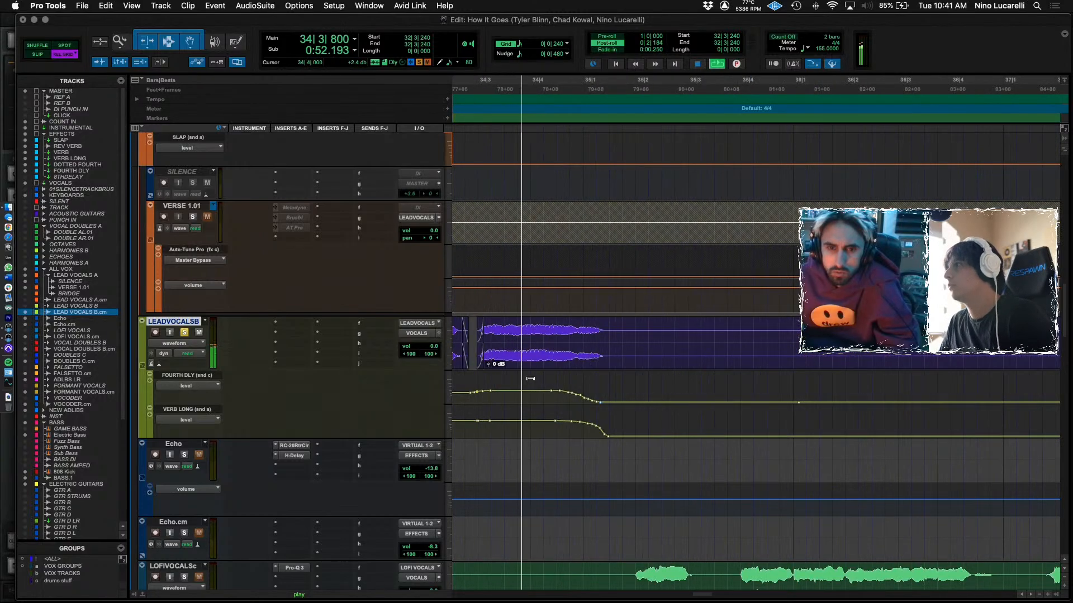
Switch to Slip mode and play from 34|2|875 to check the gap between the LEADVOCALSB clips.
{"action": "key", "text": "super+bracketright"}
{"action": "key", "text": "super+bracketright"}
{"action": "key", "text": "super+bracketright"}
{"action": "key", "text": "F2"}
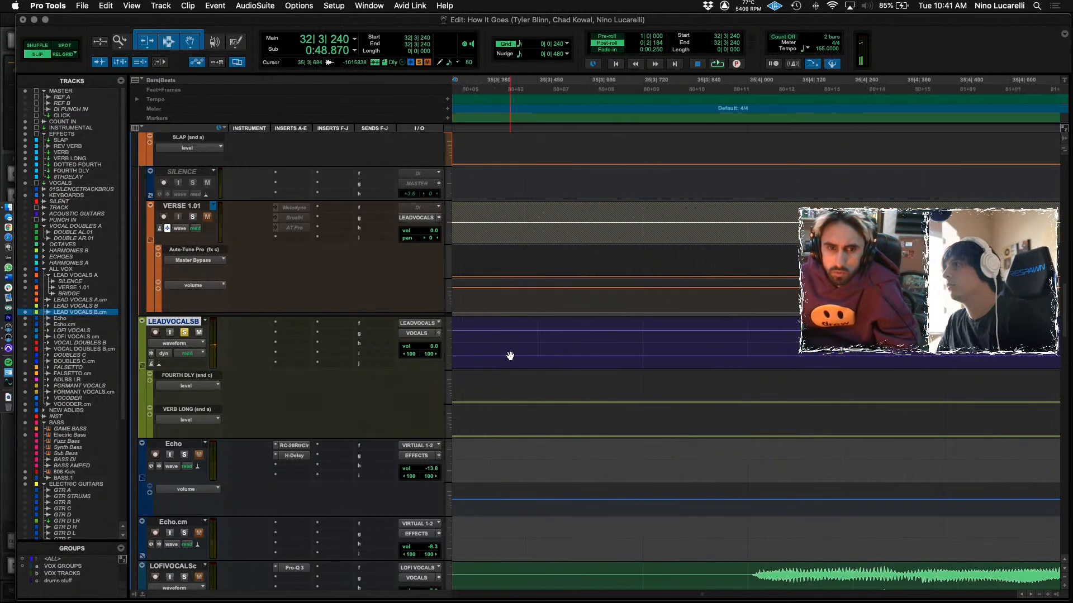
{"action": "scroll", "coordinate": [522, 356], "scroll_direction": "left", "scroll_amount": 15}
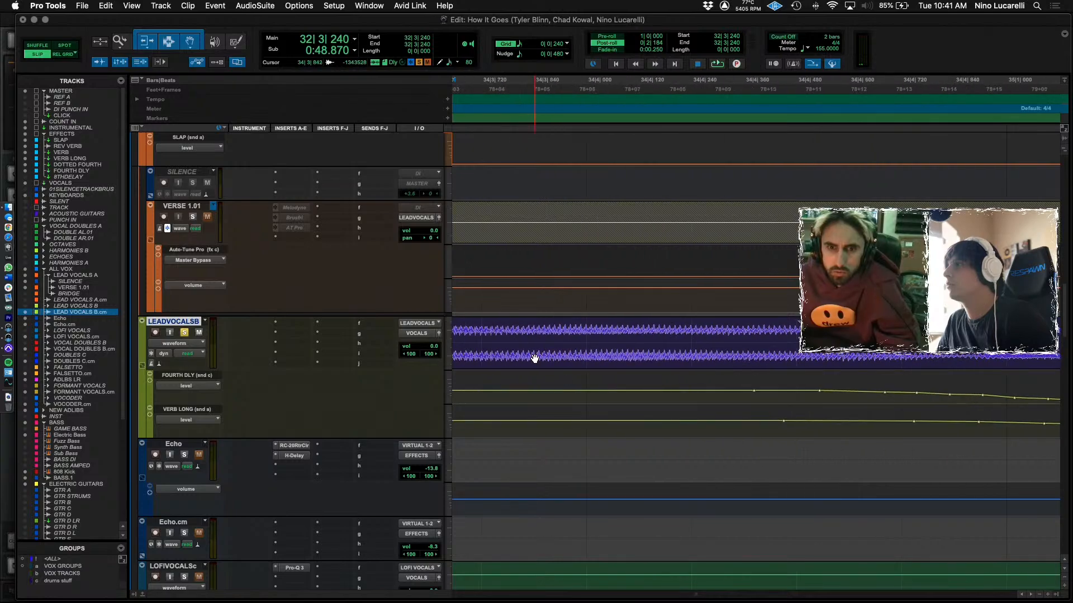
{"action": "left_click", "coordinate": [591, 365]}
{"action": "key", "text": "Delete"}
{"action": "key", "text": "space"}
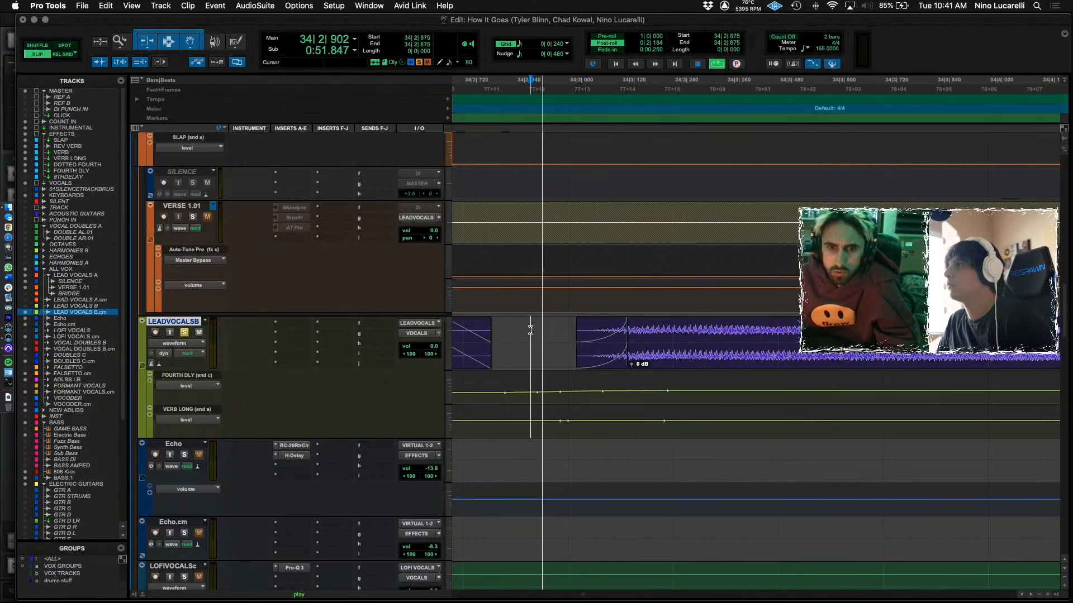
Try to extend the LEADVOCALSB clip after the gap back to 34|2|879 with a 0|0|464 fade-in, and play it.
{"action": "key", "text": "super+bracketleft"}
{"action": "key", "text": "super+bracketleft"}
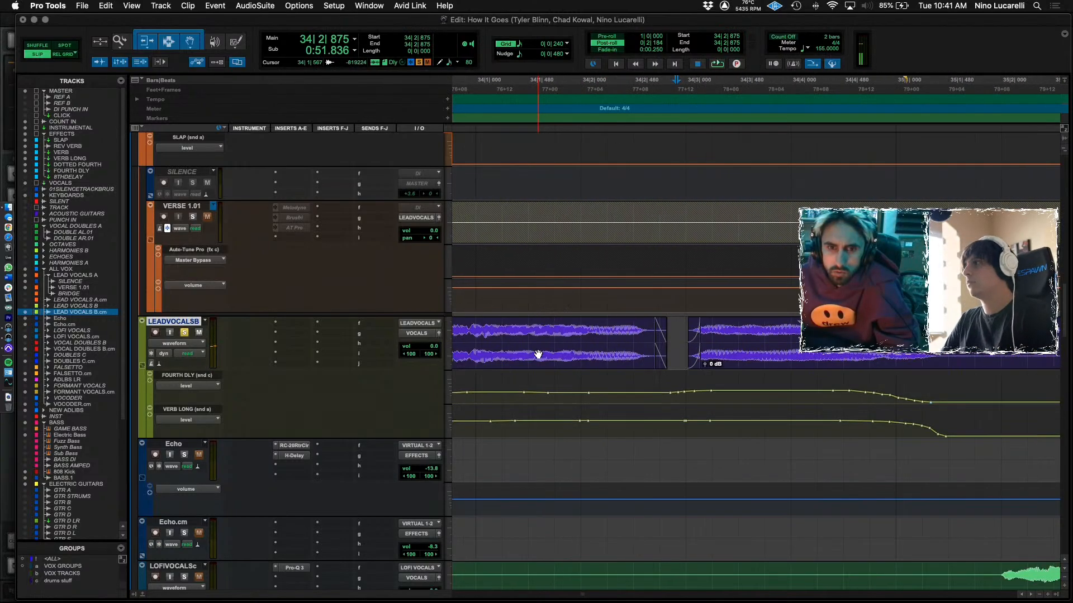
{"action": "mouse_move", "coordinate": [689, 333]}
{"action": "left_mouse_down"}
{"action": "mouse_move", "coordinate": [664, 330]}
{"action": "mouse_move", "coordinate": [727, 330]}
{"action": "left_mouse_up"}
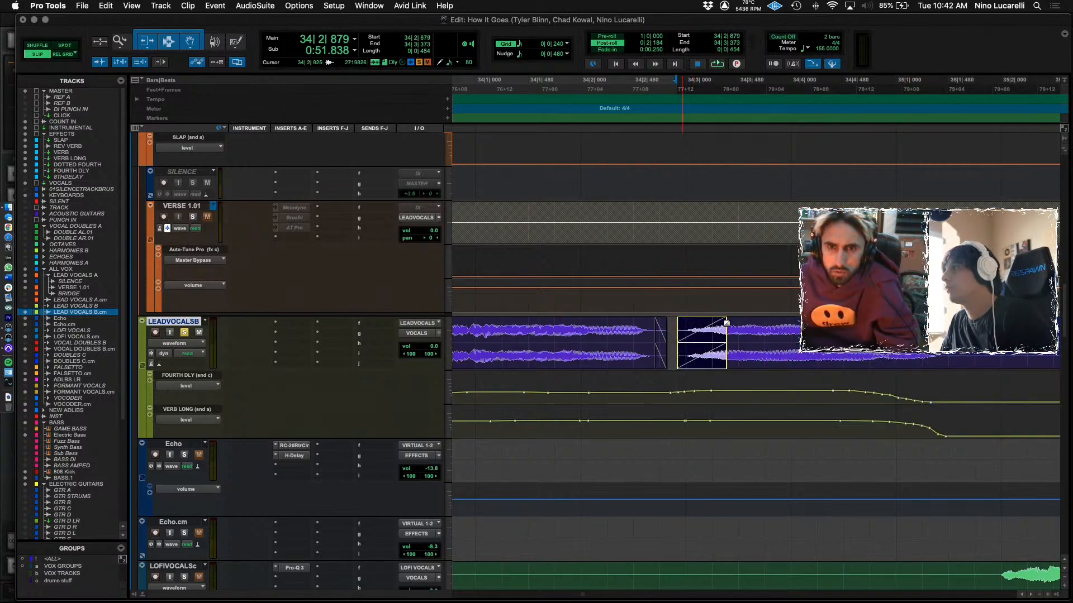
{"action": "left_click", "coordinate": [559, 335]}
{"action": "key", "text": "space"}
{"action": "key", "text": "space"}
{"action": "left_click", "coordinate": [702, 356]}
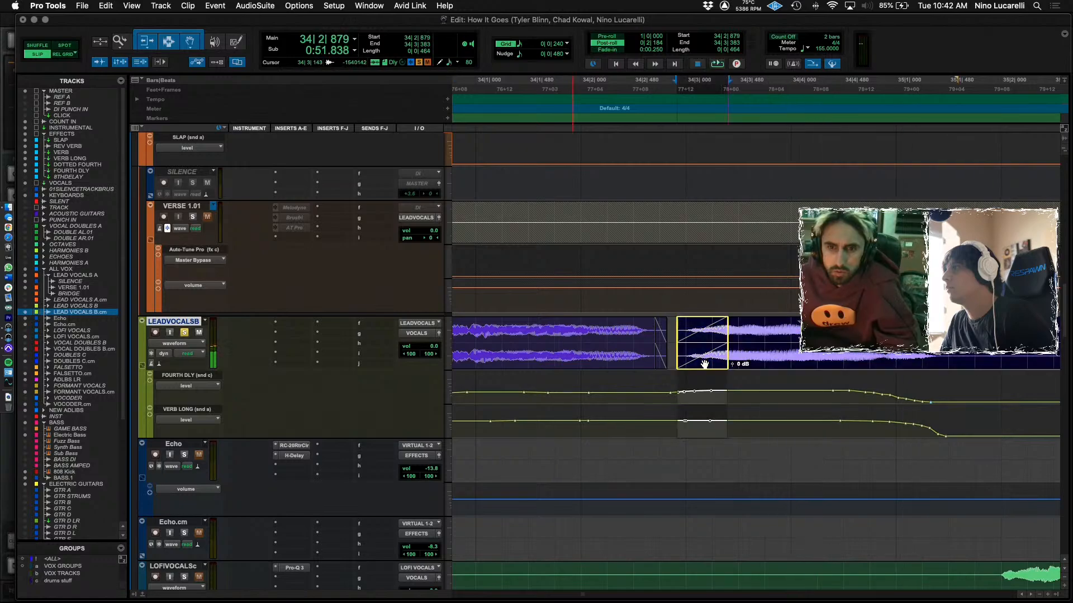
Play the LEADVOCALSB join again and restore the second clip's 34|3|019 start with its 0|0|117 fade-in.
{"action": "left_click", "coordinate": [699, 333]}
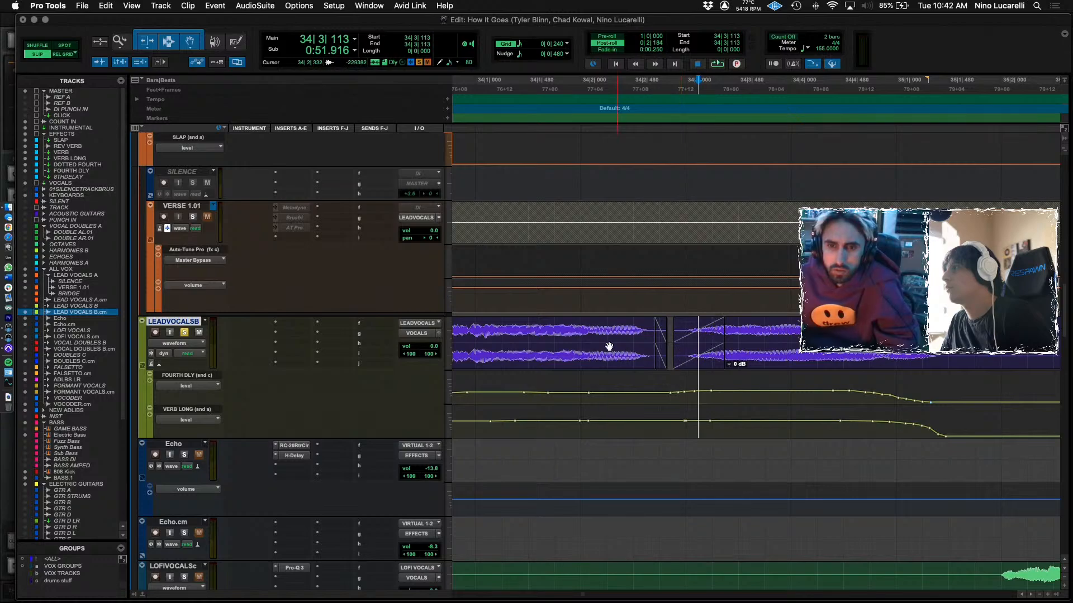
{"action": "key", "text": "space"}
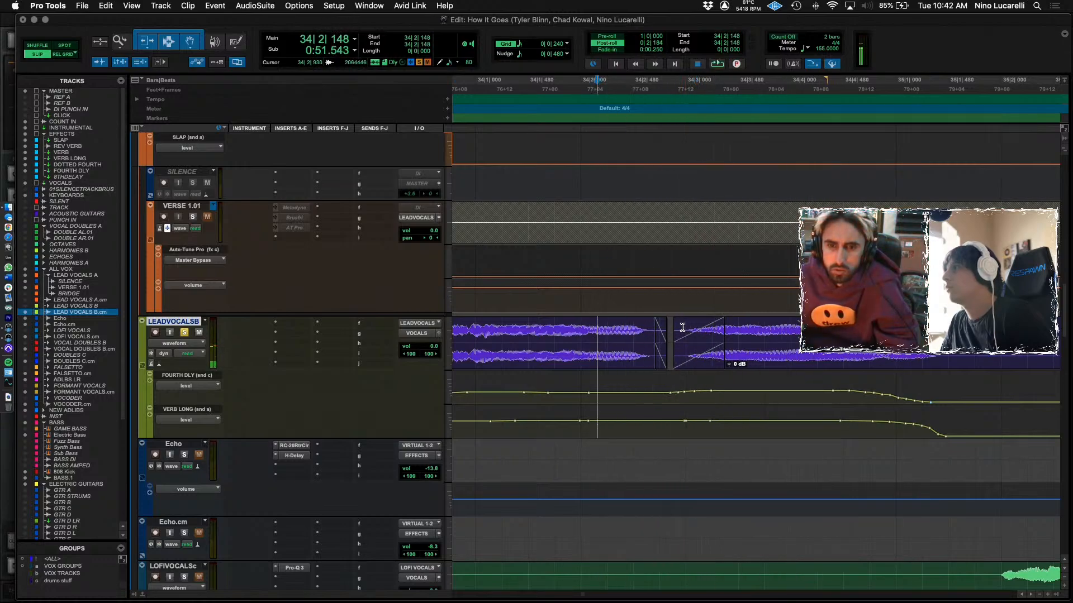
{"action": "left_click", "coordinate": [672, 333]}
{"action": "key", "text": "super+bracketright"}
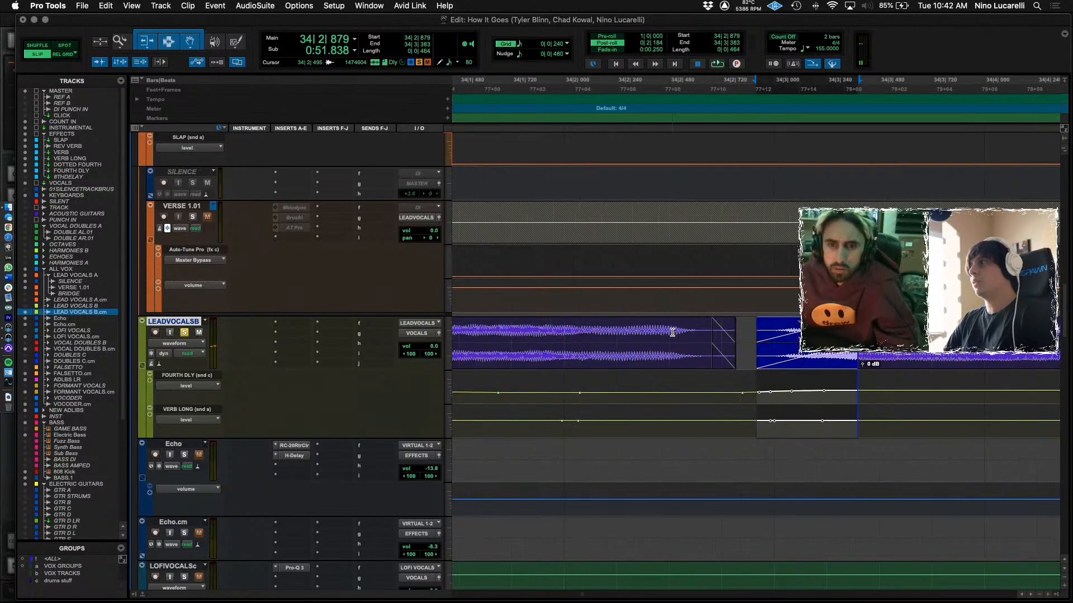
{"action": "key", "text": "super+bracketleft"}
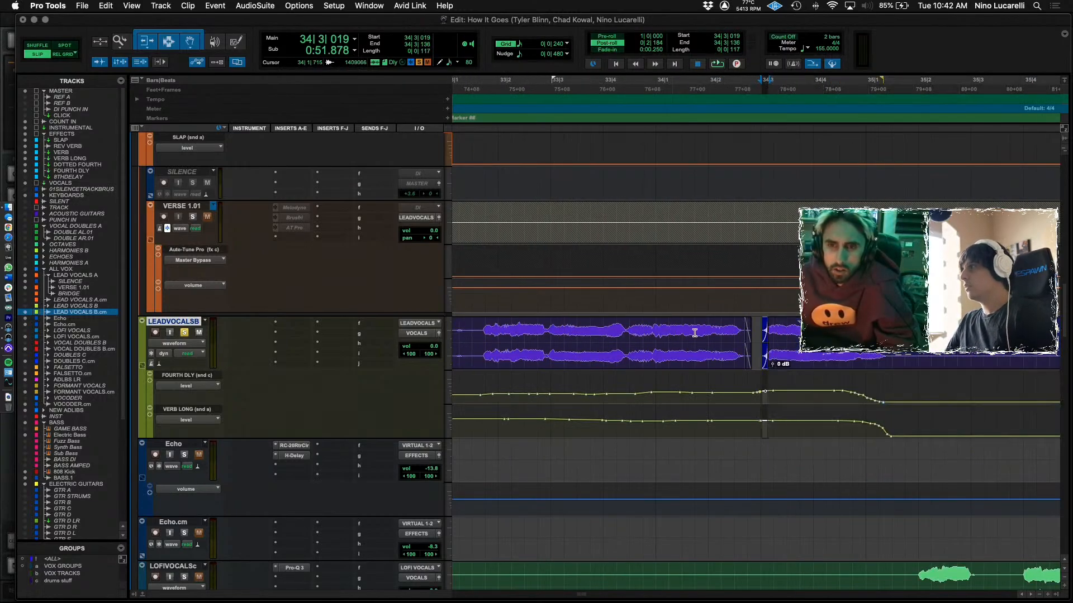
Unsolo LEADVOCALSB and play the full mix around 34|1|807 to check the vocal join in context.
{"action": "left_click", "coordinate": [185, 333]}
{"action": "key", "text": "space"}
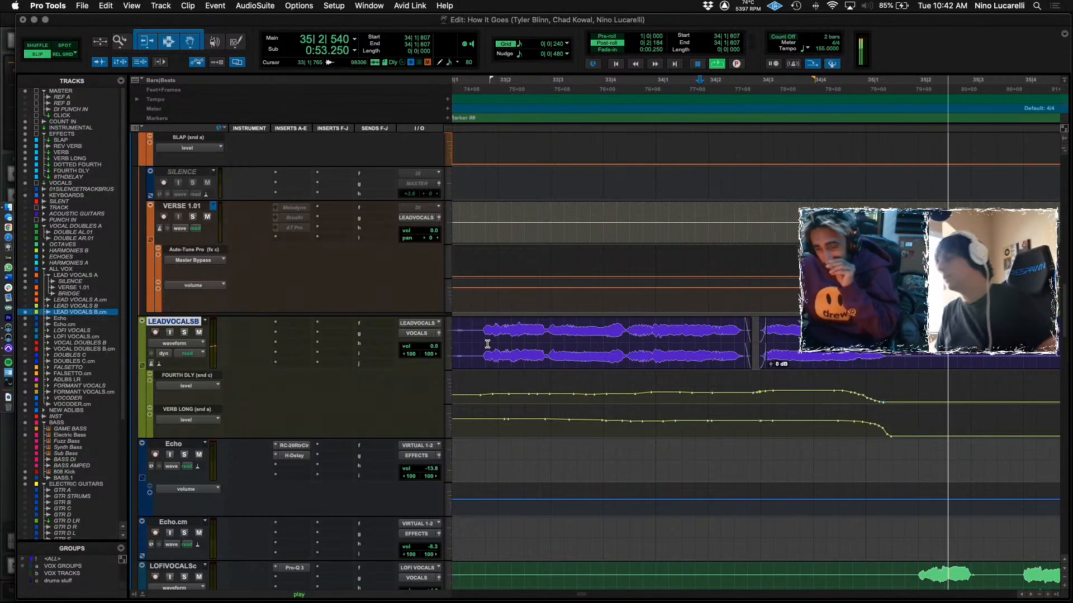
{"action": "key", "text": "super+bracketleft"}
{"action": "key", "text": "super+bracketleft"}
{"action": "key", "text": "super+bracketleft"}
{"action": "key", "text": "super+bracketleft"}
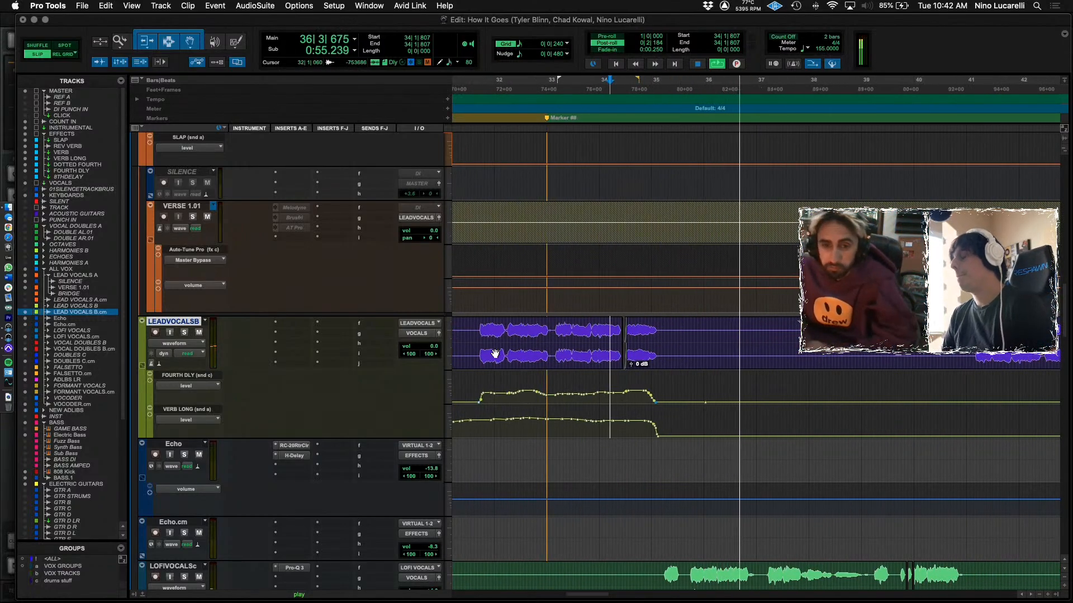
Switch back to Grid mode, stop playback and collapse the ALL VOX folder.
{"action": "key", "text": "F4"}
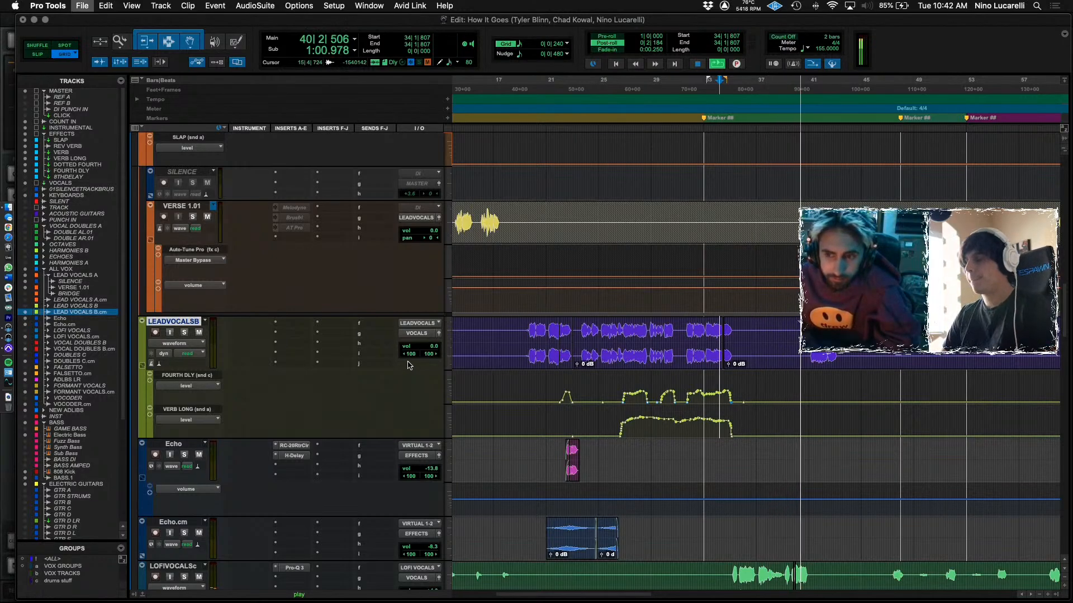
{"action": "key", "text": "super+bracketleft"}
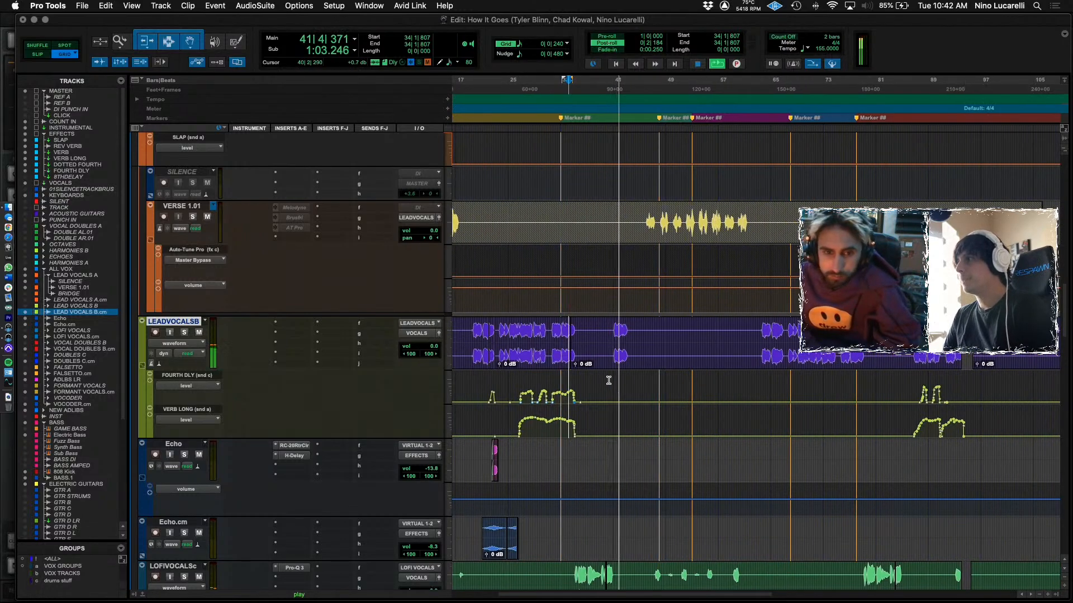
{"action": "key", "text": "space"}
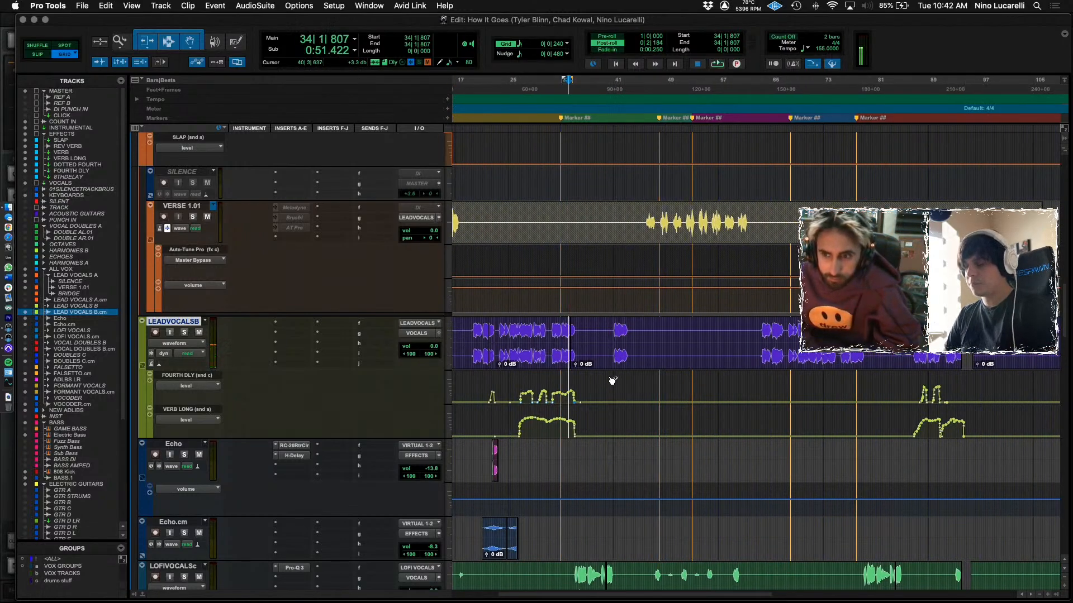
{"action": "key", "text": "super+bracketleft"}
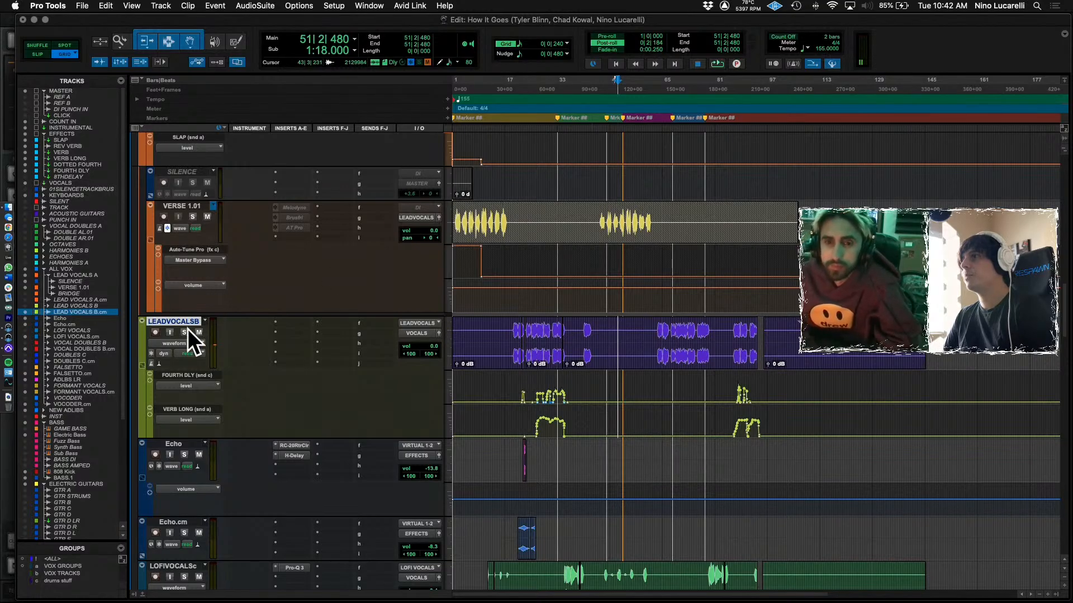
{"action": "scroll", "coordinate": [169, 412], "scroll_direction": "up", "scroll_amount": 5}
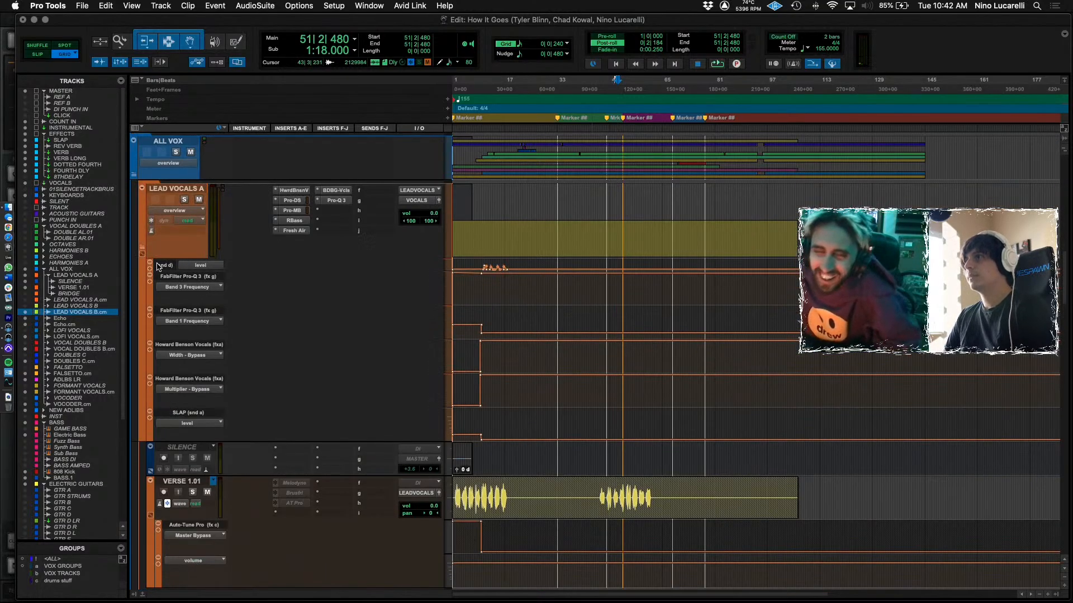
{"action": "left_click", "coordinate": [135, 178]}
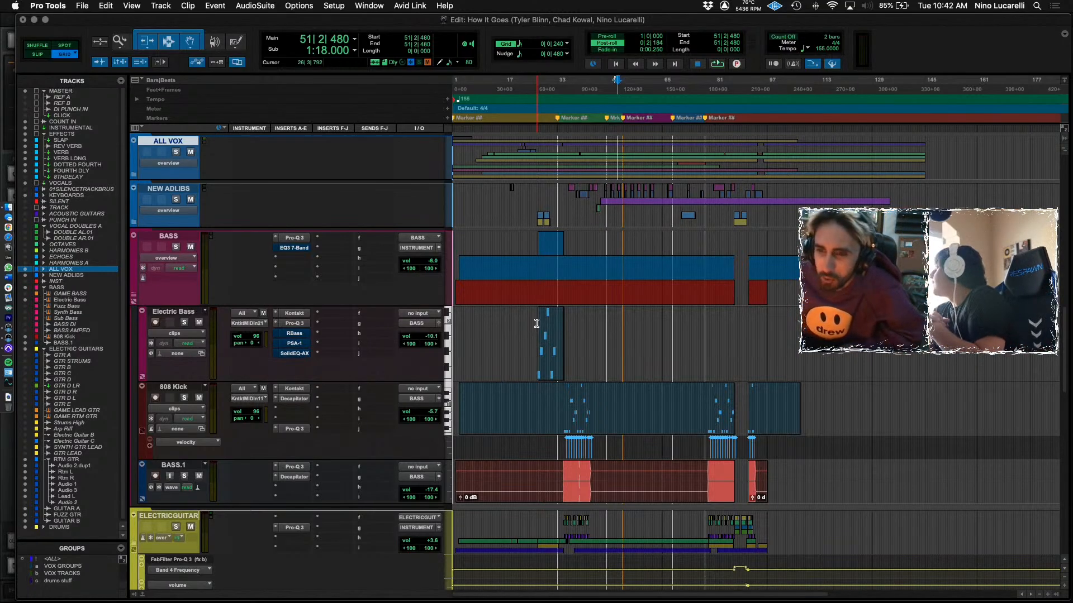
Delete the Audio 2.dup1 track from the RTM GTR folder.
{"action": "left_click", "coordinate": [561, 398]}
{"action": "scroll", "coordinate": [469, 406], "scroll_direction": "down", "scroll_amount": 6}
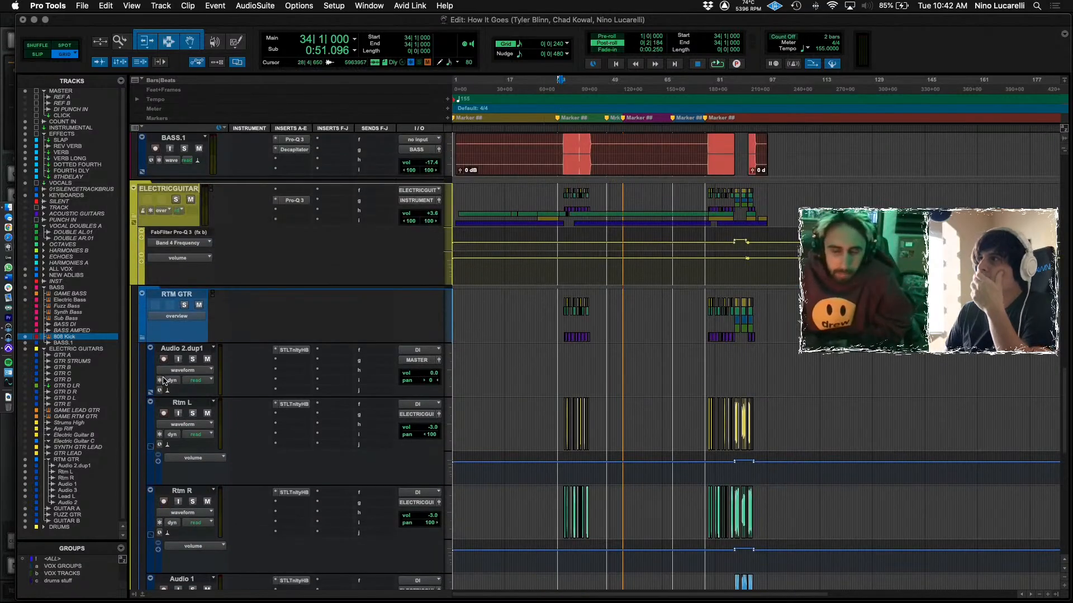
{"action": "left_click", "coordinate": [188, 349]}
{"action": "right_click", "coordinate": [203, 354]}
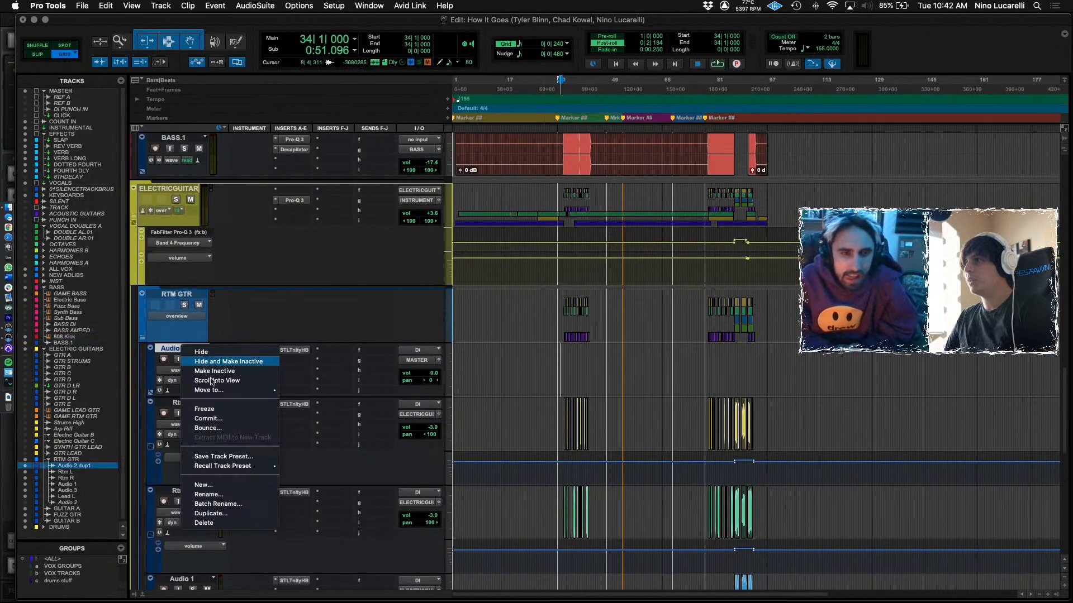
{"action": "left_click", "coordinate": [217, 525]}
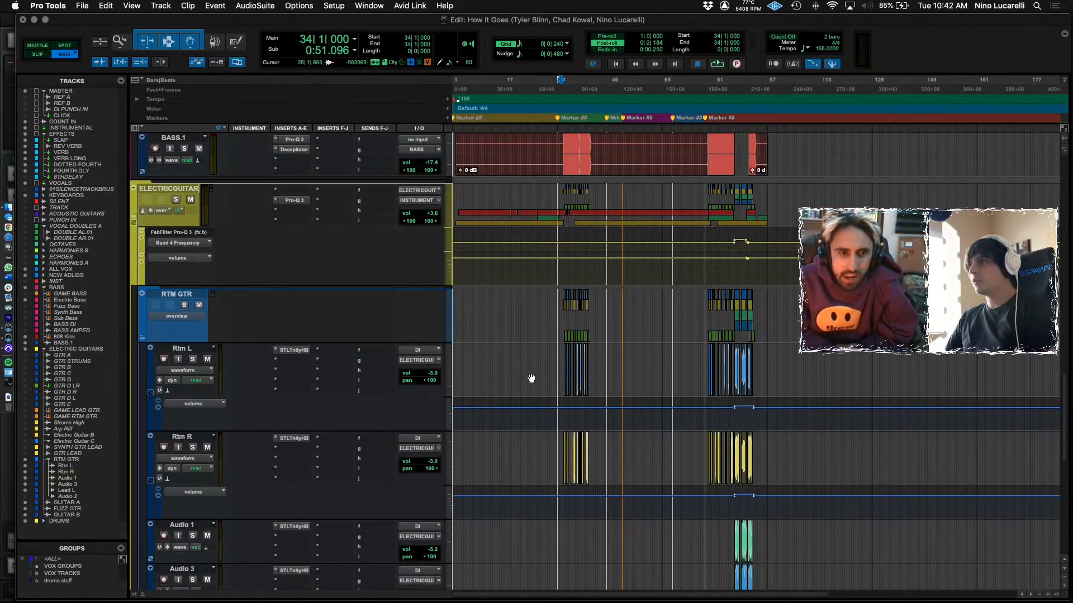
Audition the Audio 1 guitar from 86|4|240 and rename its track Lofi Gtr L.
{"action": "scroll", "coordinate": [531, 379], "scroll_direction": "down", "scroll_amount": 3}
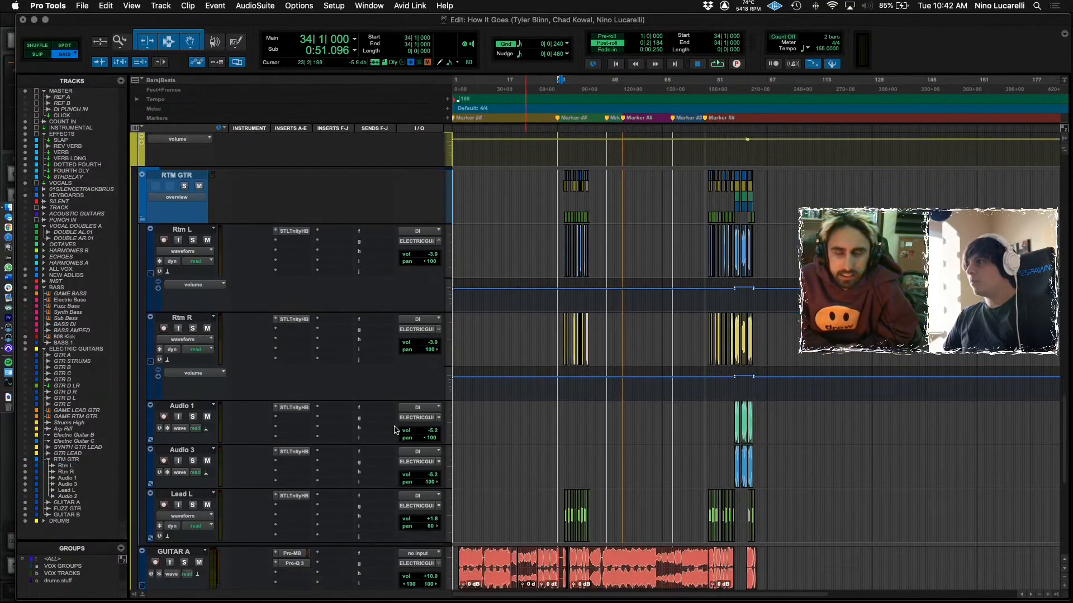
{"action": "left_click", "coordinate": [733, 426]}
{"action": "key", "text": "space"}
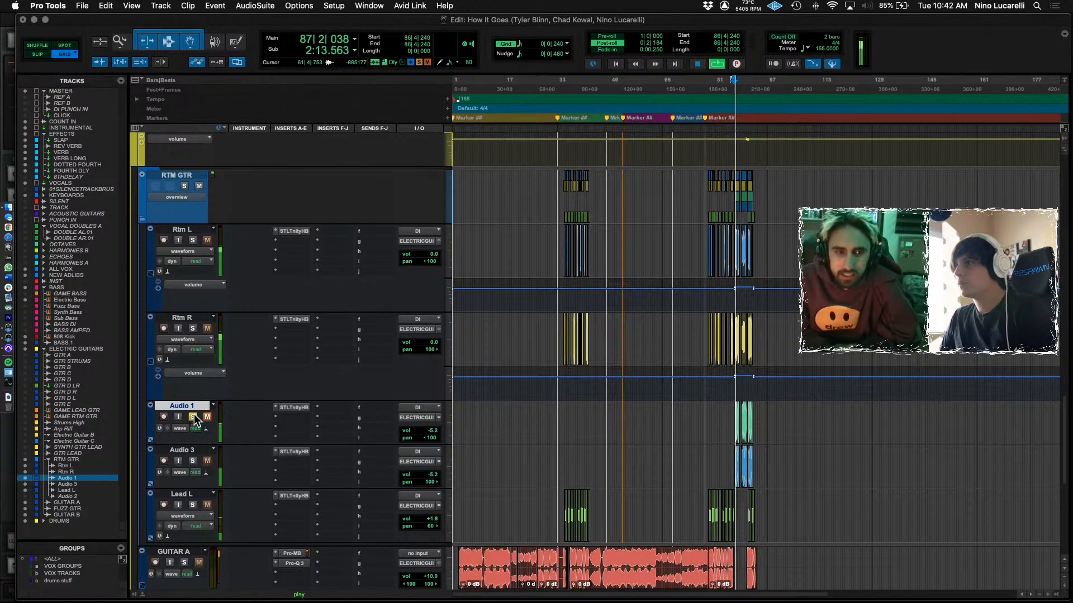
{"action": "left_click", "coordinate": [193, 420]}
{"action": "double_click", "coordinate": [184, 406]}
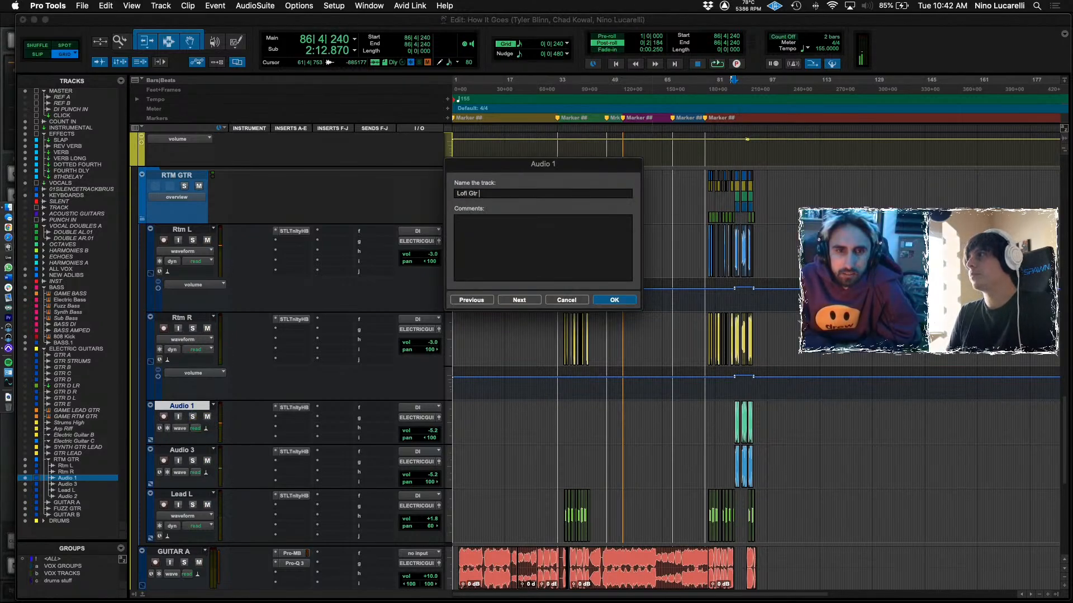
{"action": "key", "text": "Return"}
Rename the Audio 3 track as Lofi Gtr R.
{"action": "double_click", "coordinate": [181, 450]}
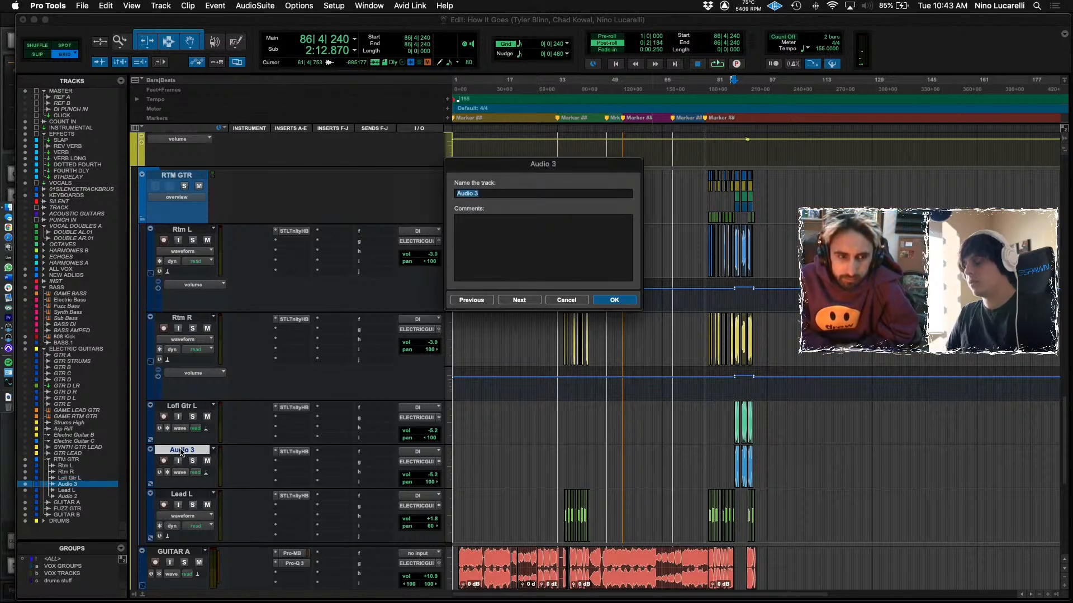
{"action": "key", "text": "Return"}
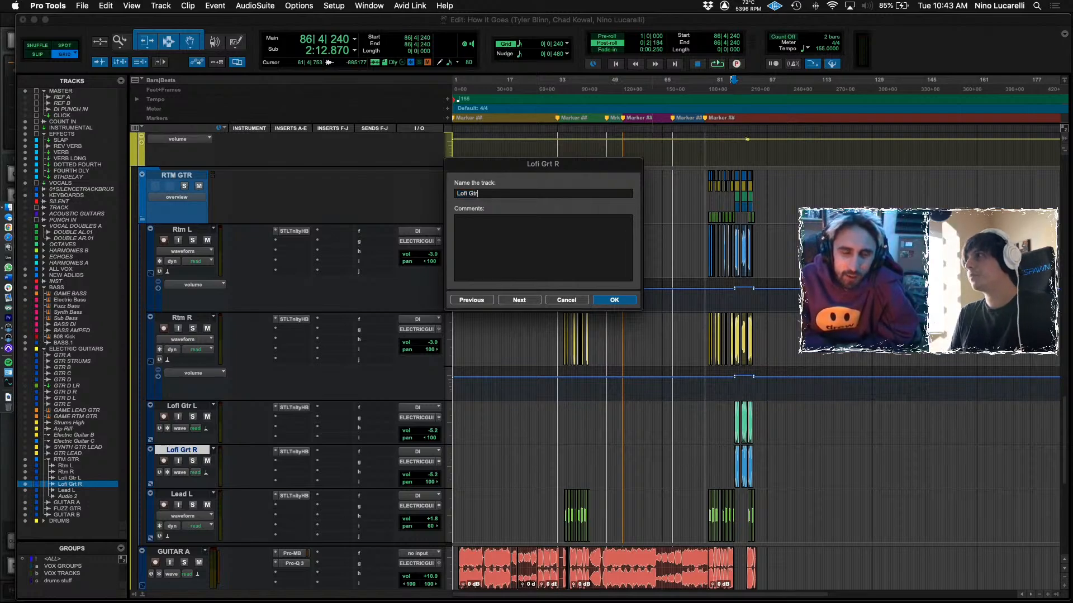
{"action": "key", "text": "Return"}
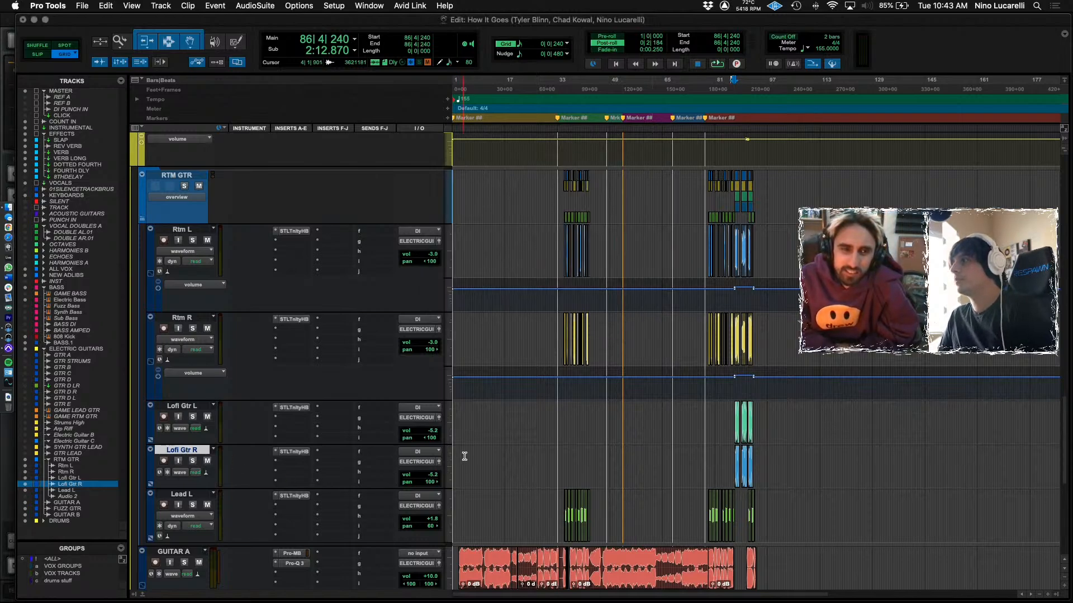
Play from 34|1|720 to identify the Lead L part and rename its track Lead Gtr.
{"action": "left_click", "coordinate": [558, 501]}
{"action": "key", "text": "space"}
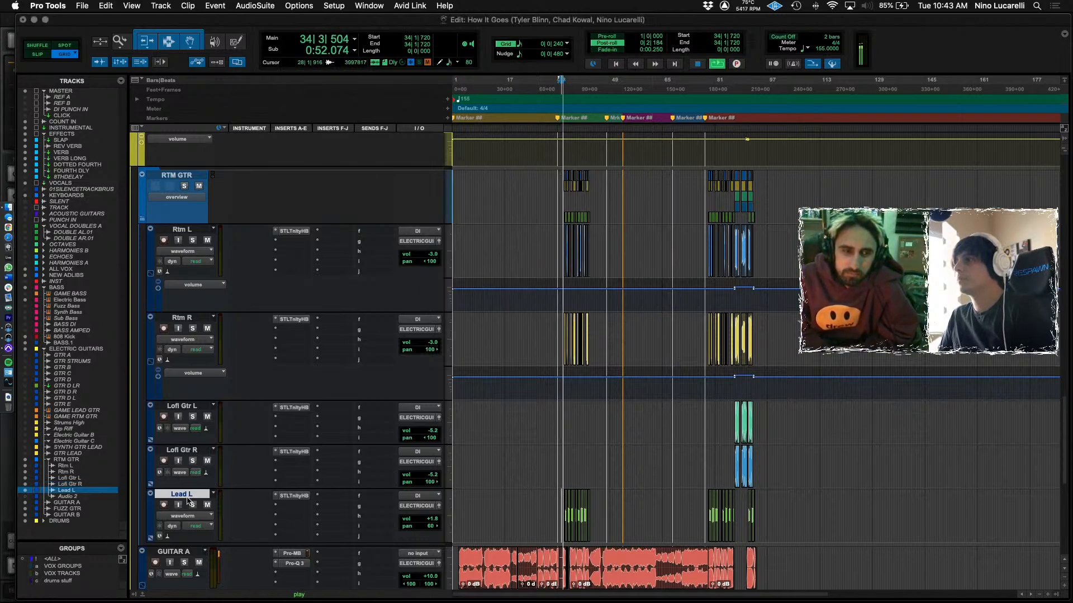
{"action": "double_click", "coordinate": [187, 495]}
{"action": "type", "text": "Lead Gtr"}
{"action": "key", "text": "Return"}
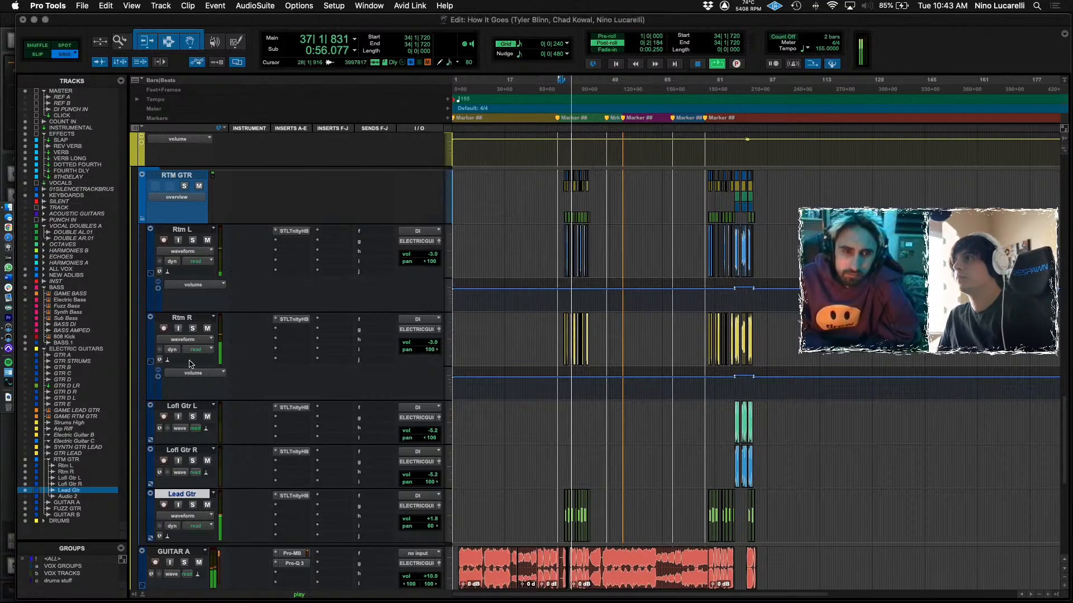
Move the Lofi Gtr L, Lofi Gtr R and Lead Gtr tracks out of the RTM GTR folder to directly above it.
{"action": "scroll", "coordinate": [251, 413], "scroll_direction": "down", "scroll_amount": 6}
{"action": "scroll", "coordinate": [312, 458], "scroll_direction": "up", "scroll_amount": 5}
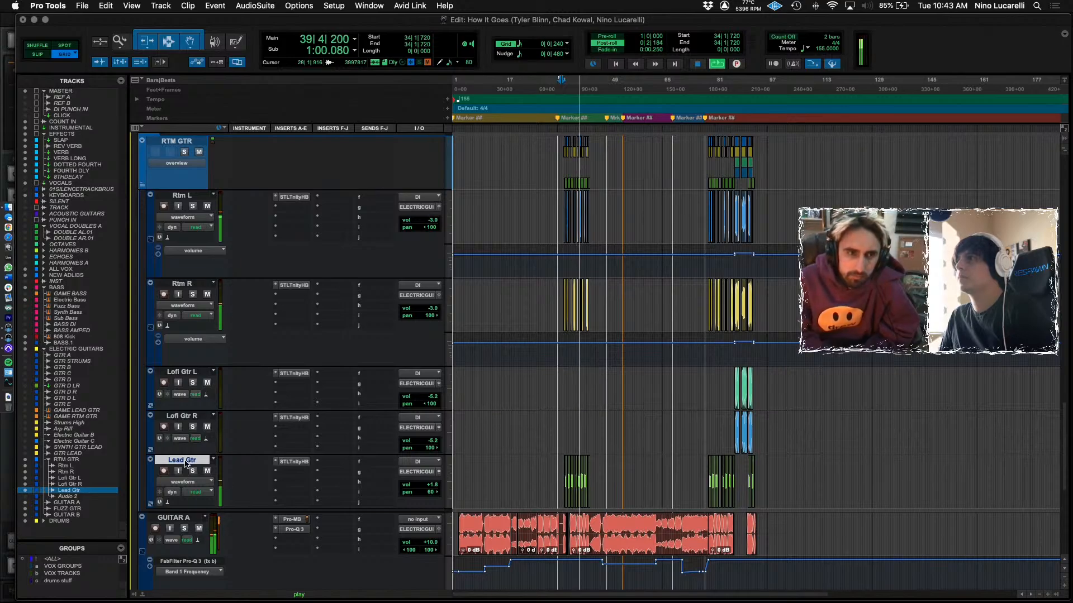
{"action": "left_click", "coordinate": [185, 463]}
{"action": "scroll", "coordinate": [190, 463], "scroll_direction": "up", "scroll_amount": 3}
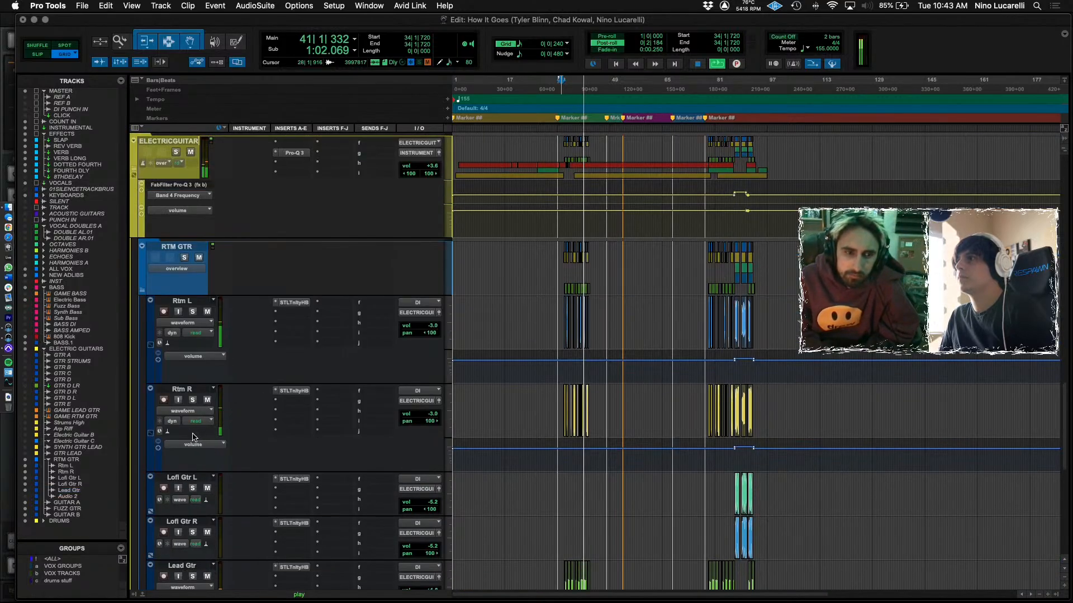
{"action": "scroll", "coordinate": [198, 492], "scroll_direction": "down", "scroll_amount": 1}
{"action": "left_click", "coordinate": [192, 522]}
{"action": "key", "text": "space"}
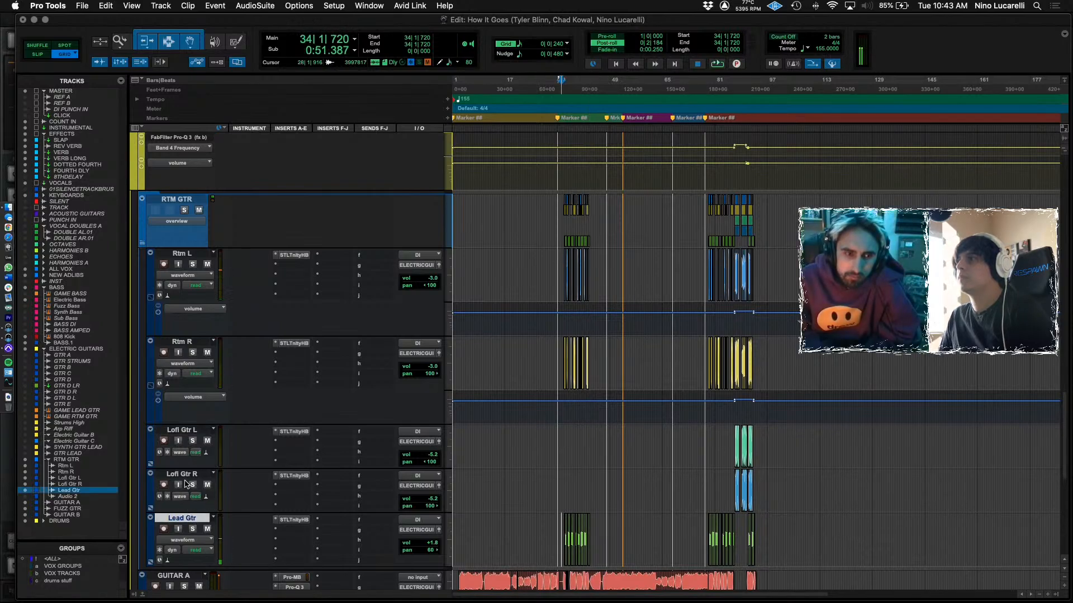
{"action": "left_click", "coordinate": [187, 476], "text": "shift"}
{"action": "left_click", "coordinate": [188, 431], "text": "shift"}
{"action": "left_click_drag", "start_coordinate": [188, 432], "coordinate": [190, 201]}
Play from 34|1|720 and look over the reordered electric guitar tracks.
{"action": "key", "text": "space"}
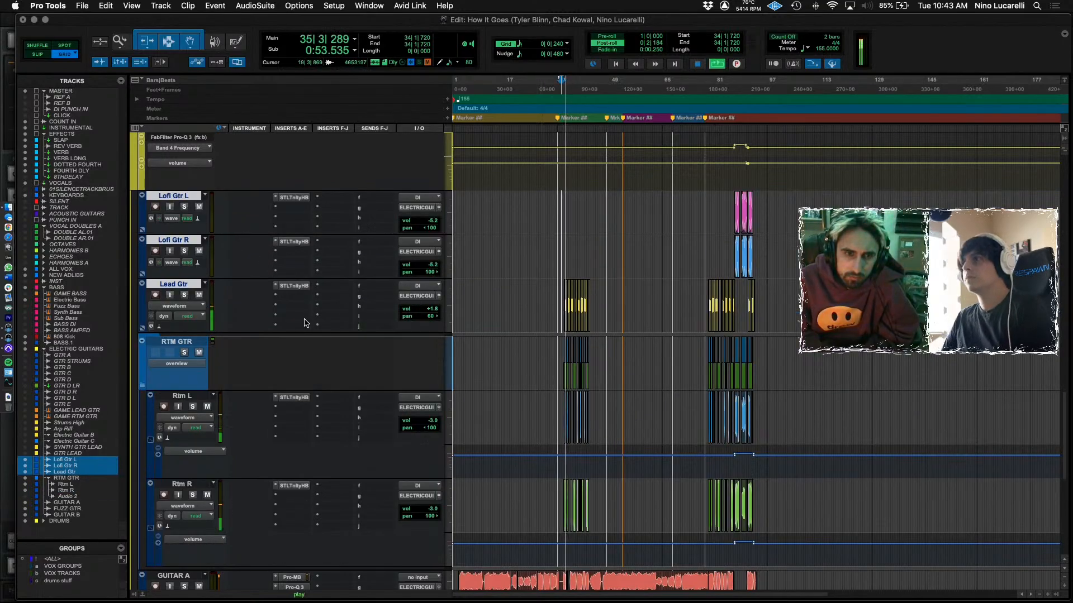
{"action": "scroll", "coordinate": [232, 296], "scroll_direction": "up", "scroll_amount": 2}
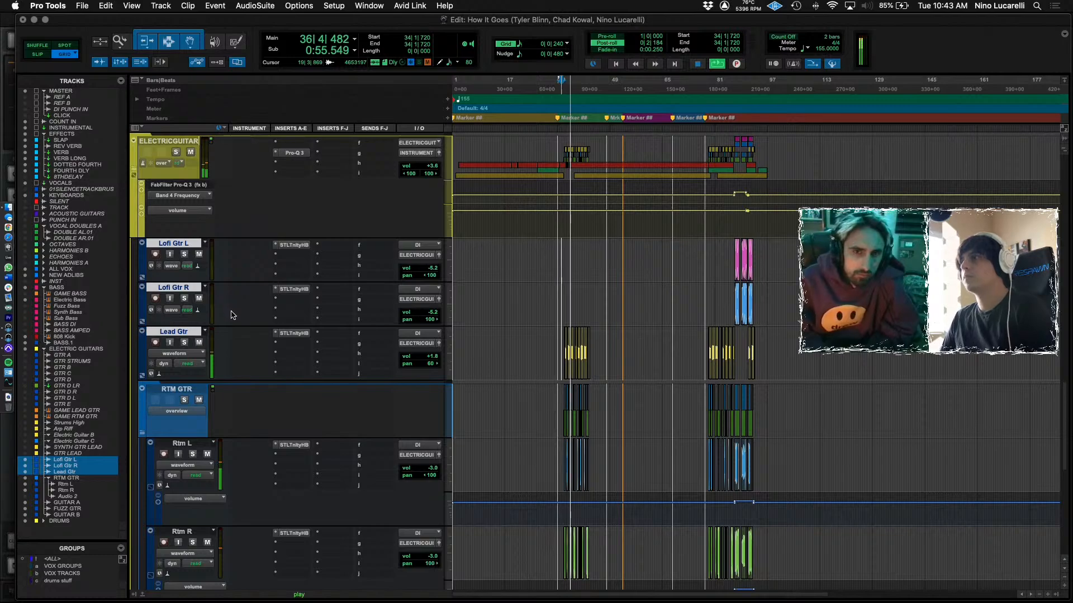
{"action": "scroll", "coordinate": [234, 310], "scroll_direction": "down", "scroll_amount": 3}
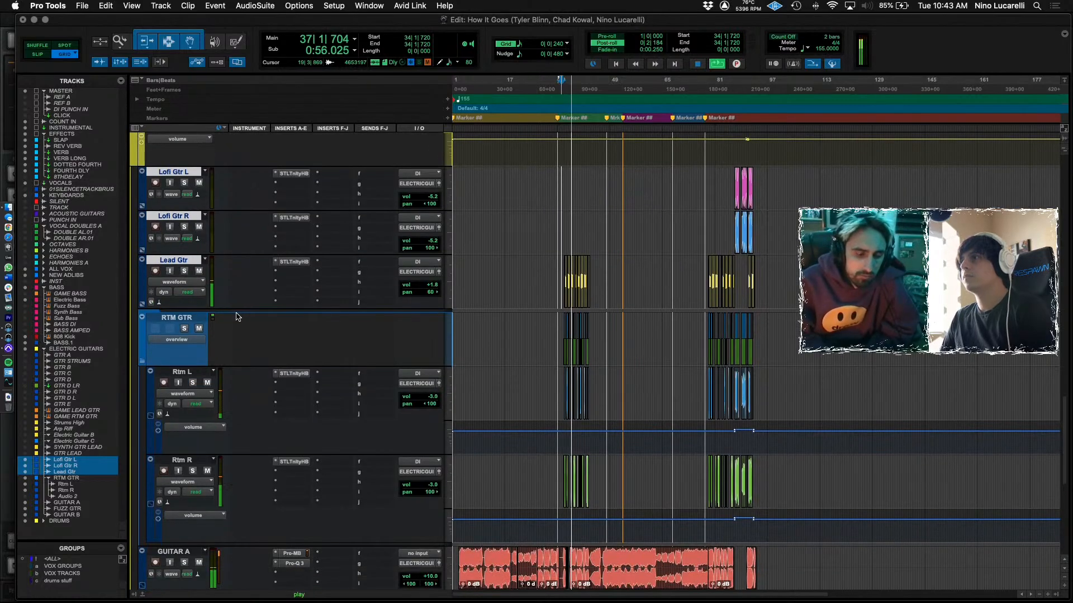
Rename the RTM GTR folder track as RTM GTRS.
{"action": "double_click", "coordinate": [177, 317]}
{"action": "key", "text": "Right"}
{"action": "type", "text": "S"}
{"action": "key", "text": "Return"}
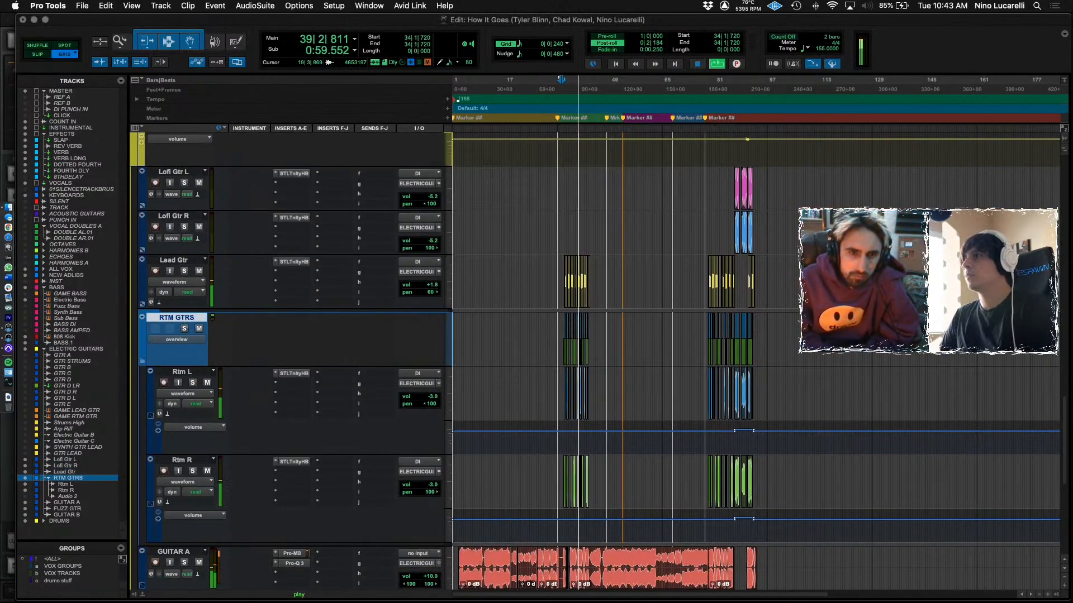
Look over the electric guitar tracks and collapse the RTM GTRS folder.
{"action": "scroll", "coordinate": [209, 334], "scroll_direction": "up", "scroll_amount": 3}
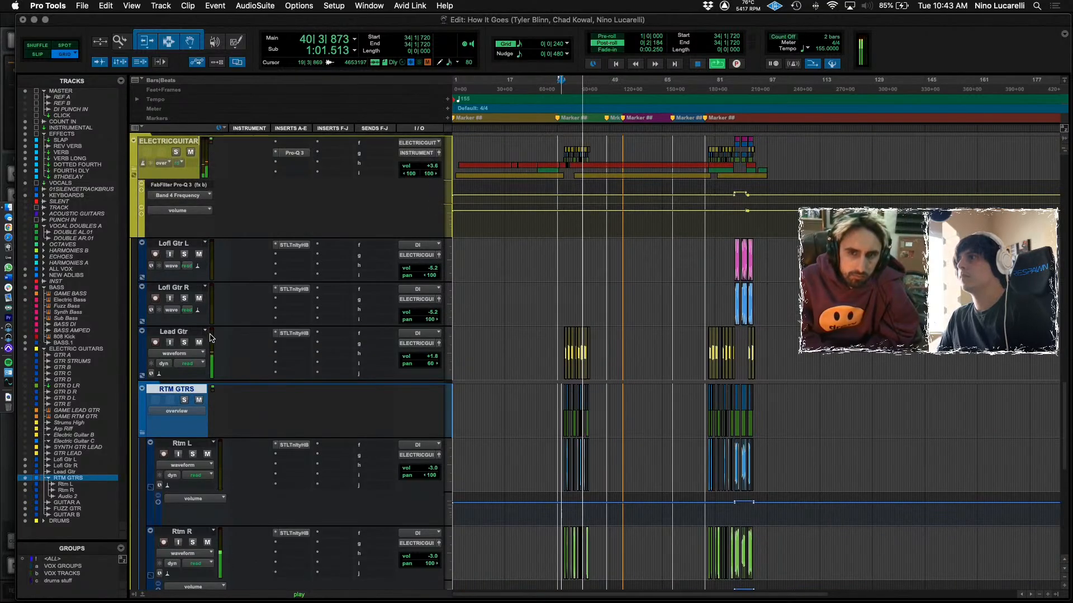
{"action": "scroll", "coordinate": [212, 335], "scroll_direction": "up", "scroll_amount": 3}
{"action": "scroll", "coordinate": [229, 329], "scroll_direction": "down", "scroll_amount": 1}
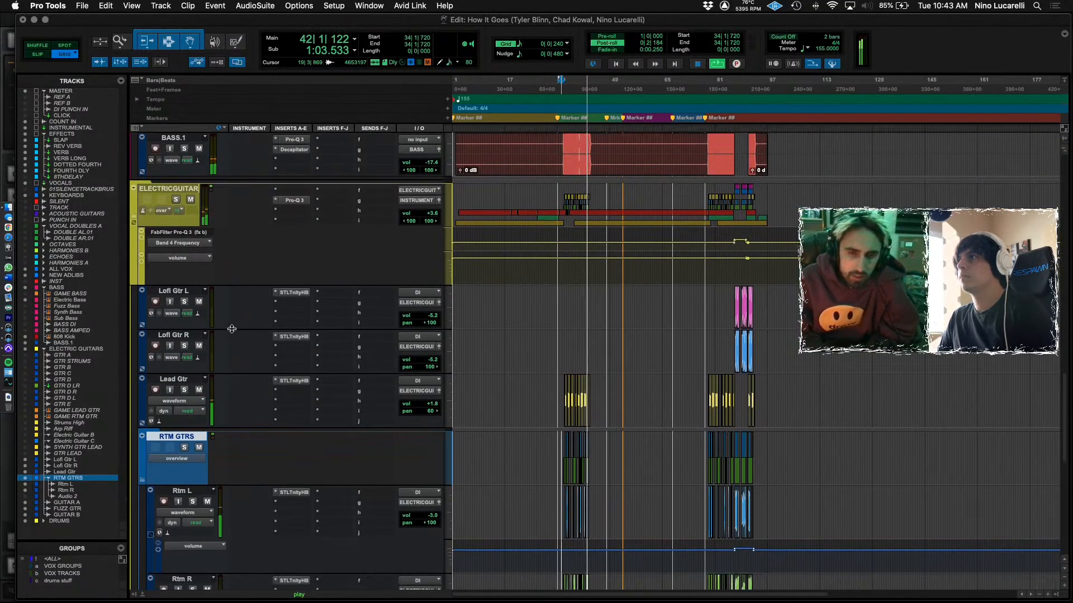
{"action": "scroll", "coordinate": [231, 328], "scroll_direction": "down", "scroll_amount": 4}
{"action": "scroll", "coordinate": [295, 412], "scroll_direction": "down", "scroll_amount": 9}
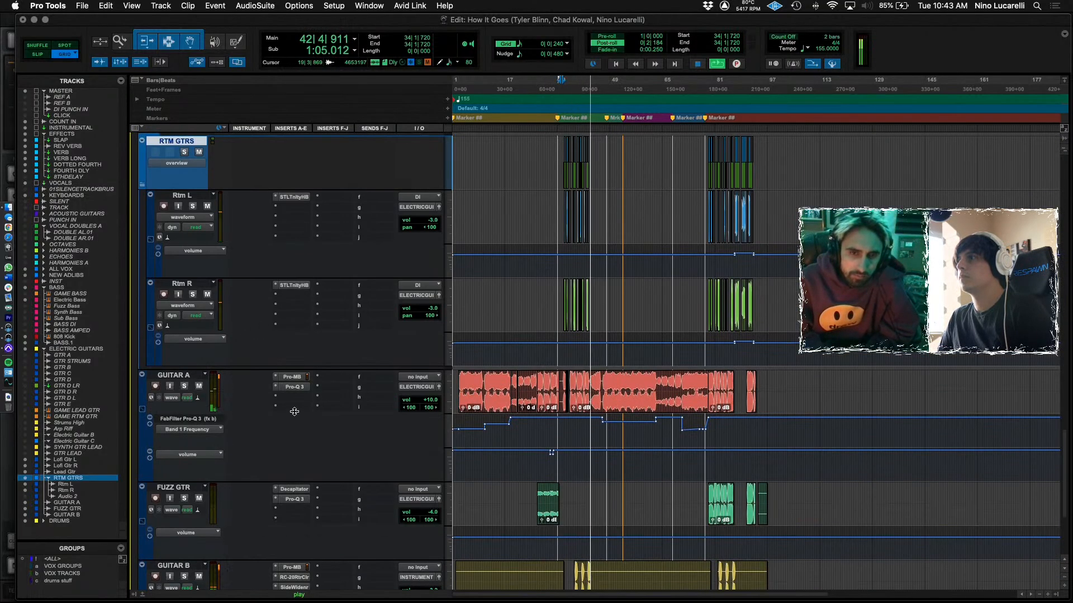
{"action": "left_click", "coordinate": [178, 375]}
{"action": "scroll", "coordinate": [193, 391], "scroll_direction": "down", "scroll_amount": 3}
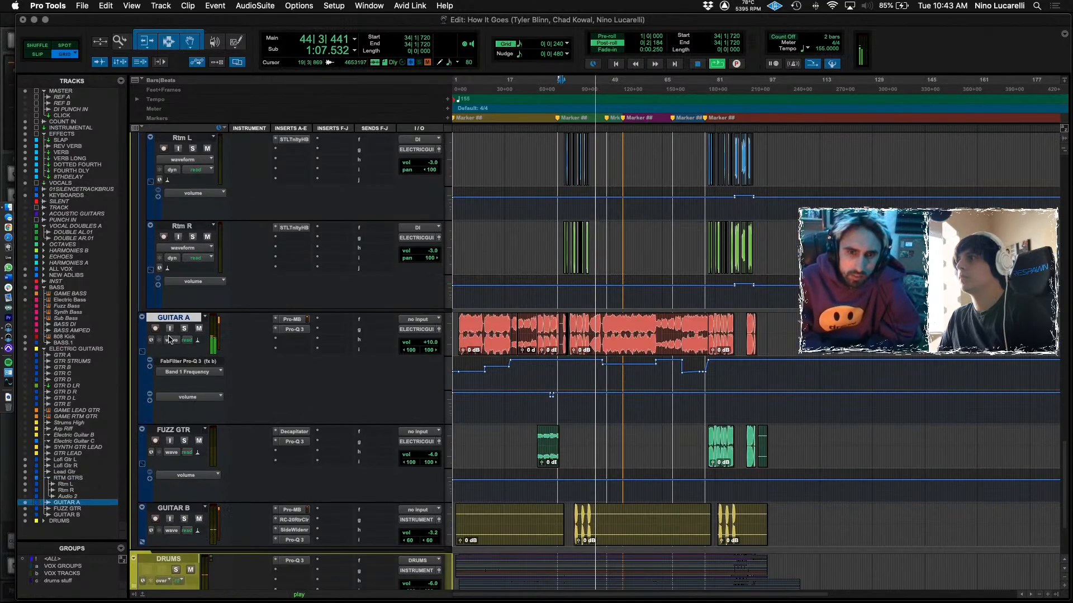
{"action": "scroll", "coordinate": [169, 342], "scroll_direction": "up", "scroll_amount": 9}
{"action": "left_click", "coordinate": [160, 304]}
{"action": "left_click", "coordinate": [142, 329]}
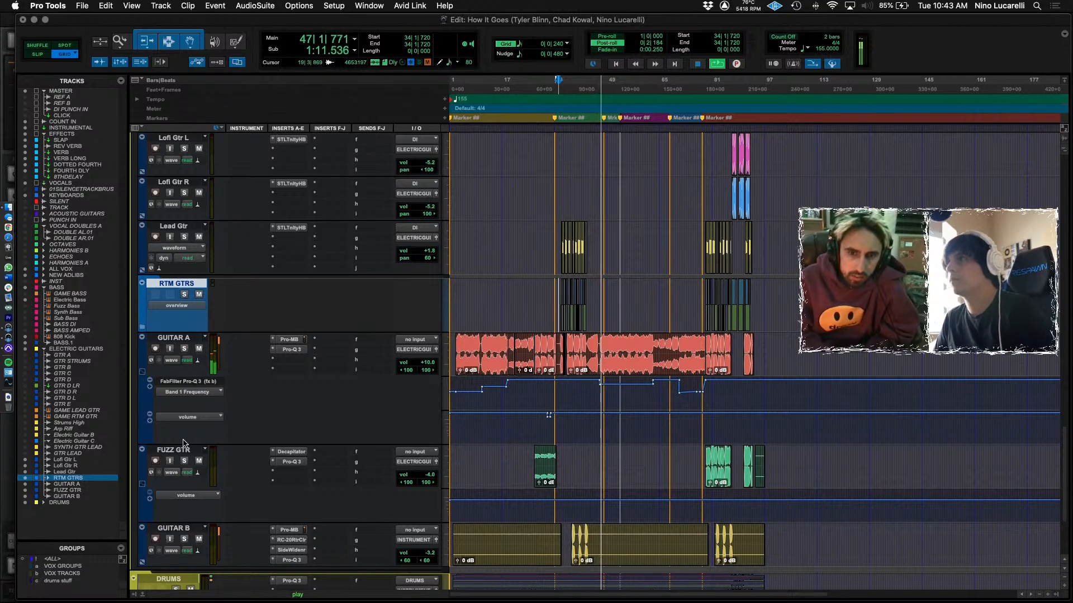
Move the GUITAR B track up between GUITAR A and FUZZ GTR.
{"action": "scroll", "coordinate": [192, 487], "scroll_direction": "down", "scroll_amount": 3}
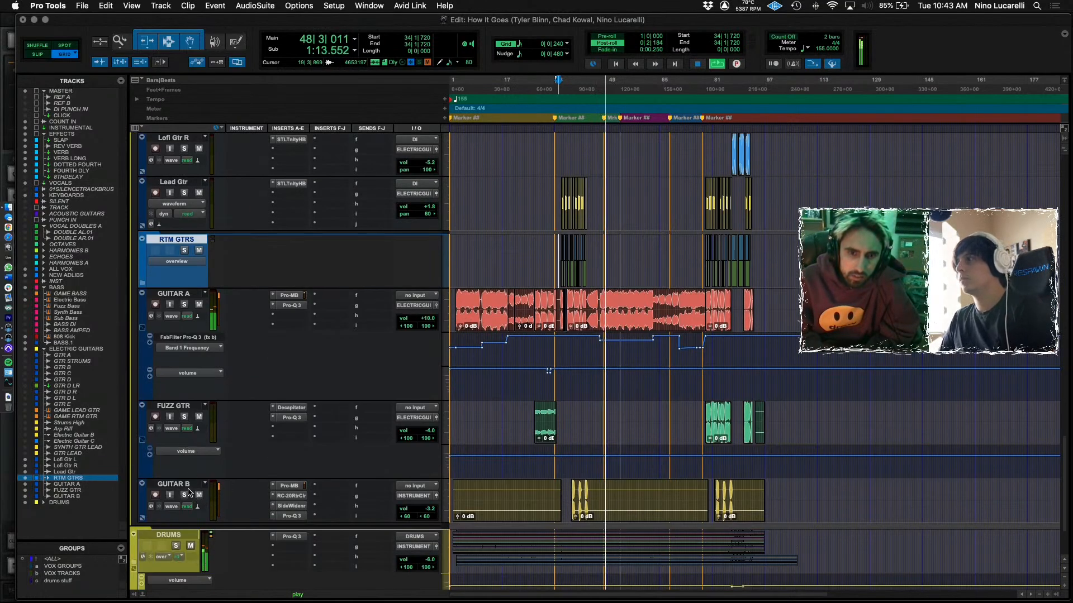
{"action": "left_click_drag", "start_coordinate": [181, 489], "coordinate": [200, 444]}
{"action": "scroll", "coordinate": [262, 443], "scroll_direction": "up", "scroll_amount": 3}
{"action": "scroll", "coordinate": [321, 432], "scroll_direction": "down", "scroll_amount": 5}
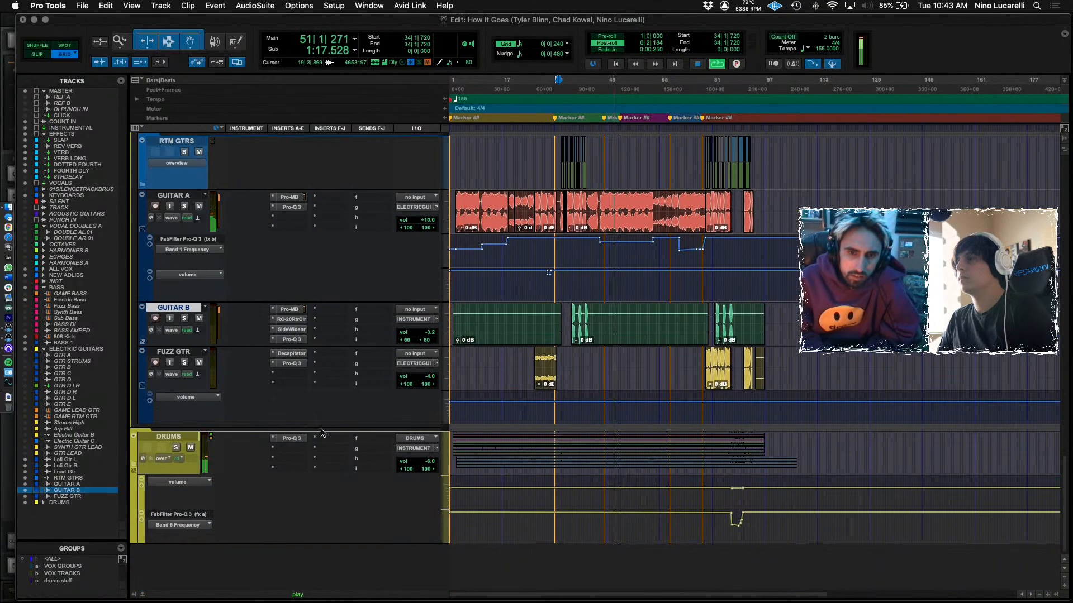
Stop playback and rename the BASS.1 track as TY BASS.
{"action": "scroll", "coordinate": [260, 401], "scroll_direction": "up", "scroll_amount": 5}
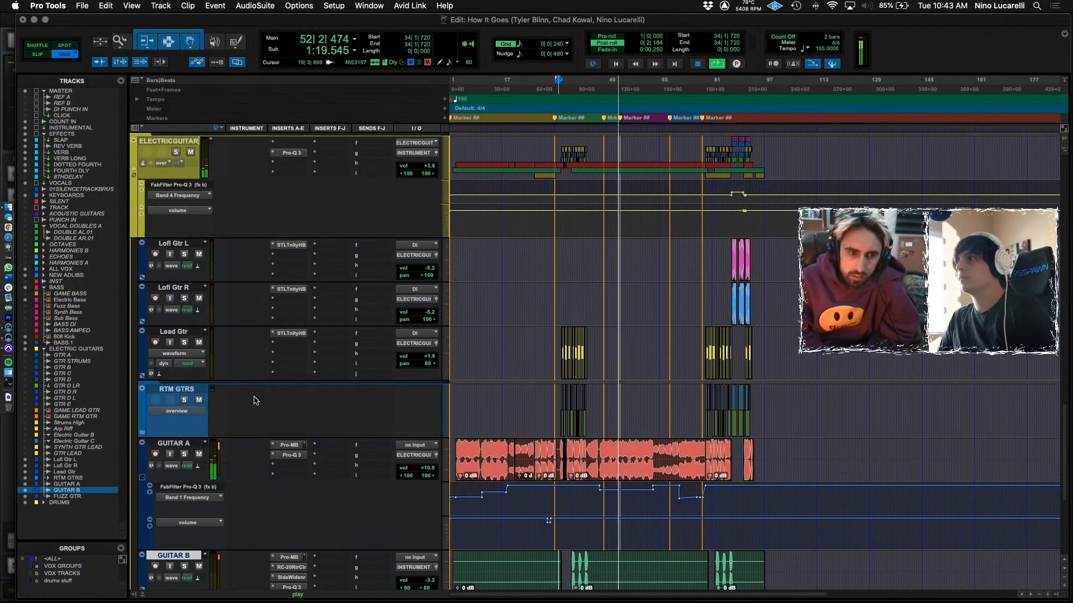
{"action": "scroll", "coordinate": [168, 341], "scroll_direction": "up", "scroll_amount": 3}
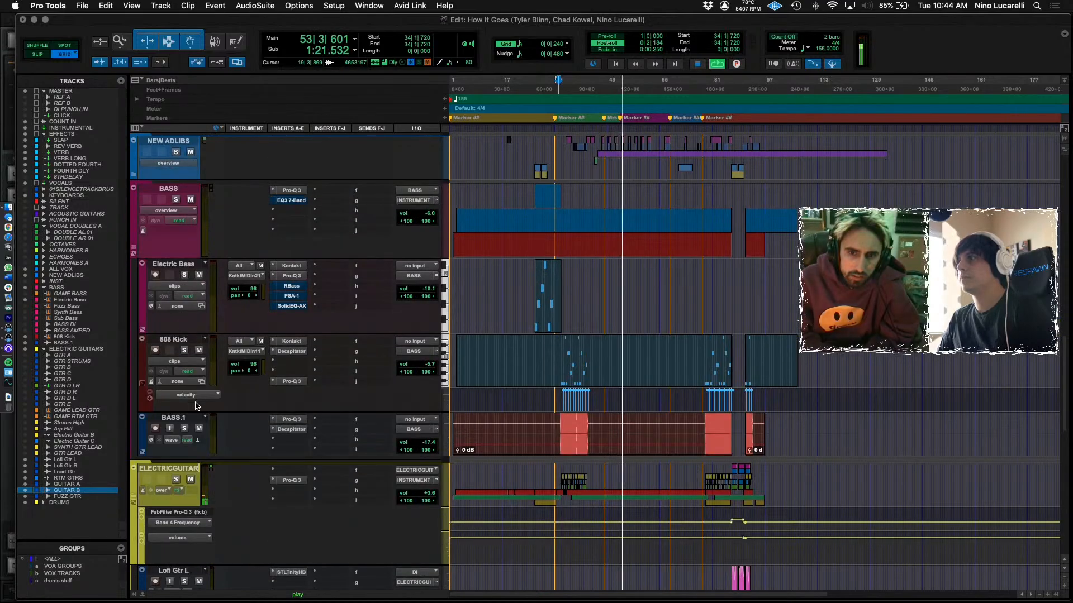
{"action": "key", "text": "space"}
{"action": "double_click", "coordinate": [173, 418]}
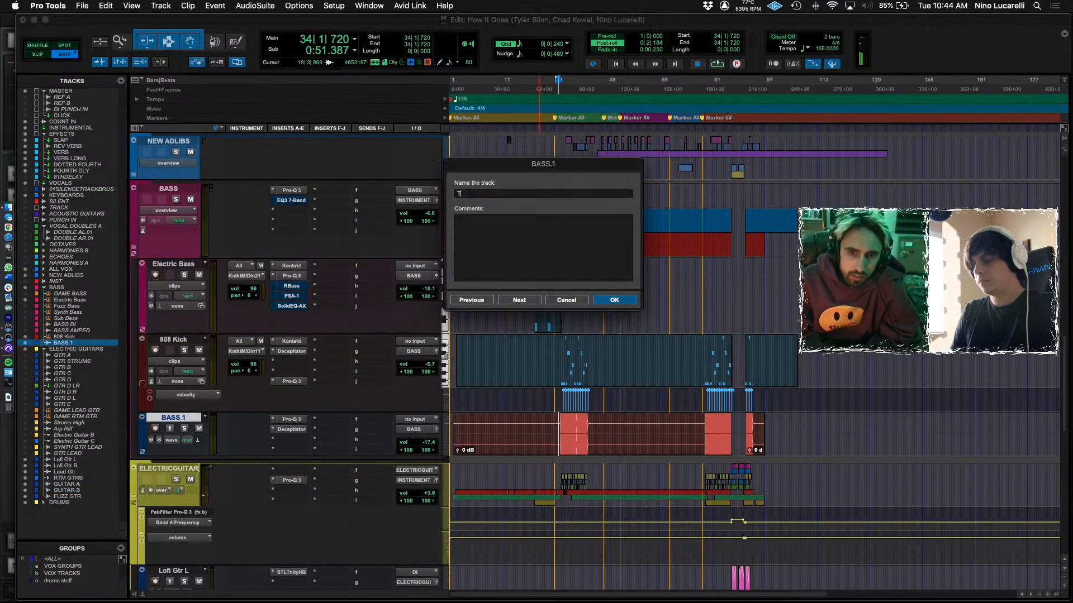
{"action": "type", "text": "TY BASS"}
{"action": "key", "text": "Return"}
Play from 34|1|720 and rename the 808 Kick track as 808.
{"action": "left_click", "coordinate": [177, 342]}
{"action": "key", "text": "space"}
{"action": "double_click", "coordinate": [178, 341]}
{"action": "type", "text": "8083"}
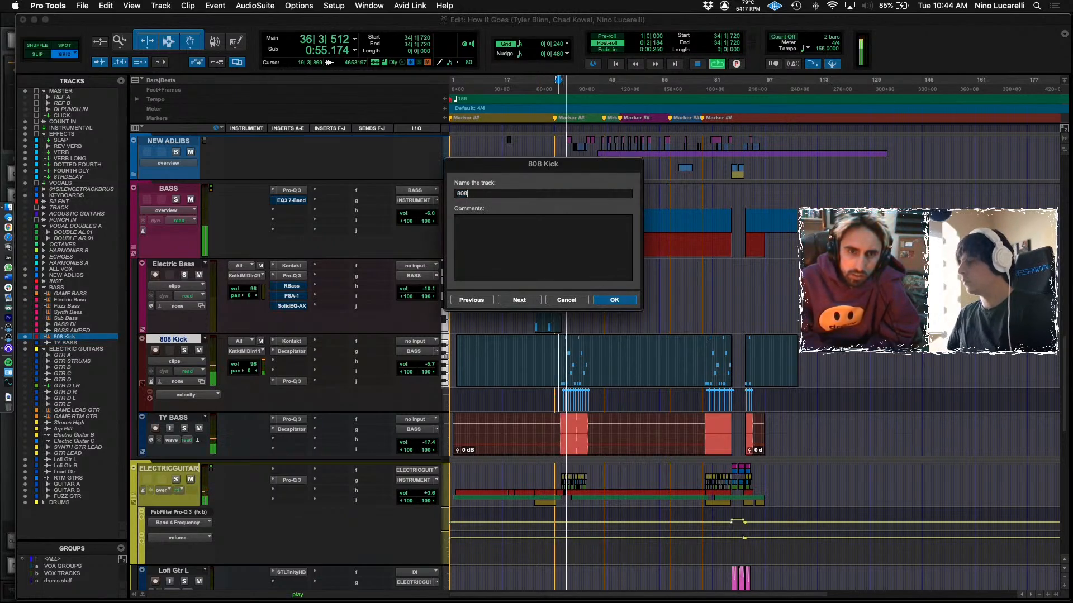
{"action": "key", "text": "Return"}
Open the NEW ADLIBS folder to show its ad-lib tracks.
{"action": "left_click", "coordinate": [187, 267]}
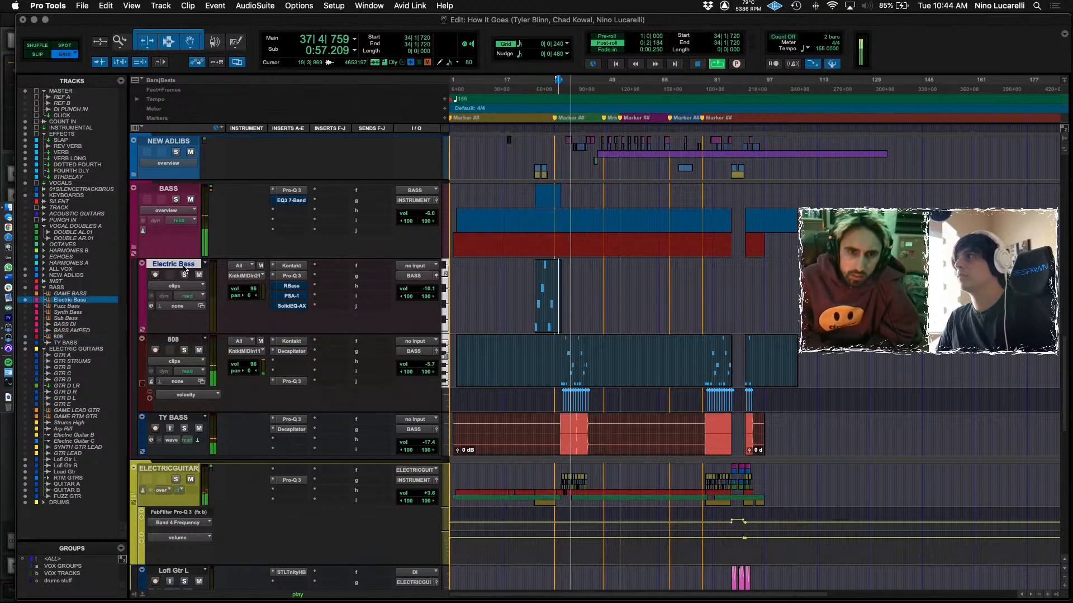
{"action": "scroll", "coordinate": [212, 310], "scroll_direction": "up", "scroll_amount": 5}
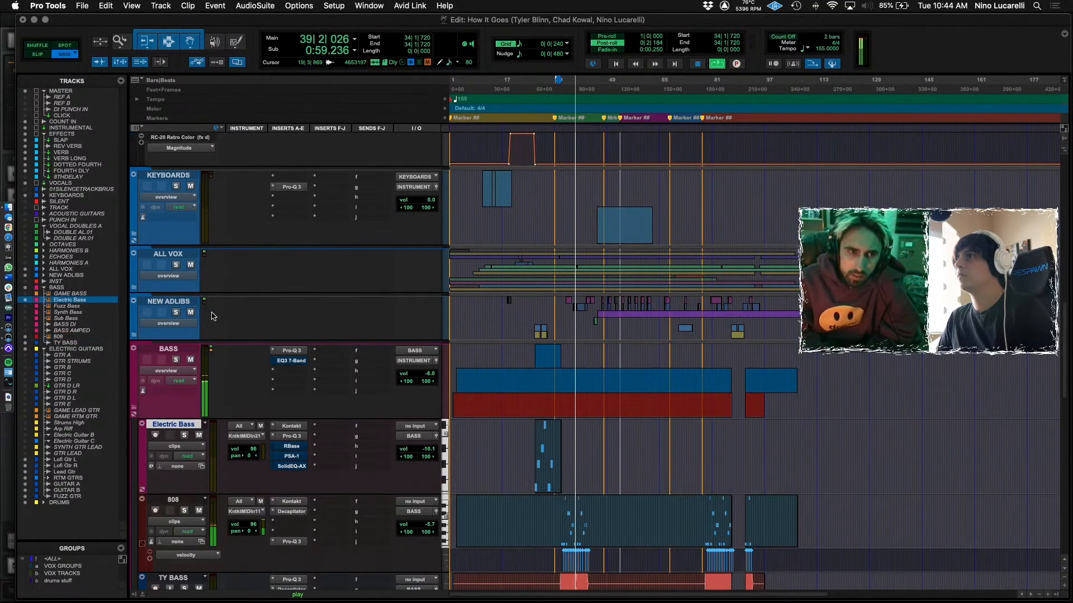
{"action": "left_click", "coordinate": [133, 300]}
{"action": "scroll", "coordinate": [178, 302], "scroll_direction": "down", "scroll_amount": 10}
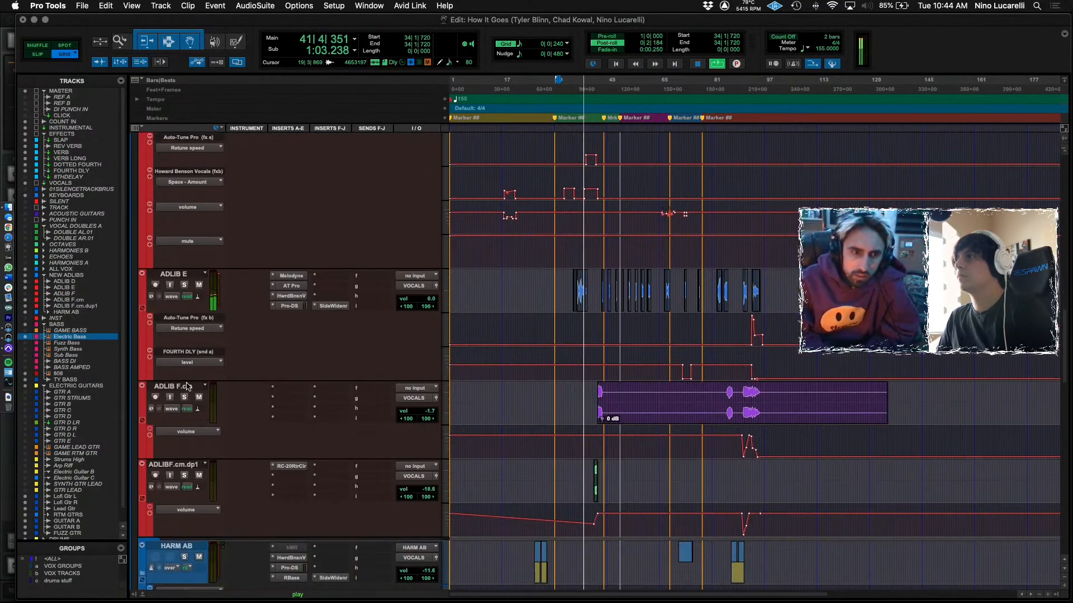
Rename the ADLIB F.cm track as ADLIB F_.
{"action": "double_click", "coordinate": [179, 387]}
{"action": "type", "text": "AD"}
{"action": "key", "text": "BackSpace"}
{"action": "type", "text": "DLO"}
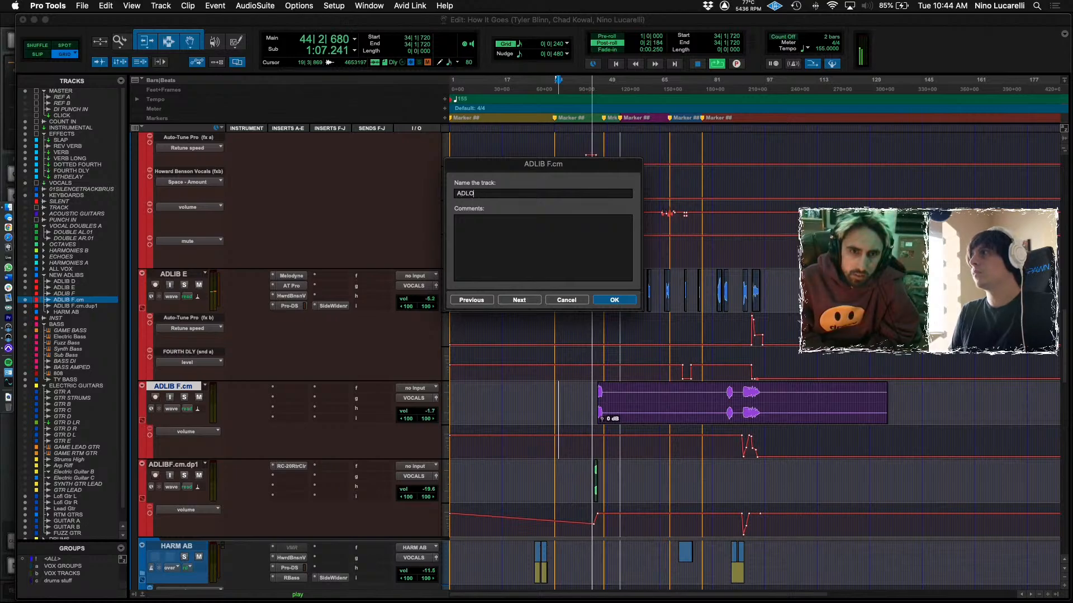
{"action": "type", "text": "B F"}
{"action": "key", "text": "Return"}
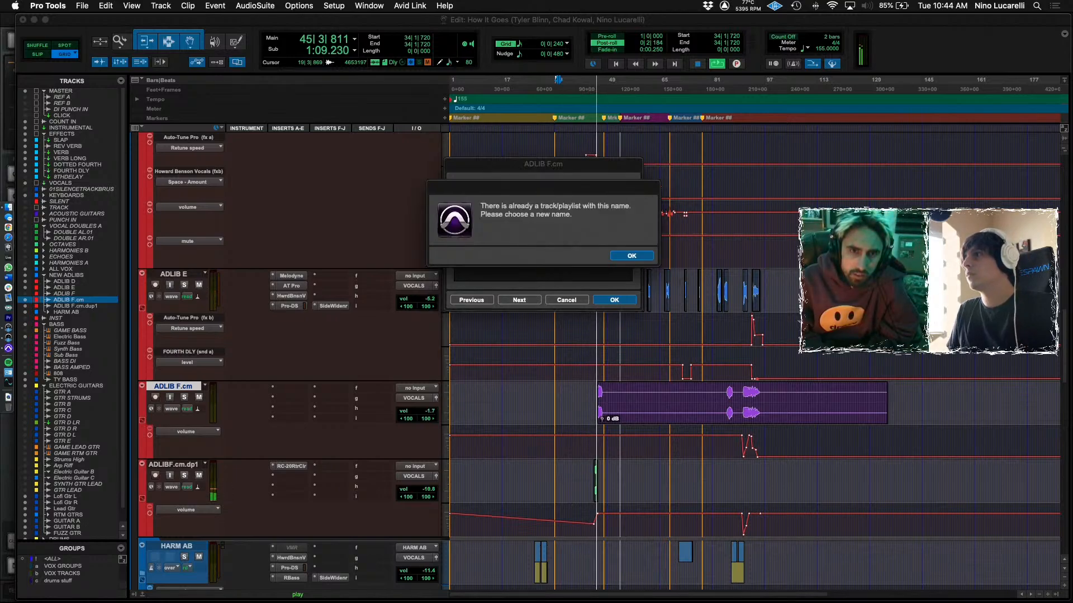
{"action": "left_click", "coordinate": [623, 258]}
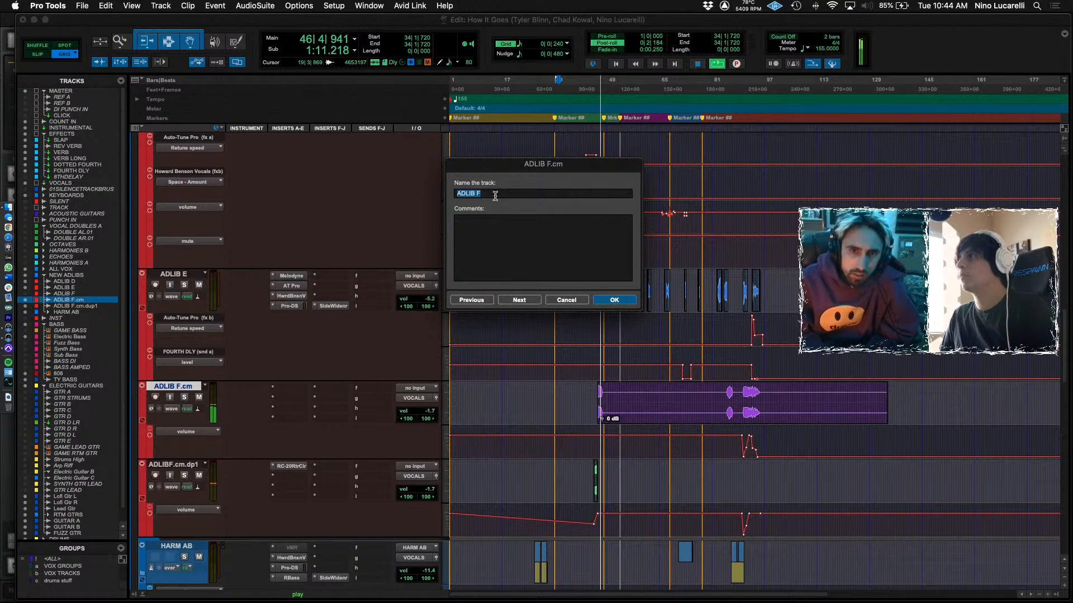
{"action": "type", "text": "_"}
{"action": "key", "text": "Return"}
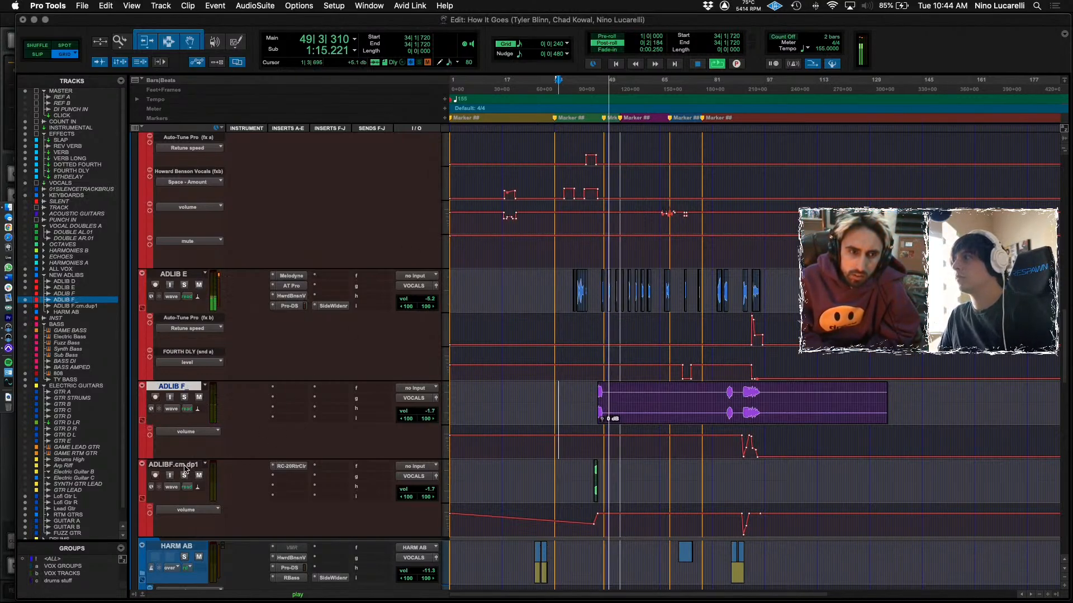
Play from 43|4|480 to identify the ADLIB F.cm.dup1 part and rename its track Accelerando Adlib.
{"action": "key", "text": "space"}
{"action": "left_click", "coordinate": [592, 471]}
{"action": "left_click", "coordinate": [184, 476]}
{"action": "left_click", "coordinate": [184, 476]}
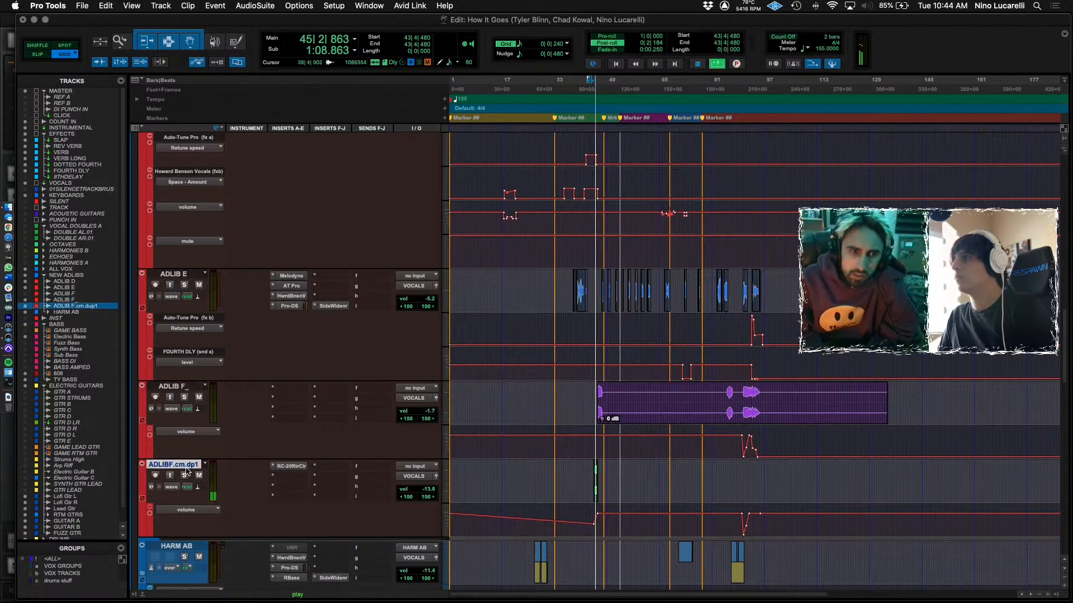
{"action": "double_click", "coordinate": [186, 466]}
{"action": "type", "text": "Accelerando Adlib"}
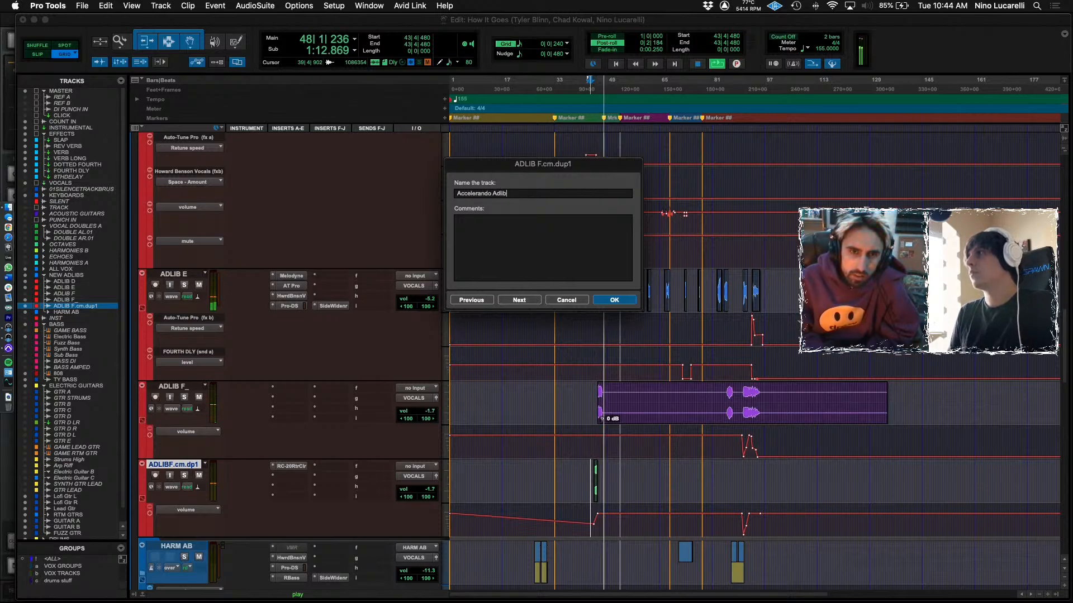
{"action": "key", "text": "Return"}
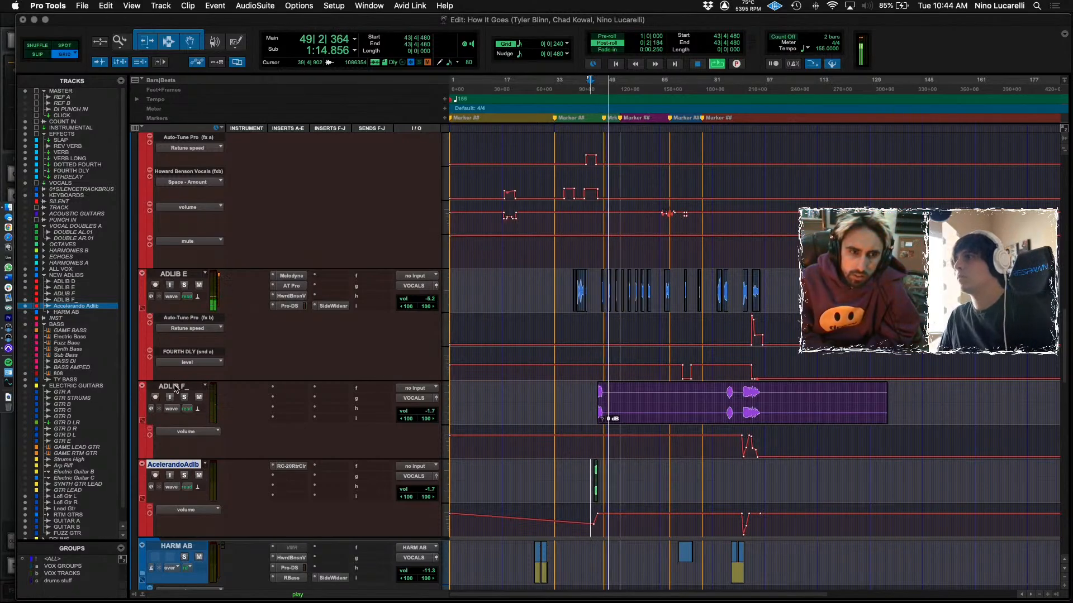
Collapse the NEW ADLIBS folder and open the ALL VOX folder with its LEAD VOCALS A subfolder collapsed.
{"action": "scroll", "coordinate": [175, 388], "scroll_direction": "up", "scroll_amount": 10}
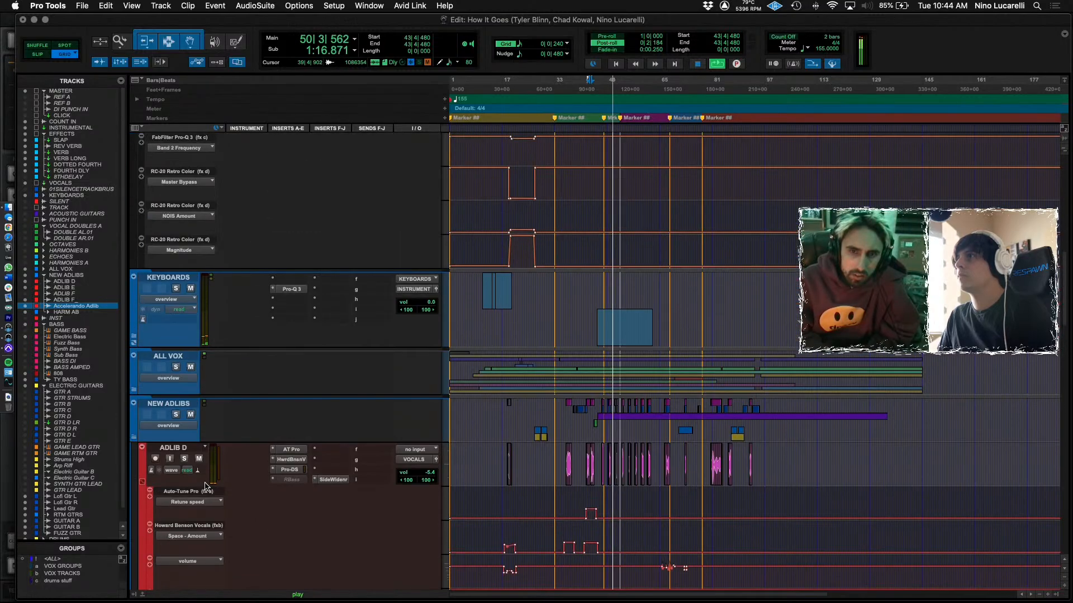
{"action": "left_click", "coordinate": [133, 403]}
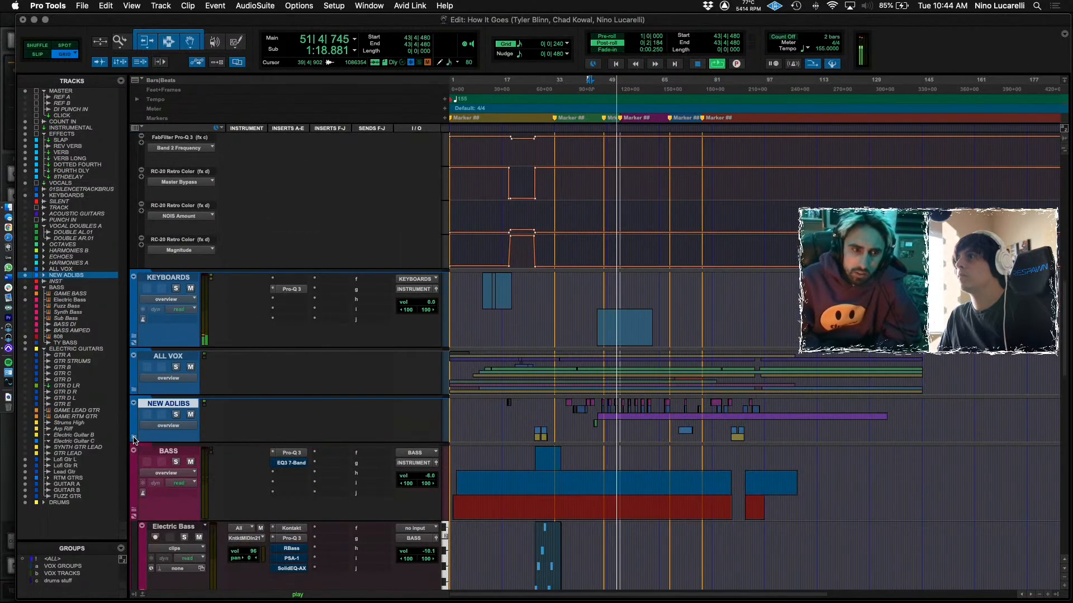
{"action": "left_click", "coordinate": [134, 356]}
{"action": "scroll", "coordinate": [158, 404], "scroll_direction": "down", "scroll_amount": 5}
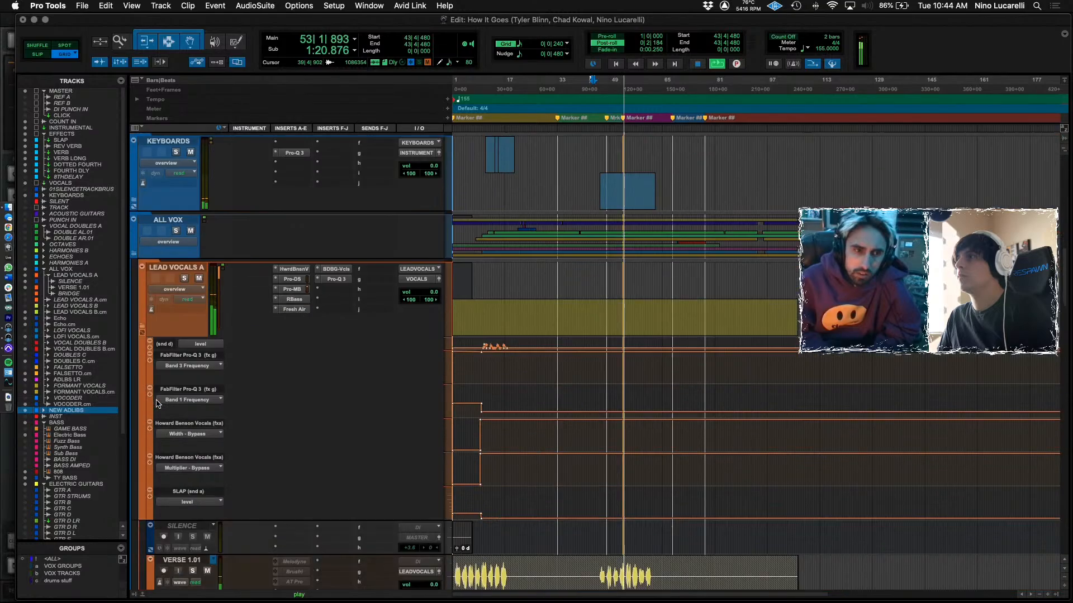
{"action": "left_click", "coordinate": [142, 332]}
Rename the Echo.cm track as Echo 2.
{"action": "scroll", "coordinate": [144, 394], "scroll_direction": "down", "scroll_amount": 5}
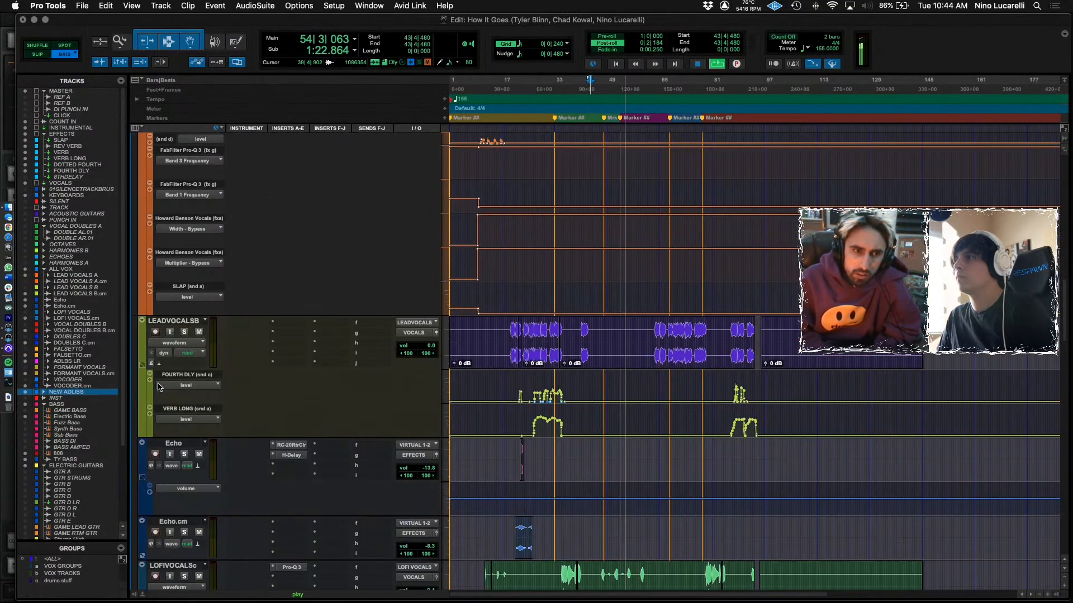
{"action": "scroll", "coordinate": [148, 395], "scroll_direction": "down", "scroll_amount": 3}
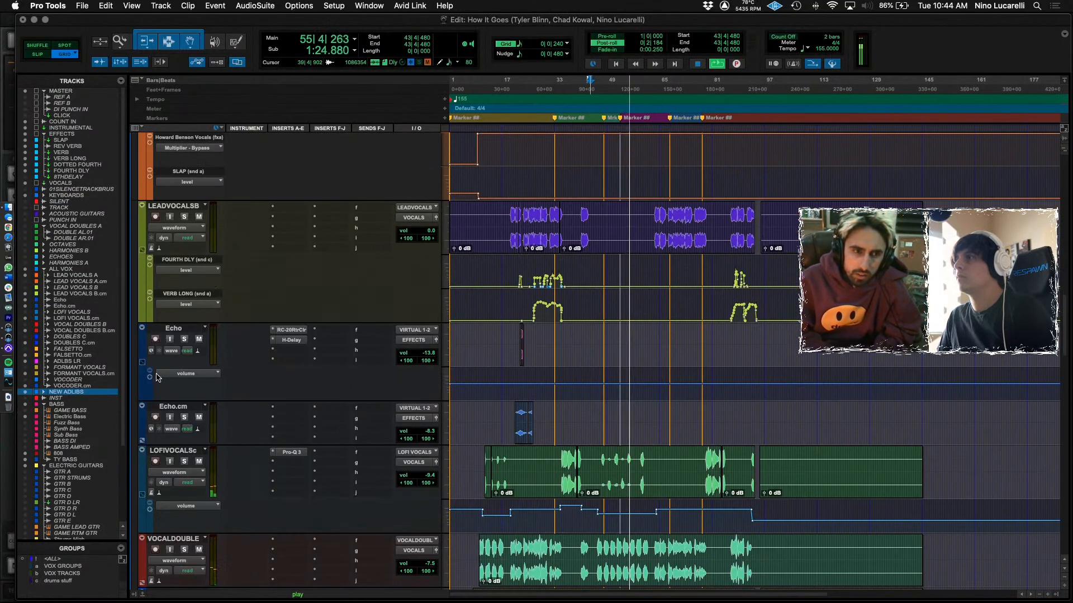
{"action": "double_click", "coordinate": [178, 406]}
{"action": "type", "text": "Echo 2"}
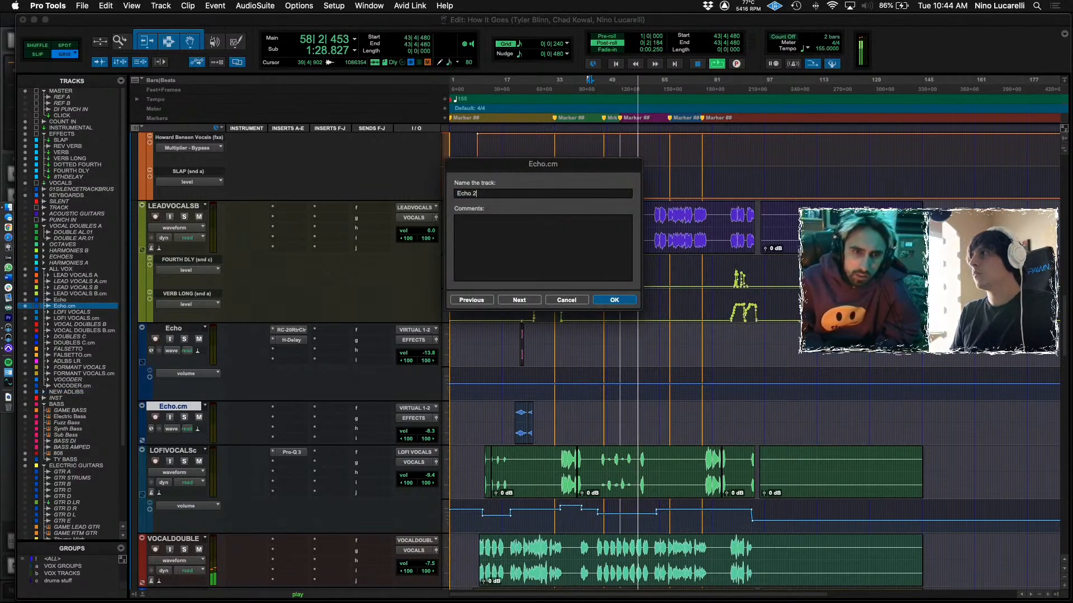
{"action": "key", "text": "Return"}
Play from 20|3|240 to identify the Echo 2 part and rename its track Swell.
{"action": "left_click", "coordinate": [513, 413]}
{"action": "left_click", "coordinate": [185, 418]}
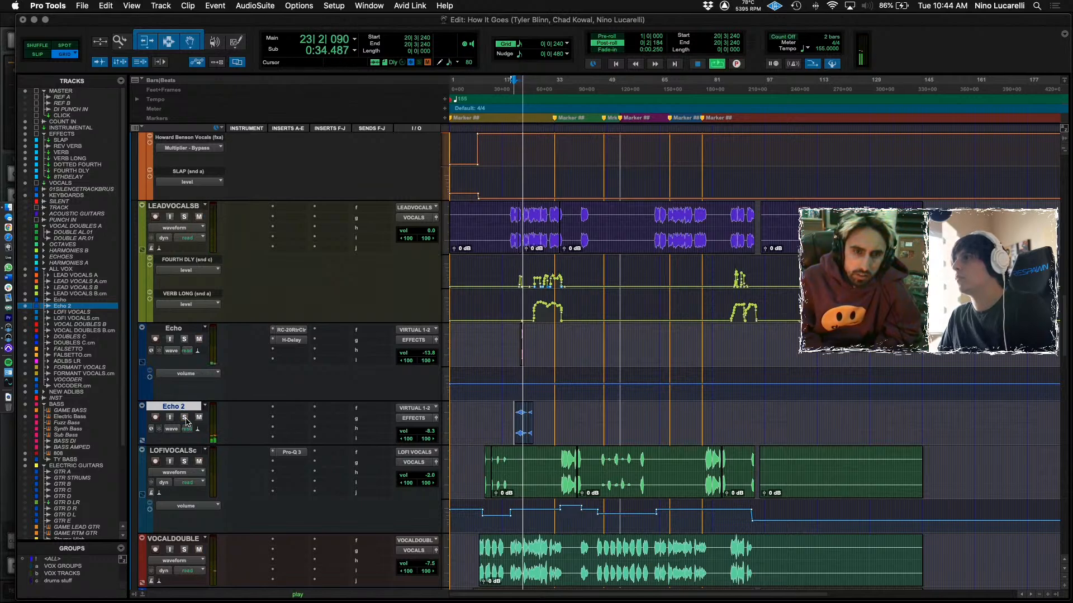
{"action": "key", "text": "space"}
{"action": "key", "text": "space"}
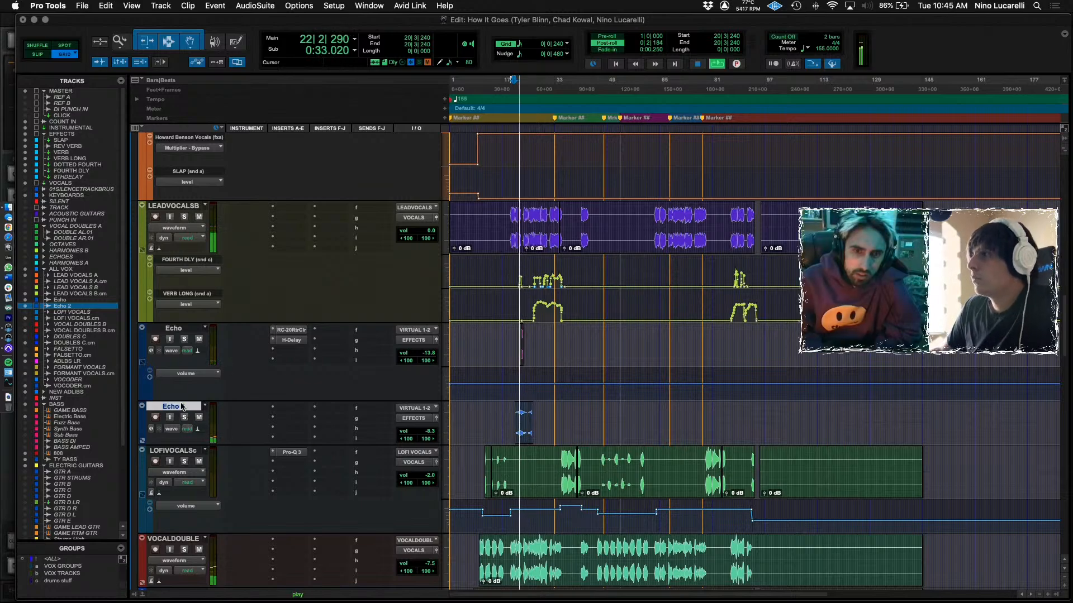
{"action": "double_click", "coordinate": [184, 408]}
{"action": "type", "text": "Swell"}
{"action": "key", "text": "Return"}
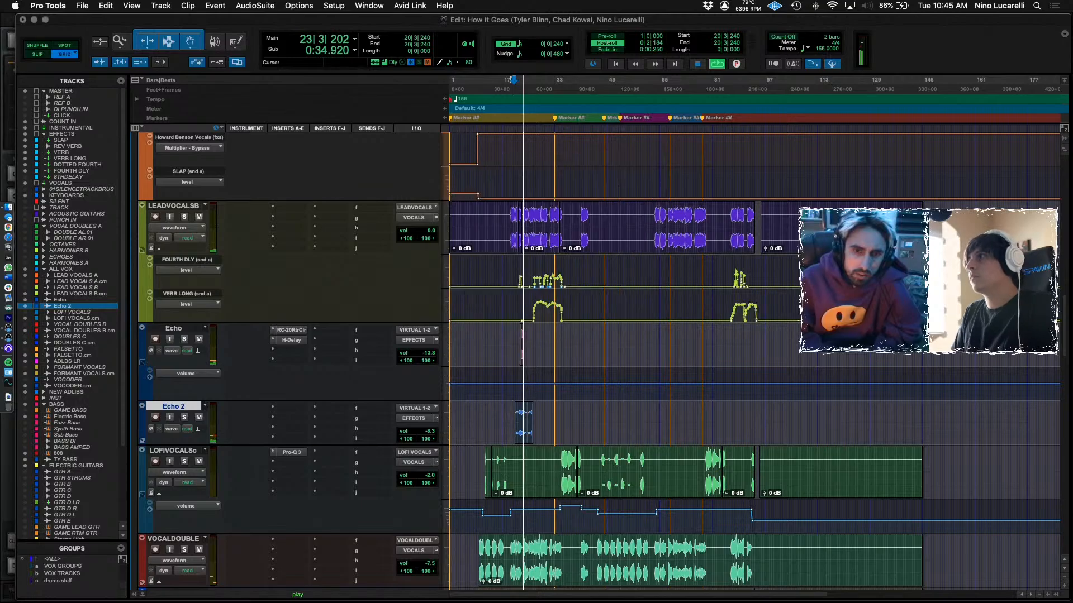
Rename the LOFI VOCALS.cm track as LOFI CHOP.
{"action": "scroll", "coordinate": [184, 391], "scroll_direction": "down", "scroll_amount": 4}
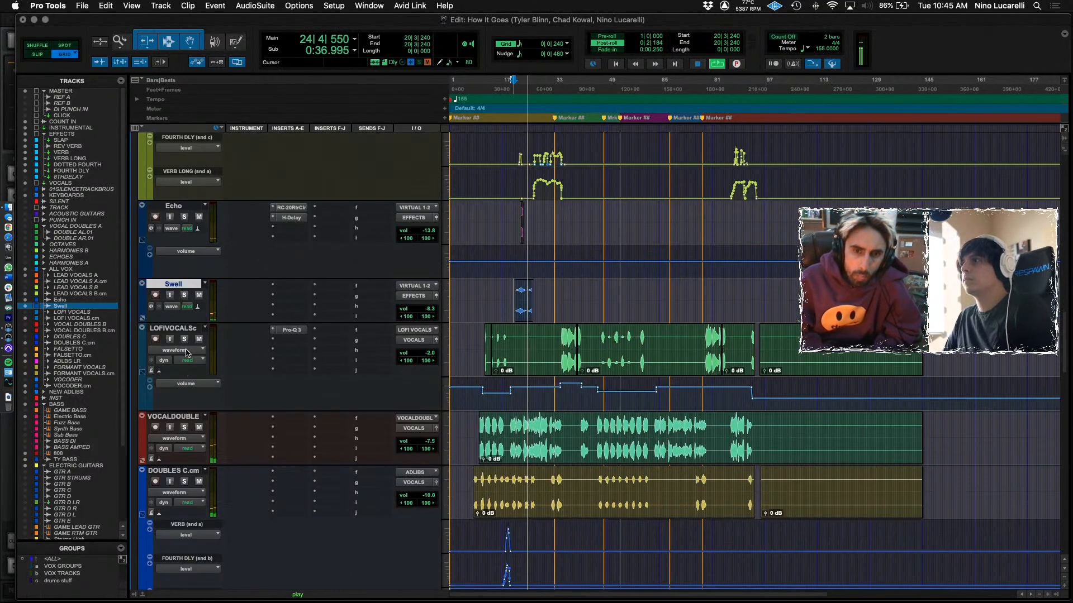
{"action": "left_click", "coordinate": [186, 356]}
{"action": "double_click", "coordinate": [174, 329]}
{"action": "type", "text": "LOFI CHOP"}
{"action": "key", "text": "Return"}
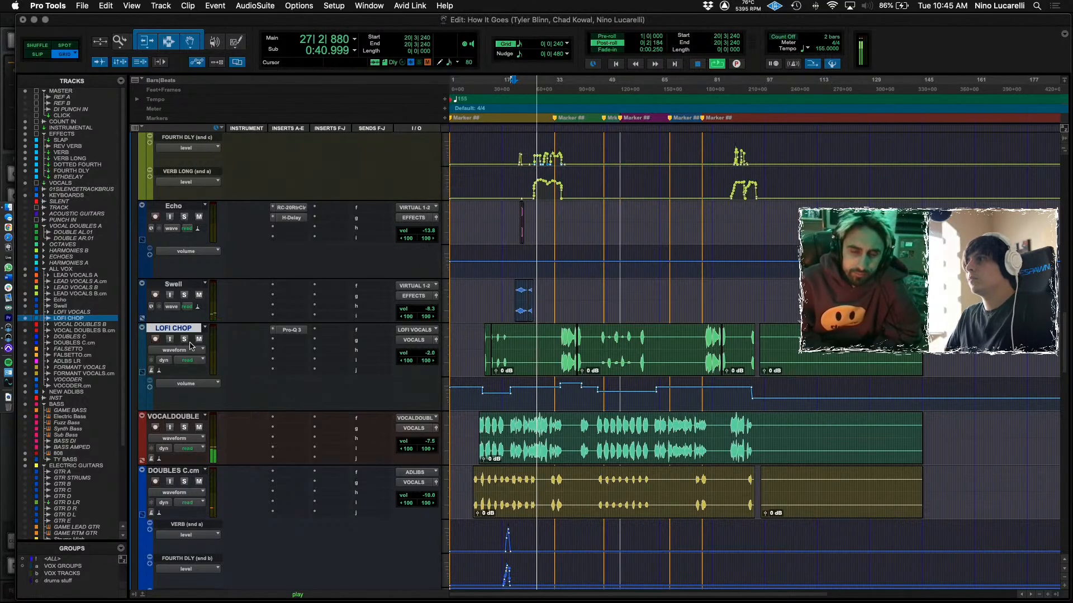
Rename the DOUBLES C.cm track as DOUBLES 2.
{"action": "scroll", "coordinate": [190, 352], "scroll_direction": "down", "scroll_amount": 2}
{"action": "double_click", "coordinate": [186, 402]}
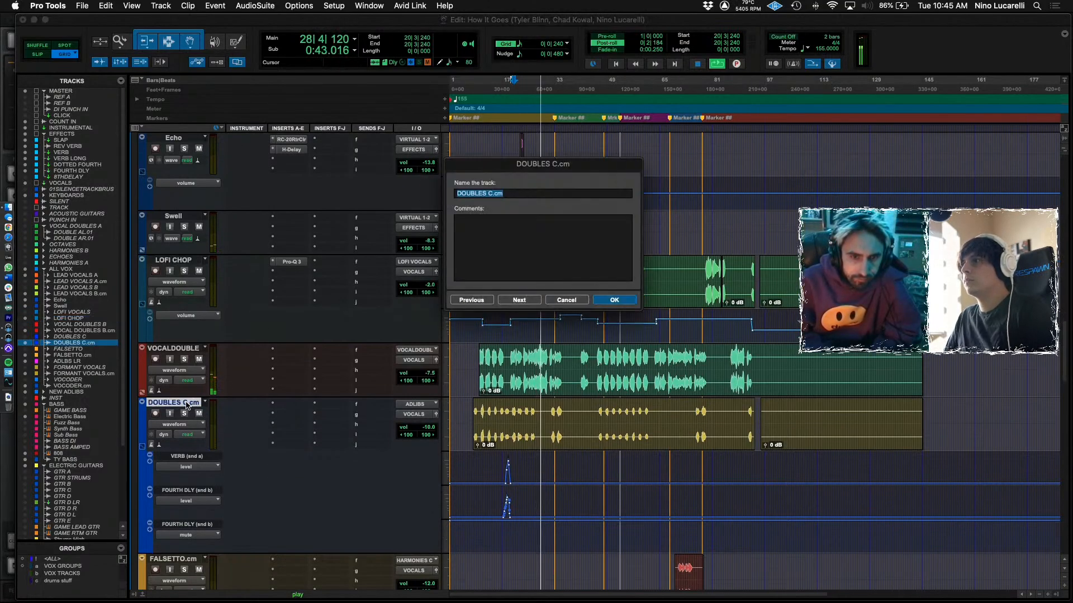
{"action": "type", "text": "DOUBLES 2"}
{"action": "key", "text": "Return"}
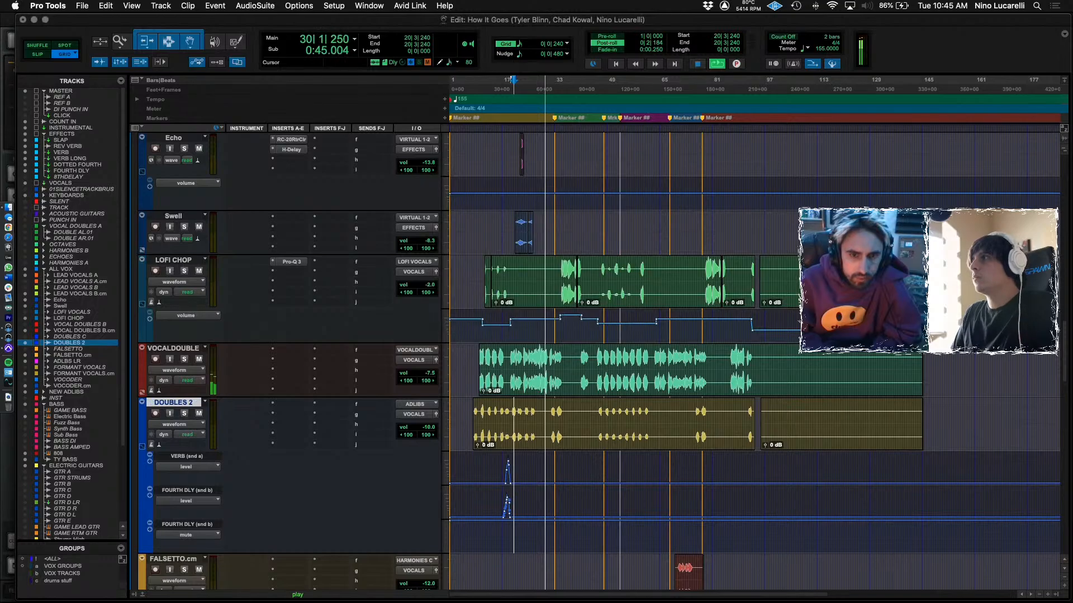
Rename the VOCAL DOUBLES B.cm track as DOUBLES 1.
{"action": "double_click", "coordinate": [167, 349]}
{"action": "type", "text": "DOUBLES 1"}
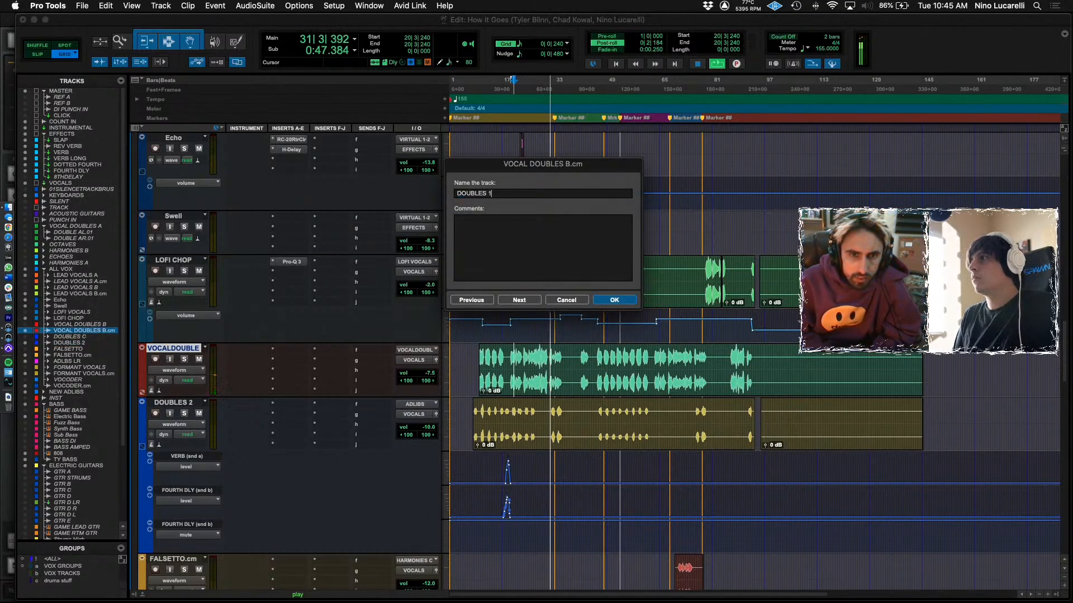
{"action": "key", "text": "Return"}
Try to rename the FALSETTO.cm track as FALSETTO.
{"action": "scroll", "coordinate": [184, 335], "scroll_direction": "down", "scroll_amount": 5}
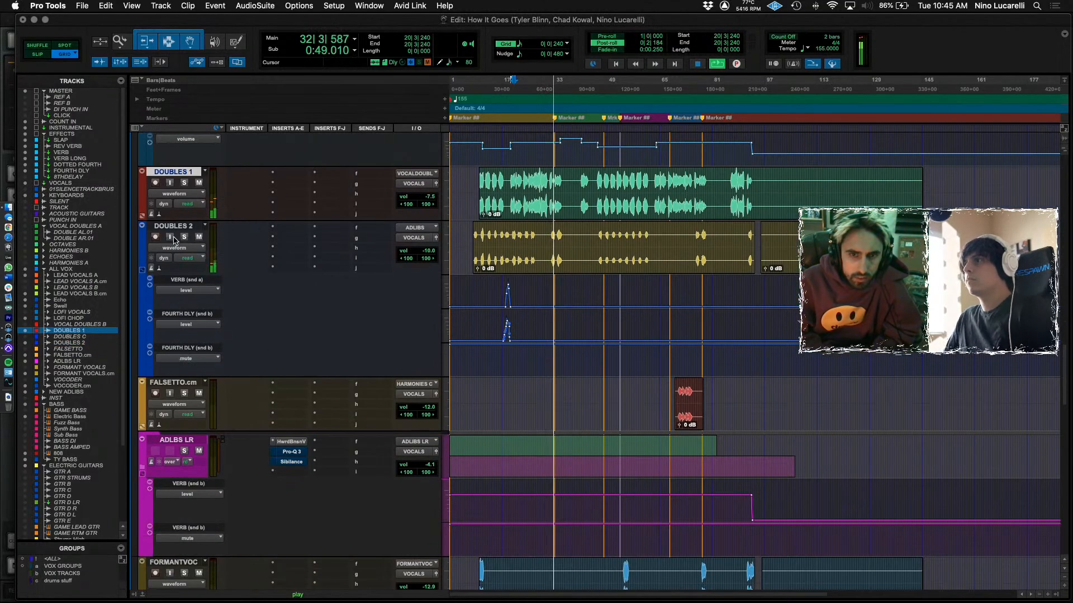
{"action": "double_click", "coordinate": [187, 383]}
{"action": "type", "text": "FALSETTO"}
{"action": "key", "text": "Return"}
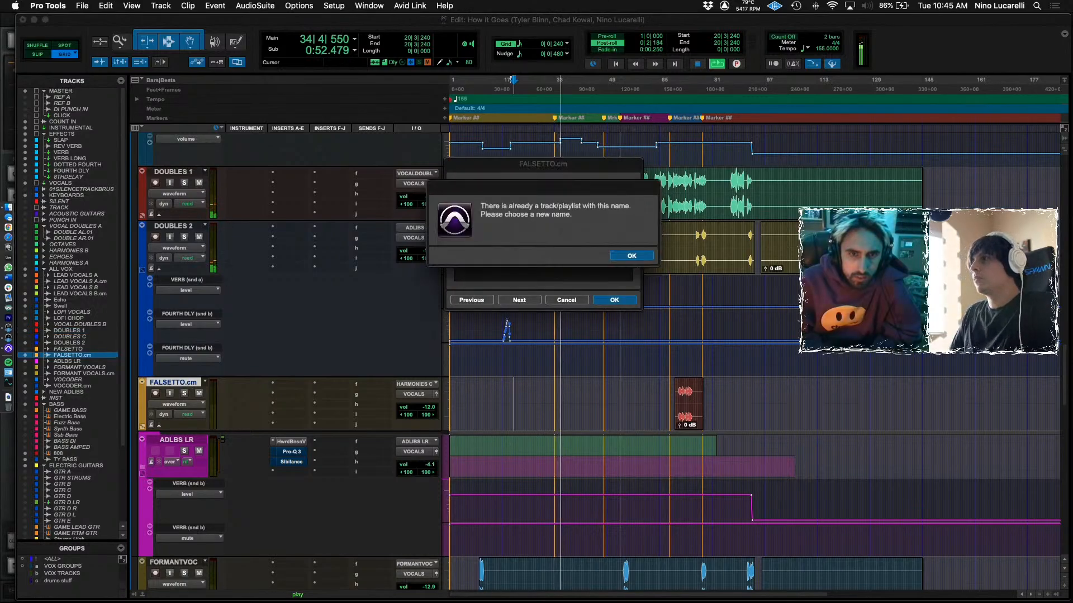
{"action": "left_click", "coordinate": [631, 253]}
{"action": "left_click", "coordinate": [606, 302]}
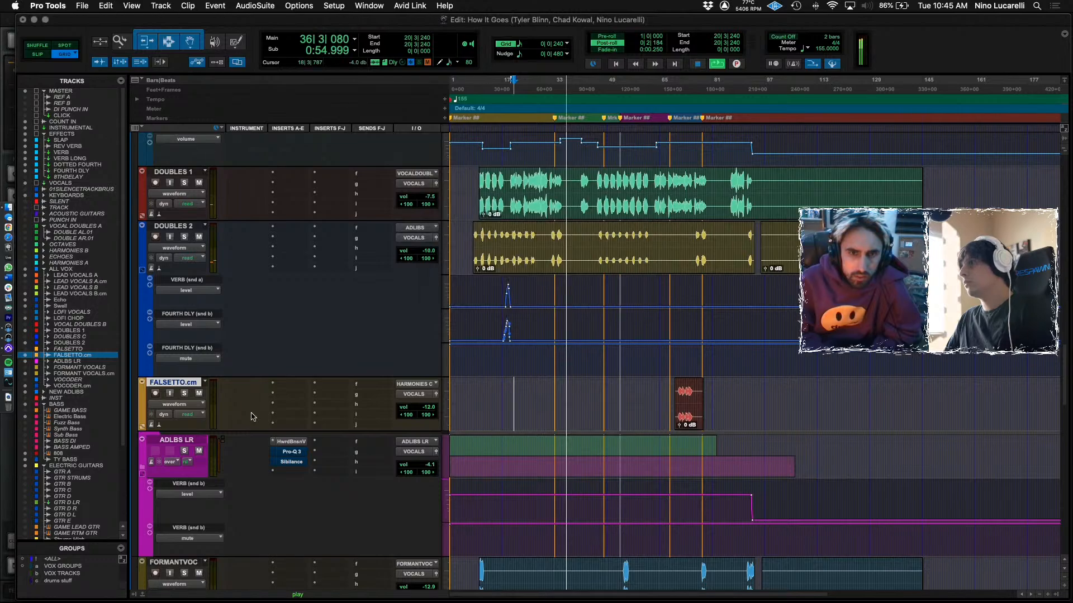
Rename the FALSETTO.cm track as High Octave.
{"action": "double_click", "coordinate": [175, 383]}
{"action": "type", "text": "High Octave"}
{"action": "key", "text": "Return"}
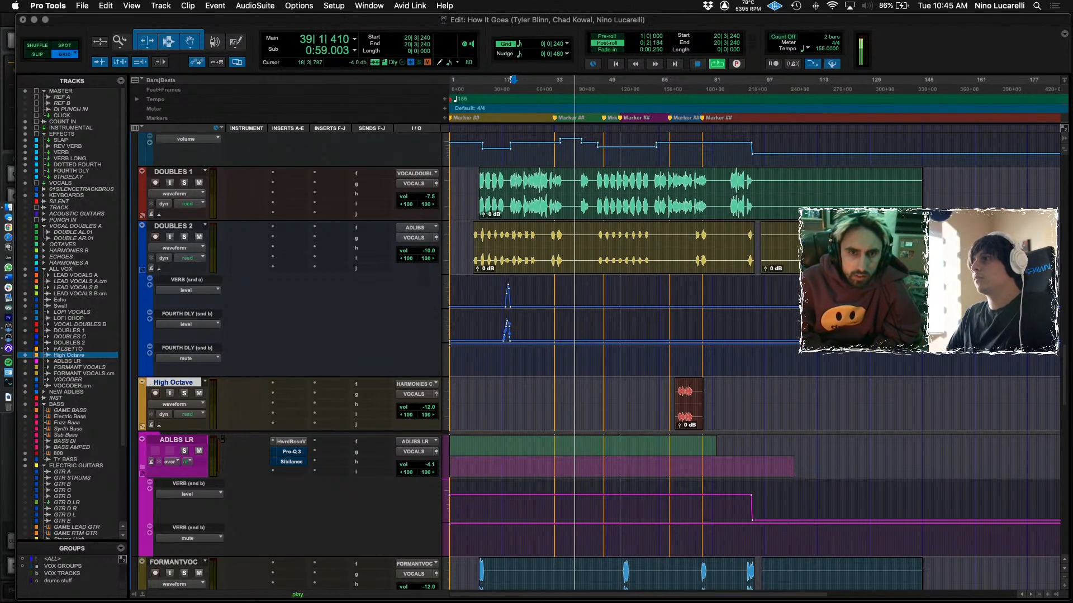
Delete the VOCODER.cm track together with its active clips.
{"action": "scroll", "coordinate": [195, 405], "scroll_direction": "down", "scroll_amount": 2}
{"action": "scroll", "coordinate": [196, 404], "scroll_direction": "down", "scroll_amount": 5}
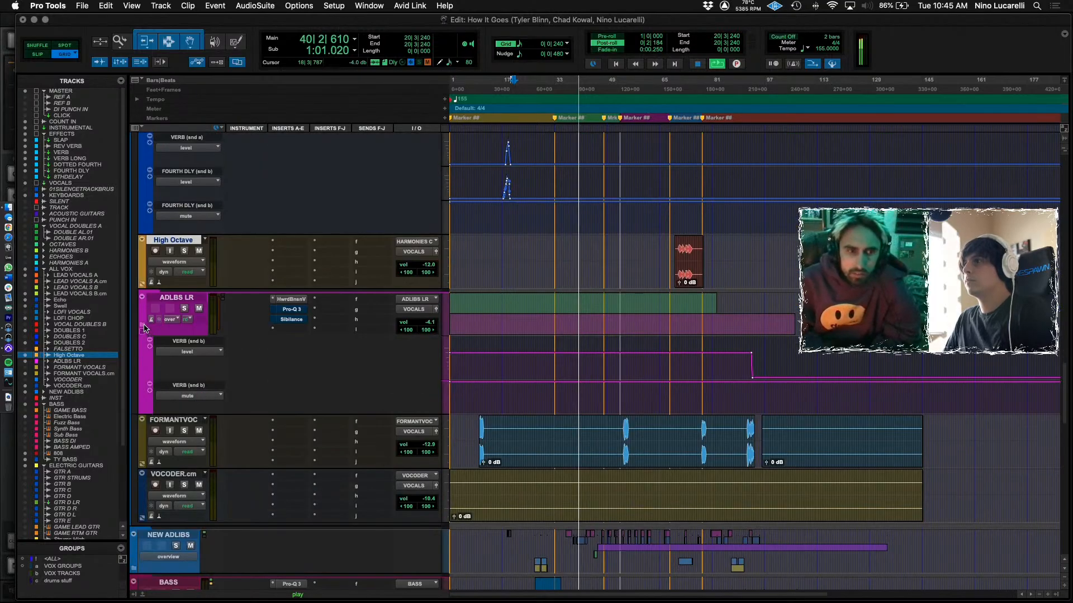
{"action": "scroll", "coordinate": [180, 349], "scroll_direction": "down", "scroll_amount": 2}
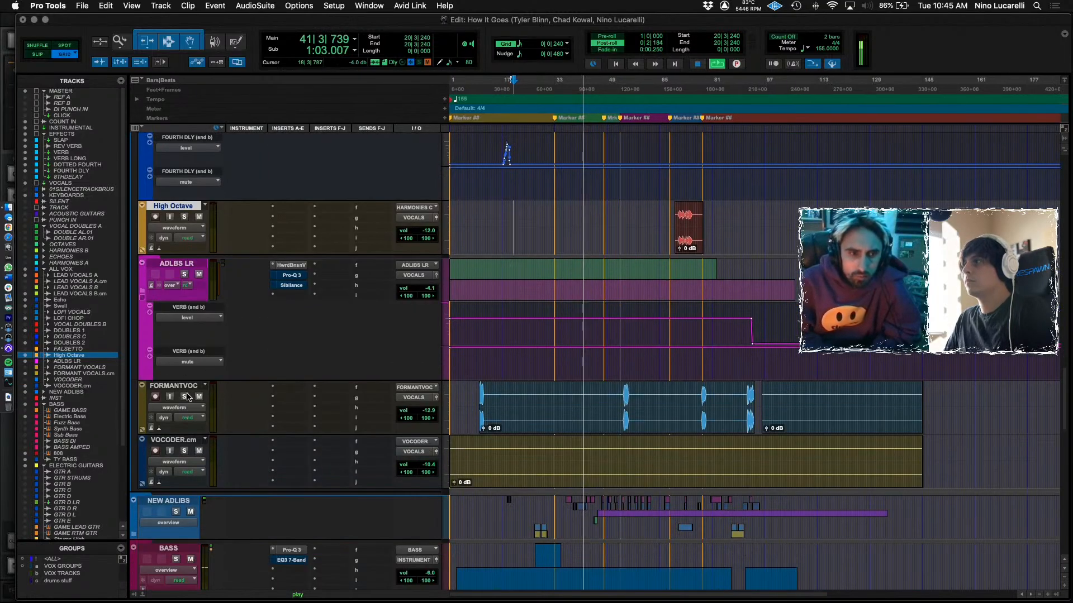
{"action": "left_click", "coordinate": [190, 440]}
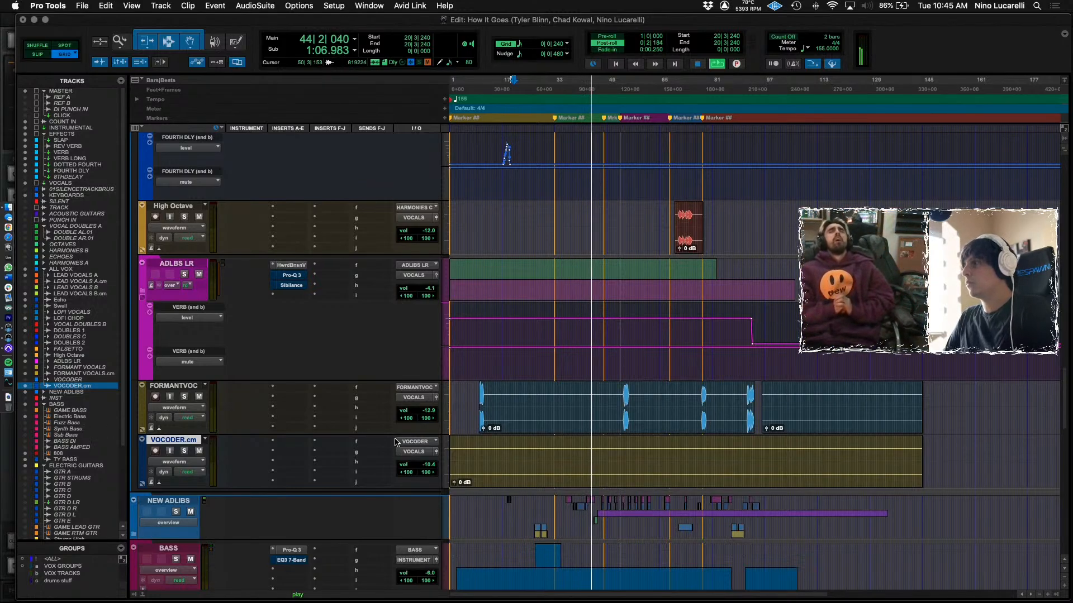
{"action": "right_click", "coordinate": [190, 441]}
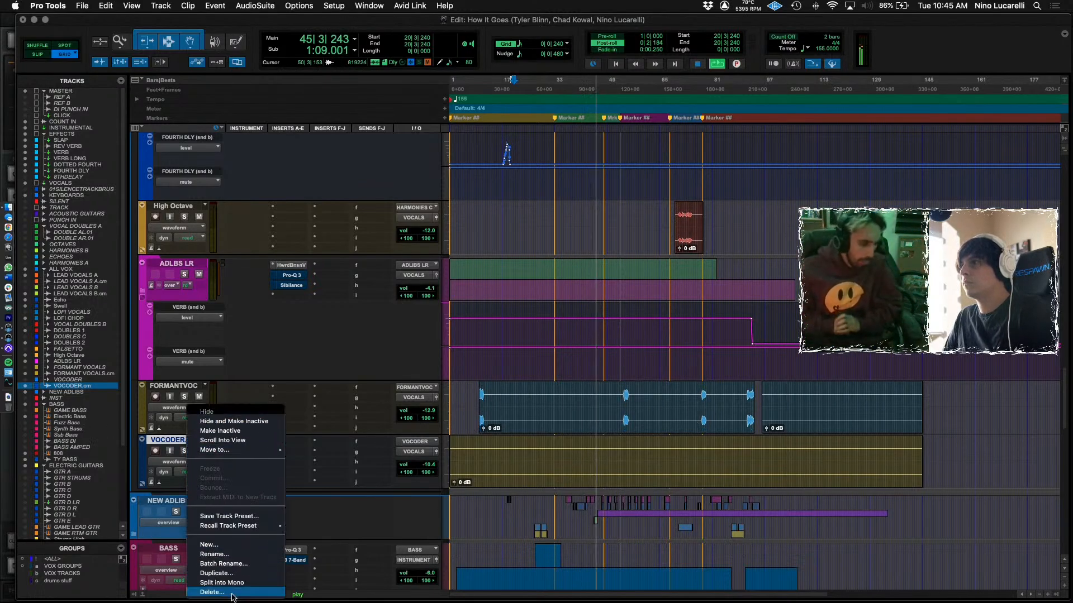
{"action": "left_click", "coordinate": [233, 593]}
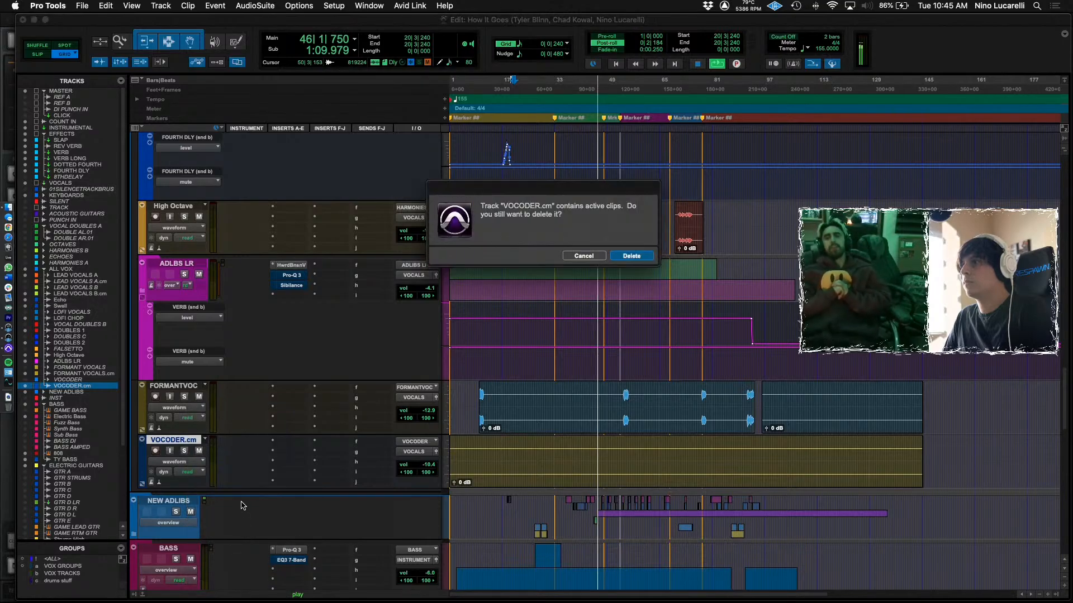
{"action": "left_click", "coordinate": [637, 258]}
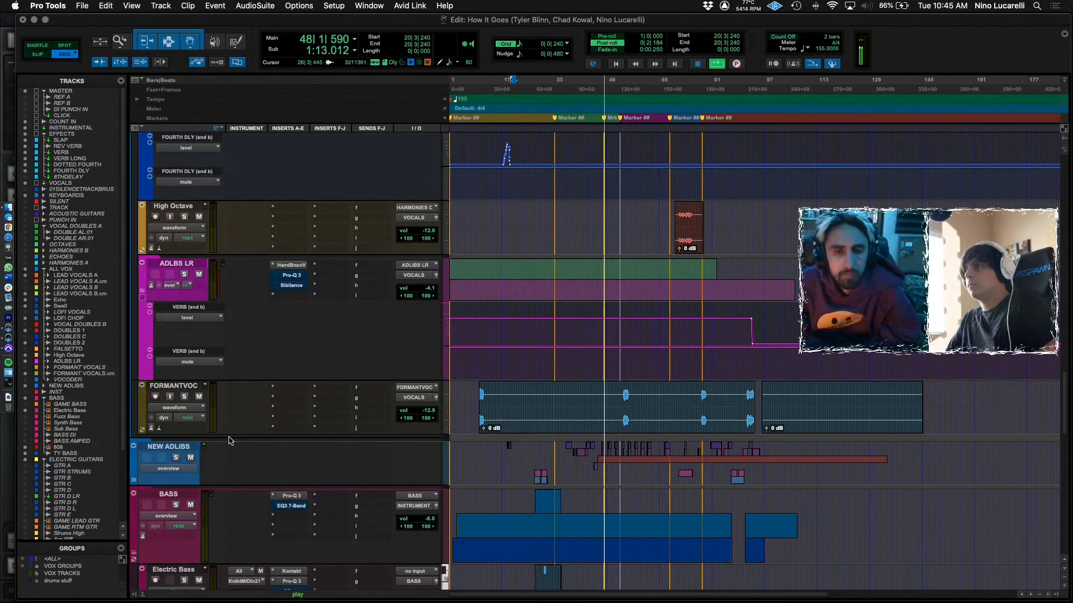
{"action": "scroll", "coordinate": [232, 443], "scroll_direction": "up", "scroll_amount": 10}
{"action": "scroll", "coordinate": [158, 352], "scroll_direction": "up", "scroll_amount": 12}
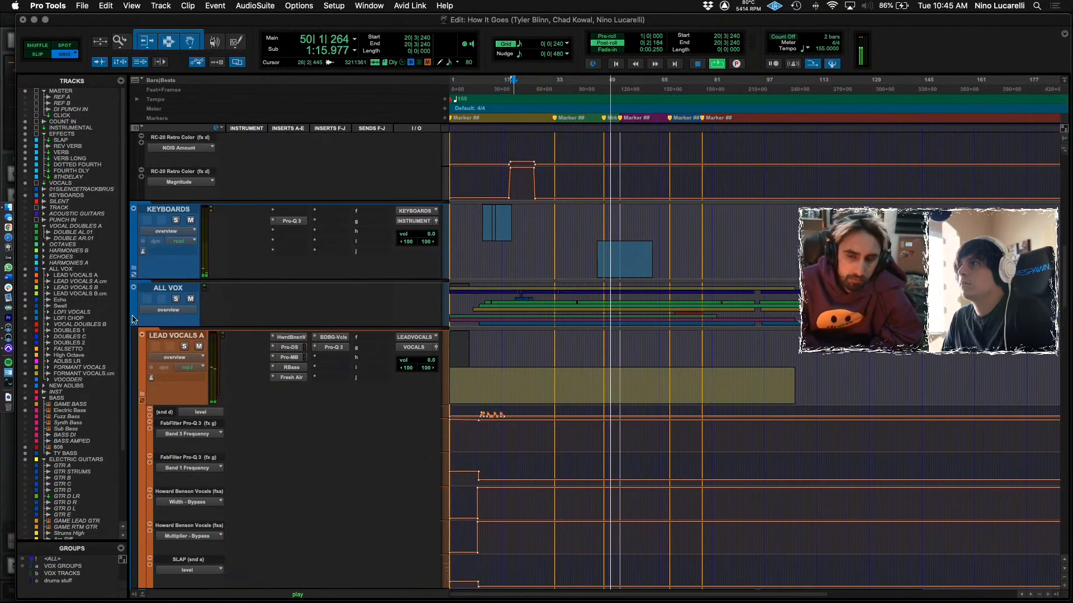
{"action": "left_click", "coordinate": [134, 327]}
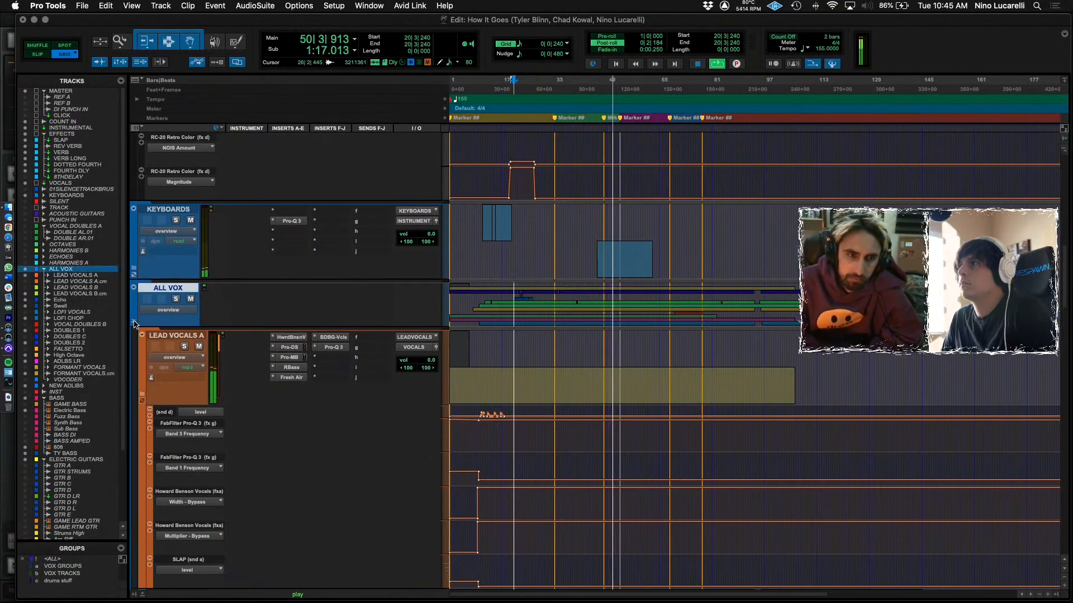
{"action": "left_click", "coordinate": [134, 323]}
{"action": "left_click", "coordinate": [134, 323]}
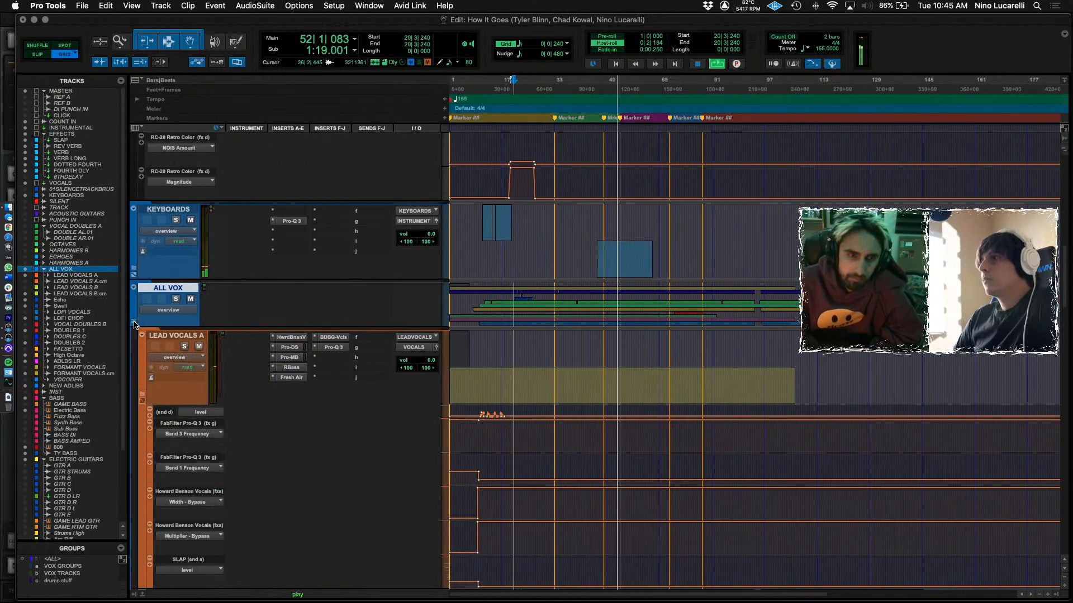
Expand the NEW ADLIBS folder and move the ADLBS LR track into it, below HARM AB.
{"action": "scroll", "coordinate": [170, 302], "scroll_direction": "down", "scroll_amount": 20}
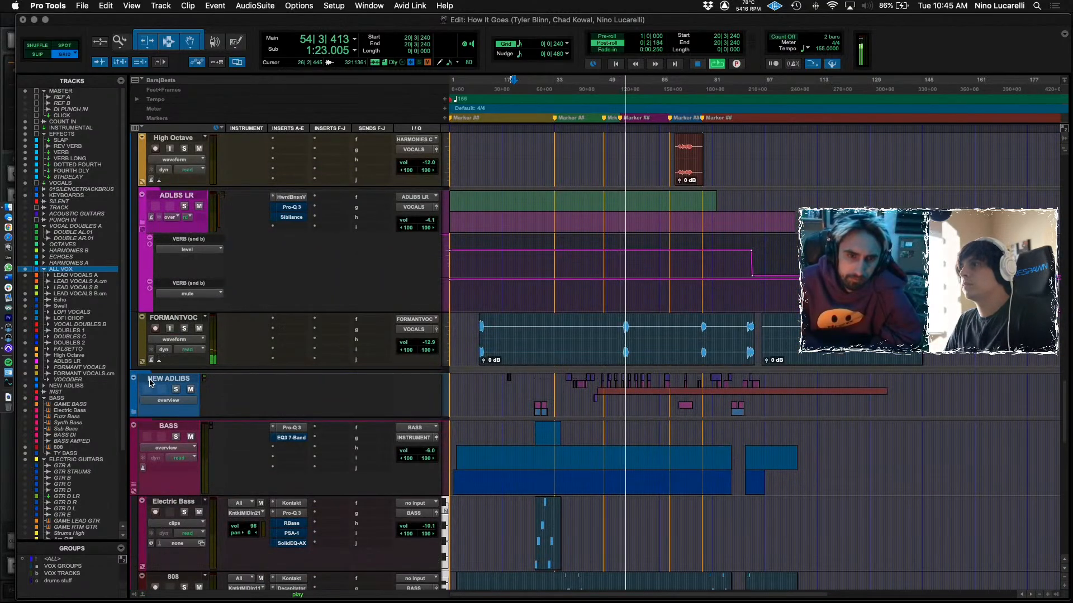
{"action": "left_click", "coordinate": [135, 413]}
{"action": "scroll", "coordinate": [145, 416], "scroll_direction": "down", "scroll_amount": 10}
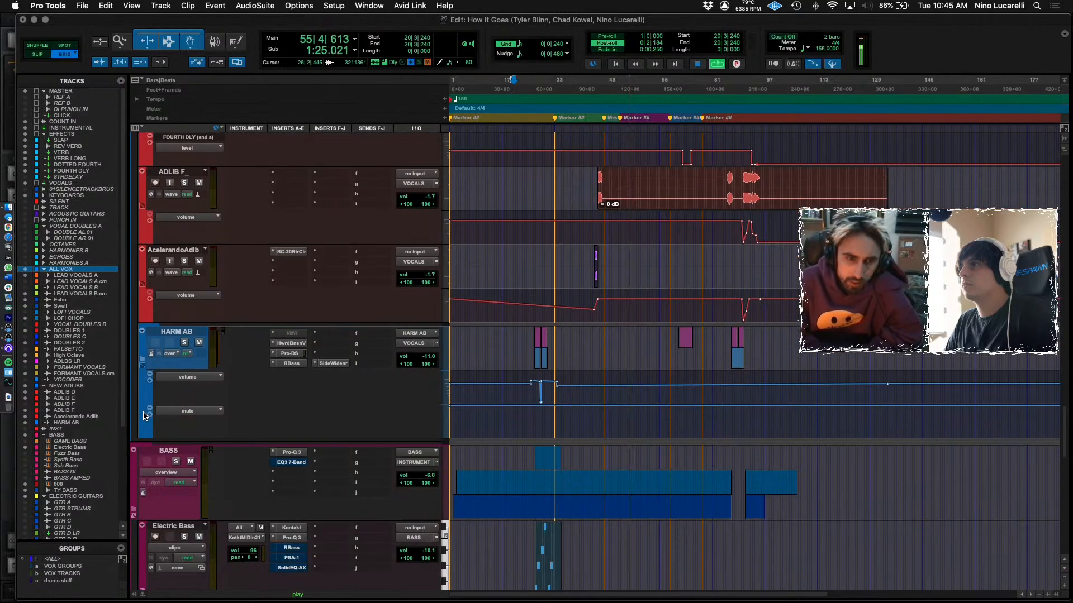
{"action": "scroll", "coordinate": [154, 418], "scroll_direction": "up", "scroll_amount": 5}
{"action": "scroll", "coordinate": [173, 287], "scroll_direction": "up", "scroll_amount": 3}
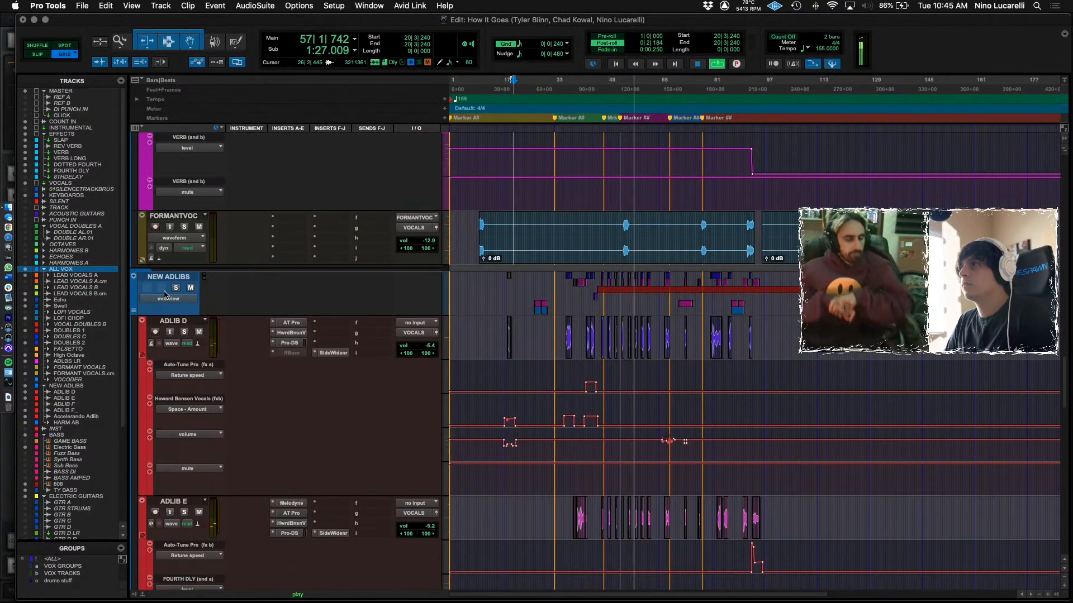
{"action": "scroll", "coordinate": [173, 287], "scroll_direction": "down", "scroll_amount": 3}
{"action": "scroll", "coordinate": [178, 363], "scroll_direction": "up", "scroll_amount": 6}
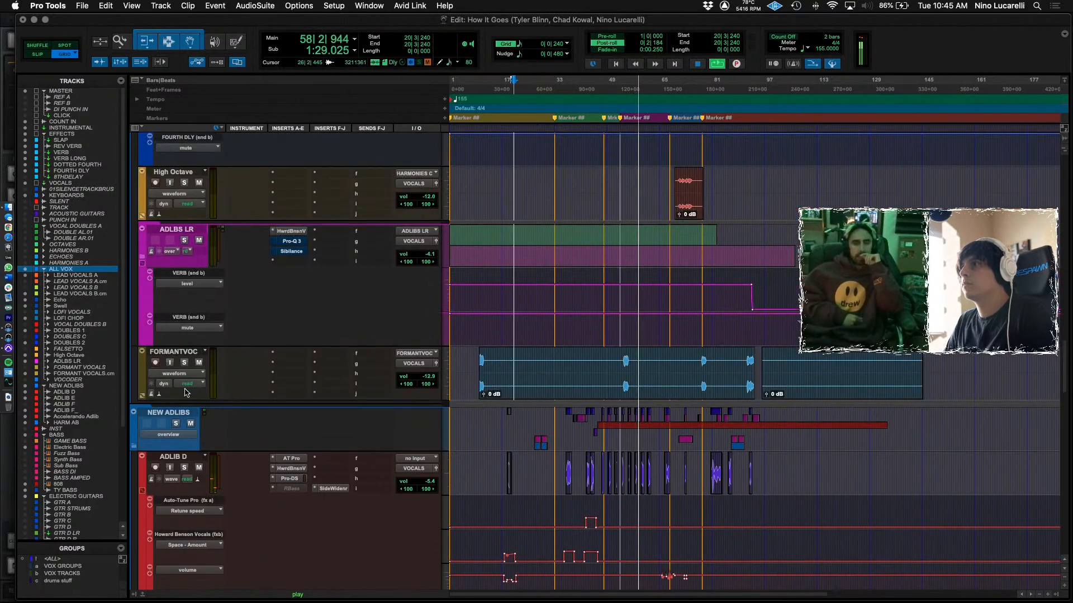
{"action": "scroll", "coordinate": [181, 392], "scroll_direction": "up", "scroll_amount": 2}
{"action": "left_click_drag", "start_coordinate": [171, 263], "coordinate": [175, 463]}
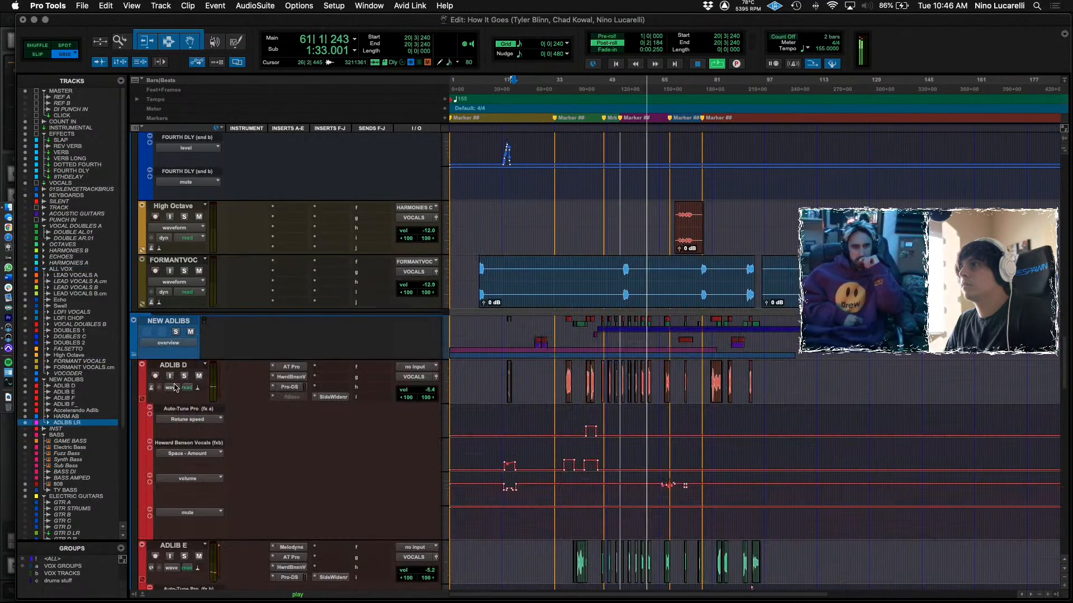
Rename the NEW ADLIBS folder as ALL ADLIBS.
{"action": "double_click", "coordinate": [167, 321]}
{"action": "type", "text": "ALL ADLIB"}
{"action": "type", "text": "NS"}
{"action": "type", "text": "S"}
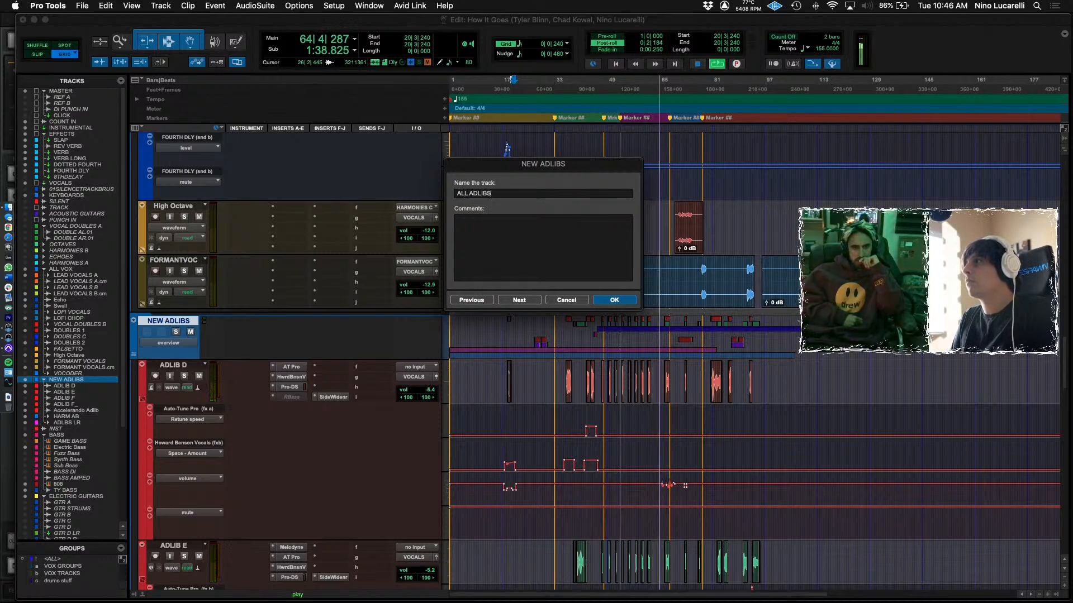
{"action": "key", "text": "Return"}
Collapse the ALL ADLIBS and ALL VOX folders.
{"action": "scroll", "coordinate": [193, 341], "scroll_direction": "down", "scroll_amount": 5}
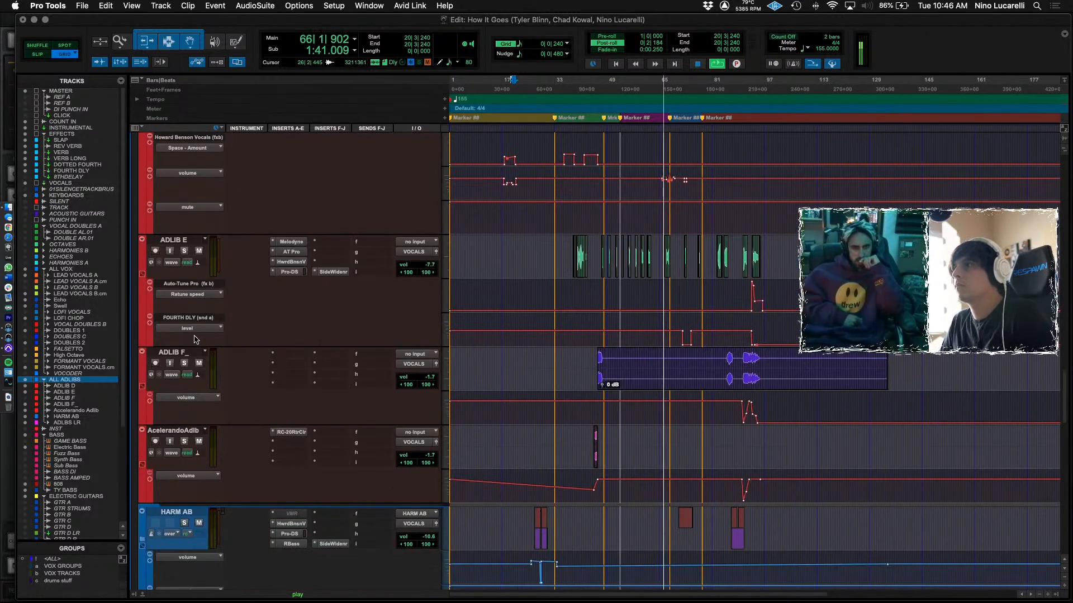
{"action": "scroll", "coordinate": [167, 385], "scroll_direction": "up", "scroll_amount": 6}
{"action": "scroll", "coordinate": [135, 444], "scroll_direction": "up", "scroll_amount": 4}
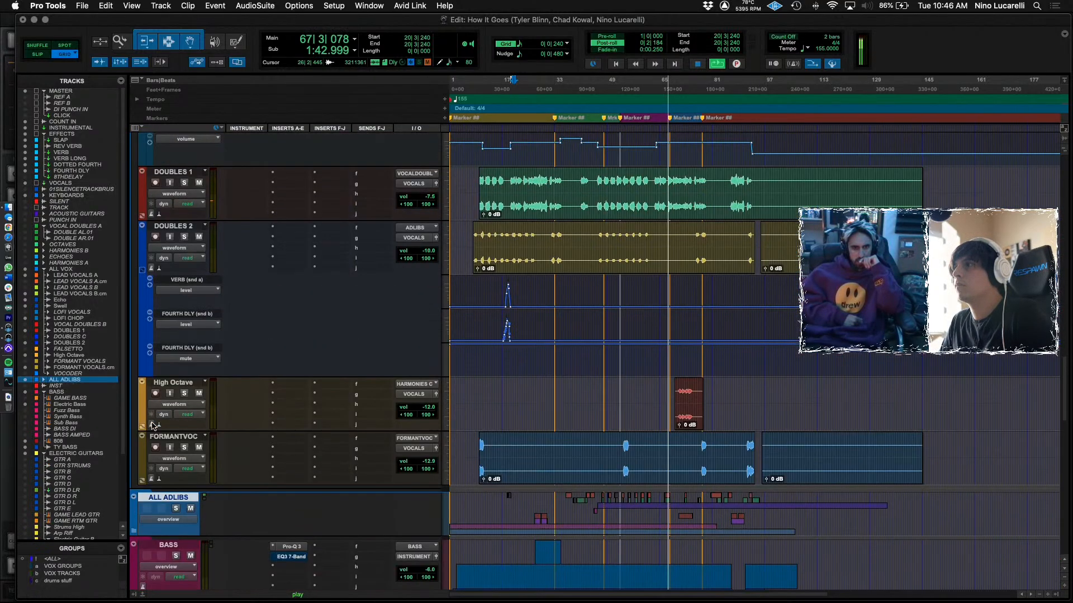
{"action": "scroll", "coordinate": [171, 385], "scroll_direction": "up", "scroll_amount": 7}
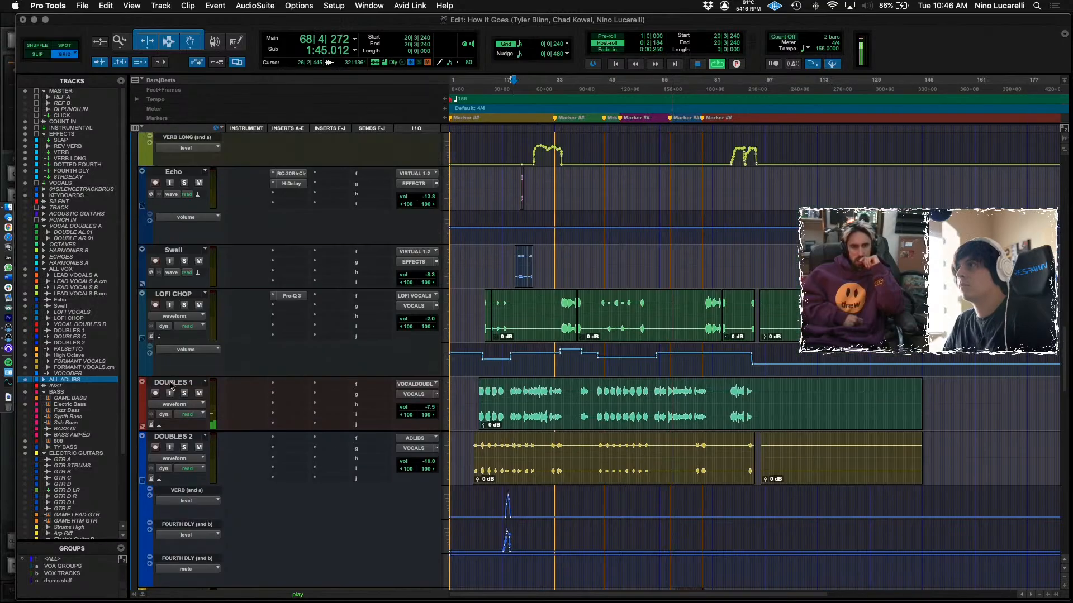
{"action": "scroll", "coordinate": [172, 386], "scroll_direction": "up", "scroll_amount": 8}
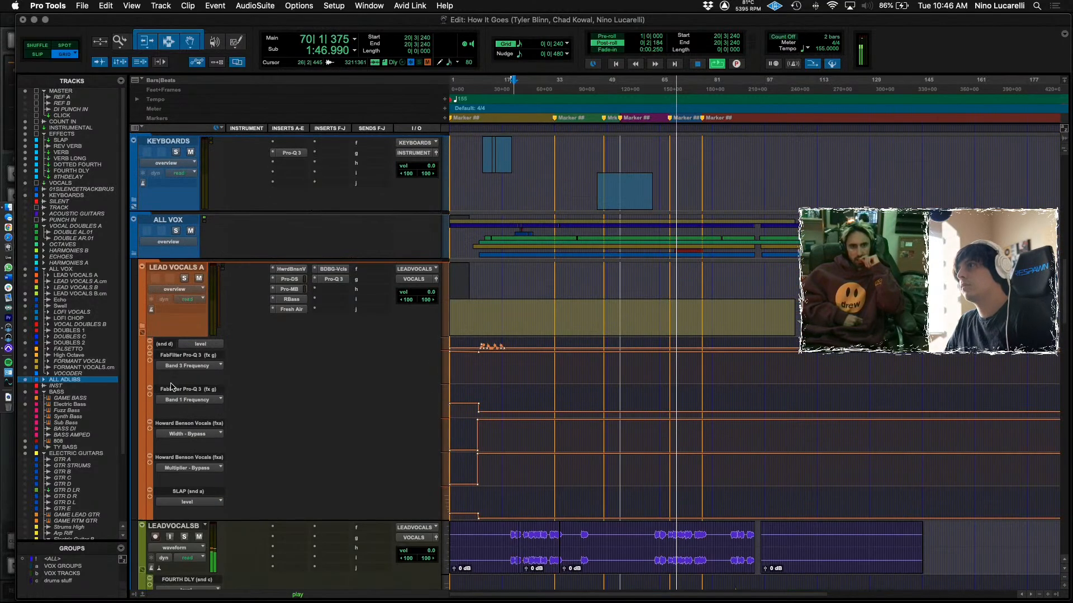
{"action": "left_click", "coordinate": [140, 295]}
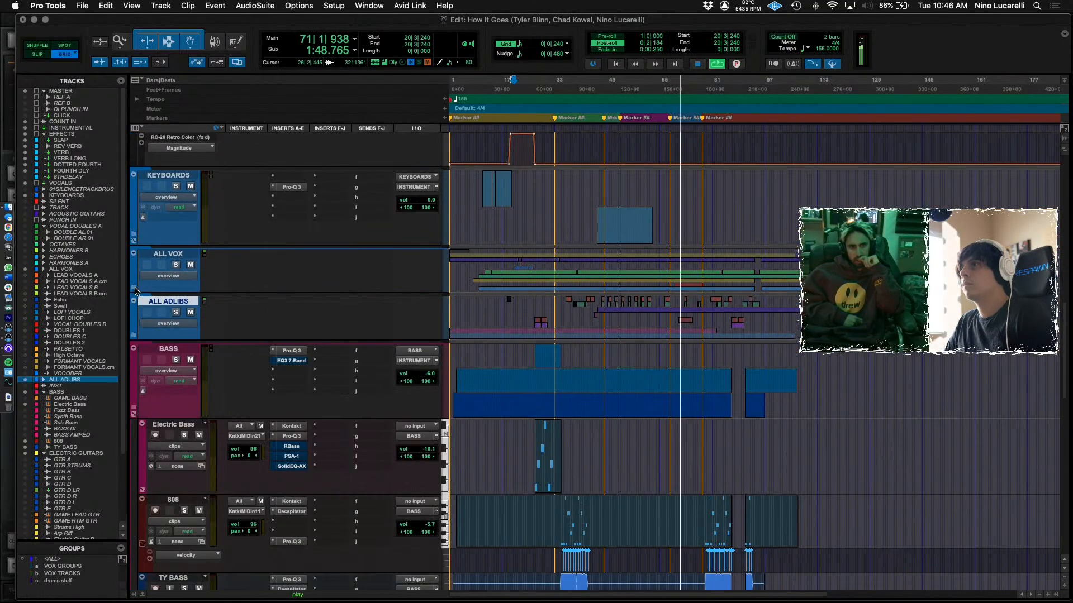
Rename the ALL VOX folder as MAIN VOCALS.
{"action": "double_click", "coordinate": [165, 255]}
{"action": "type", "text": "M"}
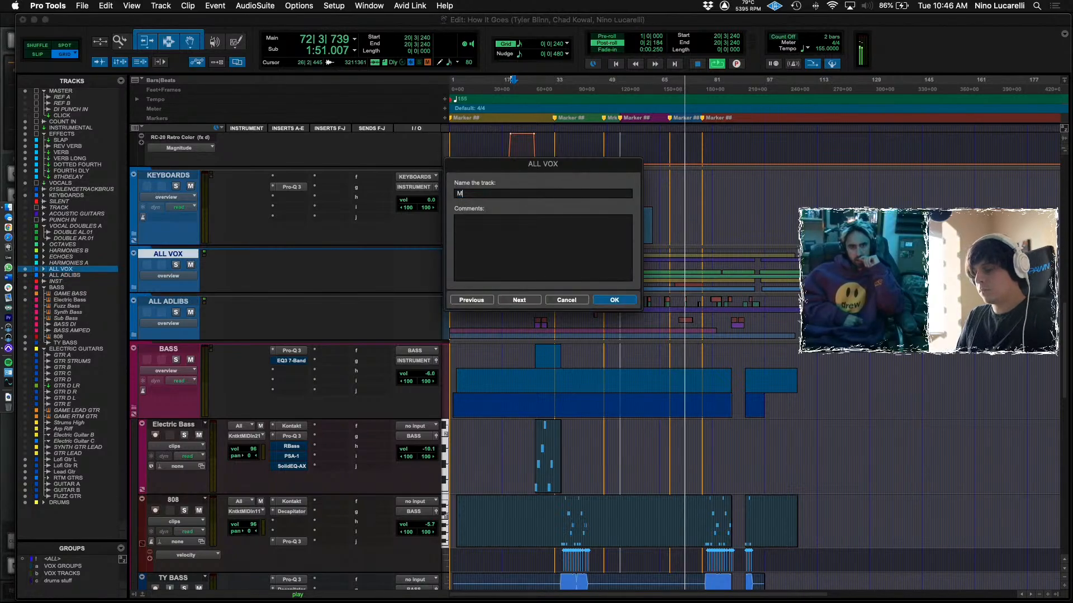
{"action": "type", "text": "AIN VOCALS"}
{"action": "key", "text": "Return"}
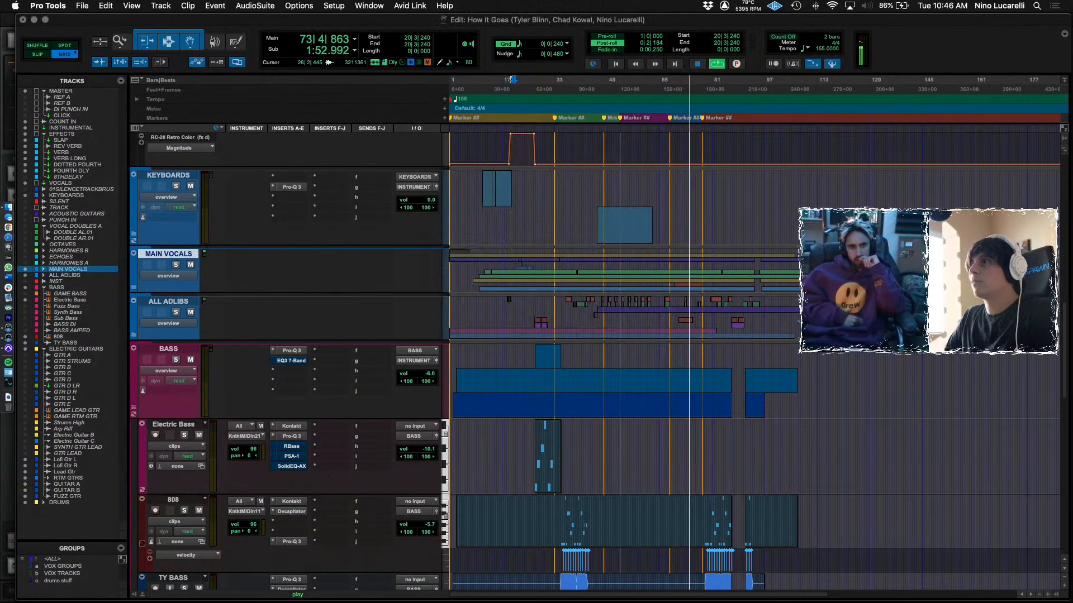
{"action": "left_click", "coordinate": [134, 289]}
{"action": "left_click", "coordinate": [134, 289]}
{"action": "scroll", "coordinate": [187, 348], "scroll_direction": "up", "scroll_amount": 4}
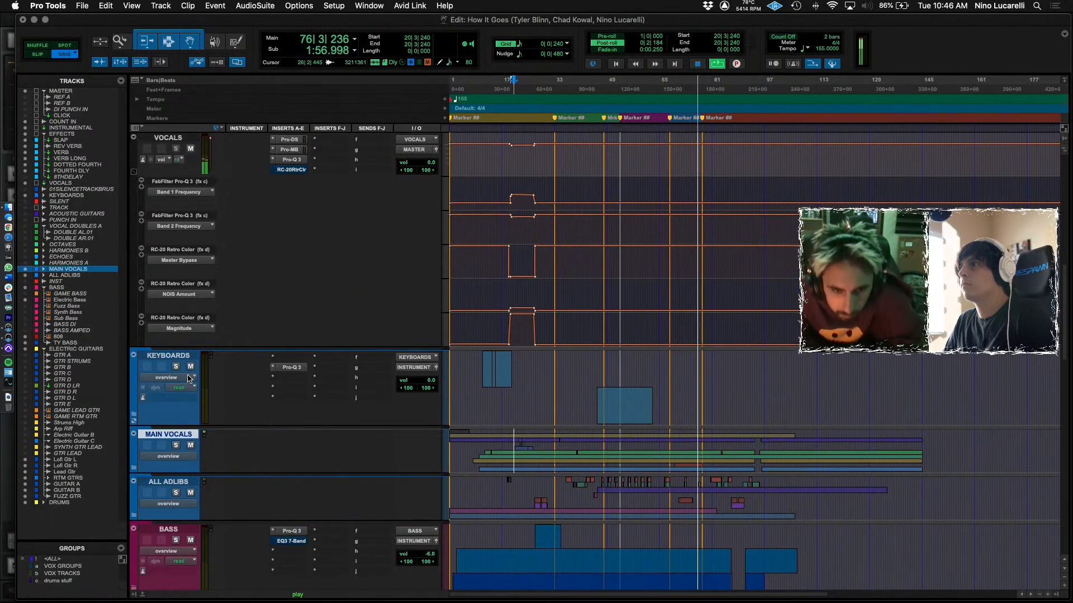
{"action": "scroll", "coordinate": [134, 269], "scroll_direction": "down", "scroll_amount": 3}
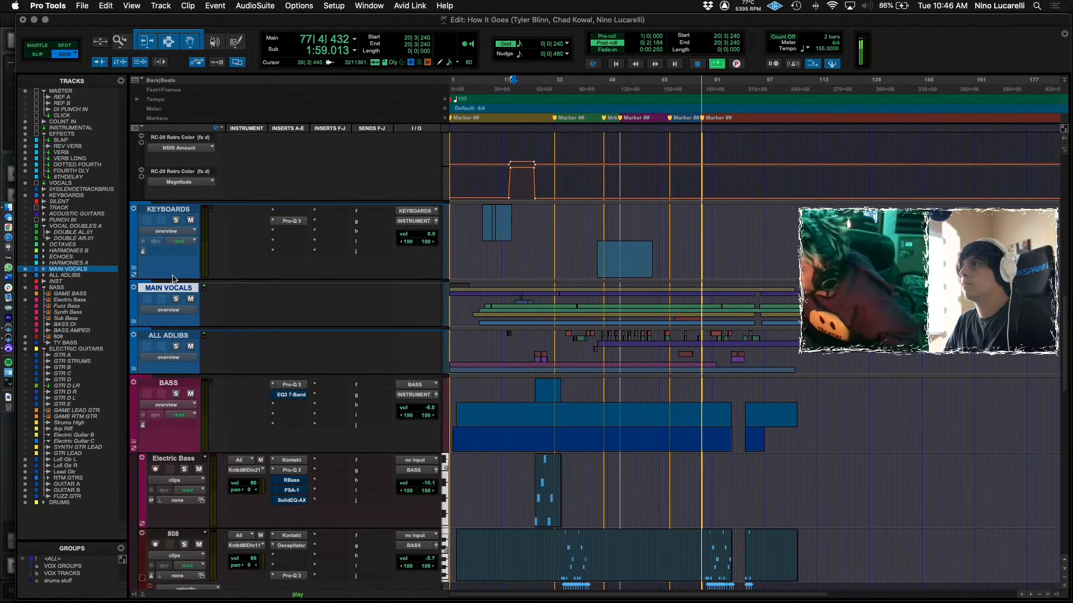
{"action": "left_click", "coordinate": [134, 268]}
{"action": "left_click", "coordinate": [134, 268]}
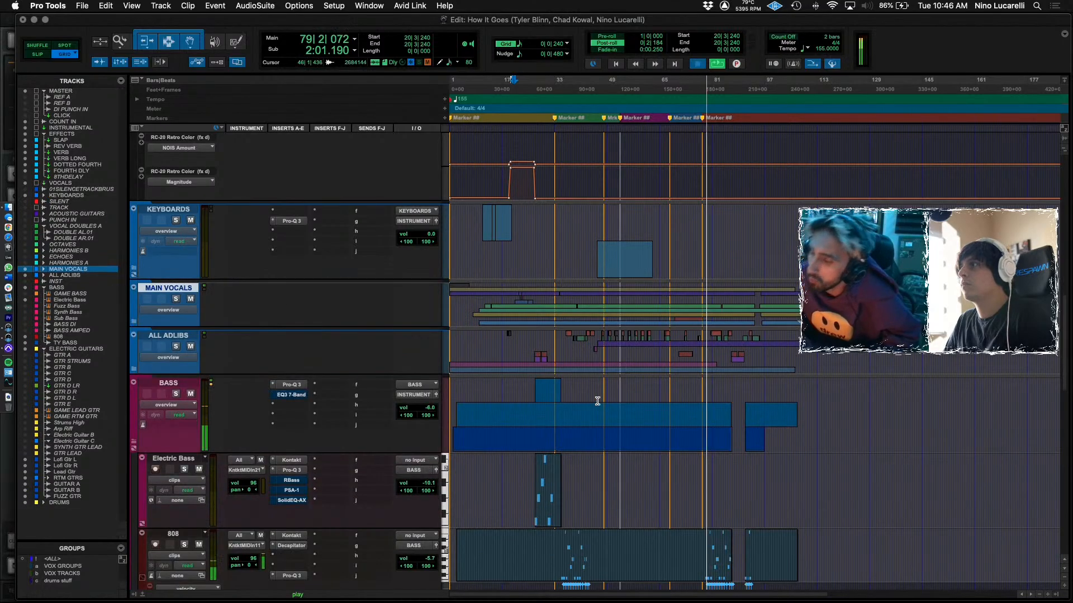
Stop the running playback and expand the ALL ADLIBS and MAIN VOCALS folders.
{"action": "left_click", "coordinate": [648, 479]}
{"action": "scroll", "coordinate": [644, 482], "scroll_direction": "down", "scroll_amount": 5}
{"action": "scroll", "coordinate": [639, 484], "scroll_direction": "down", "scroll_amount": 5}
{"action": "scroll", "coordinate": [614, 472], "scroll_direction": "up", "scroll_amount": 10}
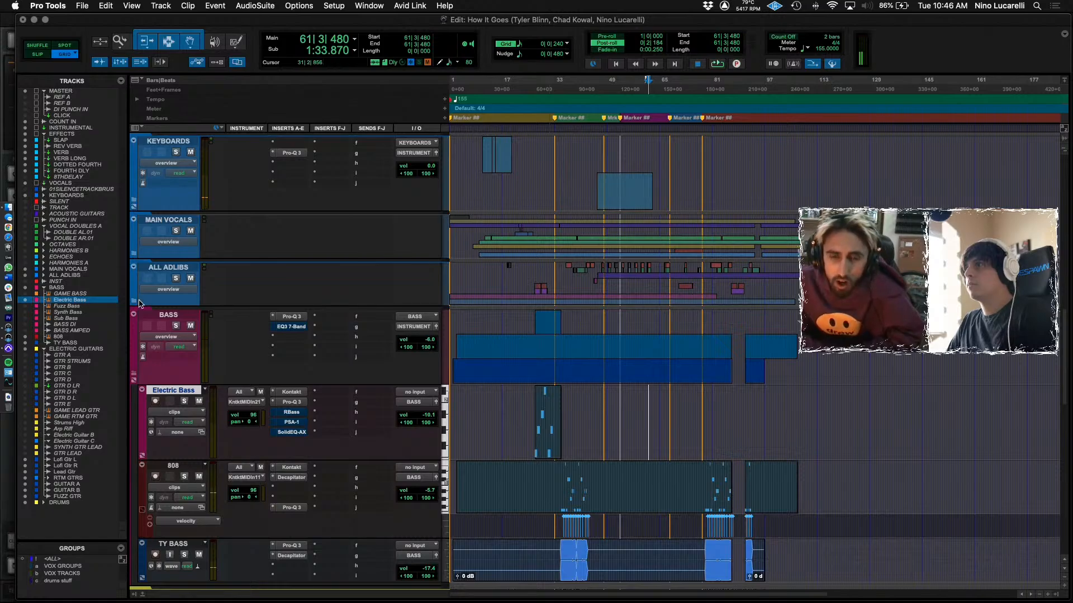
{"action": "left_click", "coordinate": [134, 302]}
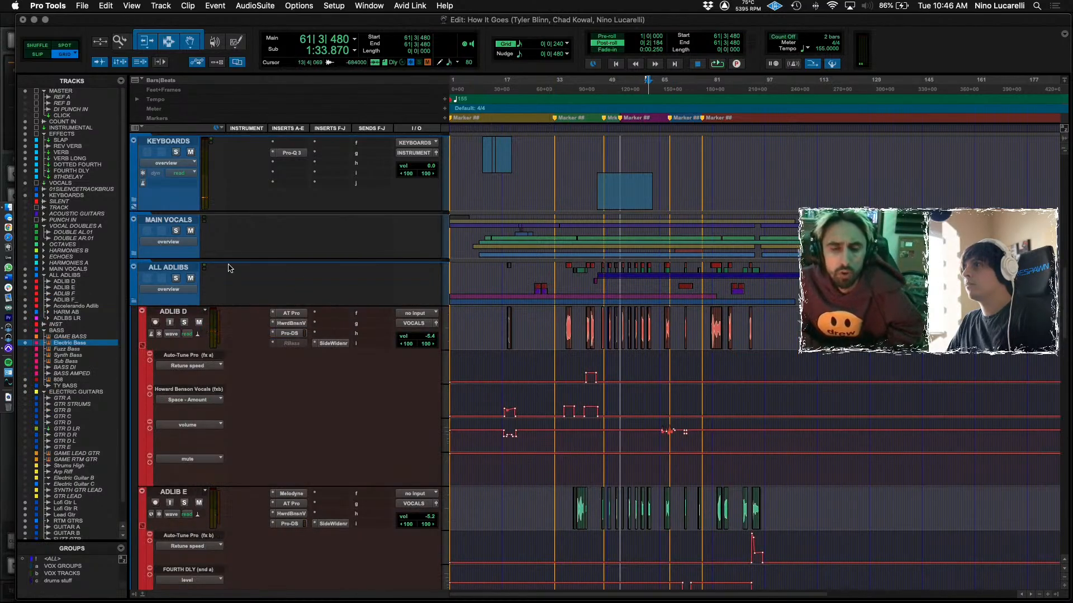
{"action": "left_click", "coordinate": [134, 254]}
{"action": "scroll", "coordinate": [654, 400], "scroll_direction": "down", "scroll_amount": 5}
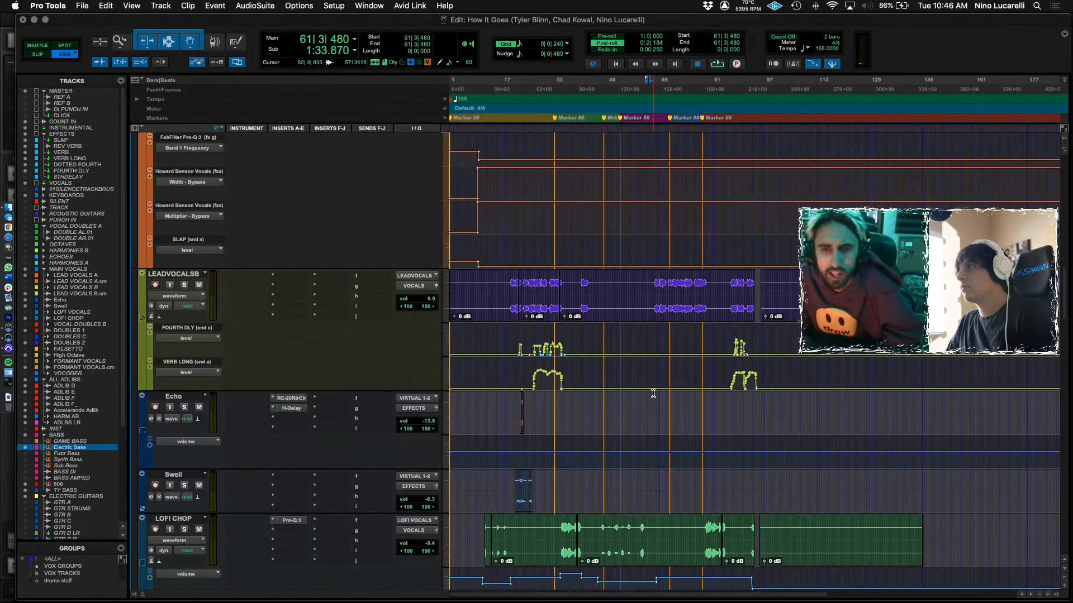
Play the session from 63|3|000 on the LEAD VOCALS B.cm track and check the vocal tracks down to High Octave.
{"action": "left_click", "coordinate": [654, 289]}
{"action": "key", "text": "space"}
{"action": "key", "text": "super+bracketright"}
{"action": "key", "text": "super+bracketright"}
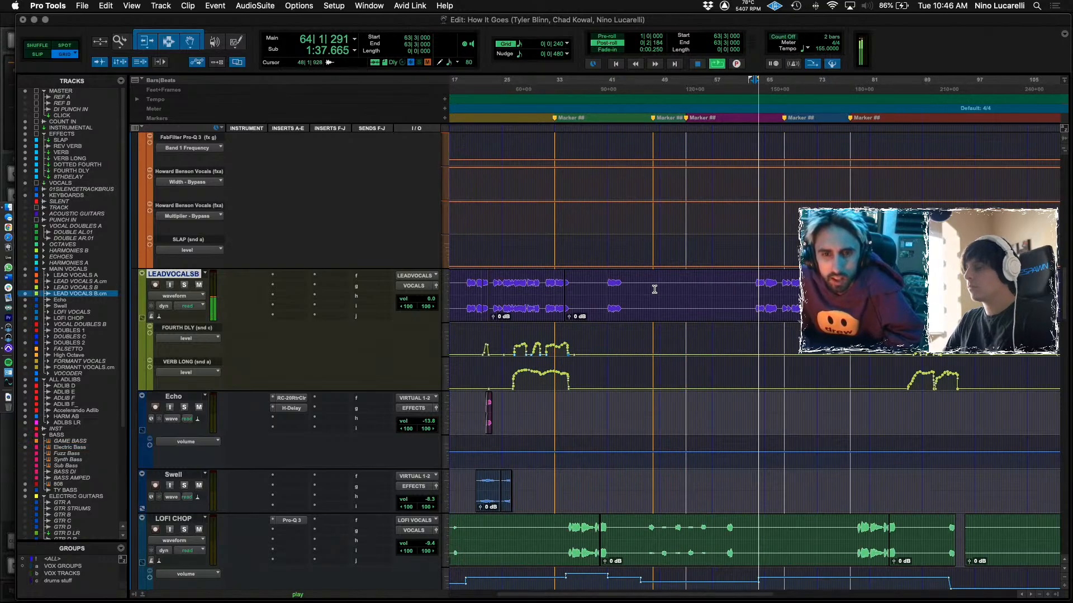
{"action": "scroll", "coordinate": [762, 333], "scroll_direction": "down", "scroll_amount": 10}
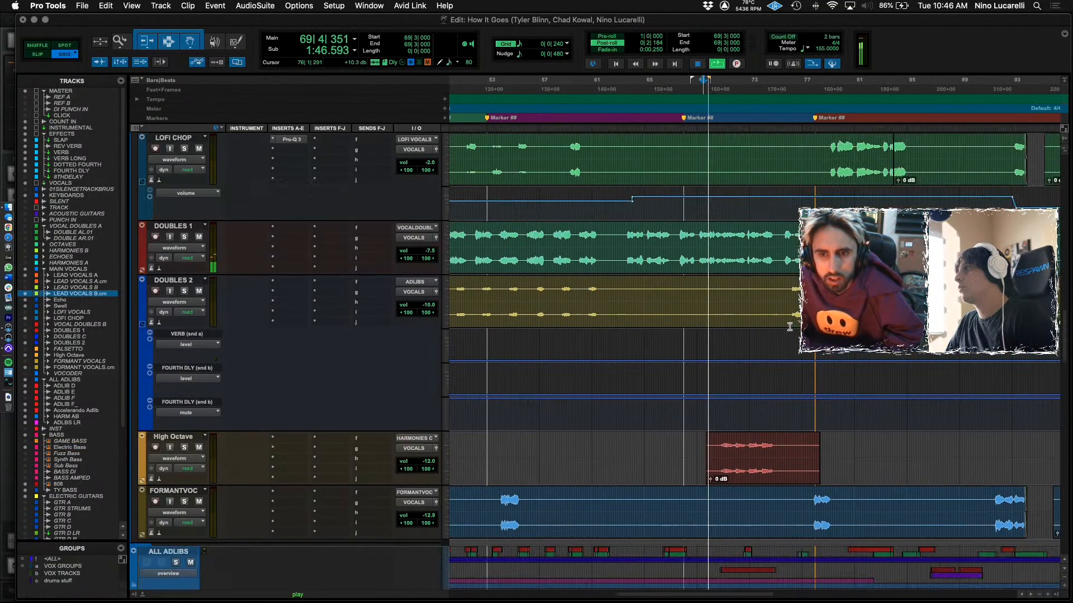
Add another automation lane on the LEADVOCALSB track showing the FOURTH DLY send level.
{"action": "scroll", "coordinate": [734, 418], "scroll_direction": "up", "scroll_amount": 5}
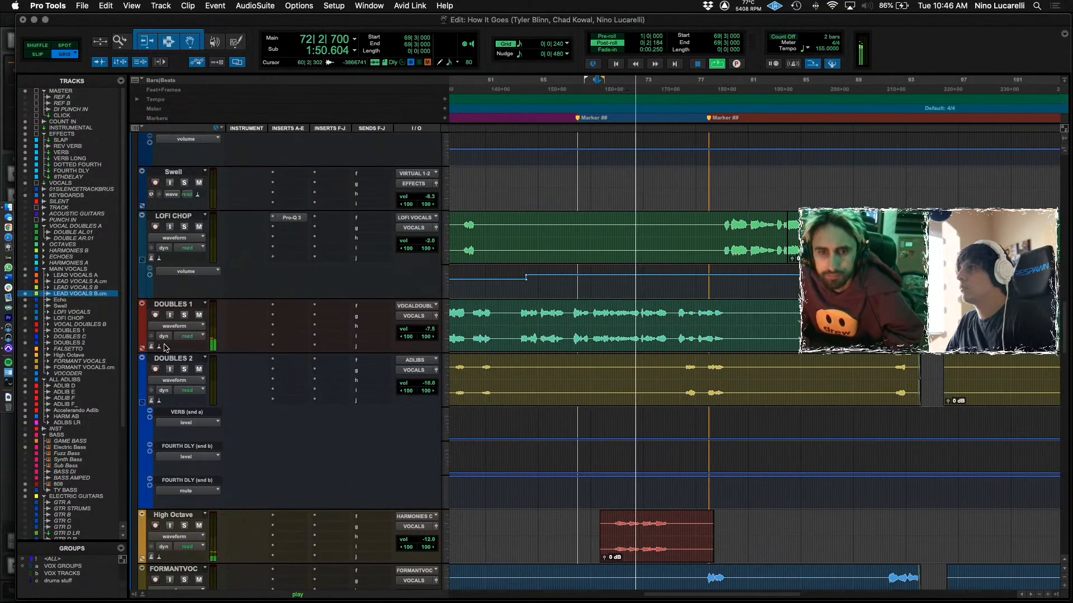
{"action": "scroll", "coordinate": [167, 349], "scroll_direction": "up", "scroll_amount": 6}
{"action": "scroll", "coordinate": [476, 380], "scroll_direction": "up", "scroll_amount": 1}
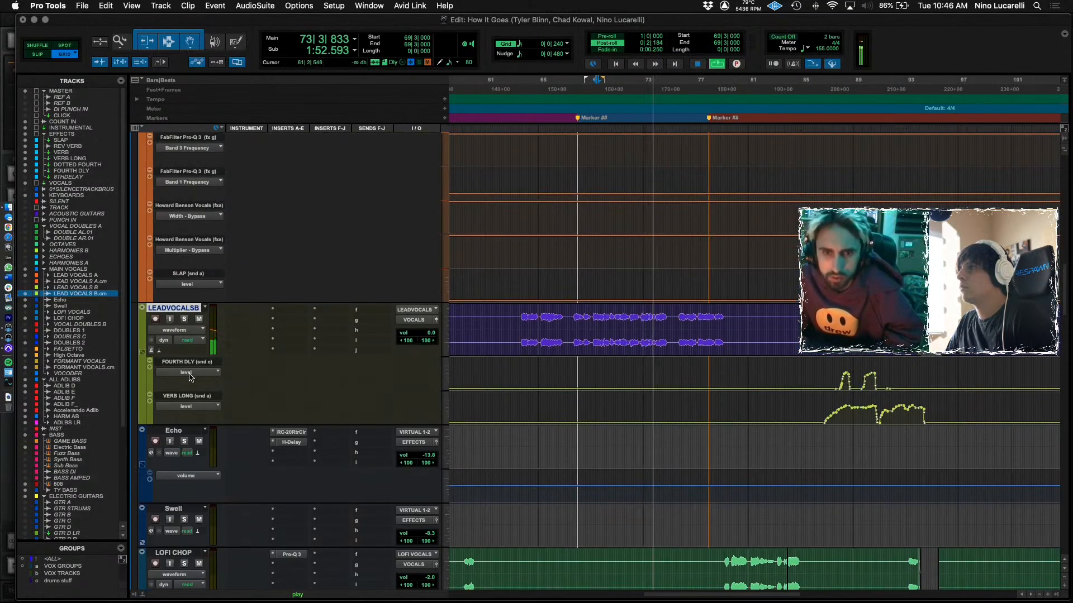
{"action": "left_click", "coordinate": [150, 403]}
{"action": "left_click", "coordinate": [188, 441]}
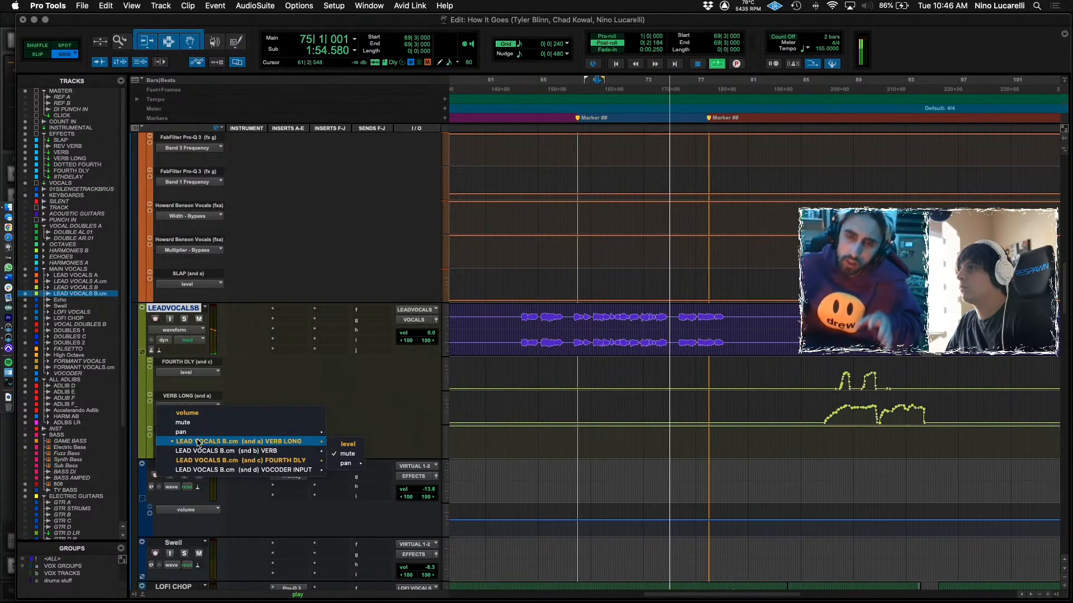
{"action": "left_click", "coordinate": [348, 463]}
Raise the FOURTH DLY send level on LEADVOCALSB for the phrase around bar 74 and play the passage.
{"action": "left_click", "coordinate": [634, 439]}
{"action": "key", "text": "super+bracketright"}
{"action": "key", "text": "super+bracketright"}
{"action": "key", "text": "super+bracketright"}
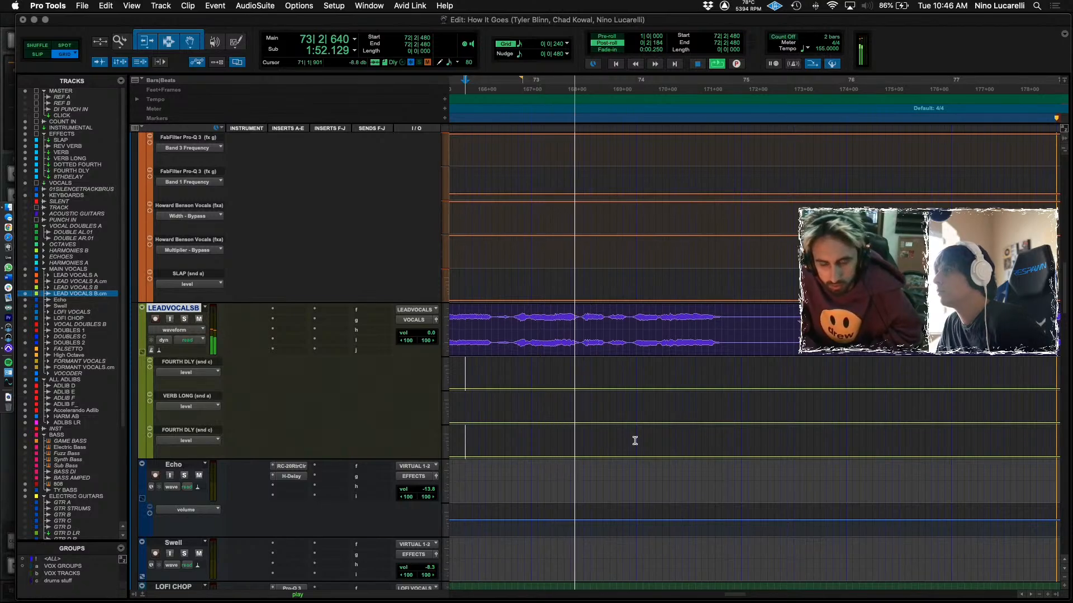
{"action": "key", "text": "space"}
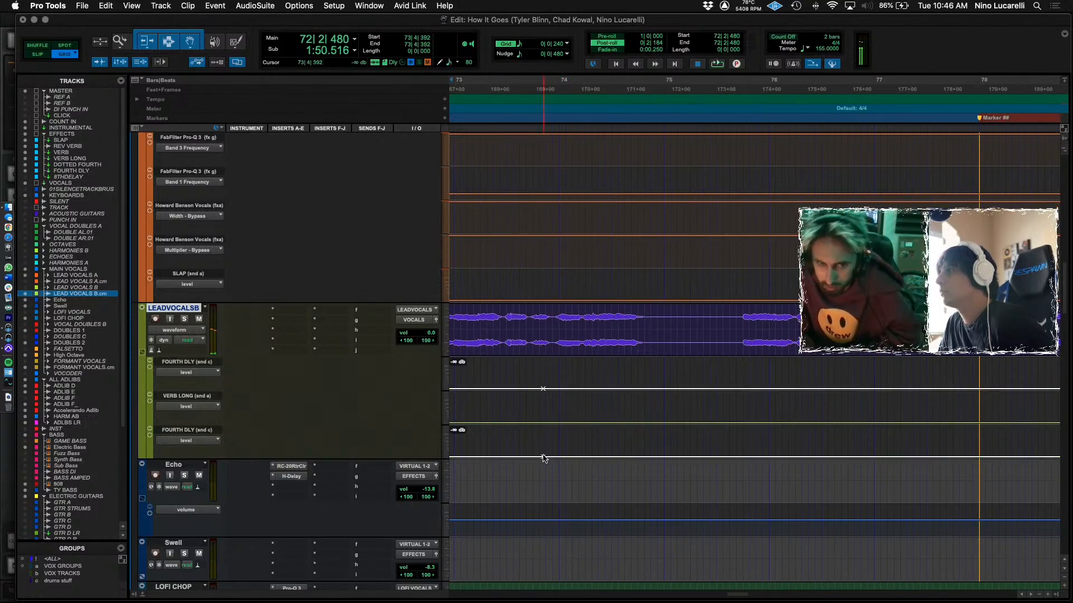
{"action": "left_click", "coordinate": [681, 461]}
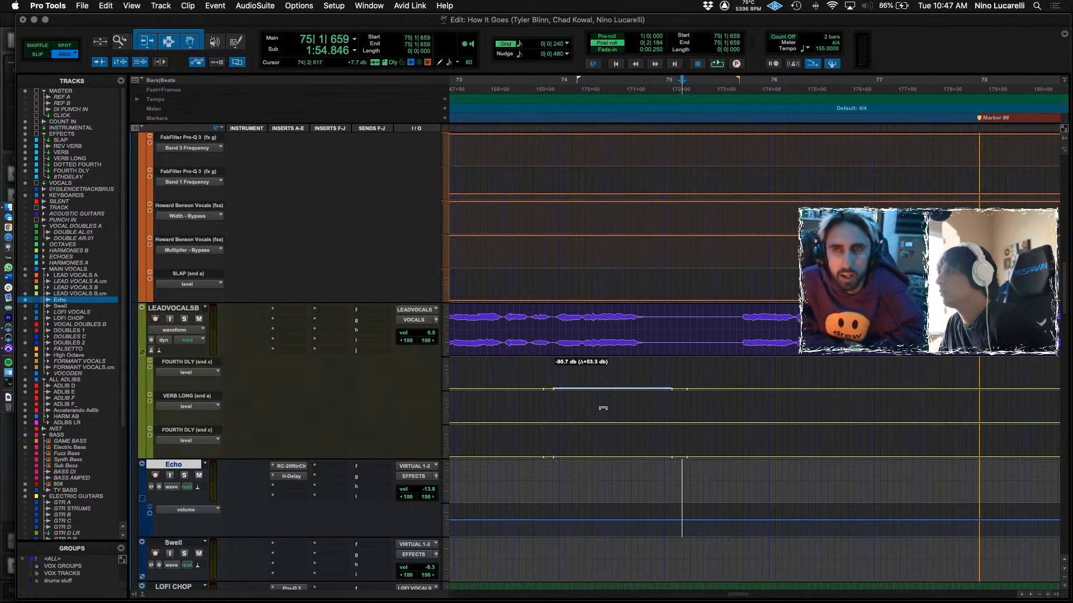
{"action": "left_click", "coordinate": [585, 368]}
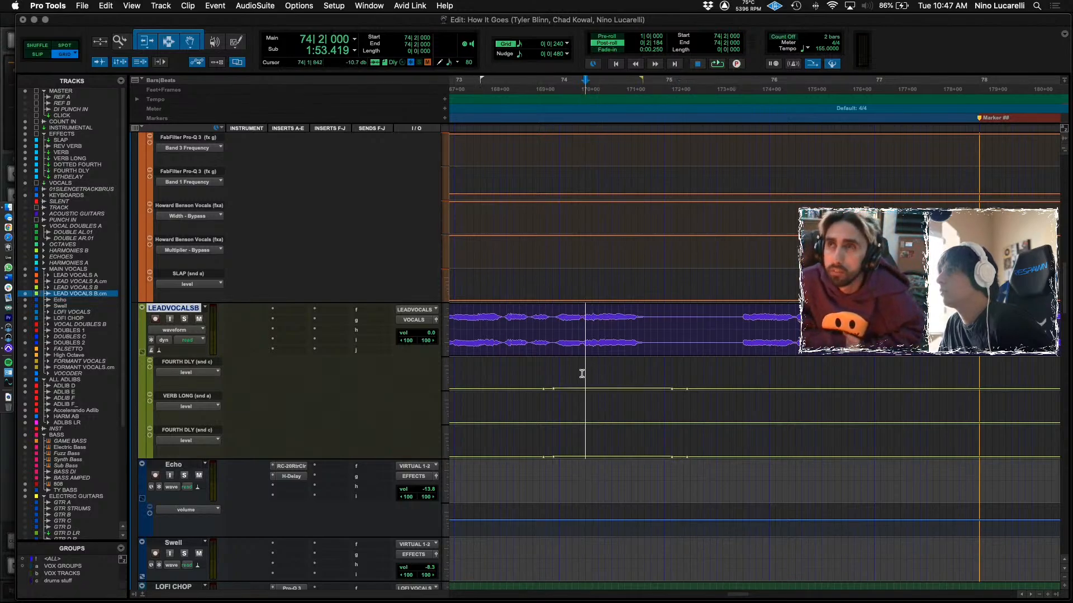
{"action": "left_click_drag", "start_coordinate": [587, 317], "coordinate": [588, 339]}
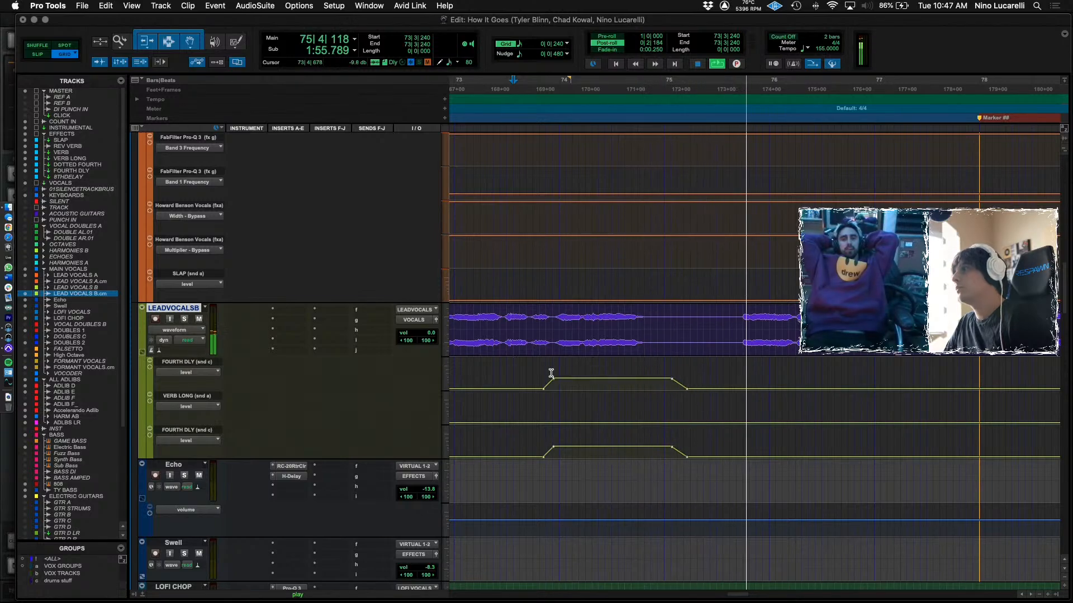
{"action": "key", "text": "space"}
Copy the LEADVOCALSB phrase from 74|1|000 to 75|3|000 onto the Echo track at the same position and play it.
{"action": "left_click_drag", "start_coordinate": [559, 326], "coordinate": [714, 342]}
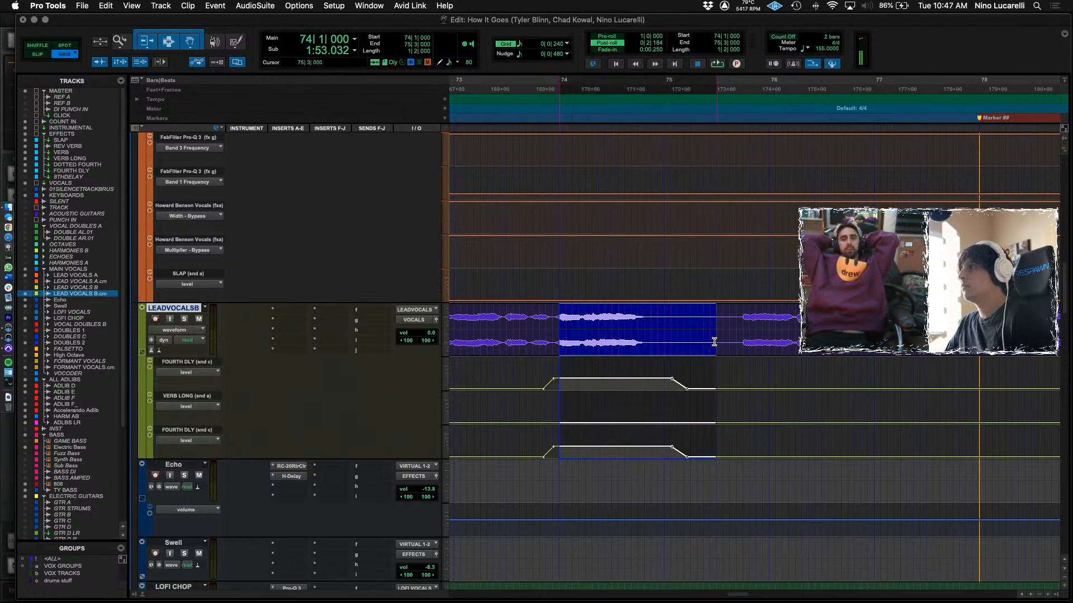
{"action": "scroll", "coordinate": [638, 378], "scroll_direction": "down", "scroll_amount": 5}
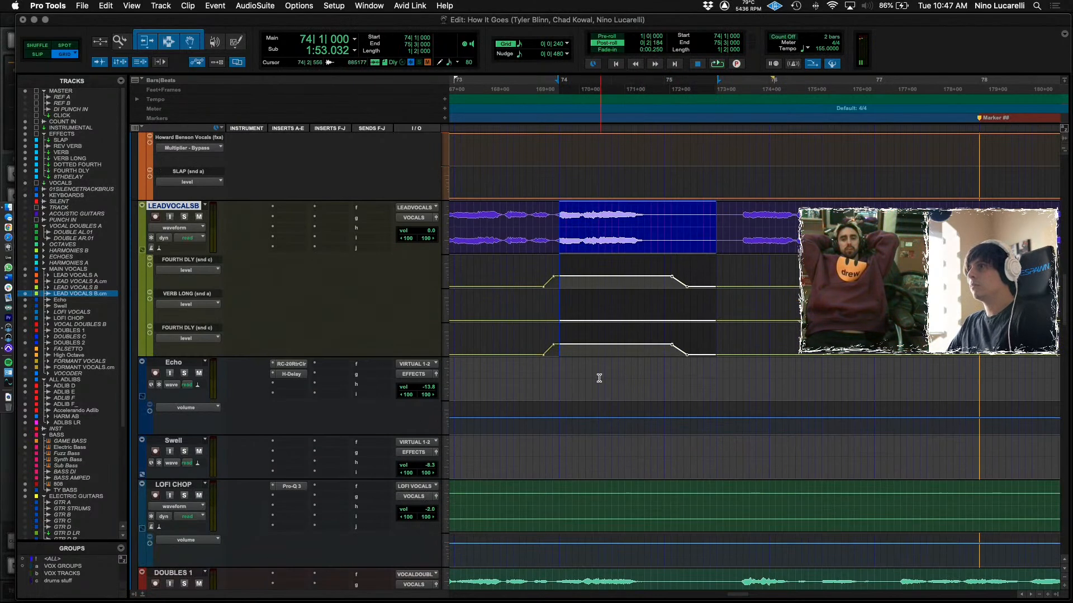
{"action": "key", "text": "super+x"}
{"action": "left_click", "coordinate": [570, 386]}
{"action": "key", "text": "super+v"}
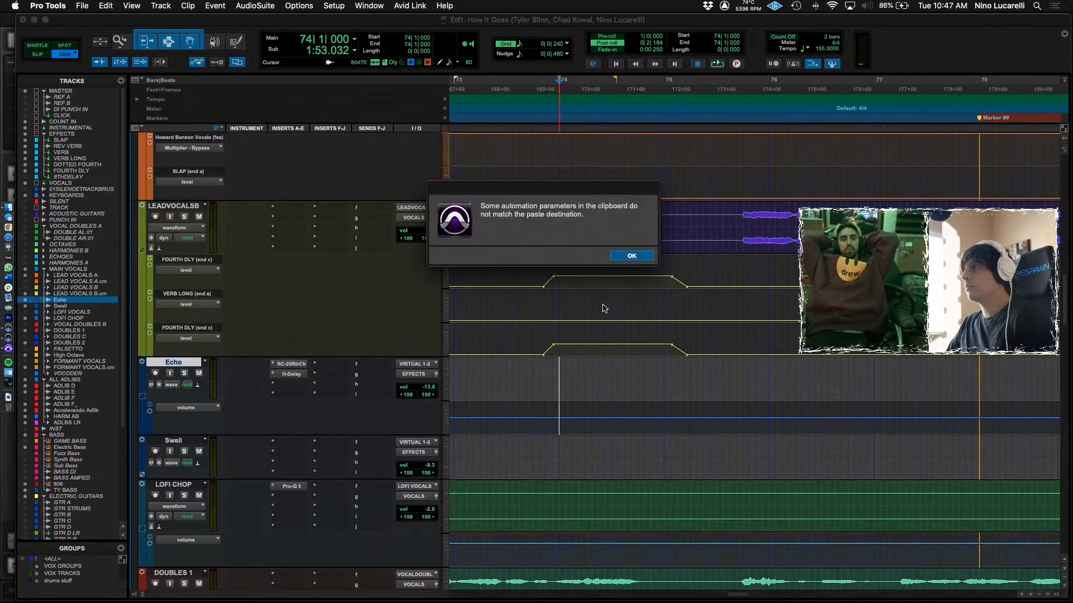
{"action": "left_click", "coordinate": [626, 255]}
{"action": "left_click", "coordinate": [526, 368]}
{"action": "key", "text": "space"}
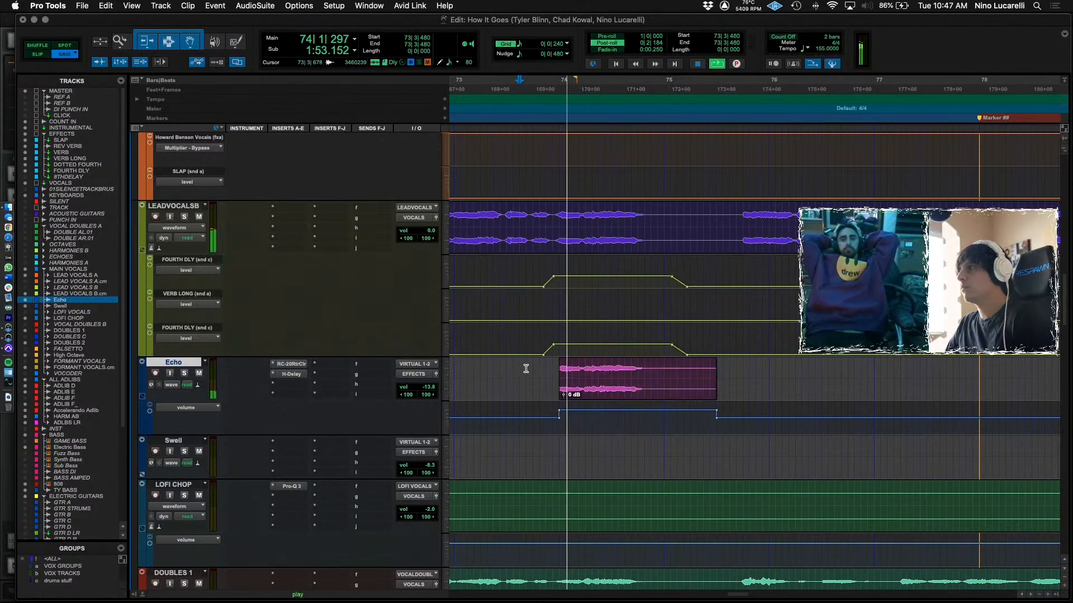
Move the Echo clip half a bar later so it starts at 74|3|000, and play it.
{"action": "left_click", "coordinate": [558, 381]}
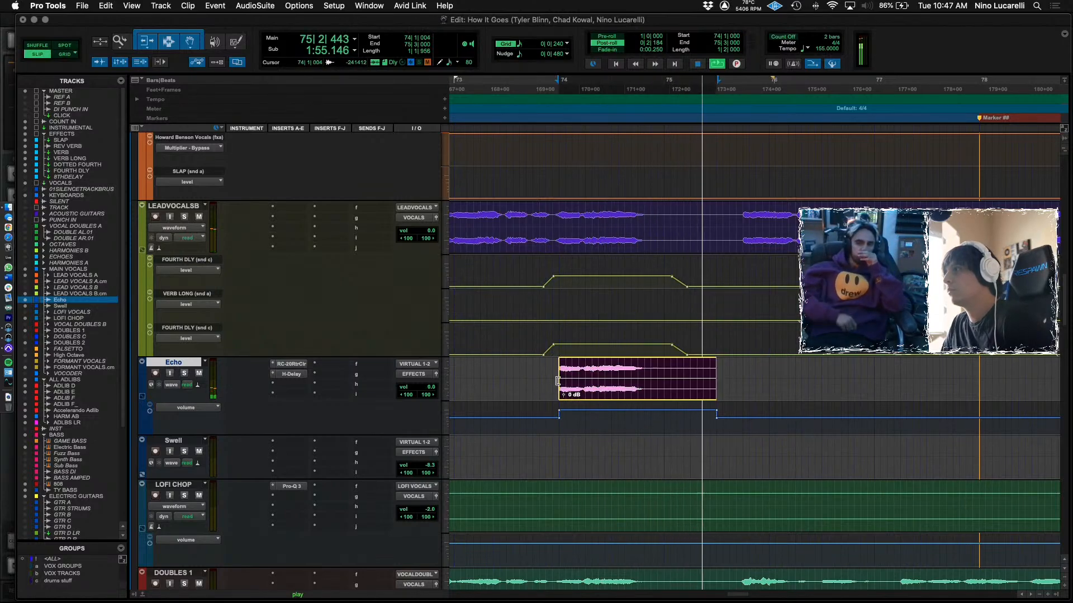
{"action": "key", "text": "space"}
{"action": "left_click", "coordinate": [505, 376]}
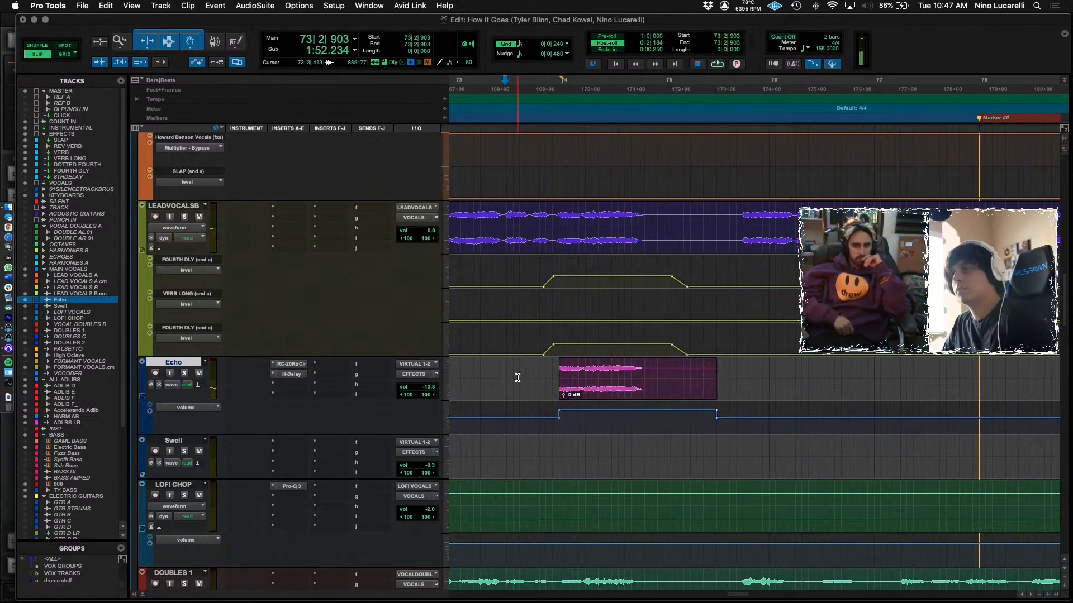
{"action": "left_click_drag", "start_coordinate": [582, 395], "coordinate": [635, 395]}
{"action": "left_click", "coordinate": [547, 376]}
{"action": "key", "text": "space"}
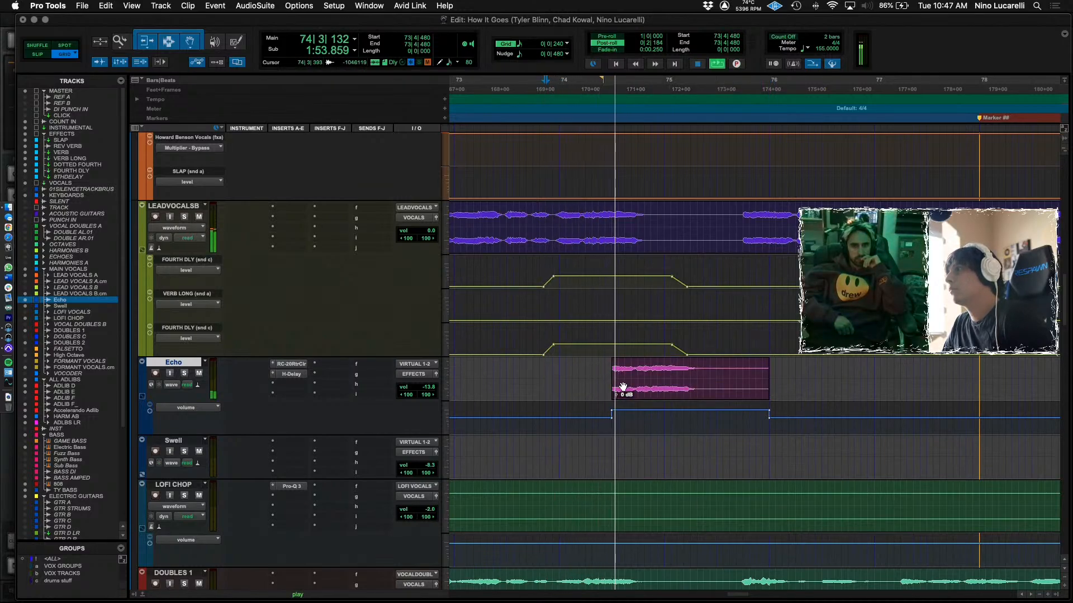
Extend the Echo clip's start to 74|2|617 with a fade-in to 74|3|250, and delete the volume automation bump beneath it.
{"action": "key", "text": "F2"}
{"action": "left_click", "coordinate": [613, 383]}
{"action": "left_click_drag", "start_coordinate": [611, 383], "coordinate": [617, 361]}
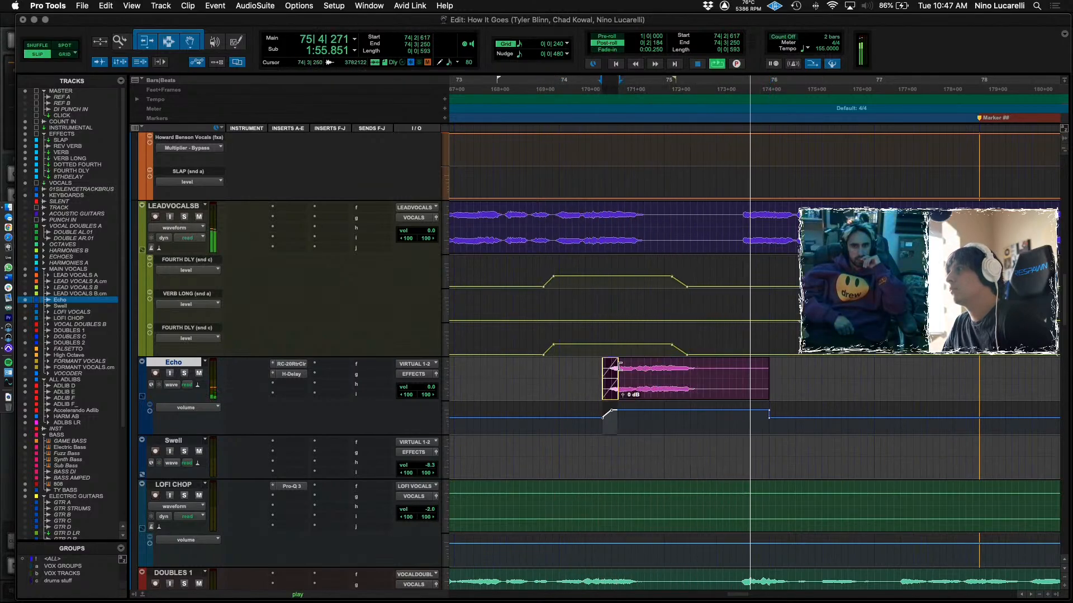
{"action": "left_click_drag", "start_coordinate": [613, 413], "coordinate": [768, 413]}
{"action": "key", "text": "Delete"}
{"action": "key", "text": "space"}
{"action": "key", "text": "space"}
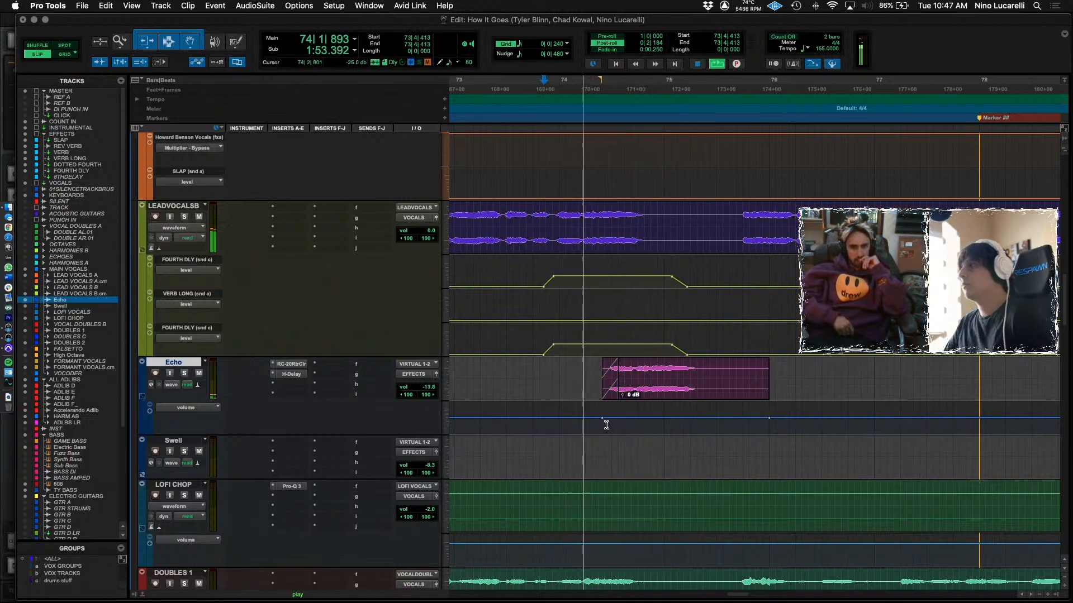
Trim the end of the new Echo clip shorter and play from 74|1|903.
{"action": "key", "text": "r"}
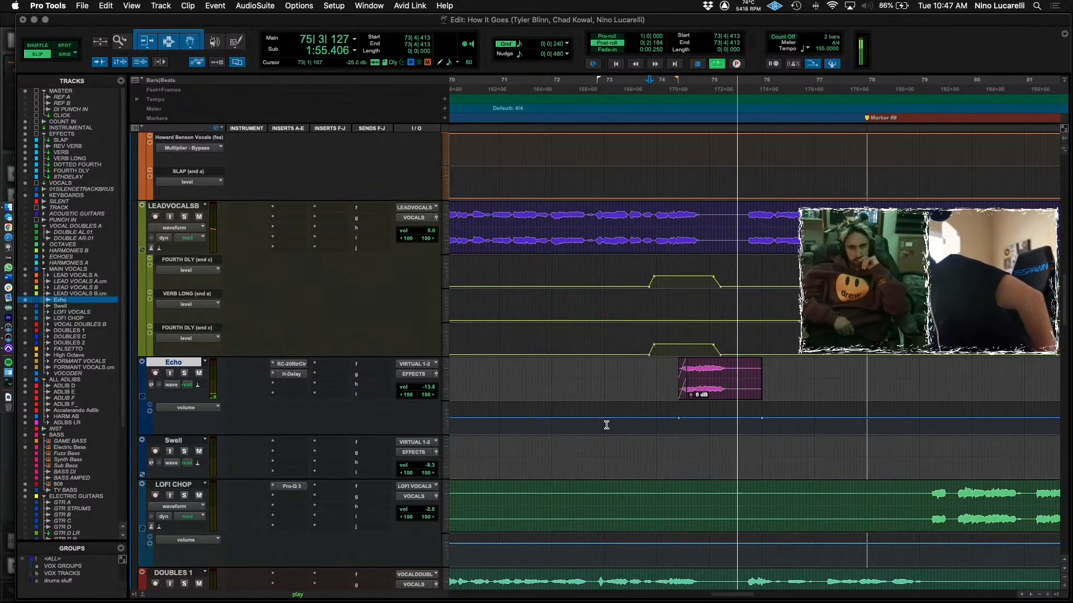
{"action": "left_click_drag", "start_coordinate": [761, 380], "coordinate": [730, 380]}
{"action": "left_click", "coordinate": [668, 374]}
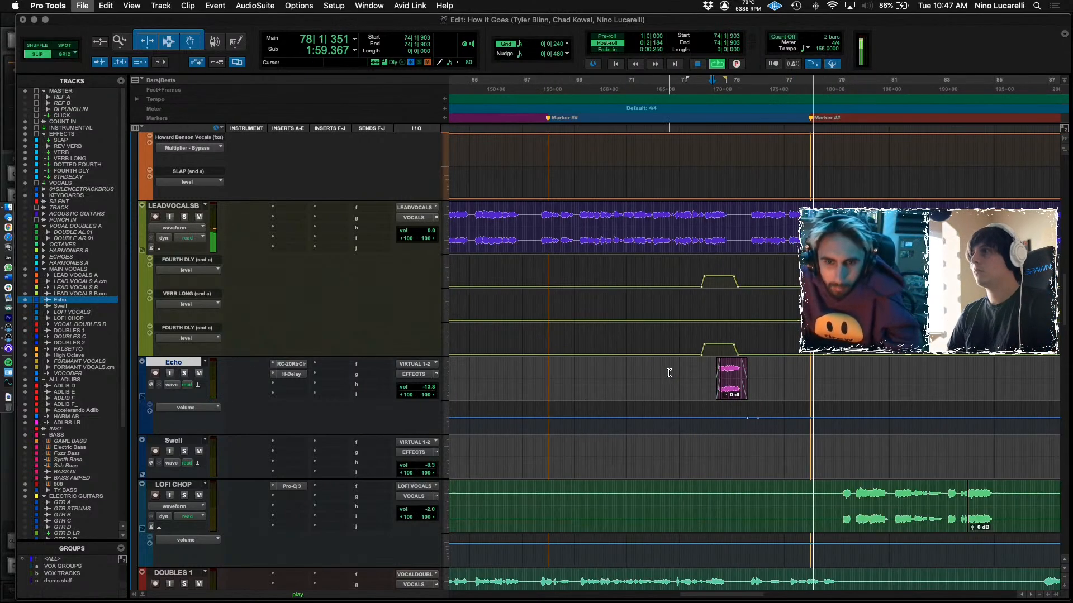
Rename the LEAD VOCALS A track as LEAD A.
{"action": "key", "text": "r"}
{"action": "key", "text": "r"}
{"action": "key", "text": "r"}
{"action": "key", "text": "r"}
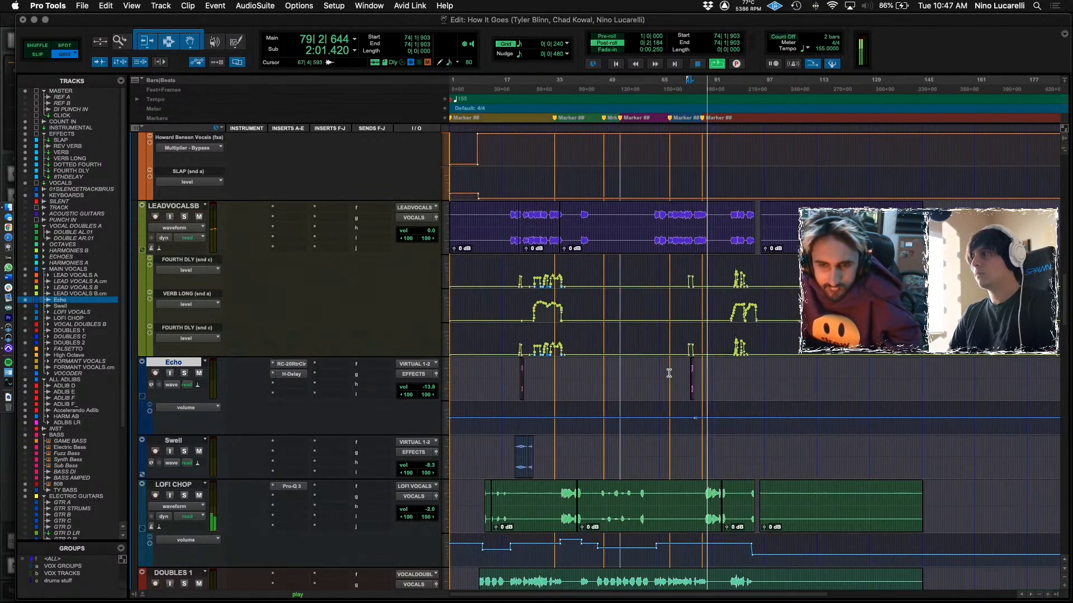
{"action": "scroll", "coordinate": [477, 386], "scroll_direction": "down", "scroll_amount": 2}
{"action": "scroll", "coordinate": [190, 304], "scroll_direction": "up", "scroll_amount": 5}
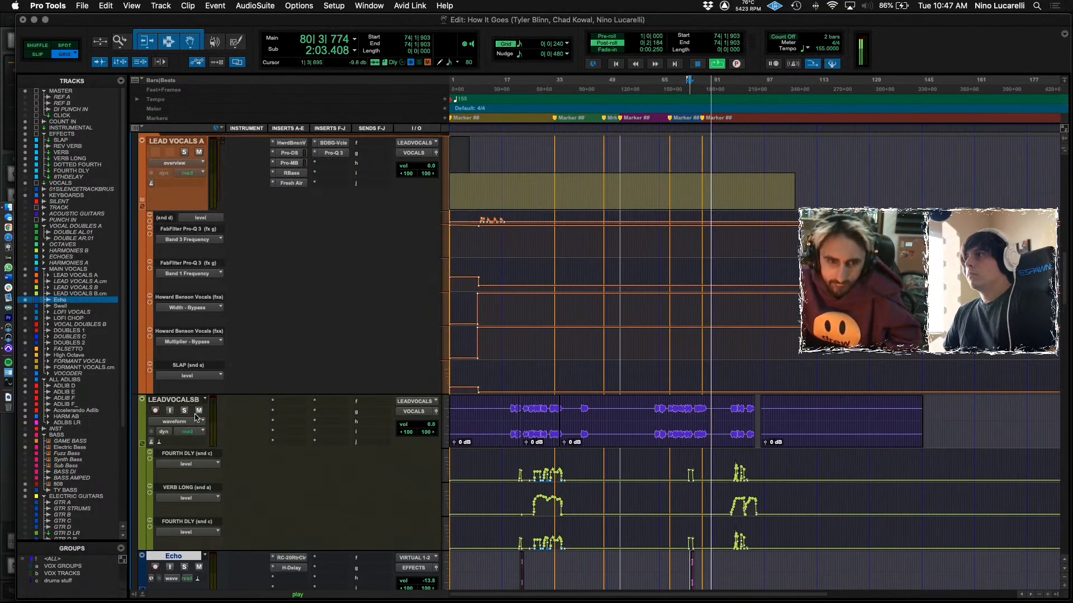
{"action": "scroll", "coordinate": [190, 402], "scroll_direction": "up", "scroll_amount": 3}
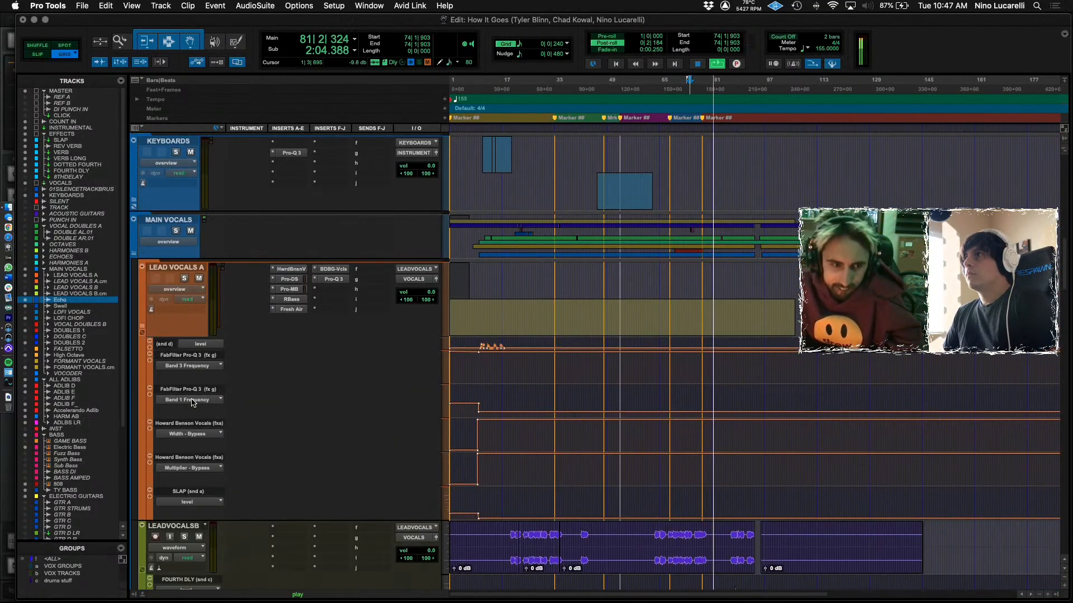
{"action": "double_click", "coordinate": [174, 269]}
{"action": "type", "text": "LEAD A"}
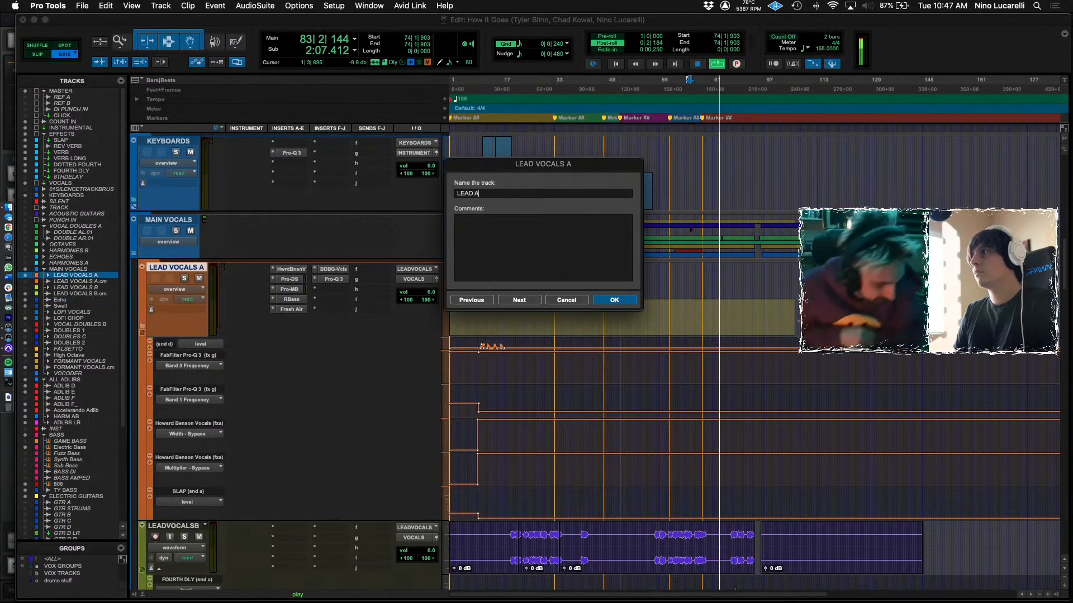
{"action": "key", "text": "Return"}
Rename the LEADVOCALSB track as LEAD B.
{"action": "scroll", "coordinate": [188, 368], "scroll_direction": "down", "scroll_amount": 5}
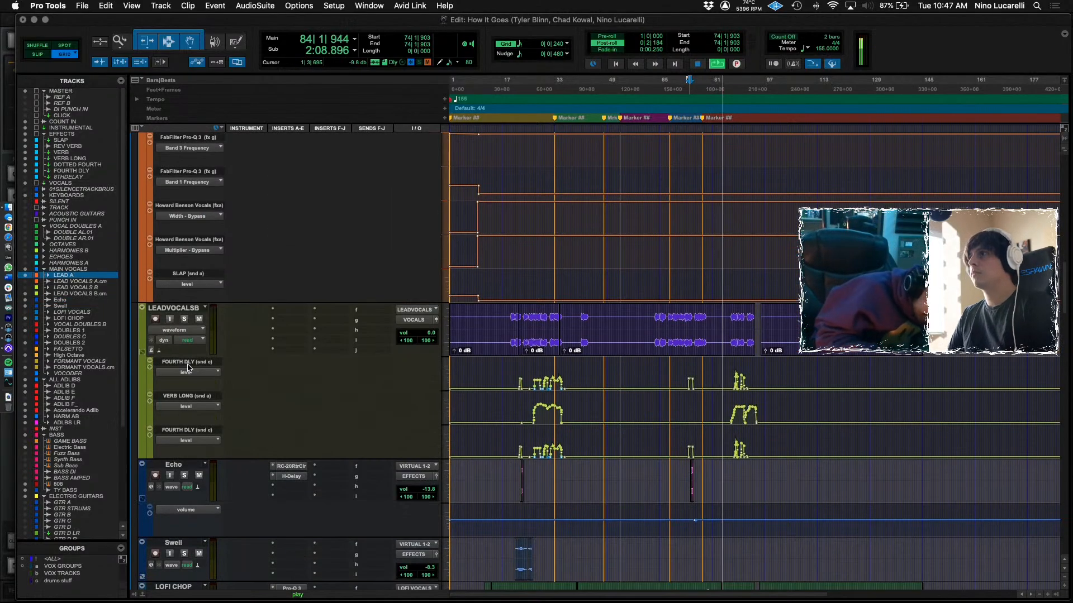
{"action": "double_click", "coordinate": [179, 309]}
{"action": "type", "text": "LEAD B"}
{"action": "key", "text": "Return"}
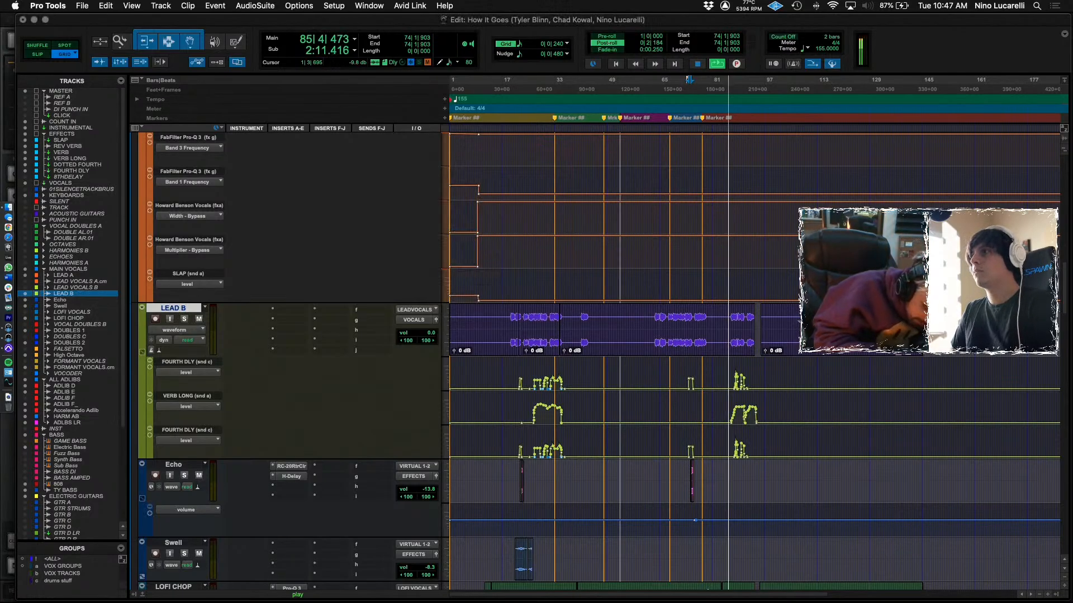
Rename the DOUBLES 1 track as DOUBLES A and the DOUBLES 2 track as DOUBLES B.
{"action": "scroll", "coordinate": [234, 317], "scroll_direction": "down", "scroll_amount": 3}
{"action": "scroll", "coordinate": [201, 334], "scroll_direction": "down", "scroll_amount": 7}
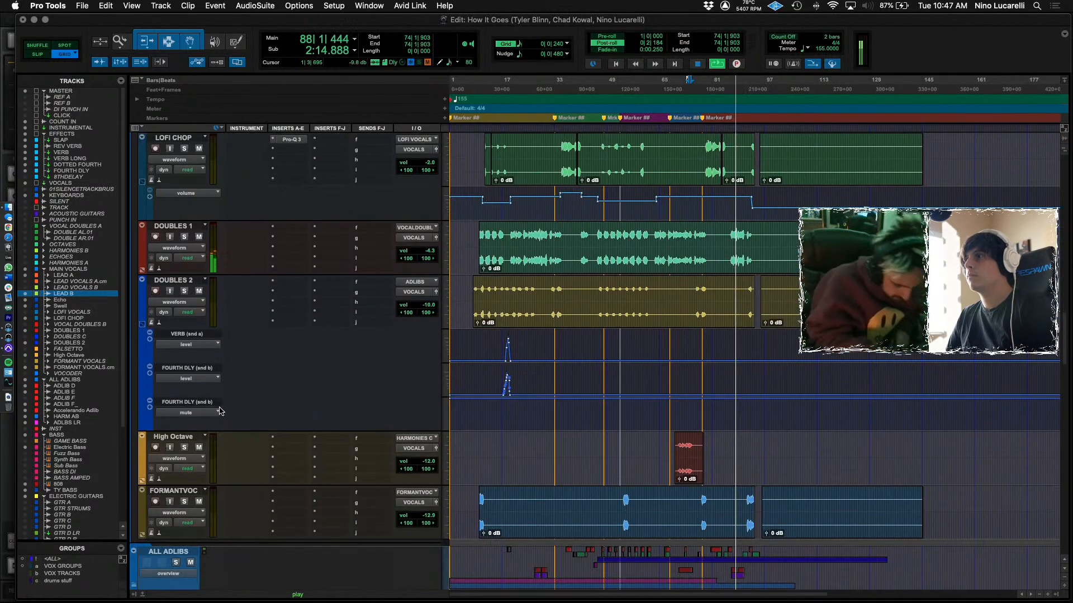
{"action": "double_click", "coordinate": [179, 226]}
{"action": "key", "text": "BackSpace"}
{"action": "type", "text": "S A"}
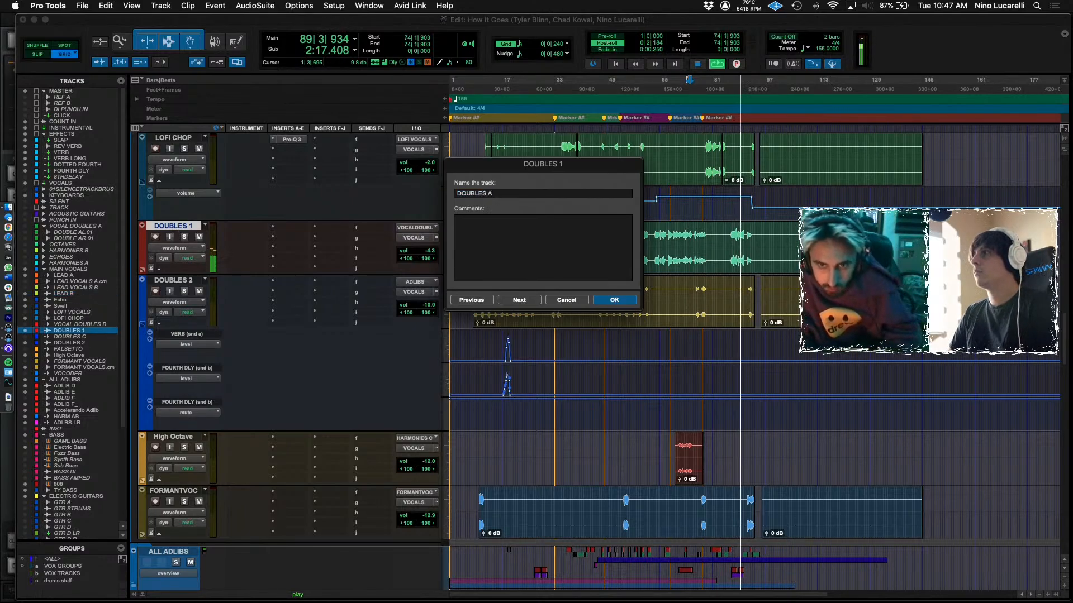
{"action": "key", "text": "Return"}
{"action": "double_click", "coordinate": [173, 280]}
{"action": "key", "text": "Right"}
{"action": "key", "text": "BackSpace"}
{"action": "key", "text": "Return"}
Trim the empty tail of the ADLIB F_ clip back to 95|3|000.
{"action": "scroll", "coordinate": [241, 369], "scroll_direction": "down", "scroll_amount": 5}
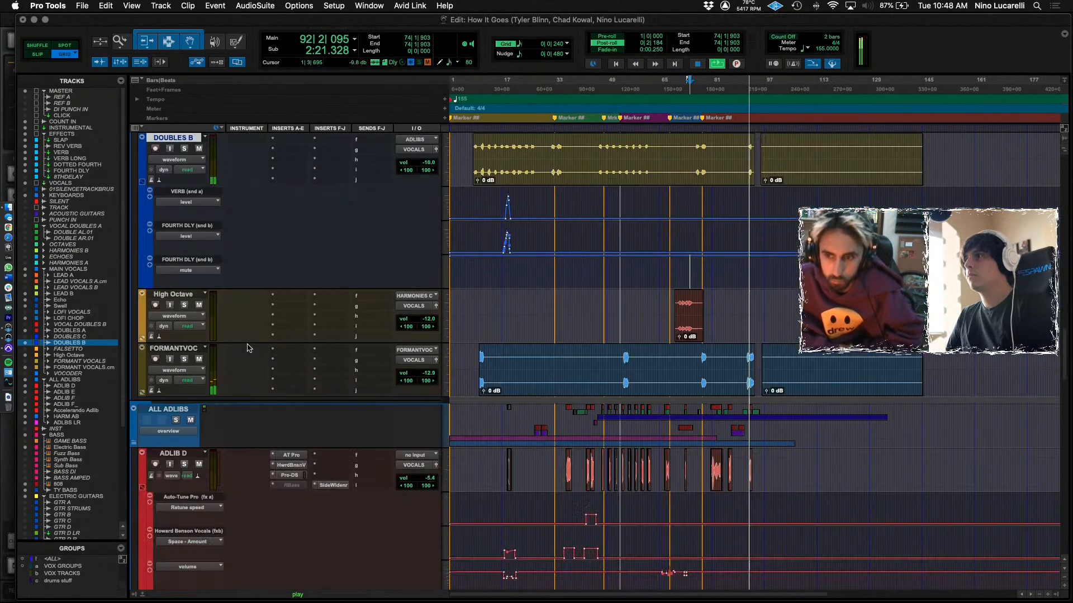
{"action": "scroll", "coordinate": [192, 324], "scroll_direction": "down", "scroll_amount": 6}
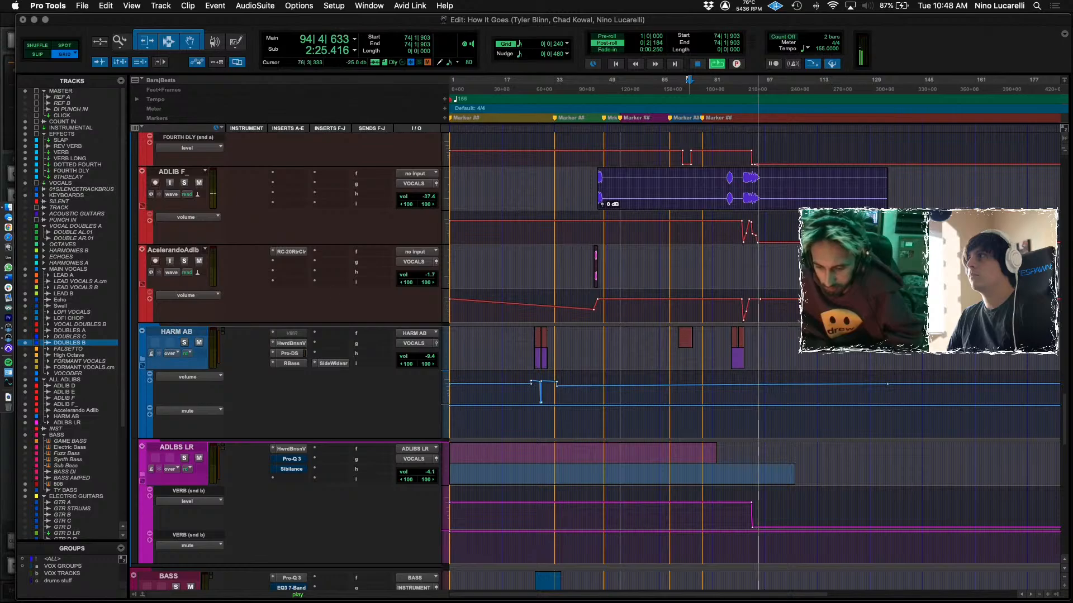
{"action": "scroll", "coordinate": [782, 288], "scroll_direction": "up", "scroll_amount": 2}
{"action": "left_click", "coordinate": [752, 293]}
{"action": "scroll", "coordinate": [752, 294], "scroll_direction": "up", "scroll_amount": 5}
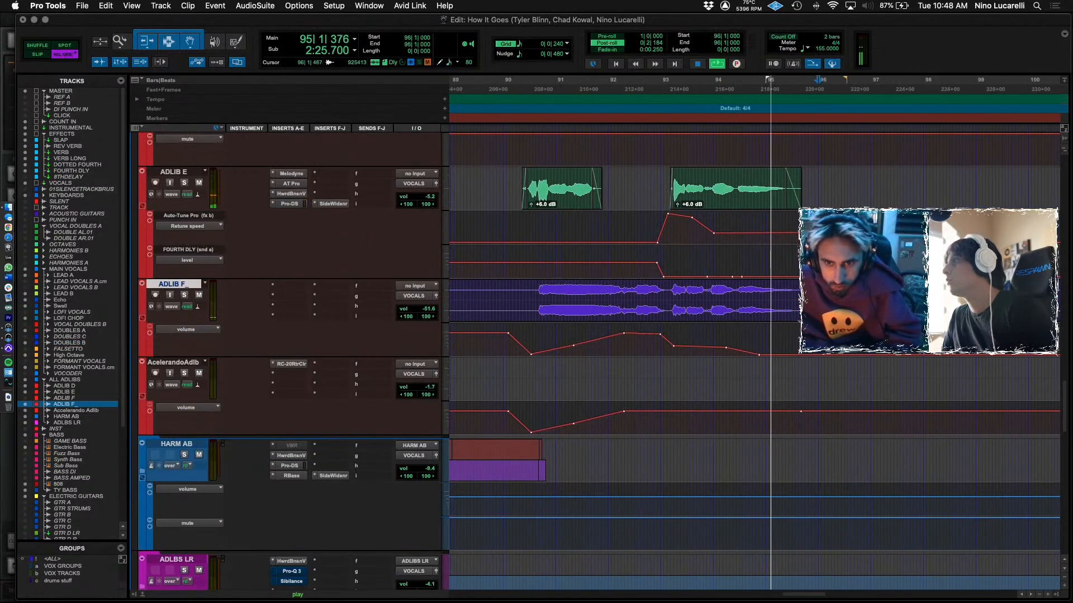
{"action": "left_click", "coordinate": [762, 293]}
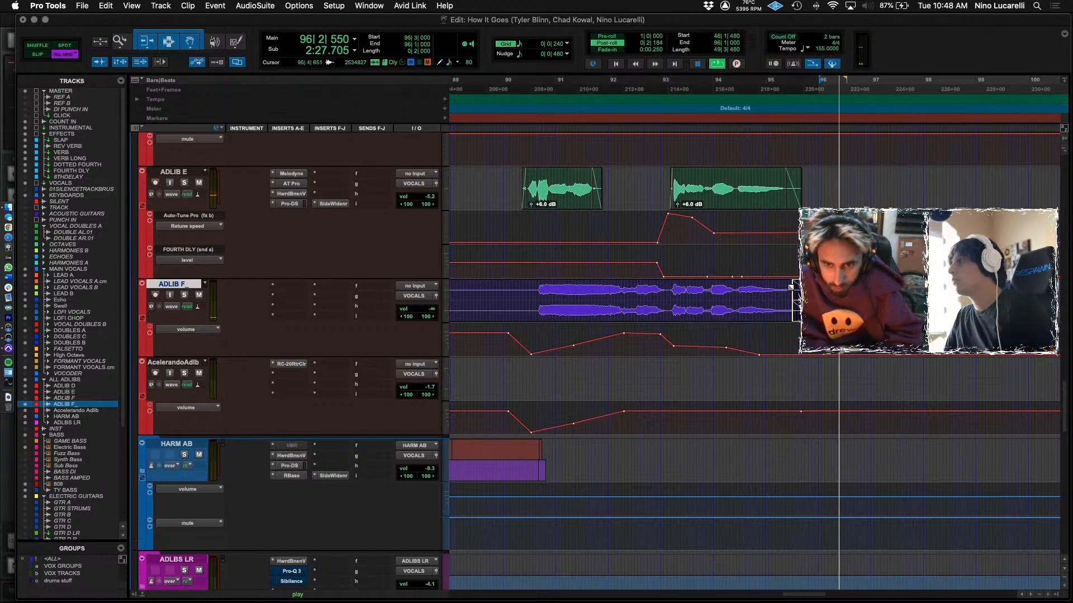
Delete the leftover silent clip after bar 95 on the LOFI CHOP track.
{"action": "scroll", "coordinate": [762, 293], "scroll_direction": "up", "scroll_amount": 10}
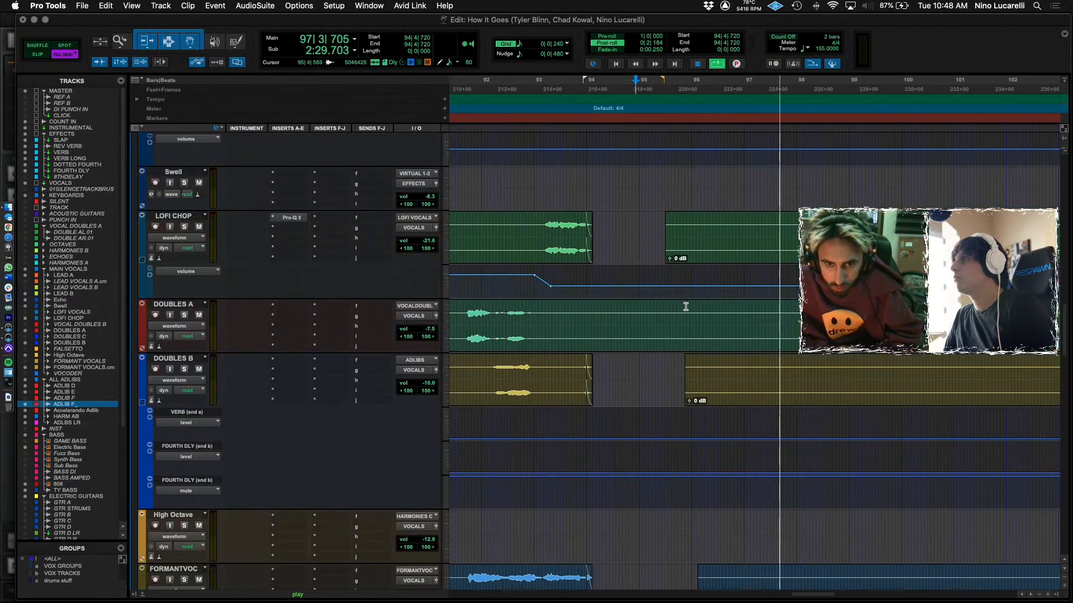
{"action": "left_click", "coordinate": [710, 259]}
{"action": "key", "text": "Delete"}
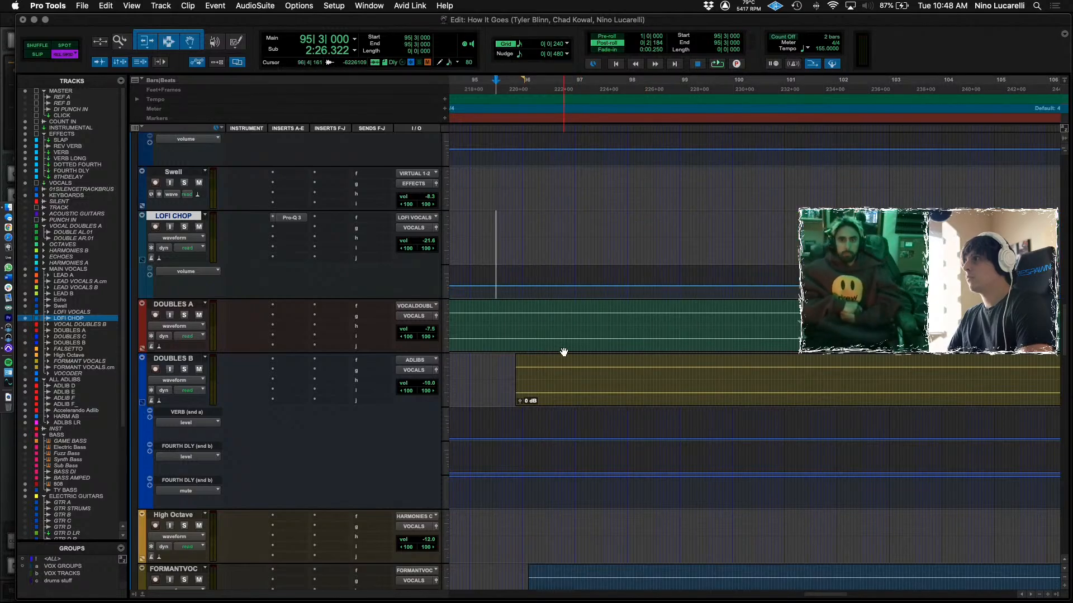
{"action": "key", "text": "space"}
Remove the silent part of the DOUBLES A clip after 96|1|000.
{"action": "left_click", "coordinate": [591, 323]}
{"action": "key", "text": "space"}
{"action": "key", "text": "space"}
{"action": "key", "text": "super+bracketright"}
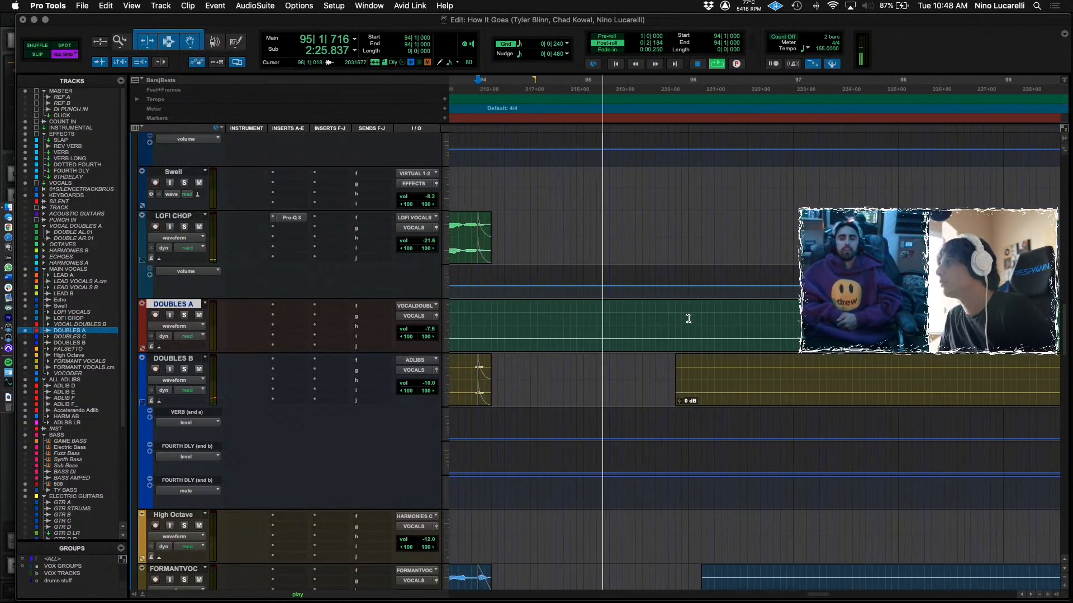
{"action": "left_click", "coordinate": [699, 343]}
{"action": "key", "text": "Delete"}
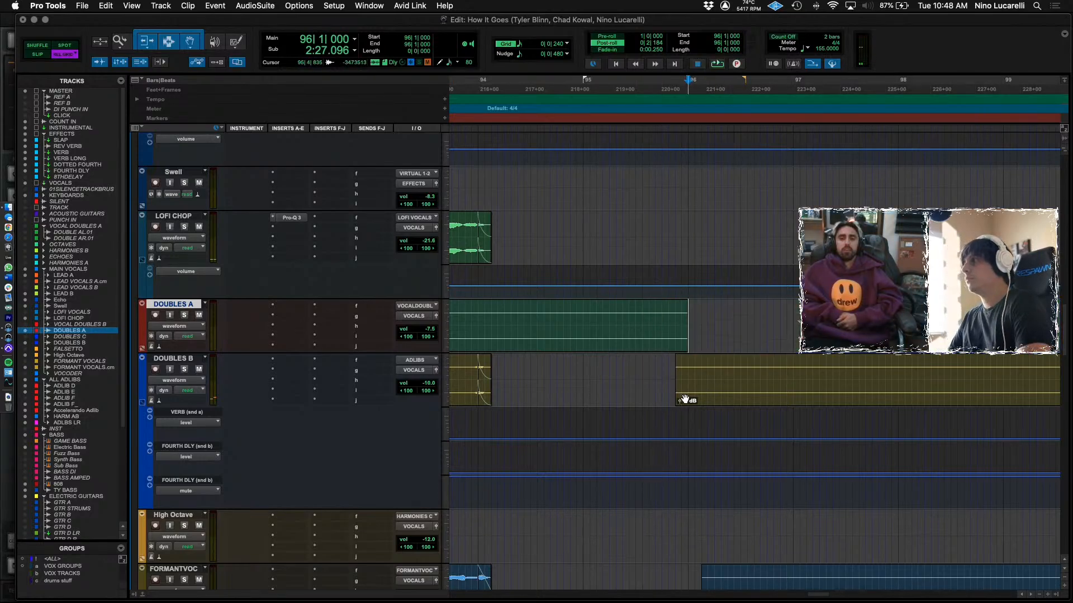
Delete the leftover silent clips around bar 96 on the DOUBLES B and FORMANTVOC tracks.
{"action": "left_click", "coordinate": [692, 397]}
{"action": "key", "text": "Delete"}
{"action": "scroll", "coordinate": [695, 388], "scroll_direction": "down", "scroll_amount": 5}
{"action": "left_click", "coordinate": [742, 330]}
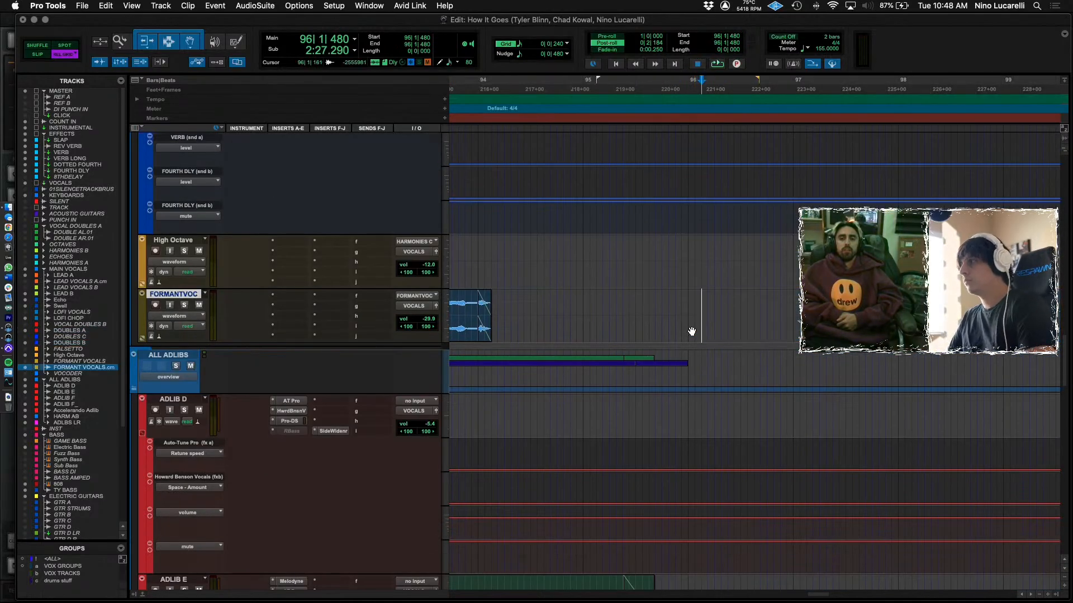
{"action": "key", "text": "Delete"}
Remove the silent tail of the TY BASS clip after 96|1|000.
{"action": "scroll", "coordinate": [687, 331], "scroll_direction": "down", "scroll_amount": 10}
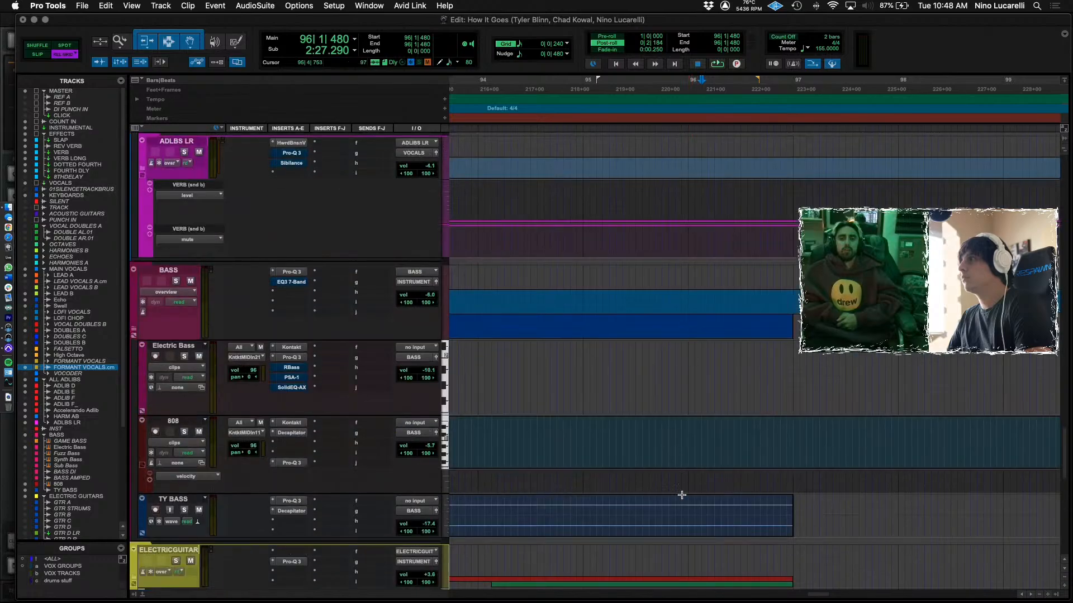
{"action": "left_click", "coordinate": [691, 512]}
{"action": "key", "text": "Delete"}
Delete the silent clip tails from 96|1|000 to 98|1|720 across the electric guitar and DRUMS tracks.
{"action": "scroll", "coordinate": [687, 391], "scroll_direction": "down", "scroll_amount": 10}
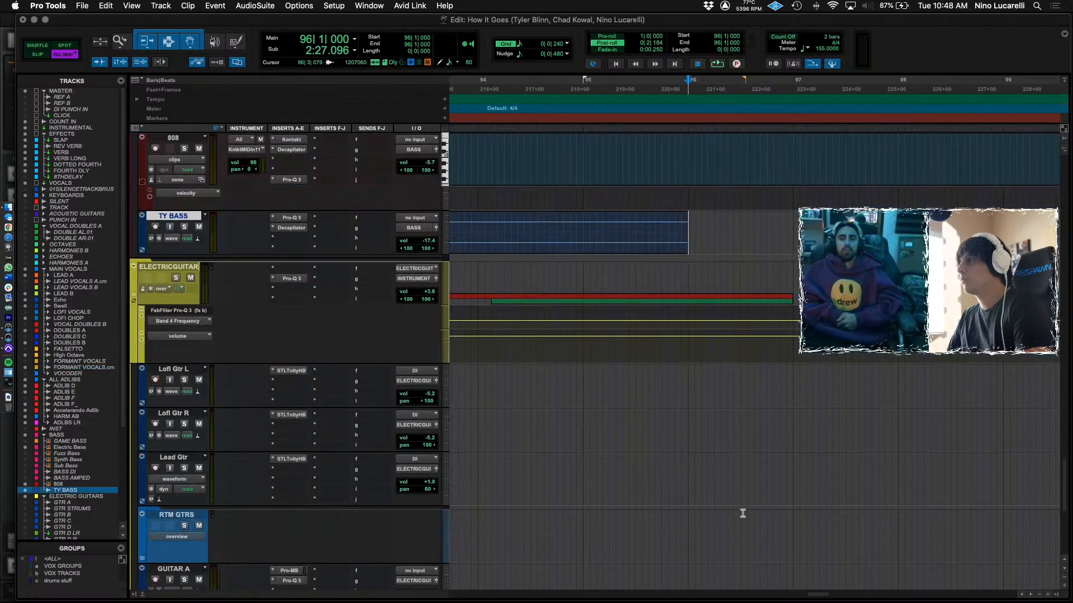
{"action": "left_click_drag", "start_coordinate": [689, 143], "coordinate": [918, 599]}
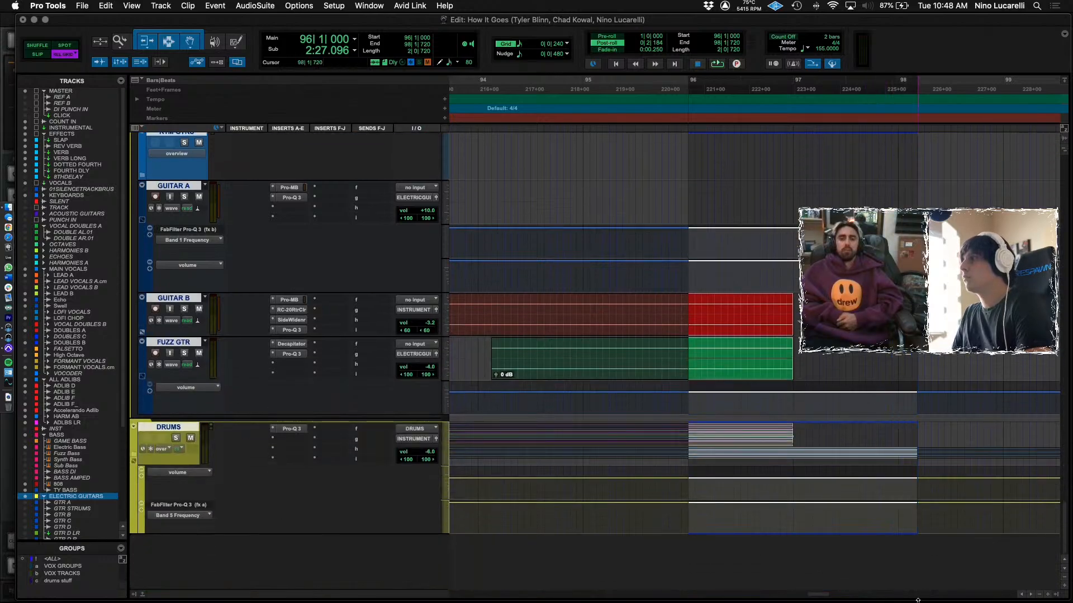
{"action": "key", "text": "Delete"}
Clear the leftover DRUMS clips between 97|2|720 and 114|1|240.
{"action": "key", "text": "super+bracketleft"}
{"action": "key", "text": "super+bracketleft"}
{"action": "key", "text": "super+bracketleft"}
{"action": "key", "text": "super+bracketleft"}
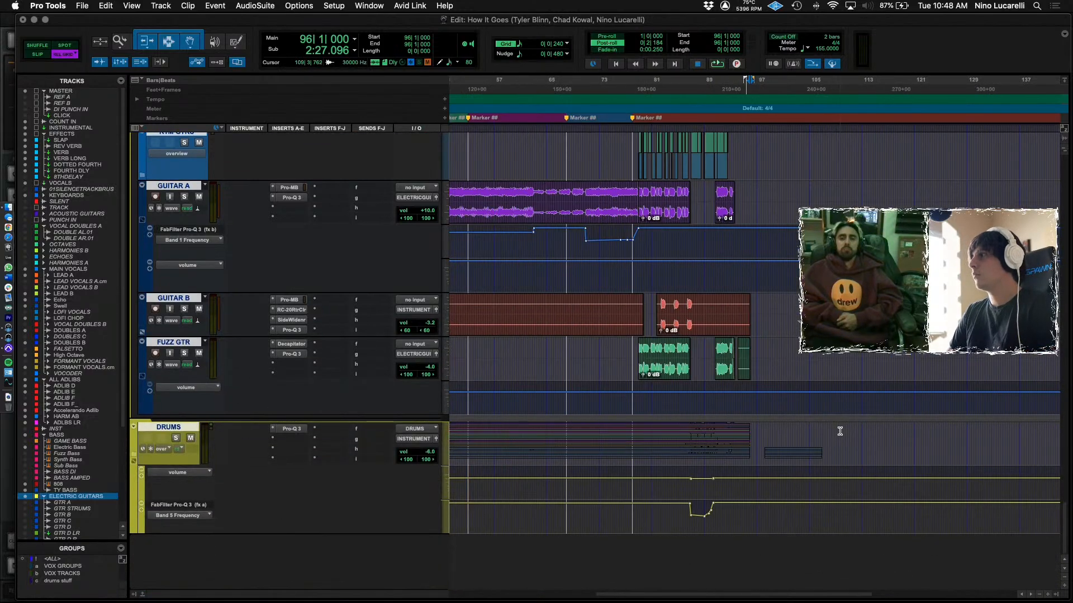
{"action": "left_click", "coordinate": [848, 443]}
{"action": "left_click_drag", "start_coordinate": [759, 434], "coordinate": [869, 462]}
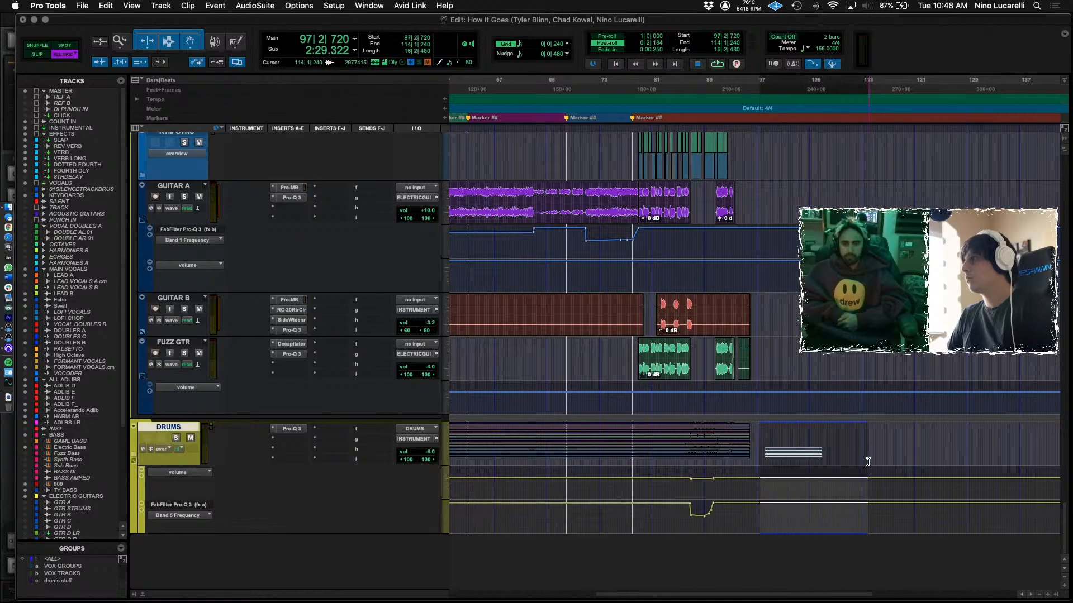
Play the bass ending from 93|4|480 and place the edit point at 96|1|000 on the 808 track.
{"action": "scroll", "coordinate": [758, 402], "scroll_direction": "down", "scroll_amount": 10}
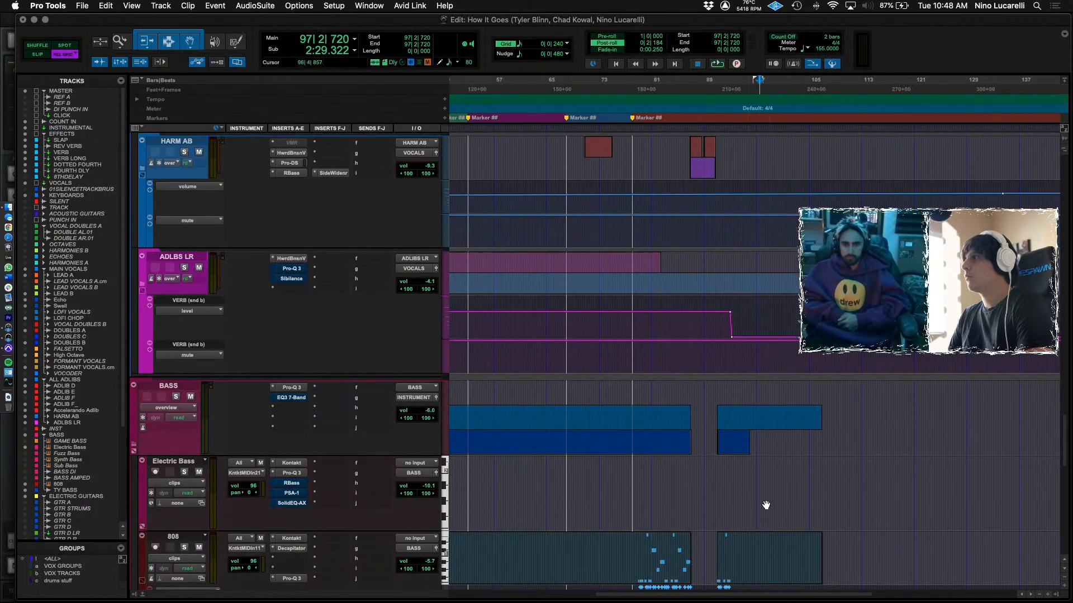
{"action": "scroll", "coordinate": [766, 505], "scroll_direction": "down", "scroll_amount": 3}
{"action": "left_click", "coordinate": [736, 510]}
{"action": "key", "text": "super+bracketright"}
{"action": "key", "text": "super+bracketright"}
{"action": "key", "text": "super+bracketright"}
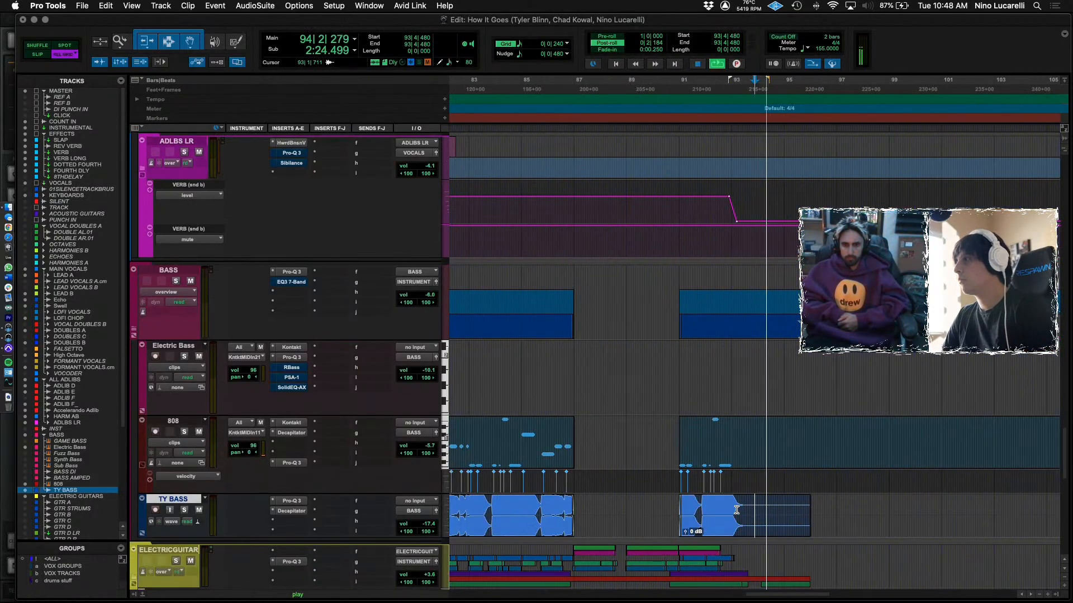
{"action": "left_click", "coordinate": [866, 441]}
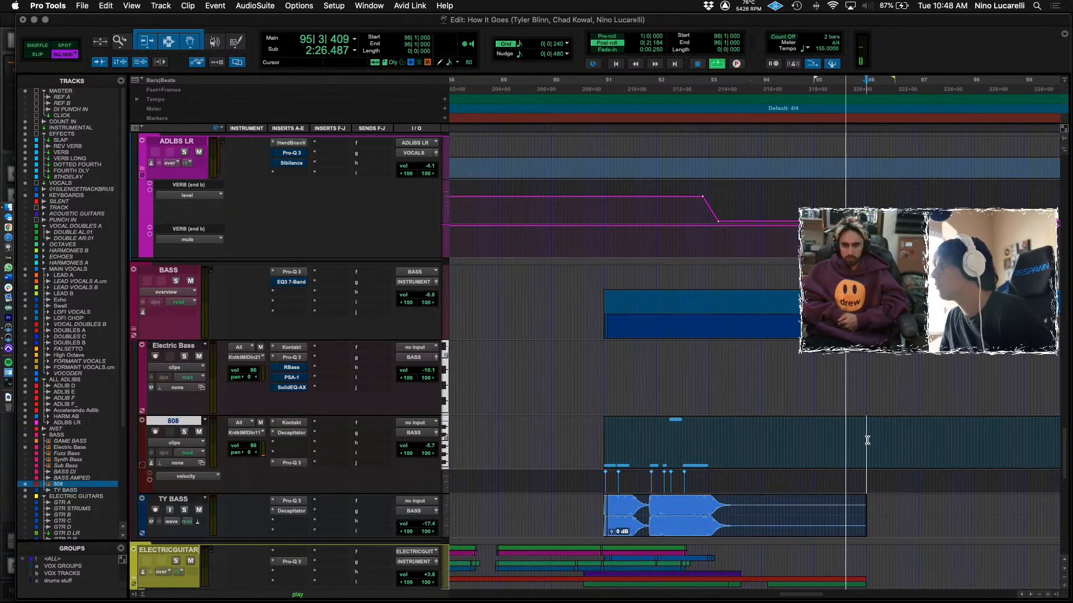
Play the song's ending around bars 94 to 96, checking the tracks from the bass section up to MASTER.
{"action": "left_click", "coordinate": [894, 448]}
{"action": "scroll", "coordinate": [893, 454], "scroll_direction": "up", "scroll_amount": 5}
{"action": "scroll", "coordinate": [773, 471], "scroll_direction": "up", "scroll_amount": 15}
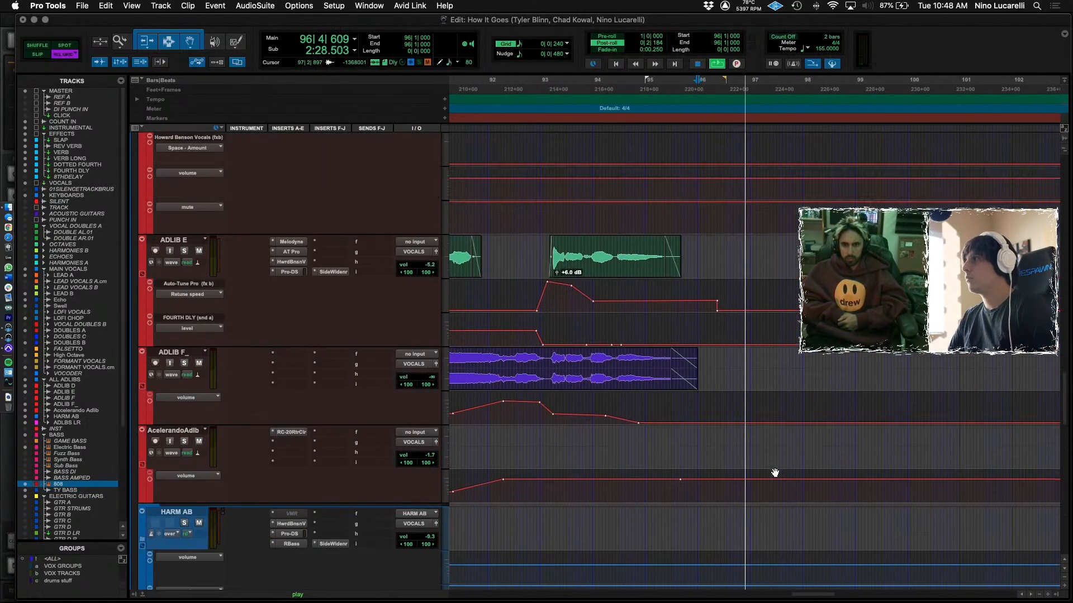
{"action": "left_click", "coordinate": [684, 304]}
{"action": "scroll", "coordinate": [659, 302], "scroll_direction": "up", "scroll_amount": 3}
{"action": "scroll", "coordinate": [659, 302], "scroll_direction": "up", "scroll_amount": 3}
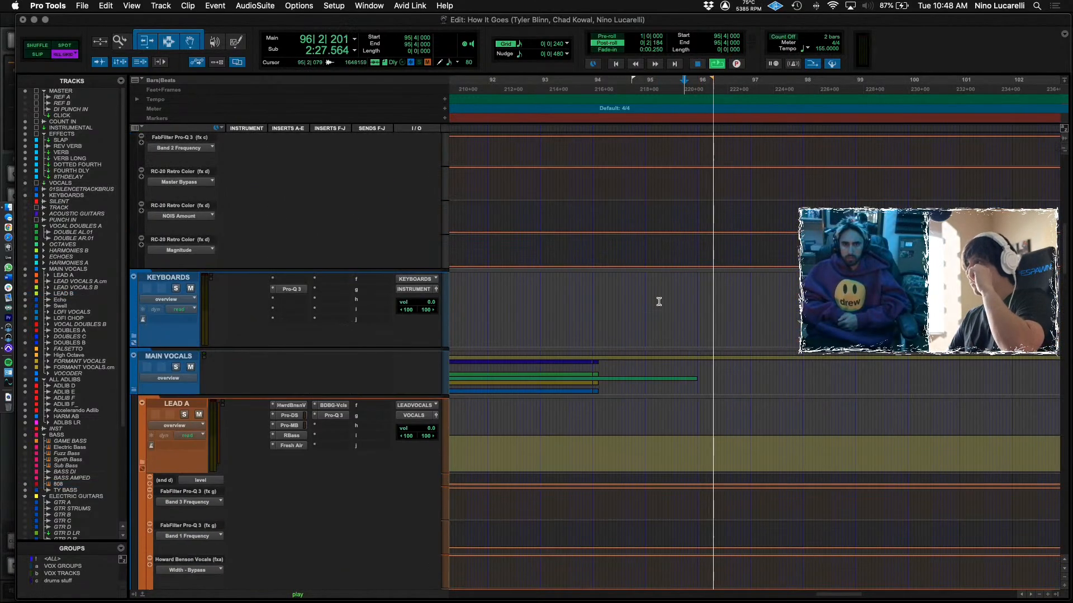
{"action": "left_click", "coordinate": [615, 371]}
{"action": "scroll", "coordinate": [617, 374], "scroll_direction": "up", "scroll_amount": 5}
{"action": "scroll", "coordinate": [616, 373], "scroll_direction": "up", "scroll_amount": 6}
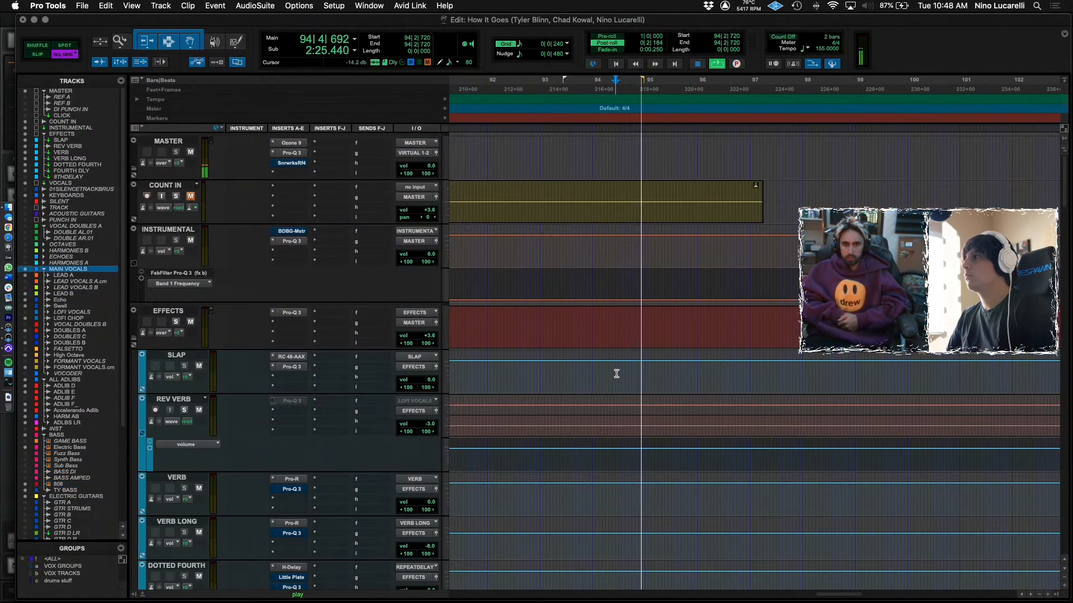
Trim the end of the COUNT IN clip back to bar 96.
{"action": "left_click", "coordinate": [698, 200]}
{"action": "key", "text": "s"}
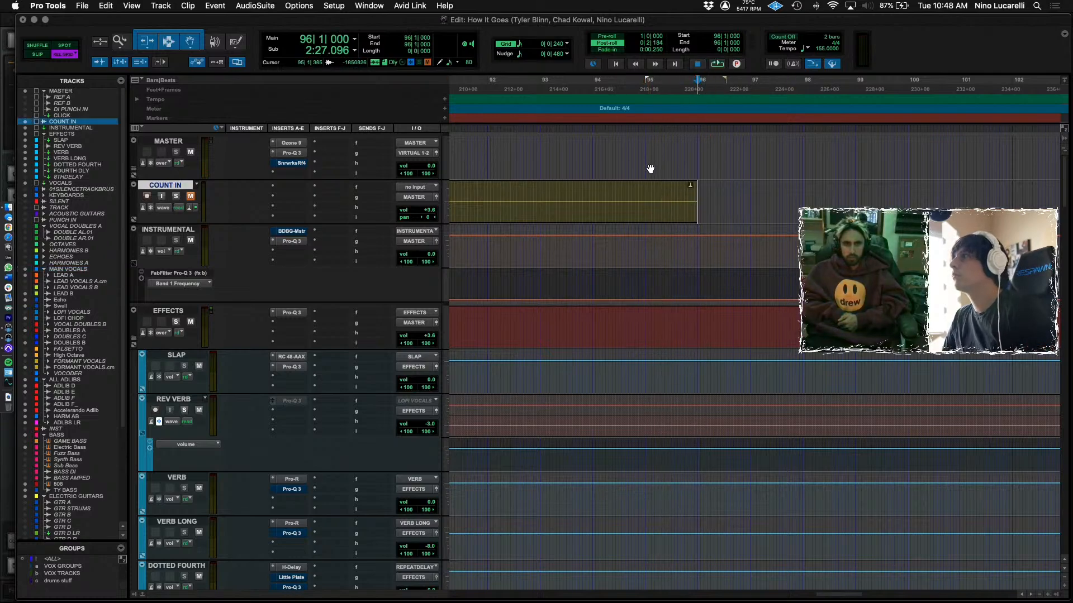
Show the MASTER track's volume automation lane and play the ending from bar 94, beat 3.
{"action": "left_click", "coordinate": [134, 178]}
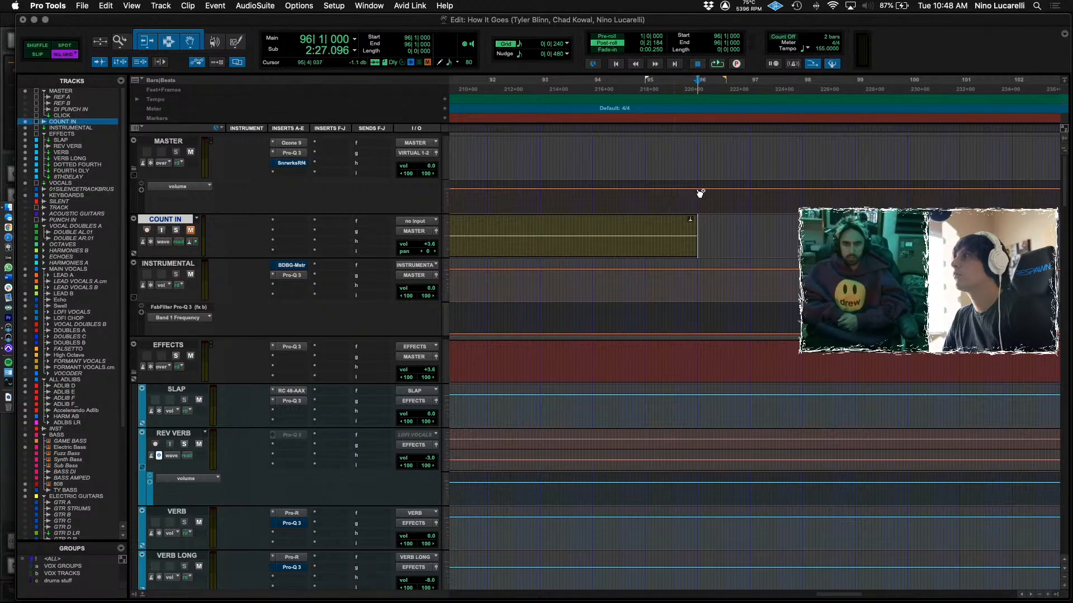
{"action": "left_click", "coordinate": [629, 197]}
{"action": "key", "text": "space"}
{"action": "key", "text": "t"}
{"action": "key", "text": "t"}
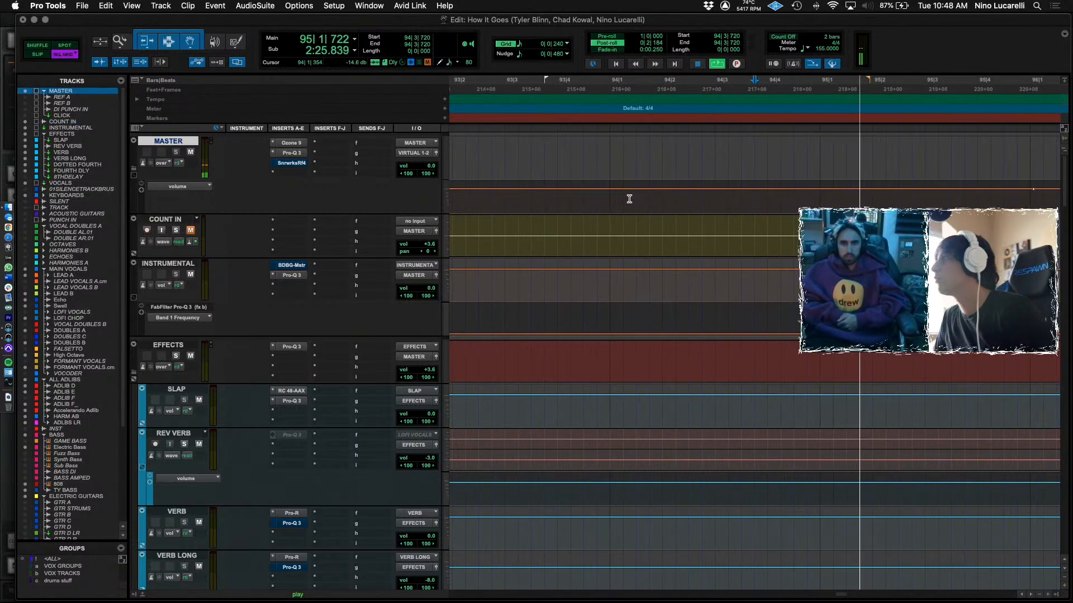
{"action": "key", "text": "space"}
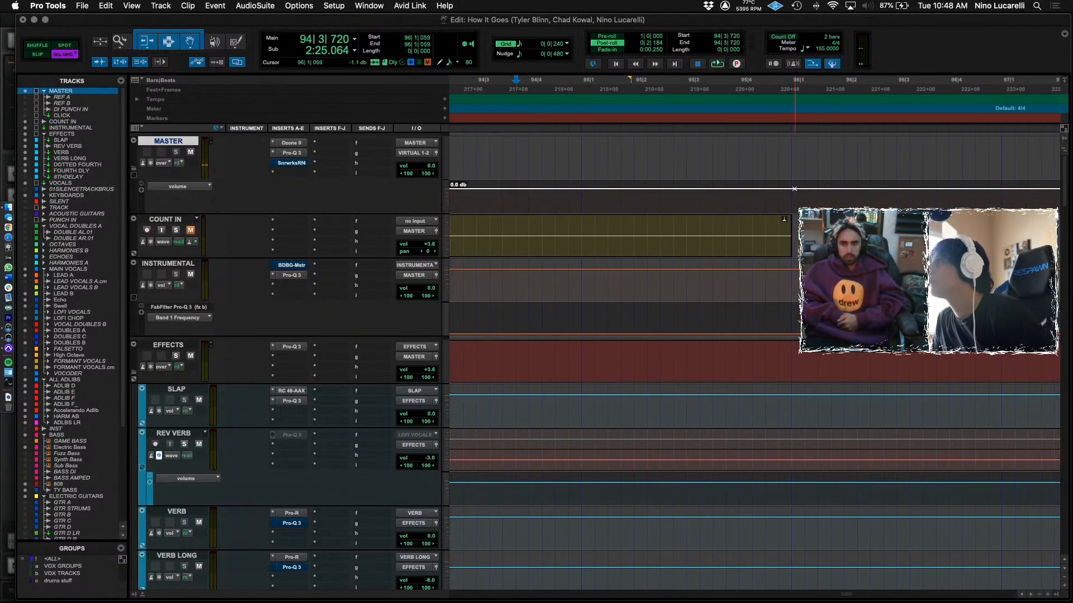
Create a MASTER volume fade-out from about bar 95, beat 3, down to -∞ dB at bar 96, and play it.
{"action": "left_click_drag", "start_coordinate": [794, 189], "coordinate": [790, 192]}
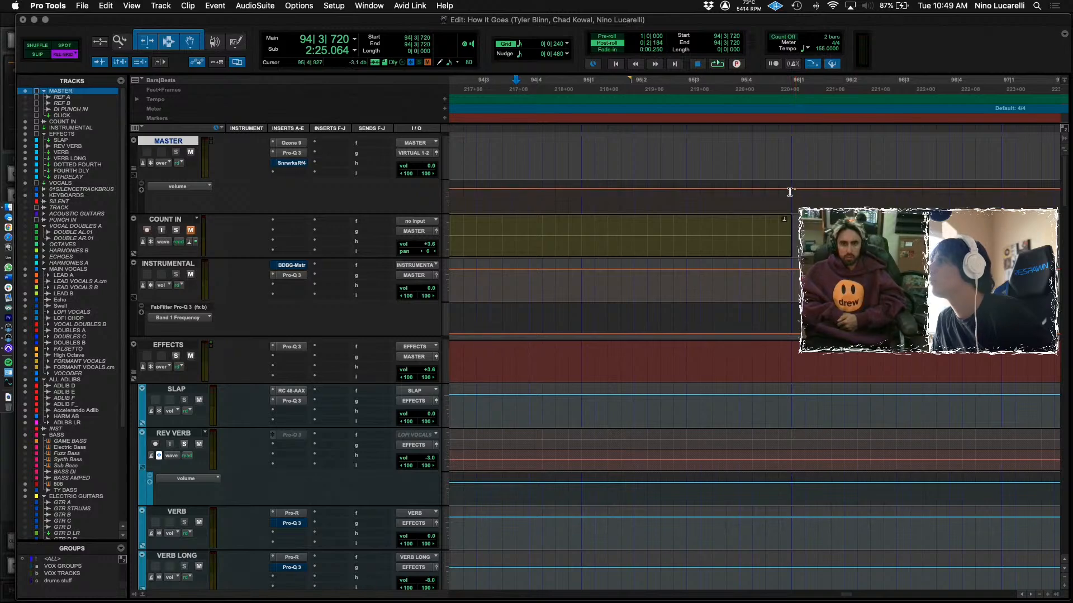
{"action": "left_click", "coordinate": [503, 193]}
{"action": "key", "text": "space"}
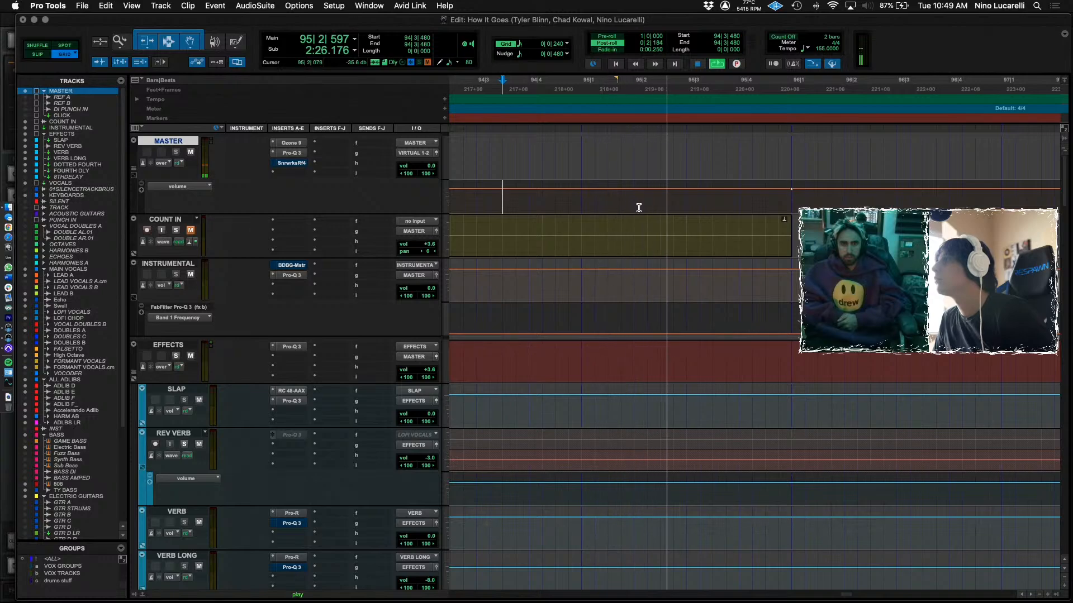
{"action": "key", "text": "space"}
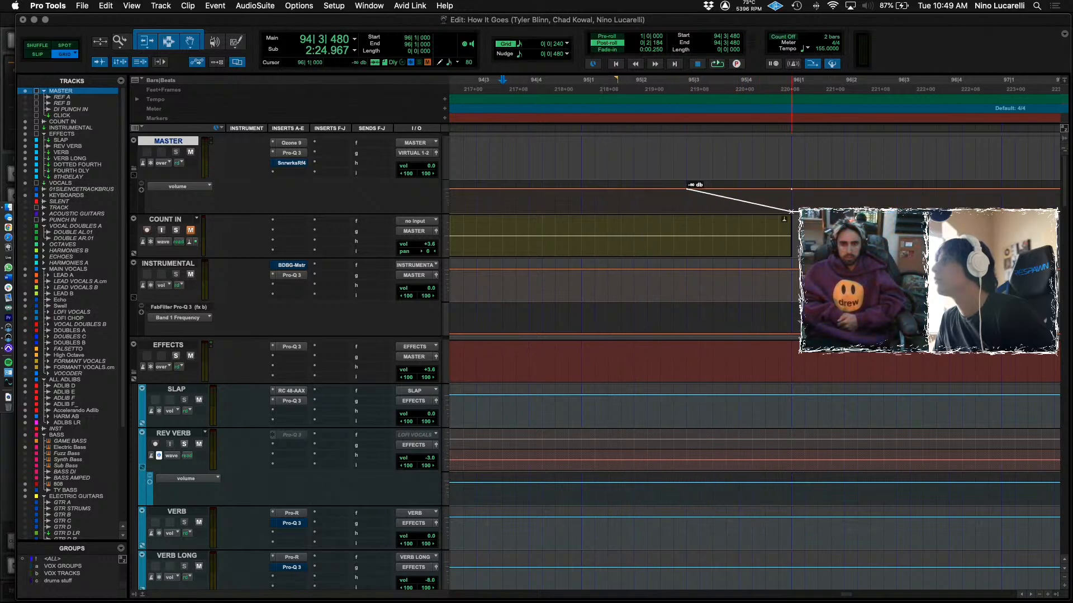
{"action": "left_click", "coordinate": [621, 204]}
{"action": "key", "text": "space"}
{"action": "key", "text": "super+bracketleft"}
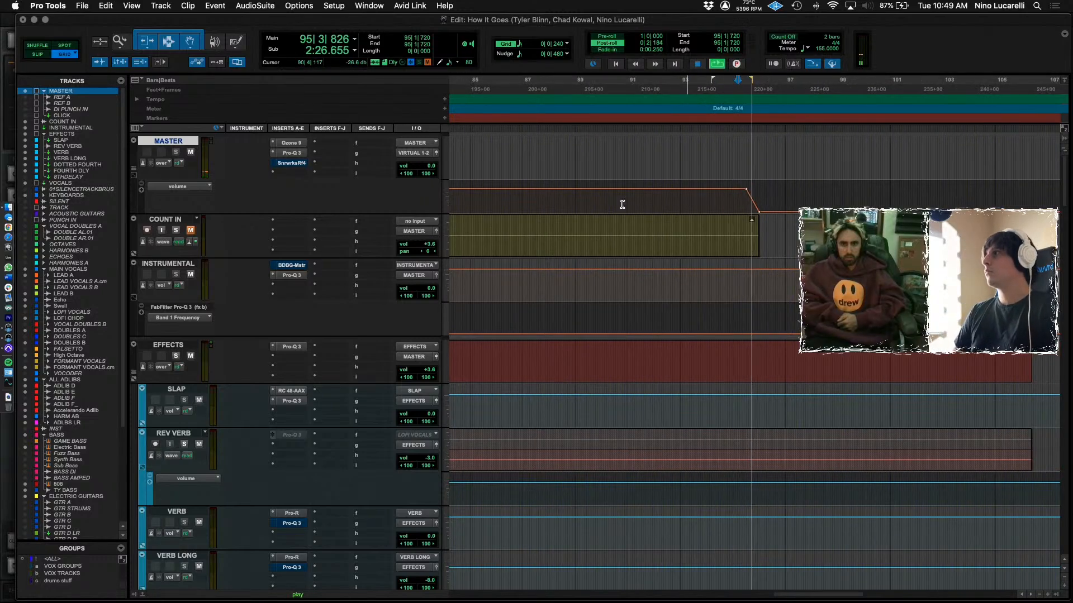
Create a MASTER volume fade-in from -∞ dB at the song's start up to 0.0 dB at about bar 2, and play it.
{"action": "key", "text": "space"}
{"action": "key", "text": "Return"}
{"action": "key", "text": "space"}
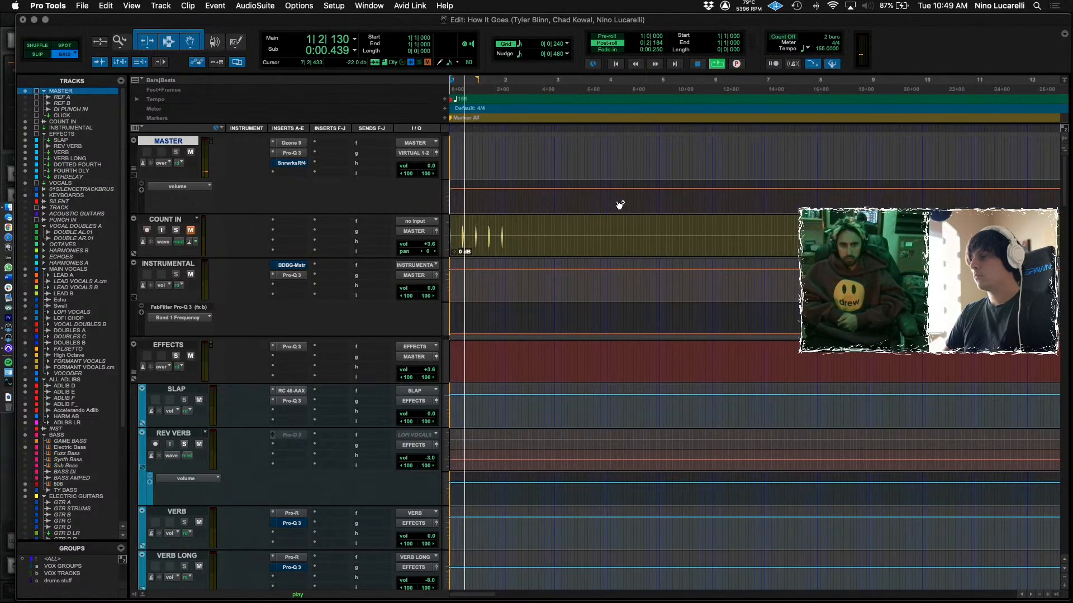
{"action": "key", "text": "space"}
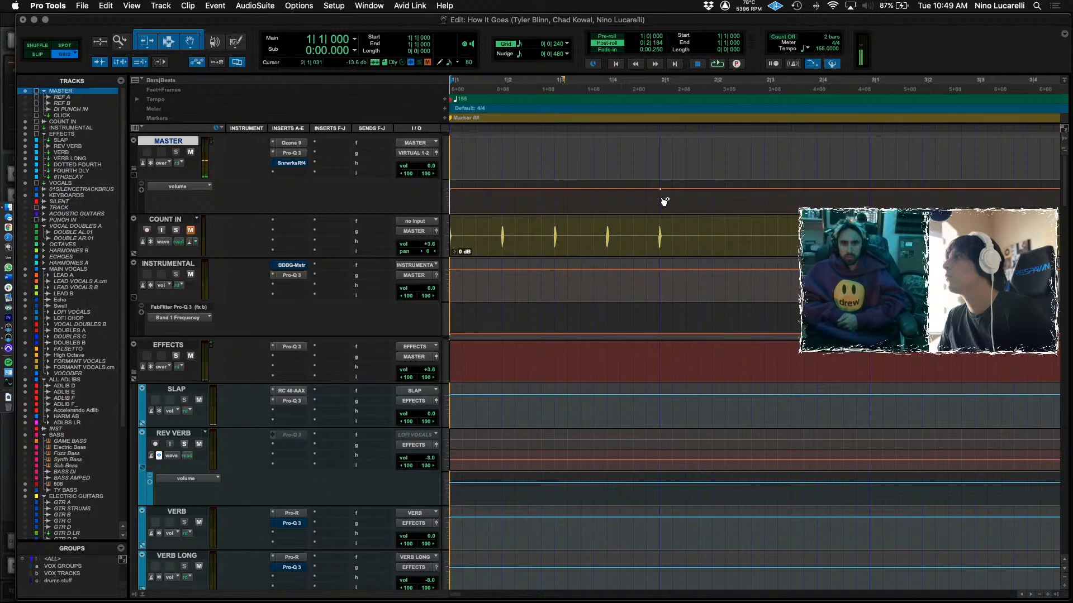
{"action": "key", "text": "super+z"}
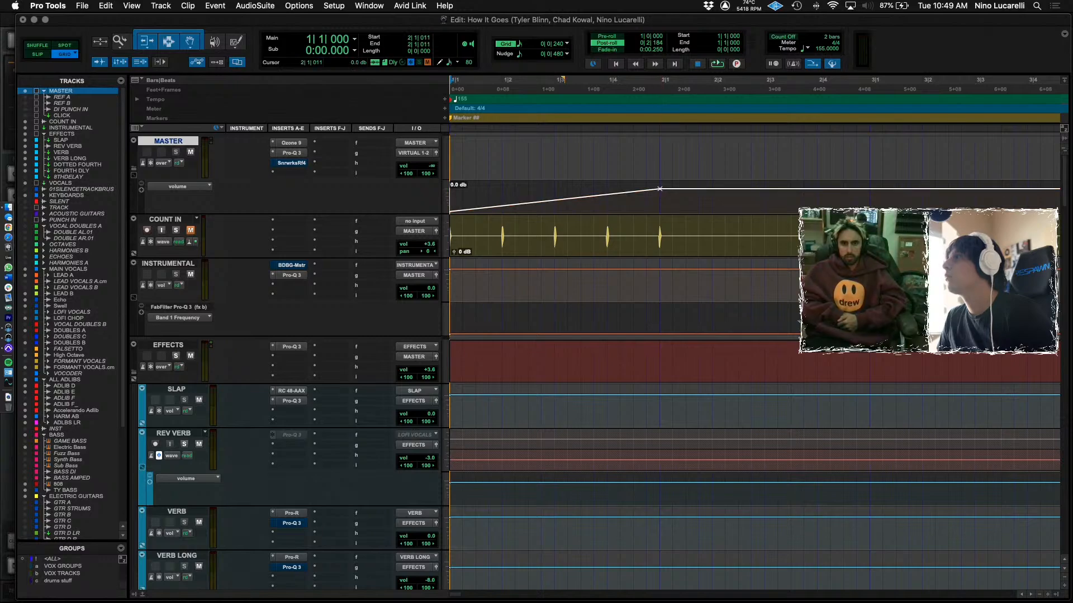
{"action": "key", "text": "space"}
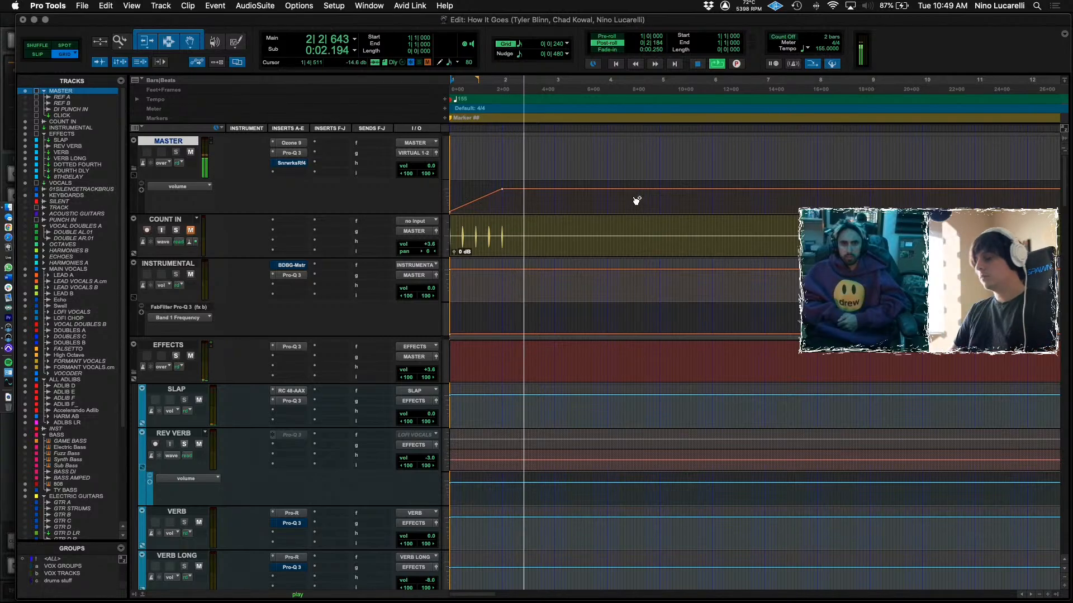
Stop playback, check the automation across the whole song, return to the song's start and save the session.
{"action": "key", "text": "r"}
{"action": "key", "text": "r"}
{"action": "key", "text": "r"}
{"action": "key", "text": "space"}
{"action": "scroll", "coordinate": [598, 260], "scroll_direction": "right", "scroll_amount": 10}
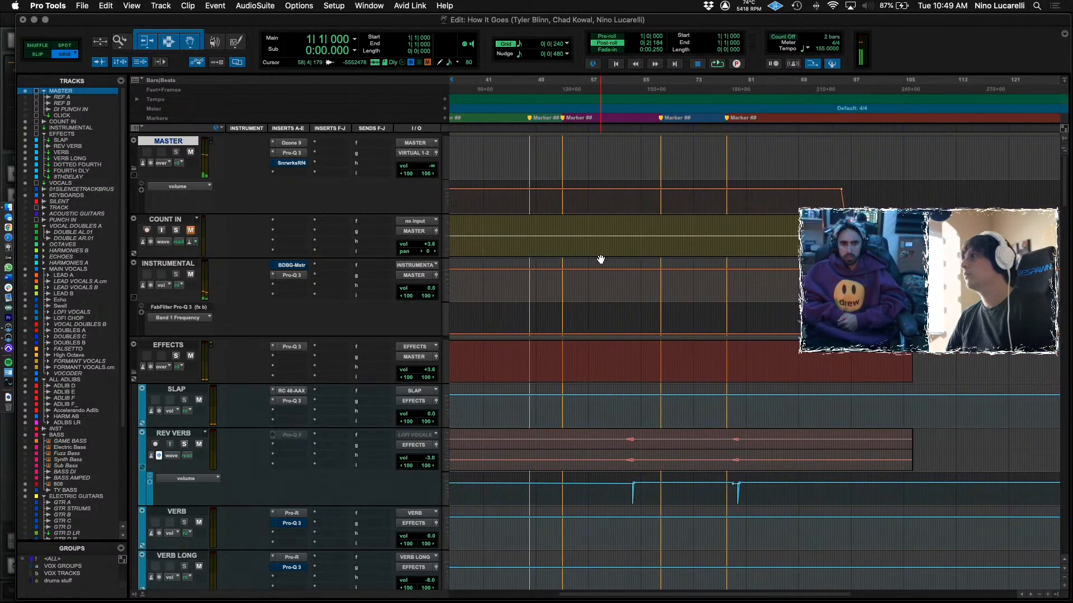
{"action": "key", "text": "r"}
{"action": "key", "text": "Return"}
{"action": "key", "text": "super+s"}
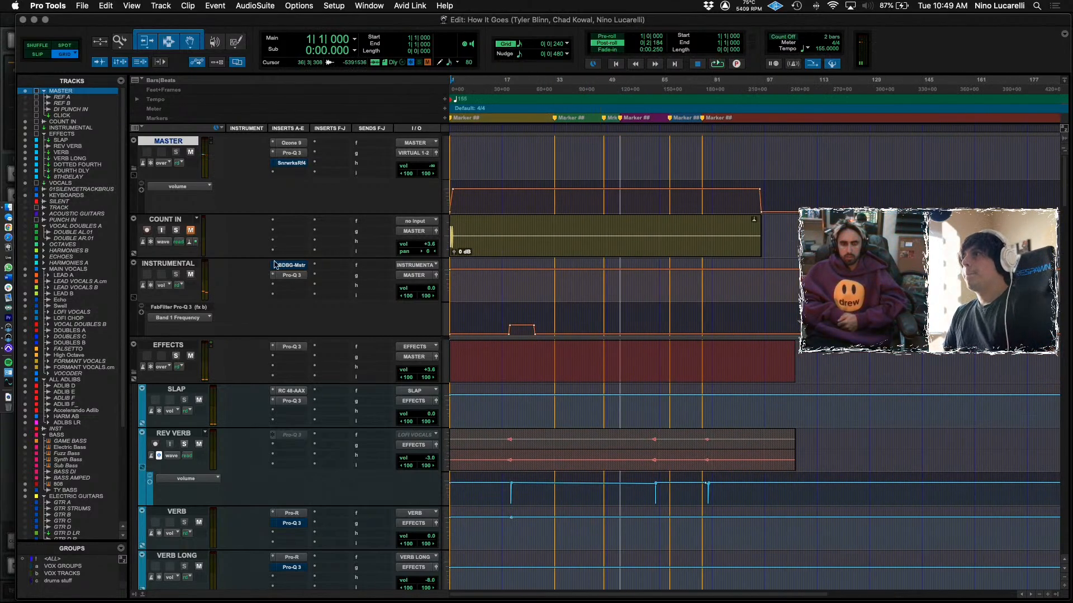
Rename the INSTRUMENTAL track as ALL INSTRUMENTS and the EFFECTS track as ALL EFFECTS.
{"action": "left_click", "coordinate": [472, 248]}
{"action": "left_click", "coordinate": [181, 266]}
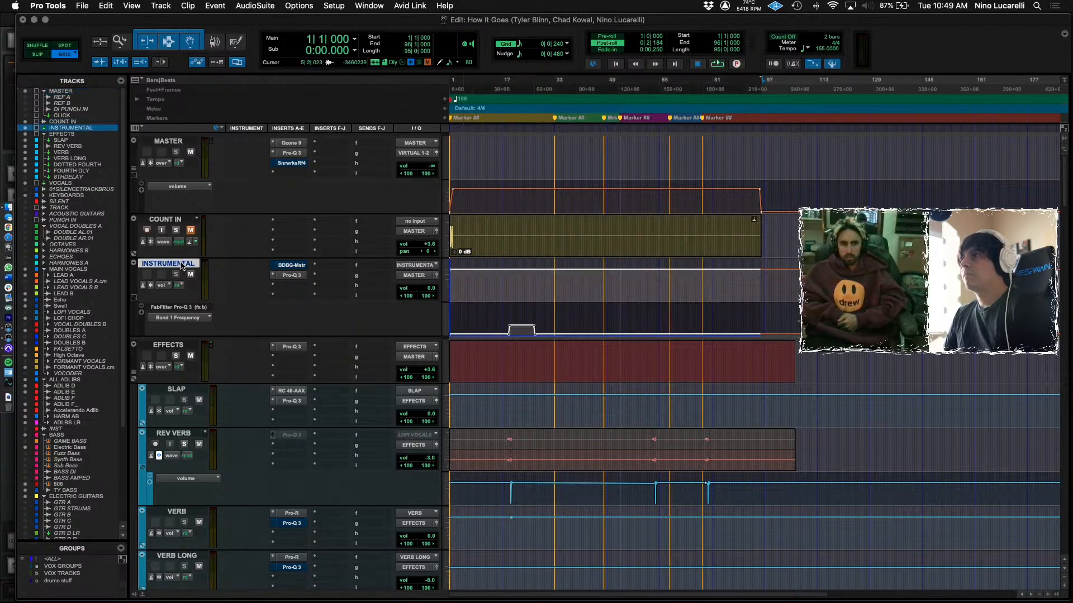
{"action": "double_click", "coordinate": [174, 264]}
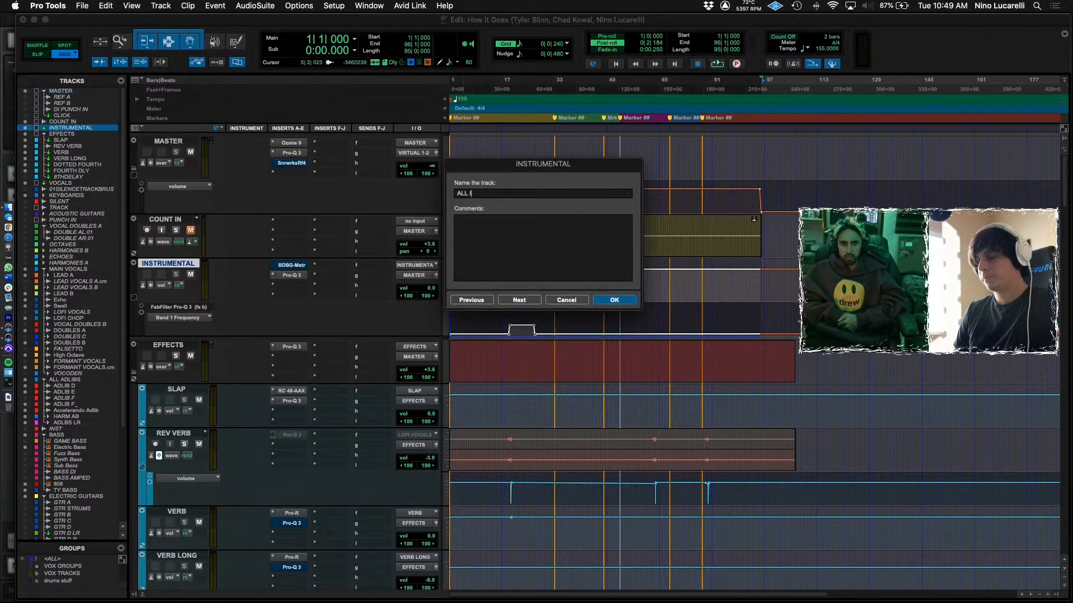
{"action": "key", "text": "Return"}
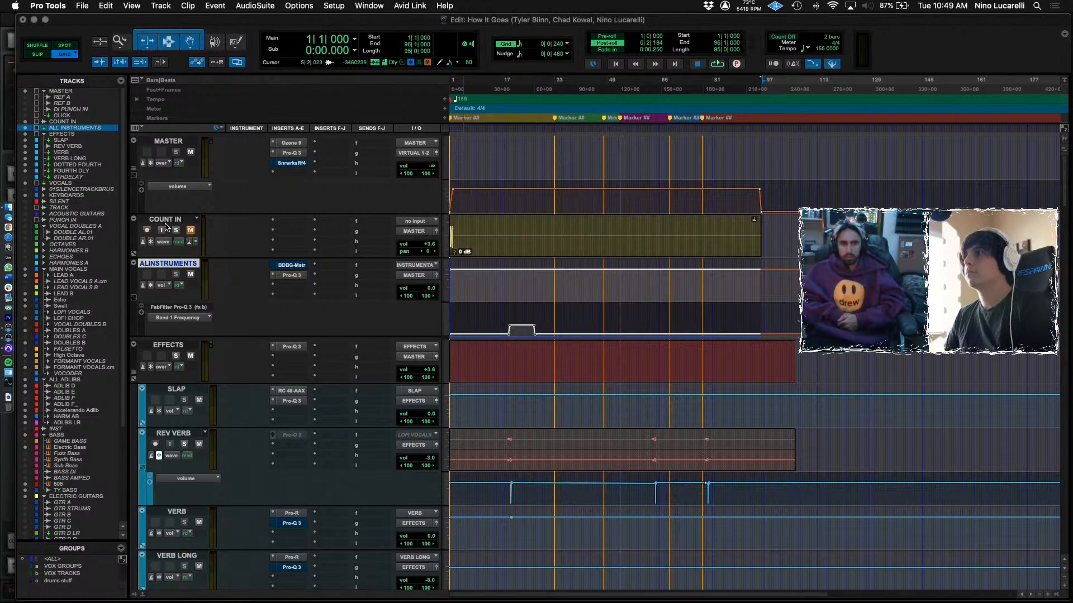
{"action": "double_click", "coordinate": [173, 345]}
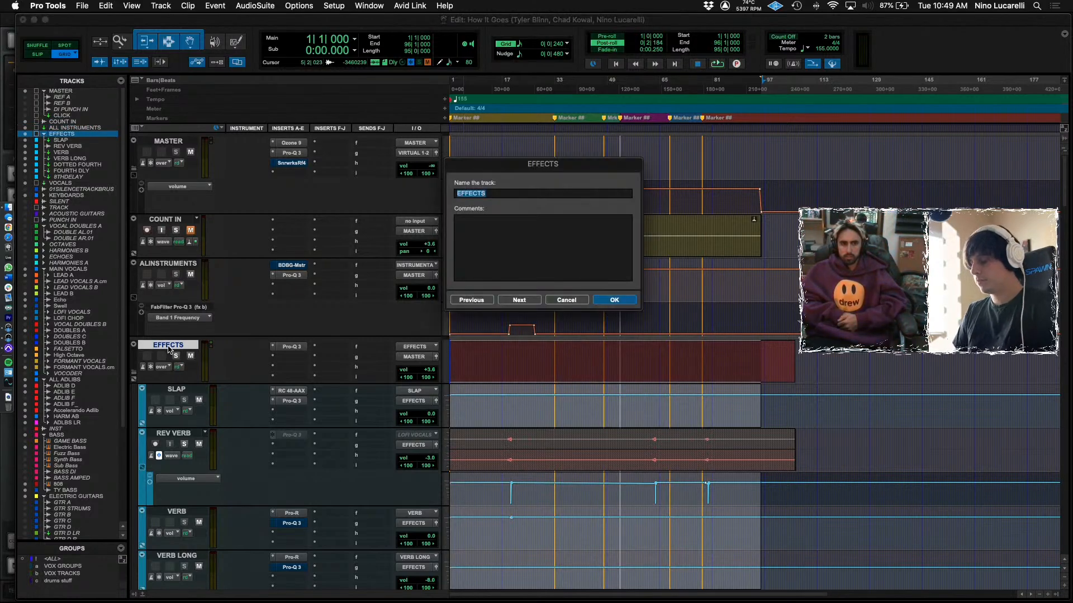
{"action": "key", "text": "Return"}
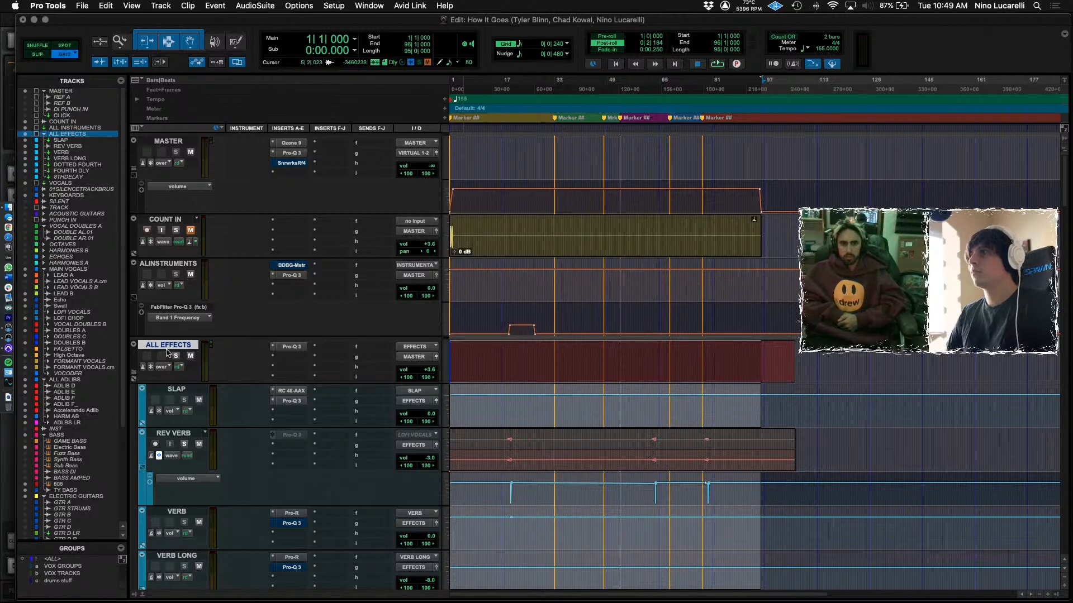
Rename the VOCALS track as ALL VOCALS.
{"action": "scroll", "coordinate": [136, 378], "scroll_direction": "down", "scroll_amount": 10}
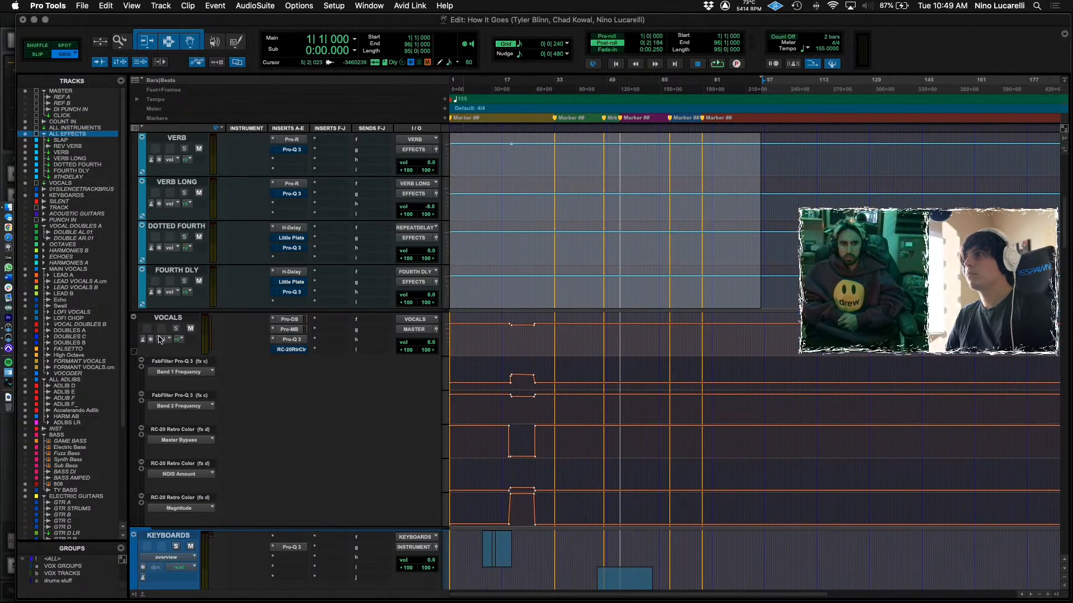
{"action": "scroll", "coordinate": [160, 339], "scroll_direction": "down", "scroll_amount": 4}
{"action": "key", "text": "Left"}
{"action": "type", "text": "AL"}
{"action": "key", "text": "Return"}
Collapse the MAIN VOCALS and ALL ADLIBS folders and move both directly below ALL VOCALS.
{"action": "scroll", "coordinate": [170, 268], "scroll_direction": "down", "scroll_amount": 3}
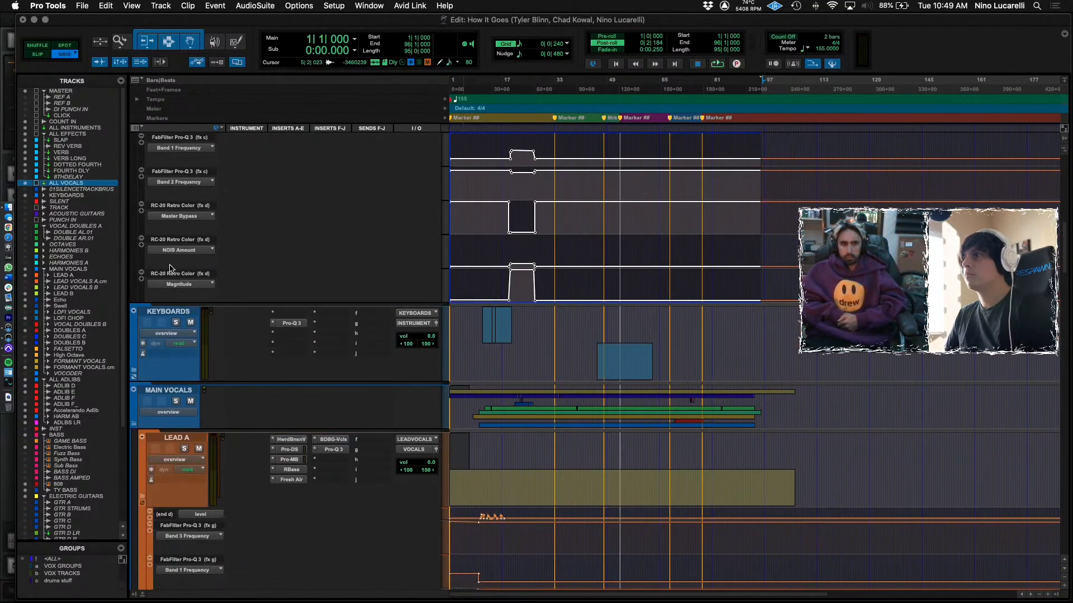
{"action": "left_click", "coordinate": [135, 427]}
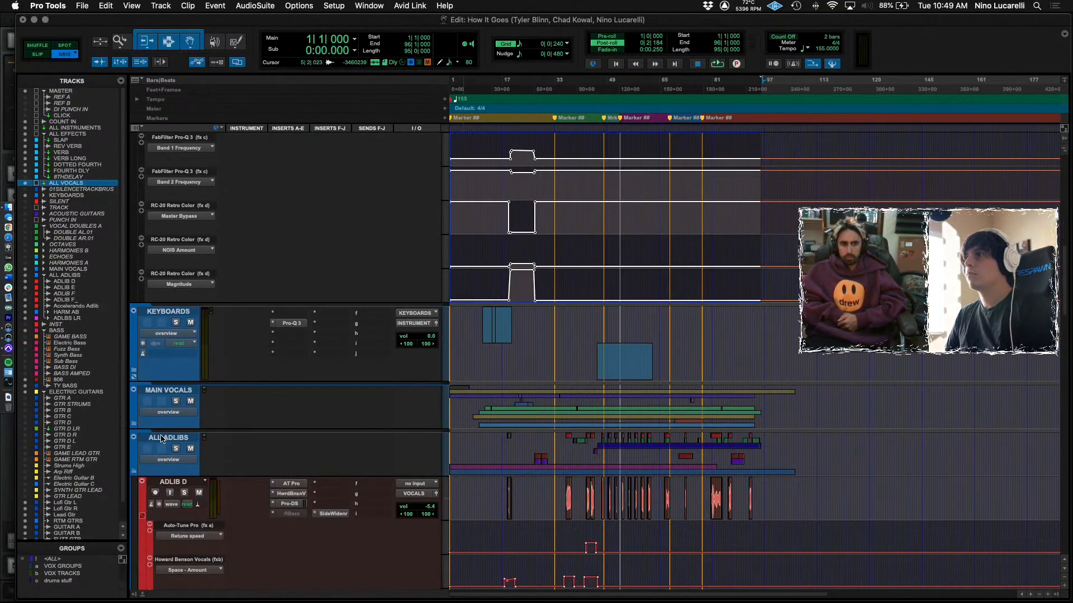
{"action": "left_click", "coordinate": [163, 439]}
{"action": "left_click", "coordinate": [134, 473]}
{"action": "left_click", "coordinate": [165, 391], "text": "shift"}
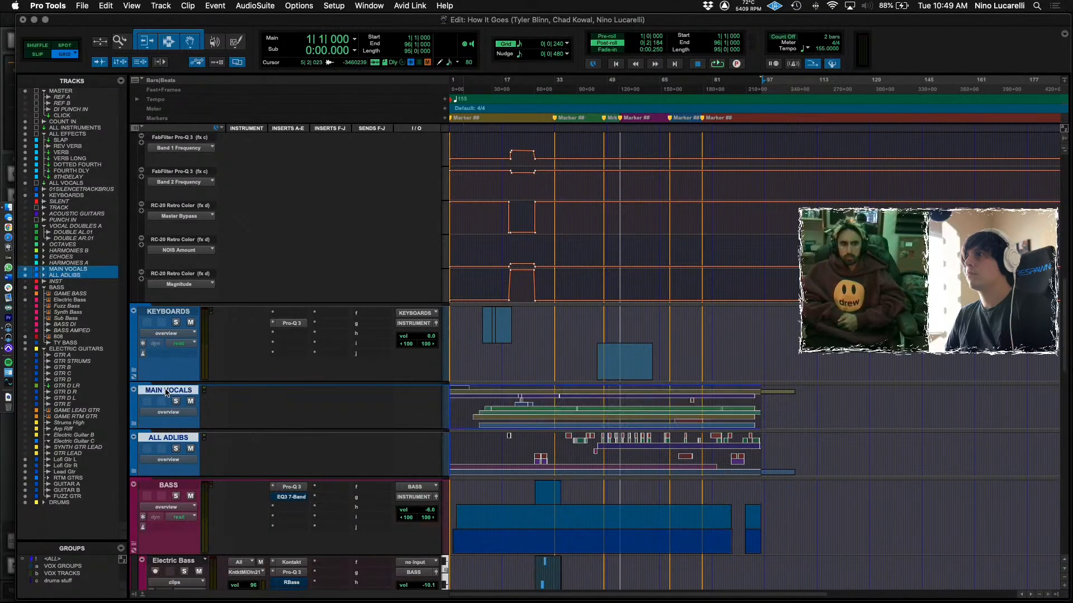
{"action": "scroll", "coordinate": [179, 492], "scroll_direction": "up", "scroll_amount": 9}
{"action": "left_click_drag", "start_coordinate": [185, 600], "coordinate": [193, 507]}
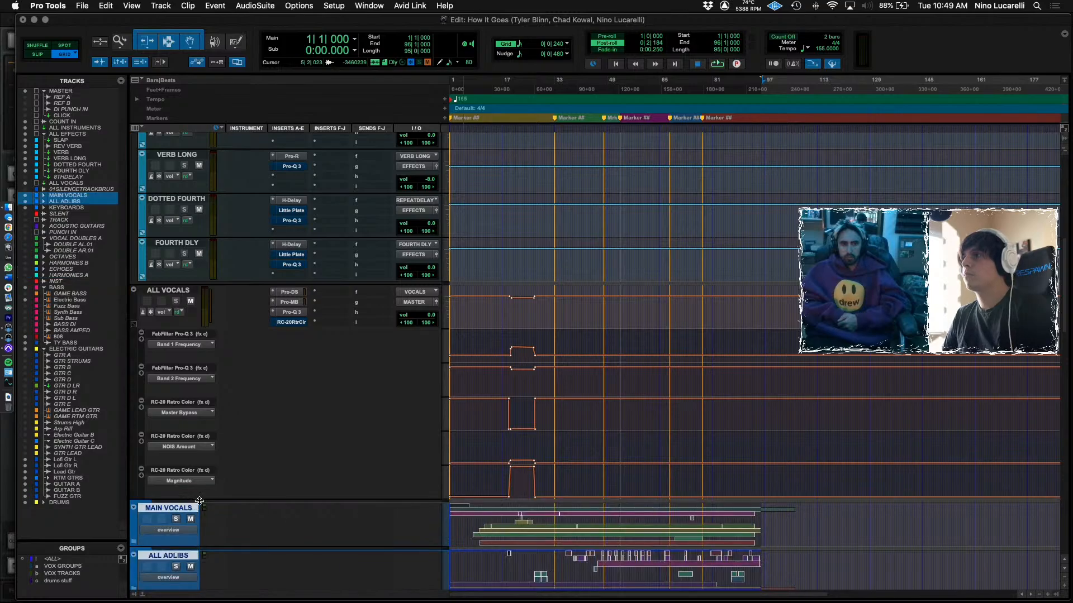
Rename the BASS folder track as ALL BASS.
{"action": "scroll", "coordinate": [171, 447], "scroll_direction": "down", "scroll_amount": 10}
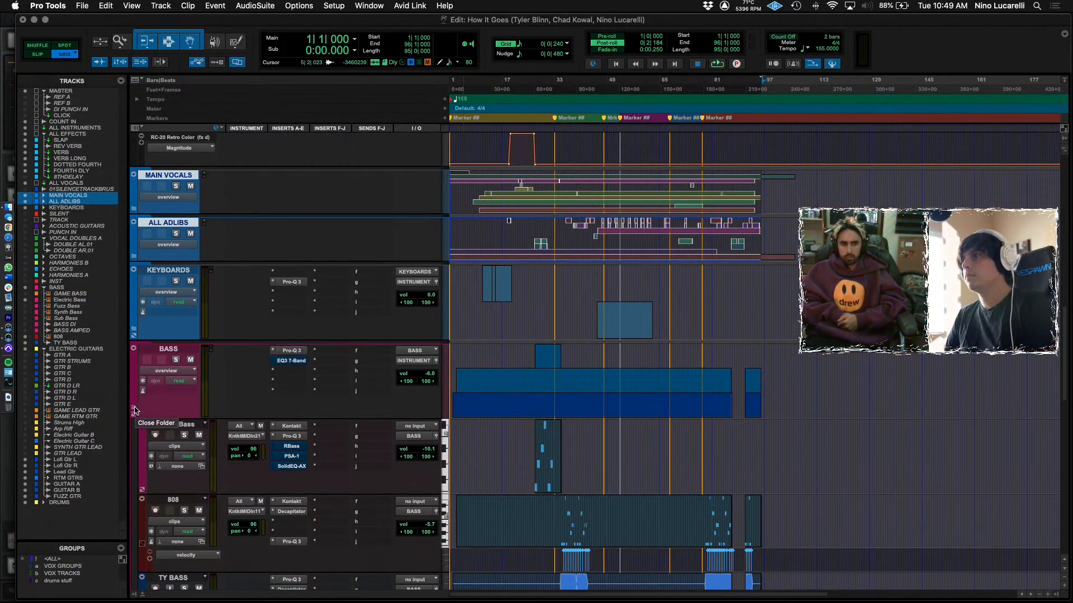
{"action": "double_click", "coordinate": [169, 348]}
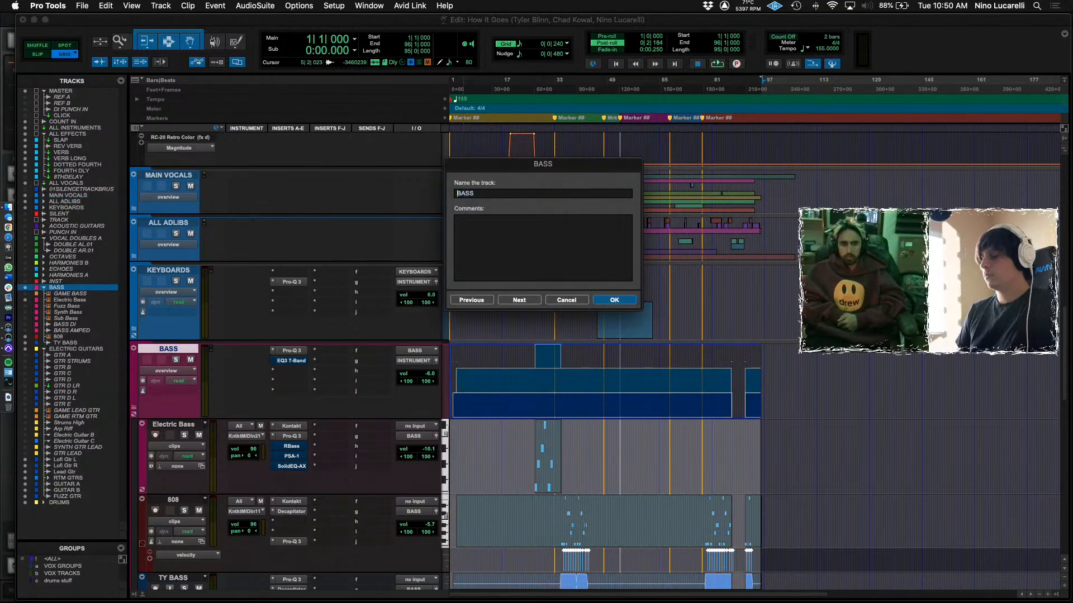
{"action": "type", "text": "ALL"}
{"action": "key", "text": "Return"}
Rename the ELECTRIC GUITARS folder track as ALL GUITARS.
{"action": "scroll", "coordinate": [171, 355], "scroll_direction": "down", "scroll_amount": 5}
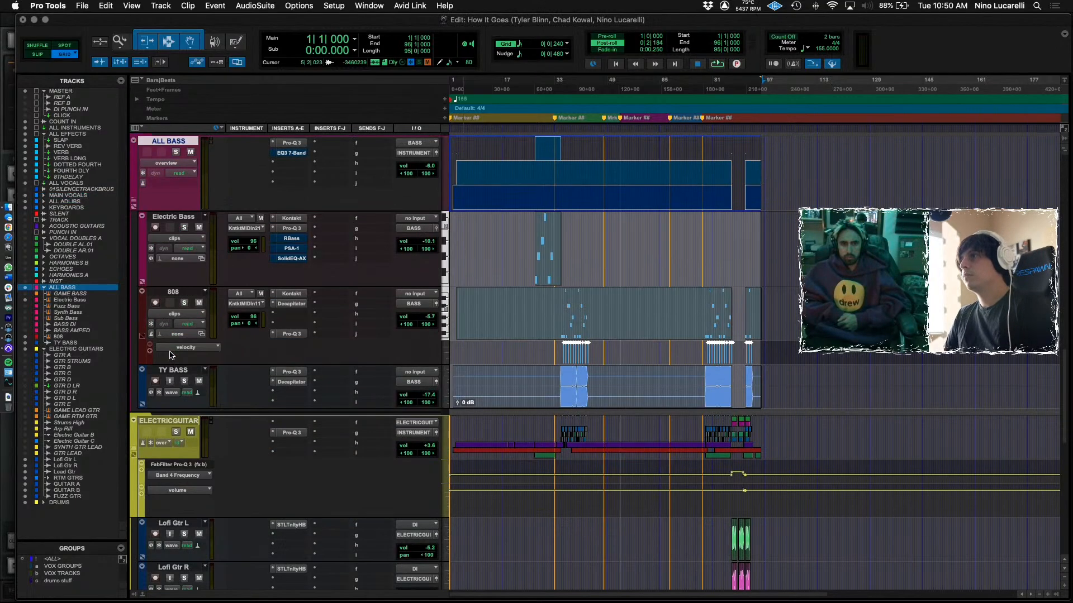
{"action": "scroll", "coordinate": [162, 413], "scroll_direction": "down", "scroll_amount": 2}
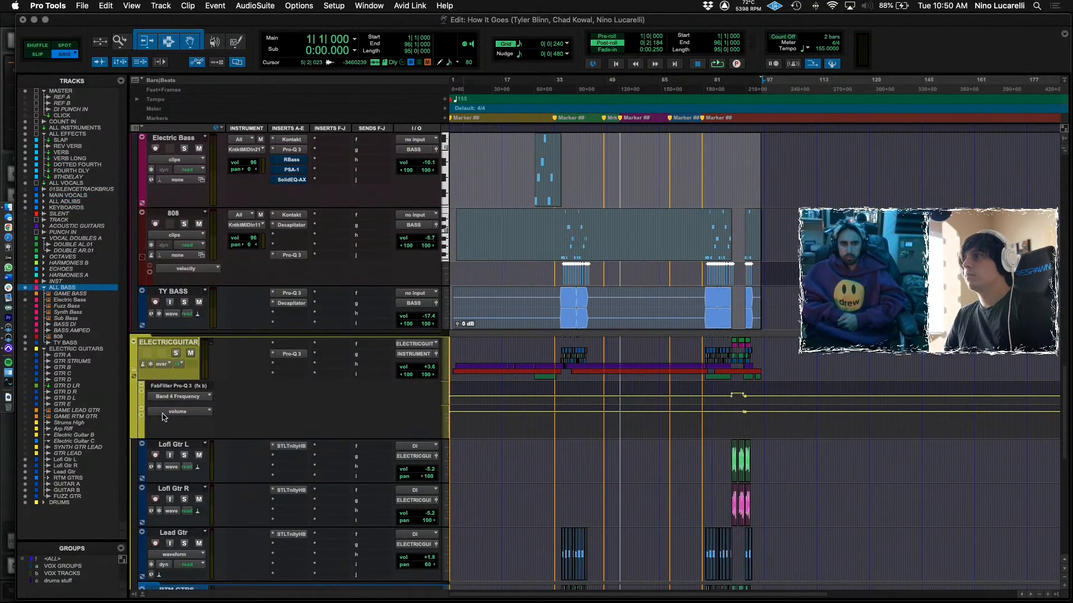
{"action": "double_click", "coordinate": [165, 342]}
{"action": "left_click", "coordinate": [456, 194]}
{"action": "type", "text": "ALL ELECTRIC GUITARS"}
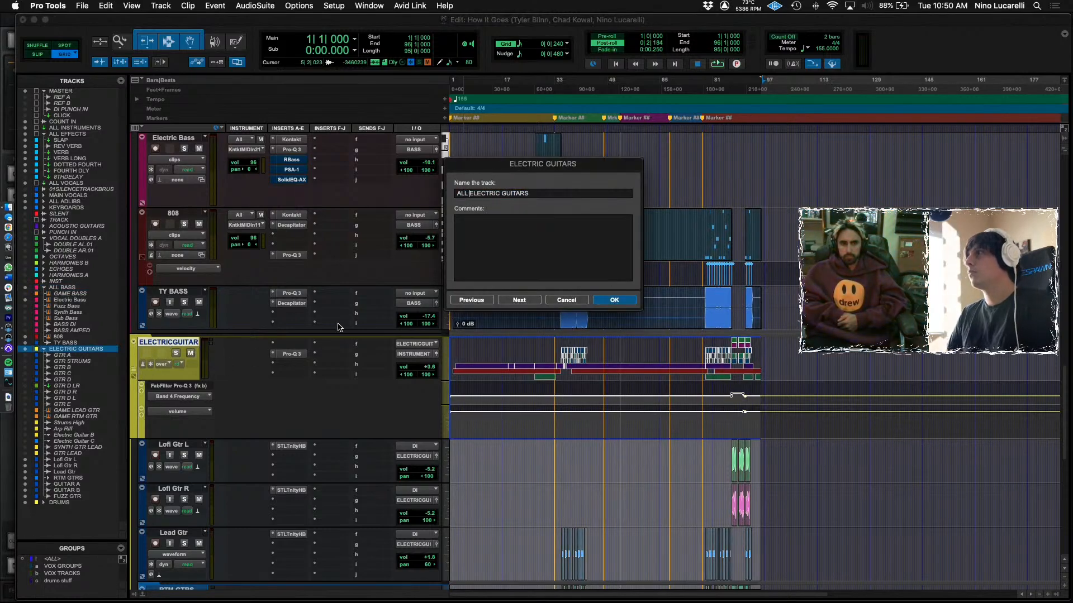
{"action": "key", "text": "BackSpace"}
{"action": "key", "text": "BackSpace"}
{"action": "key", "text": "BackSpace"}
{"action": "key", "text": "BackSpace"}
{"action": "key", "text": "BackSpace"}
{"action": "key", "text": "BackSpace"}
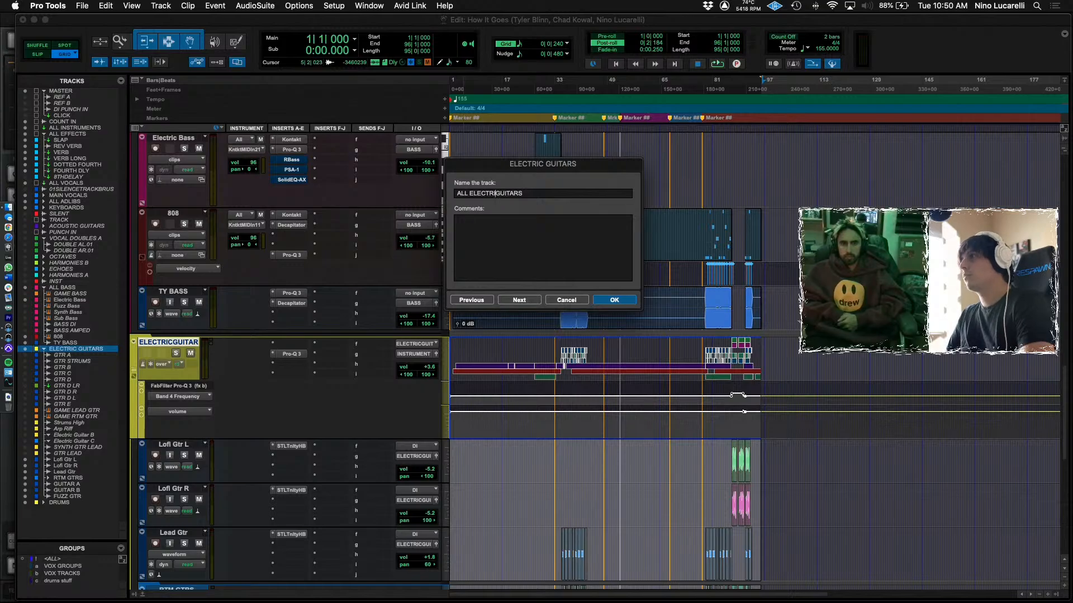
{"action": "left_click", "coordinate": [614, 300]}
Rename the DRUMS folder track as ALL DRUMS.
{"action": "scroll", "coordinate": [222, 376], "scroll_direction": "down", "scroll_amount": 10}
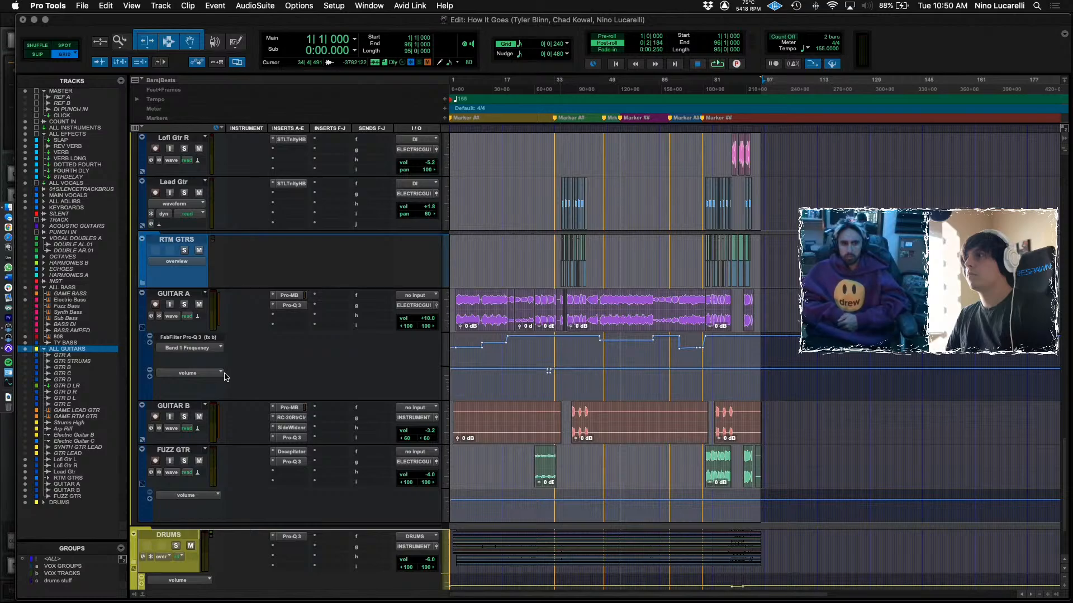
{"action": "scroll", "coordinate": [224, 377], "scroll_direction": "down", "scroll_amount": 3}
{"action": "double_click", "coordinate": [168, 426]}
{"action": "left_click", "coordinate": [458, 193]}
{"action": "type", "text": "ADRUMS"}
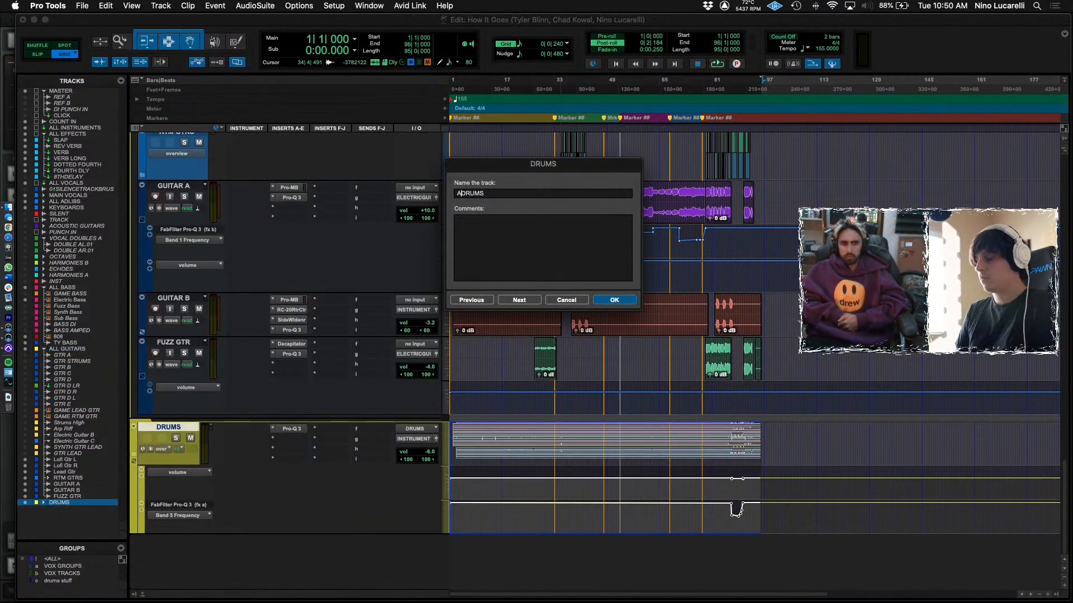
{"action": "key", "text": "Return"}
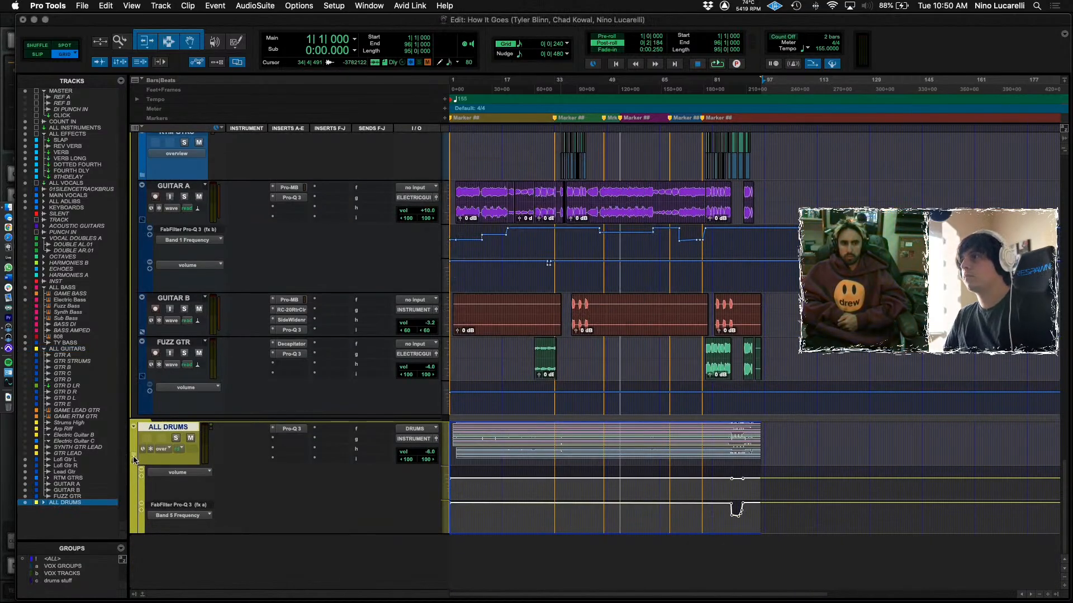
Expand the ALL DRUMS folder and hide and make inactive the DRUMLINE SNARE track inside it.
{"action": "left_click", "coordinate": [134, 427]}
{"action": "scroll", "coordinate": [172, 455], "scroll_direction": "down", "scroll_amount": 3}
{"action": "scroll", "coordinate": [167, 380], "scroll_direction": "down", "scroll_amount": 10}
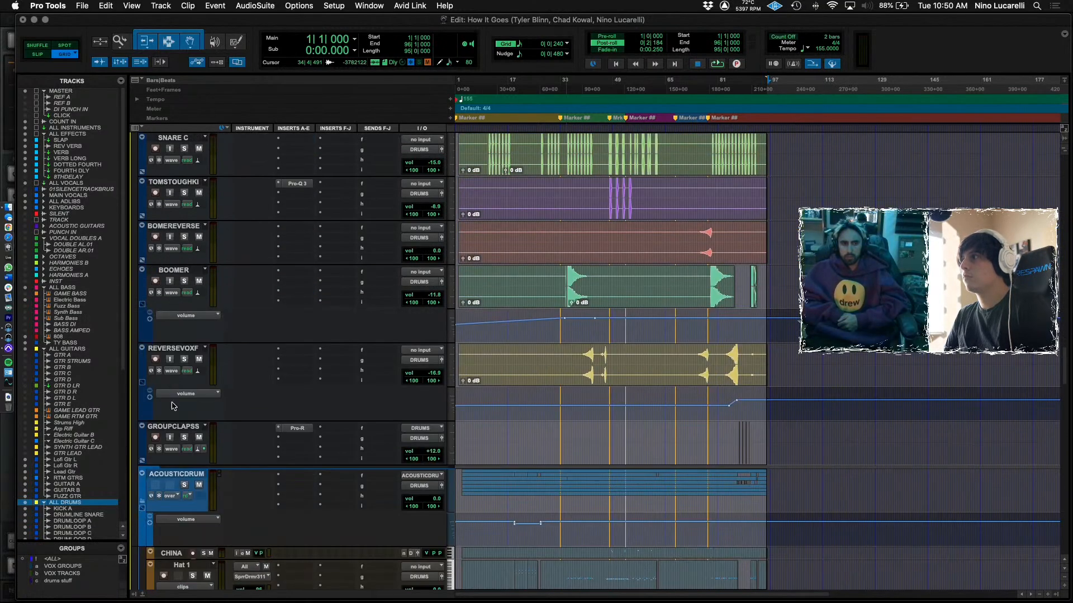
{"action": "scroll", "coordinate": [181, 430], "scroll_direction": "up", "scroll_amount": 10}
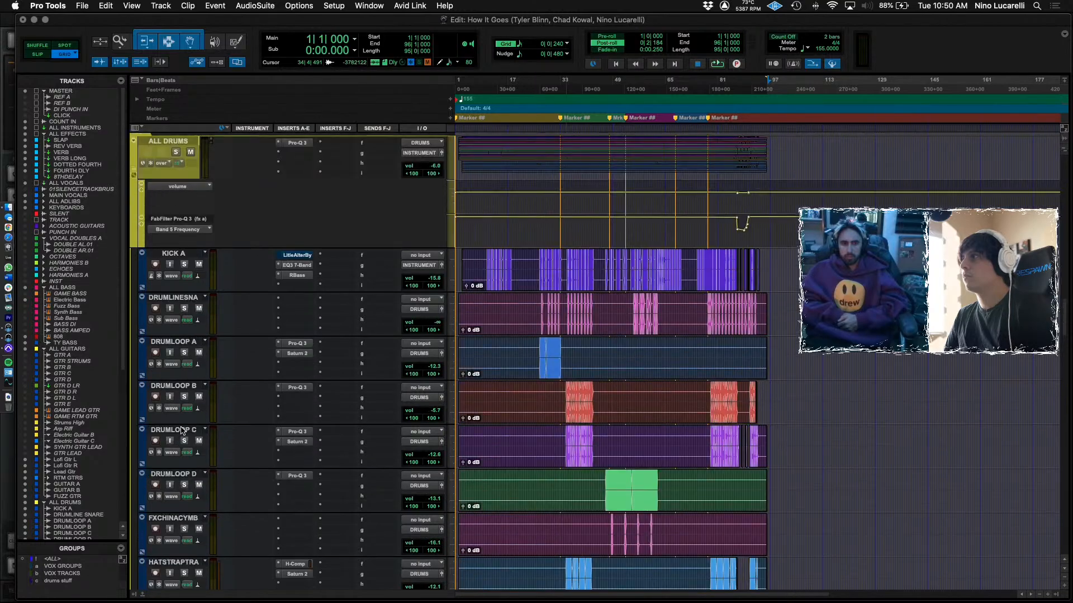
{"action": "left_click", "coordinate": [190, 299]}
{"action": "right_click", "coordinate": [178, 299]}
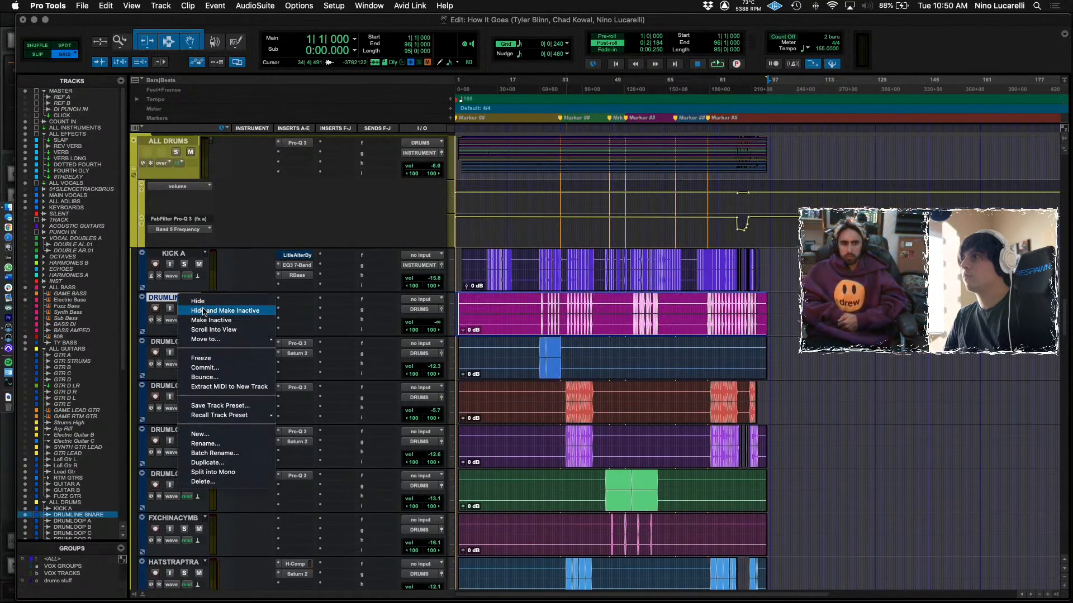
{"action": "left_click", "coordinate": [207, 314]}
Select the tracks from CHINA through Lo Tom under ACOUSTIC DRUMS and reduce their track heights.
{"action": "scroll", "coordinate": [194, 313], "scroll_direction": "down", "scroll_amount": 10}
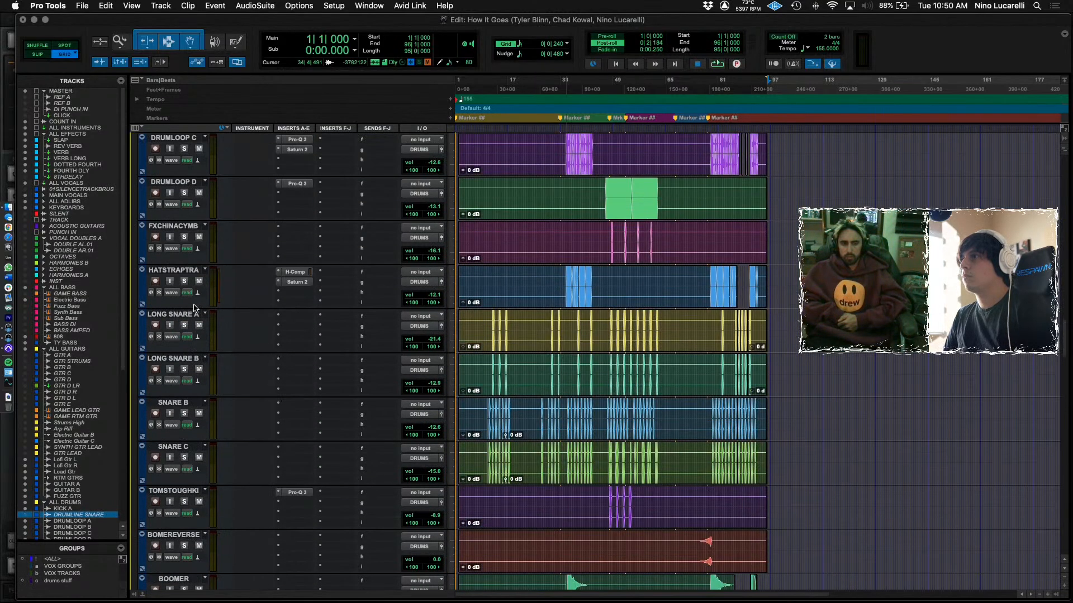
{"action": "double_click", "coordinate": [179, 265]}
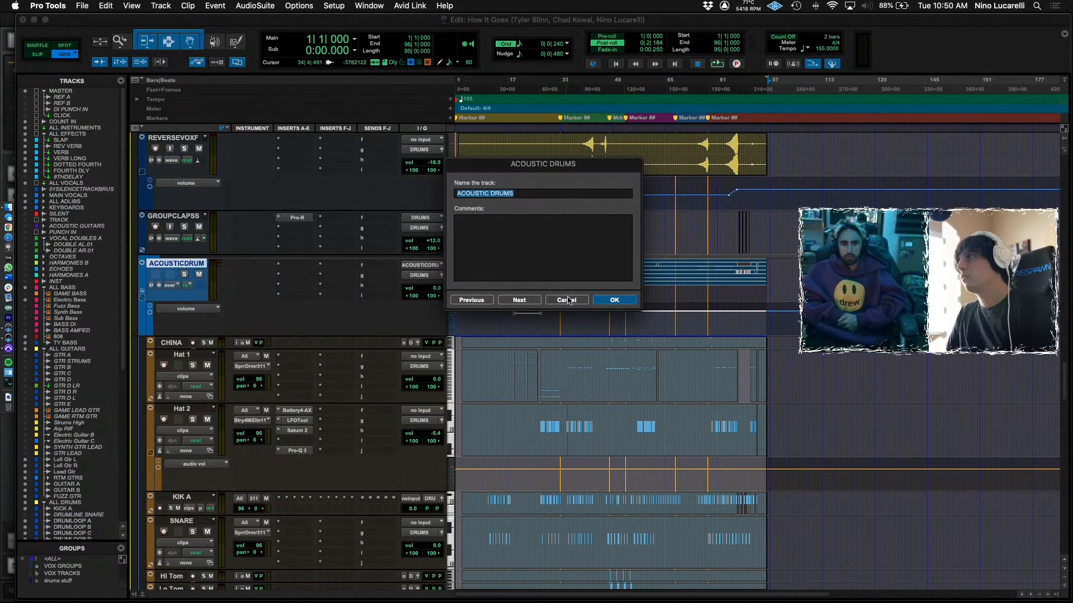
{"action": "left_click", "coordinate": [594, 300]}
{"action": "scroll", "coordinate": [197, 313], "scroll_direction": "down", "scroll_amount": 5}
{"action": "scroll", "coordinate": [197, 313], "scroll_direction": "up", "scroll_amount": 3}
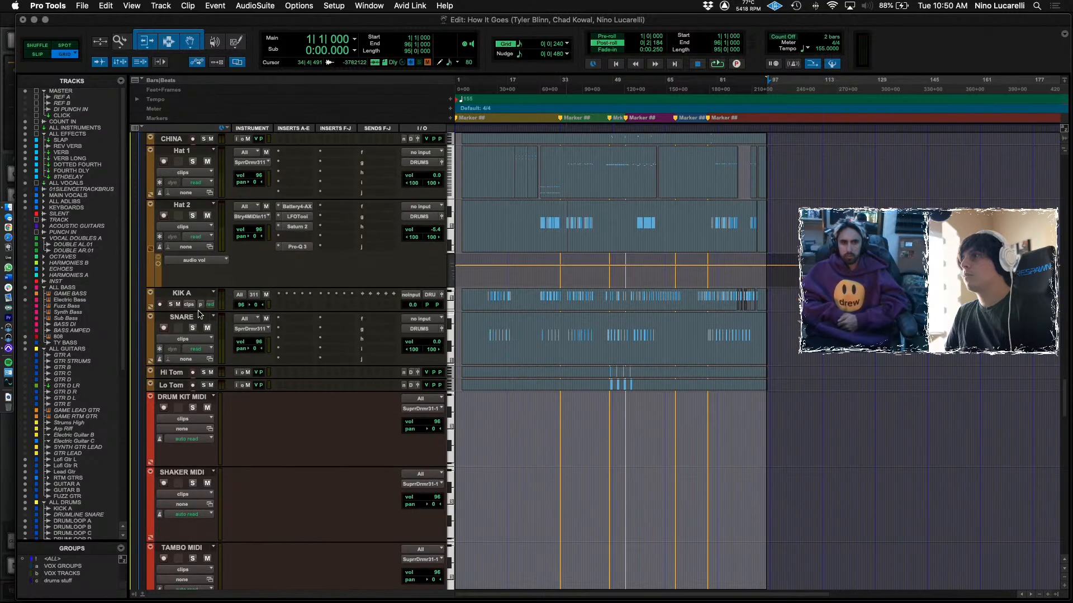
{"action": "left_click", "coordinate": [172, 265]}
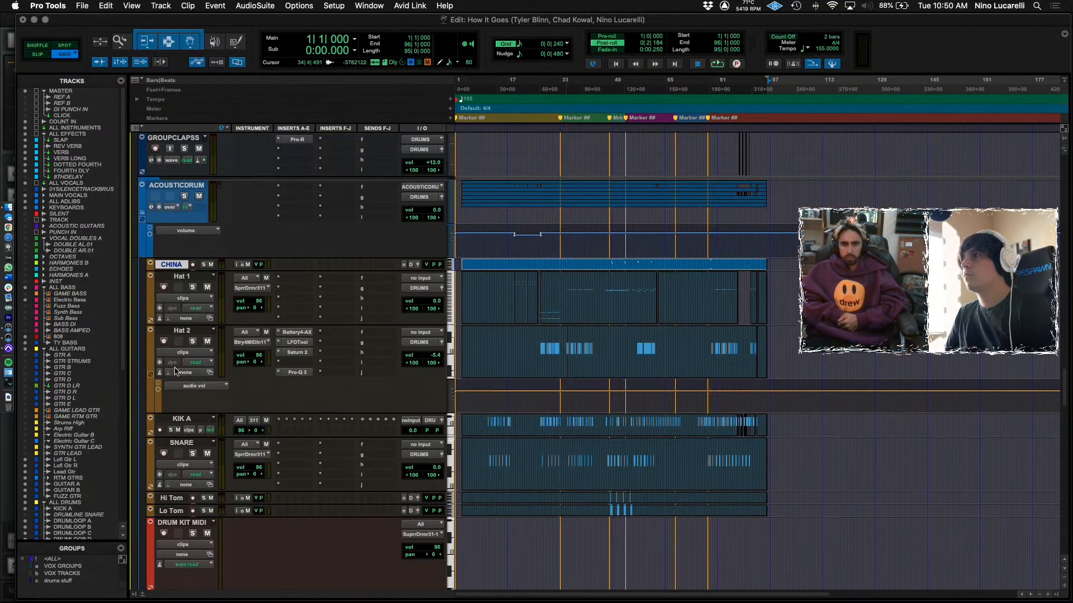
{"action": "left_click", "coordinate": [176, 511], "text": "shift"}
{"action": "key", "text": "ctrl+Down"}
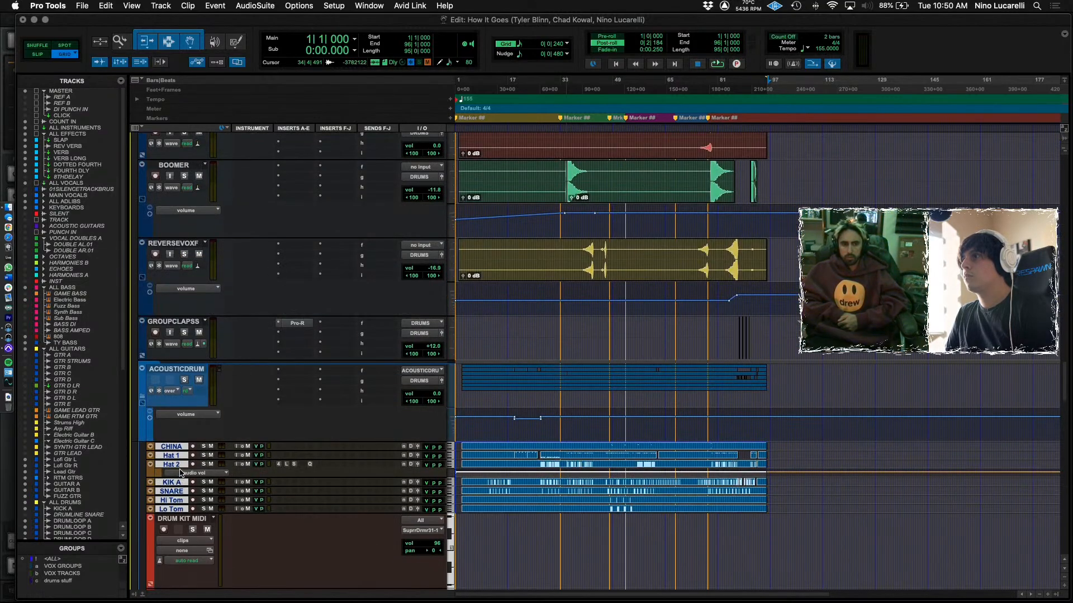
{"action": "scroll", "coordinate": [185, 448], "scroll_direction": "down", "scroll_amount": 4}
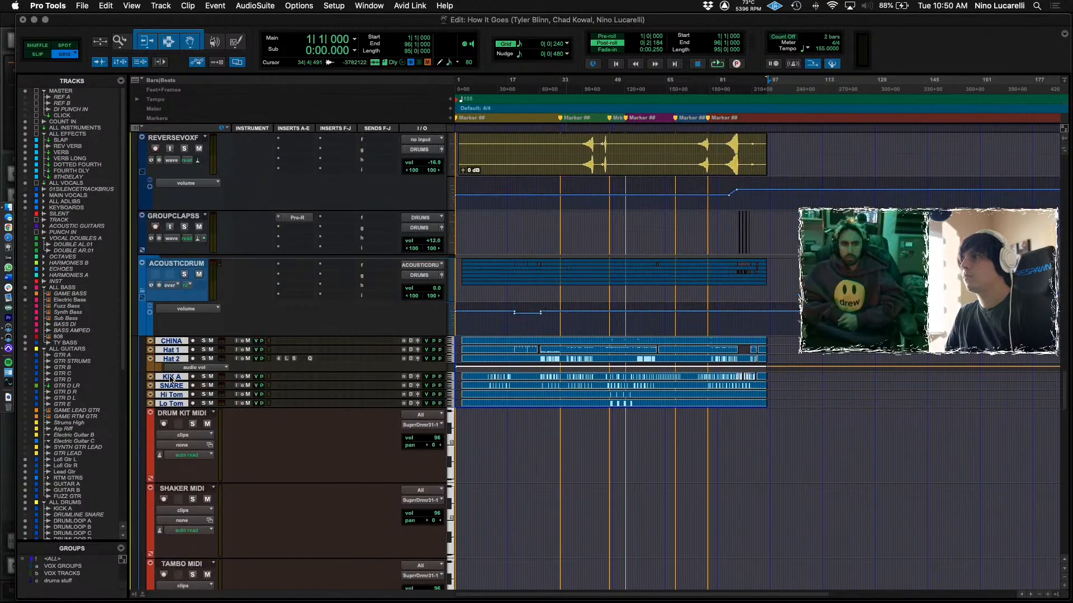
{"action": "right_click", "coordinate": [171, 379]}
{"action": "left_click", "coordinate": [218, 430]}
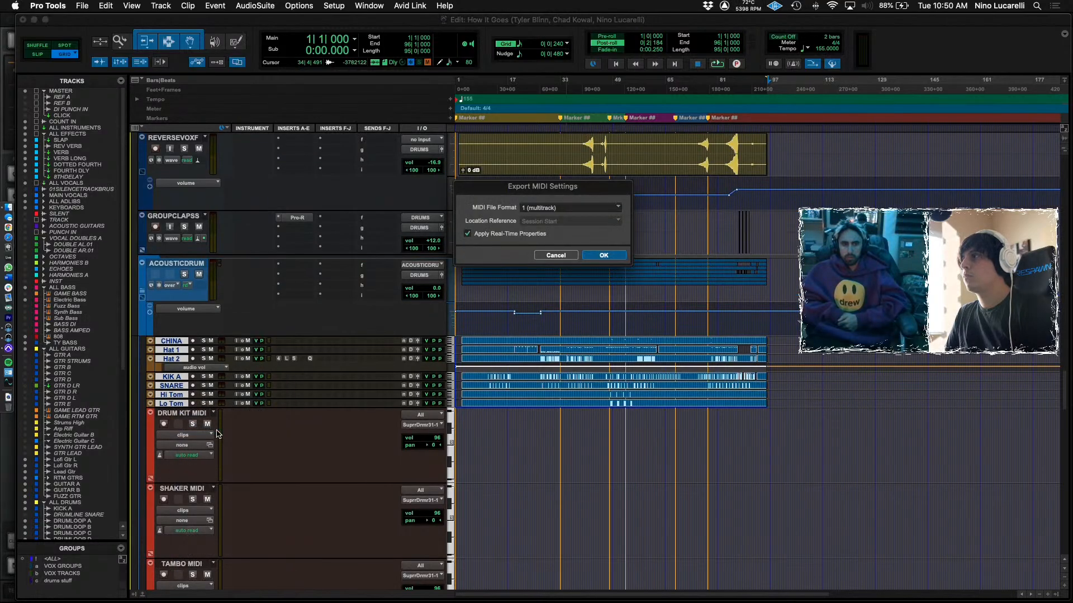
{"action": "left_click", "coordinate": [595, 256]}
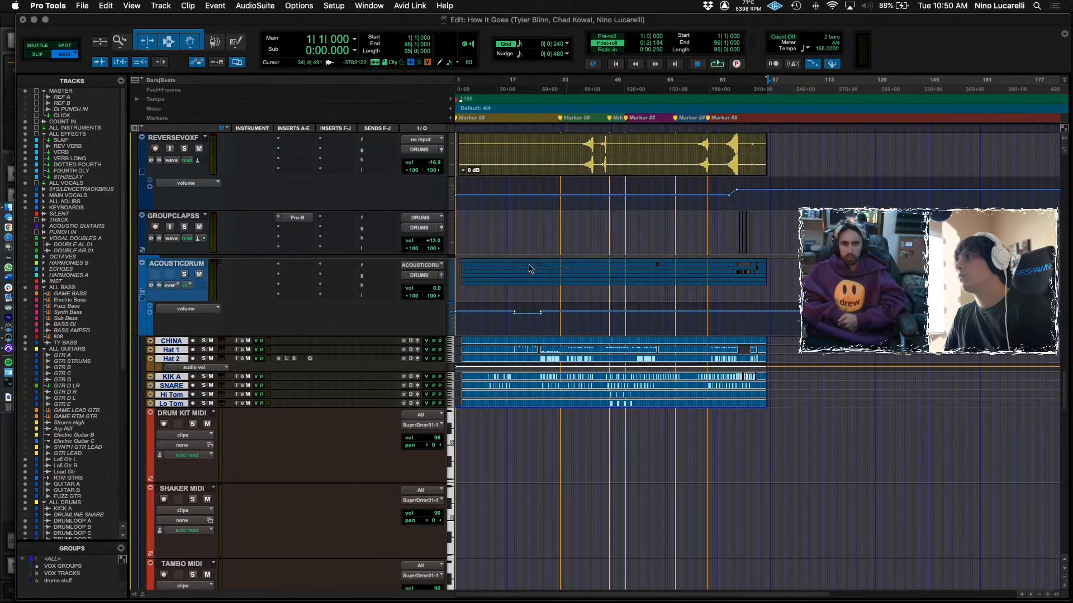
Move the selected CHINA through Lo Tom tracks into a new basic folder named ACOUSTIC DRUM MIDI and collapse it.
{"action": "right_click", "coordinate": [166, 350]}
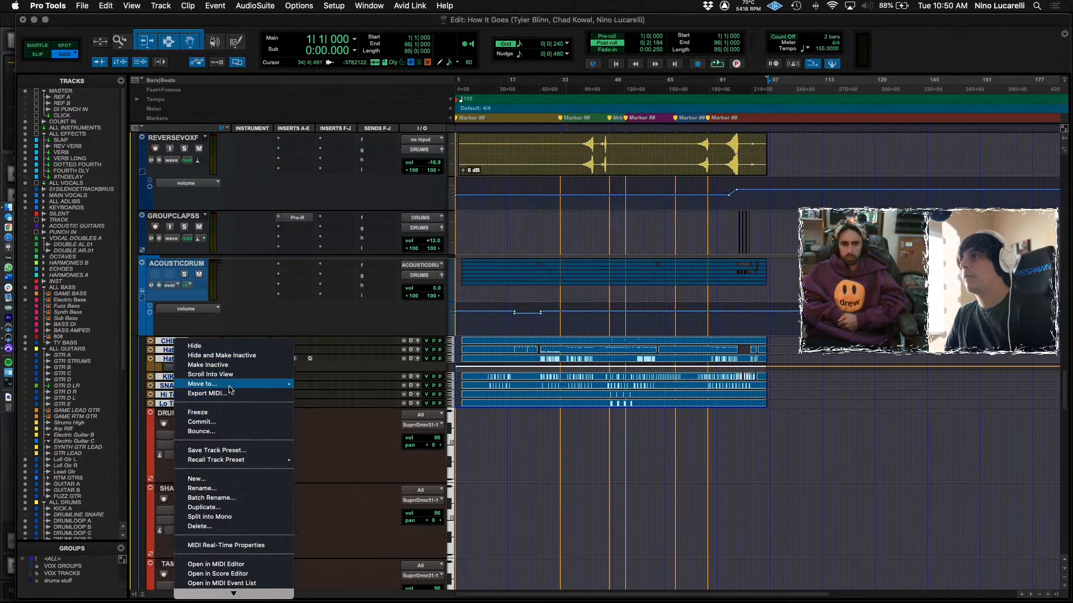
{"action": "mouse_move", "coordinate": [251, 383]}
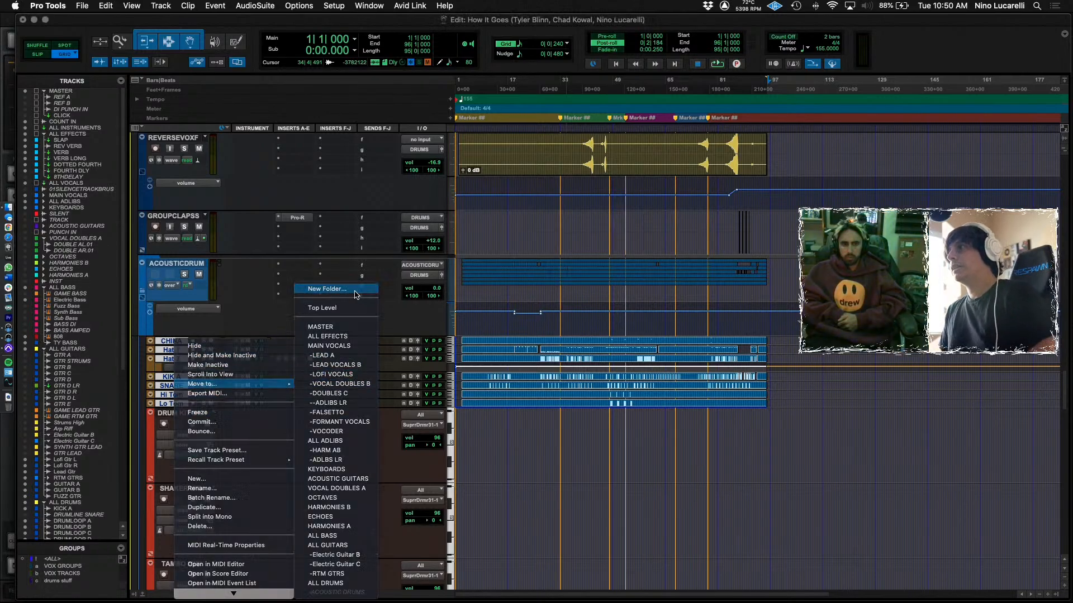
{"action": "left_click", "coordinate": [329, 289]}
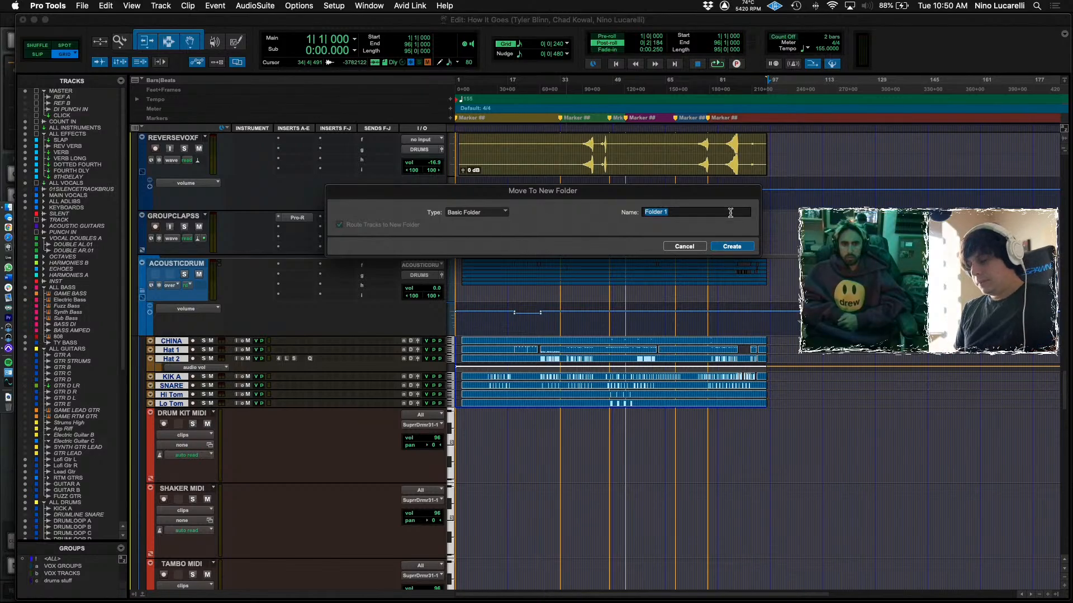
{"action": "type", "text": "ACOUSTIC DRUM MIDI"}
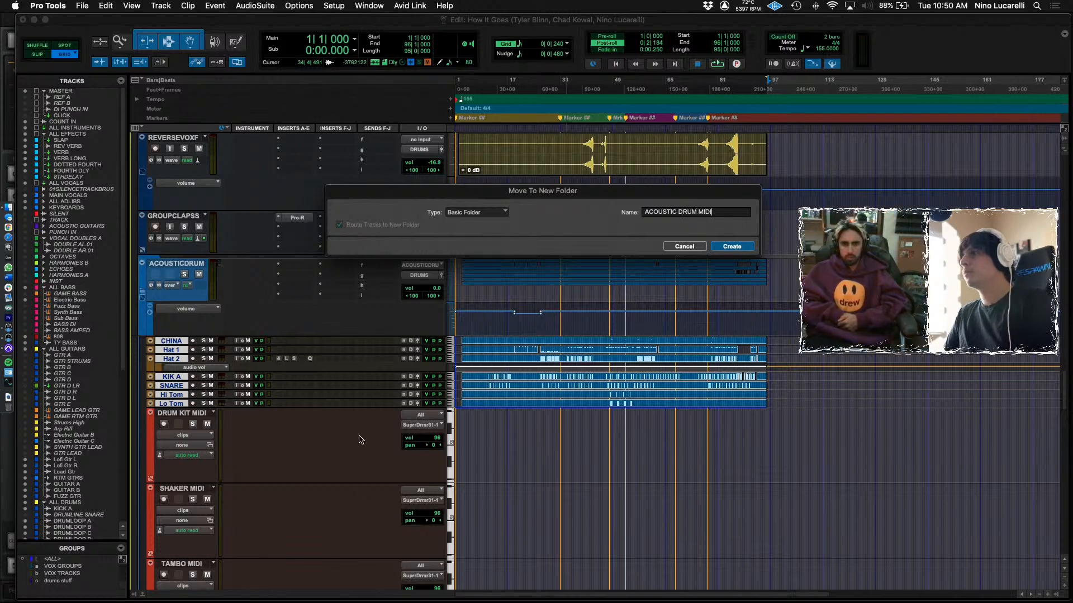
{"action": "key", "text": "Return"}
{"action": "left_click", "coordinate": [153, 380]}
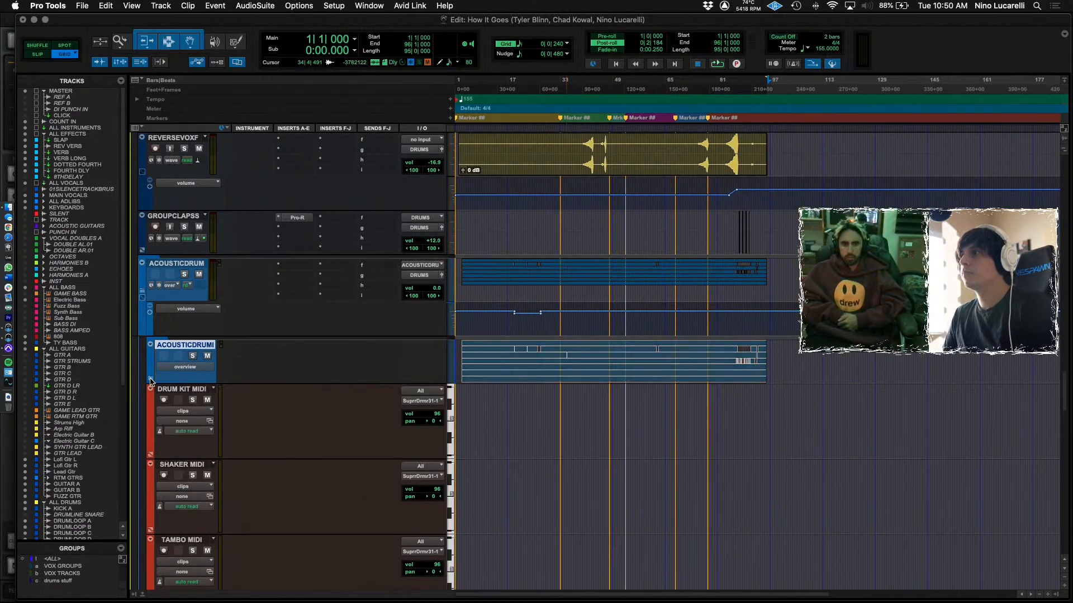
Move the DRUM KIT MIDI, SHAKER MIDI and TAMBO MIDI tracks into the ACOUSTIC DRUM MIDI folder.
{"action": "scroll", "coordinate": [198, 333], "scroll_direction": "down", "scroll_amount": 5}
{"action": "left_click_drag", "start_coordinate": [188, 223], "coordinate": [190, 197]}
{"action": "left_click", "coordinate": [190, 227]}
{"action": "left_click", "coordinate": [192, 295], "text": "shift"}
Review the track layout from the acoustic drum tracks back to MASTER, and inspect the master's Ozone 9 Maximizer settings.
{"action": "scroll", "coordinate": [198, 244], "scroll_direction": "down", "scroll_amount": 10}
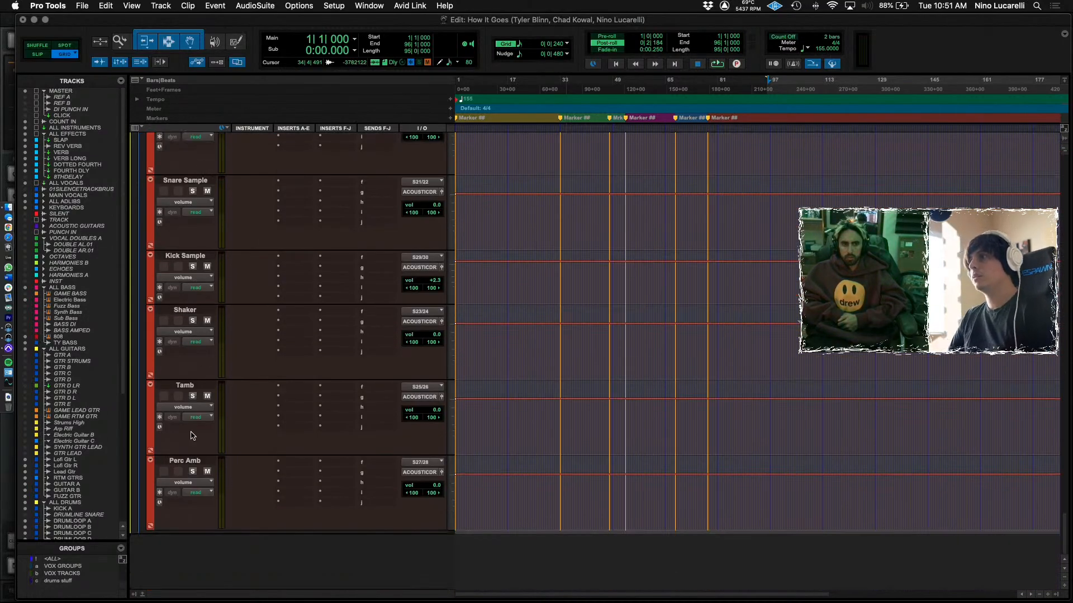
{"action": "scroll", "coordinate": [193, 436], "scroll_direction": "up", "scroll_amount": 2}
{"action": "scroll", "coordinate": [194, 436], "scroll_direction": "up", "scroll_amount": 10}
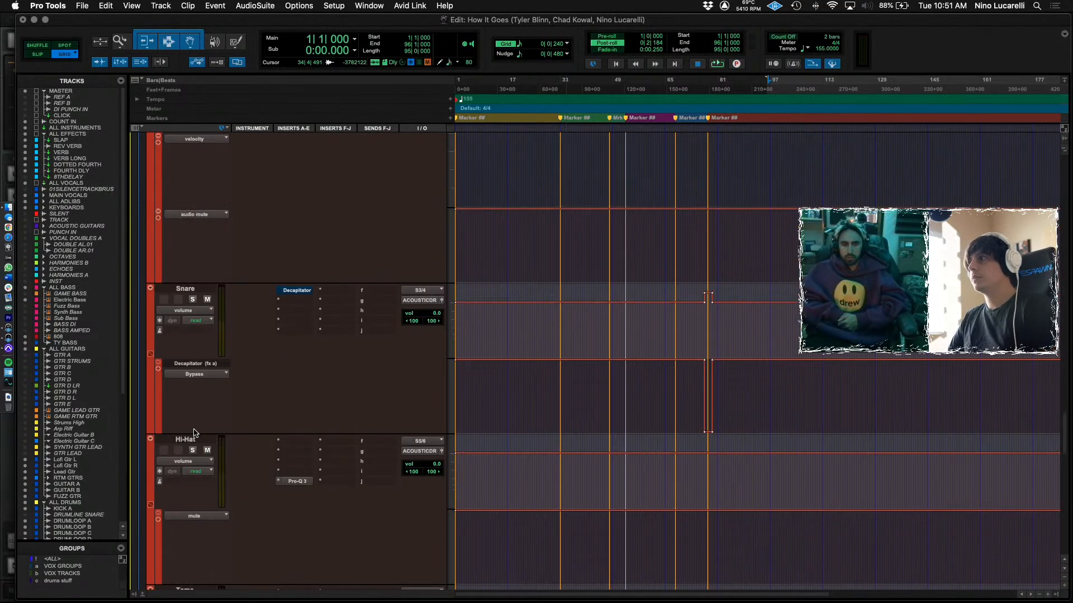
{"action": "scroll", "coordinate": [195, 433], "scroll_direction": "up", "scroll_amount": 2}
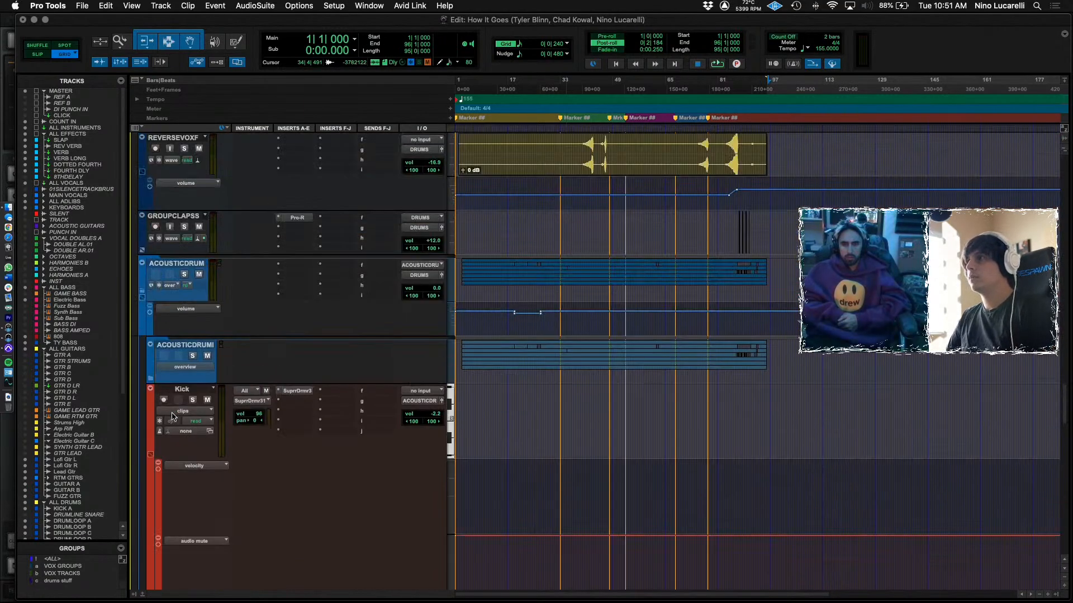
{"action": "scroll", "coordinate": [173, 401], "scroll_direction": "up", "scroll_amount": 9}
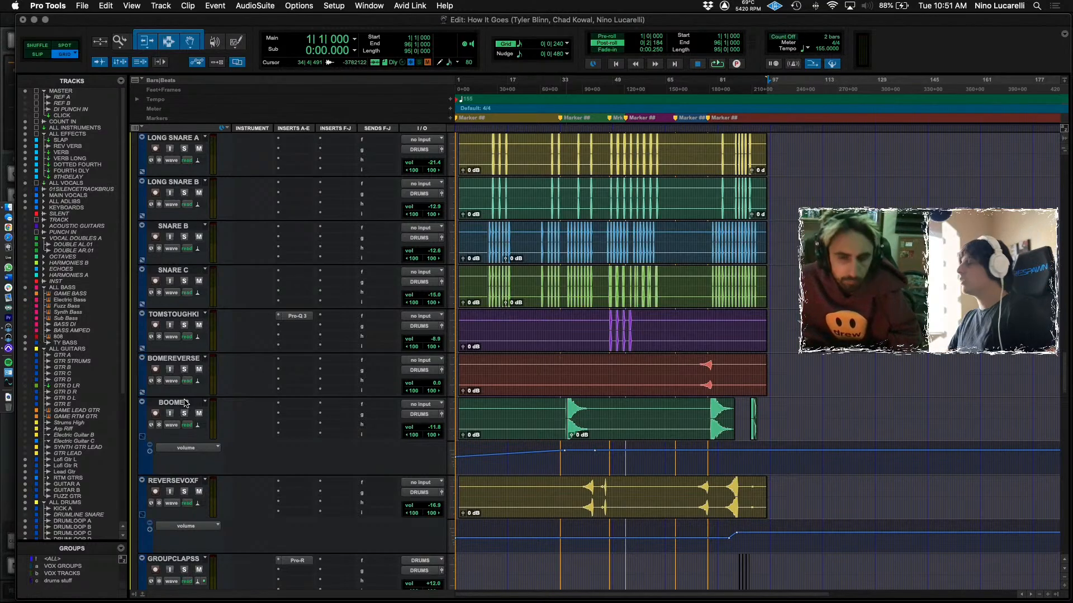
{"action": "scroll", "coordinate": [189, 407], "scroll_direction": "up", "scroll_amount": 15}
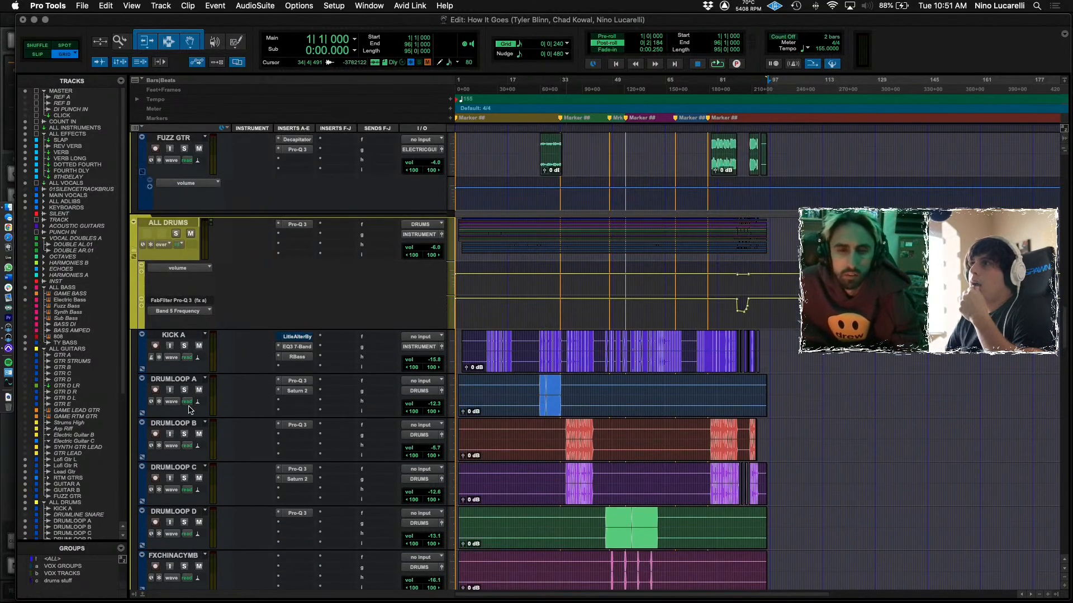
{"action": "scroll", "coordinate": [191, 409], "scroll_direction": "up", "scroll_amount": 20}
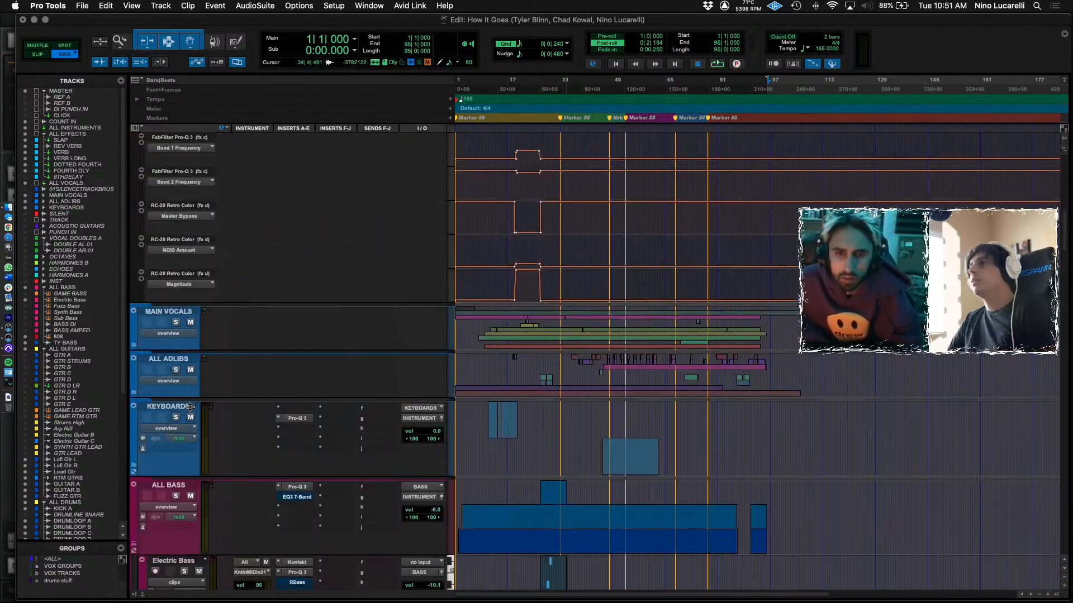
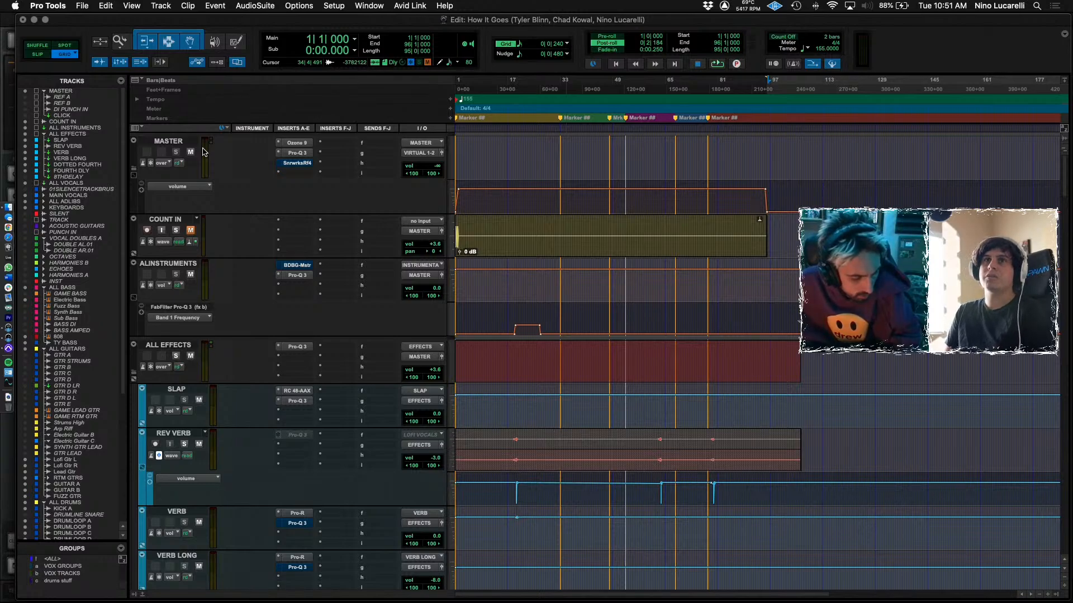
{"action": "left_click", "coordinate": [297, 144]}
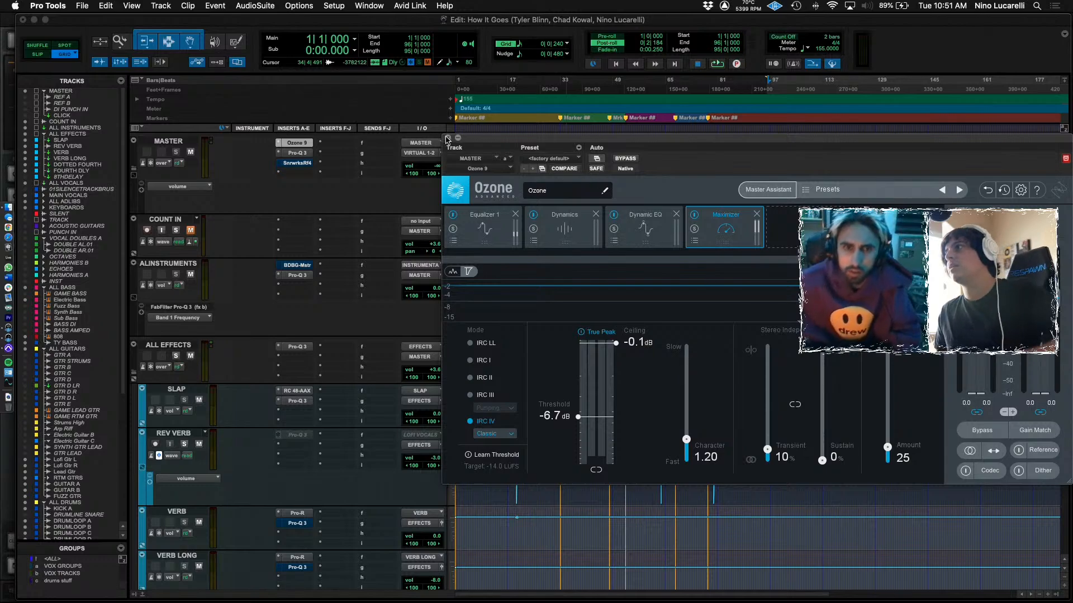
{"action": "left_click", "coordinate": [447, 138]}
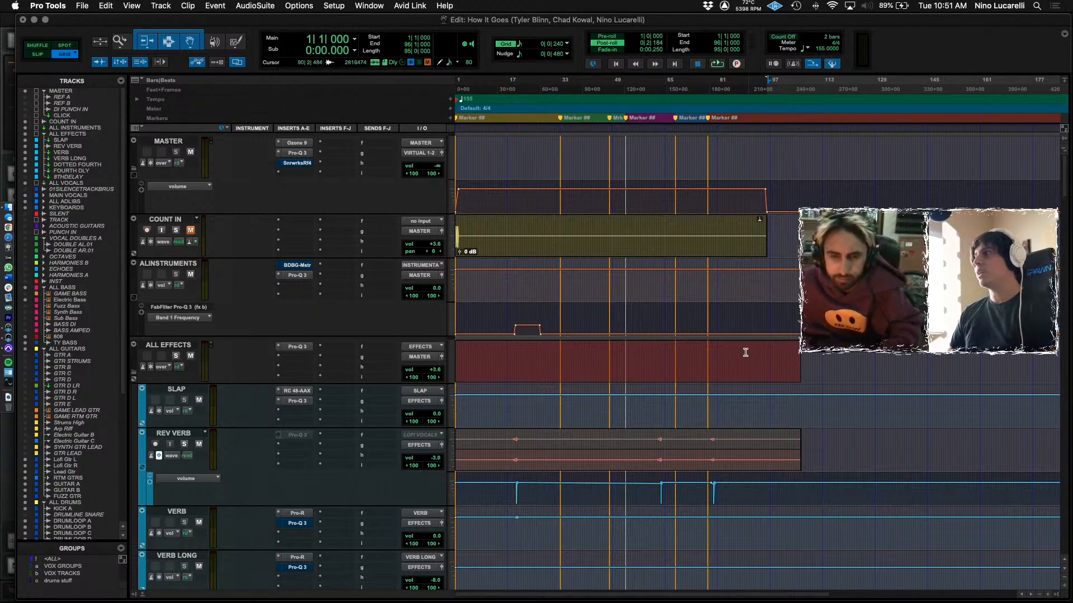
Commit the REV VERB track offline, copying sends and group assignments, with the source track set to Hide and Make Inactive.
{"action": "left_click", "coordinate": [755, 229]}
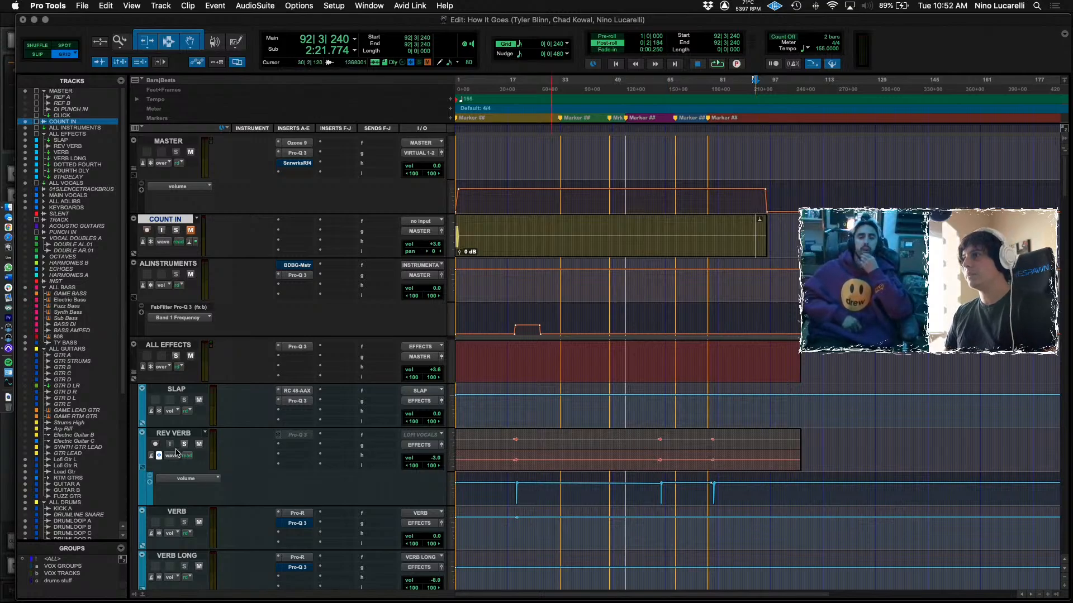
{"action": "scroll", "coordinate": [226, 344], "scroll_direction": "down", "scroll_amount": 5}
{"action": "left_click", "coordinate": [173, 264]}
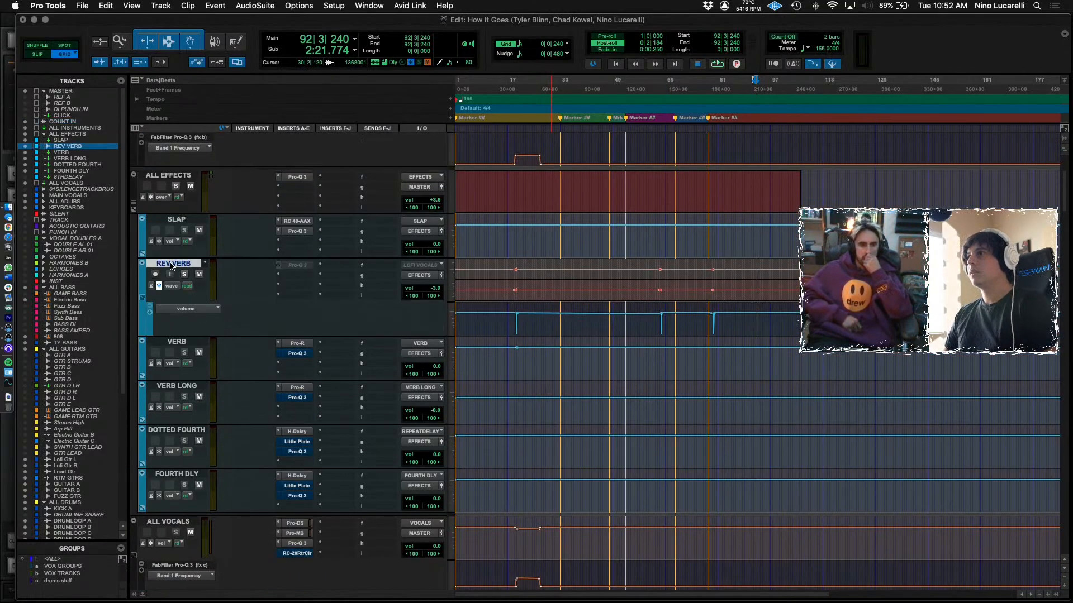
{"action": "key", "text": "alt+shift+c"}
{"action": "left_click", "coordinate": [572, 295]}
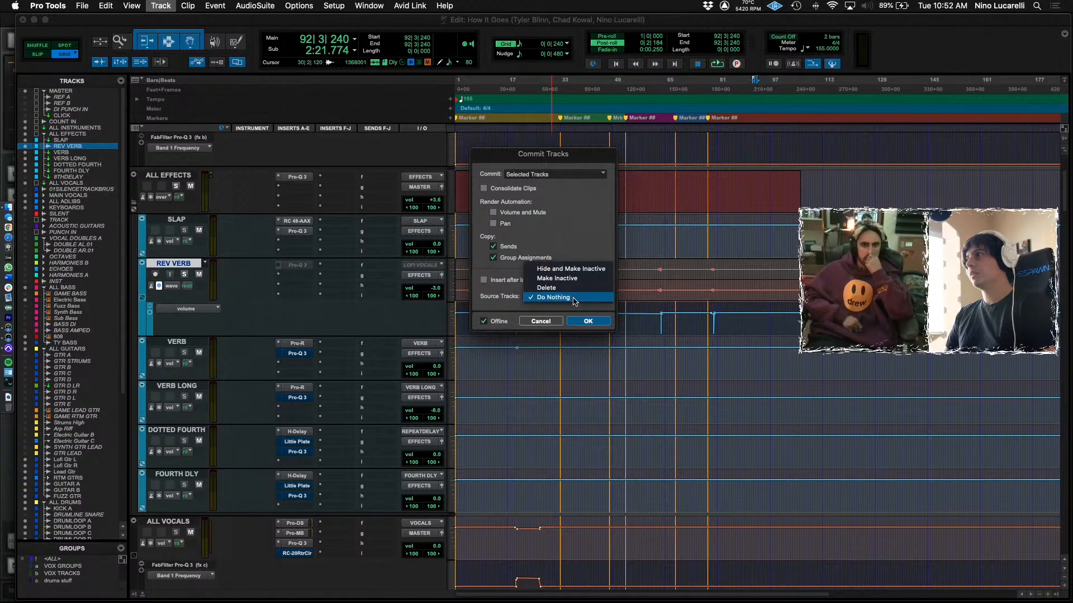
{"action": "left_click", "coordinate": [582, 274]}
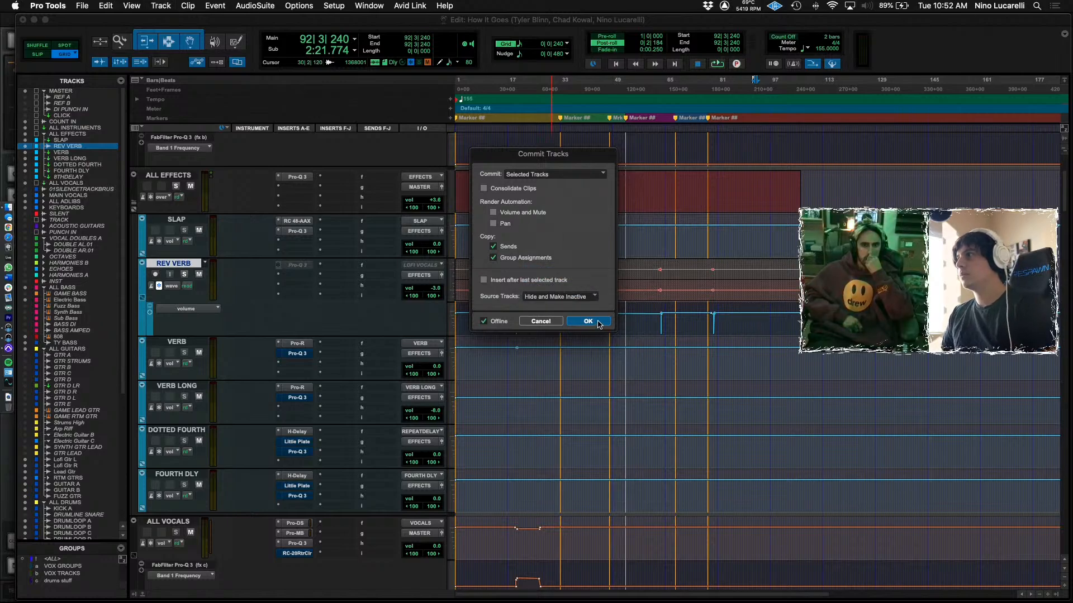
{"action": "left_click", "coordinate": [589, 321]}
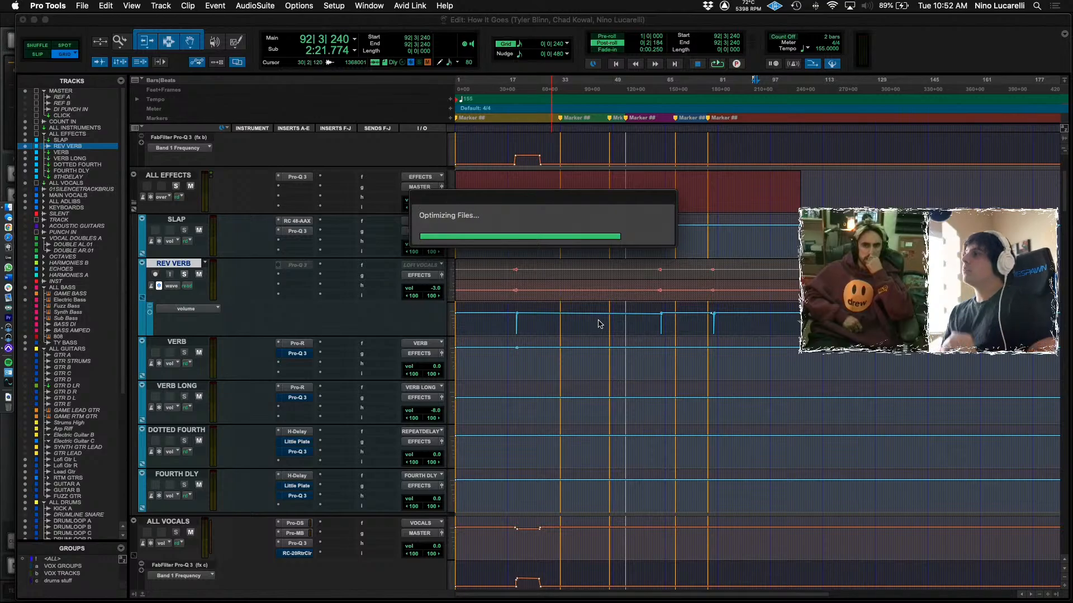
Split the REV VERB.cm clip at bar 96, delete the part after it, and save the session.
{"action": "left_click", "coordinate": [736, 273]}
{"action": "scroll", "coordinate": [736, 273], "scroll_direction": "up", "scroll_amount": 3}
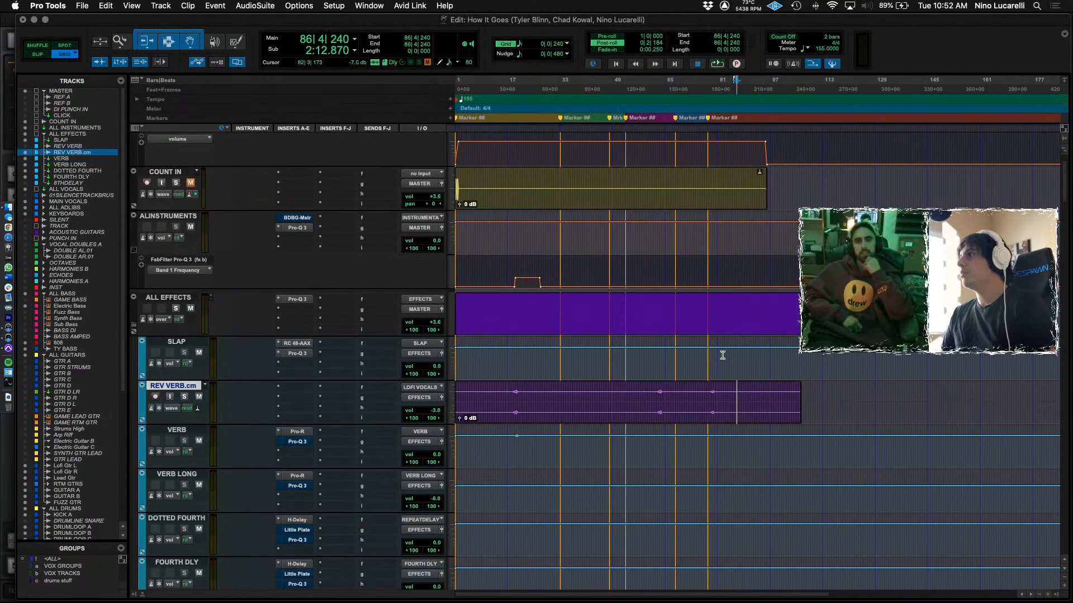
{"action": "key", "text": "super+bracketright"}
{"action": "key", "text": "super+bracketright"}
{"action": "key", "text": "super+bracketright"}
{"action": "scroll", "coordinate": [864, 424], "scroll_direction": "right", "scroll_amount": 3}
{"action": "left_click", "coordinate": [827, 391]}
{"action": "key", "text": "super+bracketright"}
{"action": "key", "text": "super+bracketright"}
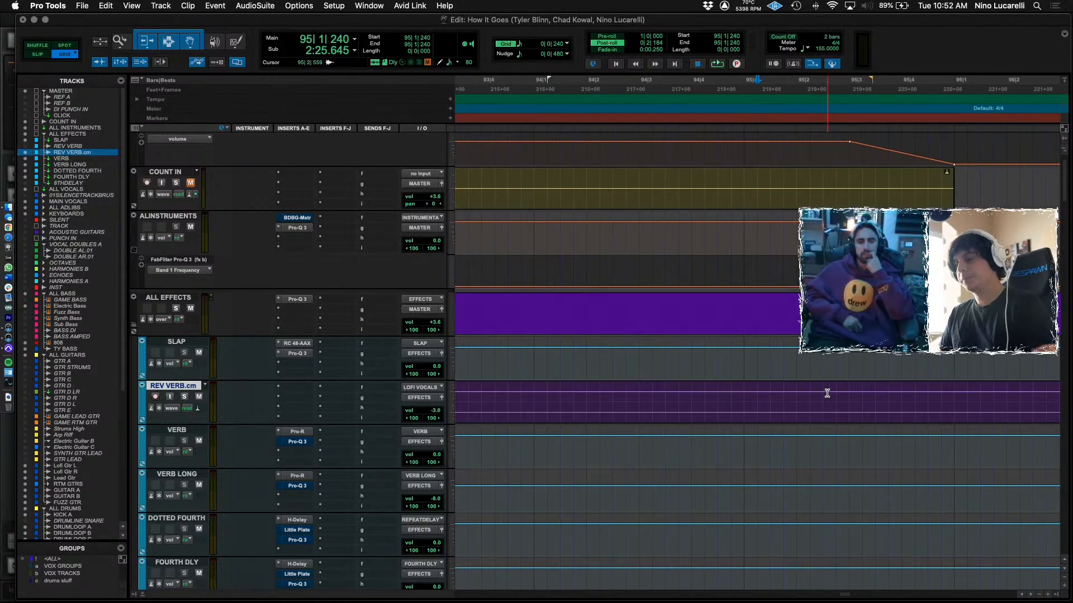
{"action": "left_click", "coordinate": [961, 395]}
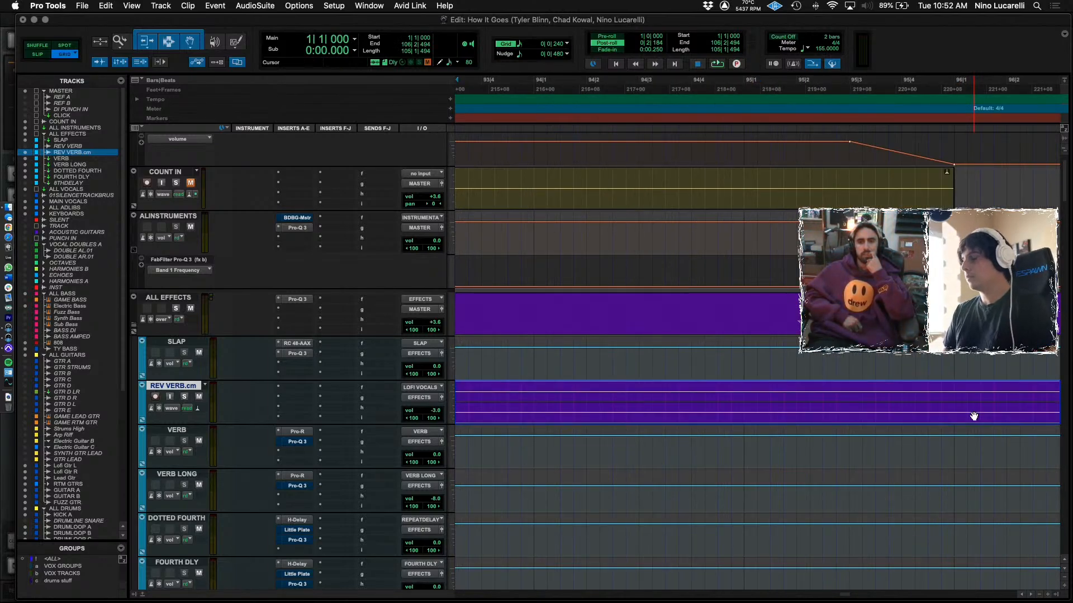
{"action": "left_click", "coordinate": [989, 418]}
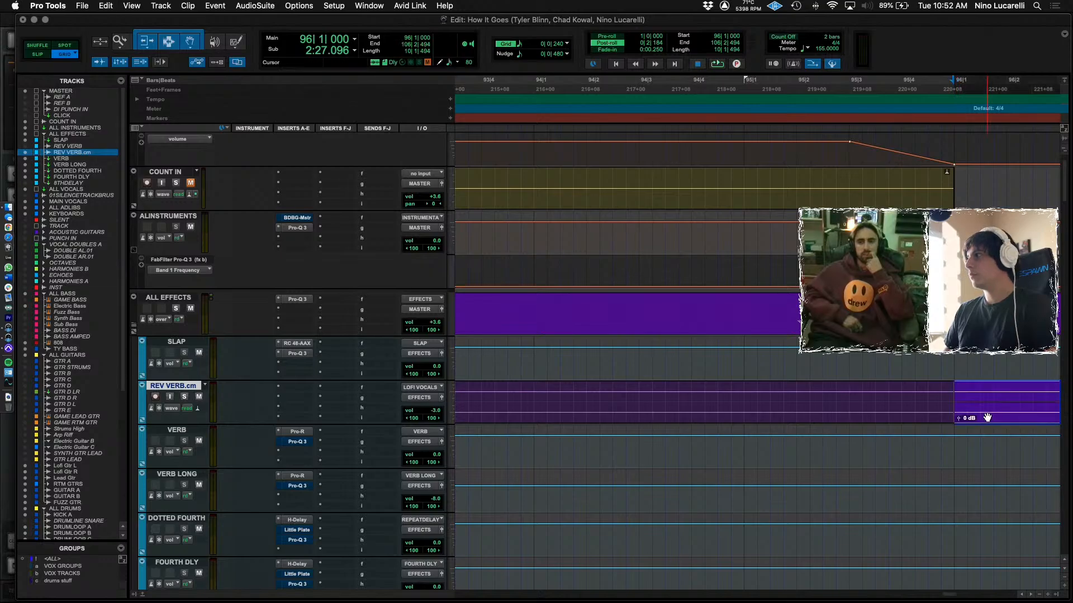
{"action": "key", "text": "BackSpace"}
{"action": "key", "text": "super+bracketleft"}
{"action": "key", "text": "super+bracketleft"}
{"action": "key", "text": "super+bracketleft"}
{"action": "left_click", "coordinate": [734, 403]}
{"action": "key", "text": "super+s"}
Play the song's ending from bar 92 beat 4 and check where the vocal, adlib and bass clips end.
{"action": "key", "text": "super+bracketleft"}
{"action": "key", "text": "super+bracketleft"}
{"action": "scroll", "coordinate": [743, 453], "scroll_direction": "down", "scroll_amount": 10}
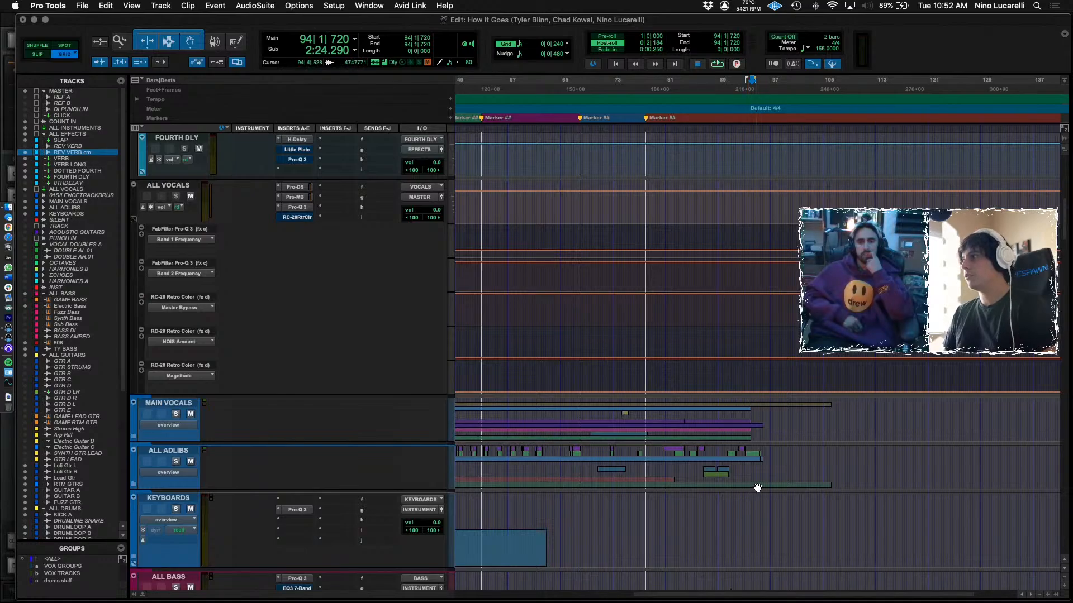
{"action": "left_click", "coordinate": [743, 499]}
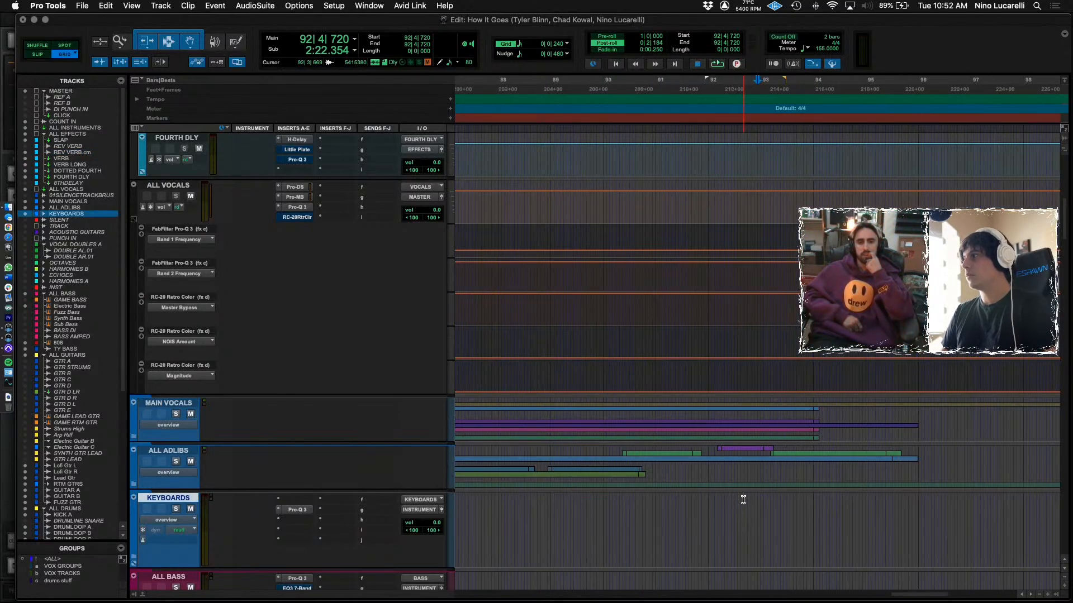
{"action": "key", "text": "space"}
{"action": "scroll", "coordinate": [743, 499], "scroll_direction": "up", "scroll_amount": 8}
{"action": "key", "text": "super+bracketright"}
{"action": "key", "text": "super+bracketright"}
{"action": "key", "text": "super+bracketright"}
{"action": "scroll", "coordinate": [743, 499], "scroll_direction": "down", "scroll_amount": 3}
{"action": "scroll", "coordinate": [737, 498], "scroll_direction": "down", "scroll_amount": 8}
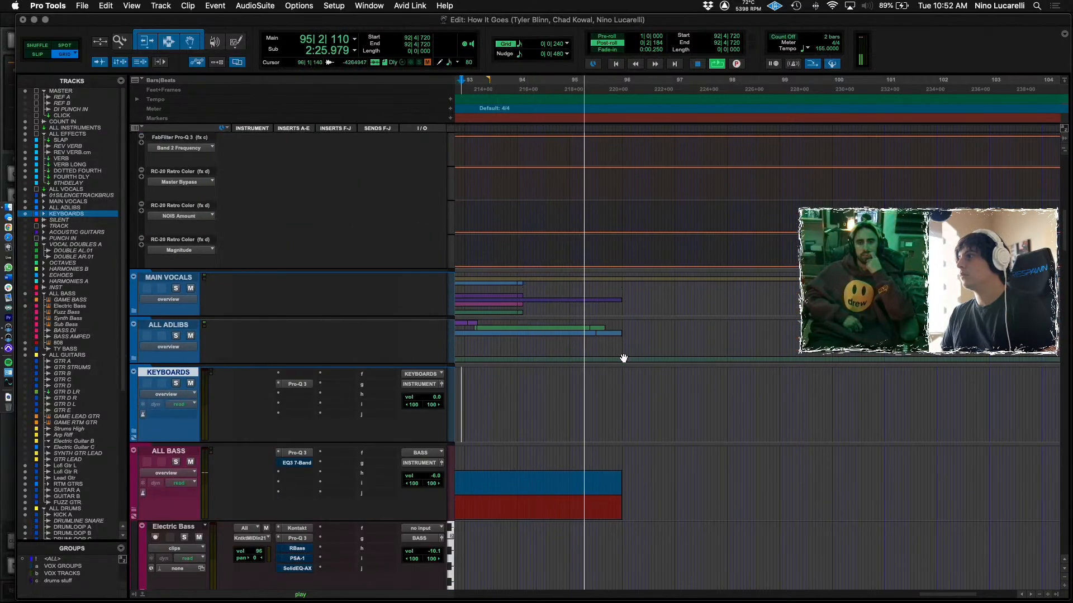
Expand the ALL ADLIBS folder and its ADLBS LR subfolder to find the clip running past bar 96.
{"action": "left_click_drag", "start_coordinate": [600, 321], "coordinate": [1070, 333]}
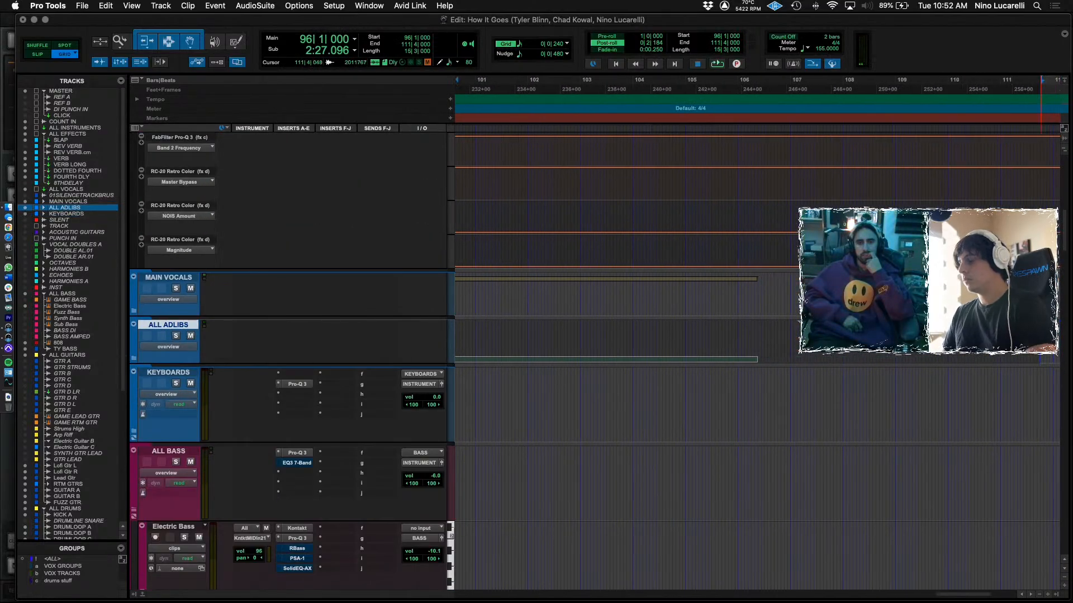
{"action": "key", "text": "Down"}
{"action": "scroll", "coordinate": [933, 362], "scroll_direction": "left", "scroll_amount": 7}
{"action": "left_click", "coordinate": [137, 358]}
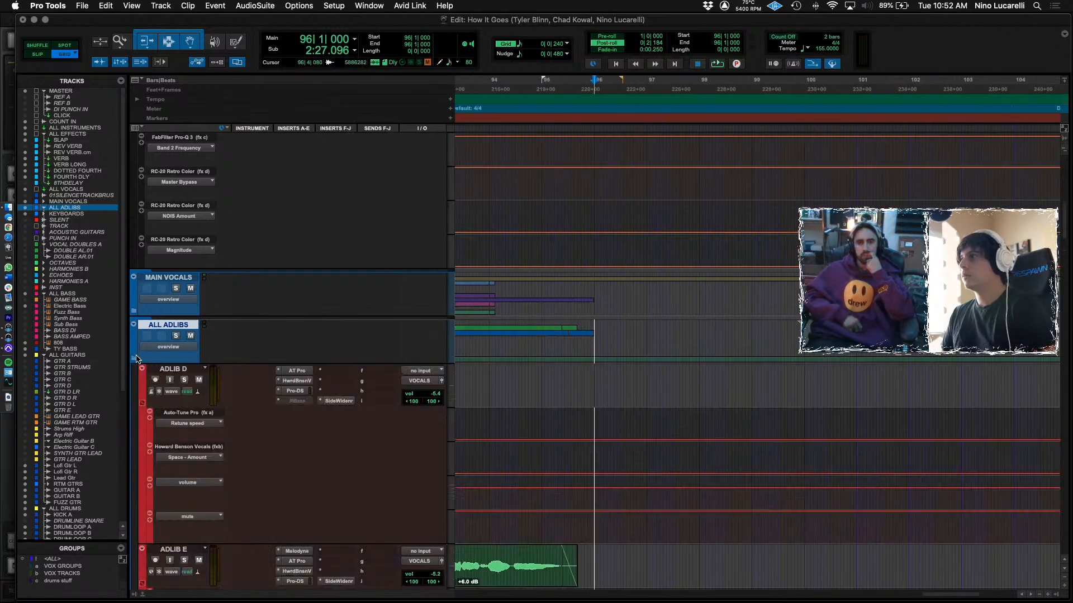
{"action": "scroll", "coordinate": [606, 448], "scroll_direction": "down", "scroll_amount": 12}
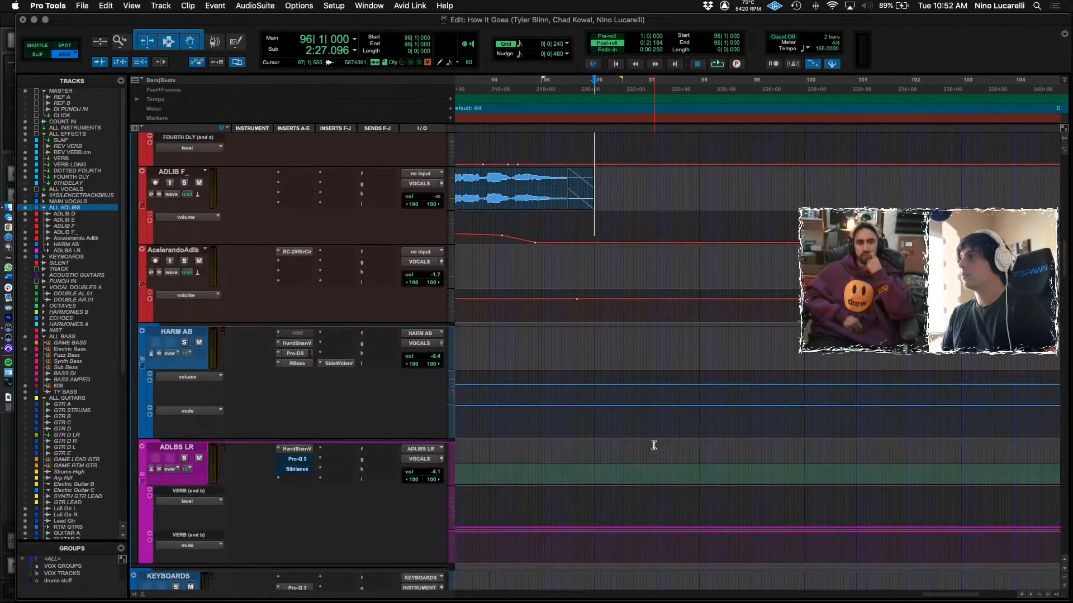
{"action": "scroll", "coordinate": [653, 443], "scroll_direction": "down", "scroll_amount": 2}
{"action": "left_click", "coordinate": [142, 444]}
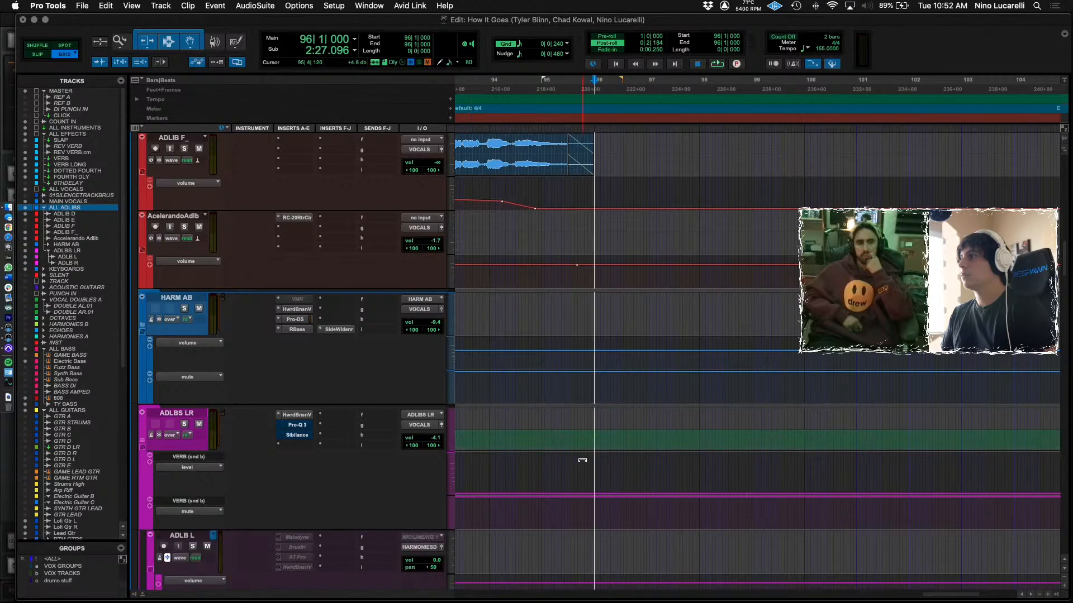
Unfreeze the ADLB R track, delete its last two clips around and beyond bar 96, and collapse the ADLBS LR folder.
{"action": "scroll", "coordinate": [305, 439], "scroll_direction": "down", "scroll_amount": 4}
{"action": "key", "text": "super+bracketleft"}
{"action": "key", "text": "super+bracketleft"}
{"action": "key", "text": "super+bracketleft"}
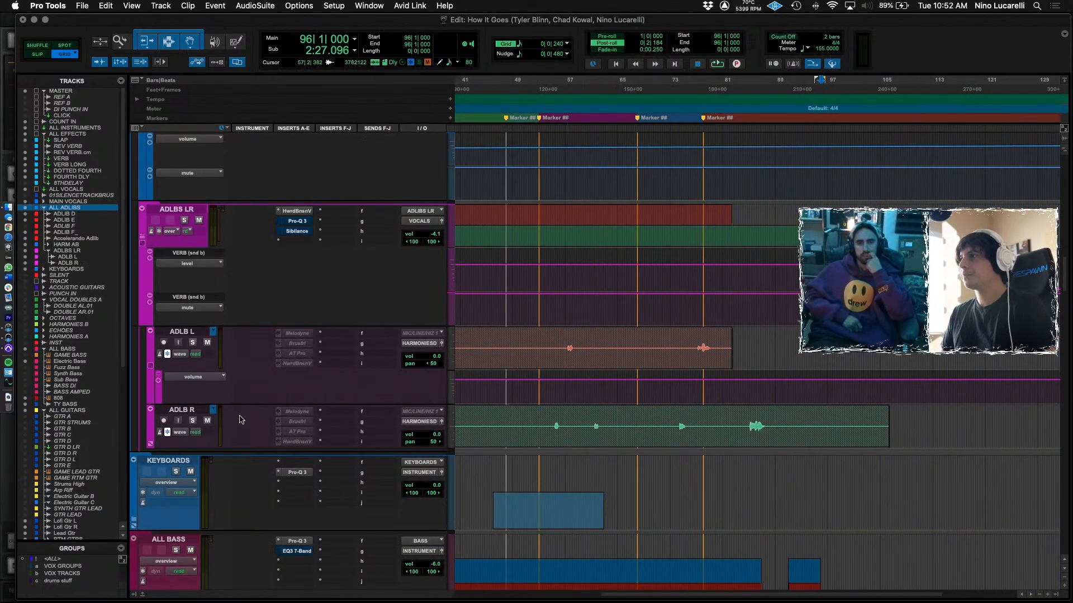
{"action": "key", "text": "super+z"}
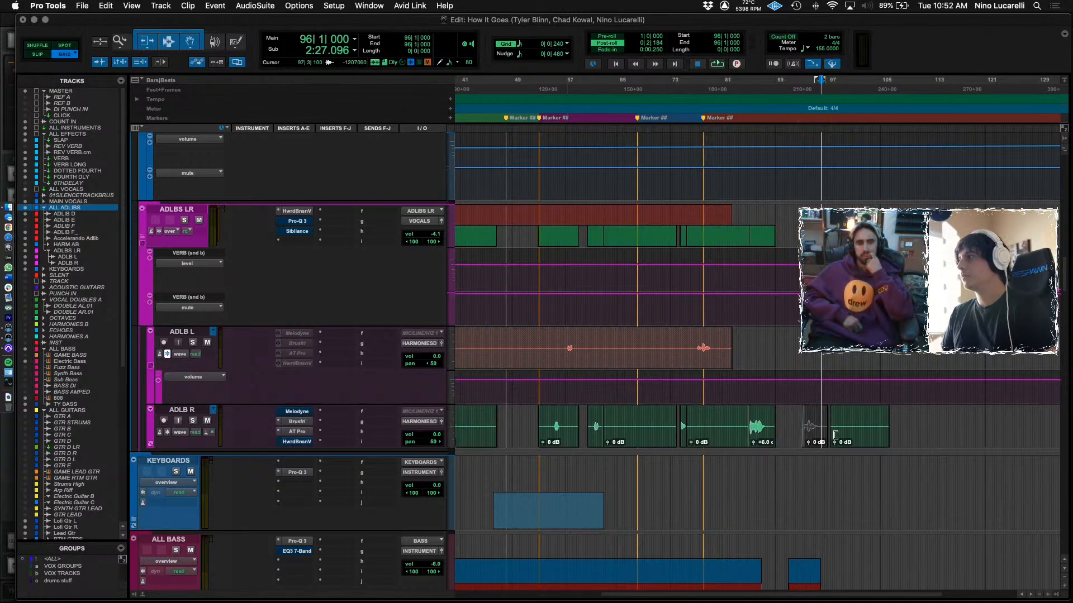
{"action": "left_click_drag", "start_coordinate": [792, 427], "coordinate": [929, 427]}
{"action": "key", "text": "Delete"}
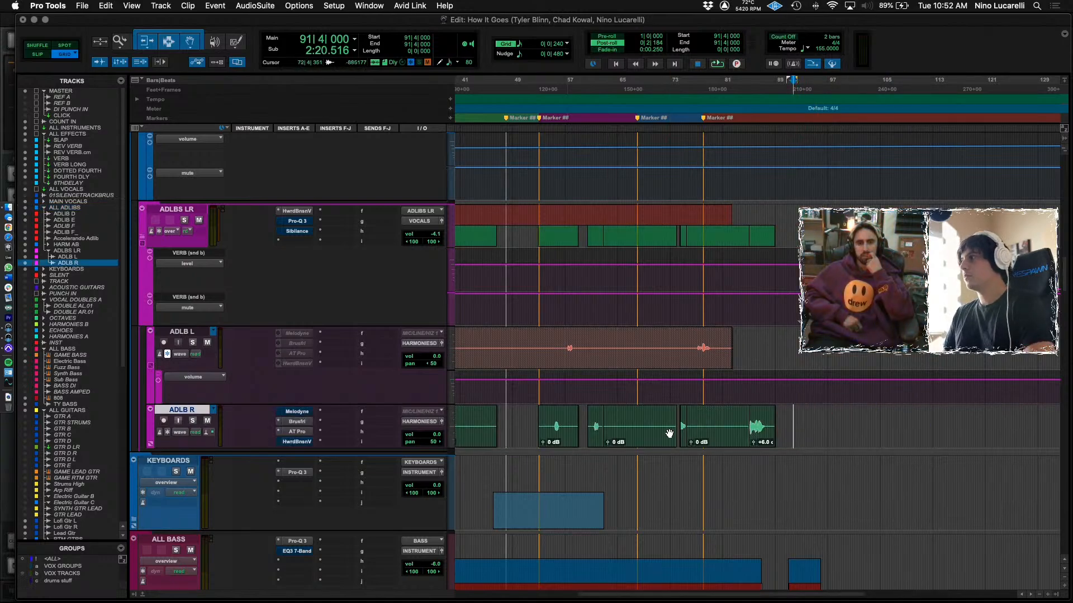
{"action": "left_click", "coordinate": [143, 239]}
Play the ending from bar 91 beat 4 and check all tracks for clips extending past bar 96.
{"action": "key", "text": "space"}
{"action": "scroll", "coordinate": [617, 314], "scroll_direction": "up", "scroll_amount": 5}
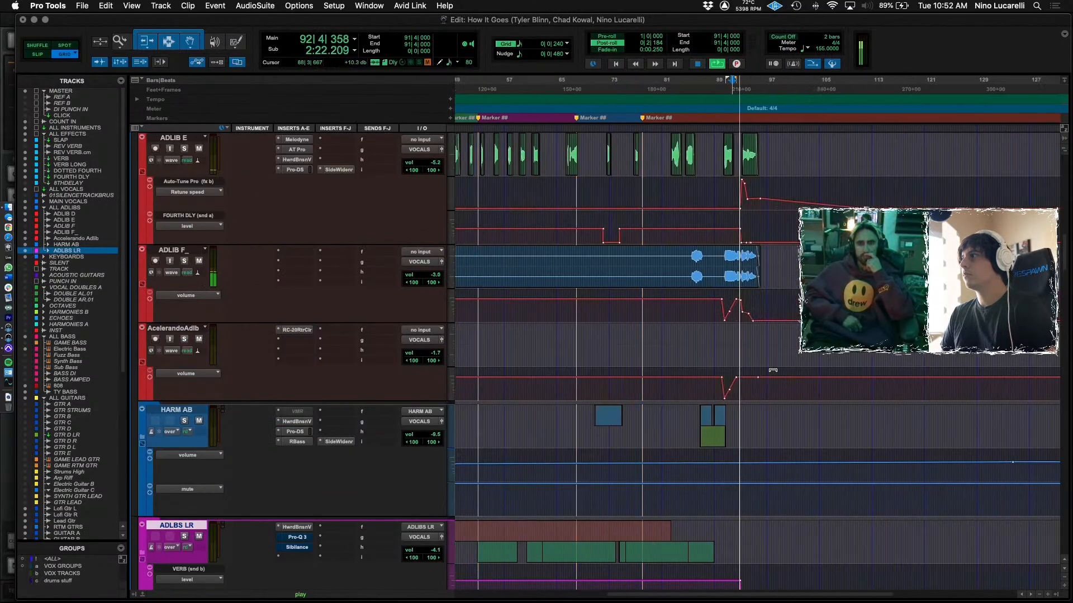
{"action": "scroll", "coordinate": [773, 370], "scroll_direction": "up", "scroll_amount": 10}
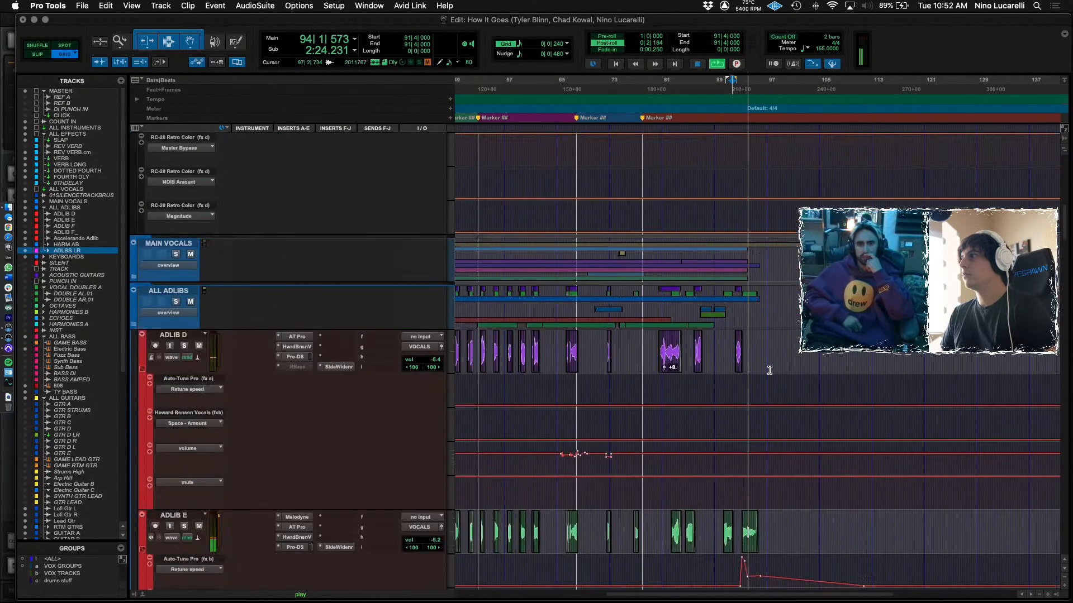
{"action": "scroll", "coordinate": [769, 370], "scroll_direction": "down", "scroll_amount": 20}
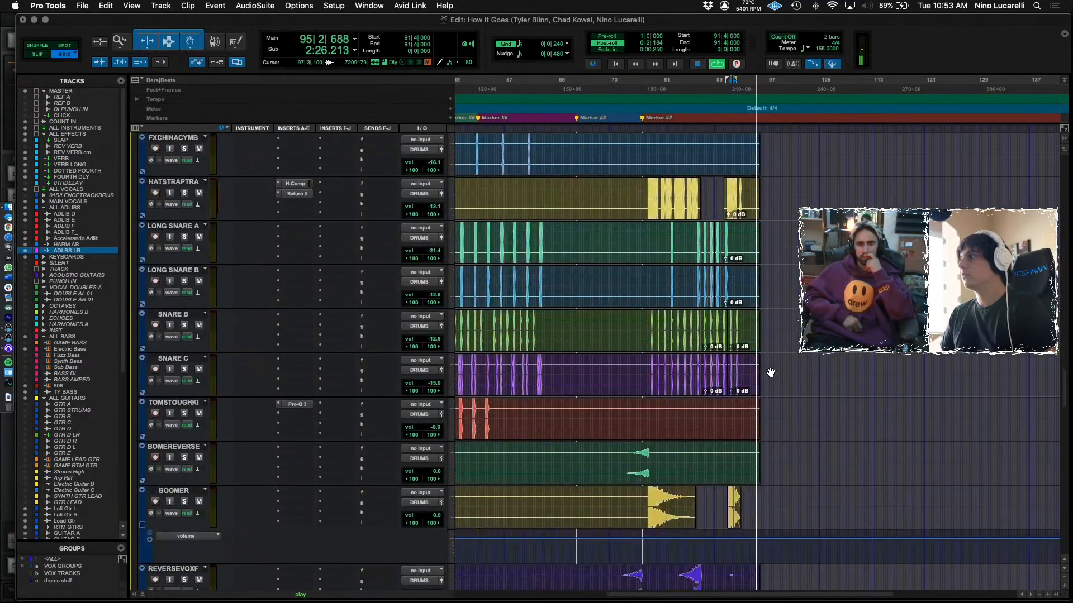
{"action": "scroll", "coordinate": [770, 372], "scroll_direction": "down", "scroll_amount": 20}
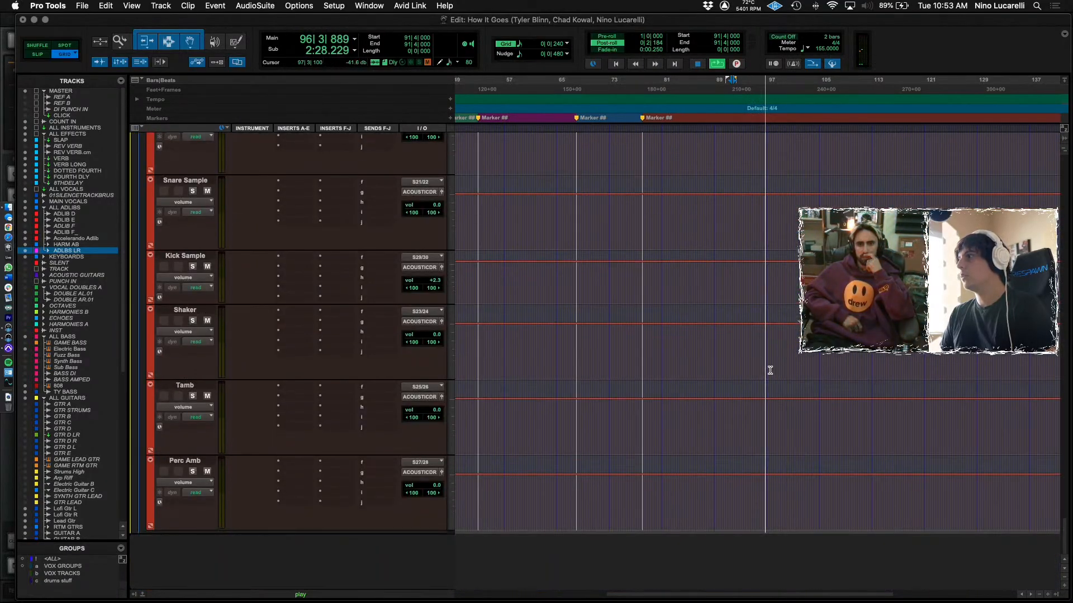
{"action": "scroll", "coordinate": [770, 370], "scroll_direction": "down", "scroll_amount": 15}
{"action": "scroll", "coordinate": [769, 370], "scroll_direction": "up", "scroll_amount": 15}
{"action": "key", "text": "space"}
Add a marker named 37 END at bar 96.
{"action": "left_click", "coordinate": [744, 295]}
{"action": "key", "text": "t"}
{"action": "key", "text": "t"}
{"action": "key", "text": "t"}
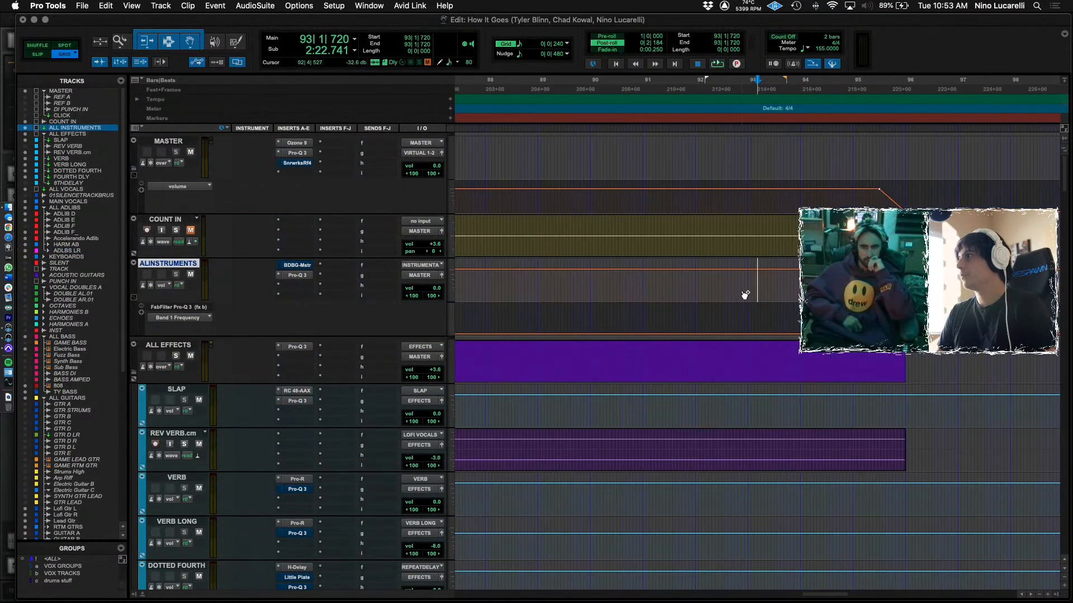
{"action": "left_click", "coordinate": [906, 290]}
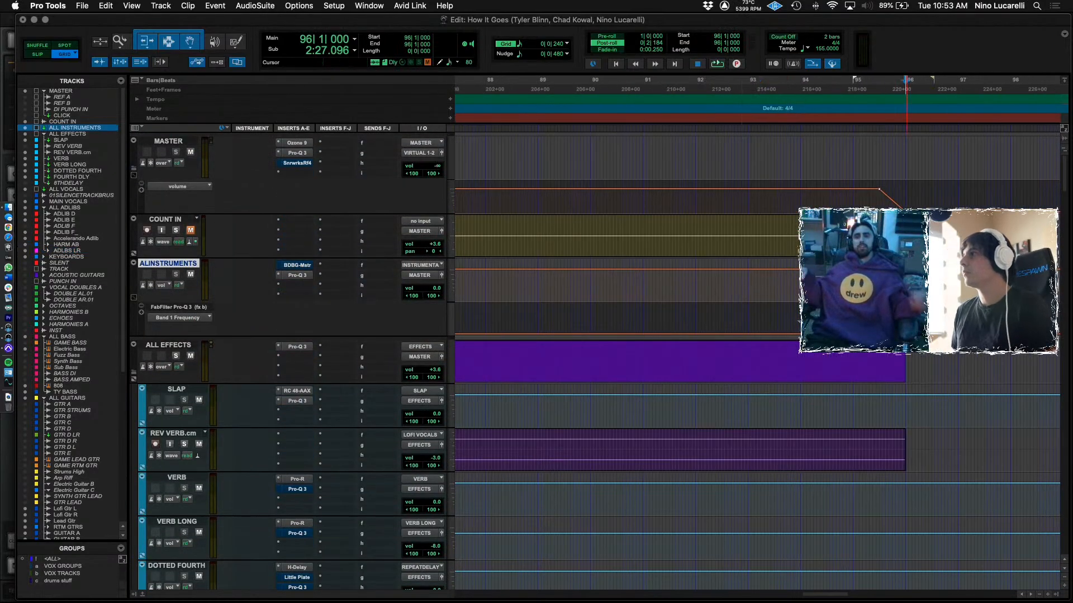
{"action": "key", "text": "KP_Enter"}
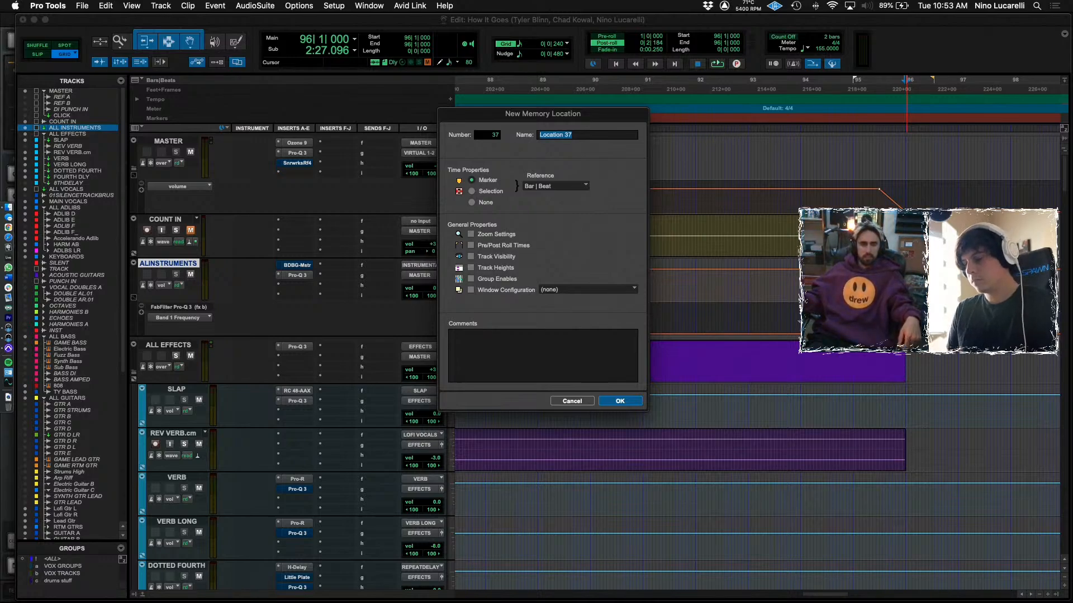
{"action": "type", "text": "37 END"}
{"action": "key", "text": "Return"}
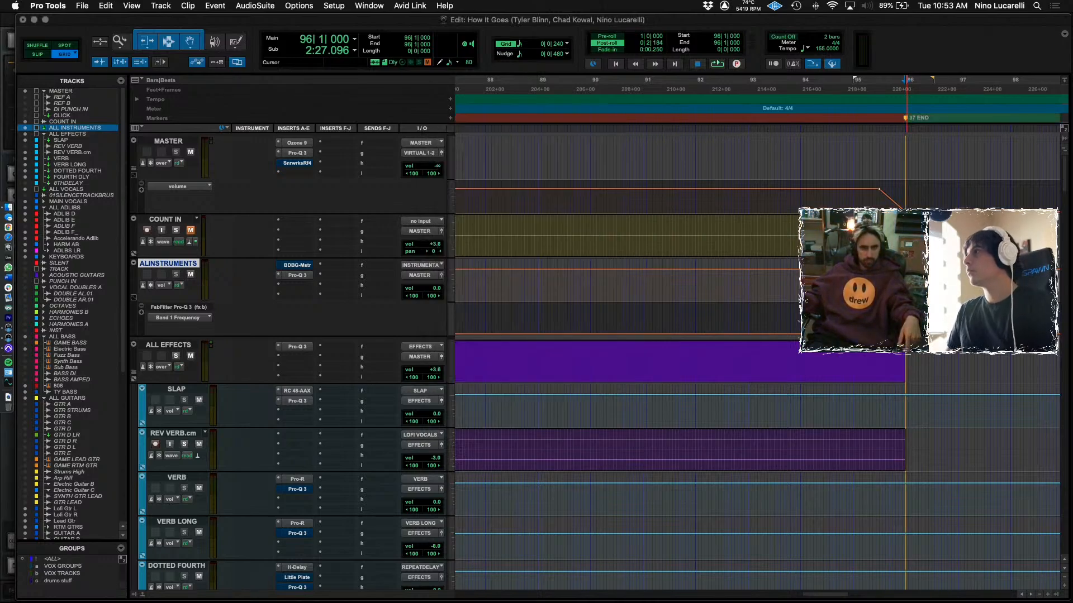
Rename the marker at the session start to 26 BEGIN.
{"action": "key", "text": "Return"}
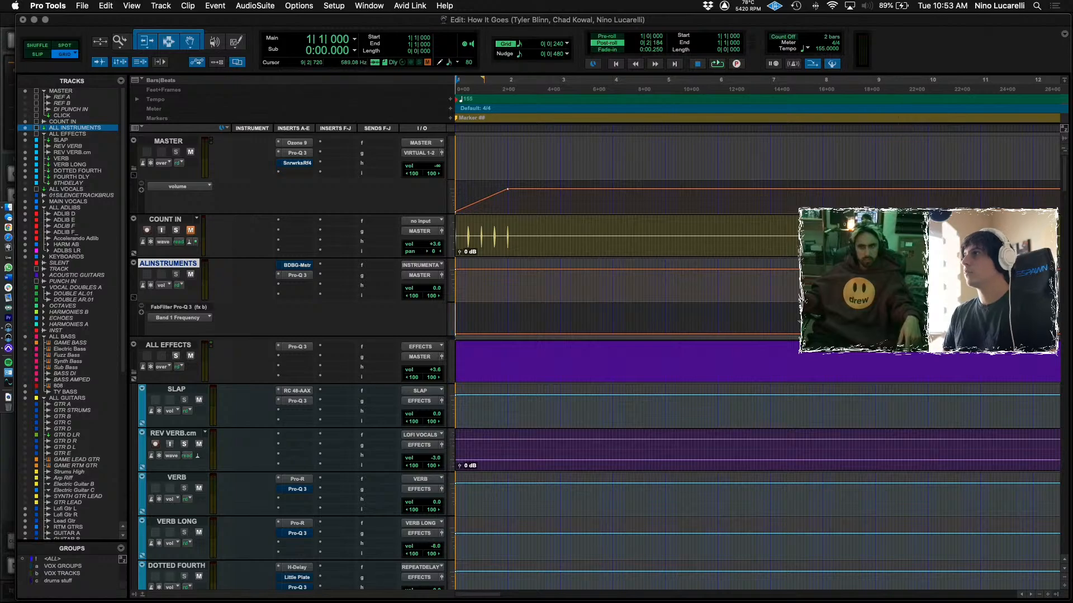
{"action": "double_click", "coordinate": [457, 118]}
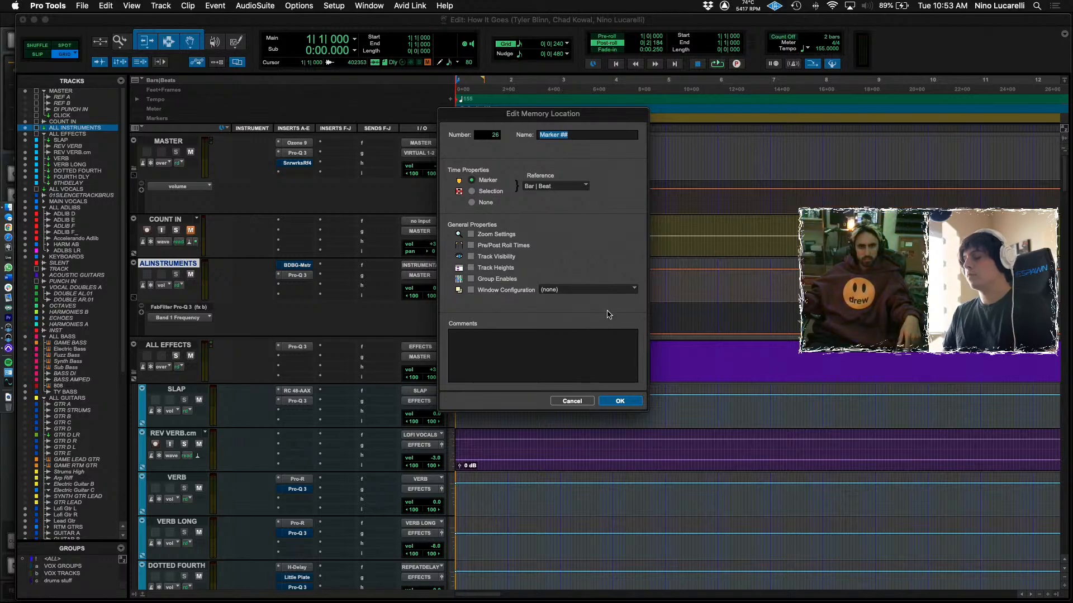
{"action": "type", "text": "26 BEGIN"}
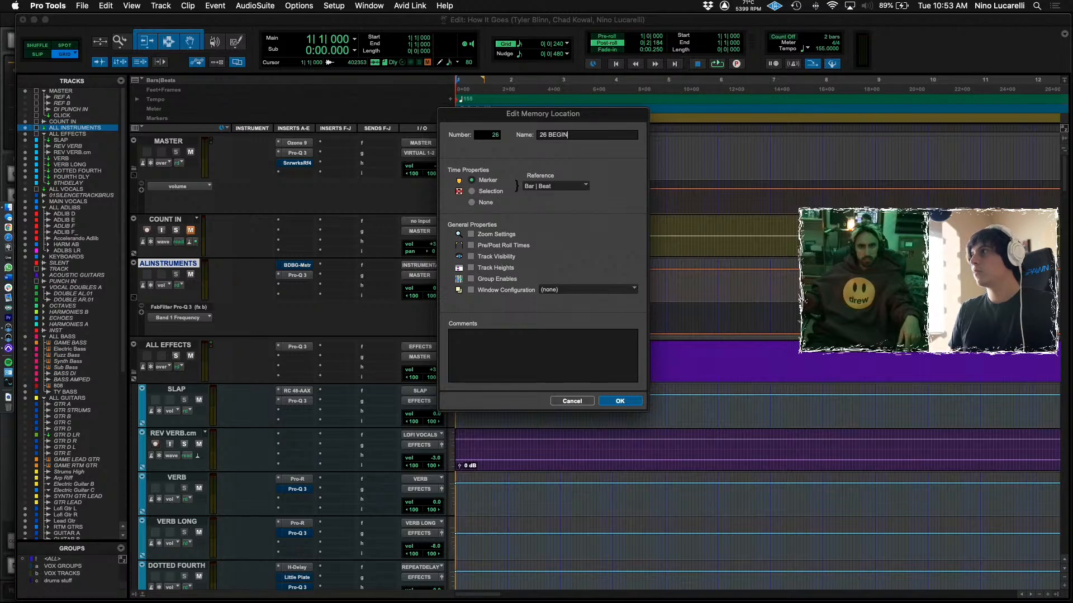
{"action": "key", "text": "Return"}
{"action": "key", "text": "super+bracketleft"}
{"action": "key", "text": "super+bracketleft"}
{"action": "key", "text": "super+bracketleft"}
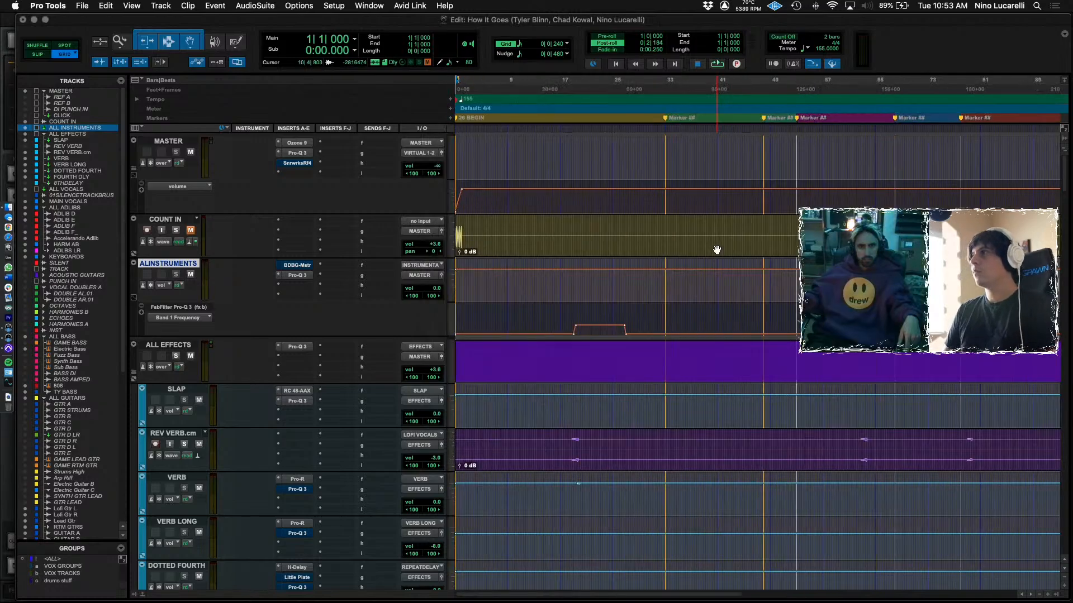
{"action": "key", "text": "super+bracketleft"}
{"action": "scroll", "coordinate": [668, 255], "scroll_direction": "down", "scroll_amount": 2}
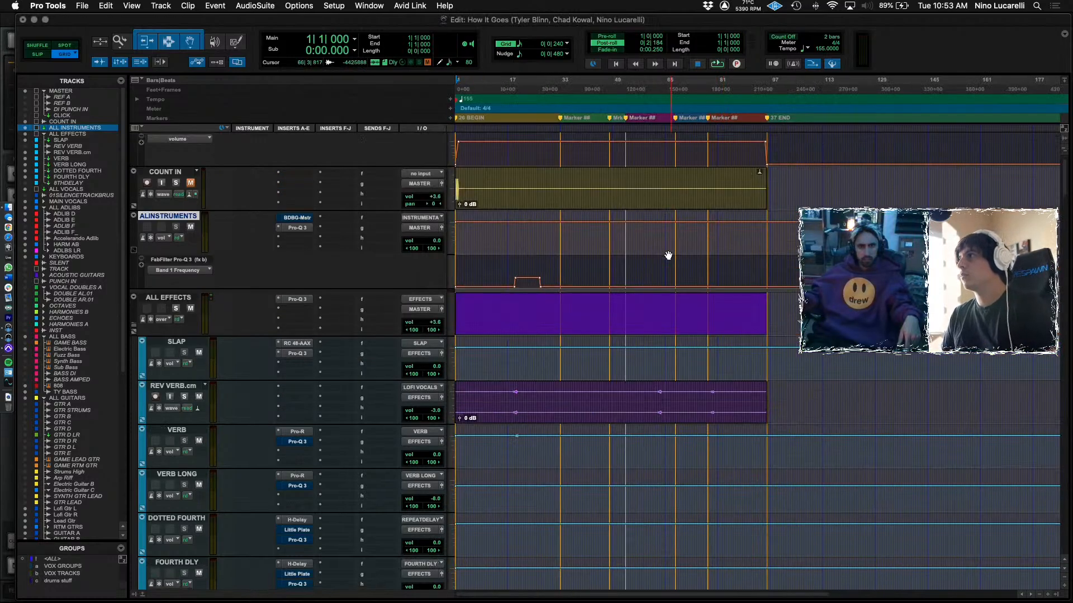
Review the full track layout, then play the session from the beginning with the COUNT IN clip selected.
{"action": "scroll", "coordinate": [668, 256], "scroll_direction": "down", "scroll_amount": 10}
{"action": "scroll", "coordinate": [669, 255], "scroll_direction": "up", "scroll_amount": 15}
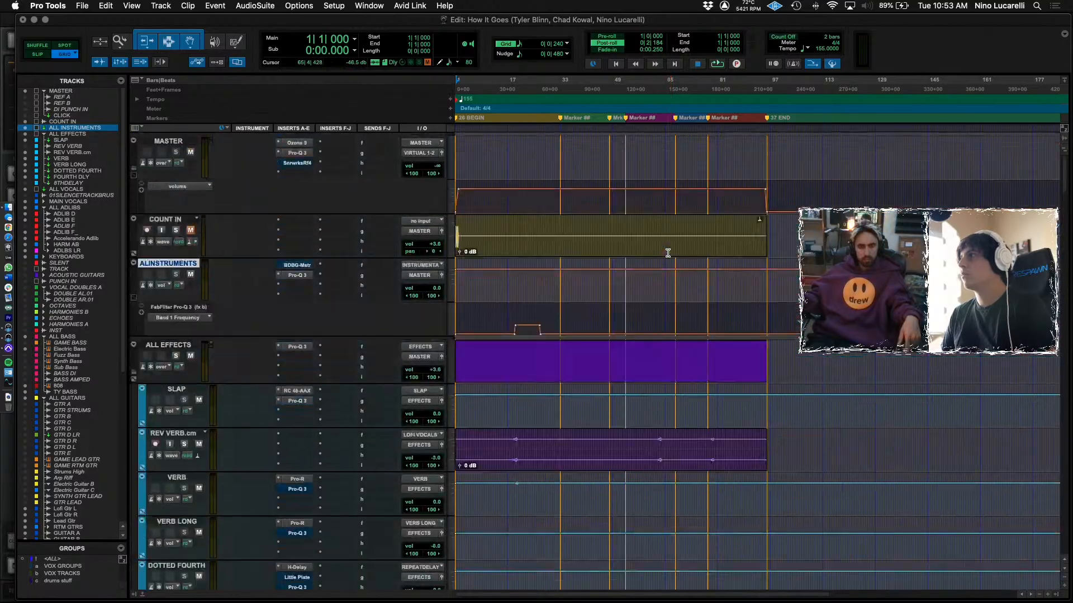
{"action": "scroll", "coordinate": [669, 253], "scroll_direction": "down", "scroll_amount": 15}
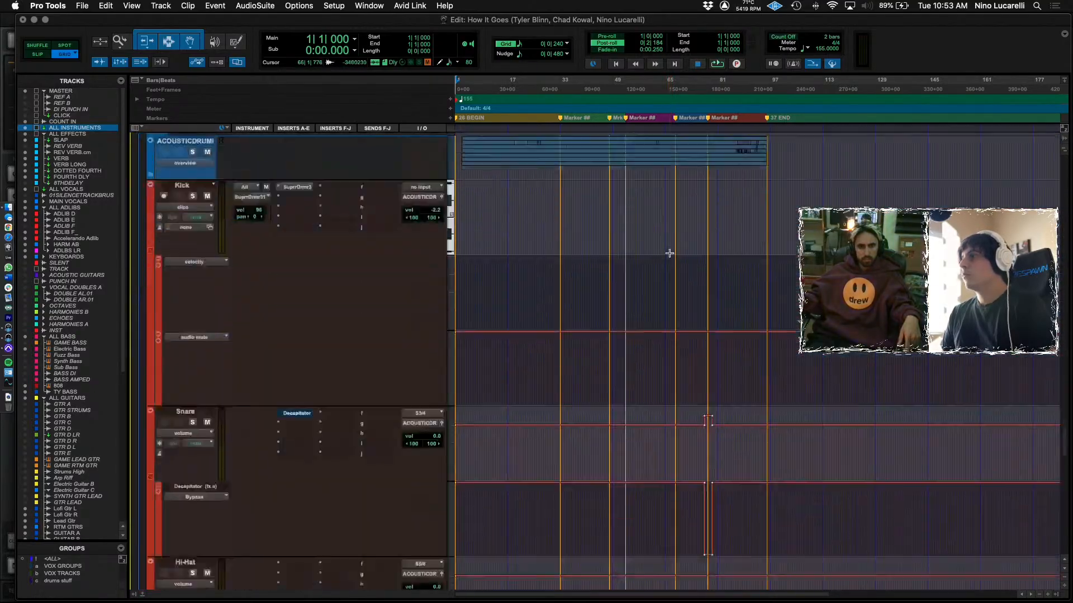
{"action": "scroll", "coordinate": [669, 252], "scroll_direction": "up", "scroll_amount": 15}
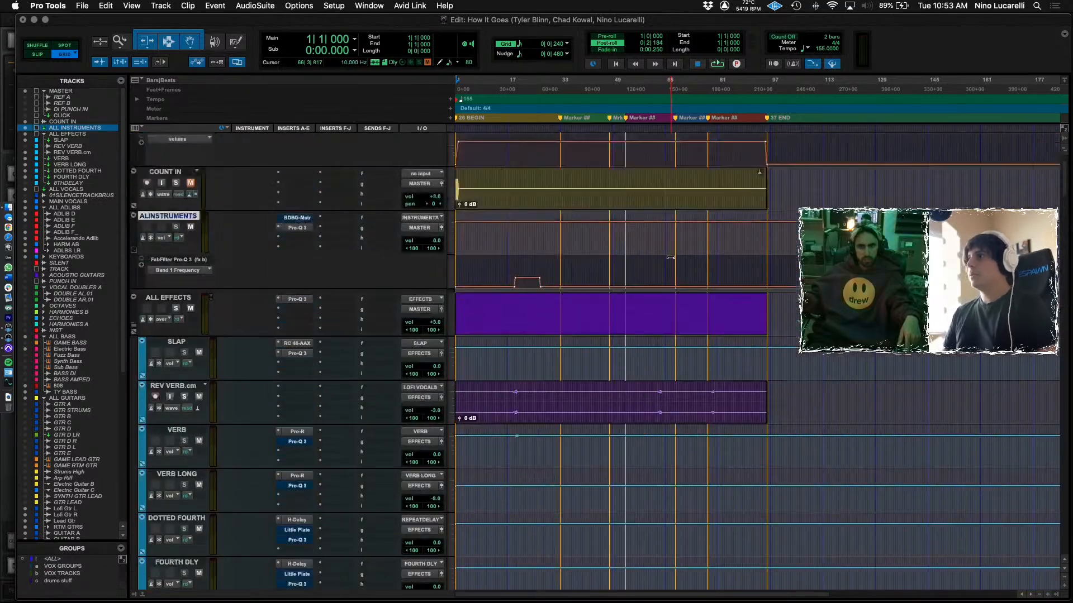
{"action": "scroll", "coordinate": [670, 257], "scroll_direction": "up", "scroll_amount": 2}
{"action": "left_click", "coordinate": [618, 252]}
{"action": "key", "text": "space"}
Make the Pro-Q 3 and SnrwrksRf4 inserts on the MASTER track inactive.
{"action": "key", "text": "super+bracketright"}
{"action": "key", "text": "super+bracketright"}
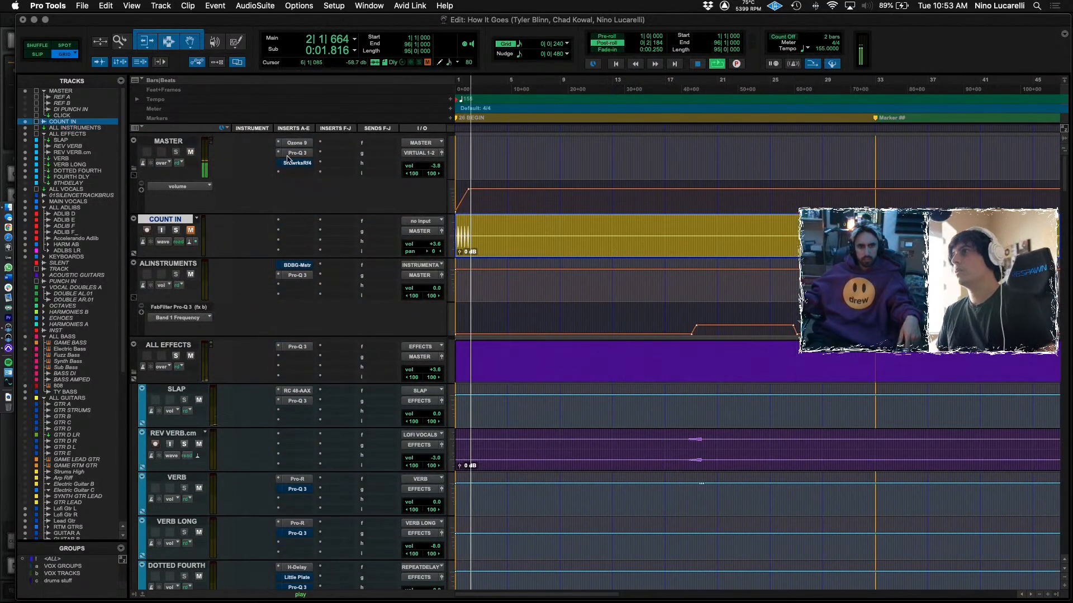
{"action": "right_click", "coordinate": [298, 158]}
{"action": "left_click", "coordinate": [307, 156]}
{"action": "right_click", "coordinate": [299, 156]}
{"action": "left_click", "coordinate": [320, 177]}
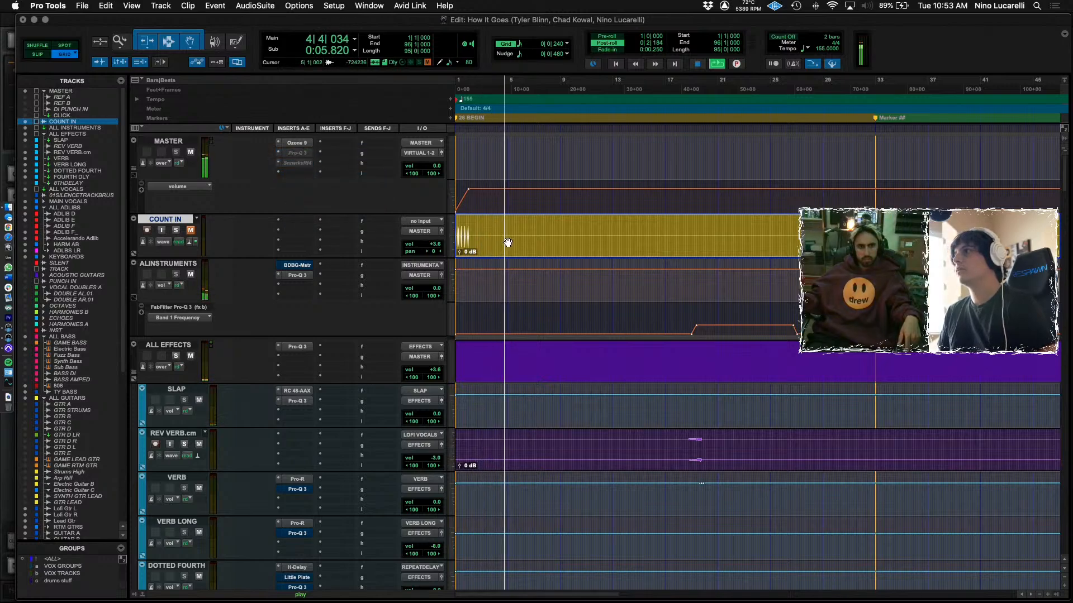
{"action": "key", "text": "super+bracketleft"}
{"action": "key", "text": "super+bracketleft"}
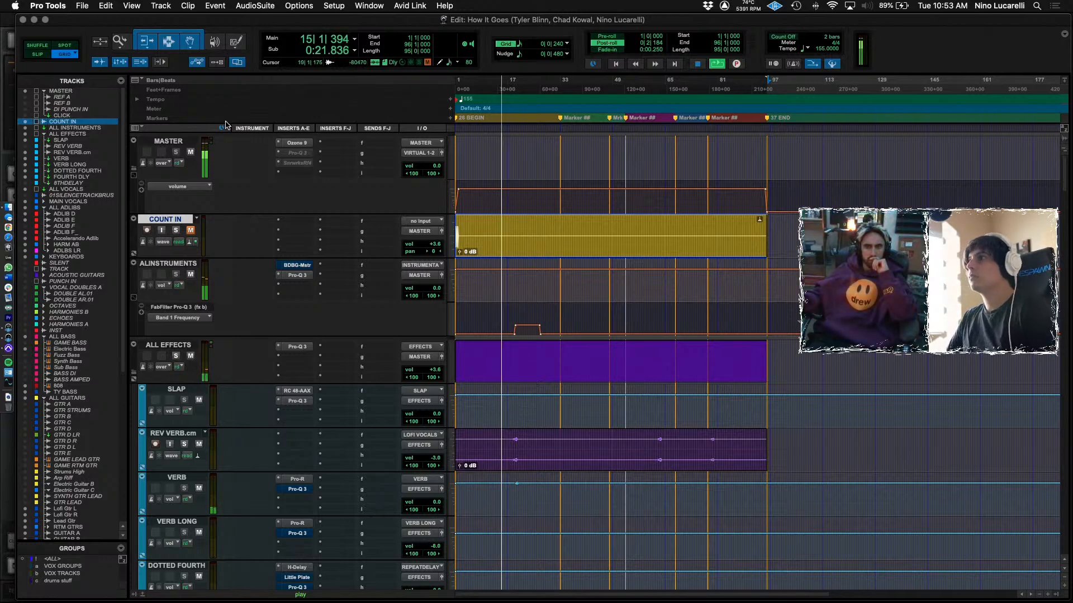
Open the MASTER track's Ozone 9 plug-in and move its window clear to watch the Maximizer during playback.
{"action": "key", "text": "ctrl+alt+super+w"}
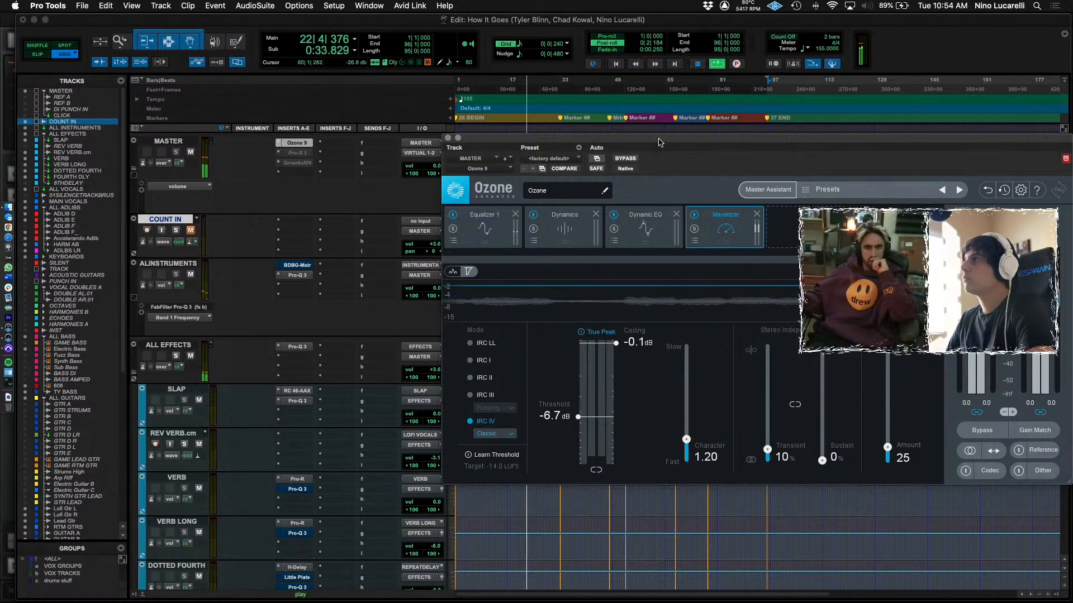
{"action": "left_click_drag", "start_coordinate": [620, 139], "coordinate": [340, 99]}
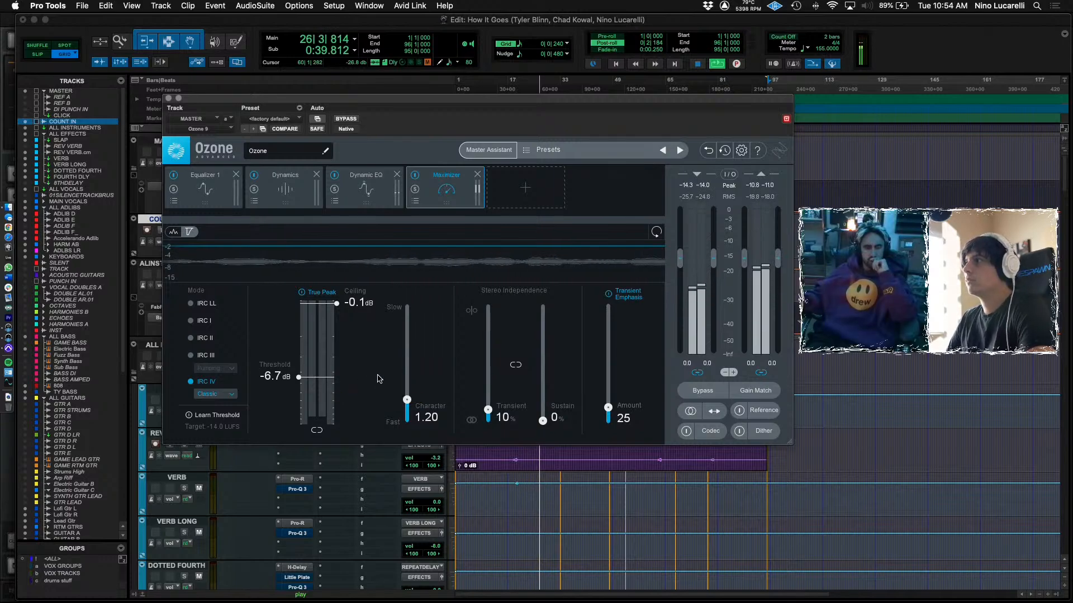
Set the Ozone Maximizer threshold on the MASTER track to -7.1 dB, then close the plug-in and stop playback.
{"action": "left_click_drag", "start_coordinate": [321, 382], "coordinate": [321, 391]}
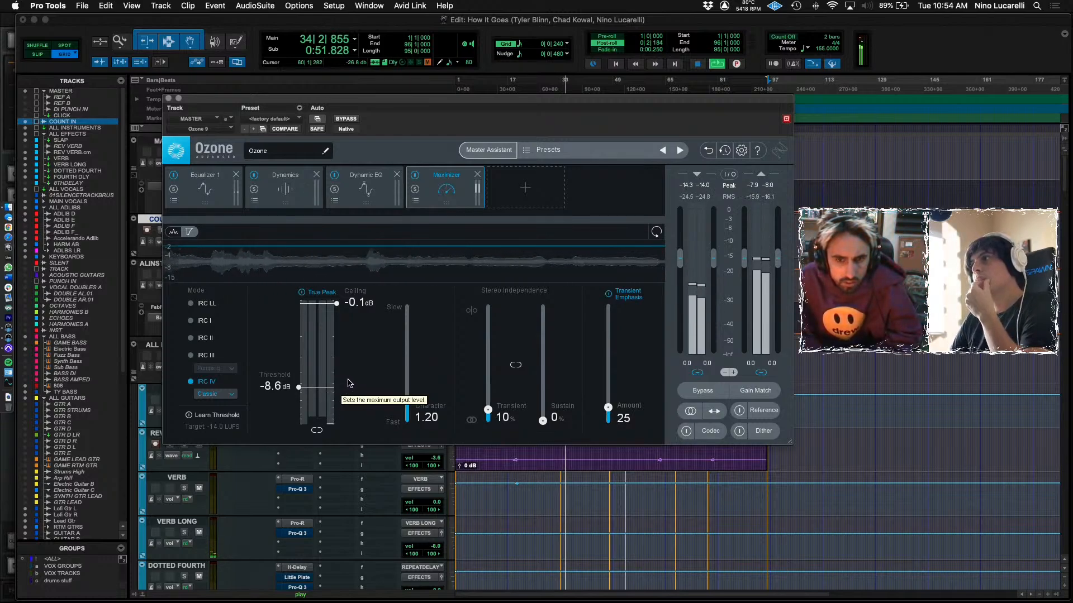
{"action": "left_click_drag", "start_coordinate": [321, 387], "coordinate": [321, 383]}
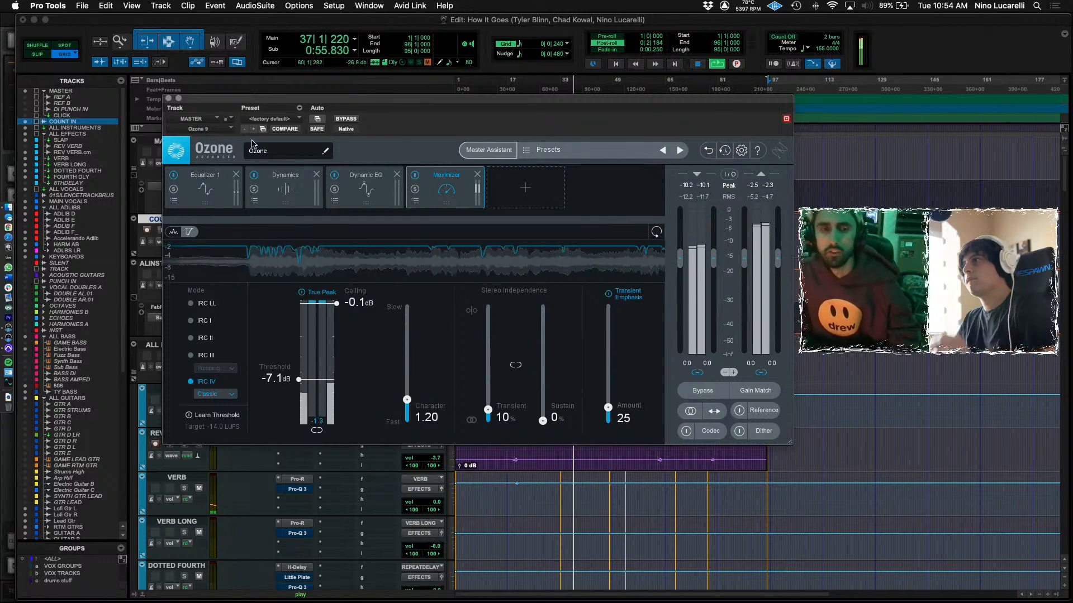
{"action": "left_click", "coordinate": [164, 98]}
{"action": "key", "text": "space"}
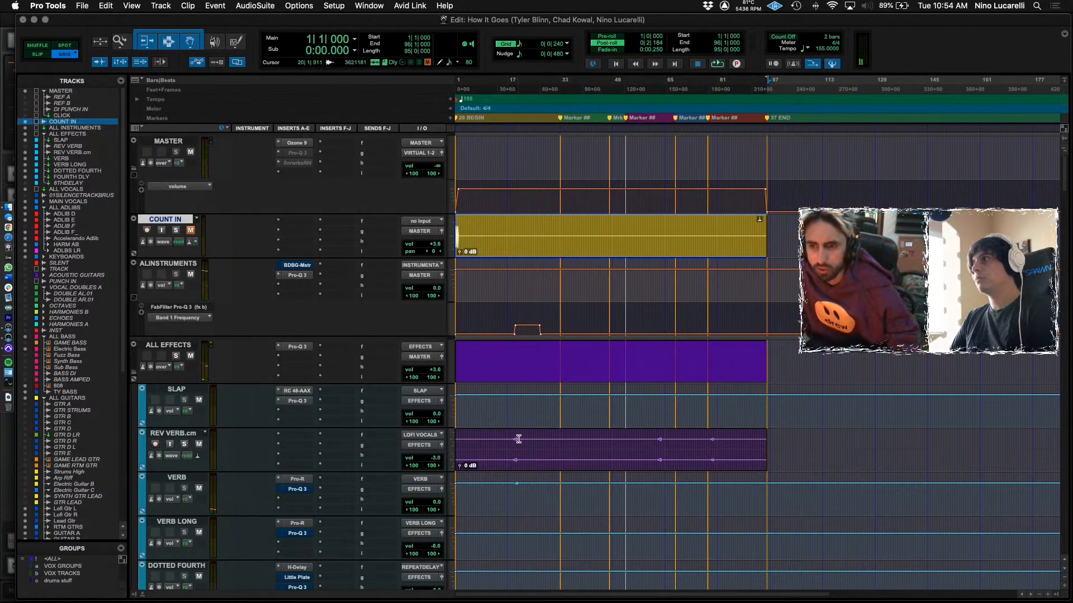
Open the Bounce Mix settings and name the file How It Goes_V4_155bpm_Fmin.
{"action": "scroll", "coordinate": [520, 438], "scroll_direction": "down", "scroll_amount": 10}
{"action": "scroll", "coordinate": [520, 438], "scroll_direction": "down", "scroll_amount": 20}
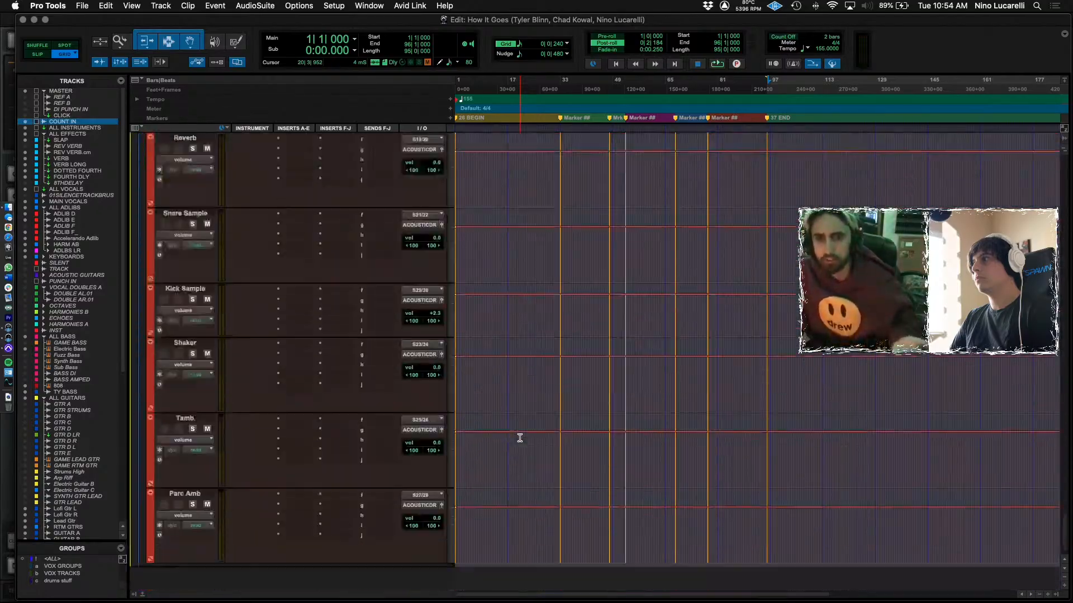
{"action": "scroll", "coordinate": [520, 437], "scroll_direction": "up", "scroll_amount": 20}
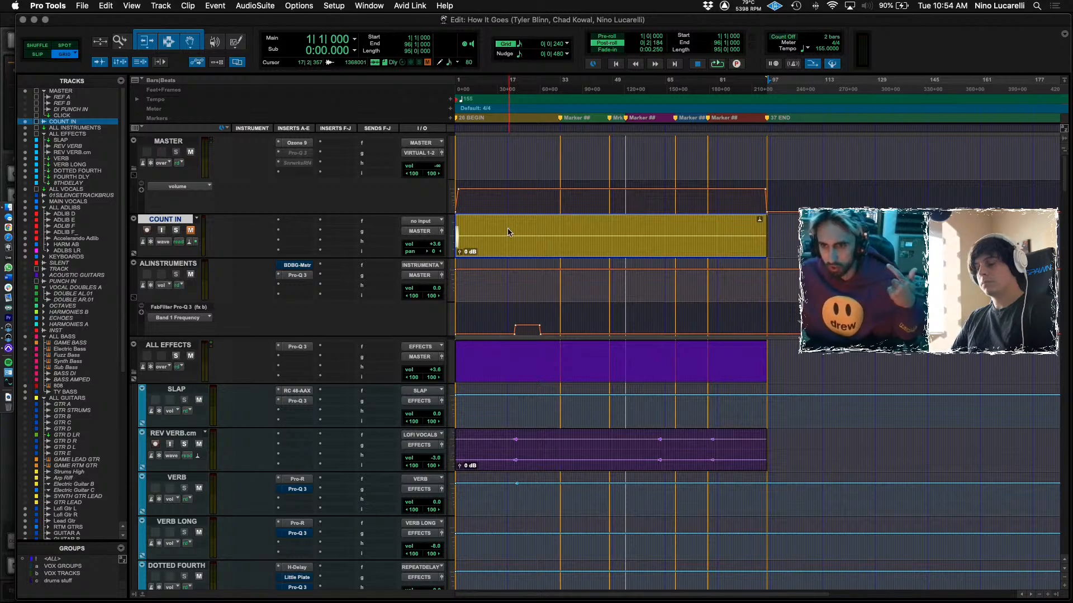
{"action": "key", "text": "alt+super+b"}
{"action": "left_click", "coordinate": [539, 150]}
{"action": "key", "text": "BackSpace"}
{"action": "type", "text": "4_155bpm_Fmin"}
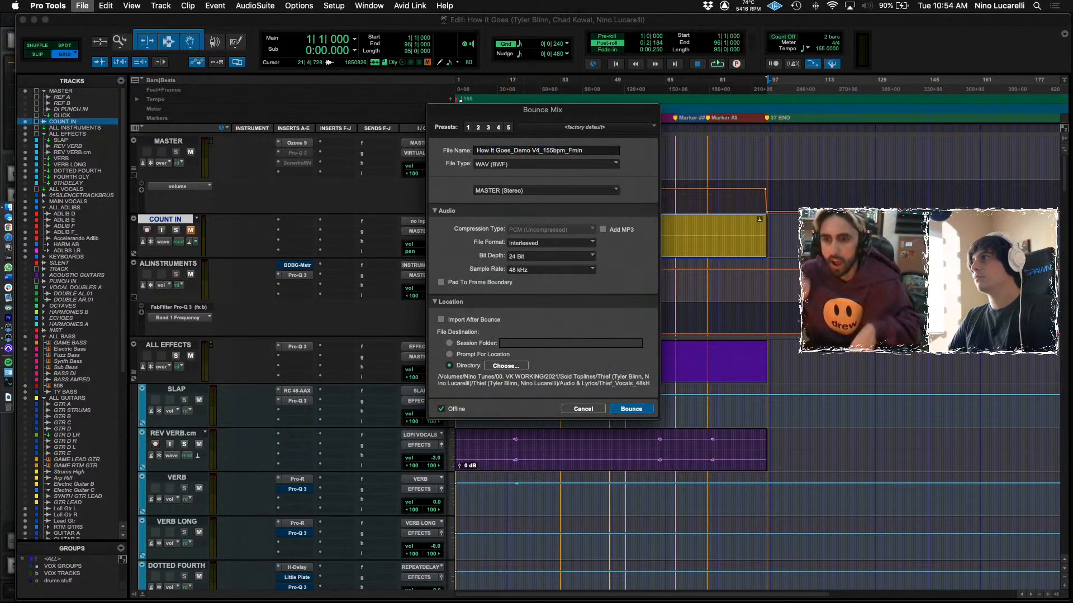
{"action": "key", "text": "BackSpace"}
{"action": "key", "text": "BackSpace"}
{"action": "key", "text": "BackSpace"}
{"action": "key", "text": "BackSpace"}
{"action": "key", "text": "BackSpace"}
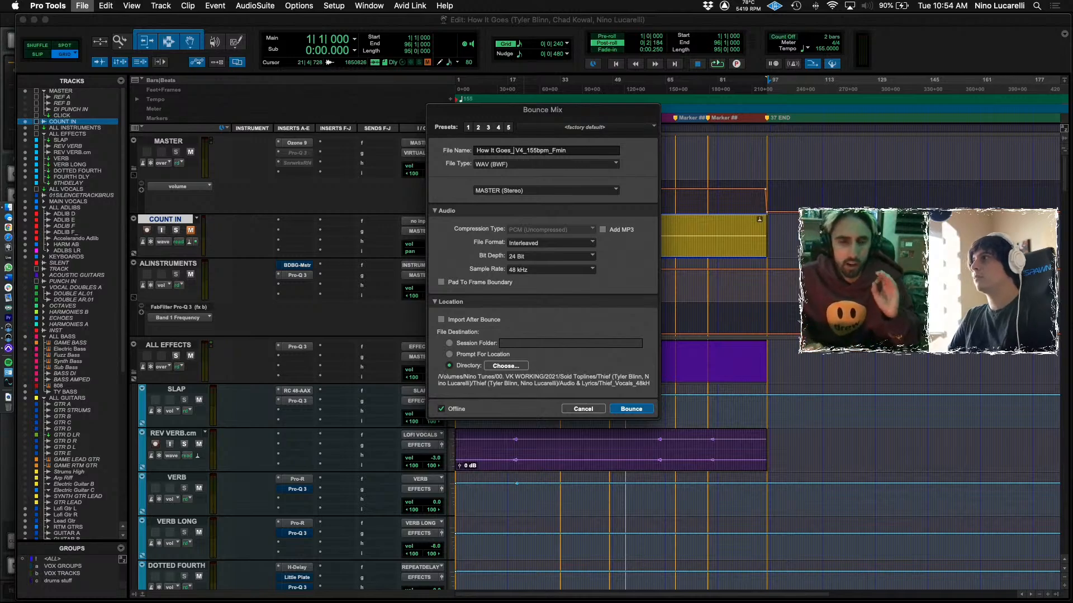
{"action": "type", "text": "_"}
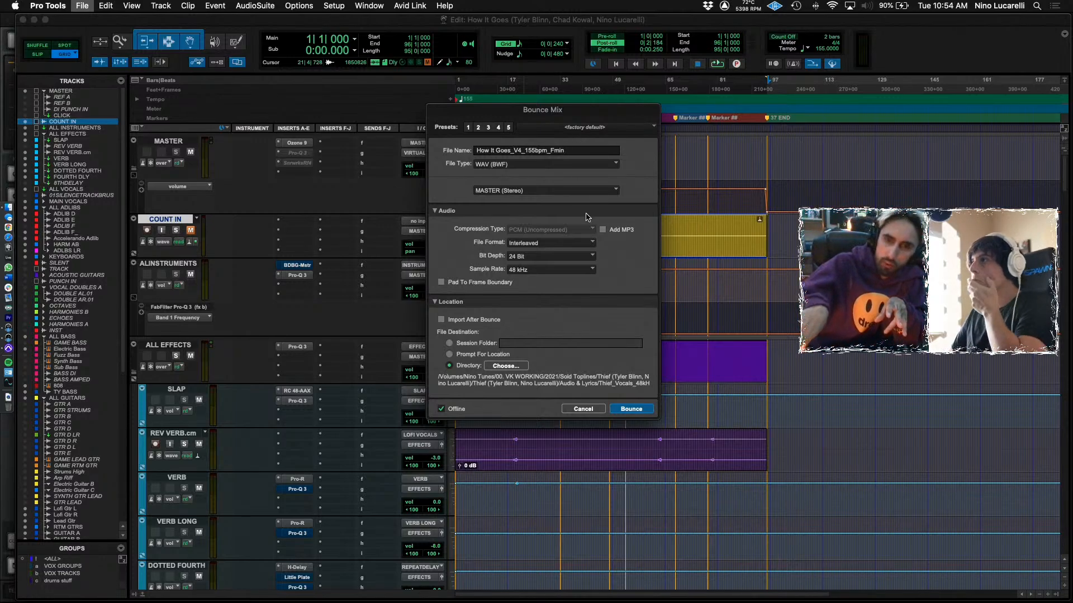
Apply the WAV bounce preset and start the offline bounce so it asks for a destination folder.
{"action": "left_click", "coordinate": [592, 127]}
{"action": "left_click", "coordinate": [583, 148]}
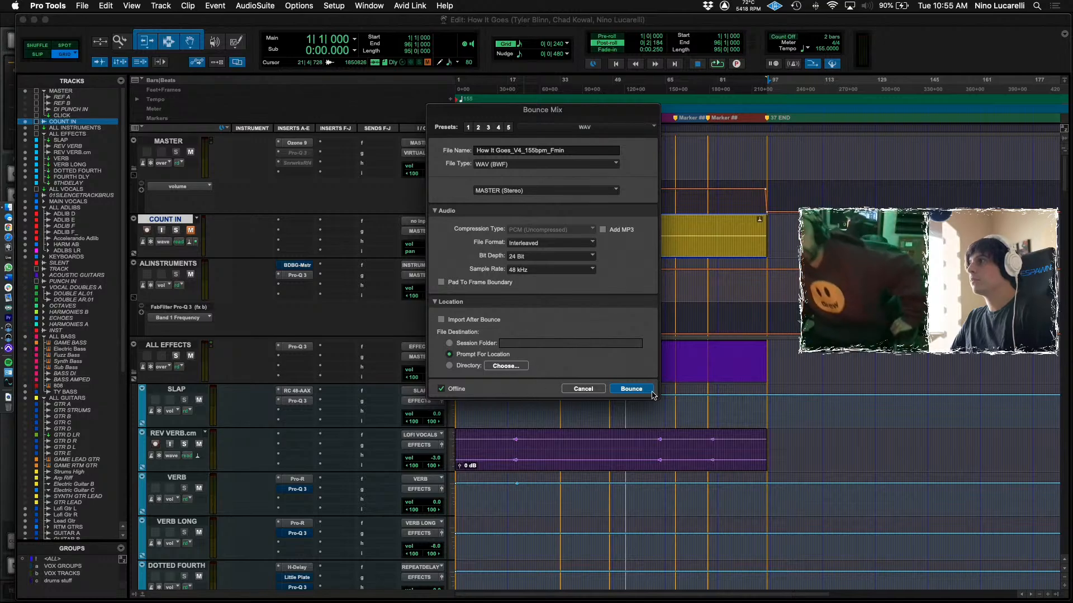
{"action": "left_click", "coordinate": [643, 389]}
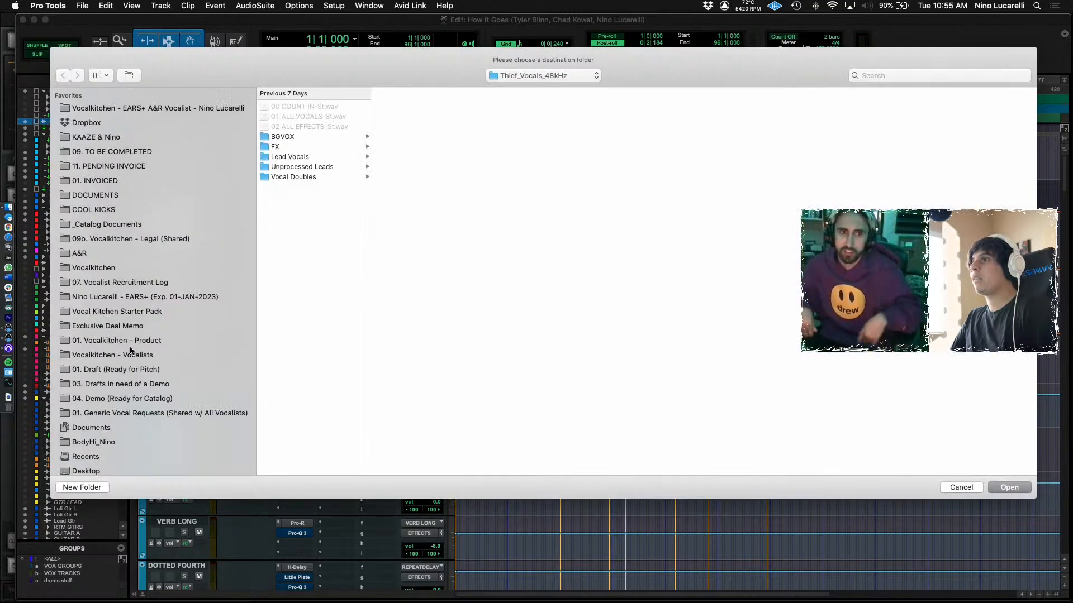
{"action": "scroll", "coordinate": [173, 315], "scroll_direction": "down", "scroll_amount": 10}
{"action": "left_click", "coordinate": [122, 423]}
{"action": "left_click", "coordinate": [318, 106]}
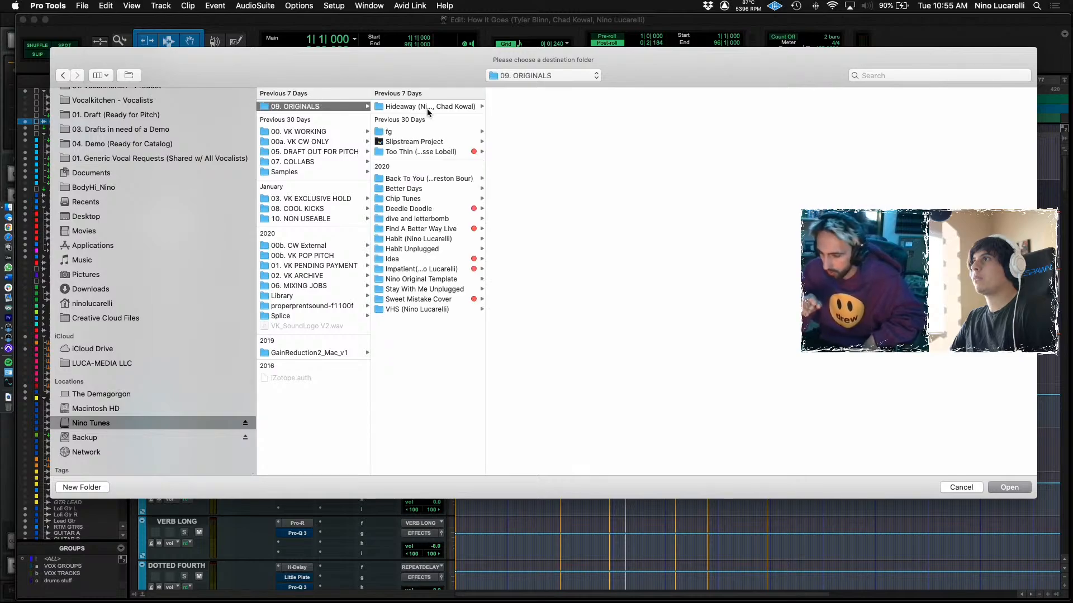
{"action": "left_click", "coordinate": [341, 132]}
{"action": "left_click", "coordinate": [342, 106]}
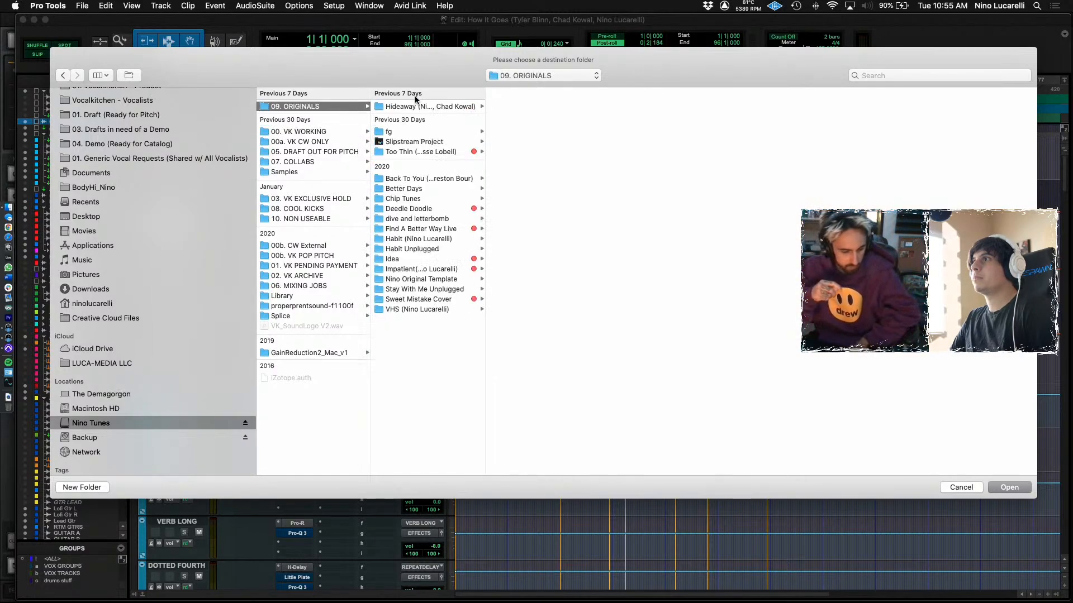
{"action": "left_click", "coordinate": [313, 162]}
{"action": "left_click", "coordinate": [467, 107]}
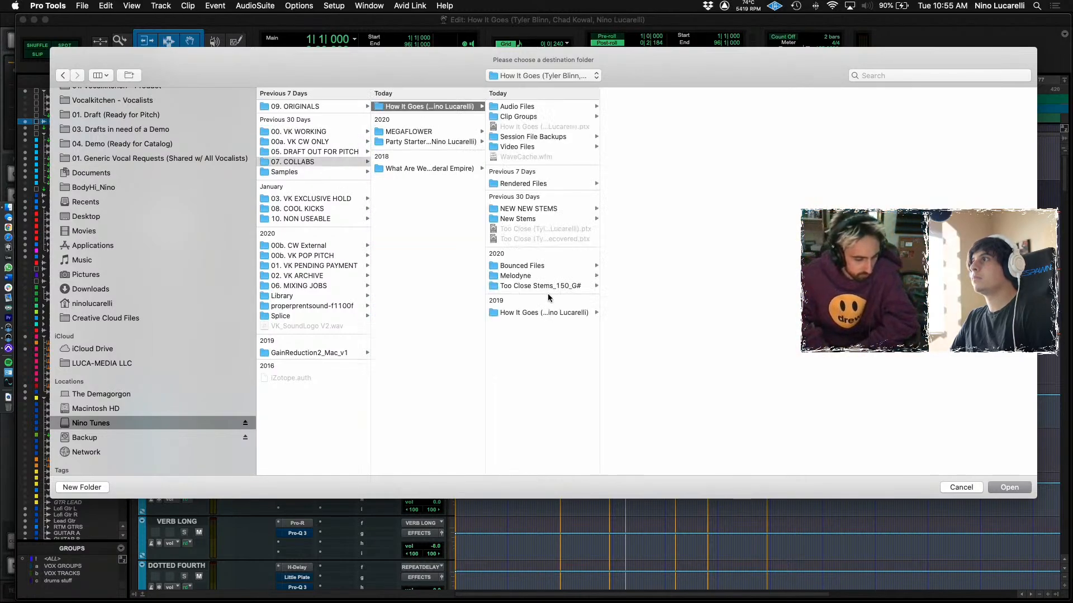
{"action": "left_click", "coordinate": [584, 314]}
{"action": "left_click", "coordinate": [651, 106]}
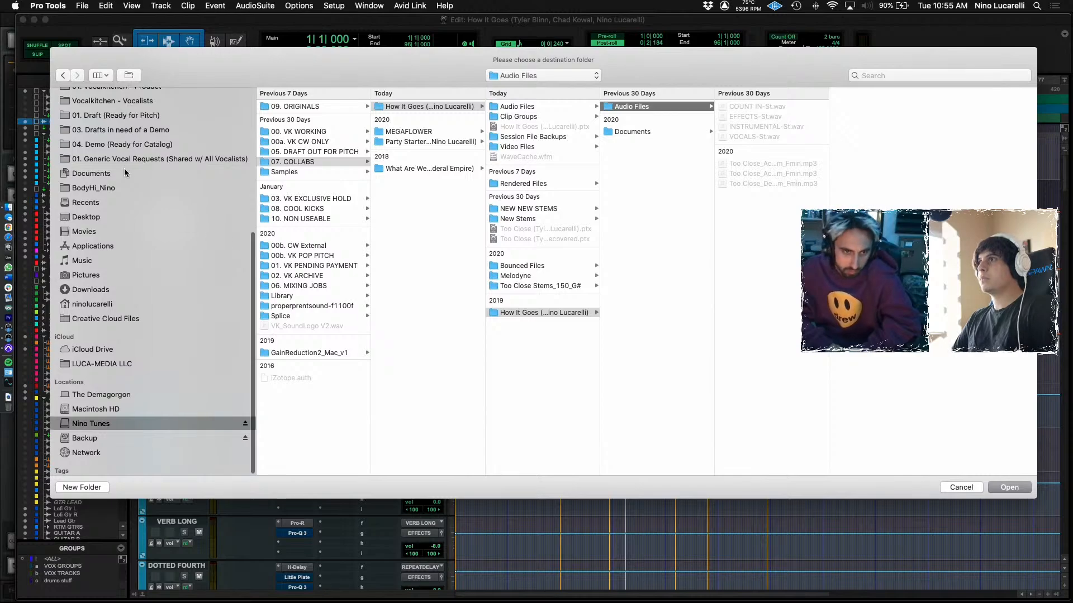
Choose the Audio folder inside the Too Close project under Dropbox's COLLABS as the destination and run the bounce.
{"action": "scroll", "coordinate": [126, 173], "scroll_direction": "up", "scroll_amount": 10}
{"action": "left_click", "coordinate": [147, 123]}
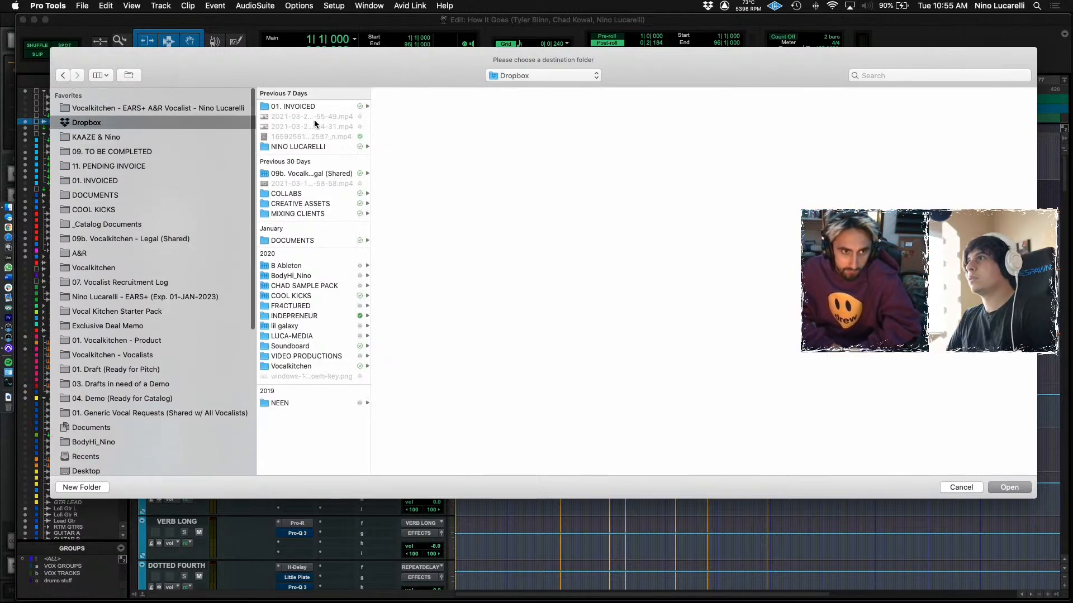
{"action": "left_click", "coordinate": [313, 193]}
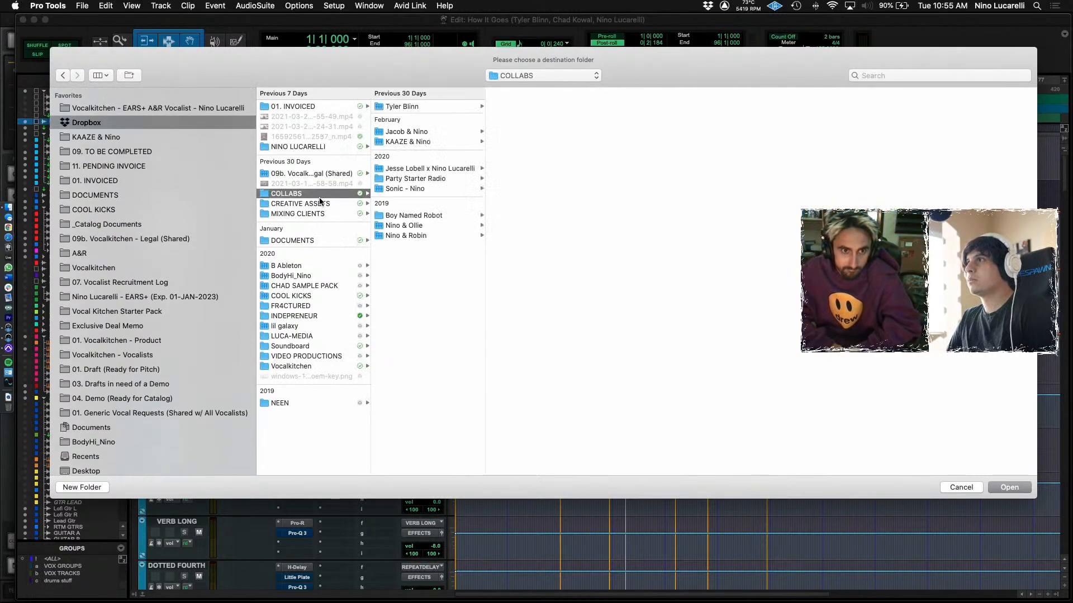
{"action": "left_click", "coordinate": [417, 112]}
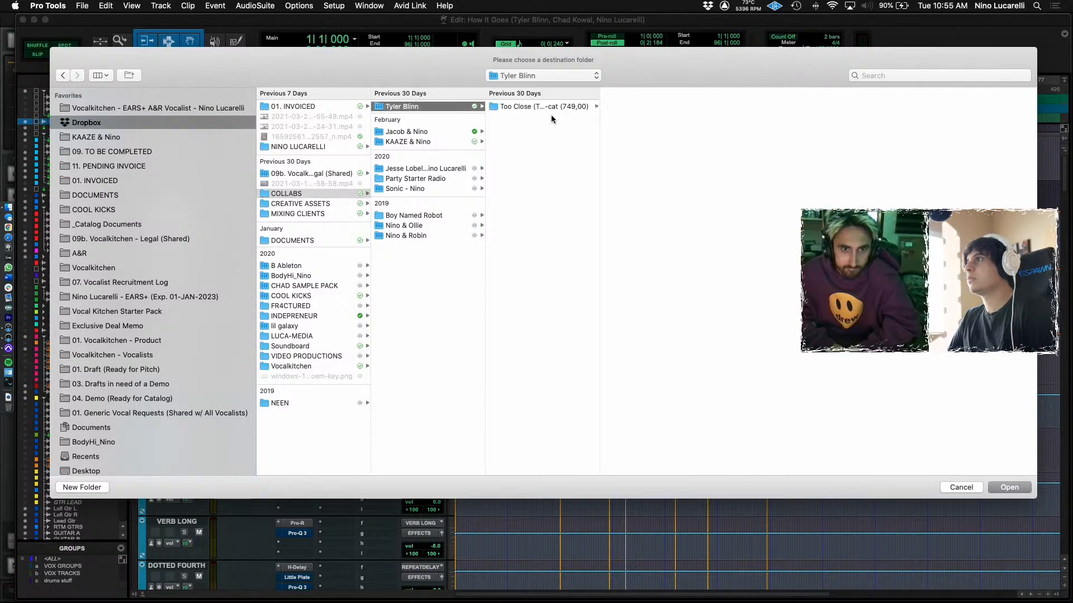
{"action": "left_click", "coordinate": [545, 108]}
{"action": "left_click", "coordinate": [661, 108]}
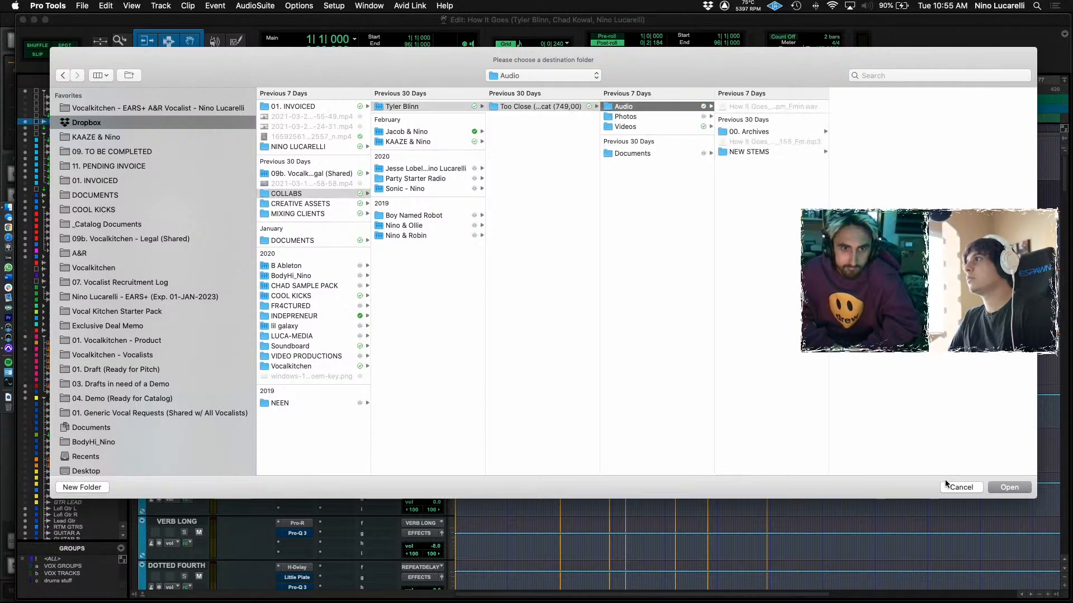
{"action": "left_click", "coordinate": [1009, 487]}
{"action": "key", "text": "Return"}
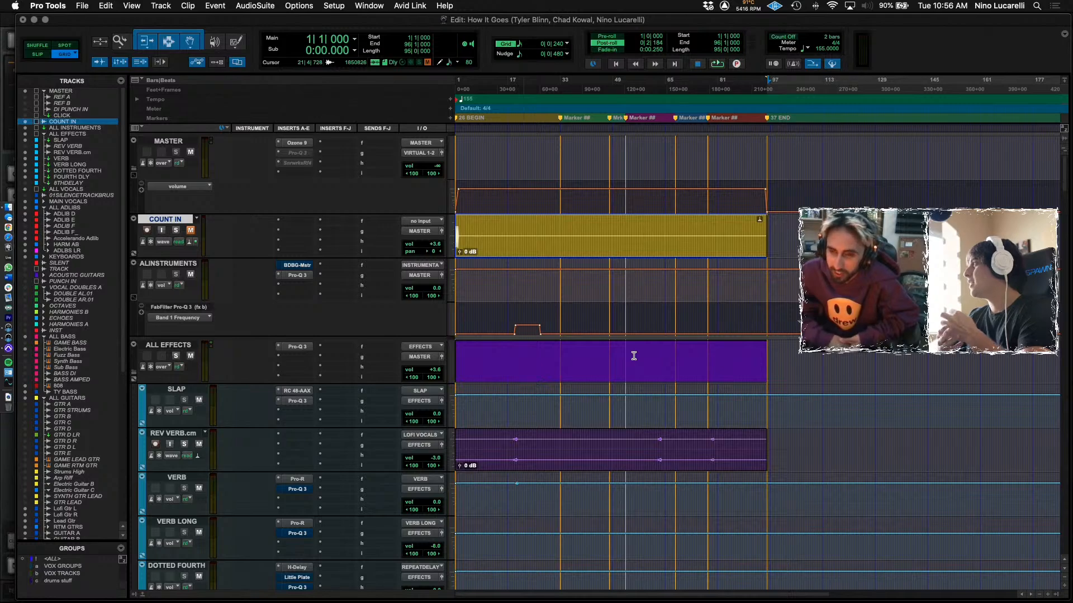
Select the COUNT IN, ALL INSTRUMENTS, ALL EFFECTS, SLAP and REV VERB.cm tracks together.
{"action": "left_click", "coordinate": [515, 228]}
{"action": "left_click", "coordinate": [515, 255]}
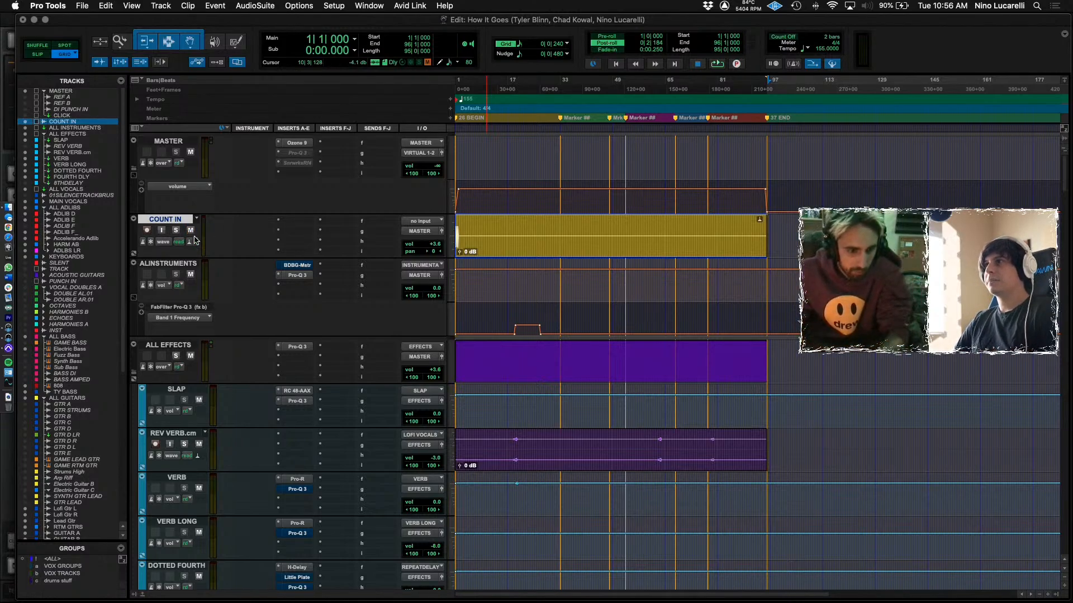
{"action": "left_click", "coordinate": [187, 266], "text": "shift"}
{"action": "left_click", "coordinate": [184, 346], "text": "shift"}
{"action": "scroll", "coordinate": [186, 350], "scroll_direction": "down", "scroll_amount": 2}
{"action": "left_click", "coordinate": [185, 346], "text": "shift"}
{"action": "left_click", "coordinate": [187, 388], "text": "shift"}
{"action": "scroll", "coordinate": [186, 390], "scroll_direction": "down", "scroll_amount": 3}
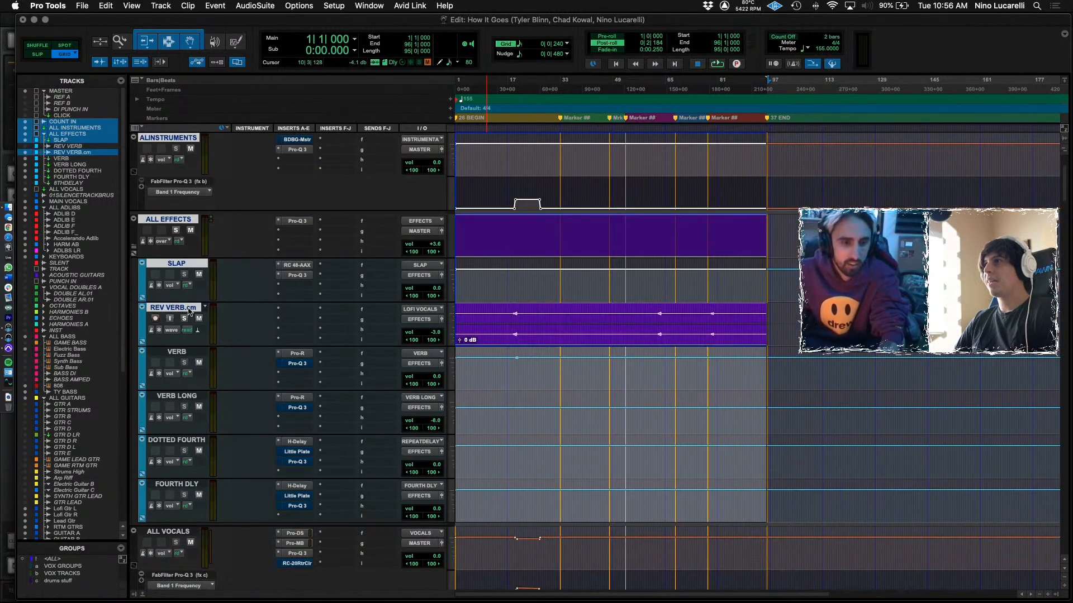
Rename the REV VERB.cm track as REVERSE REVERB.
{"action": "double_click", "coordinate": [189, 308]}
{"action": "key", "text": "Right"}
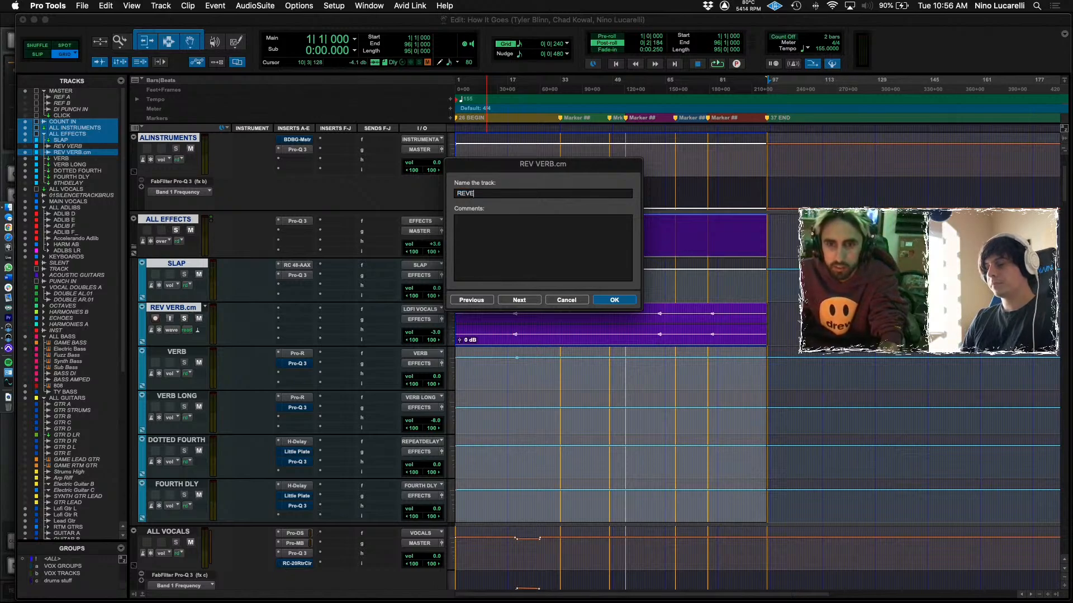
{"action": "type", "text": "RSE R"}
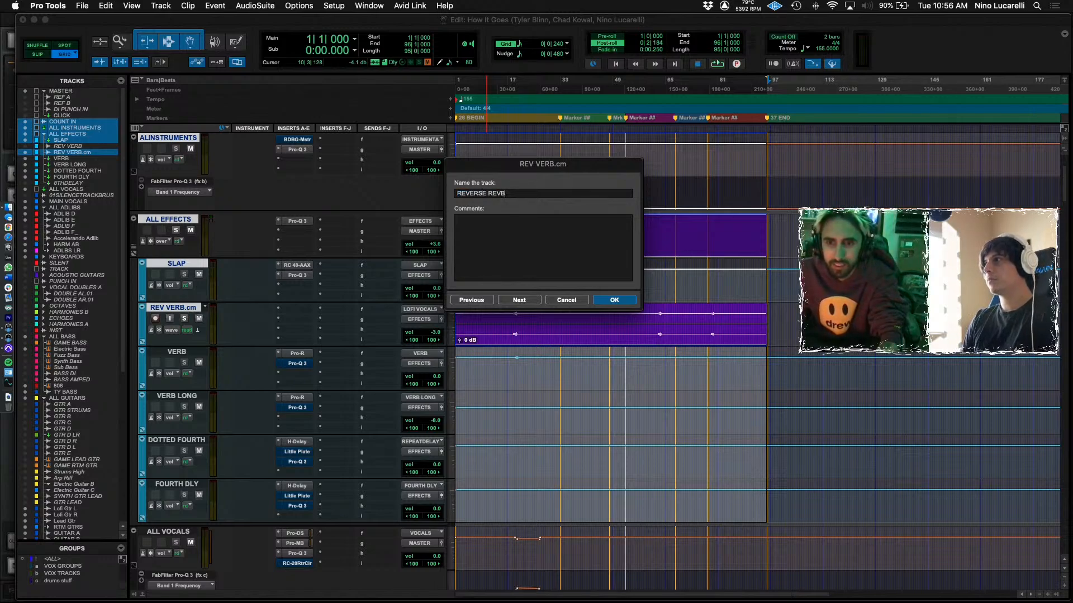
{"action": "type", "text": "EVERB"}
{"action": "left_click", "coordinate": [614, 301]}
Add the VERB, VERB LONG, DOTTED FOURTH and FOURTH DLY tracks to the selection and check them in the Mix window.
{"action": "scroll", "coordinate": [363, 321], "scroll_direction": "up", "scroll_amount": 3}
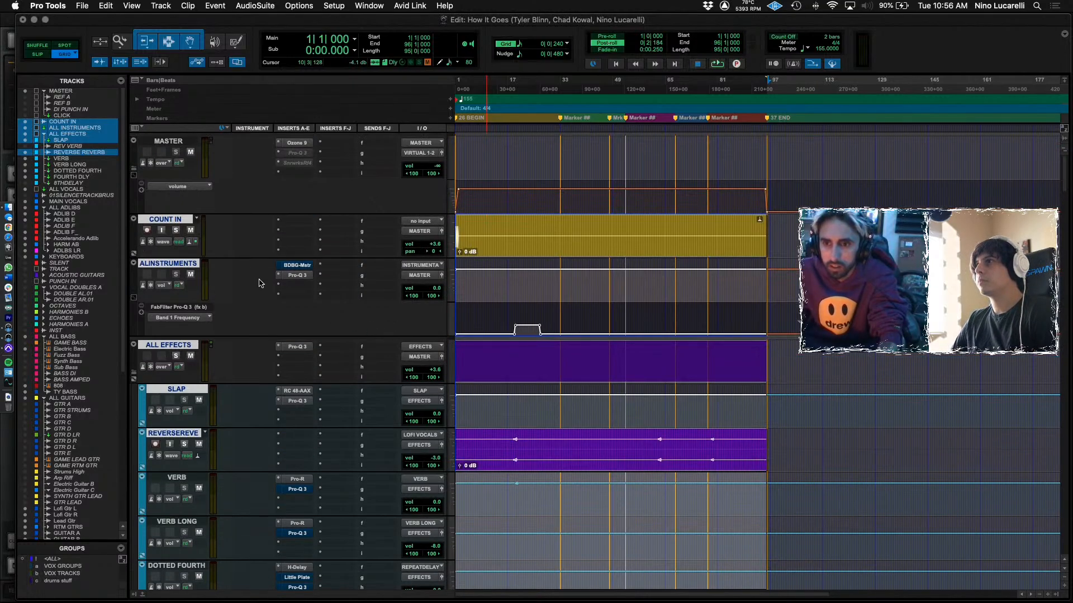
{"action": "scroll", "coordinate": [259, 283], "scroll_direction": "down", "scroll_amount": 5}
{"action": "left_click", "coordinate": [191, 275]}
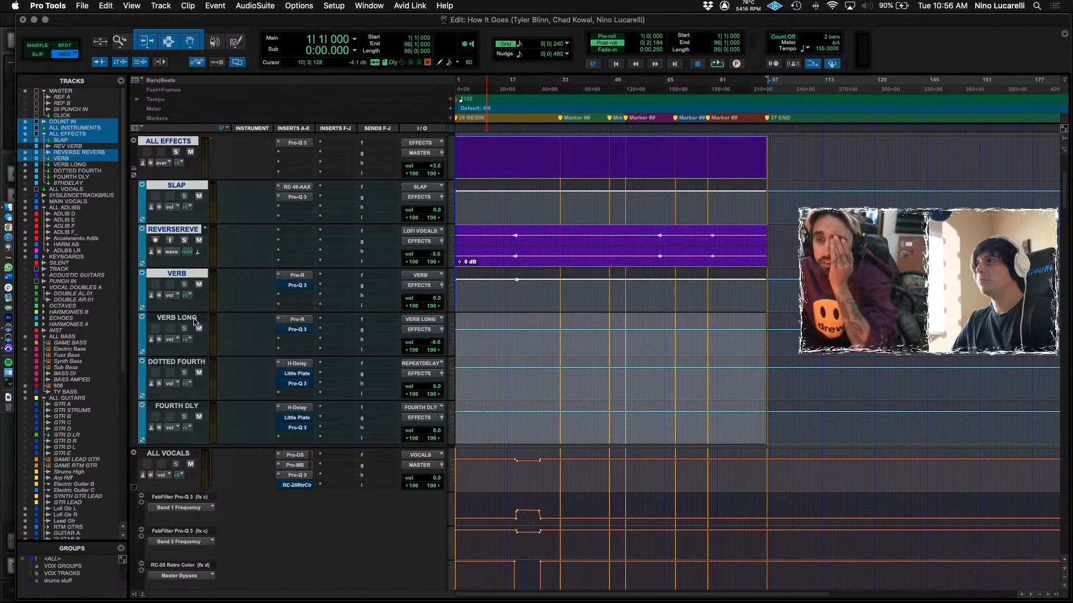
{"action": "left_click", "coordinate": [194, 319], "text": "shift"}
{"action": "left_click", "coordinate": [200, 363], "text": "shift"}
{"action": "left_click", "coordinate": [196, 408], "text": "shift"}
{"action": "scroll", "coordinate": [196, 408], "scroll_direction": "down", "scroll_amount": 5}
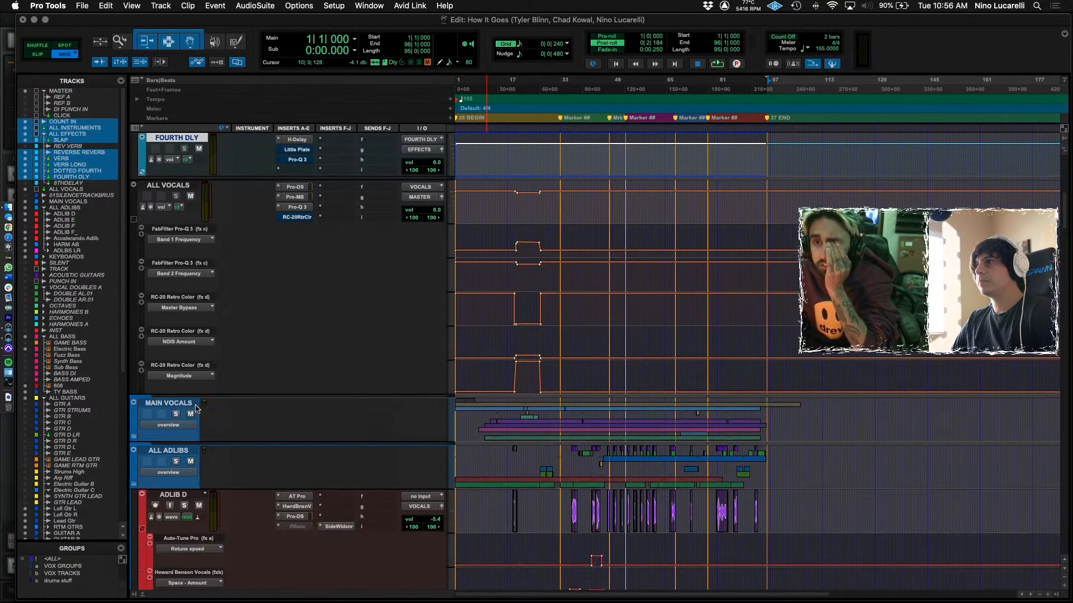
{"action": "key", "text": "super+equal"}
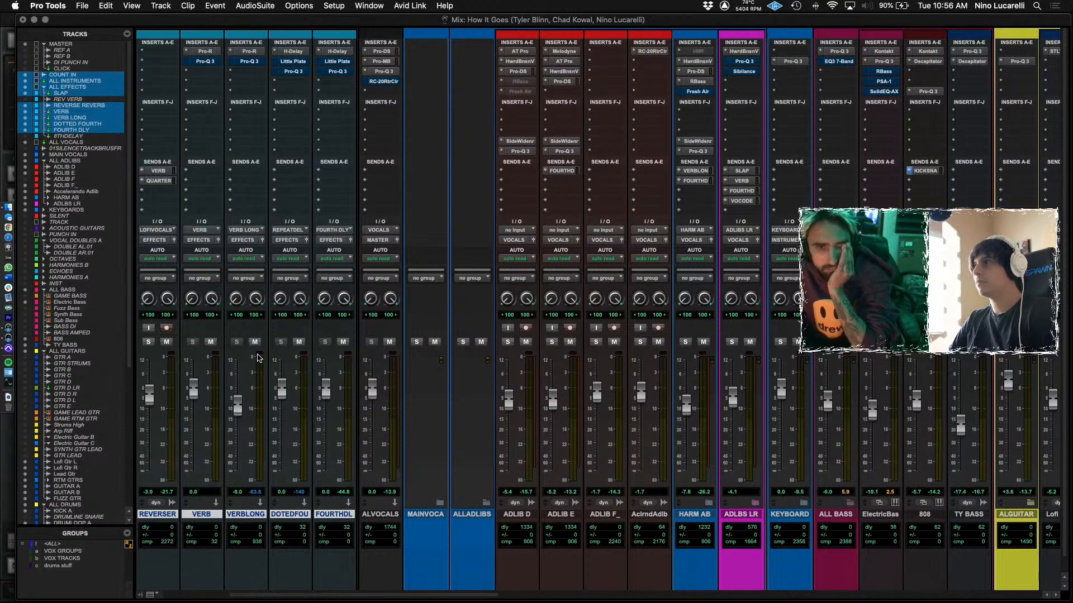
{"action": "key", "text": "super+equal"}
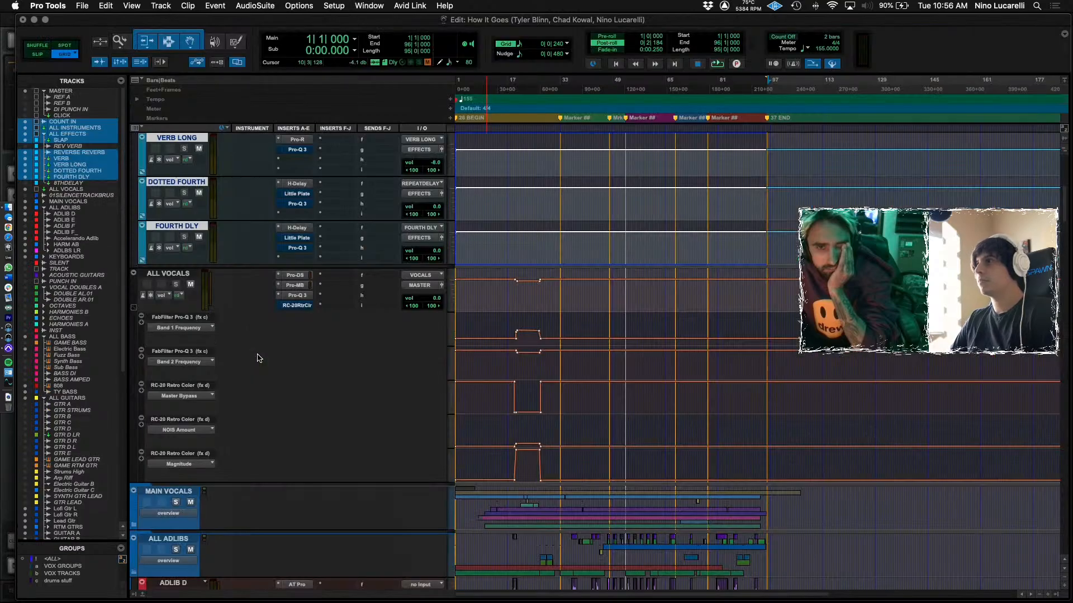
Add ALL VOCALS and MAIN VOCALS to the selection, expand the MAIN VOCALS folder, and include LEAD A and LEAD B.
{"action": "left_click", "coordinate": [187, 276], "text": "shift"}
{"action": "scroll", "coordinate": [224, 306], "scroll_direction": "down", "scroll_amount": 5}
{"action": "left_click", "coordinate": [173, 244], "text": "shift"}
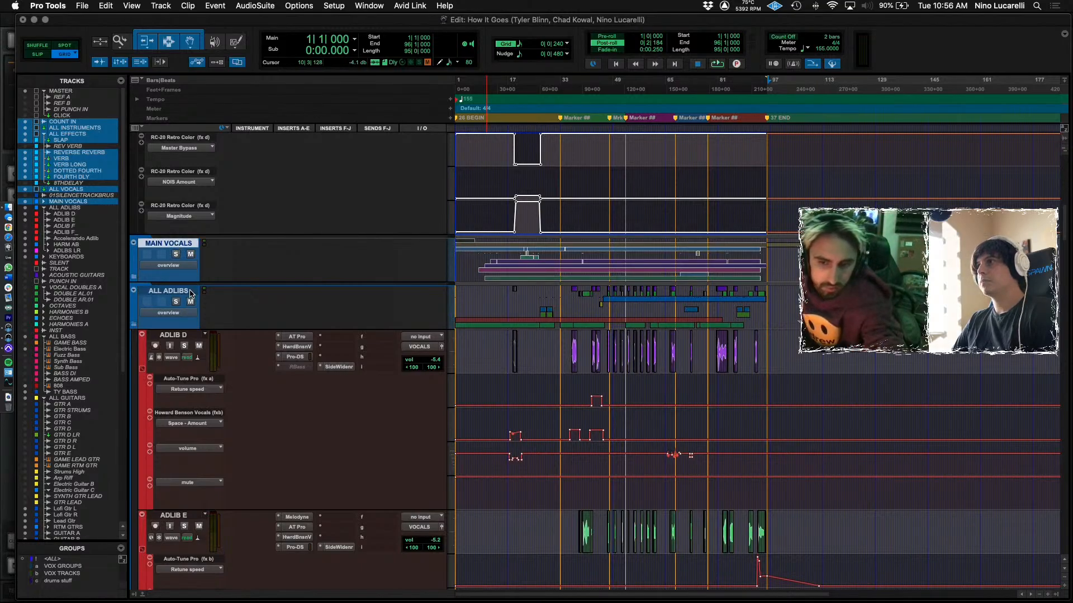
{"action": "left_click", "coordinate": [134, 276]}
{"action": "left_click", "coordinate": [180, 292], "text": "shift"}
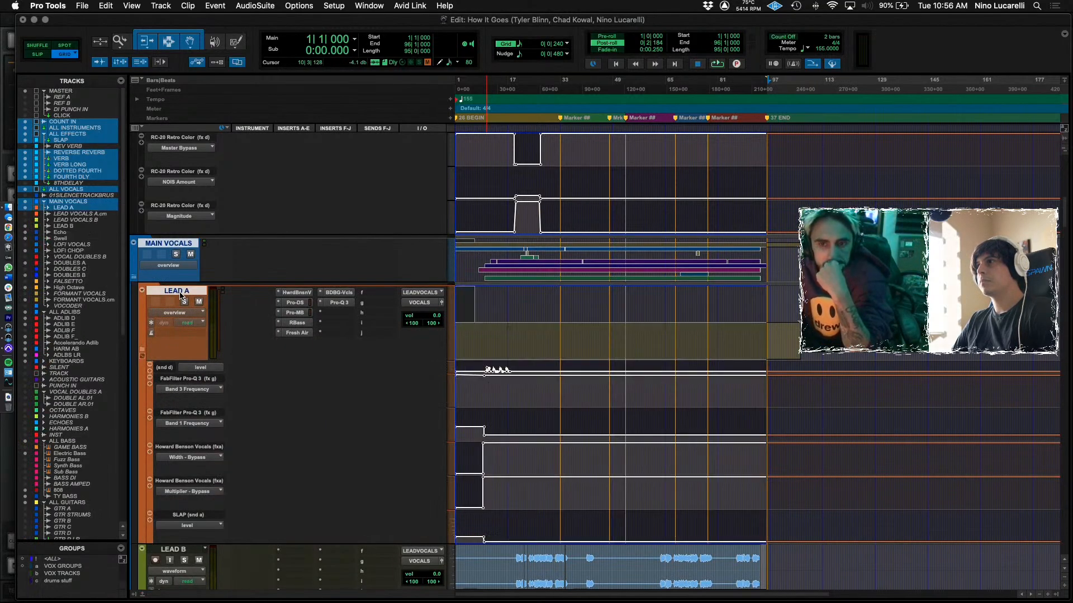
{"action": "scroll", "coordinate": [181, 295], "scroll_direction": "down", "scroll_amount": 5}
{"action": "left_click", "coordinate": [184, 308], "text": "shift"}
{"action": "scroll", "coordinate": [186, 312], "scroll_direction": "down", "scroll_amount": 2}
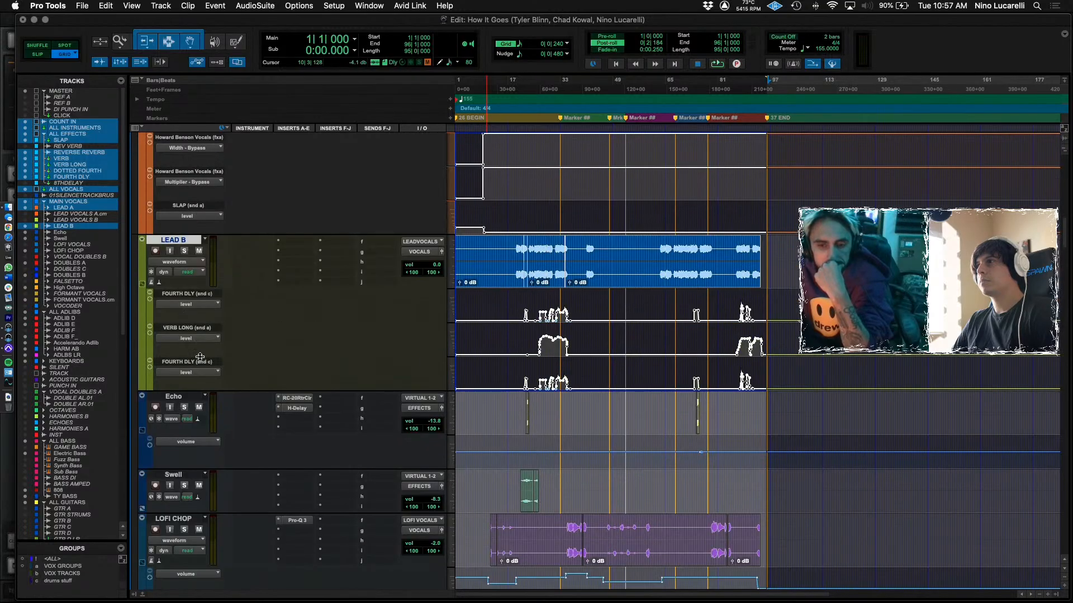
Add the Echo, Swell, LOFI CHOP, DOUBLES A, DOUBLES B, High Octave and FORMANT VOCALS.cm tracks to the selection.
{"action": "left_click", "coordinate": [189, 398], "text": "shift"}
{"action": "scroll", "coordinate": [190, 399], "scroll_direction": "down", "scroll_amount": 3}
{"action": "left_click", "coordinate": [189, 285], "text": "shift"}
{"action": "left_click", "coordinate": [184, 328], "text": "shift"}
{"action": "scroll", "coordinate": [186, 314], "scroll_direction": "down", "scroll_amount": 3}
{"action": "left_click", "coordinate": [183, 305], "text": "shift"}
{"action": "left_click", "coordinate": [189, 362], "text": "shift"}
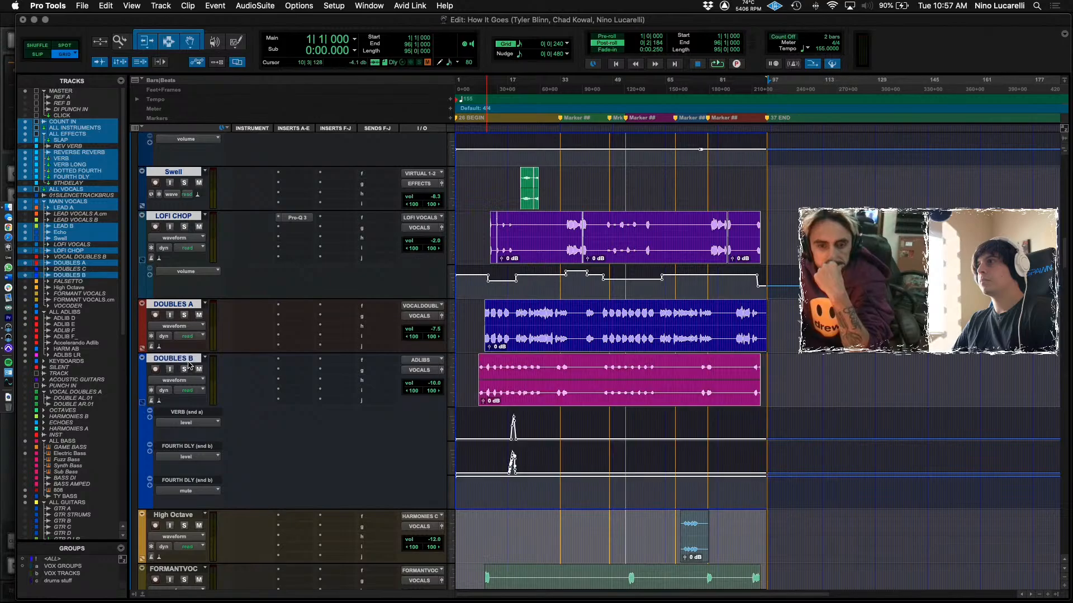
{"action": "scroll", "coordinate": [188, 366], "scroll_direction": "down", "scroll_amount": 4}
{"action": "left_click", "coordinate": [185, 296], "text": "shift"}
{"action": "left_click", "coordinate": [187, 347], "text": "shift"}
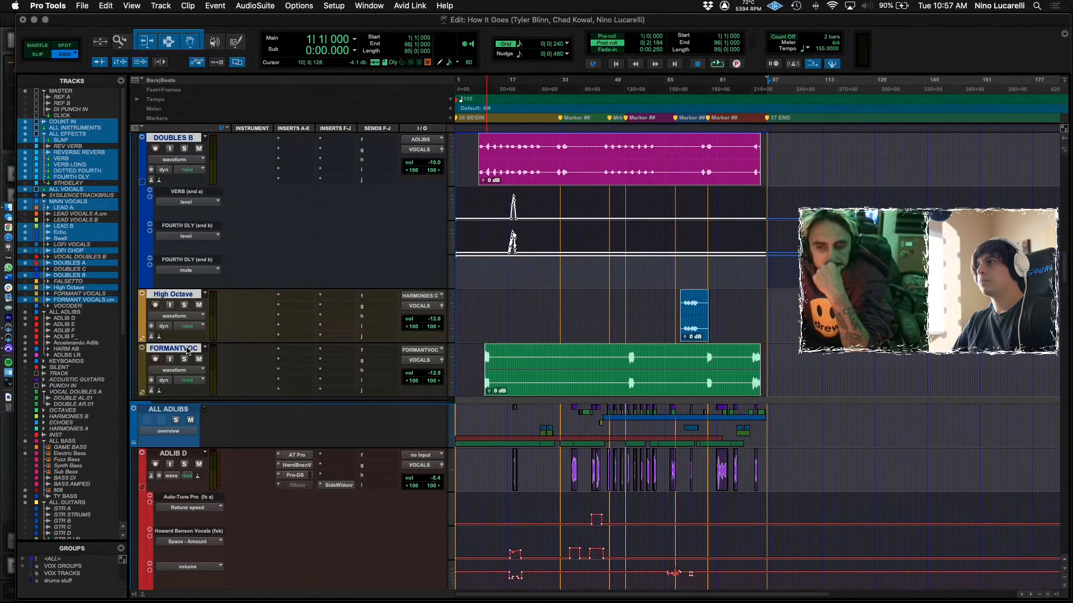
Add the ALL ADLIBS, ADLIB D, ADLIB E, ADLIB F_ and Accelerando Adlib tracks to the selection.
{"action": "scroll", "coordinate": [186, 352], "scroll_direction": "down", "scroll_amount": 3}
{"action": "left_click", "coordinate": [184, 357], "text": "shift"}
{"action": "left_click", "coordinate": [172, 400], "text": "shift"}
{"action": "scroll", "coordinate": [174, 402], "scroll_direction": "down", "scroll_amount": 8}
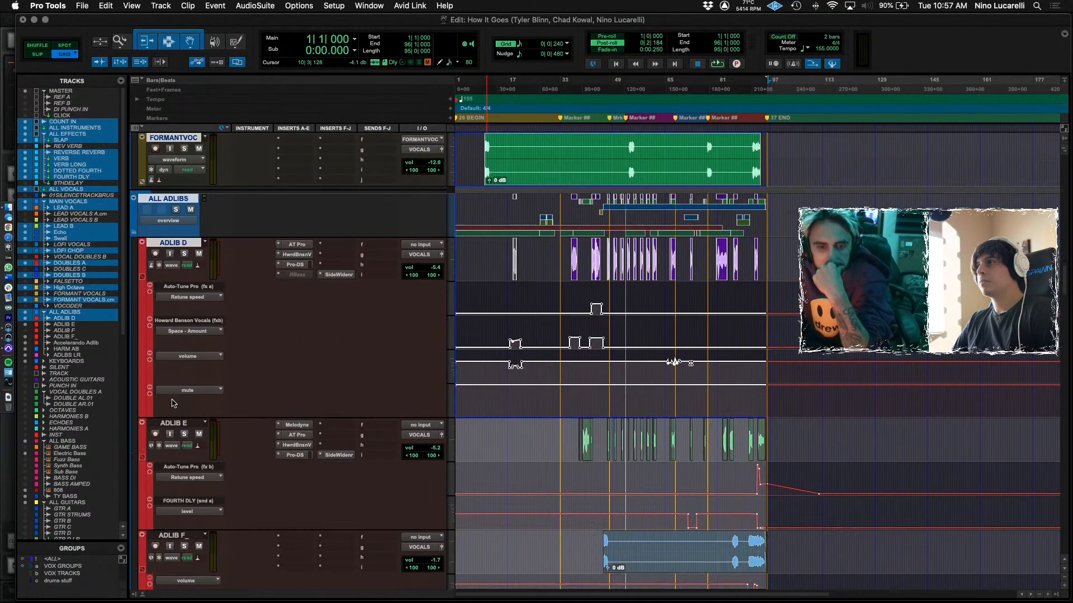
{"action": "left_click", "coordinate": [180, 423], "text": "shift"}
{"action": "scroll", "coordinate": [181, 424], "scroll_direction": "down", "scroll_amount": 15}
{"action": "left_click", "coordinate": [185, 251], "text": "shift"}
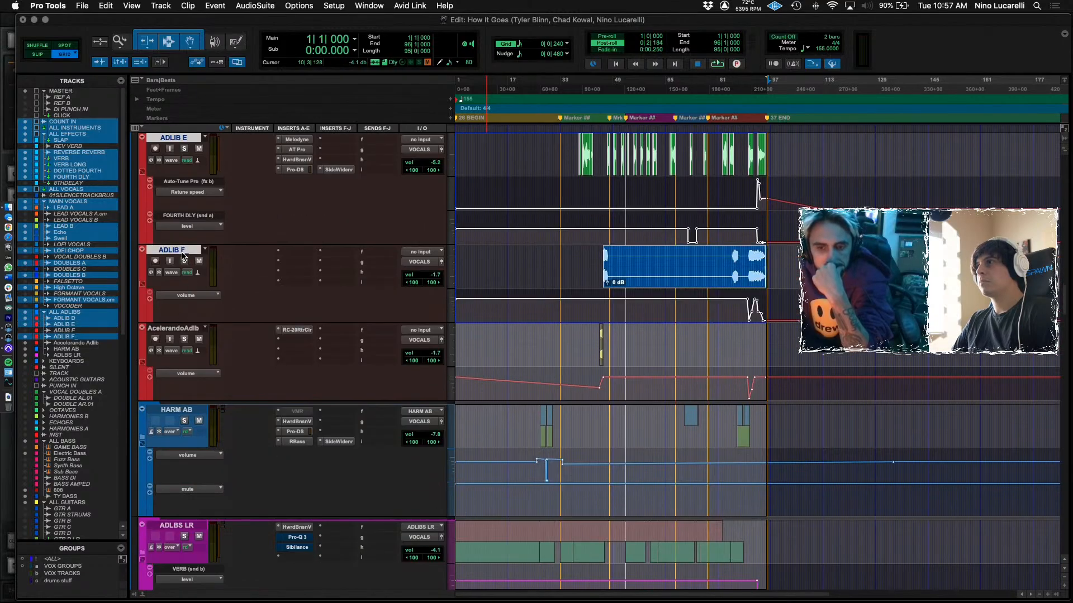
{"action": "left_click", "coordinate": [185, 331], "text": "shift"}
Extend the track selection with the HARM AB and ADLBS LR folder tracks.
{"action": "scroll", "coordinate": [180, 349], "scroll_direction": "down", "scroll_amount": 3}
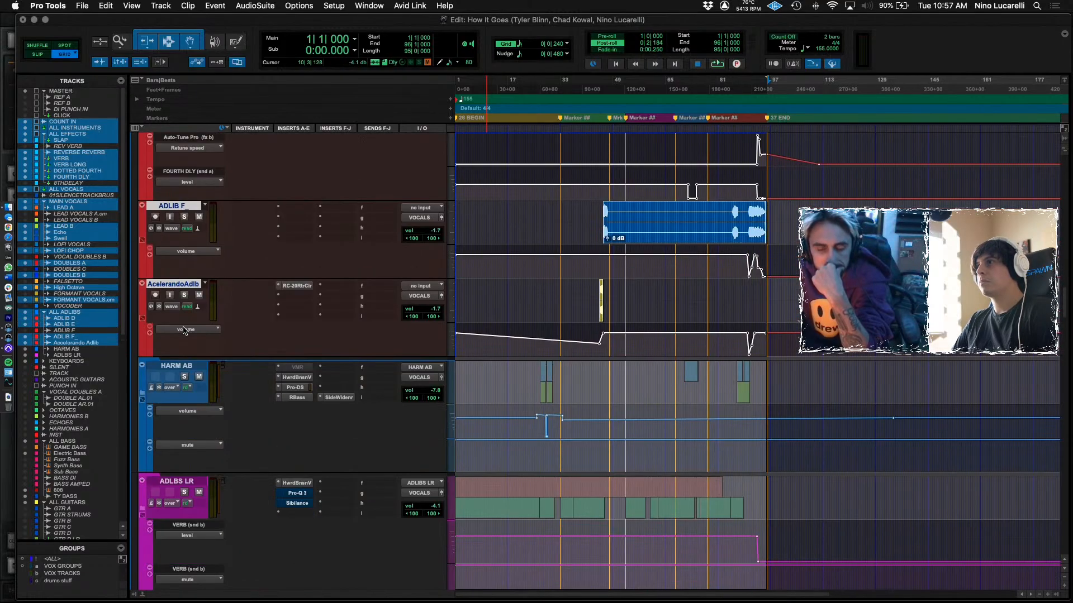
{"action": "left_click", "coordinate": [176, 366], "text": "shift"}
{"action": "scroll", "coordinate": [172, 370], "scroll_direction": "down", "scroll_amount": 2}
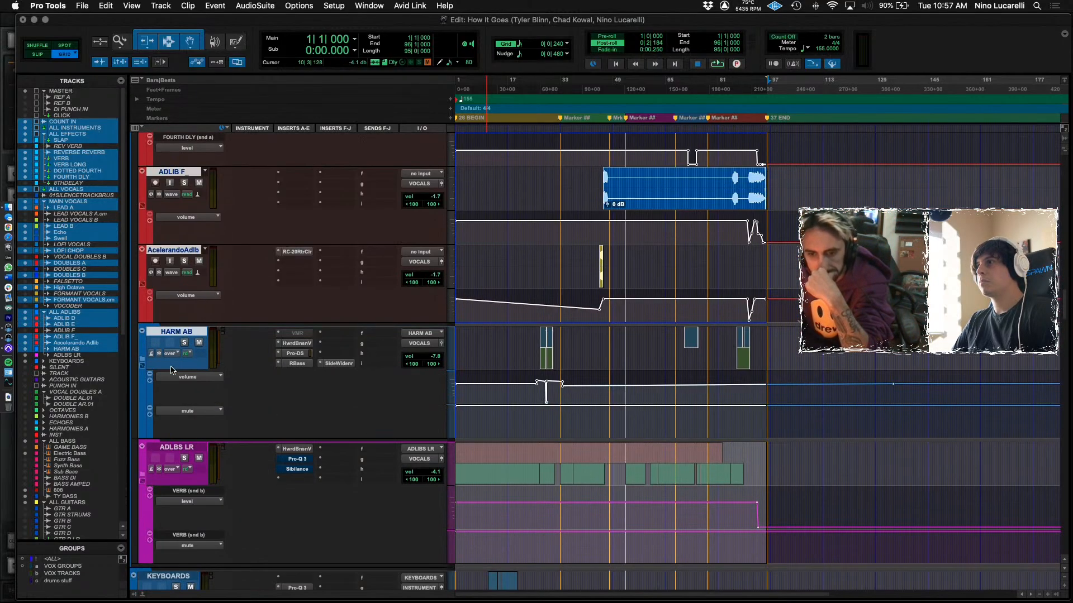
{"action": "left_click", "coordinate": [144, 364]}
{"action": "left_click", "coordinate": [143, 364]}
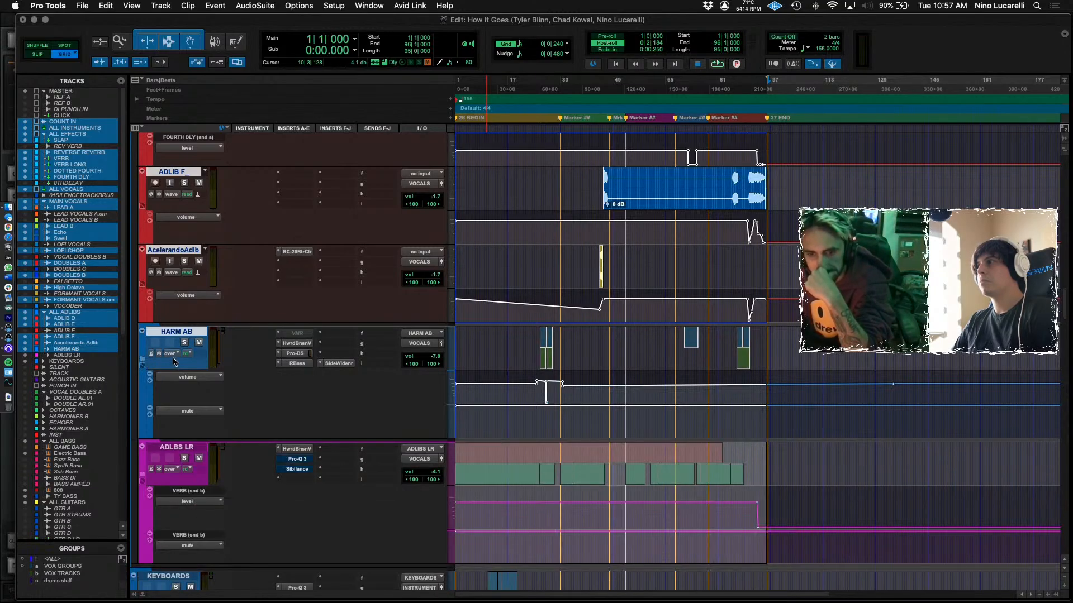
{"action": "scroll", "coordinate": [173, 361], "scroll_direction": "down", "scroll_amount": 2}
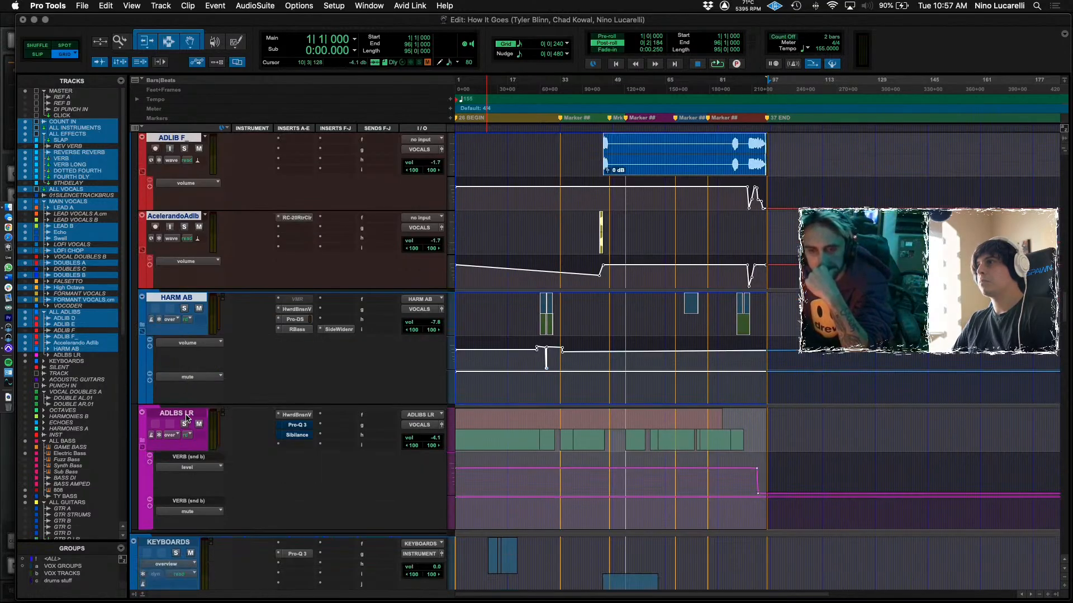
{"action": "scroll", "coordinate": [187, 418], "scroll_direction": "down", "scroll_amount": 3}
{"action": "scroll", "coordinate": [191, 430], "scroll_direction": "down", "scroll_amount": 2}
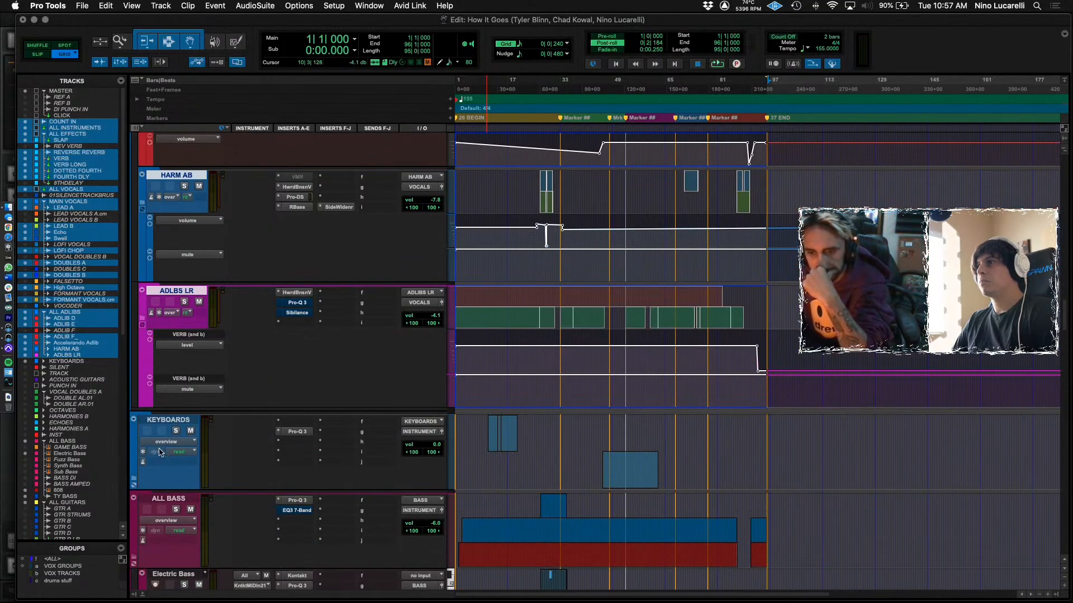
Expand the KEYBOARDS folder and add its Pluck and Drone tracks to the selection.
{"action": "left_click", "coordinate": [138, 479]}
{"action": "scroll", "coordinate": [171, 425], "scroll_direction": "down", "scroll_amount": 3}
{"action": "scroll", "coordinate": [171, 426], "scroll_direction": "down", "scroll_amount": 1}
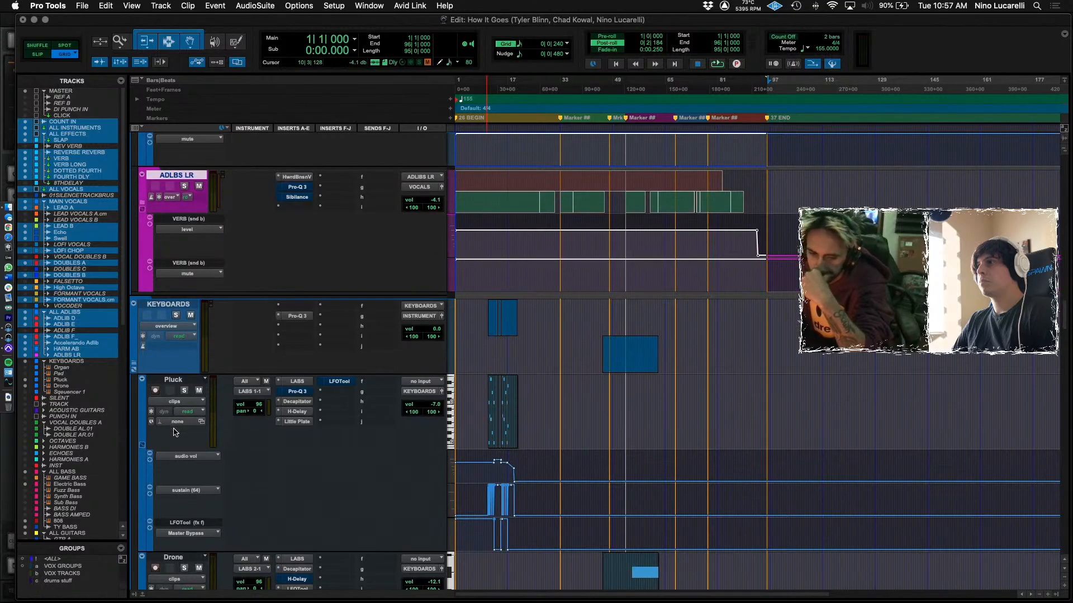
{"action": "left_click", "coordinate": [179, 381]}
{"action": "scroll", "coordinate": [183, 436], "scroll_direction": "down", "scroll_amount": 4}
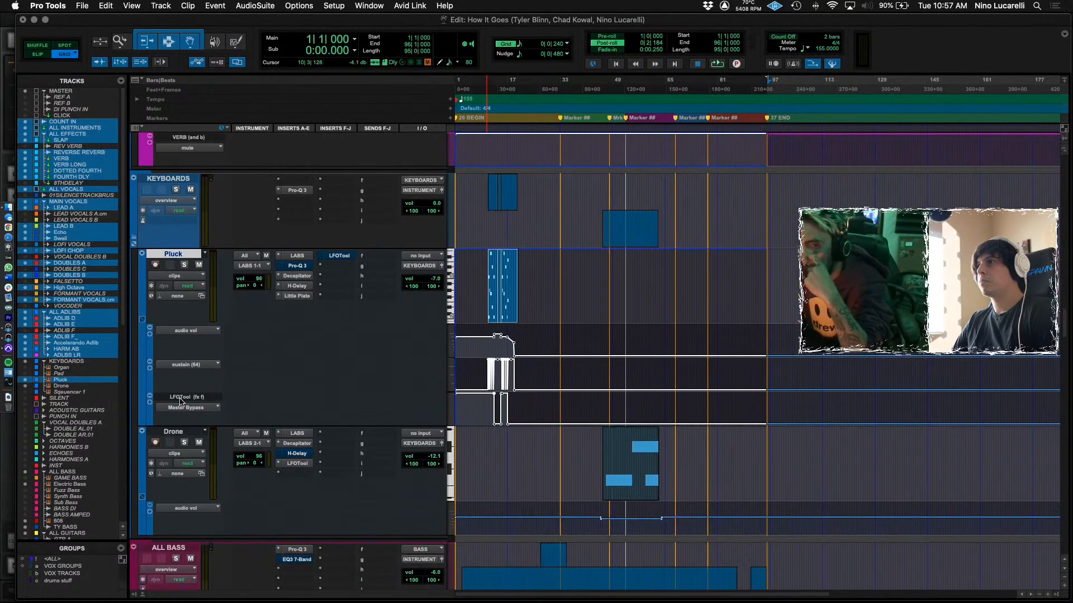
{"action": "left_click", "coordinate": [181, 437], "text": "shift"}
{"action": "scroll", "coordinate": [186, 437], "scroll_direction": "down", "scroll_amount": 7}
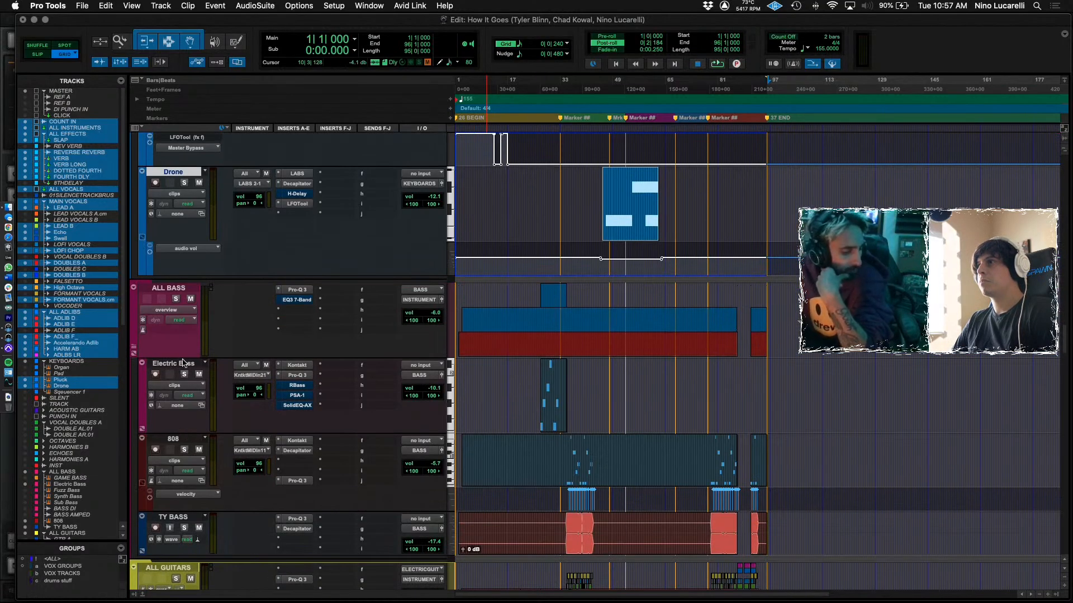
Add ALL BASS, Electric Bass, 808 and TY BASS to the selected tracks.
{"action": "left_click", "coordinate": [167, 287], "text": "shift"}
{"action": "left_click", "coordinate": [173, 366], "text": "shift"}
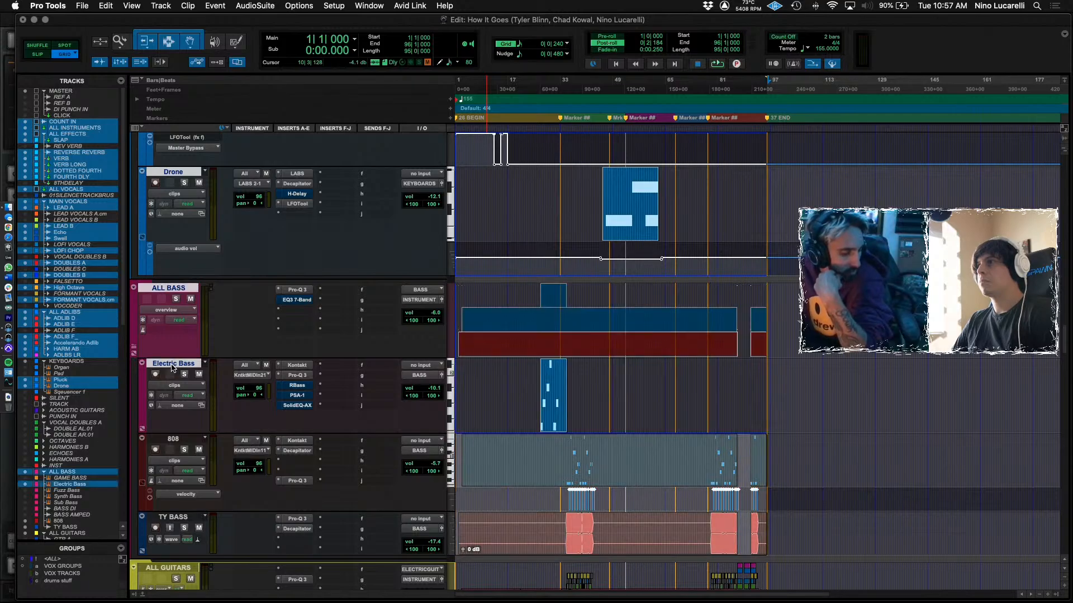
{"action": "left_click", "coordinate": [176, 438], "text": "shift"}
{"action": "left_click", "coordinate": [174, 517], "text": "shift"}
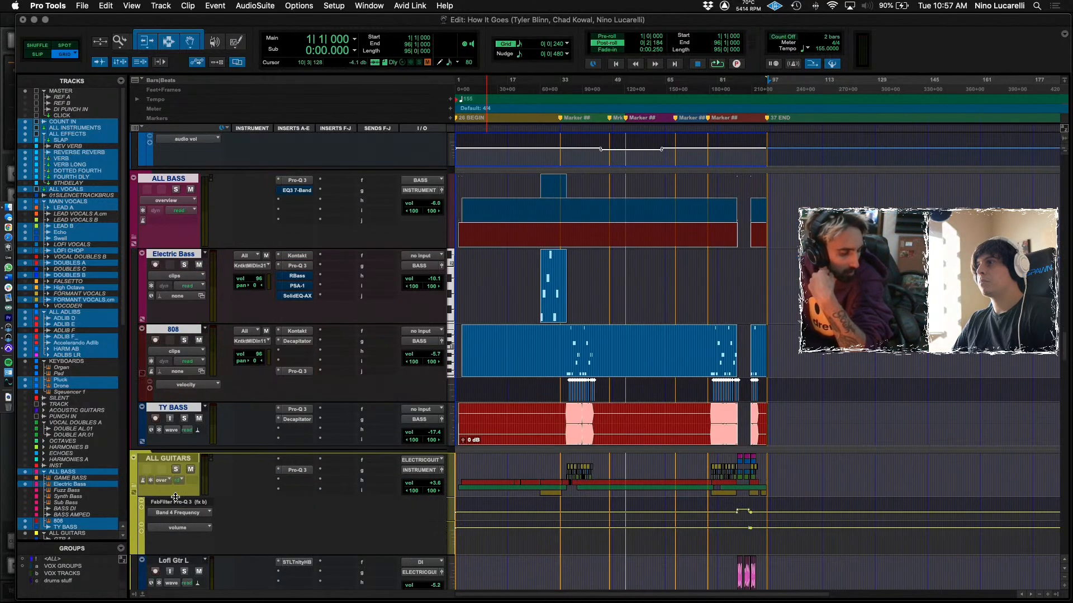
Add the ALL GUITARS folder with Lofi Gtr L, Lofi Gtr R and Lead Gtr to the selection.
{"action": "scroll", "coordinate": [177, 502], "scroll_direction": "down", "scroll_amount": 8}
{"action": "left_click", "coordinate": [171, 269], "text": "shift"}
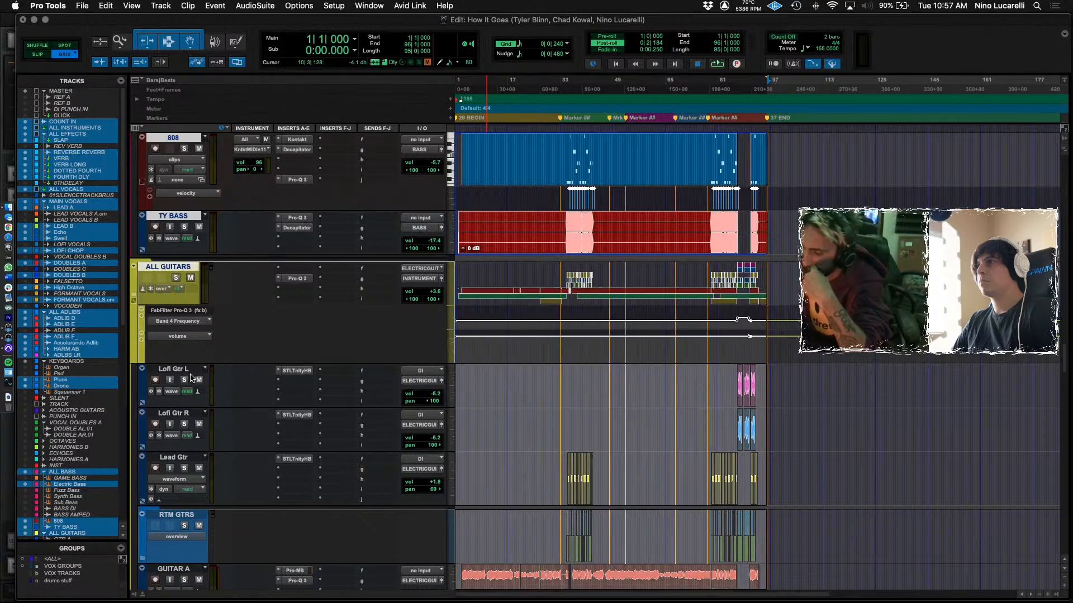
{"action": "left_click", "coordinate": [191, 371], "text": "shift"}
{"action": "left_click", "coordinate": [191, 415], "text": "shift"}
{"action": "left_click", "coordinate": [191, 459], "text": "shift"}
{"action": "scroll", "coordinate": [191, 460], "scroll_direction": "down", "scroll_amount": 5}
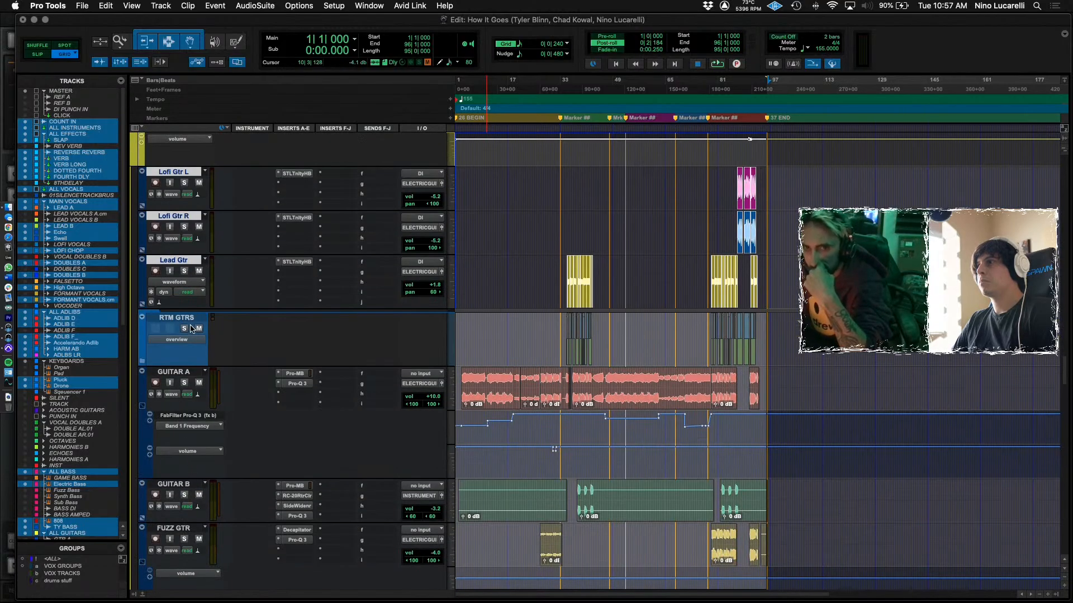
Include RTM GTRS, GUITAR A, GUITAR B and FUZZ GTR in the track selection.
{"action": "left_click", "coordinate": [185, 318], "text": "shift"}
{"action": "left_click", "coordinate": [185, 372], "text": "shift"}
{"action": "scroll", "coordinate": [184, 372], "scroll_direction": "down", "scroll_amount": 2}
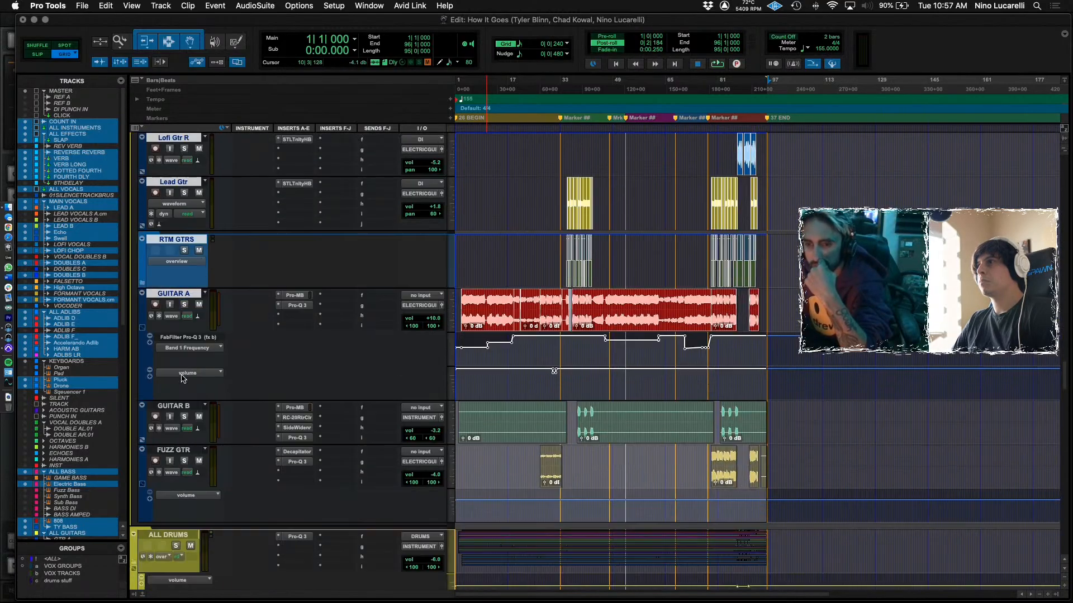
{"action": "left_click", "coordinate": [186, 407], "text": "shift"}
{"action": "scroll", "coordinate": [186, 407], "scroll_direction": "down", "scroll_amount": 3}
{"action": "left_click", "coordinate": [182, 353], "text": "shift"}
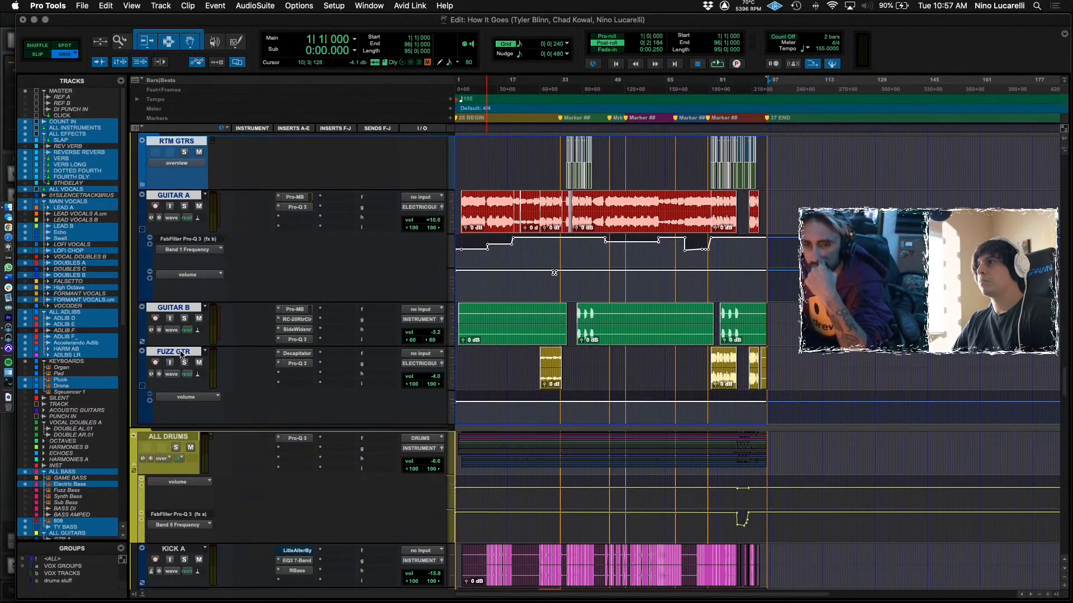
Add ALL DRUMS, KICK A and DRUMLOOP A through DRUMLOOP D to the selection.
{"action": "scroll", "coordinate": [183, 355], "scroll_direction": "down", "scroll_amount": 2}
{"action": "left_click", "coordinate": [177, 338], "text": "shift"}
{"action": "scroll", "coordinate": [177, 337], "scroll_direction": "down", "scroll_amount": 4}
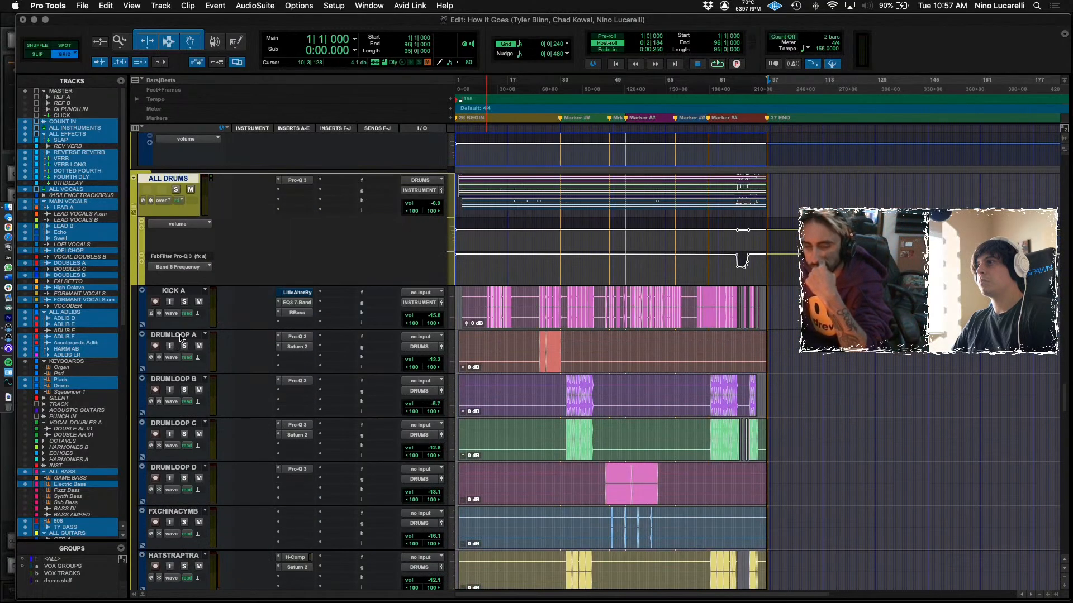
{"action": "left_click", "coordinate": [170, 293], "text": "shift"}
{"action": "left_click", "coordinate": [175, 335], "text": "shift"}
{"action": "left_click", "coordinate": [178, 380], "text": "shift"}
{"action": "left_click", "coordinate": [187, 423], "text": "shift"}
{"action": "scroll", "coordinate": [187, 358], "scroll_direction": "down", "scroll_amount": 5}
{"action": "left_click", "coordinate": [193, 272], "text": "shift"}
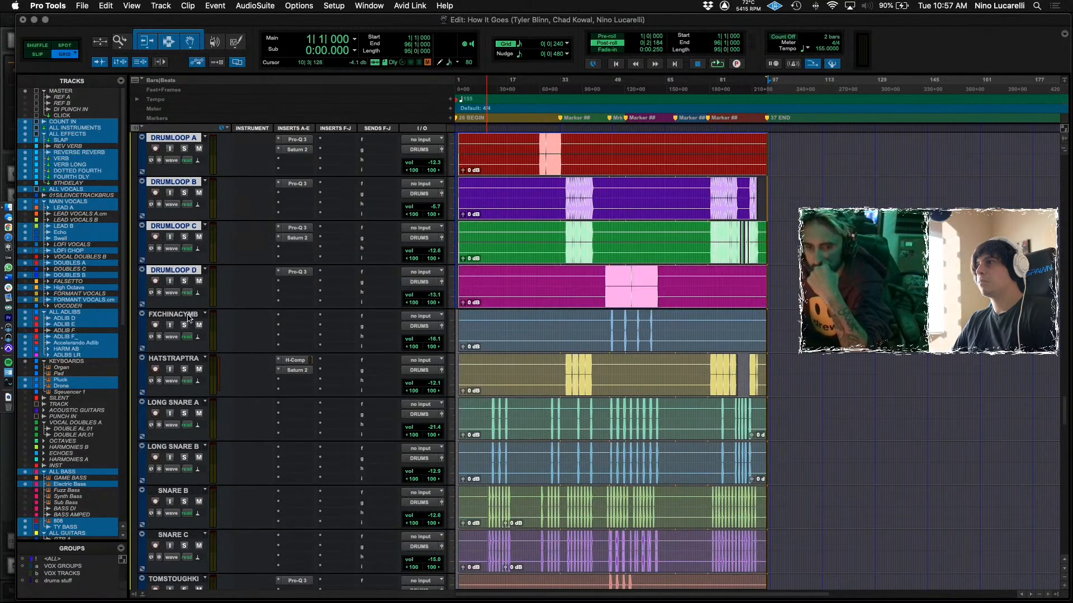
Add the FX CHINA CYMBAL, HATS TRAP TRAVIS, LONG SNARE A, LONG SNARE B, SNARE B and SNARE C tracks to the selection.
{"action": "left_click", "coordinate": [190, 317], "text": "shift"}
{"action": "left_click", "coordinate": [193, 361], "text": "shift"}
{"action": "left_click", "coordinate": [189, 404], "text": "shift"}
{"action": "left_click", "coordinate": [190, 448], "text": "shift"}
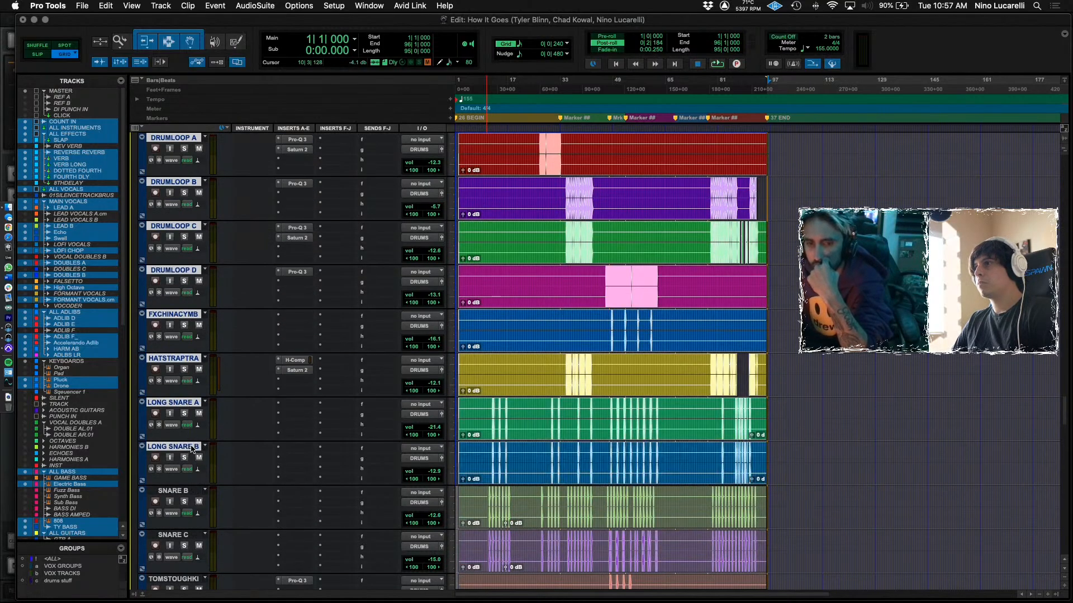
{"action": "scroll", "coordinate": [187, 402], "scroll_direction": "down", "scroll_amount": 5}
{"action": "left_click", "coordinate": [182, 272], "text": "shift"}
{"action": "left_click", "coordinate": [191, 314], "text": "shift"}
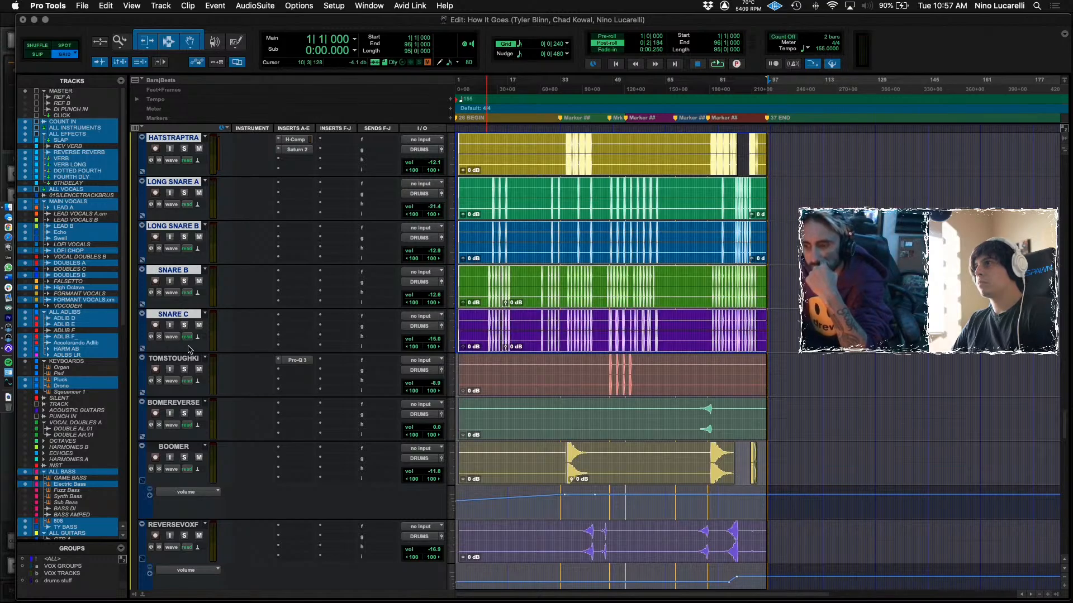
Add TOMS TOUGH KIT, BOOMER REVERSE, BOOMER, REVERSE VOX FX, GROUP CLAPS and the ACOUSTIC DRUMS folder to the selection.
{"action": "left_click", "coordinate": [191, 359], "text": "shift"}
{"action": "left_click", "coordinate": [185, 400], "text": "shift"}
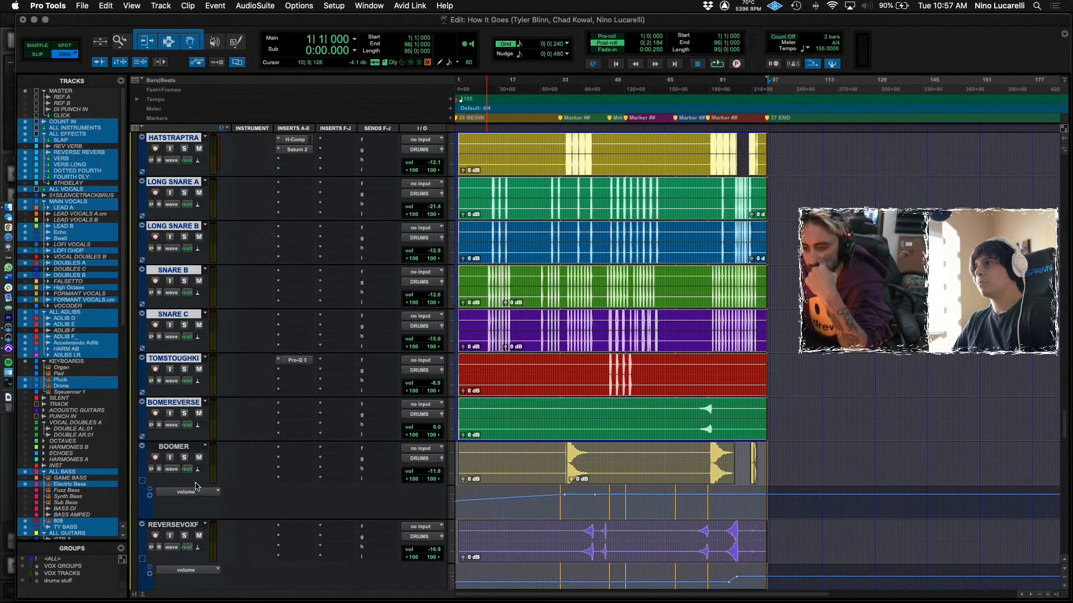
{"action": "left_click", "coordinate": [184, 447], "text": "shift"}
{"action": "scroll", "coordinate": [185, 447], "scroll_direction": "down", "scroll_amount": 2}
{"action": "left_click", "coordinate": [187, 436], "text": "shift"}
{"action": "scroll", "coordinate": [187, 436], "scroll_direction": "down", "scroll_amount": 2}
{"action": "left_click", "coordinate": [186, 426], "text": "shift"}
{"action": "scroll", "coordinate": [186, 427], "scroll_direction": "down", "scroll_amount": 3}
{"action": "left_click", "coordinate": [178, 345], "text": "shift"}
{"action": "scroll", "coordinate": [184, 355], "scroll_direction": "down", "scroll_amount": 1}
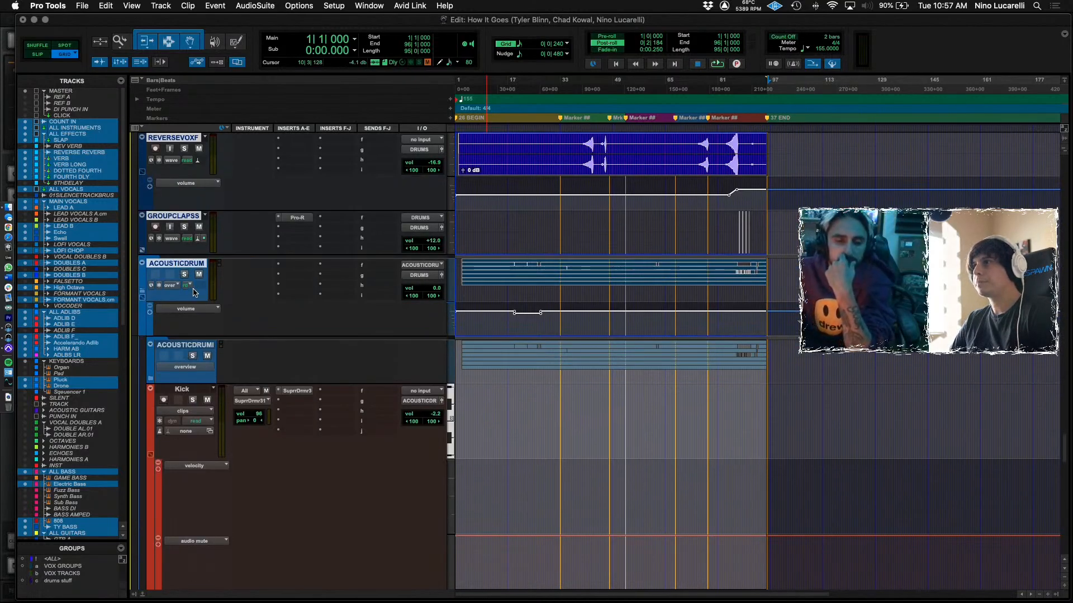
Add all the individual acoustic drum tracks, from Kick down to Perc Amb, to the selection.
{"action": "scroll", "coordinate": [199, 386], "scroll_direction": "down", "scroll_amount": 3}
{"action": "scroll", "coordinate": [208, 294], "scroll_direction": "up", "scroll_amount": 2}
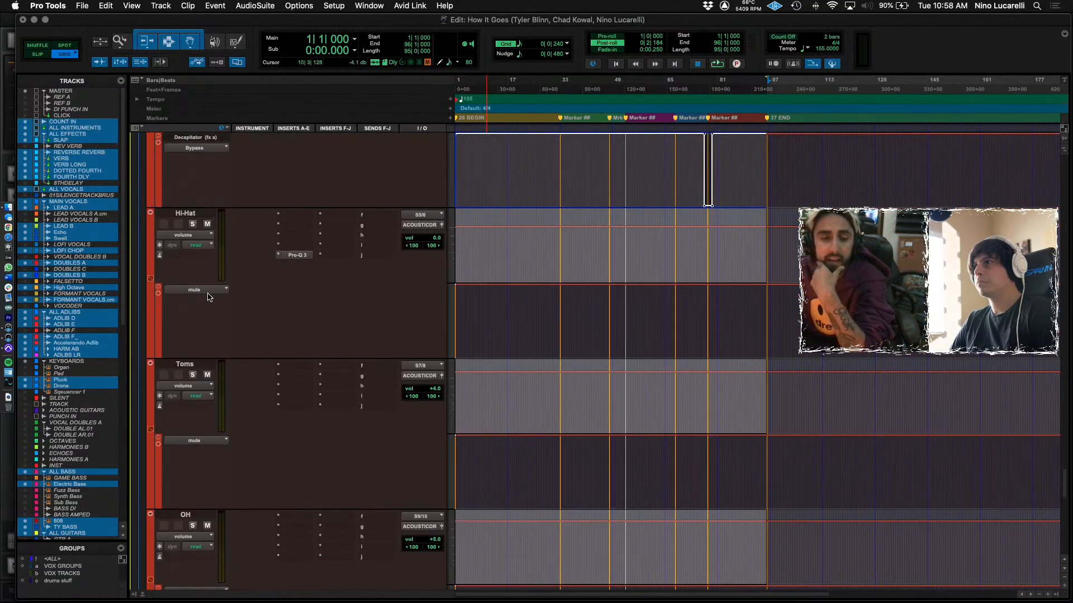
{"action": "scroll", "coordinate": [81, 391], "scroll_direction": "down", "scroll_amount": 10}
{"action": "left_click", "coordinate": [65, 458]}
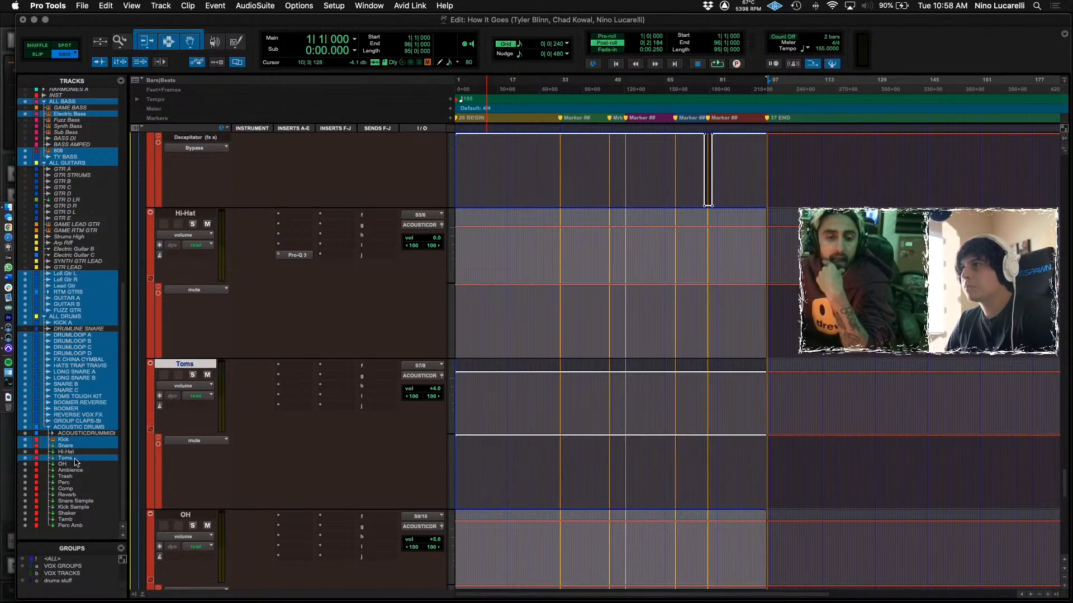
{"action": "left_click_drag", "start_coordinate": [72, 457], "coordinate": [77, 526]}
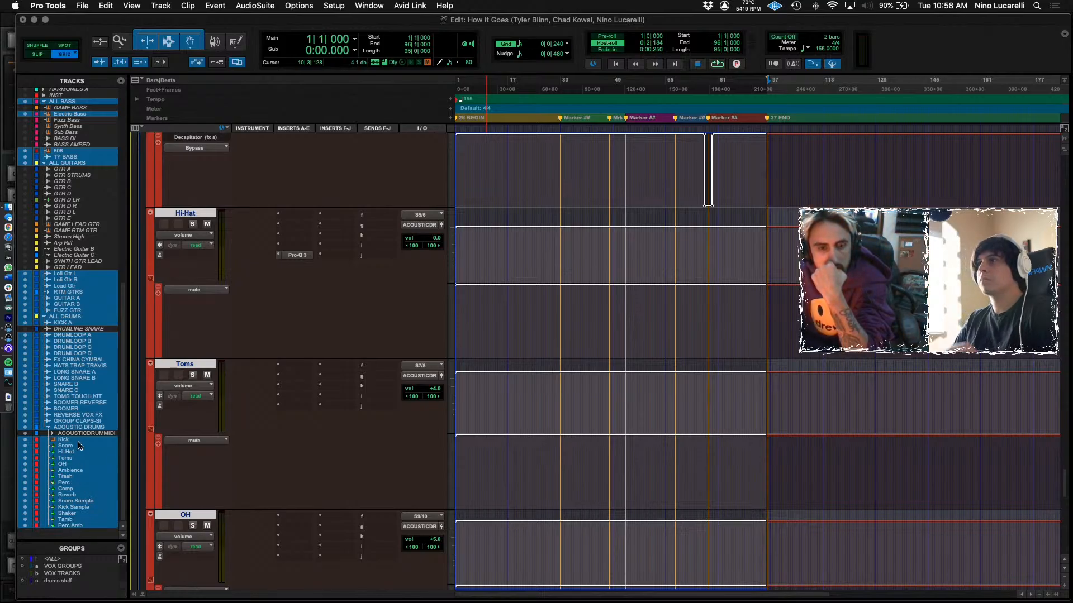
Set up an offline track bounce of all selected tracks as WAV files, prompting for the save location.
{"action": "scroll", "coordinate": [79, 445], "scroll_direction": "up", "scroll_amount": 3}
{"action": "scroll", "coordinate": [281, 374], "scroll_direction": "down", "scroll_amount": 15}
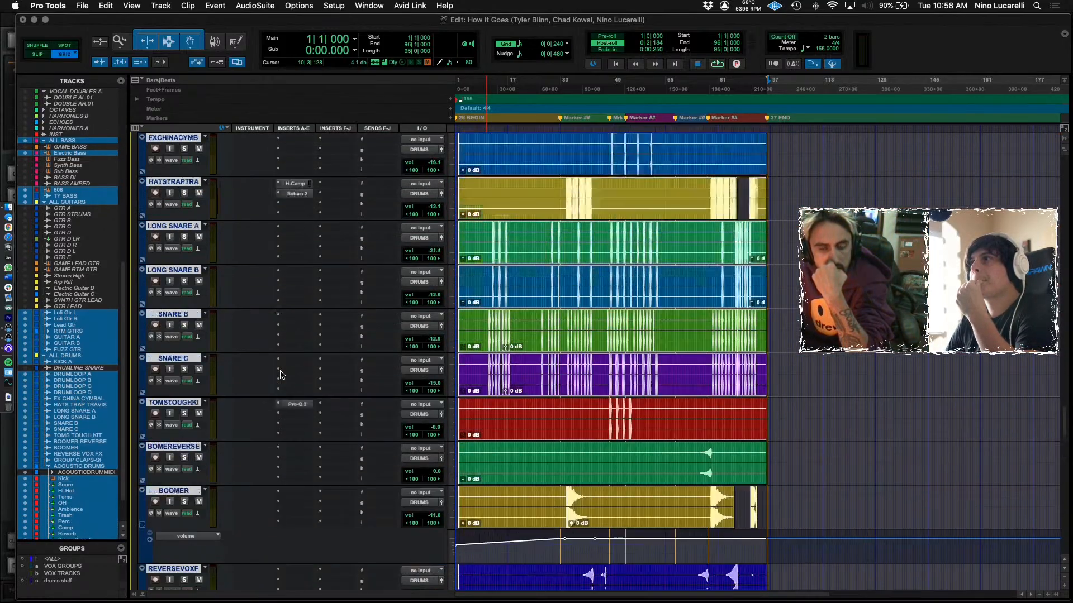
{"action": "scroll", "coordinate": [280, 364], "scroll_direction": "up", "scroll_amount": 20}
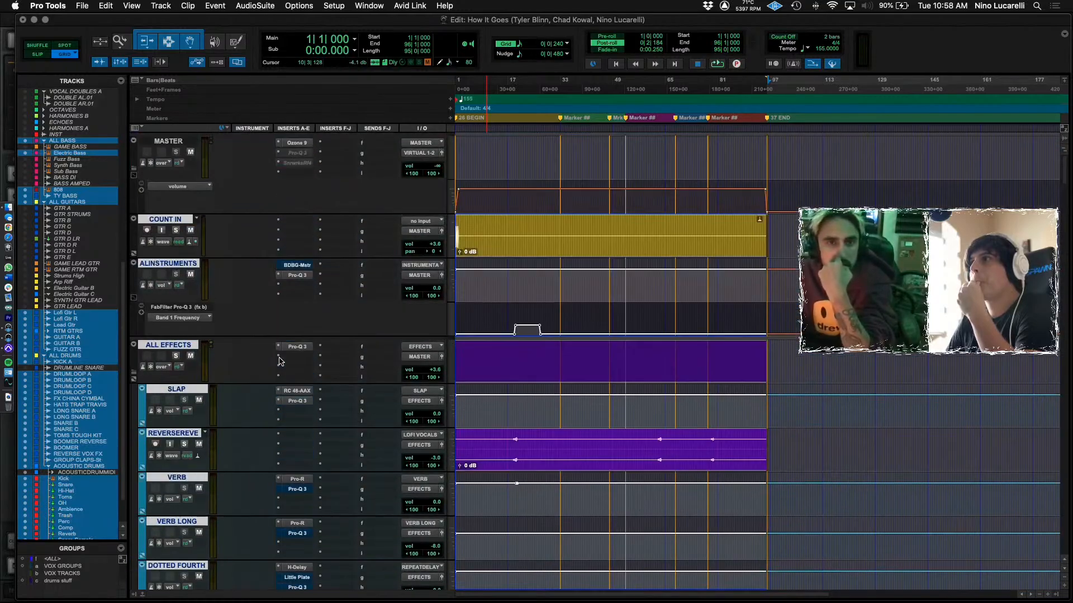
{"action": "right_click", "coordinate": [182, 221]}
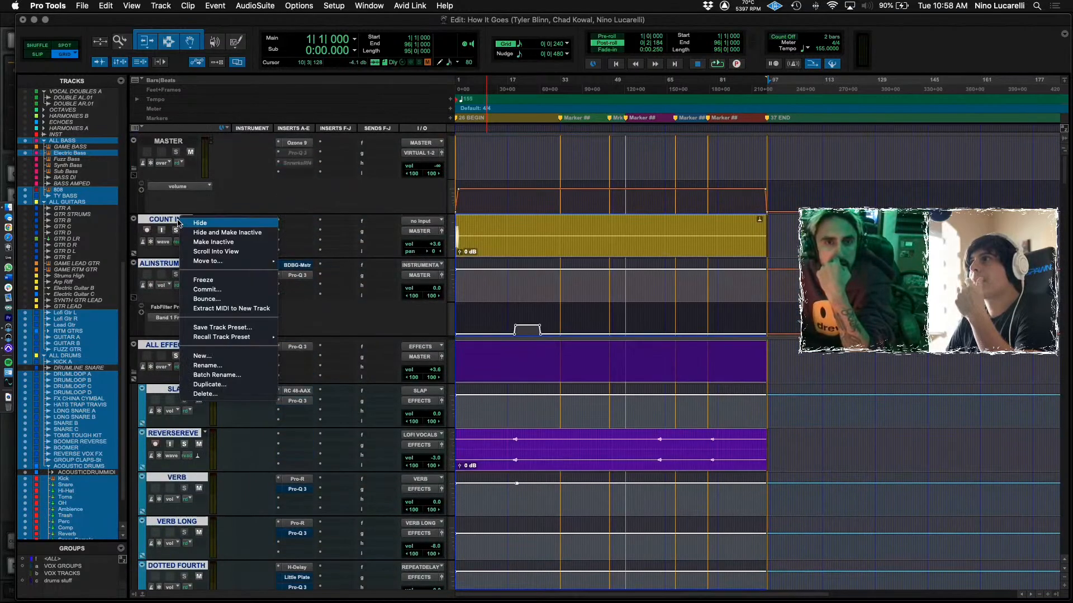
{"action": "left_click", "coordinate": [261, 301]}
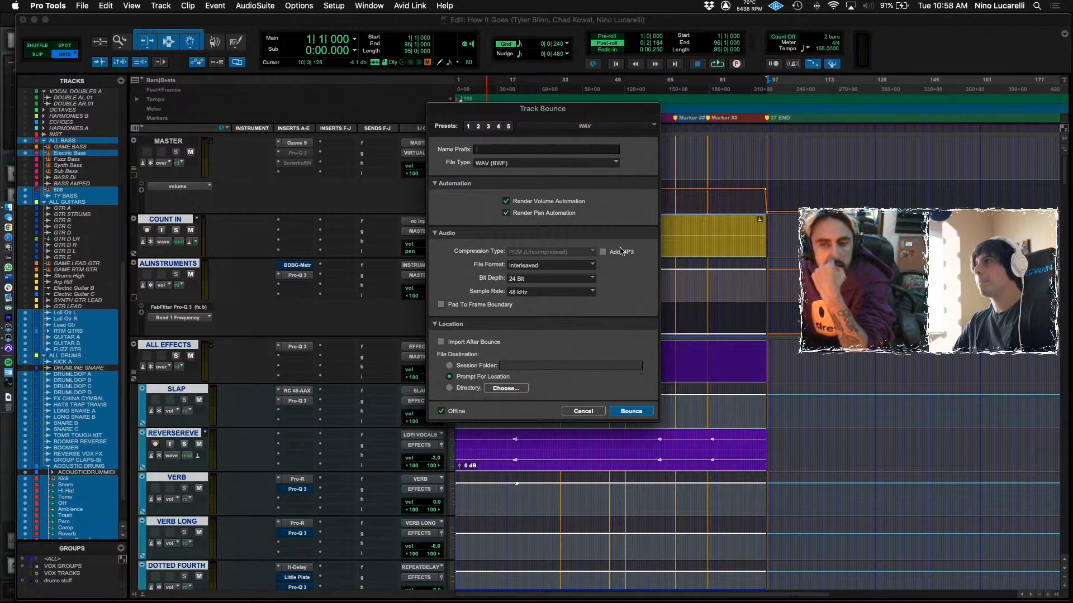
{"action": "left_click", "coordinate": [632, 411]}
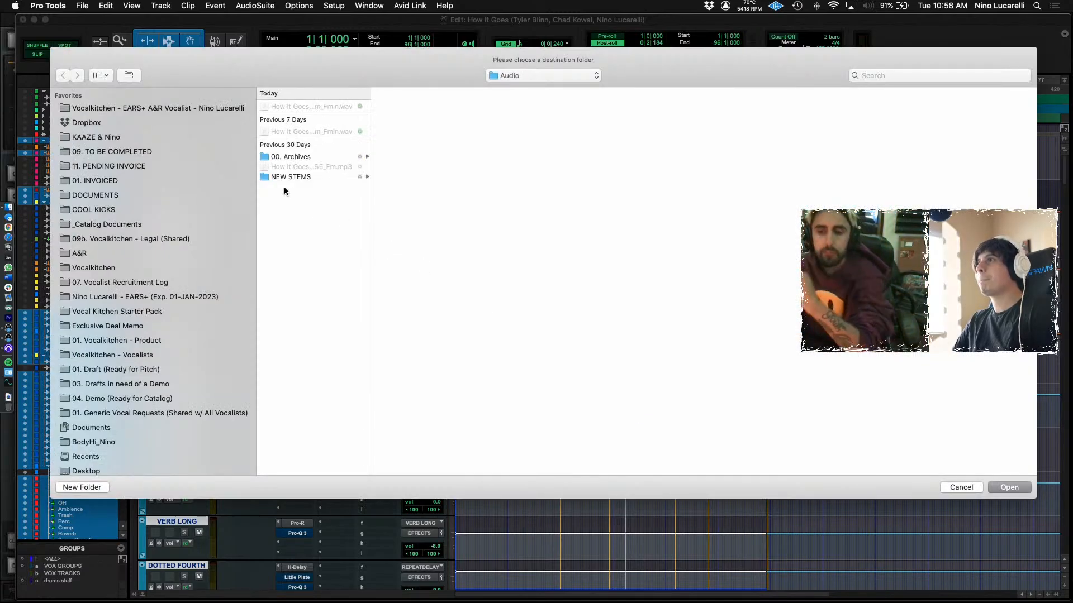
Create a MASTER STEMS folder inside Audio and bounce the selected tracks into it.
{"action": "left_click", "coordinate": [82, 487]}
{"action": "type", "text": "MA"}
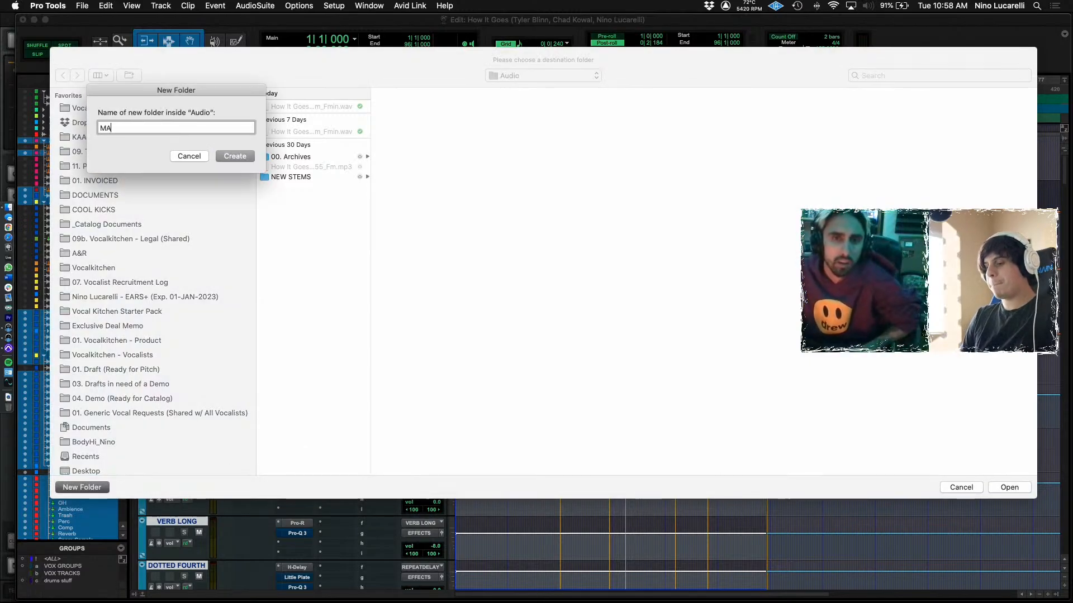
{"action": "type", "text": "STER STENS"}
{"action": "key", "text": "BackSpace"}
{"action": "key", "text": "BackSpace"}
{"action": "type", "text": "MS"}
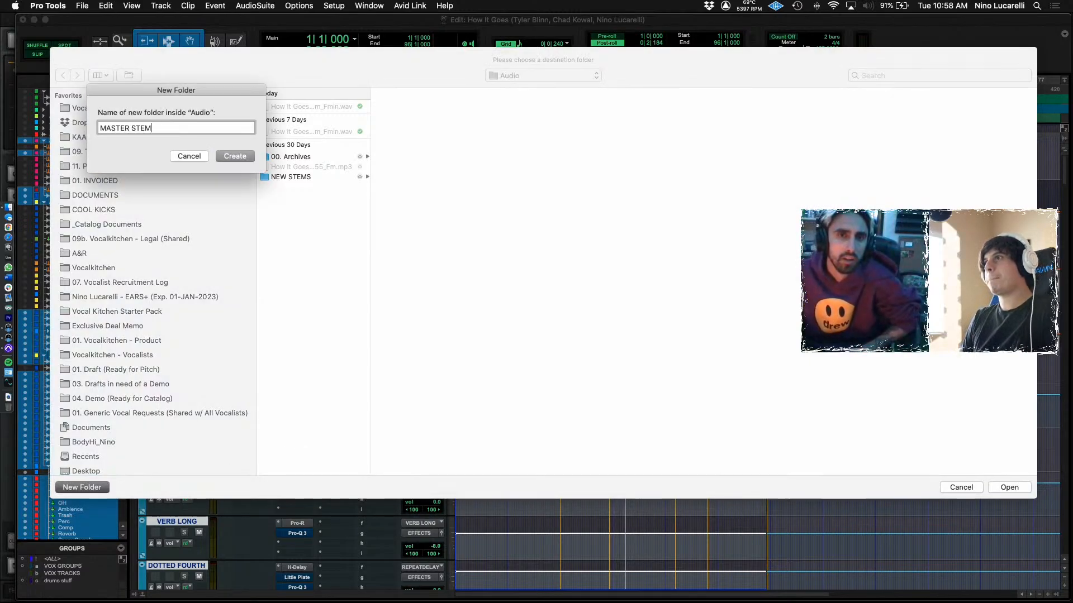
{"action": "left_click", "coordinate": [234, 156]}
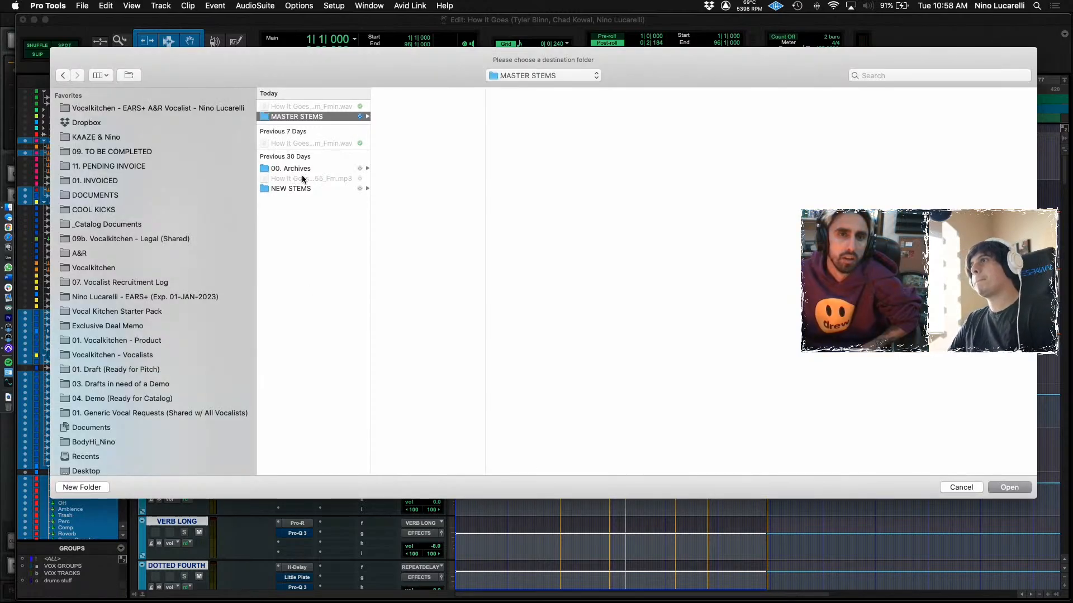
{"action": "left_click", "coordinate": [1001, 488]}
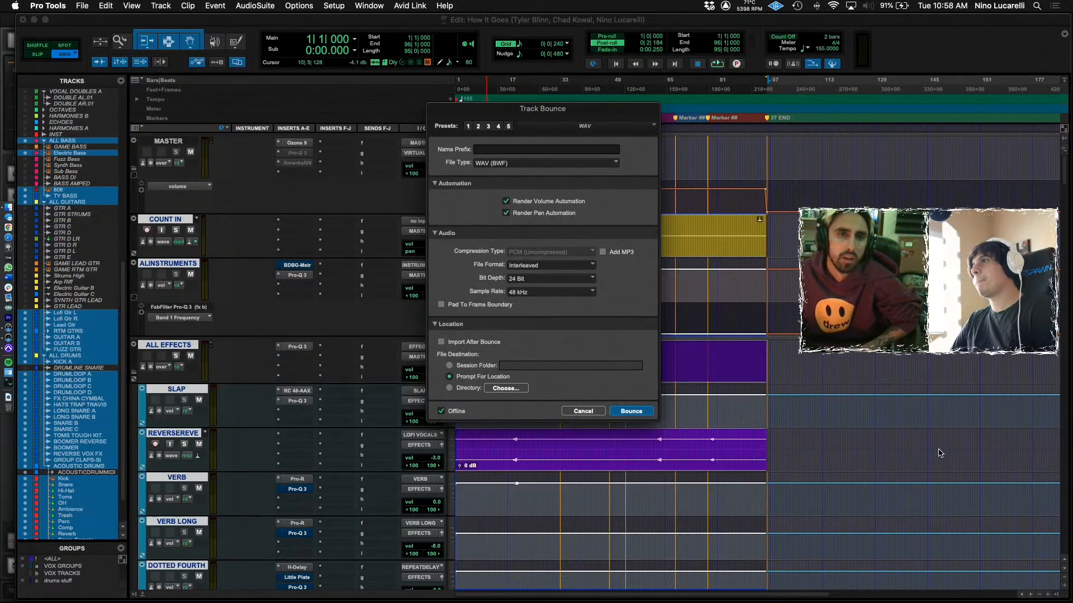
{"action": "key", "text": "Return"}
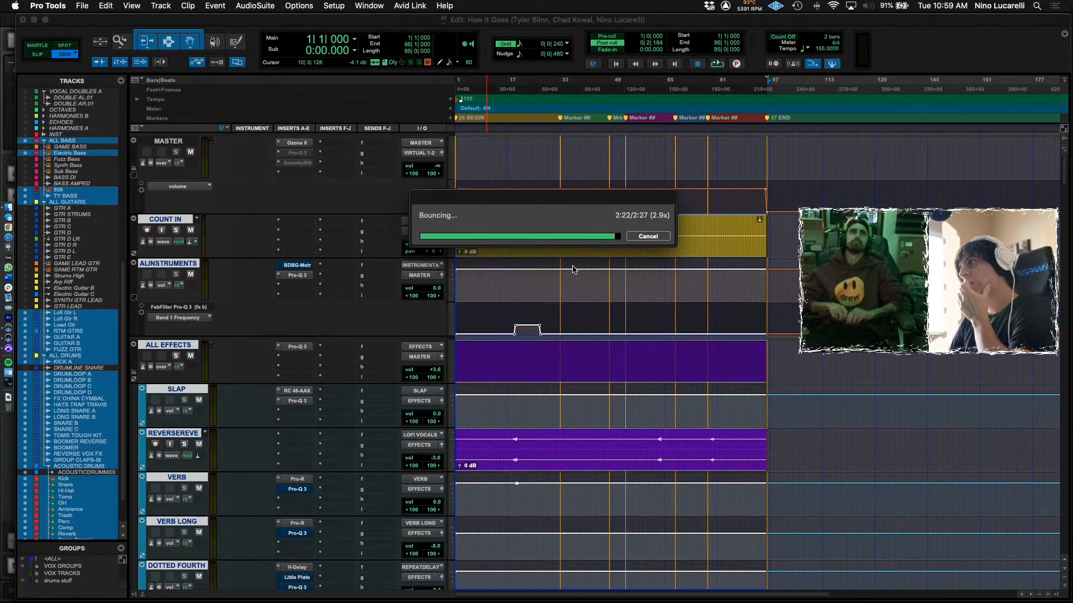
Lower the FUZZ GTR track's volume to -8.0 dB.
{"action": "left_click", "coordinate": [500, 437]}
{"action": "scroll", "coordinate": [503, 437], "scroll_direction": "down", "scroll_amount": 10}
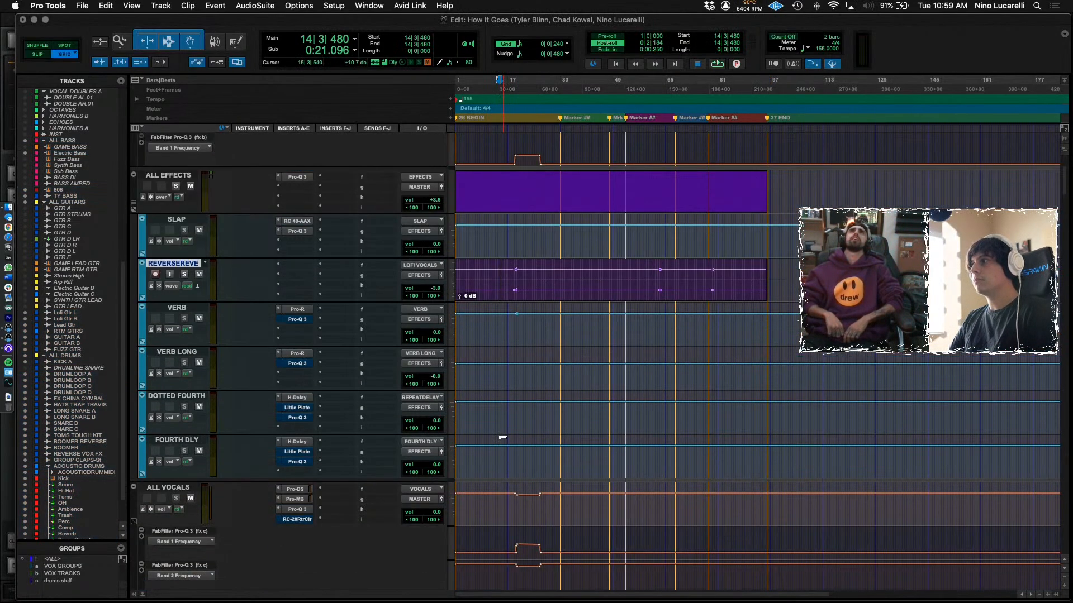
{"action": "scroll", "coordinate": [503, 437], "scroll_direction": "down", "scroll_amount": 15}
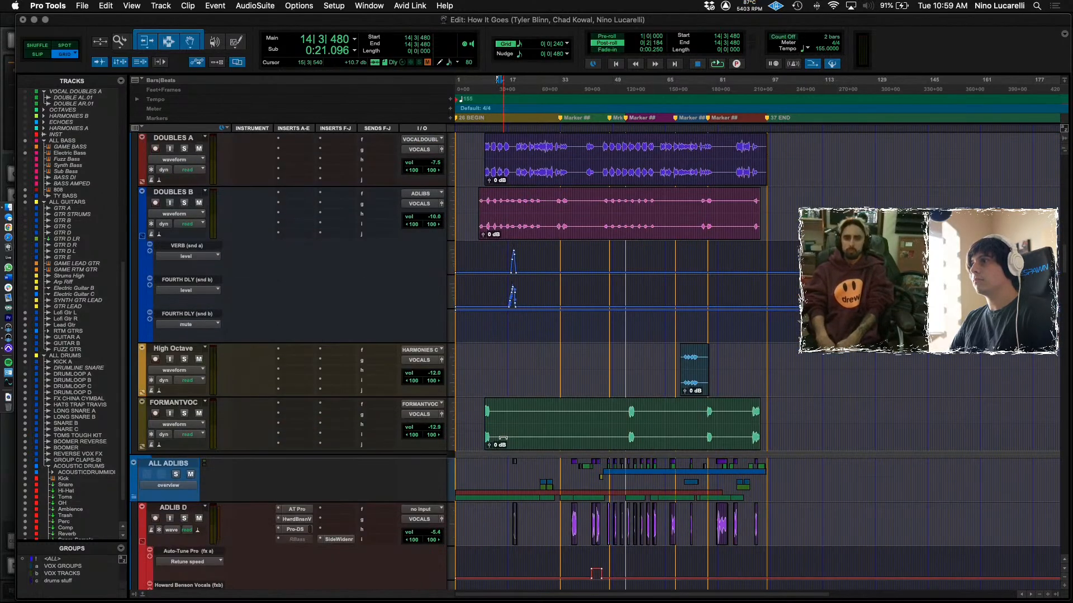
{"action": "scroll", "coordinate": [503, 439], "scroll_direction": "down", "scroll_amount": 15}
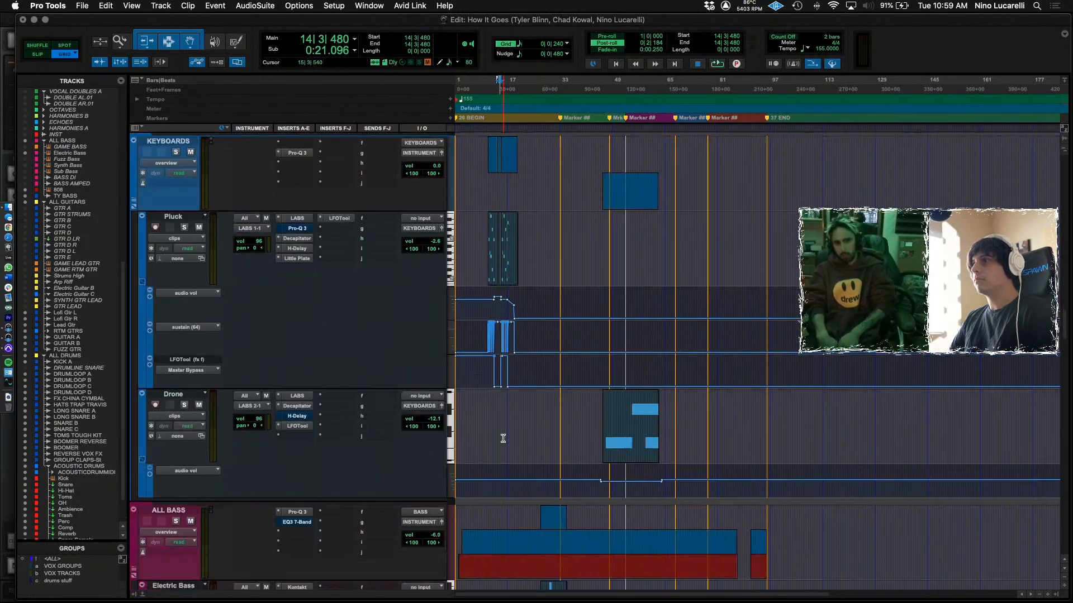
{"action": "scroll", "coordinate": [503, 439], "scroll_direction": "down", "scroll_amount": 12}
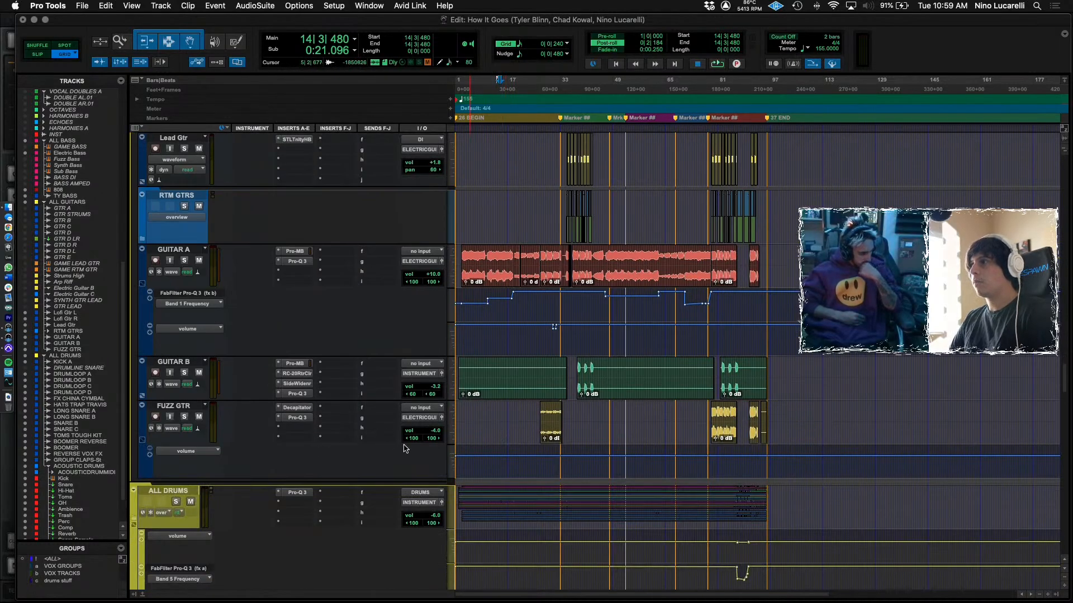
{"action": "left_click", "coordinate": [531, 411]}
{"action": "key", "text": "super+bracketright"}
{"action": "key", "text": "super+bracketright"}
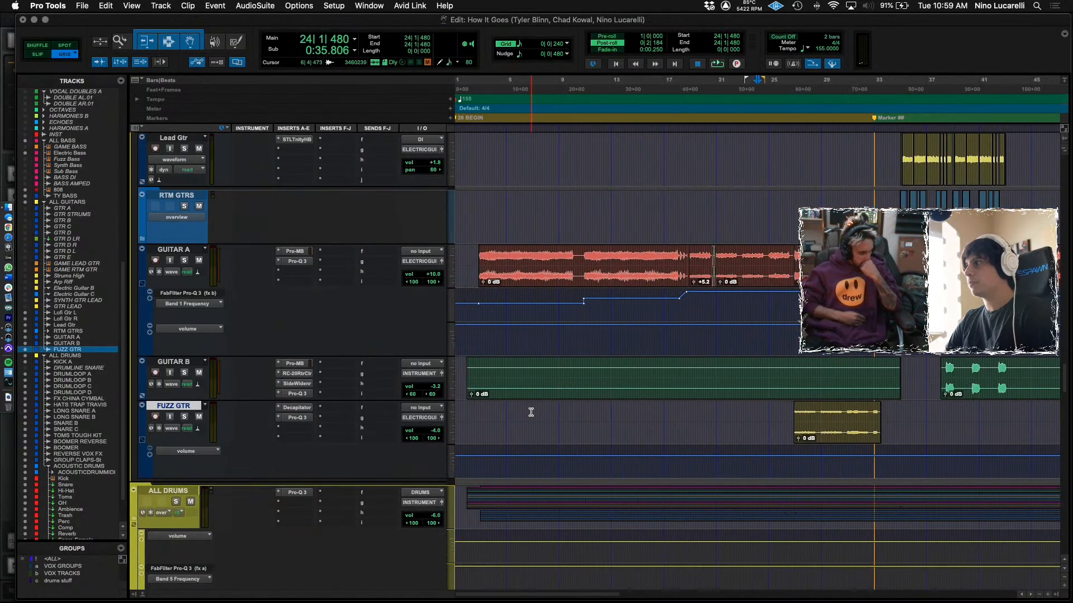
{"action": "left_click", "coordinate": [438, 434]}
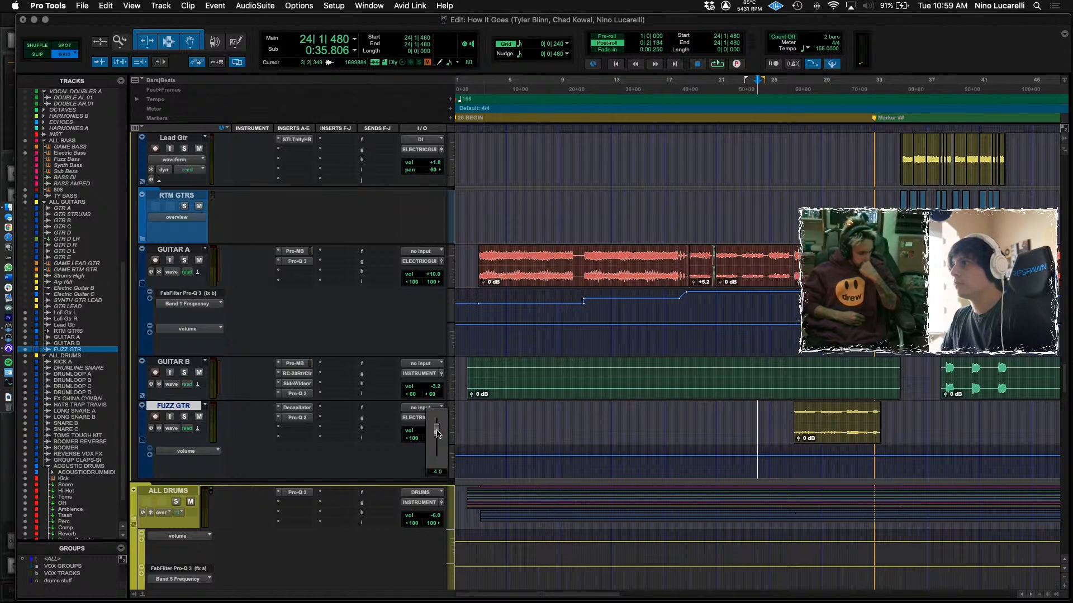
{"action": "left_click_drag", "start_coordinate": [437, 434], "coordinate": [438, 439]}
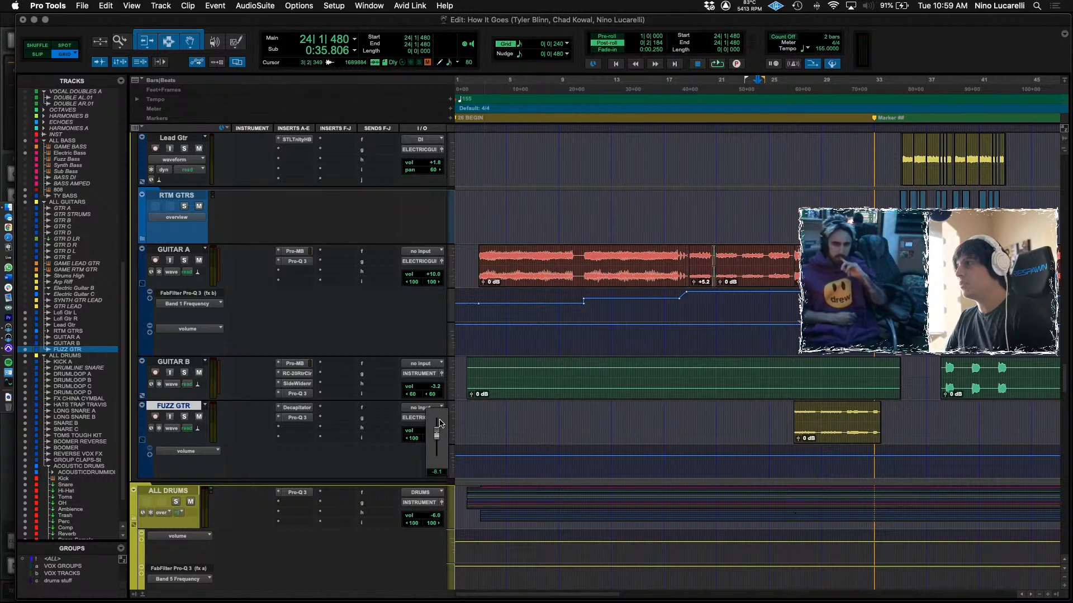
Audition the FUZZ GTR clip in the mix from its start near bar 26.
{"action": "key", "text": "r"}
{"action": "key", "text": "r"}
{"action": "key", "text": "r"}
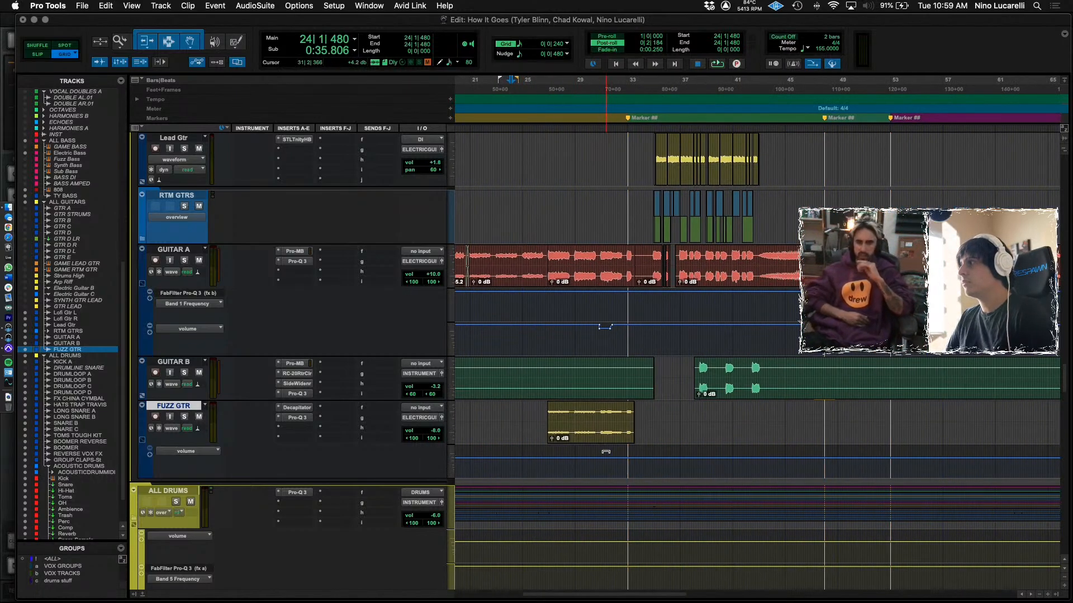
{"action": "key", "text": "t"}
{"action": "key", "text": "t"}
{"action": "key", "text": "t"}
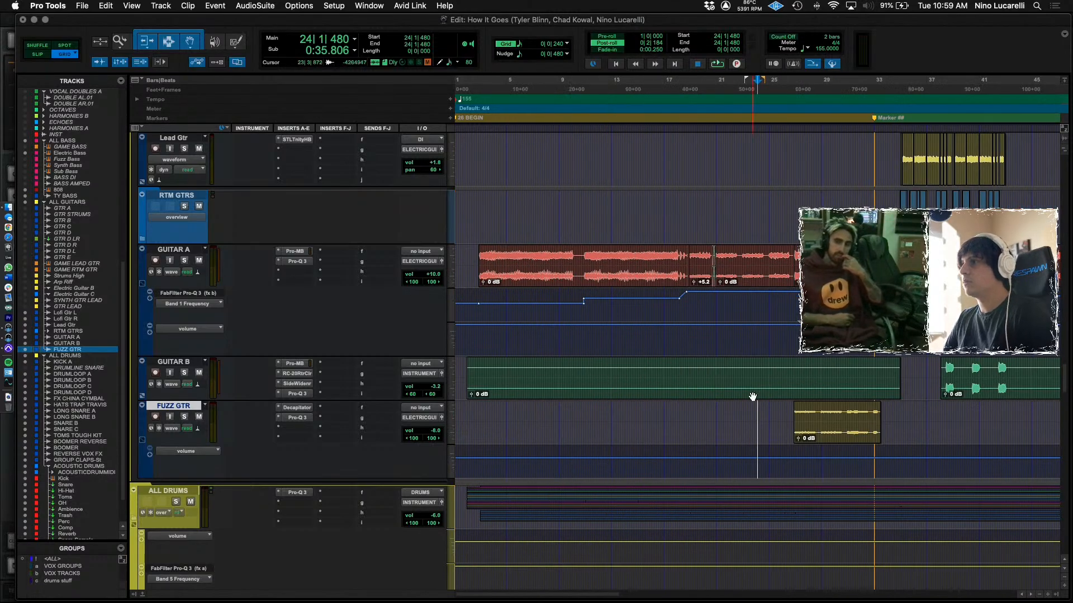
{"action": "key", "text": "space"}
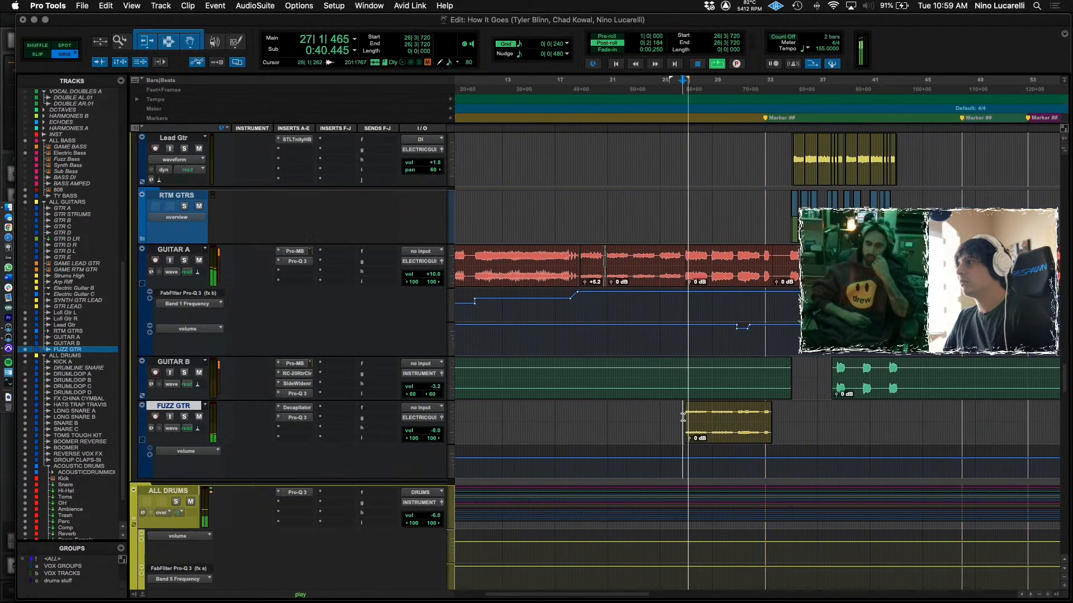
{"action": "key", "text": "space"}
Add a 12 dB/oct high cut at about 153 Hz to the Electric Bass track's Pro-Q 3 while the mix plays.
{"action": "scroll", "coordinate": [550, 417], "scroll_direction": "up", "scroll_amount": 3}
{"action": "scroll", "coordinate": [551, 416], "scroll_direction": "up", "scroll_amount": 5}
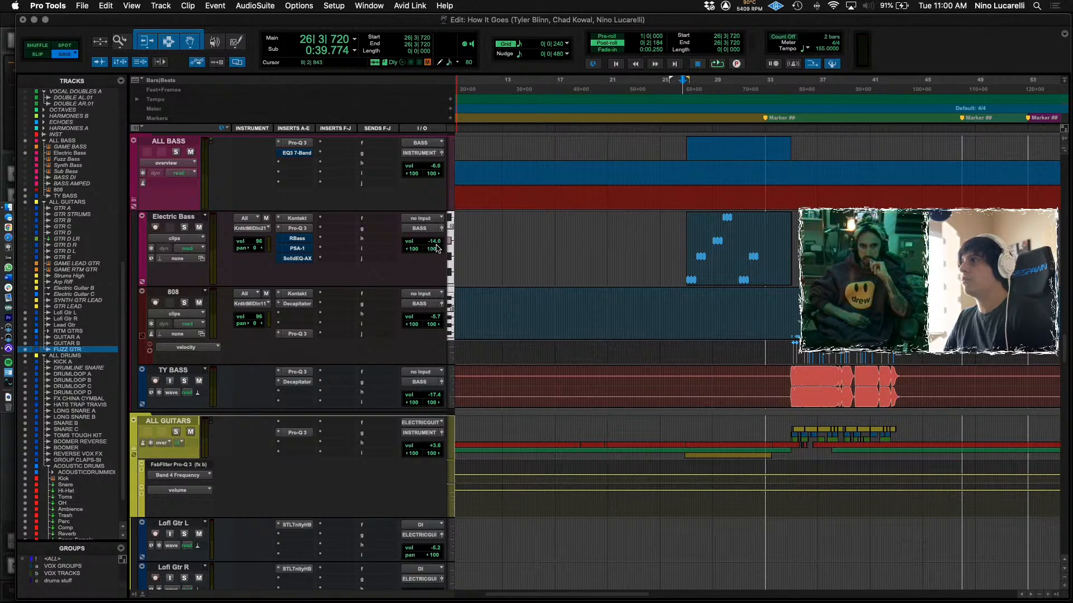
{"action": "left_click", "coordinate": [292, 229]}
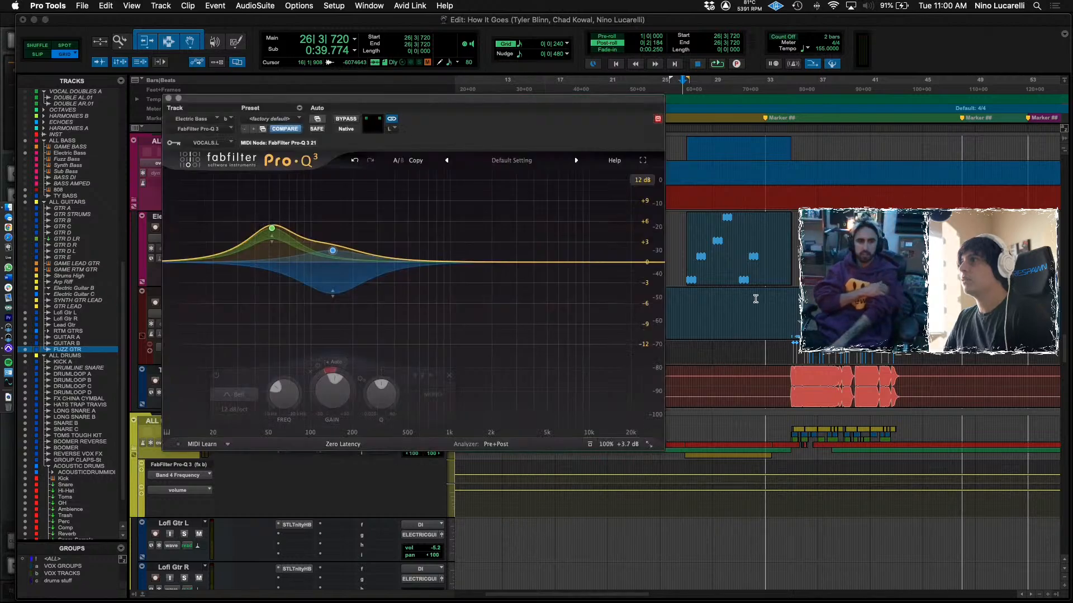
{"action": "left_click", "coordinate": [620, 263]}
{"action": "left_click_drag", "start_coordinate": [620, 263], "coordinate": [336, 255]}
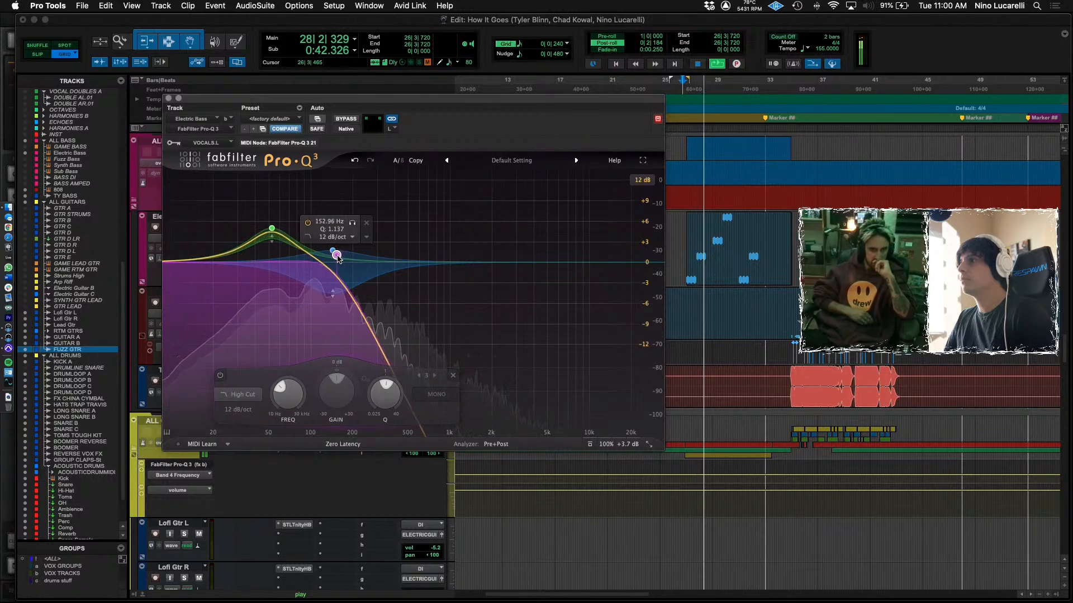
{"action": "left_click", "coordinate": [169, 98]}
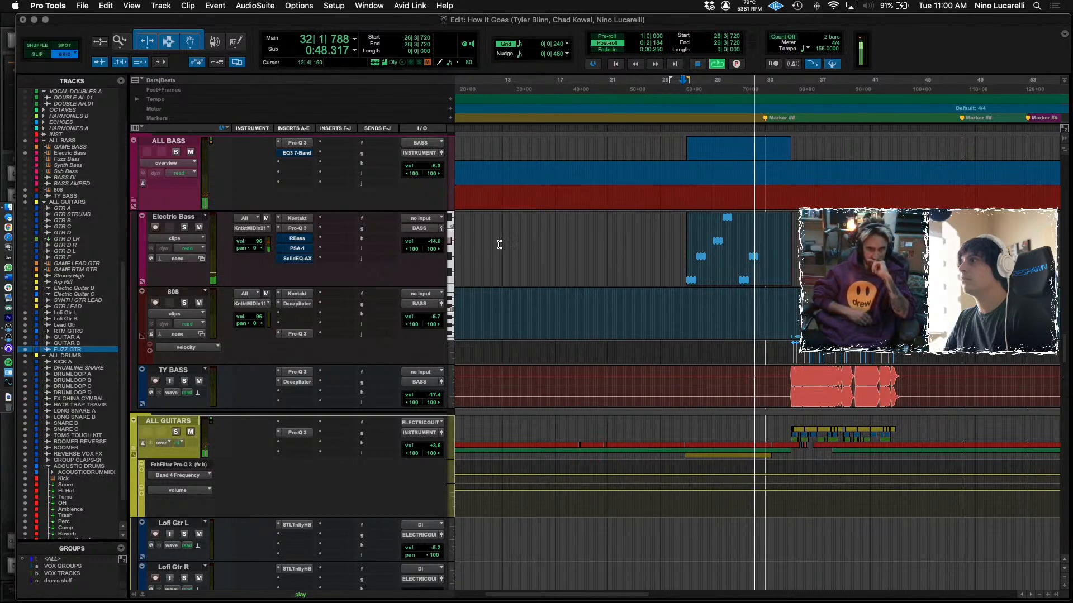
Replay the Electric Bass part from bar 26, muting and unmuting the track to compare.
{"action": "key", "text": "space"}
{"action": "left_click", "coordinate": [687, 234]}
{"action": "key", "text": "space"}
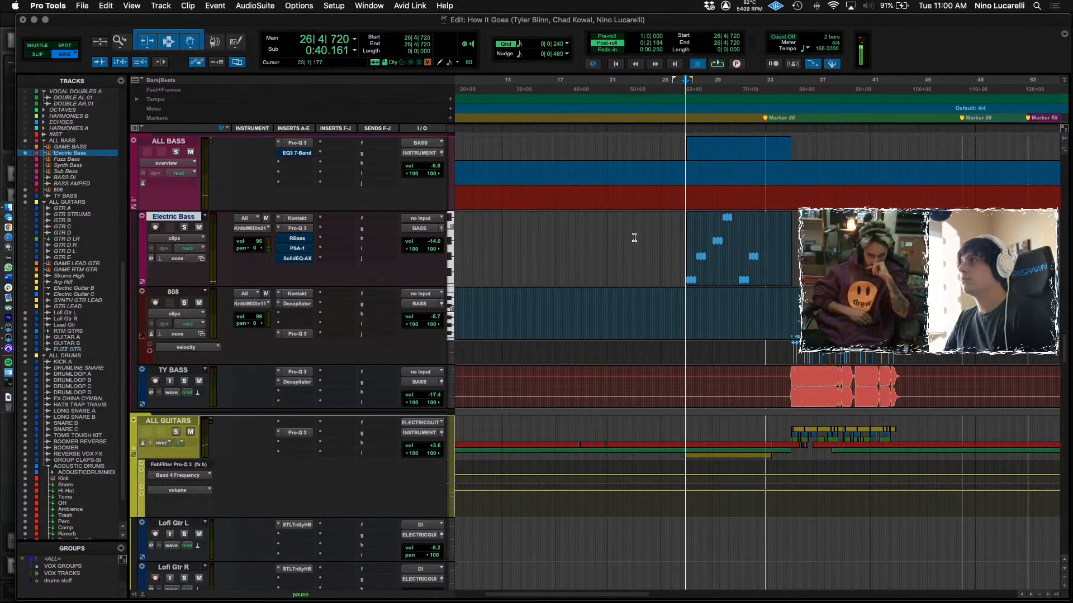
{"action": "left_click", "coordinate": [199, 228]}
{"action": "left_click", "coordinate": [199, 228]}
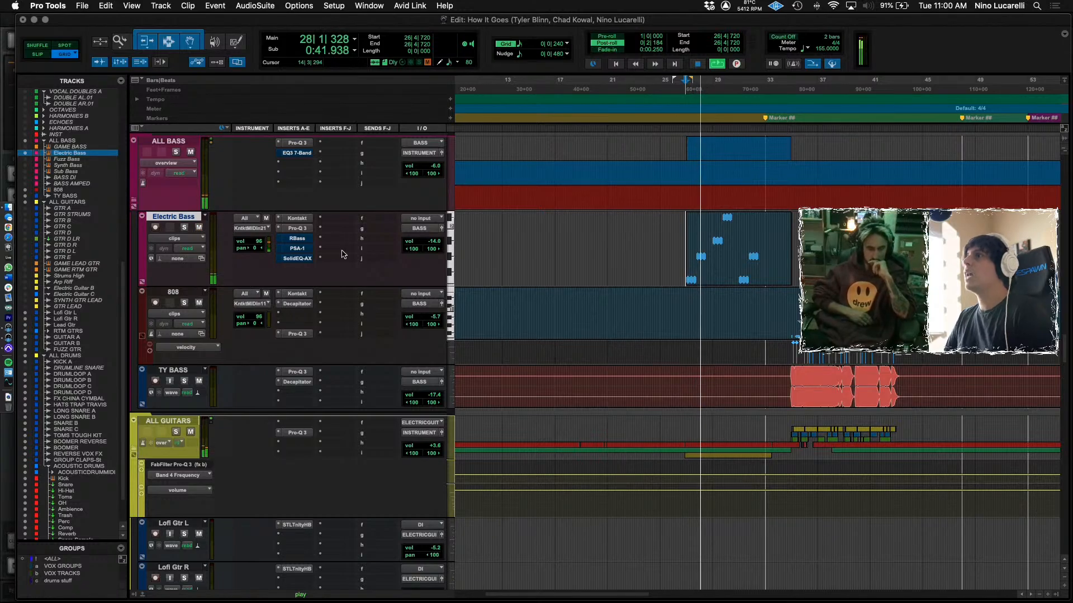
Overlay the GUITAR A spectrum in the Electric Bass Pro-Q 3 analyzer and compare both during playback.
{"action": "left_click", "coordinate": [295, 228]}
{"action": "key", "text": "space"}
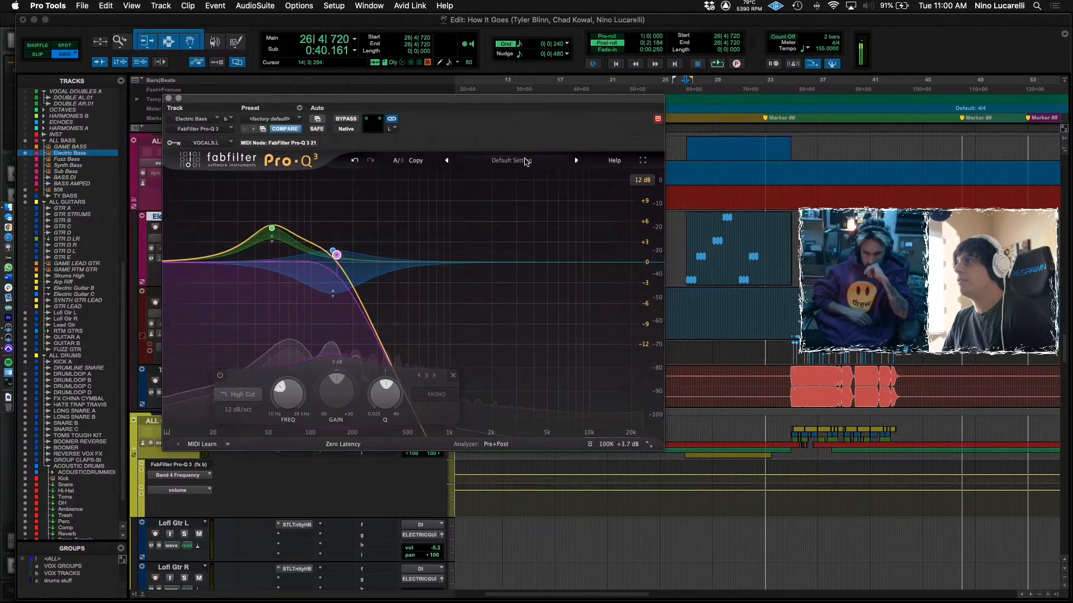
{"action": "left_click", "coordinate": [496, 444]}
{"action": "scroll", "coordinate": [509, 359], "scroll_direction": "down", "scroll_amount": 15}
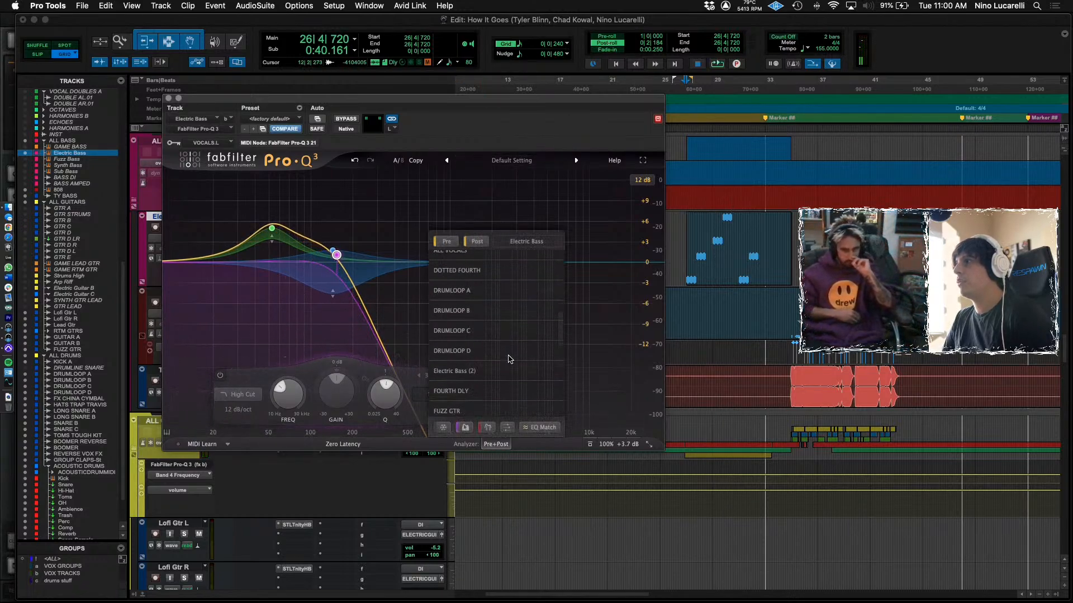
{"action": "scroll", "coordinate": [497, 379], "scroll_direction": "up", "scroll_amount": 10}
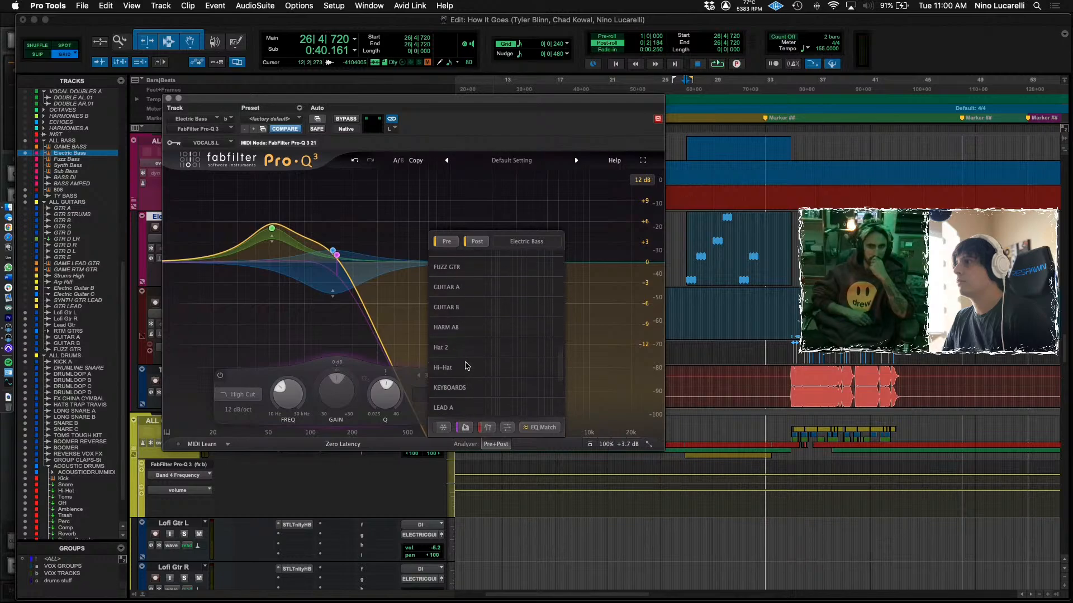
{"action": "key", "text": "space"}
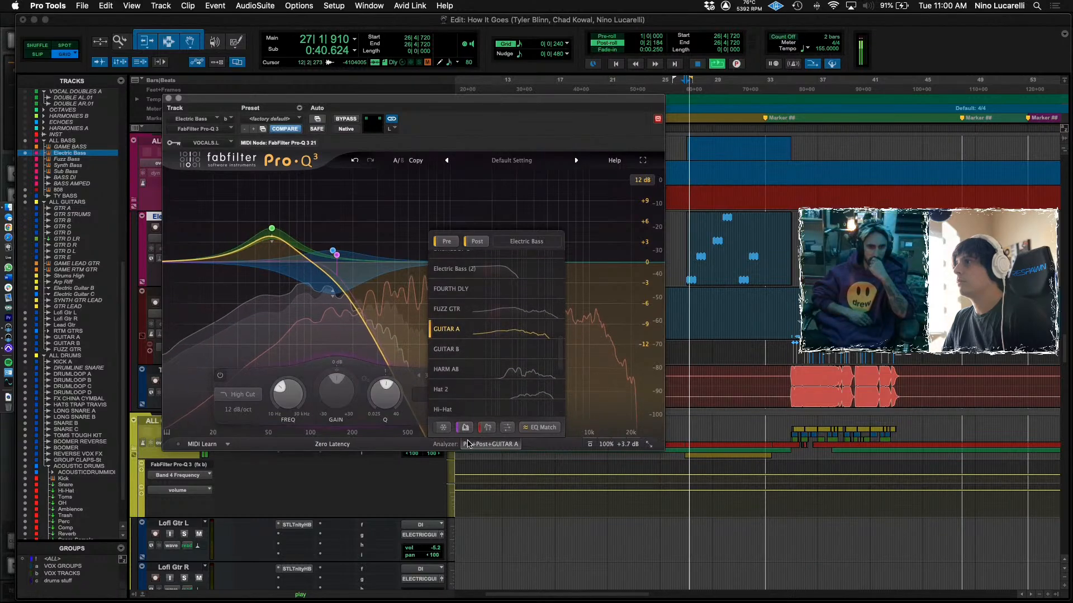
{"action": "left_click", "coordinate": [491, 445]}
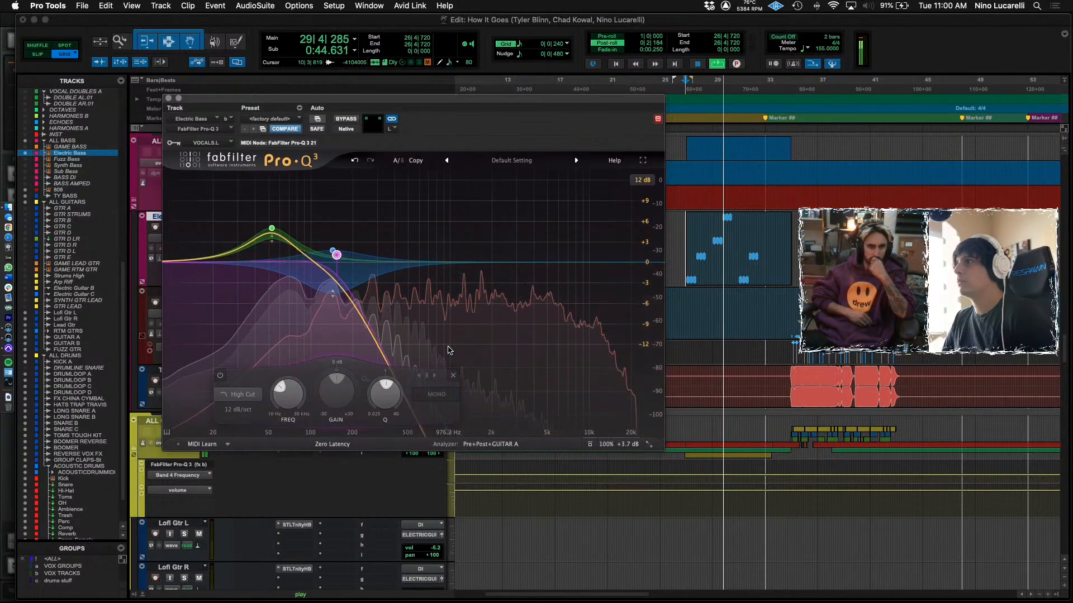
{"action": "key", "text": "space"}
{"action": "key", "text": "super+w"}
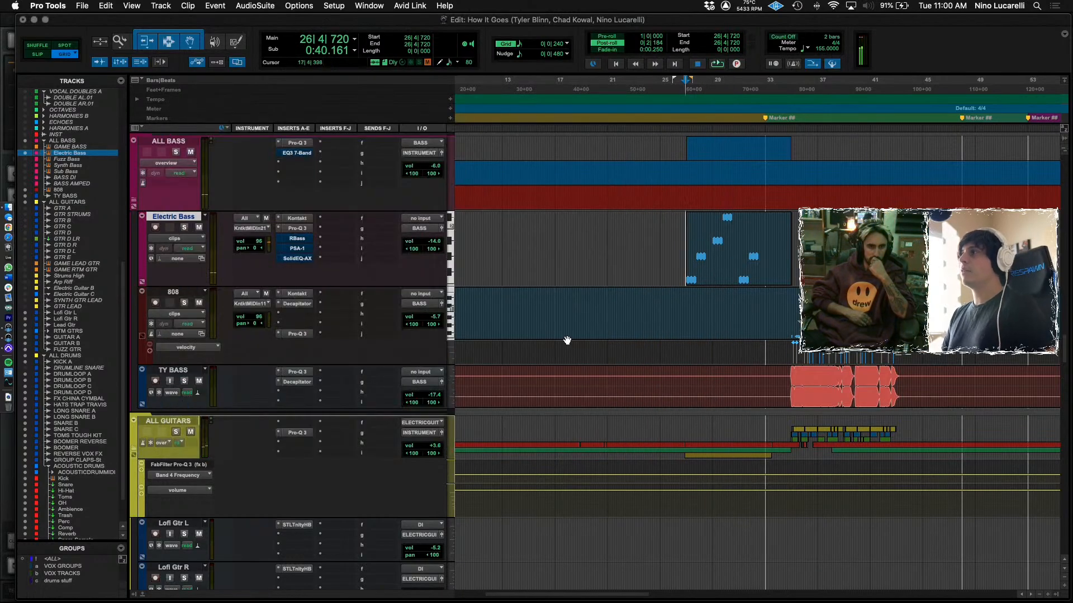
Play the mix from just before the first FUZZ GTR clip and follow the guitar tracks into the next section.
{"action": "scroll", "coordinate": [566, 311], "scroll_direction": "right", "scroll_amount": 5}
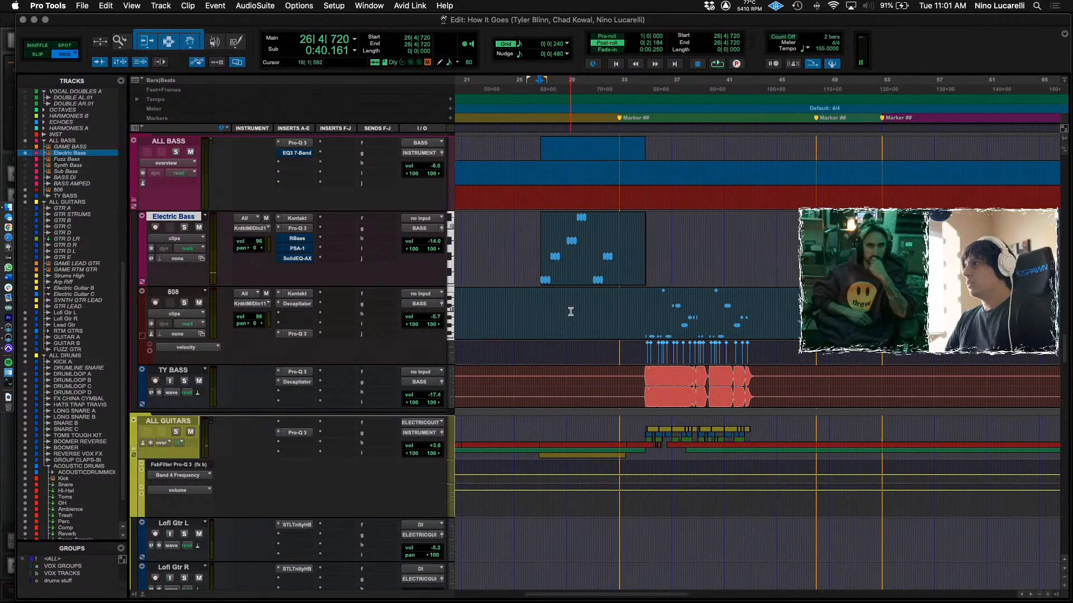
{"action": "scroll", "coordinate": [589, 373], "scroll_direction": "down", "scroll_amount": 10}
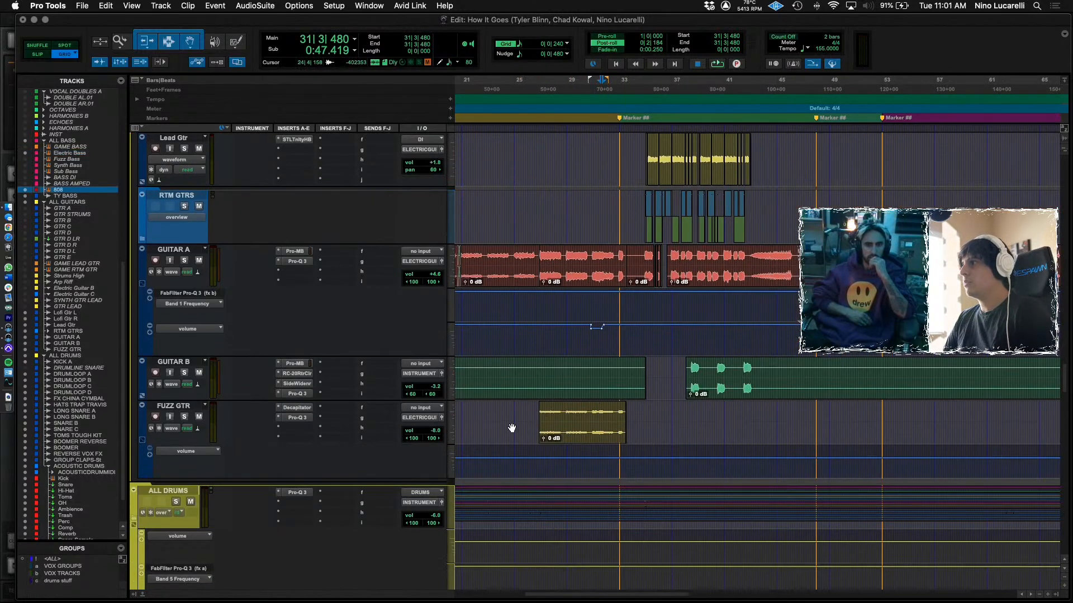
{"action": "left_click", "coordinate": [535, 408]}
{"action": "key", "text": "space"}
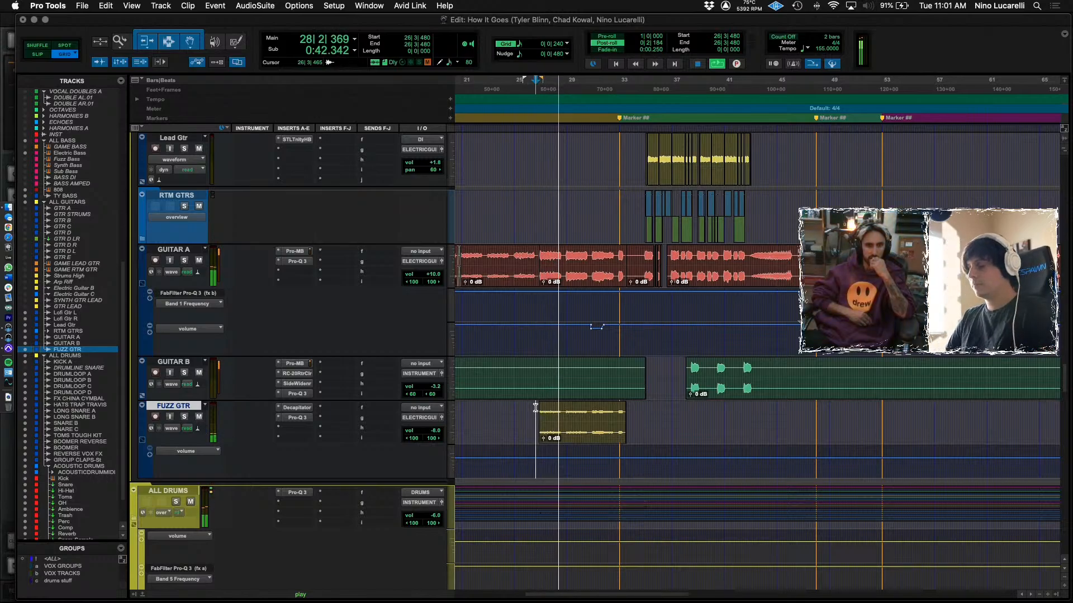
{"action": "key", "text": "super+bracketright"}
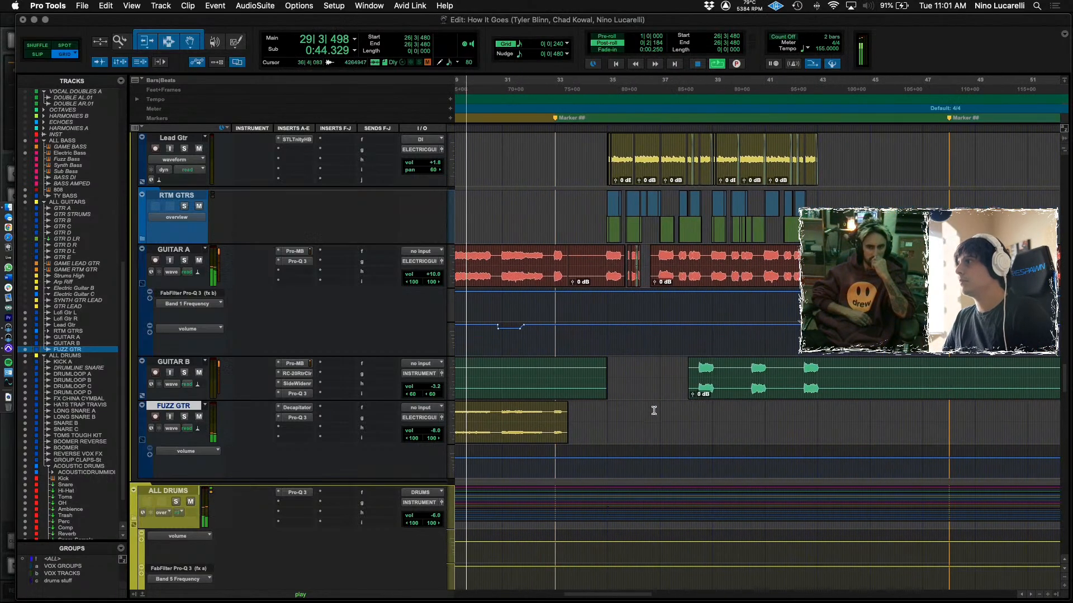
{"action": "scroll", "coordinate": [601, 433], "scroll_direction": "up", "scroll_amount": 2}
{"action": "scroll", "coordinate": [603, 431], "scroll_direction": "right", "scroll_amount": 2}
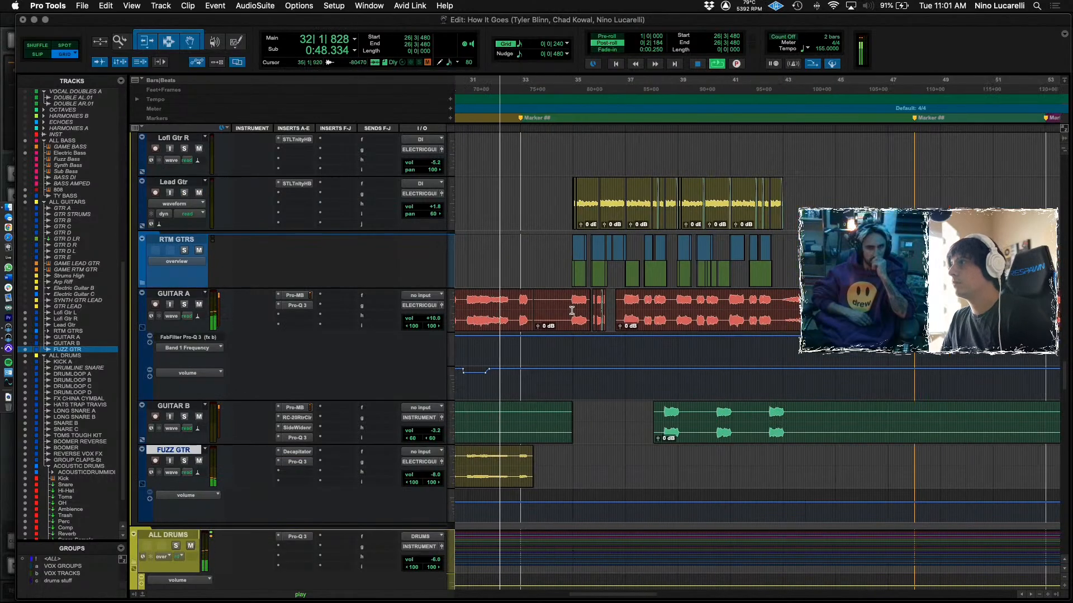
Listen on through the GUITAR A, GUITAR B and Lead Gtr parts from about bar 34, and stop playback.
{"action": "left_click_drag", "start_coordinate": [563, 308], "coordinate": [774, 308]}
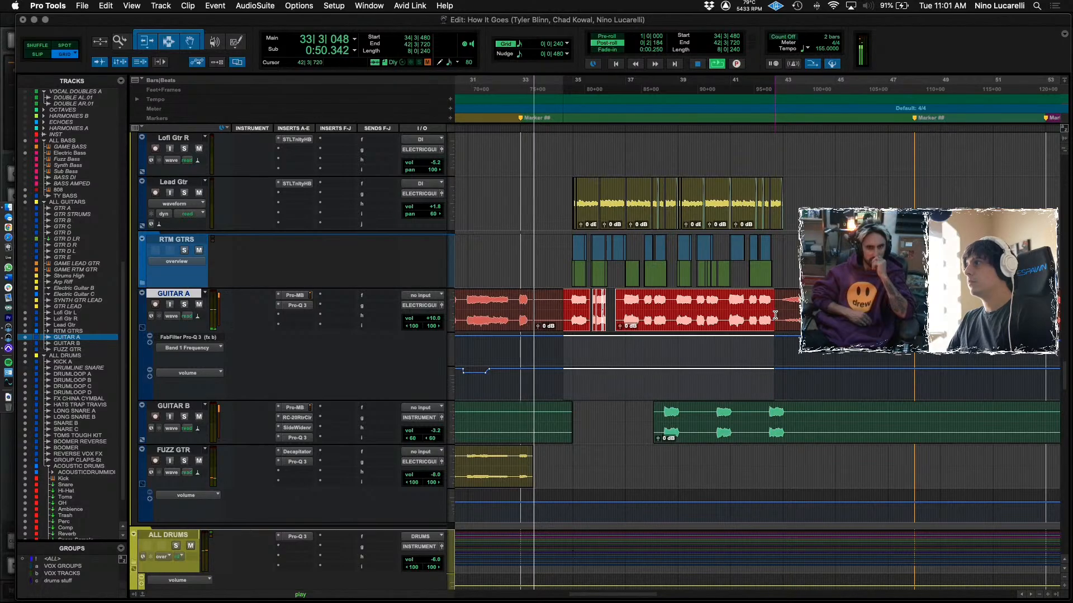
{"action": "left_click", "coordinate": [569, 465]}
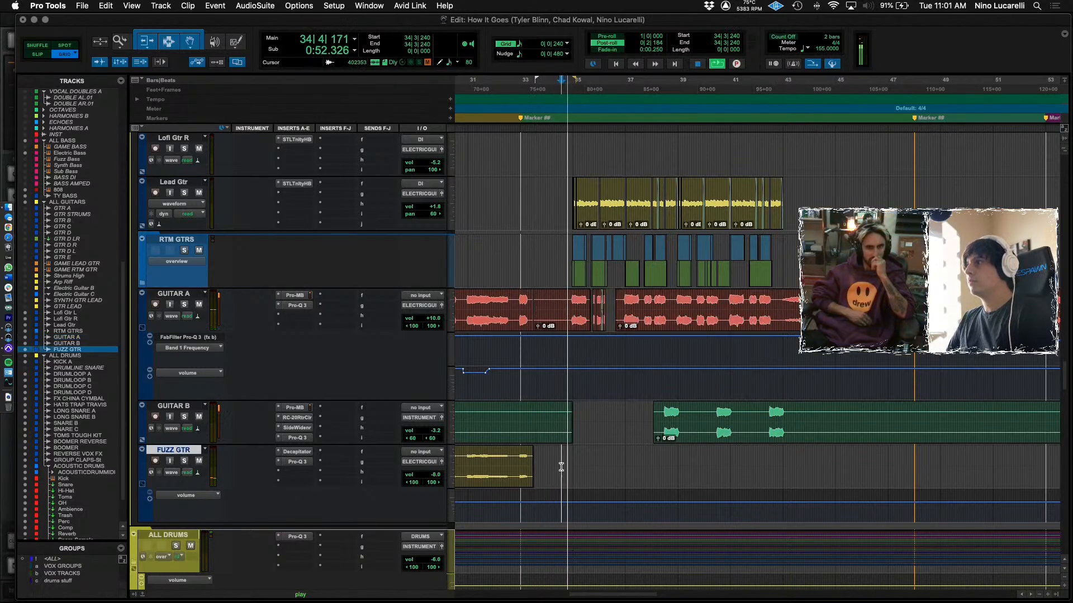
{"action": "key", "text": "super+bracketleft"}
{"action": "key", "text": "super+bracketleft"}
{"action": "scroll", "coordinate": [561, 467], "scroll_direction": "right", "scroll_amount": 5}
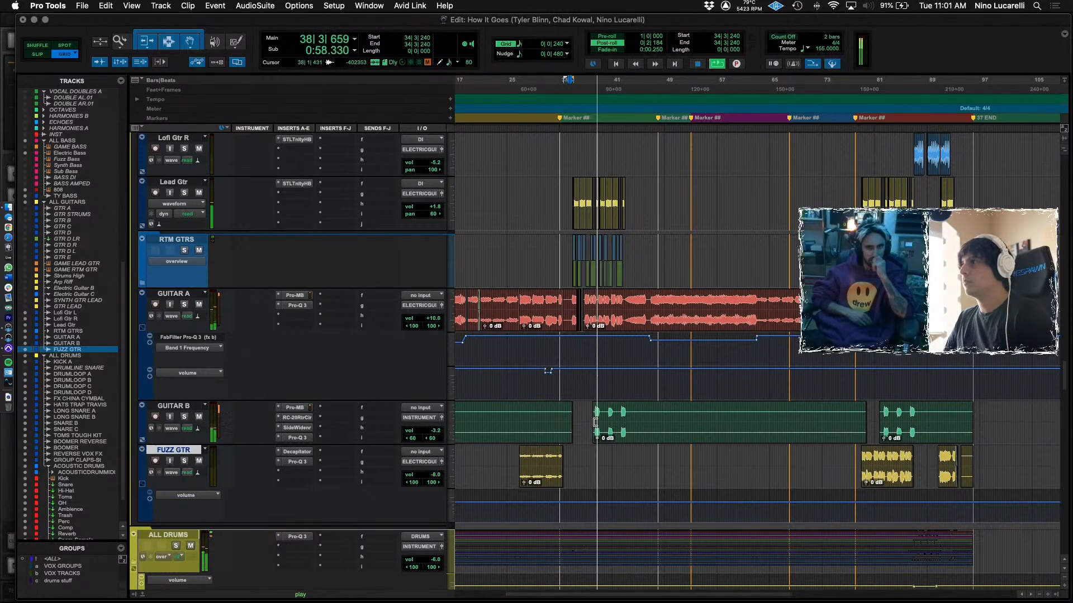
{"action": "key", "text": "super+bracketright"}
{"action": "scroll", "coordinate": [593, 423], "scroll_direction": "right", "scroll_amount": 2}
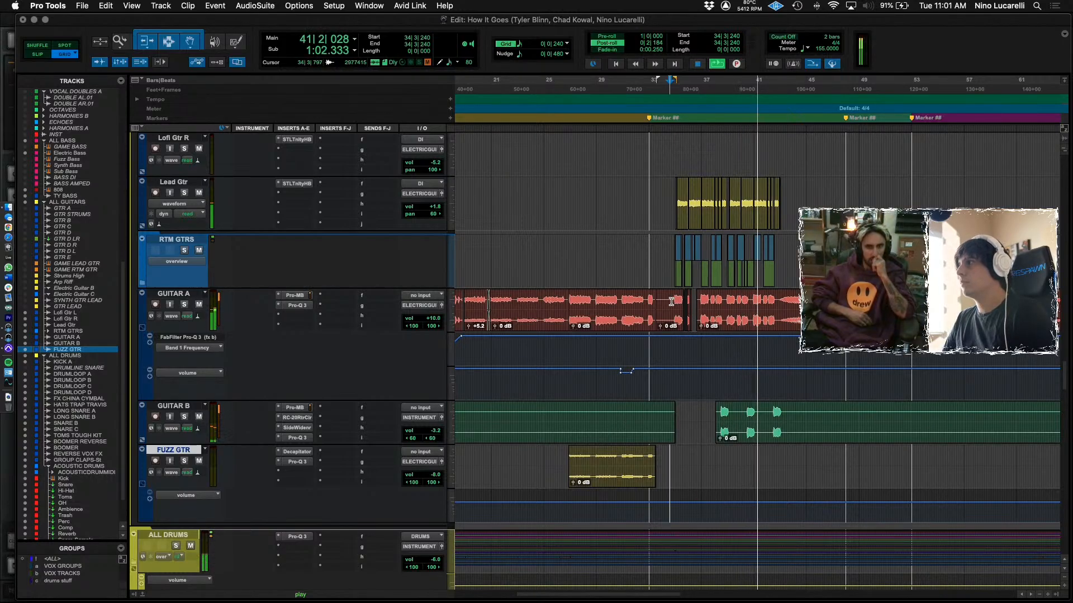
{"action": "scroll", "coordinate": [671, 304], "scroll_direction": "right", "scroll_amount": 3}
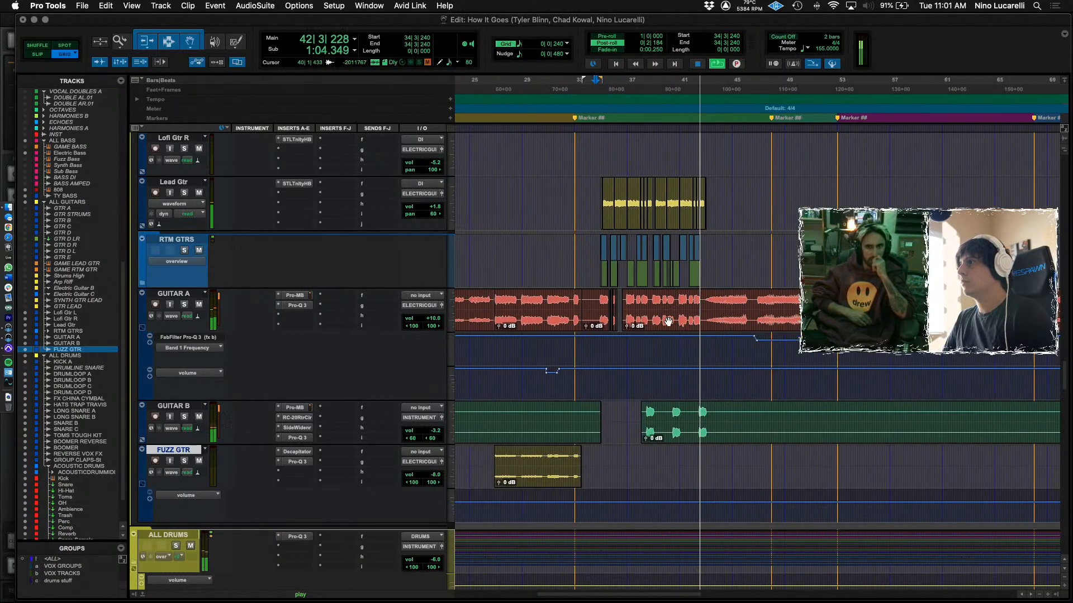
{"action": "key", "text": "r"}
{"action": "key", "text": "space"}
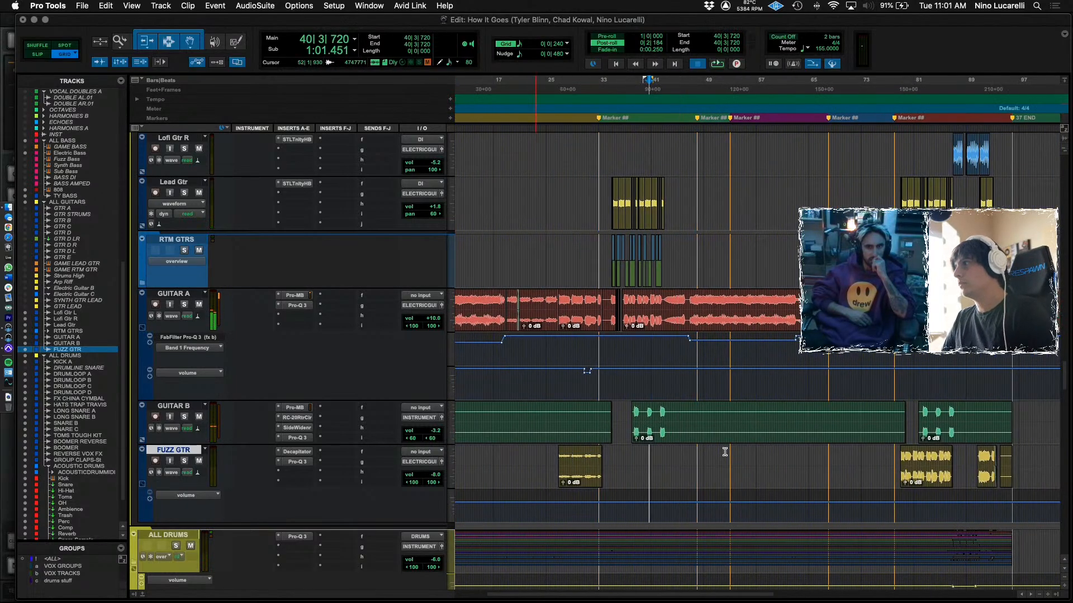
{"action": "key", "text": "r"}
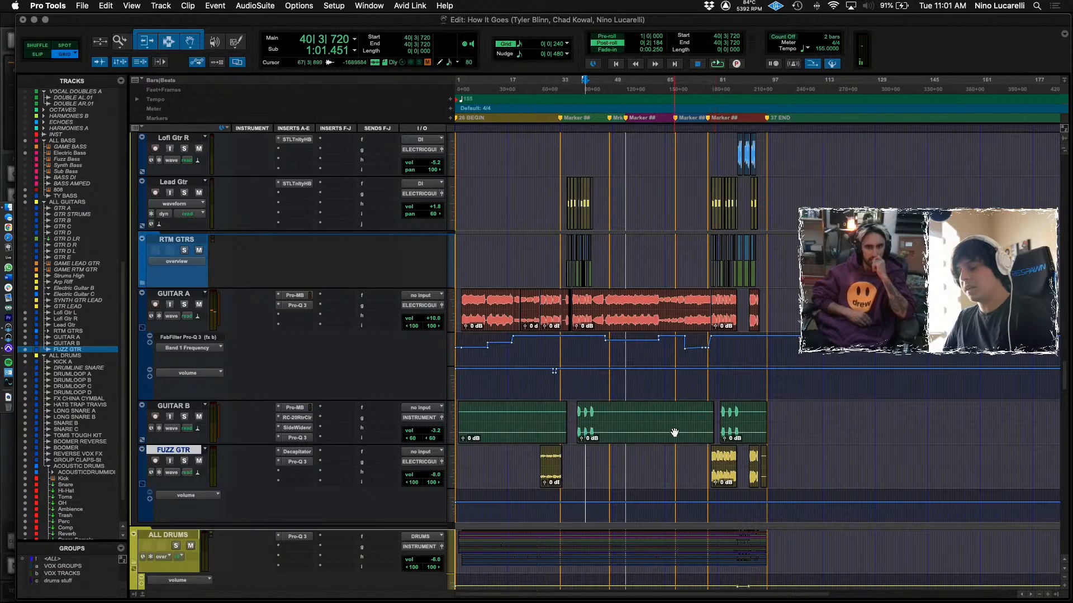
{"action": "key", "text": "super+shift+b"}
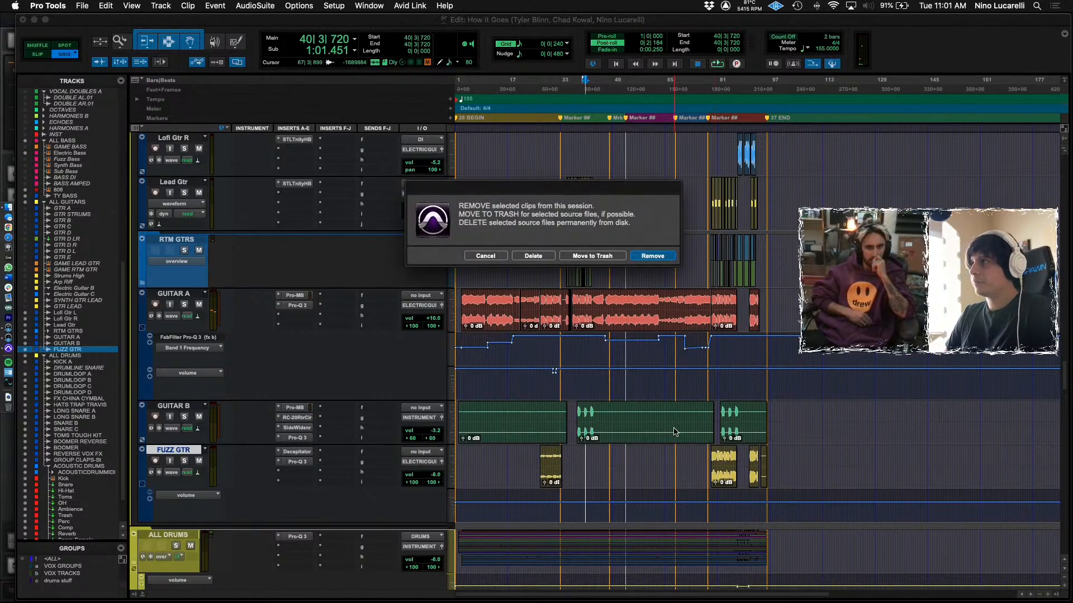
{"action": "left_click", "coordinate": [533, 255]}
{"action": "scroll", "coordinate": [603, 418], "scroll_direction": "down", "scroll_amount": 2}
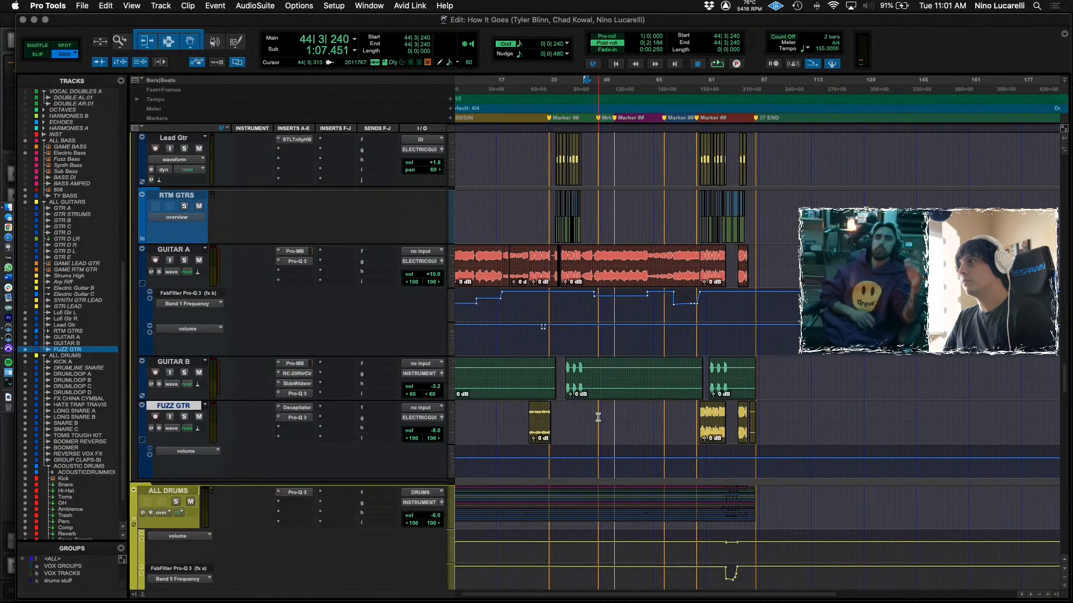
Examine the Electric Bass clip and the surrounding bass and Drone parts from bar 25 onward.
{"action": "scroll", "coordinate": [598, 418], "scroll_direction": "up", "scroll_amount": 10}
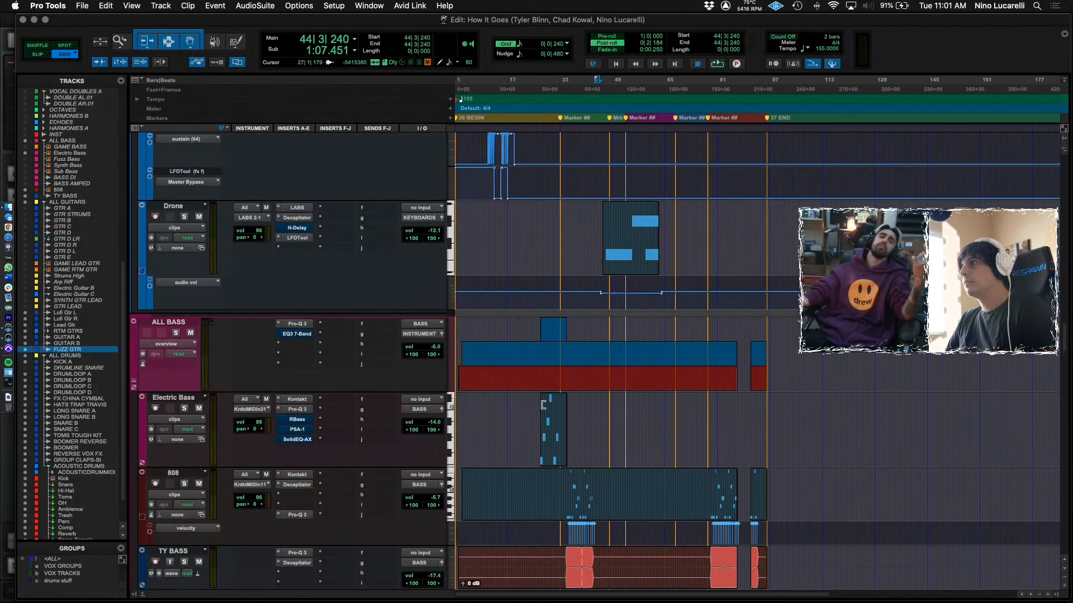
{"action": "left_click", "coordinate": [535, 414]}
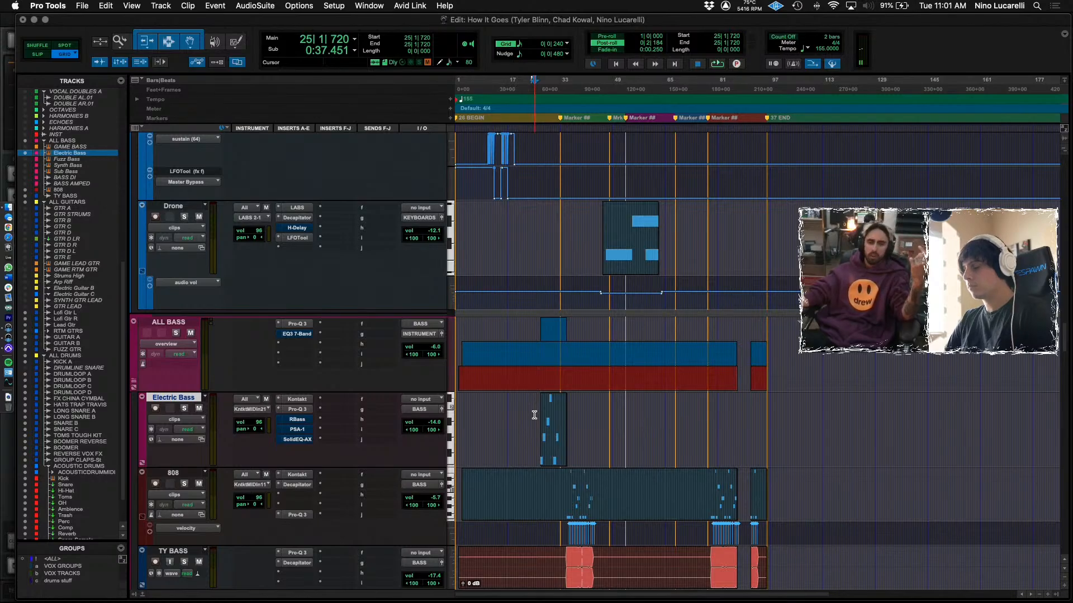
{"action": "scroll", "coordinate": [535, 415], "scroll_direction": "up", "scroll_amount": 6}
{"action": "scroll", "coordinate": [530, 417], "scroll_direction": "up", "scroll_amount": 8}
{"action": "scroll", "coordinate": [527, 419], "scroll_direction": "left", "scroll_amount": 2}
{"action": "scroll", "coordinate": [536, 418], "scroll_direction": "down", "scroll_amount": 8}
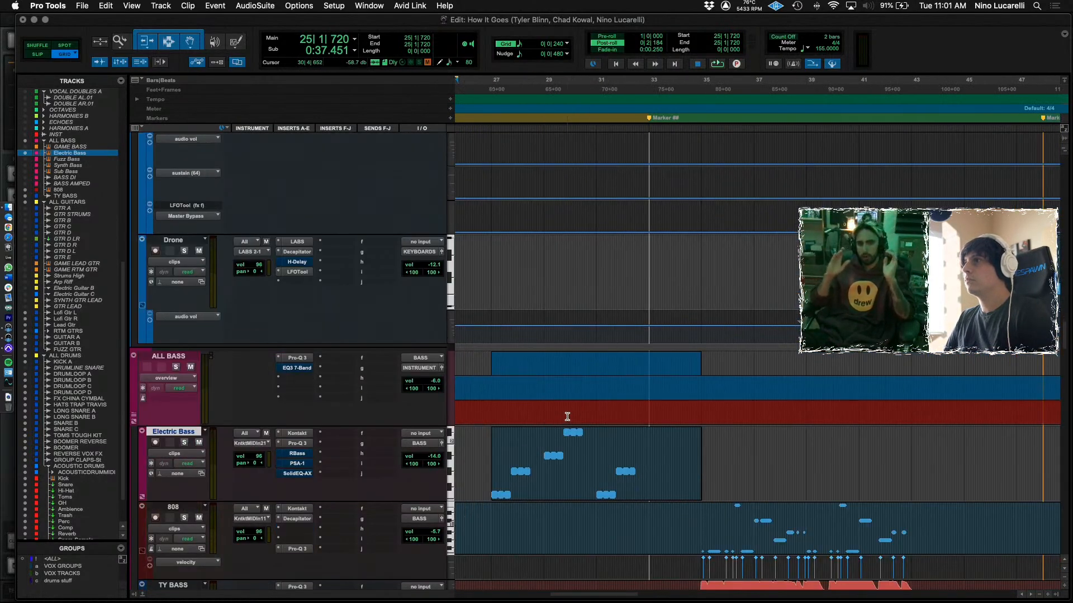
{"action": "scroll", "coordinate": [567, 416], "scroll_direction": "up", "scroll_amount": 5}
{"action": "scroll", "coordinate": [581, 414], "scroll_direction": "right", "scroll_amount": 8}
{"action": "scroll", "coordinate": [601, 408], "scroll_direction": "right", "scroll_amount": 4}
{"action": "scroll", "coordinate": [600, 409], "scroll_direction": "up", "scroll_amount": 3}
{"action": "scroll", "coordinate": [599, 412], "scroll_direction": "down", "scroll_amount": 5}
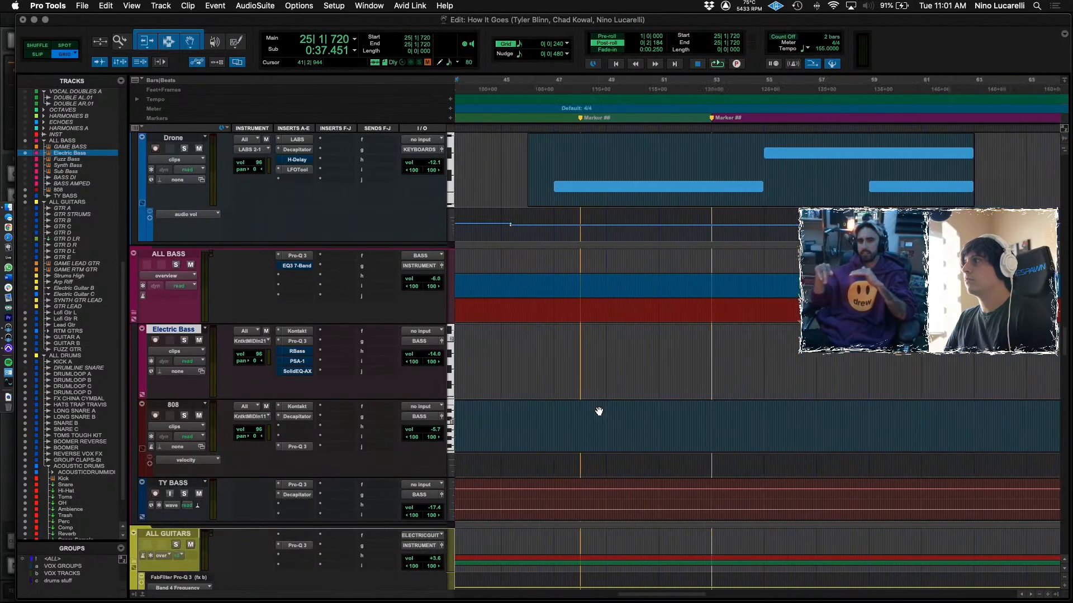
{"action": "scroll", "coordinate": [599, 412], "scroll_direction": "up", "scroll_amount": 3}
{"action": "key", "text": "super+bracketleft"}
{"action": "key", "text": "super+bracketleft"}
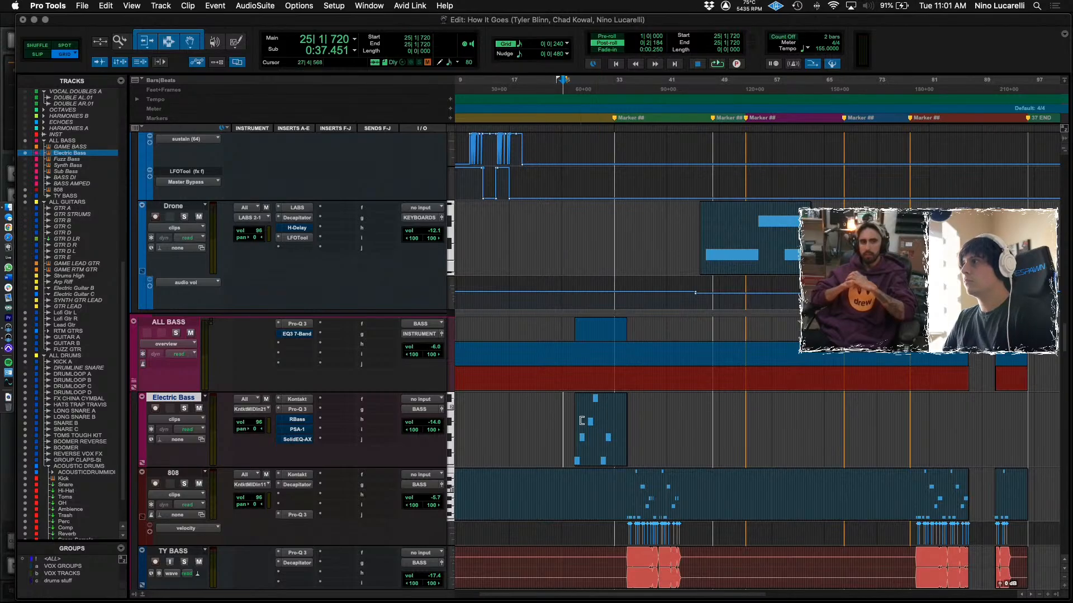
Play the Pluck part from just before bar 11, follow its notes and automation, and stop playback.
{"action": "double_click", "coordinate": [577, 422]}
{"action": "scroll", "coordinate": [576, 422], "scroll_direction": "up", "scroll_amount": 5}
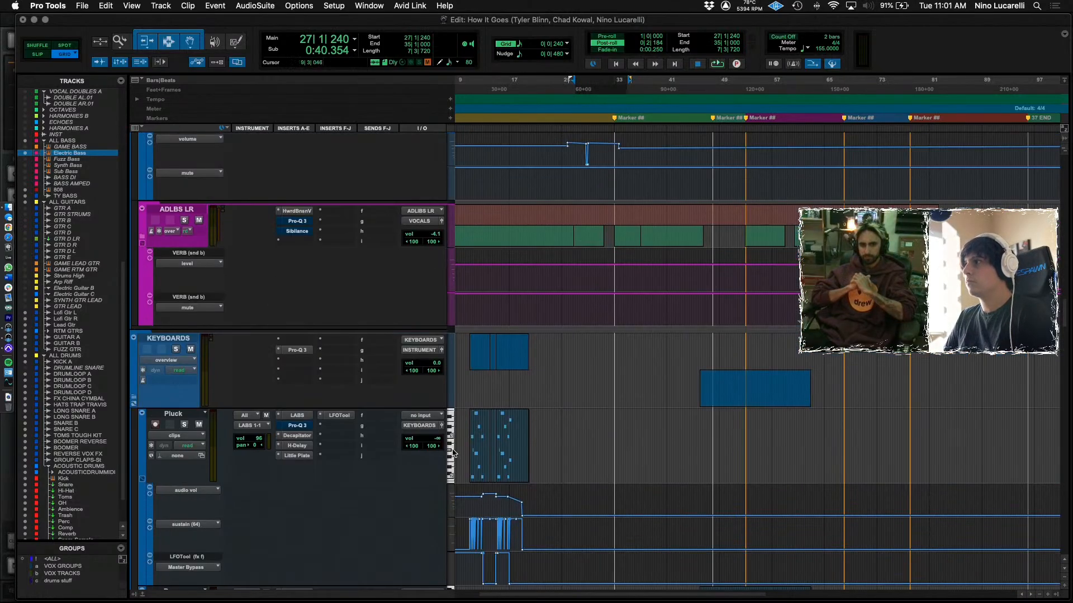
{"action": "left_click", "coordinate": [470, 438]}
{"action": "key", "text": "space"}
{"action": "key", "text": "super+bracketright"}
{"action": "key", "text": "super+bracketright"}
{"action": "key", "text": "super+bracketright"}
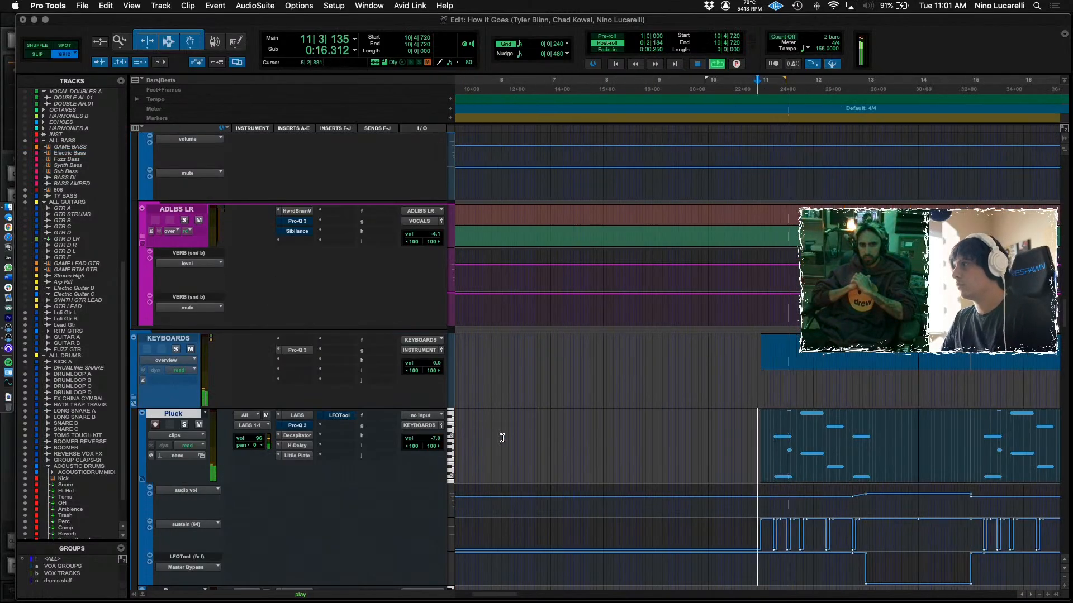
{"action": "scroll", "coordinate": [506, 439], "scroll_direction": "down", "scroll_amount": 3}
{"action": "scroll", "coordinate": [536, 430], "scroll_direction": "right", "scroll_amount": 2}
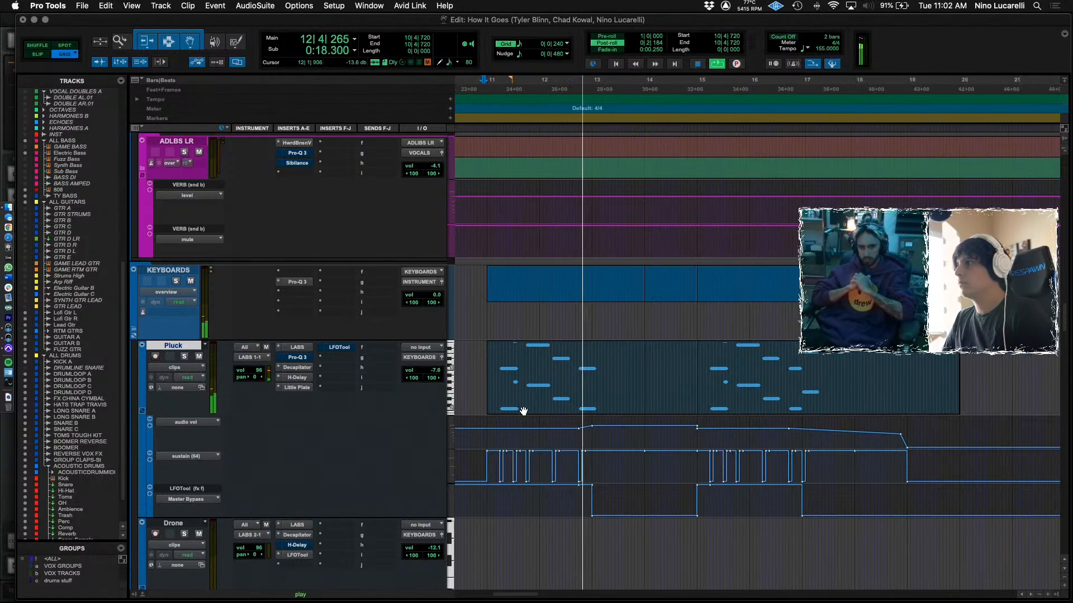
{"action": "key", "text": "space"}
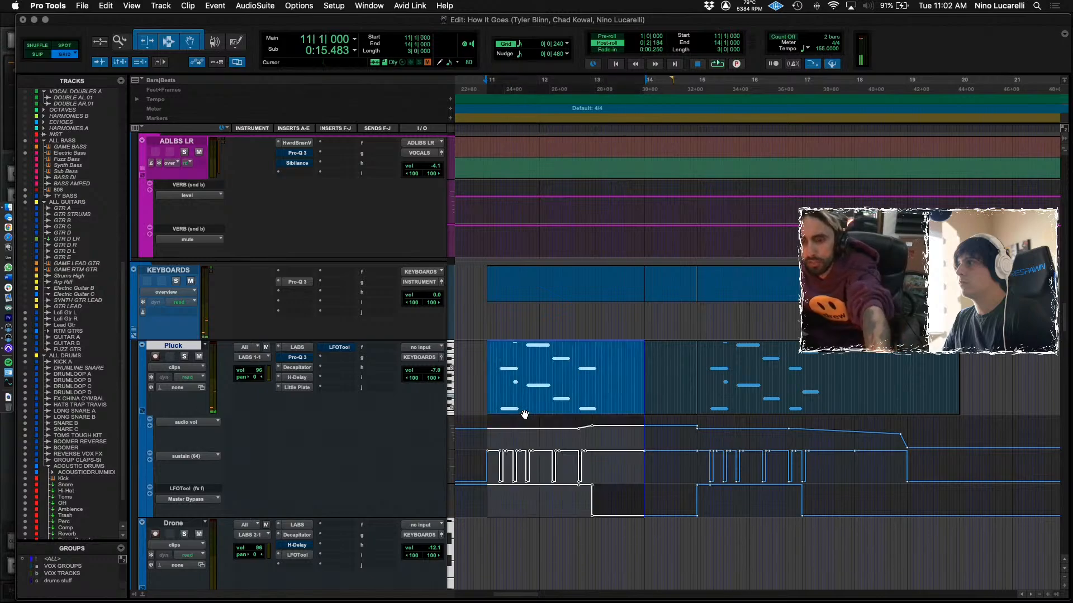
Lower the velocities of the first six notes in the opening Pluck MIDI clip by about 17.
{"action": "double_click", "coordinate": [511, 402]}
{"action": "left_click_drag", "start_coordinate": [319, 108], "coordinate": [475, 408]}
{"action": "left_click", "coordinate": [391, 536]}
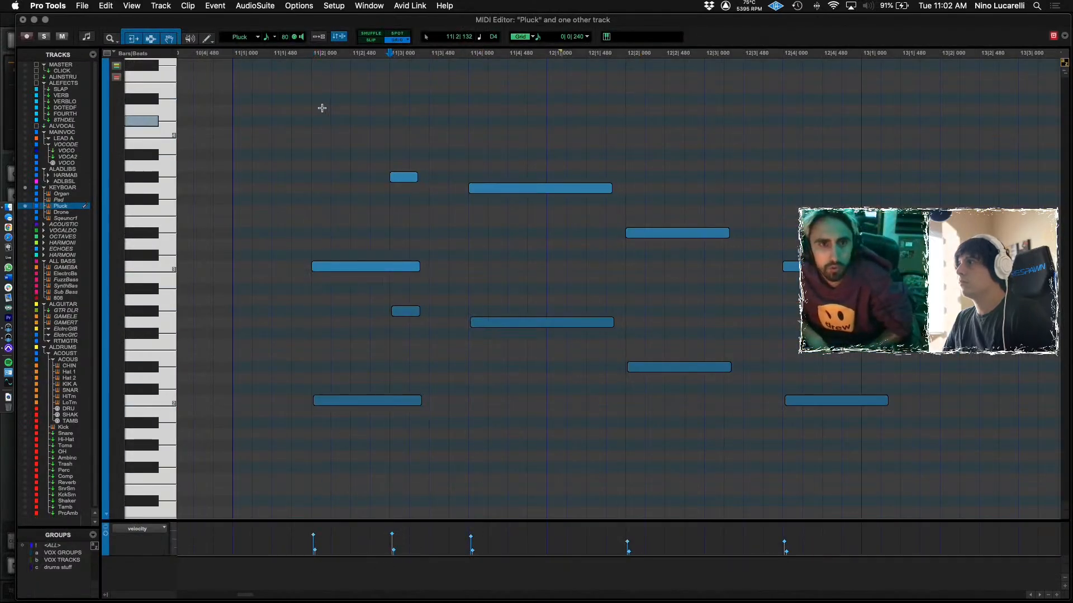
{"action": "left_click_drag", "start_coordinate": [322, 107], "coordinate": [475, 425]}
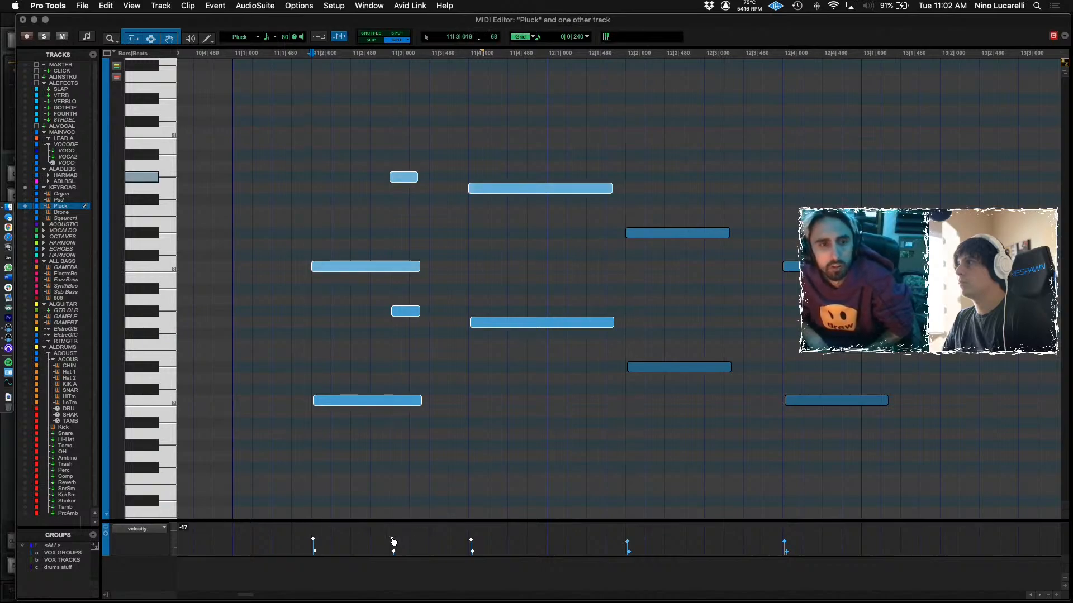
Replay the opening Pluck notes in the full arrangement to check their softened velocities, and stop playback.
{"action": "left_click", "coordinate": [286, 394]}
{"action": "key", "text": "space"}
{"action": "key", "text": "super+equal"}
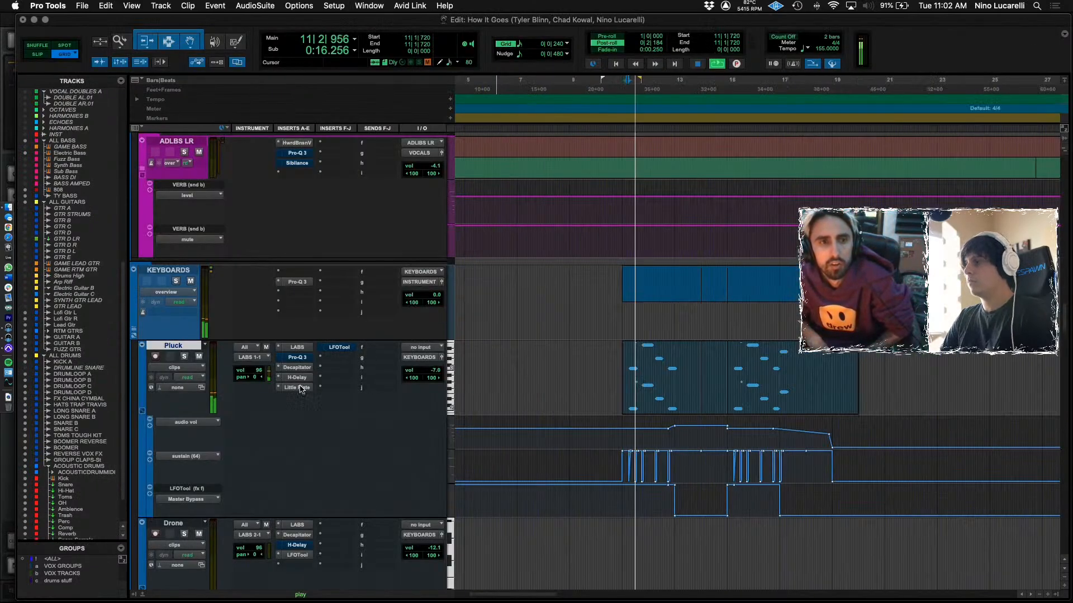
{"action": "key", "text": "super+bracketright"}
{"action": "key", "text": "super+bracketright"}
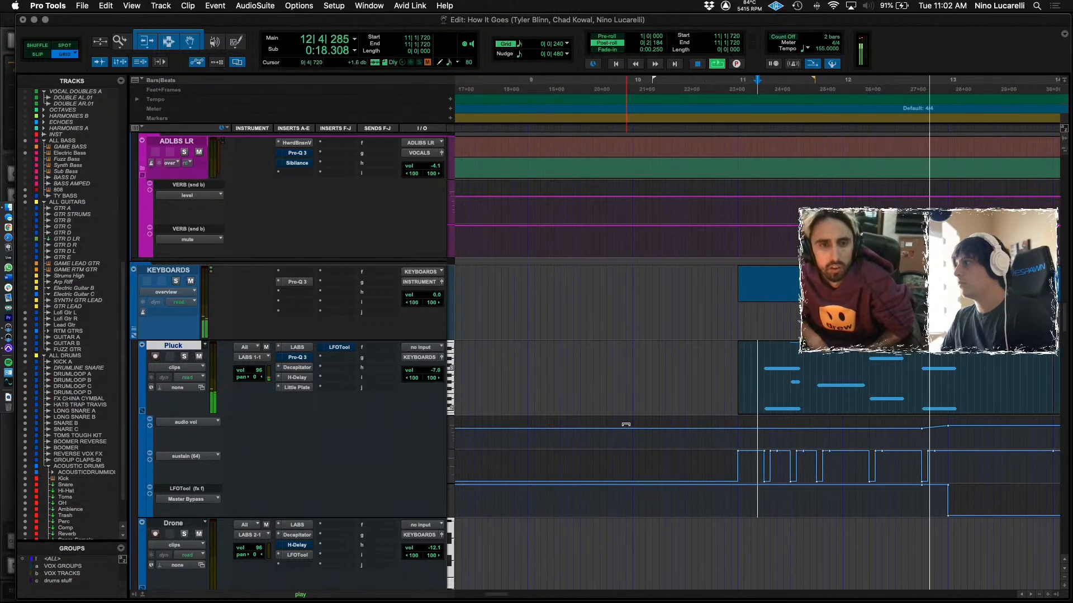
{"action": "key", "text": "space"}
Lower the Pluck audio volume automation from 10|2|240 to about bar 12 to about -12.5 dB, auditioning the passage.
{"action": "left_click_drag", "start_coordinate": [710, 435], "coordinate": [545, 425]}
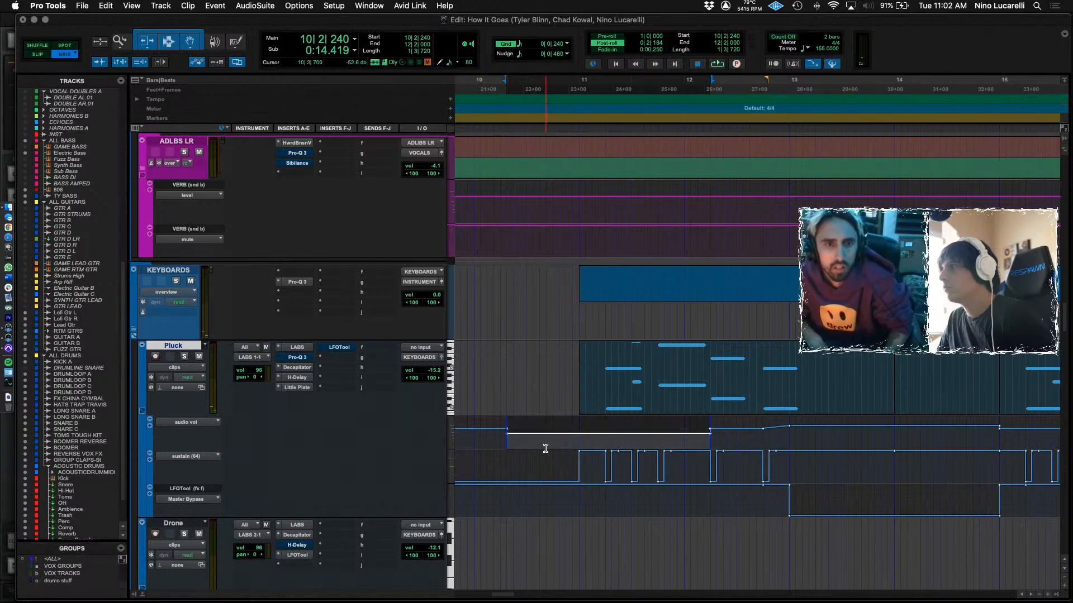
{"action": "left_click", "coordinate": [546, 441]}
{"action": "key", "text": "space"}
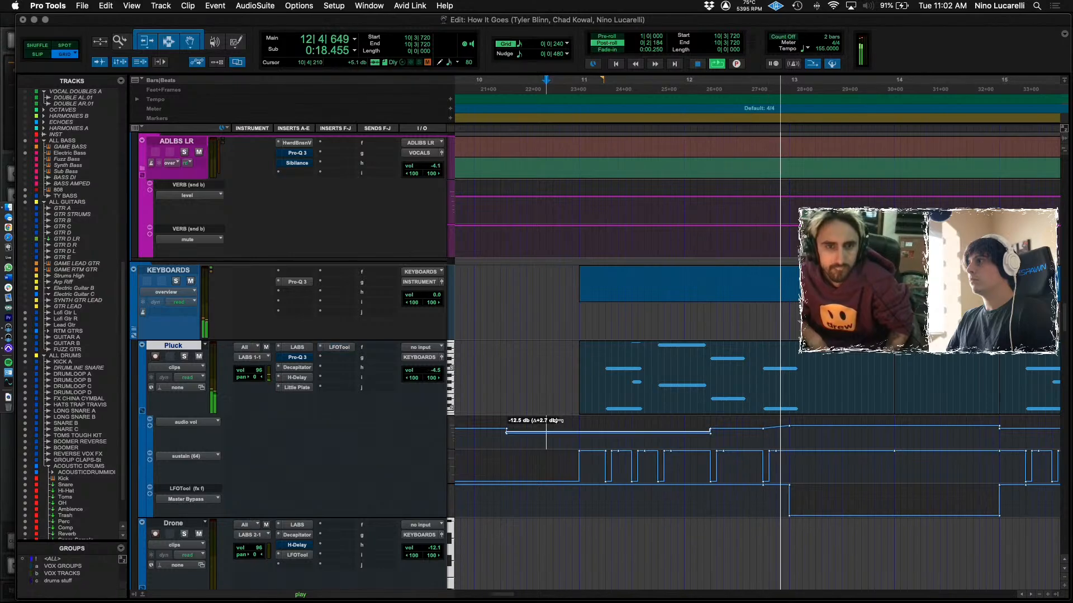
Play the Pluck part from 11|4|000 past the end of its clip near bar 20, and stop playback.
{"action": "key", "text": "space"}
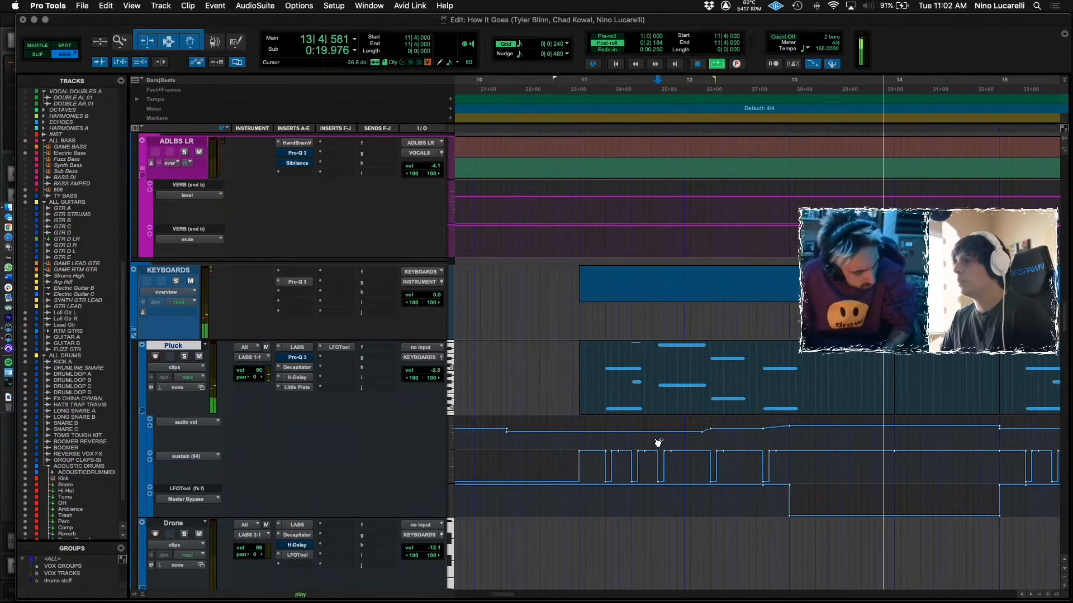
{"action": "key", "text": "super+bracketleft"}
{"action": "key", "text": "super+bracketleft"}
{"action": "scroll", "coordinate": [655, 440], "scroll_direction": "right", "scroll_amount": 5}
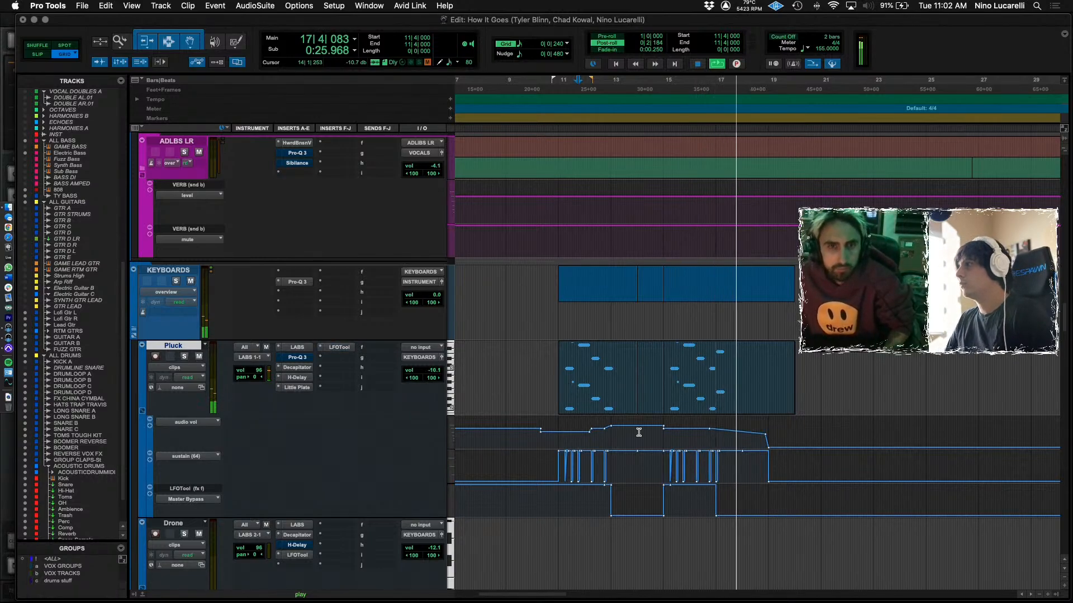
{"action": "scroll", "coordinate": [640, 433], "scroll_direction": "right", "scroll_amount": 3}
{"action": "key", "text": "super+bracketleft"}
{"action": "key", "text": "super+bracketleft"}
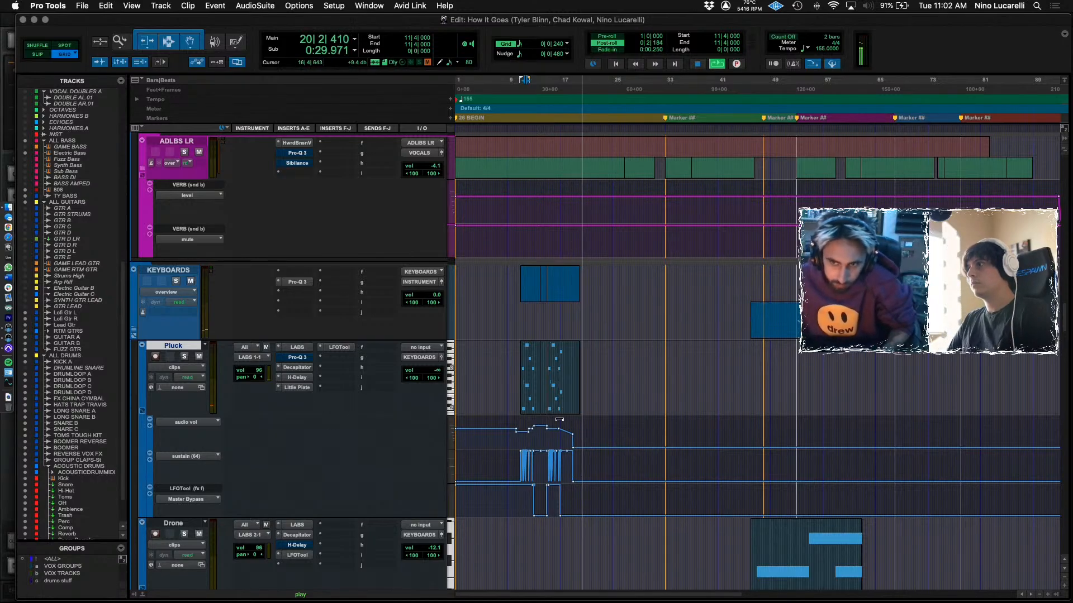
{"action": "scroll", "coordinate": [620, 427], "scroll_direction": "down", "scroll_amount": 3}
{"action": "key", "text": "space"}
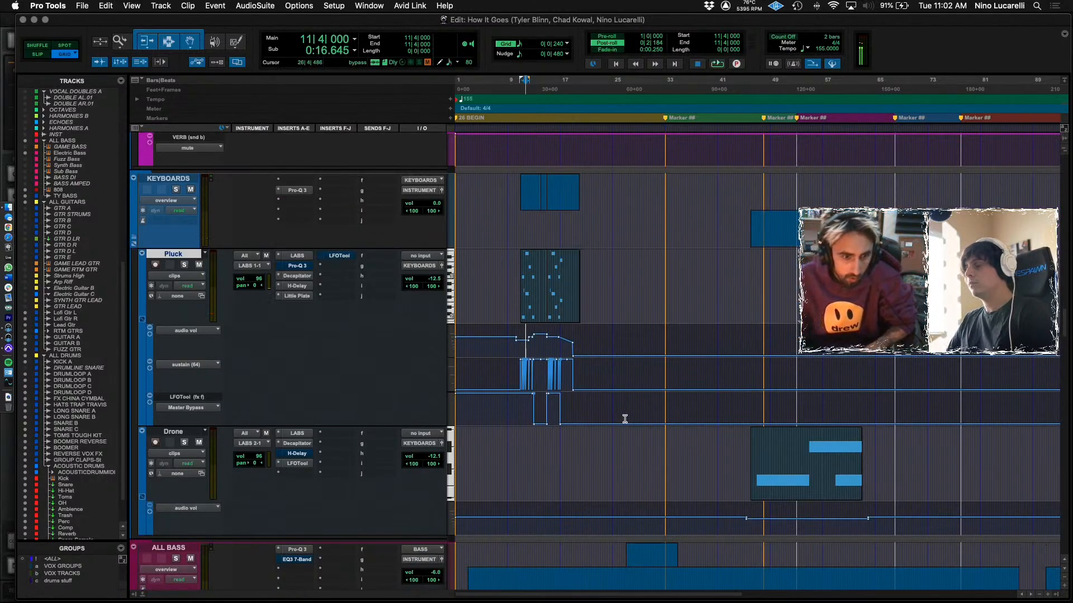
{"action": "key", "text": "super+bracketleft"}
{"action": "scroll", "coordinate": [591, 421], "scroll_direction": "down", "scroll_amount": 4}
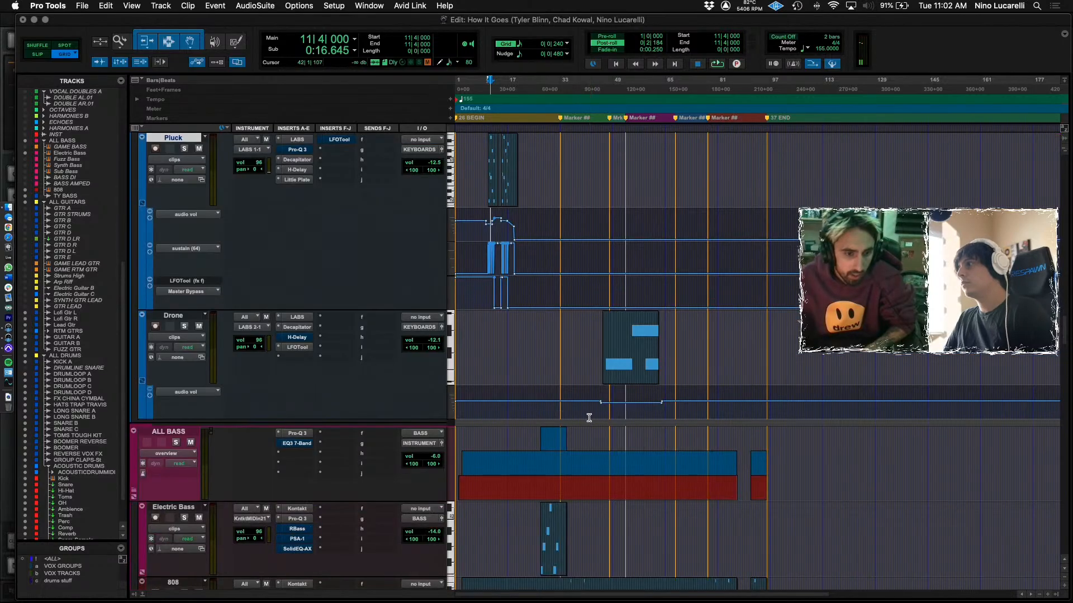
{"action": "scroll", "coordinate": [587, 405], "scroll_direction": "up", "scroll_amount": 5}
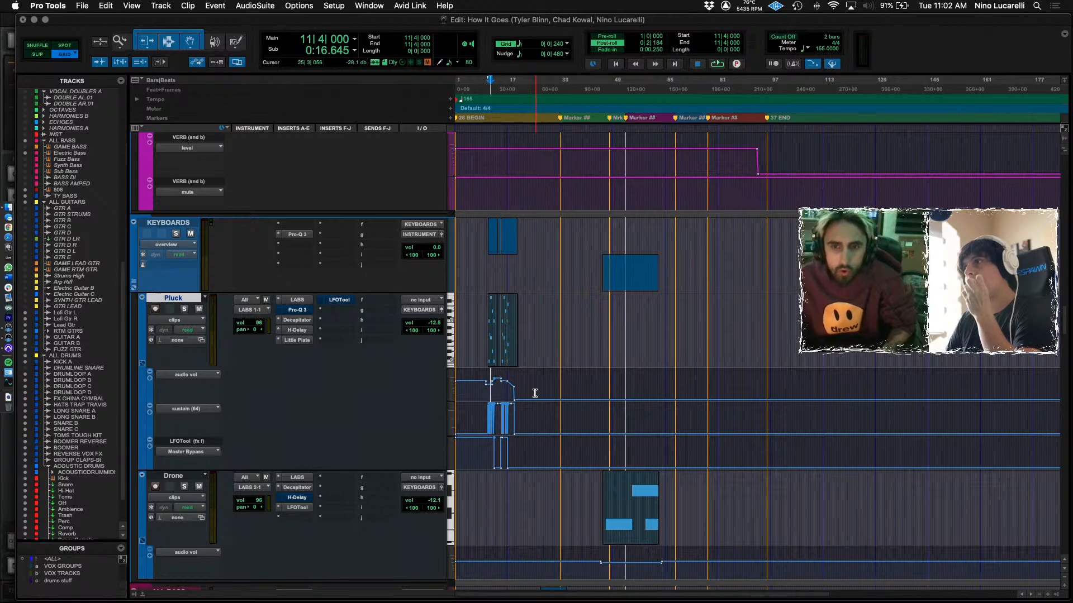
{"action": "scroll", "coordinate": [521, 380], "scroll_direction": "down", "scroll_amount": 2}
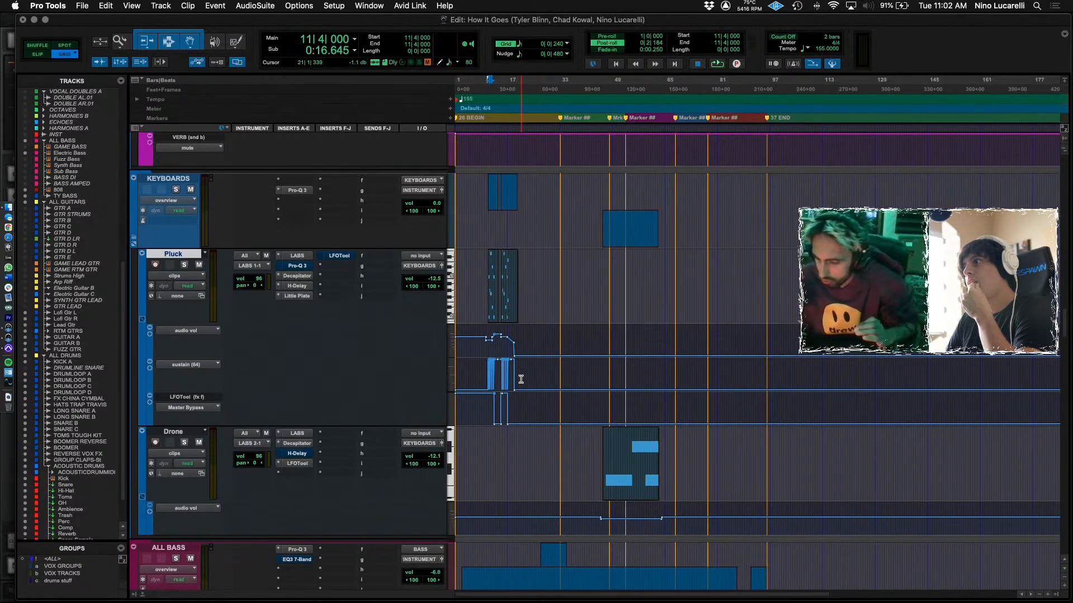
Solo the TY BASS track, audition its part from about bar 35, restart from 34|4|480, and unsolo it.
{"action": "scroll", "coordinate": [520, 379], "scroll_direction": "down", "scroll_amount": 18}
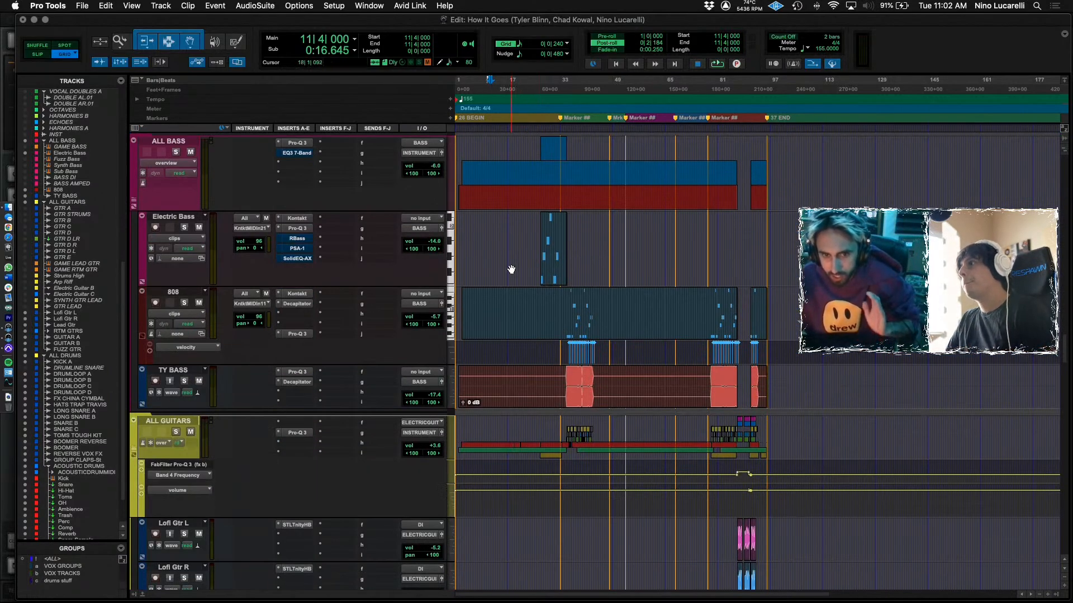
{"action": "left_click", "coordinate": [568, 306]}
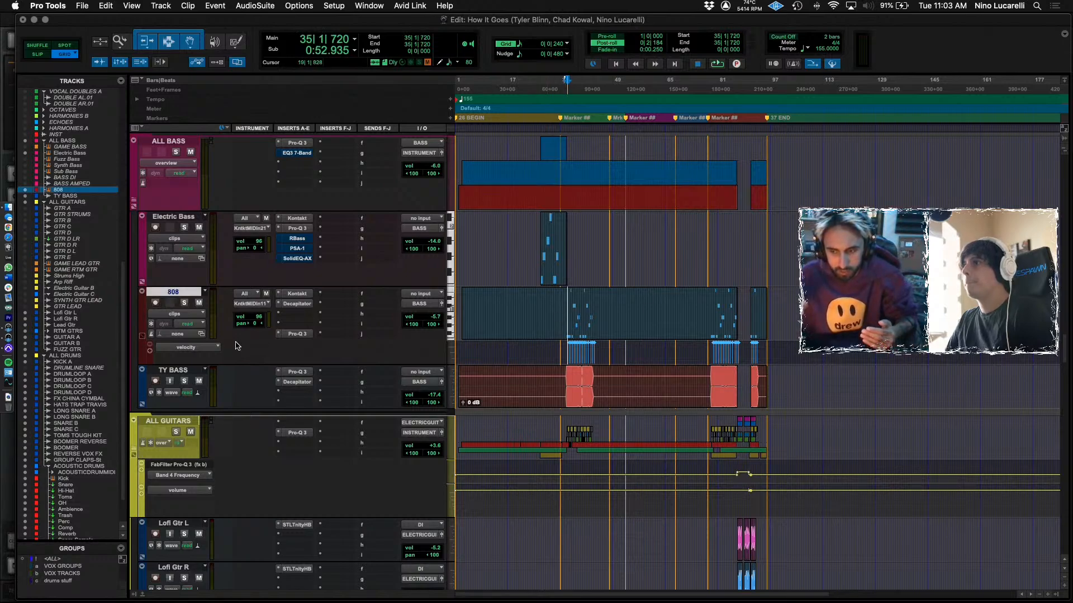
{"action": "left_click", "coordinate": [184, 381]}
{"action": "key", "text": "space"}
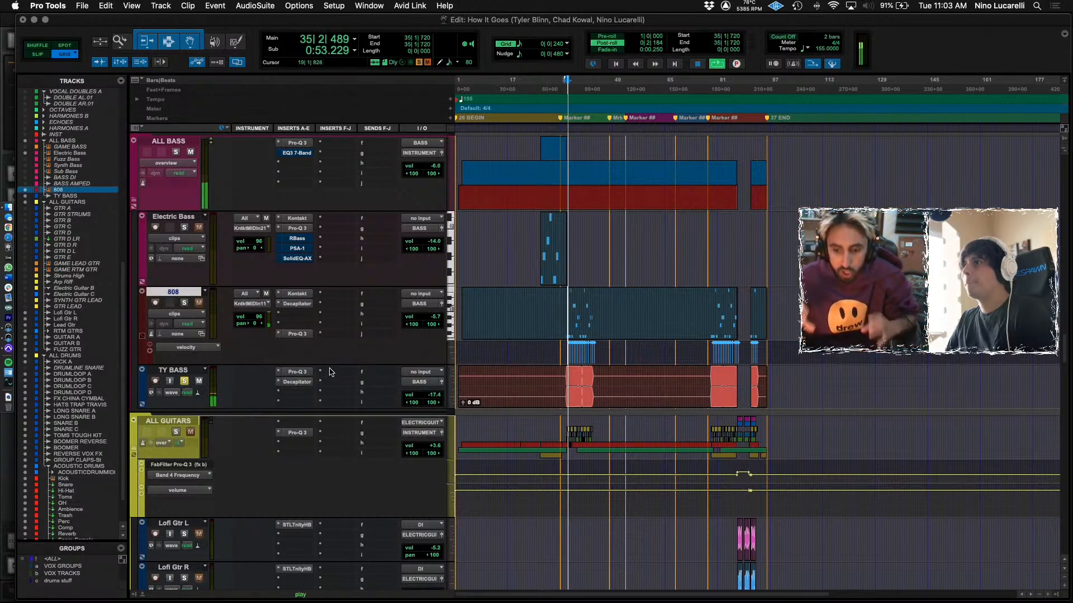
{"action": "key", "text": "super+bracketright"}
{"action": "key", "text": "super+bracketright"}
{"action": "key", "text": "super+bracketright"}
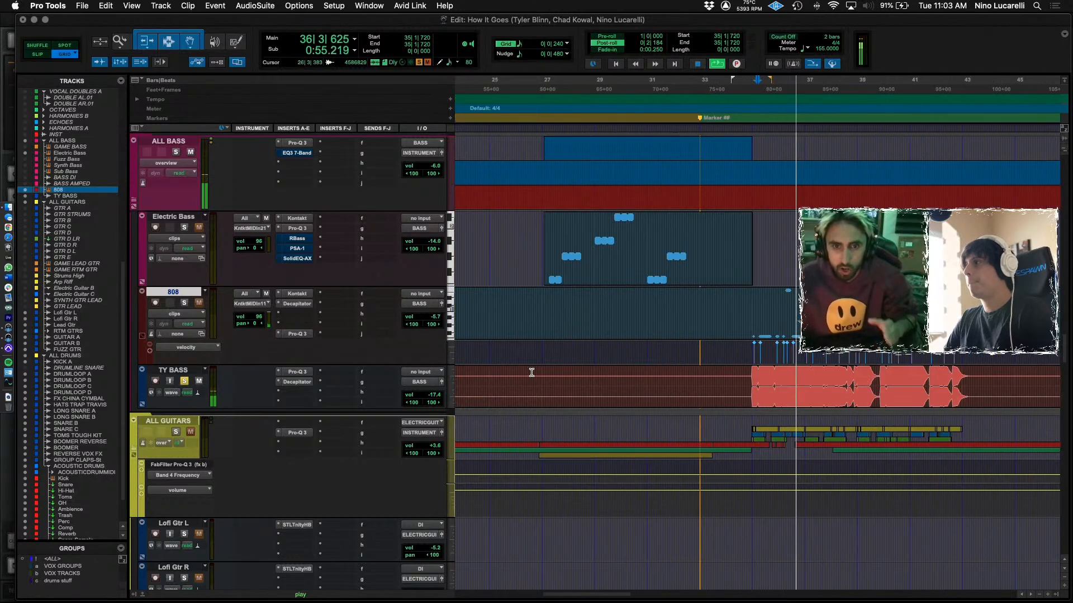
{"action": "scroll", "coordinate": [530, 373], "scroll_direction": "right", "scroll_amount": 5}
{"action": "left_click", "coordinate": [500, 381]}
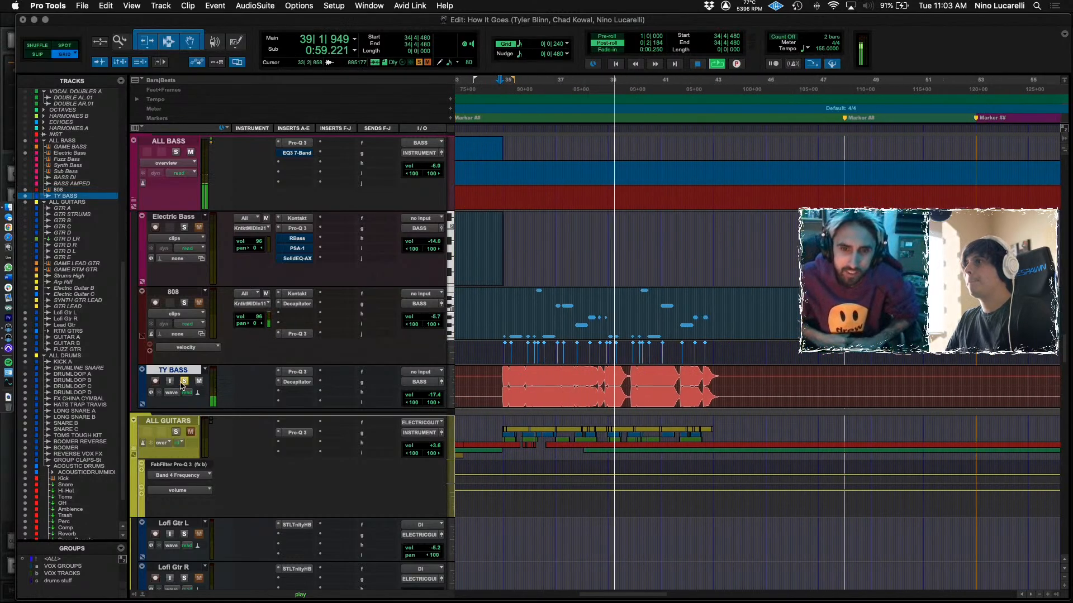
{"action": "left_click", "coordinate": [183, 381]}
{"action": "key", "text": "space"}
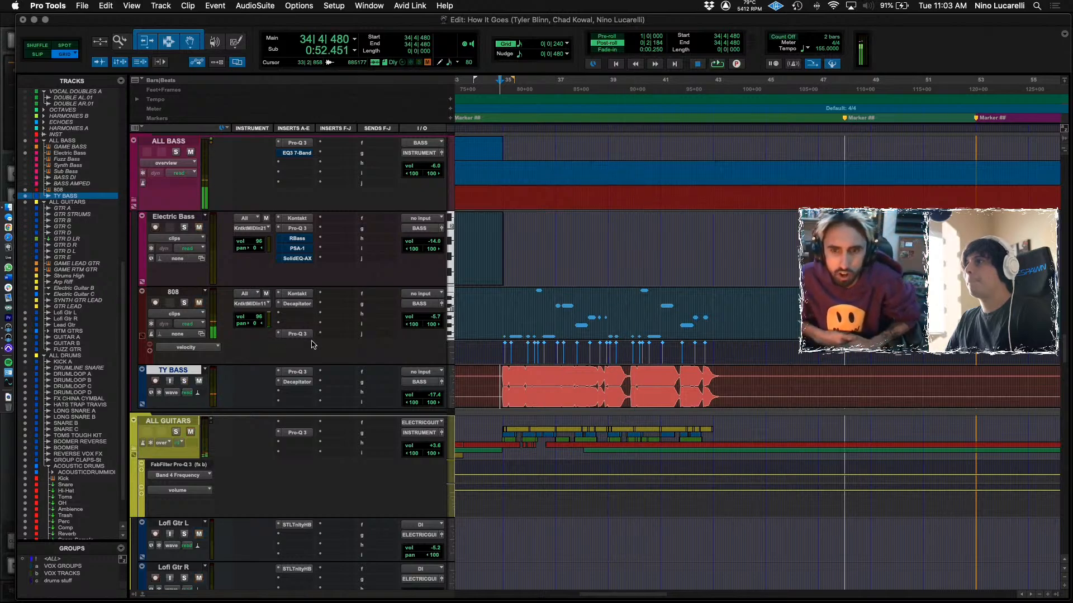
Play from 34|4|480 while inspecting the Pro-Q 3 curve on the 808 track, close it, and stop playback.
{"action": "key", "text": "space"}
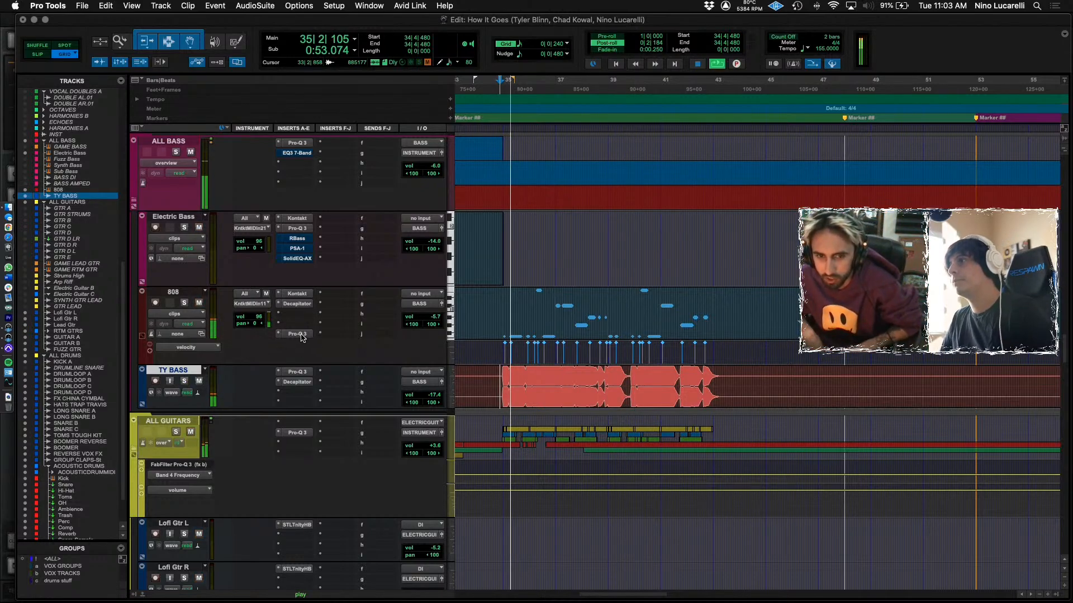
{"action": "left_click", "coordinate": [300, 335]}
{"action": "left_click_drag", "start_coordinate": [245, 98], "coordinate": [600, 147]}
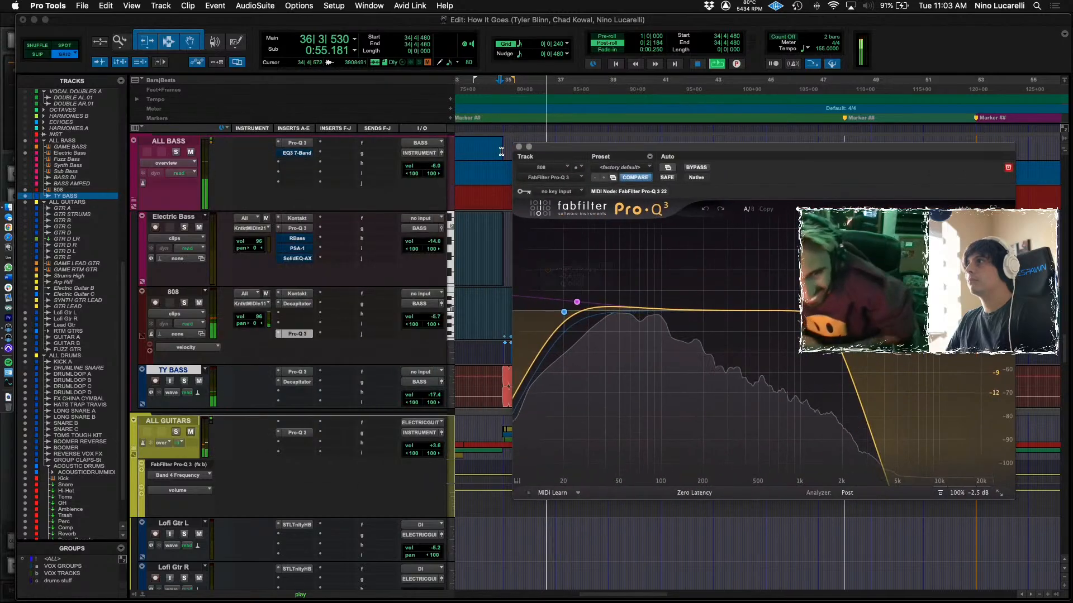
{"action": "left_click", "coordinate": [522, 147]}
{"action": "key", "text": "space"}
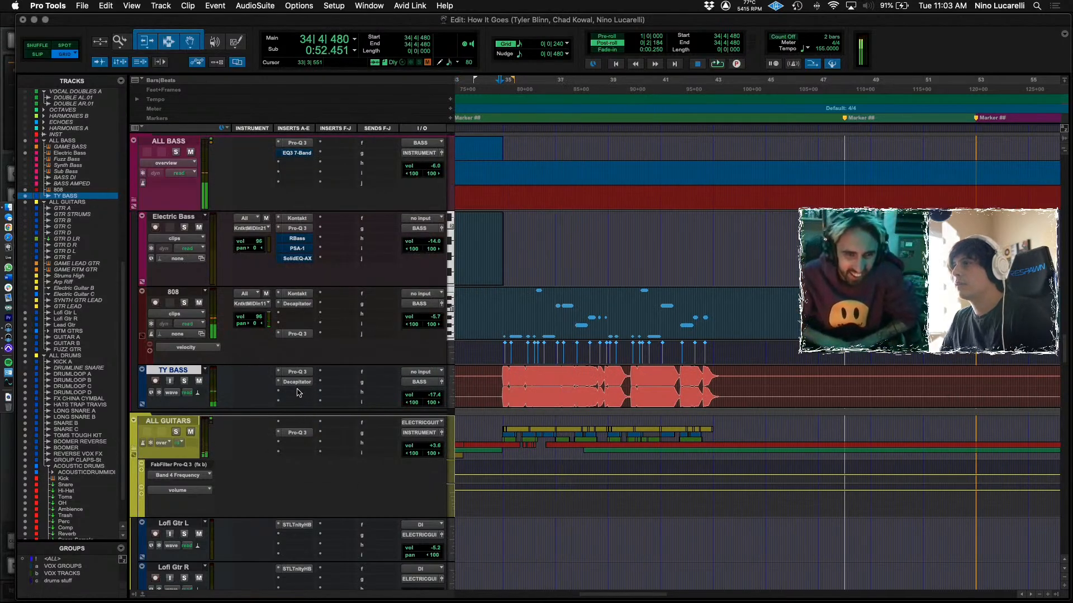
Start playback and insert FabFilter Pro-MB (stereo) after Decapitator on the TY BASS track.
{"action": "key", "text": "space"}
{"action": "left_click", "coordinate": [298, 397]}
{"action": "mouse_move", "coordinate": [331, 392]}
{"action": "mouse_move", "coordinate": [411, 405]}
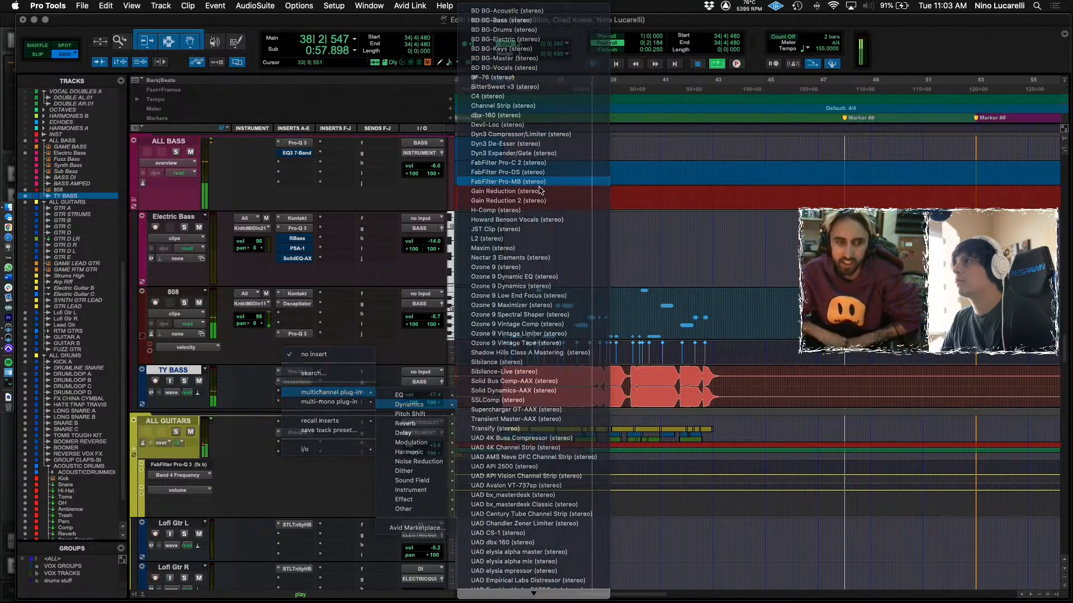
{"action": "left_click", "coordinate": [536, 182]}
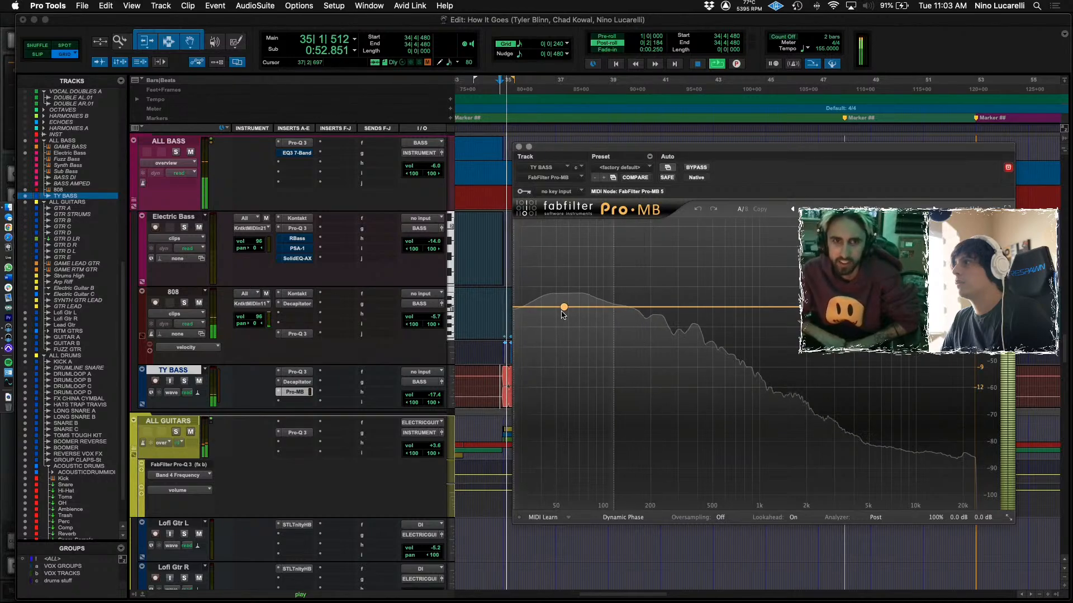
Add a low Pro-MB band on TY BASS, lower its threshold, widen it upward, raise its level to about +7.4 dB, and close the plug-ins.
{"action": "left_click", "coordinate": [603, 313]}
{"action": "left_click_drag", "start_coordinate": [636, 308], "coordinate": [696, 313]}
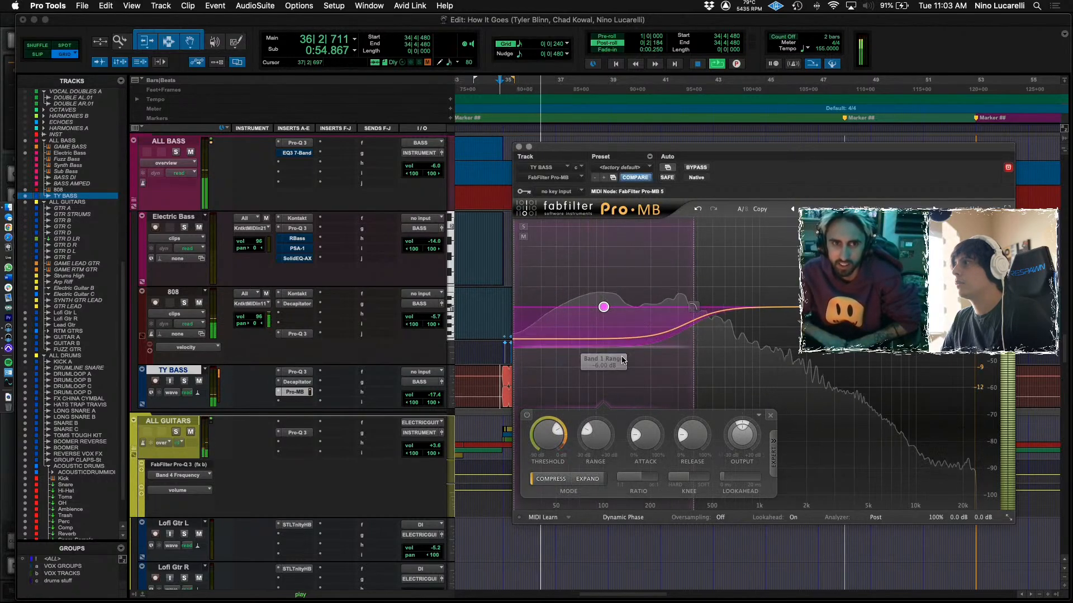
{"action": "left_click_drag", "start_coordinate": [548, 436], "coordinate": [548, 445]}
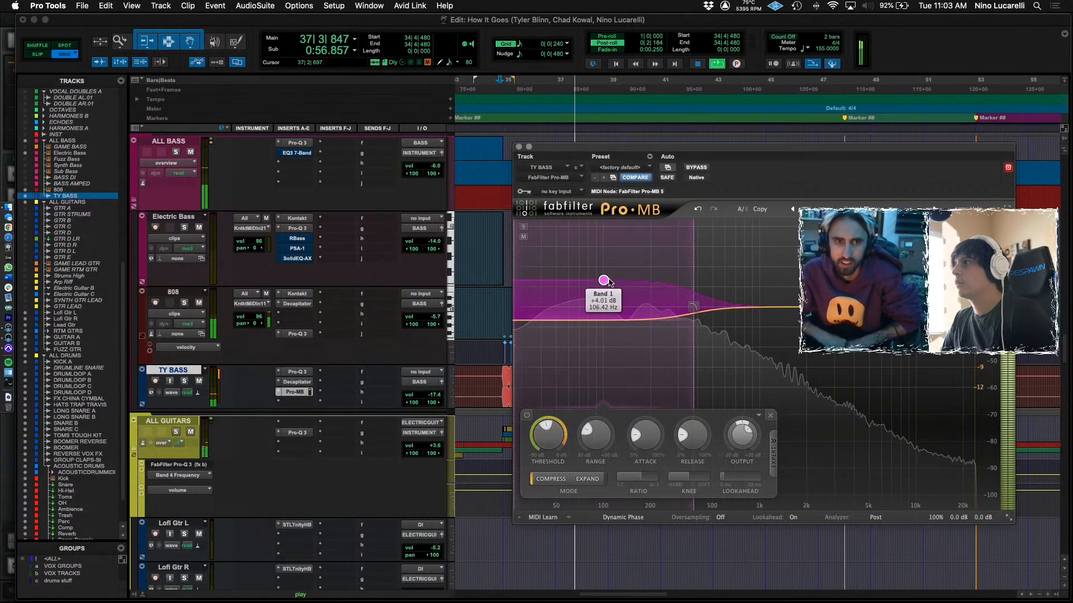
{"action": "left_click_drag", "start_coordinate": [688, 309], "coordinate": [712, 308]}
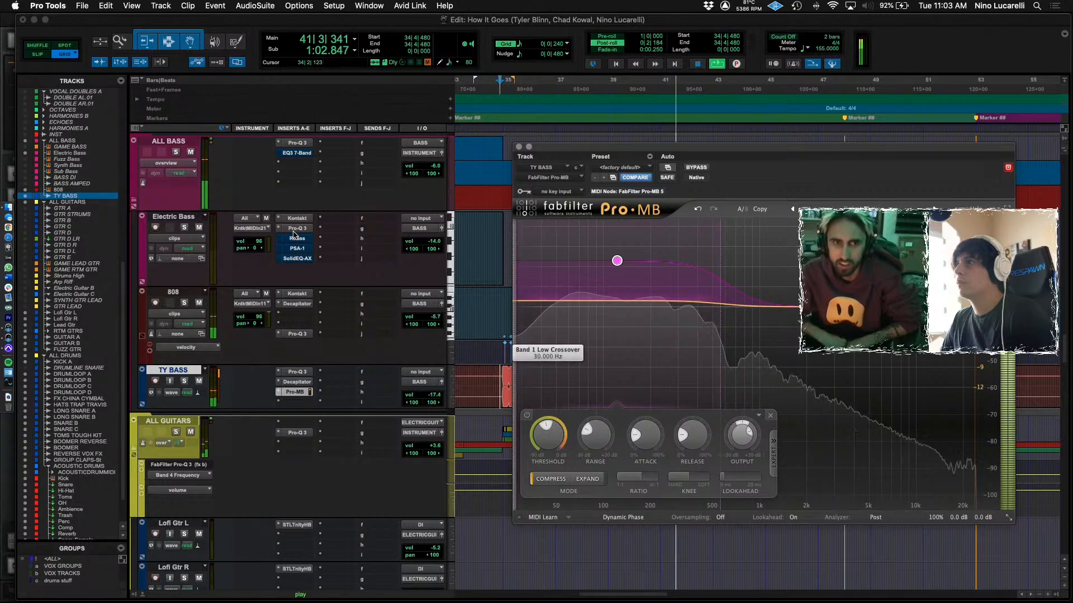
{"action": "left_click", "coordinate": [297, 143]}
{"action": "left_click_drag", "start_coordinate": [617, 261], "coordinate": [617, 257]}
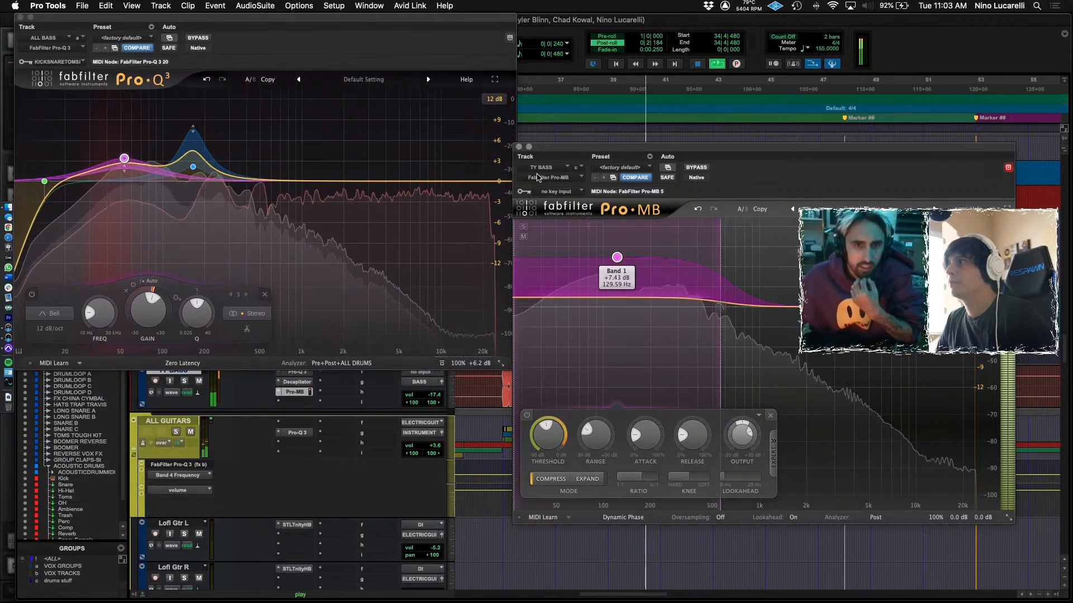
{"action": "left_click", "coordinate": [519, 146]}
{"action": "left_click", "coordinate": [17, 17]}
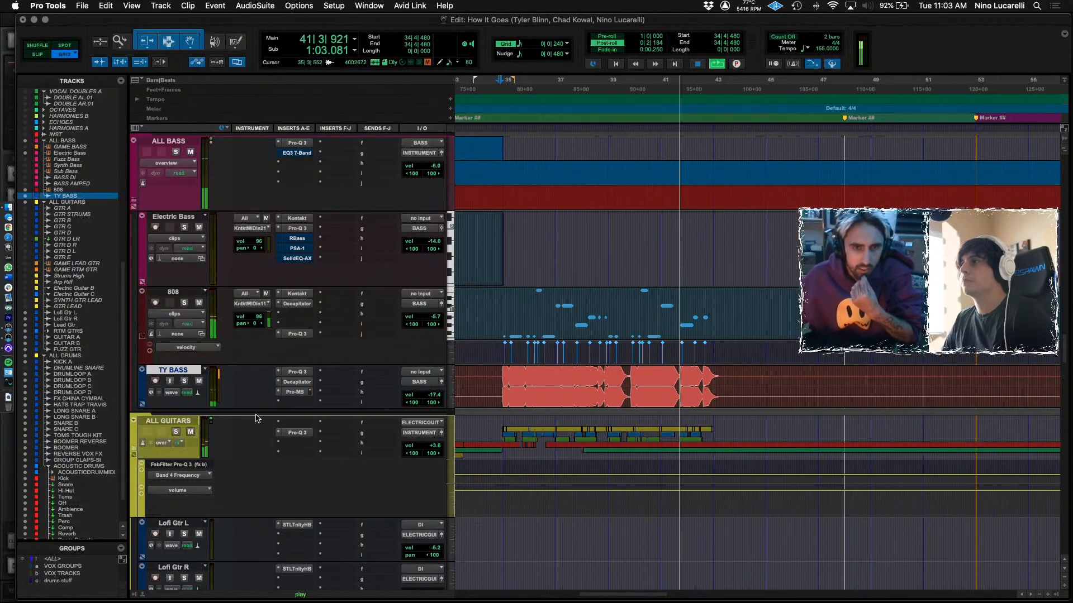
Restart playback and check the Decapitator settings on TY BASS, closing the plug-in again.
{"action": "left_click", "coordinate": [297, 382]}
{"action": "key", "text": "space"}
{"action": "key", "text": "space"}
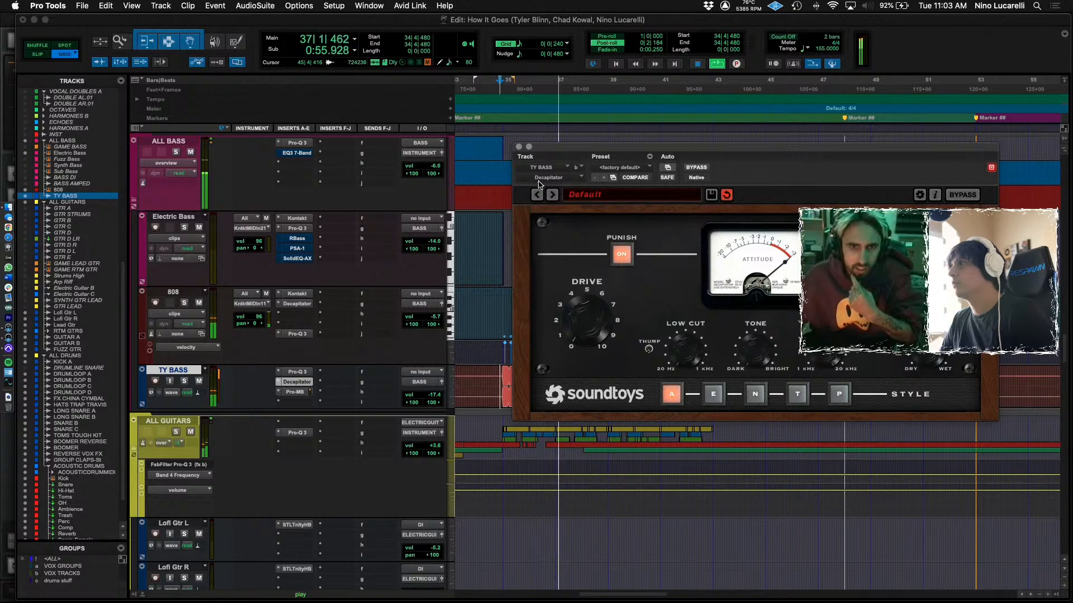
{"action": "left_click", "coordinate": [293, 382]}
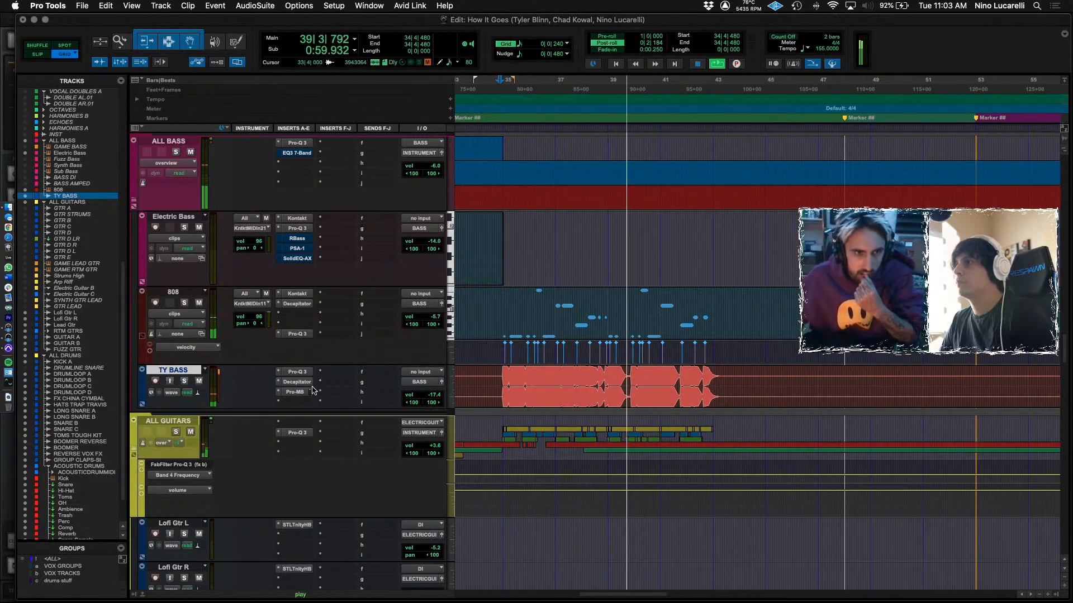
Compare the Pro-Q 3 curves of the Electric Bass and ALL BASS tracks side by side during playback, and close both.
{"action": "left_click", "coordinate": [296, 229]}
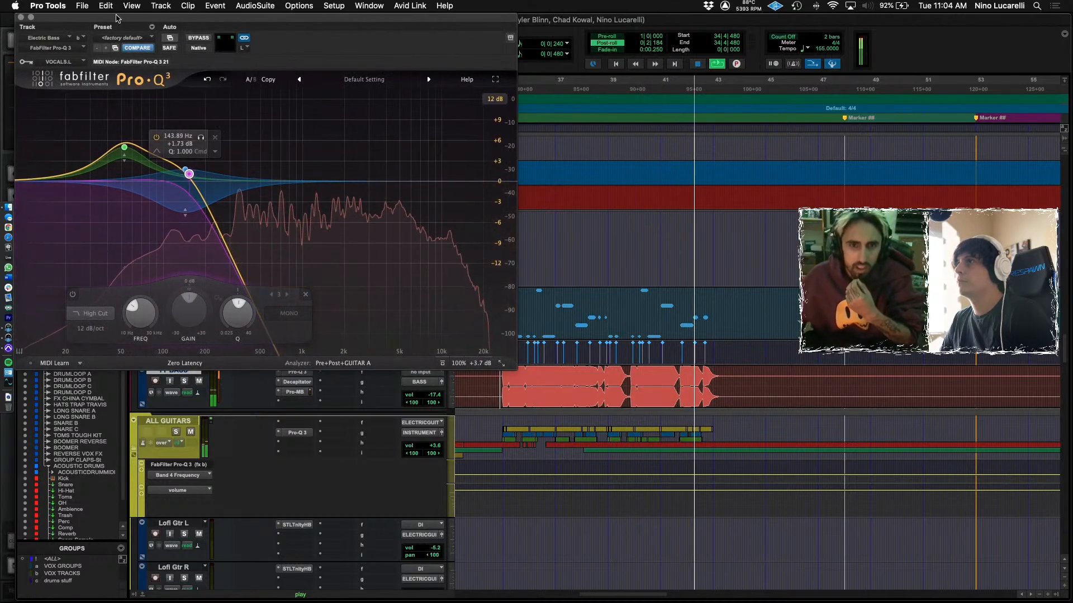
{"action": "left_click_drag", "start_coordinate": [116, 17], "coordinate": [612, 100]}
{"action": "left_click", "coordinate": [293, 154]}
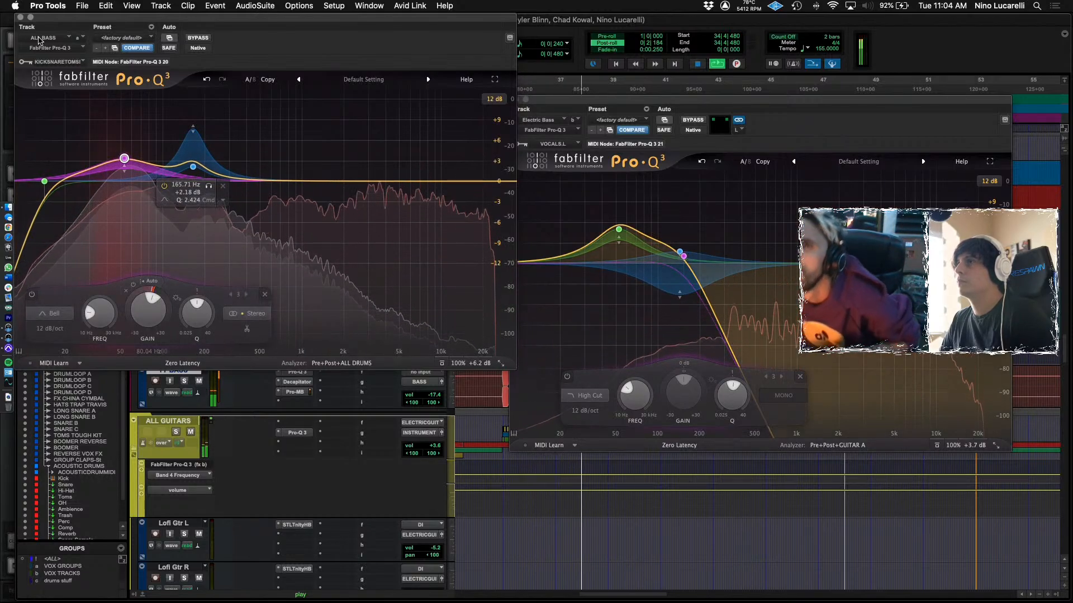
{"action": "left_click", "coordinate": [20, 17]}
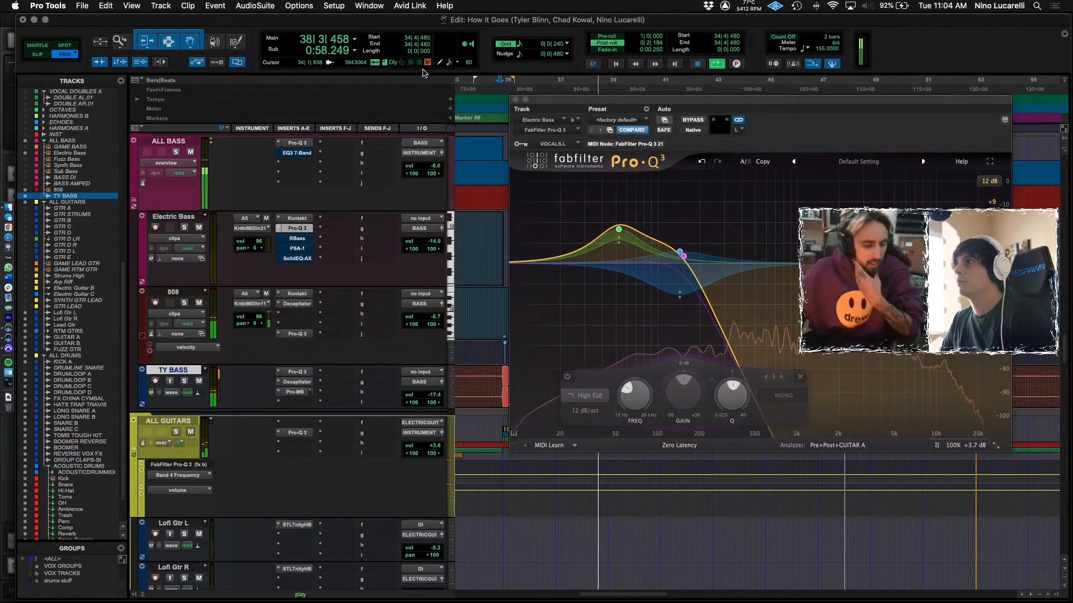
{"action": "left_click", "coordinate": [516, 100]}
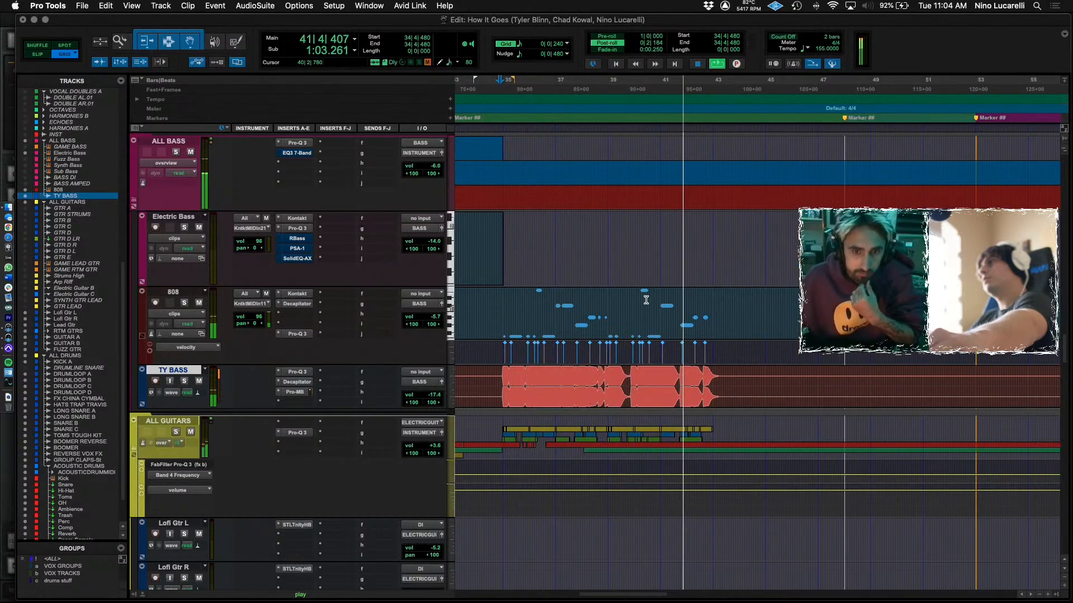
Stop playback, solo TY BASS, and audition it from 34|3|720 while watching its Pro-MB band.
{"action": "key", "text": "r"}
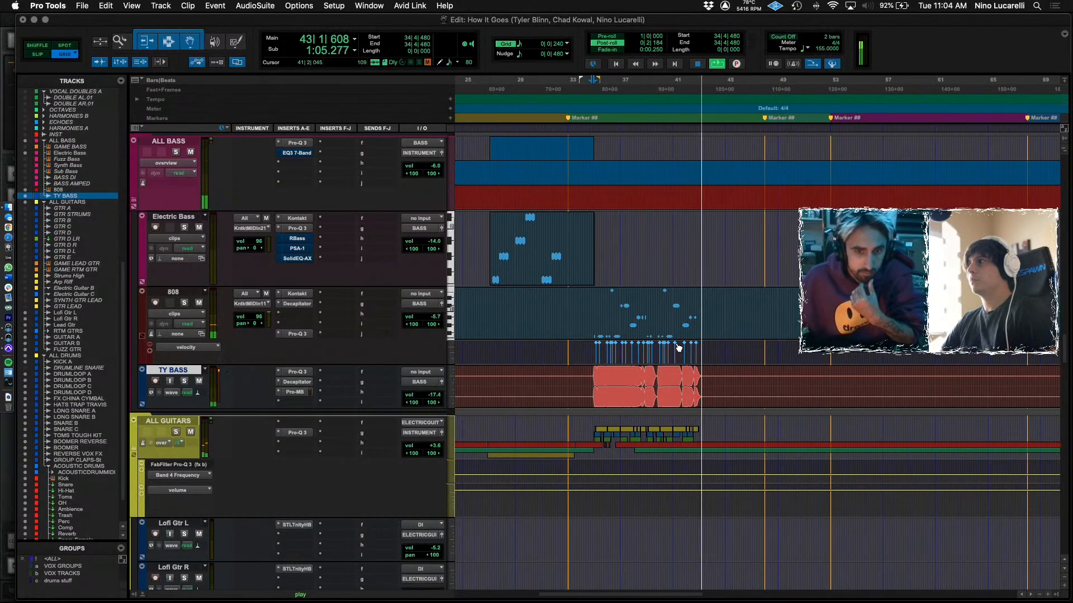
{"action": "key", "text": "space"}
{"action": "key", "text": "r"}
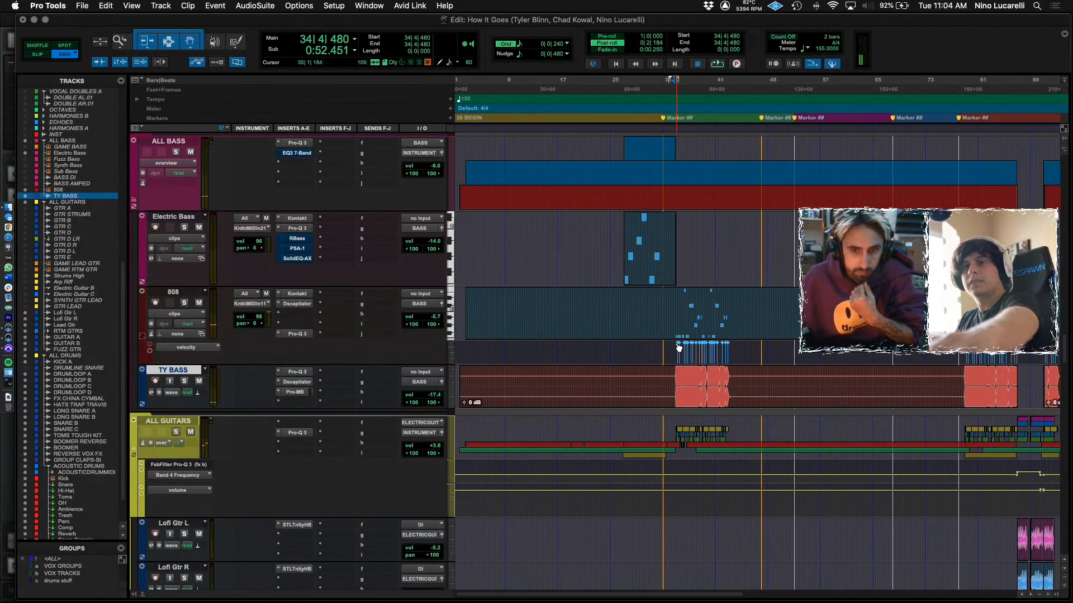
{"action": "left_click", "coordinate": [693, 374]}
{"action": "scroll", "coordinate": [693, 375], "scroll_direction": "up", "scroll_amount": 2}
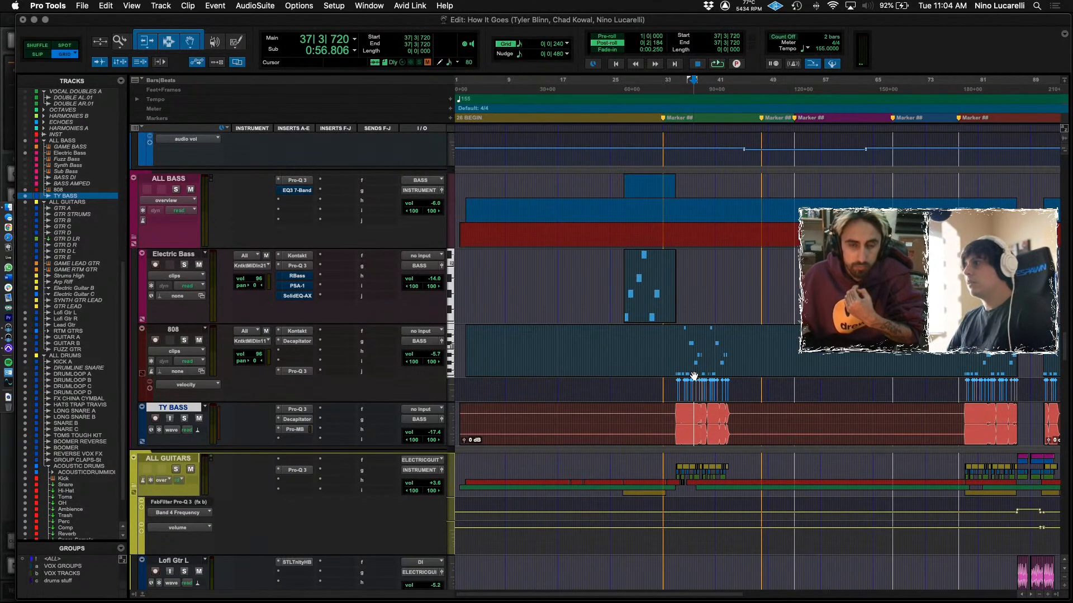
{"action": "key", "text": "r"}
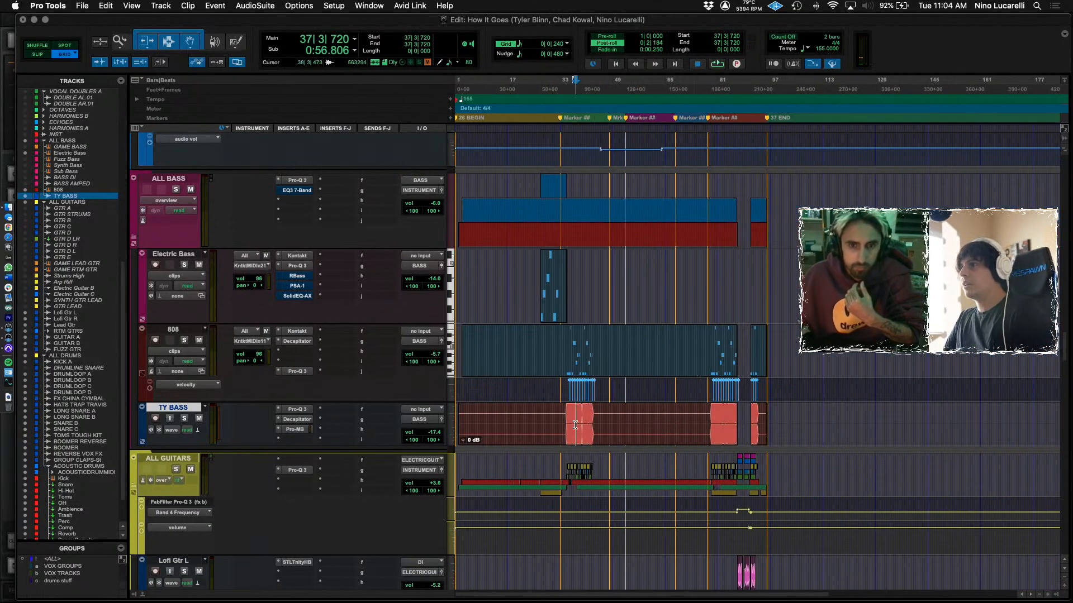
{"action": "left_click", "coordinate": [186, 419]}
{"action": "key", "text": "space"}
{"action": "left_click", "coordinate": [295, 429]}
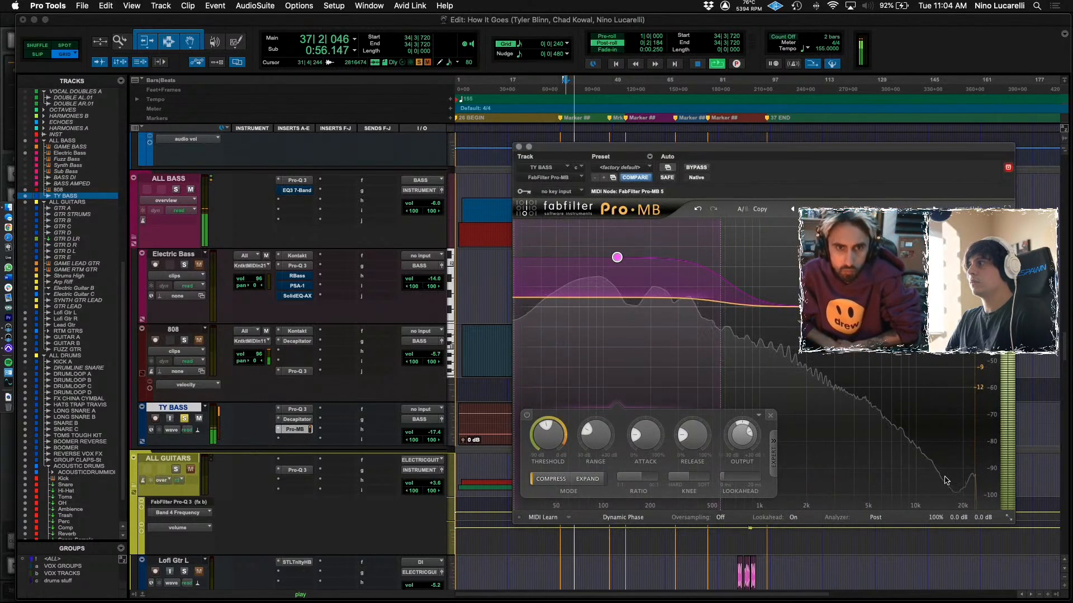
{"action": "mouse_move", "coordinate": [967, 503]}
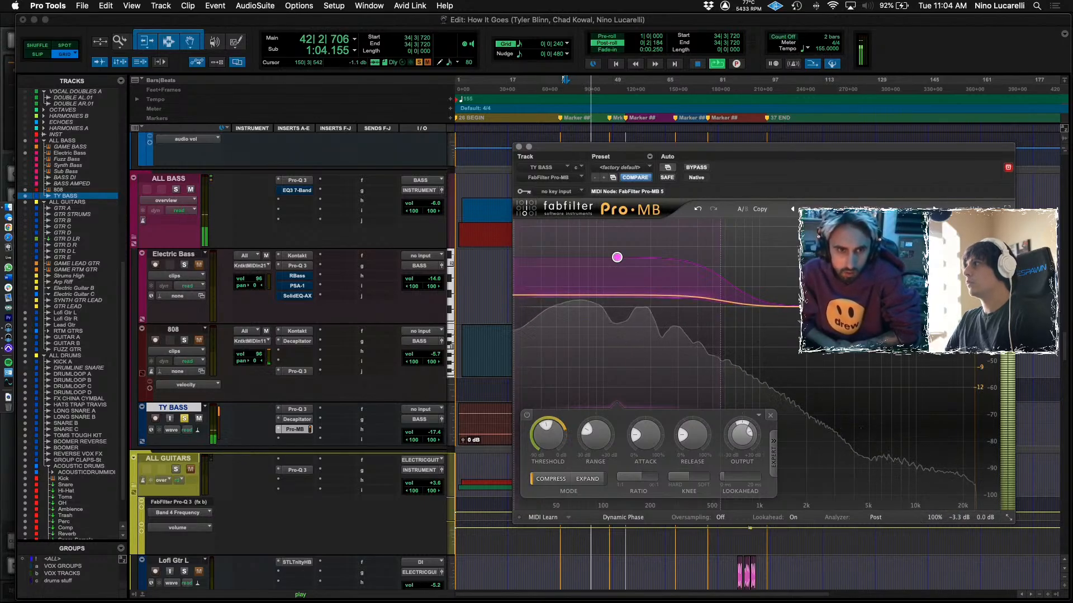
{"action": "mouse_move", "coordinate": [945, 487]}
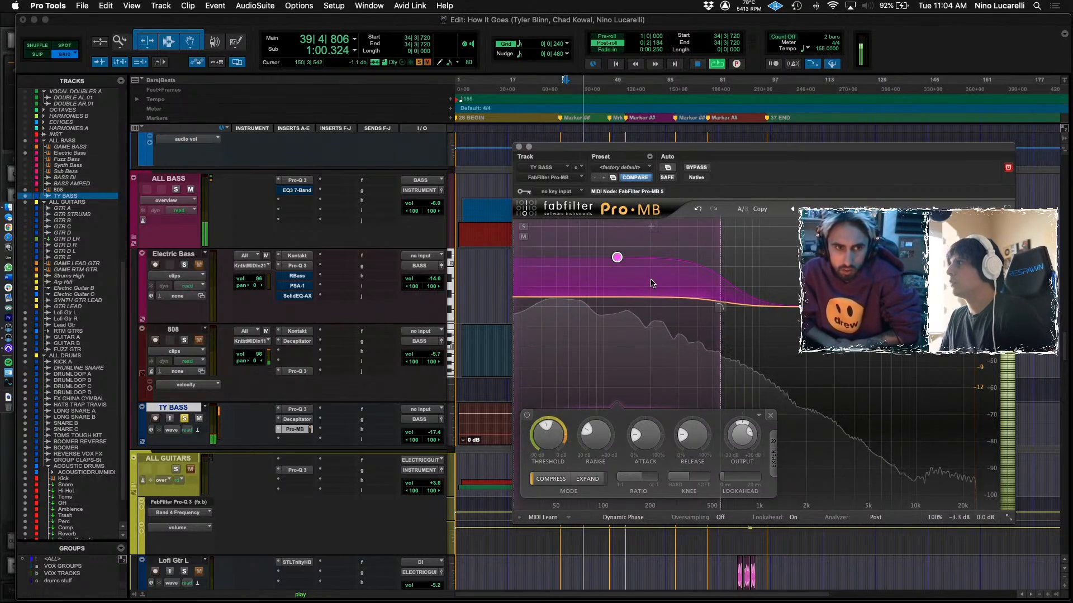
Close Pro-MB, restart playback from 34|3|720, and unsolo TY BASS to hear it in the full mix.
{"action": "left_click", "coordinate": [520, 148]}
{"action": "key", "text": "space"}
{"action": "key", "text": "space"}
{"action": "key", "text": "shift+s"}
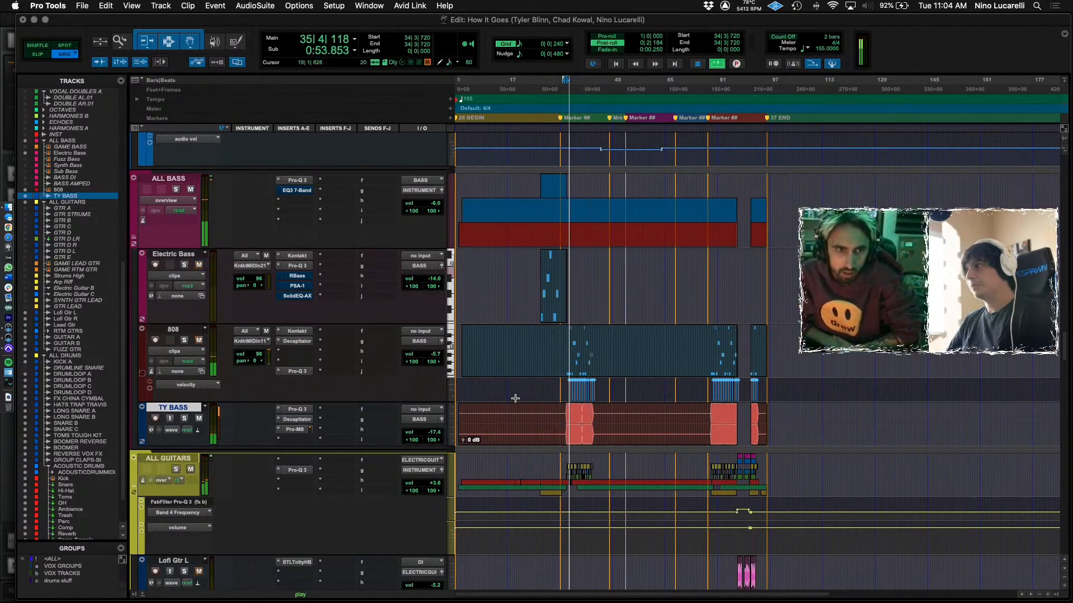
Lower the threshold of Pro-MB Band 1 on TY BASS, raise the band's level, and set its low crossover to about 40 Hz.
{"action": "left_click", "coordinate": [296, 429]}
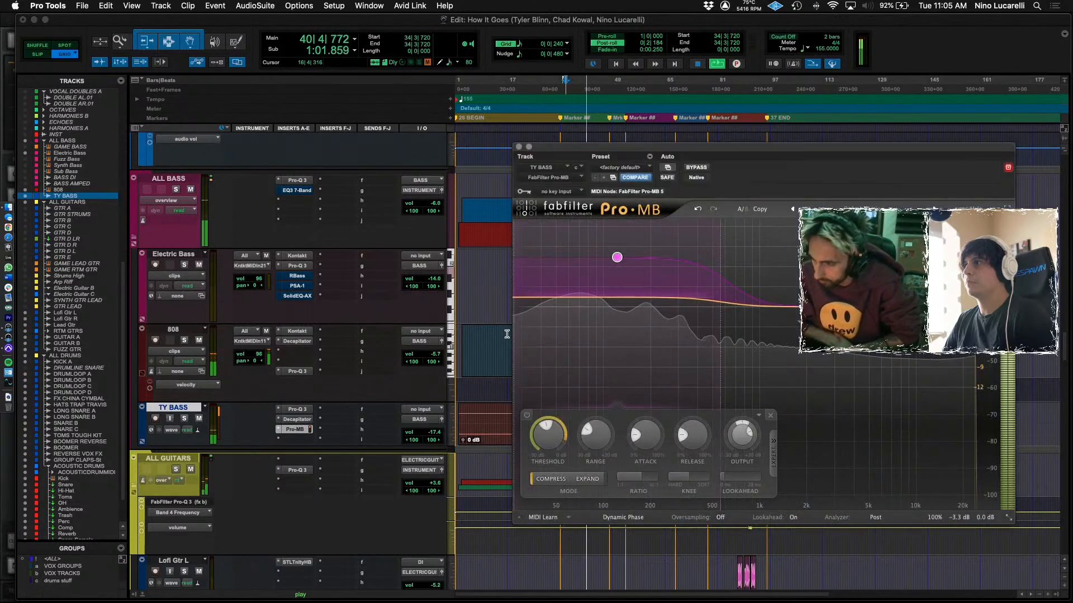
{"action": "left_click_drag", "start_coordinate": [546, 438], "coordinate": [546, 464]}
{"action": "key", "text": "space"}
{"action": "key", "text": "space"}
{"action": "left_click_drag", "start_coordinate": [616, 258], "coordinate": [617, 250]}
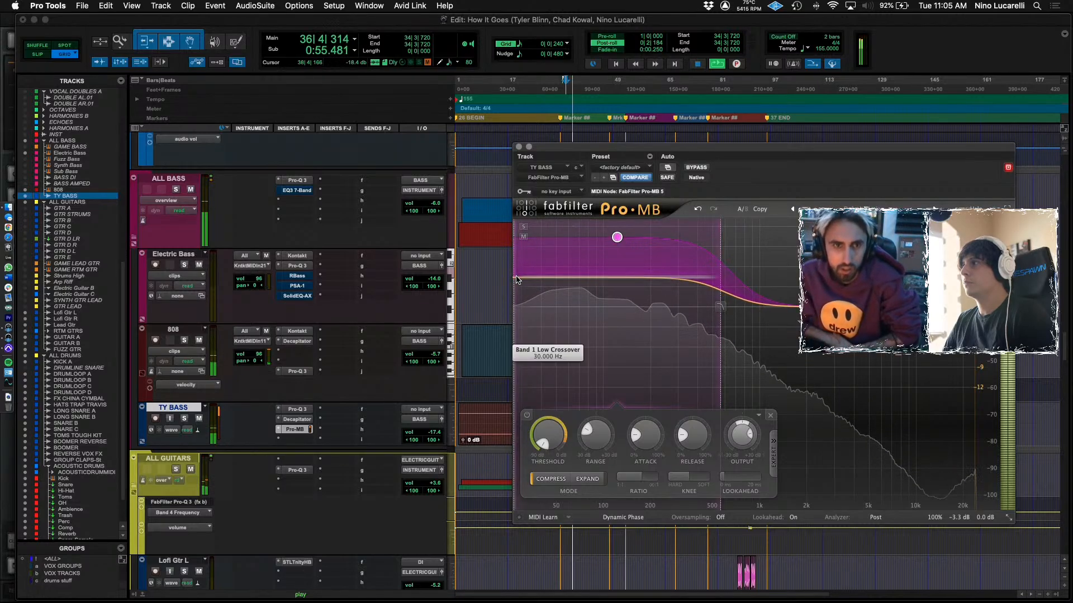
{"action": "left_click_drag", "start_coordinate": [516, 280], "coordinate": [540, 279]}
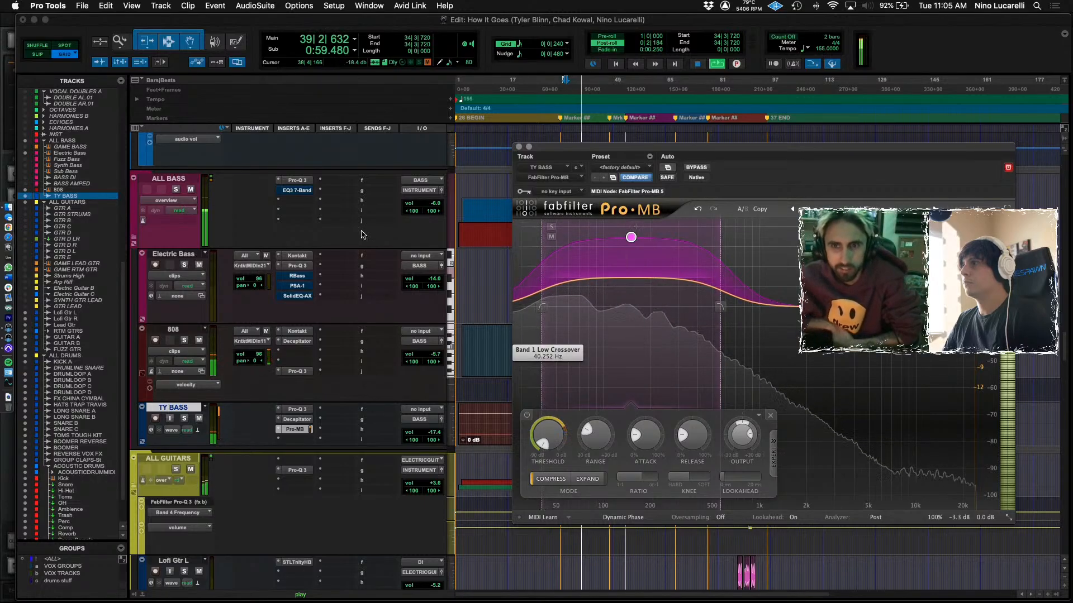
With the ALL BASS Pro-Q 3 open for comparison, raise TY BASS's Pro-MB Band 1 above +13 dB and set its high crossover to about 302 Hz.
{"action": "left_click", "coordinate": [297, 180]}
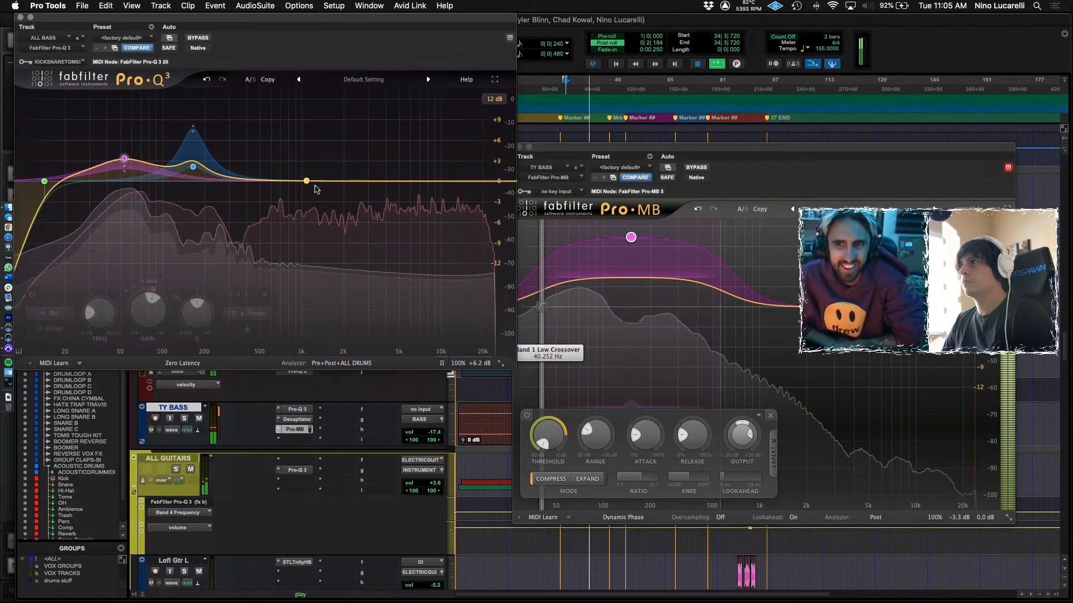
{"action": "left_click", "coordinate": [630, 233]}
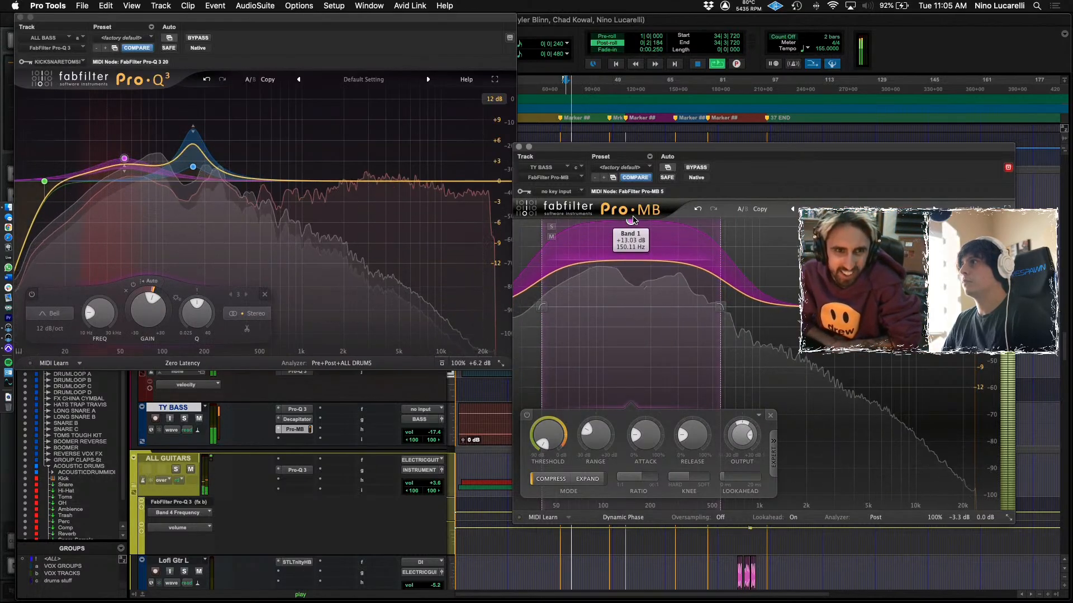
{"action": "left_click_drag", "start_coordinate": [633, 220], "coordinate": [635, 217]}
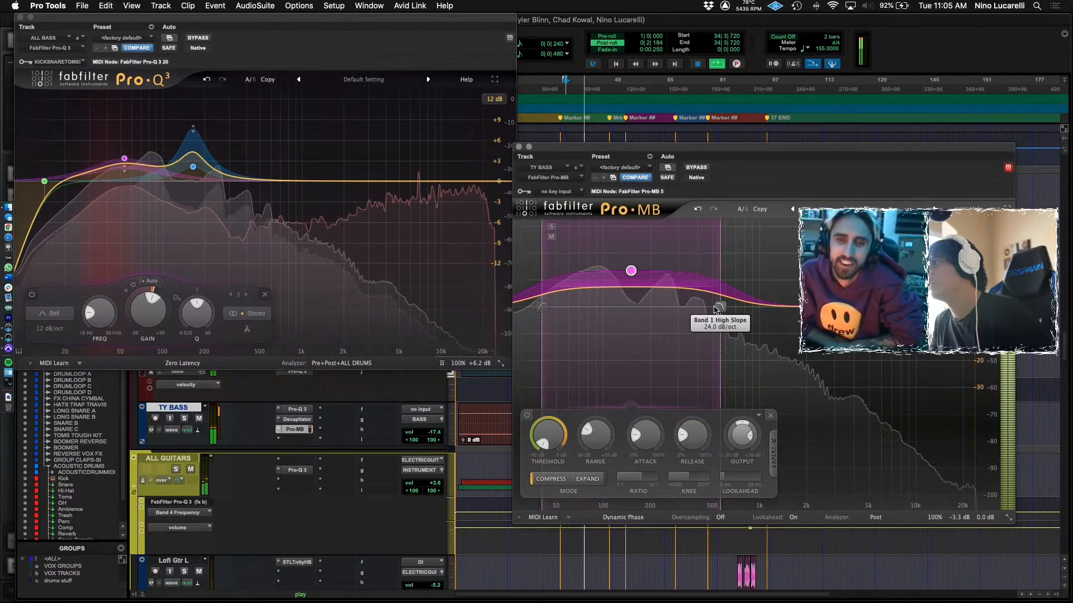
{"action": "left_click_drag", "start_coordinate": [704, 284], "coordinate": [678, 283]}
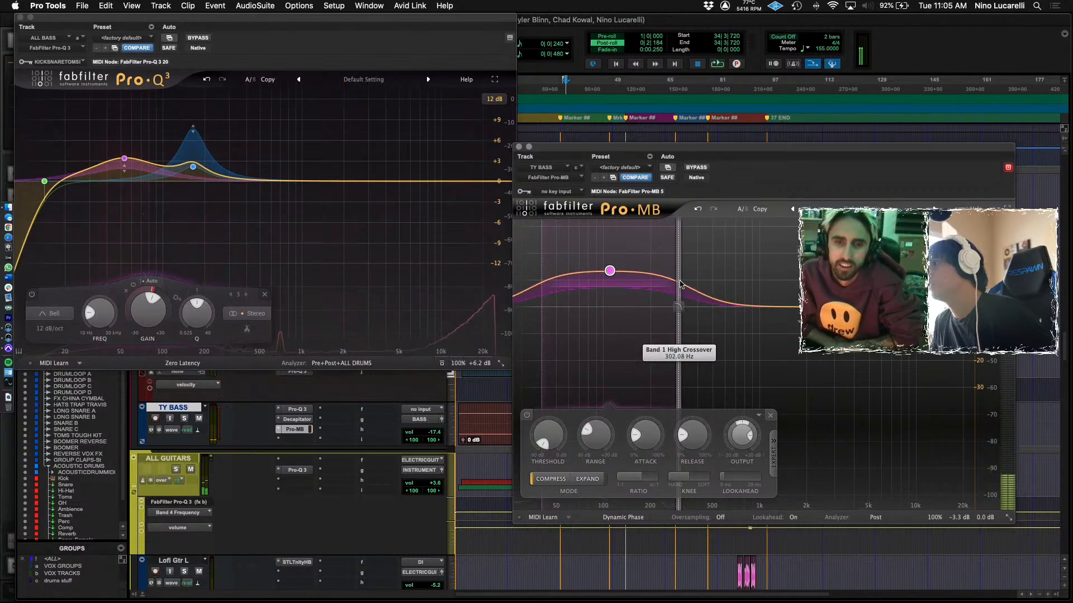
Resume playback, raise Pro-MB Band 1 to just above +14.7 dB, lower its high crossover below about 206 Hz, and close both plug-ins.
{"action": "key", "text": "space"}
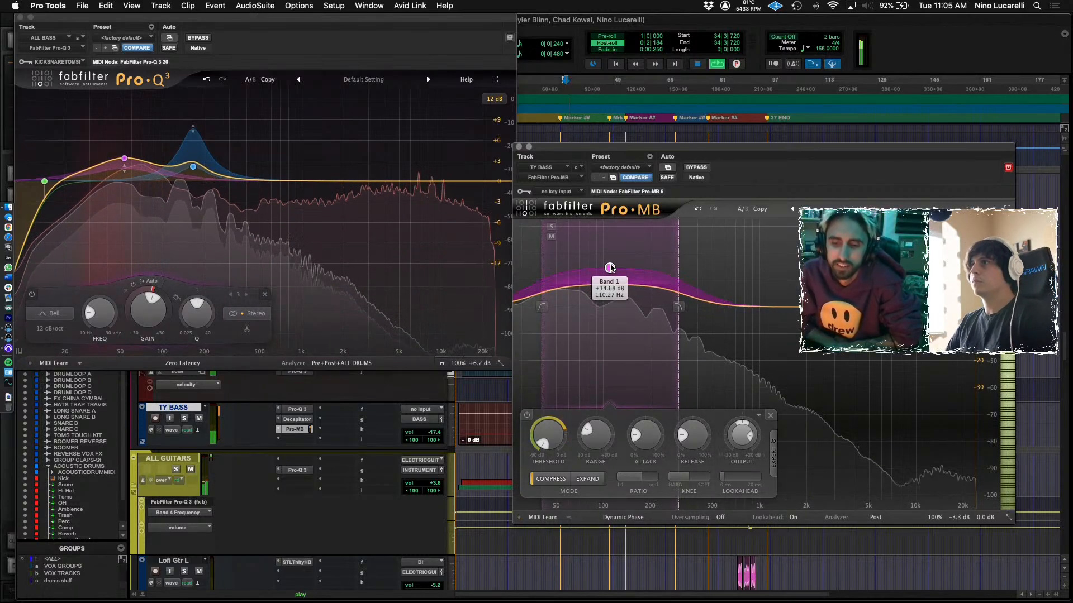
{"action": "left_click_drag", "start_coordinate": [610, 270], "coordinate": [611, 264]}
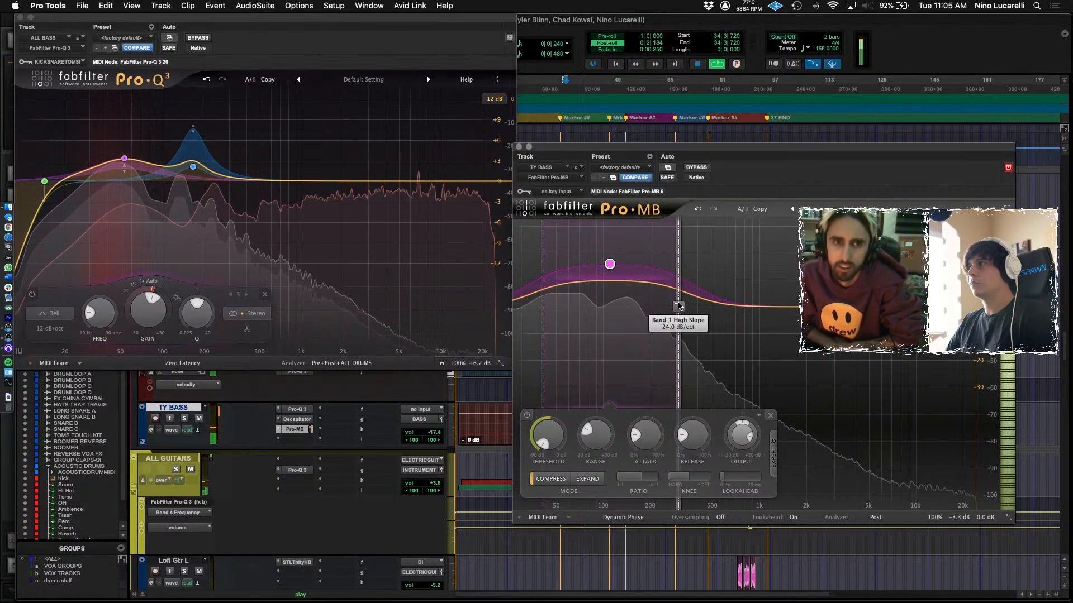
{"action": "left_click_drag", "start_coordinate": [678, 277], "coordinate": [663, 279]}
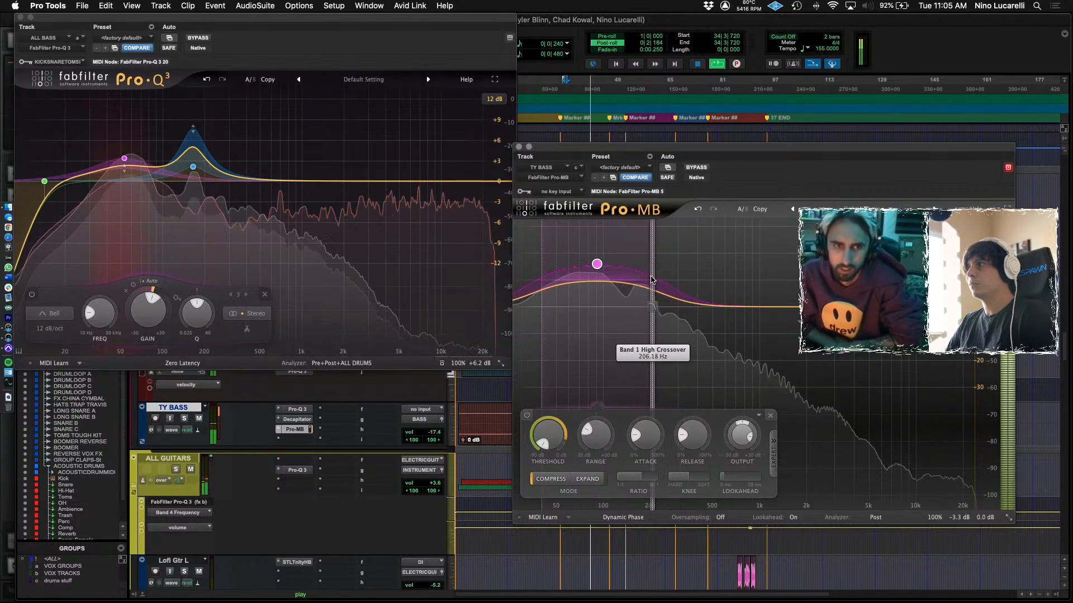
{"action": "left_click_drag", "start_coordinate": [653, 280], "coordinate": [641, 281]}
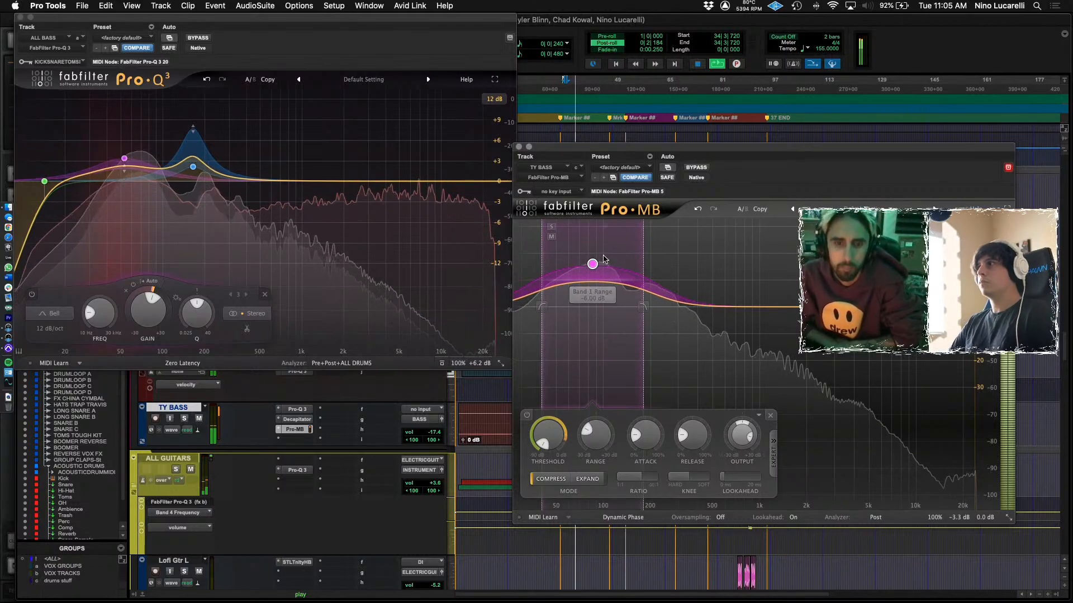
{"action": "left_click", "coordinate": [519, 147]}
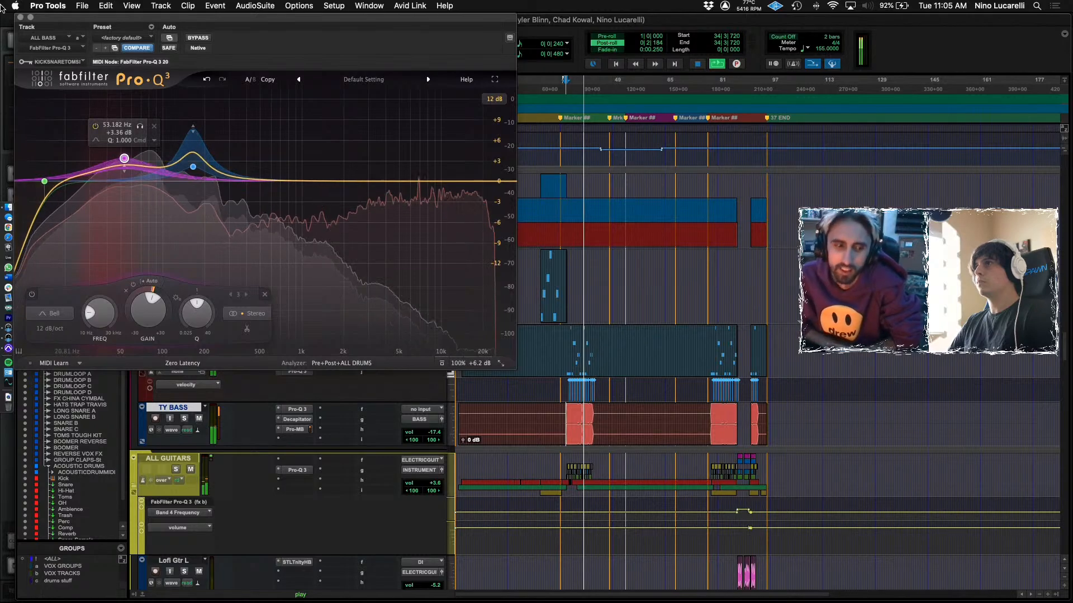
{"action": "left_click", "coordinate": [20, 17]}
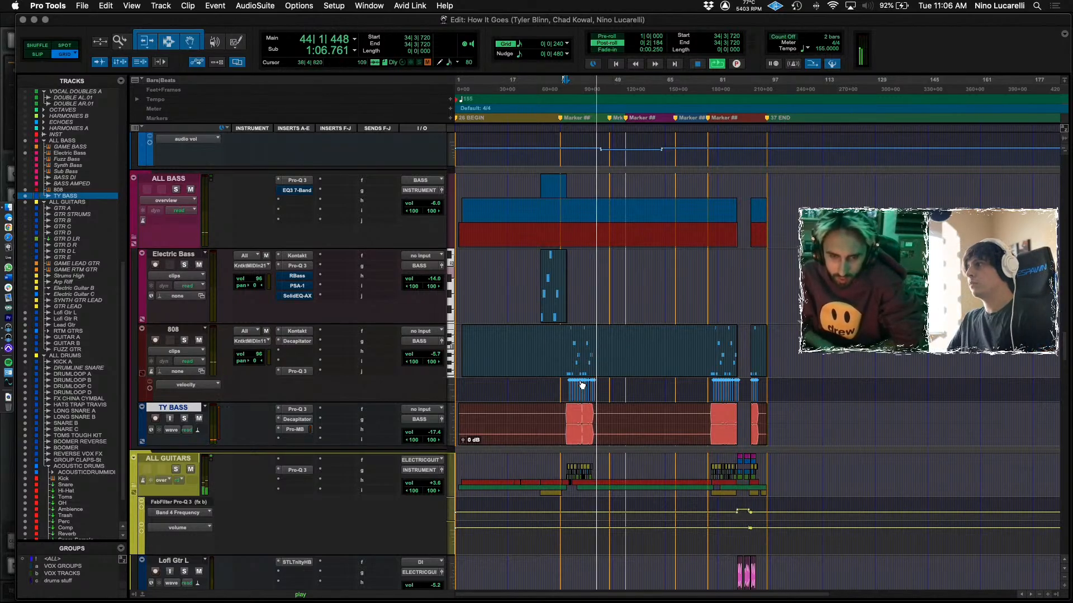
Look through the guitar and drum tracks for the tom parts while the song plays.
{"action": "scroll", "coordinate": [582, 386], "scroll_direction": "right", "scroll_amount": 2}
{"action": "scroll", "coordinate": [553, 392], "scroll_direction": "down", "scroll_amount": 5}
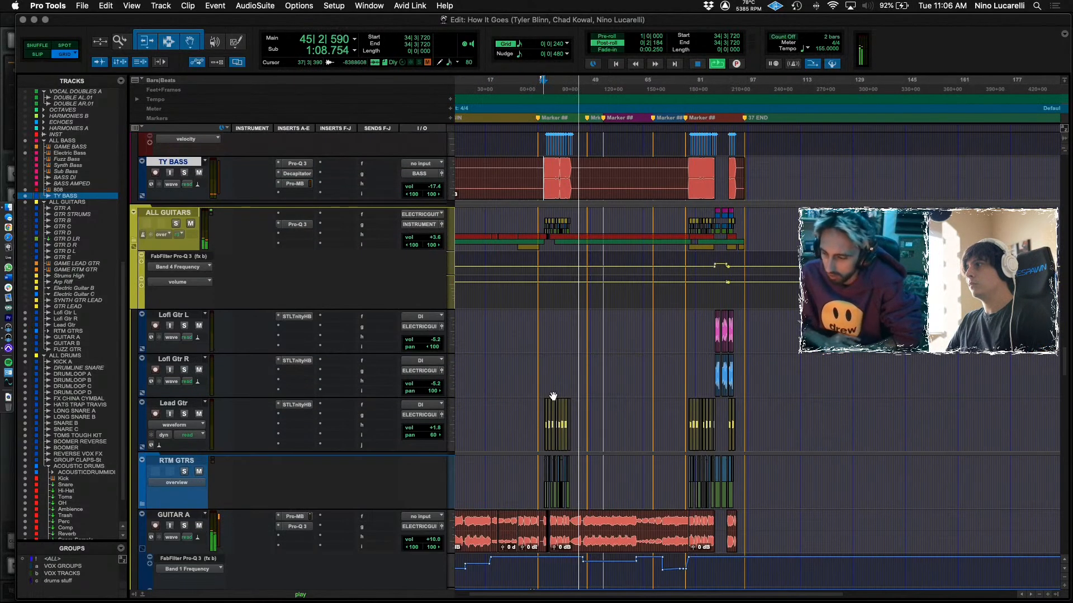
{"action": "scroll", "coordinate": [553, 396], "scroll_direction": "down", "scroll_amount": 10}
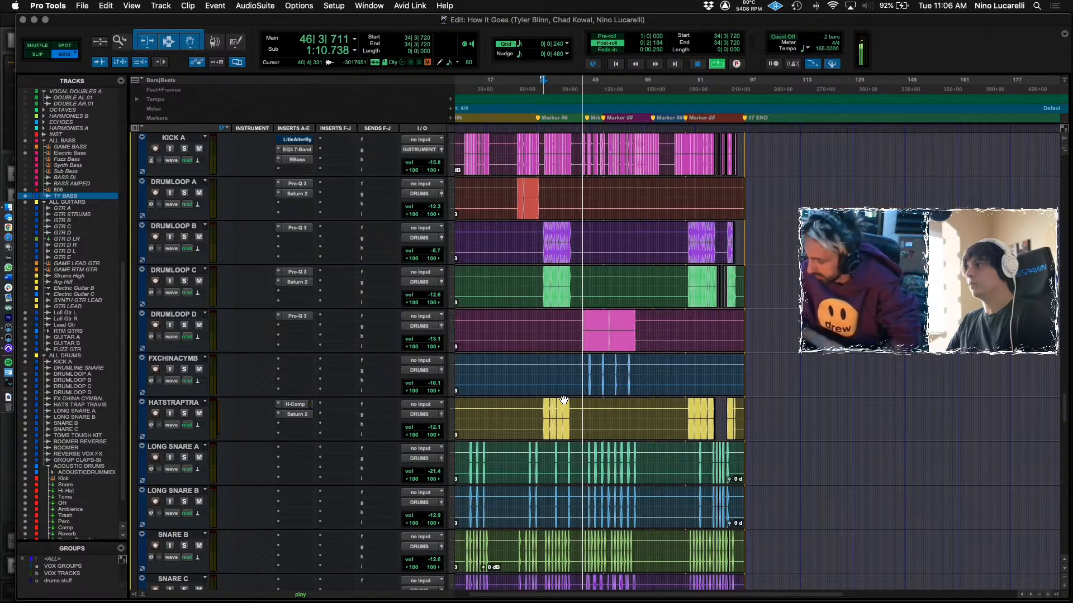
{"action": "scroll", "coordinate": [564, 401], "scroll_direction": "up", "scroll_amount": 8}
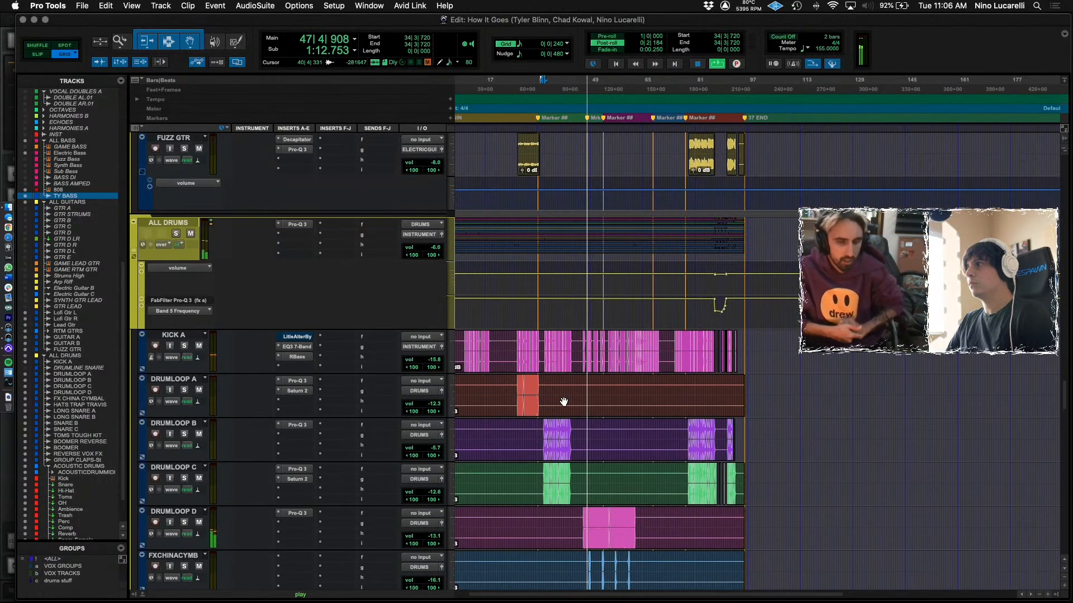
{"action": "scroll", "coordinate": [563, 401], "scroll_direction": "down", "scroll_amount": 8}
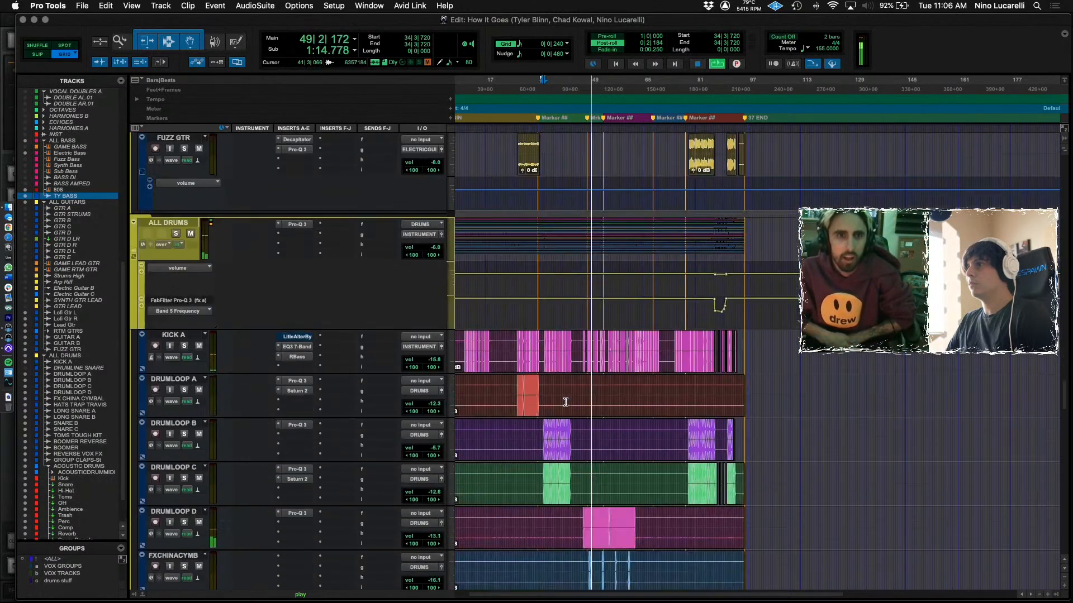
{"action": "scroll", "coordinate": [579, 398], "scroll_direction": "down", "scroll_amount": 12}
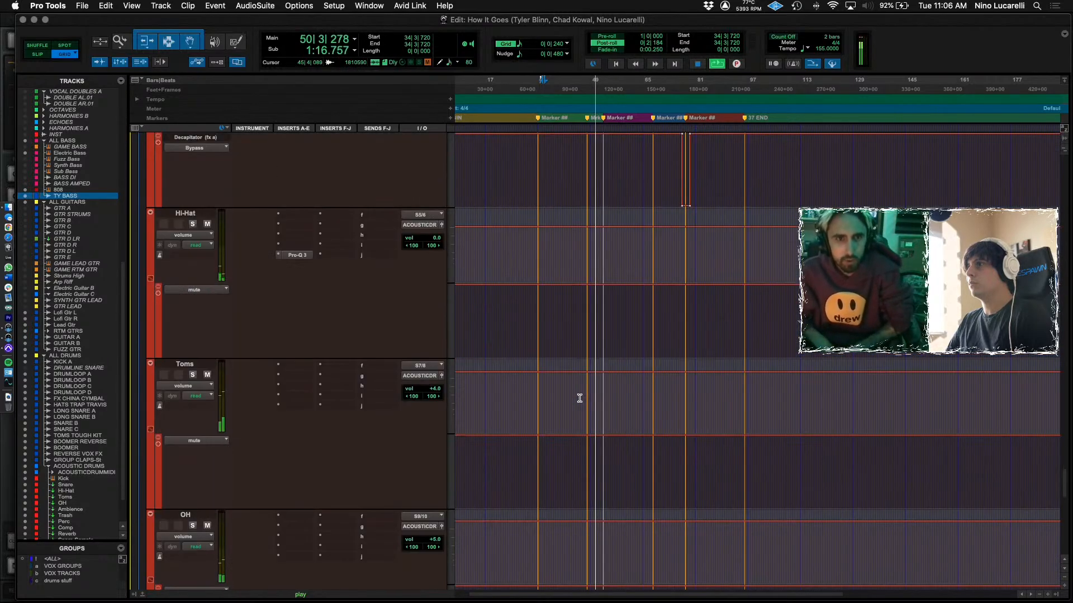
{"action": "scroll", "coordinate": [584, 404], "scroll_direction": "up", "scroll_amount": 8}
{"action": "scroll", "coordinate": [584, 403], "scroll_direction": "up", "scroll_amount": 5}
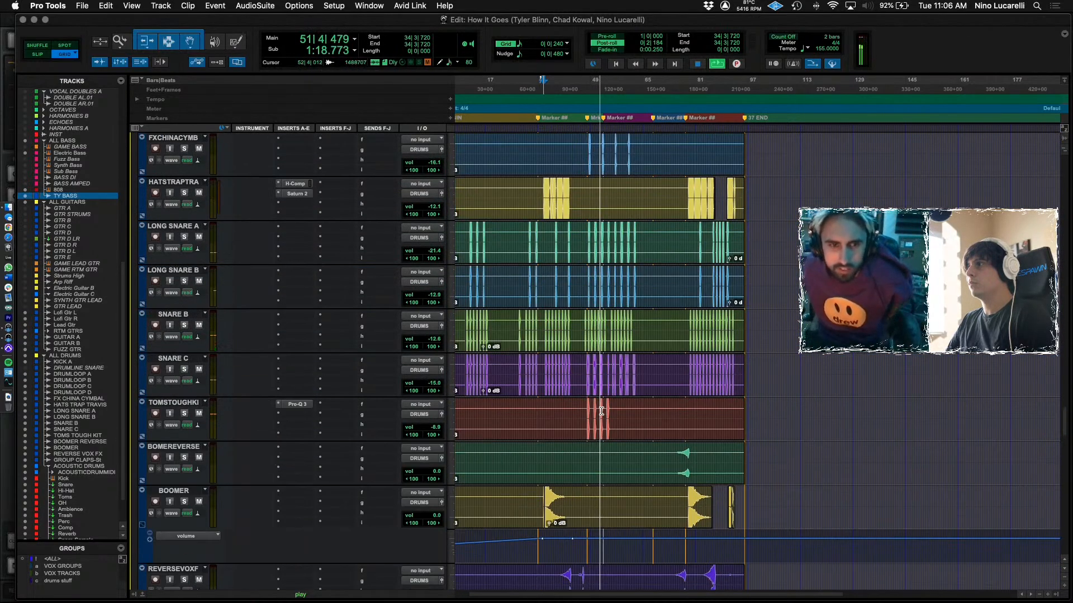
Start playback from 47|2|240 just before the TOMS TOUGH KIT hits, with that track's Pro-Q 3 open.
{"action": "left_click", "coordinate": [584, 412]}
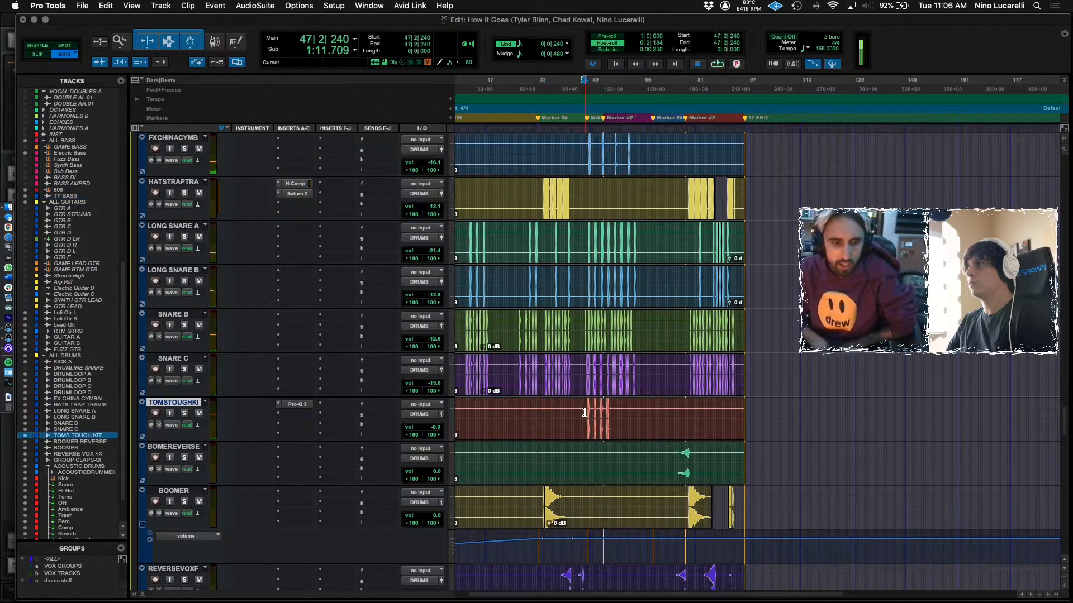
{"action": "key", "text": "super+bracketright"}
{"action": "key", "text": "super+bracketright"}
{"action": "key", "text": "super+bracketright"}
{"action": "scroll", "coordinate": [568, 409], "scroll_direction": "right", "scroll_amount": 8}
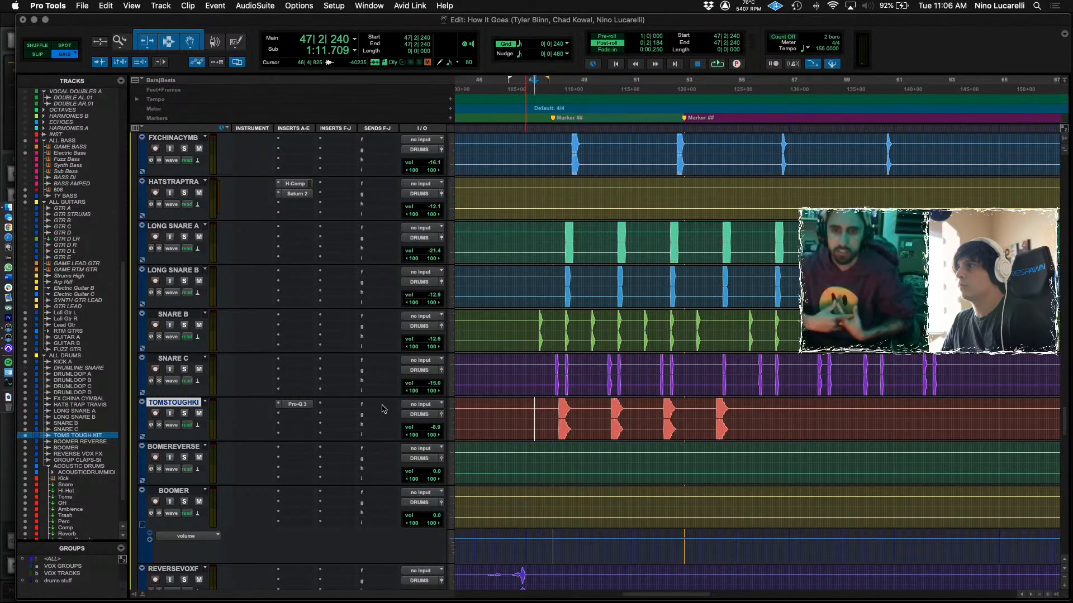
{"action": "left_click", "coordinate": [297, 404]}
{"action": "key", "text": "space"}
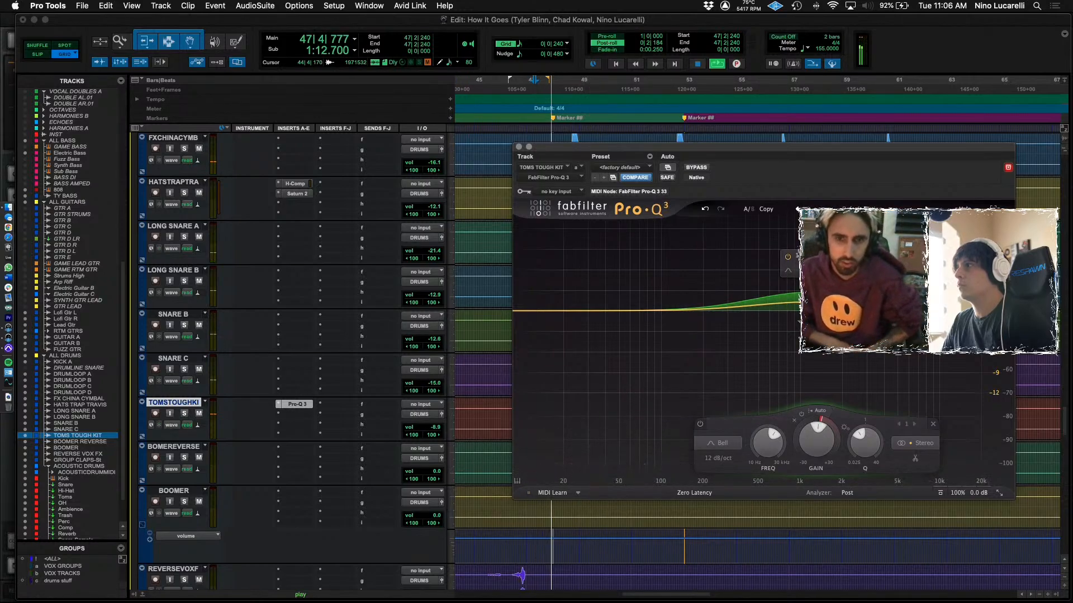
Move the Pro-Q 3 bell boost on TOMS TOUGH KIT to about 551 Hz at +0.97 dB with Q 0.712, and close the plug-in.
{"action": "left_click_drag", "start_coordinate": [816, 303], "coordinate": [763, 305]}
{"action": "scroll", "coordinate": [764, 305], "scroll_direction": "up", "scroll_amount": 3}
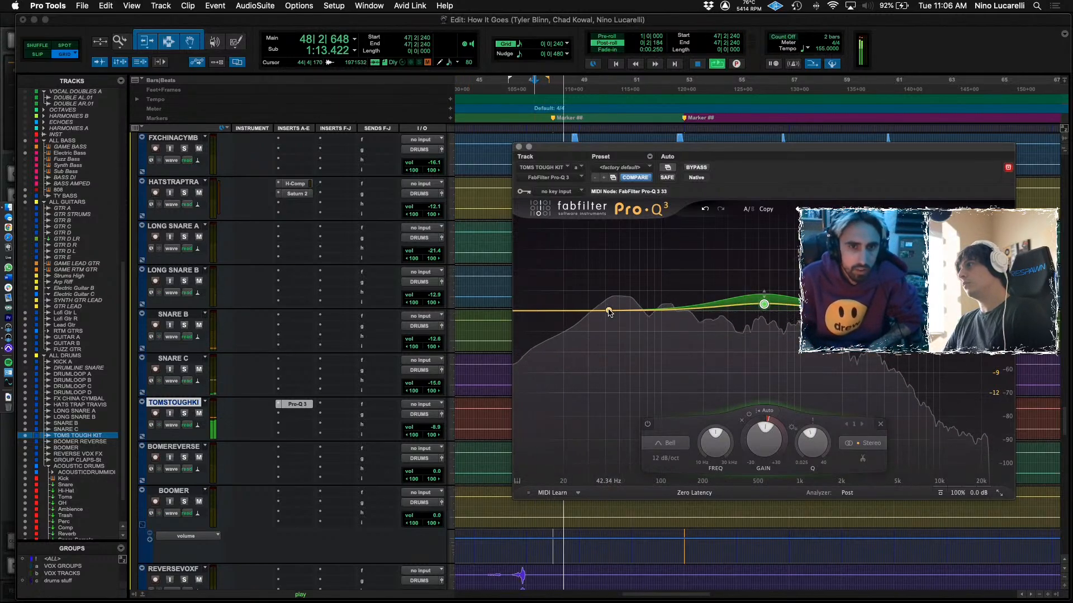
{"action": "mouse_move", "coordinate": [767, 305]}
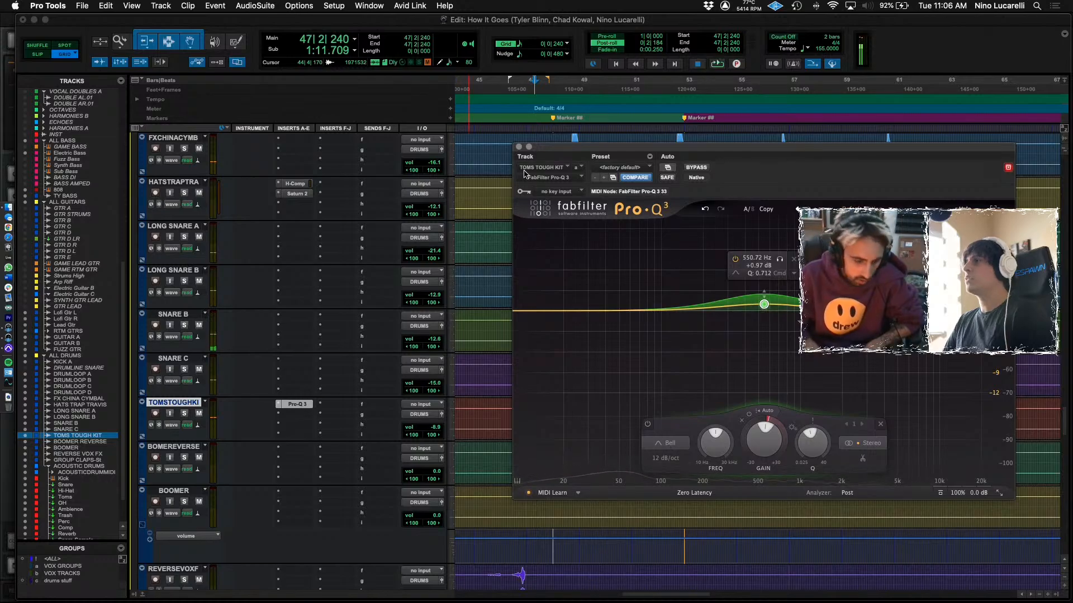
{"action": "left_click", "coordinate": [519, 147]}
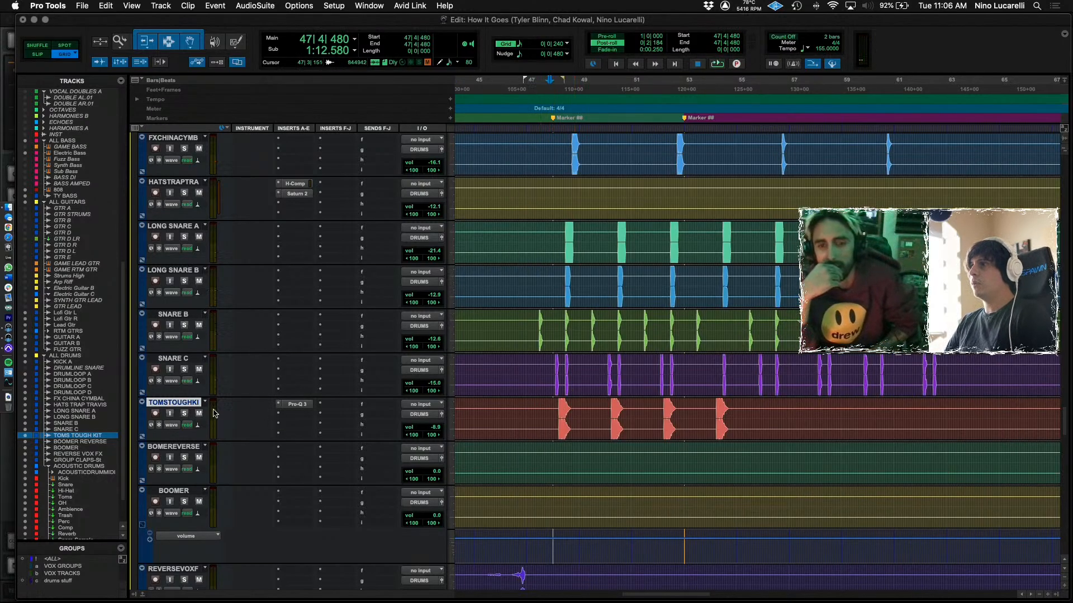
{"action": "left_click", "coordinate": [294, 414]}
{"action": "mouse_move", "coordinate": [335, 420]}
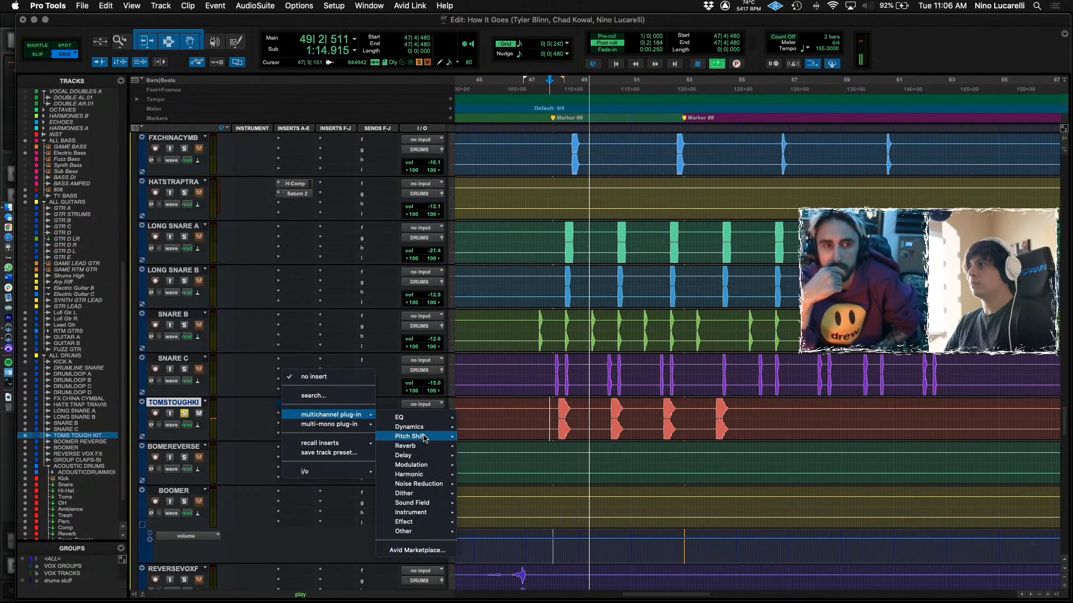
{"action": "mouse_move", "coordinate": [416, 474]}
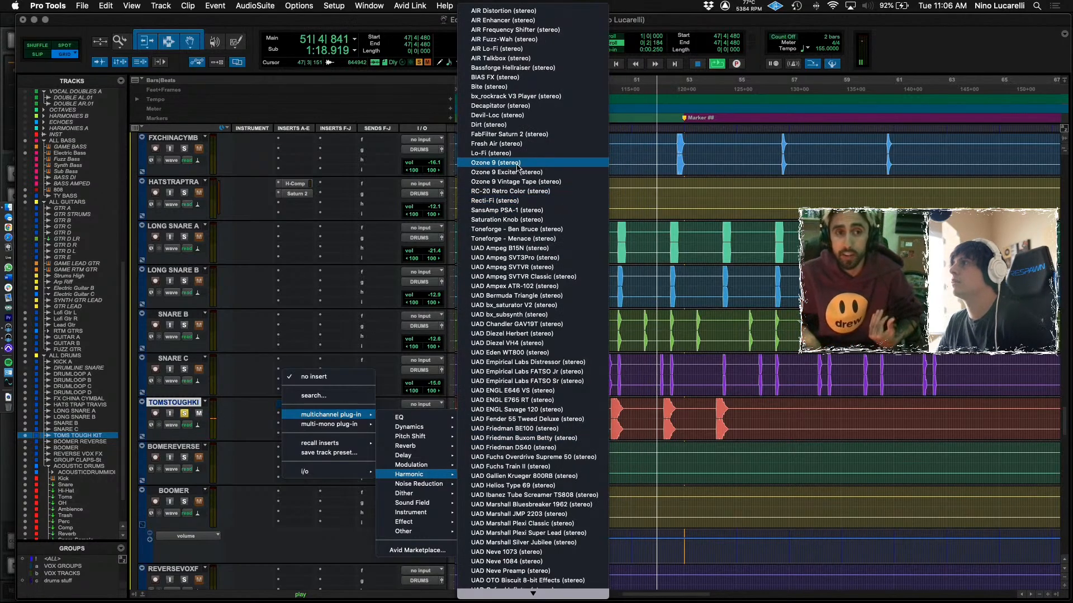
{"action": "left_click", "coordinate": [302, 412]}
Reopen Pro-Q 3 on TOMS TOUGH KIT, restart playback, and pull its bell down to about -7.24 dB at 520 Hz.
{"action": "left_click", "coordinate": [302, 412]}
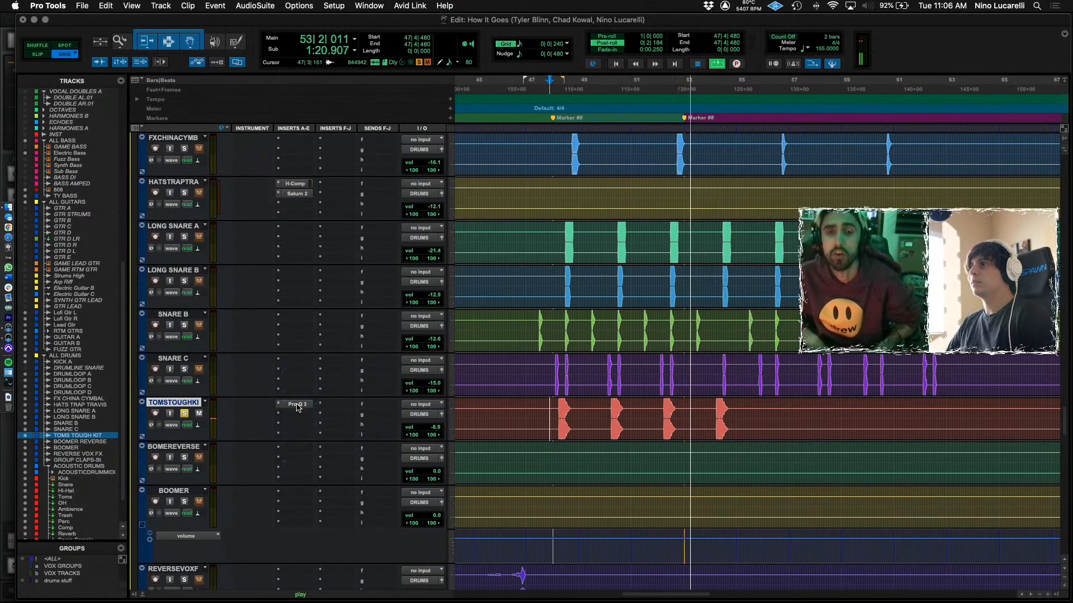
{"action": "key", "text": "space"}
{"action": "key", "text": "space"}
{"action": "mouse_move", "coordinate": [764, 304]}
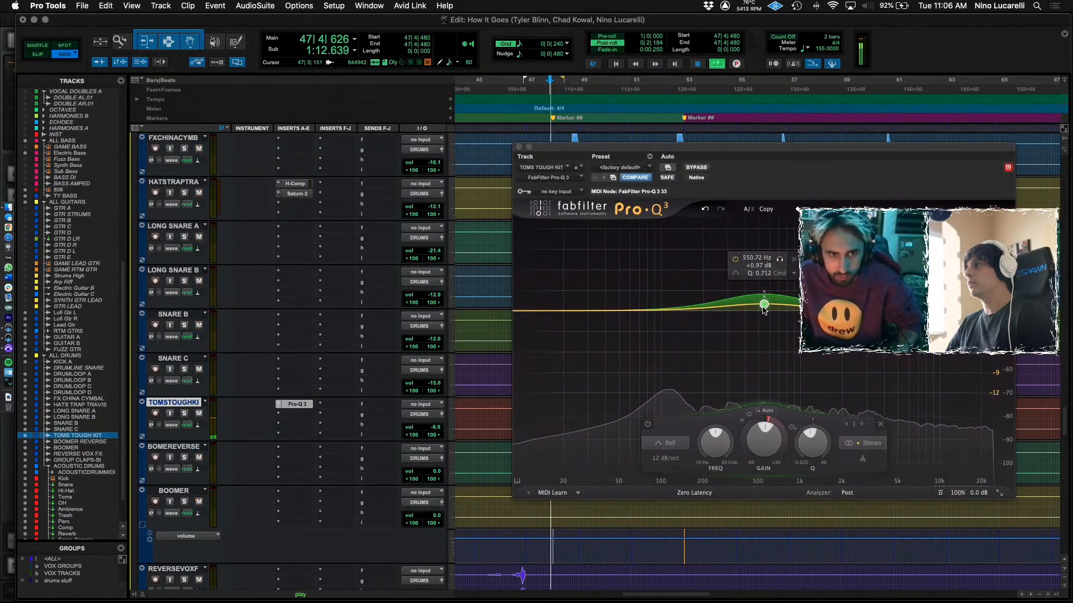
{"action": "left_click_drag", "start_coordinate": [764, 305], "coordinate": [761, 360]}
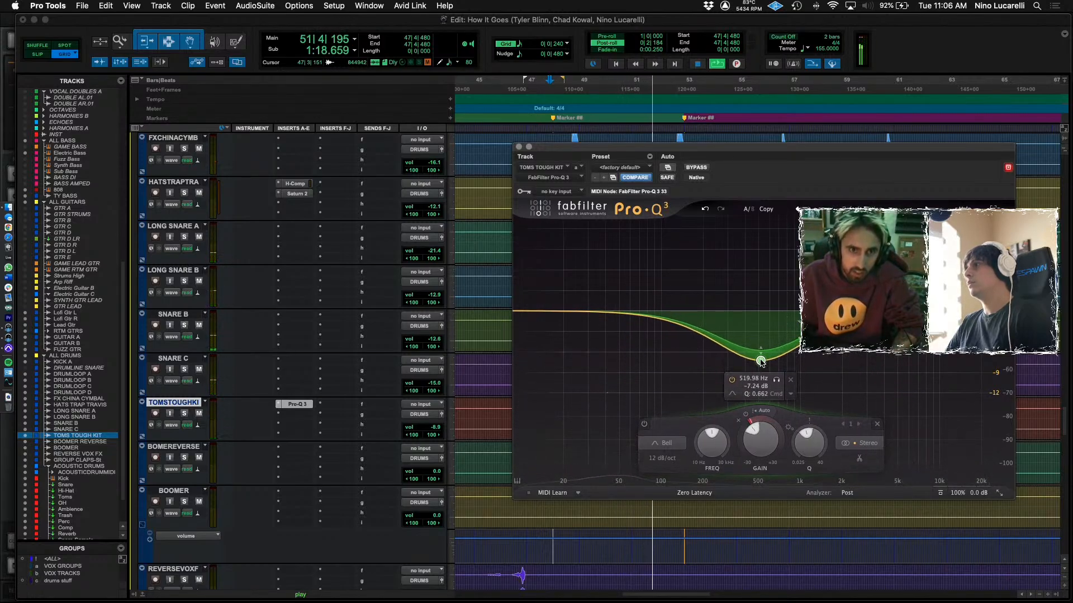
{"action": "scroll", "coordinate": [777, 359], "scroll_direction": "down", "scroll_amount": 1}
{"action": "key", "text": "space"}
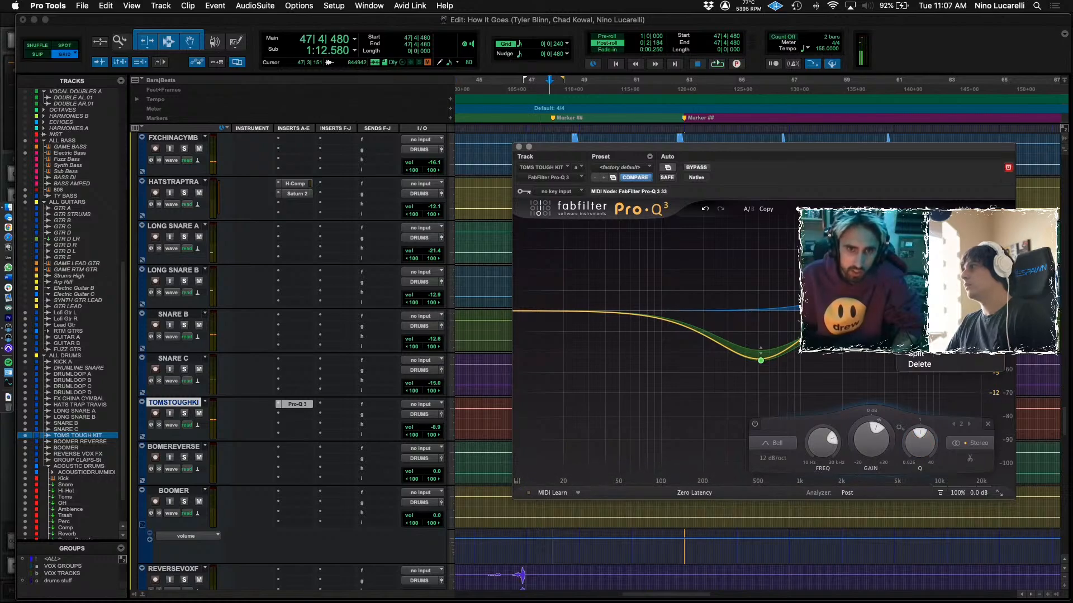
Set a second, higher-frequency Pro-Q 3 bell on TOMS TOUGH KIT to Side, boost it while listening, and close the plug-in.
{"action": "left_click", "coordinate": [1036, 385]}
{"action": "key", "text": "space"}
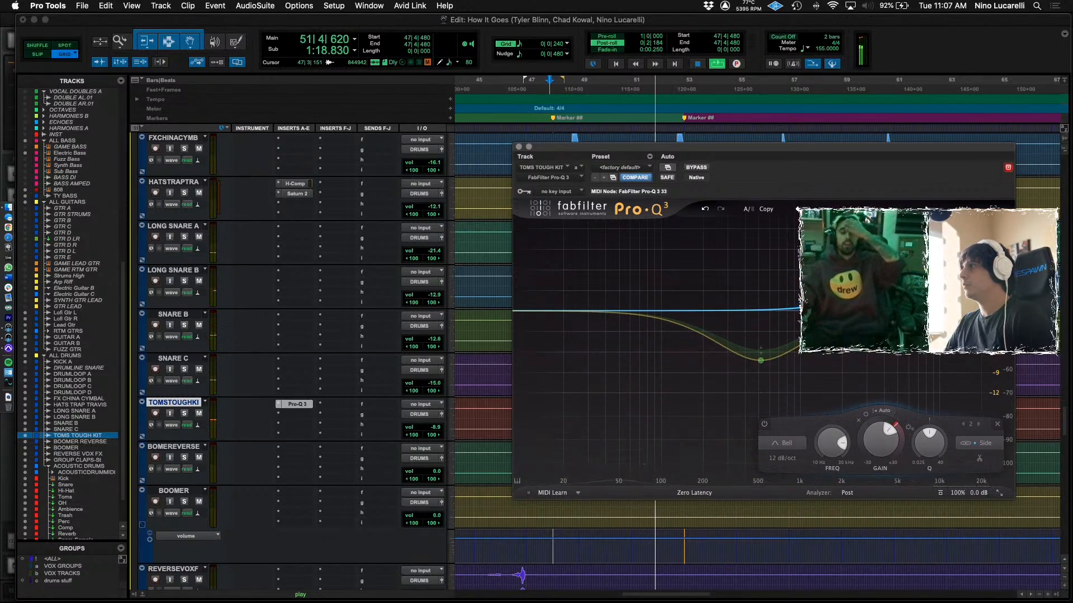
{"action": "key", "text": "space"}
{"action": "key", "text": "space"}
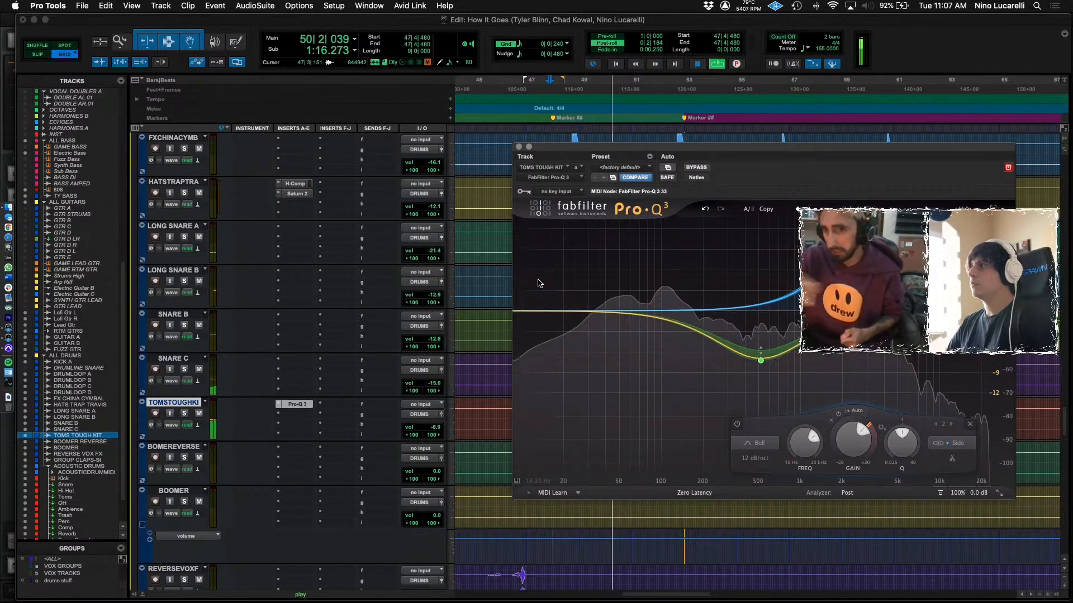
{"action": "key", "text": "super+w"}
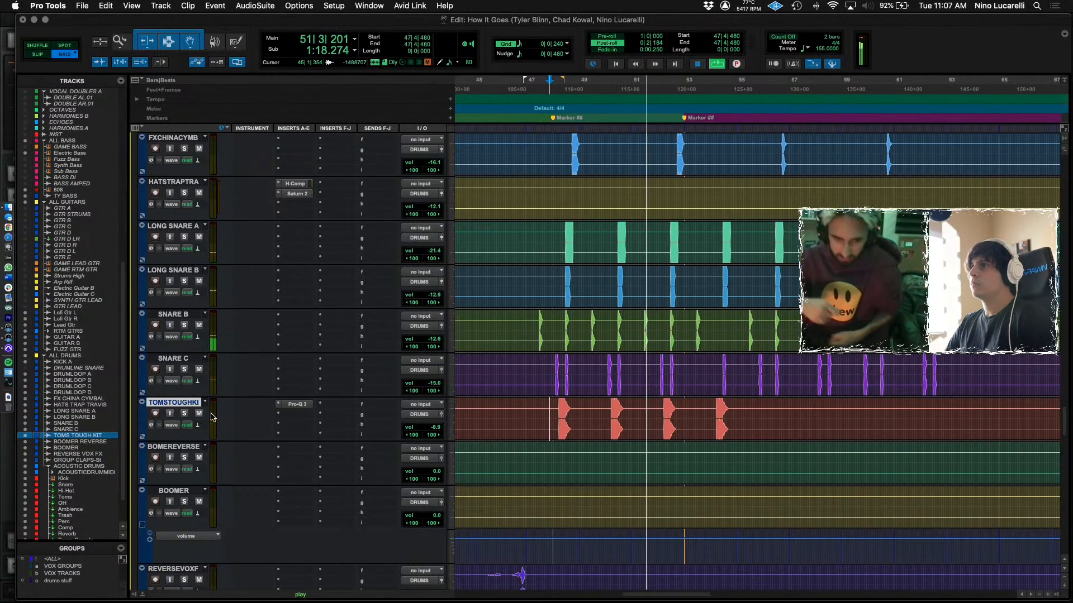
{"action": "key", "text": "space"}
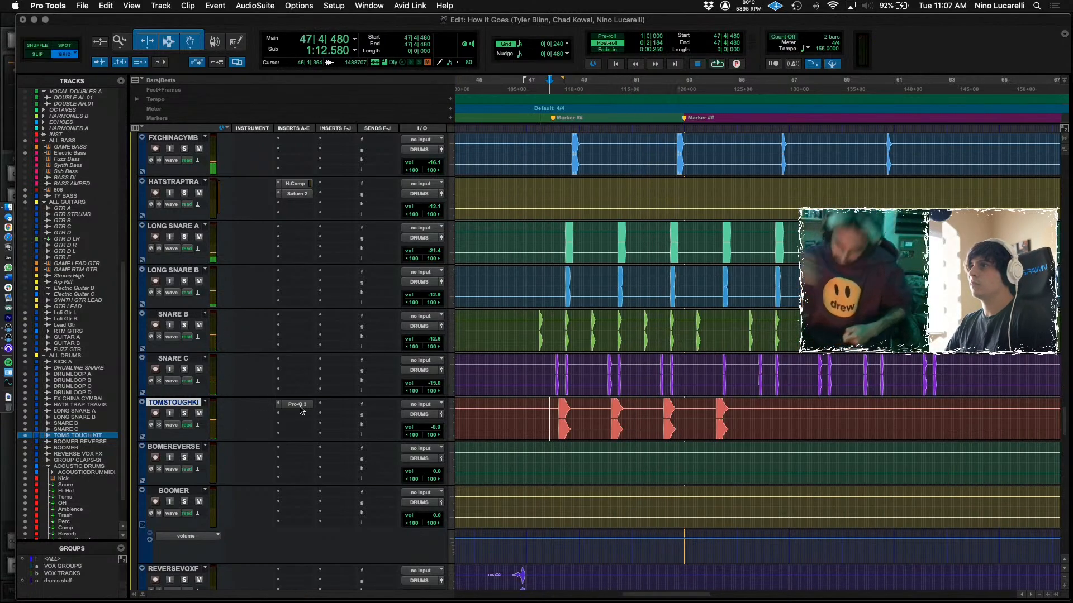
{"action": "key", "text": "shift+s"}
{"action": "left_click", "coordinate": [286, 414]}
{"action": "mouse_move", "coordinate": [371, 415]}
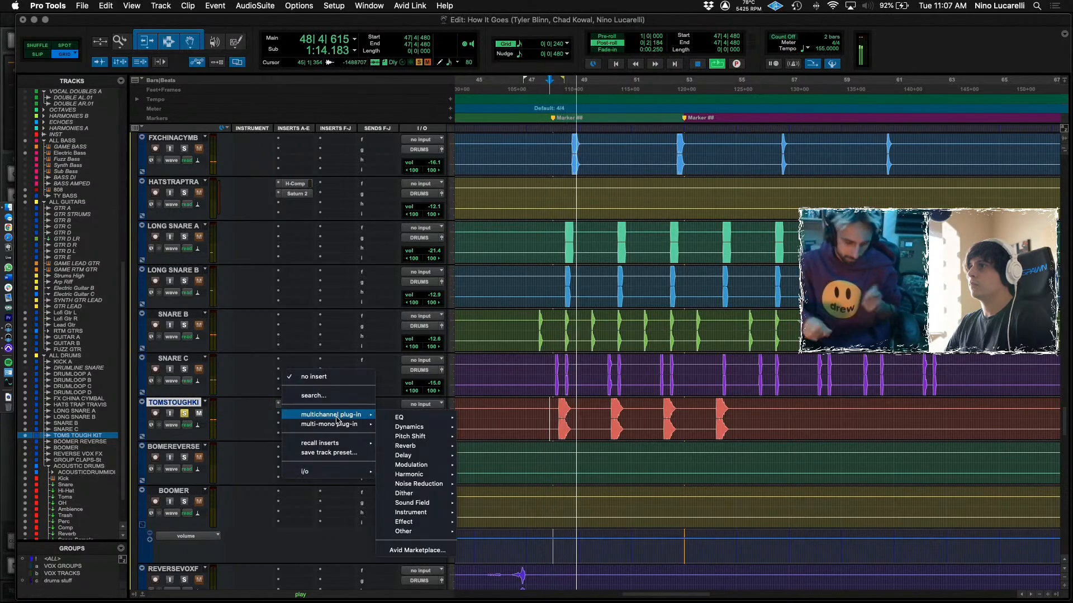
{"action": "left_click", "coordinate": [486, 419]}
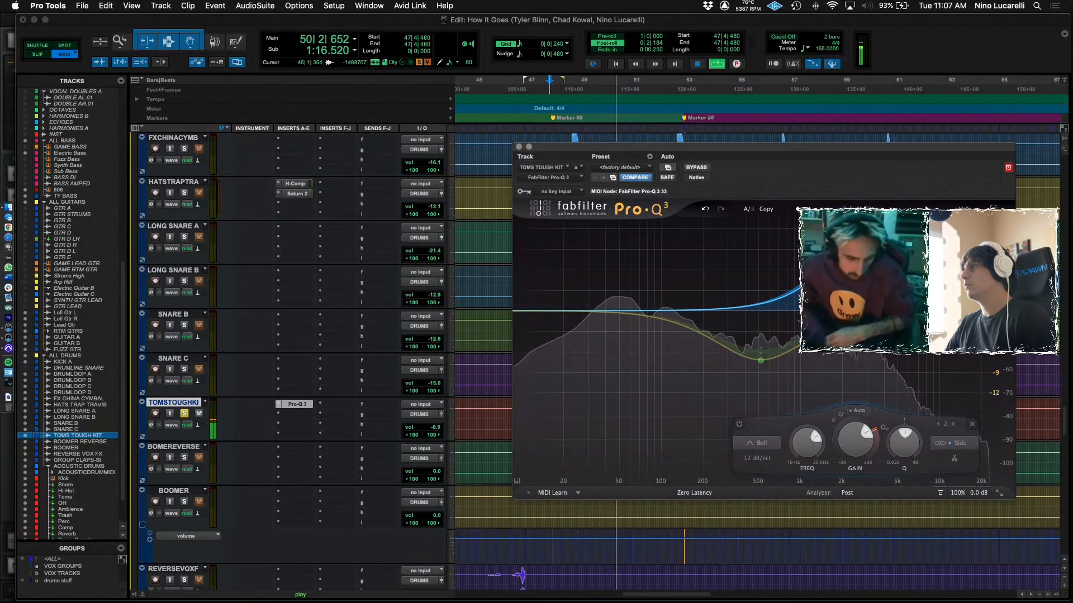
Unsolo TOMS TOUGH KIT, adjust the 520 Hz cut's Q to 0.943 during playback, and close Pro-Q 3.
{"action": "key", "text": "space"}
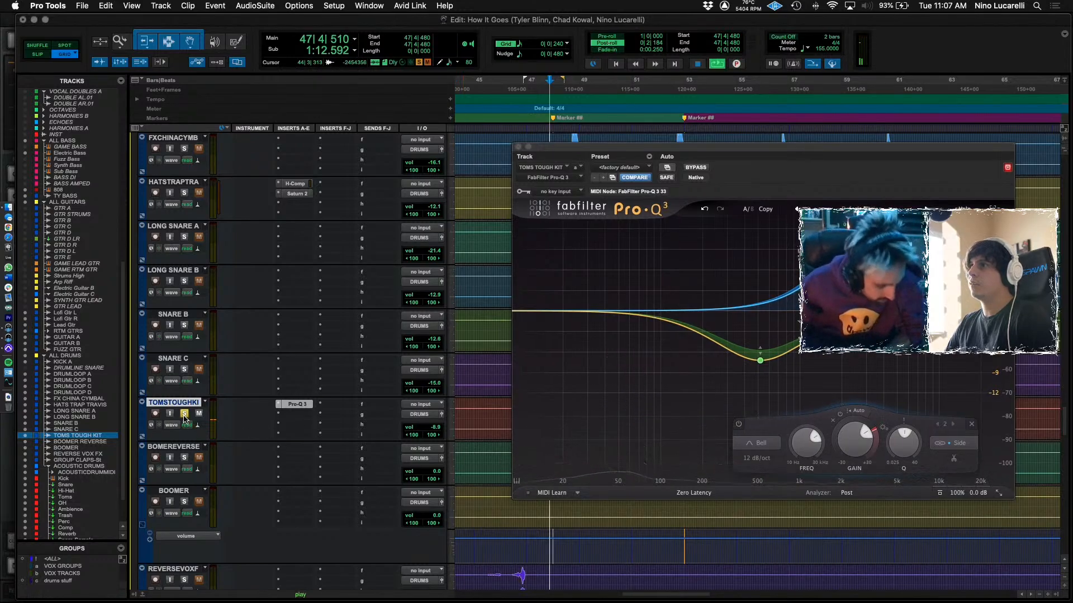
{"action": "left_click", "coordinate": [184, 414]}
{"action": "key", "text": "space"}
{"action": "mouse_move", "coordinate": [760, 359]}
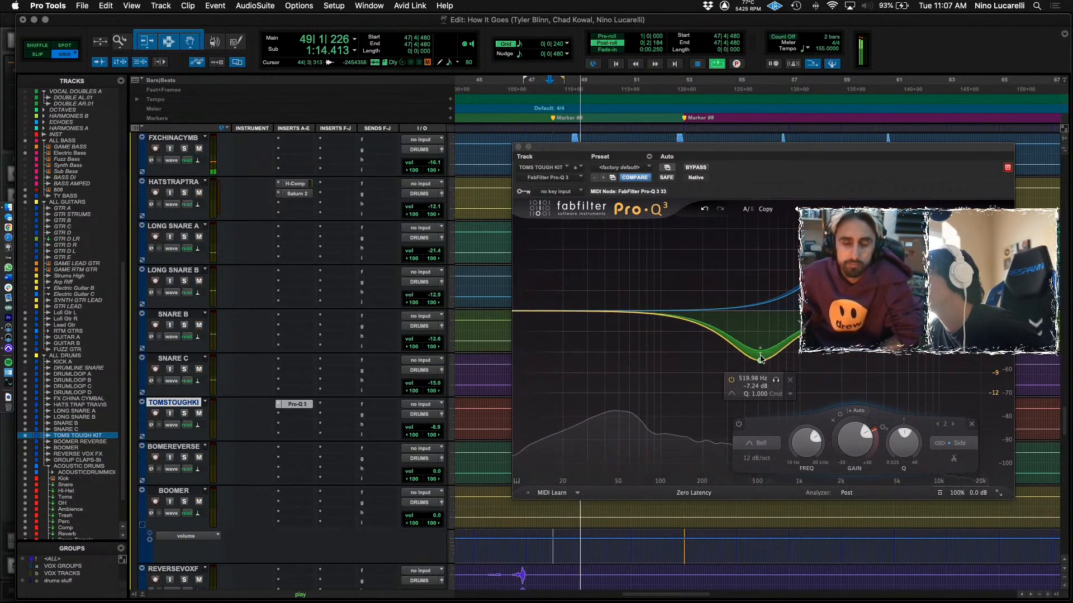
{"action": "scroll", "coordinate": [761, 360], "scroll_direction": "down", "scroll_amount": 1}
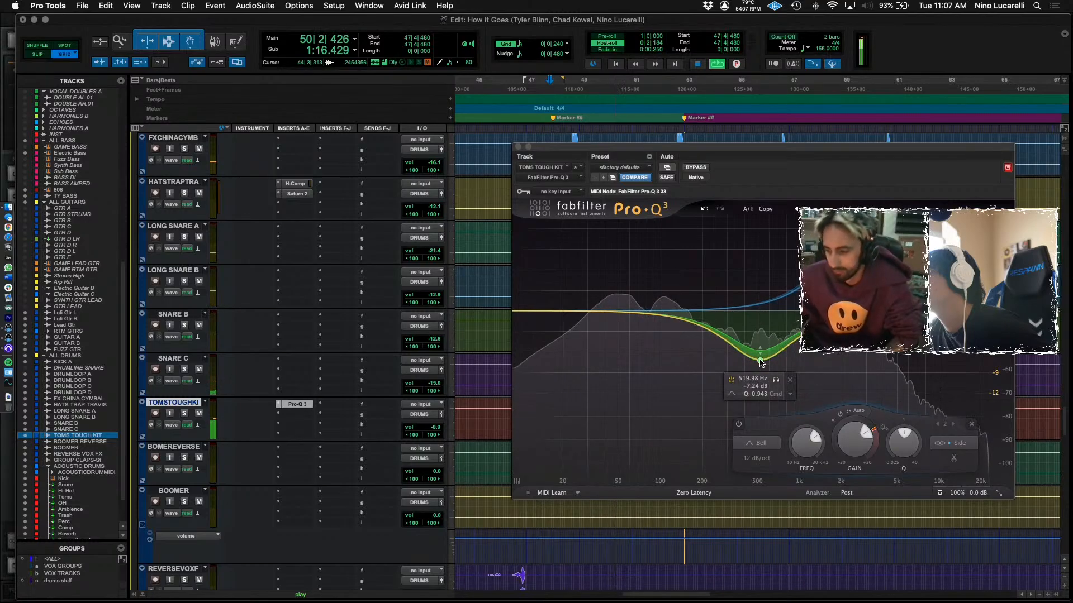
{"action": "key", "text": "super+w"}
Set the playback start to 48|1|000 and audition the acoustic drums' Toms track soloed.
{"action": "left_click", "coordinate": [590, 402]}
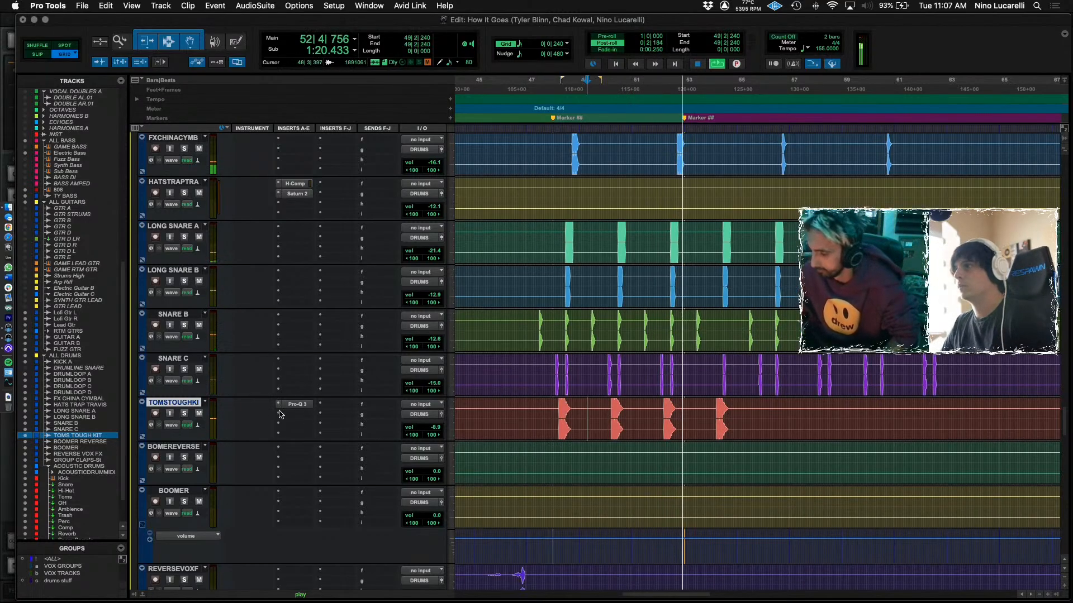
{"action": "left_click", "coordinate": [553, 425]}
{"action": "scroll", "coordinate": [562, 426], "scroll_direction": "down", "scroll_amount": 15}
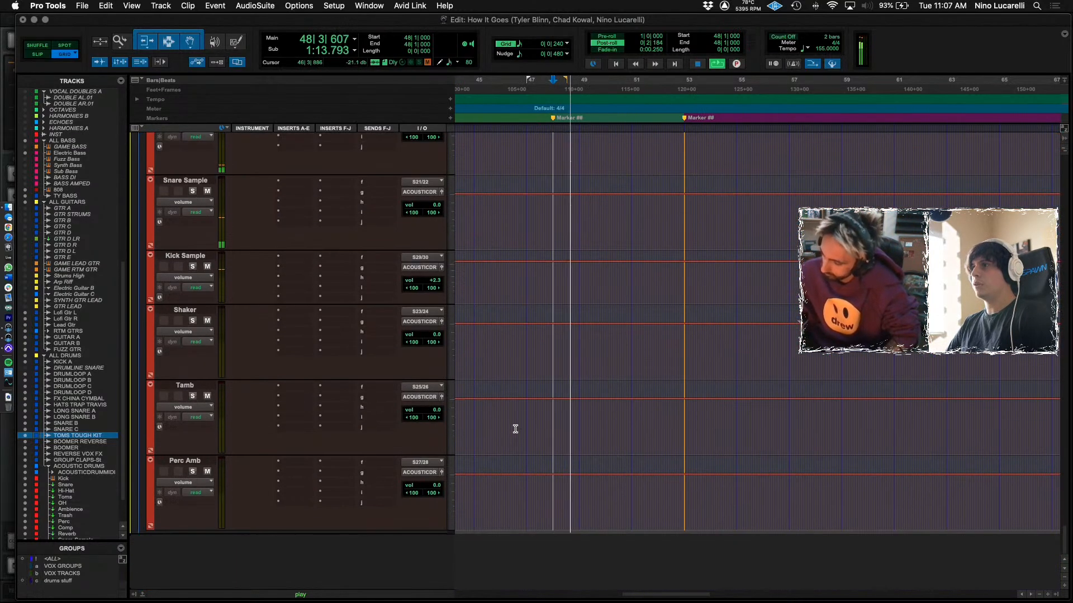
{"action": "scroll", "coordinate": [503, 427], "scroll_direction": "down", "scroll_amount": 6}
{"action": "key", "text": "ctrl+alt+Up"}
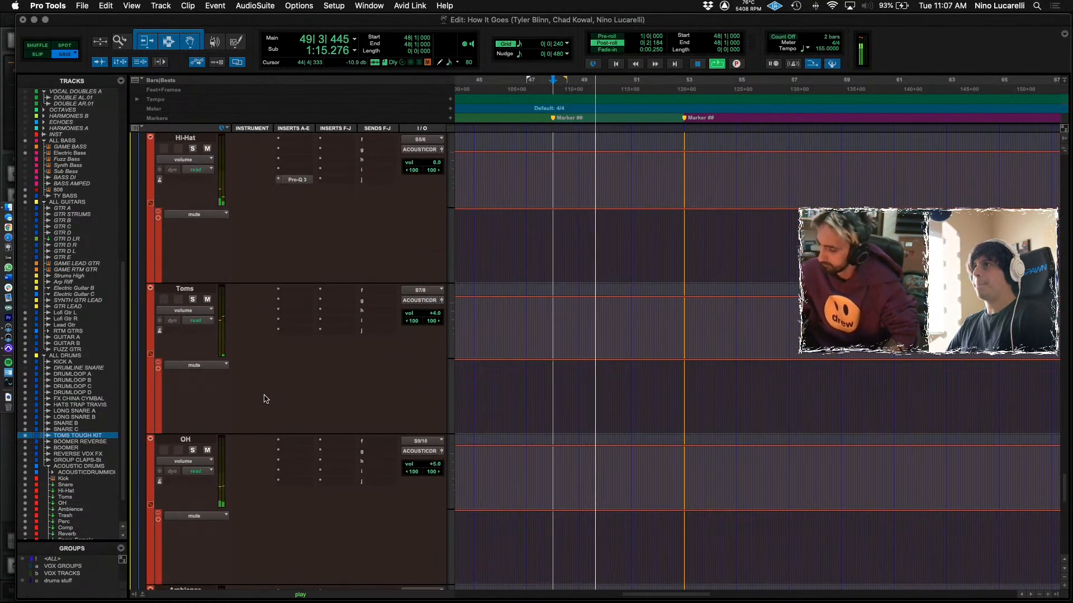
{"action": "left_click", "coordinate": [192, 300]}
{"action": "key", "text": "space"}
{"action": "key", "text": "space"}
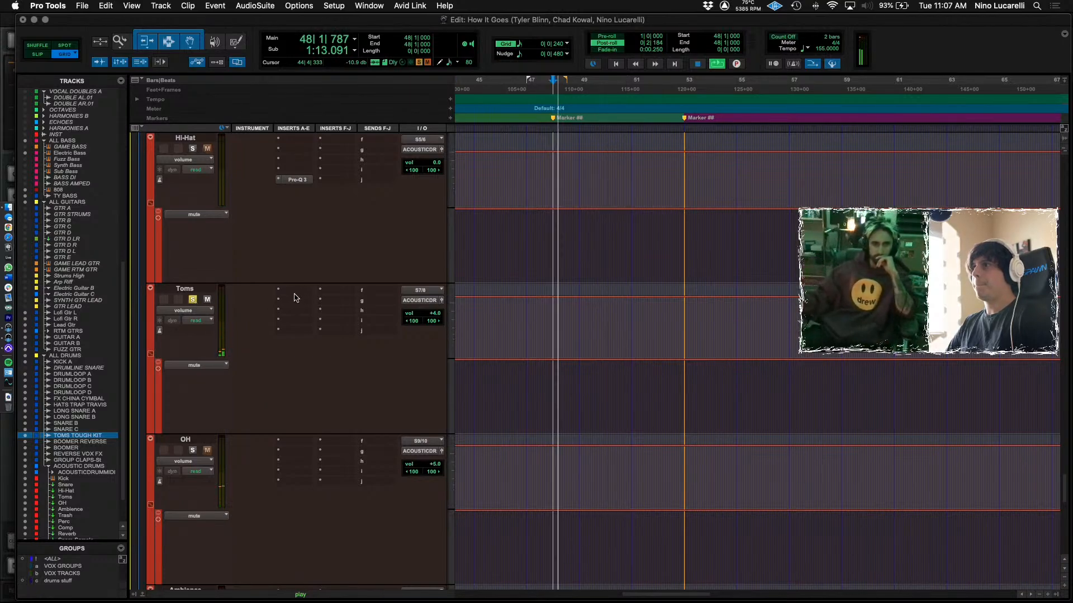
Stop playback, insert Decapitator on the acoustic Toms track, and close its window.
{"action": "key", "text": "space"}
{"action": "left_click", "coordinate": [294, 299]}
{"action": "mouse_move", "coordinate": [330, 291]}
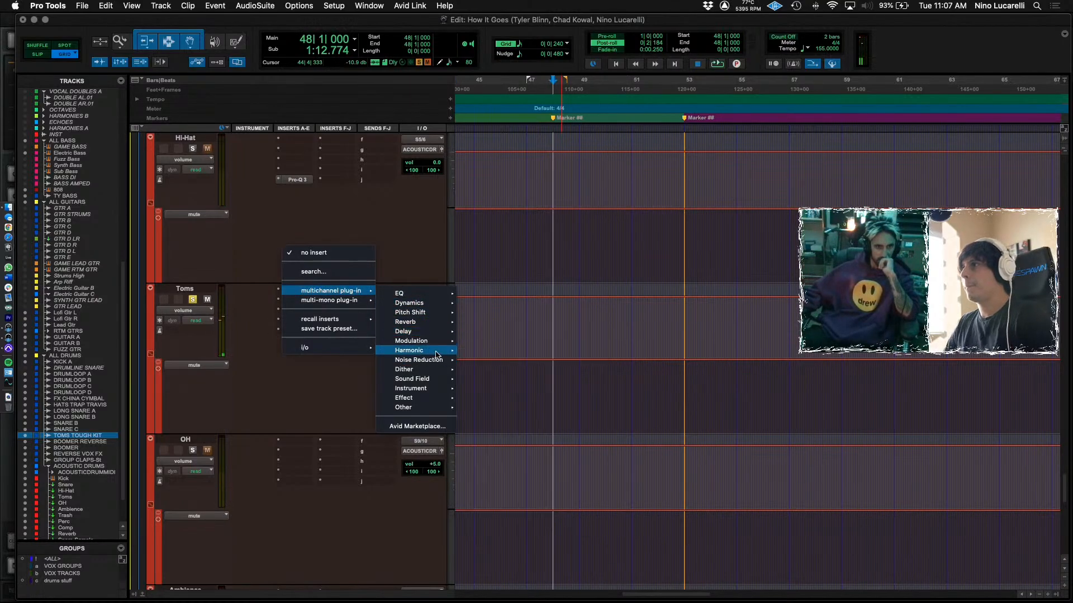
{"action": "left_click", "coordinate": [692, 278]}
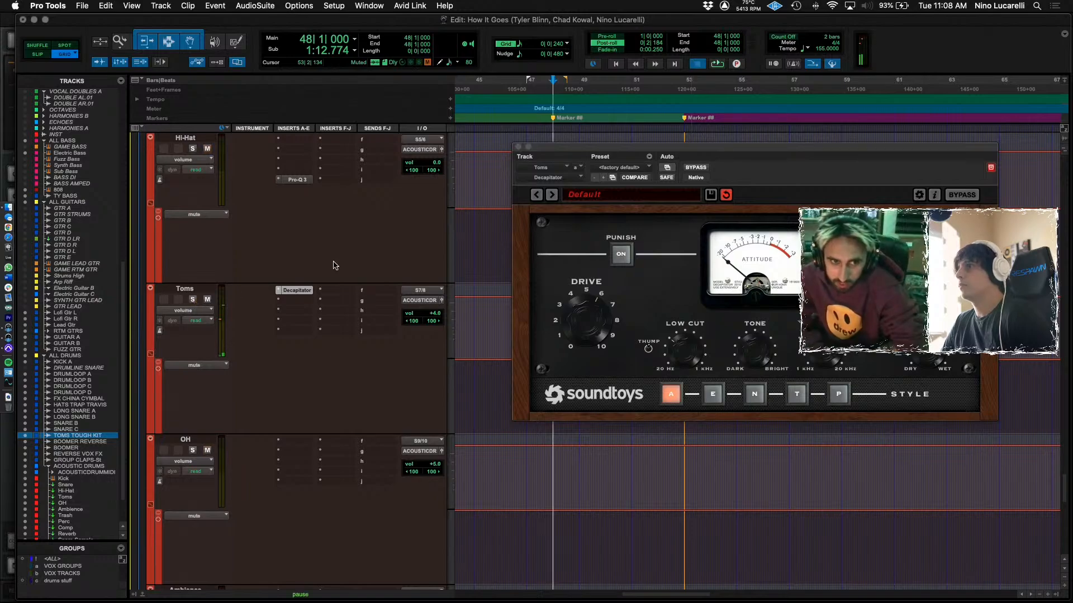
{"action": "left_click", "coordinate": [518, 147]}
Return to the TOMS TOUGH KIT track and listen to the toms in the full mix.
{"action": "left_click_drag", "start_coordinate": [435, 313], "coordinate": [436, 315]}
{"action": "scroll", "coordinate": [512, 325], "scroll_direction": "up", "scroll_amount": 15}
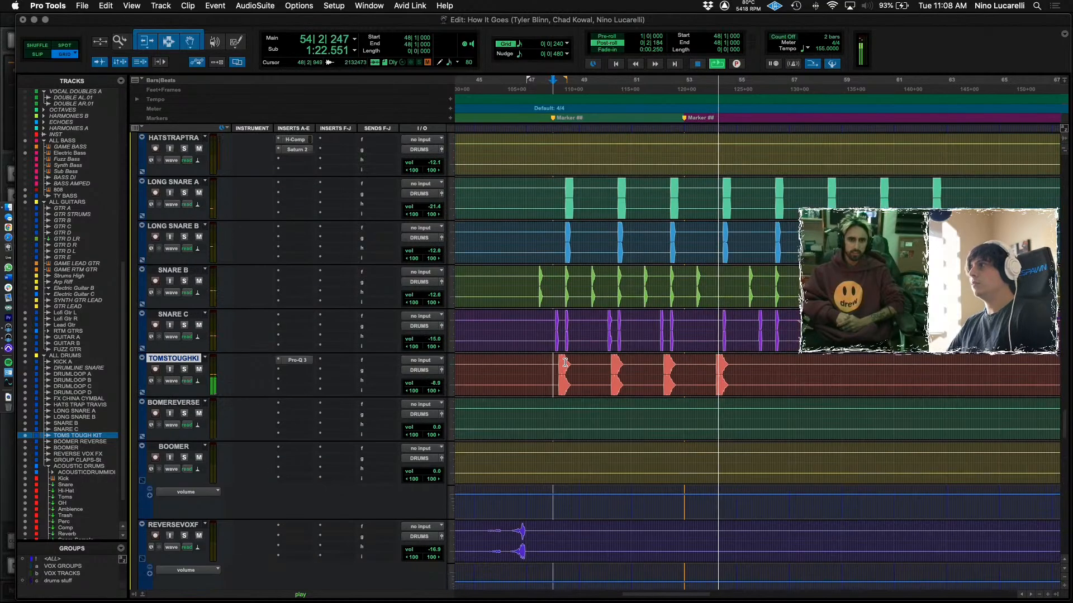
{"action": "scroll", "coordinate": [559, 378], "scroll_direction": "up", "scroll_amount": 1}
{"action": "key", "text": "super+bracketleft"}
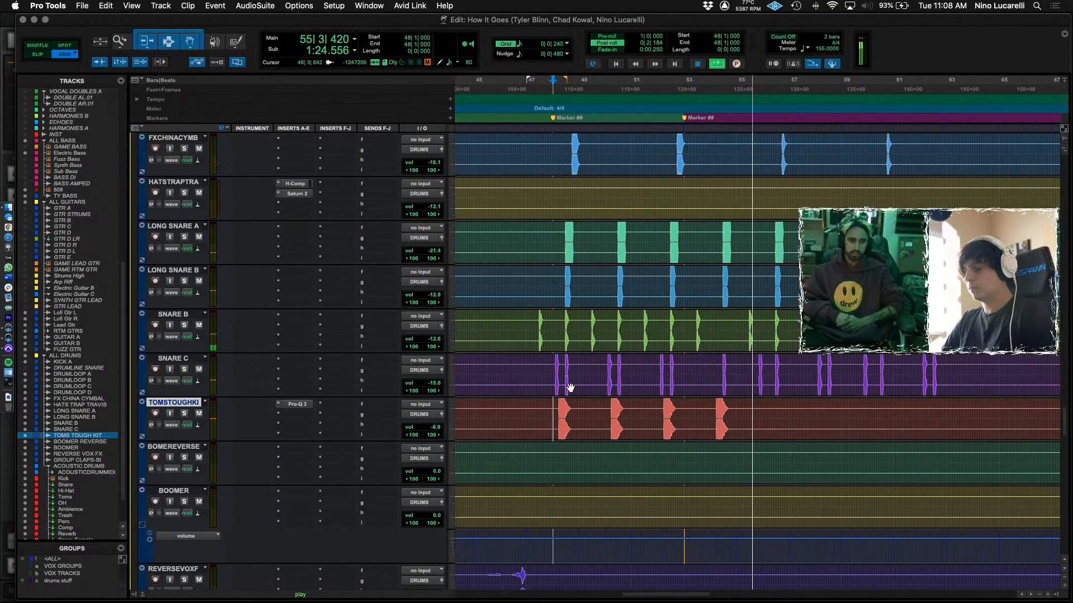
Replay the toms section from bar 48 in the full mix.
{"action": "key", "text": "space"}
{"action": "key", "text": "space"}
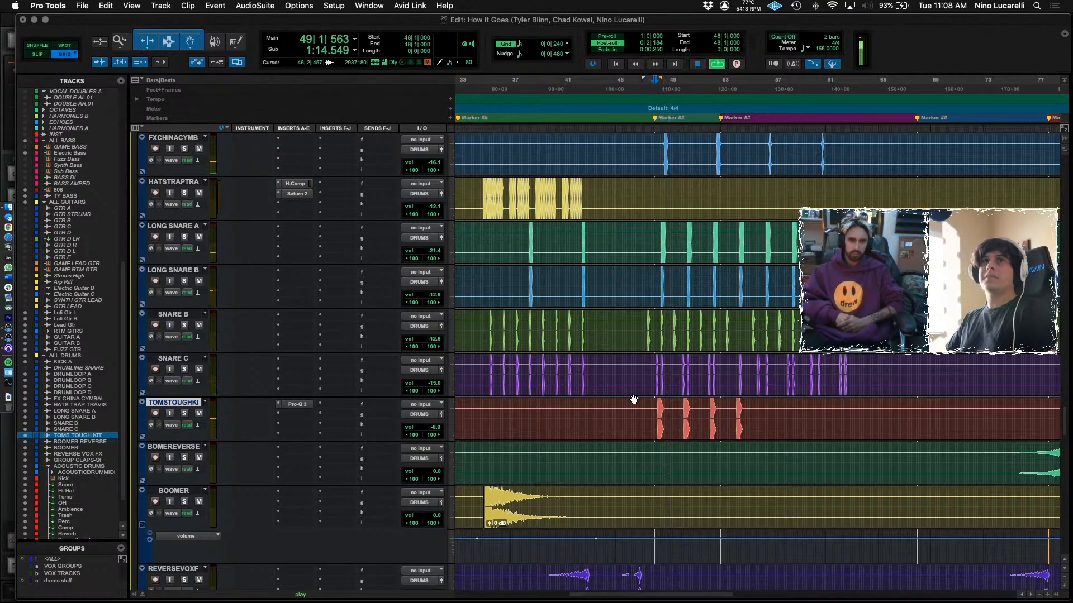
{"action": "key", "text": "super+bracketleft"}
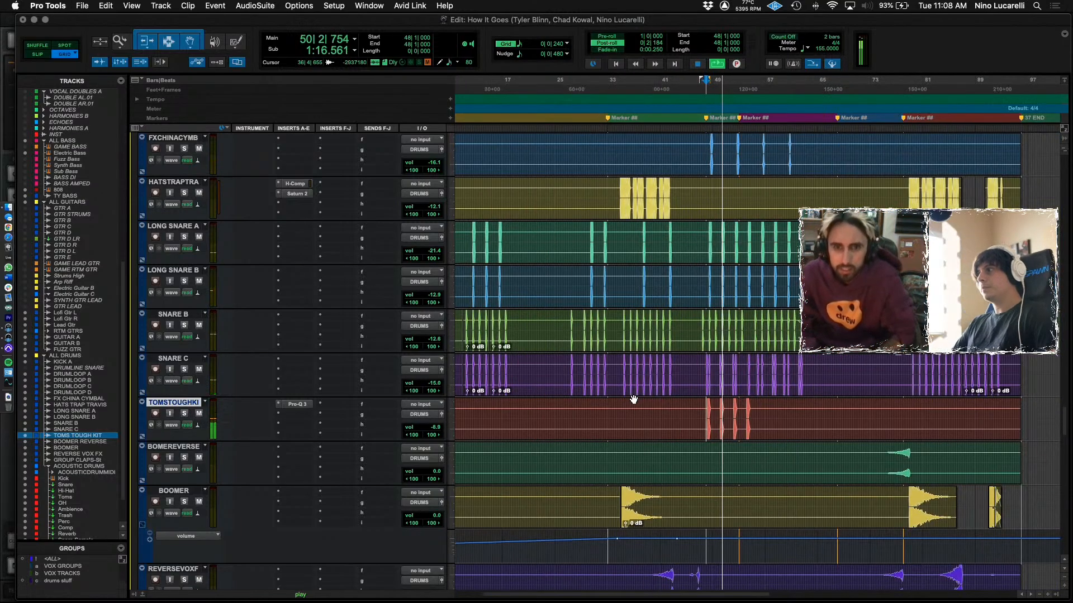
{"action": "key", "text": "super+bracketleft"}
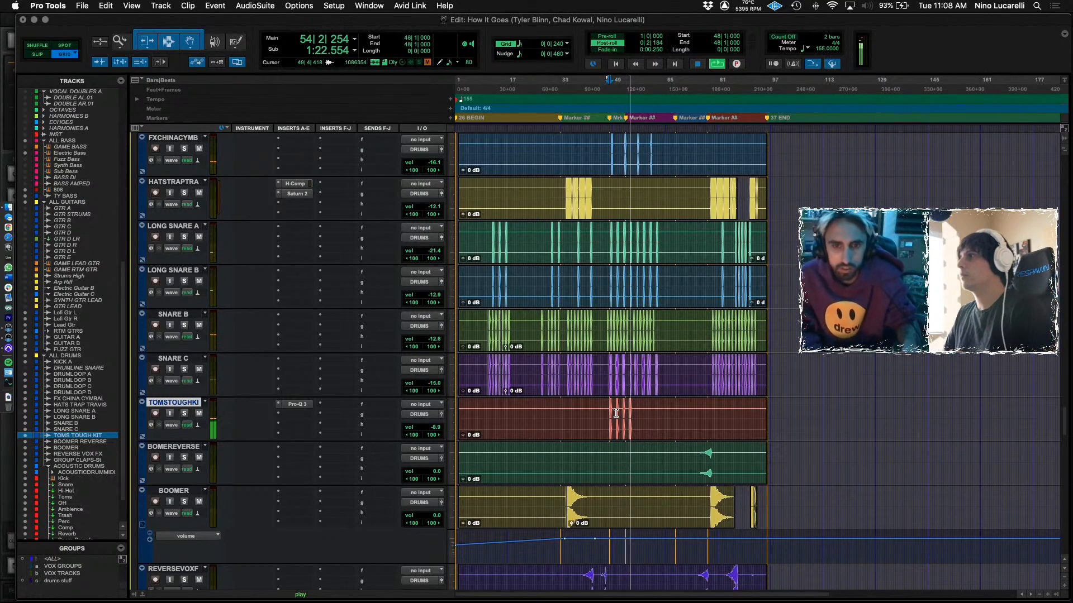
Solo the TOMS TOUGH KIT track for a listen from bar 48, and compare it with the full mix.
{"action": "key", "text": "space"}
{"action": "left_click", "coordinate": [189, 415]}
{"action": "key", "text": "space"}
{"action": "scroll", "coordinate": [192, 422], "scroll_direction": "down", "scroll_amount": 8}
{"action": "scroll", "coordinate": [193, 428], "scroll_direction": "up", "scroll_amount": 6}
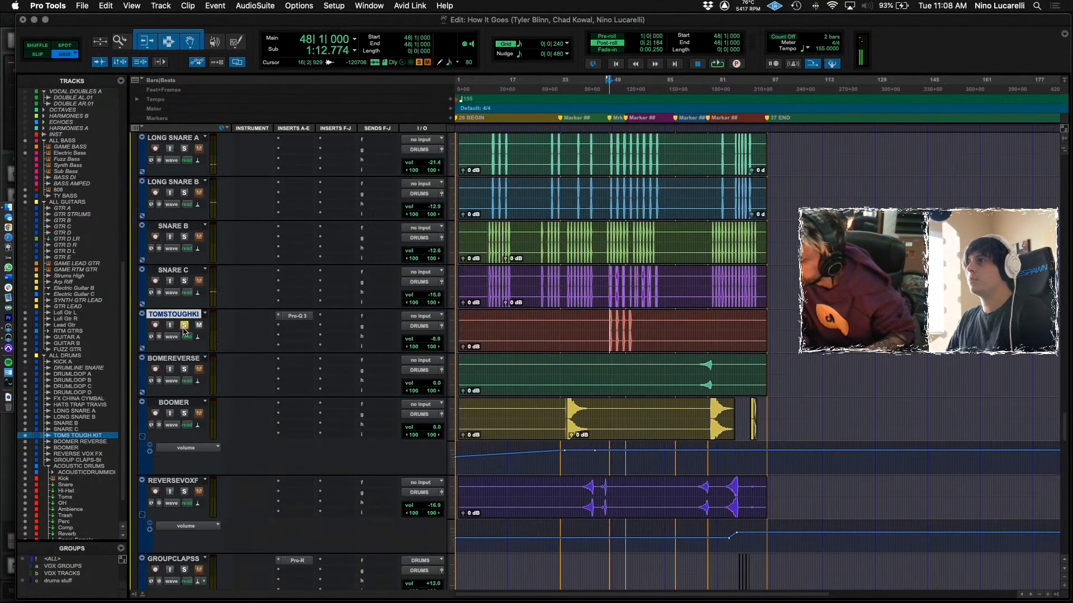
{"action": "scroll", "coordinate": [583, 437], "scroll_direction": "up", "scroll_amount": 12}
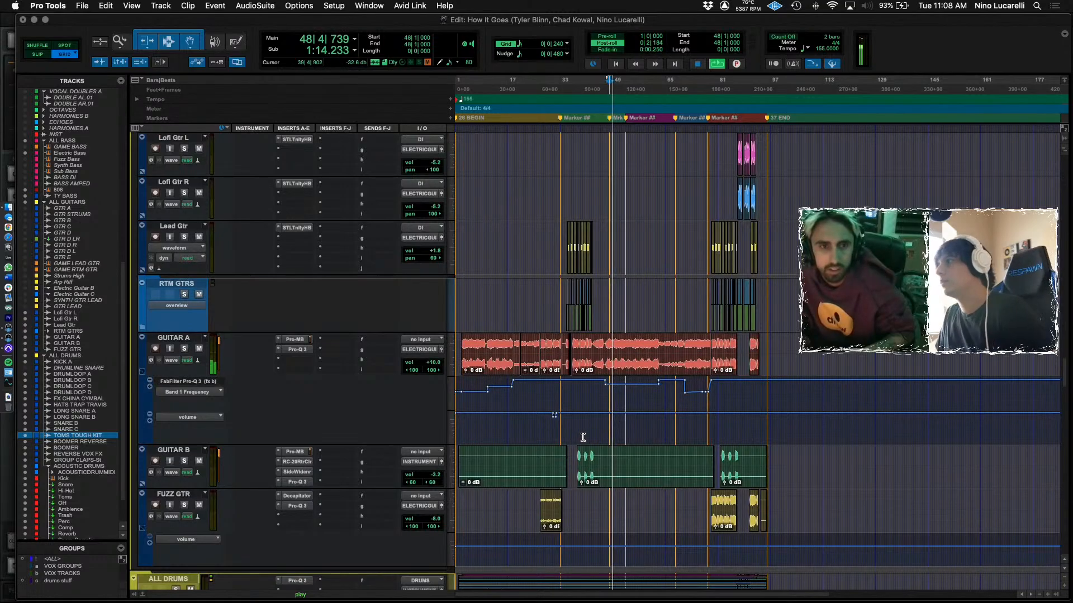
Save the session and set the playback start to 79|1|000 on the 808 track.
{"action": "key", "text": "super+bracketleft"}
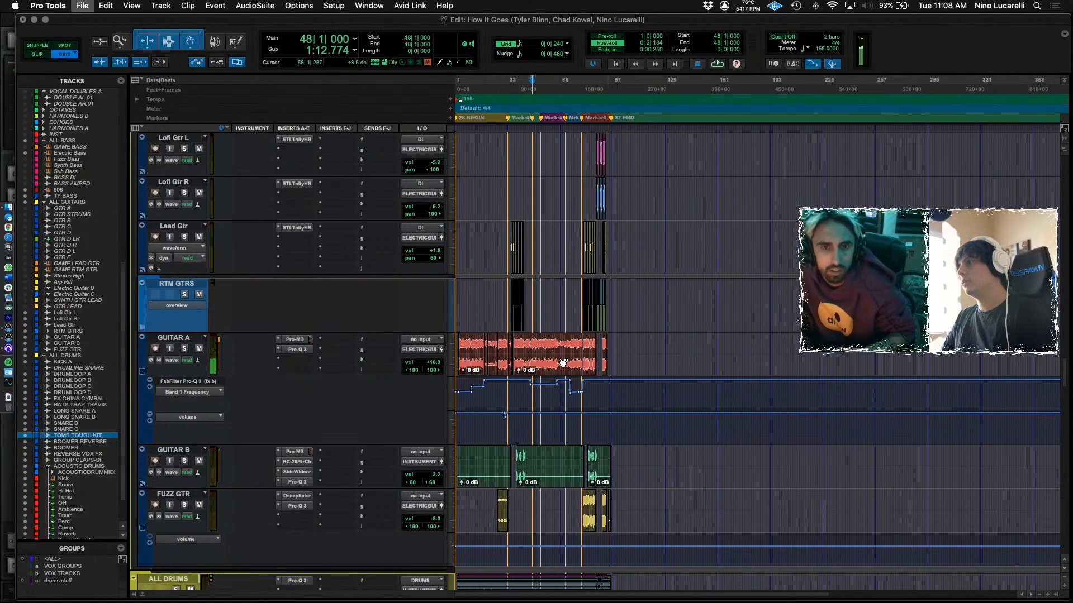
{"action": "left_click", "coordinate": [557, 342]}
{"action": "key", "text": "super+s"}
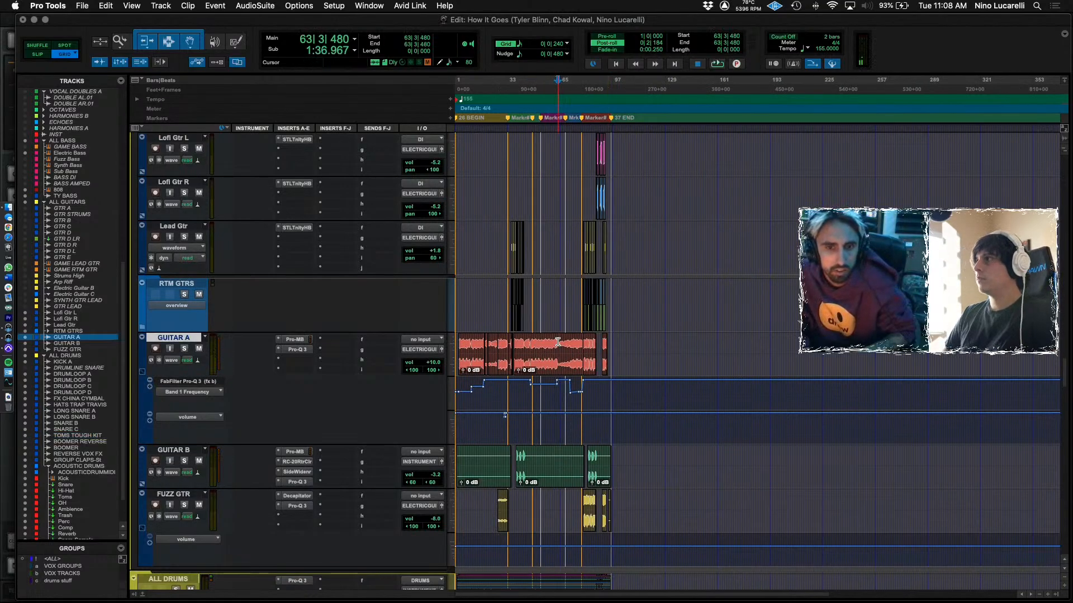
{"action": "scroll", "coordinate": [569, 364], "scroll_direction": "up", "scroll_amount": 10}
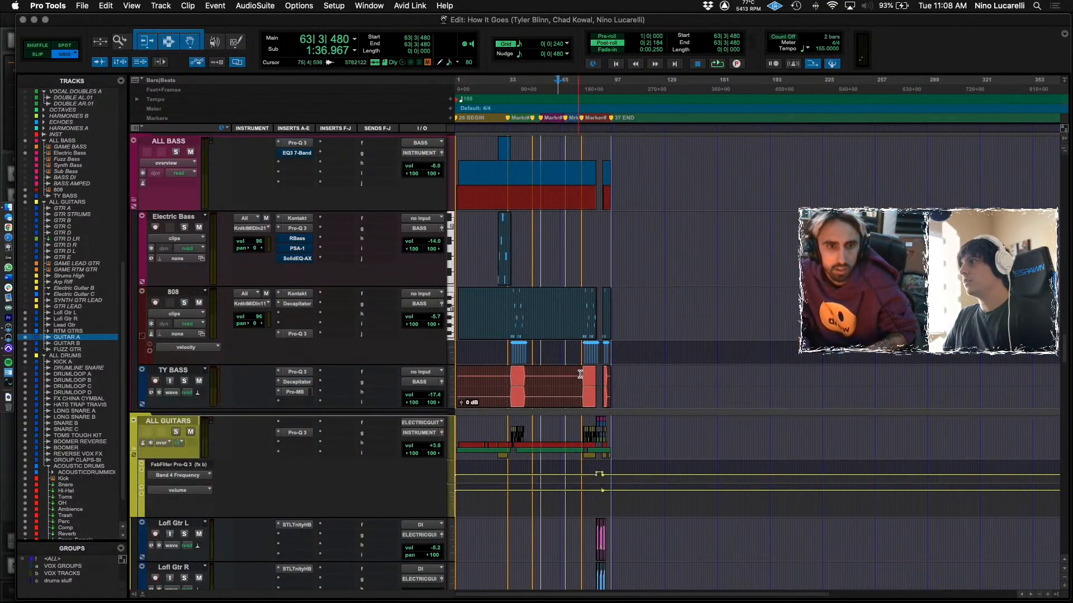
{"action": "left_click", "coordinate": [583, 300]}
{"action": "key", "text": "super+s"}
{"action": "key", "text": "super+bracketright"}
{"action": "key", "text": "super+bracketright"}
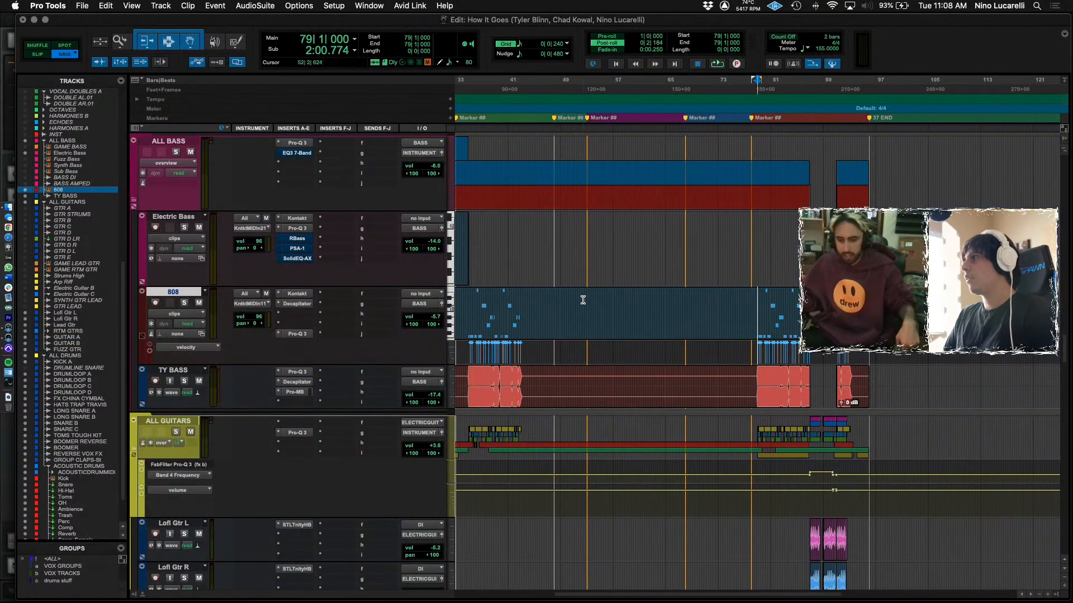
Set the Ozone 9 Maximizer threshold on the MASTER track to -7.5 dB during playback, and close the plug-in.
{"action": "scroll", "coordinate": [753, 319], "scroll_direction": "down", "scroll_amount": 20}
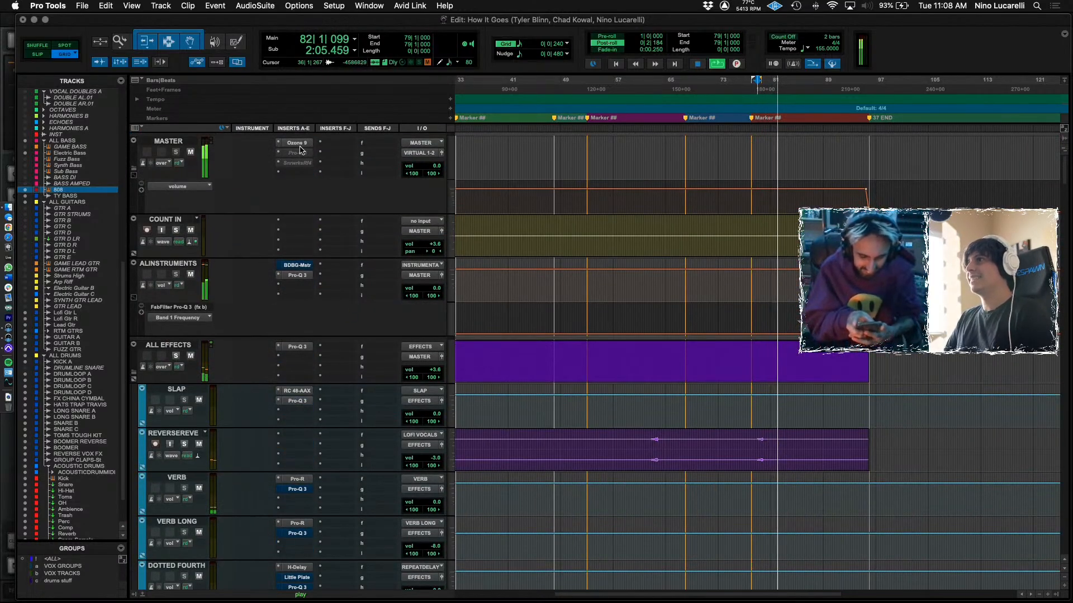
{"action": "left_click", "coordinate": [297, 144]}
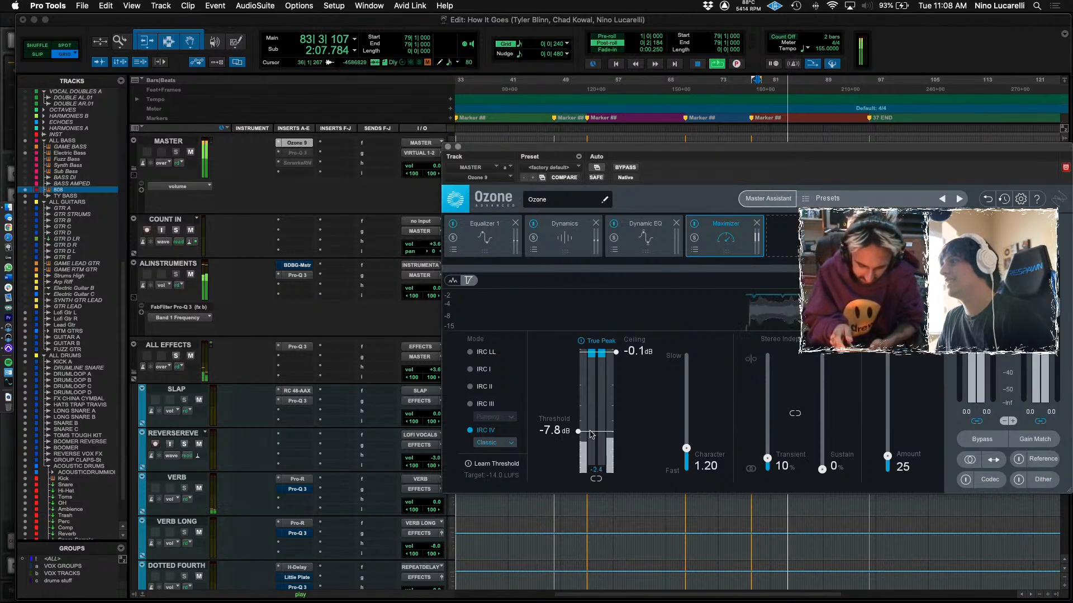
{"action": "left_click_drag", "start_coordinate": [590, 433], "coordinate": [592, 434]}
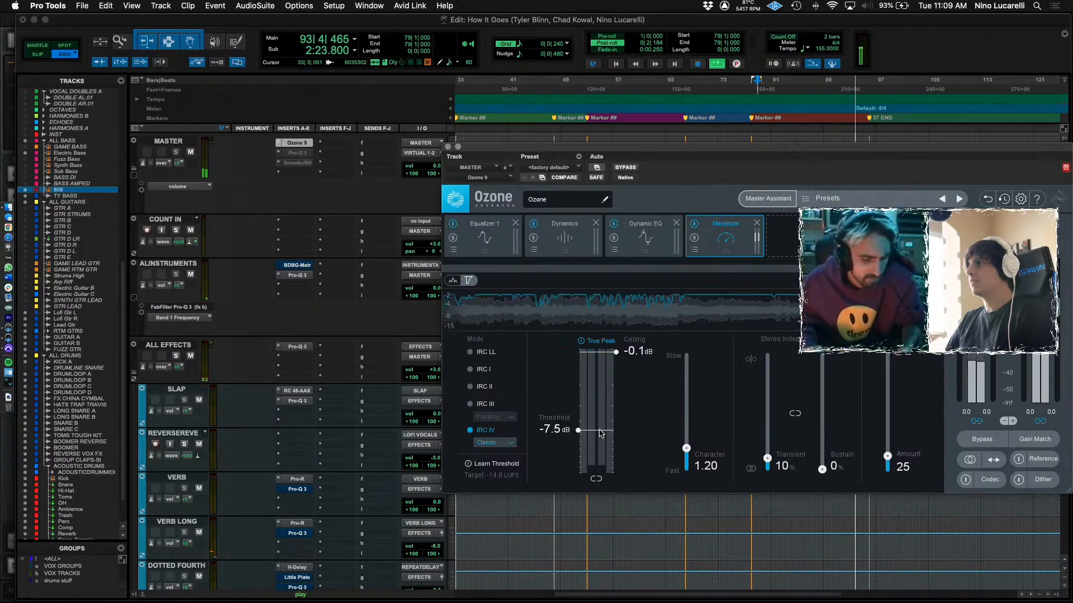
{"action": "left_click", "coordinate": [448, 147]}
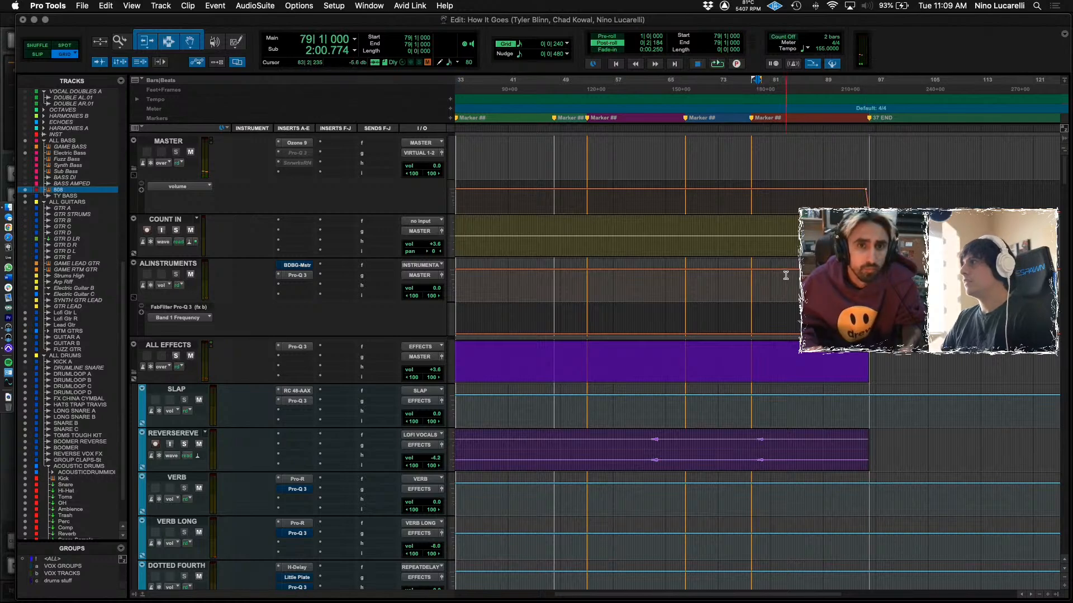
Examine the MASTER fade at the song's end with the cursor at 96|1|000, and return to the session start.
{"action": "scroll", "coordinate": [789, 277], "scroll_direction": "up", "scroll_amount": 3}
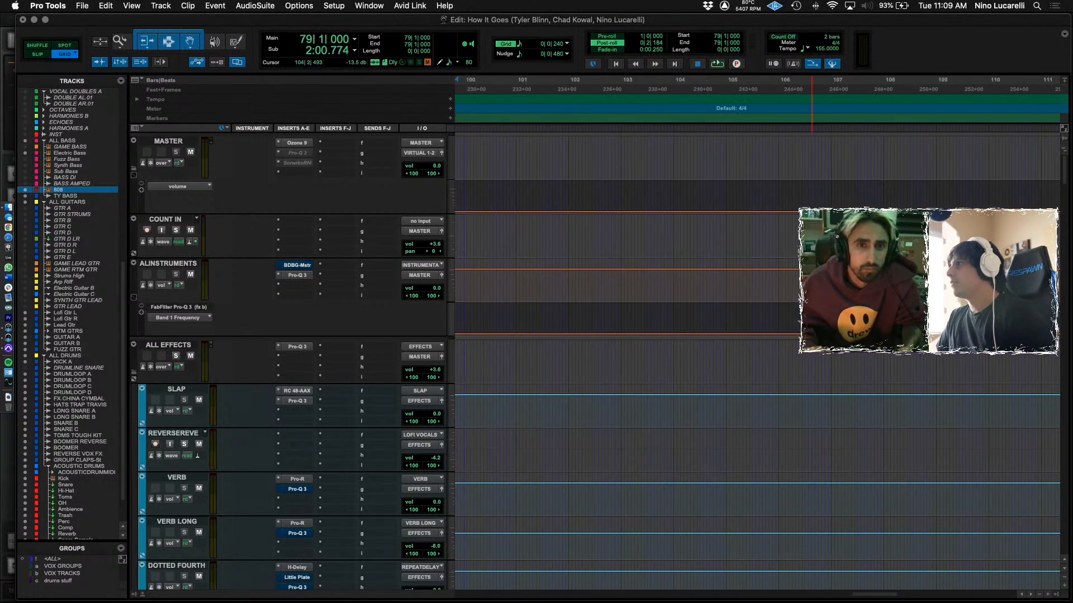
{"action": "scroll", "coordinate": [513, 233], "scroll_direction": "up", "scroll_amount": 3}
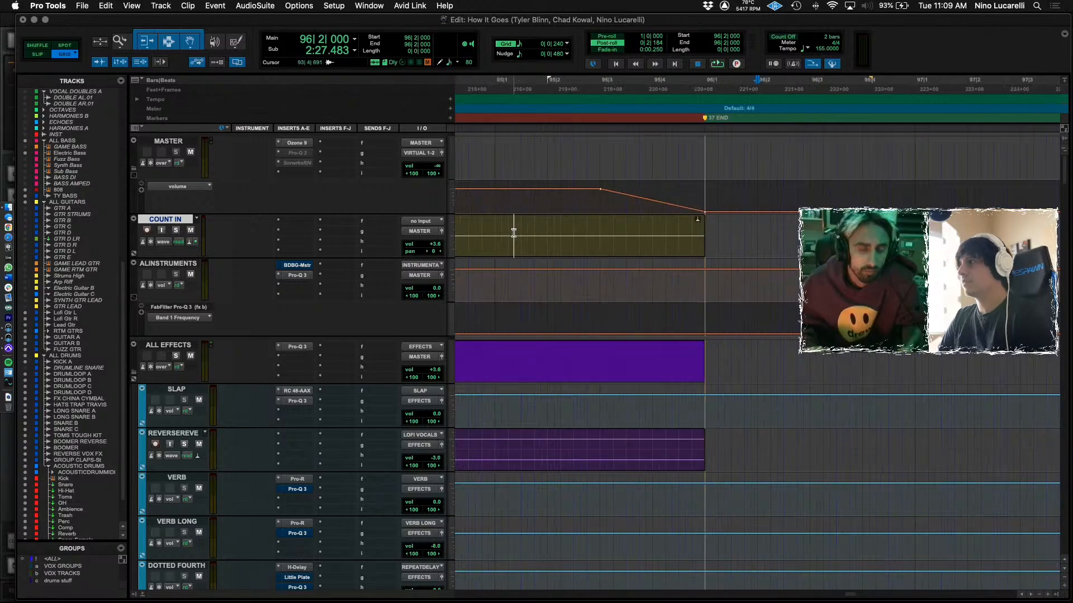
{"action": "scroll", "coordinate": [711, 231], "scroll_direction": "up", "scroll_amount": 2}
{"action": "left_click", "coordinate": [540, 233]}
{"action": "left_click", "coordinate": [570, 228]}
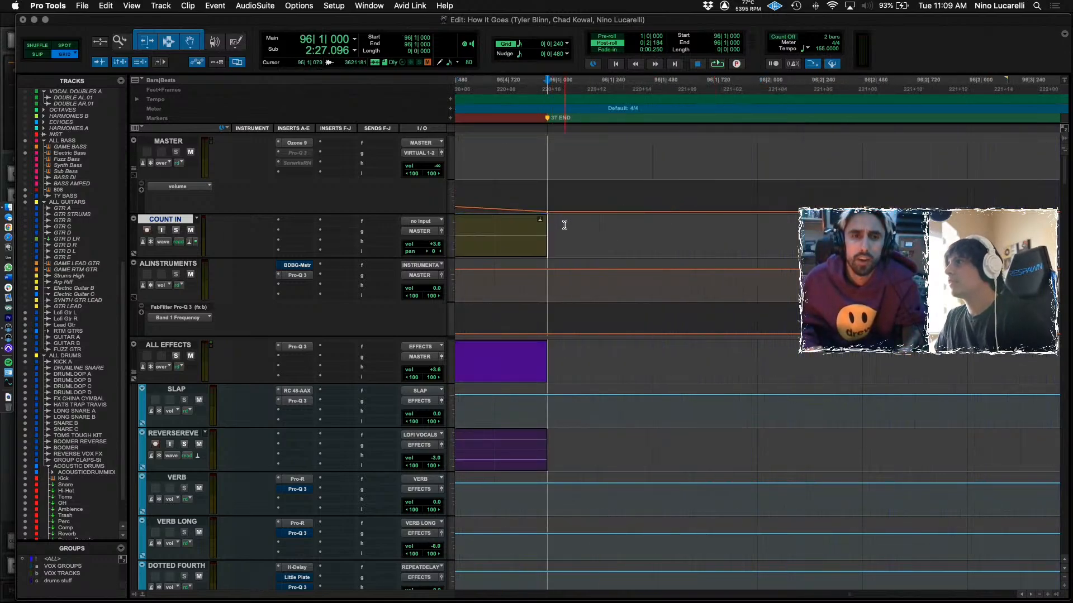
{"action": "scroll", "coordinate": [619, 227], "scroll_direction": "down", "scroll_amount": 5}
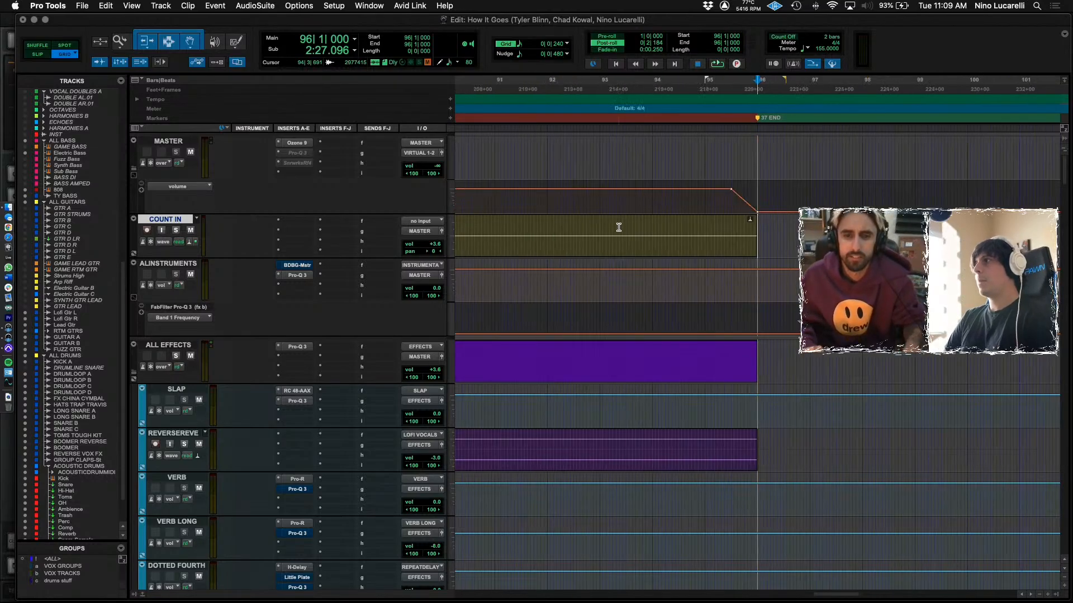
{"action": "key", "text": "Return"}
Find the BOOMER track among the drums and set the playback start to 34|1|720, just before its first hit.
{"action": "scroll", "coordinate": [619, 227], "scroll_direction": "down", "scroll_amount": 5}
{"action": "scroll", "coordinate": [639, 234], "scroll_direction": "down", "scroll_amount": 10}
{"action": "scroll", "coordinate": [642, 264], "scroll_direction": "down", "scroll_amount": 15}
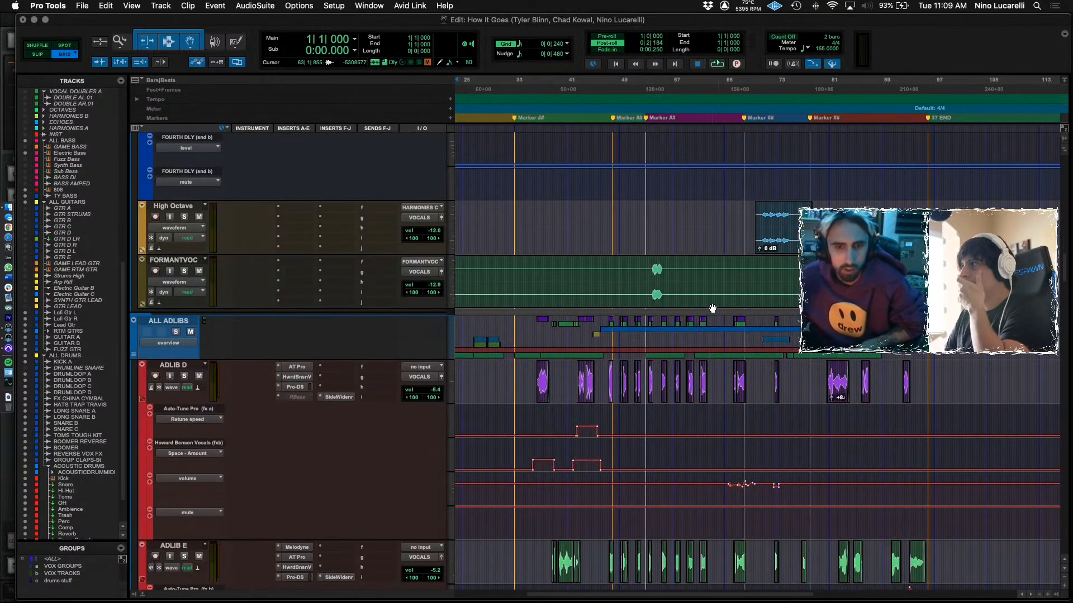
{"action": "scroll", "coordinate": [709, 308], "scroll_direction": "down", "scroll_amount": 20}
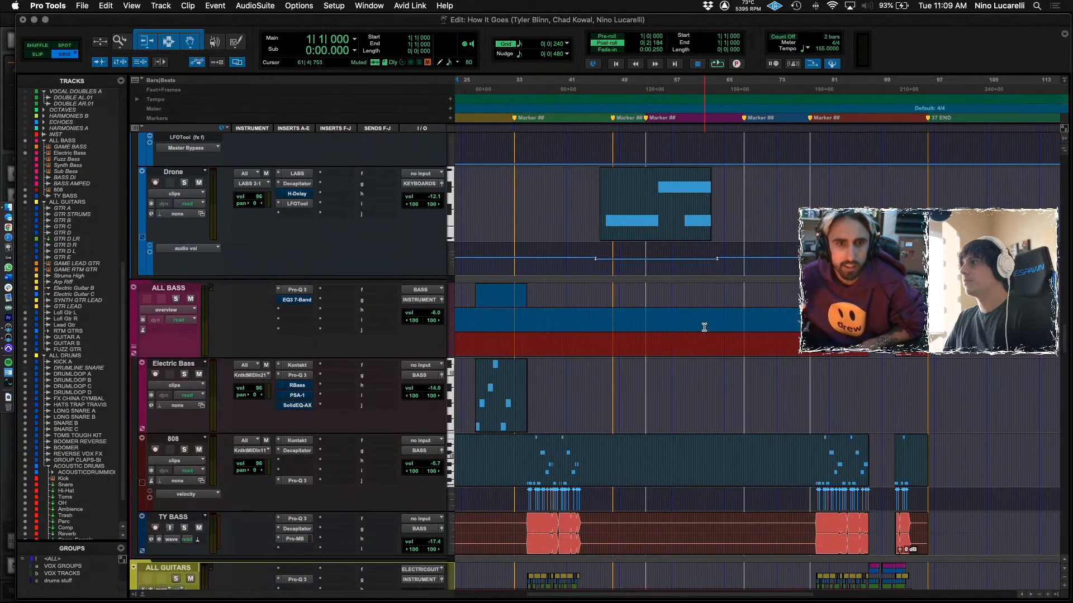
{"action": "scroll", "coordinate": [704, 328], "scroll_direction": "down", "scroll_amount": 20}
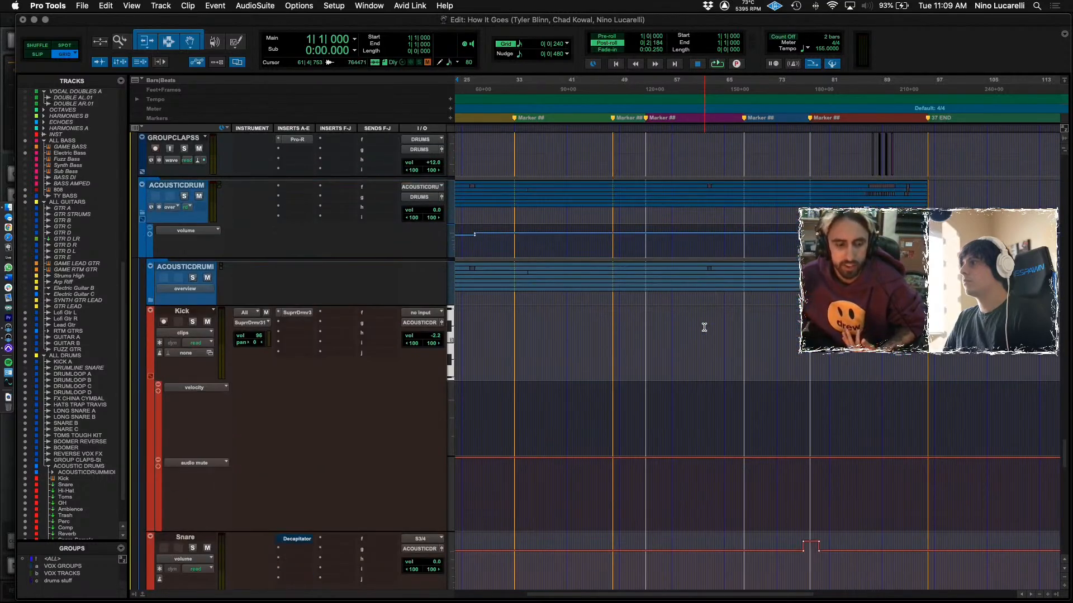
{"action": "scroll", "coordinate": [632, 364], "scroll_direction": "up", "scroll_amount": 10}
{"action": "scroll", "coordinate": [632, 364], "scroll_direction": "left", "scroll_amount": 5}
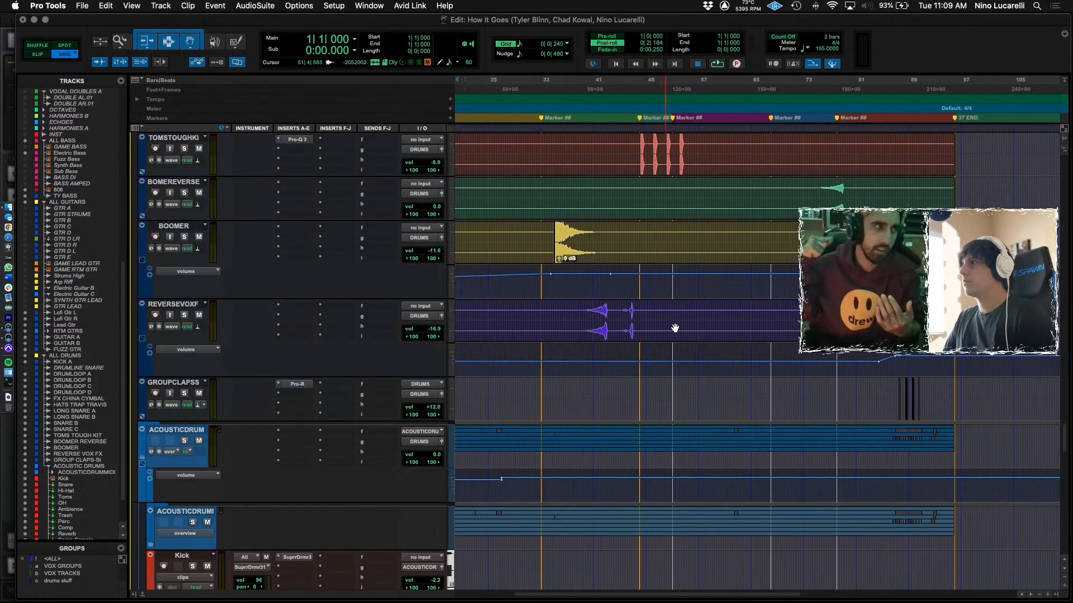
{"action": "left_click", "coordinate": [665, 287]}
{"action": "scroll", "coordinate": [648, 289], "scroll_direction": "right", "scroll_amount": 3}
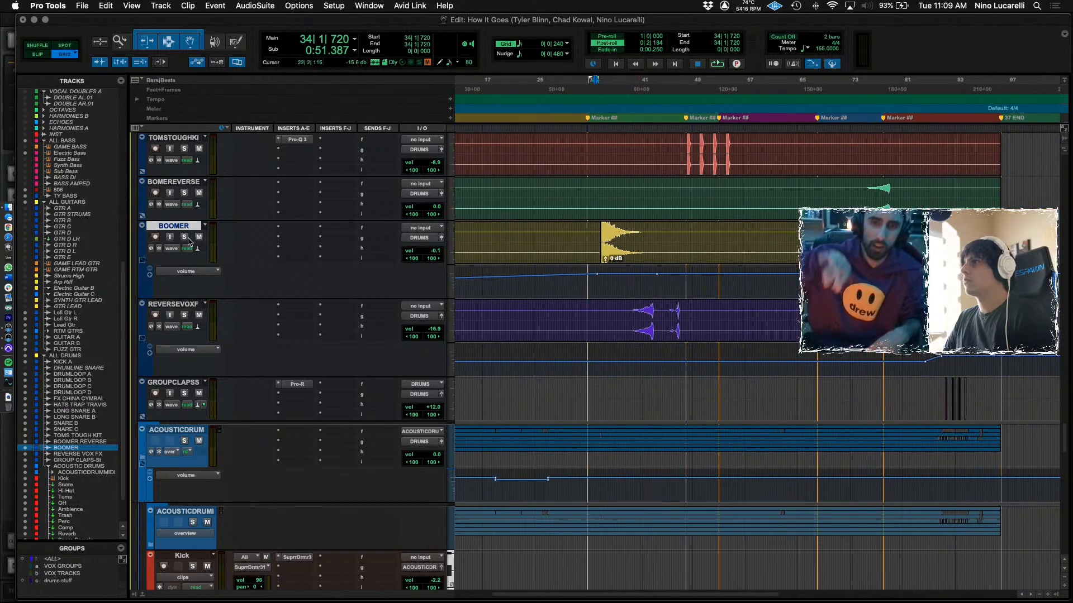
Solo the BOOMER track and insert a stereo FabFilter Pro-Q 3 on it during playback.
{"action": "left_click", "coordinate": [292, 231]}
{"action": "mouse_move", "coordinate": [334, 232]}
{"action": "mouse_move", "coordinate": [399, 230]}
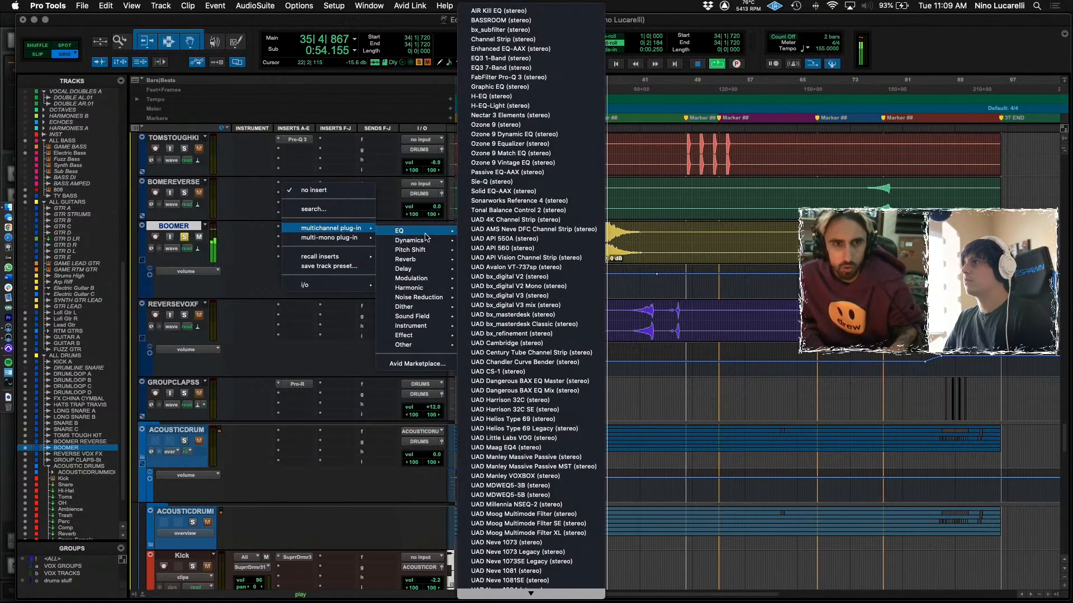
{"action": "left_click", "coordinate": [582, 228]}
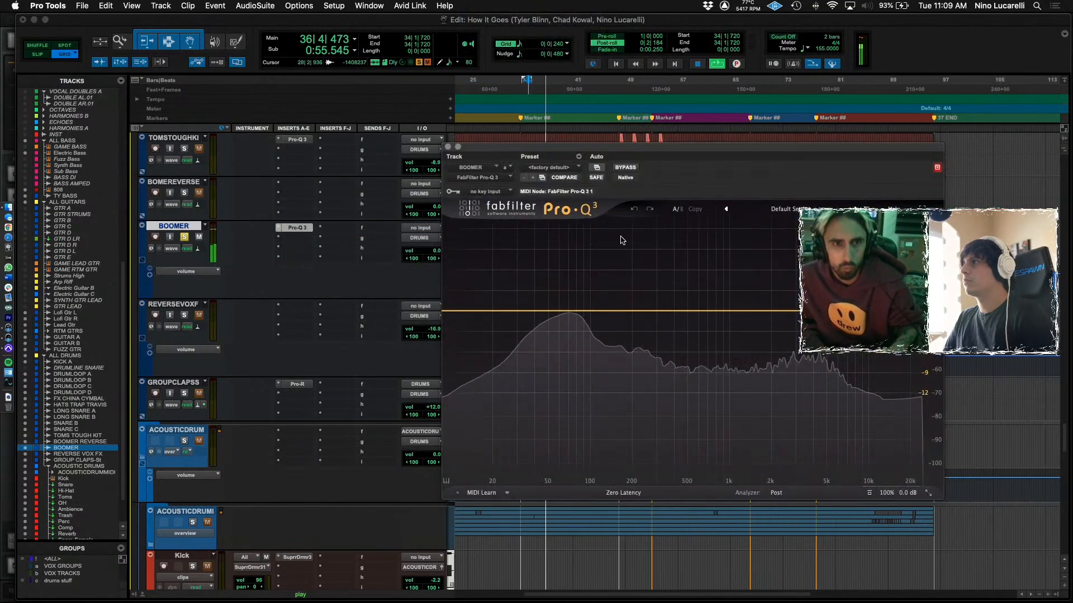
Filter BOOMER with an 18 dB/oct high cut at about 350 Hz, and replay it in the full mix.
{"action": "key", "text": "space"}
{"action": "left_click_drag", "start_coordinate": [935, 310], "coordinate": [668, 307]}
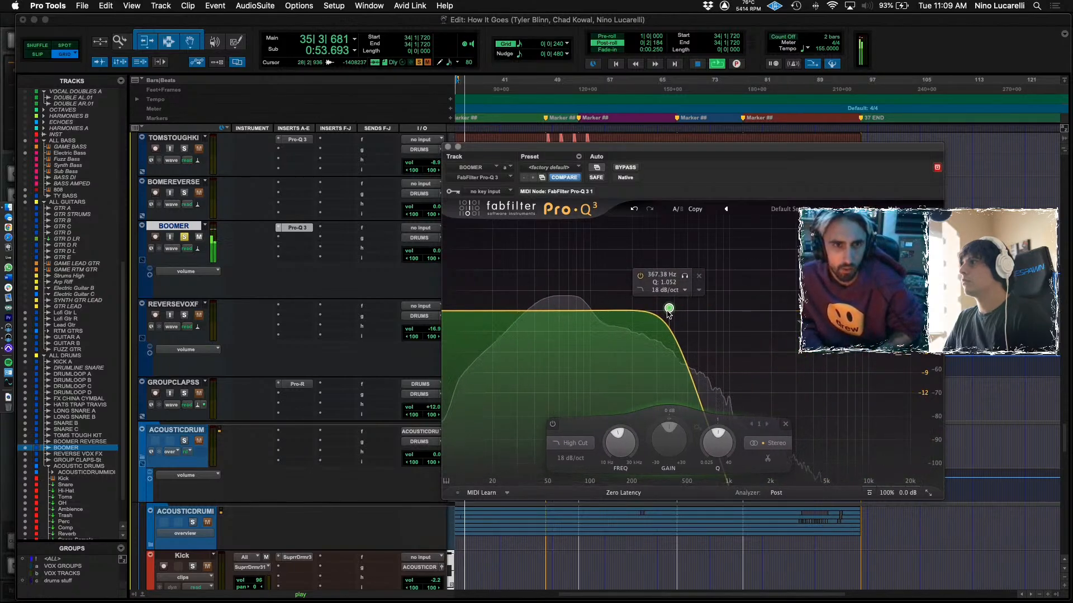
{"action": "left_click_drag", "start_coordinate": [669, 309], "coordinate": [665, 311]}
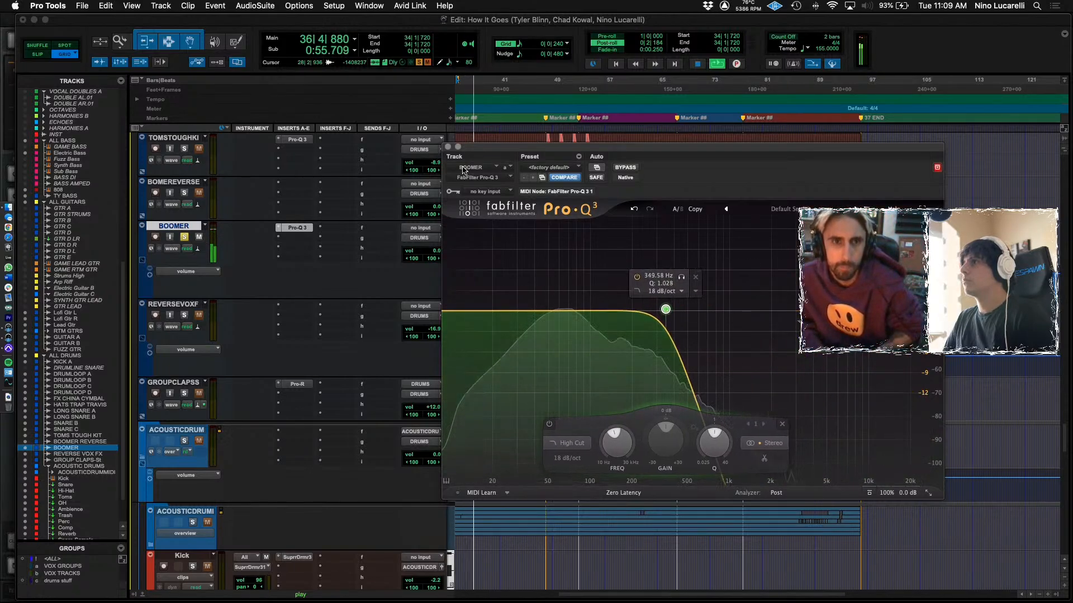
{"action": "key", "text": "super+w"}
{"action": "key", "text": "space"}
{"action": "key", "text": "space"}
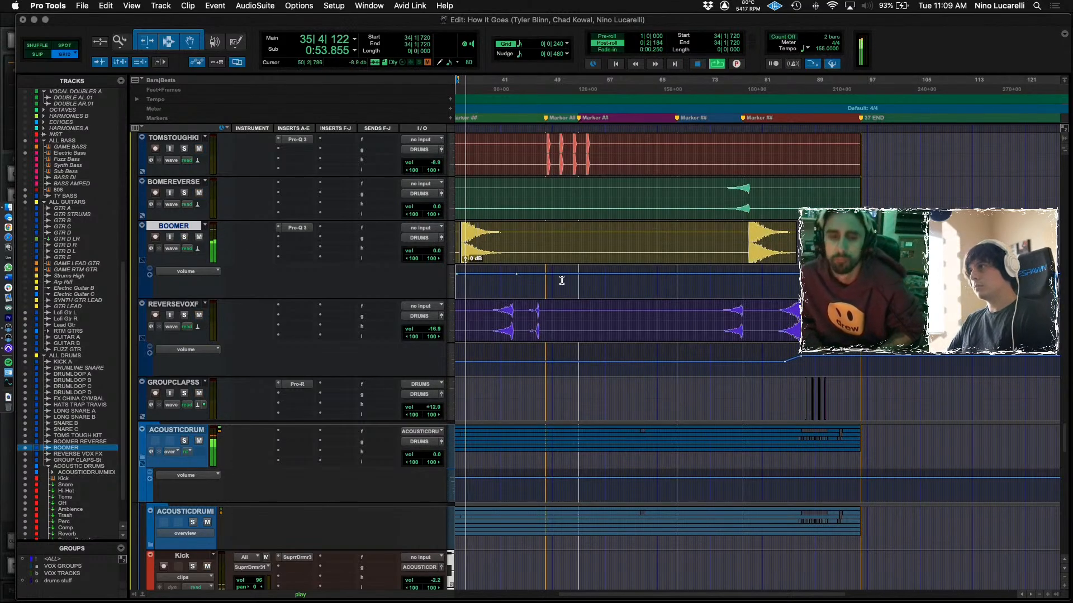
Listen to the mix from bar 34 while looking over the drum, guitar and bass tracks.
{"action": "scroll", "coordinate": [563, 282], "scroll_direction": "up", "scroll_amount": 5}
{"action": "scroll", "coordinate": [564, 302], "scroll_direction": "left", "scroll_amount": 3}
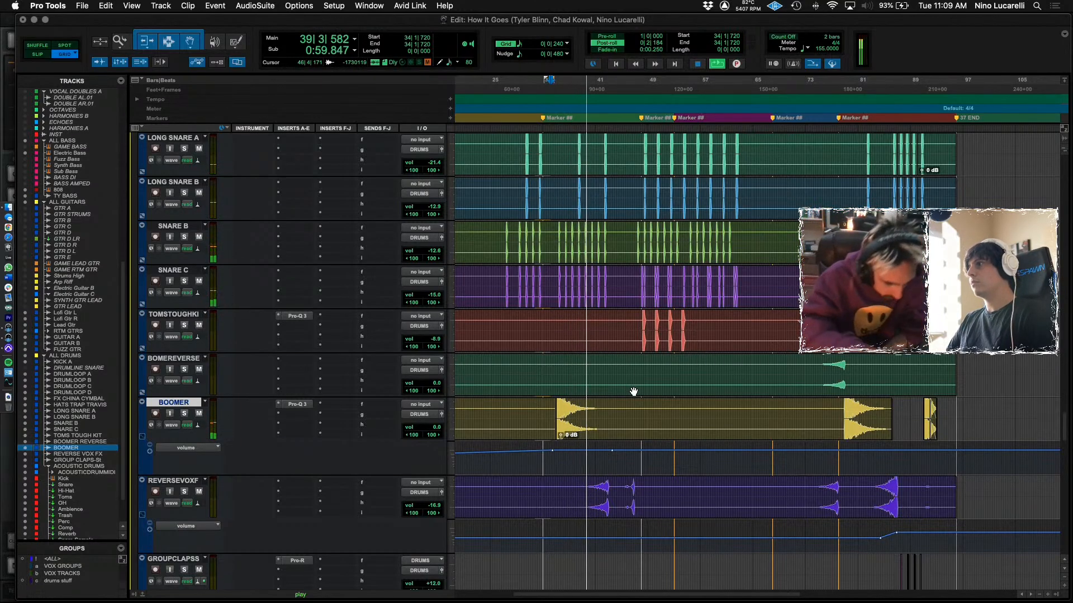
{"action": "scroll", "coordinate": [633, 391], "scroll_direction": "up", "scroll_amount": 7}
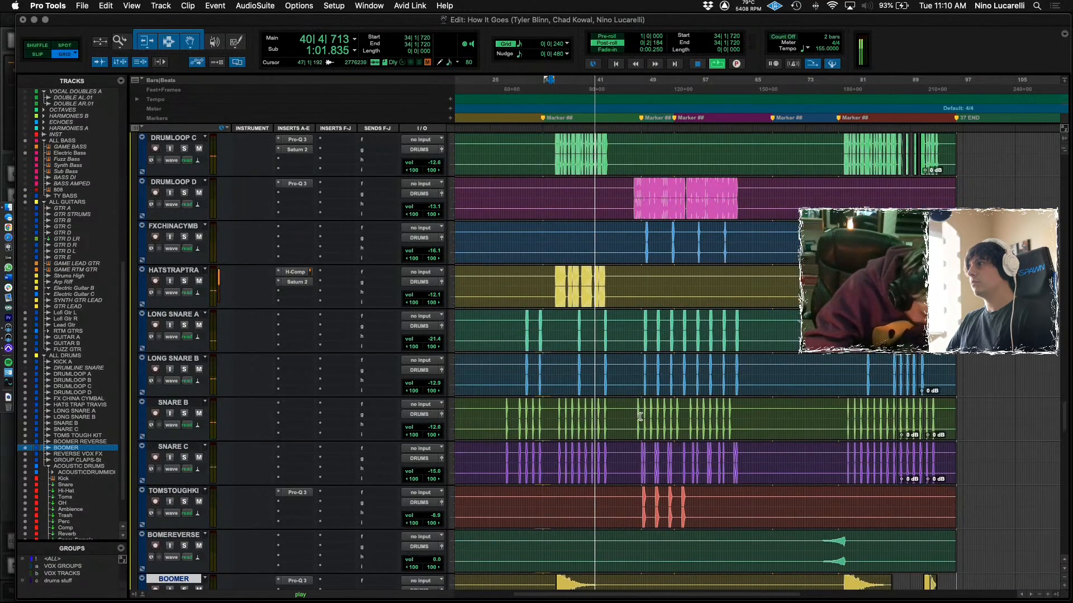
{"action": "scroll", "coordinate": [649, 432], "scroll_direction": "up", "scroll_amount": 4}
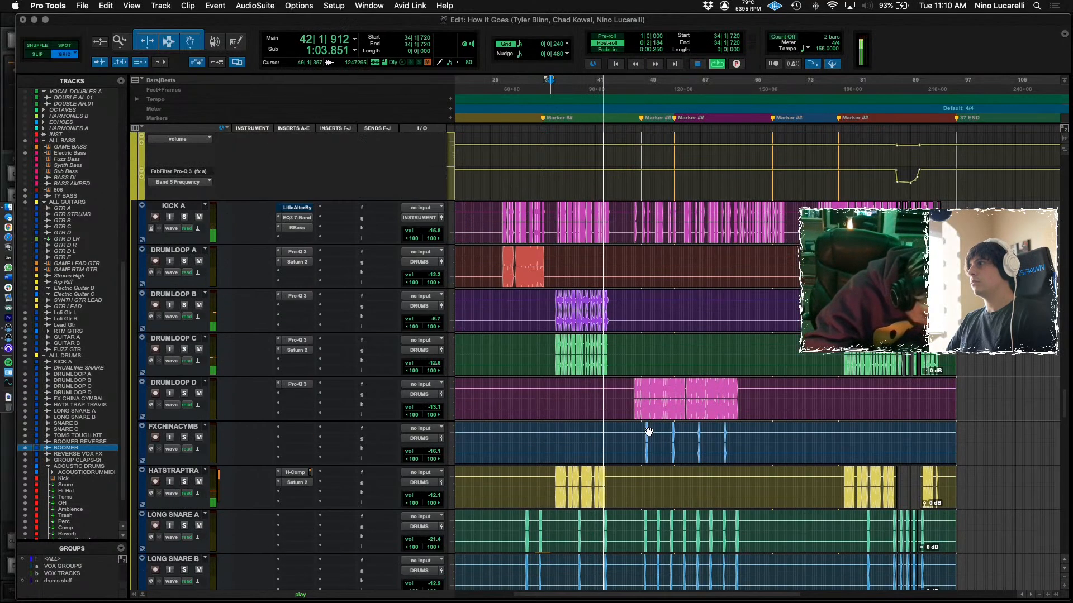
{"action": "scroll", "coordinate": [649, 432], "scroll_direction": "up", "scroll_amount": 3}
{"action": "scroll", "coordinate": [649, 432], "scroll_direction": "up", "scroll_amount": 5}
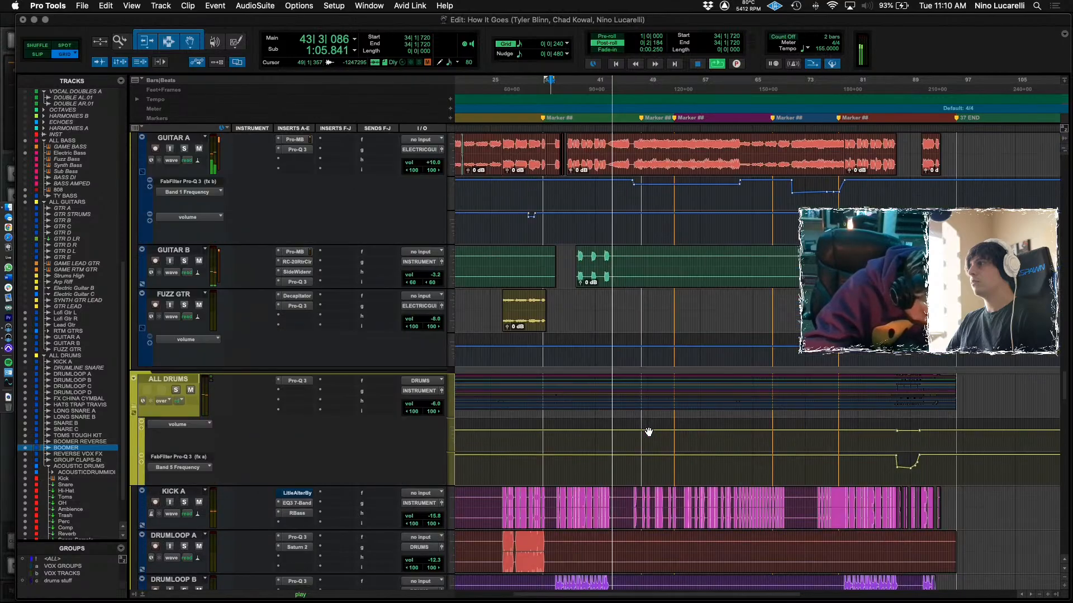
{"action": "scroll", "coordinate": [648, 432], "scroll_direction": "up", "scroll_amount": 2}
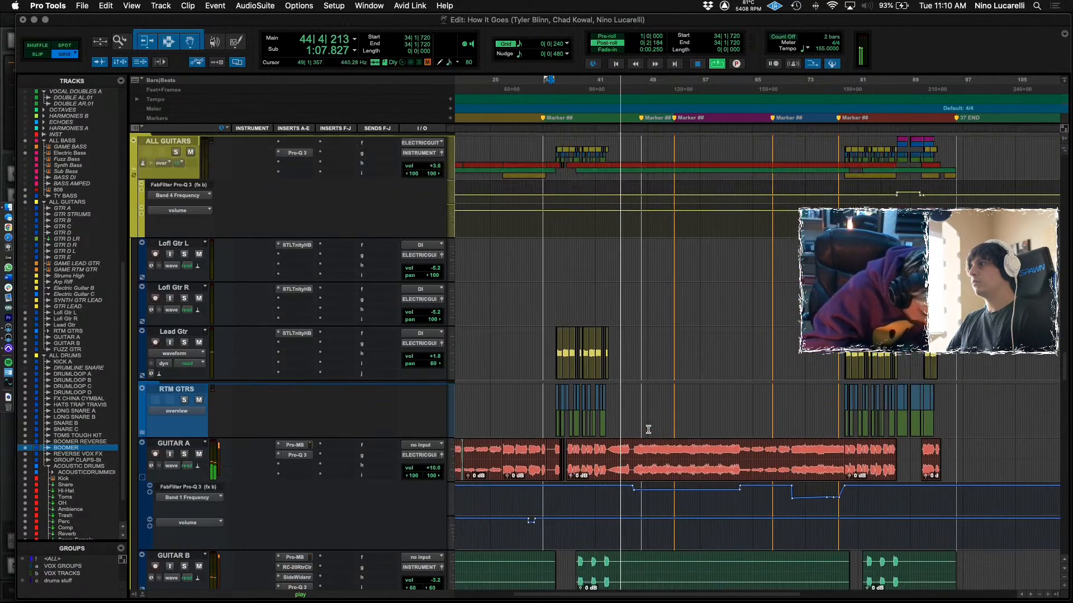
{"action": "scroll", "coordinate": [649, 432], "scroll_direction": "up", "scroll_amount": 3}
{"action": "scroll", "coordinate": [649, 432], "scroll_direction": "up", "scroll_amount": 3}
{"action": "scroll", "coordinate": [649, 431], "scroll_direction": "up", "scroll_amount": 3}
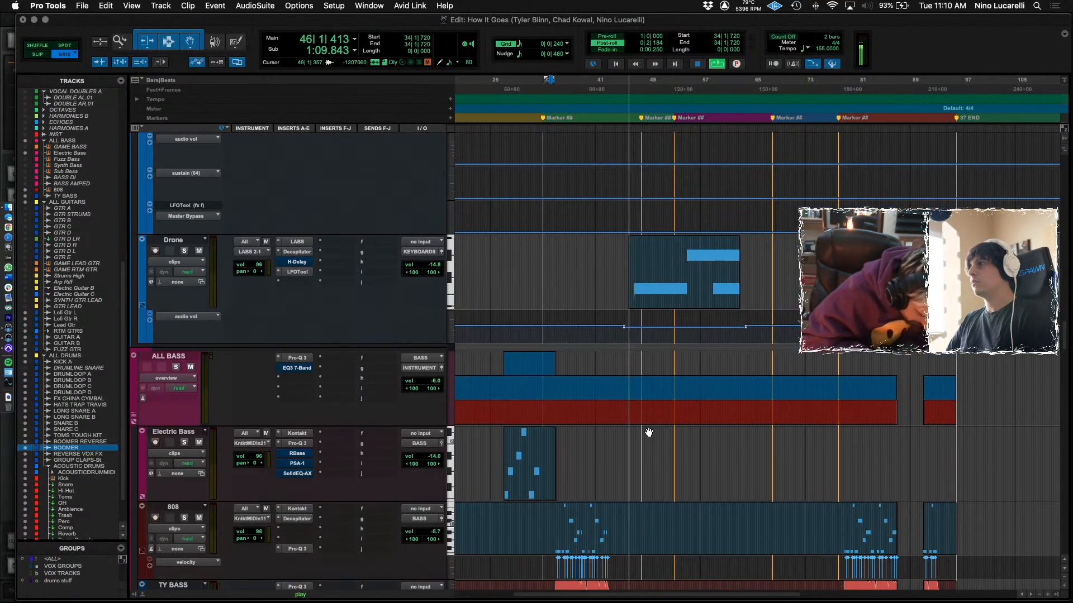
{"action": "scroll", "coordinate": [648, 433], "scroll_direction": "up", "scroll_amount": 3}
{"action": "scroll", "coordinate": [670, 458], "scroll_direction": "down", "scroll_amount": 12}
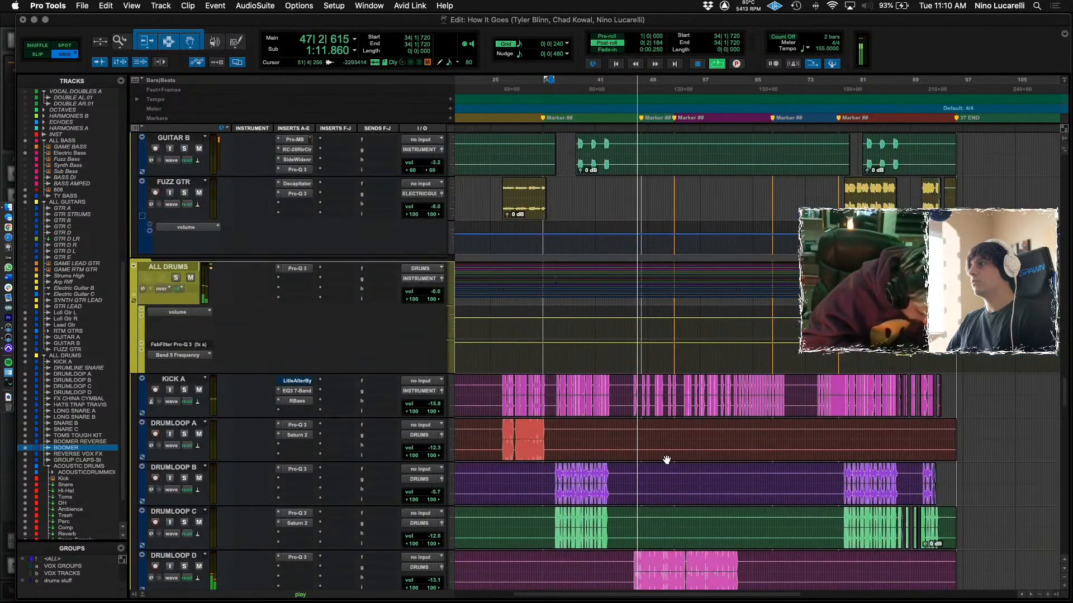
{"action": "scroll", "coordinate": [665, 458], "scroll_direction": "up", "scroll_amount": 10}
{"action": "scroll", "coordinate": [660, 456], "scroll_direction": "up", "scroll_amount": 3}
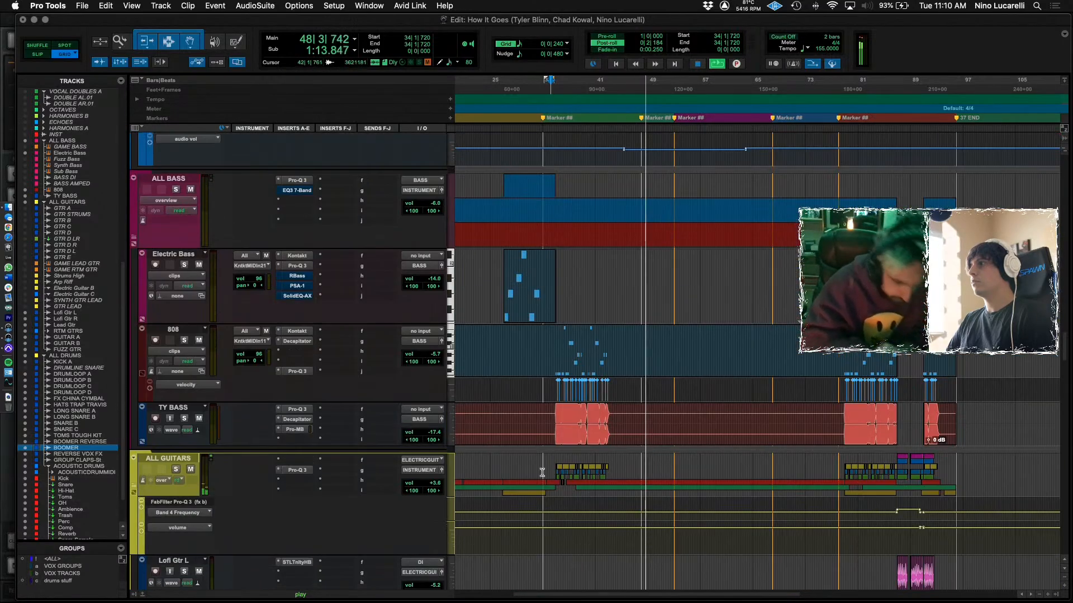
Stop playback and select the full-length COUNT IN clip to set the bounce range from bar 1 to bar 96.
{"action": "scroll", "coordinate": [476, 508], "scroll_direction": "down", "scroll_amount": 4}
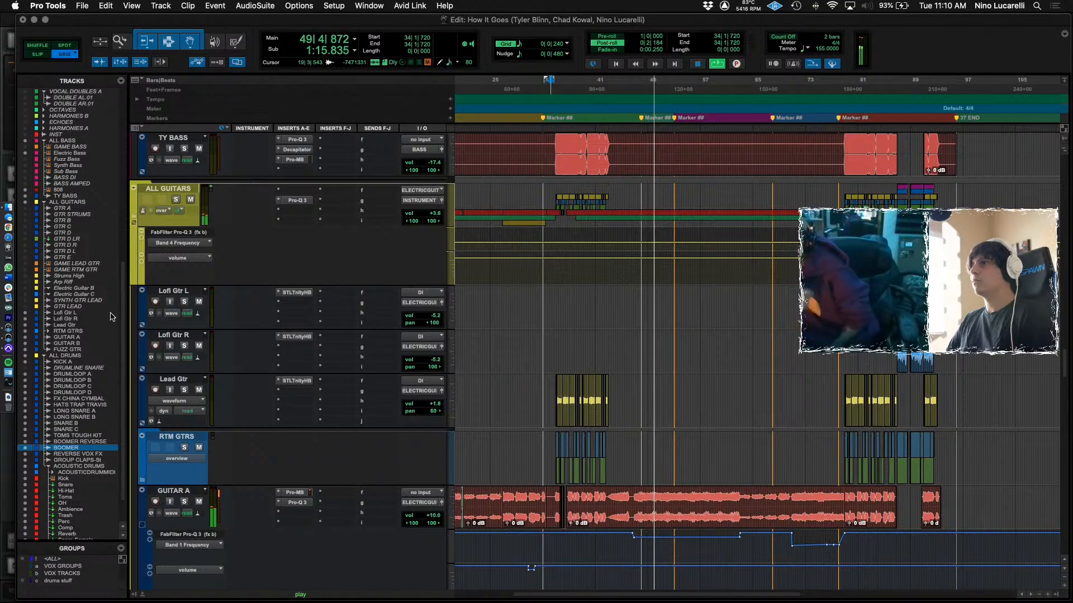
{"action": "key", "text": "space"}
{"action": "scroll", "coordinate": [574, 364], "scroll_direction": "up", "scroll_amount": 4}
{"action": "scroll", "coordinate": [574, 365], "scroll_direction": "down", "scroll_amount": 20}
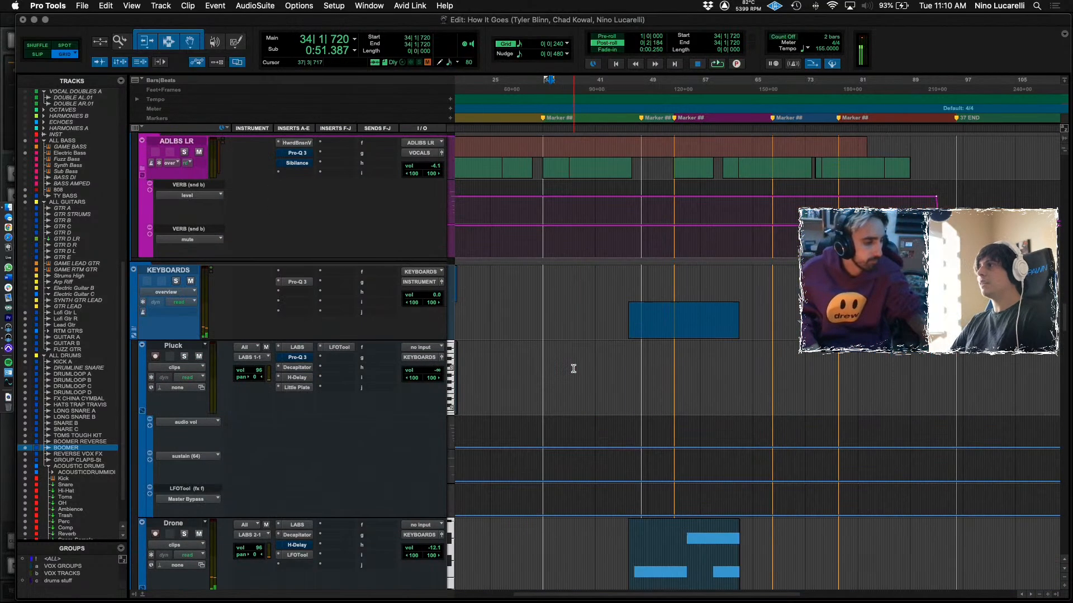
{"action": "scroll", "coordinate": [575, 373], "scroll_direction": "down", "scroll_amount": 20}
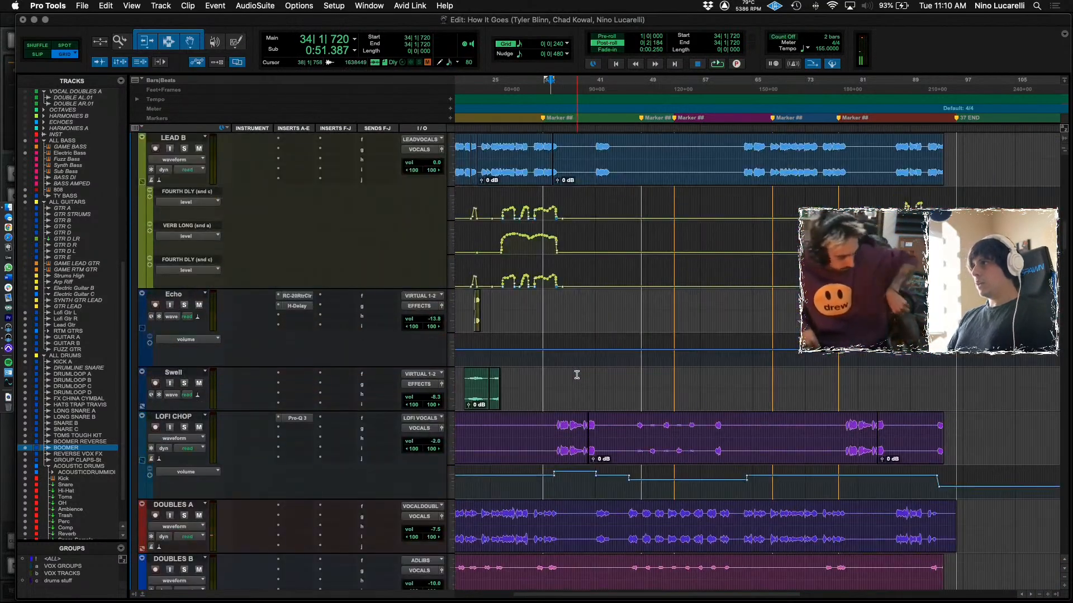
{"action": "scroll", "coordinate": [592, 374], "scroll_direction": "down", "scroll_amount": 2}
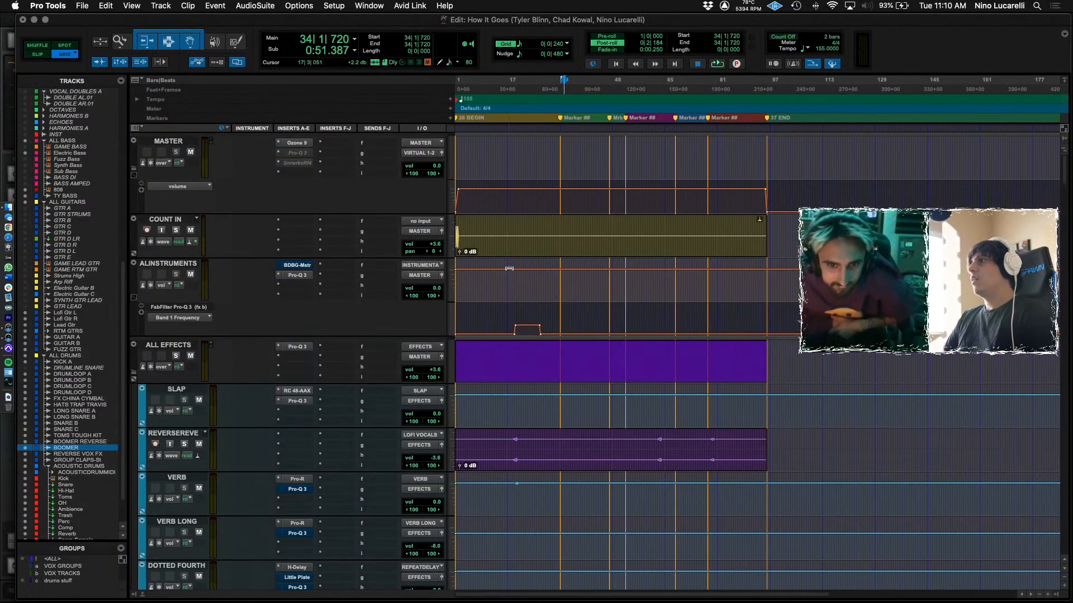
{"action": "left_click", "coordinate": [514, 251]}
Set the mix bounce's file name to How It Goes_V5_155bpm_Fmin and start the WAV bounce.
{"action": "key", "text": "super+alt+b"}
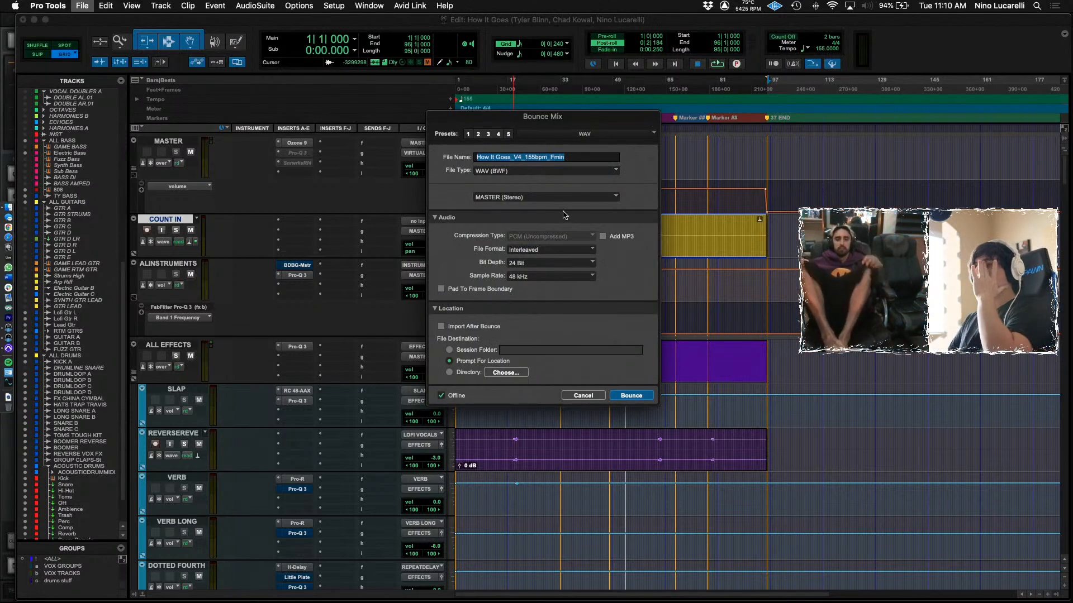
{"action": "left_click", "coordinate": [570, 156]}
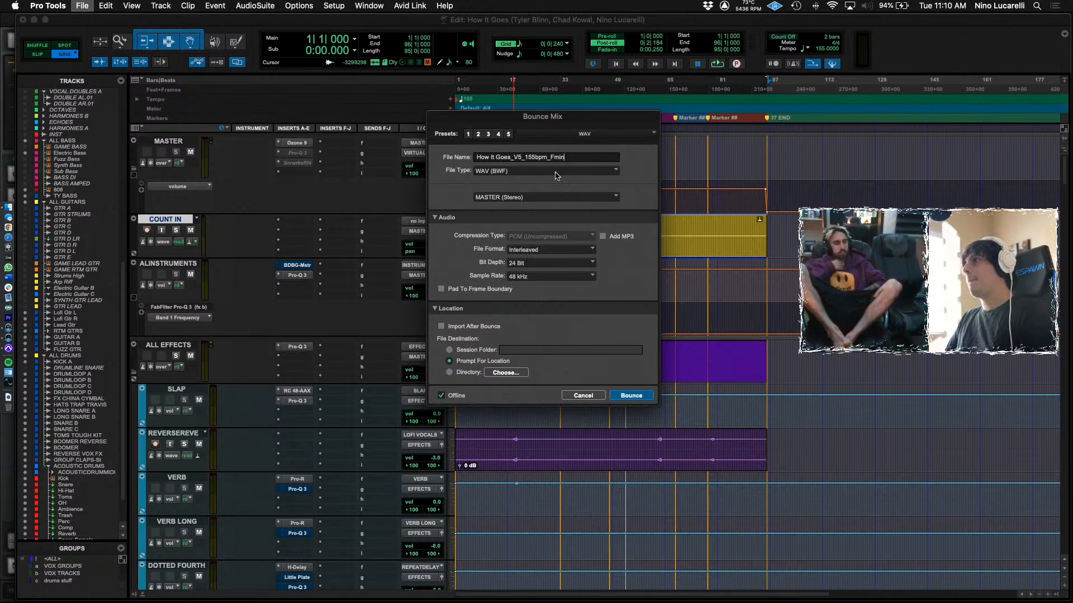
{"action": "left_click", "coordinate": [630, 395]}
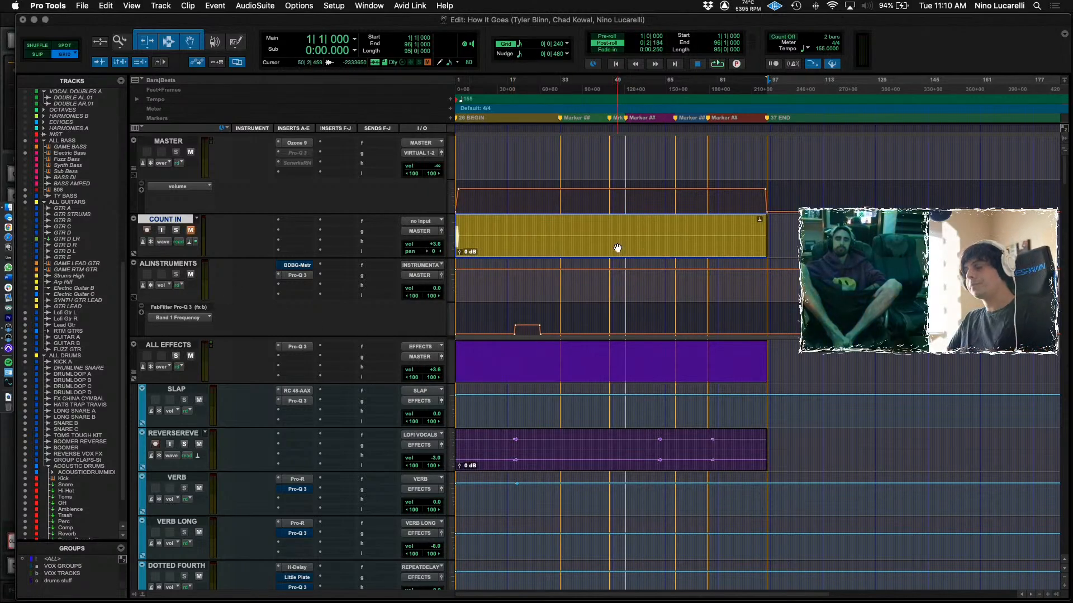
Restart the V5 mix bounce and choose the project's Audio folder, the parent of MASTER STEMS, as its destination.
{"action": "key", "text": "super+alt+b"}
{"action": "left_click", "coordinate": [573, 157]}
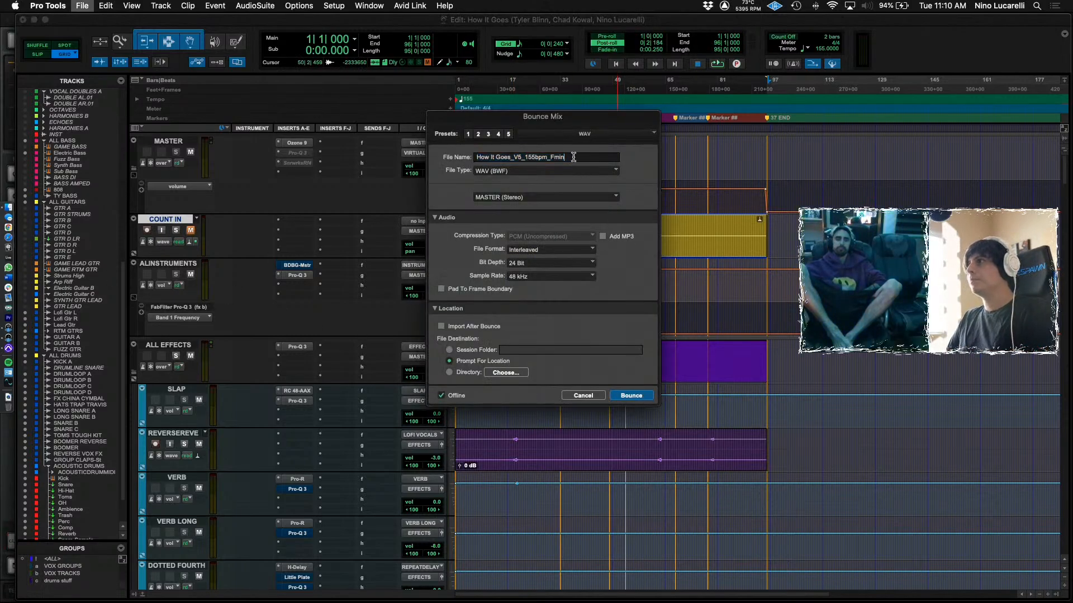
{"action": "left_click", "coordinate": [631, 396]}
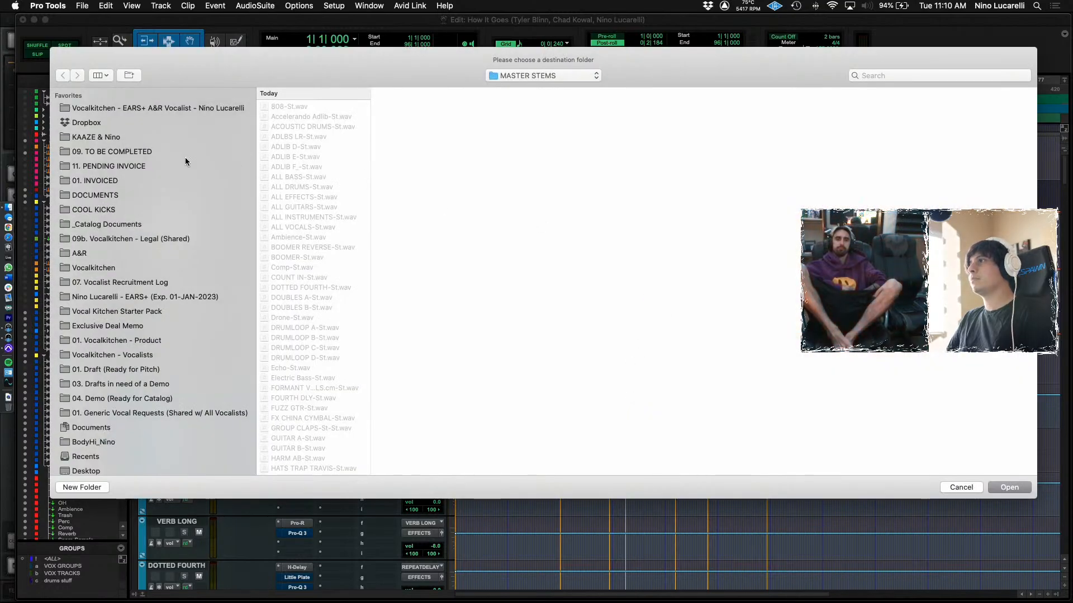
{"action": "left_click", "coordinate": [595, 72]}
{"action": "left_click", "coordinate": [564, 87]}
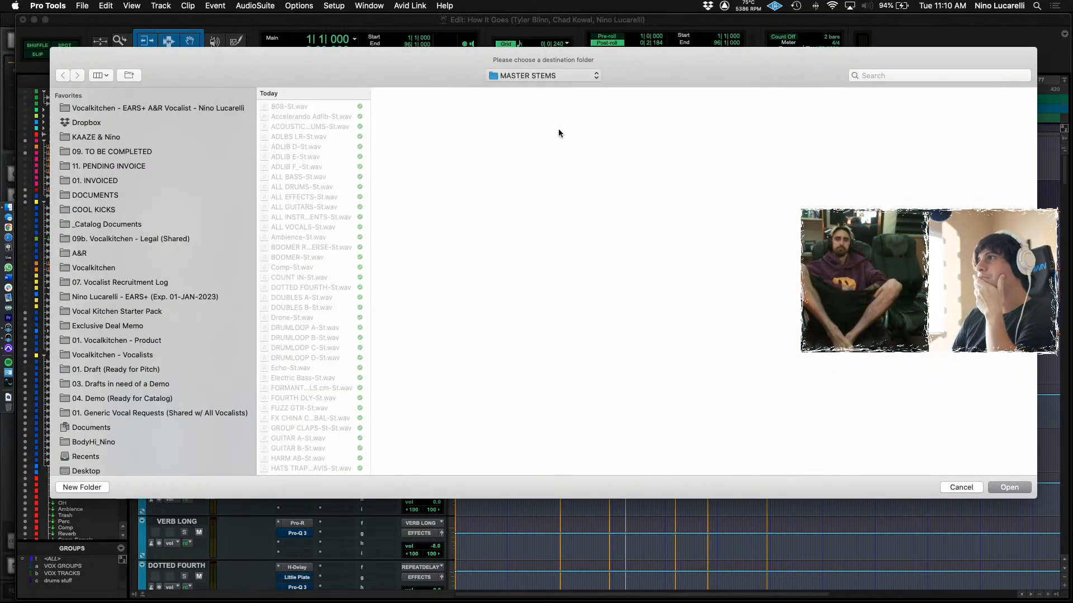
{"action": "left_click", "coordinate": [1012, 487]}
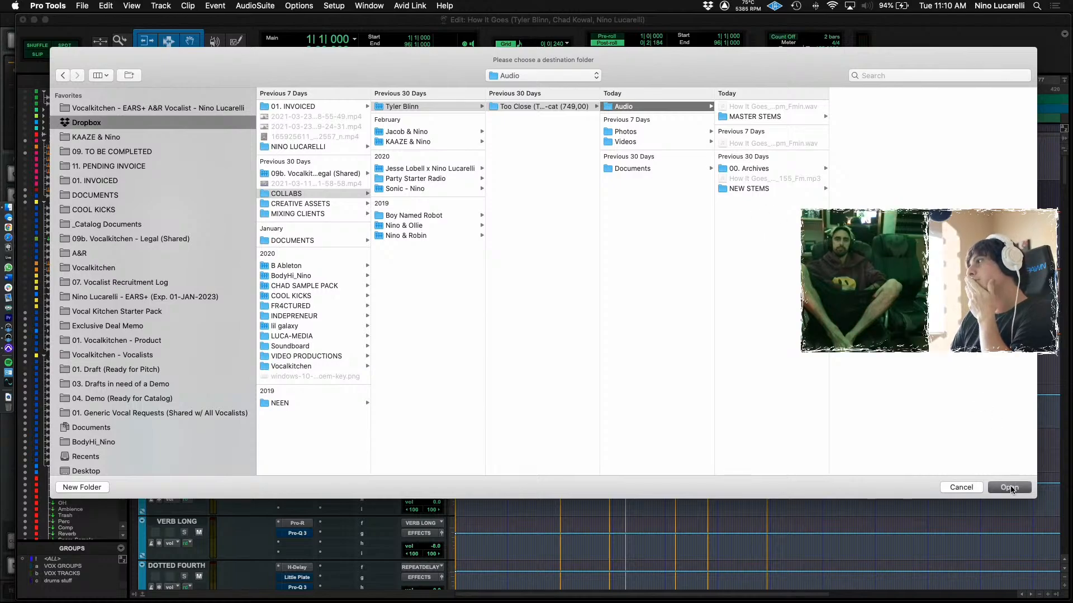